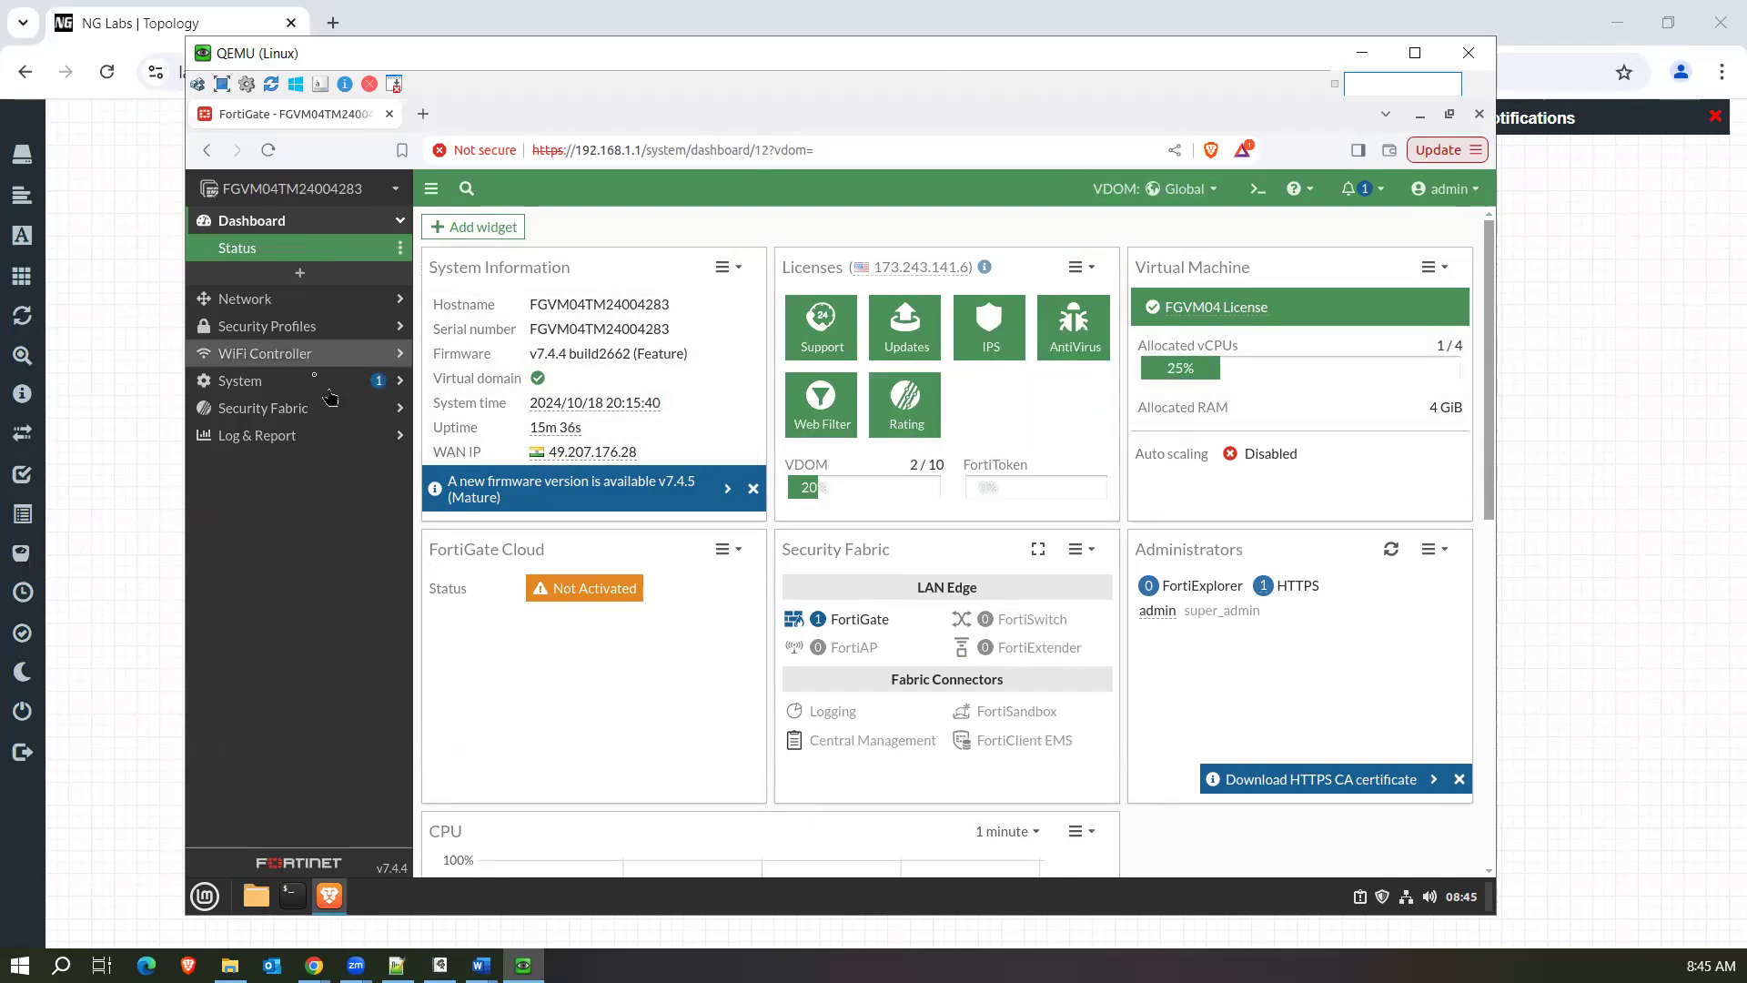
# Open the list of virtual domains in the global system settings.
pyautogui.click(300, 299)
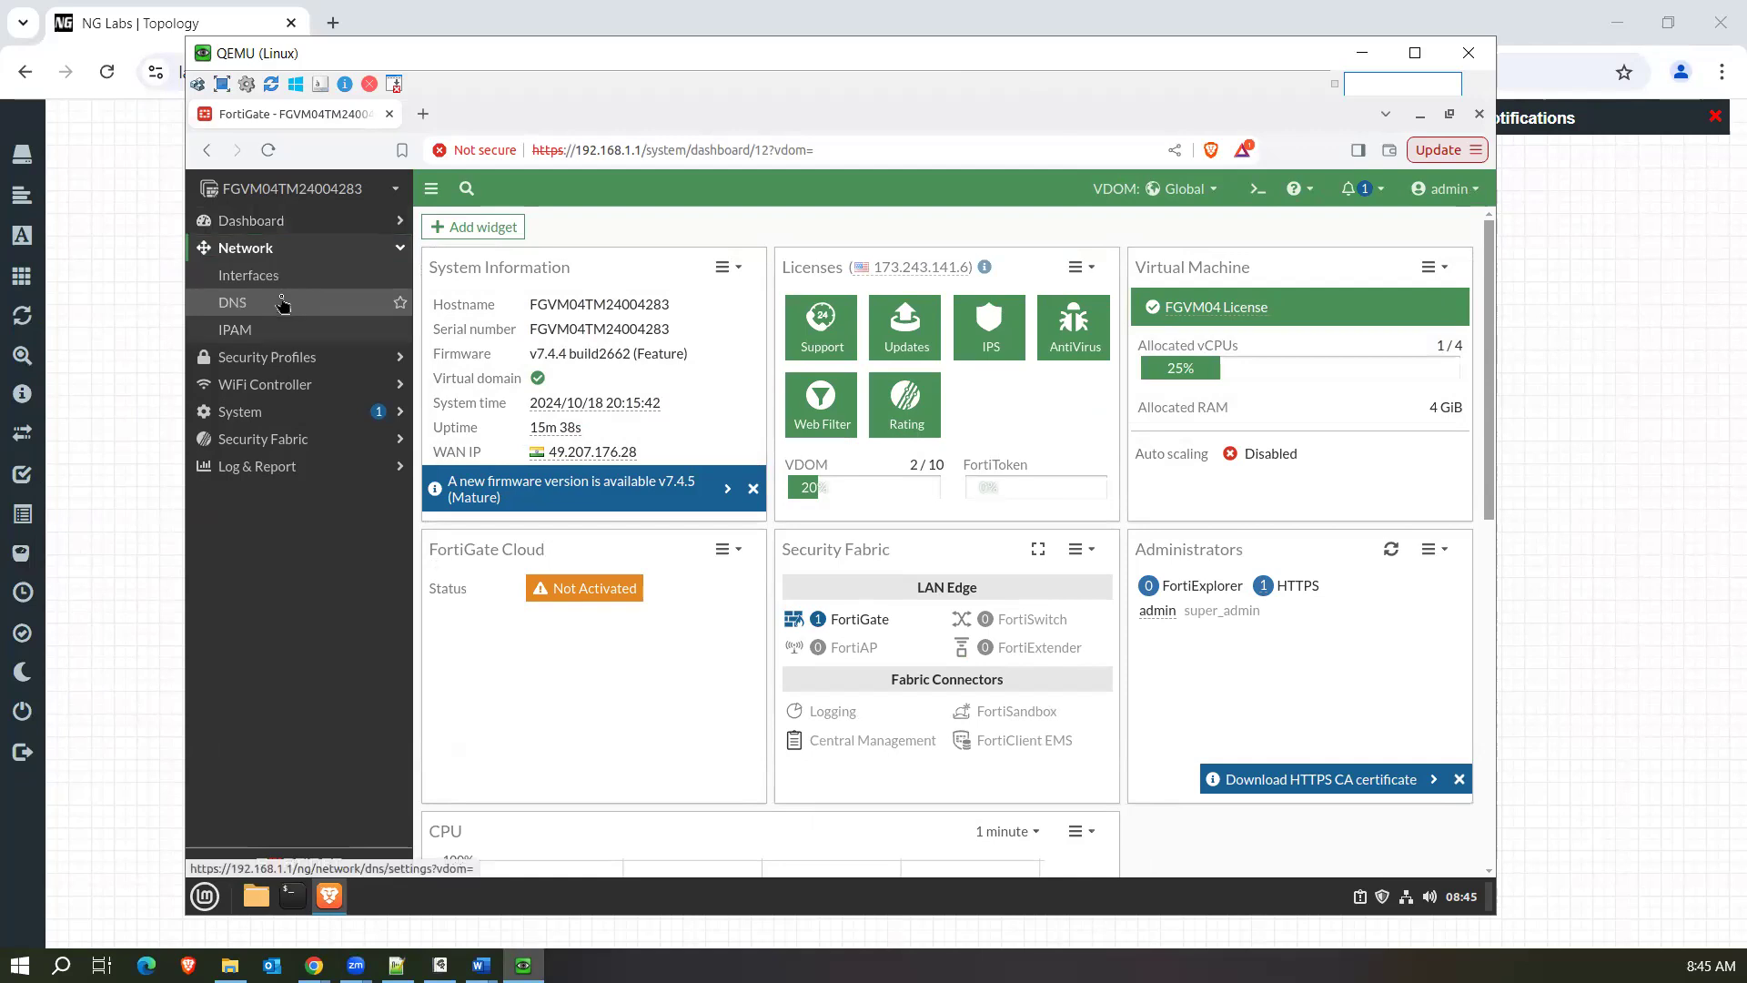
pyautogui.click(339, 419)
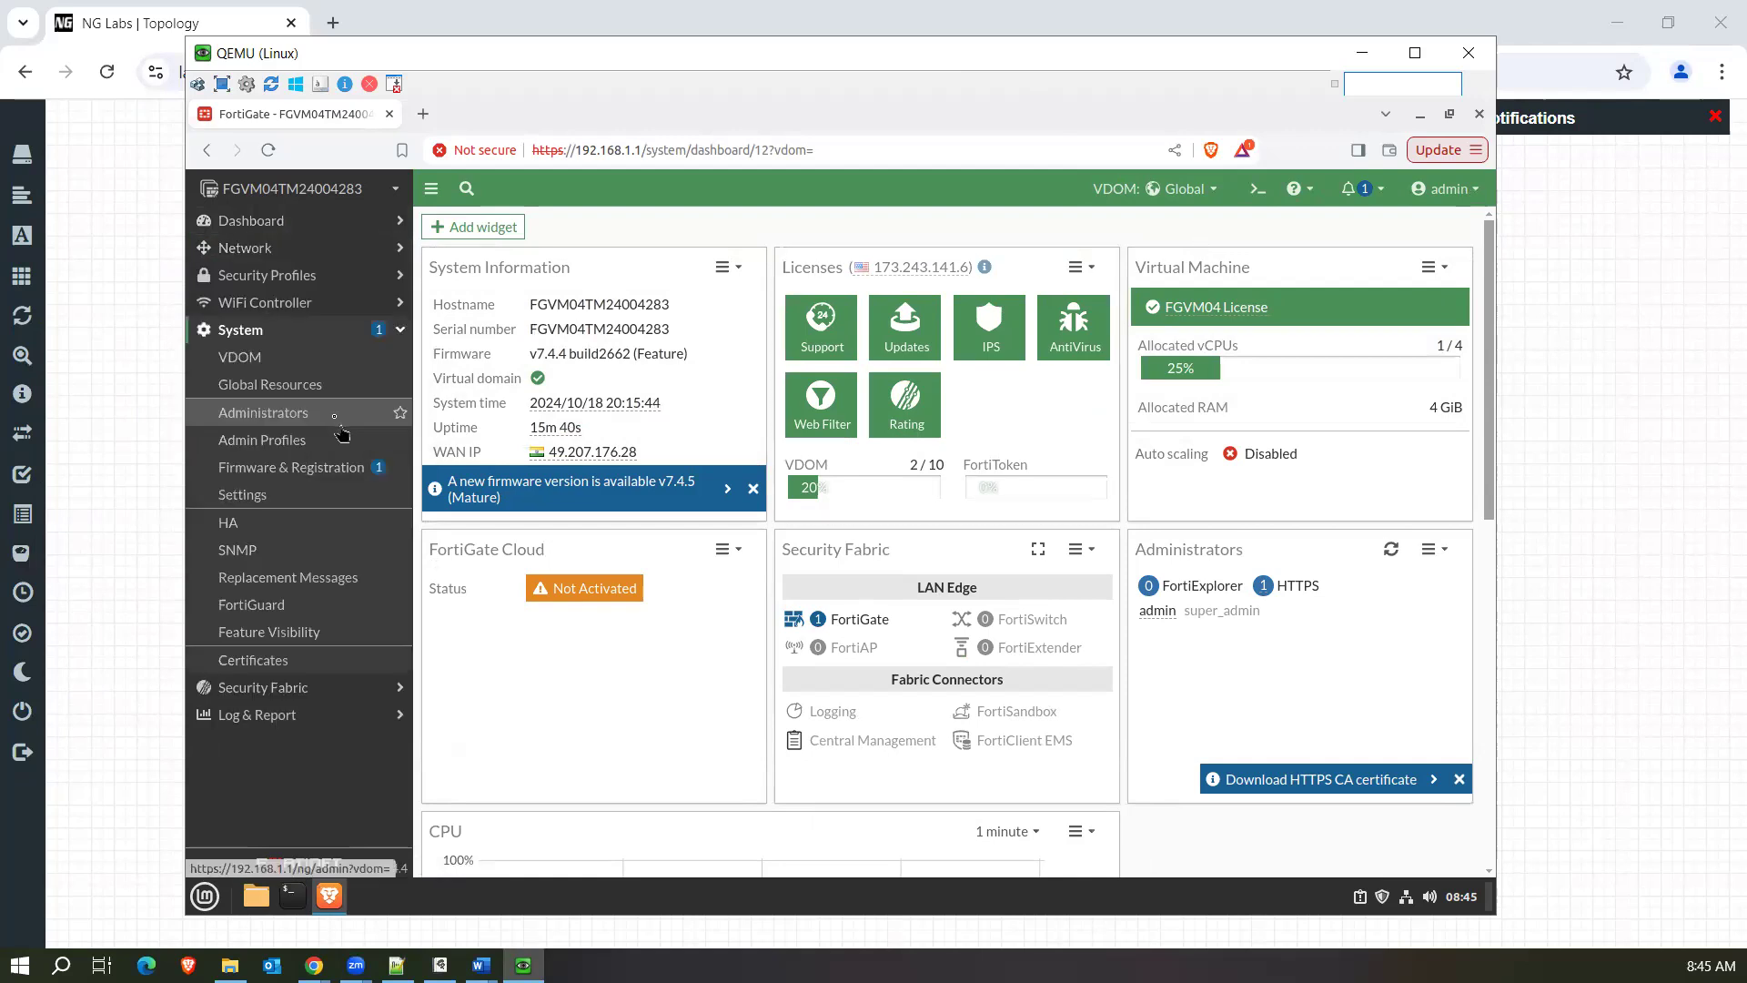
pyautogui.click(276, 357)
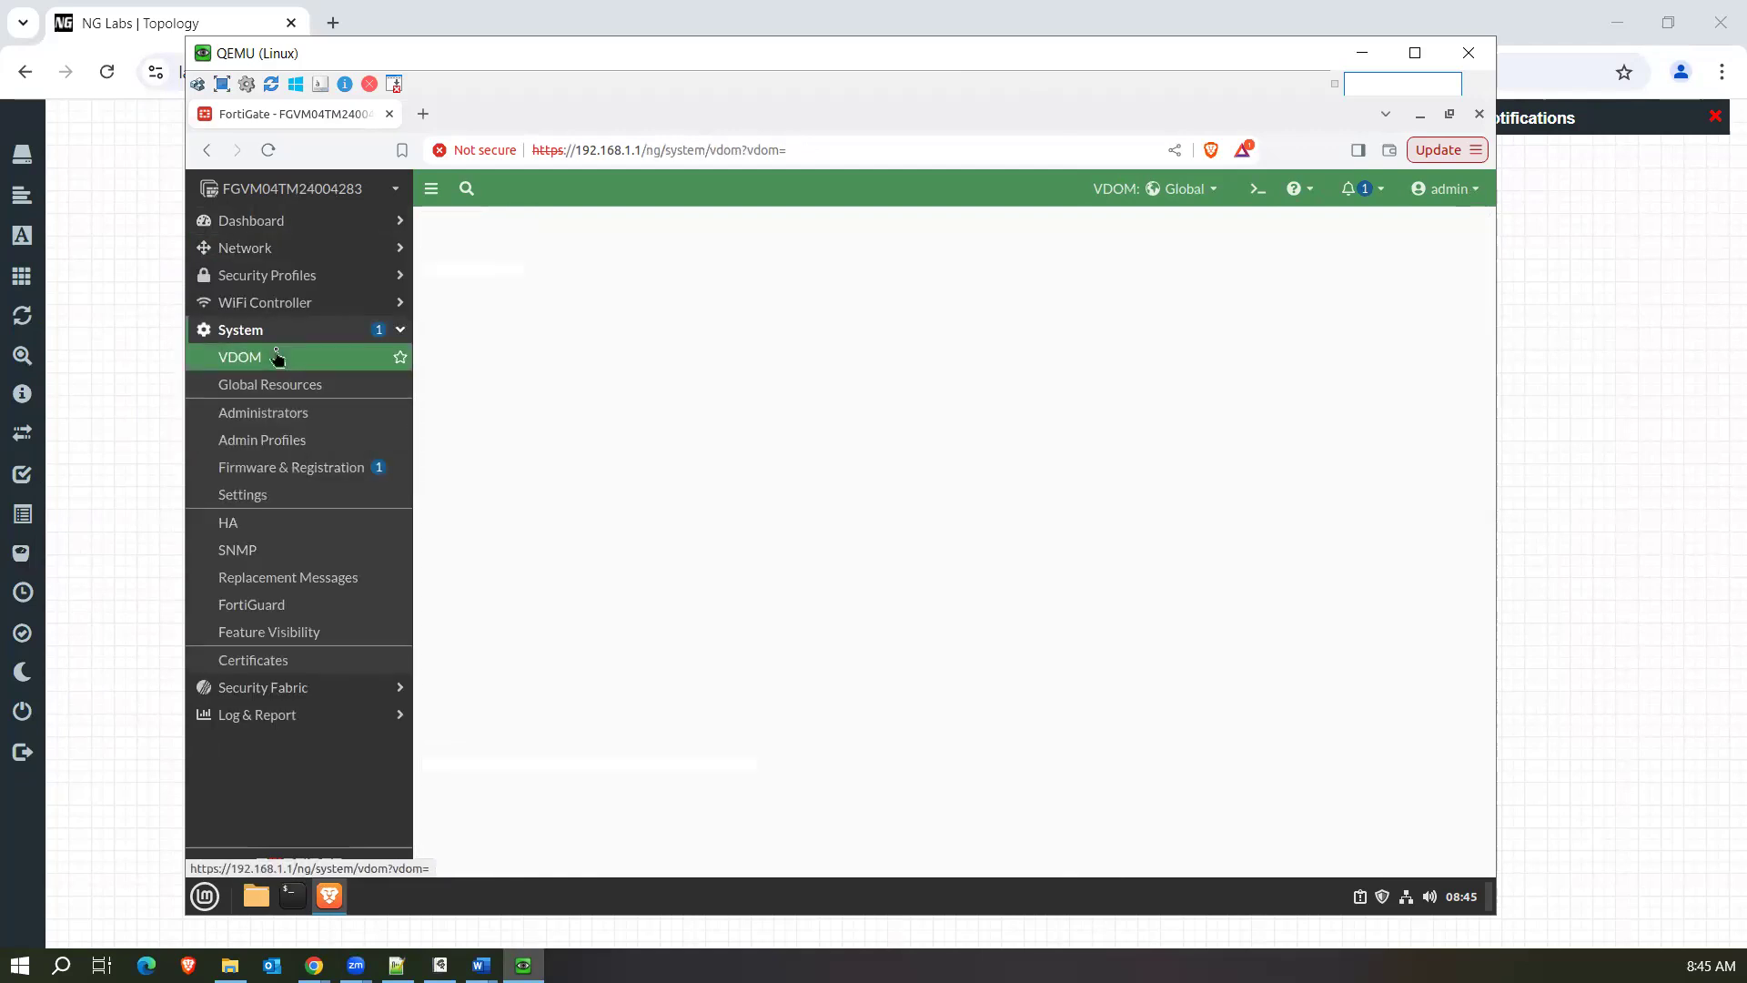
# Review the PolicyCNAT virtual domain's type, NGFW mode and resource limits, and leave without saving.
pyautogui.click(487, 320)
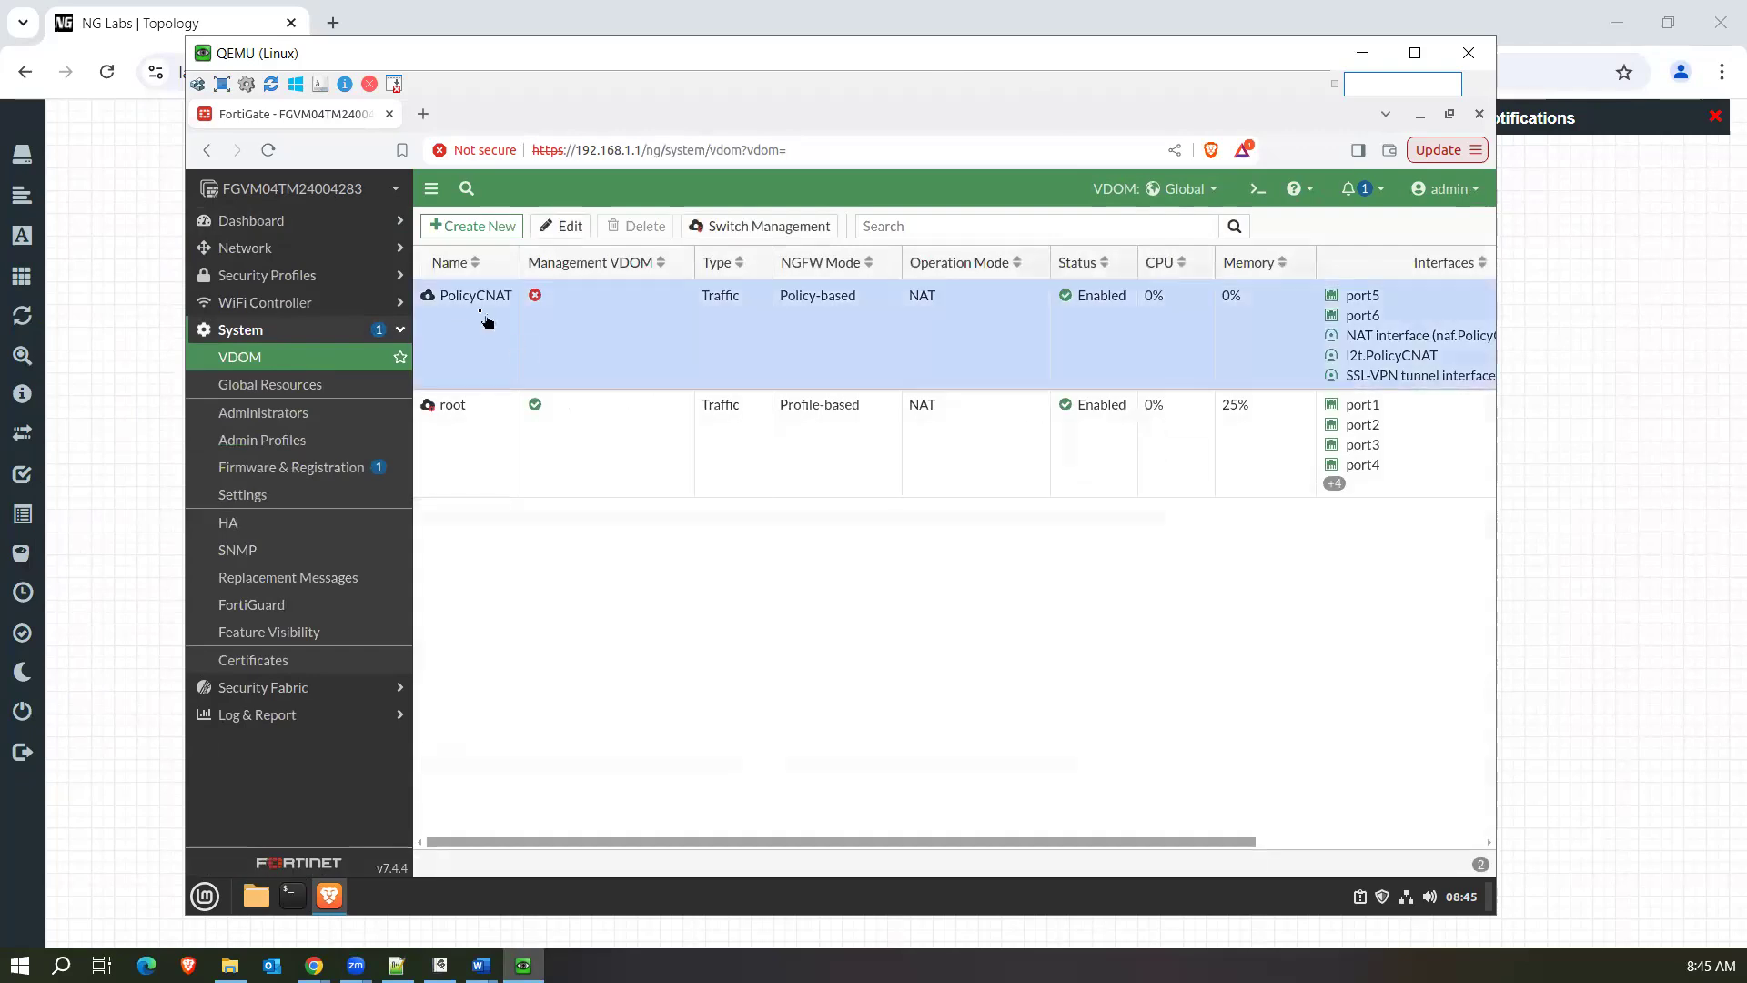
pyautogui.moveTo(502, 308)
pyautogui.click(550, 231)
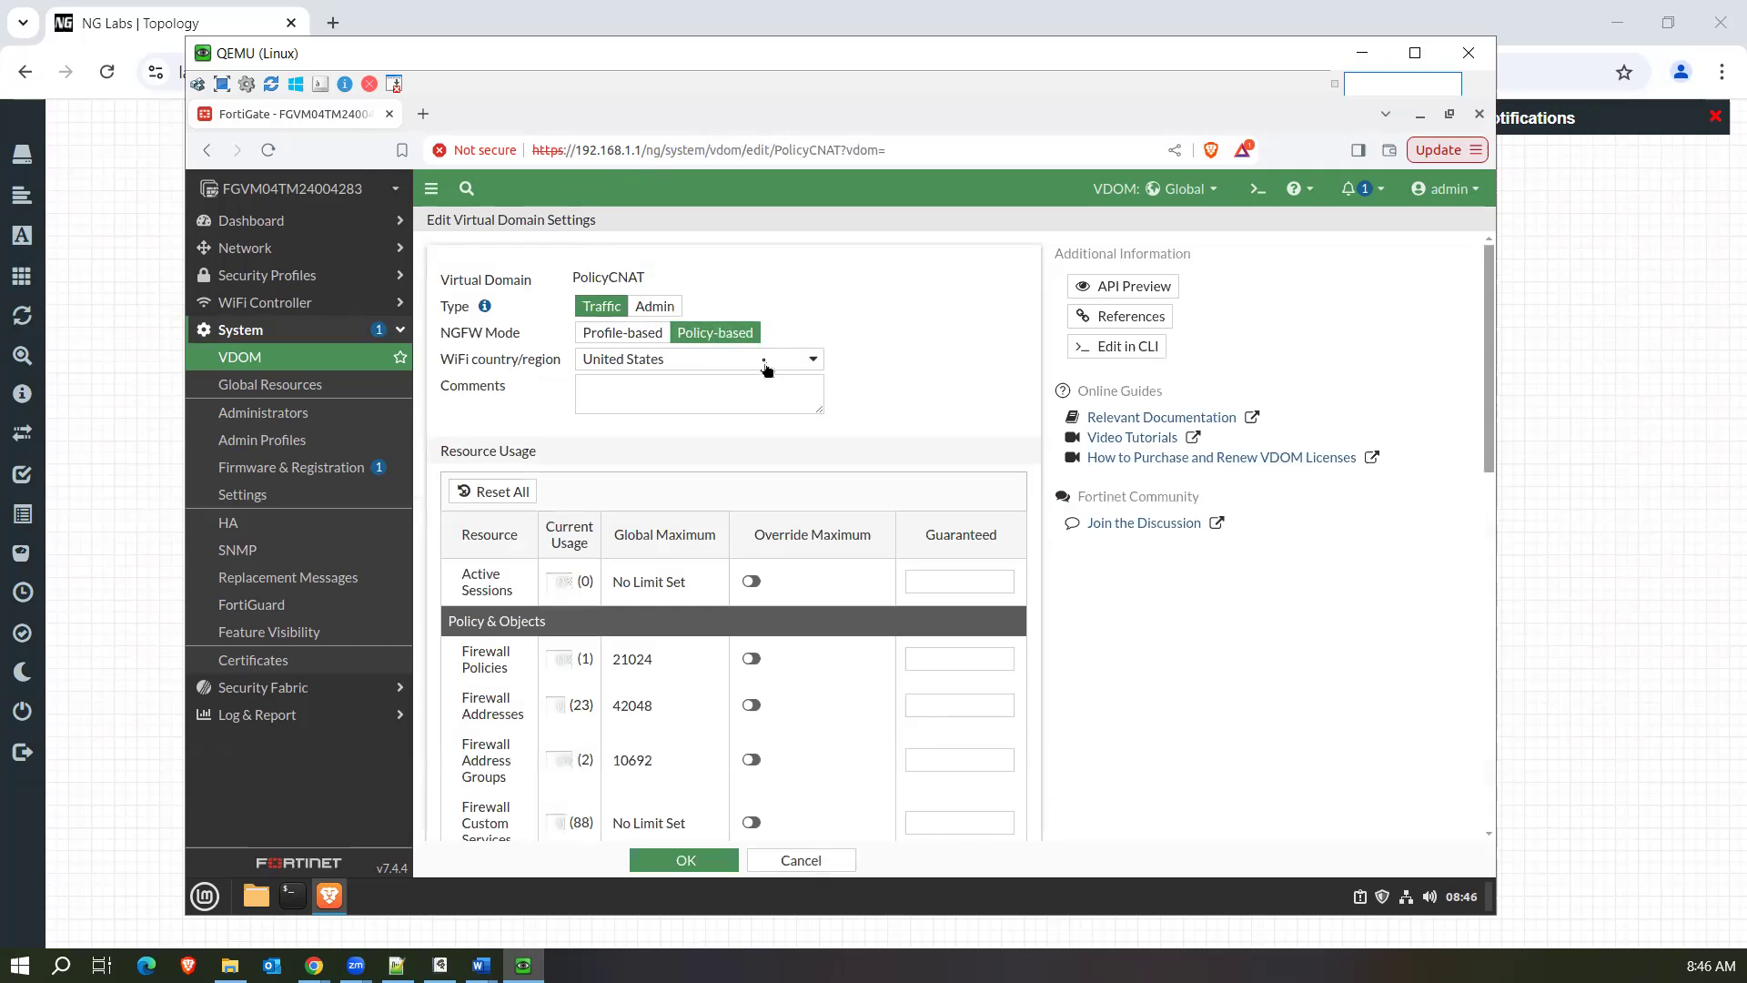
pyautogui.scroll(-15, 797, 477)
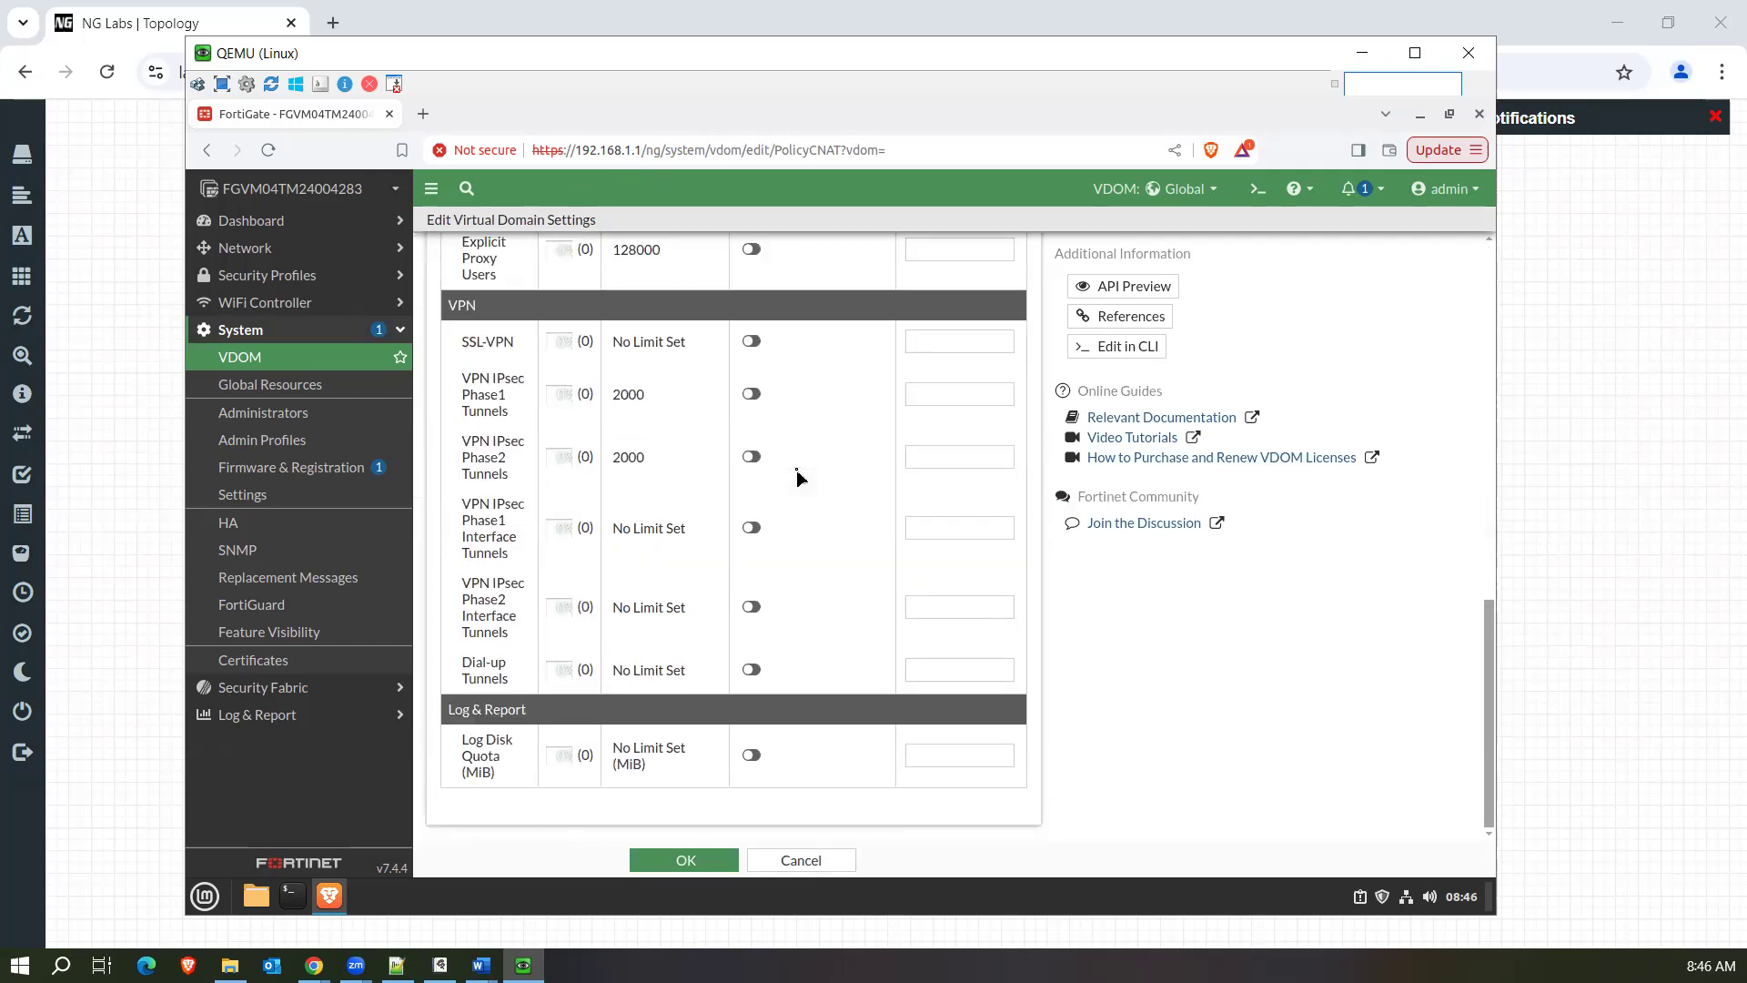
pyautogui.scroll(15, 797, 476)
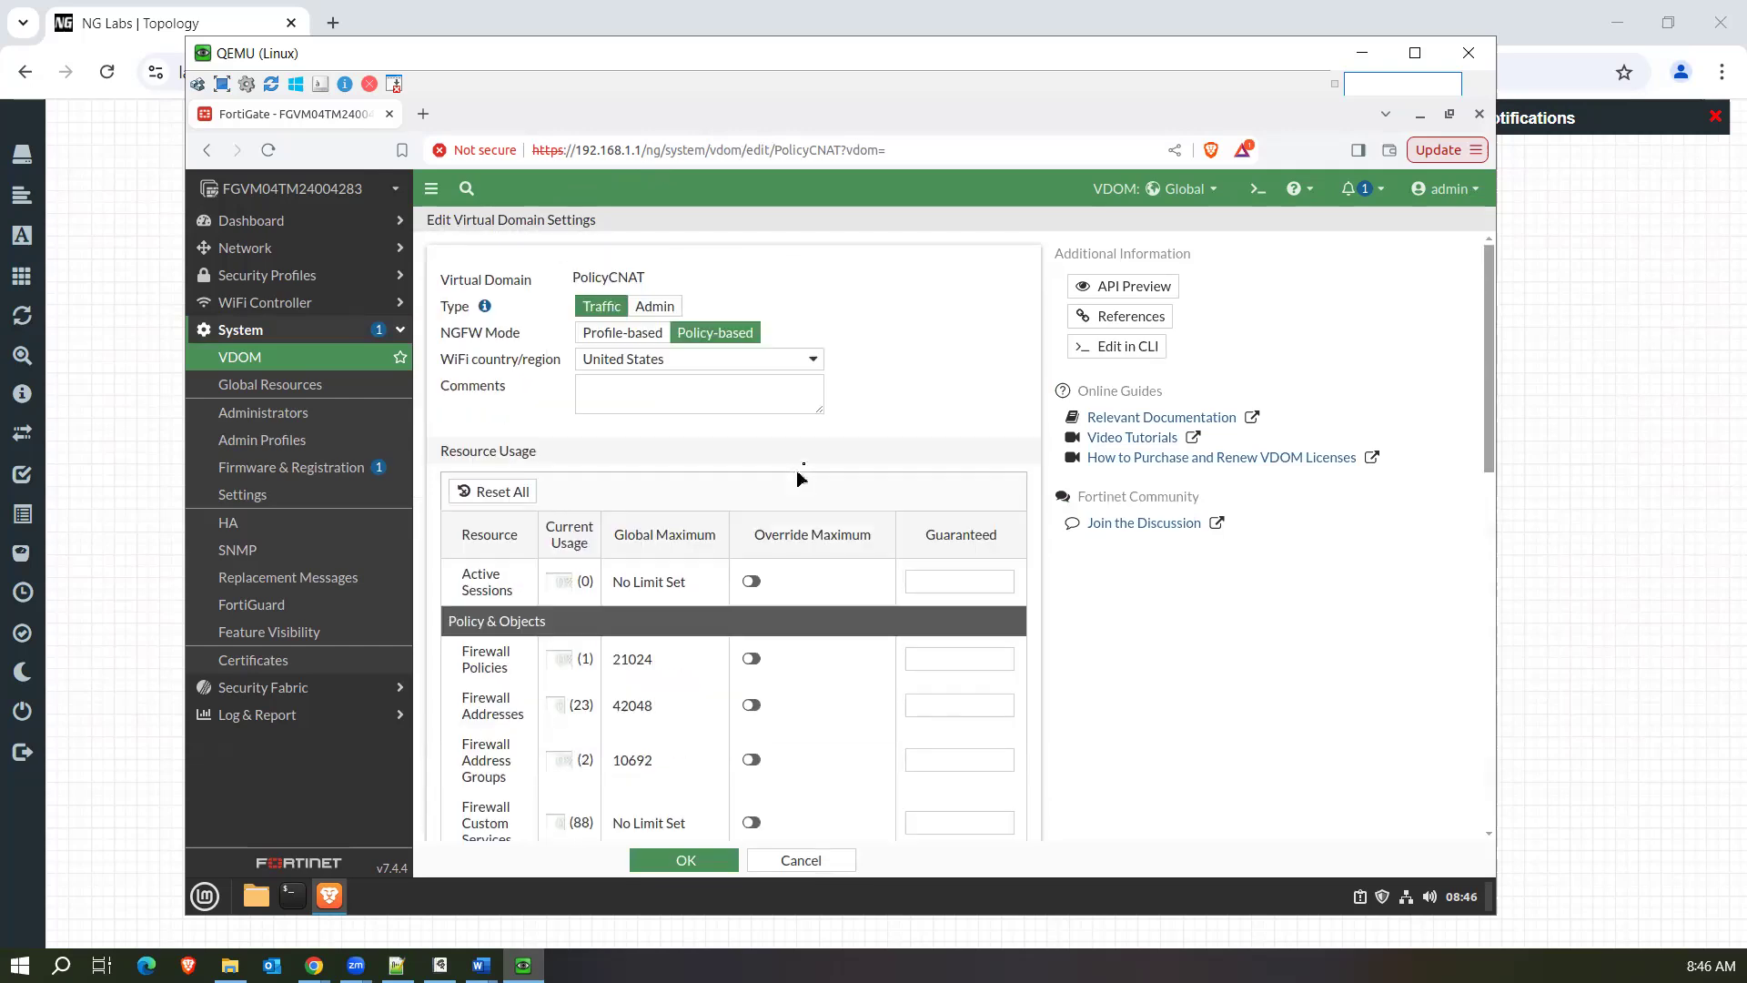
pyautogui.click(820, 866)
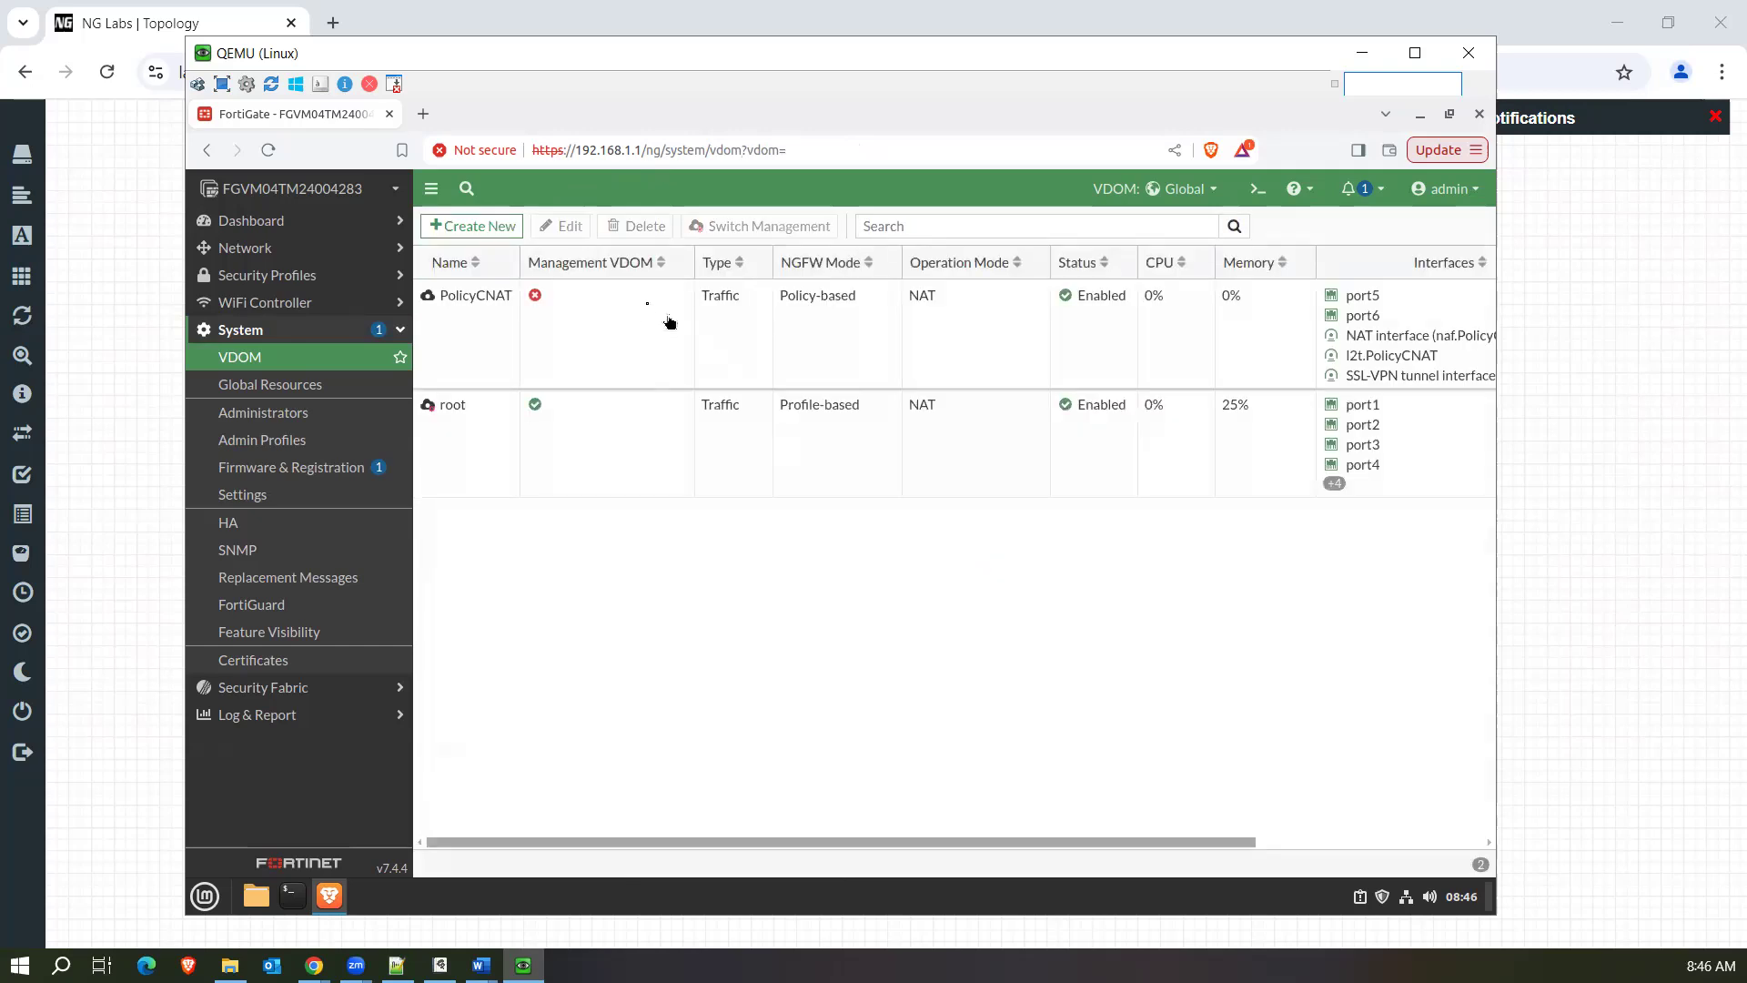
# Switch the working VDOM to root and open its firewall policy list.
pyautogui.click(599, 477)
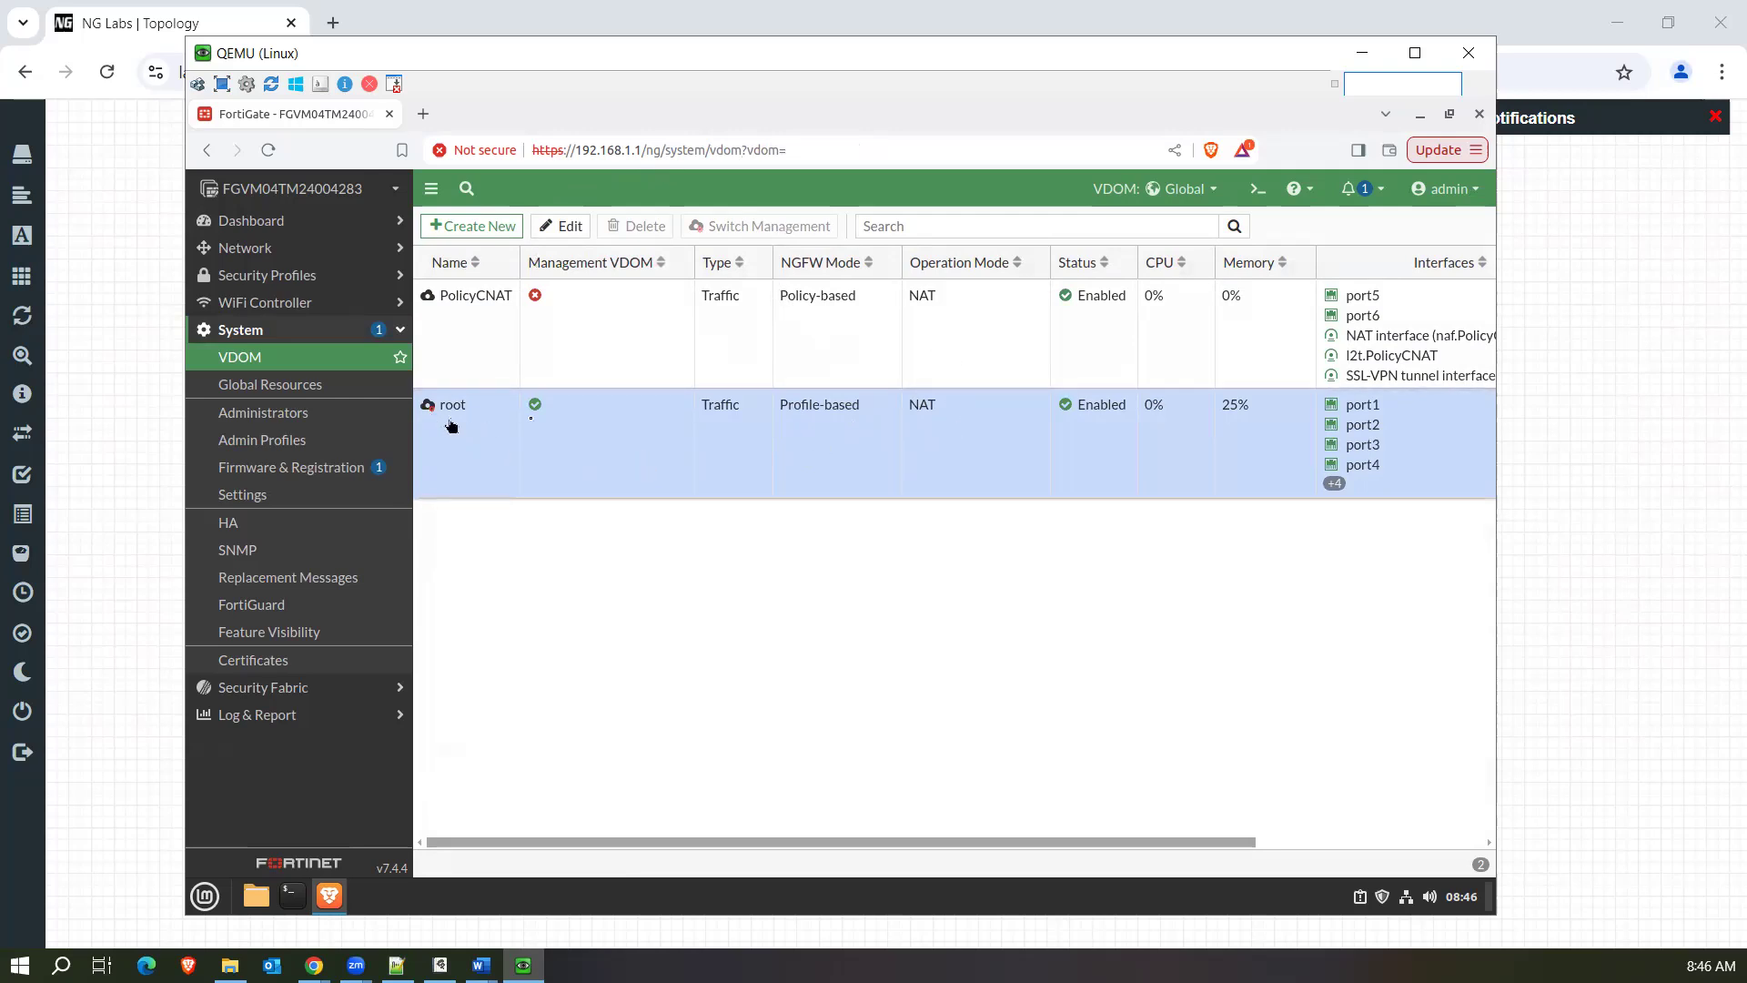
pyautogui.click(1182, 188)
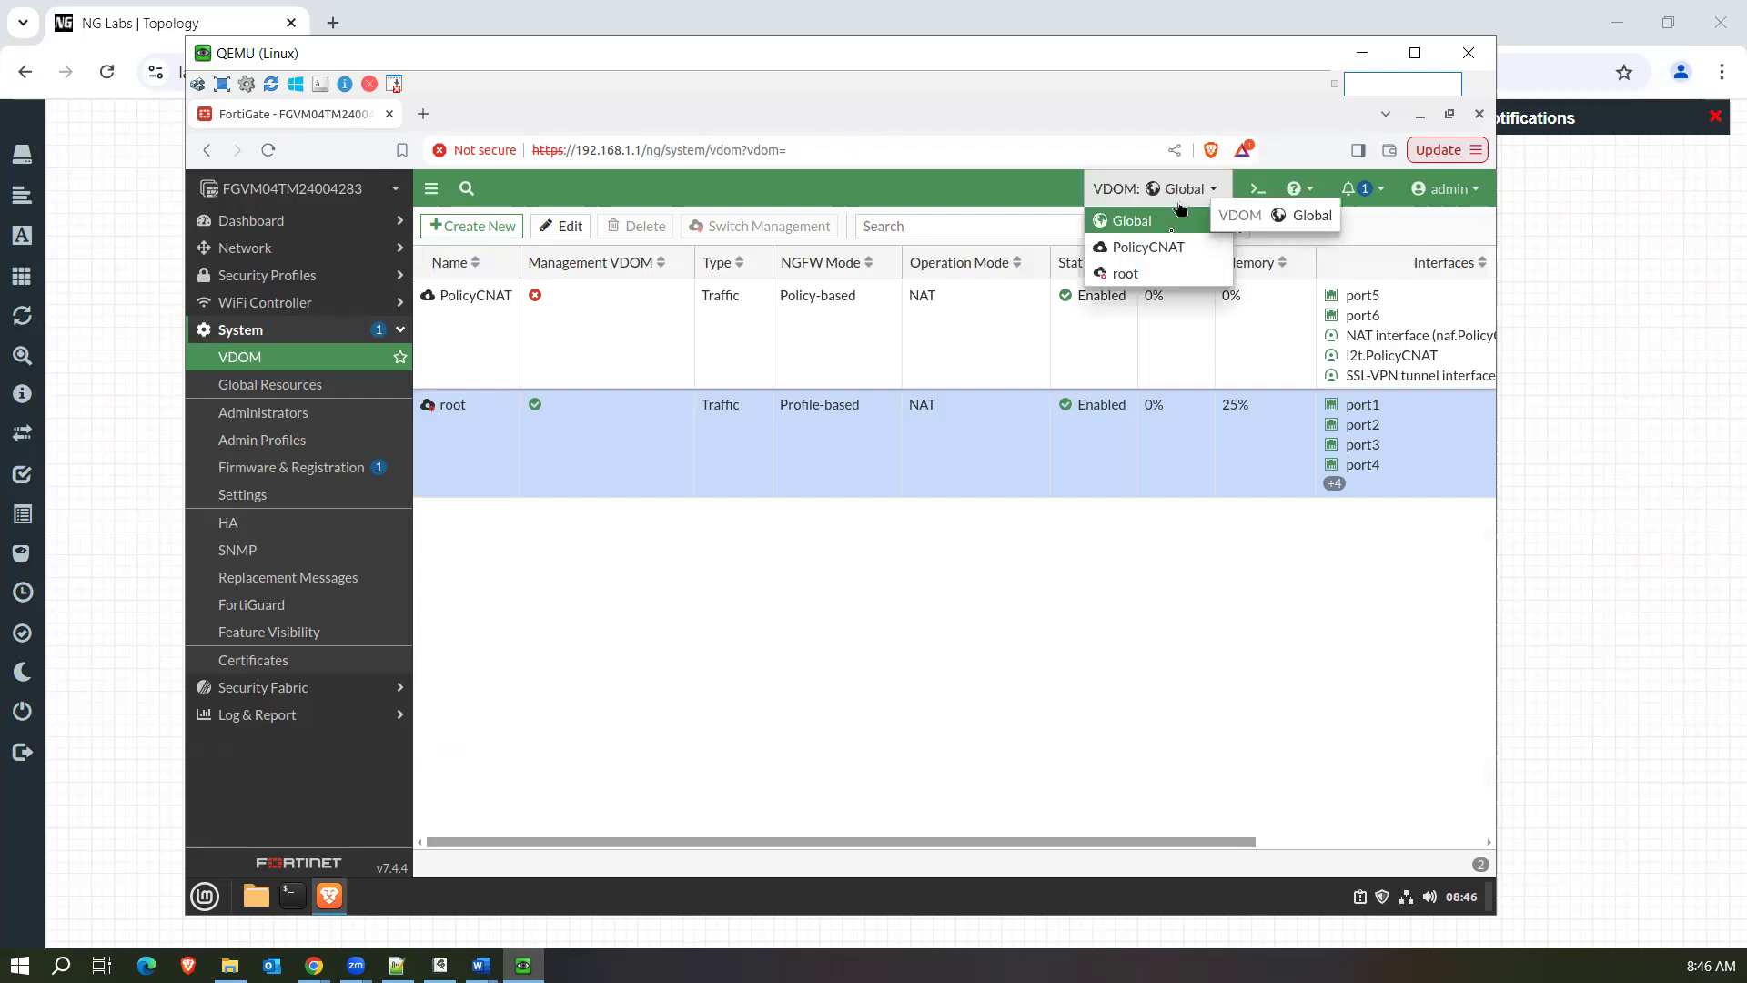
pyautogui.click(1159, 275)
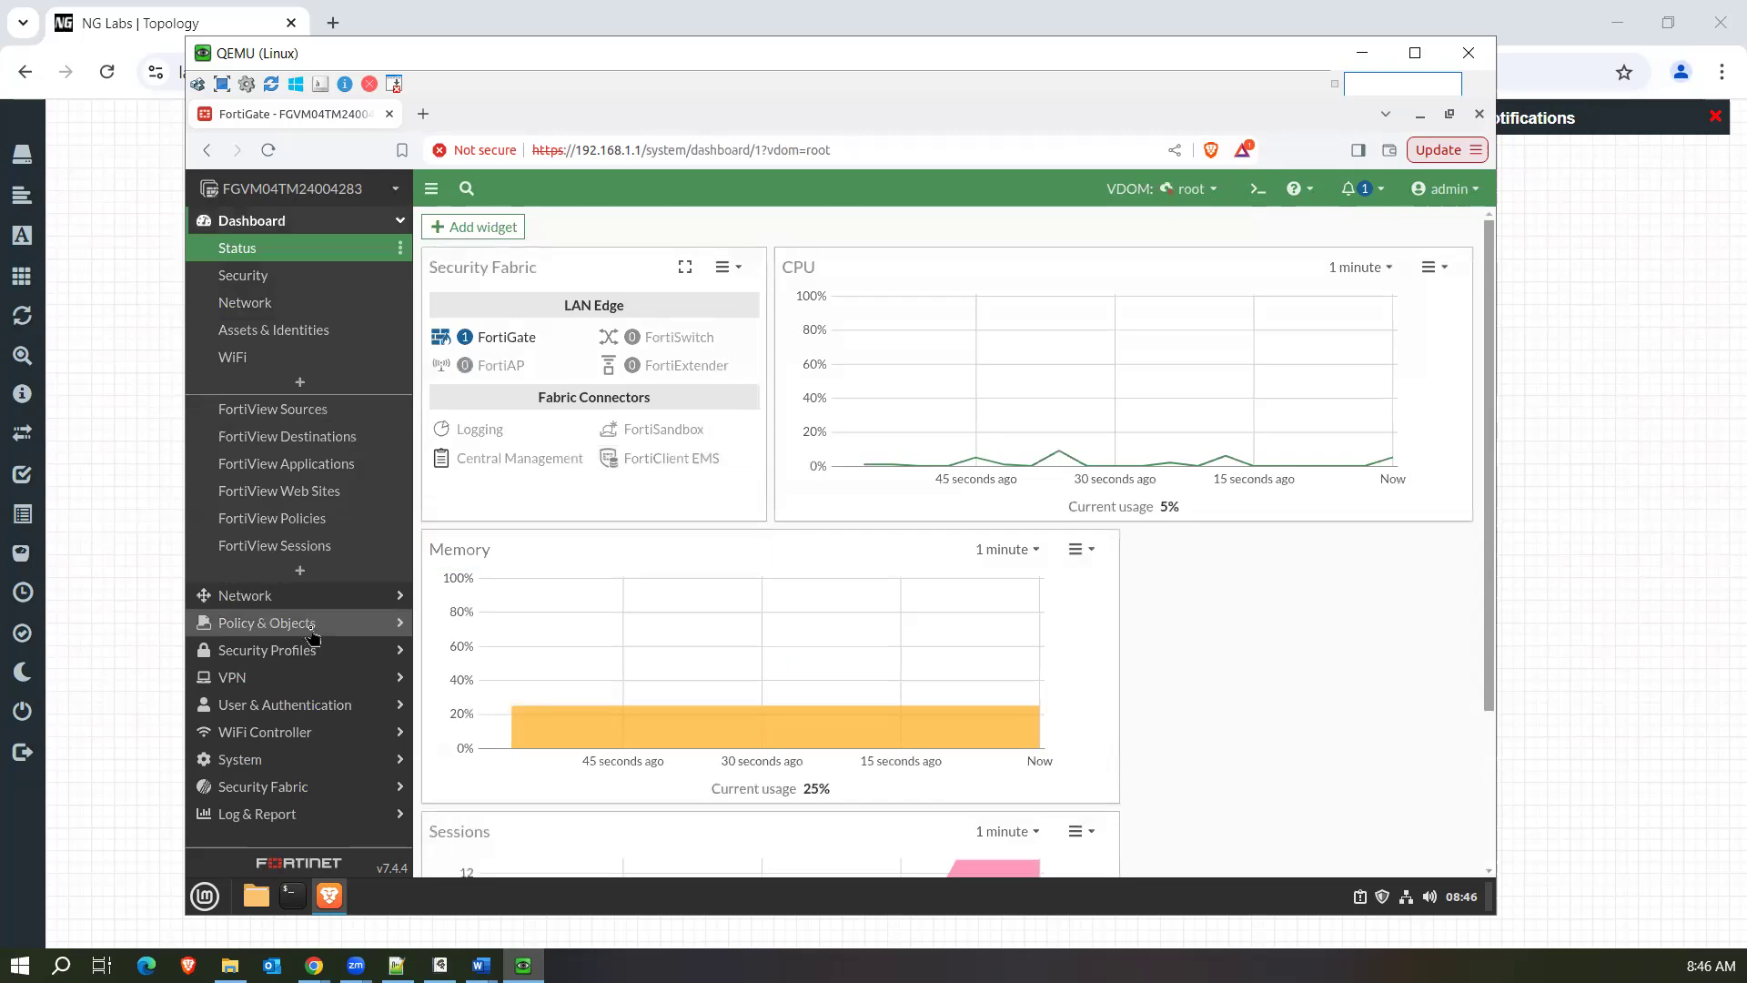
pyautogui.click(312, 626)
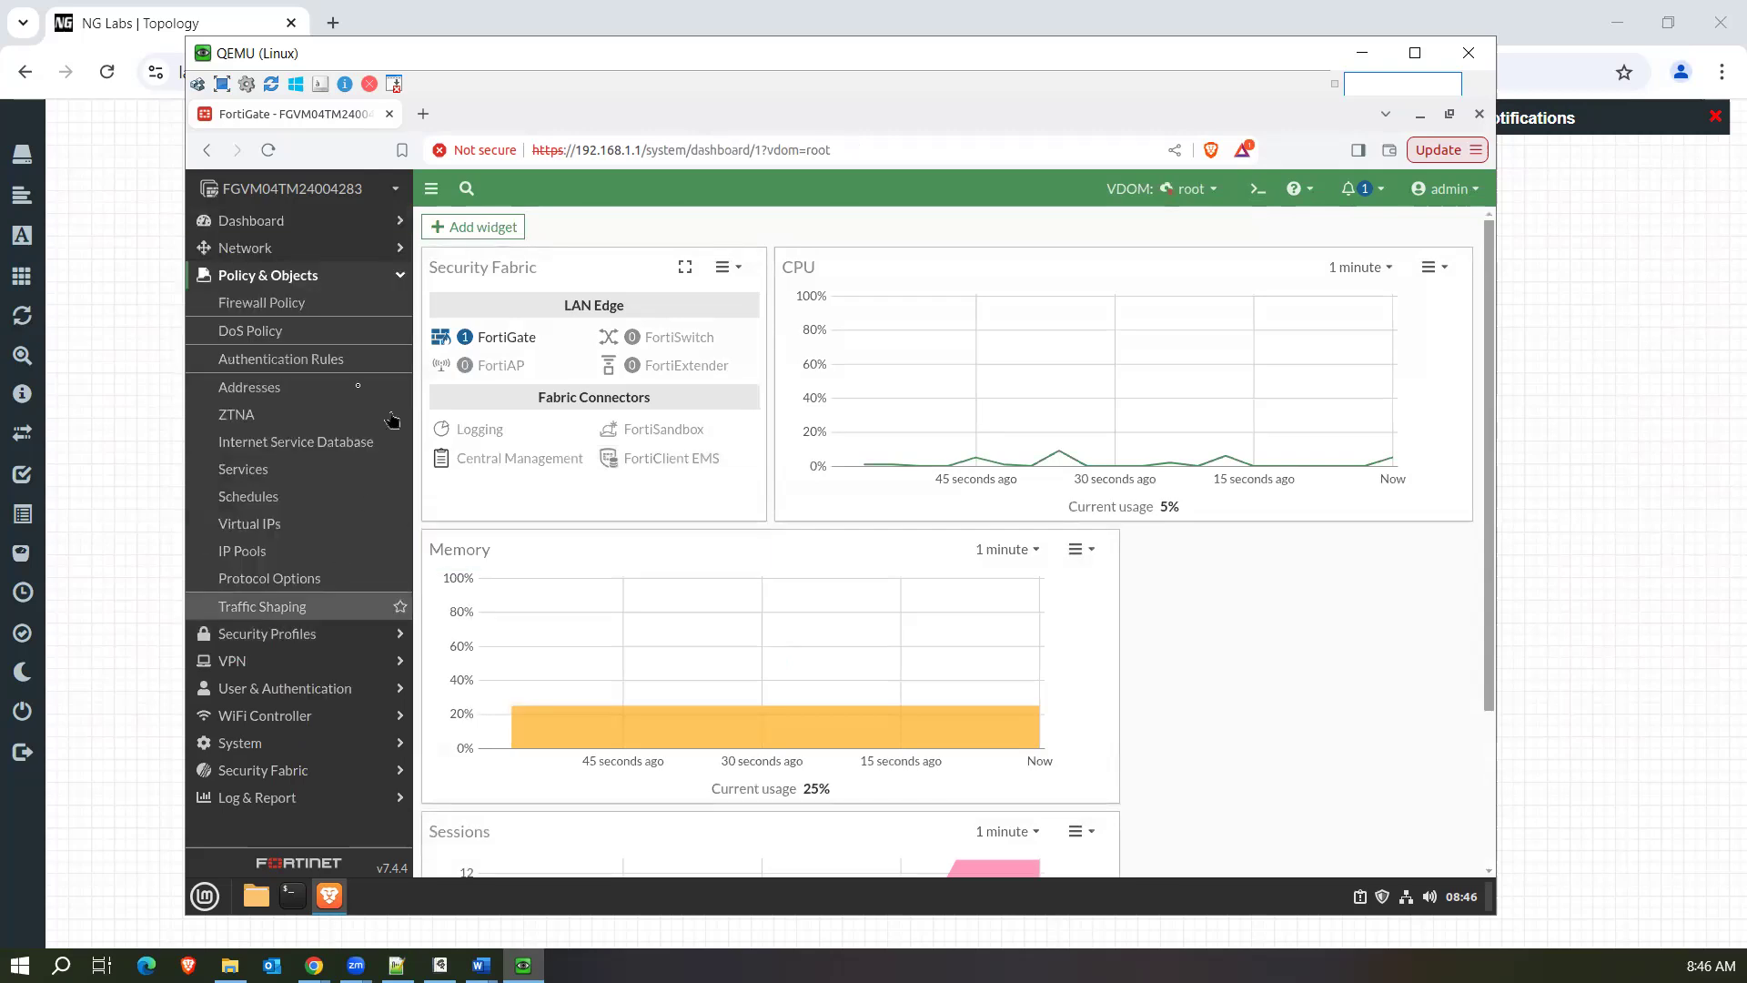
pyautogui.click(271, 309)
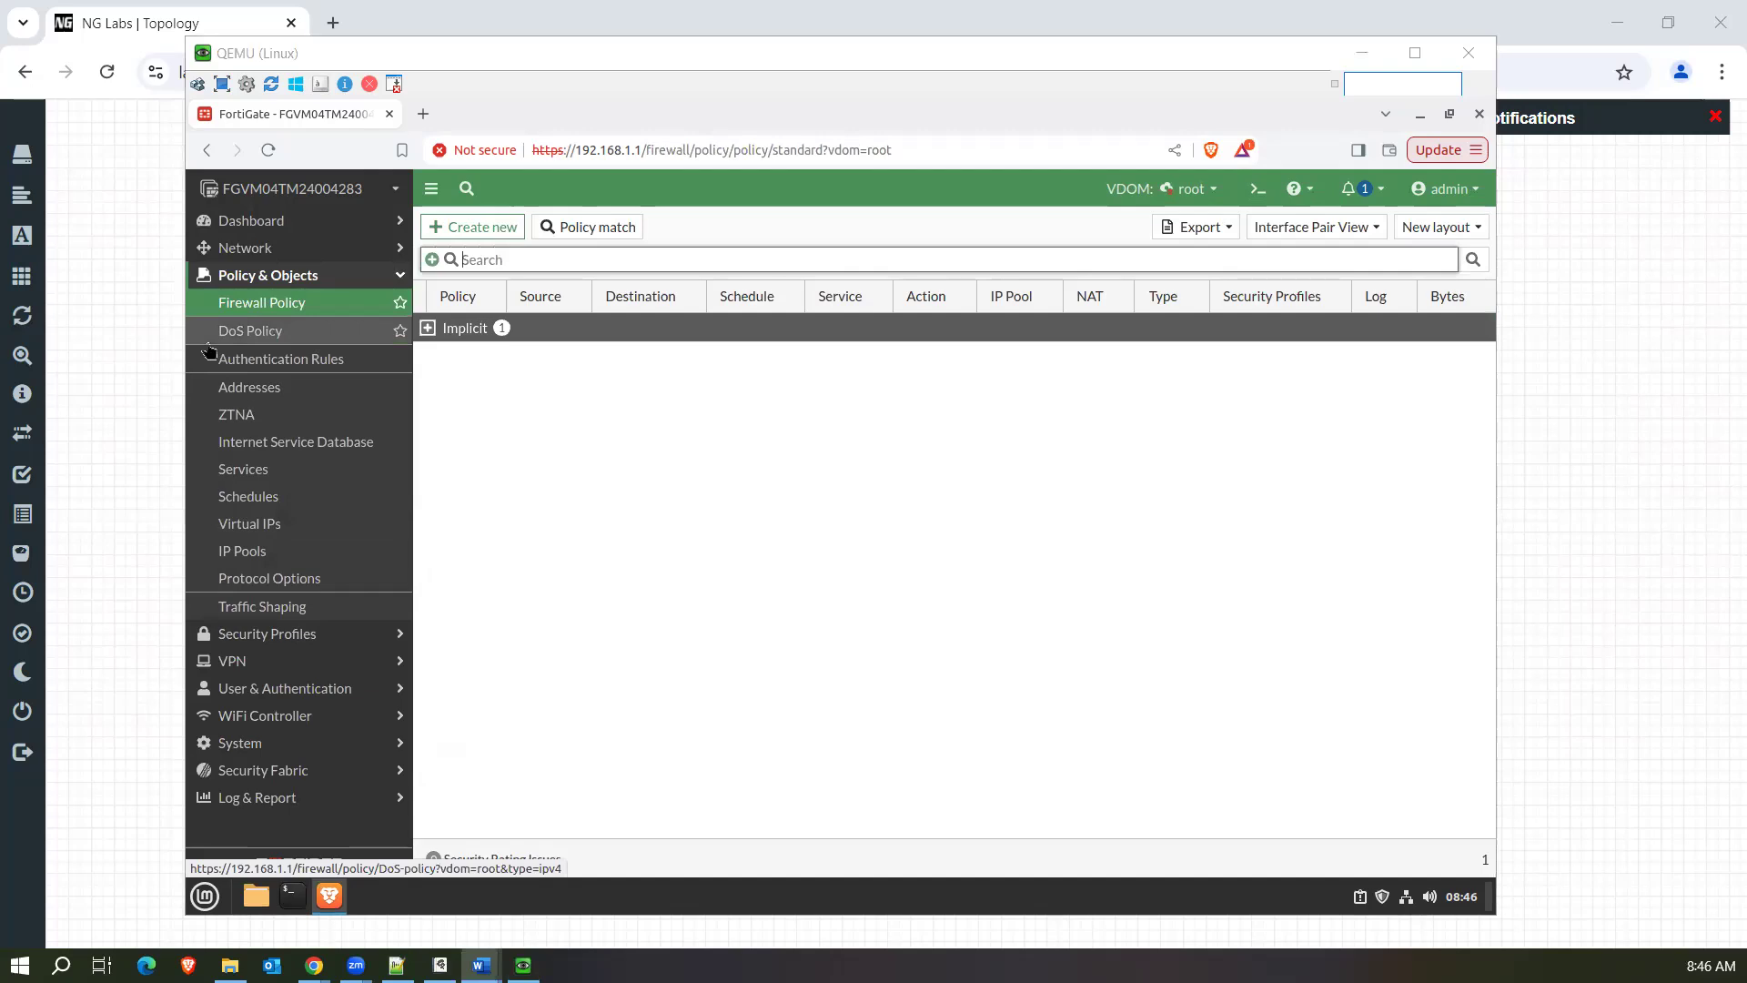
# View the lab topology, return to the firewall policy list, and switch to the blank handwriting document in Rnote.
pyautogui.click(523, 965)
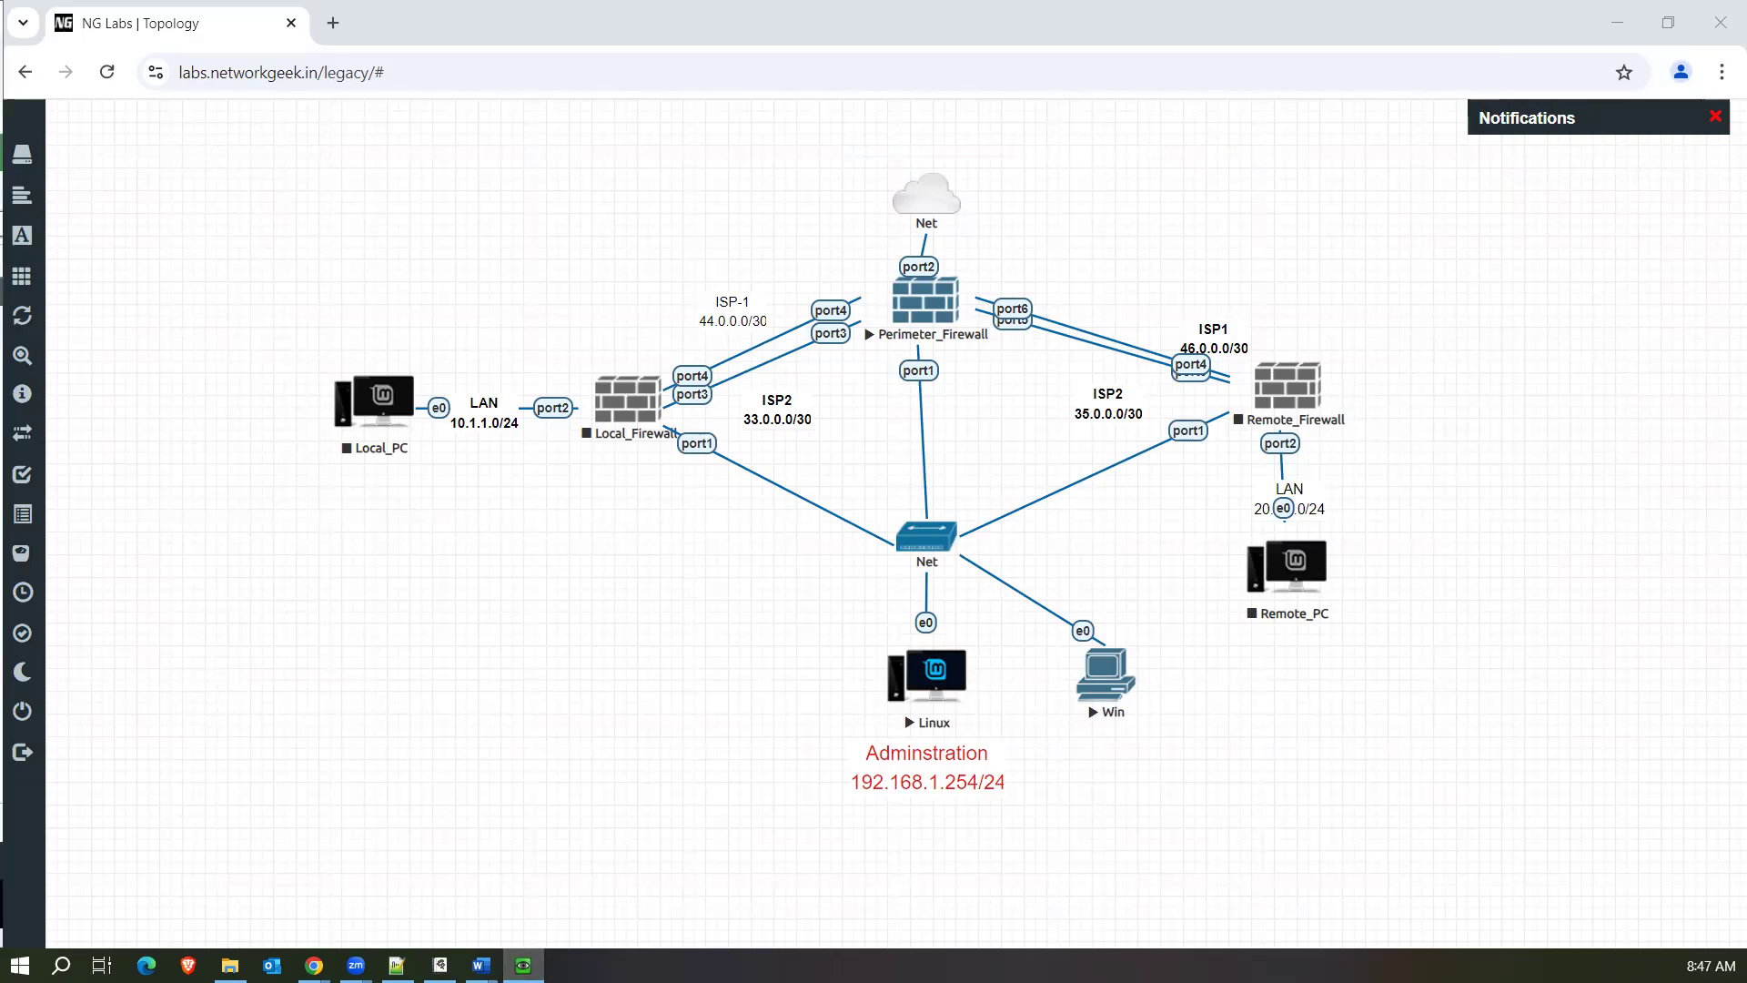
pyautogui.click(523, 965)
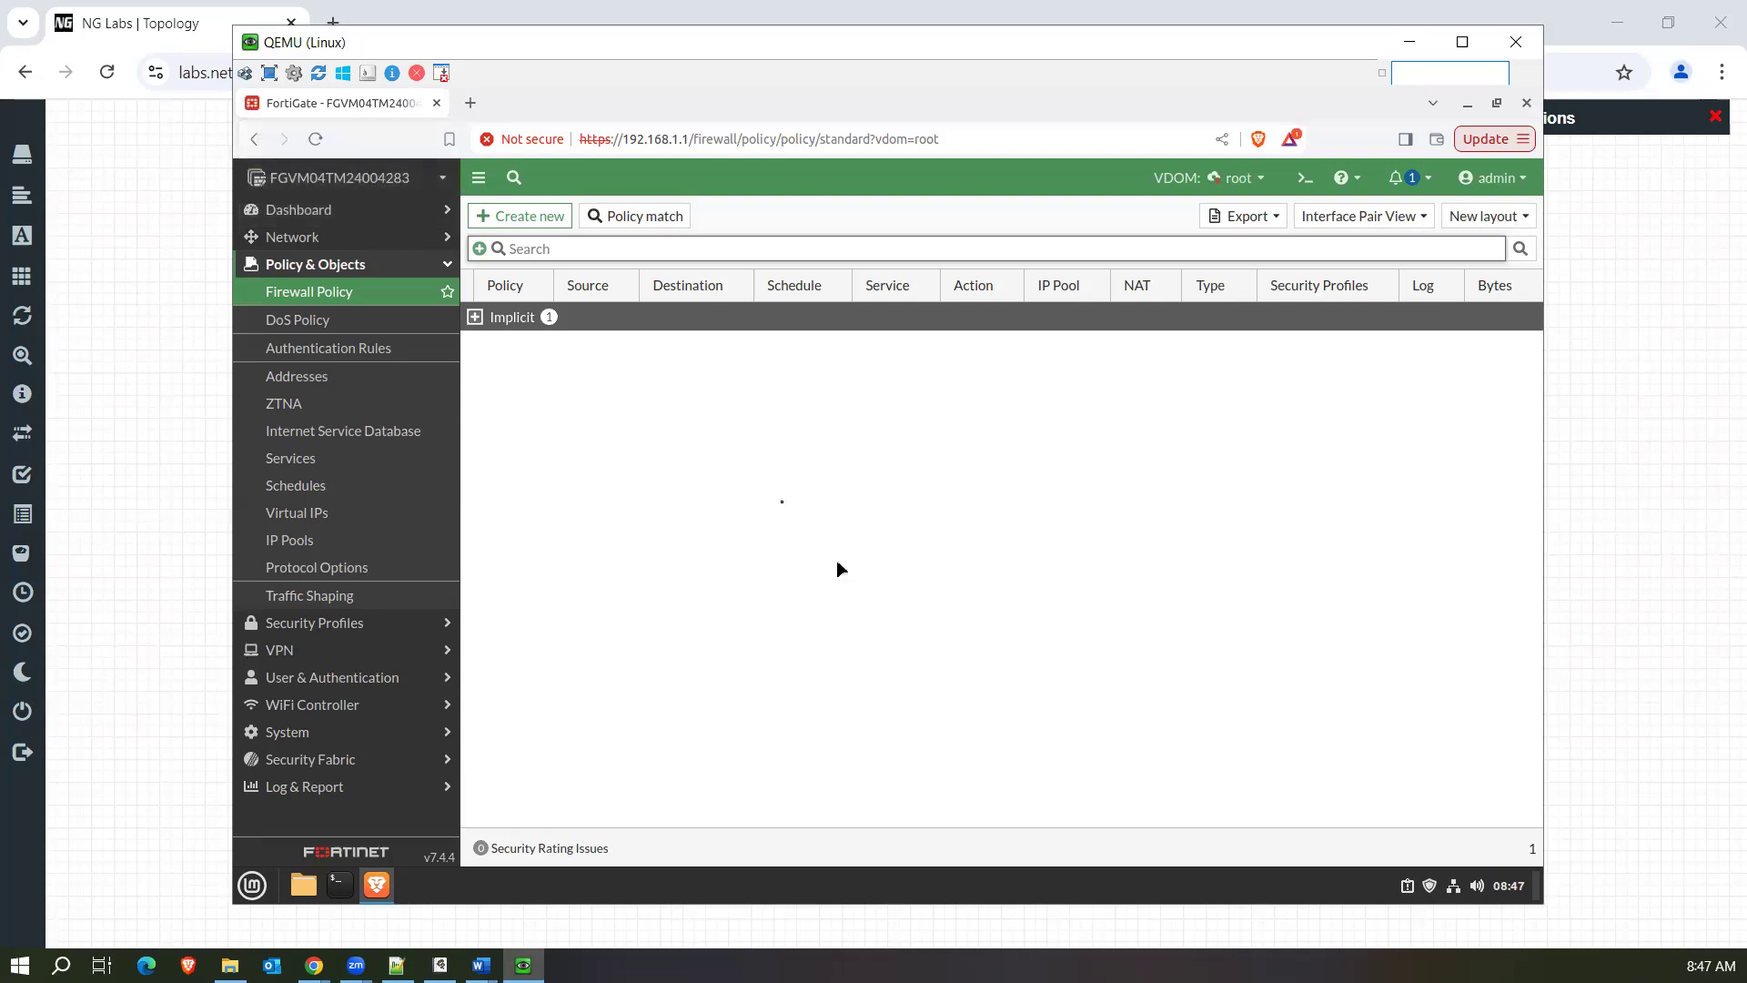
pyautogui.click(739, 489)
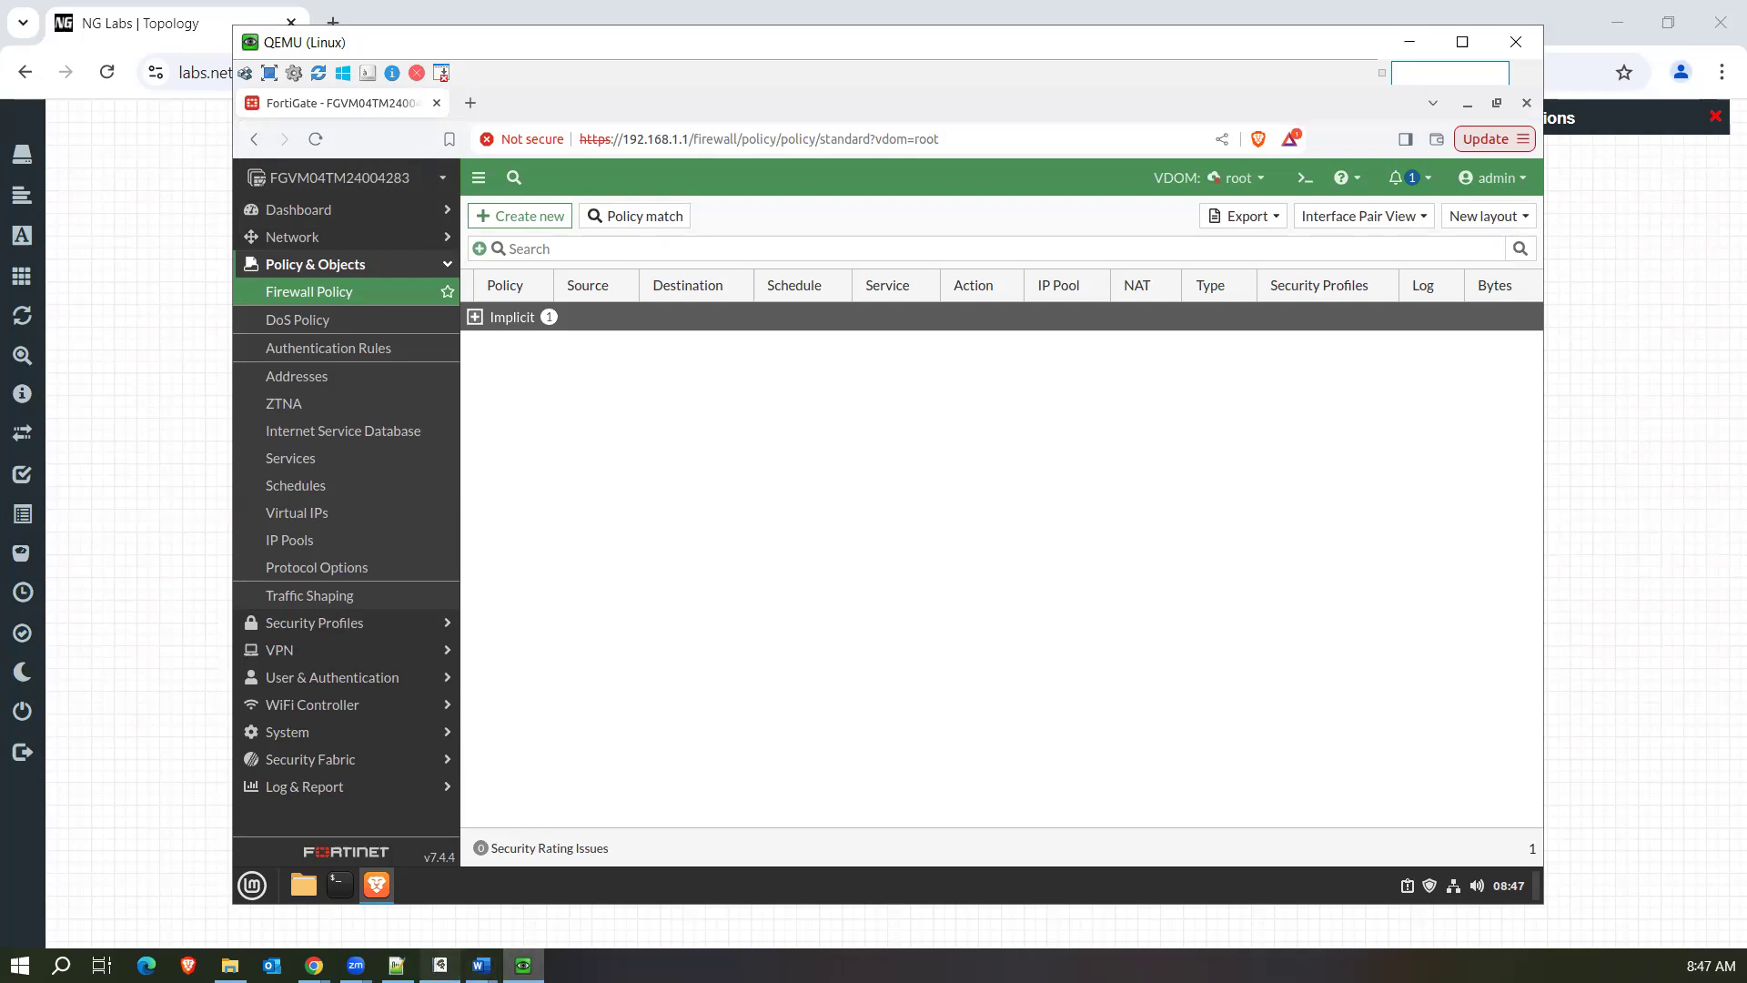
pyautogui.click(440, 966)
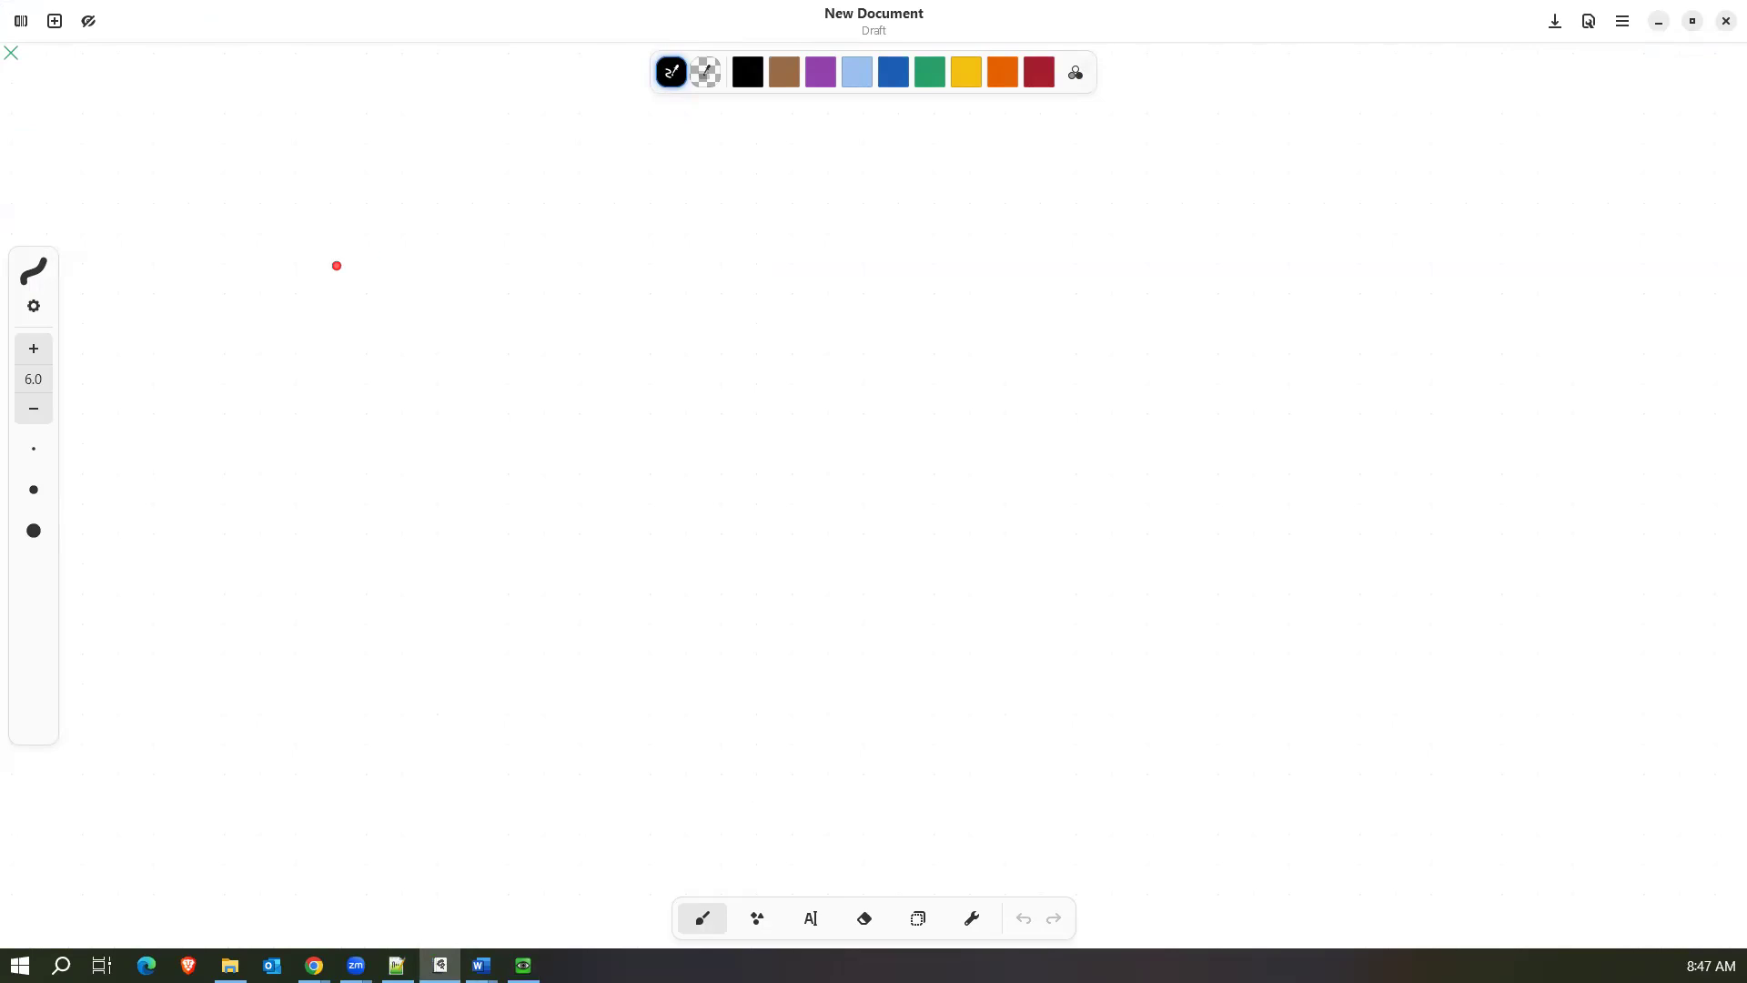
pyautogui.click(442, 270)
pyautogui.click(456, 287)
pyautogui.moveTo(431, 256)
pyautogui.mouseDown()
pyautogui.moveTo(432, 285)
pyautogui.moveTo(540, 285)
pyautogui.mouseUp()
pyautogui.click(521, 283)
pyautogui.moveTo(575, 262)
pyautogui.mouseDown()
pyautogui.moveTo(573, 283)
pyautogui.moveTo(590, 268)
pyautogui.moveTo(726, 293)
pyautogui.mouseUp()
pyautogui.click(665, 251)
pyautogui.moveTo(725, 296); pyautogui.dragTo(726, 325)
pyautogui.moveTo(815, 246); pyautogui.dragTo(851, 277)
pyautogui.moveTo(822, 297); pyautogui.dragTo(913, 251)
pyautogui.moveTo(903, 249); pyautogui.dragTo(926, 243)
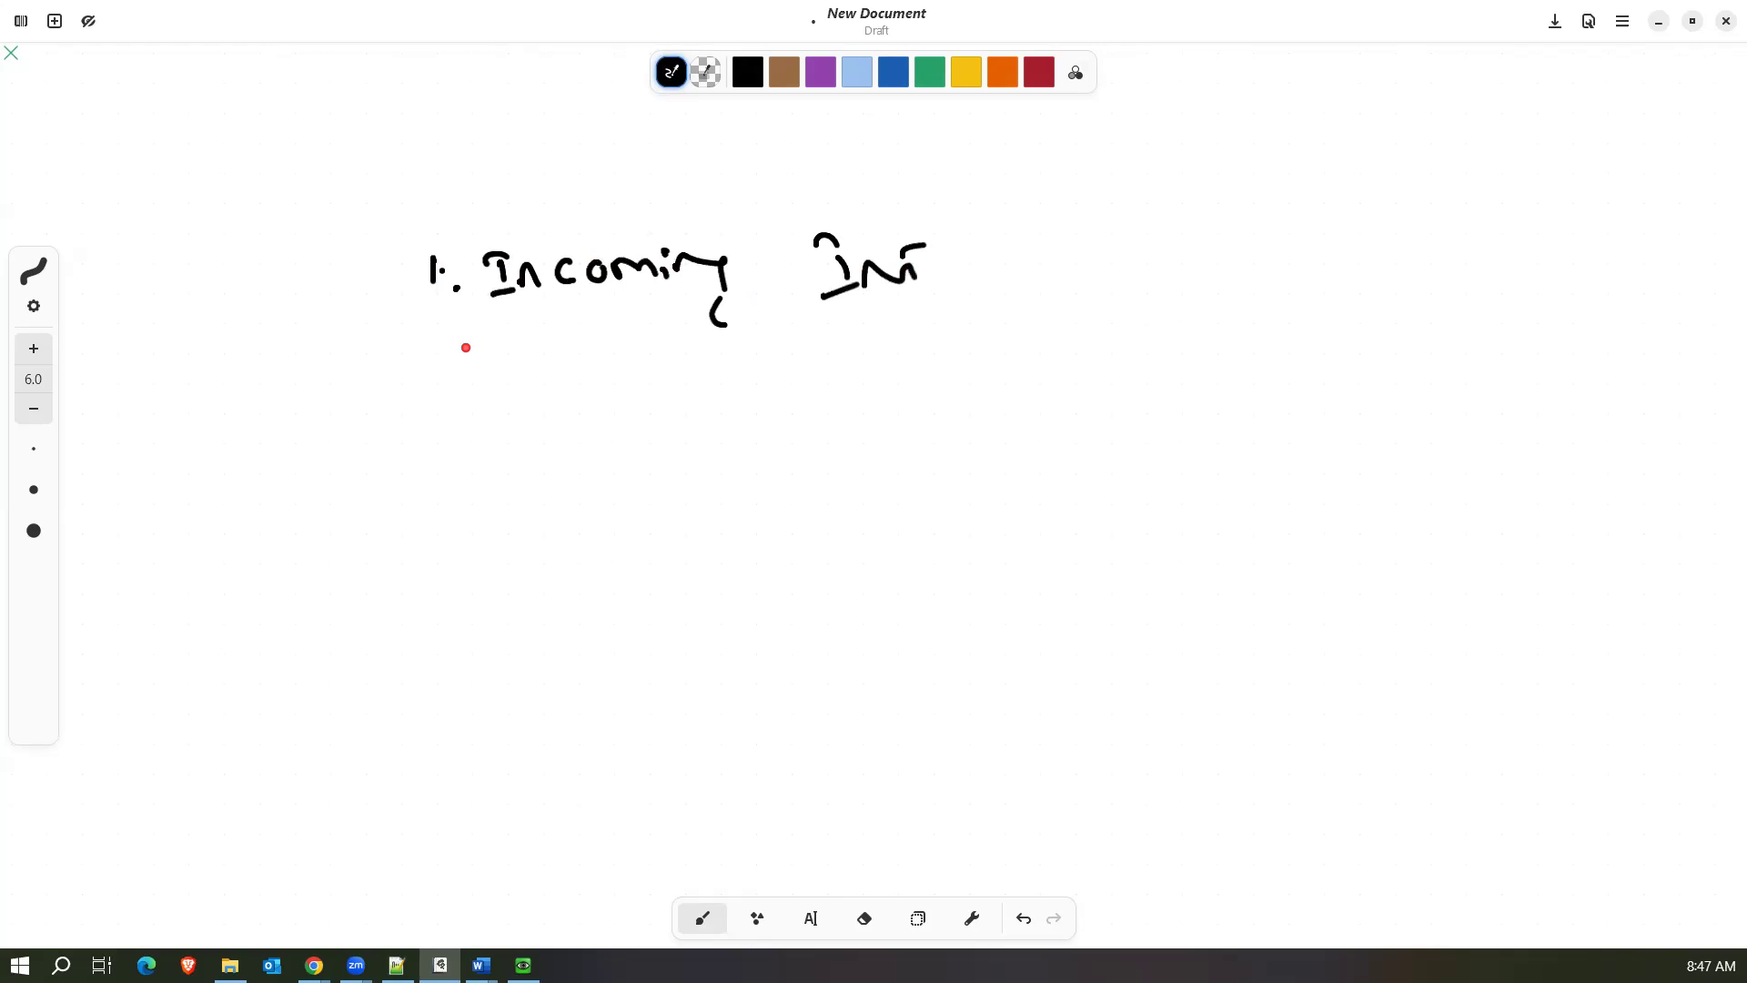
pyautogui.hotkey('ctrl', 'z')
pyautogui.hotkey('ctrl', 'z')
pyautogui.hotkey('ctrl', 'shift', 'c')
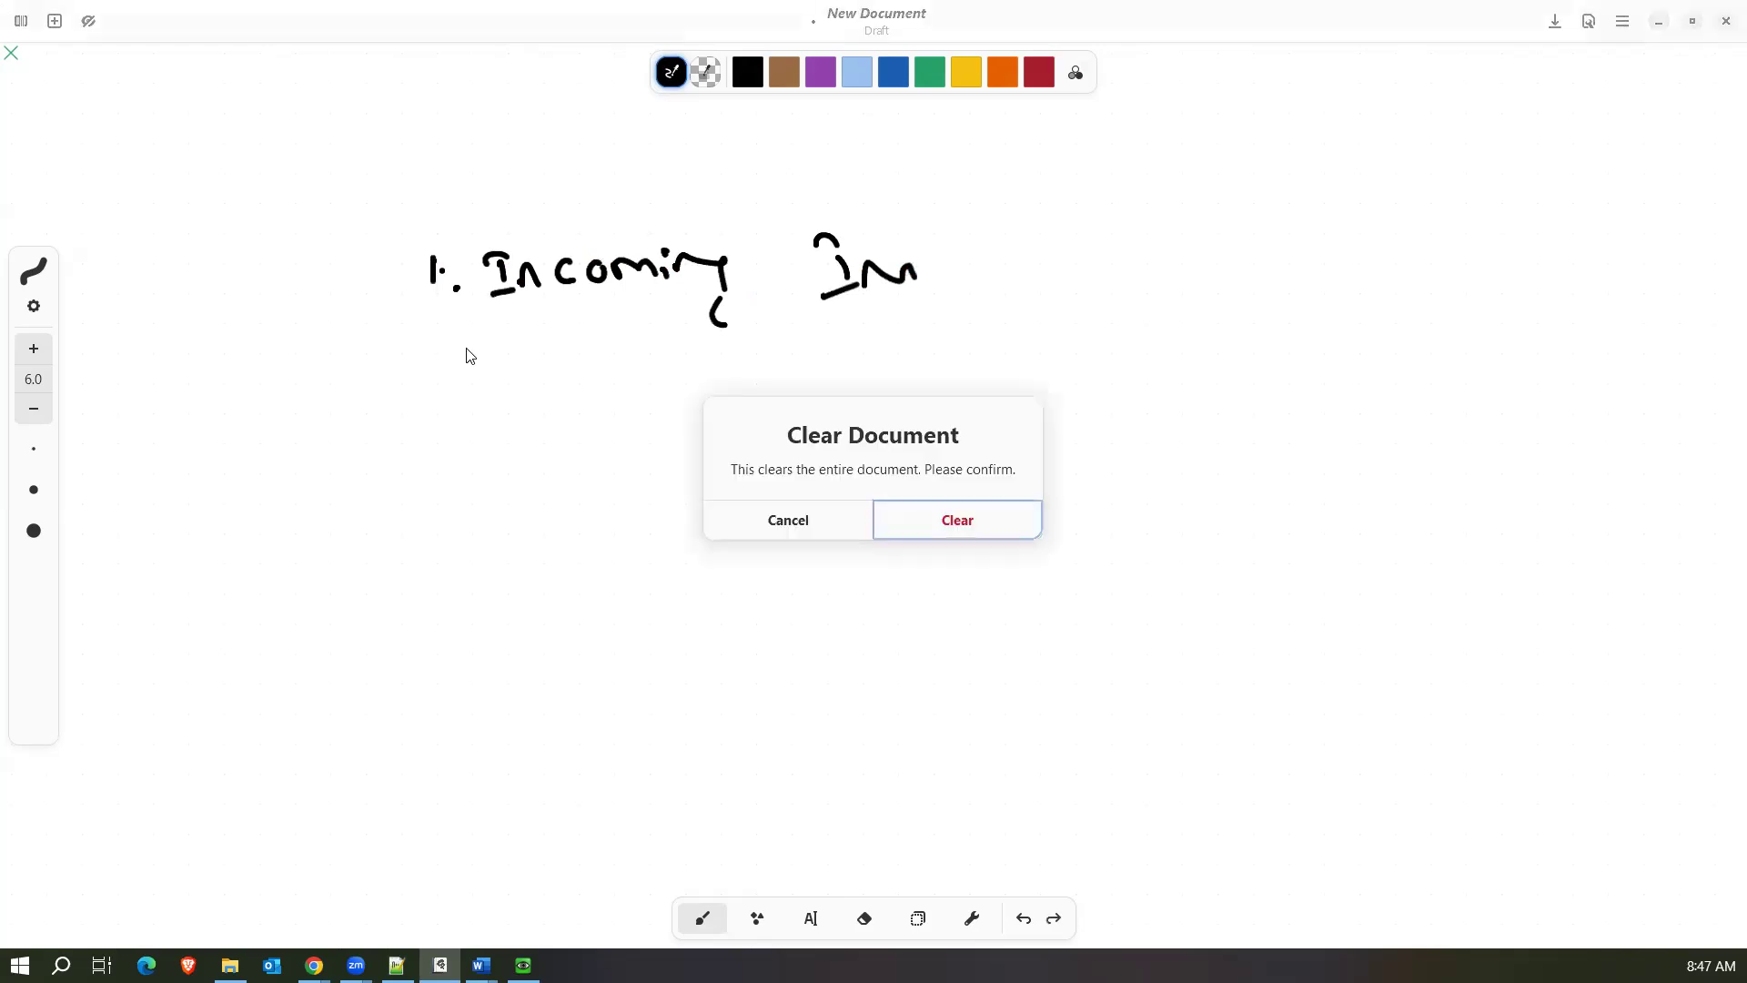
pyautogui.click(1001, 526)
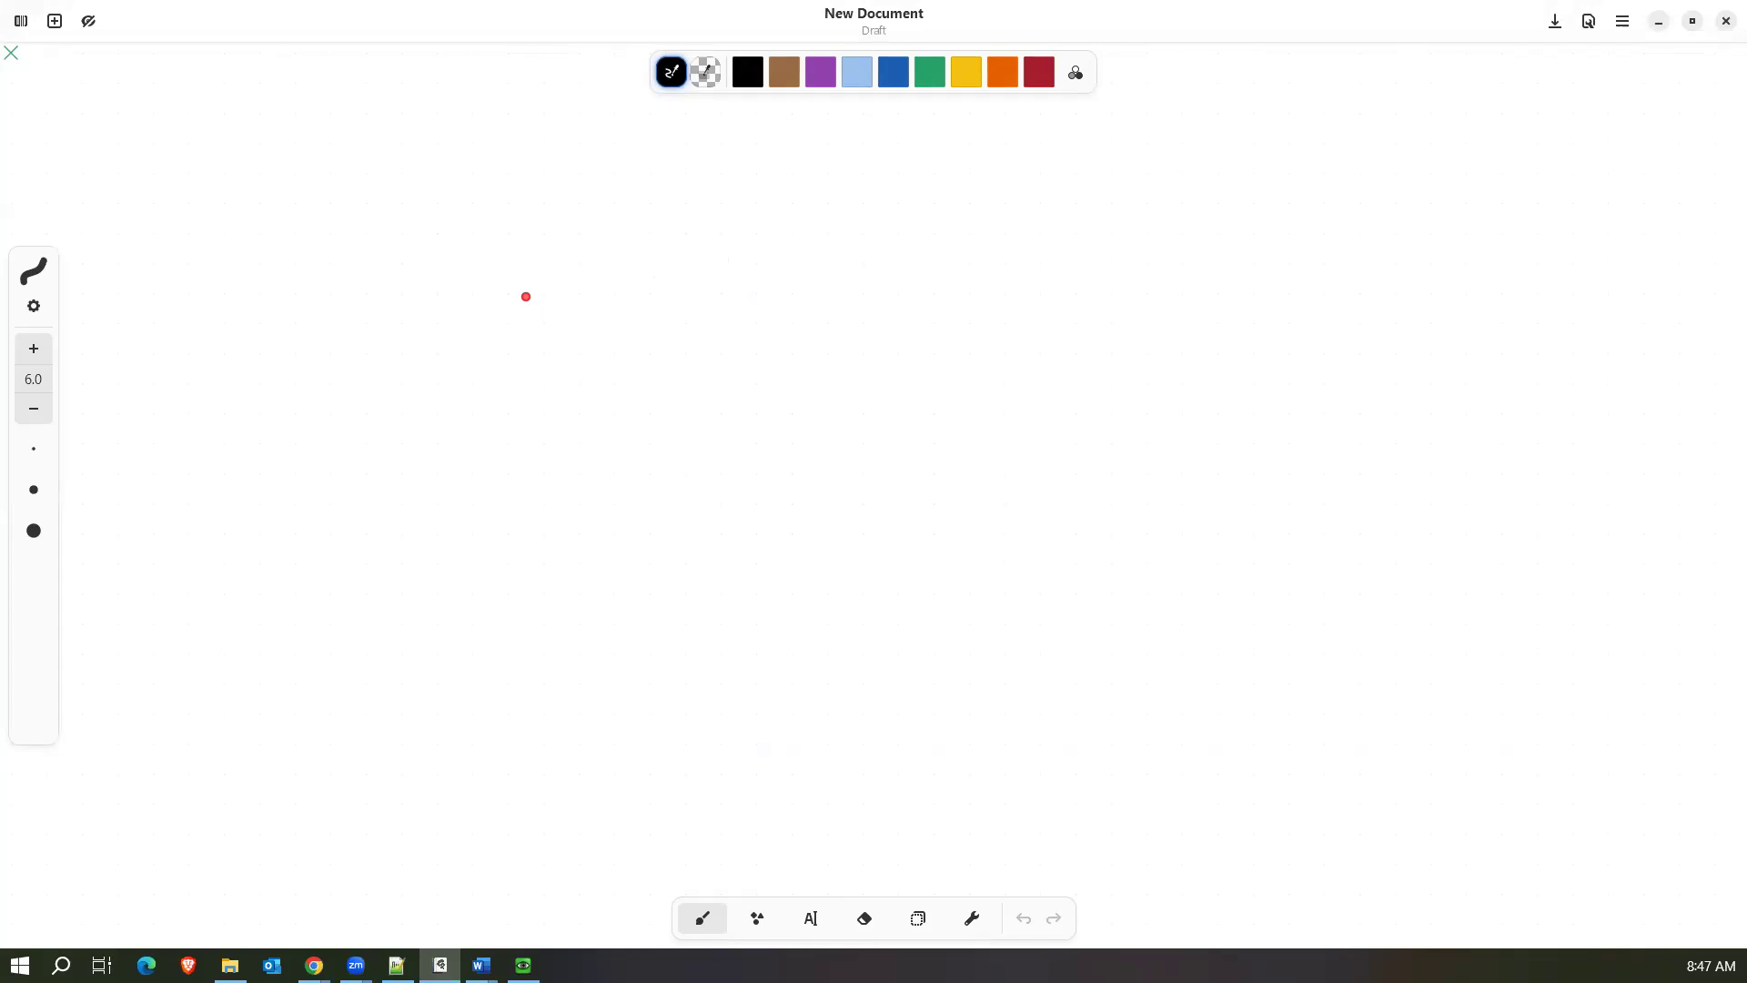
# Handwrite "1. SRC INT" in black as the first item of the policy criteria list.
pyautogui.moveTo(485, 307); pyautogui.dragTo(499, 357)
pyautogui.click(536, 361)
pyautogui.moveTo(593, 318)
pyautogui.mouseDown()
pyautogui.moveTo(580, 359)
pyautogui.moveTo(632, 350)
pyautogui.mouseUp()
pyautogui.moveTo(628, 314); pyautogui.dragTo(649, 348)
pyautogui.moveTo(701, 315)
pyautogui.mouseDown()
pyautogui.moveTo(700, 342)
pyautogui.moveTo(779, 343)
pyautogui.moveTo(784, 312)
pyautogui.mouseUp()
pyautogui.moveTo(765, 356)
pyautogui.mouseDown()
pyautogui.moveTo(860, 339)
pyautogui.moveTo(871, 305)
pyautogui.mouseUp()
# Handwrite "2. DST INT" below the first item.
pyautogui.moveTo(494, 416)
pyautogui.mouseDown()
pyautogui.moveTo(500, 440)
pyautogui.moveTo(612, 439)
pyautogui.mouseUp()
pyautogui.click(567, 433)
pyautogui.moveTo(677, 404); pyautogui.dragTo(666, 433)
pyautogui.moveTo(701, 406)
pyautogui.mouseDown()
pyautogui.moveTo(701, 421)
pyautogui.moveTo(714, 402)
pyautogui.mouseUp()
pyautogui.moveTo(800, 411); pyautogui.dragTo(800, 398)
pyautogui.moveTo(791, 440); pyautogui.dragTo(815, 433)
pyautogui.moveTo(808, 430)
pyautogui.mouseDown()
pyautogui.moveTo(839, 404)
pyautogui.moveTo(873, 429)
pyautogui.mouseUp()
pyautogui.moveTo(831, 406); pyautogui.dragTo(875, 399)
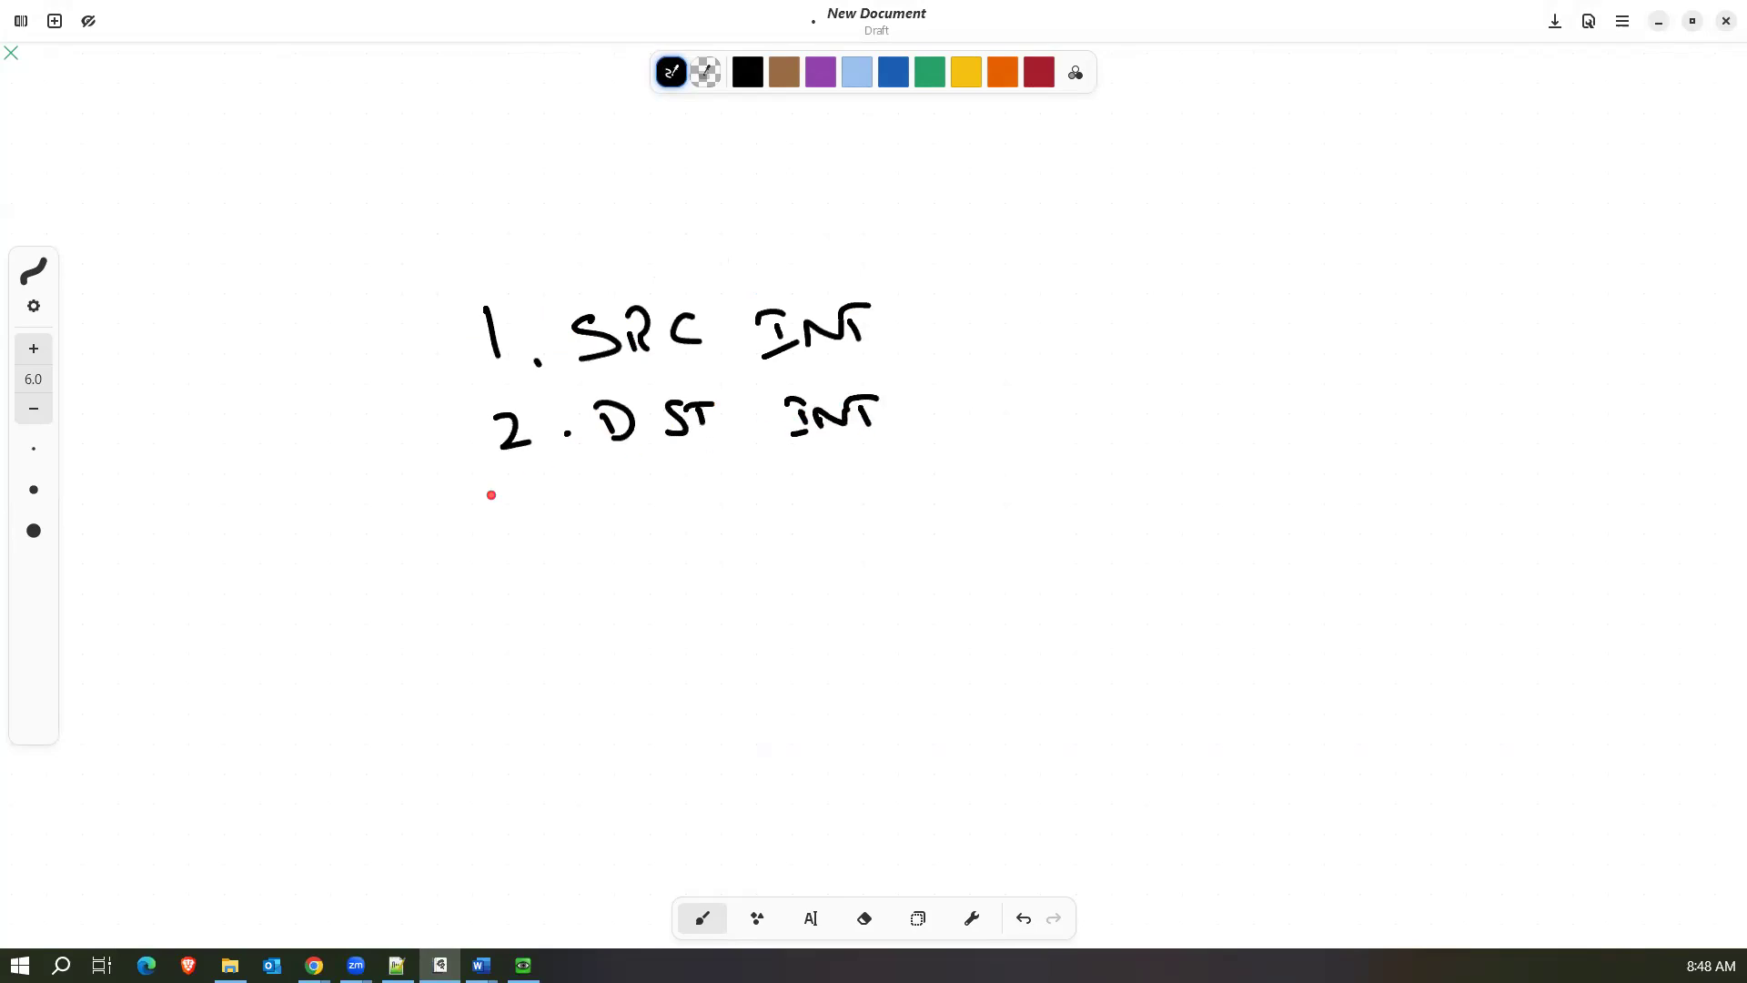
# Handwrite "3. SRC.ADDR" as the third item of the list.
pyautogui.moveTo(529, 499); pyautogui.dragTo(528, 528)
pyautogui.click(598, 519)
pyautogui.moveTo(676, 493)
pyautogui.mouseDown()
pyautogui.moveTo(640, 525)
pyautogui.moveTo(686, 525)
pyautogui.mouseUp()
pyautogui.moveTo(686, 497); pyautogui.dragTo(709, 525)
pyautogui.click(762, 517)
pyautogui.moveTo(738, 498)
pyautogui.mouseDown()
pyautogui.moveTo(723, 522)
pyautogui.moveTo(806, 520)
pyautogui.mouseUp()
pyautogui.moveTo(790, 509)
pyautogui.mouseDown()
pyautogui.moveTo(821, 506)
pyautogui.moveTo(813, 528)
pyautogui.mouseUp()
pyautogui.moveTo(813, 489)
pyautogui.mouseDown()
pyautogui.moveTo(830, 526)
pyautogui.moveTo(864, 528)
pyautogui.moveTo(880, 483)
pyautogui.mouseUp()
pyautogui.moveTo(881, 482); pyautogui.dragTo(904, 515)
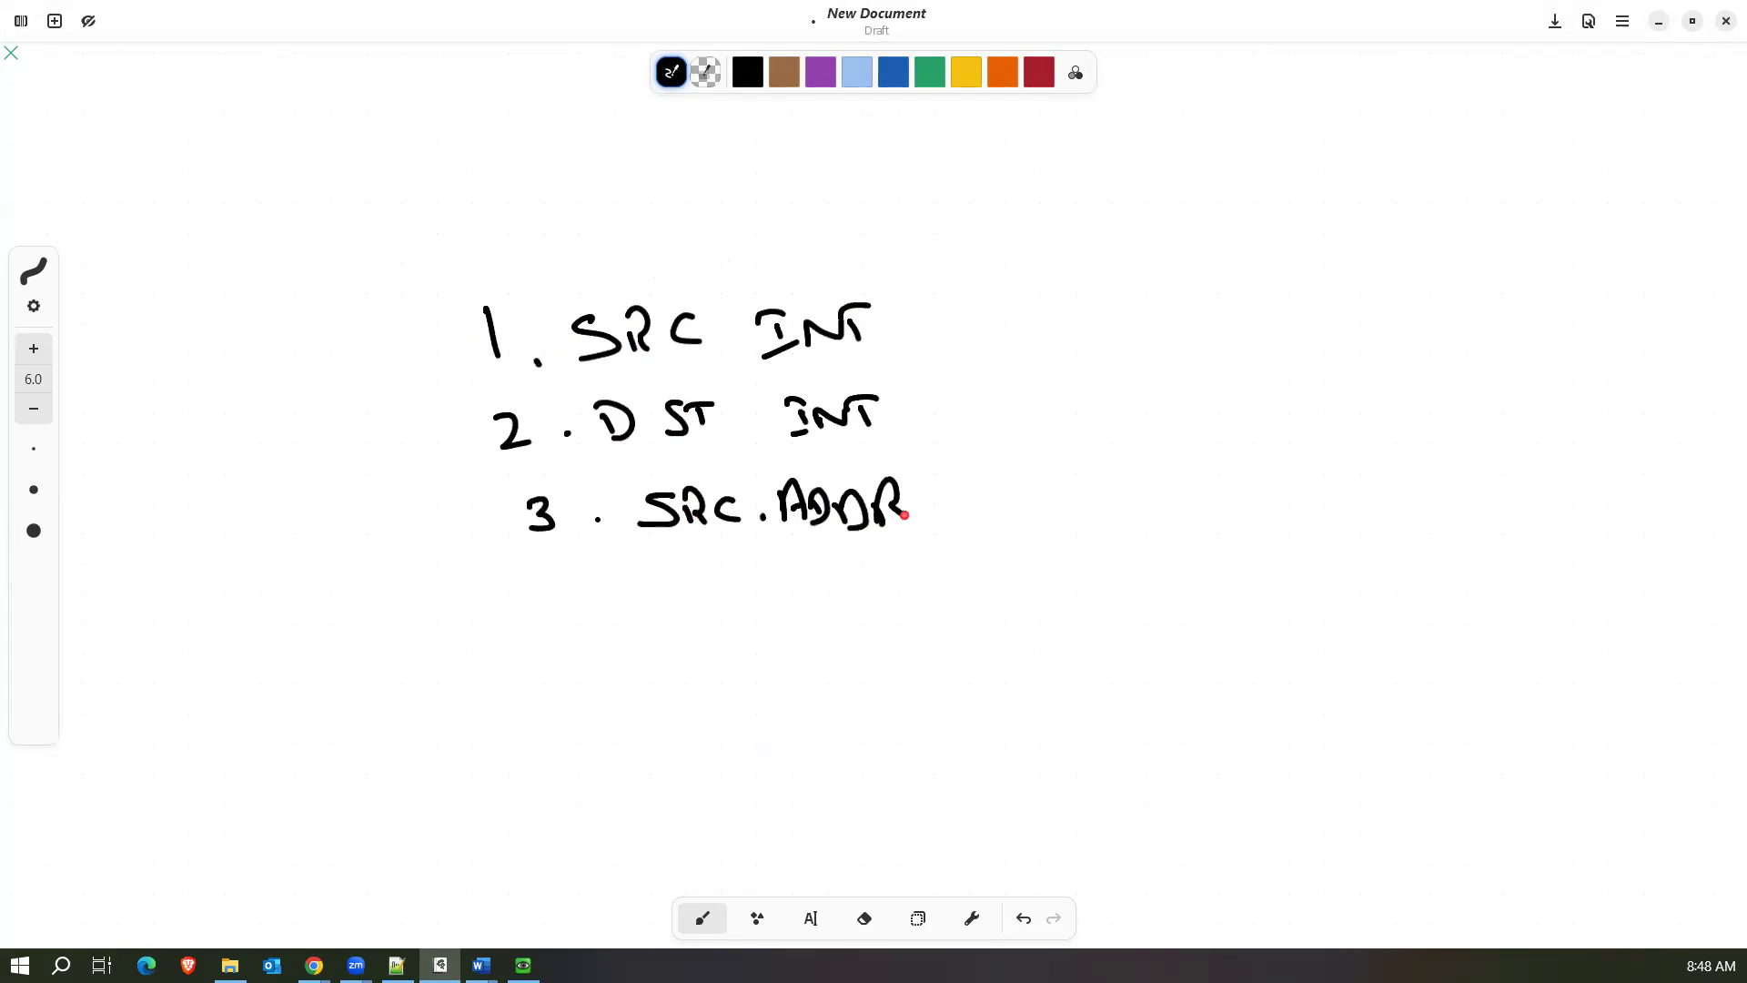
# Handwrite "4. DST ADDR" as the fourth item, undoing and redrawing faulty strokes.
pyautogui.moveTo(545, 565); pyautogui.dragTo(554, 608)
pyautogui.click(590, 592)
pyautogui.moveTo(683, 567)
pyautogui.mouseDown()
pyautogui.moveTo(645, 598)
pyautogui.moveTo(689, 602)
pyautogui.mouseUp()
pyautogui.moveTo(683, 566)
pyautogui.mouseDown()
pyautogui.moveTo(709, 594)
pyautogui.moveTo(641, 603)
pyautogui.moveTo(735, 602)
pyautogui.mouseUp()
pyautogui.hotkey('ctrl', 'z')
pyautogui.hotkey('ctrl', 'z')
pyautogui.hotkey('ctrl', 'z')
pyautogui.hotkey('ctrl', 'z')
pyautogui.moveTo(719, 575)
pyautogui.mouseDown()
pyautogui.moveTo(835, 606)
pyautogui.moveTo(919, 595)
pyautogui.mouseUp()
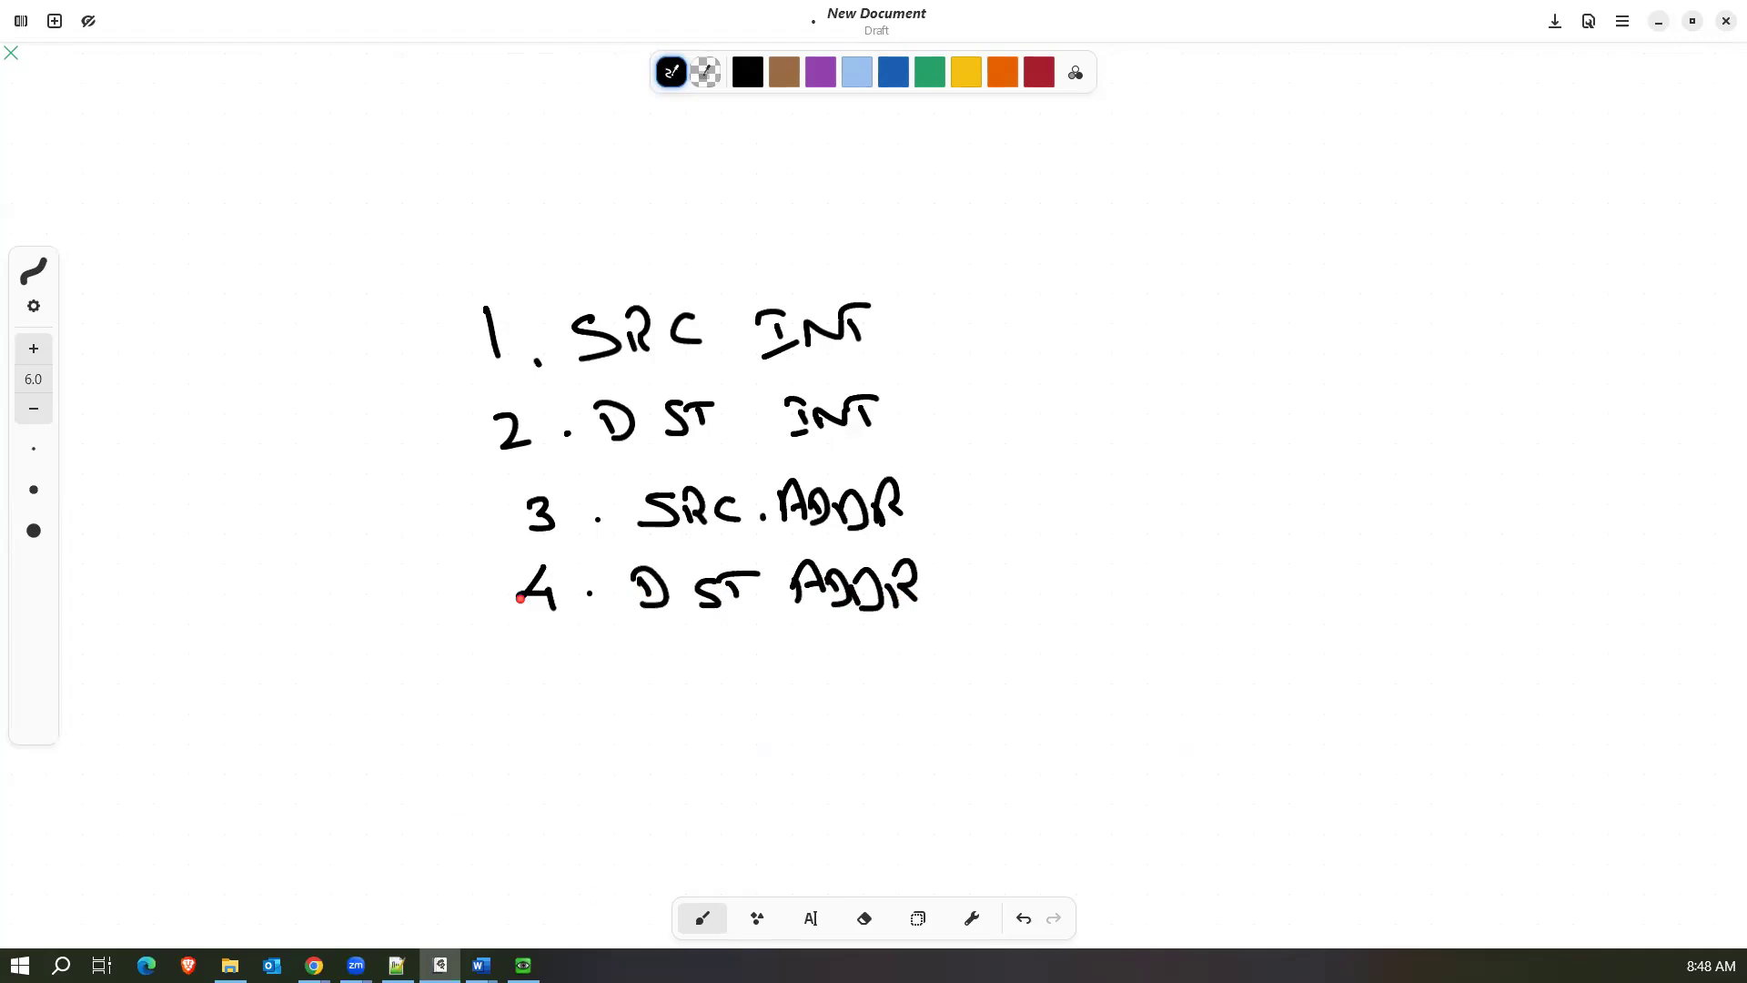
# Handwrite "5. USER/Group" as the fifth item of the list.
pyautogui.moveTo(544, 643); pyautogui.dragTo(540, 686)
pyautogui.moveTo(538, 648); pyautogui.dragTo(571, 646)
pyautogui.click(598, 664)
pyautogui.moveTo(647, 643)
pyautogui.mouseDown()
pyautogui.moveTo(690, 674)
pyautogui.moveTo(751, 640)
pyautogui.mouseUp()
pyautogui.moveTo(760, 642); pyautogui.dragTo(798, 703)
pyautogui.moveTo(845, 646); pyautogui.dragTo(865, 685)
pyautogui.moveTo(869, 667)
pyautogui.mouseDown()
pyautogui.moveTo(928, 666)
pyautogui.moveTo(954, 694)
pyautogui.moveTo(969, 658)
pyautogui.mouseUp()
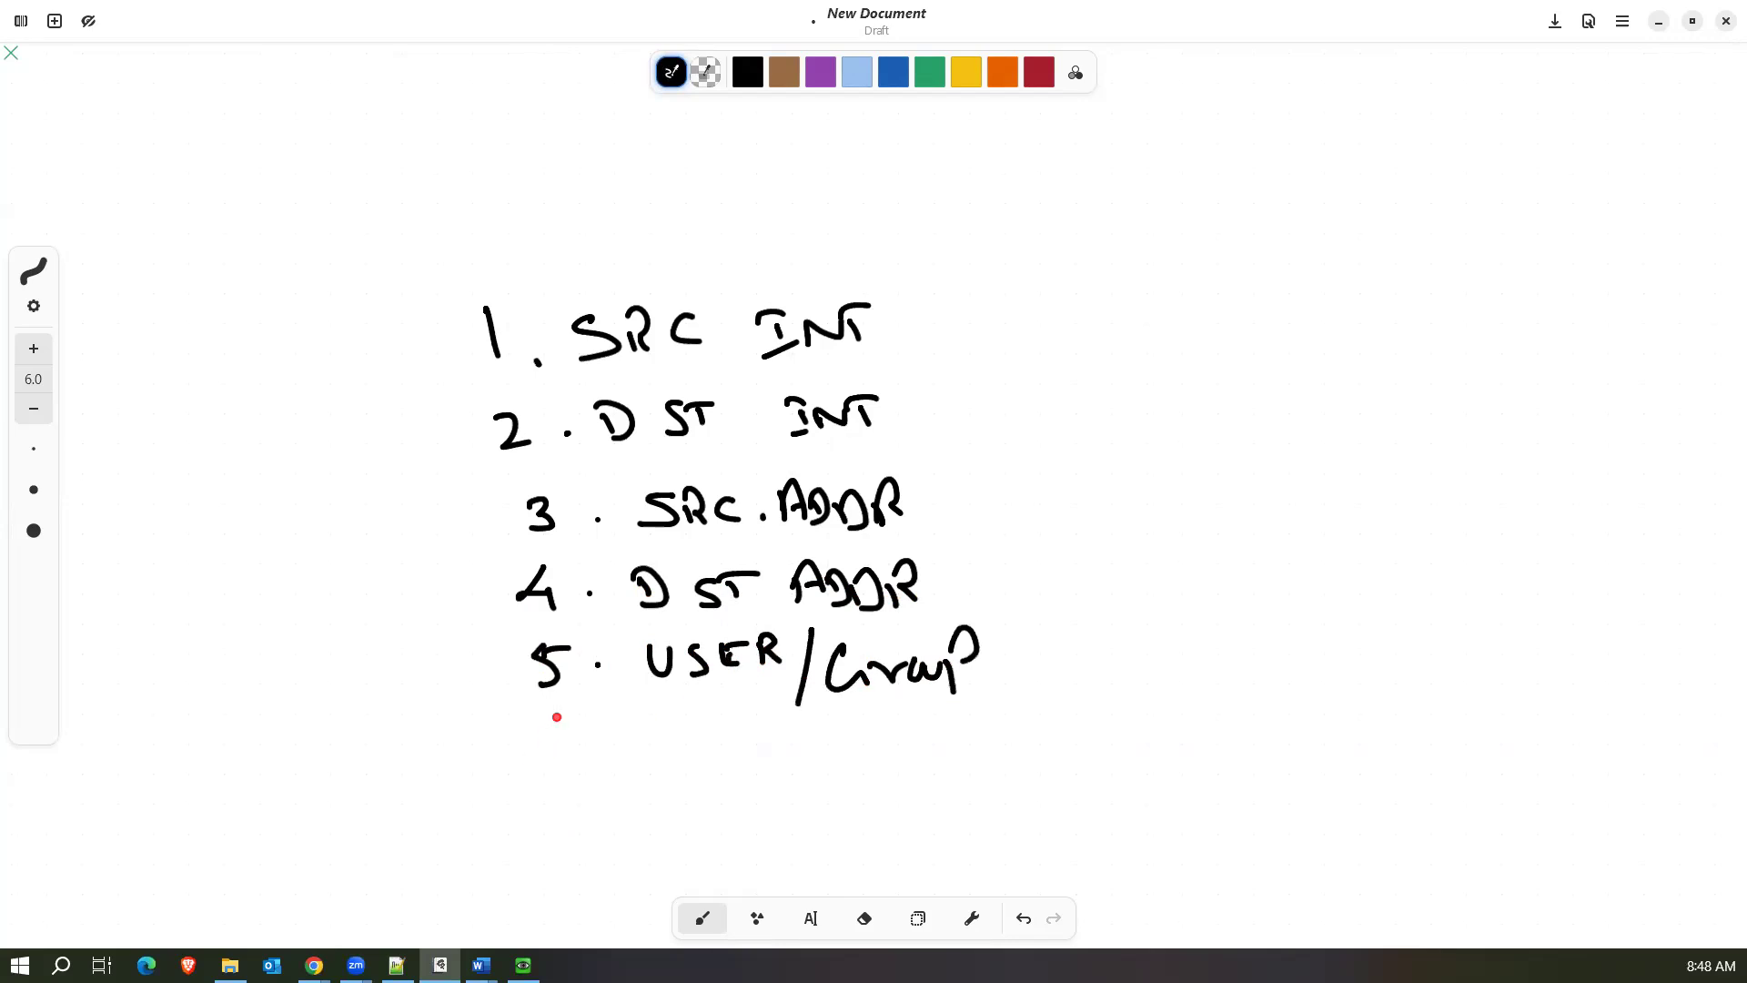
# Handwrite "6. INT SERVICES" as the sixth item of the list.
pyautogui.moveTo(560, 714); pyautogui.dragTo(548, 757)
pyautogui.click(588, 754)
pyautogui.moveTo(664, 741); pyautogui.dragTo(667, 753)
pyautogui.moveTo(642, 728); pyautogui.dragTo(689, 718)
pyautogui.moveTo(655, 760)
pyautogui.mouseDown()
pyautogui.moveTo(742, 731)
pyautogui.moveTo(748, 751)
pyautogui.mouseUp()
pyautogui.moveTo(719, 725)
pyautogui.mouseDown()
pyautogui.moveTo(827, 732)
pyautogui.moveTo(824, 757)
pyautogui.moveTo(857, 760)
pyautogui.moveTo(897, 733)
pyautogui.moveTo(1045, 729)
pyautogui.moveTo(1023, 755)
pyautogui.mouseUp()
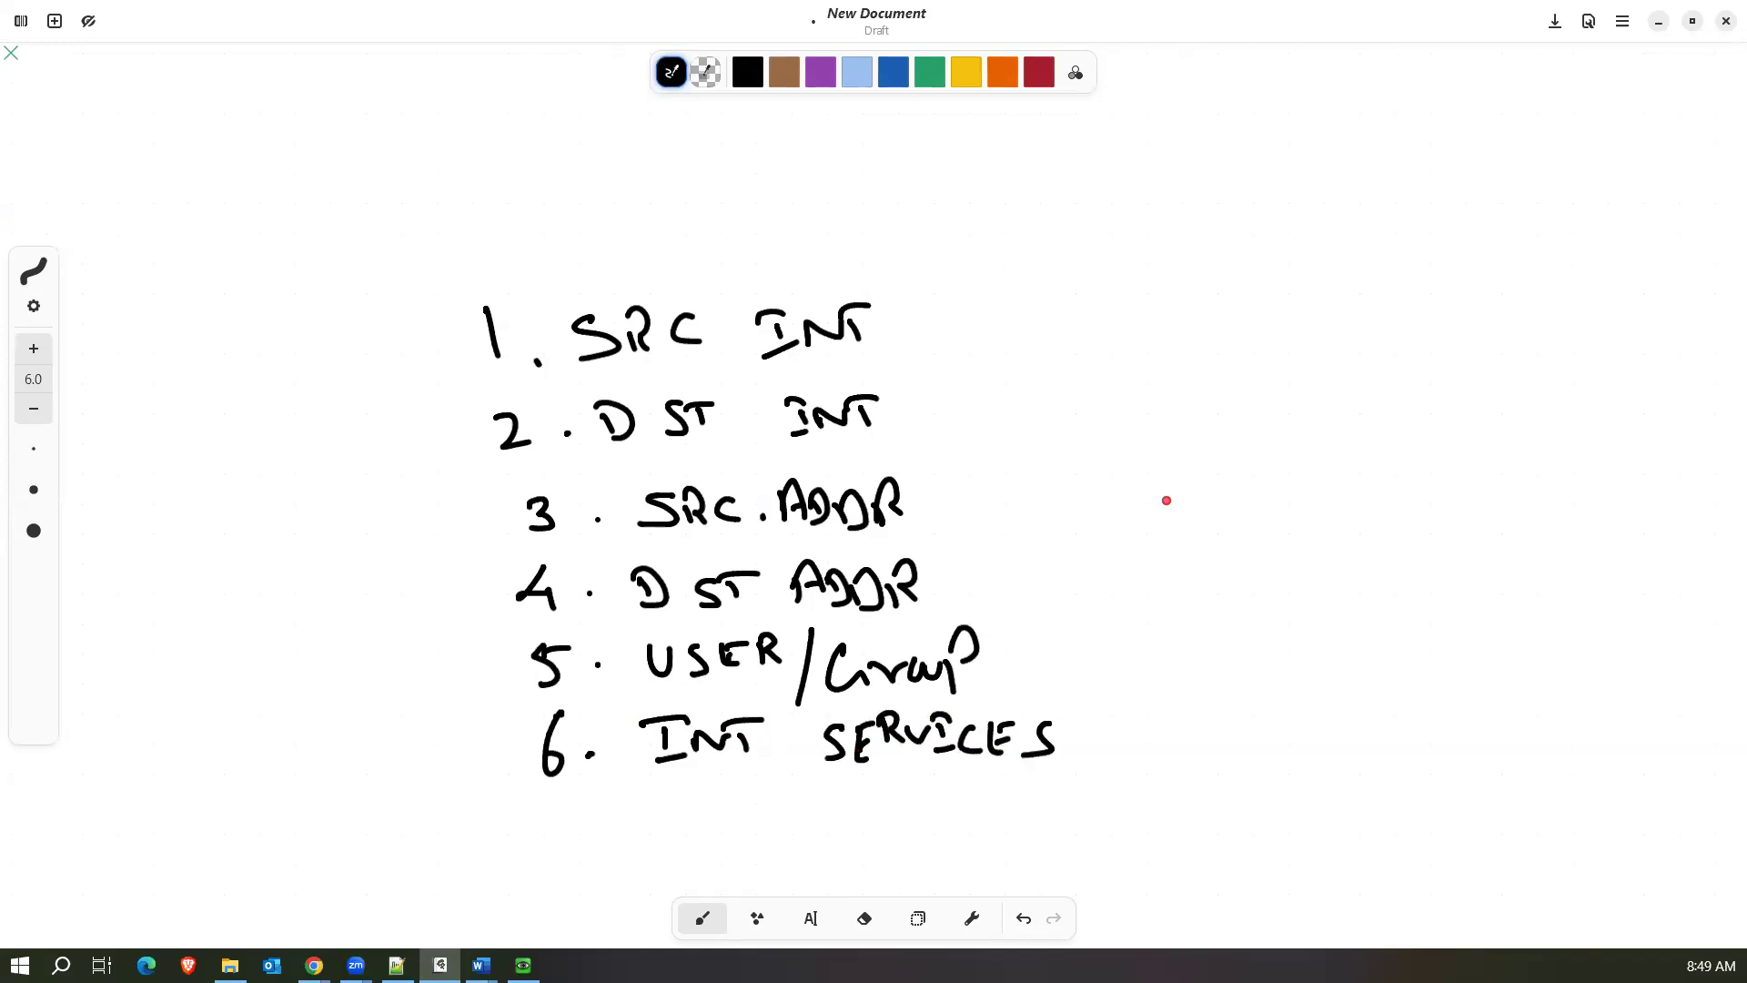
# Handwrite "7. SCHEDULE" and "8. SERVICES" in a second column beside the first item.
pyautogui.moveTo(1129, 309)
pyautogui.mouseDown()
pyautogui.moveTo(1141, 344)
pyautogui.moveTo(1263, 308)
pyautogui.moveTo(1279, 332)
pyautogui.moveTo(1412, 328)
pyautogui.moveTo(1388, 314)
pyautogui.mouseUp()
pyautogui.click(1169, 331)
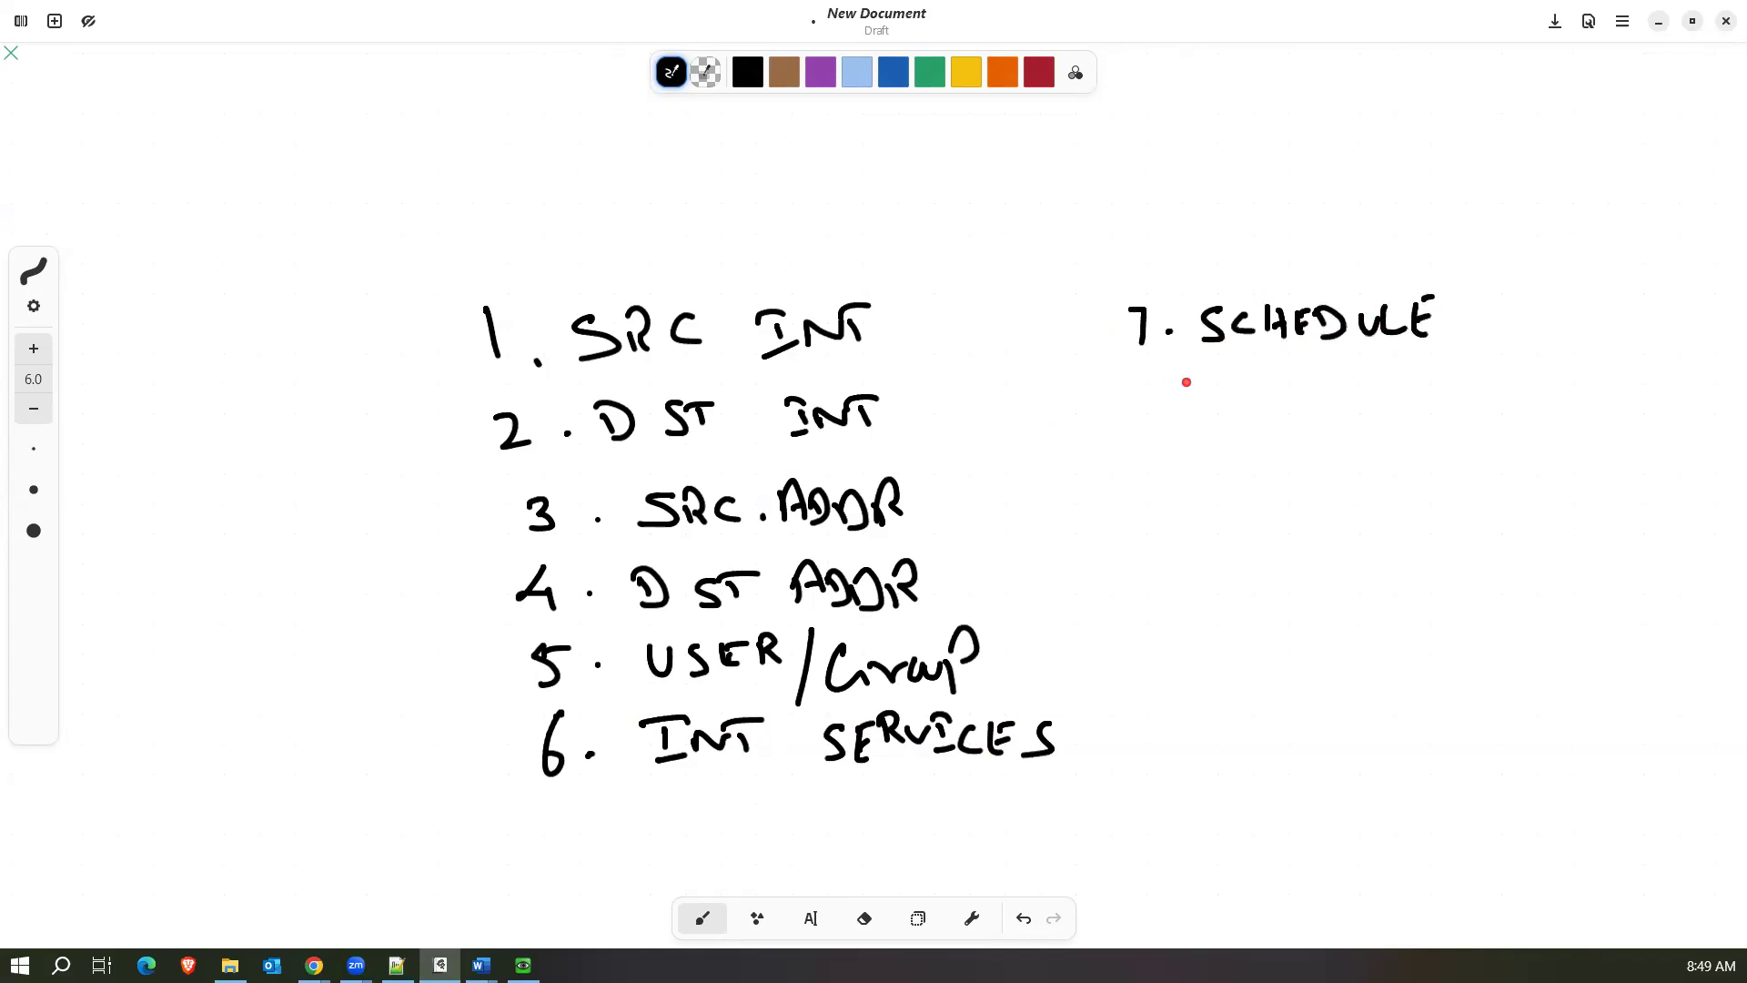
pyautogui.moveTo(1154, 379)
pyautogui.mouseDown()
pyautogui.moveTo(1148, 405)
pyautogui.moveTo(1159, 383)
pyautogui.moveTo(1279, 396)
pyautogui.moveTo(1301, 373)
pyautogui.moveTo(1356, 375)
pyautogui.mouseUp()
pyautogui.click(1181, 401)
pyautogui.moveTo(1338, 378); pyautogui.dragTo(1362, 380)
pyautogui.moveTo(1350, 382)
pyautogui.mouseDown()
pyautogui.moveTo(1349, 401)
pyautogui.moveTo(1379, 406)
pyautogui.mouseUp()
pyautogui.moveTo(1396, 386)
pyautogui.mouseDown()
pyautogui.moveTo(1394, 407)
pyautogui.moveTo(1425, 411)
pyautogui.moveTo(1432, 375)
pyautogui.mouseUp()
pyautogui.moveTo(1410, 393)
pyautogui.mouseDown()
pyautogui.moveTo(1429, 391)
pyautogui.moveTo(1424, 412)
pyautogui.mouseUp()
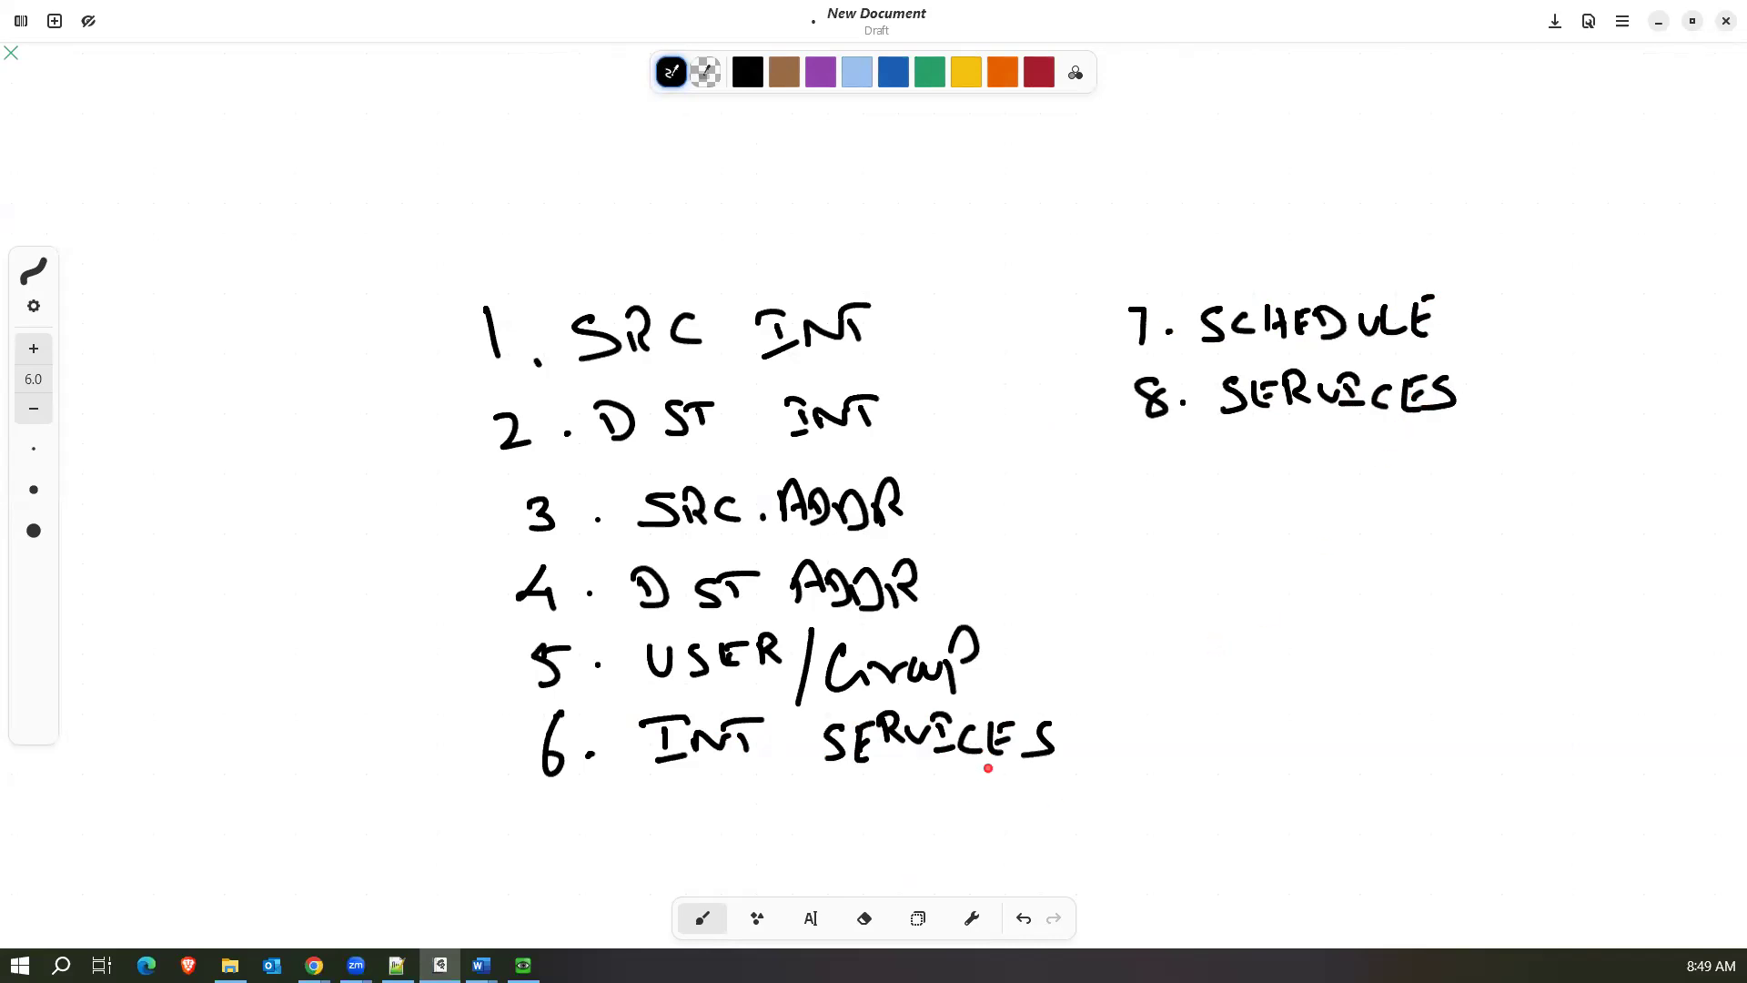
# Draw arrows pointing at INT SERVICES and SERVICES, labelling the first "ISDB" and the second "Port no".
pyautogui.moveTo(1125, 738)
pyautogui.mouseDown()
pyautogui.moveTo(1092, 737)
pyautogui.moveTo(1105, 757)
pyautogui.mouseUp()
pyautogui.moveTo(1345, 428)
pyautogui.mouseDown()
pyautogui.moveTo(1349, 477)
pyautogui.moveTo(1347, 420)
pyautogui.moveTo(1372, 449)
pyautogui.mouseUp()
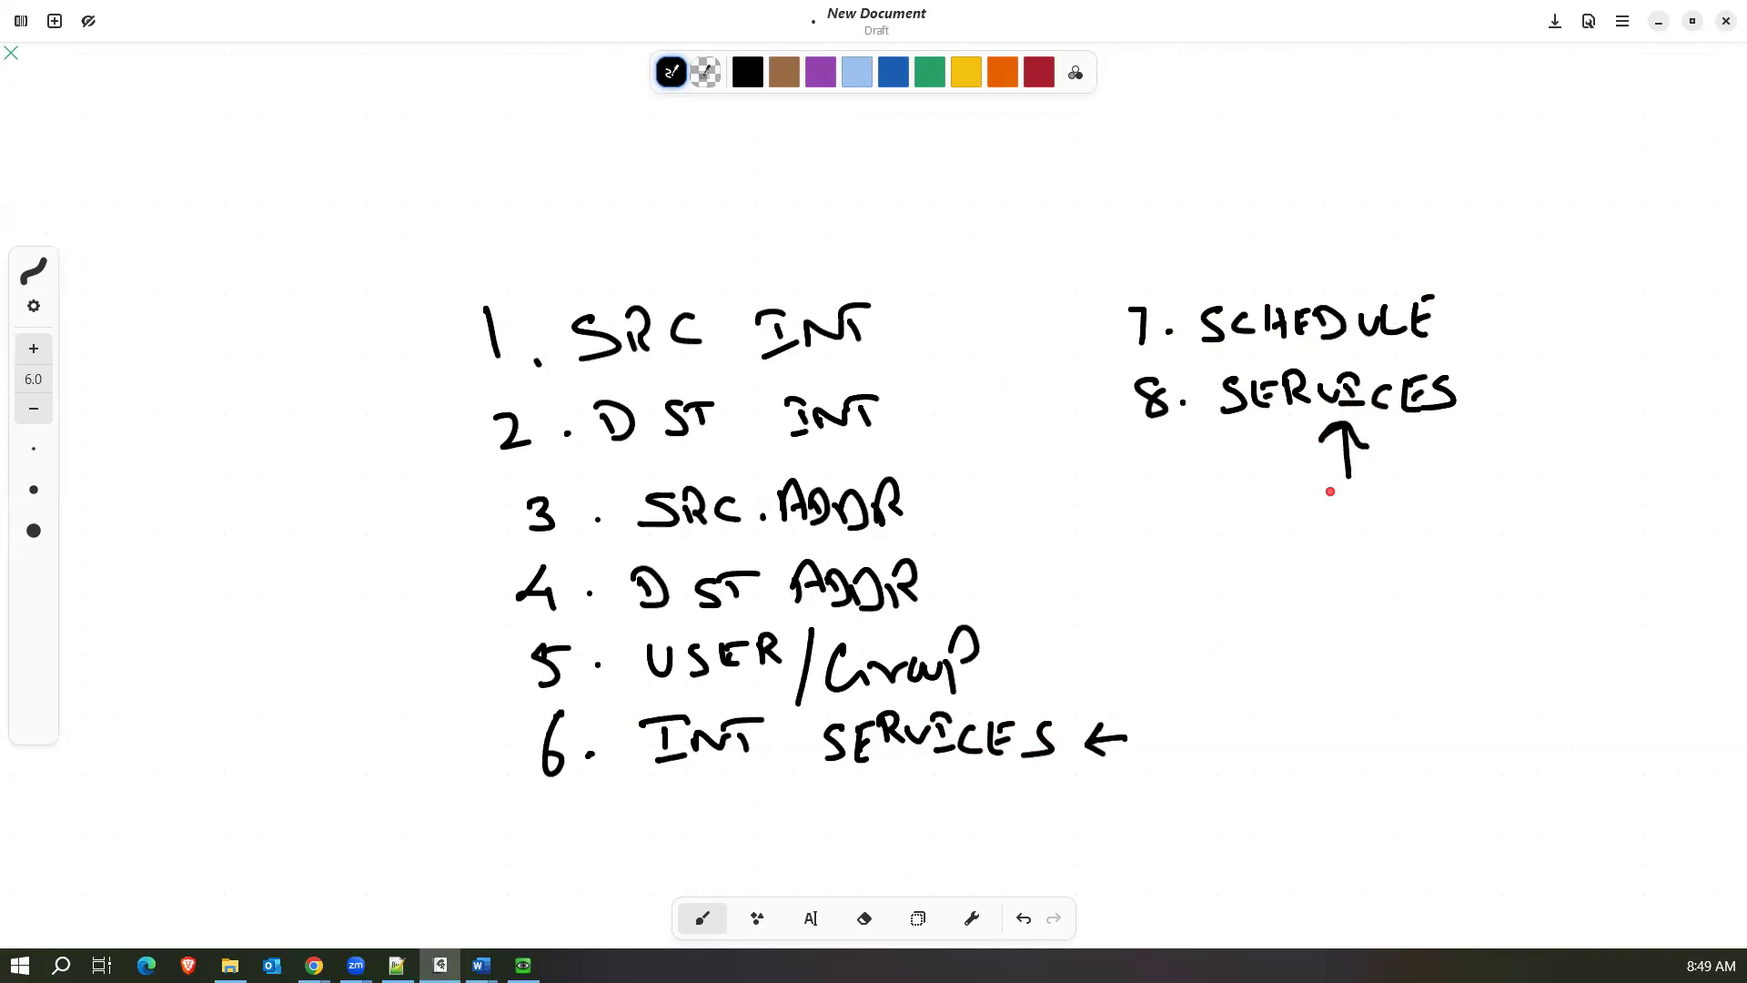
pyautogui.moveTo(1310, 510); pyautogui.dragTo(1310, 543)
pyautogui.moveTo(1298, 504)
pyautogui.mouseDown()
pyautogui.moveTo(1331, 528)
pyautogui.moveTo(1350, 515)
pyautogui.mouseUp()
pyautogui.moveTo(1354, 514); pyautogui.dragTo(1372, 512)
pyautogui.moveTo(1378, 500); pyautogui.dragTo(1380, 519)
pyautogui.moveTo(1404, 514); pyautogui.dragTo(1425, 513)
pyautogui.moveTo(1441, 511); pyautogui.dragTo(1444, 510)
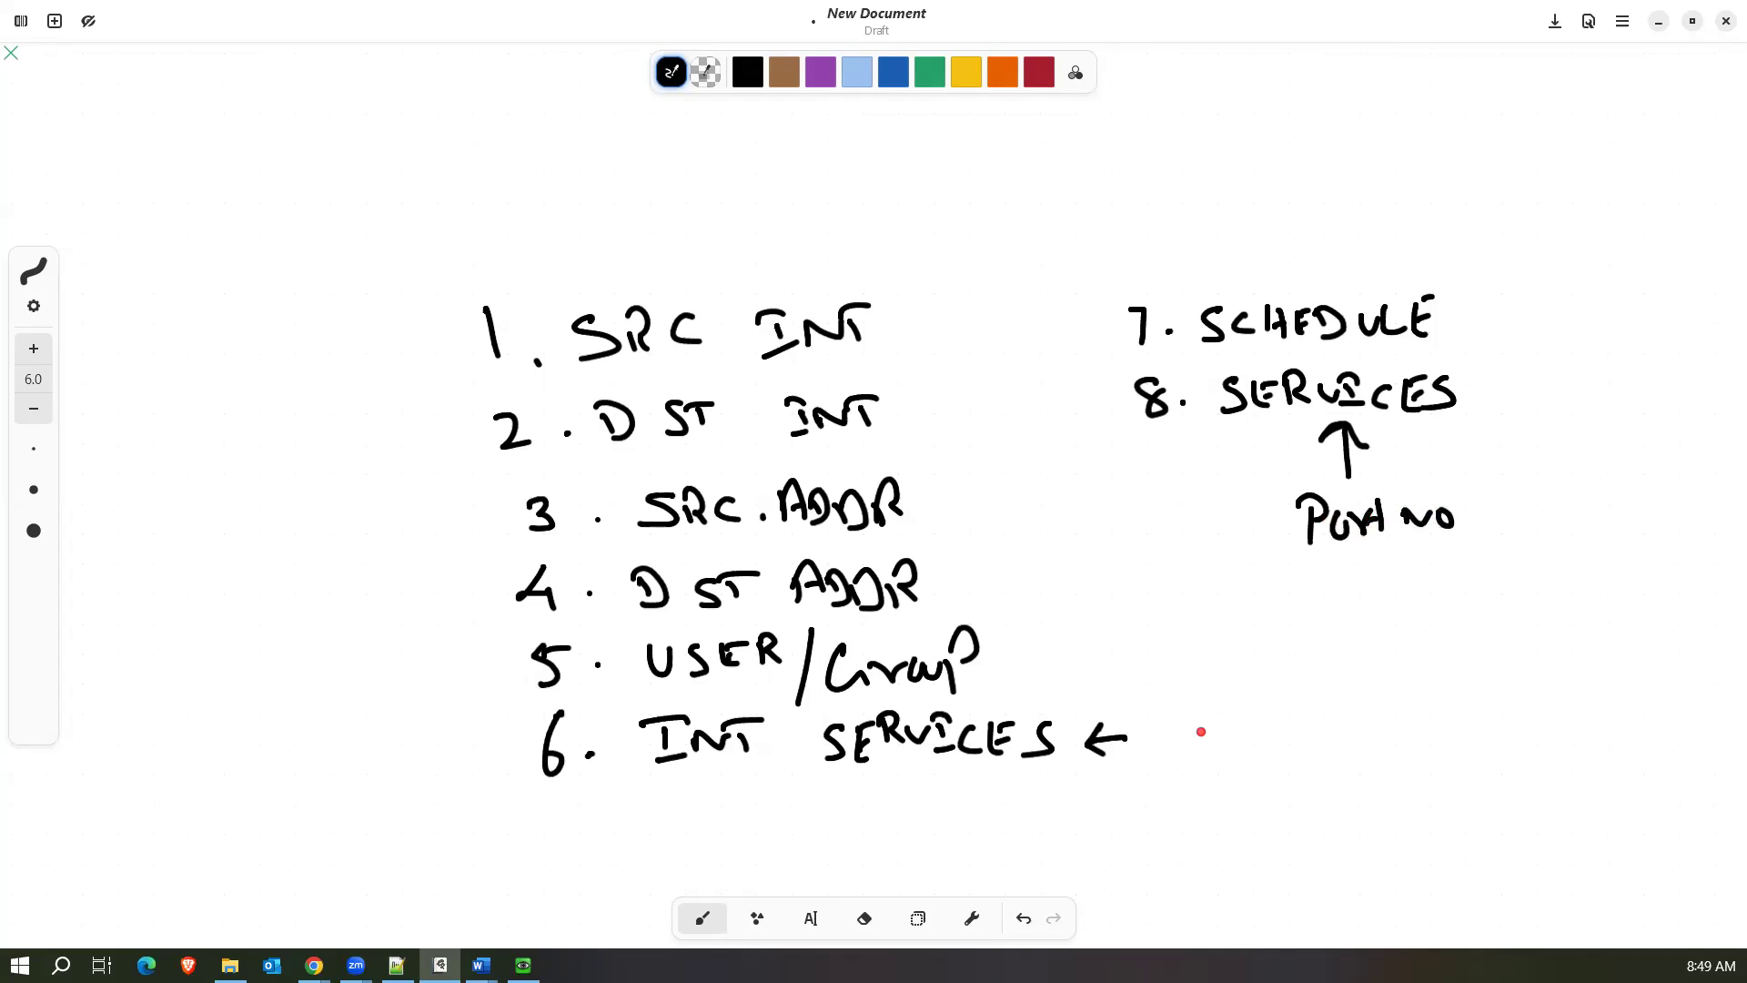
pyautogui.moveTo(1152, 720)
pyautogui.mouseDown()
pyautogui.moveTo(1168, 757)
pyautogui.moveTo(1255, 725)
pyautogui.moveTo(1252, 760)
pyautogui.mouseUp()
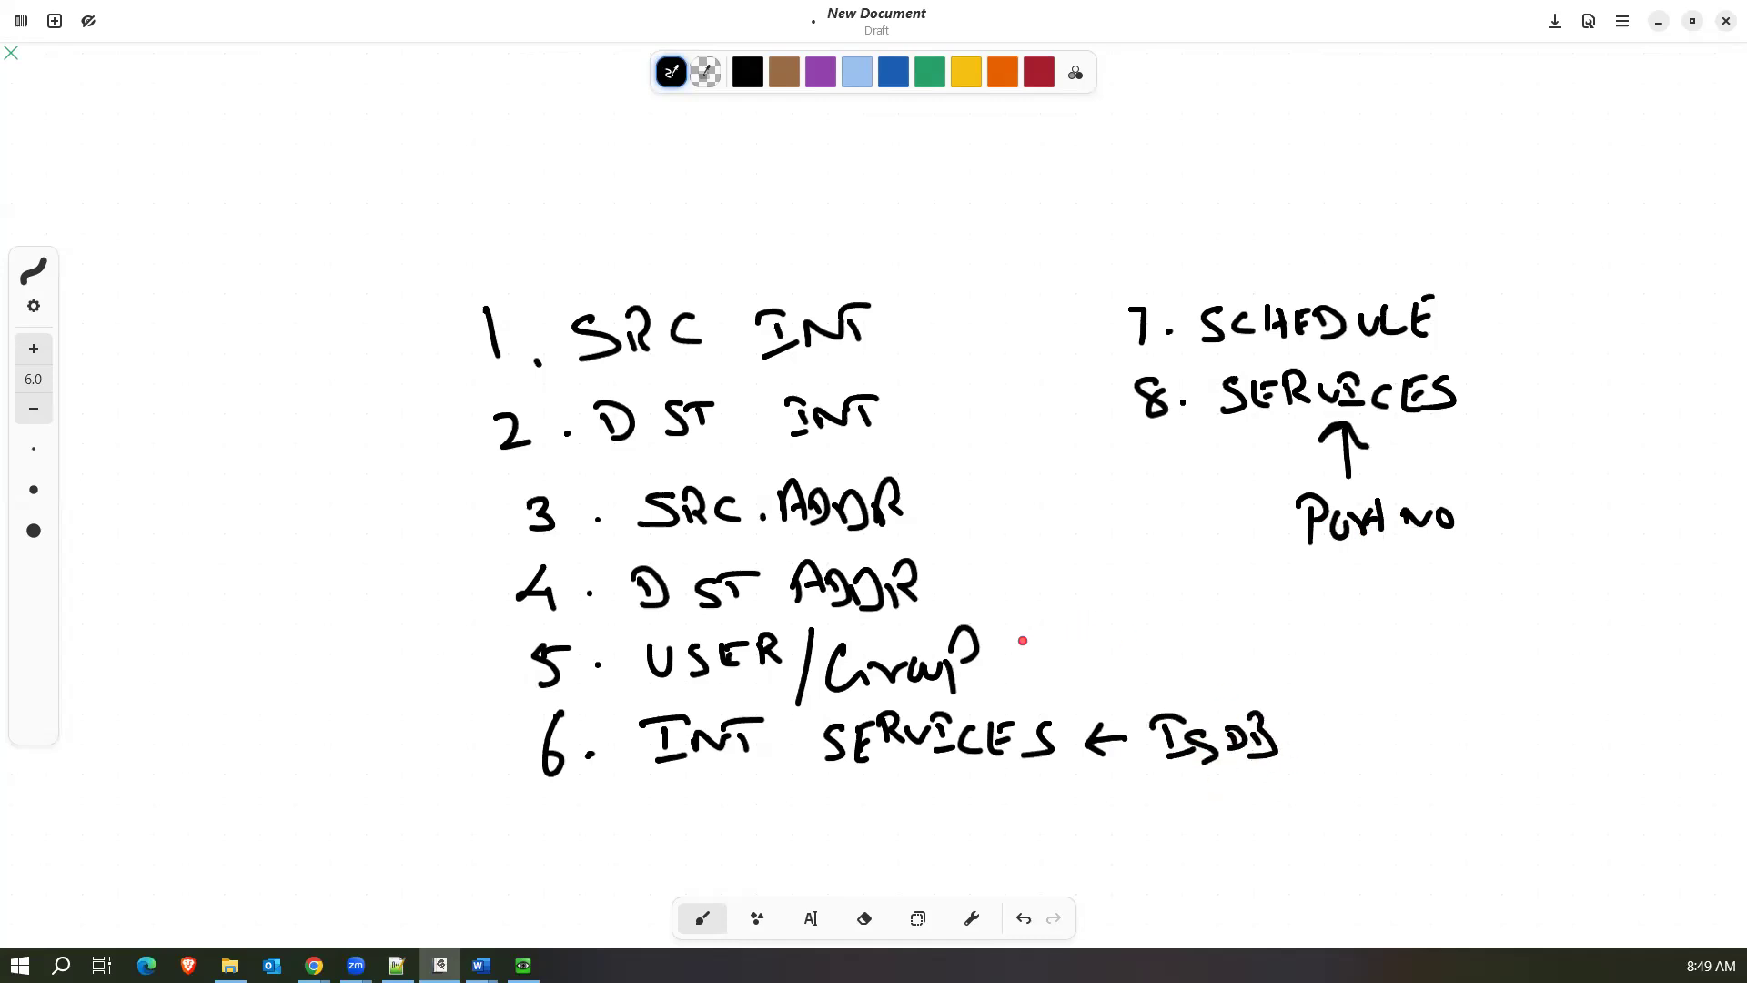
# Draw a black arrow pointing at USER/Group, and red arrows leading away from items 5 and 6.
pyautogui.moveTo(1019, 656)
pyautogui.mouseDown()
pyautogui.moveTo(1046, 655)
pyautogui.moveTo(1005, 657)
pyautogui.moveTo(1021, 675)
pyautogui.mouseUp()
pyautogui.click(1040, 77)
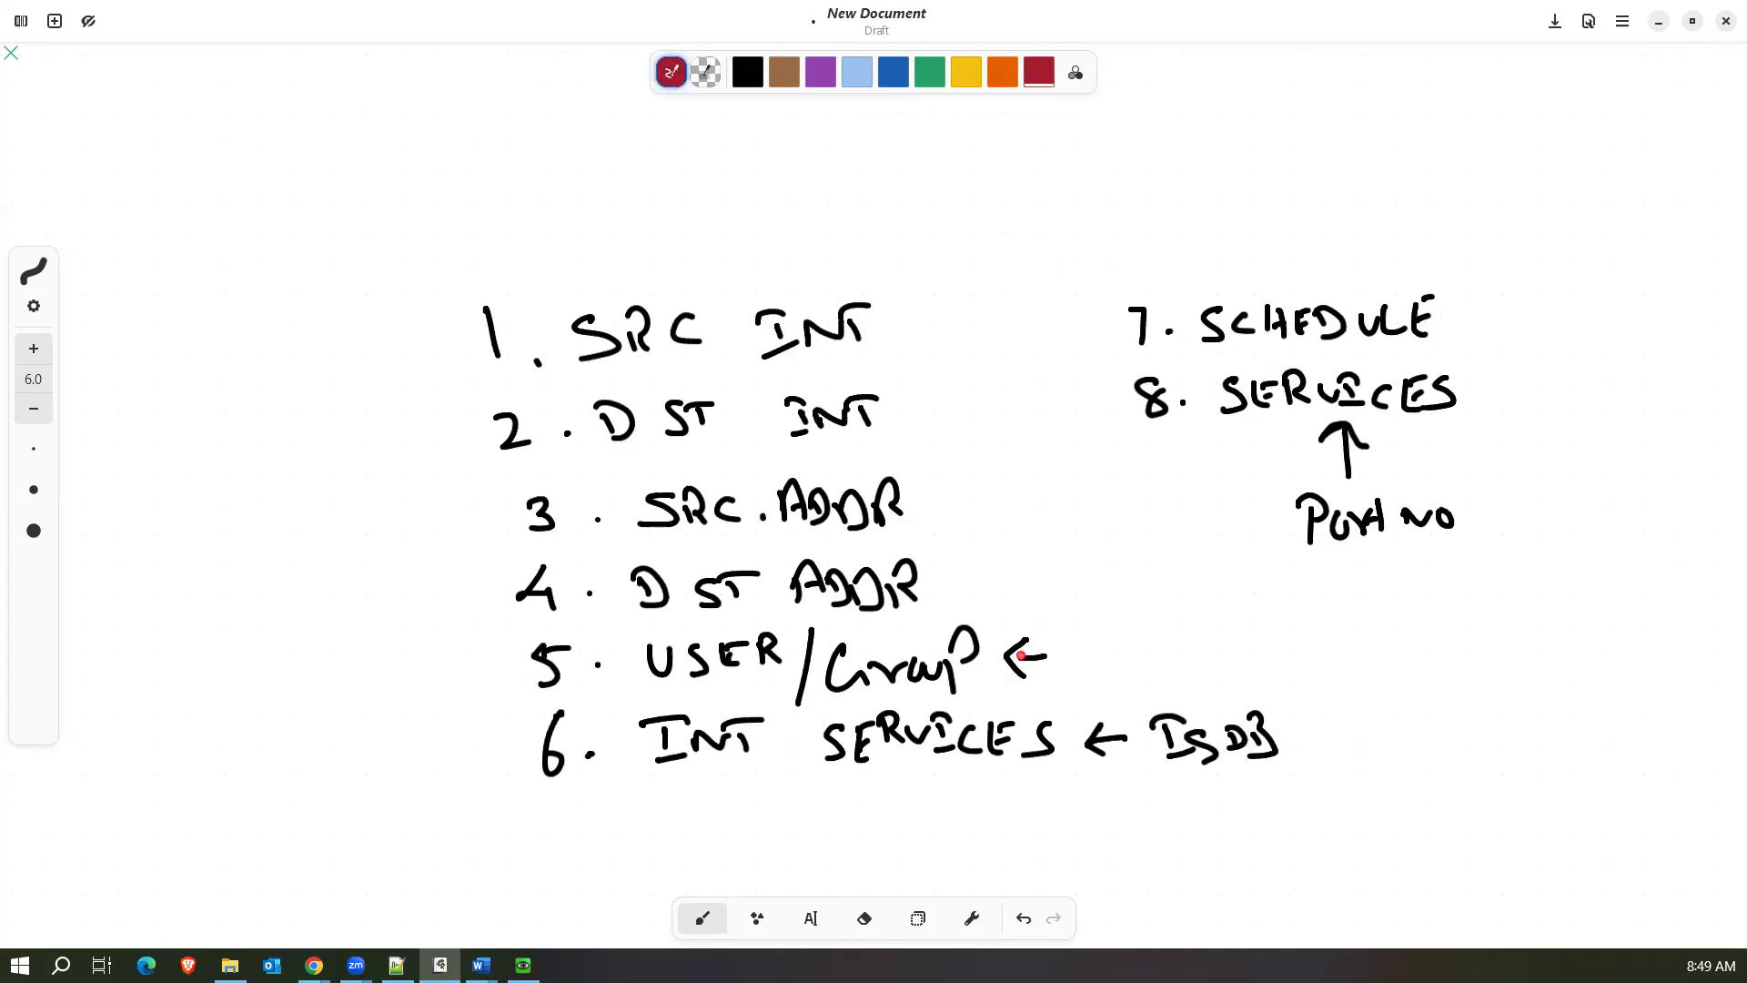
pyautogui.moveTo(1061, 637)
pyautogui.mouseDown()
pyautogui.moveTo(1117, 641)
pyautogui.moveTo(1098, 667)
pyautogui.mouseUp()
pyautogui.moveTo(1305, 740)
pyautogui.mouseDown()
pyautogui.moveTo(1366, 736)
pyautogui.moveTo(1350, 759)
pyautogui.mouseUp()
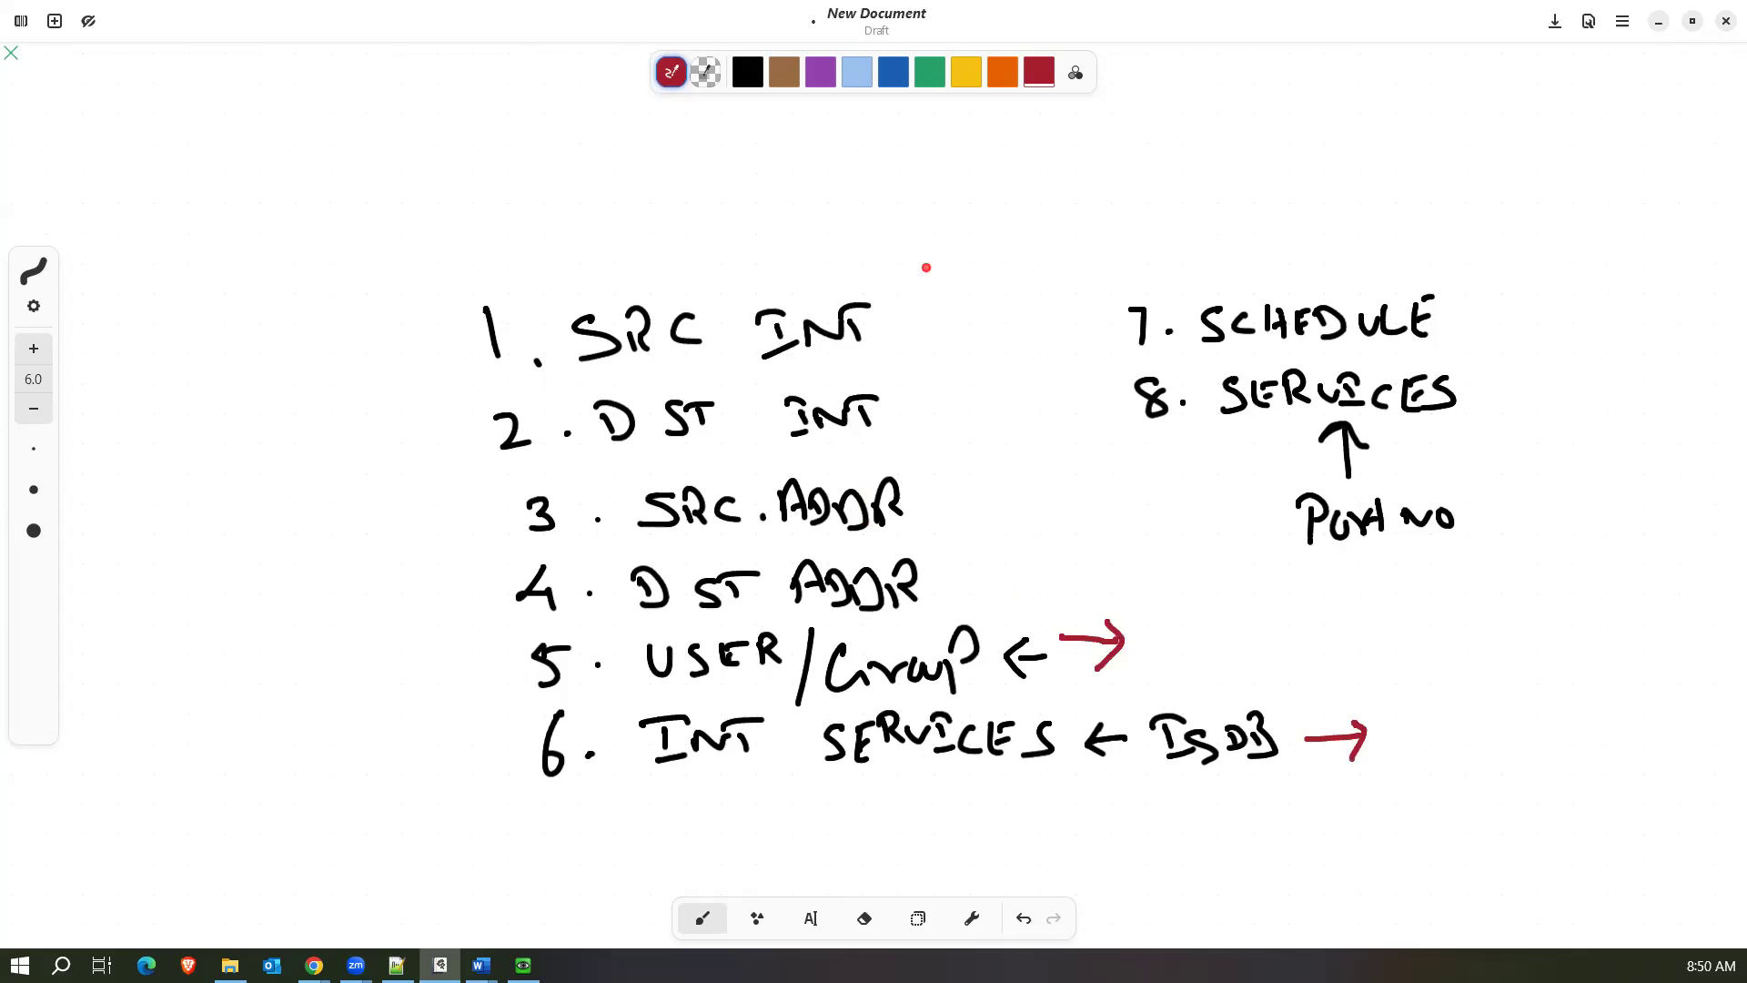
# Bracket items 1 to 4 and items 7 to 8 with red curly braces, and add a small red mark above SCHEDULE.
pyautogui.moveTo(928, 277)
pyautogui.mouseDown()
pyautogui.moveTo(967, 440)
pyautogui.moveTo(946, 585)
pyautogui.mouseUp()
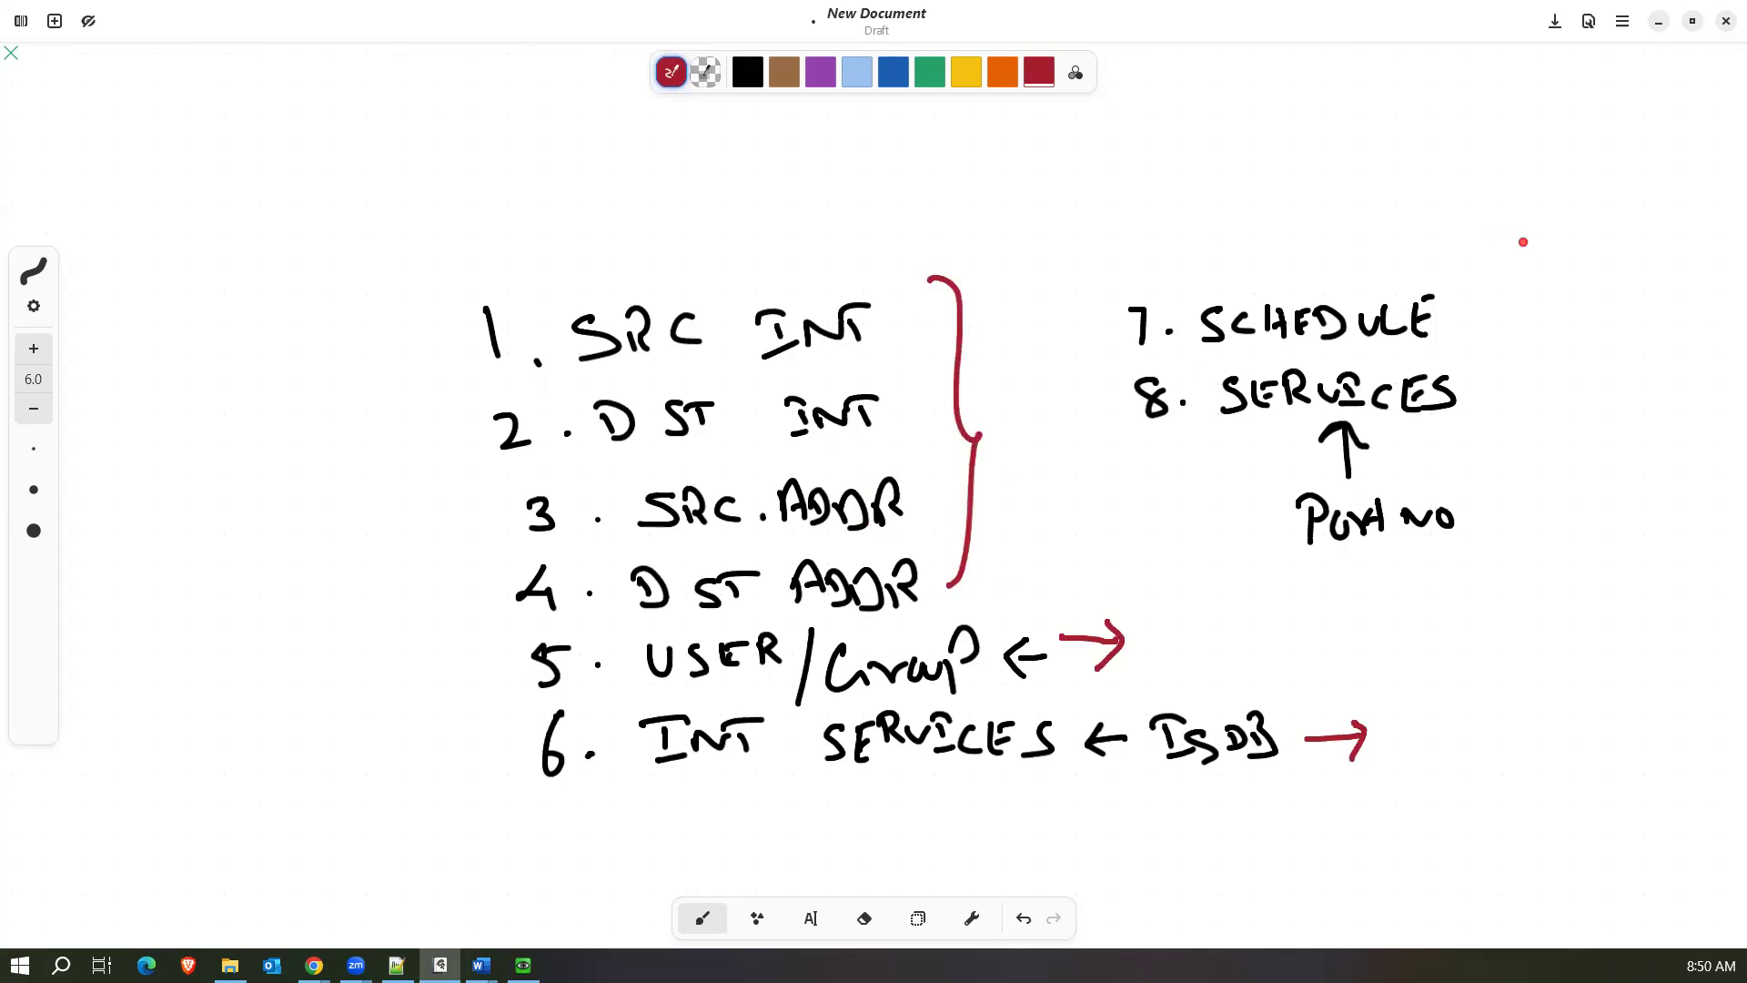
pyautogui.moveTo(1486, 248); pyautogui.dragTo(1500, 448)
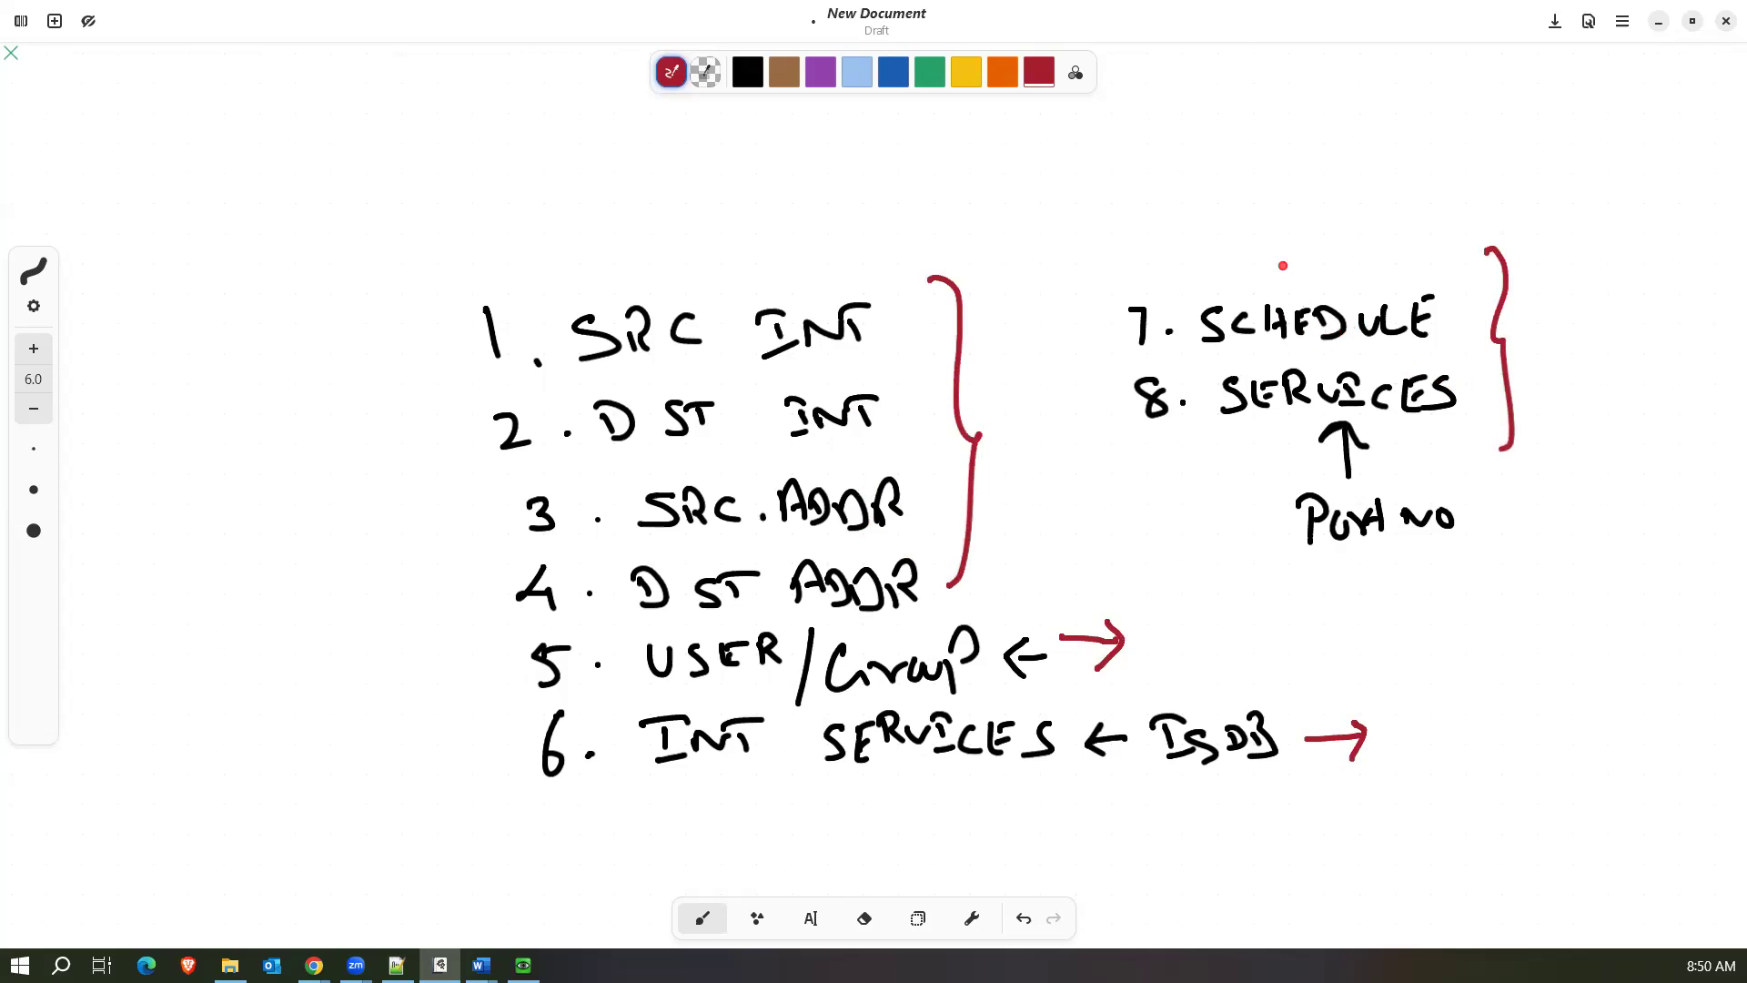
pyautogui.moveTo(1286, 283)
pyautogui.mouseDown()
pyautogui.moveTo(1285, 299)
pyautogui.moveTo(1302, 277)
pyautogui.mouseUp()
pyautogui.scroll(-5, 394, 585)
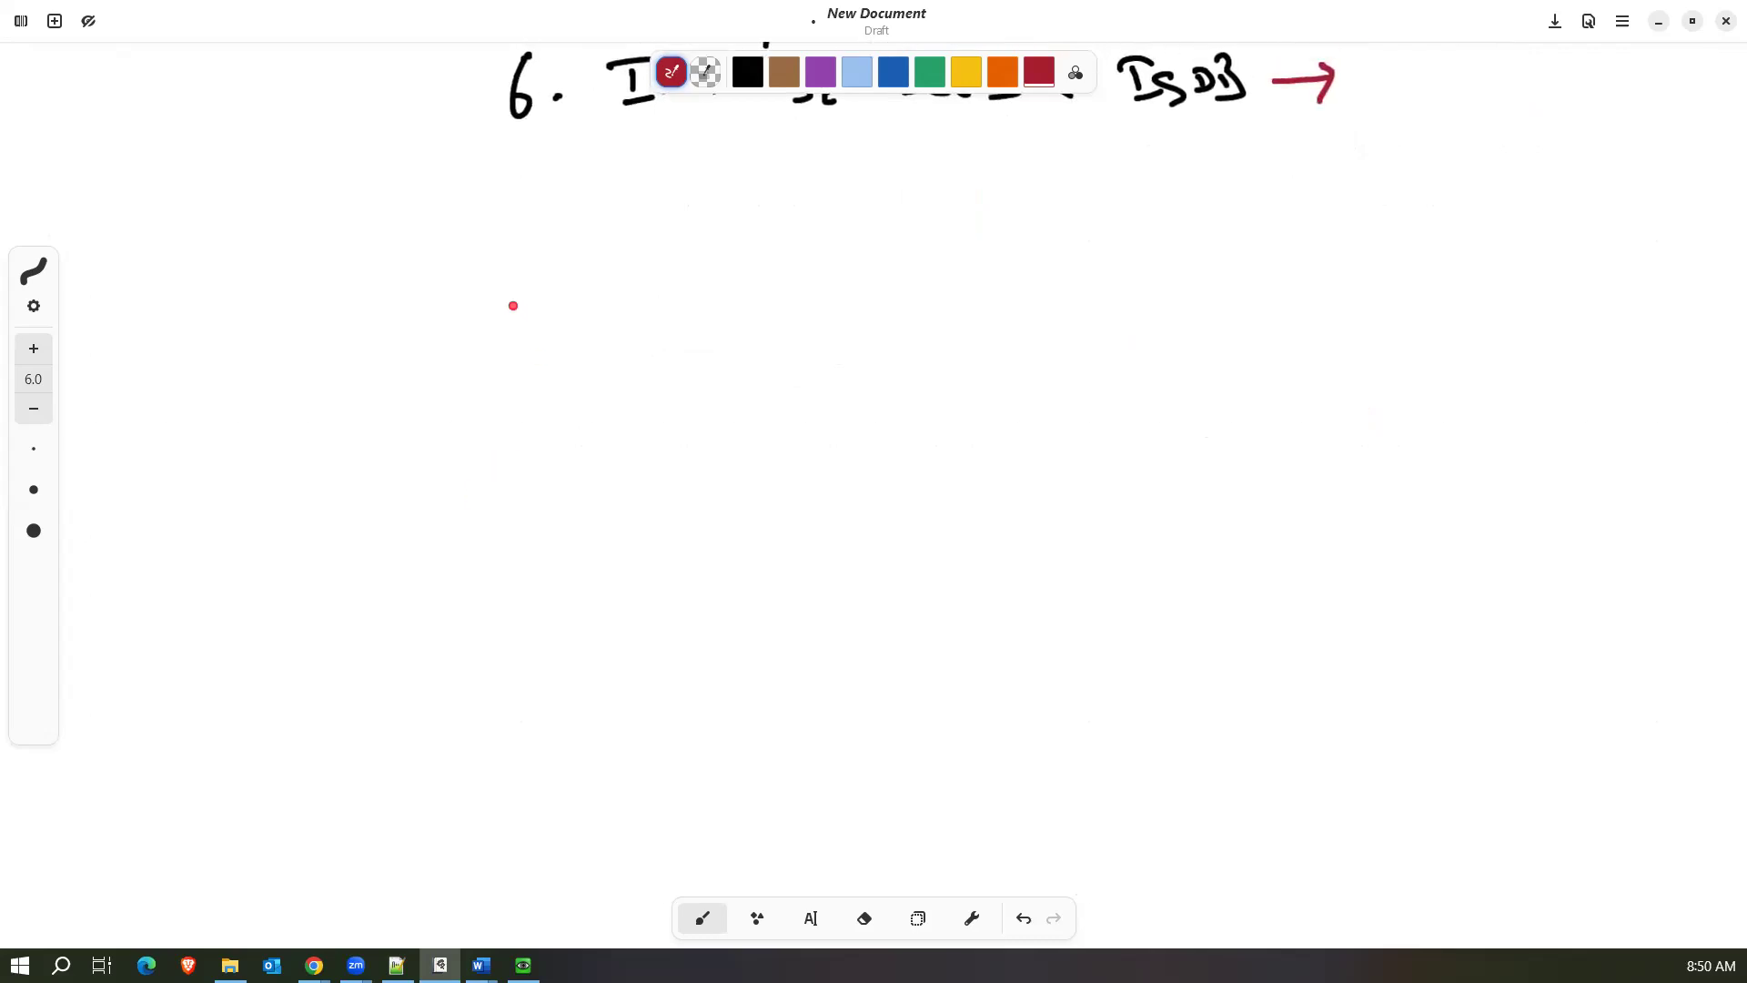
# Handwrite "ACCEPT" and, beneath it, "DENY" in red below the list of matching criteria.
pyautogui.moveTo(493, 273)
pyautogui.mouseDown()
pyautogui.moveTo(485, 338)
pyautogui.moveTo(531, 356)
pyautogui.moveTo(520, 320)
pyautogui.mouseUp()
pyautogui.moveTo(556, 311)
pyautogui.mouseDown()
pyautogui.moveTo(566, 338)
pyautogui.moveTo(615, 337)
pyautogui.mouseUp()
pyautogui.click(626, 335)
pyautogui.moveTo(624, 302); pyautogui.dragTo(637, 335)
pyautogui.moveTo(623, 315); pyautogui.dragTo(639, 309)
pyautogui.moveTo(618, 299)
pyautogui.mouseDown()
pyautogui.moveTo(651, 293)
pyautogui.moveTo(651, 342)
pyautogui.mouseUp()
pyautogui.moveTo(651, 289); pyautogui.dragTo(675, 328)
pyautogui.moveTo(657, 288); pyautogui.dragTo(693, 275)
pyautogui.moveTo(498, 452); pyautogui.dragTo(502, 493)
pyautogui.moveTo(535, 442)
pyautogui.mouseDown()
pyautogui.moveTo(537, 475)
pyautogui.moveTo(551, 440)
pyautogui.mouseUp()
pyautogui.moveTo(543, 462)
pyautogui.mouseDown()
pyautogui.moveTo(600, 435)
pyautogui.moveTo(630, 484)
pyautogui.mouseUp()
pyautogui.moveTo(619, 429); pyautogui.dragTo(636, 469)
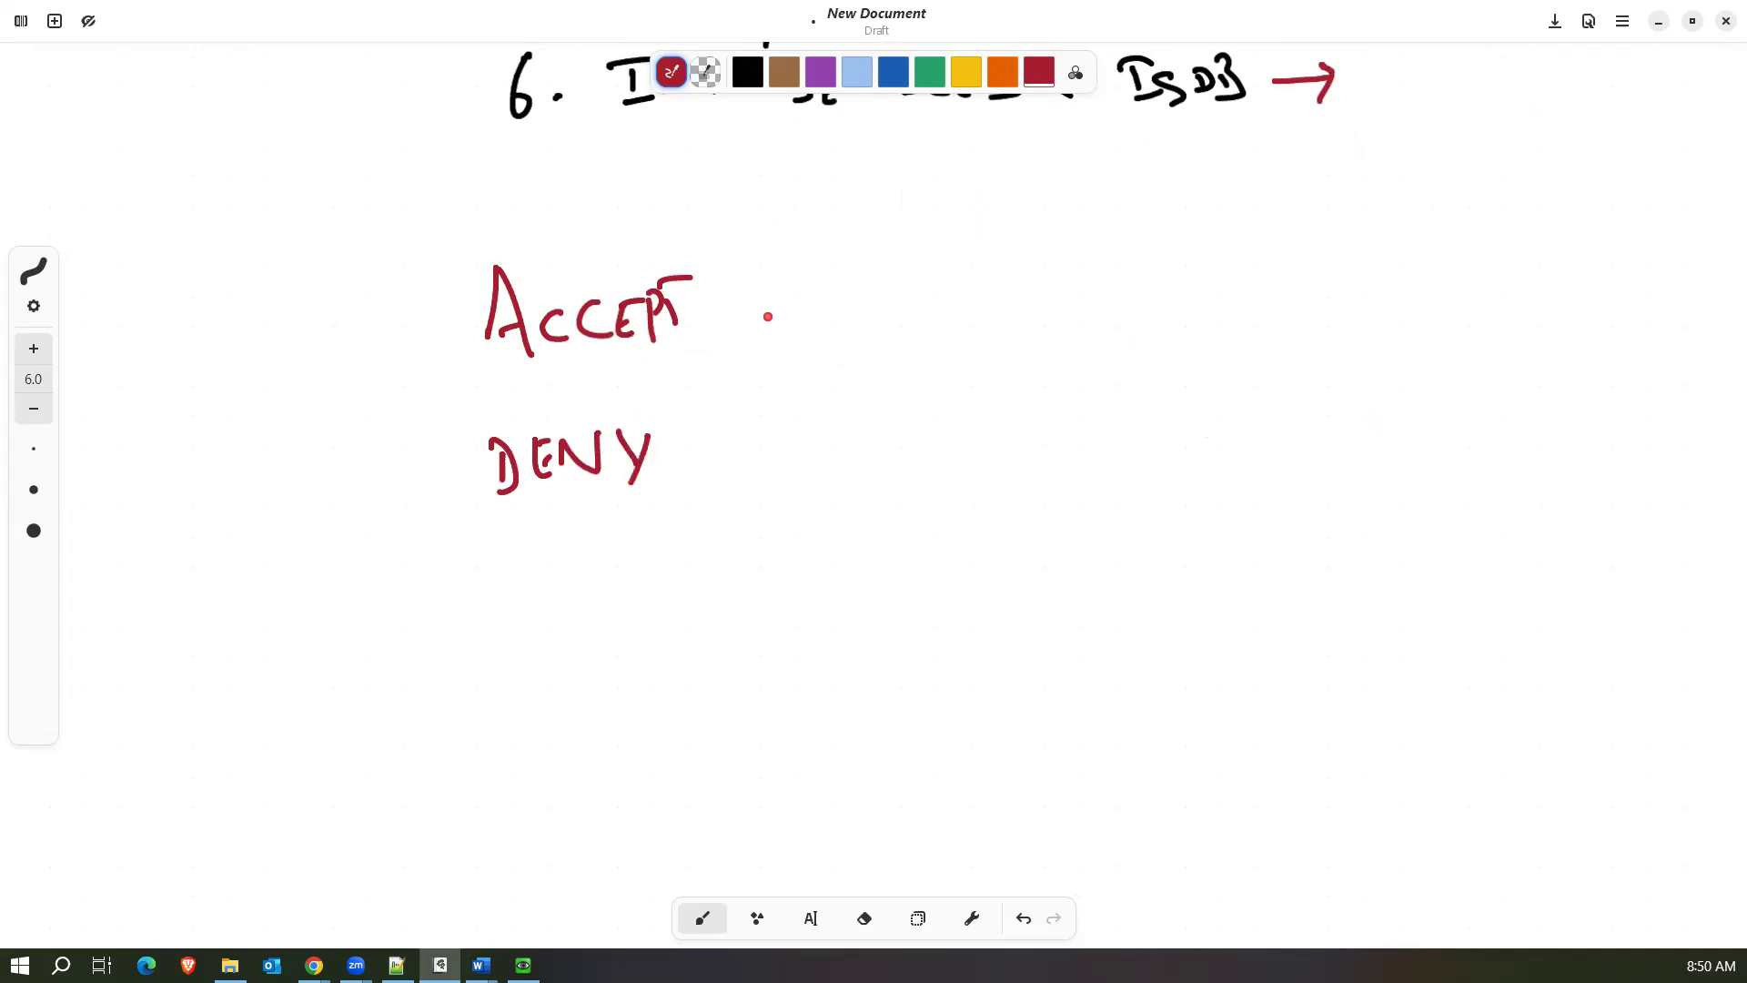
# Draw red arrows leading away from ACCEPT and DENY, plus a long downward arrow alongside both words.
pyautogui.moveTo(735, 322)
pyautogui.mouseDown()
pyautogui.moveTo(779, 324)
pyautogui.moveTo(771, 338)
pyautogui.mouseUp()
pyautogui.moveTo(684, 461)
pyautogui.mouseDown()
pyautogui.moveTo(721, 460)
pyautogui.moveTo(705, 484)
pyautogui.mouseUp()
pyautogui.moveTo(379, 245)
pyautogui.mouseDown()
pyautogui.moveTo(380, 492)
pyautogui.moveTo(397, 450)
pyautogui.mouseUp()
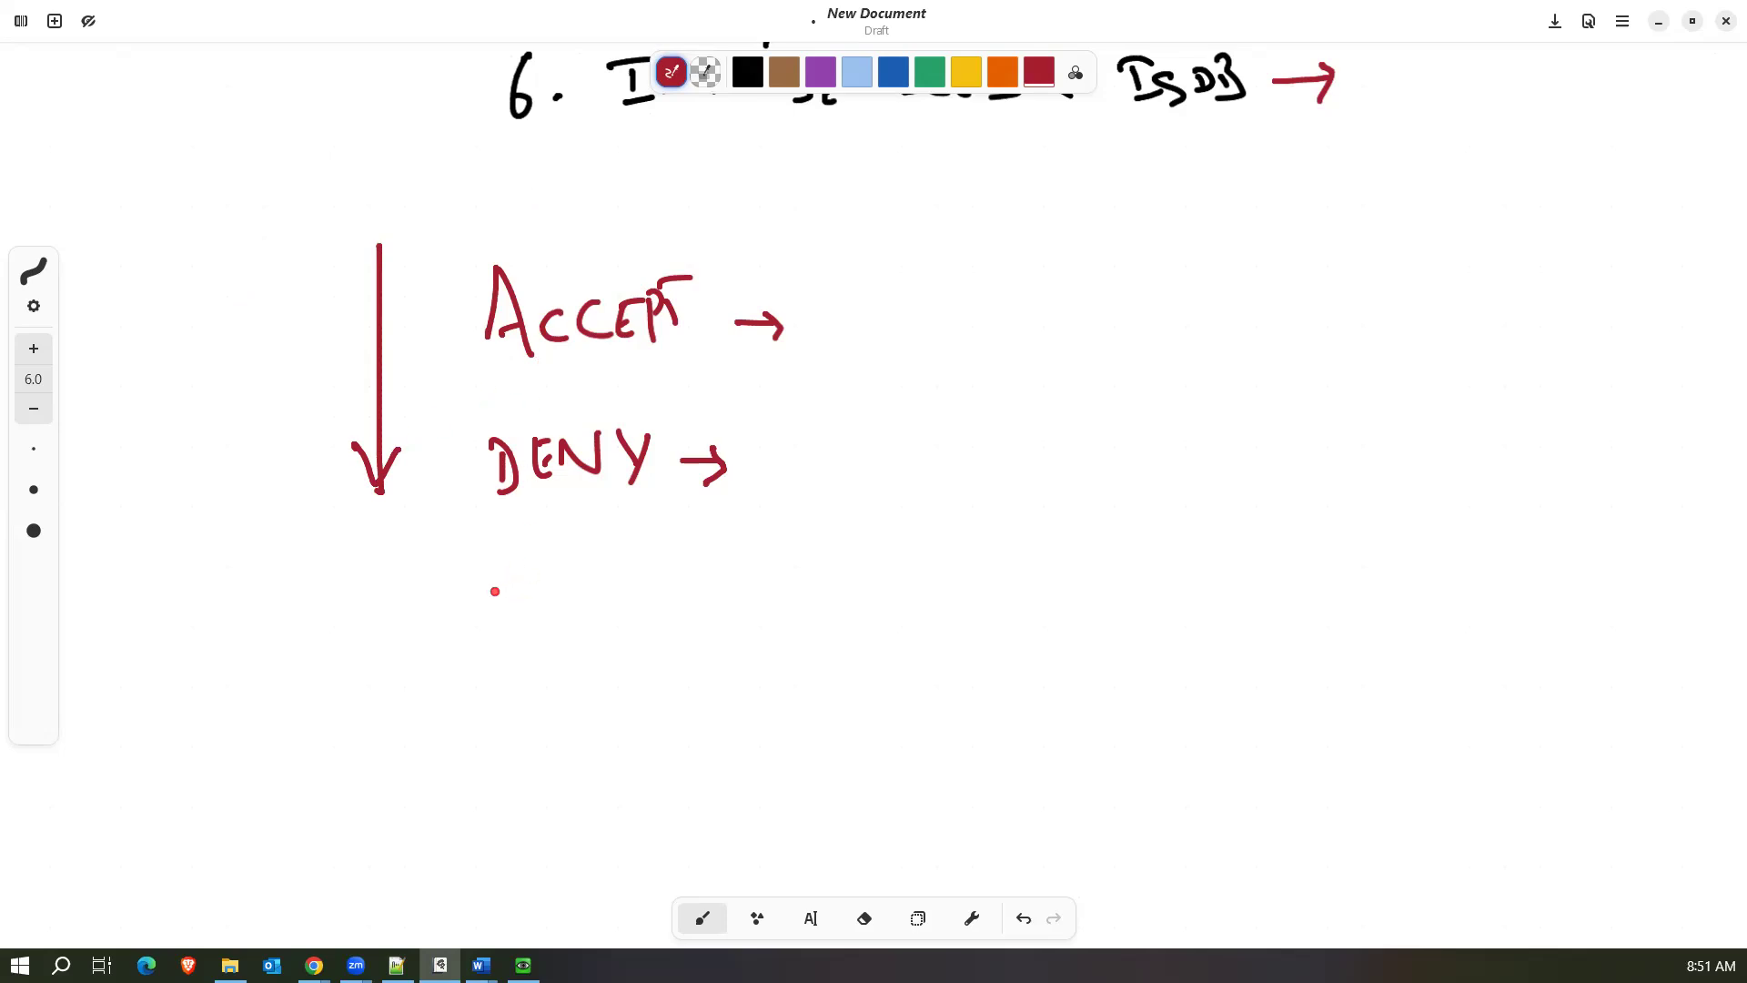
# Handwrite "IPSEC" in red below DENY and point an arrow at it from the note "Policy based VPN".
pyautogui.moveTo(504, 592)
pyautogui.mouseDown()
pyautogui.moveTo(509, 626)
pyautogui.moveTo(554, 575)
pyautogui.moveTo(574, 610)
pyautogui.moveTo(637, 571)
pyautogui.moveTo(646, 599)
pyautogui.mouseUp()
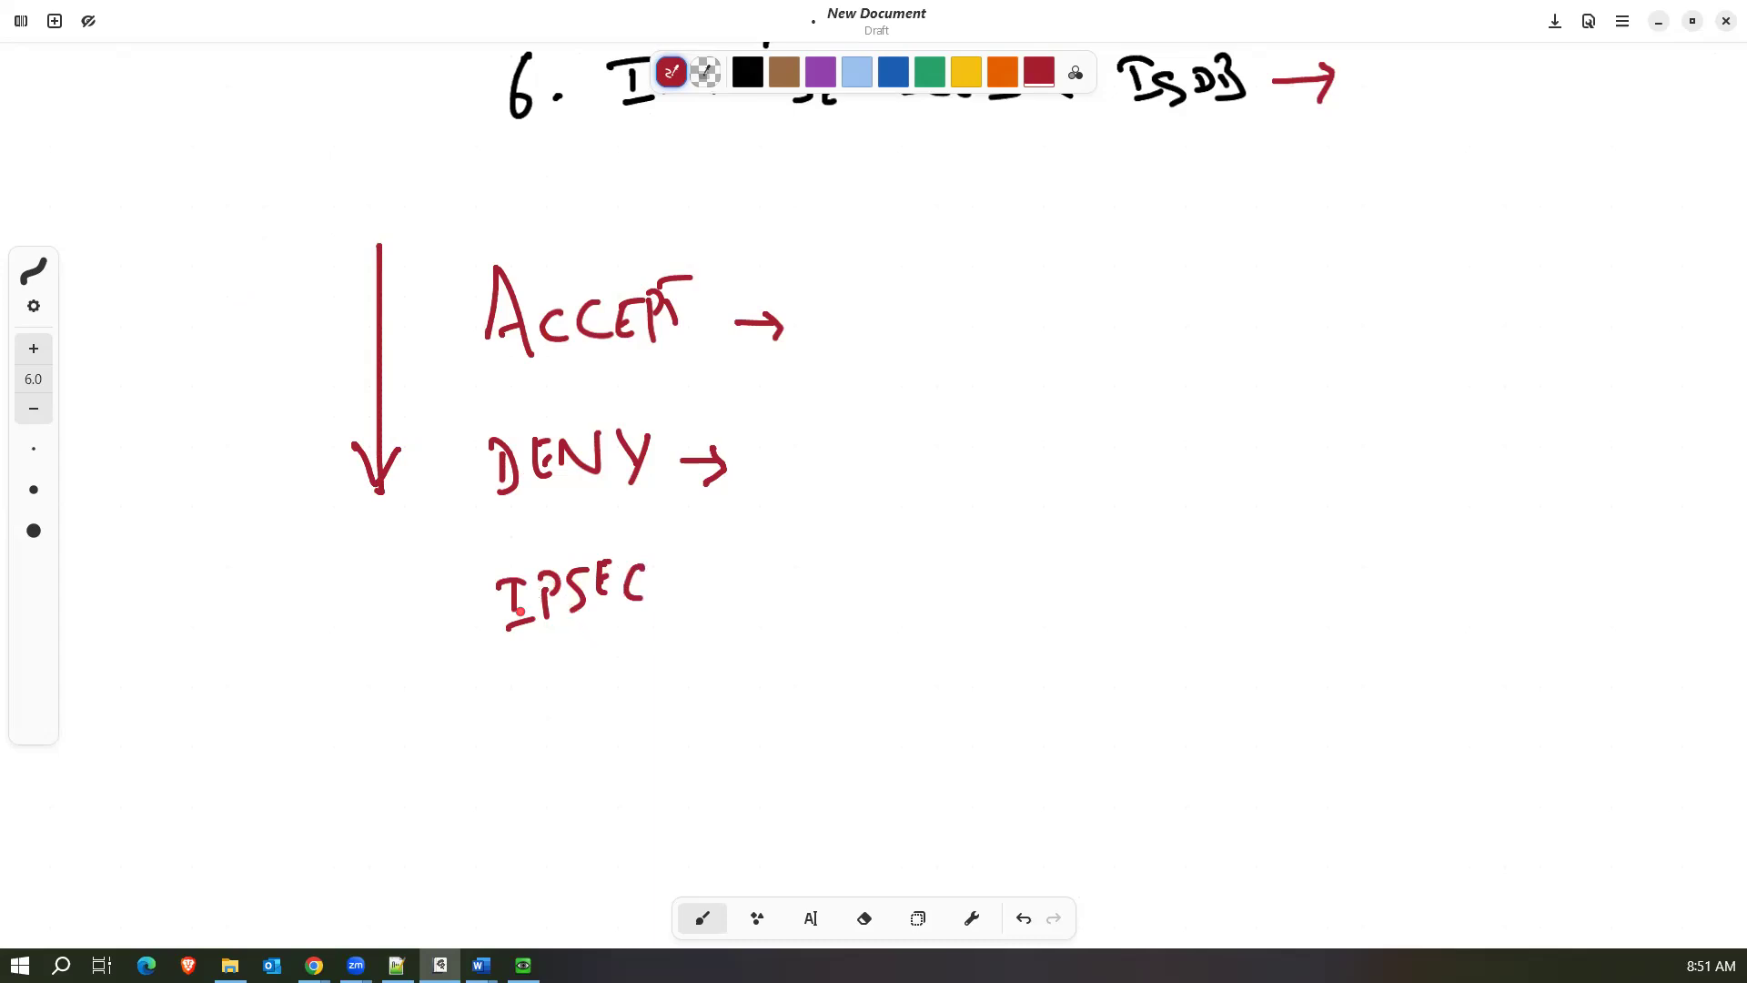
pyautogui.moveTo(693, 590)
pyautogui.mouseDown()
pyautogui.moveTo(780, 590)
pyautogui.moveTo(690, 591)
pyautogui.moveTo(728, 624)
pyautogui.mouseUp()
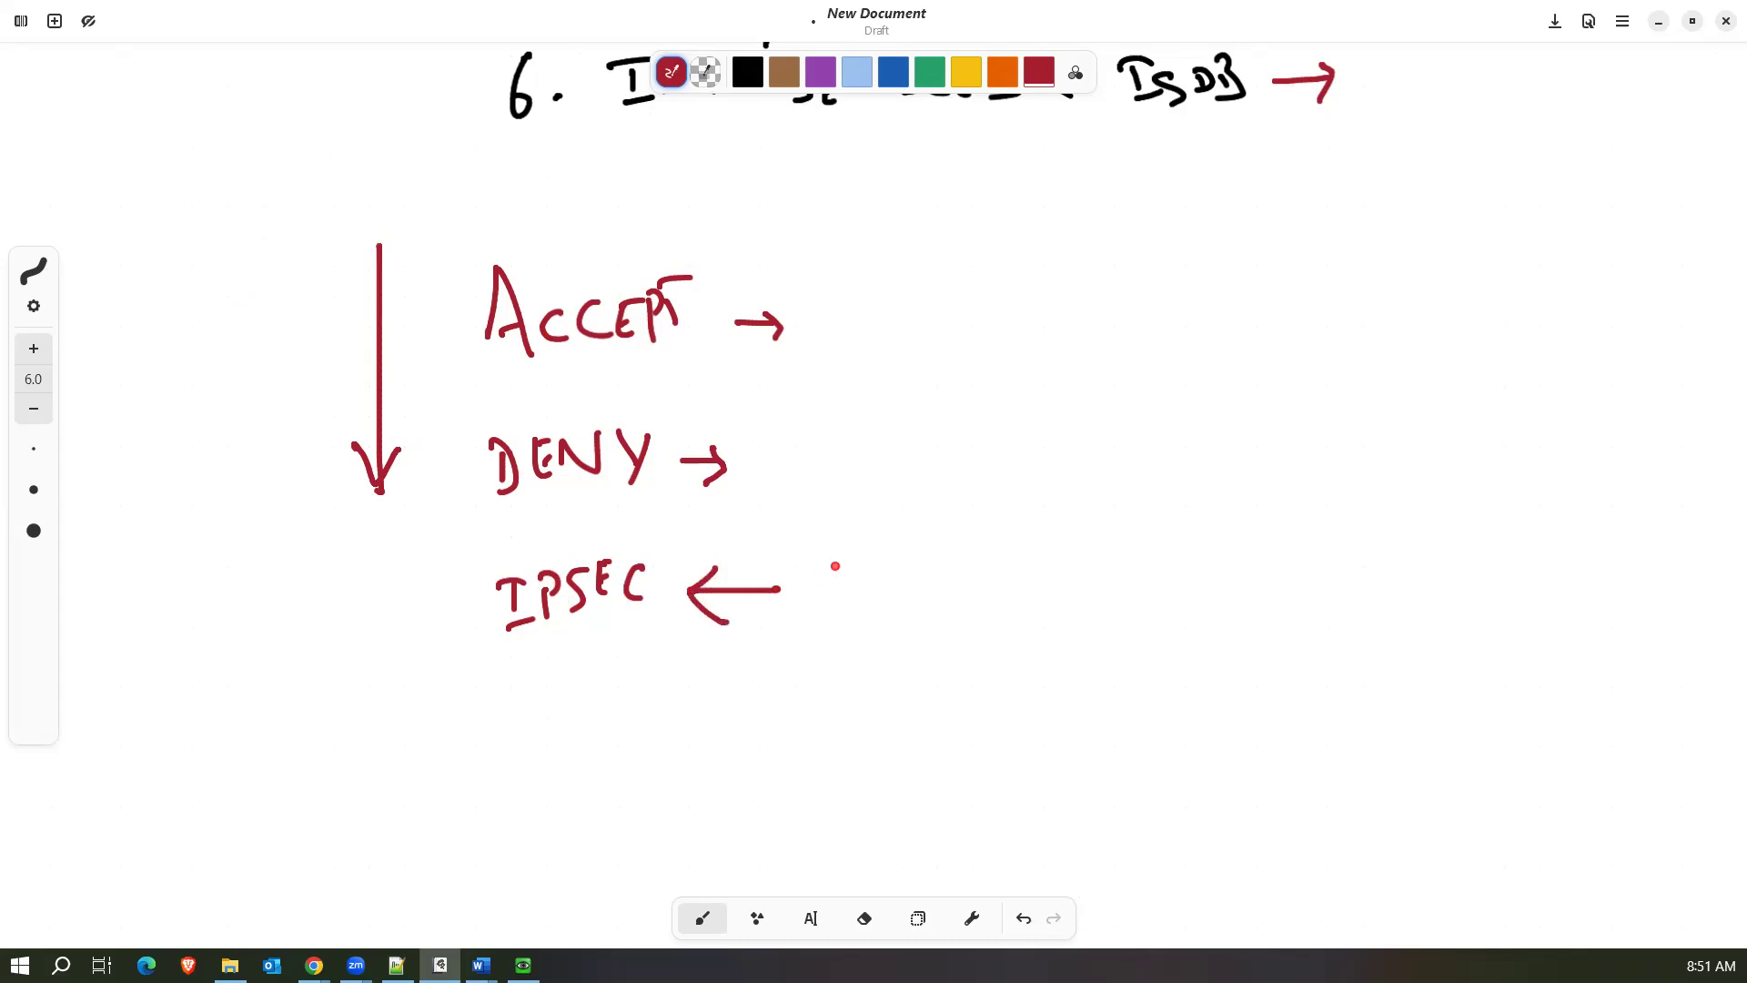
pyautogui.moveTo(822, 564)
pyautogui.mouseDown()
pyautogui.moveTo(823, 619)
pyautogui.moveTo(825, 598)
pyautogui.moveTo(855, 589)
pyautogui.moveTo(871, 615)
pyautogui.moveTo(923, 592)
pyautogui.moveTo(1031, 604)
pyautogui.moveTo(1108, 554)
pyautogui.moveTo(1167, 595)
pyautogui.moveTo(1259, 580)
pyautogui.moveTo(1264, 595)
pyautogui.mouseUp()
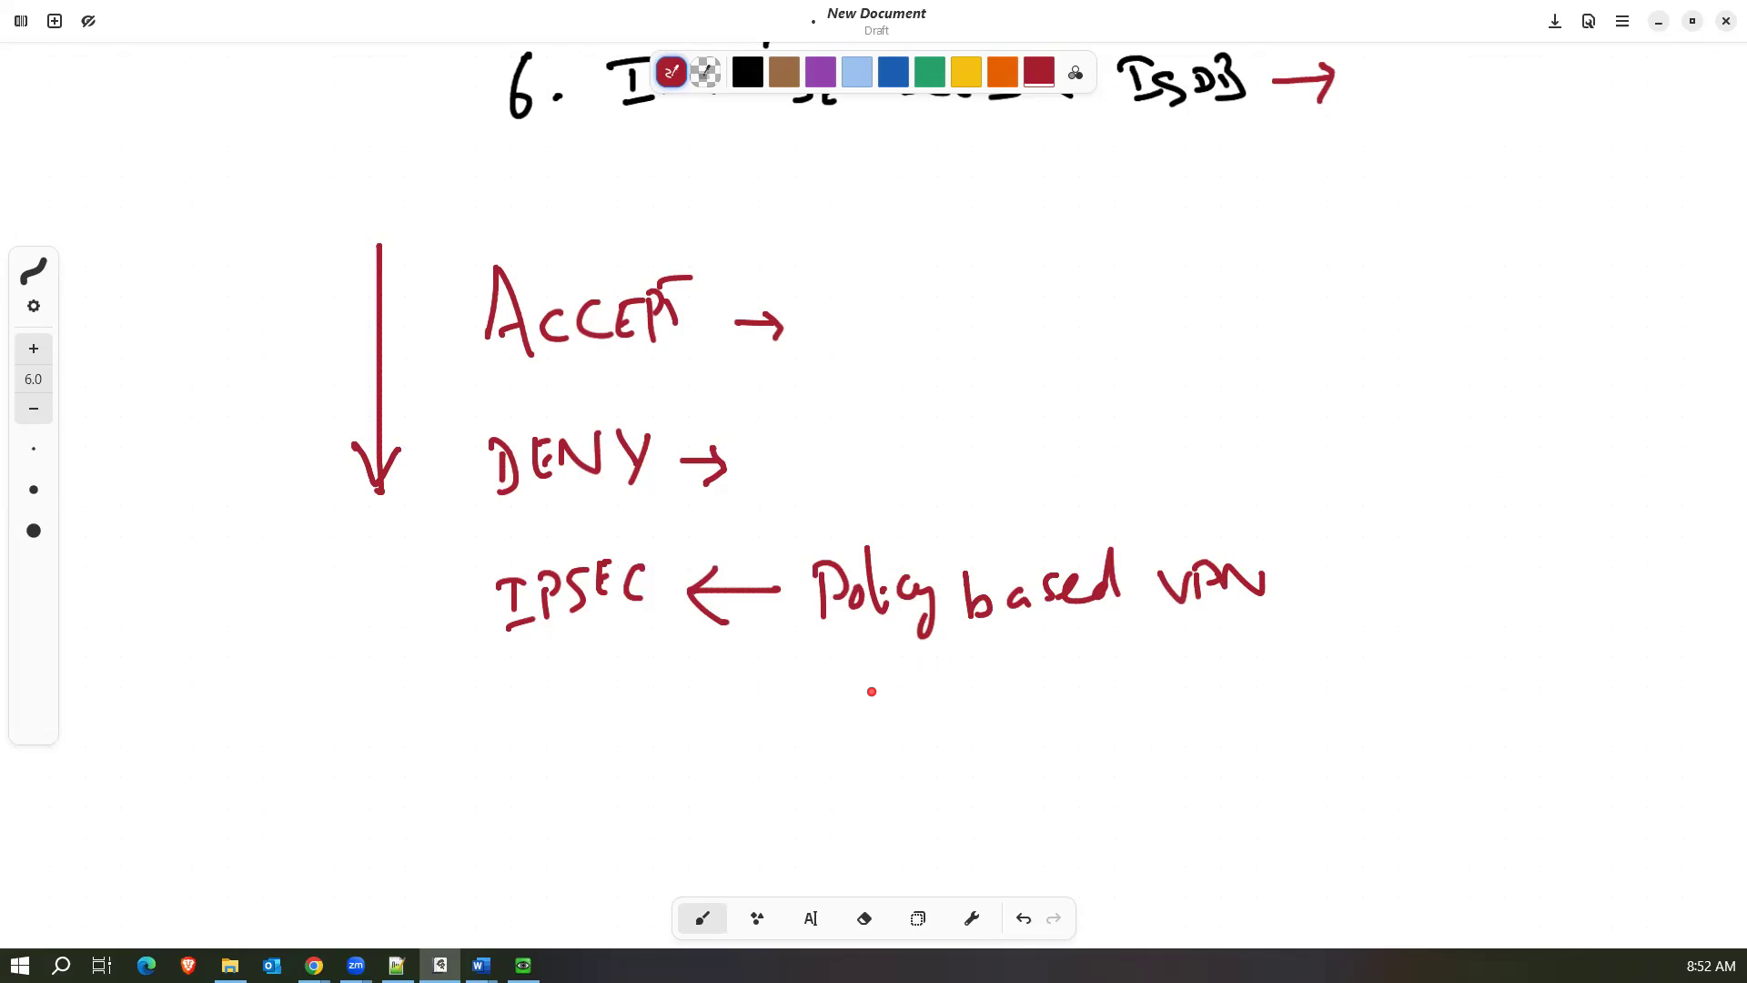
# Draw additional red arrows pointing at IPSEC and at "Policy based VPN" from above and below.
pyautogui.moveTo(879, 724)
pyautogui.mouseDown()
pyautogui.moveTo(877, 651)
pyautogui.moveTo(902, 680)
pyautogui.mouseUp()
pyautogui.moveTo(424, 616)
pyautogui.mouseDown()
pyautogui.moveTo(466, 604)
pyautogui.moveTo(465, 628)
pyautogui.mouseUp()
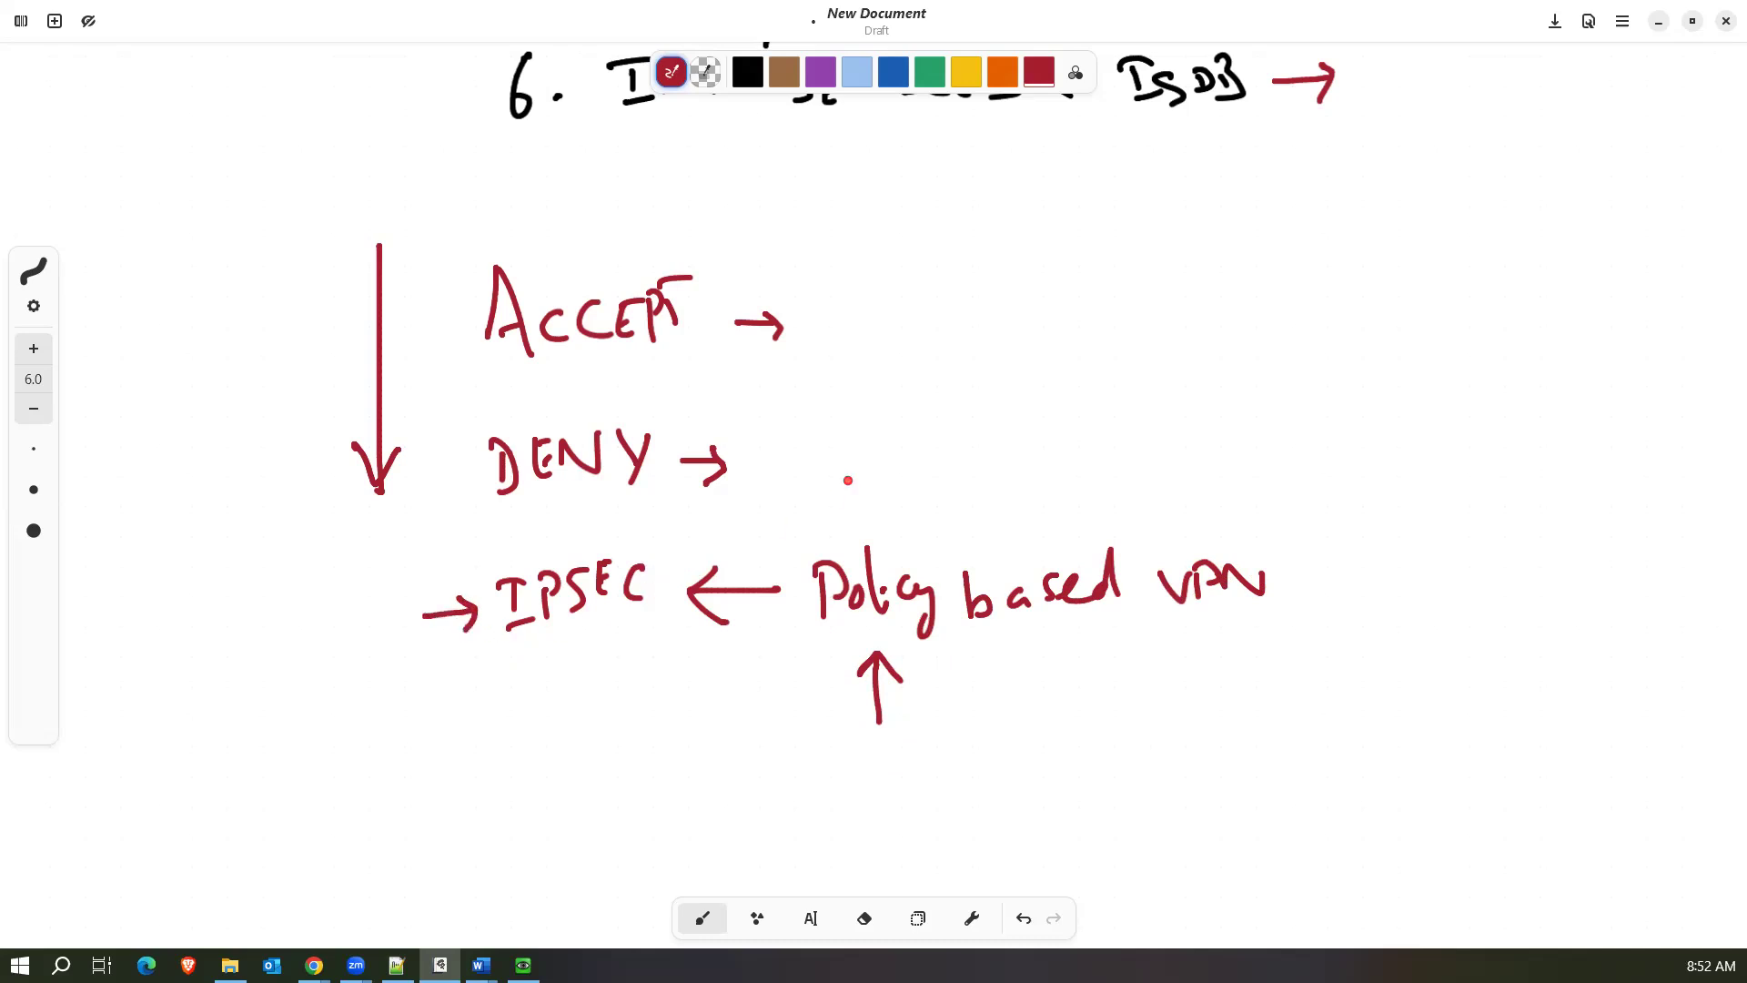
pyautogui.moveTo(849, 483); pyautogui.dragTo(853, 551)
pyautogui.moveTo(737, 534); pyautogui.dragTo(652, 535)
pyautogui.moveTo(665, 516)
pyautogui.mouseDown()
pyautogui.moveTo(649, 536)
pyautogui.moveTo(680, 560)
pyautogui.mouseUp()
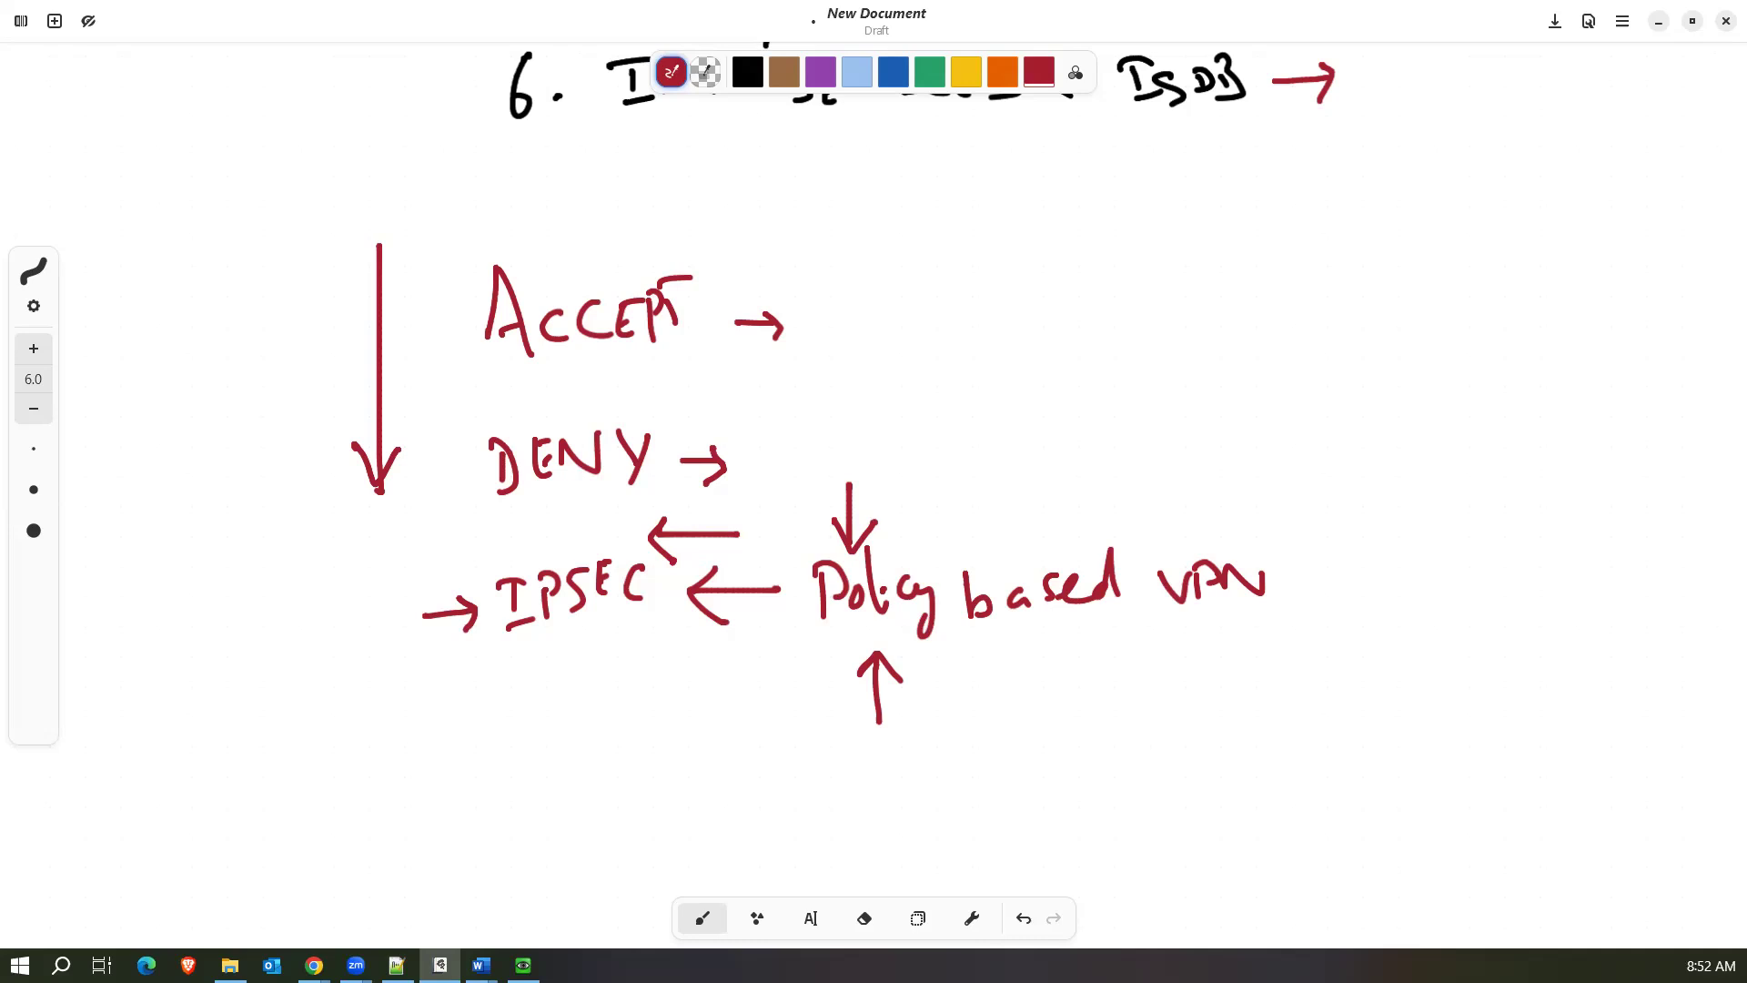
# Handwrite "1. Policy based" in red in the empty space below the IPSEC line.
pyautogui.scroll(5, 417, 352)
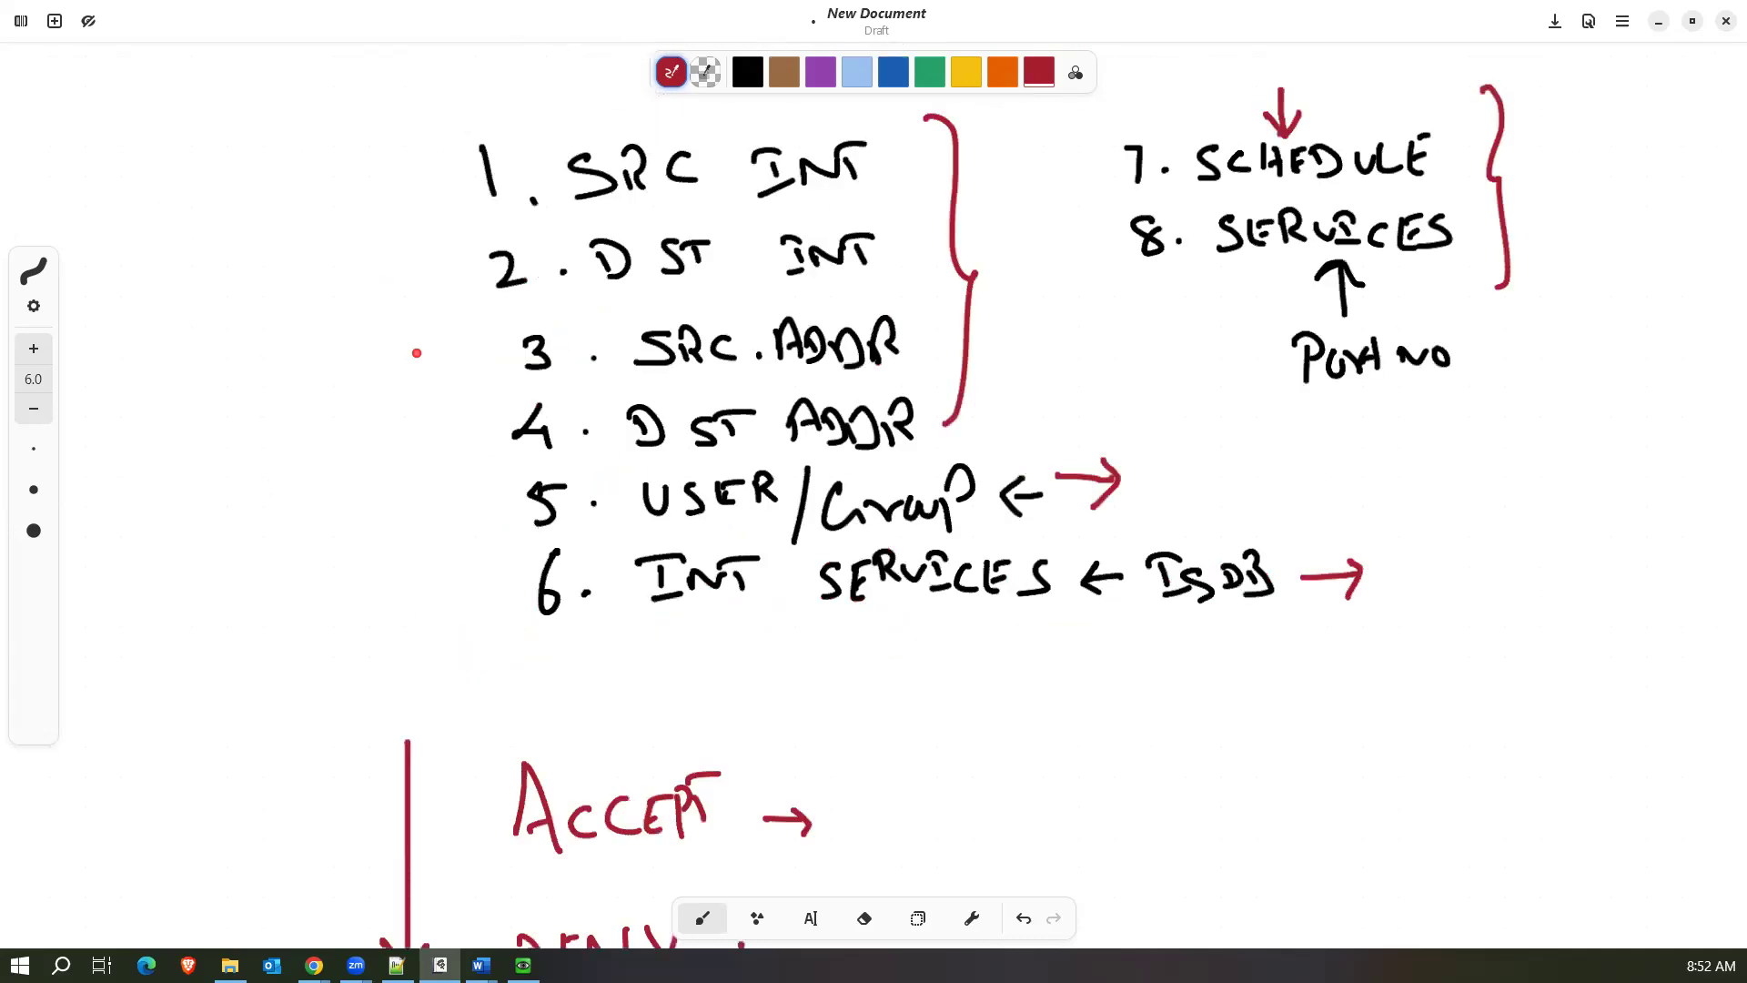
pyautogui.scroll(-5, 417, 352)
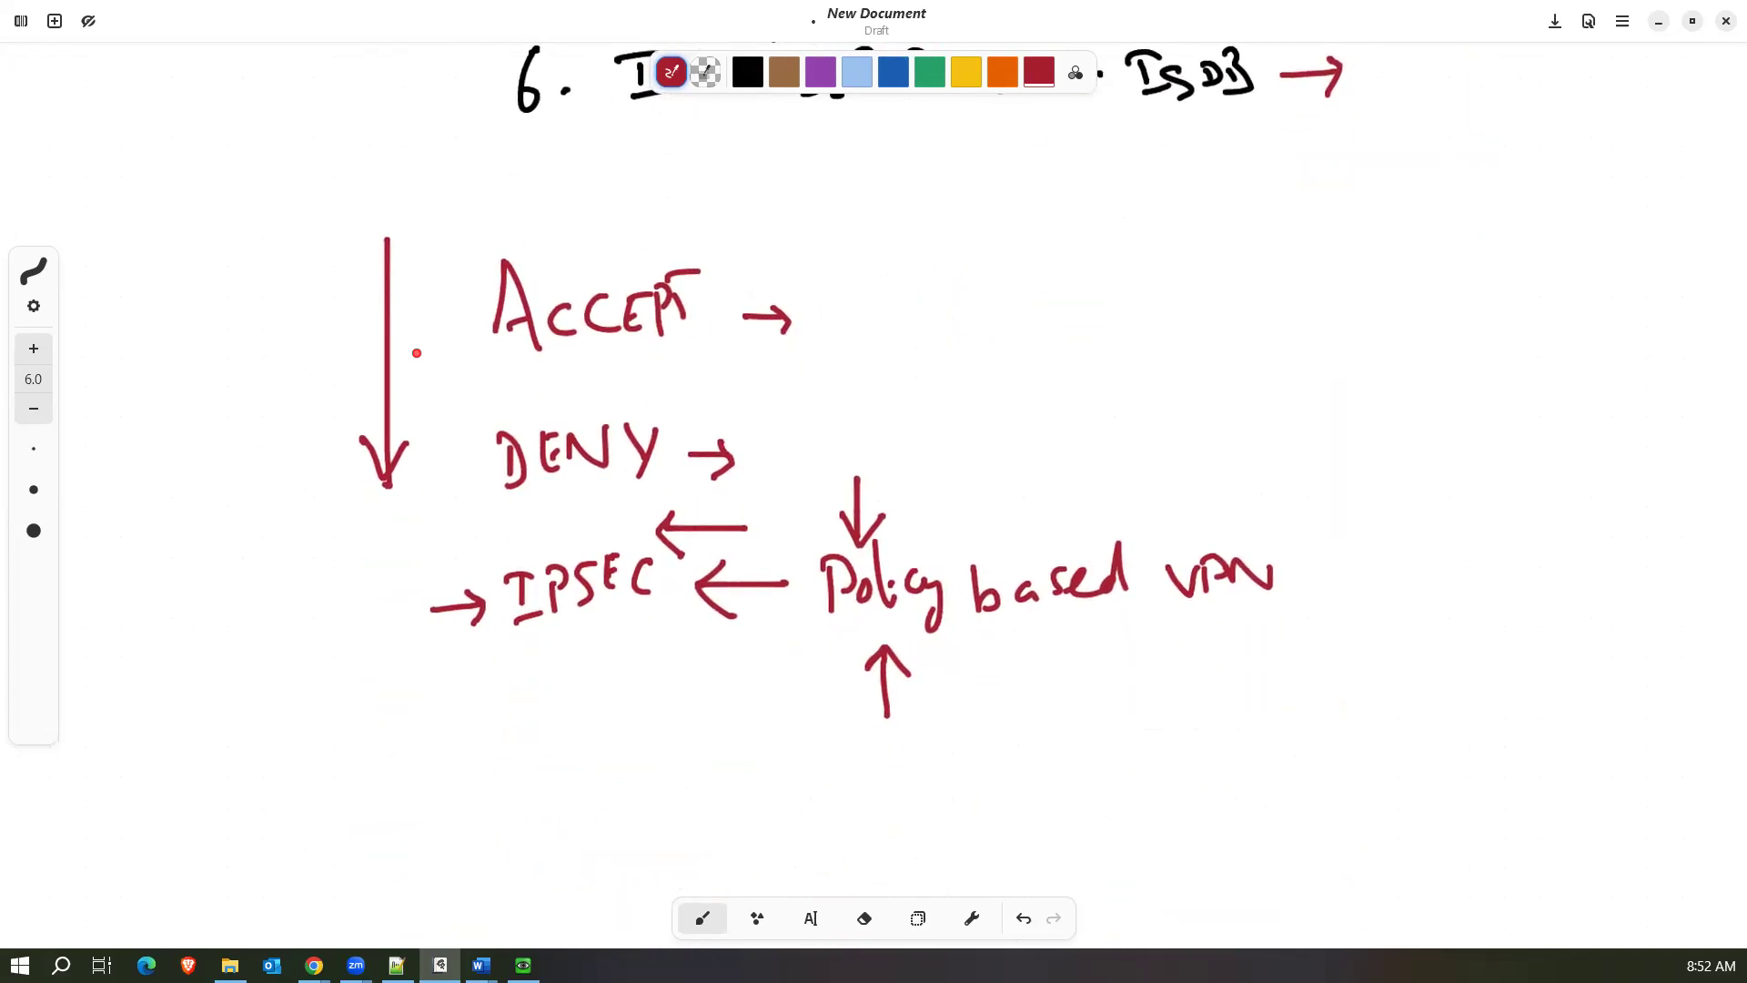
pyautogui.scroll(-8, 417, 353)
pyautogui.scroll(7, 416, 353)
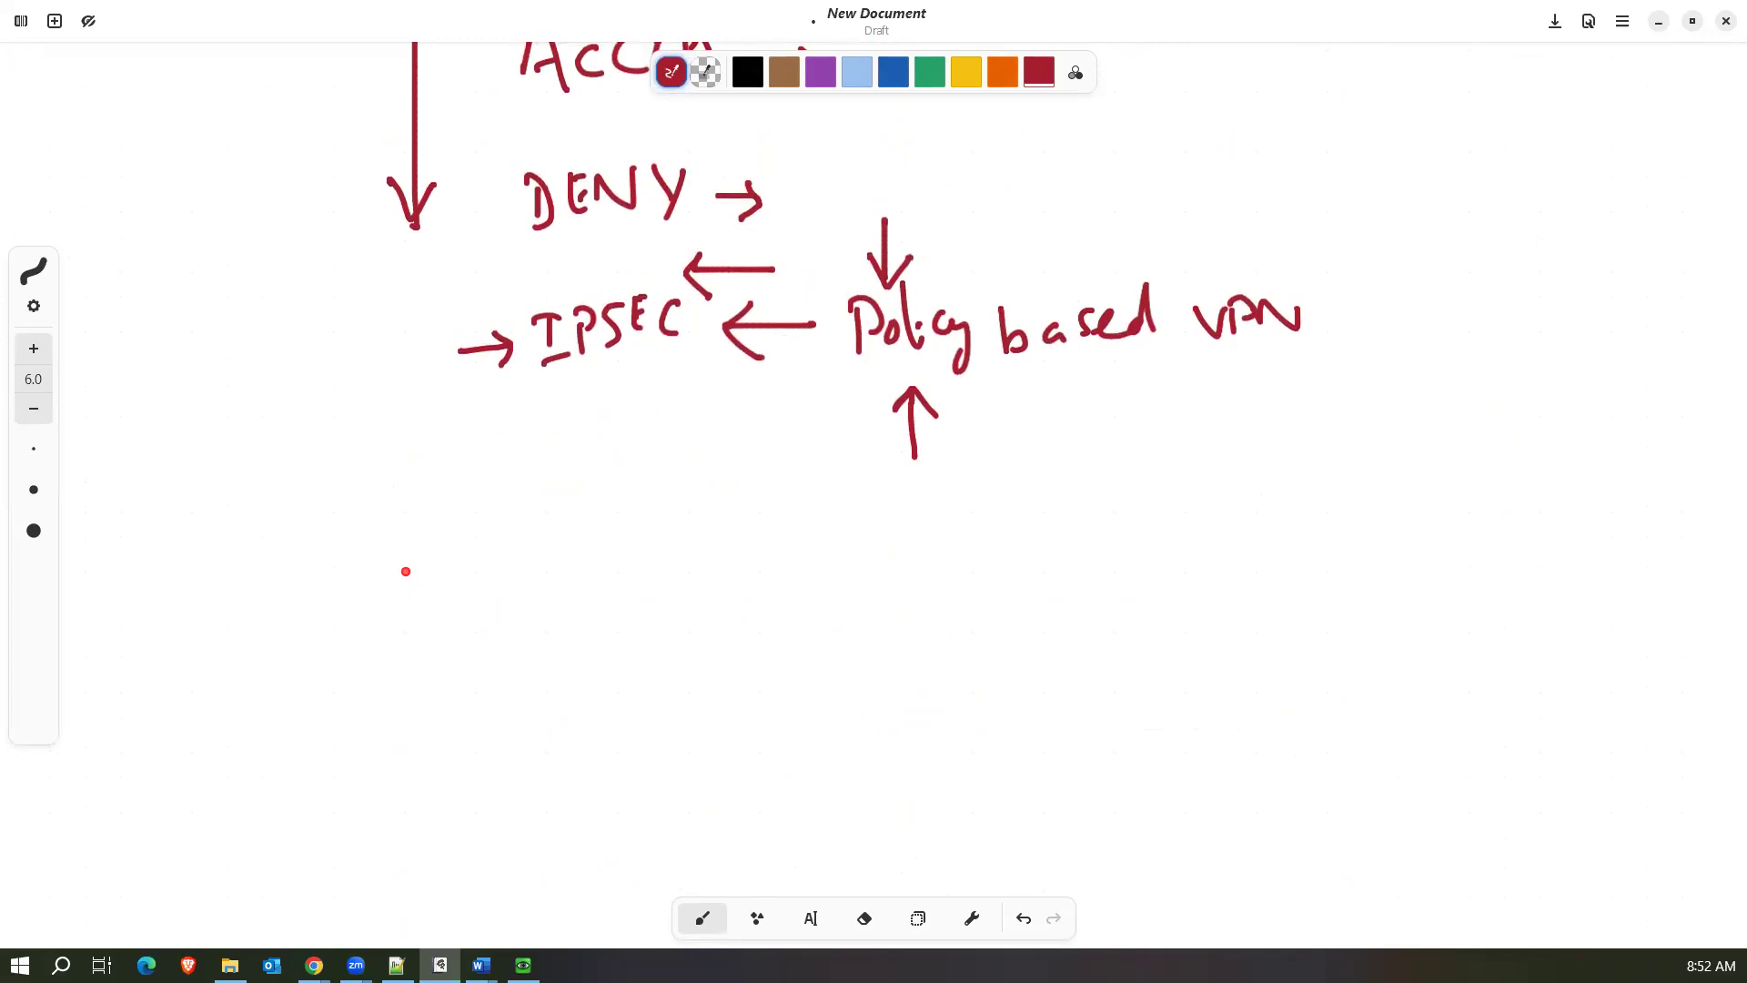
pyautogui.moveTo(346, 574); pyautogui.dragTo(356, 623)
pyautogui.moveTo(433, 575)
pyautogui.mouseDown()
pyautogui.moveTo(436, 615)
pyautogui.moveTo(443, 590)
pyautogui.moveTo(484, 574)
pyautogui.moveTo(521, 617)
pyautogui.moveTo(538, 603)
pyautogui.mouseUp()
pyautogui.moveTo(557, 582)
pyautogui.mouseDown()
pyautogui.moveTo(580, 576)
pyautogui.moveTo(564, 637)
pyautogui.mouseUp()
pyautogui.moveTo(634, 565)
pyautogui.mouseDown()
pyautogui.moveTo(643, 621)
pyautogui.moveTo(675, 615)
pyautogui.mouseUp()
pyautogui.moveTo(700, 584)
pyautogui.mouseDown()
pyautogui.moveTo(701, 603)
pyautogui.moveTo(818, 592)
pyautogui.mouseUp()
pyautogui.moveTo(816, 579); pyautogui.dragTo(795, 593)
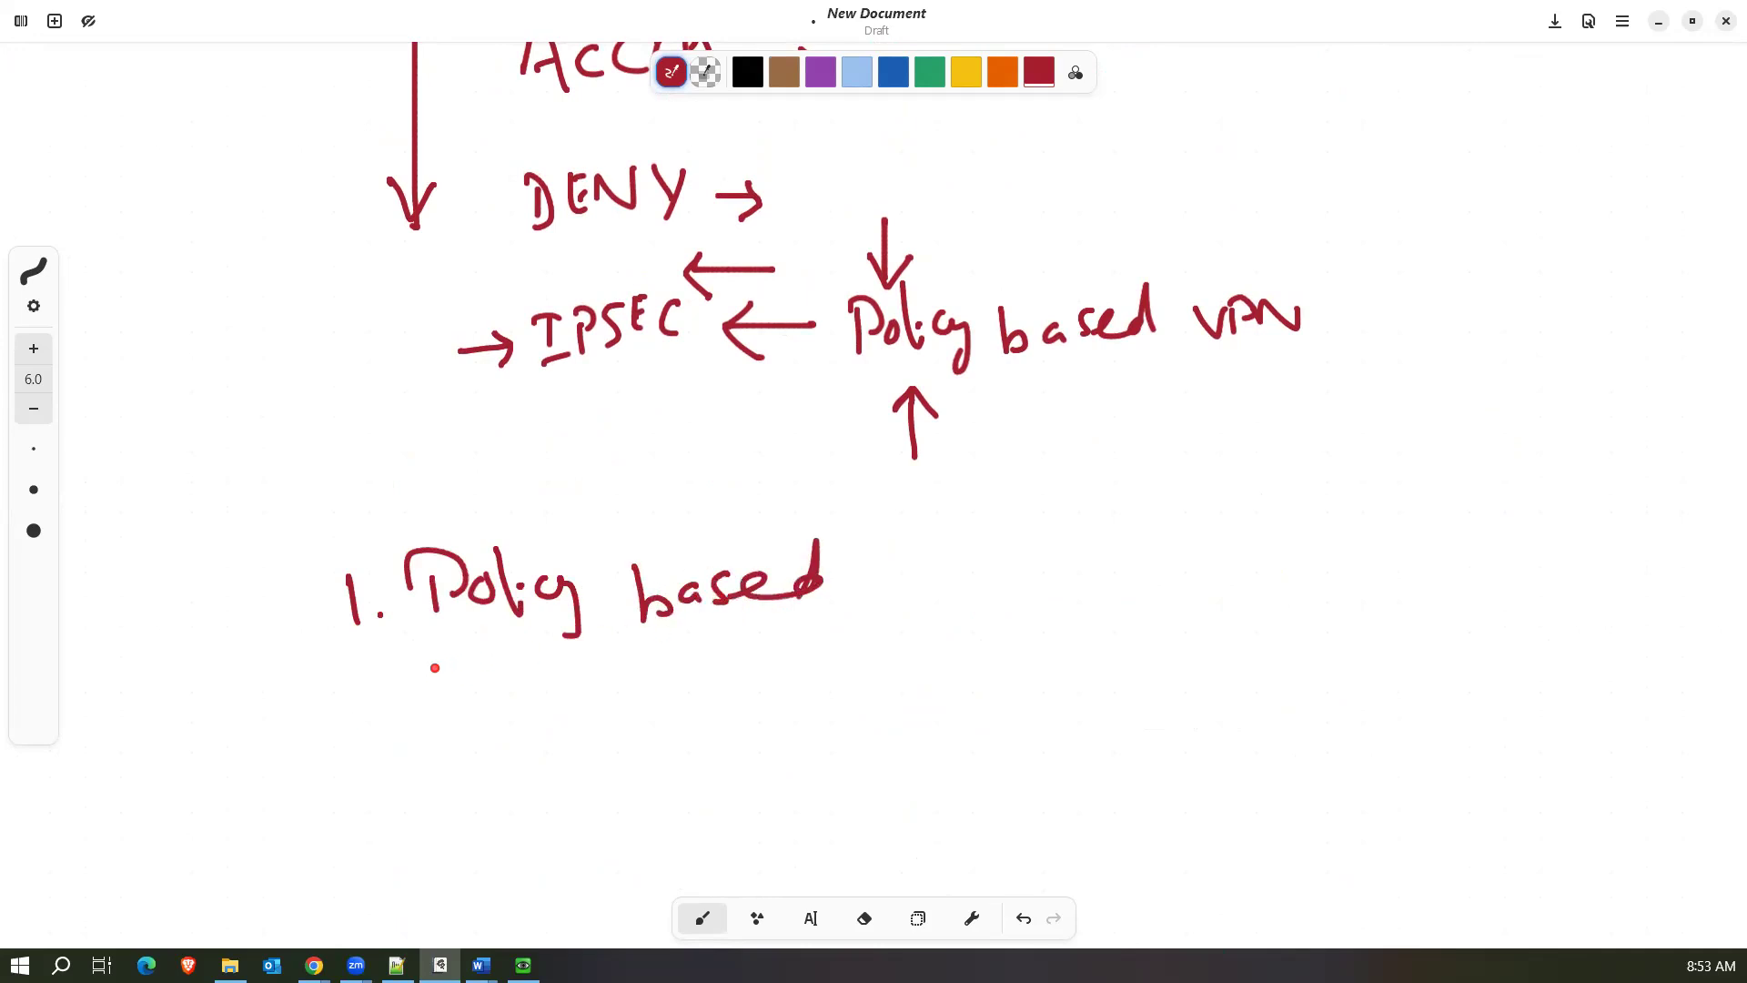
# Handwrite "2. Profile based" in red beneath the first item.
pyautogui.moveTo(357, 684); pyautogui.dragTo(385, 725)
pyautogui.click(411, 714)
pyautogui.moveTo(459, 658); pyautogui.dragTo(480, 741)
pyautogui.moveTo(455, 657)
pyautogui.mouseDown()
pyautogui.moveTo(471, 693)
pyautogui.moveTo(517, 708)
pyautogui.mouseUp()
pyautogui.moveTo(524, 687)
pyautogui.mouseDown()
pyautogui.moveTo(548, 714)
pyautogui.moveTo(563, 690)
pyautogui.mouseUp()
pyautogui.moveTo(566, 680)
pyautogui.mouseDown()
pyautogui.moveTo(568, 699)
pyautogui.moveTo(602, 702)
pyautogui.moveTo(825, 690)
pyautogui.mouseUp()
pyautogui.moveTo(859, 666)
pyautogui.mouseDown()
pyautogui.moveTo(846, 678)
pyautogui.moveTo(849, 662)
pyautogui.mouseUp()
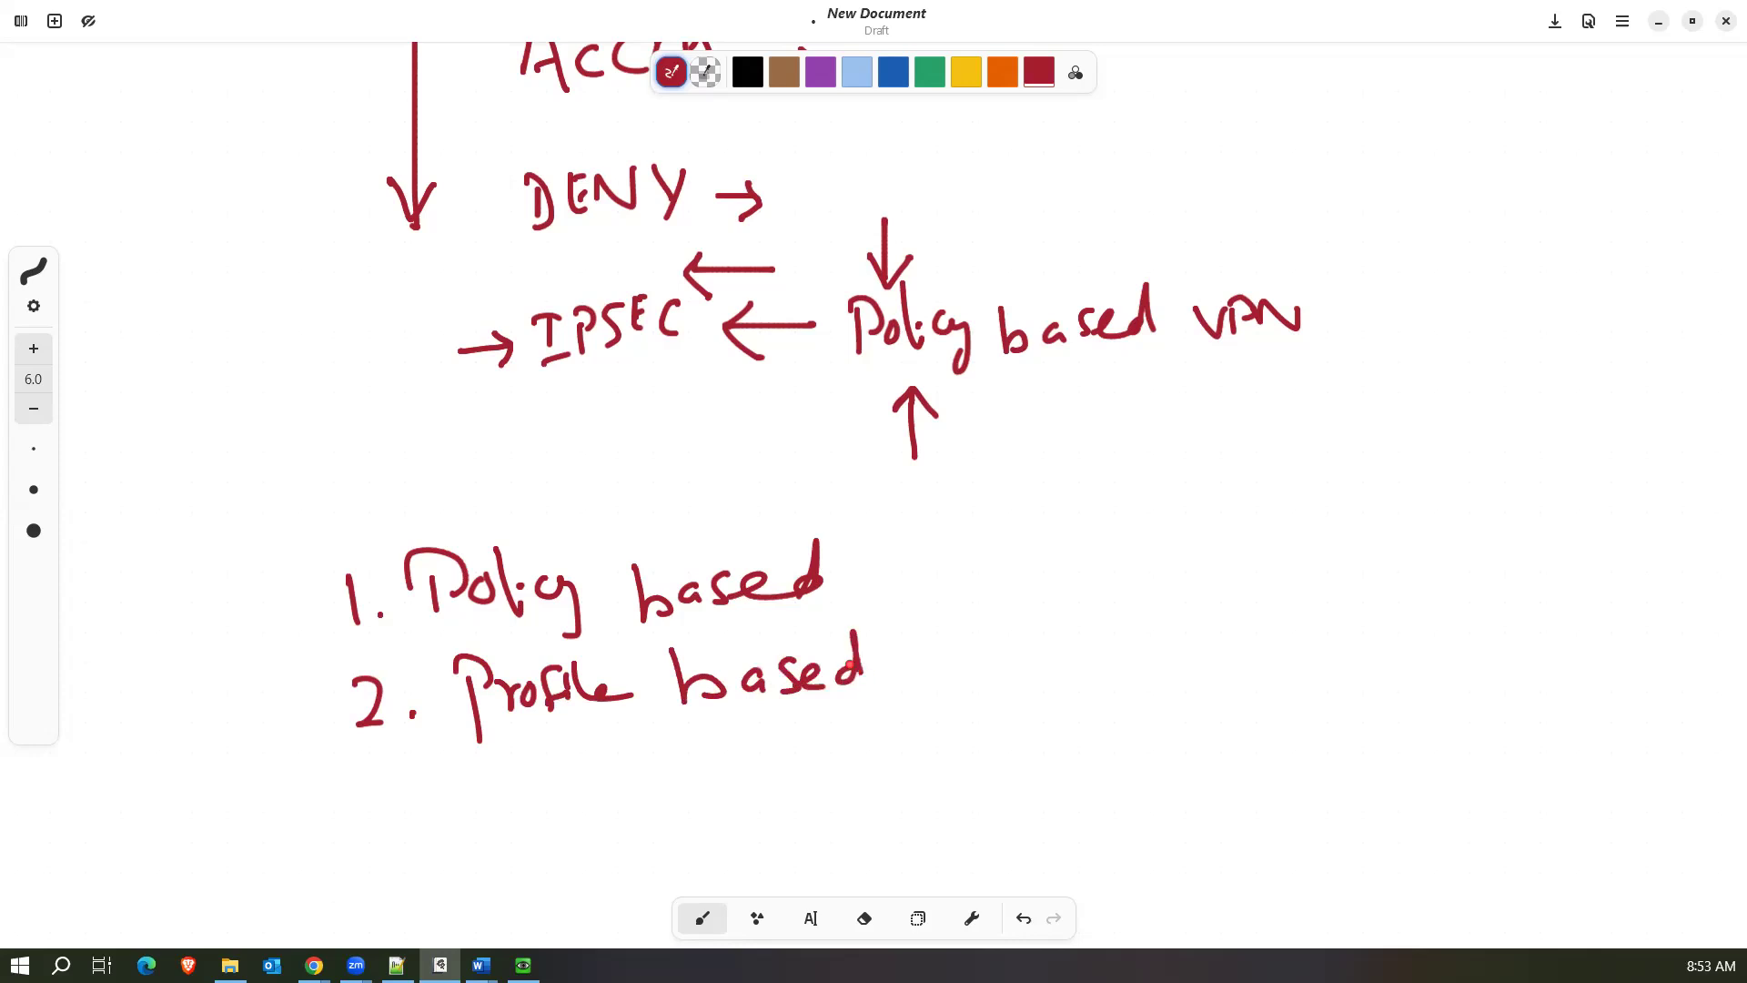
# Bracket "Policy based" and "Profile based" with a red curly brace labelled "SEC Policy.", and change the pen colour to green.
pyautogui.moveTo(875, 511); pyautogui.dragTo(891, 714)
pyautogui.moveTo(978, 569); pyautogui.dragTo(977, 609)
pyautogui.moveTo(1012, 565)
pyautogui.mouseDown()
pyautogui.moveTo(1025, 597)
pyautogui.moveTo(1028, 566)
pyautogui.mouseUp()
pyautogui.moveTo(1059, 567); pyautogui.dragTo(1062, 596)
pyautogui.moveTo(1106, 560)
pyautogui.mouseDown()
pyautogui.moveTo(1118, 597)
pyautogui.moveTo(1117, 572)
pyautogui.mouseUp()
pyautogui.moveTo(1140, 561); pyautogui.dragTo(1166, 599)
pyautogui.moveTo(1173, 562)
pyautogui.mouseDown()
pyautogui.moveTo(1179, 593)
pyautogui.moveTo(1199, 584)
pyautogui.mouseUp()
pyautogui.moveTo(1210, 556); pyautogui.dragTo(1202, 627)
pyautogui.click(1252, 586)
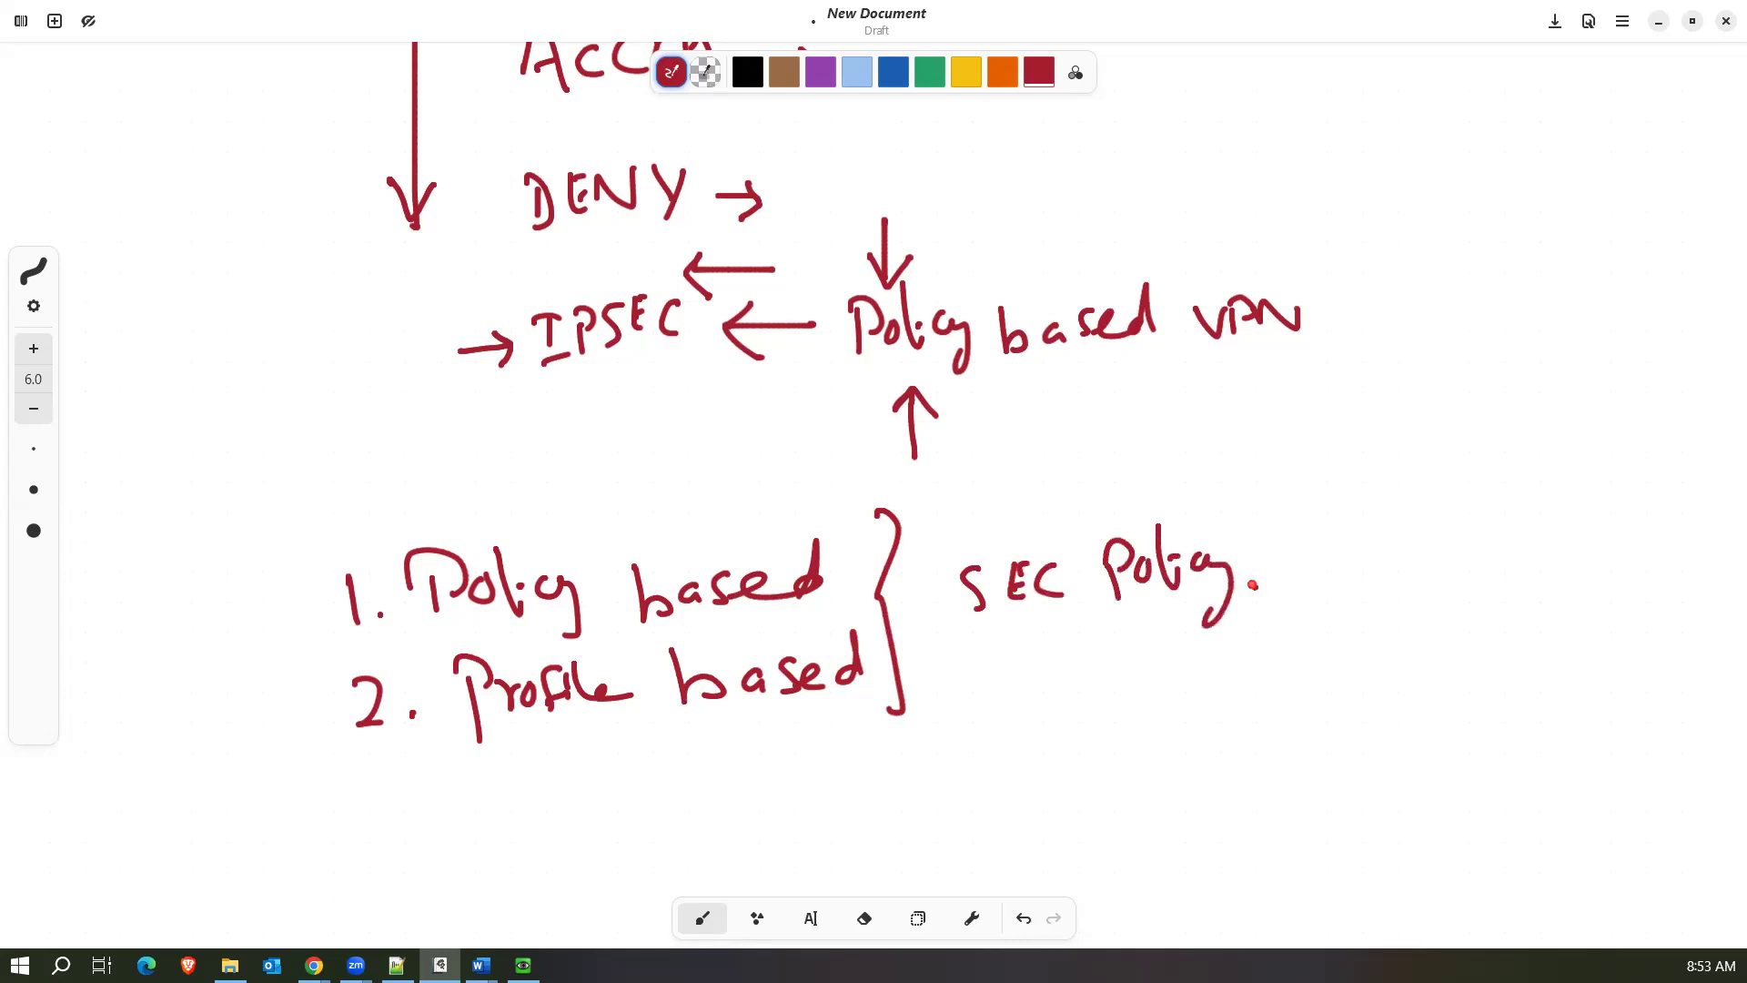
pyautogui.scroll(7, 1068, 426)
pyautogui.scroll(-7, 1068, 428)
pyautogui.scroll(-1, 1068, 428)
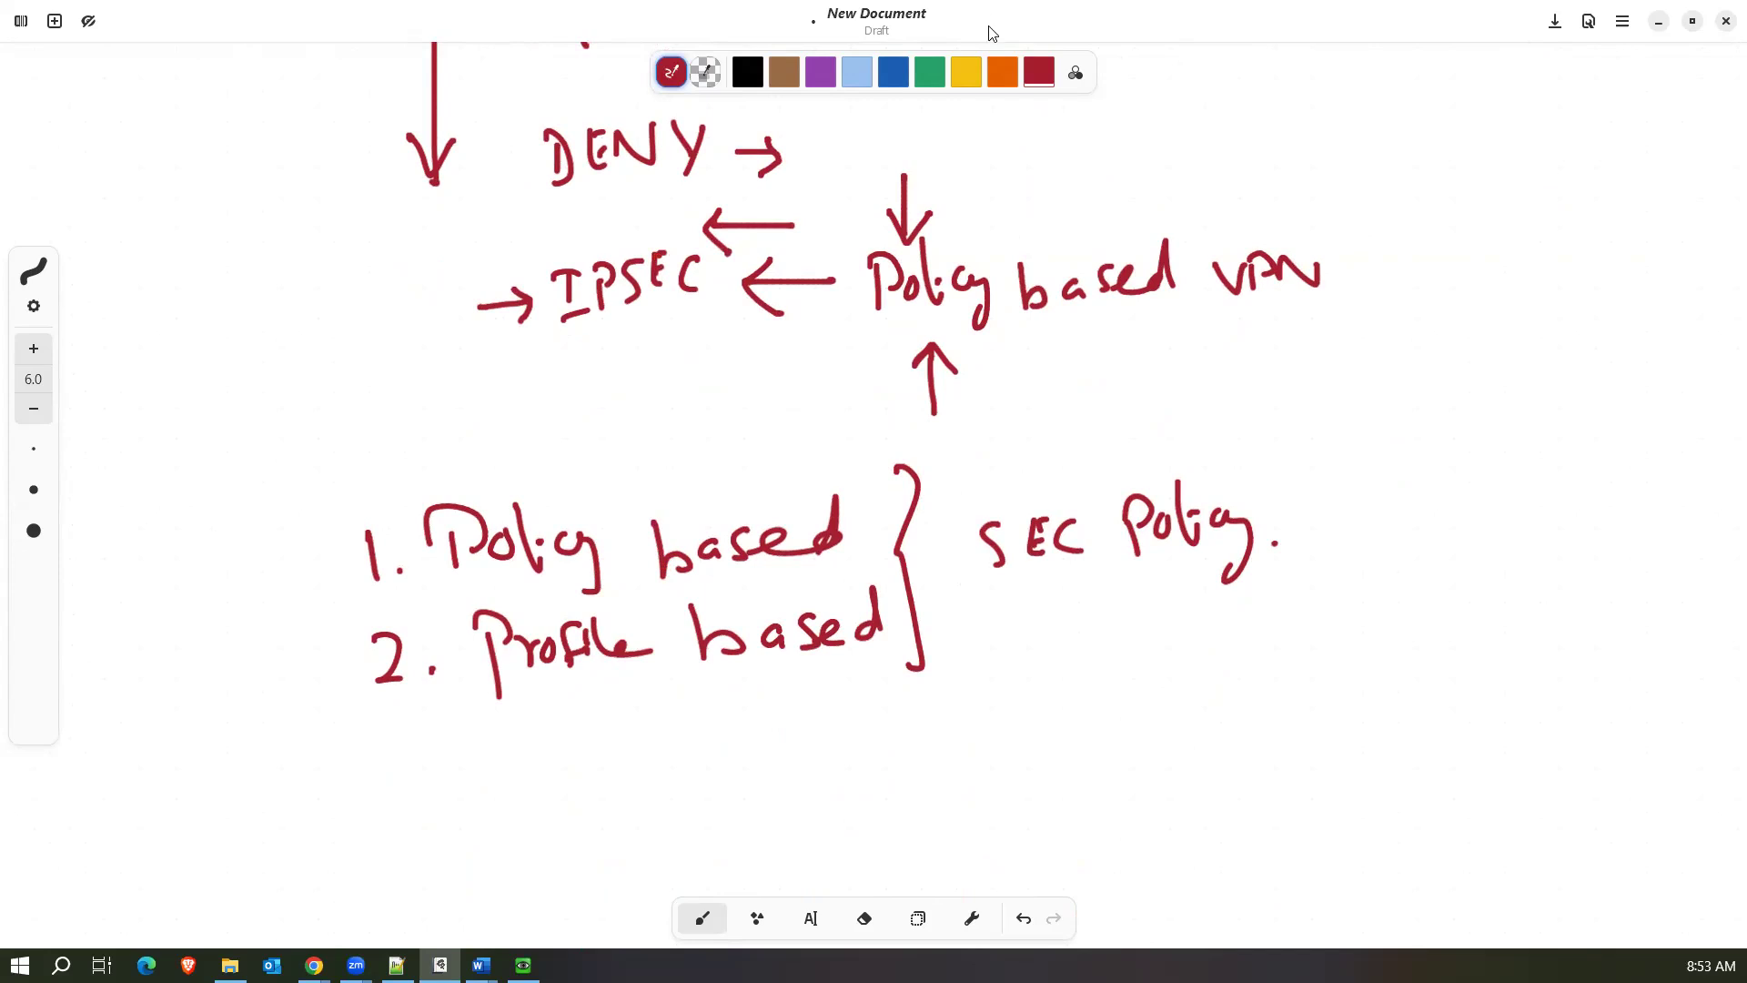
pyautogui.click(935, 78)
pyautogui.moveTo(871, 546)
pyautogui.mouseDown()
pyautogui.moveTo(1033, 657)
pyautogui.moveTo(1081, 648)
pyautogui.moveTo(1077, 673)
pyautogui.mouseUp()
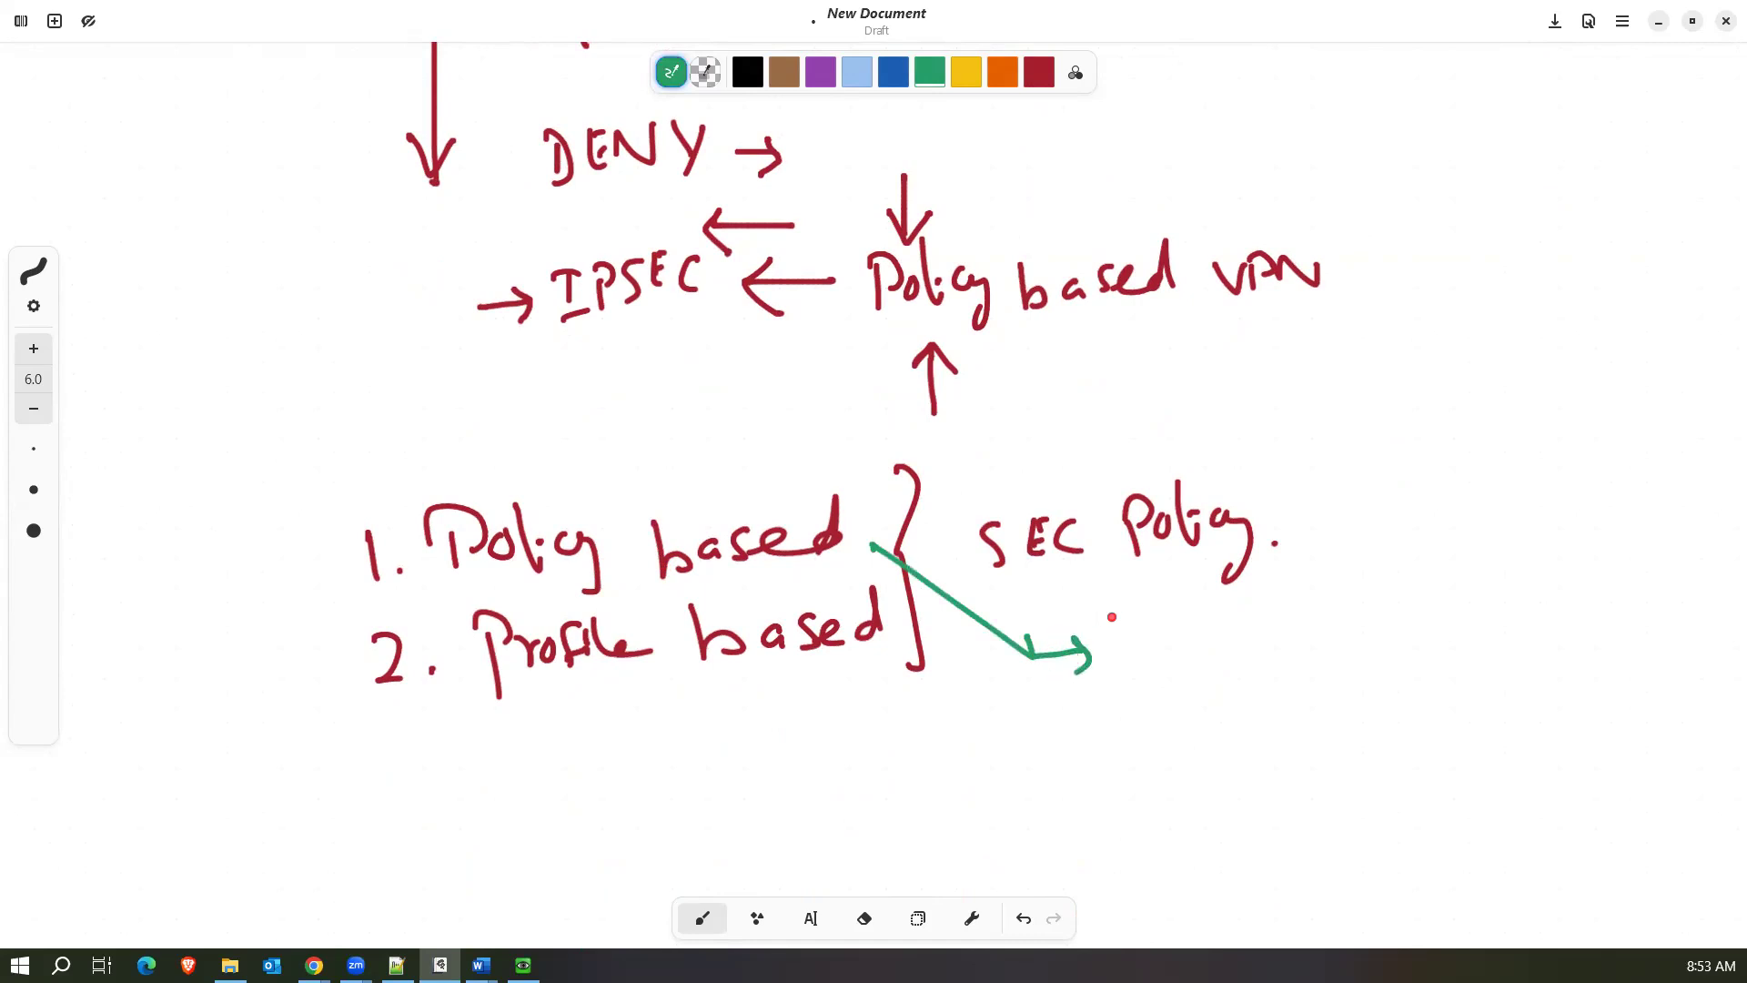
pyautogui.hotkey('ctrl', 'z')
pyautogui.hotkey('ctrl', 'z')
pyautogui.hotkey('ctrl', 'z')
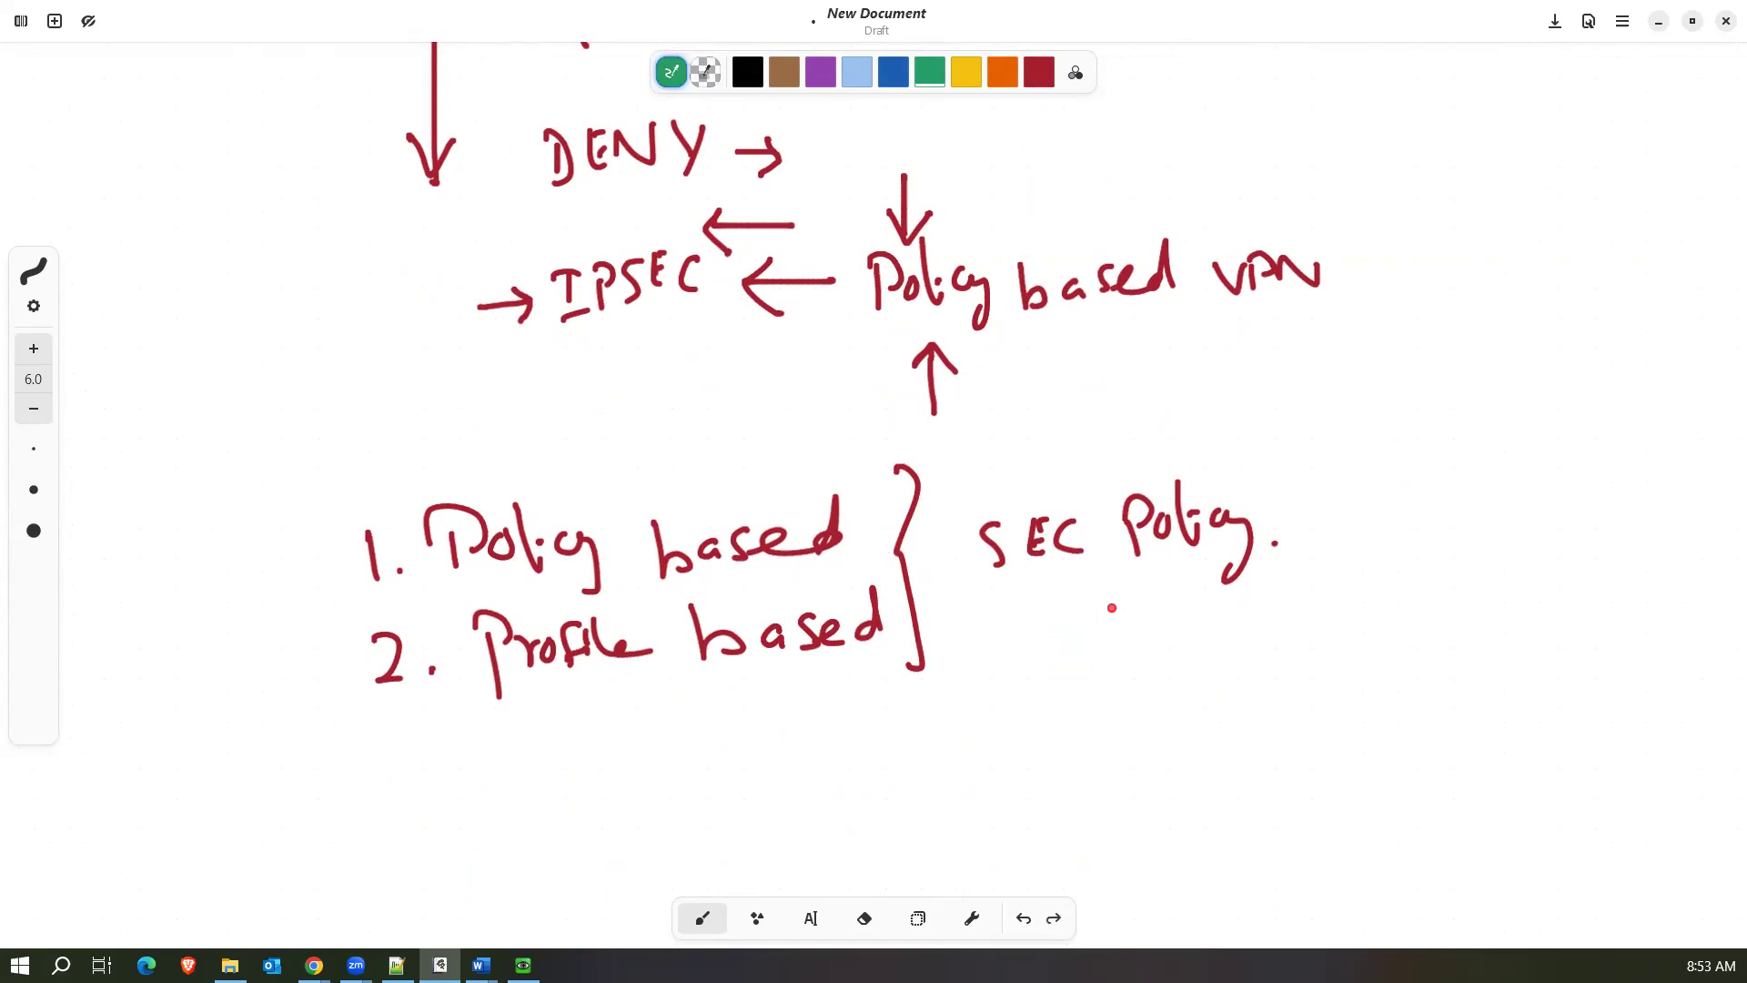
# Draw a green arrow leading from "Profile based" and handwrite "S.INT" and "D.INT" at its end.
pyautogui.moveTo(846, 658)
pyautogui.mouseDown()
pyautogui.moveTo(1029, 720)
pyautogui.moveTo(1021, 749)
pyautogui.mouseUp()
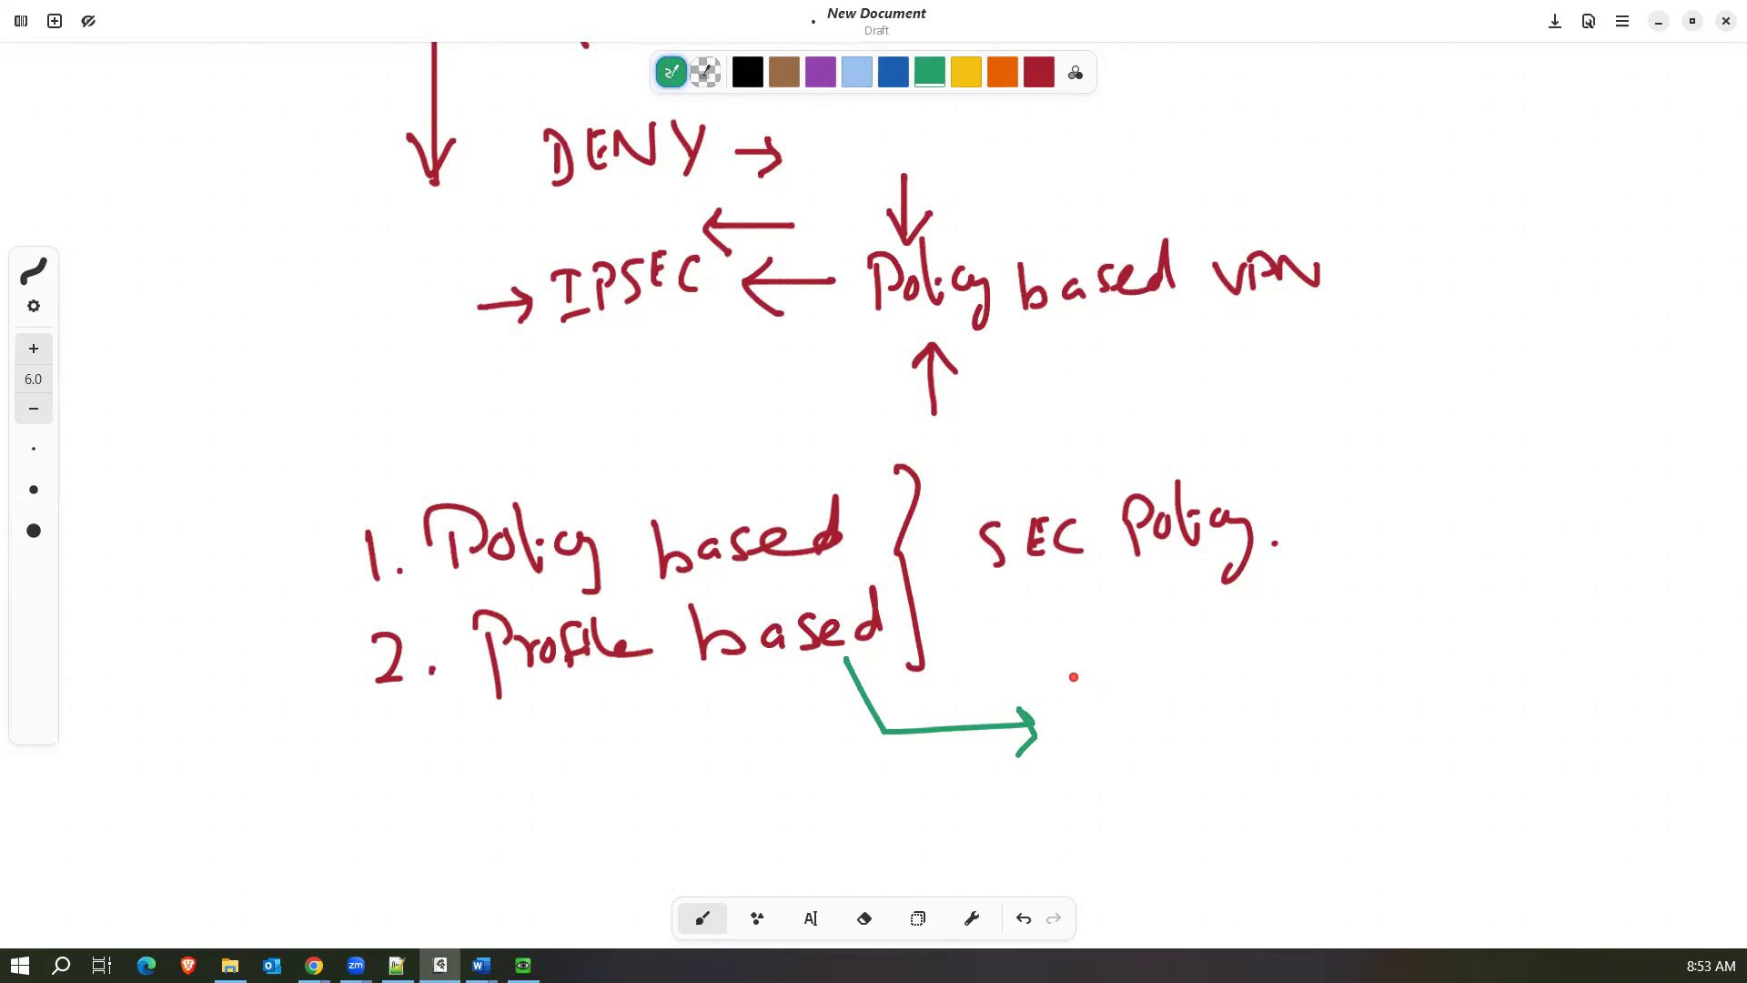
pyautogui.moveTo(1106, 667)
pyautogui.mouseDown()
pyautogui.moveTo(1089, 695)
pyautogui.moveTo(1183, 672)
pyautogui.mouseUp()
pyautogui.click(1190, 651)
pyautogui.moveTo(1185, 674)
pyautogui.mouseDown()
pyautogui.moveTo(1199, 681)
pyautogui.moveTo(1208, 652)
pyautogui.mouseUp()
pyautogui.moveTo(1108, 724); pyautogui.dragTo(1112, 738)
pyautogui.moveTo(1108, 714)
pyautogui.mouseDown()
pyautogui.moveTo(1111, 739)
pyautogui.moveTo(1159, 708)
pyautogui.mouseUp()
pyautogui.click(1138, 728)
pyautogui.moveTo(1149, 736); pyautogui.dragTo(1159, 731)
pyautogui.moveTo(1170, 720); pyautogui.dragTo(1192, 718)
pyautogui.moveTo(1197, 710)
pyautogui.mouseDown()
pyautogui.moveTo(1202, 724)
pyautogui.moveTo(1210, 698)
pyautogui.mouseUp()
# Extend the green list below D.INT with "S.IP", "D.IP" and "SERVICES".
pyautogui.click(1174, 769)
pyautogui.moveTo(1128, 757)
pyautogui.mouseDown()
pyautogui.moveTo(1121, 784)
pyautogui.moveTo(1193, 773)
pyautogui.mouseUp()
pyautogui.moveTo(1181, 755)
pyautogui.mouseDown()
pyautogui.moveTo(1201, 752)
pyautogui.moveTo(1205, 778)
pyautogui.mouseUp()
pyautogui.moveTo(1219, 772)
pyautogui.mouseDown()
pyautogui.moveTo(1219, 751)
pyautogui.moveTo(1234, 757)
pyautogui.mouseUp()
pyautogui.moveTo(1138, 810); pyautogui.dragTo(1141, 833)
pyautogui.moveTo(1140, 803); pyautogui.dragTo(1145, 836)
pyautogui.click(1183, 814)
pyautogui.moveTo(1199, 805); pyautogui.dragTo(1215, 795)
pyautogui.moveTo(1199, 817); pyautogui.dragTo(1237, 819)
pyautogui.moveTo(1236, 784); pyautogui.dragTo(1251, 802)
pyautogui.moveTo(1174, 846); pyautogui.dragTo(1162, 880)
pyautogui.moveTo(1194, 857); pyautogui.dragTo(1192, 871)
pyautogui.moveTo(1214, 840); pyautogui.dragTo(1210, 855)
pyautogui.moveTo(1208, 828); pyautogui.dragTo(1311, 839)
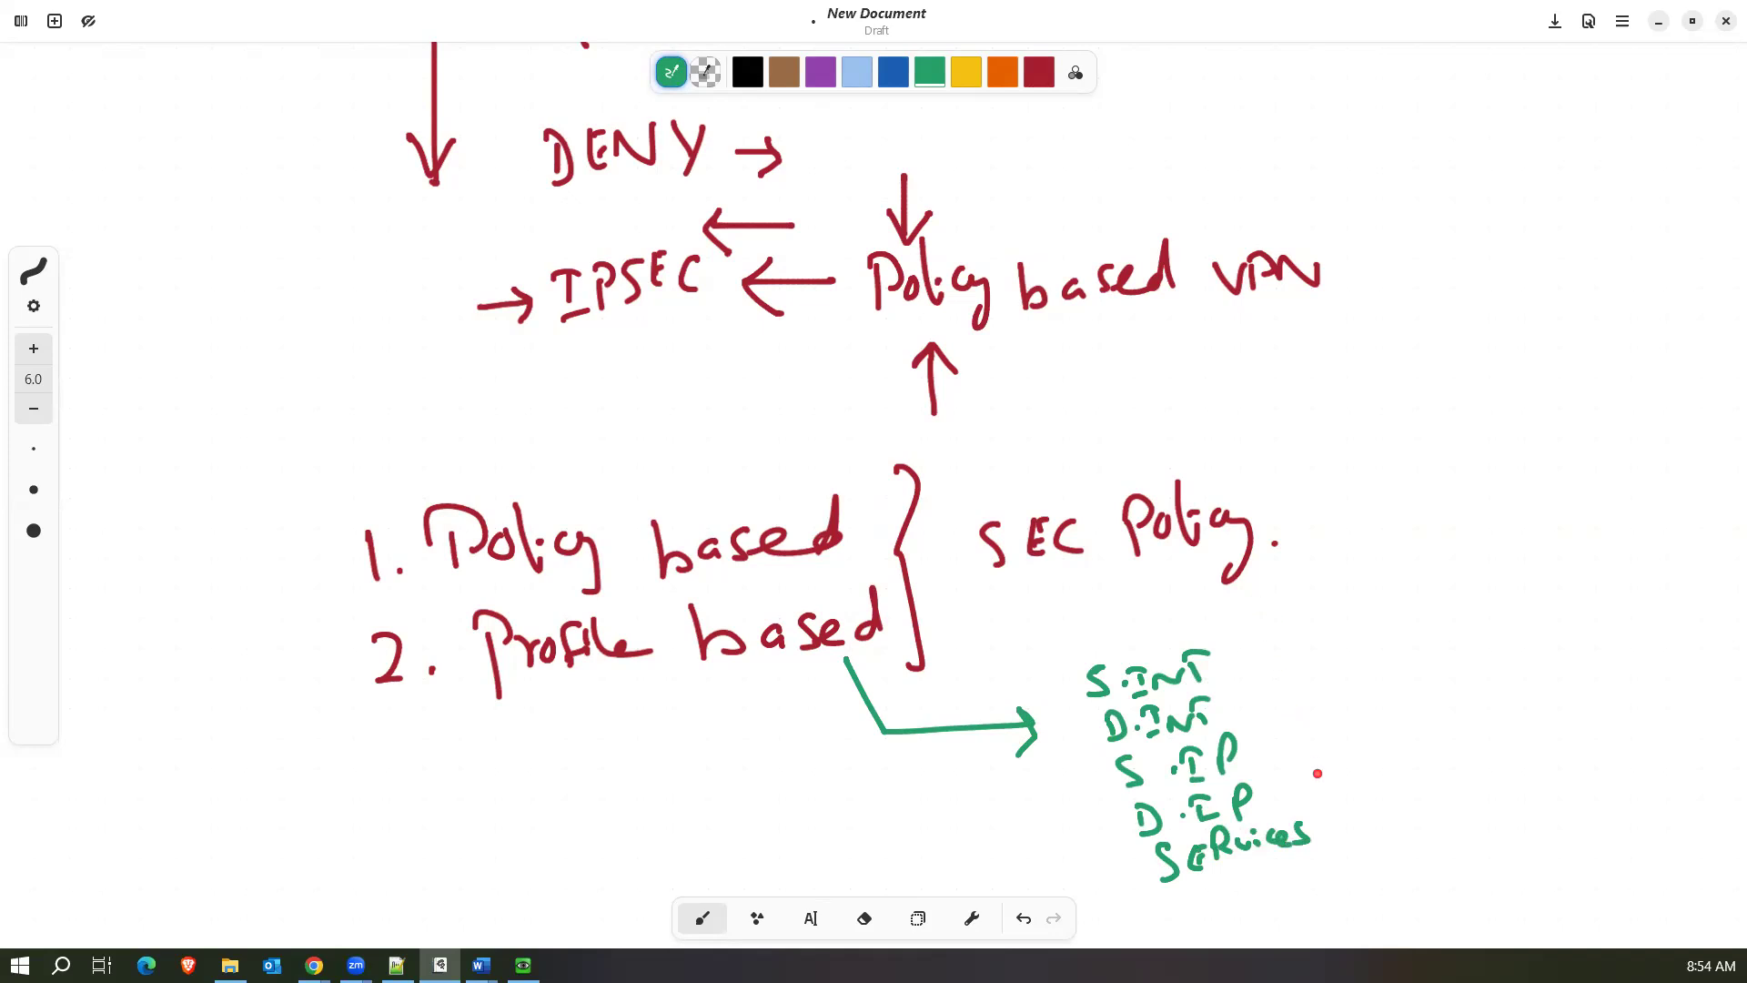
# Close the green list with a curly brace and handwrite "Allow" and "DENY" beside it.
pyautogui.moveTo(1247, 621)
pyautogui.mouseDown()
pyautogui.moveTo(1274, 635)
pyautogui.moveTo(1312, 855)
pyautogui.mouseUp()
pyautogui.moveTo(1337, 699)
pyautogui.mouseDown()
pyautogui.moveTo(1346, 647)
pyautogui.moveTo(1365, 696)
pyautogui.moveTo(1394, 698)
pyautogui.mouseUp()
pyautogui.moveTo(1416, 665)
pyautogui.mouseDown()
pyautogui.moveTo(1420, 700)
pyautogui.moveTo(1465, 675)
pyautogui.mouseUp()
pyautogui.moveTo(1348, 744); pyautogui.dragTo(1352, 779)
pyautogui.moveTo(1351, 744)
pyautogui.mouseDown()
pyautogui.moveTo(1358, 778)
pyautogui.moveTo(1385, 748)
pyautogui.moveTo(1441, 769)
pyautogui.mouseUp()
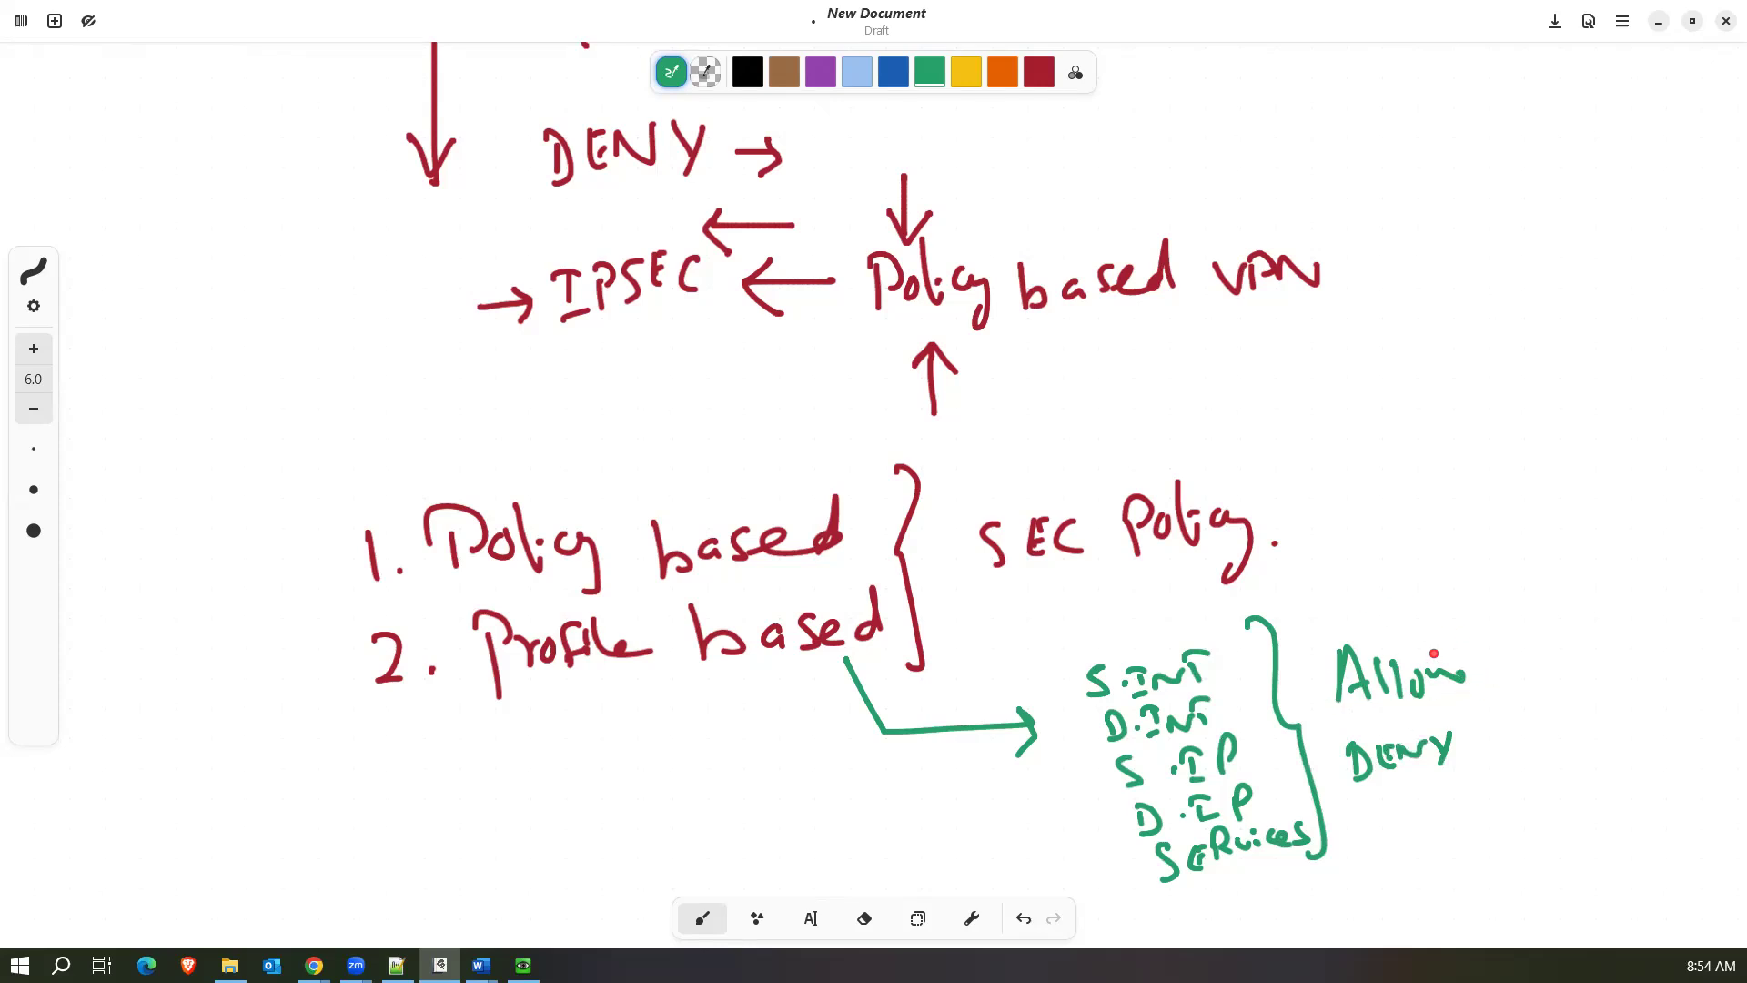
# Draw a green arrow from "Allow" to the word "UTM" and handwrite "SEC PROFILES" below it.
pyautogui.moveTo(1480, 669)
pyautogui.mouseDown()
pyautogui.moveTo(1517, 724)
pyautogui.moveTo(1532, 712)
pyautogui.moveTo(1517, 748)
pyautogui.moveTo(1546, 749)
pyautogui.moveTo(1559, 726)
pyautogui.mouseUp()
pyautogui.moveTo(1563, 748)
pyautogui.mouseDown()
pyautogui.moveTo(1604, 744)
pyautogui.moveTo(1521, 757)
pyautogui.moveTo(1516, 848)
pyautogui.moveTo(1568, 835)
pyautogui.moveTo(1566, 804)
pyautogui.mouseUp()
pyautogui.moveTo(1604, 802); pyautogui.dragTo(1606, 830)
pyautogui.moveTo(1516, 868)
pyautogui.mouseDown()
pyautogui.moveTo(1574, 878)
pyautogui.moveTo(1594, 857)
pyautogui.moveTo(1660, 875)
pyautogui.mouseUp()
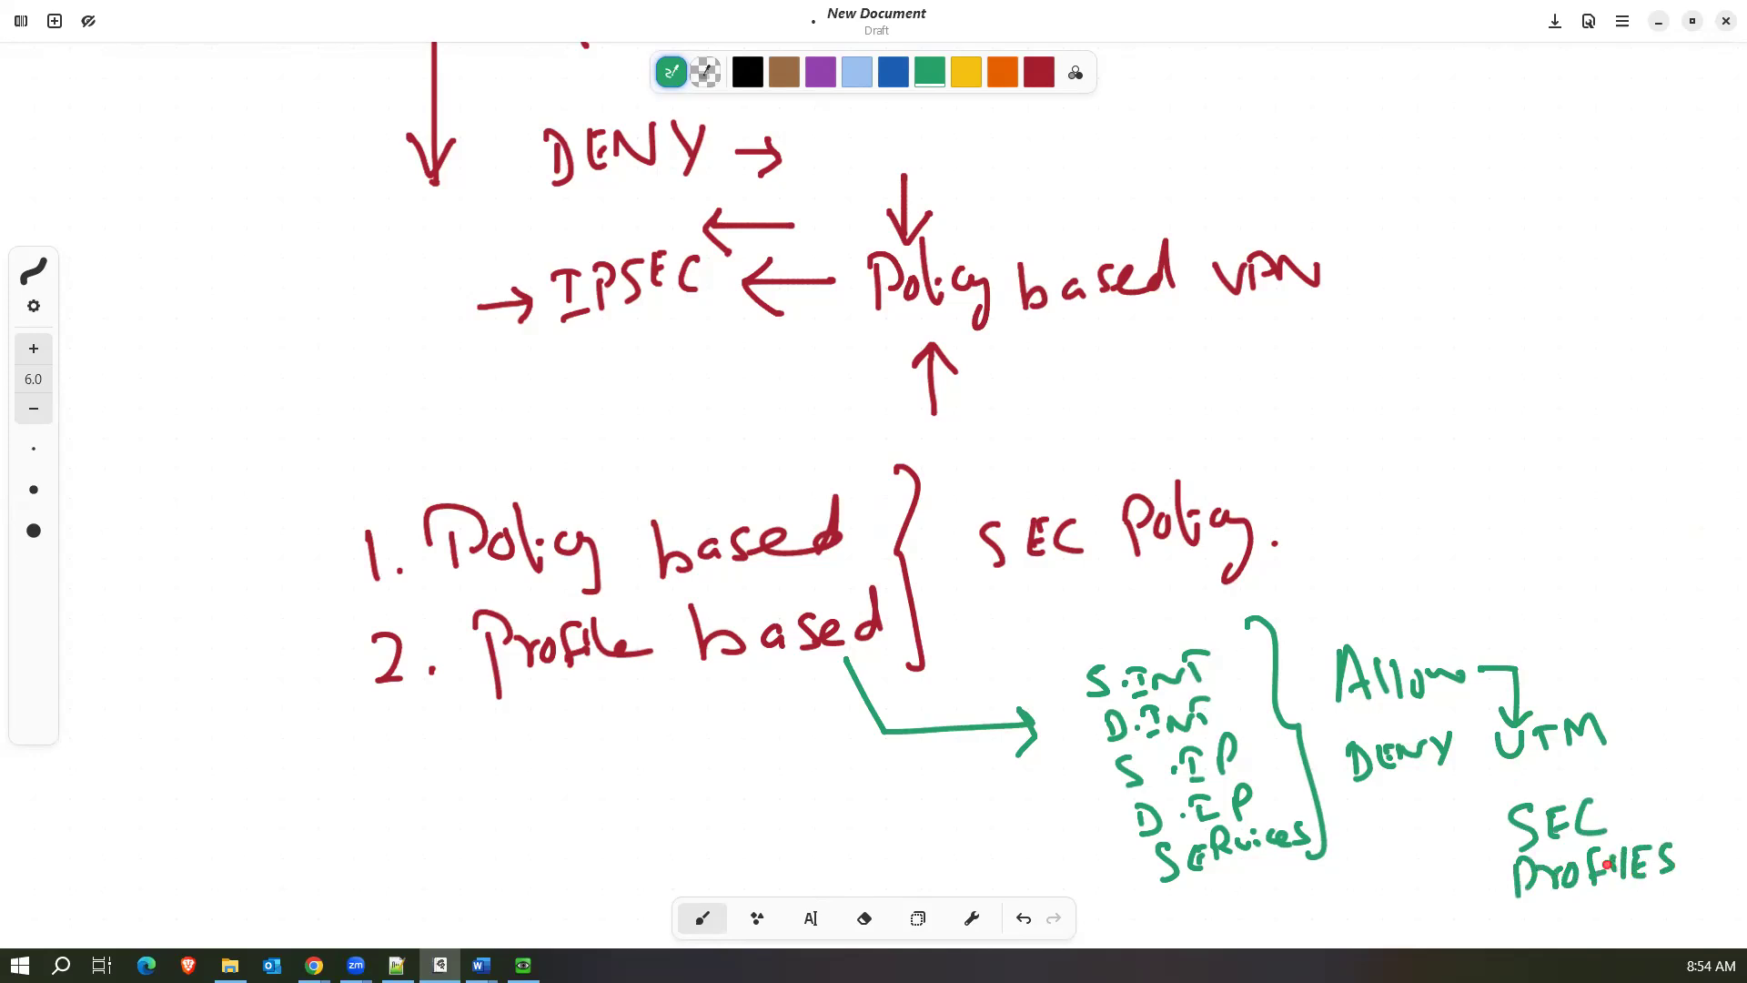
# Handwrite the green list "AV", "IPS", "APP ID" and "WEB" beside SEC PROFILES, adding "filters" next to the last two.
pyautogui.hscroll(5, 1606, 864)
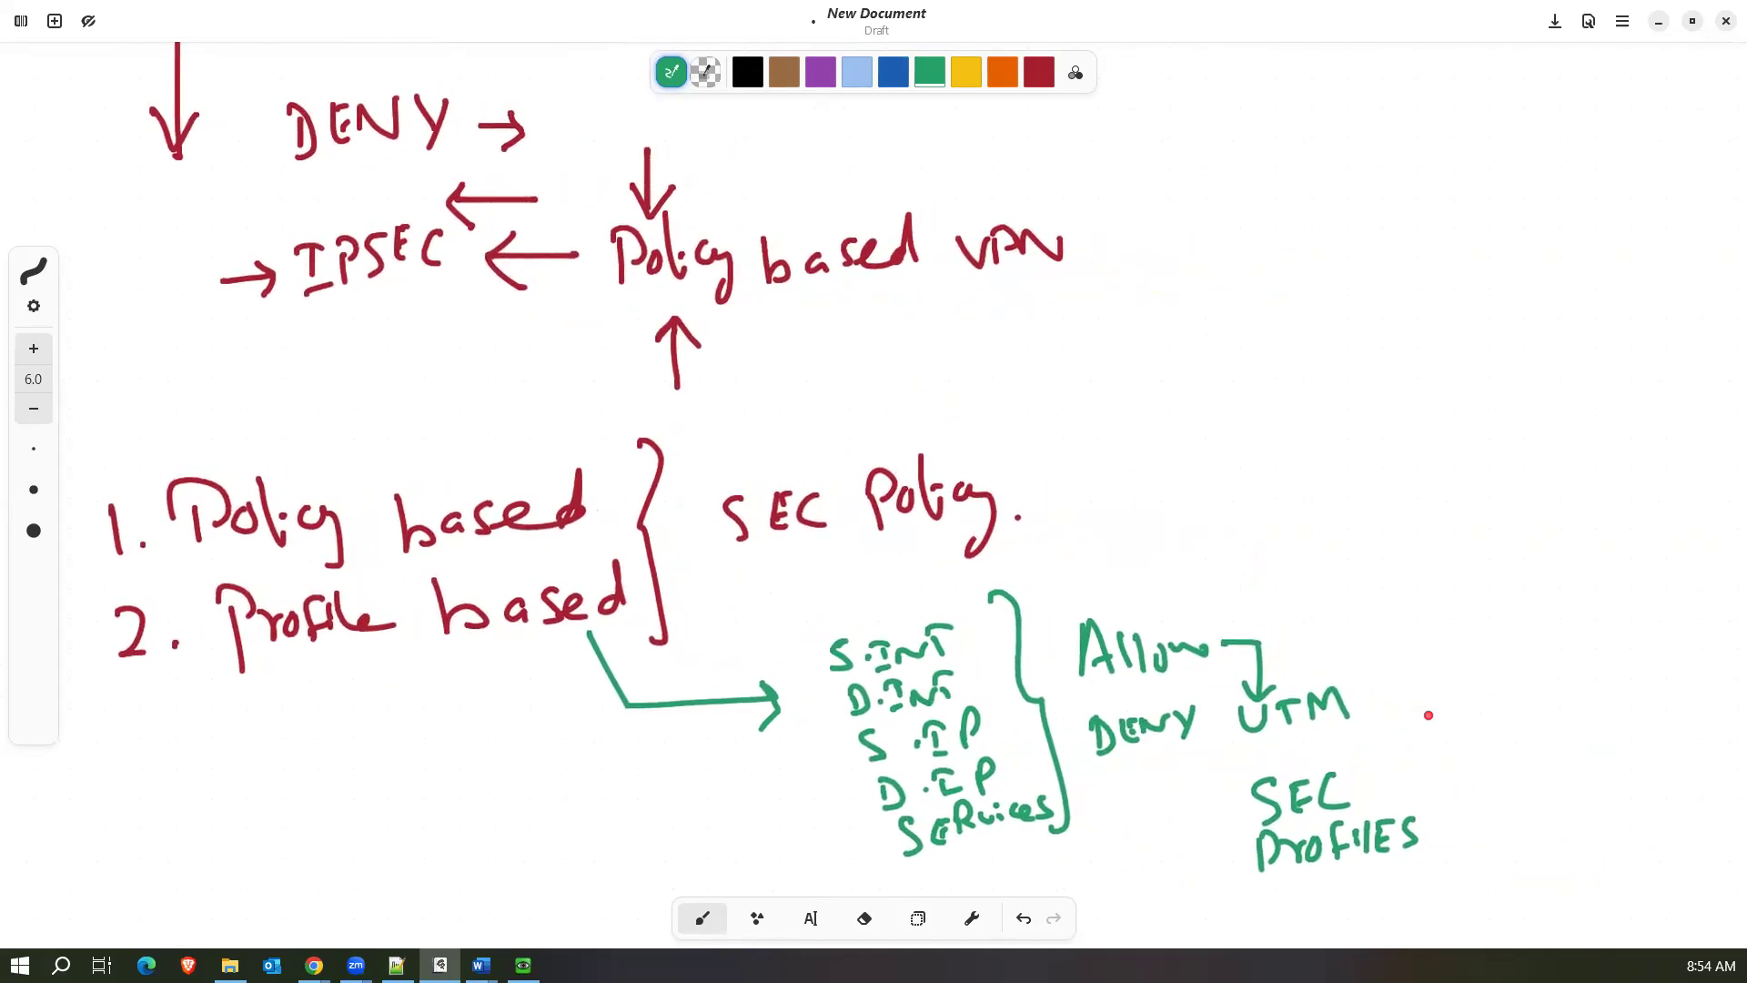
pyautogui.moveTo(1462, 698)
pyautogui.mouseDown()
pyautogui.moveTo(1454, 744)
pyautogui.moveTo(1480, 736)
pyautogui.mouseUp()
pyautogui.moveTo(1484, 719)
pyautogui.mouseDown()
pyautogui.moveTo(1509, 719)
pyautogui.moveTo(1461, 797)
pyautogui.mouseUp()
pyautogui.moveTo(1449, 769)
pyautogui.mouseDown()
pyautogui.moveTo(1481, 766)
pyautogui.moveTo(1492, 799)
pyautogui.mouseUp()
pyautogui.moveTo(1494, 799)
pyautogui.mouseDown()
pyautogui.moveTo(1499, 782)
pyautogui.moveTo(1515, 799)
pyautogui.moveTo(1471, 851)
pyautogui.moveTo(1561, 810)
pyautogui.moveTo(1591, 830)
pyautogui.mouseUp()
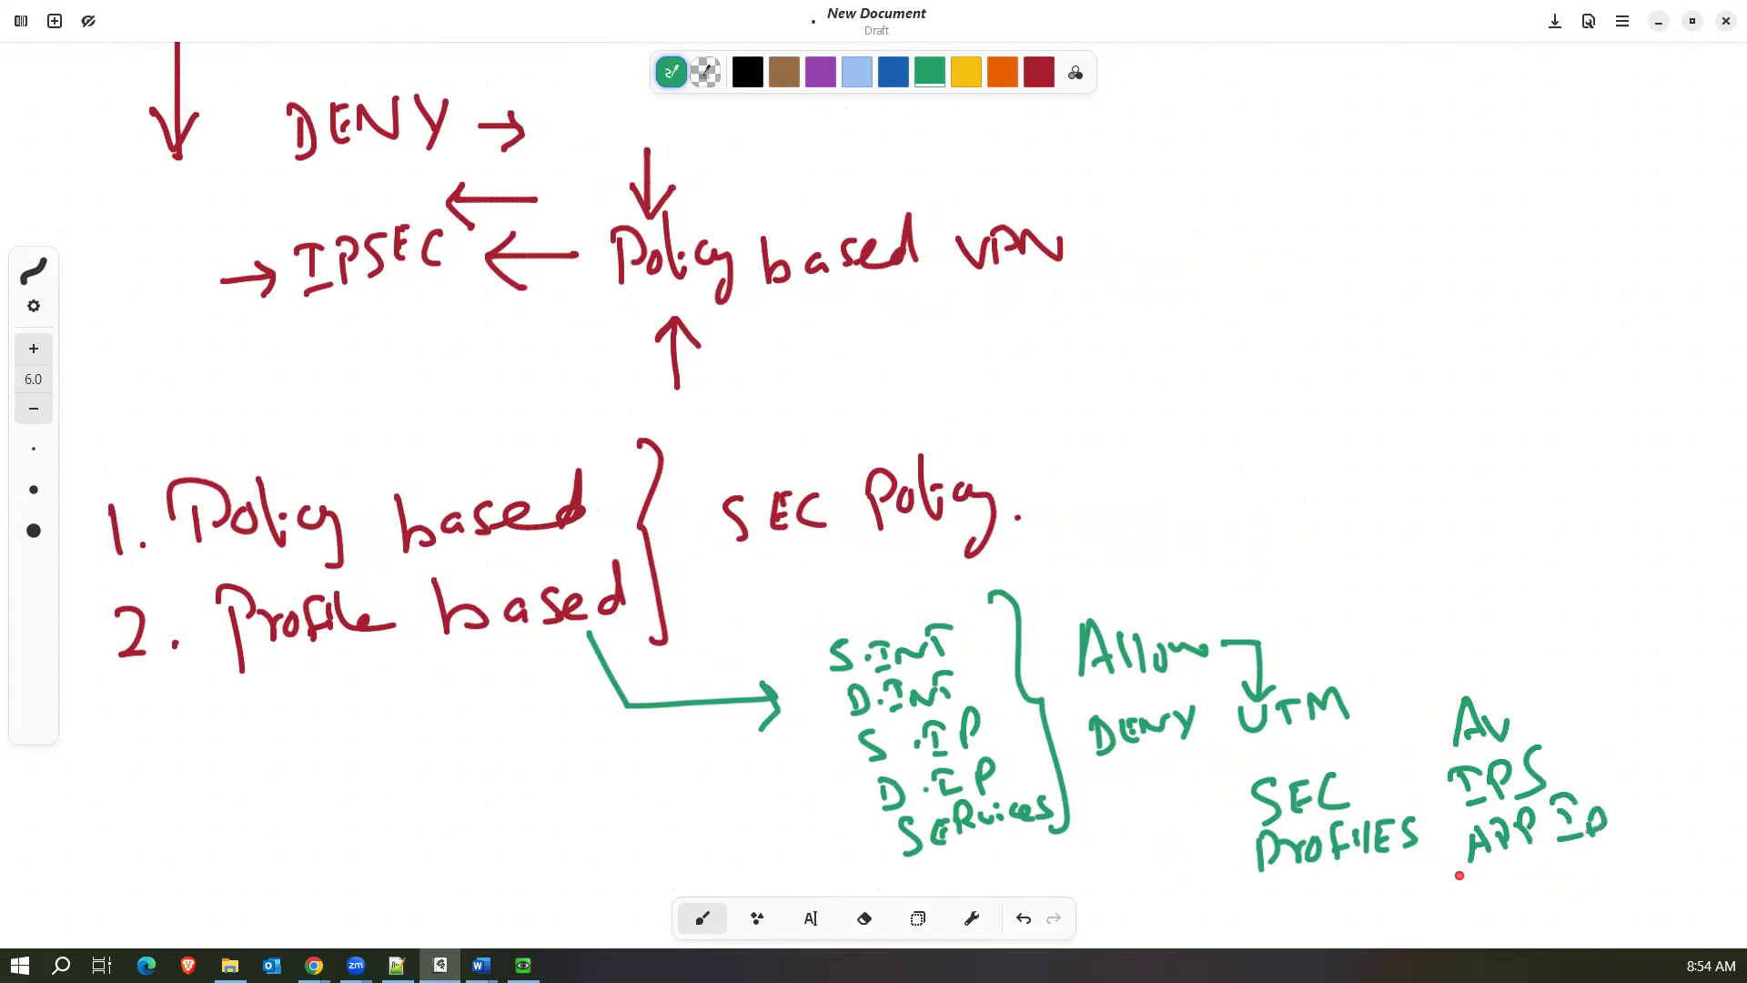
pyautogui.moveTo(1465, 879)
pyautogui.mouseDown()
pyautogui.moveTo(1551, 864)
pyautogui.moveTo(1567, 901)
pyautogui.mouseUp()
pyautogui.moveTo(1609, 844)
pyautogui.mouseDown()
pyautogui.moveTo(1636, 864)
pyautogui.moveTo(1677, 850)
pyautogui.moveTo(1672, 869)
pyautogui.mouseUp()
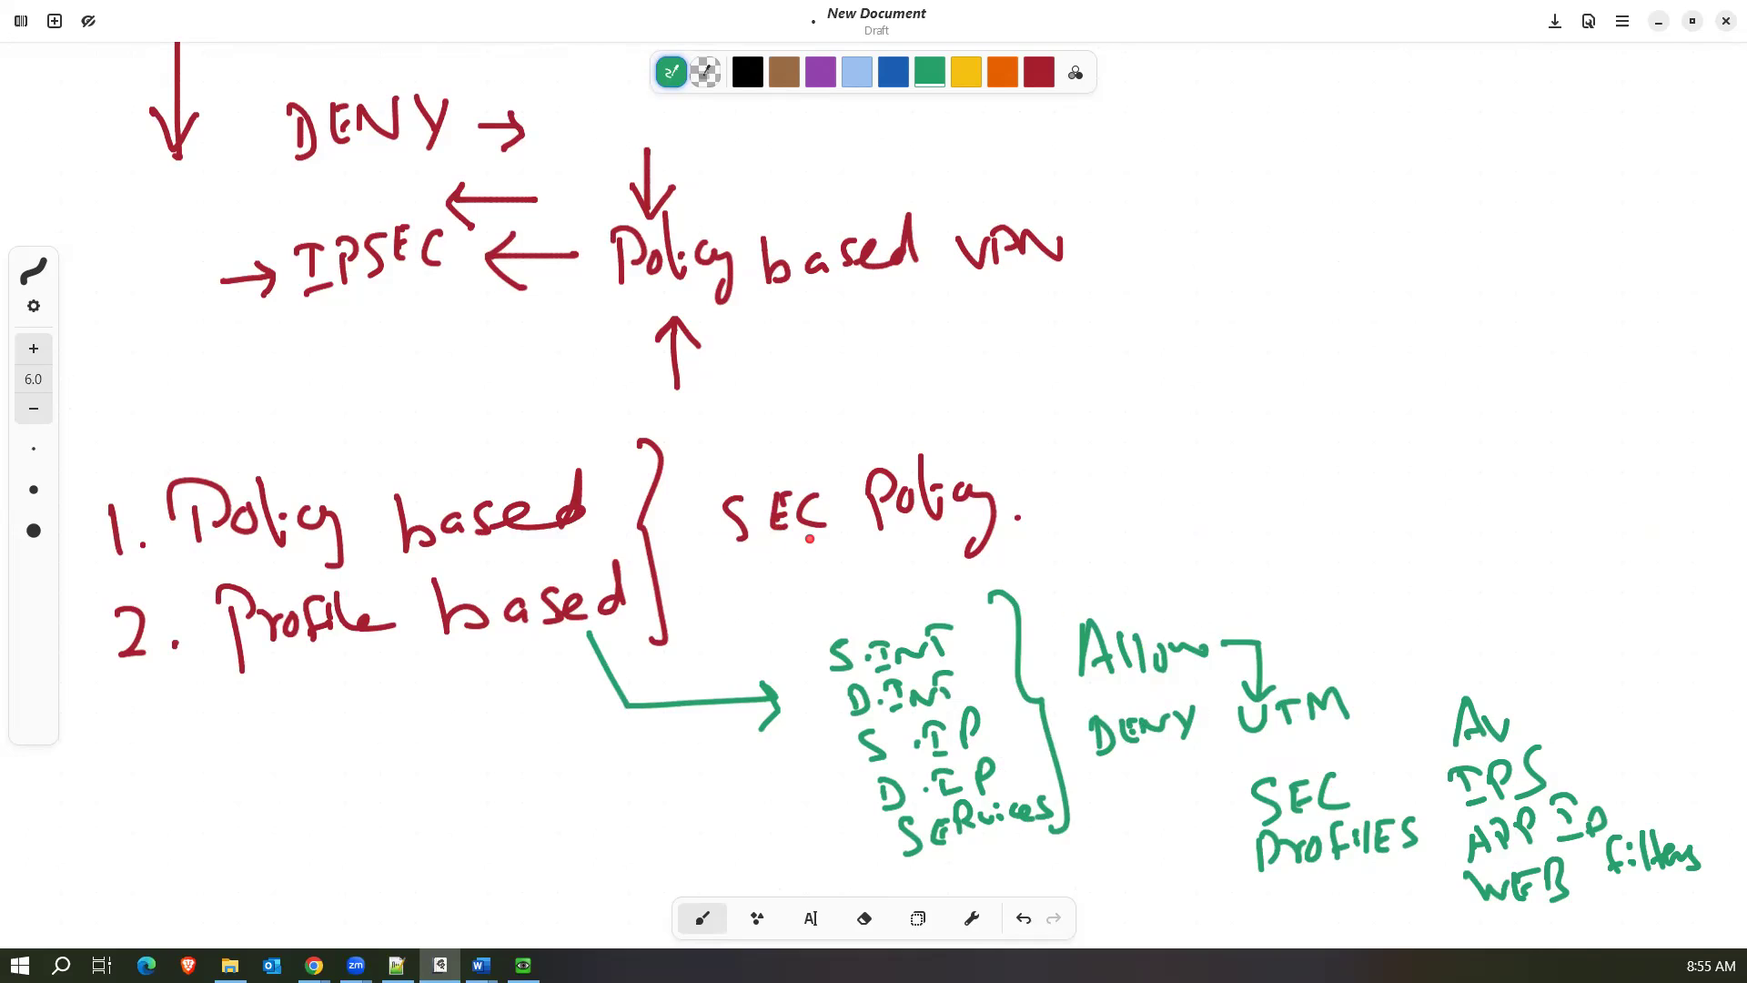
# Draw a light-blue arrow from "Policy based" and handwrite "VDOM" at its end with an arrow pointing at it.
pyautogui.click(856, 71)
pyautogui.moveTo(598, 473)
pyautogui.mouseDown()
pyautogui.moveTo(880, 407)
pyautogui.moveTo(893, 448)
pyautogui.mouseUp()
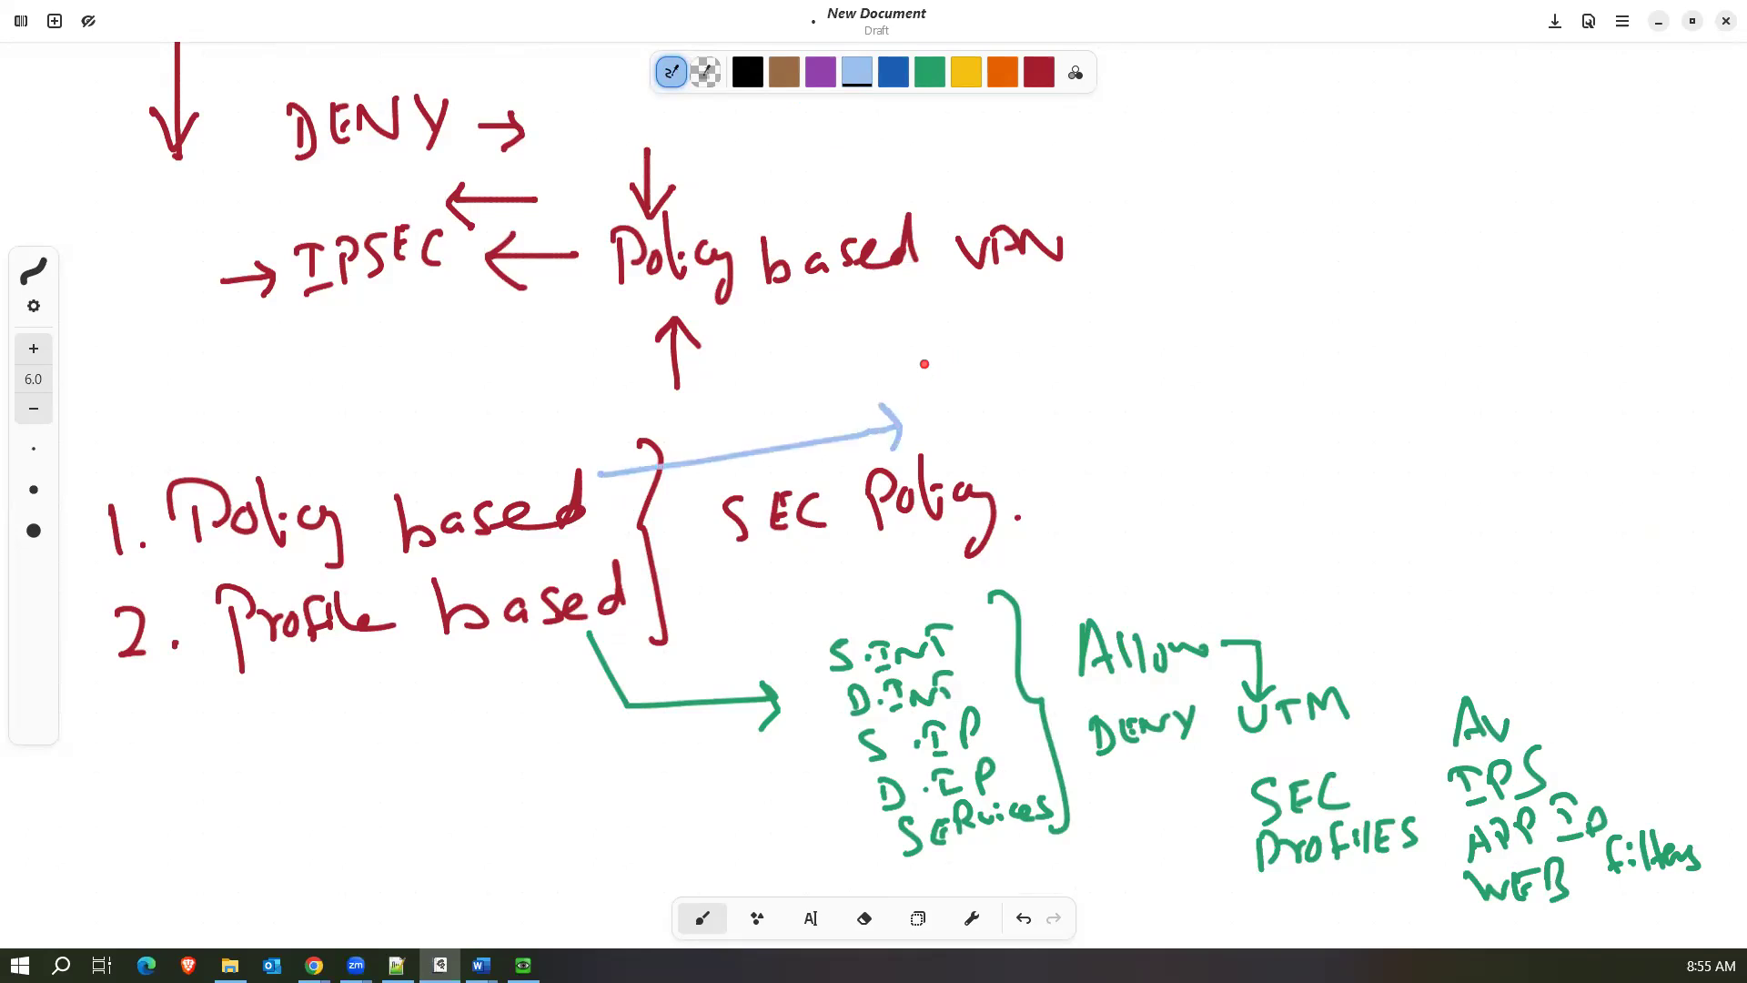
pyautogui.moveTo(932, 368)
pyautogui.mouseDown()
pyautogui.moveTo(1132, 356)
pyautogui.moveTo(1148, 376)
pyautogui.mouseUp()
pyautogui.click(1120, 373)
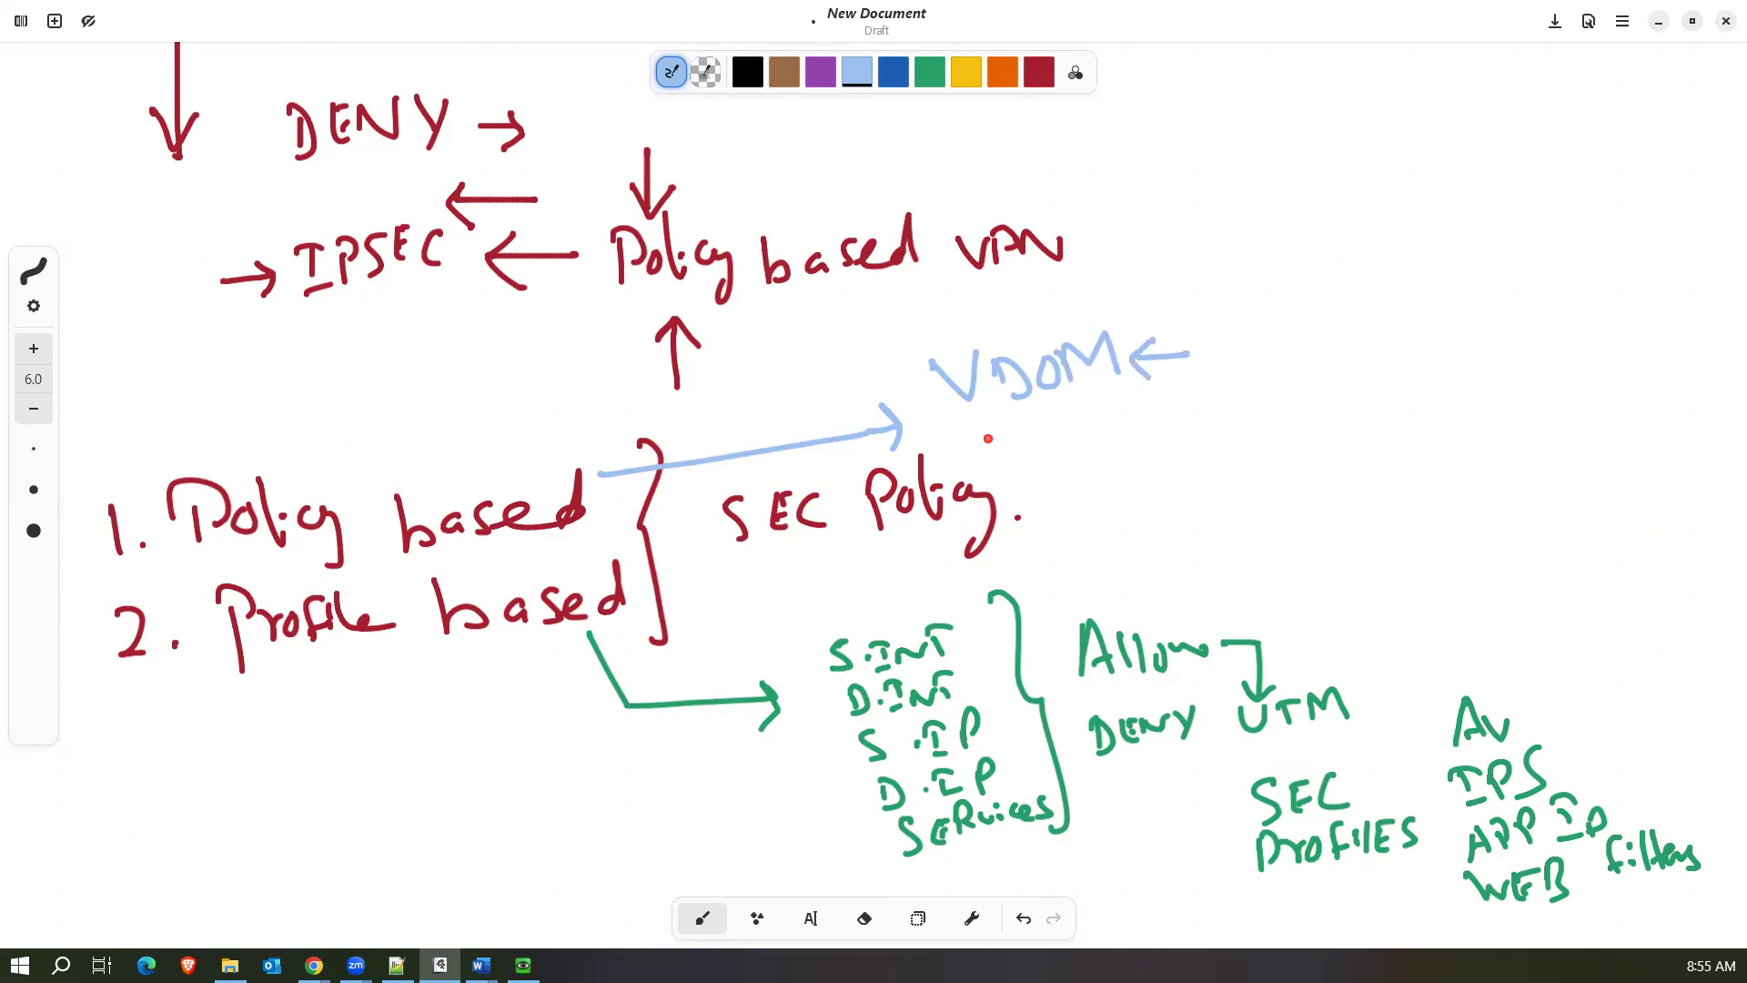
# Handwrite "CONF SYS Global" in light blue below VDOM, with an arrow beneath leading to "Policy.".
pyautogui.moveTo(997, 441); pyautogui.dragTo(994, 464)
pyautogui.moveTo(1028, 444)
pyautogui.mouseDown()
pyautogui.moveTo(1010, 459)
pyautogui.moveTo(1029, 445)
pyautogui.mouseUp()
pyautogui.moveTo(1040, 462)
pyautogui.mouseDown()
pyautogui.moveTo(1070, 435)
pyautogui.moveTo(1081, 461)
pyautogui.mouseUp()
pyautogui.moveTo(1157, 409)
pyautogui.mouseDown()
pyautogui.moveTo(1143, 452)
pyautogui.moveTo(1222, 427)
pyautogui.mouseUp()
pyautogui.moveTo(1329, 377); pyautogui.dragTo(1332, 431)
pyautogui.moveTo(1365, 396); pyautogui.dragTo(1436, 428)
pyautogui.moveTo(1198, 420)
pyautogui.mouseDown()
pyautogui.moveTo(1127, 525)
pyautogui.moveTo(1144, 525)
pyautogui.mouseUp()
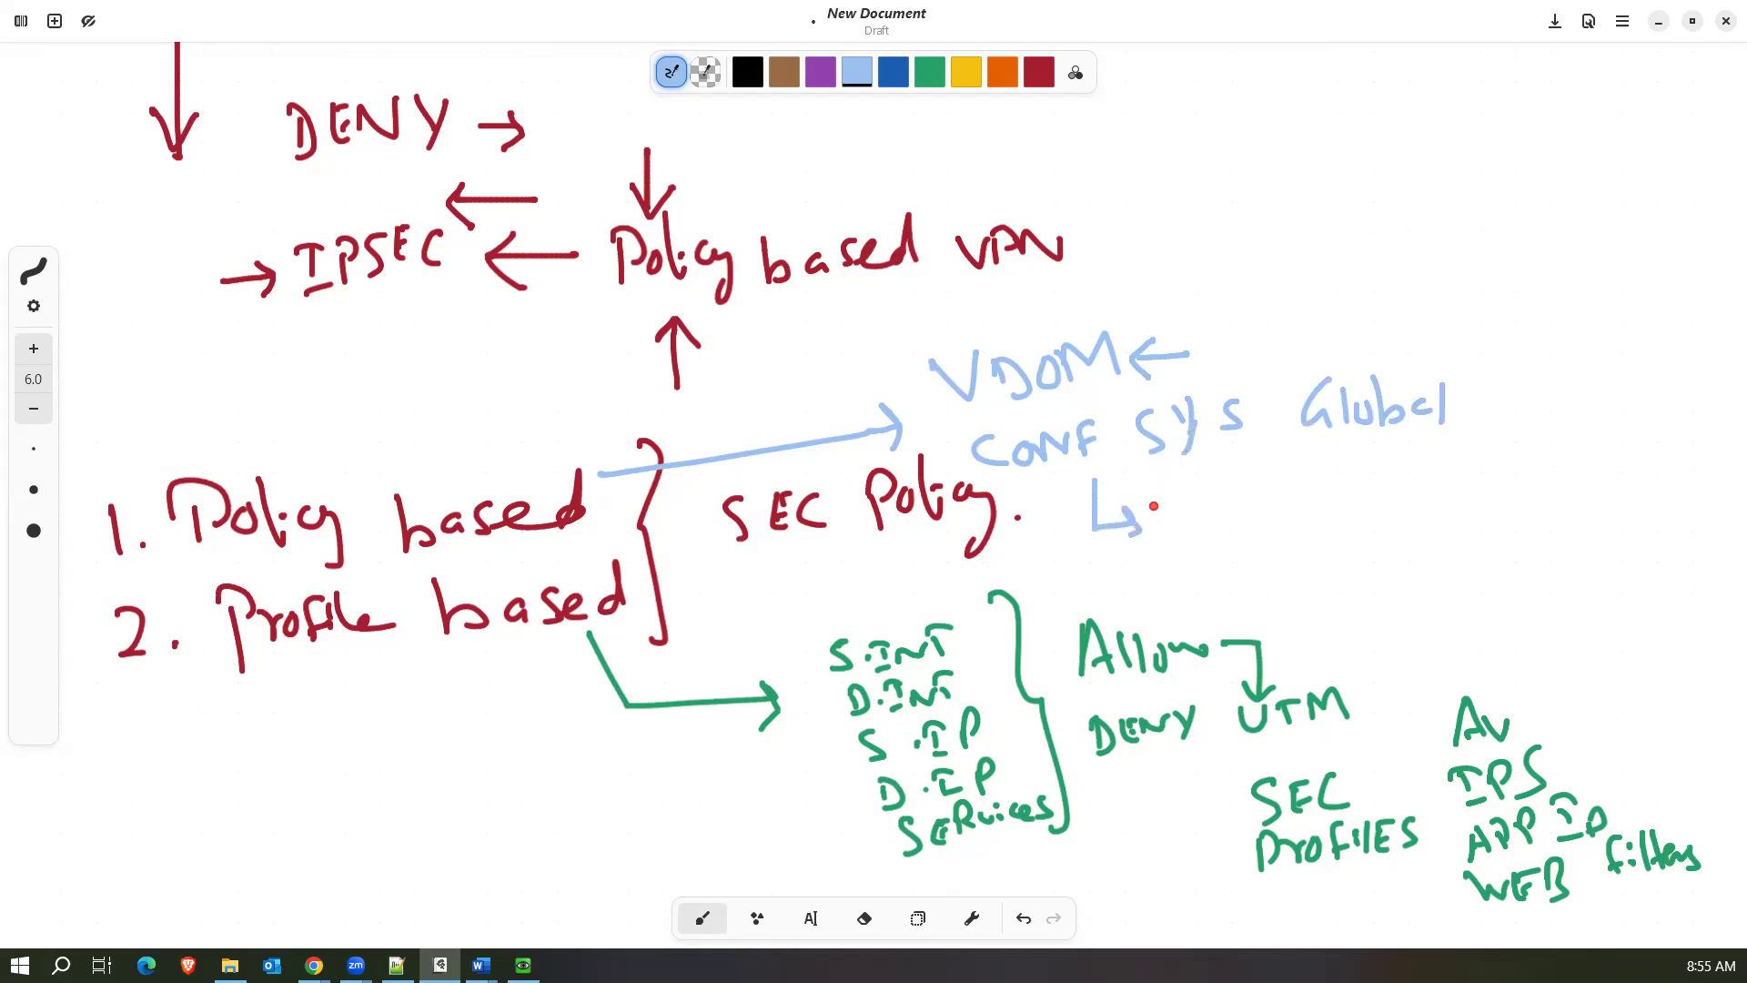
pyautogui.moveTo(1159, 506)
pyautogui.mouseDown()
pyautogui.moveTo(1247, 483)
pyautogui.moveTo(1289, 497)
pyautogui.mouseUp()
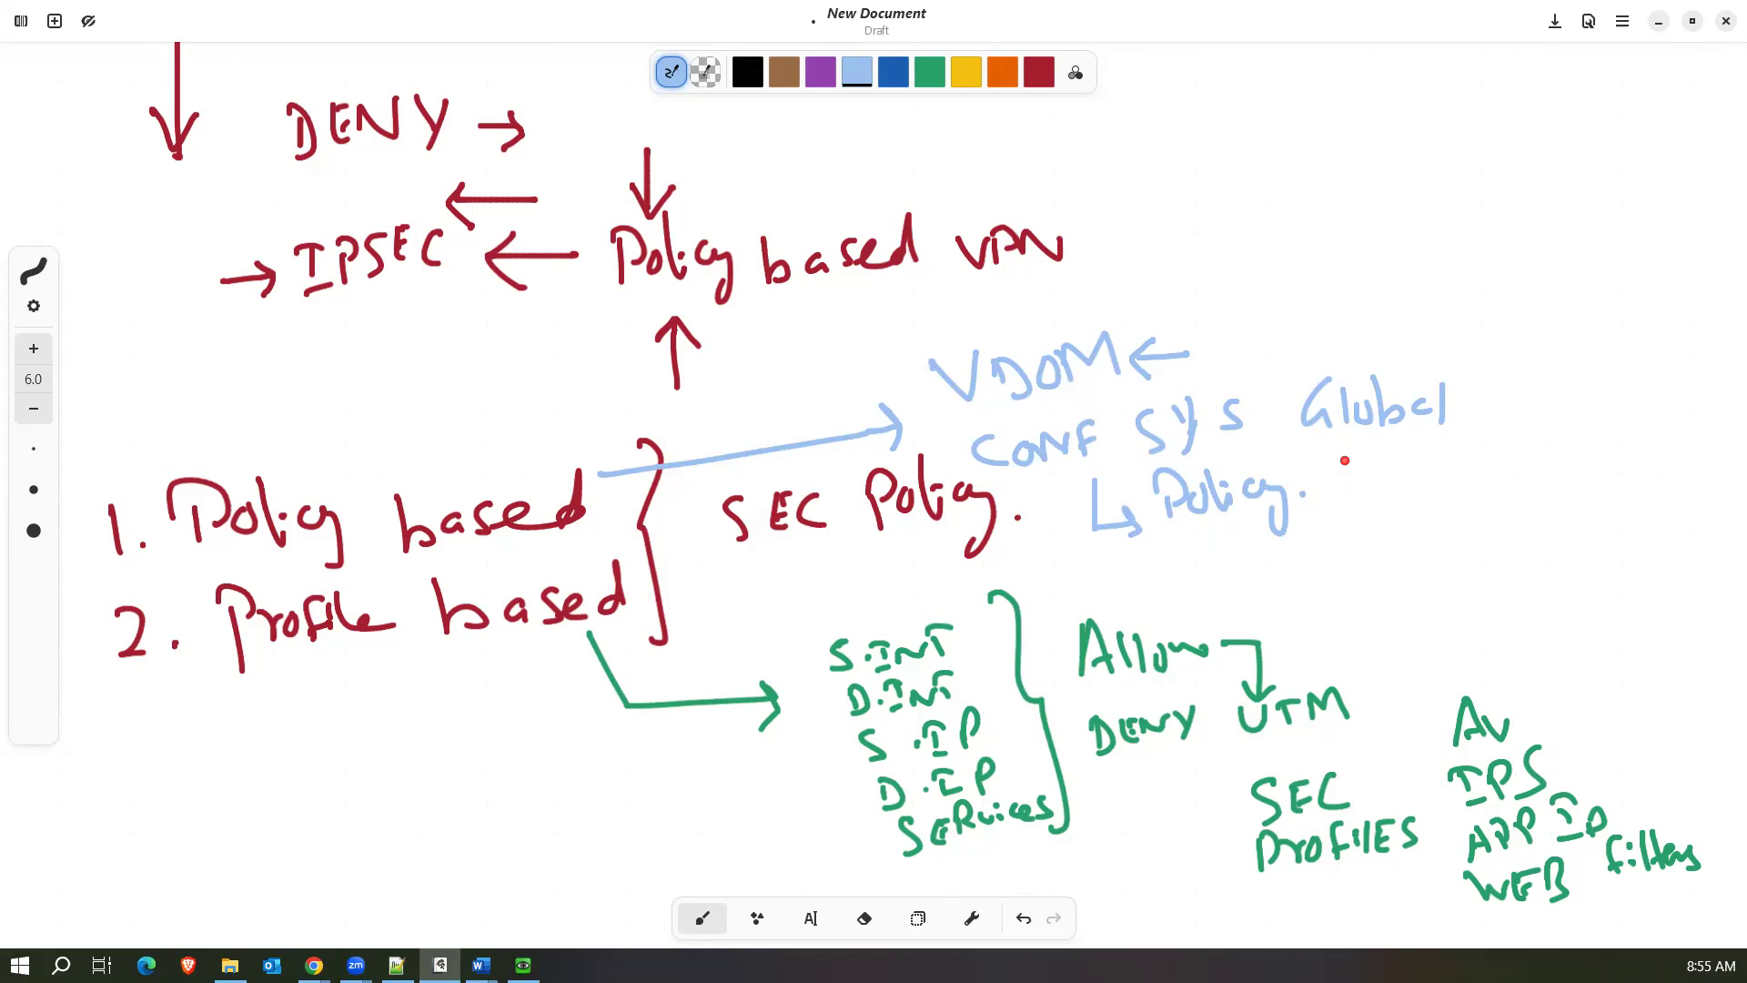
# Handwrite "APP ID", "WEB filters" and a down arrow to "UTM" beside the light-blue Policy note, and "NAT" beneath the green SERVICES.
pyautogui.moveTo(1373, 446)
pyautogui.mouseDown()
pyautogui.moveTo(1395, 476)
pyautogui.moveTo(1518, 455)
pyautogui.mouseUp()
pyautogui.moveTo(1373, 506)
pyautogui.mouseDown()
pyautogui.moveTo(1381, 523)
pyautogui.moveTo(1452, 493)
pyautogui.moveTo(1466, 525)
pyautogui.mouseUp()
pyautogui.moveTo(1521, 473)
pyautogui.mouseDown()
pyautogui.moveTo(1523, 499)
pyautogui.moveTo(1569, 505)
pyautogui.moveTo(1621, 473)
pyautogui.mouseUp()
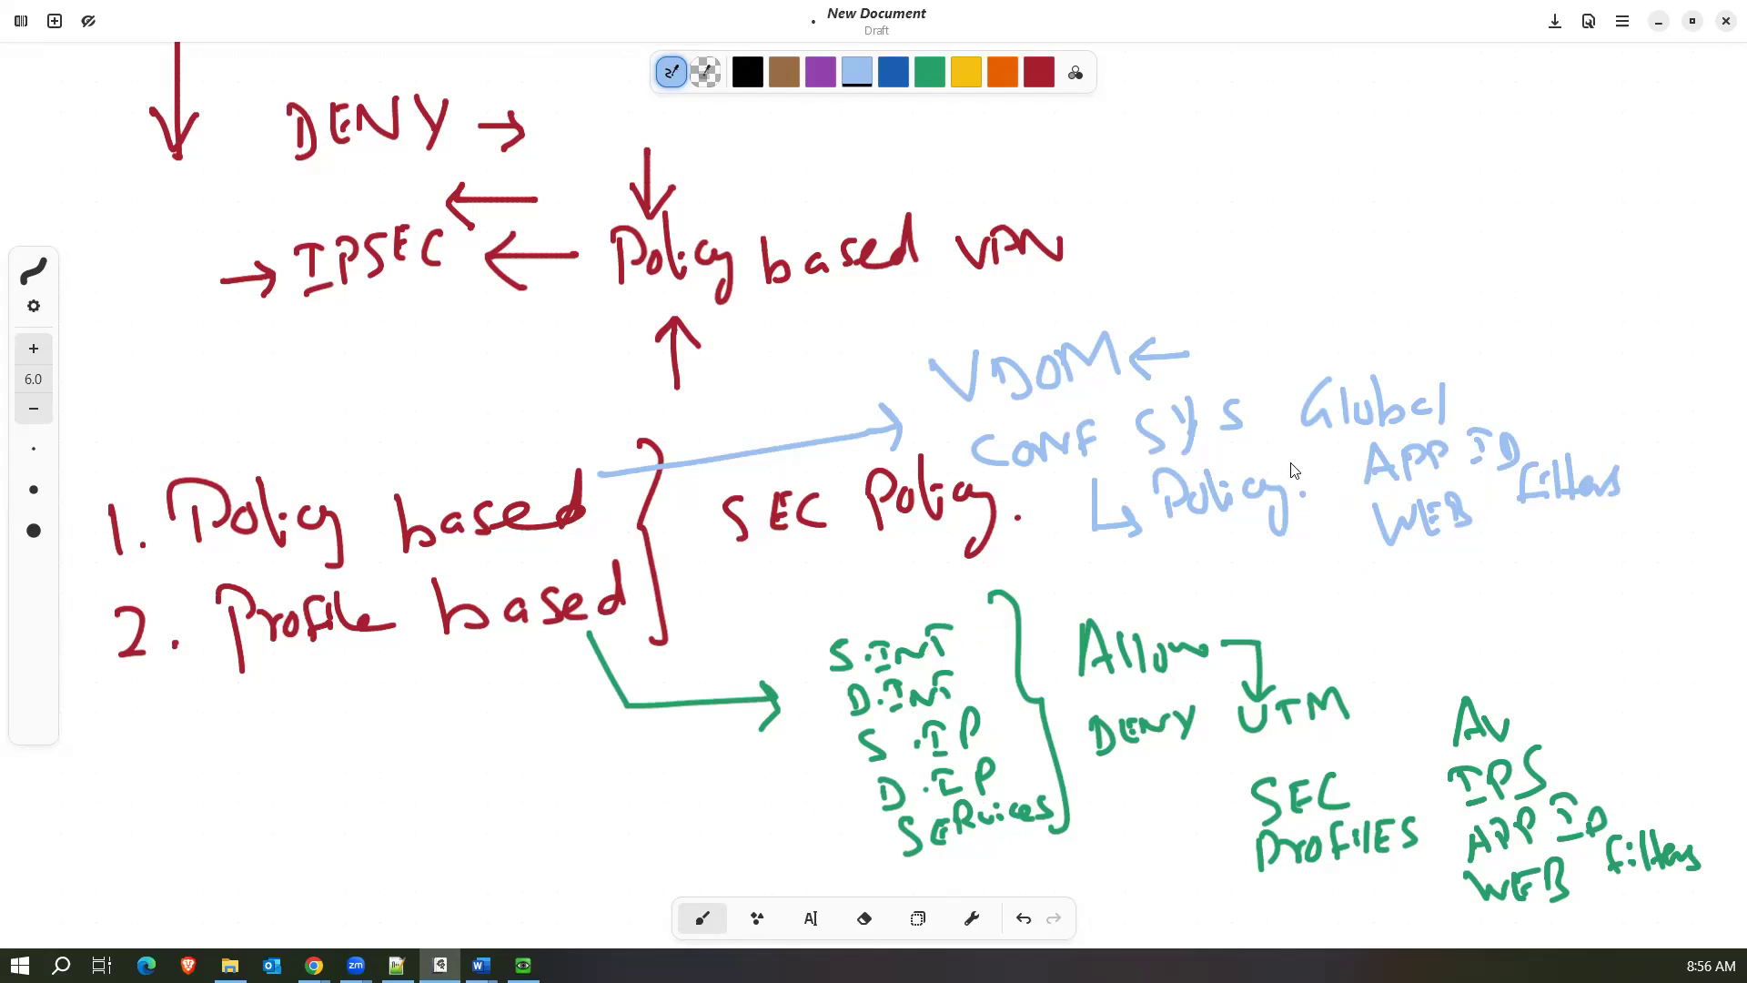
pyautogui.click(1420, 557)
pyautogui.moveTo(1423, 571)
pyautogui.mouseDown()
pyautogui.moveTo(1483, 587)
pyautogui.moveTo(1501, 566)
pyautogui.moveTo(1538, 575)
pyautogui.mouseUp()
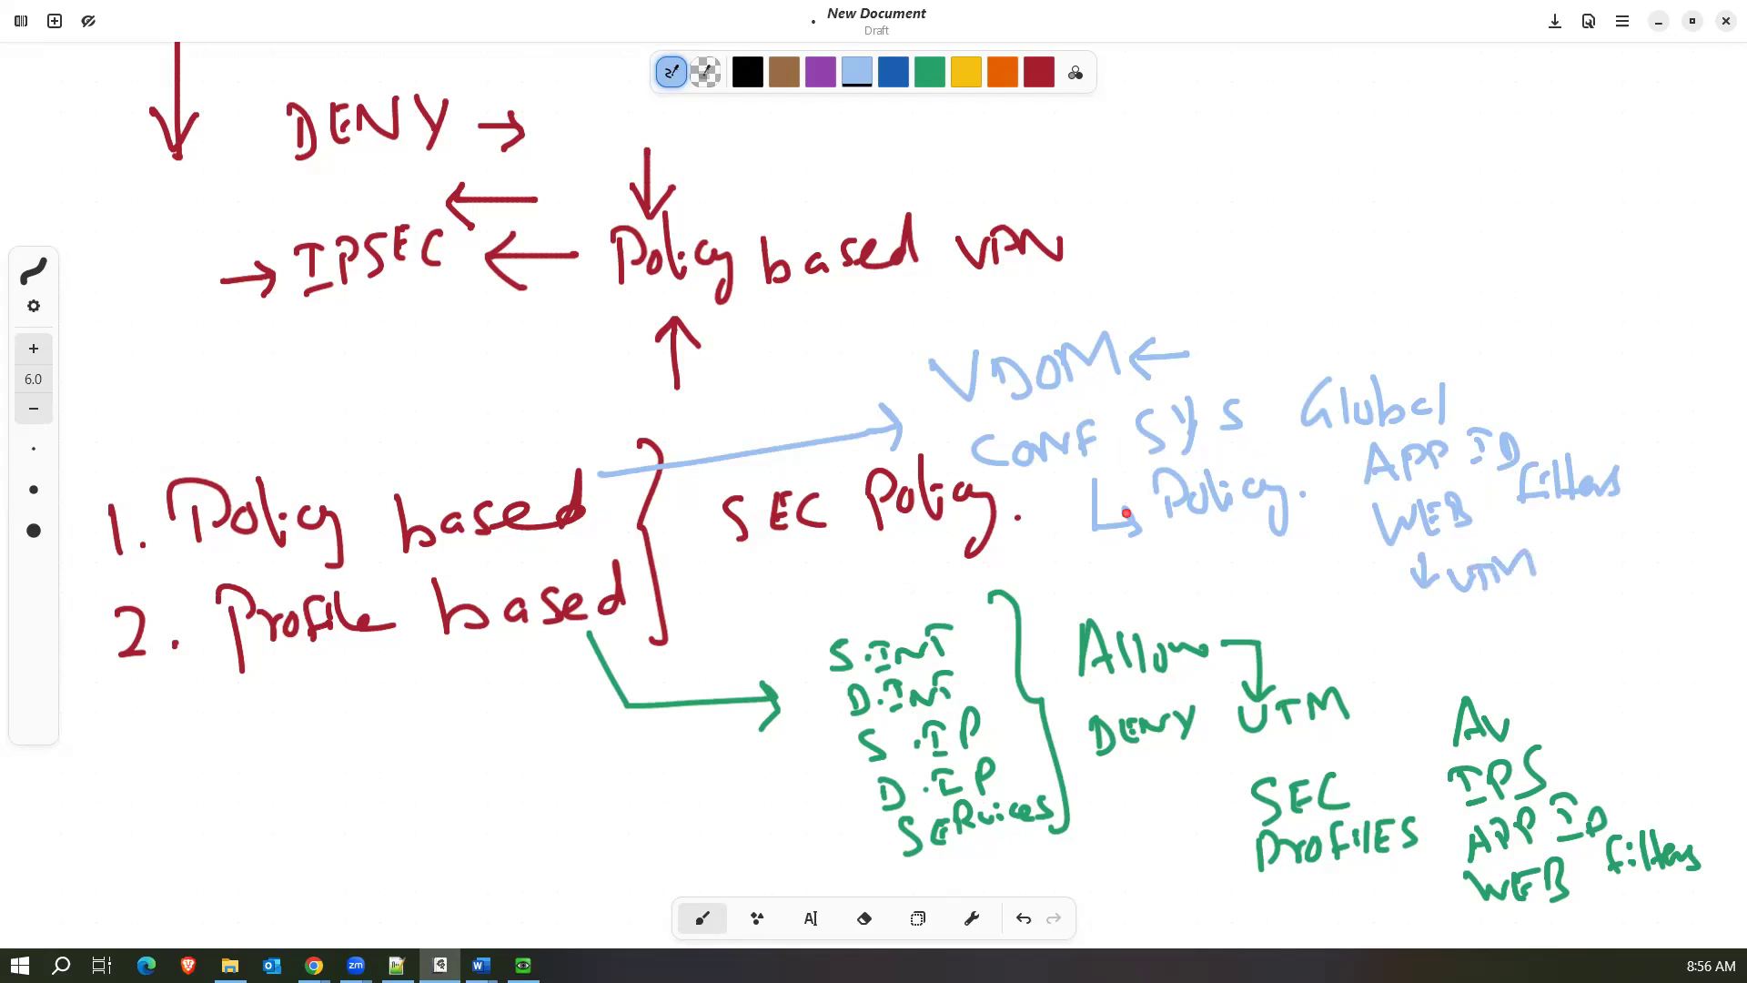
pyautogui.moveTo(1130, 526); pyautogui.dragTo(1133, 543)
pyautogui.moveTo(1015, 848)
pyautogui.mouseDown()
pyautogui.moveTo(1107, 843)
pyautogui.moveTo(1111, 861)
pyautogui.mouseUp()
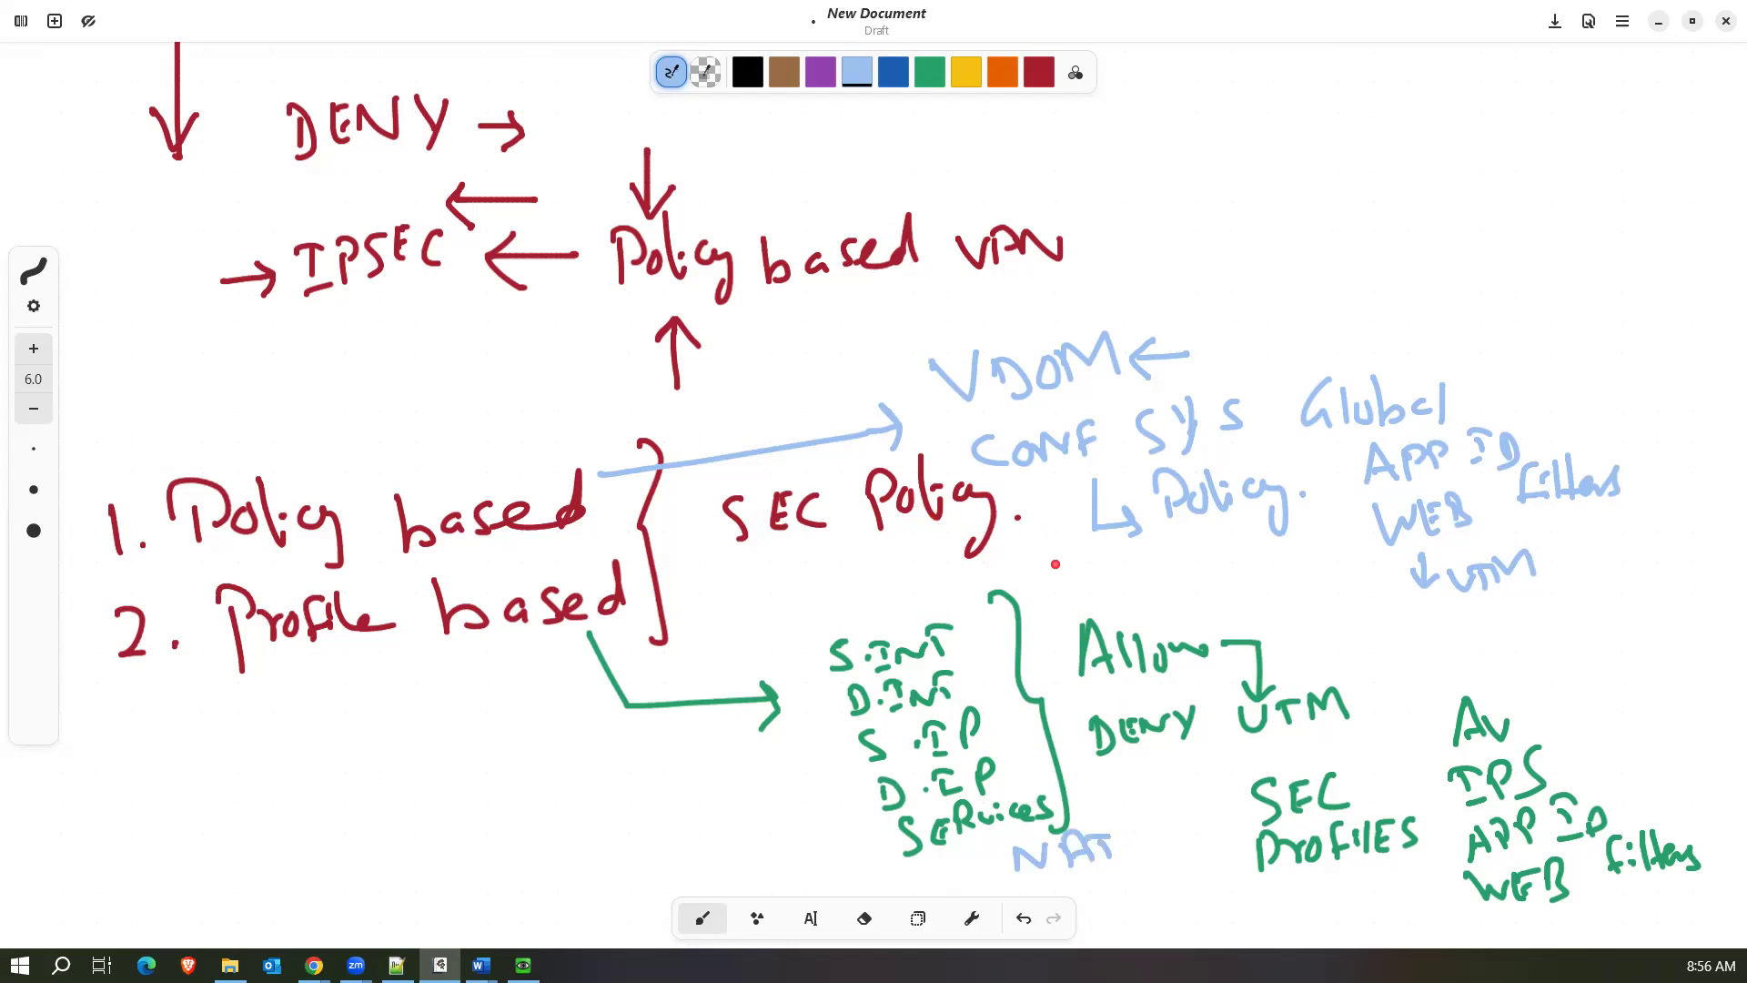
# In yellow, handwrite "NAT → CNAT" above the VDOM notes and draw arrows at the light-blue NAT, one leading from it up to D.INT.
pyautogui.click(930, 72)
pyautogui.click(966, 72)
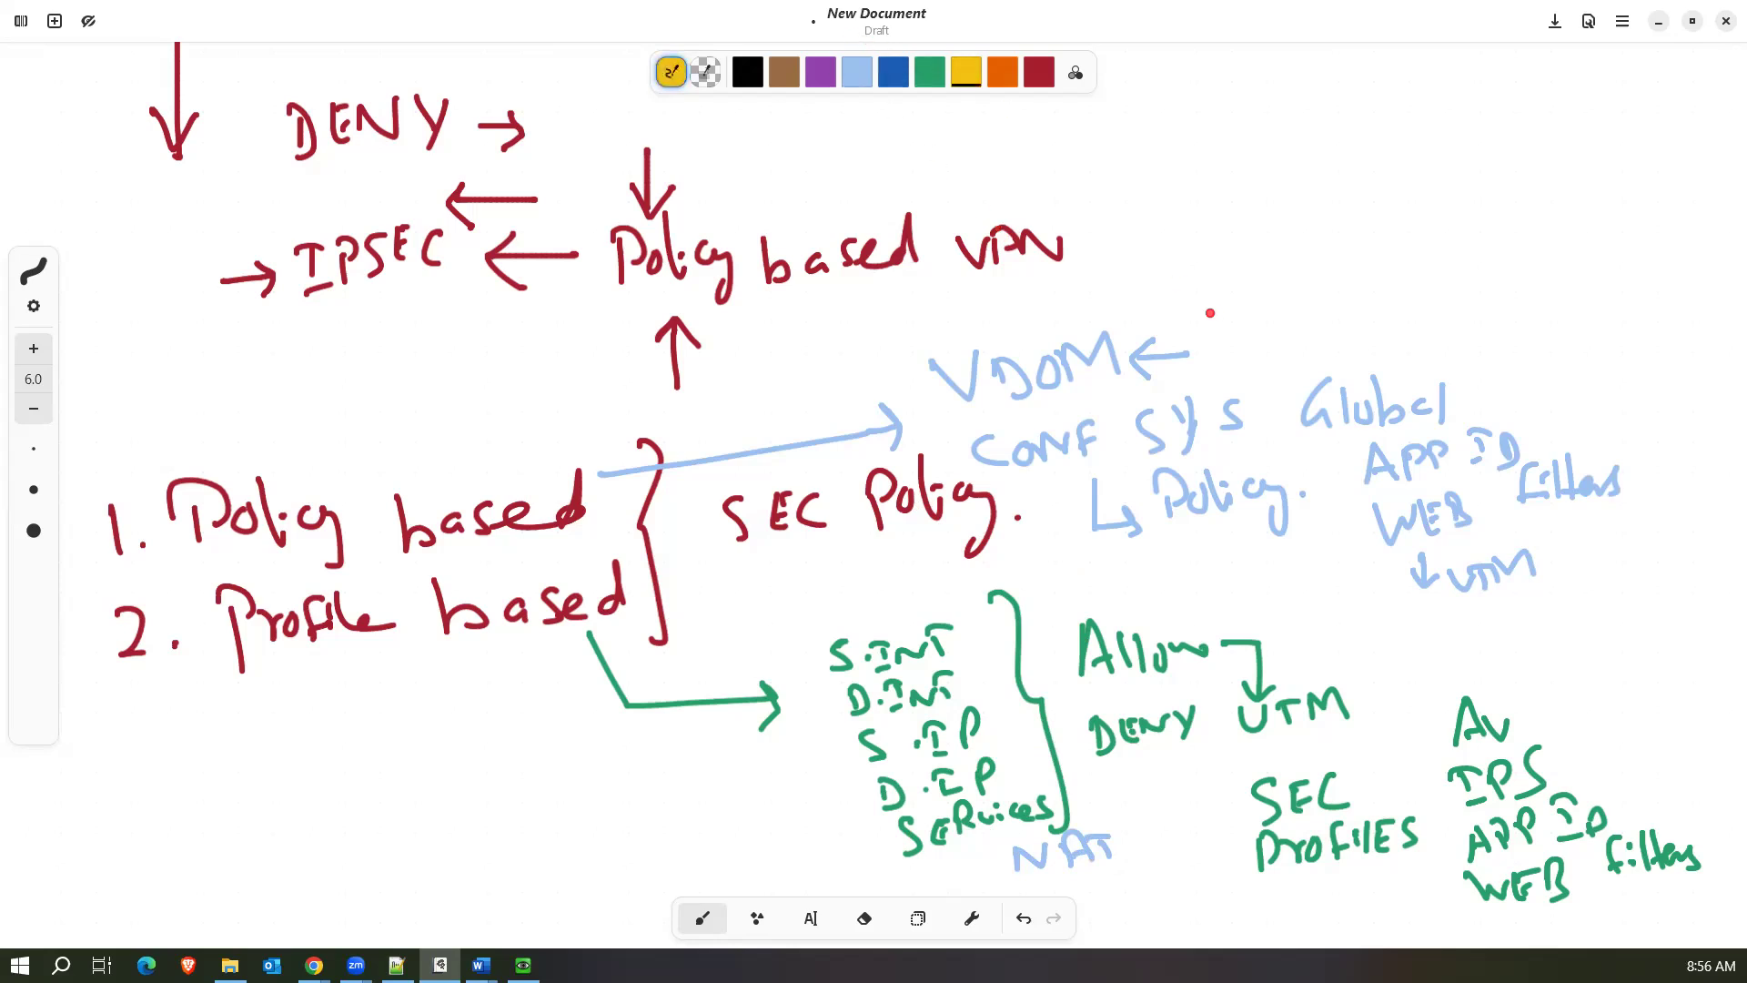
pyautogui.moveTo(1201, 263)
pyautogui.mouseDown()
pyautogui.moveTo(1269, 218)
pyautogui.moveTo(1306, 241)
pyautogui.moveTo(1328, 222)
pyautogui.moveTo(1409, 241)
pyautogui.moveTo(1388, 262)
pyautogui.mouseUp()
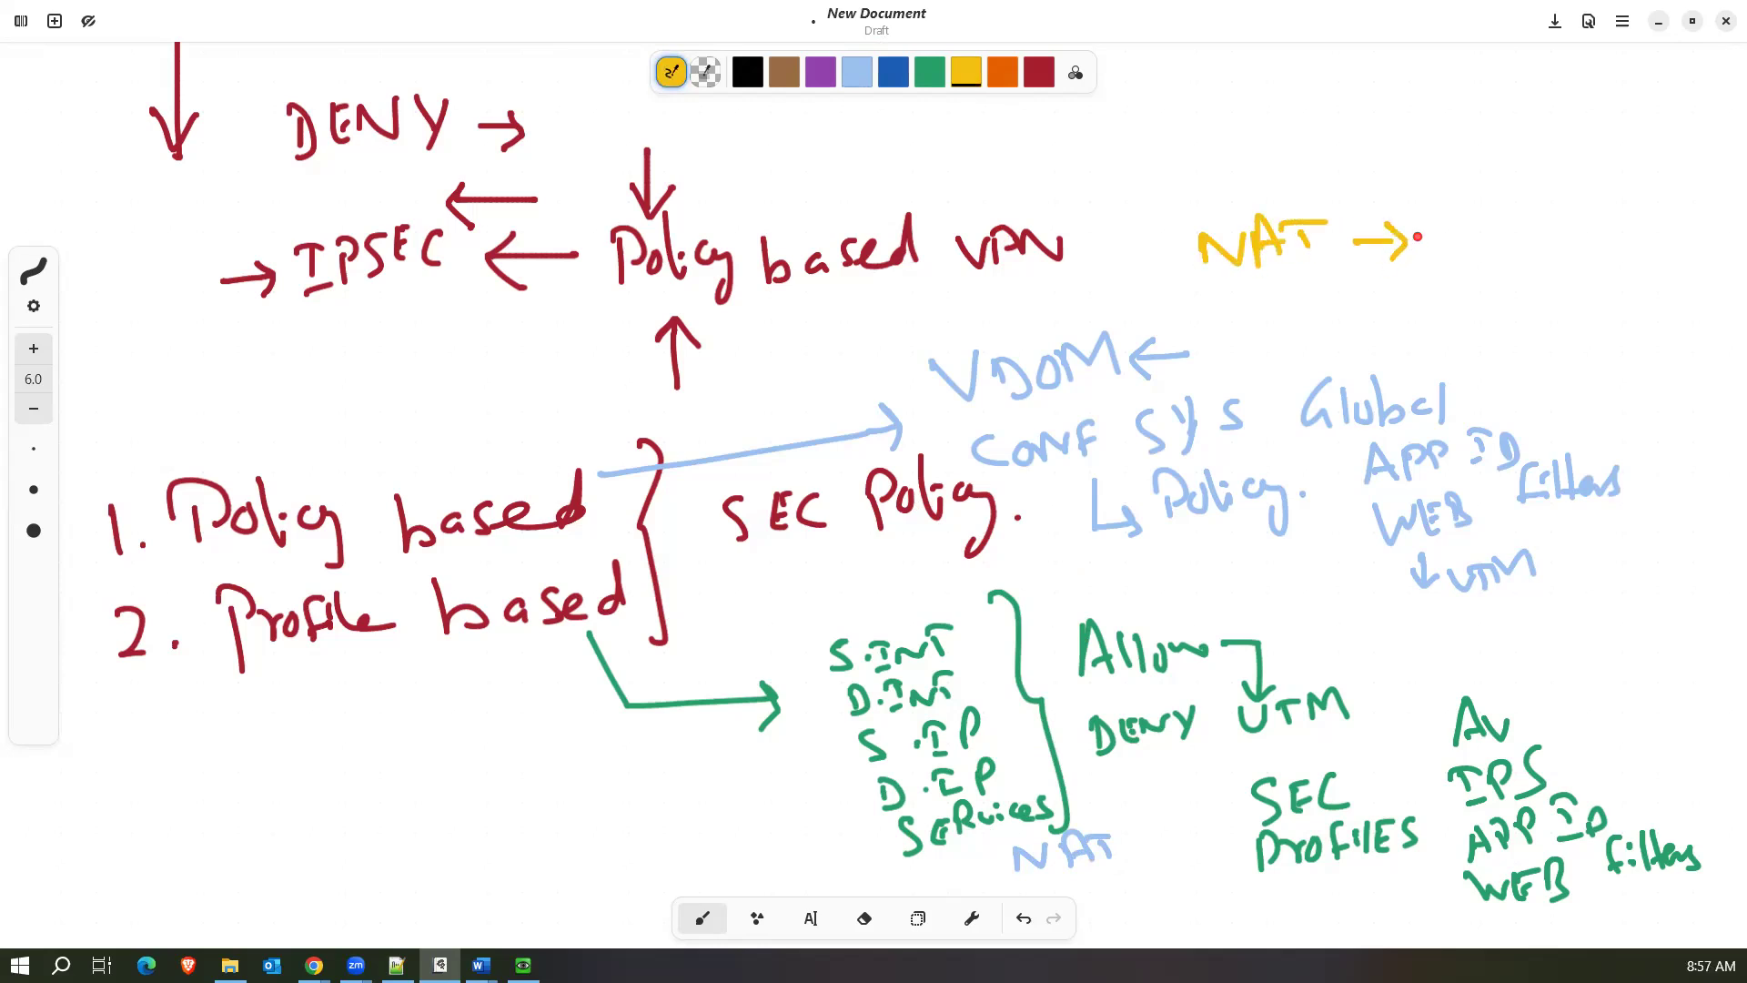
pyautogui.moveTo(1463, 218)
pyautogui.mouseDown()
pyautogui.moveTo(1437, 229)
pyautogui.moveTo(1483, 239)
pyautogui.moveTo(1493, 216)
pyautogui.moveTo(1561, 235)
pyautogui.moveTo(1554, 215)
pyautogui.mouseUp()
pyautogui.moveTo(1570, 202)
pyautogui.mouseDown()
pyautogui.moveTo(1569, 230)
pyautogui.moveTo(1590, 198)
pyautogui.mouseUp()
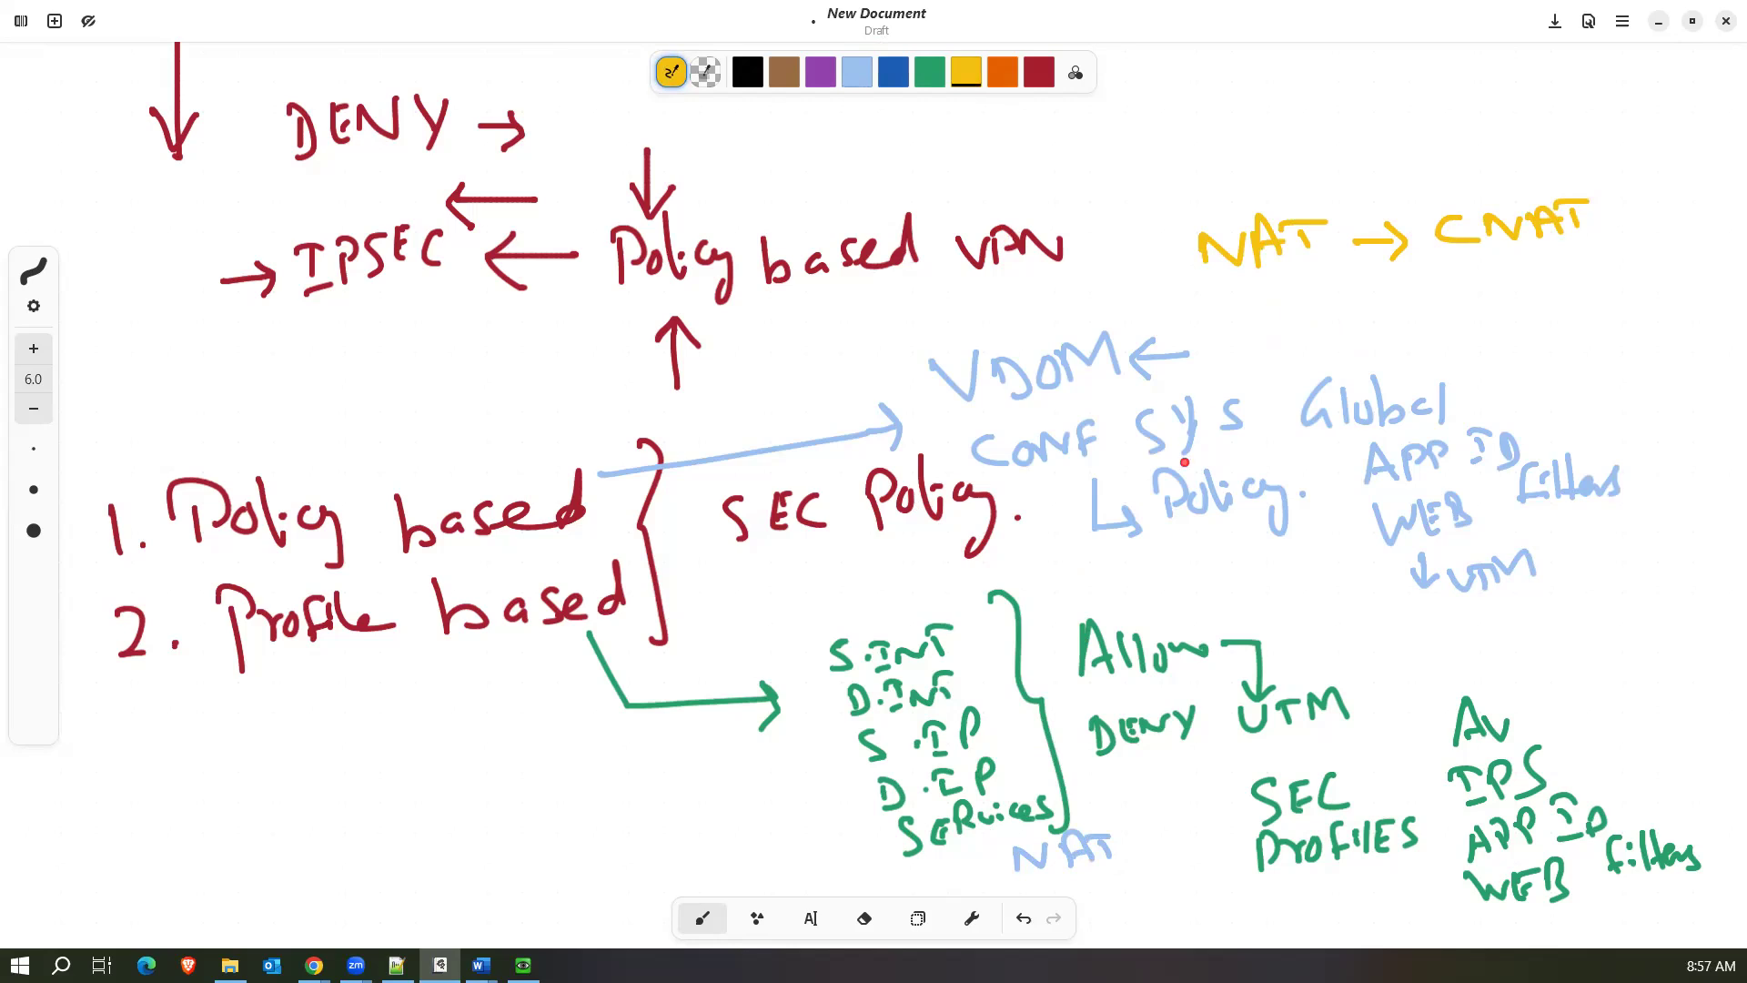
pyautogui.moveTo(1167, 843)
pyautogui.mouseDown()
pyautogui.moveTo(1135, 854)
pyautogui.moveTo(1149, 864)
pyautogui.mouseUp()
pyautogui.moveTo(1008, 865)
pyautogui.mouseDown()
pyautogui.moveTo(938, 870)
pyautogui.moveTo(857, 796)
pyautogui.moveTo(850, 707)
pyautogui.moveTo(863, 719)
pyautogui.mouseUp()
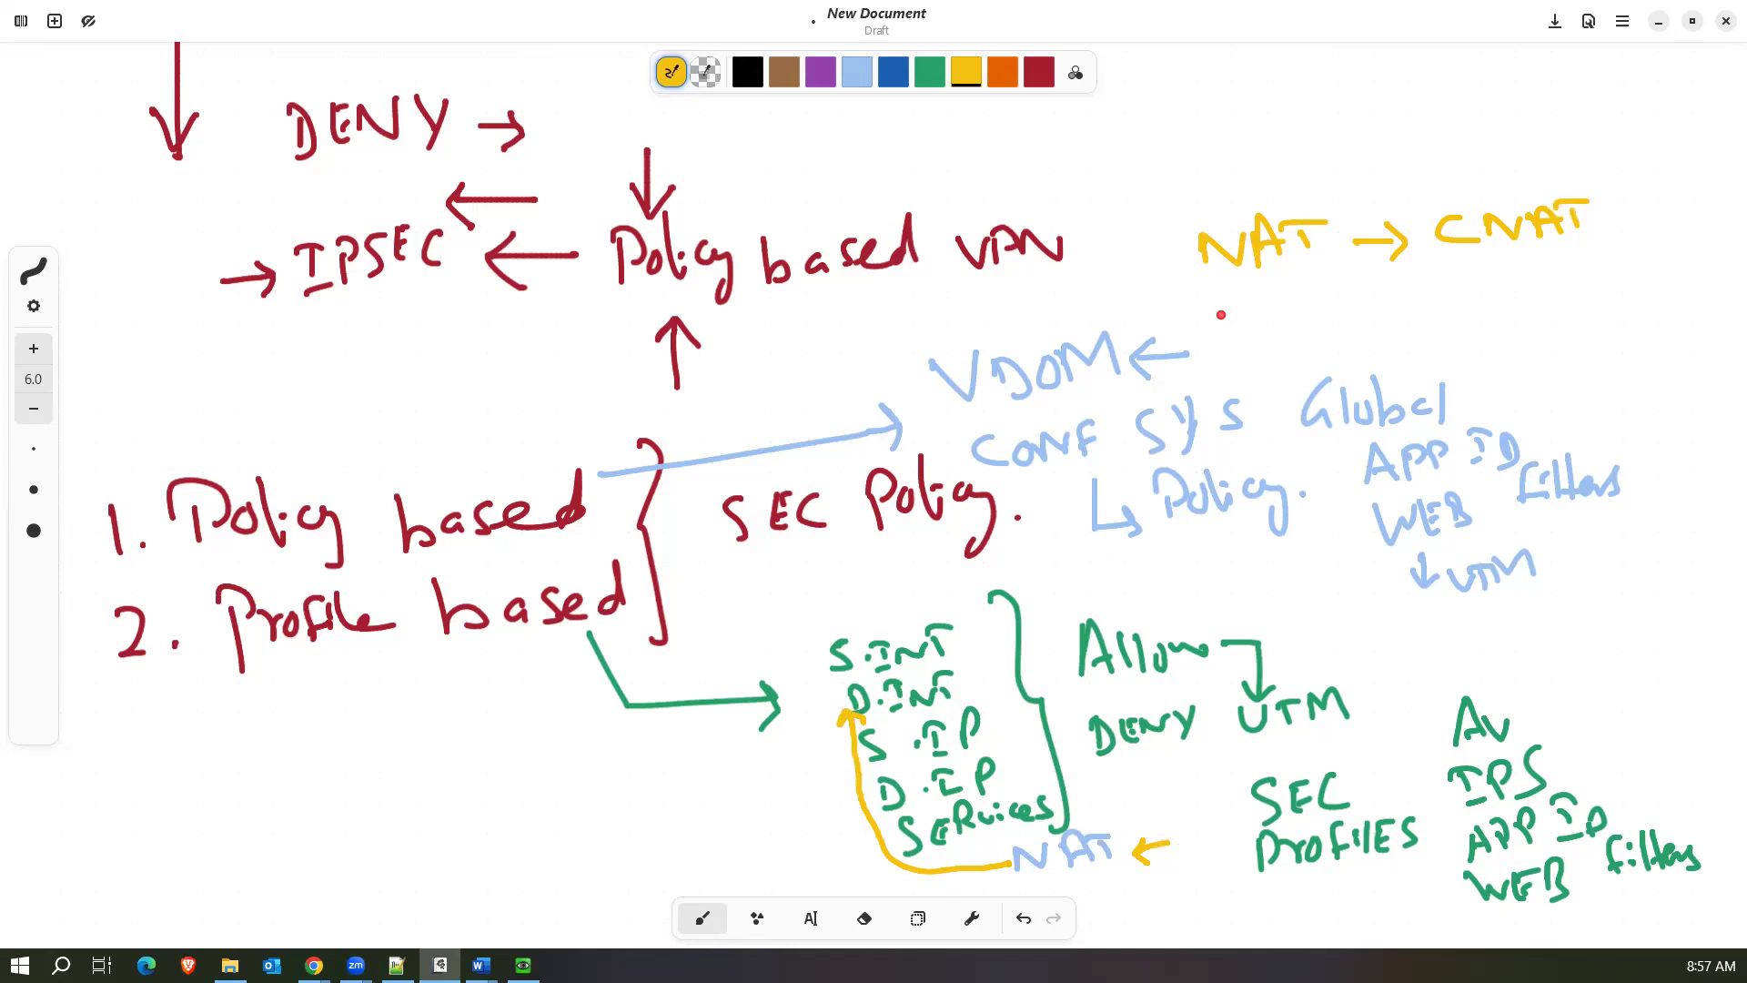
# Handwrite "100 → Policy" and "80 → INT" in yellow in the blank area above the NAT → CNAT note.
pyautogui.scroll(5, 1188, 191)
pyautogui.hscroll(8, 1189, 192)
pyautogui.moveTo(923, 284)
pyautogui.mouseDown()
pyautogui.moveTo(924, 325)
pyautogui.moveTo(959, 293)
pyautogui.moveTo(1148, 309)
pyautogui.moveTo(1185, 288)
pyautogui.moveTo(1213, 333)
pyautogui.mouseUp()
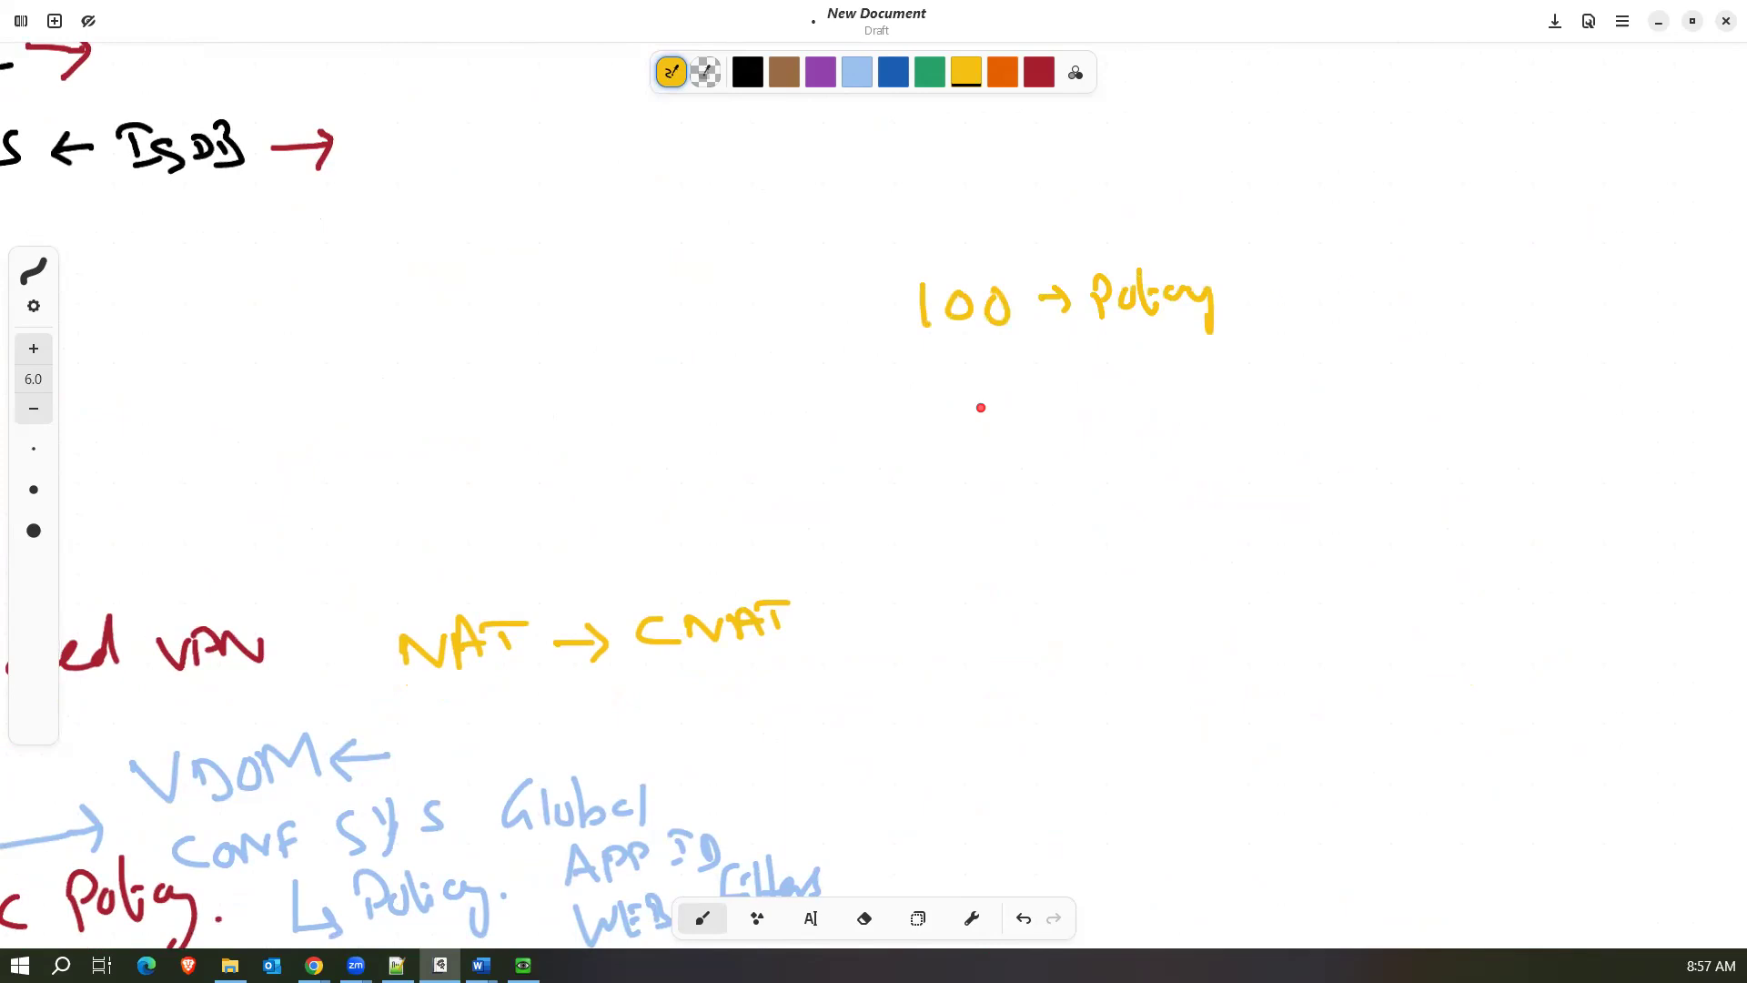
pyautogui.moveTo(946, 405)
pyautogui.mouseDown()
pyautogui.moveTo(964, 436)
pyautogui.moveTo(1046, 427)
pyautogui.moveTo(1099, 391)
pyautogui.moveTo(1141, 395)
pyautogui.moveTo(1148, 416)
pyautogui.mouseUp()
pyautogui.moveTo(1131, 392); pyautogui.dragTo(1160, 391)
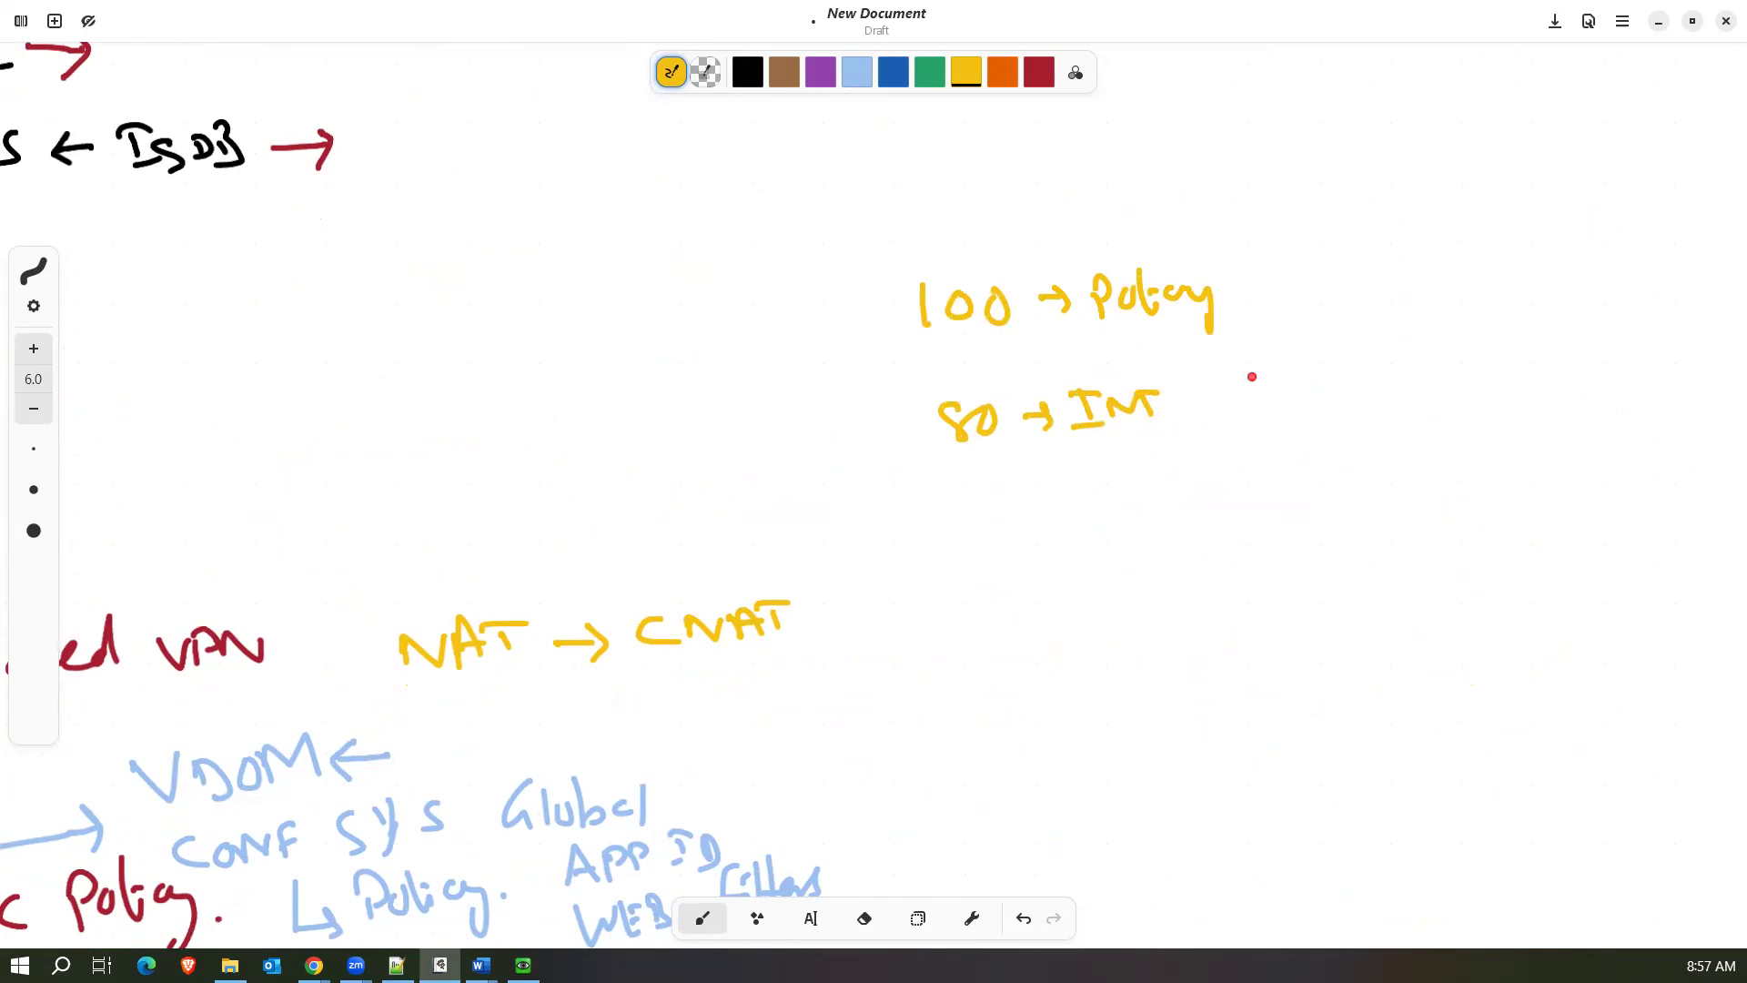
# Handwrite "2 ISP." and "DST-INT" in yellow beside and below "80 → INT", with a curved arrow leading from DST-INT up to 2 ISP.
pyautogui.moveTo(1299, 351)
pyautogui.mouseDown()
pyautogui.moveTo(1313, 380)
pyautogui.moveTo(1399, 366)
pyautogui.mouseUp()
pyautogui.click(1422, 363)
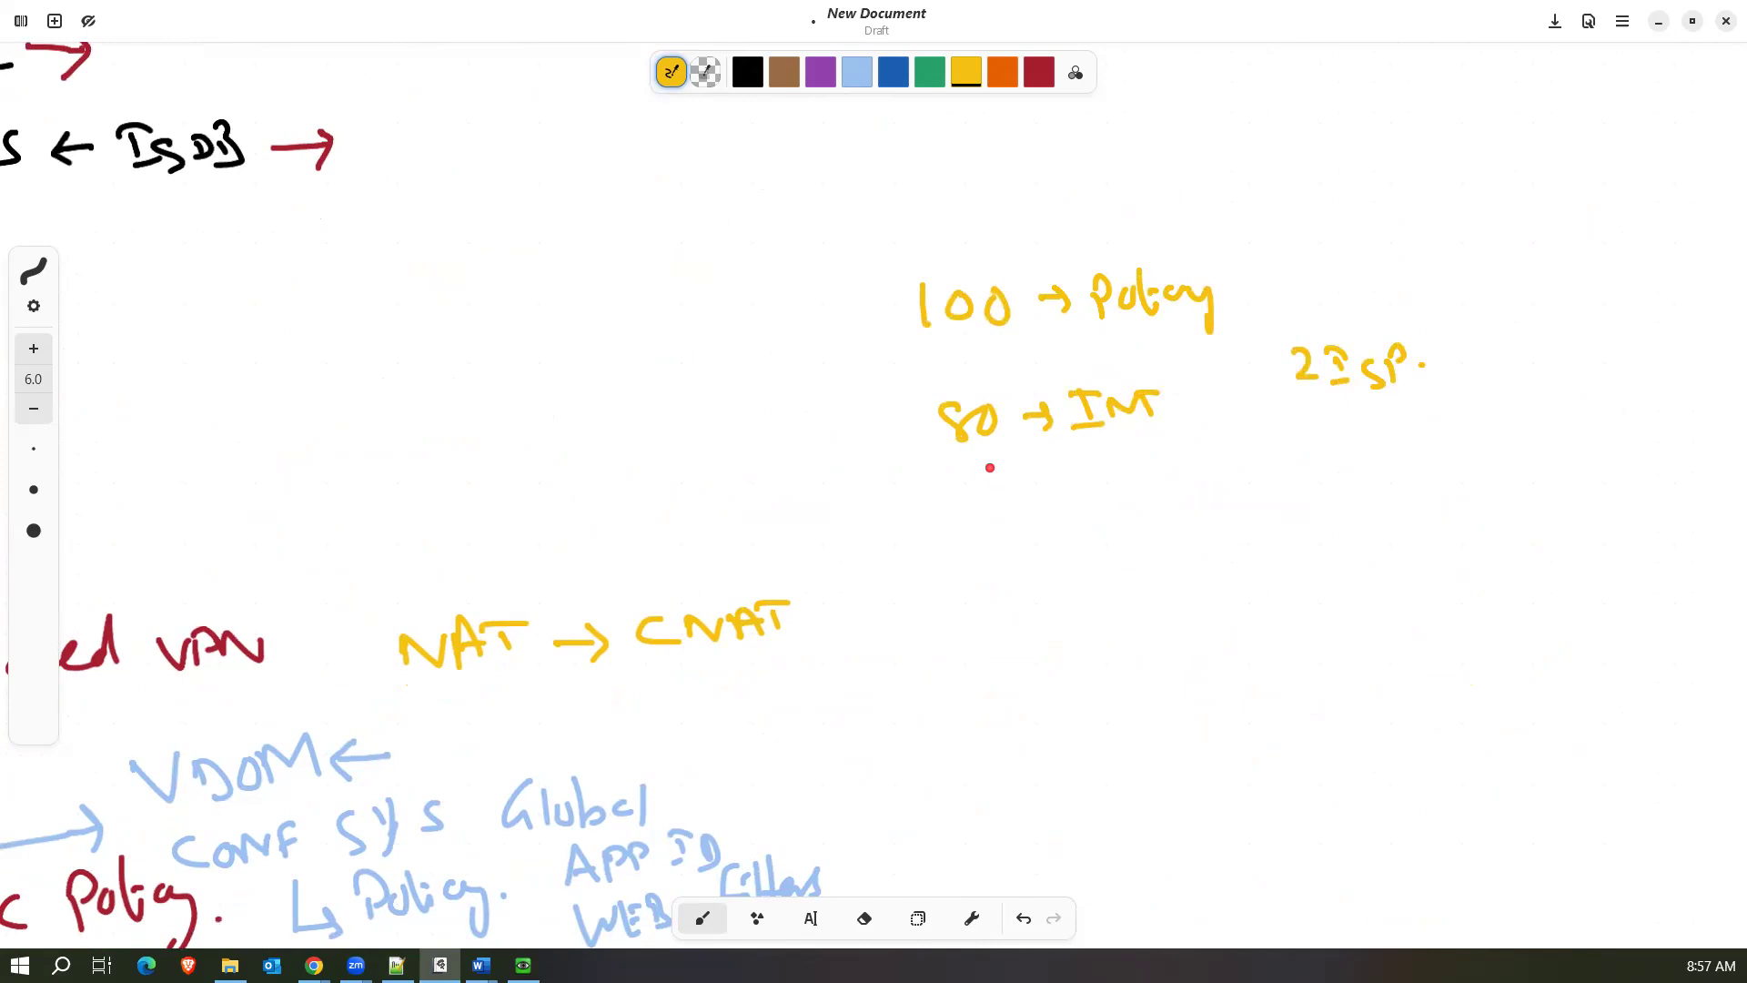
pyautogui.moveTo(990, 459)
pyautogui.mouseDown()
pyautogui.moveTo(992, 511)
pyautogui.moveTo(1024, 517)
pyautogui.moveTo(1078, 482)
pyautogui.moveTo(1156, 501)
pyautogui.moveTo(1231, 468)
pyautogui.mouseUp()
pyautogui.click(1117, 491)
pyautogui.click(1263, 480)
pyautogui.moveTo(1233, 482)
pyautogui.mouseDown()
pyautogui.moveTo(1325, 440)
pyautogui.moveTo(1329, 415)
pyautogui.mouseUp()
pyautogui.moveTo(1307, 443)
pyautogui.mouseDown()
pyautogui.moveTo(1322, 418)
pyautogui.moveTo(1350, 431)
pyautogui.mouseUp()
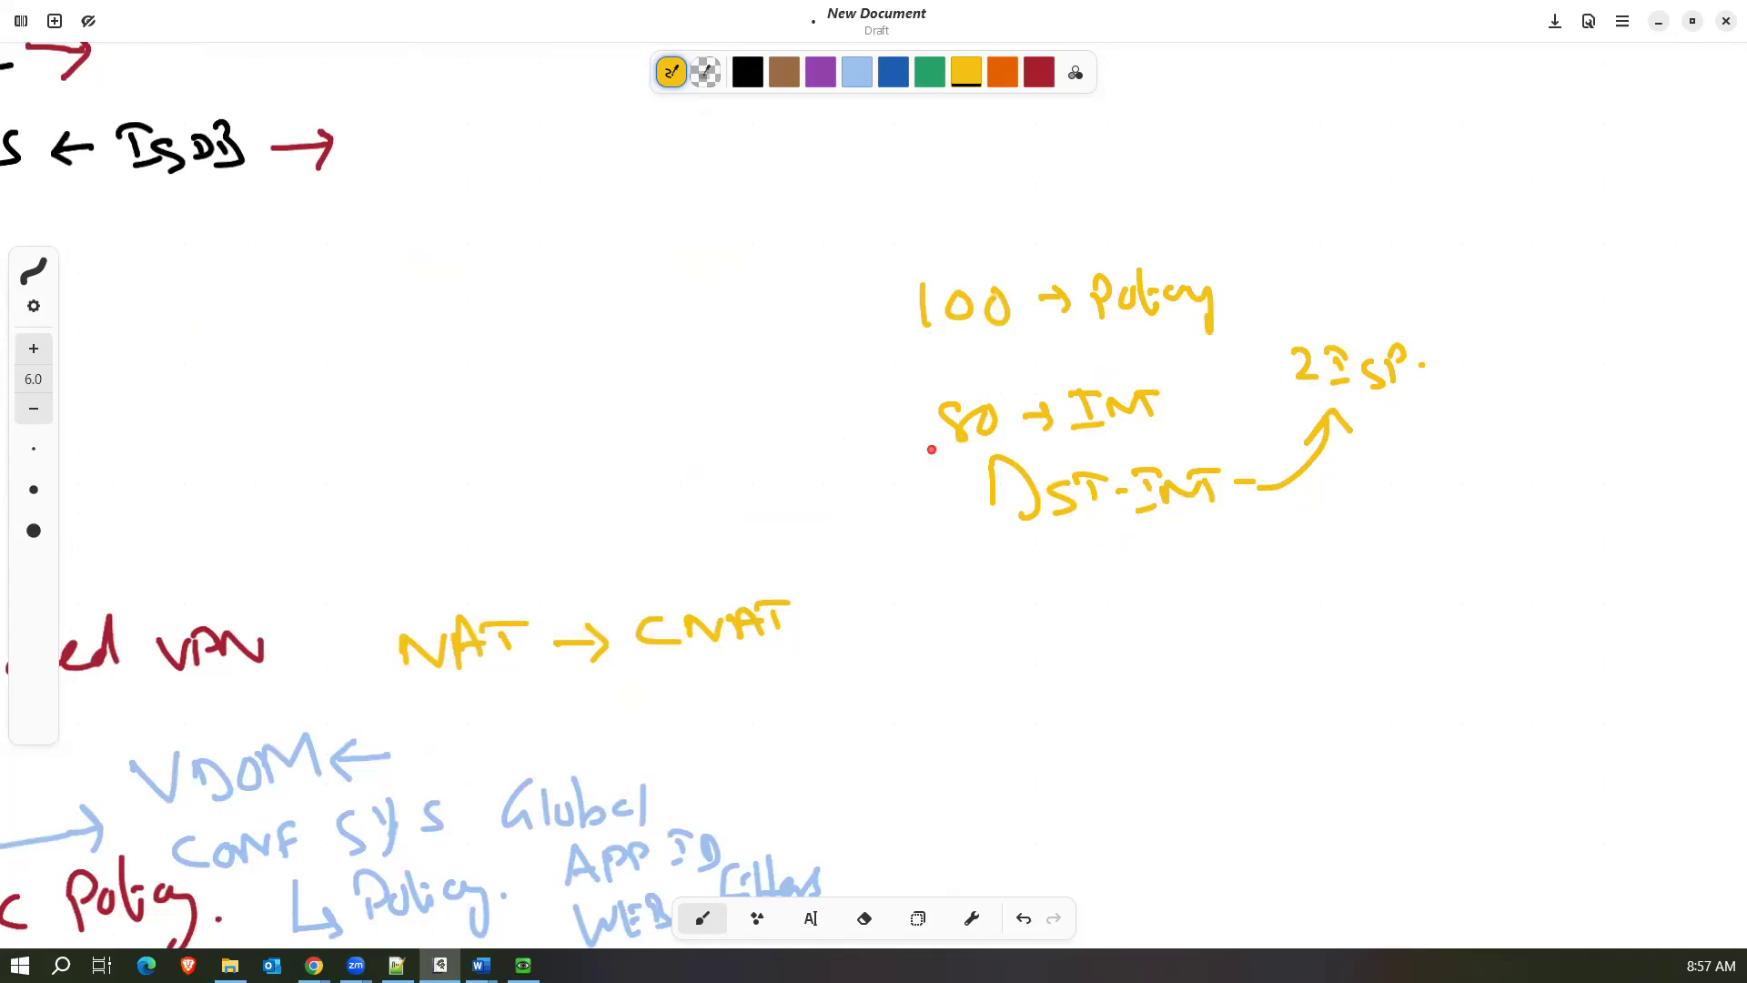
# Add a yellow arrow before 80 and handwrite "CNAT", "Common Policy" and "ANY - LAN → INT → NAT" below DST-INT.
pyautogui.moveTo(886, 436); pyautogui.dragTo(907, 442)
pyautogui.moveTo(1050, 570)
pyautogui.mouseDown()
pyautogui.moveTo(1076, 600)
pyautogui.moveTo(1119, 571)
pyautogui.moveTo(1162, 571)
pyautogui.moveTo(1139, 542)
pyautogui.mouseUp()
pyautogui.moveTo(1094, 646)
pyautogui.mouseDown()
pyautogui.moveTo(1159, 663)
pyautogui.moveTo(1194, 643)
pyautogui.moveTo(1381, 648)
pyautogui.moveTo(1410, 628)
pyautogui.moveTo(1426, 678)
pyautogui.mouseUp()
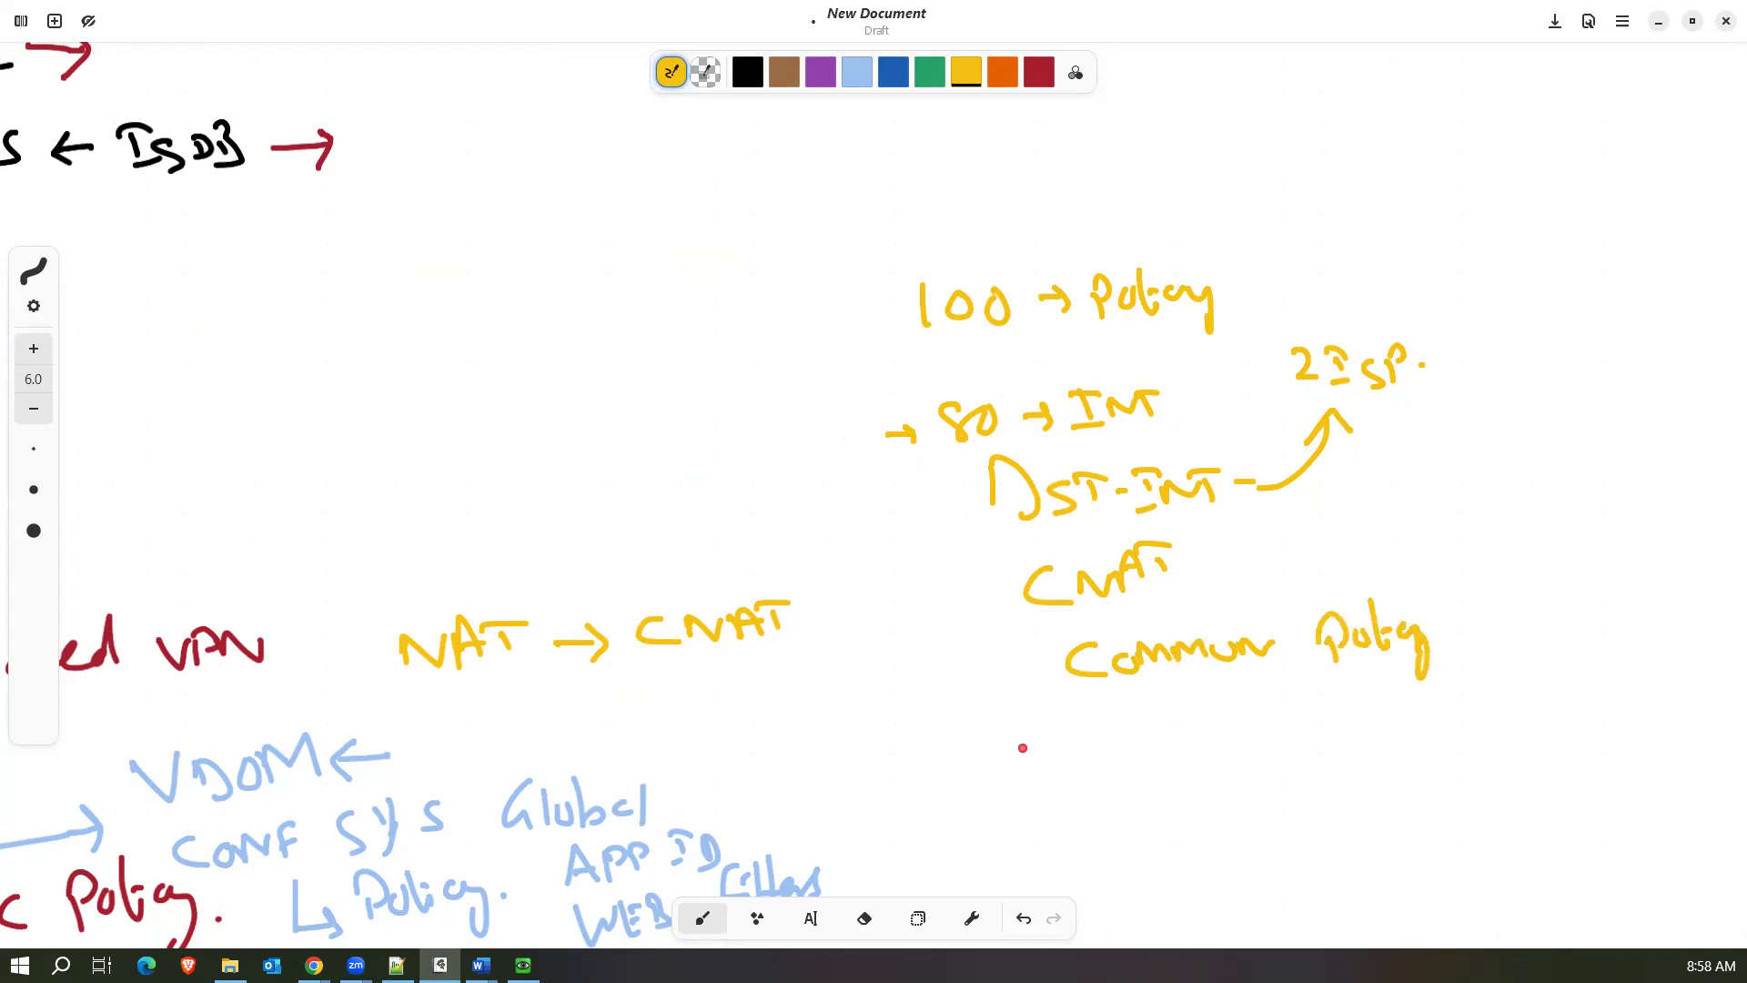
pyautogui.moveTo(1017, 737)
pyautogui.mouseDown()
pyautogui.moveTo(1011, 766)
pyautogui.moveTo(1108, 726)
pyautogui.moveTo(1152, 745)
pyautogui.moveTo(1269, 720)
pyautogui.mouseUp()
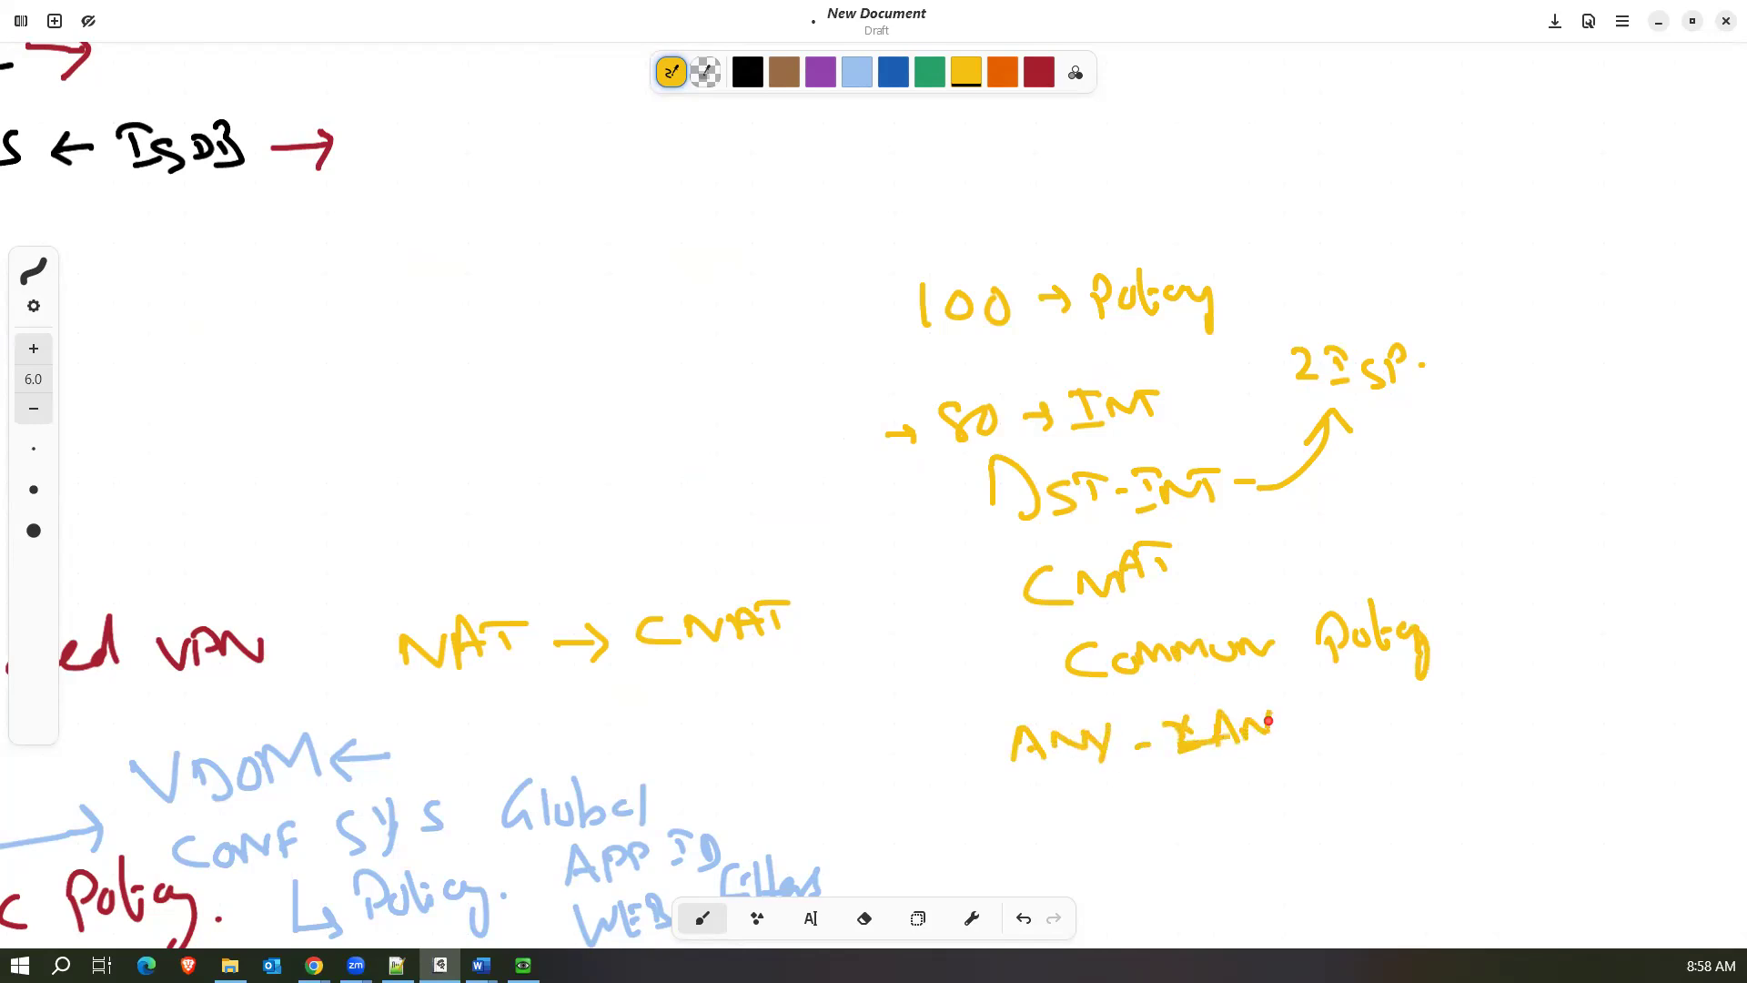
pyautogui.moveTo(1137, 811)
pyautogui.mouseDown()
pyautogui.moveTo(1197, 784)
pyautogui.moveTo(1266, 786)
pyautogui.moveTo(1349, 733)
pyautogui.moveTo(1448, 728)
pyautogui.mouseUp()
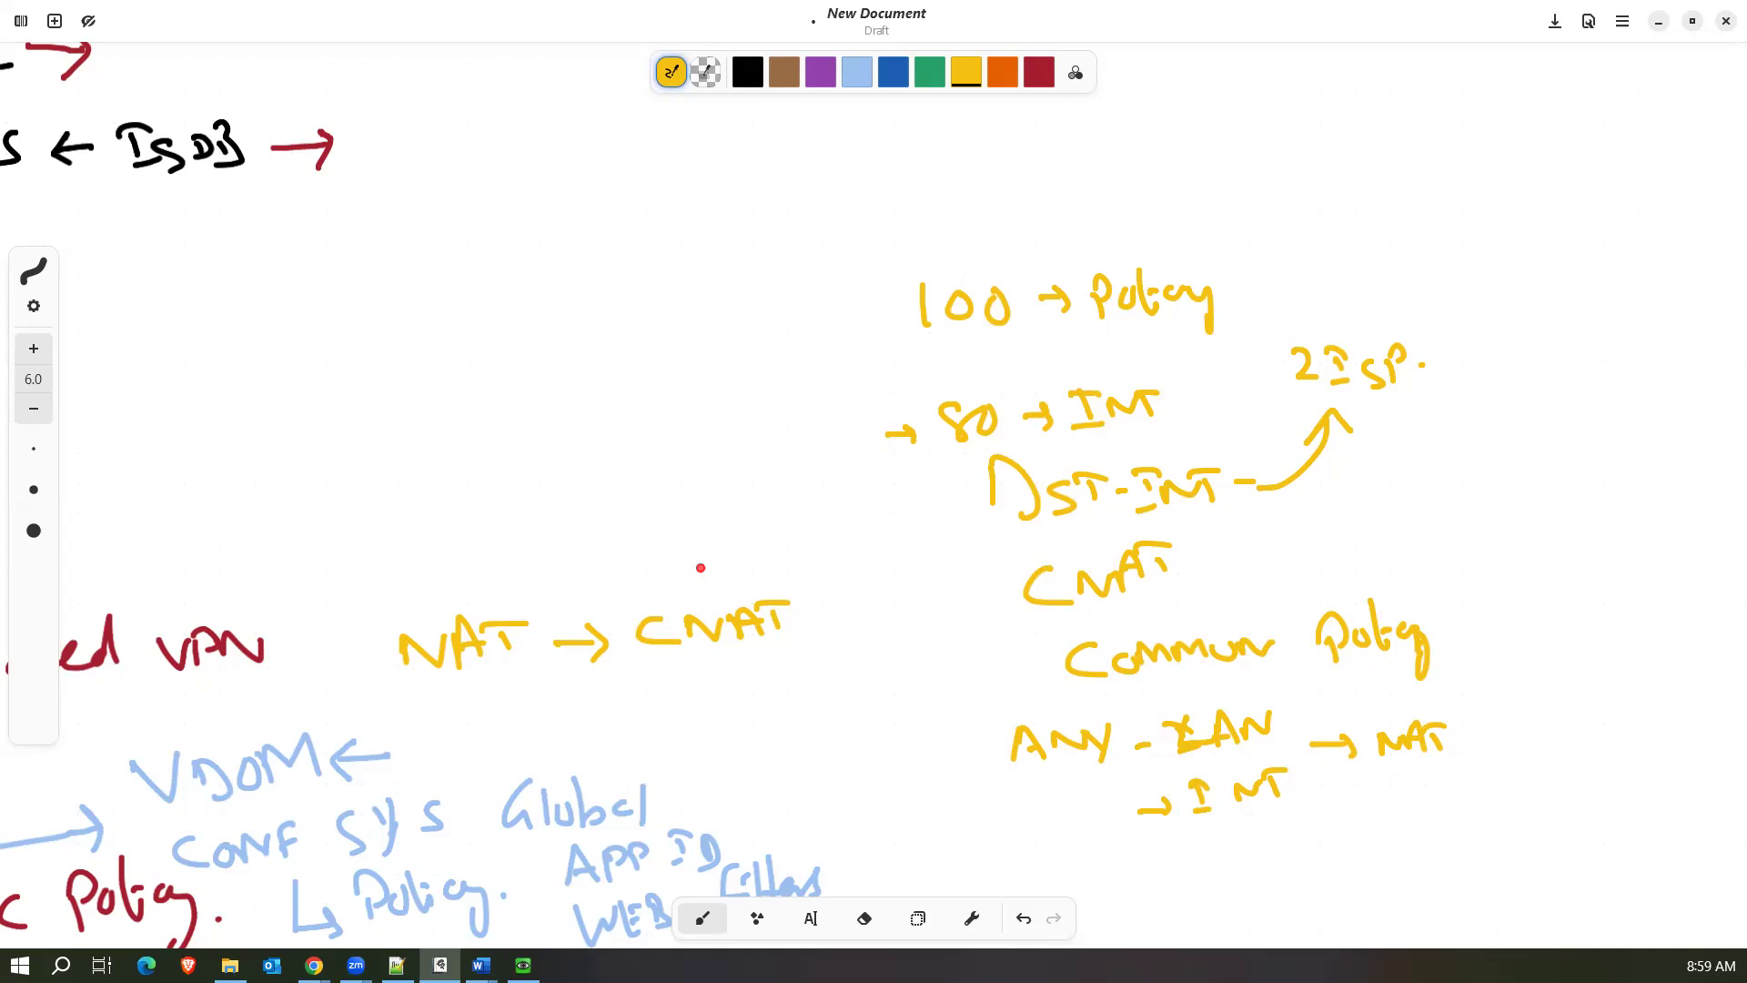
pyautogui.scroll(-5, 701, 568)
pyautogui.hscroll(-8, 701, 568)
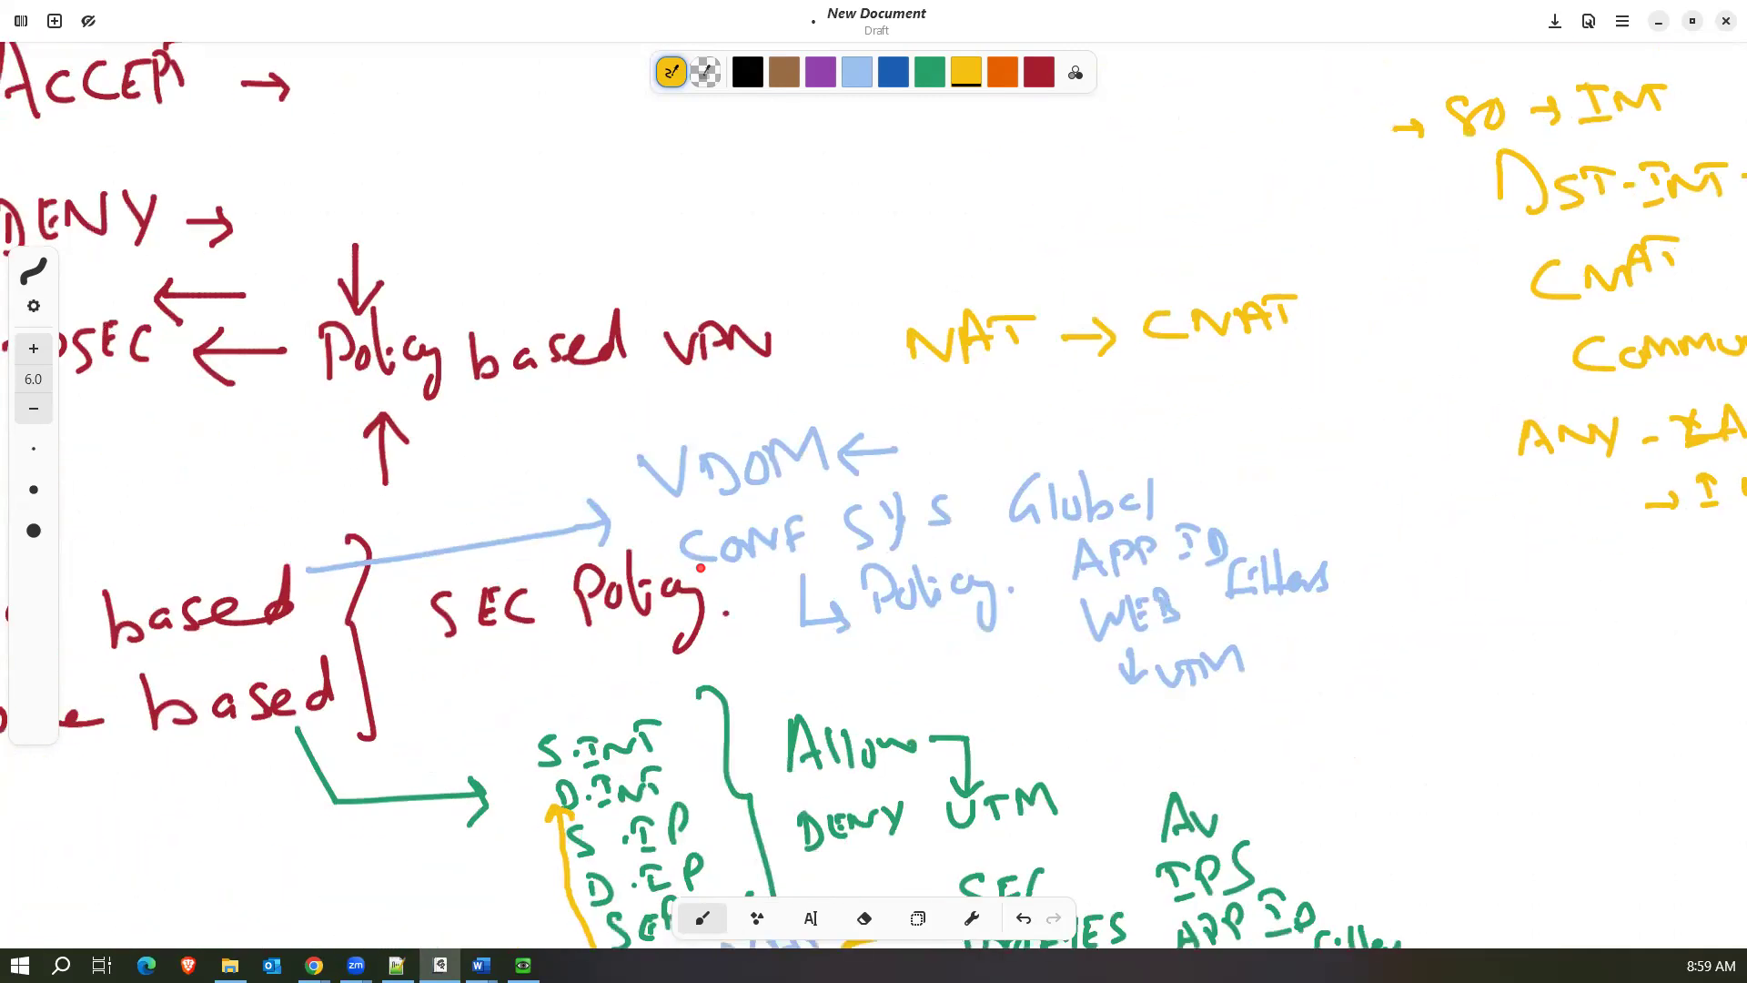
pyautogui.scroll(-1, 701, 568)
pyautogui.hscroll(-1, 700, 568)
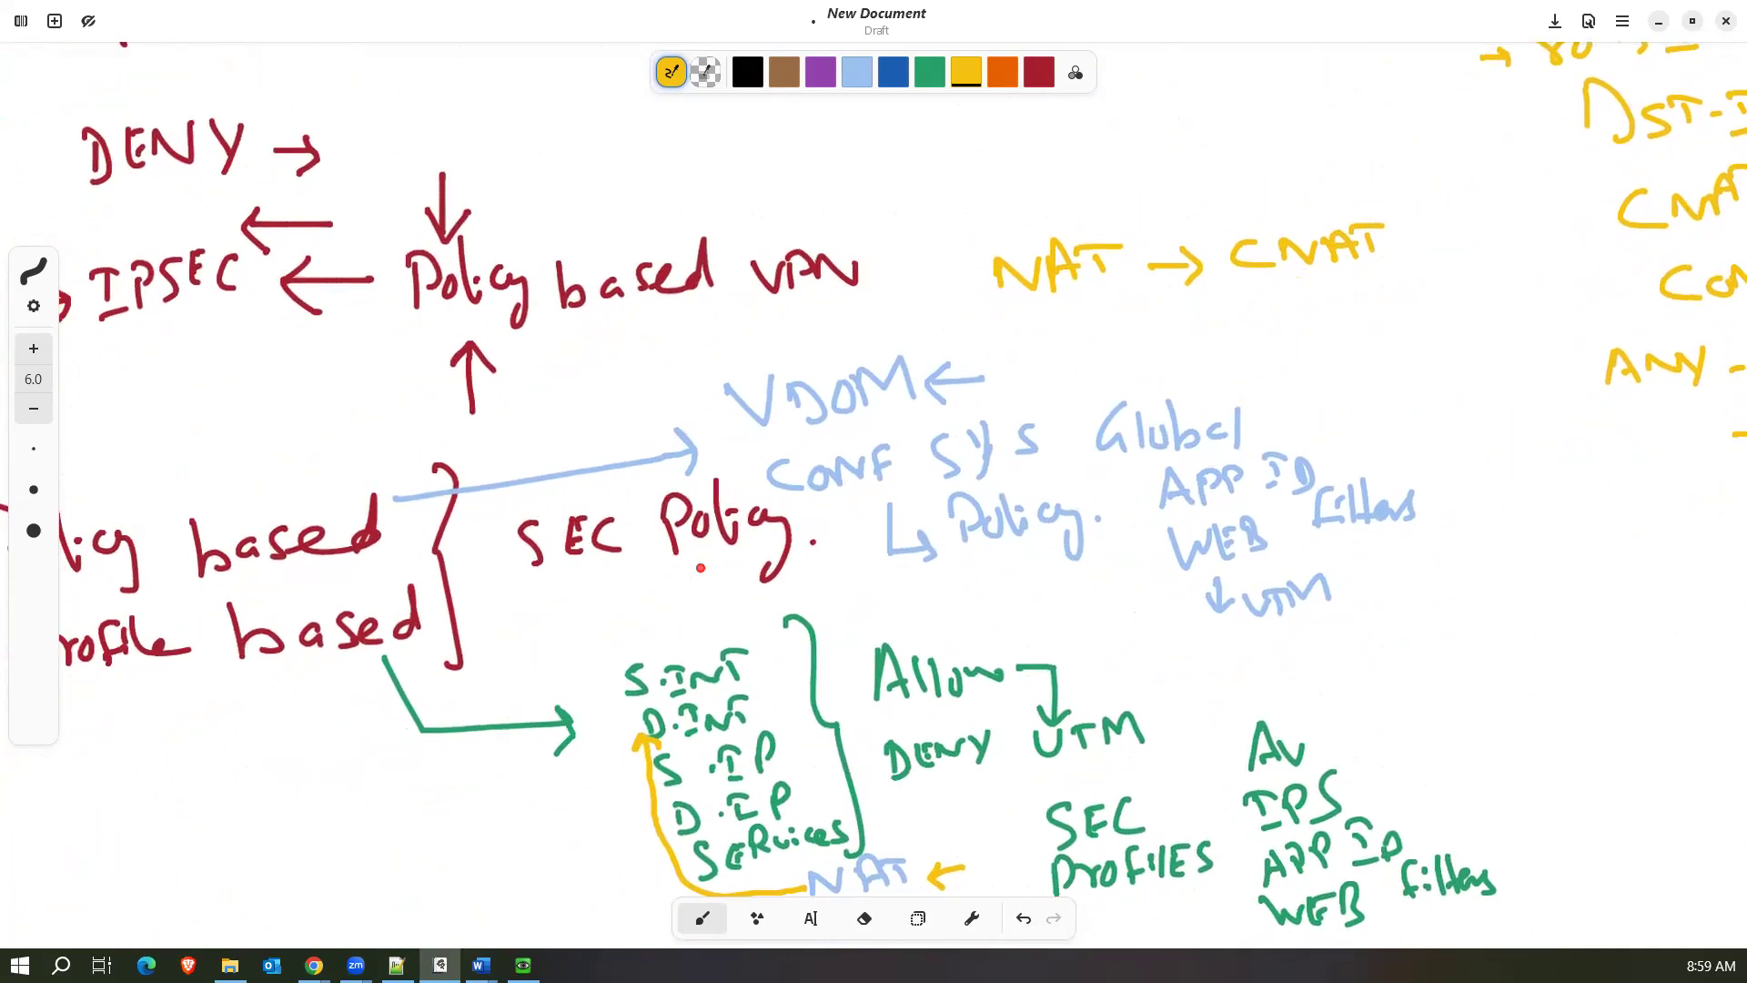
pyautogui.scroll(-3, 700, 568)
pyautogui.hscroll(-4, 700, 568)
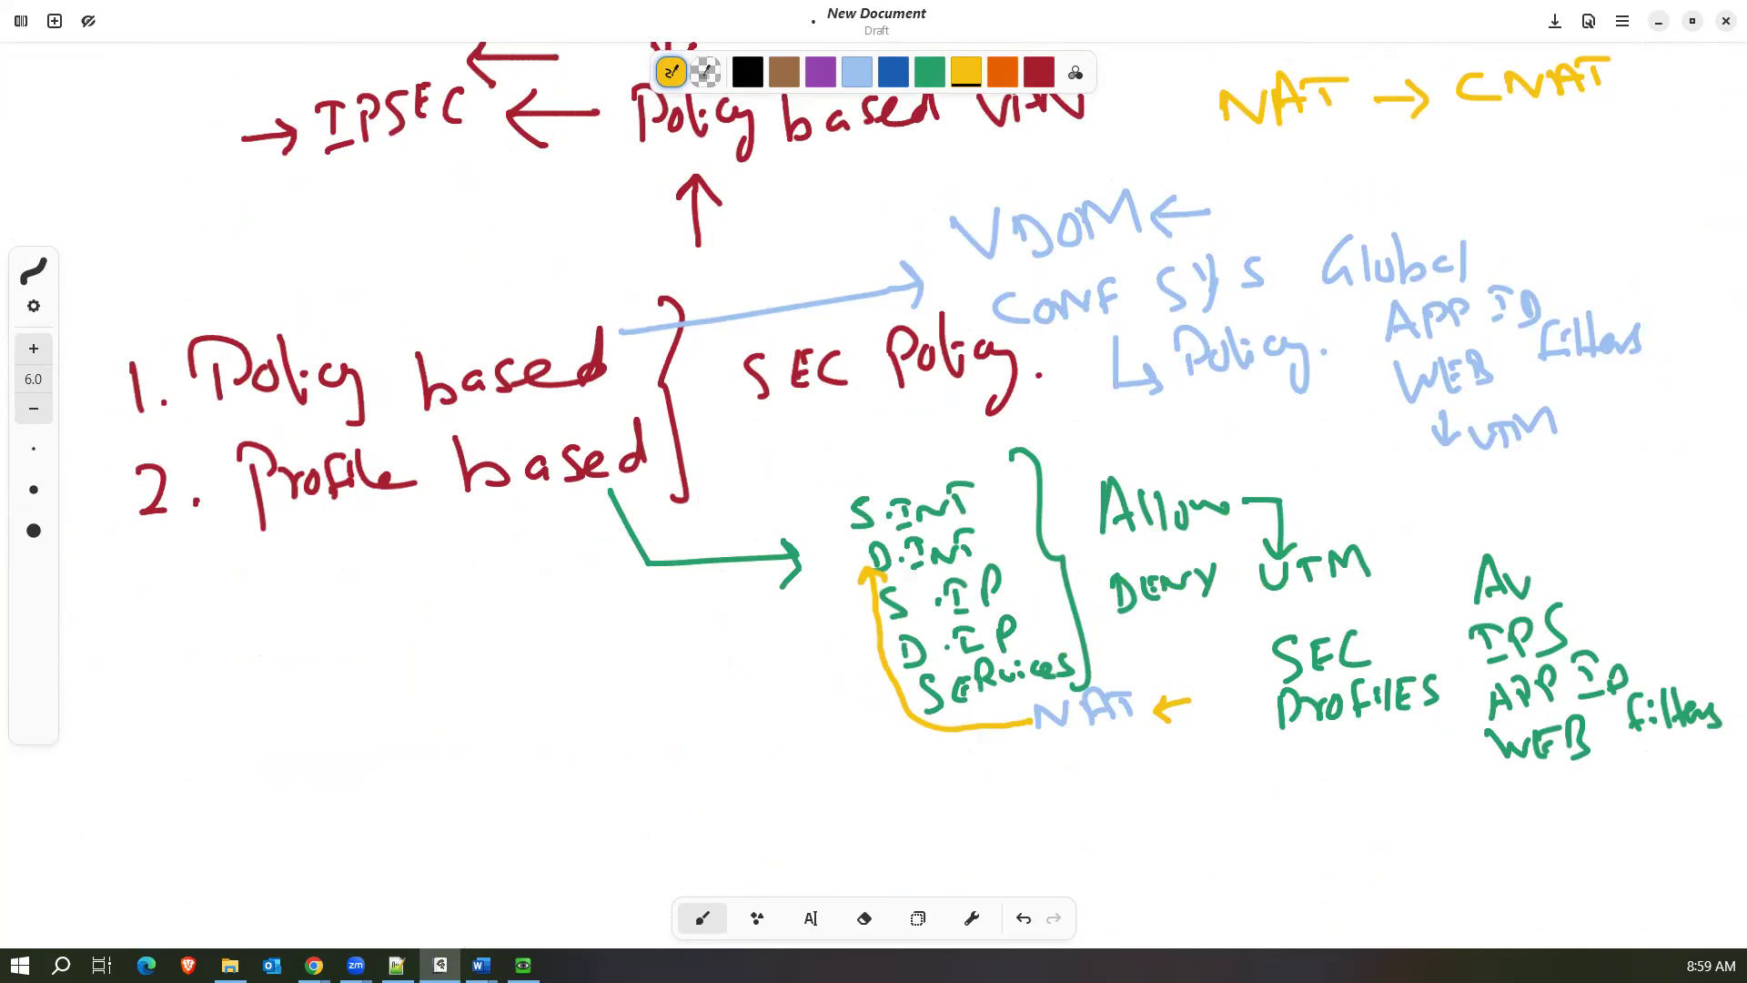
# Switch to the QEMU Linux machine, log in to FortiGate as admin with the account password, and postpone the FortiGate setup.
pyautogui.hotkey('alt', 'Tab')
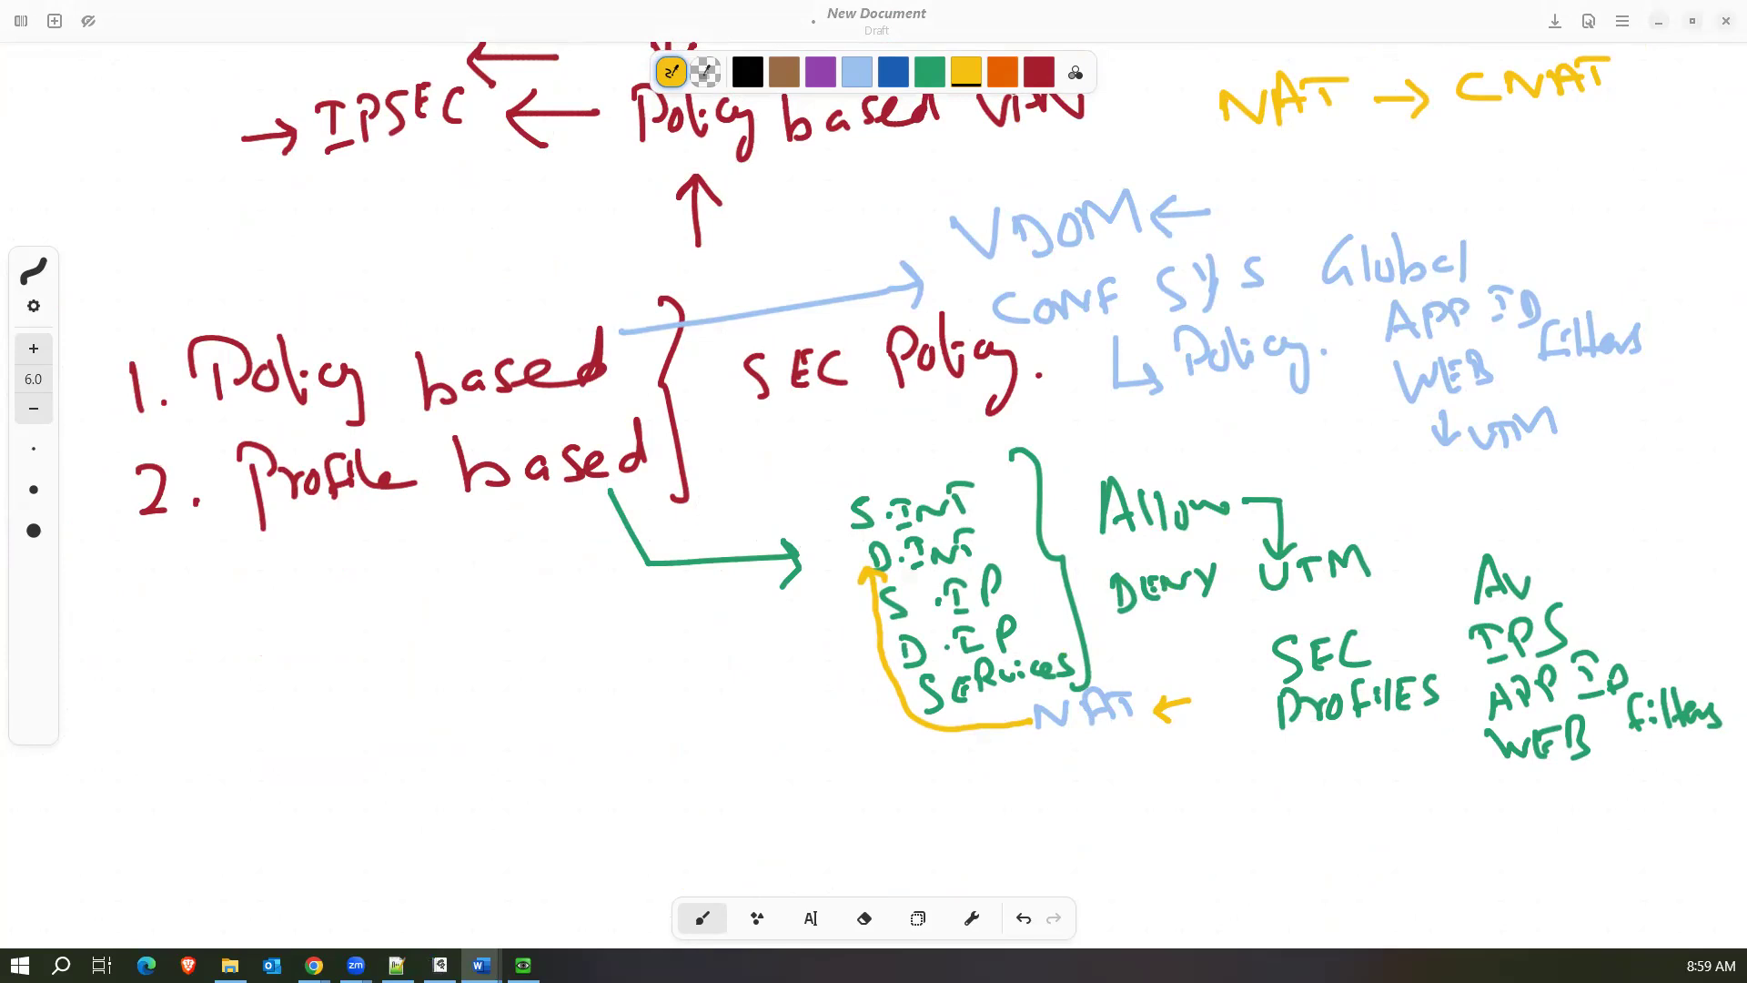
pyautogui.click(523, 964)
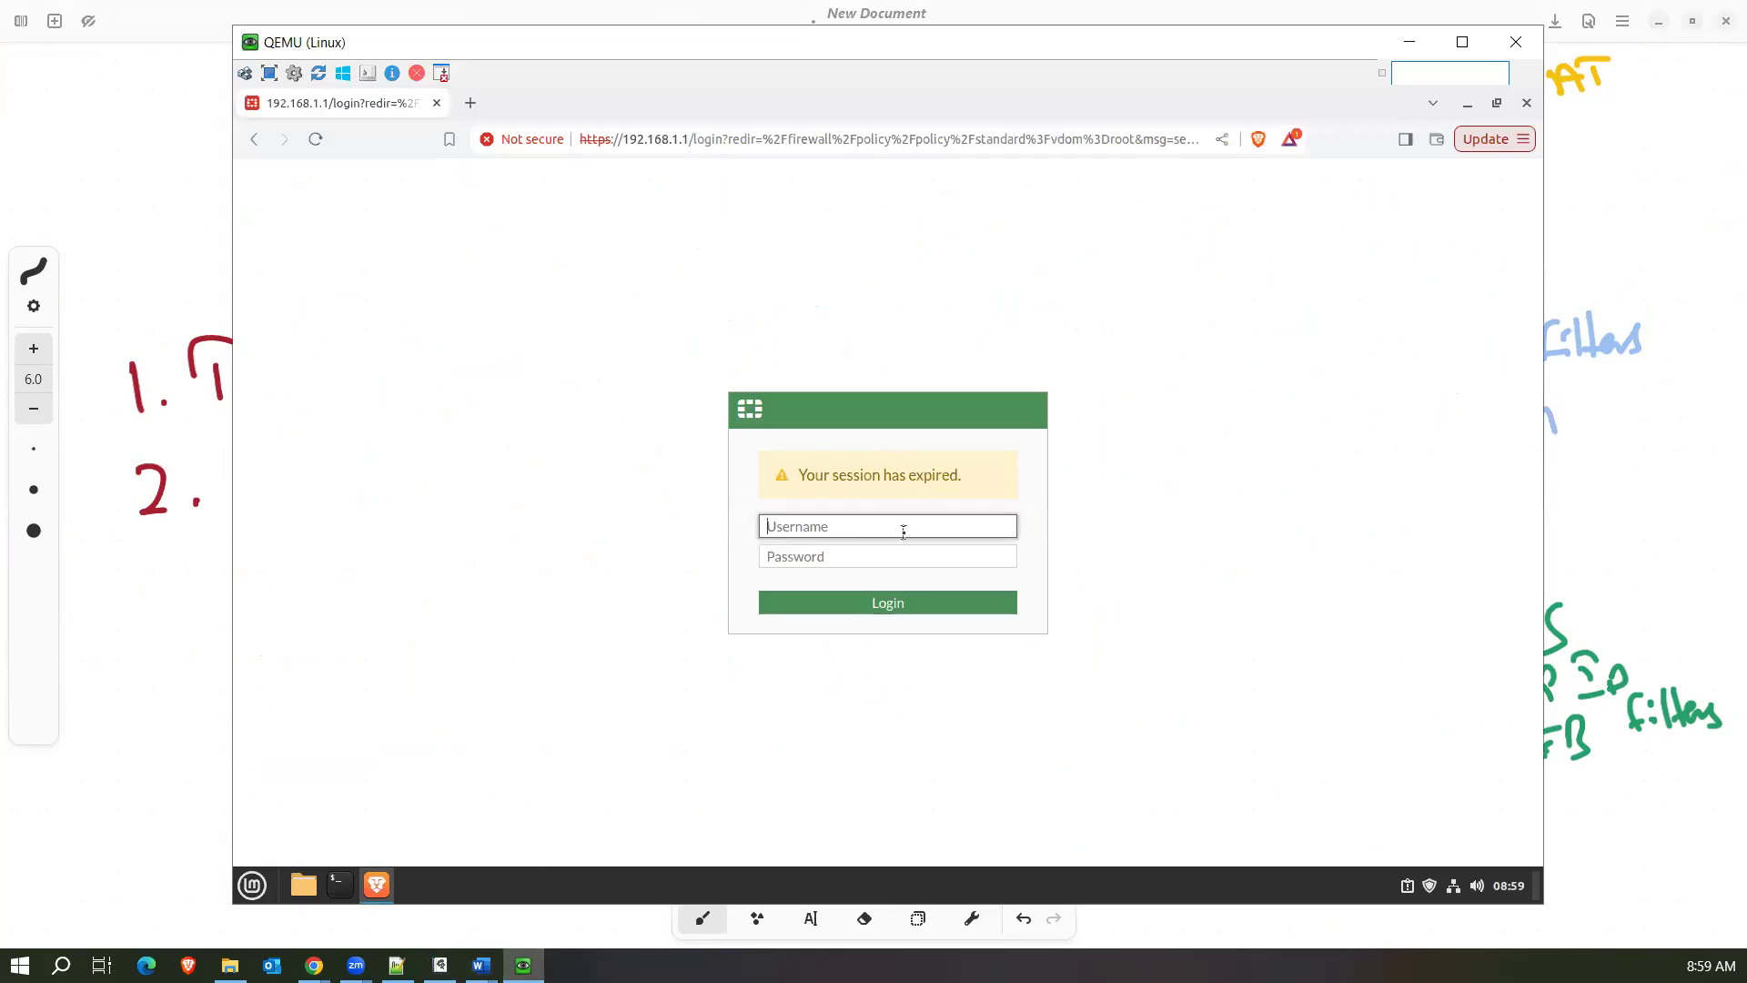
pyautogui.write('admin')
pyautogui.press('Tab')
pyautogui.write('********')
pyautogui.press('Return')
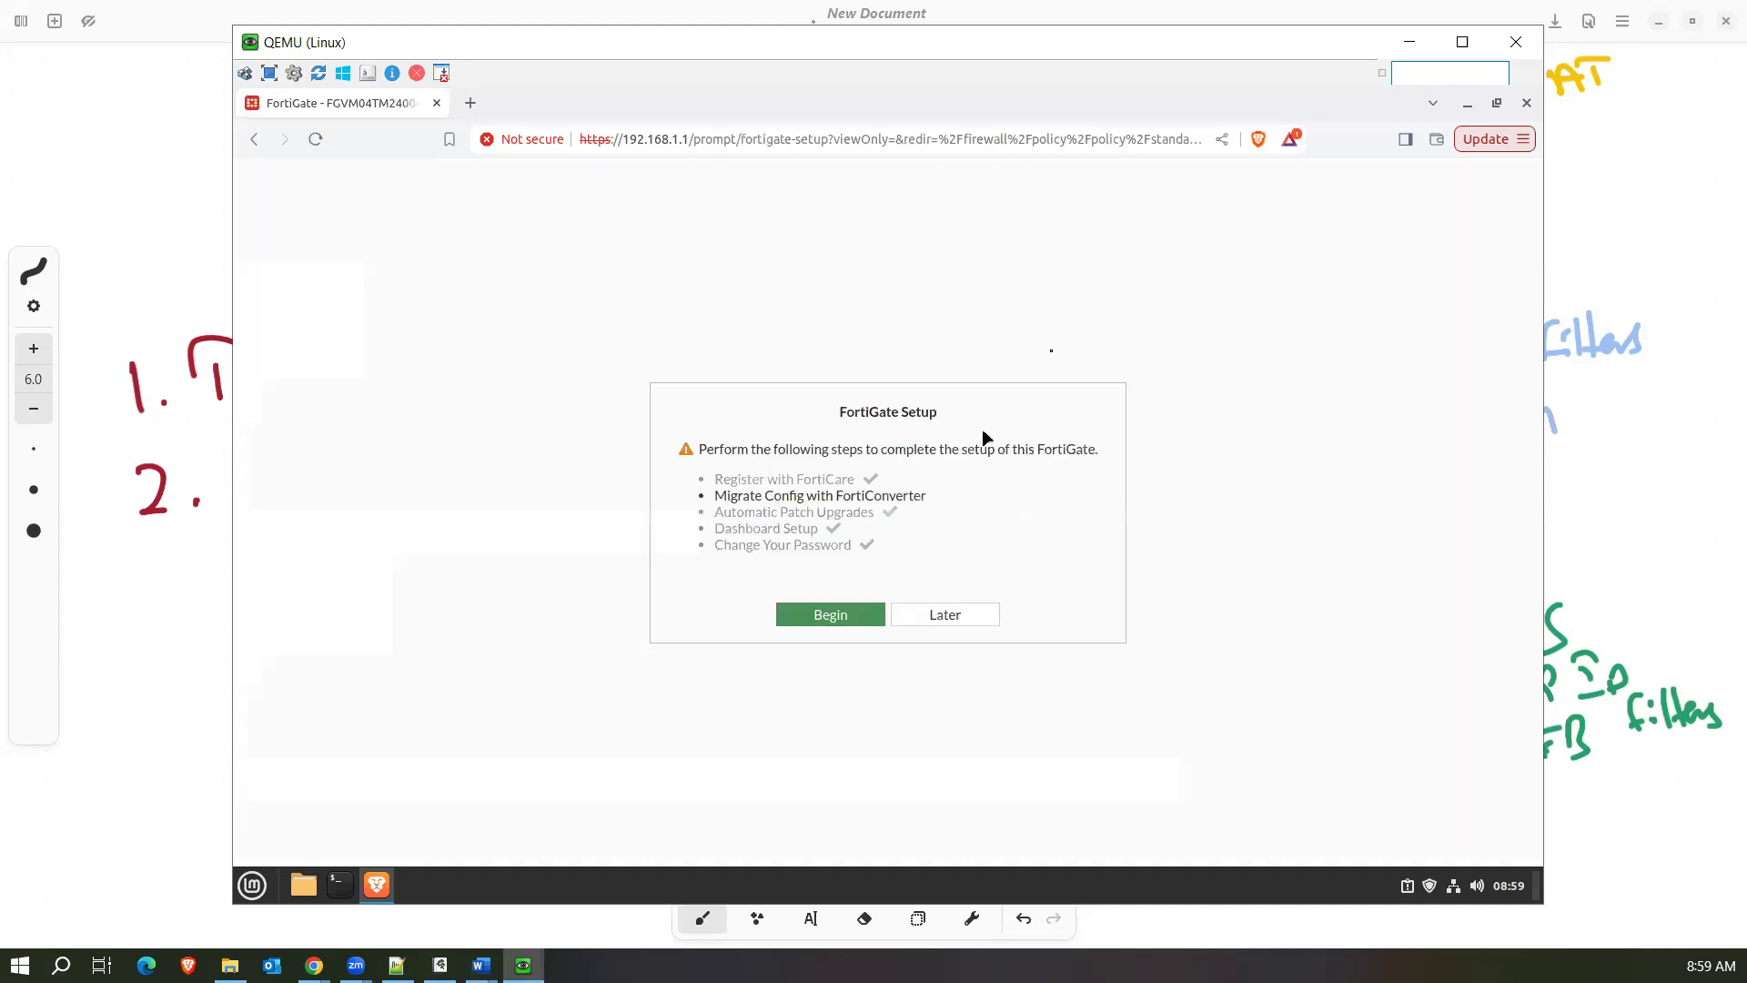
pyautogui.click(959, 617)
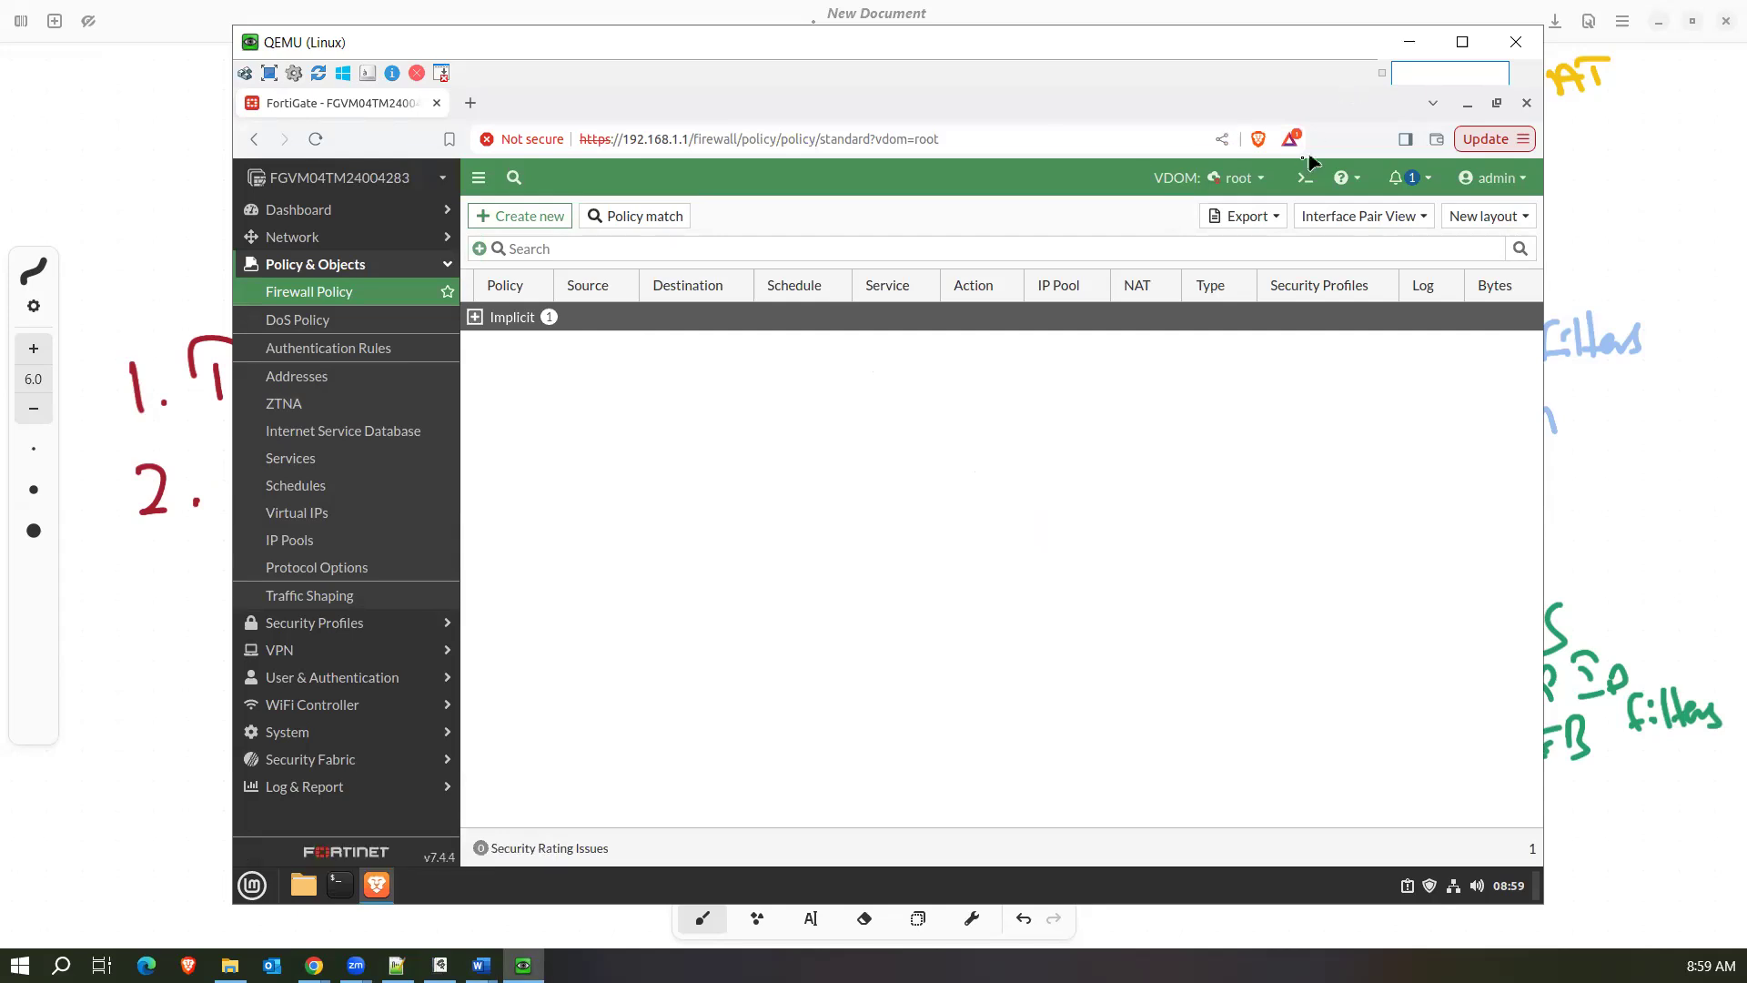
# Start a new firewall policy in the root VDOM and review its available settings, including security profiles and logging options.
pyautogui.click(1249, 189)
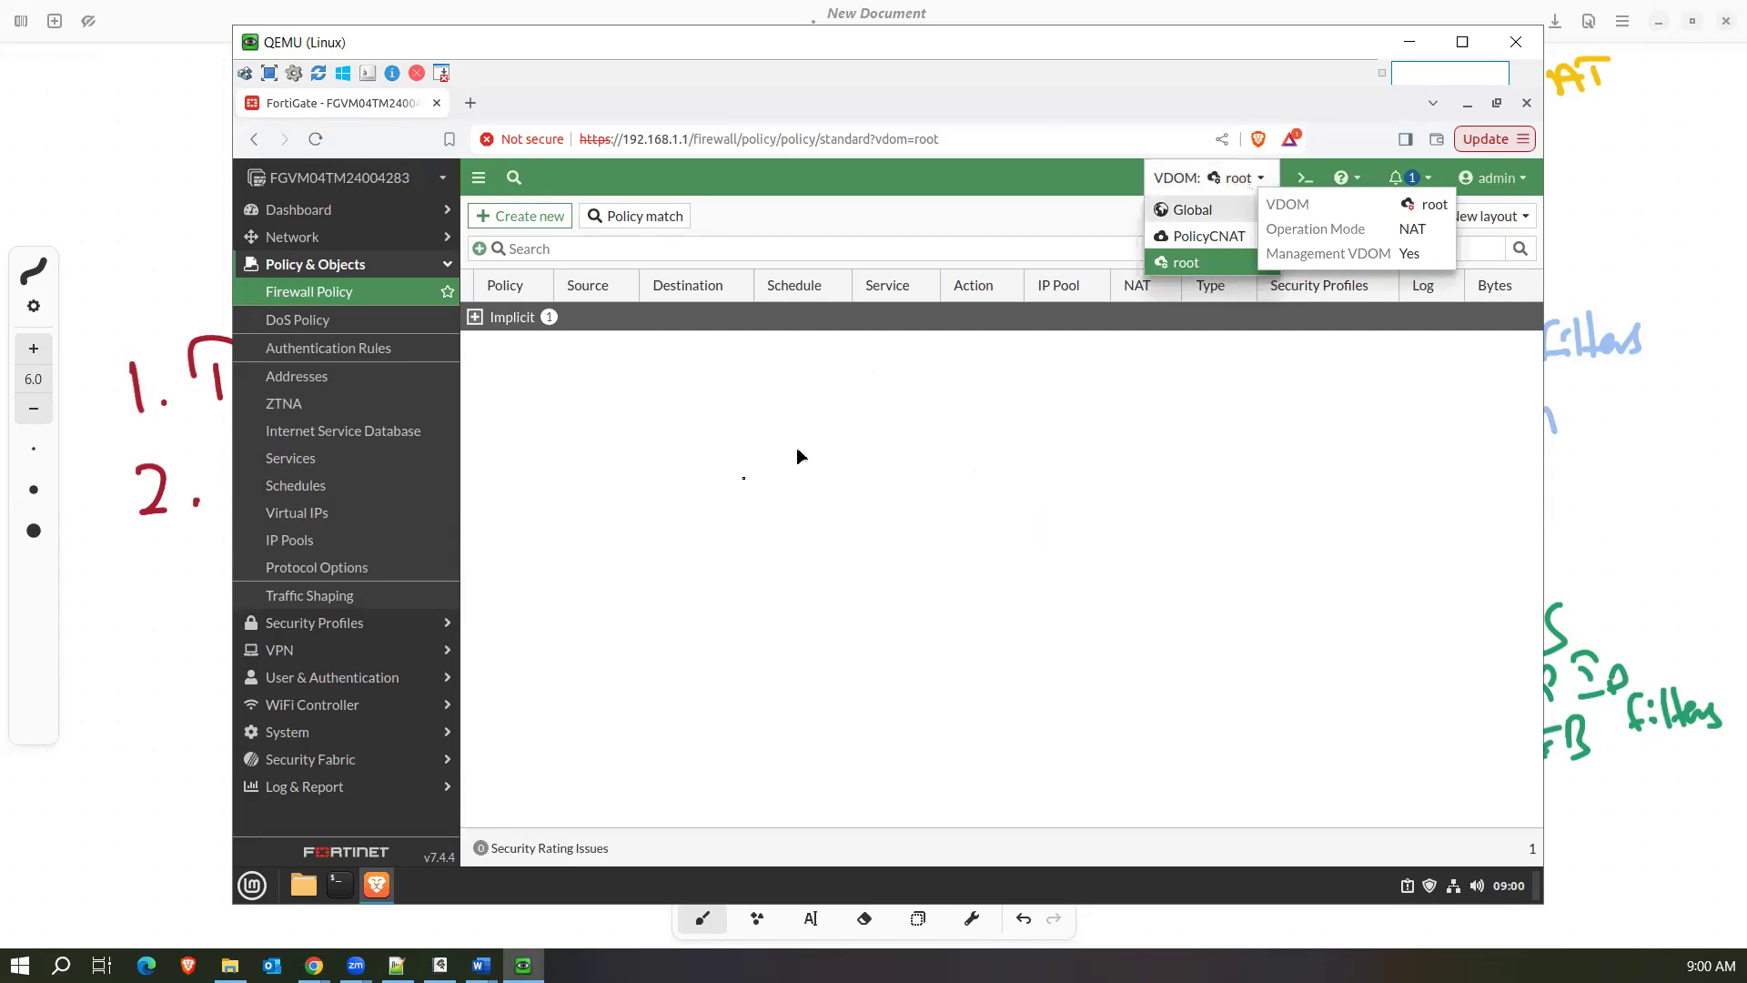
pyautogui.click(521, 220)
pyautogui.click(1110, 472)
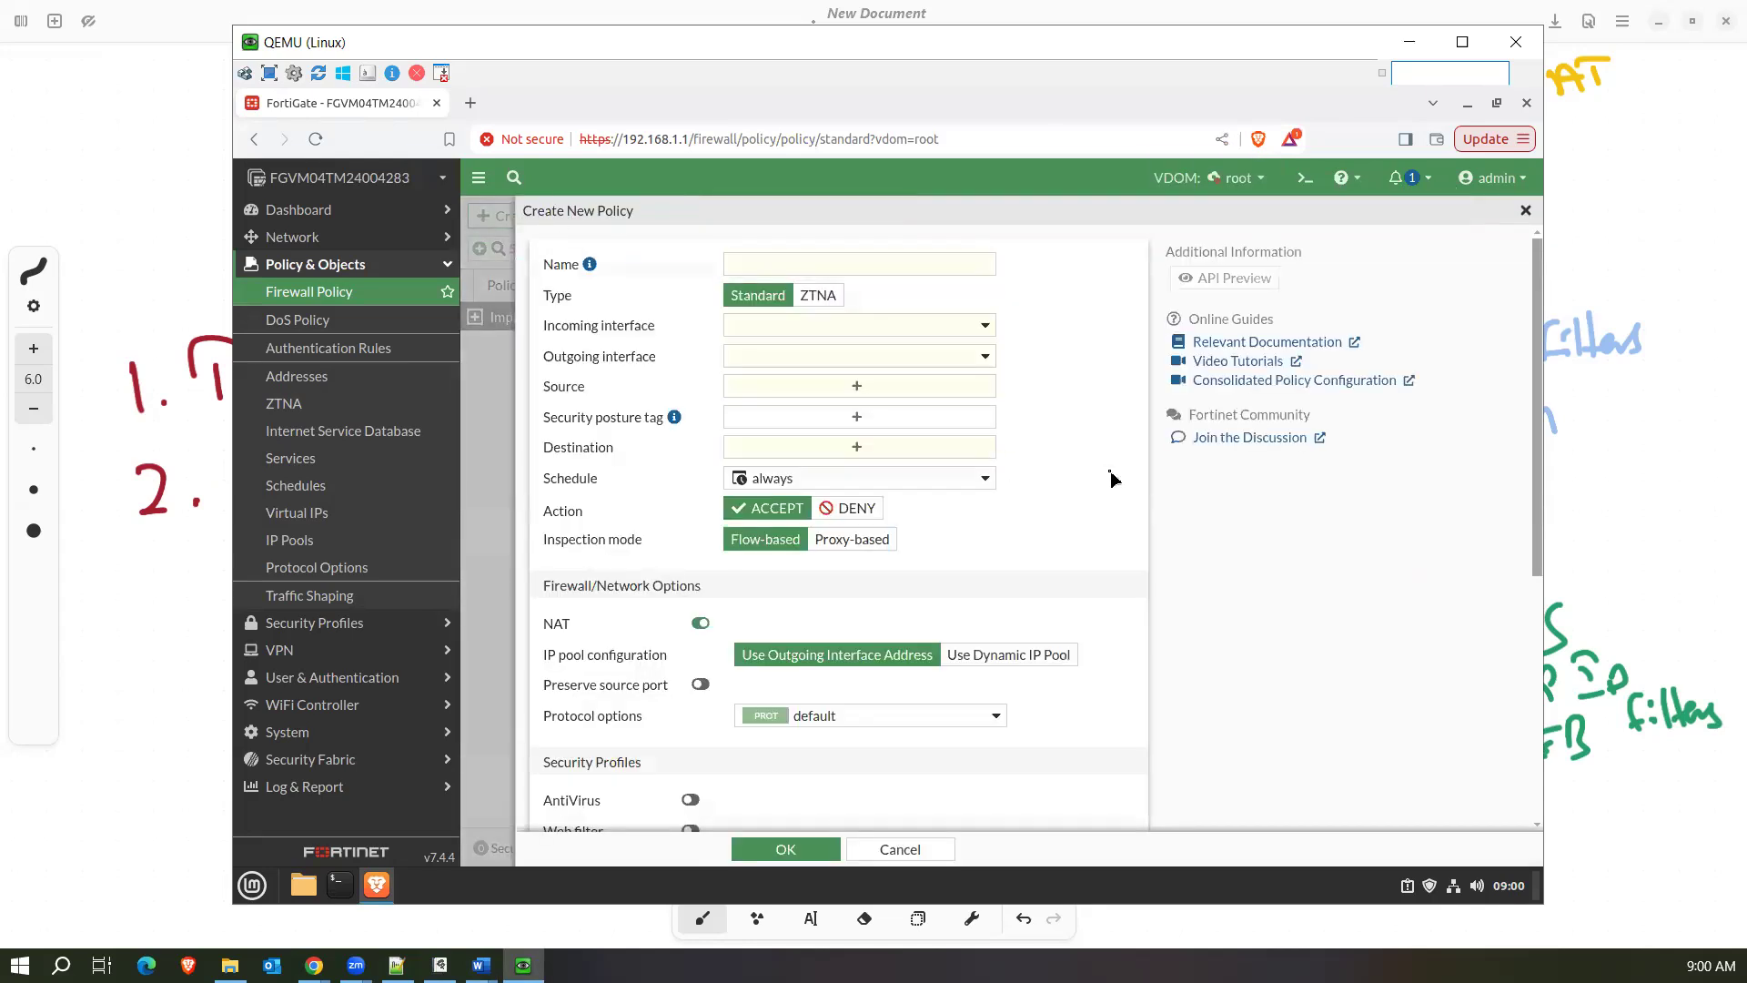
pyautogui.scroll(-5, 1110, 478)
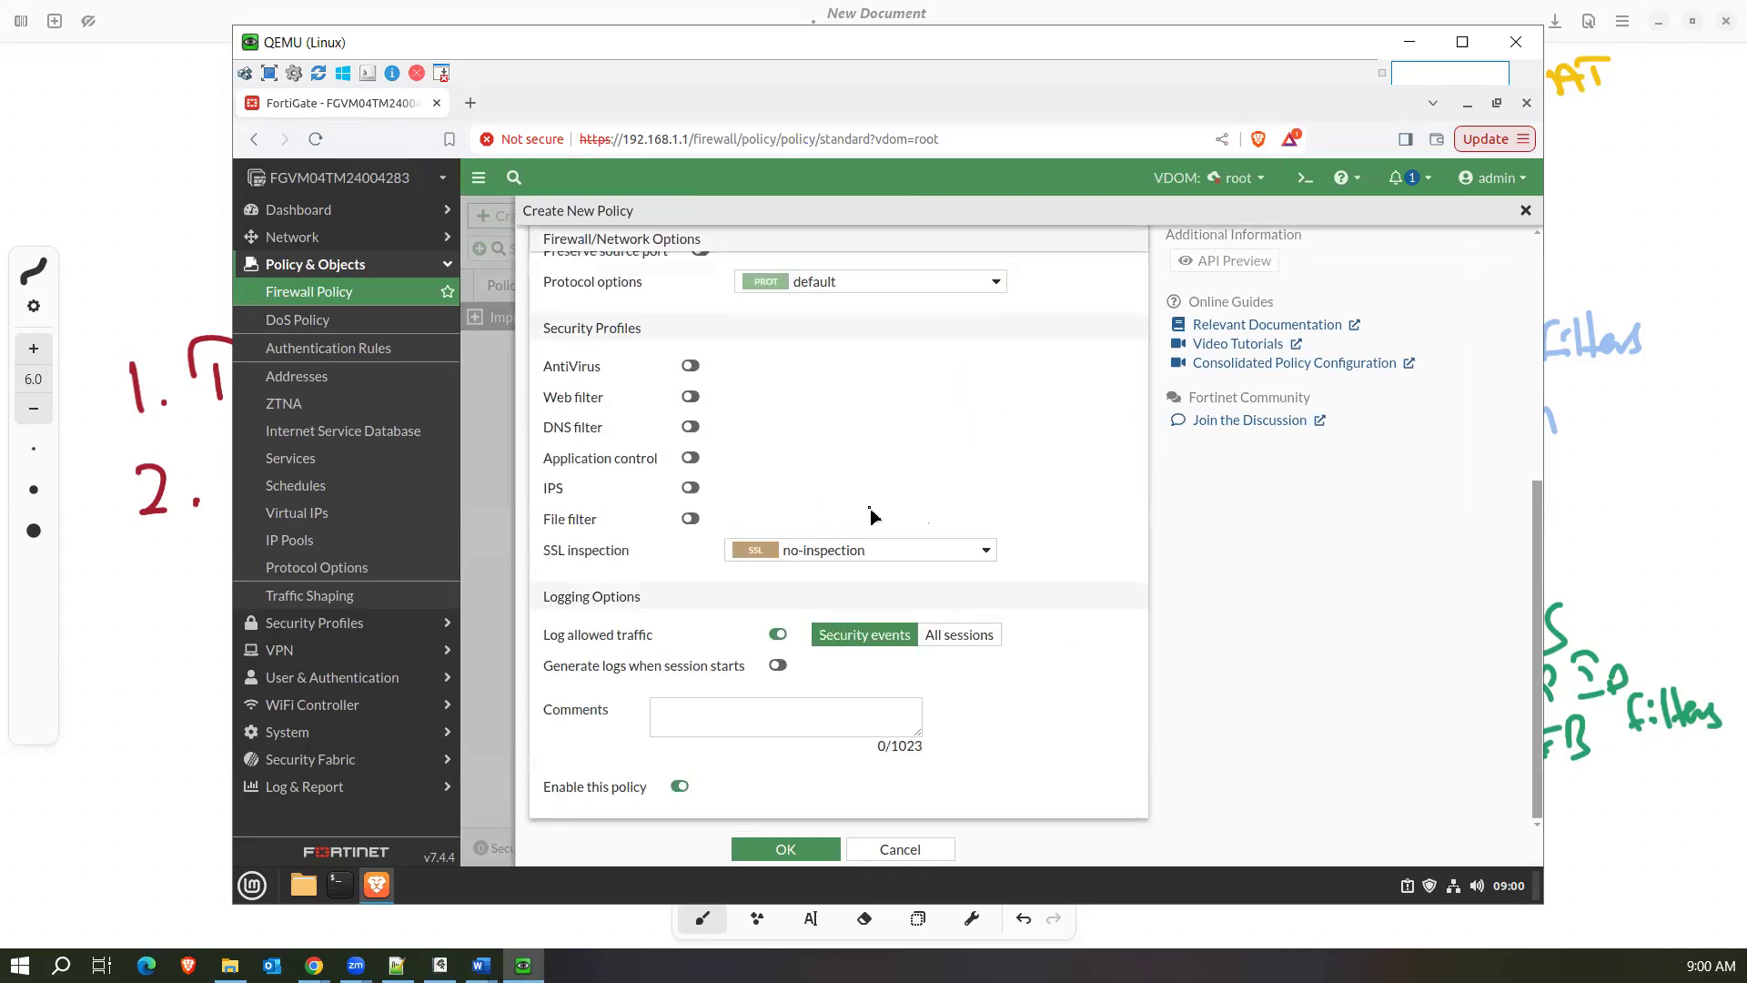
pyautogui.scroll(5, 937, 475)
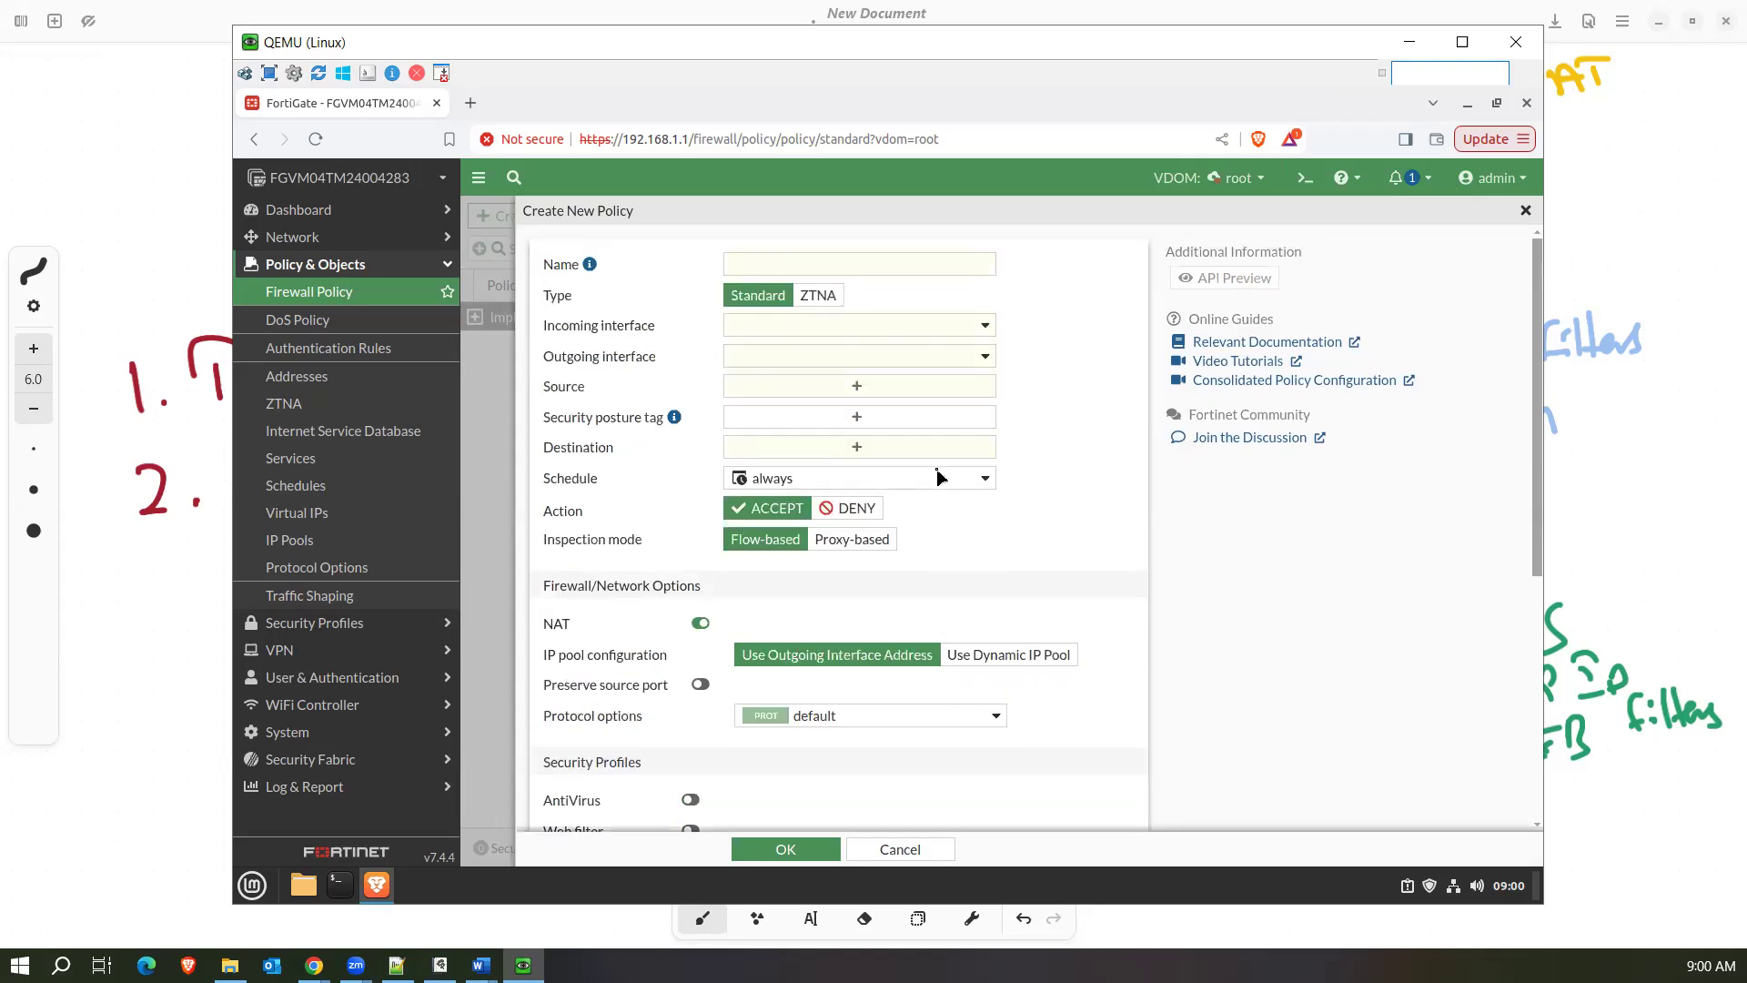
# Name the policy "Internet", view the ZTNA type's options, and set the type back to Standard.
pyautogui.click(794, 264)
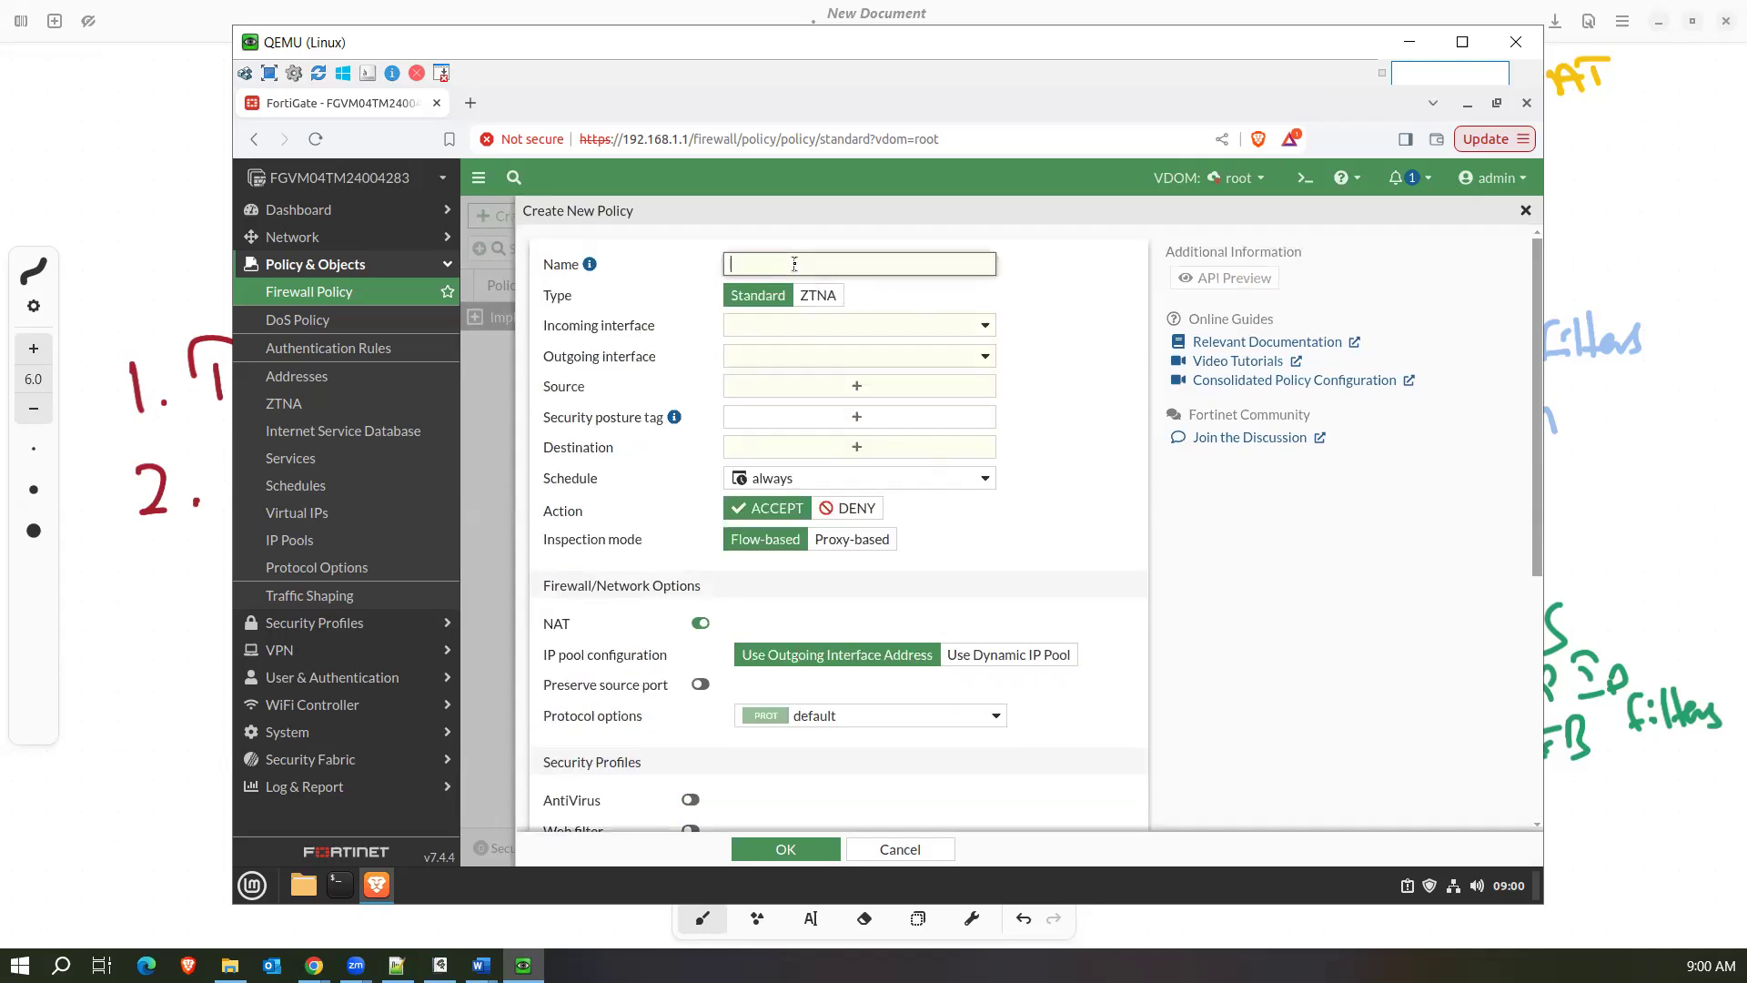
pyautogui.write('Internet')
pyautogui.click(821, 297)
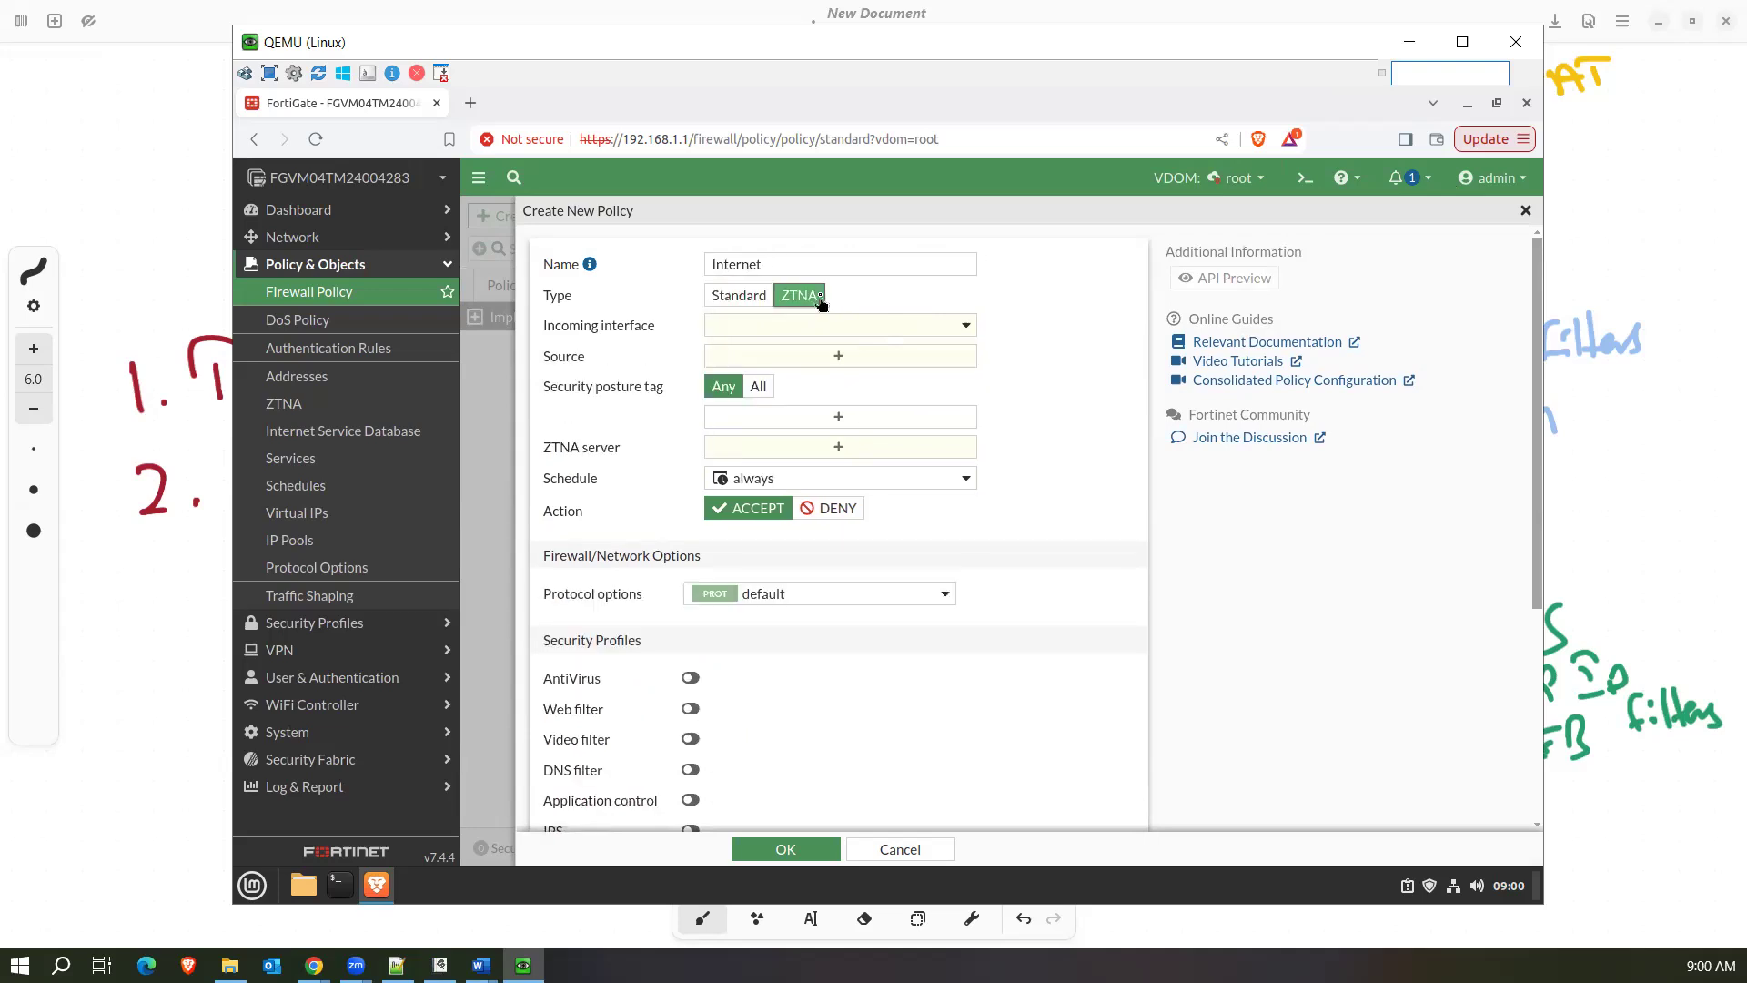
pyautogui.click(763, 309)
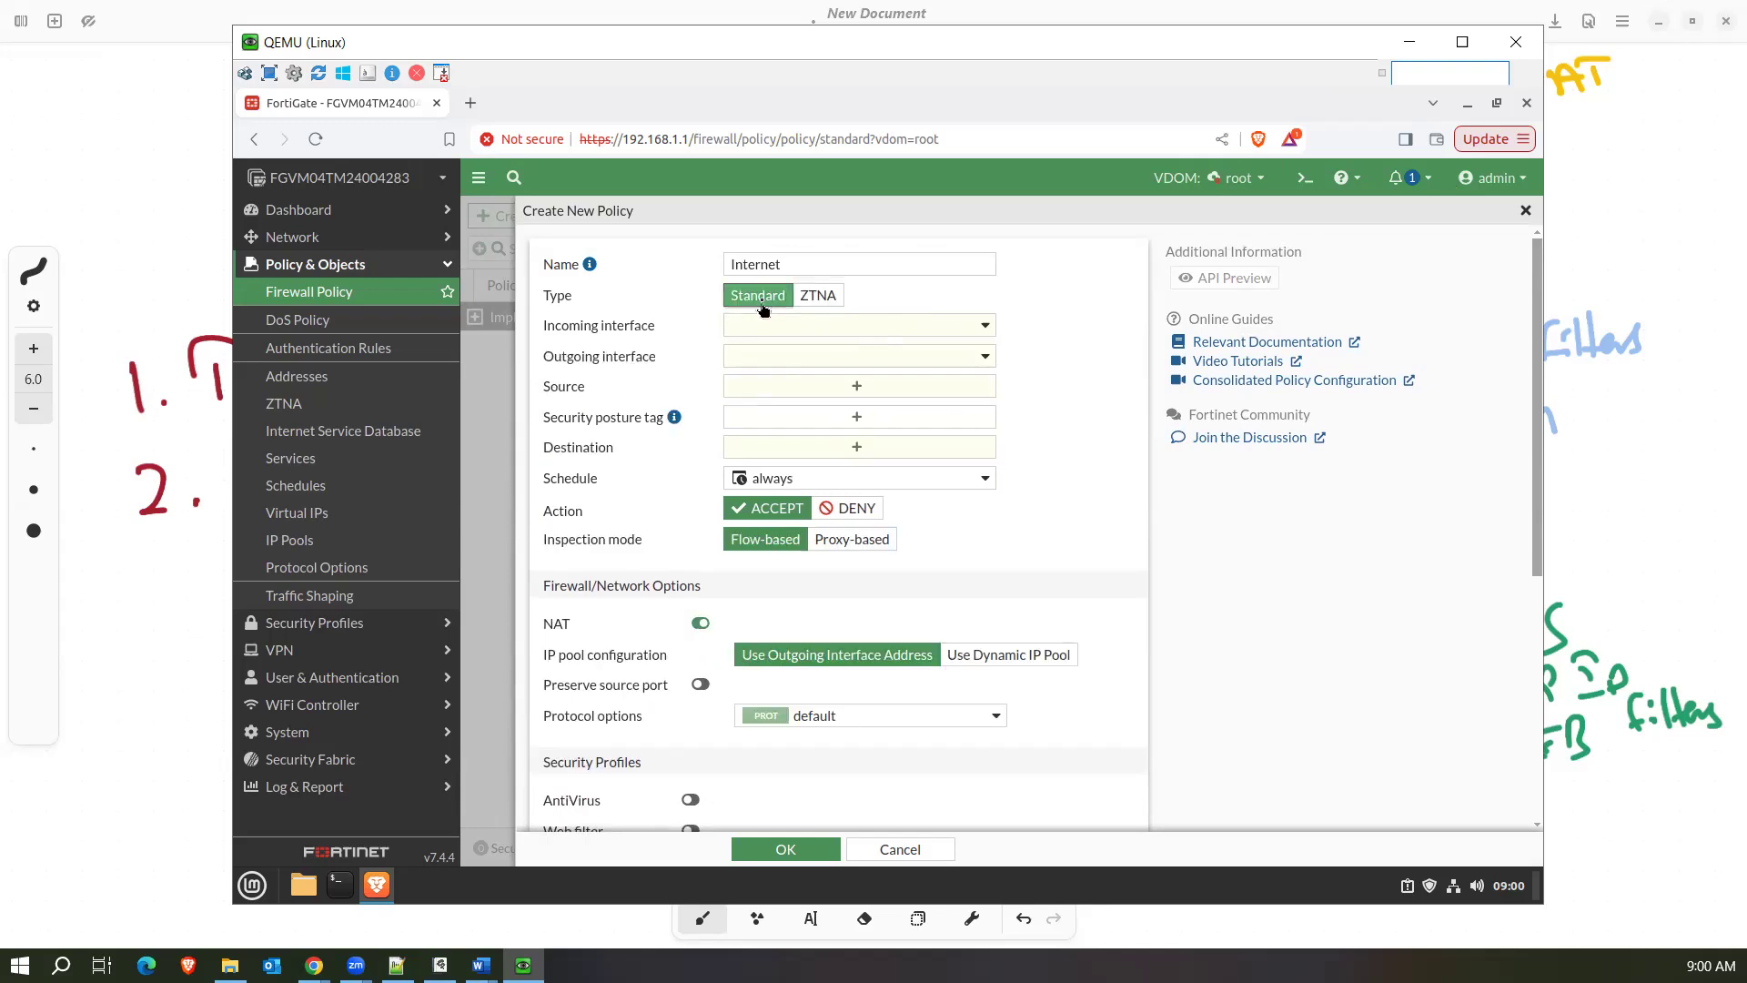
# Set the policy's incoming interface to port1 and its outgoing interface to port2.
pyautogui.click(837, 328)
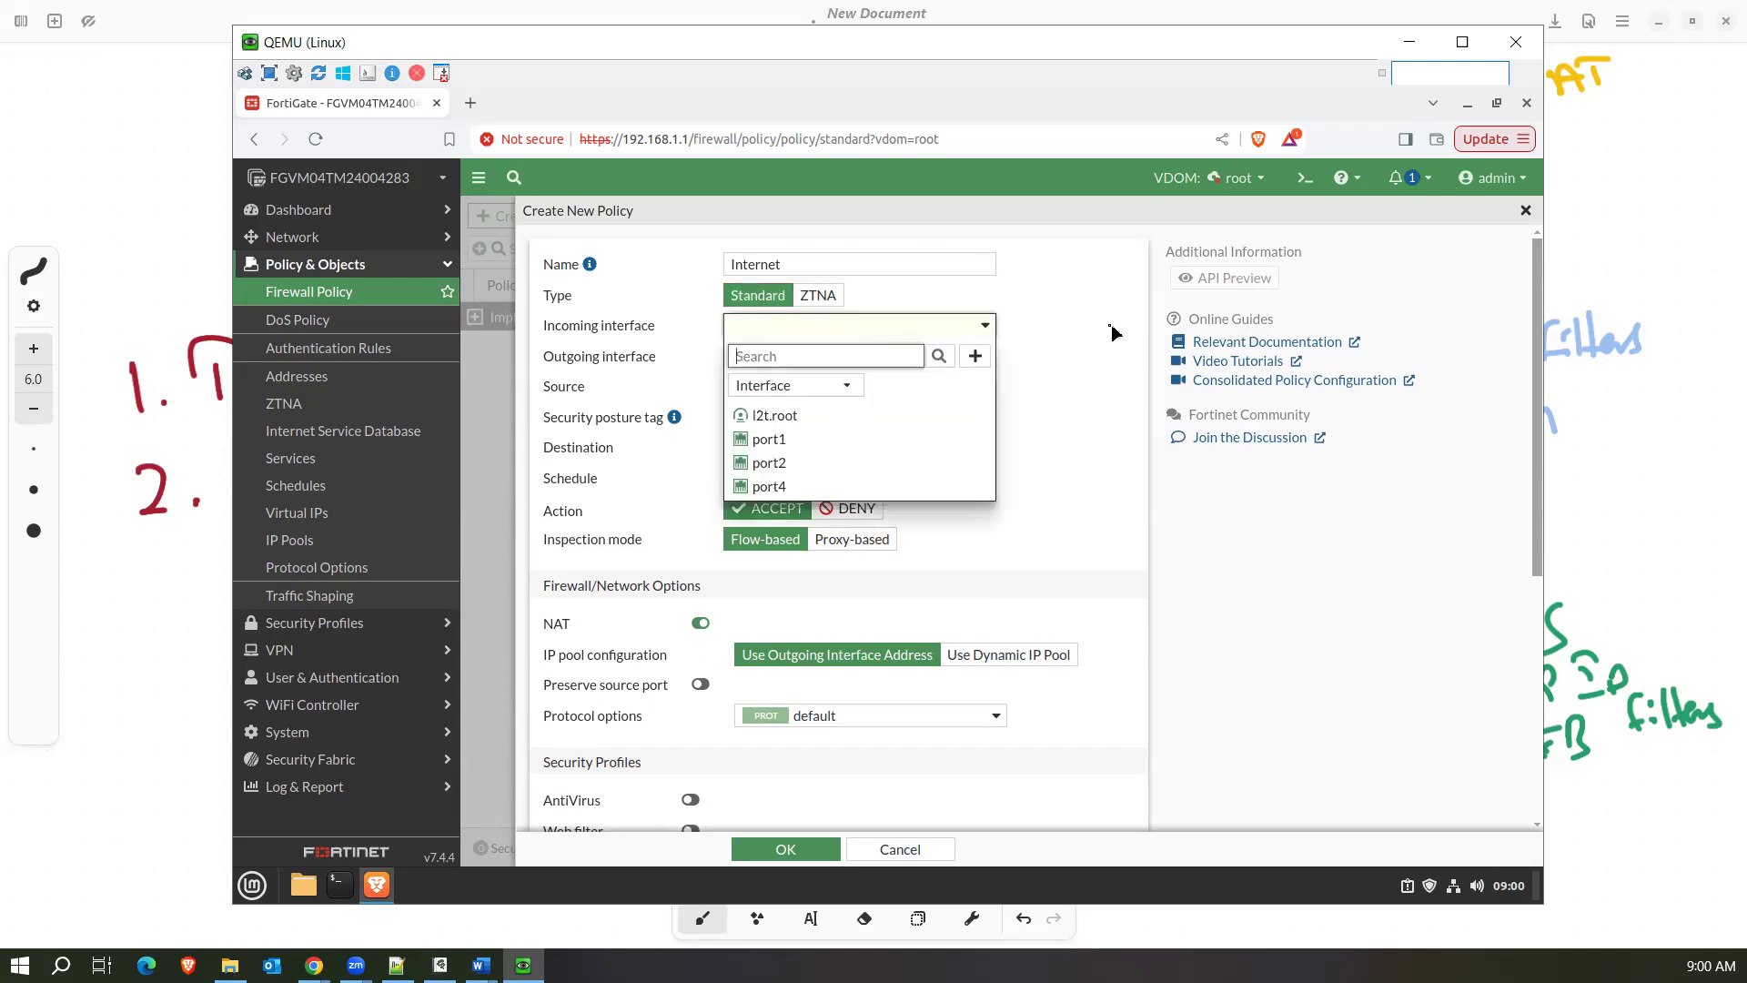
pyautogui.click(1074, 337)
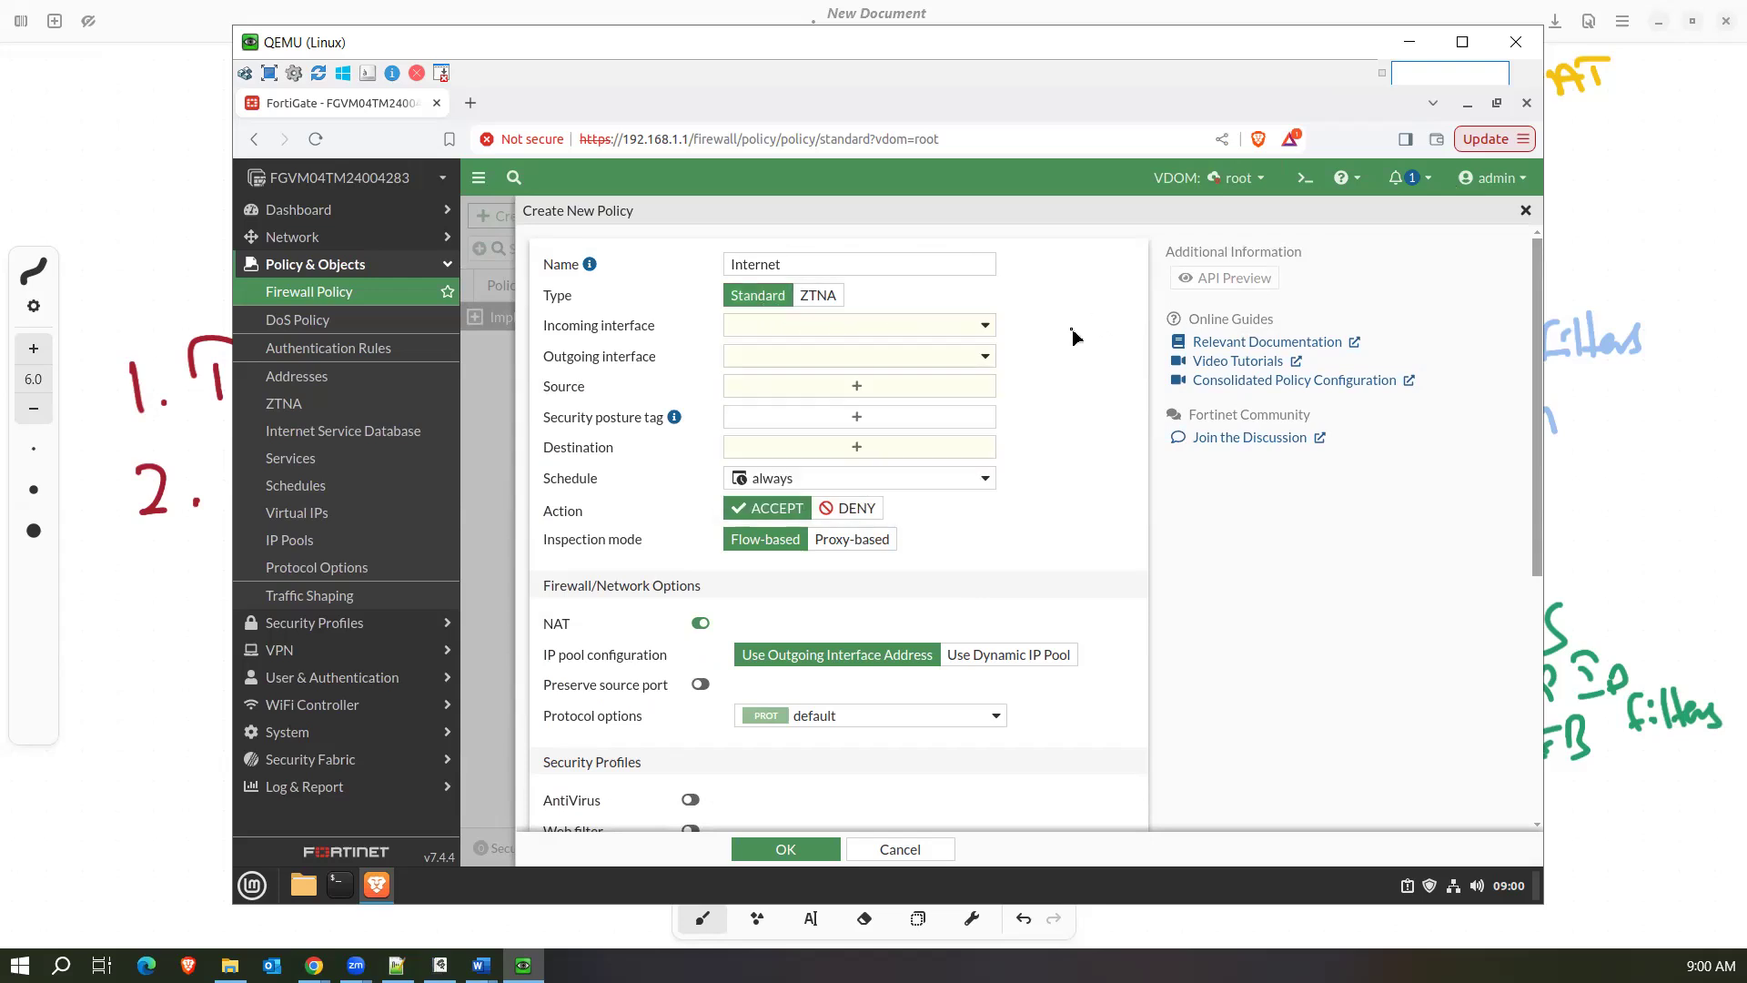
pyautogui.click(962, 329)
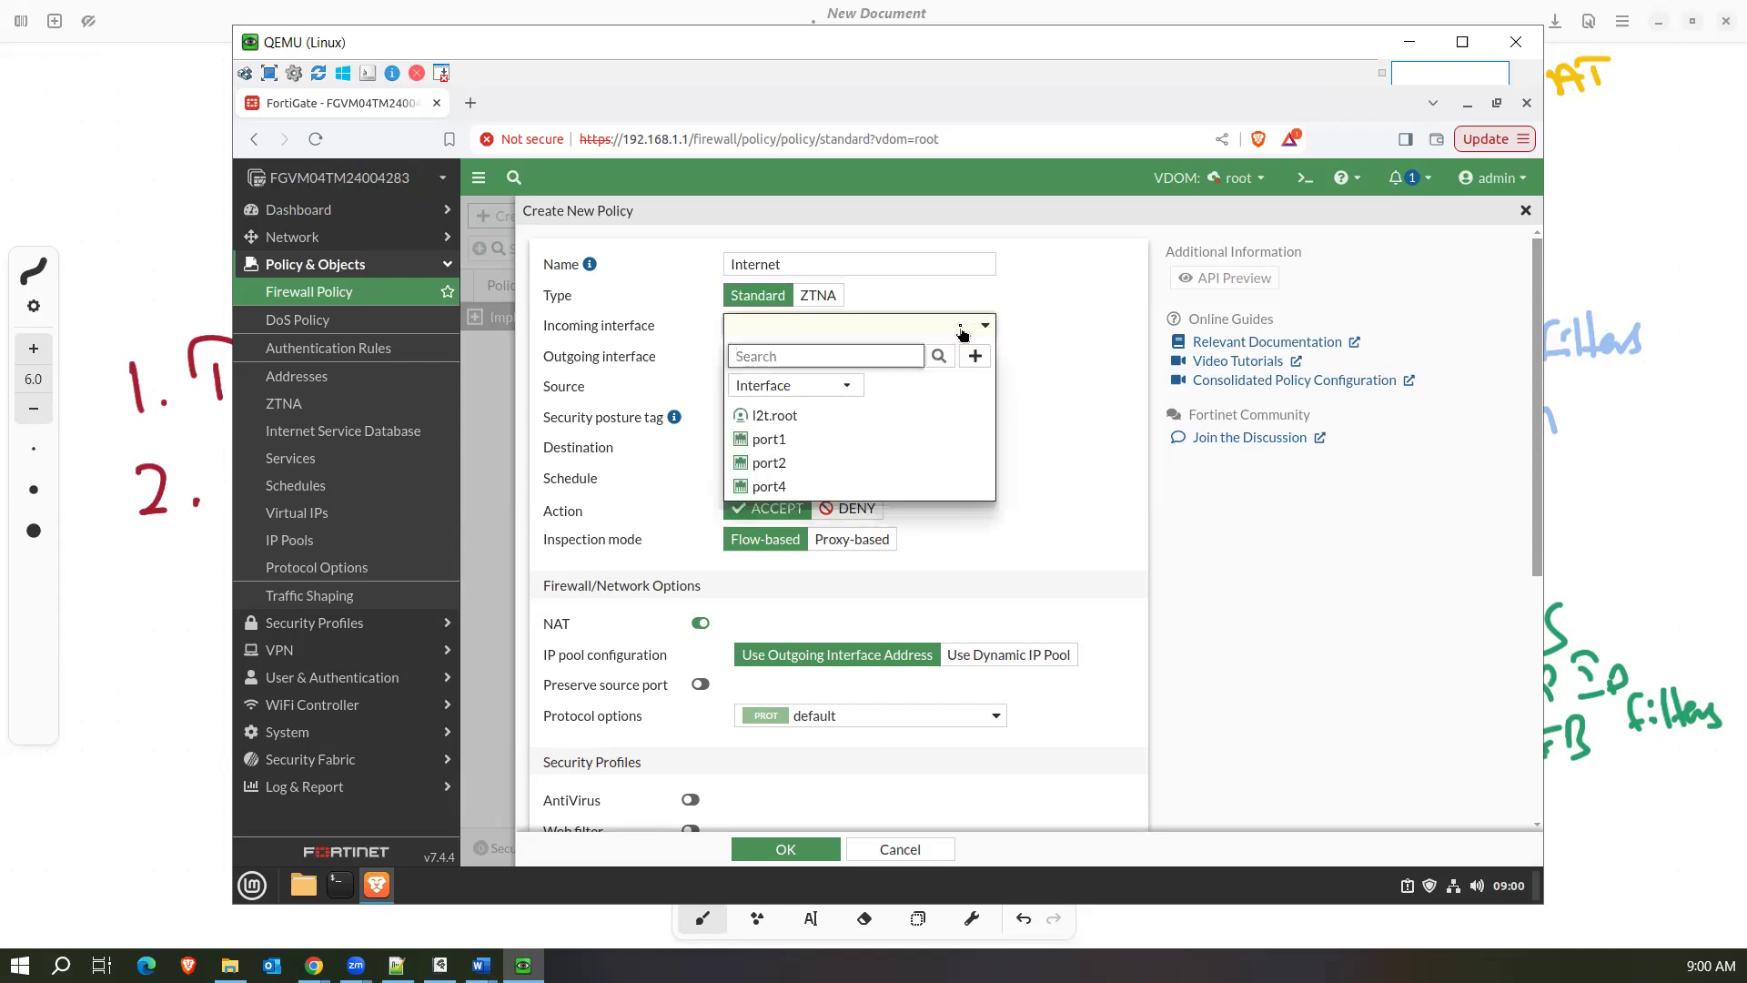
pyautogui.moveTo(871, 441)
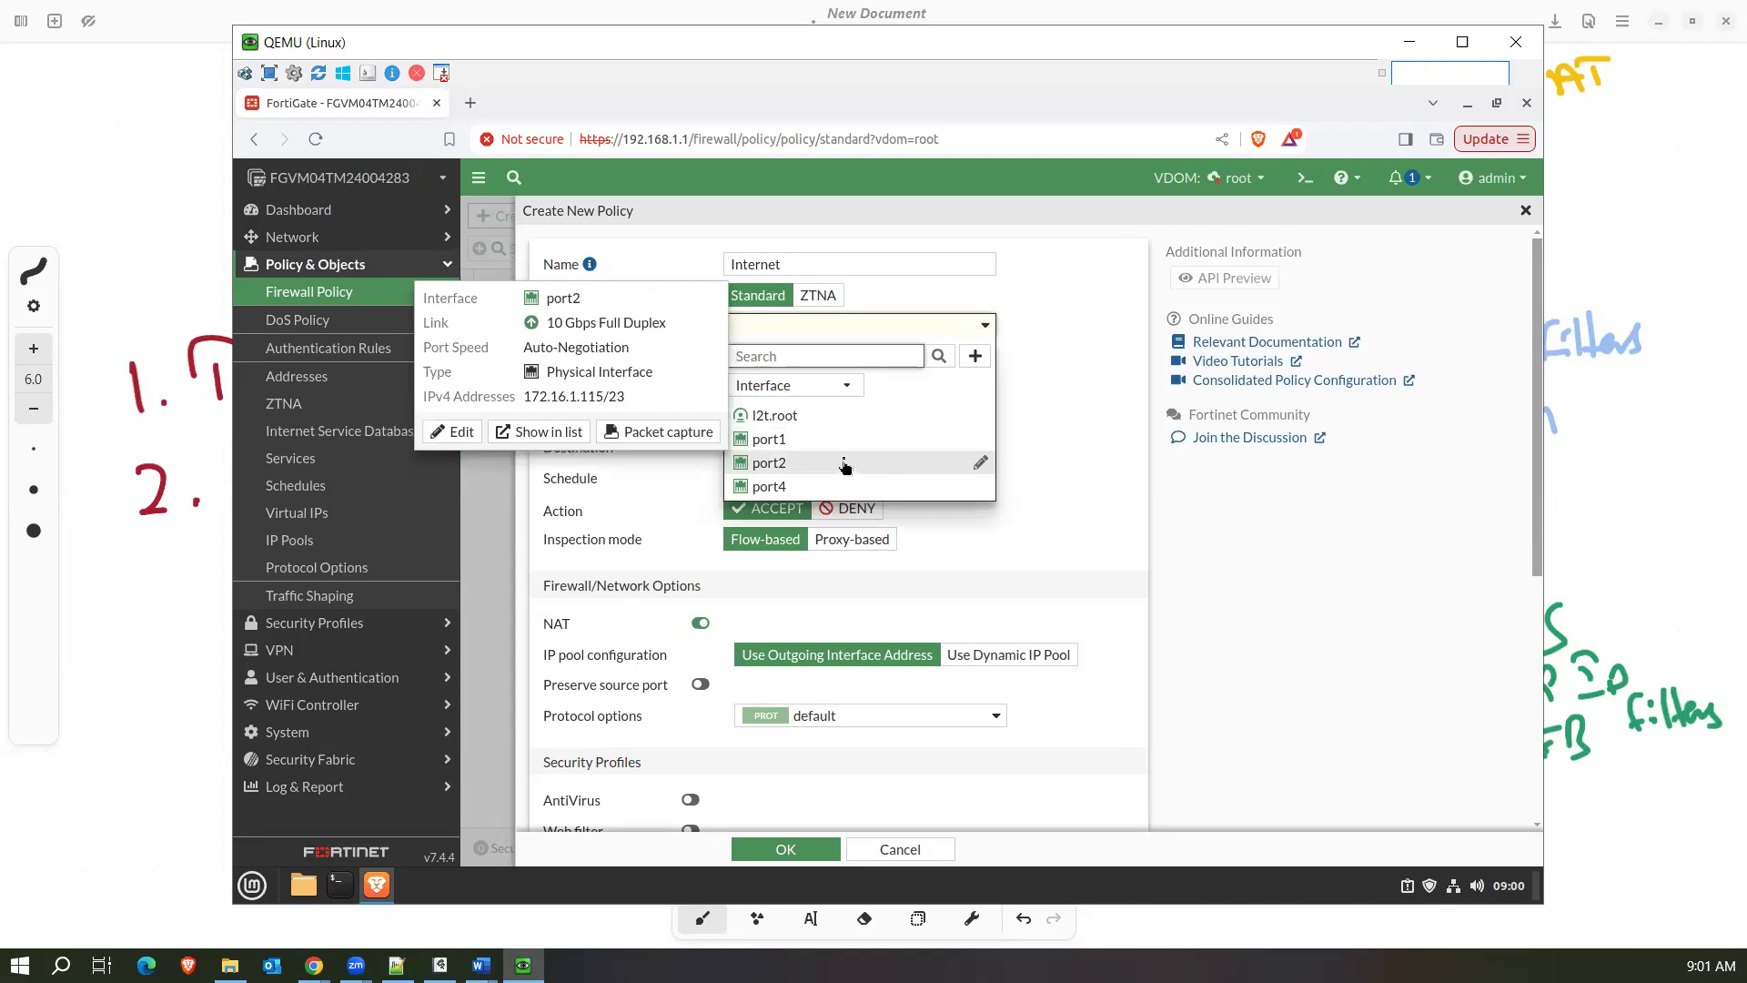
pyautogui.click(835, 442)
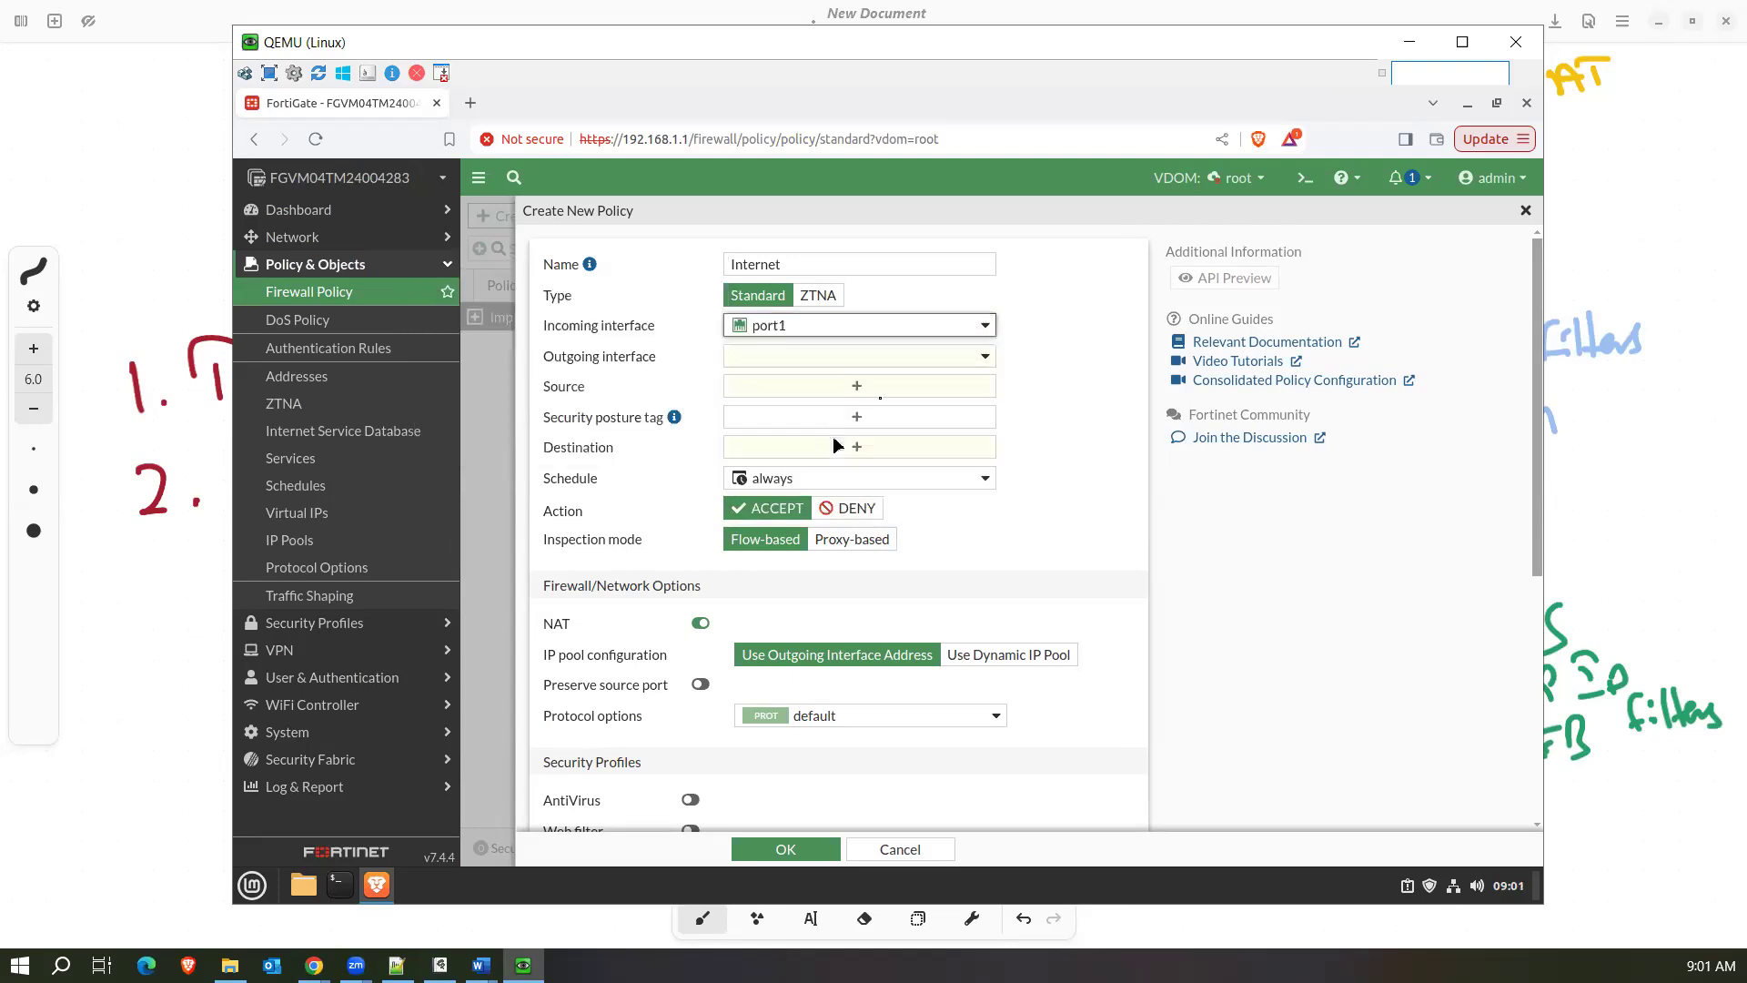
pyautogui.click(933, 359)
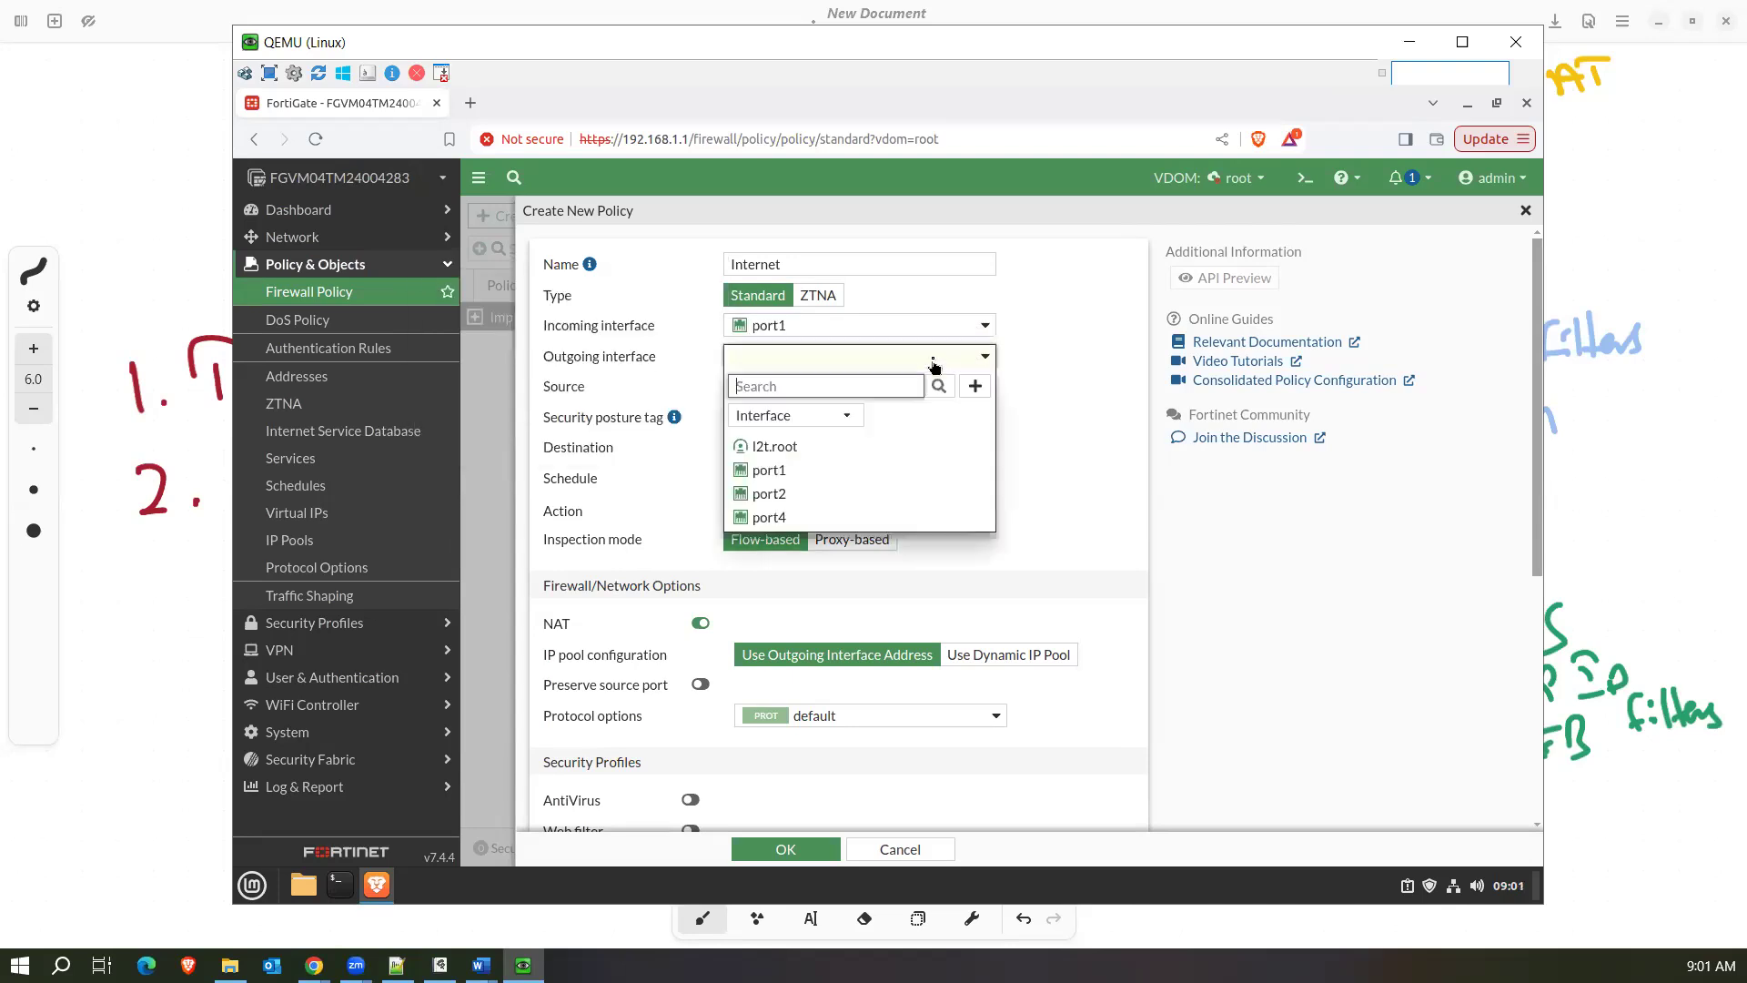
pyautogui.click(827, 496)
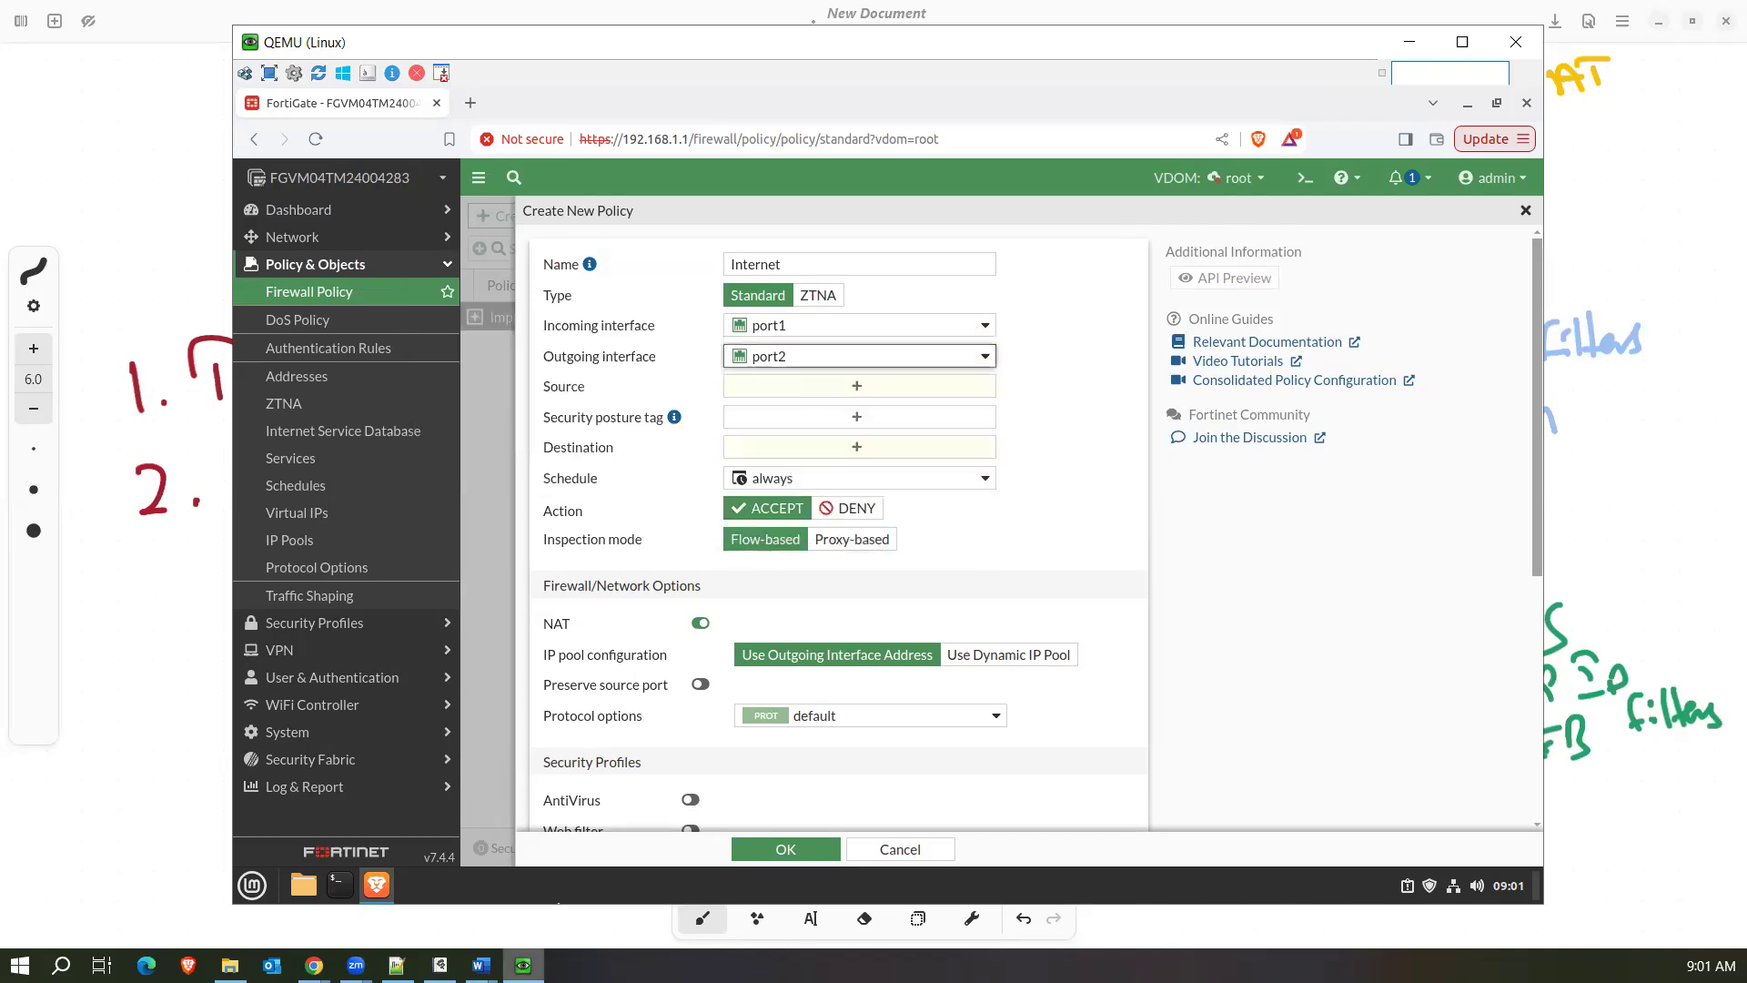
# Check the firewall port connections in the NG Labs topology in Chrome, and return to the policy form in the QEMU machine.
pyautogui.moveTo(314, 964)
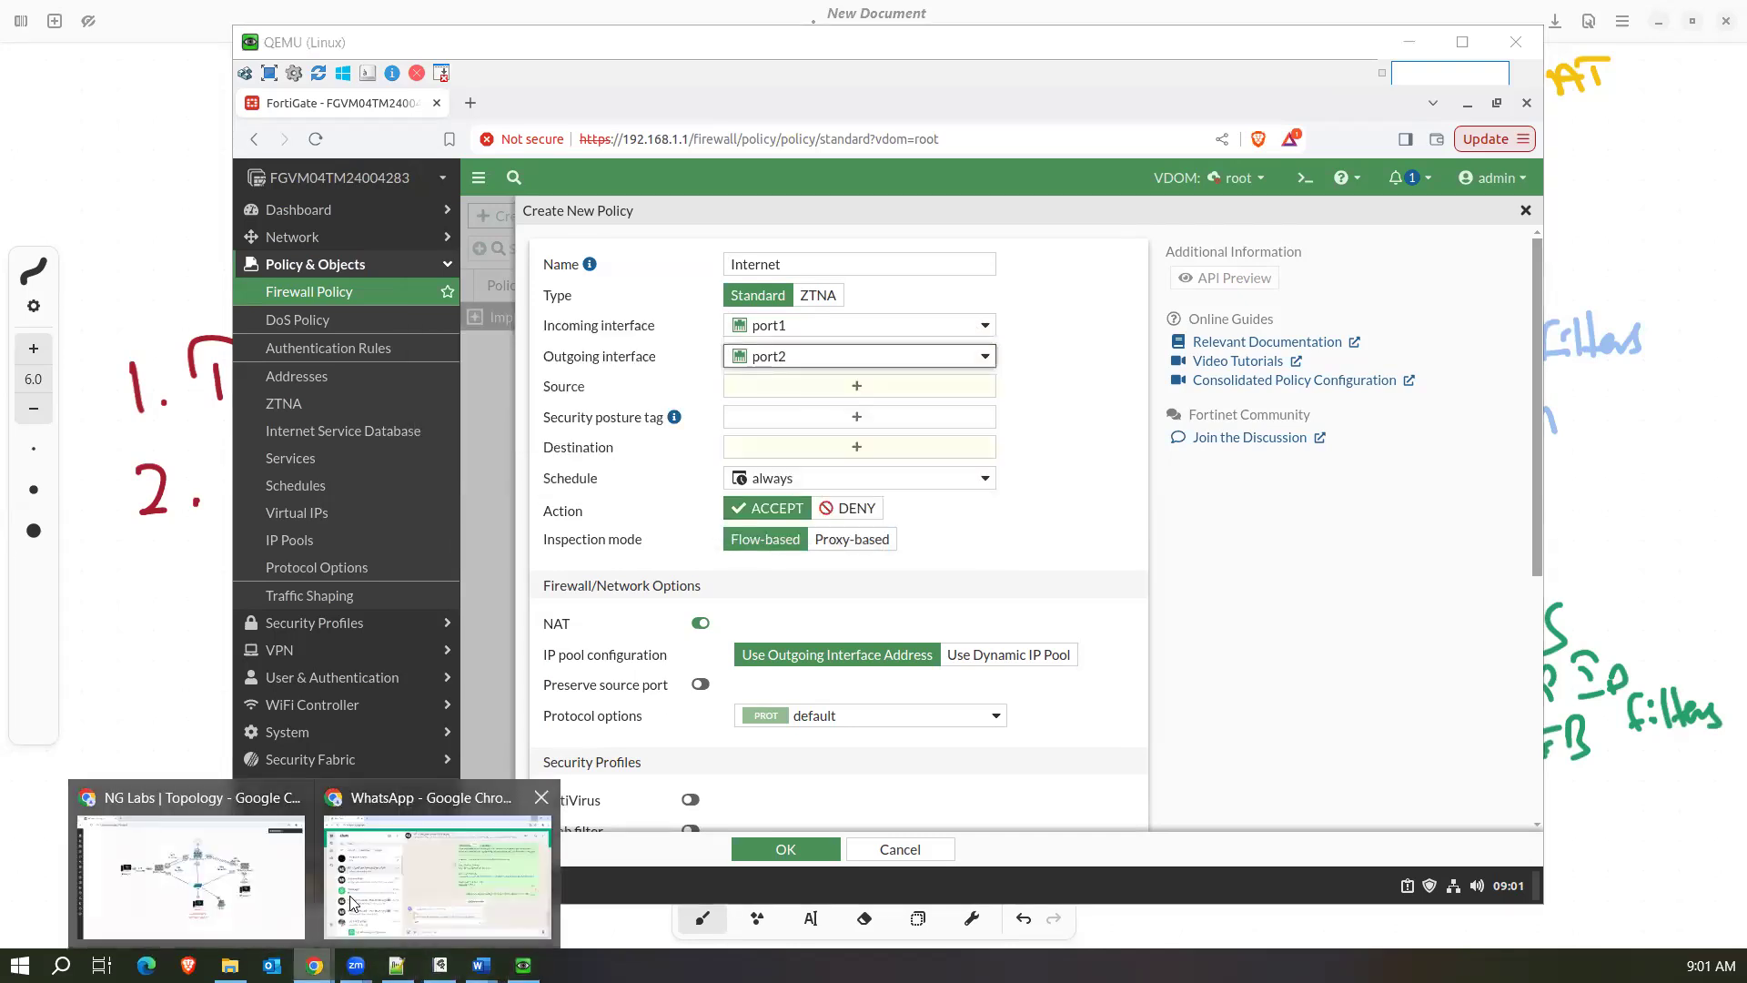
pyautogui.click(216, 876)
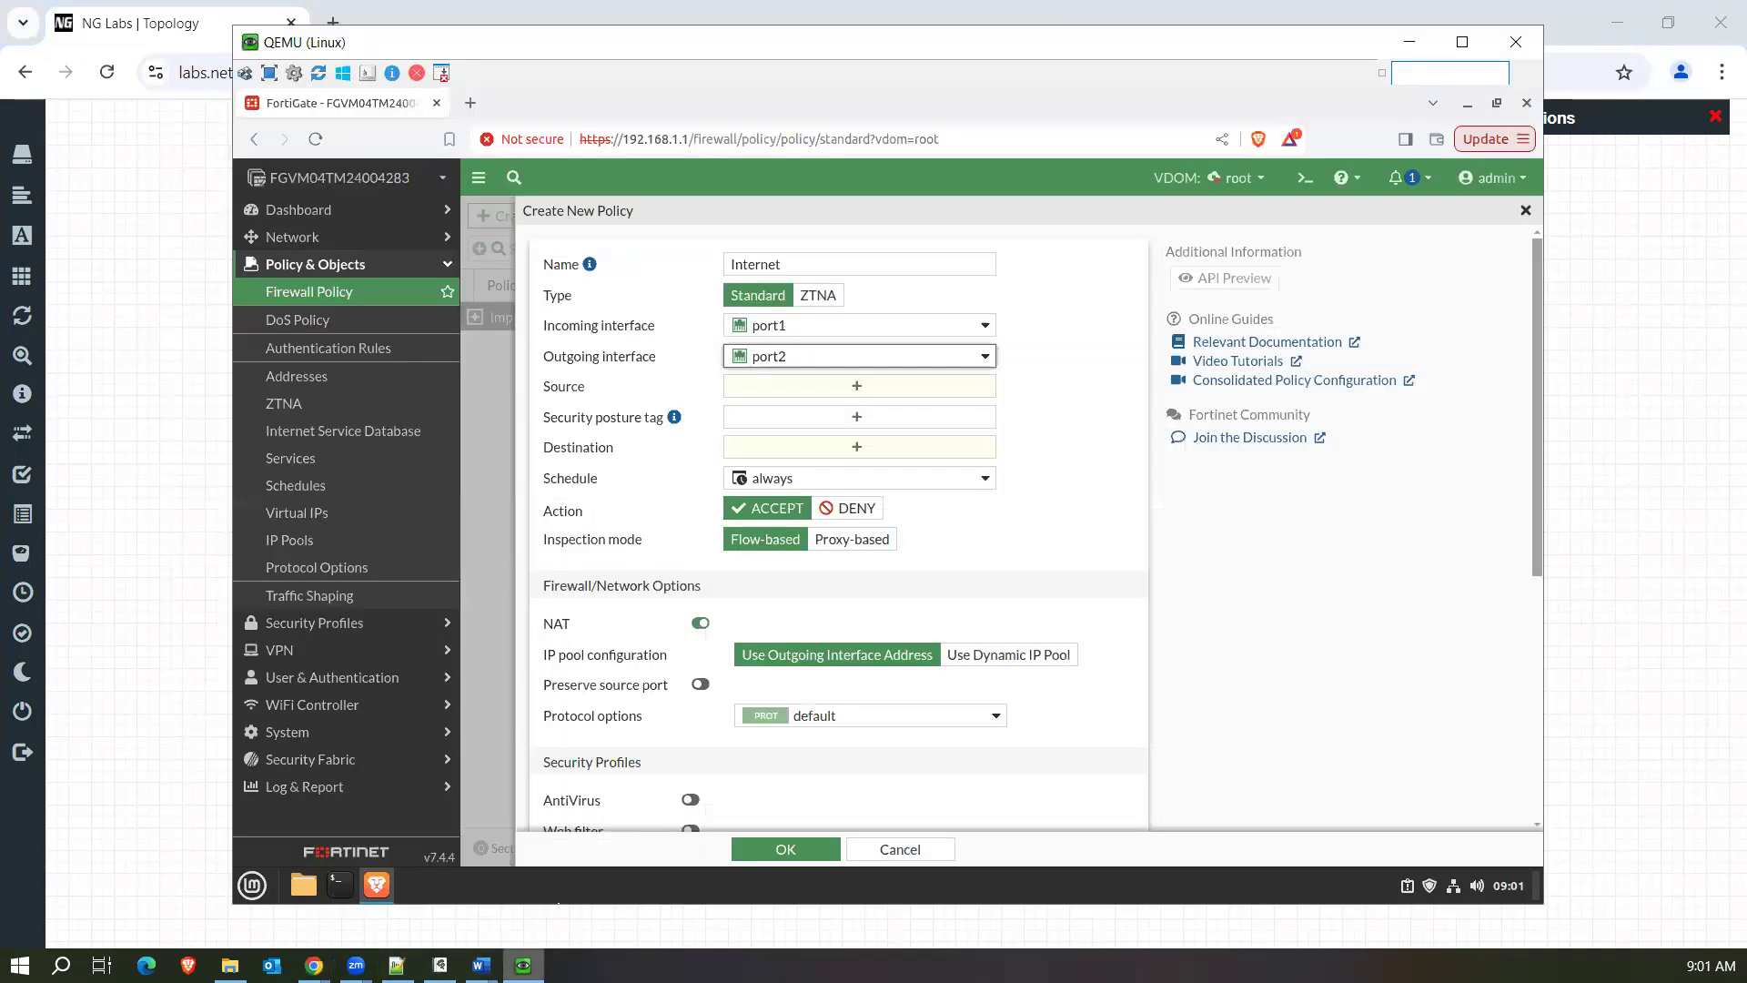
pyautogui.click(523, 964)
pyautogui.click(1085, 423)
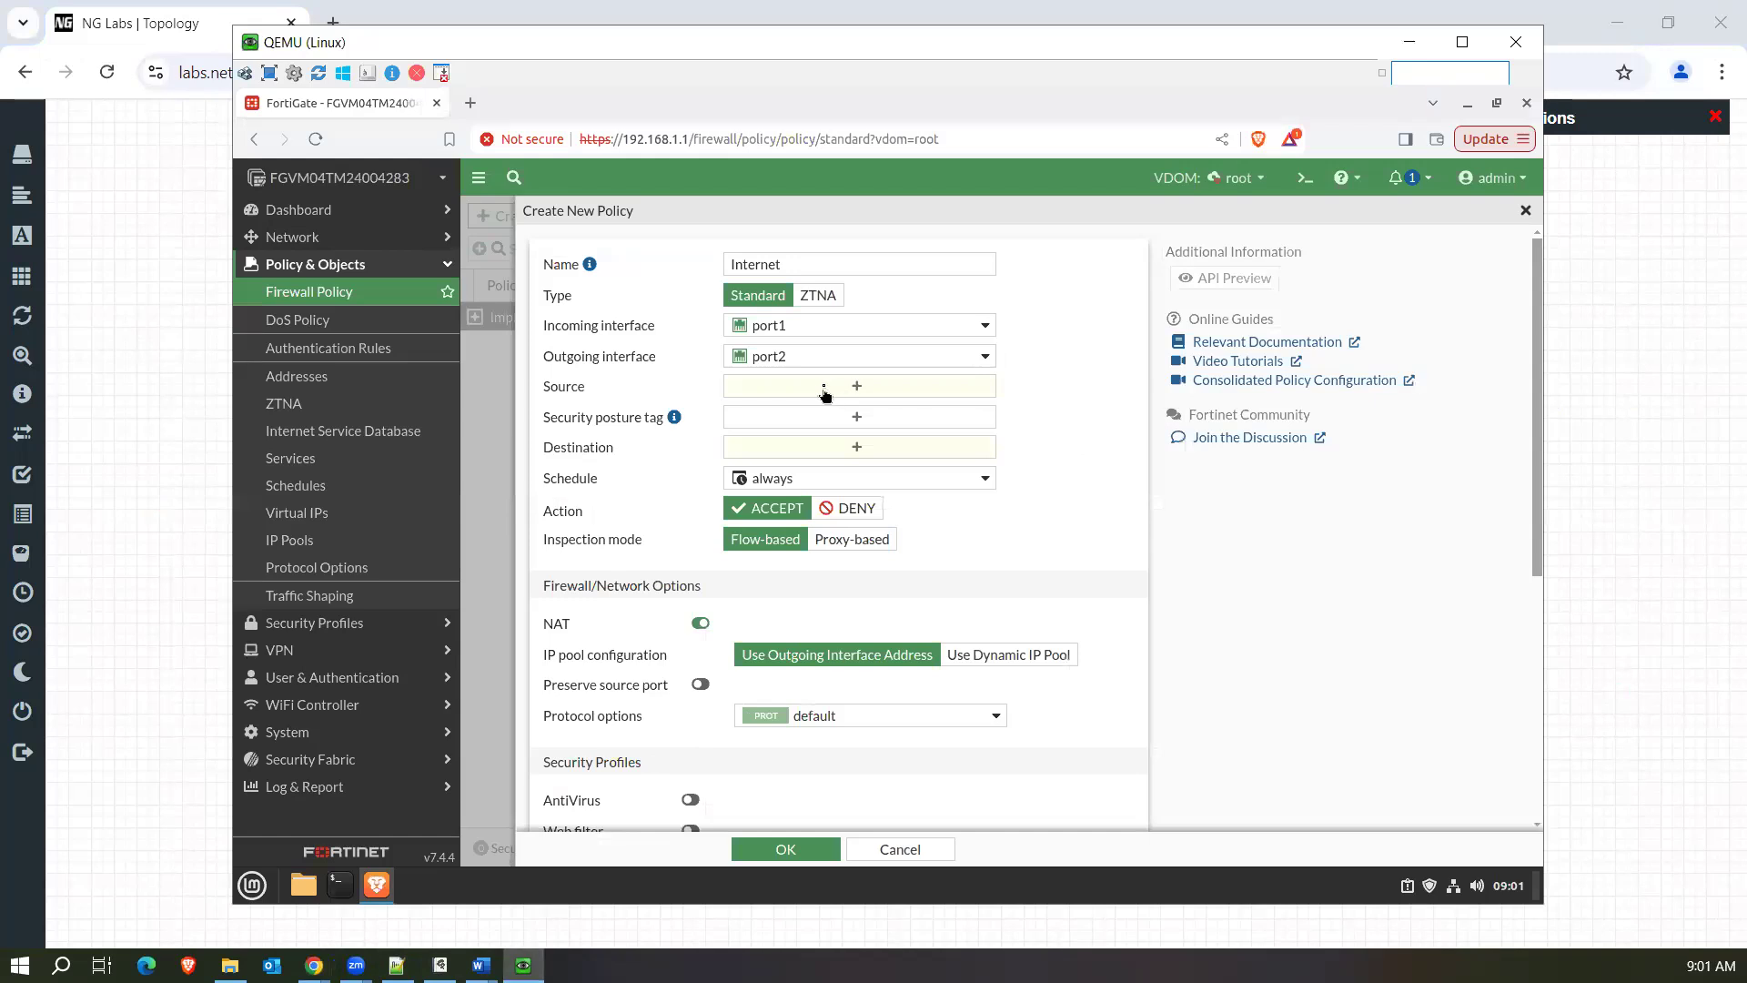
# Open the new interface form from the policy's incoming interface selection and examine the interface types it offers.
pyautogui.click(883, 334)
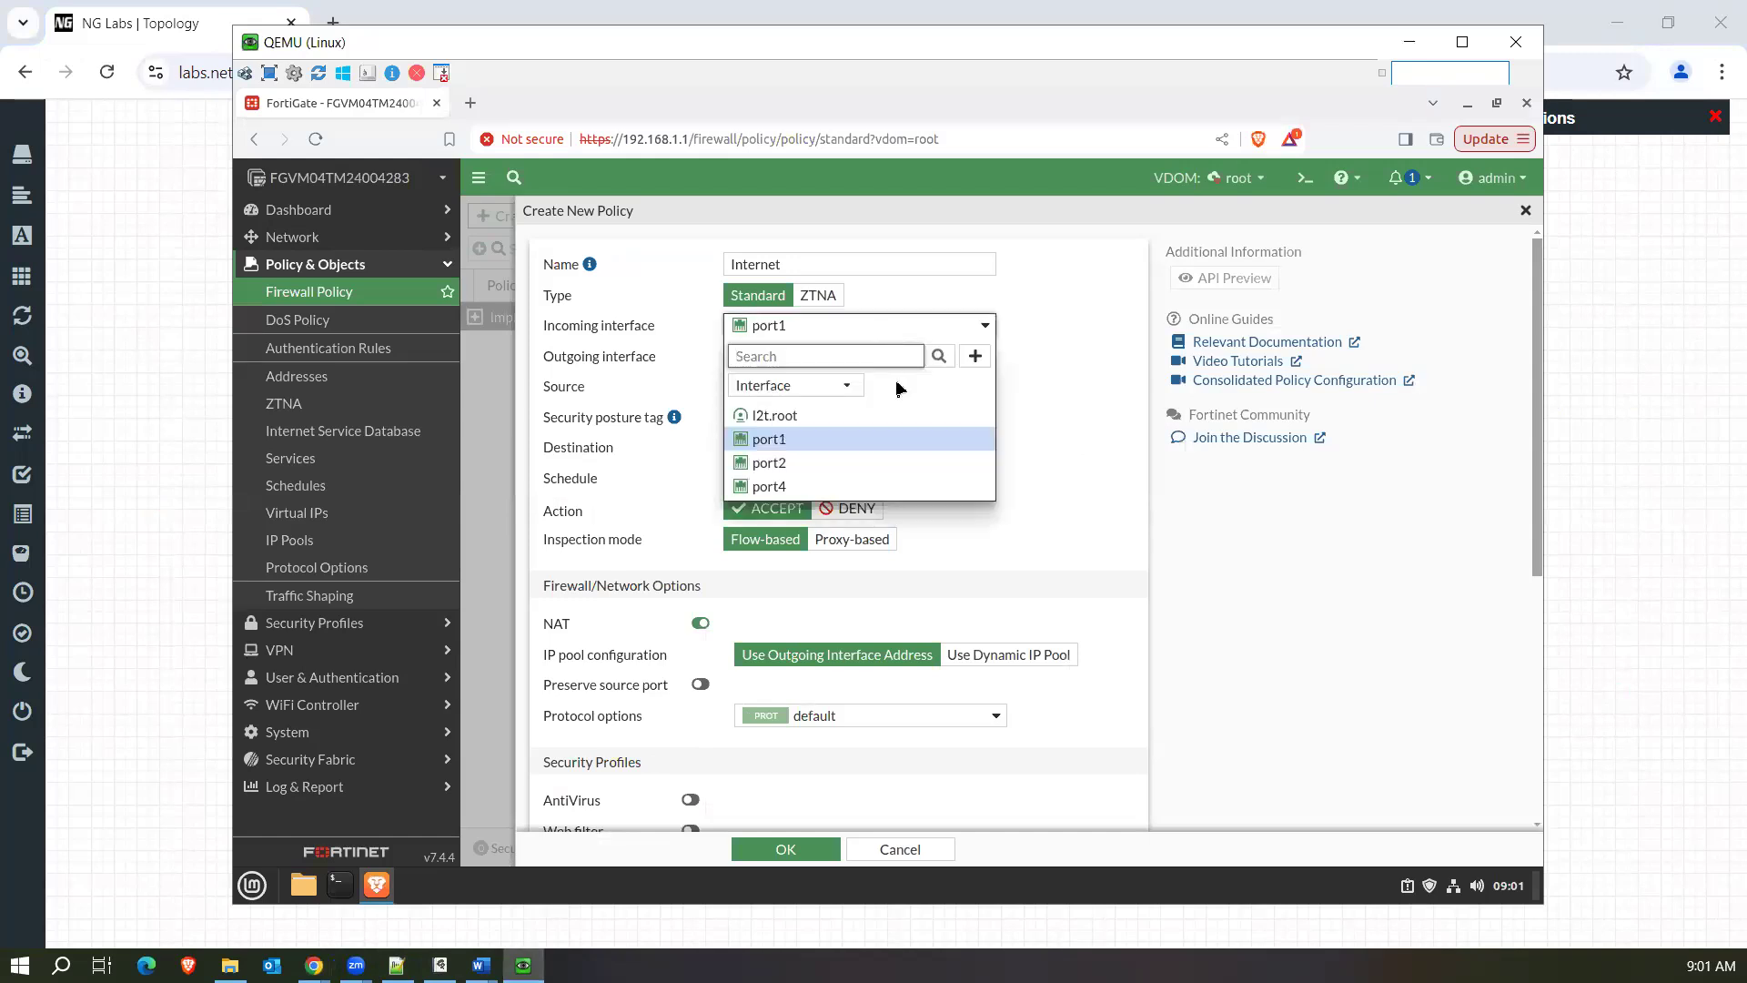
pyautogui.click(976, 356)
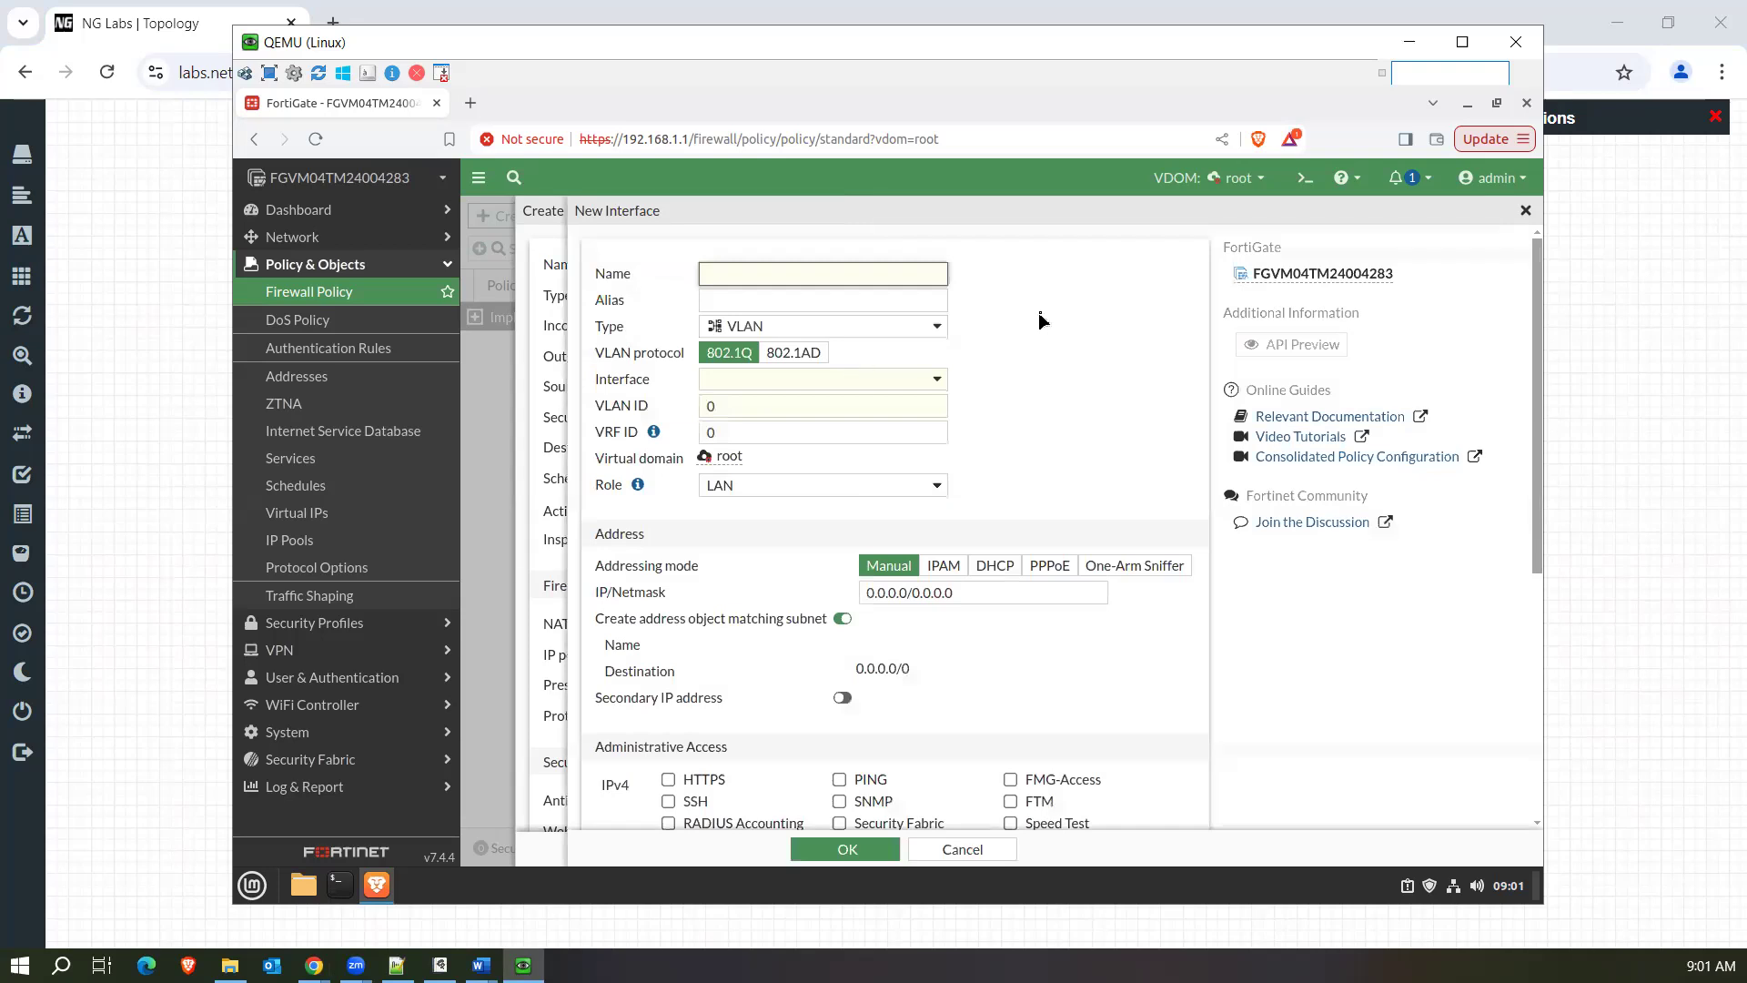
pyautogui.click(1526, 211)
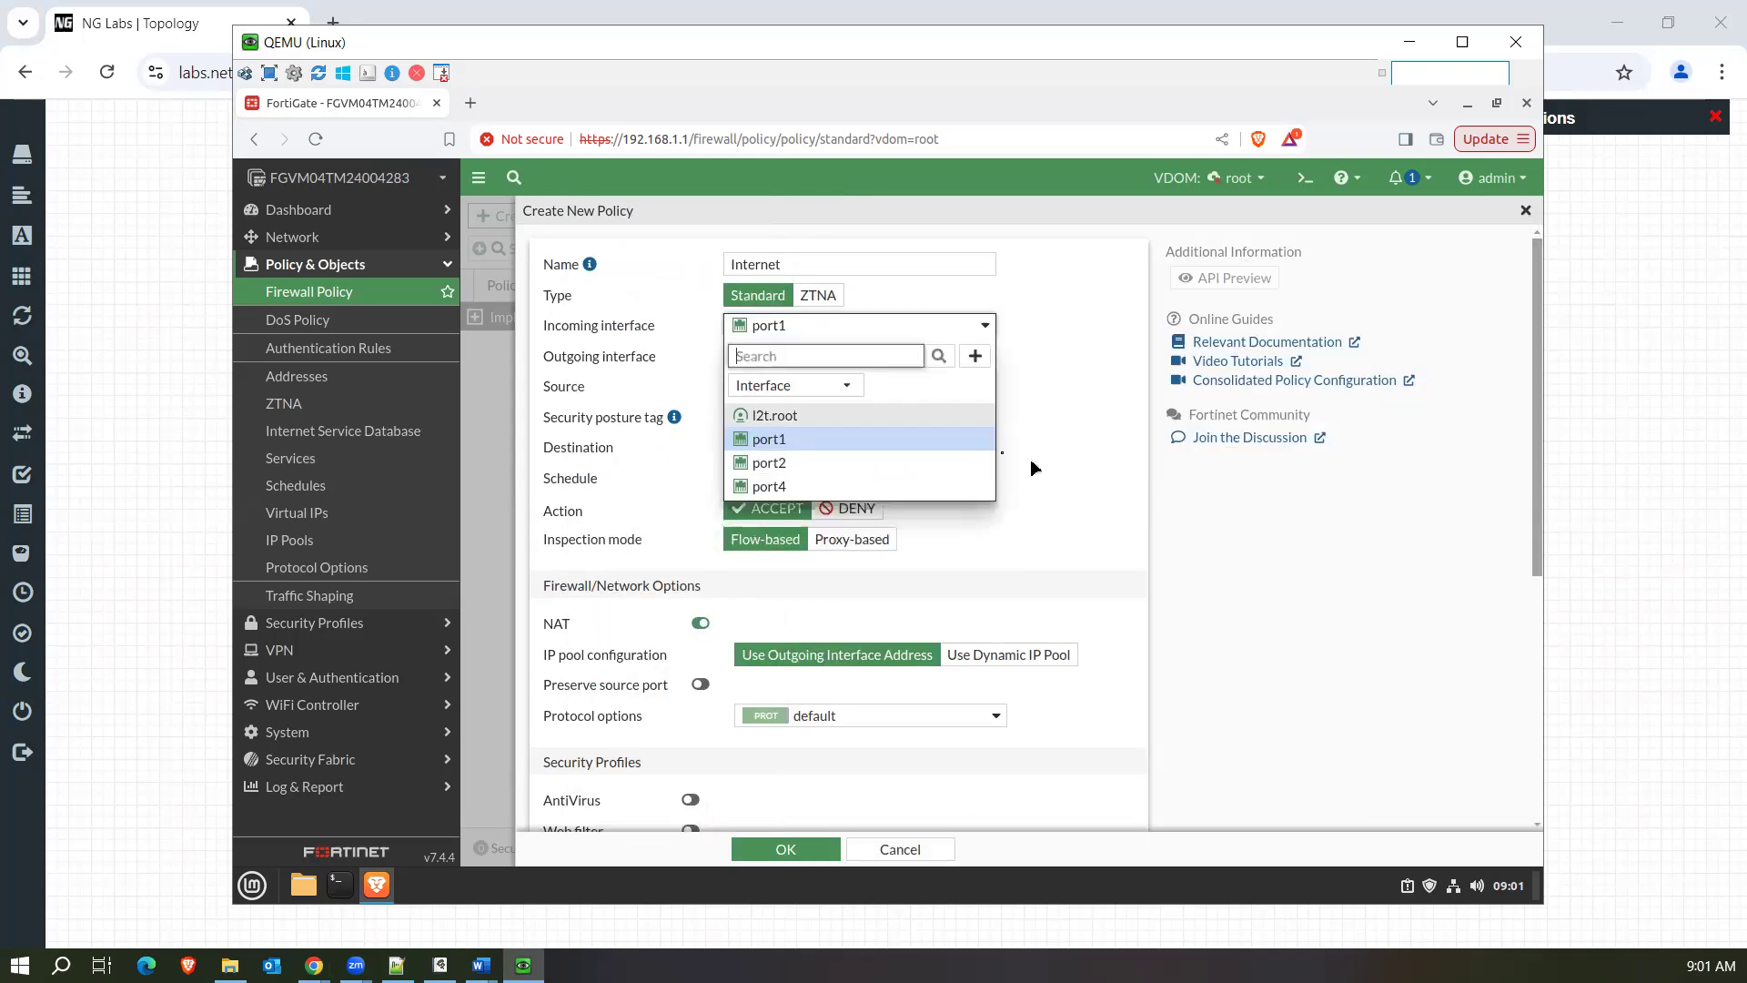
pyautogui.click(976, 357)
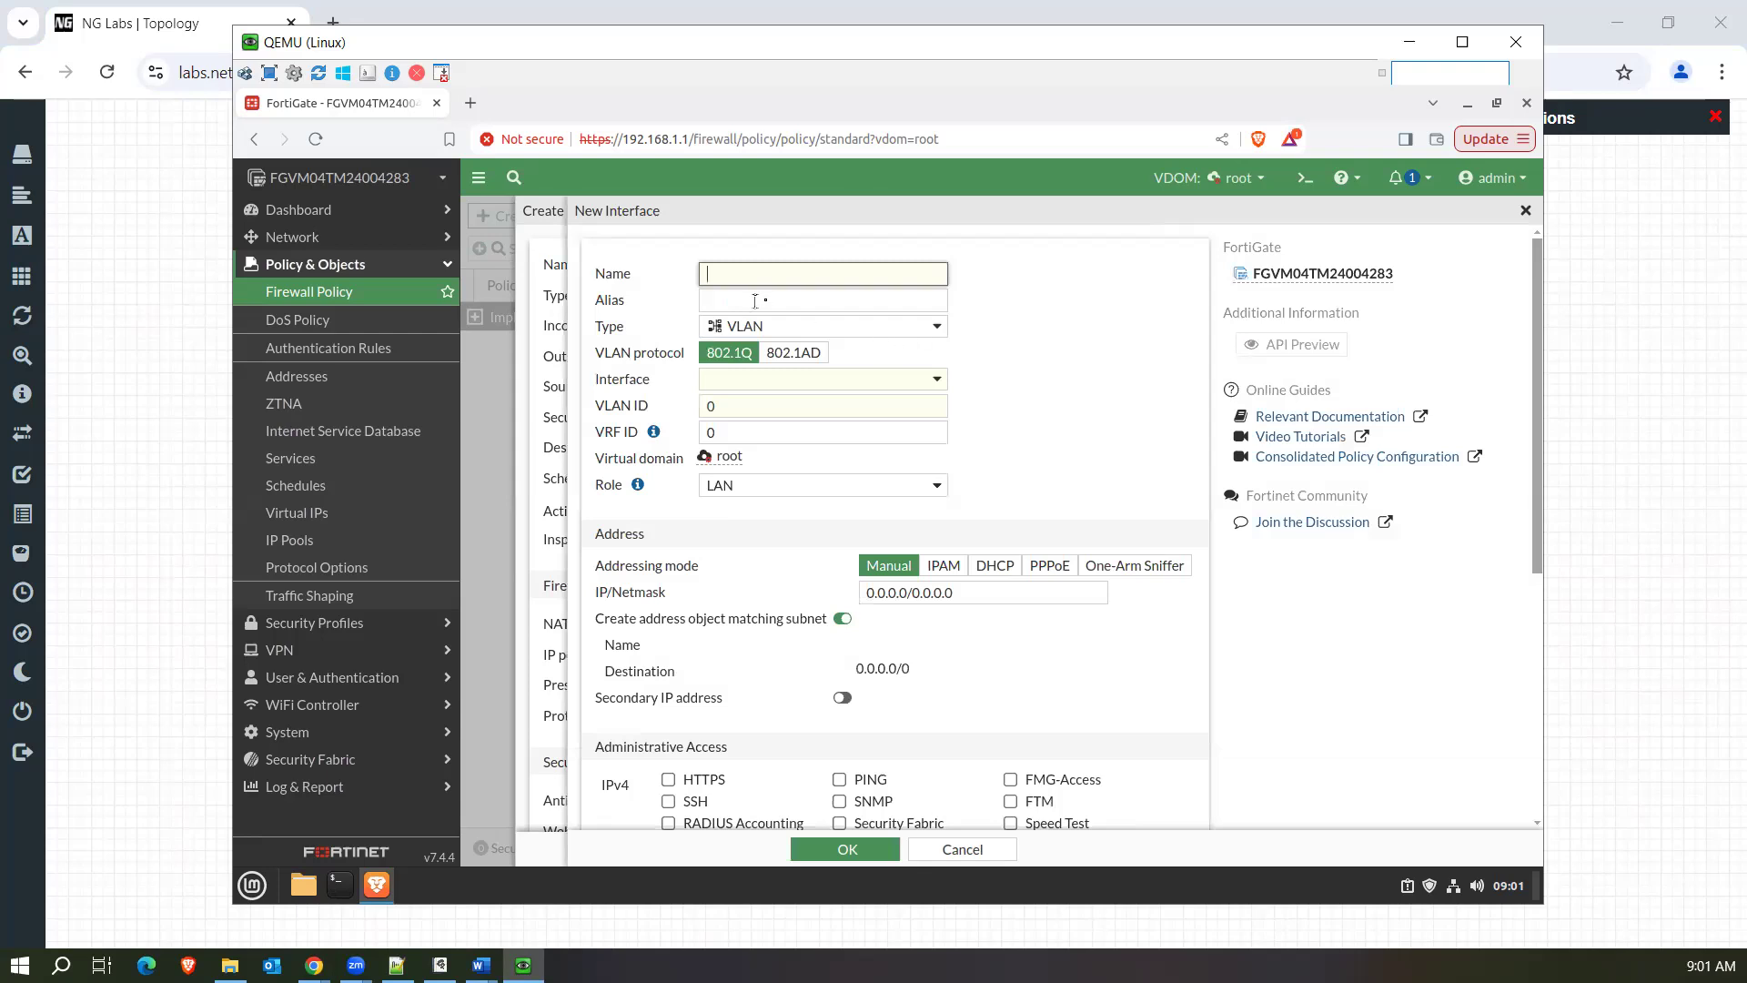
pyautogui.click(873, 329)
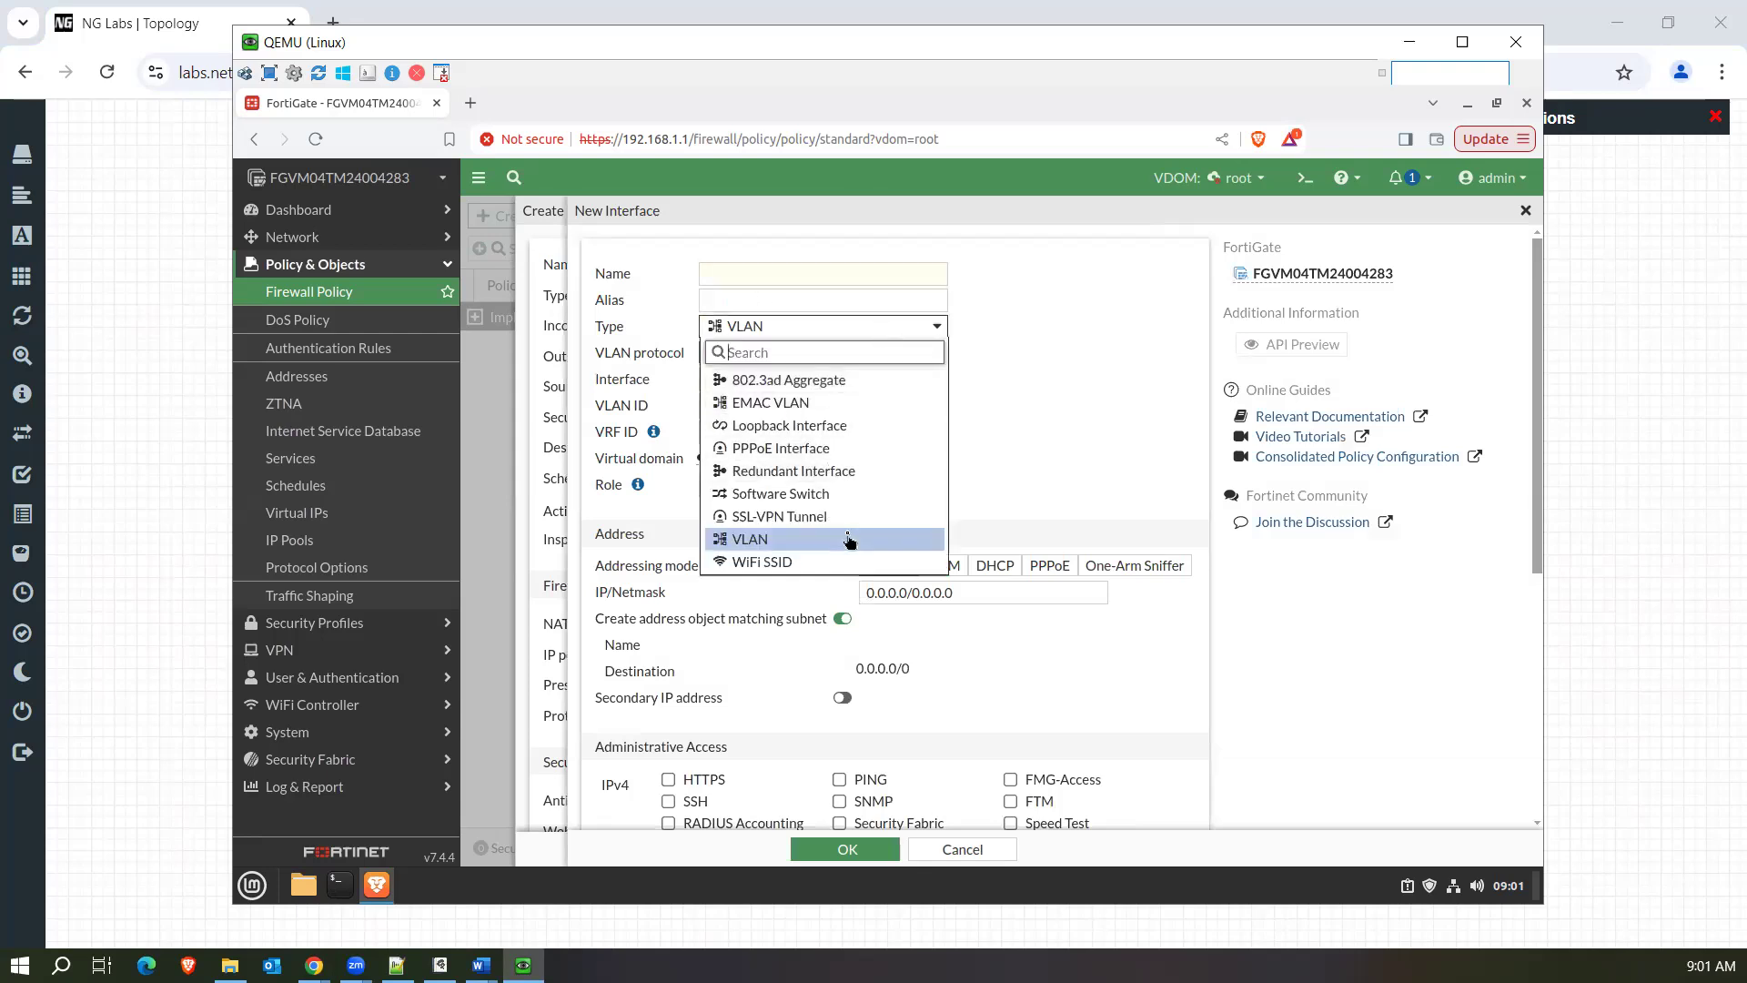
pyautogui.click(1101, 477)
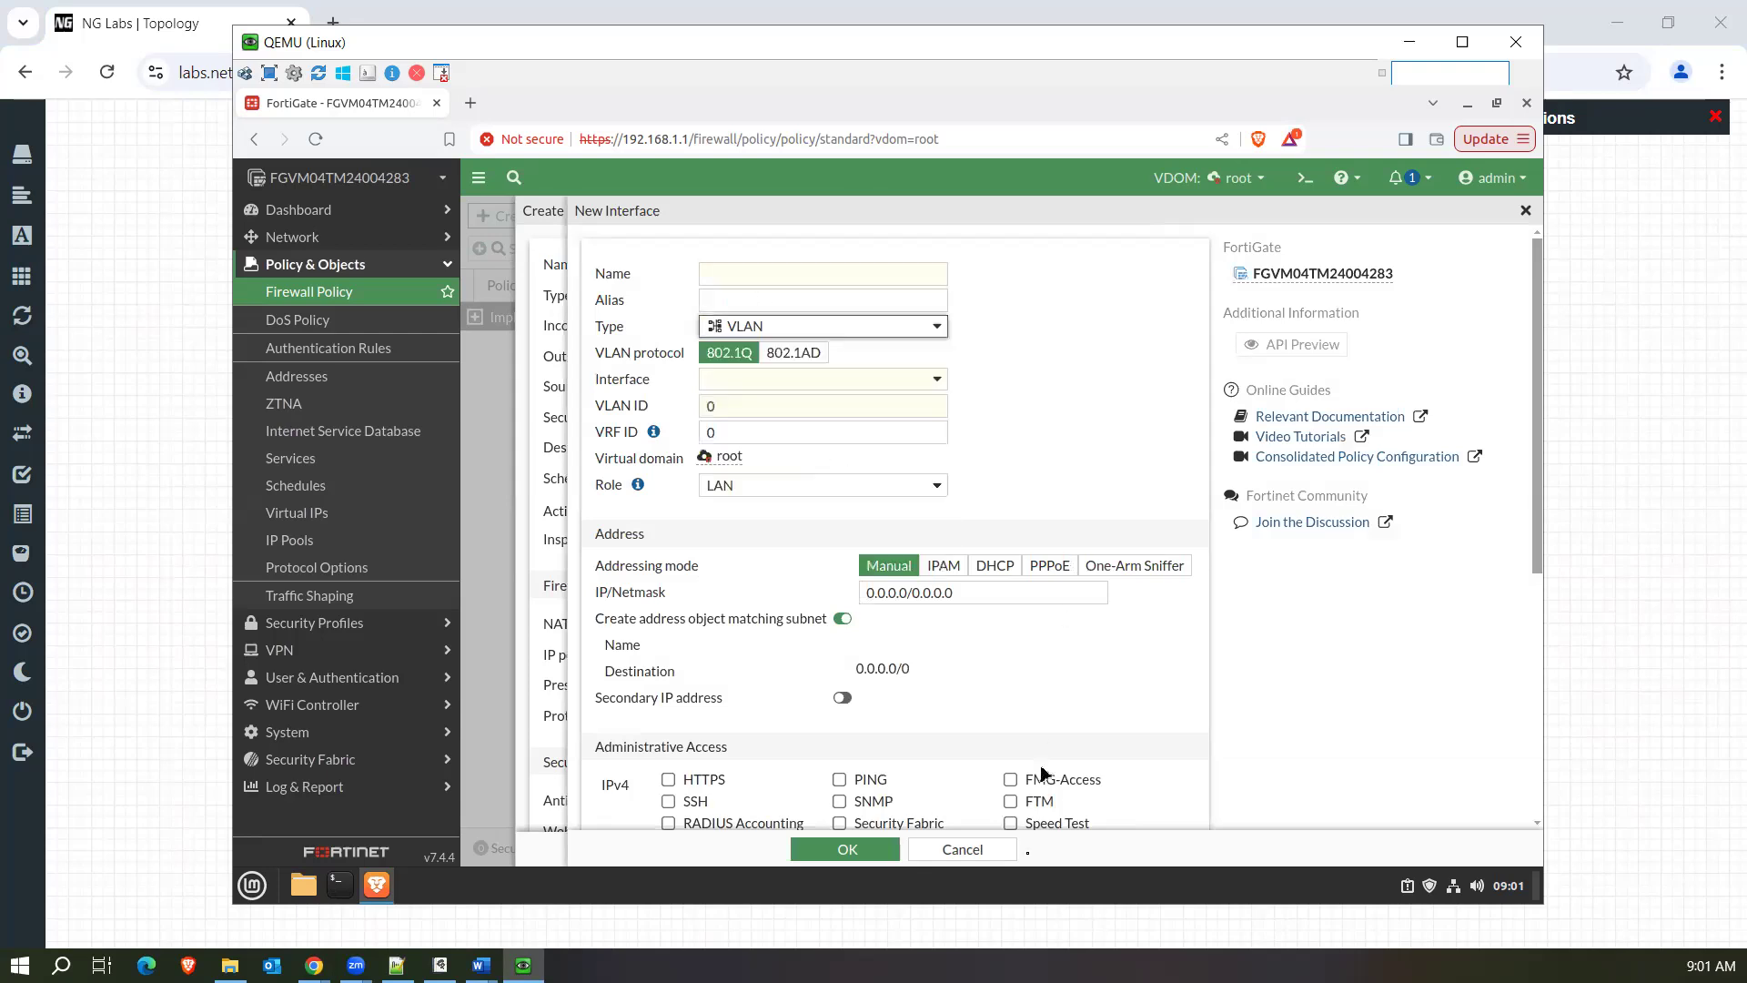
# Cancel the new interface form and set the policy's source to the all address.
pyautogui.click(982, 855)
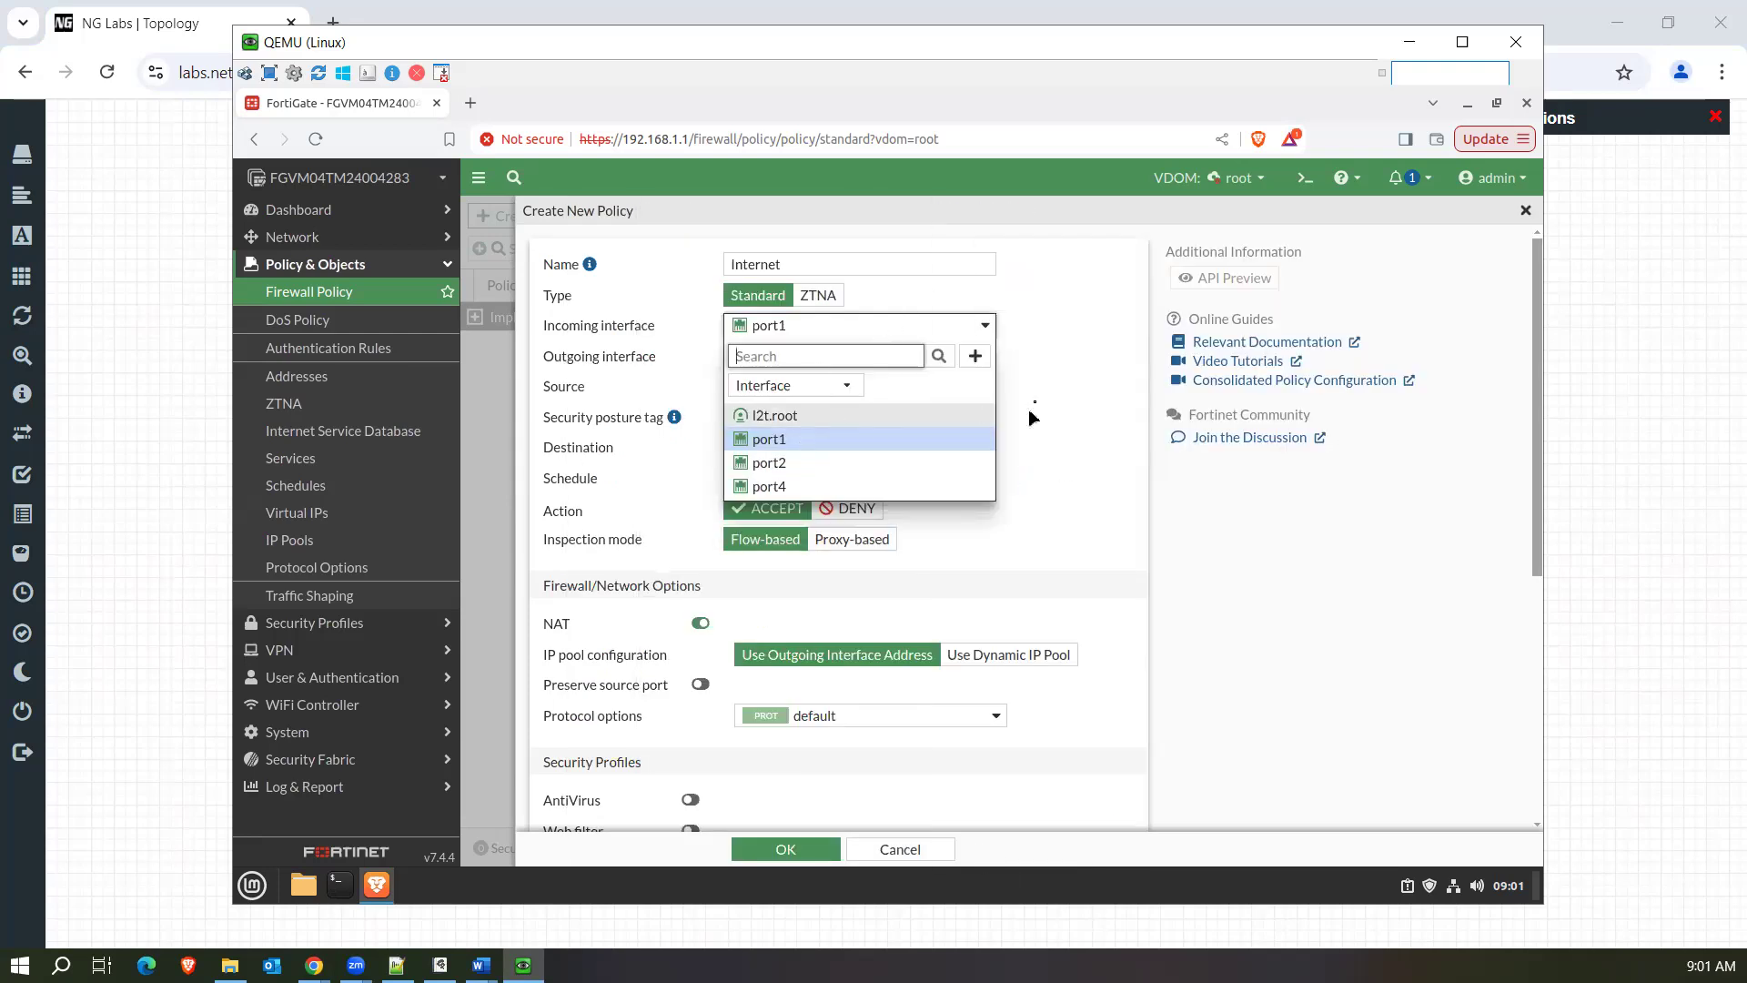
pyautogui.click(1032, 417)
pyautogui.click(825, 389)
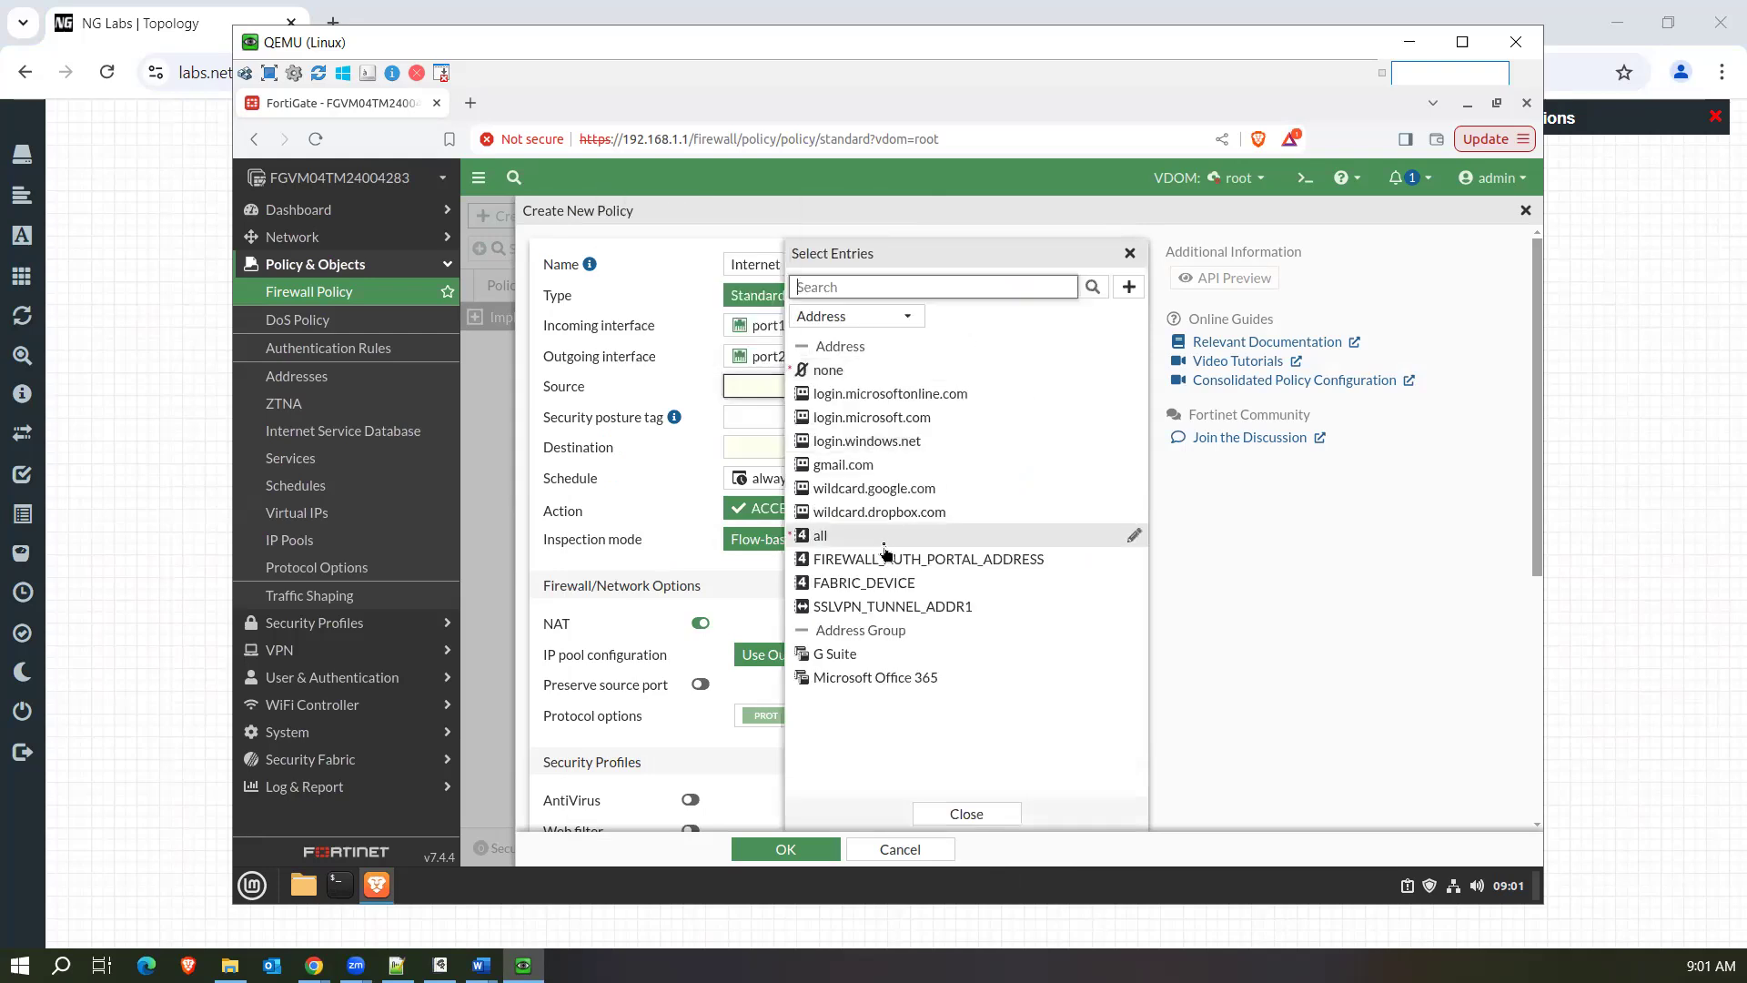
pyautogui.moveTo(885, 546)
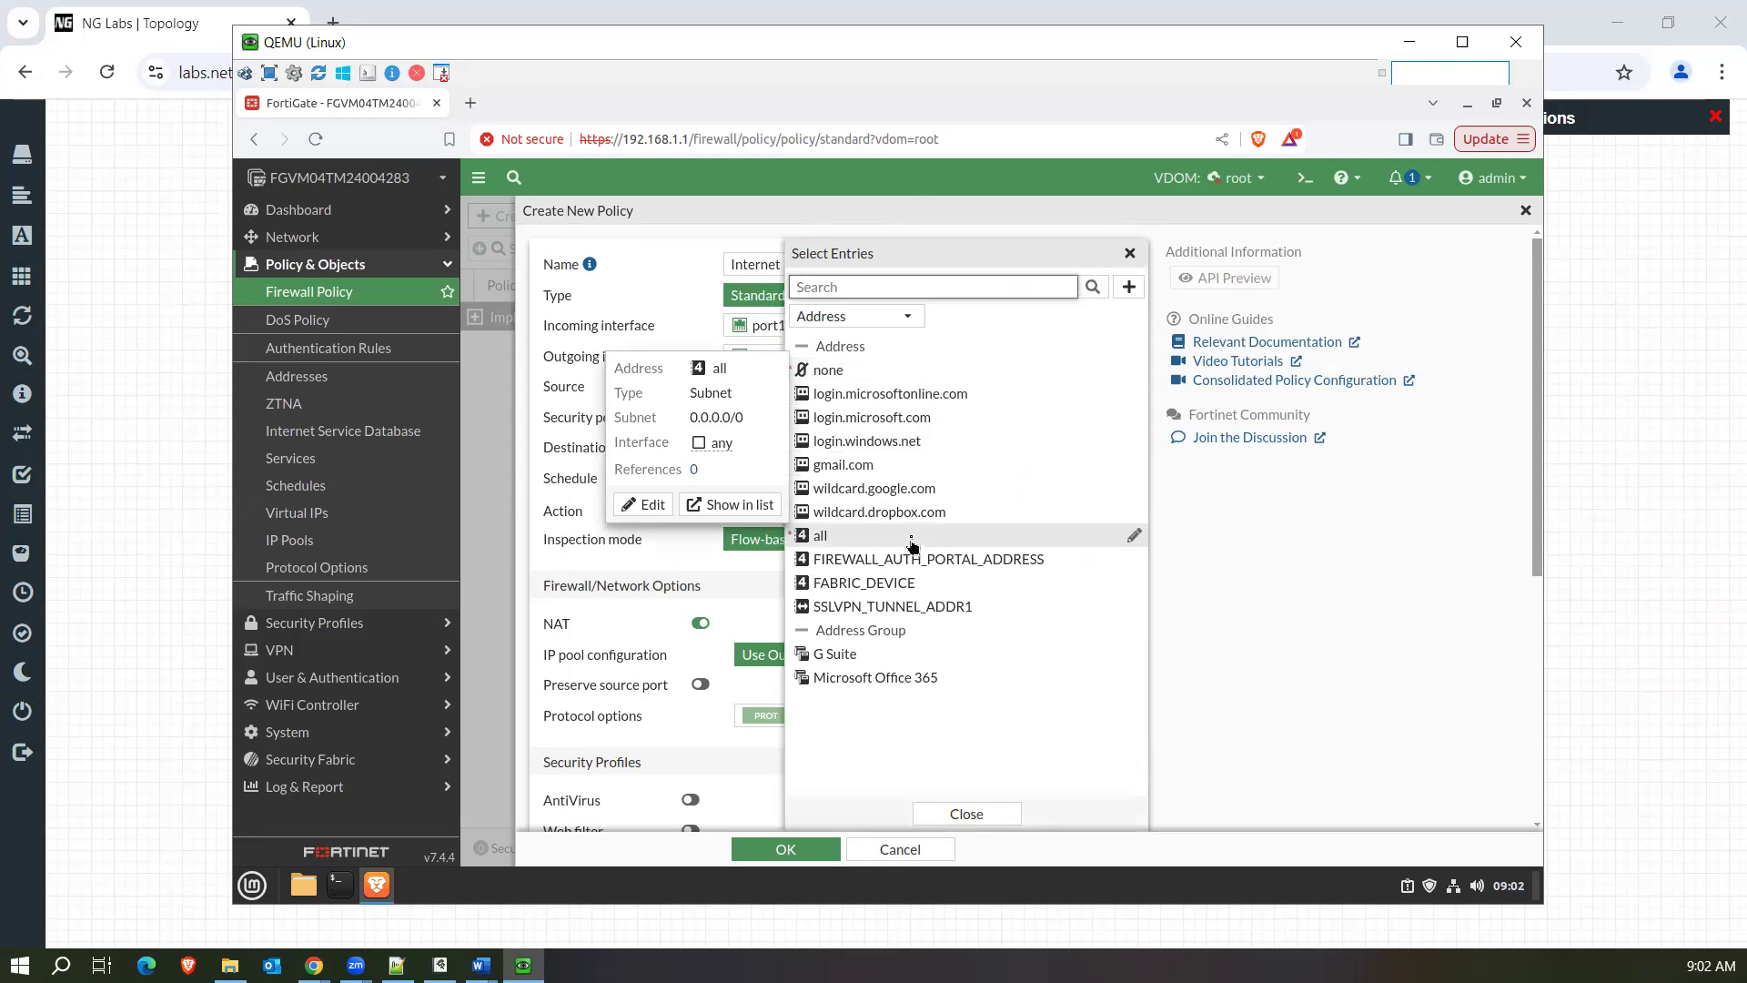
pyautogui.click(907, 537)
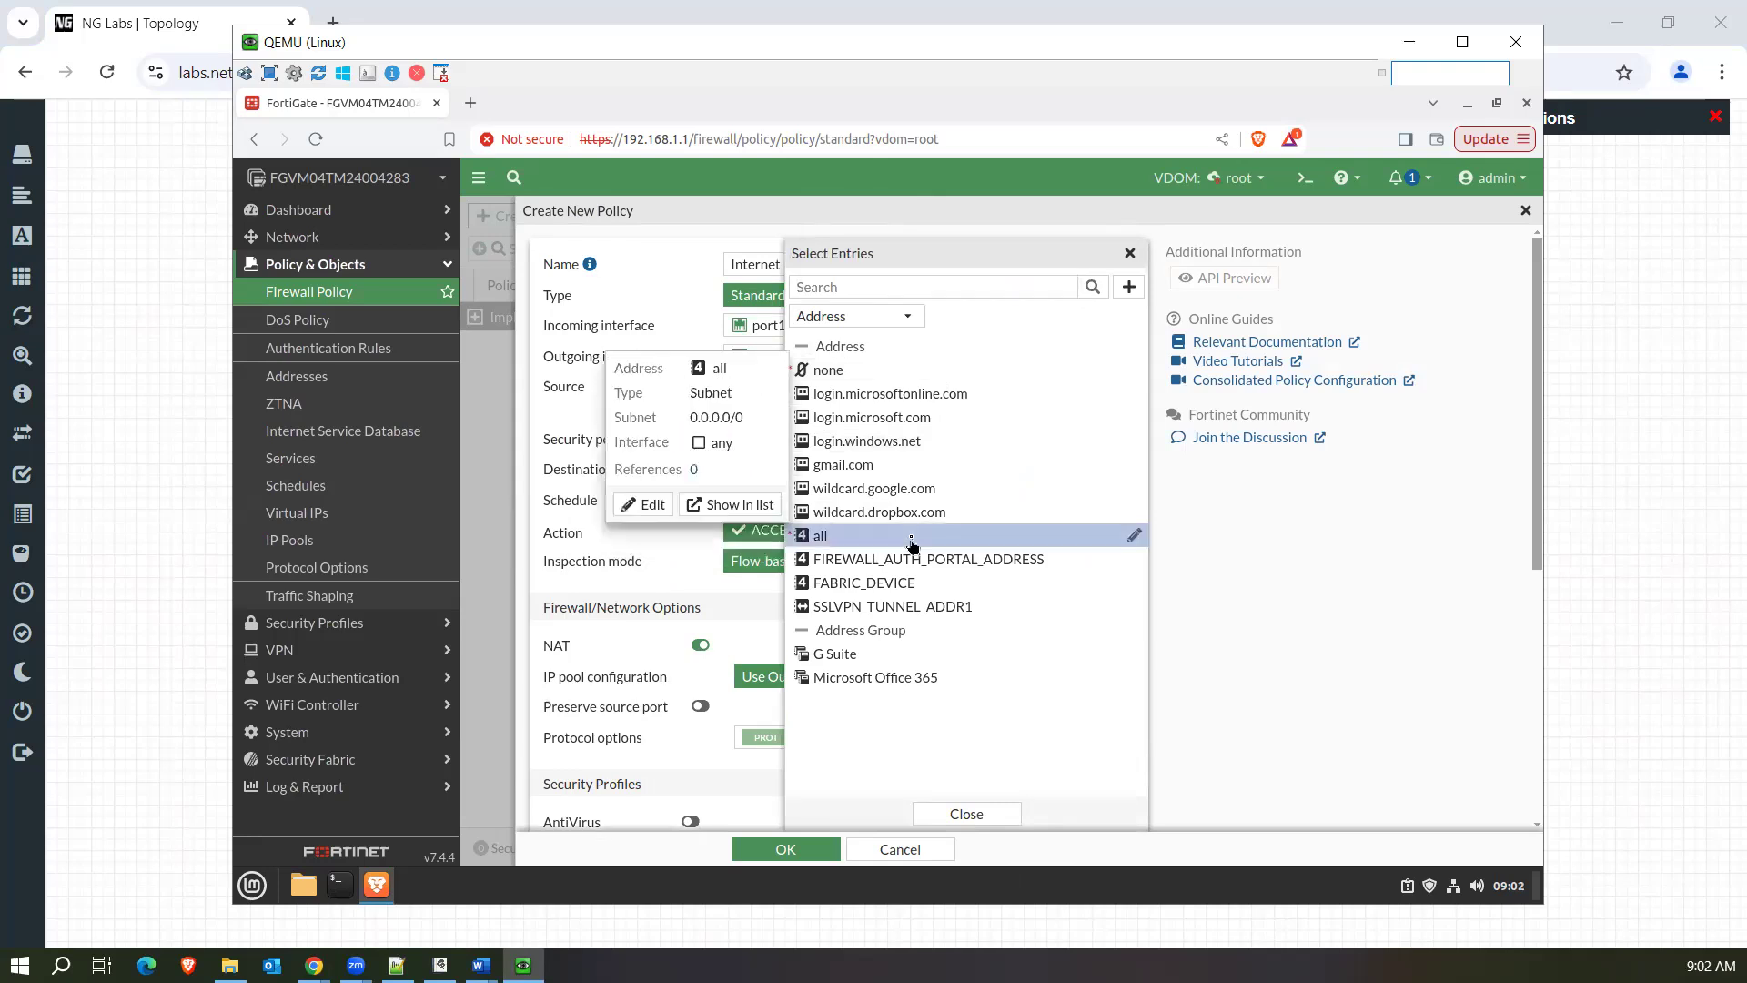
pyautogui.click(966, 812)
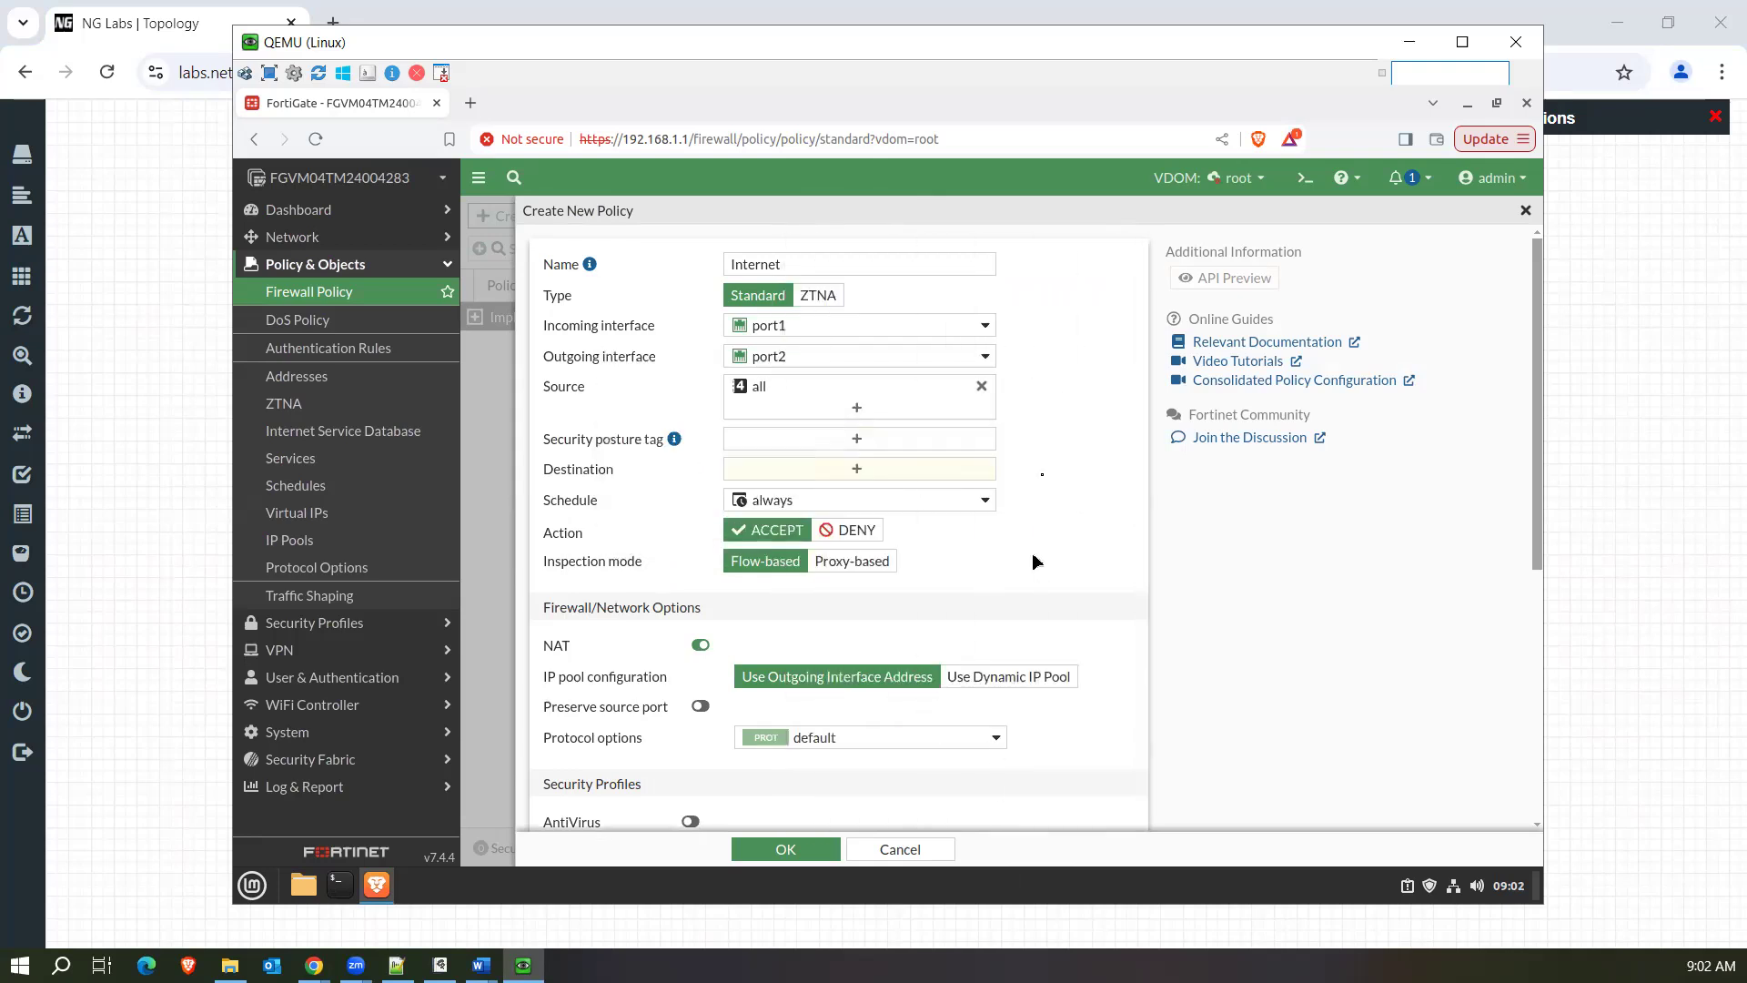
# Add the all address to the policy's destination.
pyautogui.click(873, 470)
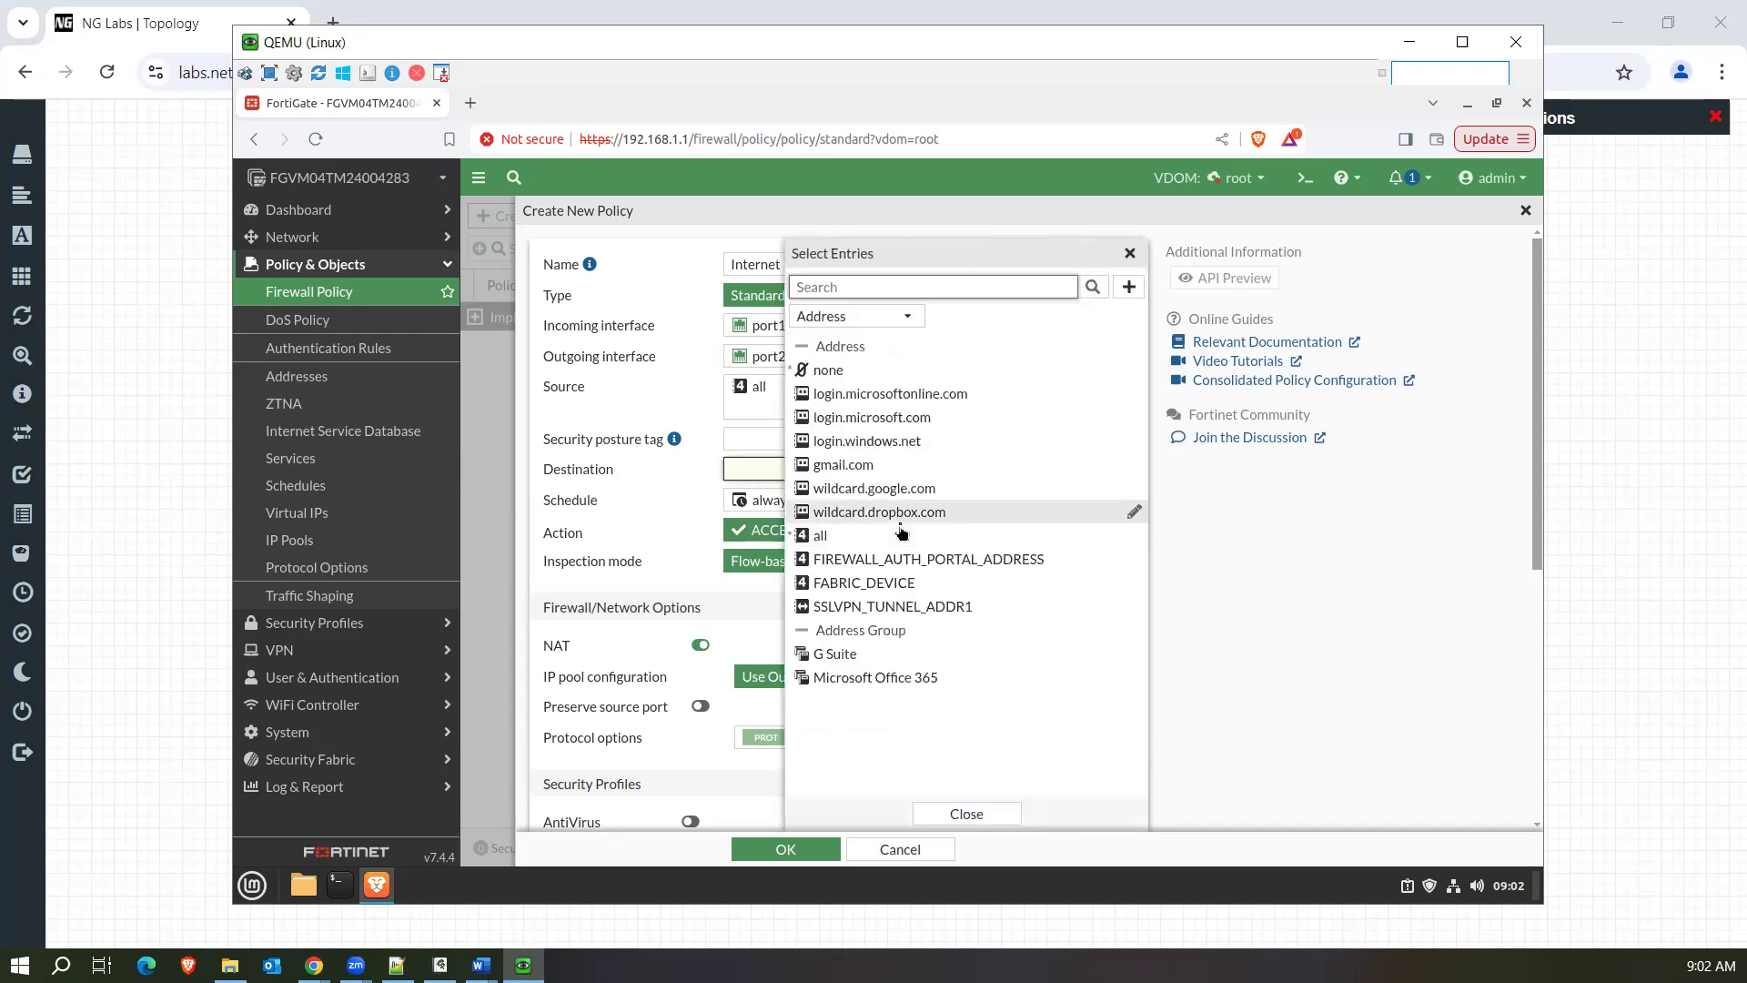
pyautogui.click(870, 537)
pyautogui.click(869, 538)
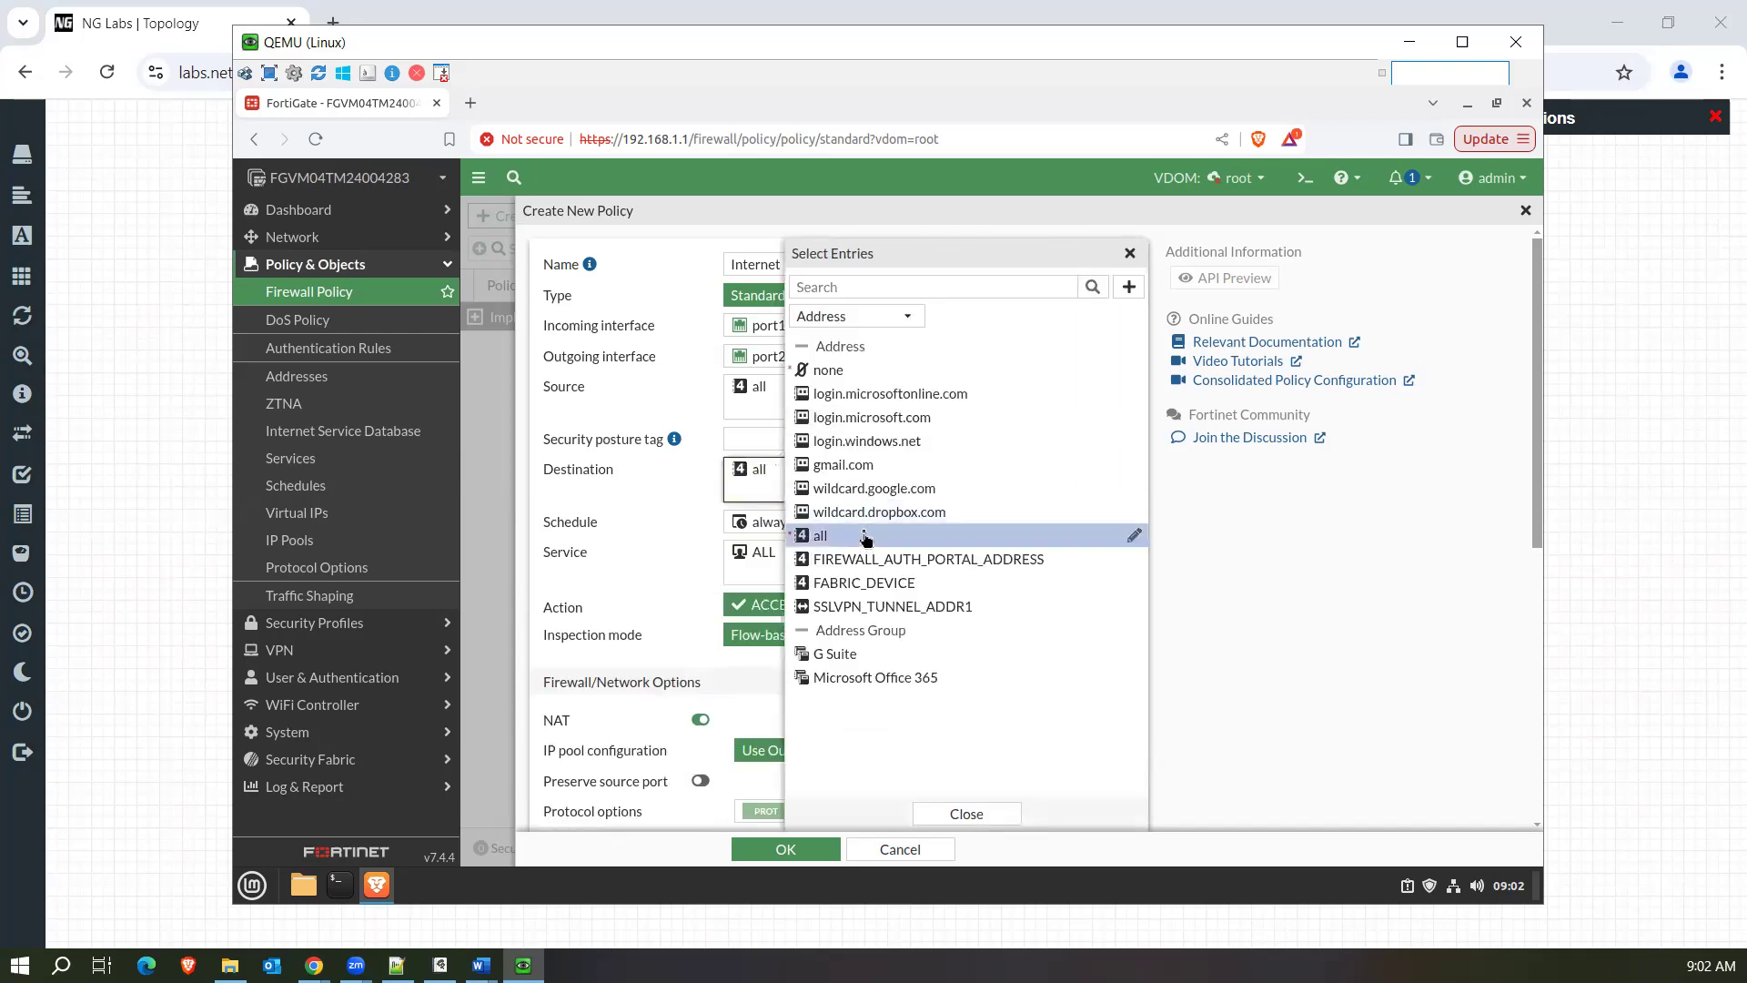
# Search the destination's Internet Service entries for "microsoft" and add Microsoft-Microsoft.Update to the destination.
pyautogui.click(884, 316)
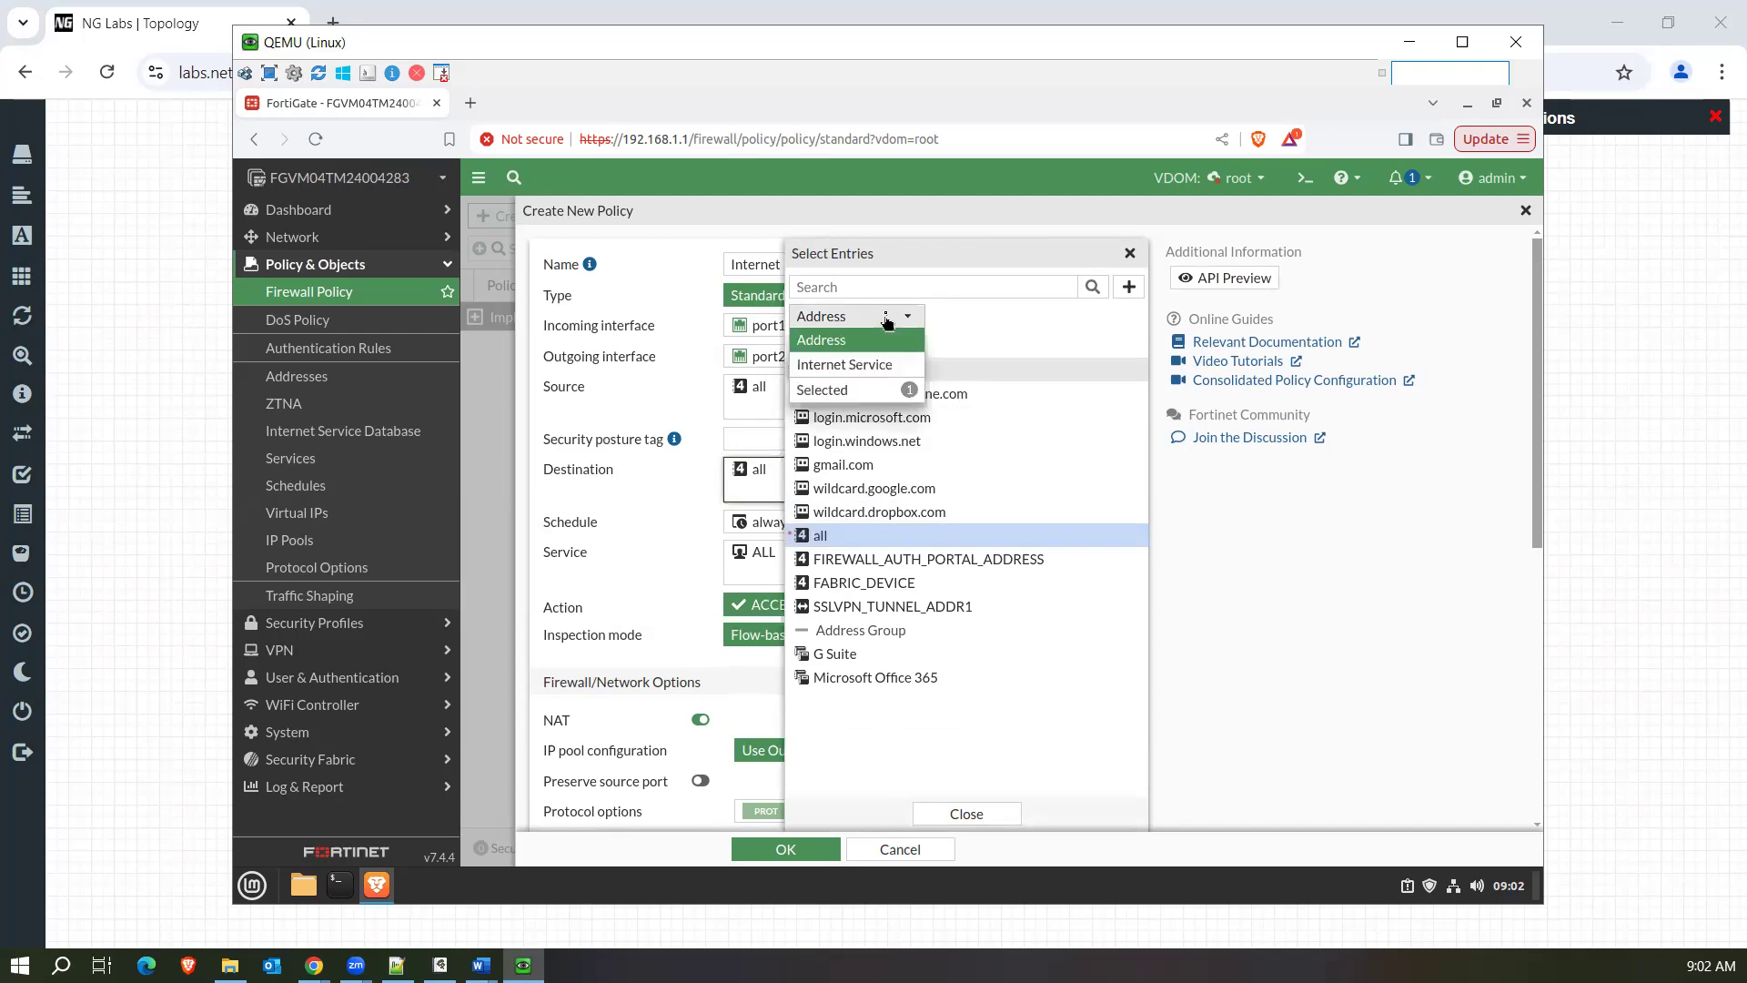
pyautogui.click(887, 373)
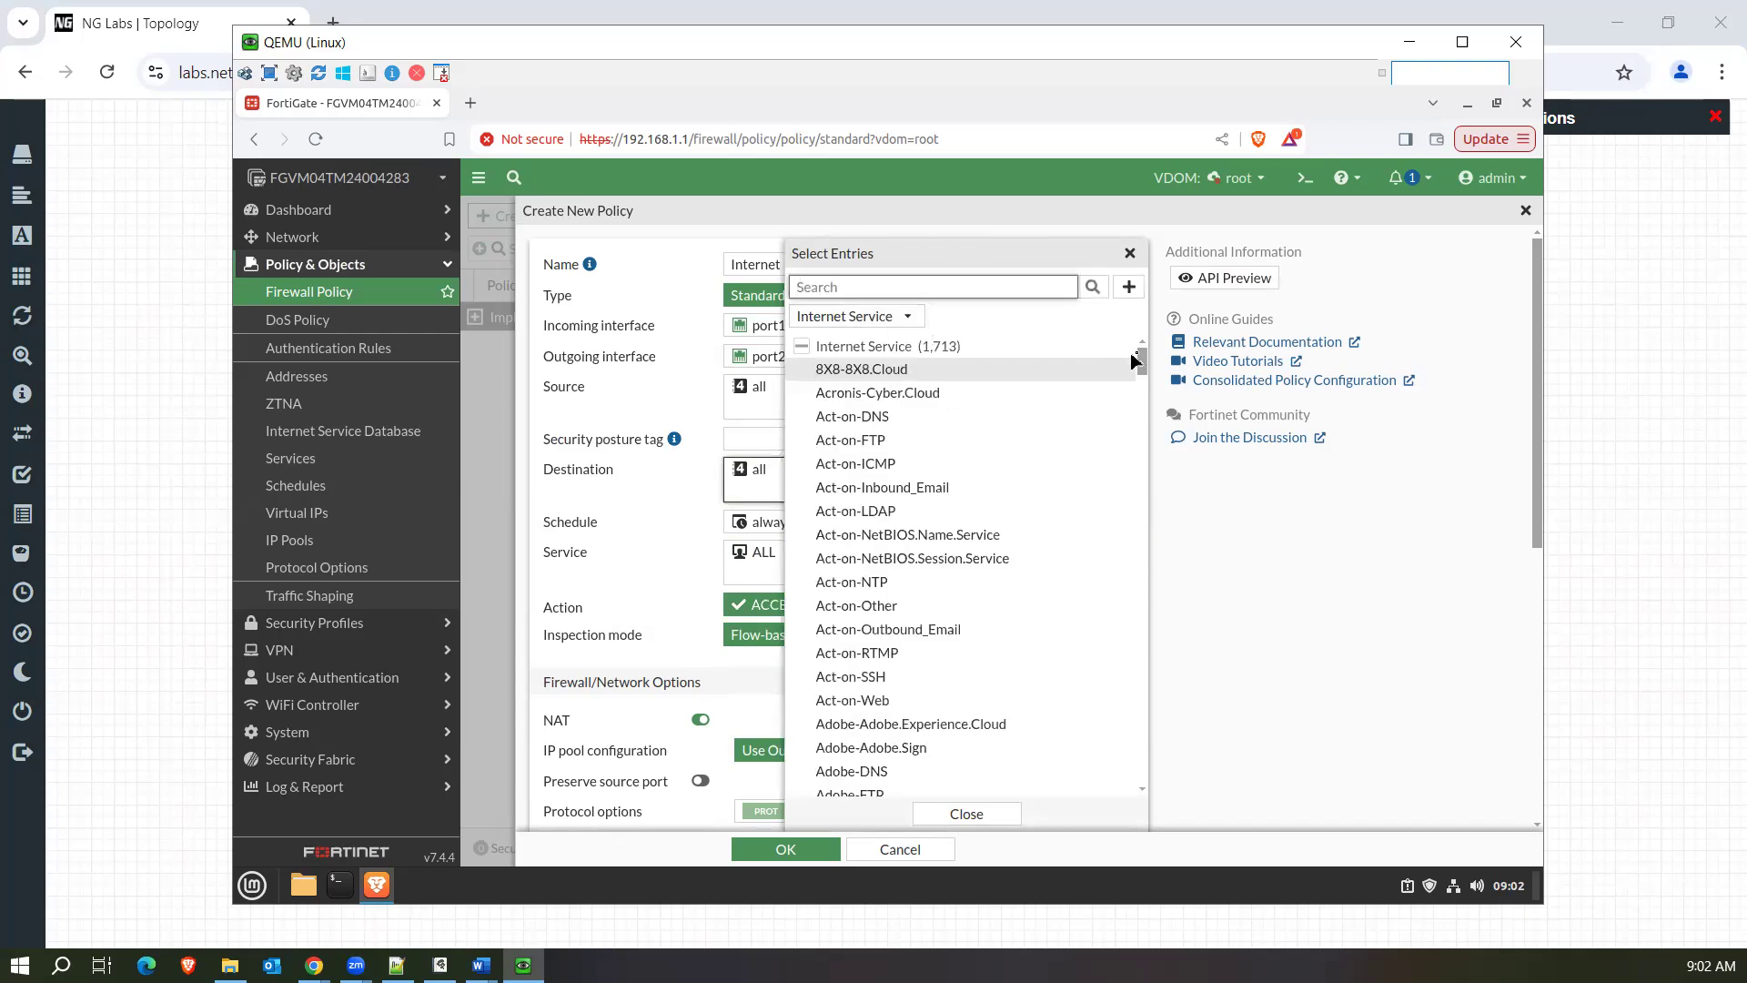
pyautogui.moveTo(1143, 357); pyautogui.dragTo(1144, 357)
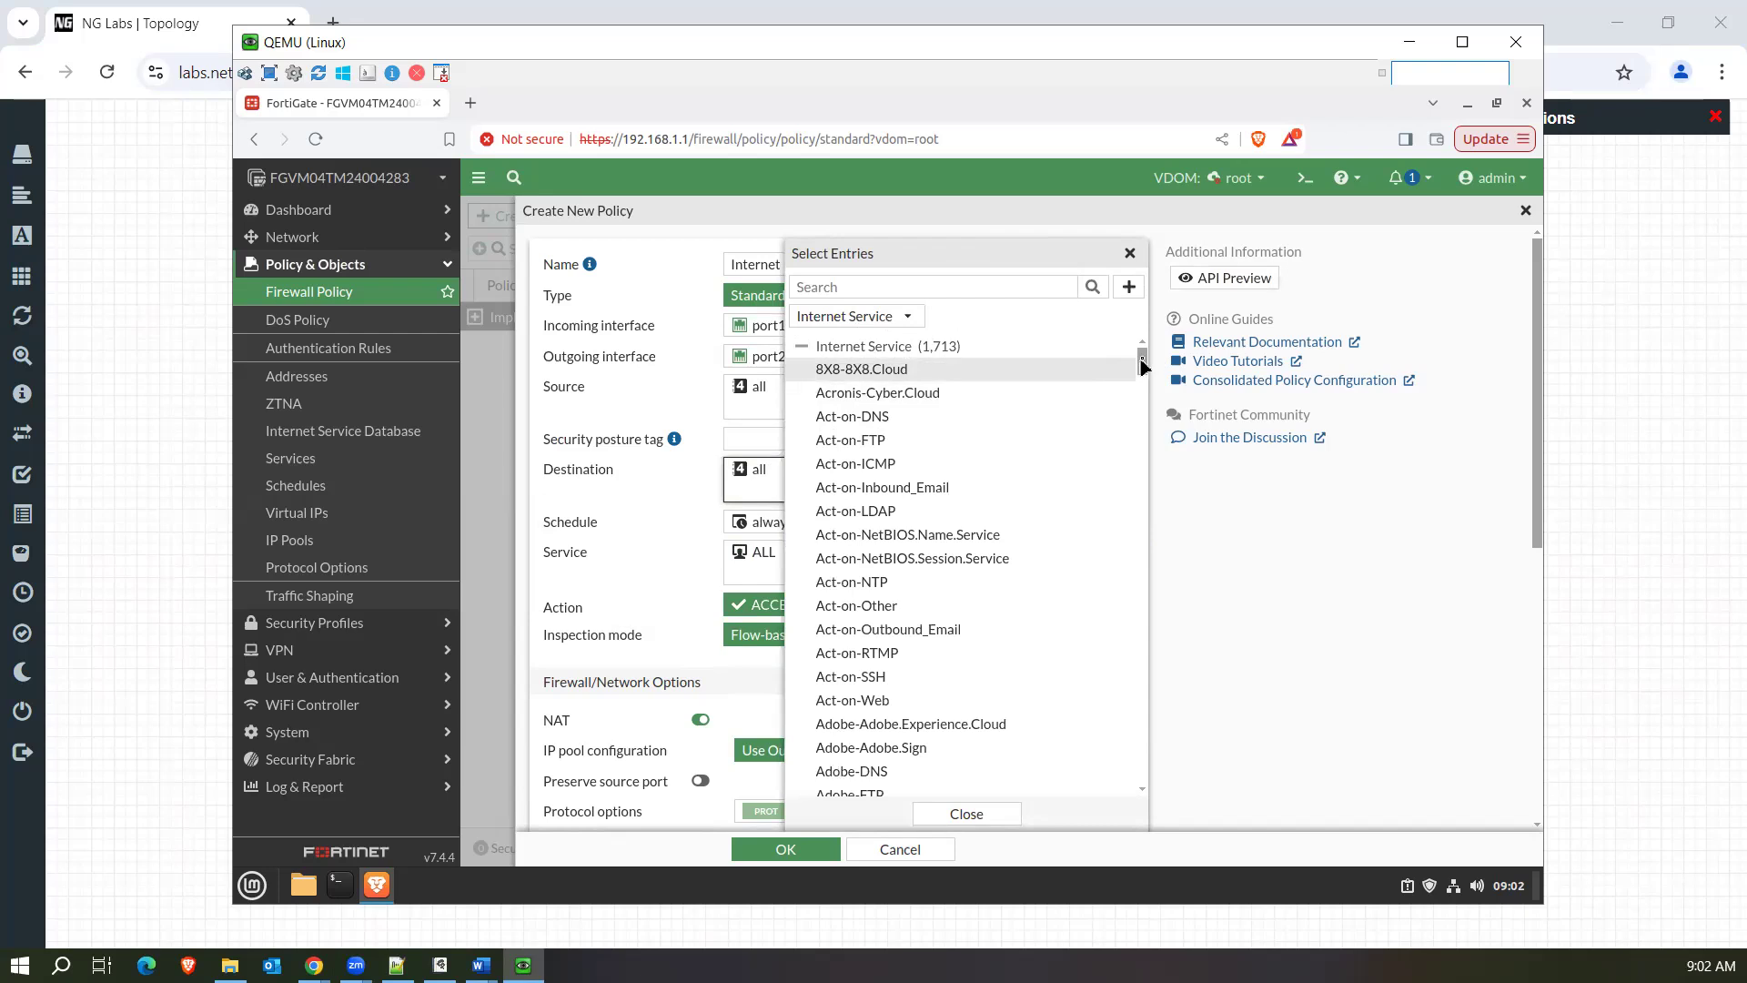
pyautogui.click(922, 287)
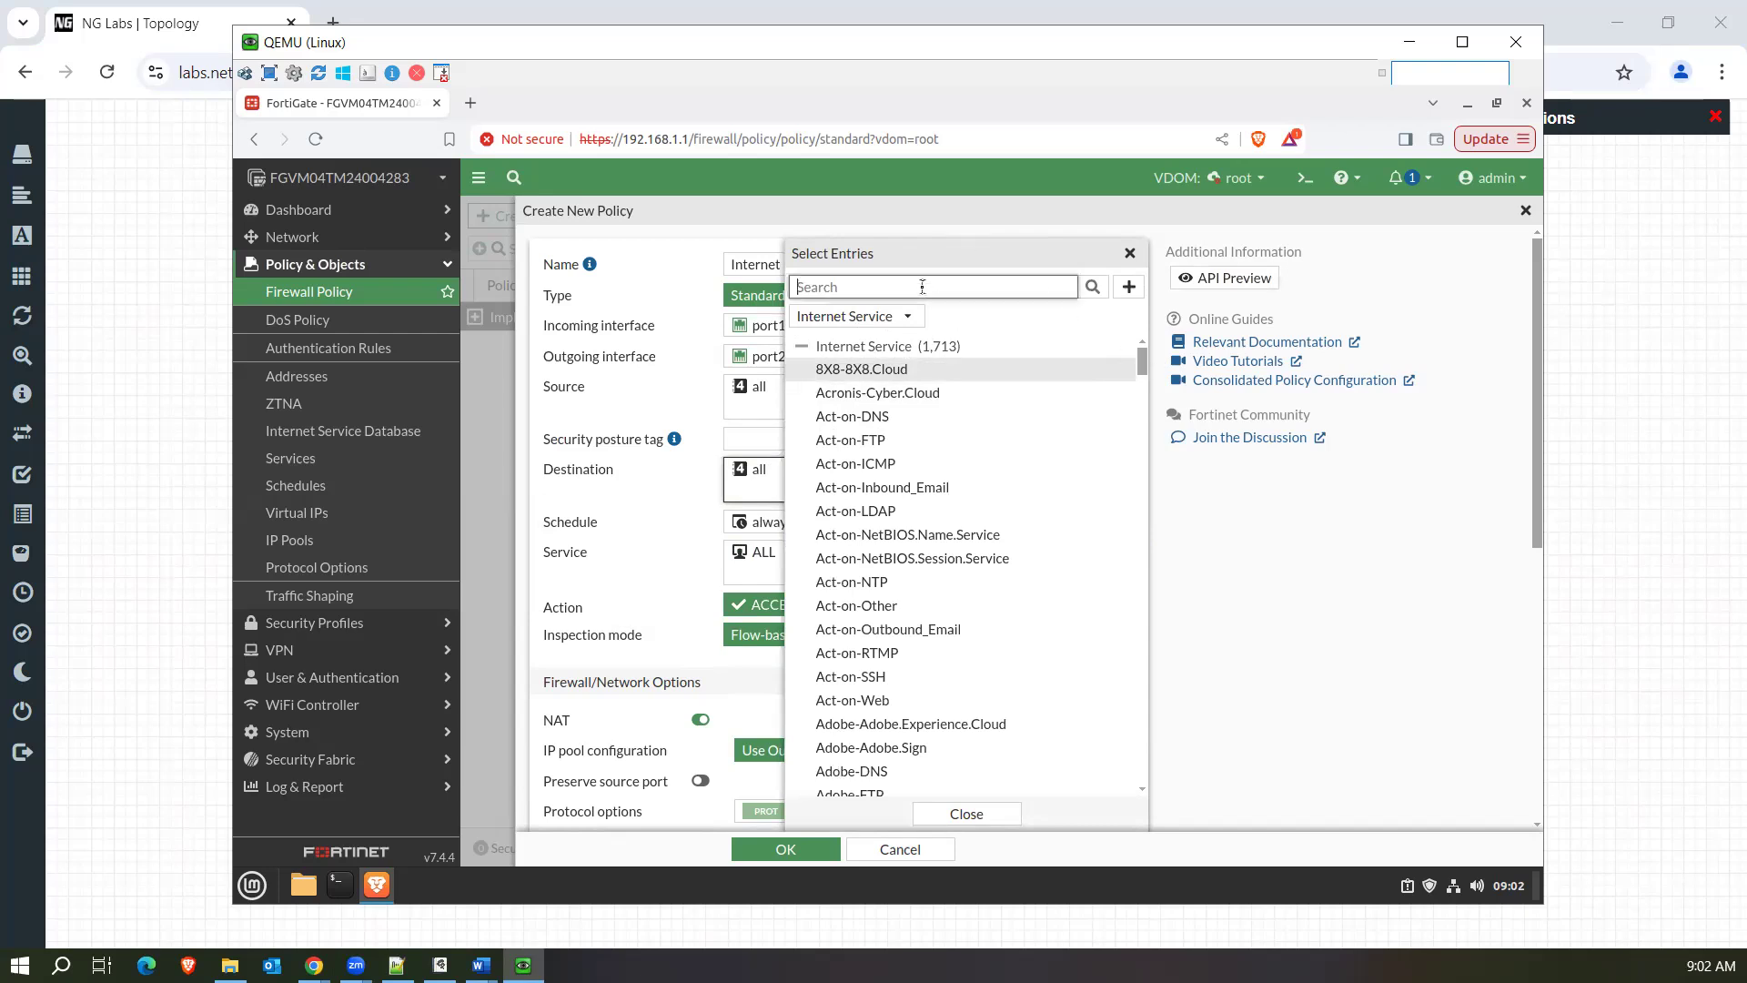
pyautogui.write('microsoft')
pyautogui.press('Return')
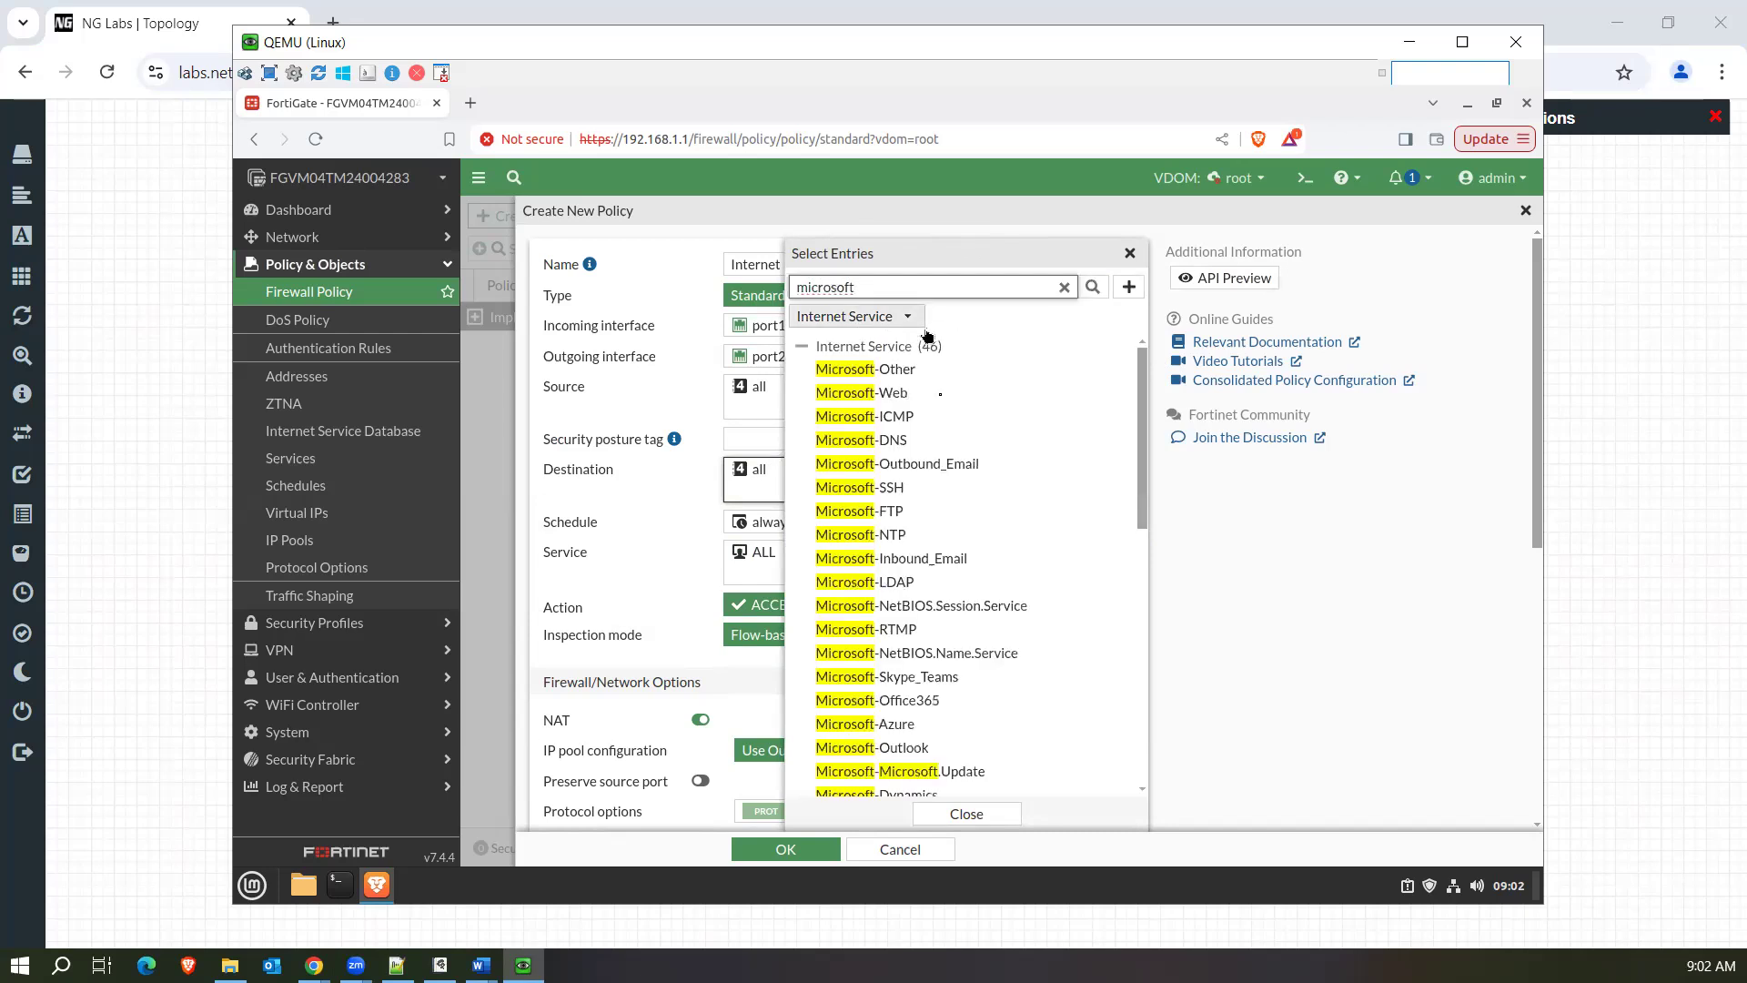
pyautogui.moveTo(1140, 400)
pyautogui.mouseDown()
pyautogui.moveTo(1142, 426)
pyautogui.moveTo(1141, 405)
pyautogui.mouseUp()
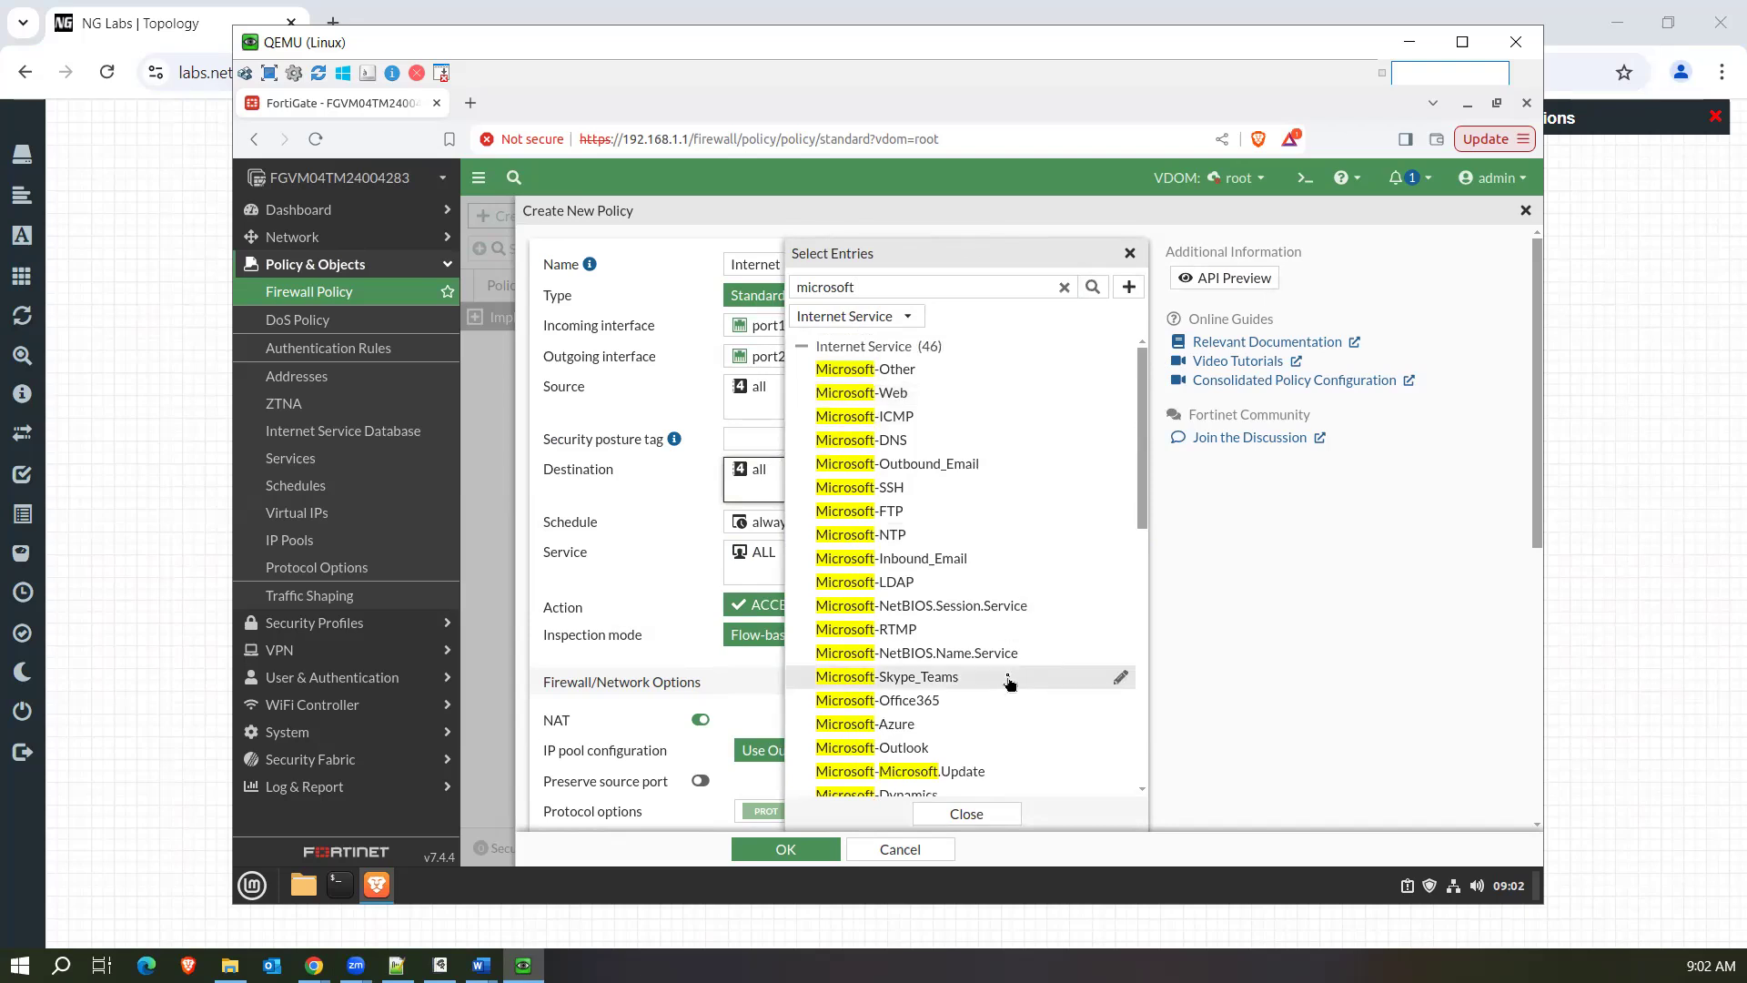
pyautogui.scroll(-7, 1008, 678)
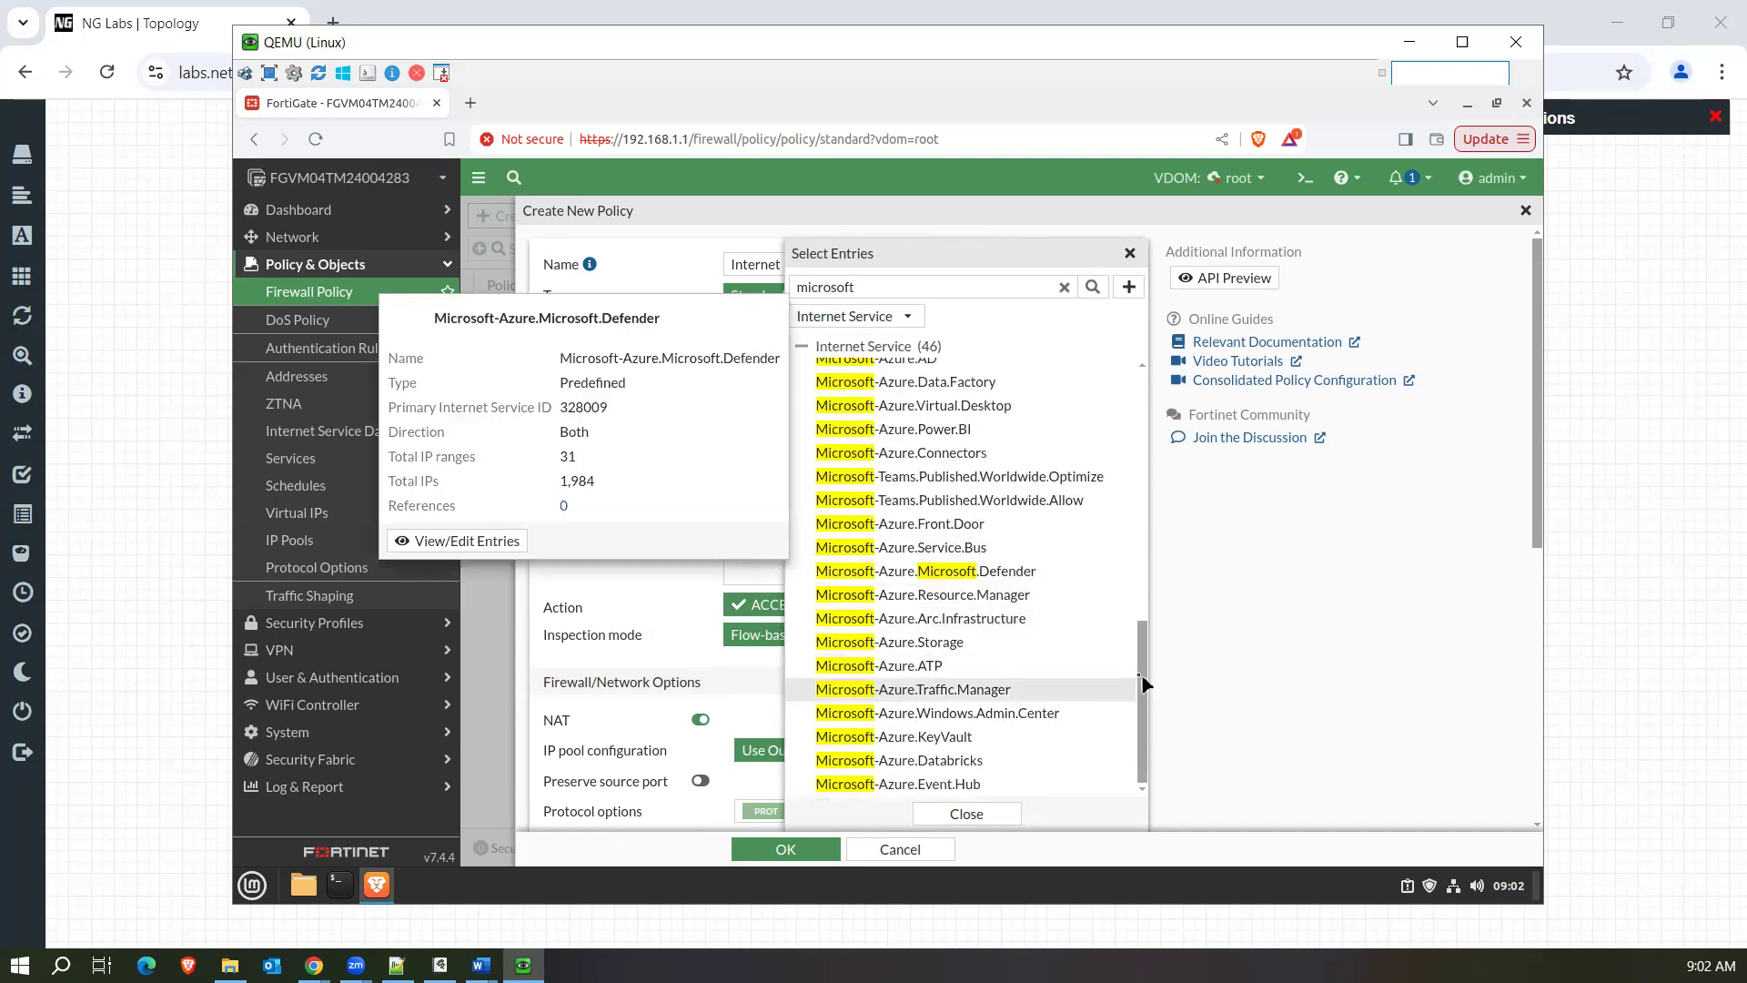
pyautogui.moveTo(1141, 682); pyautogui.dragTo(1160, 575)
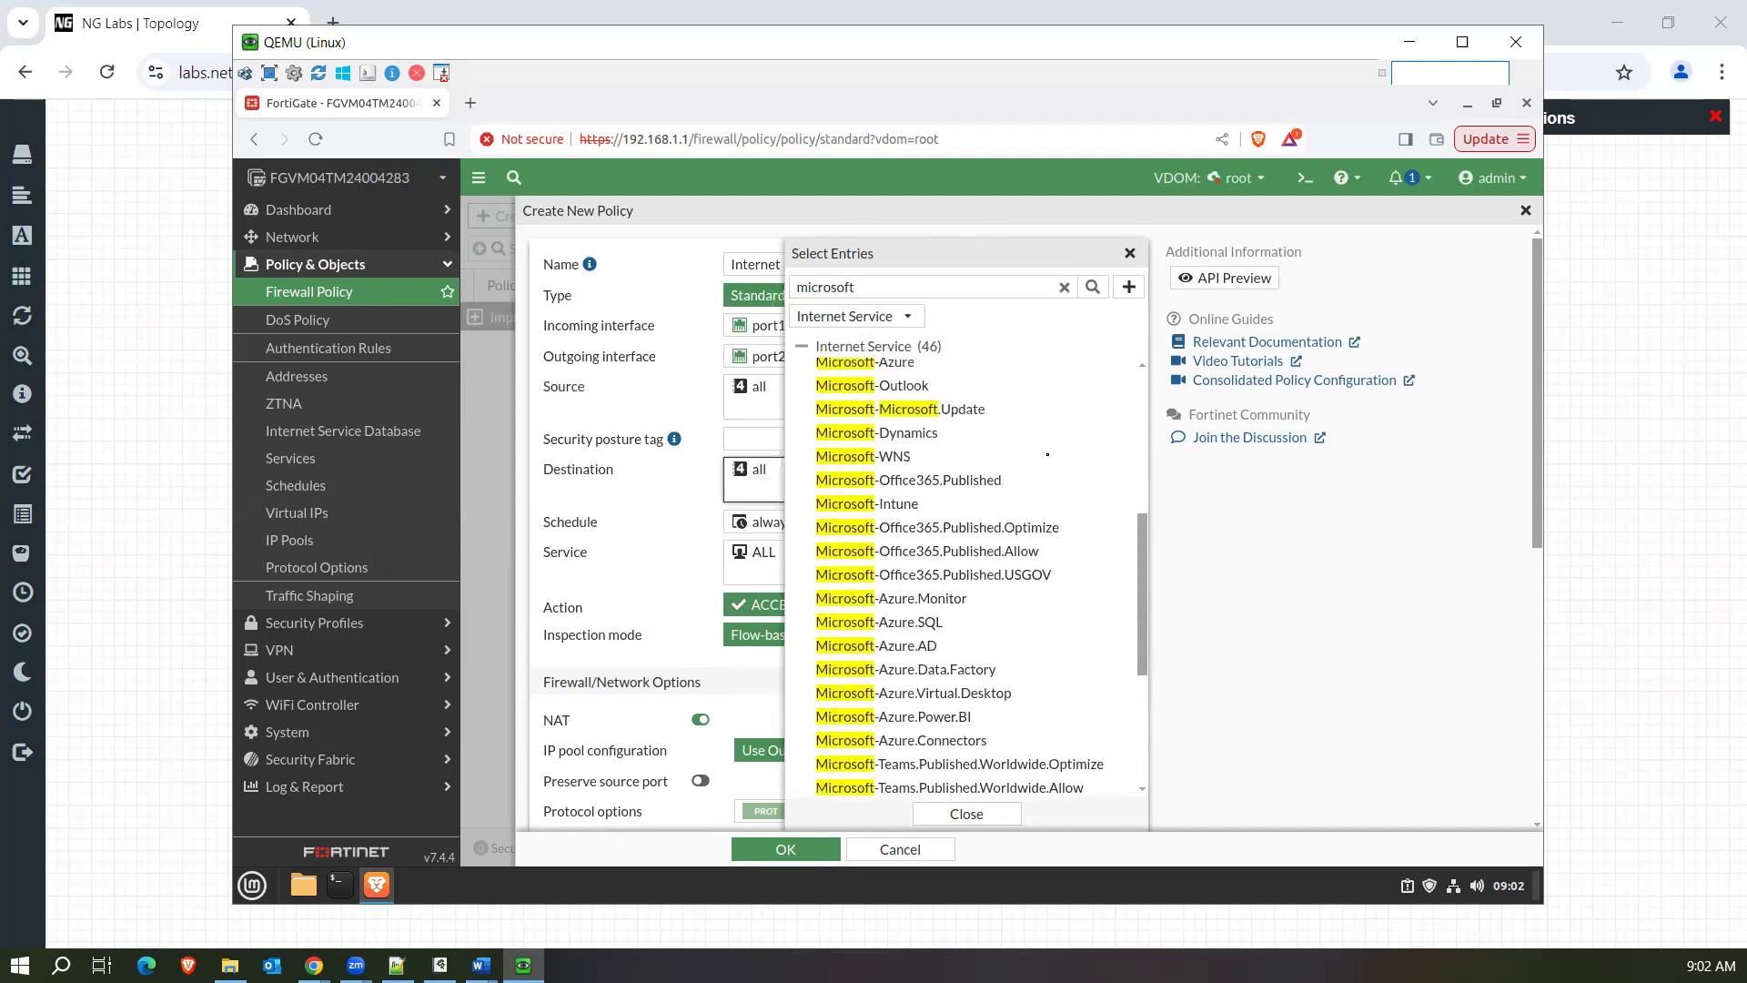
pyautogui.click(923, 414)
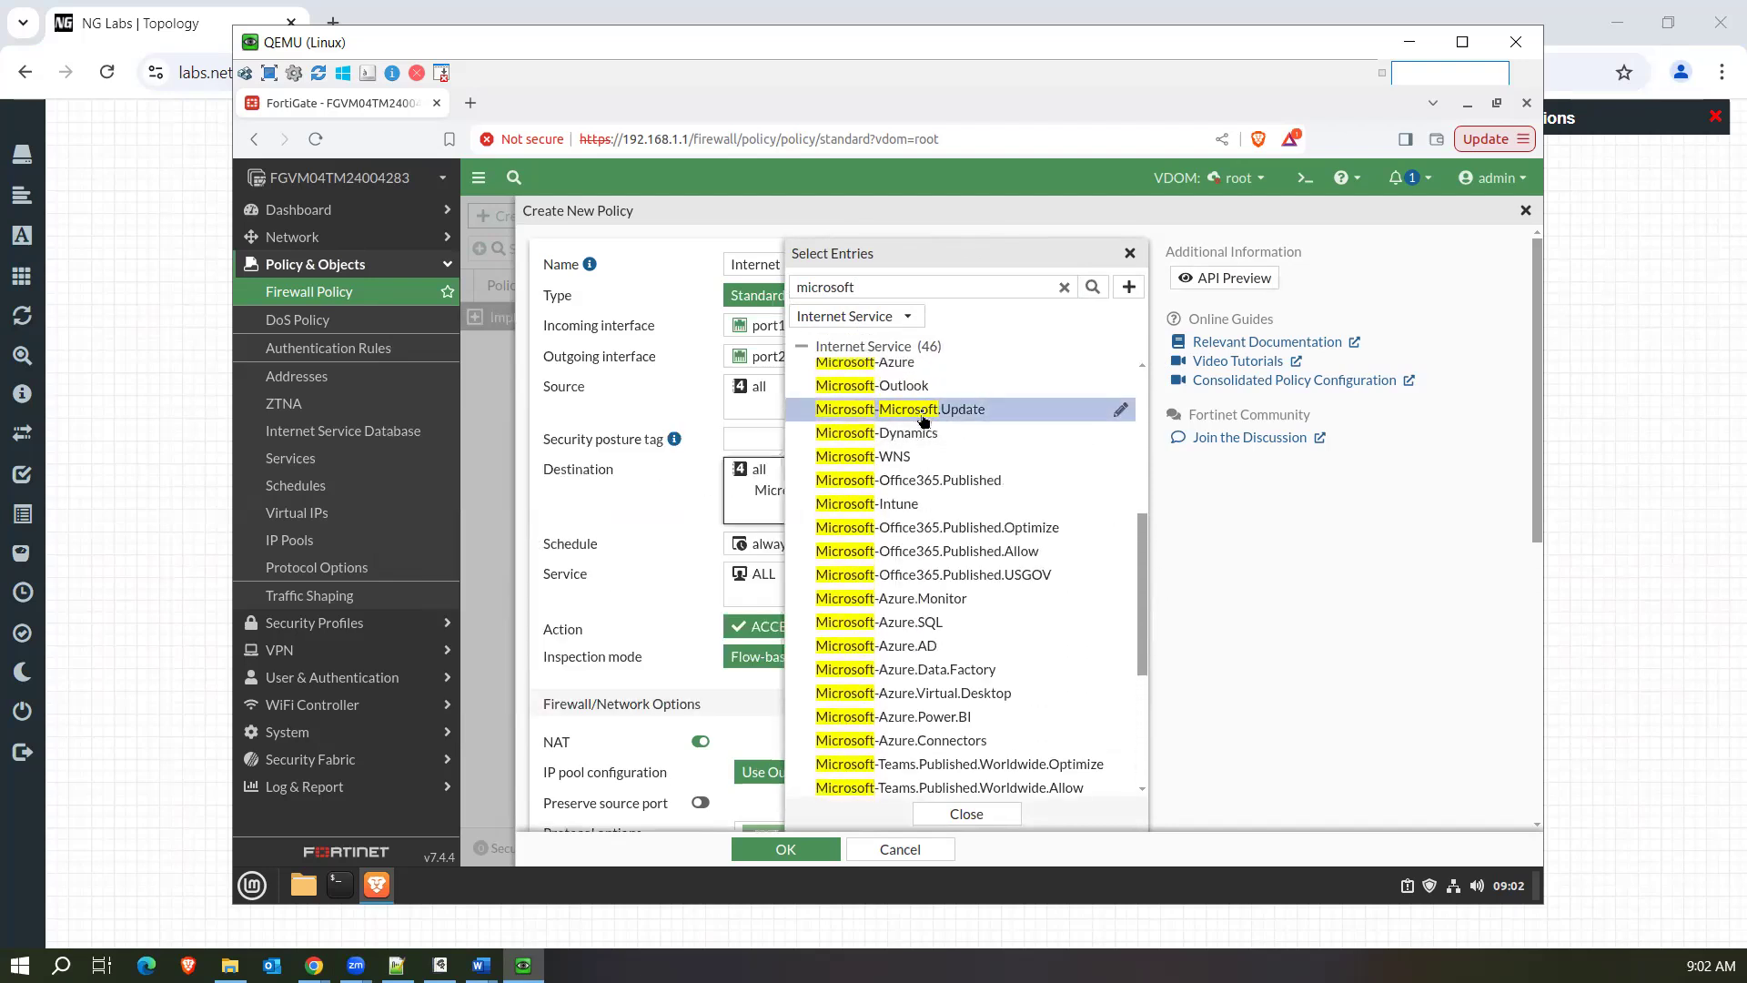
# Close the destination's entry selection and remove the all address from the destination.
pyautogui.click(642, 511)
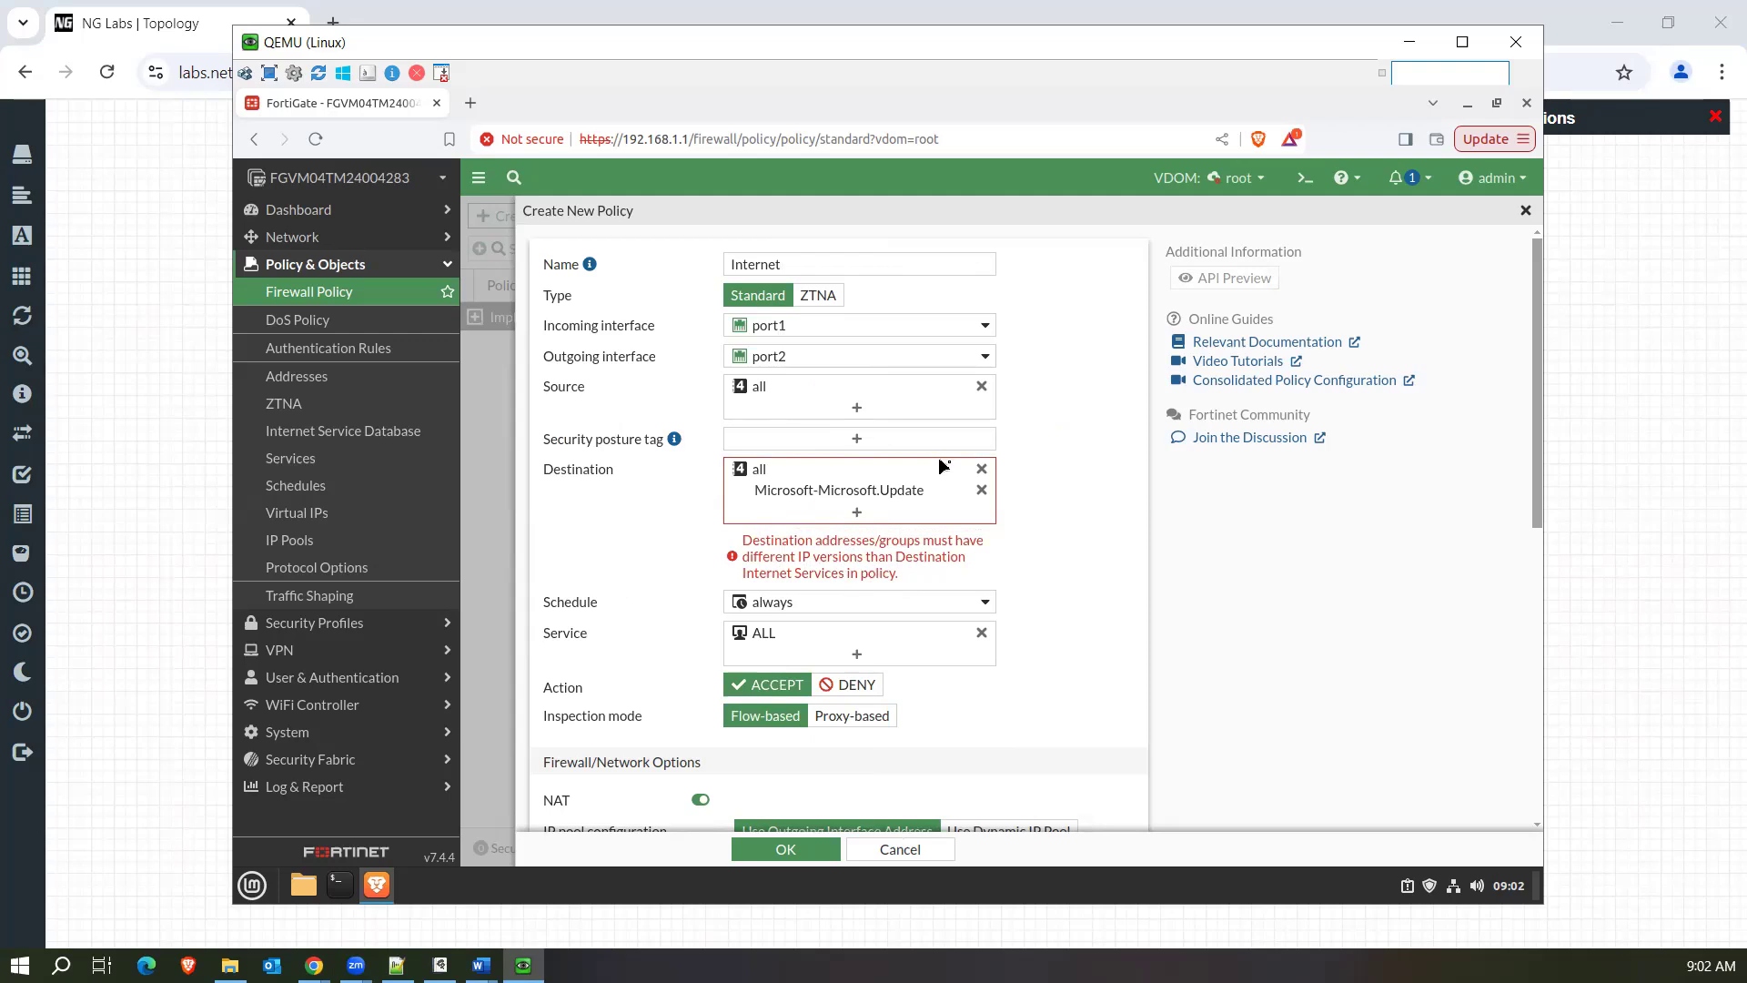
pyautogui.click(980, 470)
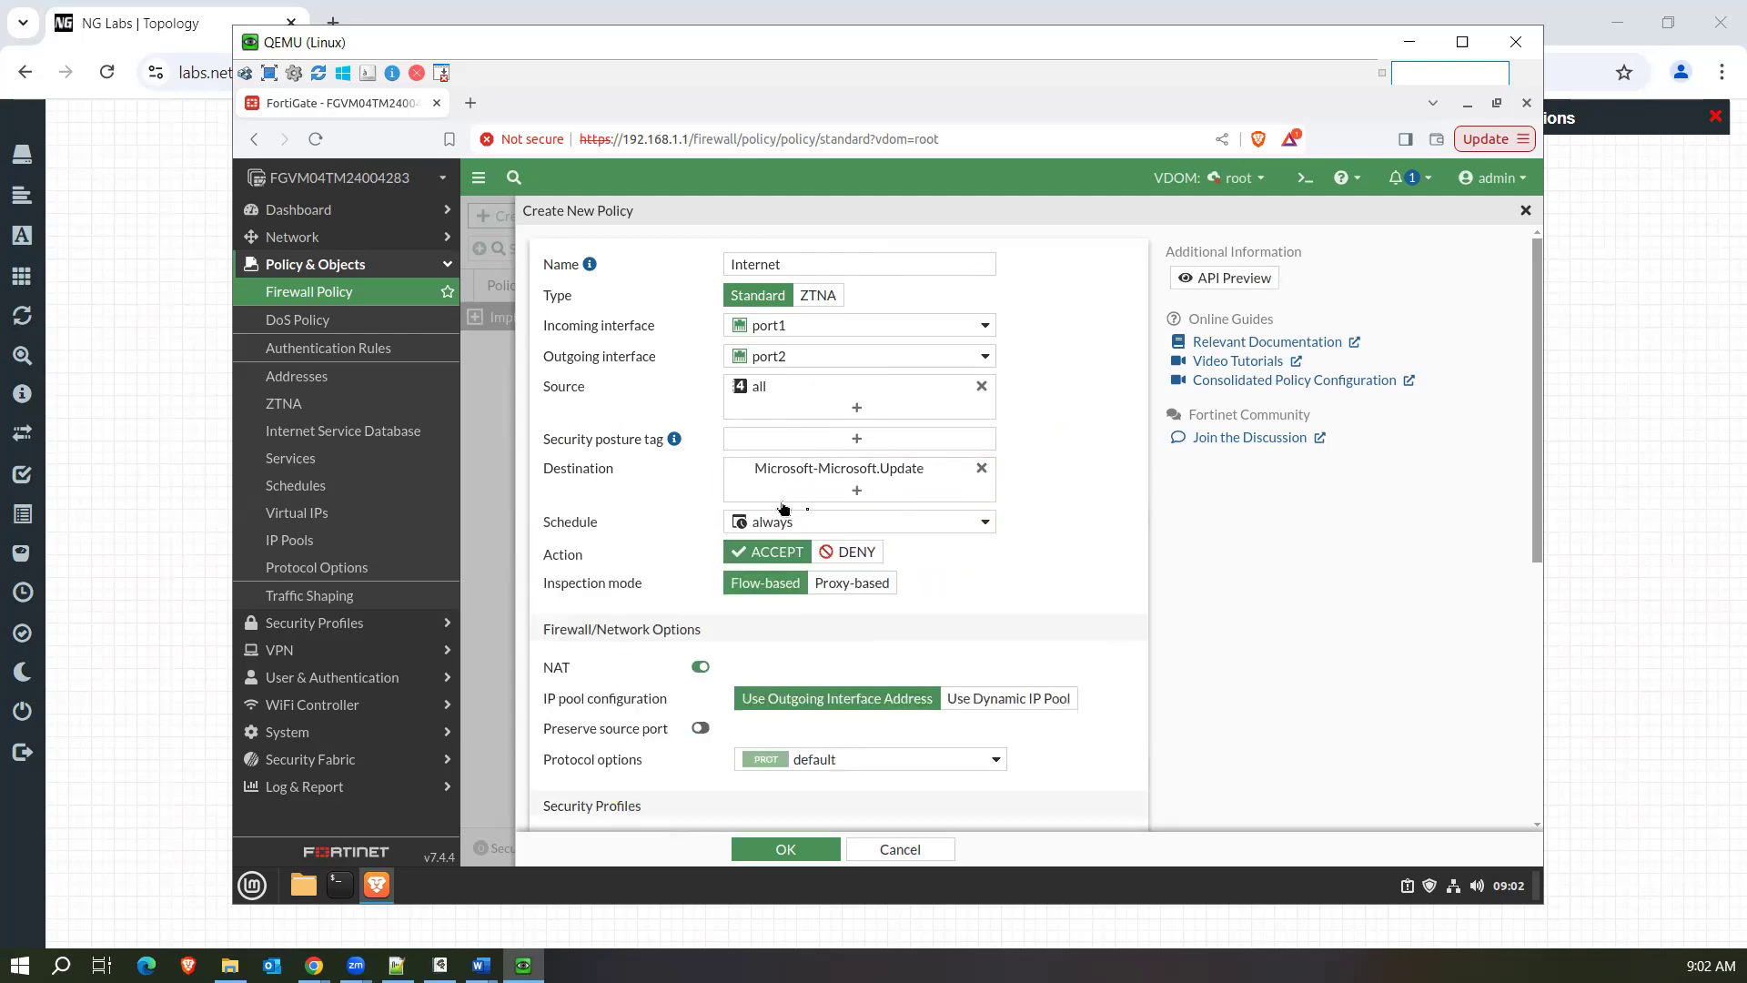
pyautogui.moveTo(865, 482)
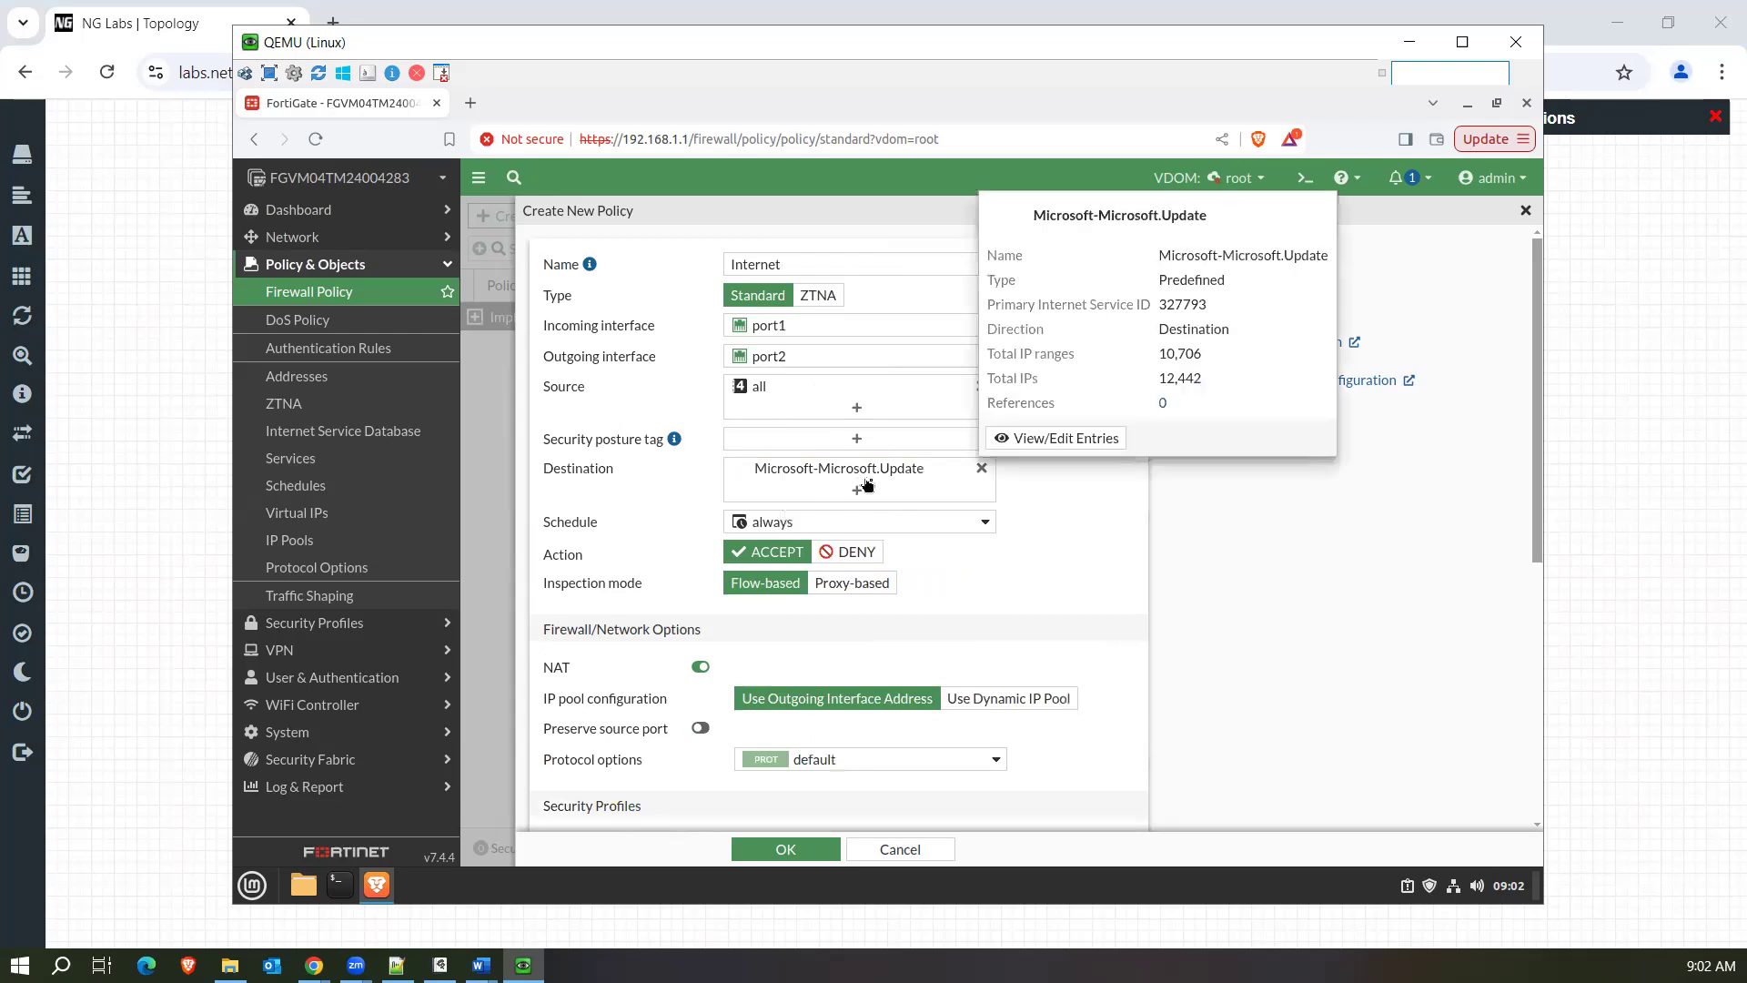
# Start a new recurring schedule from the policy's schedule selection and name it "Weekends".
pyautogui.click(964, 532)
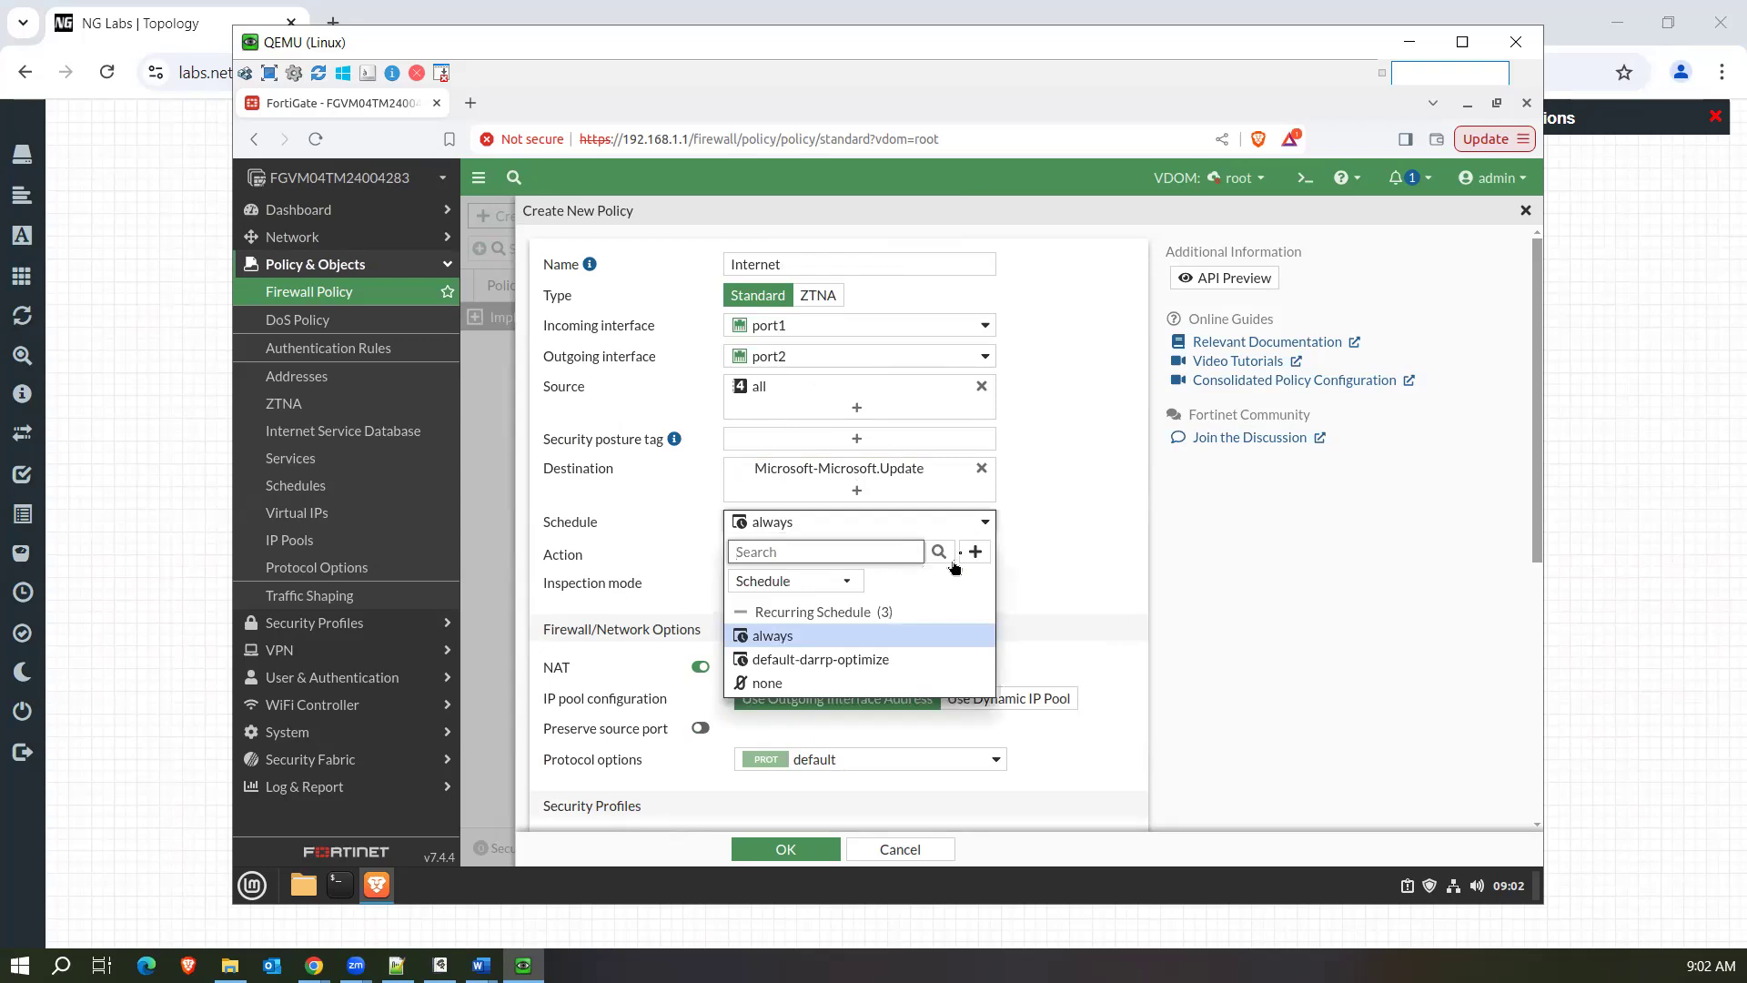
pyautogui.click(976, 552)
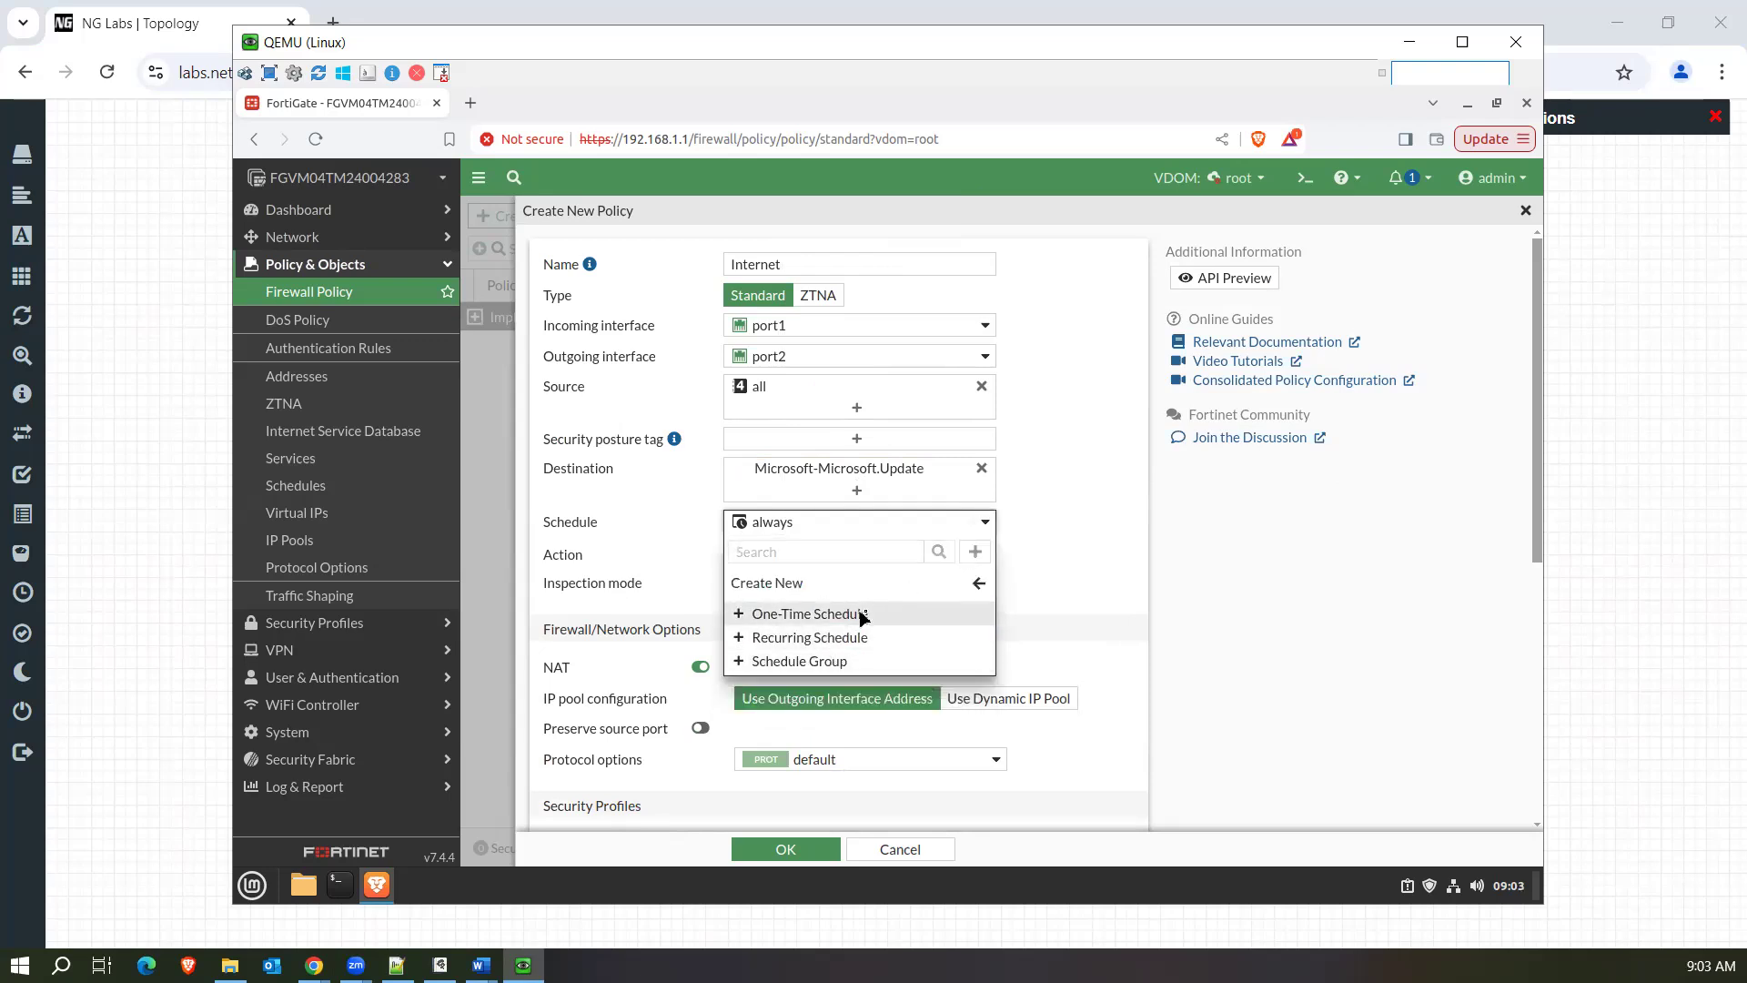
pyautogui.click(813, 639)
pyautogui.click(784, 290)
pyautogui.write('Week')
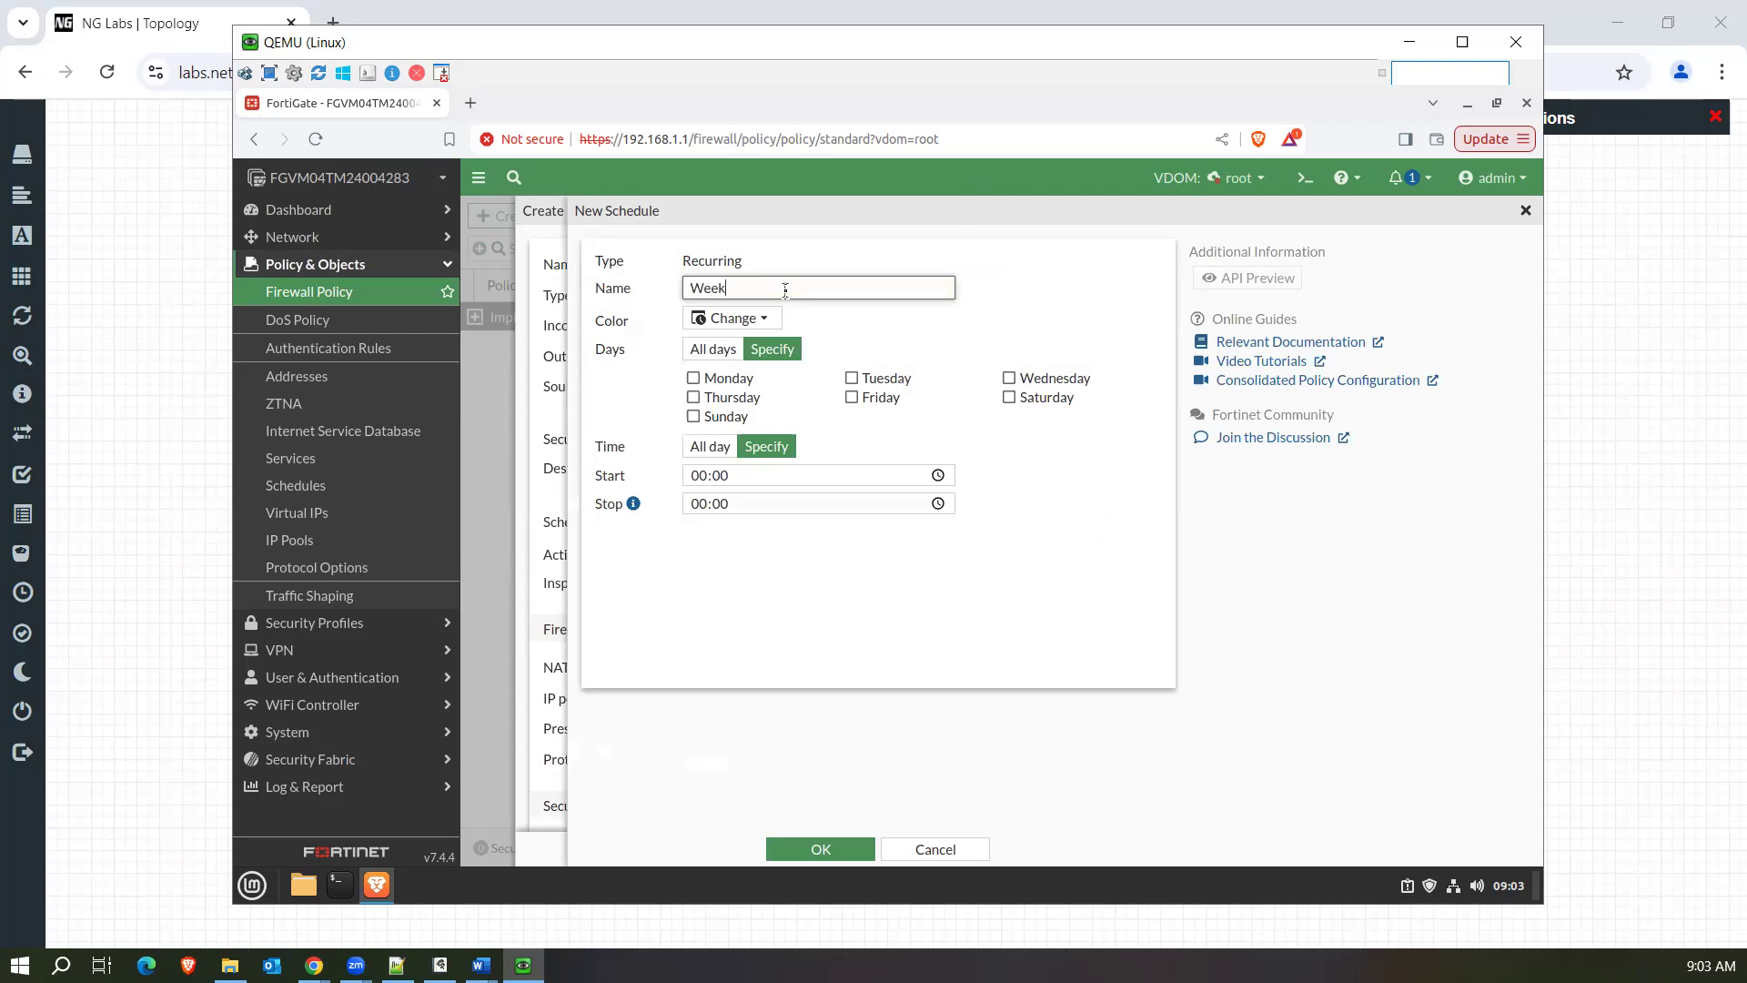
pyautogui.write('snds')
# Set the Weekends schedule to Saturday and Sunday, all day, then save it and select it for the policy.
pyautogui.click(694, 418)
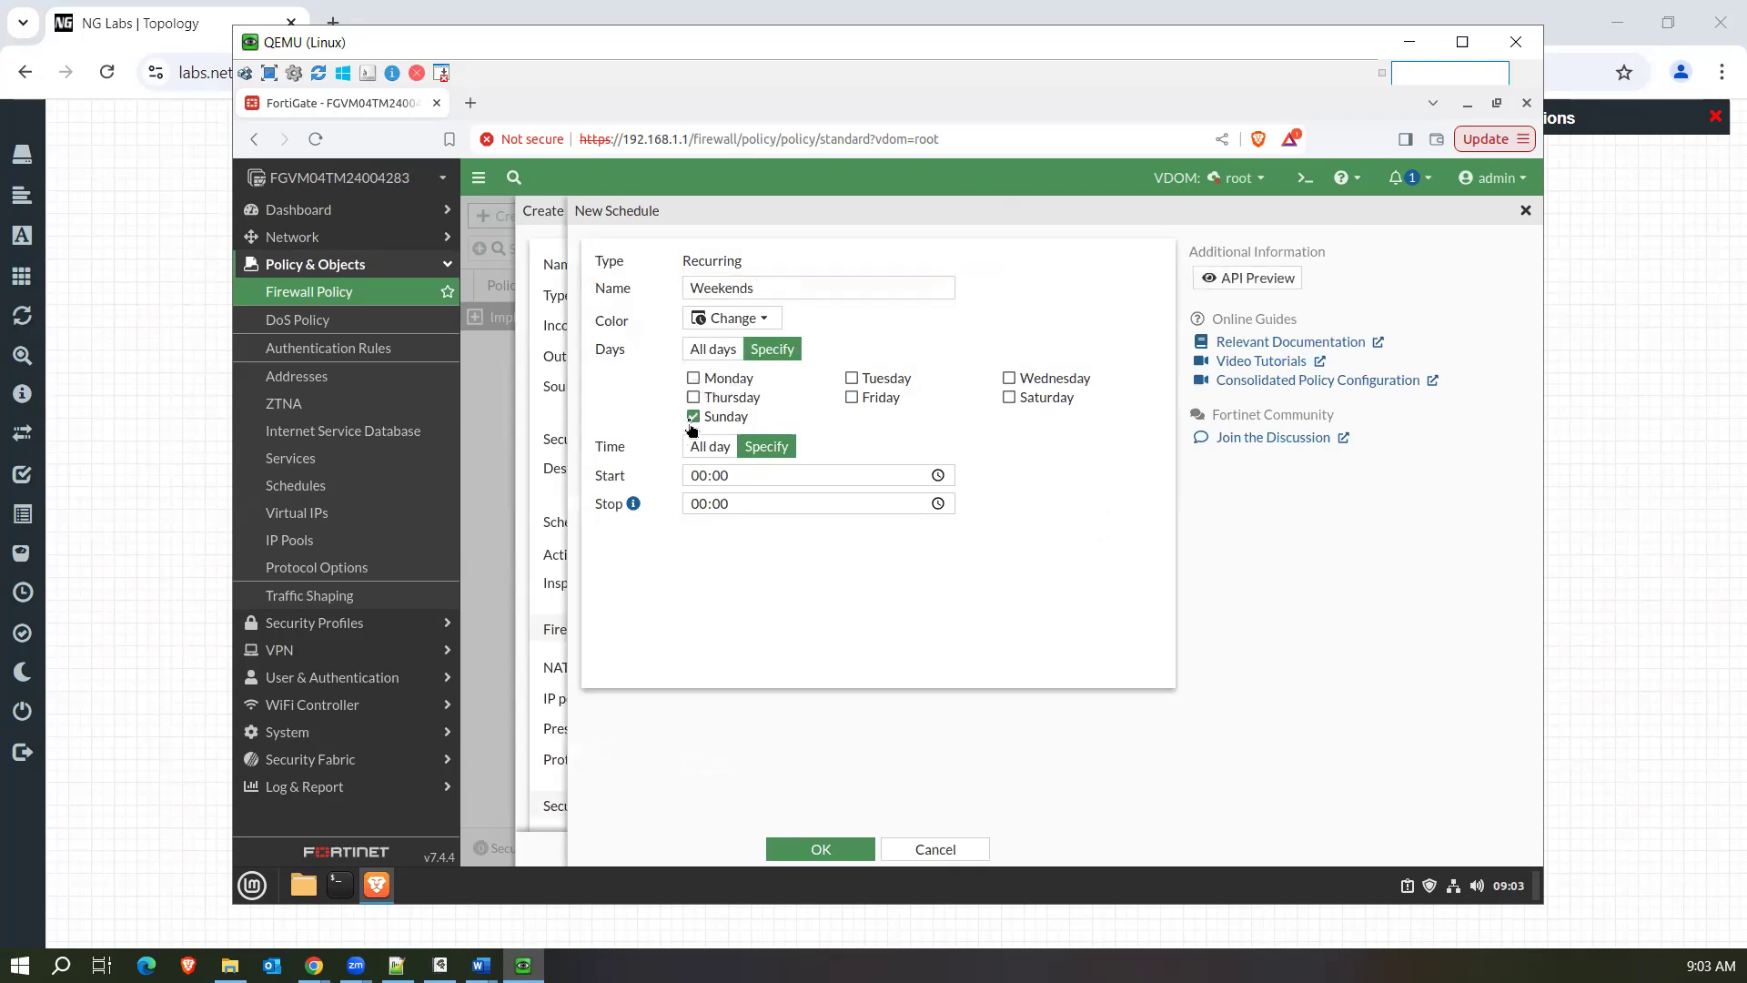
pyautogui.click(1009, 399)
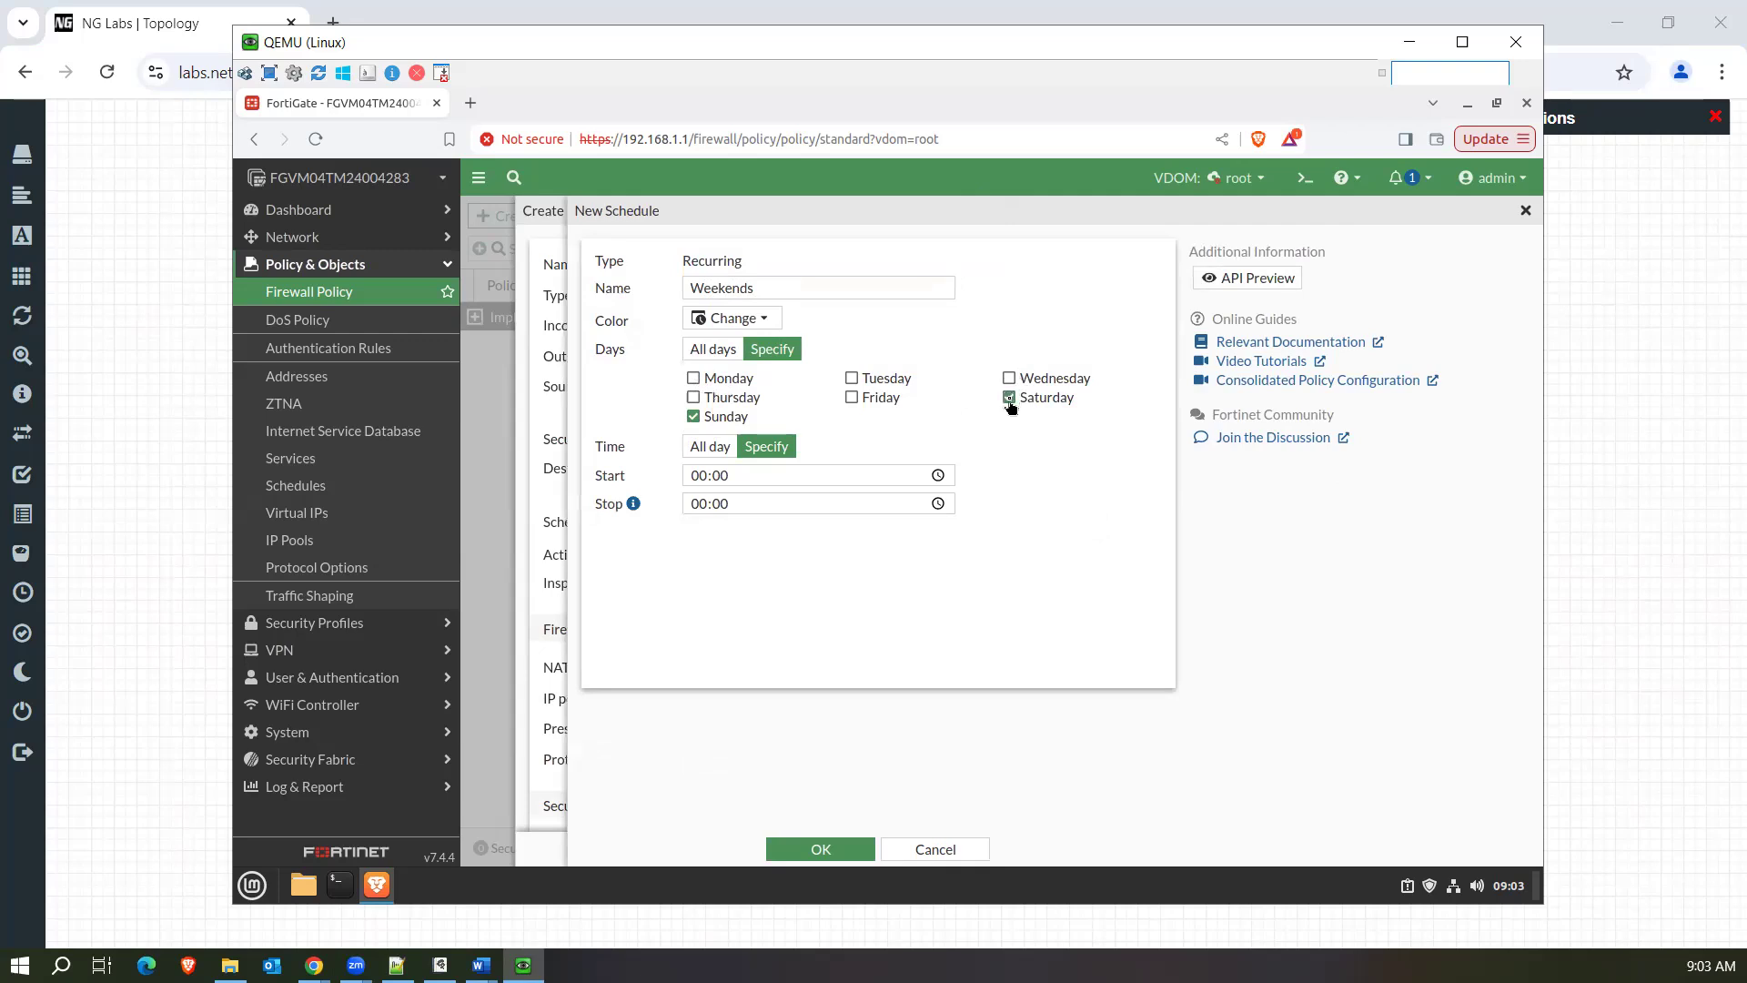
pyautogui.click(752, 478)
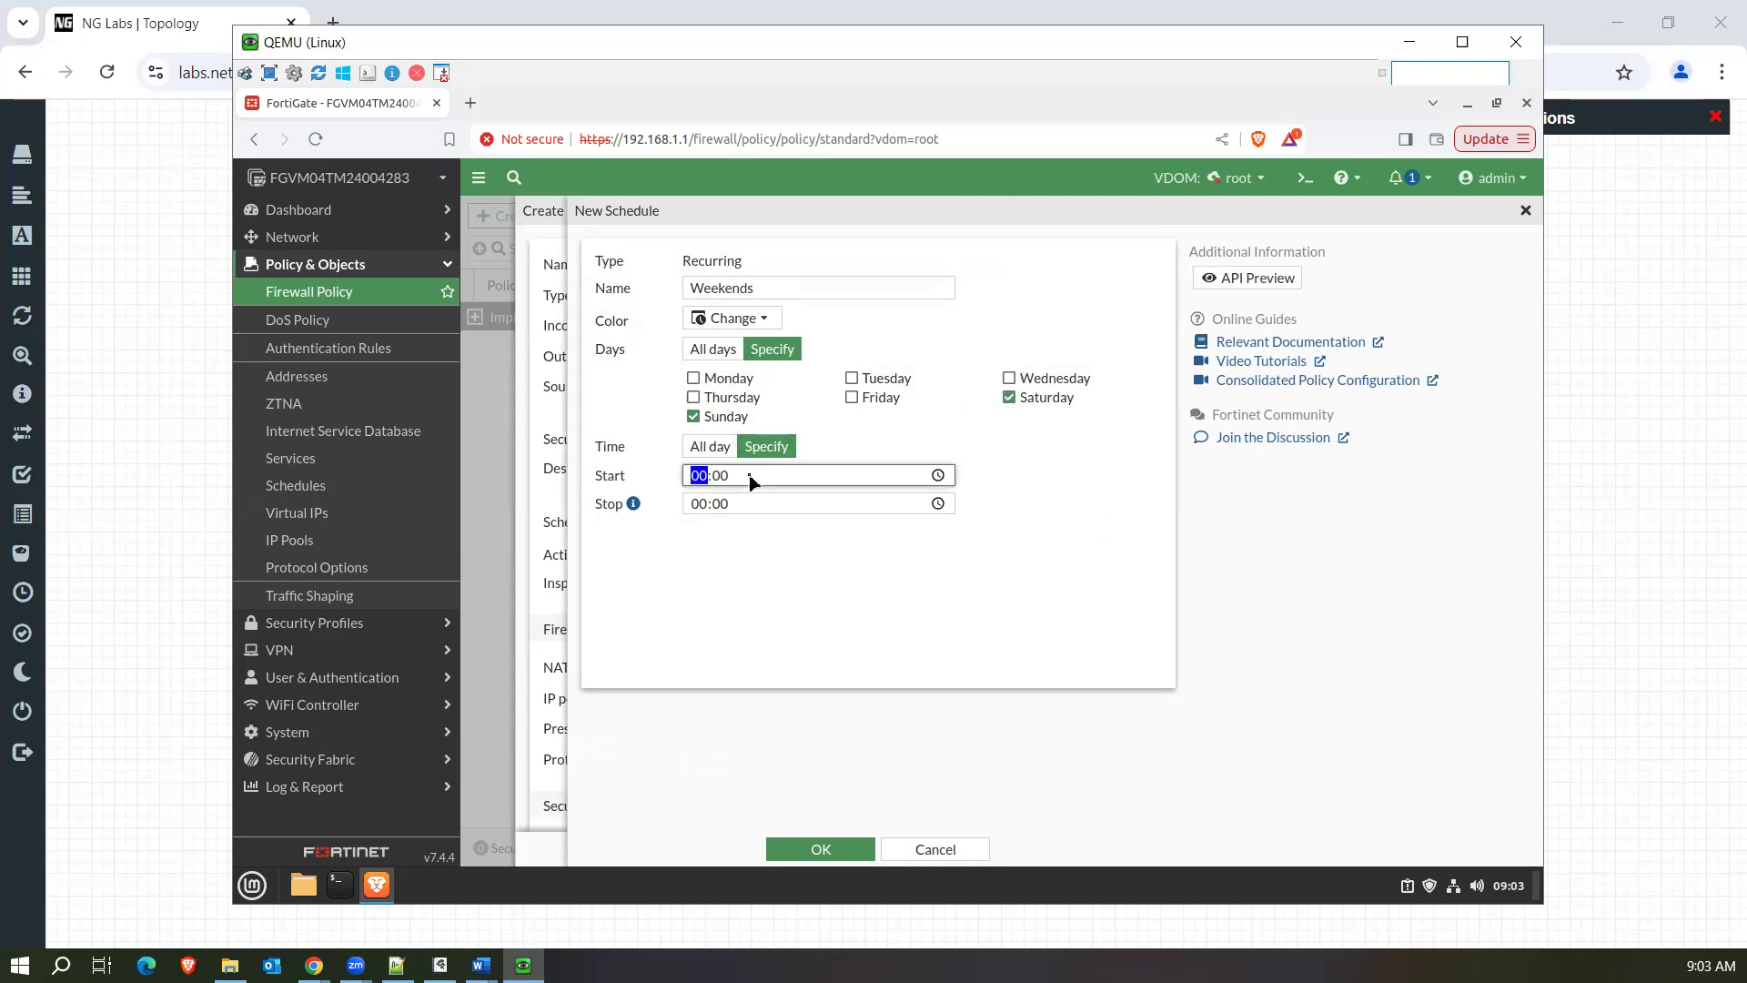
pyautogui.write('06')
pyautogui.click(698, 453)
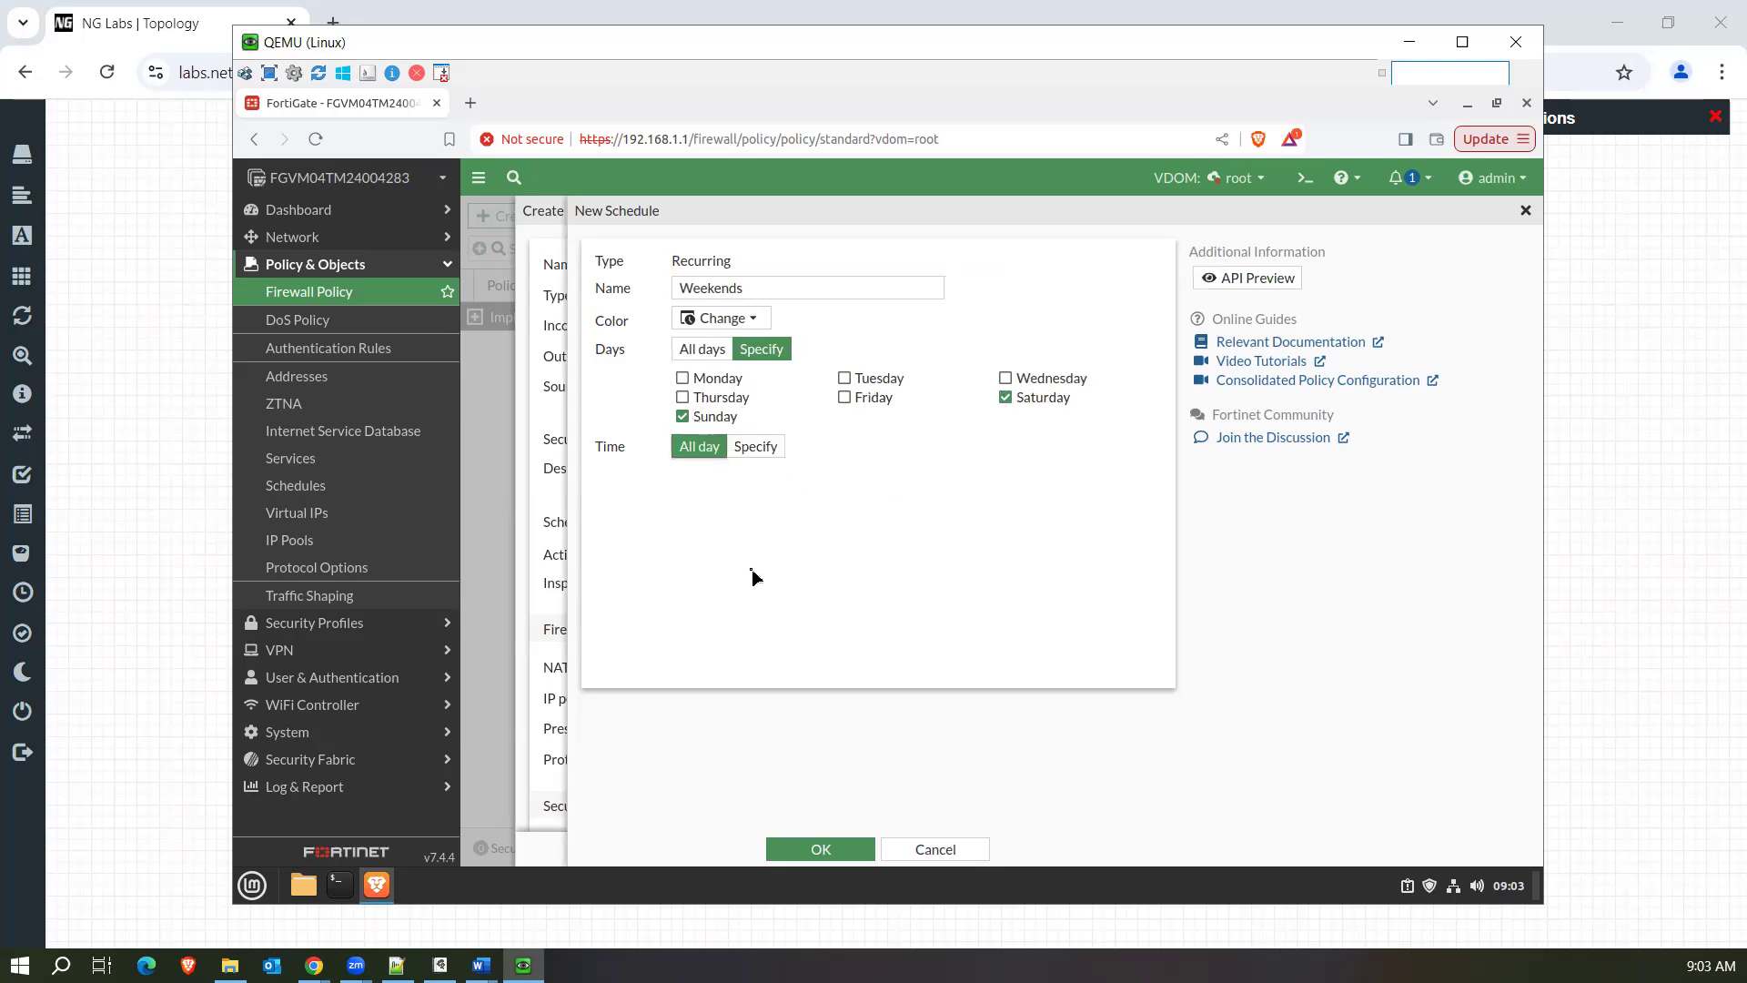
pyautogui.click(837, 860)
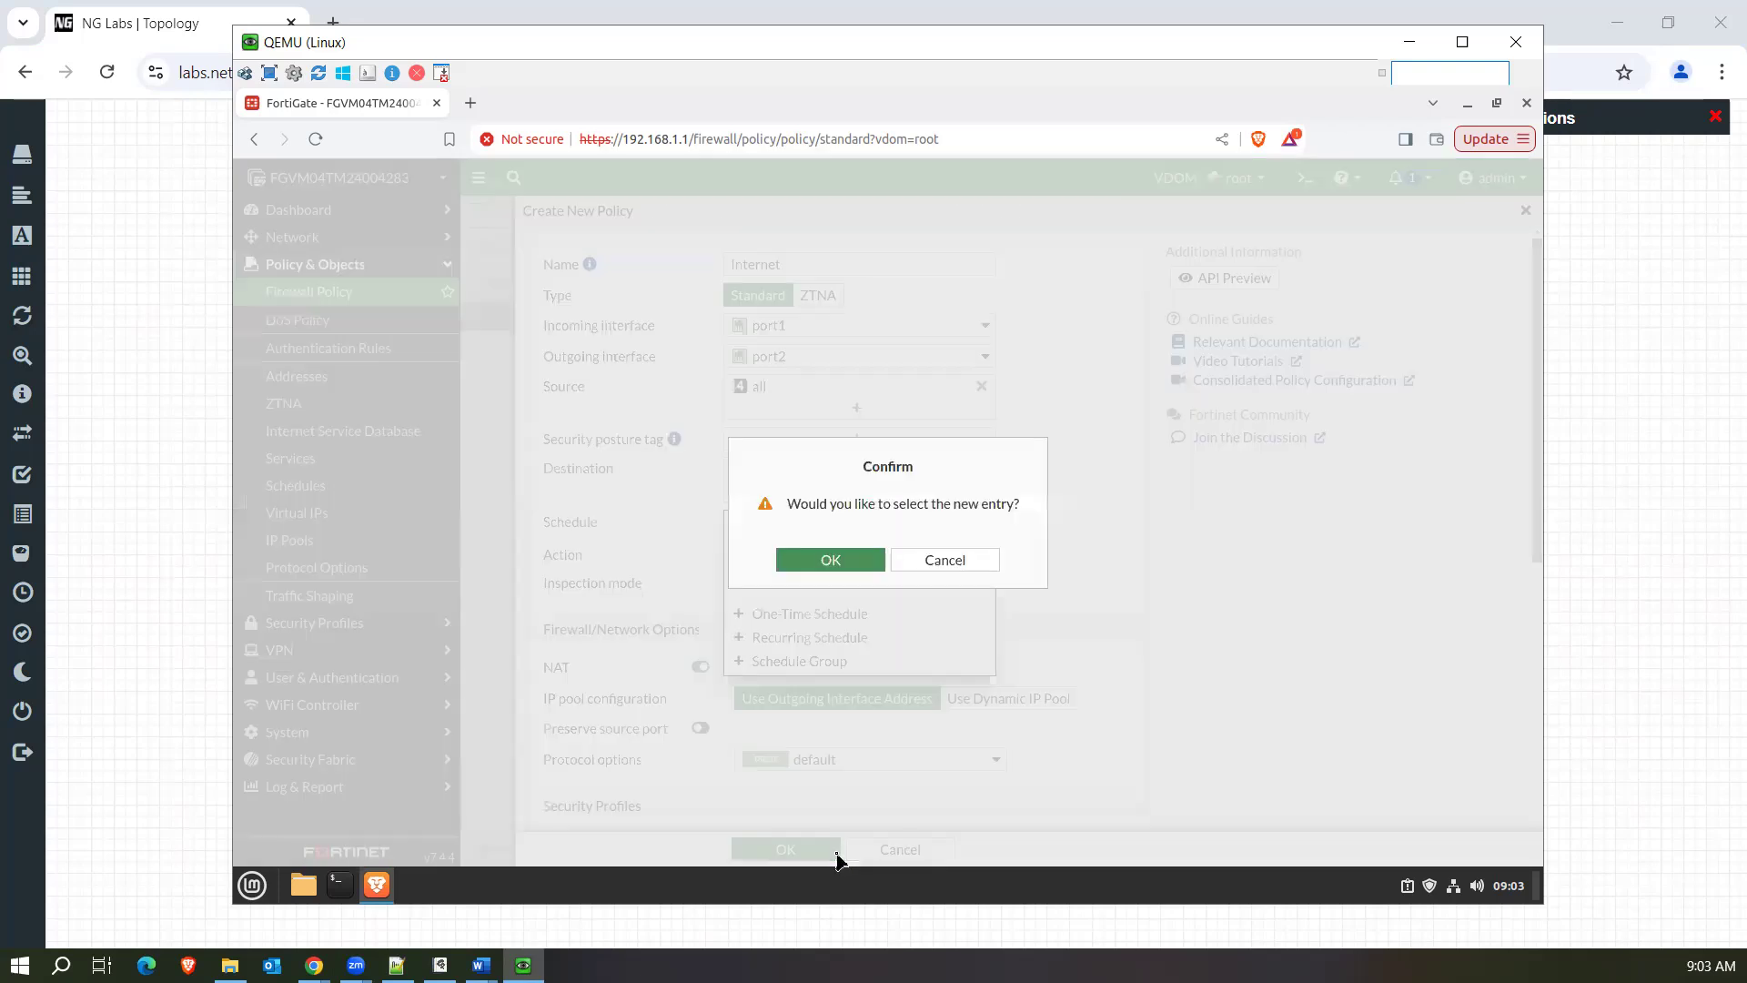
pyautogui.click(838, 567)
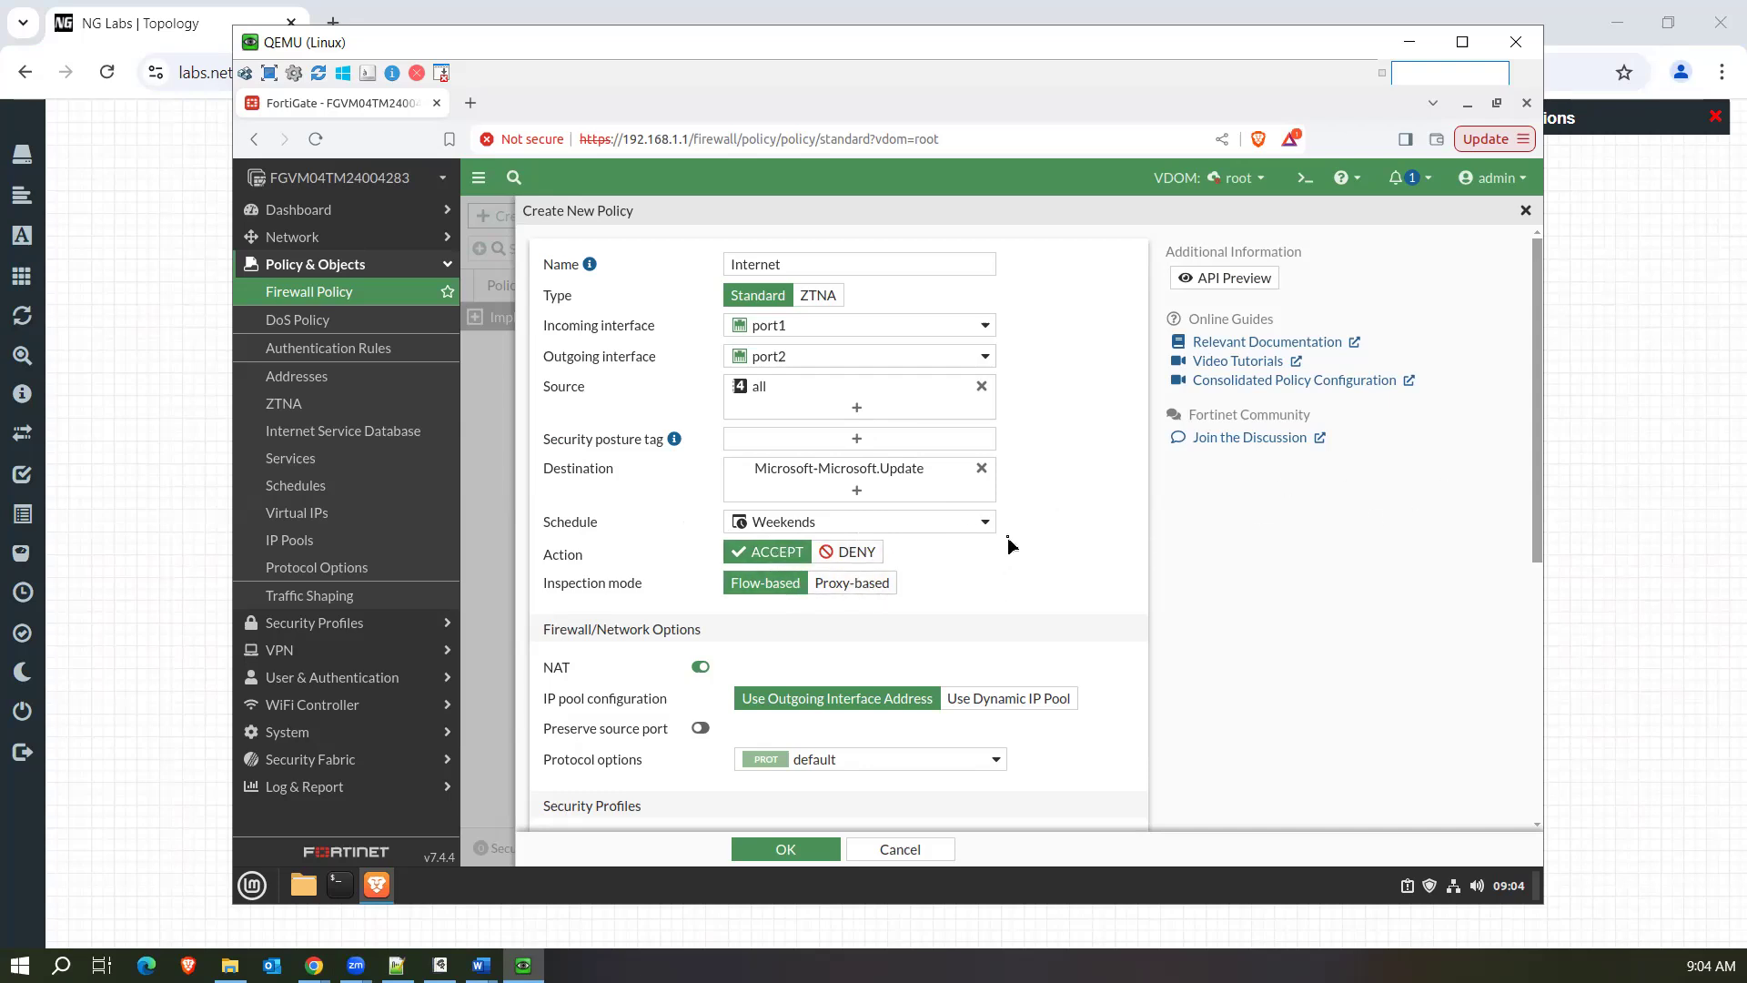
# Examine the policy form's settings, from the interfaces, destination and schedule down to the NAT options and security profiles.
pyautogui.moveTo(1534, 409); pyautogui.dragTo(1529, 431)
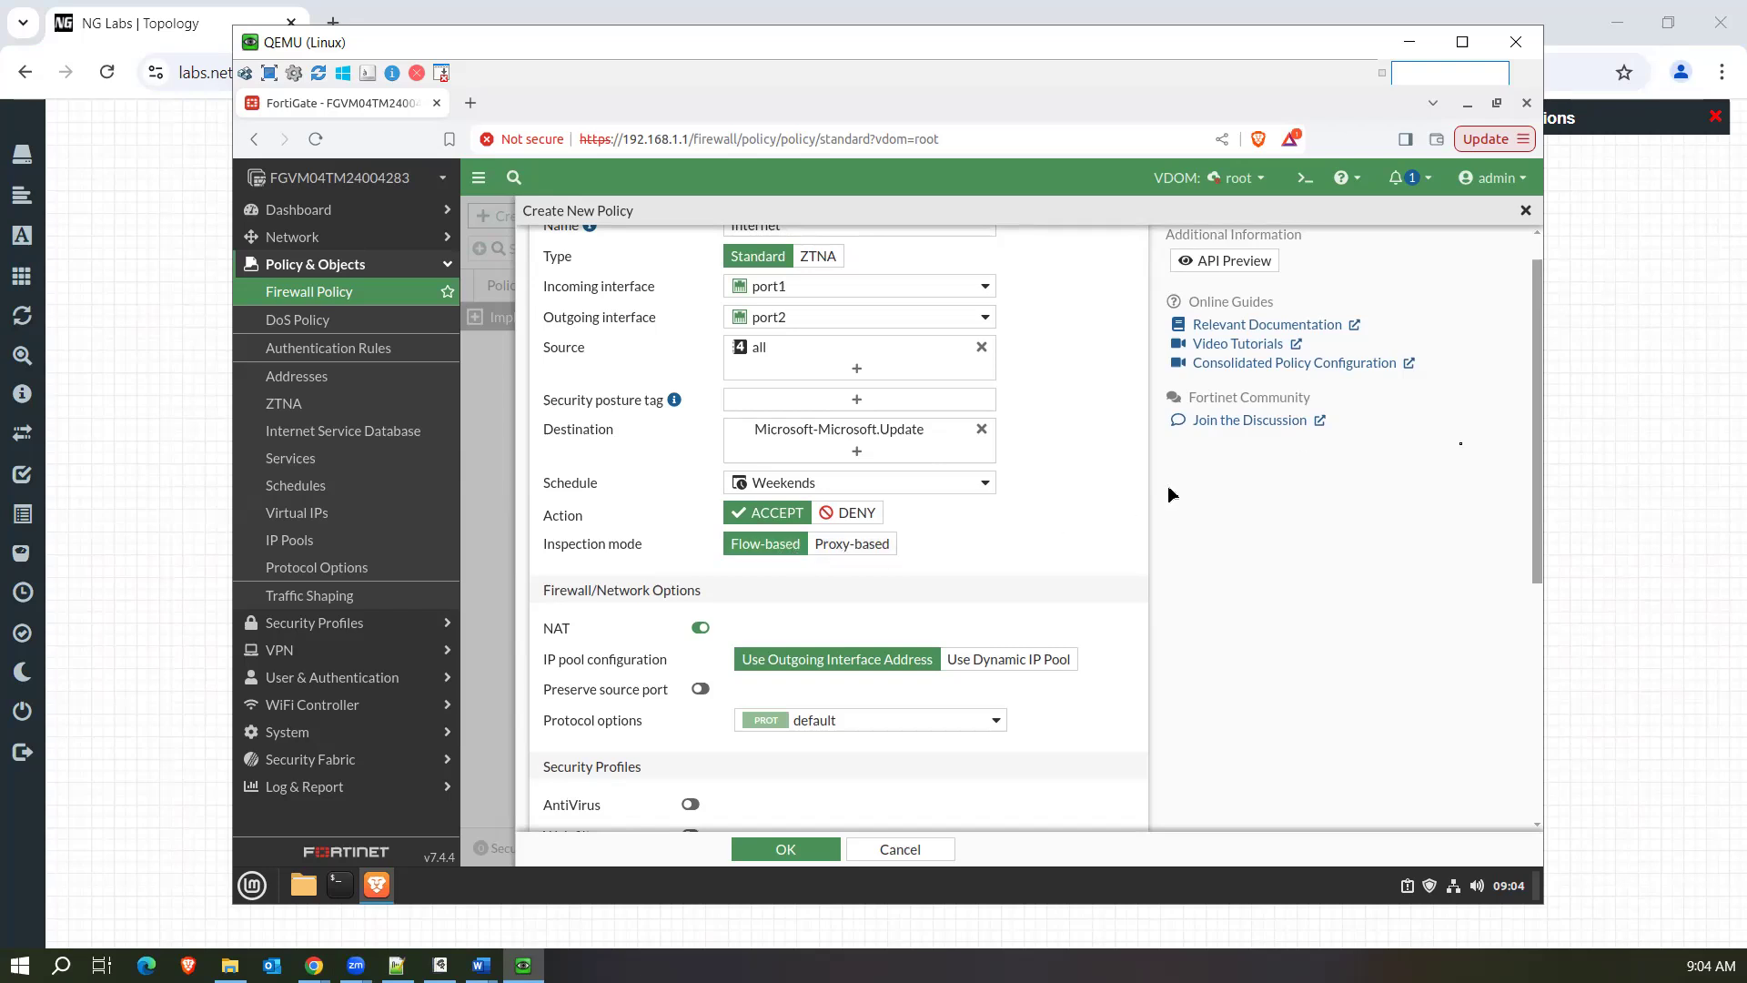
pyautogui.moveTo(1537, 441); pyautogui.dragTo(1538, 407)
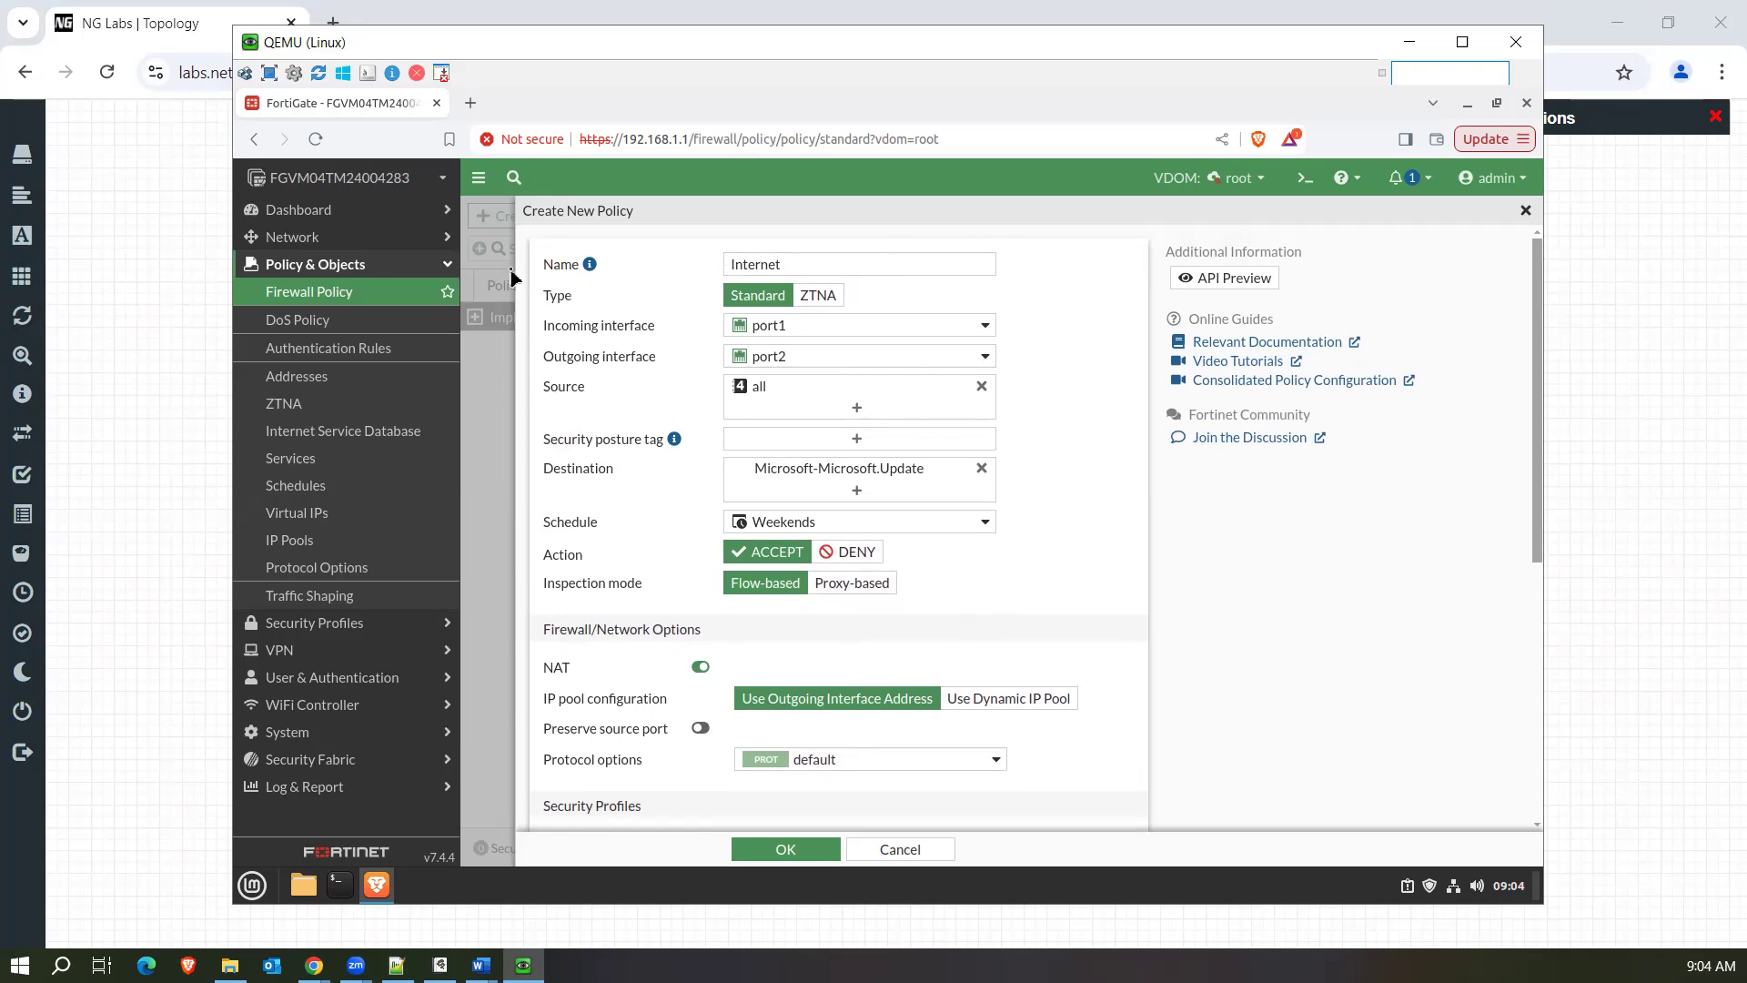
pyautogui.moveTo(544, 474); pyautogui.dragTo(631, 477)
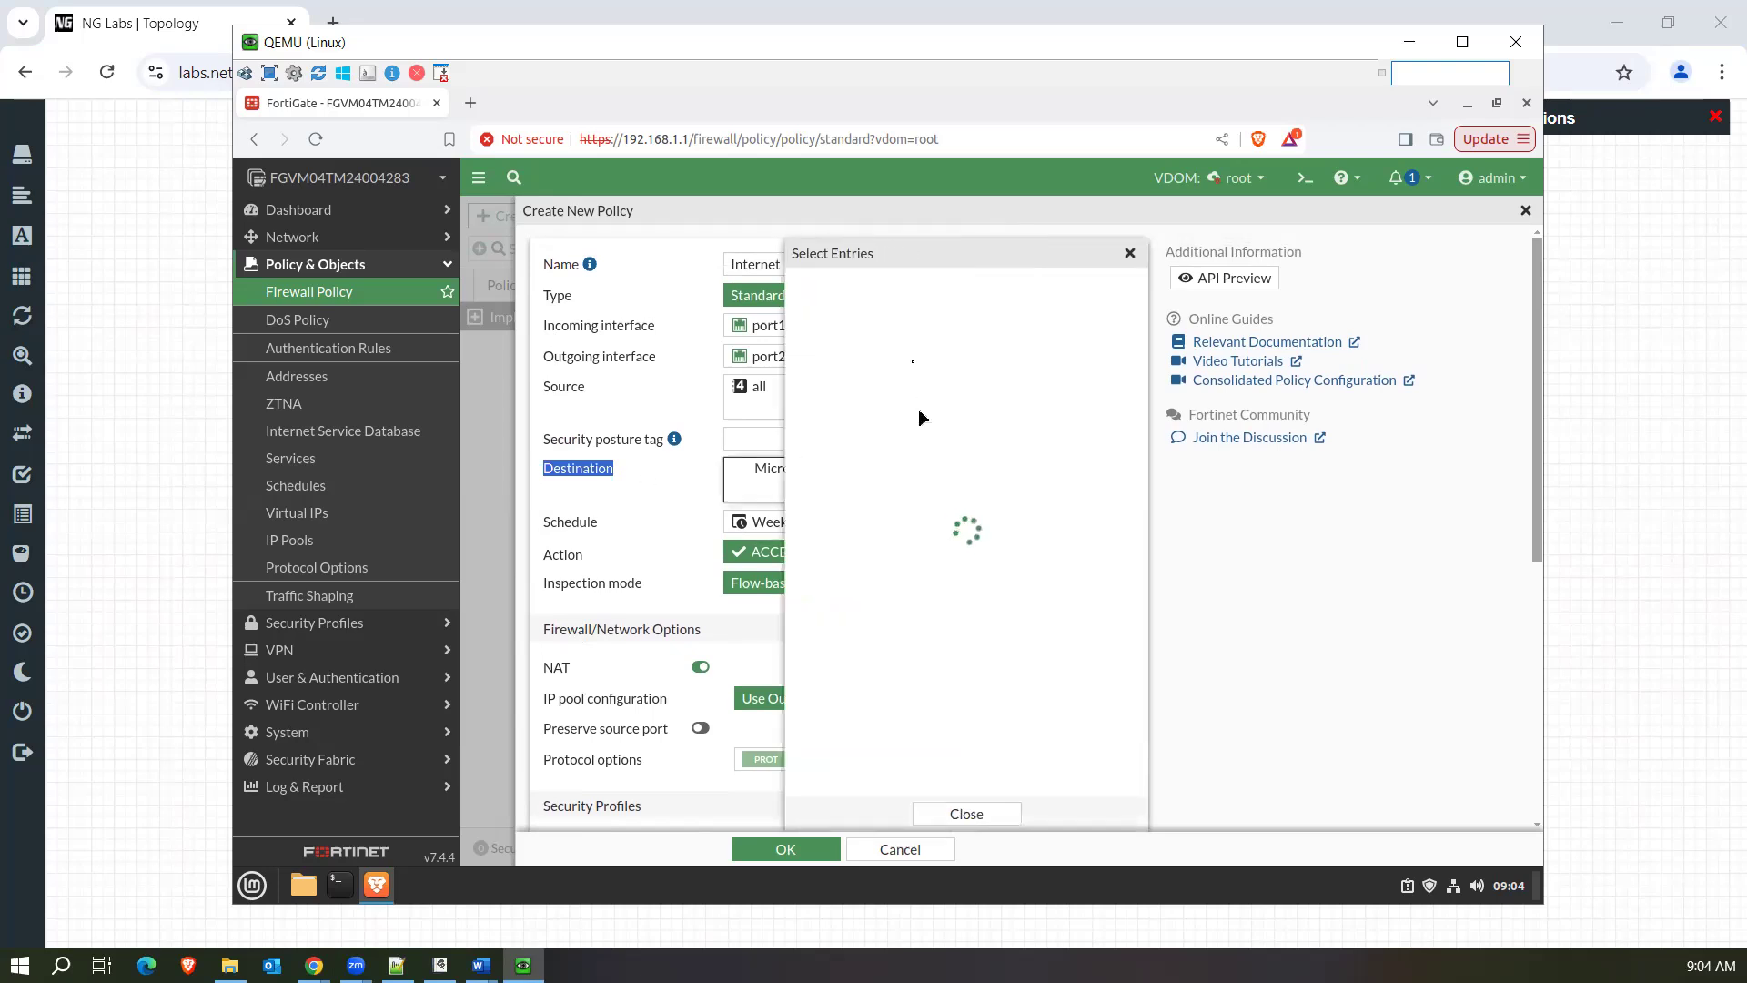
pyautogui.click(654, 360)
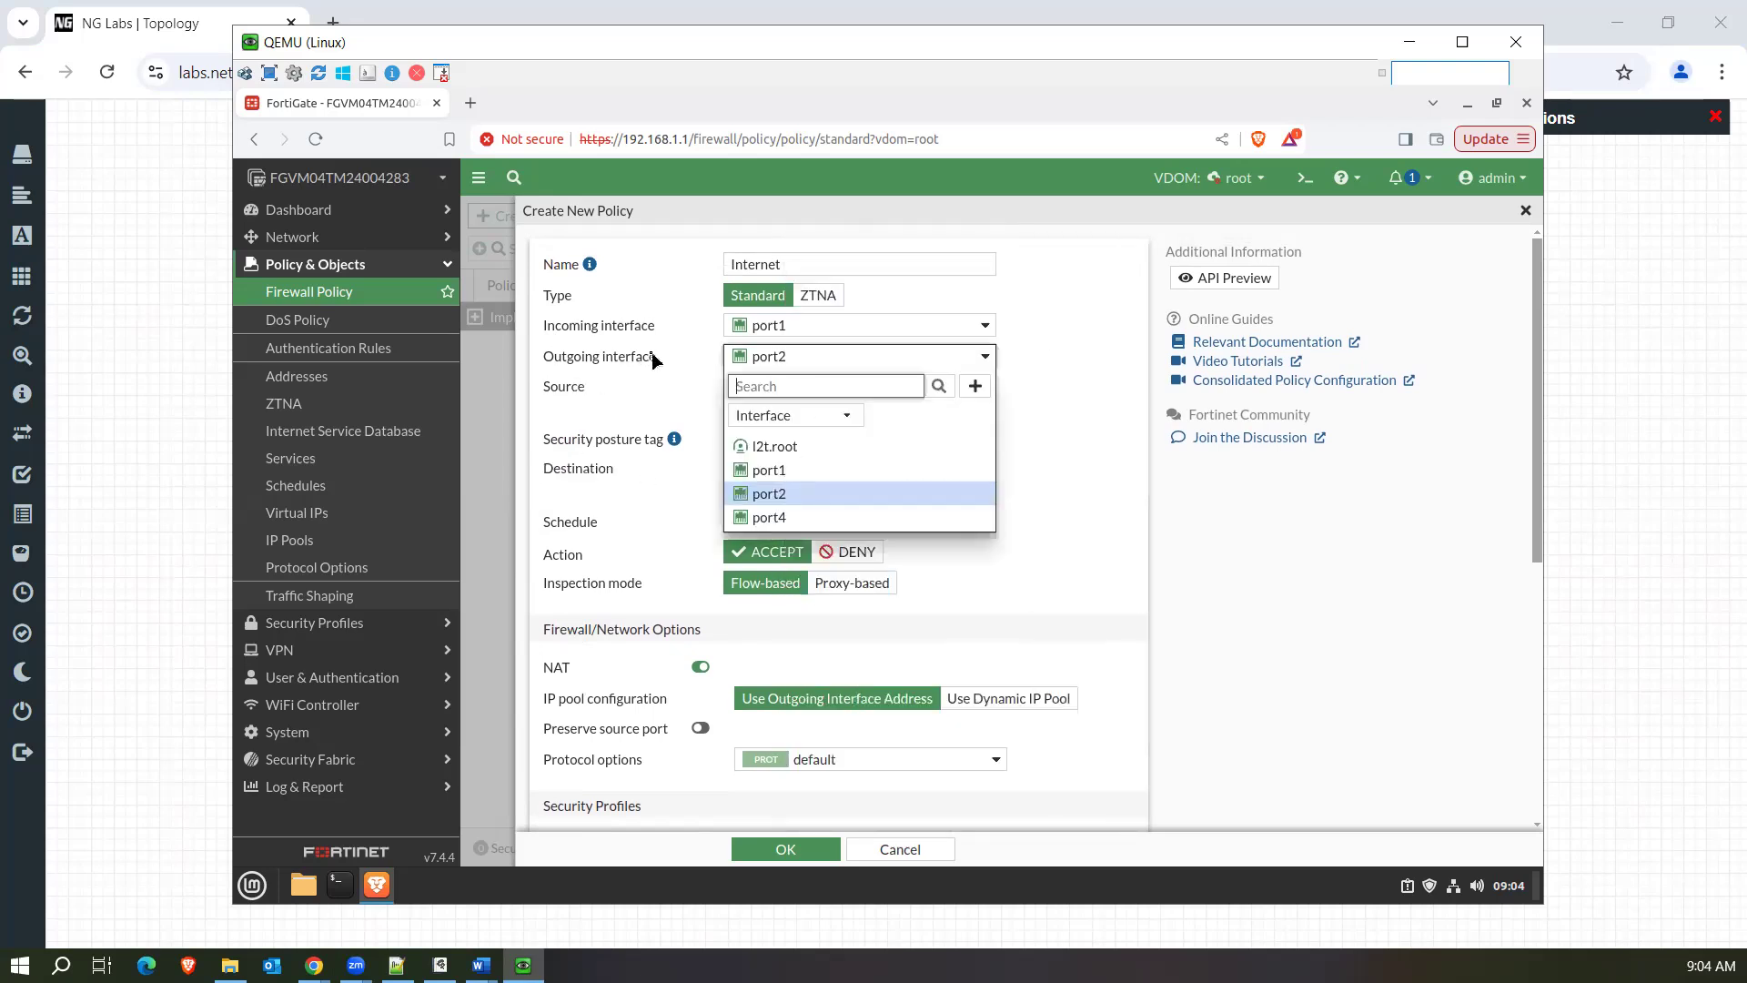
pyautogui.click(1073, 361)
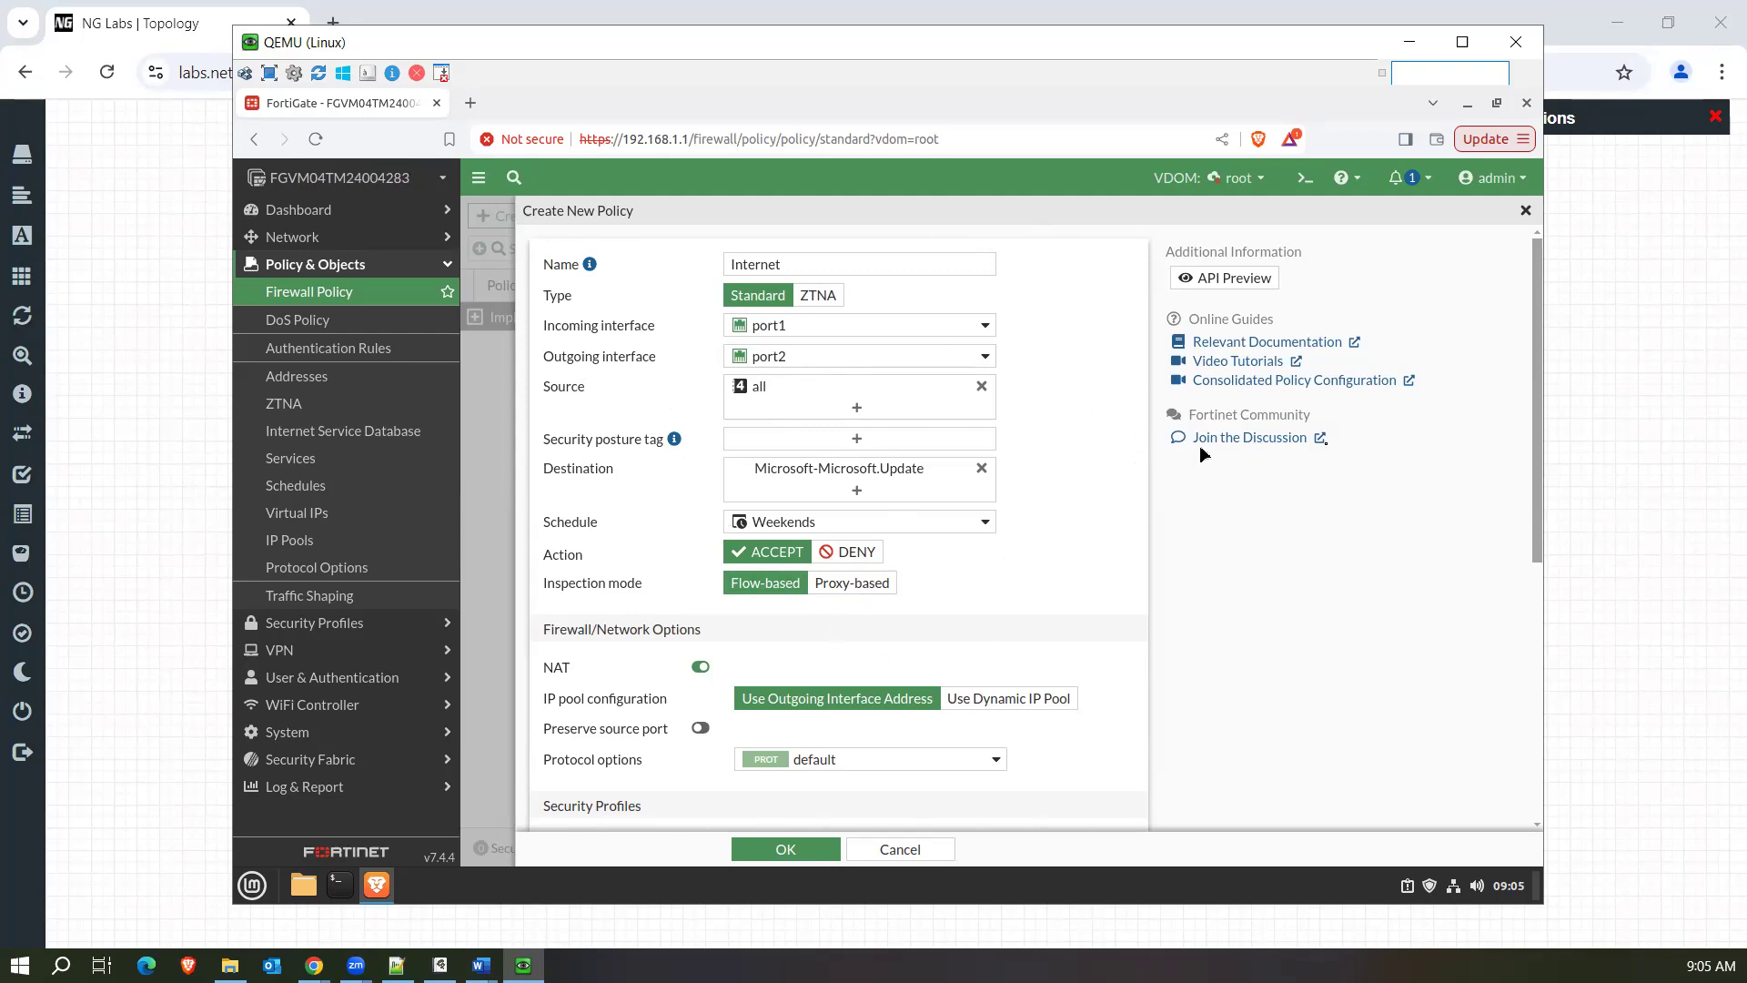
pyautogui.moveTo(1536, 459); pyautogui.dragTo(1532, 555)
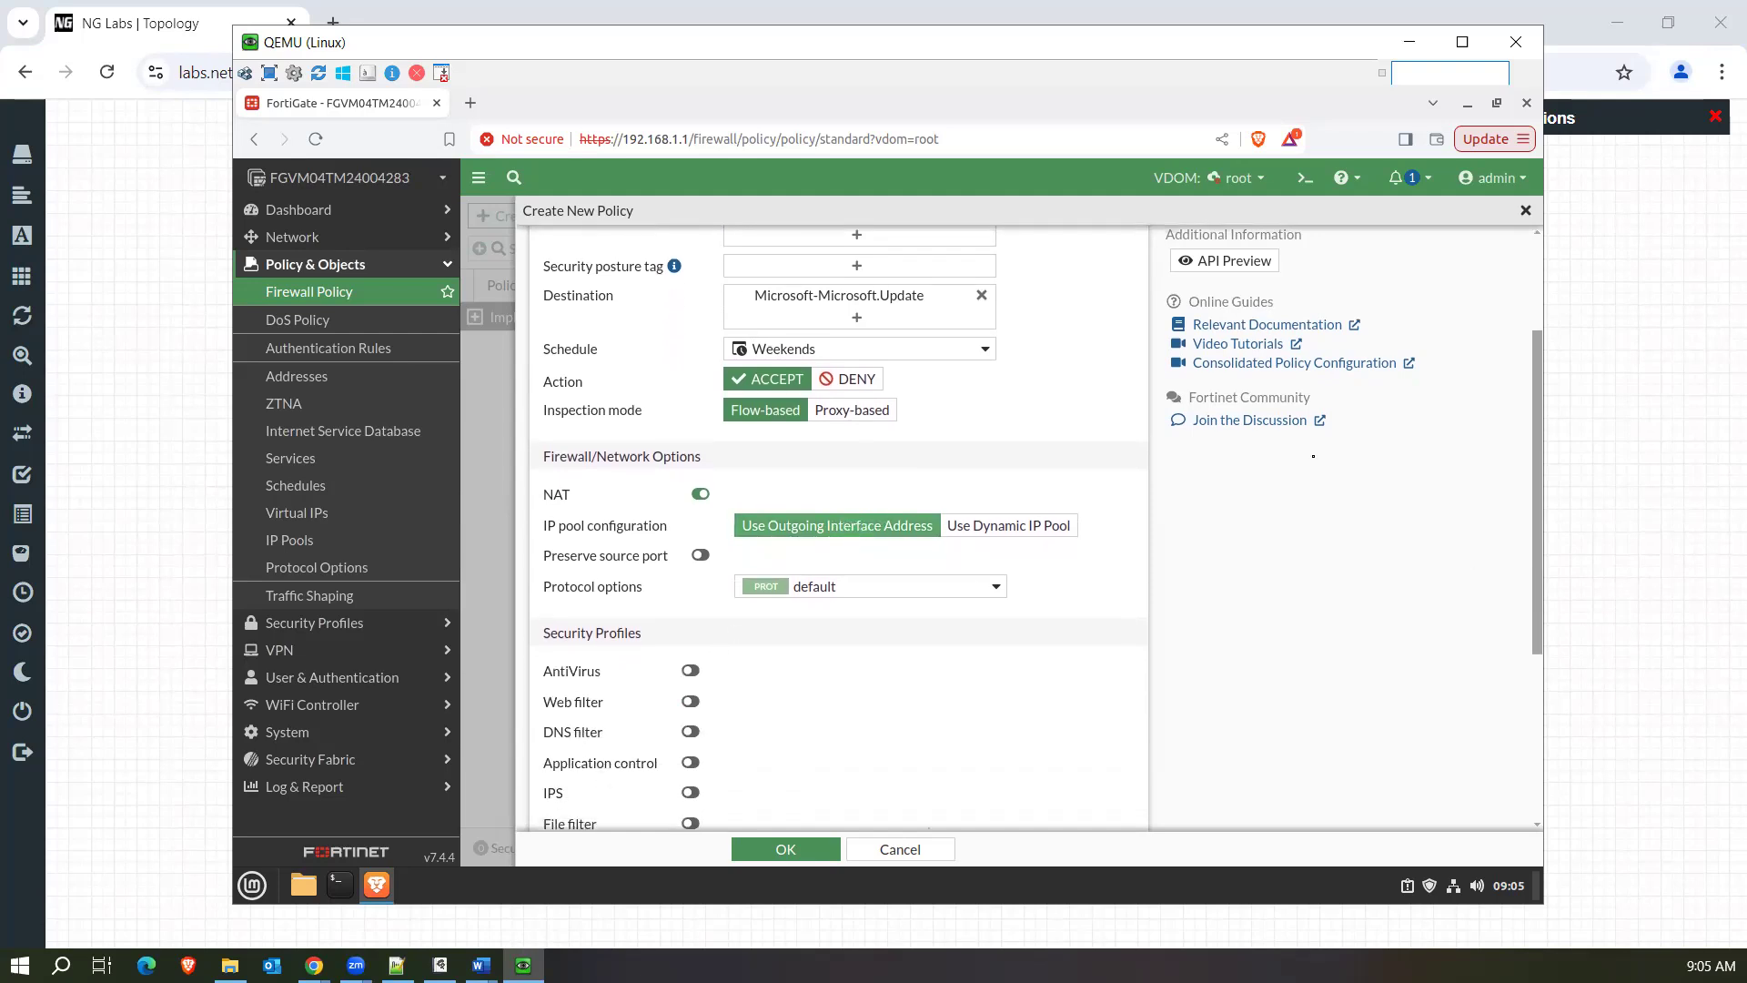
pyautogui.moveTo(1537, 489); pyautogui.dragTo(1539, 377)
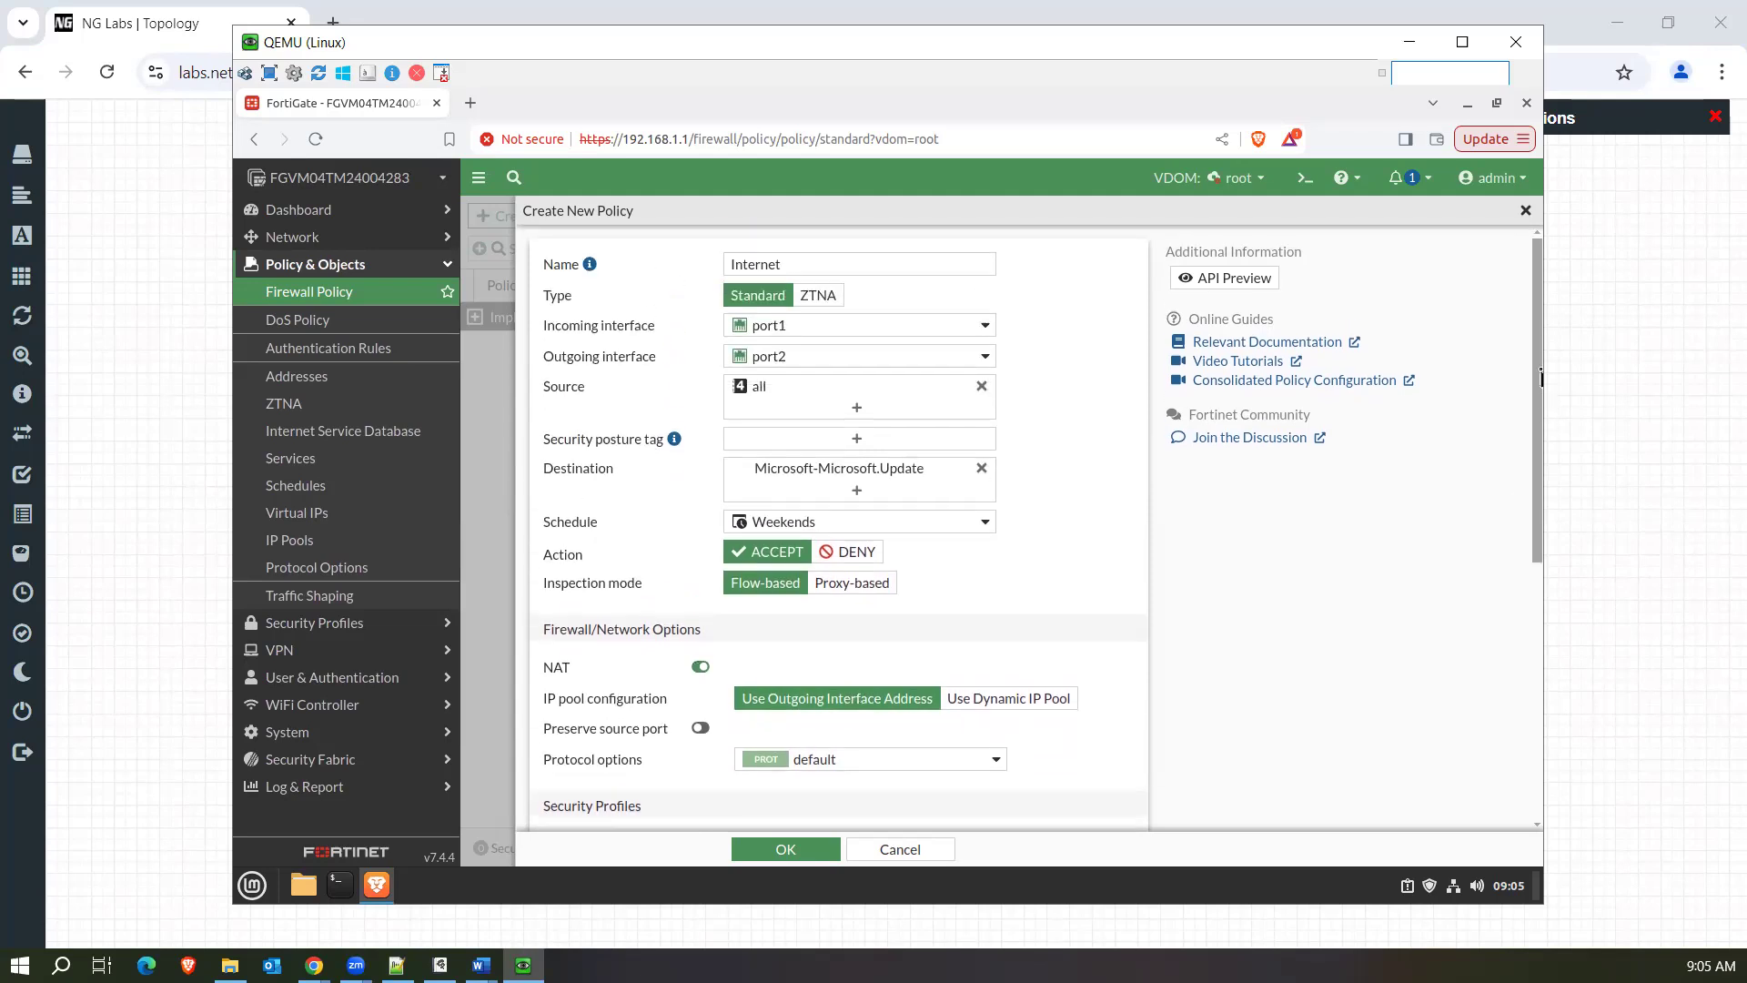
pyautogui.moveTo(767, 364)
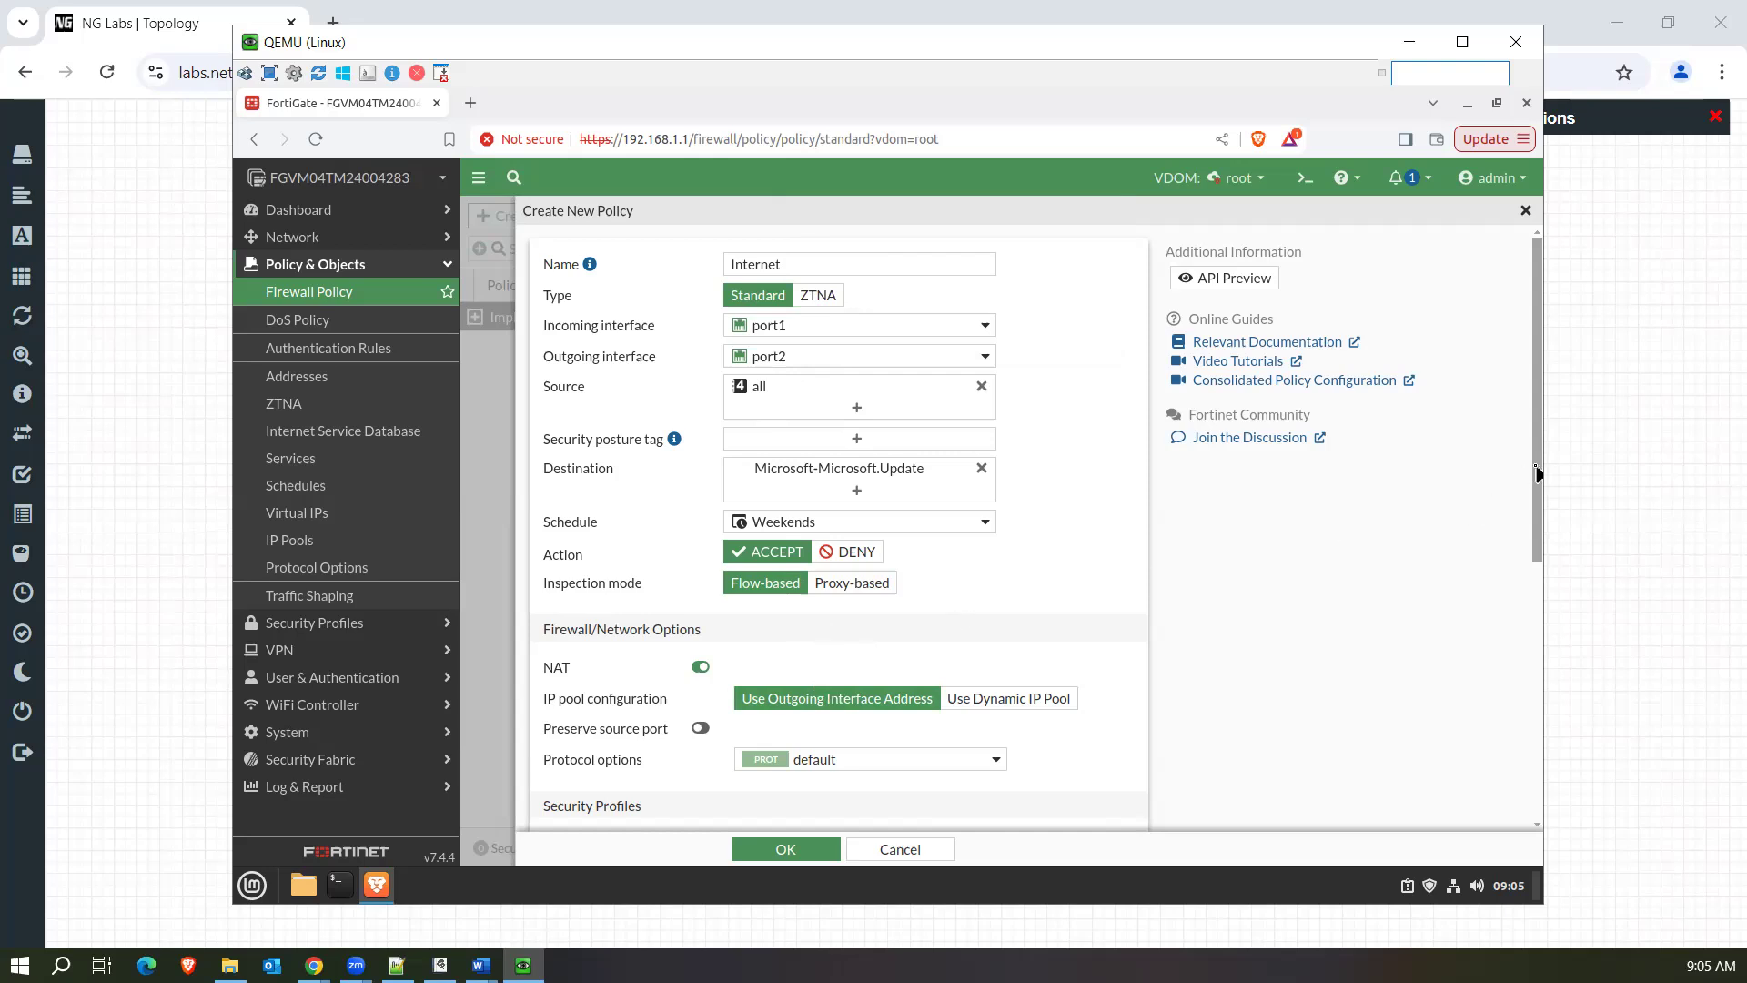
# Turn Preserve source port on and back off in the policy's NAT options.
pyautogui.scroll(-3, 1525, 557)
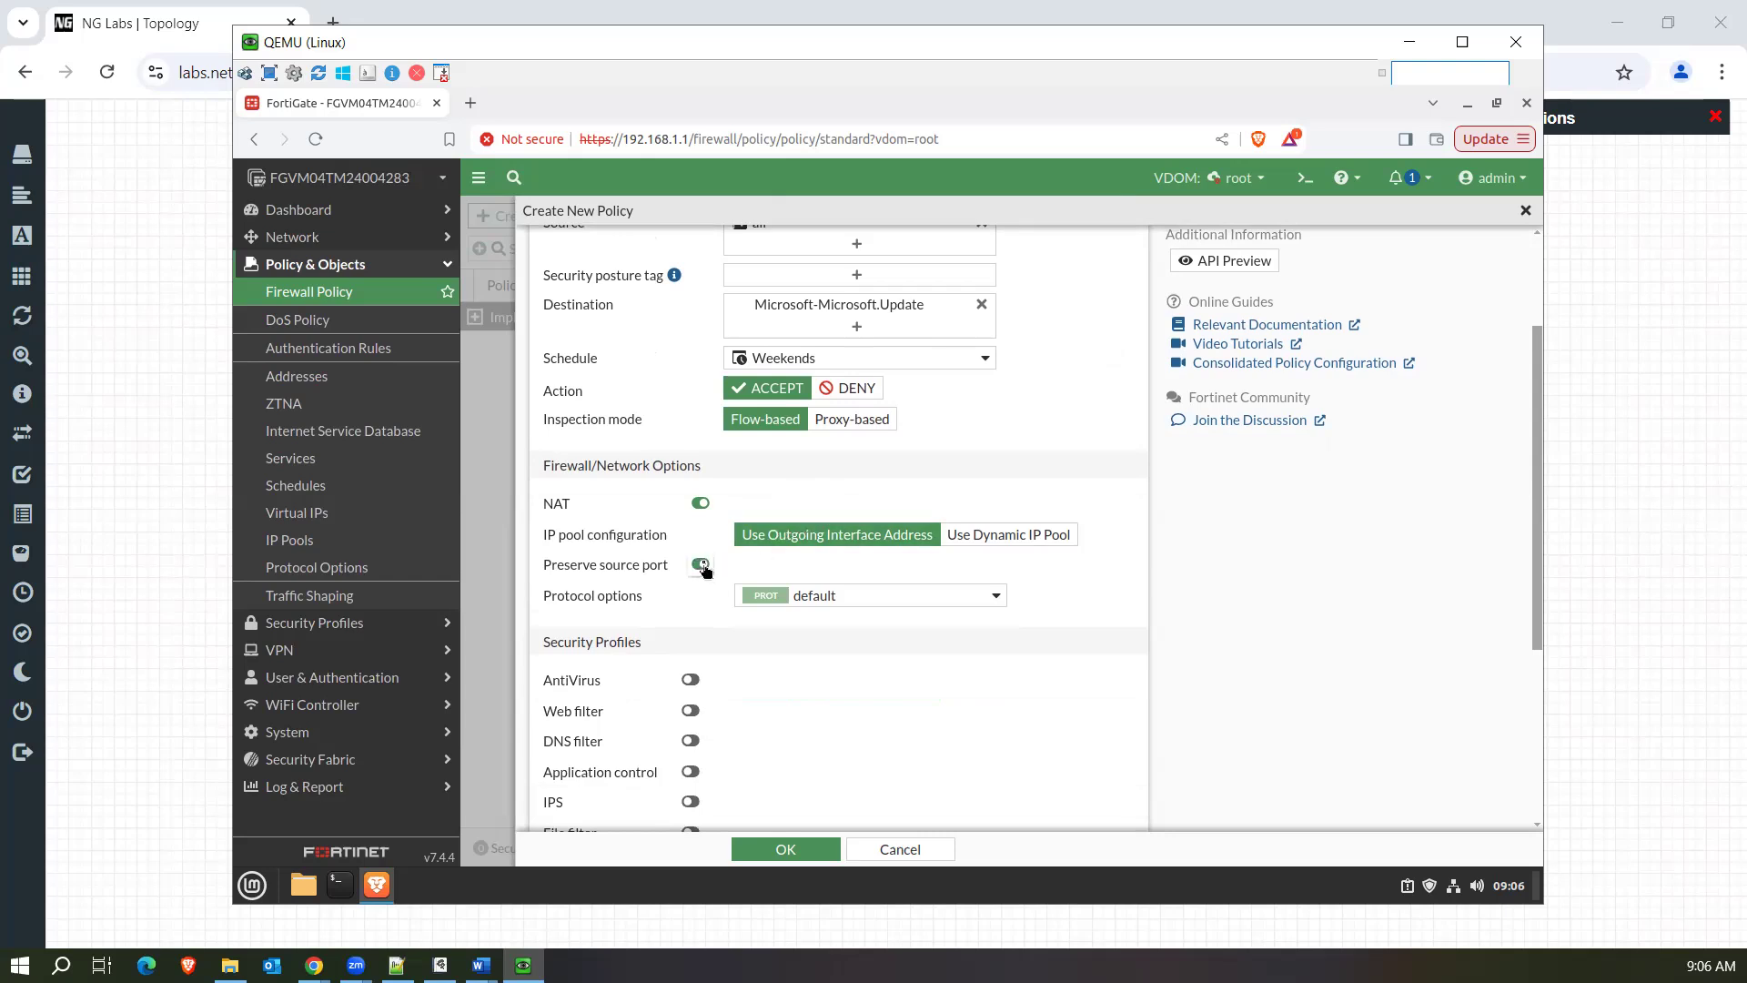
pyautogui.click(702, 565)
pyautogui.click(699, 566)
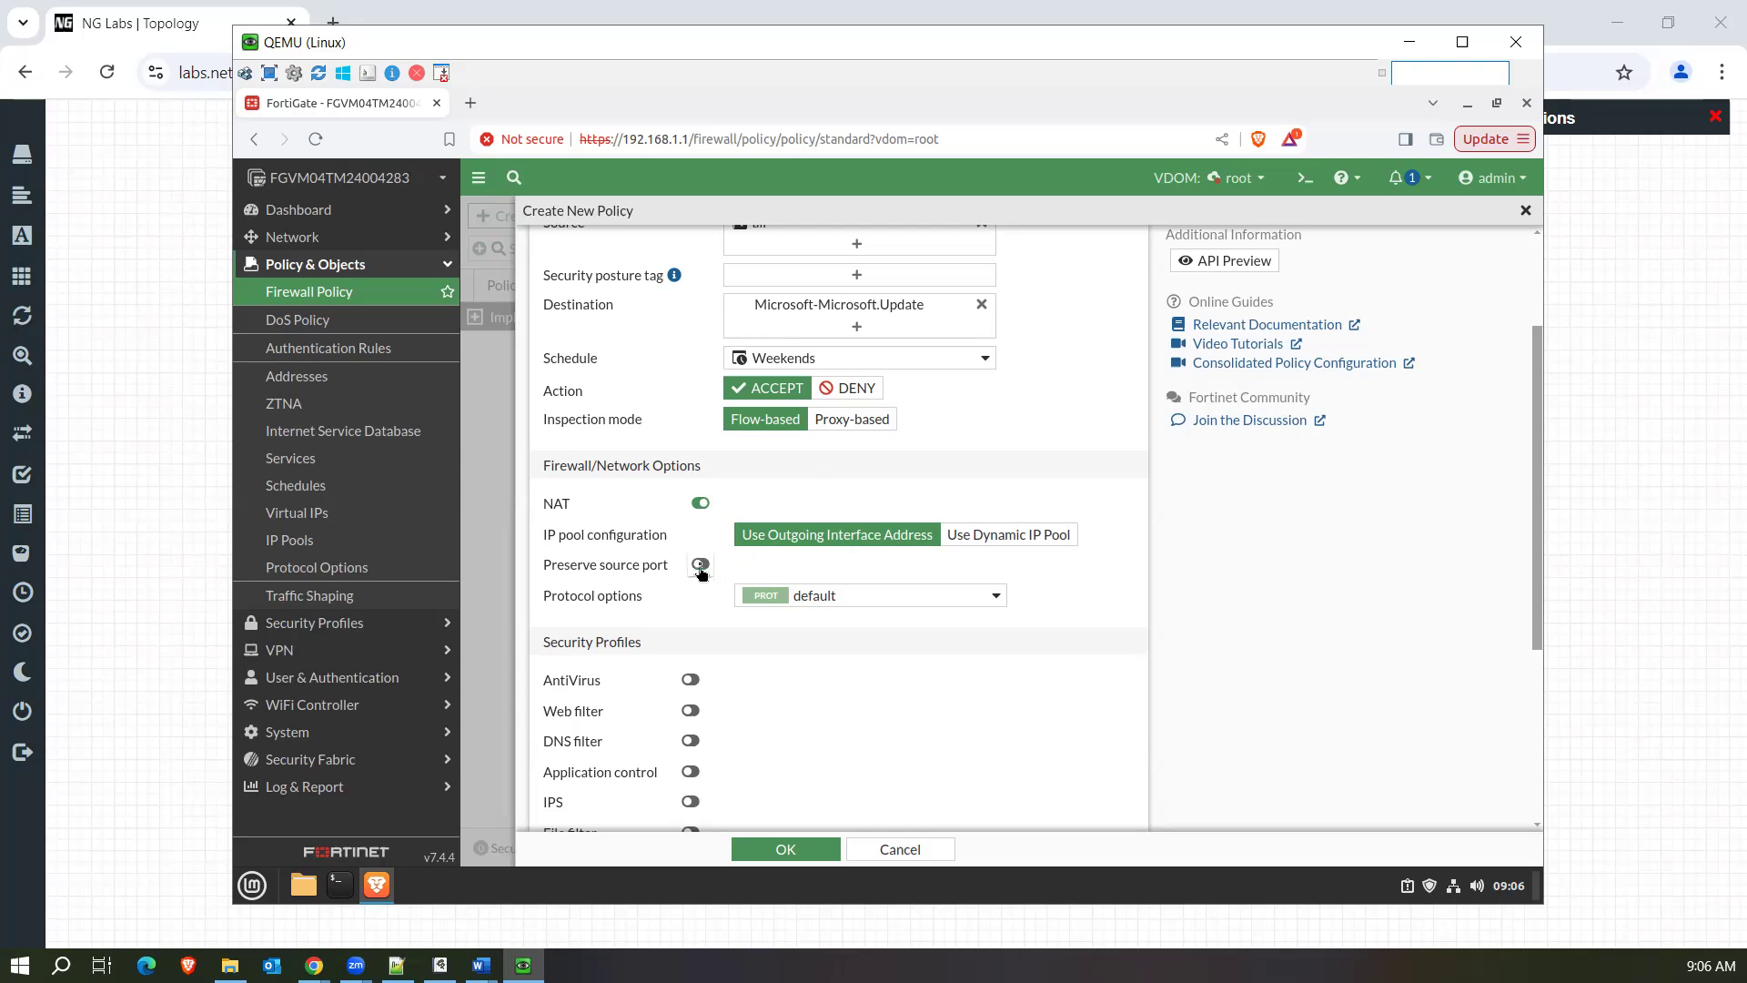
# Examine the protocol port mapping in a new protocol options profile, including the HTTP port, and leave without saving it.
pyautogui.click(931, 597)
pyautogui.click(985, 625)
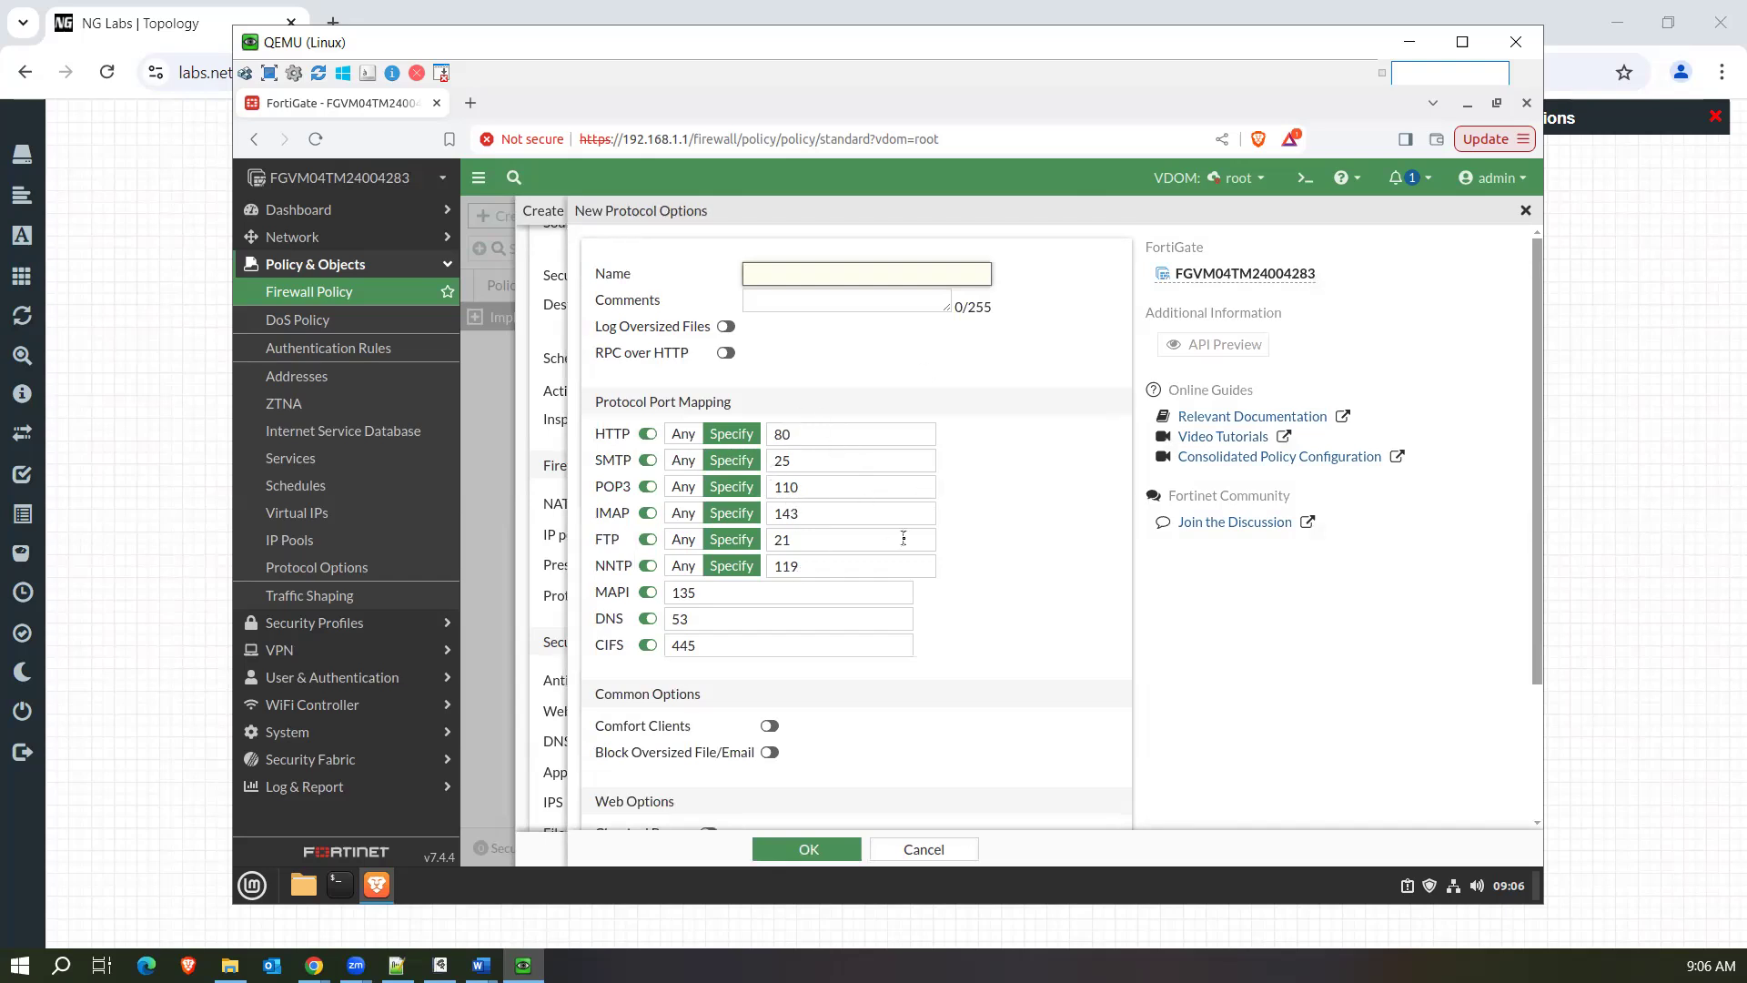
pyautogui.click(922, 849)
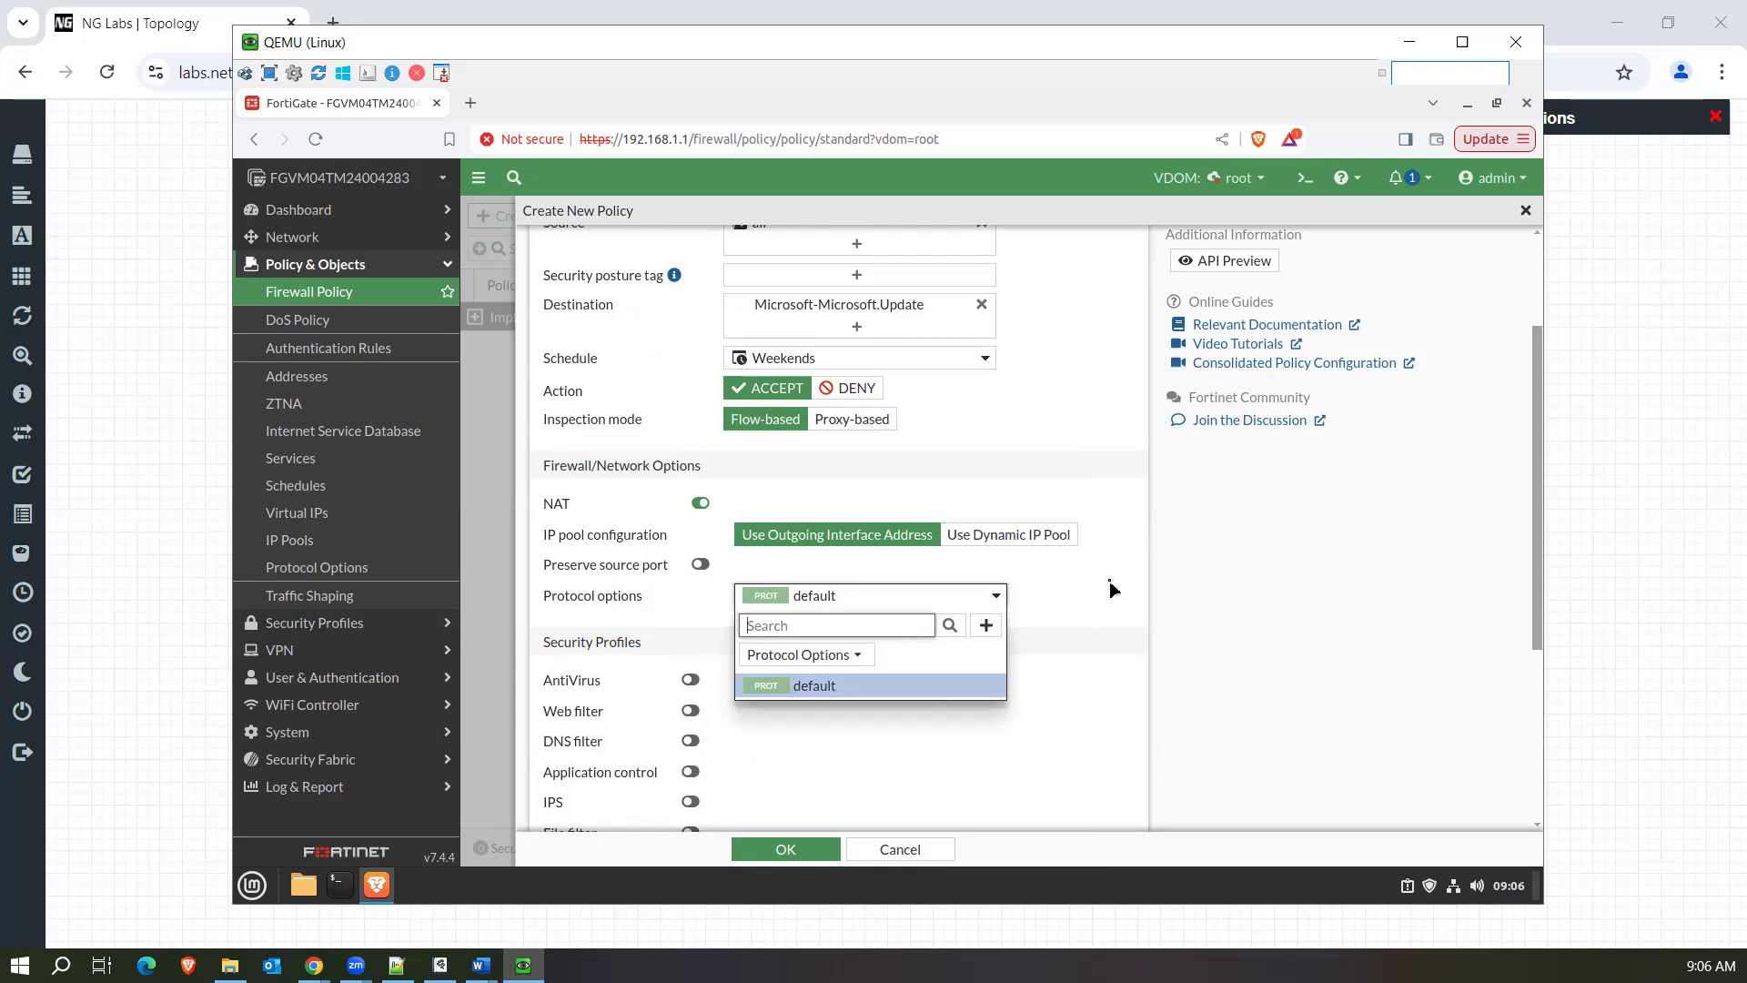
pyautogui.click(984, 628)
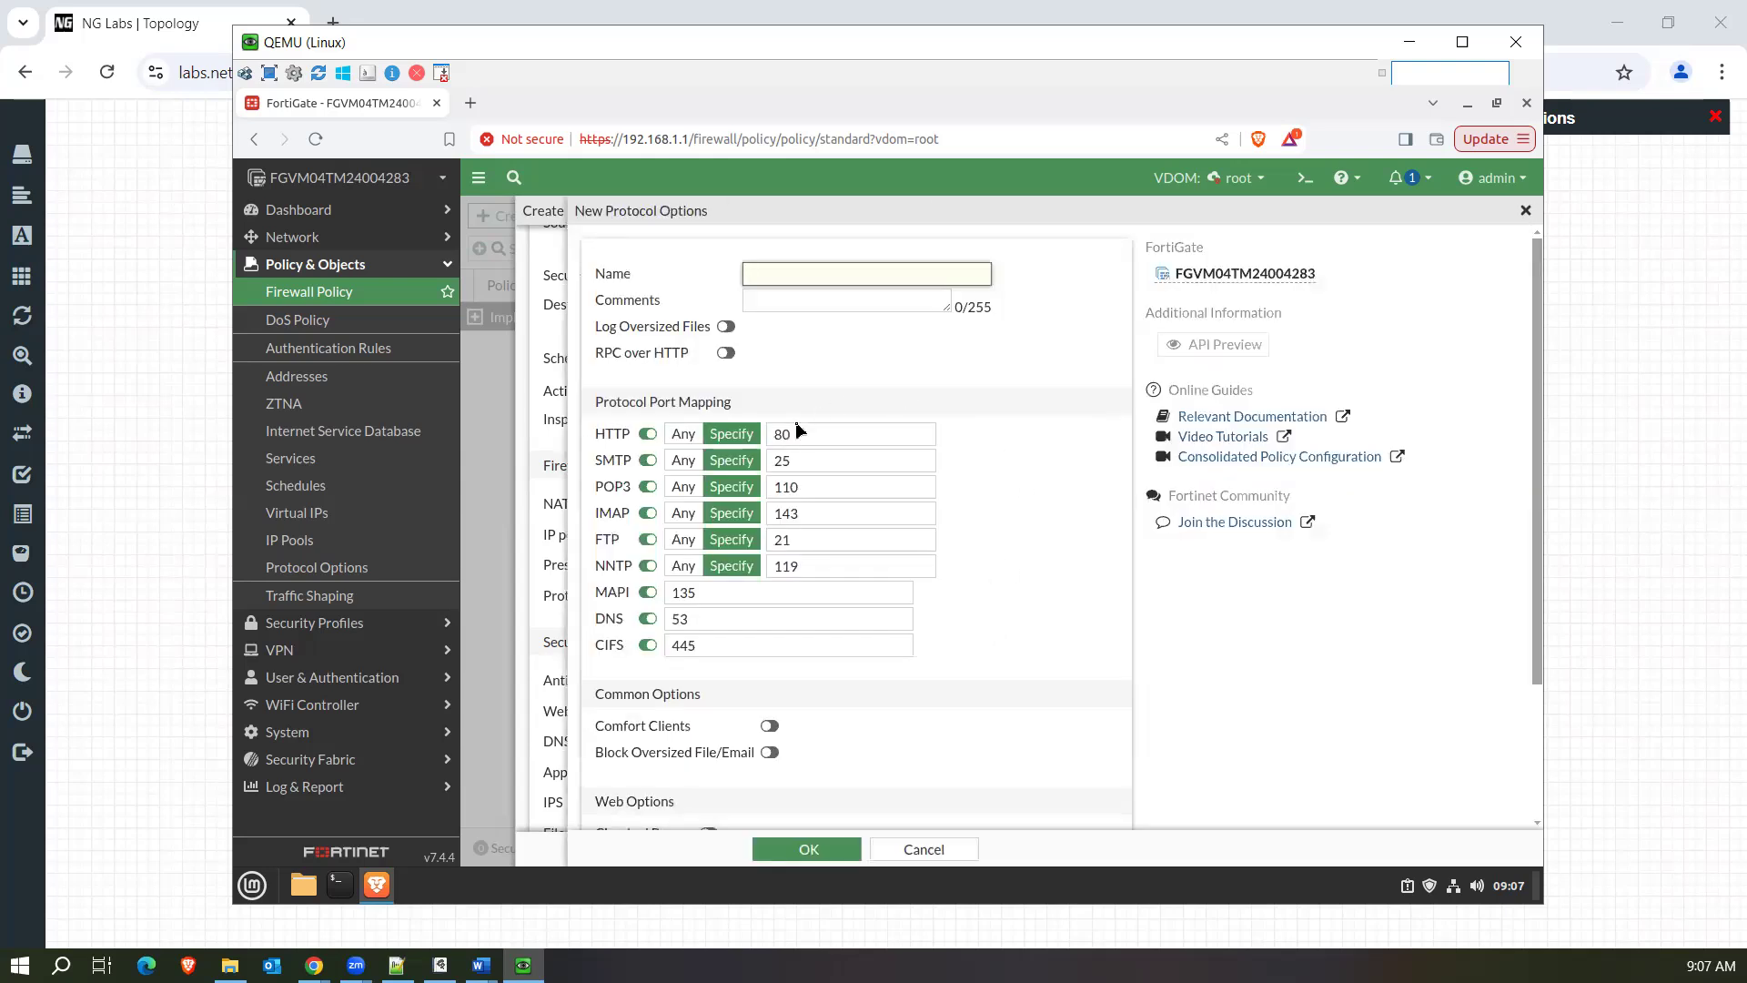
pyautogui.click(805, 441)
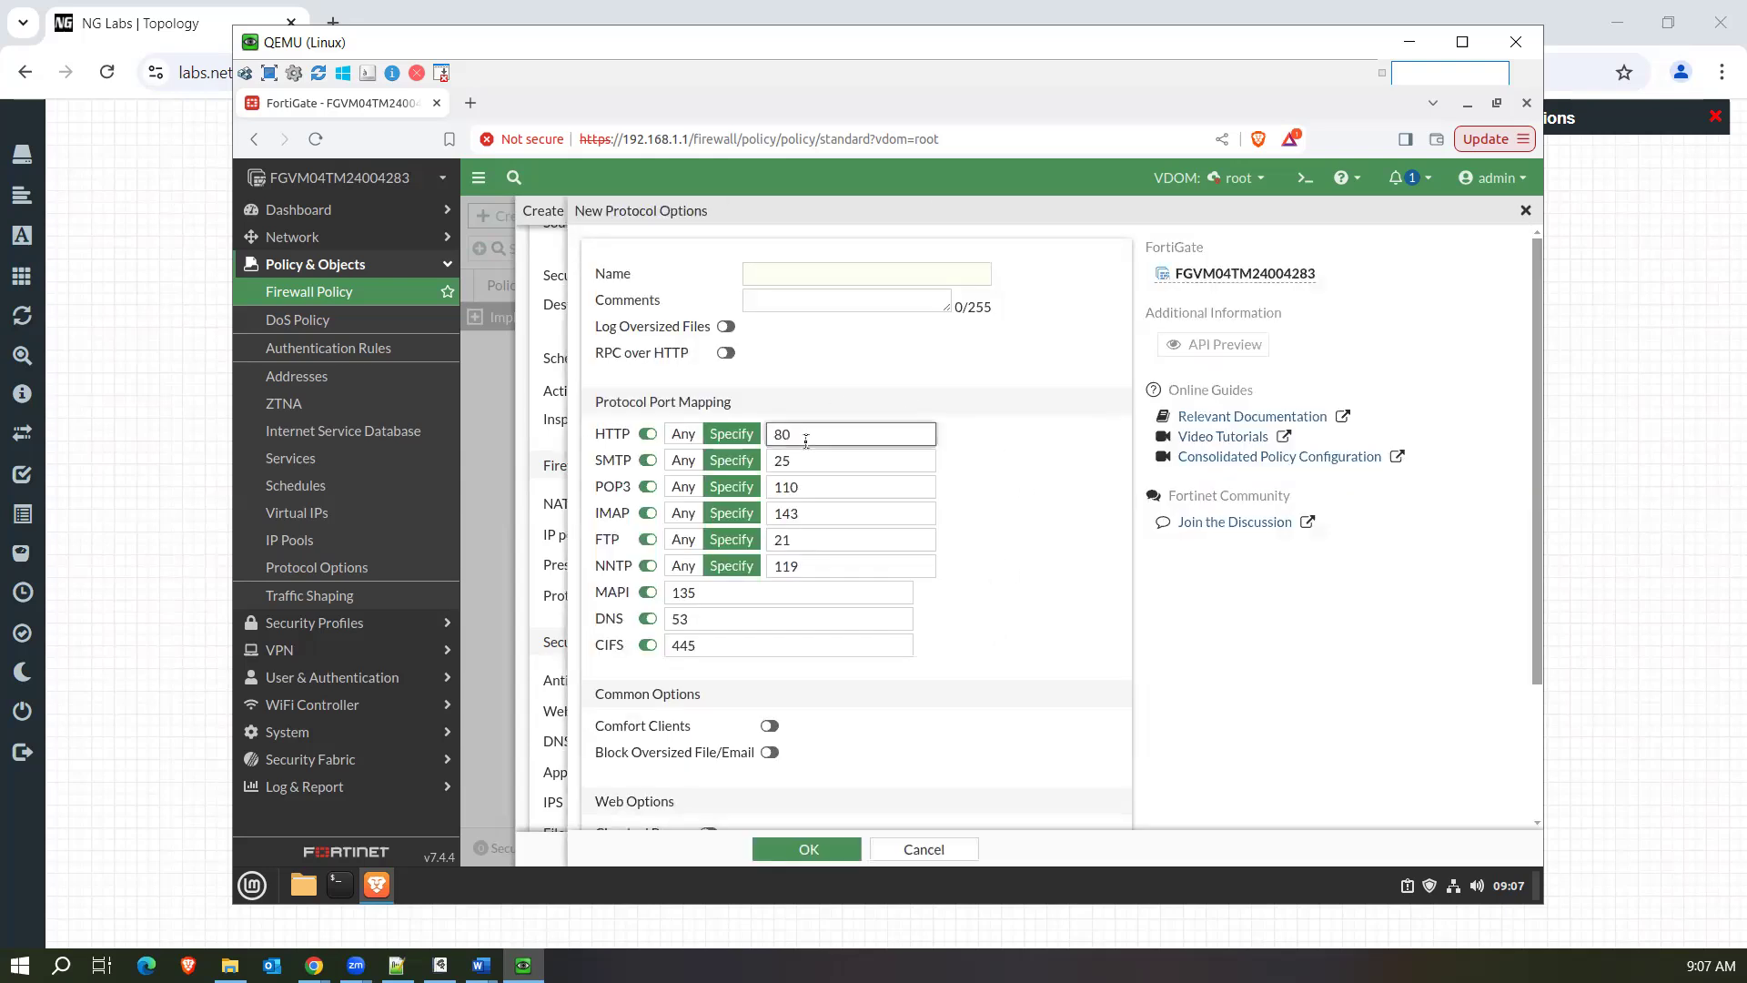
pyautogui.write('80')
pyautogui.click(923, 849)
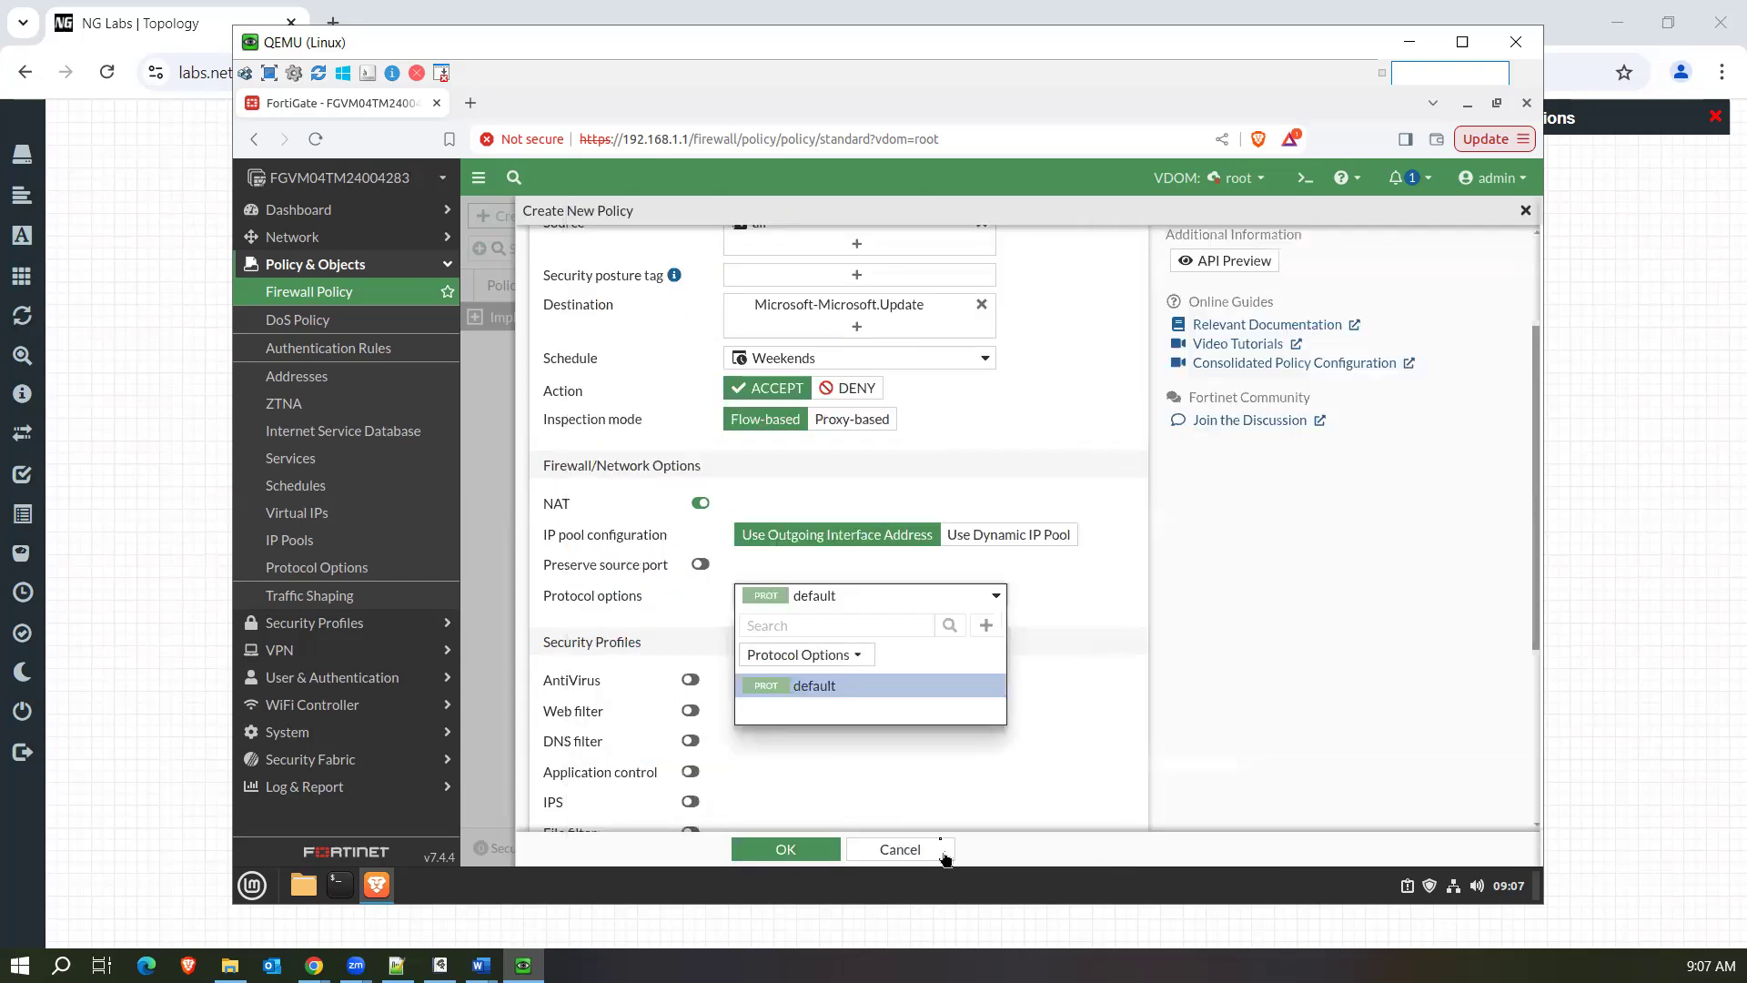
pyautogui.click(1068, 594)
# Replace the policy's Microsoft-Microsoft.Update destination with the all address.
pyautogui.moveTo(1536, 517); pyautogui.dragTo(1535, 482)
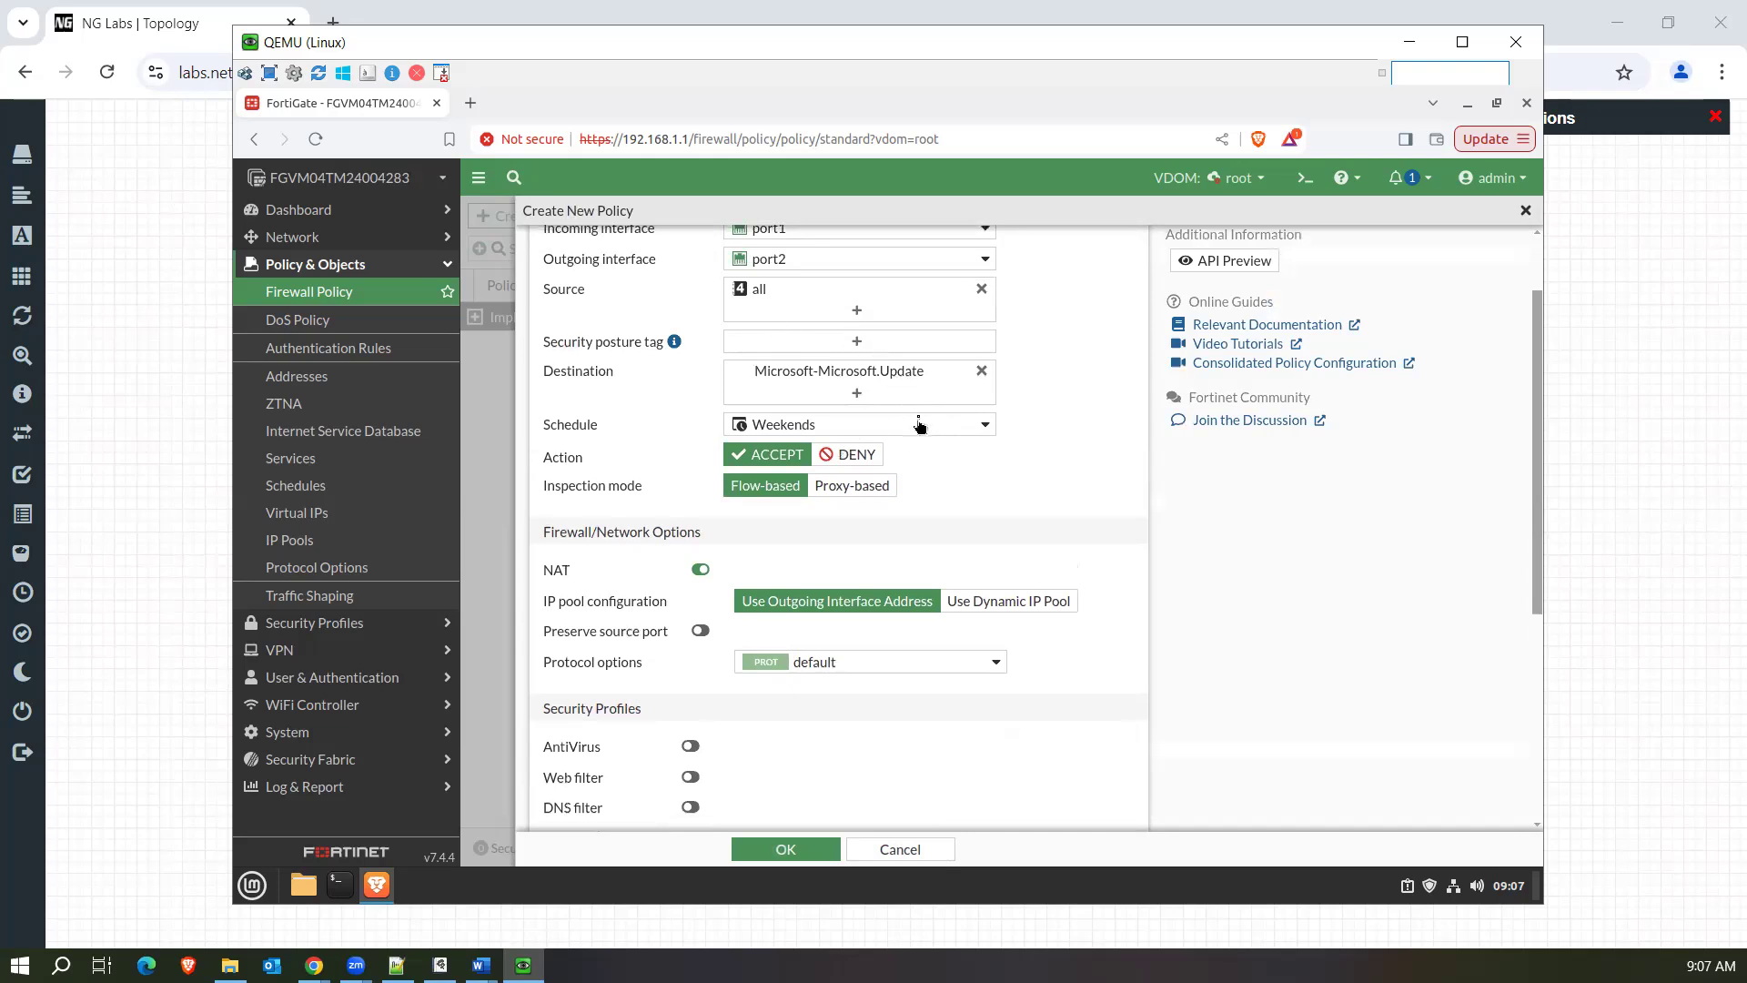
pyautogui.scroll(1, 1083, 456)
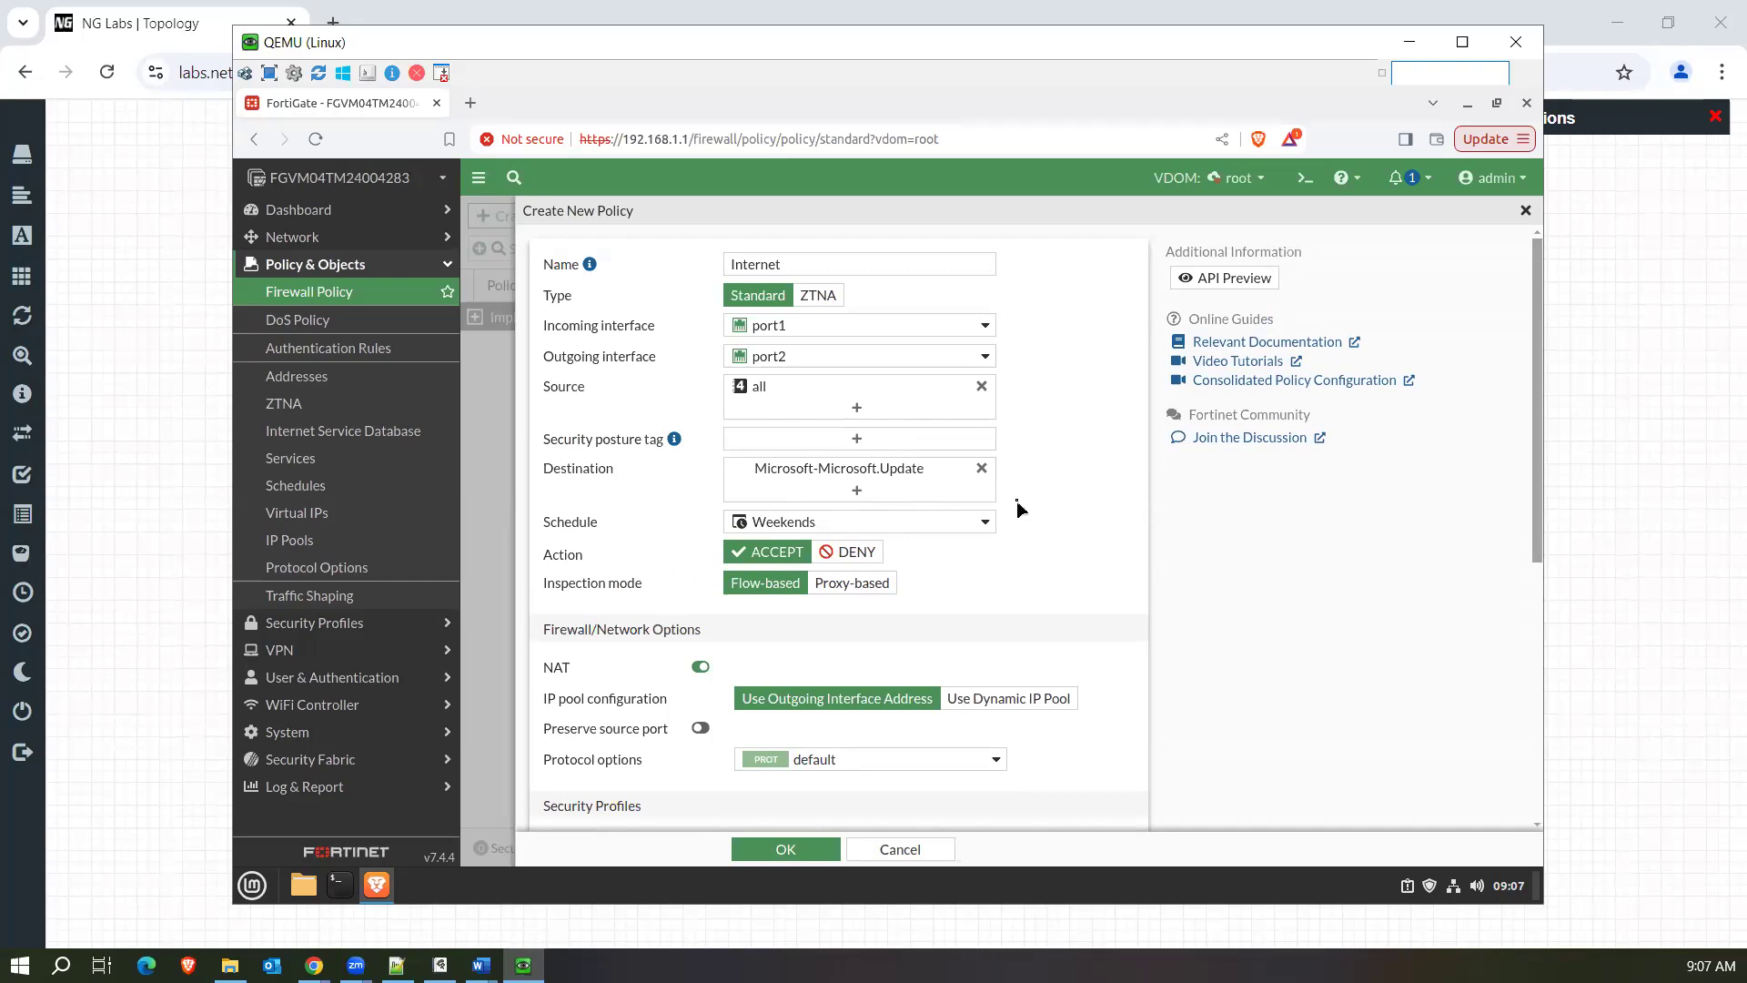
pyautogui.click(980, 469)
pyautogui.click(888, 470)
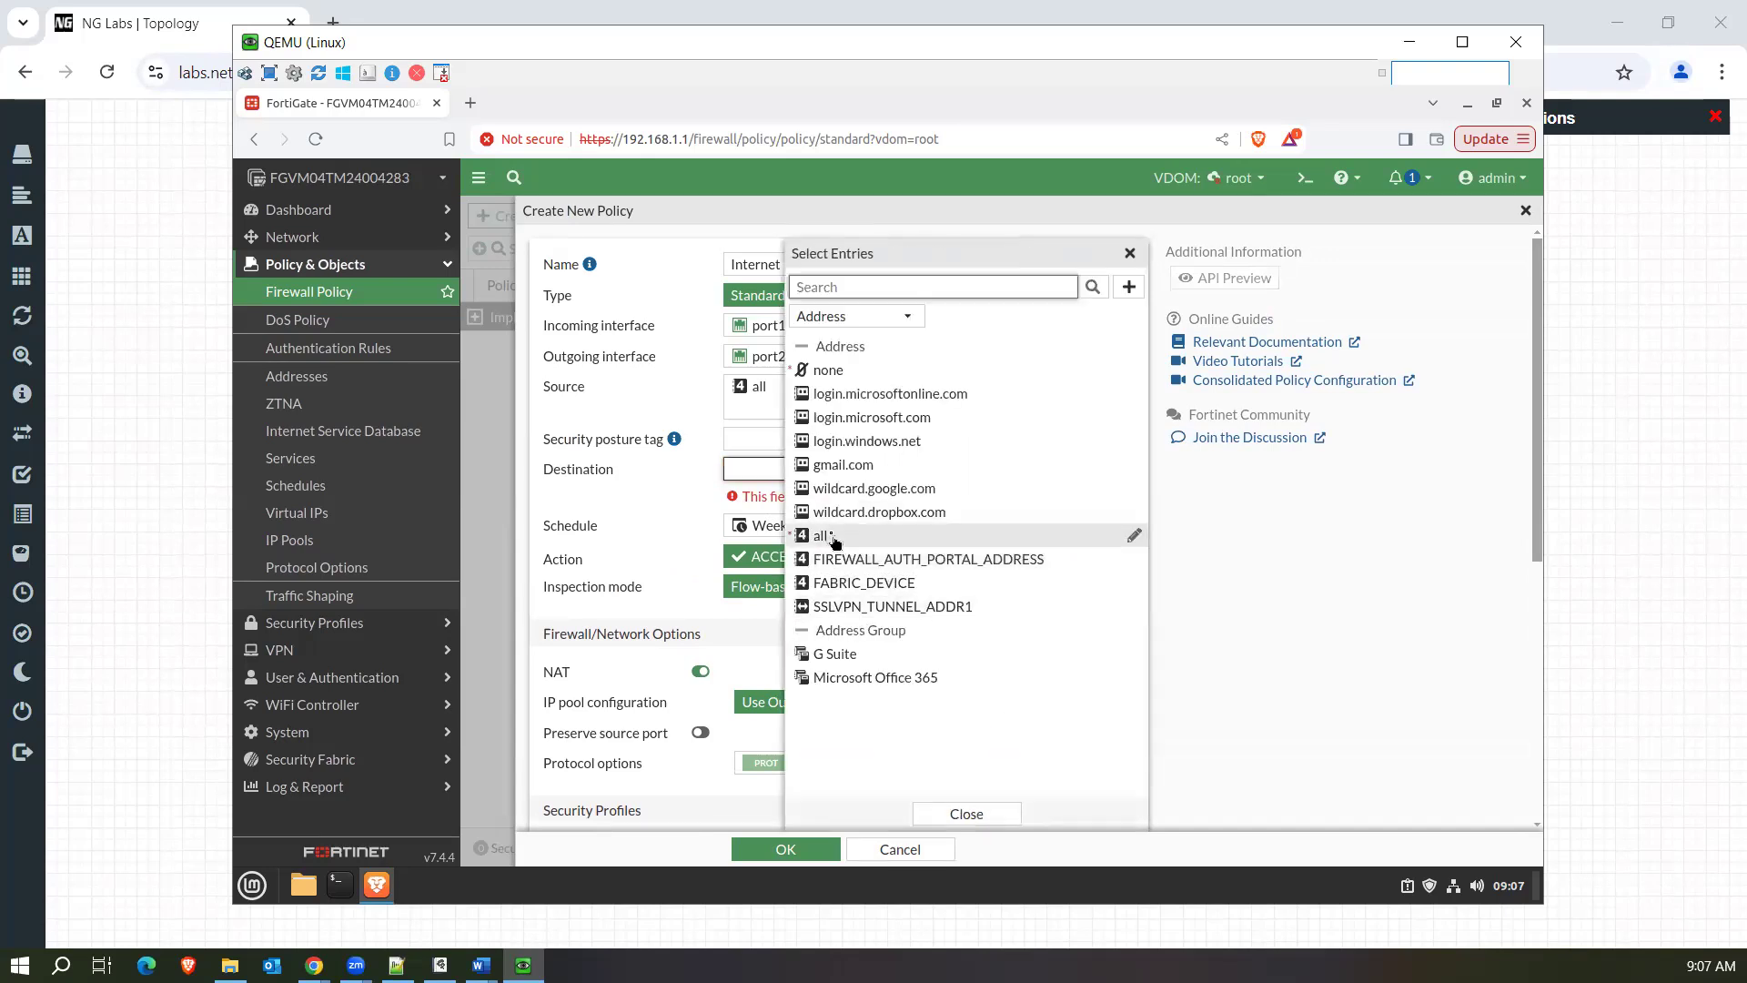
pyautogui.click(834, 534)
pyautogui.click(598, 494)
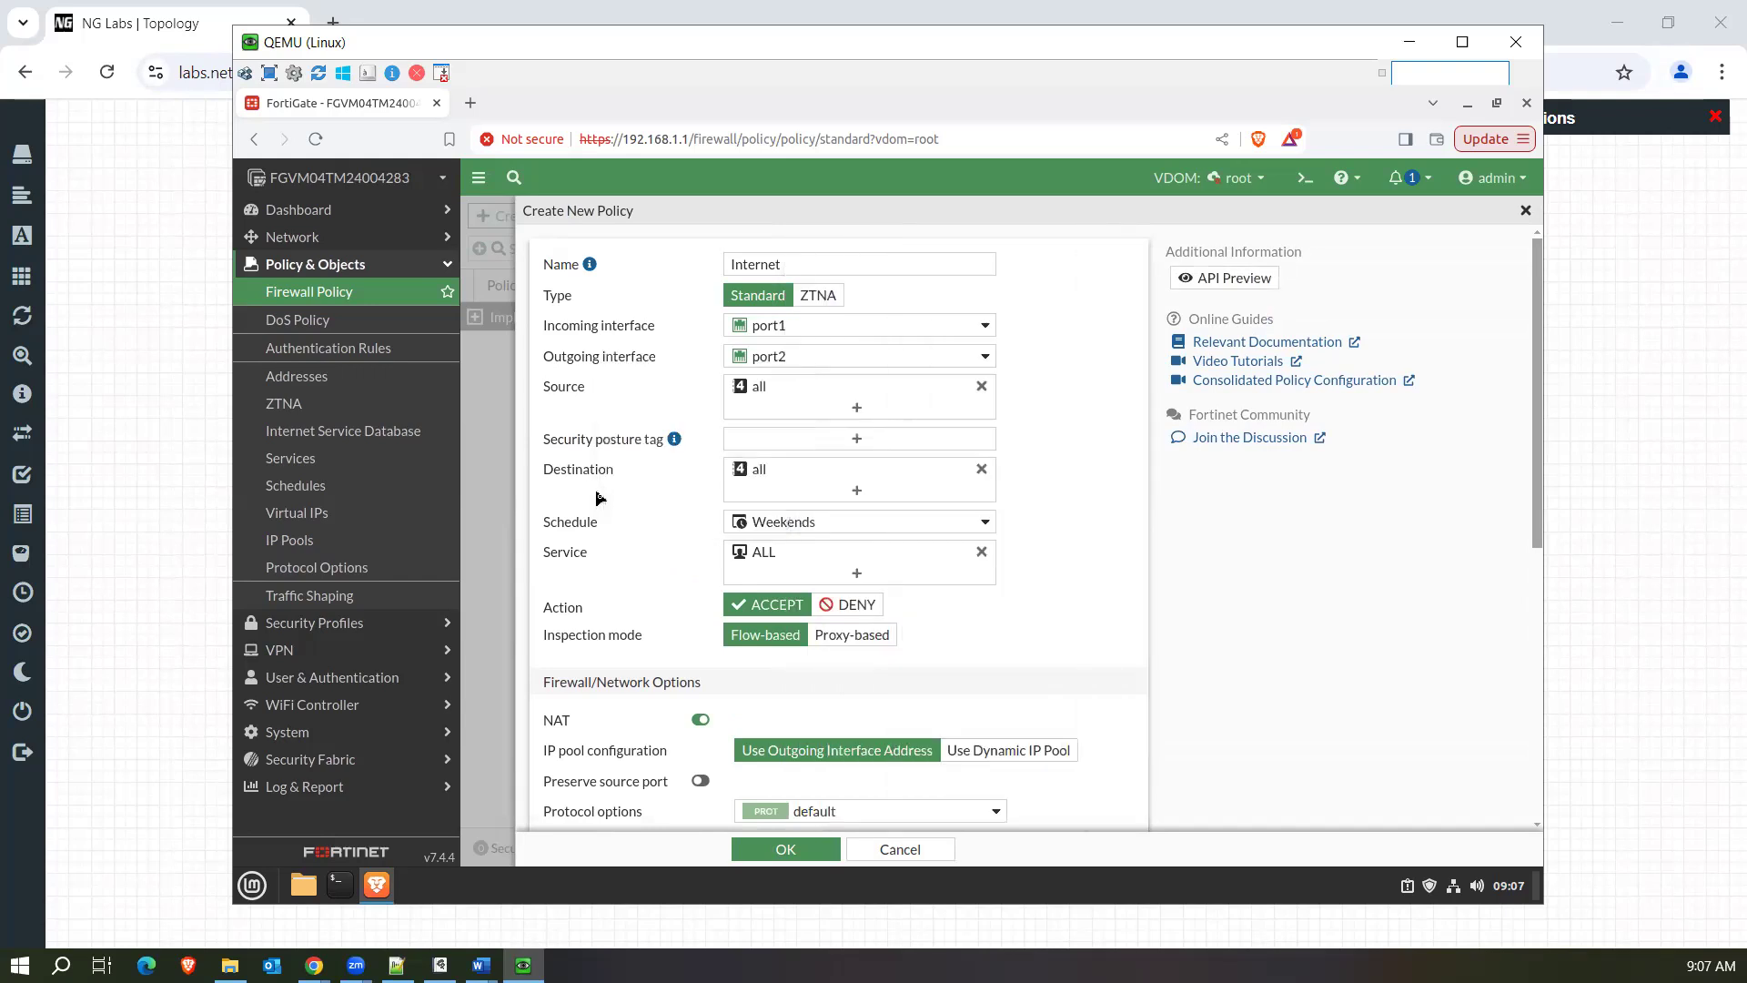
# Search the service entries for "http" and set the policy's service to HTTP.
pyautogui.click(856, 574)
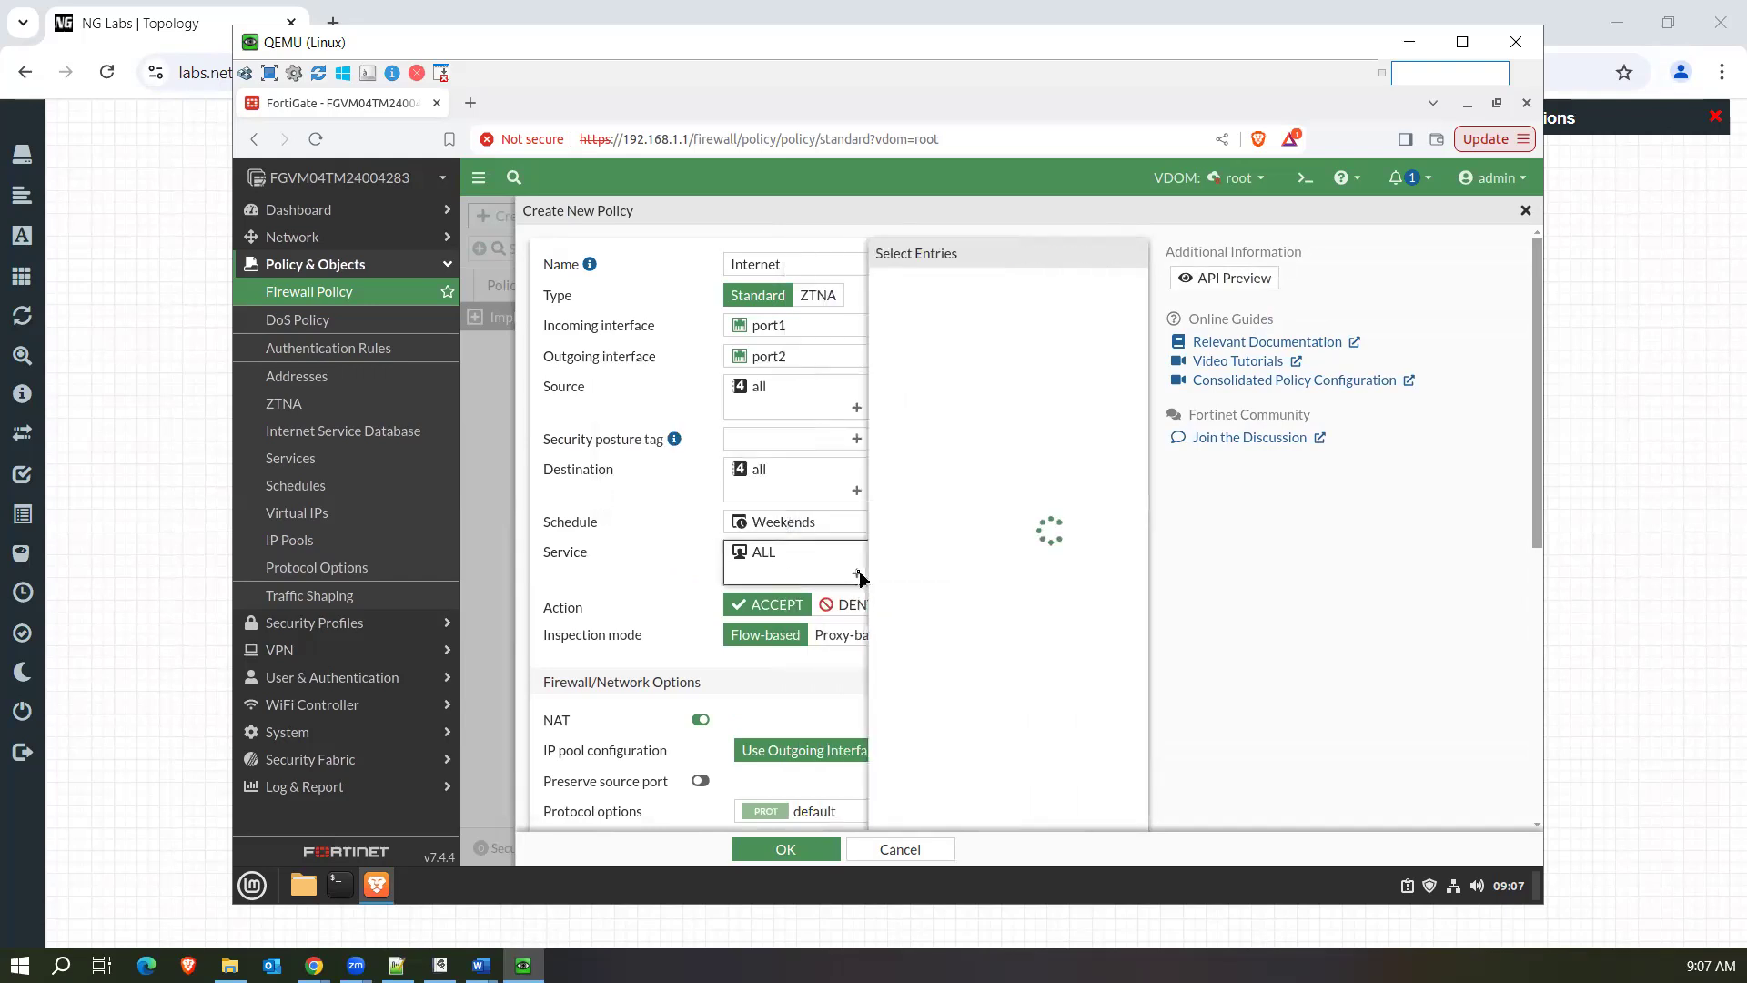
pyautogui.write('http')
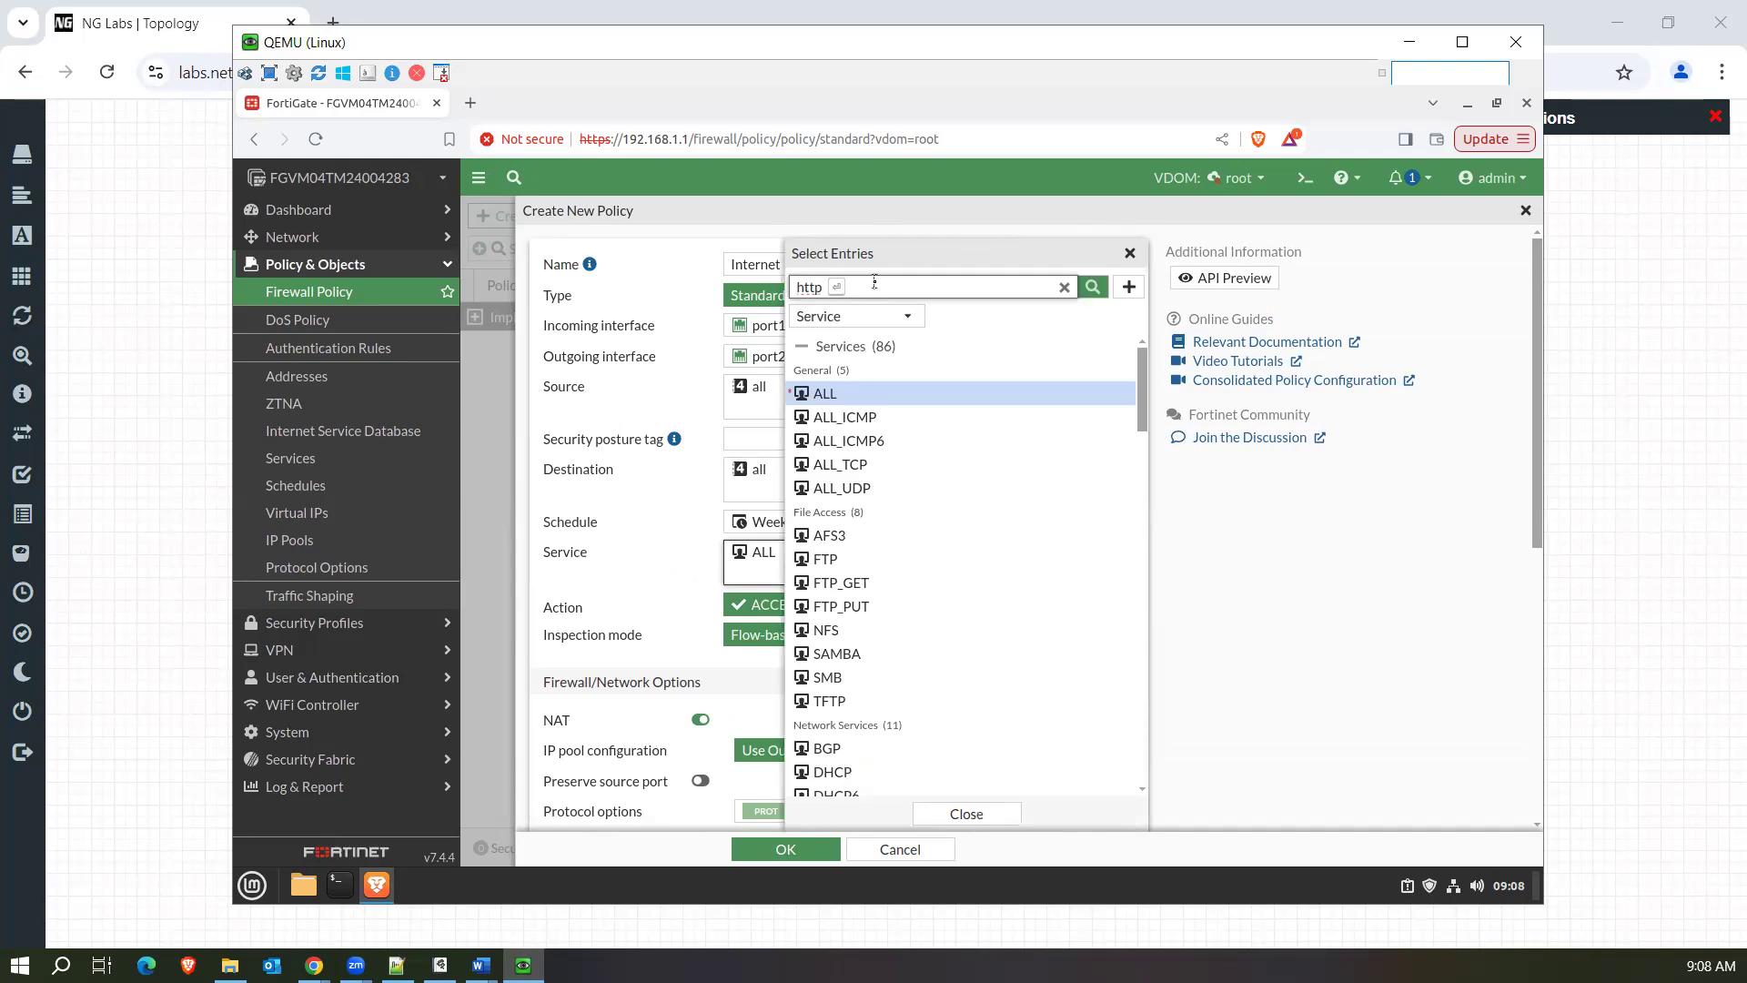
pyautogui.press('Return')
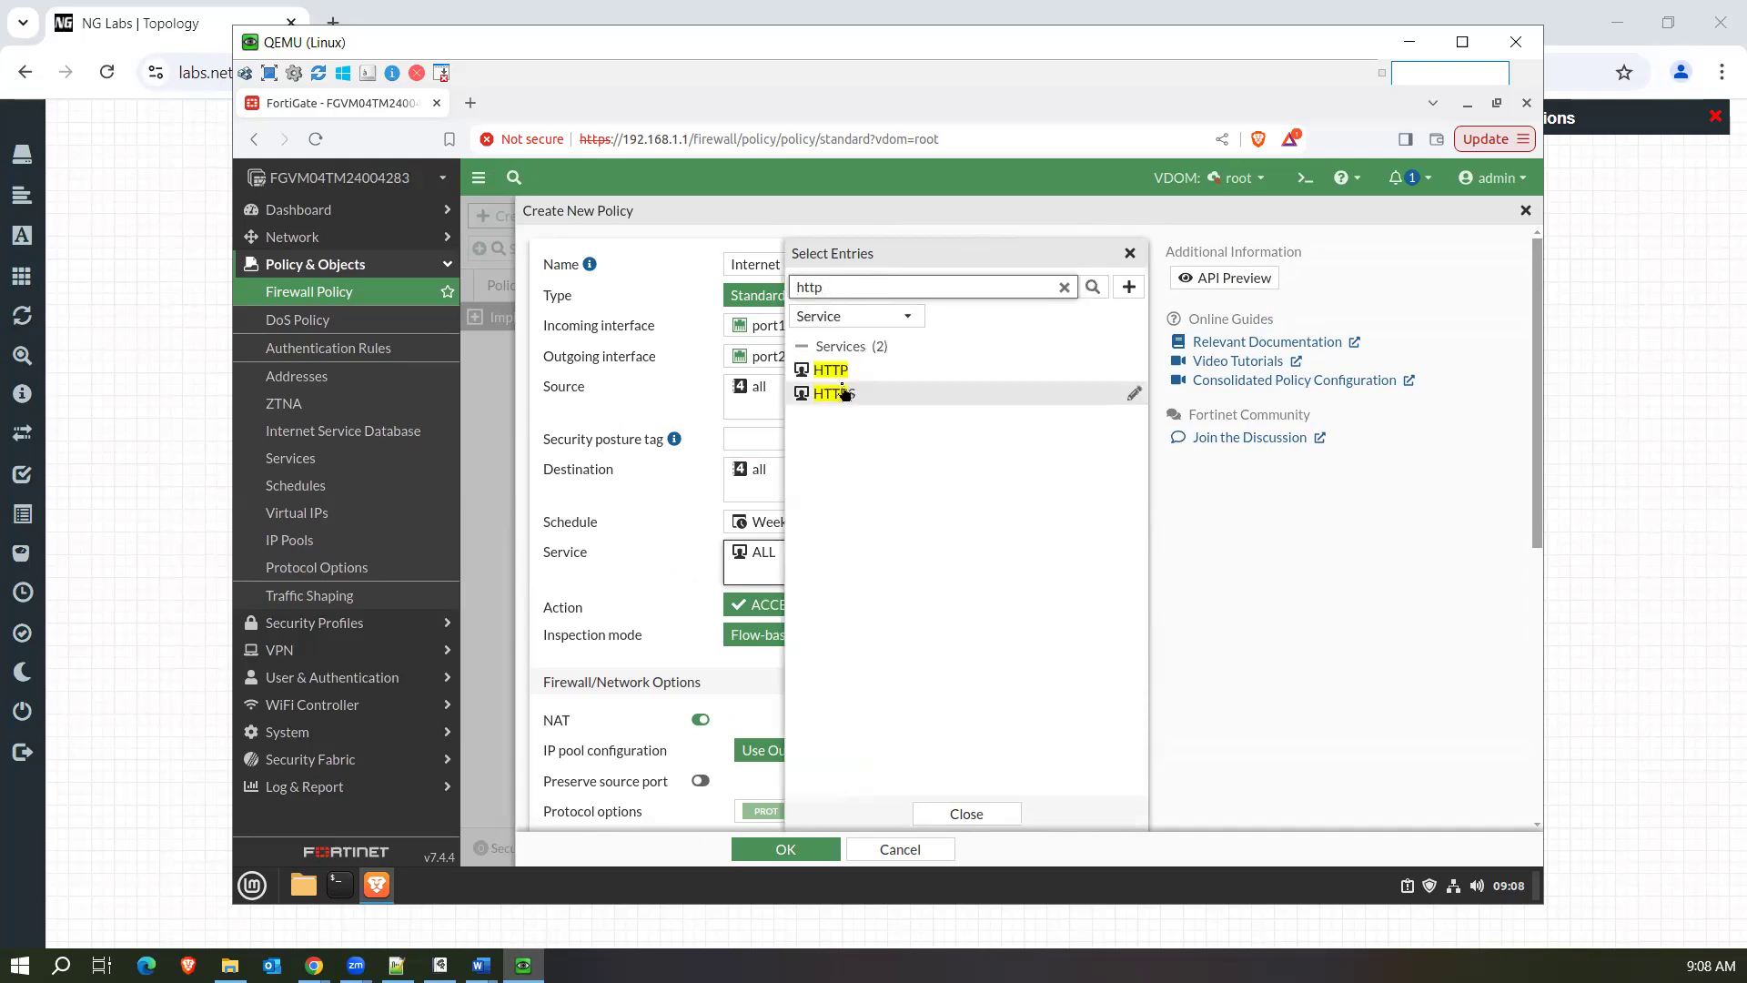
pyautogui.moveTo(837, 377)
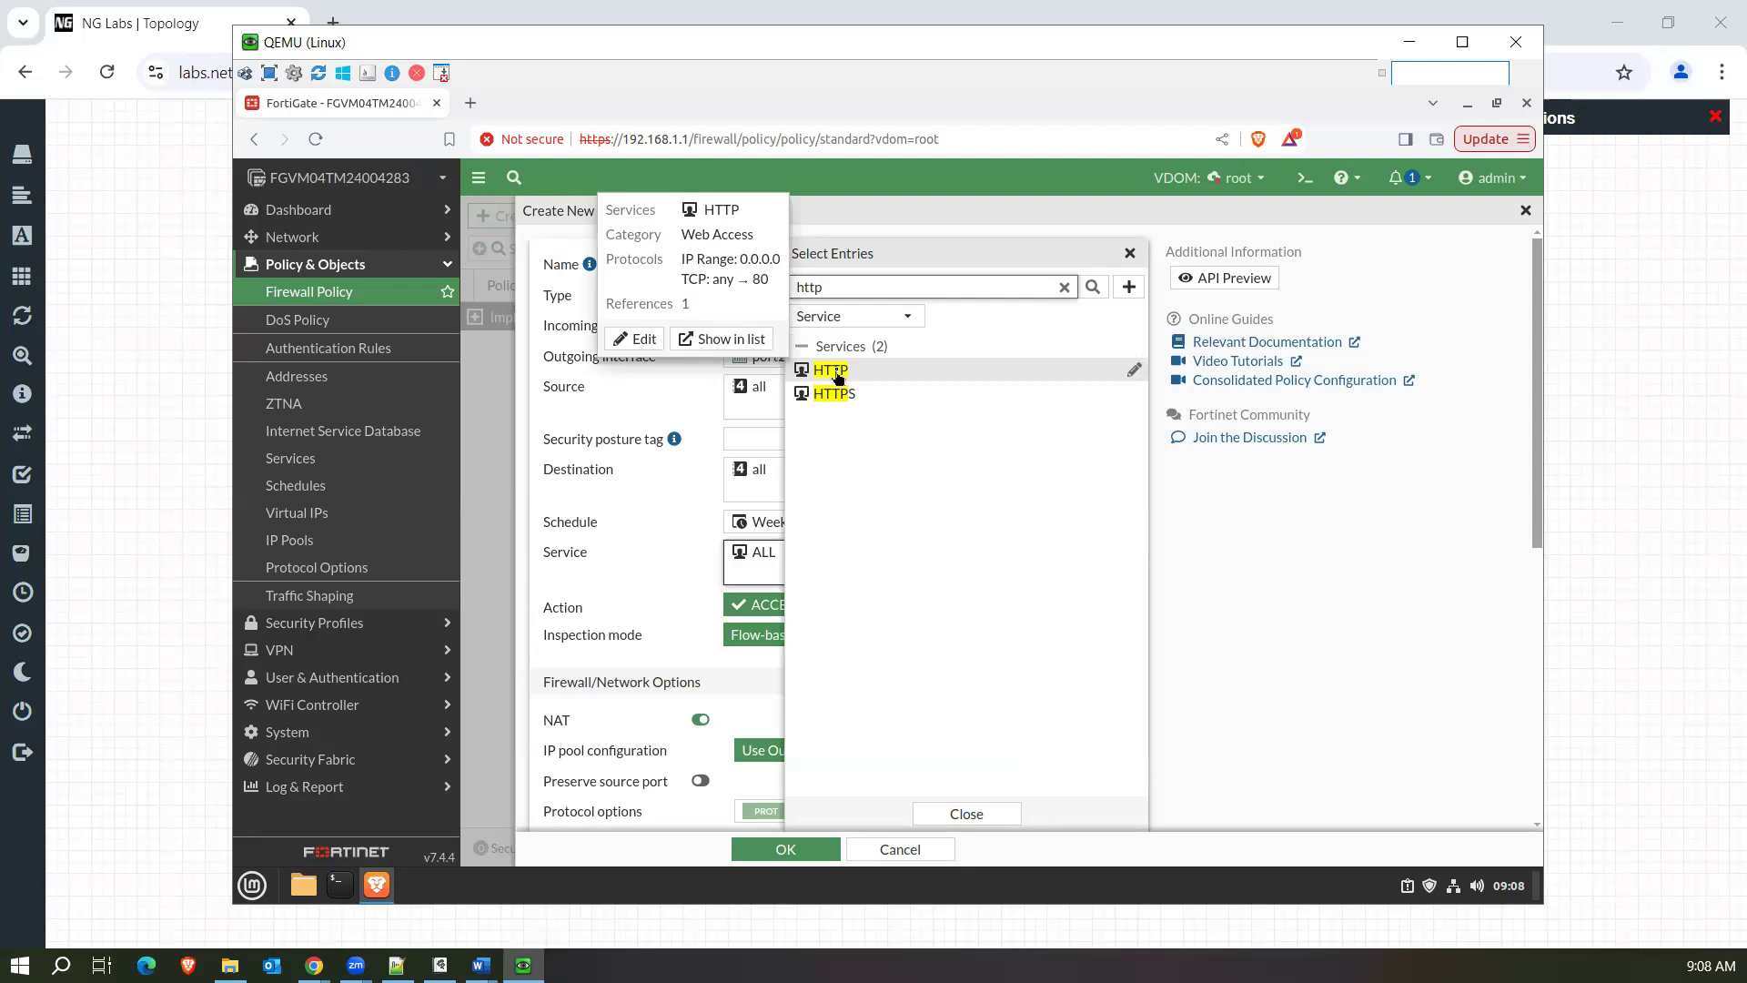
pyautogui.click(879, 375)
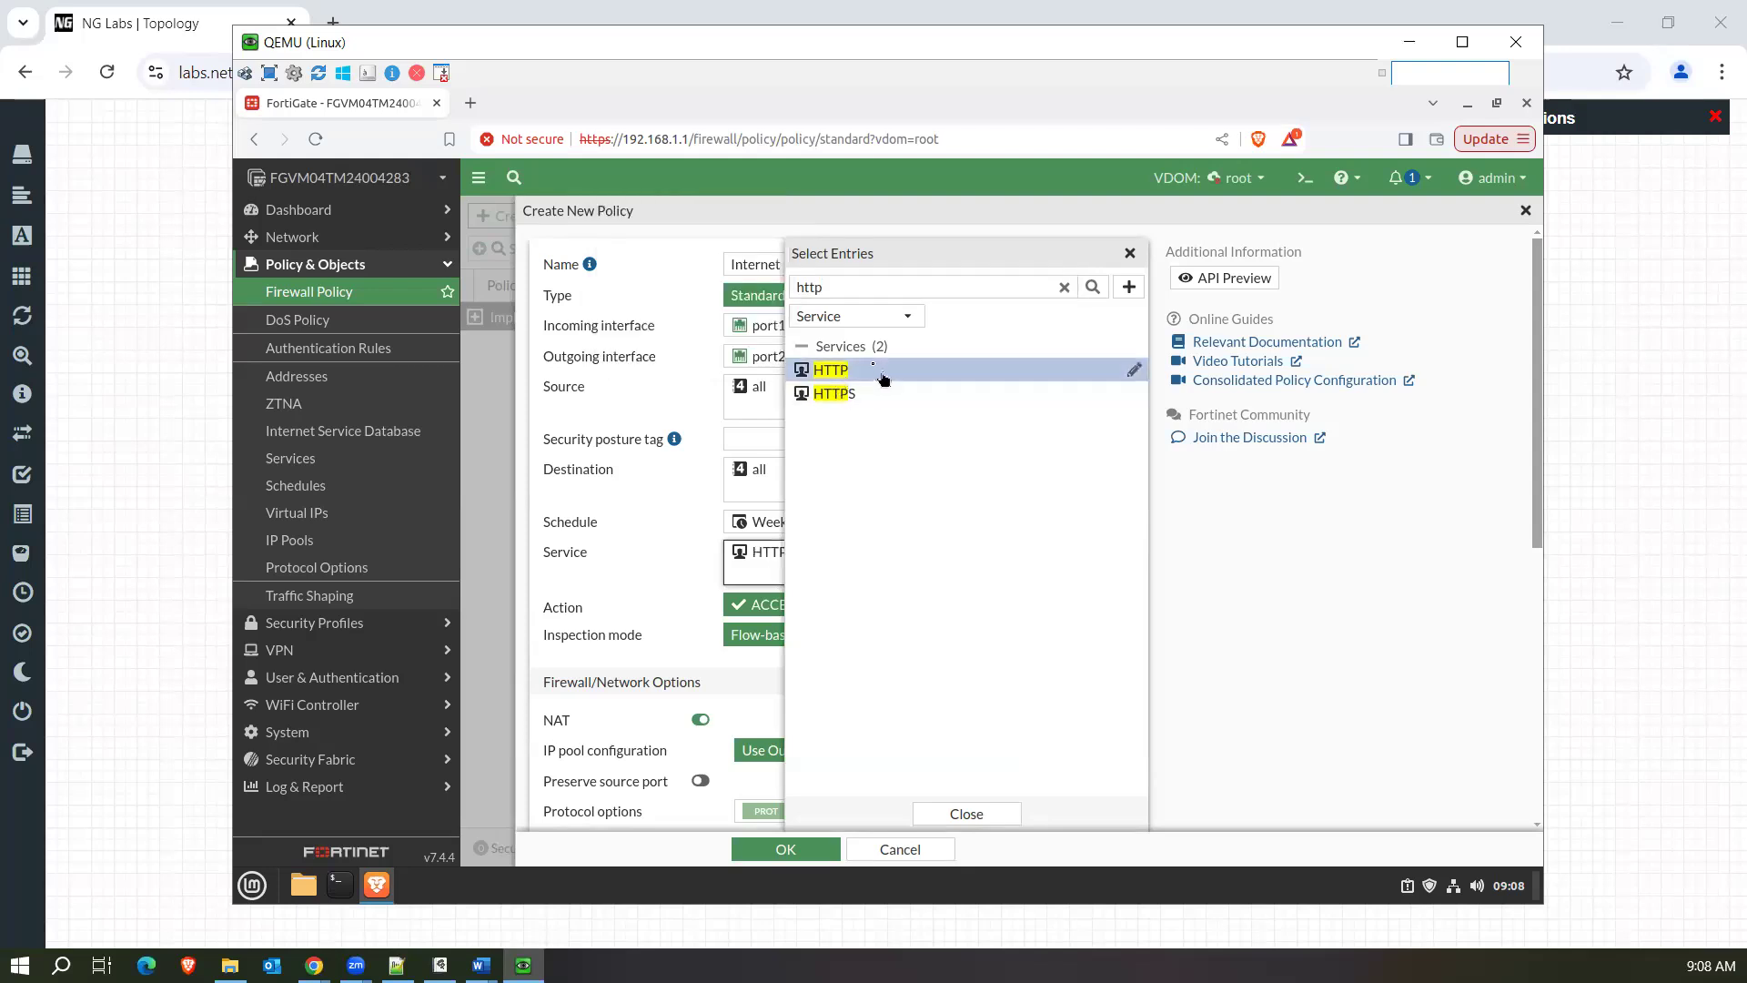
pyautogui.click(860, 376)
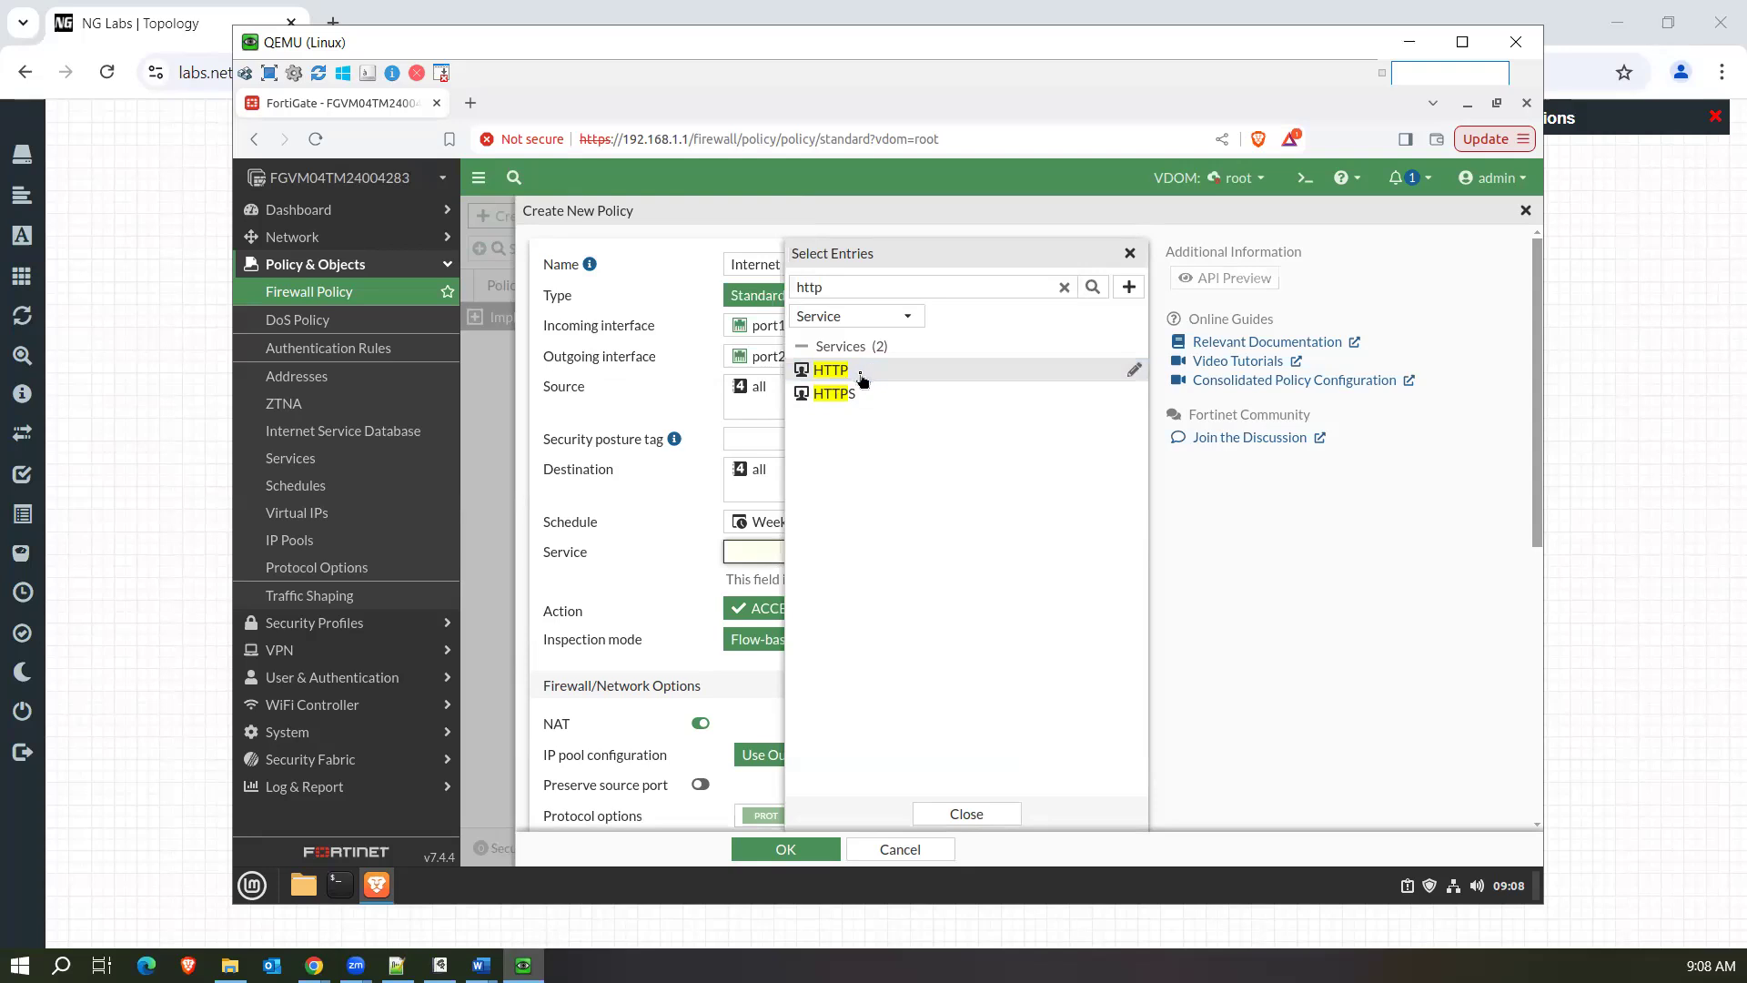
pyautogui.click(862, 378)
pyautogui.click(664, 650)
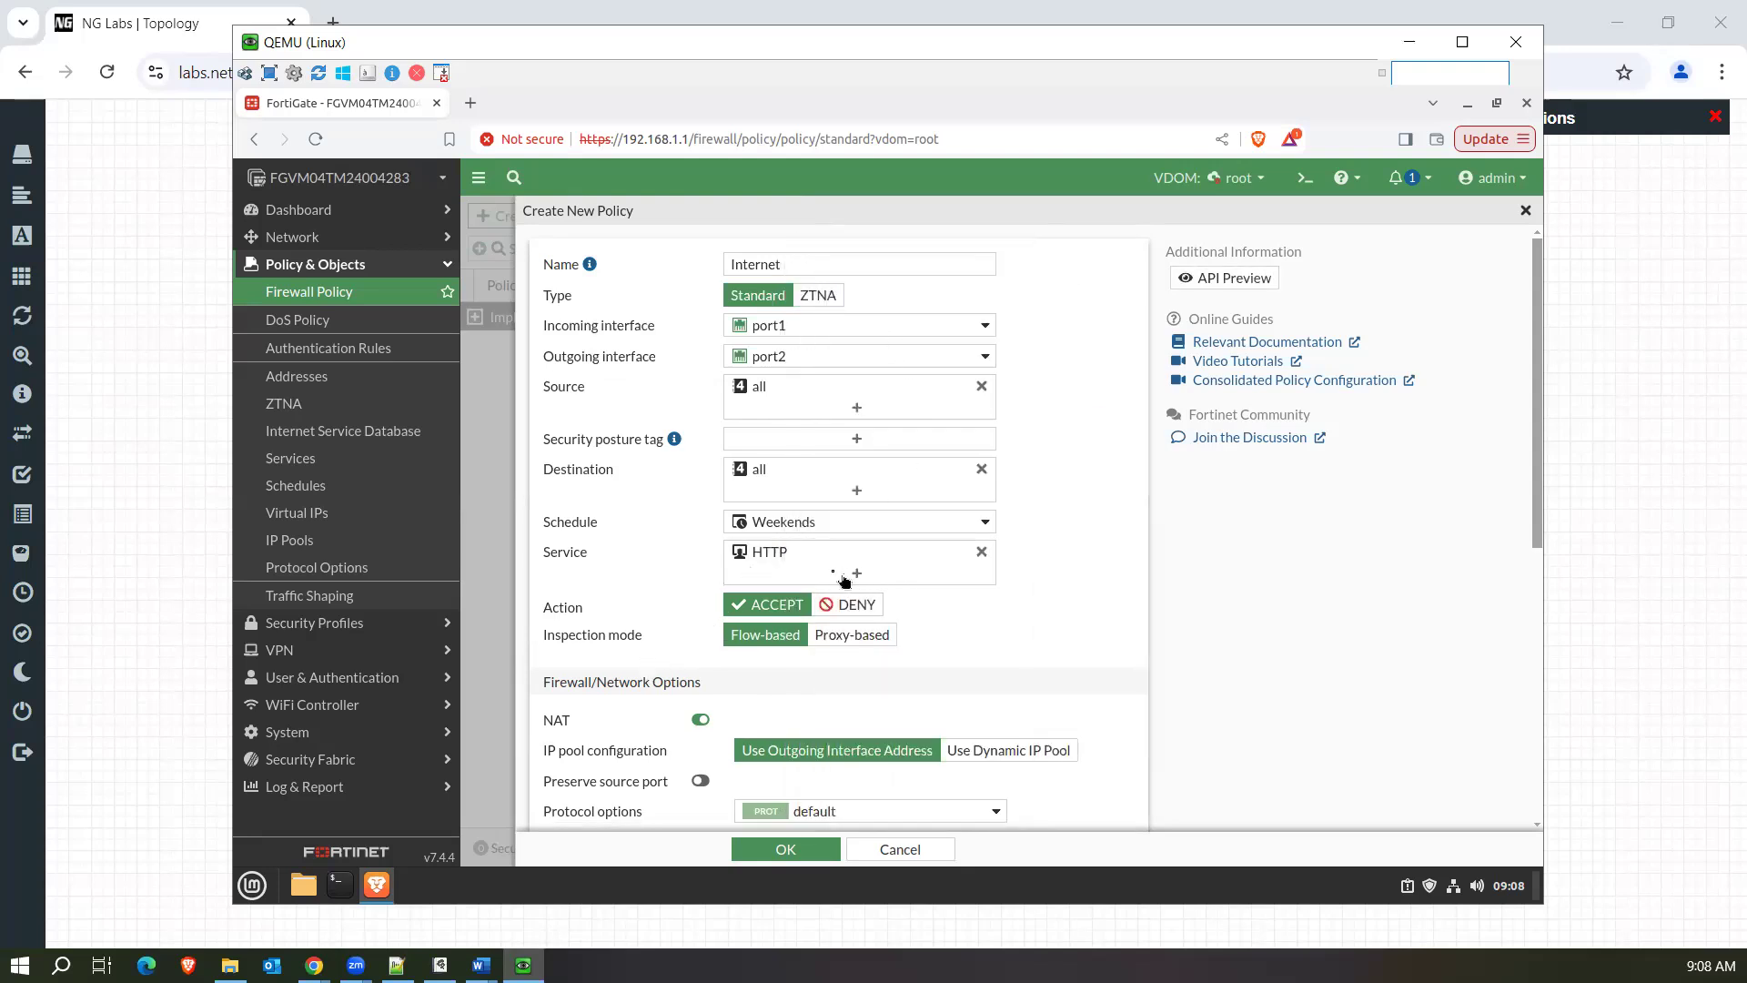
# Remove HTTP from the policy's service and select ALL instead.
pyautogui.moveTo(780, 562)
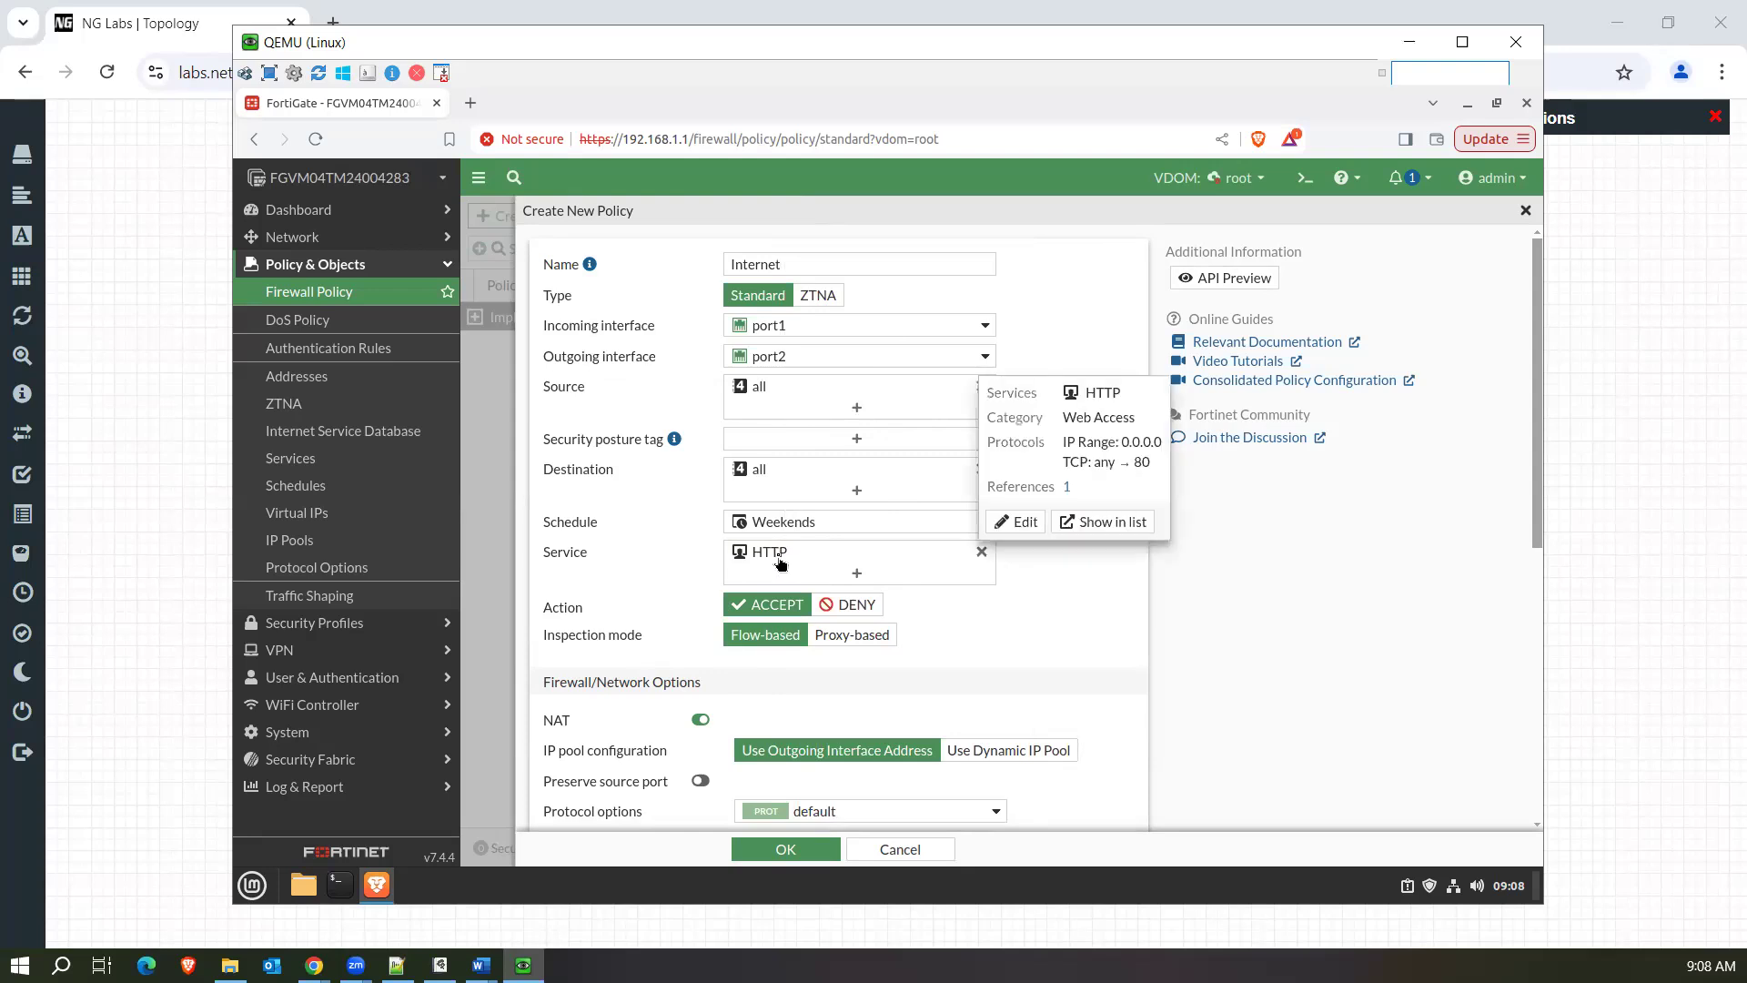
pyautogui.click(981, 553)
pyautogui.click(940, 555)
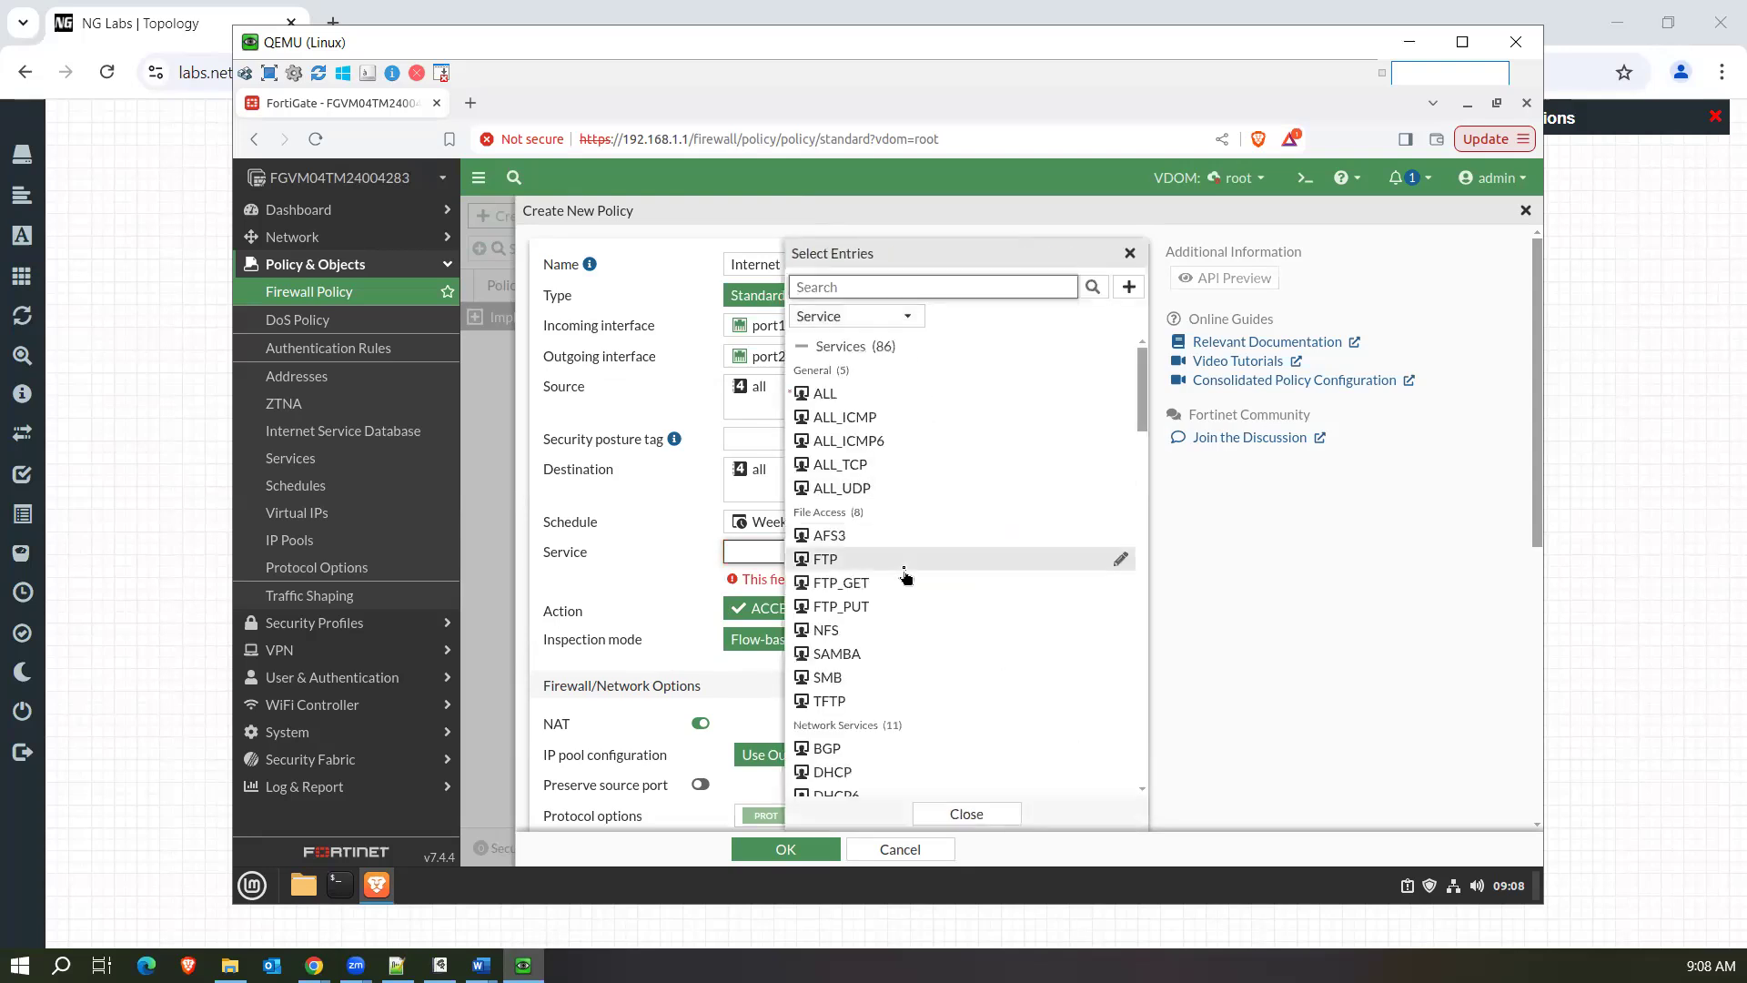
pyautogui.click(869, 393)
pyautogui.click(659, 594)
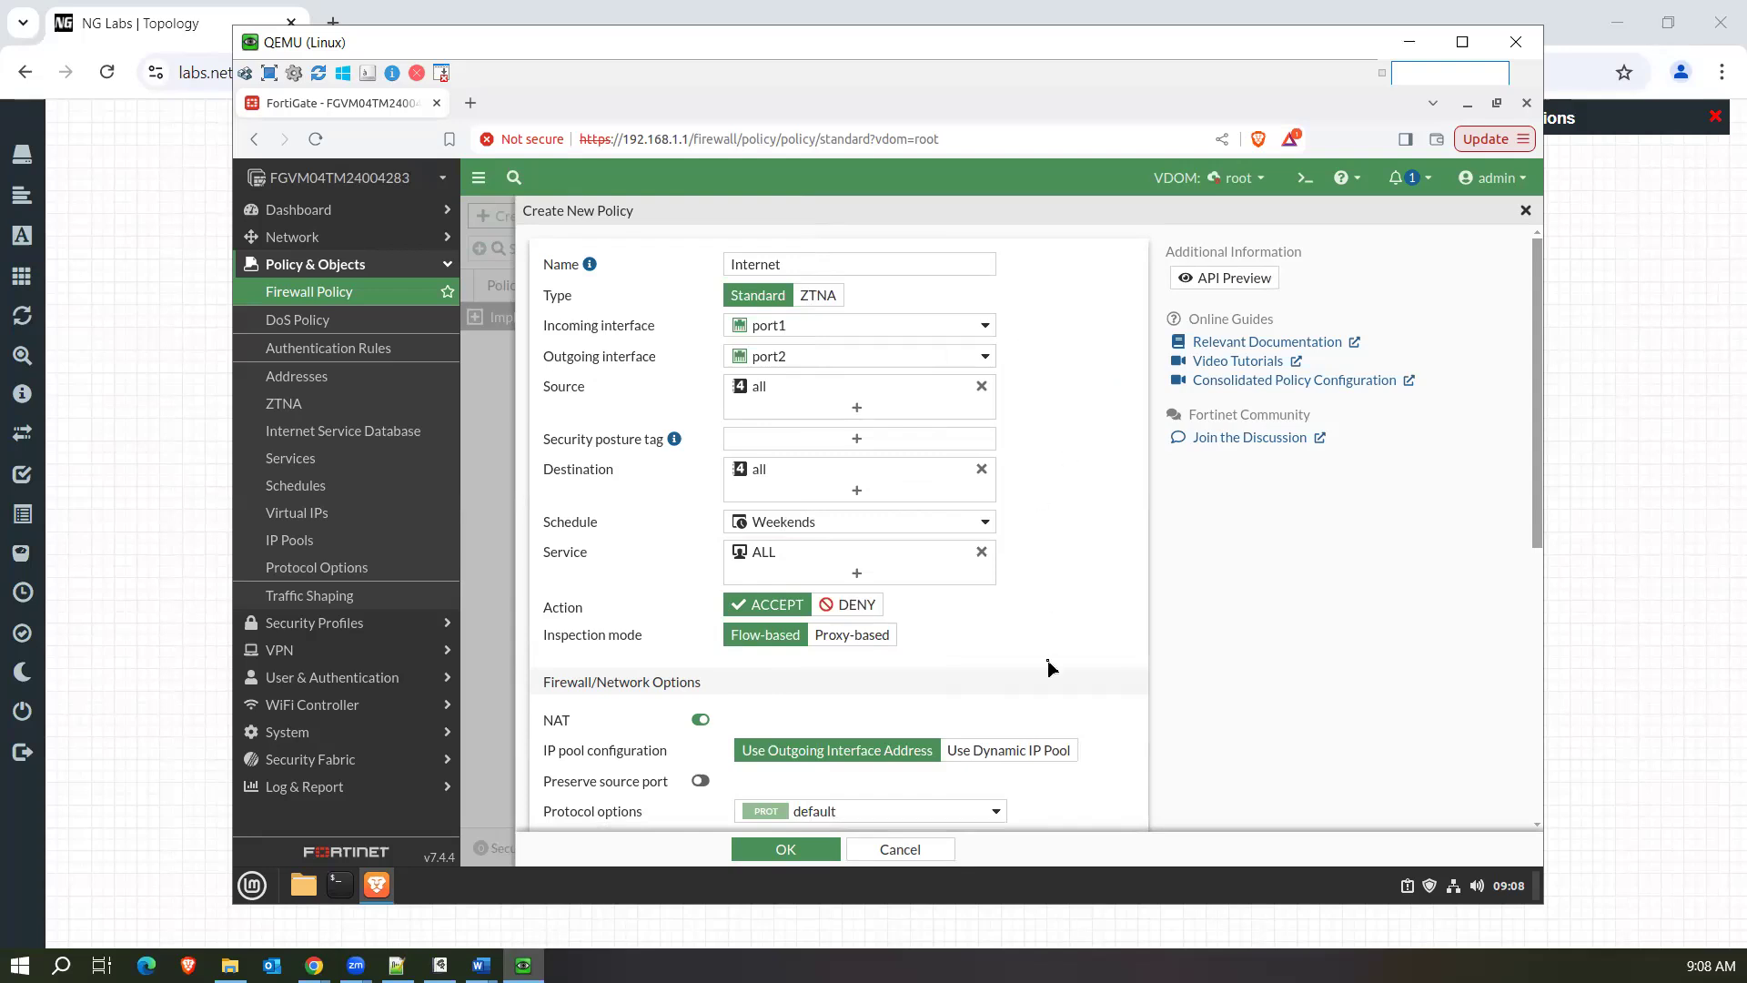
# Check which protocol options profiles are available for the policy, including the default profile's details.
pyautogui.moveTo(1540, 427); pyautogui.dragTo(1536, 523)
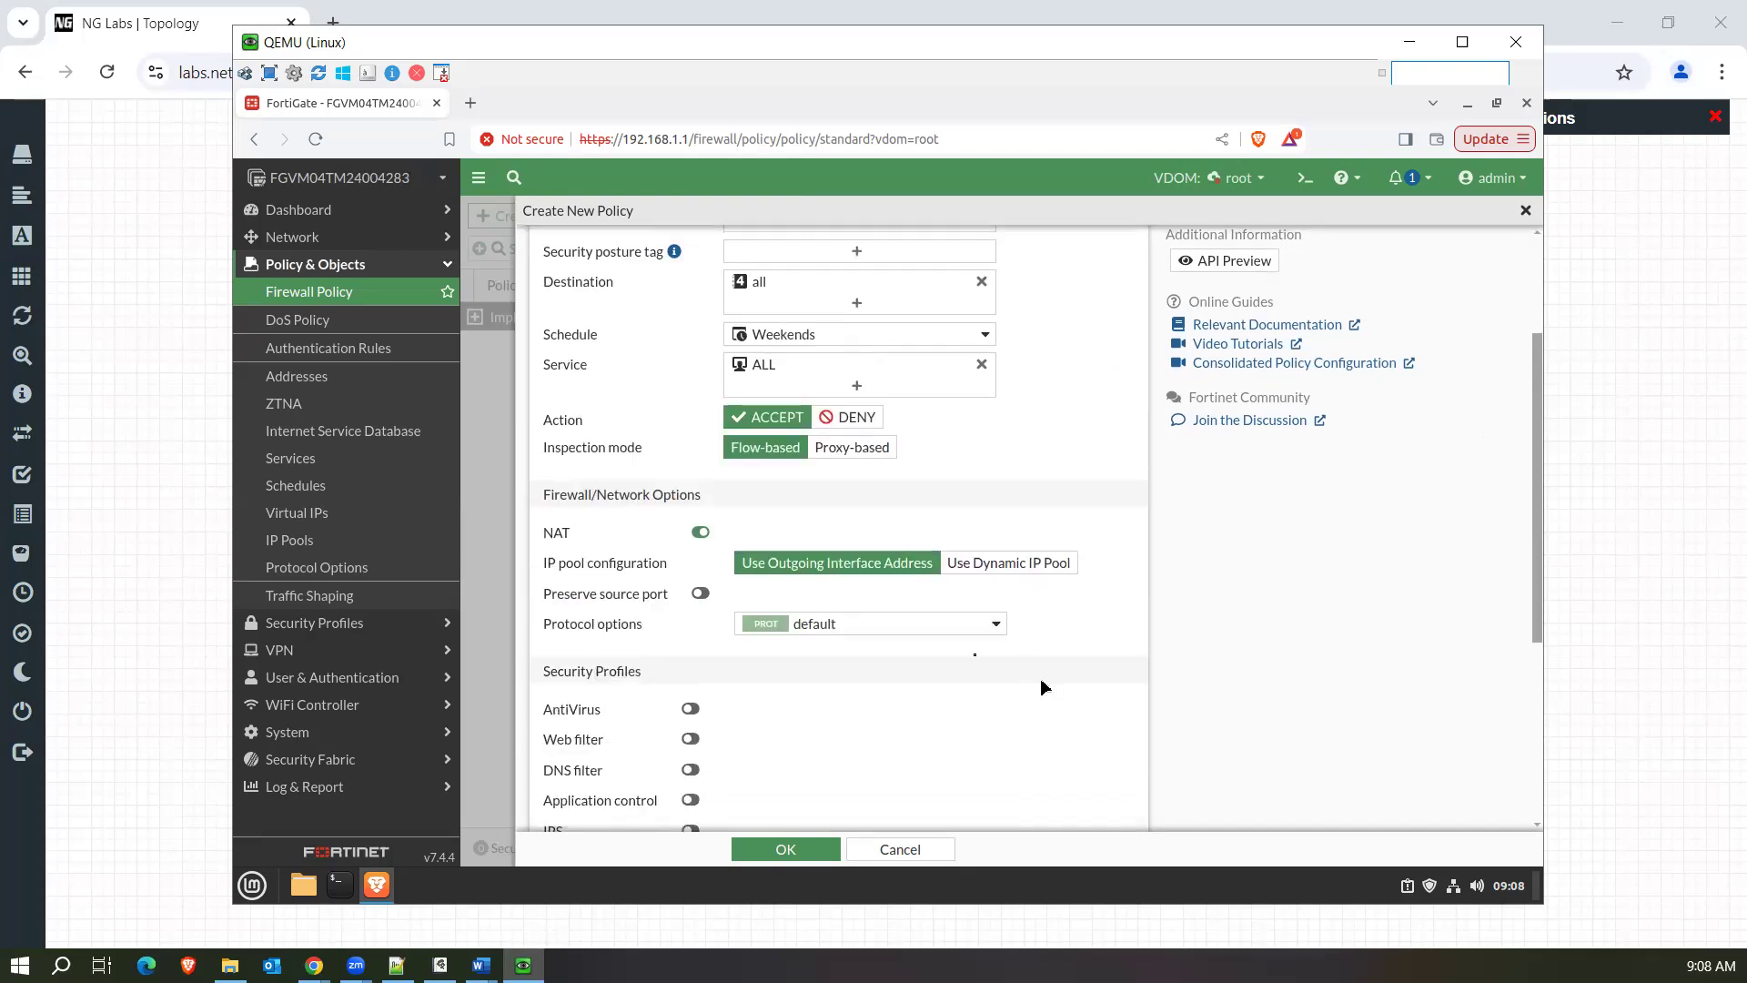
pyautogui.click(951, 632)
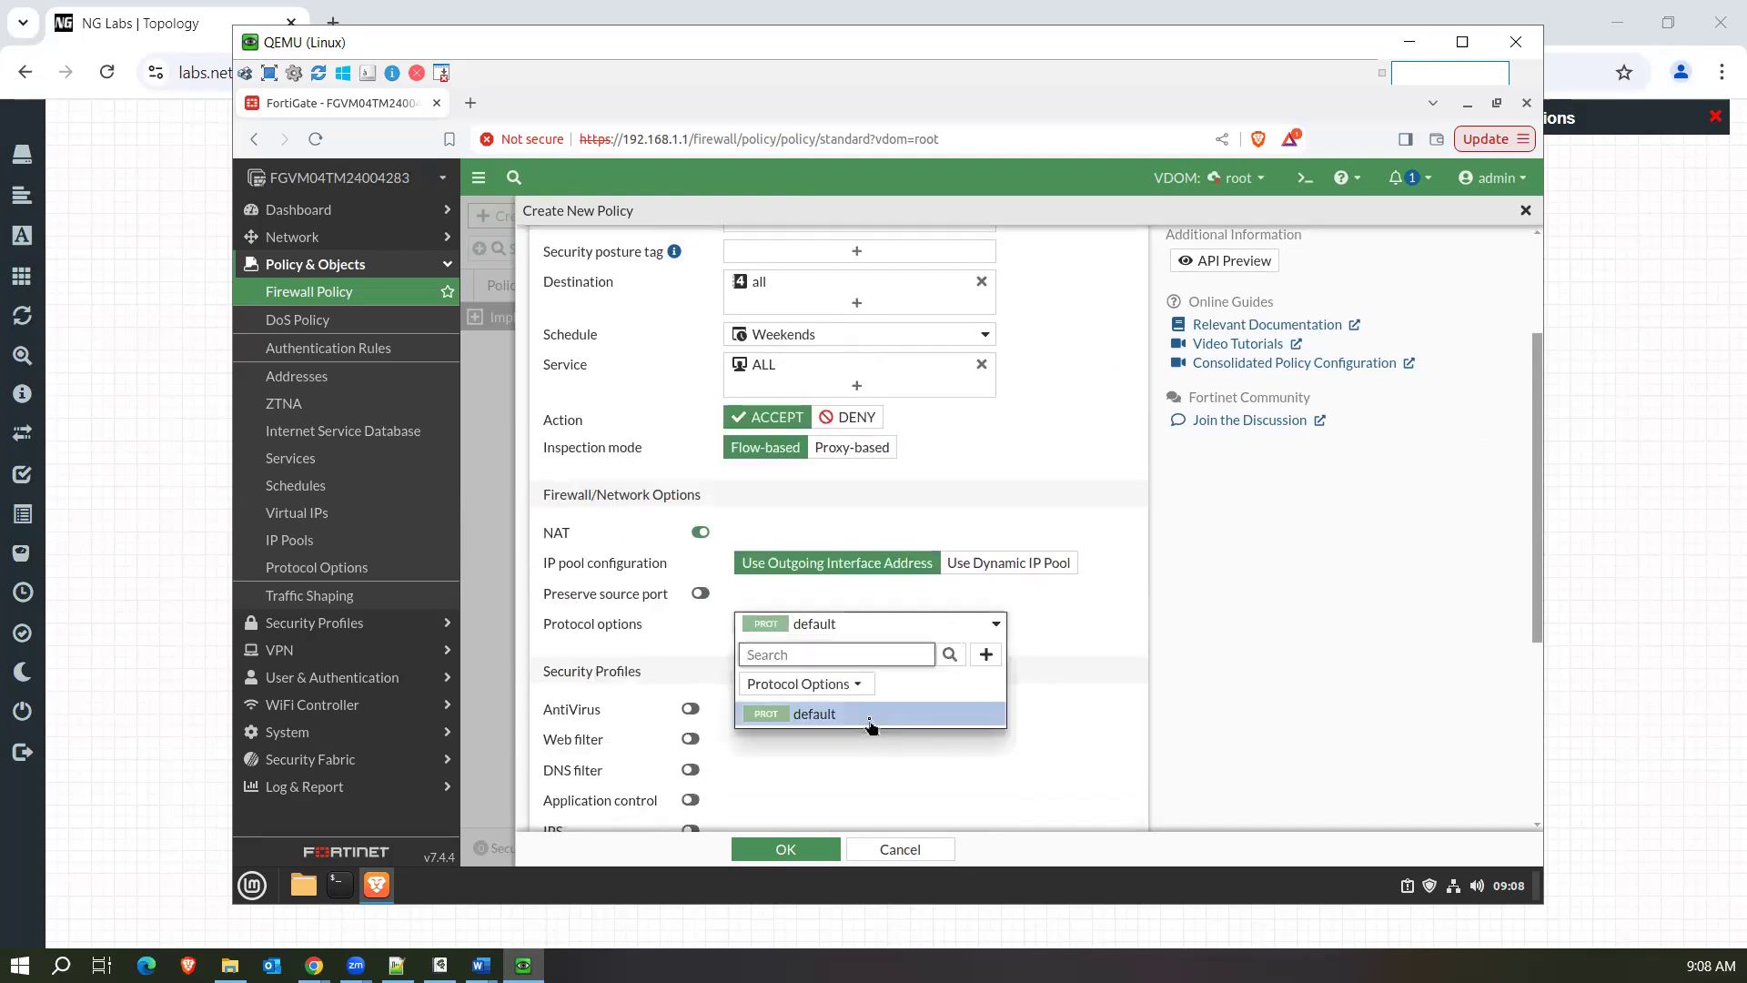
pyautogui.moveTo(895, 724)
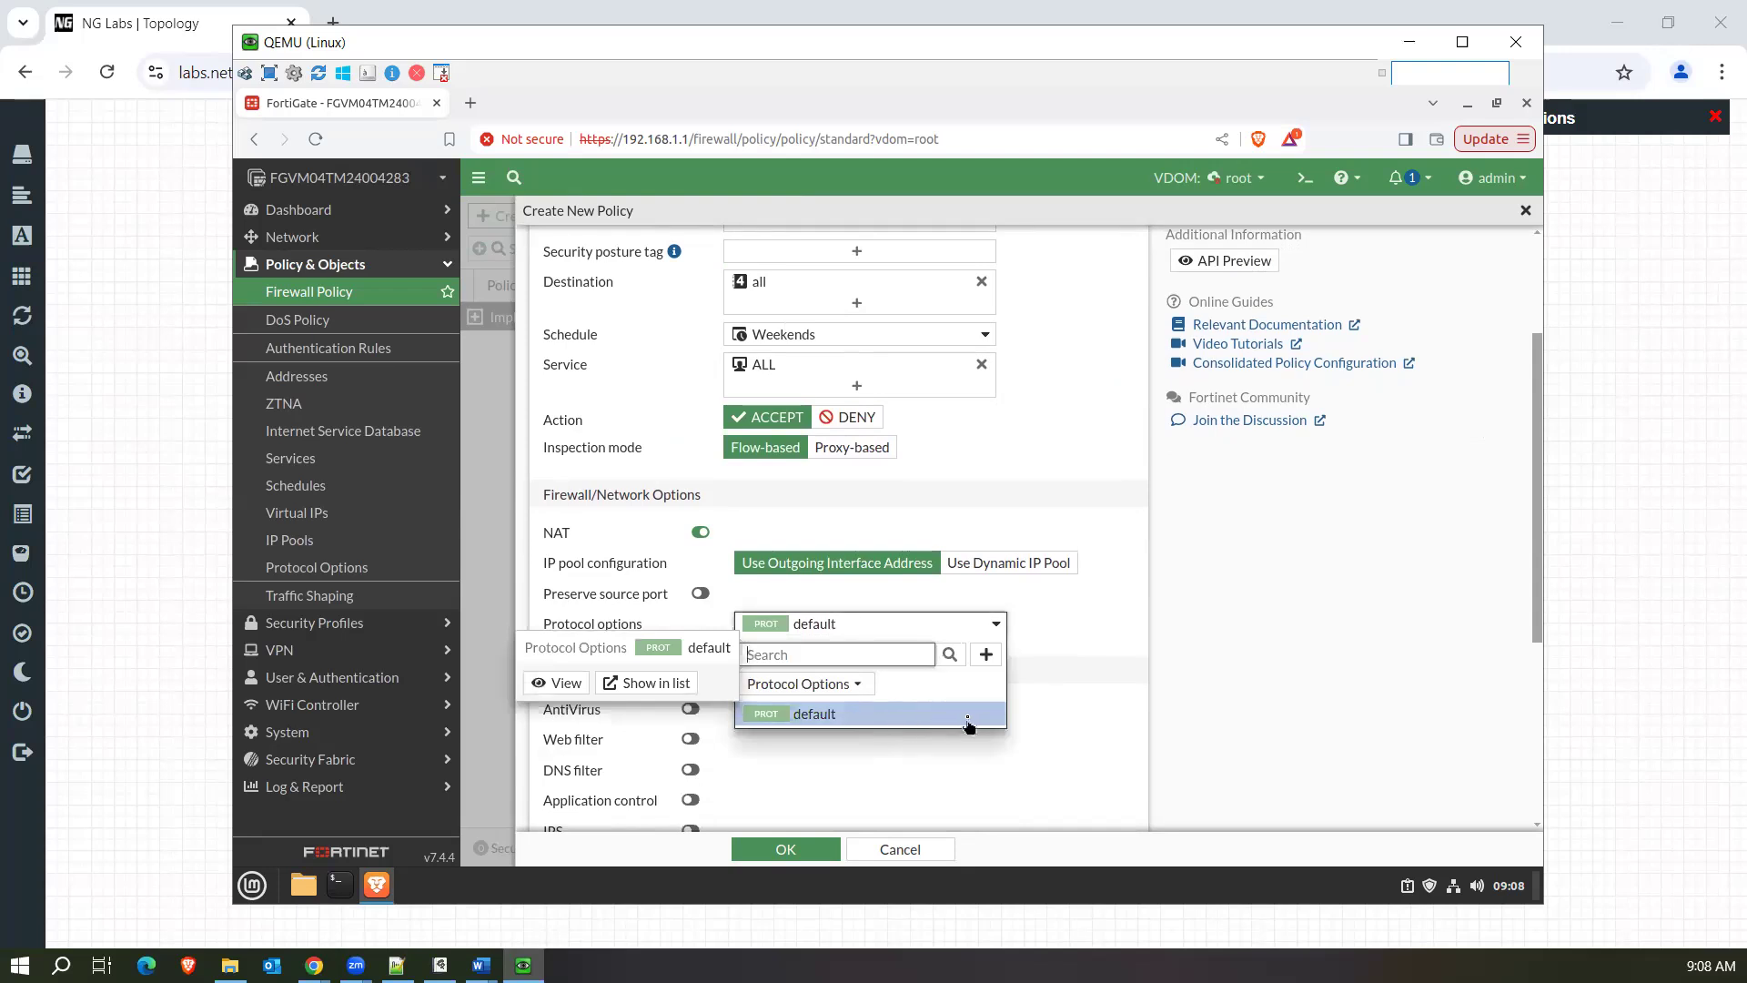
pyautogui.click(1043, 602)
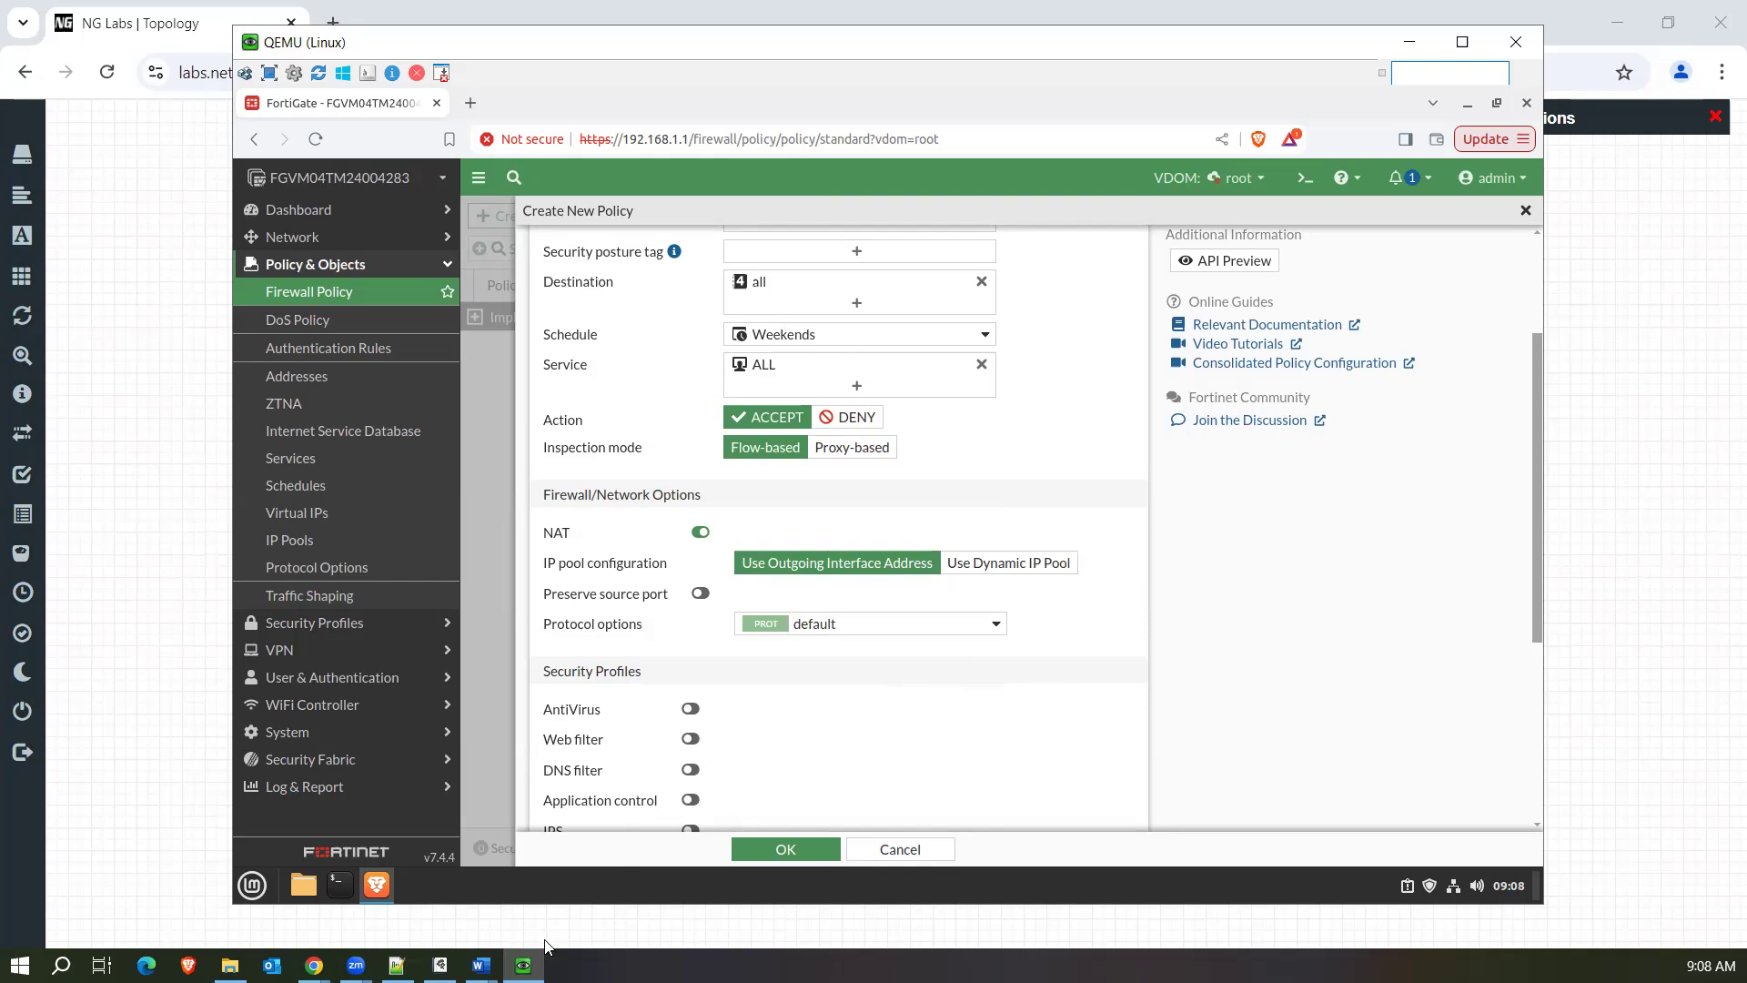
# Switch to the whiteboard and write "Policy → All services" in yellow in the empty area below the existing notes.
pyautogui.click(439, 964)
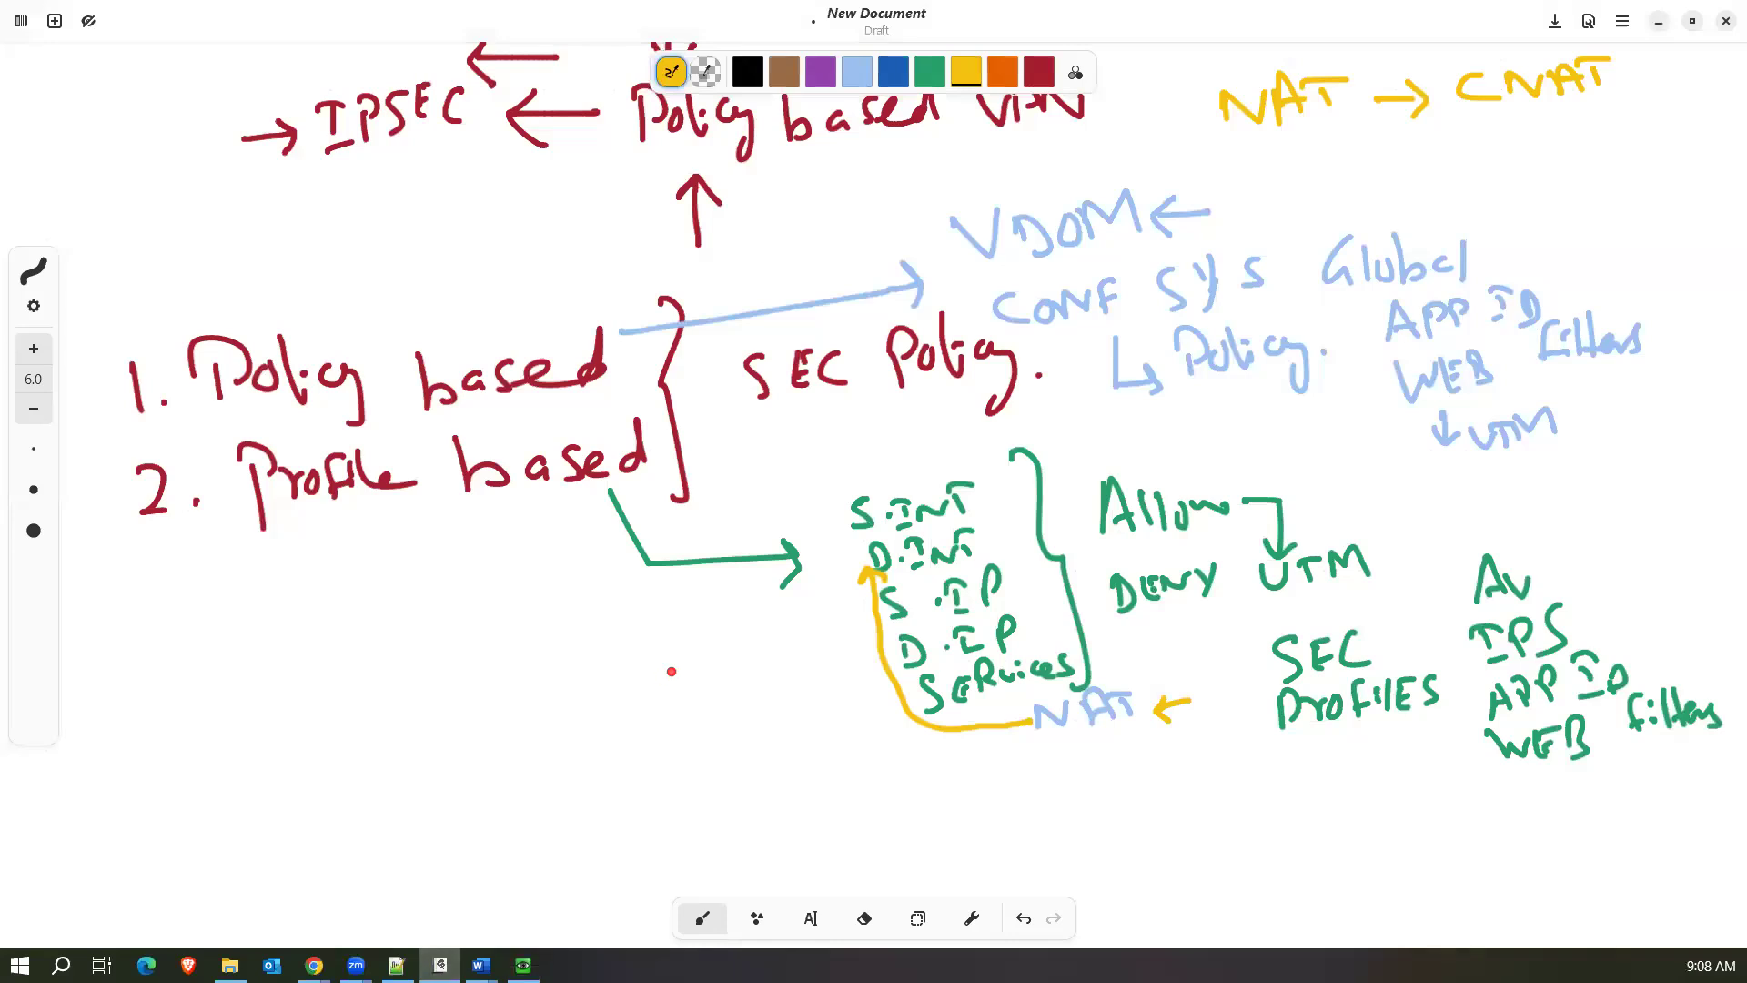
pyautogui.scroll(-9, 671, 672)
pyautogui.scroll(2, 671, 672)
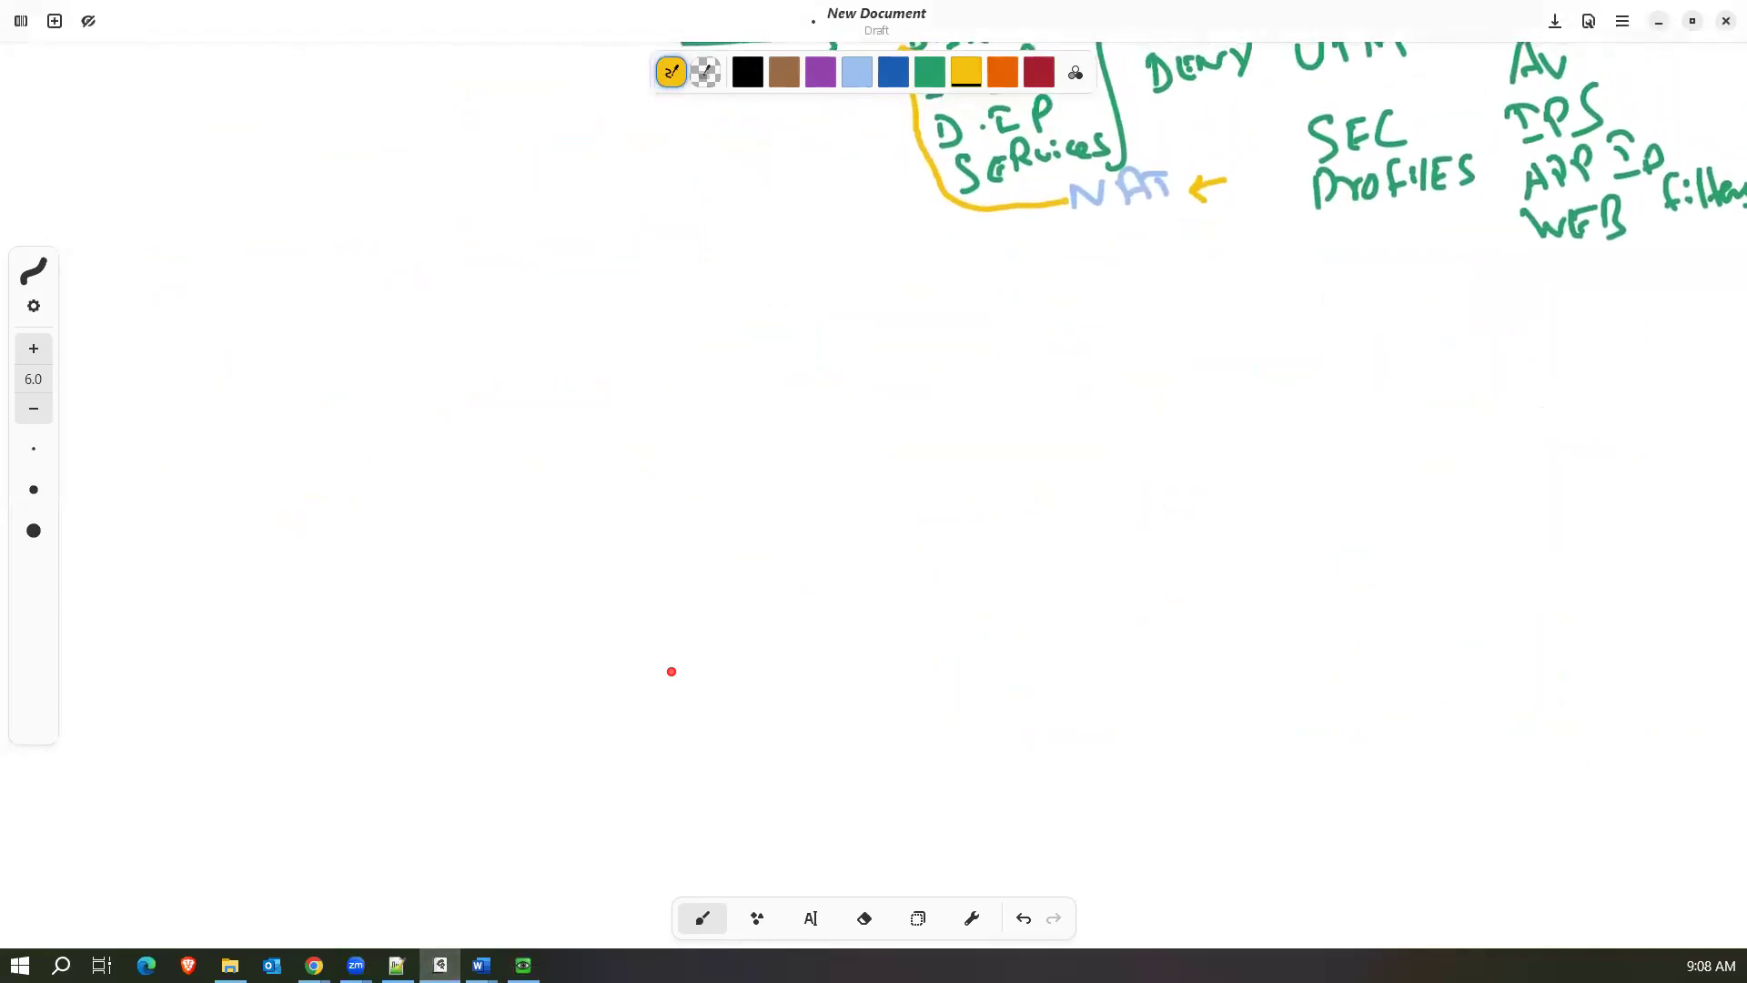
pyautogui.moveTo(324, 425)
pyautogui.mouseDown()
pyautogui.moveTo(335, 473)
pyautogui.moveTo(370, 446)
pyautogui.moveTo(402, 466)
pyautogui.mouseUp()
pyautogui.moveTo(408, 402)
pyautogui.mouseDown()
pyautogui.moveTo(416, 446)
pyautogui.moveTo(455, 466)
pyautogui.mouseUp()
pyautogui.moveTo(480, 438)
pyautogui.mouseDown()
pyautogui.moveTo(507, 499)
pyautogui.moveTo(493, 526)
pyautogui.mouseUp()
pyautogui.moveTo(534, 475)
pyautogui.mouseDown()
pyautogui.moveTo(572, 472)
pyautogui.moveTo(573, 486)
pyautogui.moveTo(669, 433)
pyautogui.mouseUp()
pyautogui.moveTo(697, 406); pyautogui.dragTo(701, 447)
pyautogui.moveTo(720, 406)
pyautogui.mouseDown()
pyautogui.moveTo(726, 444)
pyautogui.moveTo(788, 455)
pyautogui.moveTo(937, 412)
pyautogui.moveTo(1016, 443)
pyautogui.mouseUp()
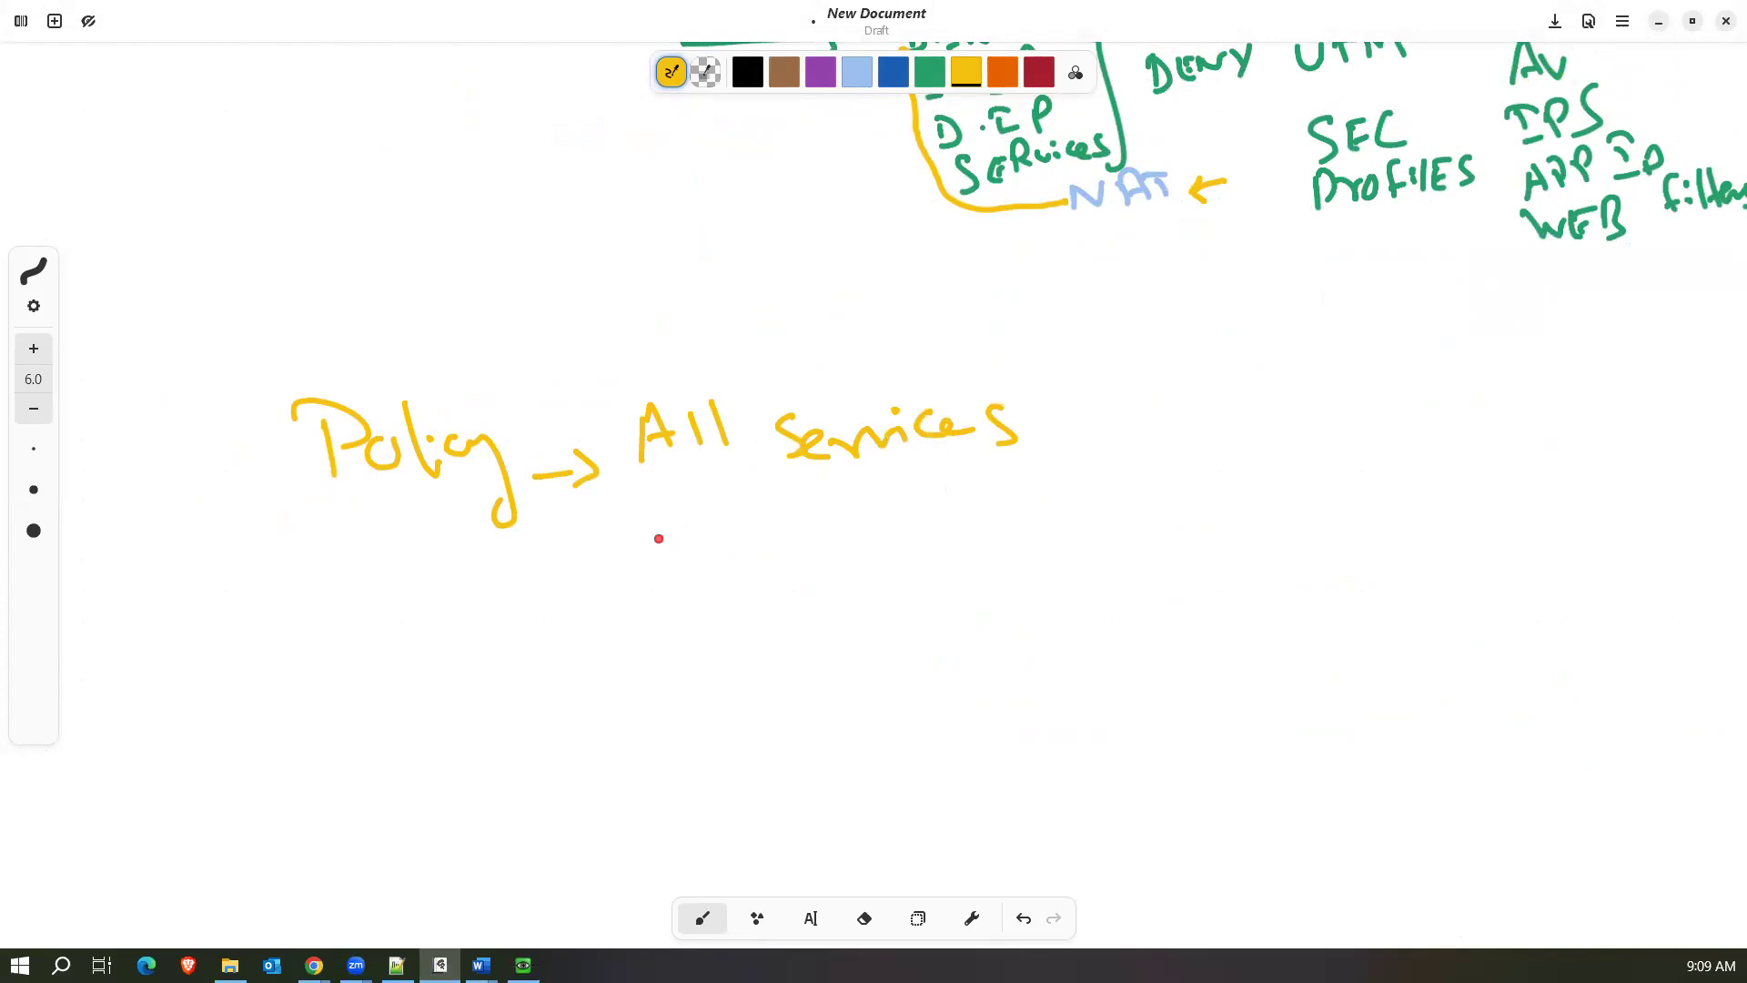
# Write "HTTP- 8080." in yellow beneath "All services".
pyautogui.moveTo(625, 545)
pyautogui.mouseDown()
pyautogui.moveTo(632, 585)
pyautogui.moveTo(672, 569)
pyautogui.mouseUp()
pyautogui.moveTo(643, 566); pyautogui.dragTo(710, 558)
pyautogui.moveTo(688, 545); pyautogui.dragTo(718, 540)
pyautogui.moveTo(738, 540)
pyautogui.mouseDown()
pyautogui.moveTo(746, 560)
pyautogui.moveTo(758, 531)
pyautogui.mouseUp()
pyautogui.moveTo(768, 529)
pyautogui.mouseDown()
pyautogui.moveTo(776, 553)
pyautogui.moveTo(804, 521)
pyautogui.mouseUp()
pyautogui.moveTo(797, 535)
pyautogui.mouseDown()
pyautogui.moveTo(887, 544)
pyautogui.moveTo(873, 501)
pyautogui.mouseUp()
pyautogui.moveTo(937, 501)
pyautogui.mouseDown()
pyautogui.moveTo(955, 526)
pyautogui.moveTo(1035, 503)
pyautogui.mouseUp()
pyautogui.click(1082, 516)
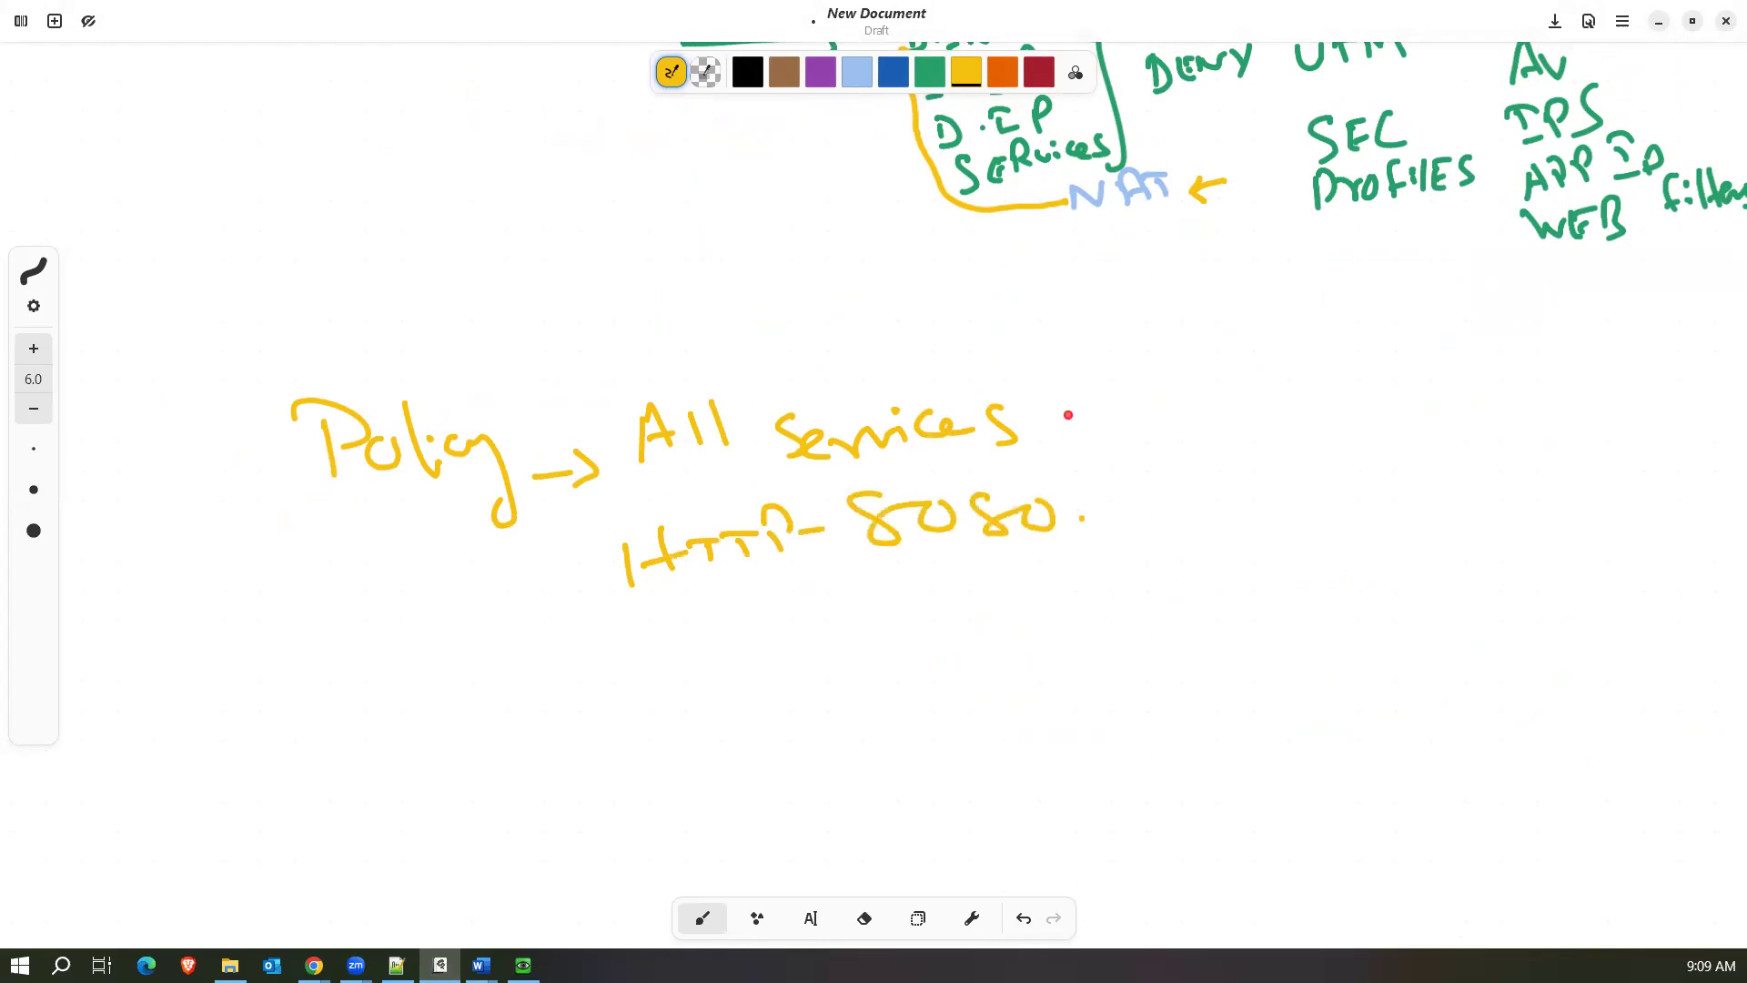
# Write the match criteria S.IP, D.IP, S.INT and D.INT as a list beside the services and HTTP notes.
pyautogui.moveTo(1133, 411)
pyautogui.mouseDown()
pyautogui.moveTo(1116, 439)
pyautogui.moveTo(1184, 441)
pyautogui.mouseUp()
pyautogui.click(1159, 433)
pyautogui.moveTo(1203, 444)
pyautogui.mouseDown()
pyautogui.moveTo(1203, 415)
pyautogui.moveTo(1209, 446)
pyautogui.mouseUp()
pyautogui.moveTo(1138, 464)
pyautogui.mouseDown()
pyautogui.moveTo(1144, 493)
pyautogui.moveTo(1210, 473)
pyautogui.mouseUp()
pyautogui.click(1174, 486)
pyautogui.moveTo(1187, 488); pyautogui.dragTo(1226, 471)
pyautogui.moveTo(1171, 527); pyautogui.dragTo(1153, 552)
pyautogui.click(1200, 543)
pyautogui.moveTo(1205, 537); pyautogui.dragTo(1219, 552)
pyautogui.moveTo(1248, 535); pyautogui.dragTo(1299, 526)
pyautogui.moveTo(1157, 573)
pyautogui.mouseDown()
pyautogui.moveTo(1164, 610)
pyautogui.moveTo(1224, 572)
pyautogui.mouseUp()
pyautogui.click(1209, 594)
pyautogui.moveTo(1214, 573)
pyautogui.mouseDown()
pyautogui.moveTo(1221, 603)
pyautogui.moveTo(1272, 574)
pyautogui.moveTo(1281, 587)
pyautogui.mouseUp()
pyautogui.moveTo(1255, 566); pyautogui.dragTo(1301, 557)
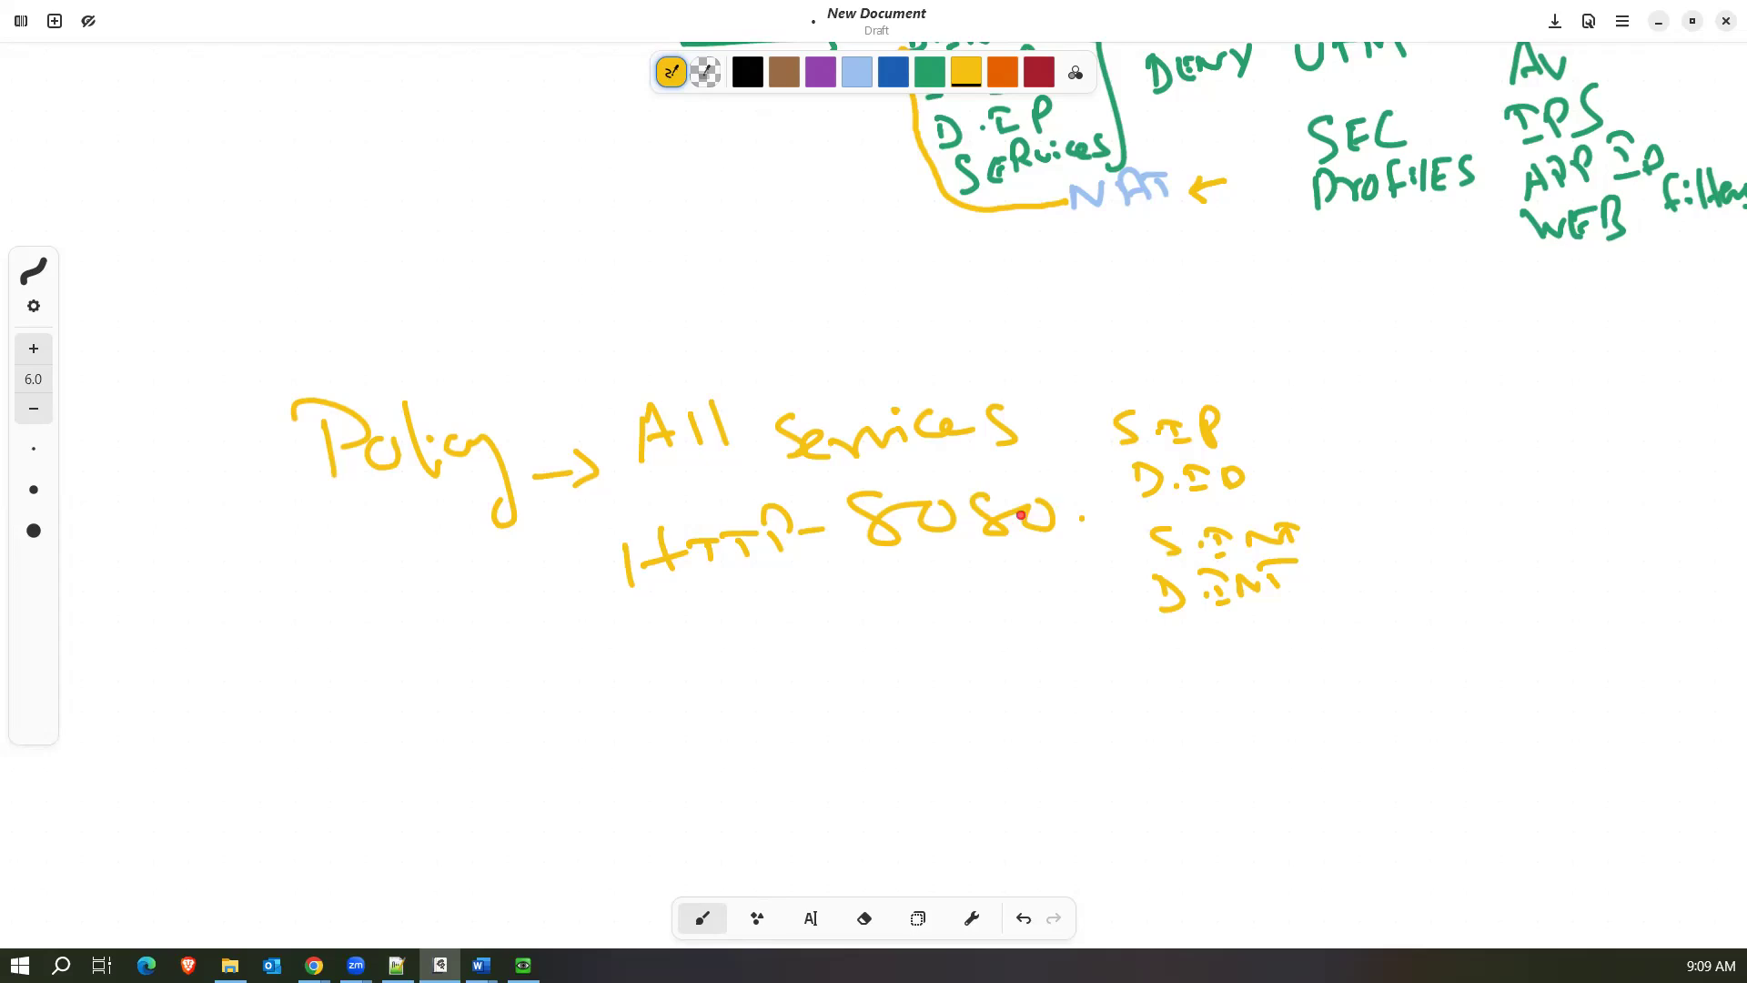
# Draw a downward flow beneath "8080" with one arrow labelled "Allow" and a second labelled "UTM".
pyautogui.moveTo(881, 589)
pyautogui.mouseDown()
pyautogui.moveTo(880, 656)
pyautogui.moveTo(903, 639)
pyautogui.moveTo(950, 667)
pyautogui.mouseUp()
pyautogui.moveTo(966, 643)
pyautogui.mouseDown()
pyautogui.moveTo(963, 671)
pyautogui.moveTo(991, 669)
pyautogui.mouseUp()
pyautogui.moveTo(1015, 640); pyautogui.dragTo(1071, 638)
pyautogui.moveTo(895, 725)
pyautogui.mouseDown()
pyautogui.moveTo(894, 780)
pyautogui.moveTo(911, 771)
pyautogui.mouseUp()
pyautogui.moveTo(926, 764)
pyautogui.mouseDown()
pyautogui.moveTo(986, 777)
pyautogui.moveTo(1023, 760)
pyautogui.moveTo(1031, 780)
pyautogui.mouseUp()
pyautogui.scroll(-2, 1017, 713)
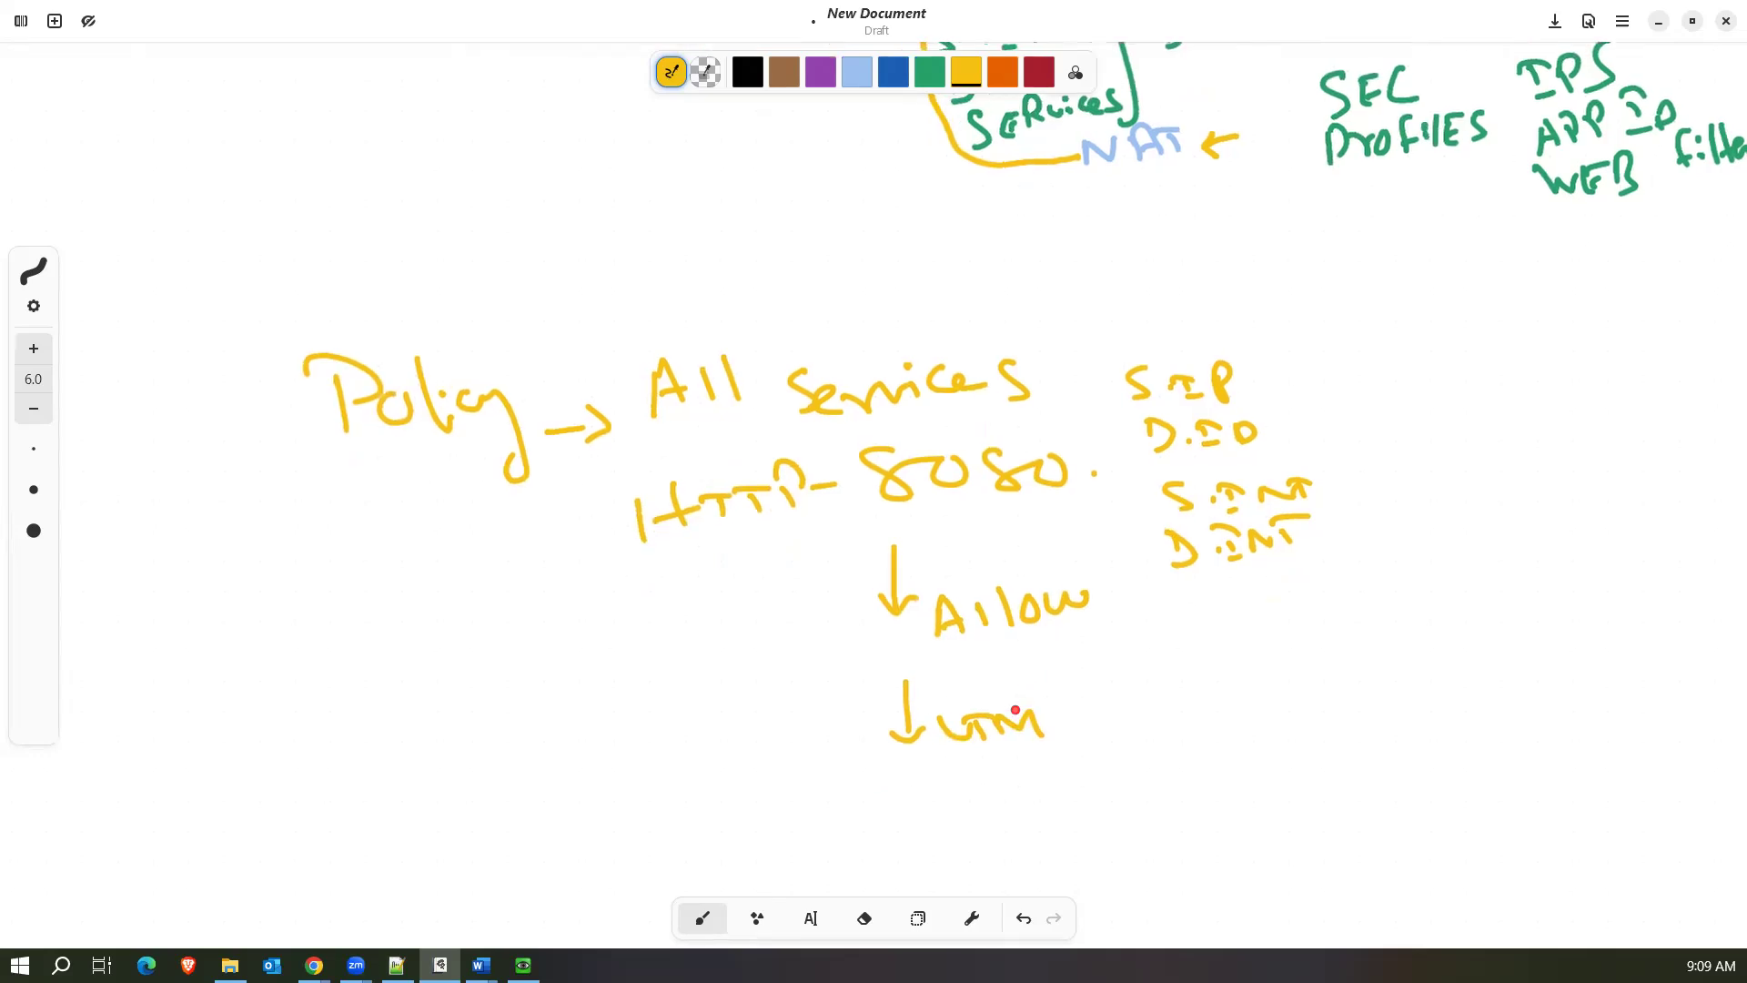
# Draw an arrow from UTM to "Prot. Decoders", write "HTTP 80" beneath it, and link the decoders to D.INT with a curve.
pyautogui.moveTo(953, 687); pyautogui.dragTo(1076, 683)
pyautogui.moveTo(1055, 671)
pyautogui.mouseDown()
pyautogui.moveTo(1070, 699)
pyautogui.moveTo(1197, 662)
pyautogui.moveTo(1354, 687)
pyautogui.moveTo(1457, 664)
pyautogui.moveTo(1475, 691)
pyautogui.mouseUp()
pyautogui.moveTo(1202, 755)
pyautogui.mouseDown()
pyautogui.moveTo(1278, 760)
pyautogui.moveTo(1466, 714)
pyautogui.mouseUp()
pyautogui.moveTo(1339, 674); pyautogui.dragTo(1143, 548)
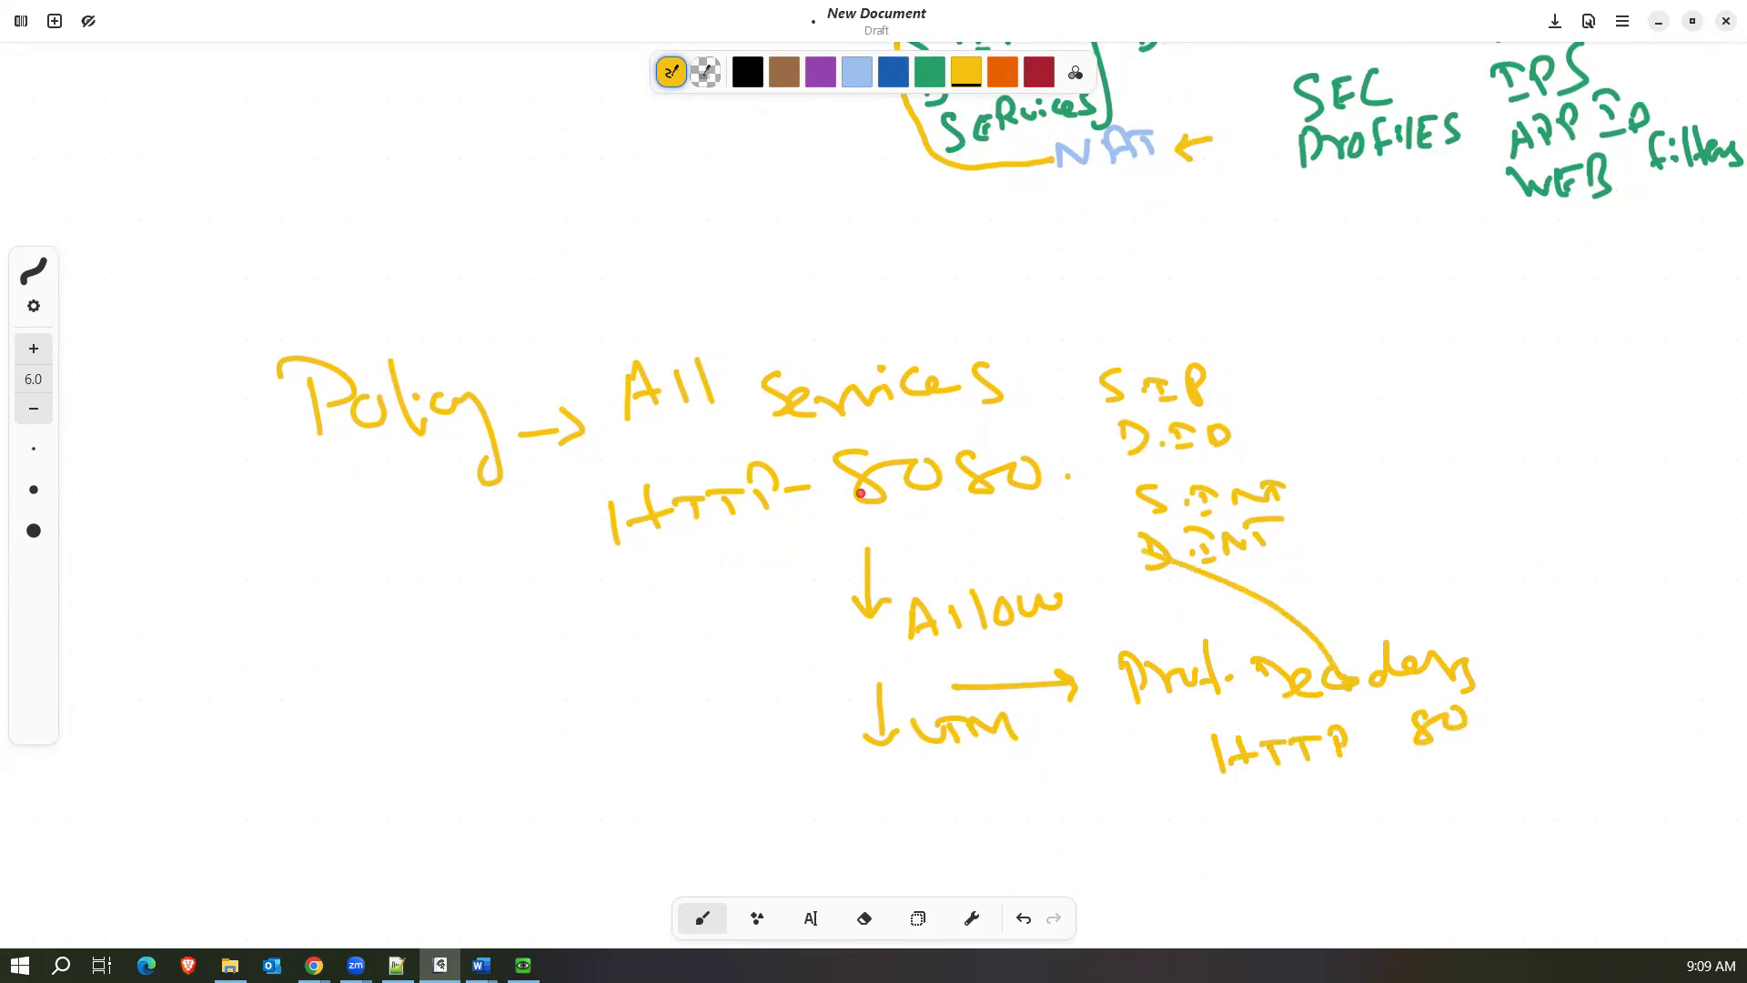
# Mark 8080 with a small arrow, and draw an X with an arrow pointing back toward UTM beside "HTTP 80".
pyautogui.moveTo(1031, 526); pyautogui.dragTo(1055, 522)
pyautogui.moveTo(1111, 784); pyautogui.dragTo(1144, 748)
pyautogui.moveTo(1115, 755)
pyautogui.mouseDown()
pyautogui.moveTo(1149, 798)
pyautogui.moveTo(1010, 766)
pyautogui.mouseUp()
pyautogui.moveTo(1034, 747)
pyautogui.mouseDown()
pyautogui.moveTo(990, 769)
pyautogui.moveTo(1039, 799)
pyautogui.mouseUp()
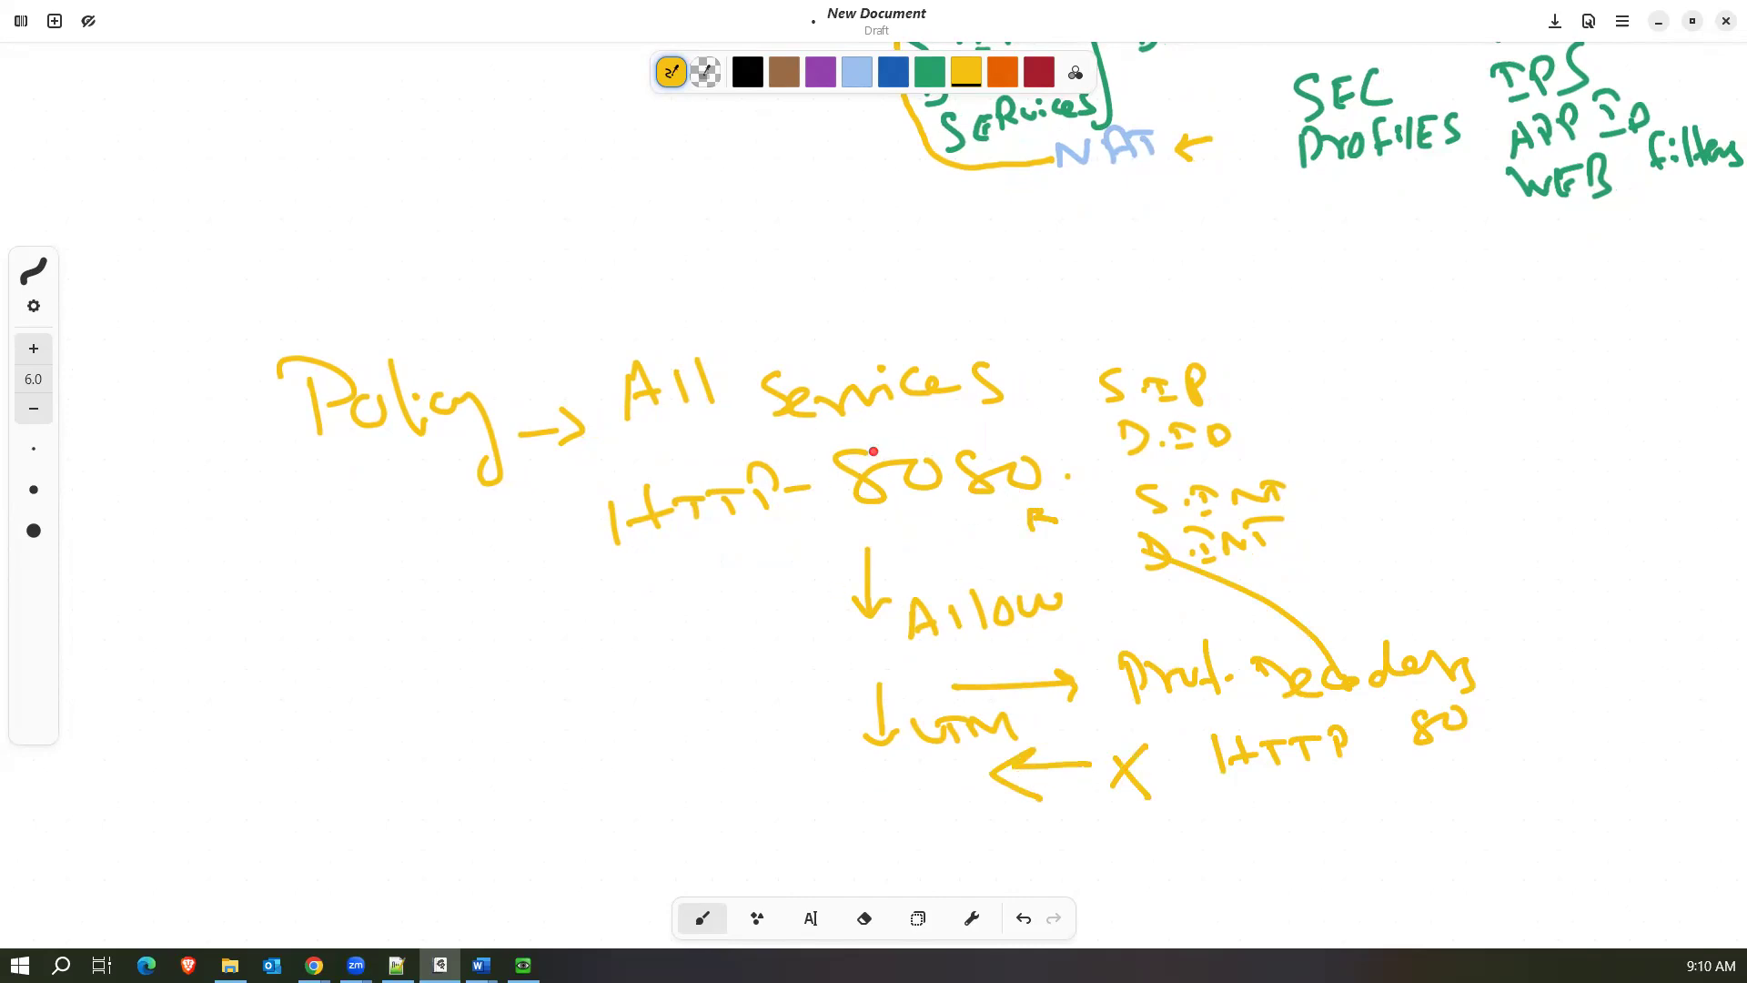
pyautogui.moveTo(793, 551); pyautogui.dragTo(826, 538)
pyautogui.moveTo(1176, 738)
pyautogui.mouseDown()
pyautogui.moveTo(1176, 754)
pyautogui.moveTo(1188, 731)
pyautogui.mouseUp()
# Return to the FortiGate policy, open a new protocol options profile and examine its port mapping, common, web and email options.
pyautogui.click(1659, 20)
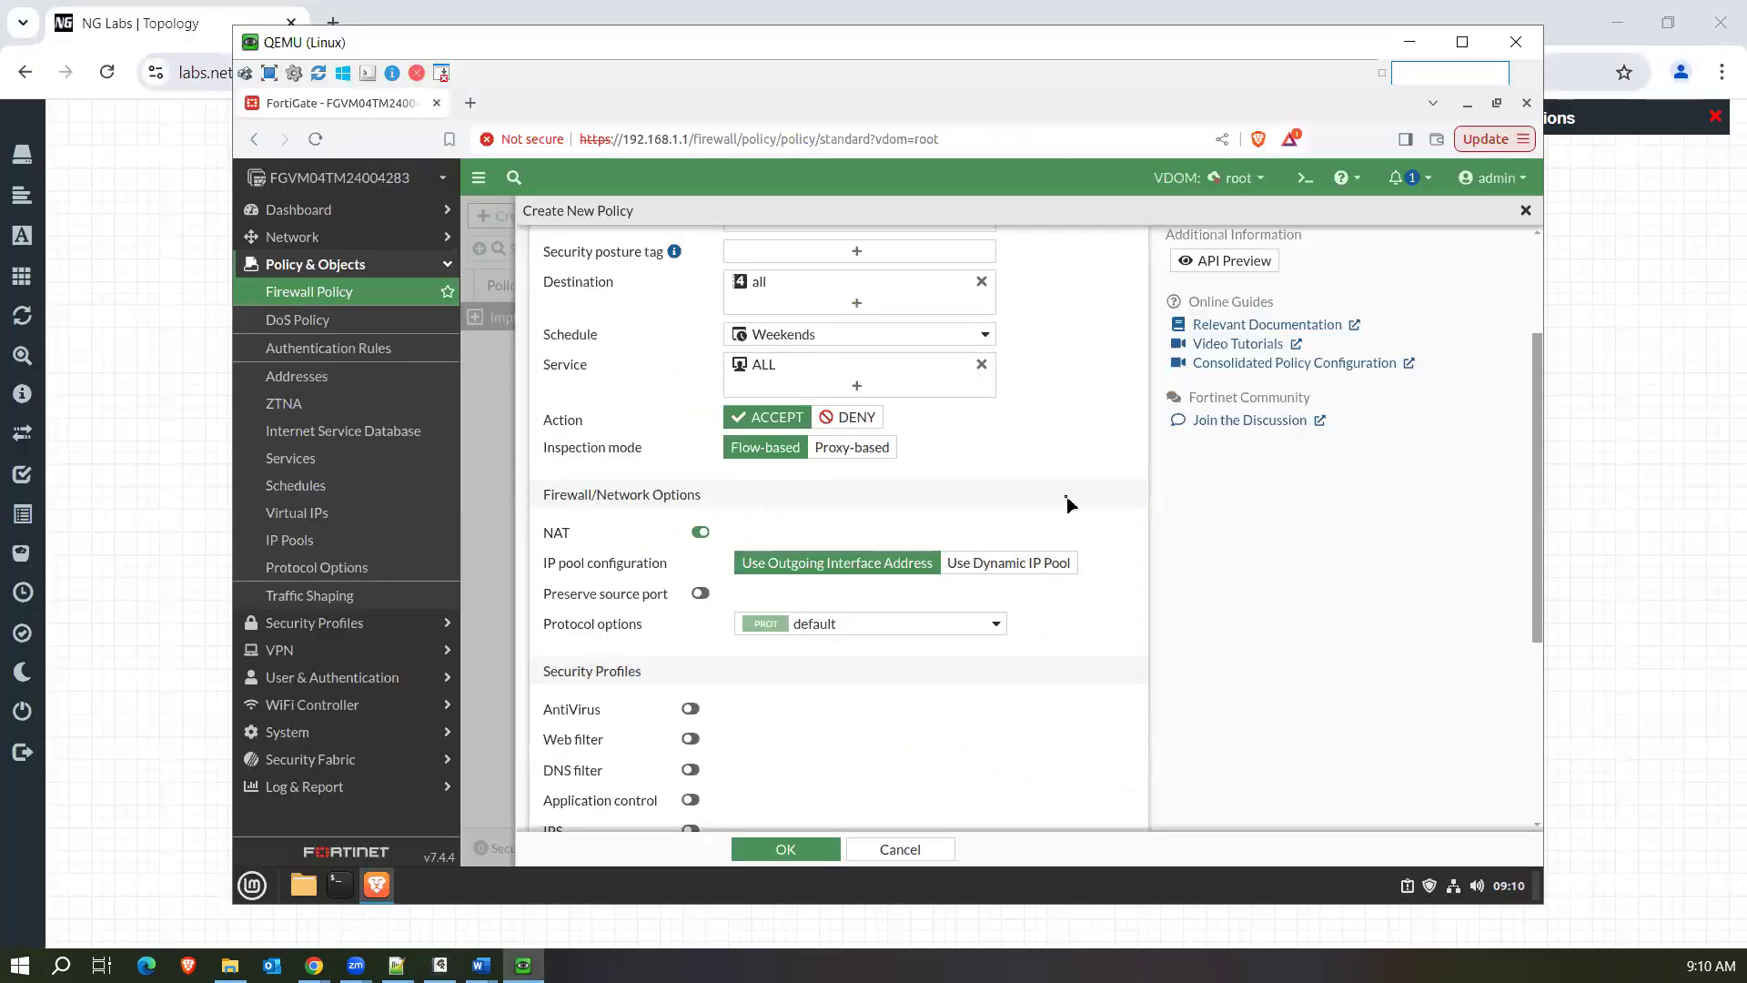
pyautogui.click(948, 623)
pyautogui.click(982, 665)
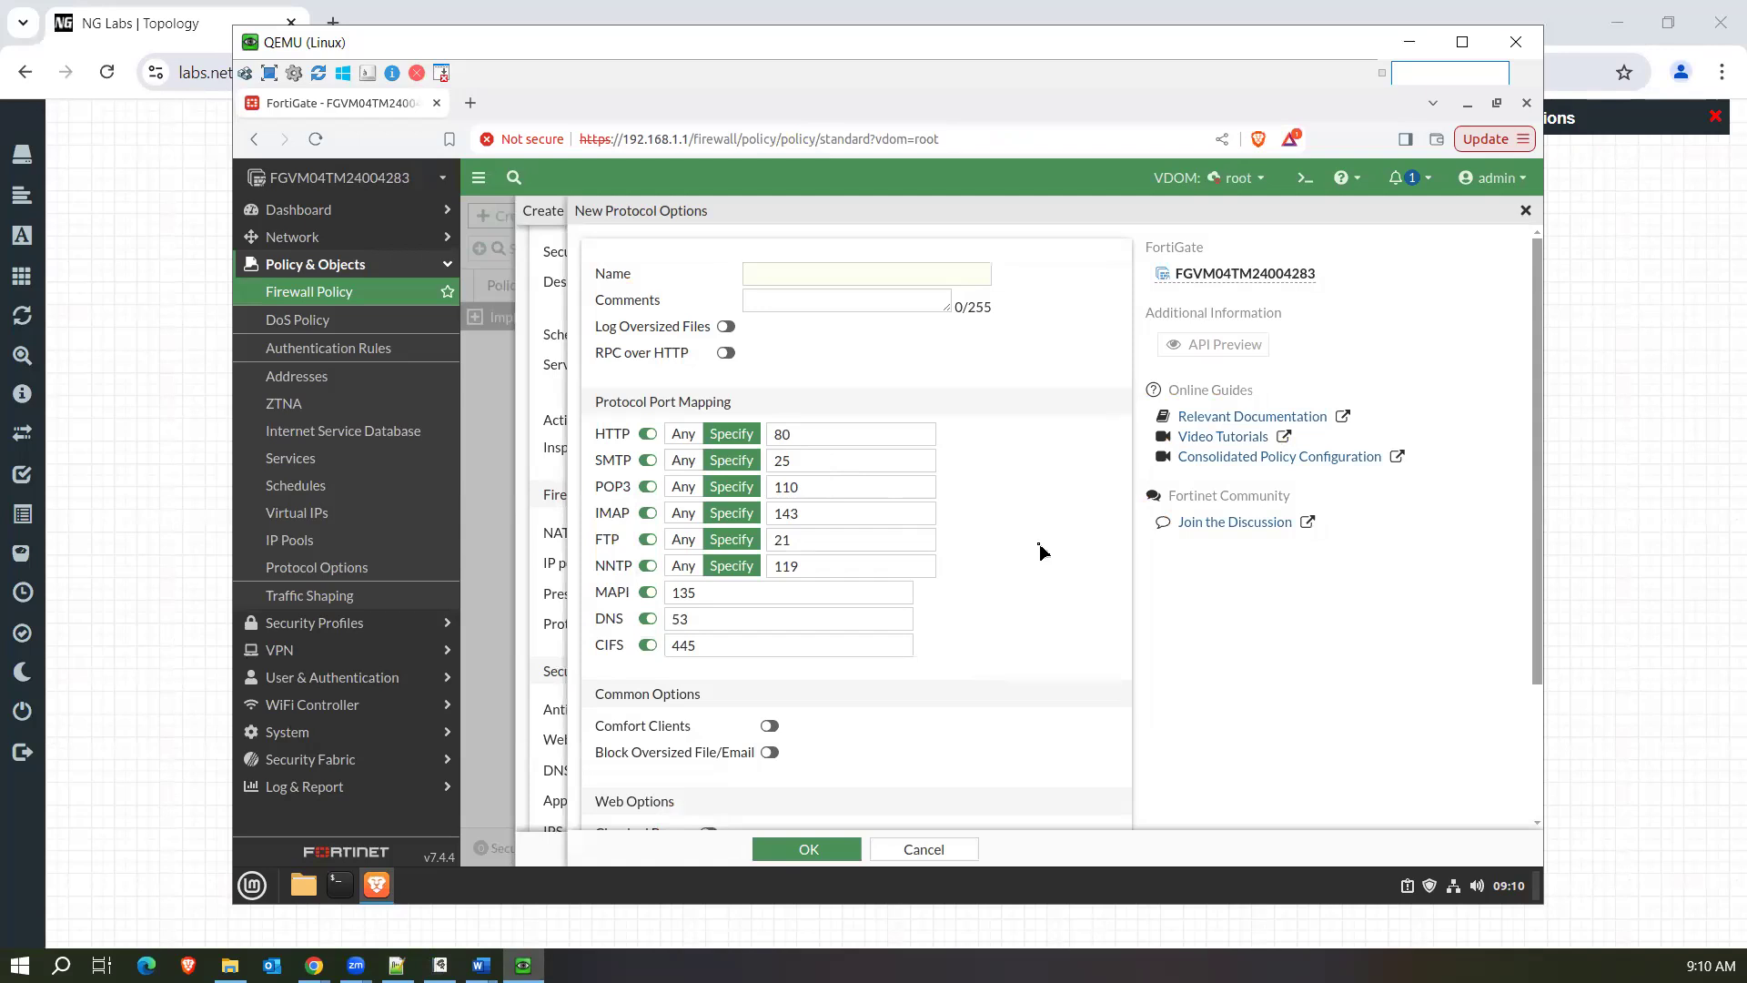
pyautogui.scroll(-2, 1041, 551)
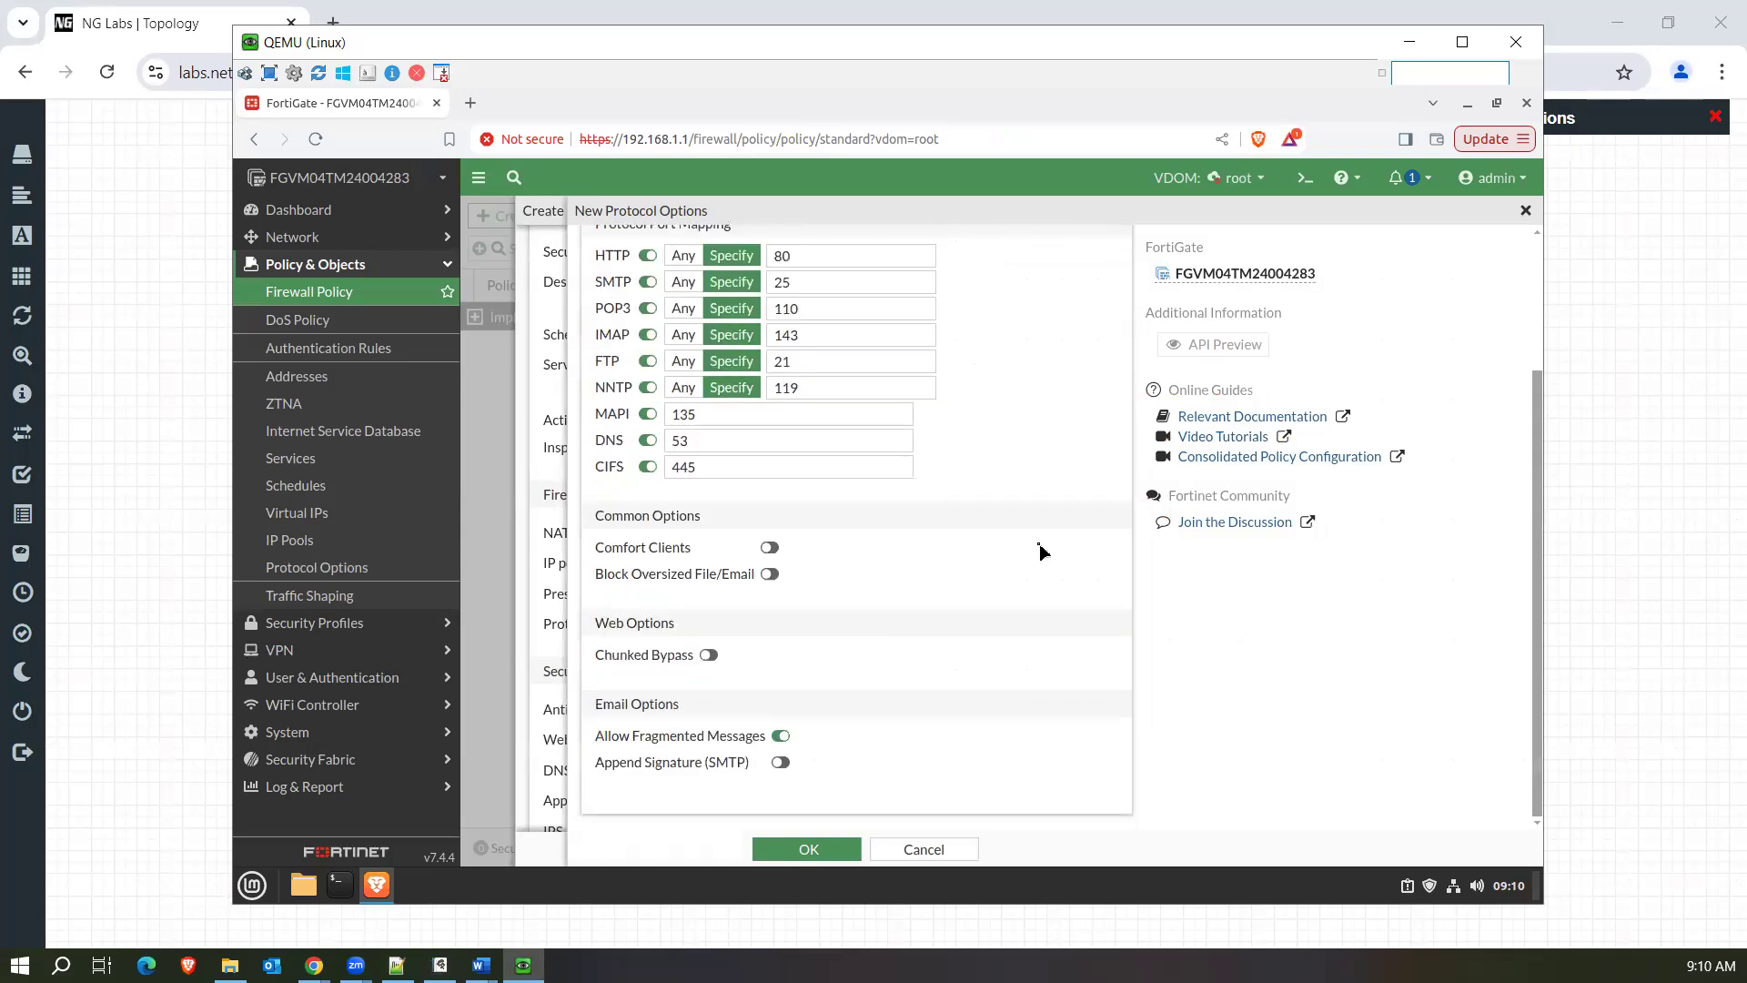
# Close the new protocol options profile without saving it and return to the policy form.
pyautogui.scroll(2, 1041, 551)
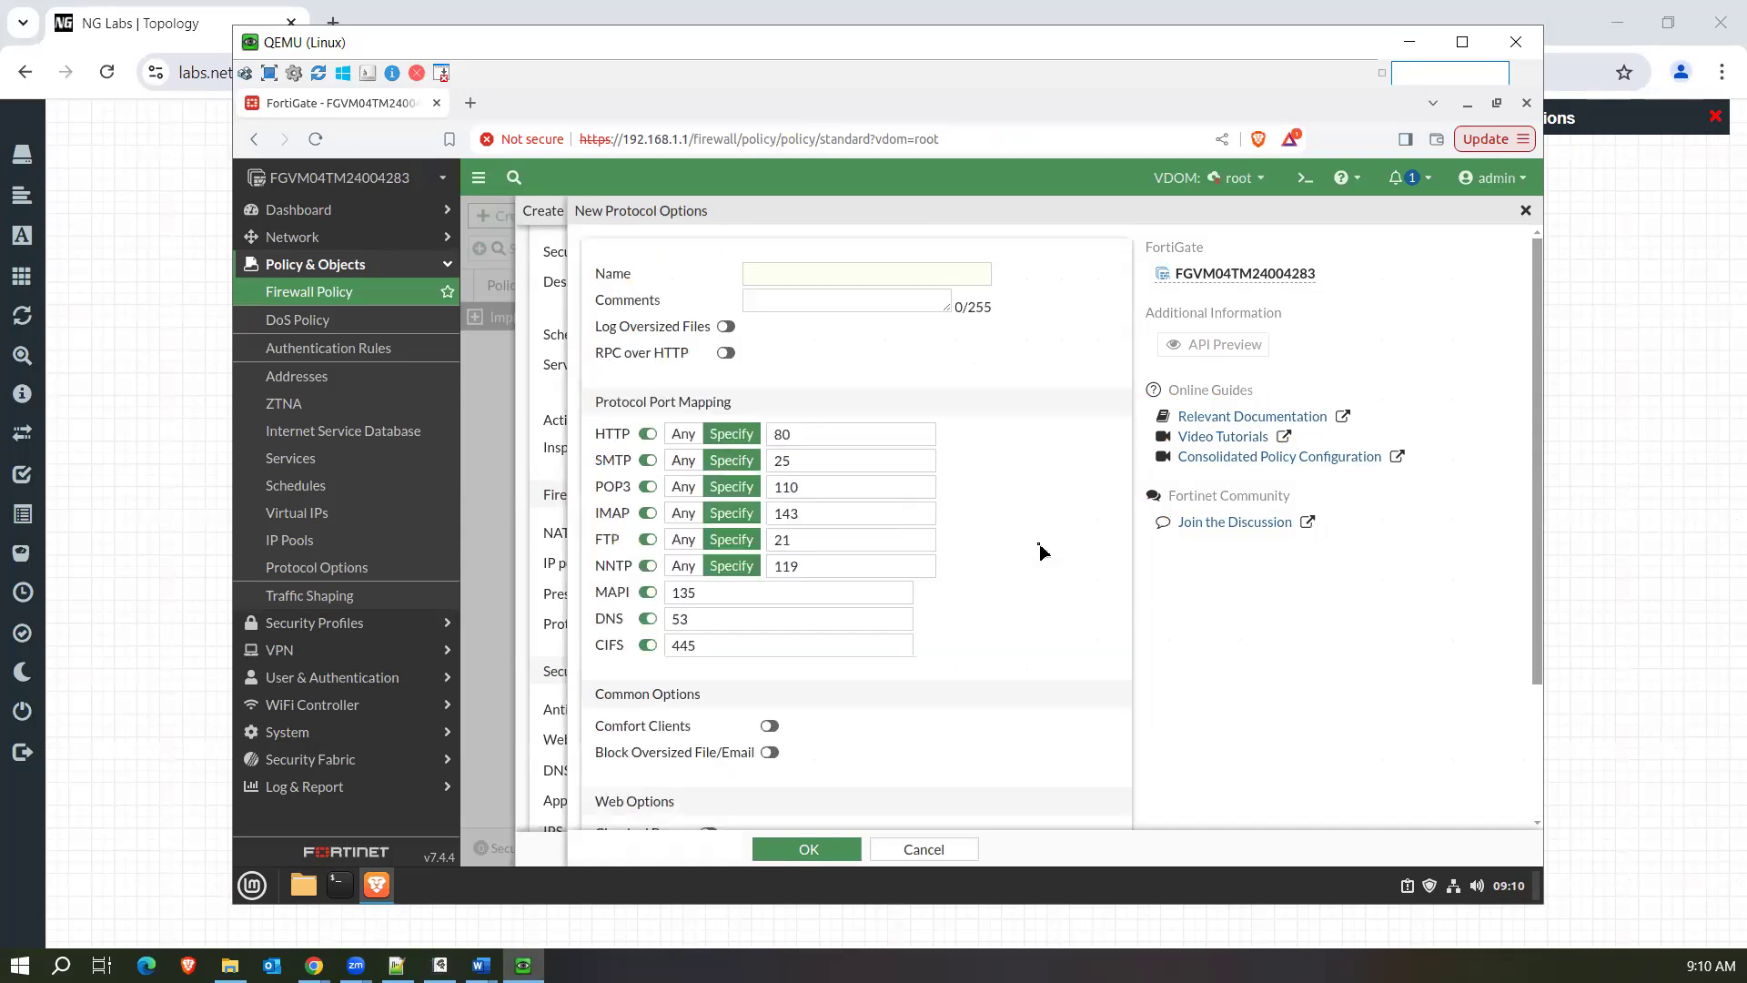
pyautogui.click(1526, 210)
pyautogui.click(1131, 629)
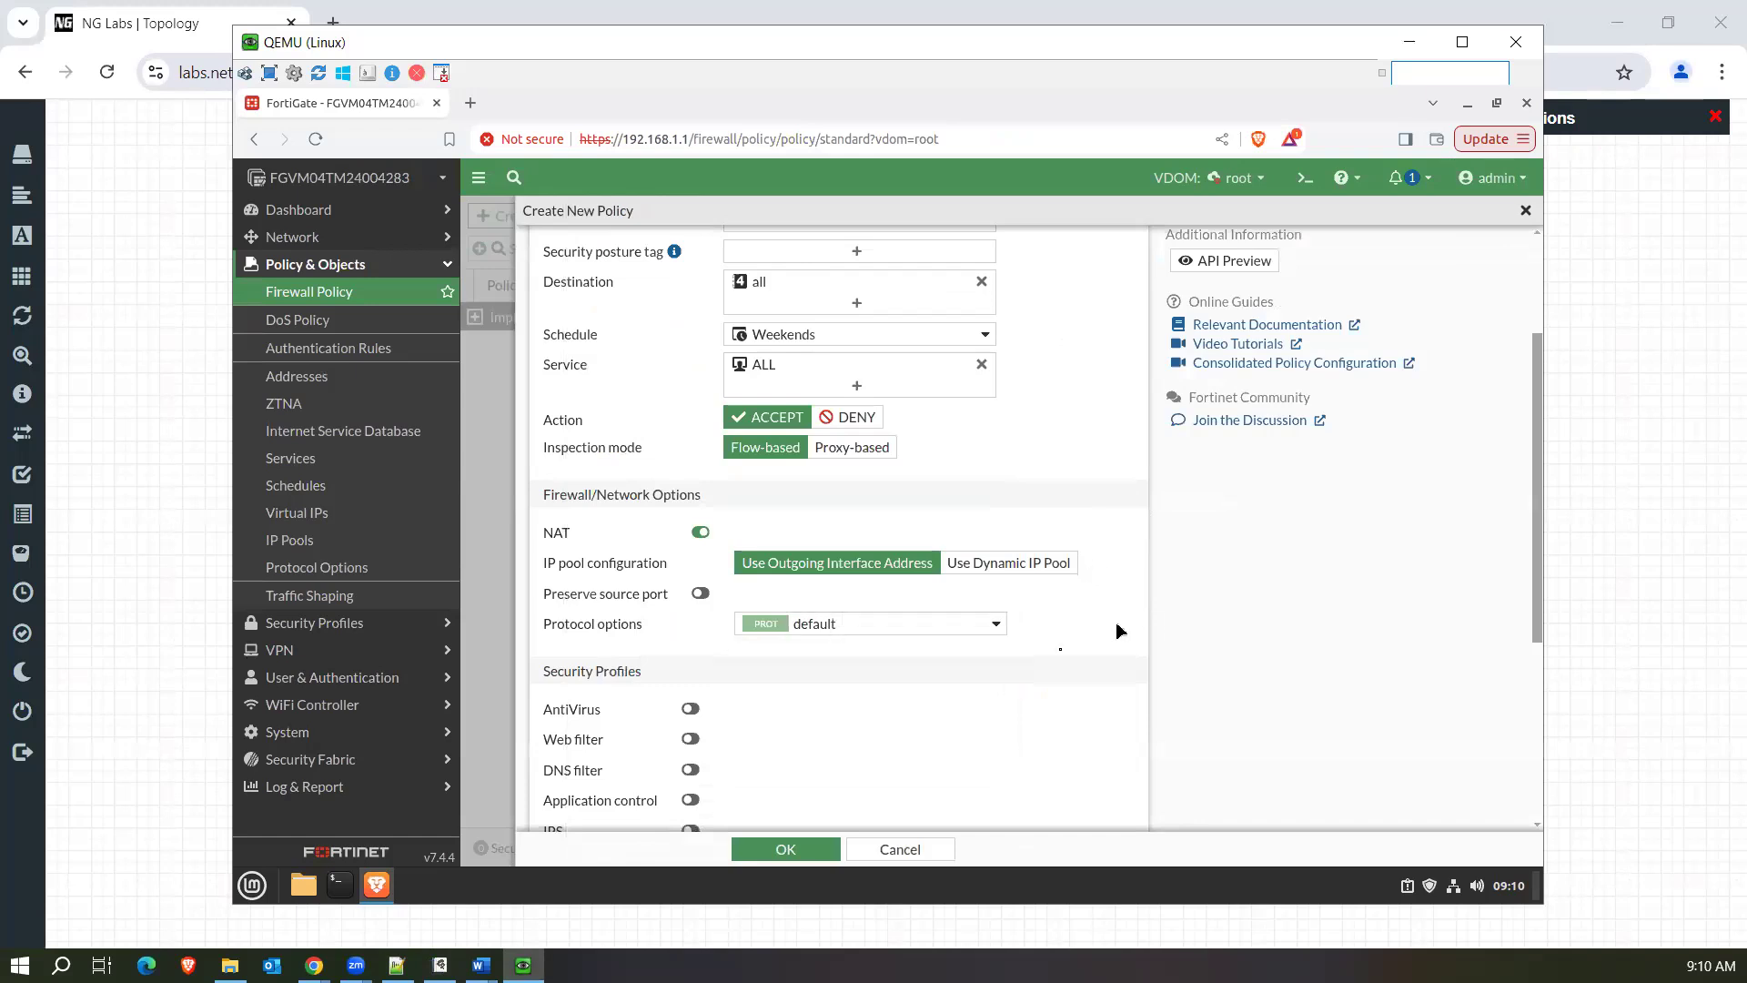
# Set the policy to log allowed traffic for all sessions and enable generating logs when the session starts.
pyautogui.scroll(-4, 1033, 661)
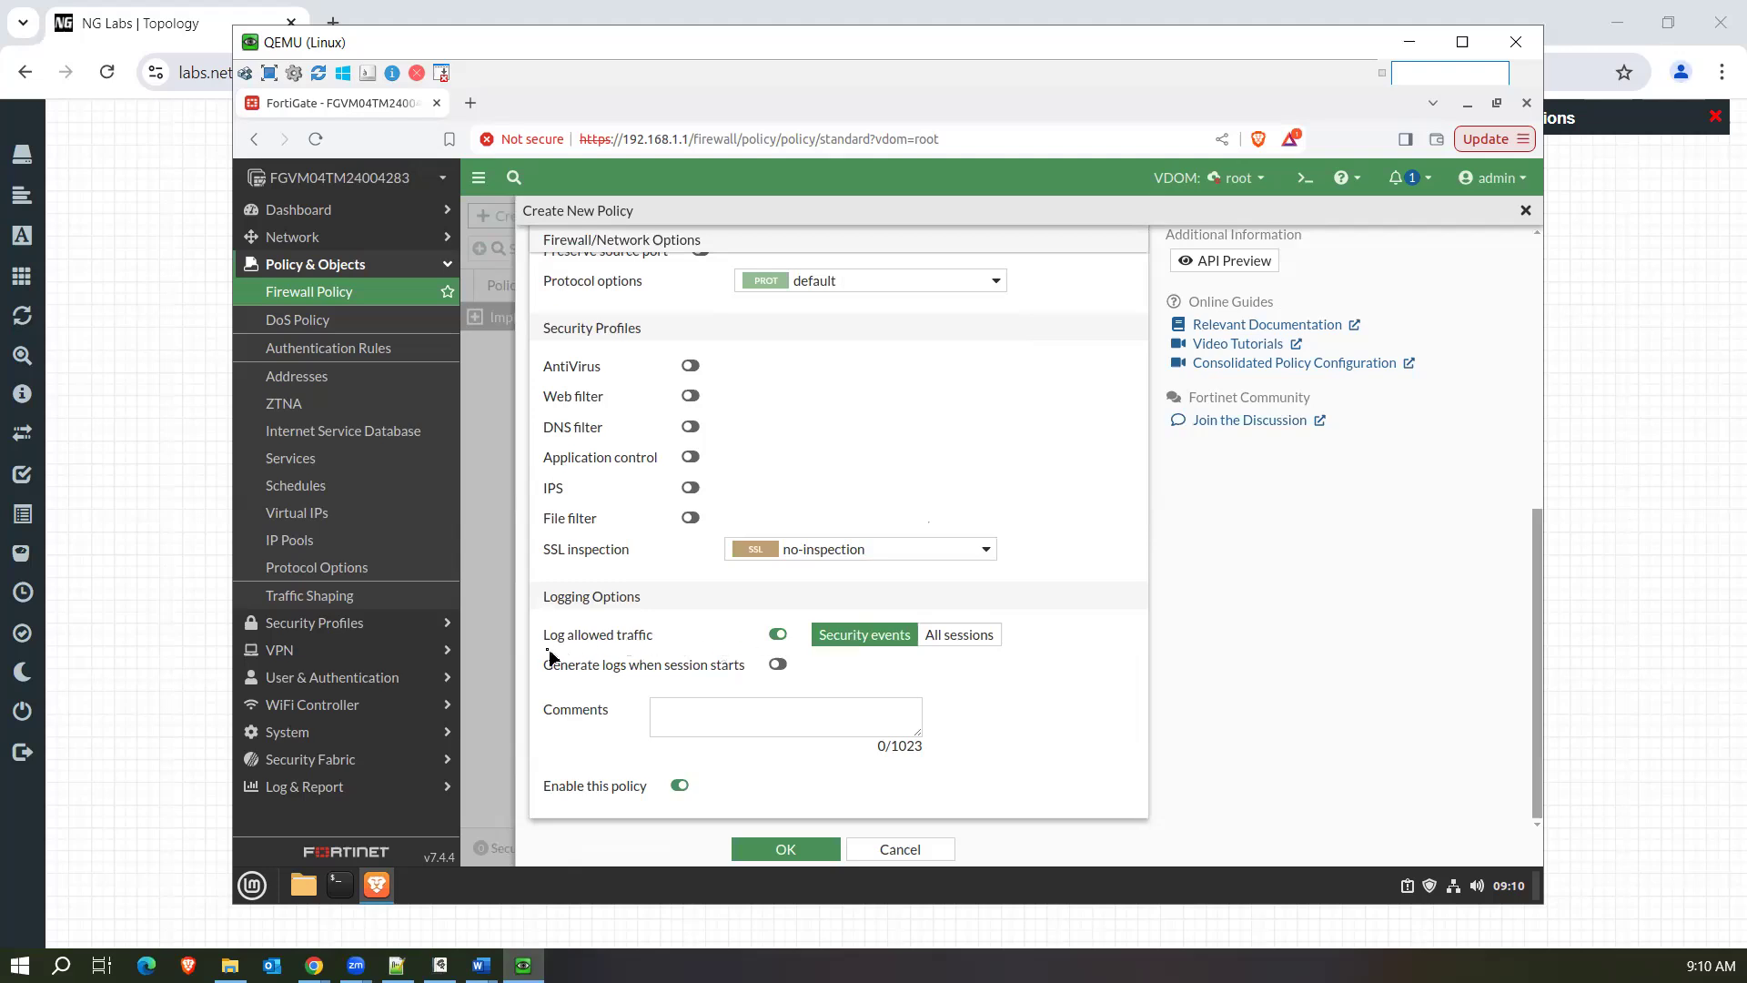
pyautogui.moveTo(546, 644); pyautogui.dragTo(653, 642)
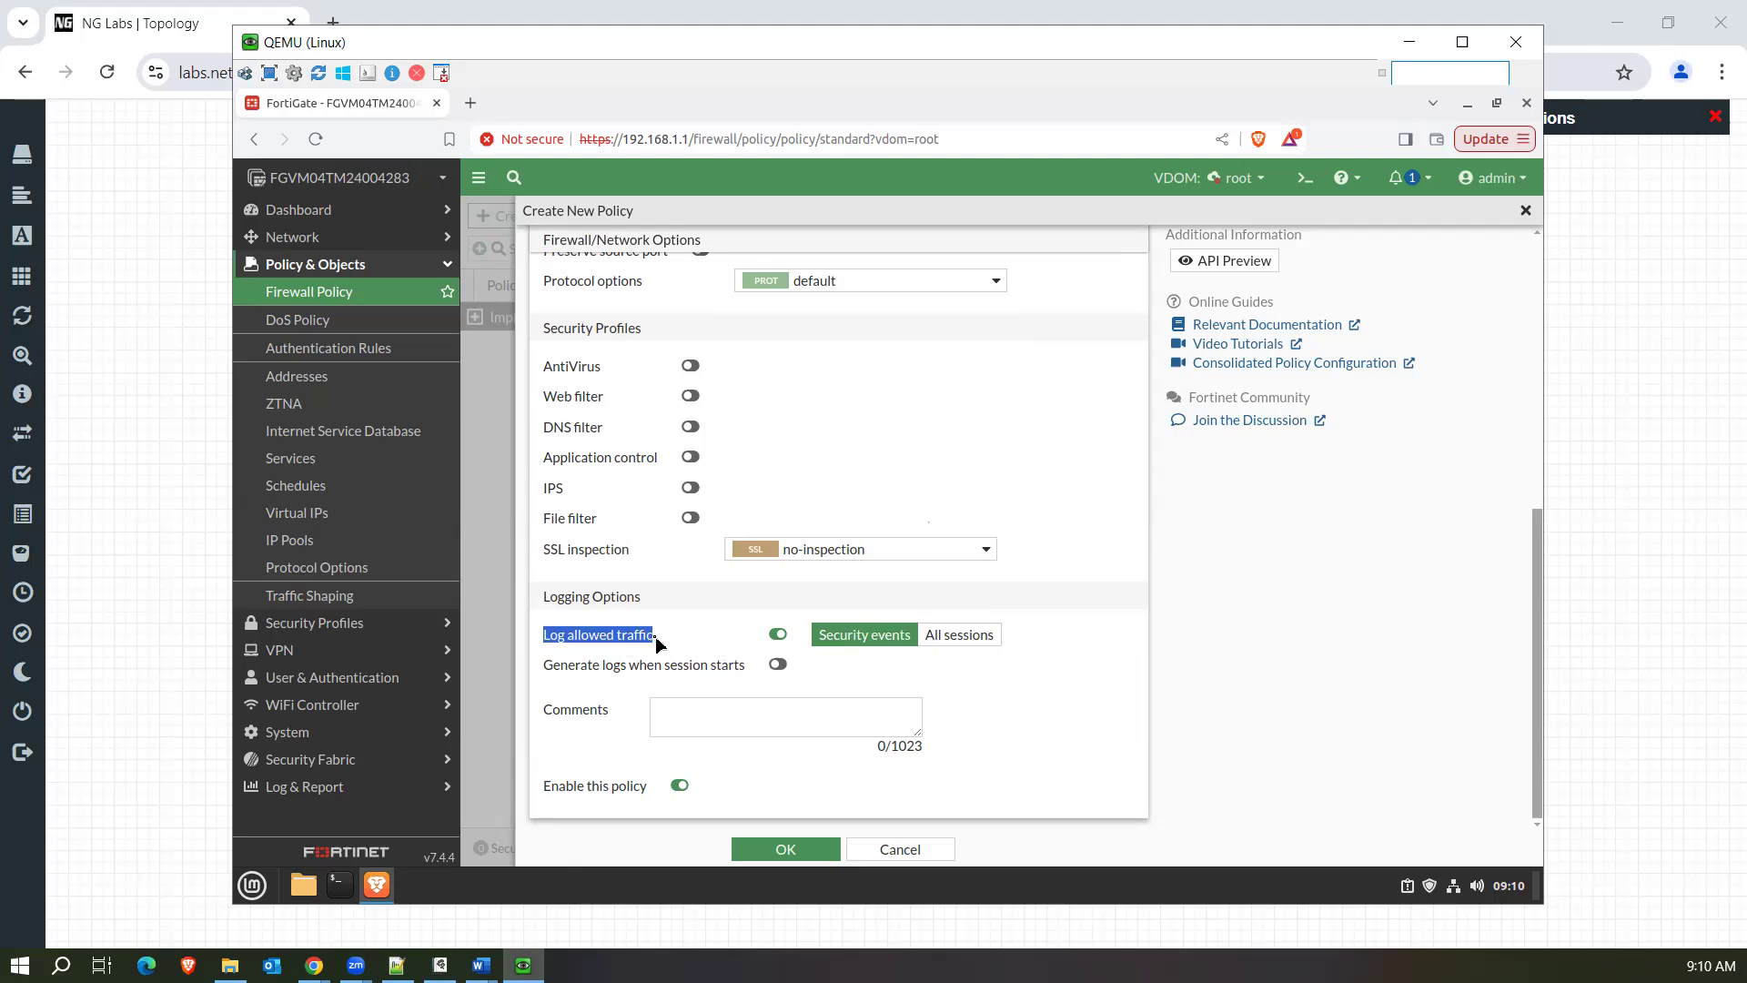
pyautogui.click(967, 639)
pyautogui.click(871, 639)
pyautogui.click(970, 636)
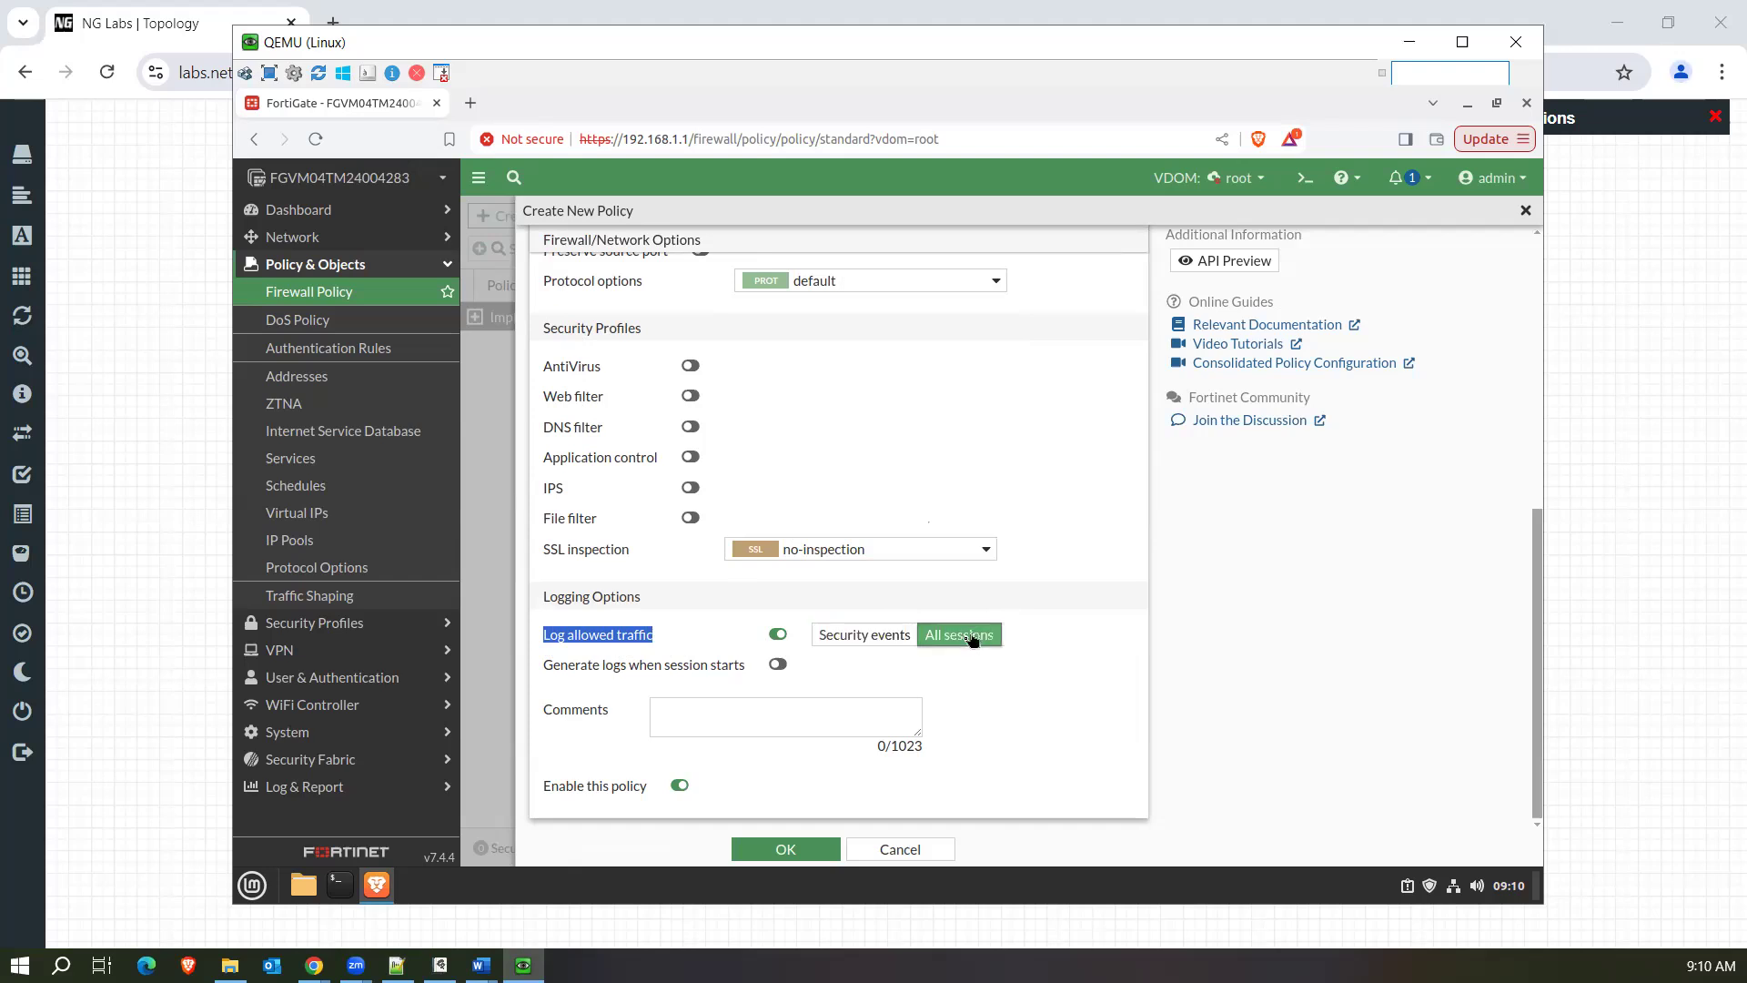
pyautogui.click(779, 667)
# Switch to the whiteboard and write "Log" with an arrow to "Session End" in the empty space beside the UTM flow.
pyautogui.click(440, 964)
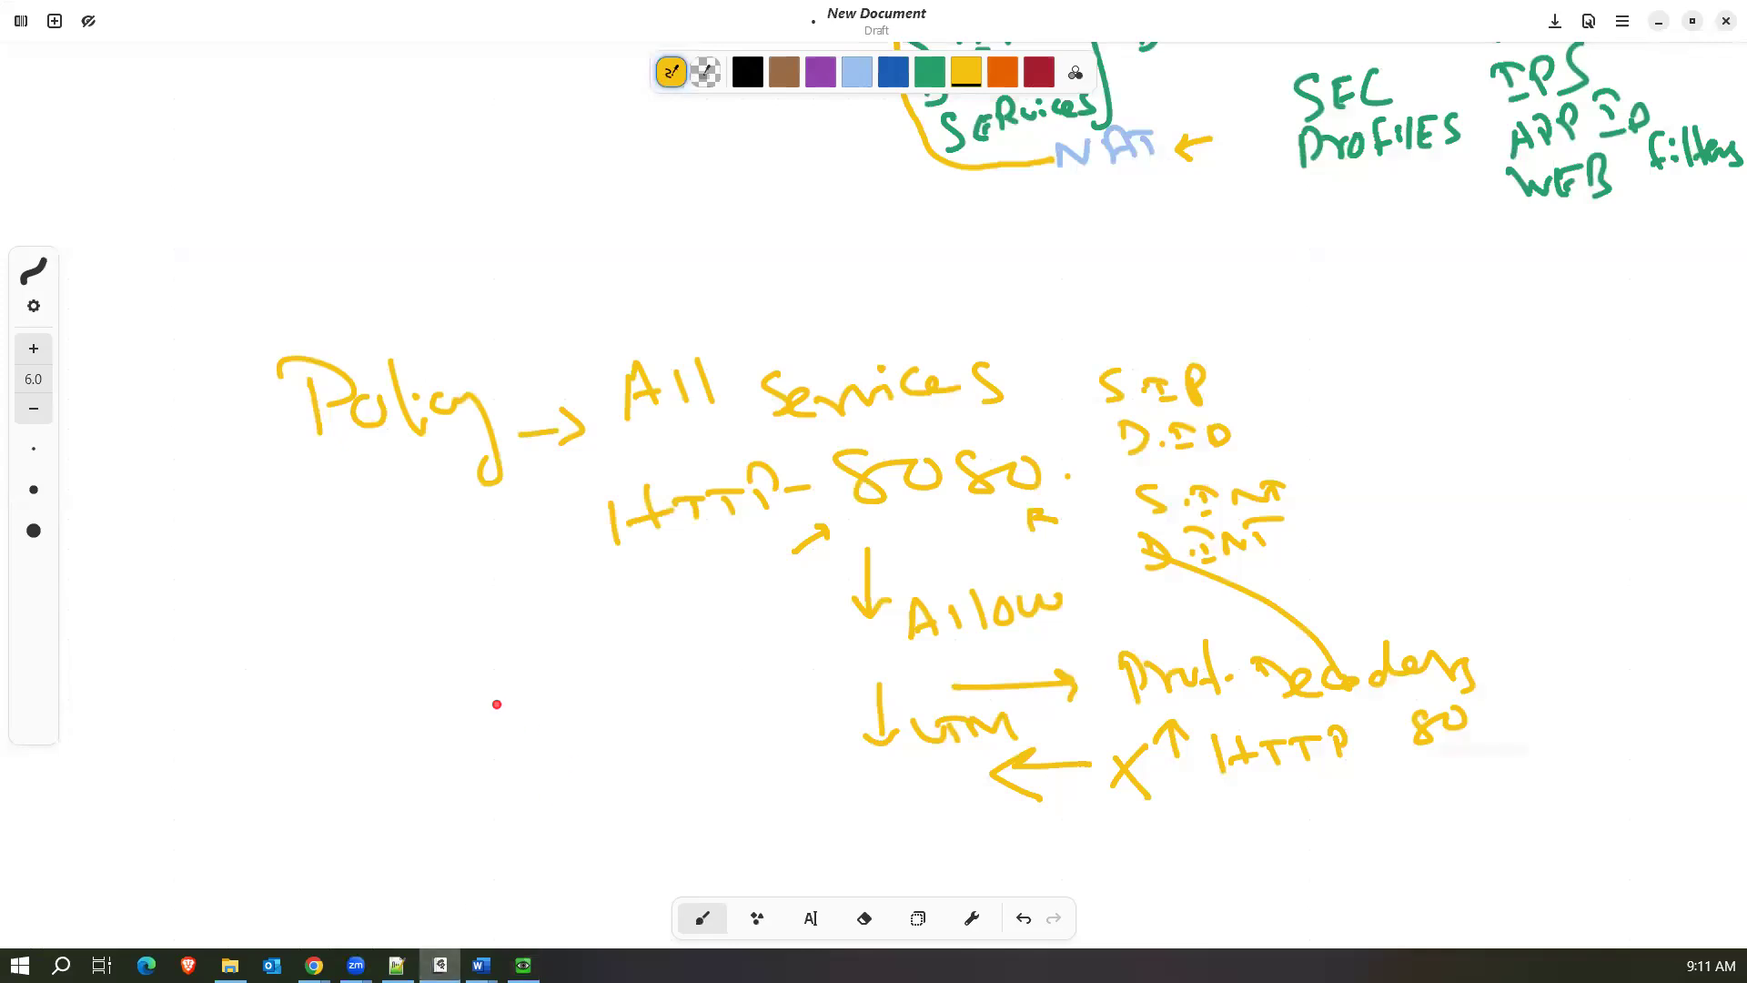
pyautogui.moveTo(221, 664)
pyautogui.mouseDown()
pyautogui.moveTo(264, 715)
pyautogui.moveTo(282, 699)
pyautogui.moveTo(308, 728)
pyautogui.moveTo(264, 754)
pyautogui.moveTo(267, 770)
pyautogui.mouseUp()
pyautogui.moveTo(364, 737); pyautogui.dragTo(351, 770)
pyautogui.moveTo(370, 758)
pyautogui.mouseDown()
pyautogui.moveTo(428, 769)
pyautogui.moveTo(511, 746)
pyautogui.moveTo(587, 769)
pyautogui.mouseUp()
pyautogui.moveTo(600, 755); pyautogui.dragTo(600, 773)
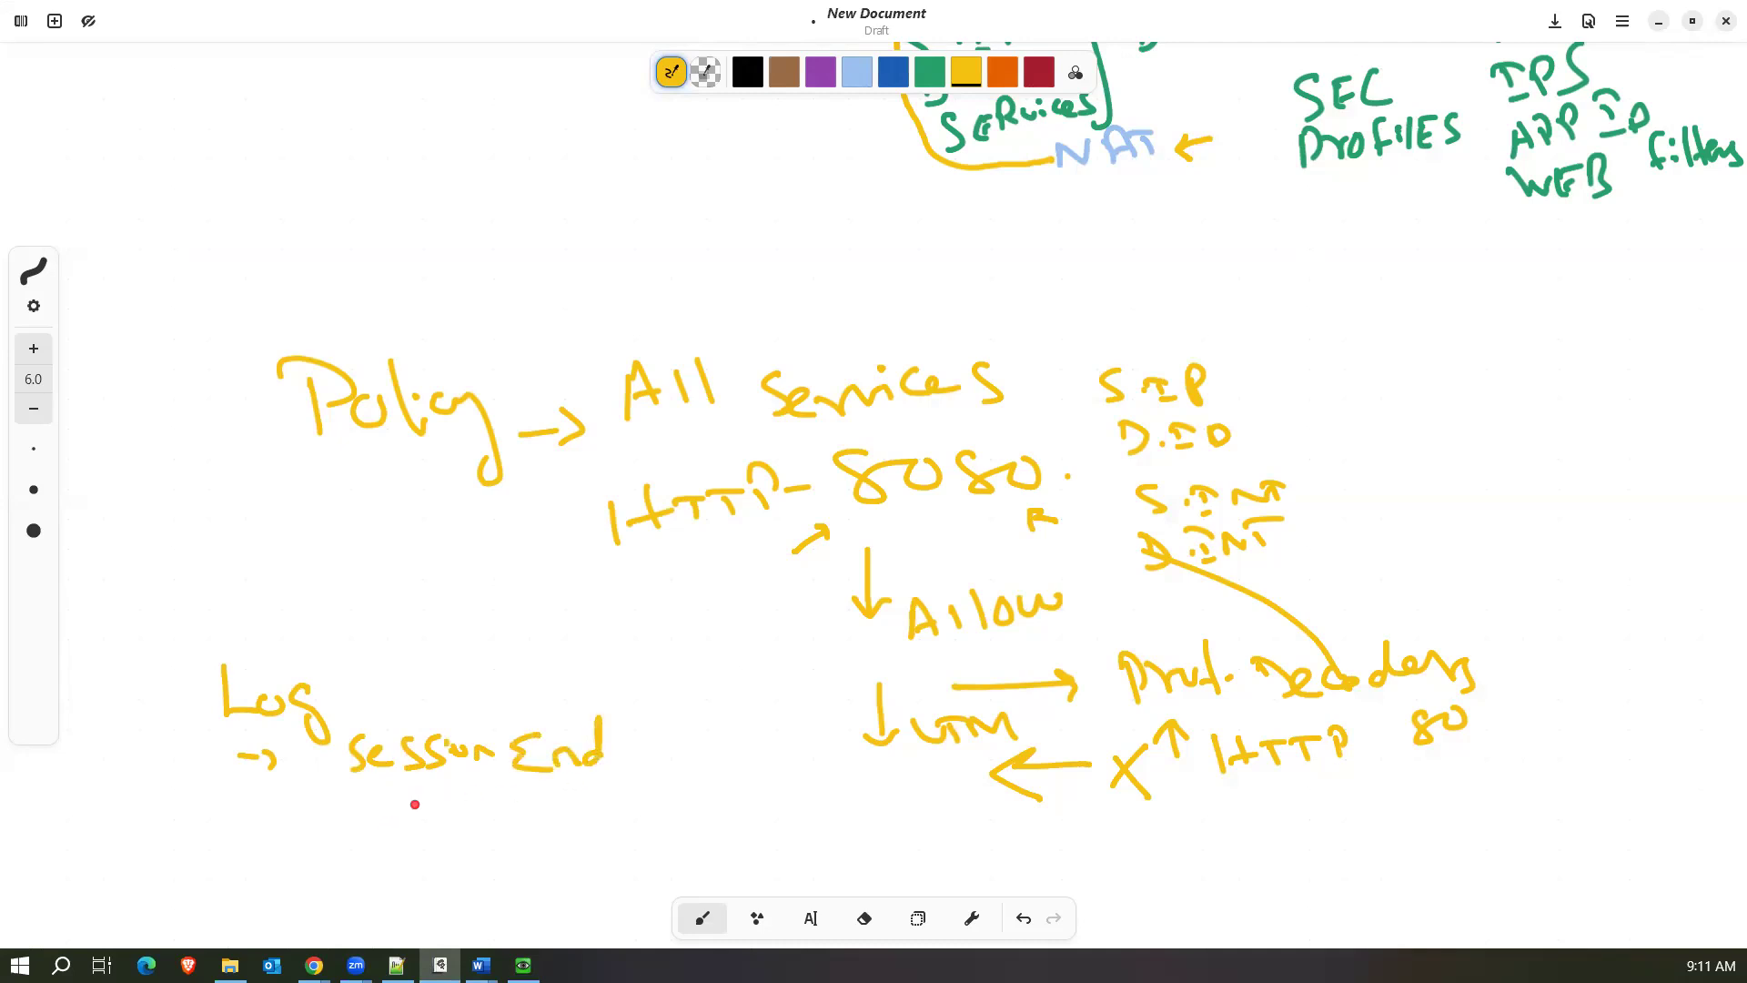
# Write "50 Days" and "500 GB" beneath "Session End" and draw an arrow beside them pointing up to it.
pyautogui.moveTo(400, 804)
pyautogui.mouseDown()
pyautogui.moveTo(388, 844)
pyautogui.moveTo(423, 806)
pyautogui.moveTo(428, 835)
pyautogui.moveTo(442, 812)
pyautogui.mouseUp()
pyautogui.moveTo(491, 806); pyautogui.dragTo(491, 830)
pyautogui.moveTo(488, 804)
pyautogui.mouseDown()
pyautogui.moveTo(499, 829)
pyautogui.moveTo(537, 824)
pyautogui.mouseUp()
pyautogui.moveTo(545, 809); pyautogui.dragTo(551, 851)
pyautogui.moveTo(575, 810); pyautogui.dragTo(566, 839)
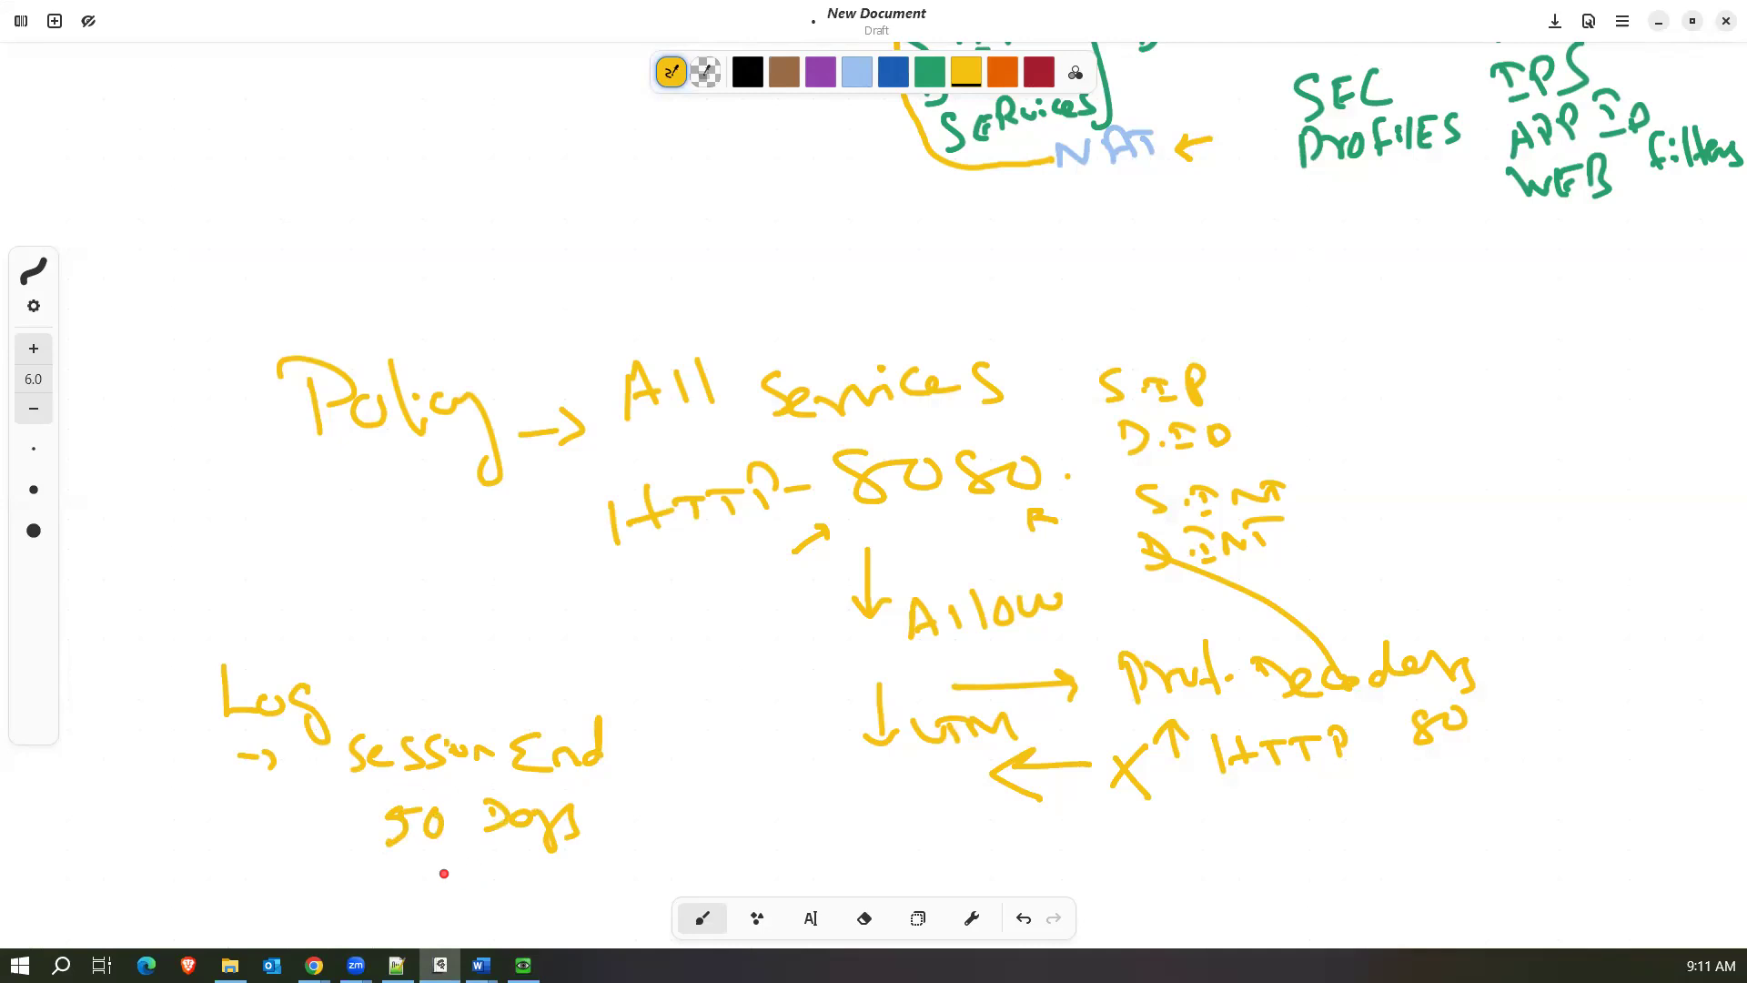
pyautogui.scroll(-2, 428, 865)
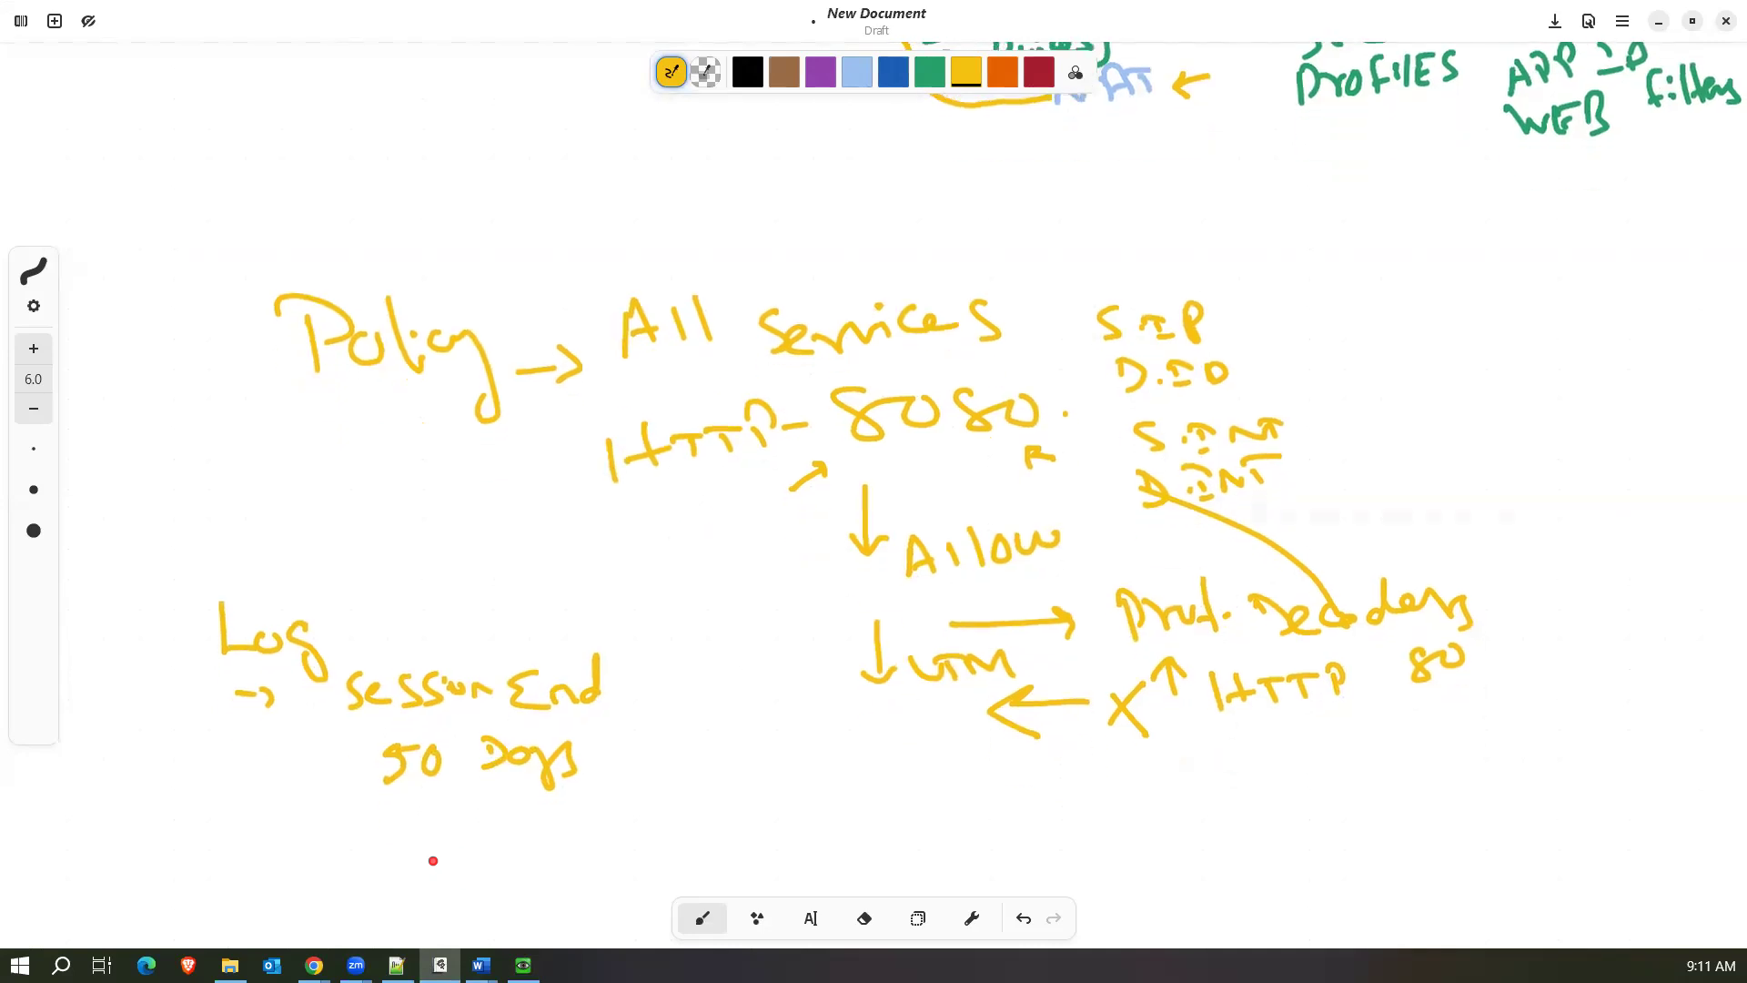
pyautogui.moveTo(420, 810)
pyautogui.mouseDown()
pyautogui.moveTo(429, 835)
pyautogui.moveTo(437, 807)
pyautogui.moveTo(453, 831)
pyautogui.moveTo(473, 826)
pyautogui.mouseUp()
pyautogui.moveTo(508, 810)
pyautogui.mouseDown()
pyautogui.moveTo(548, 827)
pyautogui.moveTo(603, 733)
pyautogui.moveTo(584, 746)
pyautogui.moveTo(644, 748)
pyautogui.mouseUp()
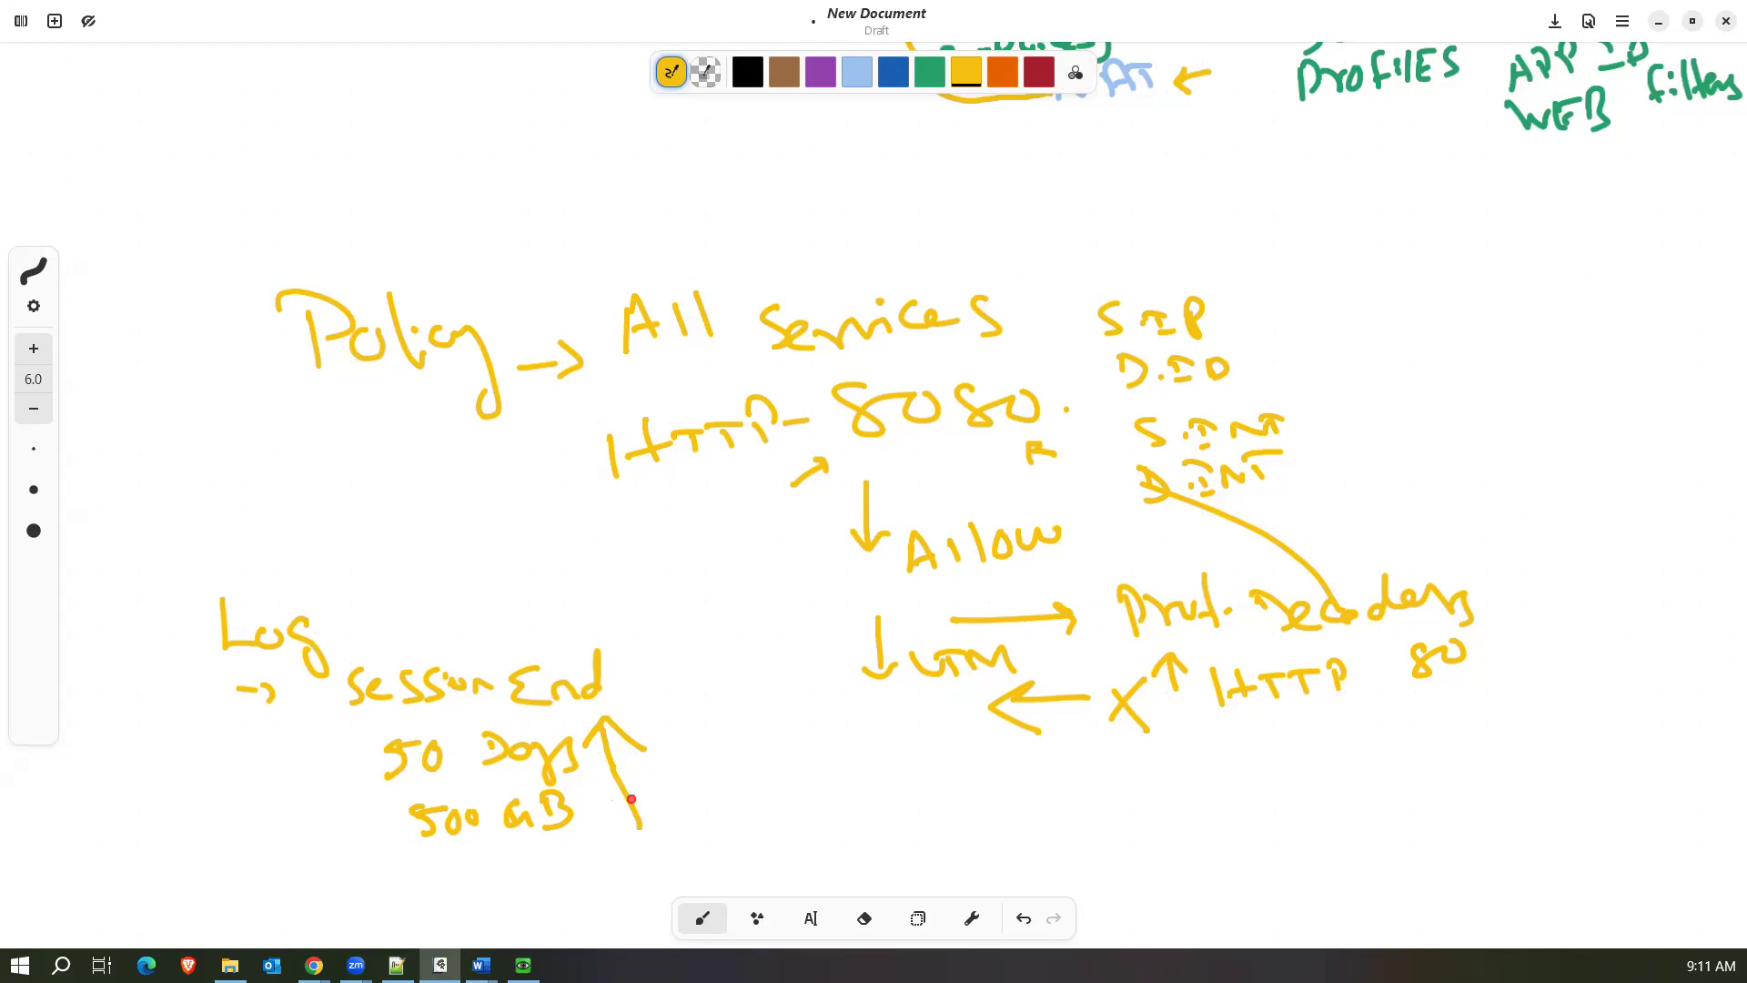
# Draw a connector from the upward arrow and label it as the forward traffic log.
pyautogui.moveTo(659, 806); pyautogui.dragTo(682, 804)
pyautogui.moveTo(701, 755)
pyautogui.mouseDown()
pyautogui.moveTo(686, 778)
pyautogui.moveTo(812, 784)
pyautogui.moveTo(821, 764)
pyautogui.moveTo(990, 759)
pyautogui.moveTo(991, 812)
pyautogui.mouseUp()
pyautogui.click(897, 767)
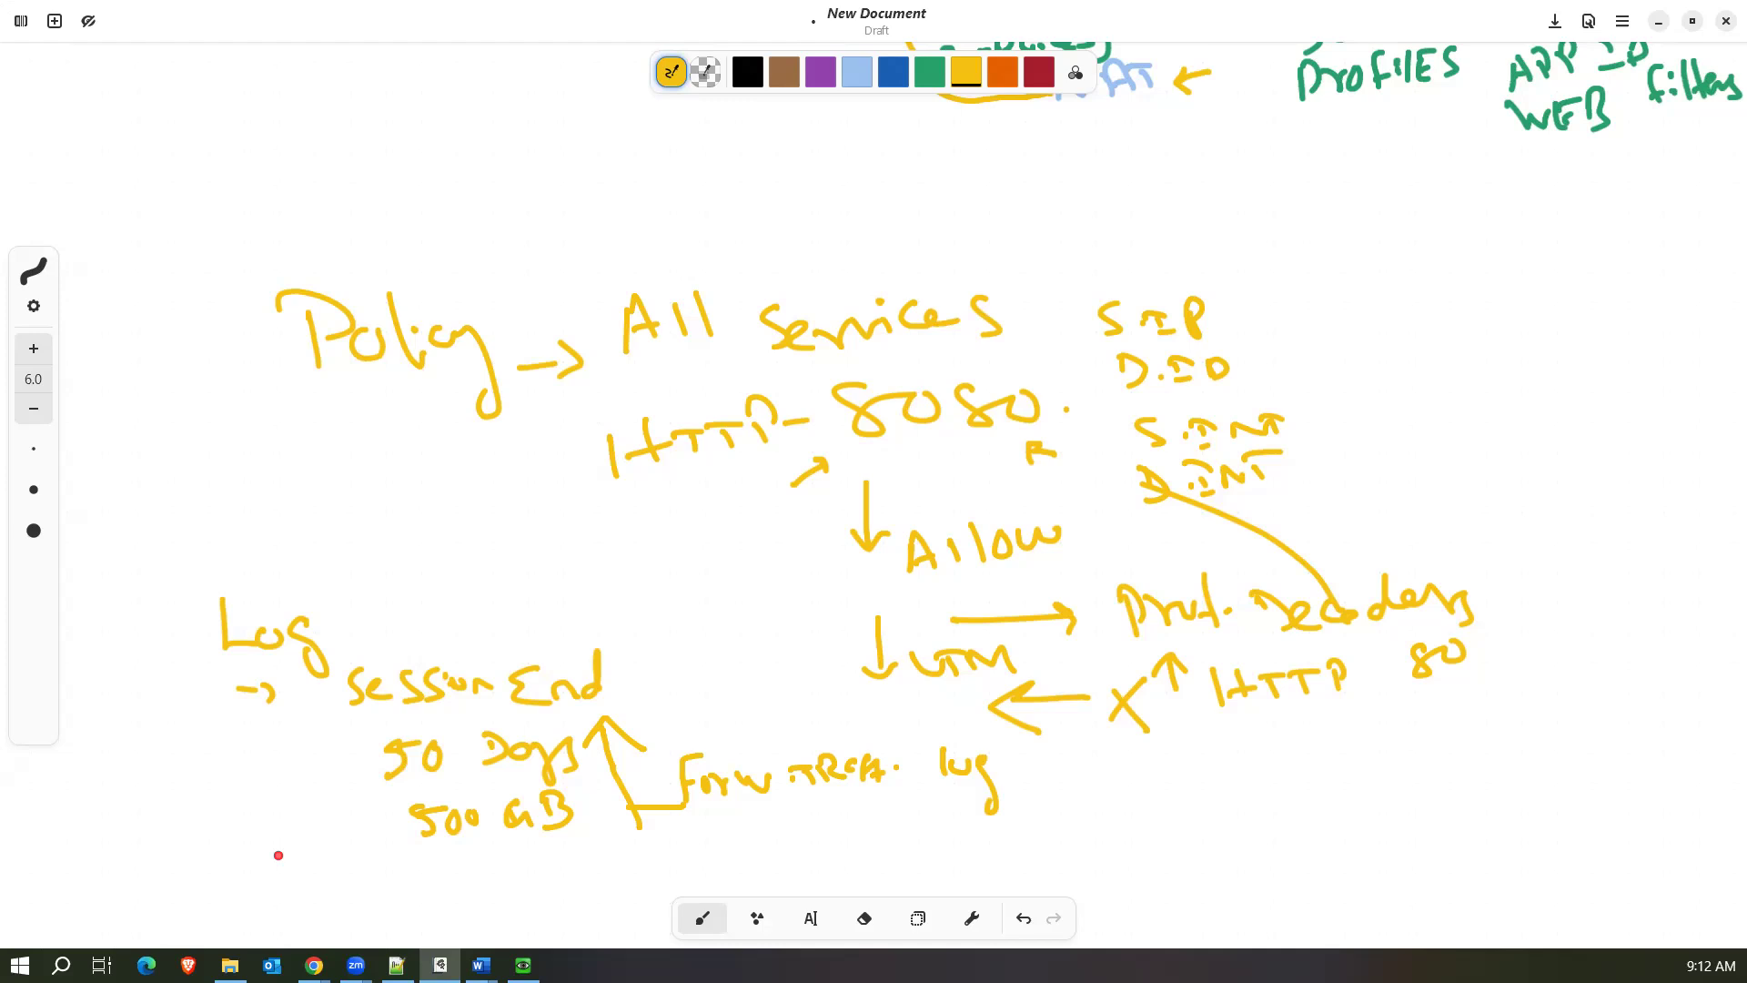
# Write "Session START" with a leading arrow below "500 GB", bracket the 50-day figures, and label the start "Day 1" with an arrow.
pyautogui.moveTo(218, 894)
pyautogui.mouseDown()
pyautogui.moveTo(240, 910)
pyautogui.moveTo(320, 875)
pyautogui.moveTo(339, 896)
pyautogui.moveTo(380, 881)
pyautogui.moveTo(429, 894)
pyautogui.moveTo(499, 864)
pyautogui.moveTo(561, 885)
pyautogui.moveTo(633, 859)
pyautogui.mouseUp()
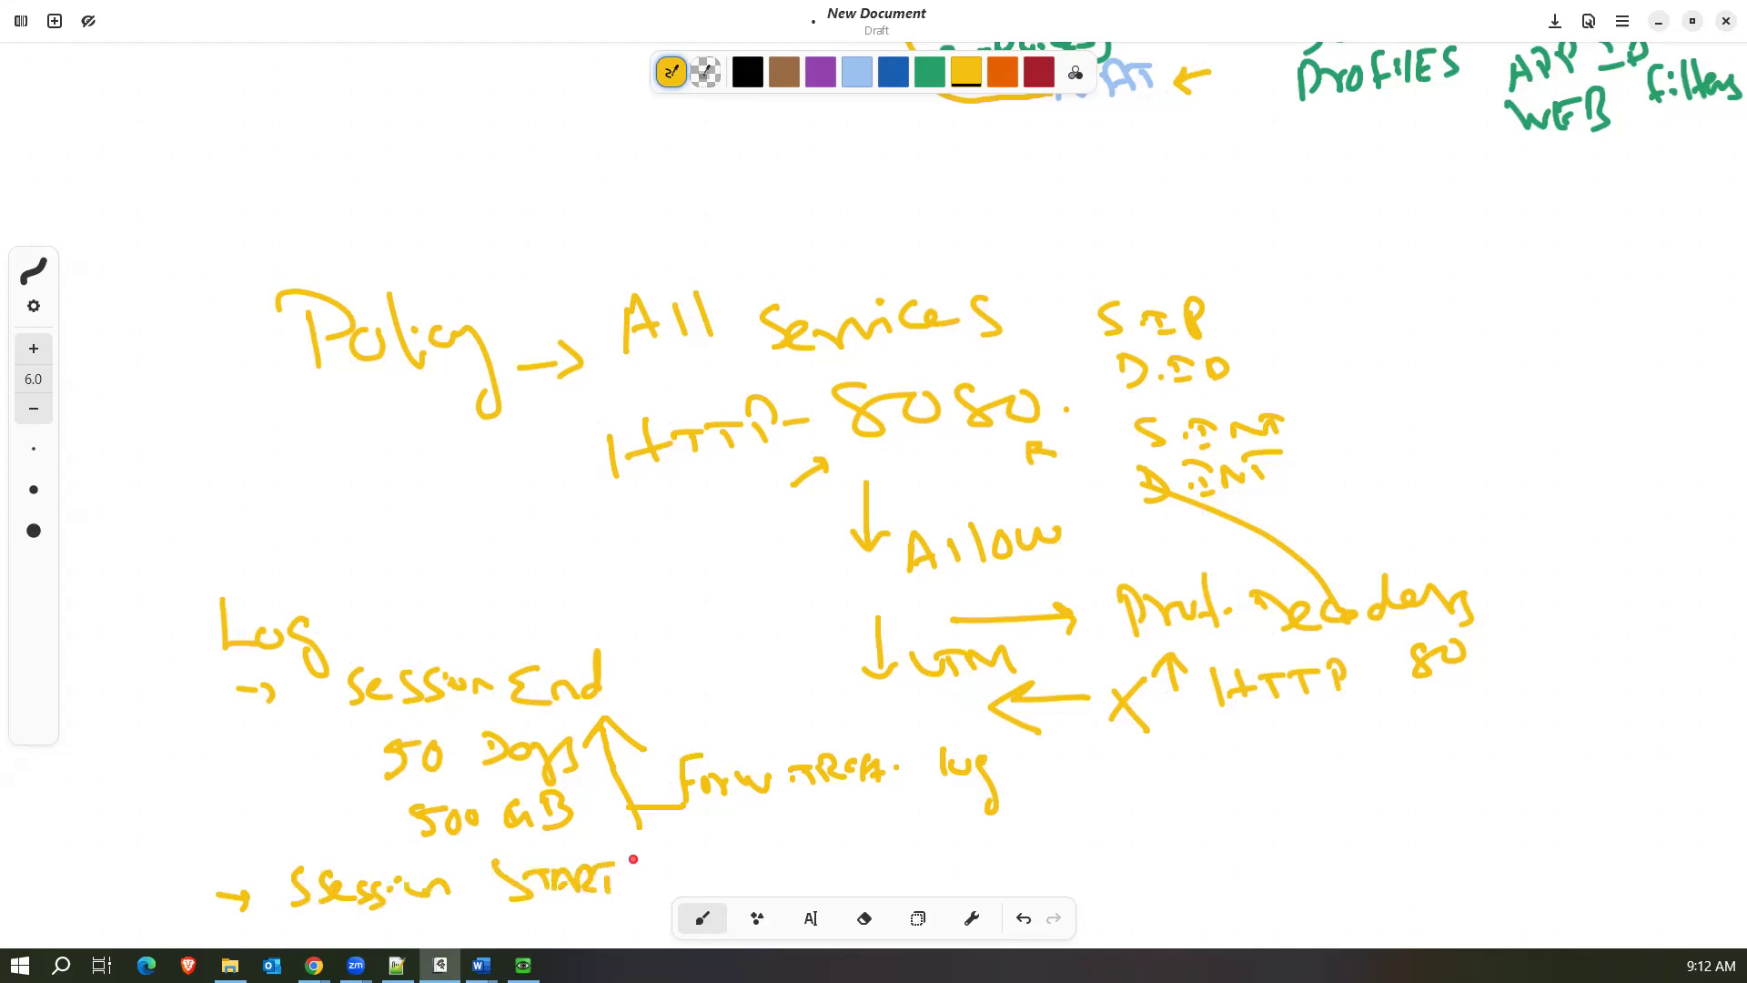
pyautogui.scroll(-3, 633, 859)
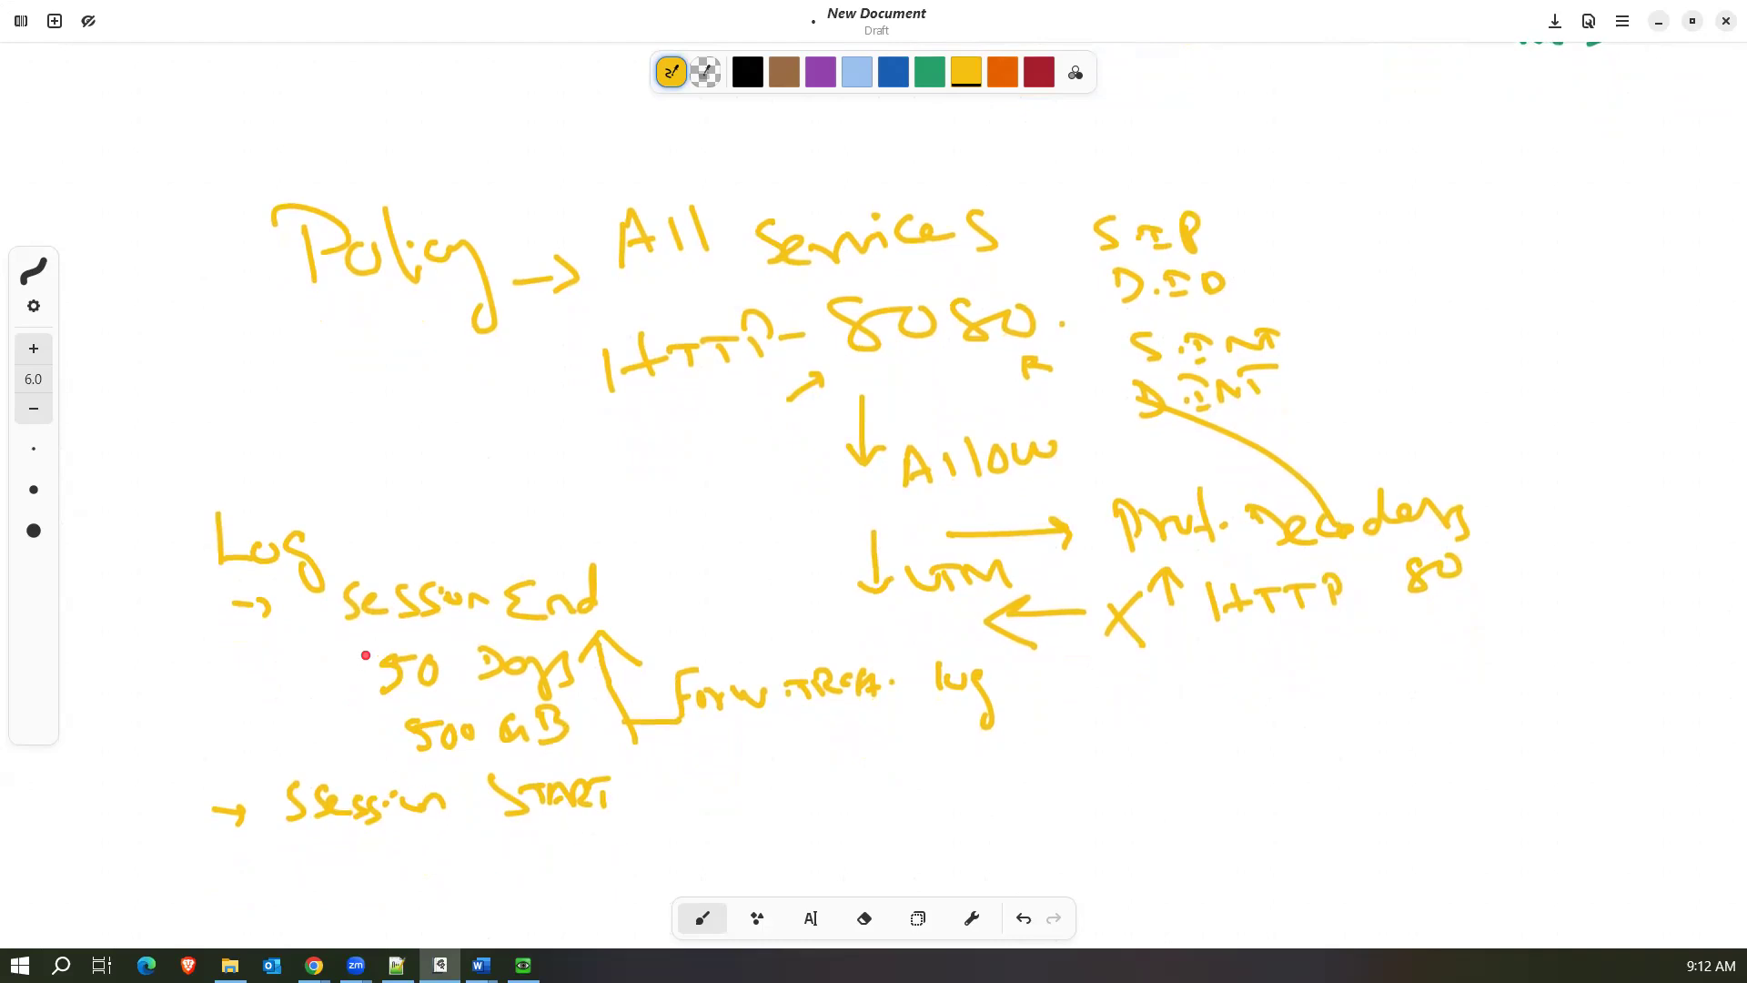
pyautogui.moveTo(368, 647)
pyautogui.mouseDown()
pyautogui.moveTo(356, 702)
pyautogui.moveTo(381, 776)
pyautogui.mouseUp()
pyautogui.moveTo(639, 799)
pyautogui.mouseDown()
pyautogui.moveTo(701, 798)
pyautogui.moveTo(666, 825)
pyautogui.moveTo(769, 793)
pyautogui.moveTo(759, 819)
pyautogui.mouseUp()
pyautogui.moveTo(794, 787); pyautogui.dragTo(797, 811)
# Draw an arrow from "Session End" to "Day 50" and add a short mark after "Day 1".
pyautogui.moveTo(607, 598); pyautogui.dragTo(673, 604)
pyautogui.moveTo(695, 588); pyautogui.dragTo(708, 600)
pyautogui.moveTo(711, 593)
pyautogui.mouseDown()
pyautogui.moveTo(719, 616)
pyautogui.moveTo(753, 568)
pyautogui.moveTo(769, 589)
pyautogui.moveTo(779, 560)
pyautogui.mouseUp()
pyautogui.moveTo(791, 564); pyautogui.dragTo(788, 565)
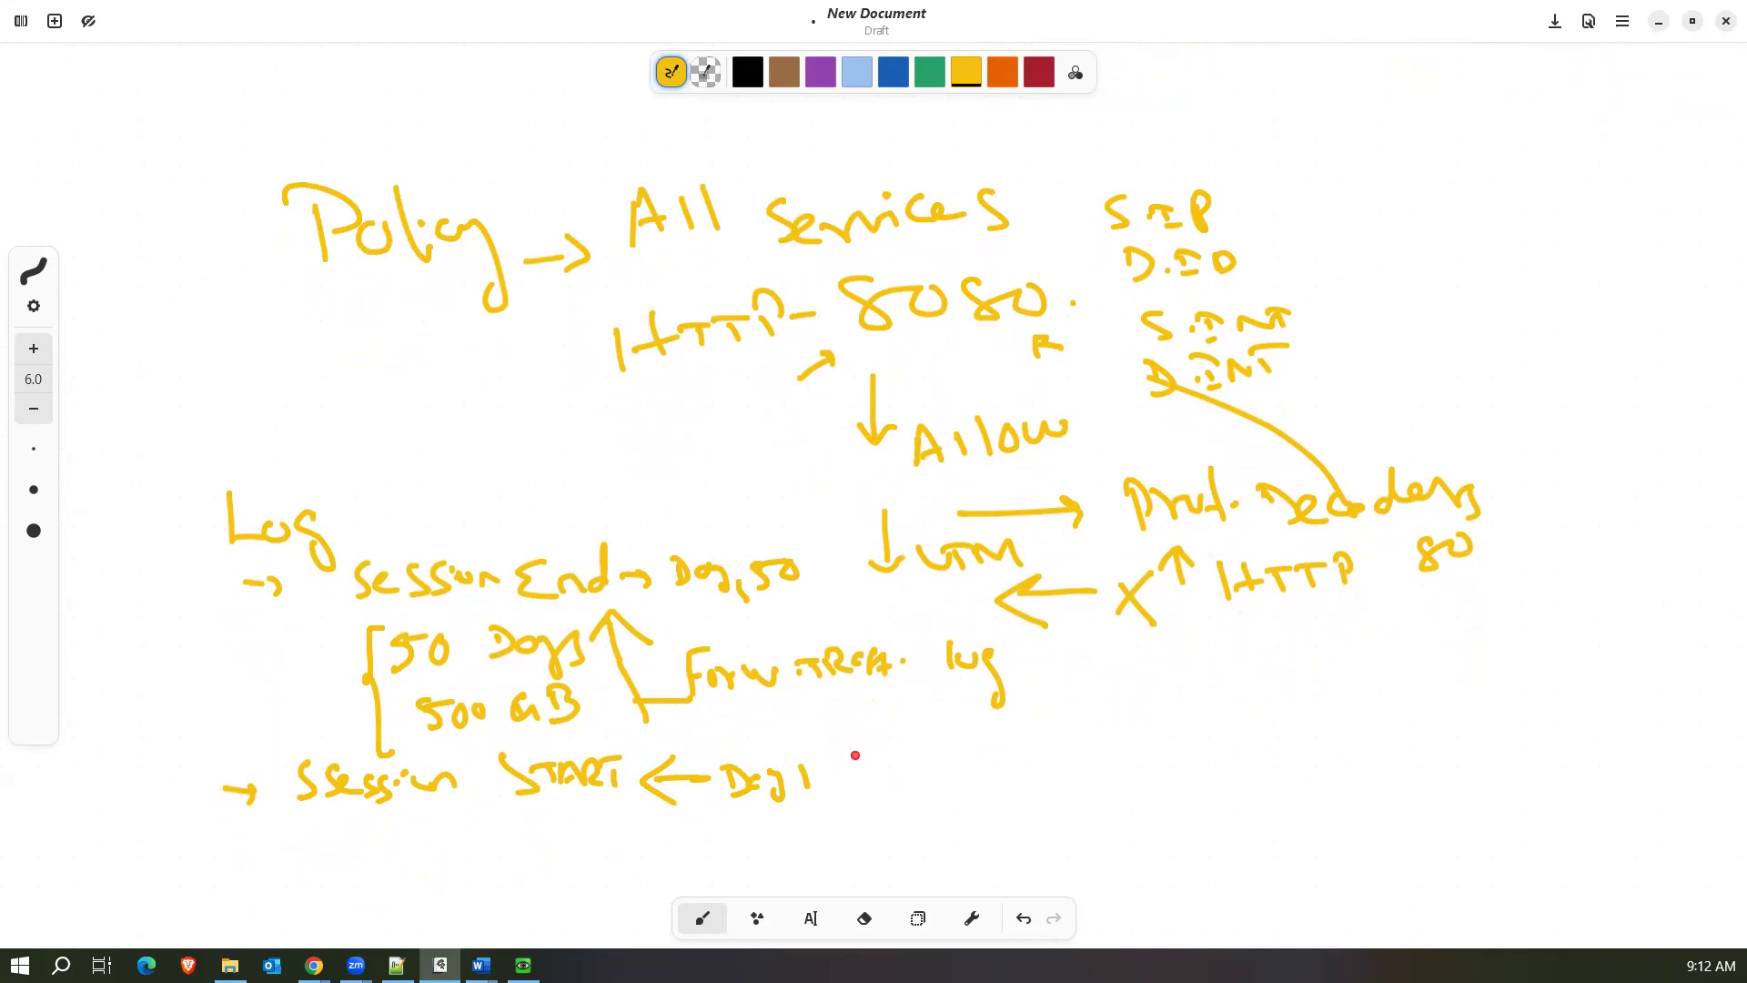
pyautogui.moveTo(830, 780)
pyautogui.mouseDown()
pyautogui.moveTo(896, 779)
pyautogui.moveTo(855, 805)
pyautogui.mouseUp()
# Return to the FortiGate policy form and remove the "all" address from the source.
pyautogui.click(1658, 22)
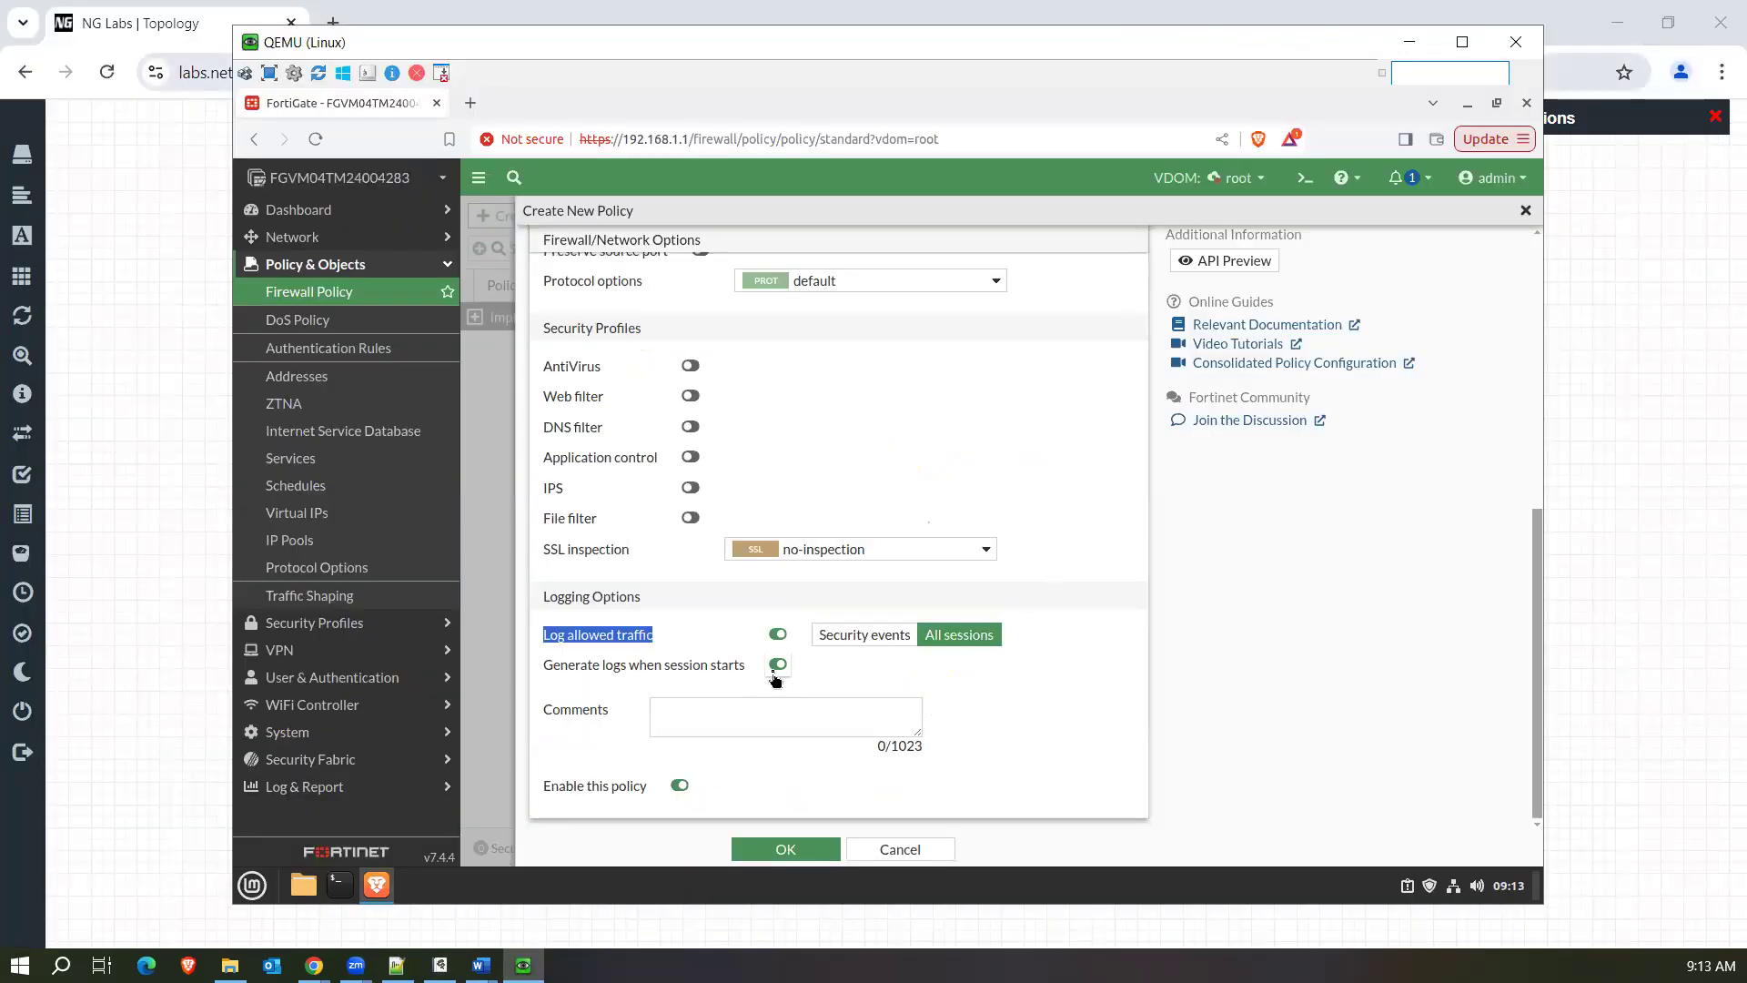
pyautogui.click(719, 710)
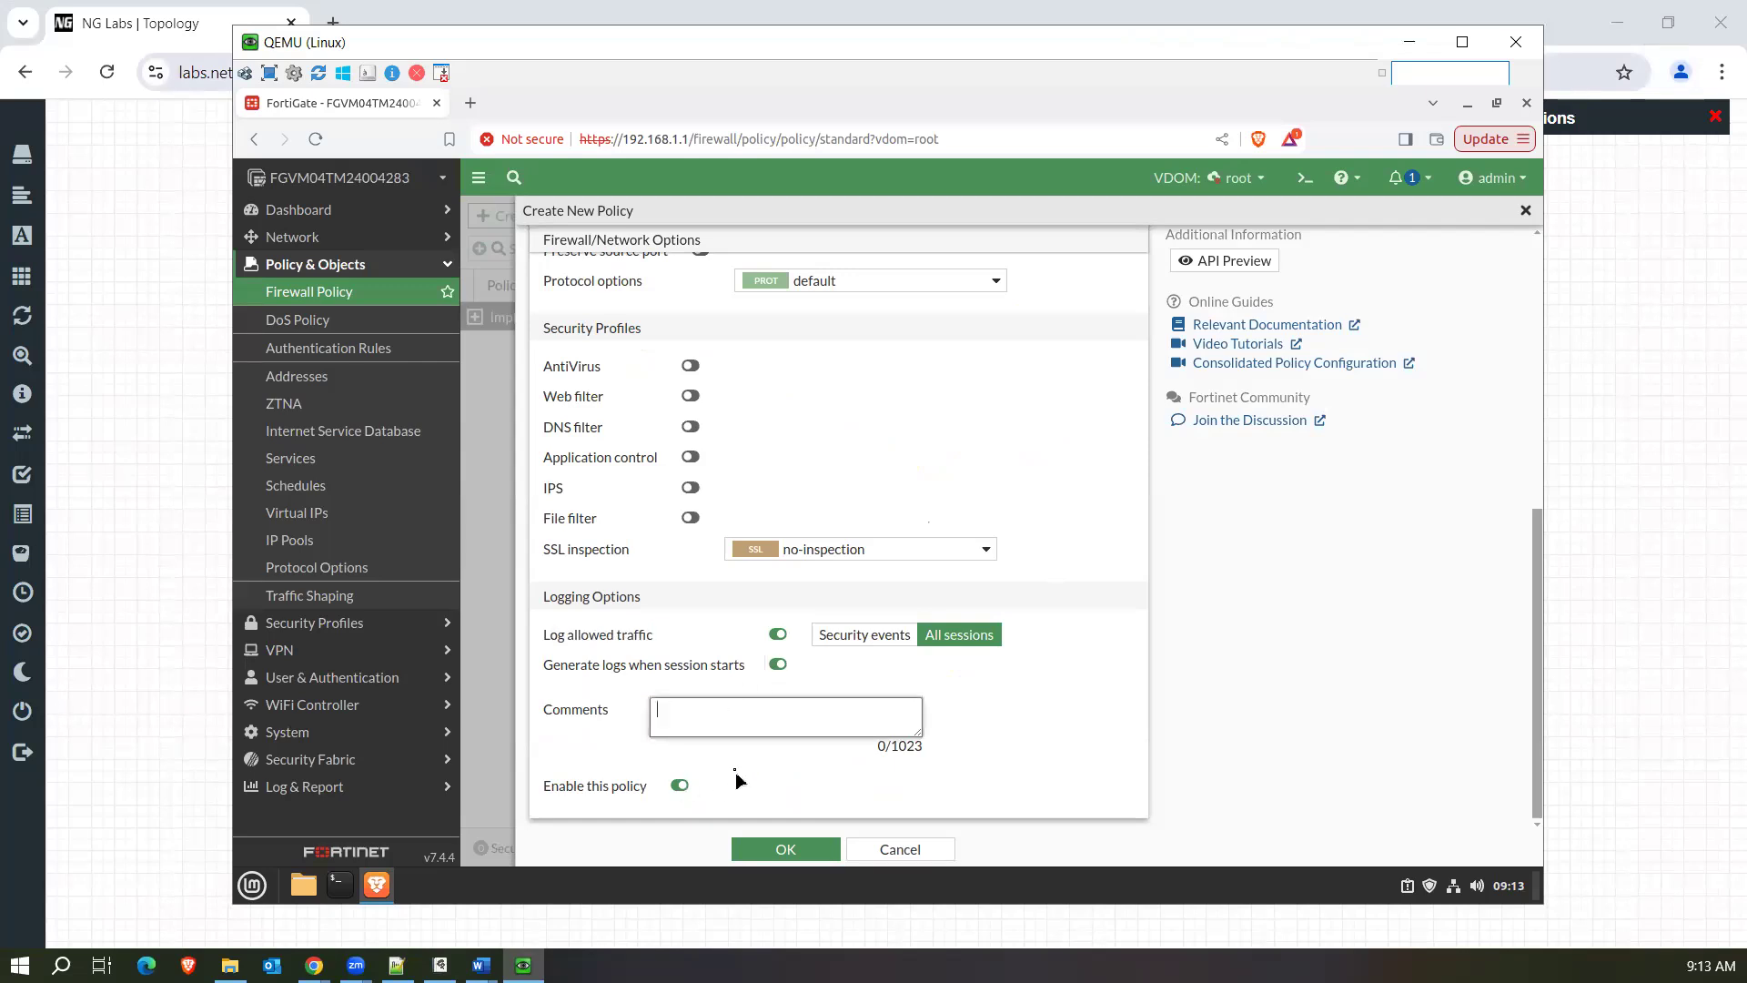
pyautogui.scroll(10, 1052, 616)
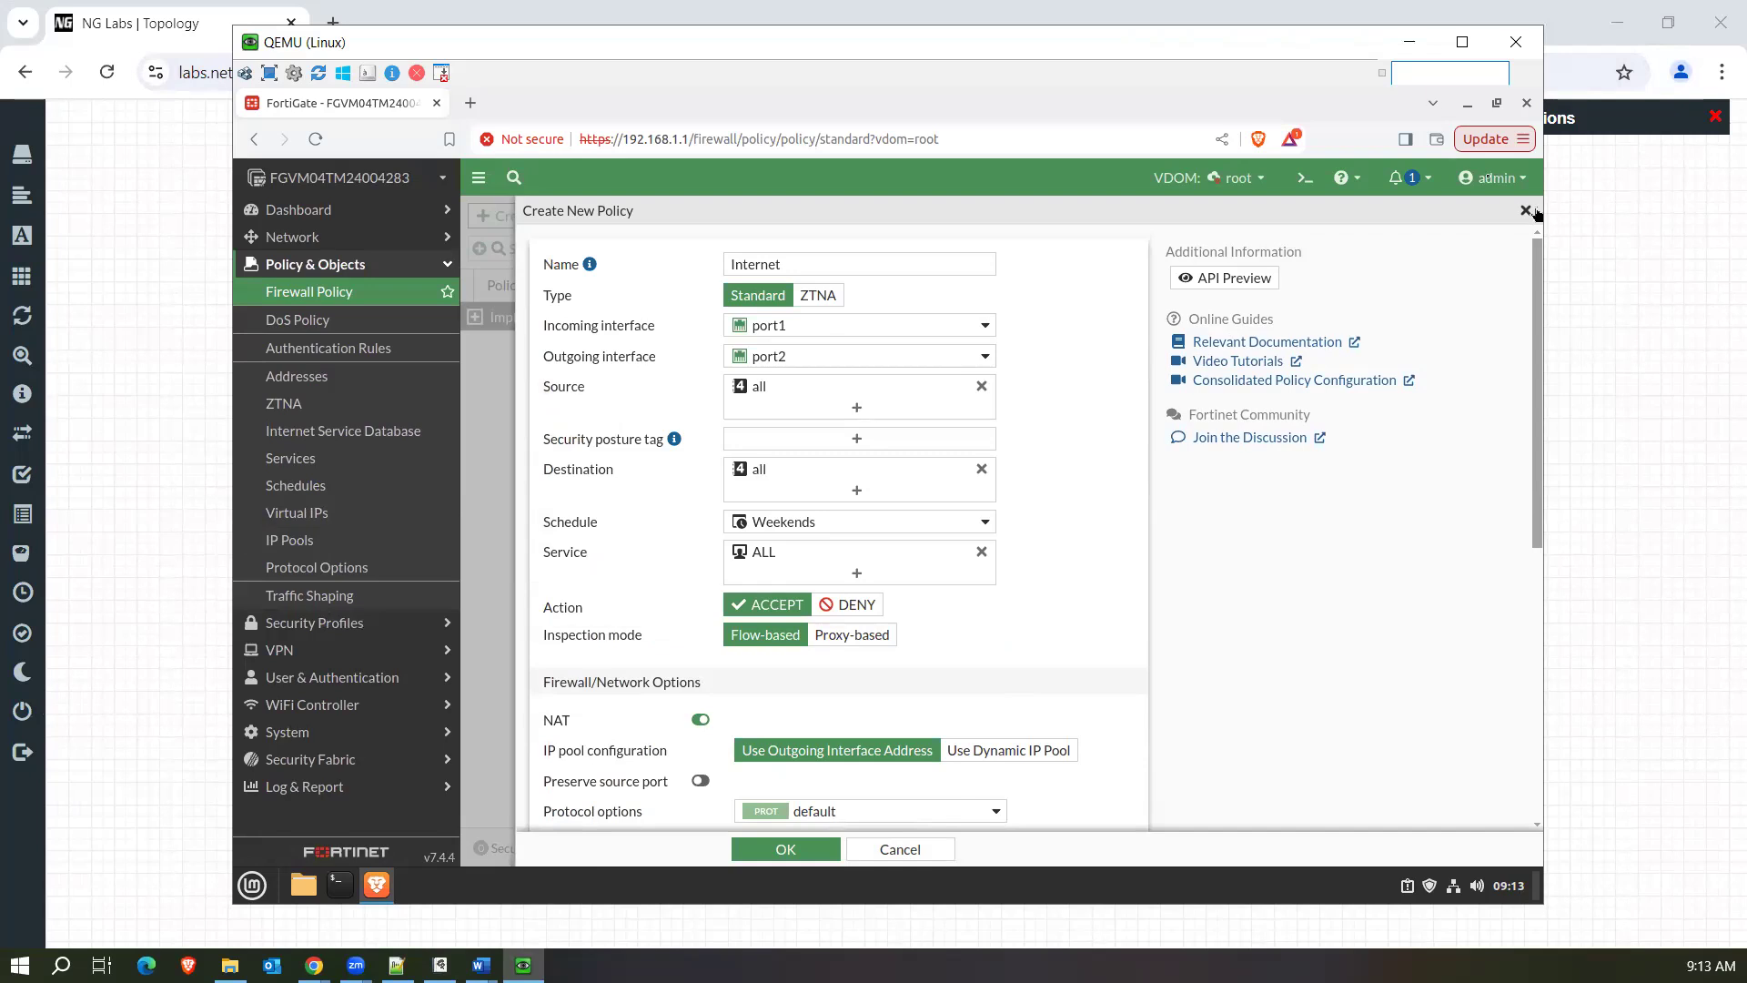
pyautogui.click(981, 388)
# Examine the user and address entries available for the policy's source without selecting any.
pyautogui.click(883, 393)
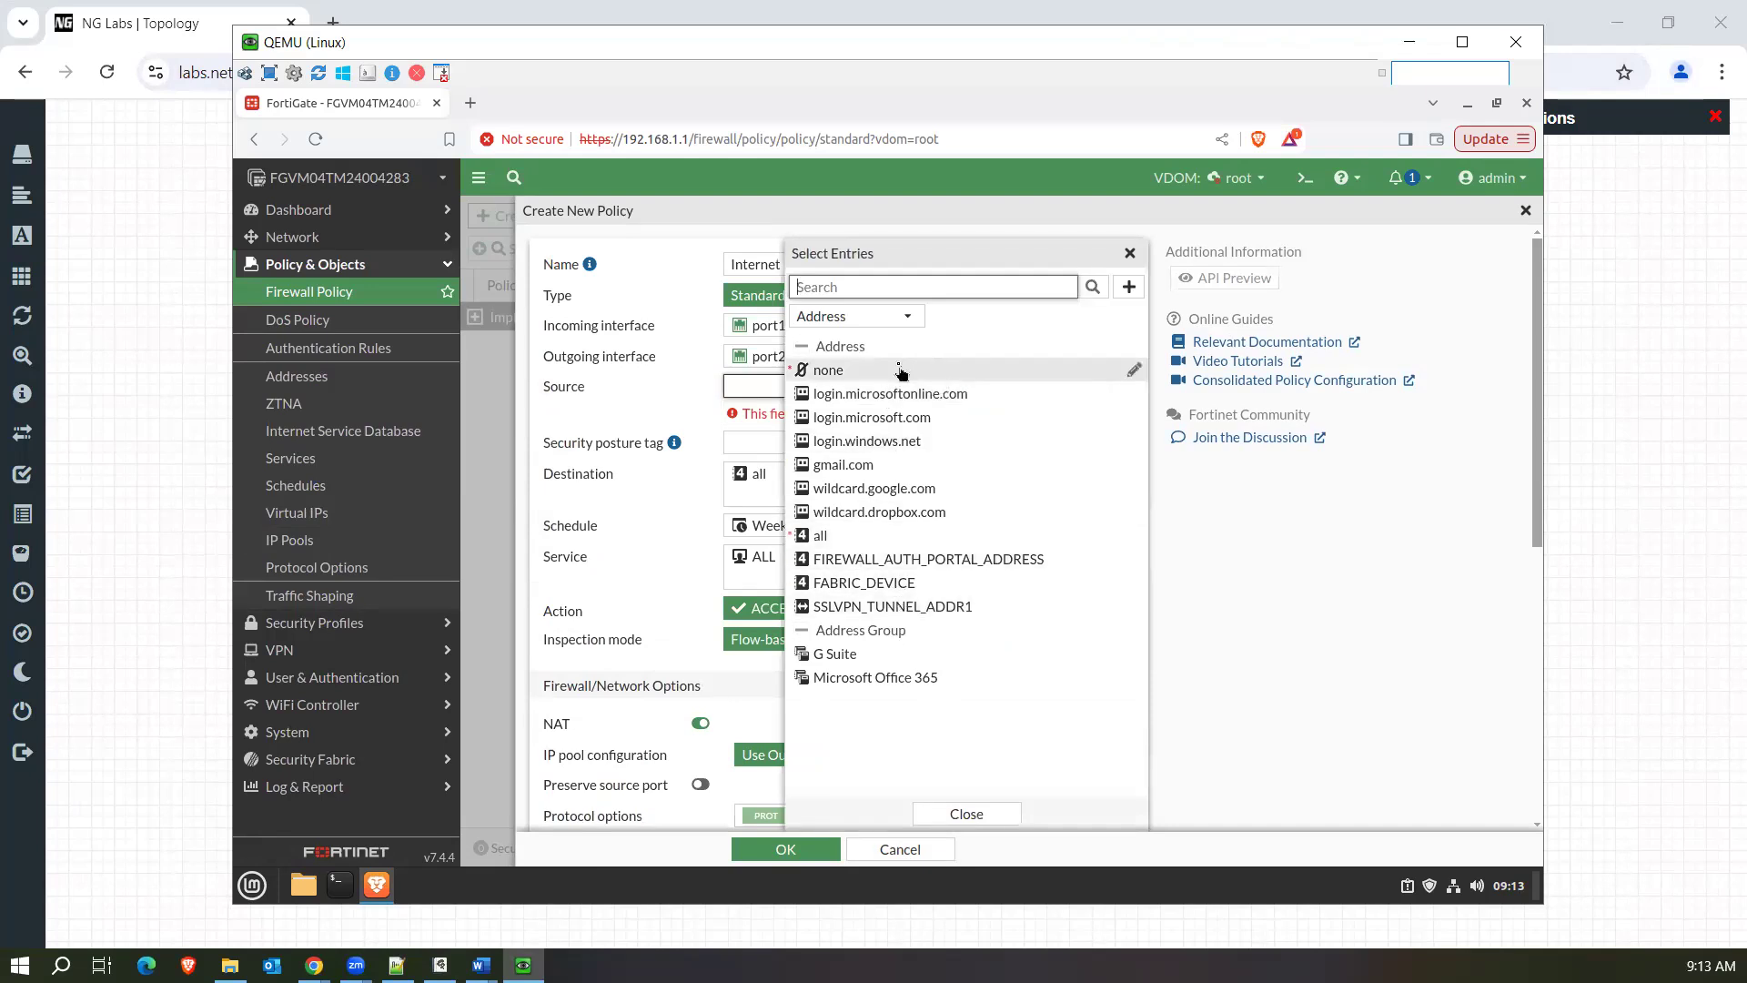
pyautogui.click(856, 316)
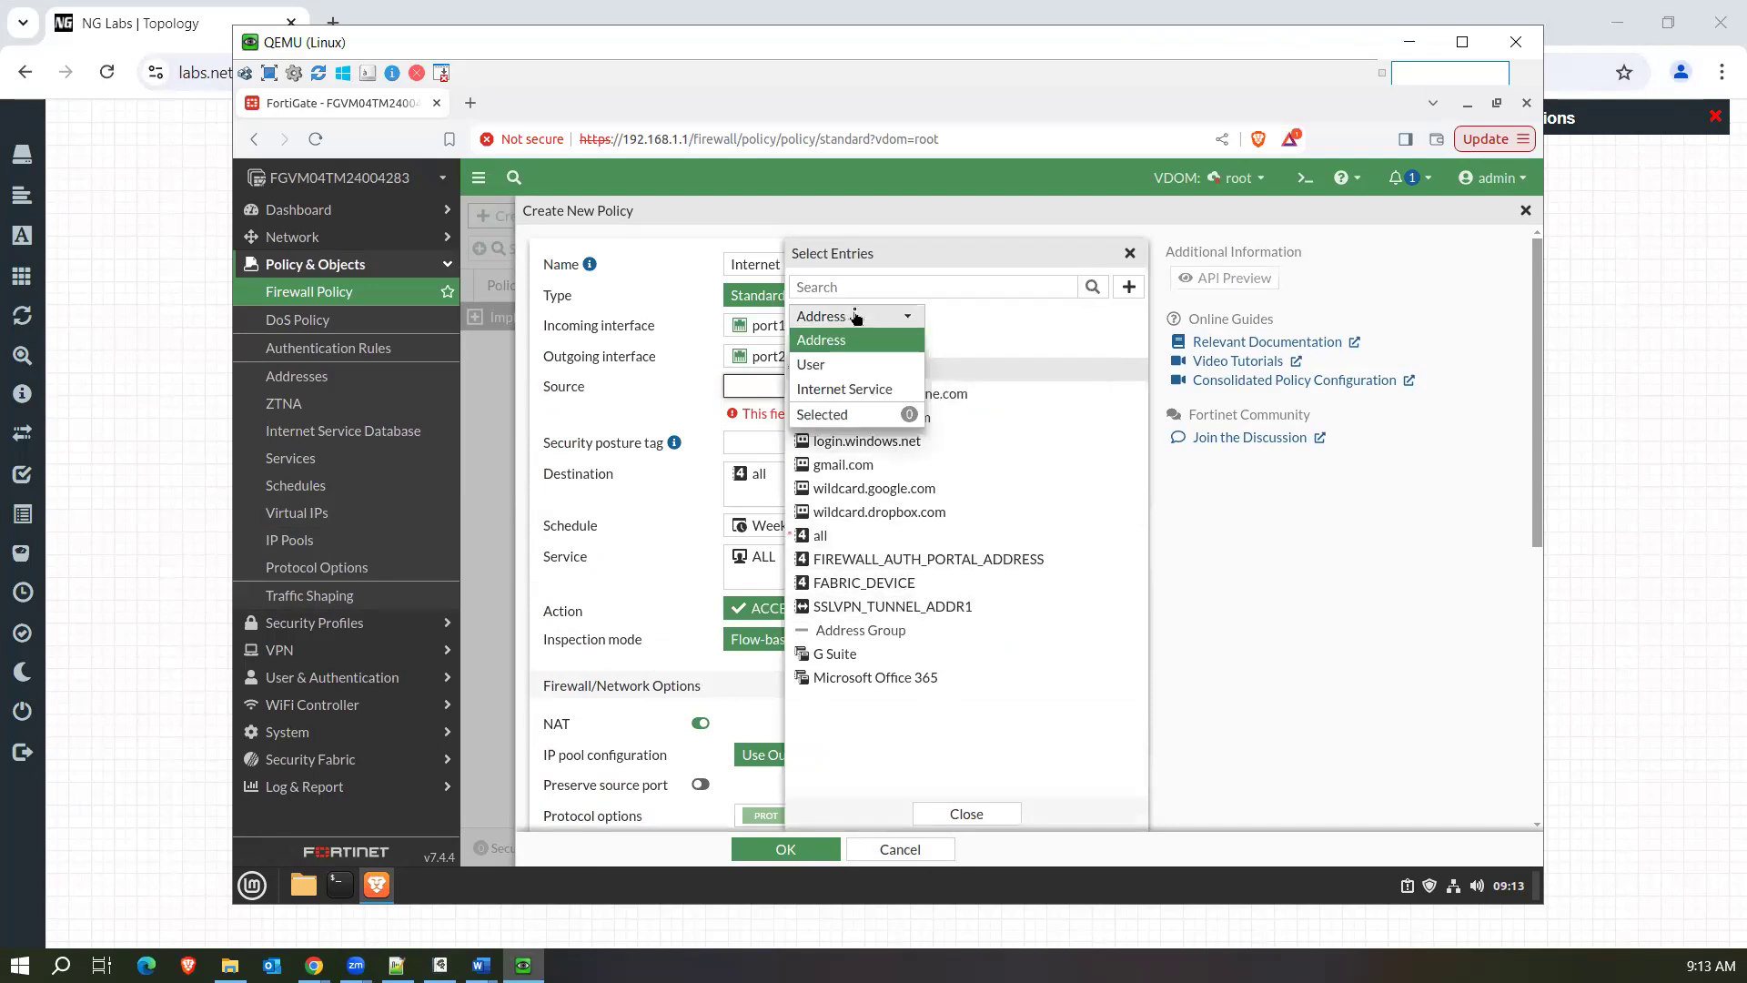
pyautogui.click(833, 373)
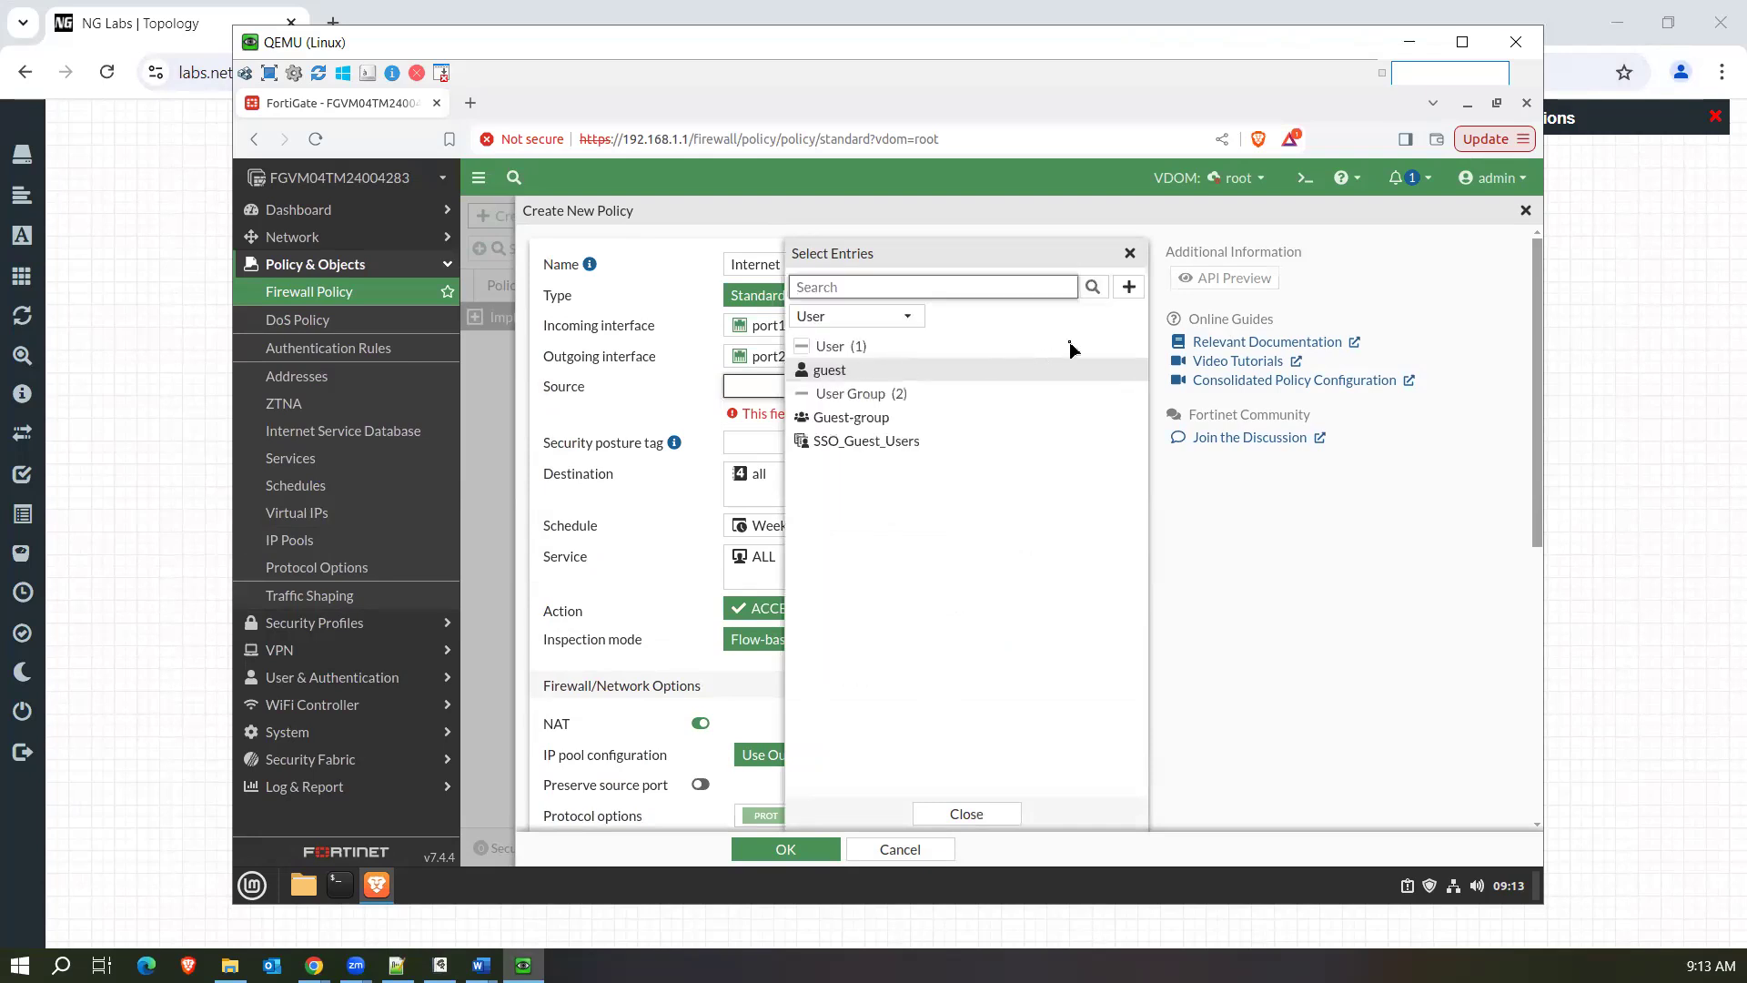
pyautogui.click(853, 318)
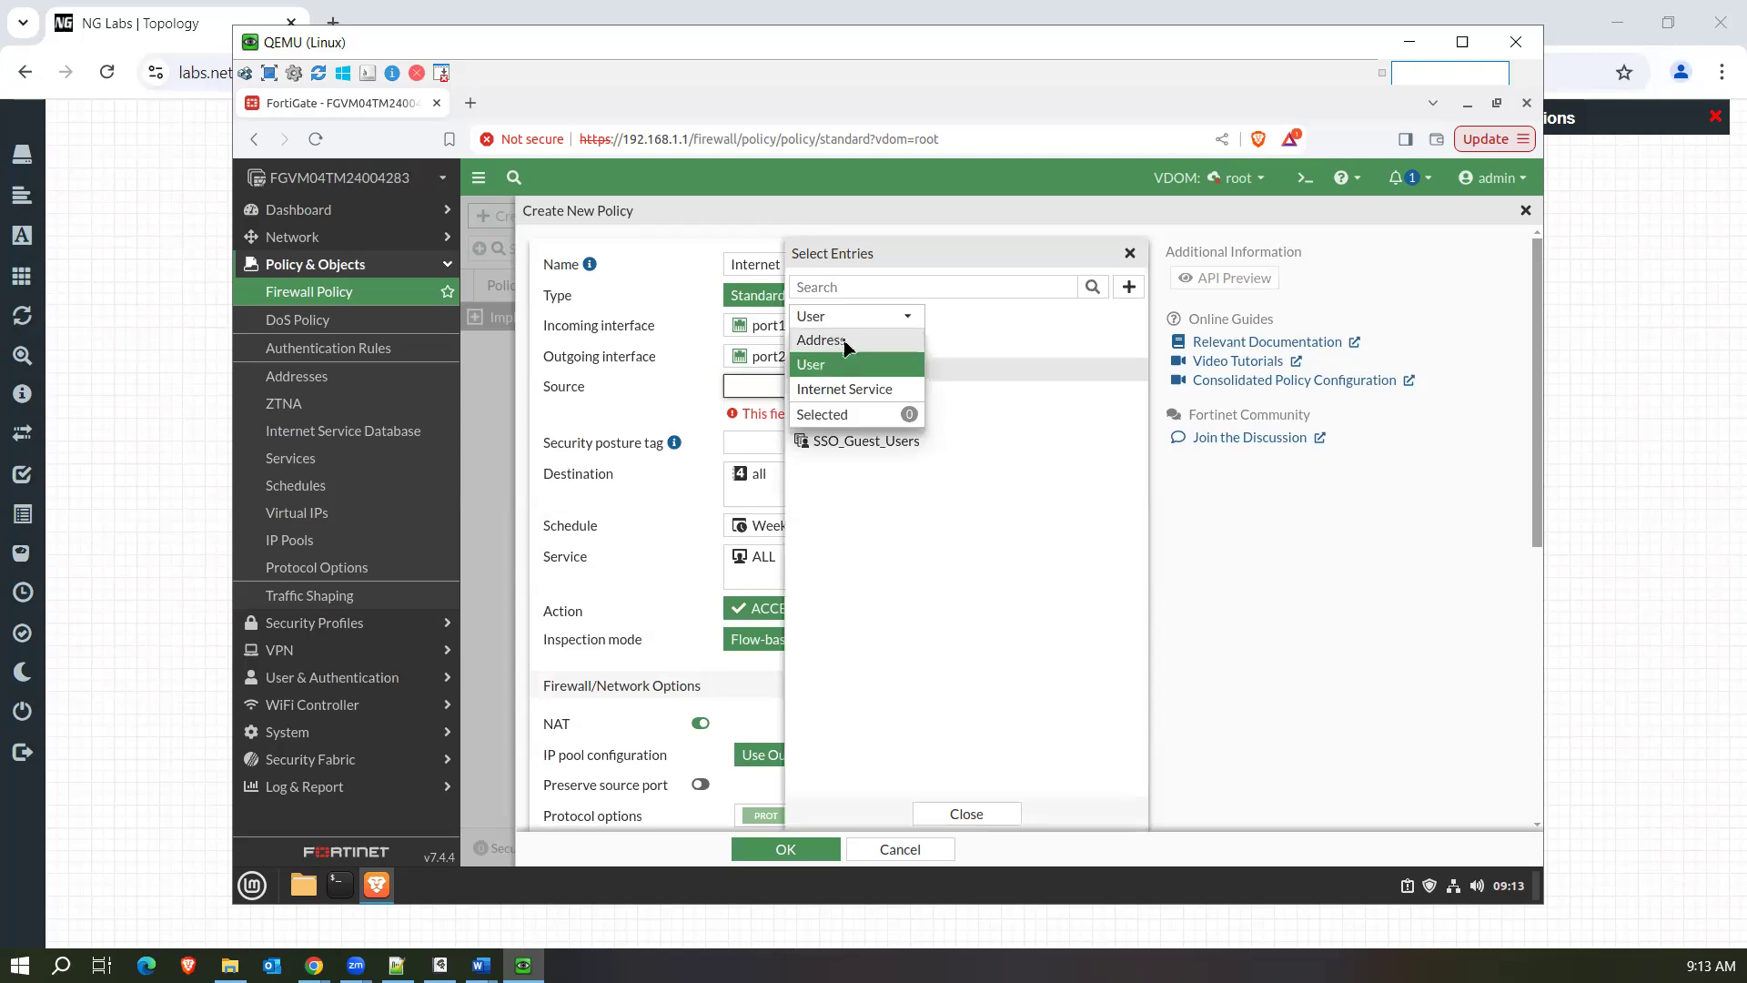
pyautogui.click(846, 349)
pyautogui.click(1127, 255)
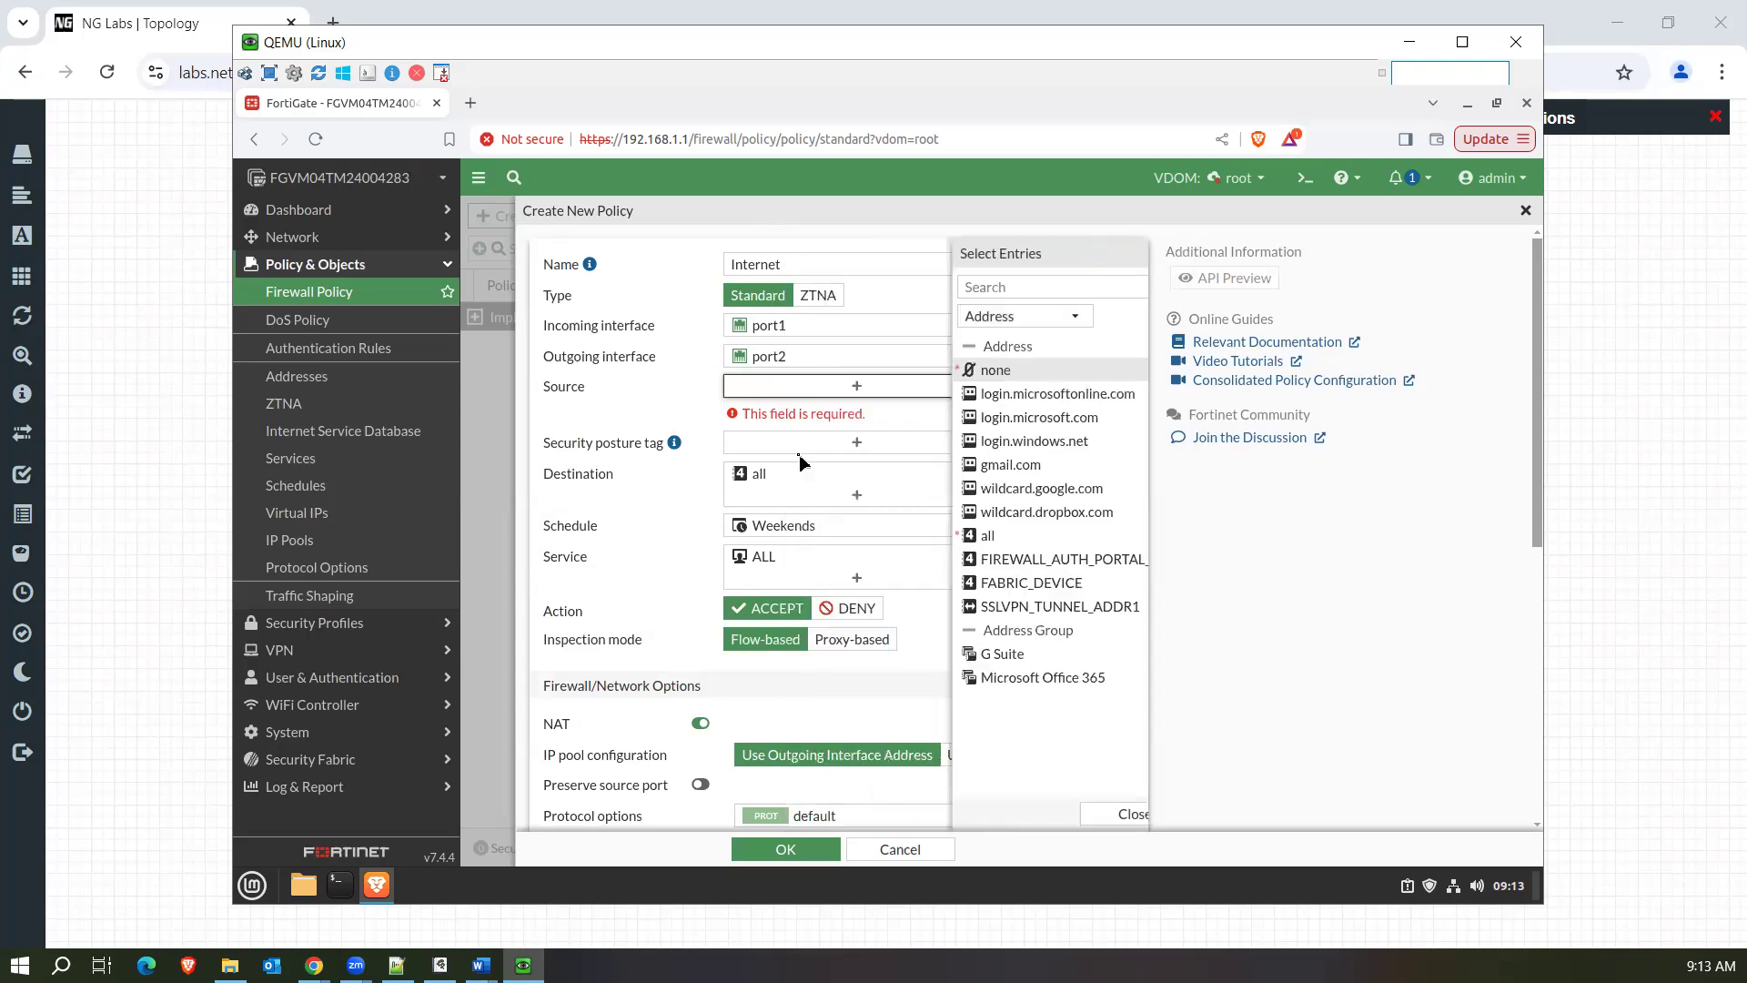
# Add the local user "guest" to the policy's source.
pyautogui.click(775, 390)
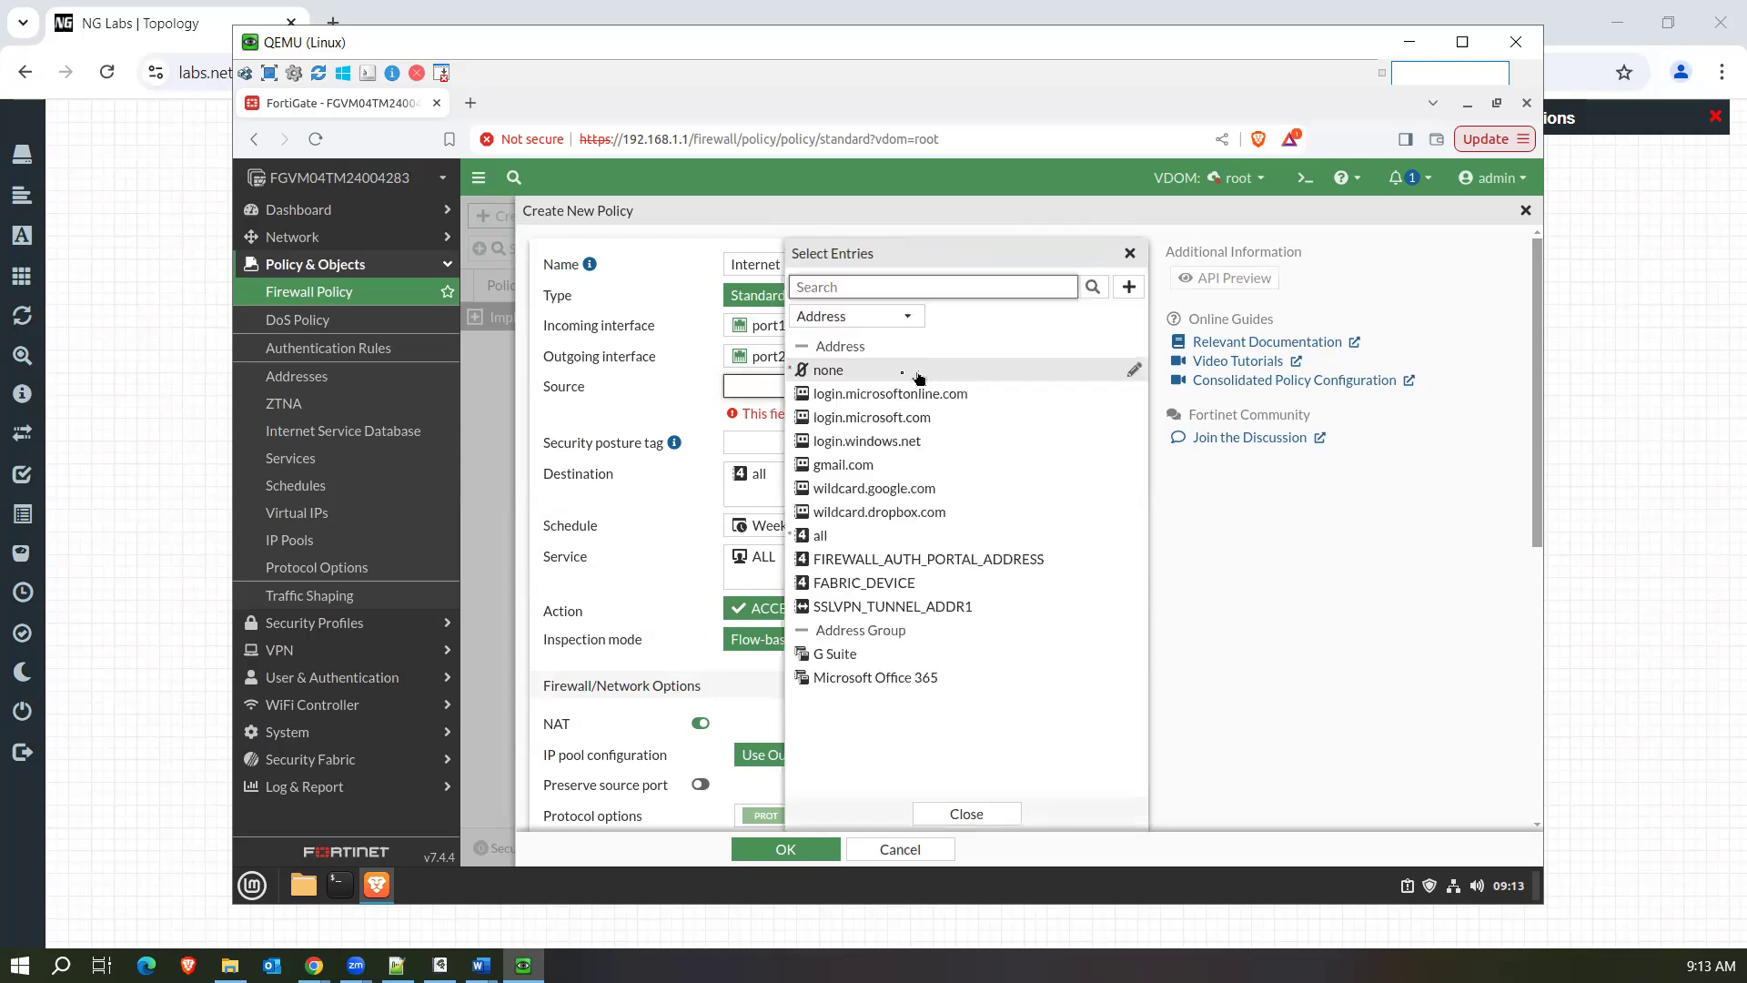
pyautogui.click(857, 320)
pyautogui.click(850, 366)
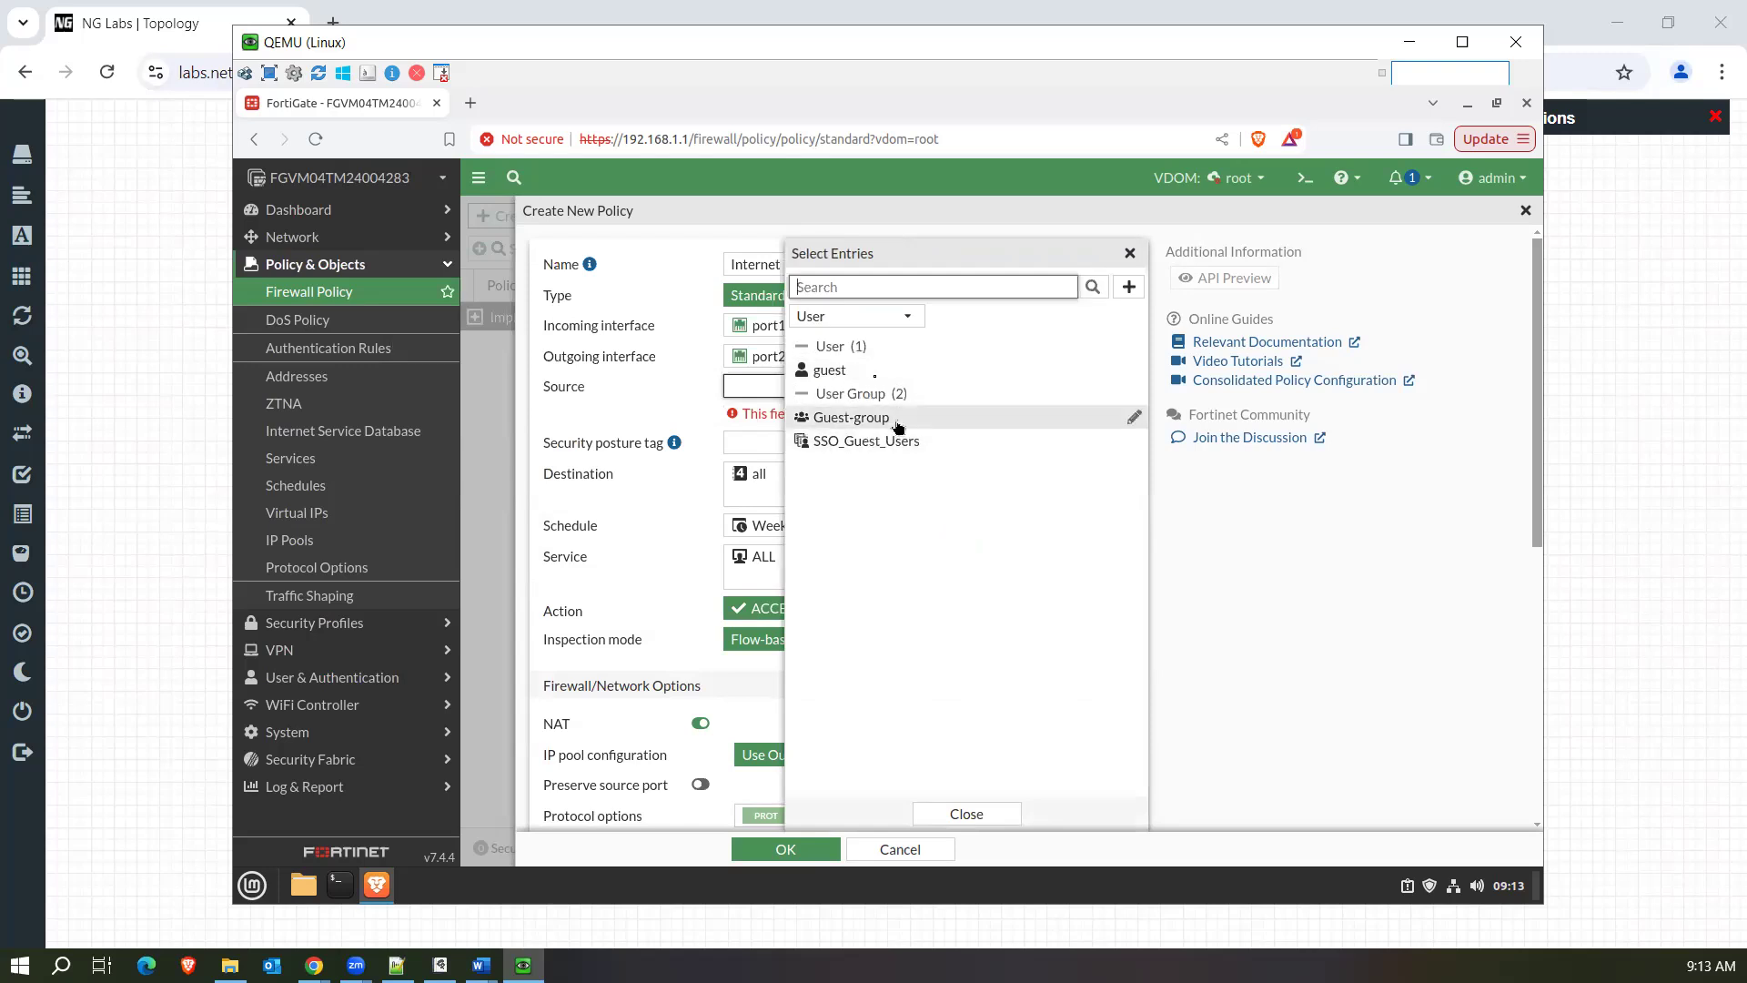
pyautogui.click(873, 375)
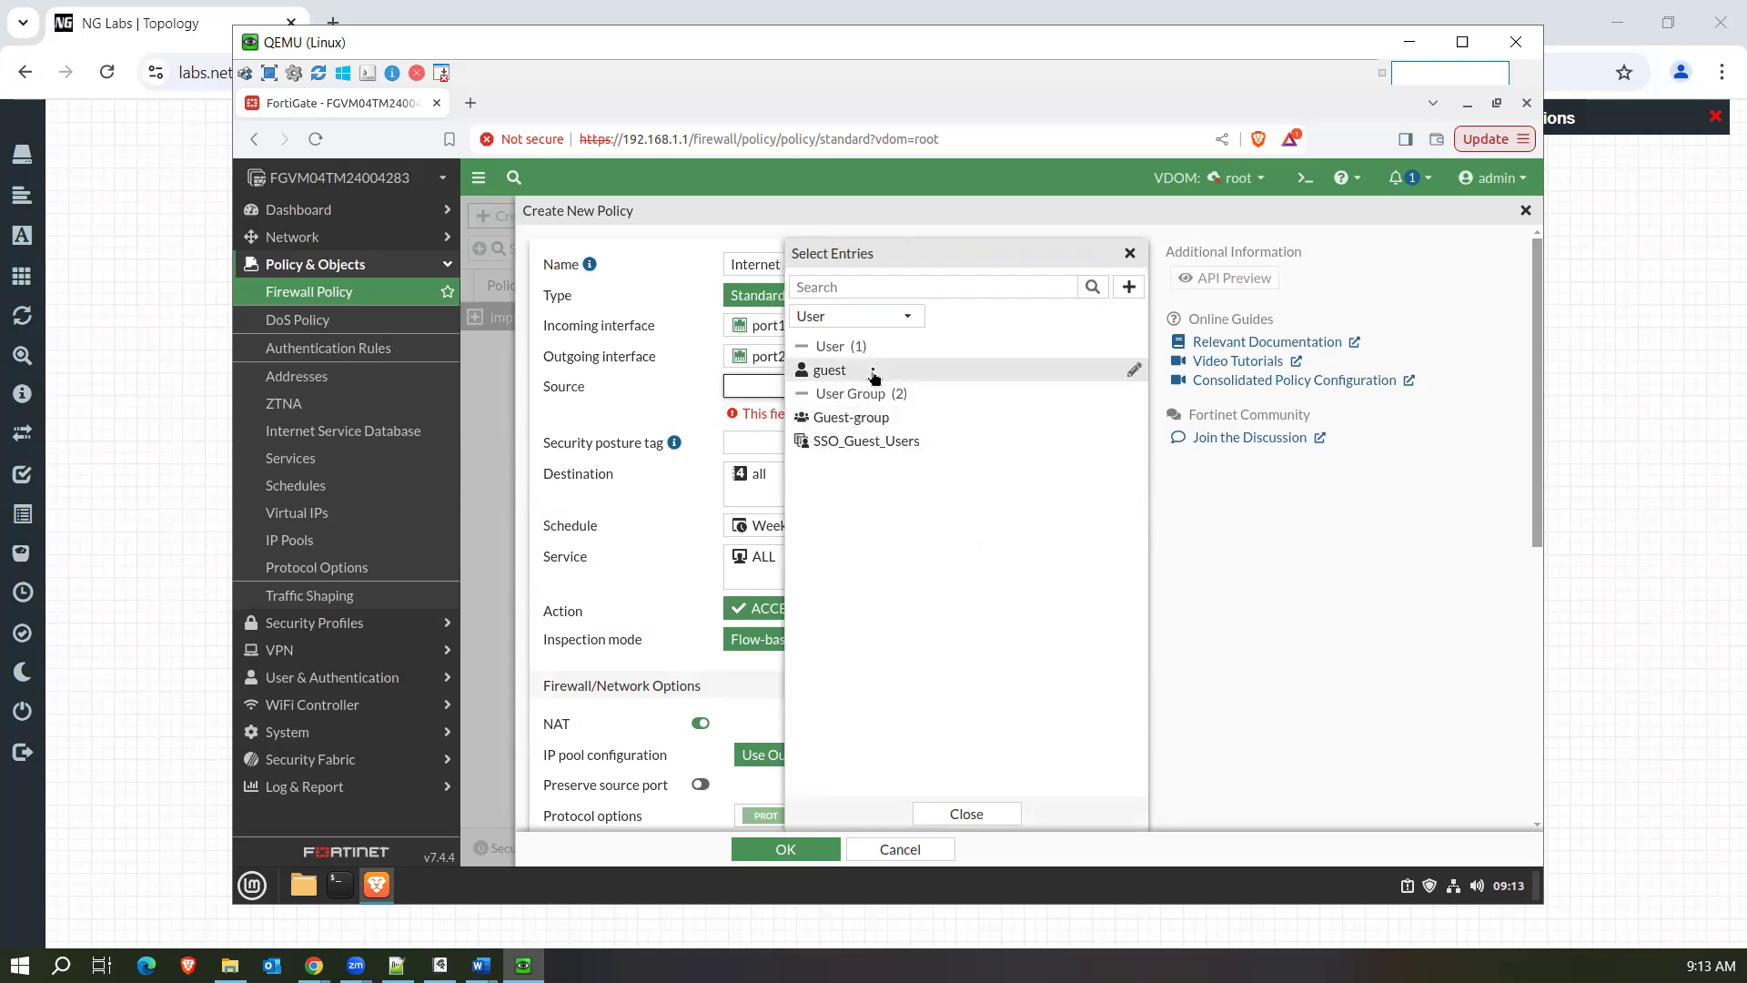
pyautogui.click(668, 403)
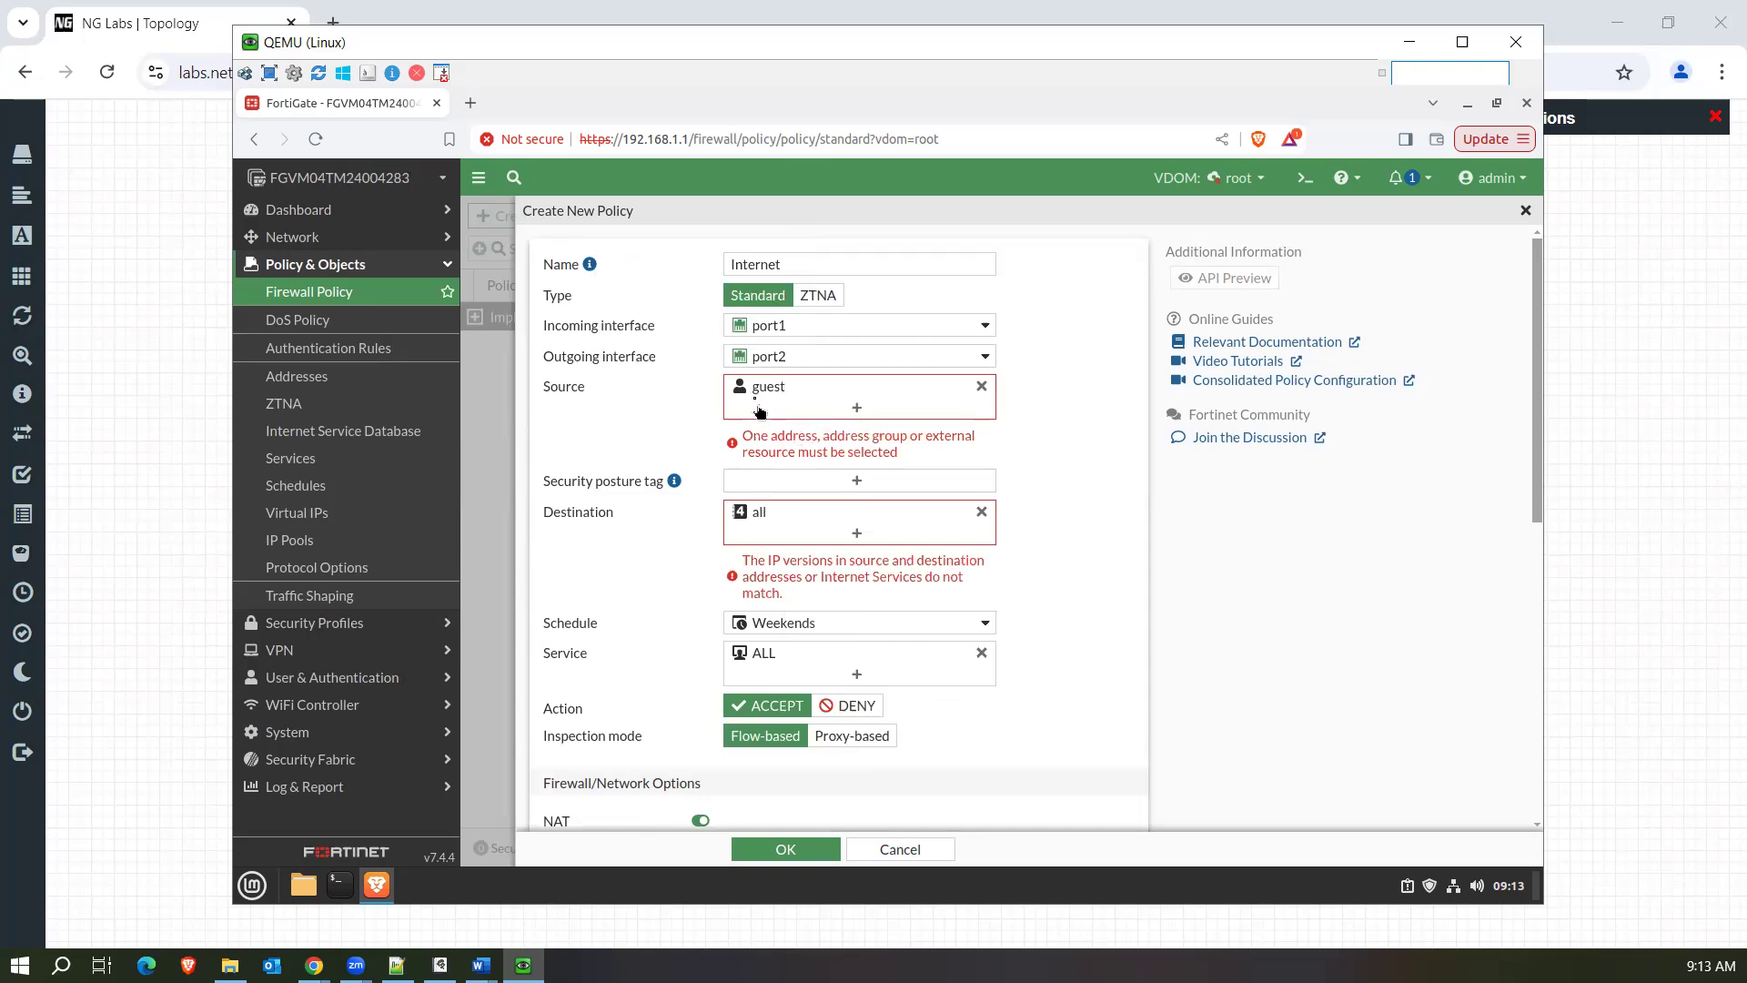
# Add the "all" address to the policy's source alongside the guest user.
pyautogui.moveTo(752, 399)
pyautogui.click(852, 412)
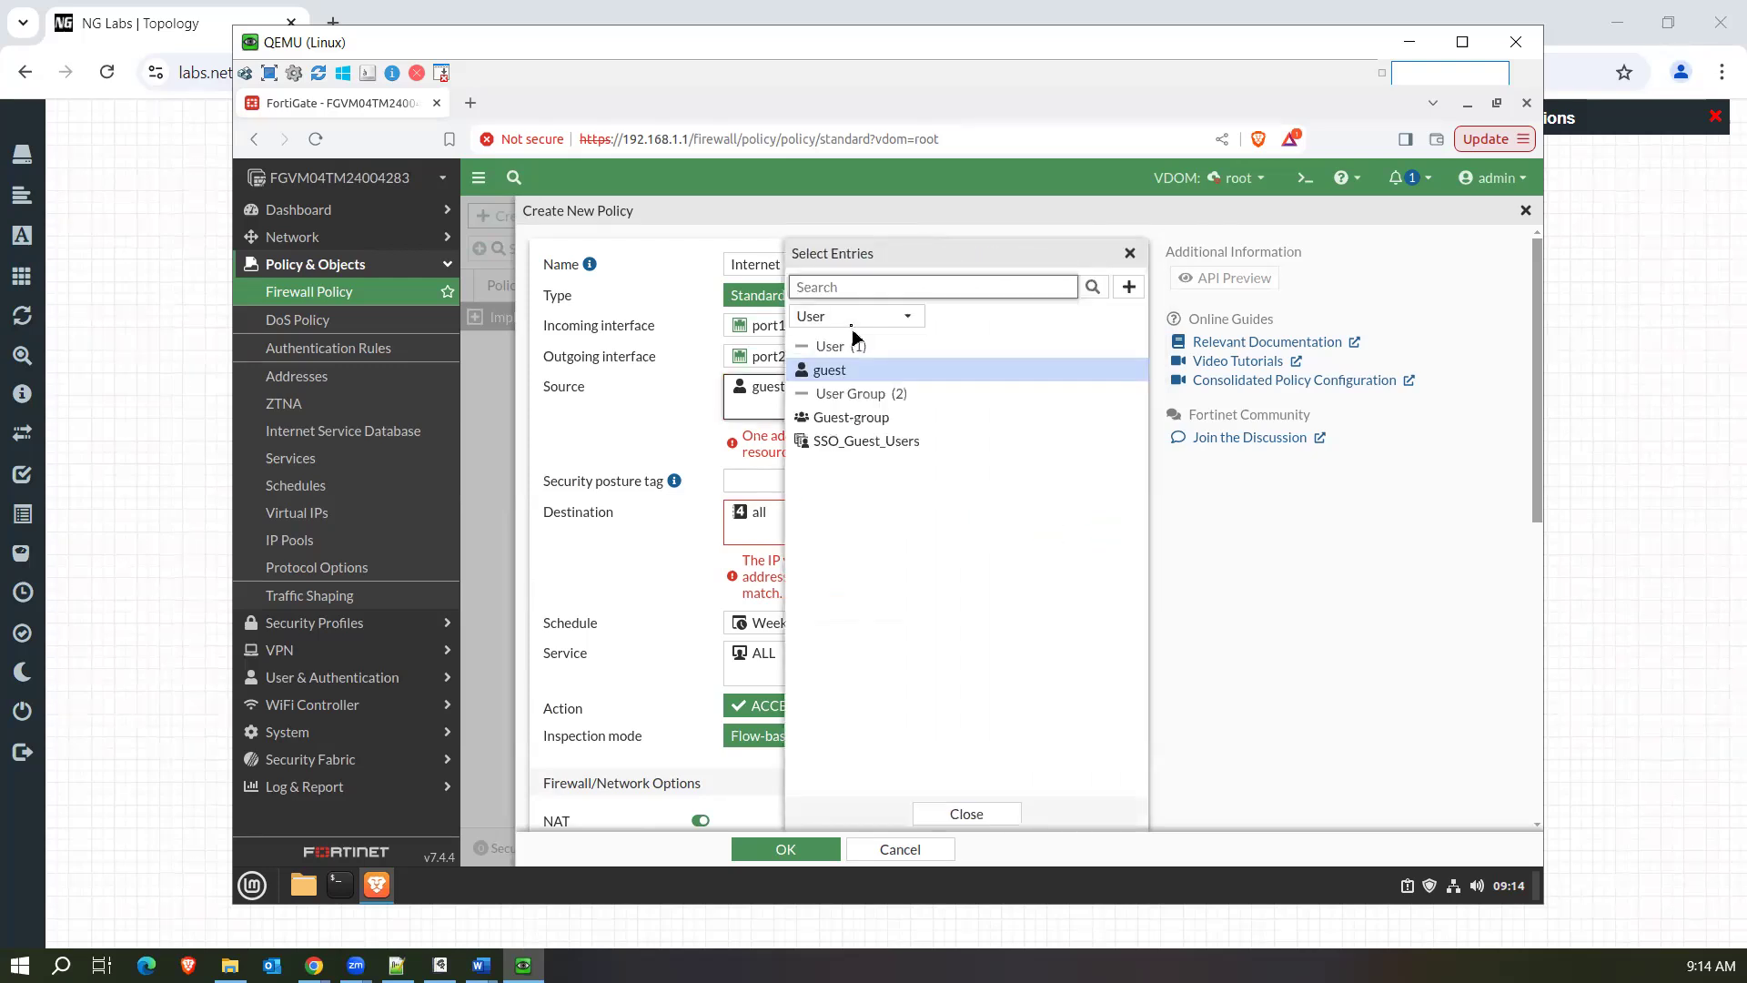
pyautogui.click(838, 319)
pyautogui.click(838, 339)
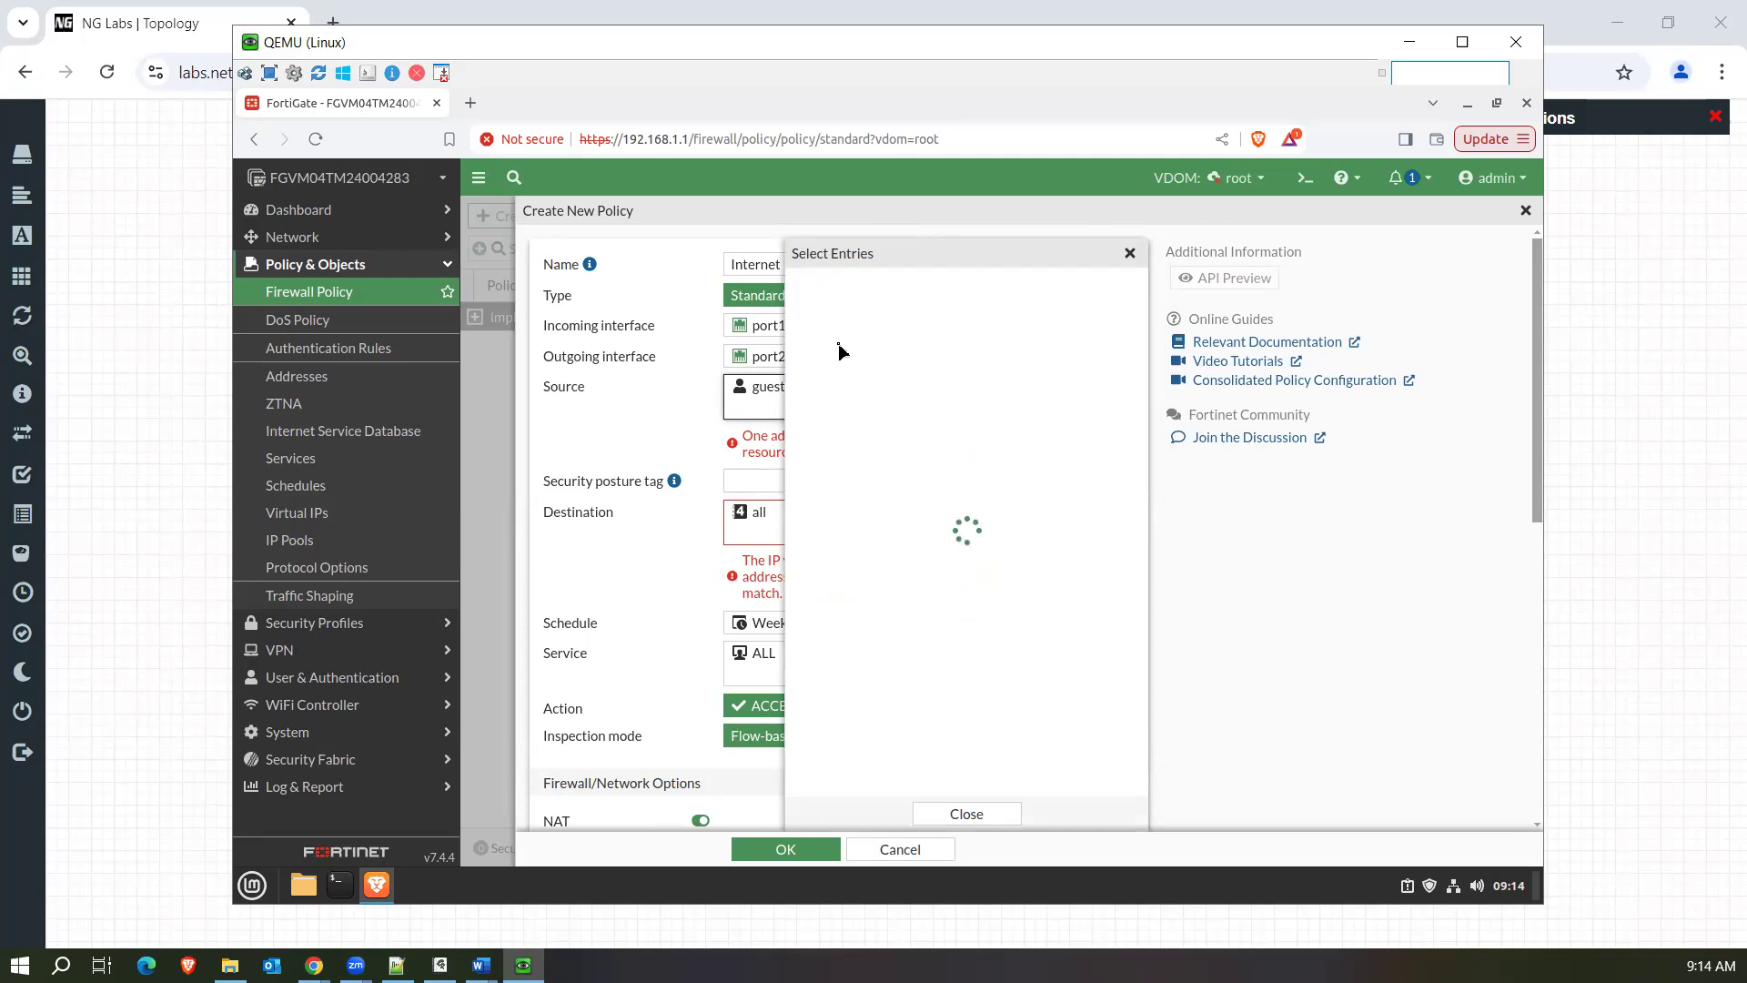
pyautogui.click(849, 543)
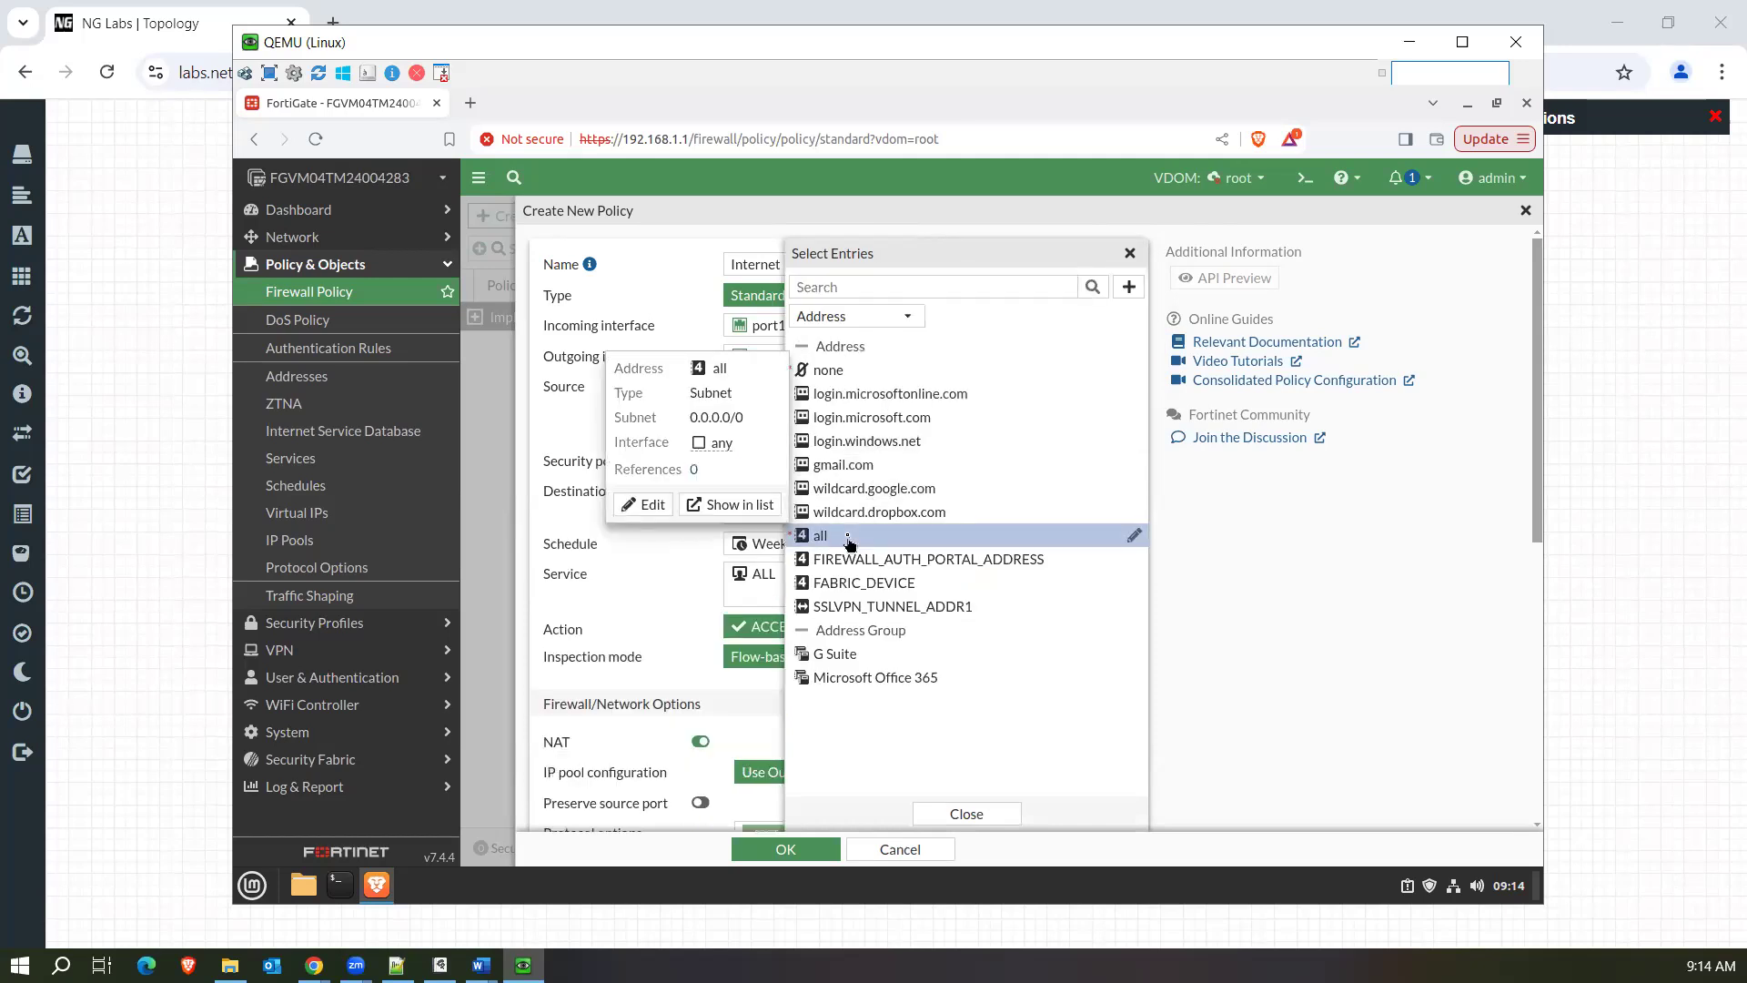
pyautogui.click(573, 440)
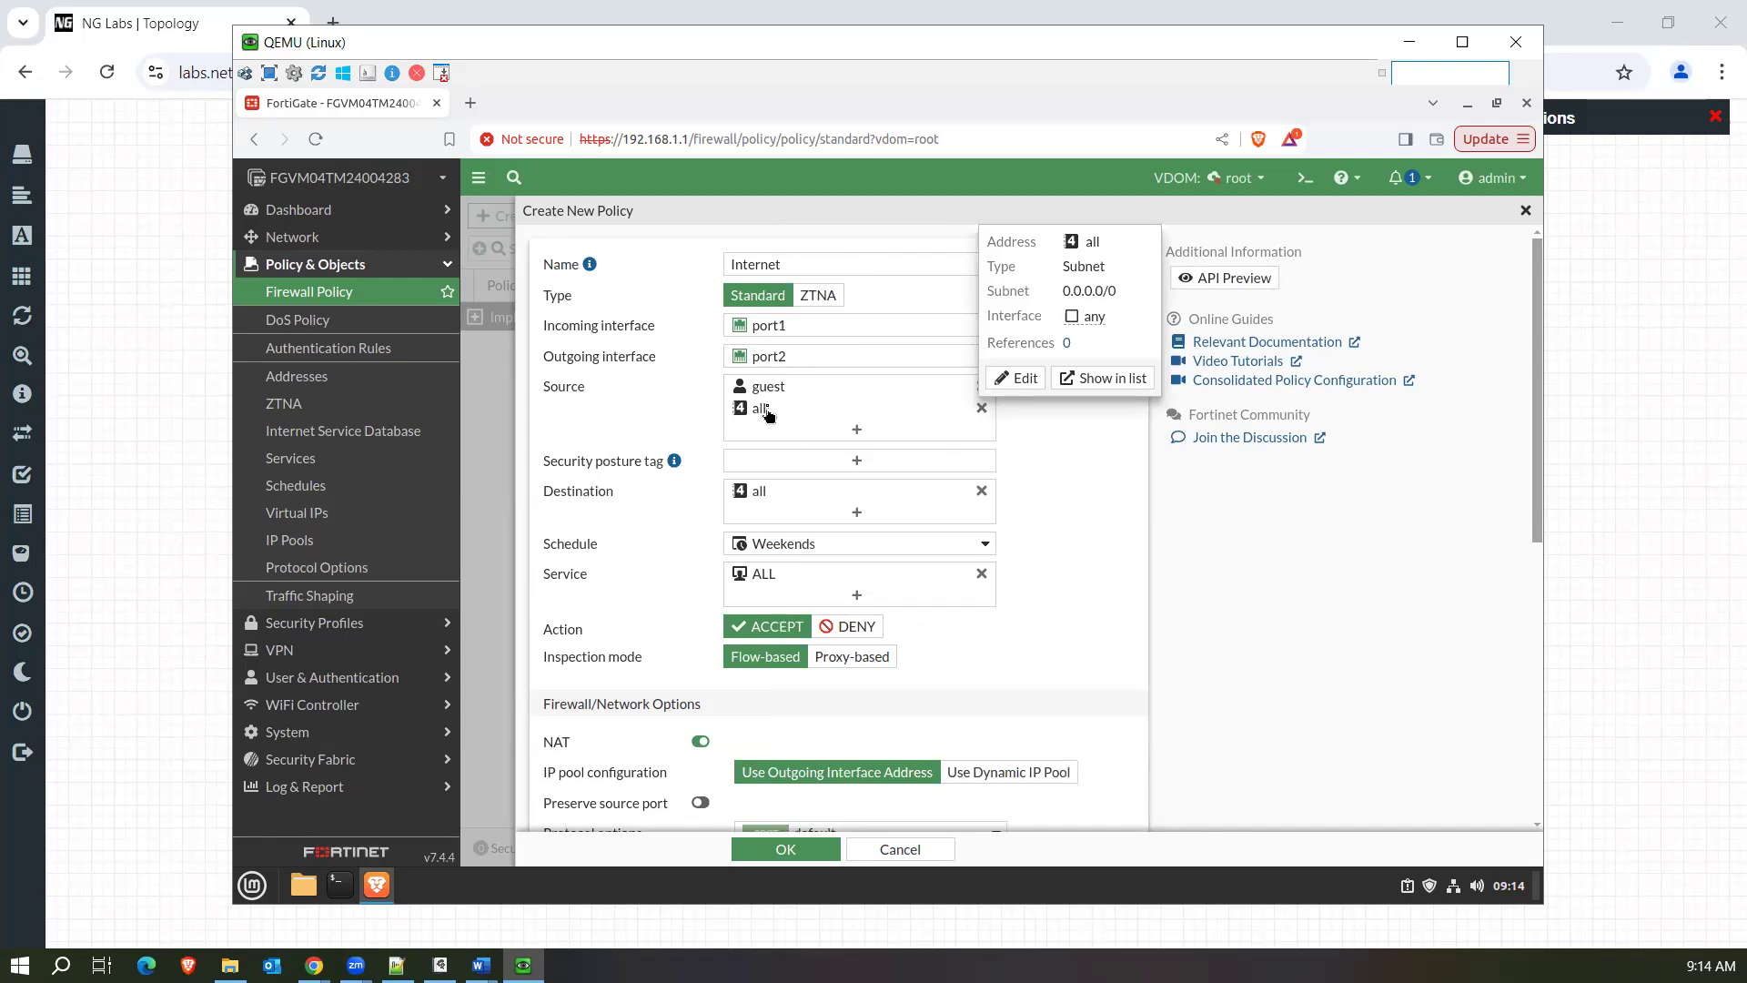
pyautogui.moveTo(779, 393)
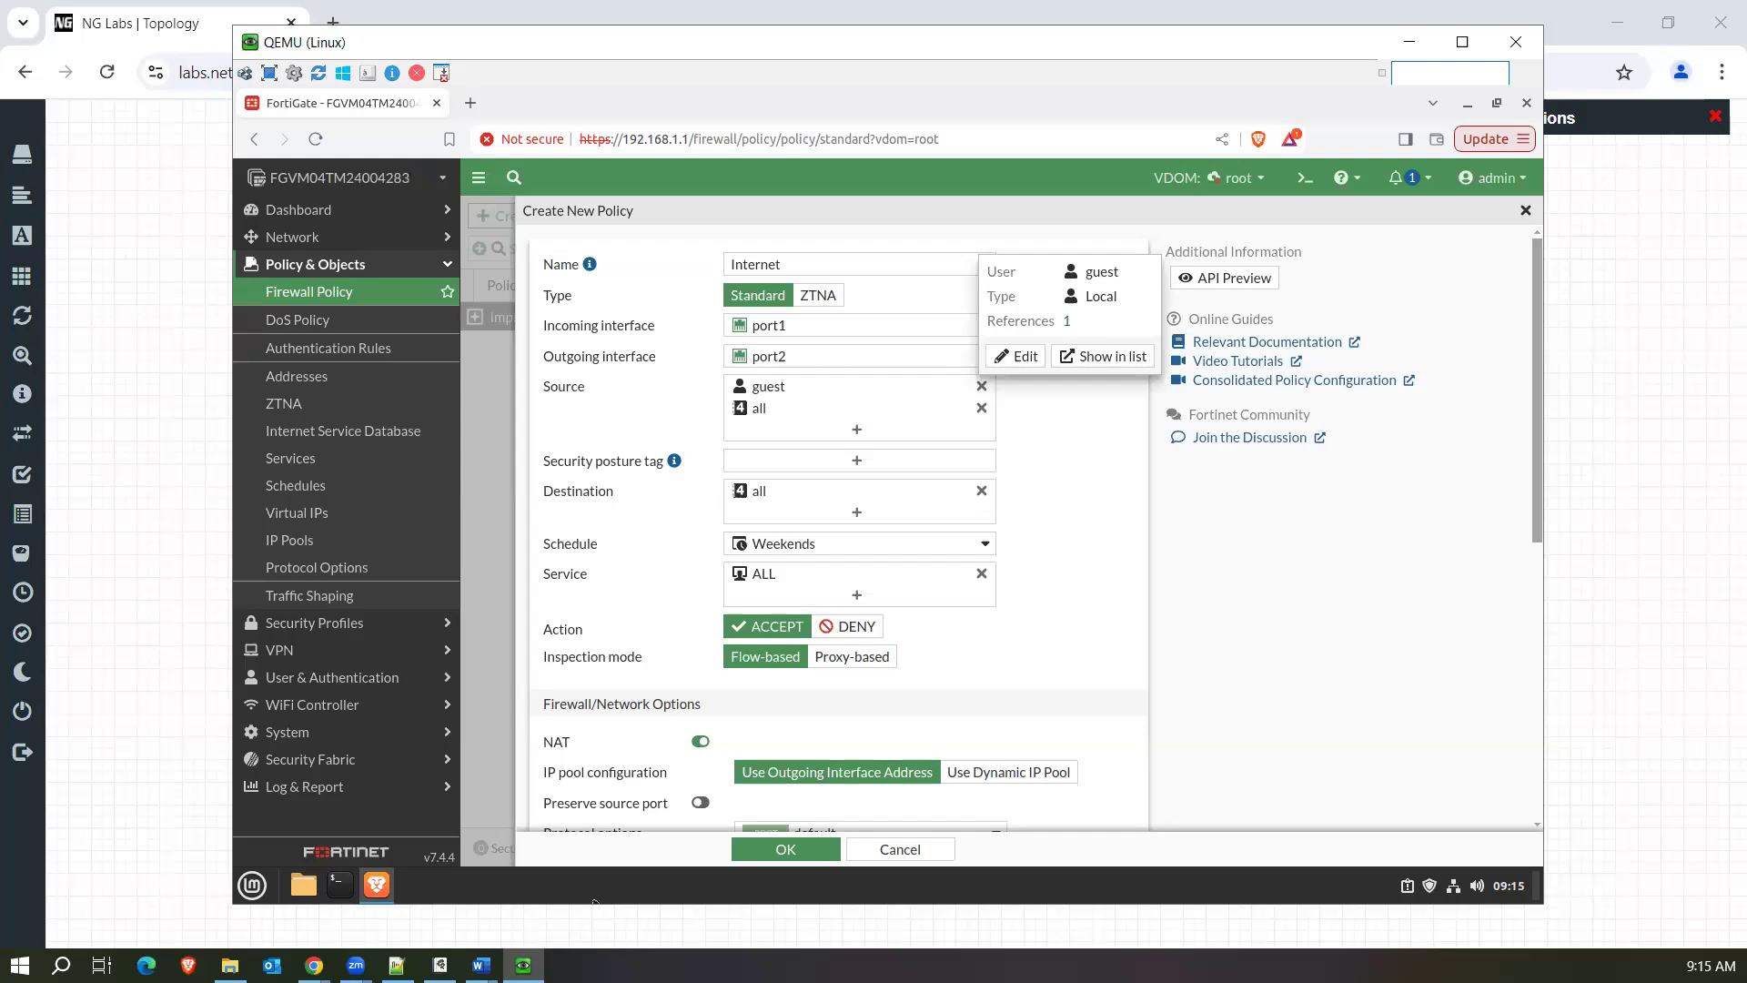
# Switch to the whiteboard and draw a box labelled "FW" with an incoming arrow labelled "P2" below the session notes.
pyautogui.click(439, 965)
pyautogui.scroll(-10, 535, 793)
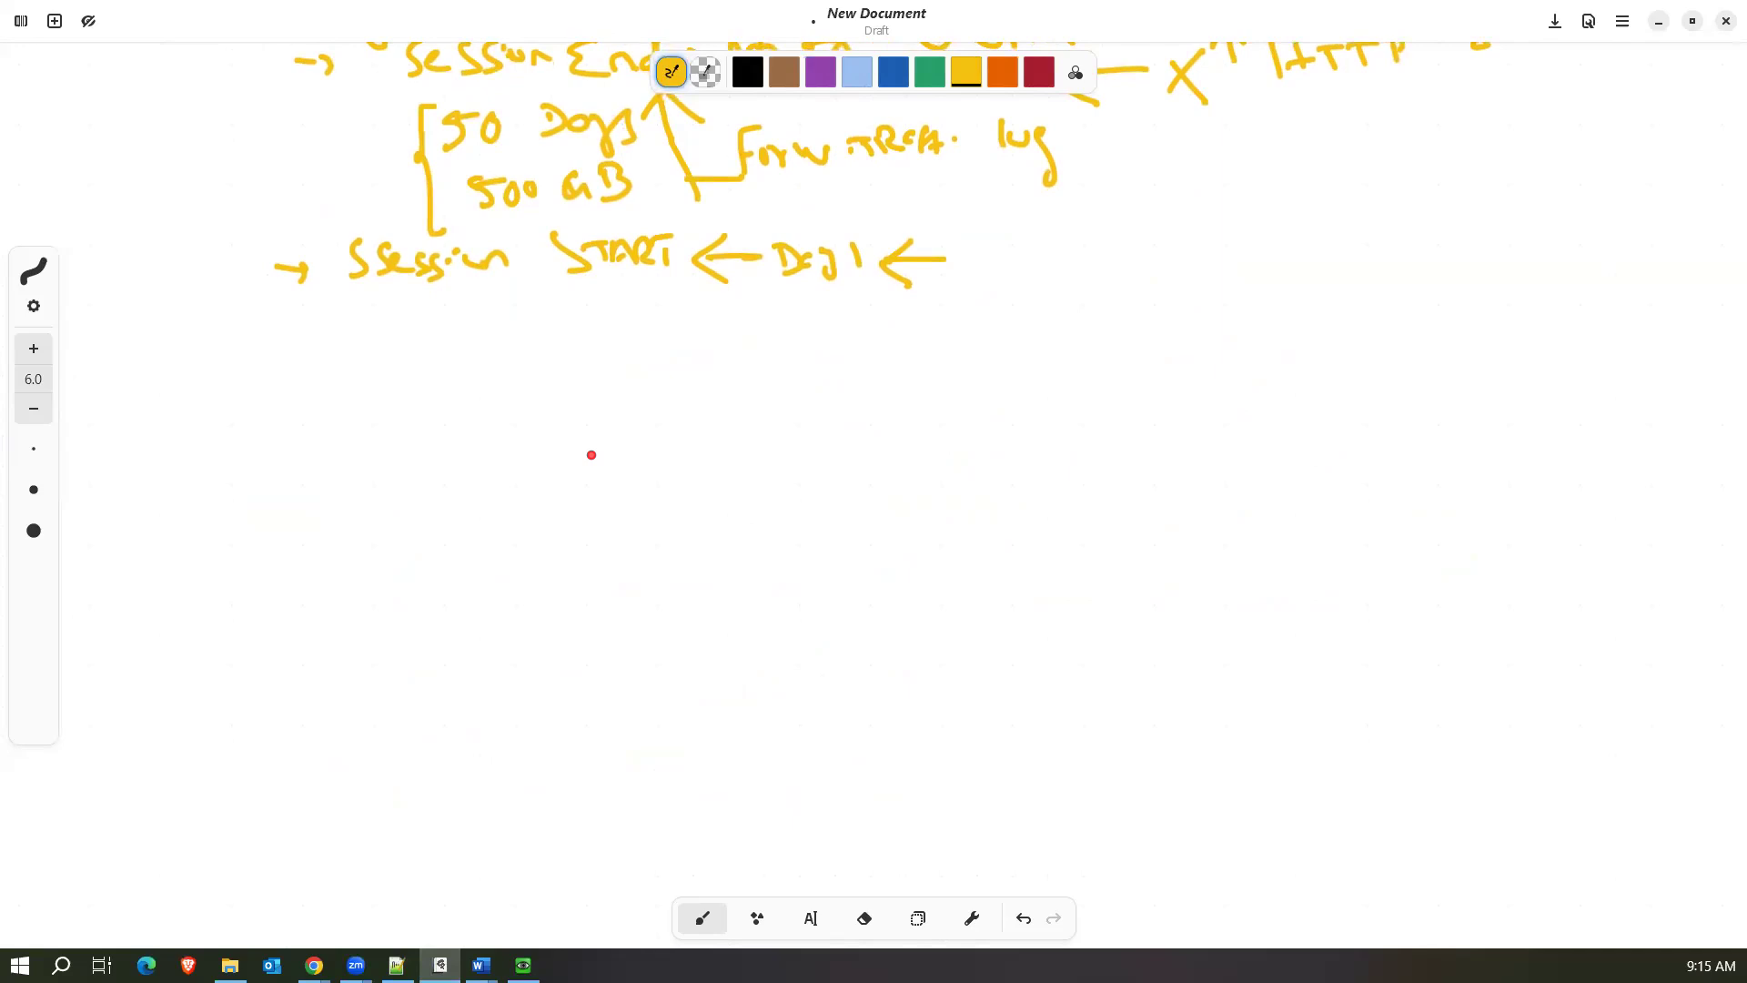
pyautogui.moveTo(558, 426)
pyautogui.mouseDown()
pyautogui.moveTo(562, 507)
pyautogui.moveTo(786, 429)
pyautogui.mouseUp()
pyautogui.moveTo(858, 519)
pyautogui.mouseDown()
pyautogui.moveTo(558, 515)
pyautogui.moveTo(690, 477)
pyautogui.mouseUp()
pyautogui.moveTo(371, 477); pyautogui.dragTo(543, 487)
pyautogui.moveTo(433, 435); pyautogui.dragTo(435, 452)
pyautogui.moveTo(462, 438); pyautogui.dragTo(482, 457)
# Write "IP" under the incoming arrow and note the packet's source as "S IP - 10.1.1.1".
pyautogui.moveTo(417, 525); pyautogui.dragTo(452, 522)
pyautogui.moveTo(433, 561); pyautogui.dragTo(471, 539)
pyautogui.moveTo(377, 606)
pyautogui.mouseDown()
pyautogui.moveTo(351, 637)
pyautogui.moveTo(435, 600)
pyautogui.mouseUp()
pyautogui.click(420, 620)
pyautogui.moveTo(421, 626)
pyautogui.mouseDown()
pyautogui.moveTo(457, 604)
pyautogui.moveTo(513, 622)
pyautogui.mouseUp()
pyautogui.click(474, 616)
pyautogui.click(561, 611)
pyautogui.moveTo(535, 602); pyautogui.dragTo(605, 617)
pyautogui.click(582, 618)
pyautogui.click(621, 618)
pyautogui.moveTo(640, 584); pyautogui.dragTo(640, 625)
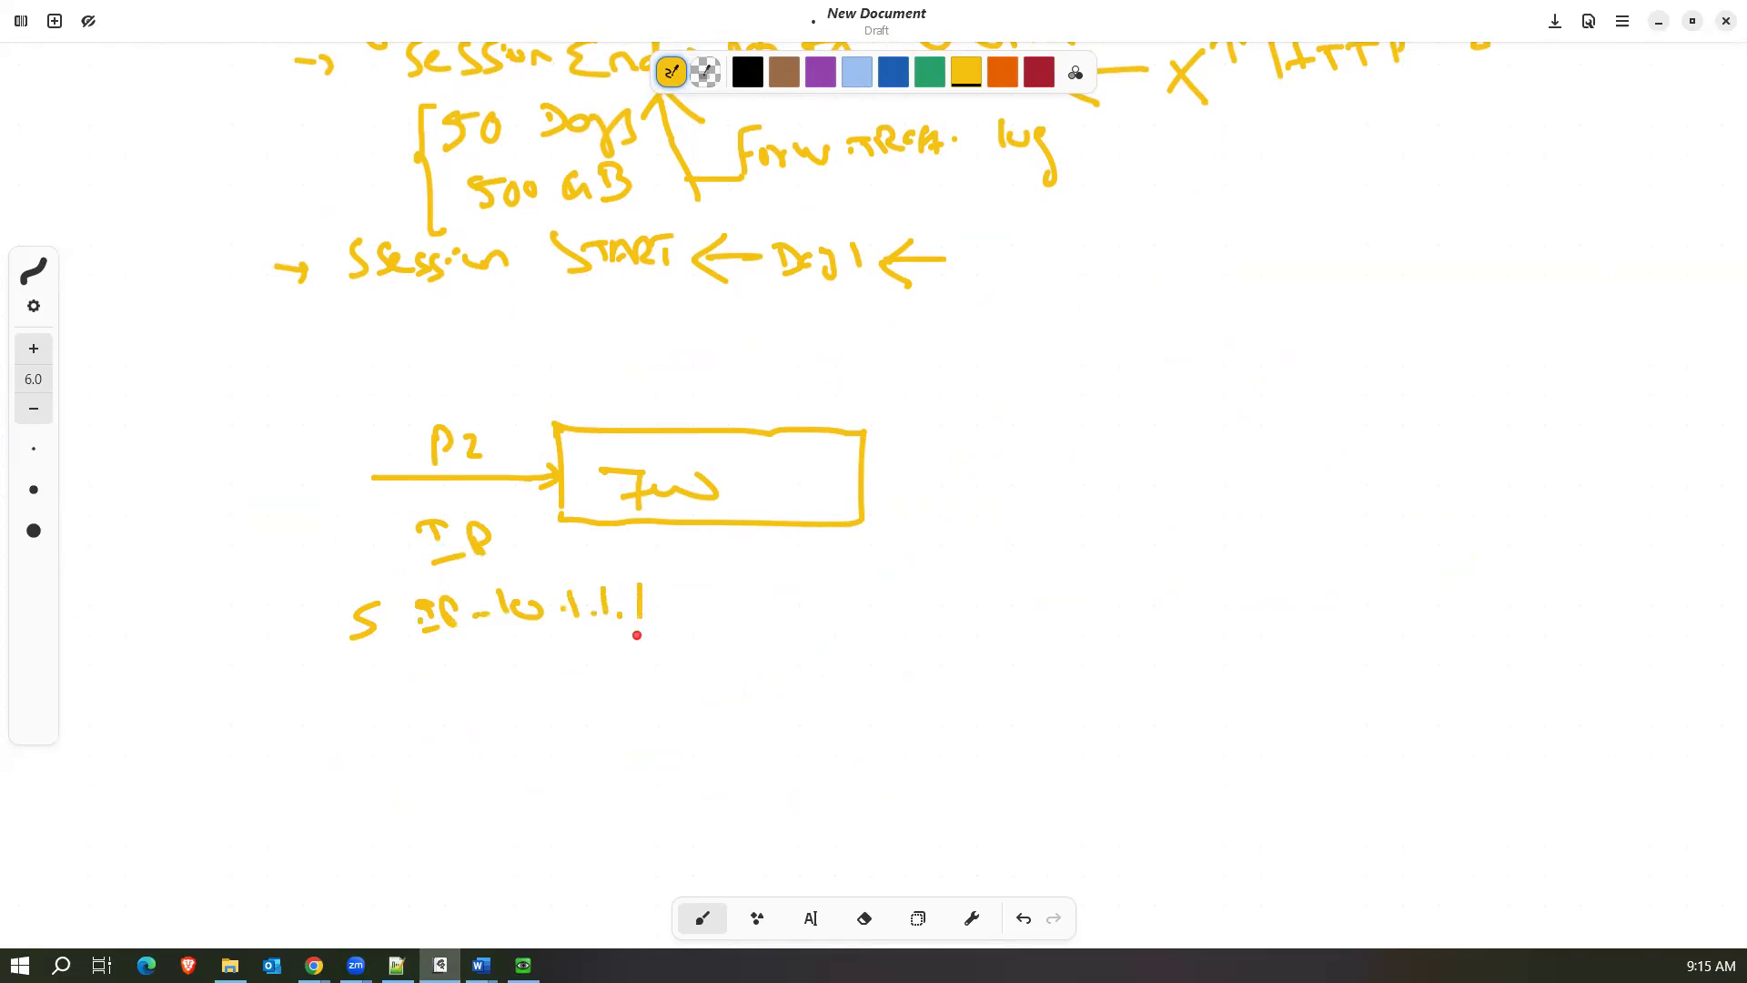
# Note the packet's destination "D 8.8.8.8" and the service "HTTP" below the source IP.
pyautogui.moveTo(365, 668); pyautogui.dragTo(378, 696)
pyautogui.click(450, 681)
pyautogui.moveTo(489, 657); pyautogui.dragTo(616, 668)
pyautogui.click(509, 657)
pyautogui.click(558, 657)
pyautogui.click(597, 655)
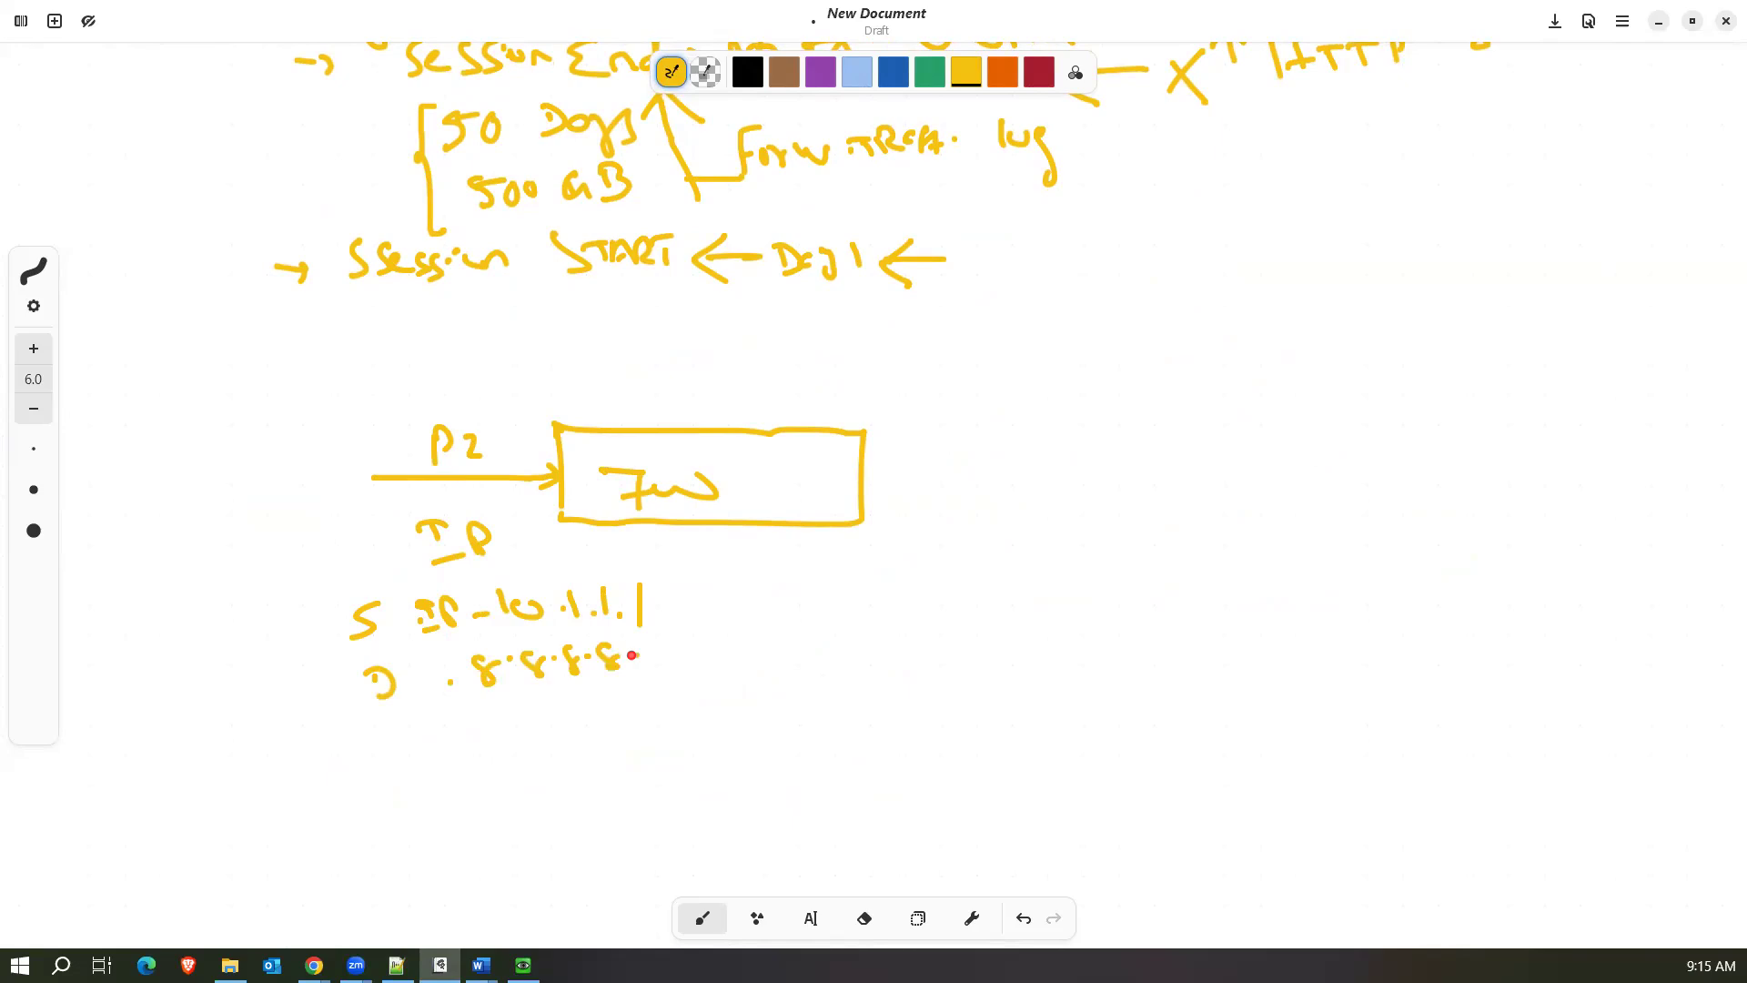
pyautogui.moveTo(431, 724)
pyautogui.mouseDown()
pyautogui.moveTo(434, 744)
pyautogui.moveTo(455, 734)
pyautogui.mouseUp()
pyautogui.moveTo(468, 724); pyautogui.dragTo(491, 721)
pyautogui.moveTo(481, 723)
pyautogui.mouseDown()
pyautogui.moveTo(483, 740)
pyautogui.moveTo(535, 716)
pyautogui.mouseUp()
pyautogui.click(546, 711)
pyautogui.moveTo(519, 717)
pyautogui.mouseDown()
pyautogui.moveTo(521, 733)
pyautogui.moveTo(549, 719)
pyautogui.mouseUp()
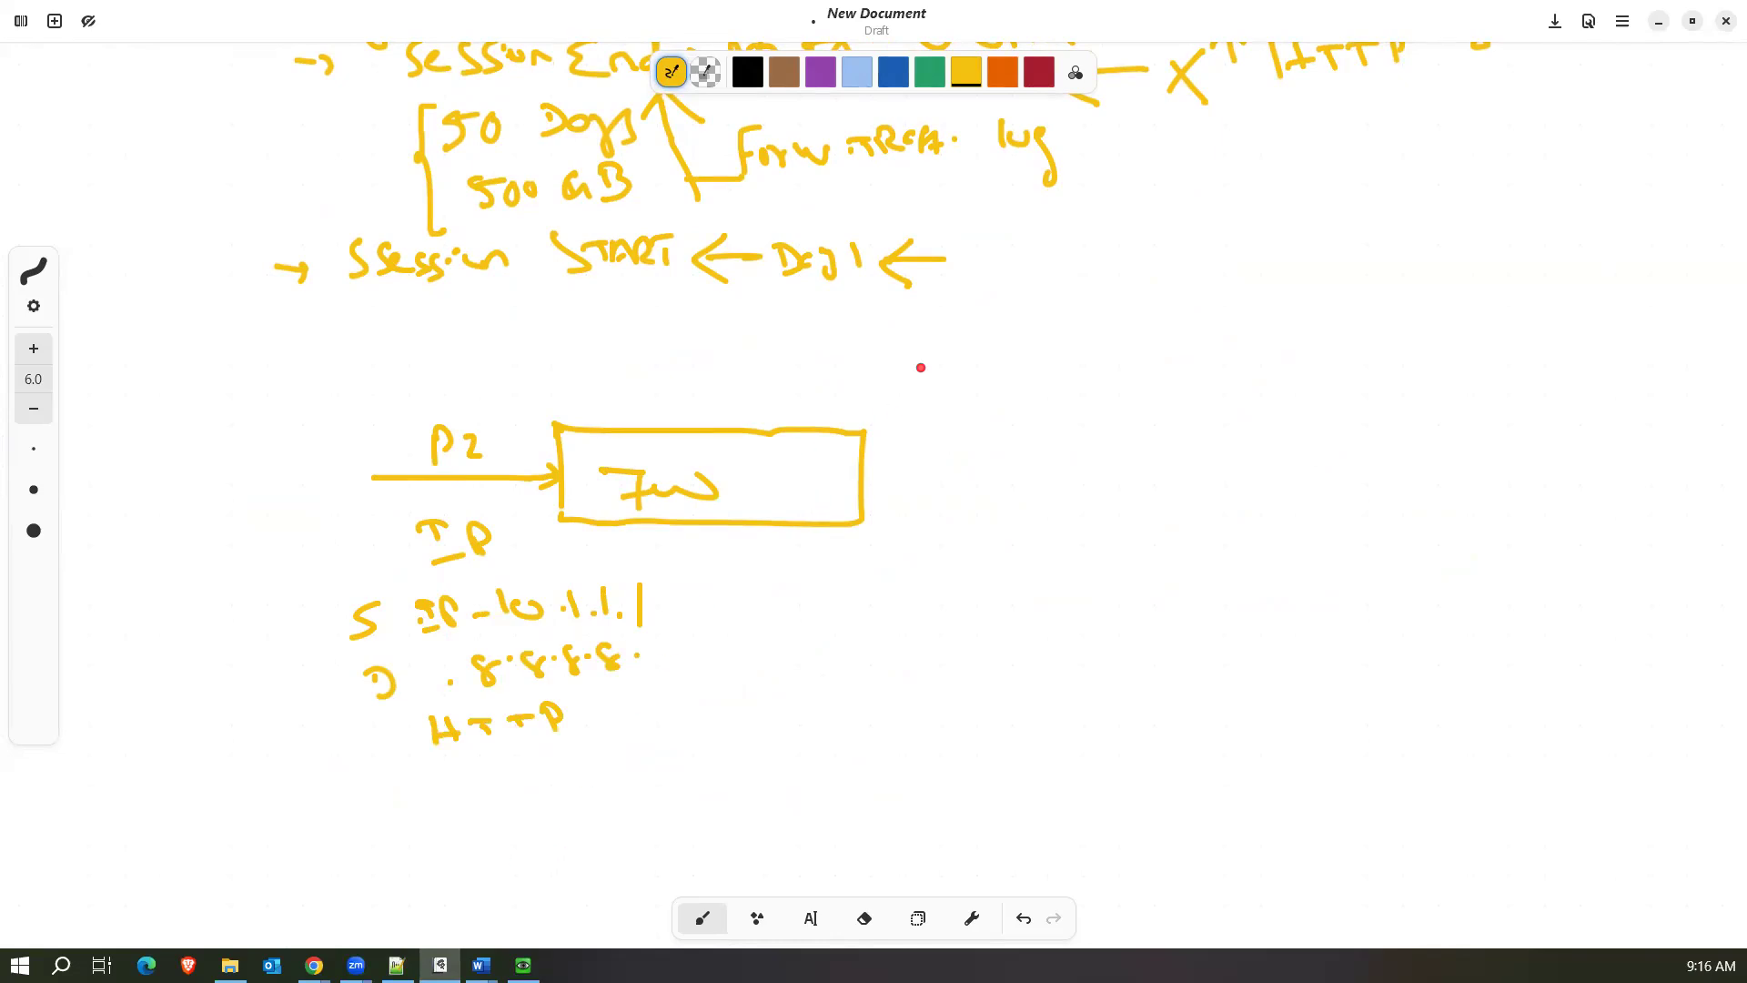
# Write the policy's interface criteria "S IN - P2" and "D INT - P1" beside the firewall box.
pyautogui.moveTo(941, 382)
pyautogui.mouseDown()
pyautogui.moveTo(939, 401)
pyautogui.moveTo(1030, 396)
pyautogui.moveTo(1103, 370)
pyautogui.moveTo(1154, 394)
pyautogui.mouseUp()
pyautogui.click(948, 438)
pyautogui.moveTo(954, 451); pyautogui.dragTo(1149, 445)
pyautogui.moveTo(1185, 456); pyautogui.dragTo(1187, 464)
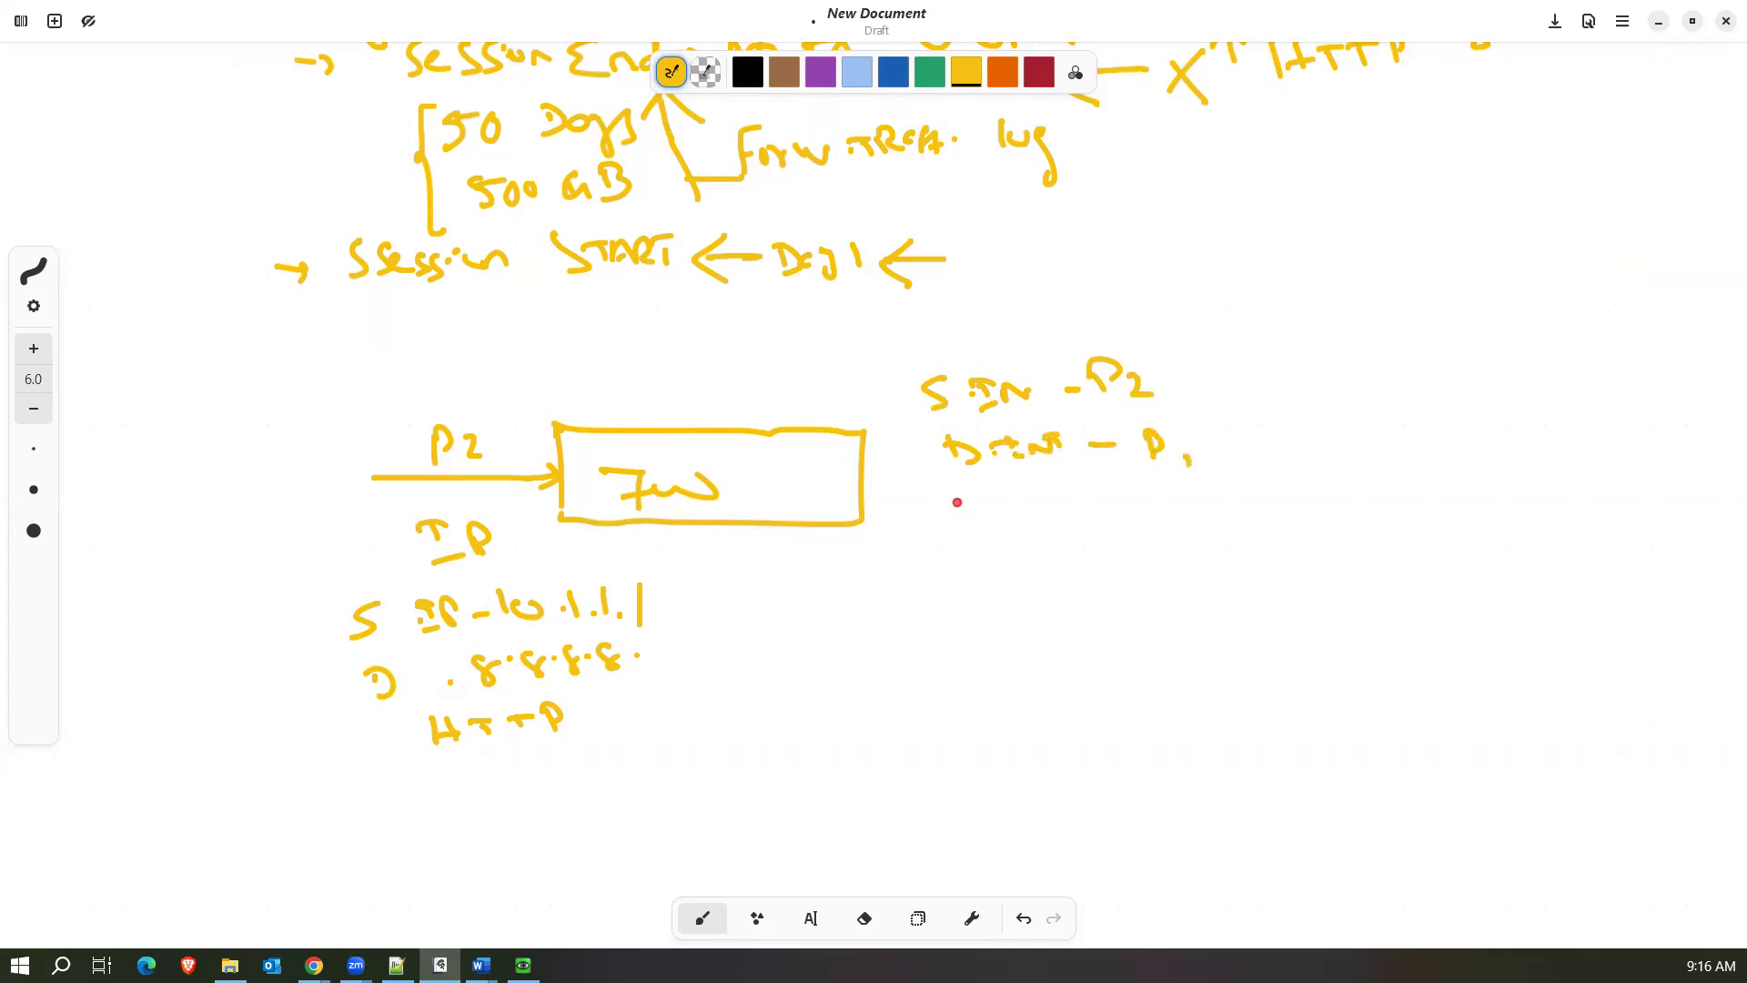
# Add the address criteria "S IP - 10.1.1.1" and "D IP - 0.0.0.0" under the interface criteria.
pyautogui.moveTo(961, 494)
pyautogui.mouseDown()
pyautogui.moveTo(1025, 519)
pyautogui.moveTo(1065, 499)
pyautogui.moveTo(1114, 508)
pyautogui.moveTo(1150, 533)
pyautogui.mouseUp()
pyautogui.click(1200, 528)
pyautogui.moveTo(1170, 520); pyautogui.dragTo(1252, 532)
pyautogui.click(1235, 526)
pyautogui.click(1267, 524)
pyautogui.moveTo(1283, 506); pyautogui.dragTo(1287, 536)
pyautogui.moveTo(973, 582); pyautogui.dragTo(999, 608)
pyautogui.moveTo(1024, 589)
pyautogui.mouseDown()
pyautogui.moveTo(1082, 619)
pyautogui.moveTo(1187, 584)
pyautogui.moveTo(1350, 604)
pyautogui.moveTo(1344, 579)
pyautogui.mouseUp()
pyautogui.click(1185, 585)
pyautogui.click(1213, 593)
pyautogui.click(1260, 593)
pyautogui.click(1308, 592)
# Add the source user criterion "S. USR - Guest / USER1" below the destination IP line.
pyautogui.click(1004, 688)
pyautogui.moveTo(992, 658)
pyautogui.mouseDown()
pyautogui.moveTo(974, 698)
pyautogui.moveTo(1070, 671)
pyautogui.moveTo(1074, 694)
pyautogui.moveTo(1307, 691)
pyautogui.moveTo(1332, 664)
pyautogui.moveTo(1346, 728)
pyautogui.mouseUp()
pyautogui.click(1139, 687)
pyautogui.moveTo(1386, 667); pyautogui.dragTo(1407, 678)
pyautogui.moveTo(1434, 675)
pyautogui.mouseDown()
pyautogui.moveTo(1421, 701)
pyautogui.moveTo(1479, 694)
pyautogui.moveTo(1492, 661)
pyautogui.mouseUp()
pyautogui.moveTo(1466, 679); pyautogui.dragTo(1508, 691)
pyautogui.moveTo(1526, 657); pyautogui.dragTo(1531, 694)
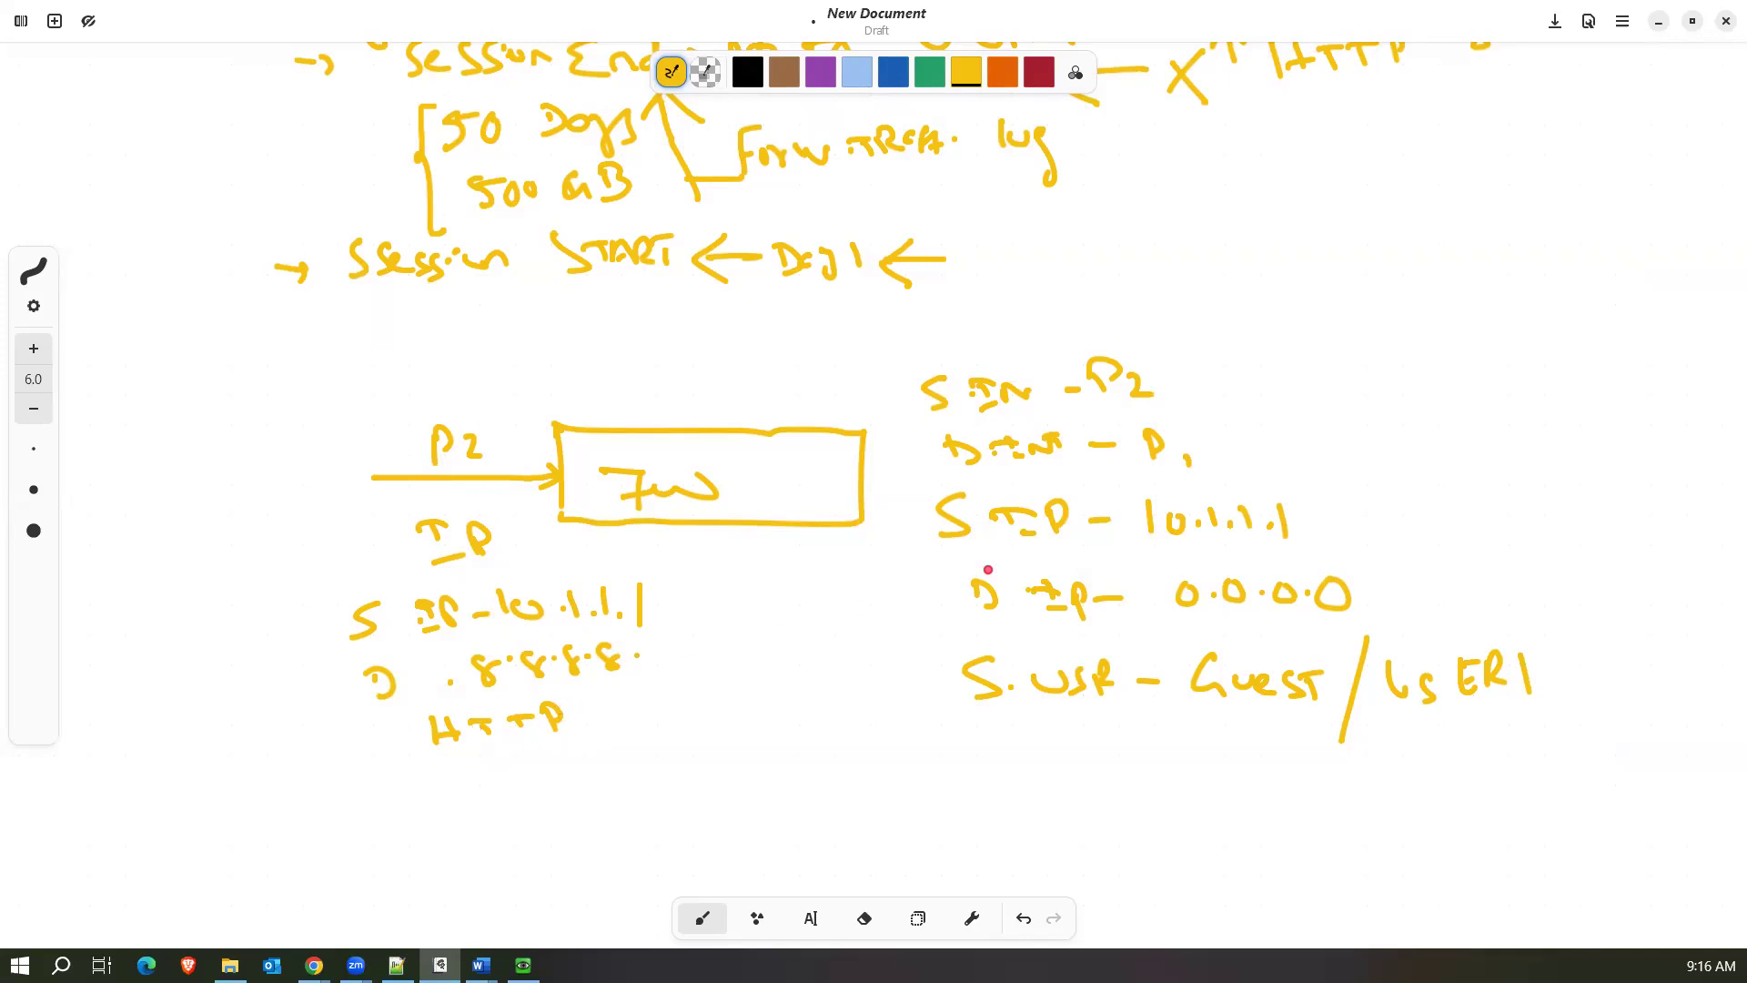
# Draw a downward arrow labelled "Accept/DENY" beside the criteria and an upward arrow pointing at "S. USR".
pyautogui.moveTo(1432, 321)
pyautogui.mouseDown()
pyautogui.moveTo(1438, 532)
pyautogui.moveTo(1463, 512)
pyautogui.mouseUp()
pyautogui.moveTo(1503, 400)
pyautogui.mouseDown()
pyautogui.moveTo(1497, 426)
pyautogui.moveTo(1608, 435)
pyautogui.moveTo(1556, 526)
pyautogui.moveTo(1590, 500)
pyautogui.moveTo(1638, 517)
pyautogui.moveTo(1634, 502)
pyautogui.mouseUp()
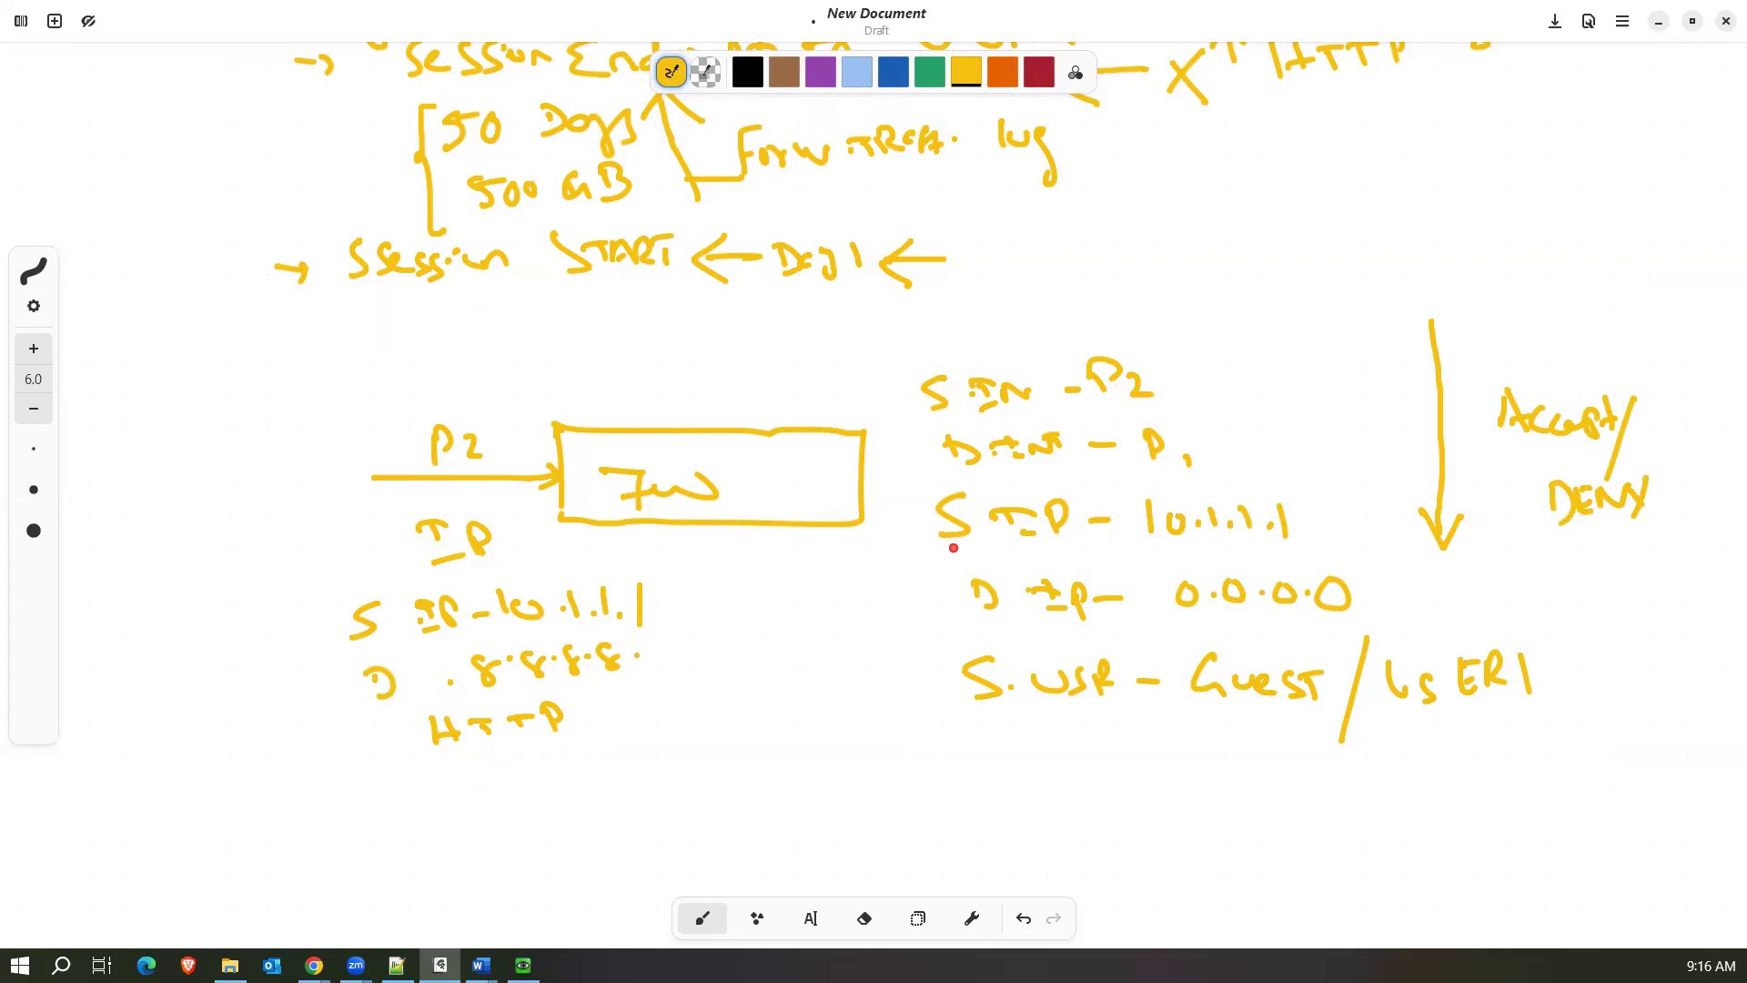
pyautogui.moveTo(1108, 793); pyautogui.dragTo(1108, 723)
pyautogui.moveTo(1076, 754)
pyautogui.mouseDown()
pyautogui.moveTo(1101, 726)
pyautogui.moveTo(1147, 752)
pyautogui.mouseUp()
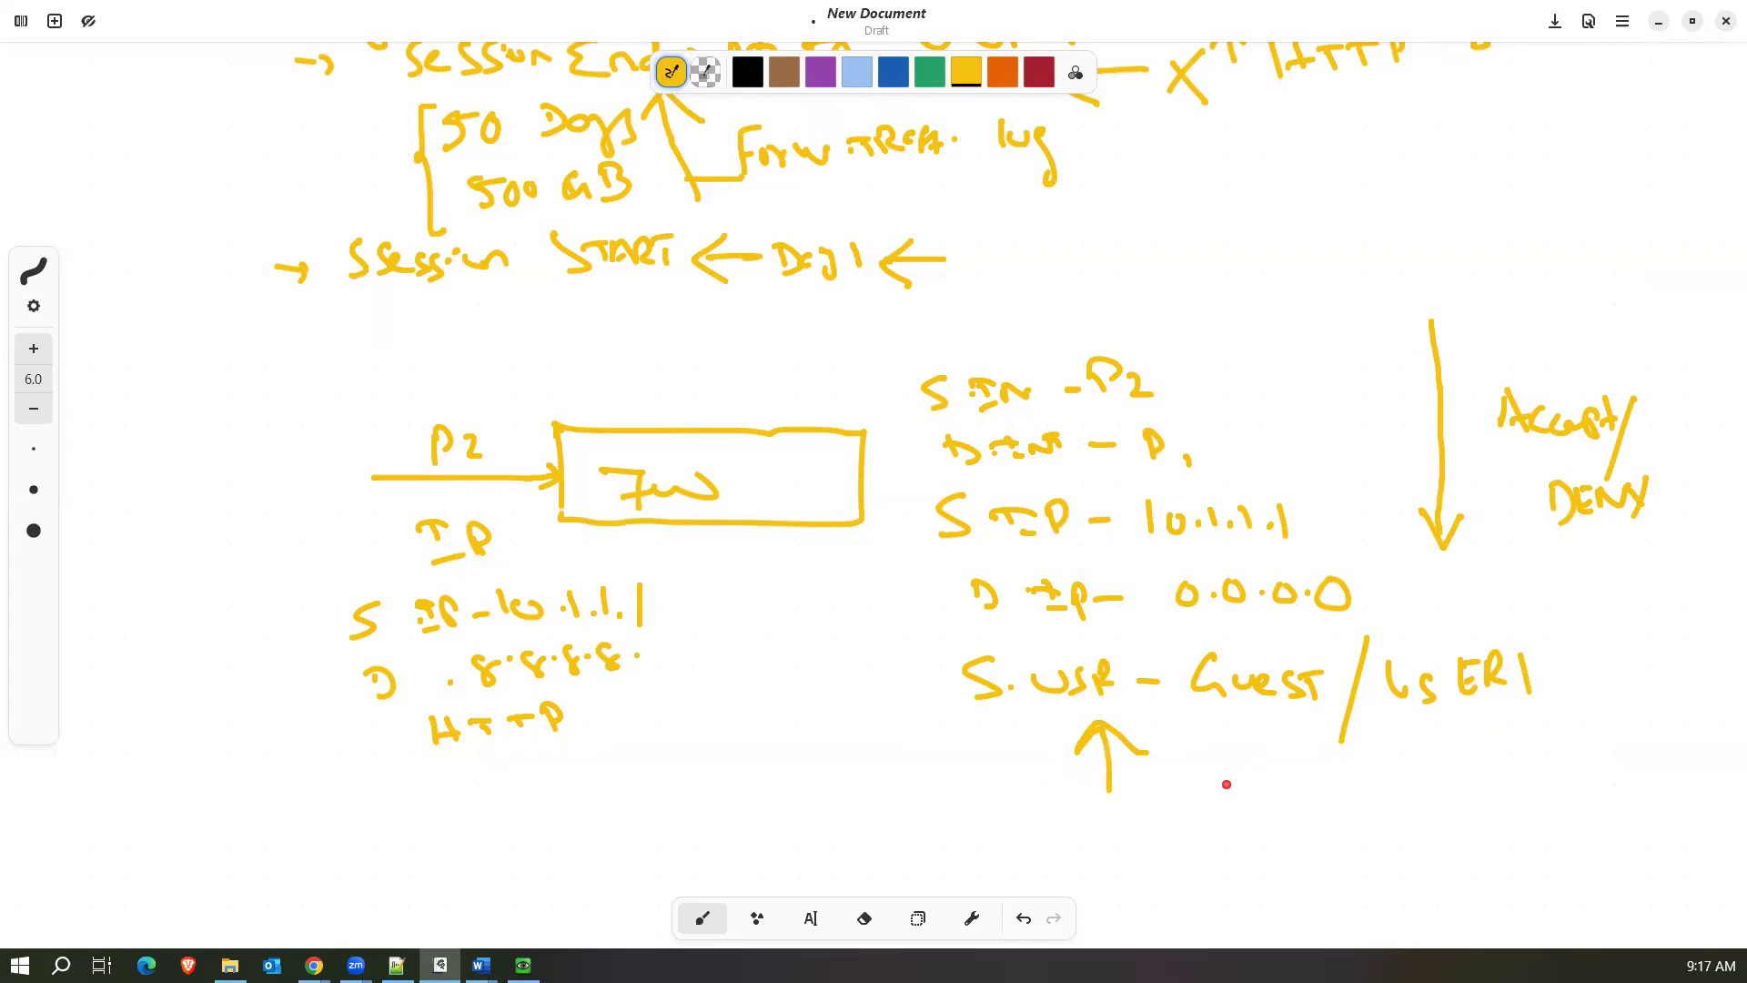
# Write "→ KNOWN USER" below the source user line and mark it with a short arrow and an "x".
pyautogui.moveTo(1231, 796)
pyautogui.mouseDown()
pyautogui.moveTo(1590, 780)
pyautogui.moveTo(1602, 797)
pyautogui.mouseUp()
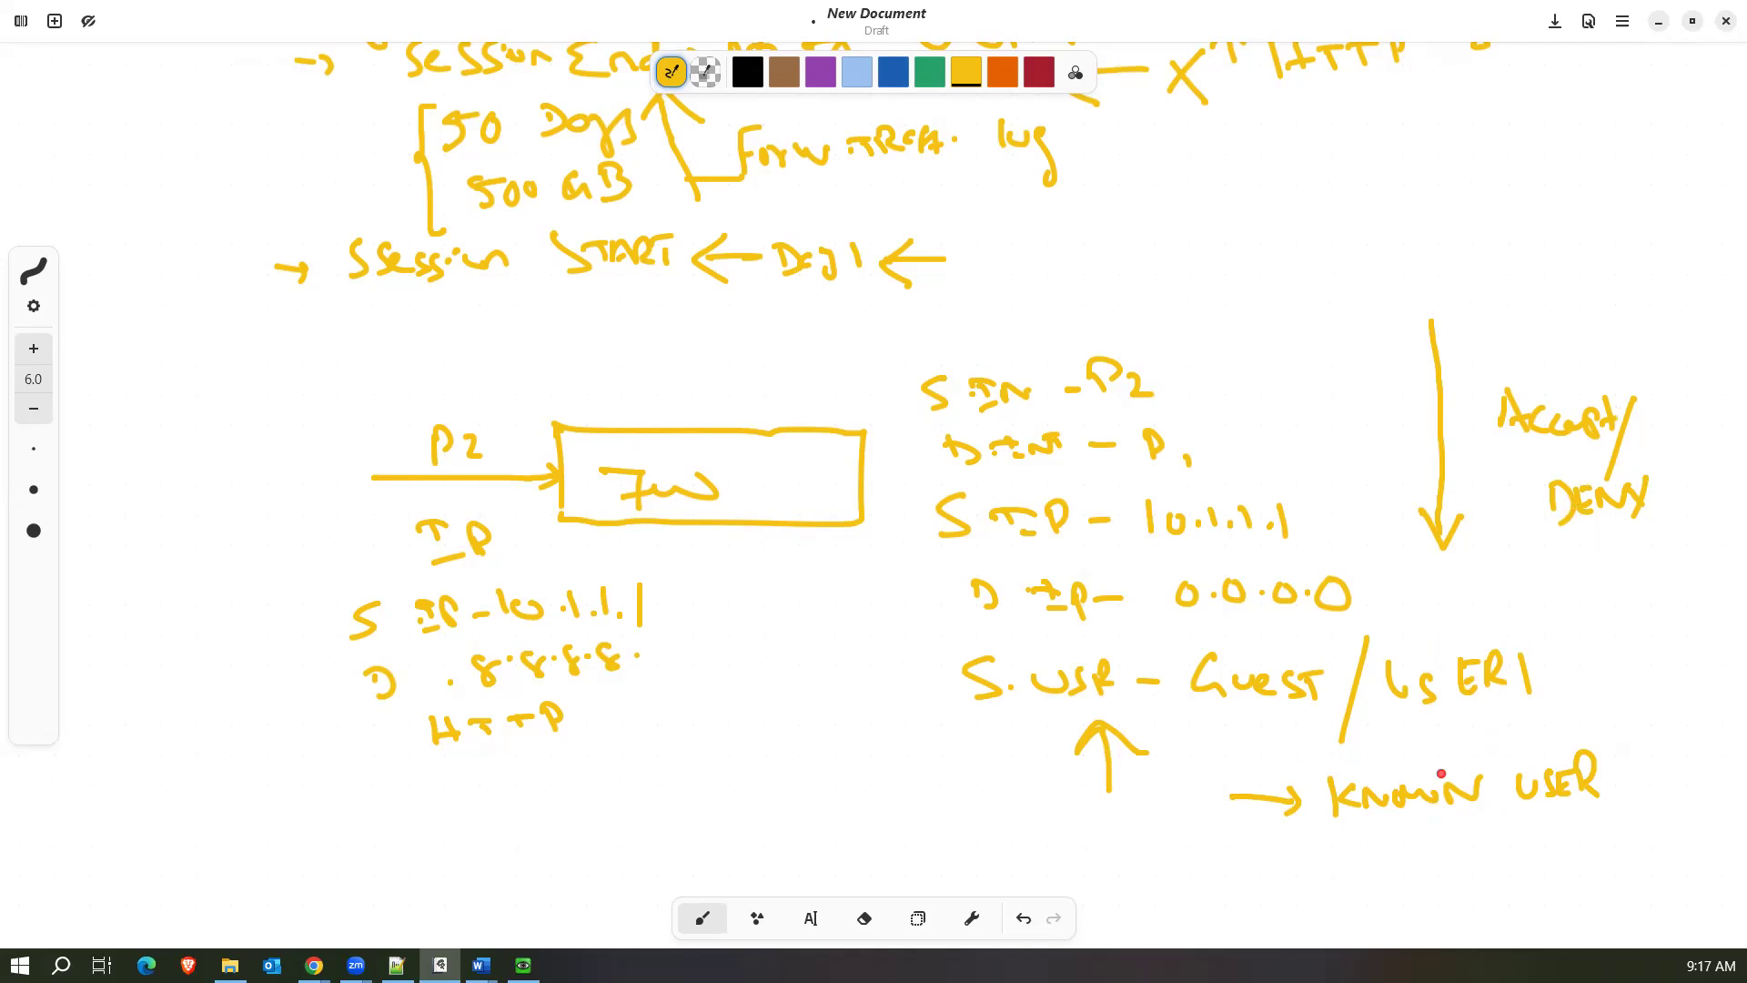
pyautogui.moveTo(1603, 695)
pyautogui.mouseDown()
pyautogui.moveTo(1569, 747)
pyautogui.moveTo(1616, 725)
pyautogui.mouseUp()
pyautogui.click(1628, 709)
pyautogui.moveTo(1615, 710); pyautogui.dragTo(1630, 724)
# Draw an arrow going back from the firewall, labelled "USER AUTH" above and "HTTP → CP Auth" below.
pyautogui.moveTo(583, 370)
pyautogui.mouseDown()
pyautogui.moveTo(314, 385)
pyautogui.moveTo(347, 417)
pyautogui.mouseUp()
pyautogui.moveTo(354, 325)
pyautogui.mouseDown()
pyautogui.moveTo(382, 325)
pyautogui.moveTo(393, 358)
pyautogui.moveTo(455, 338)
pyautogui.moveTo(517, 349)
pyautogui.moveTo(573, 320)
pyautogui.moveTo(588, 333)
pyautogui.mouseUp()
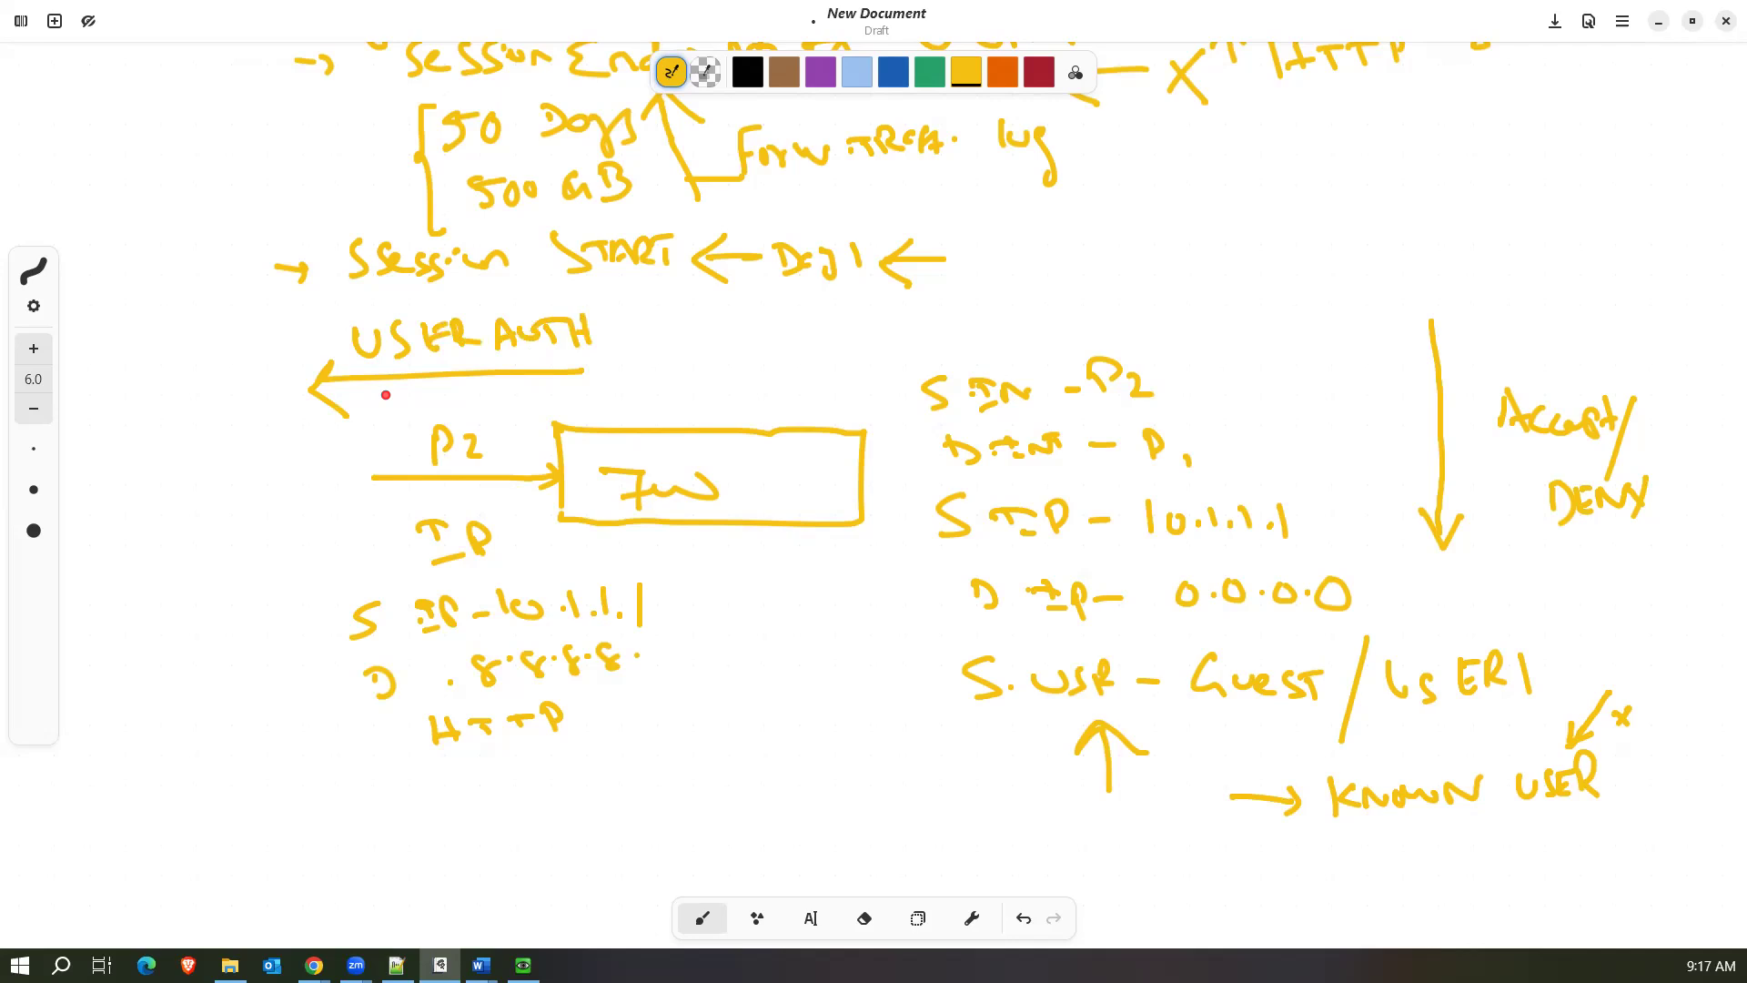
pyautogui.moveTo(357, 382)
pyautogui.mouseDown()
pyautogui.moveTo(373, 407)
pyautogui.moveTo(446, 391)
pyautogui.moveTo(512, 406)
pyautogui.moveTo(684, 364)
pyautogui.mouseUp()
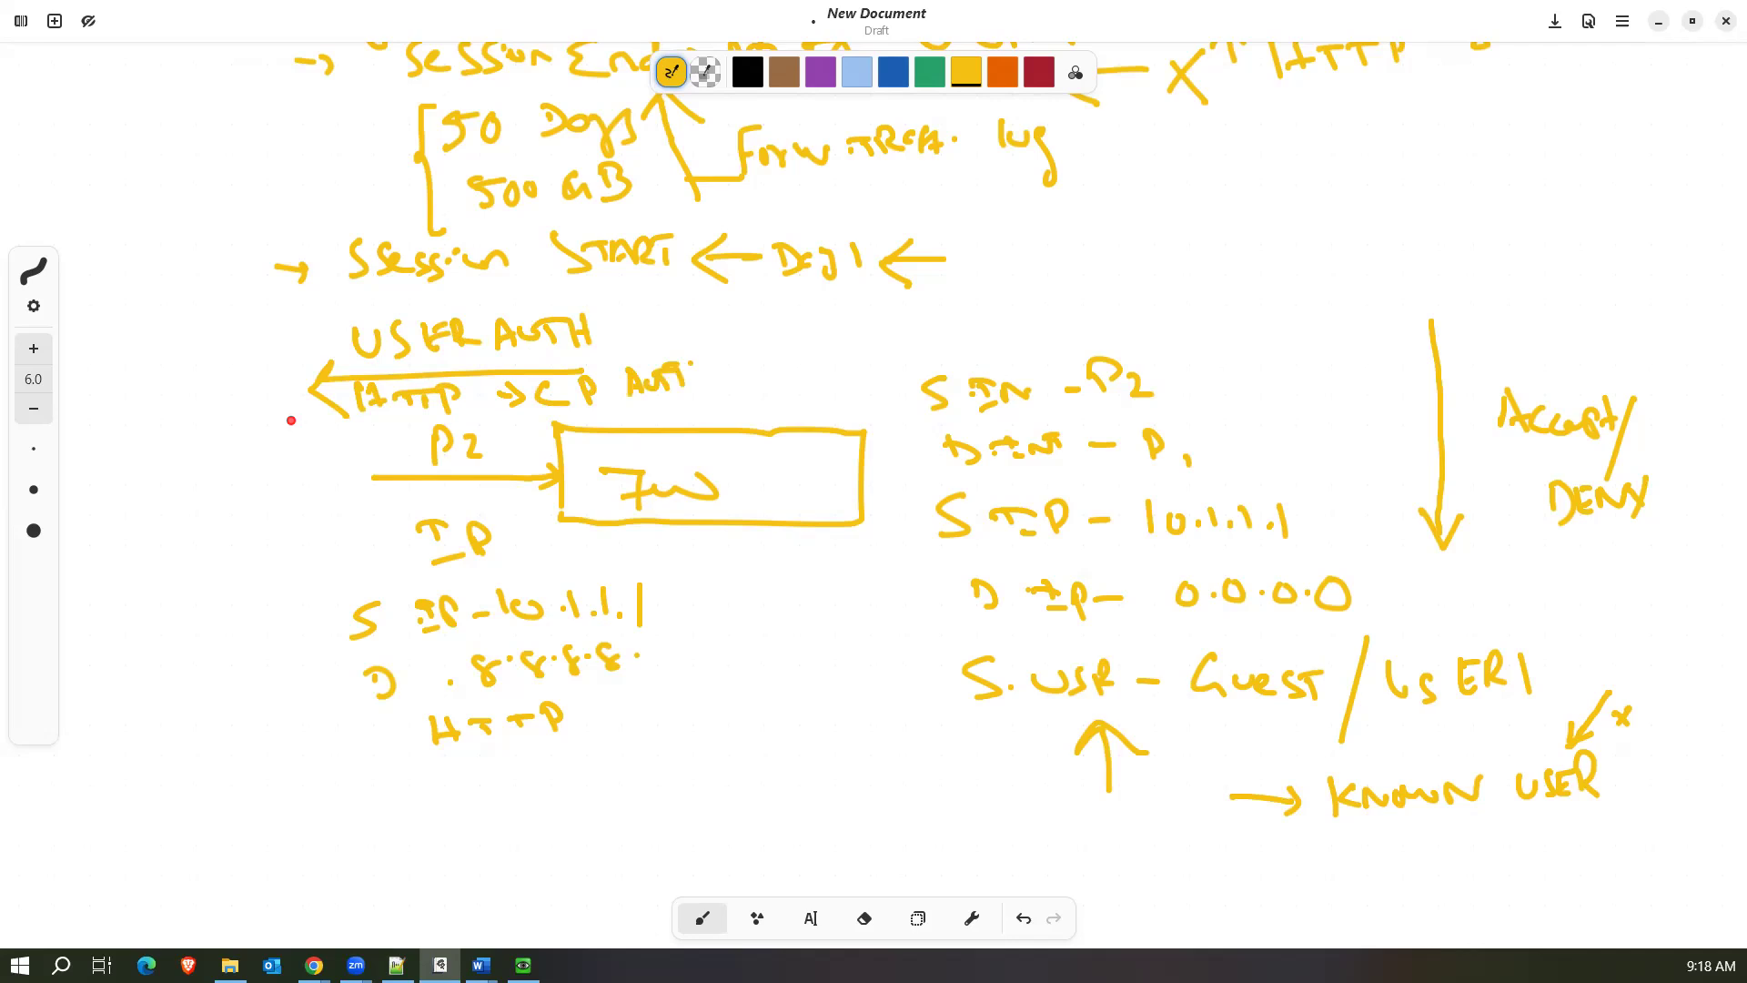
# Sketch a login page box with two field lines and draw an arrow from it towards the known-user note.
pyautogui.moveTo(104, 358)
pyautogui.mouseDown()
pyautogui.moveTo(114, 499)
pyautogui.moveTo(273, 492)
pyautogui.moveTo(128, 413)
pyautogui.moveTo(202, 416)
pyautogui.mouseUp()
pyautogui.moveTo(161, 470); pyautogui.dragTo(211, 466)
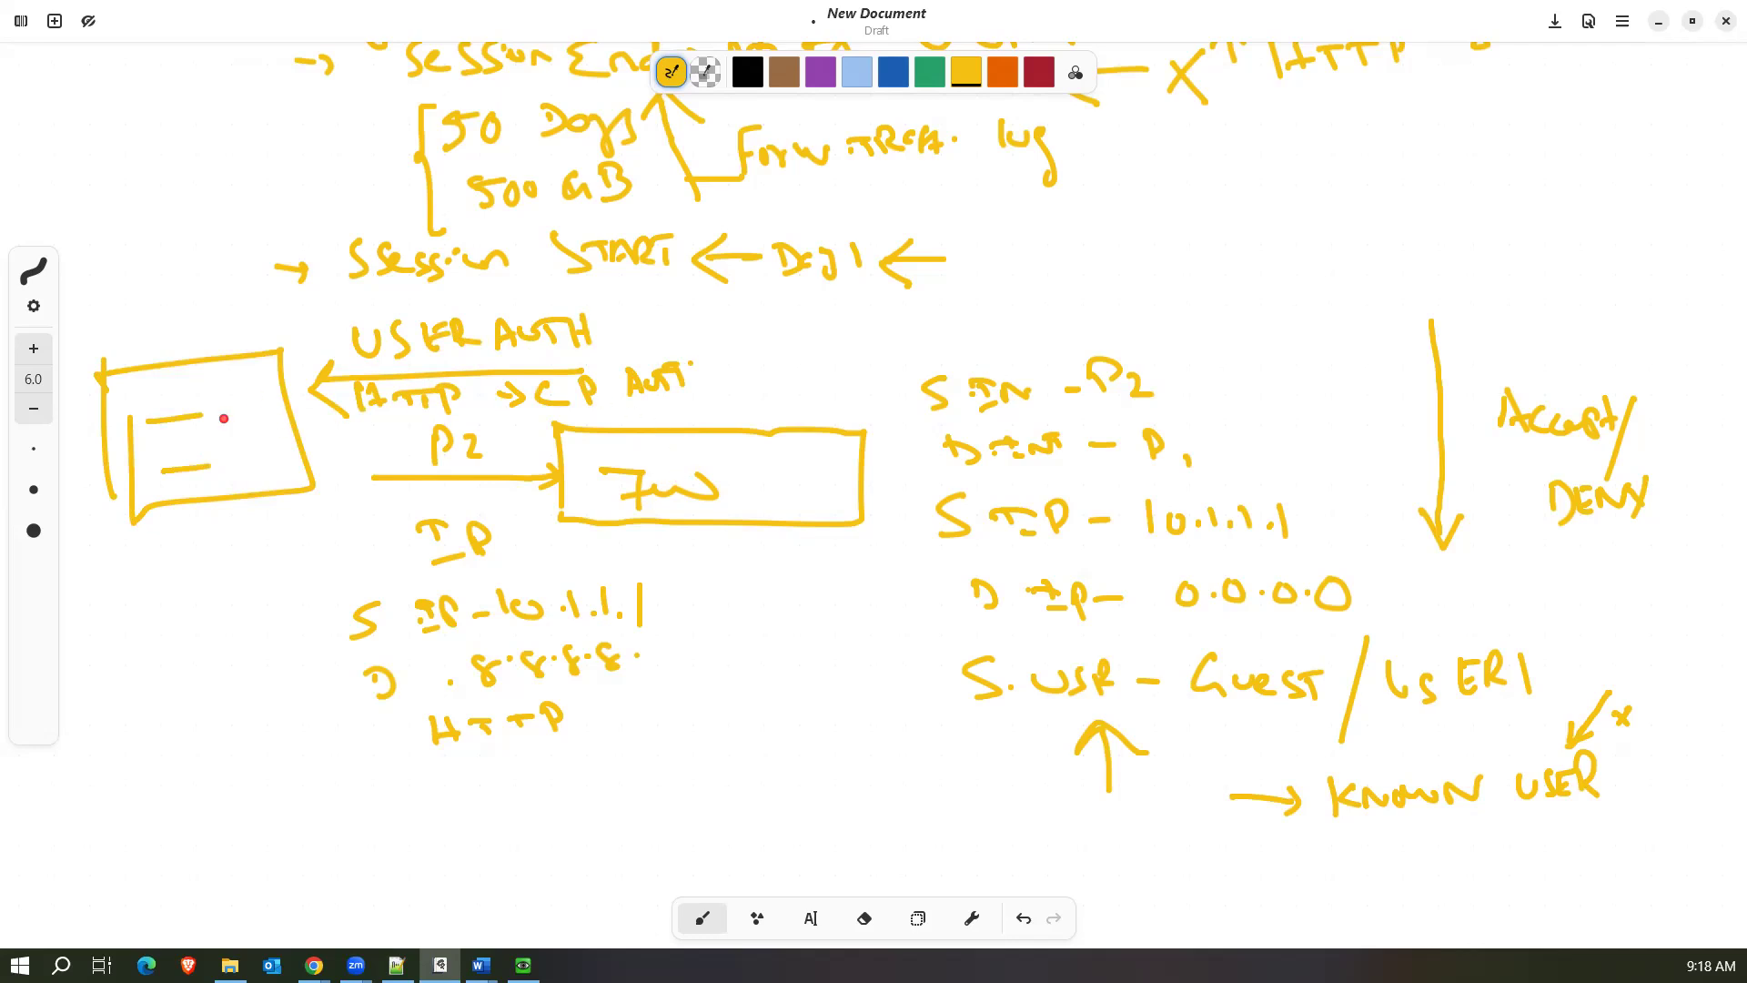
pyautogui.moveTo(144, 524)
pyautogui.mouseDown()
pyautogui.moveTo(152, 792)
pyautogui.moveTo(1133, 823)
pyautogui.moveTo(1125, 849)
pyautogui.mouseUp()
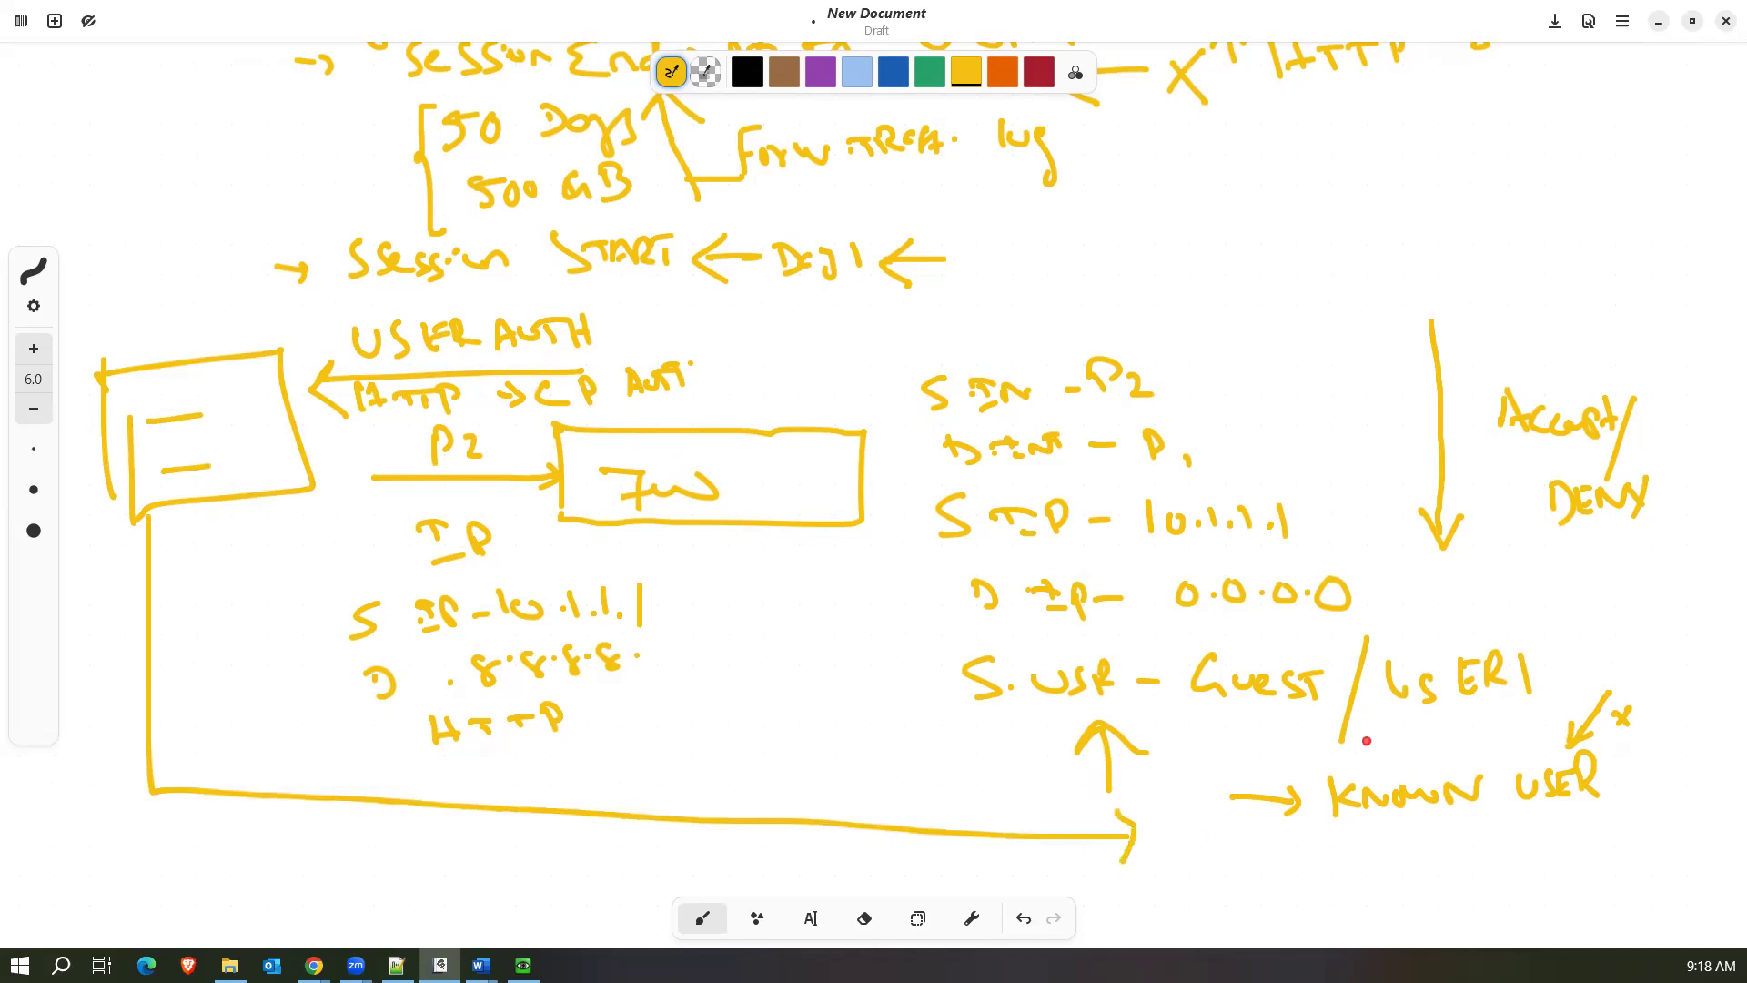
pyautogui.moveTo(1417, 750); pyautogui.dragTo(1401, 729)
# Return to the FortiGate policy form and remove the guest user from the source.
pyautogui.click(1658, 22)
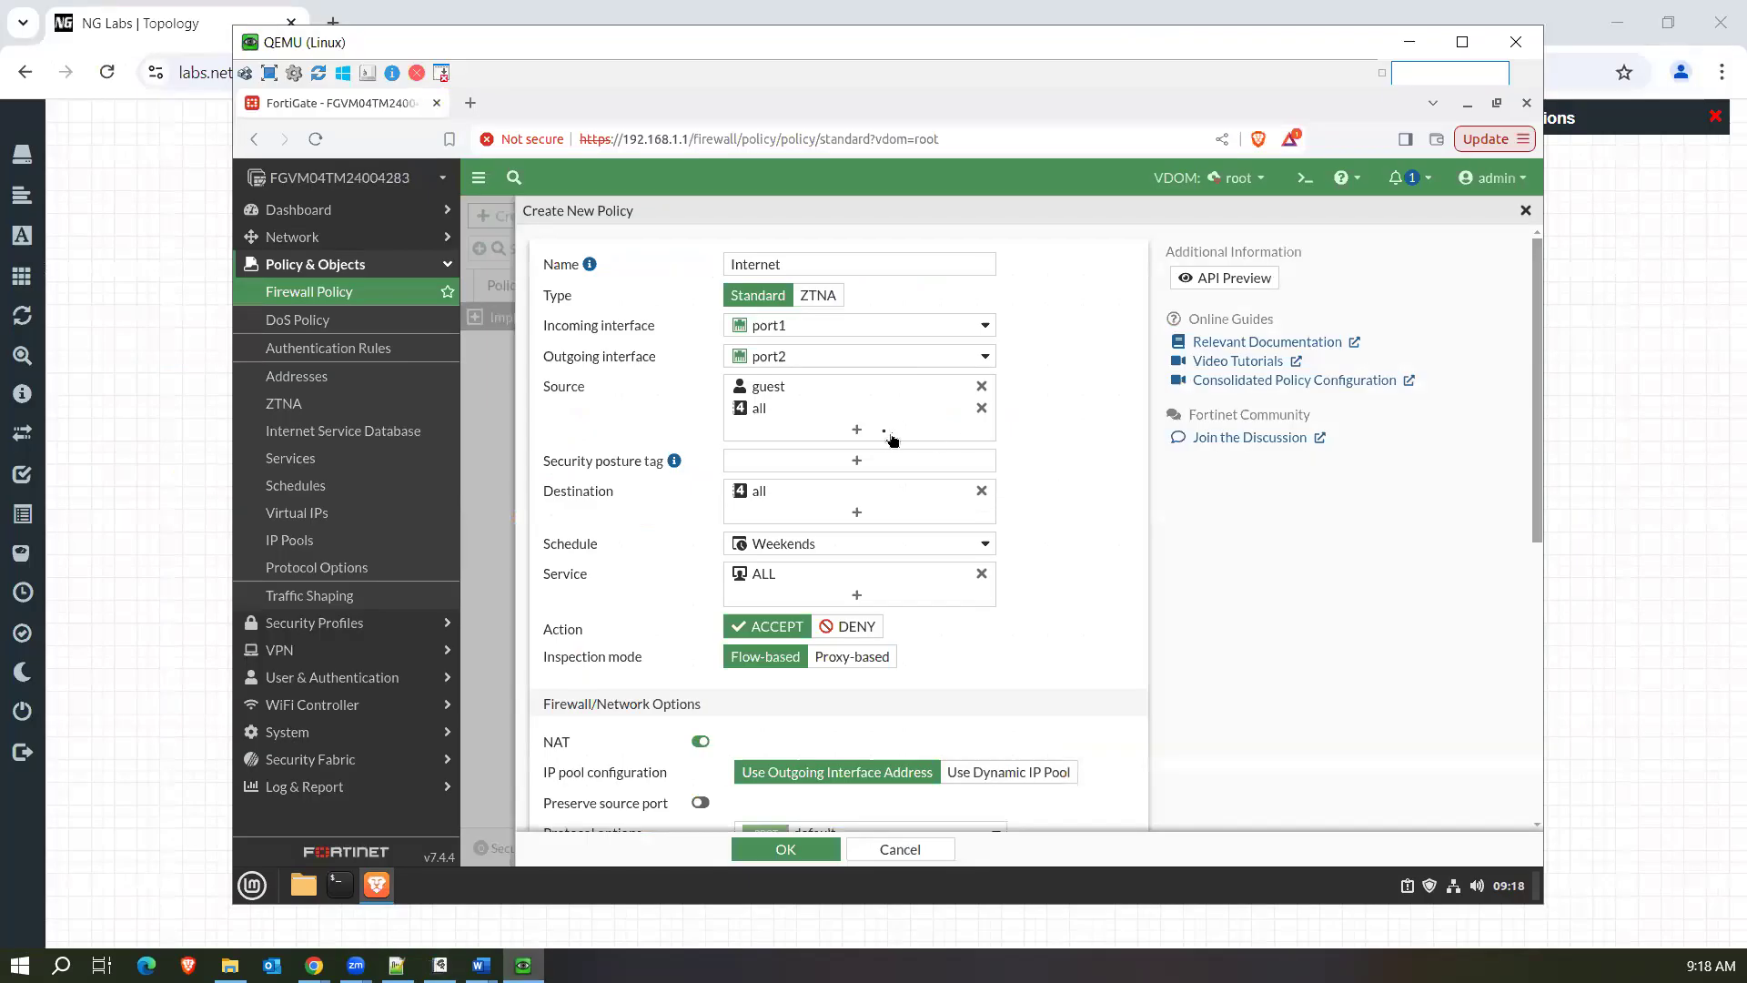
pyautogui.click(981, 386)
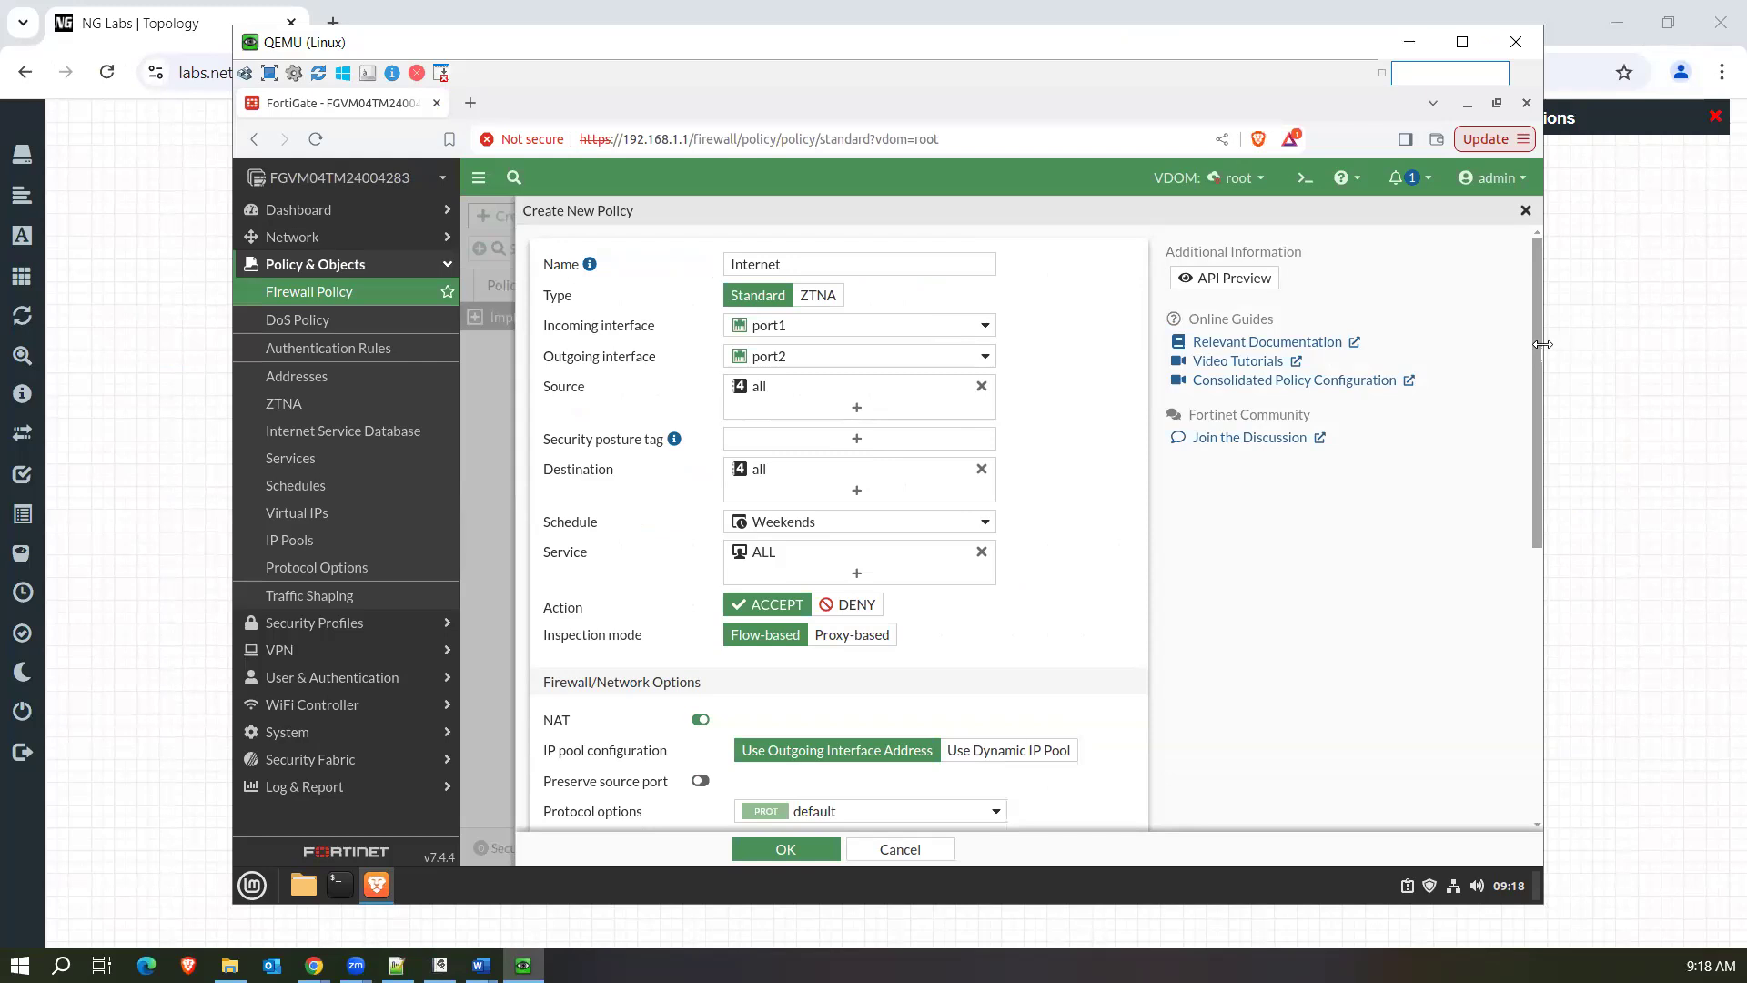
# Review the Internet policy's remaining settings down to the logging options and cancel the new policy.
pyautogui.scroll(-1, 1539, 357)
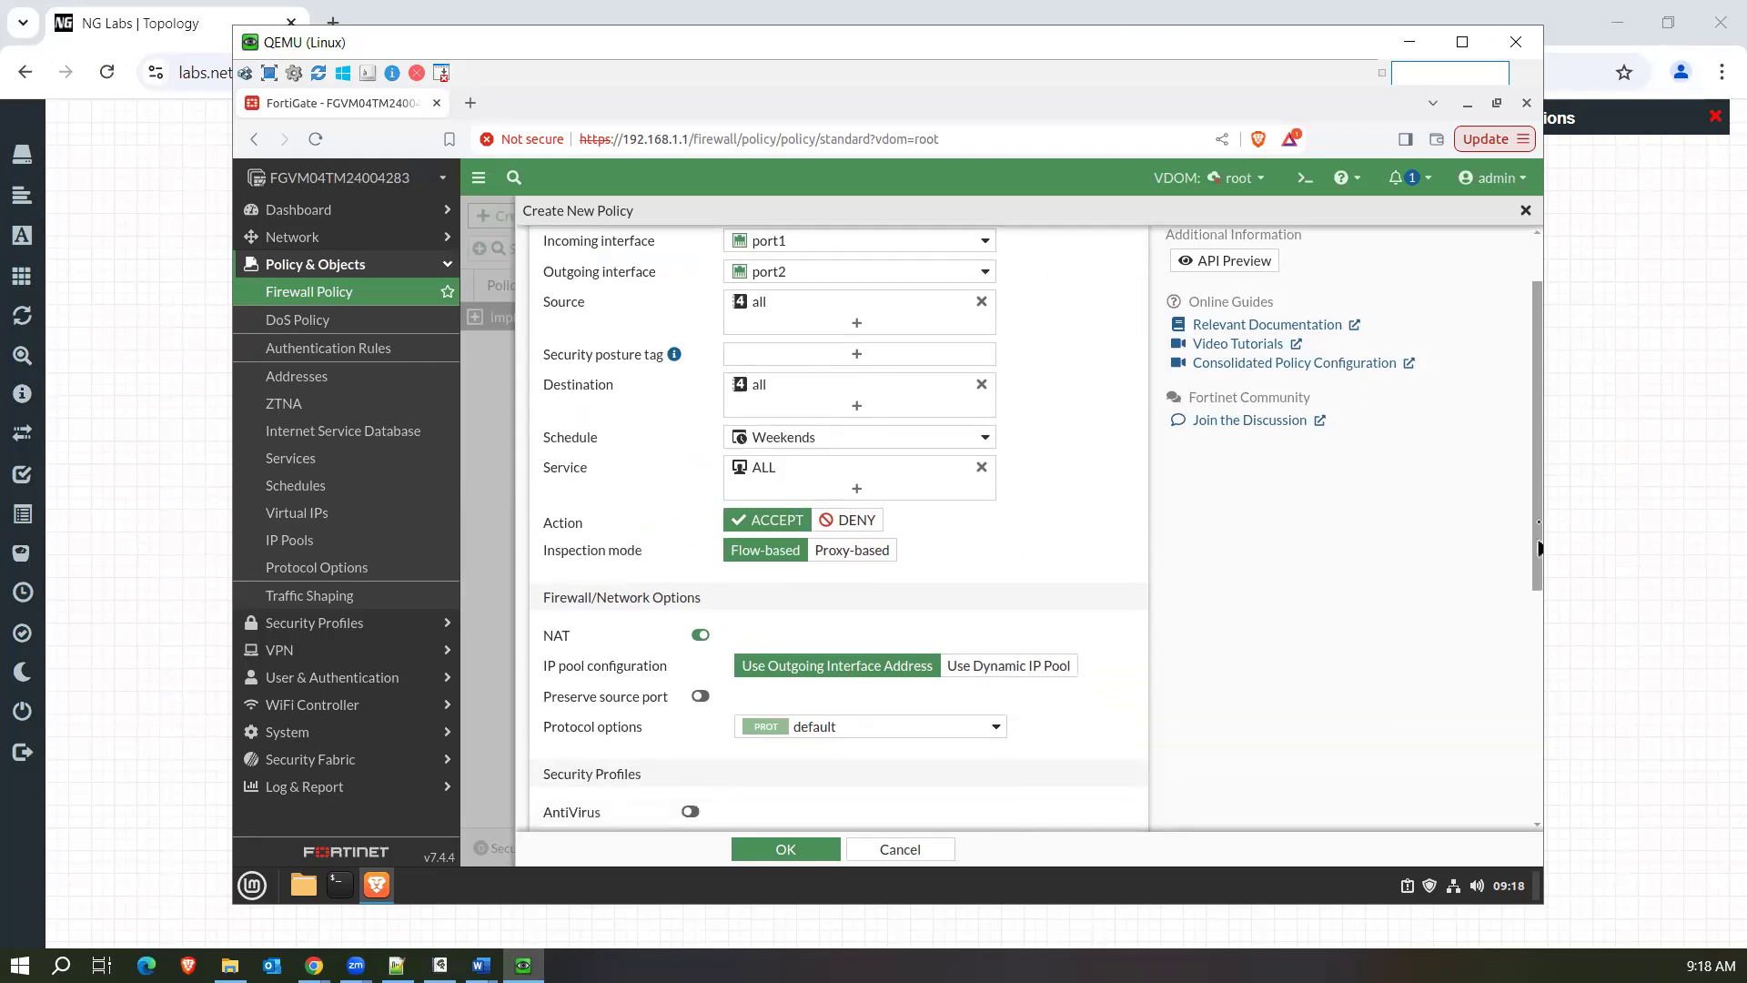
pyautogui.scroll(-5, 1540, 548)
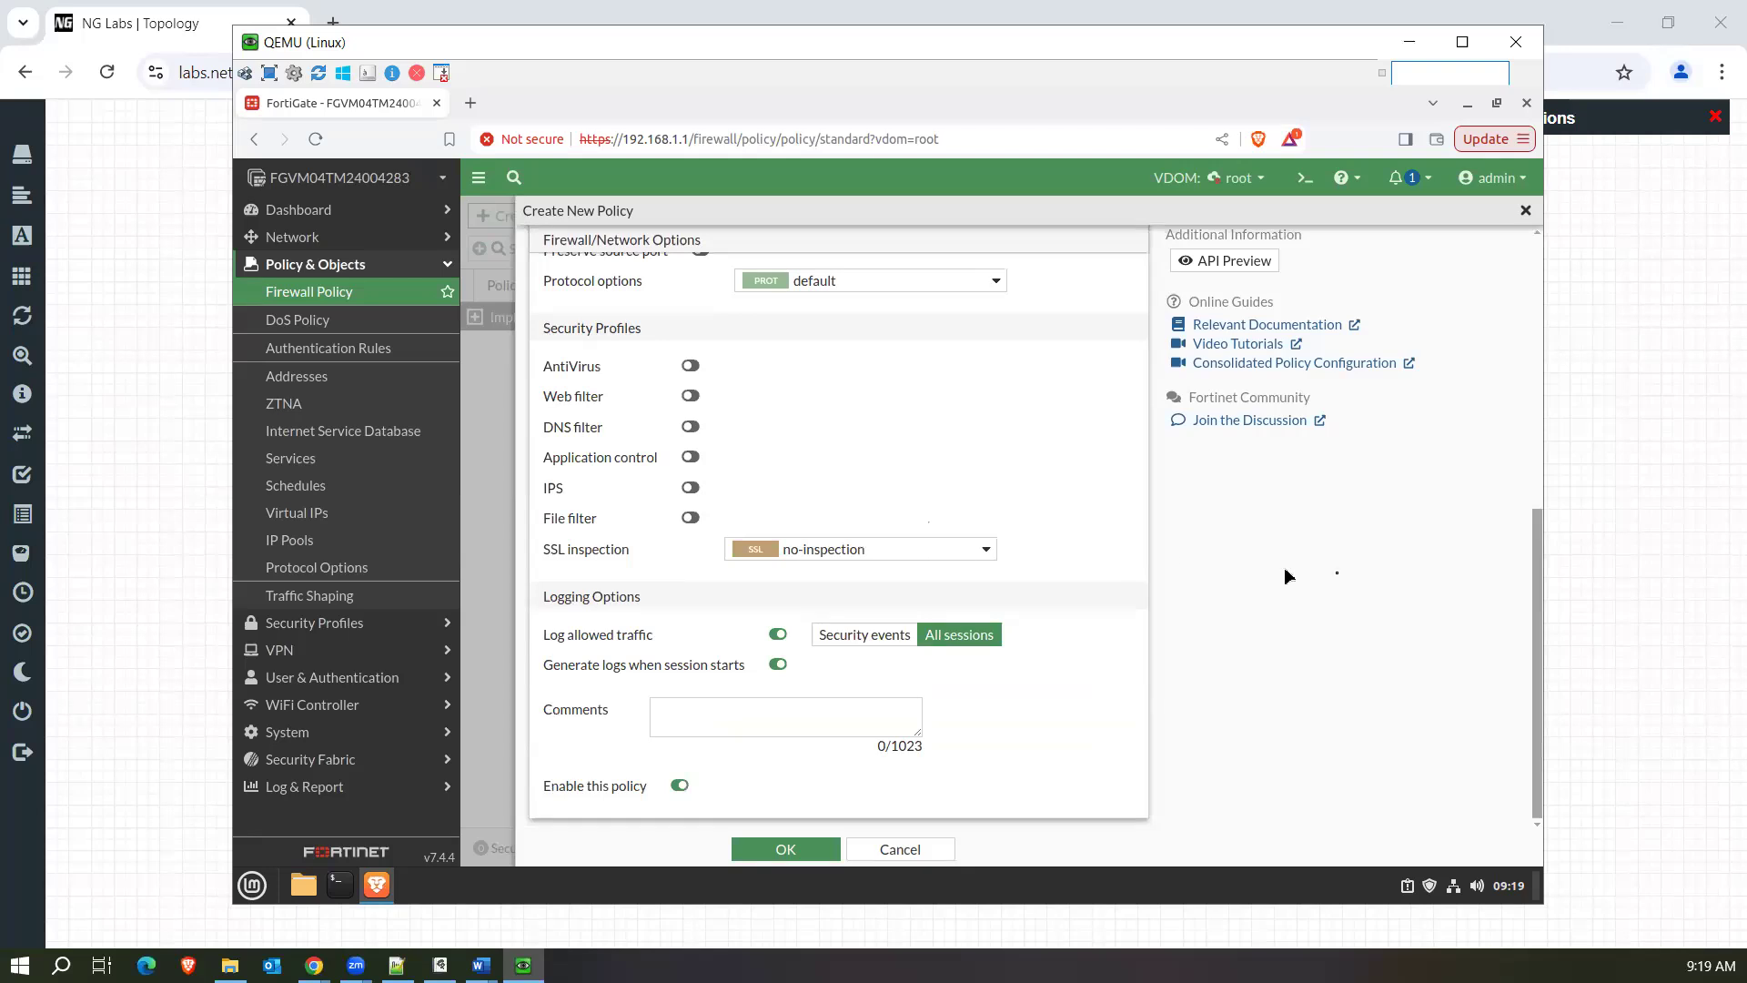
pyautogui.moveTo(1530, 509); pyautogui.dragTo(1485, 269)
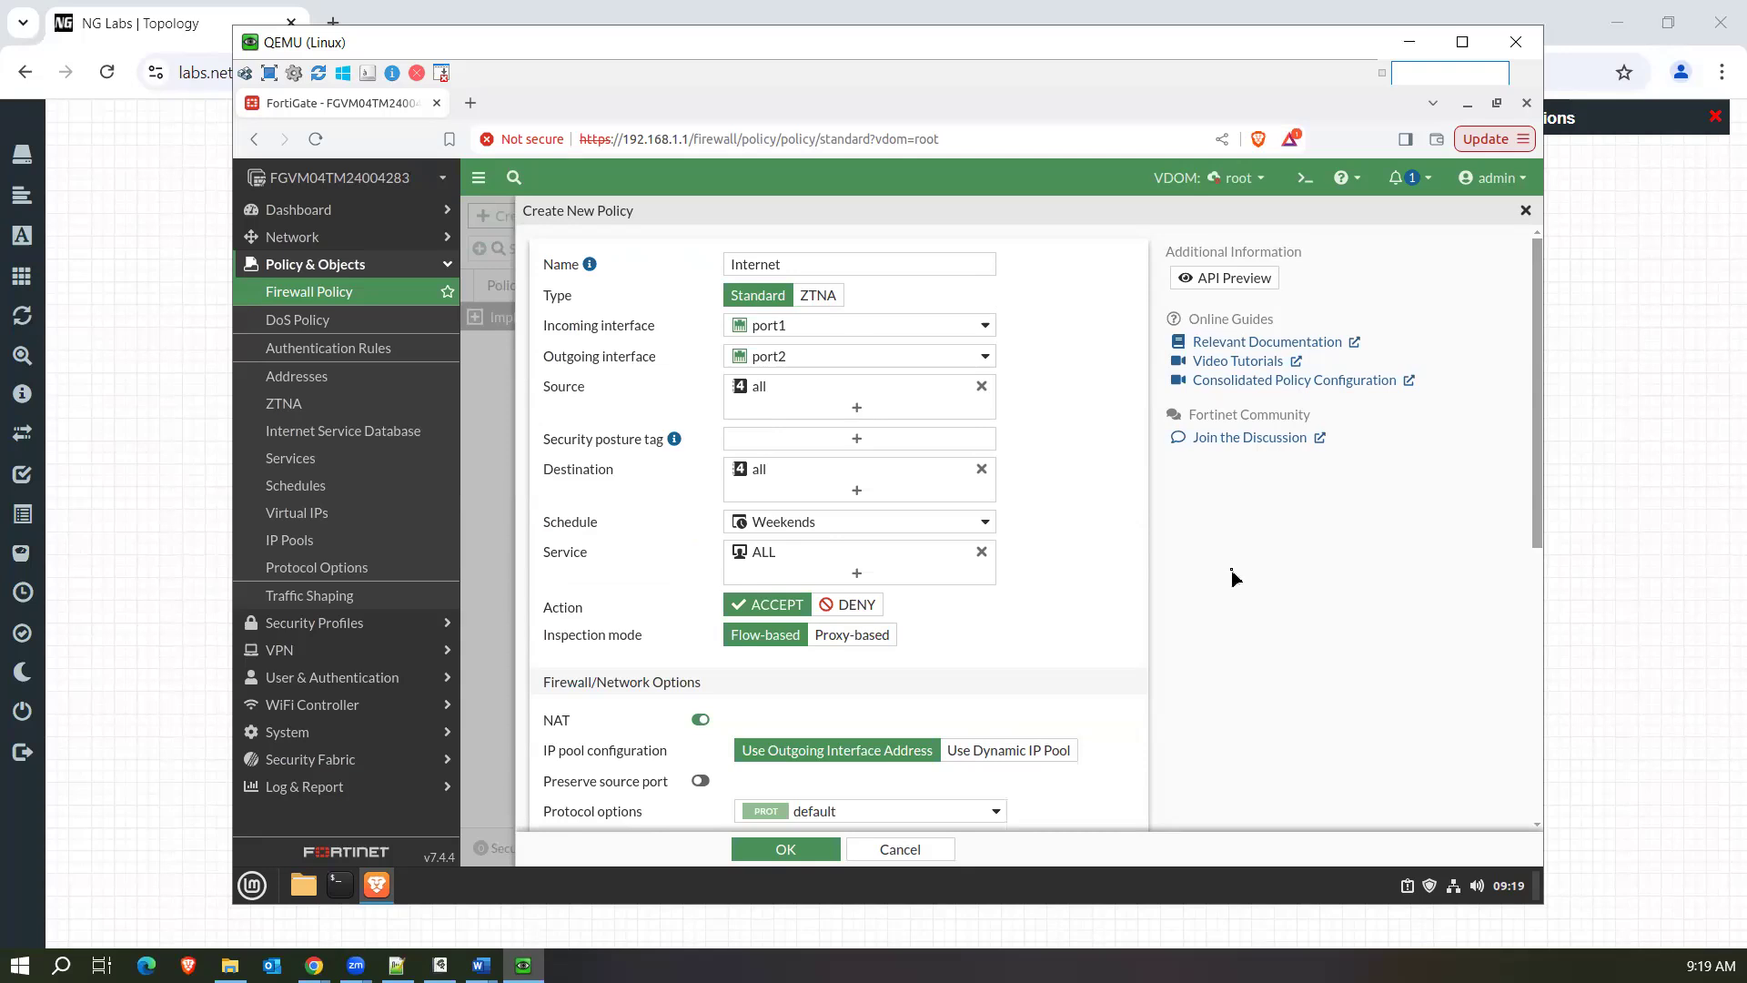
pyautogui.click(923, 853)
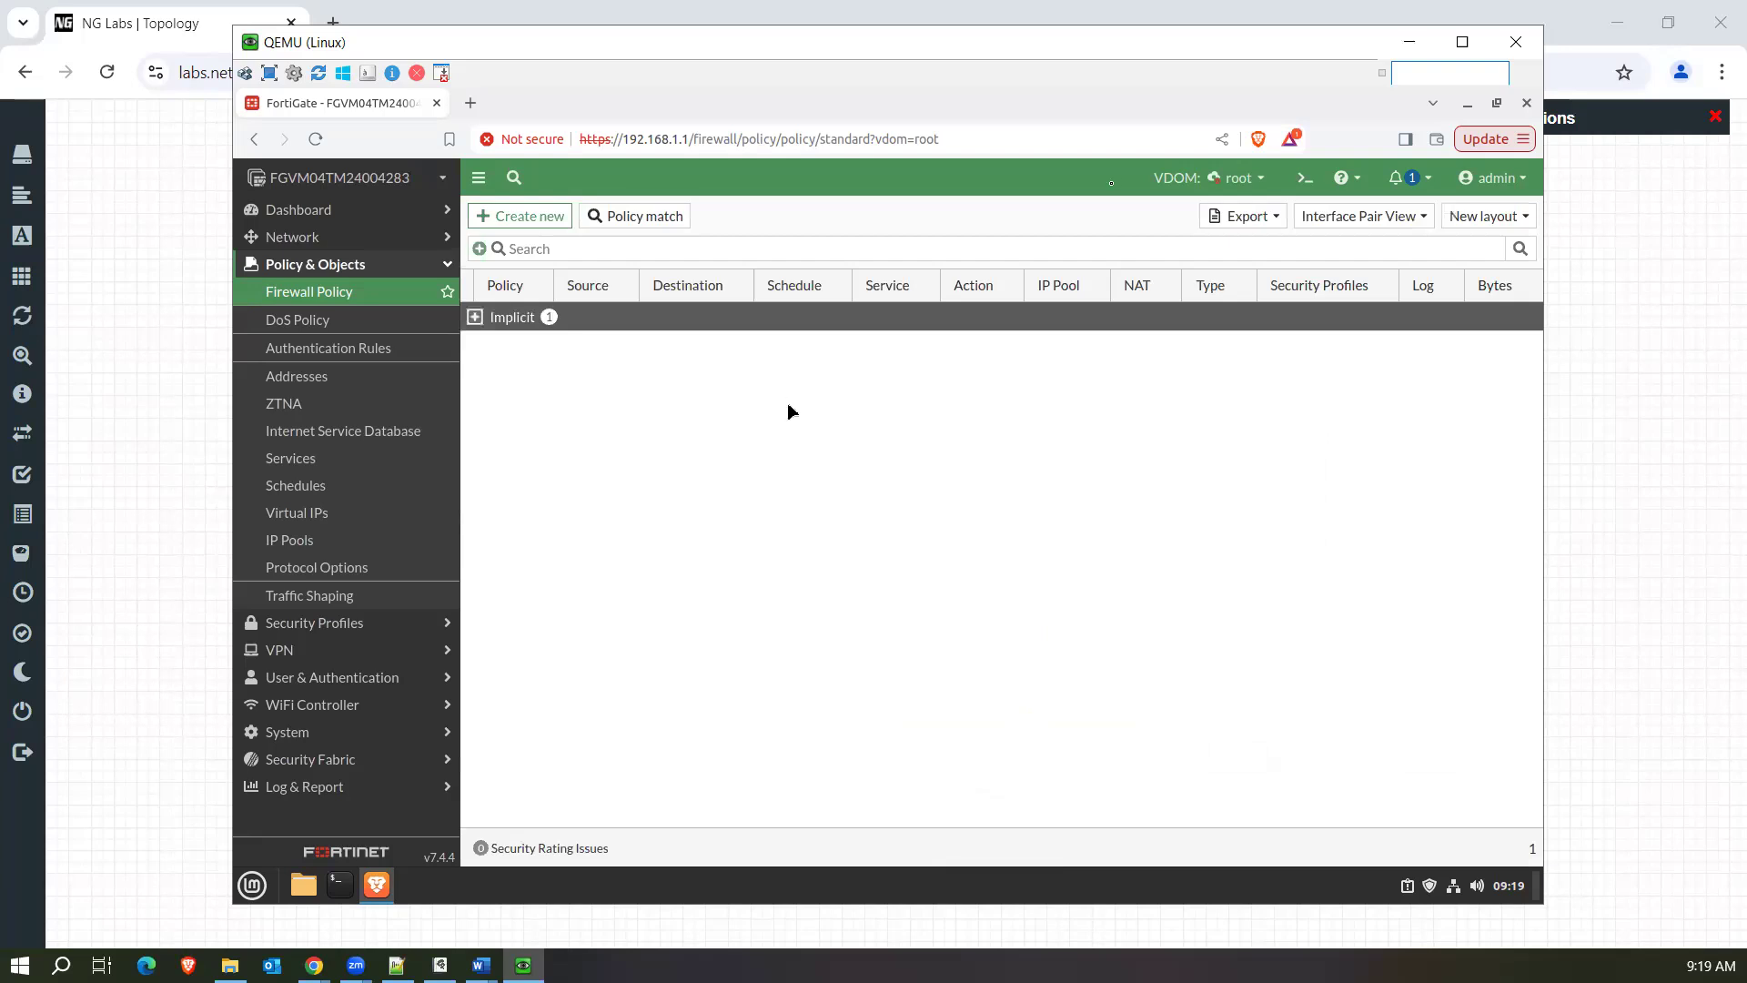
# Switch to the PolicyCNAT VDOM and view its Central SNAT list.
pyautogui.click(1245, 182)
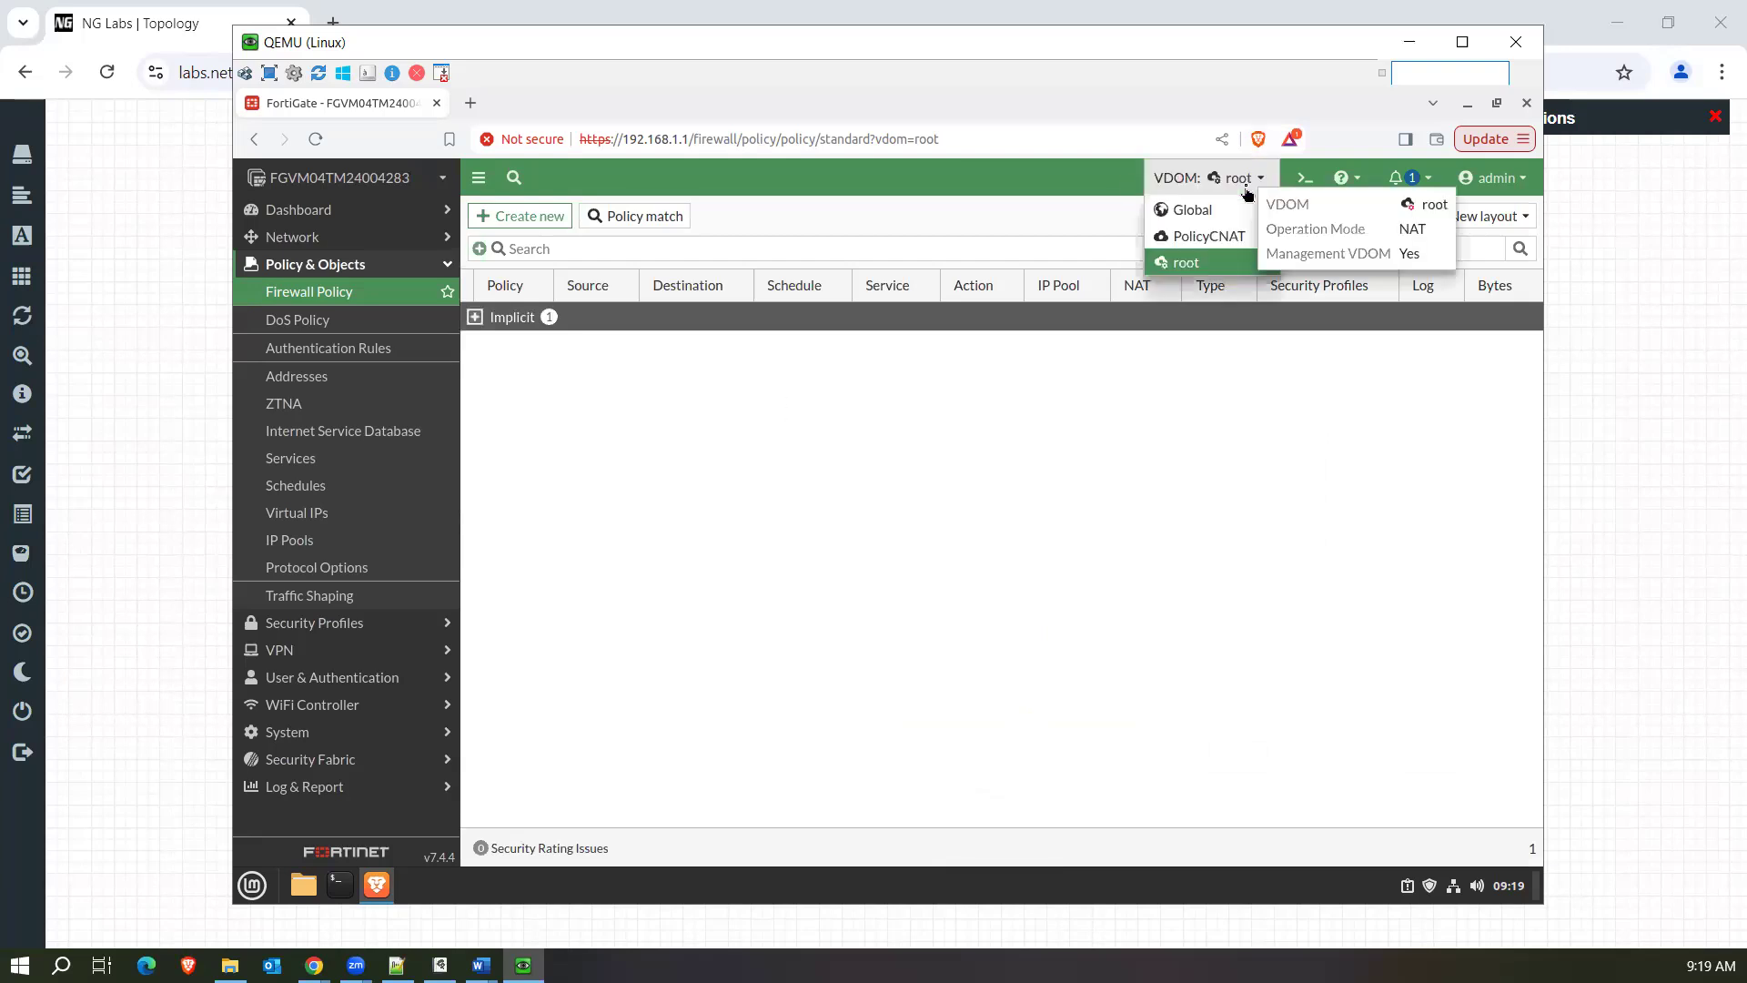
pyautogui.click(1225, 239)
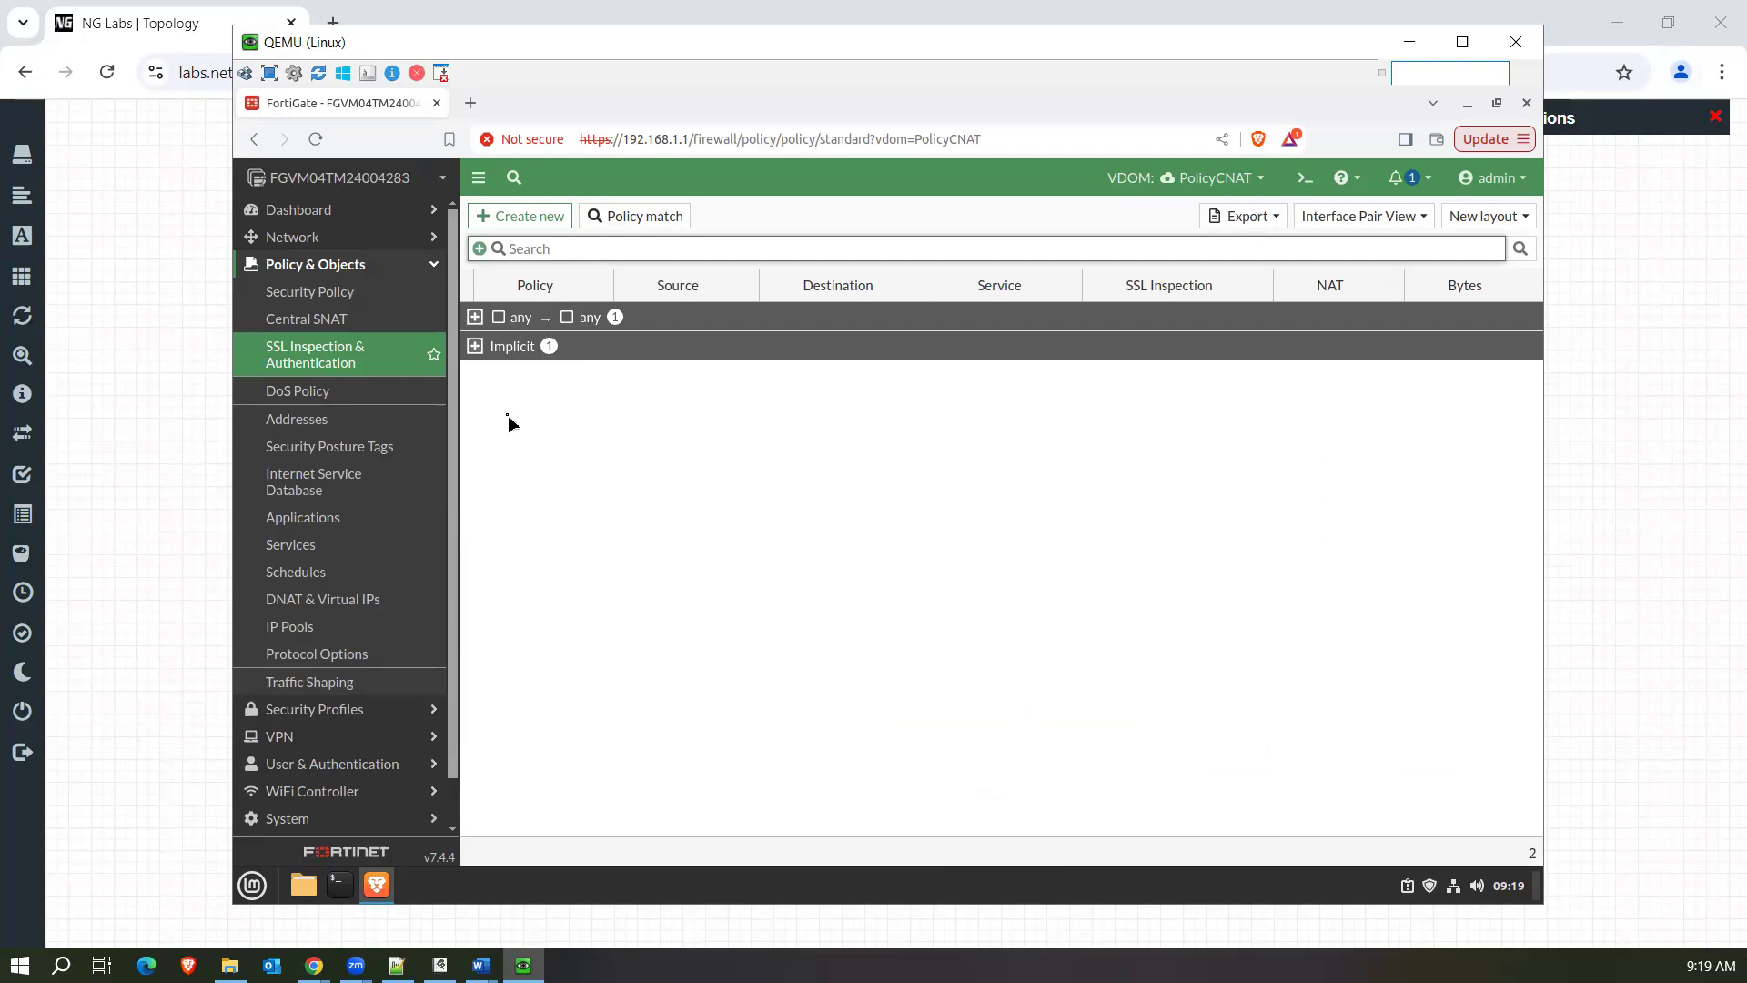
pyautogui.click(350, 325)
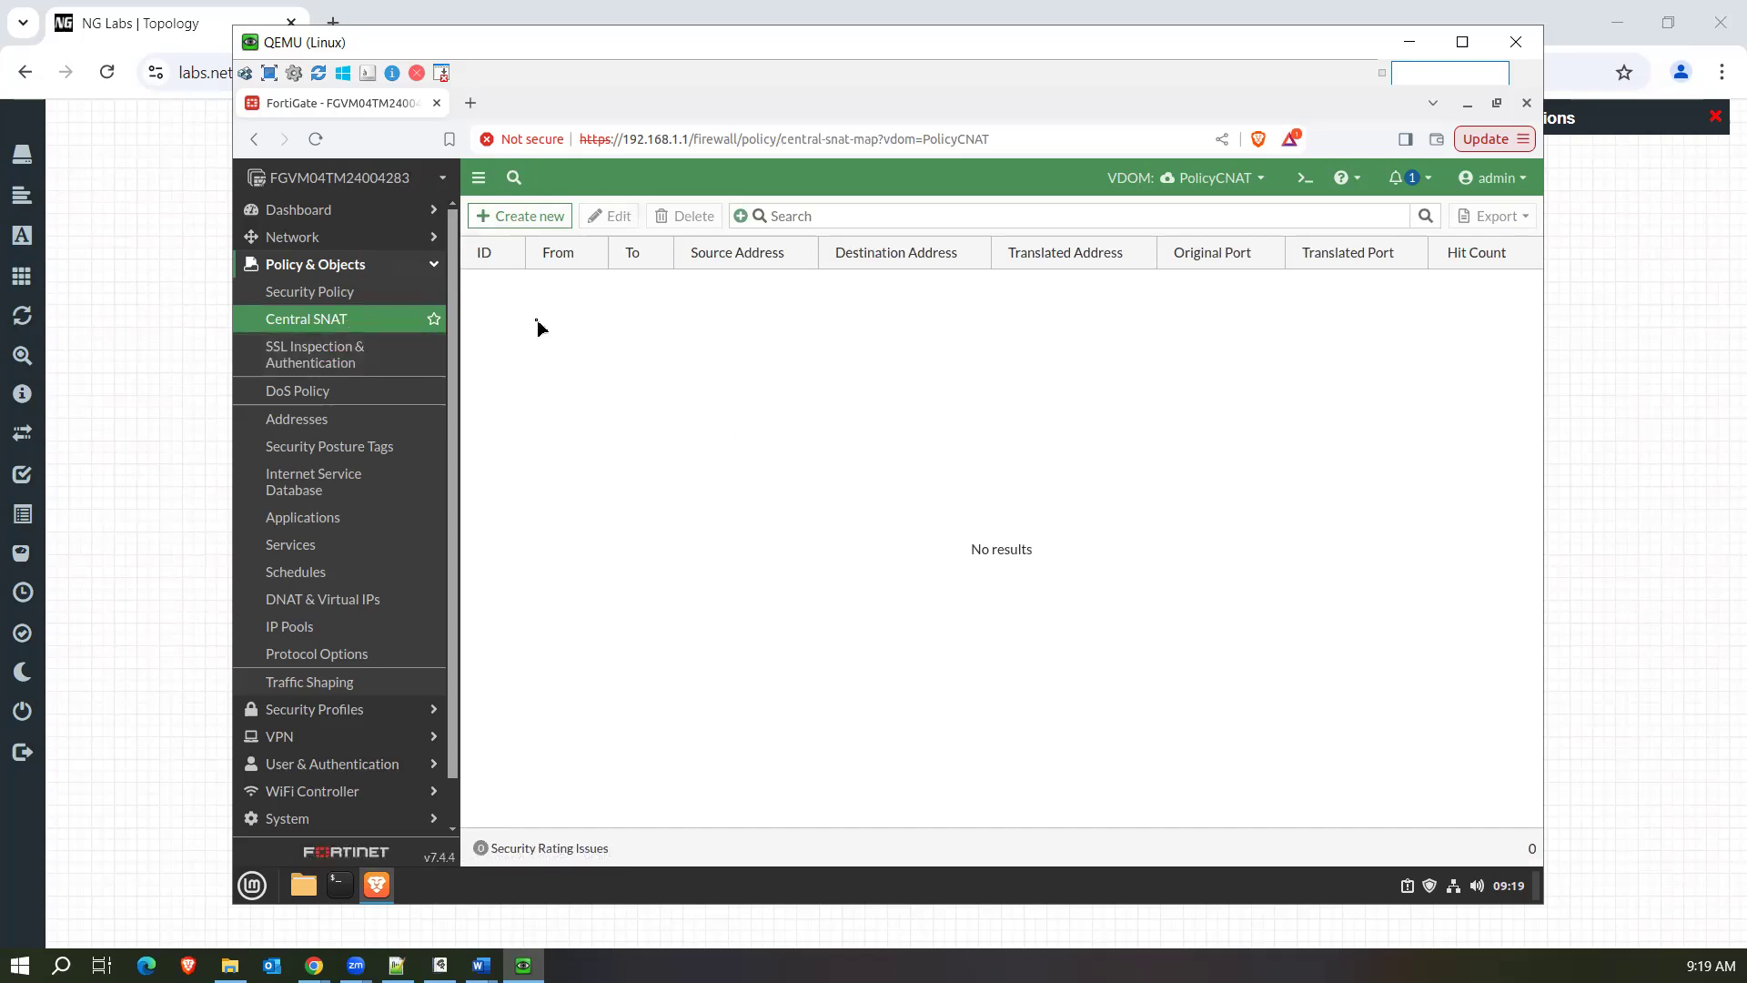
# Examine the Default policy under SSL Inspection & Authentication, including its source, destination, service, SSL inspection and NAT.
pyautogui.click(352, 362)
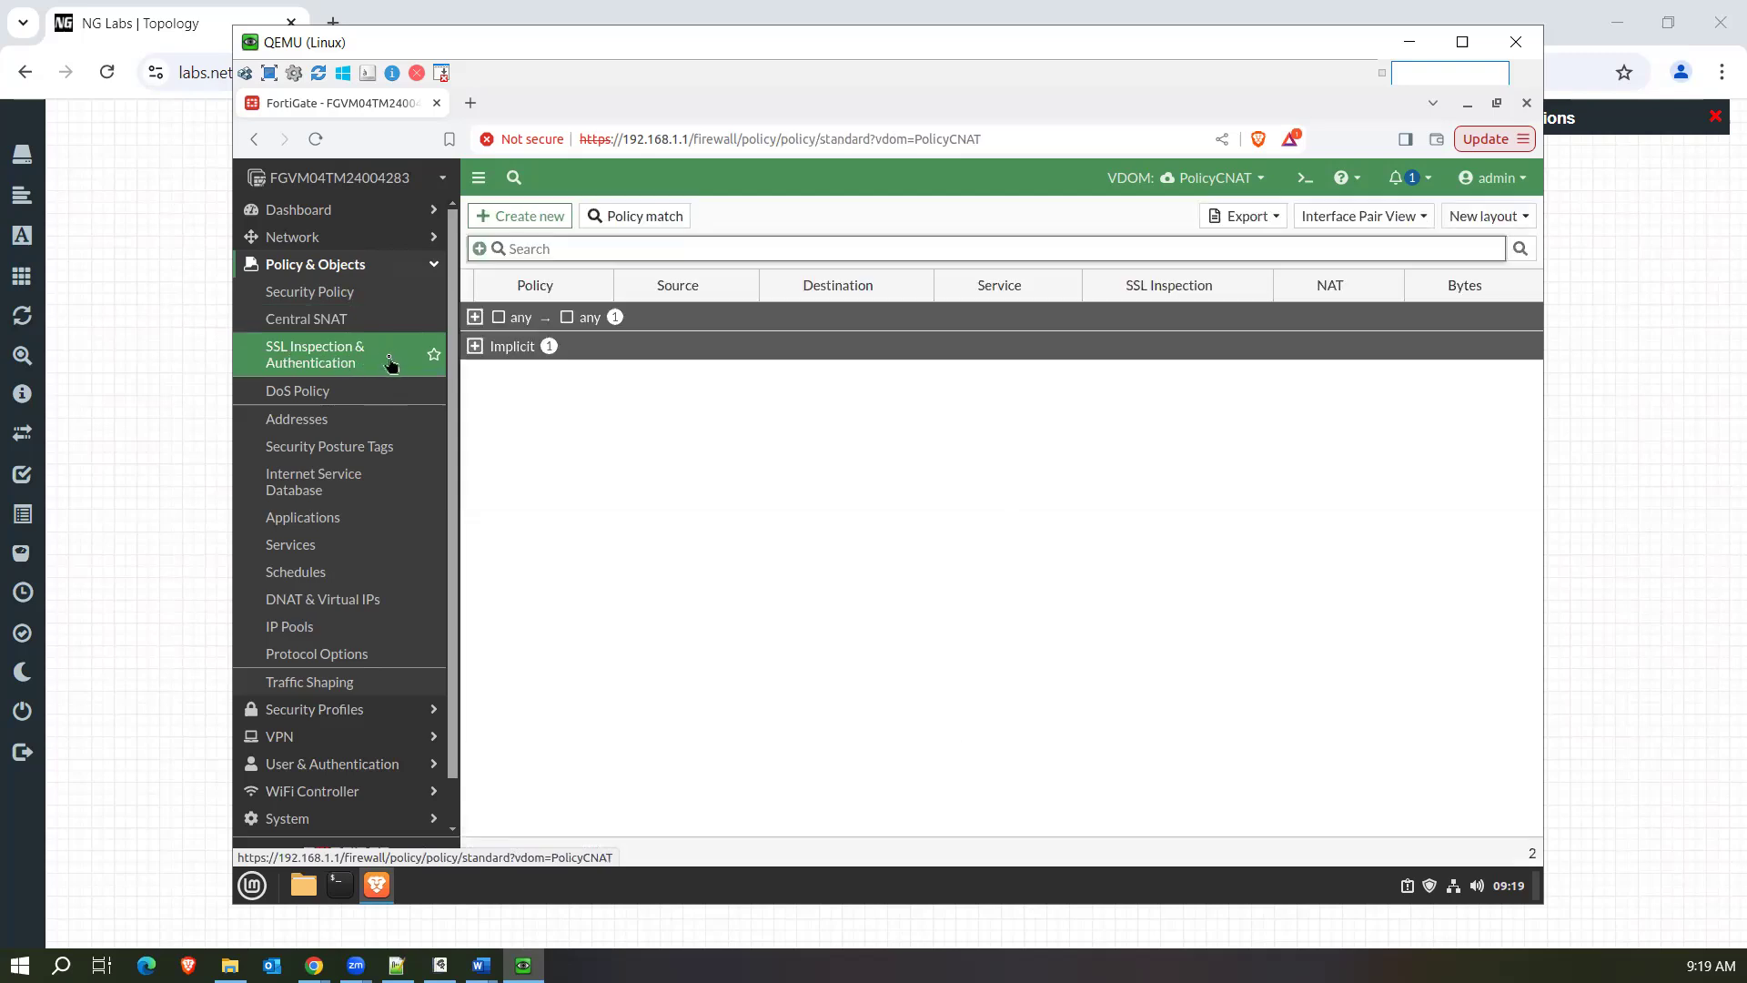
pyautogui.click(474, 317)
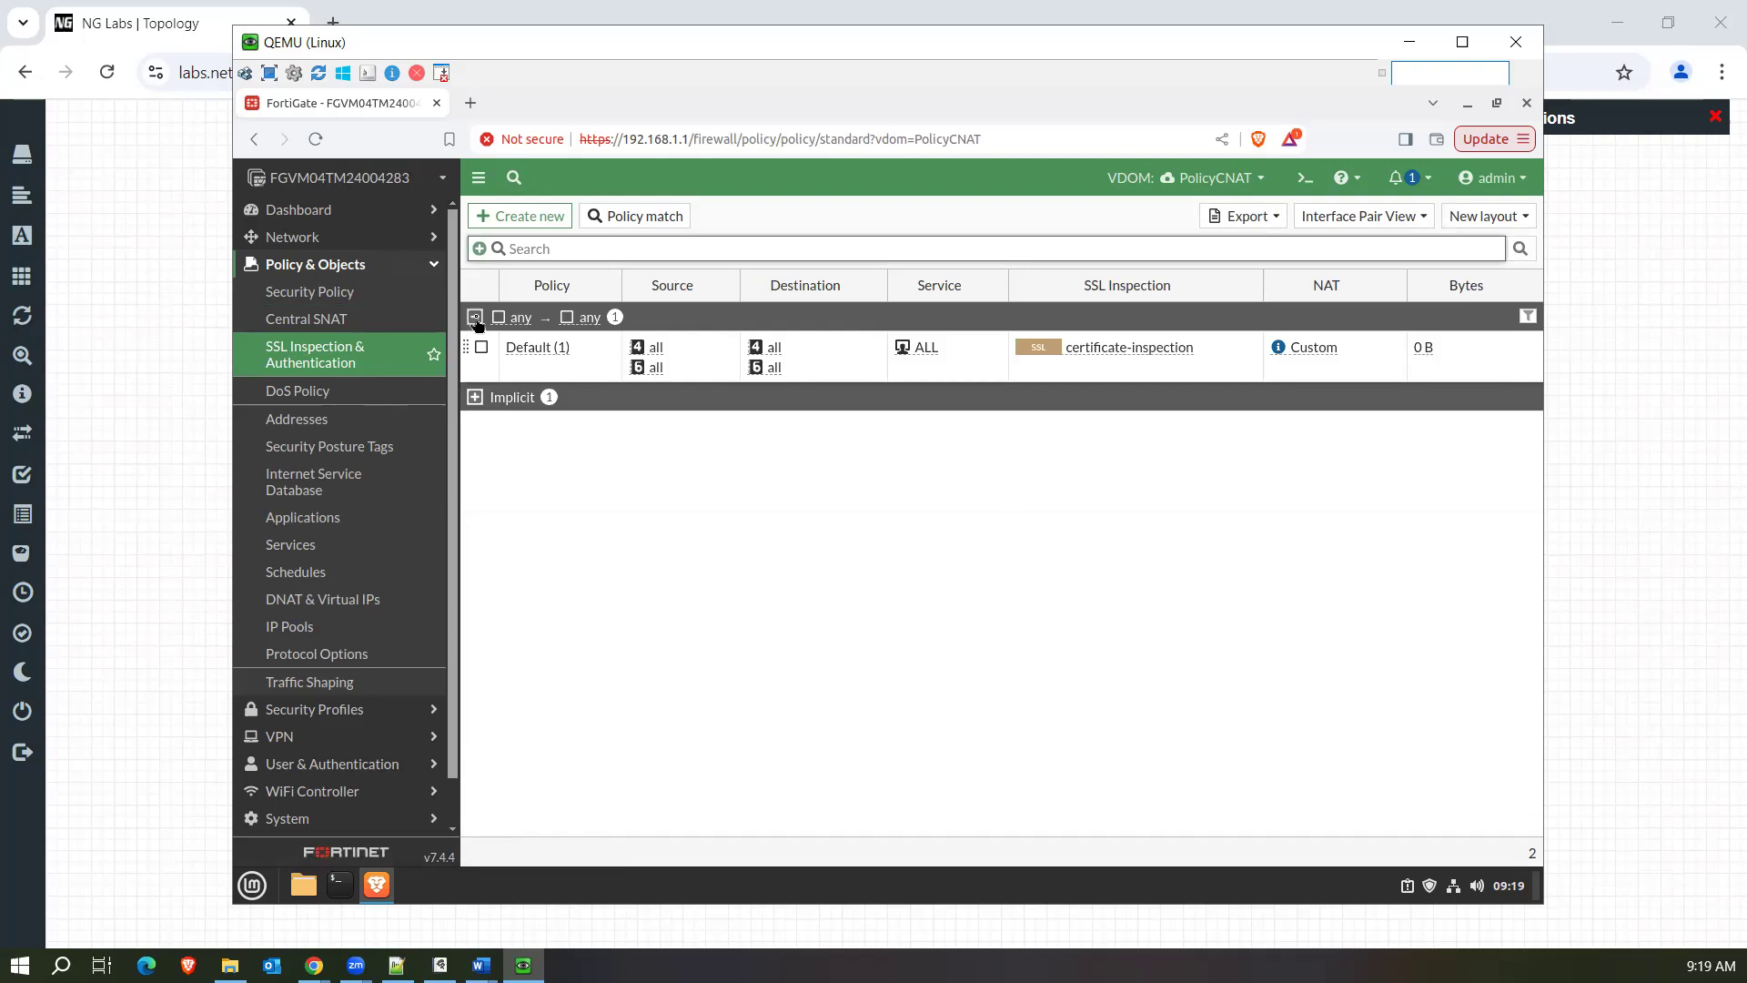
pyautogui.click(550, 365)
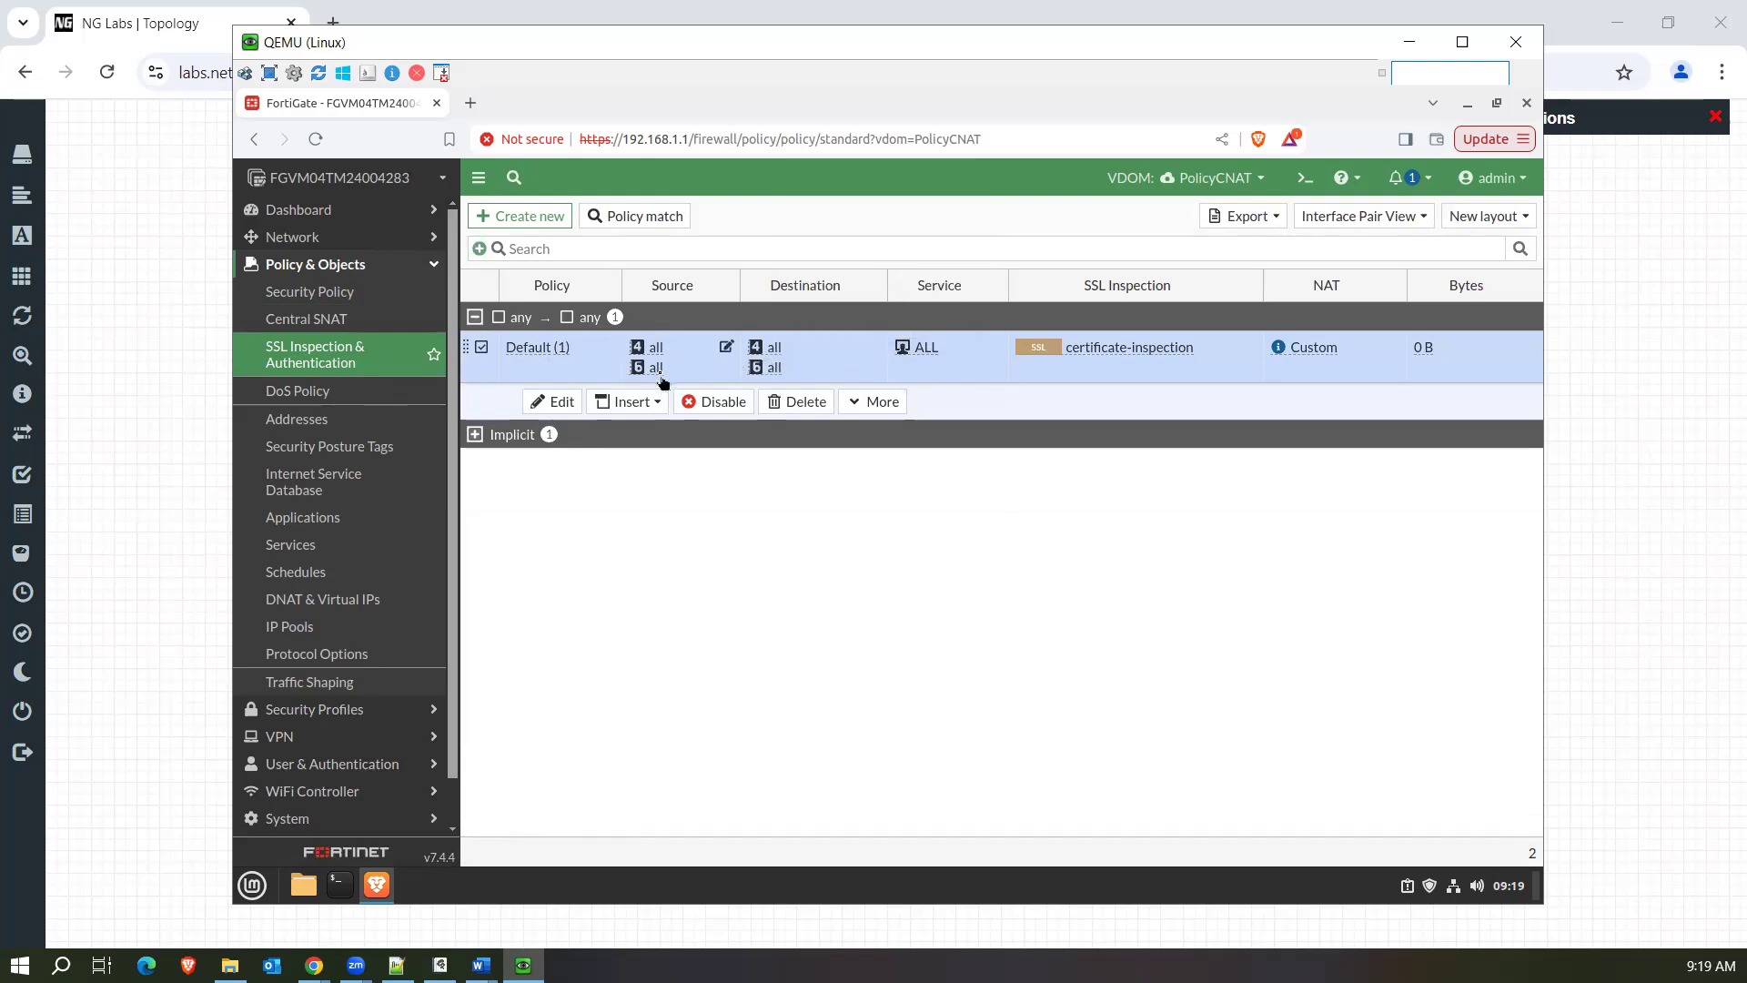
pyautogui.moveTo(774, 367)
pyautogui.moveTo(655, 371)
pyautogui.moveTo(941, 363)
pyautogui.moveTo(1098, 360)
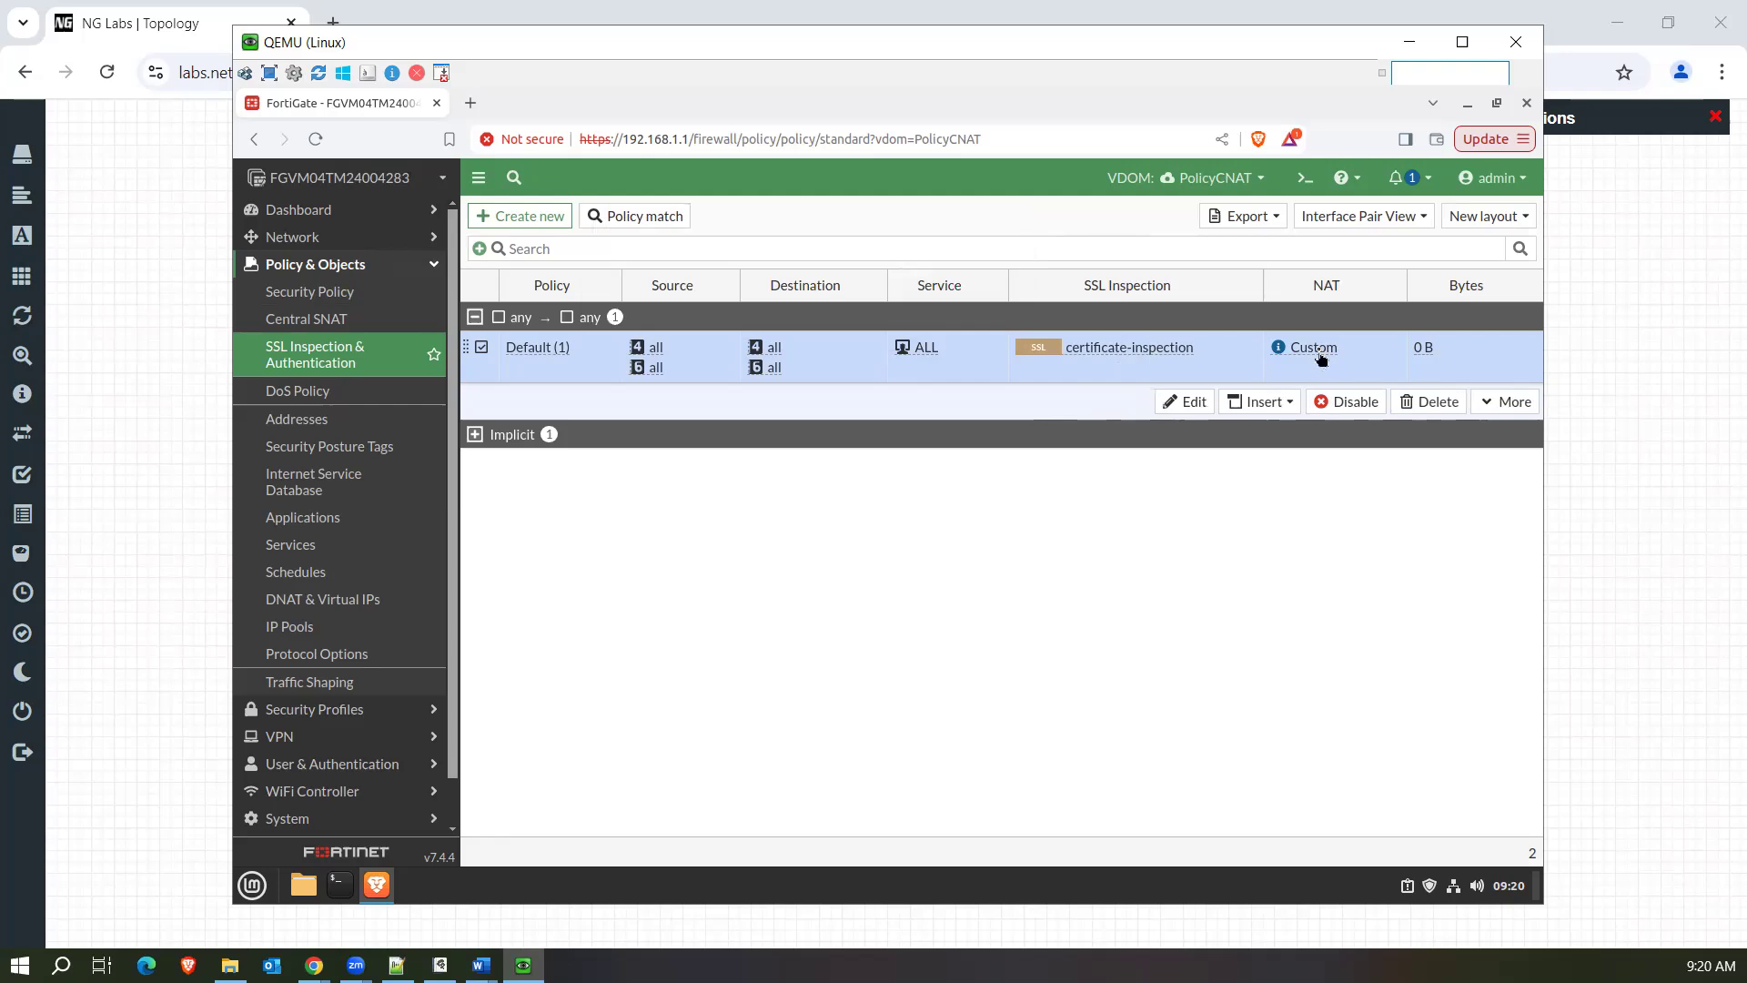
pyautogui.moveTo(1321, 358)
# Start a new SSL inspection policy, check the available incoming interfaces, try deep-inspection as the SSL inspection profile, and cancel.
pyautogui.click(524, 218)
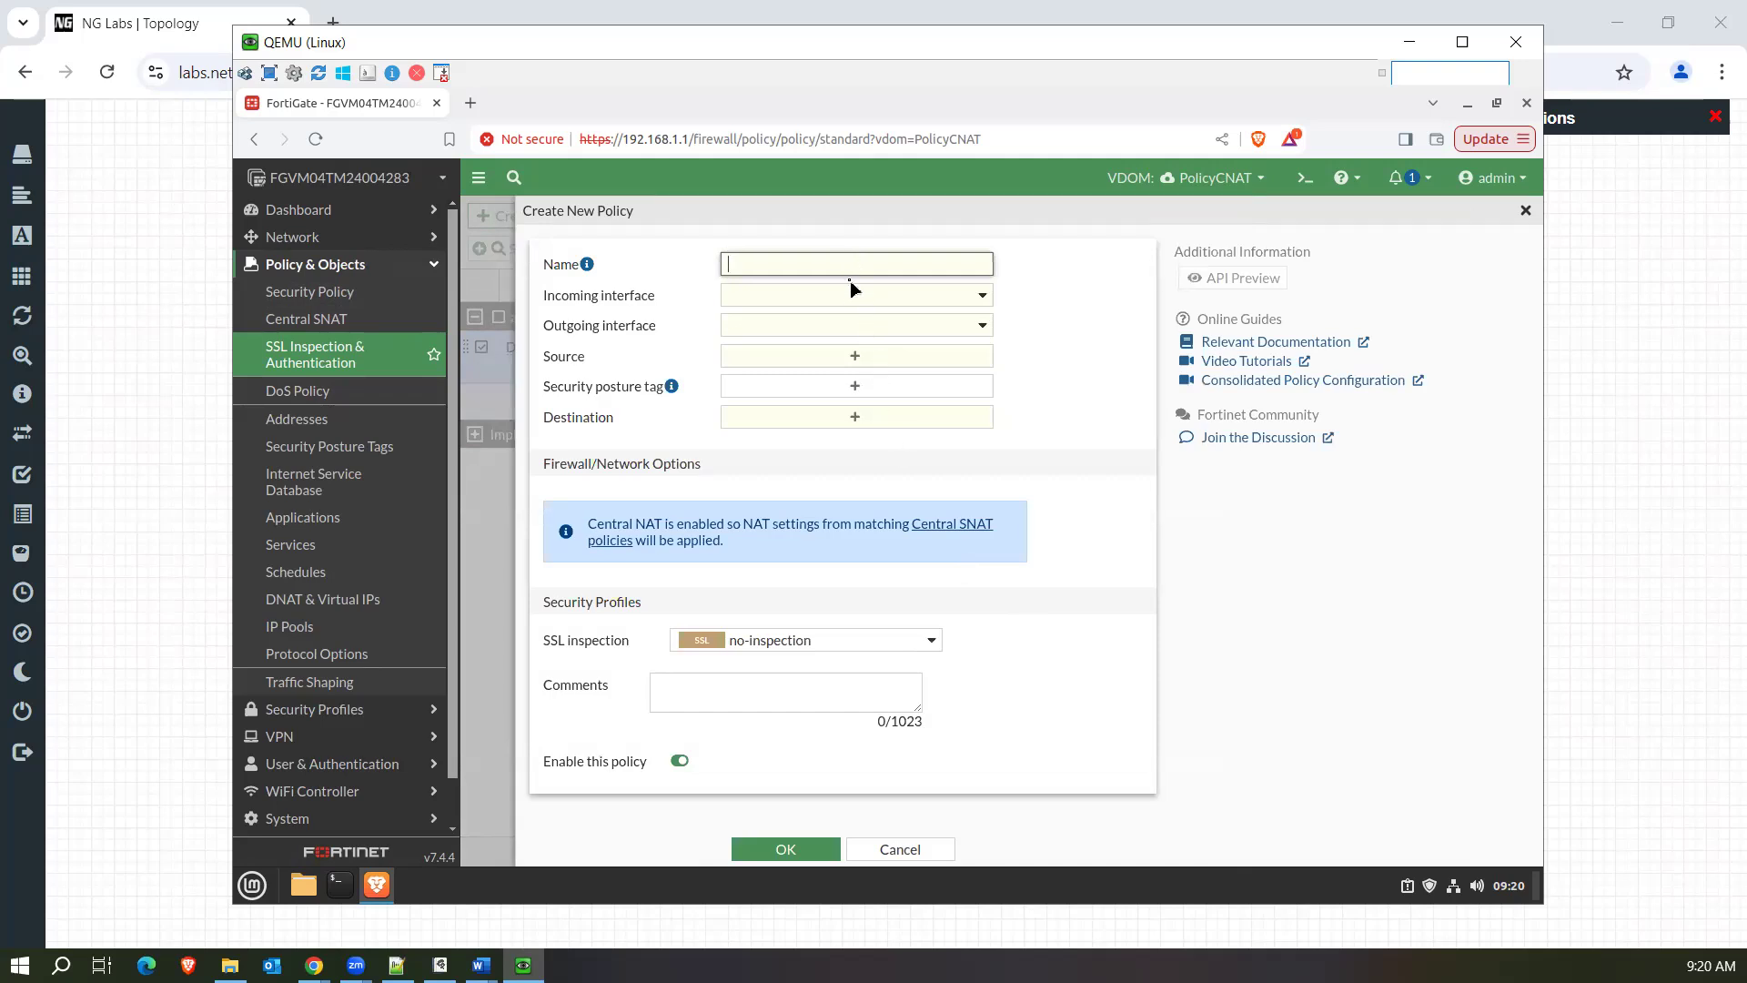
pyautogui.click(848, 300)
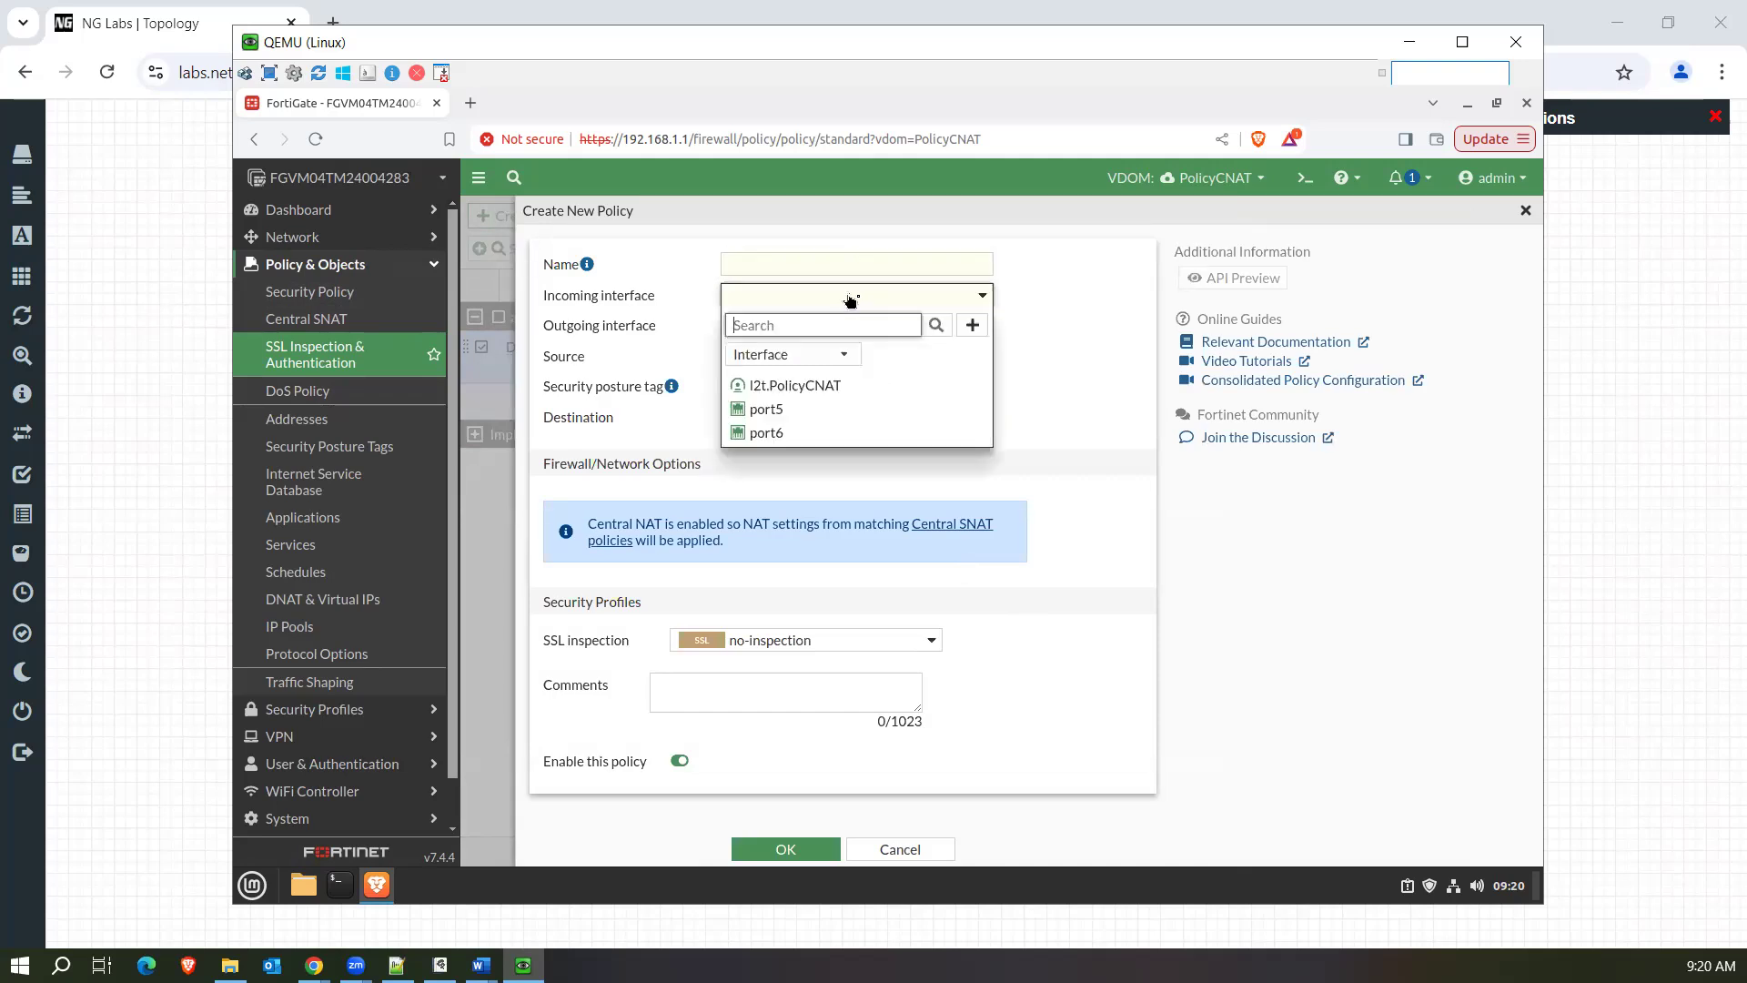
pyautogui.click(1083, 360)
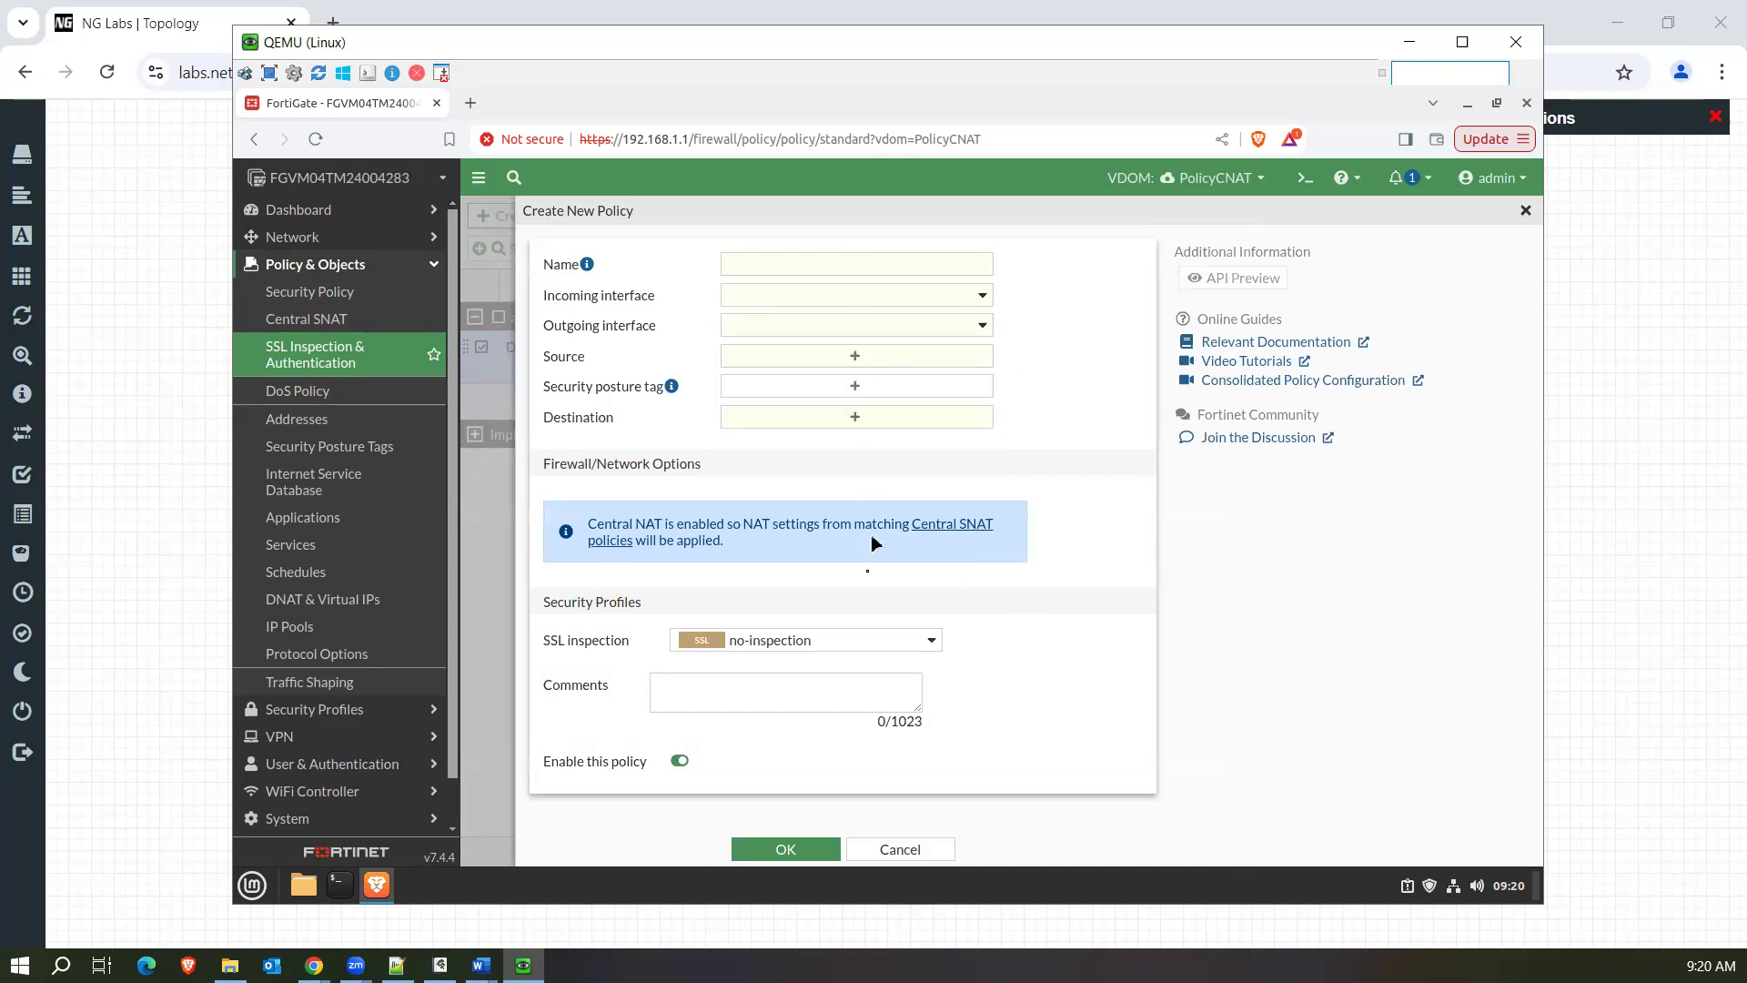
pyautogui.click(825, 642)
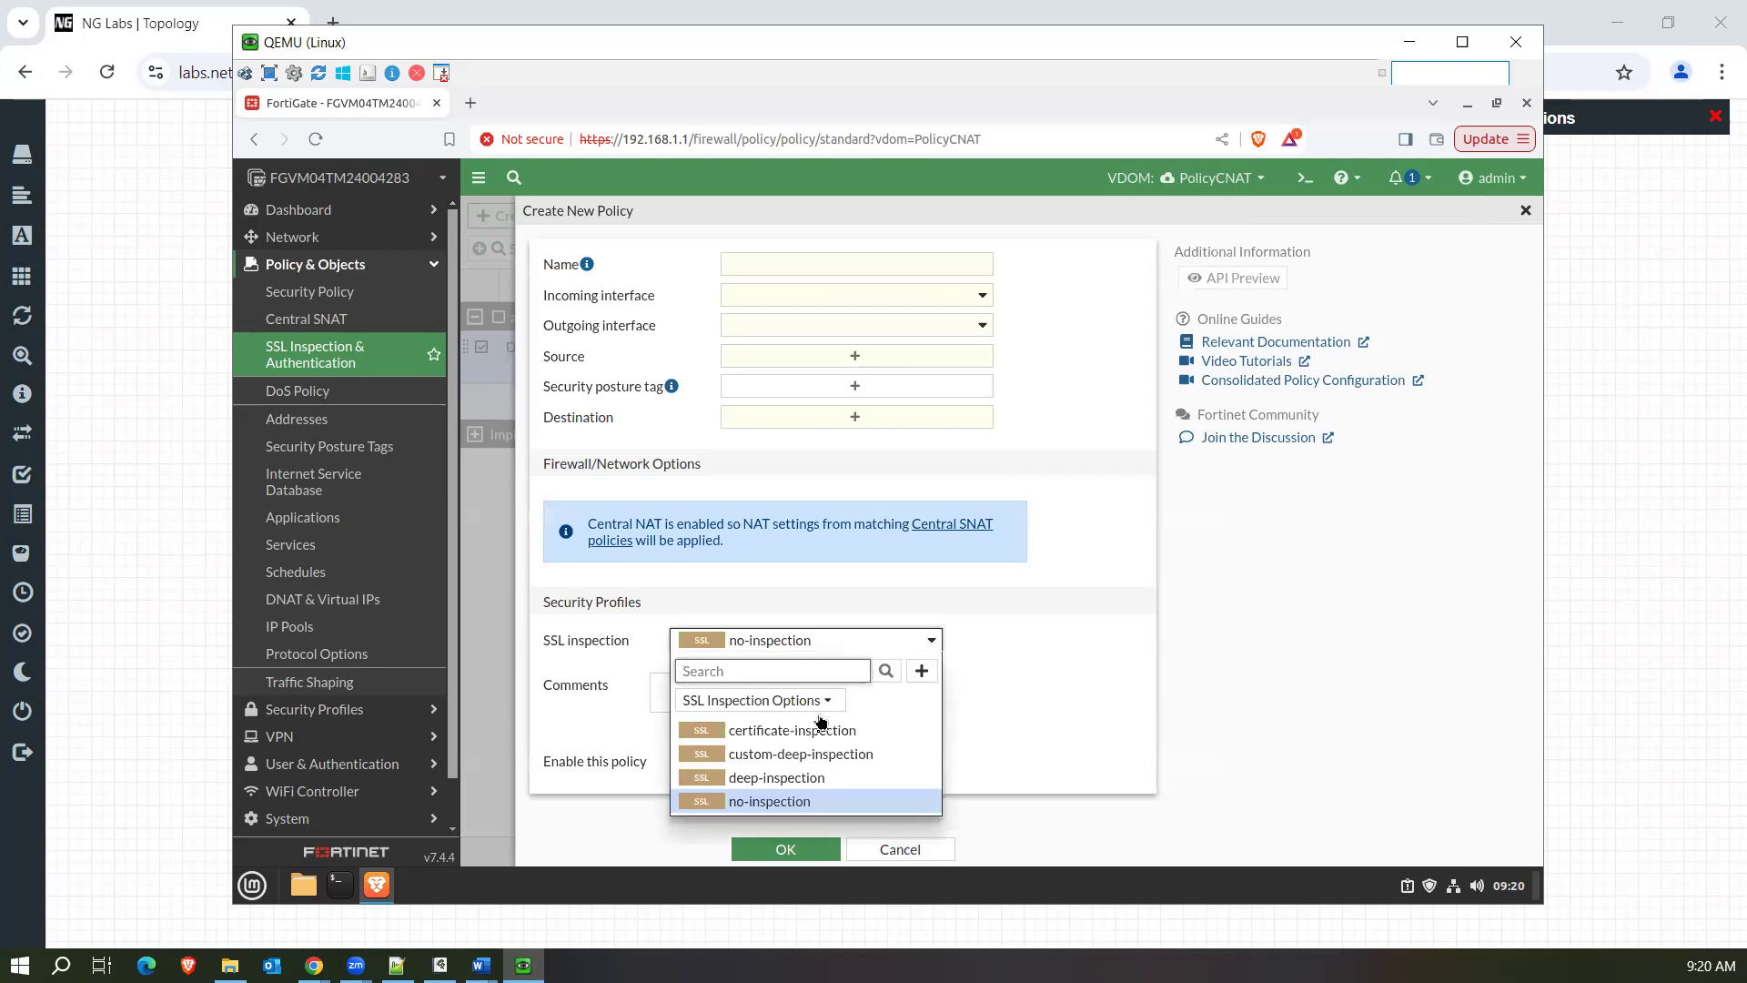
pyautogui.click(803, 780)
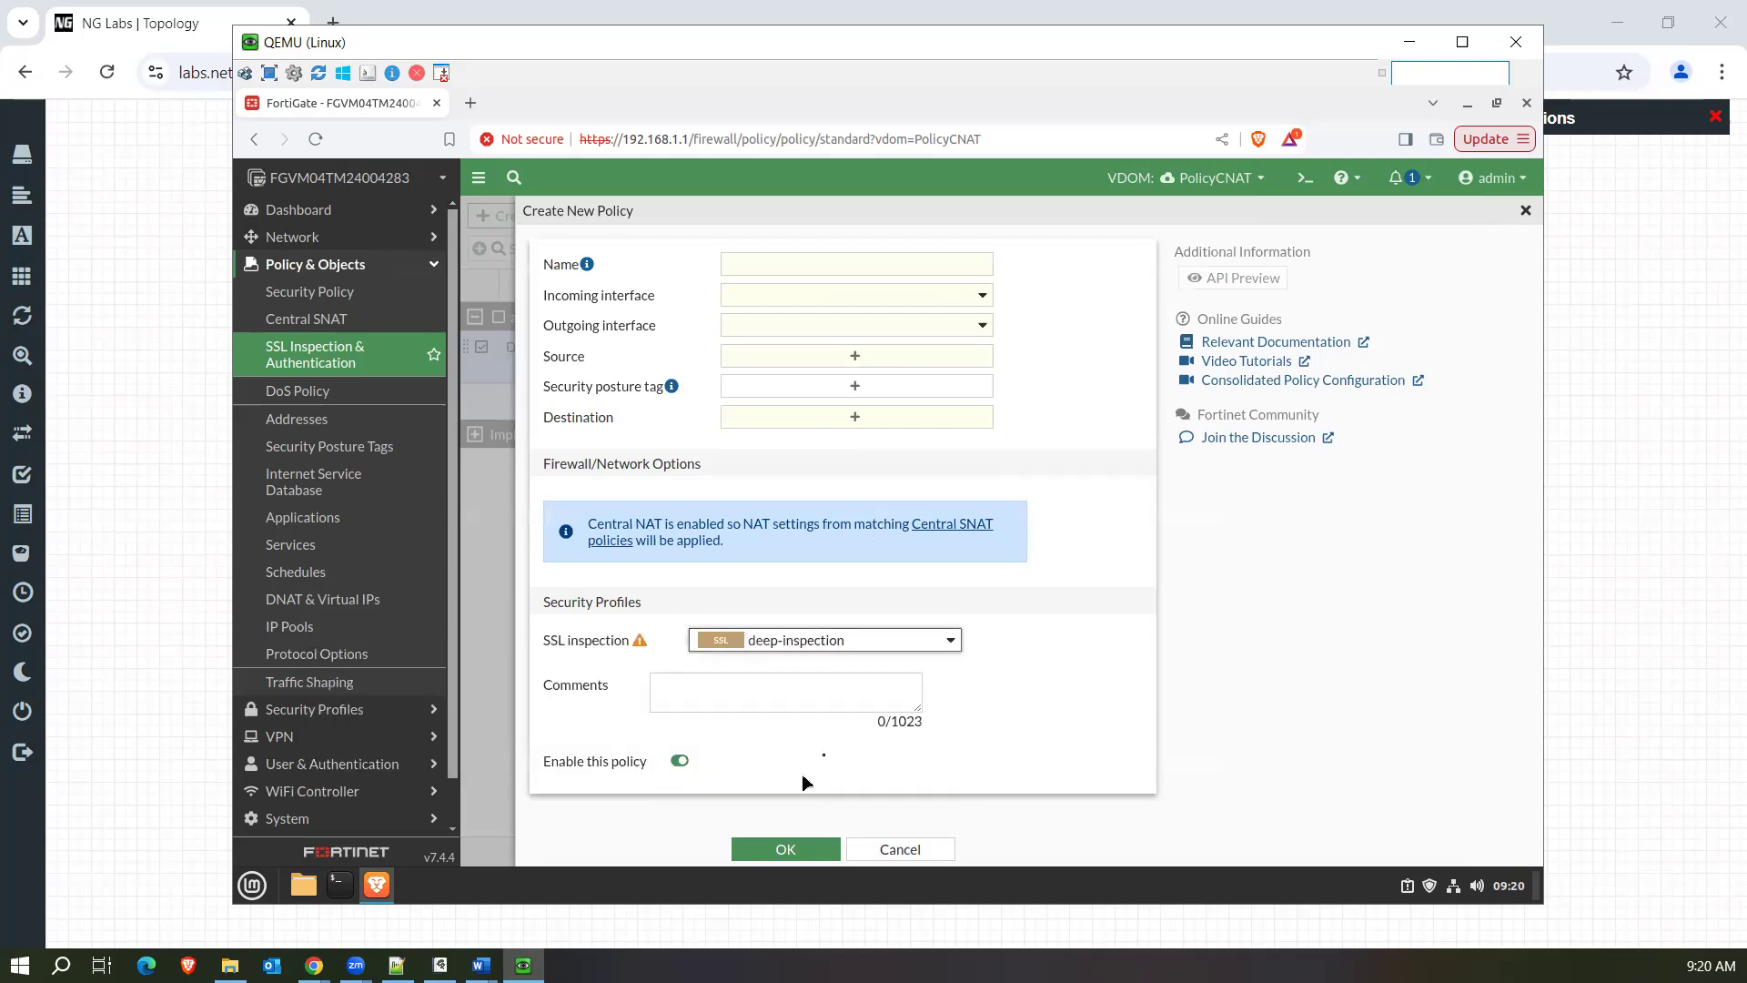
pyautogui.click(901, 851)
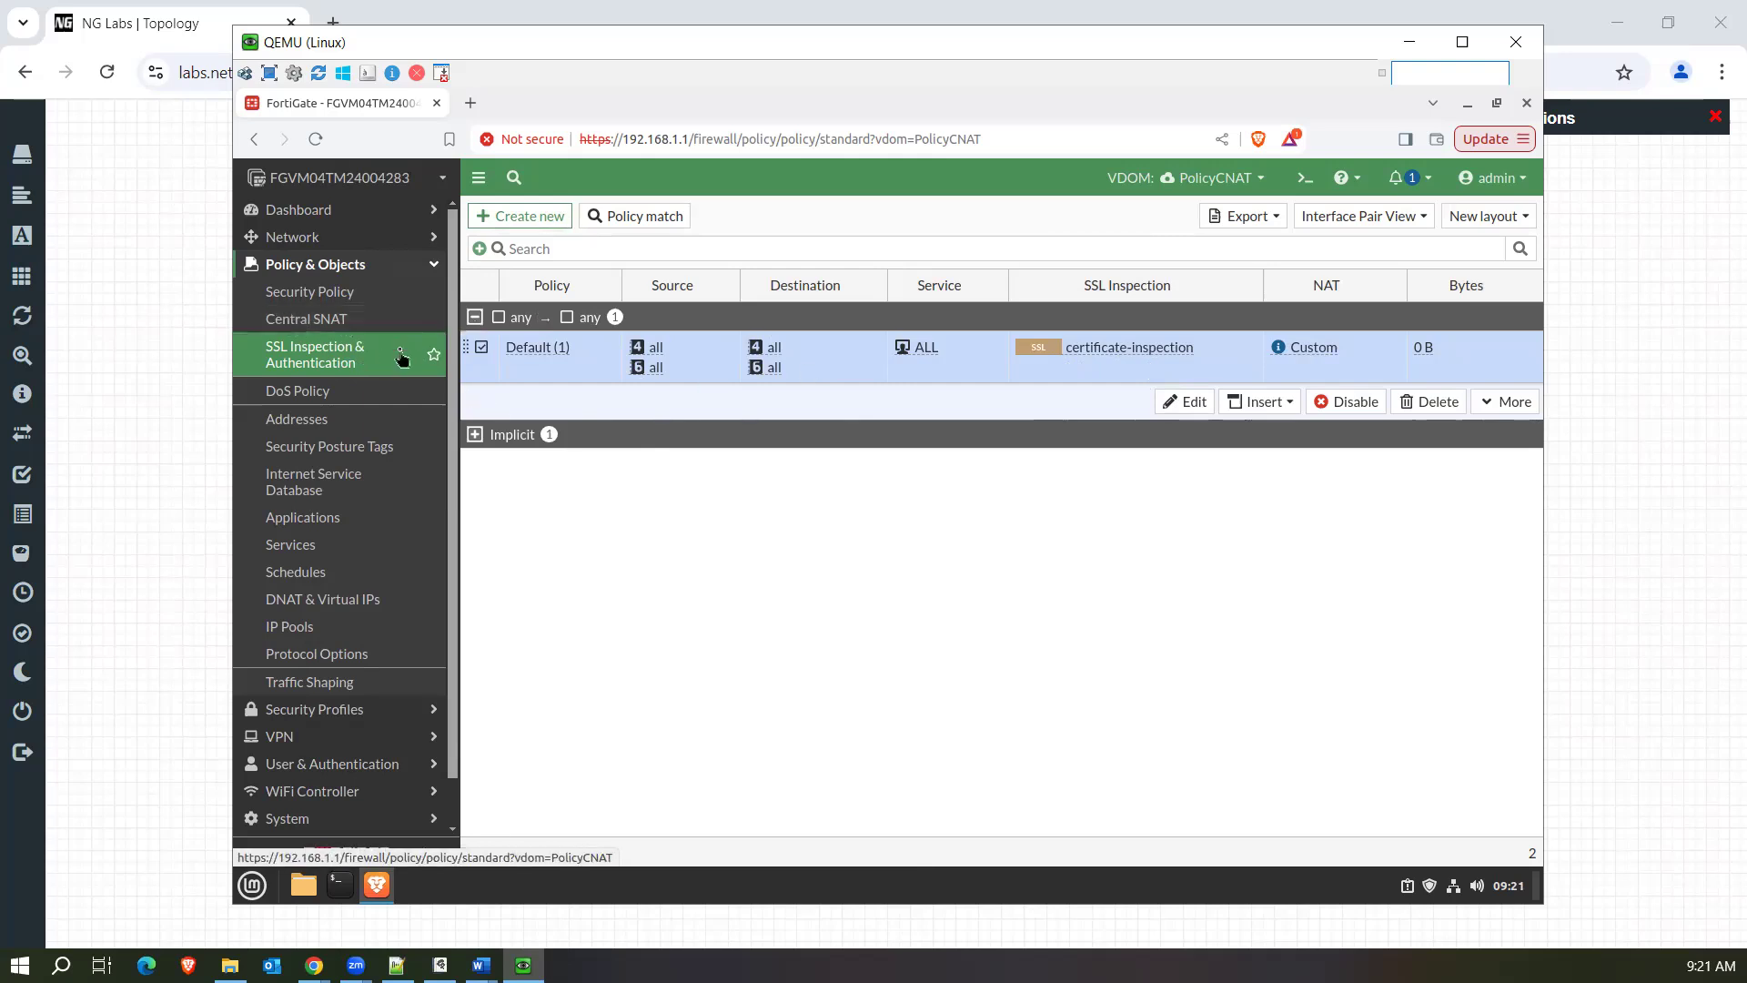
# Switch back to the root VDOM.
pyautogui.click(1233, 182)
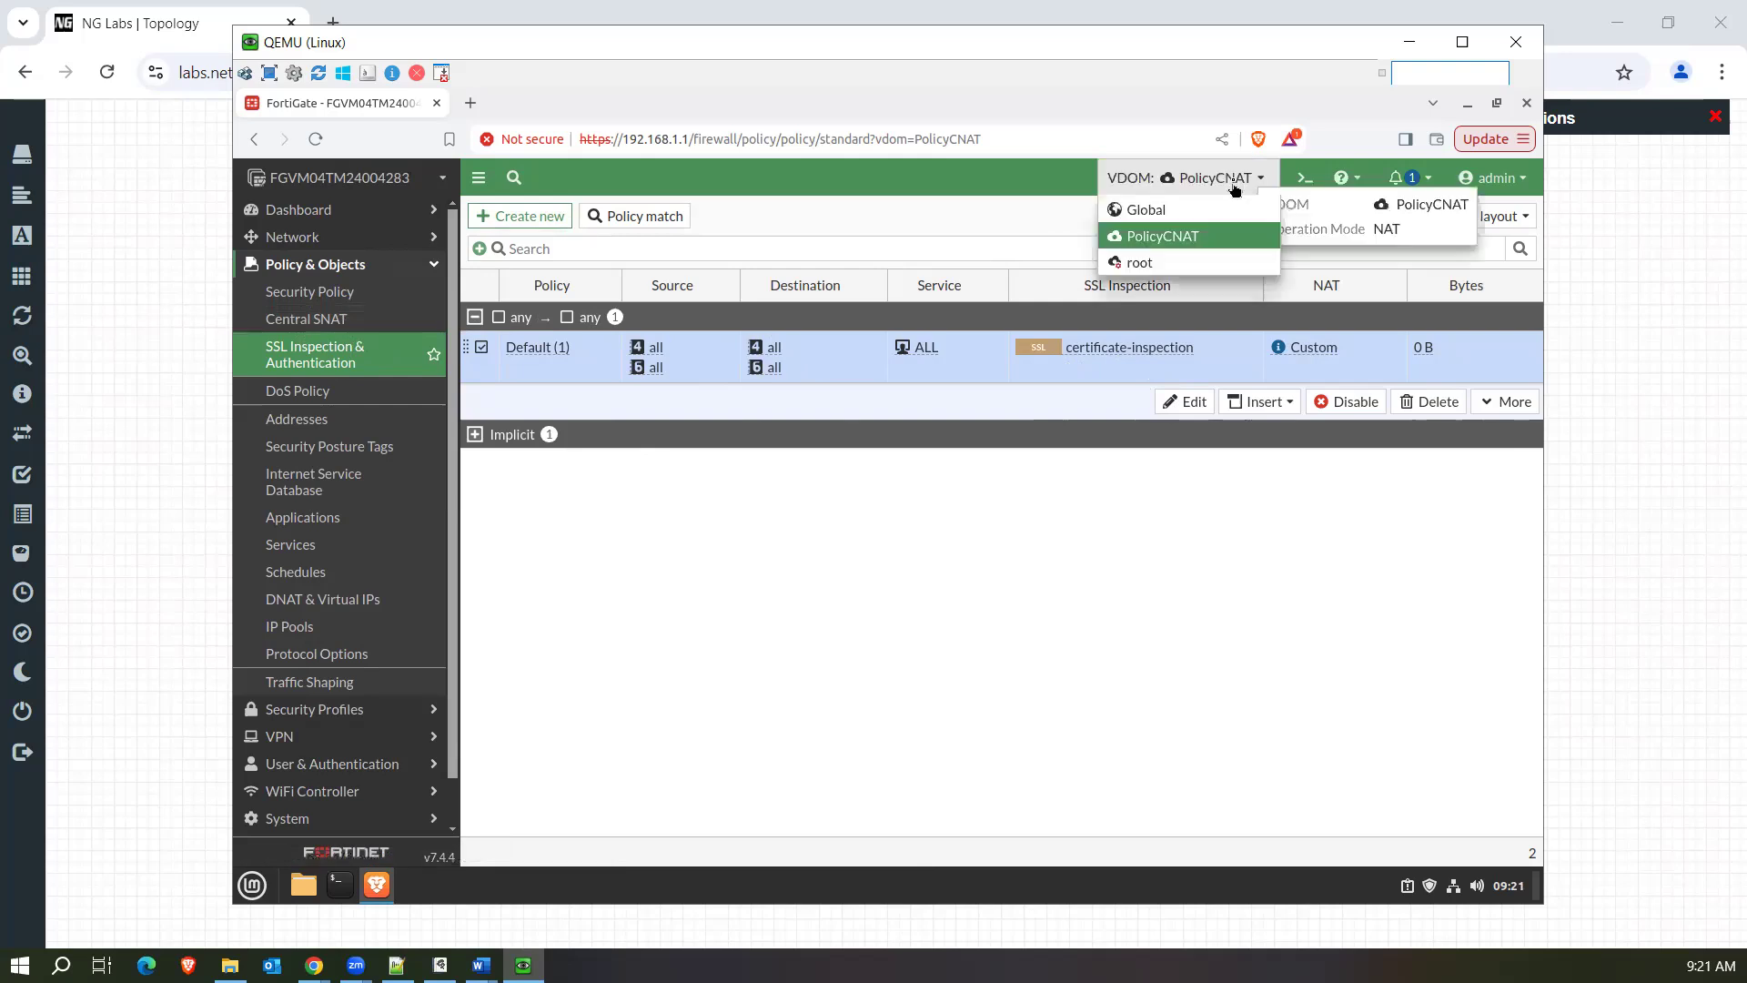
pyautogui.click(1164, 264)
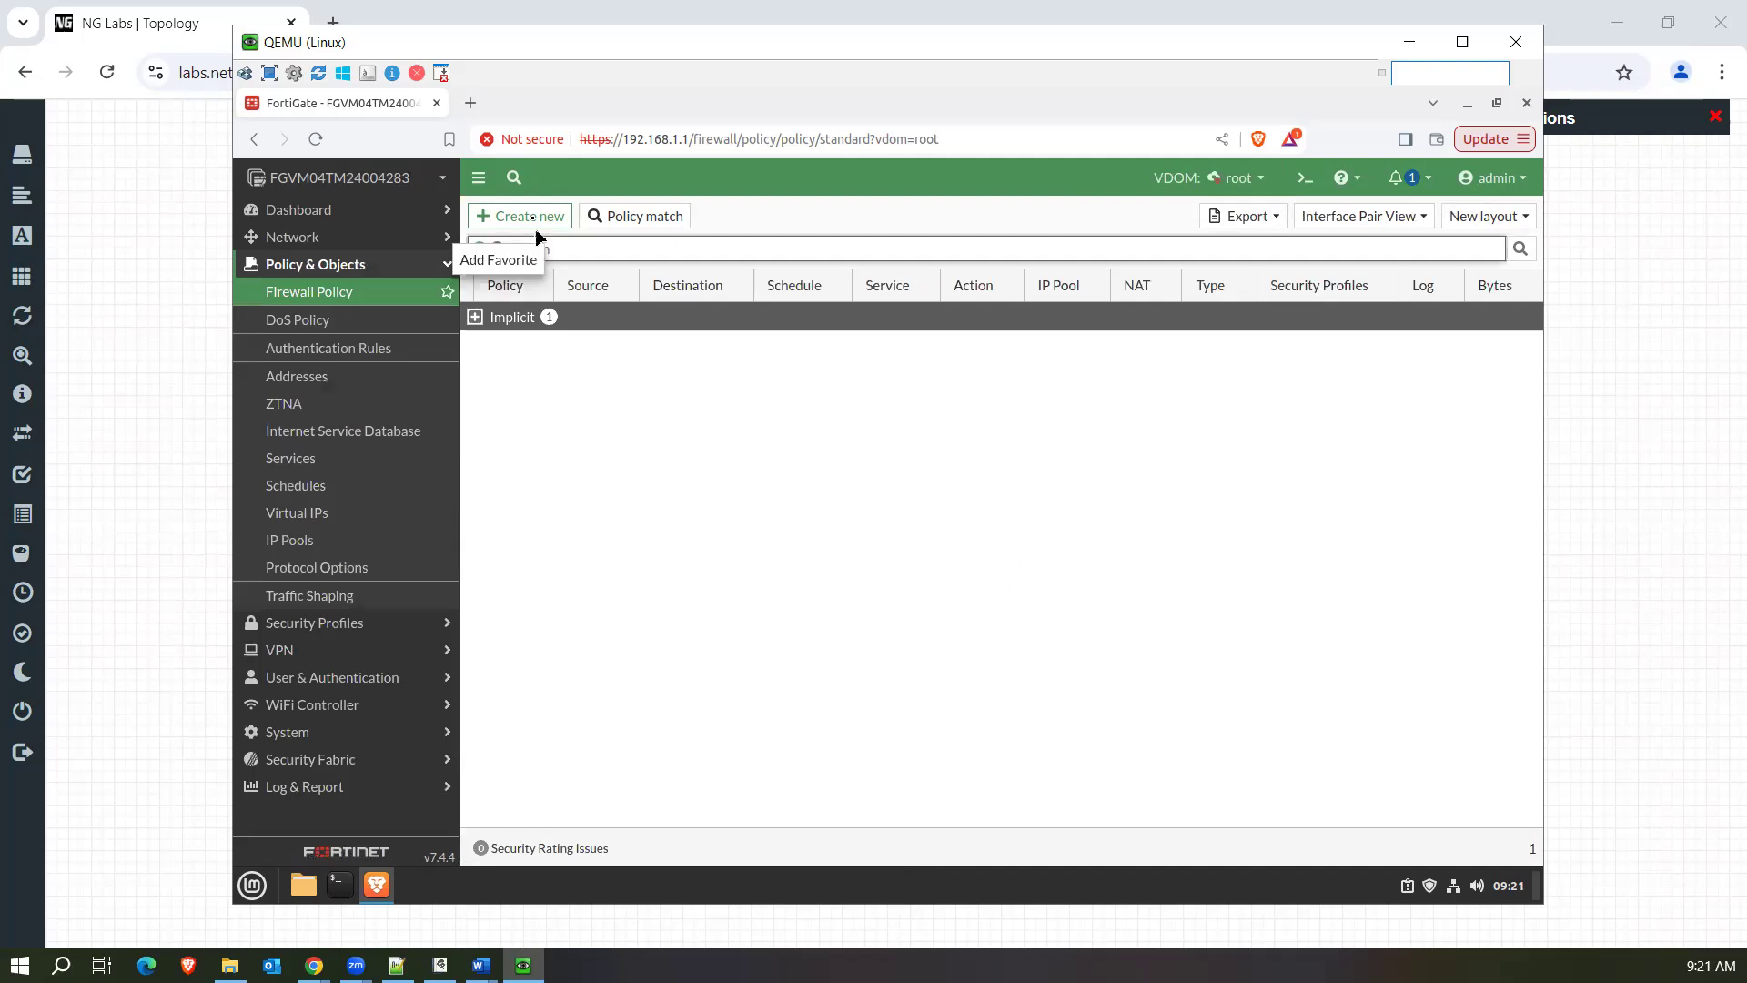
# Start a new firewall policy in the root VDOM, examine its security profiles and SSL inspection option, and cancel.
pyautogui.click(526, 218)
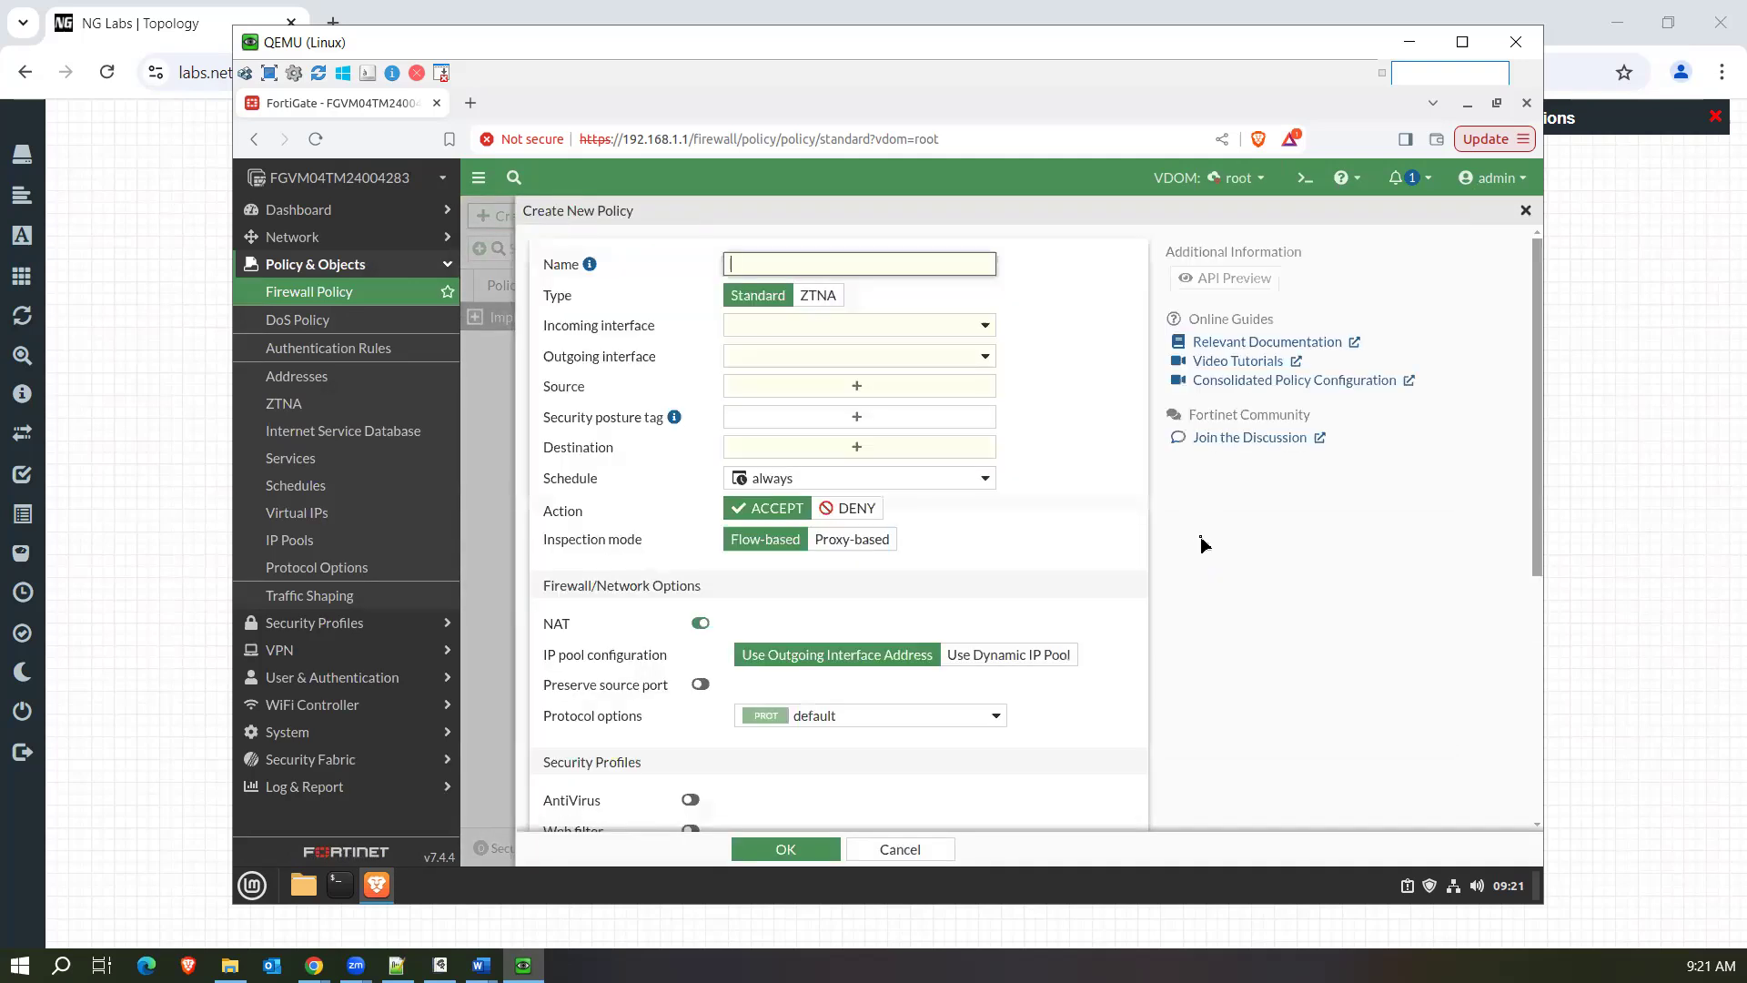
pyautogui.scroll(-5, 1041, 585)
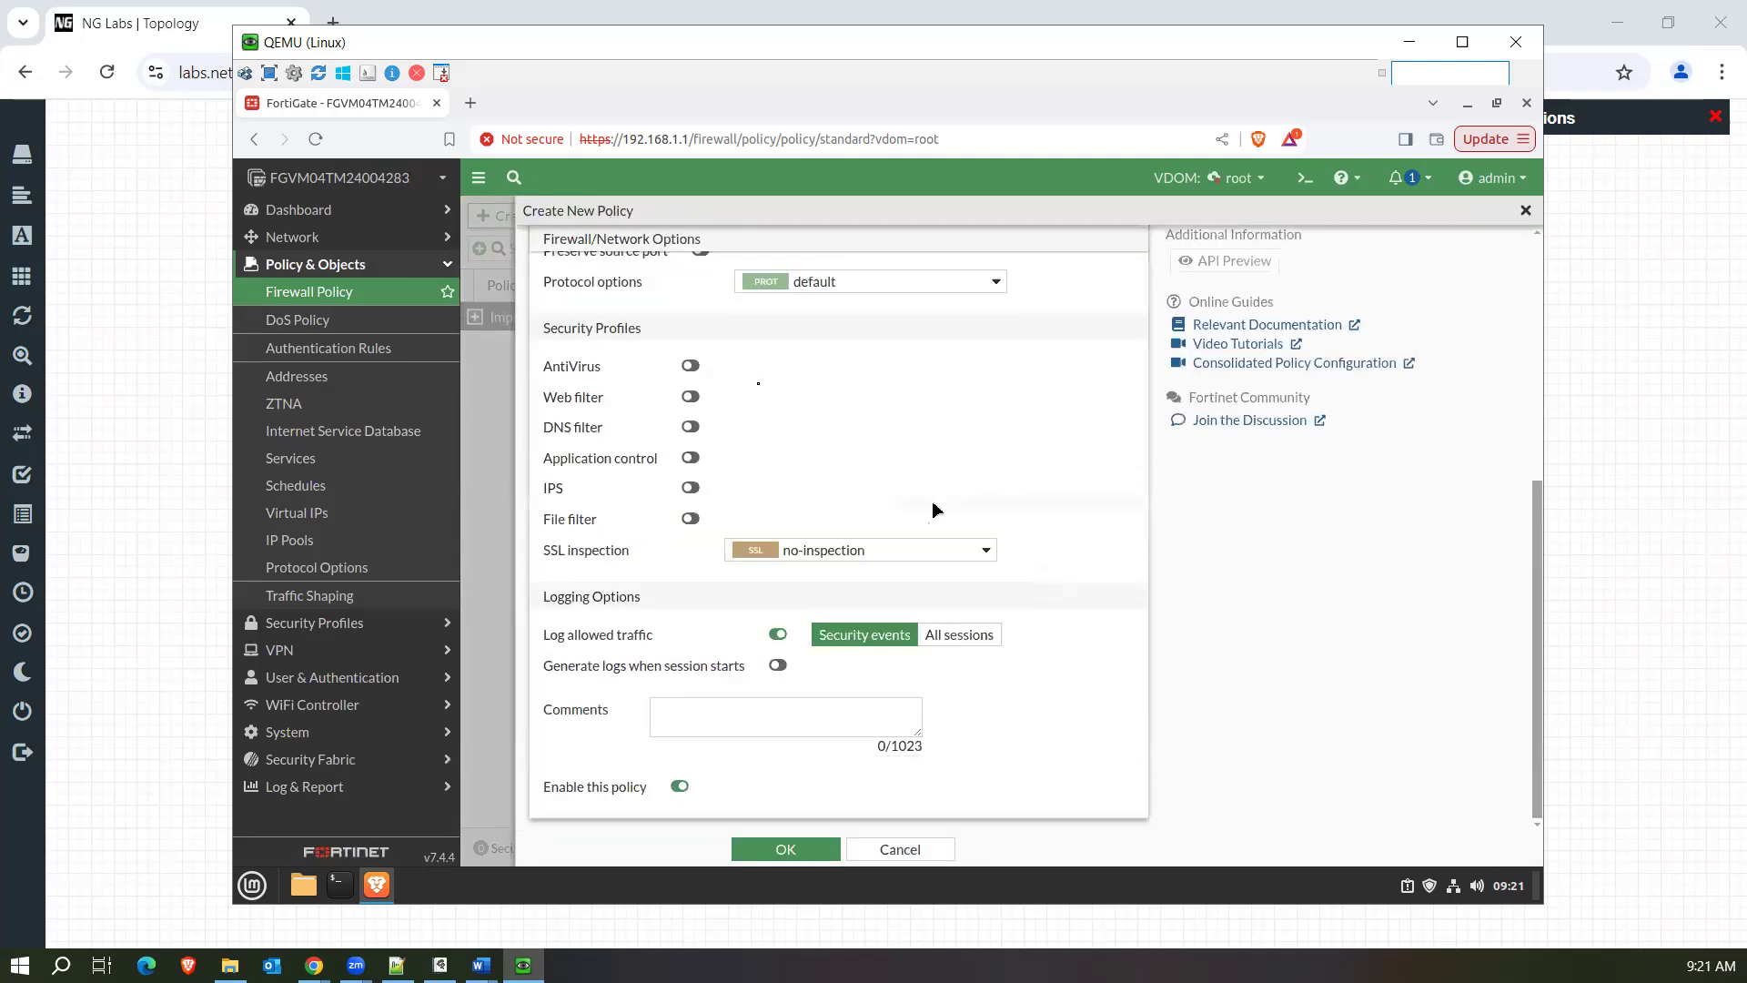
pyautogui.moveTo(538, 549); pyautogui.dragTo(638, 553)
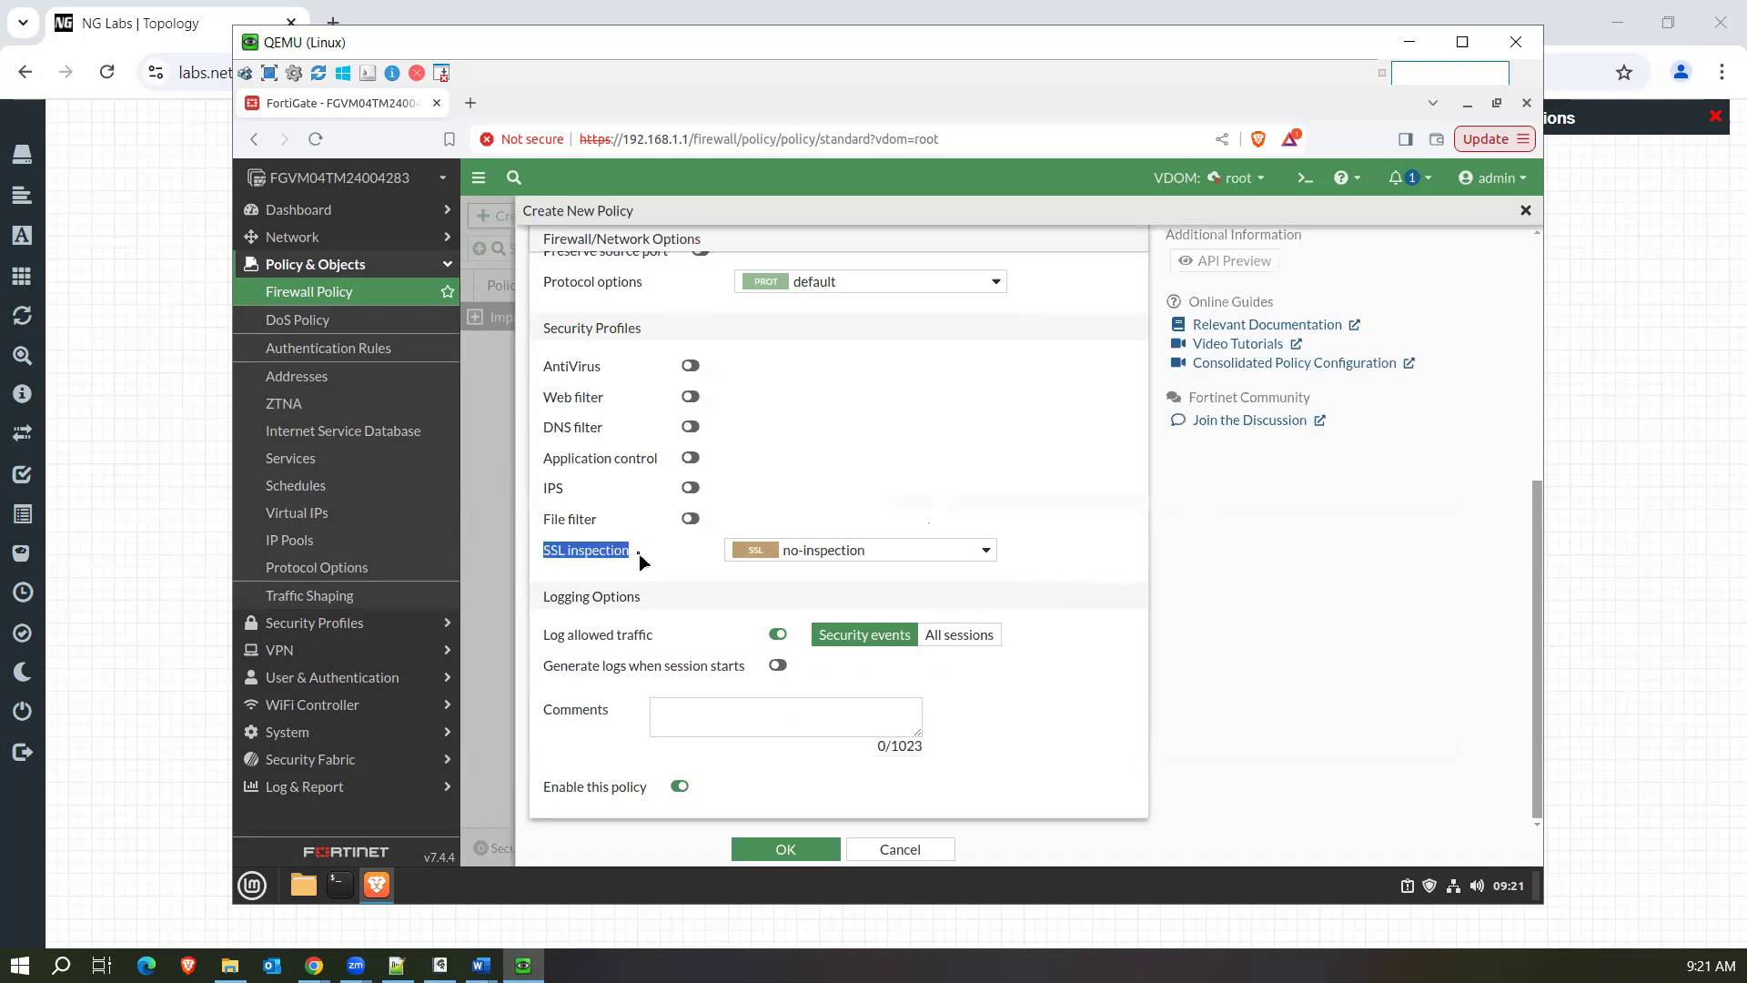
pyautogui.click(900, 848)
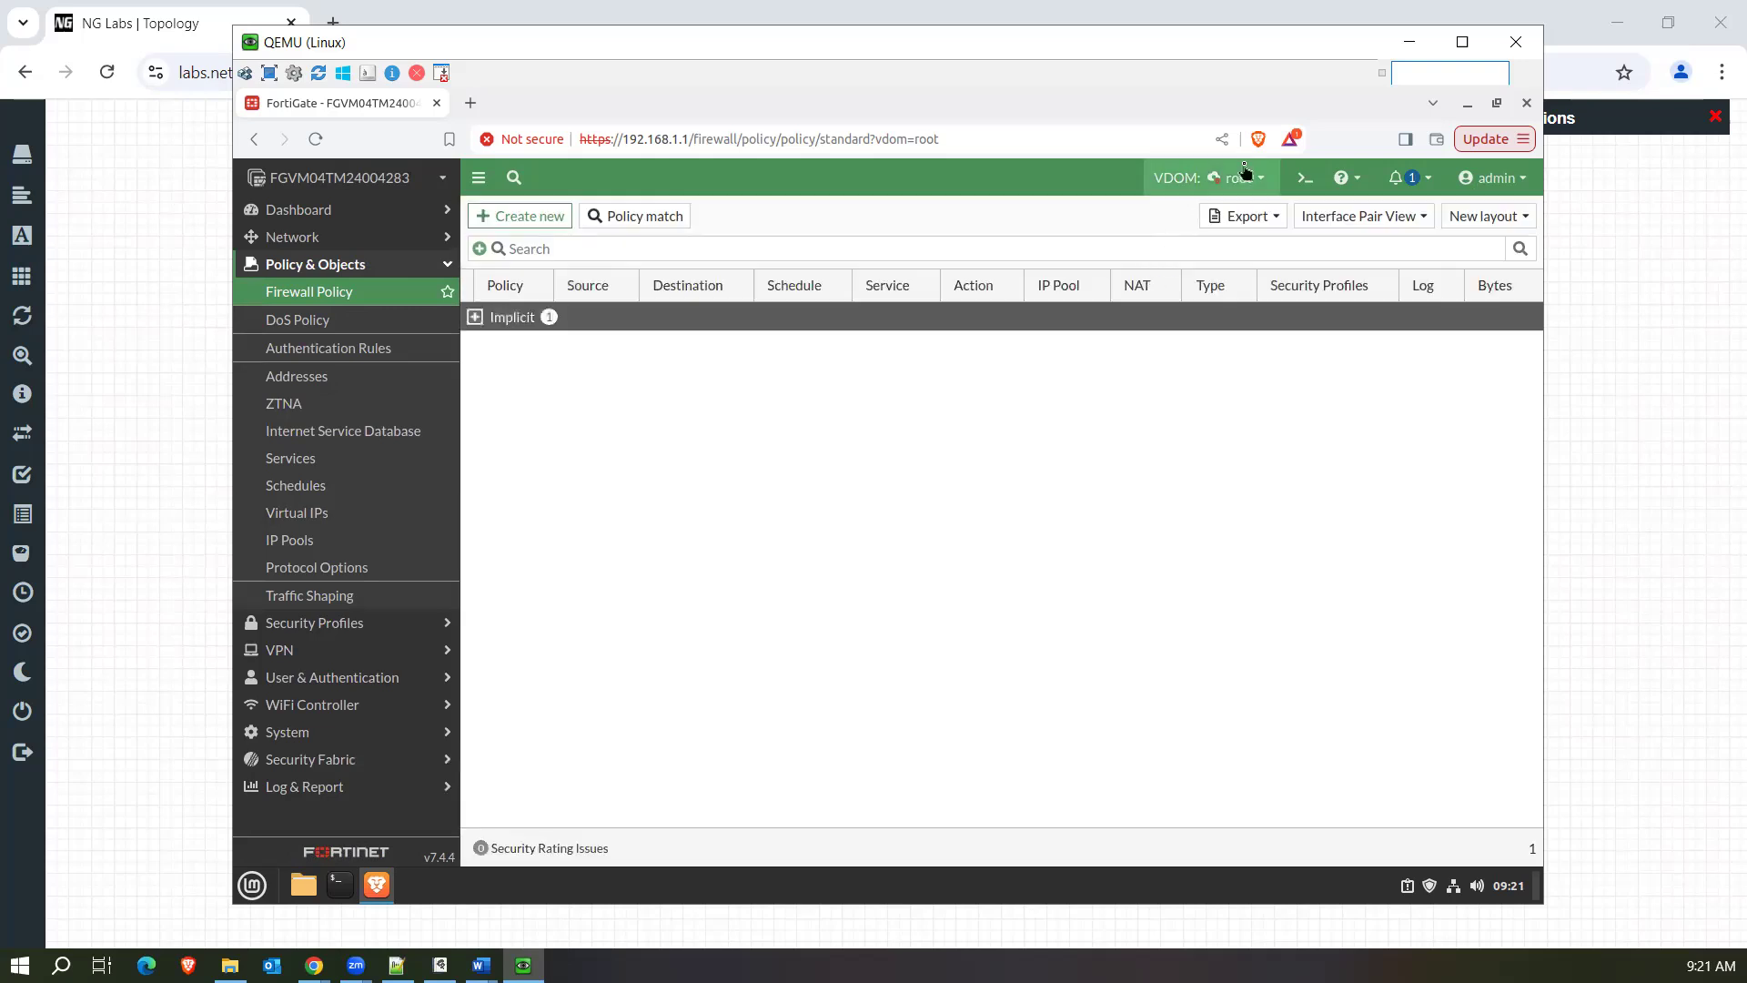
# Switch to the PolicyCNAT VDOM and examine the Default SSL inspection and authentication policy.
pyautogui.click(1236, 177)
pyautogui.click(1217, 237)
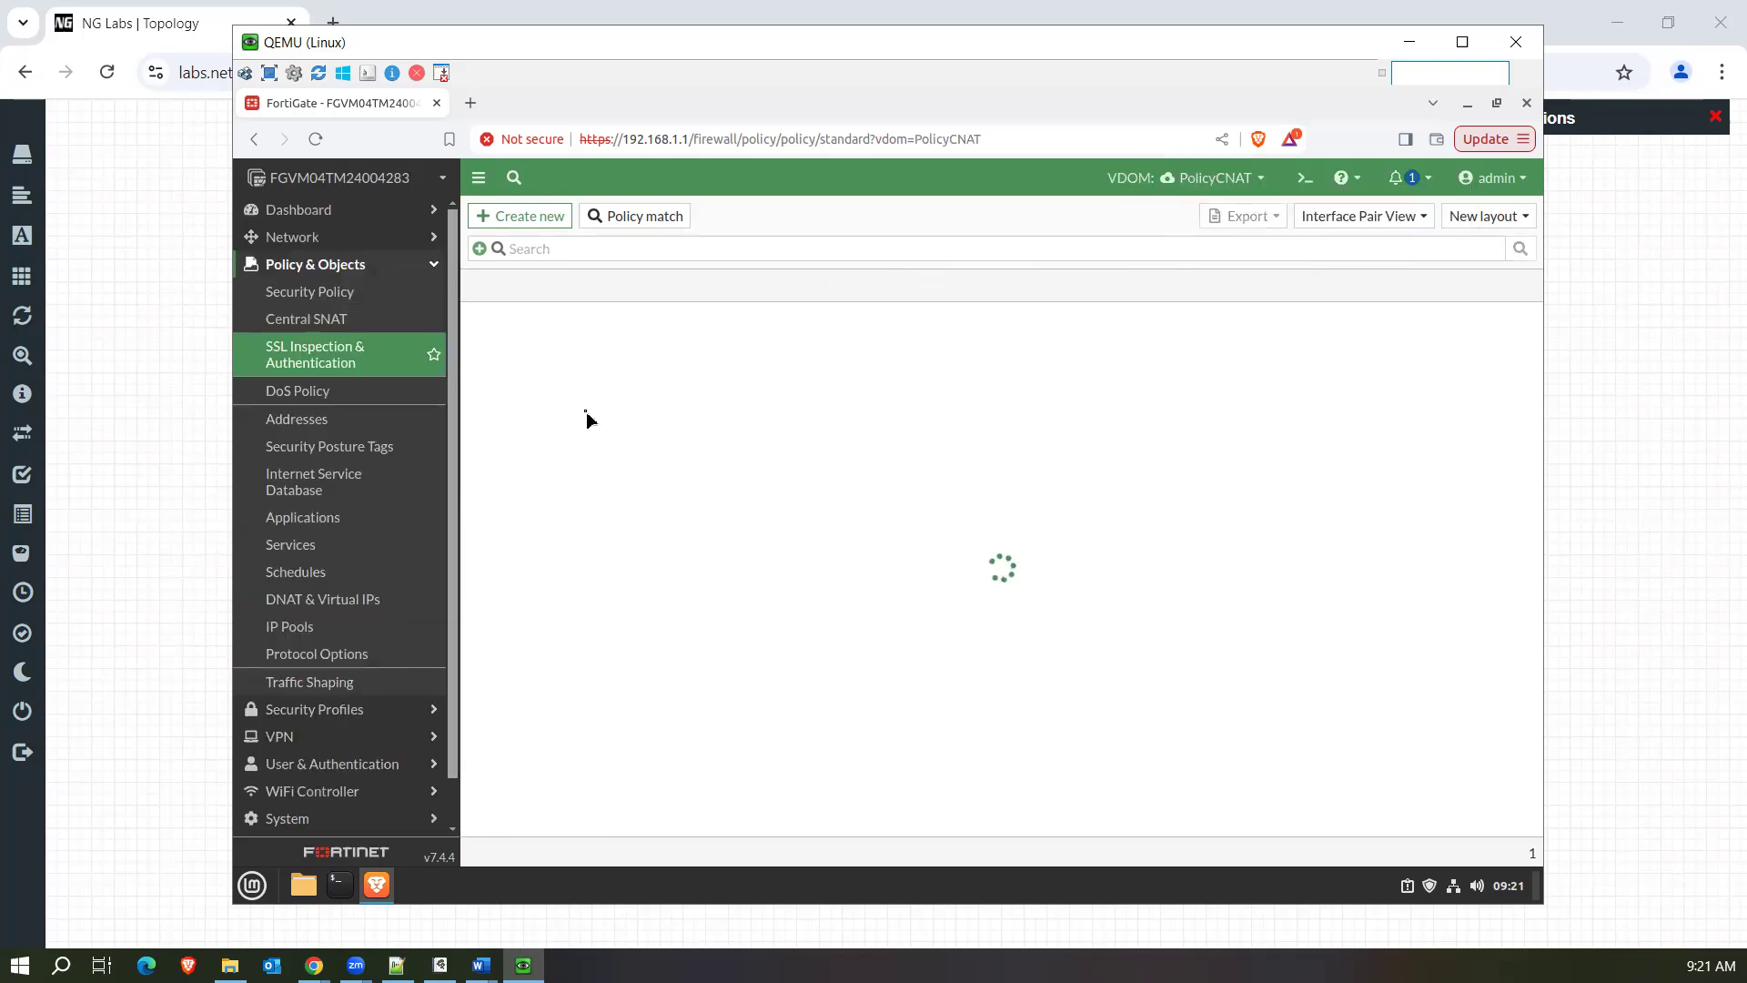
pyautogui.click(624, 477)
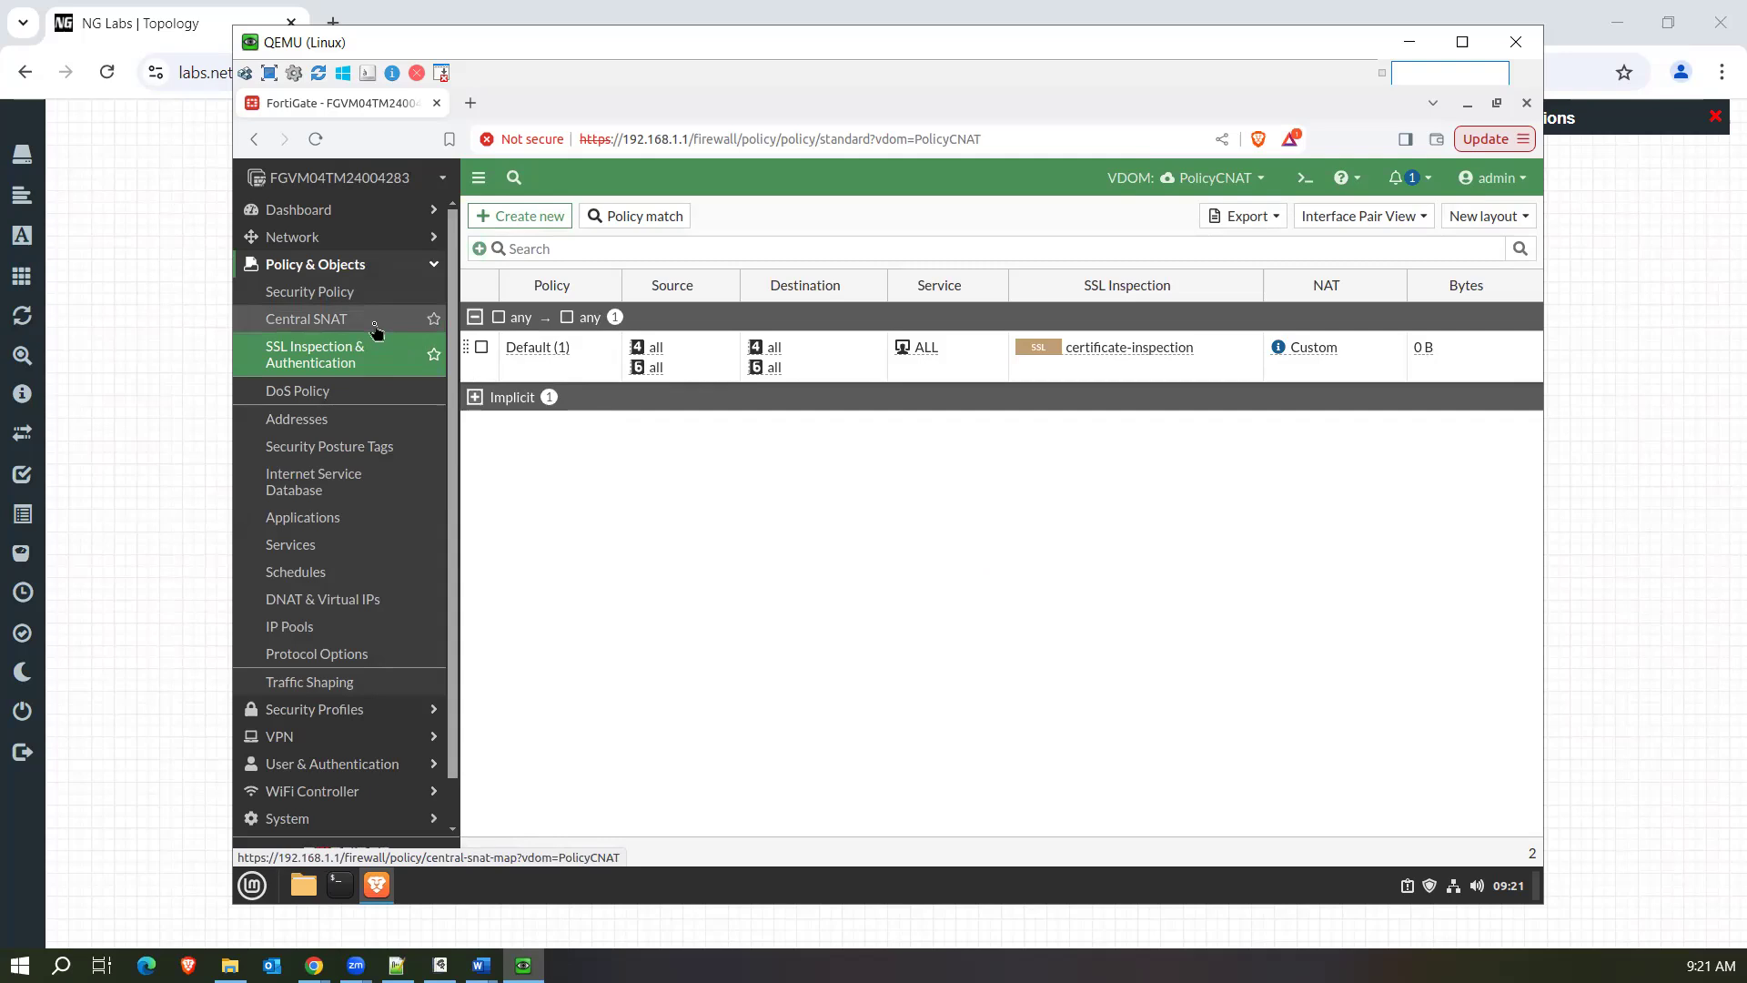
pyautogui.click(731, 350)
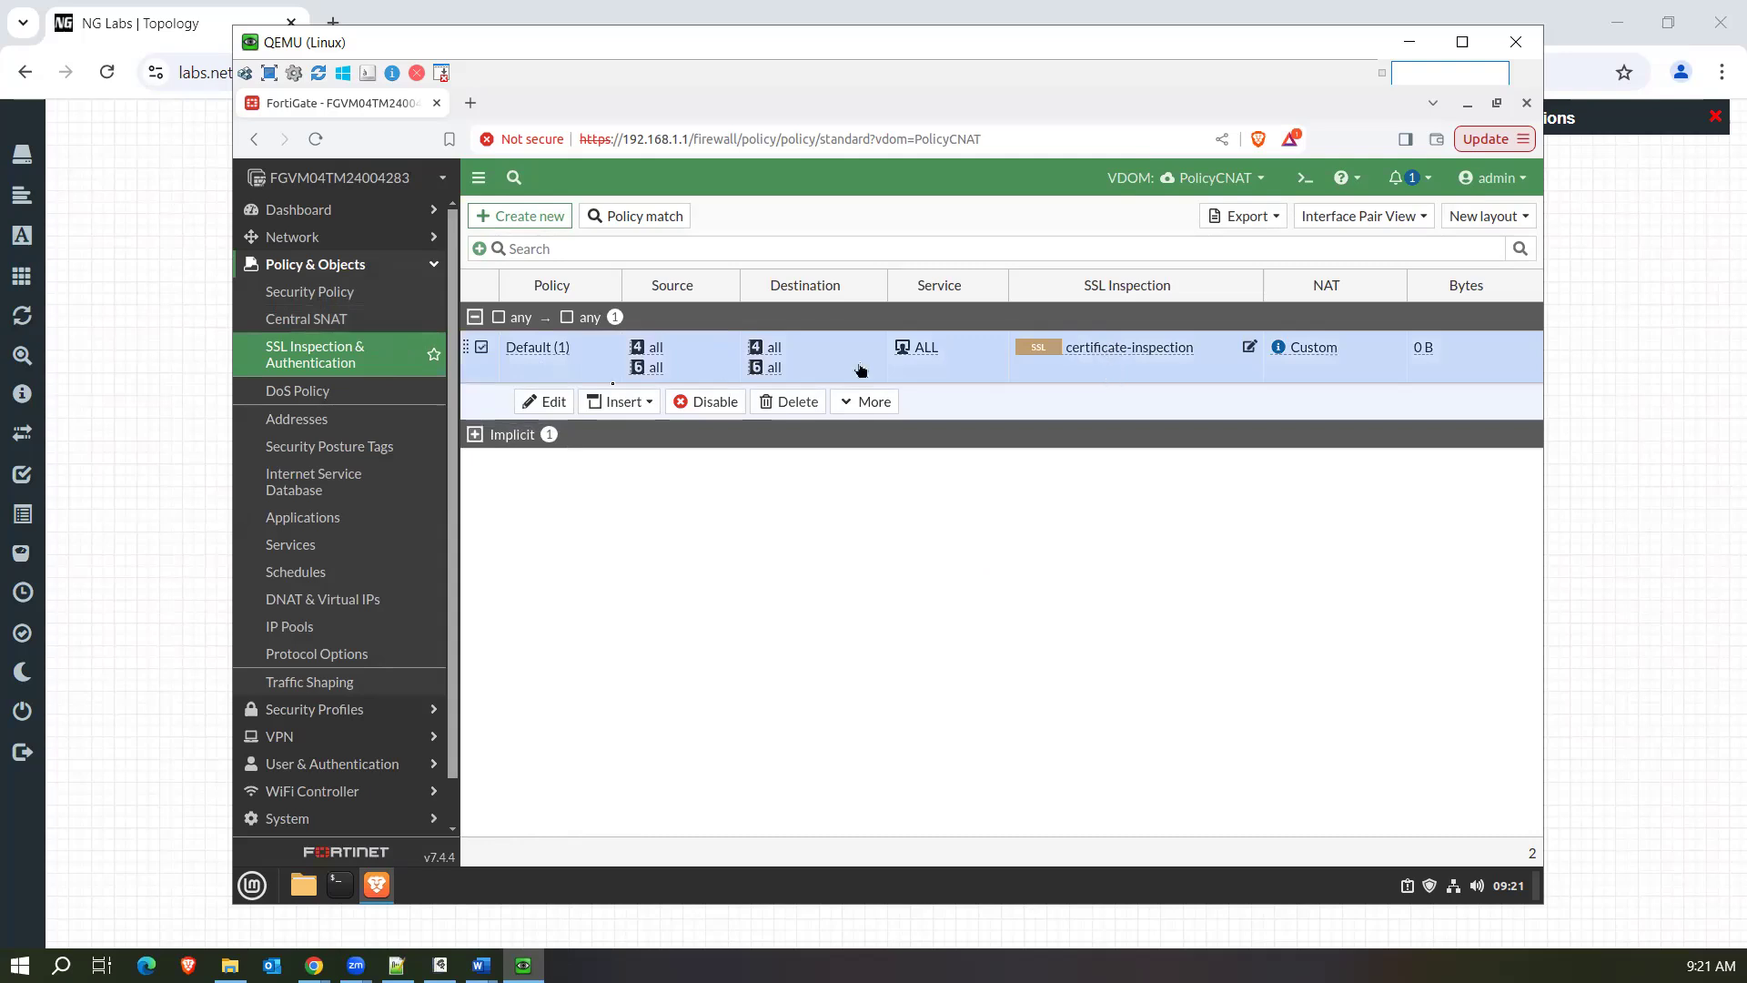
# Start a new Central SNAT policy, examine its interface, address and NAT options, and cancel.
pyautogui.click(407, 324)
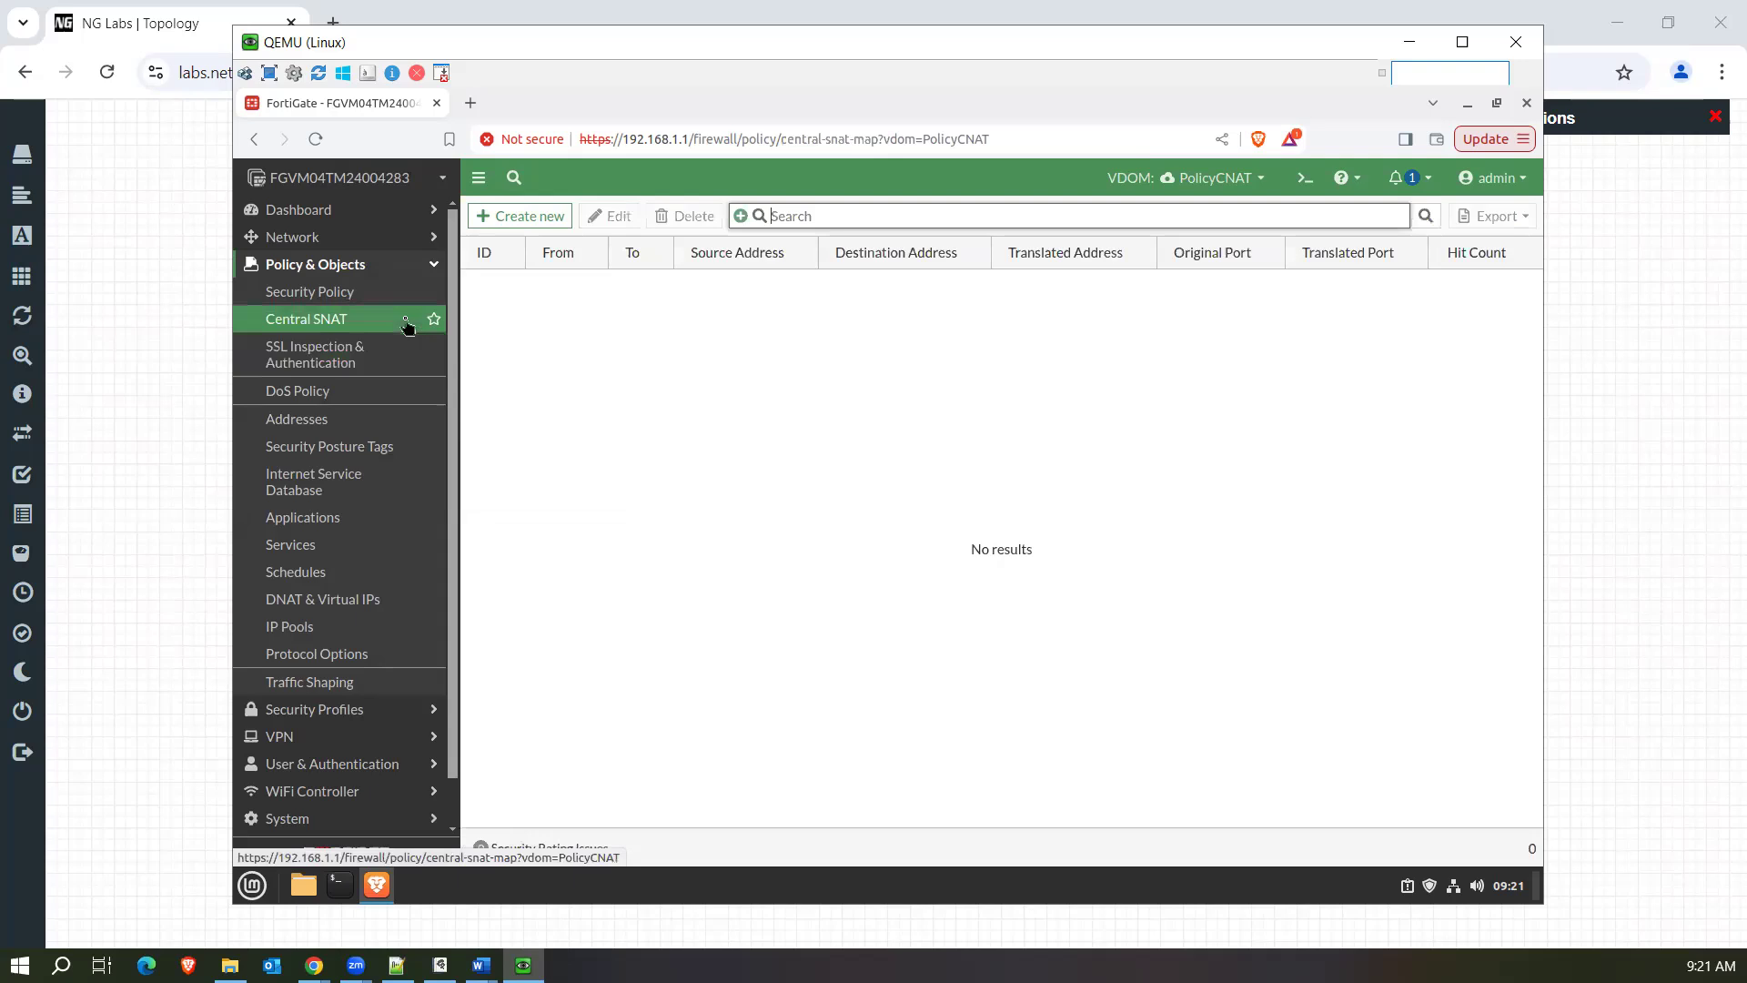
pyautogui.click(528, 220)
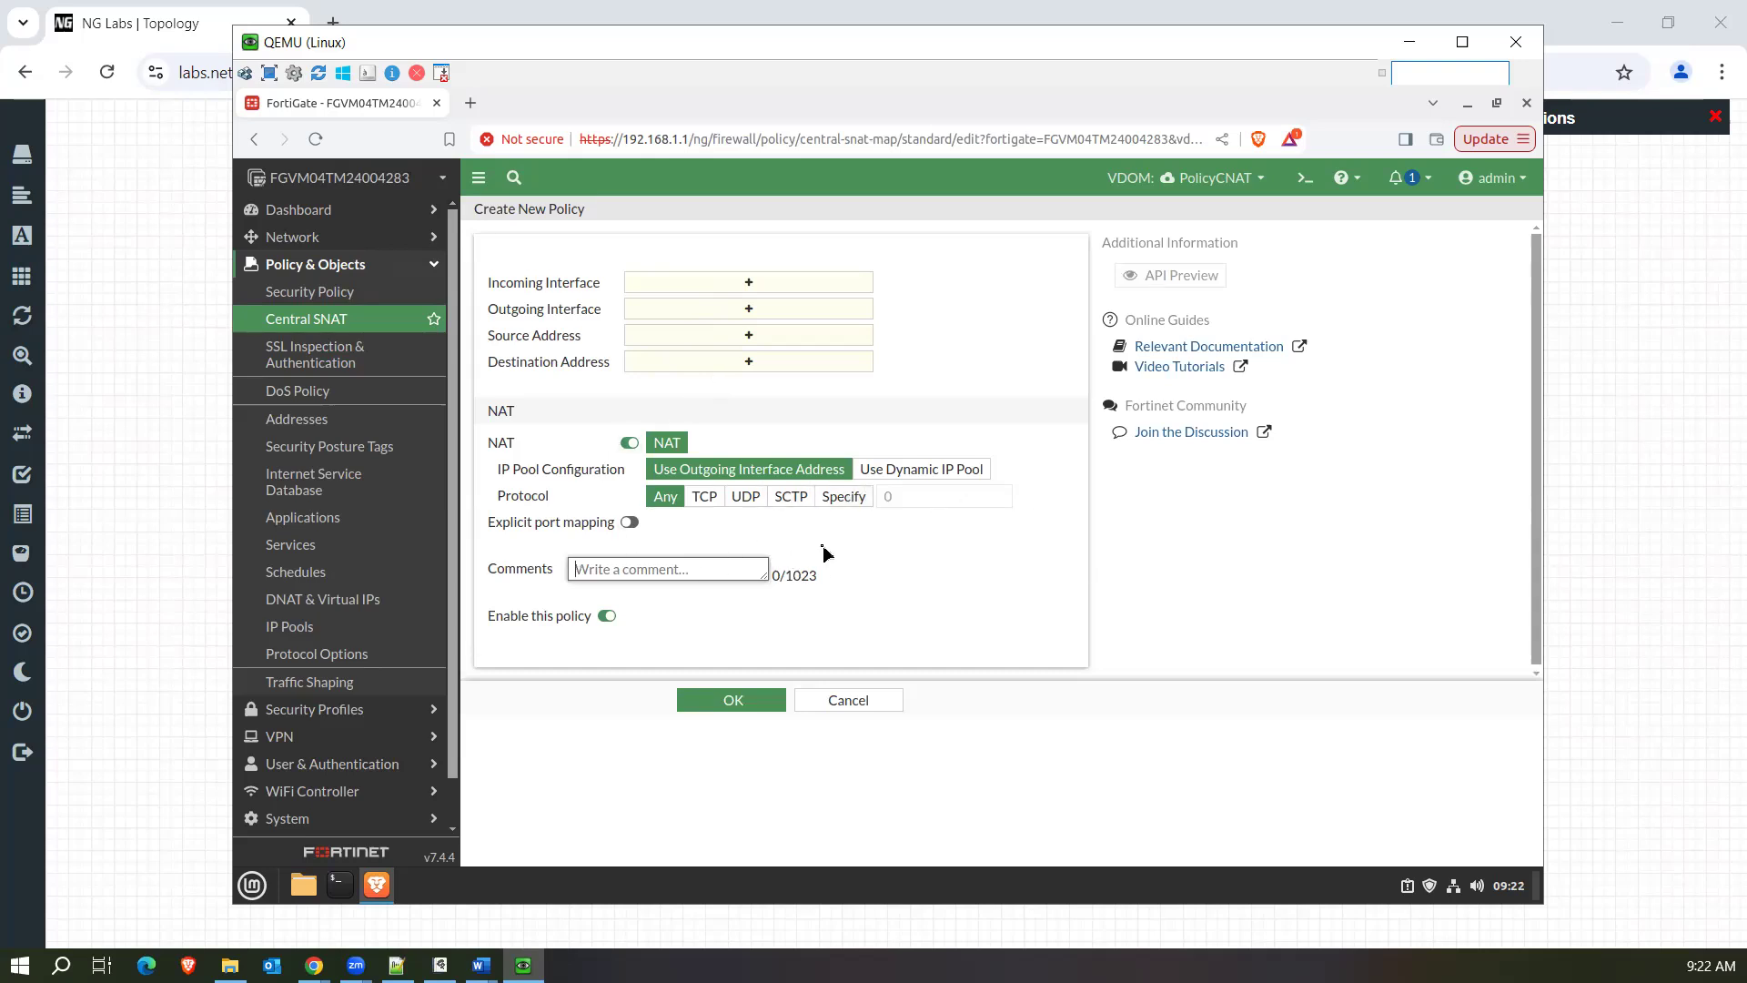
pyautogui.click(849, 700)
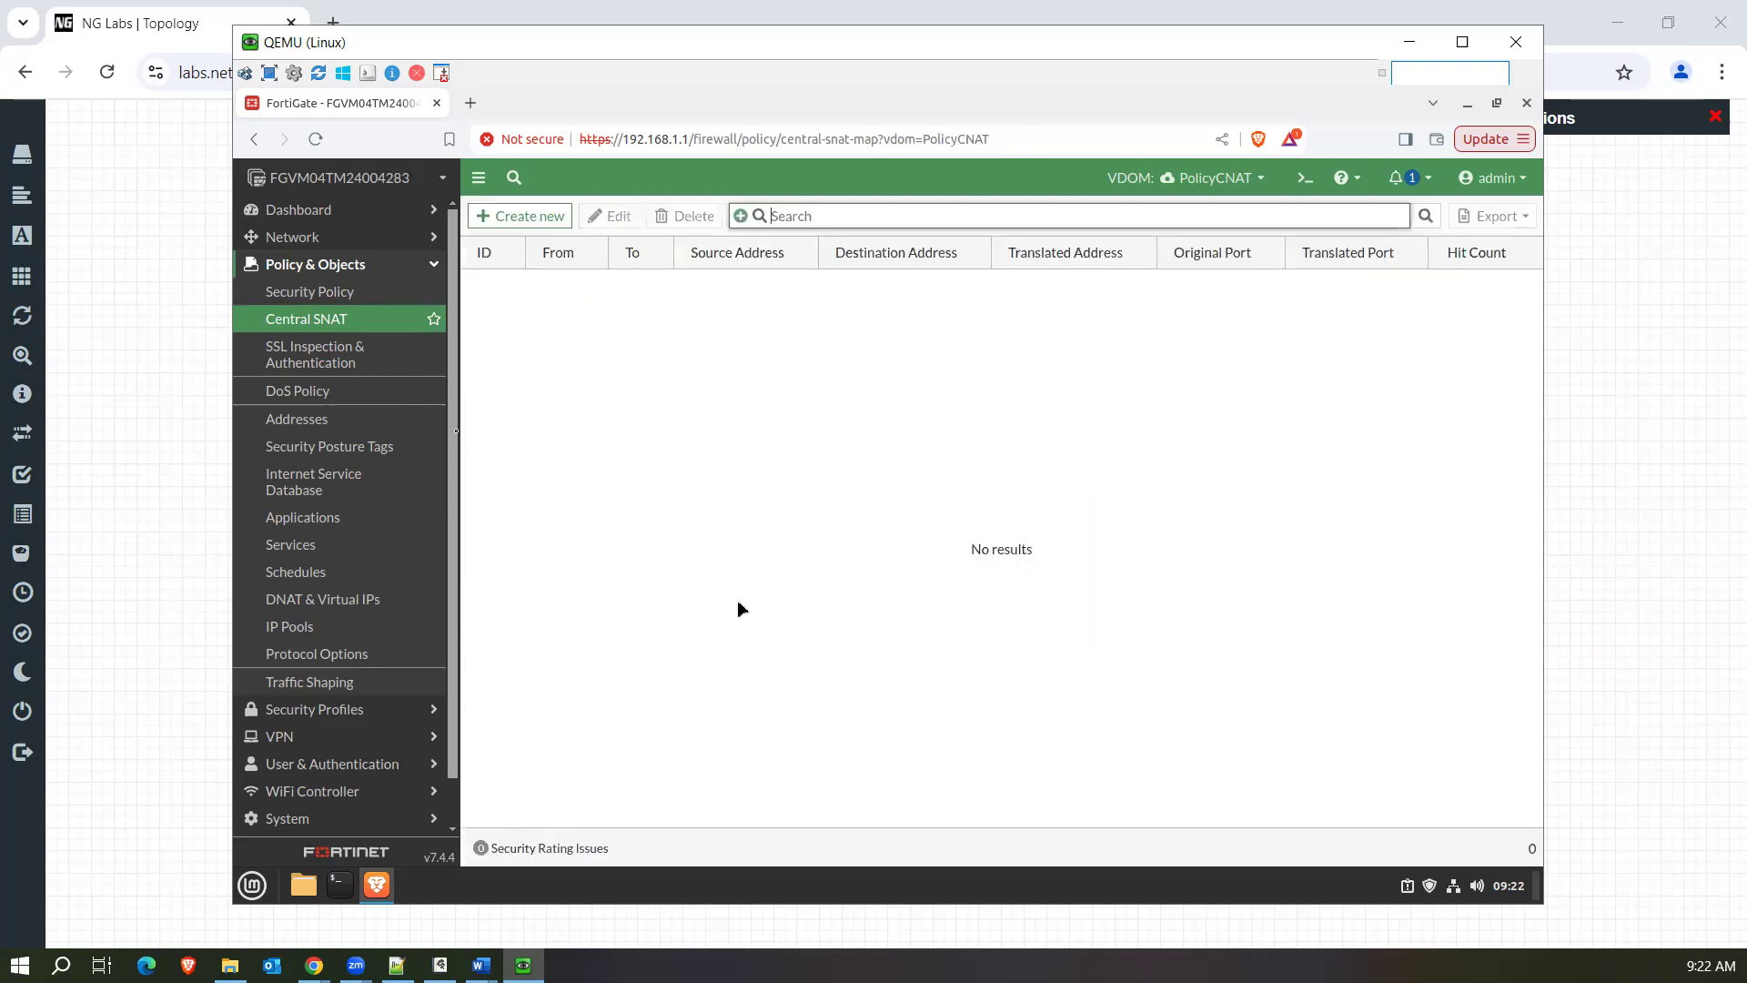
# Start a new security policy in the PolicyCNAT VDOM and examine its Application and URL category fields.
pyautogui.click(368, 297)
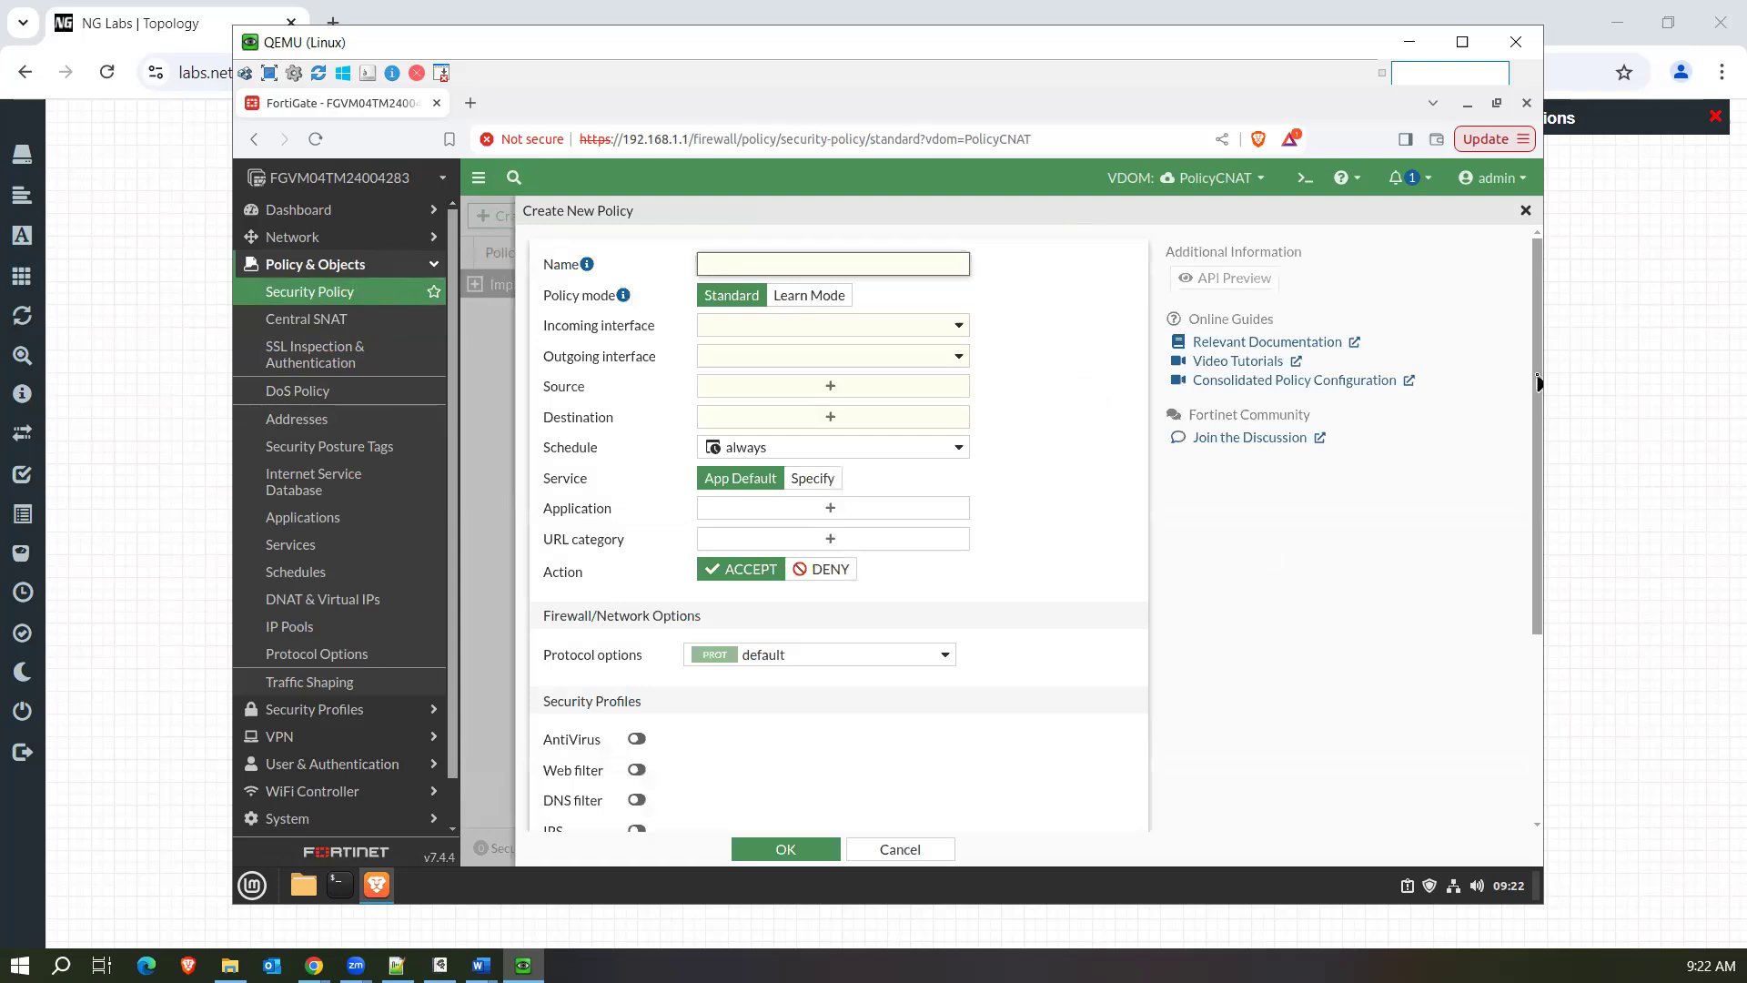
pyautogui.moveTo(1538, 382)
pyautogui.mouseDown()
pyautogui.moveTo(1539, 570)
pyautogui.moveTo(1540, 351)
pyautogui.mouseUp()
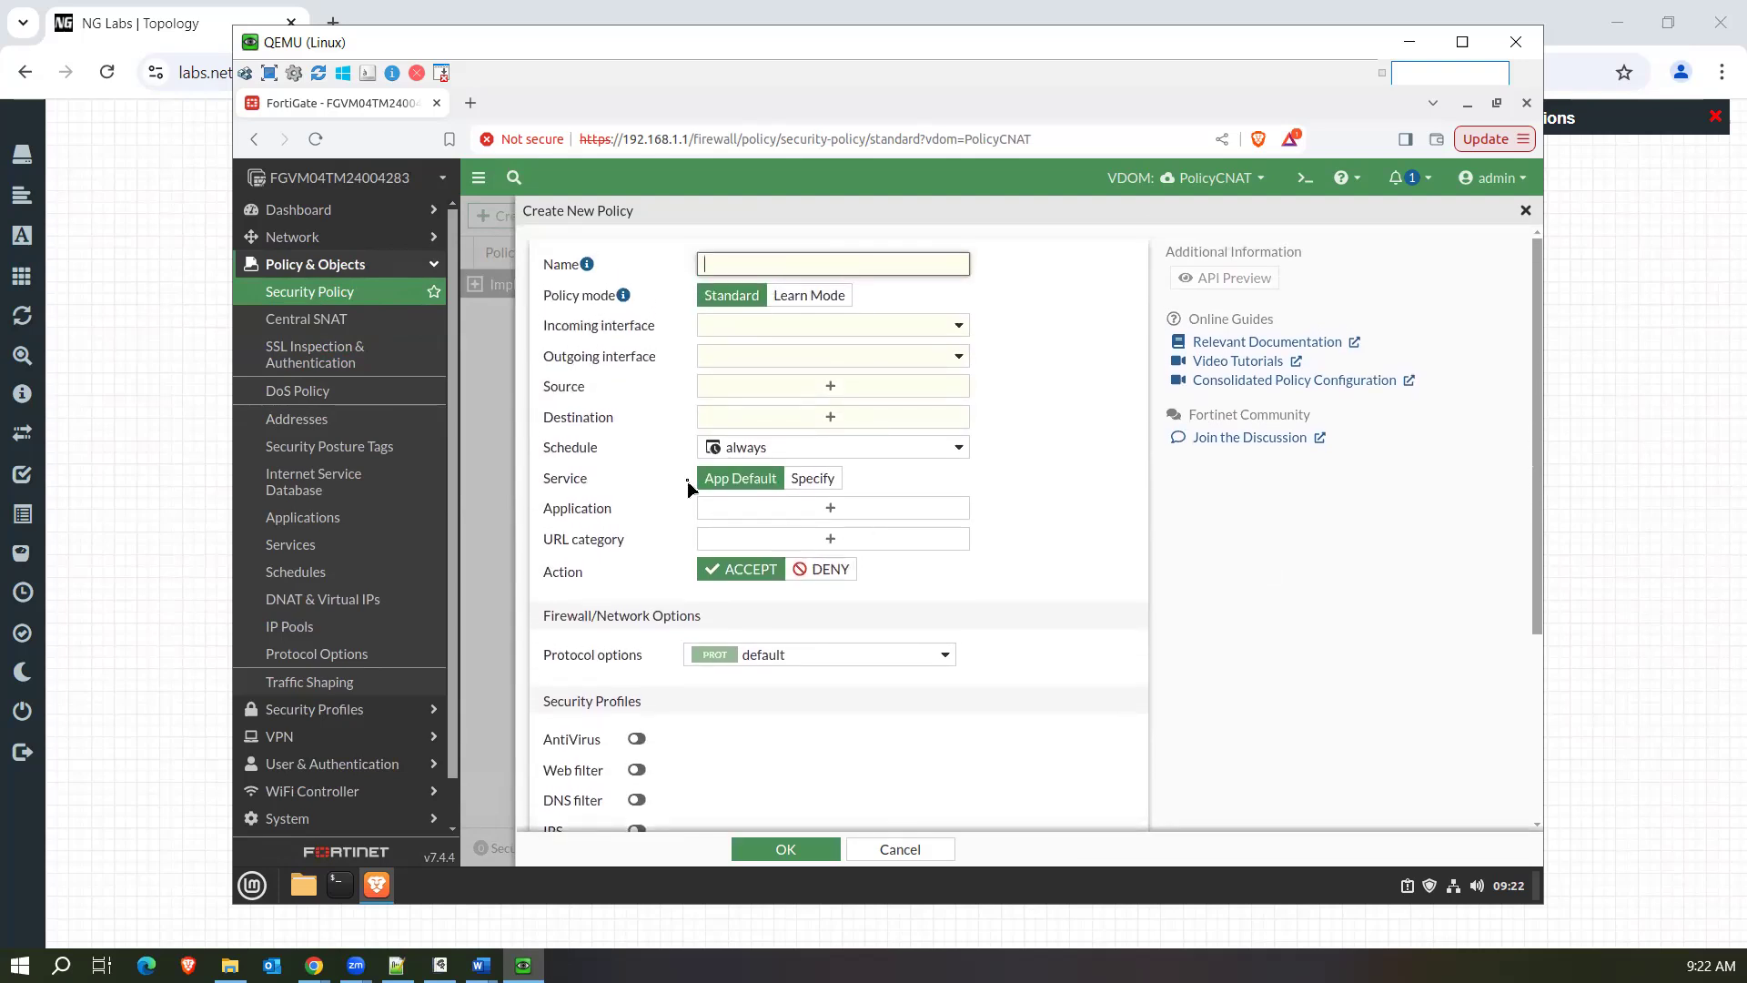
pyautogui.moveTo(550, 515); pyautogui.dragTo(641, 515)
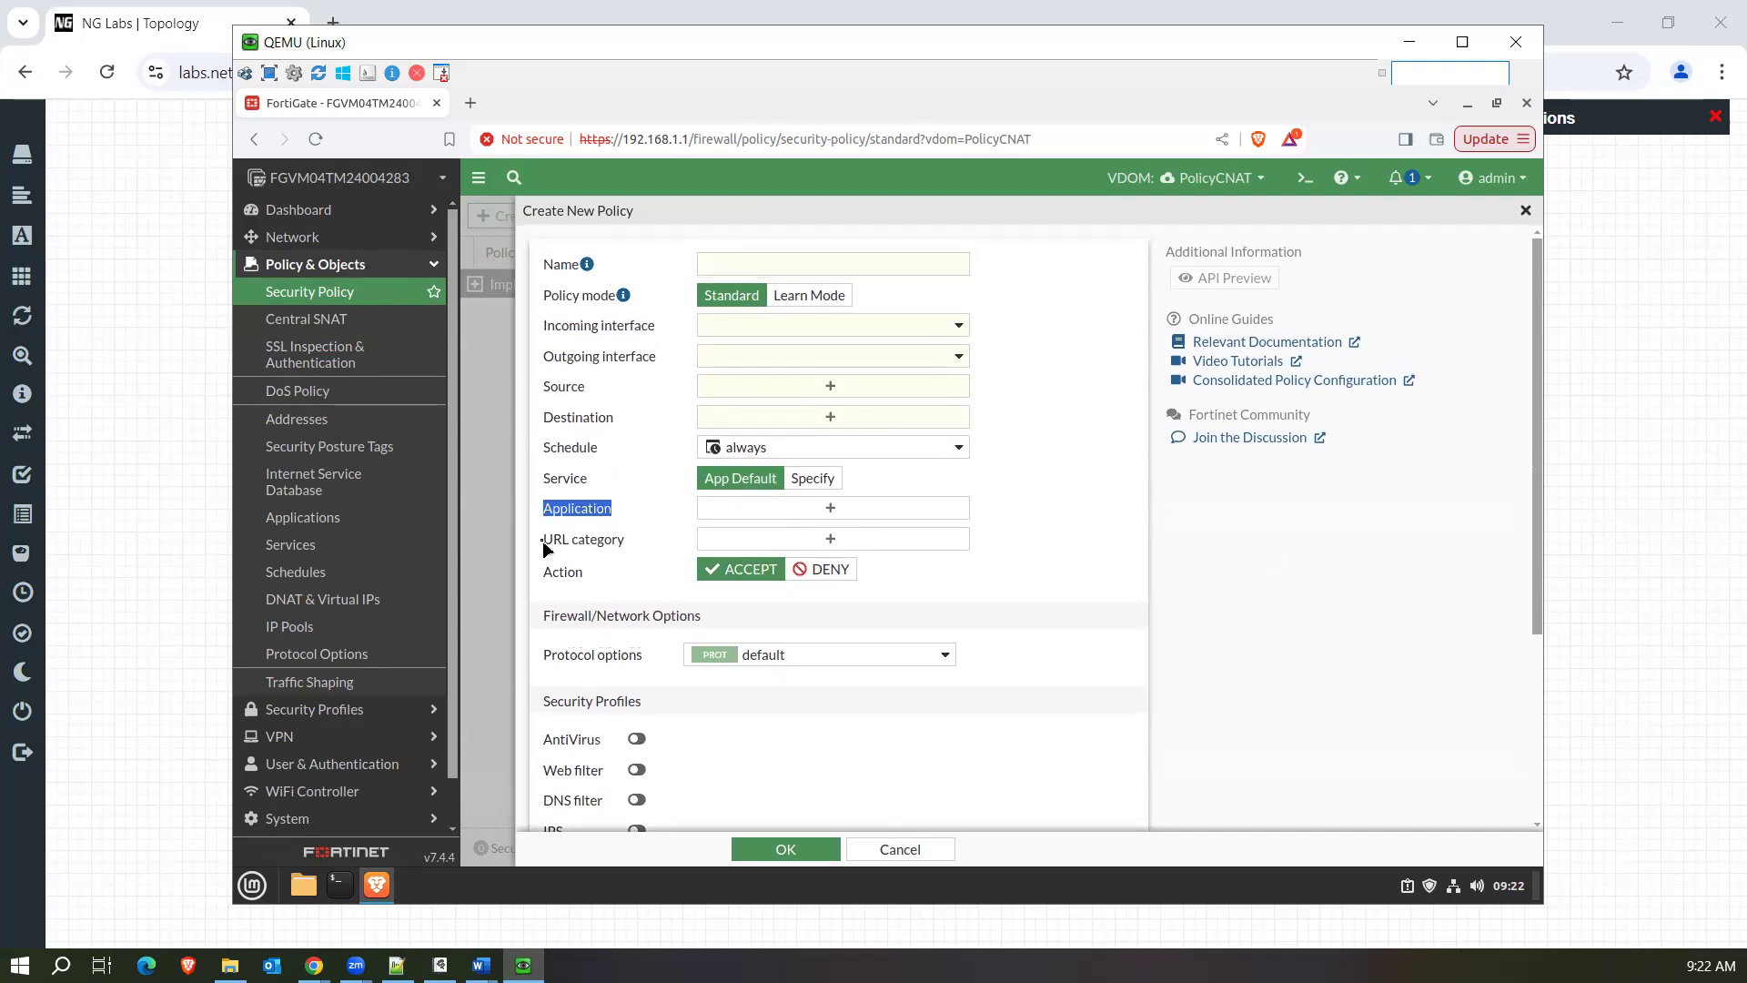
pyautogui.moveTo(546, 548); pyautogui.dragTo(635, 543)
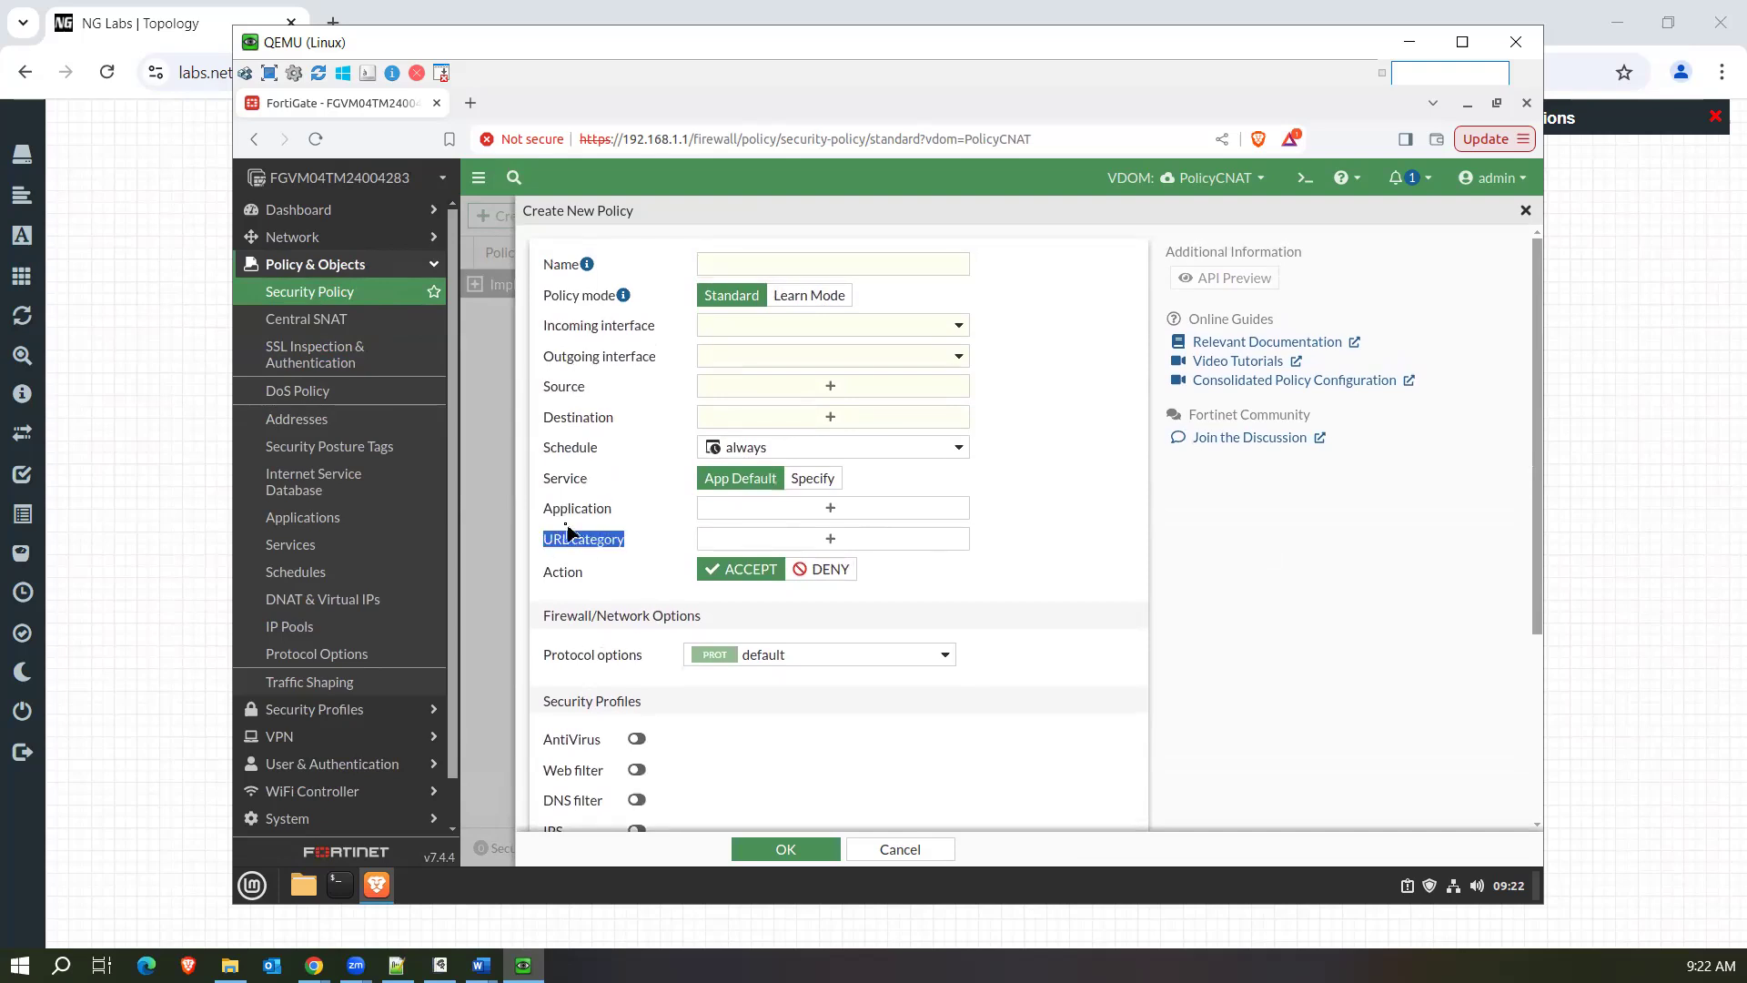
pyautogui.moveTo(549, 516); pyautogui.dragTo(639, 544)
# Open Security Policy in a second browser tab and switch that tab to the root VDOM.
pyautogui.rightClick(341, 299)
pyautogui.click(462, 311)
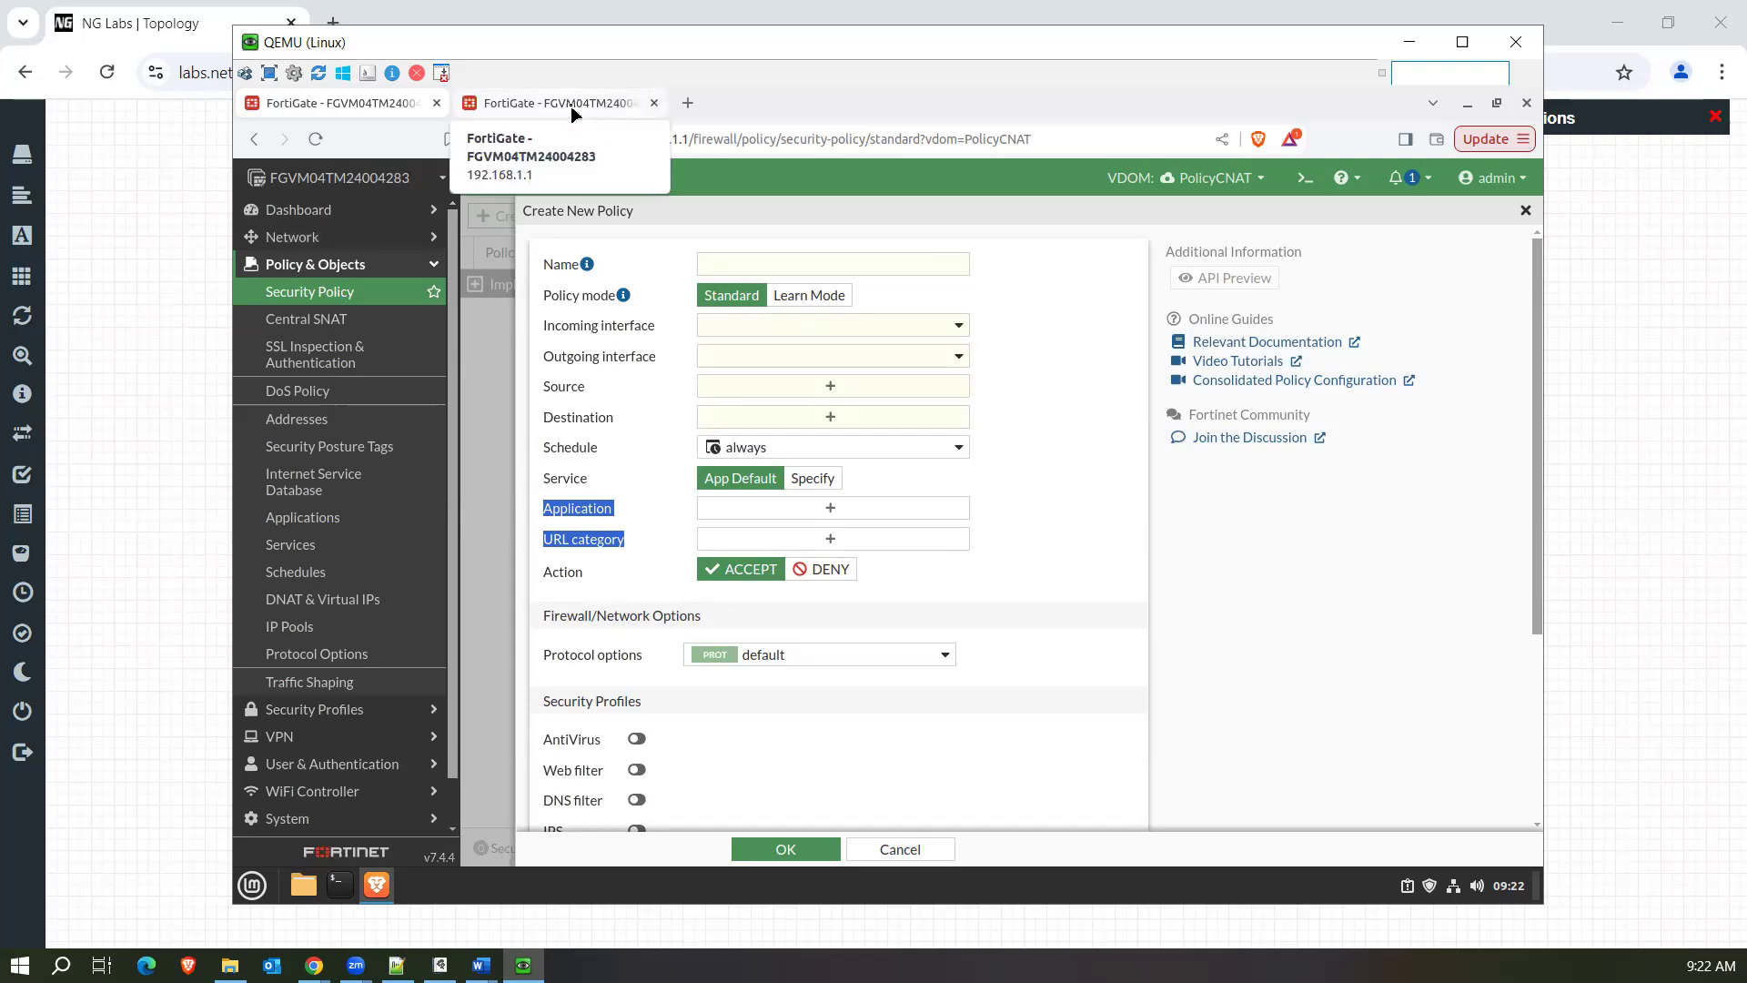
pyautogui.click(570, 105)
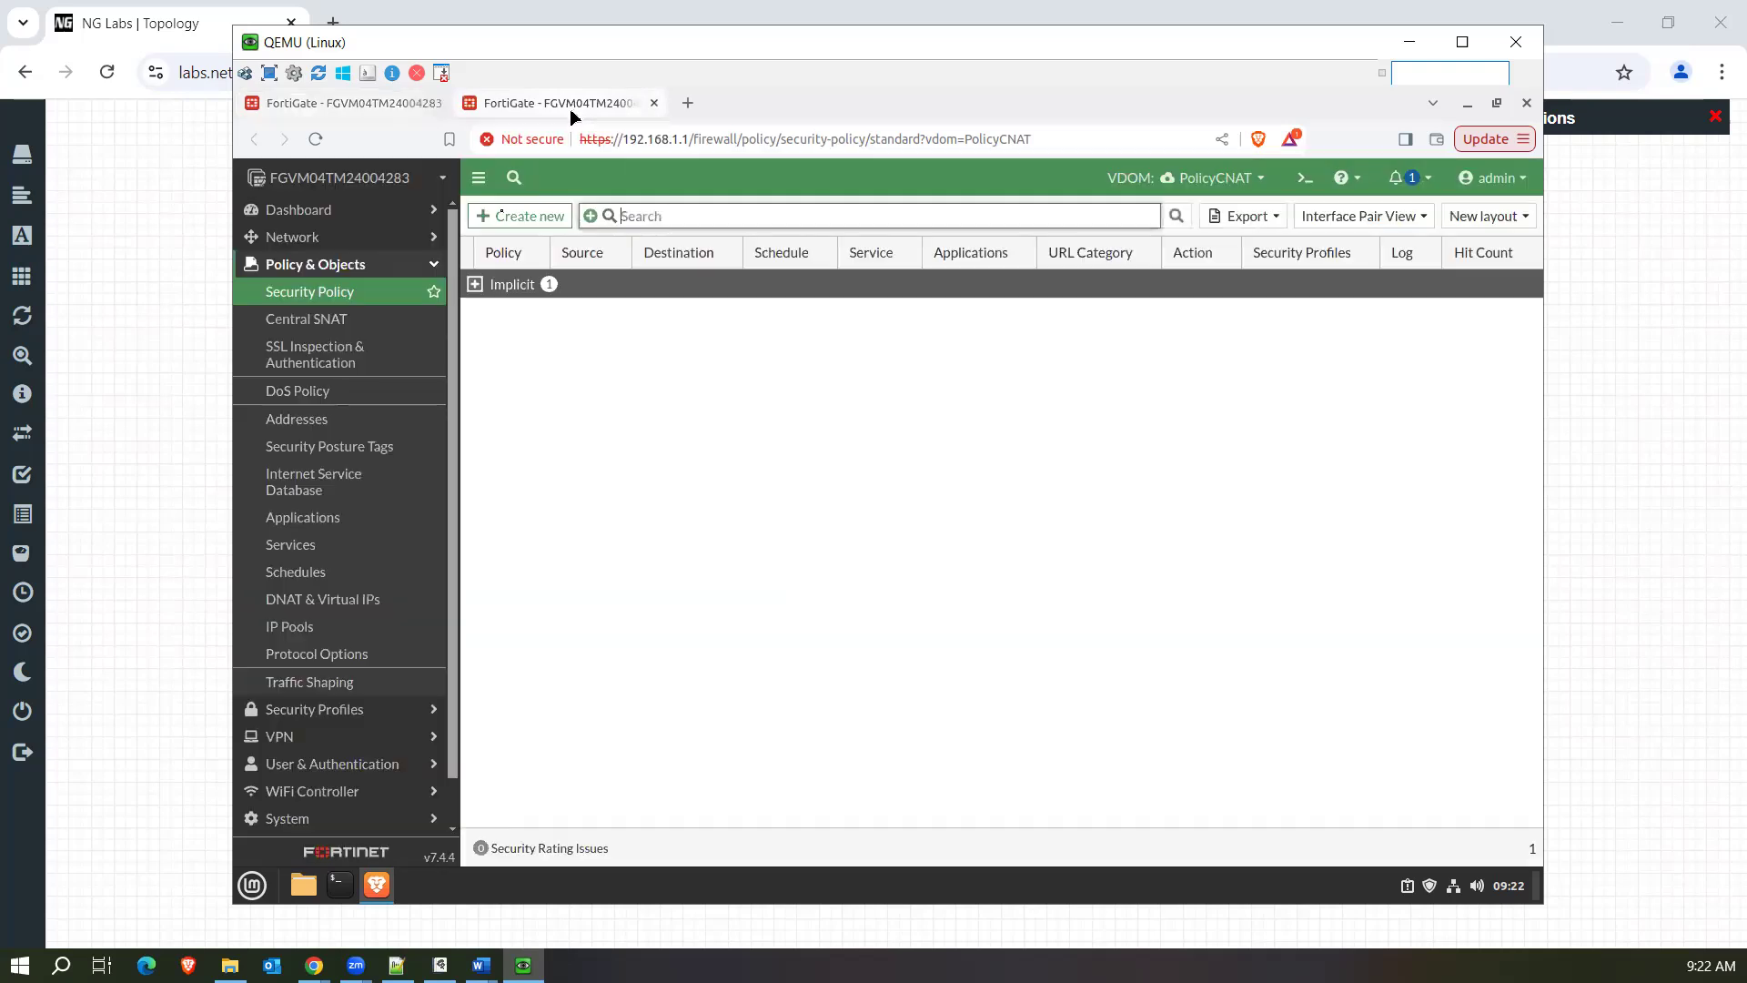
pyautogui.click(512, 219)
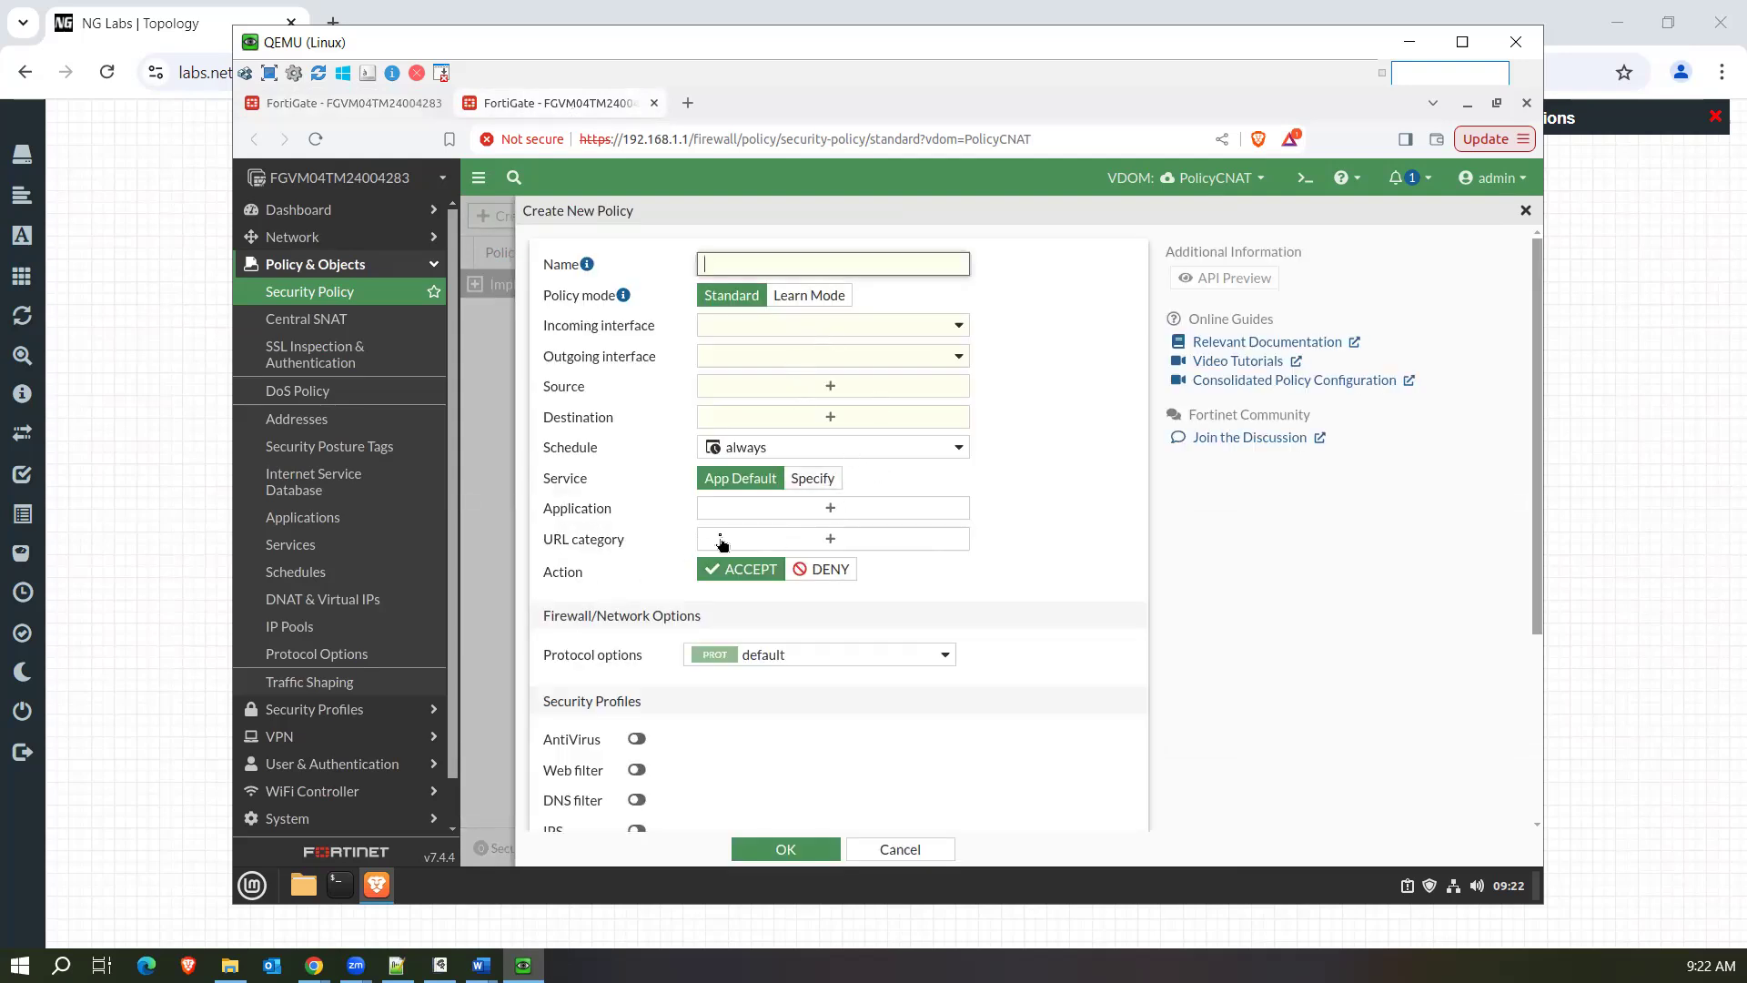
pyautogui.click(1206, 180)
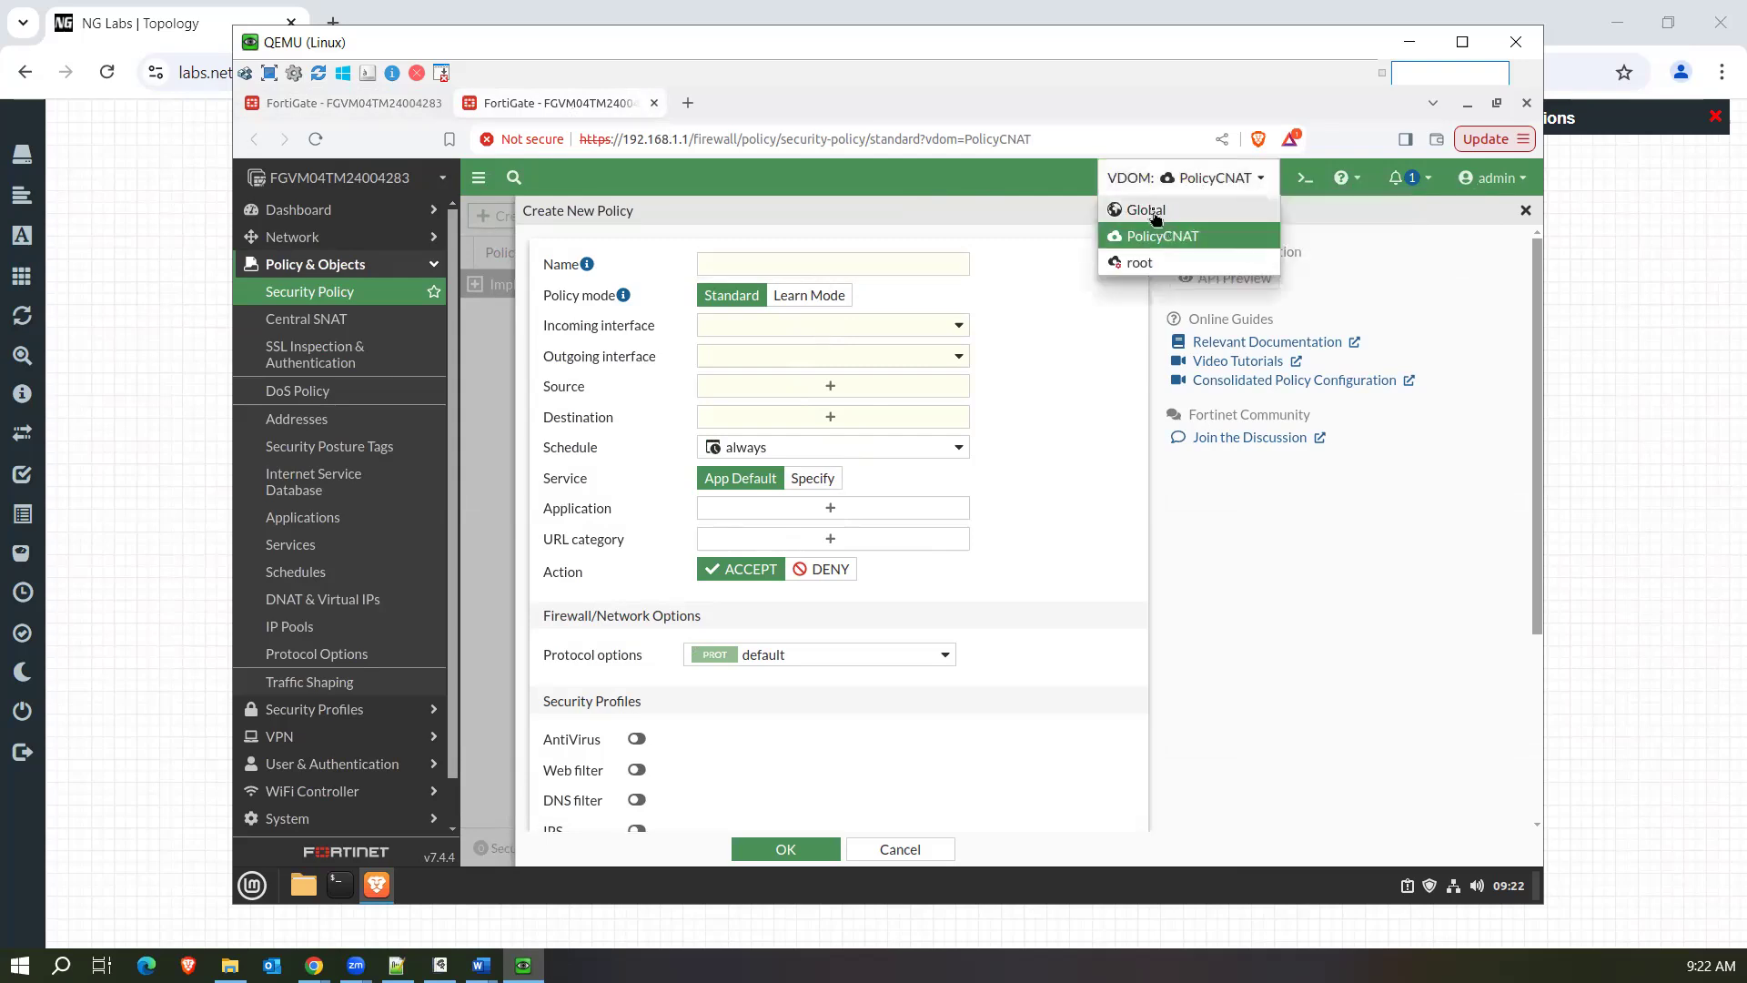
pyautogui.click(1151, 211)
pyautogui.click(1241, 178)
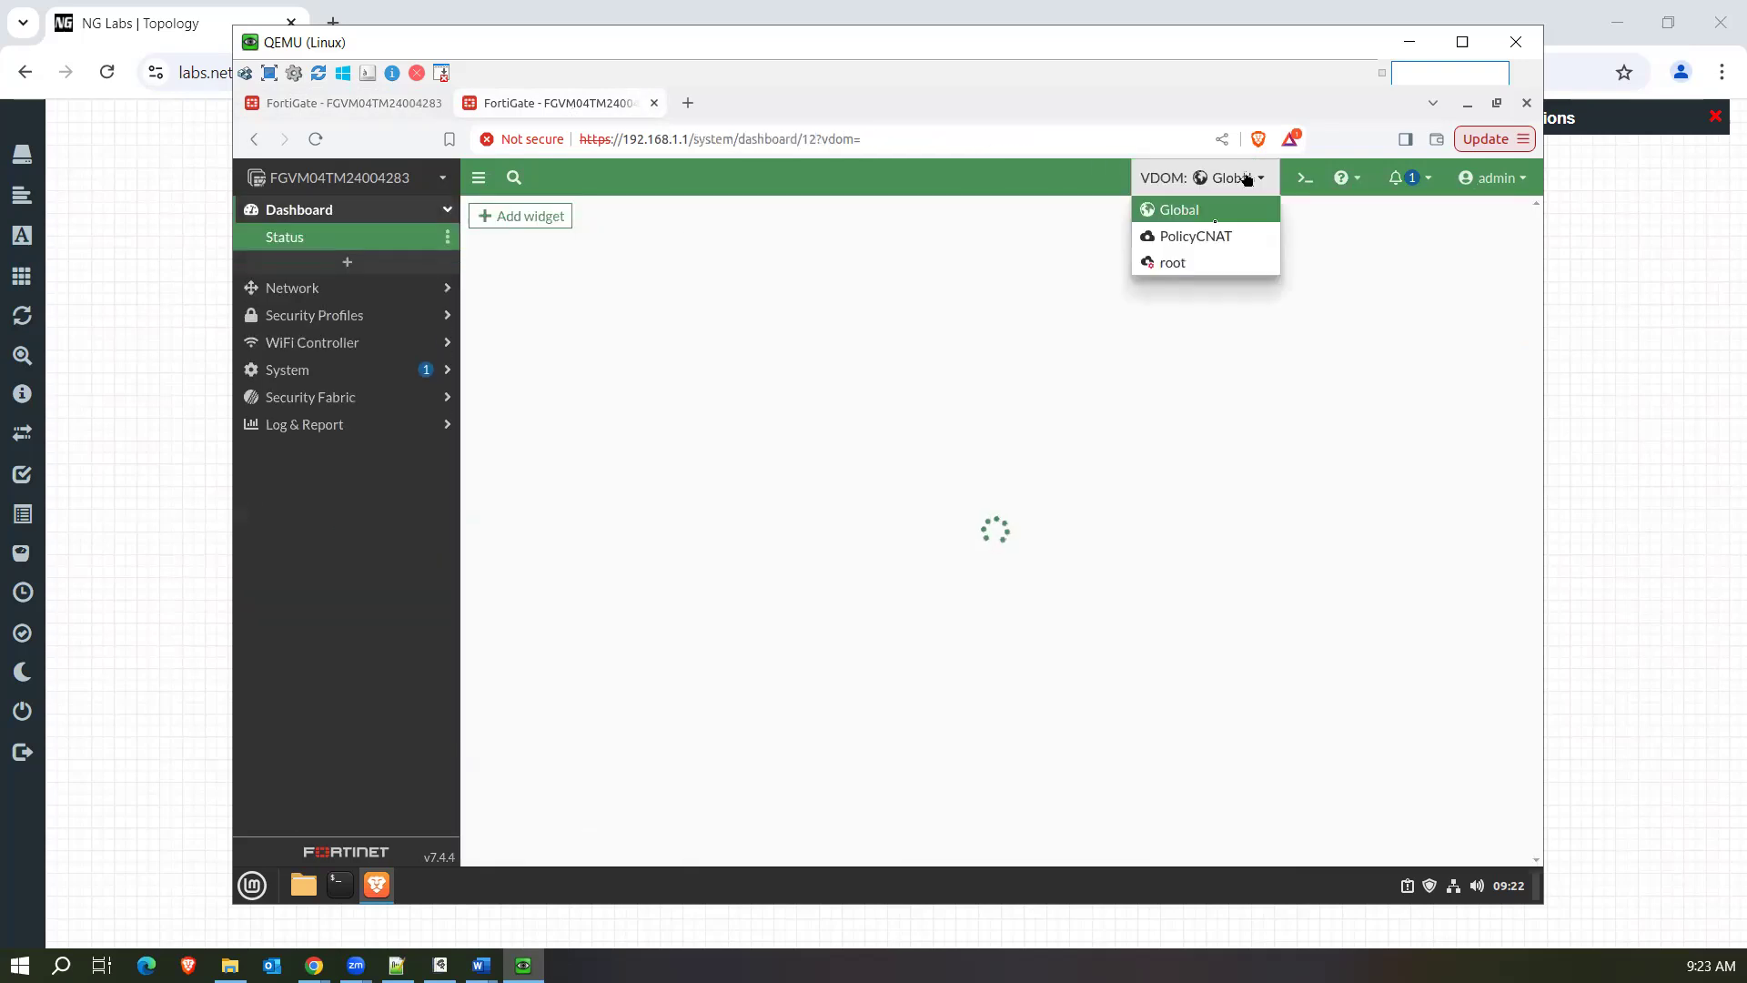
pyautogui.click(1171, 263)
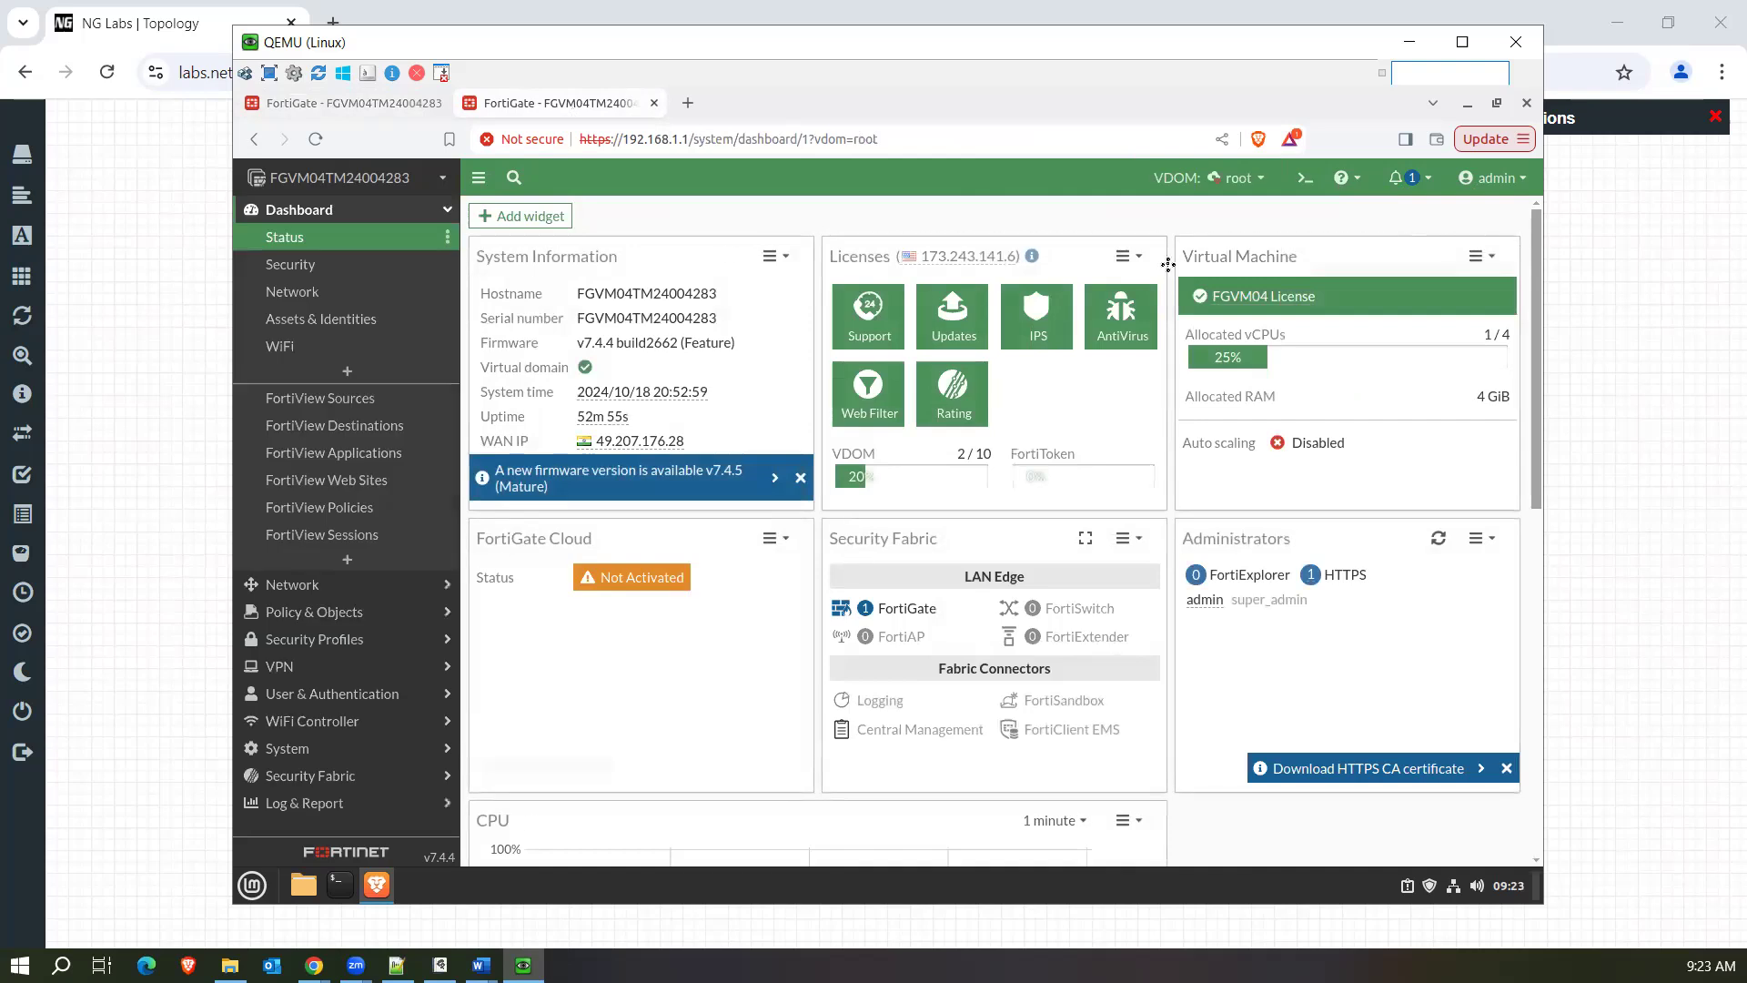
# Start a new firewall policy in the root VDOM.
pyautogui.click(319, 619)
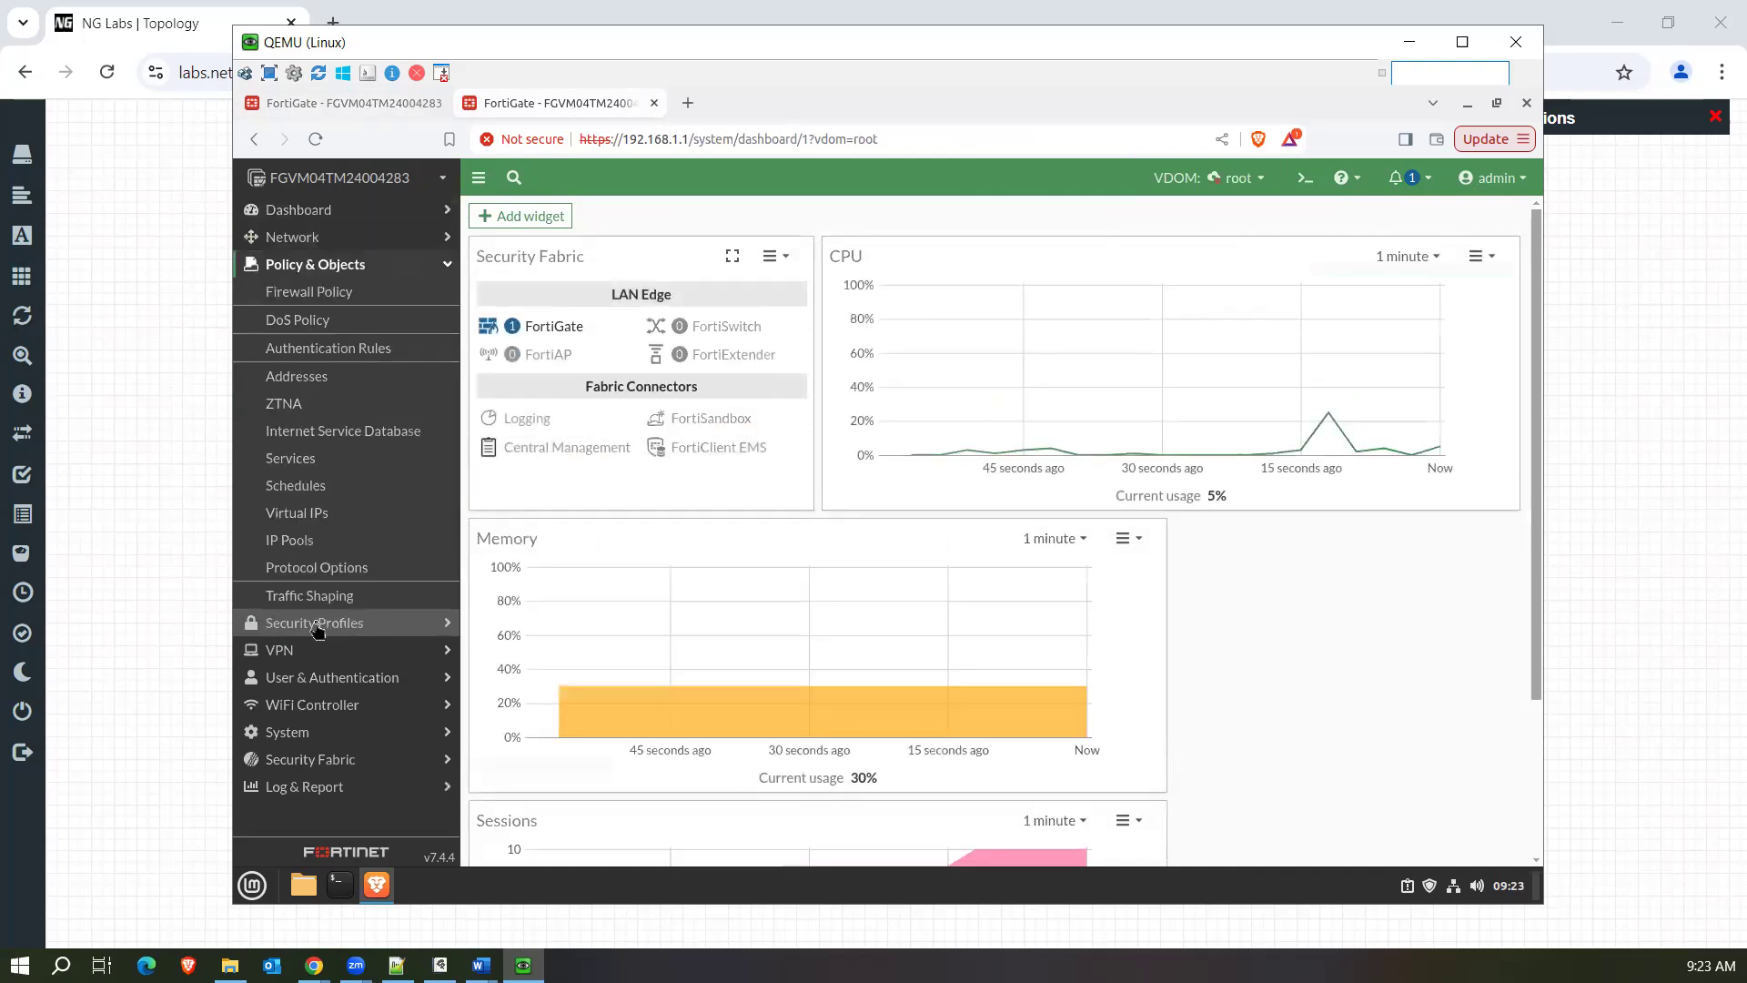
pyautogui.click(346, 293)
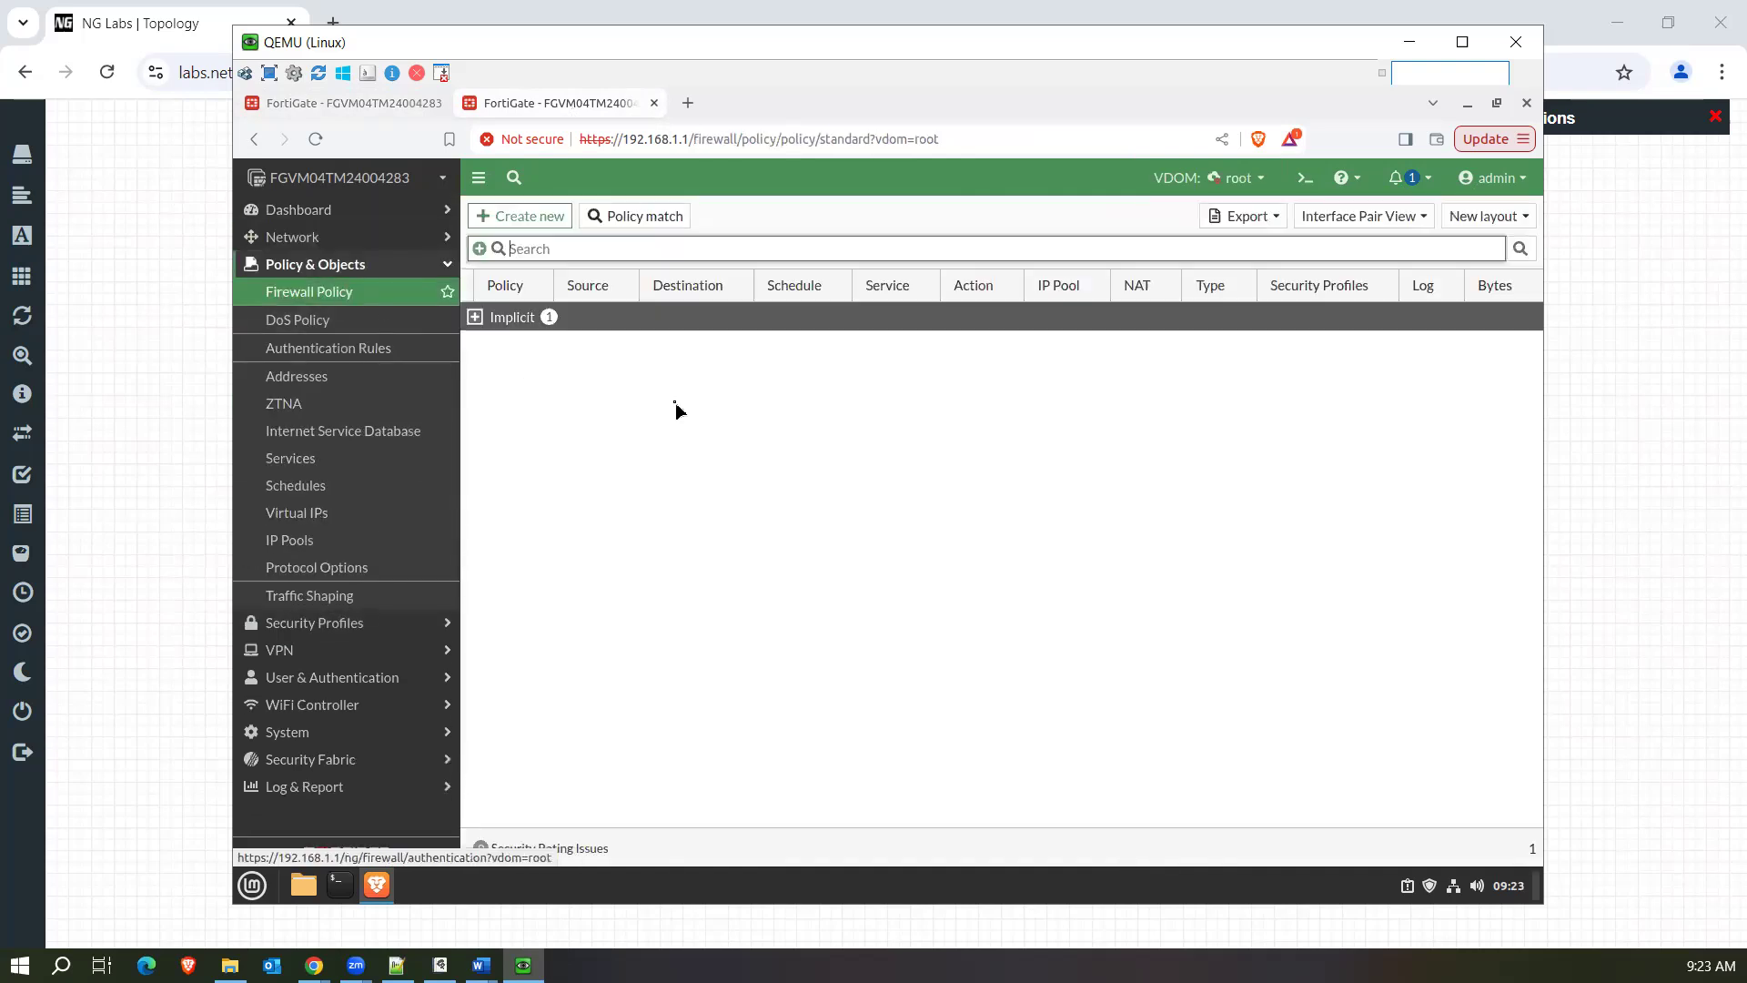
pyautogui.click(514, 218)
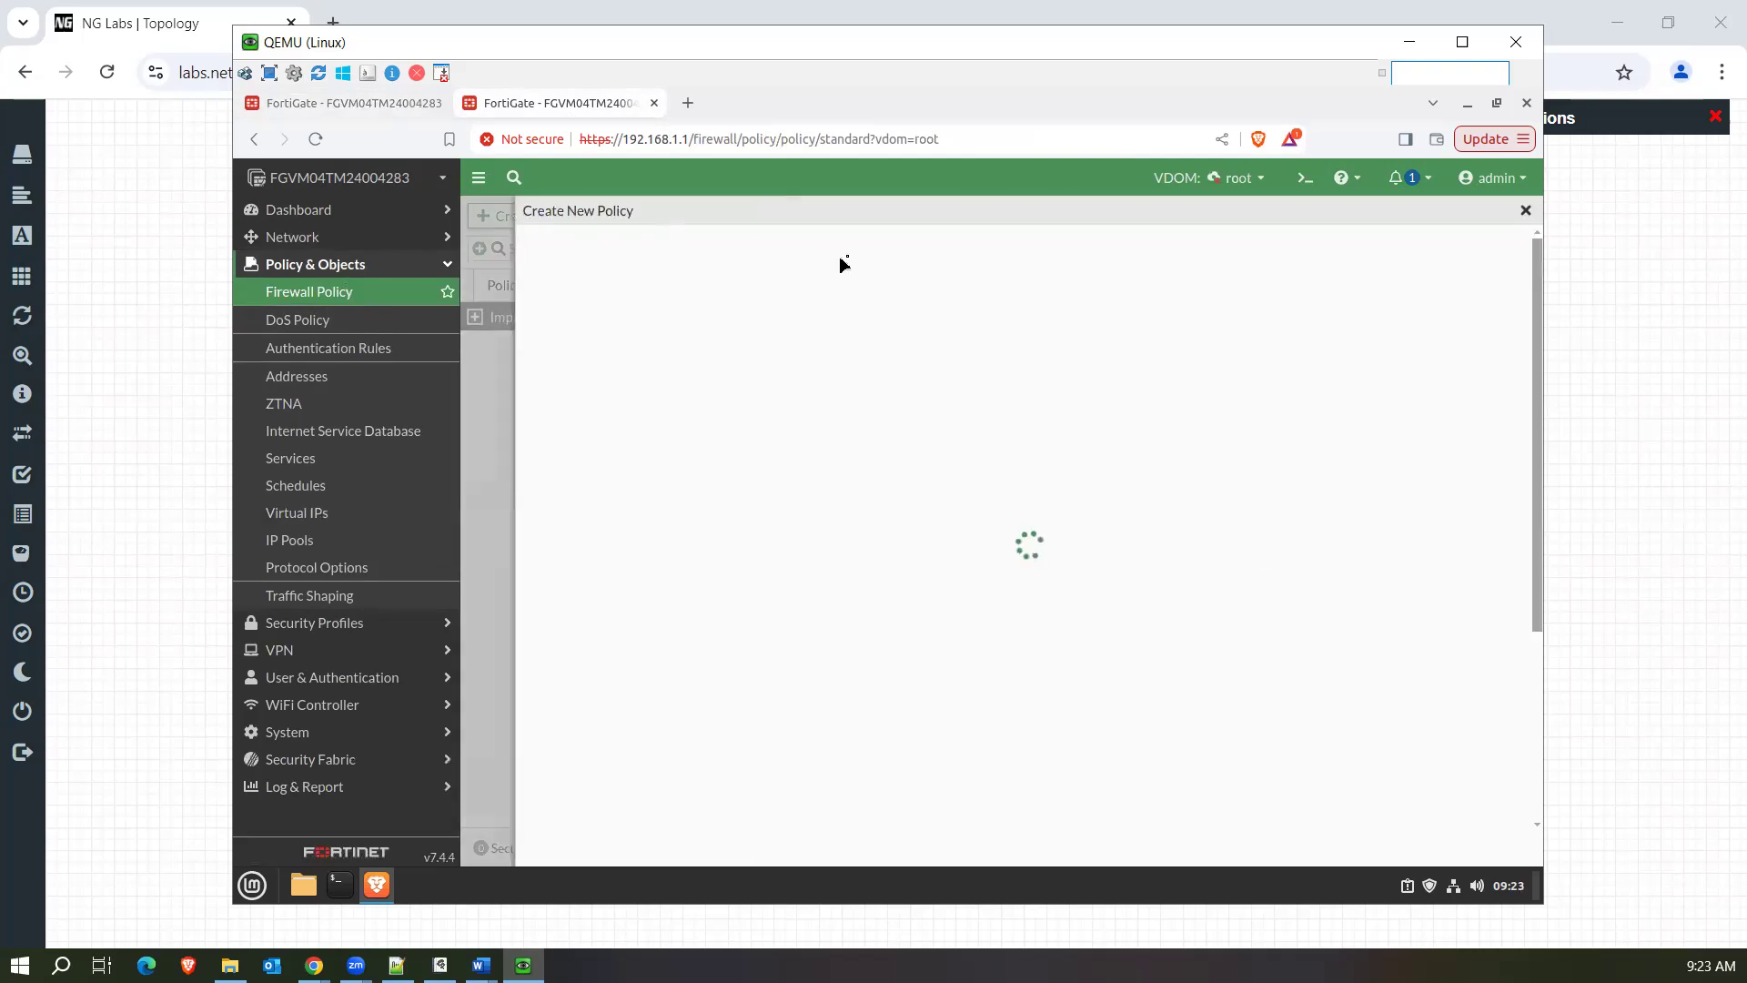
# Compare the root firewall policy's NAT and security profile options with the PolicyCNAT security policy's Application and URL category fields.
pyautogui.moveTo(565, 103); pyautogui.dragTo(865, 109)
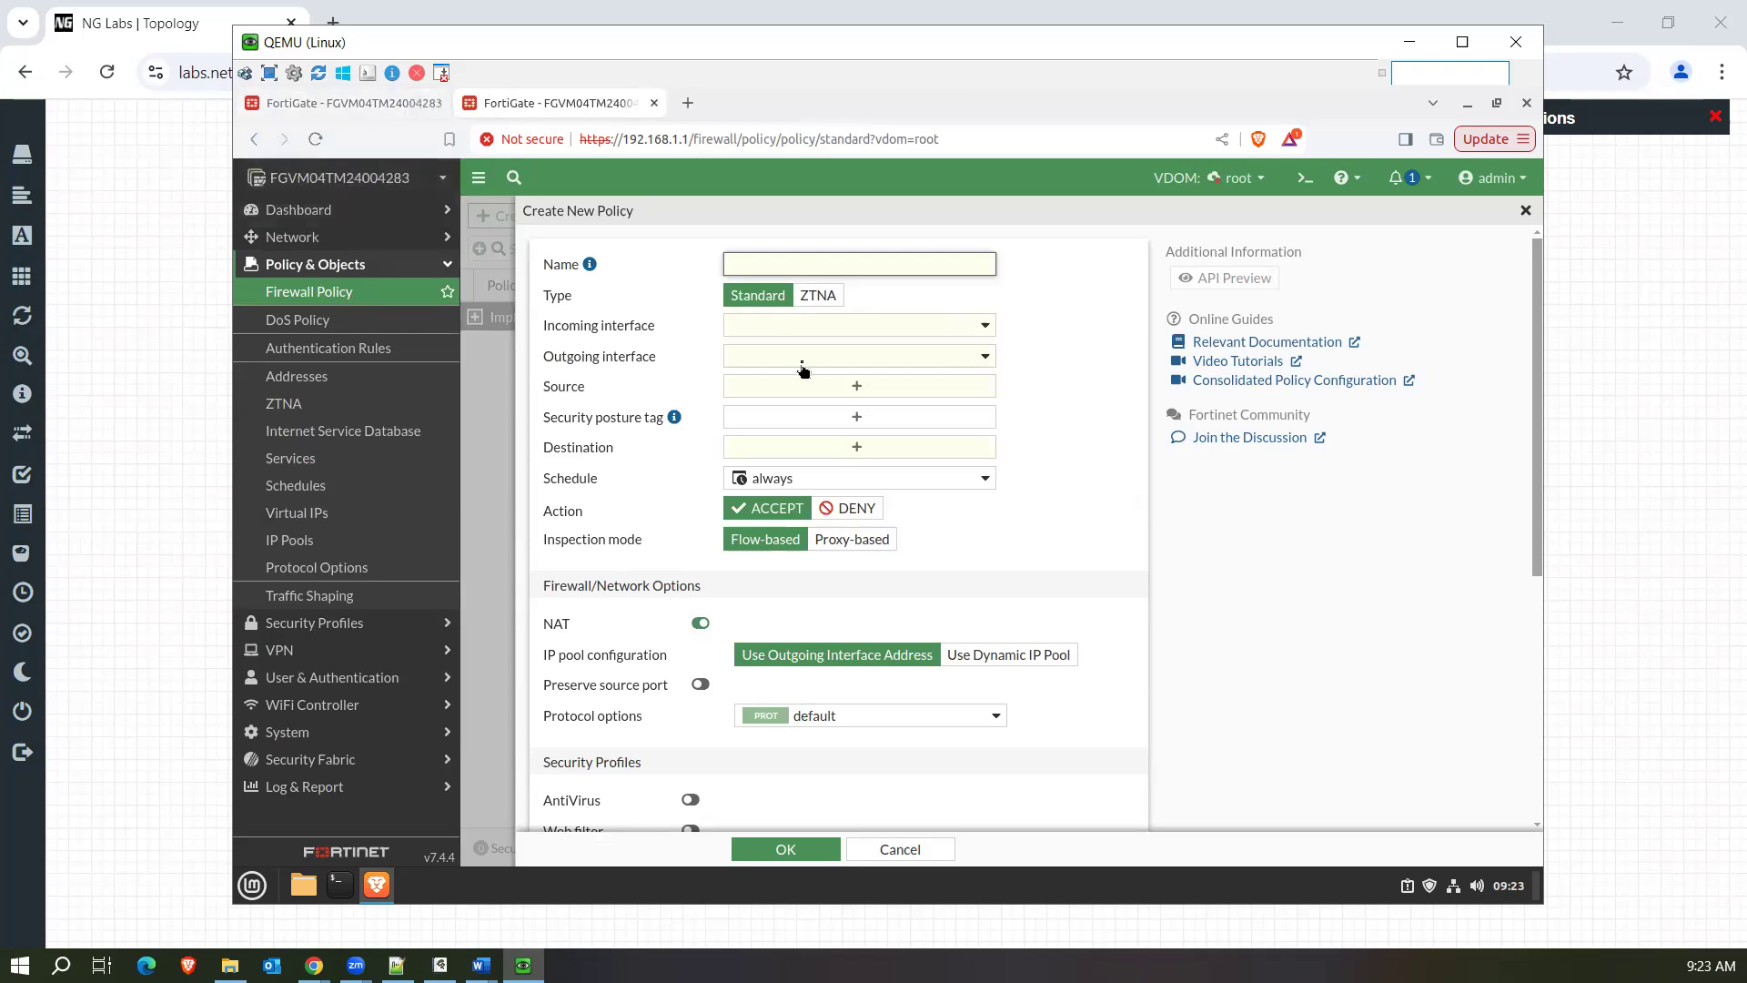
pyautogui.click(323, 108)
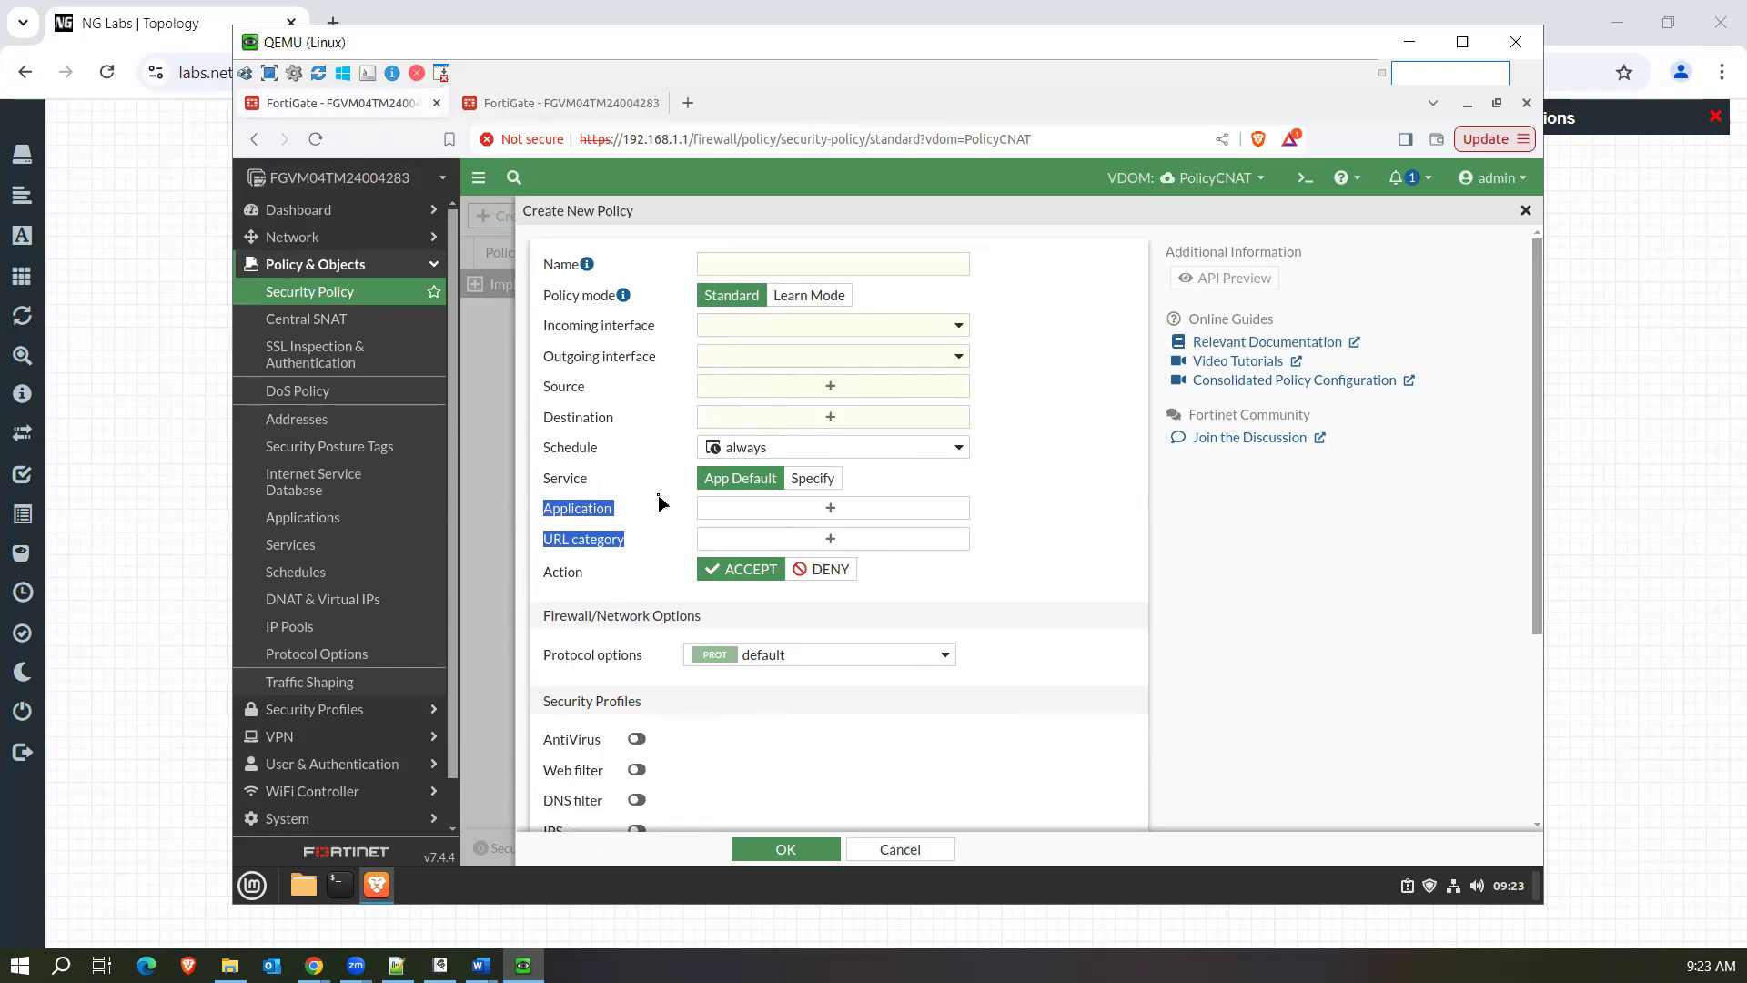
pyautogui.click(561, 102)
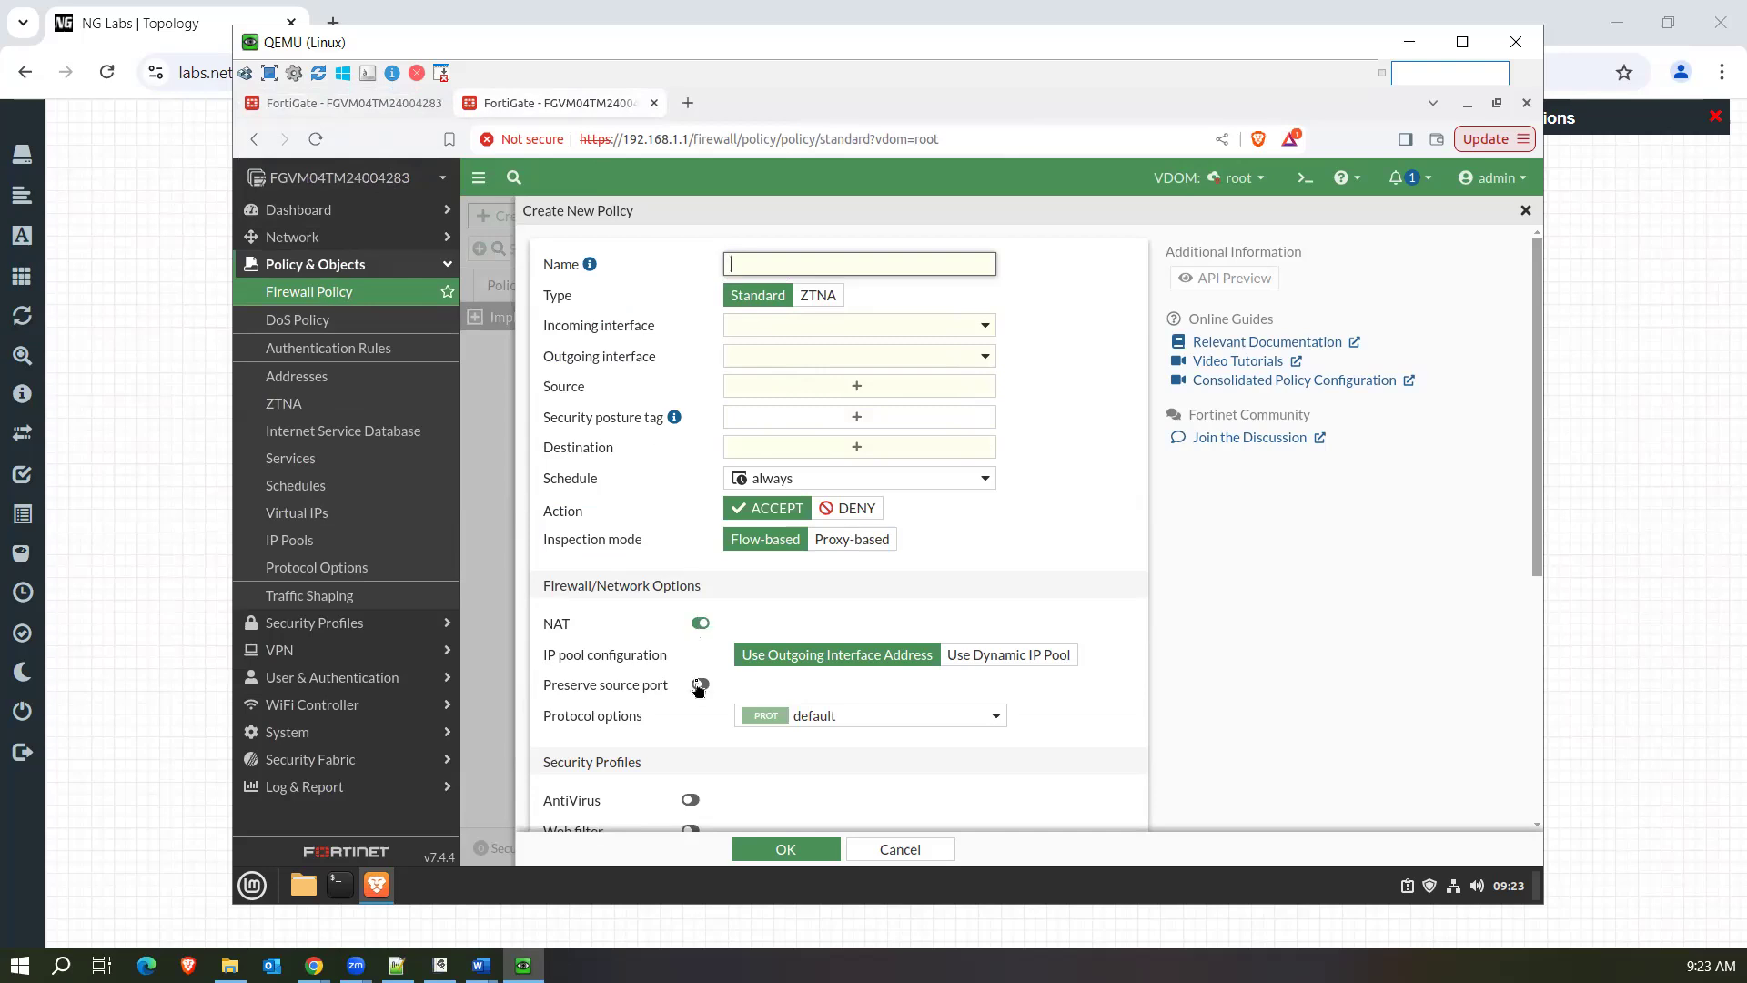
pyautogui.scroll(-5, 696, 687)
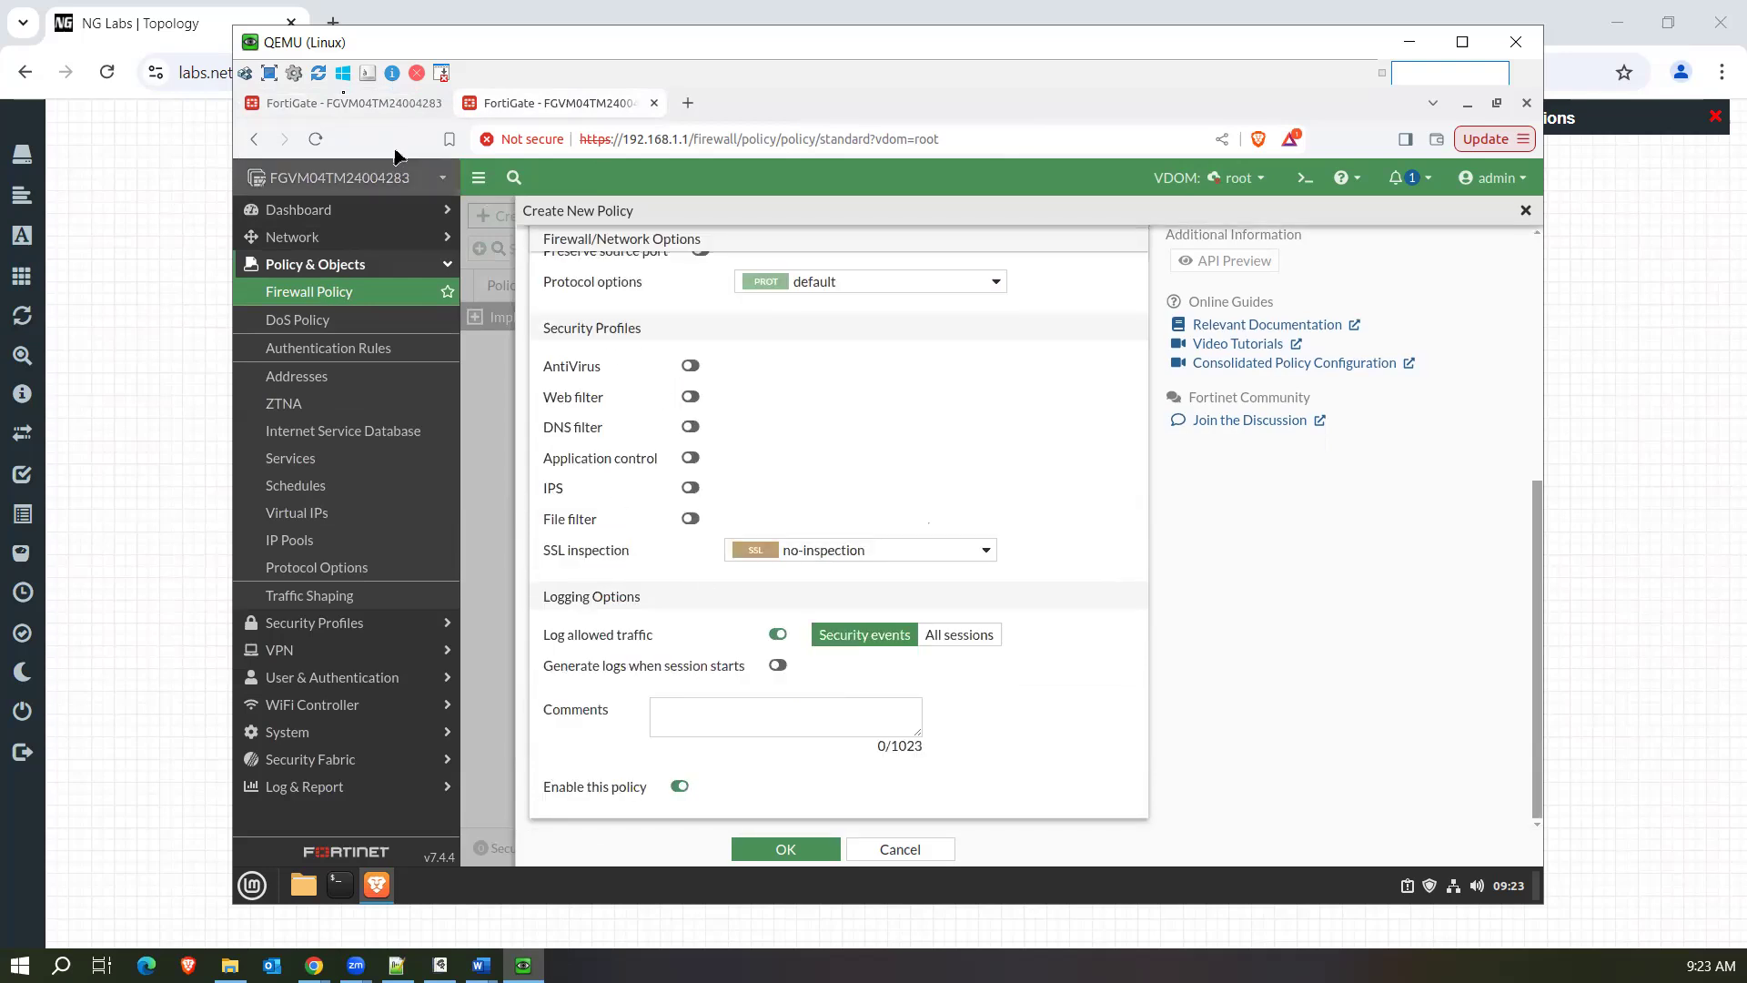
pyautogui.click(344, 106)
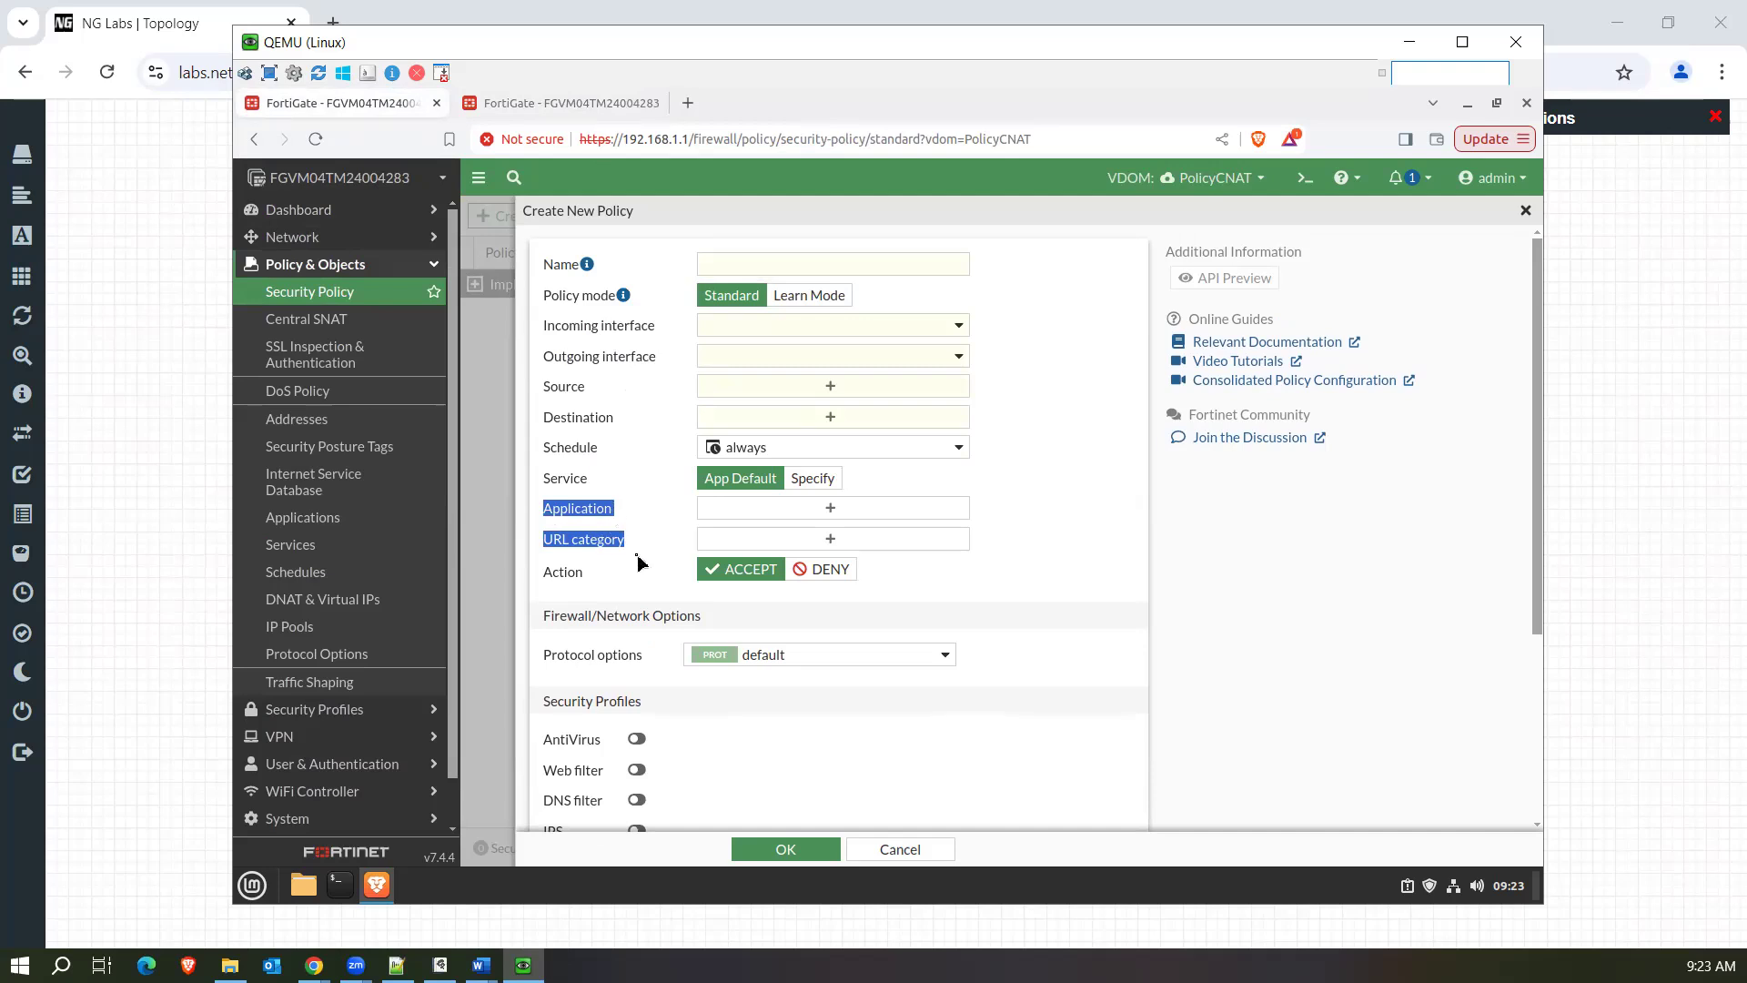
pyautogui.click(1049, 542)
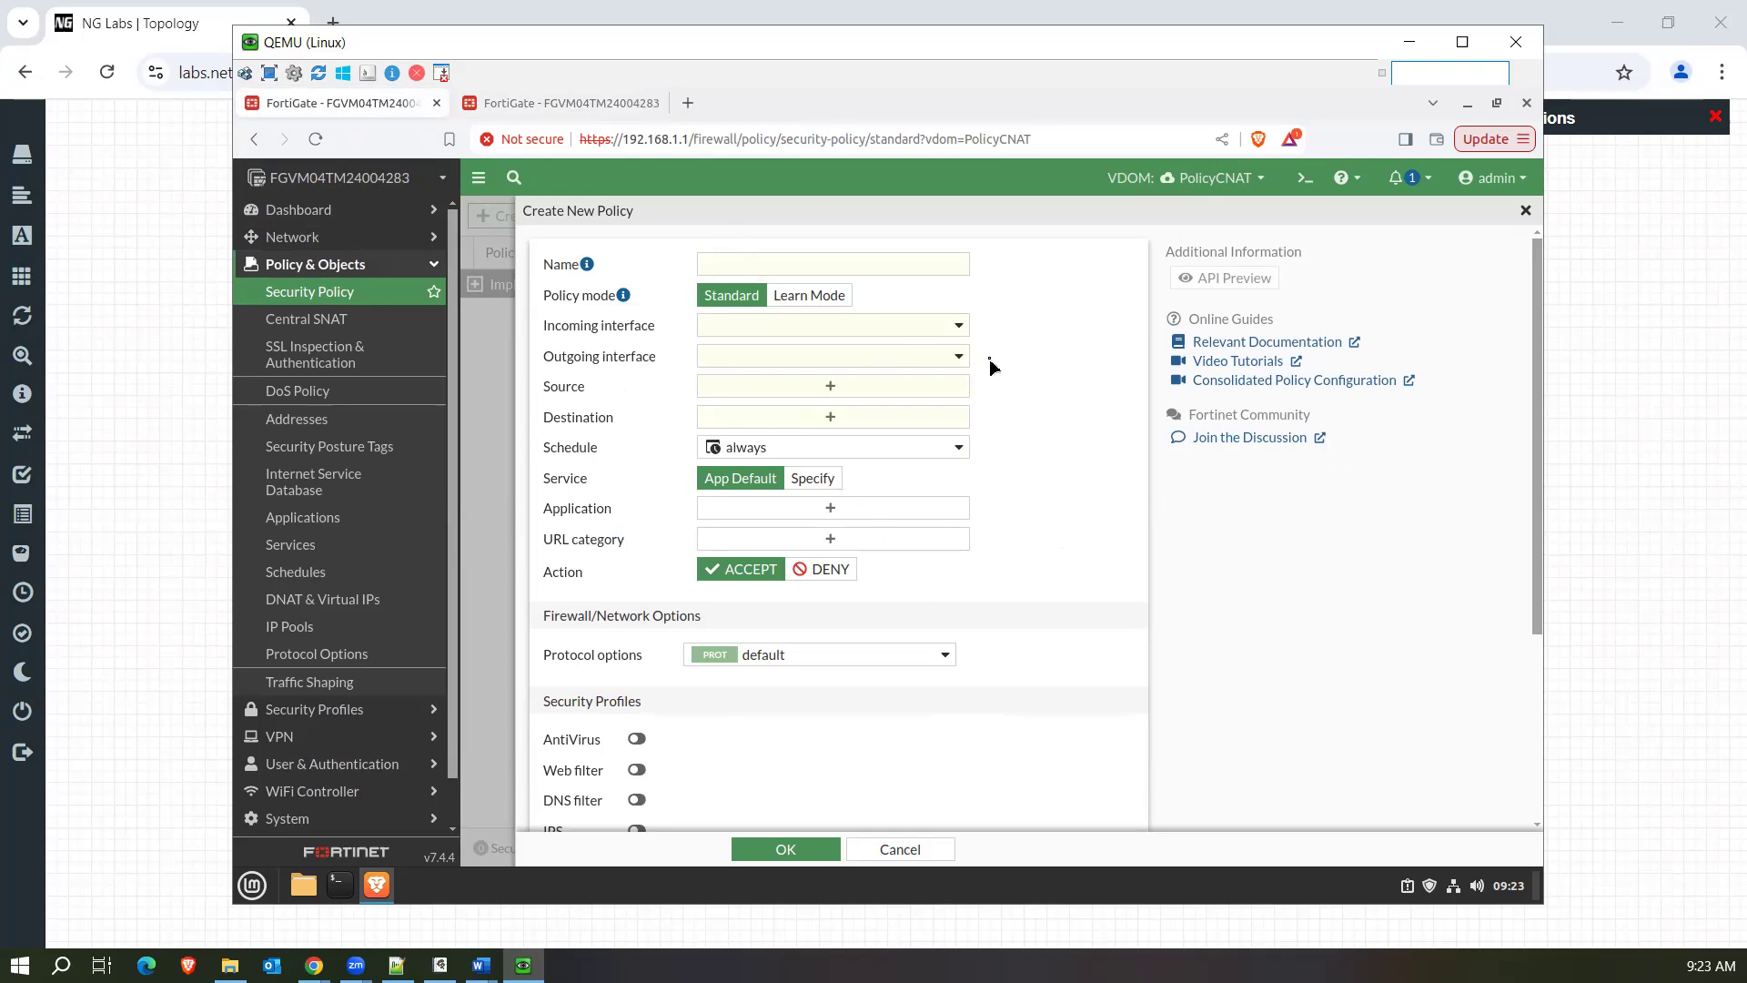
# Switch to the Global VDOM and open the PolicyCNAT virtual domain's settings for editing.
pyautogui.click(286, 818)
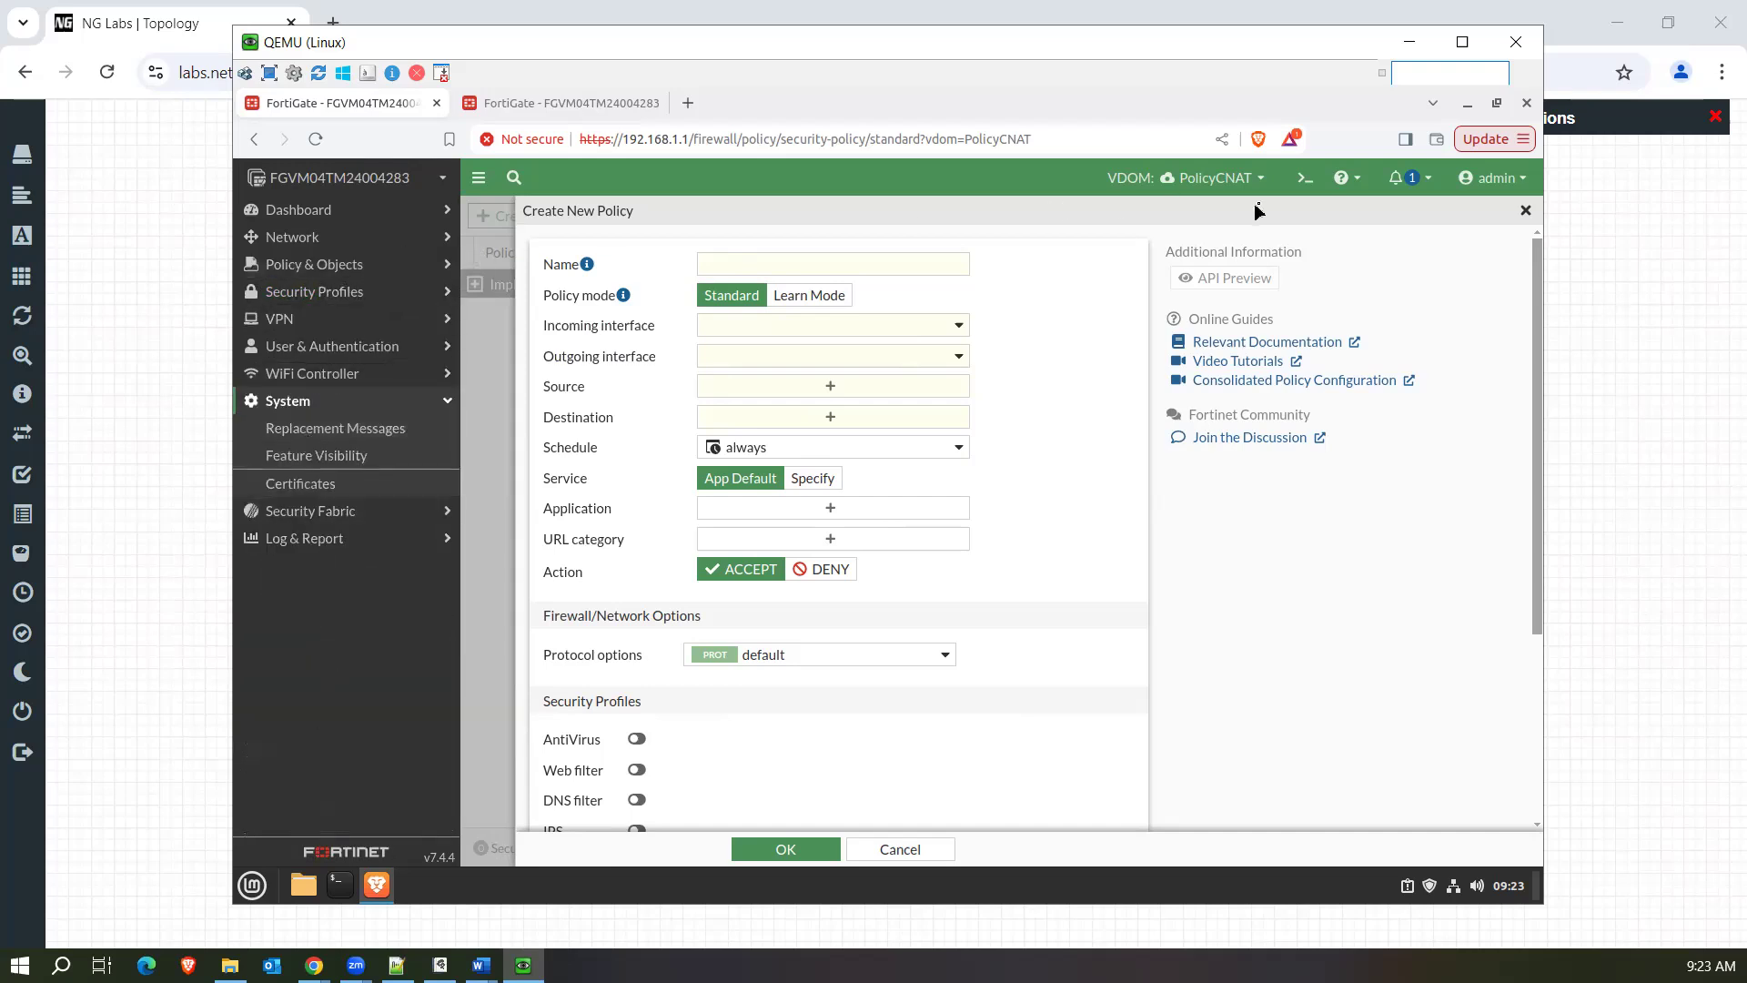
pyautogui.click(1218, 180)
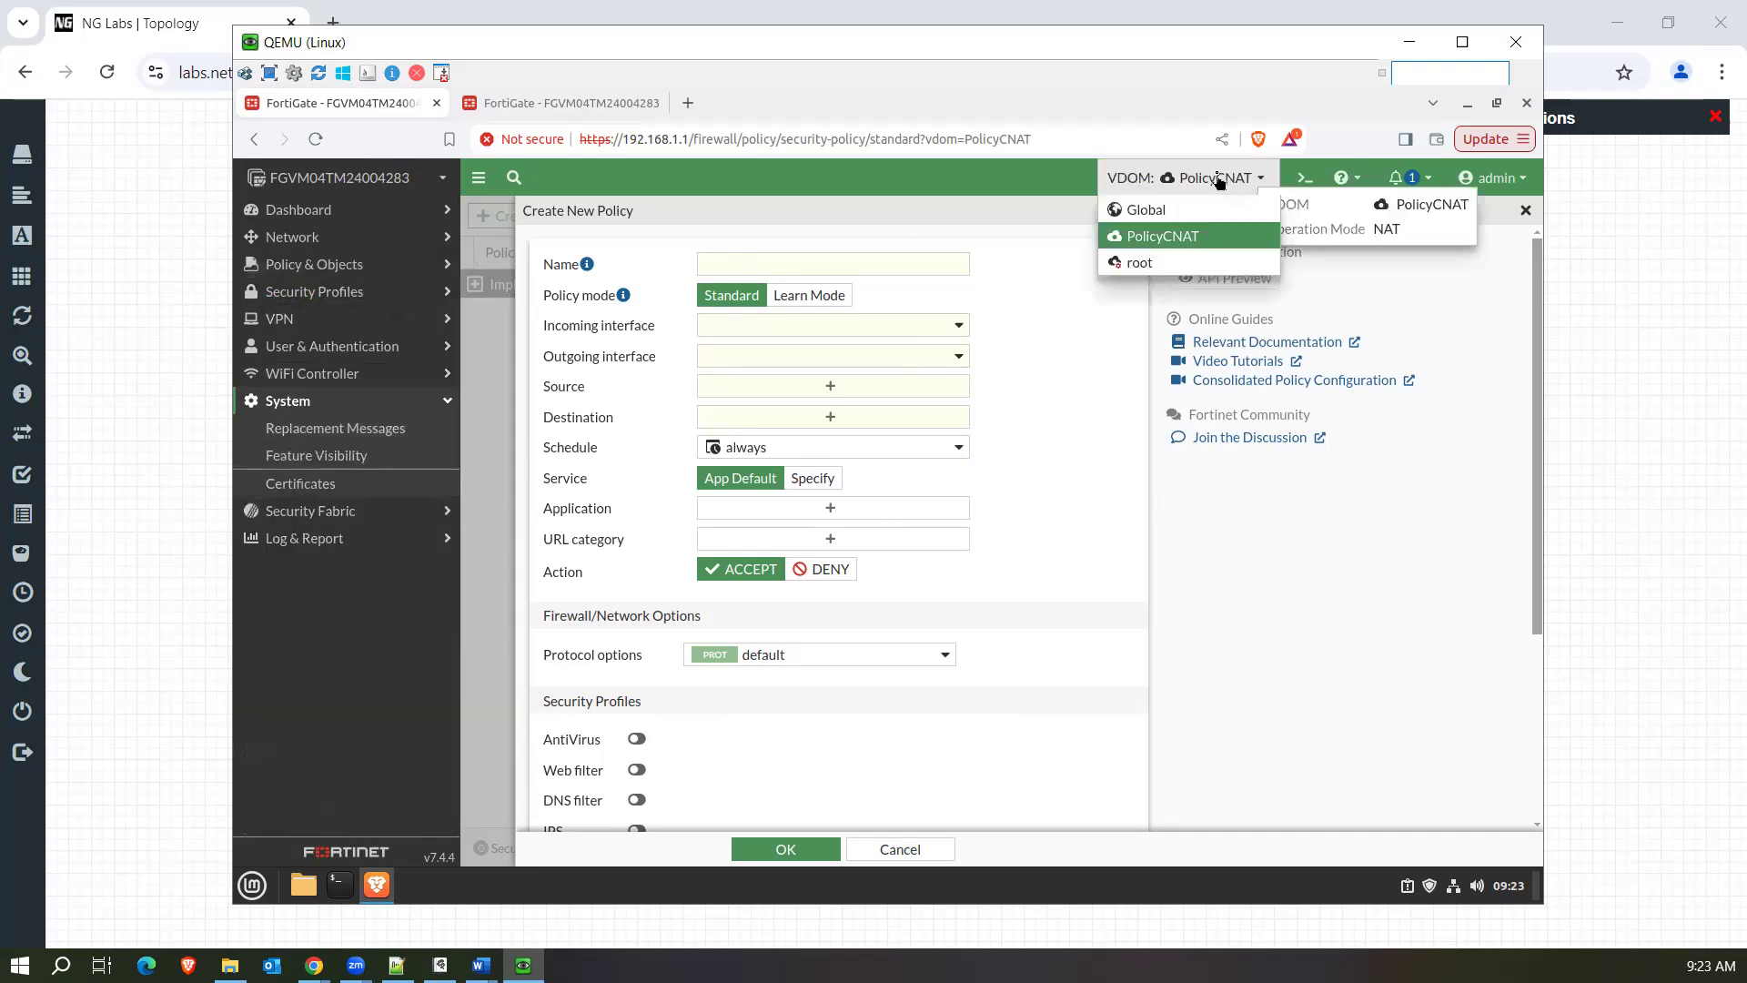
pyautogui.click(1167, 209)
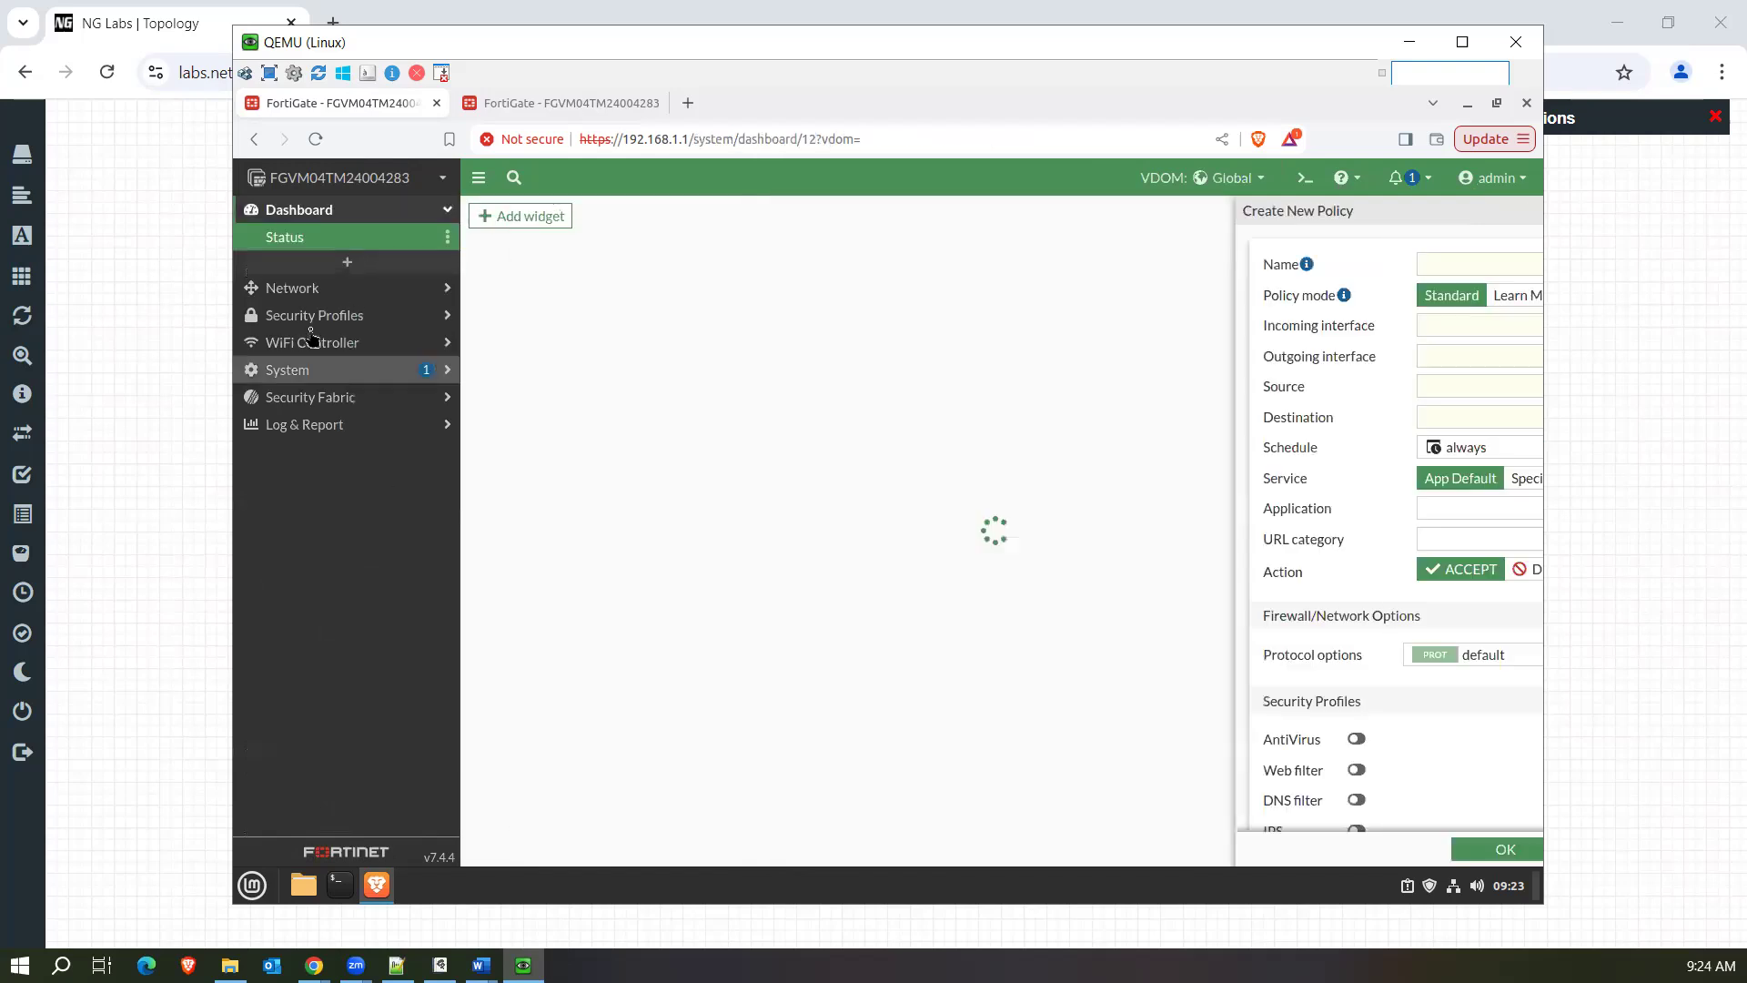
pyautogui.click(312, 376)
pyautogui.click(285, 358)
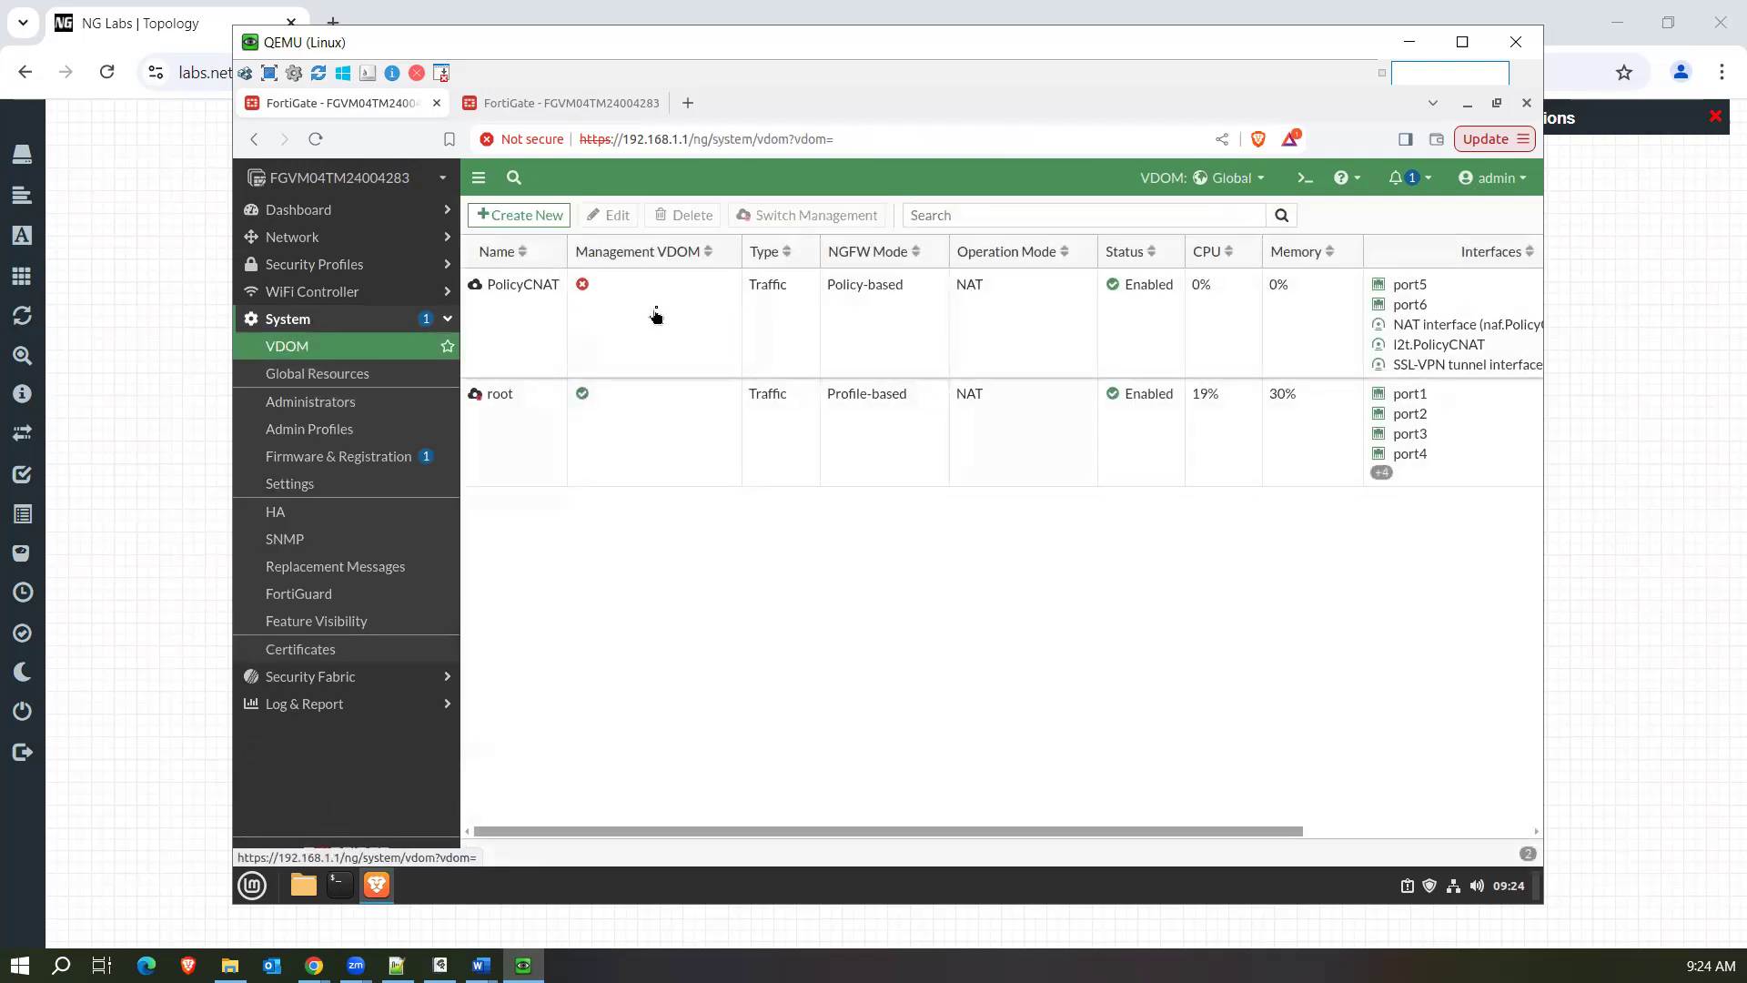
pyautogui.click(656, 313)
pyautogui.click(614, 216)
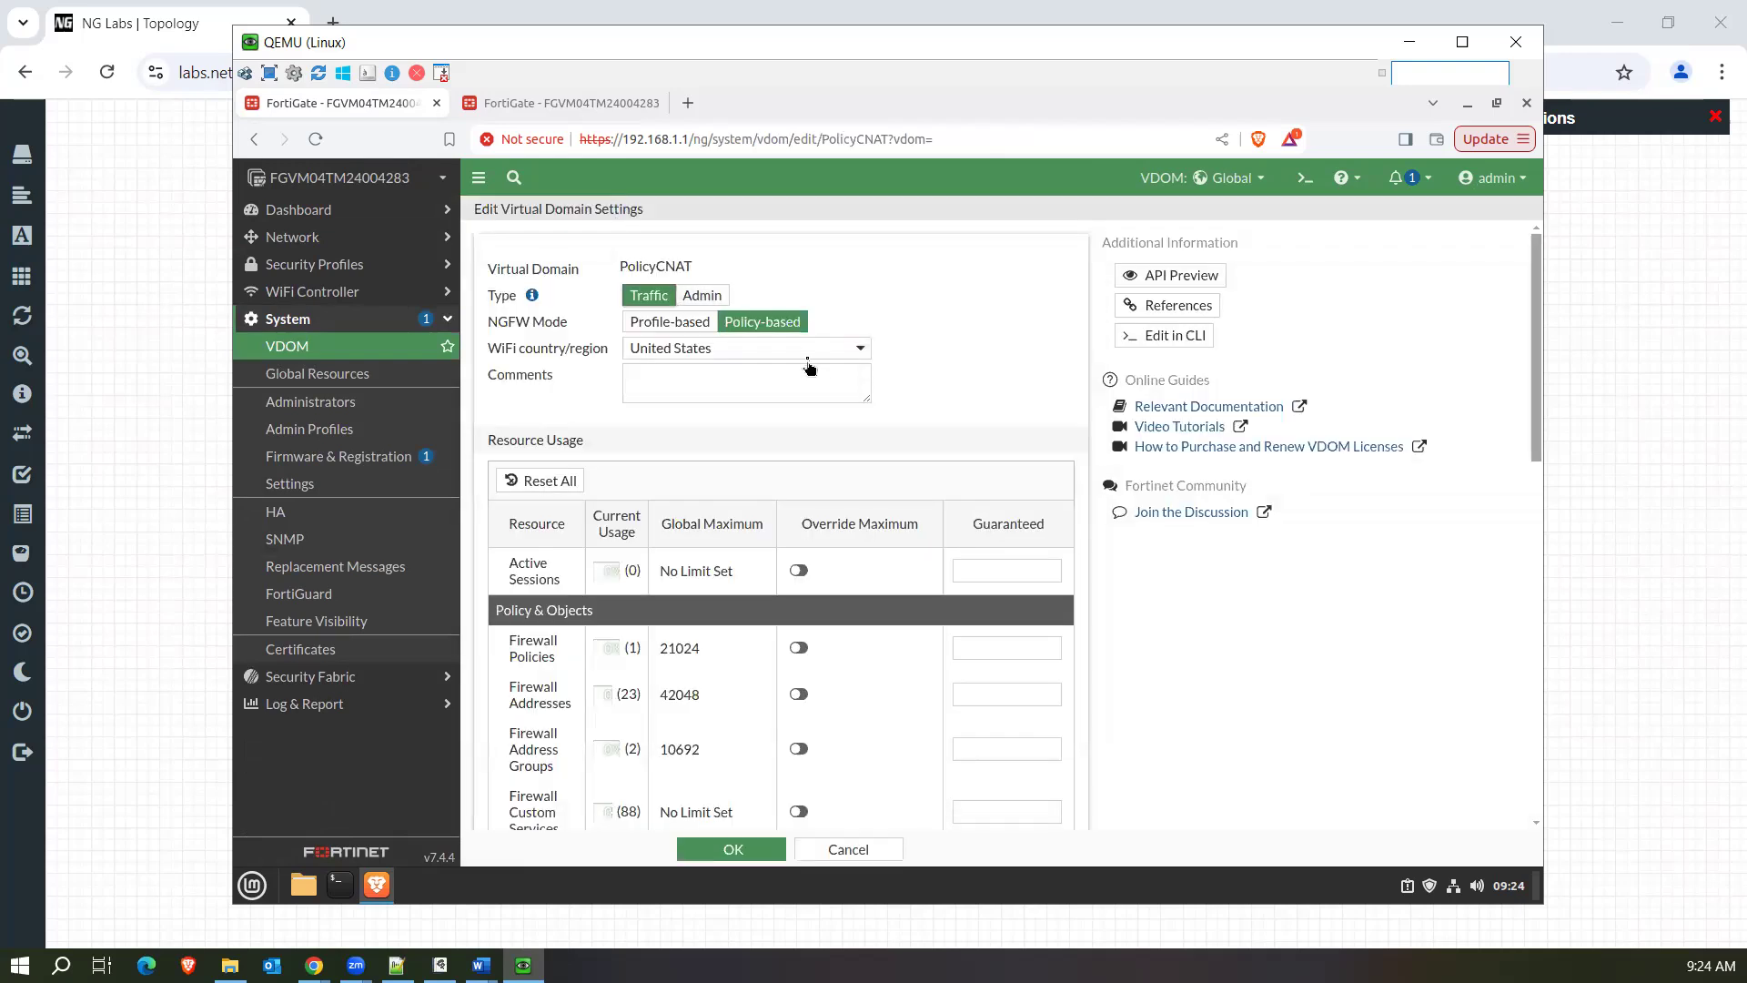
# Review the PolicyCNAT virtual domain's resource limits, including VPN and Log & Report, and leave its settings without saving.
pyautogui.moveTo(1539, 505); pyautogui.dragTo(1547, 789)
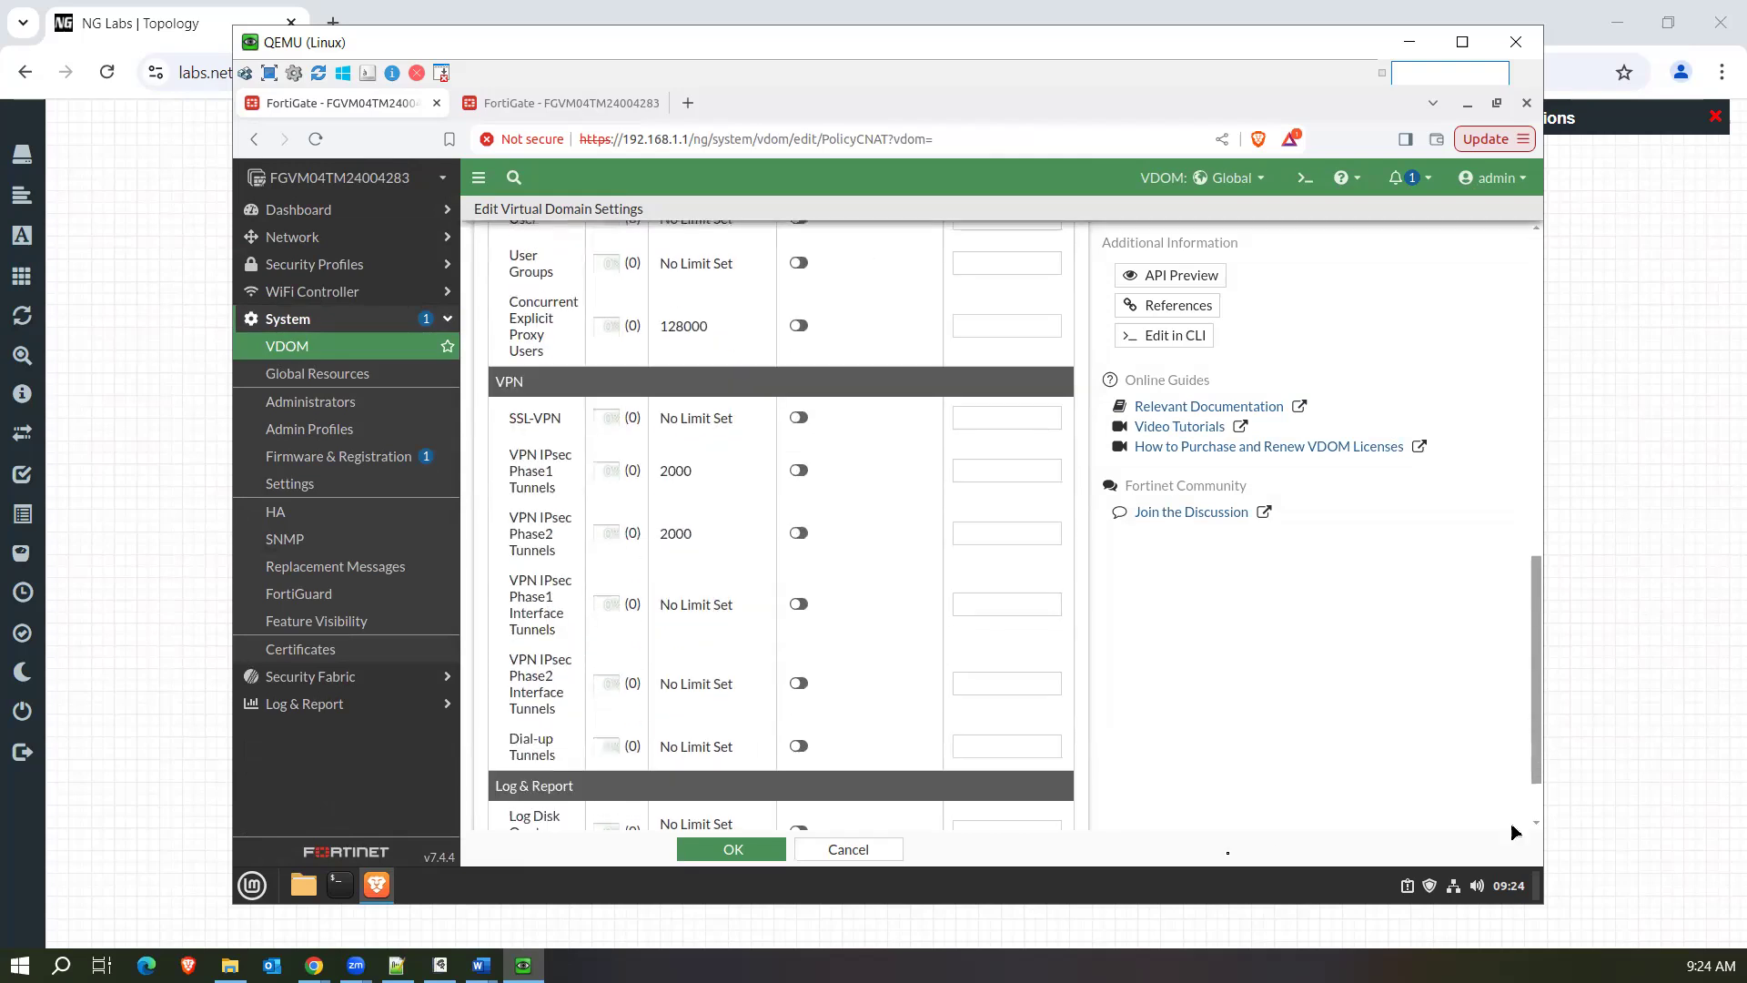
pyautogui.scroll(-1, 1065, 869)
pyautogui.click(895, 852)
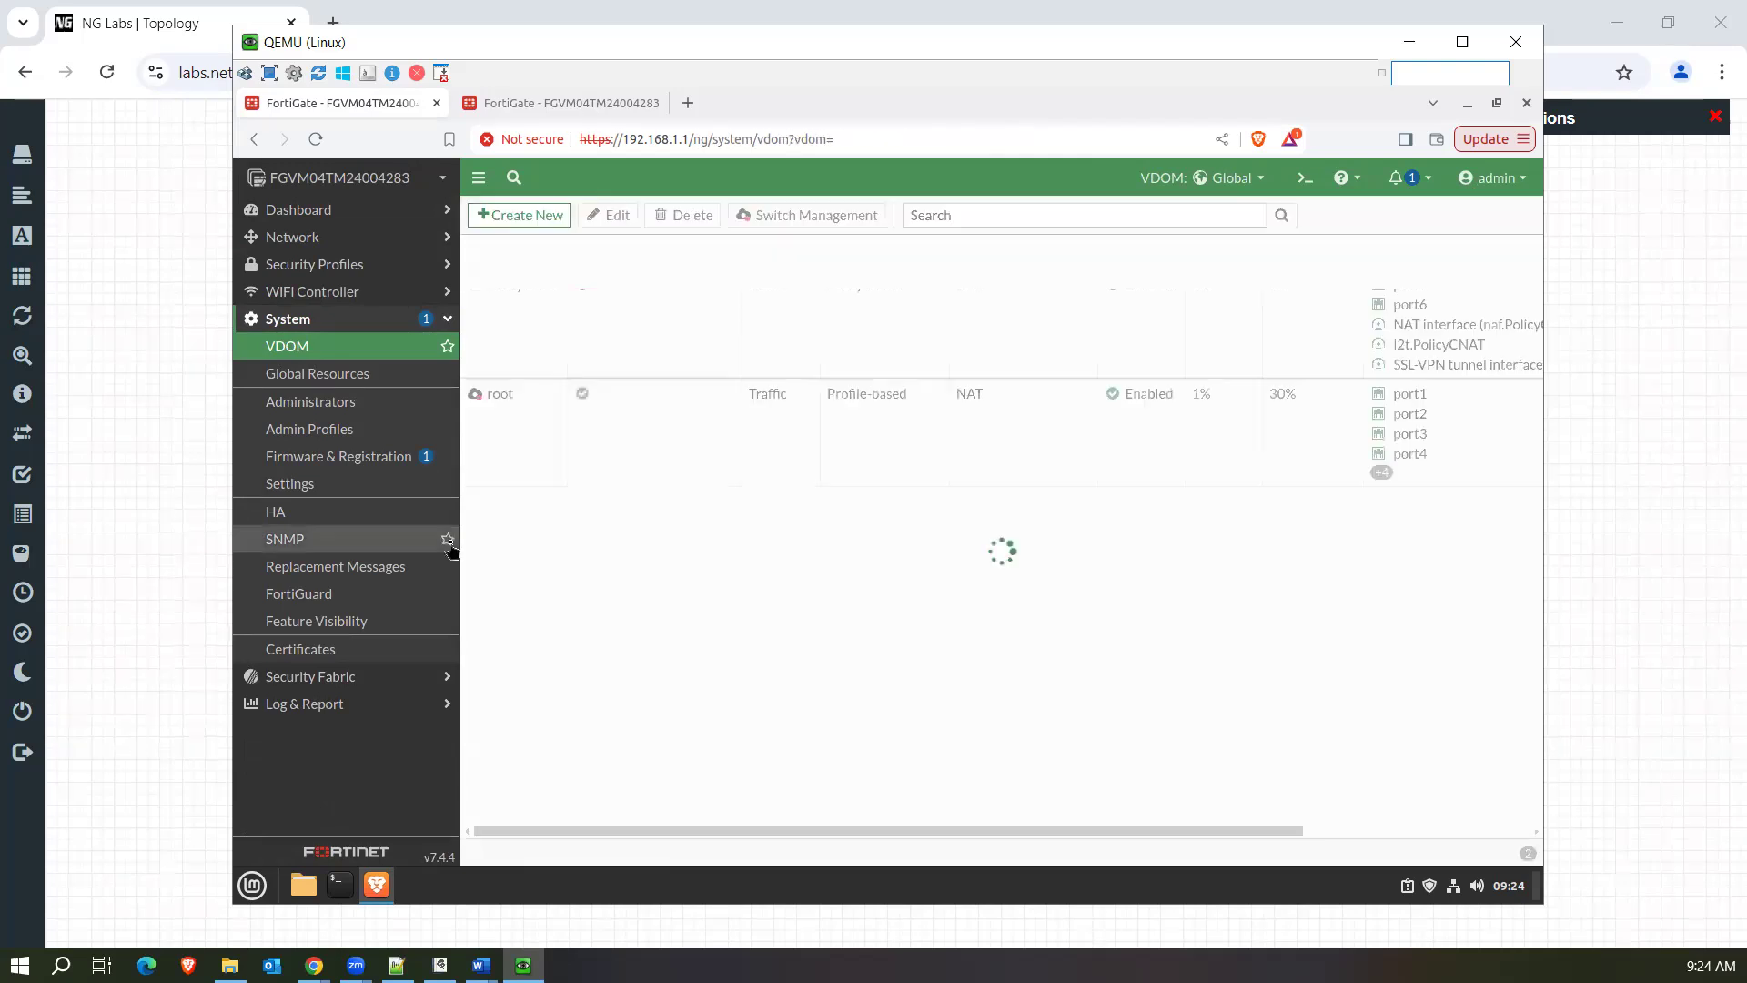
# Look through the Global system settings, from administration and workflow options to start-up, email and disk settings.
pyautogui.click(318, 490)
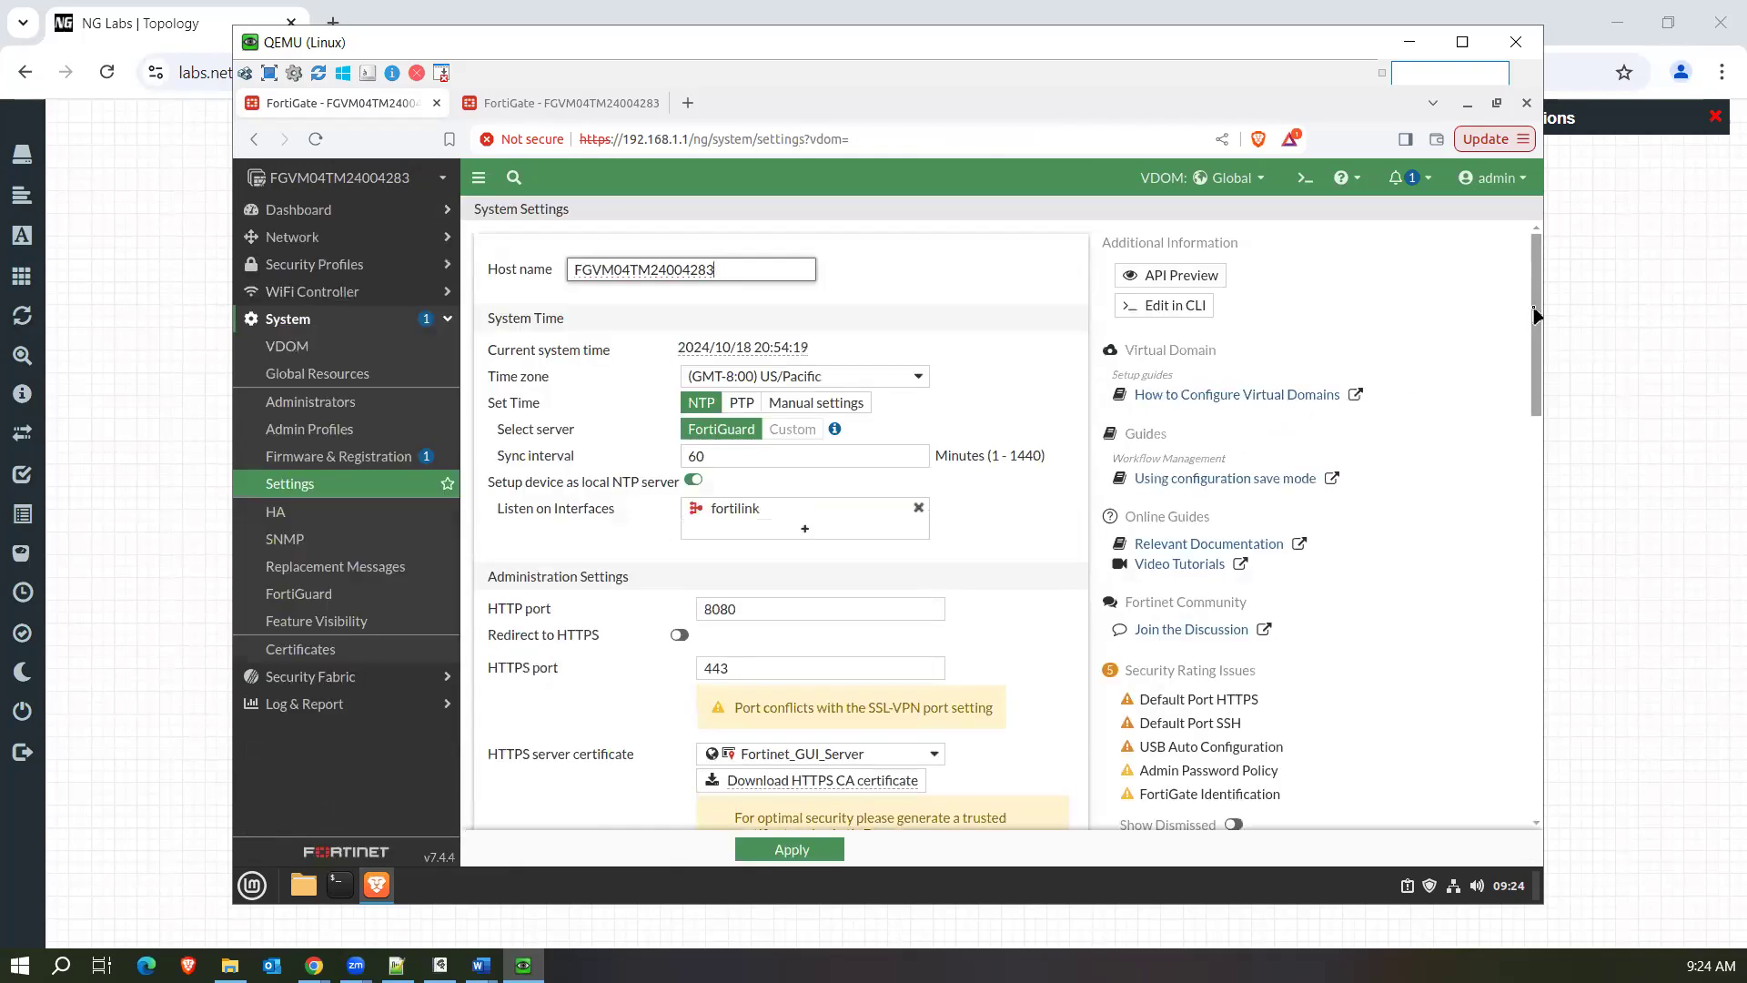
pyautogui.scroll(-4, 1538, 328)
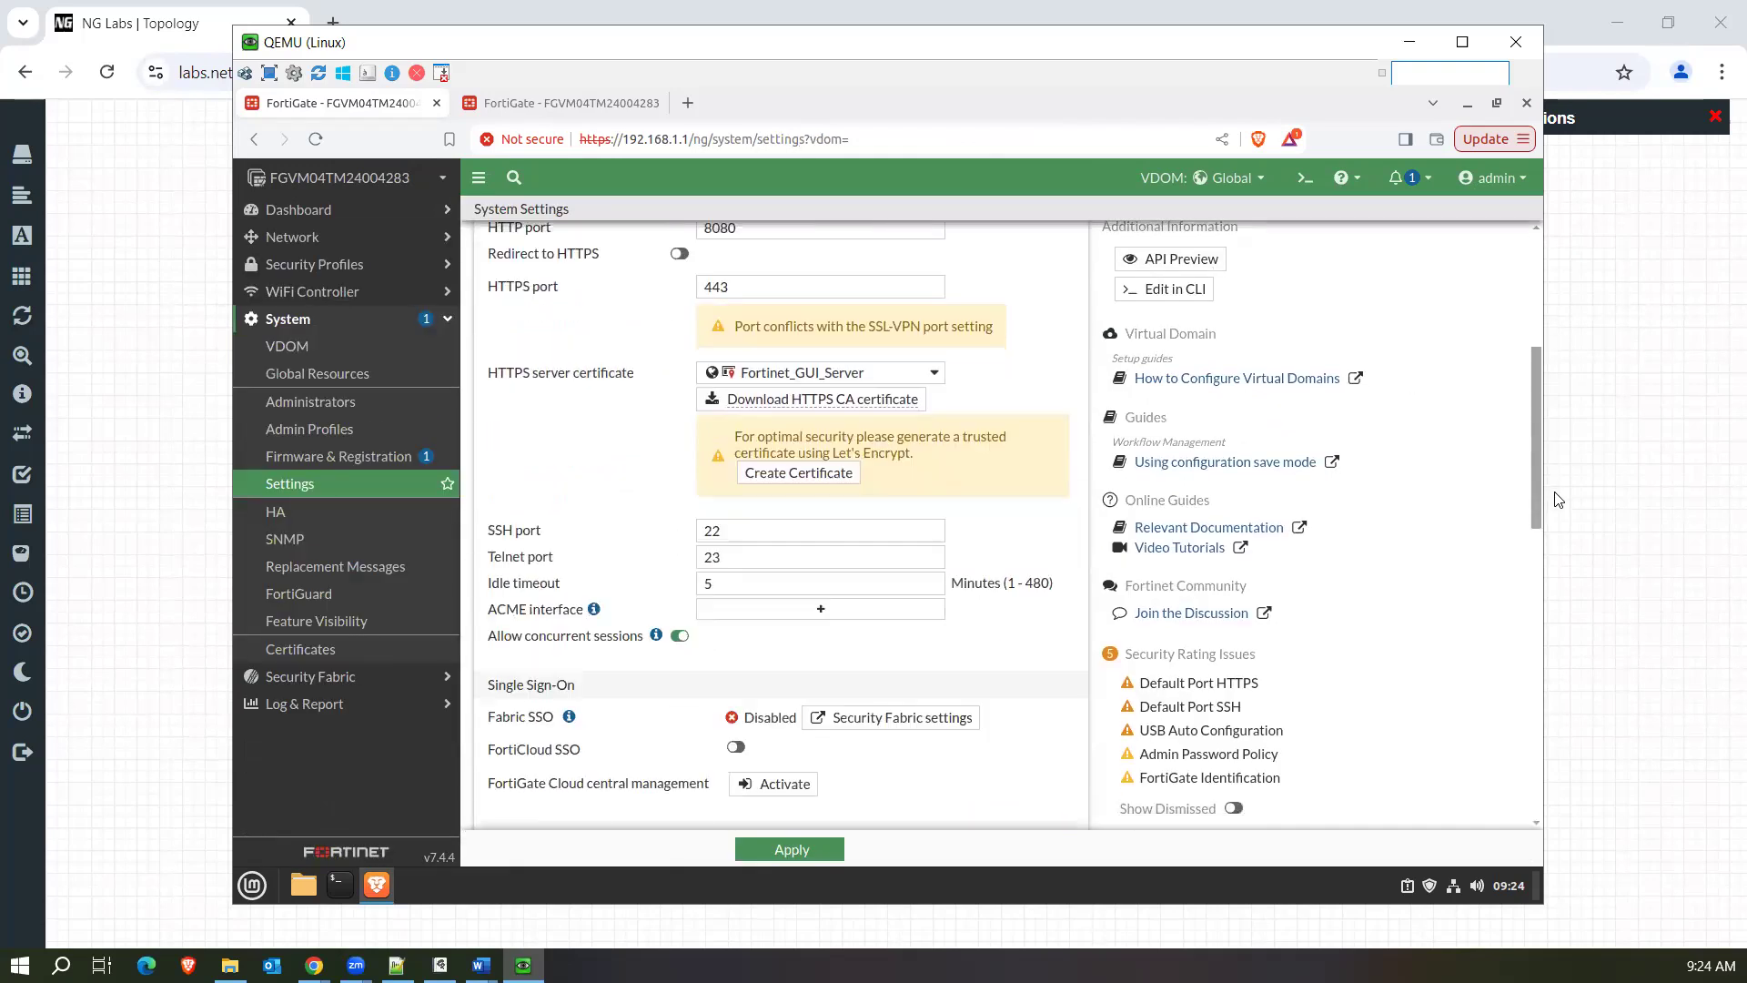
pyautogui.scroll(-4, 1451, 499)
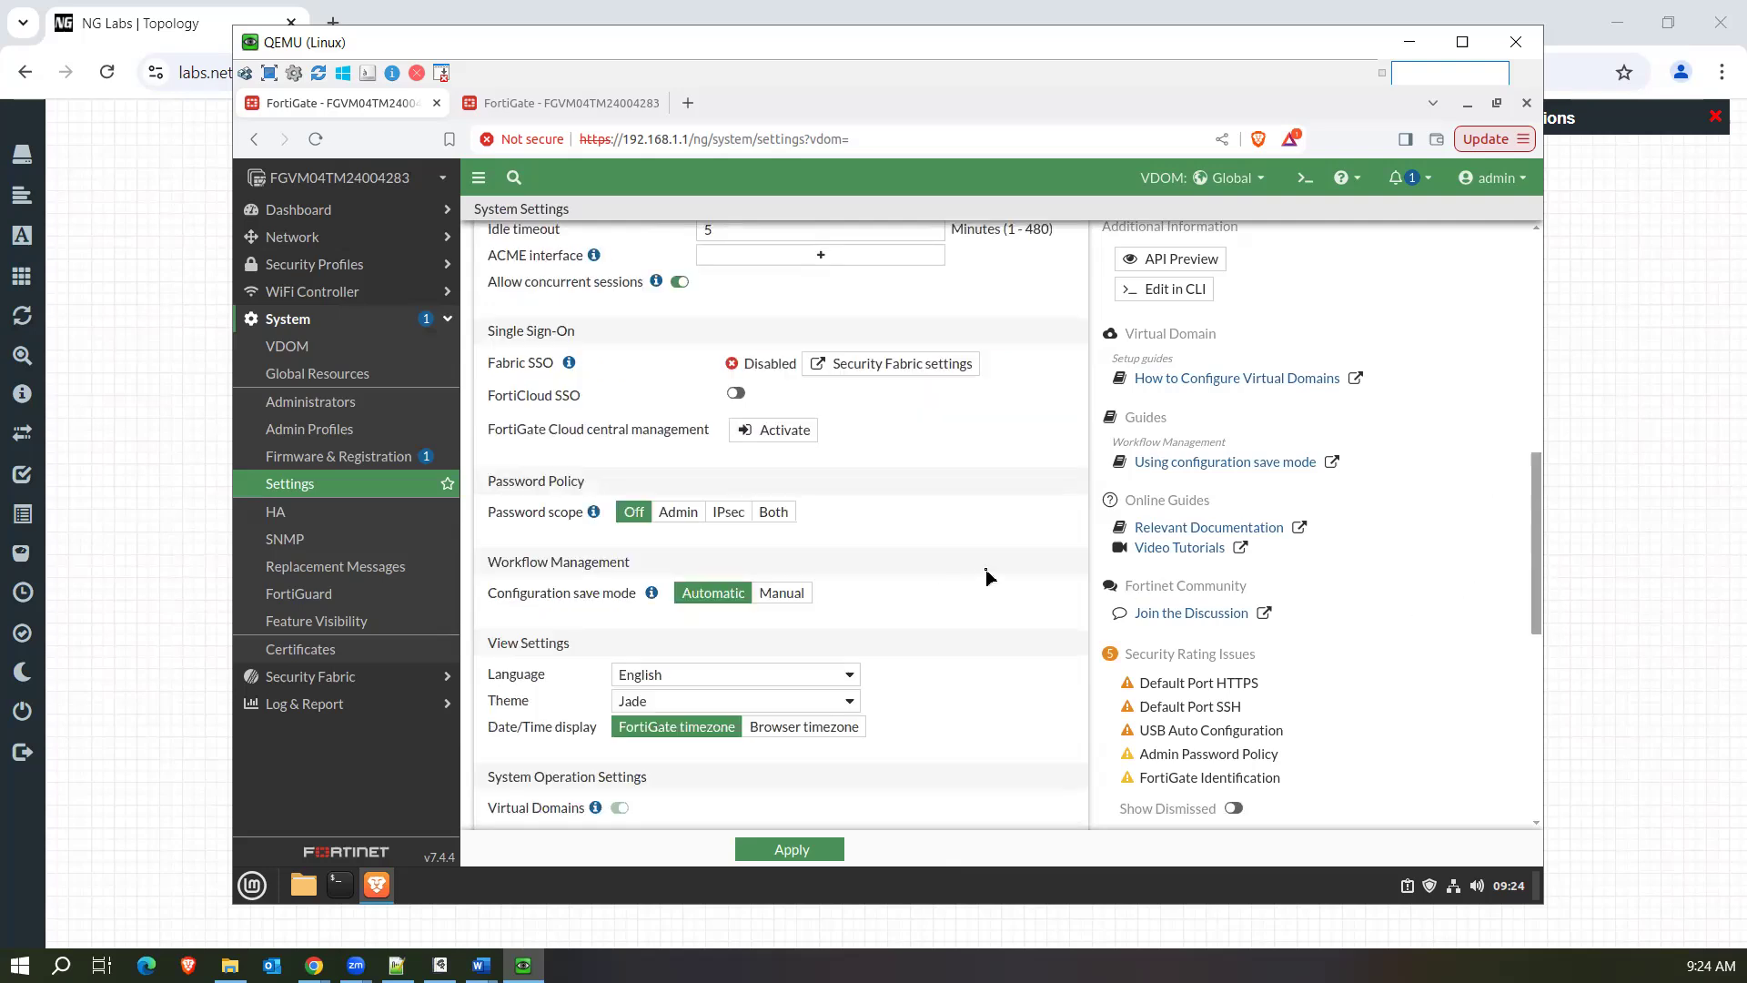
pyautogui.scroll(-5, 989, 577)
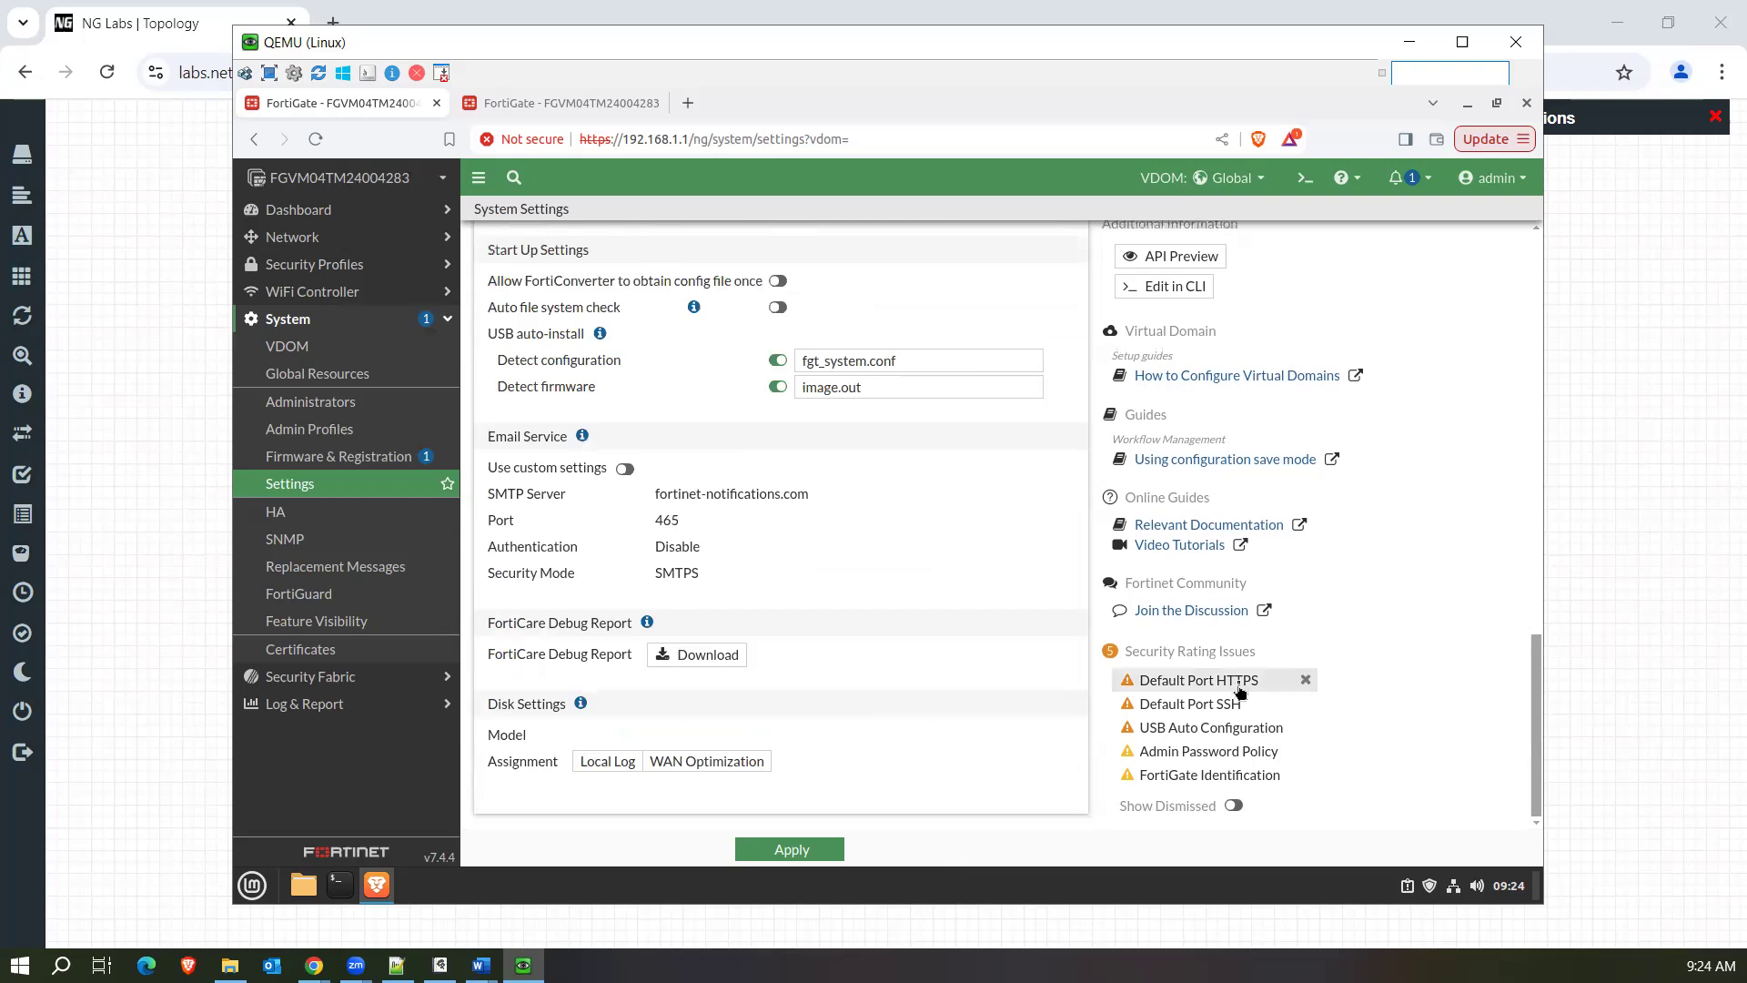
pyautogui.moveTo(1536, 701); pyautogui.dragTo(1483, 268)
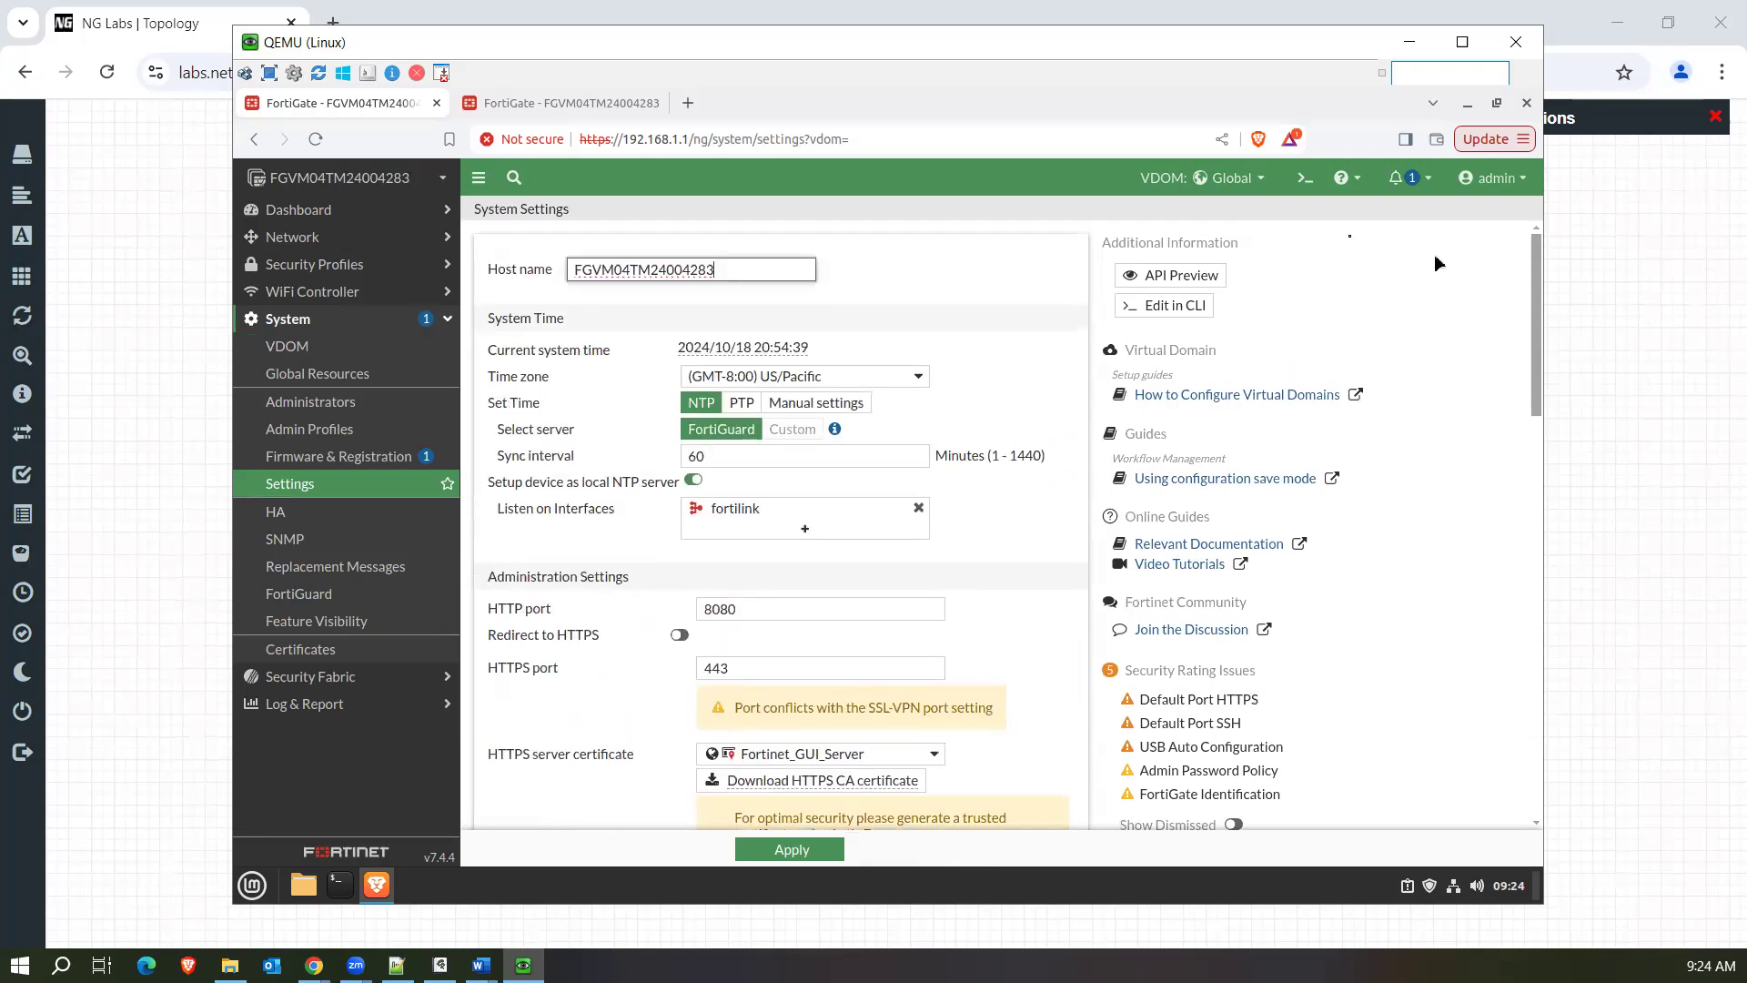
# Switch to the PolicyCNAT VDOM and start a new security policy there.
pyautogui.click(1222, 182)
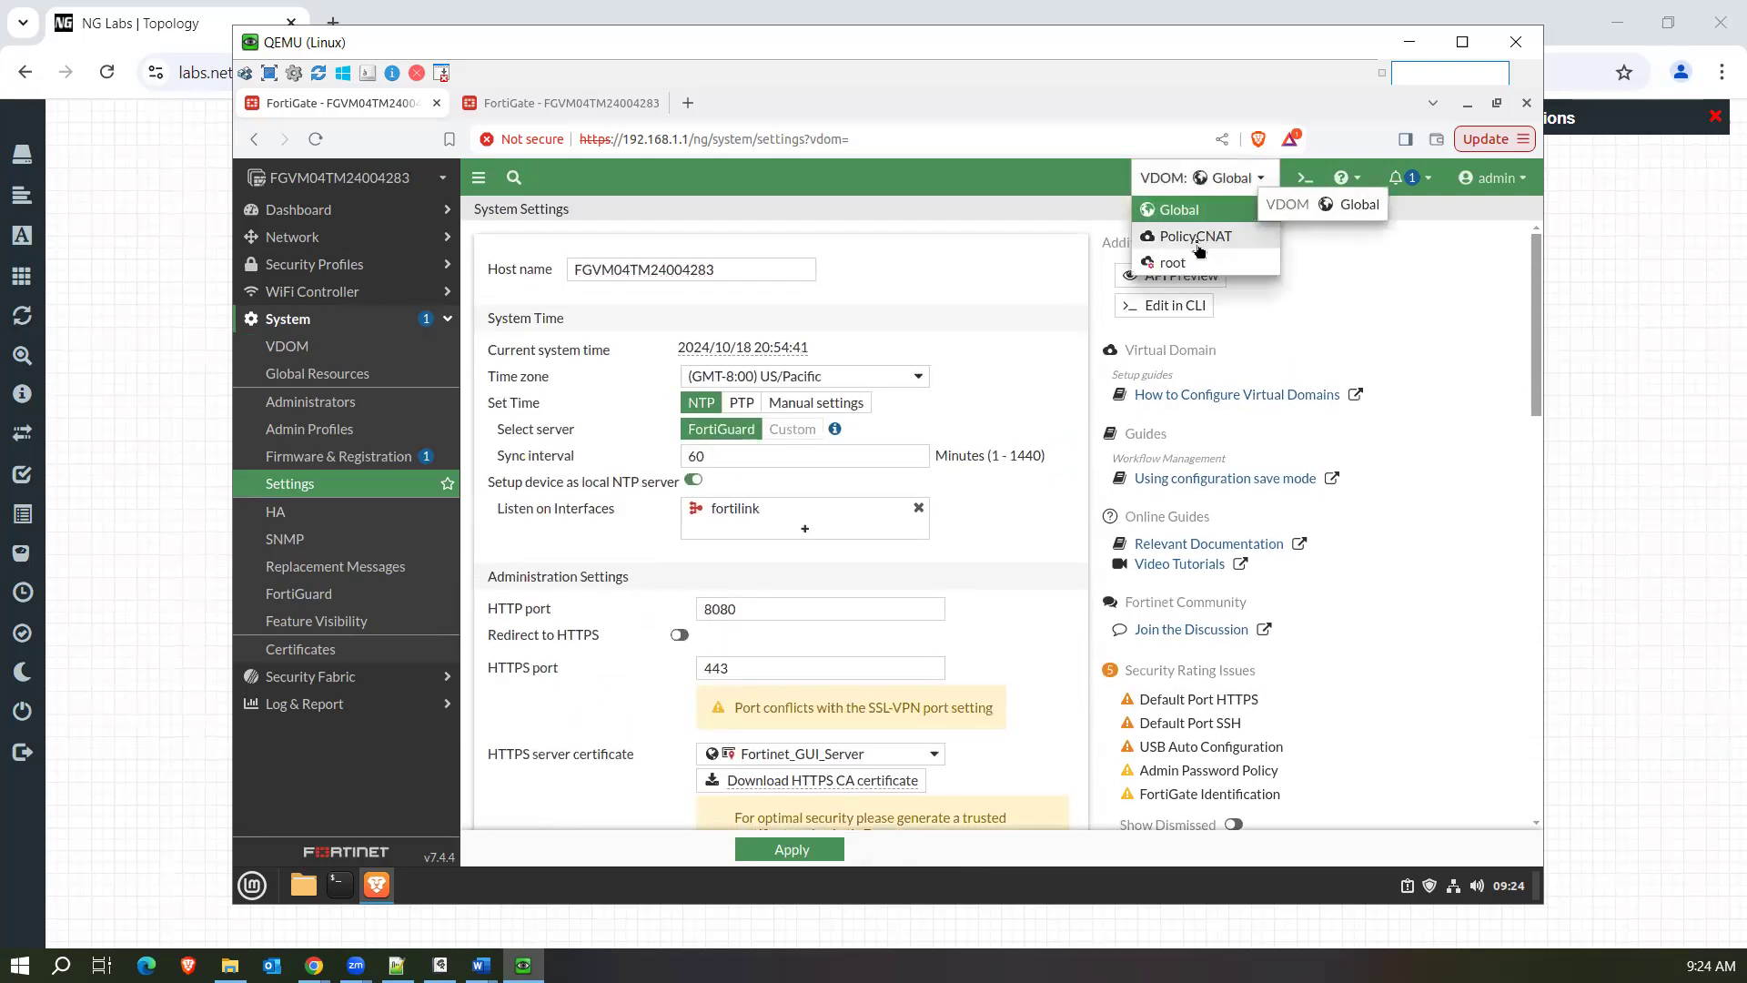
pyautogui.click(1196, 238)
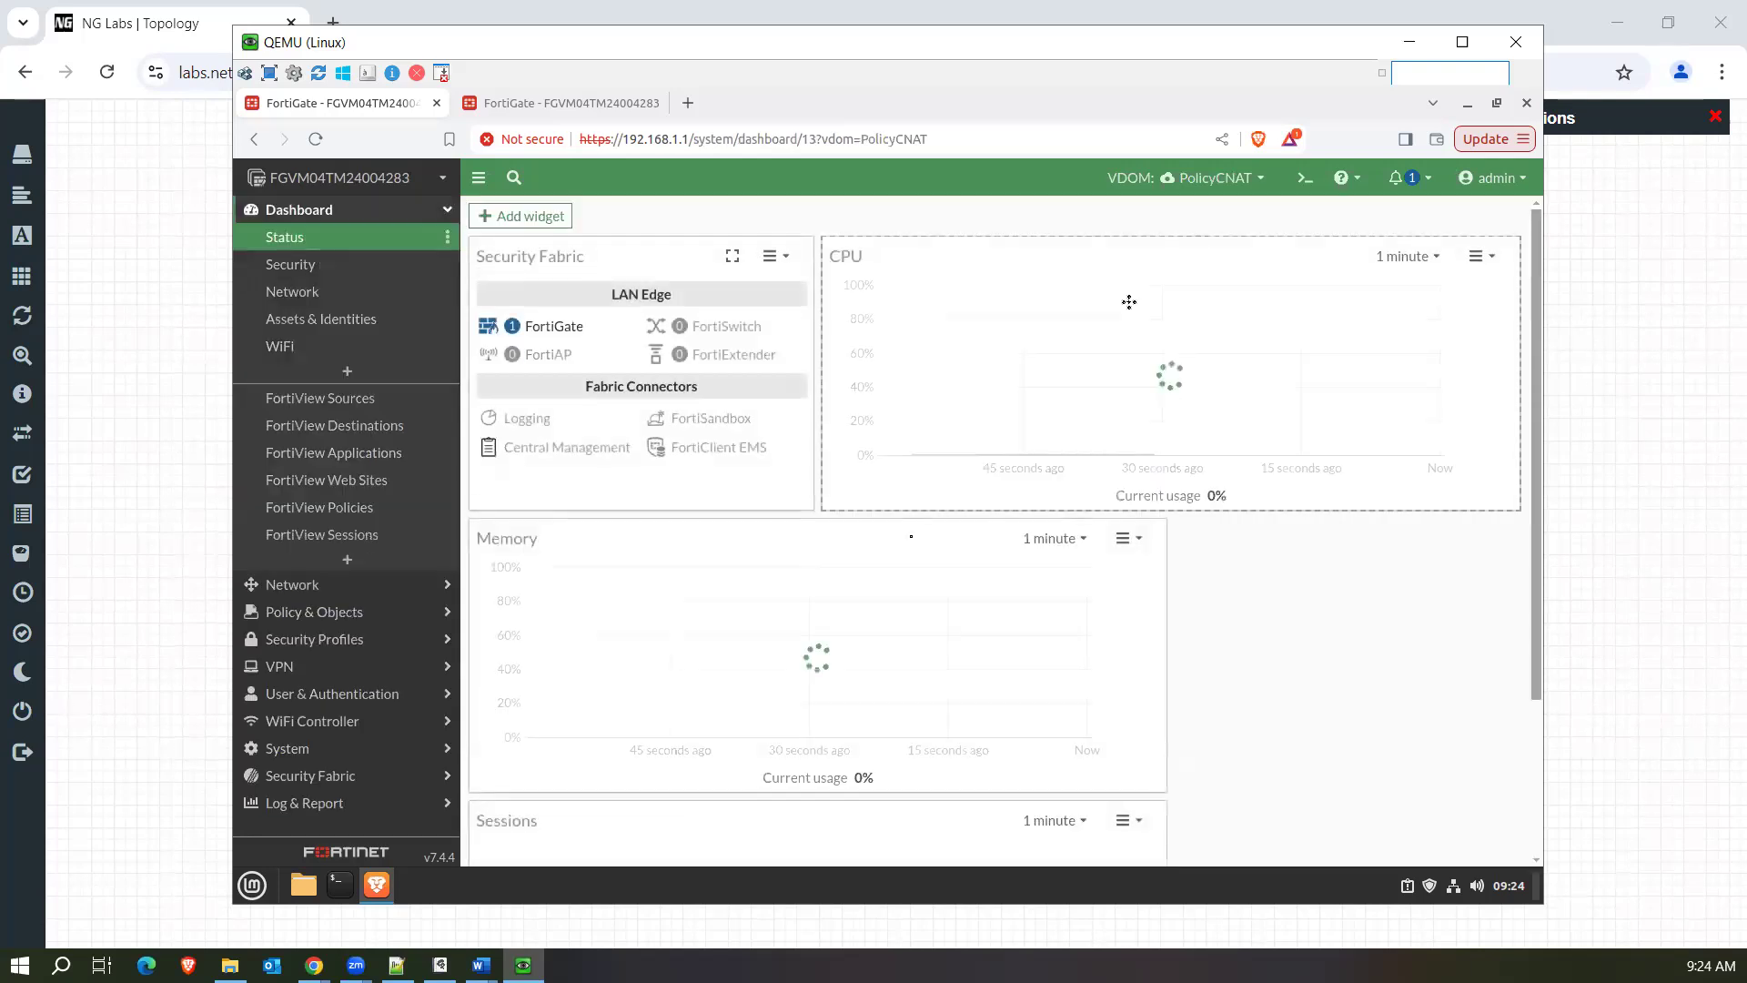
pyautogui.click(369, 611)
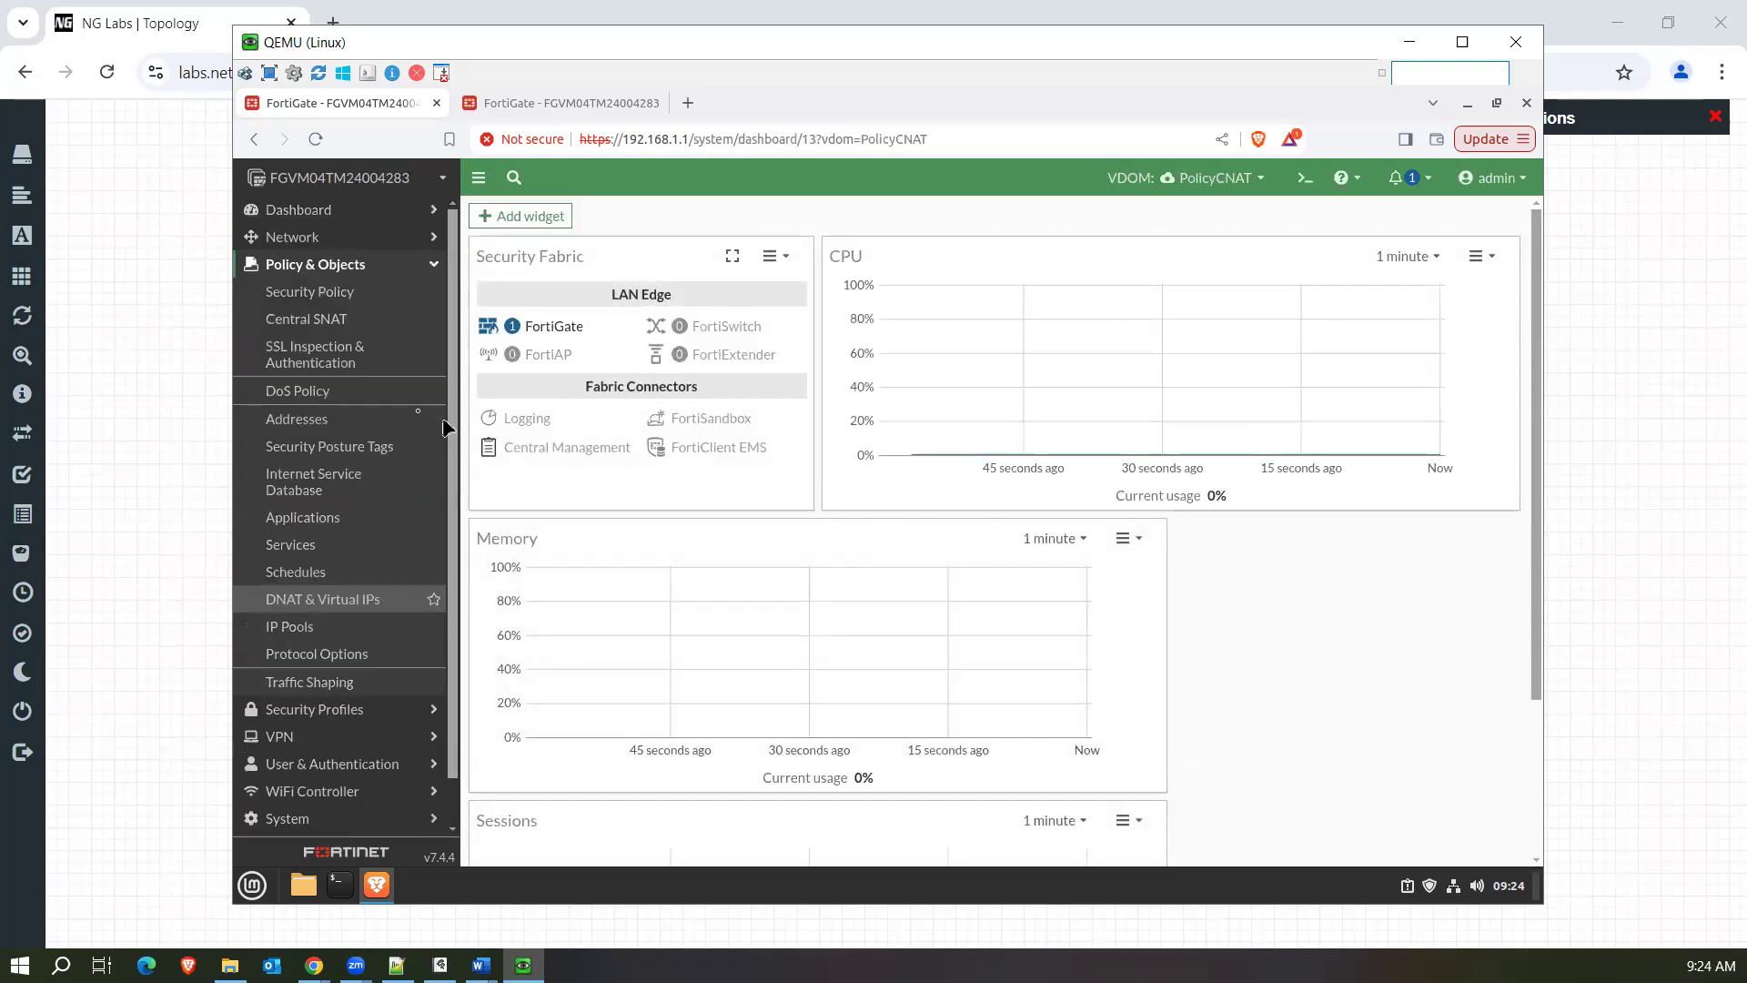
pyautogui.click(313, 291)
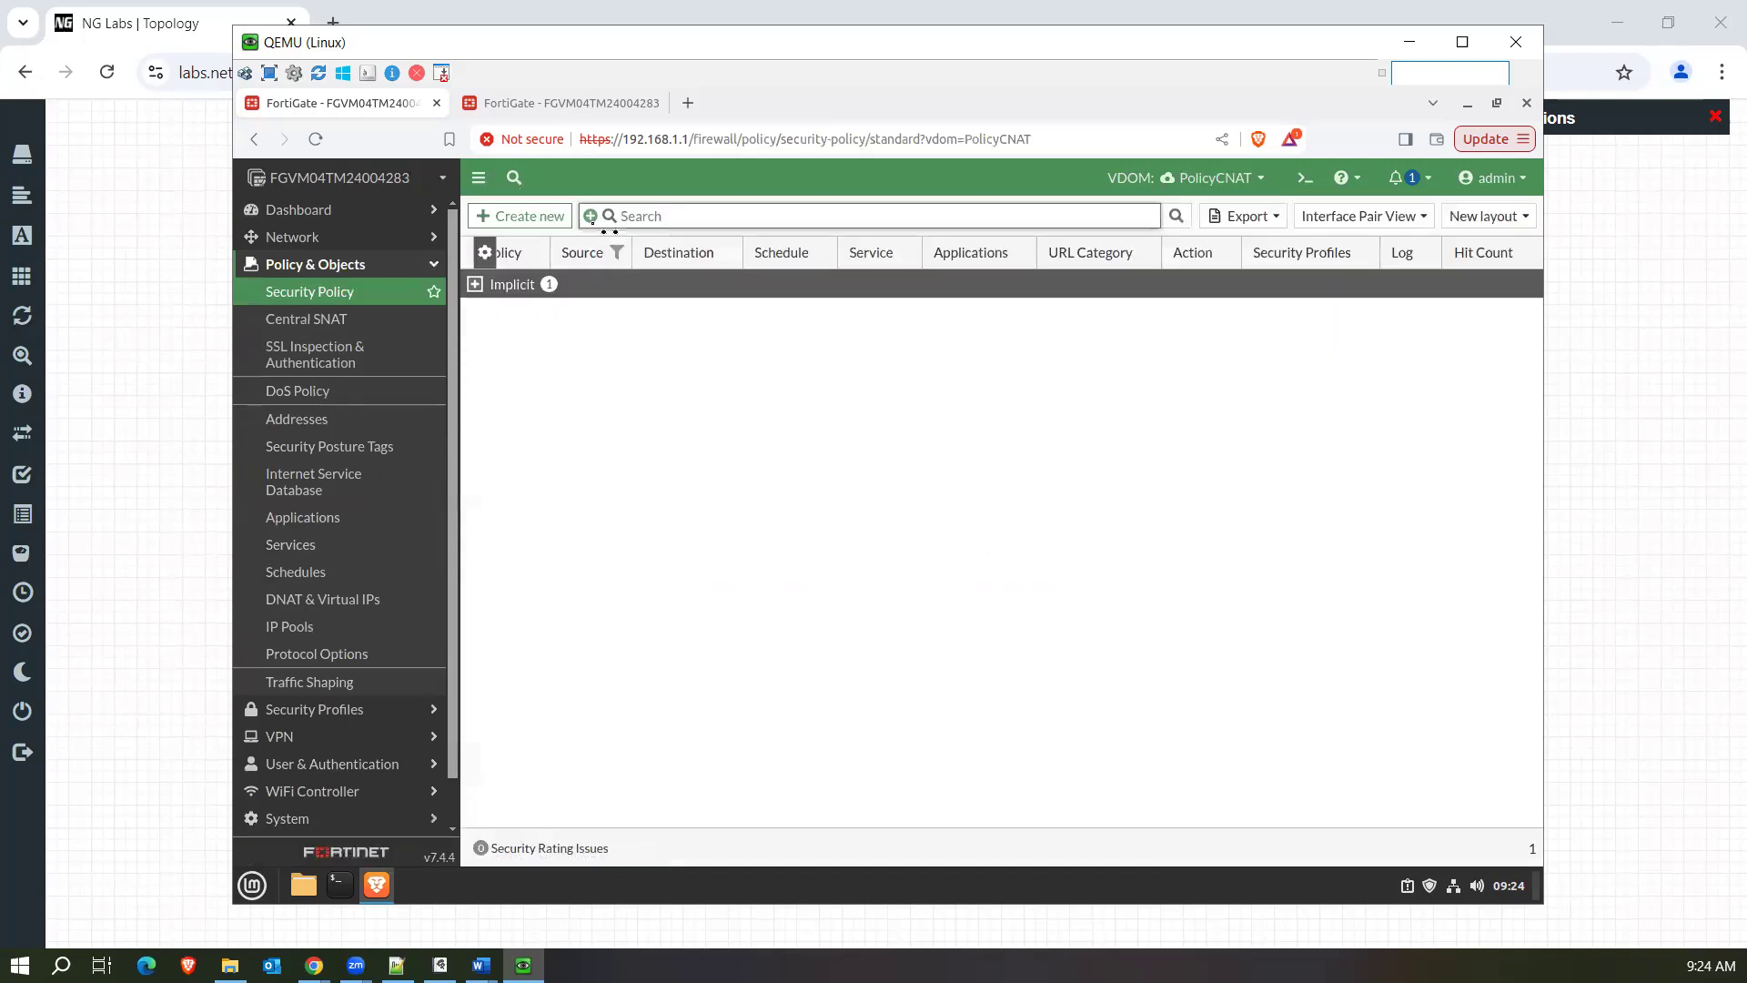
pyautogui.click(503, 216)
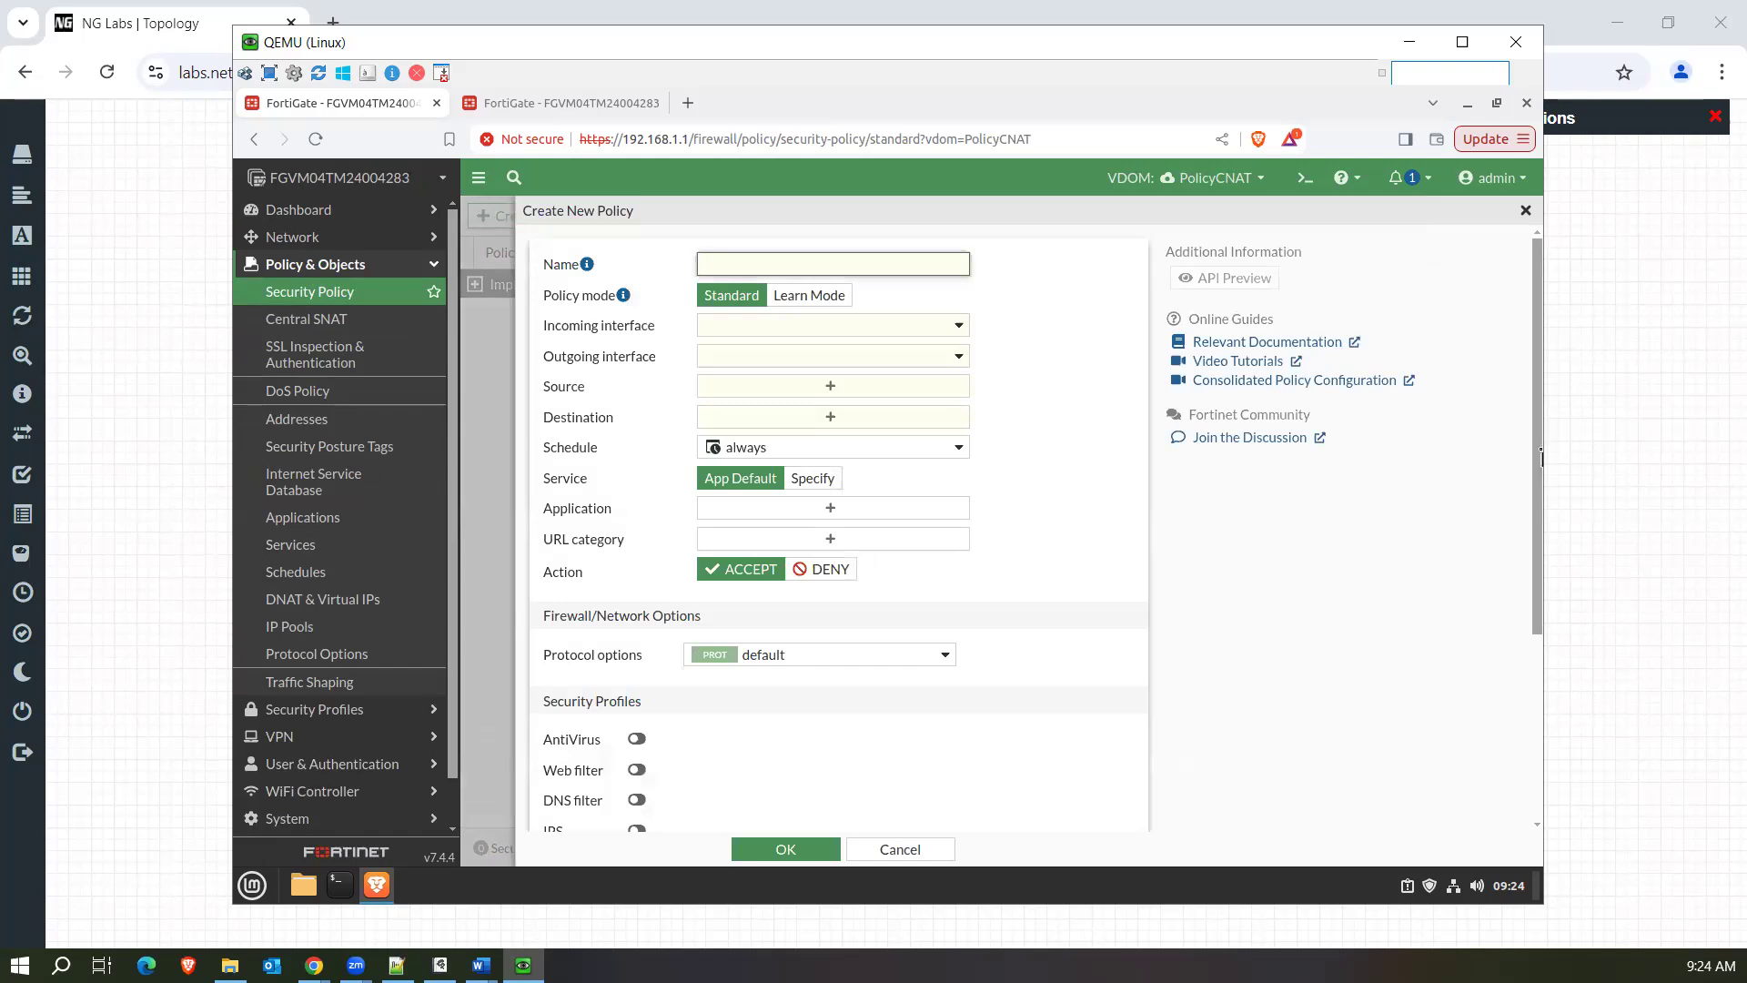
# Examine the new security policy's Application, URL category, security profile and logging options, and close the form without saving.
pyautogui.scroll(-1, 1538, 458)
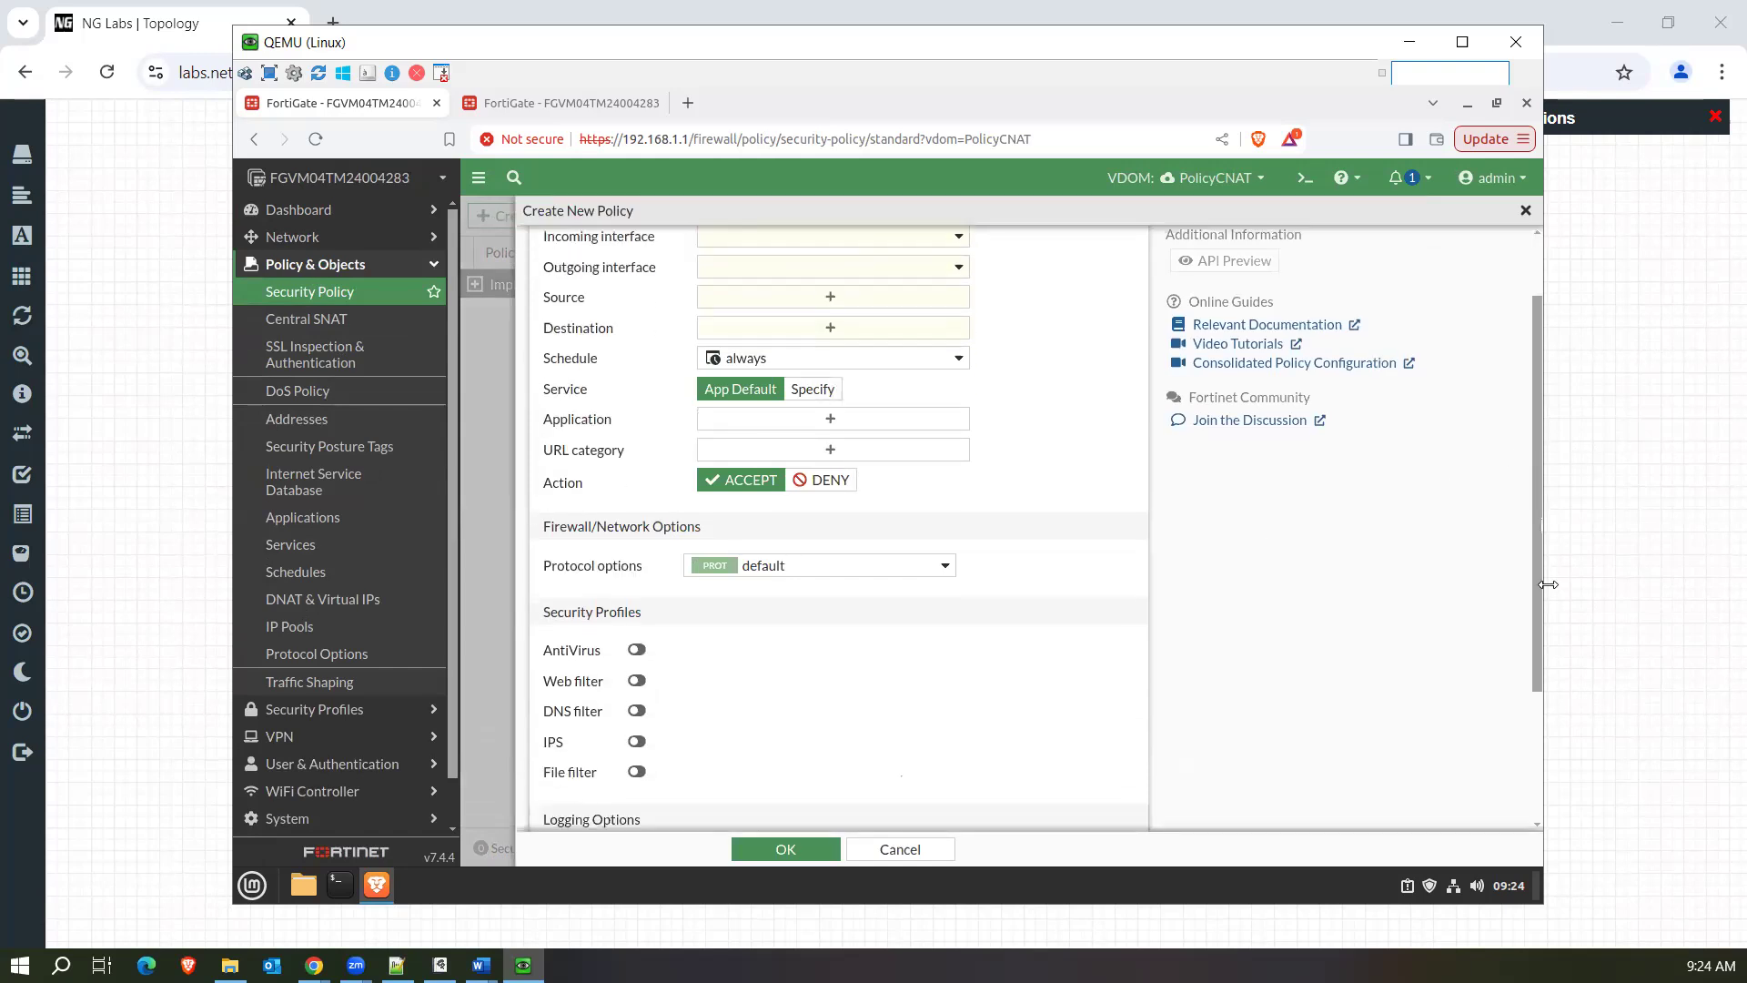
pyautogui.moveTo(1549, 584); pyautogui.dragTo(1549, 581)
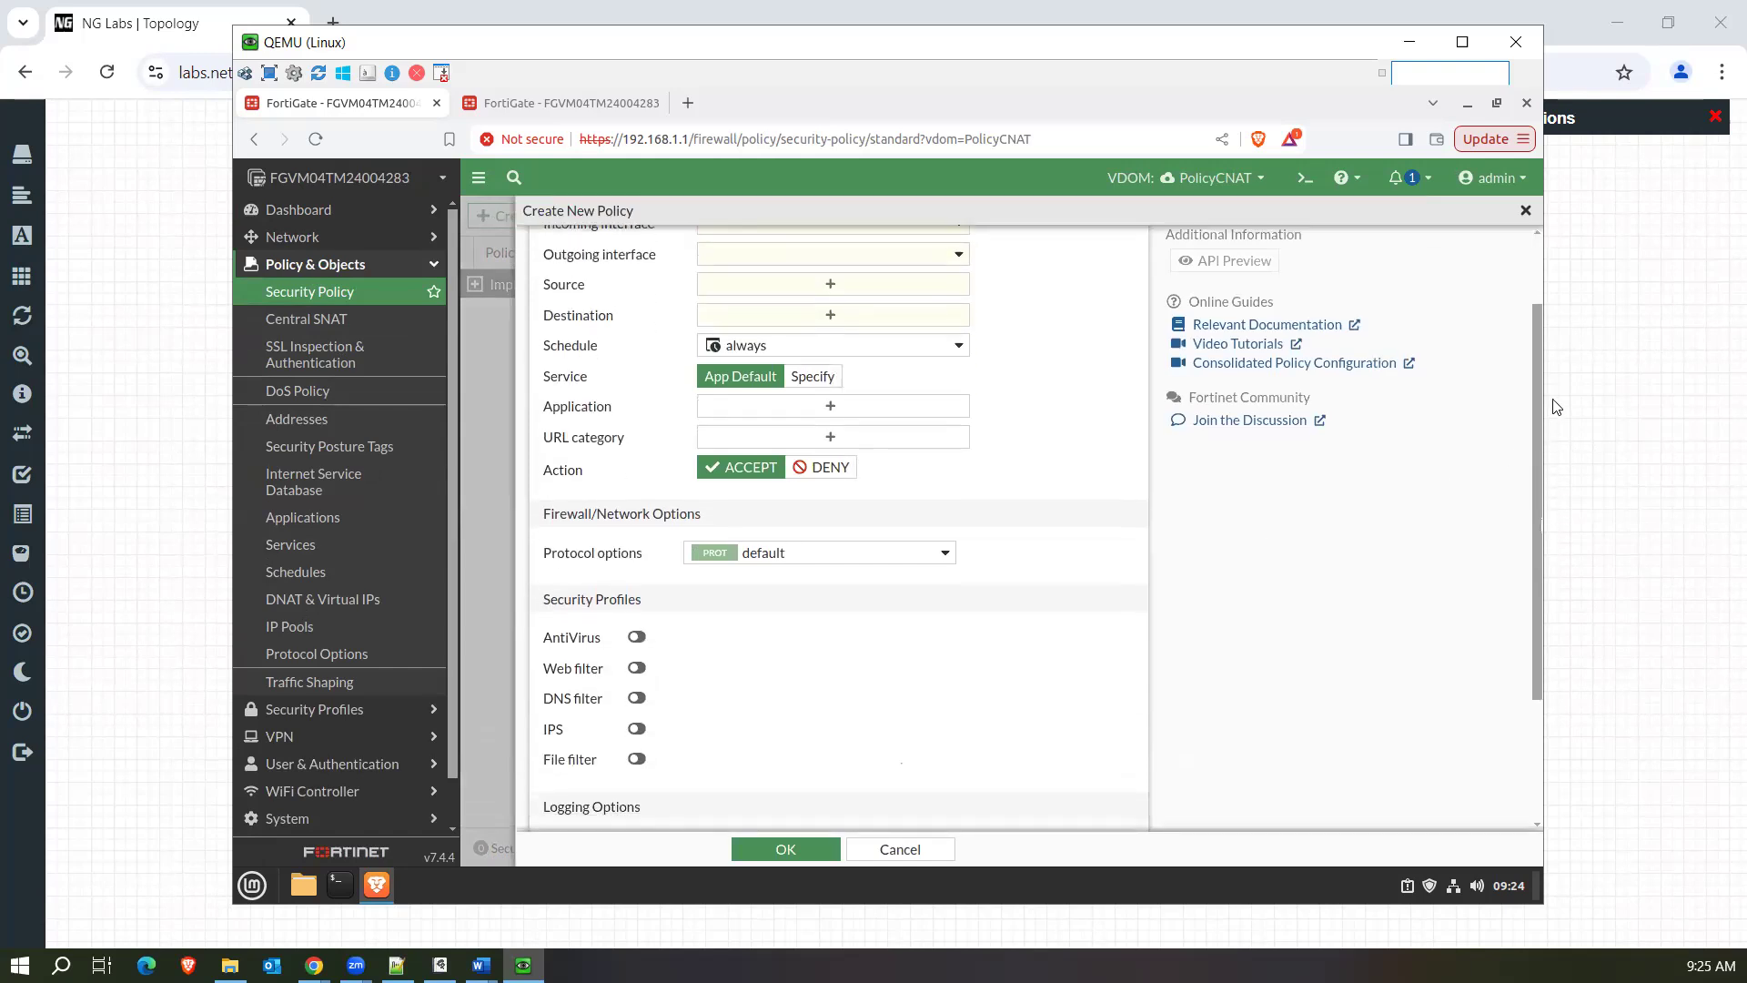
pyautogui.scroll(1, 1544, 335)
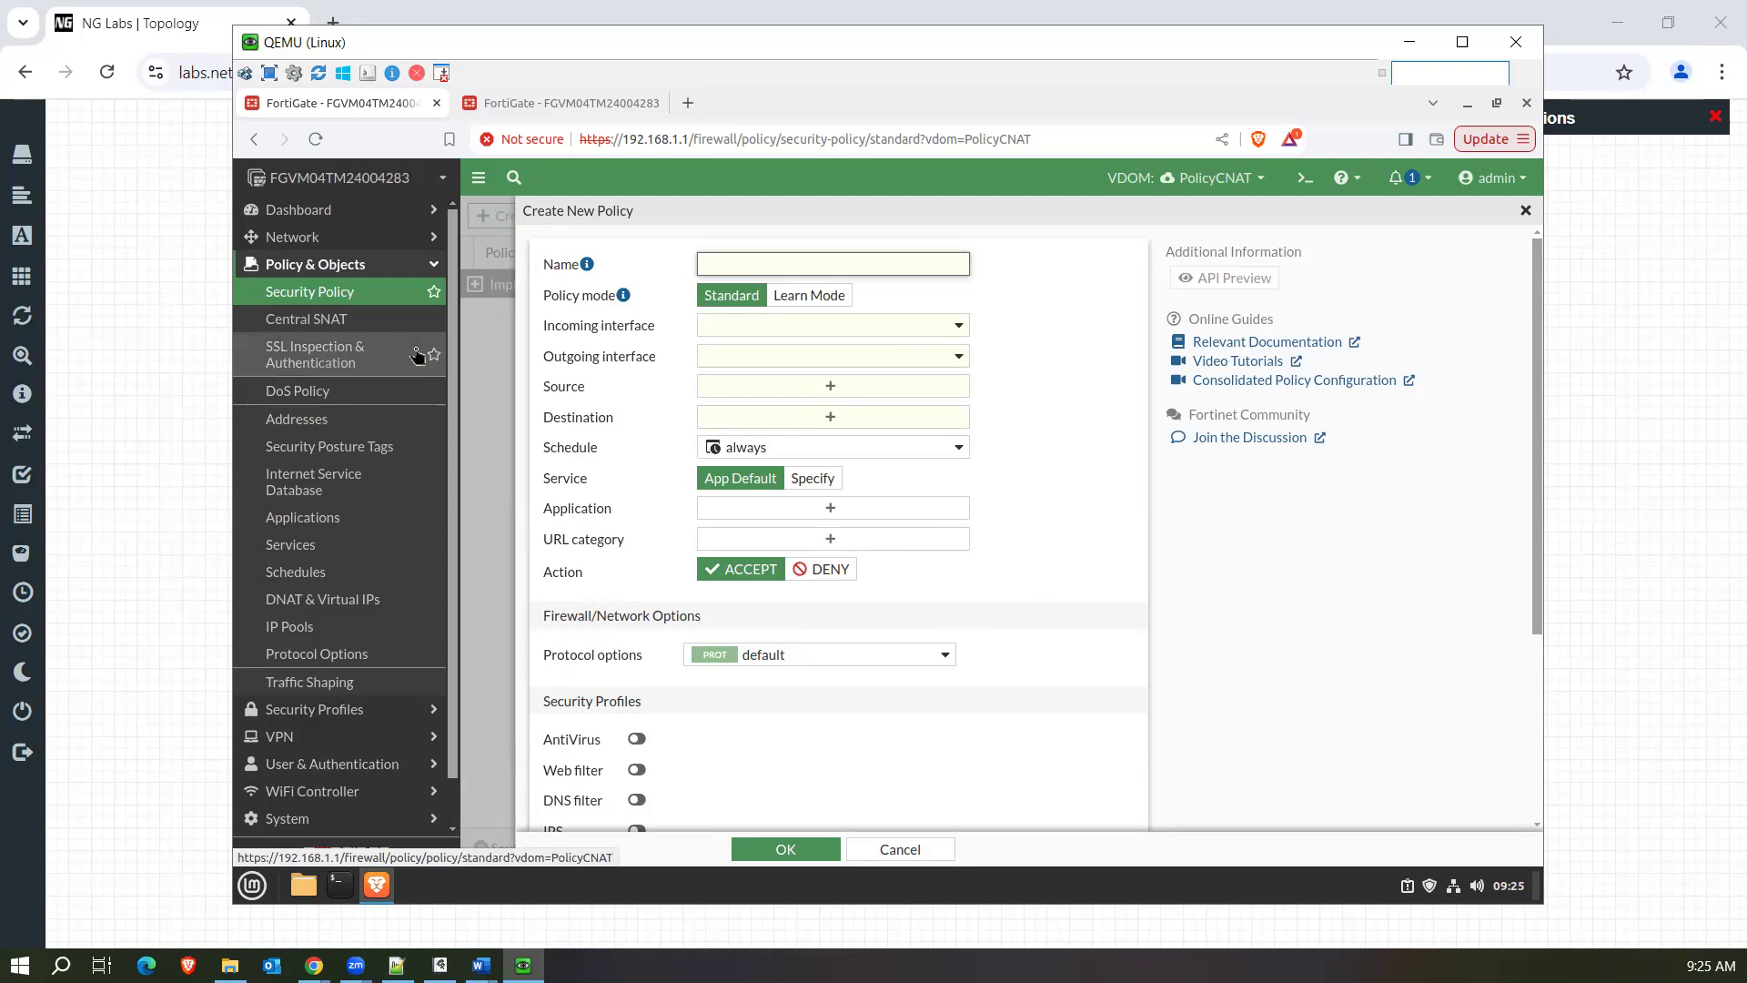
pyautogui.click(812, 509)
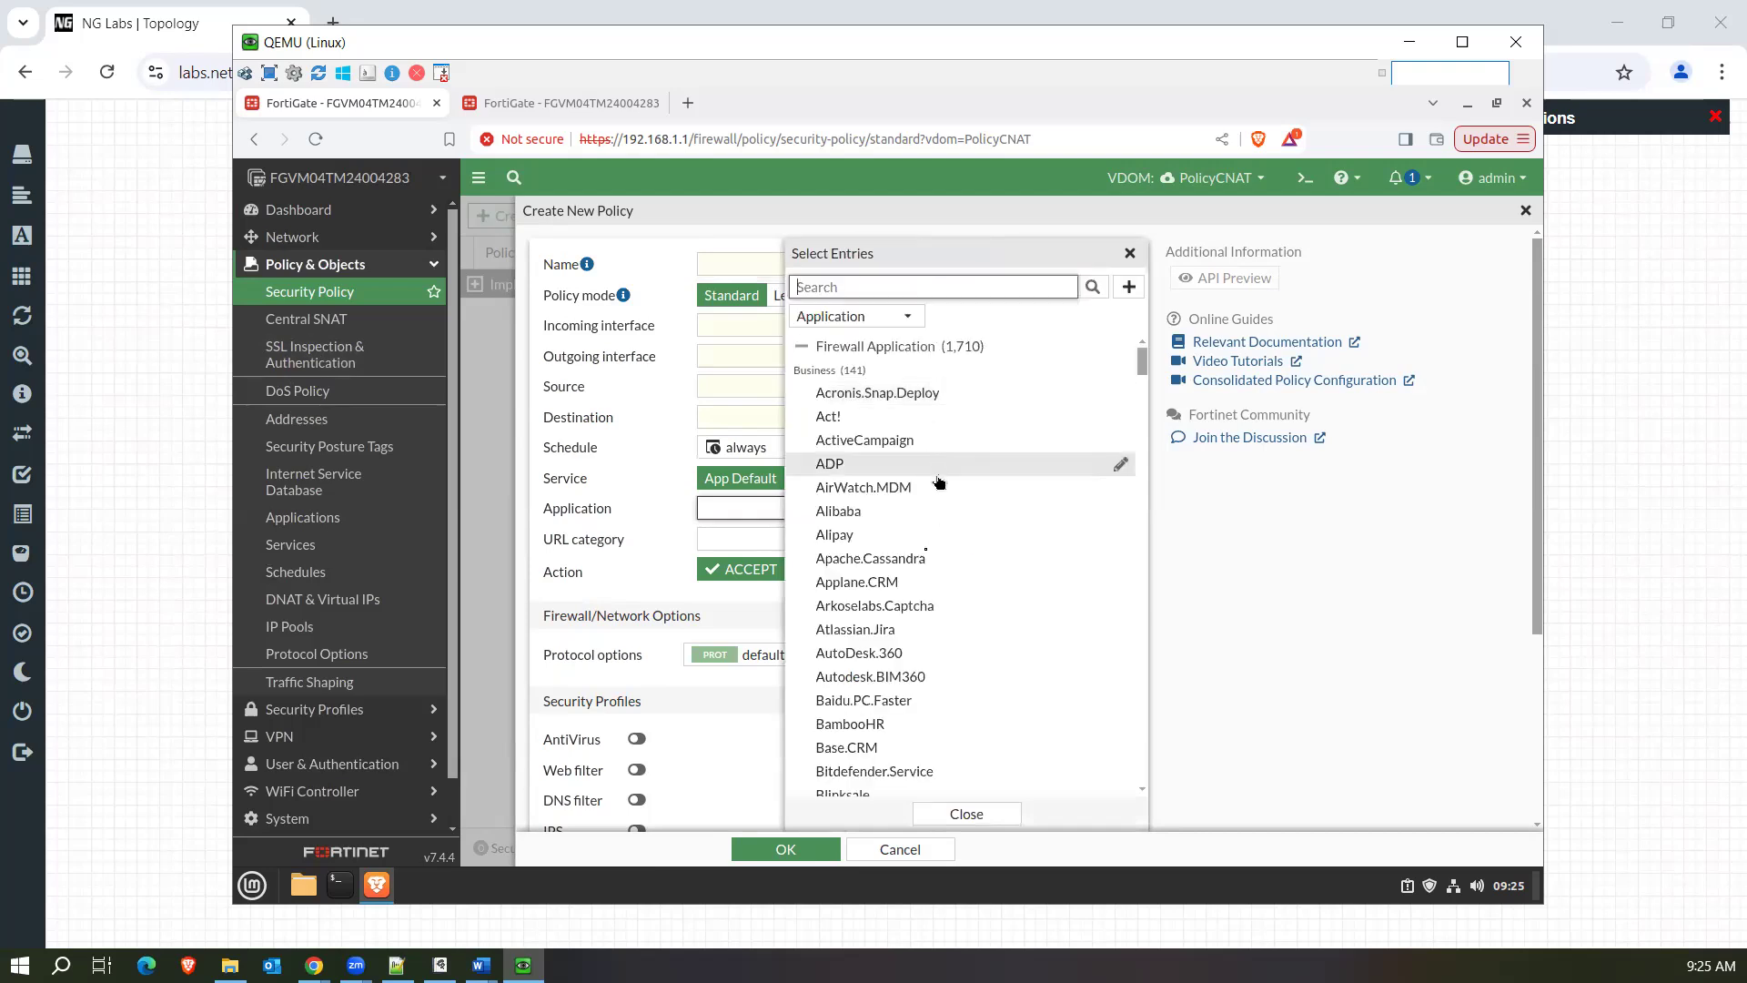
pyautogui.click(734, 539)
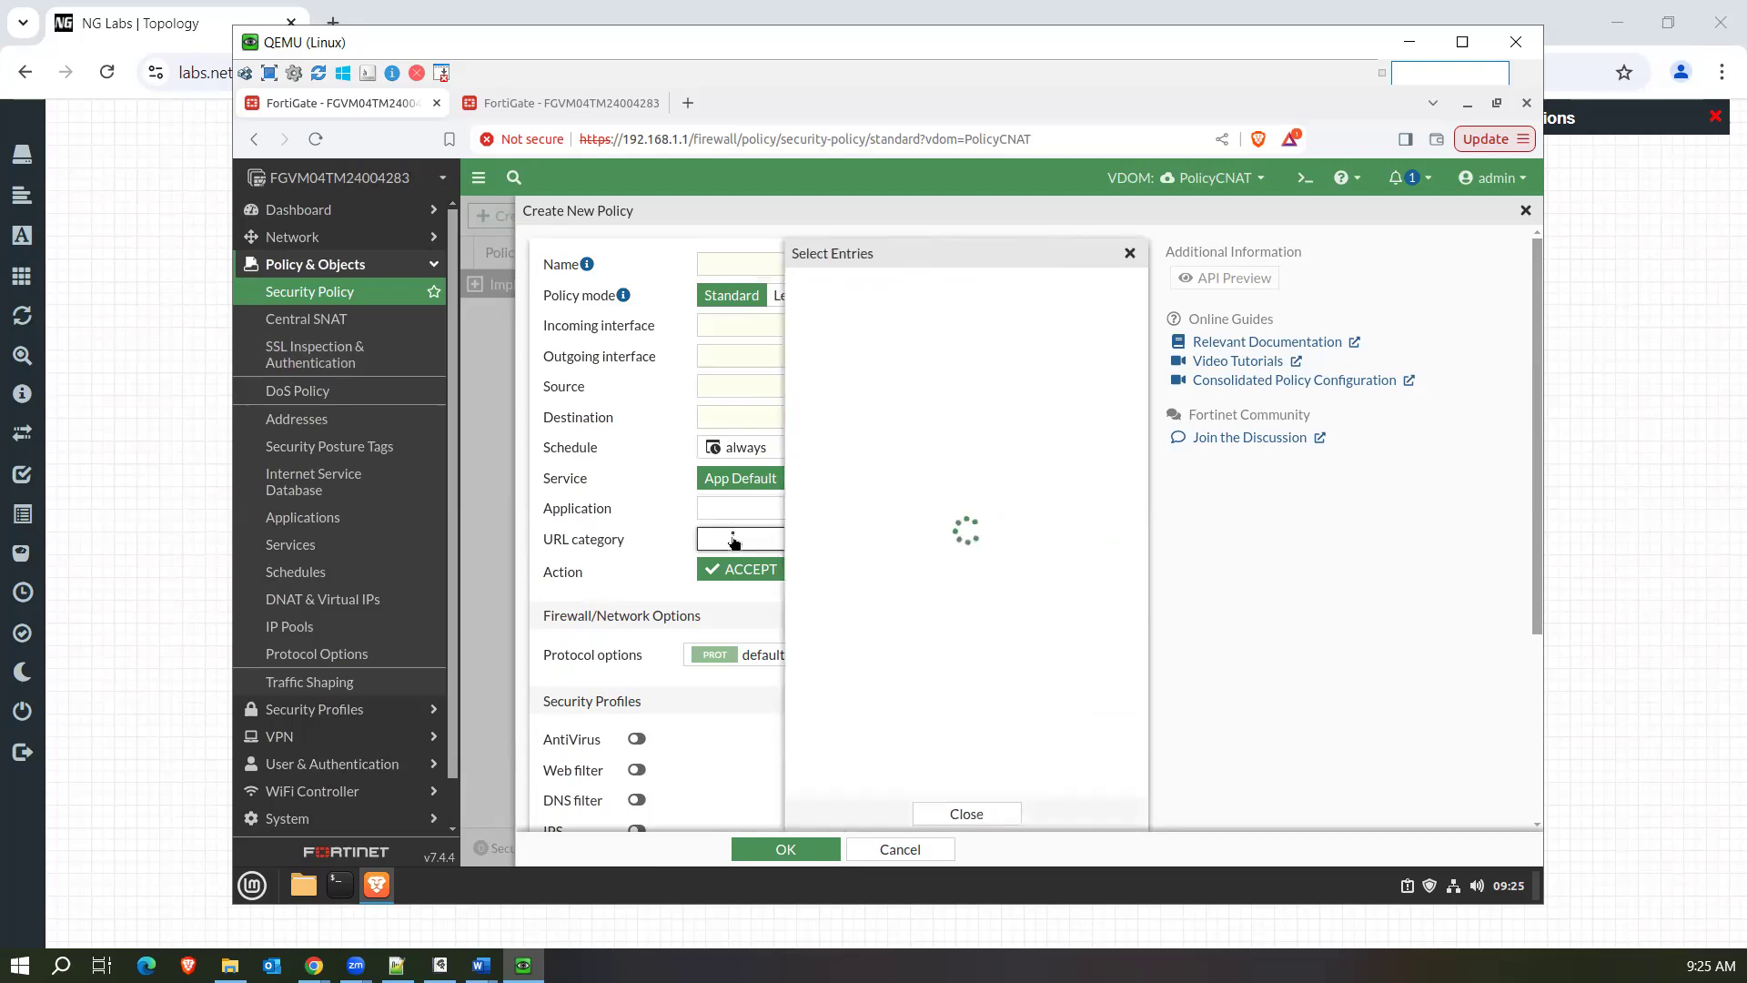
pyautogui.click(662, 519)
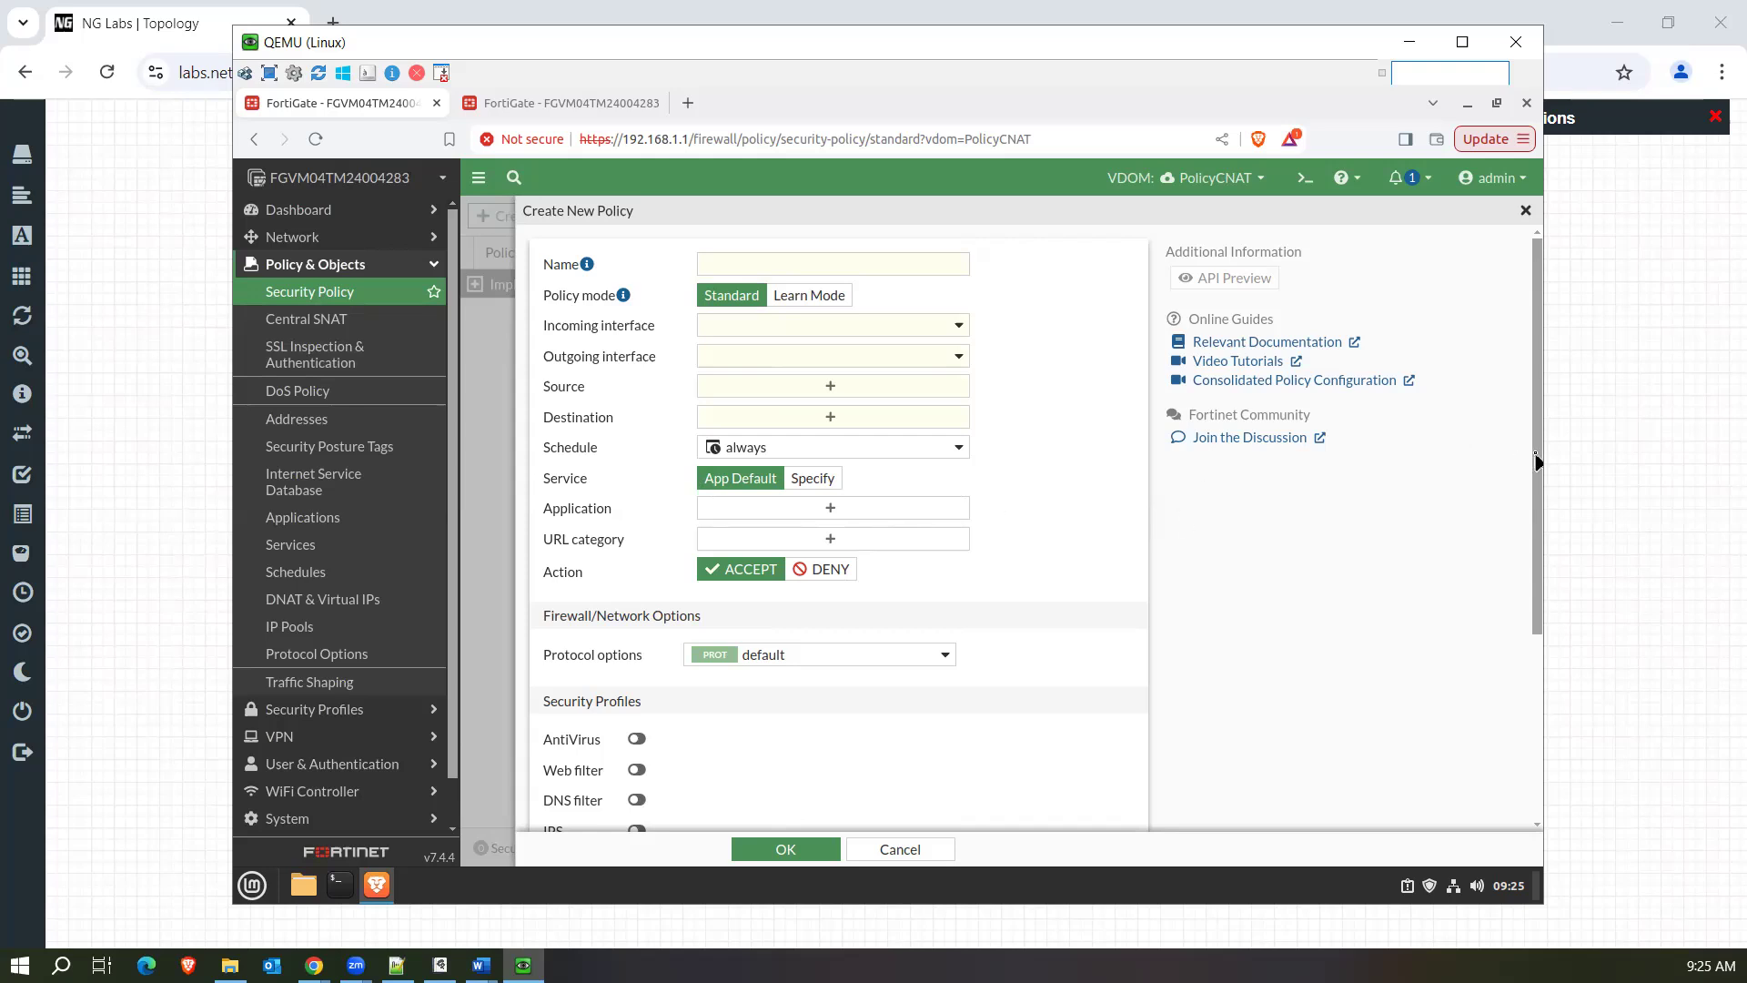
pyautogui.moveTo(1537, 463); pyautogui.dragTo(1537, 557)
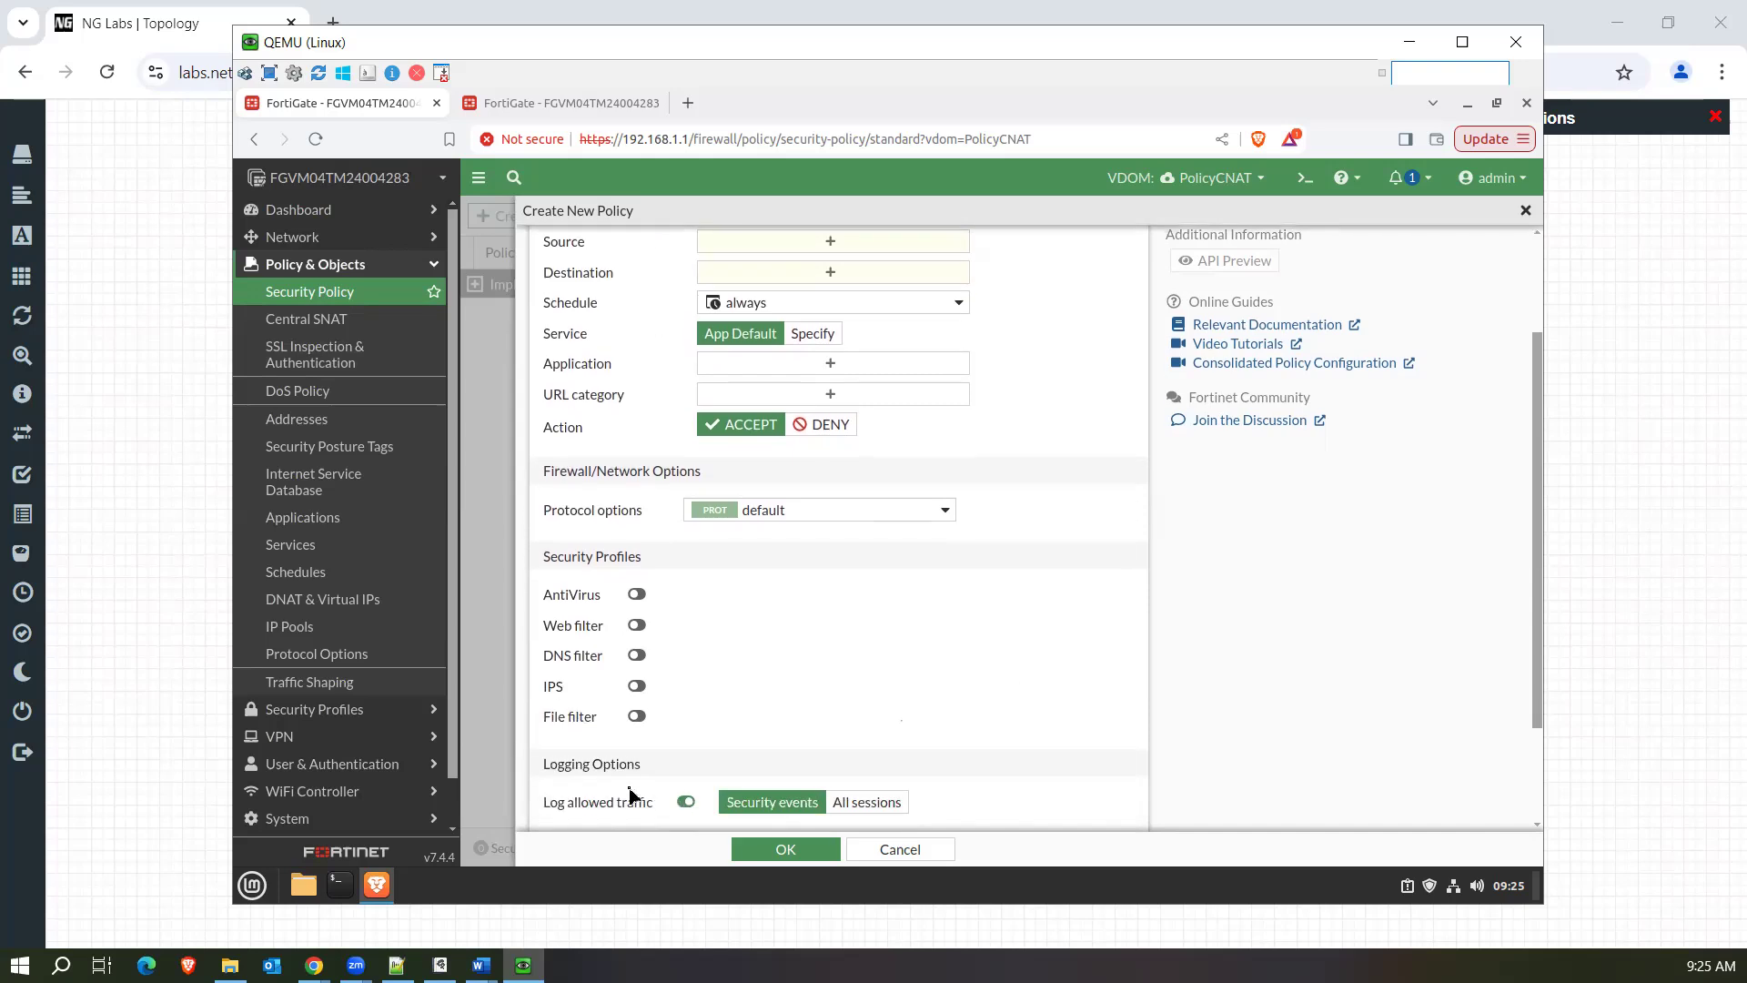
pyautogui.moveTo(1537, 540); pyautogui.dragTo(1539, 683)
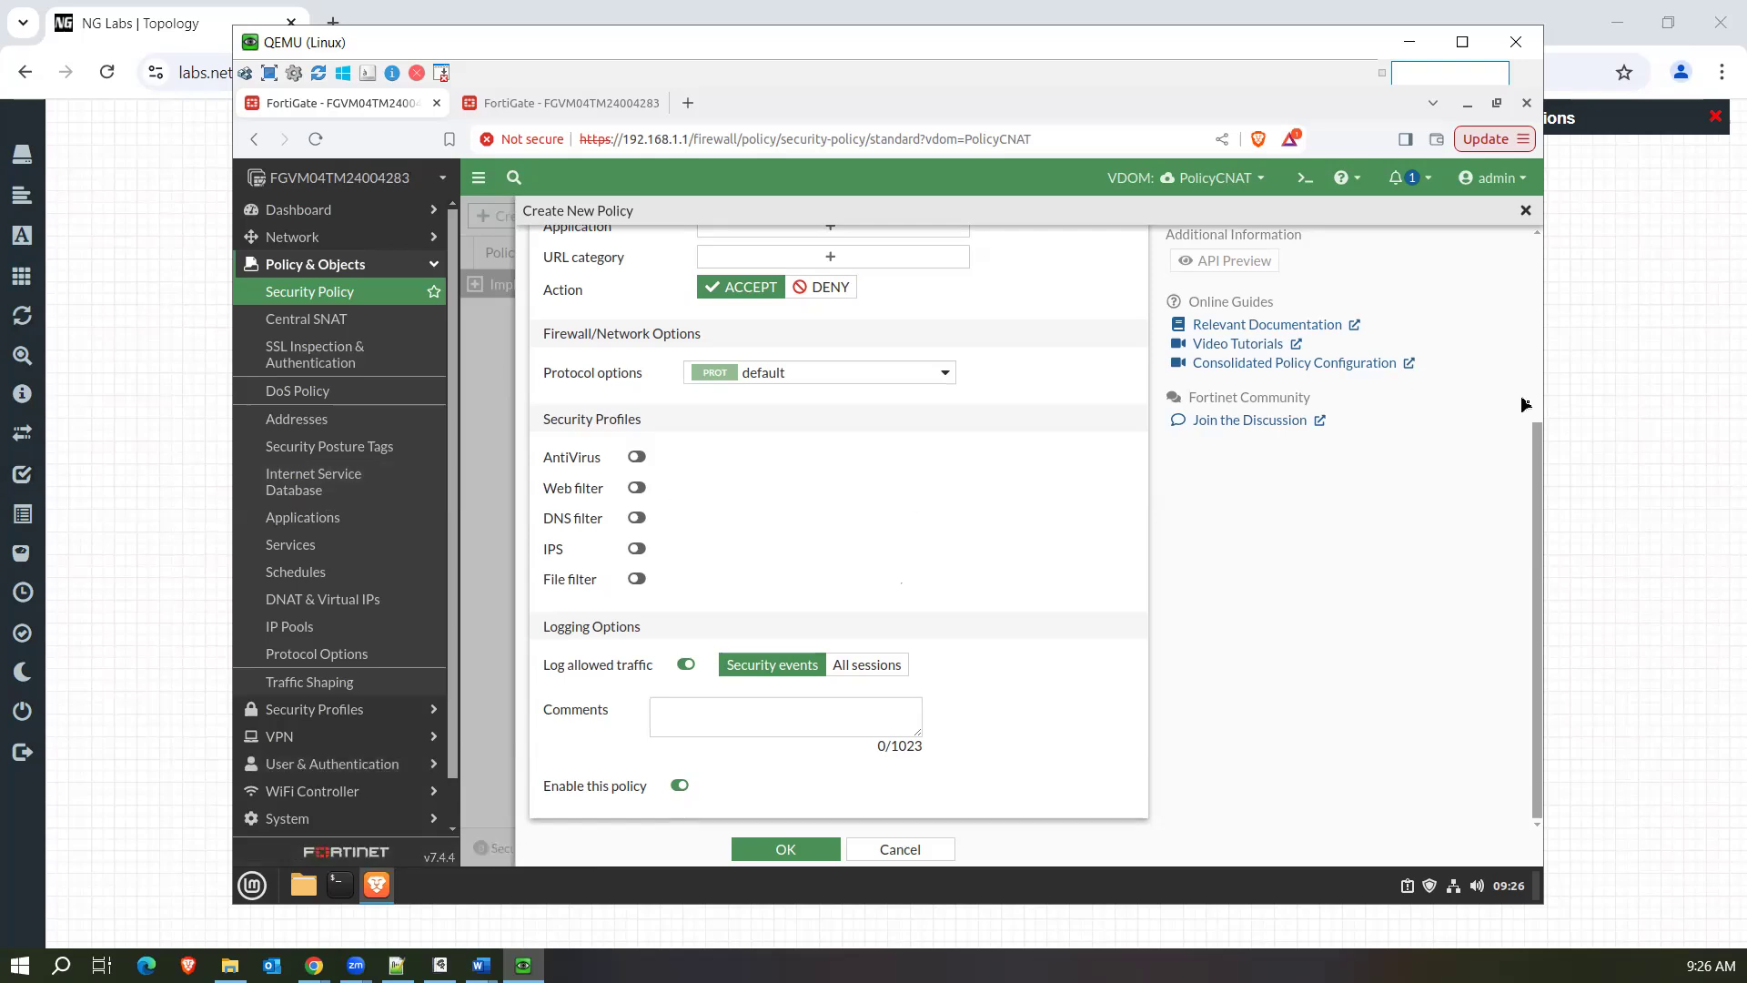
pyautogui.click(1526, 212)
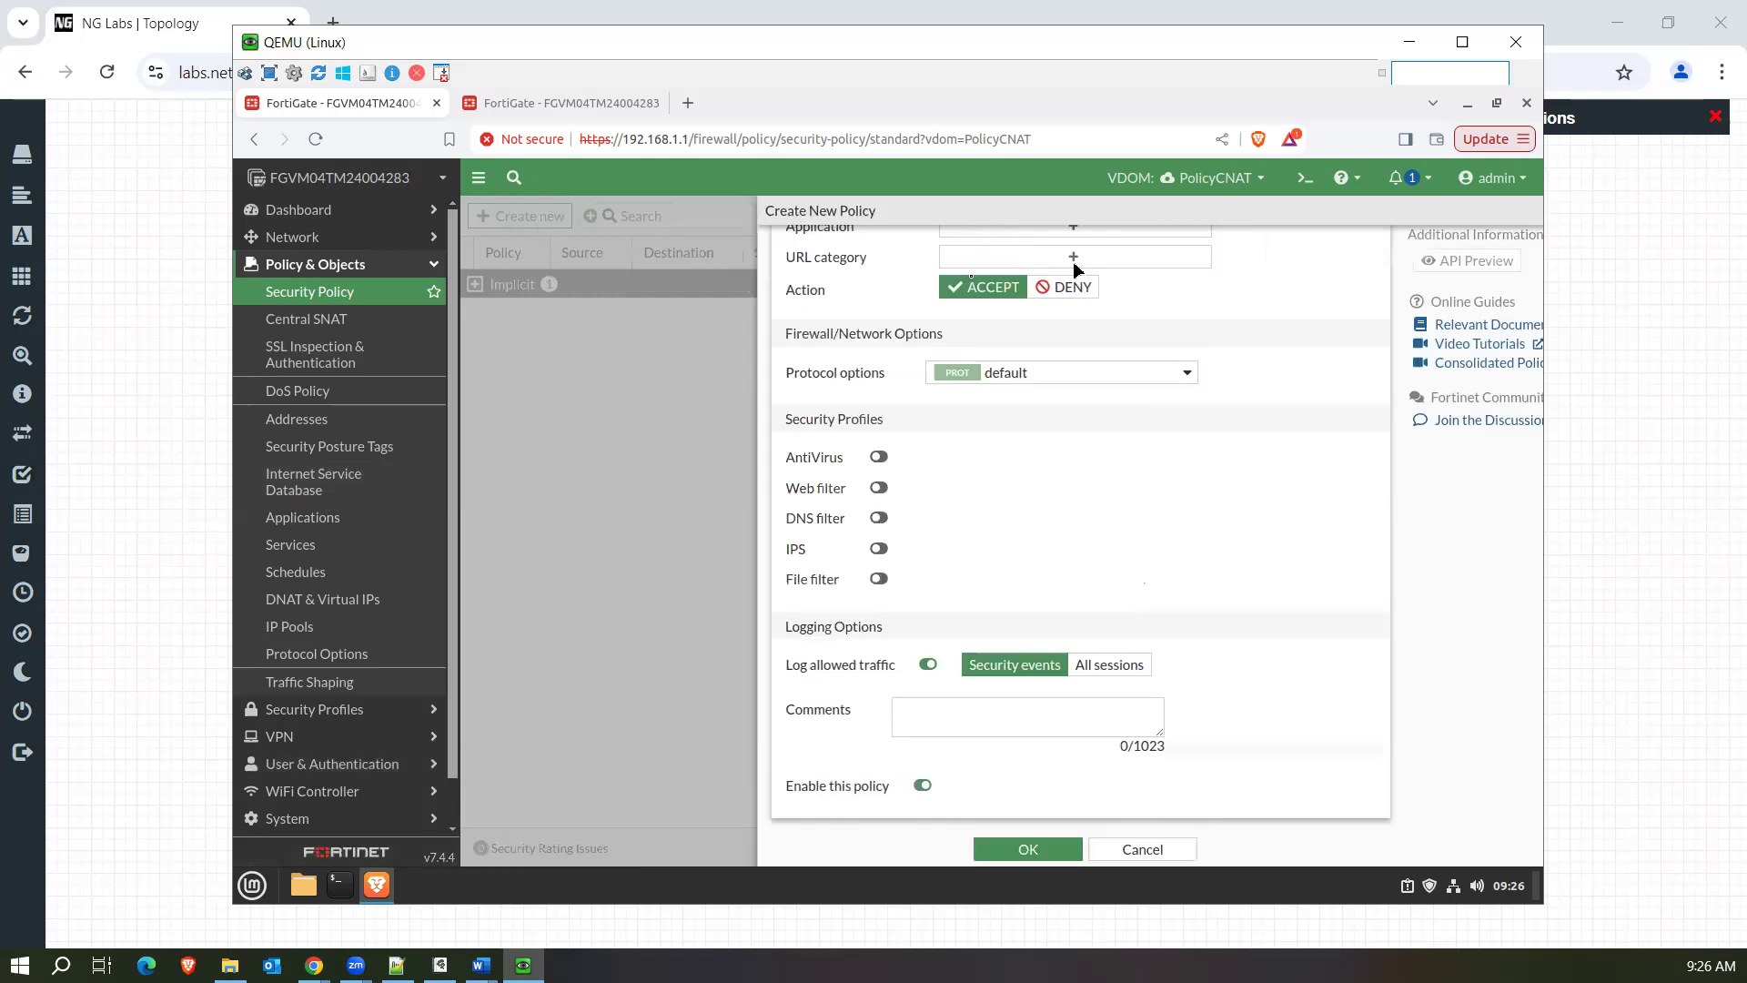
# Return to the root VDOM's new firewall policy and set its incoming interface to port1.
pyautogui.click(608, 105)
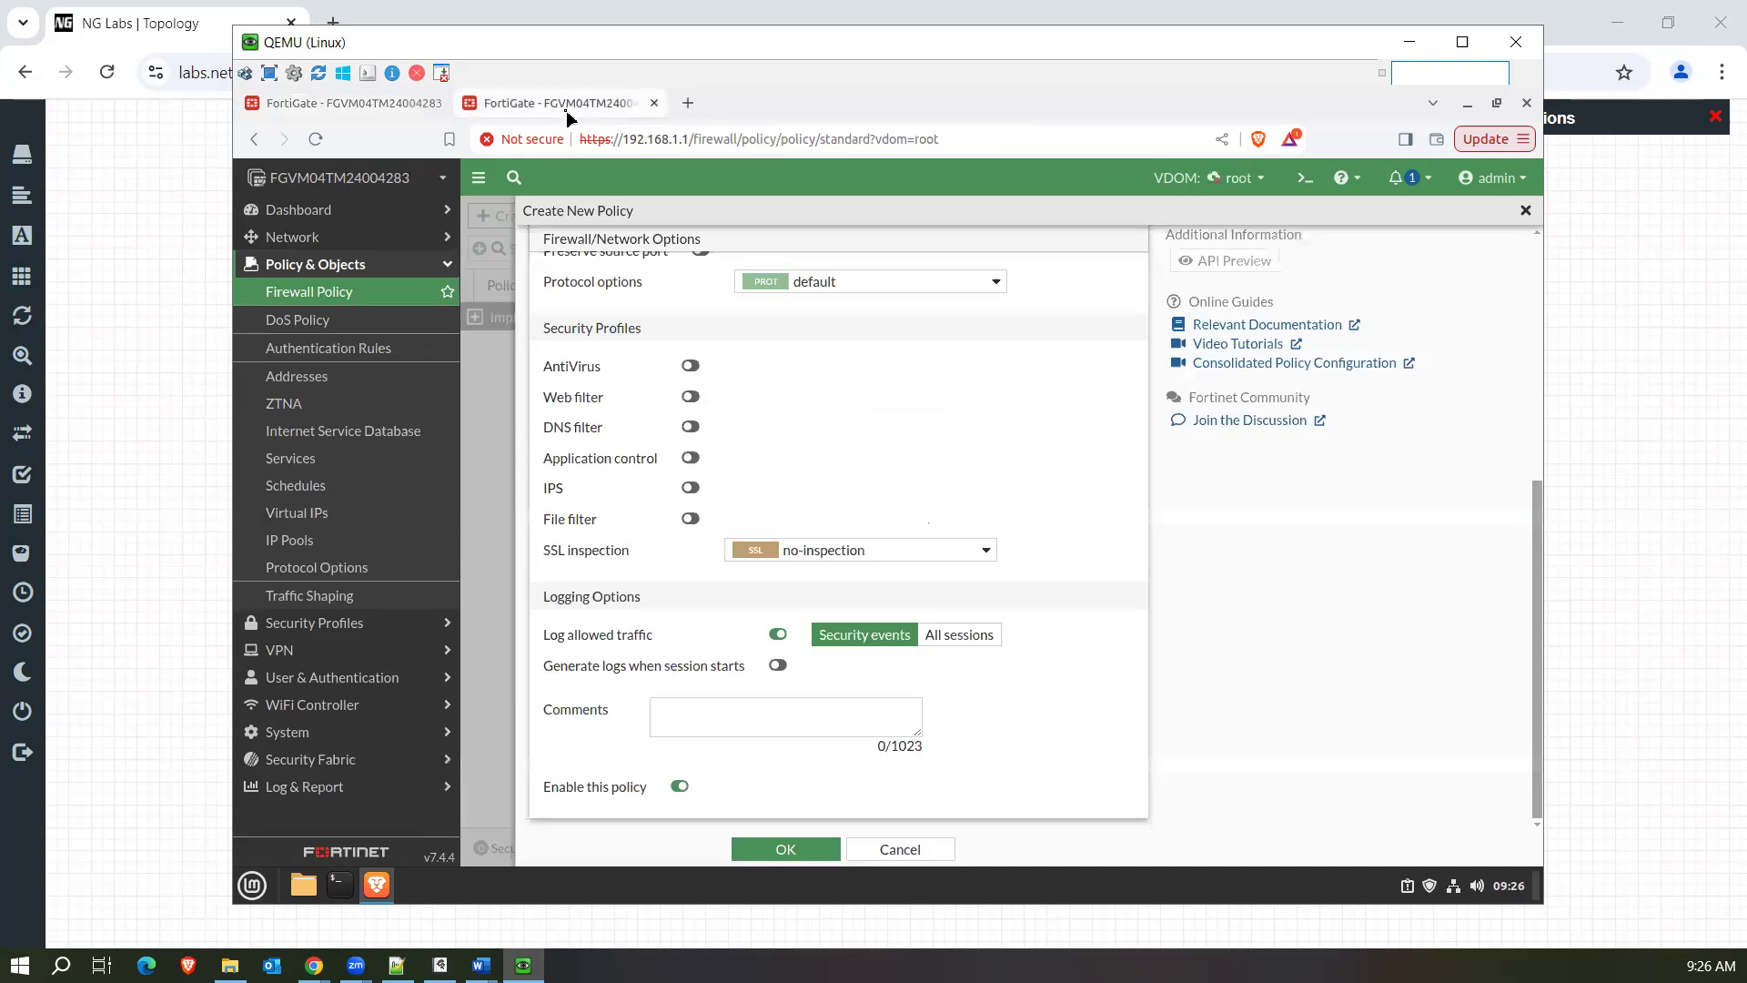
pyautogui.scroll(5, 1145, 485)
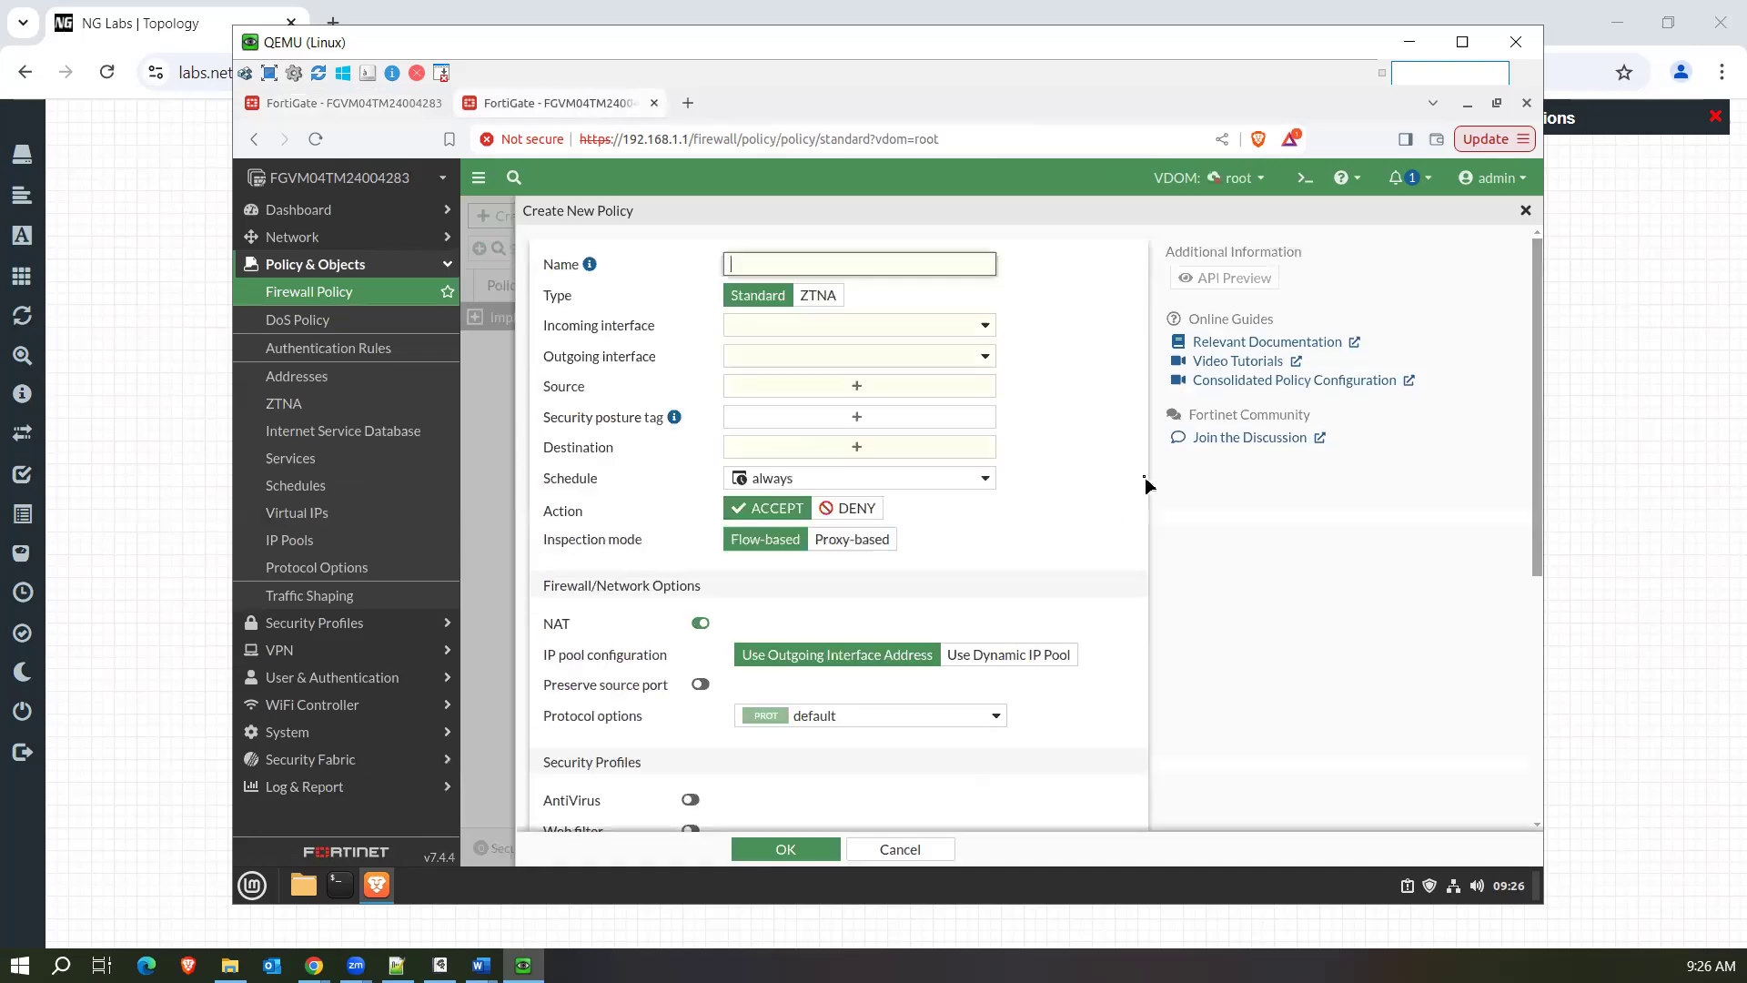
pyautogui.click(932, 335)
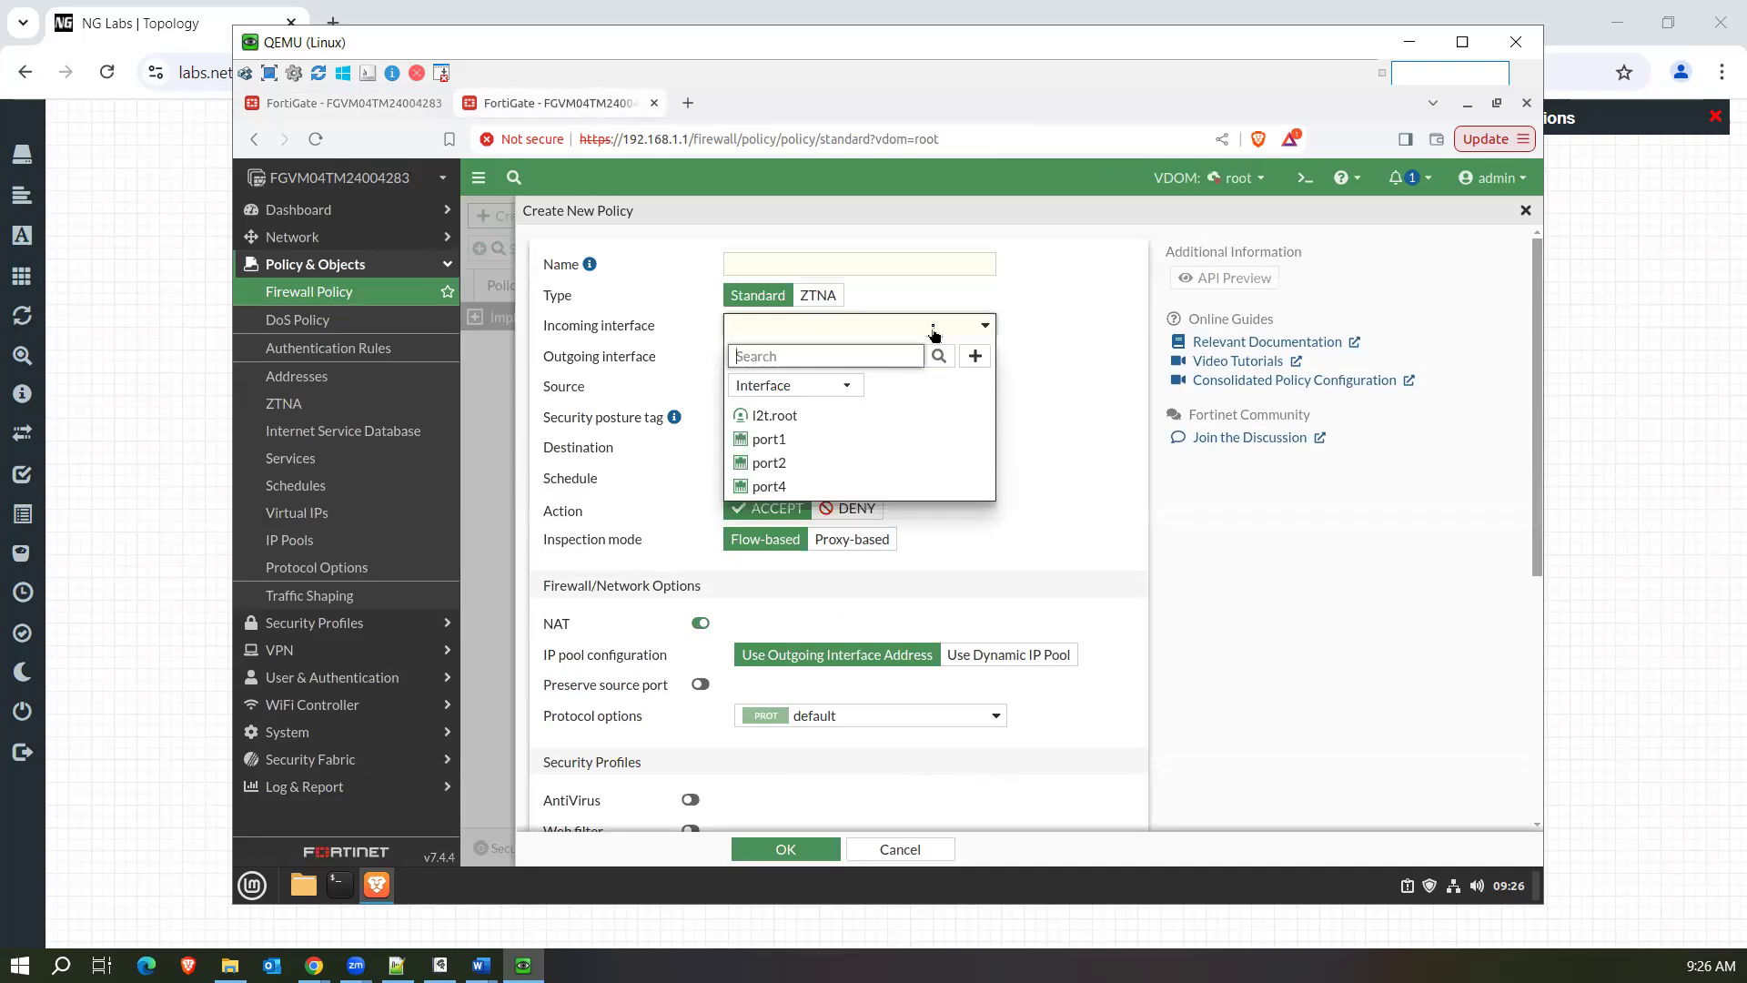
pyautogui.click(1068, 415)
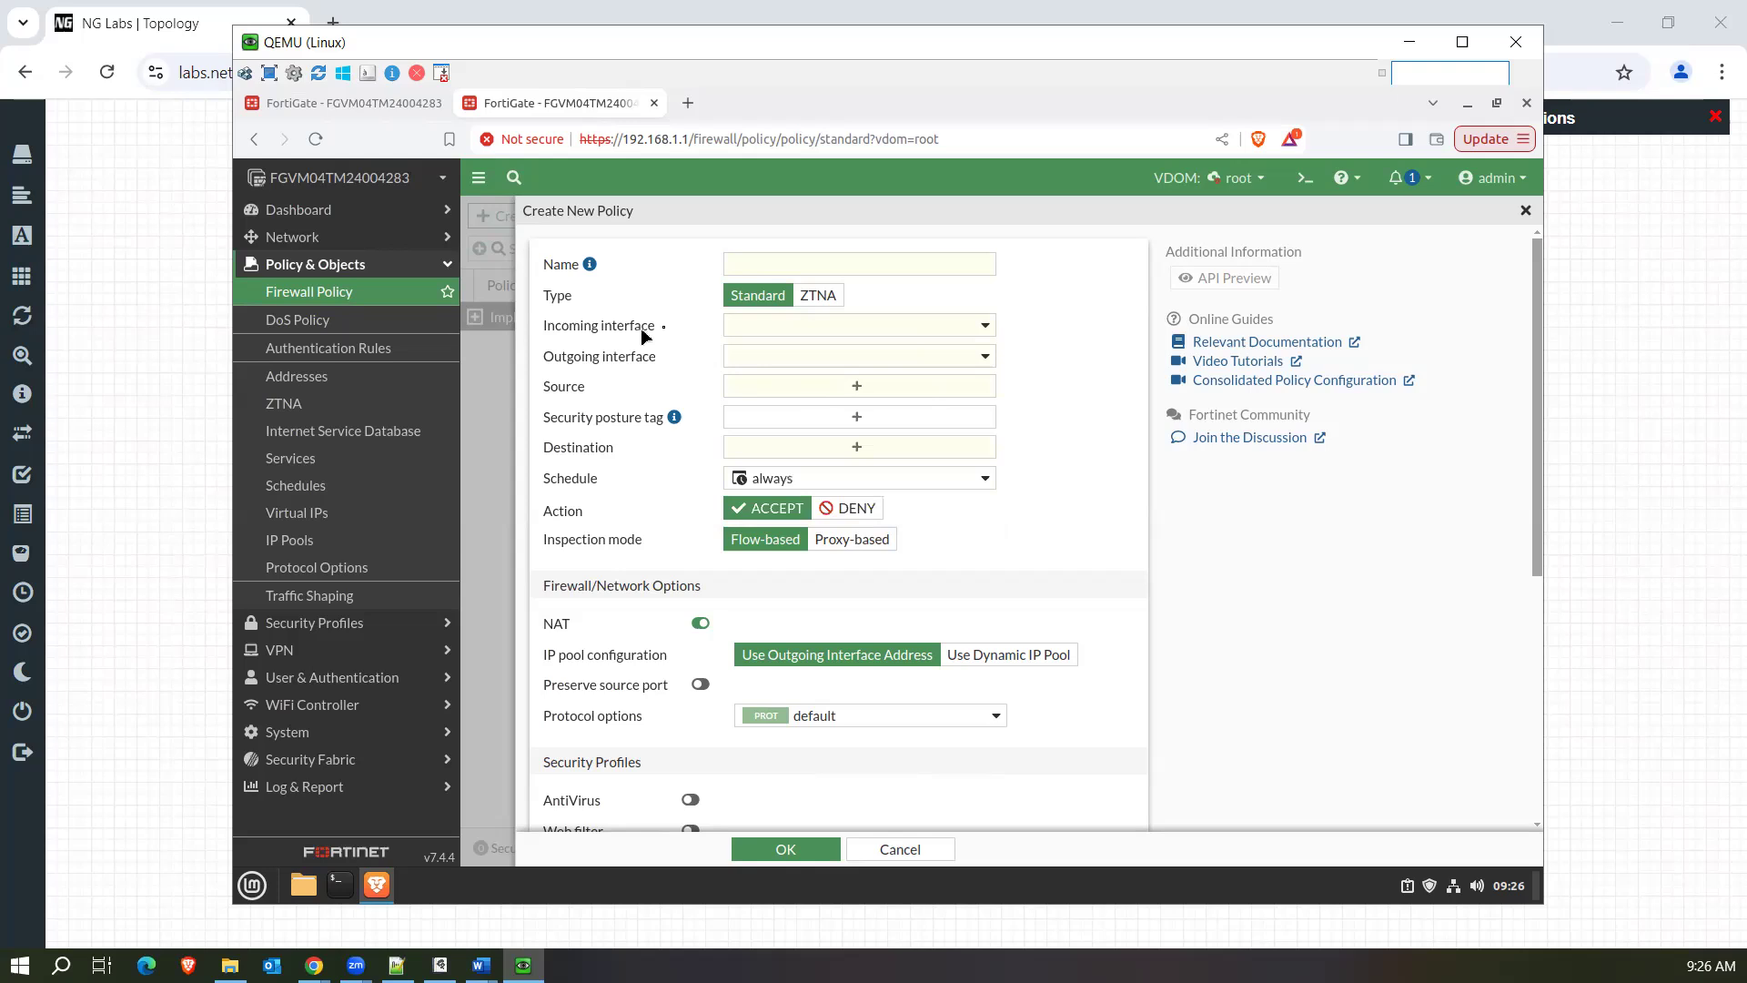
pyautogui.click(778, 328)
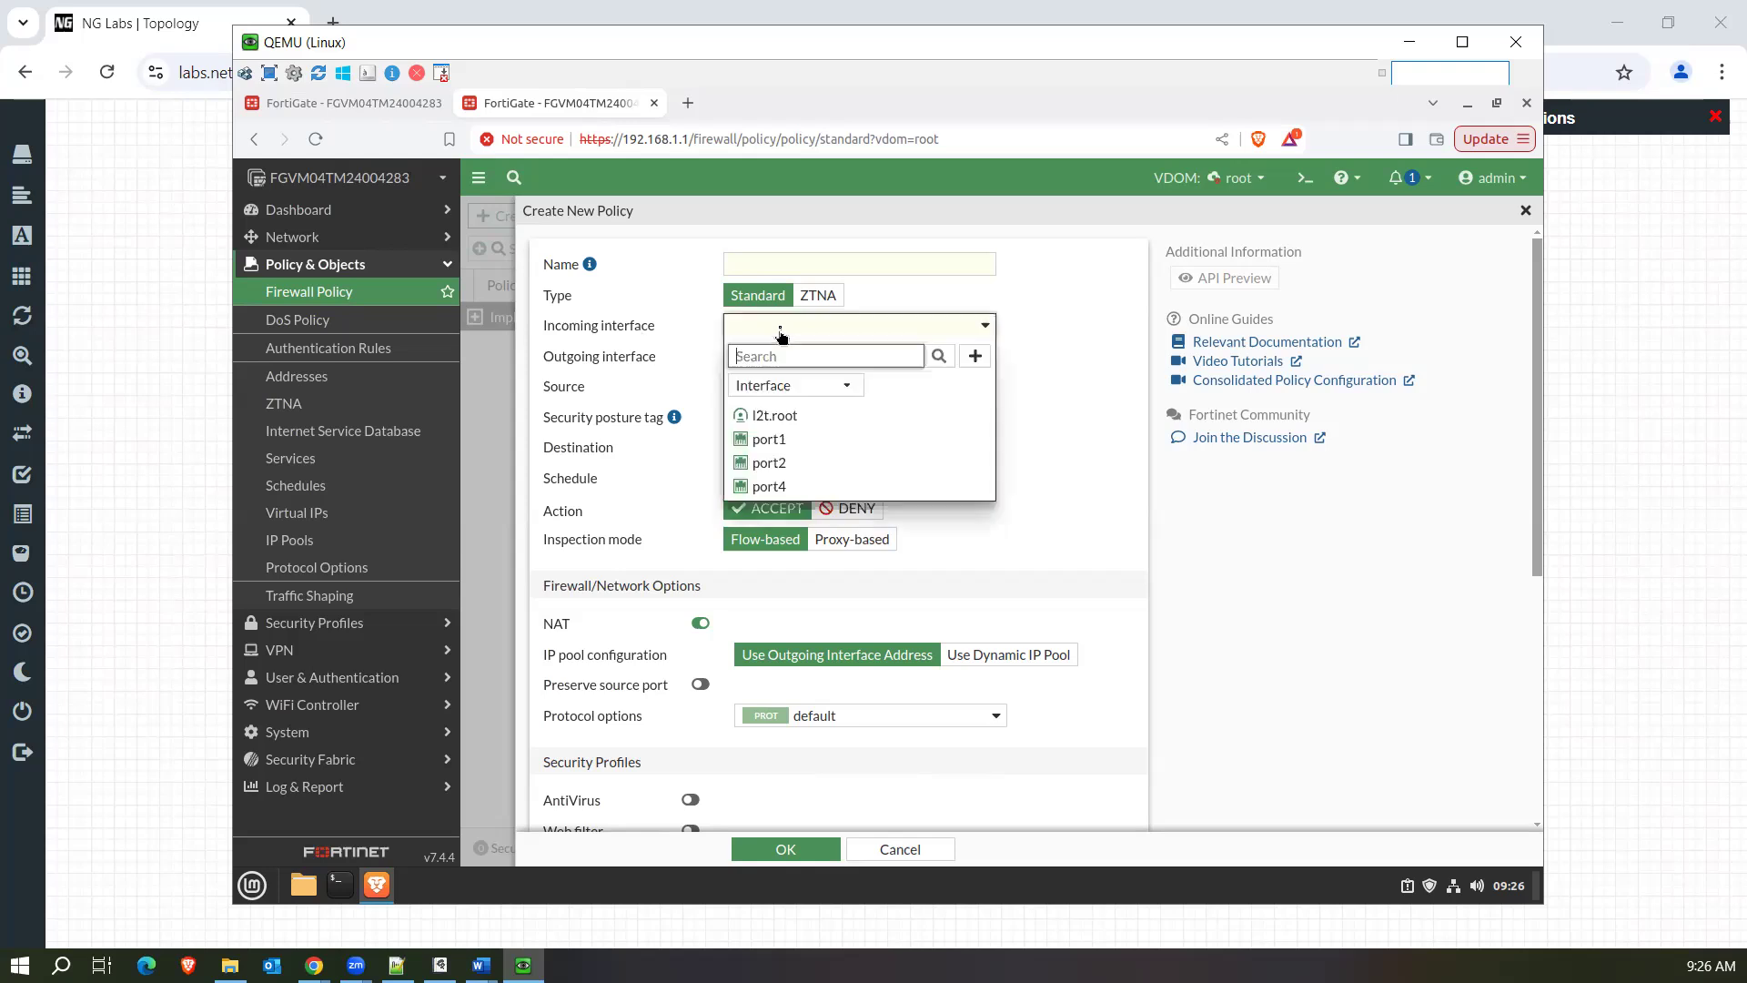
pyautogui.click(794, 440)
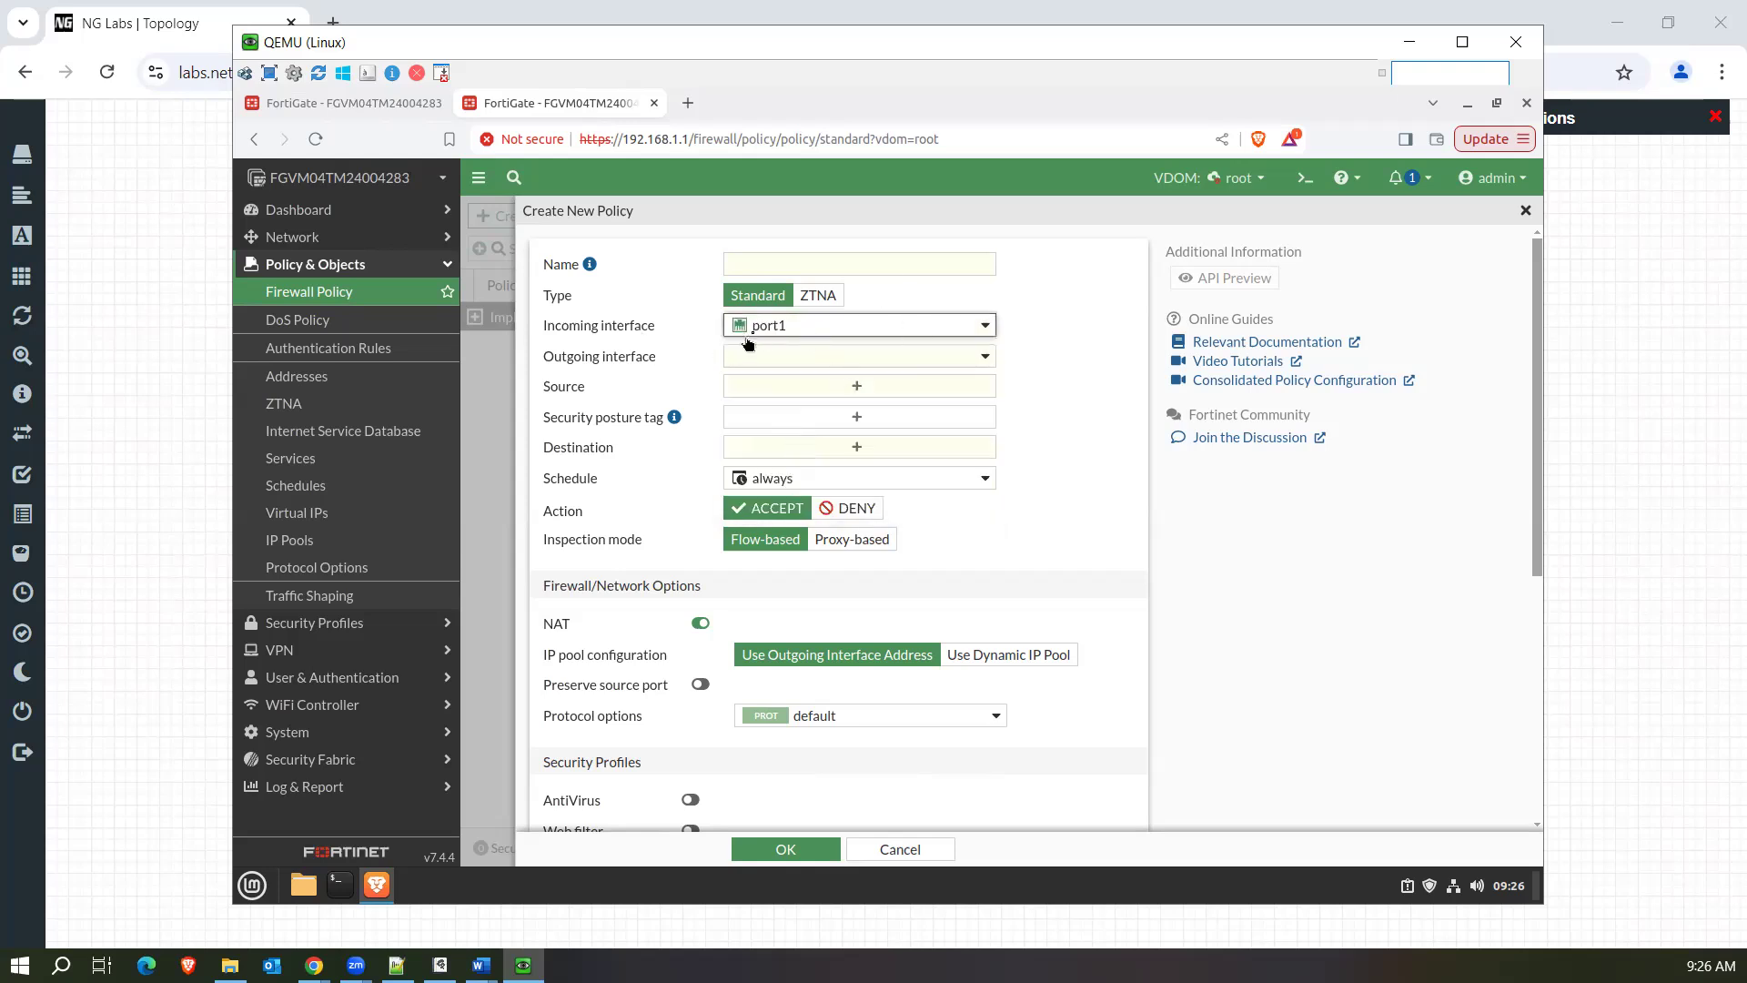
pyautogui.moveTo(790, 333)
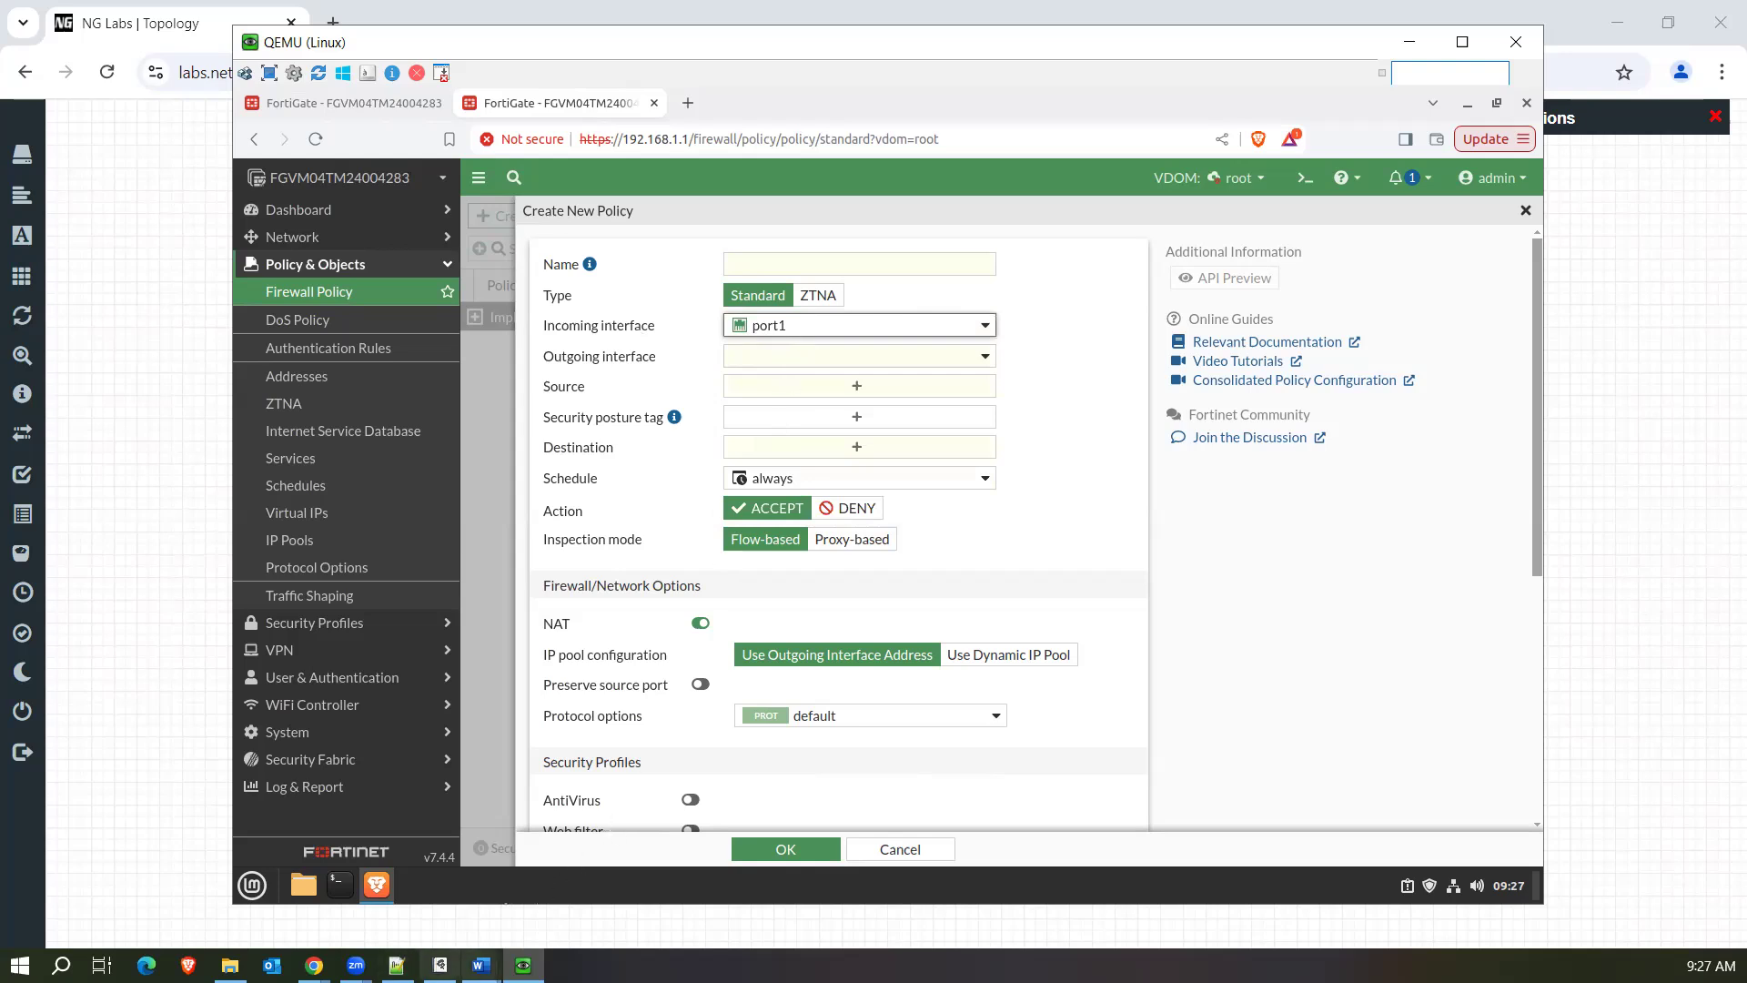
# Switch to the whiteboard app and sketch a yellow rectangle labelled "FW" in an empty area.
pyautogui.click(439, 964)
pyautogui.scroll(-10, 688, 728)
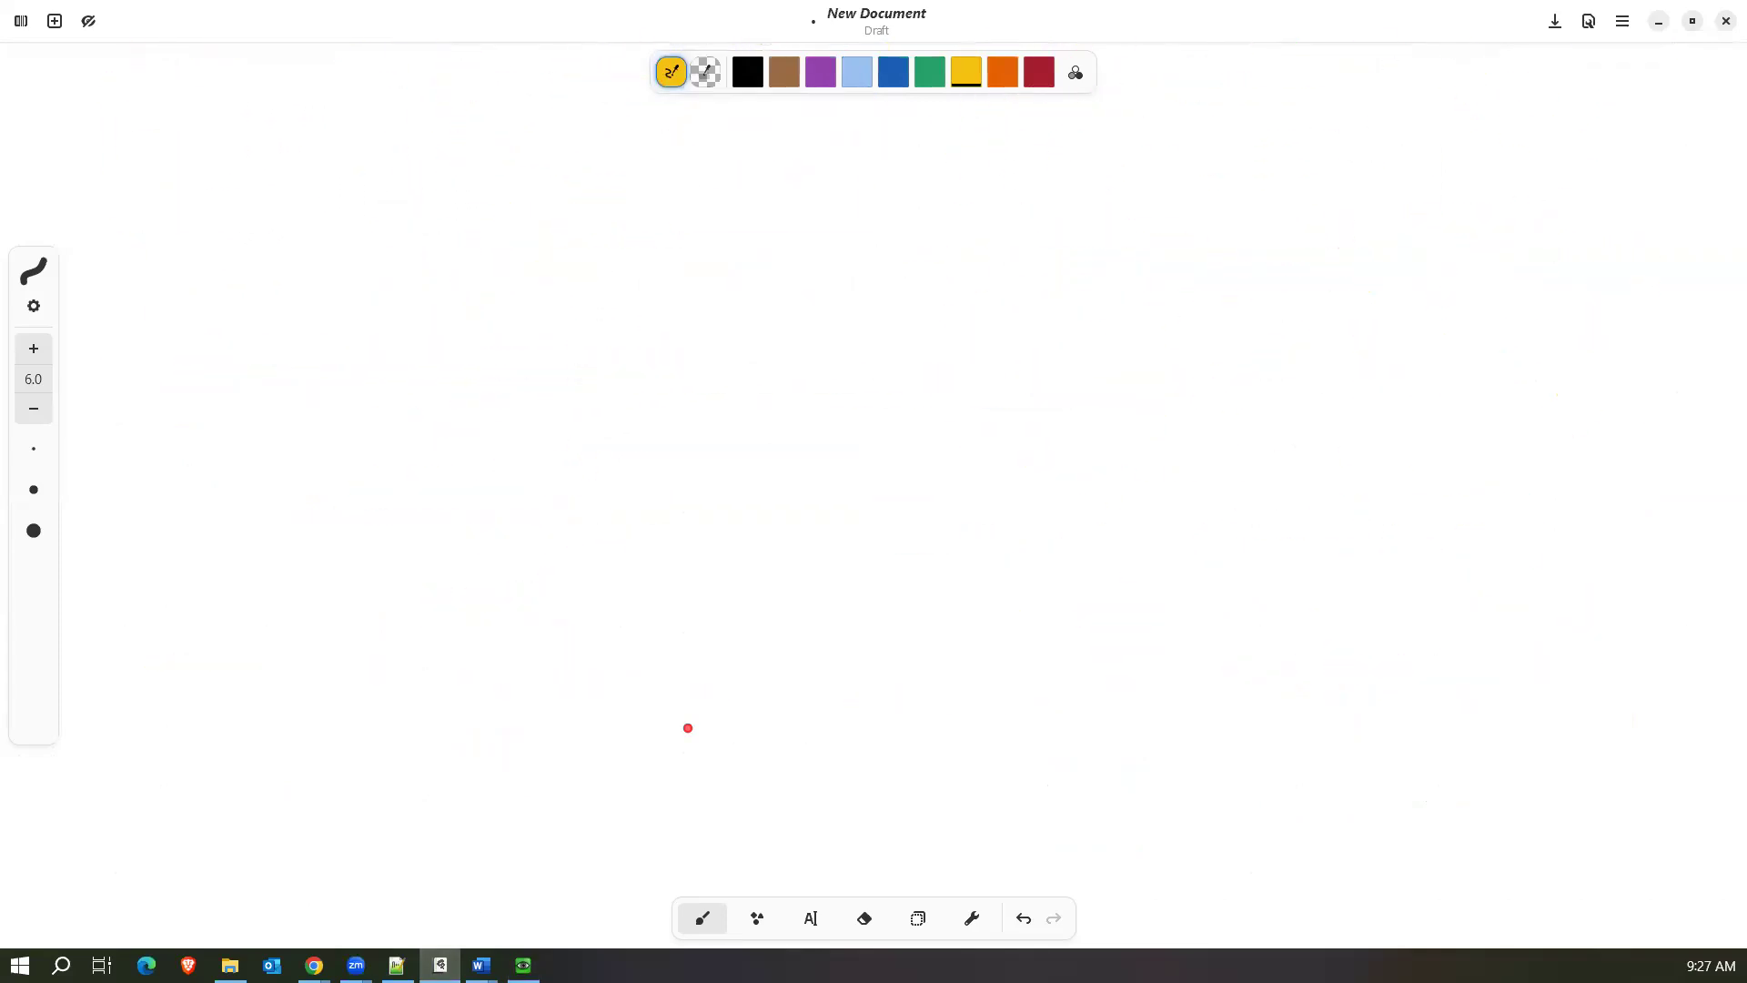
pyautogui.scroll(2, 688, 728)
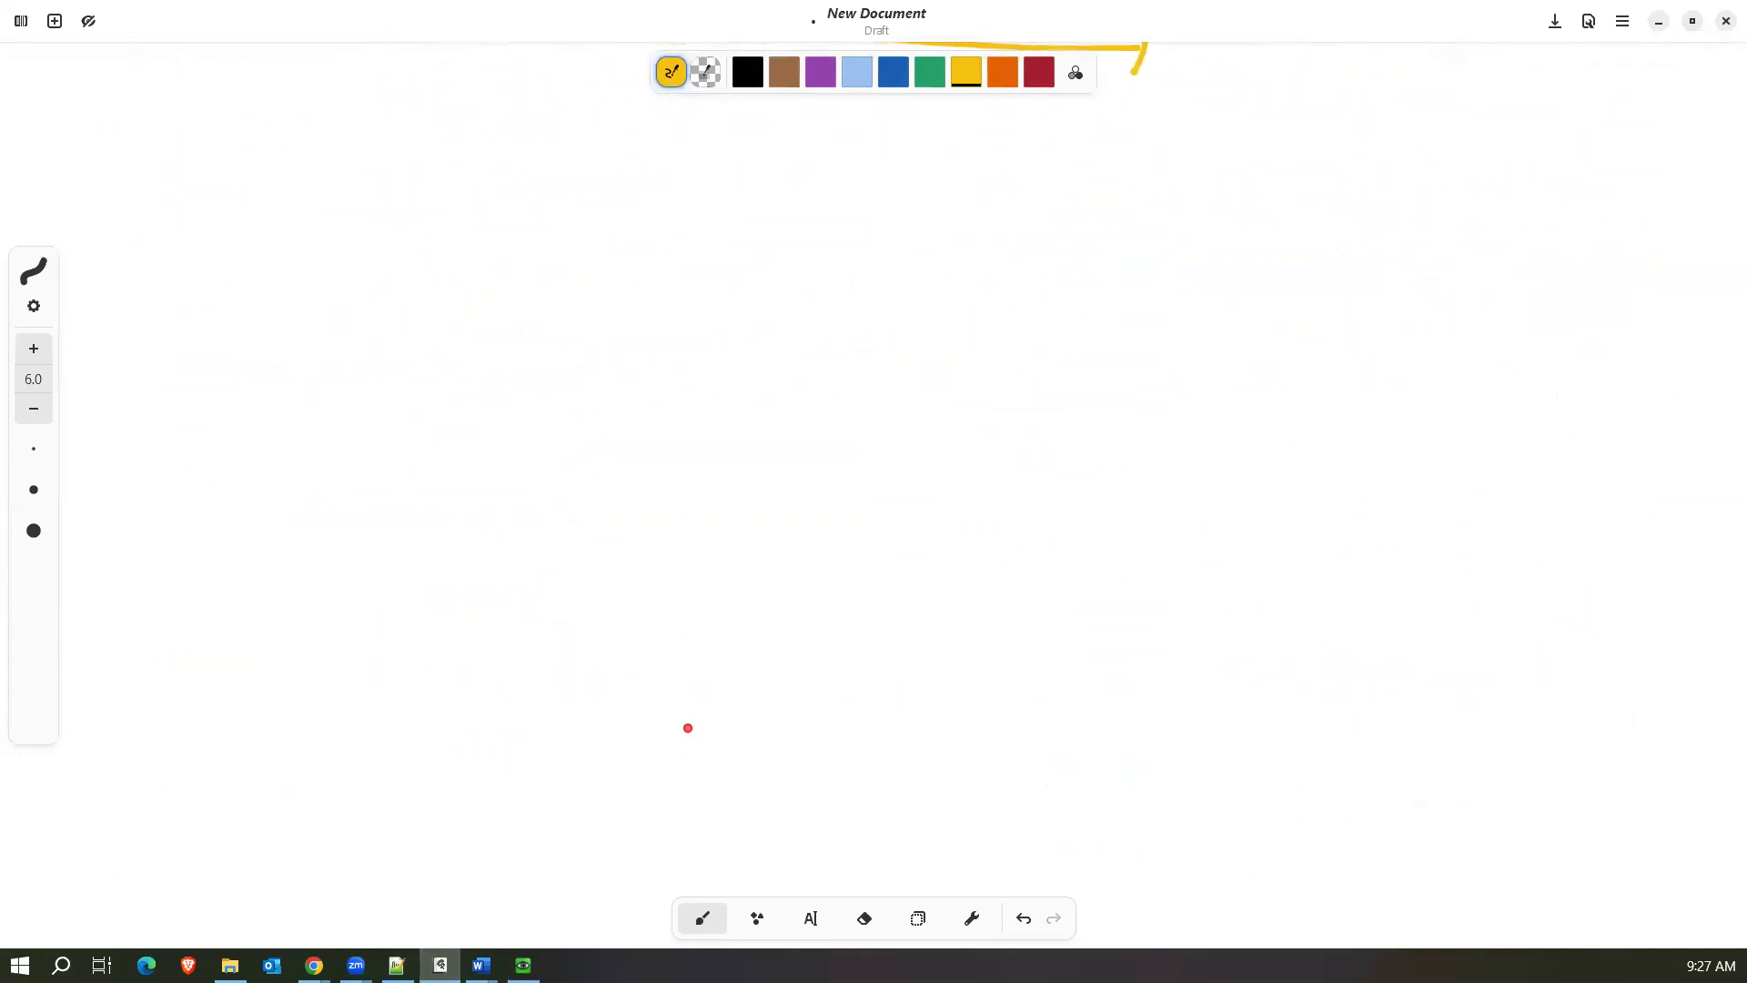
pyautogui.moveTo(676, 425)
pyautogui.mouseDown()
pyautogui.moveTo(688, 492)
pyautogui.moveTo(764, 515)
pyautogui.moveTo(695, 519)
pyautogui.mouseUp()
pyautogui.moveTo(745, 452)
pyautogui.mouseDown()
pyautogui.moveTo(799, 453)
pyautogui.moveTo(797, 481)
pyautogui.mouseUp()
pyautogui.moveTo(770, 472); pyautogui.dragTo(879, 451)
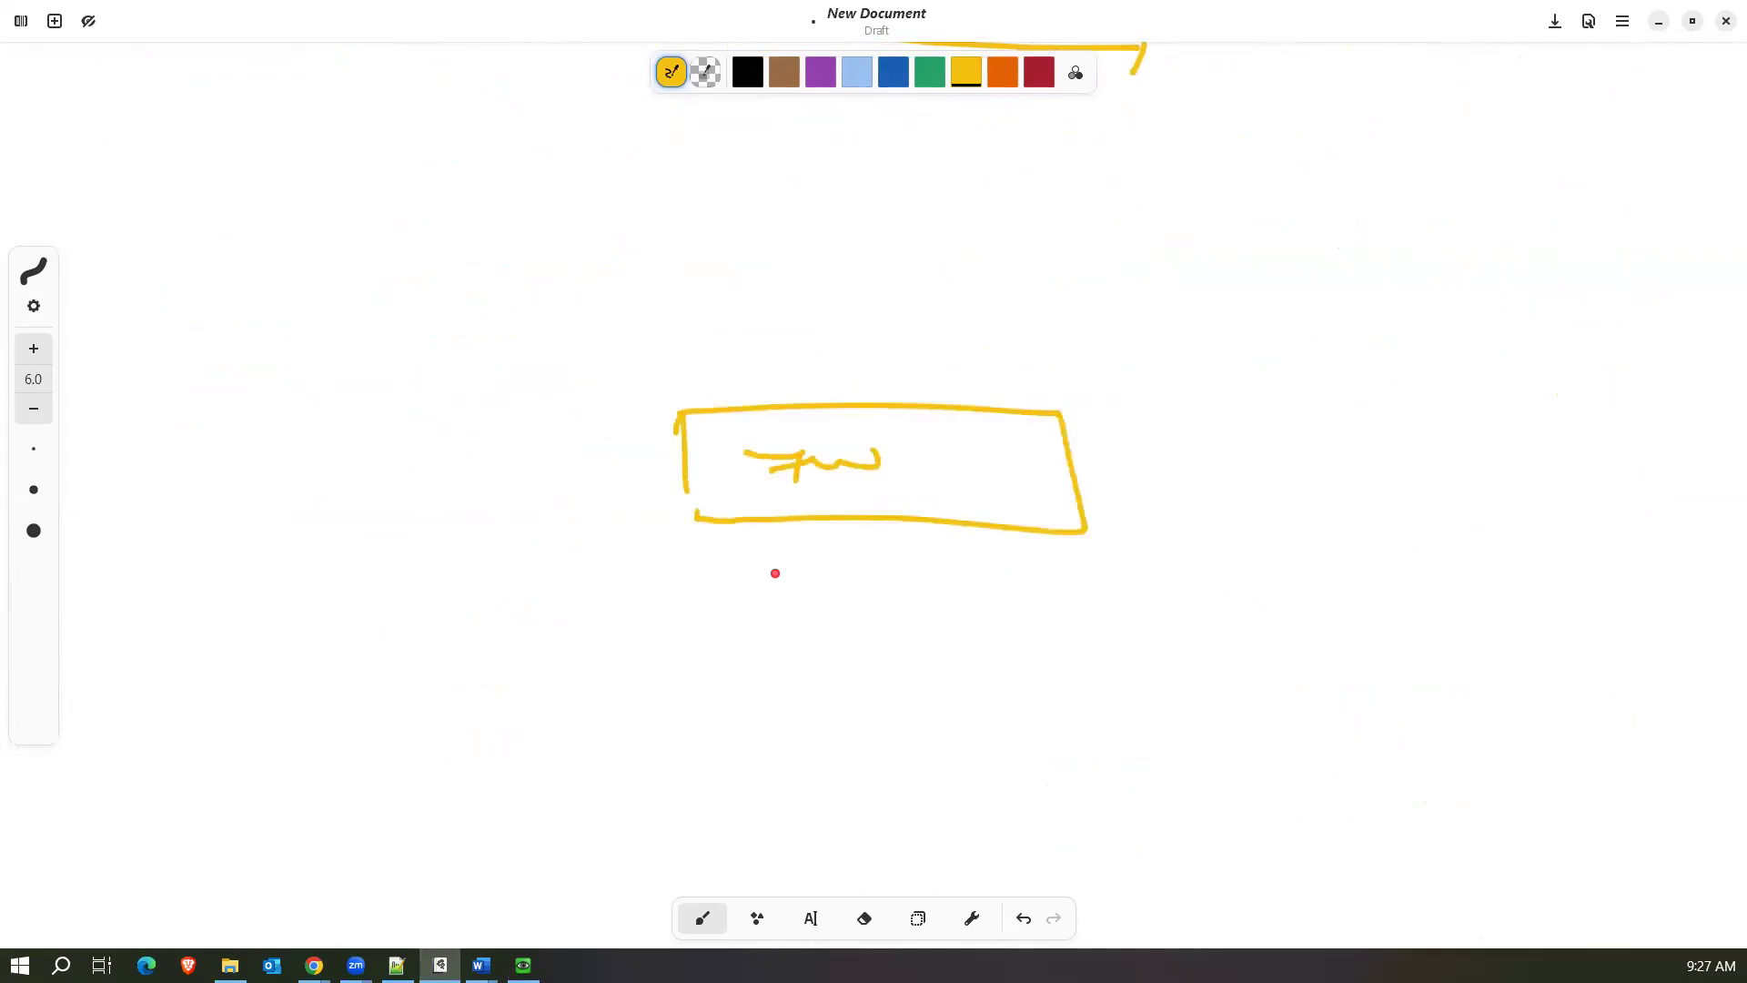
# Draw three connection lines fanning out downward from the bottom edge of the firewall box.
pyautogui.moveTo(781, 521); pyautogui.dragTo(701, 664)
pyautogui.moveTo(890, 528); pyautogui.dragTo(910, 717)
pyautogui.moveTo(1007, 523); pyautogui.dragTo(1105, 693)
# Write "Acc" by hand at the lower end of each of the three connection lines.
pyautogui.moveTo(621, 684); pyautogui.dragTo(617, 740)
pyautogui.moveTo(621, 684); pyautogui.dragTo(648, 725)
pyautogui.moveTo(627, 719); pyautogui.dragTo(650, 717)
pyautogui.moveTo(681, 702)
pyautogui.mouseDown()
pyautogui.moveTo(664, 710)
pyautogui.moveTo(683, 727)
pyautogui.mouseUp()
pyautogui.moveTo(708, 702); pyautogui.dragTo(717, 725)
pyautogui.moveTo(869, 719)
pyautogui.mouseDown()
pyautogui.moveTo(868, 749)
pyautogui.moveTo(891, 751)
pyautogui.mouseUp()
pyautogui.moveTo(871, 737); pyautogui.dragTo(926, 751)
pyautogui.moveTo(950, 732); pyautogui.dragTo(987, 751)
pyautogui.moveTo(1121, 703)
pyautogui.mouseDown()
pyautogui.moveTo(1108, 739)
pyautogui.moveTo(1137, 737)
pyautogui.mouseUp()
pyautogui.moveTo(1110, 729); pyautogui.dragTo(1180, 741)
pyautogui.moveTo(1199, 723); pyautogui.dragTo(1210, 741)
pyautogui.click(1236, 727)
# Write "HR", "Fin" and "PROD" under the three "Acc" labels, from left to right.
pyautogui.moveTo(622, 763); pyautogui.dragTo(624, 804)
pyautogui.moveTo(647, 746)
pyautogui.mouseDown()
pyautogui.moveTo(640, 789)
pyautogui.moveTo(664, 775)
pyautogui.mouseUp()
pyautogui.moveTo(675, 747); pyautogui.dragTo(674, 793)
pyautogui.moveTo(677, 746); pyautogui.dragTo(726, 788)
pyautogui.moveTo(914, 767)
pyautogui.mouseDown()
pyautogui.moveTo(896, 814)
pyautogui.moveTo(921, 789)
pyautogui.mouseUp()
pyautogui.moveTo(930, 788); pyautogui.dragTo(948, 812)
pyautogui.moveTo(953, 800); pyautogui.dragTo(1018, 790)
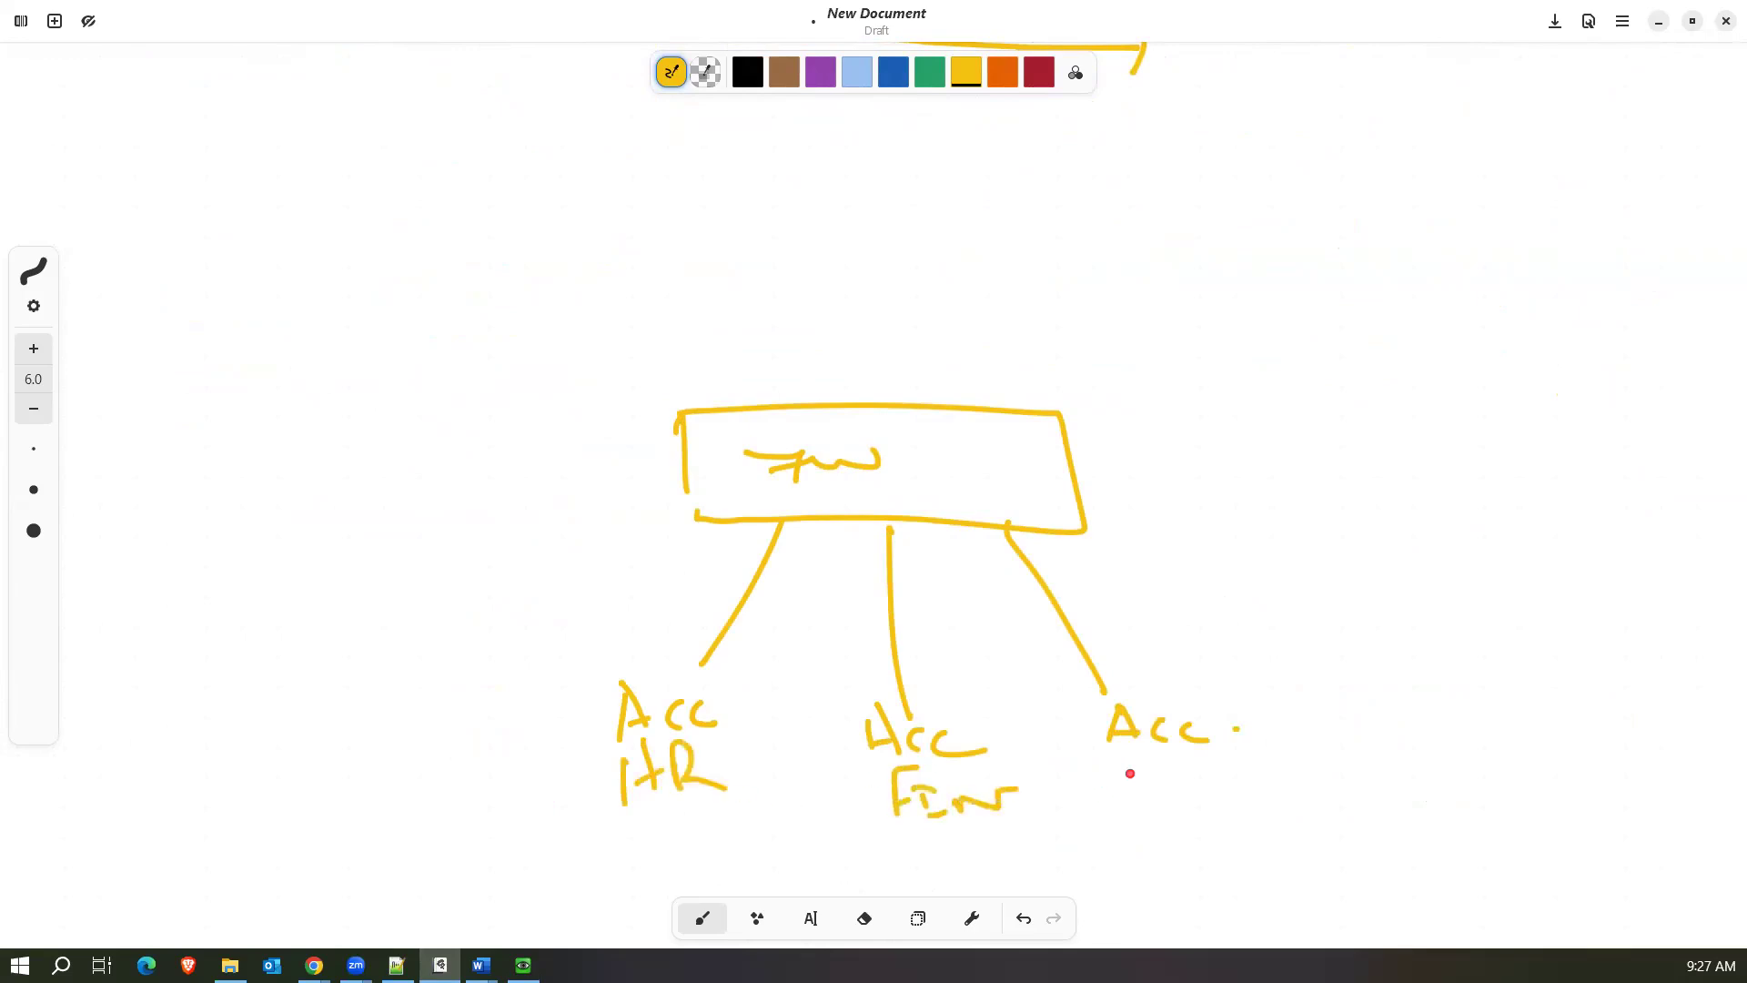
pyautogui.moveTo(1141, 769); pyautogui.dragTo(1142, 800)
pyautogui.moveTo(1126, 763)
pyautogui.mouseDown()
pyautogui.moveTo(1244, 795)
pyautogui.moveTo(1223, 771)
pyautogui.mouseUp()
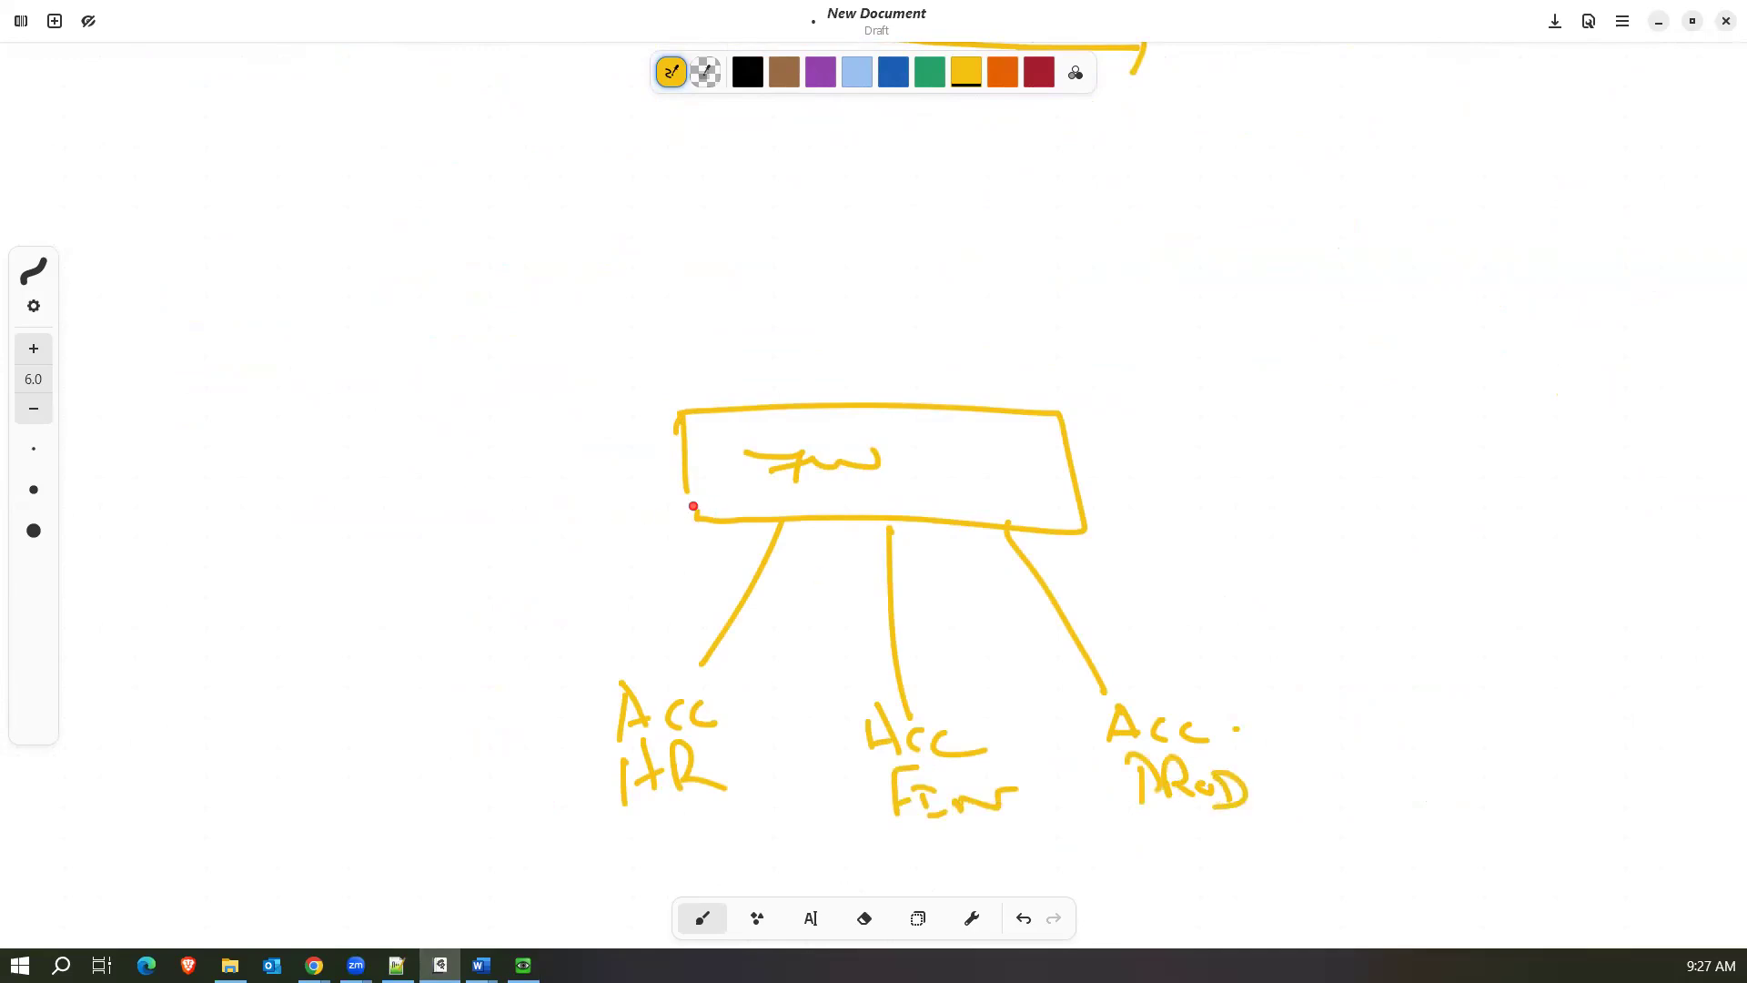
# Draw an uplink rising from the top of the firewall box and label it "INT".
pyautogui.moveTo(839, 402)
pyautogui.mouseDown()
pyautogui.moveTo(845, 235)
pyautogui.moveTo(903, 293)
pyautogui.mouseUp()
pyautogui.moveTo(883, 276)
pyautogui.mouseDown()
pyautogui.moveTo(882, 300)
pyautogui.moveTo(948, 317)
pyautogui.moveTo(952, 296)
pyautogui.mouseUp()
pyautogui.moveTo(944, 275); pyautogui.dragTo(982, 278)
pyautogui.moveTo(970, 286); pyautogui.dragTo(974, 323)
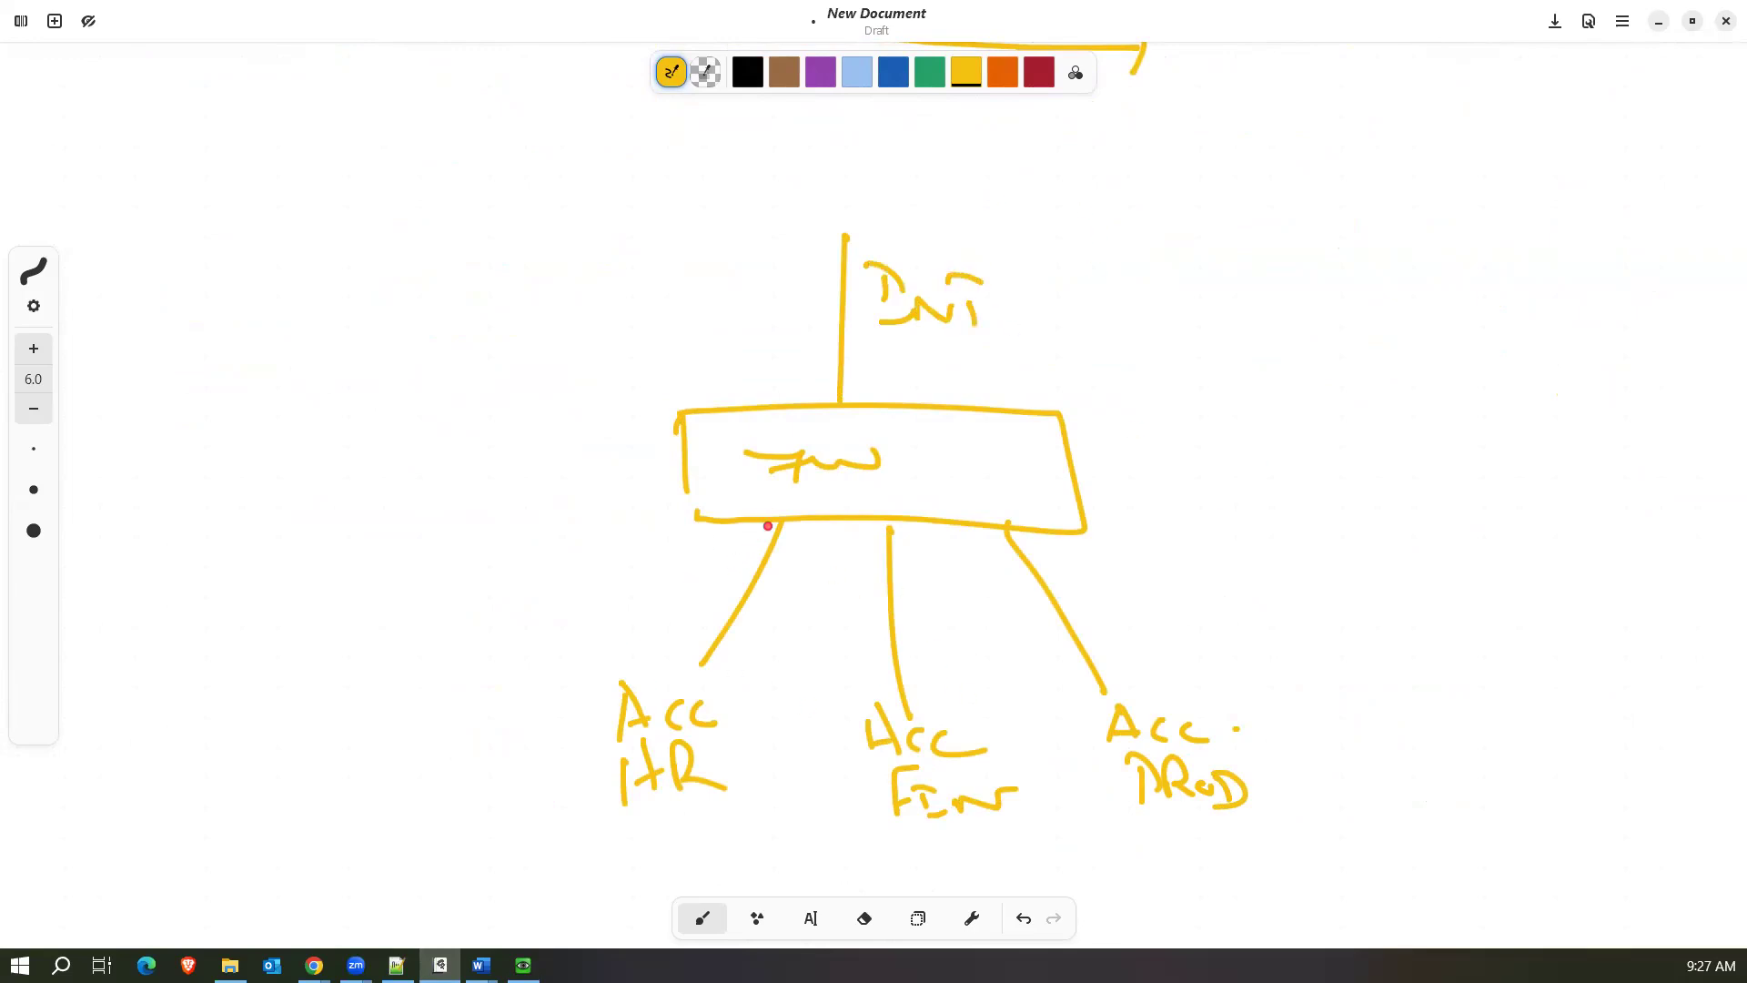
# Add an arrowhead where the HR link meets the firewall, and write "ANY" and "ANY INT" left of the box.
pyautogui.moveTo(690, 493)
pyautogui.mouseDown()
pyautogui.moveTo(693, 522)
pyautogui.moveTo(771, 530)
pyautogui.mouseUp()
pyautogui.moveTo(392, 471)
pyautogui.mouseDown()
pyautogui.moveTo(404, 440)
pyautogui.moveTo(413, 466)
pyautogui.moveTo(461, 433)
pyautogui.moveTo(470, 452)
pyautogui.mouseUp()
pyautogui.moveTo(481, 434); pyautogui.dragTo(478, 475)
pyautogui.moveTo(398, 535)
pyautogui.mouseDown()
pyautogui.moveTo(472, 510)
pyautogui.moveTo(475, 536)
pyautogui.moveTo(596, 491)
pyautogui.mouseUp()
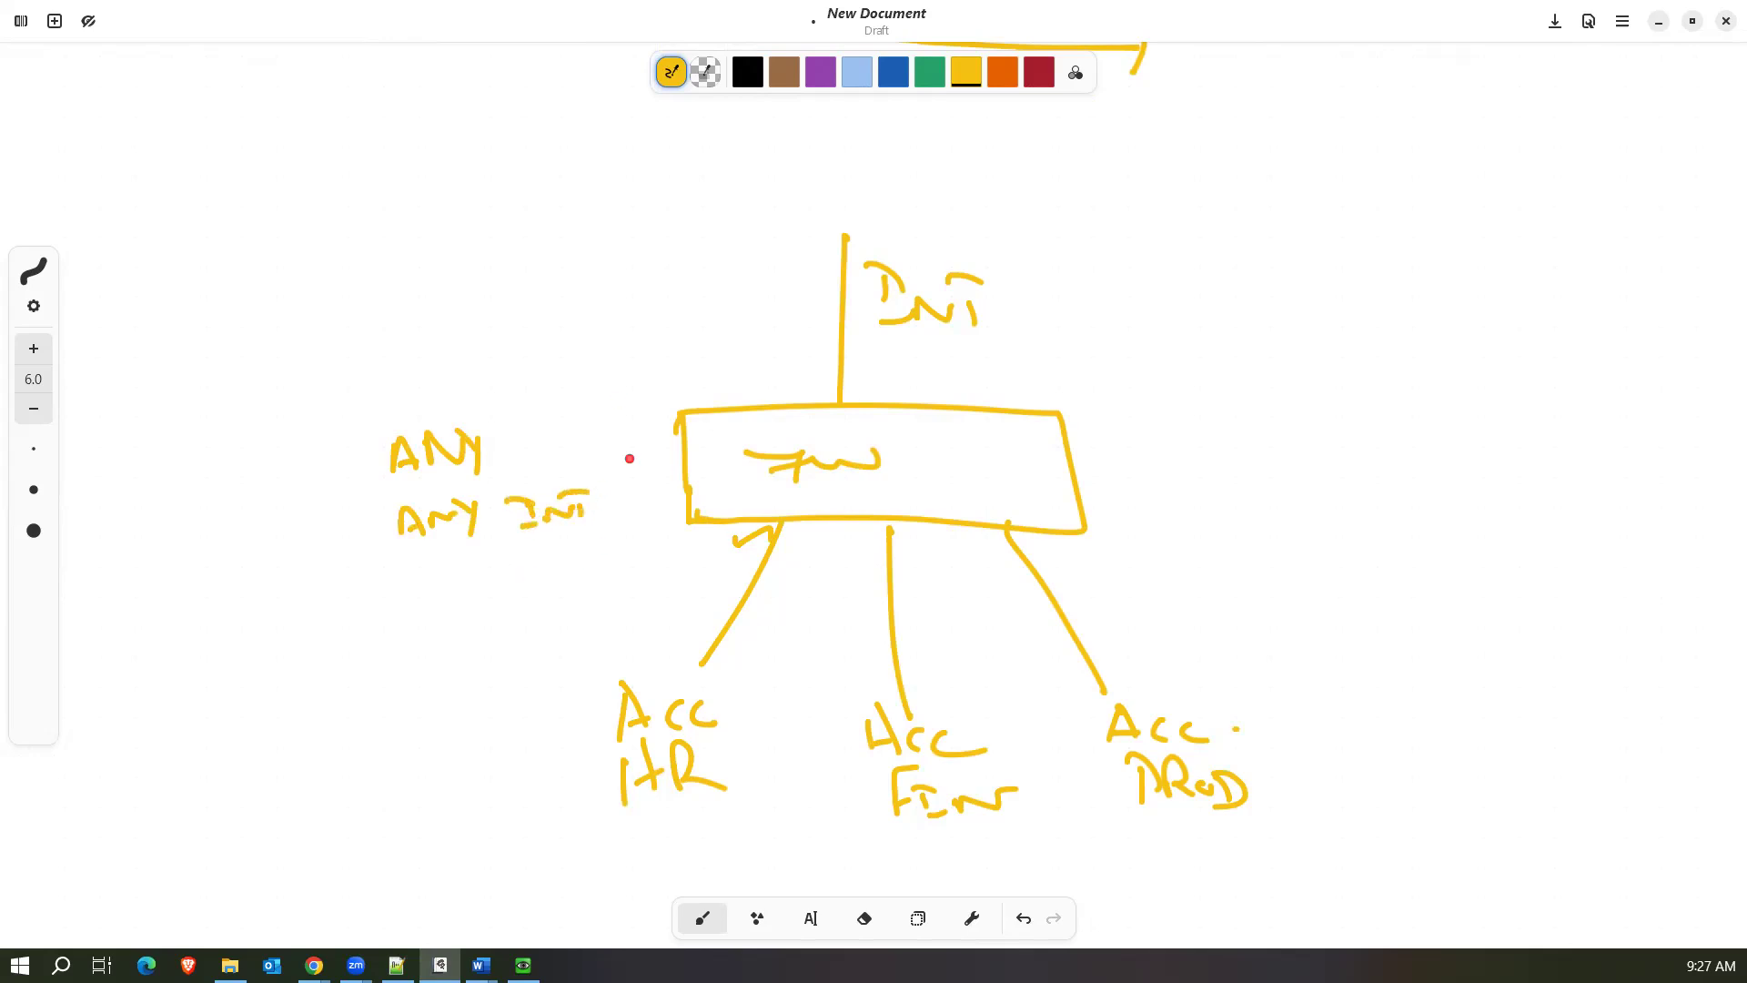
# Draw an arrow from "ANY INT" up to a circled "3" and another from the circle down to "ANY".
pyautogui.moveTo(597, 431)
pyautogui.mouseDown()
pyautogui.moveTo(612, 523)
pyautogui.moveTo(597, 426)
pyautogui.moveTo(624, 437)
pyautogui.mouseUp()
pyautogui.moveTo(599, 369); pyautogui.dragTo(596, 411)
pyautogui.moveTo(637, 346); pyautogui.dragTo(521, 421)
pyautogui.moveTo(521, 421); pyautogui.dragTo(545, 418)
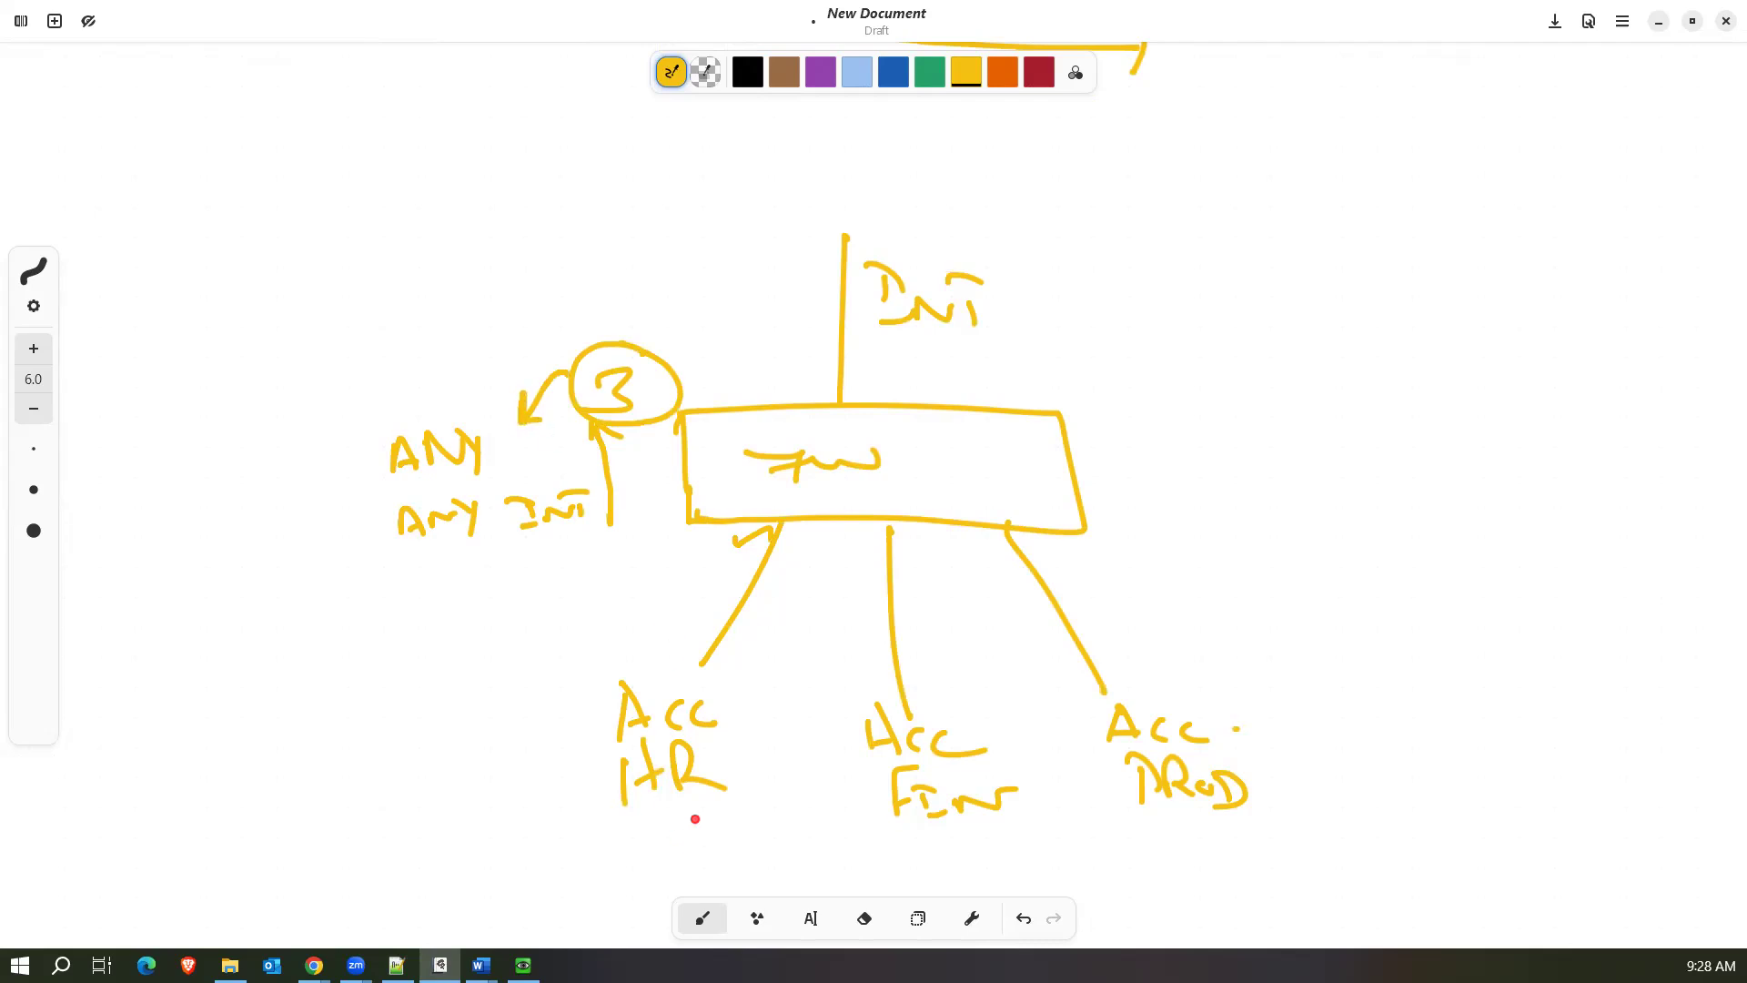
# Add small upward arrows beside the HR link and the INT uplink, and short marks beside the Fin and PROD links.
pyautogui.moveTo(783, 589)
pyautogui.mouseDown()
pyautogui.moveTo(804, 546)
pyautogui.moveTo(821, 551)
pyautogui.mouseUp()
pyautogui.moveTo(810, 382)
pyautogui.mouseDown()
pyautogui.moveTo(809, 357)
pyautogui.moveTo(862, 384)
pyautogui.moveTo(837, 399)
pyautogui.moveTo(857, 401)
pyautogui.mouseUp()
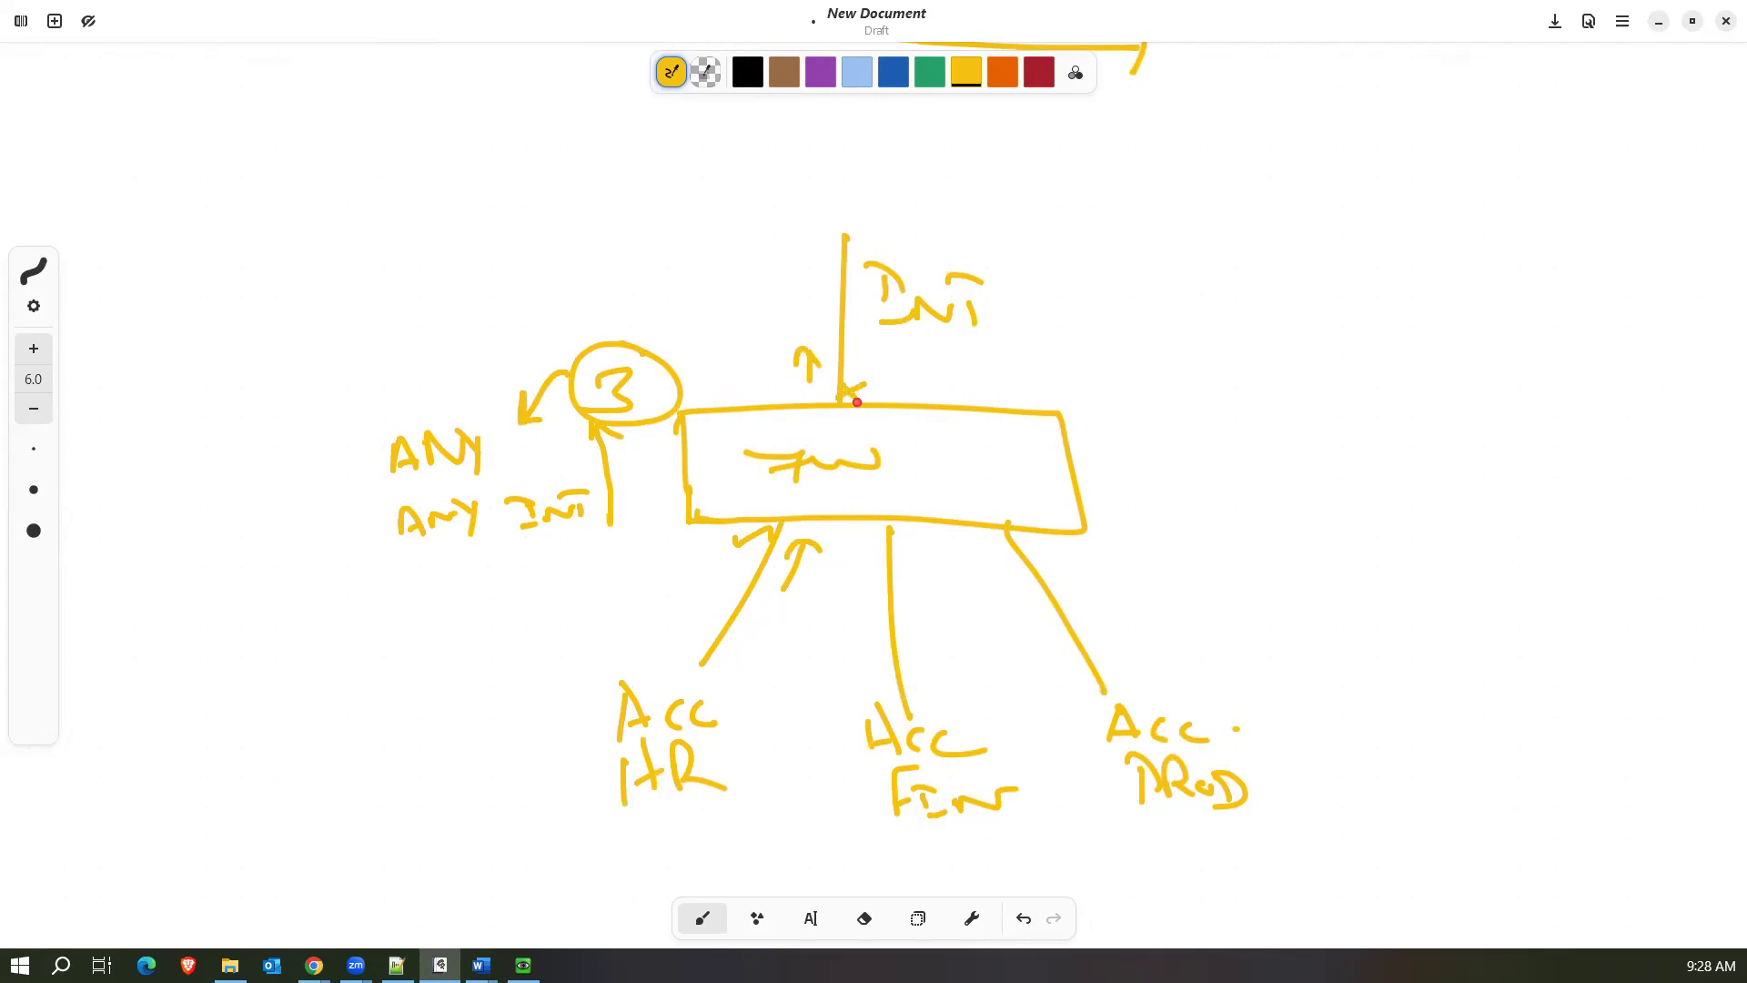
pyautogui.moveTo(926, 567); pyautogui.dragTo(946, 614)
pyautogui.click(1081, 597)
pyautogui.moveTo(1044, 588); pyautogui.dragTo(1080, 596)
# Sketch three short rule lines with a downward arrow beside them, and write "Slow matching" underneath.
pyautogui.moveTo(330, 234); pyautogui.dragTo(376, 236)
pyautogui.moveTo(349, 258)
pyautogui.mouseDown()
pyautogui.moveTo(393, 261)
pyautogui.moveTo(364, 306)
pyautogui.mouseUp()
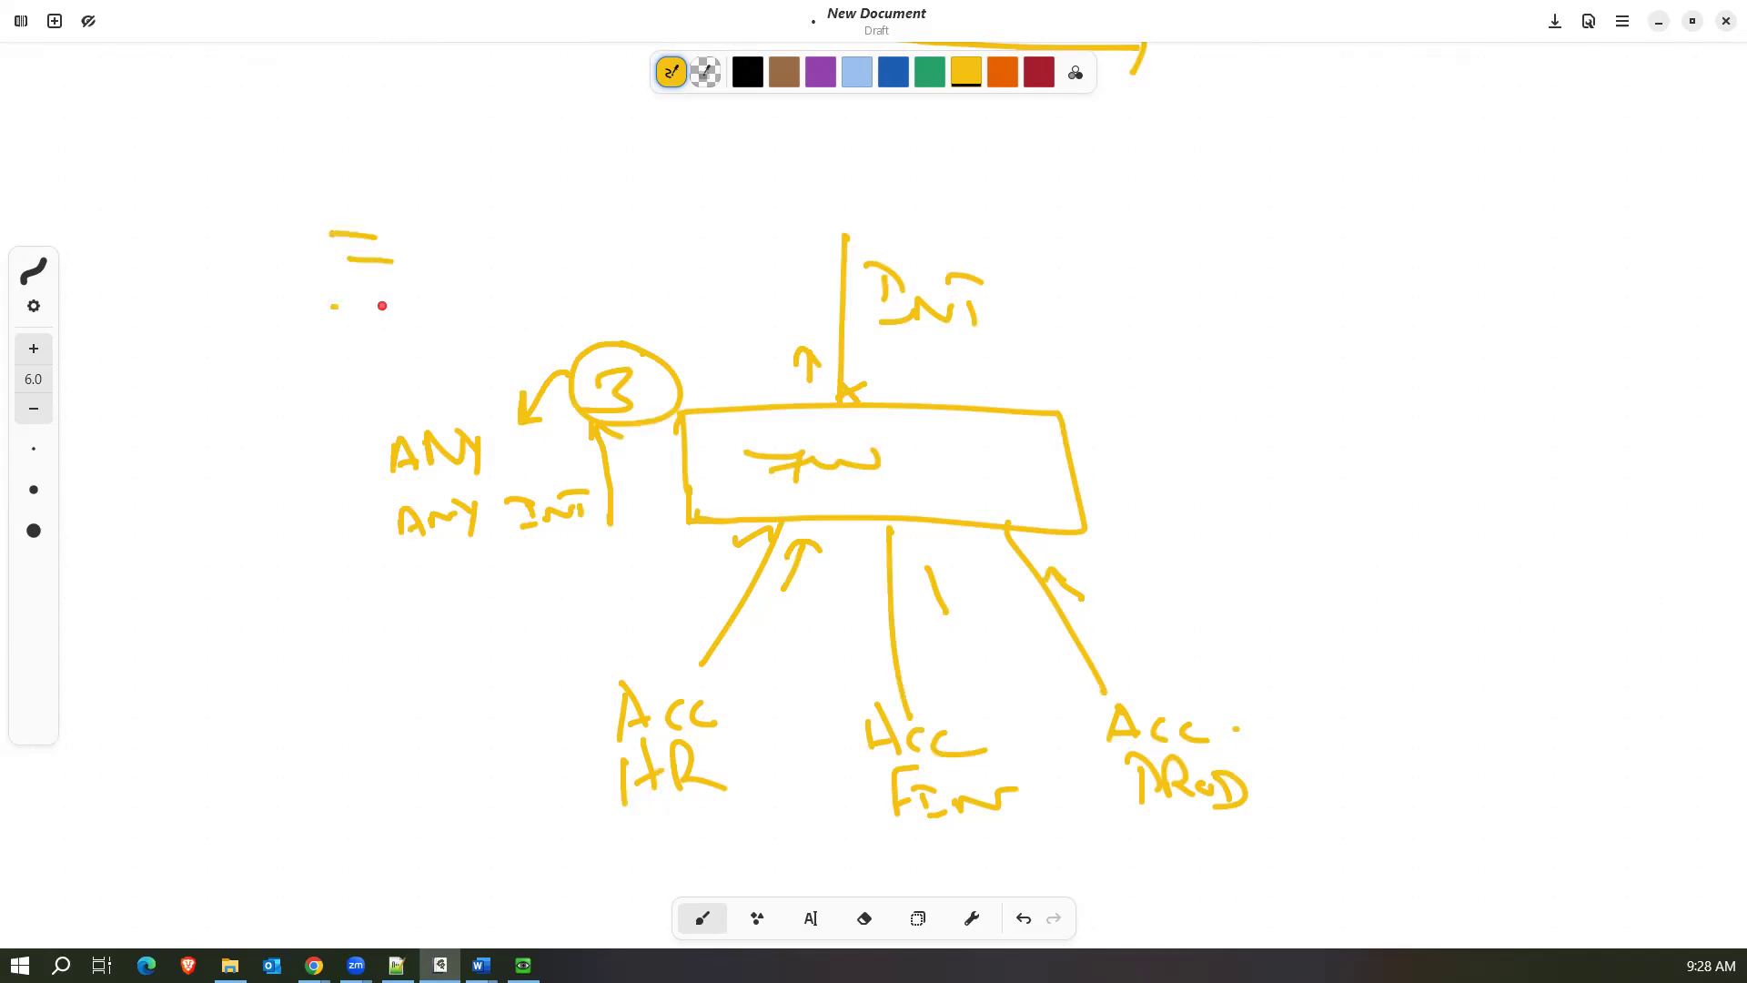
pyautogui.moveTo(293, 233)
pyautogui.mouseDown()
pyautogui.moveTo(273, 290)
pyautogui.moveTo(314, 297)
pyautogui.mouseUp()
pyautogui.moveTo(157, 397)
pyautogui.mouseDown()
pyautogui.moveTo(149, 376)
pyautogui.moveTo(156, 406)
pyautogui.moveTo(338, 352)
pyautogui.mouseUp()
pyautogui.moveTo(352, 338); pyautogui.dragTo(383, 355)
pyautogui.moveTo(363, 334)
pyautogui.mouseDown()
pyautogui.moveTo(389, 328)
pyautogui.moveTo(398, 349)
pyautogui.moveTo(437, 320)
pyautogui.moveTo(506, 322)
pyautogui.mouseUp()
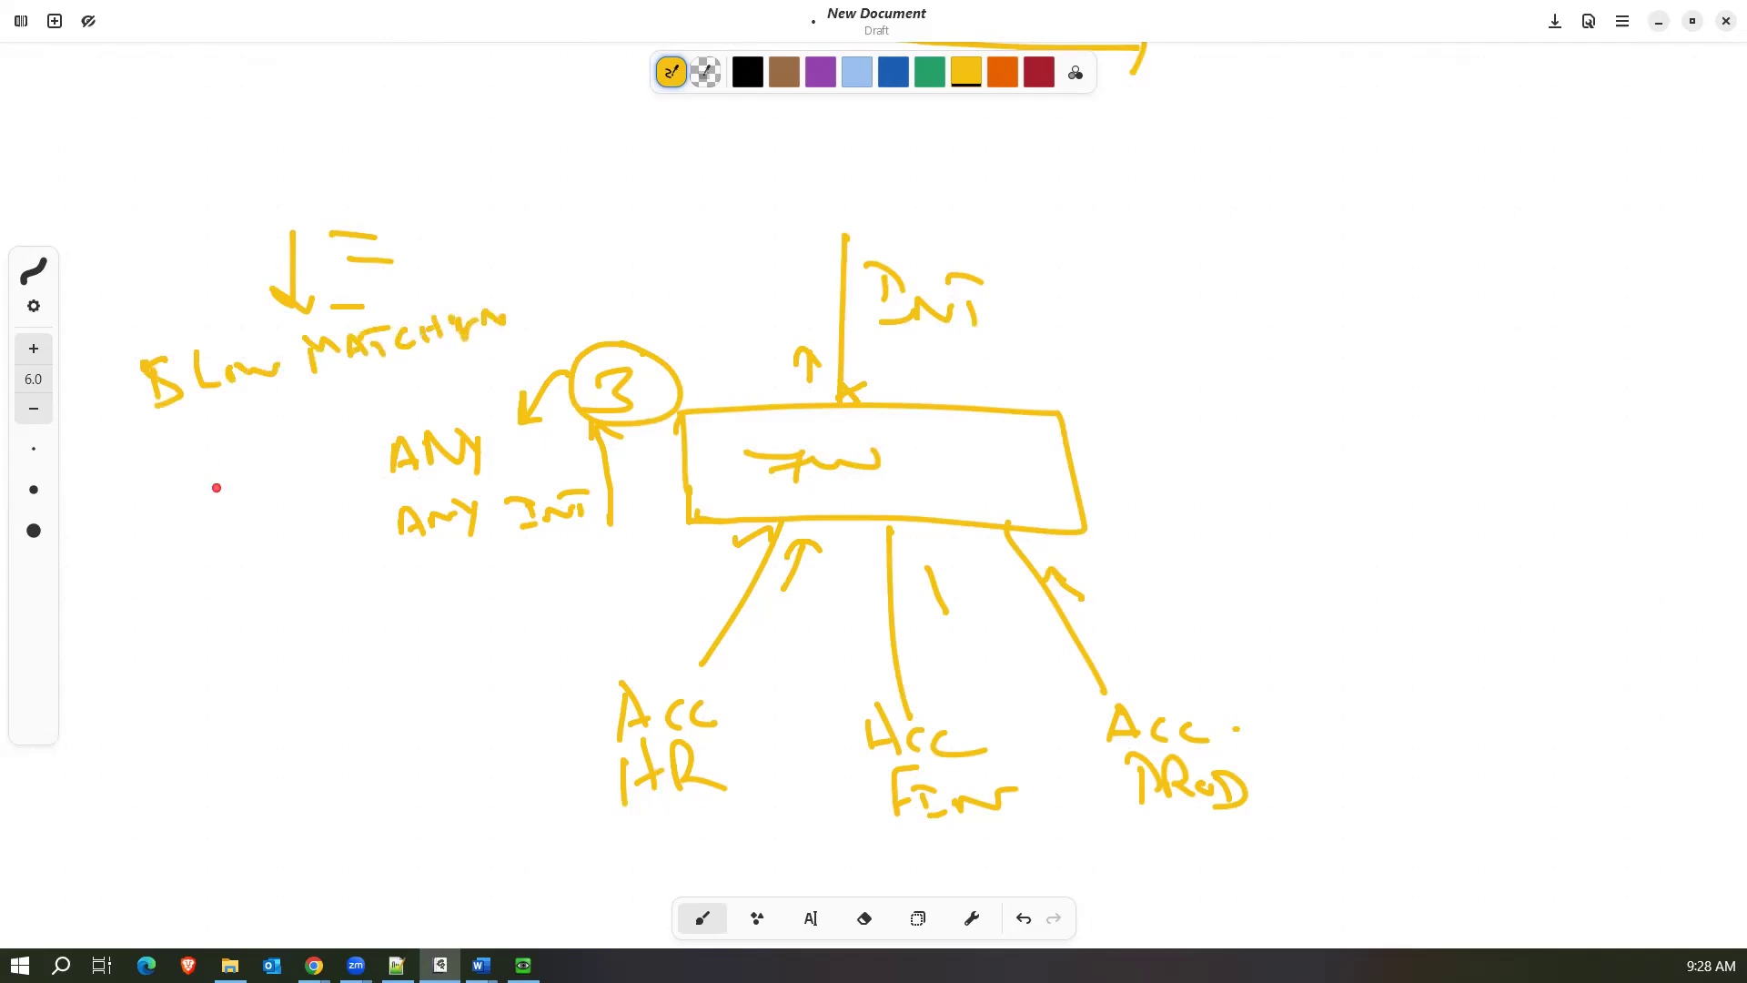
# Write "5000" below the slow matching note and draw a small labelled box with an arrow pointing up to the number.
pyautogui.moveTo(167, 506)
pyautogui.mouseDown()
pyautogui.moveTo(173, 535)
pyautogui.moveTo(193, 501)
pyautogui.mouseUp()
pyautogui.moveTo(221, 500); pyautogui.dragTo(289, 505)
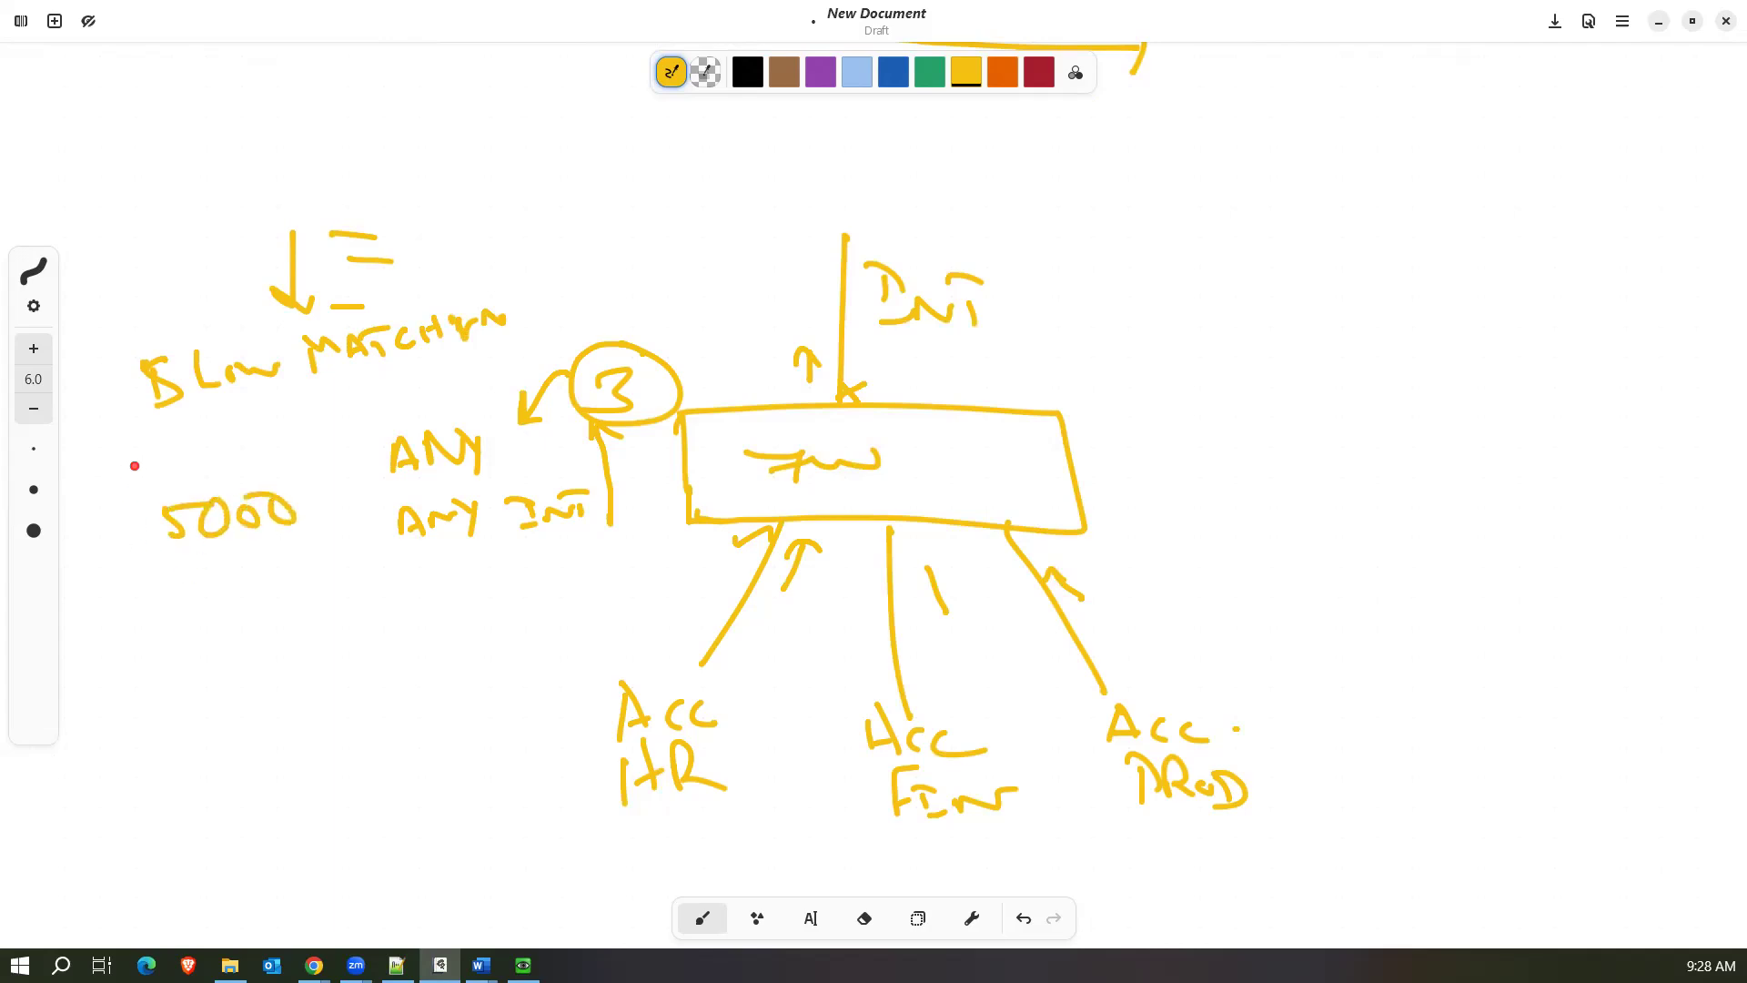
pyautogui.click(141, 623)
pyautogui.moveTo(129, 613)
pyautogui.mouseDown()
pyautogui.moveTo(206, 607)
pyautogui.moveTo(134, 660)
pyautogui.moveTo(144, 711)
pyautogui.moveTo(211, 704)
pyautogui.mouseUp()
pyautogui.moveTo(167, 728)
pyautogui.mouseDown()
pyautogui.moveTo(171, 742)
pyautogui.moveTo(223, 728)
pyautogui.moveTo(225, 706)
pyautogui.mouseUp()
pyautogui.click(223, 708)
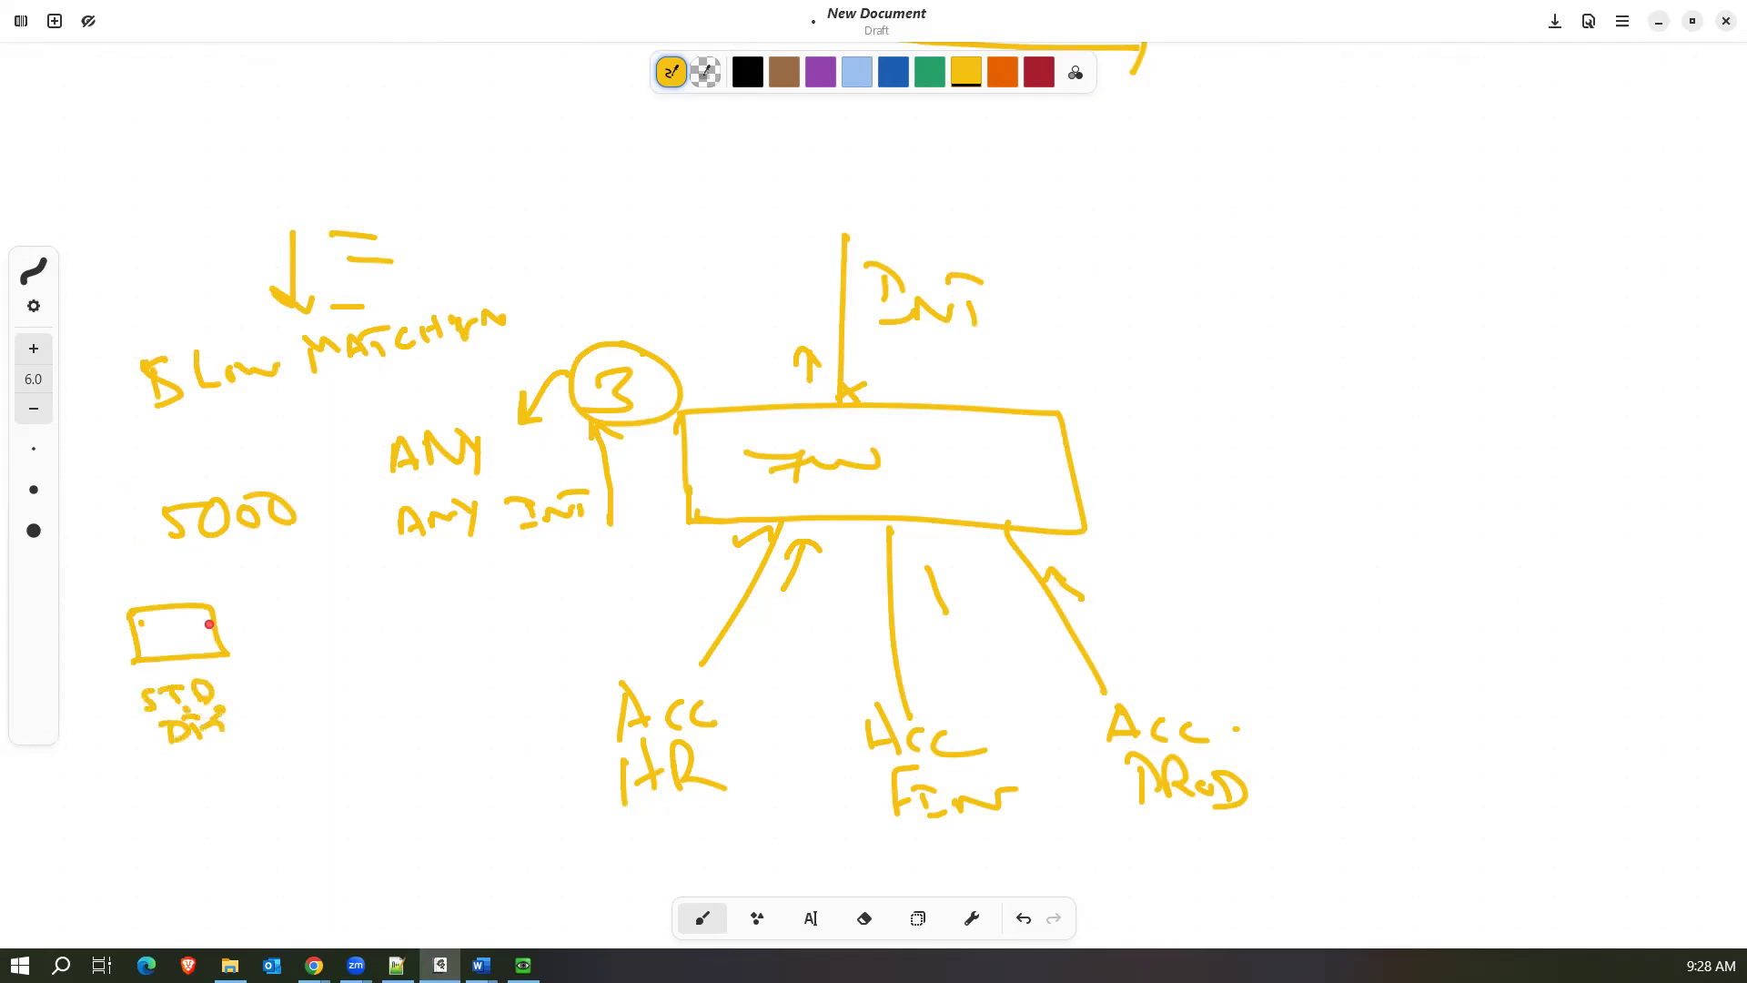
pyautogui.moveTo(220, 633)
pyautogui.mouseDown()
pyautogui.moveTo(246, 626)
pyautogui.moveTo(238, 537)
pyautogui.moveTo(223, 563)
pyautogui.moveTo(273, 562)
pyautogui.mouseUp()
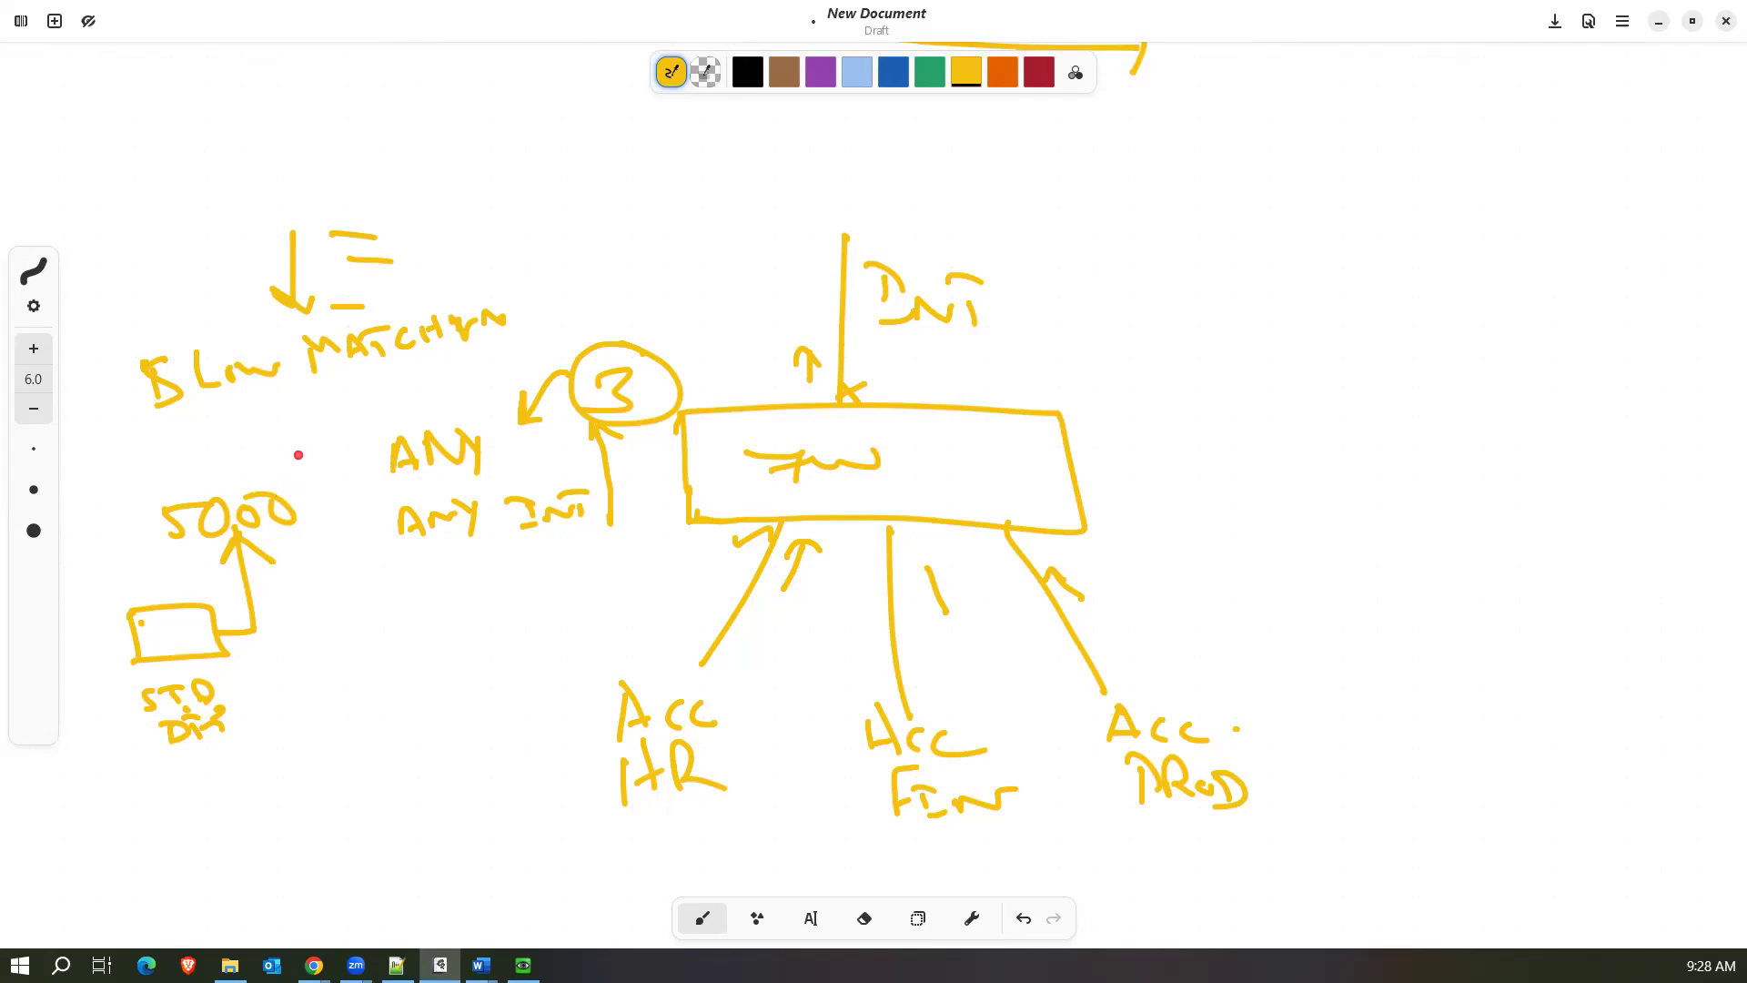
pyautogui.click(307, 623)
pyautogui.moveTo(287, 624); pyautogui.dragTo(293, 631)
# Switch to the FortiGate web interface, enable Multiple Interface Policies in the root VDOM's feature visibility, and apply the change.
pyautogui.click(1658, 22)
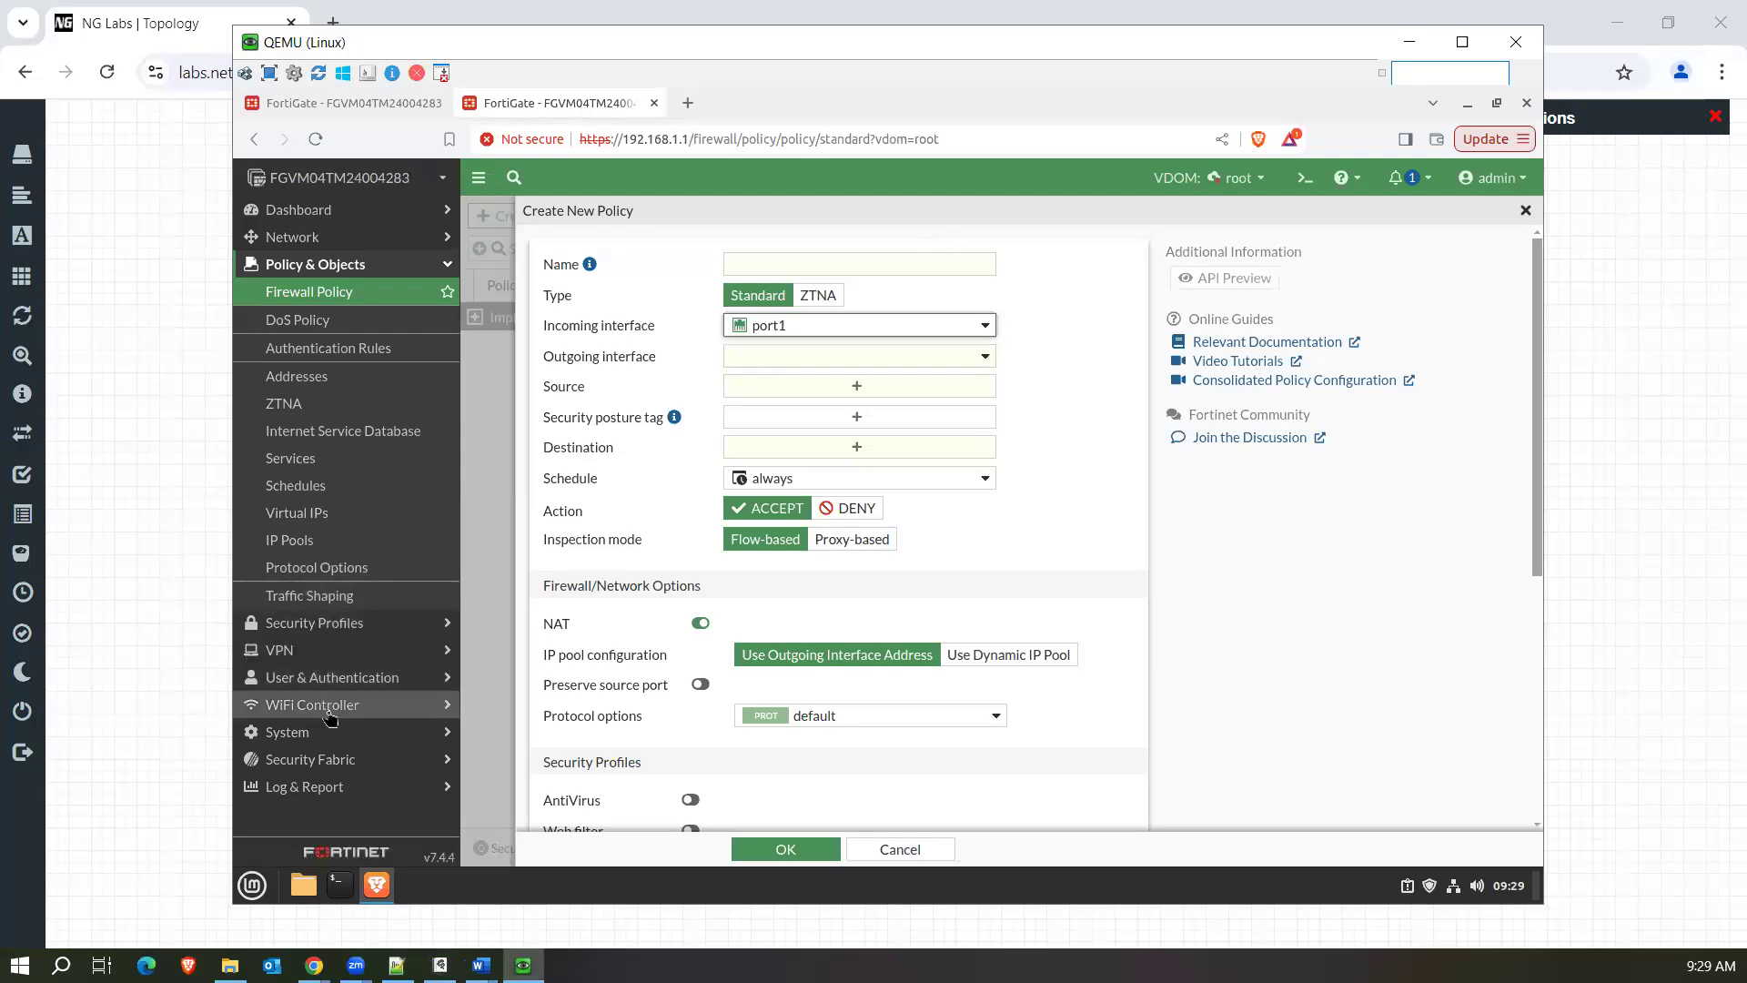
pyautogui.click(310, 735)
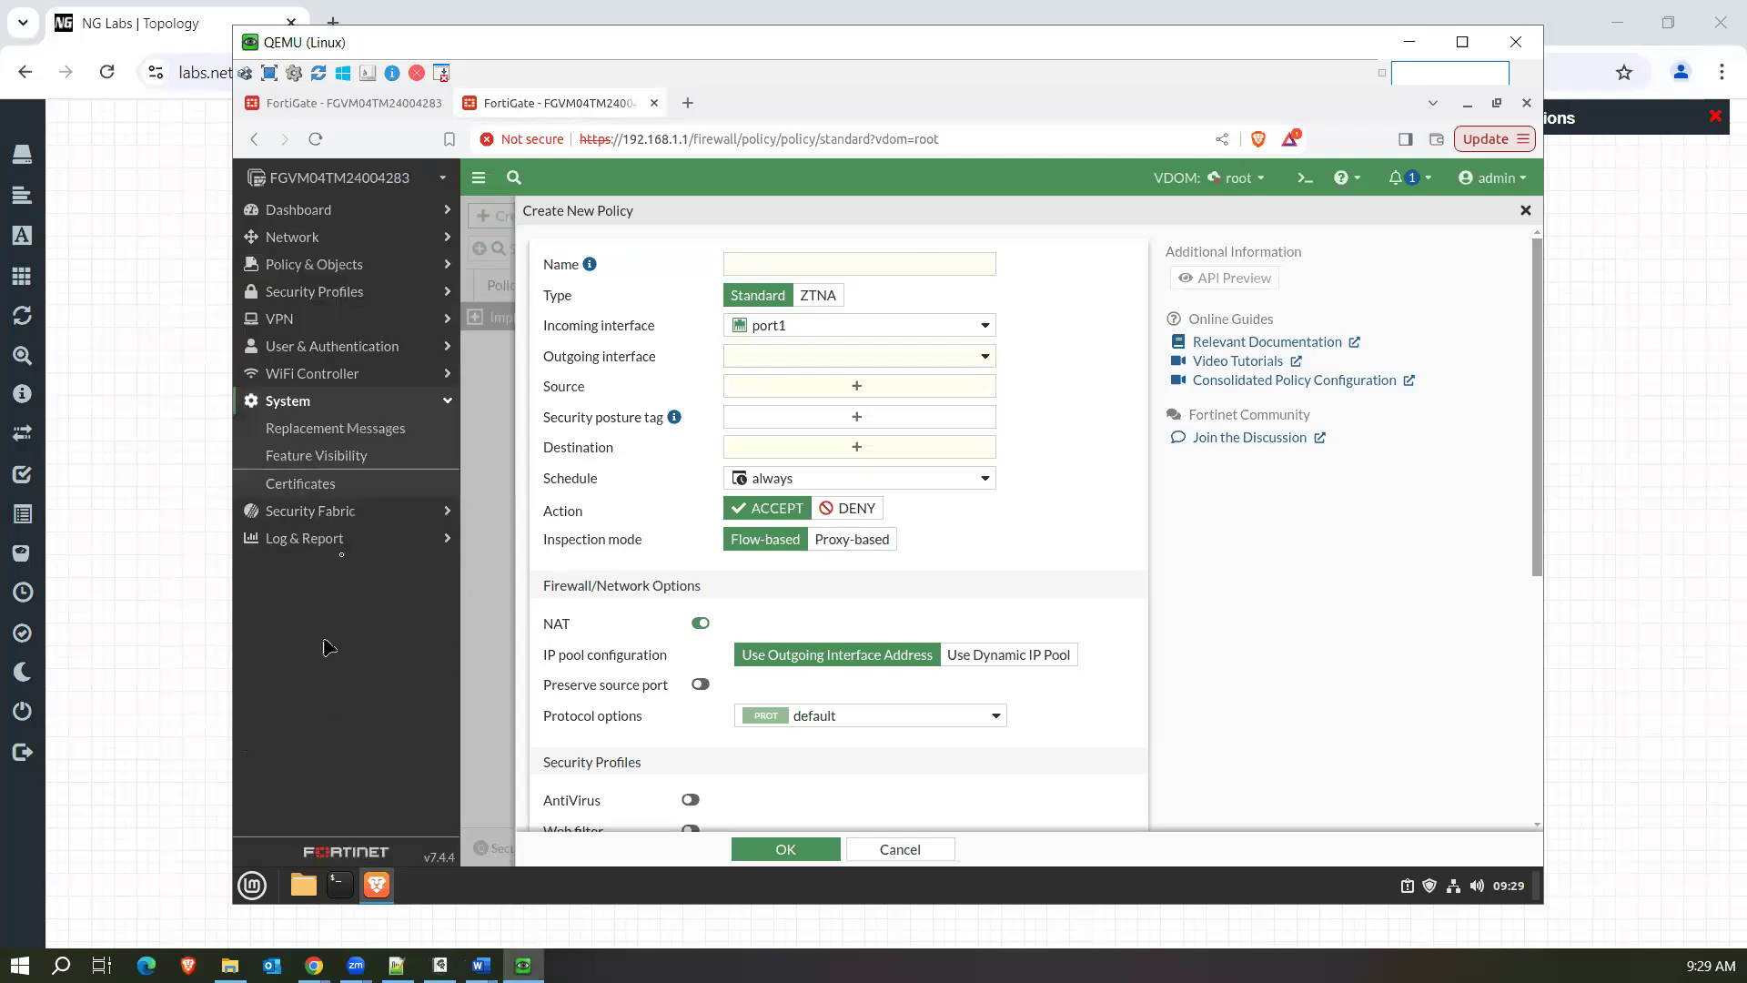
pyautogui.click(319, 462)
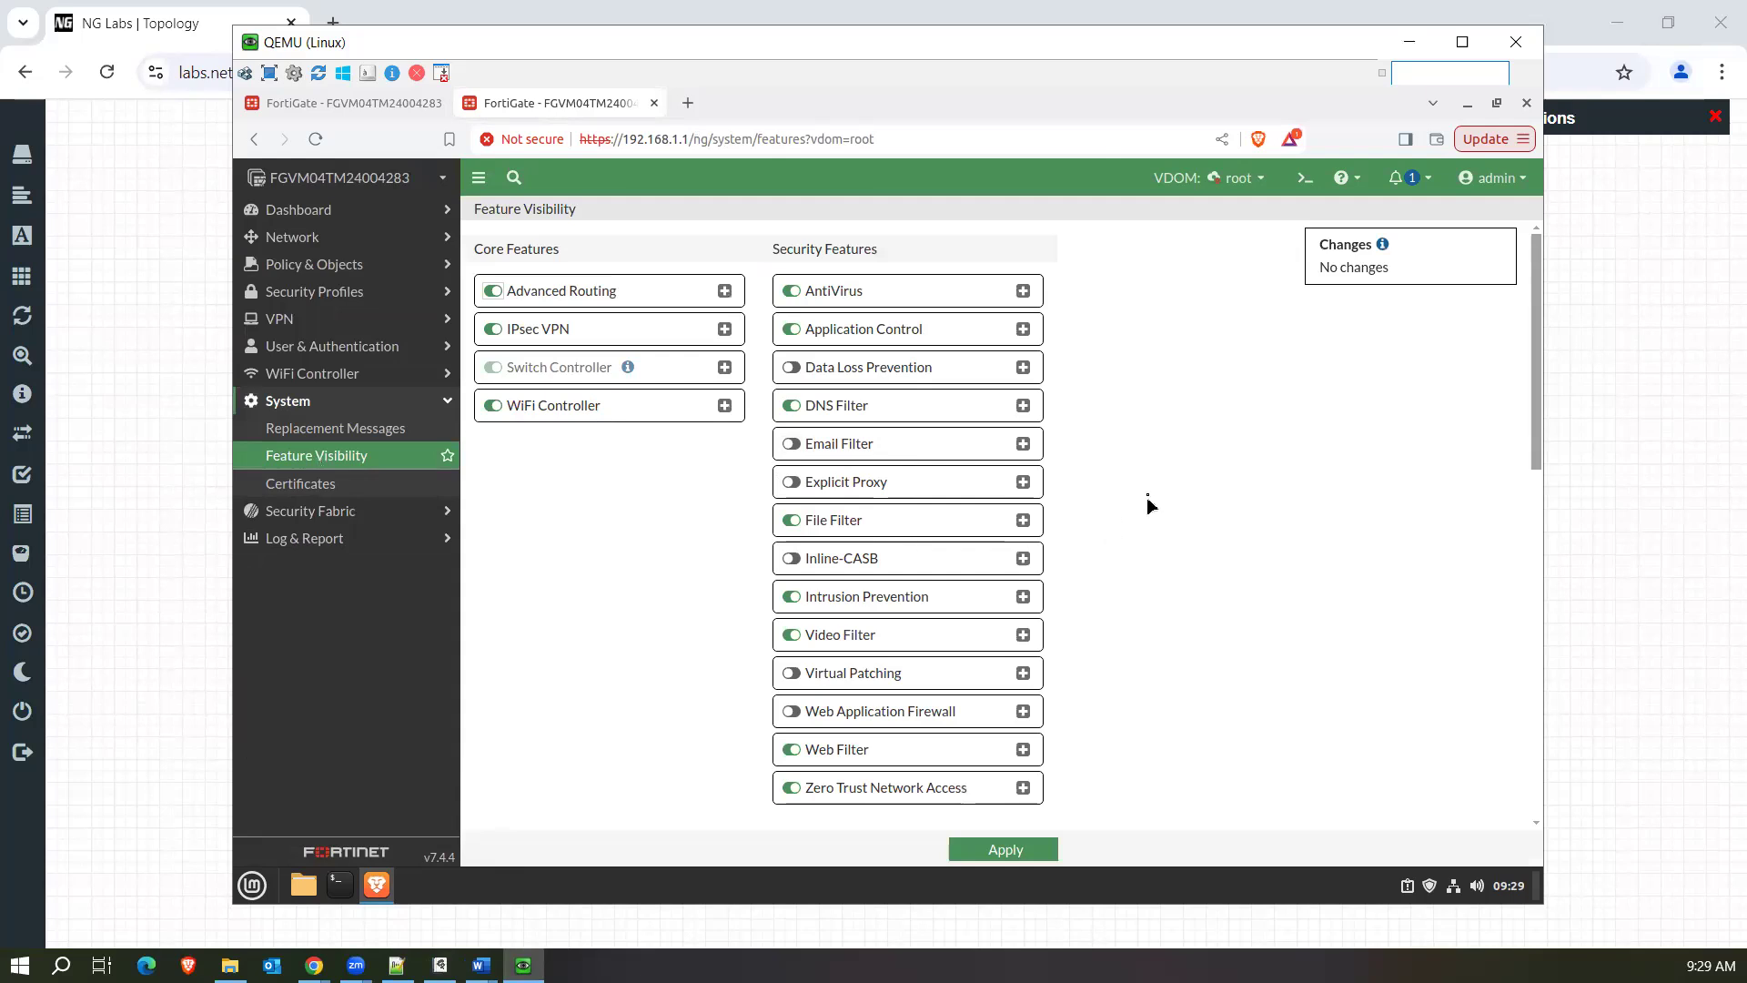
pyautogui.scroll(-2, 1536, 327)
pyautogui.moveTo(1536, 368); pyautogui.dragTo(1534, 593)
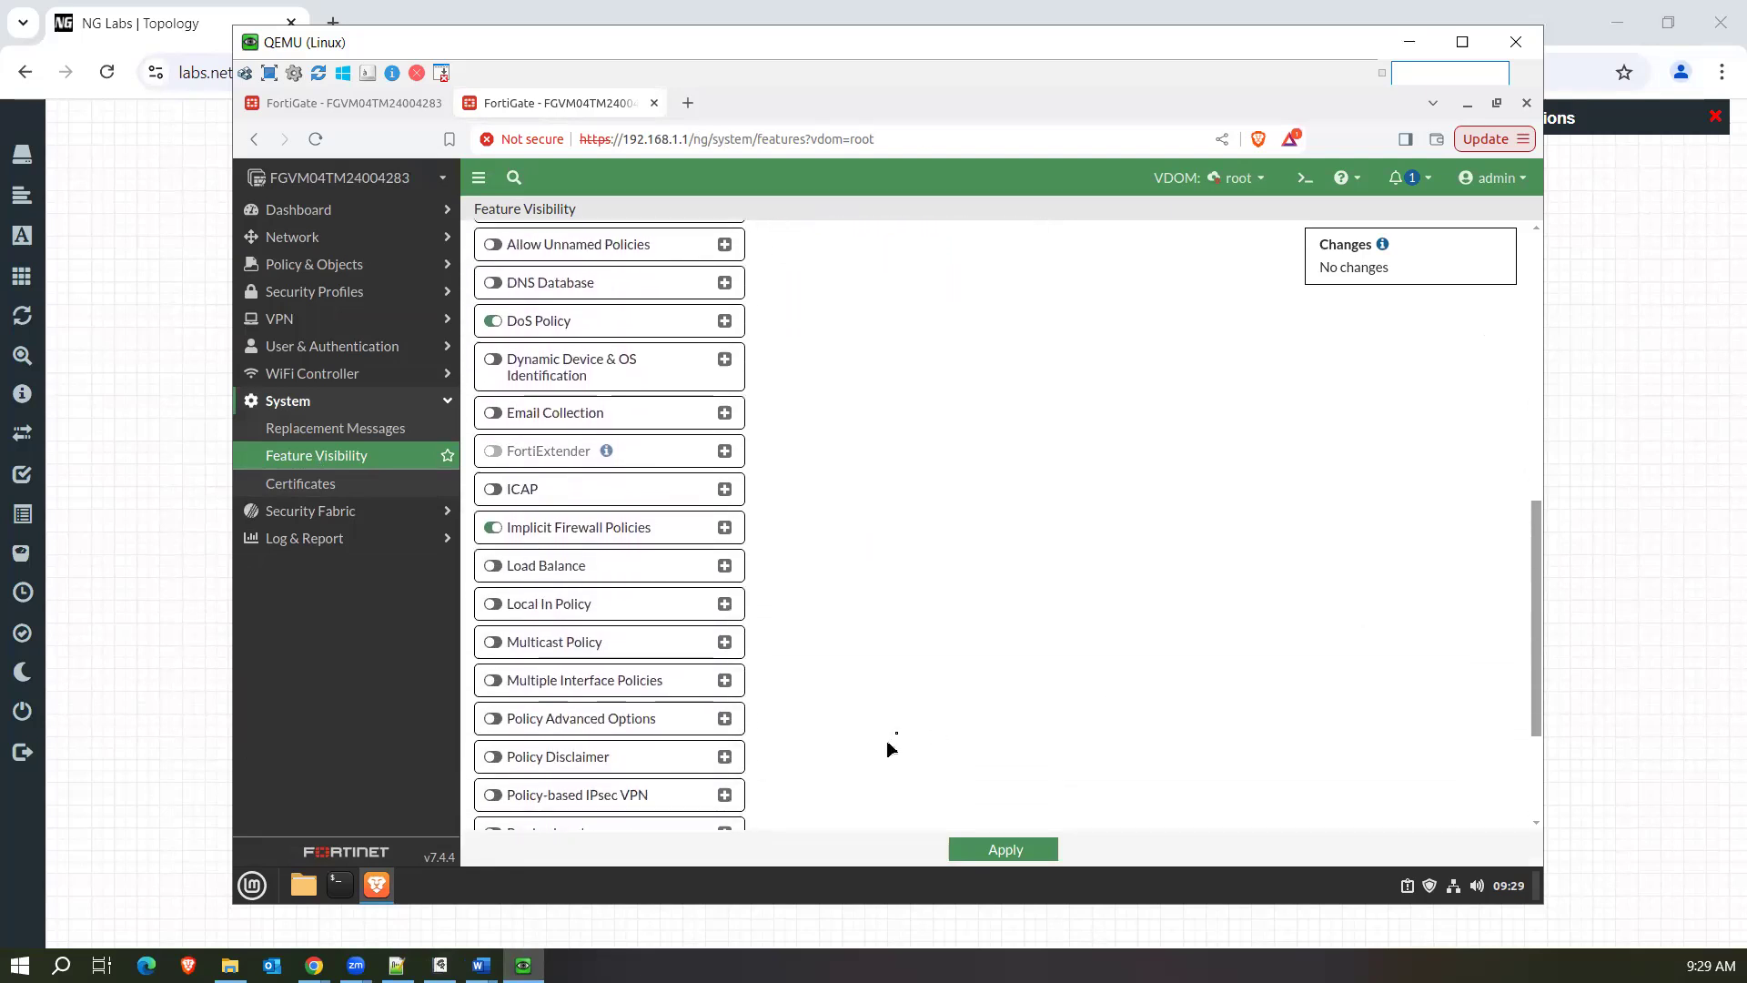
pyautogui.click(496, 689)
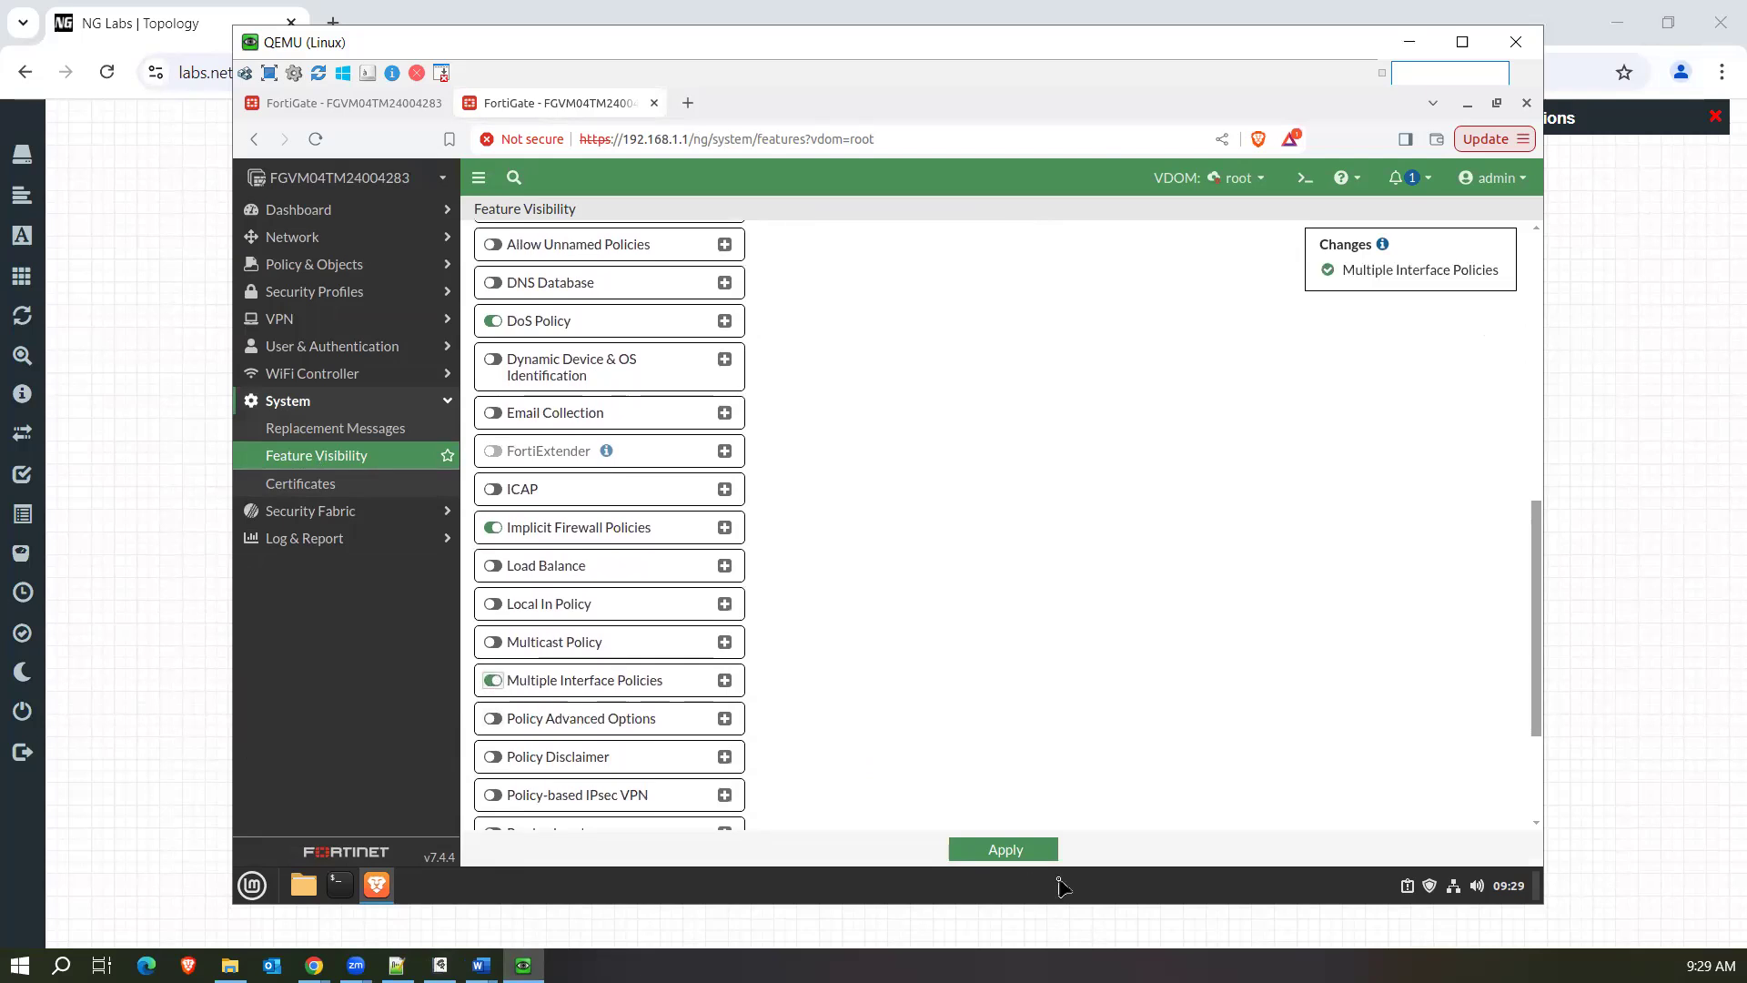
pyautogui.click(1005, 850)
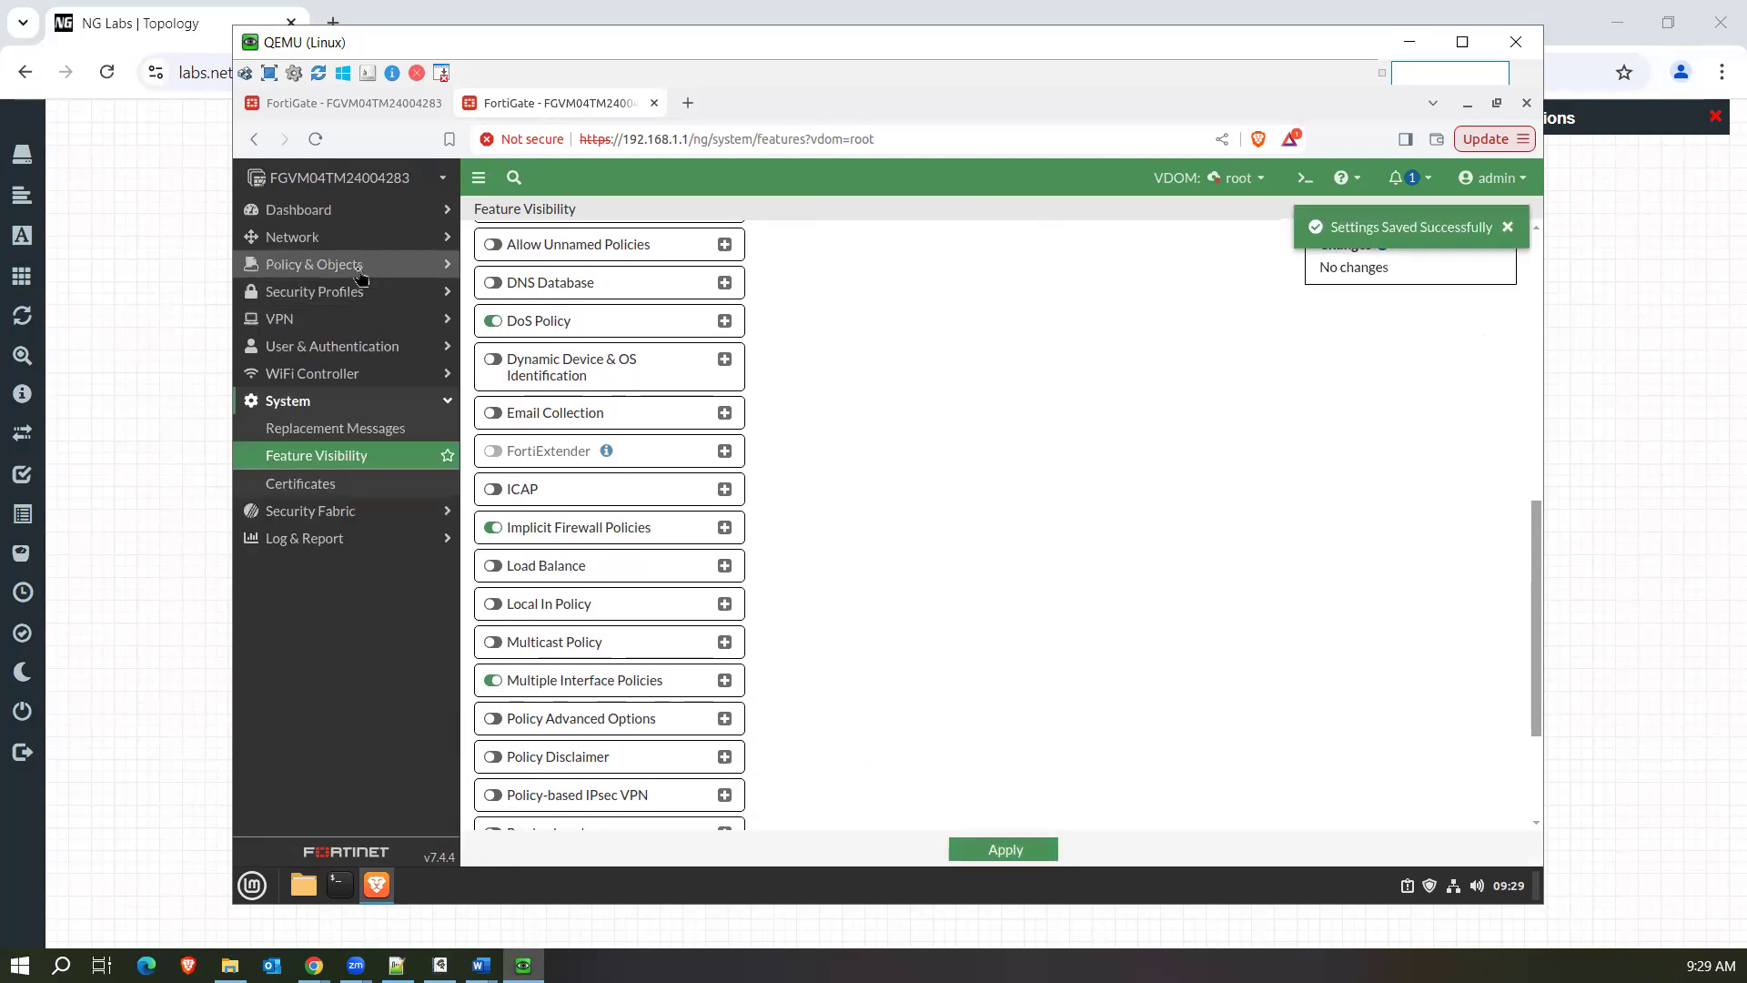
# Open the root VDOM's firewall policy list and start creating a new policy.
pyautogui.click(357, 269)
pyautogui.click(340, 295)
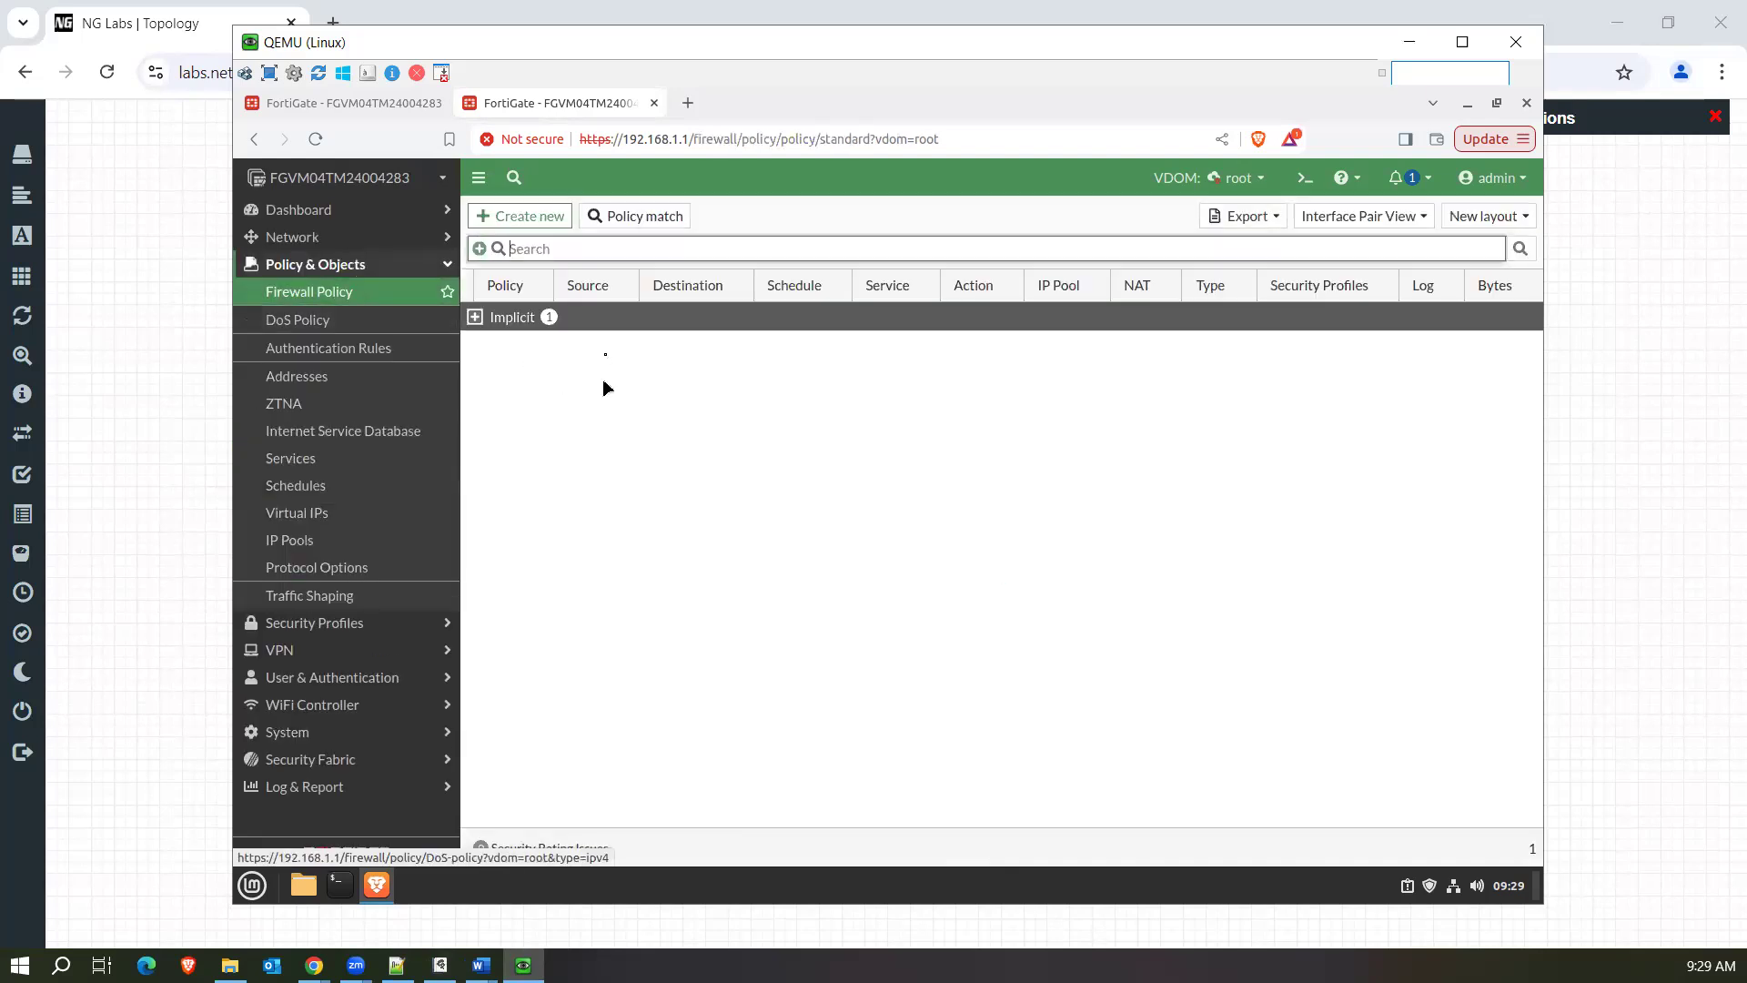
pyautogui.click(499, 219)
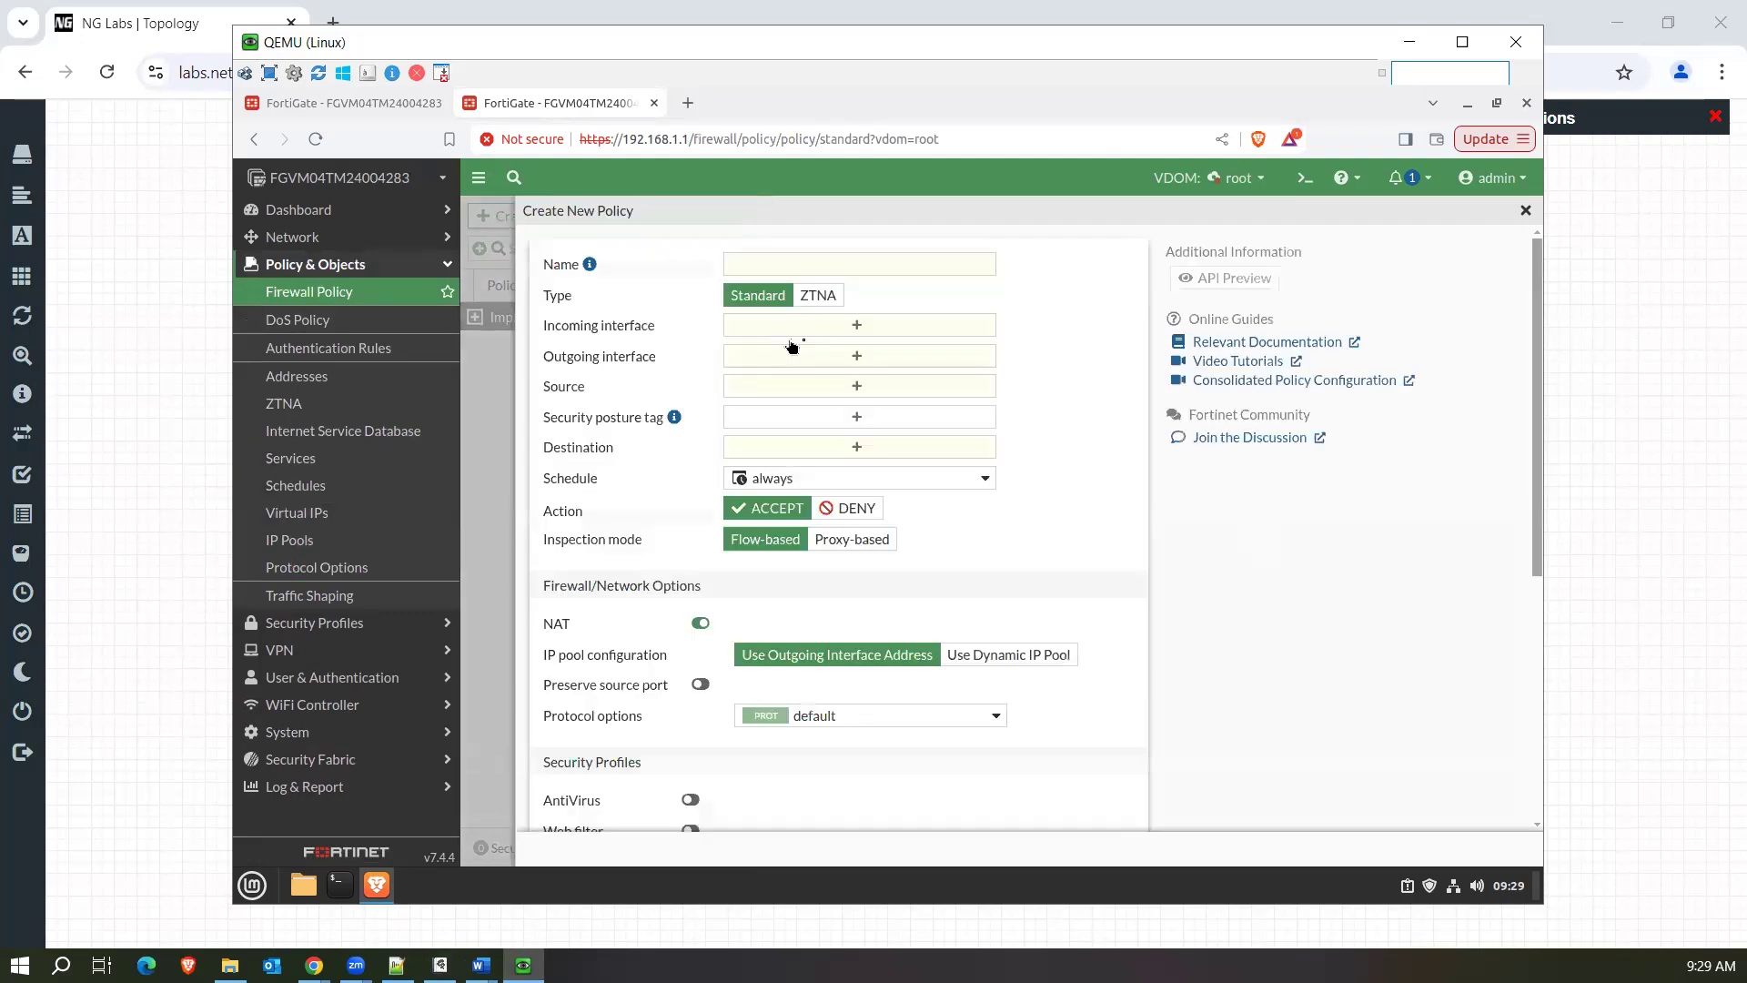
# Add port1, port2 and port4 as the policy's incoming interfaces and remove all three again.
pyautogui.click(849, 329)
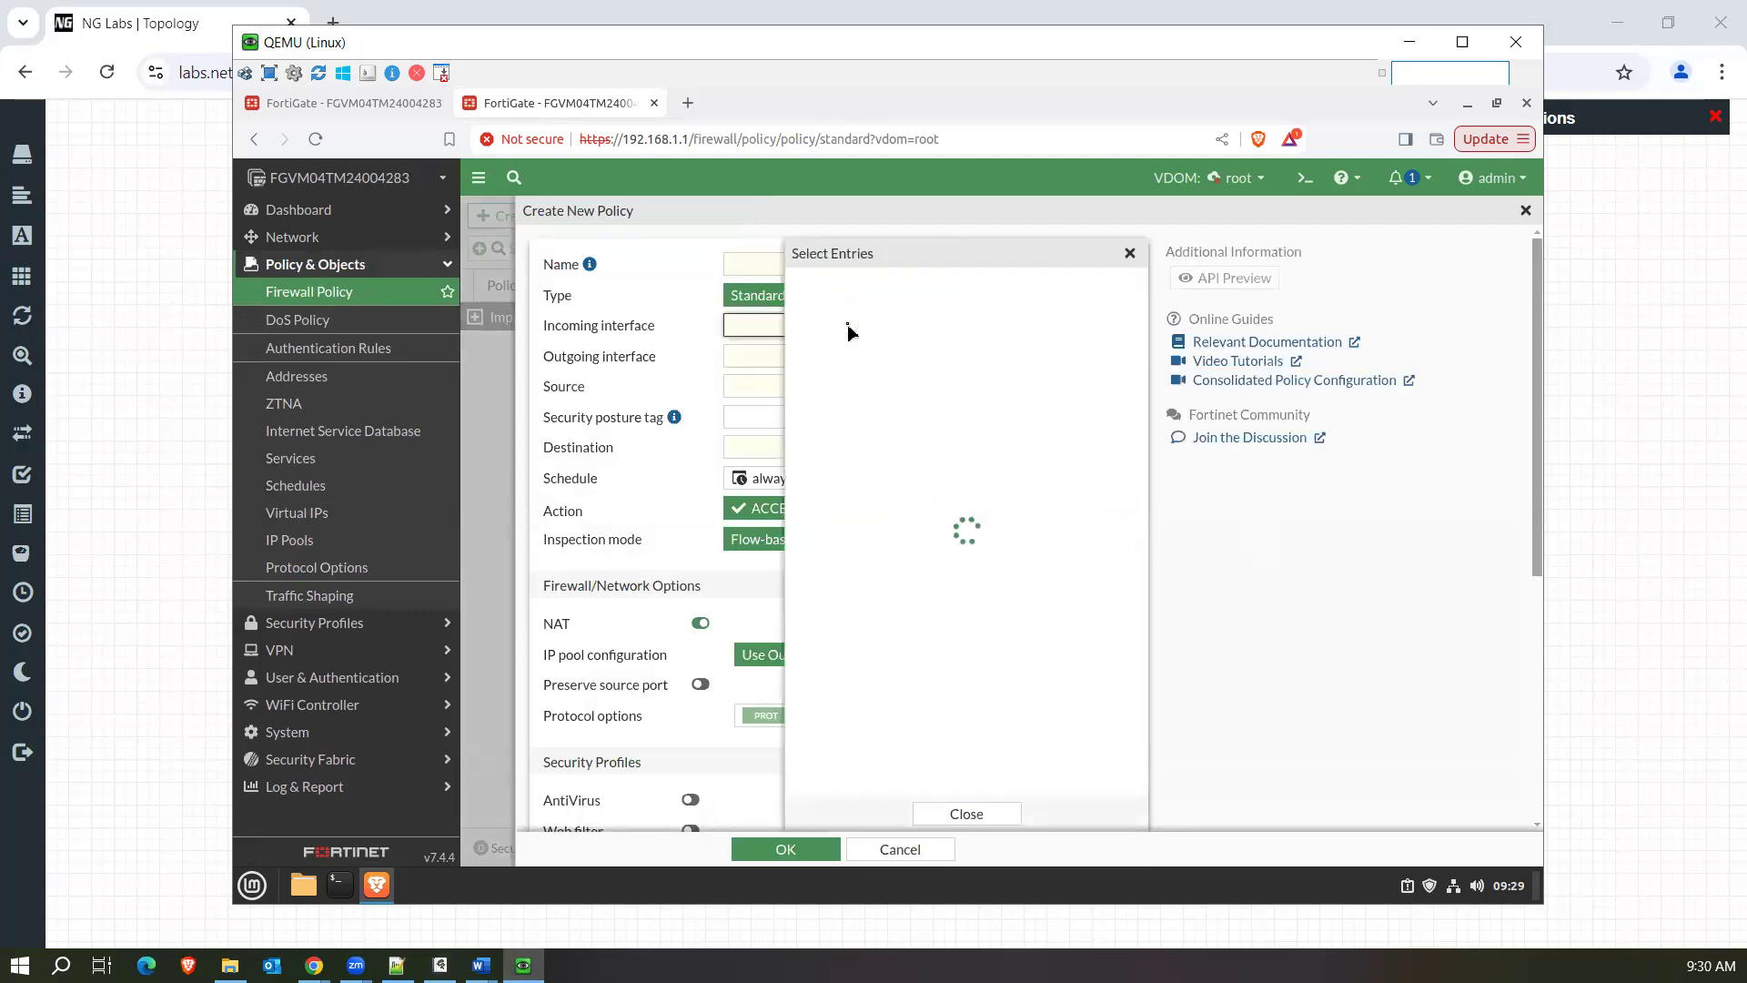
pyautogui.click(872, 401)
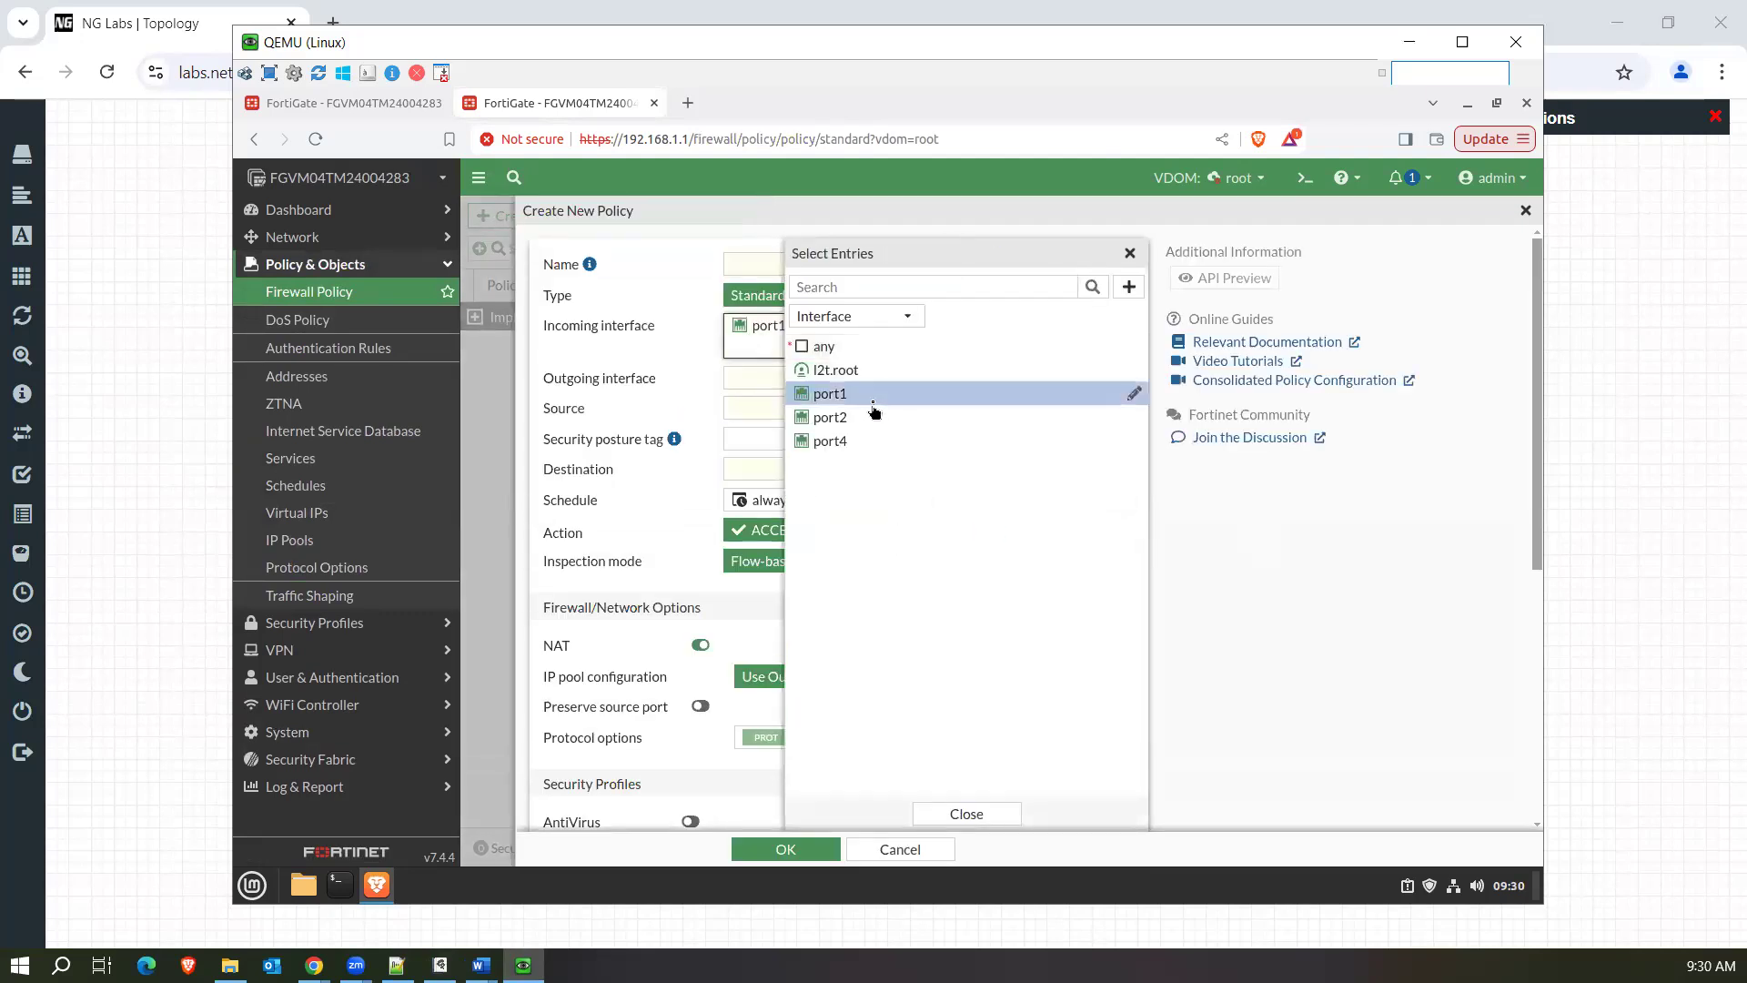
pyautogui.click(856, 418)
pyautogui.click(871, 442)
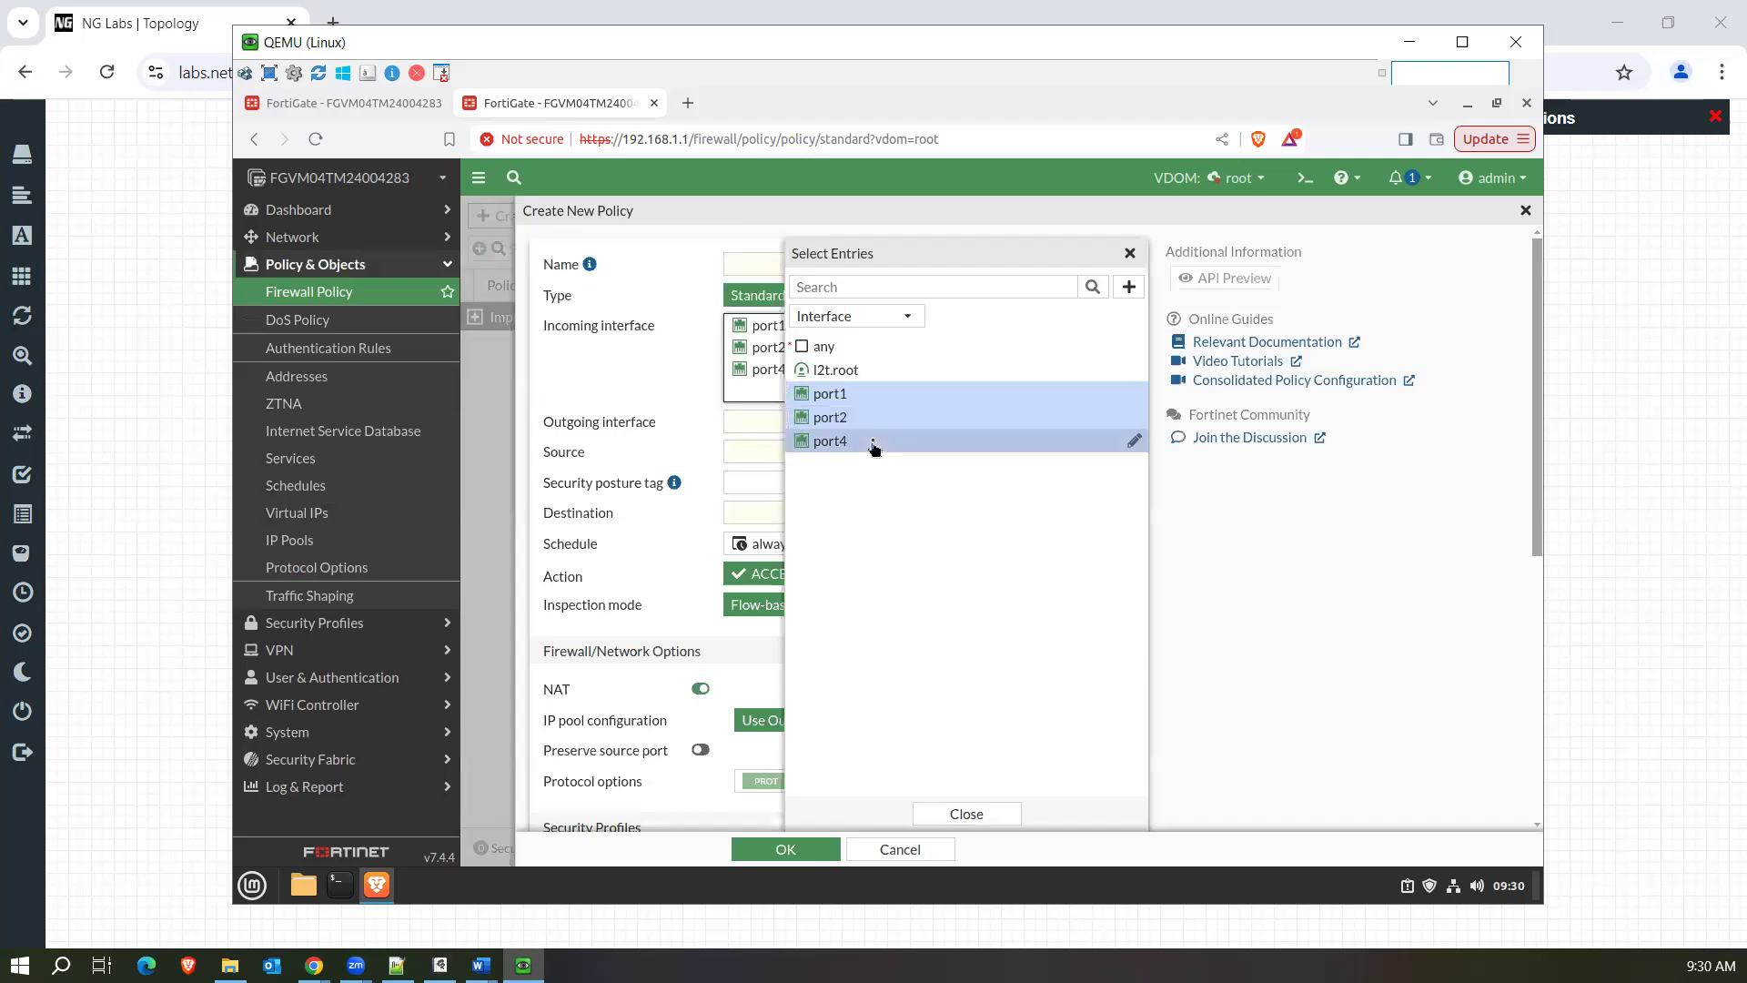
pyautogui.click(966, 813)
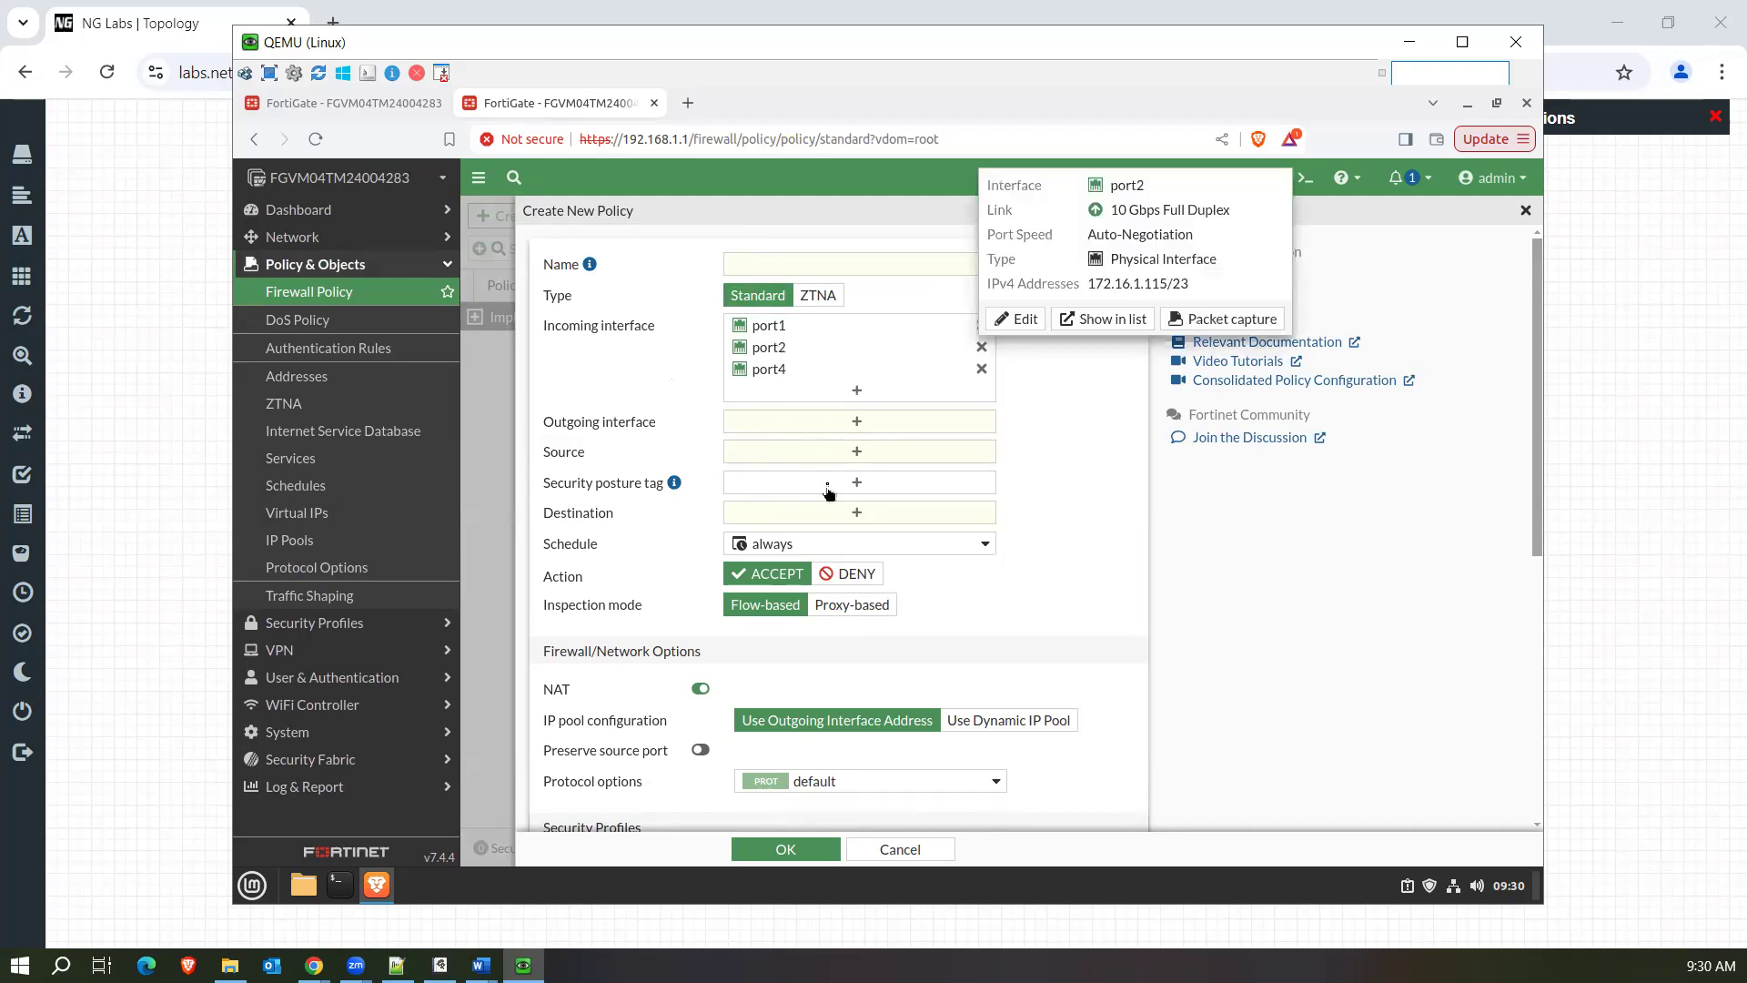
pyautogui.click(981, 347)
pyautogui.click(980, 346)
pyautogui.click(980, 326)
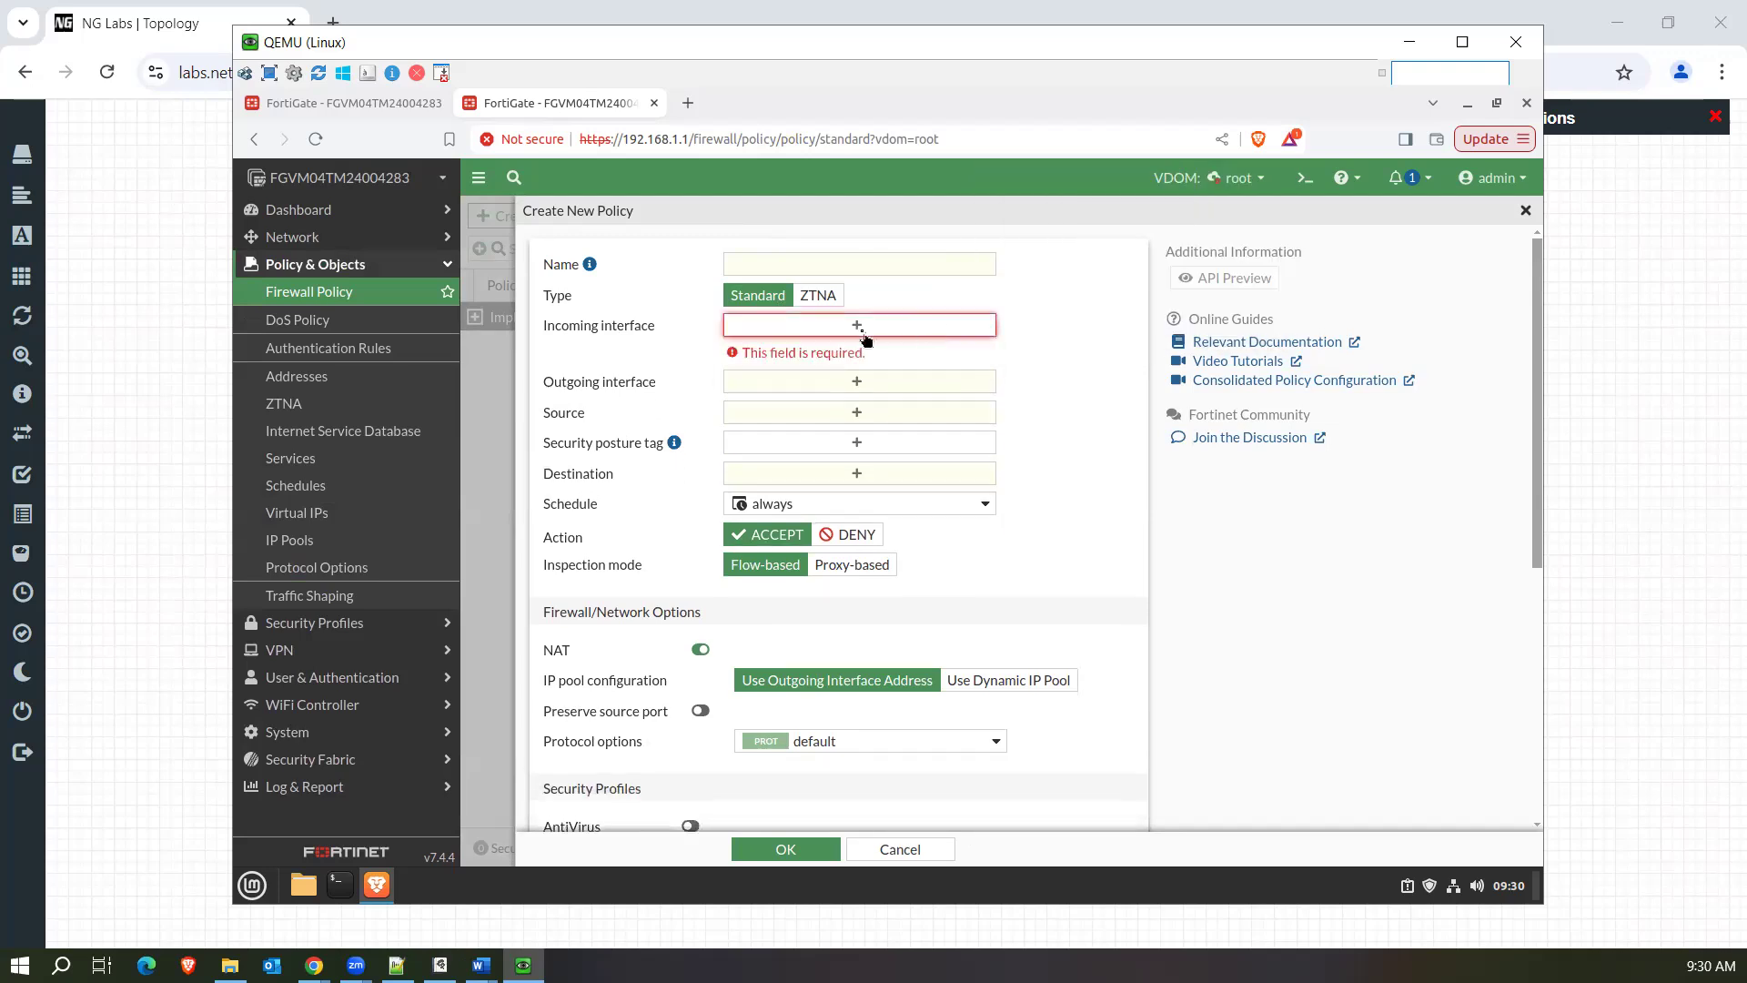
# Set the policy's incoming interface to any and its outgoing interfaces to port2 and port4.
pyautogui.click(856, 336)
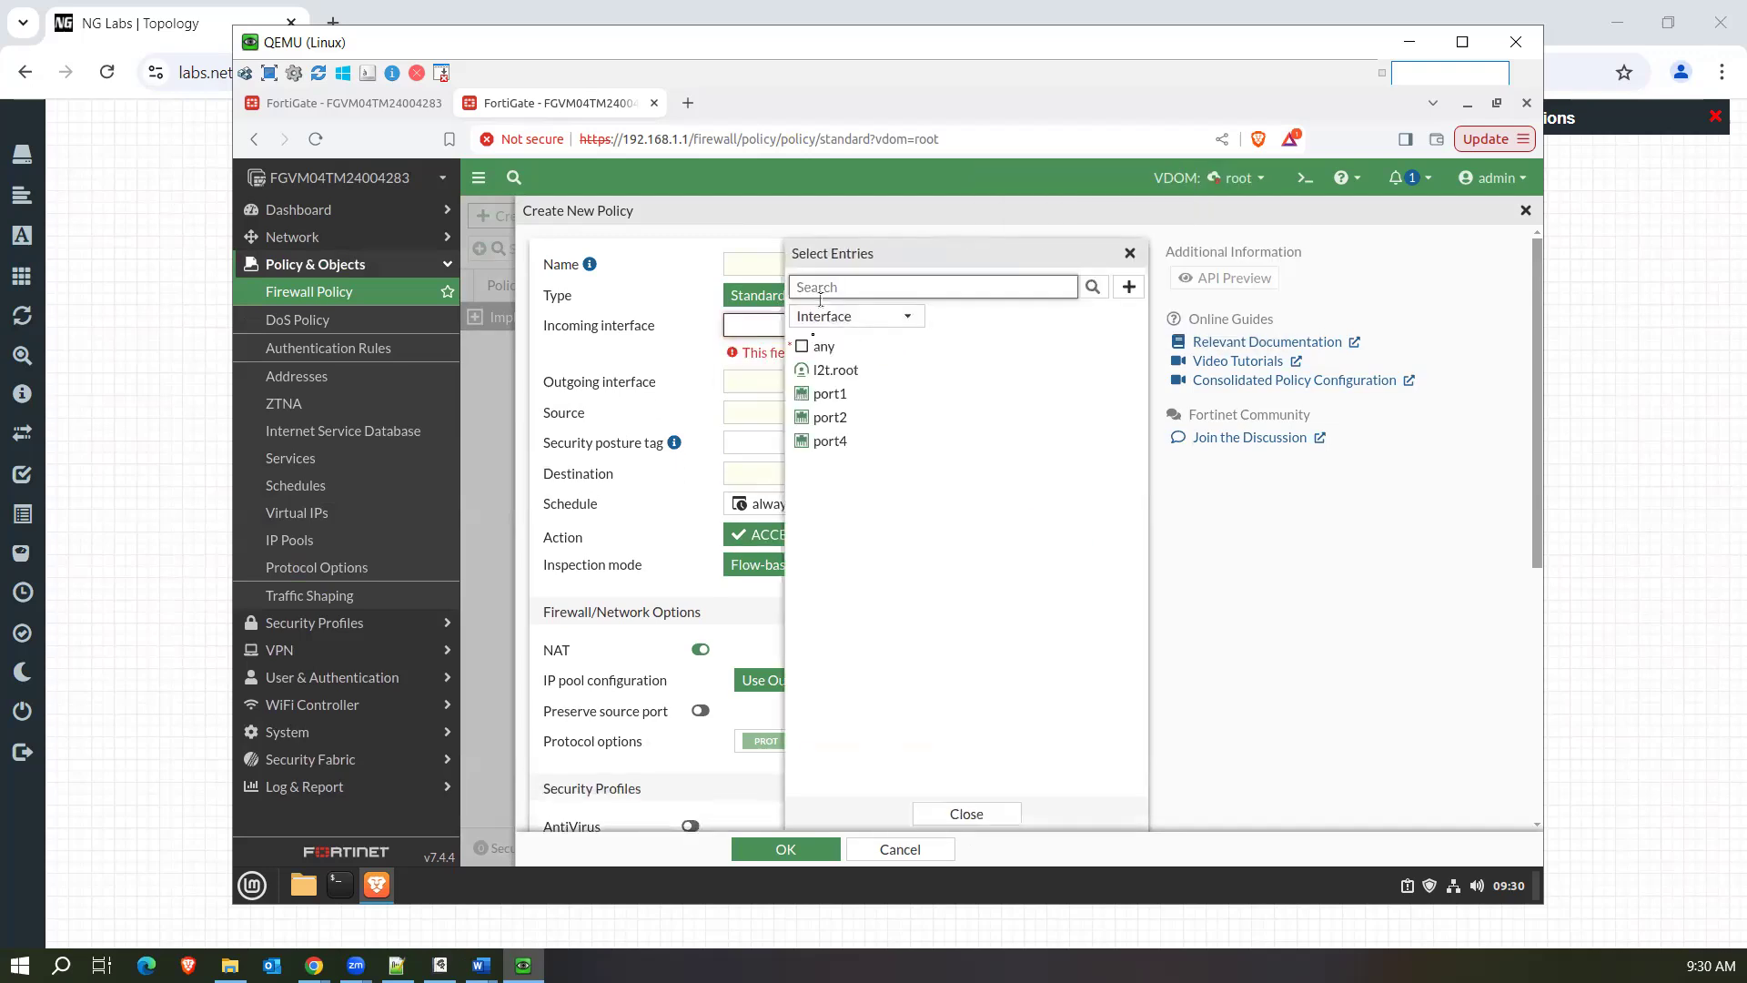
pyautogui.click(802, 348)
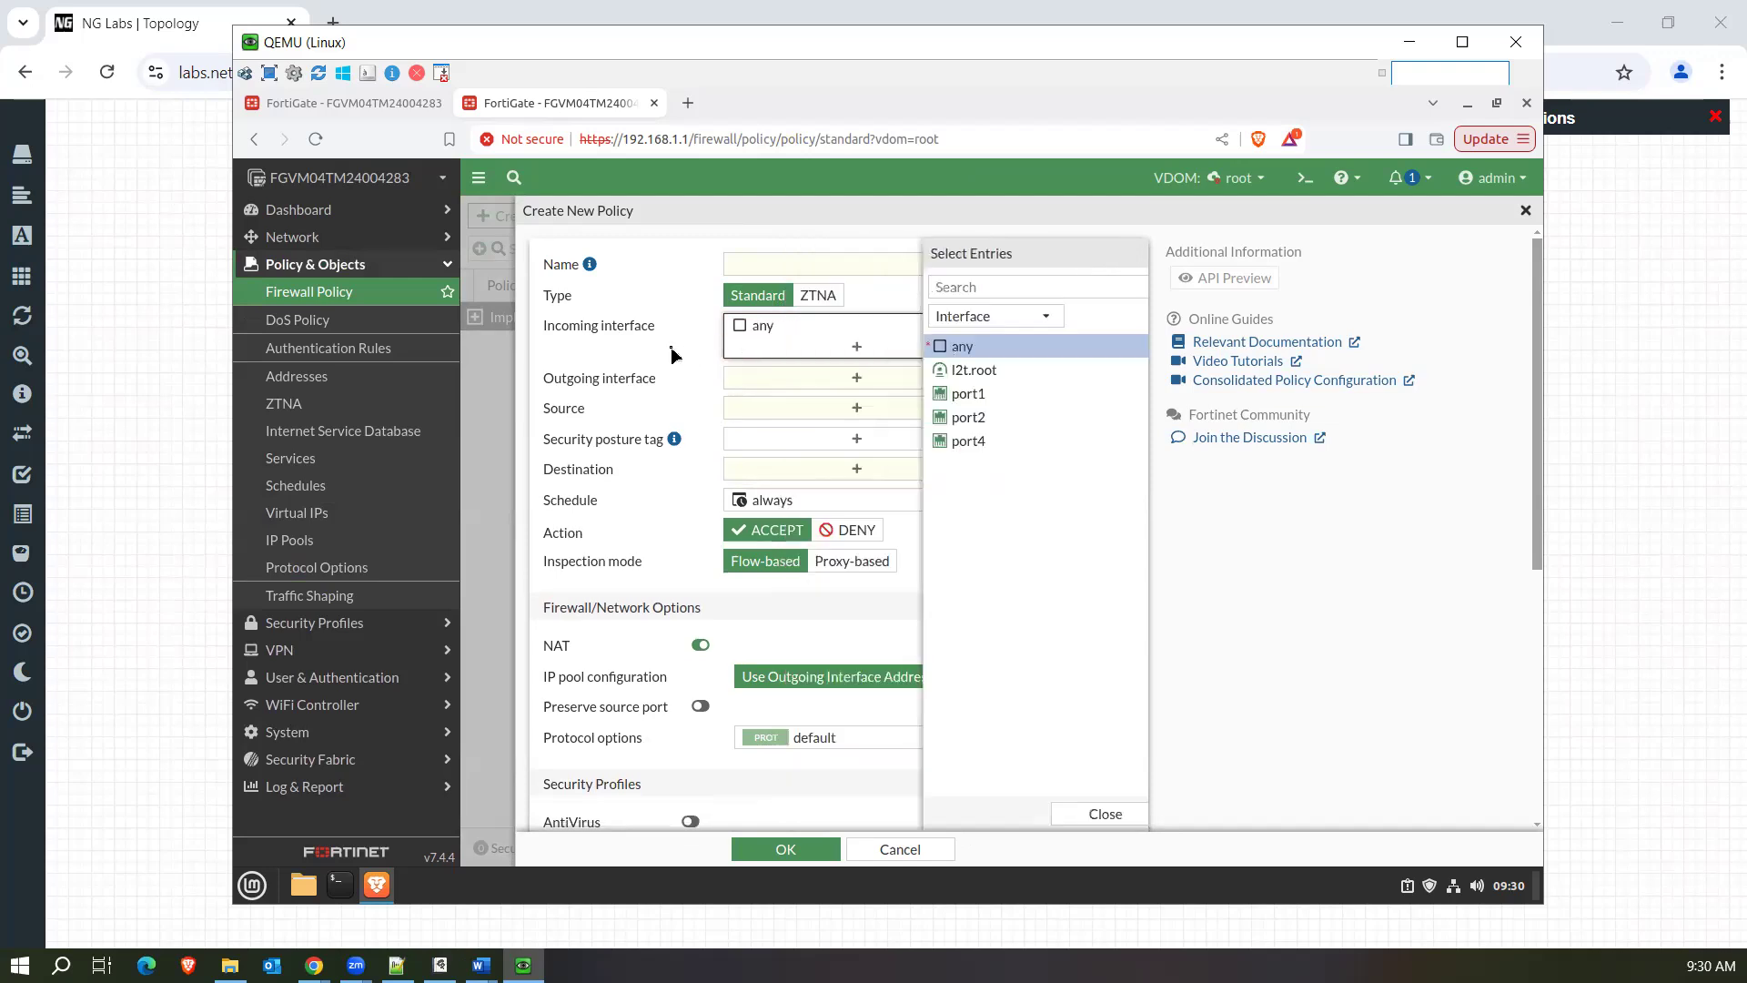
pyautogui.click(746, 378)
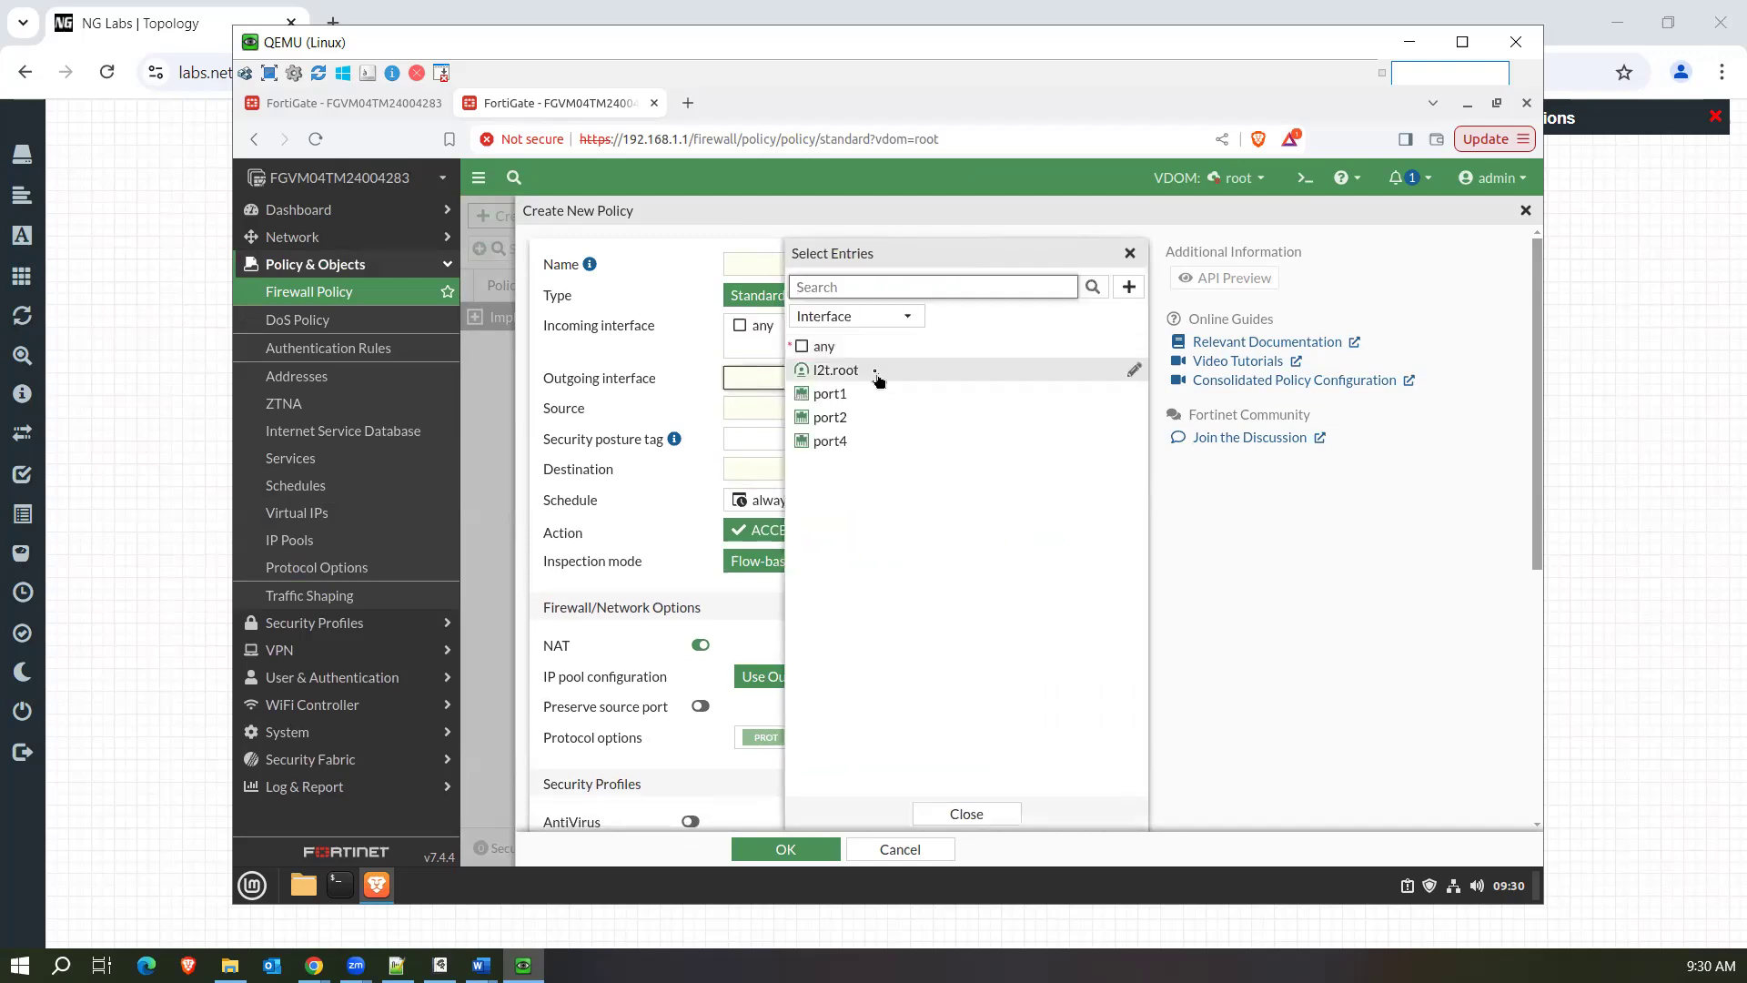
pyautogui.click(846, 418)
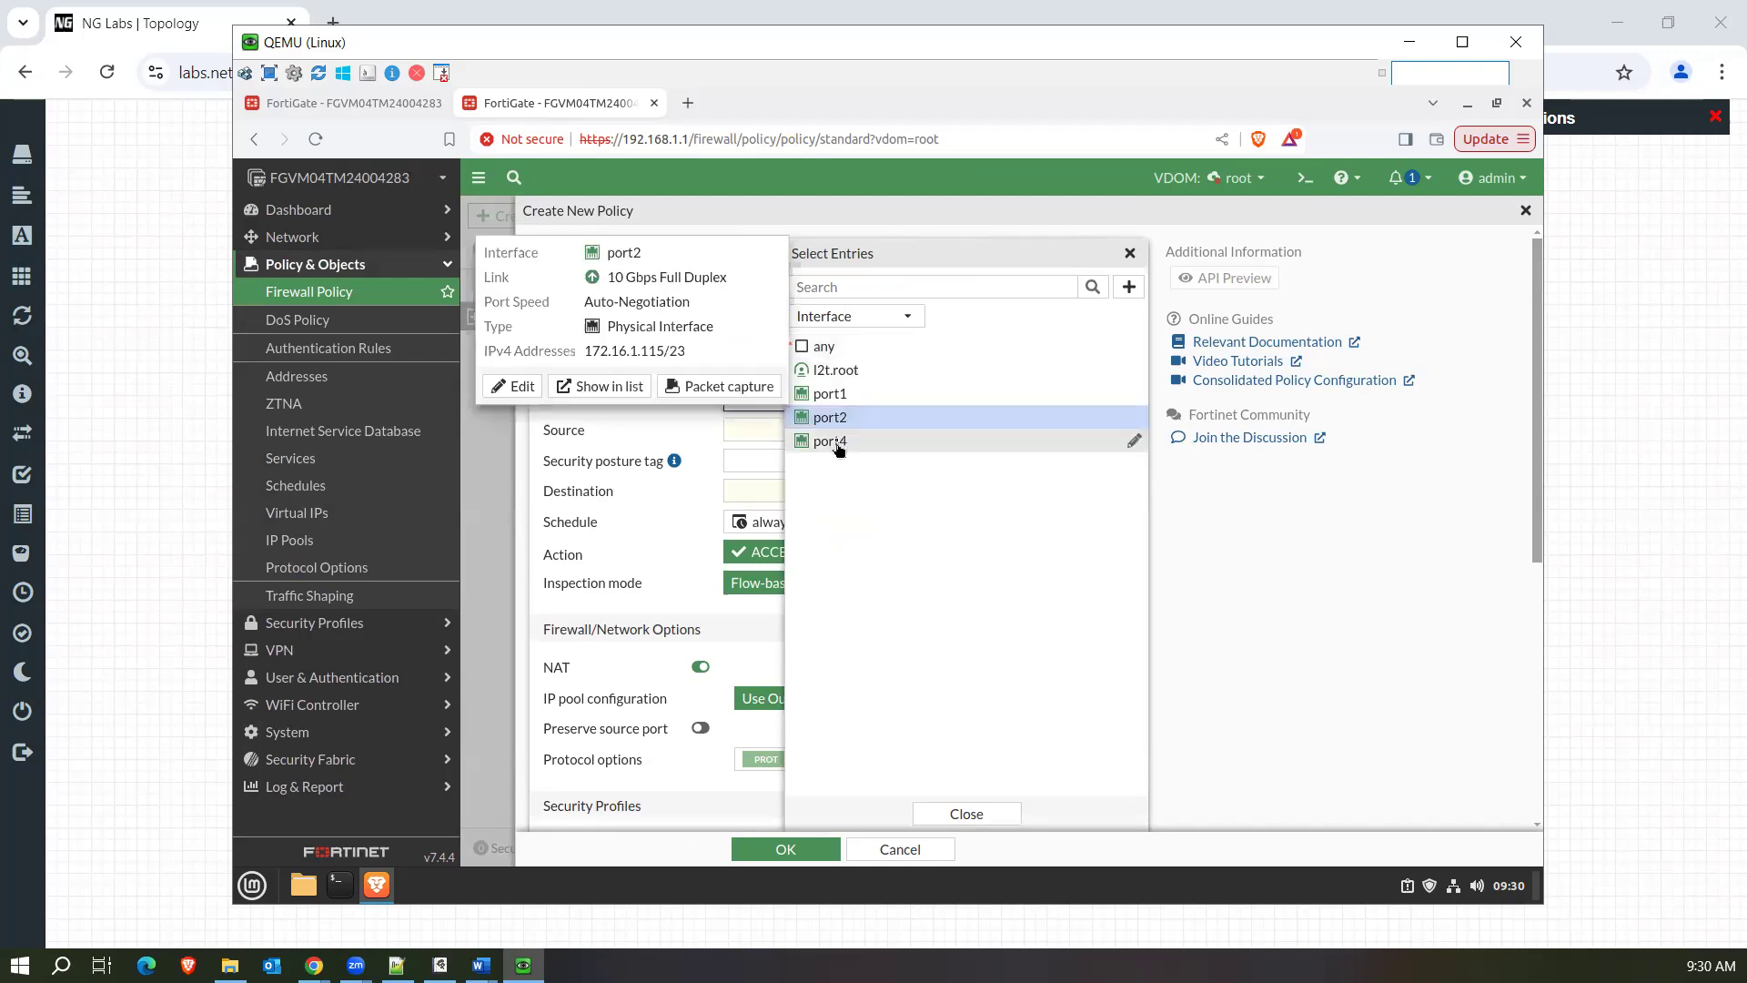
pyautogui.click(843, 441)
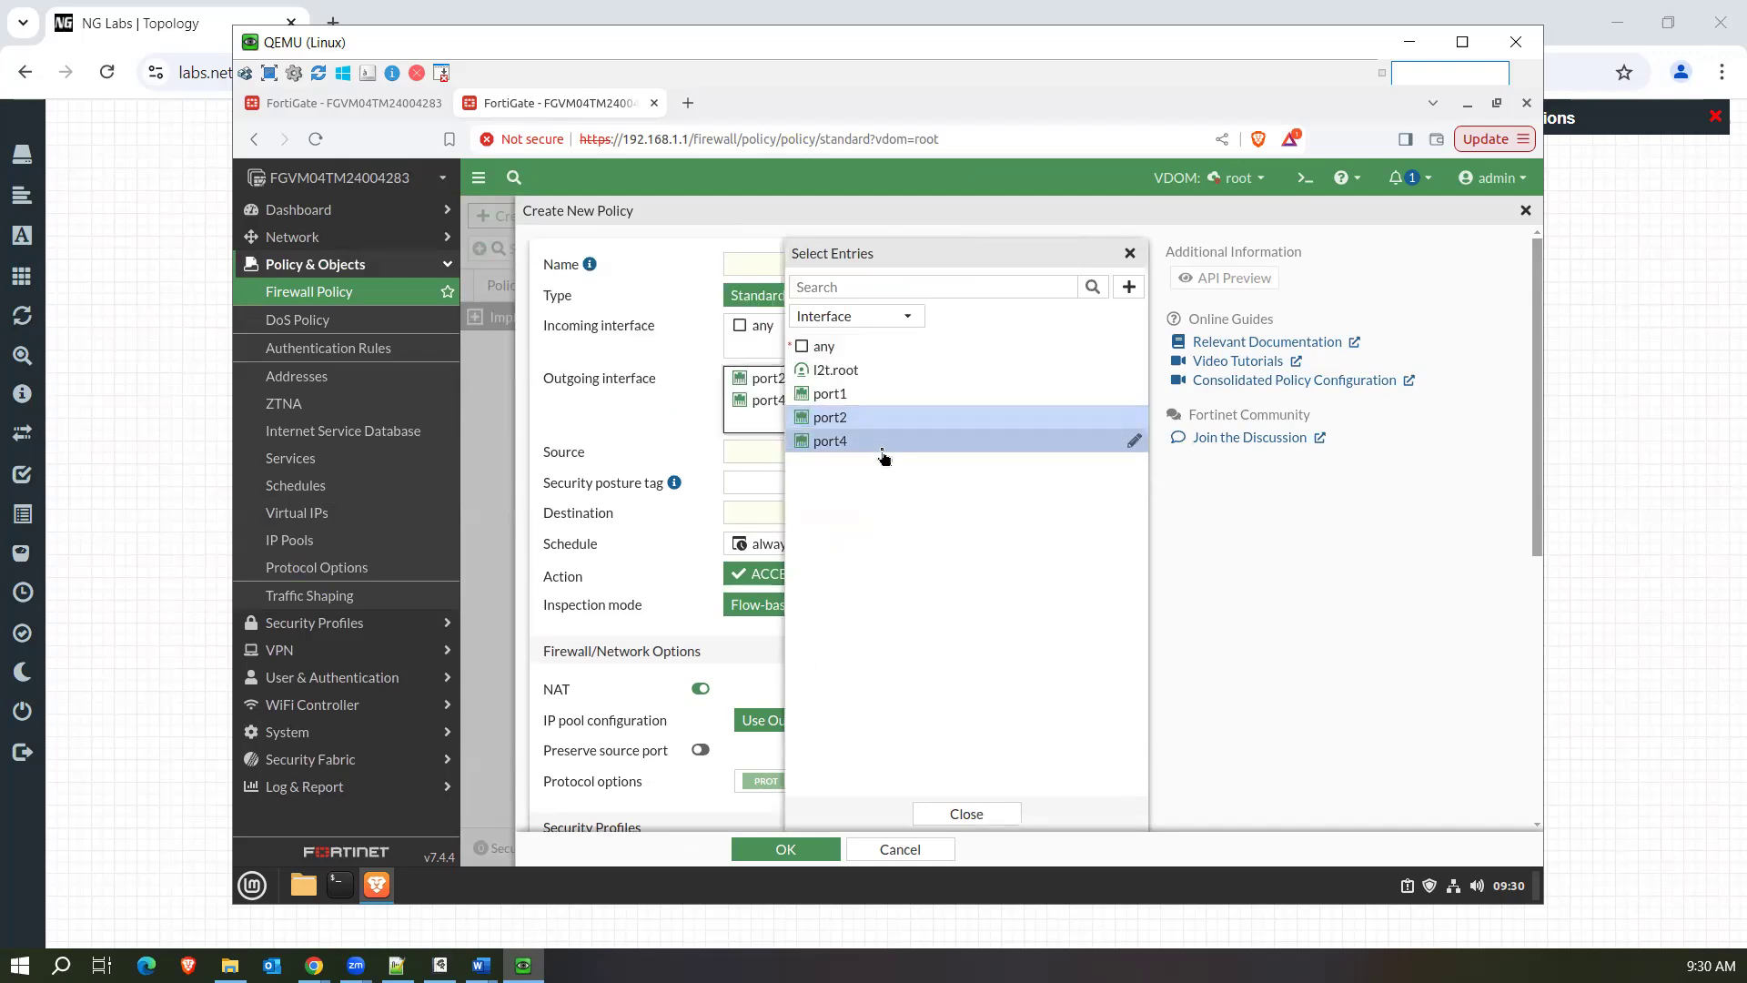
pyautogui.click(641, 443)
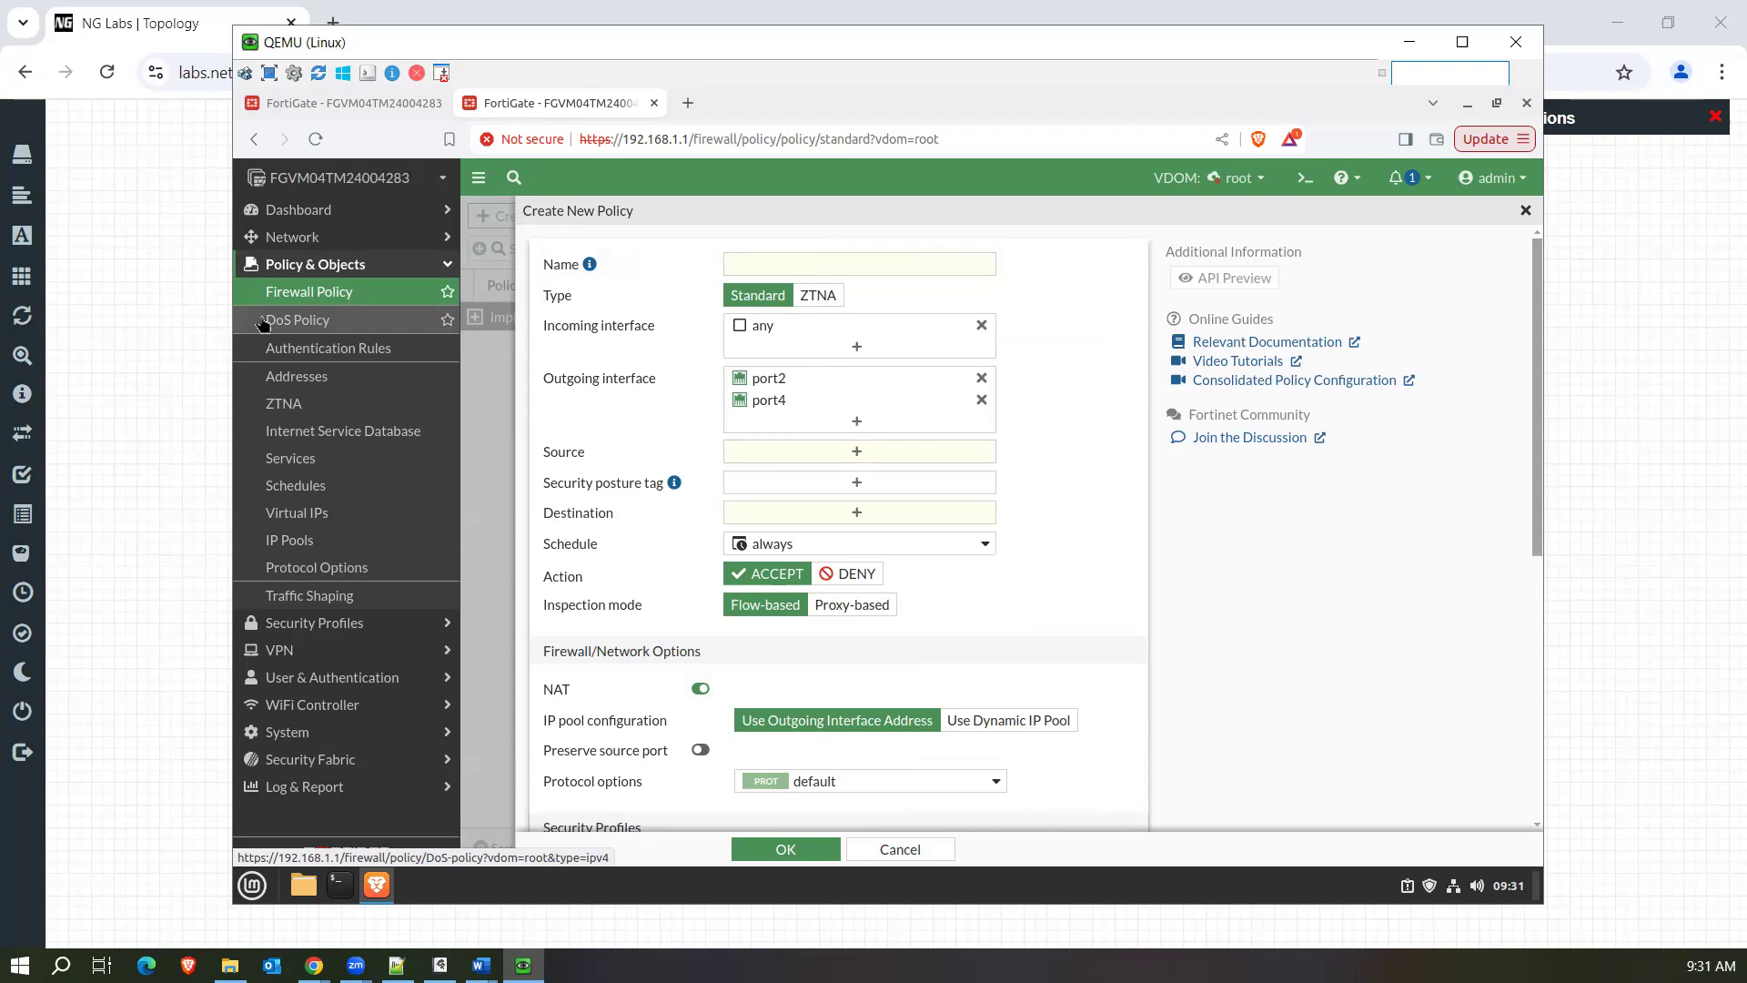
# Name the policy "test" and set both its source and destination to all.
pyautogui.click(863, 262)
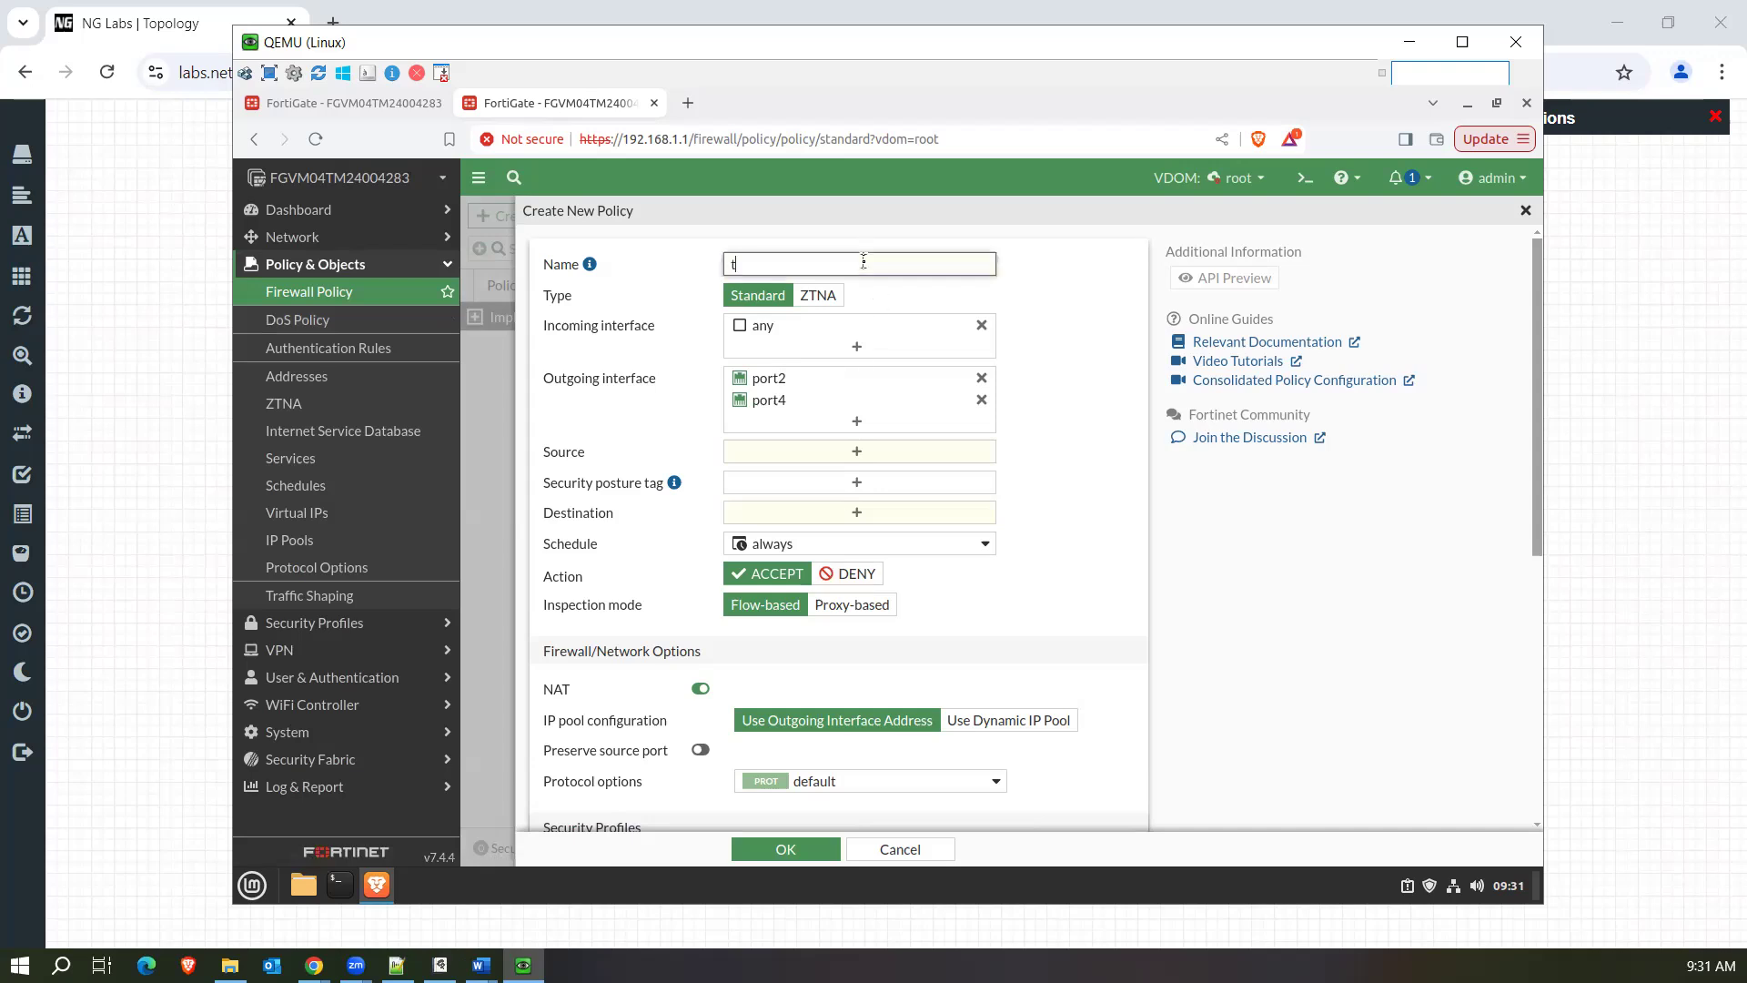
pyautogui.click(905, 452)
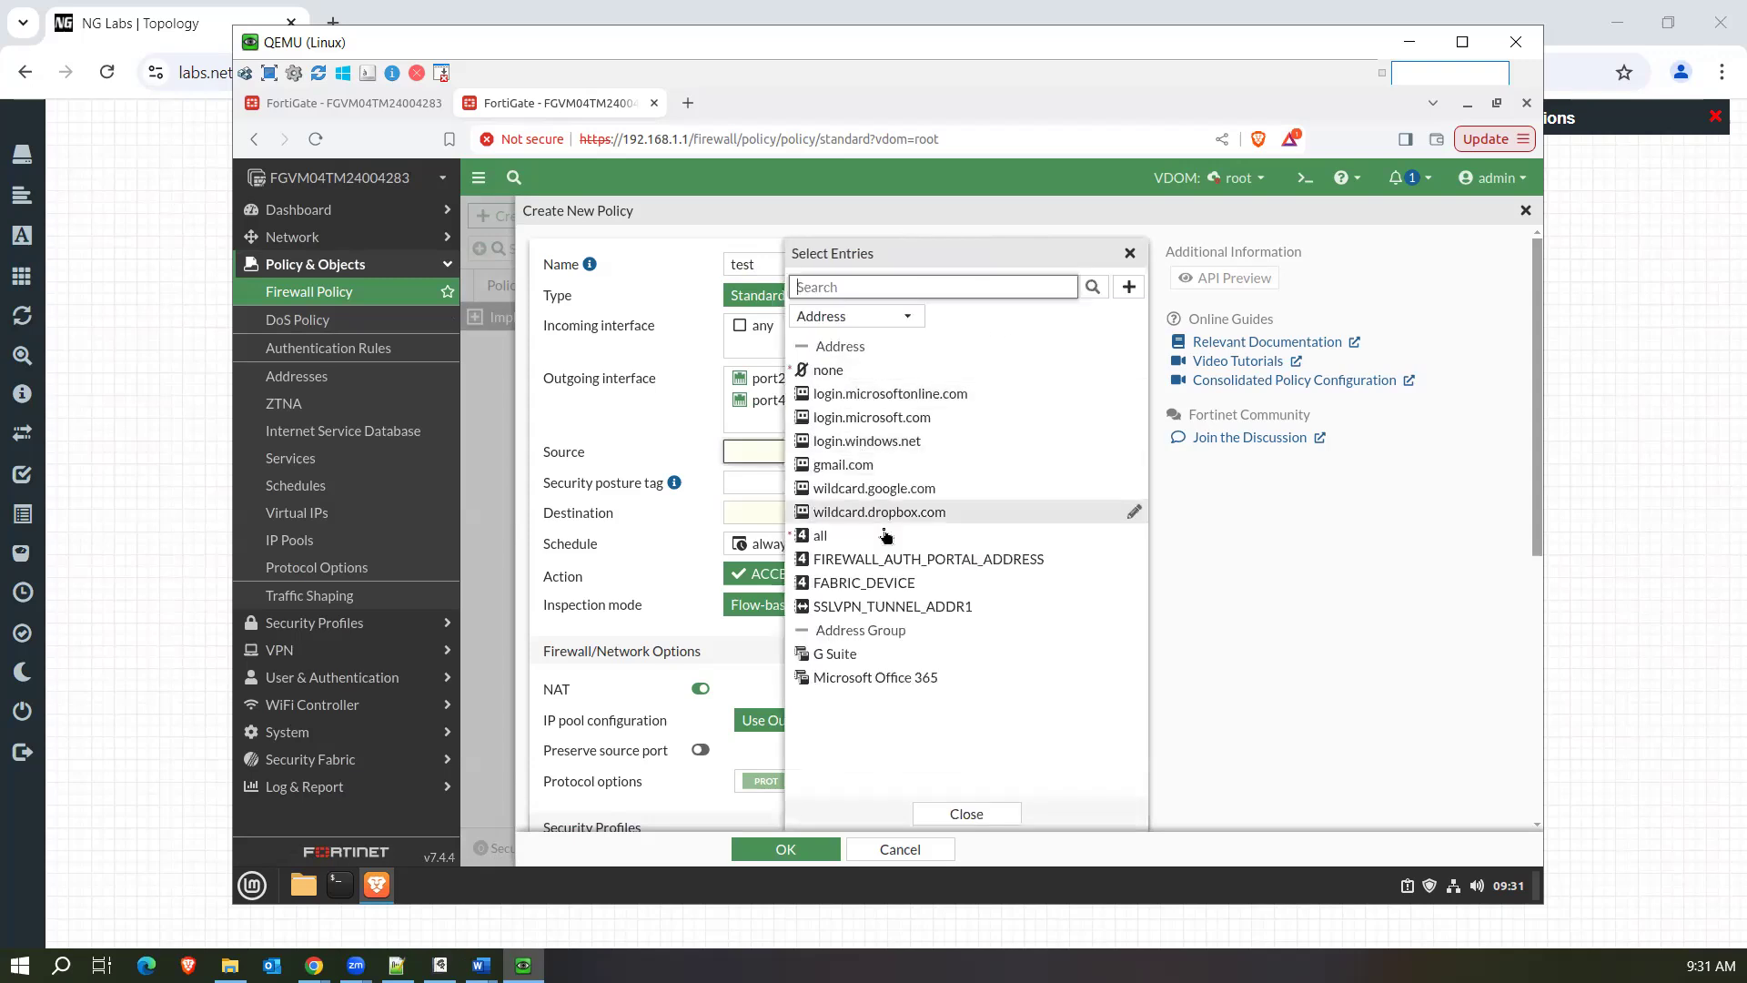
pyautogui.click(879, 537)
pyautogui.click(737, 538)
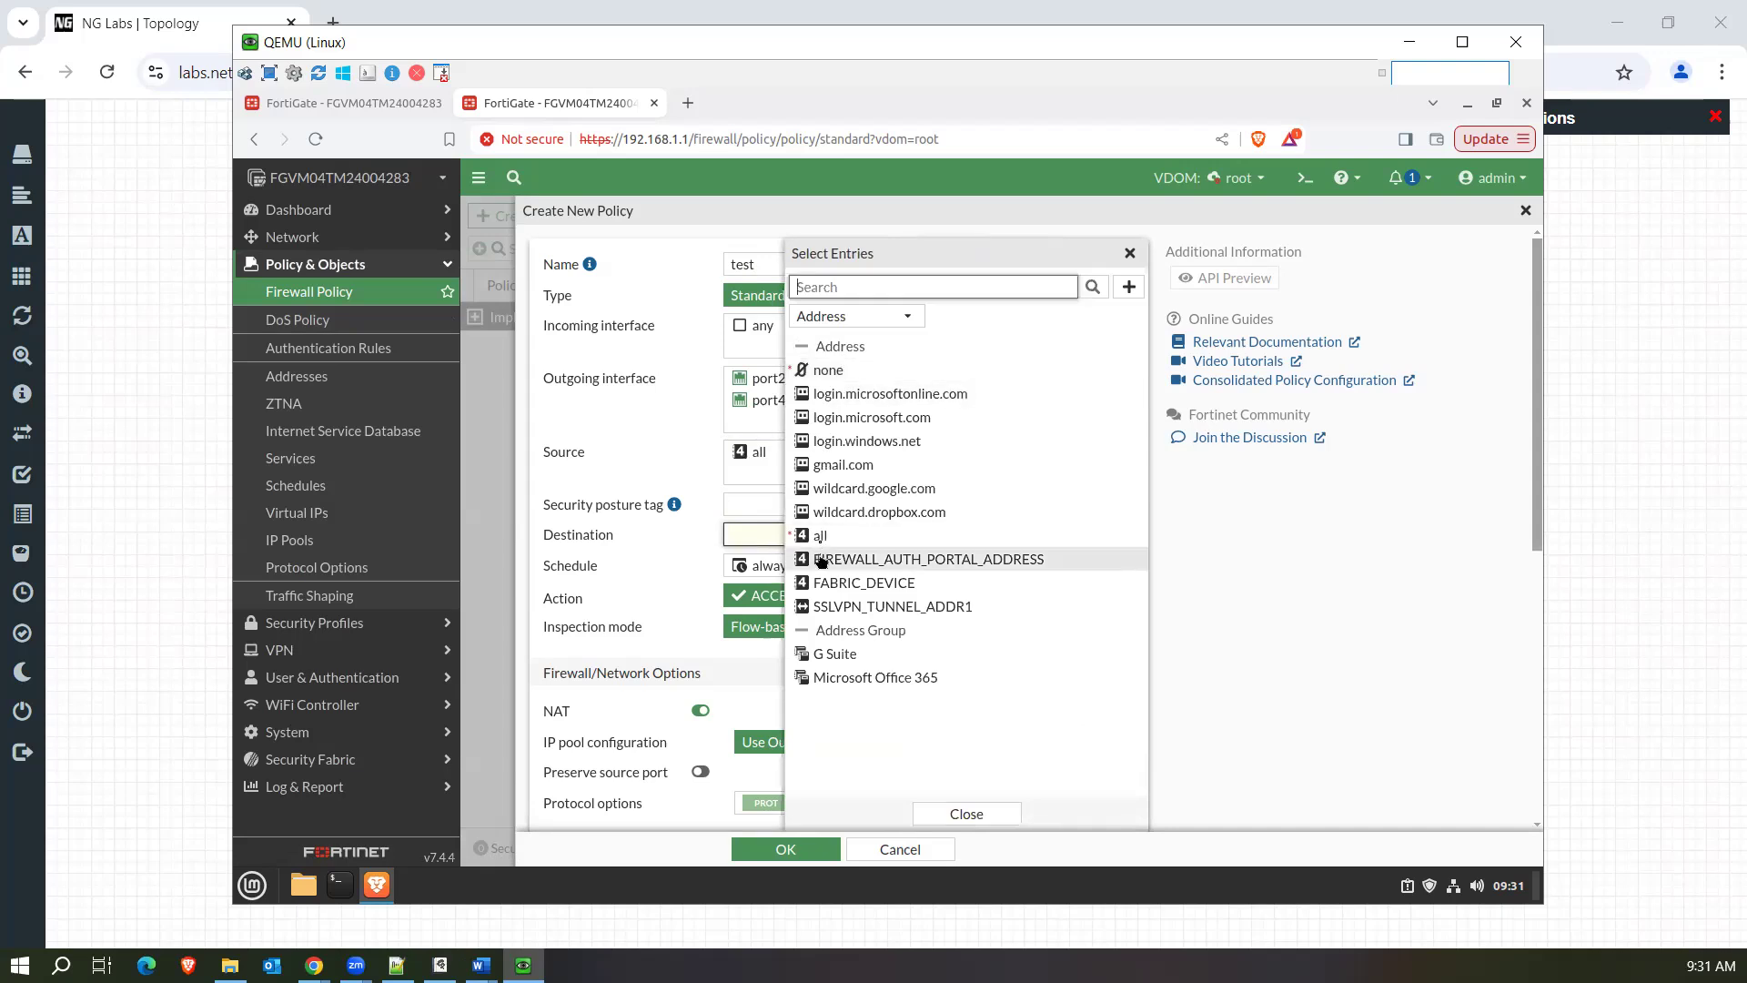
pyautogui.click(821, 543)
# Set the policy's service to ALL and save the new policy.
pyautogui.click(824, 619)
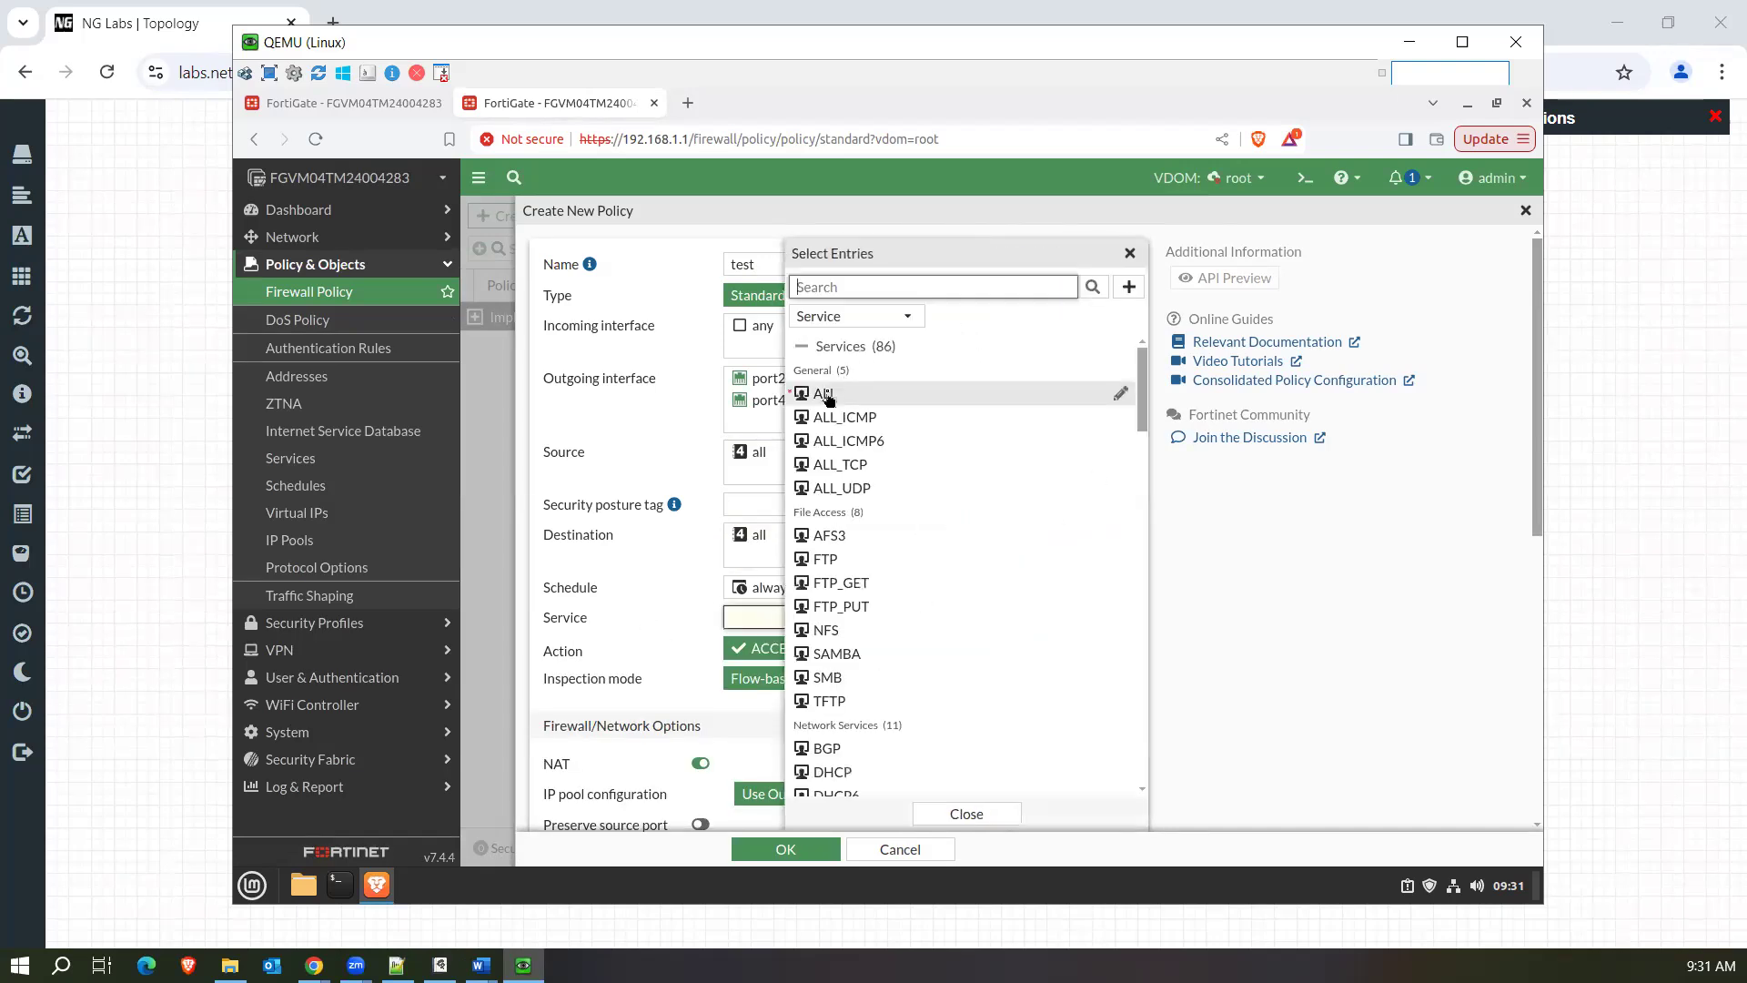
pyautogui.click(826, 395)
pyautogui.click(684, 651)
pyautogui.scroll(-10, 684, 651)
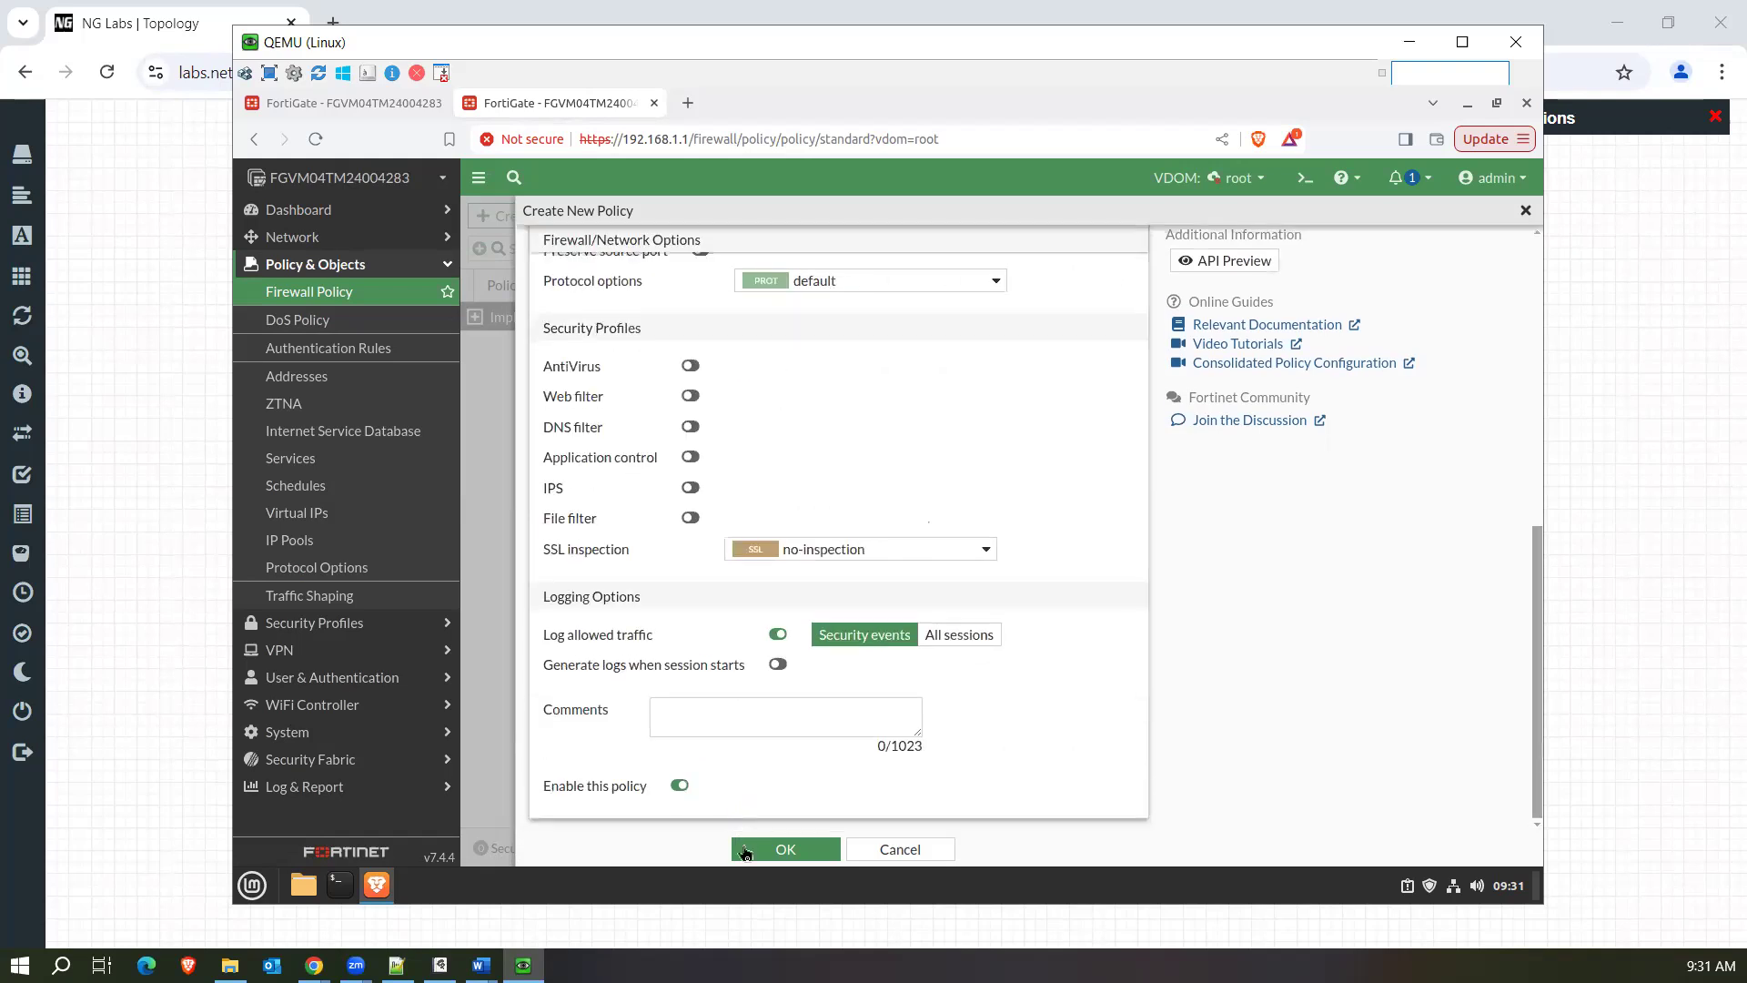
pyautogui.click(776, 858)
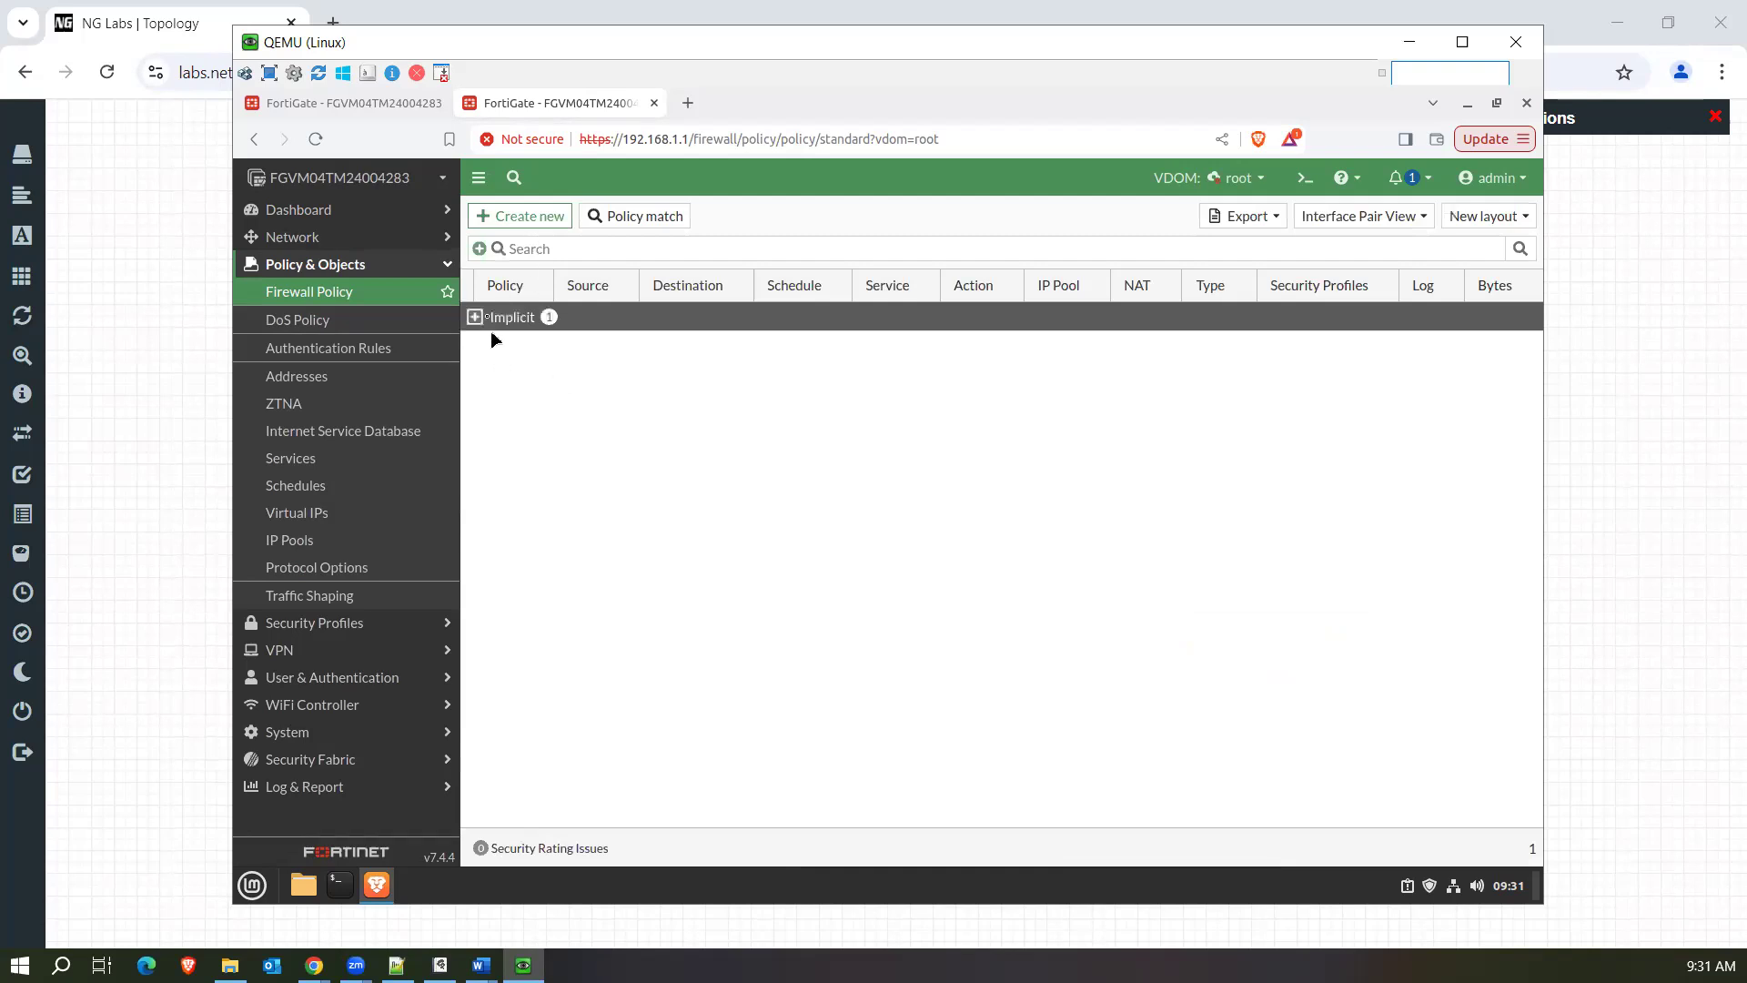
# Inspect the implicit policy group and reload the firewall policy list to check for the new policy.
pyautogui.click(474, 317)
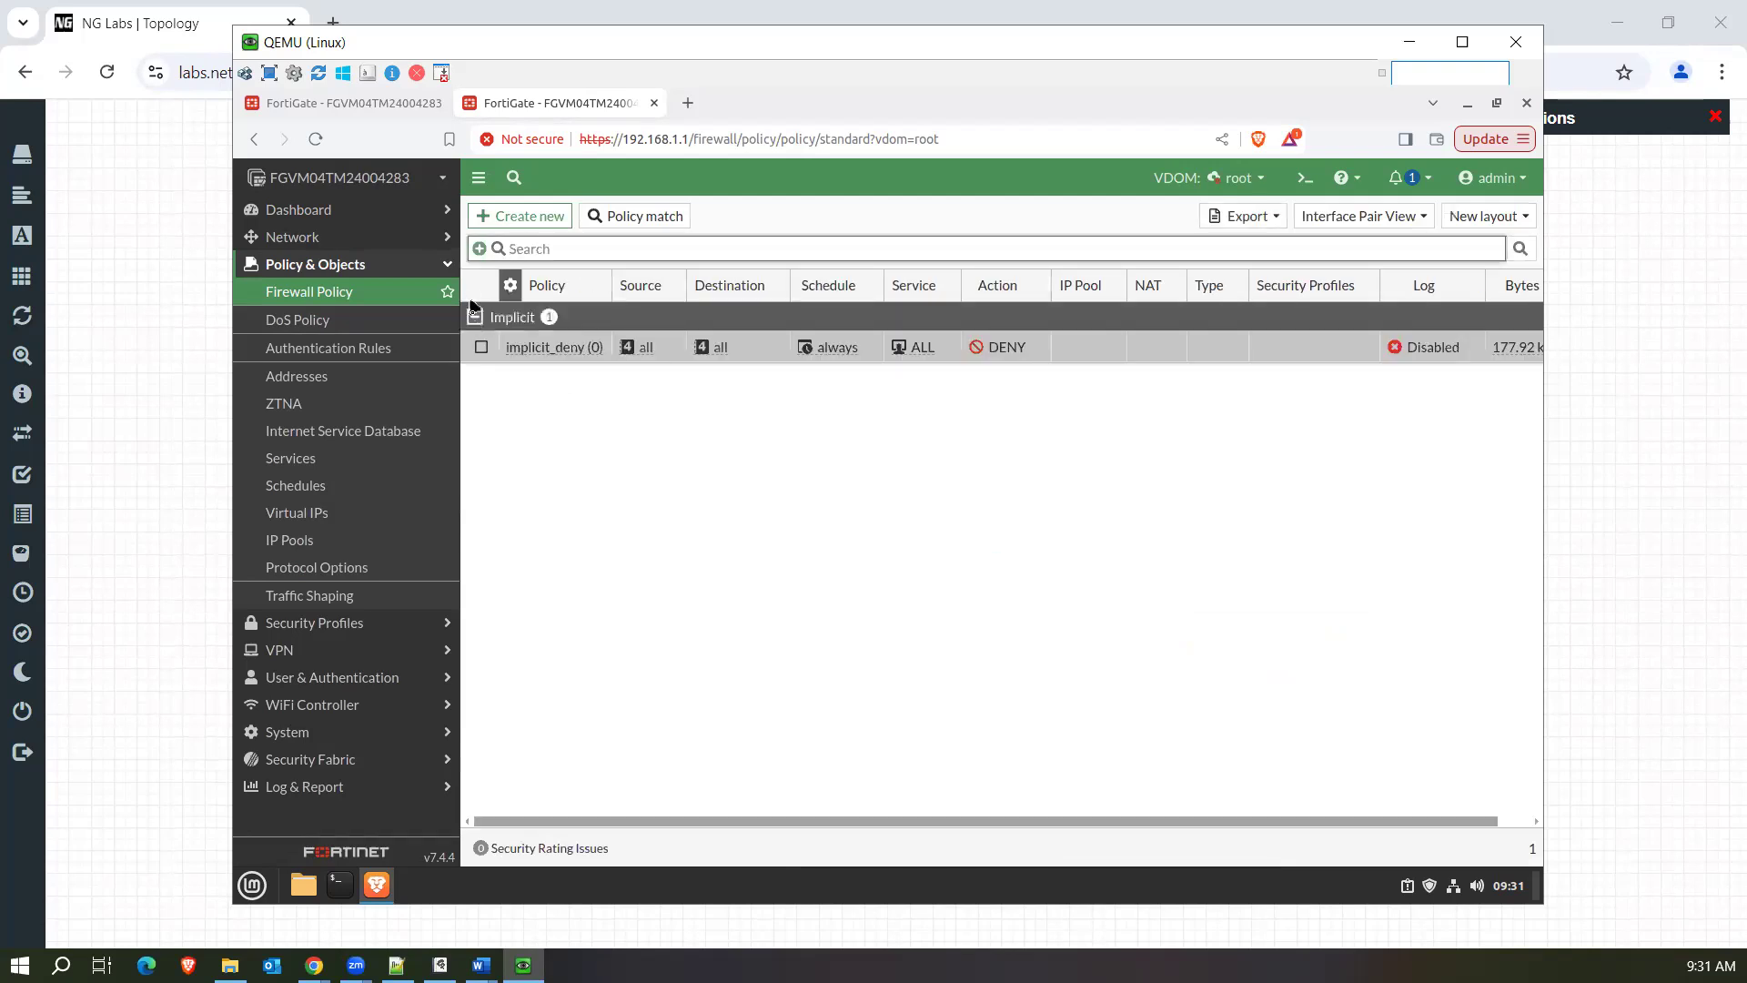
pyautogui.click(474, 317)
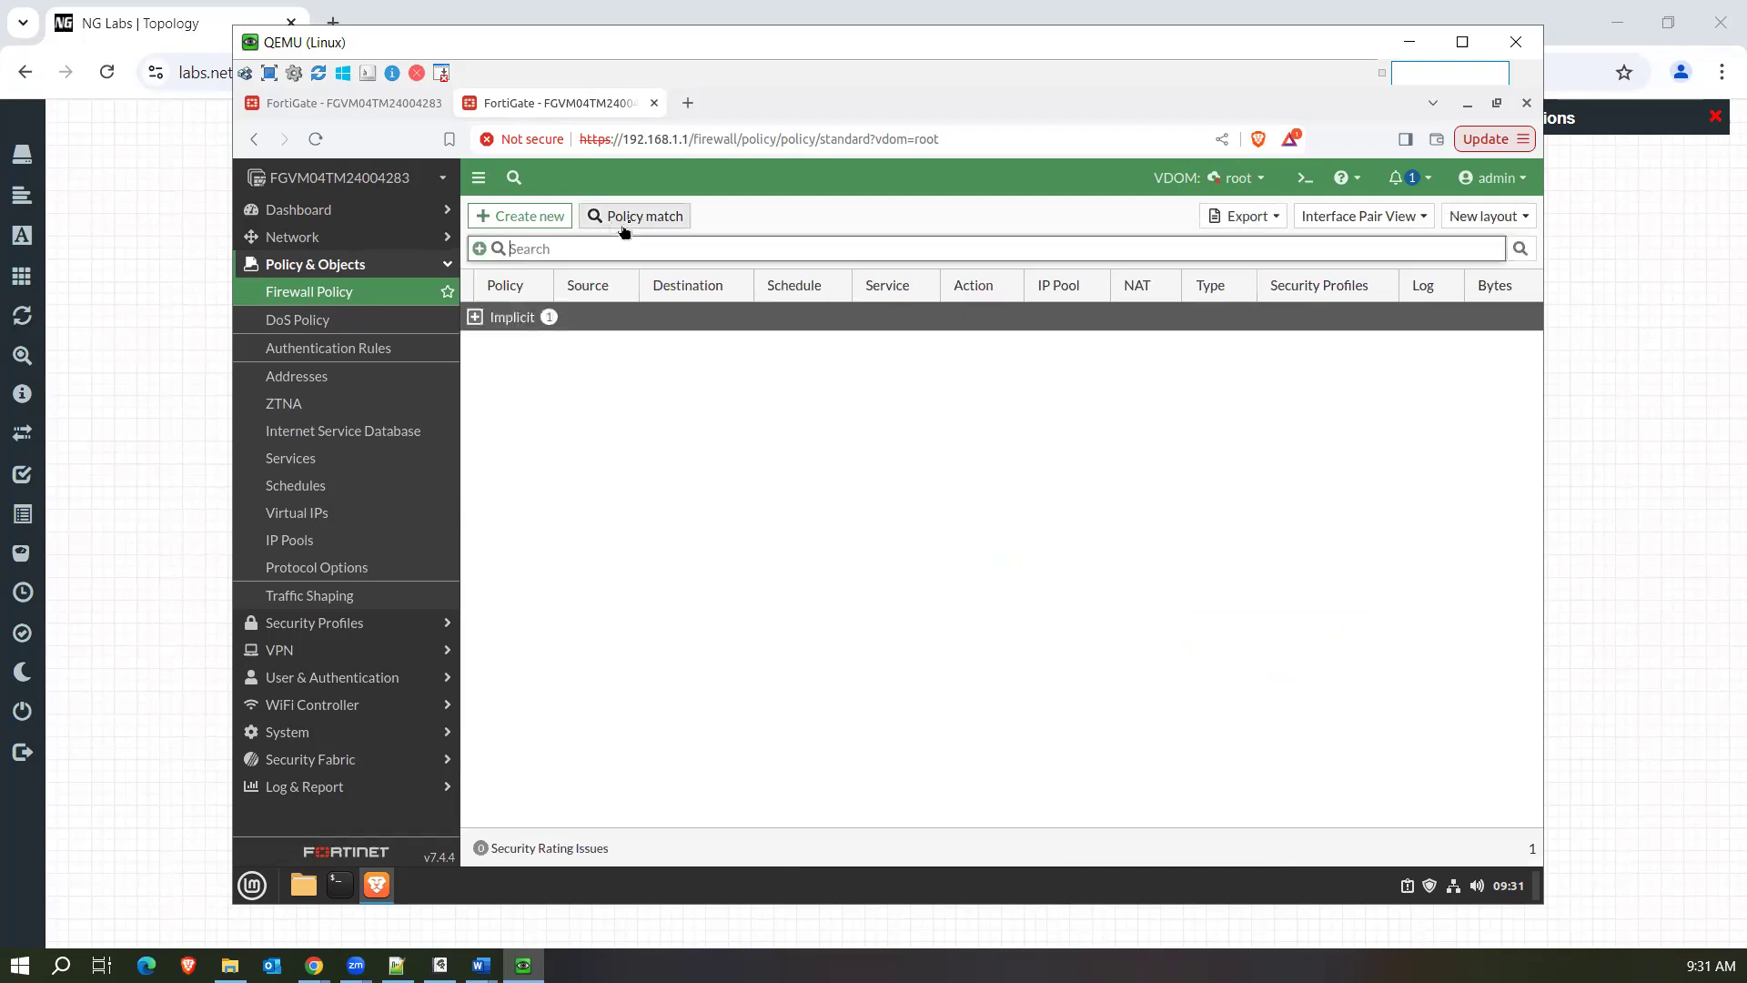
pyautogui.click(355, 293)
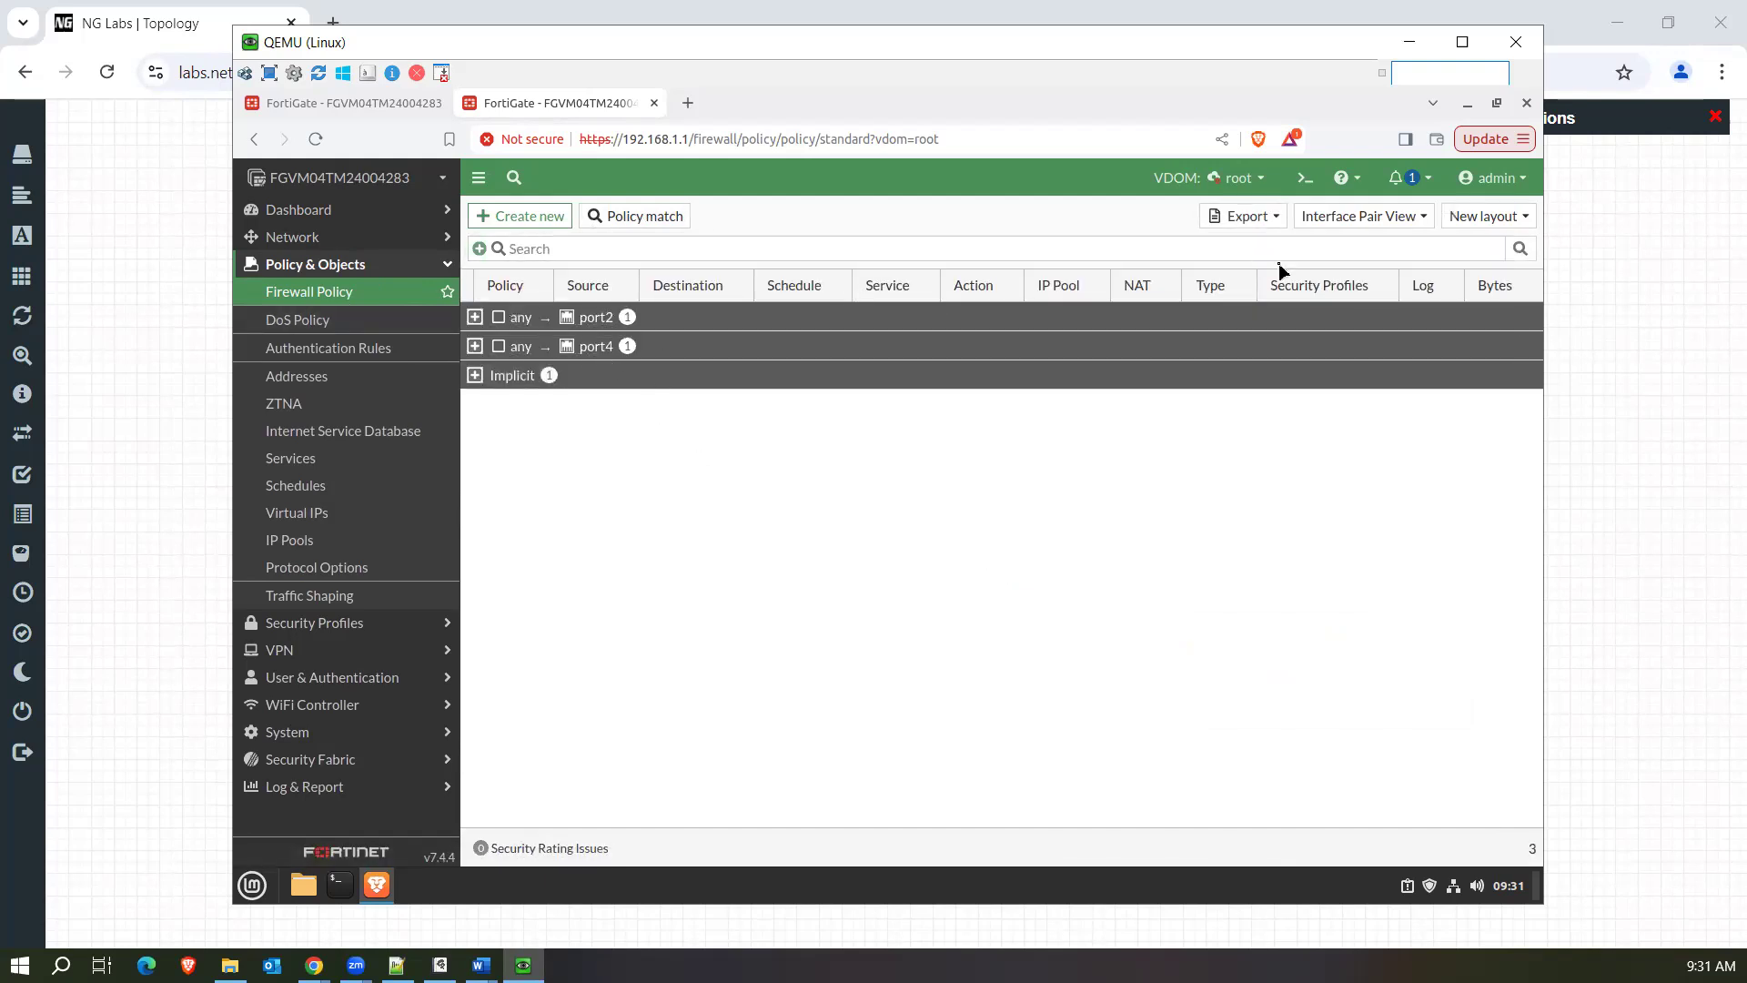
# Expand the any-to-port2 and any-to-port4 policy groups to examine the test policy in each.
pyautogui.click(475, 319)
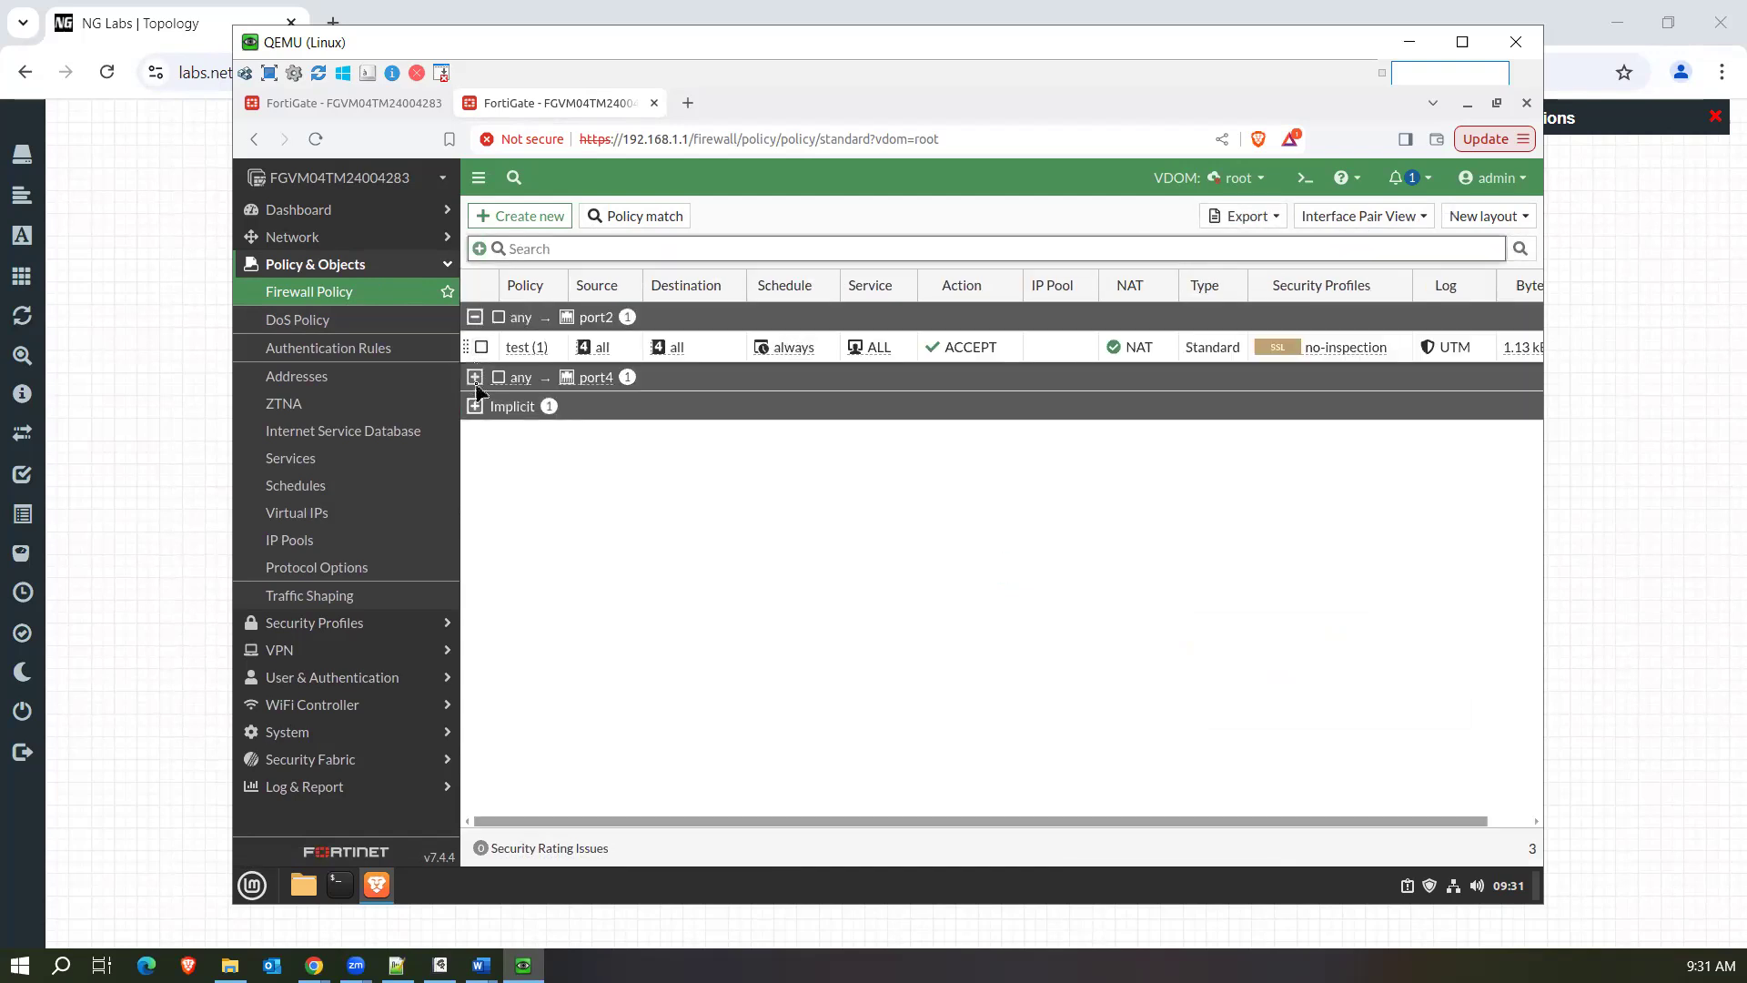
pyautogui.click(475, 378)
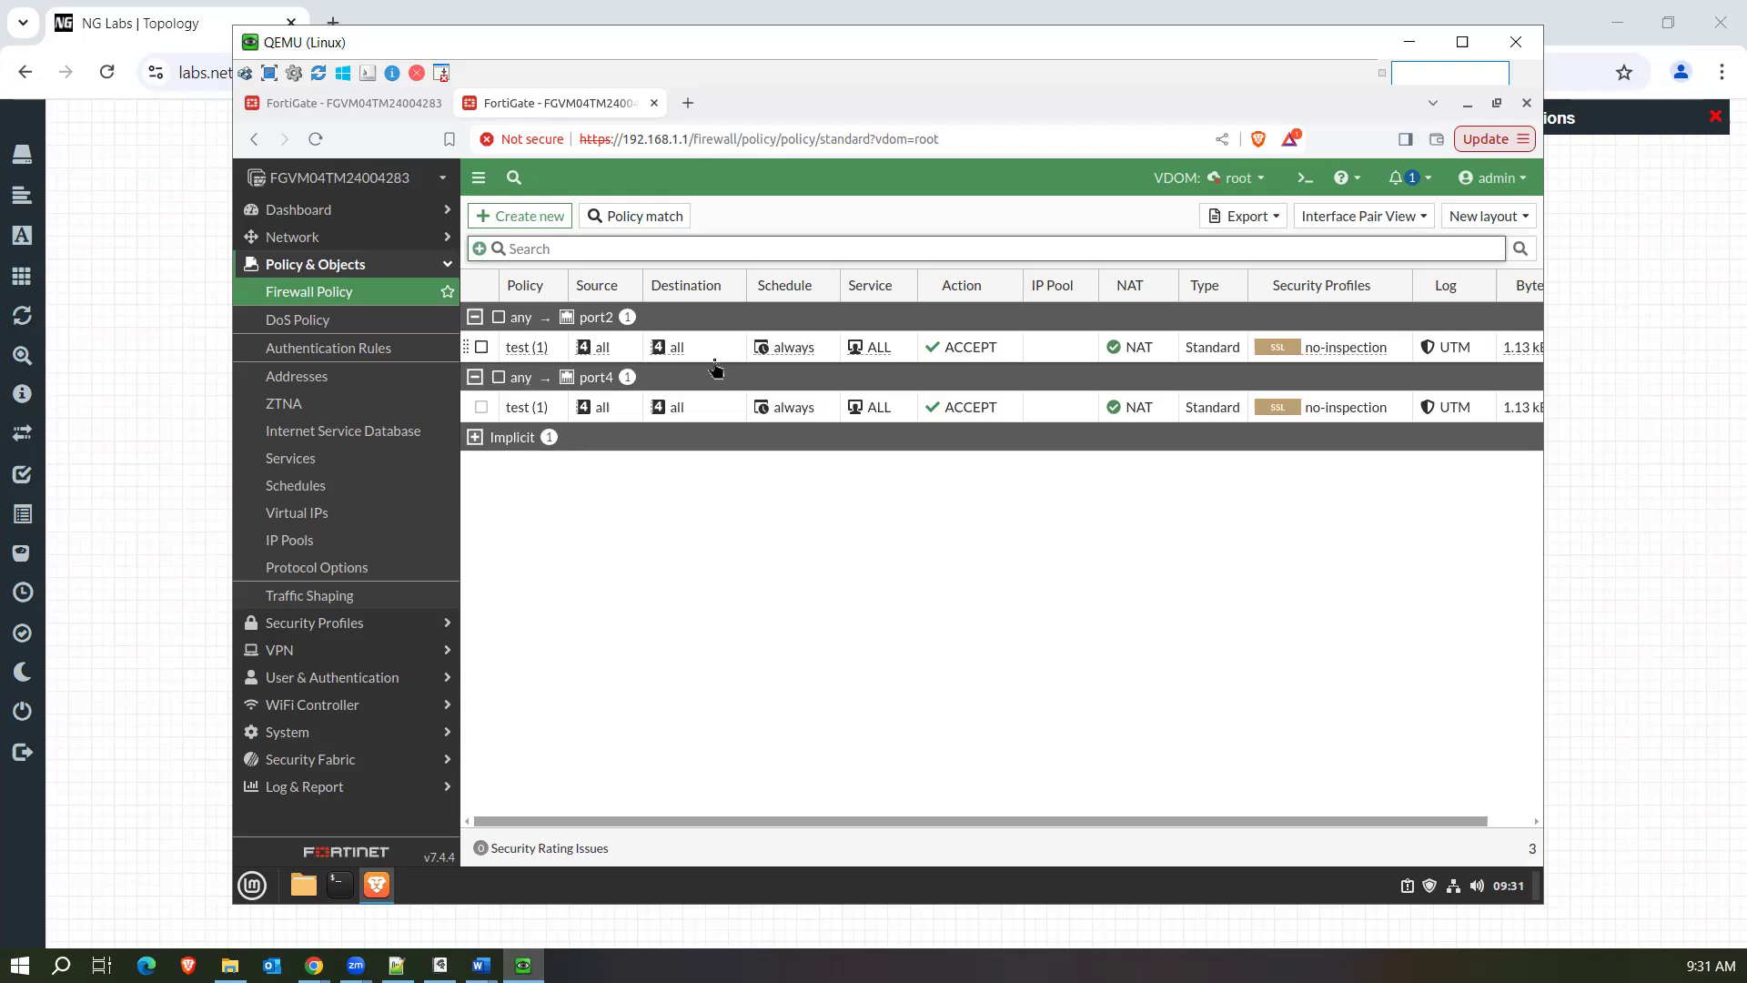
pyautogui.moveTo(537, 355)
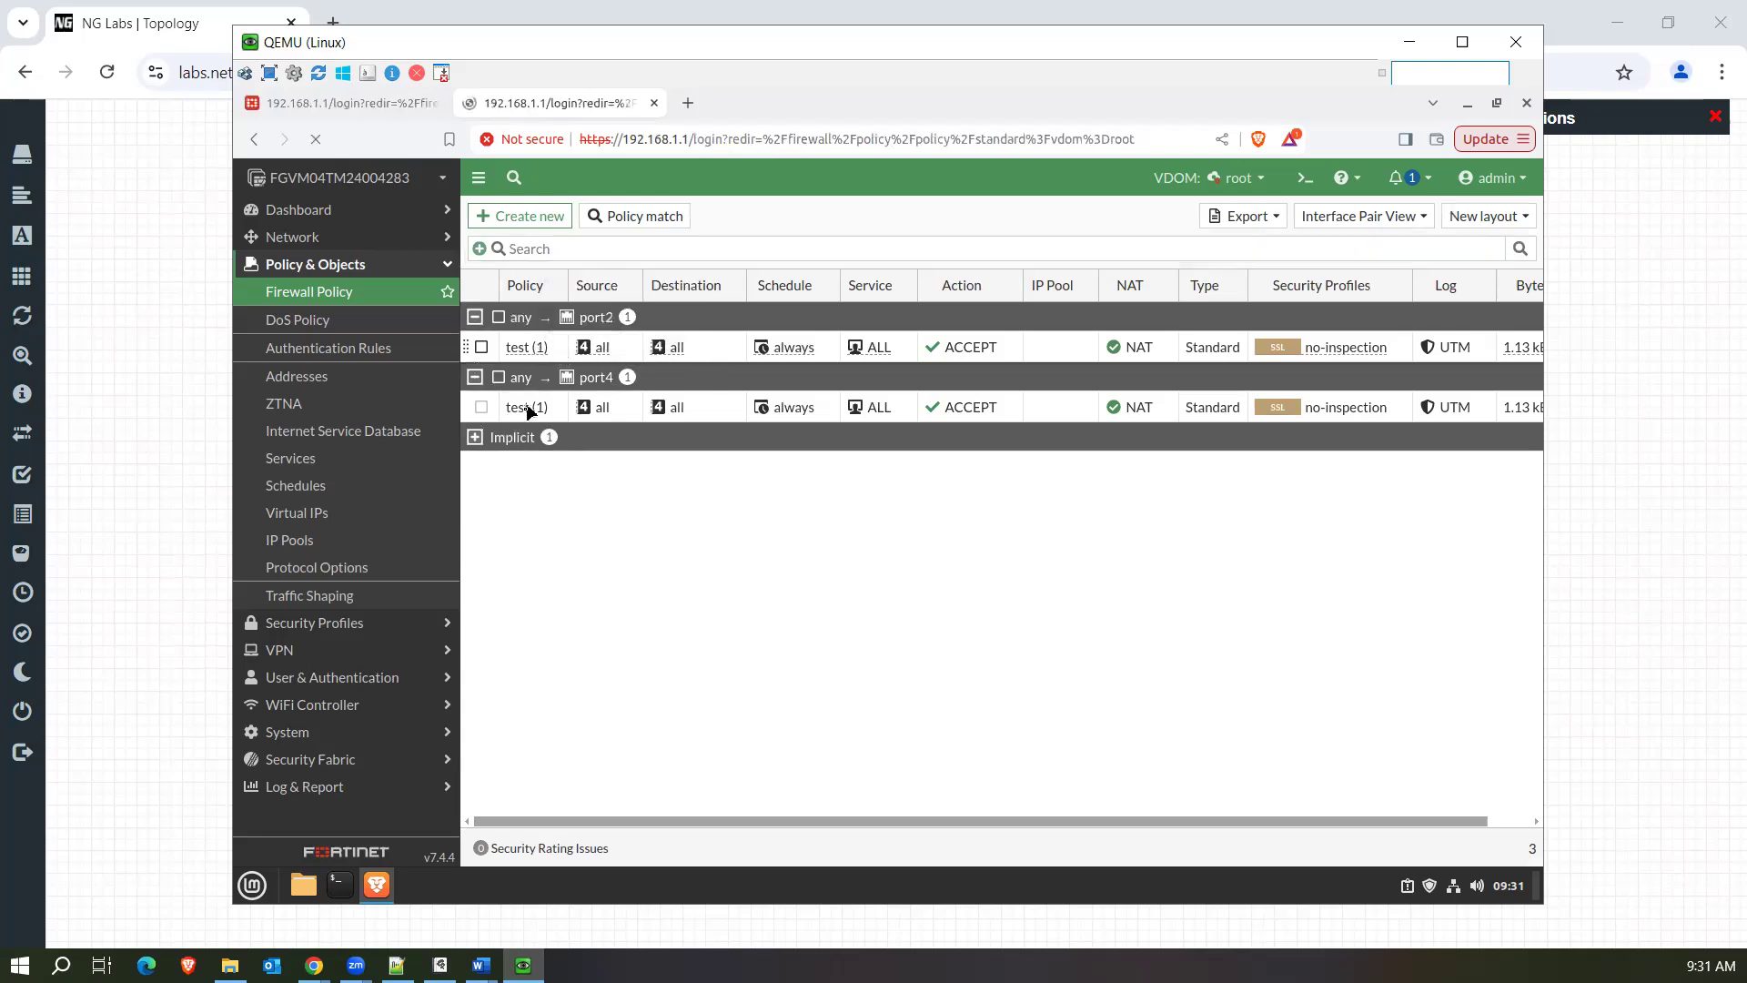
# Log back in to the FortiGate with the admin username and account password, and postpone the setup wizard.
pyautogui.press('Tab')
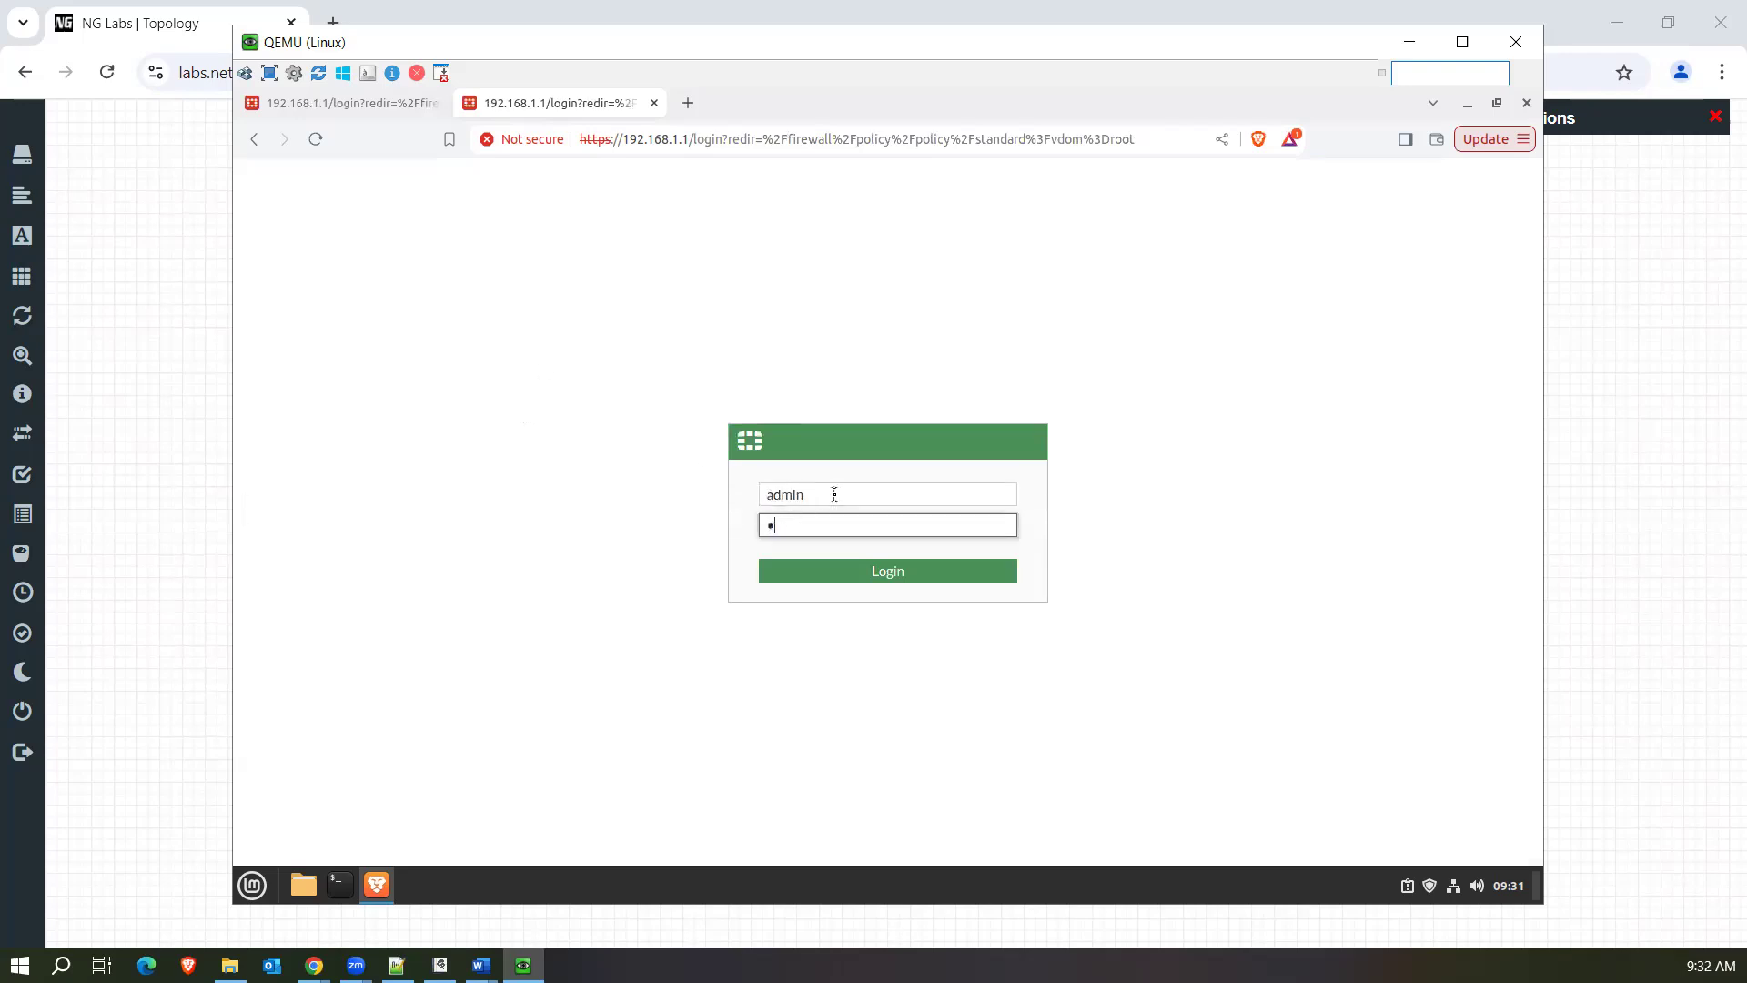
pyautogui.press('Return')
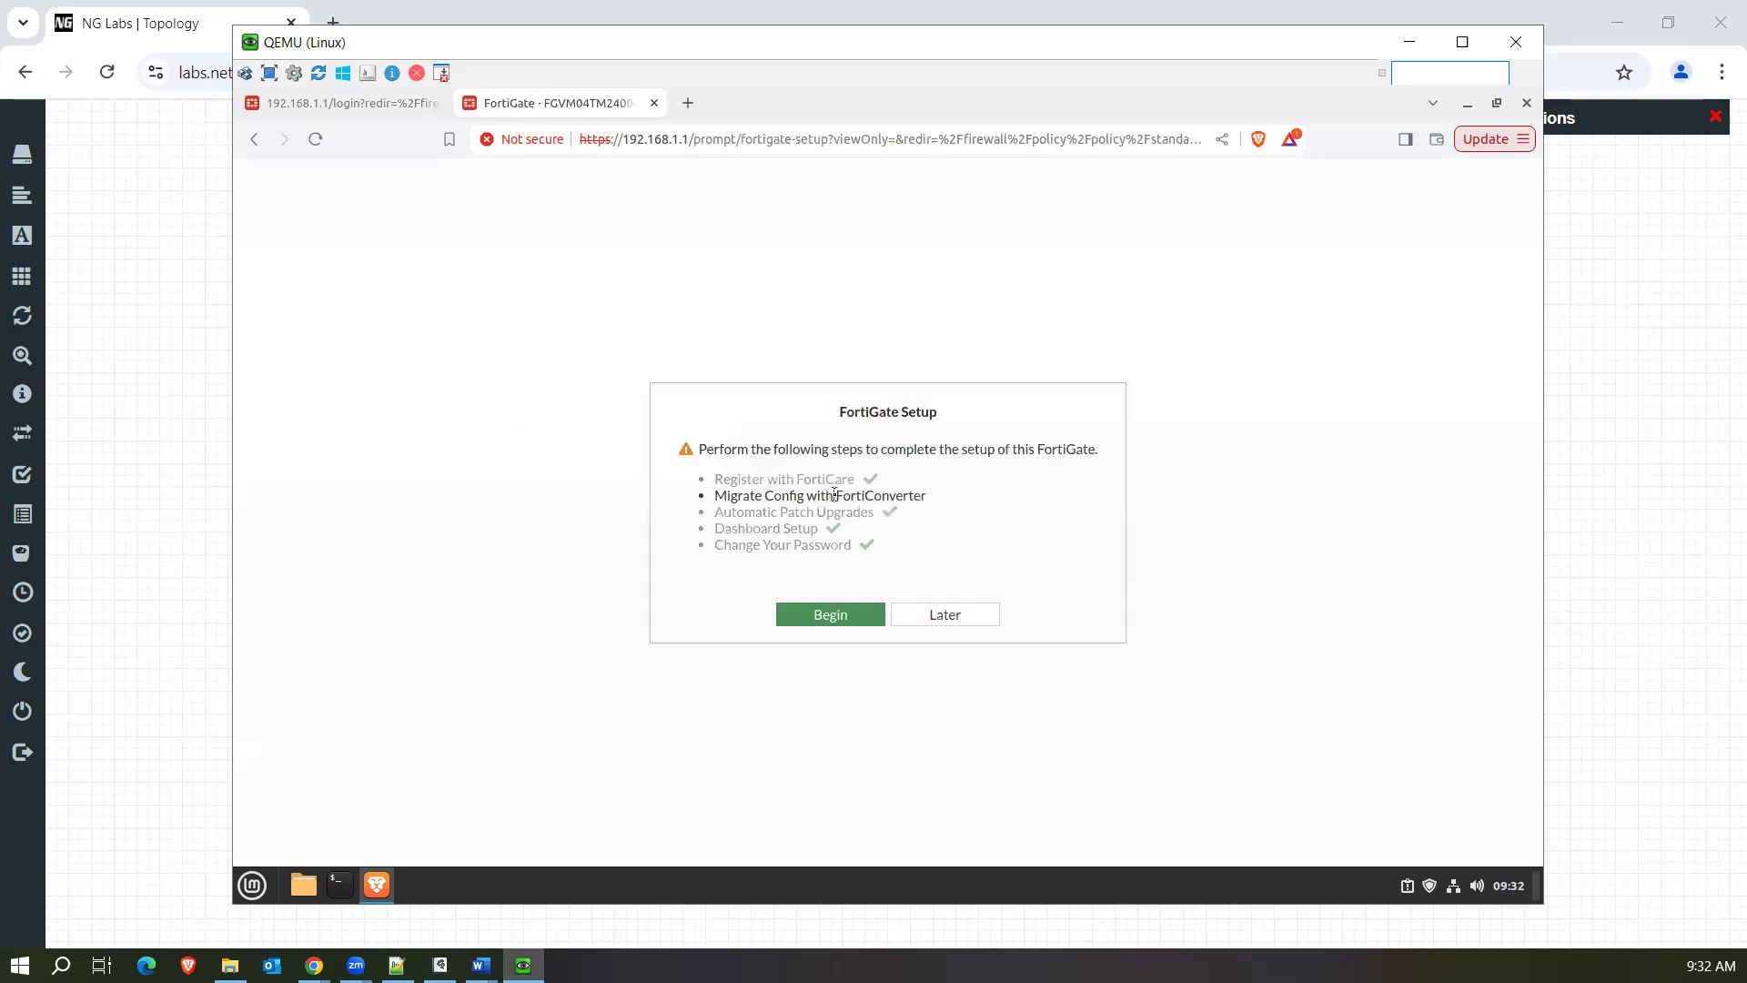
pyautogui.click(939, 612)
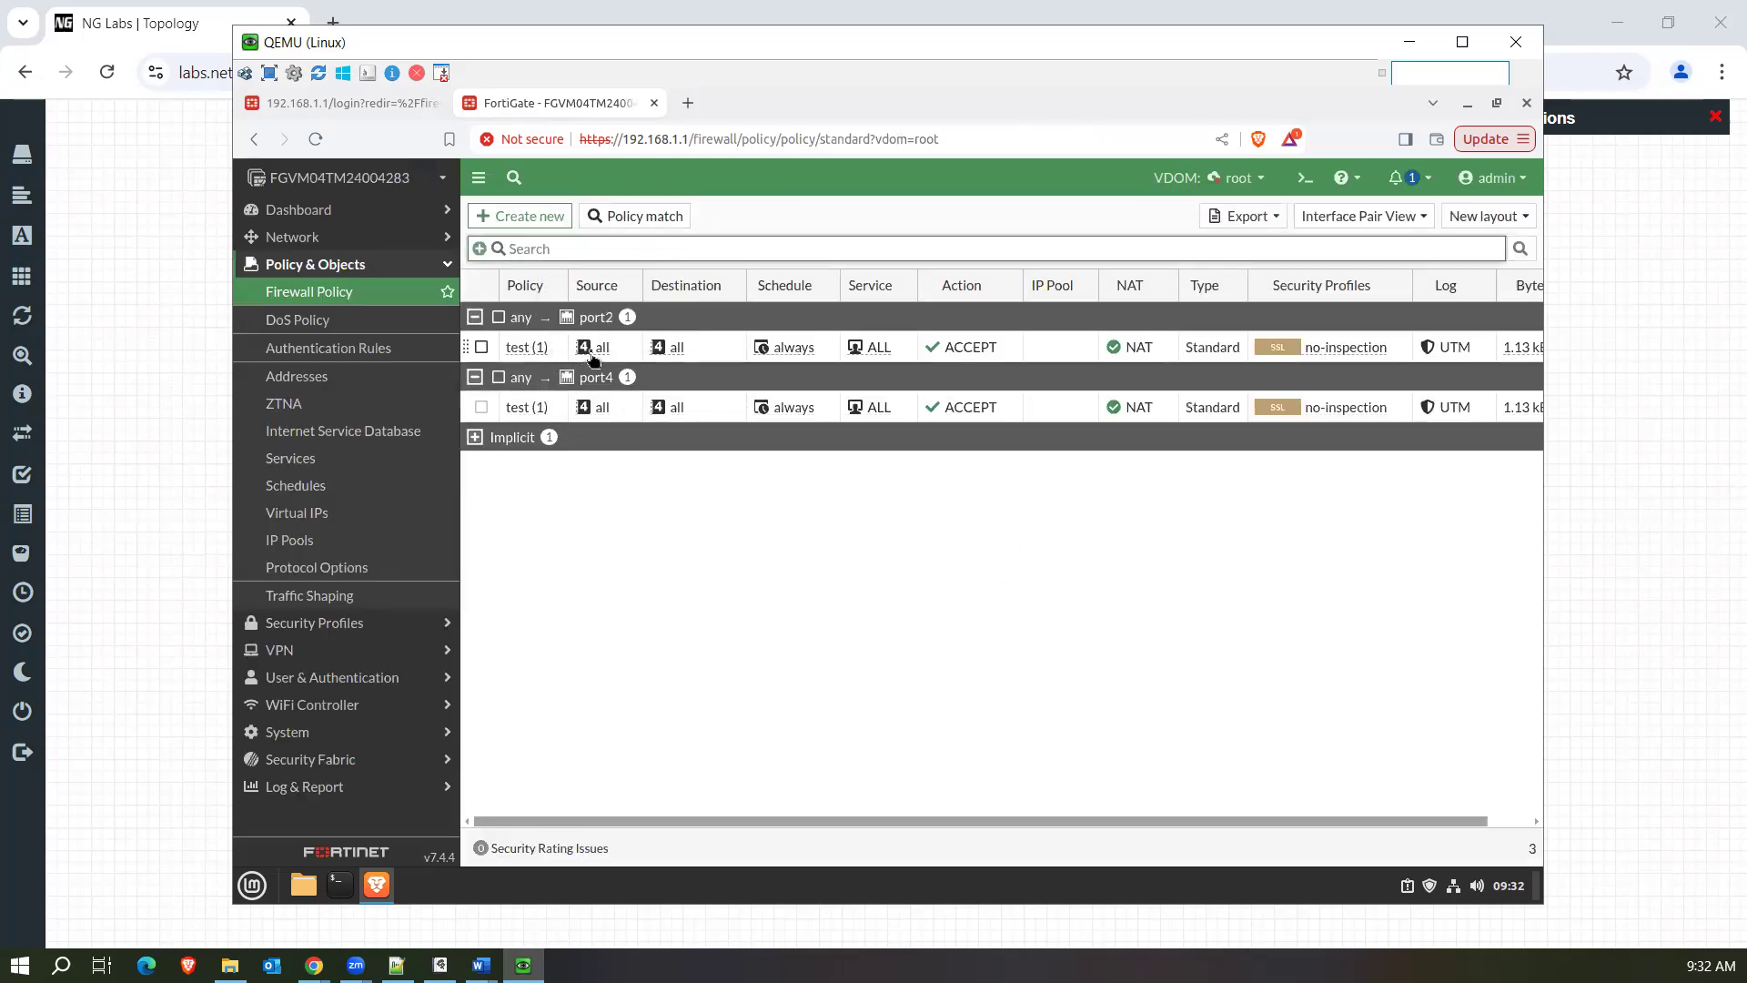
# Add the ID column to the policy table and place it directly after the Policy column.
pyautogui.moveTo(604, 359)
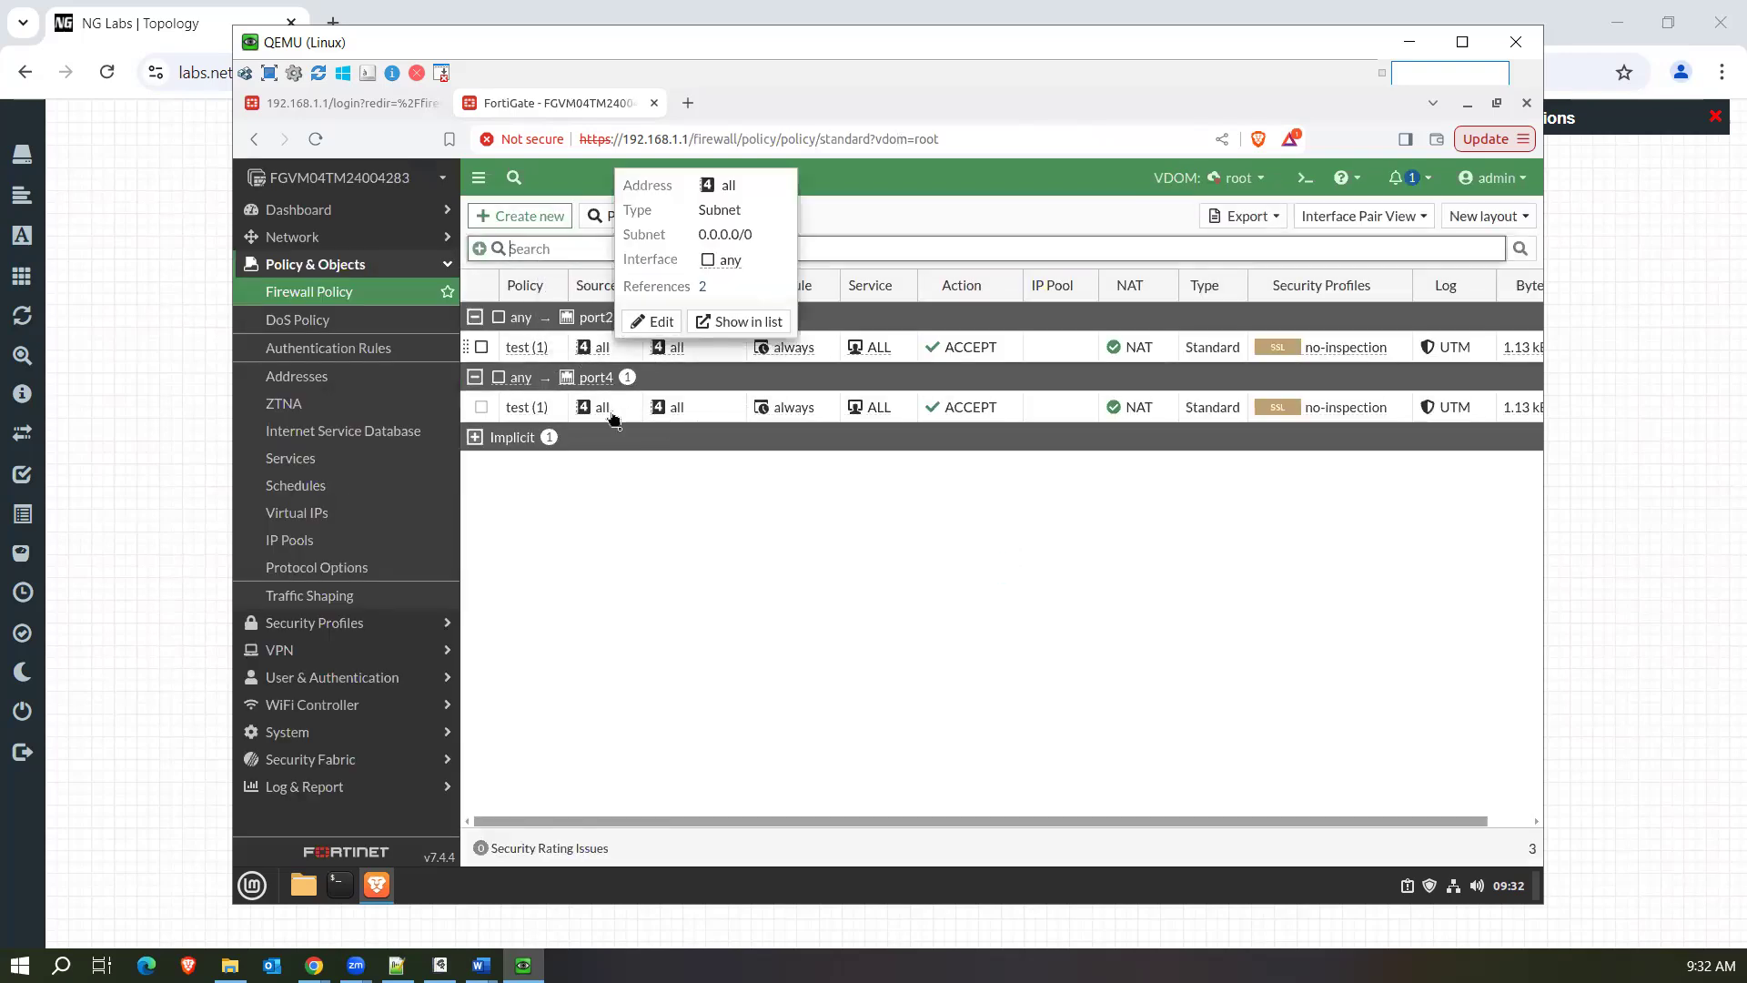
pyautogui.click(510, 285)
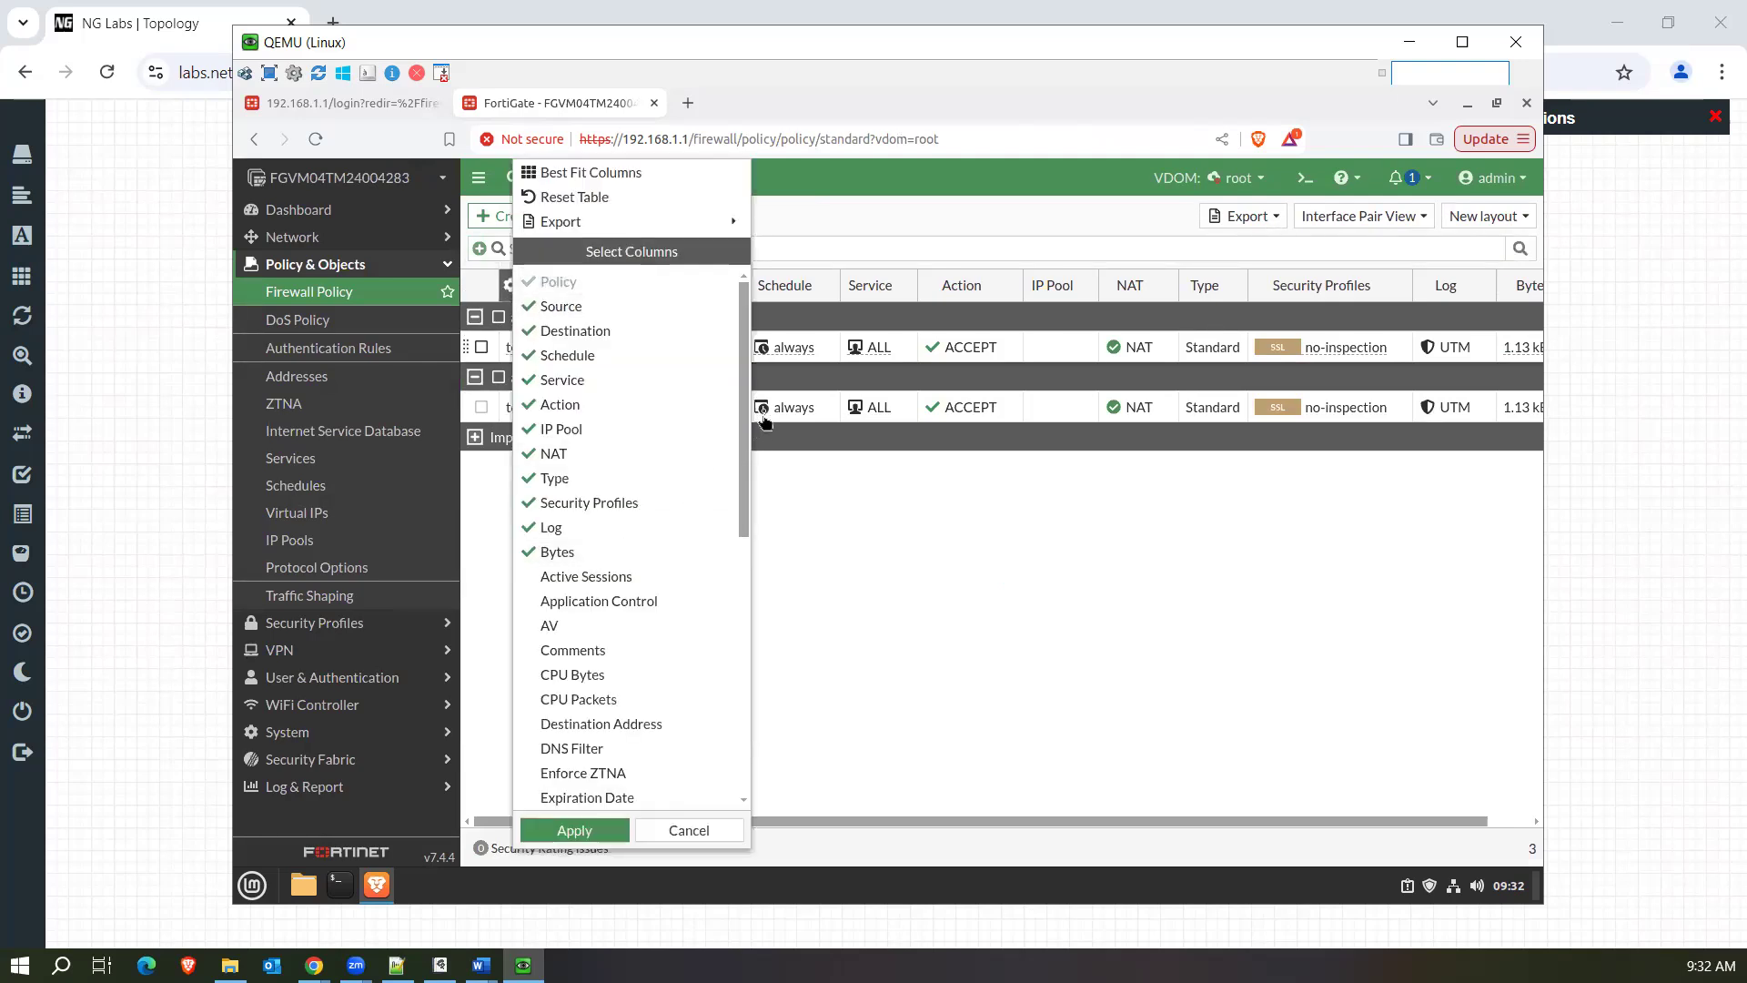
pyautogui.moveTo(747, 427); pyautogui.dragTo(748, 551)
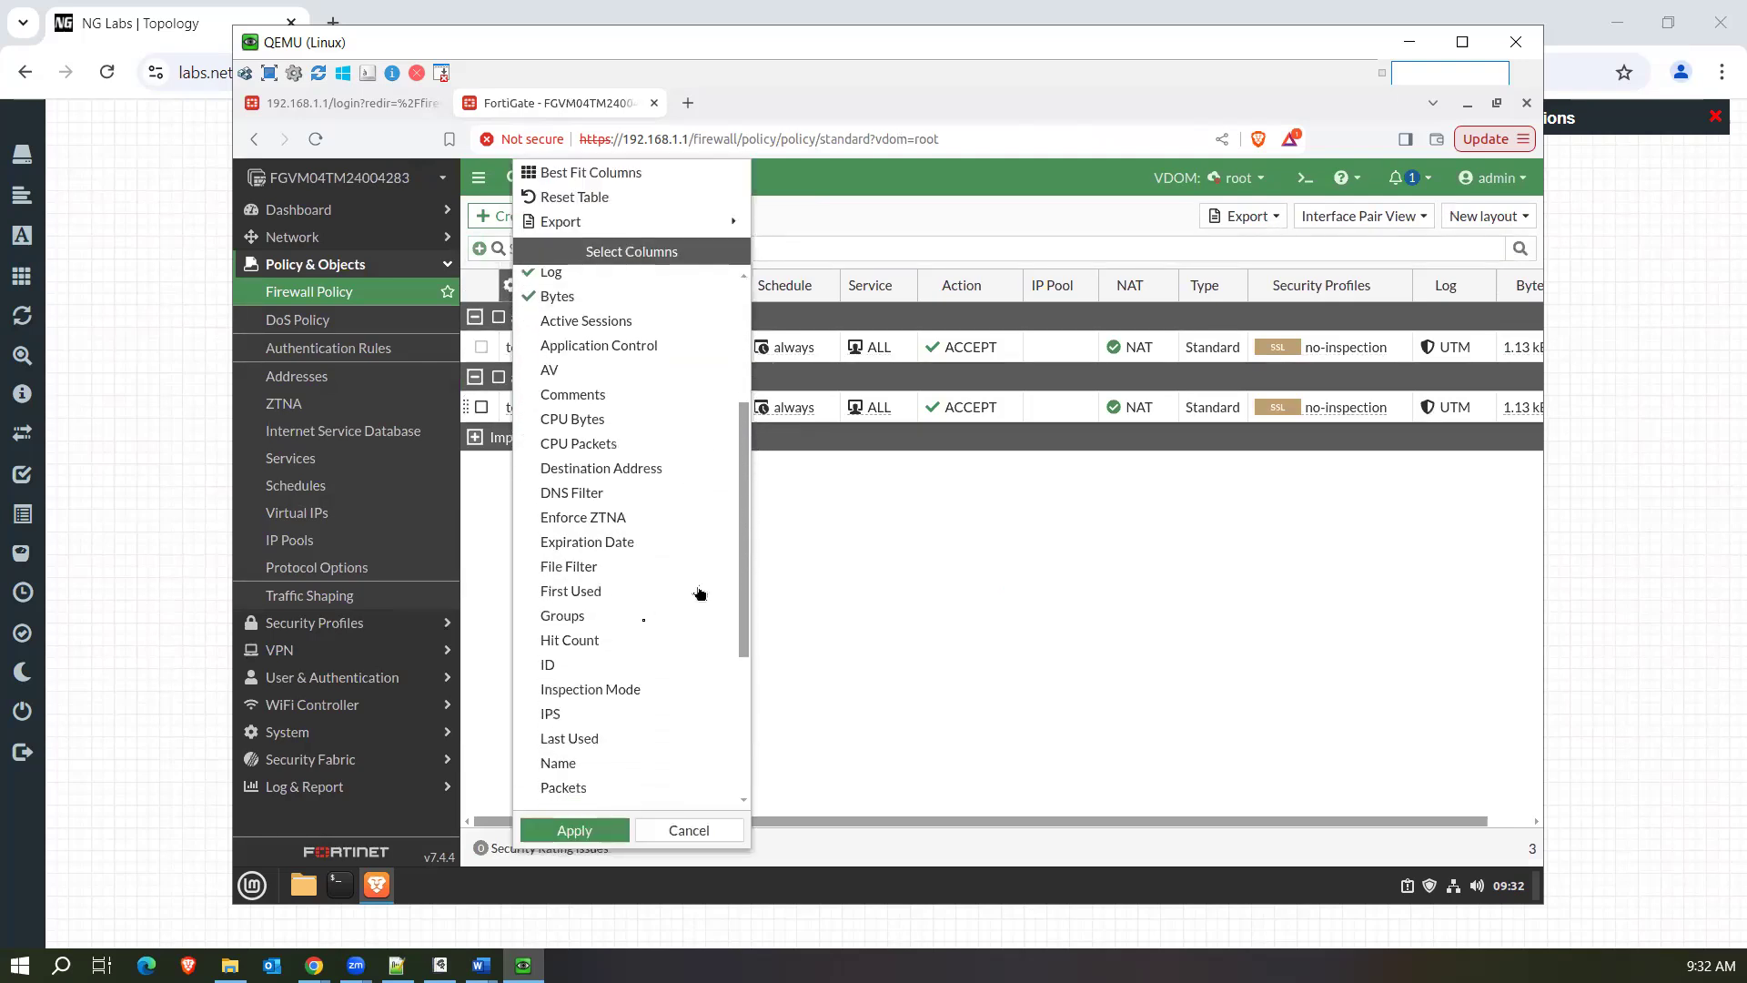
pyautogui.click(565, 665)
pyautogui.click(559, 835)
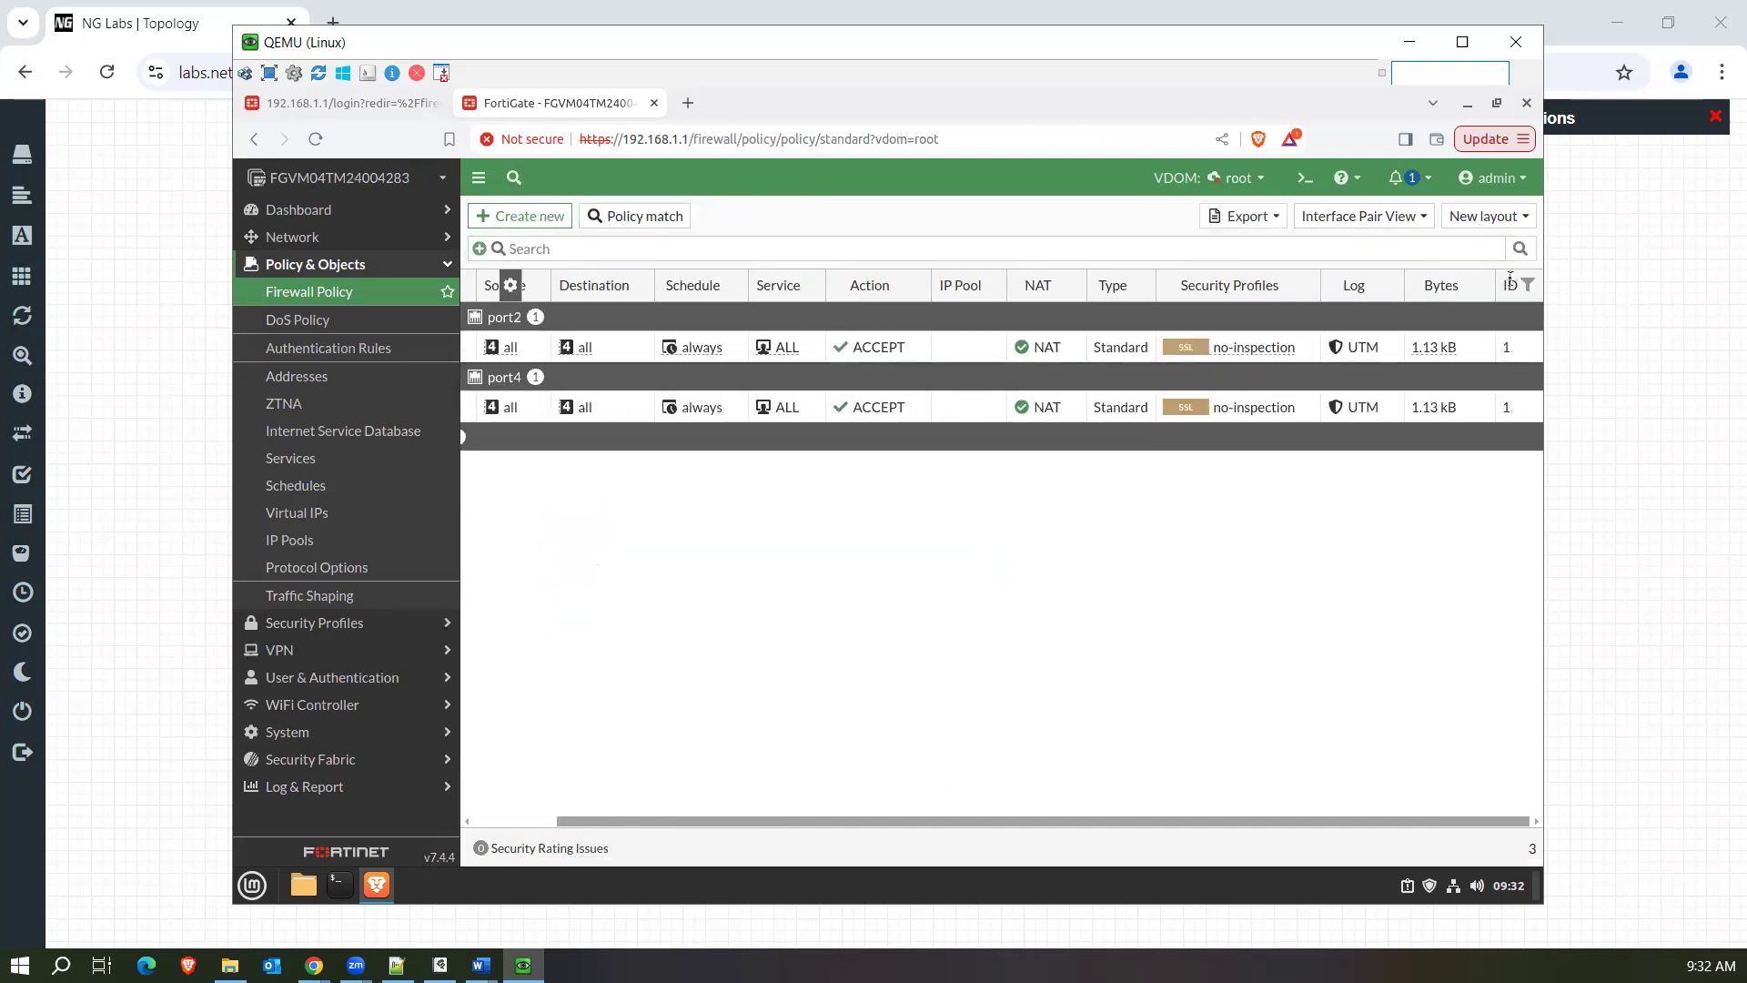
pyautogui.moveTo(1512, 285); pyautogui.dragTo(505, 277)
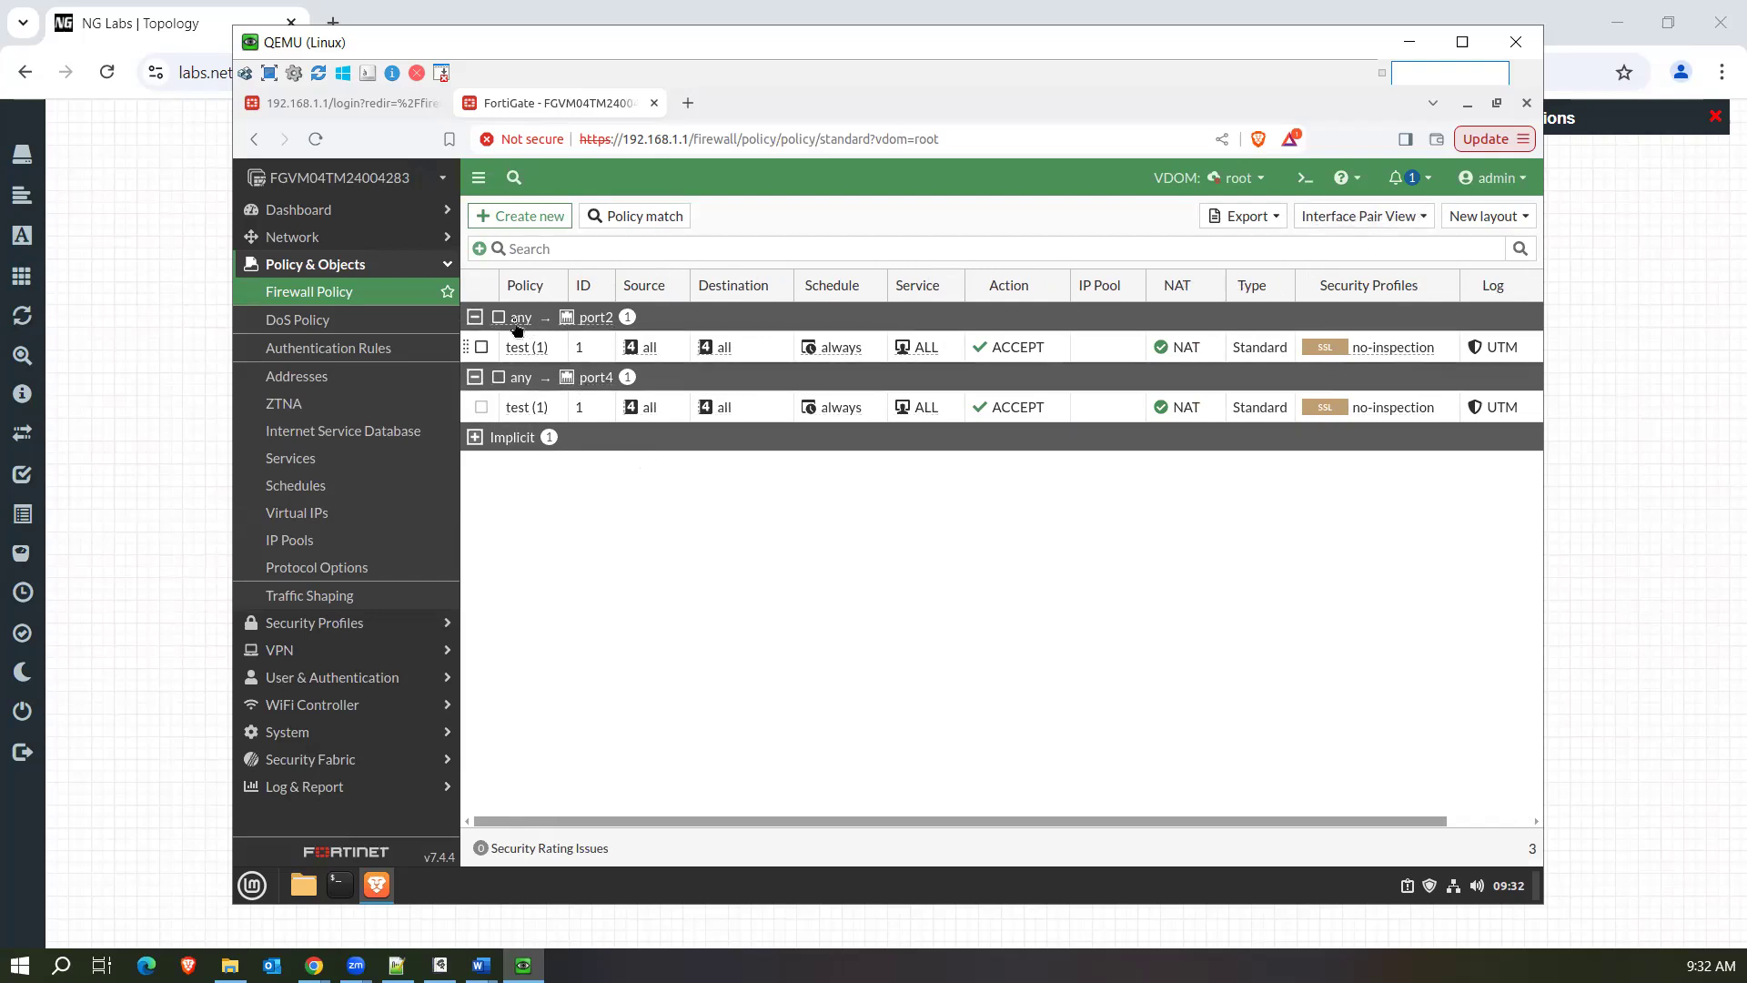
# Select the test policy under port2, and collapse and re-expand the any-to-port4 group to compare both entries.
pyautogui.click(592, 358)
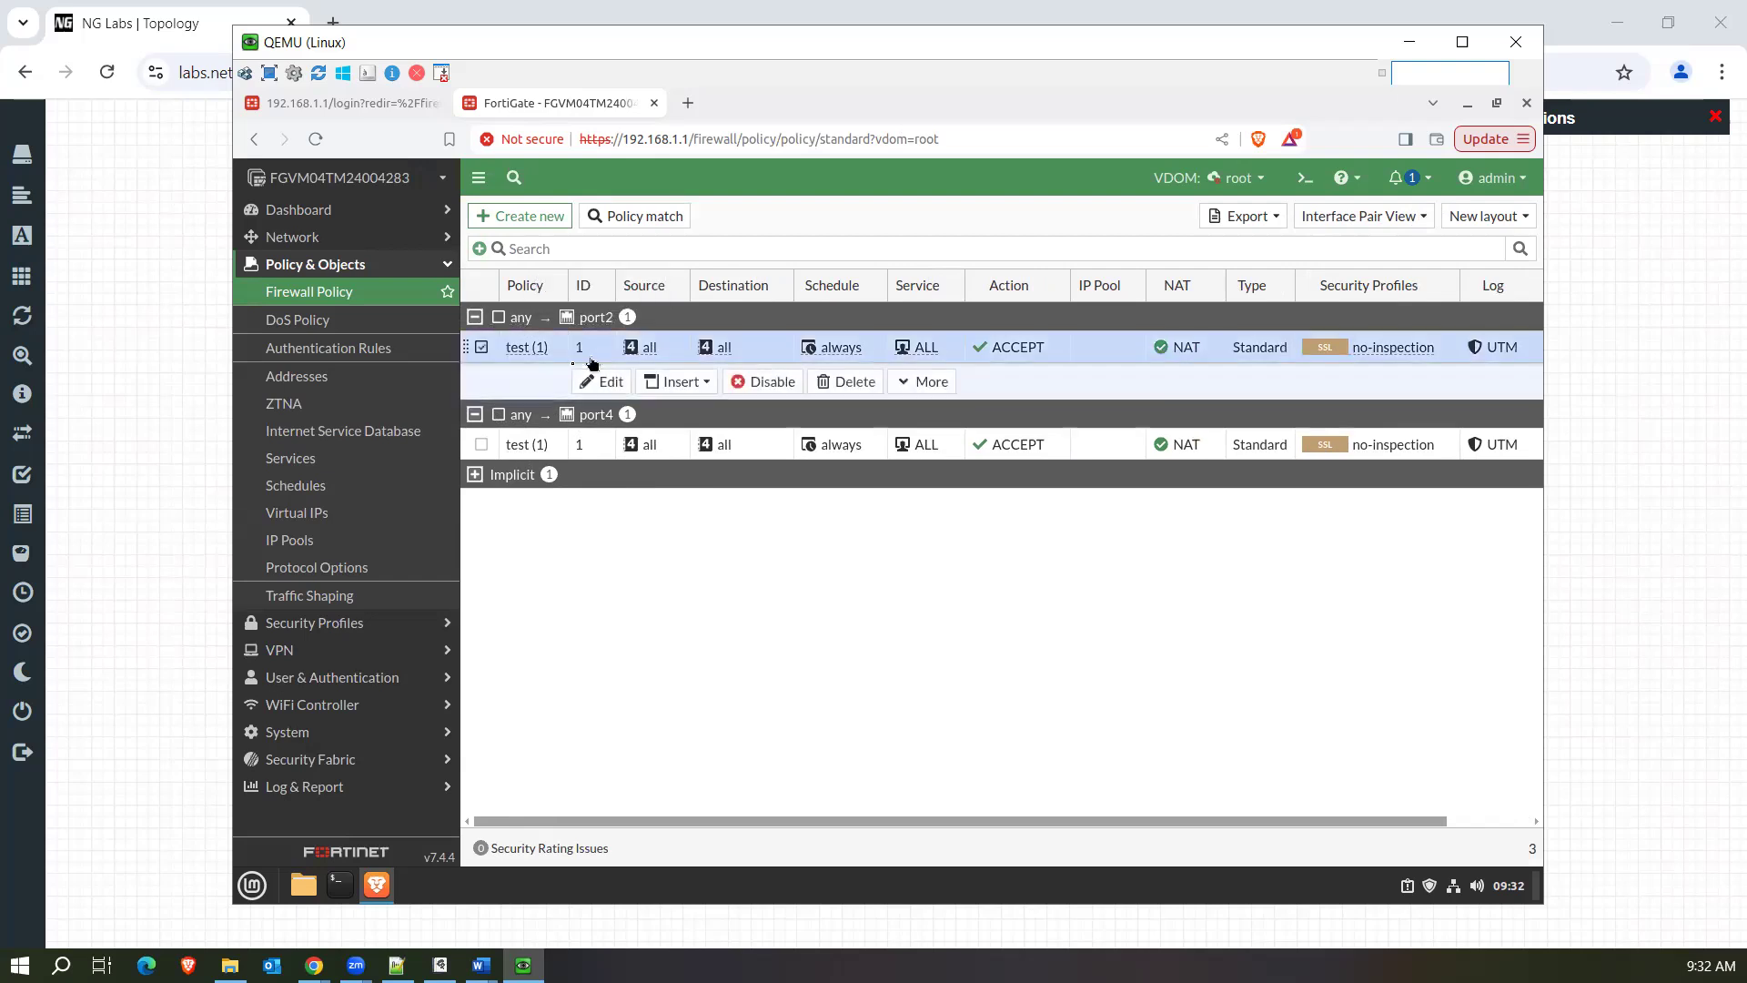
pyautogui.click(525, 415)
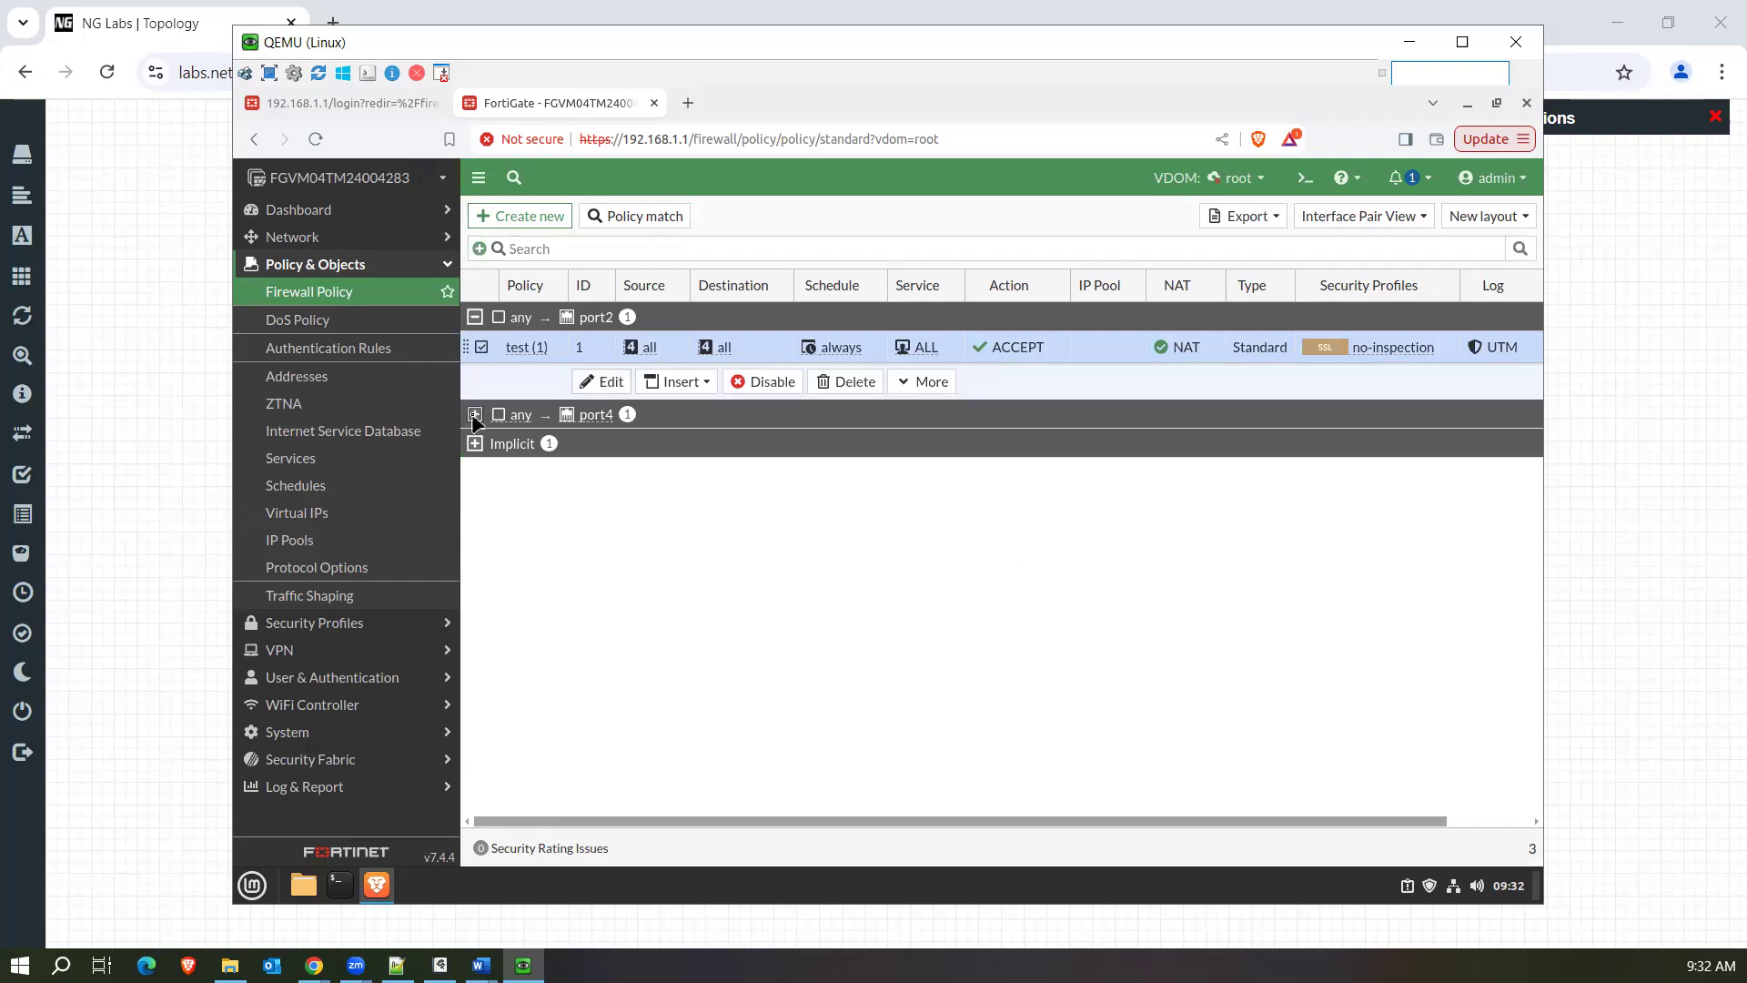
pyautogui.click(474, 415)
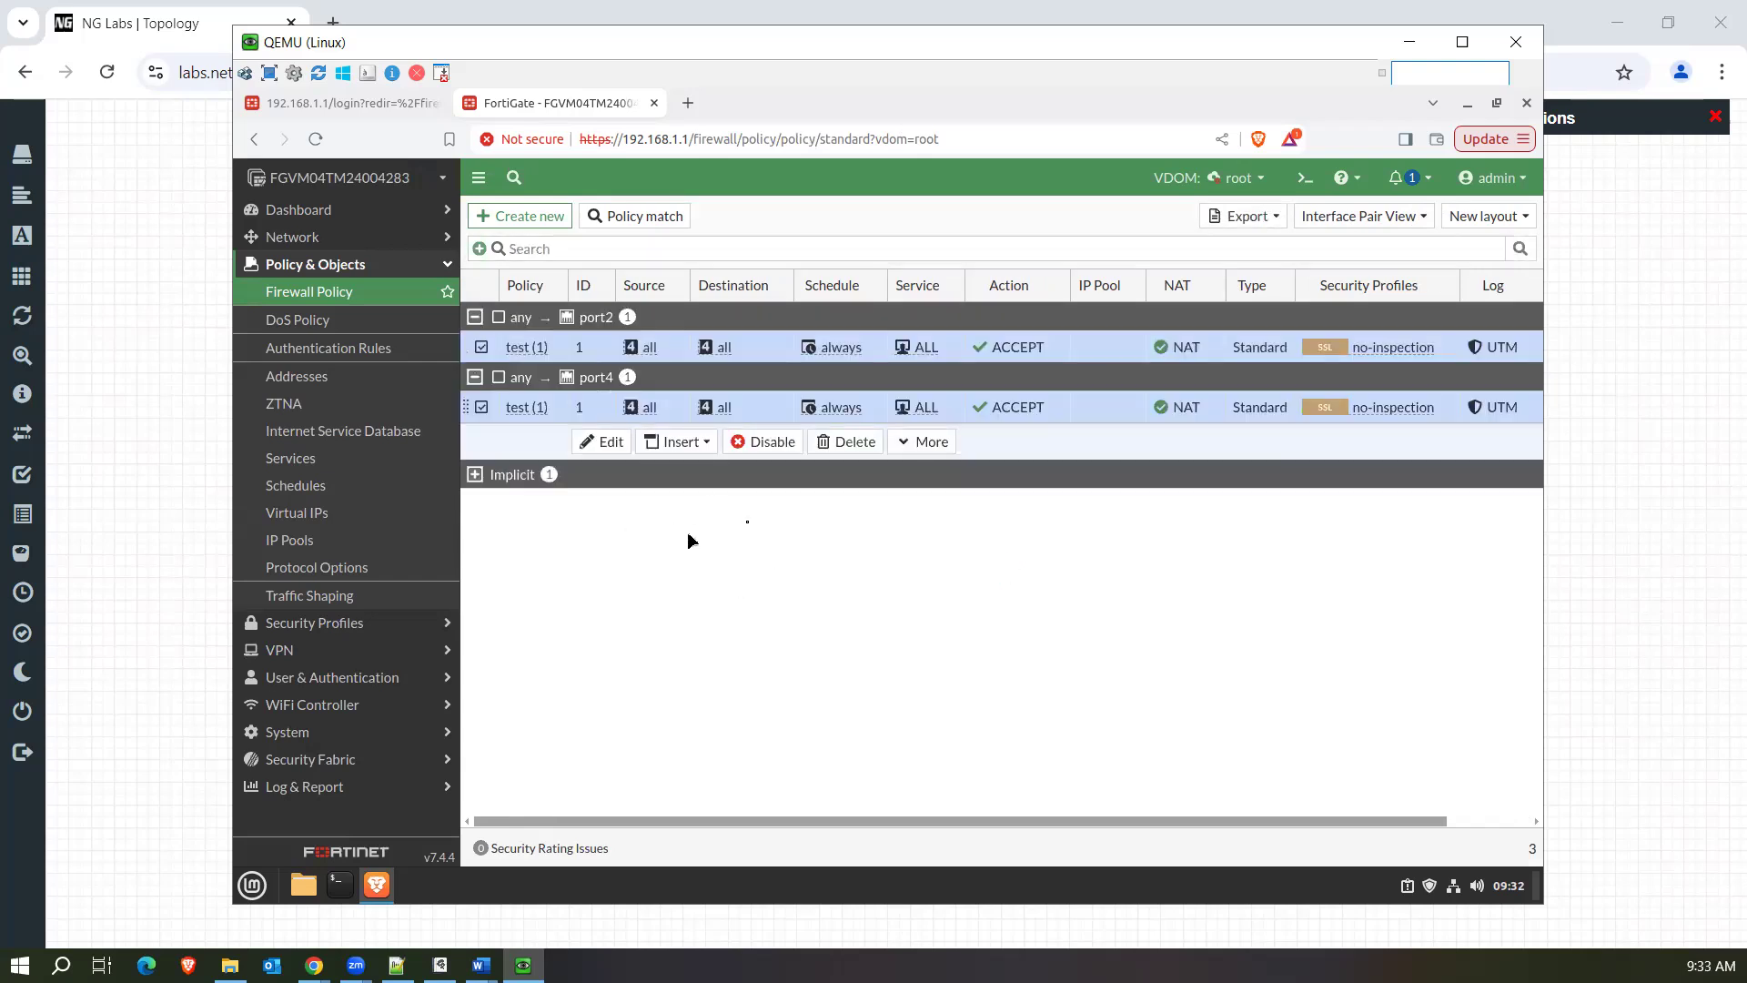
# Start a new policy named "test2" with any as the incoming interface and port4 as the outgoing interface.
pyautogui.click(546, 217)
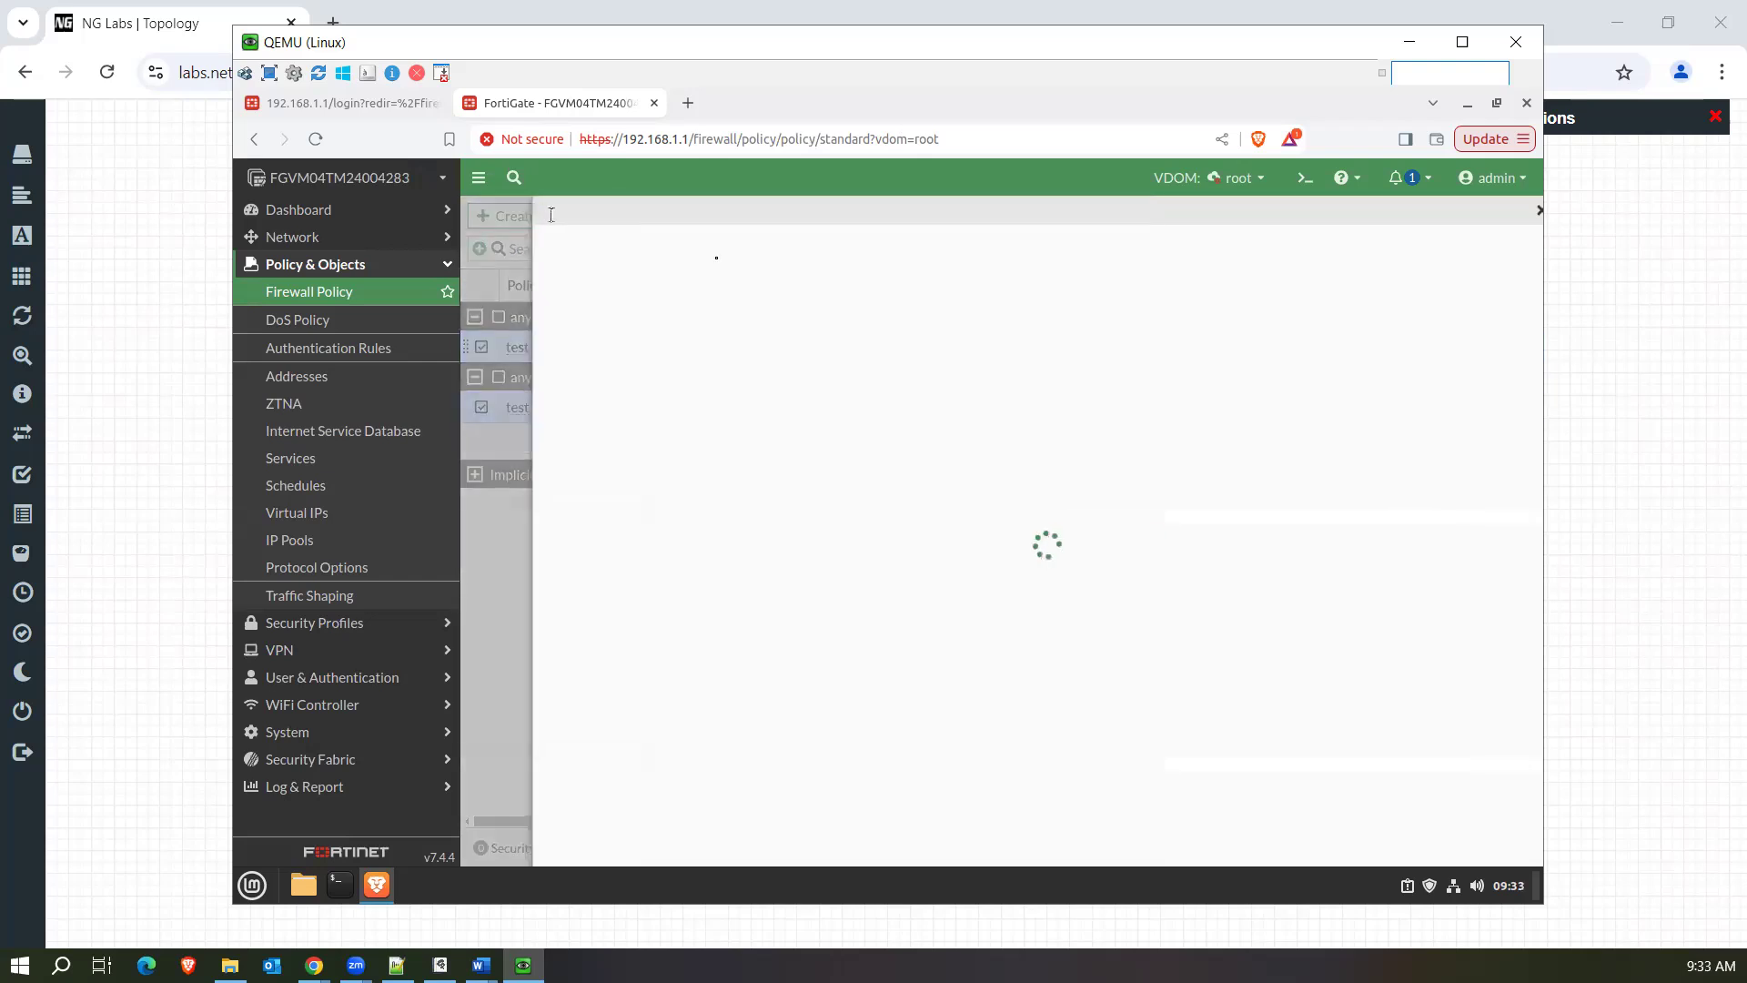
pyautogui.click(850, 325)
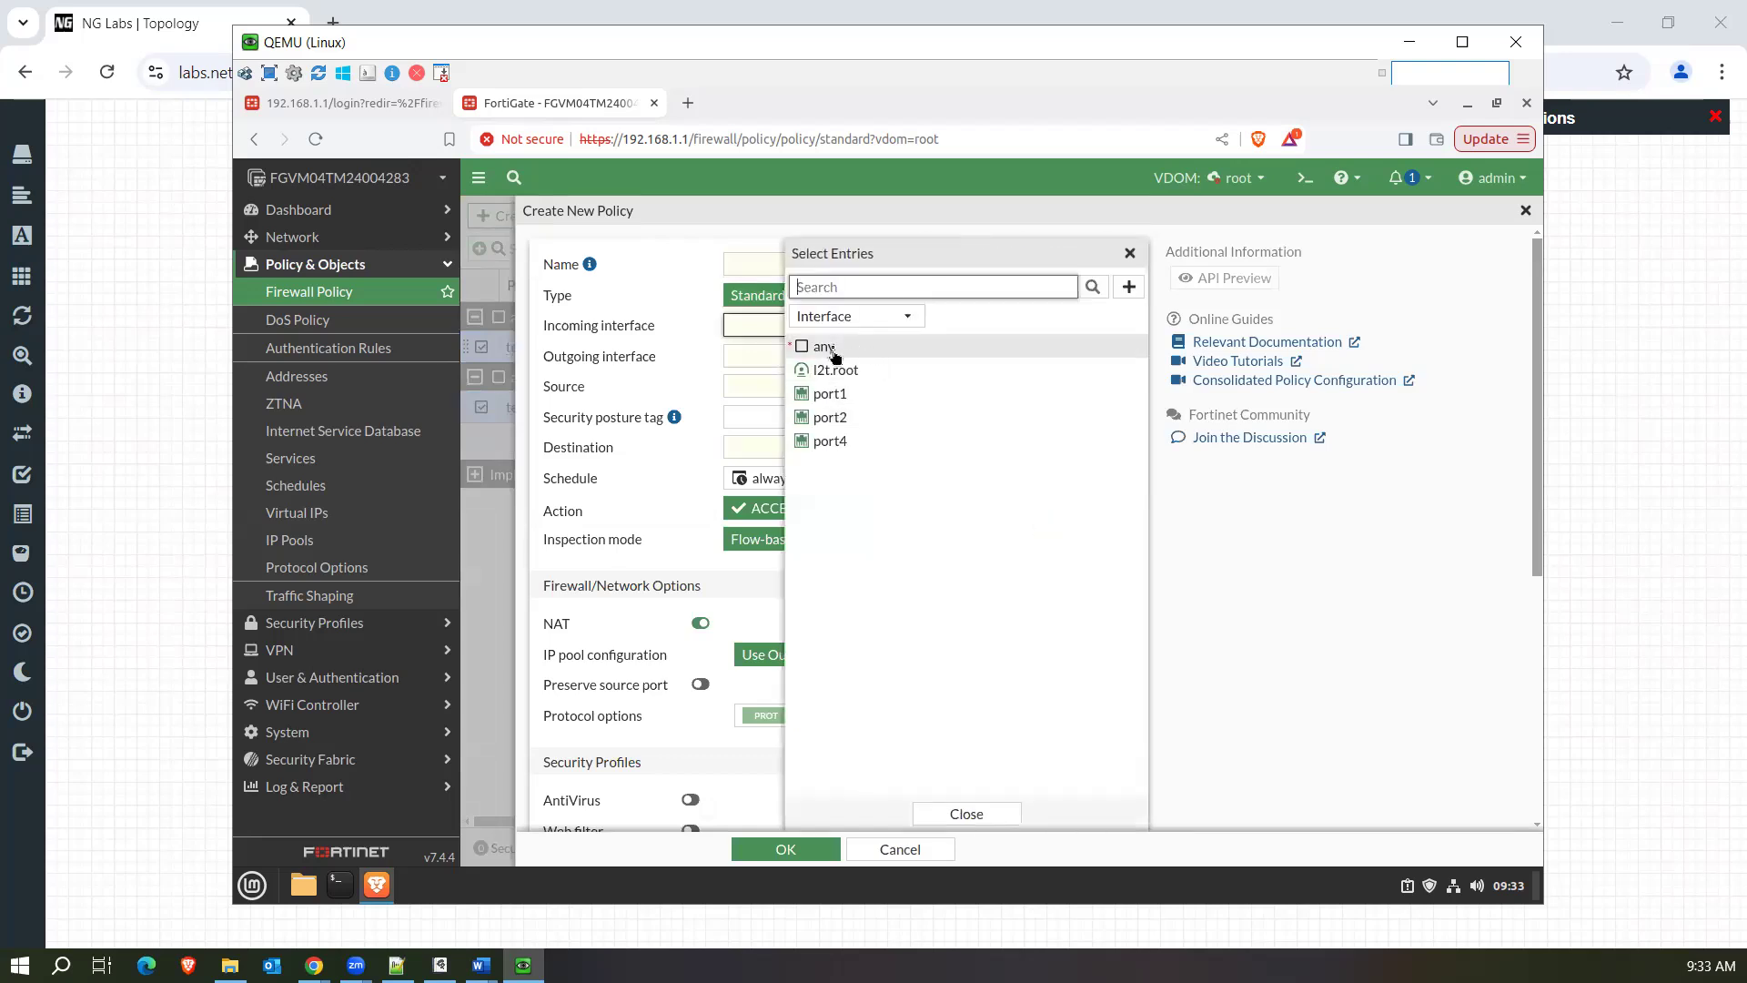
pyautogui.click(828, 347)
pyautogui.click(863, 440)
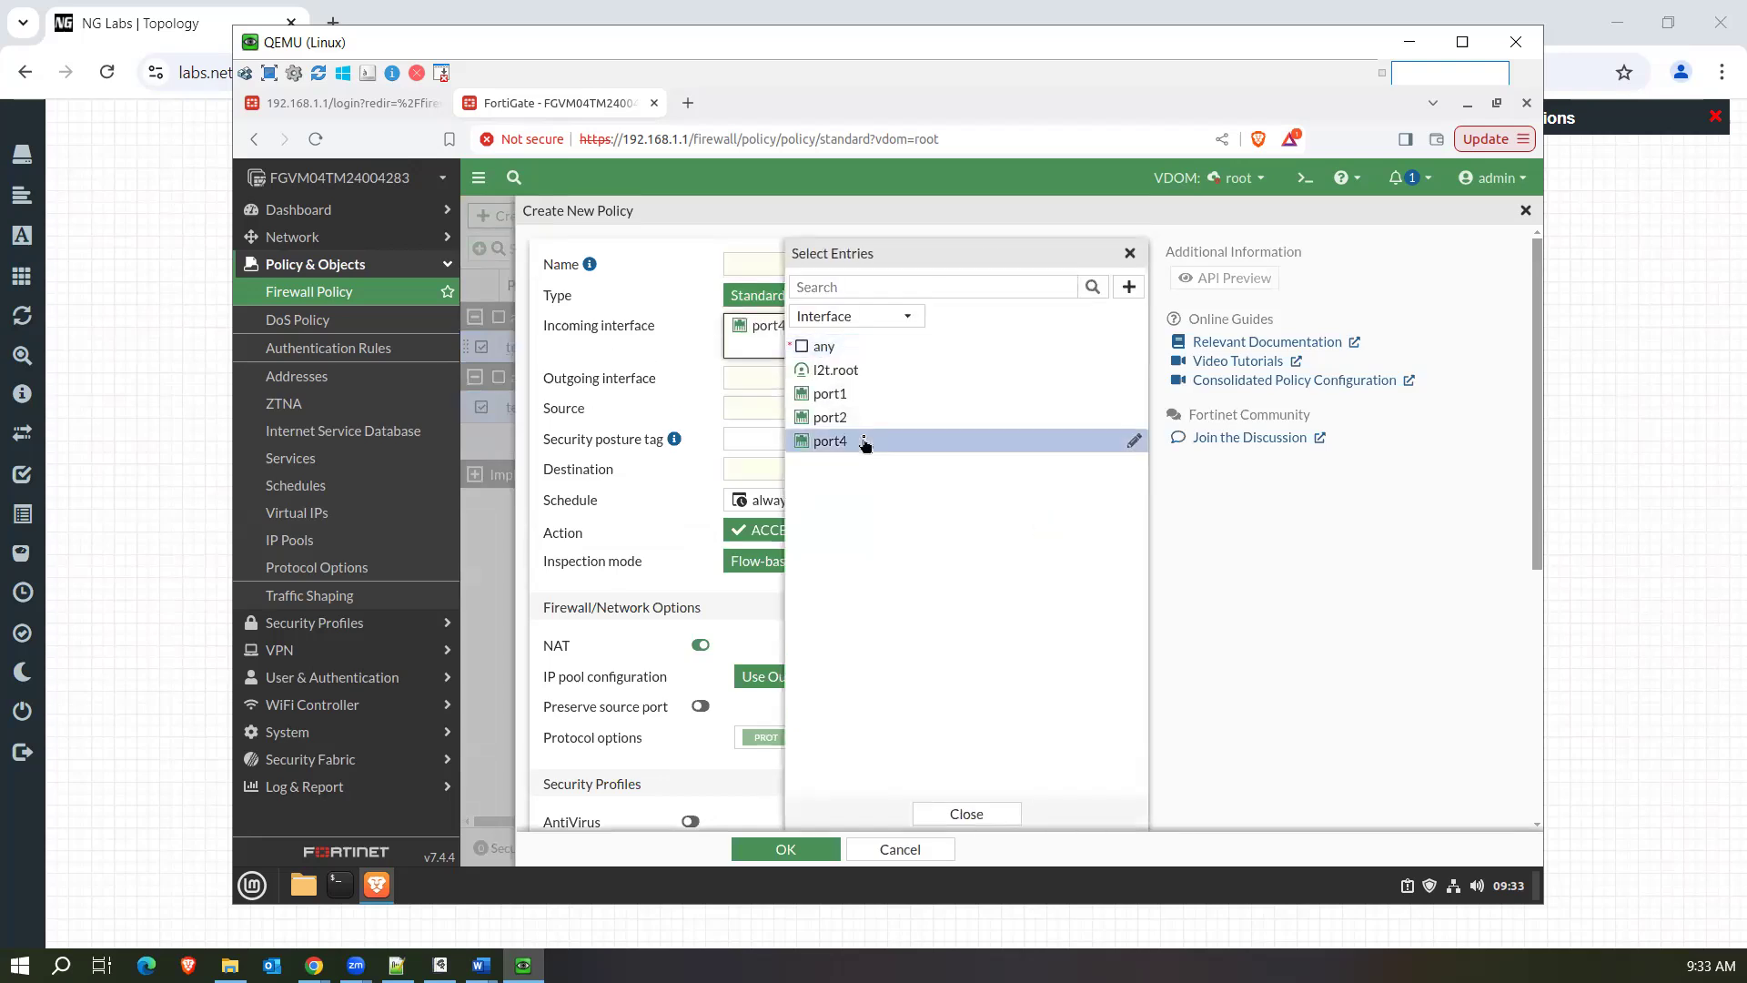
pyautogui.click(835, 348)
pyautogui.click(754, 267)
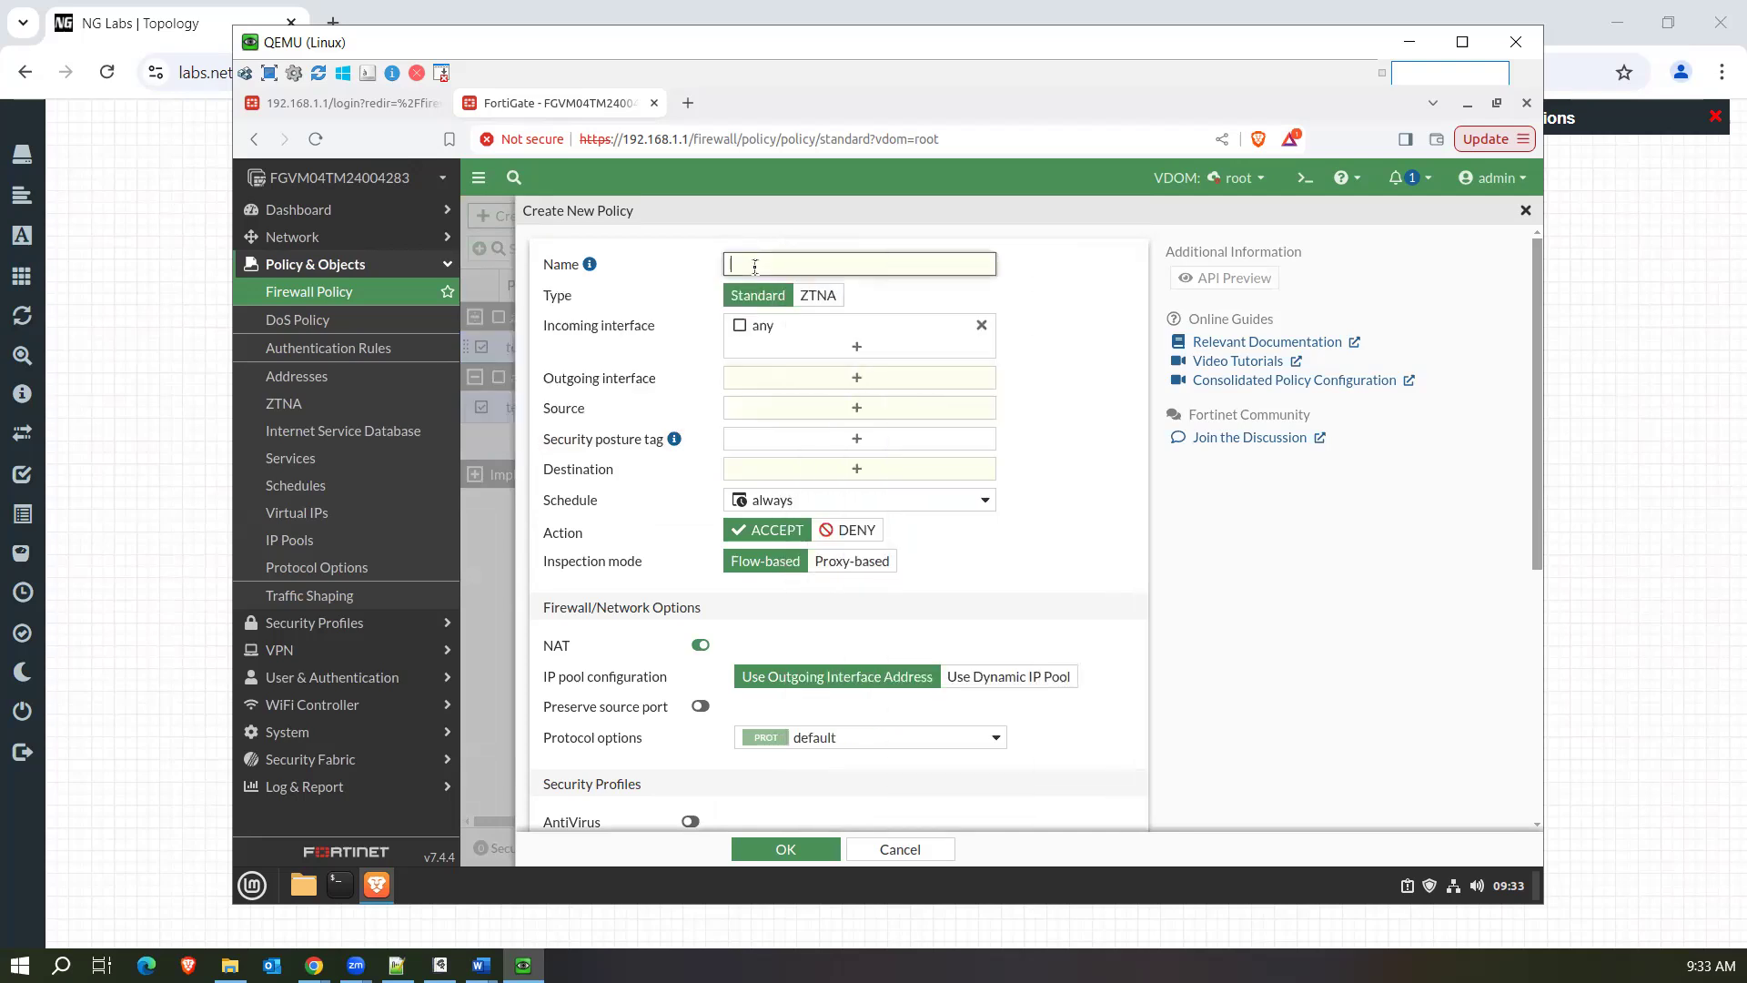
pyautogui.click(819, 384)
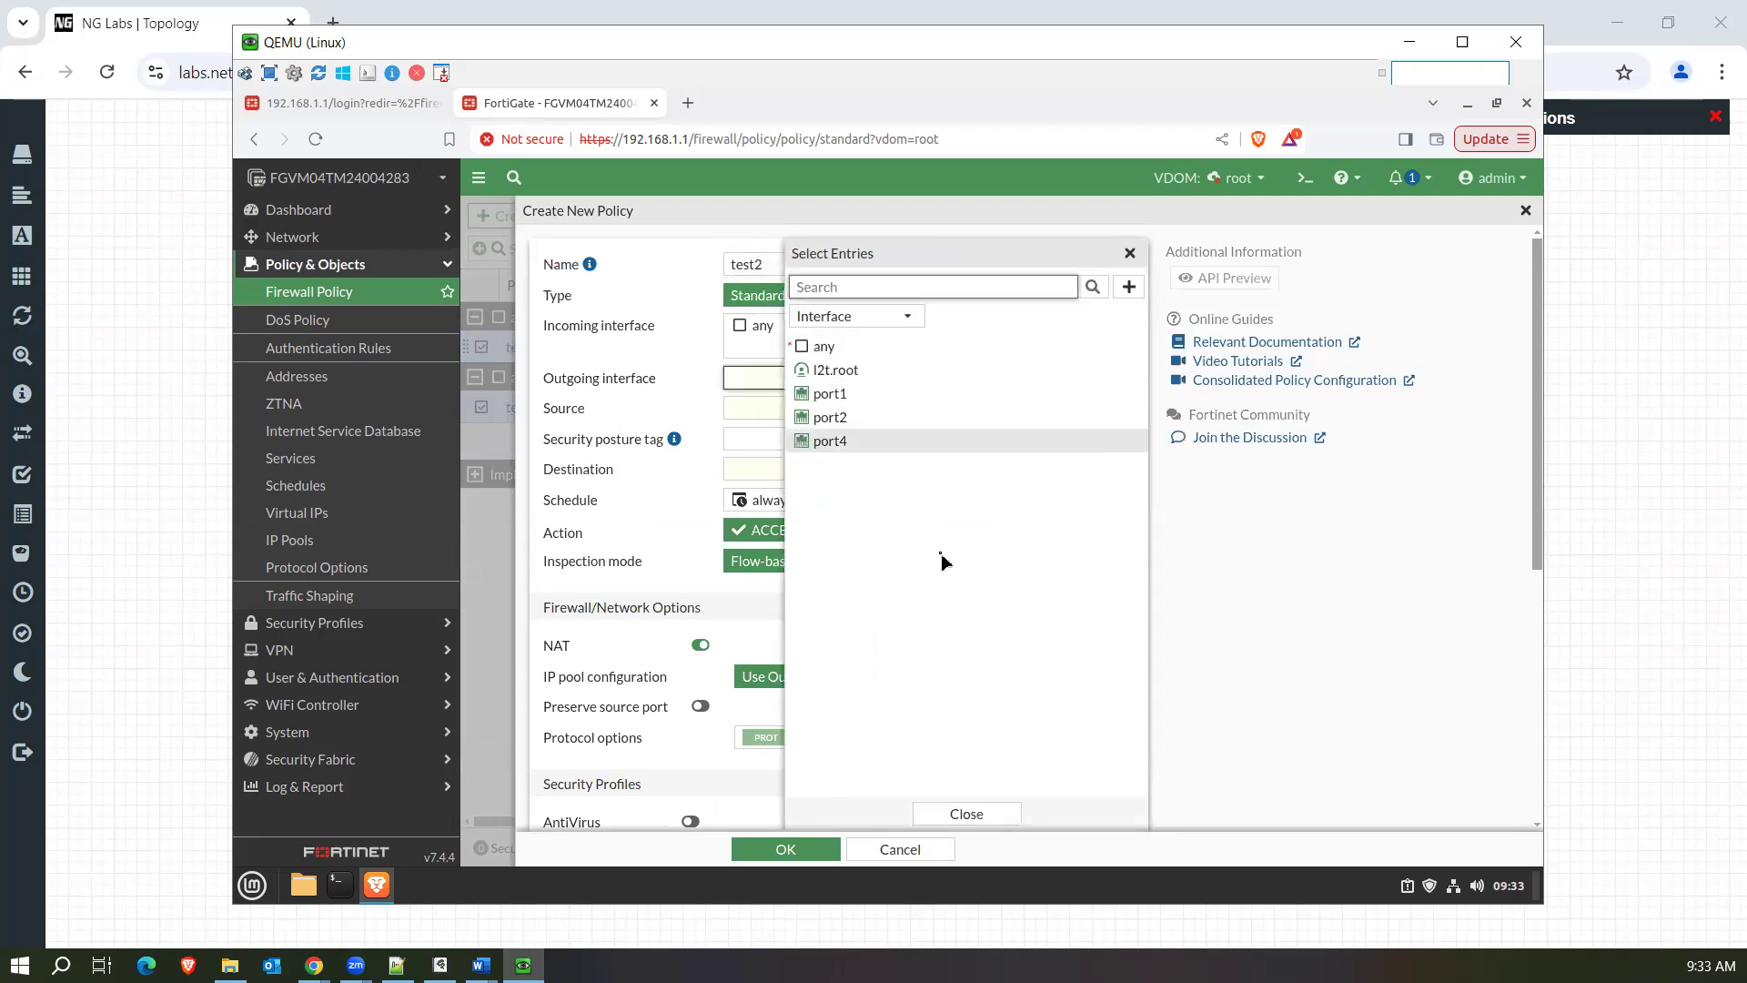
pyautogui.click(886, 440)
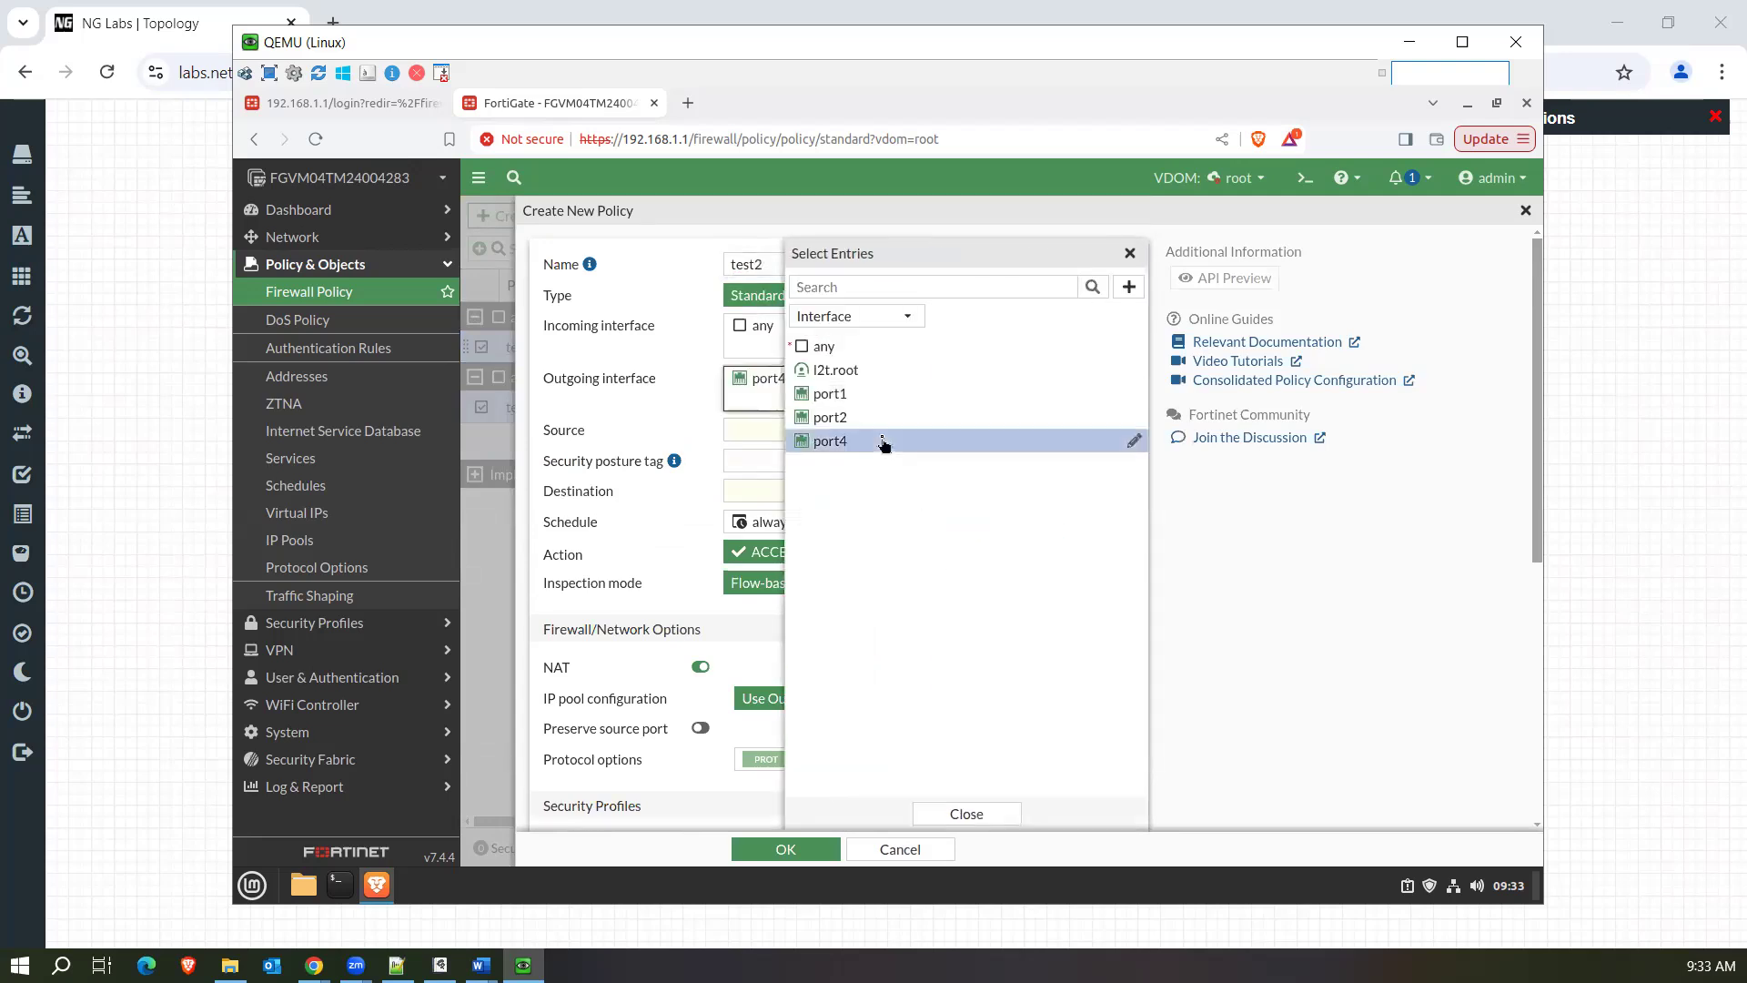
# Set both the source and the destination of the test2 policy to all.
pyautogui.click(742, 434)
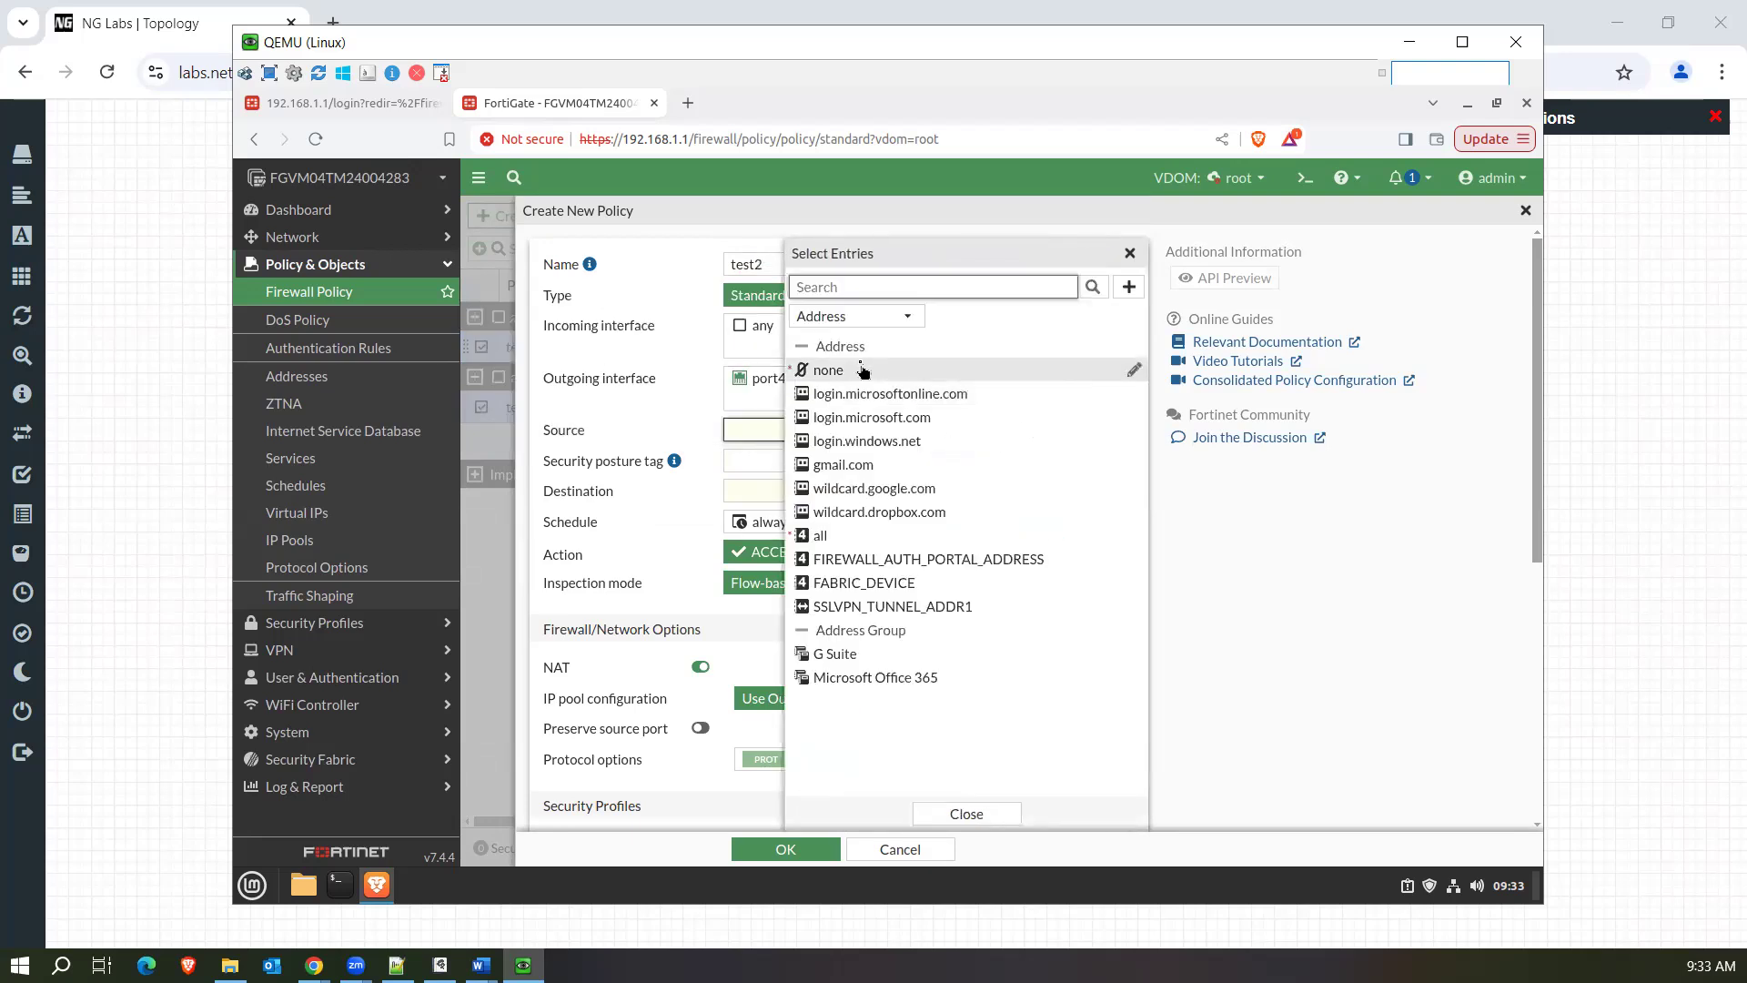
pyautogui.click(865, 535)
pyautogui.click(753, 513)
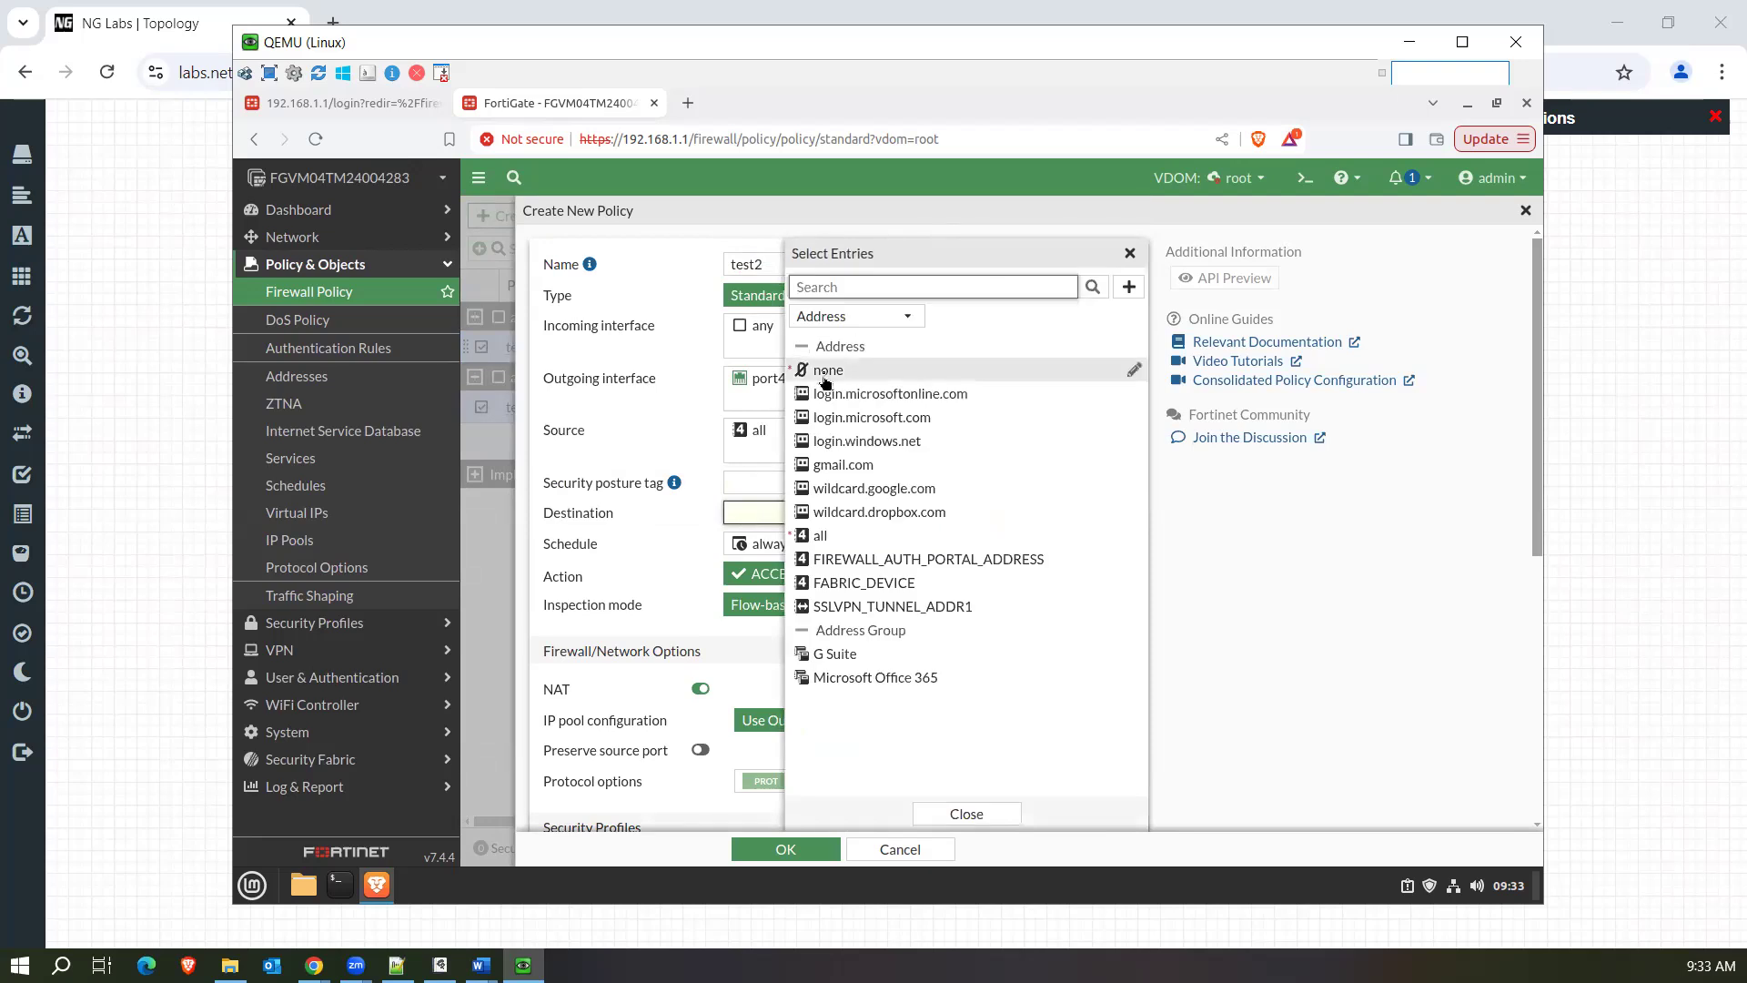
pyautogui.click(853, 535)
pyautogui.click(752, 713)
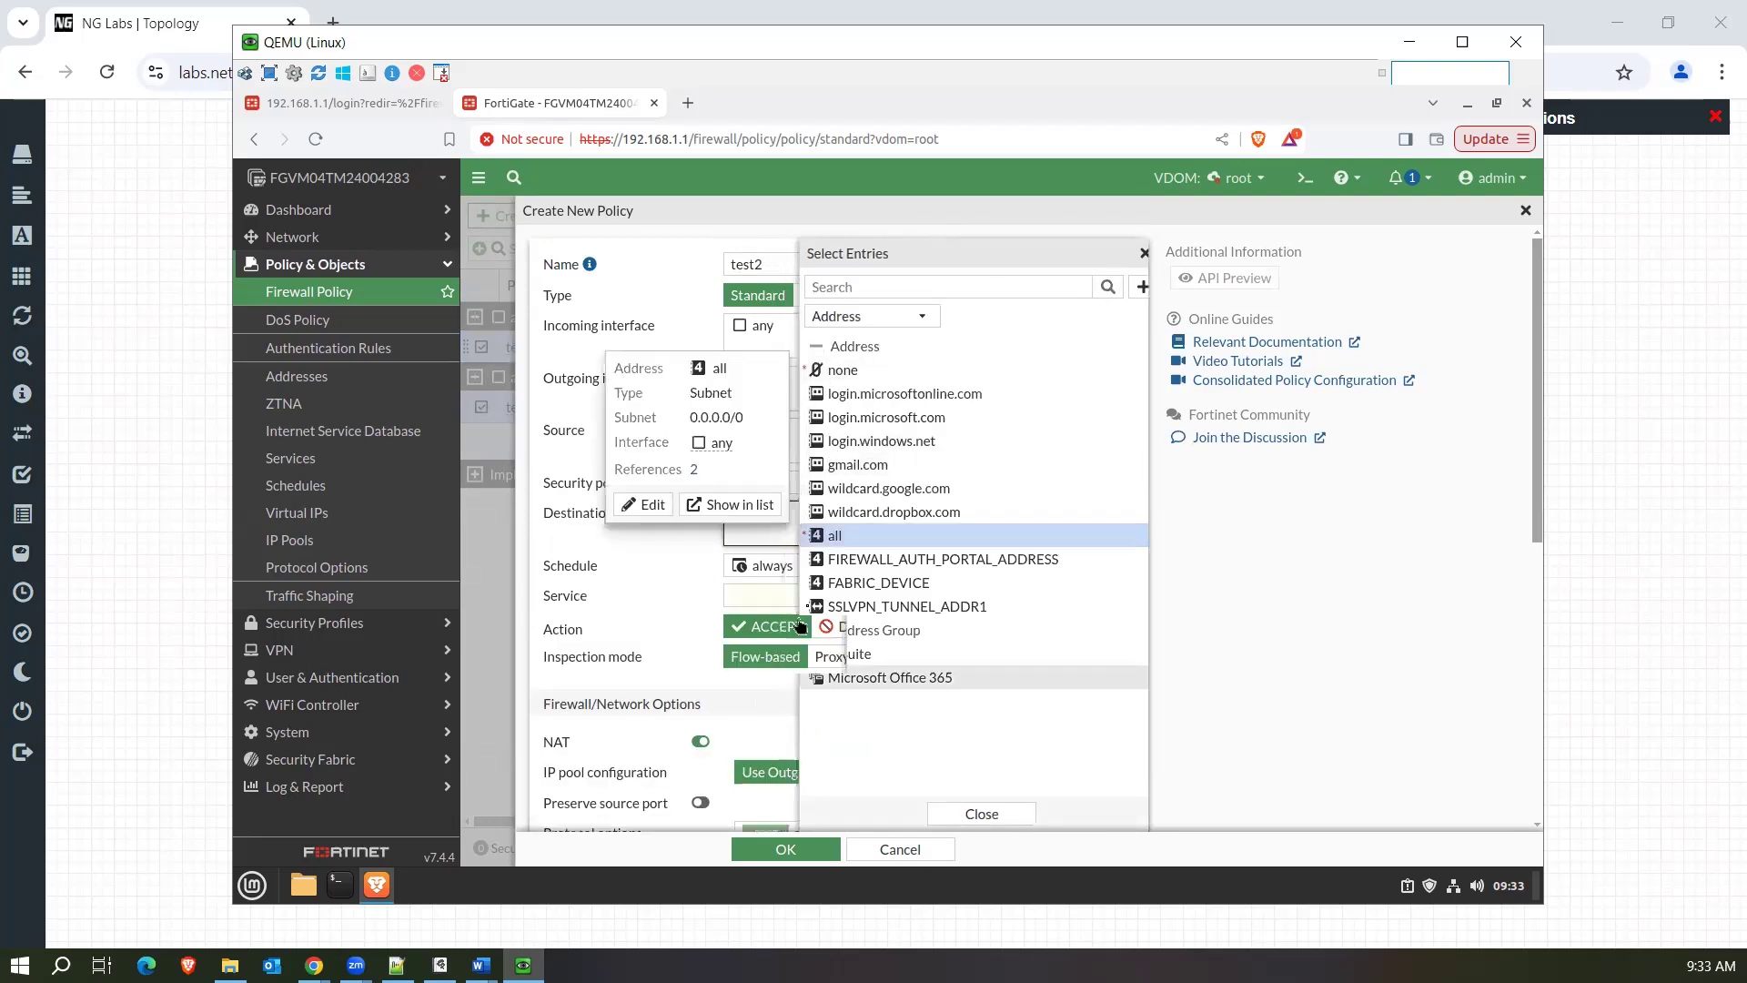
# Set the test2 policy's service to ALL and save the policy.
pyautogui.click(818, 596)
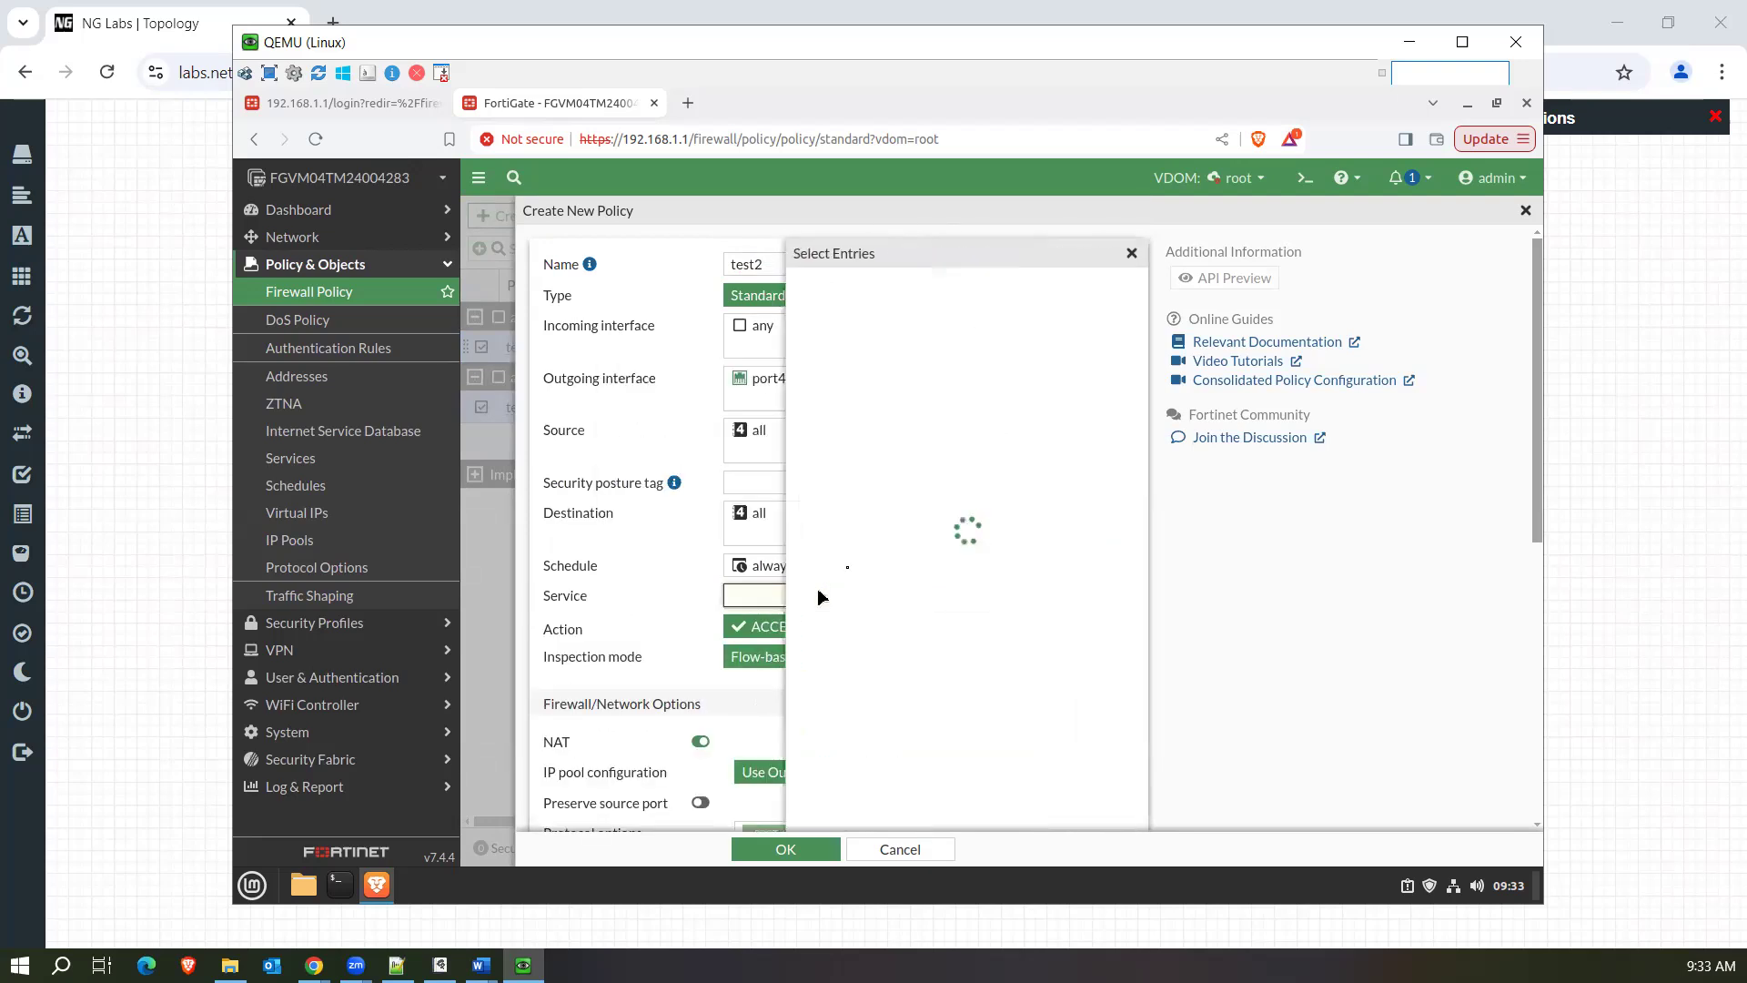
pyautogui.click(823, 396)
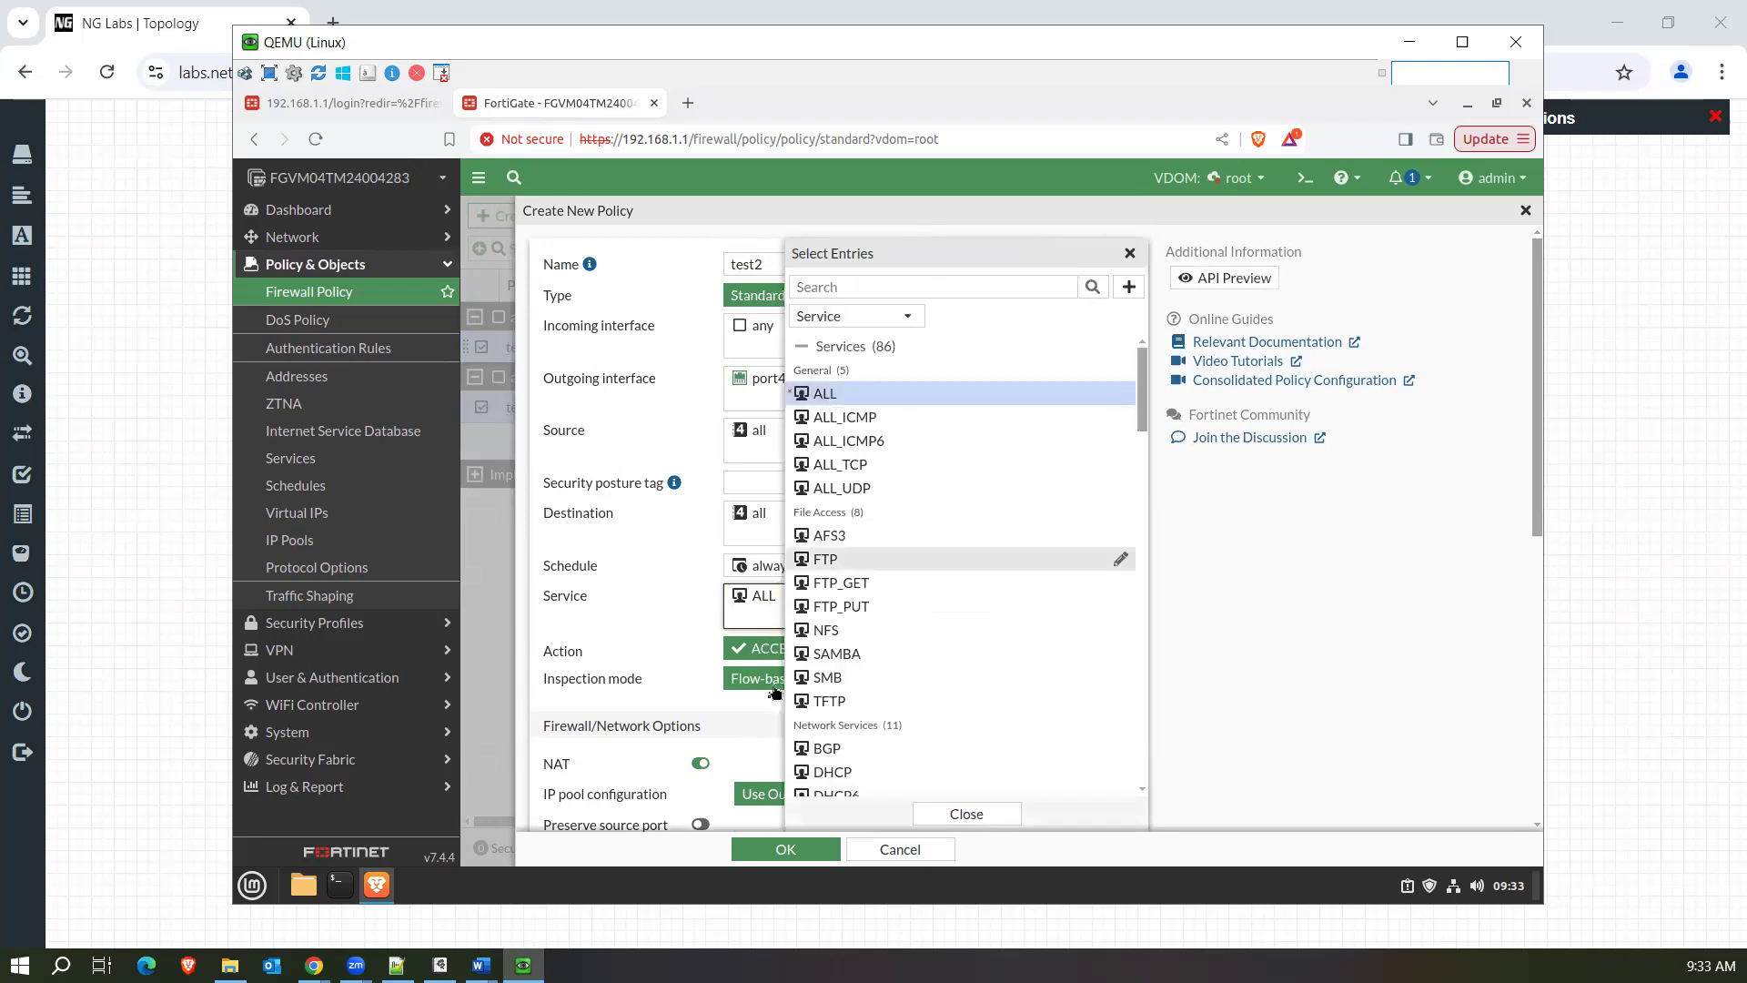
pyautogui.click(738, 750)
pyautogui.click(791, 861)
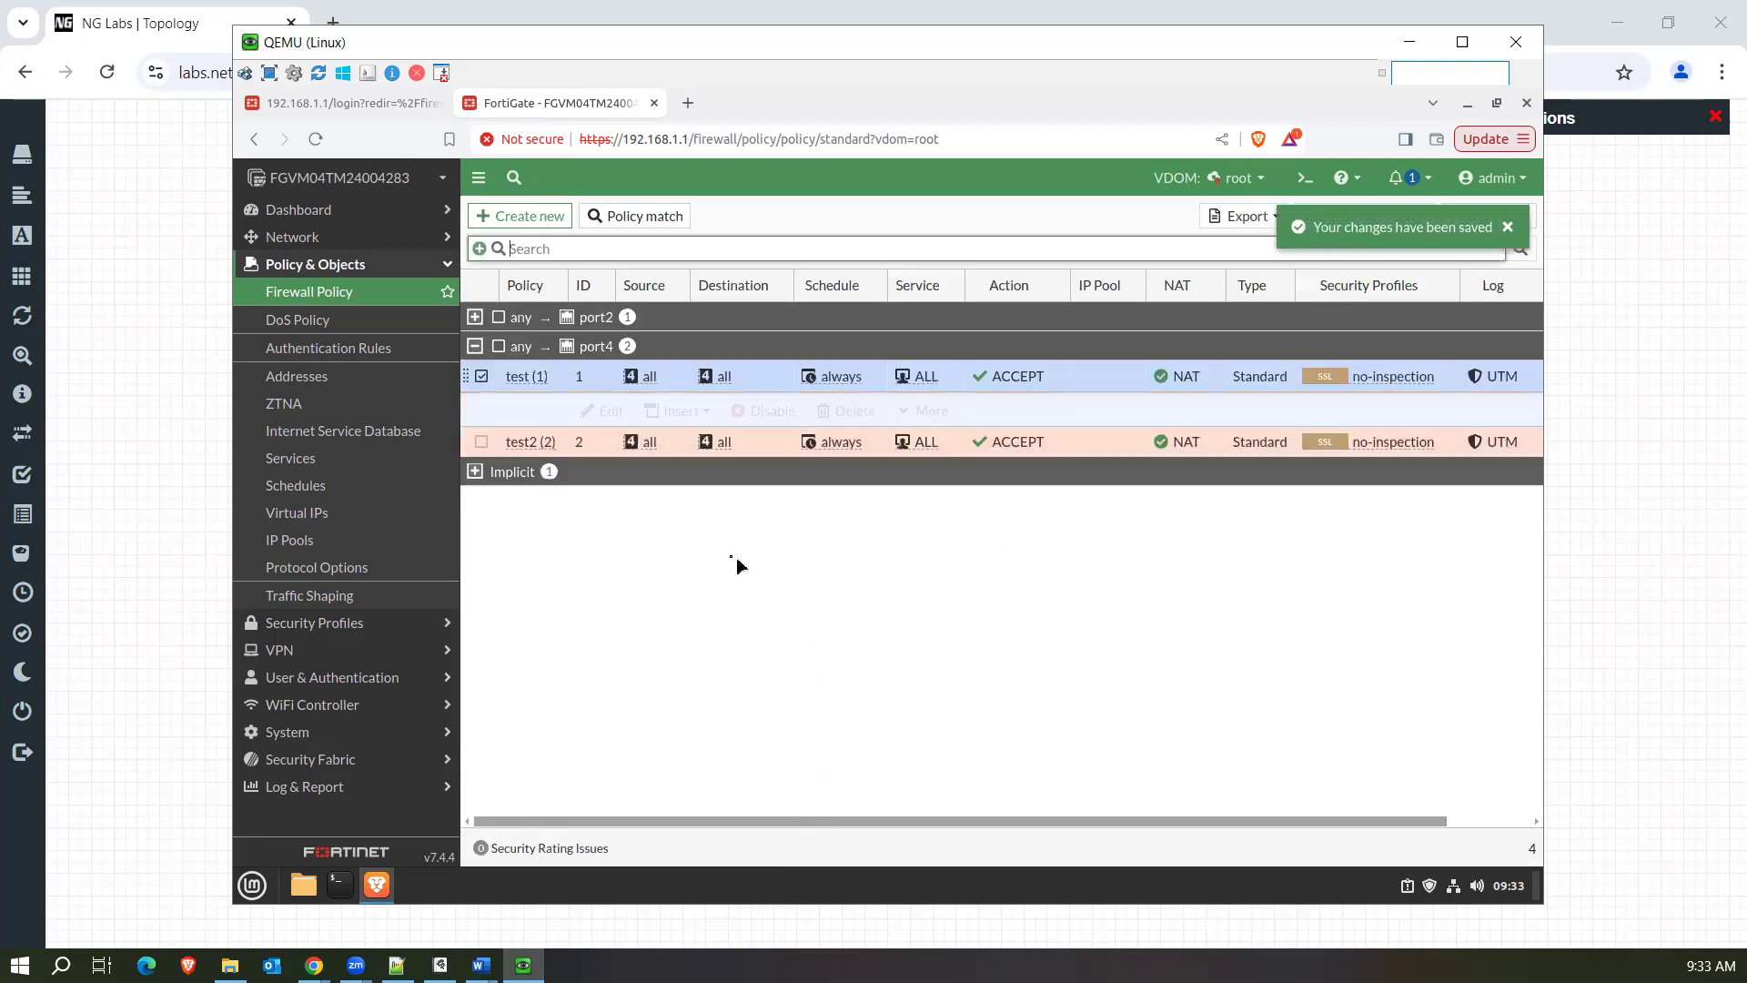
# Reload the firewall policy list and switch its display from interface pairs to By Sequence.
pyautogui.click(358, 297)
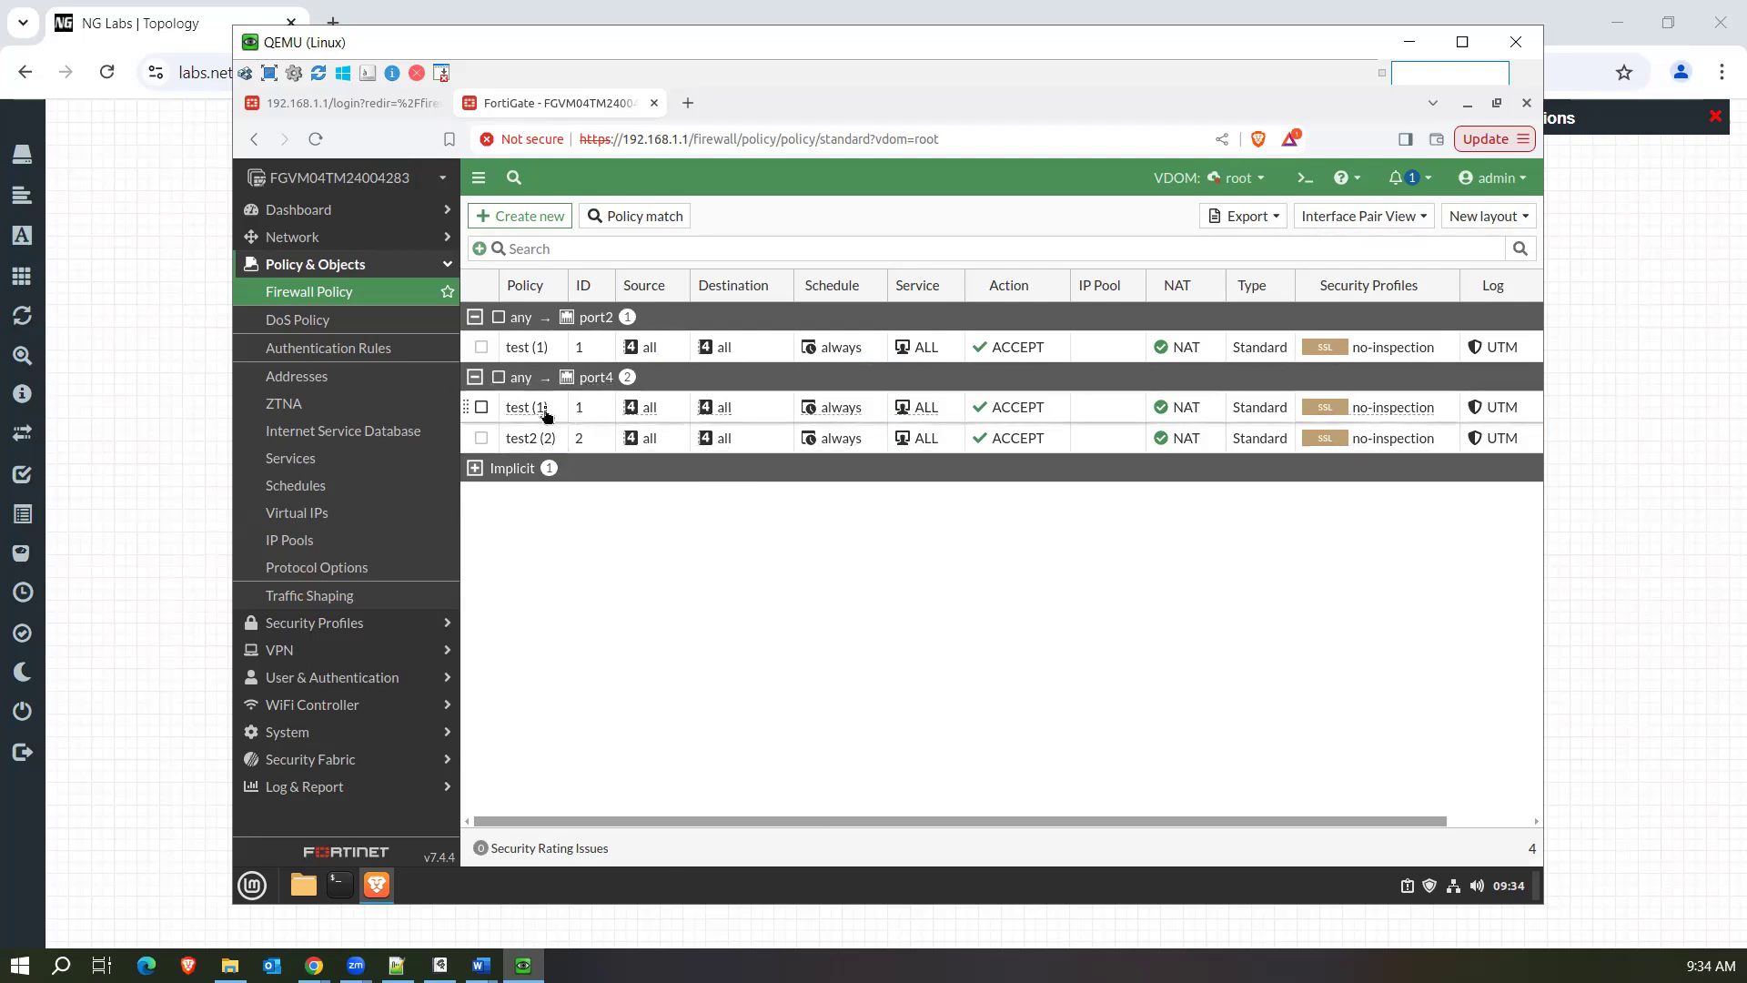
pyautogui.moveTo(546, 416)
pyautogui.click(1384, 228)
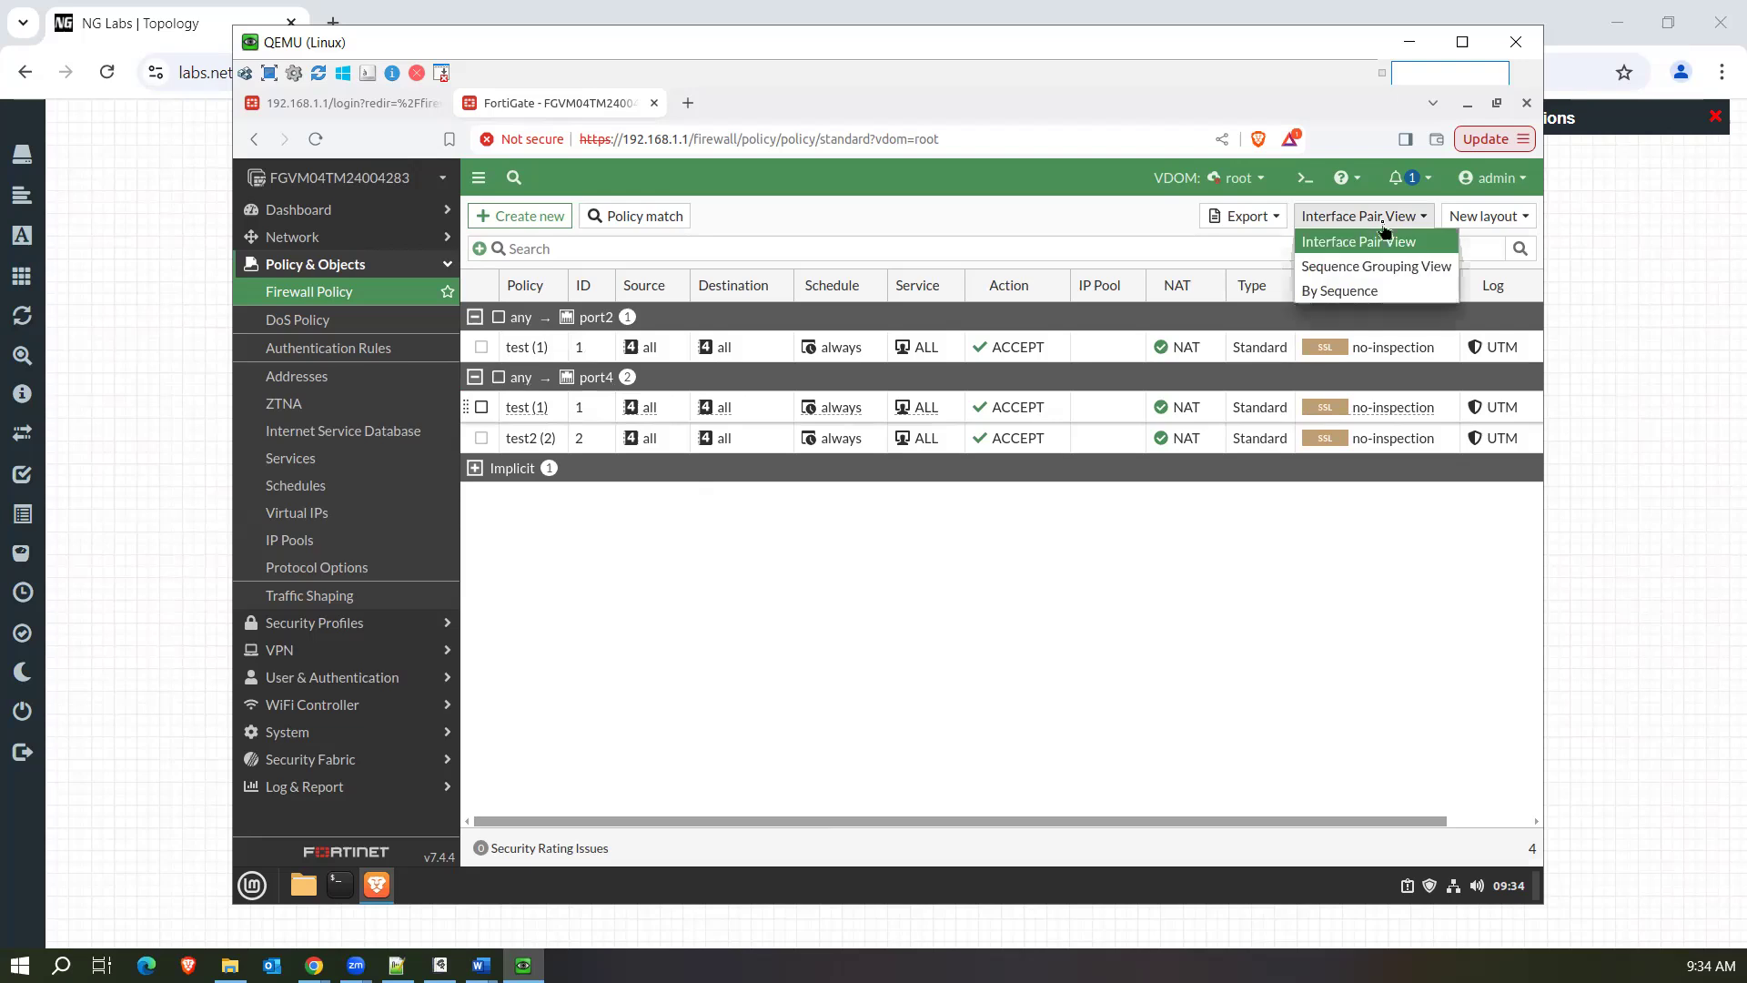
pyautogui.click(1362, 287)
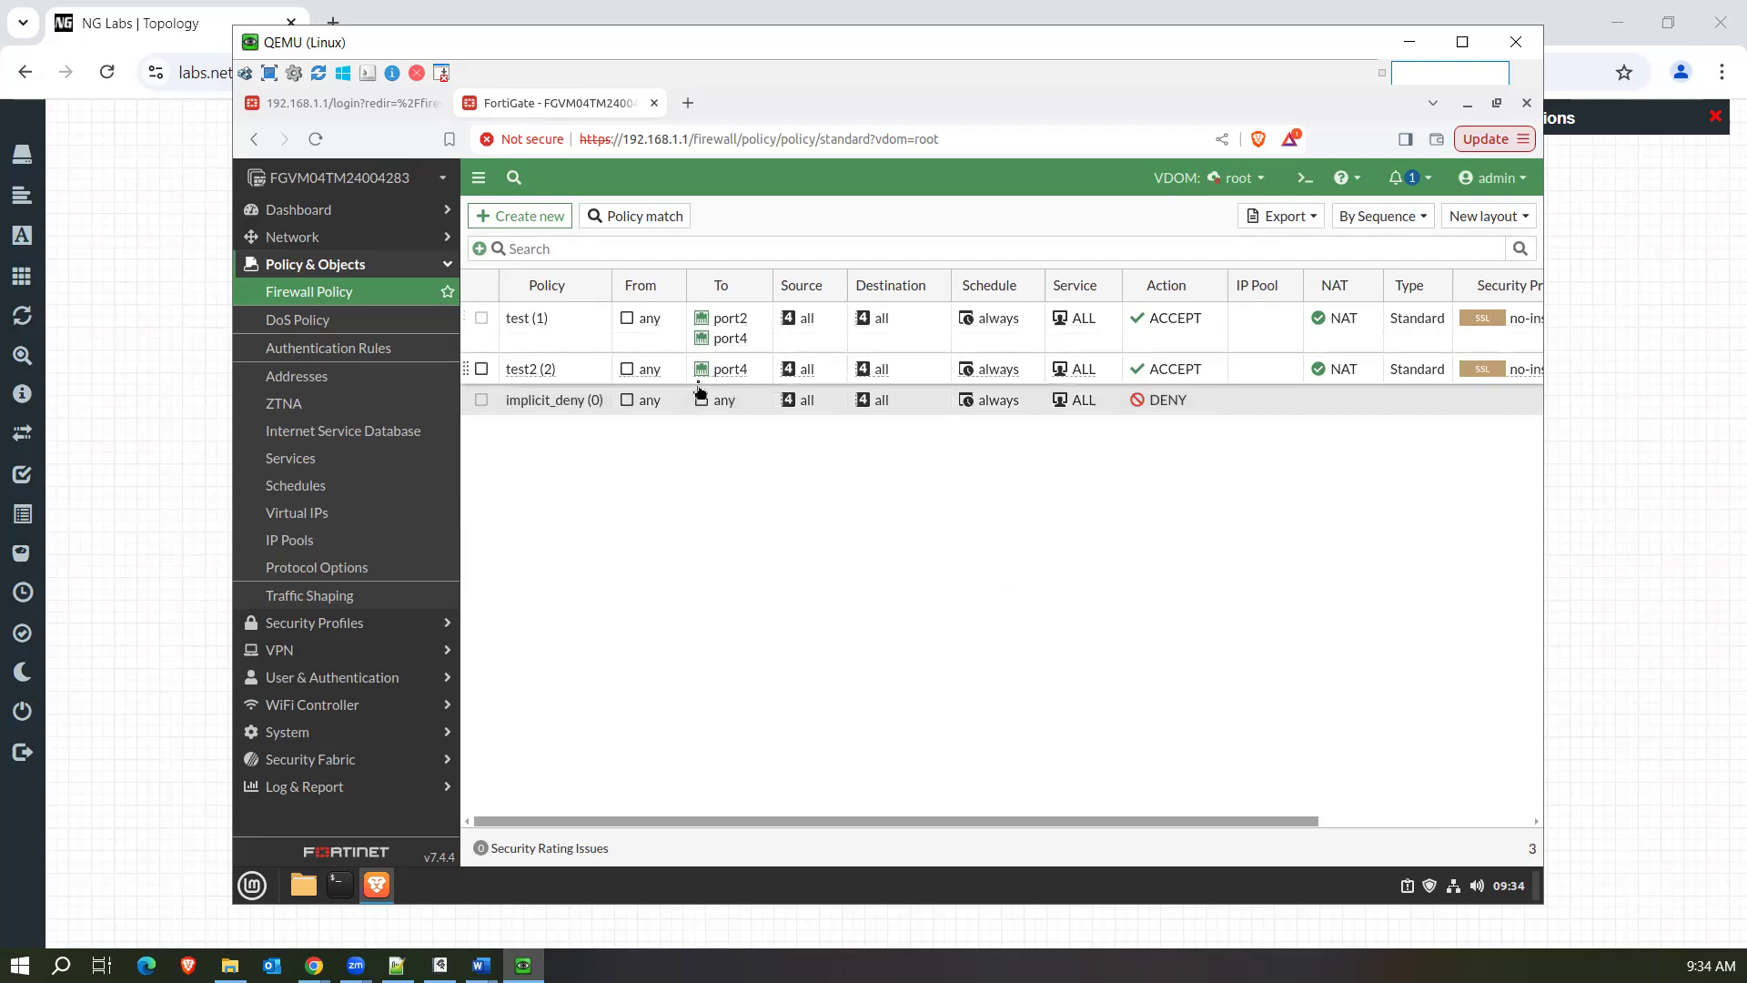
# Check the available policy list views and look through the remaining columns of the sequence table.
pyautogui.click(1412, 225)
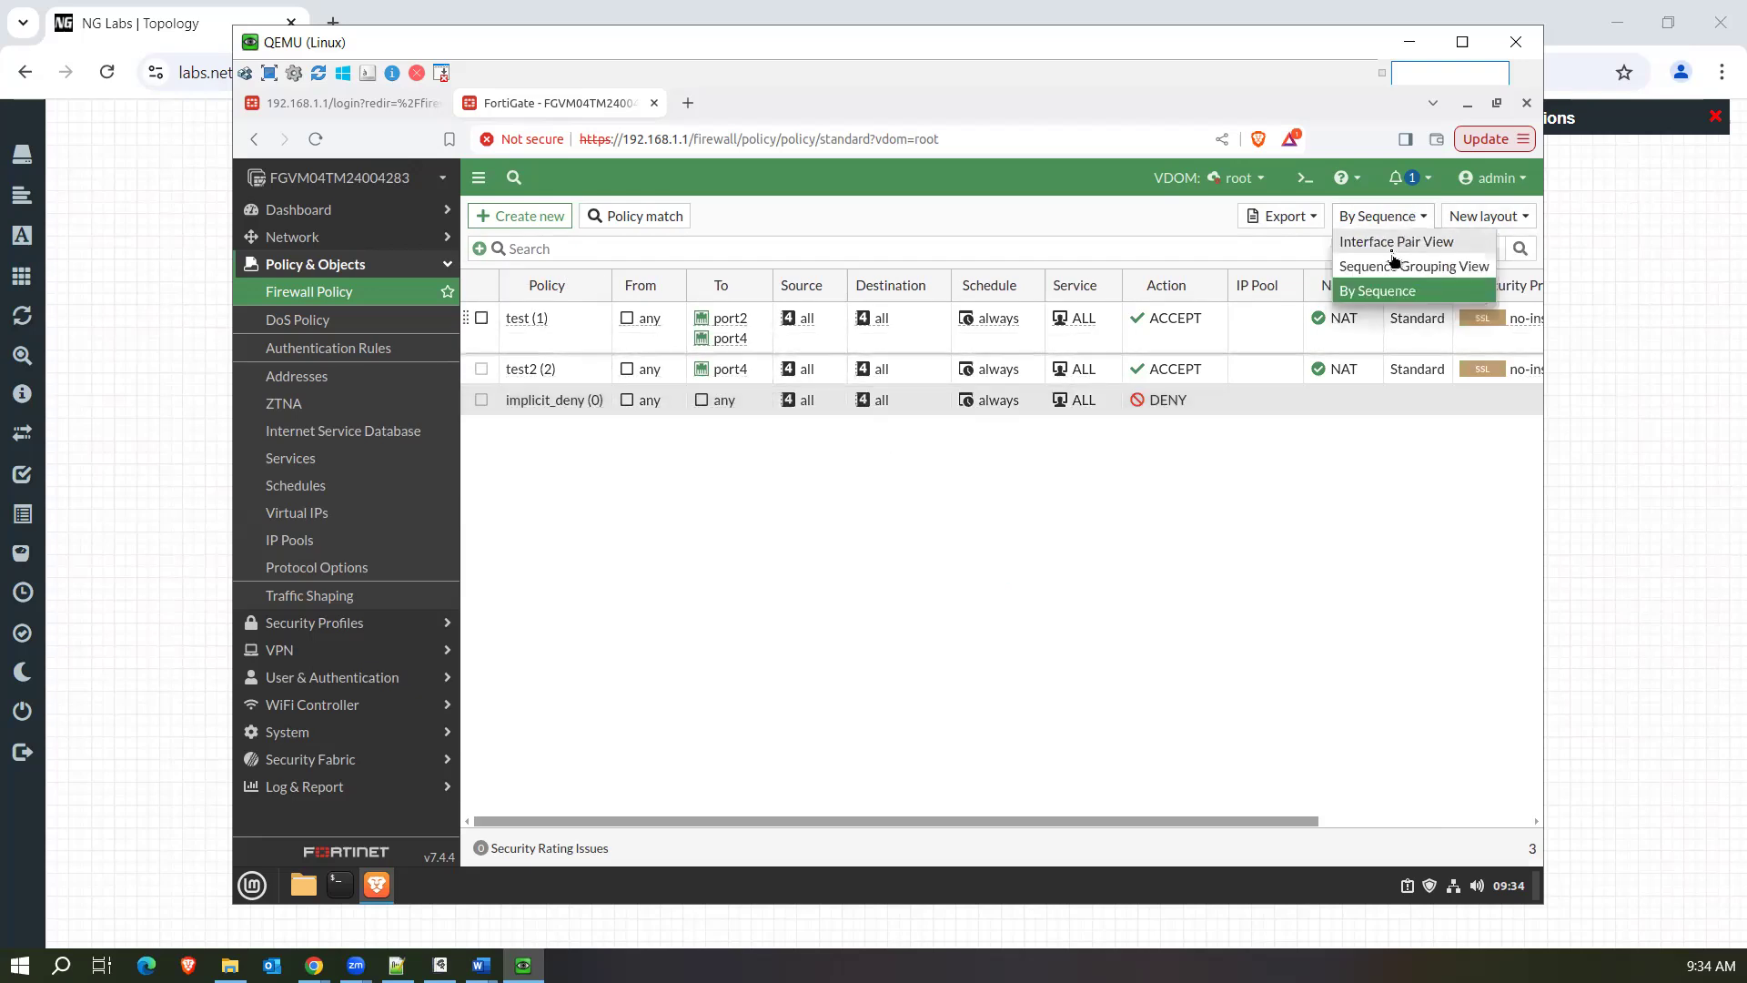
pyautogui.click(1066, 493)
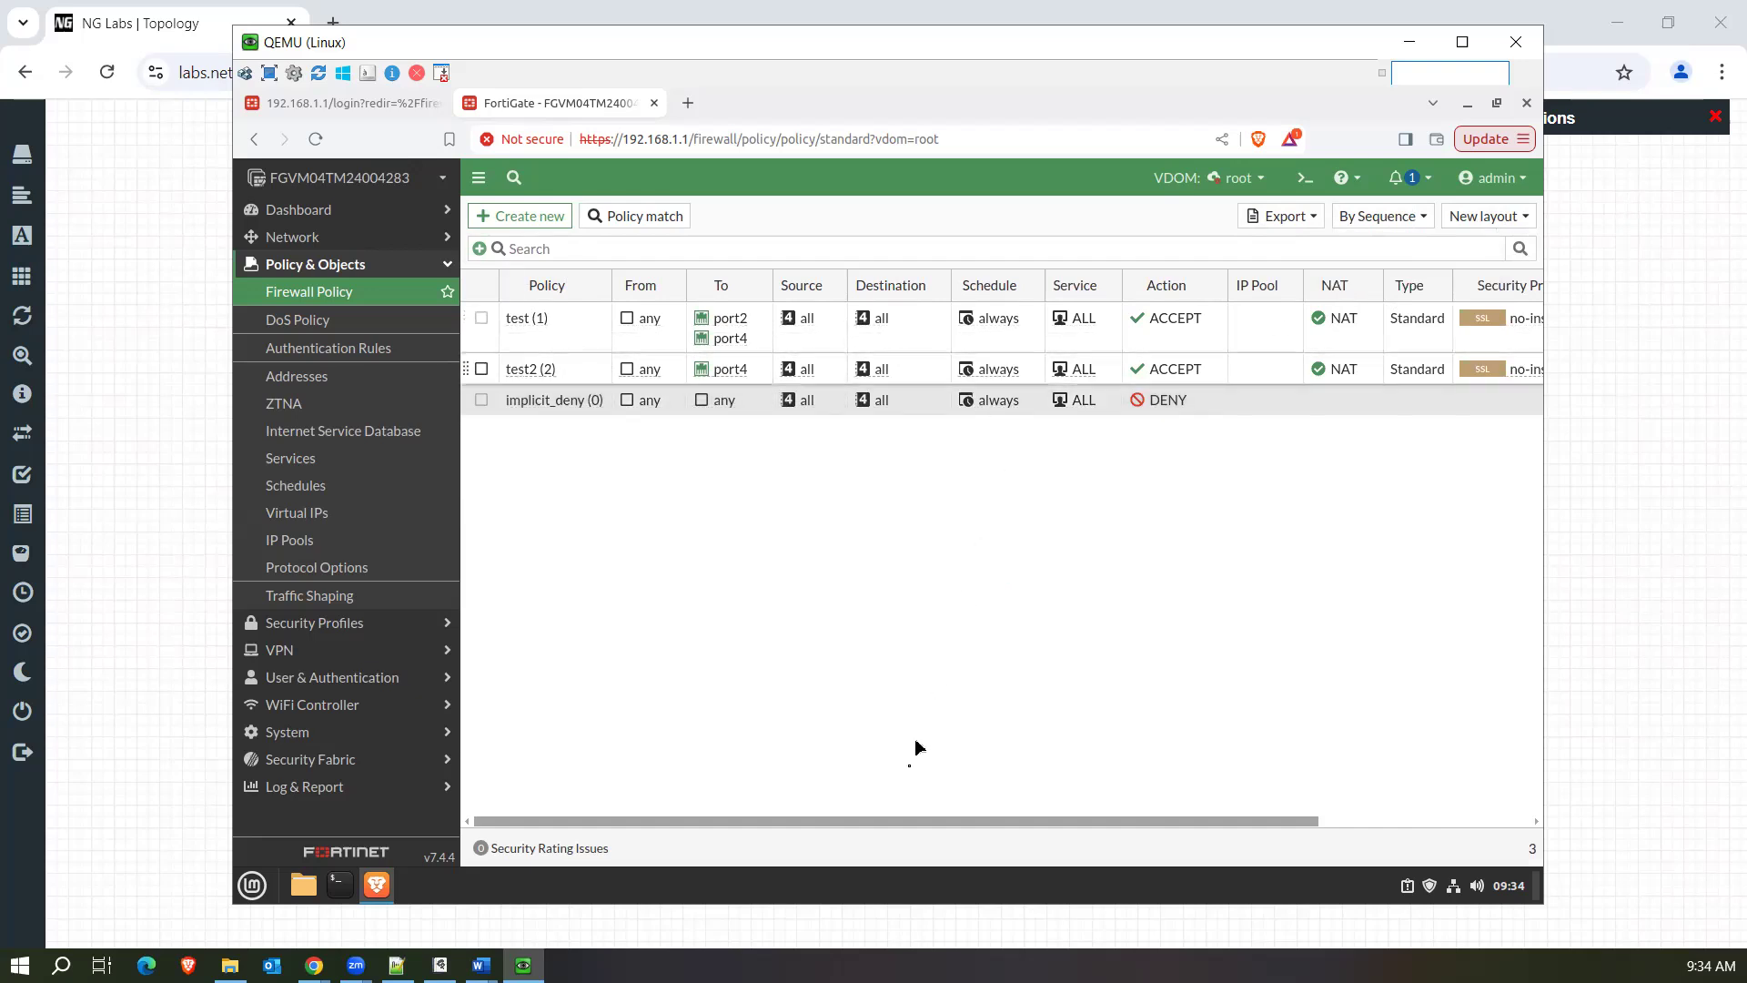
pyautogui.moveTo(865, 824); pyautogui.dragTo(1302, 799)
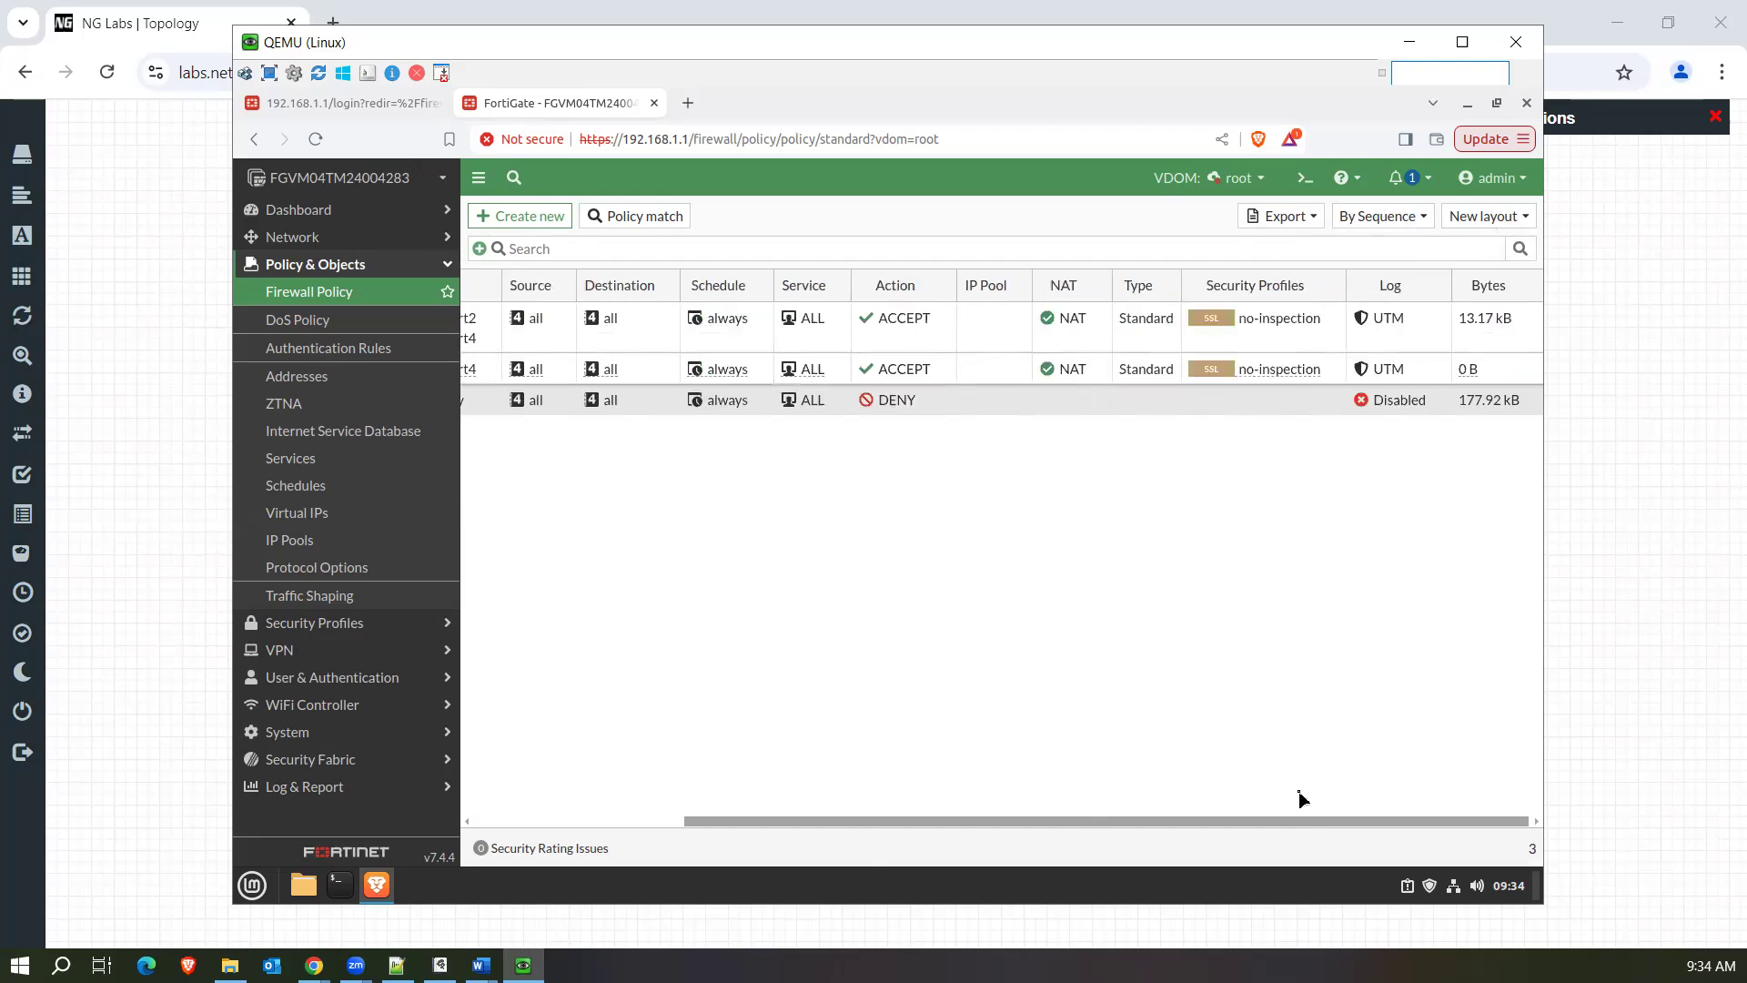
pyautogui.click(526, 821)
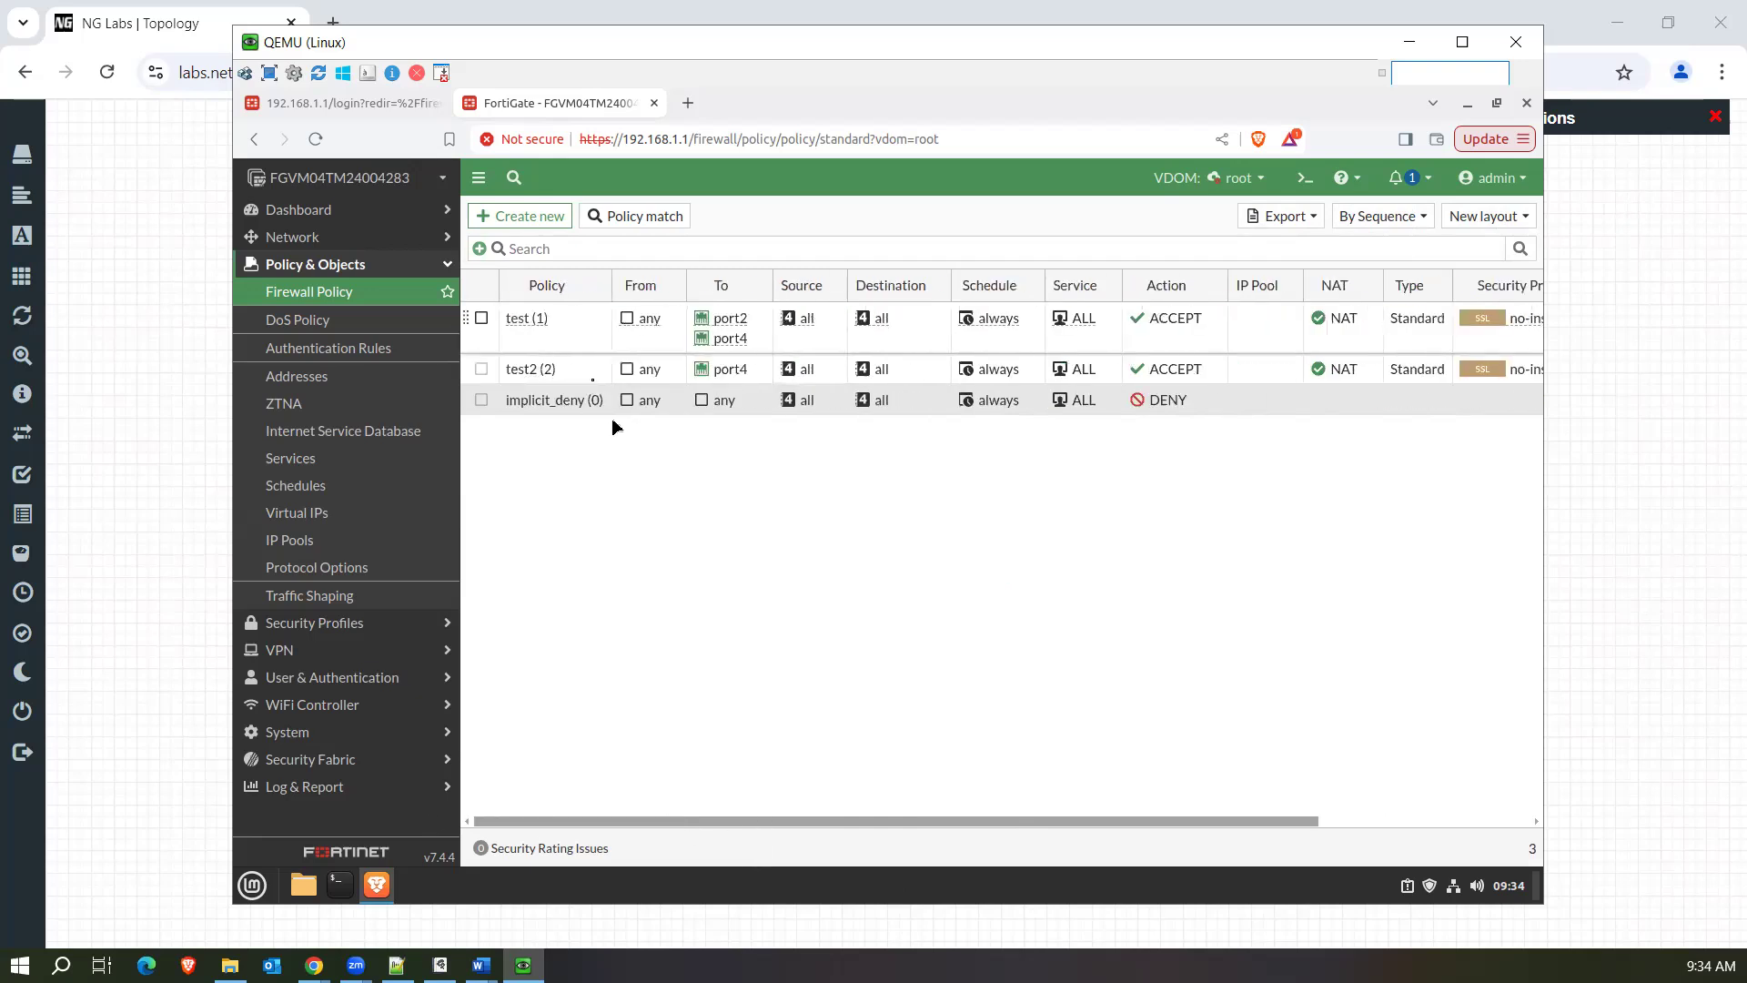
# Add the ID column to the firewall policy table and place it directly after the Policy column.
pyautogui.click(509, 284)
pyautogui.scroll(-5, 571, 648)
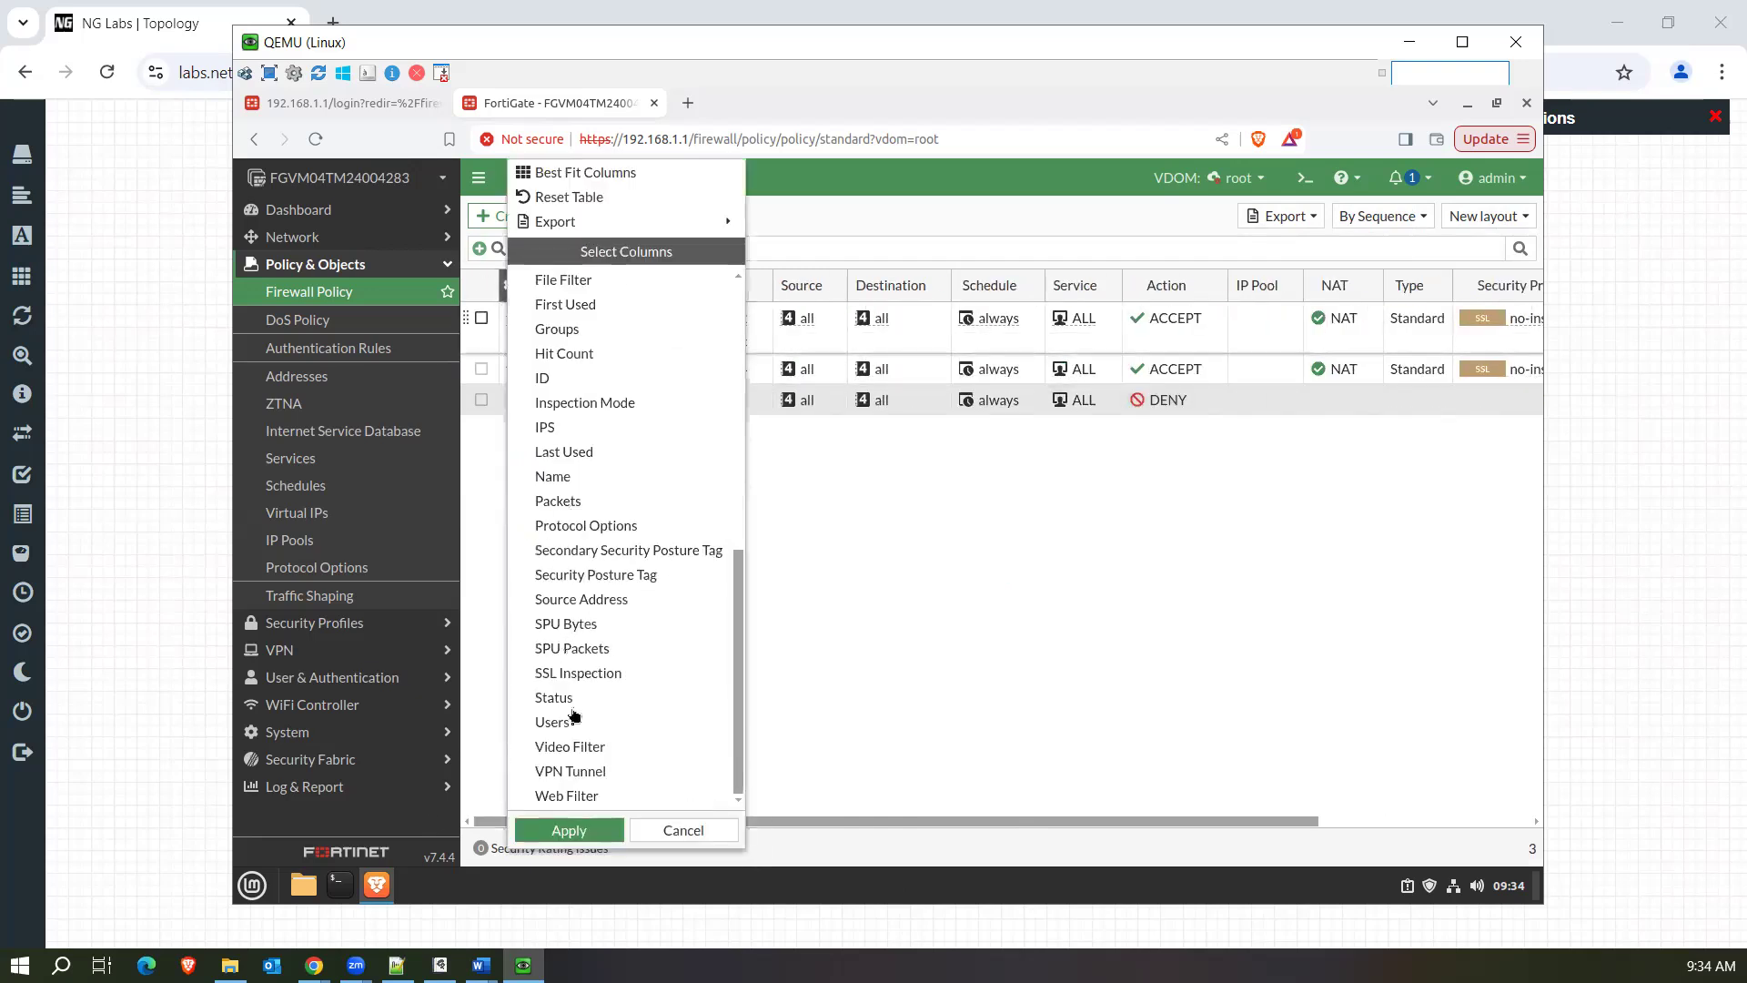
pyautogui.click(564, 377)
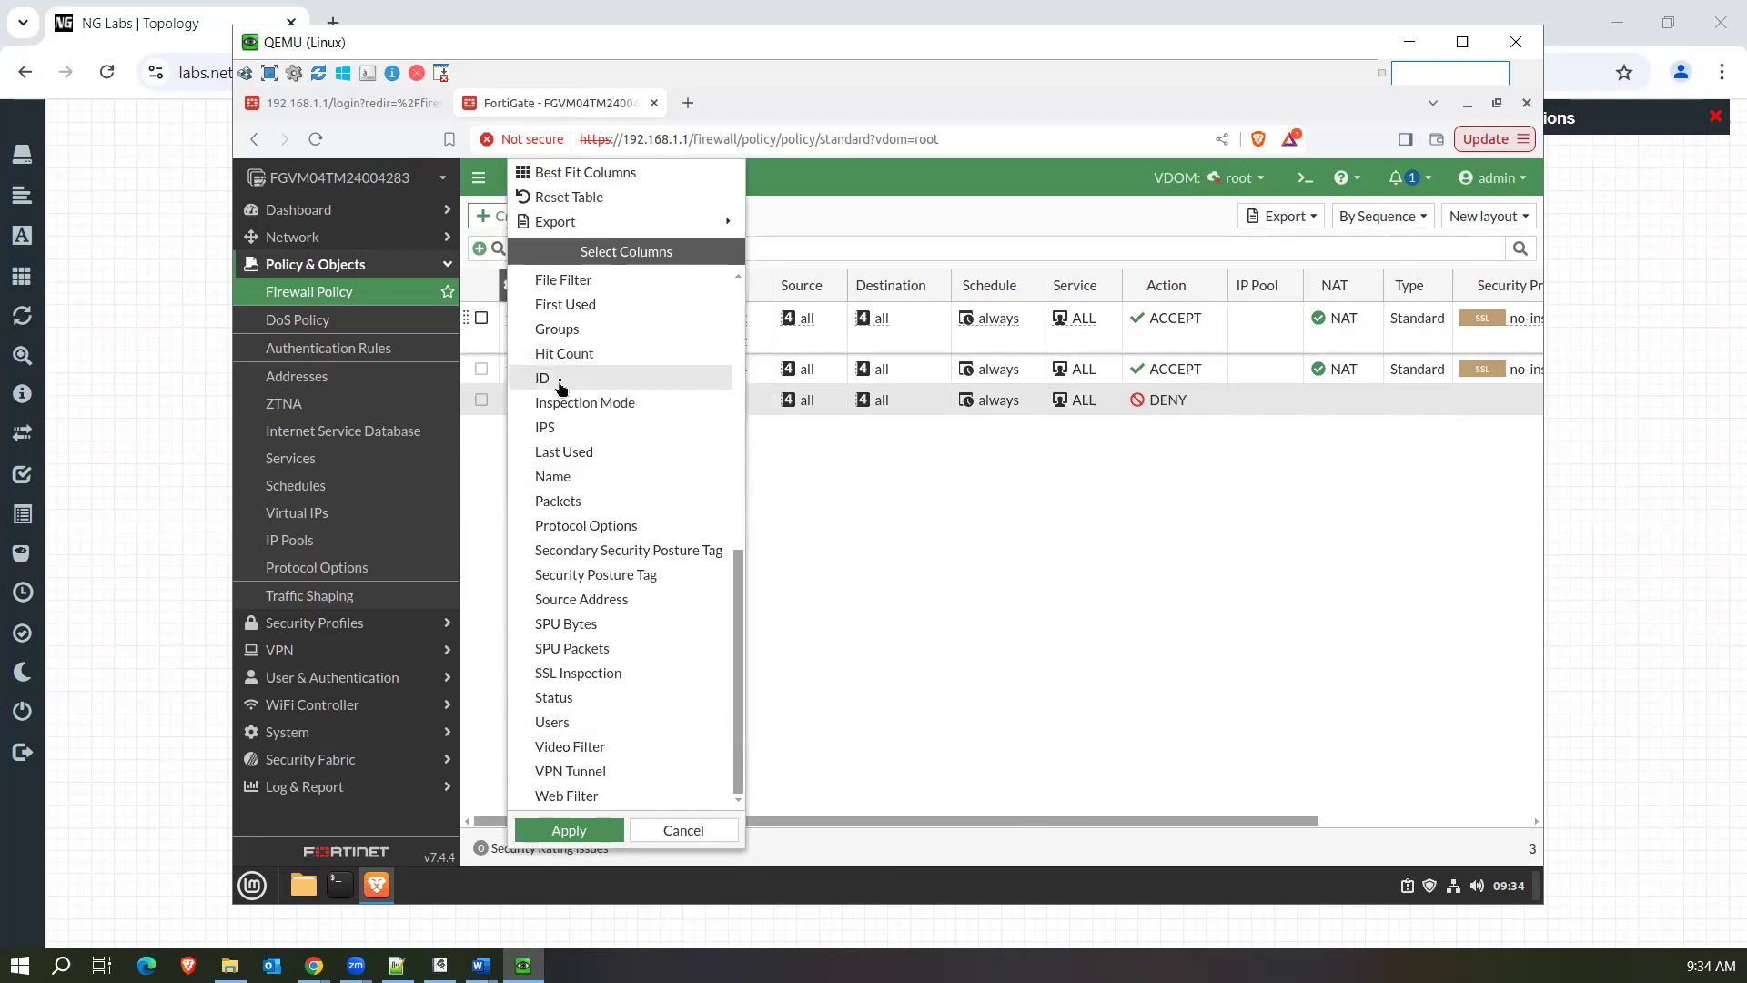
pyautogui.click(578, 835)
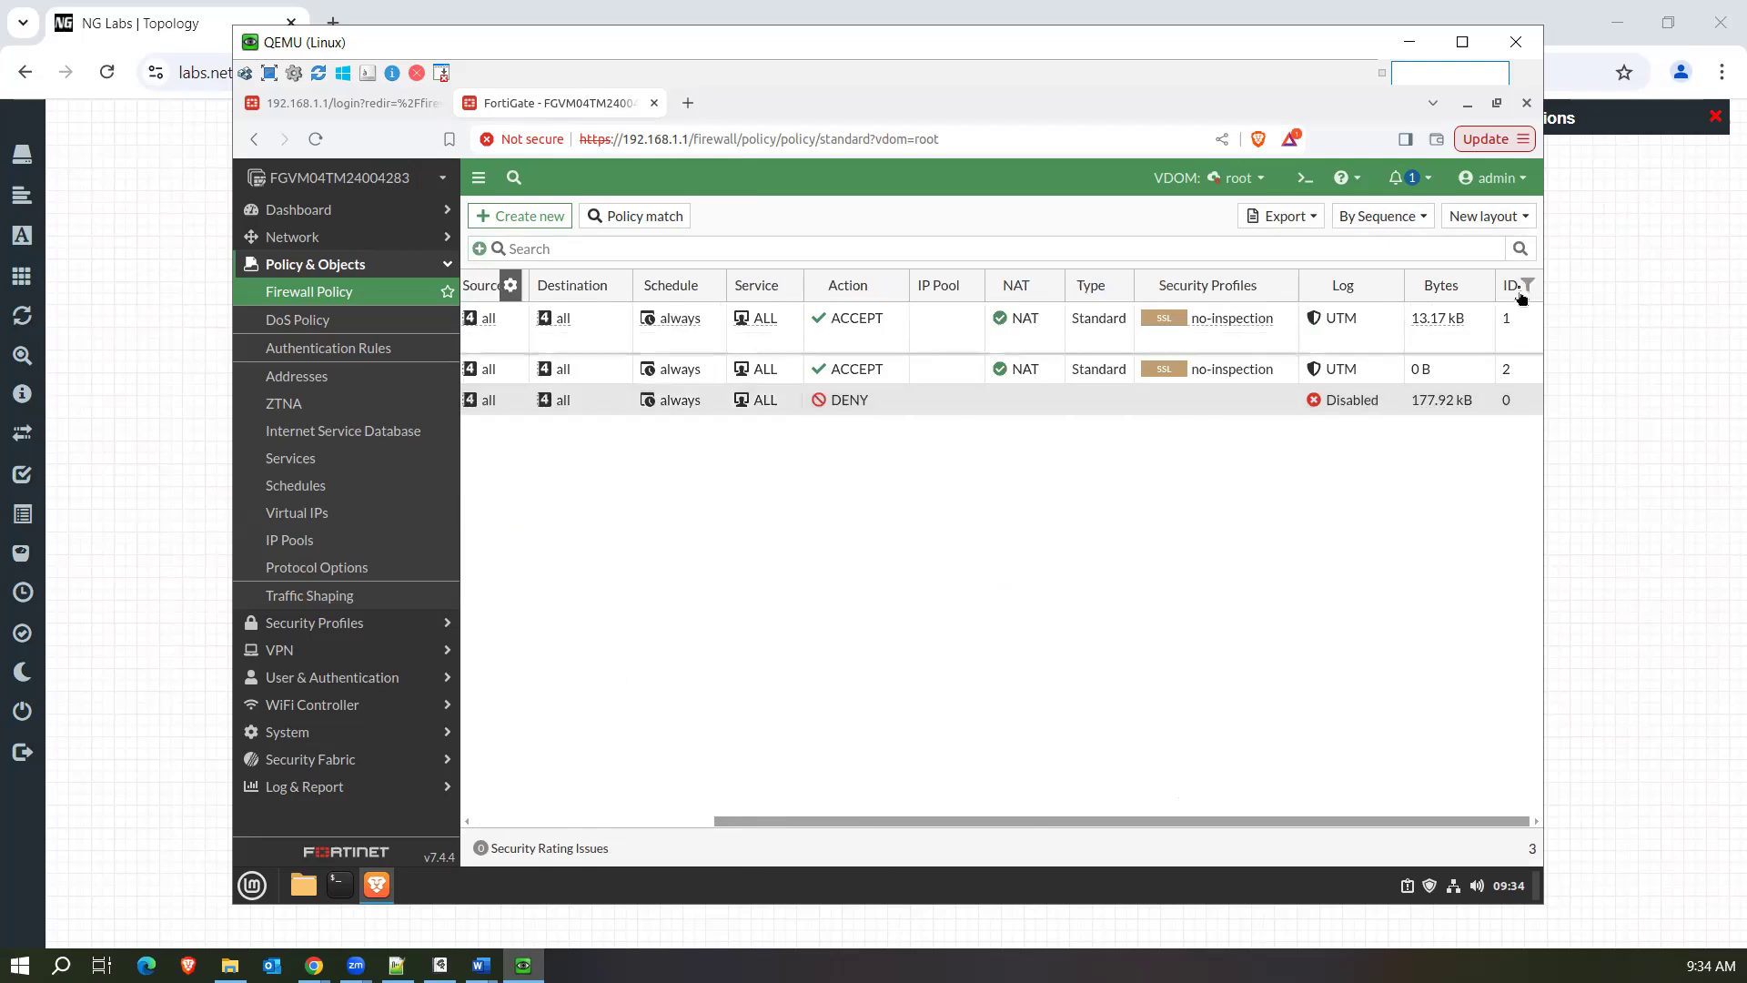
pyautogui.moveTo(1514, 278); pyautogui.dragTo(466, 291)
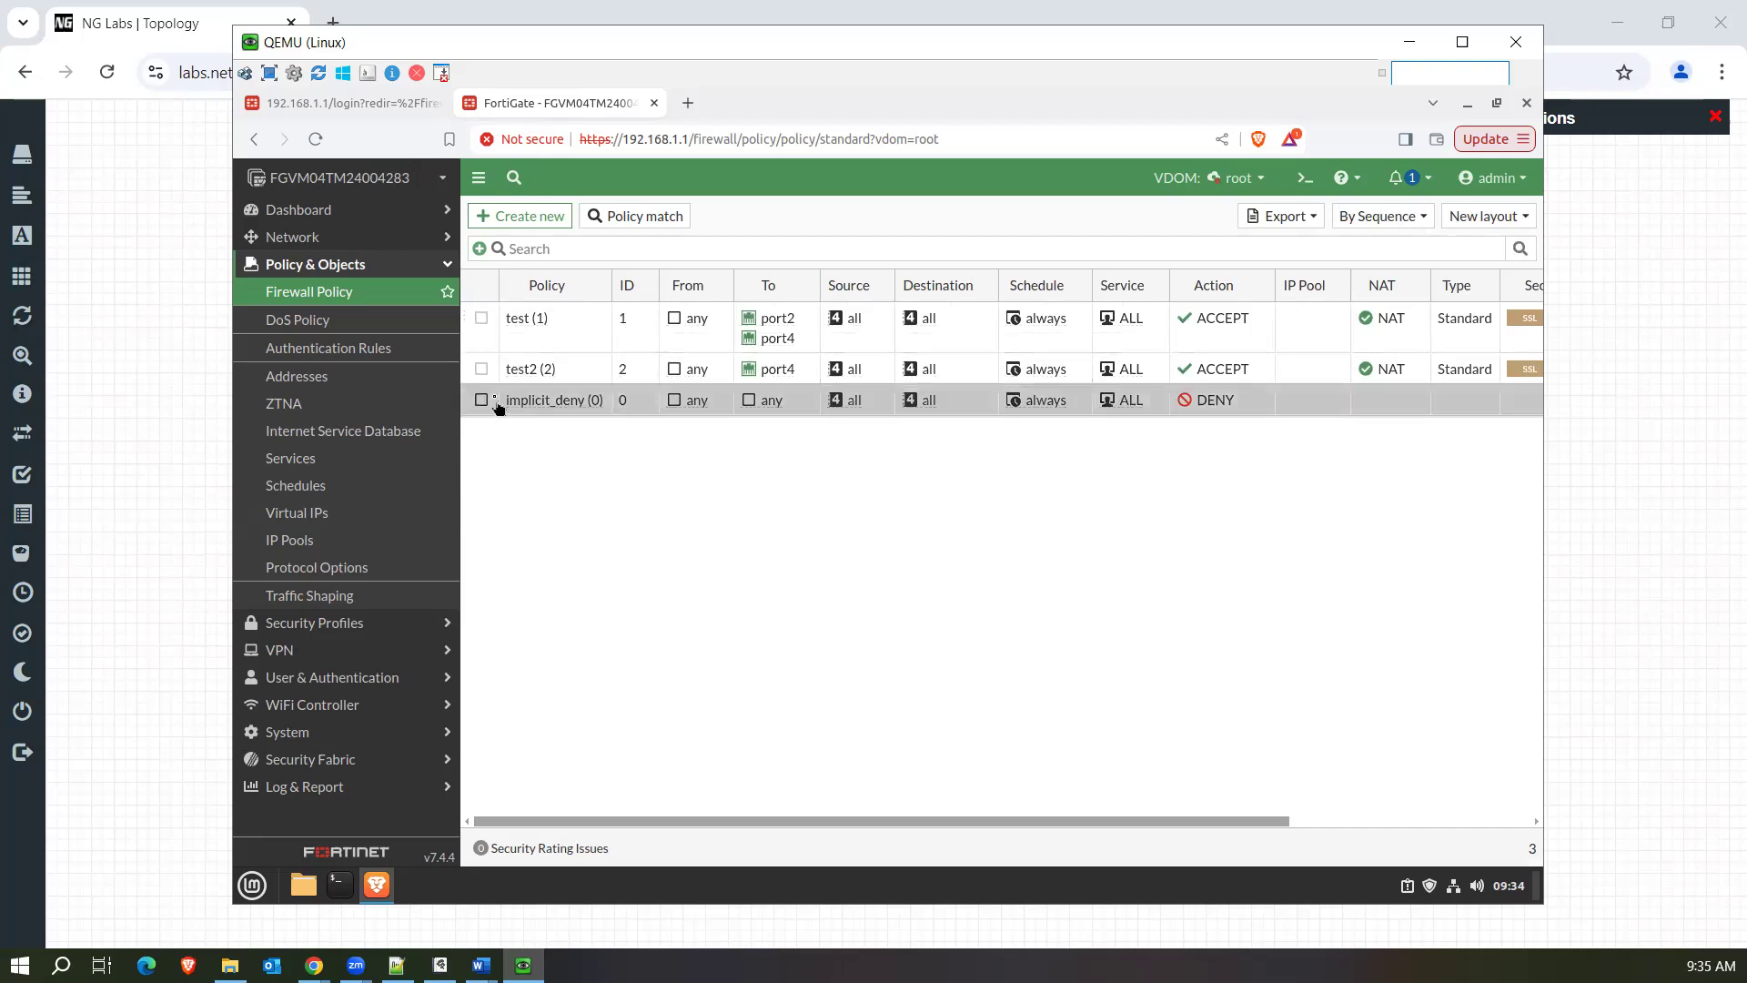
# Move the test2 policy above the test policy in the sequence and select it.
pyautogui.moveTo(466, 373); pyautogui.dragTo(467, 314)
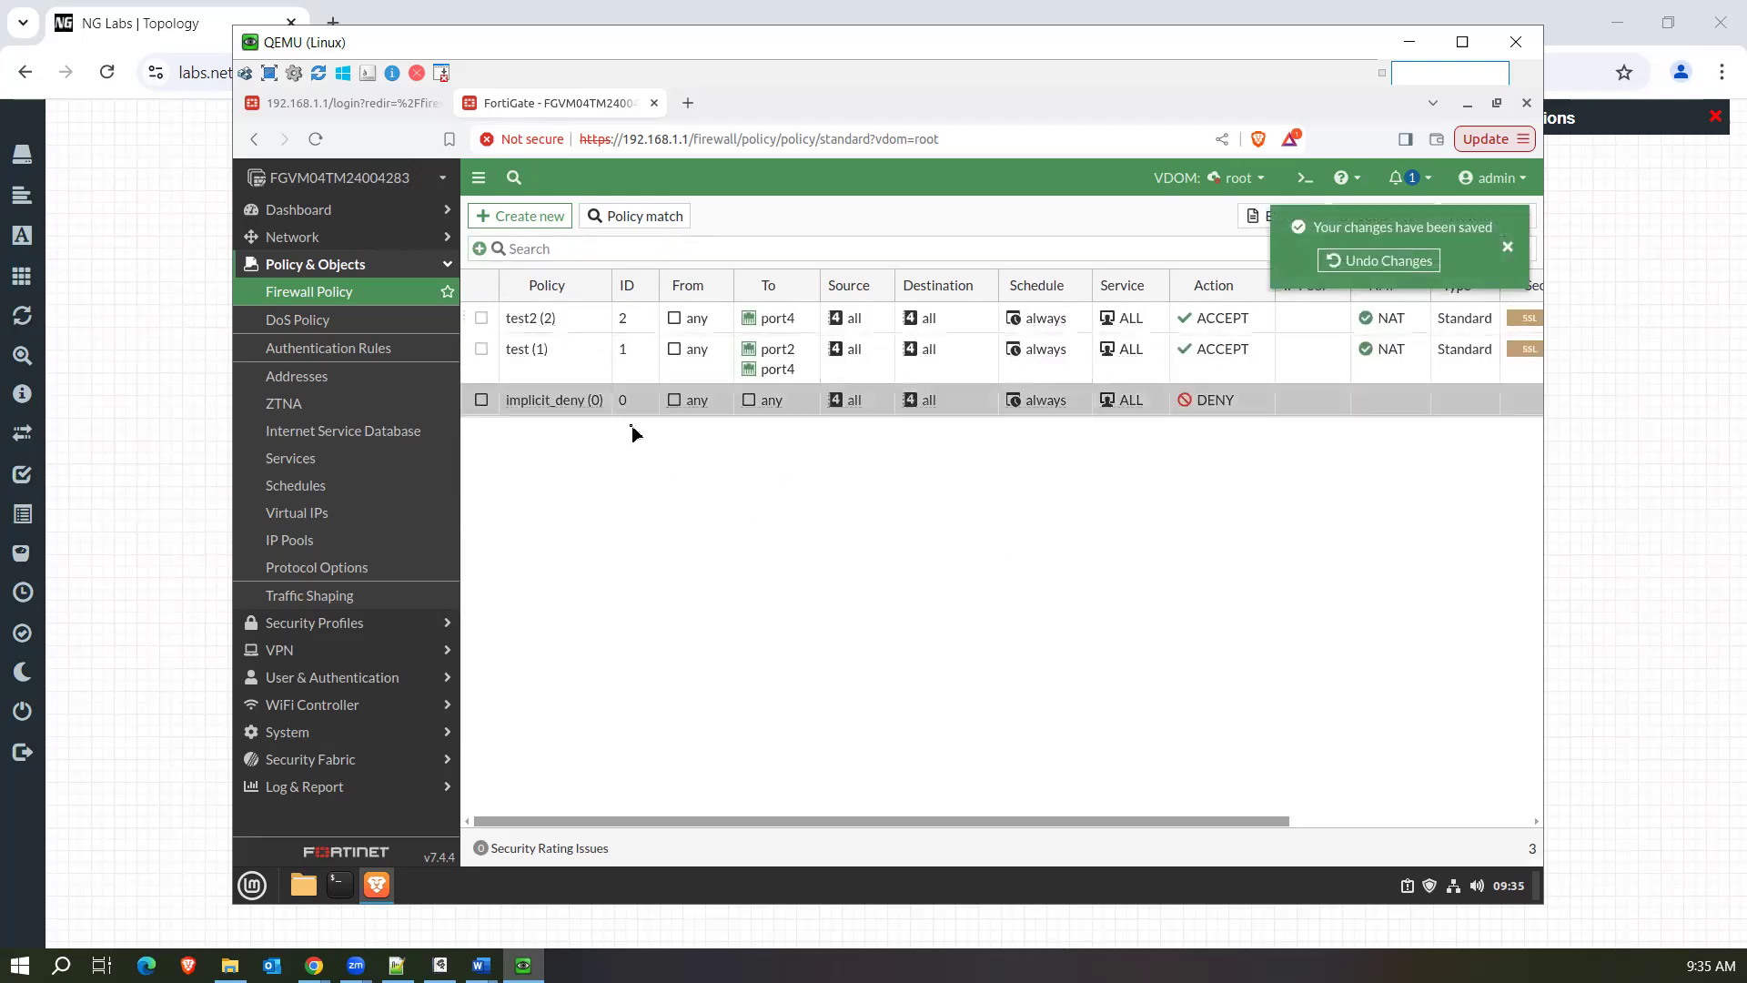
pyautogui.click(585, 329)
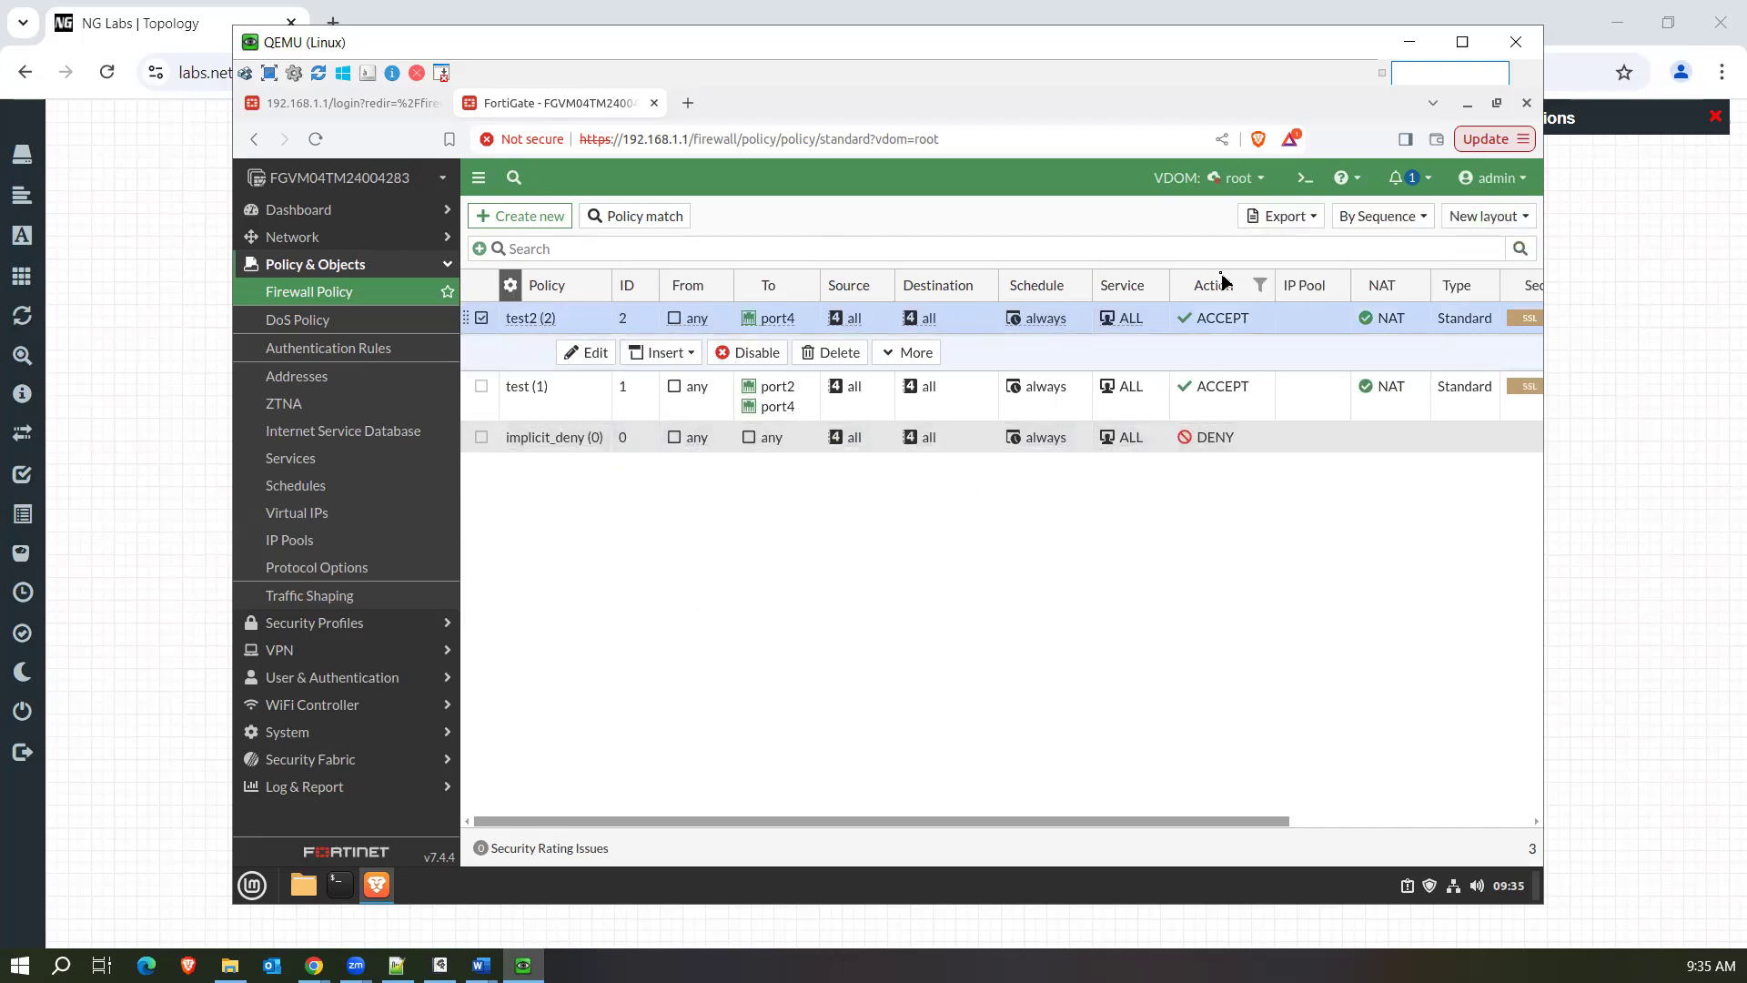
# Run show firewall policy for the root VDOM in the CLI console and highlight the configuration it returns.
pyautogui.click(1296, 178)
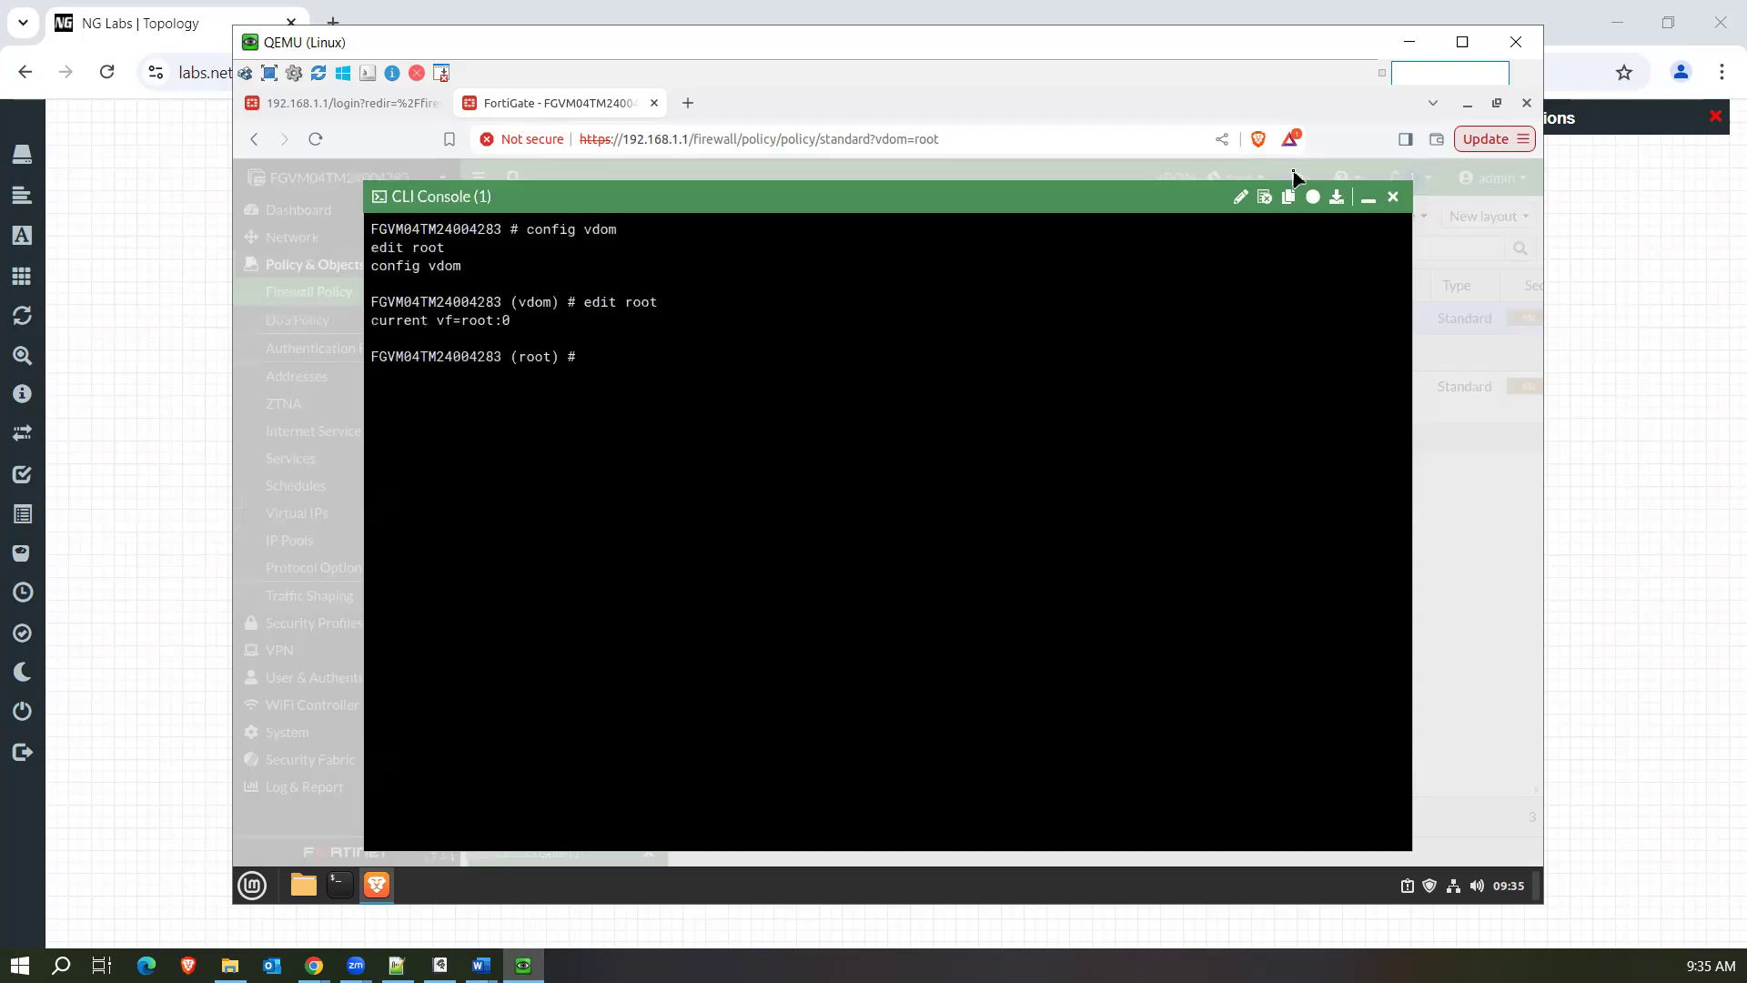
pyautogui.click(1393, 196)
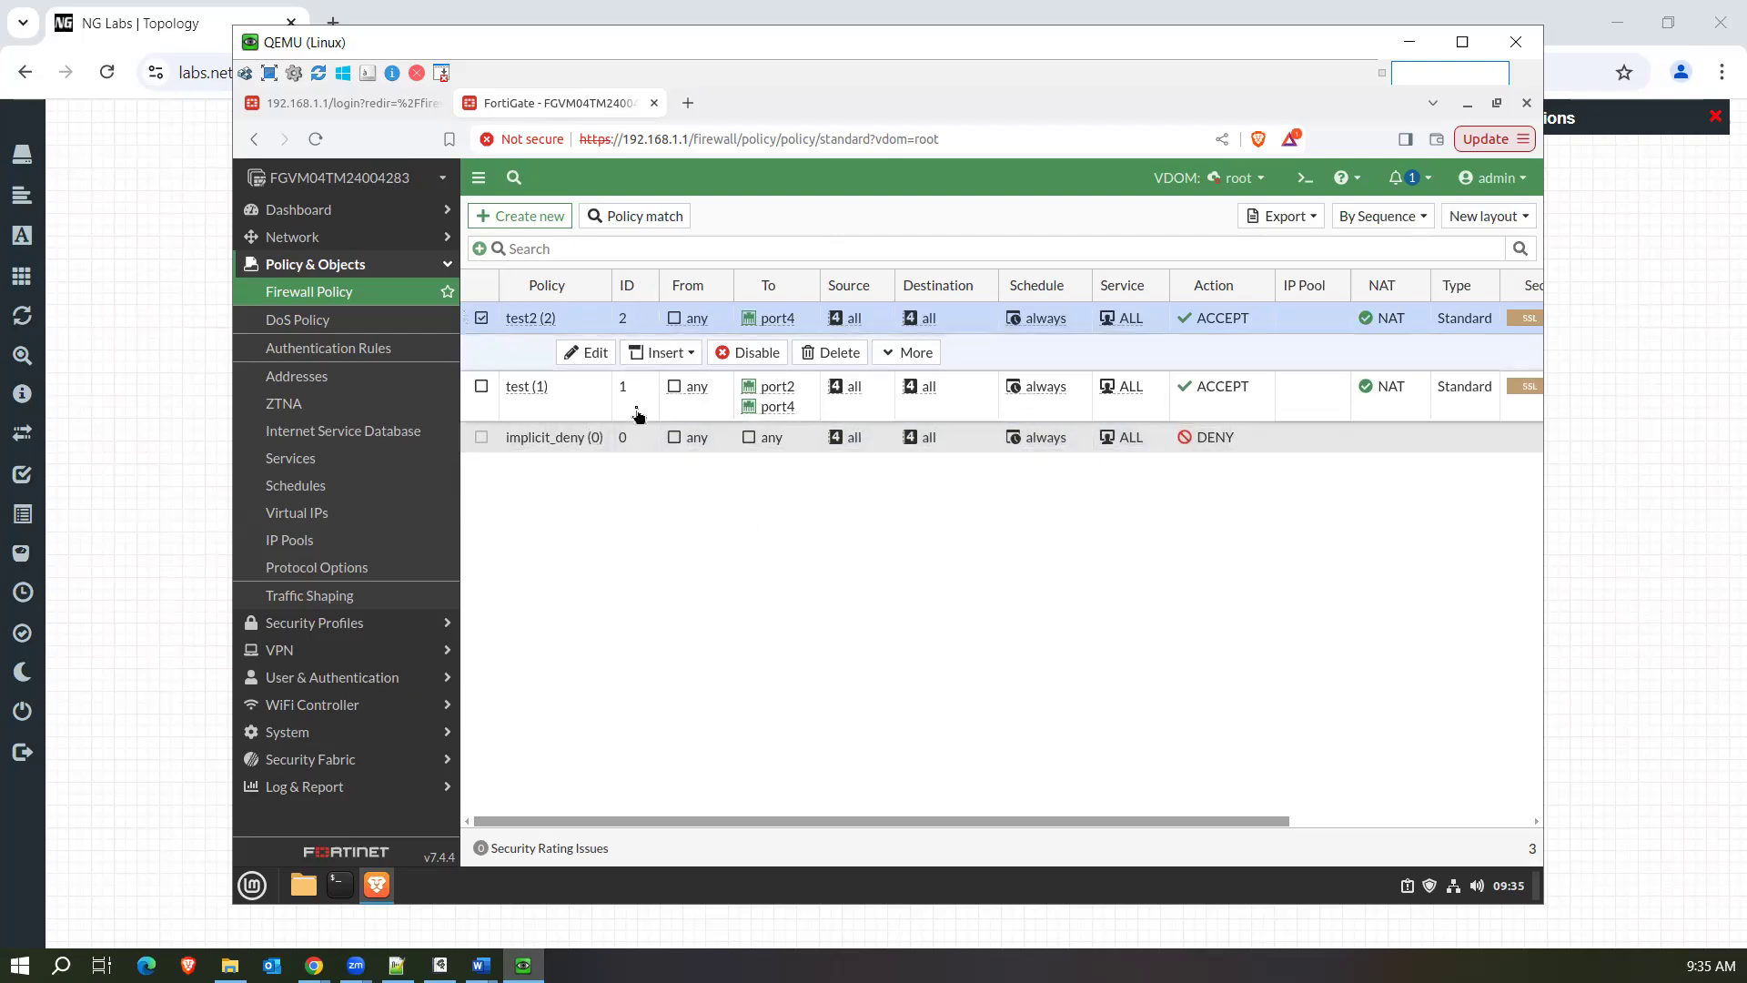
pyautogui.click(1303, 179)
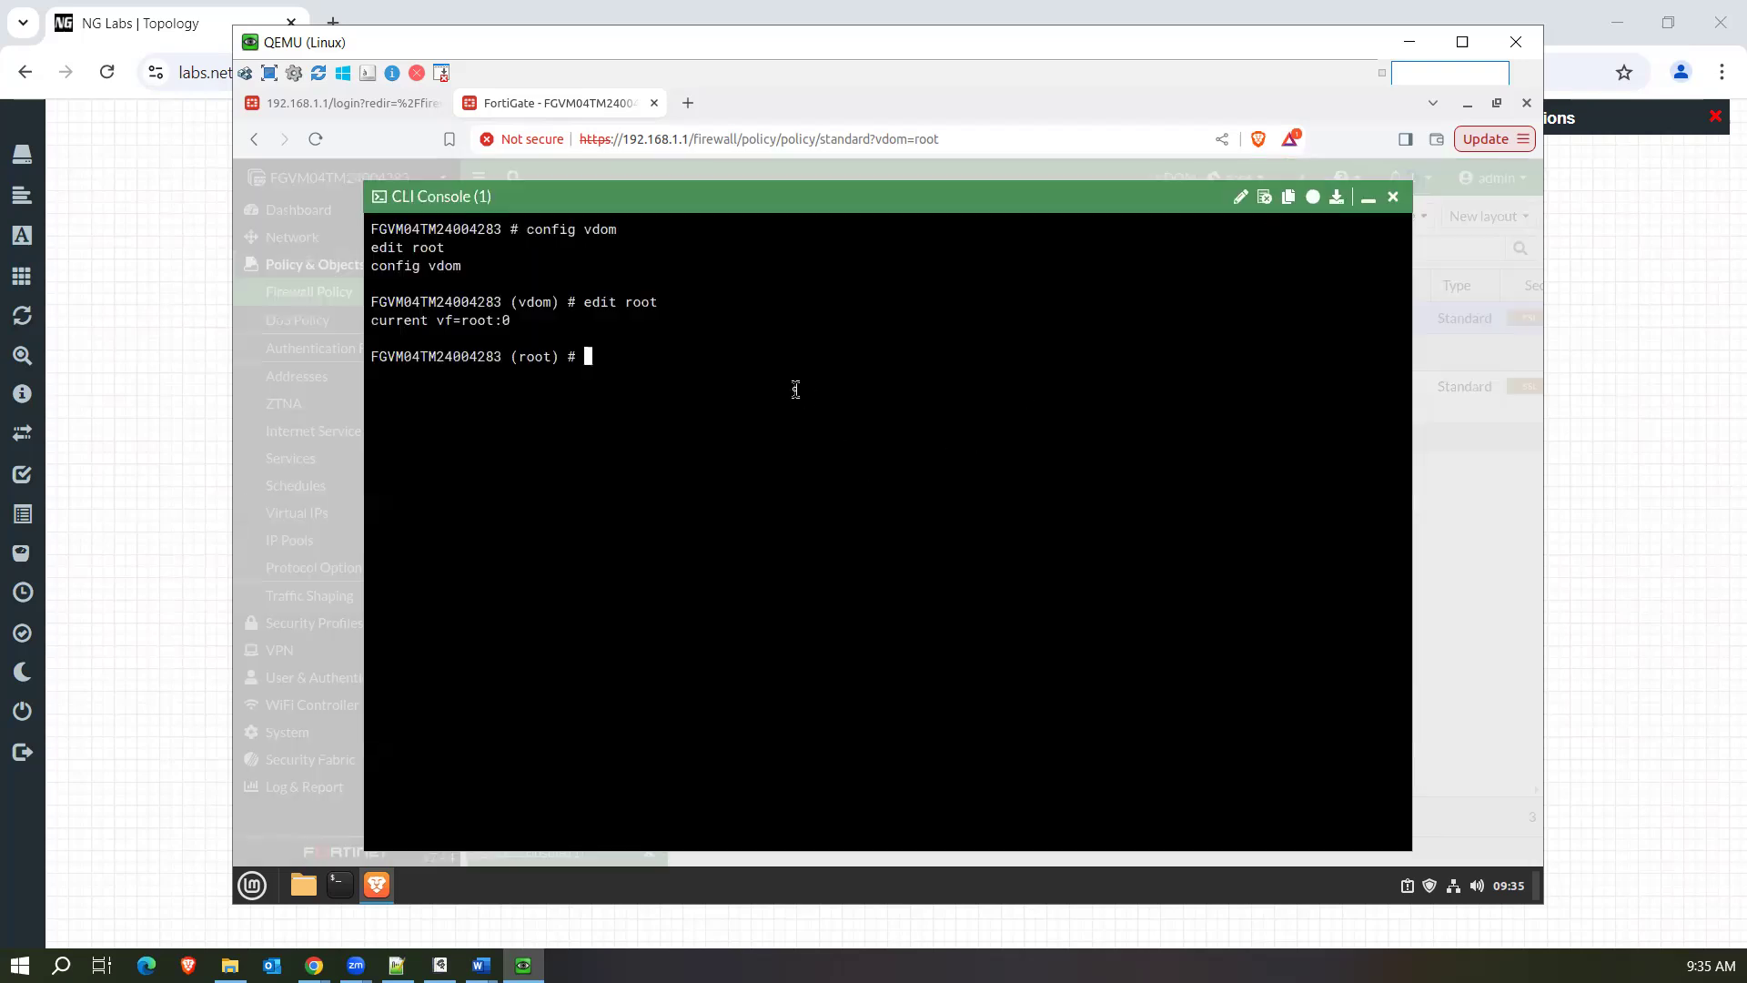
pyautogui.press('Return')
pyautogui.press('Return')
pyautogui.write('show file-filter')
pyautogui.press('Tab')
pyautogui.write('policy')
pyautogui.press('Tab')
pyautogui.press('Return')
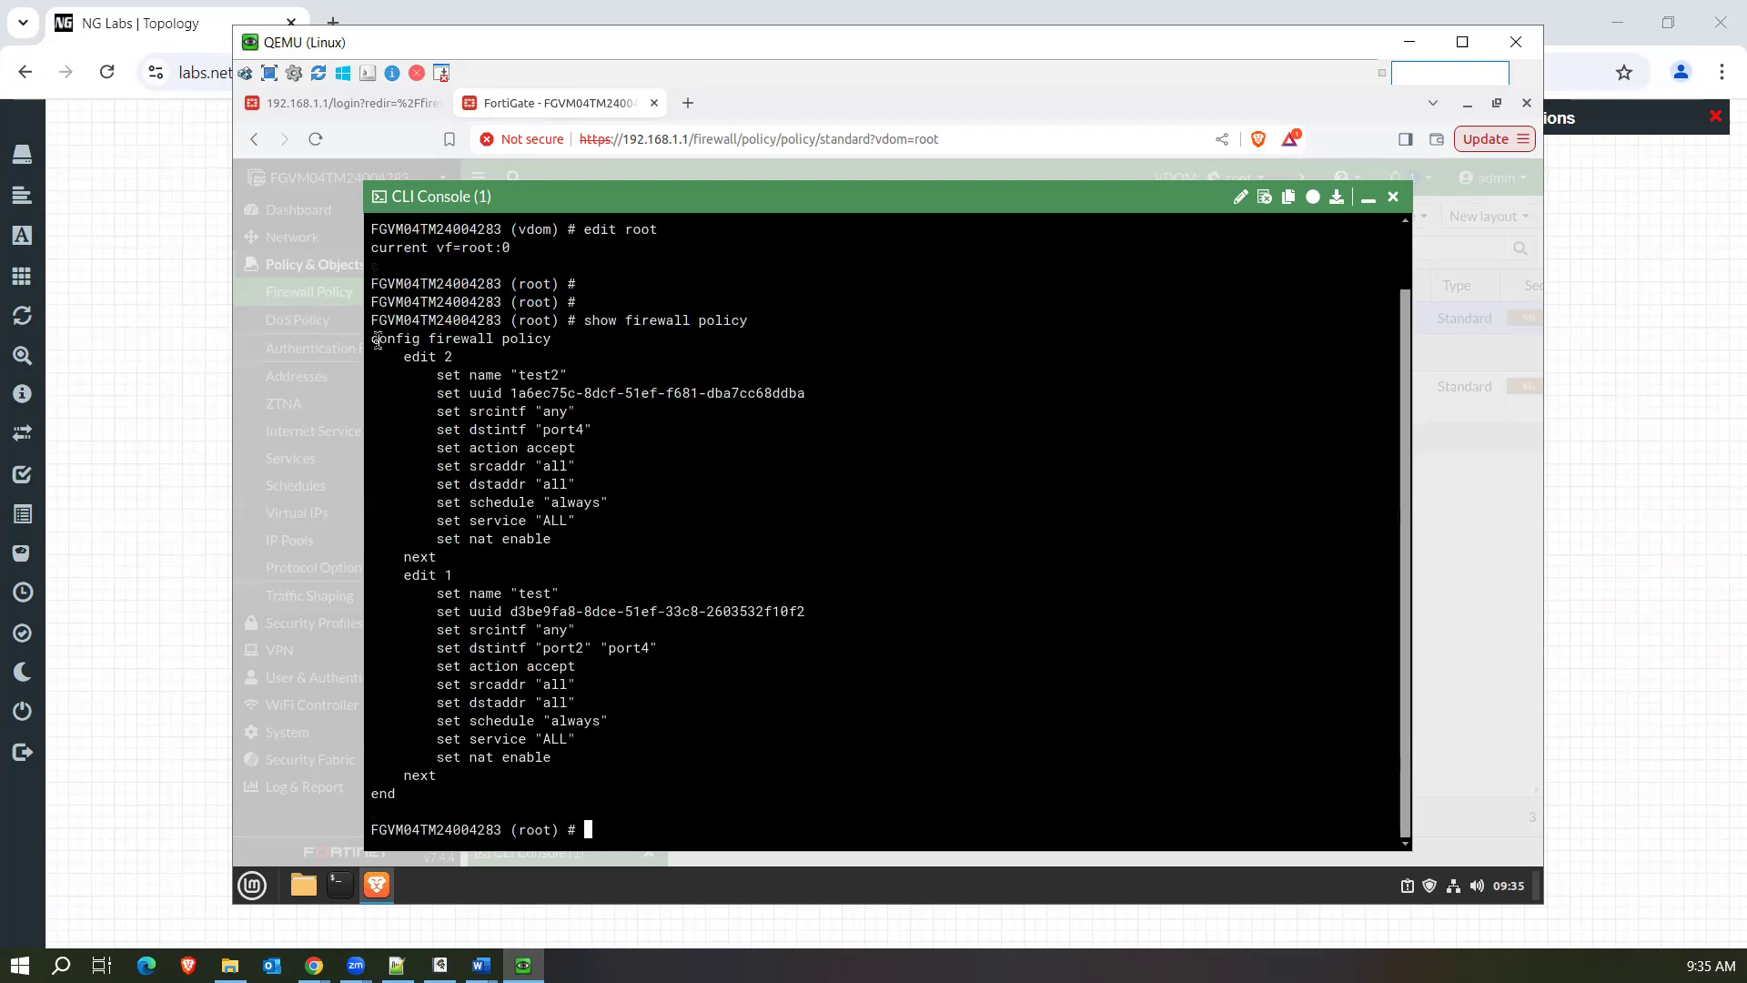
pyautogui.moveTo(373, 338); pyautogui.dragTo(628, 796)
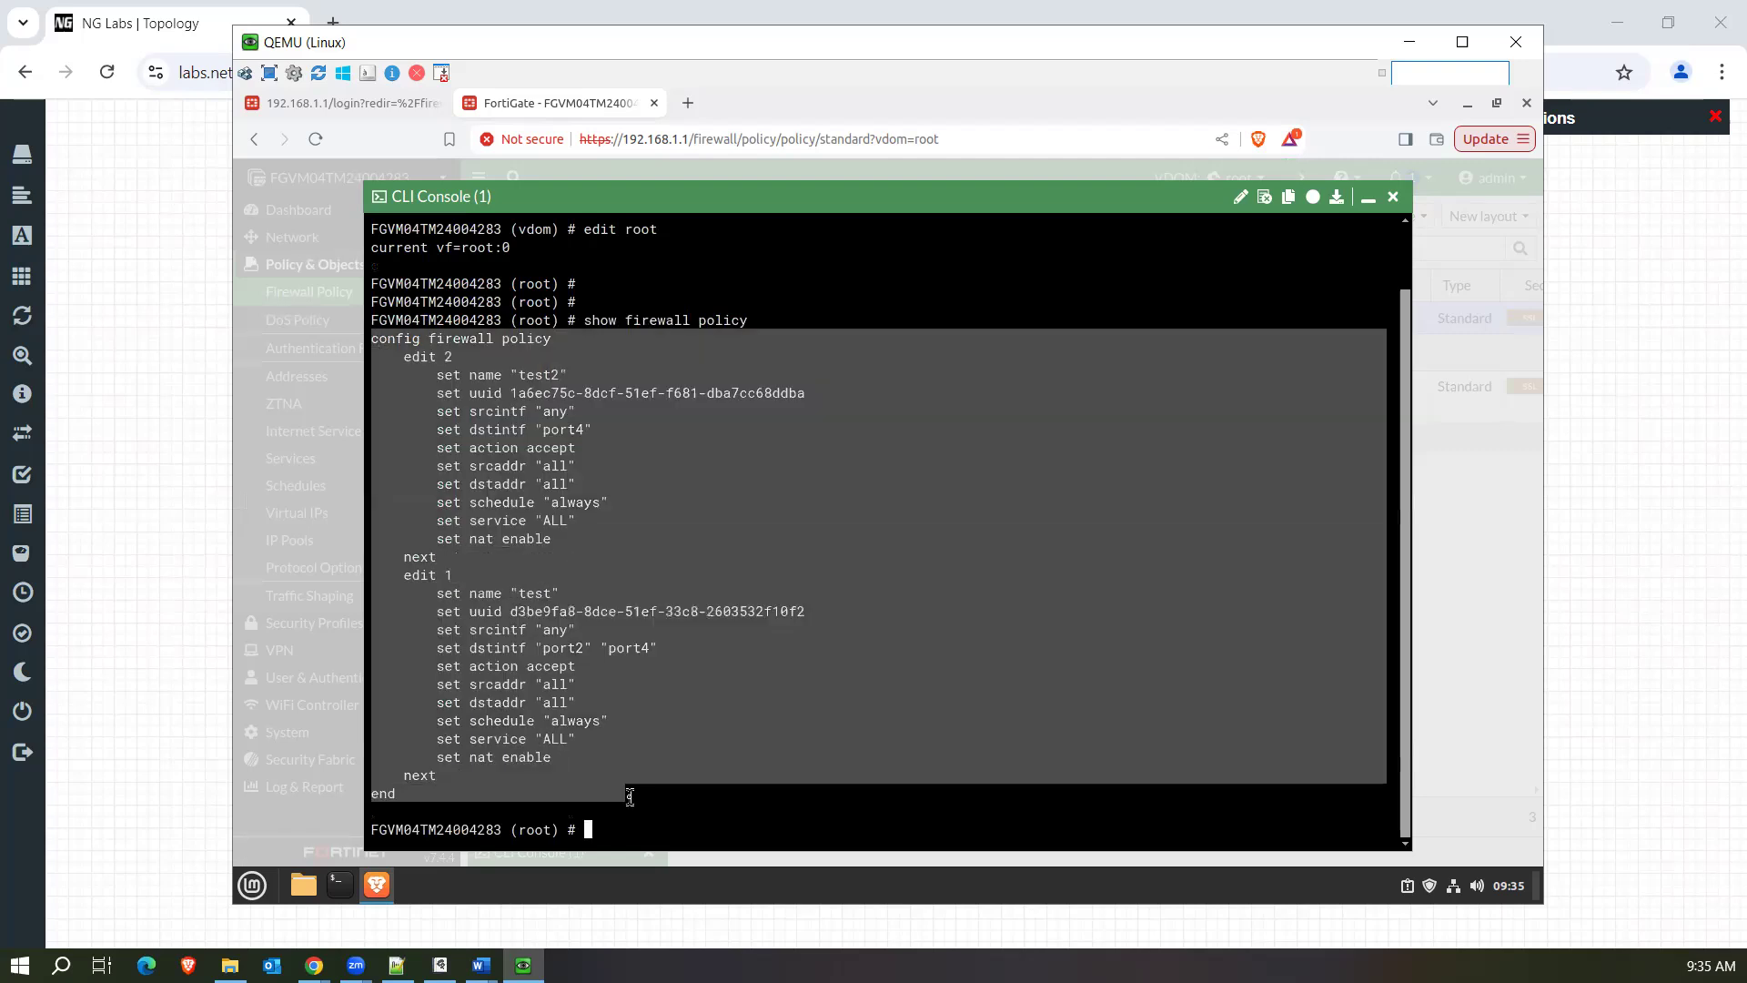
pyautogui.click(771, 796)
# Run diag firewall iprope list 100004 to list the policies as the kernel evaluates them.
pyautogui.write('diag fortitoken')
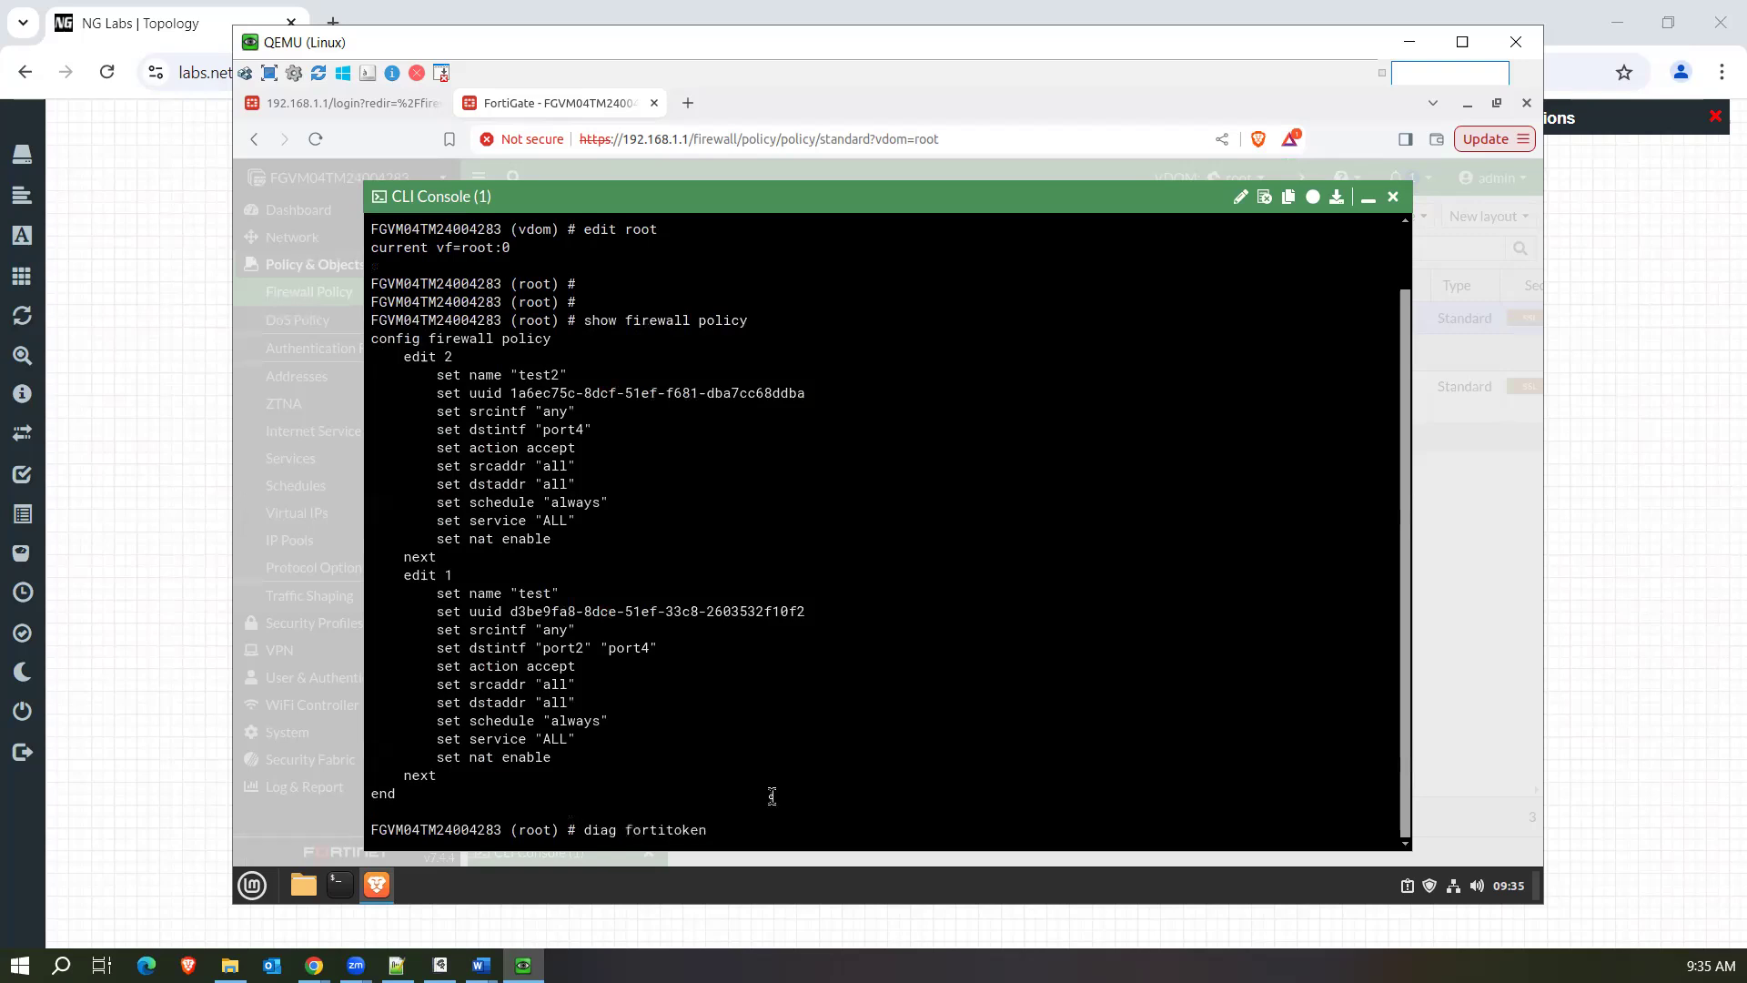
pyautogui.press('BackSpace')
pyautogui.press('BackSpace')
pyautogui.press('BackSpace')
pyautogui.press('BackSpace')
pyautogui.press('BackSpace')
pyautogui.press('BackSpace')
pyautogui.press('BackSpace')
pyautogui.press('BackSpace')
pyautogui.press('BackSpace')
pyautogui.press('BackSpace')
pyautogui.write('firewall iprope list 100004')
pyautogui.press('Return')
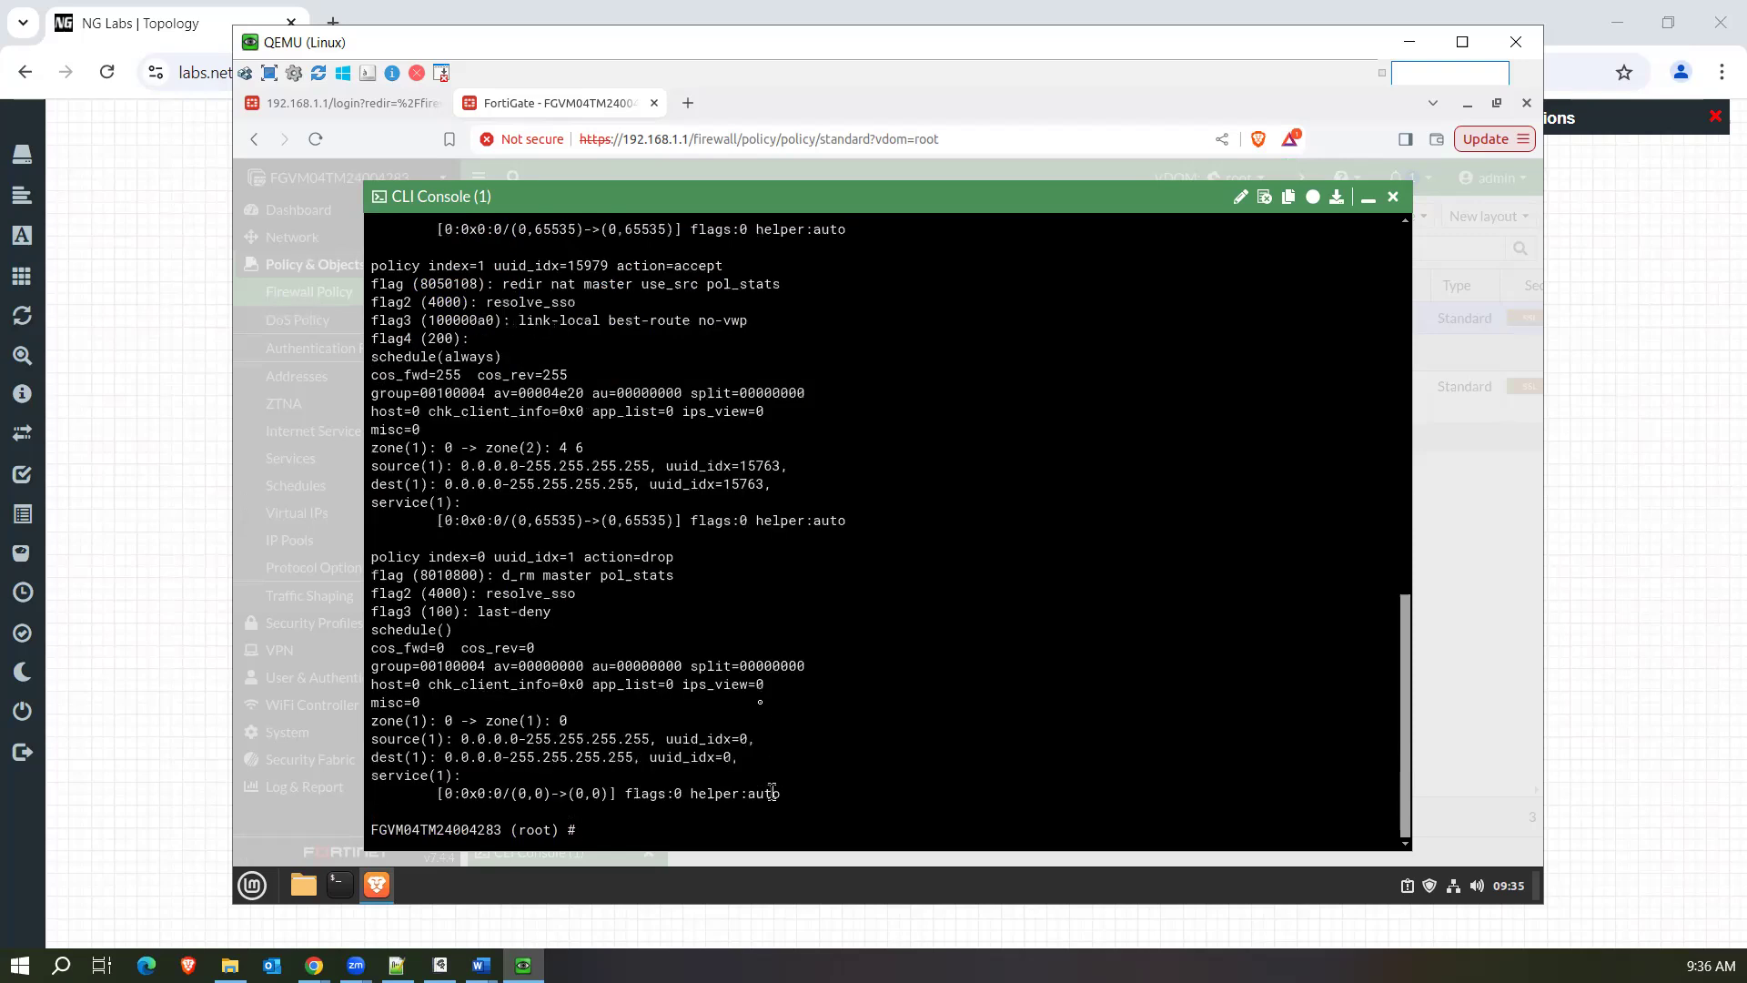
# Recall the iprope list command at the prompt, highlight its group number 100004 and append ----- after it.
pyautogui.scroll(10, 740, 657)
pyautogui.scroll(-10, 740, 658)
pyautogui.press('Up')
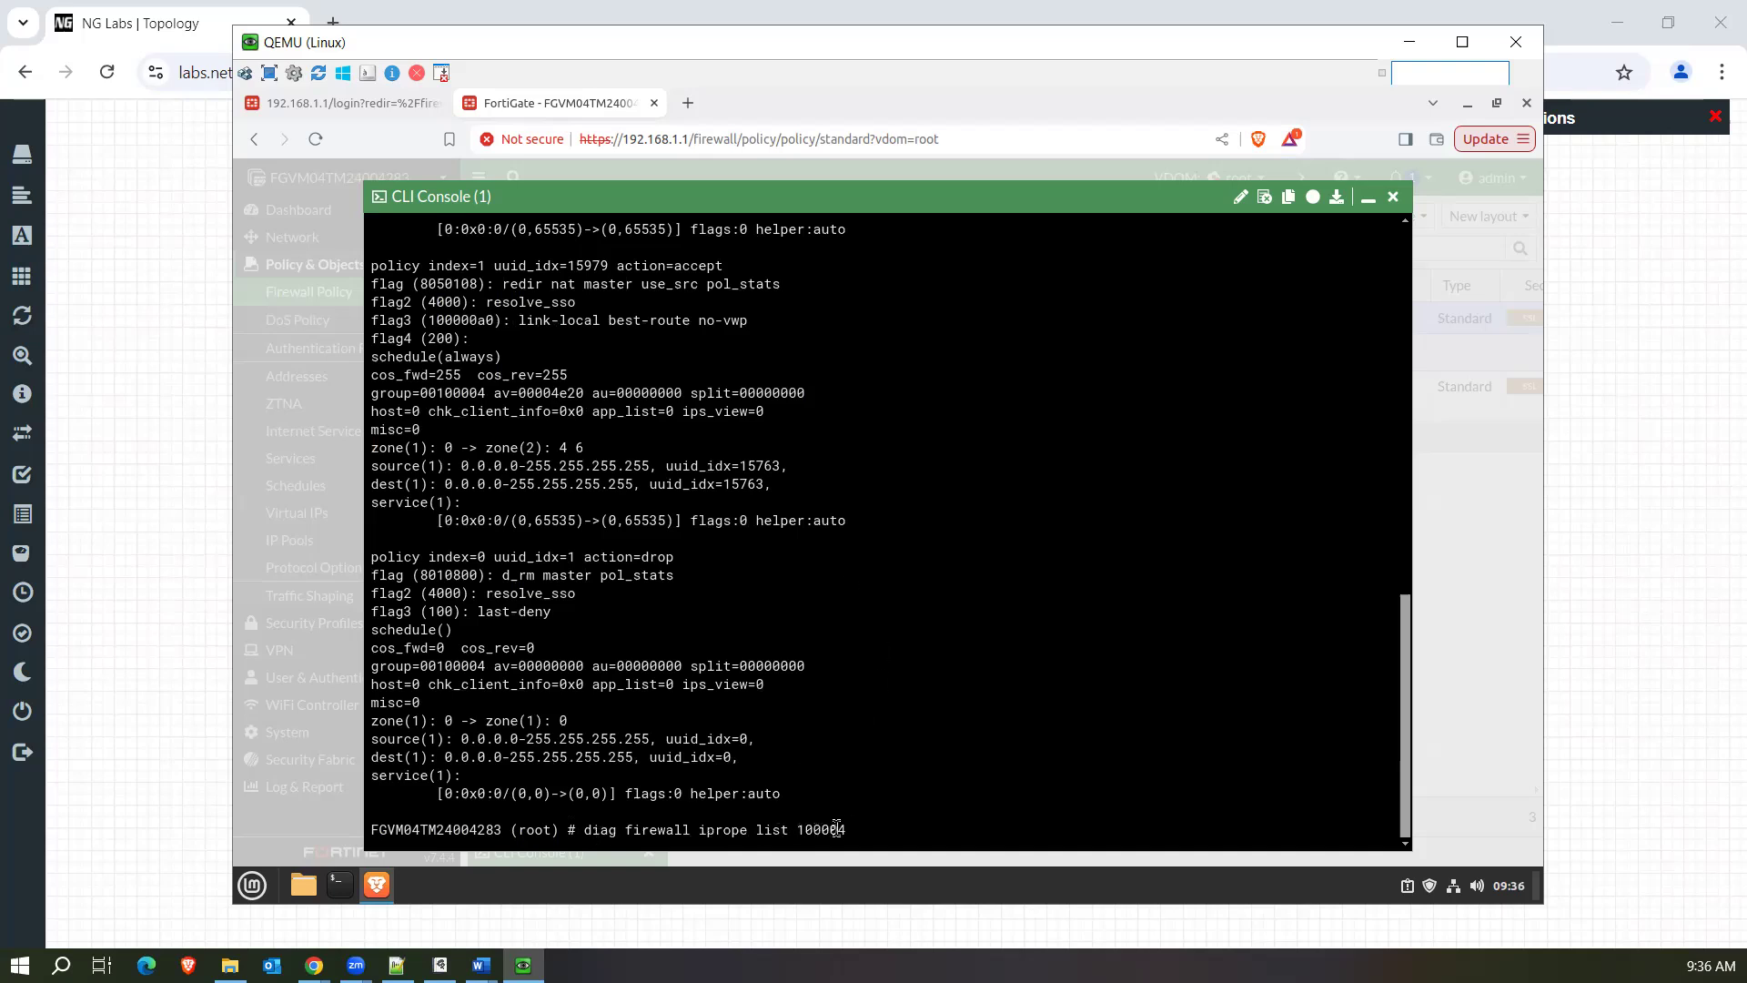
pyautogui.moveTo(804, 833); pyautogui.dragTo(851, 832)
pyautogui.click(871, 828)
pyautogui.write('-----')
# Examine the iprope entries for policy index 2, 1 and 0, highlighting each block and the index of the implicit deny.
pyautogui.moveTo(1407, 735); pyautogui.dragTo(1399, 608)
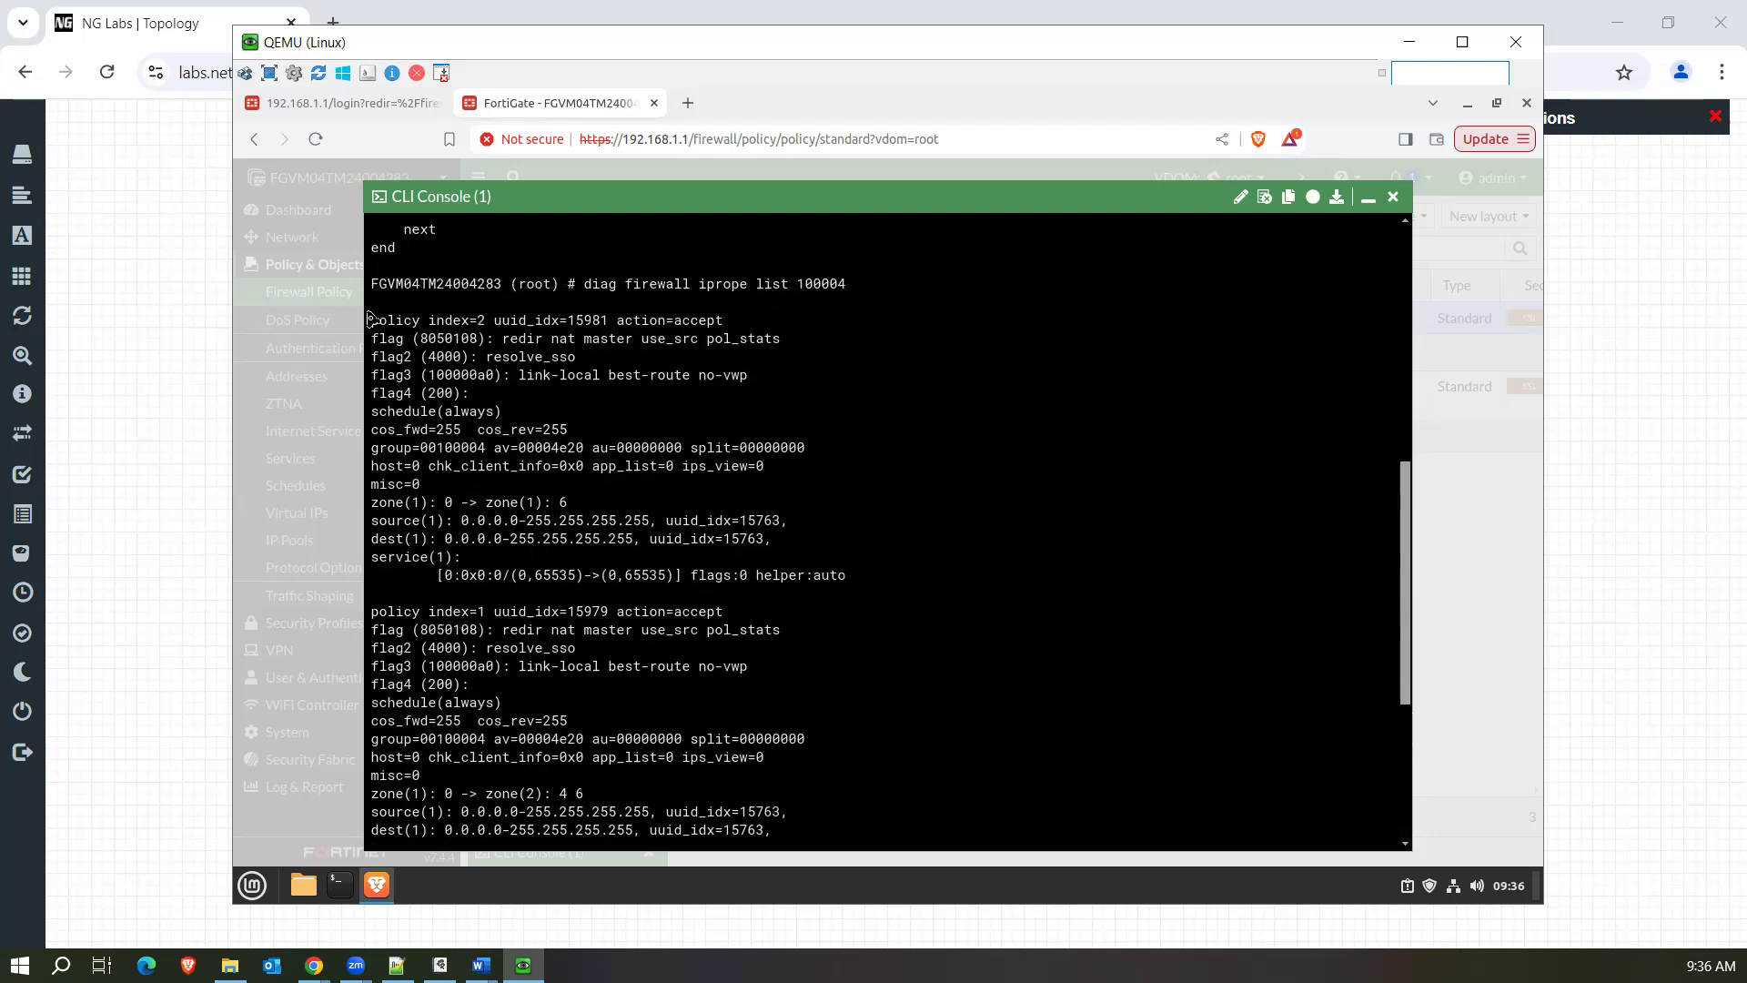
pyautogui.moveTo(372, 321); pyautogui.dragTo(821, 579)
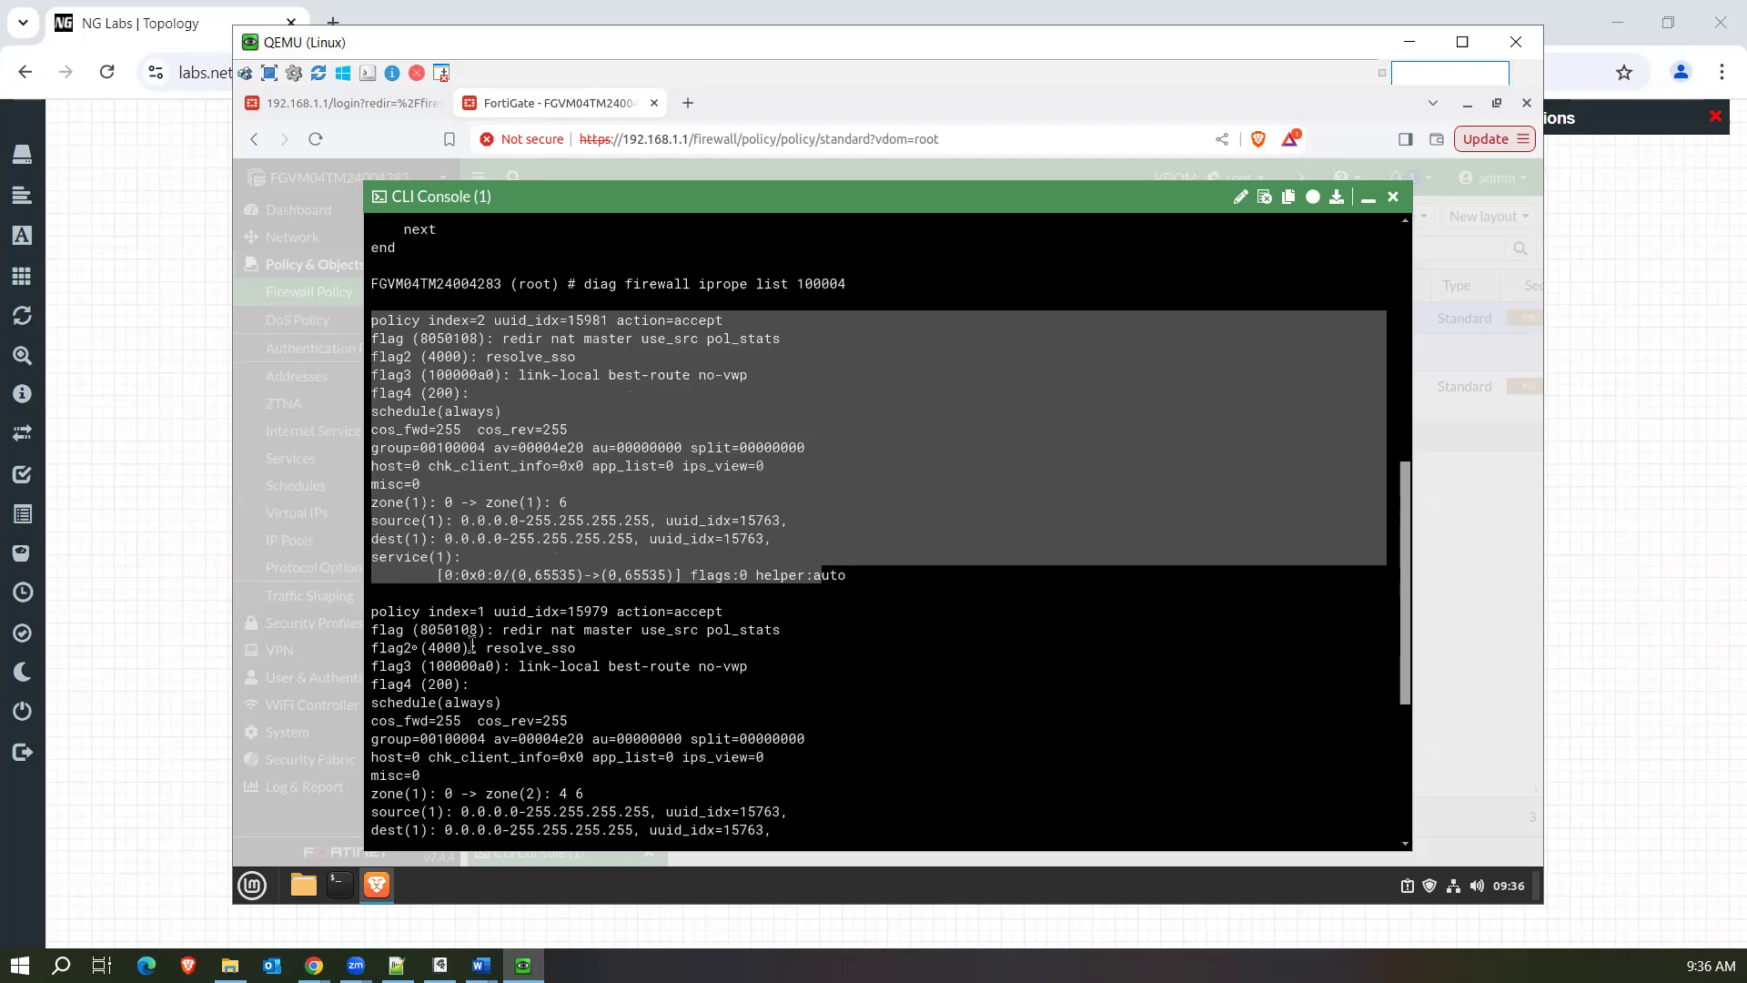
pyautogui.moveTo(373, 612); pyautogui.dragTo(809, 828)
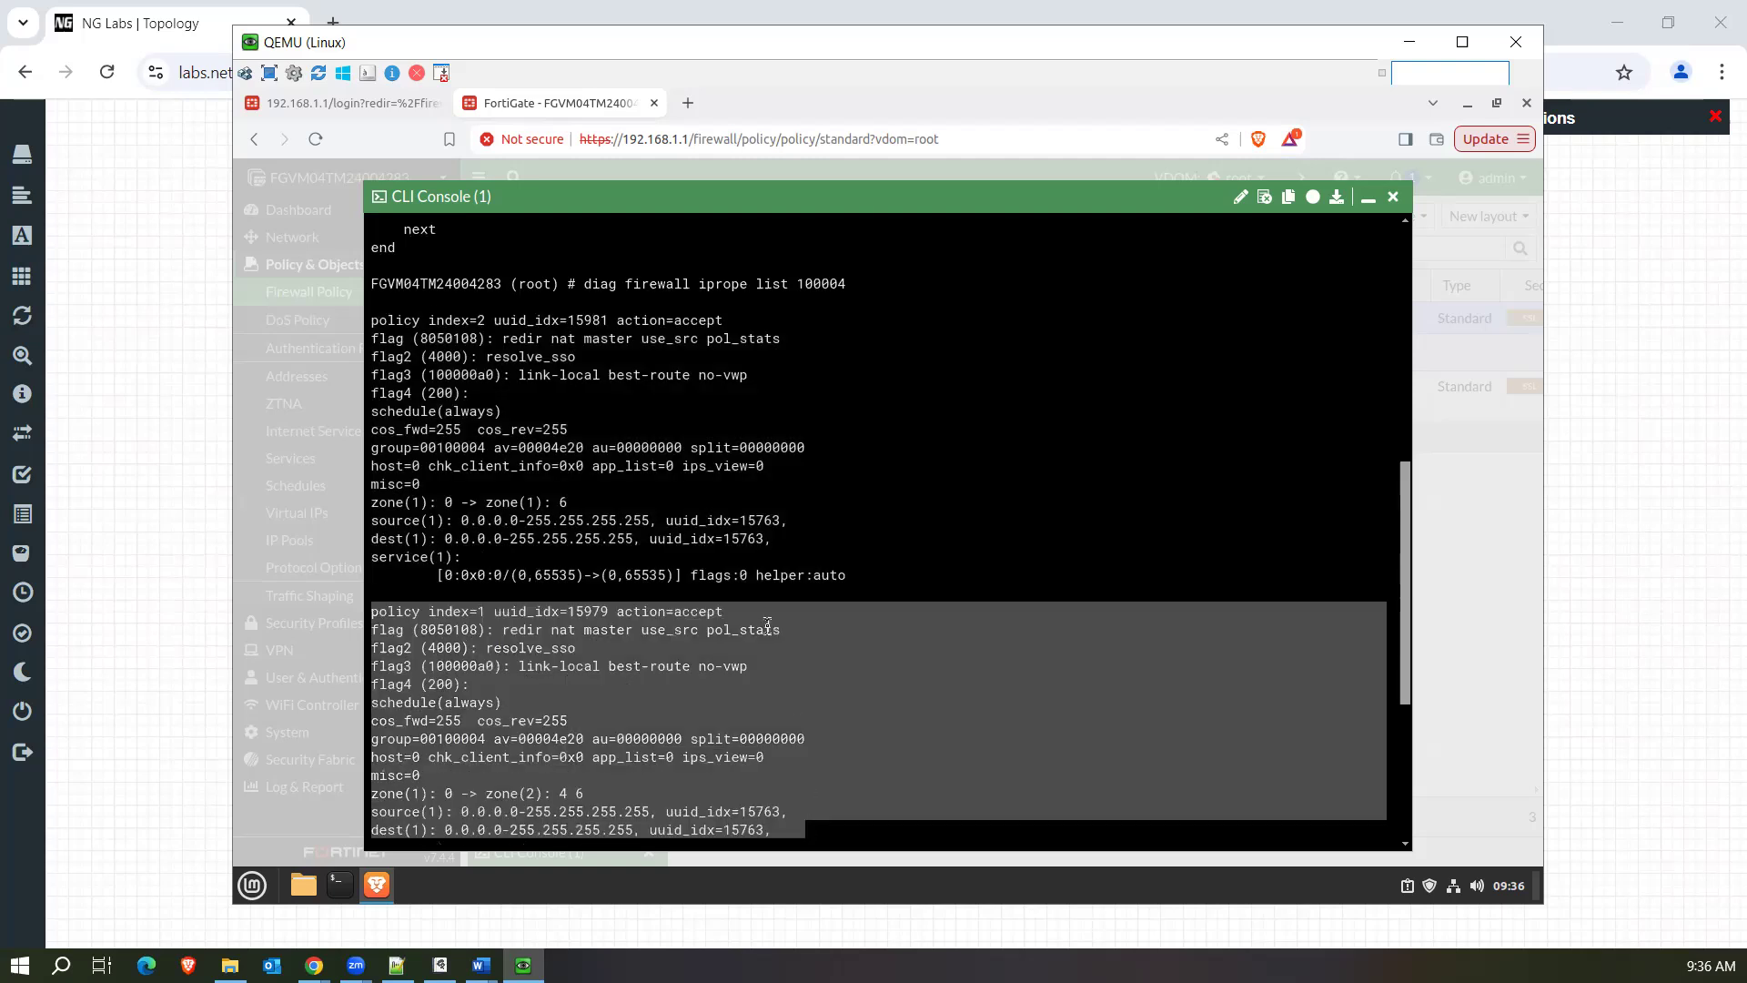
pyautogui.scroll(-4, 768, 625)
pyautogui.moveTo(372, 558); pyautogui.dragTo(897, 824)
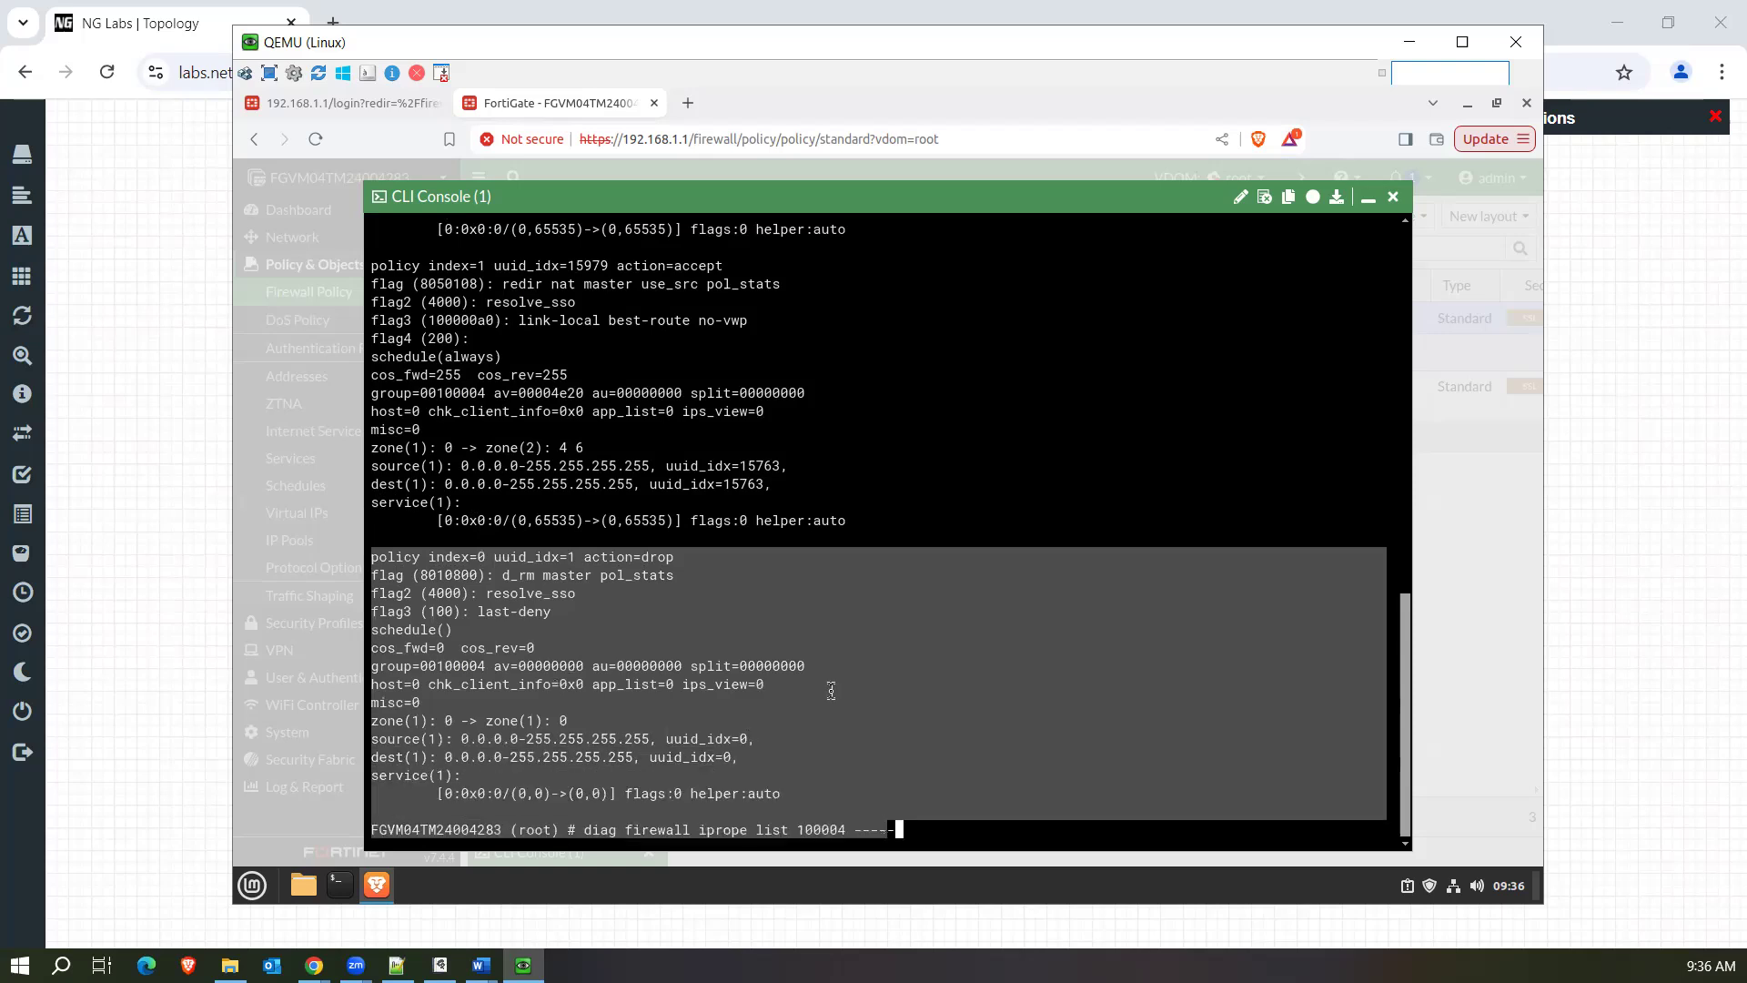
pyautogui.click(897, 825)
pyautogui.moveTo(379, 561); pyautogui.dragTo(494, 561)
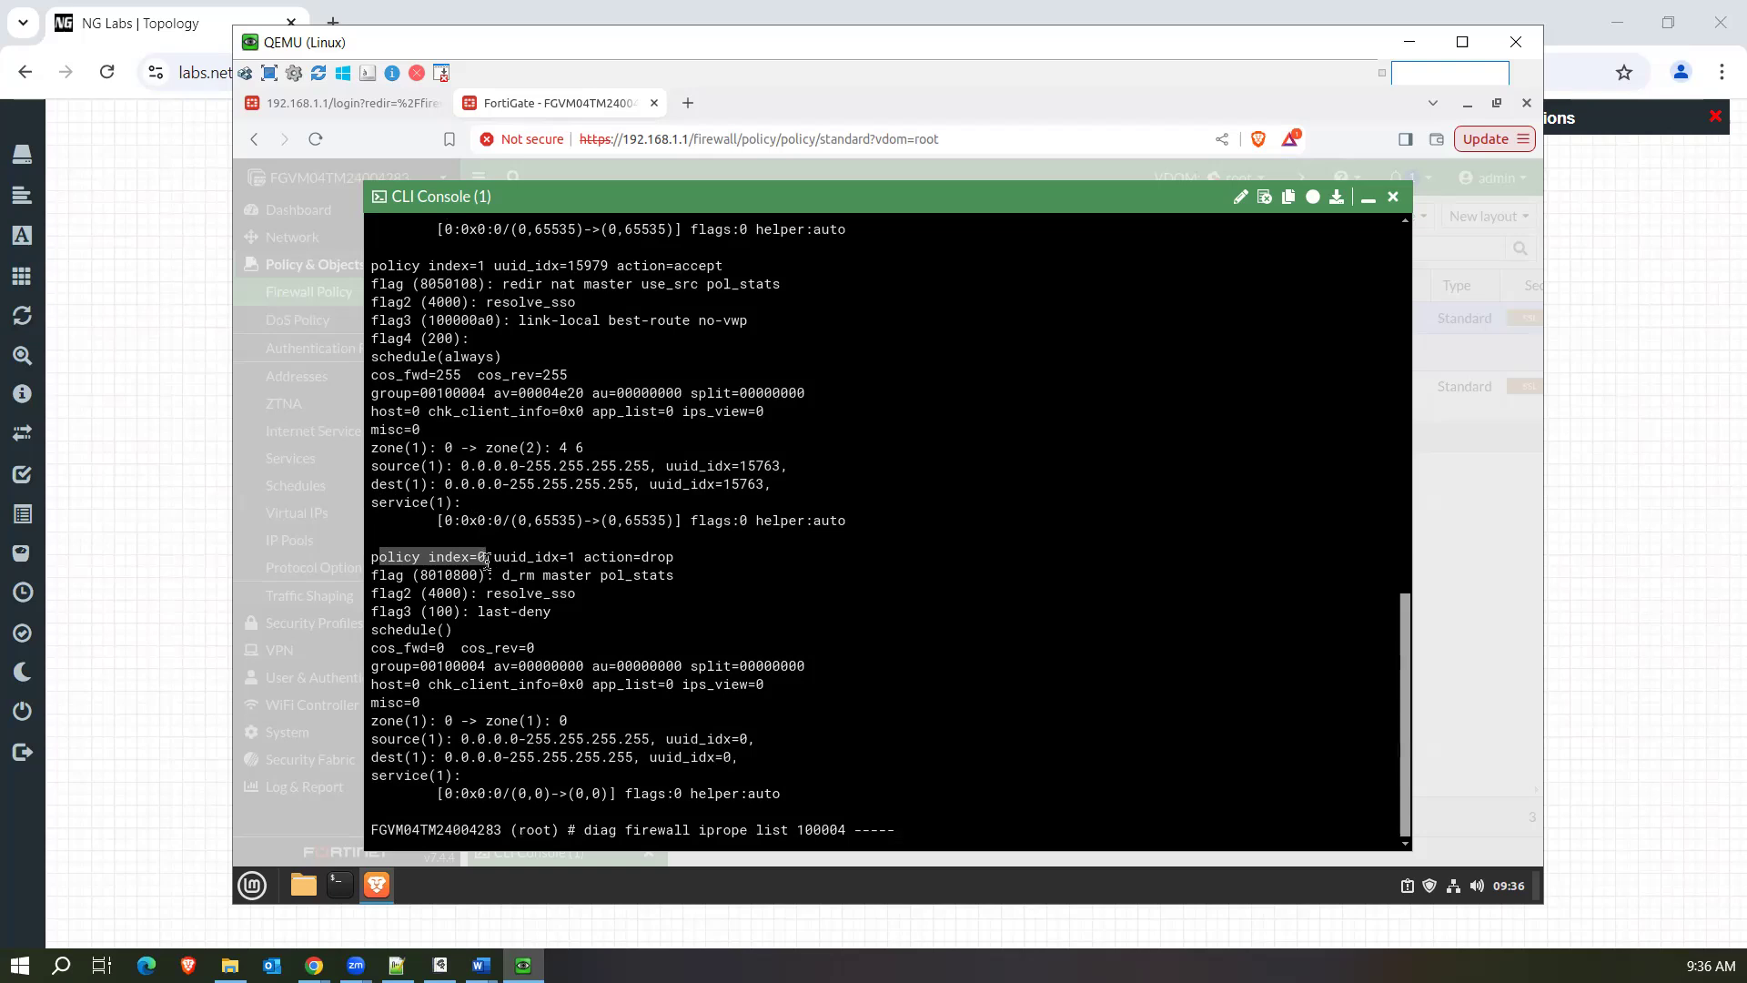
pyautogui.click(487, 558)
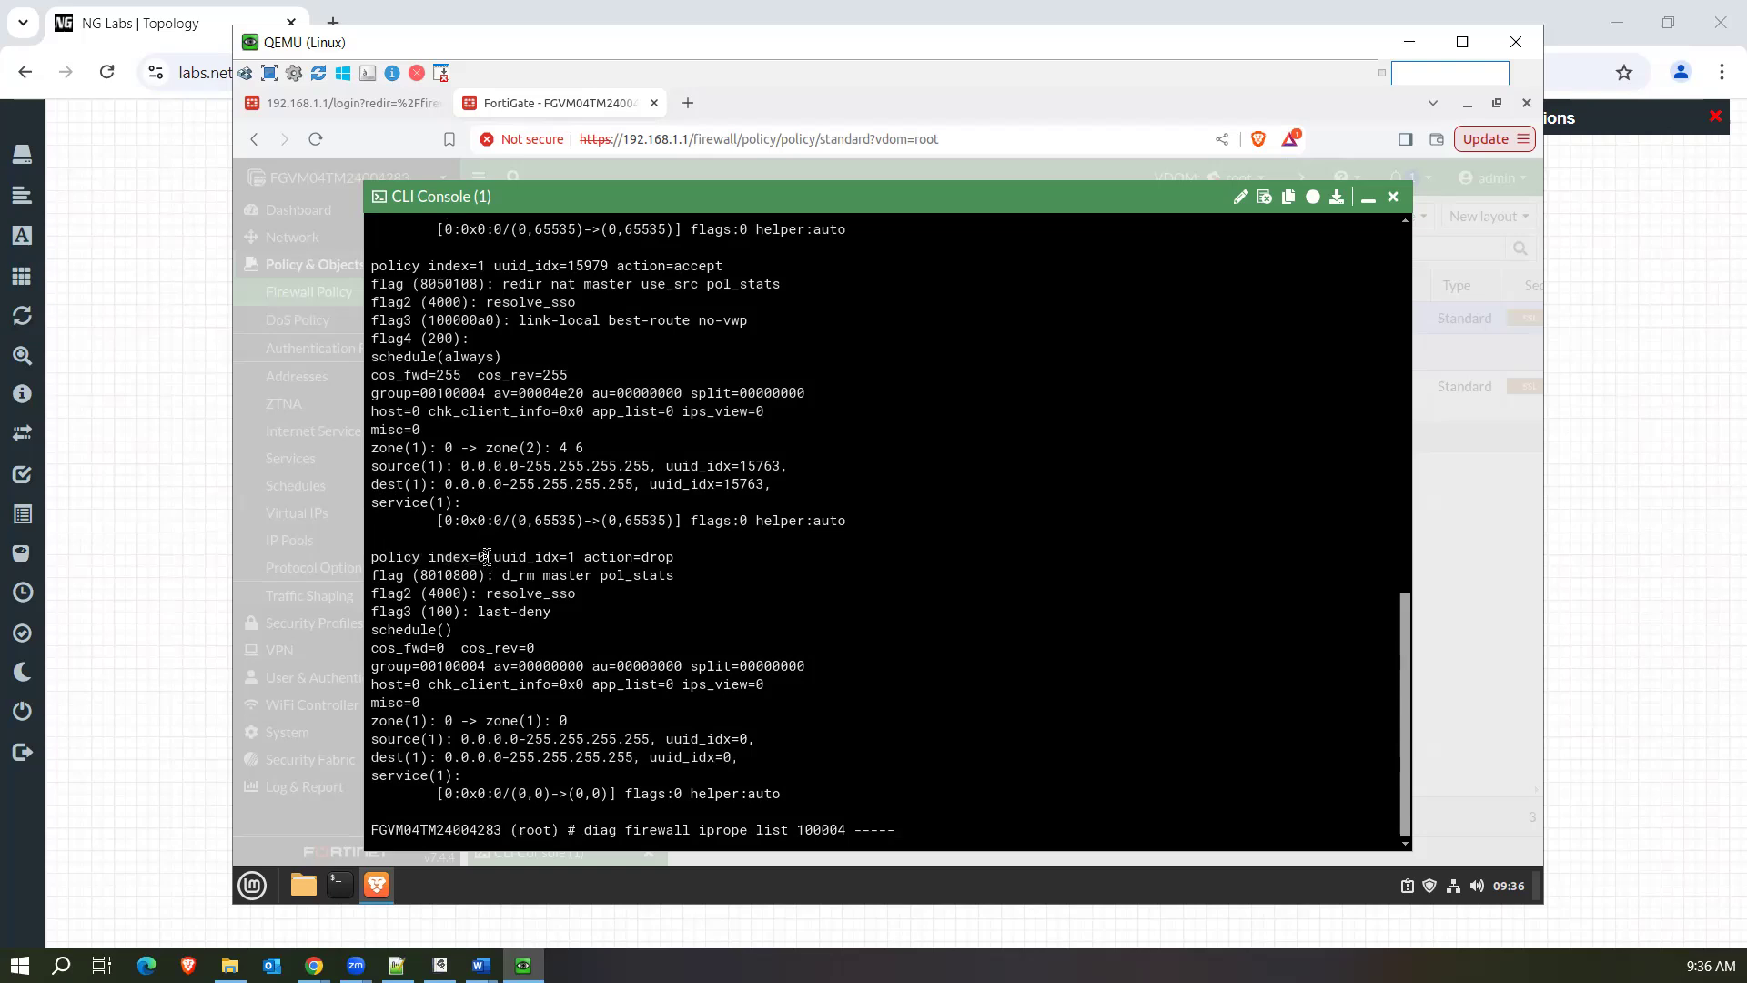
pyautogui.moveTo(486, 558); pyautogui.dragTo(371, 566)
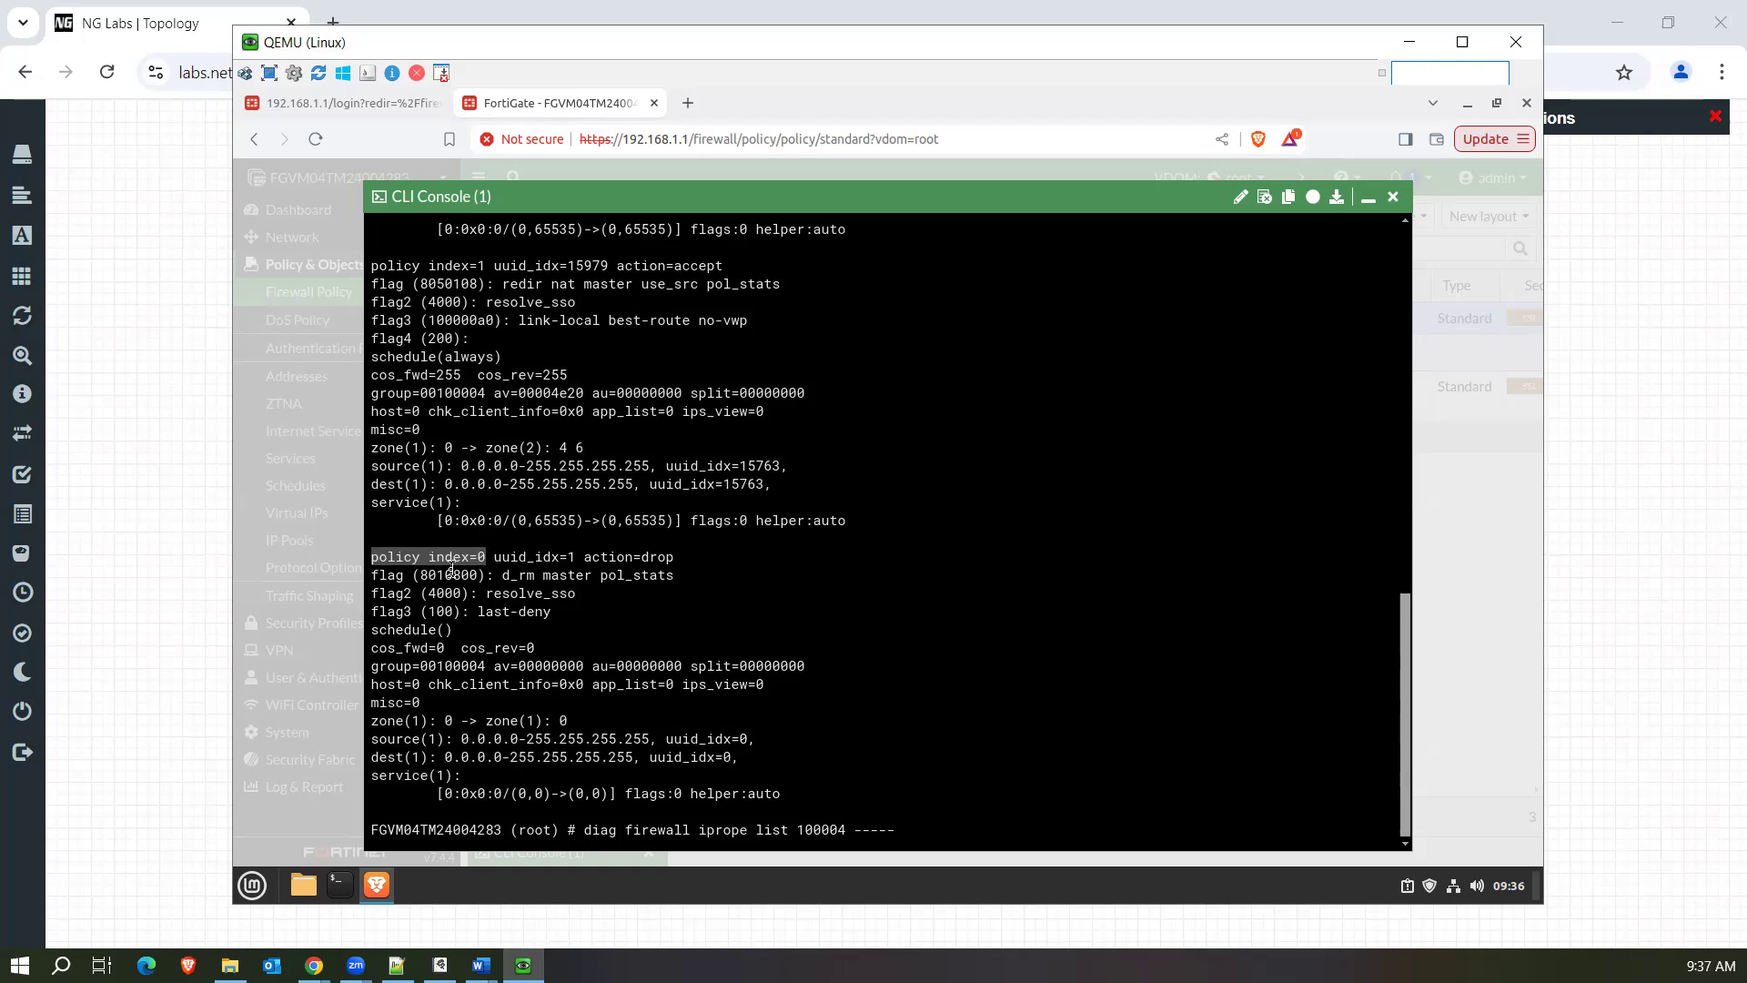
# Compare the firewall policy list's order with the iprope output and highlight the policy index 2 entry.
pyautogui.click(1368, 198)
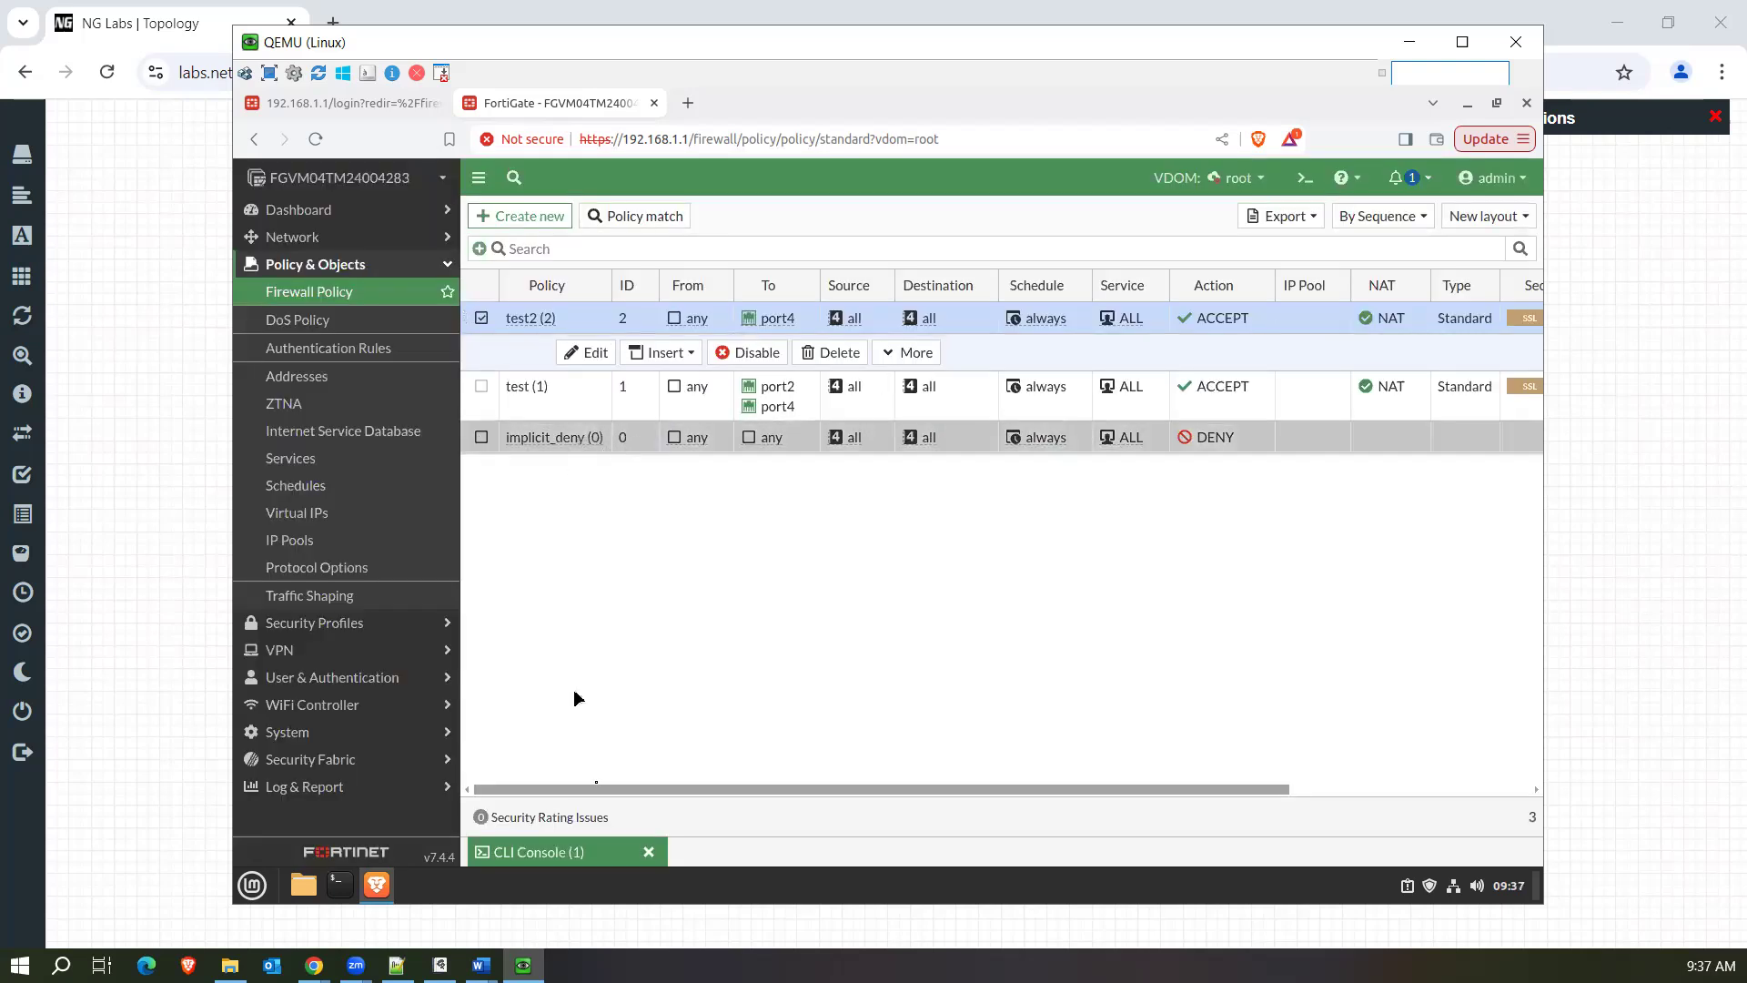
pyautogui.click(581, 850)
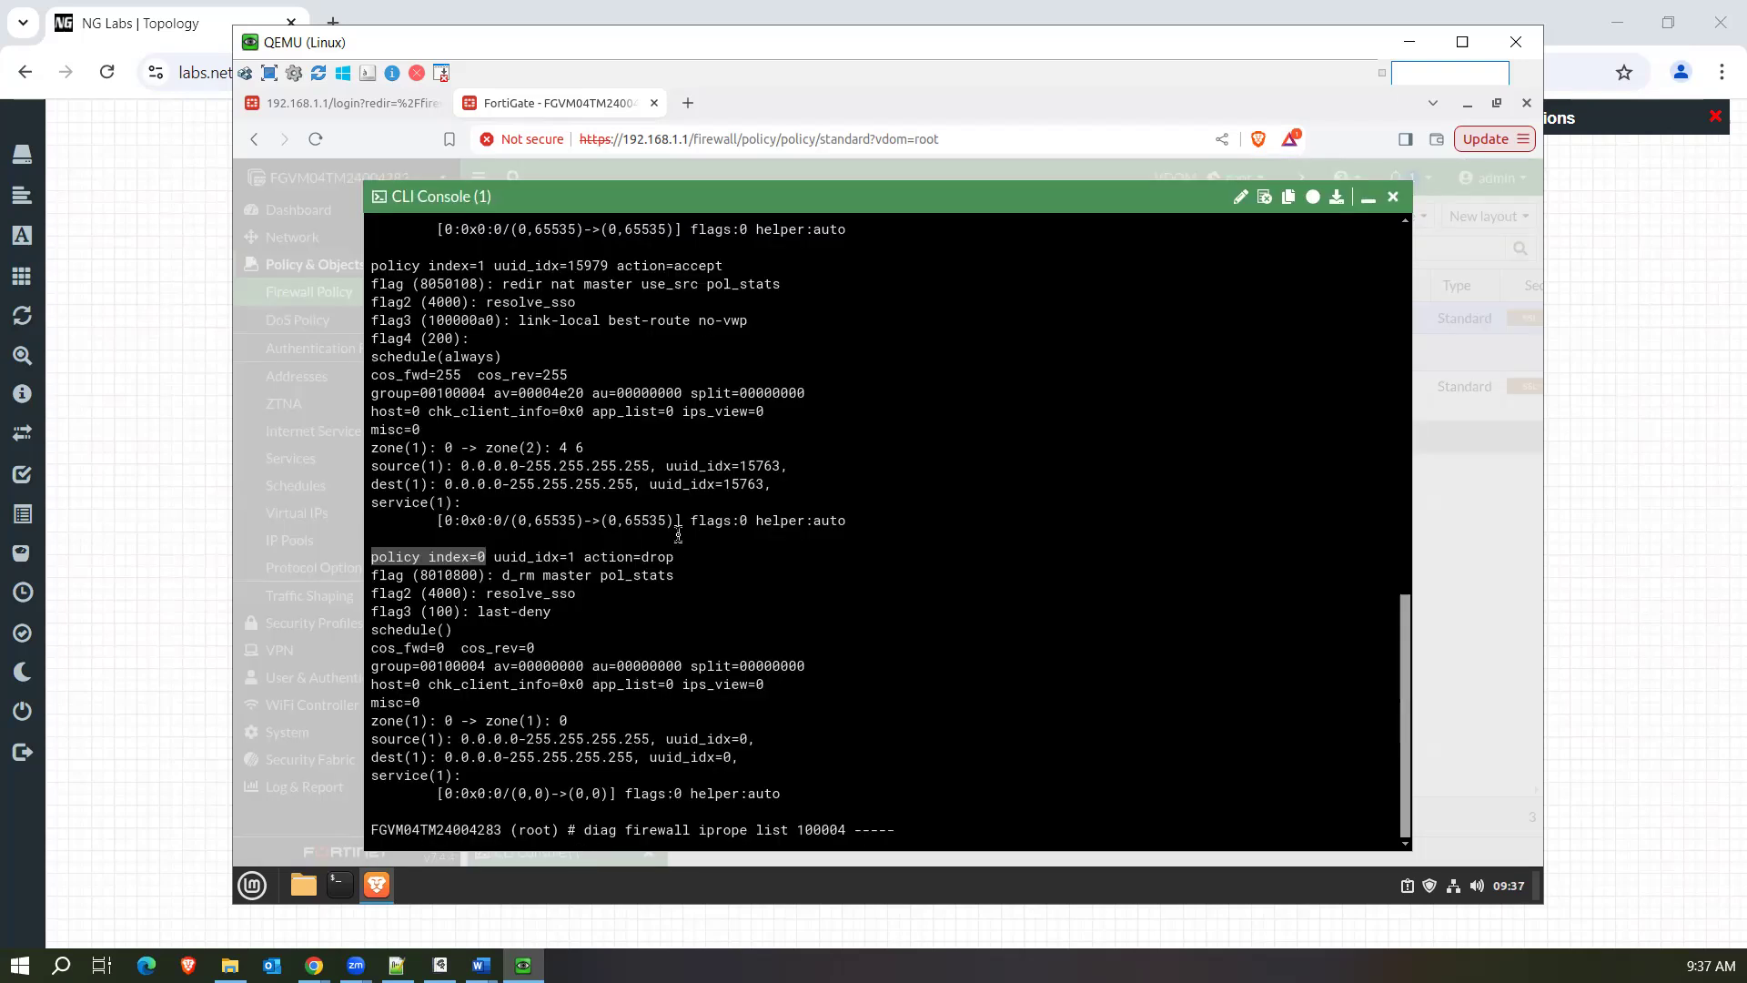
pyautogui.moveTo(1407, 675); pyautogui.dragTo(1408, 538)
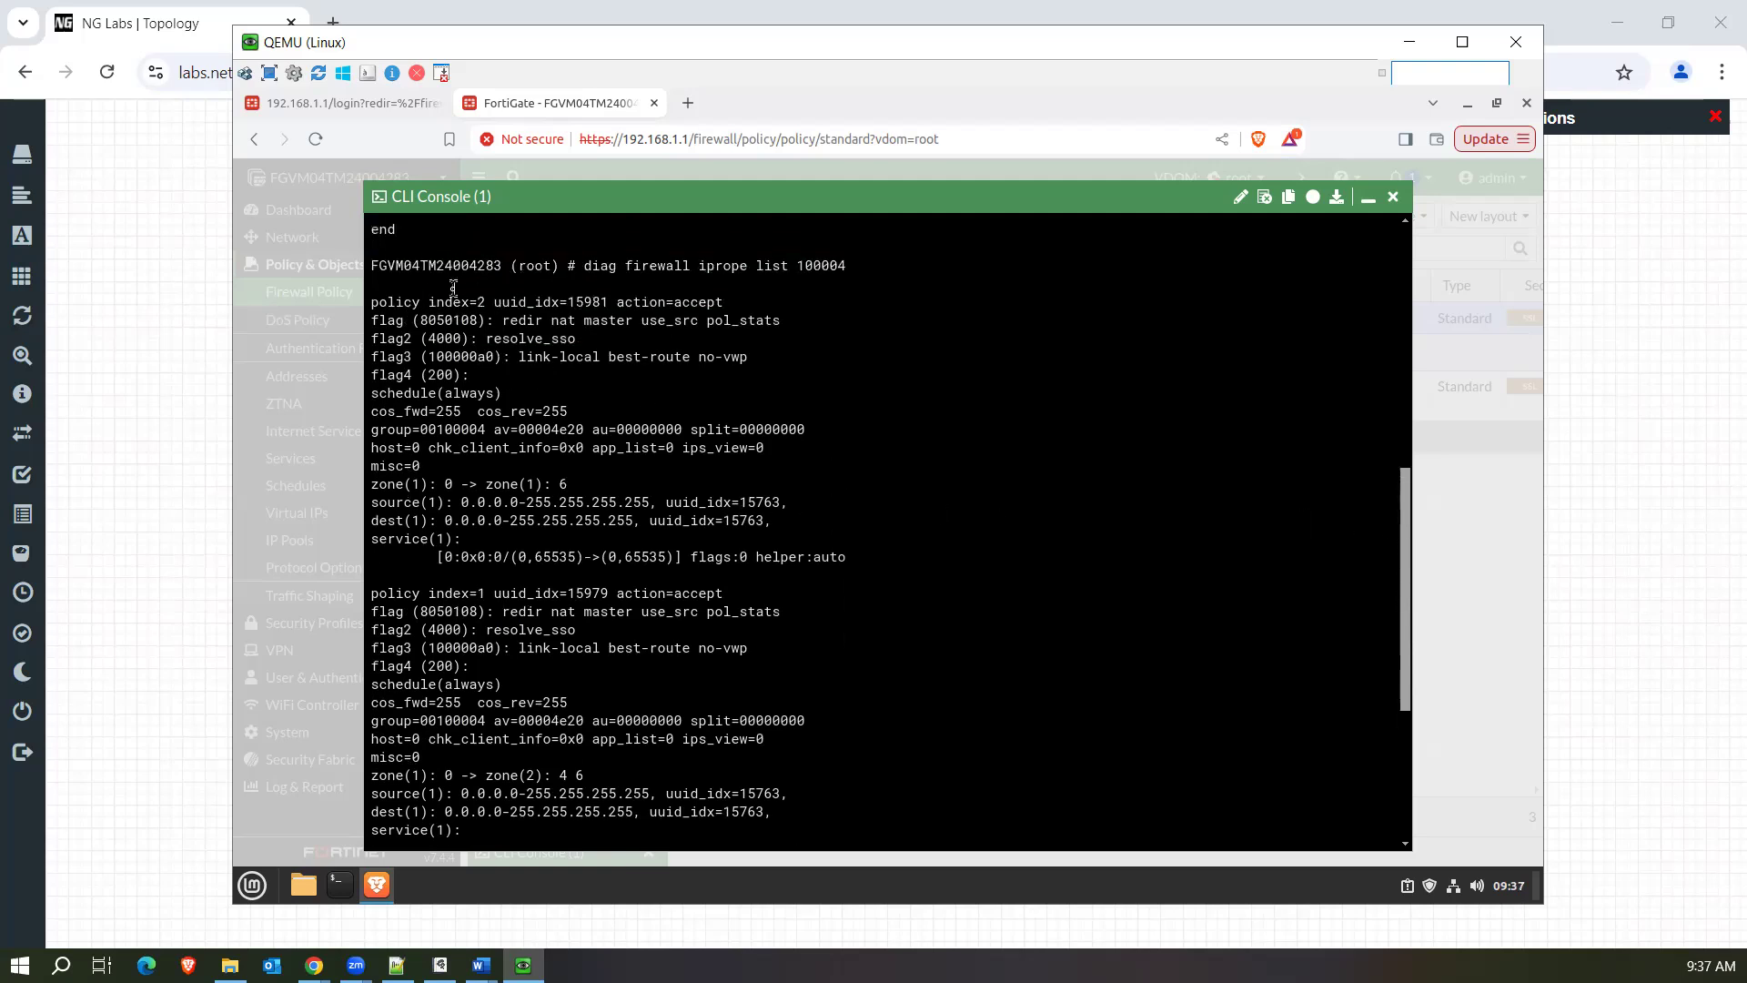
pyautogui.moveTo(492, 303); pyautogui.dragTo(371, 305)
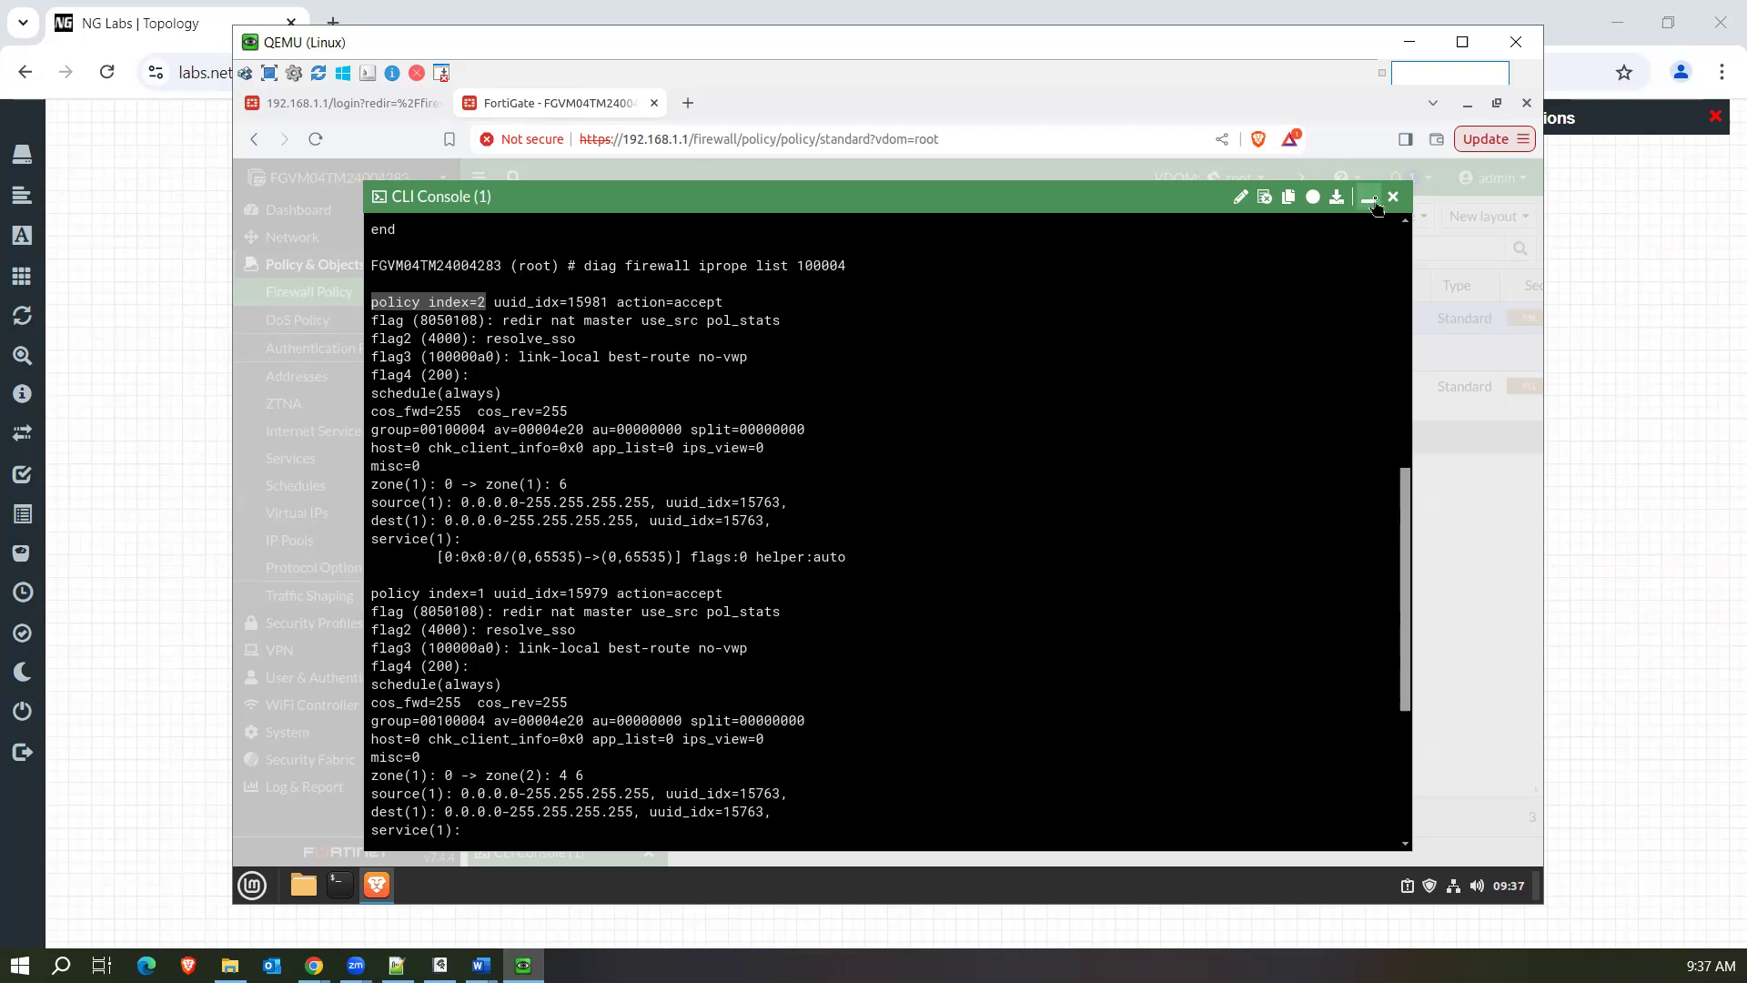
# Move the test2 policy back below the test policy in the sequence.
pyautogui.click(1367, 197)
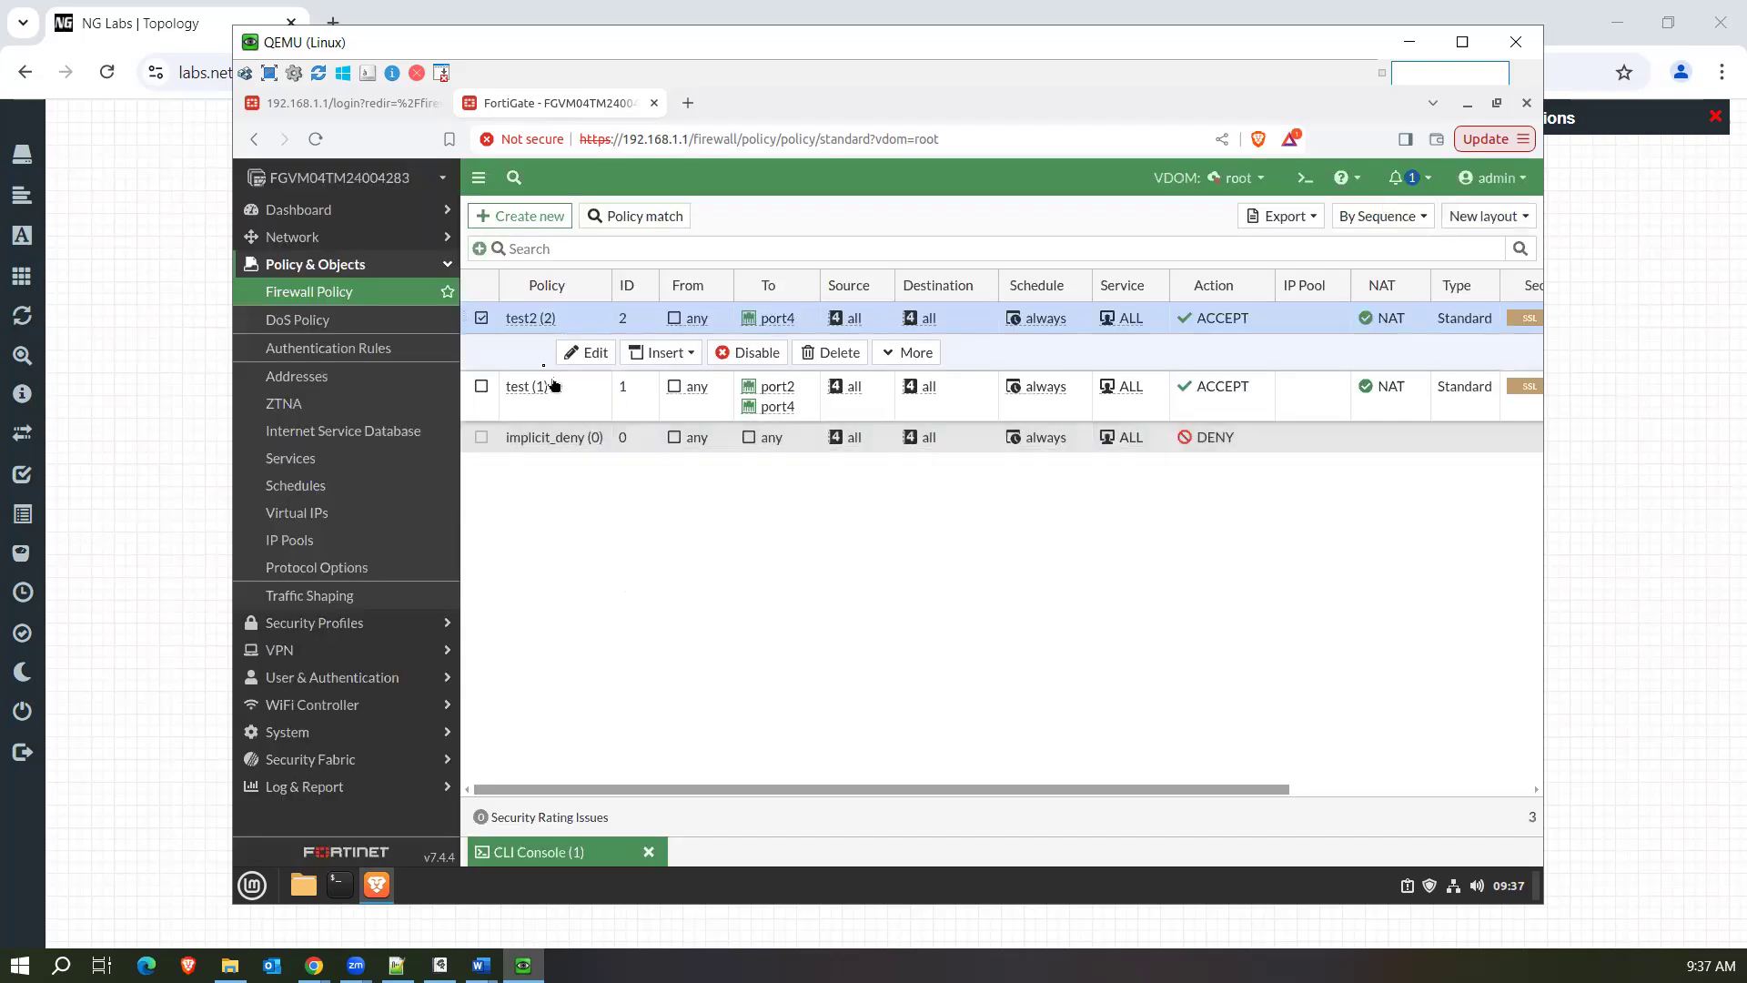
pyautogui.moveTo(472, 327); pyautogui.dragTo(467, 386)
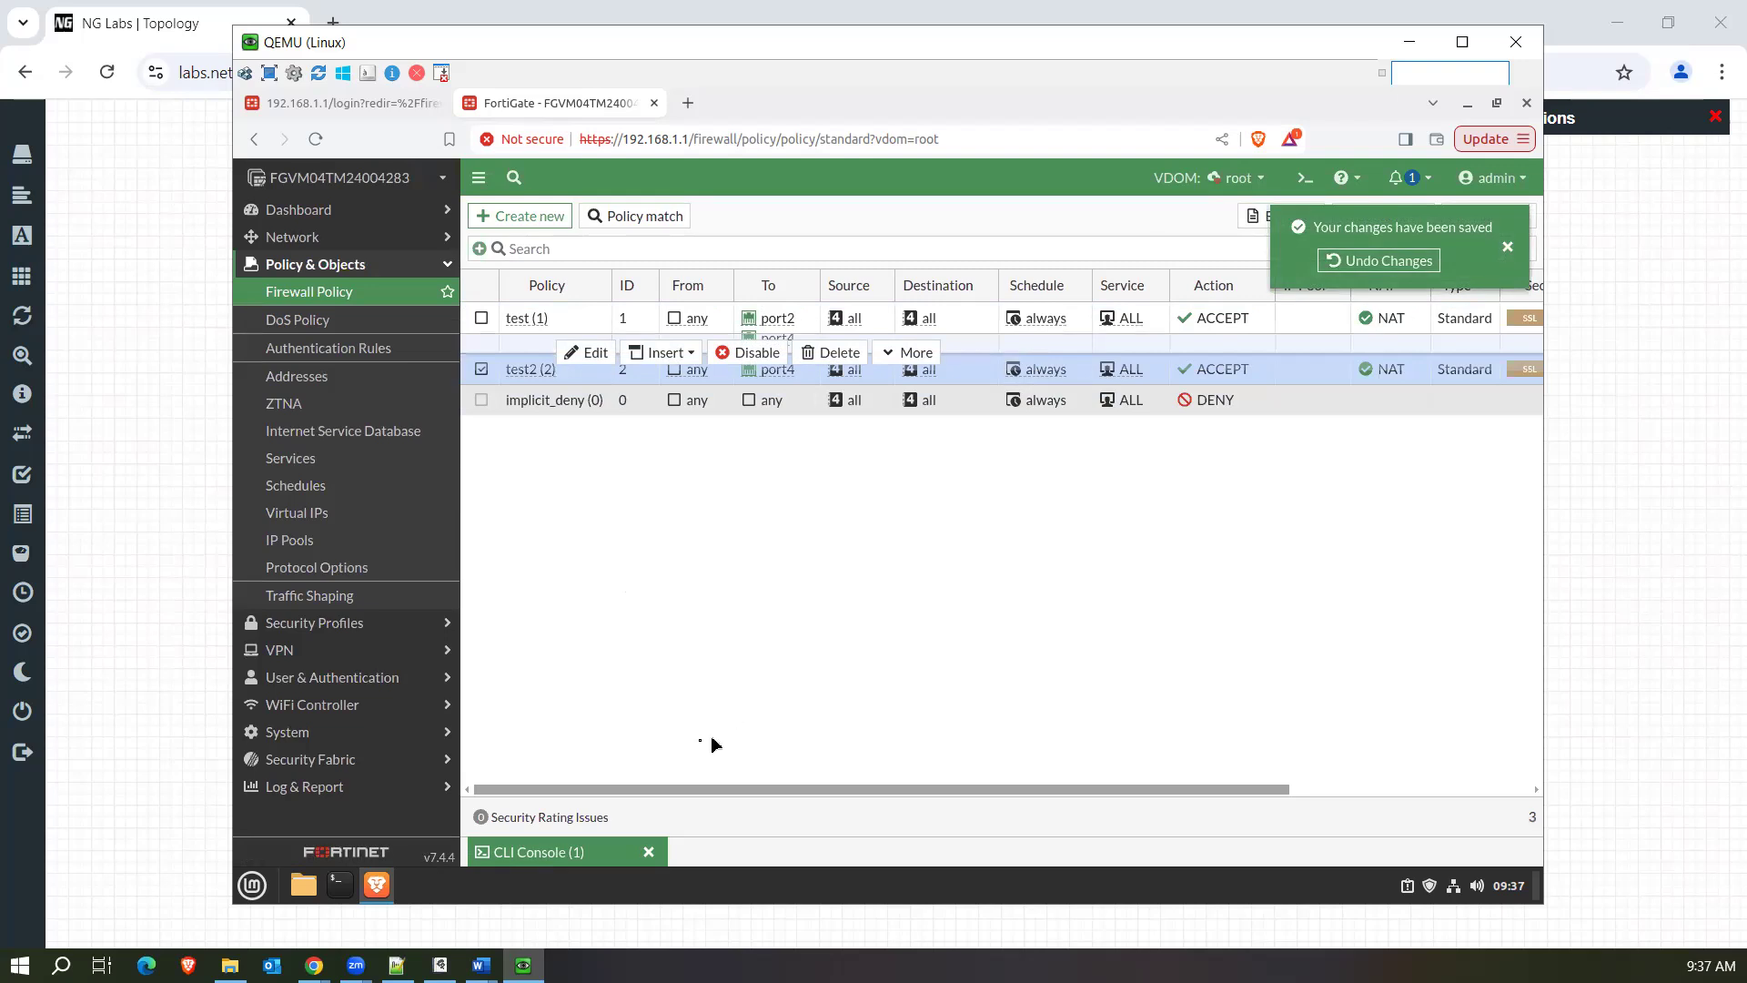
# Clear the pending prompt line in the CLI console and rerun diag firewall iprope list 100004.
pyautogui.click(593, 854)
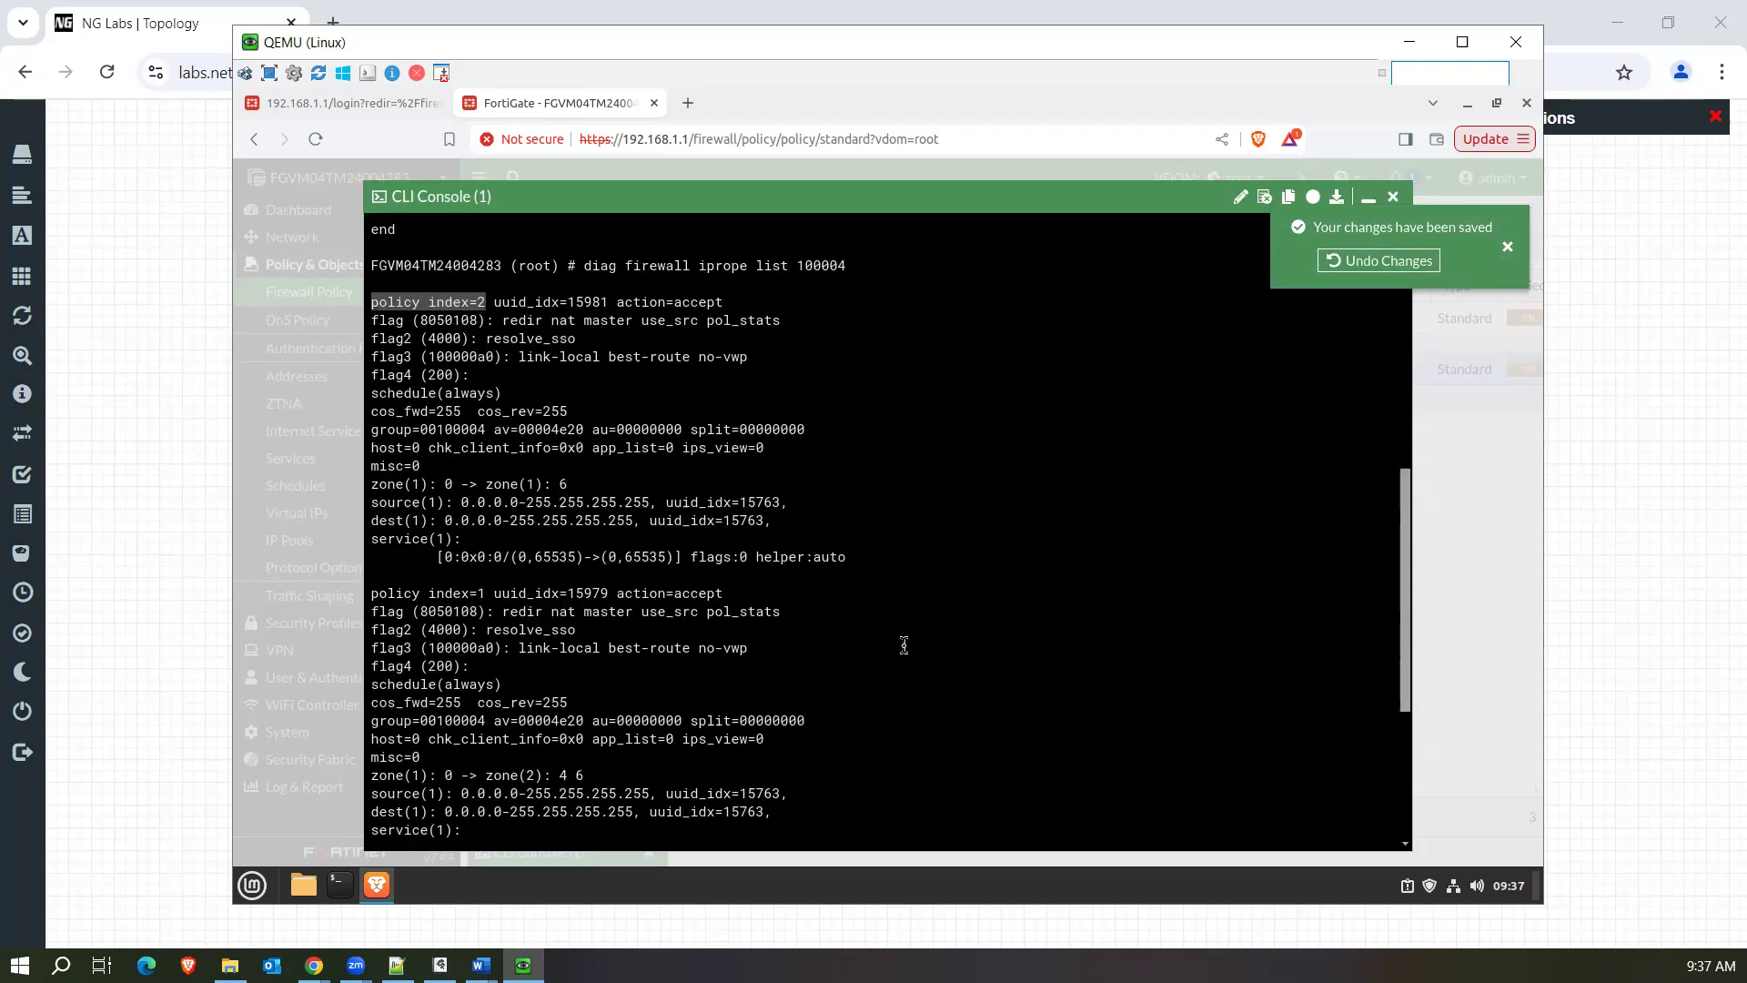
pyautogui.press('Return')
pyautogui.press('Return')
pyautogui.press('Return')
pyautogui.press('Return')
pyautogui.press('Up')
pyautogui.press('BackSpace')
pyautogui.press('BackSpace')
pyautogui.press('BackSpace')
pyautogui.press('BackSpace')
pyautogui.press('BackSpace')
pyautogui.press('Return')
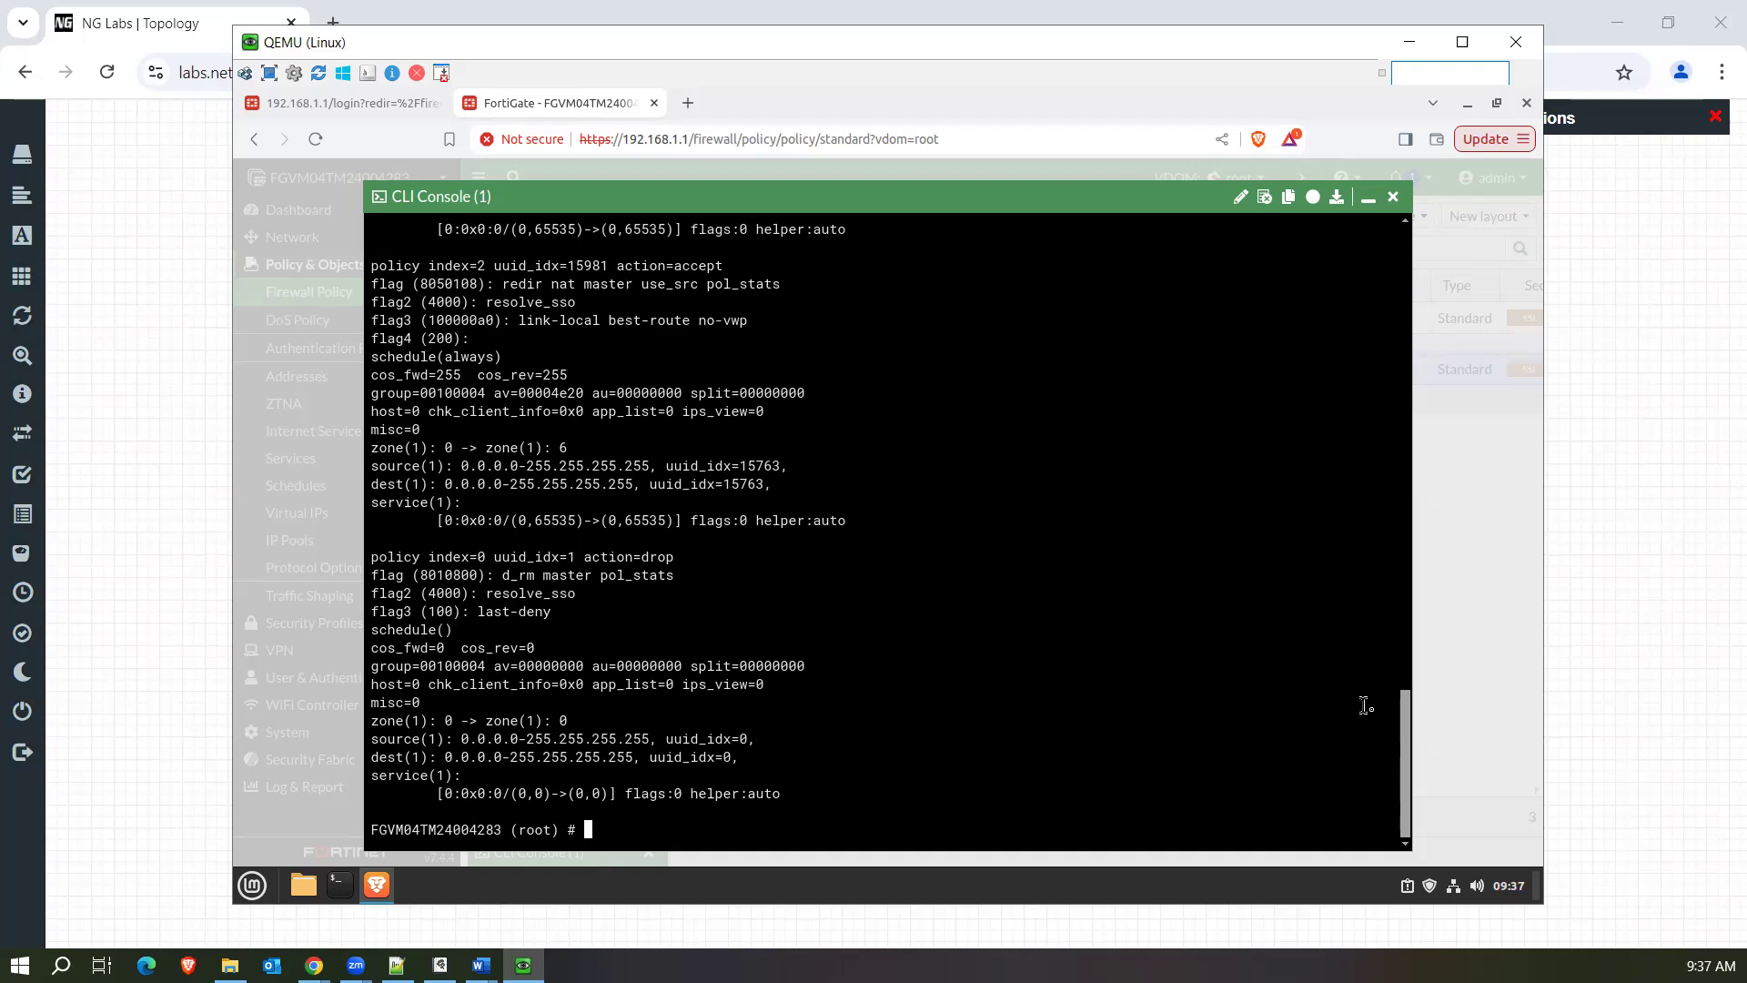
# Compare the order of policy index 1 and 2 in the new iprope output with the reloaded firewall policy list.
pyautogui.moveTo(1410, 737); pyautogui.dragTo(1409, 660)
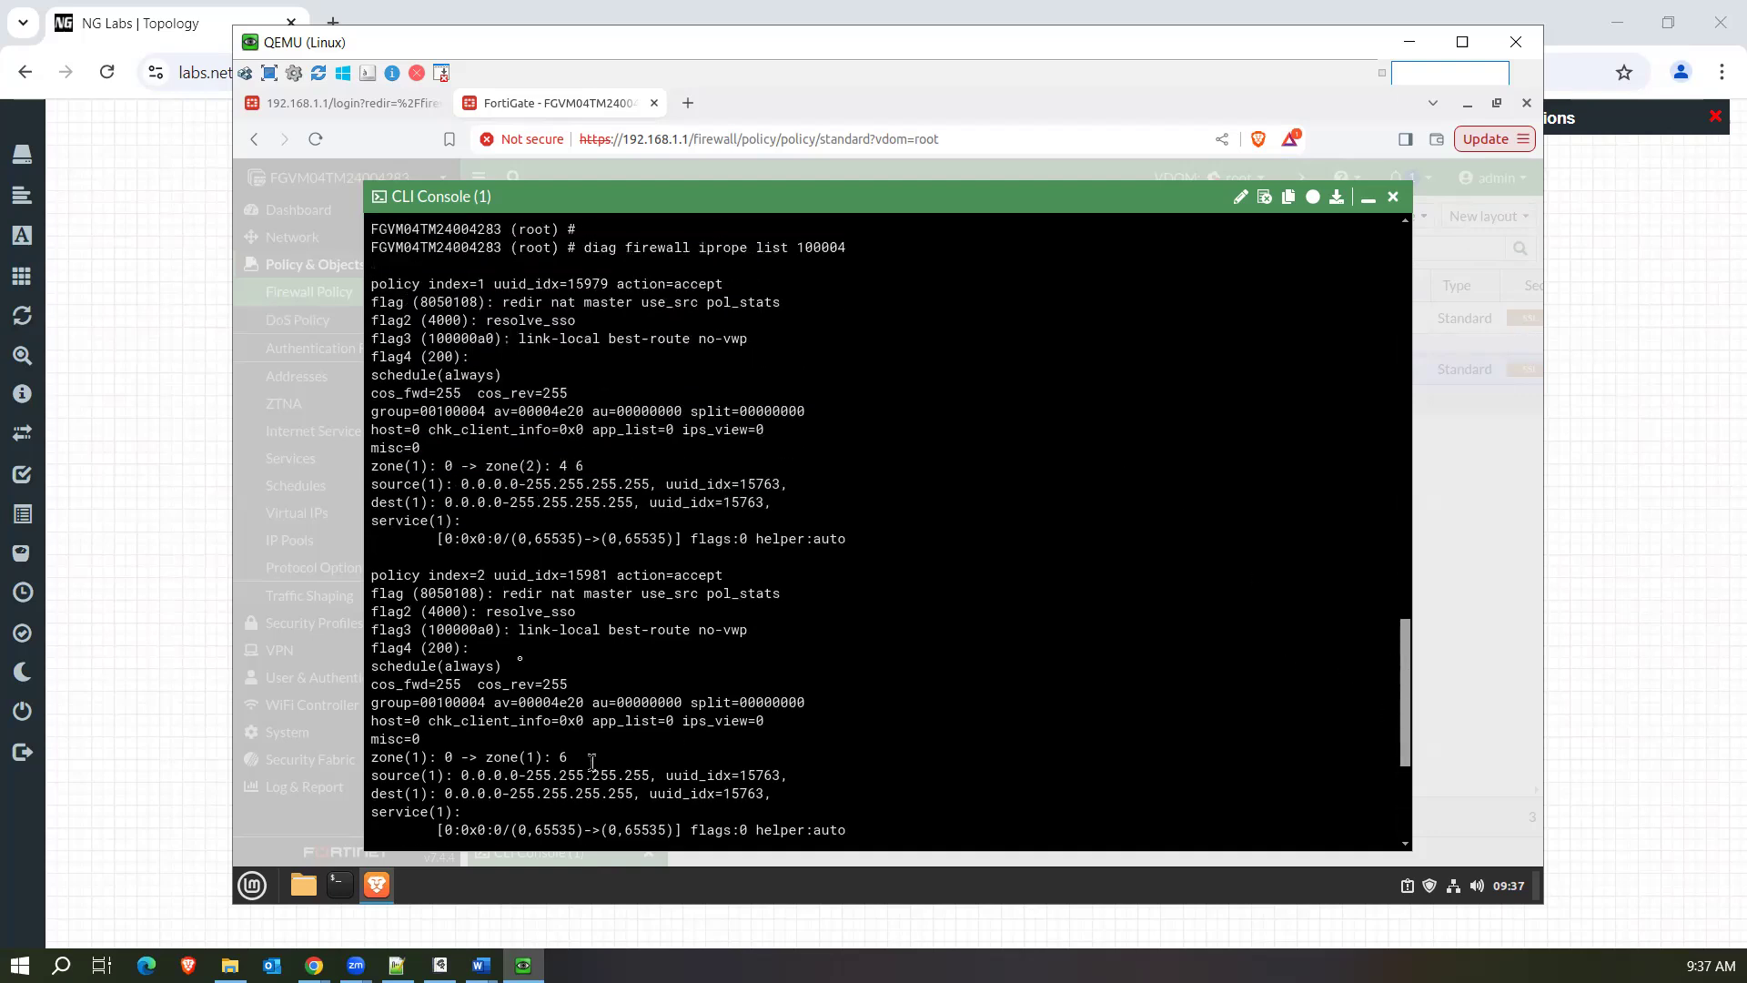
pyautogui.moveTo(489, 574); pyautogui.dragTo(370, 575)
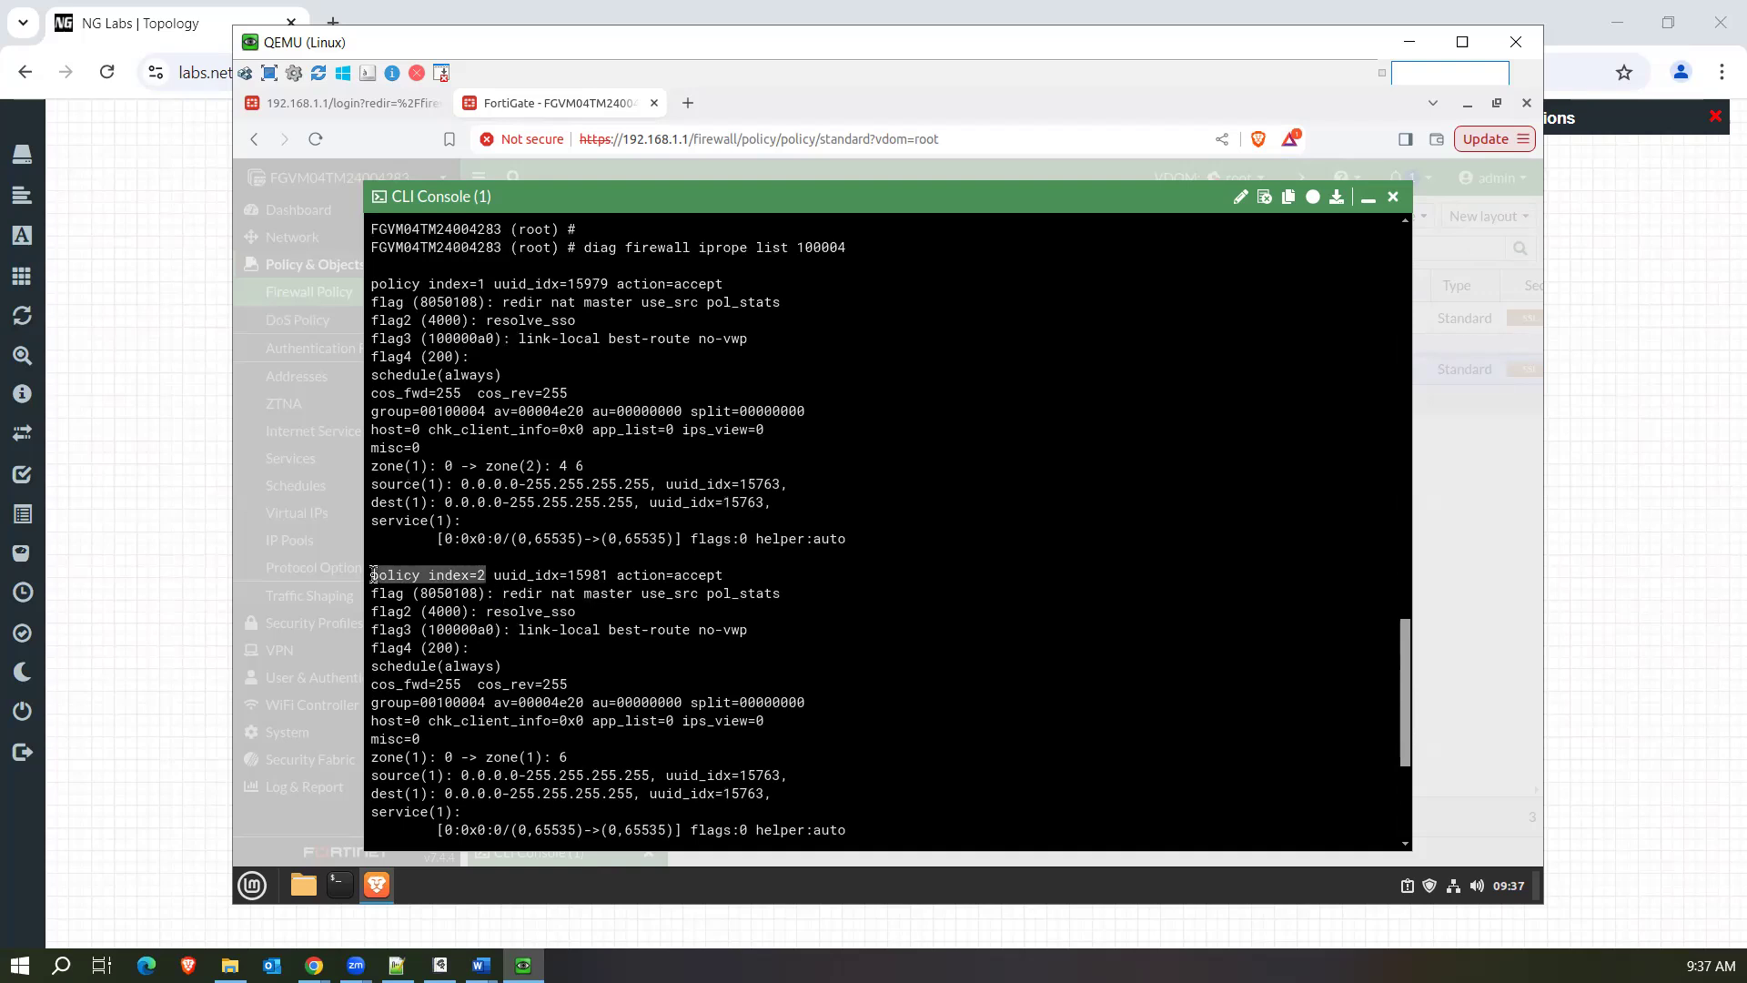
pyautogui.moveTo(492, 283); pyautogui.dragTo(381, 282)
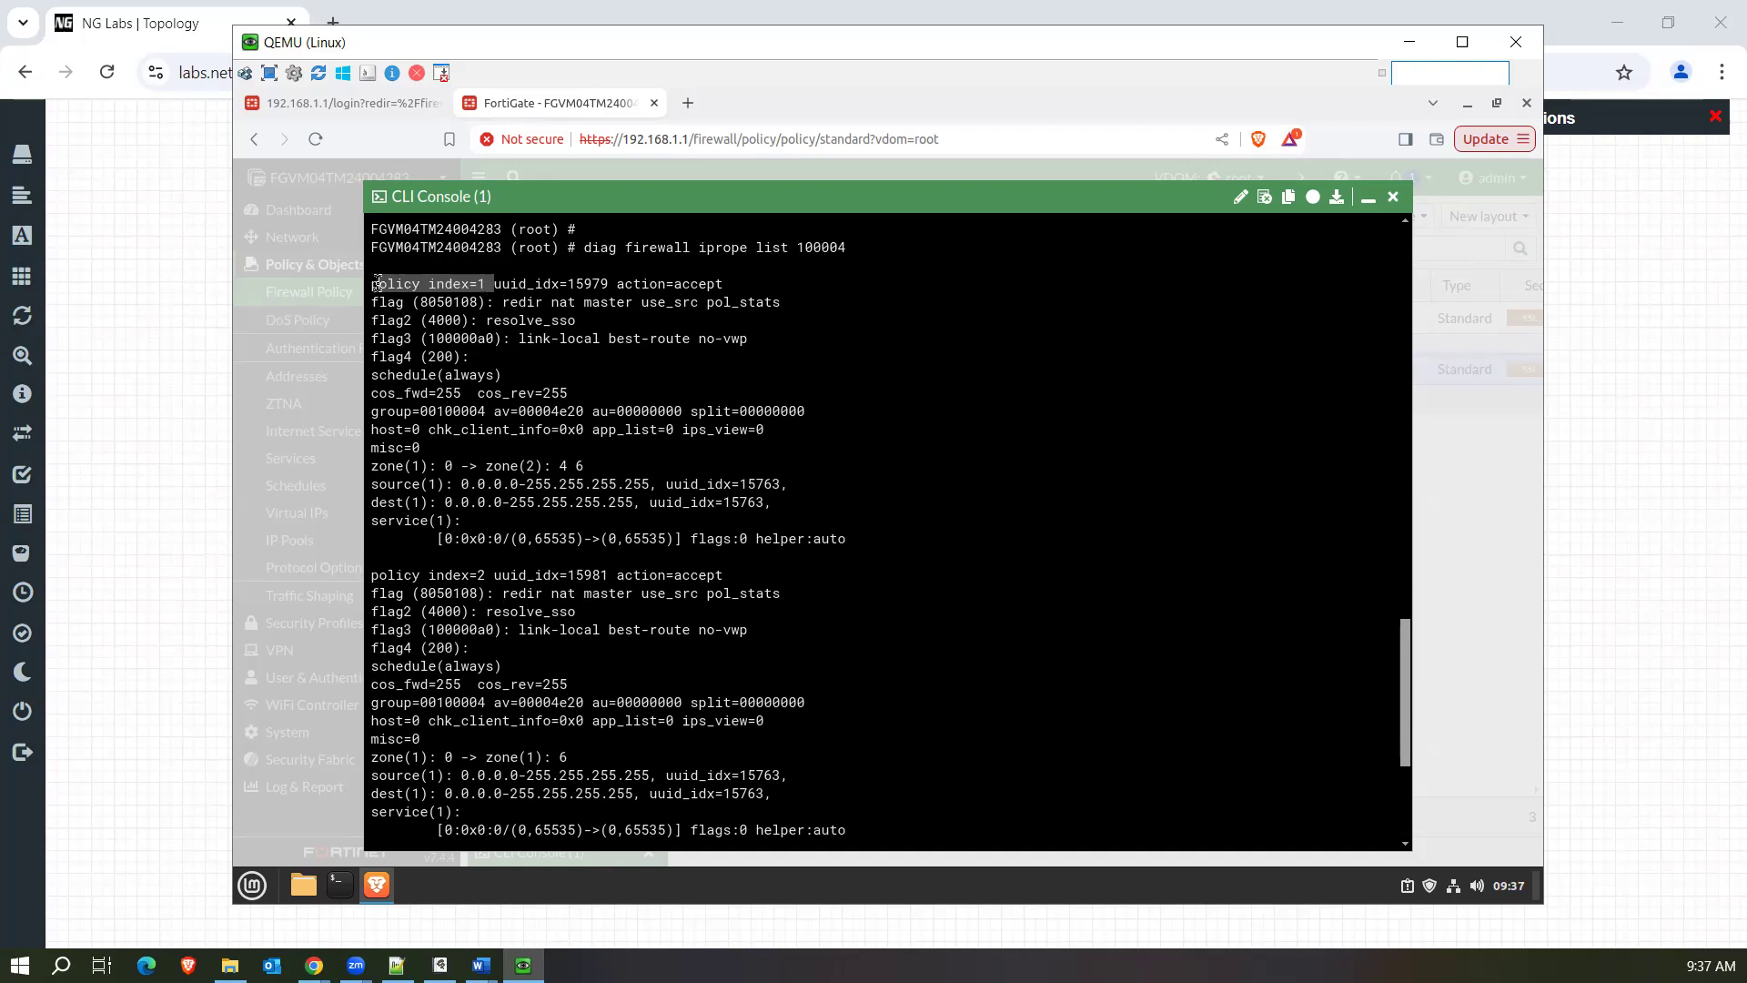
pyautogui.click(1367, 198)
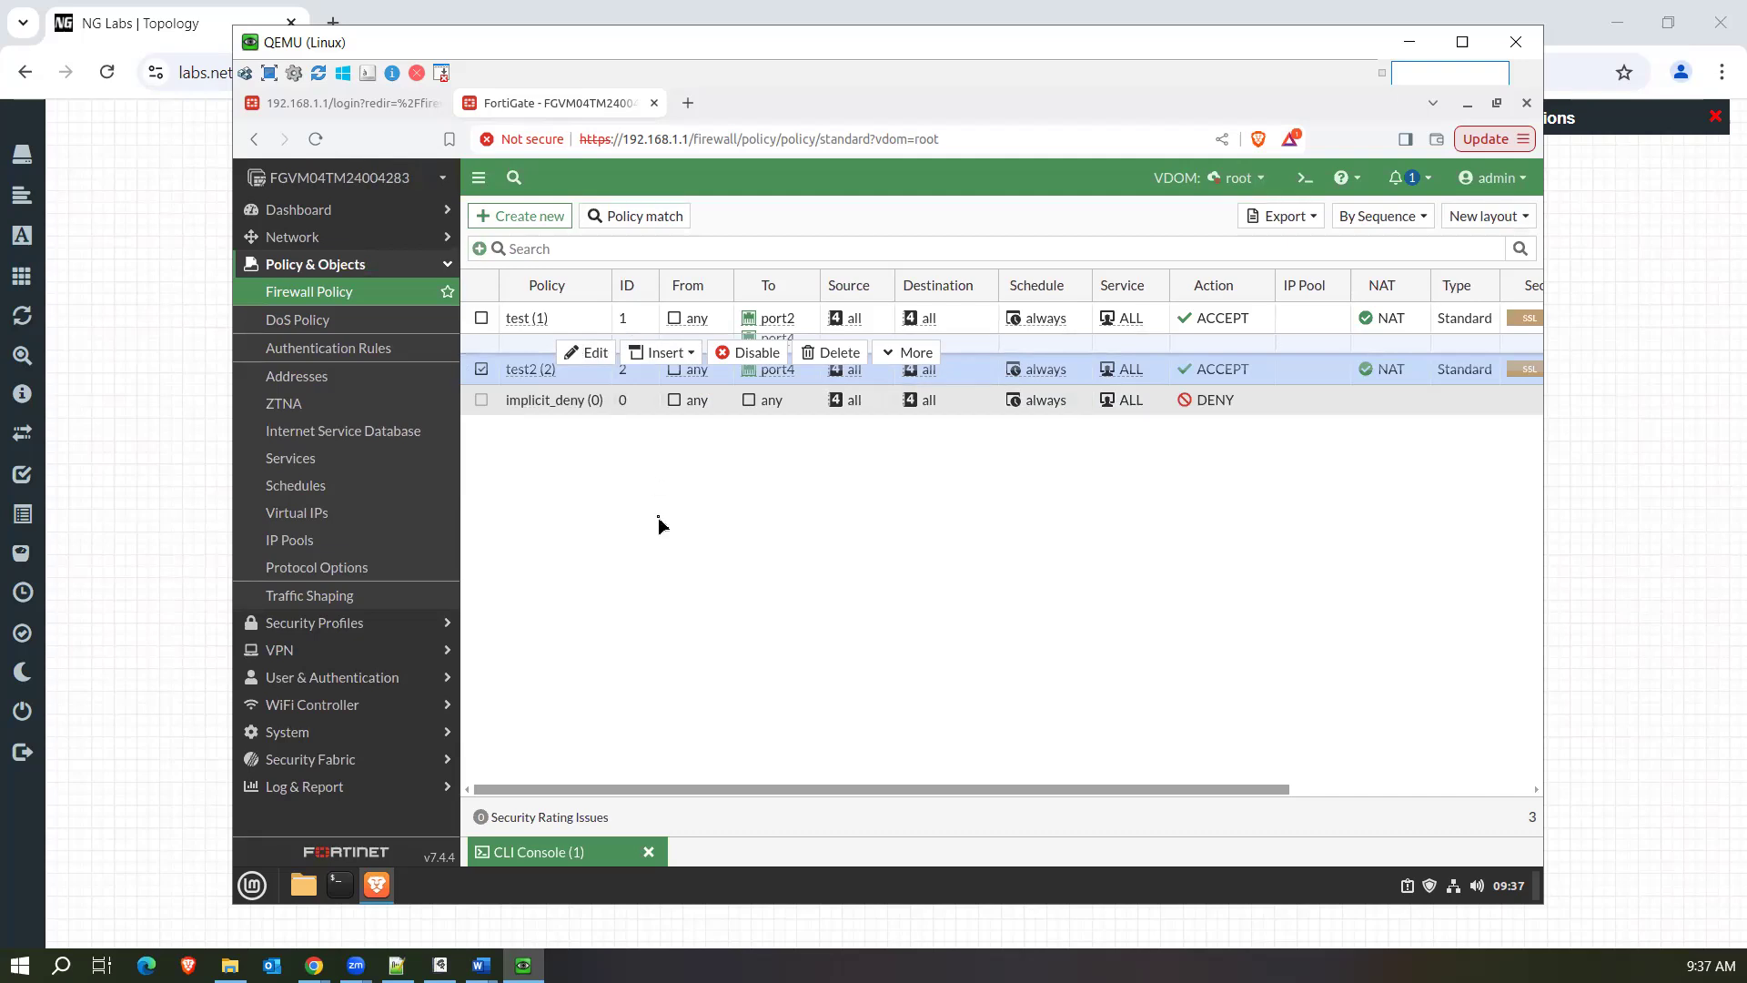
pyautogui.click(344, 293)
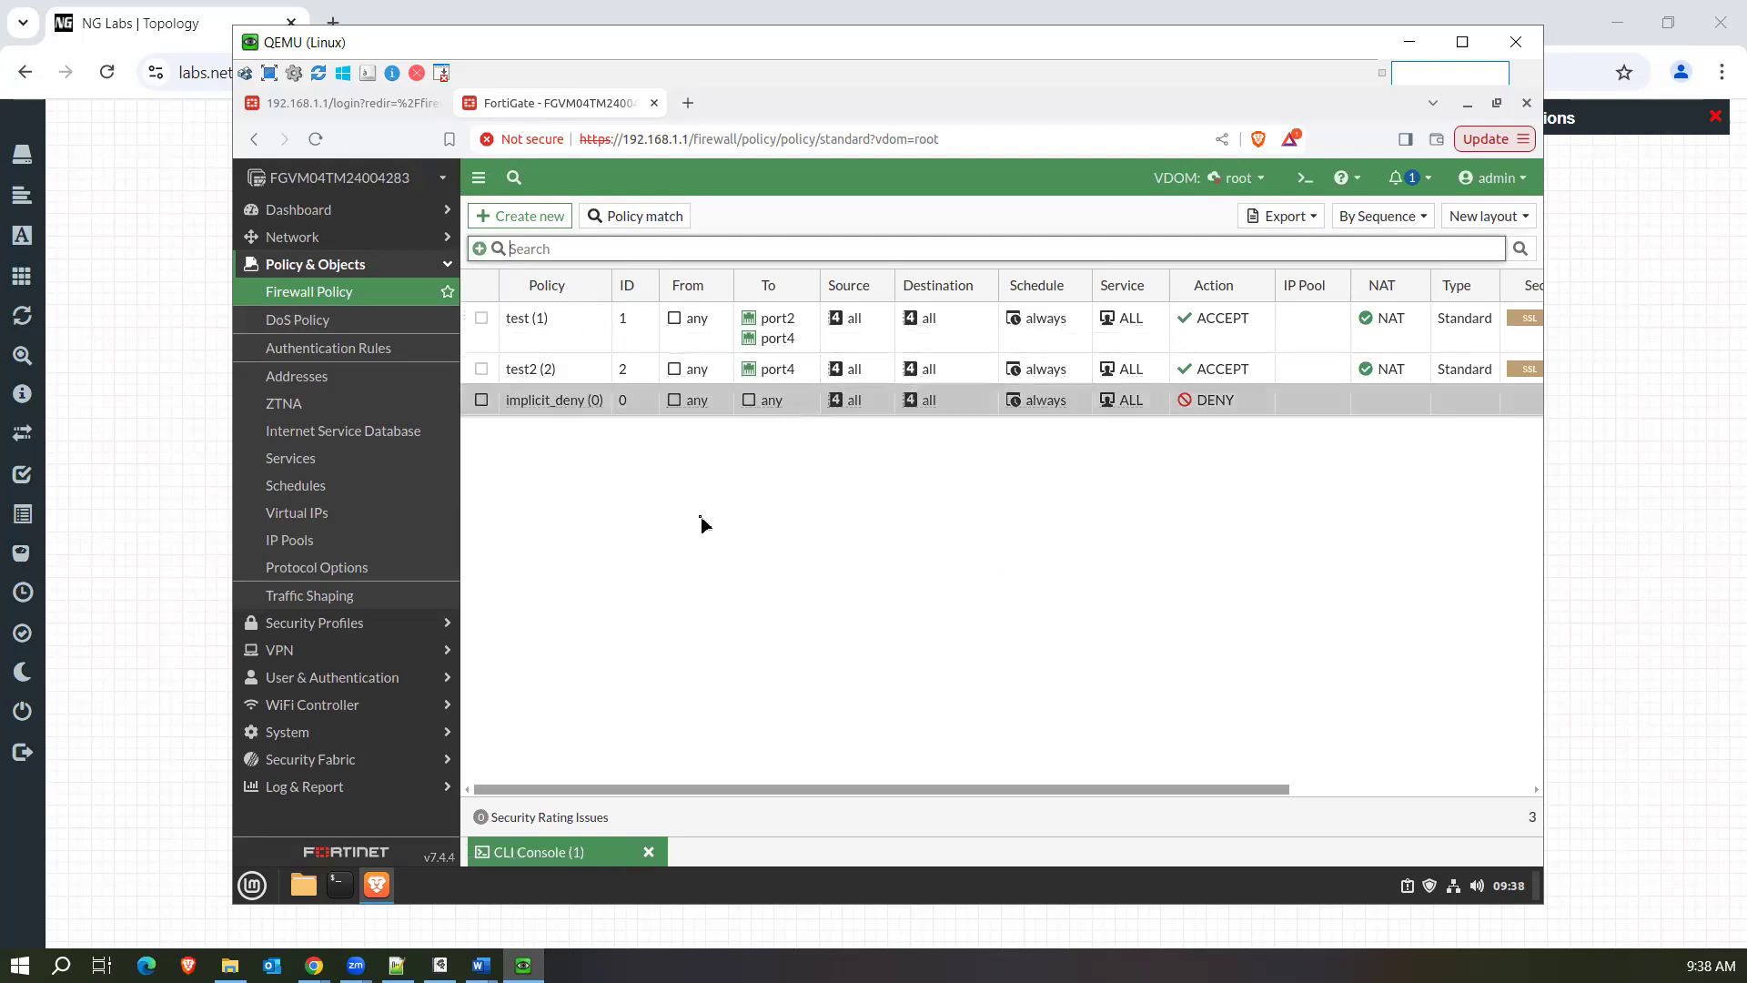
pyautogui.click(585, 851)
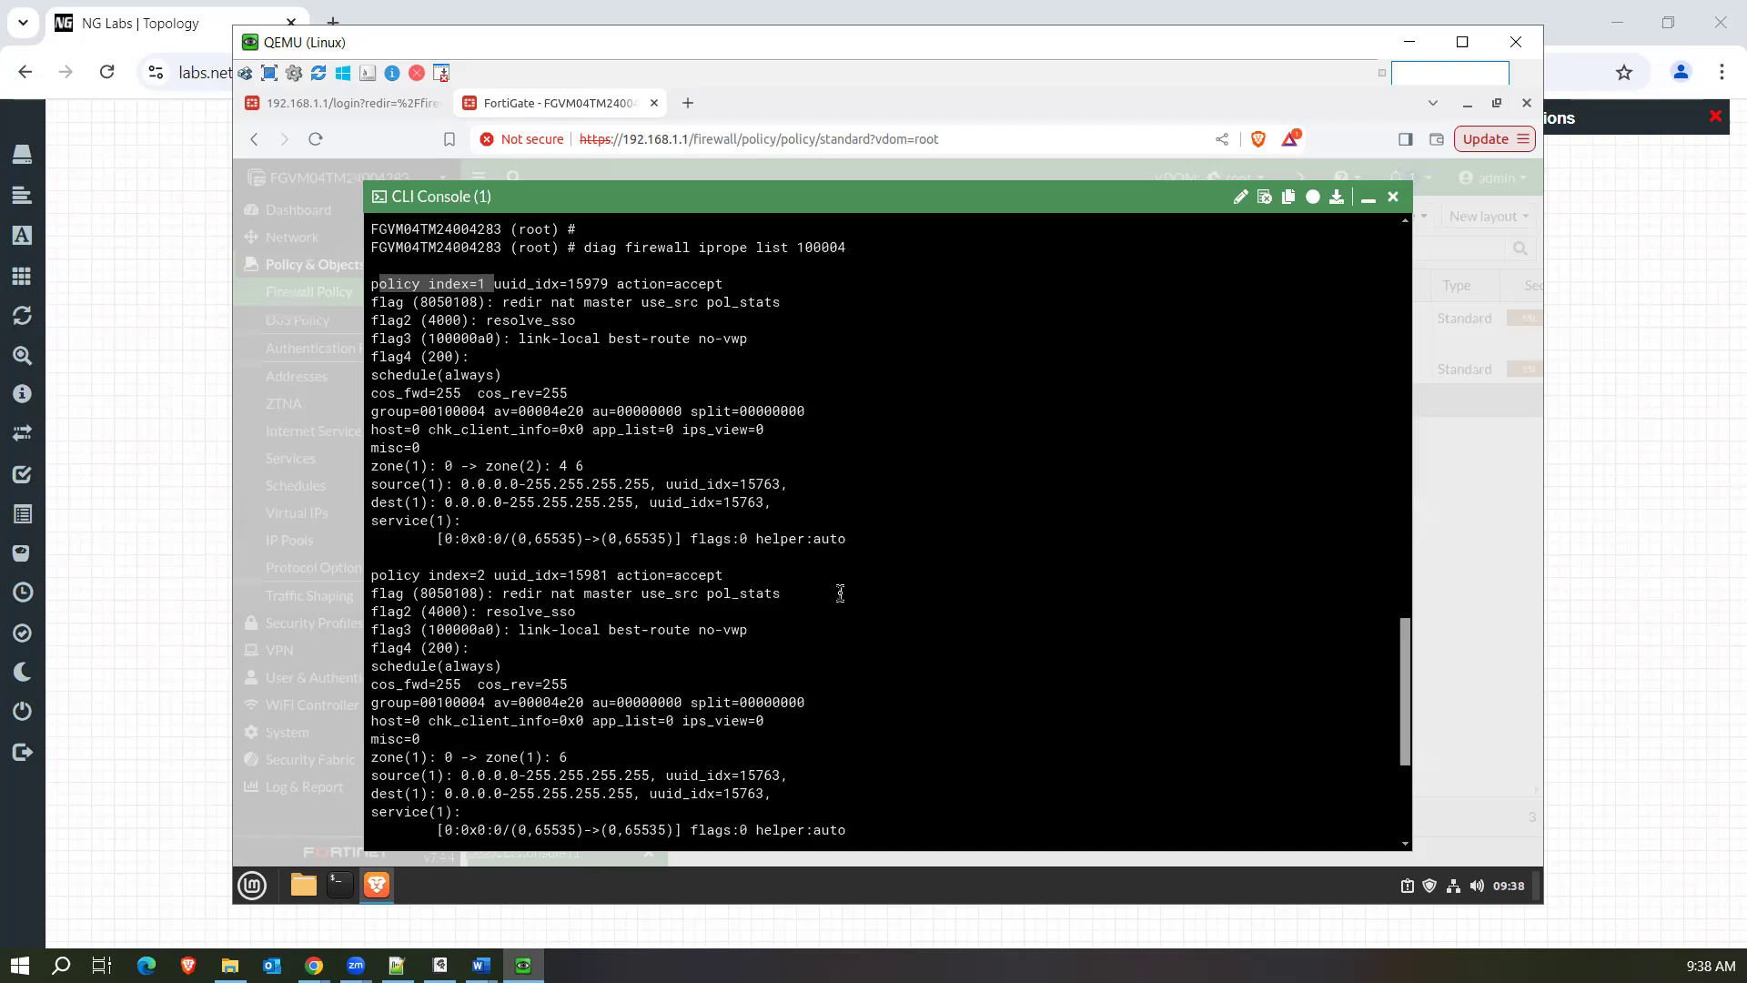
# Highlight the diag firewall iprope list 100004 command and its full policy index 1 entry, and compare them with the firewall policy list.
pyautogui.click(590, 252)
pyautogui.moveTo(591, 252); pyautogui.dragTo(850, 248)
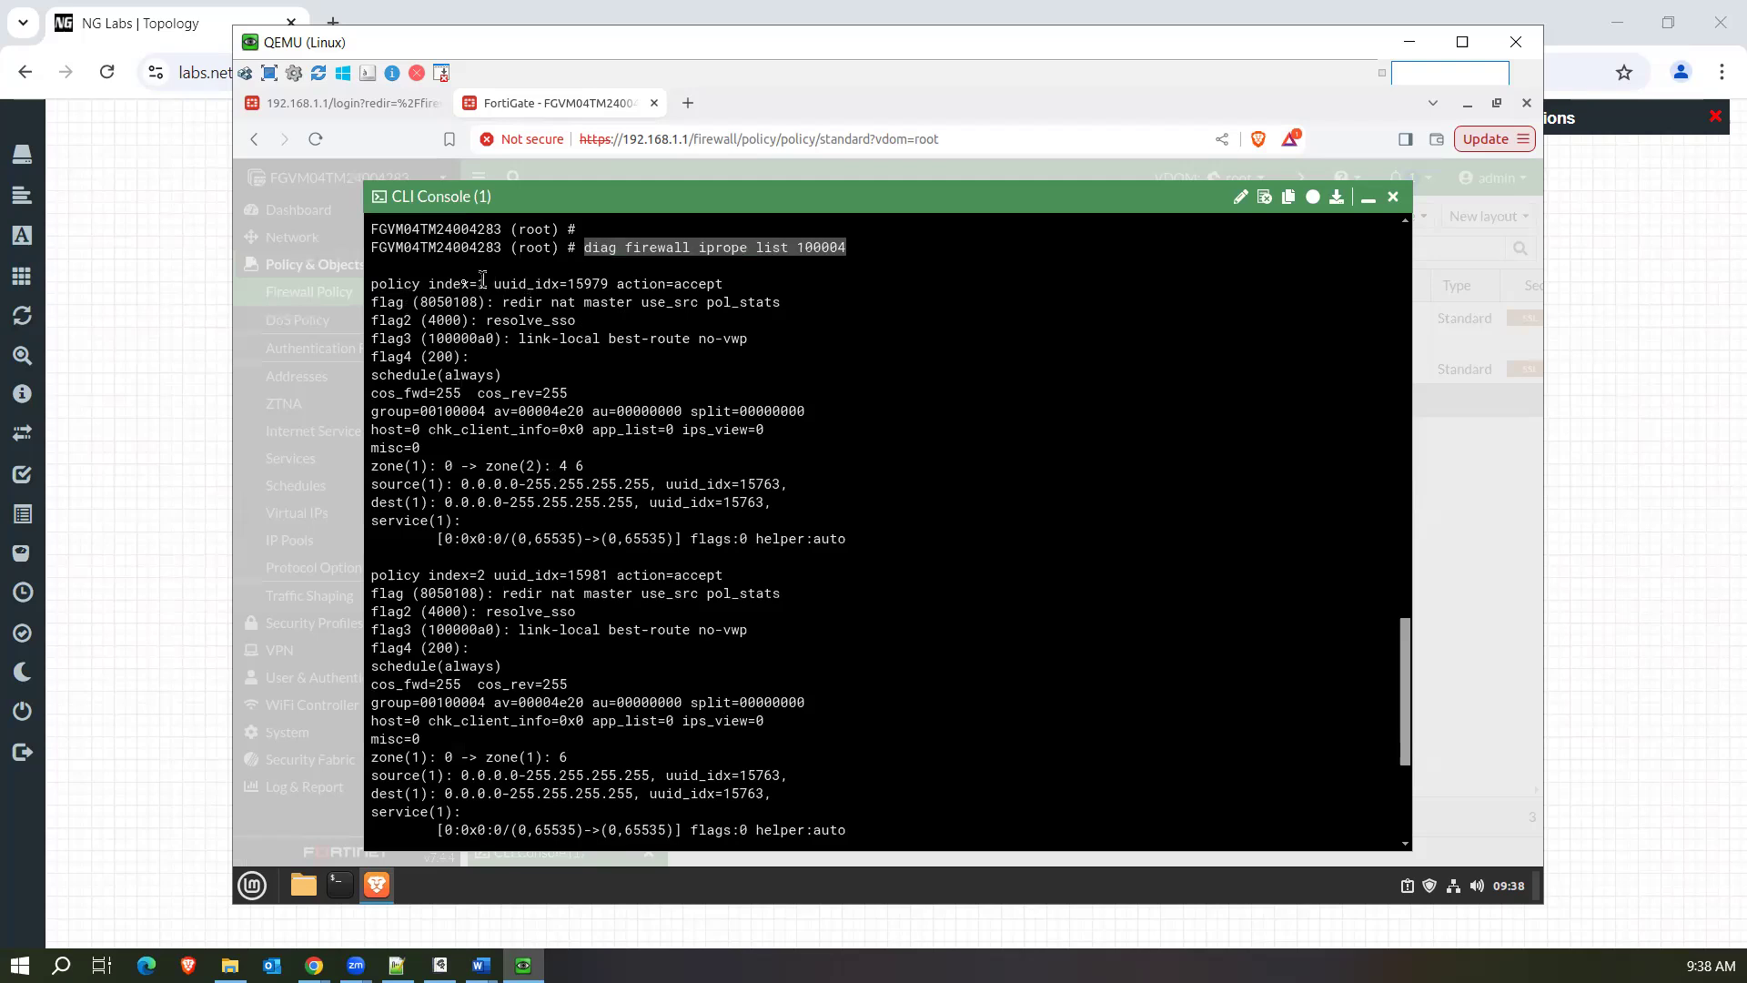
pyautogui.click(382, 285)
pyautogui.moveTo(382, 285); pyautogui.dragTo(857, 539)
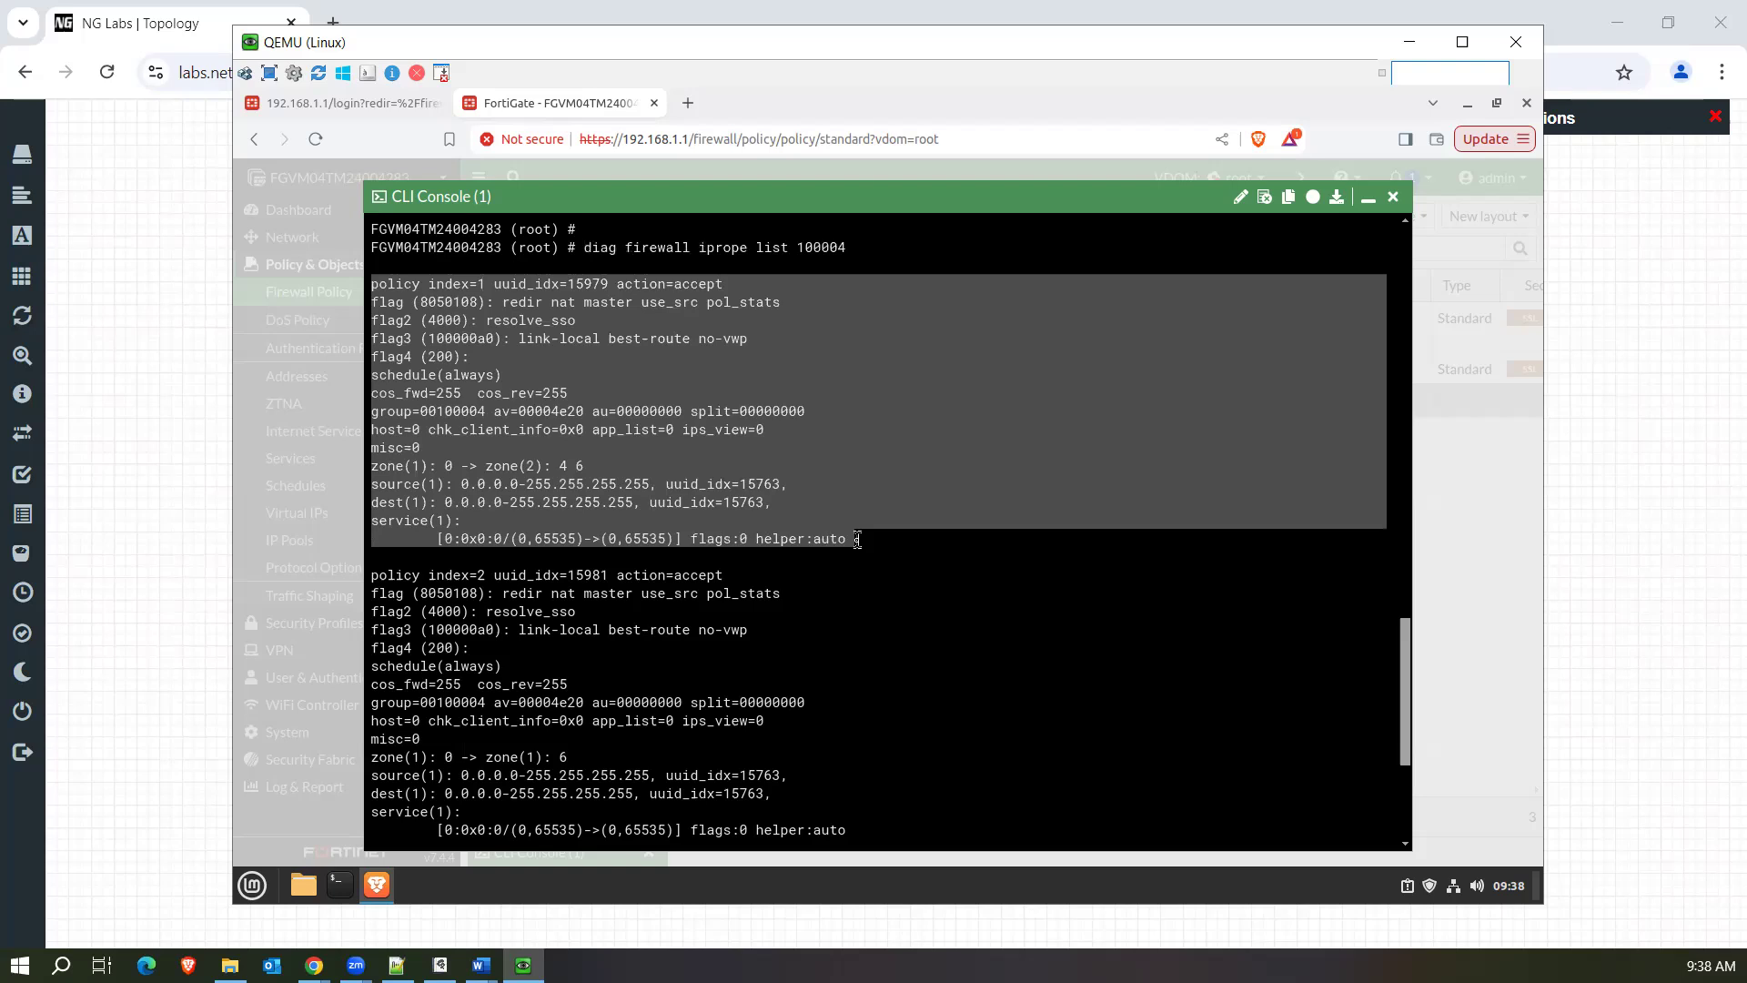
pyautogui.click(1368, 200)
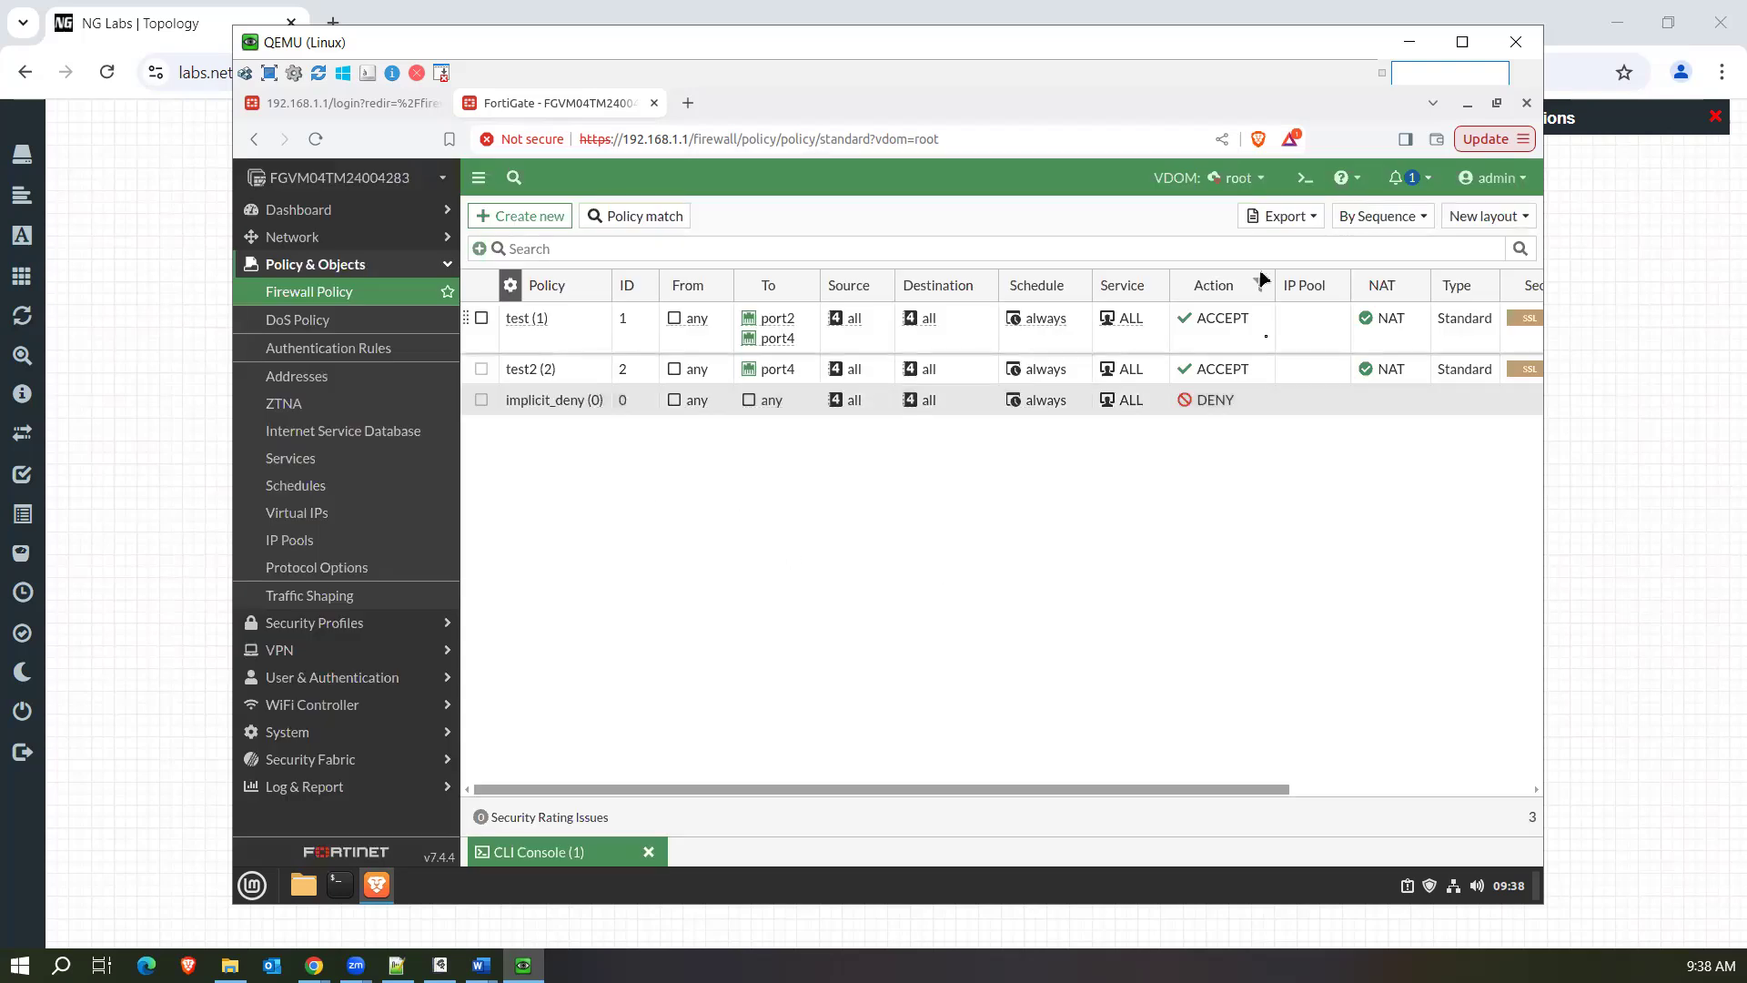
# Run show firewall policy in the CLI console and highlight the set uuid line of the test policy.
pyautogui.click(587, 849)
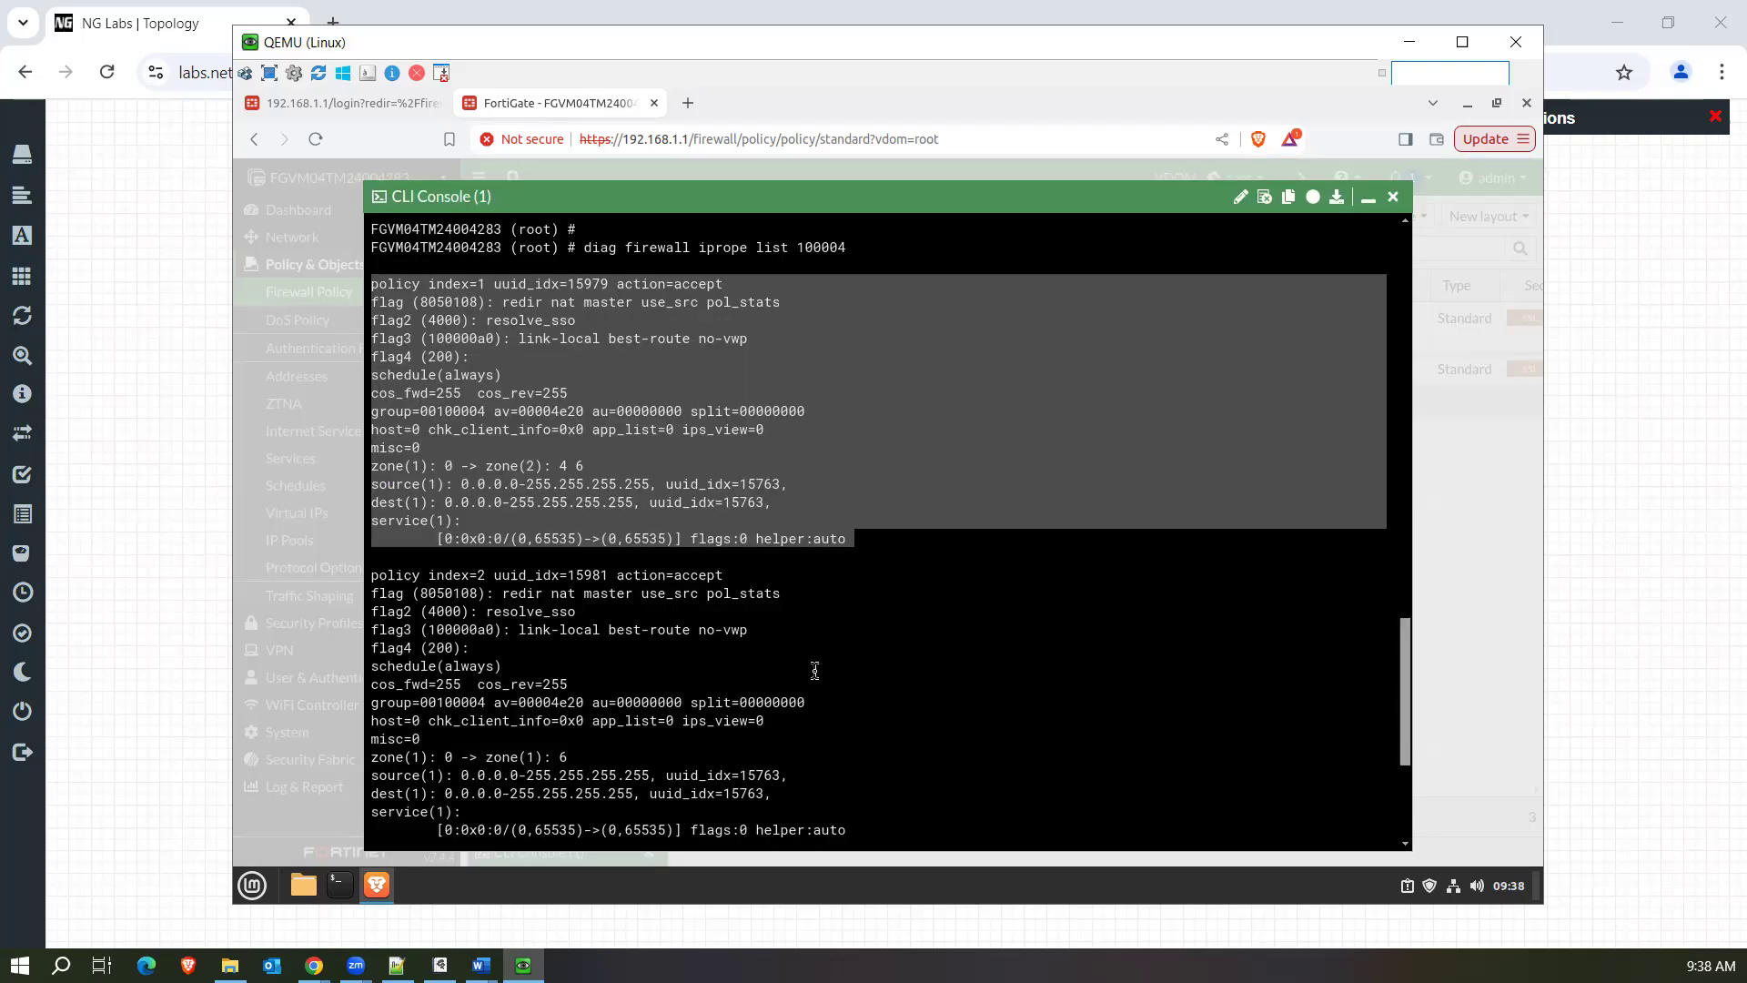
pyautogui.press('Return')
pyautogui.press('Return')
pyautogui.press('Return')
pyautogui.press('Return')
pyautogui.write('sho')
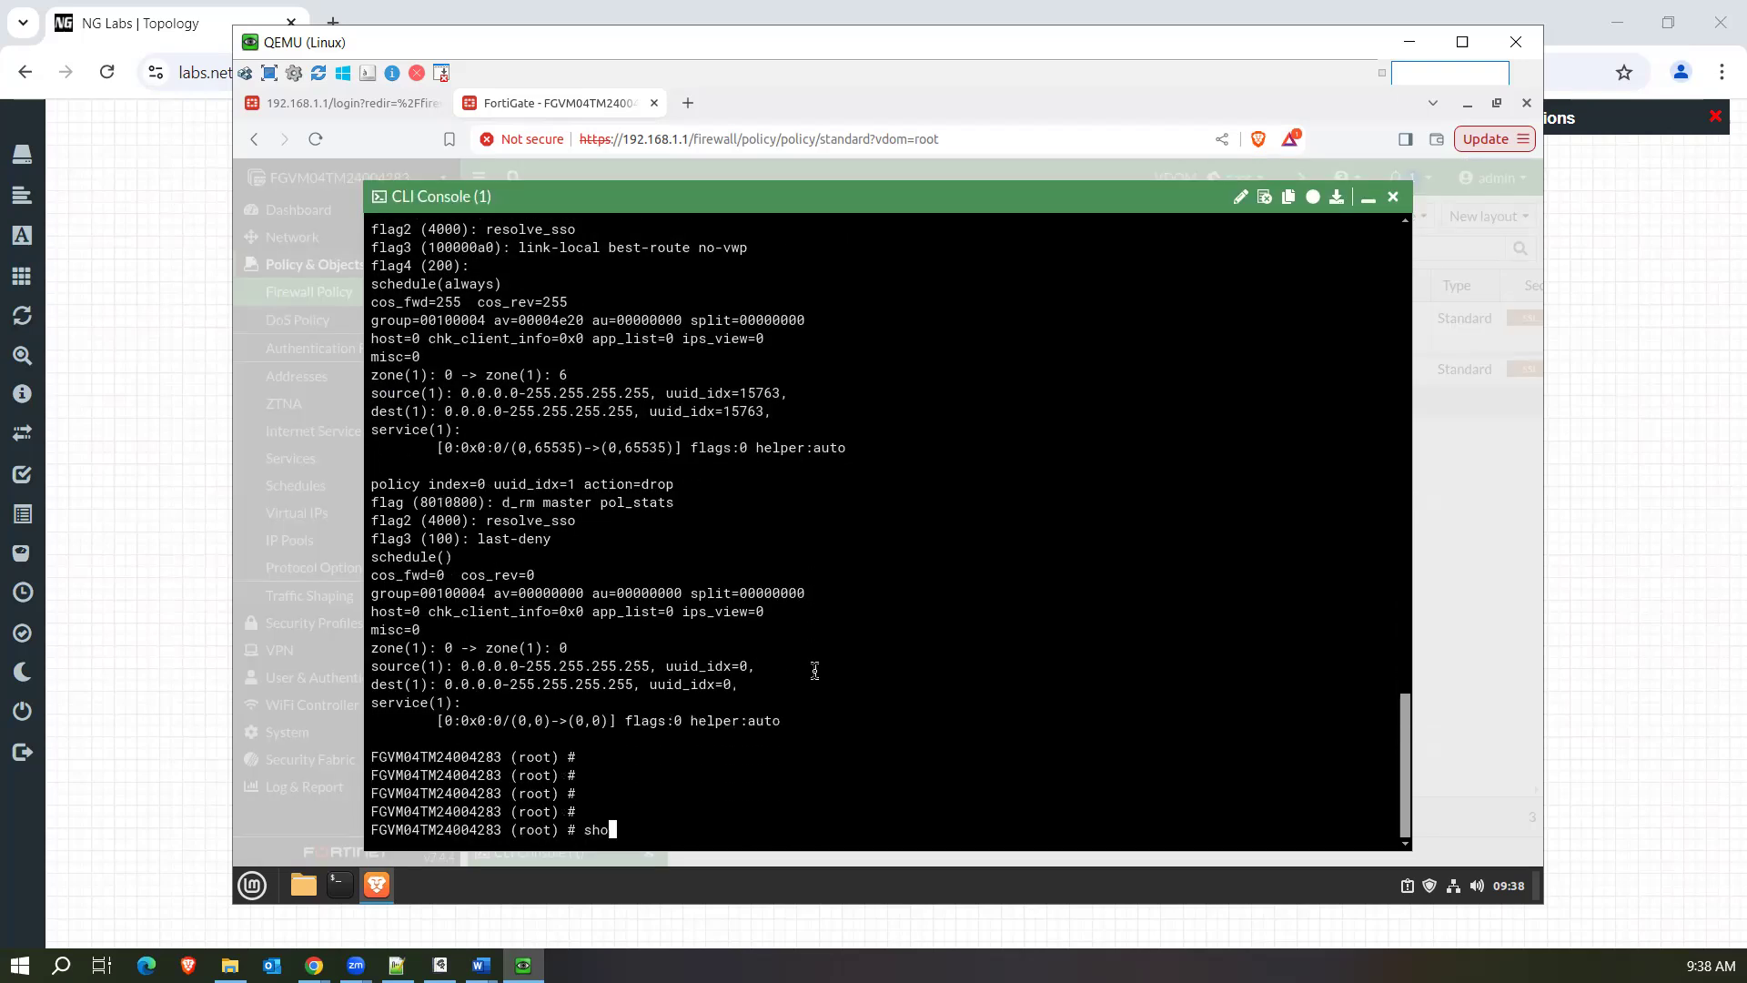
pyautogui.write('q')
pyautogui.write('w firewall ')
pyautogui.write('policy')
pyautogui.press('Return')
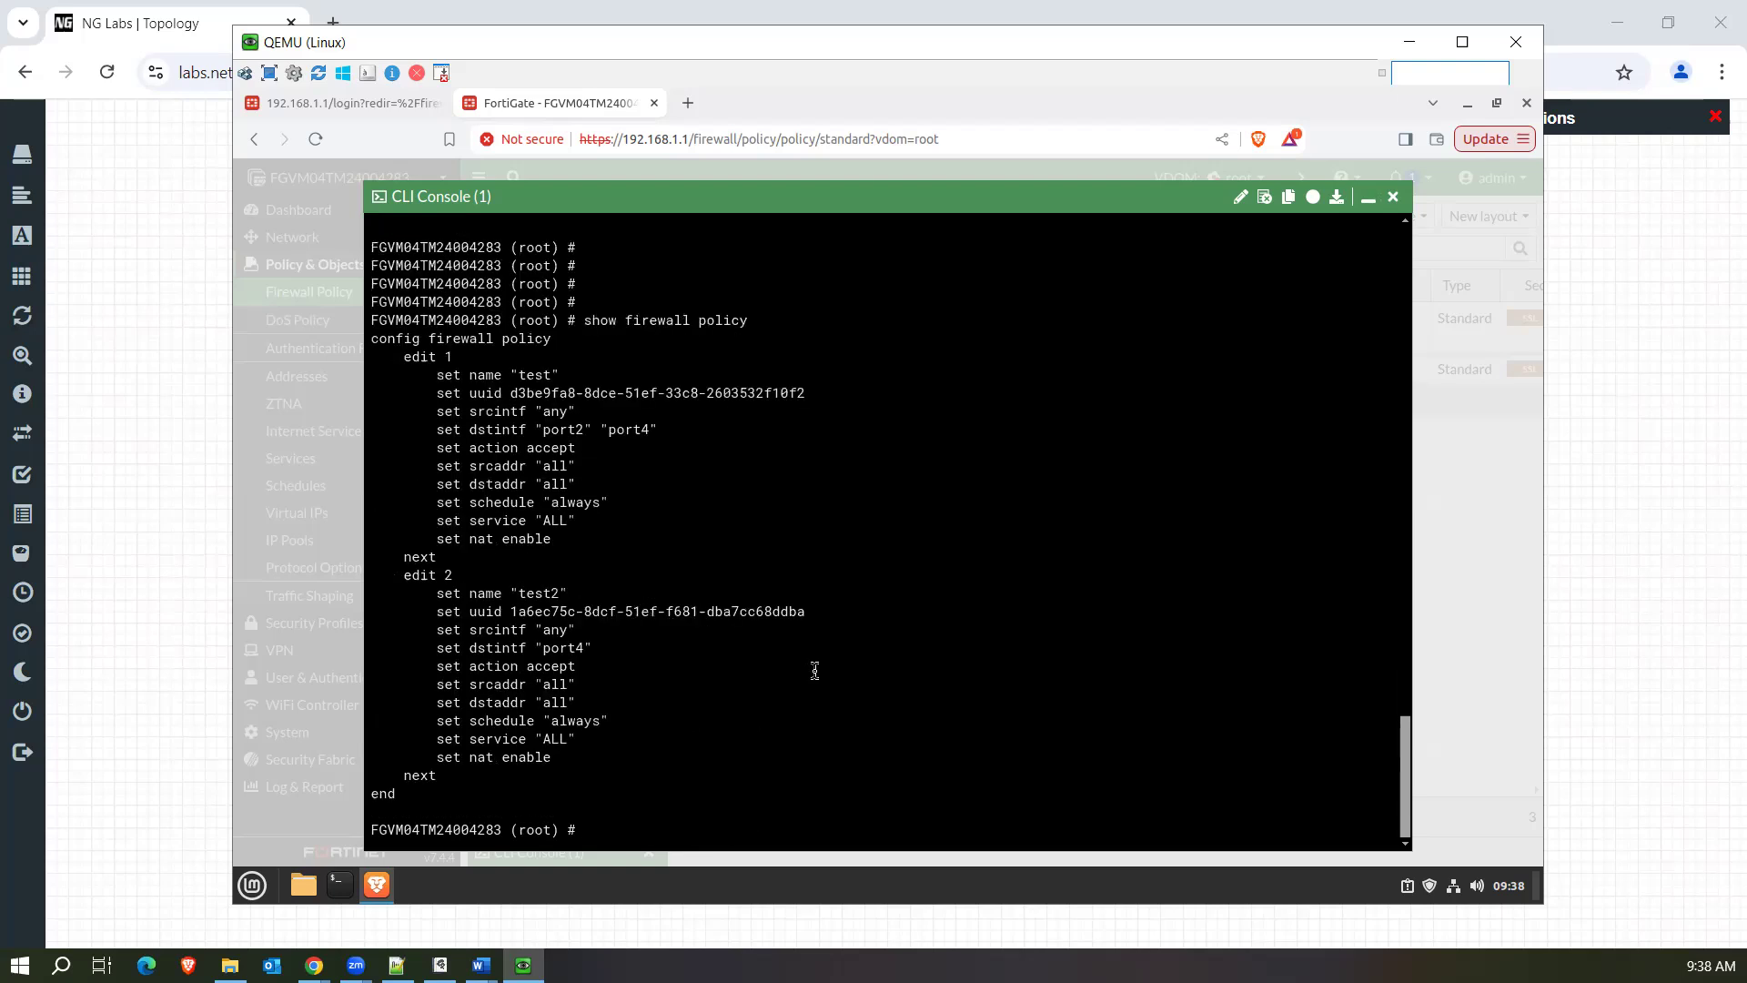
pyautogui.moveTo(434, 391); pyautogui.dragTo(810, 391)
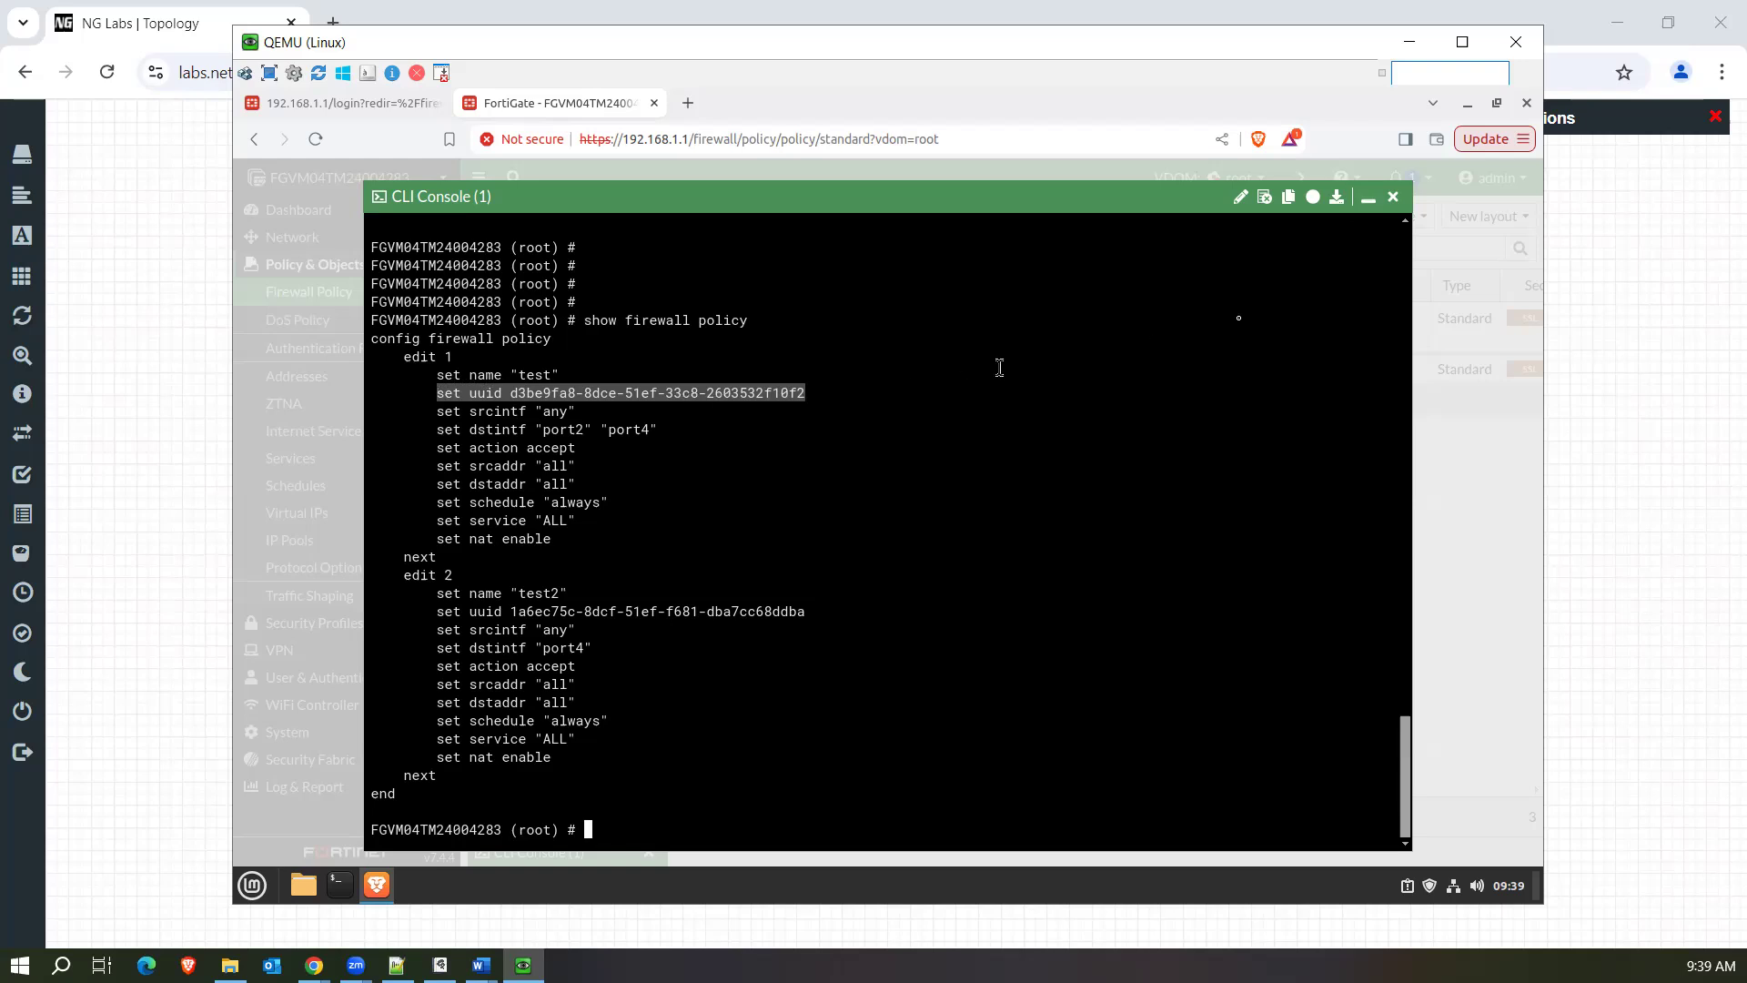
# Show the matching logs for the test policy from the firewall policy list, and remove the Policy UUID filter from the forward traffic log.
pyautogui.click(1368, 198)
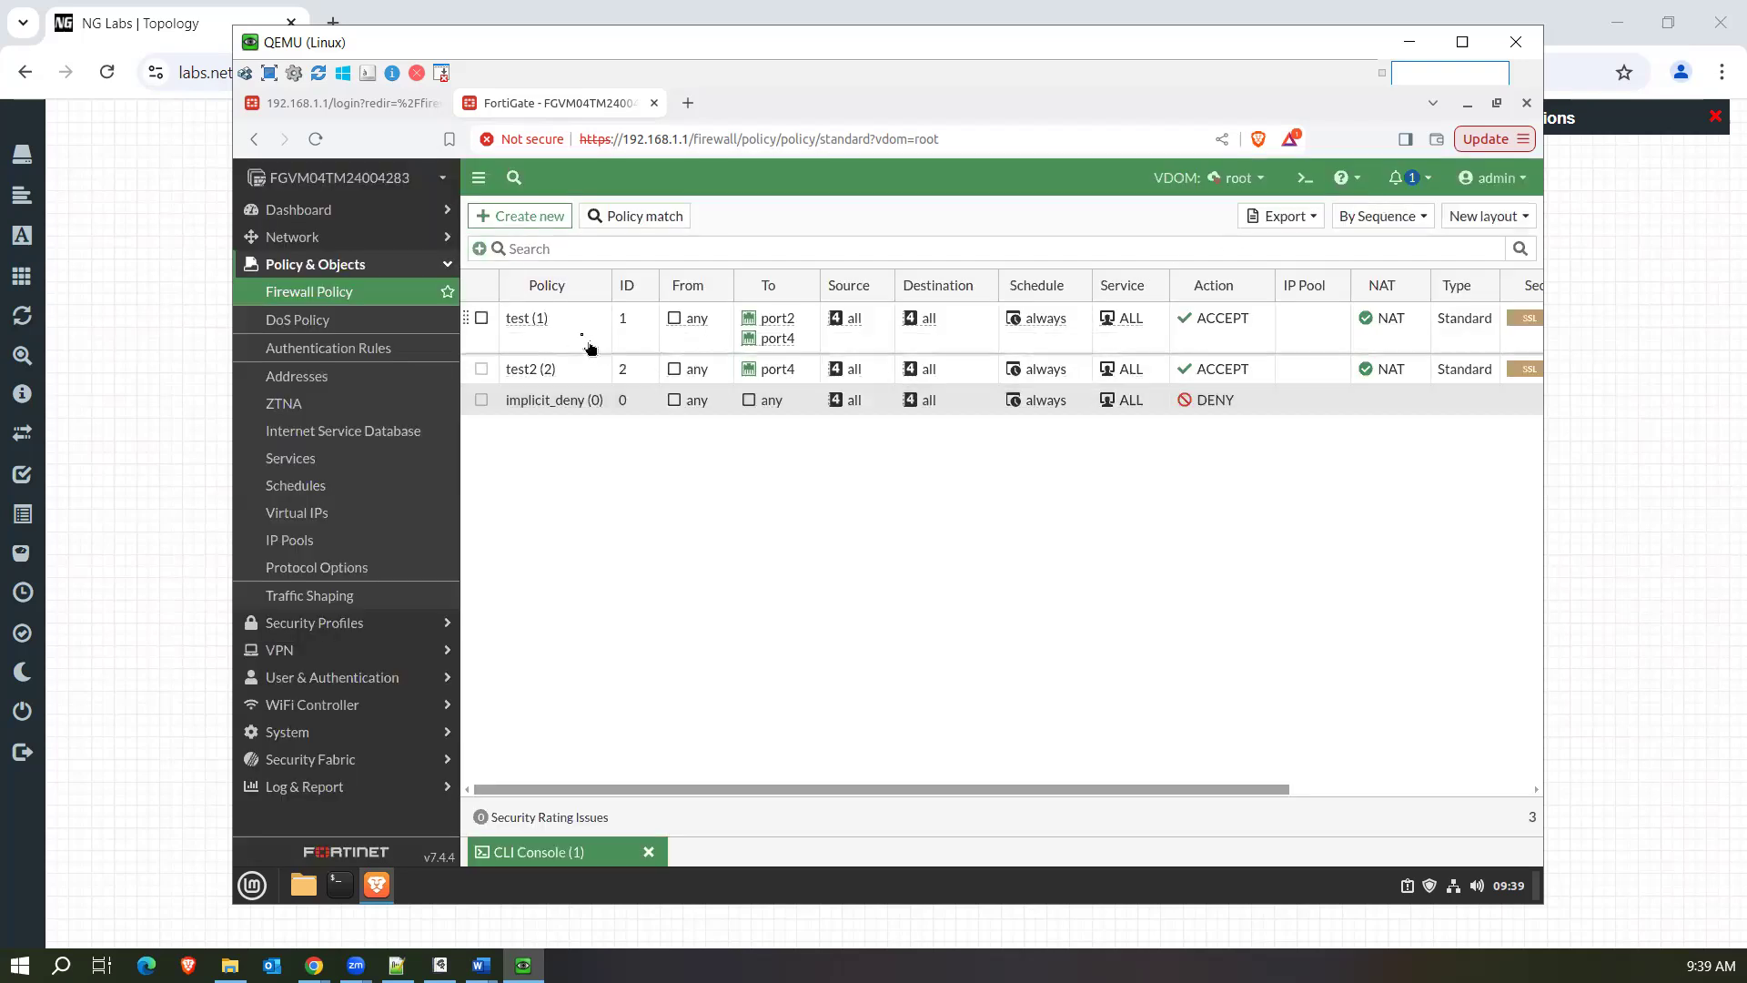
pyautogui.click(582, 346)
pyautogui.rightClick(579, 342)
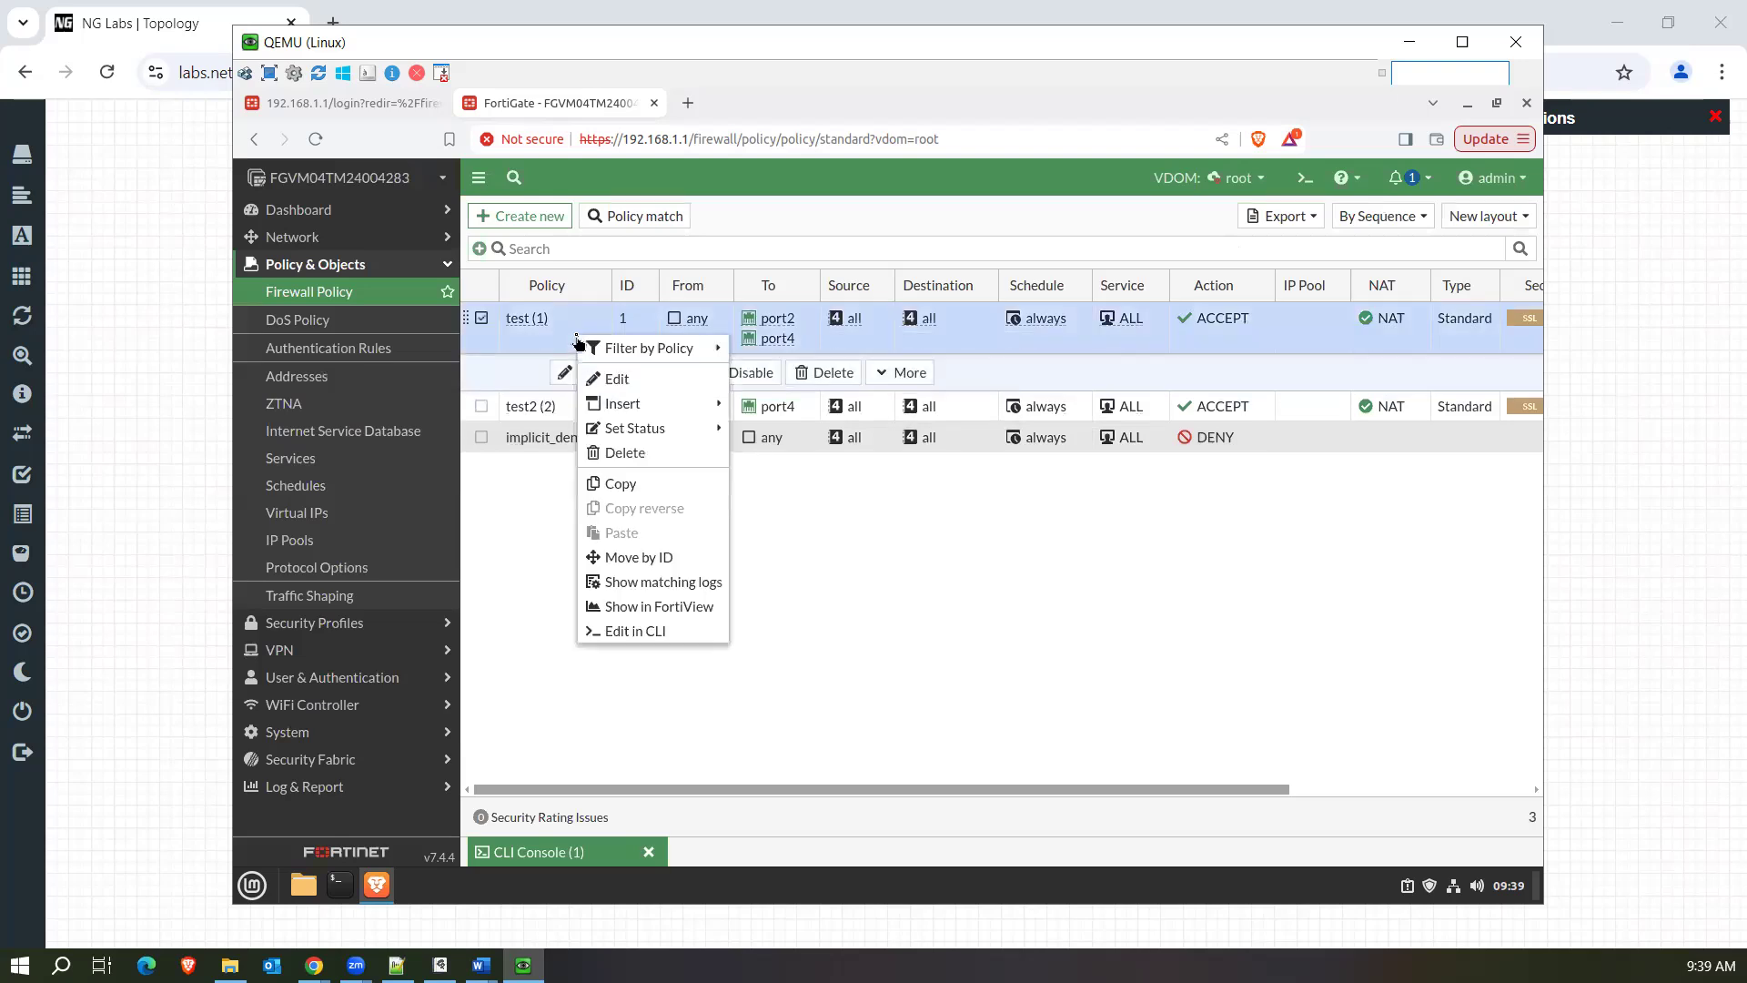
pyautogui.click(657, 587)
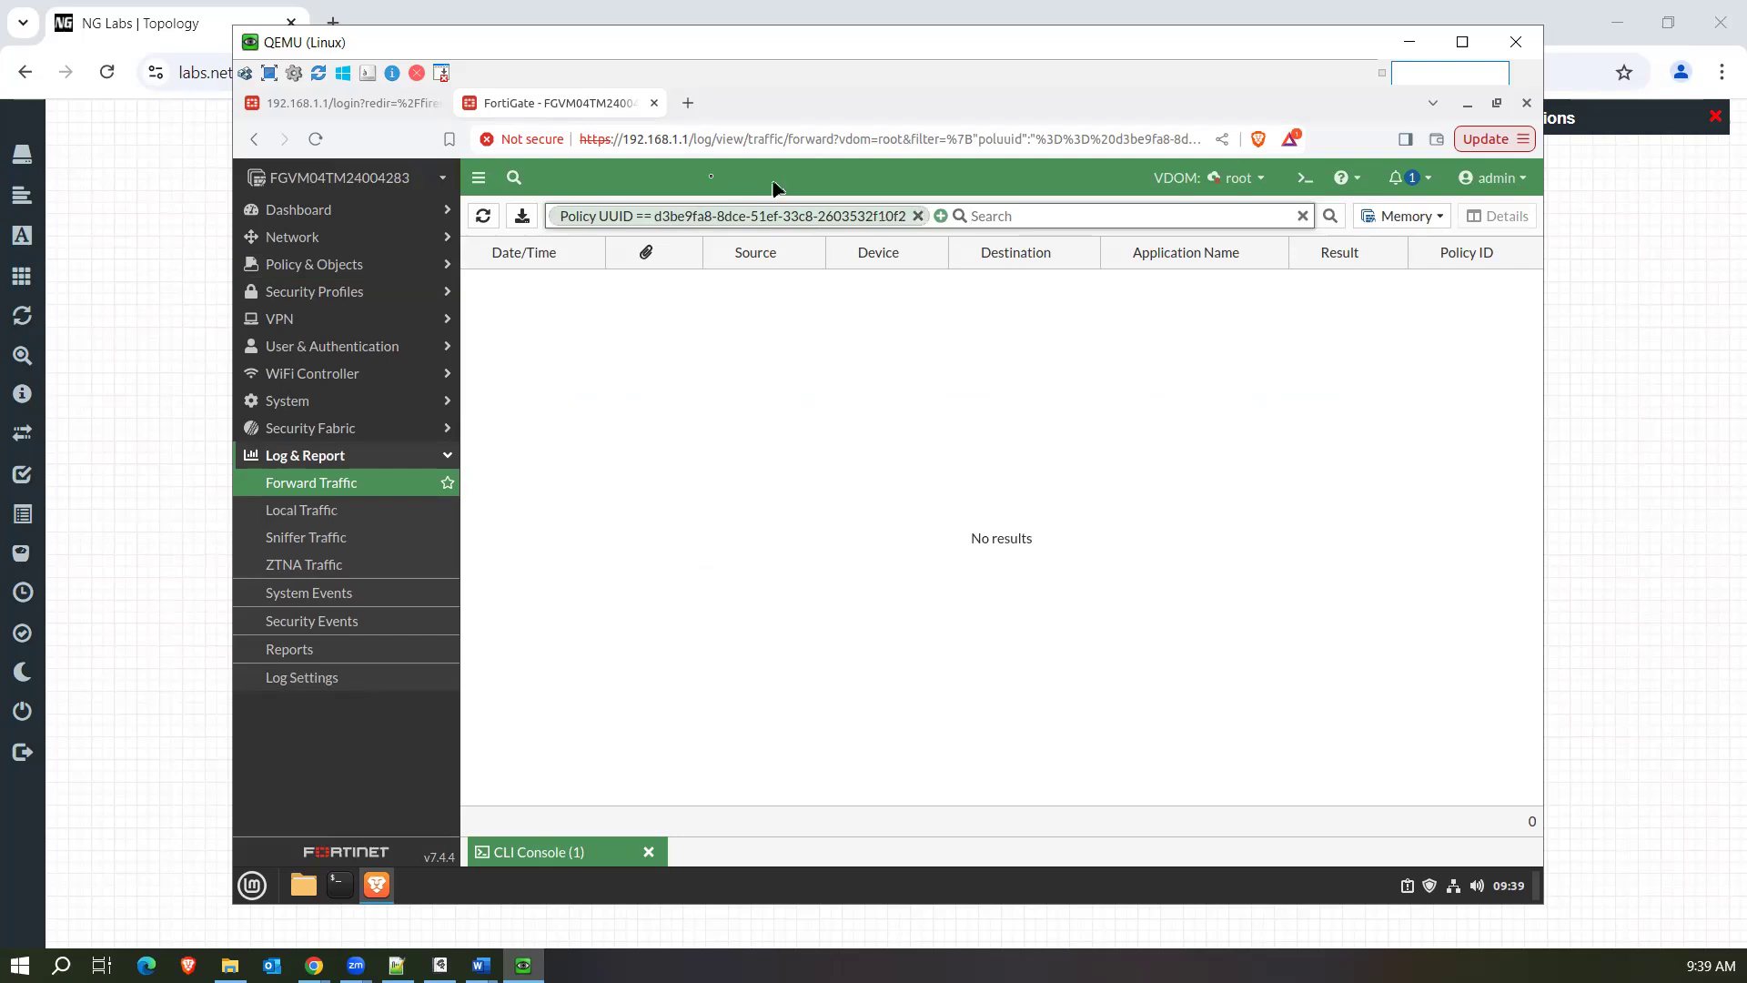
pyautogui.click(917, 216)
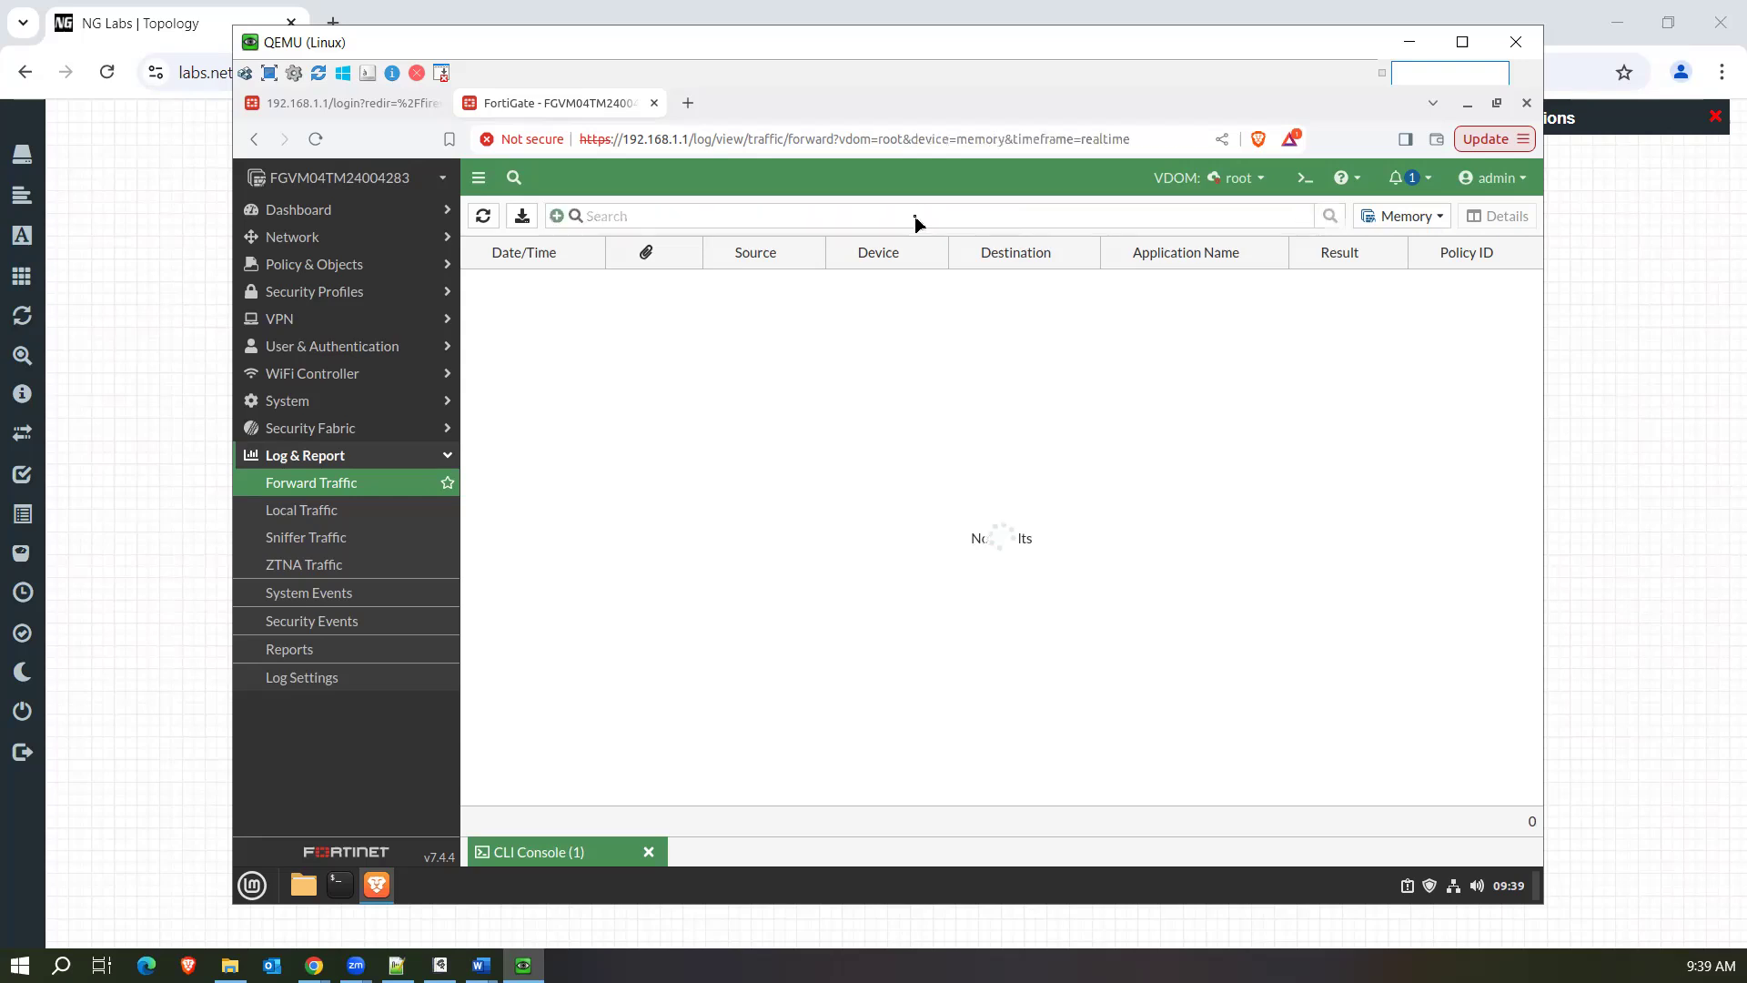
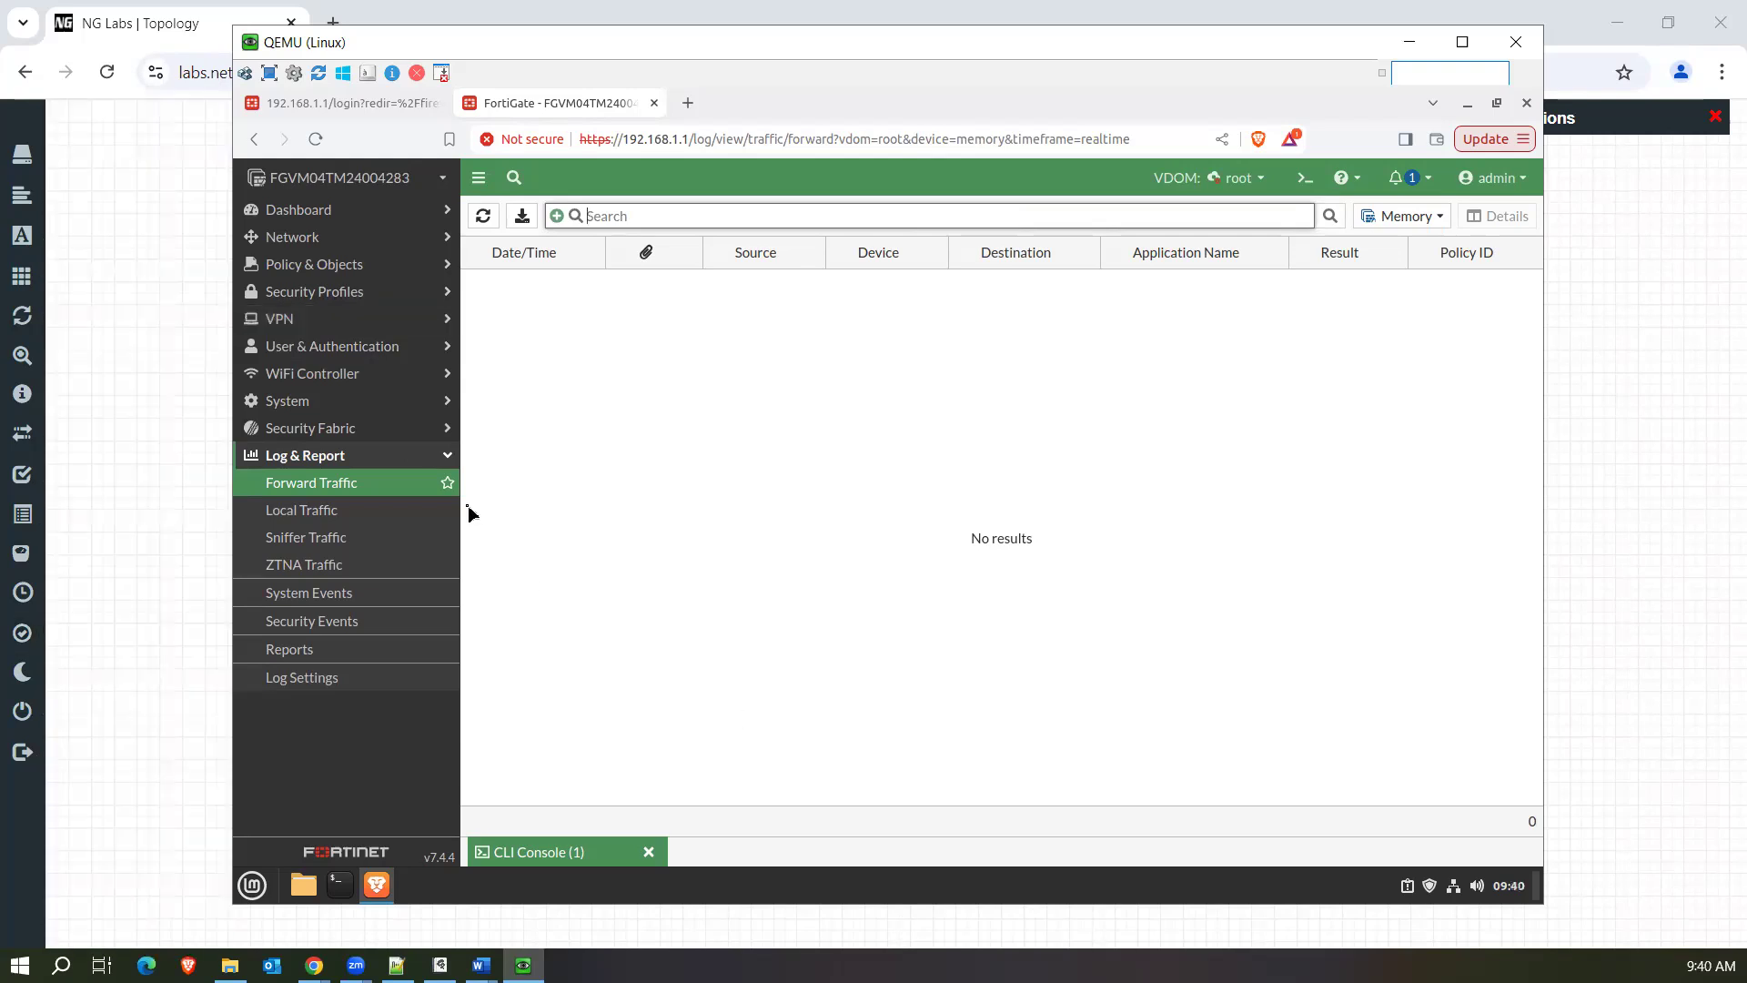
# Start a new firewall policy from the root VDOM's policy list and name it LAb_Internet_access.
pyautogui.click(368, 272)
pyautogui.click(340, 293)
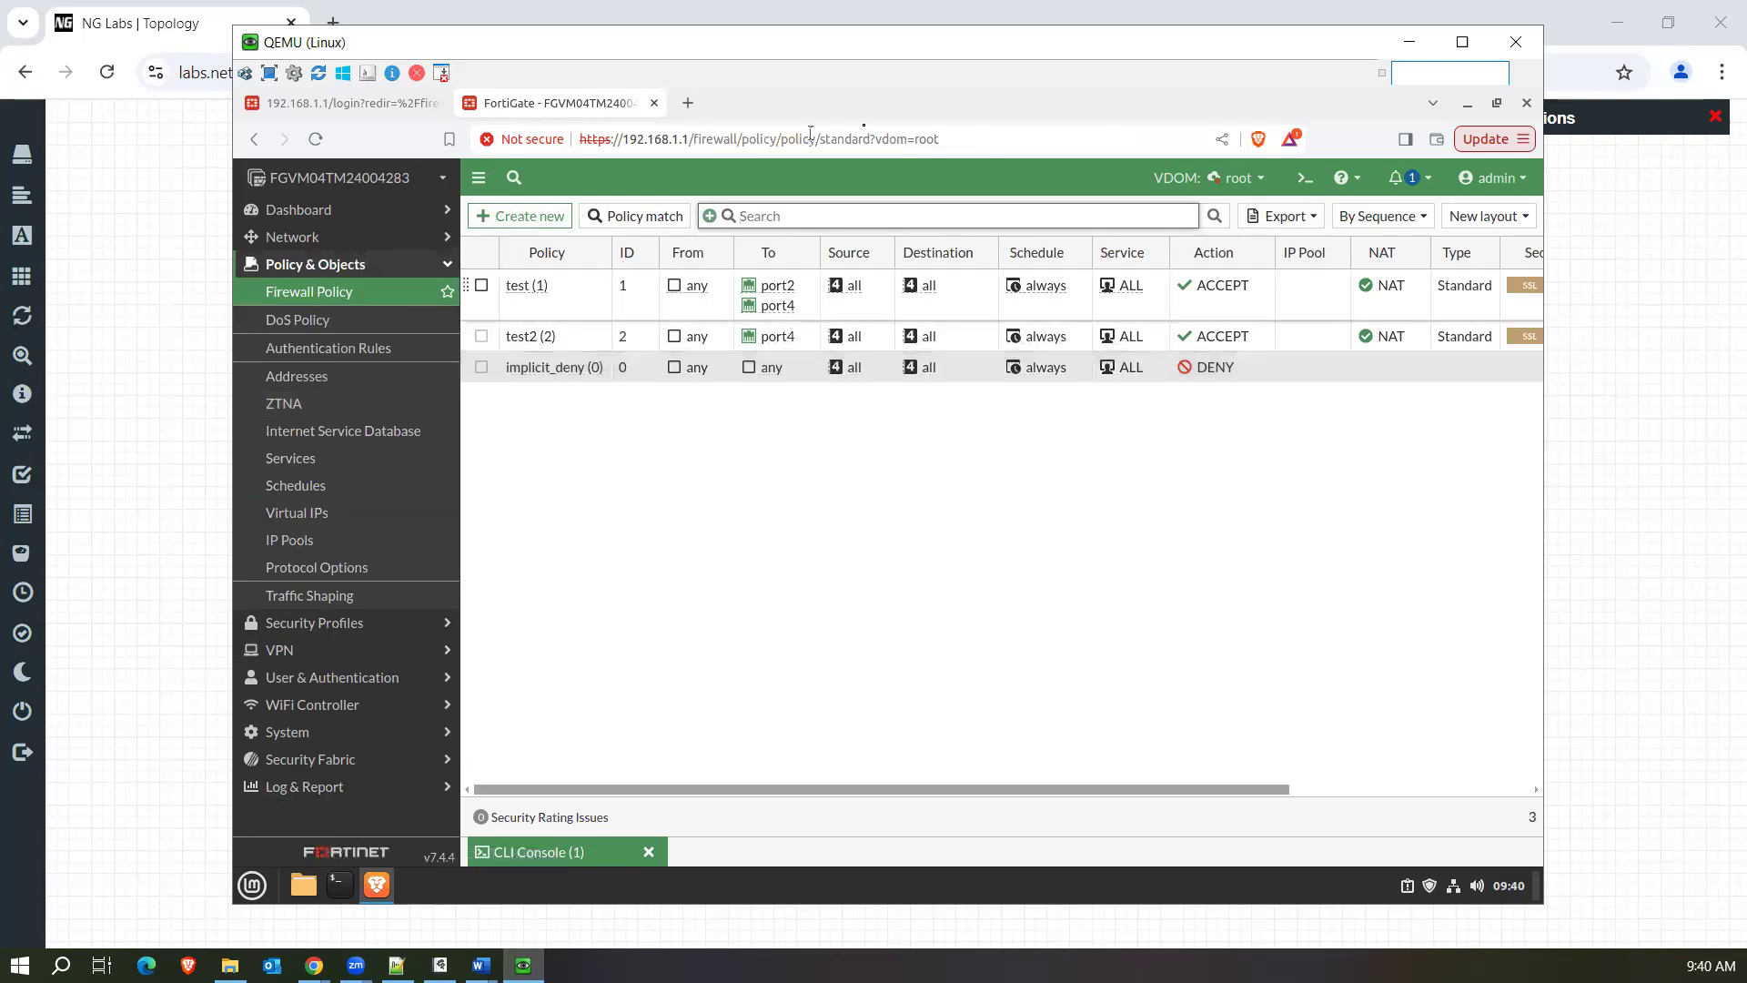
pyautogui.moveTo(977, 48); pyautogui.dragTo(977, 59)
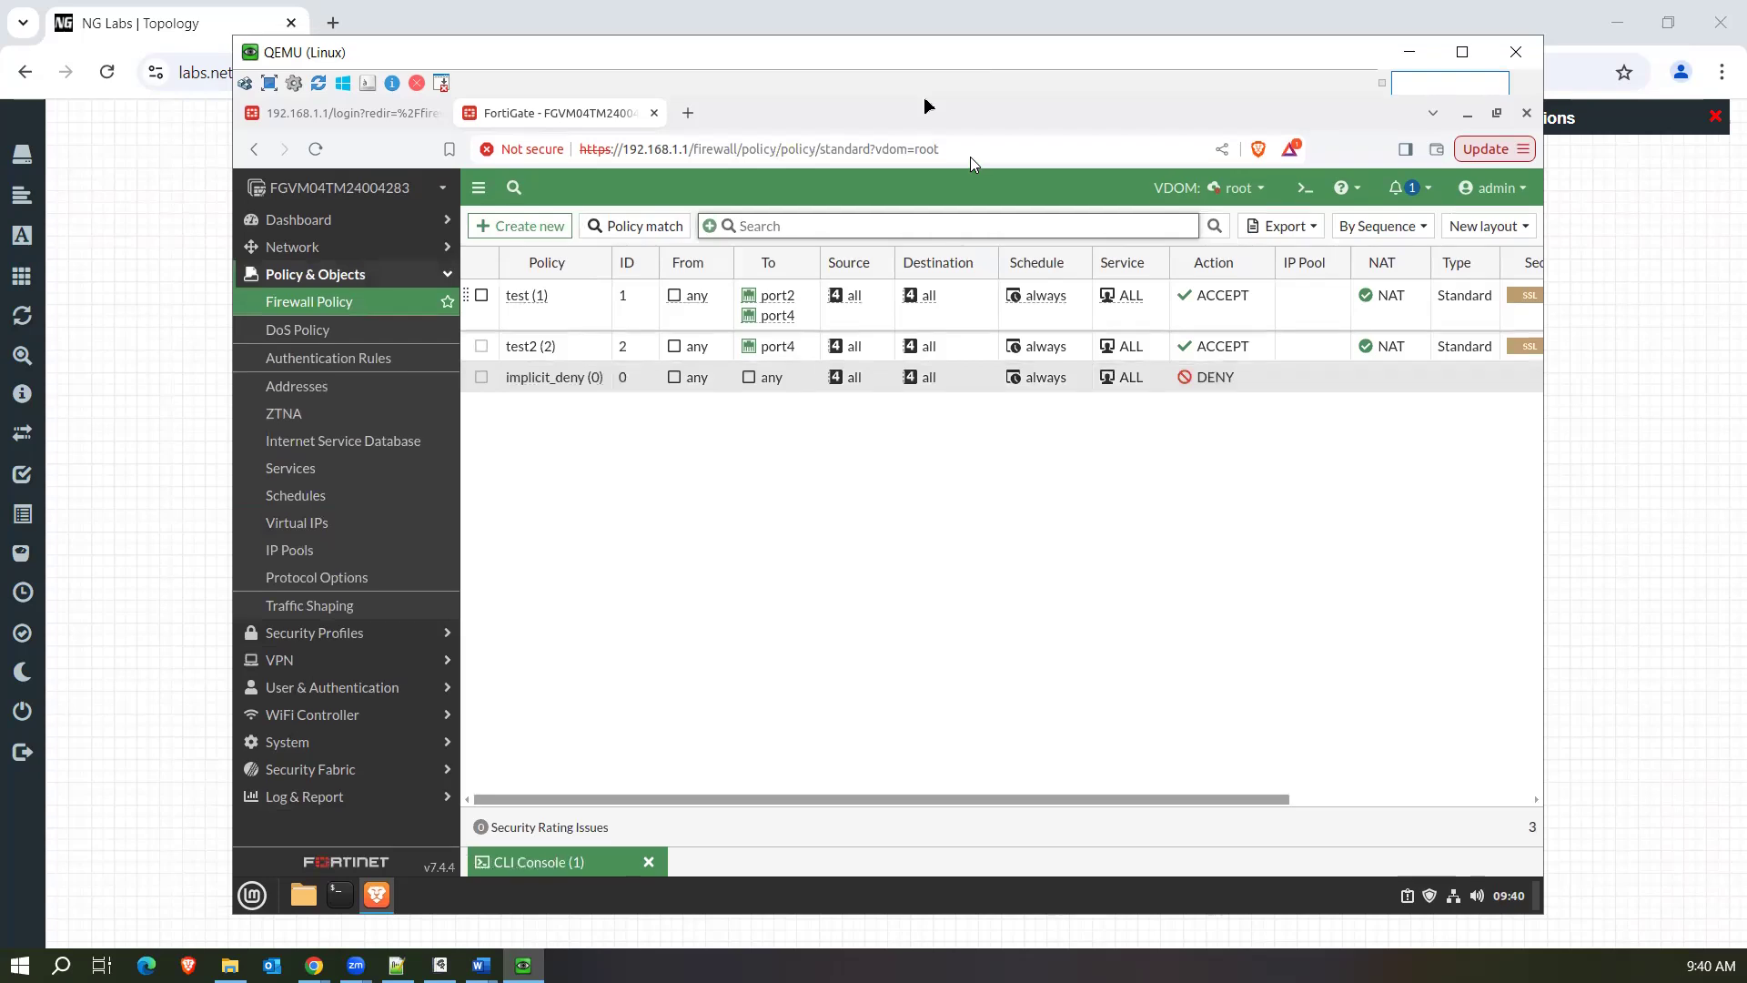
pyautogui.moveTo(997, 58); pyautogui.dragTo(1018, 74)
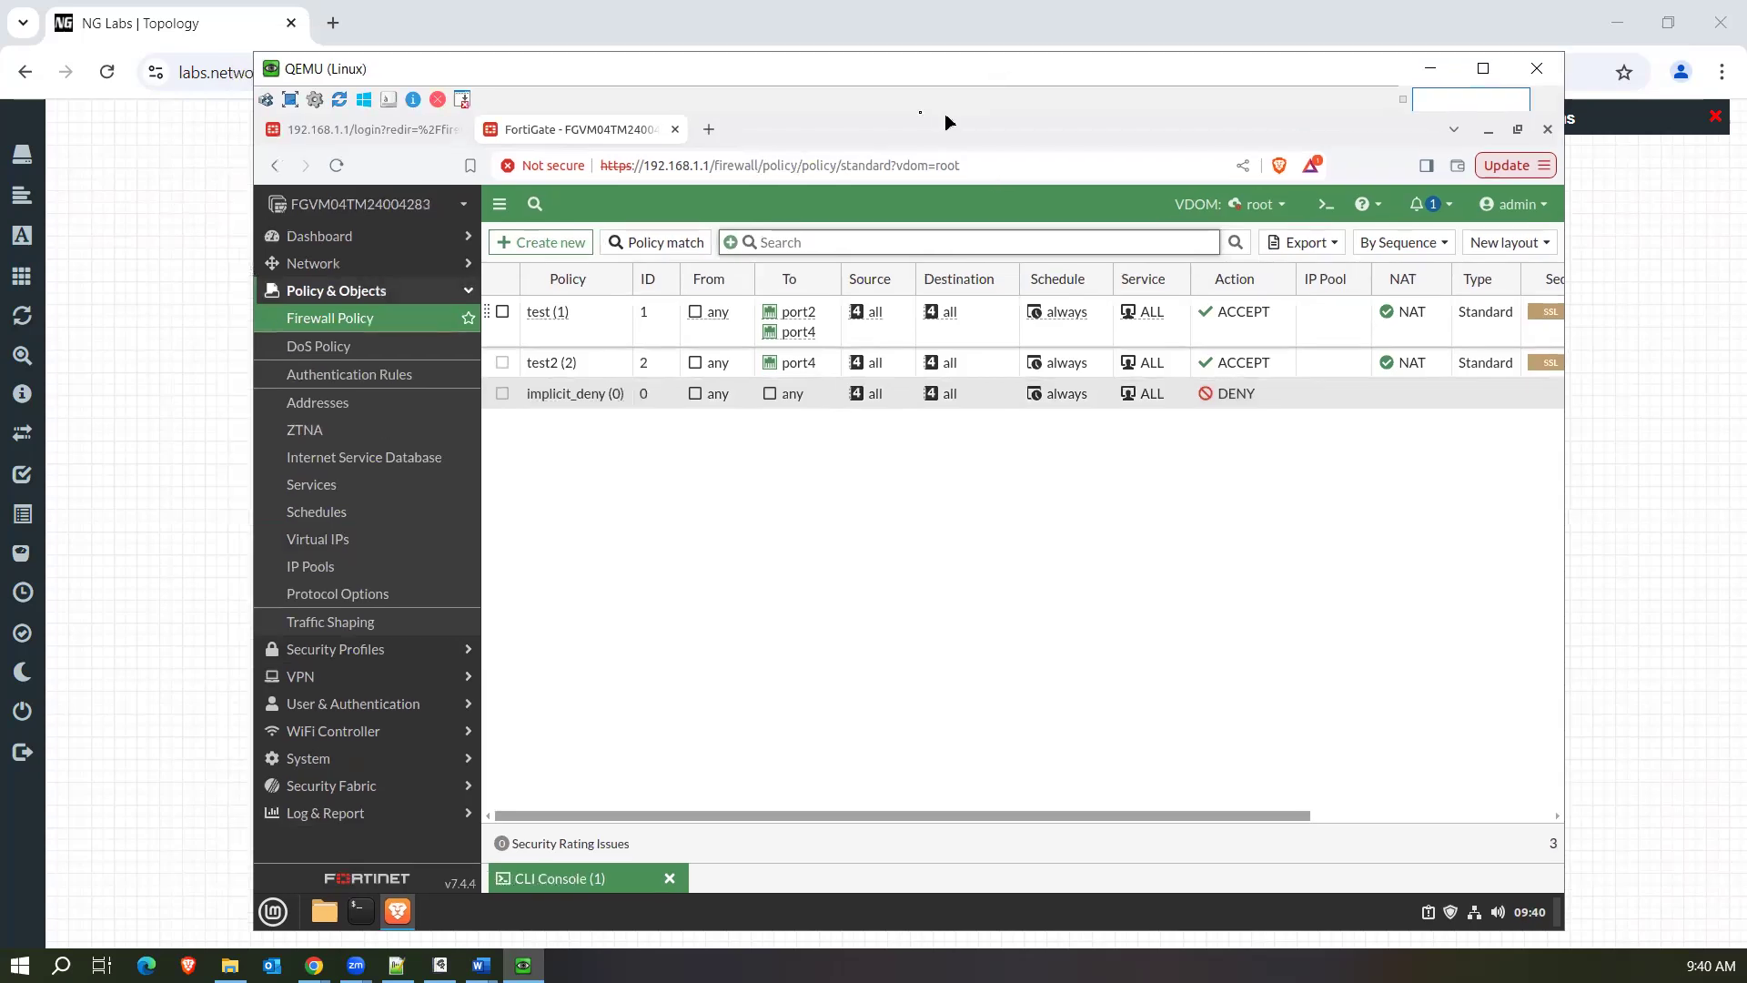
pyautogui.click(557, 247)
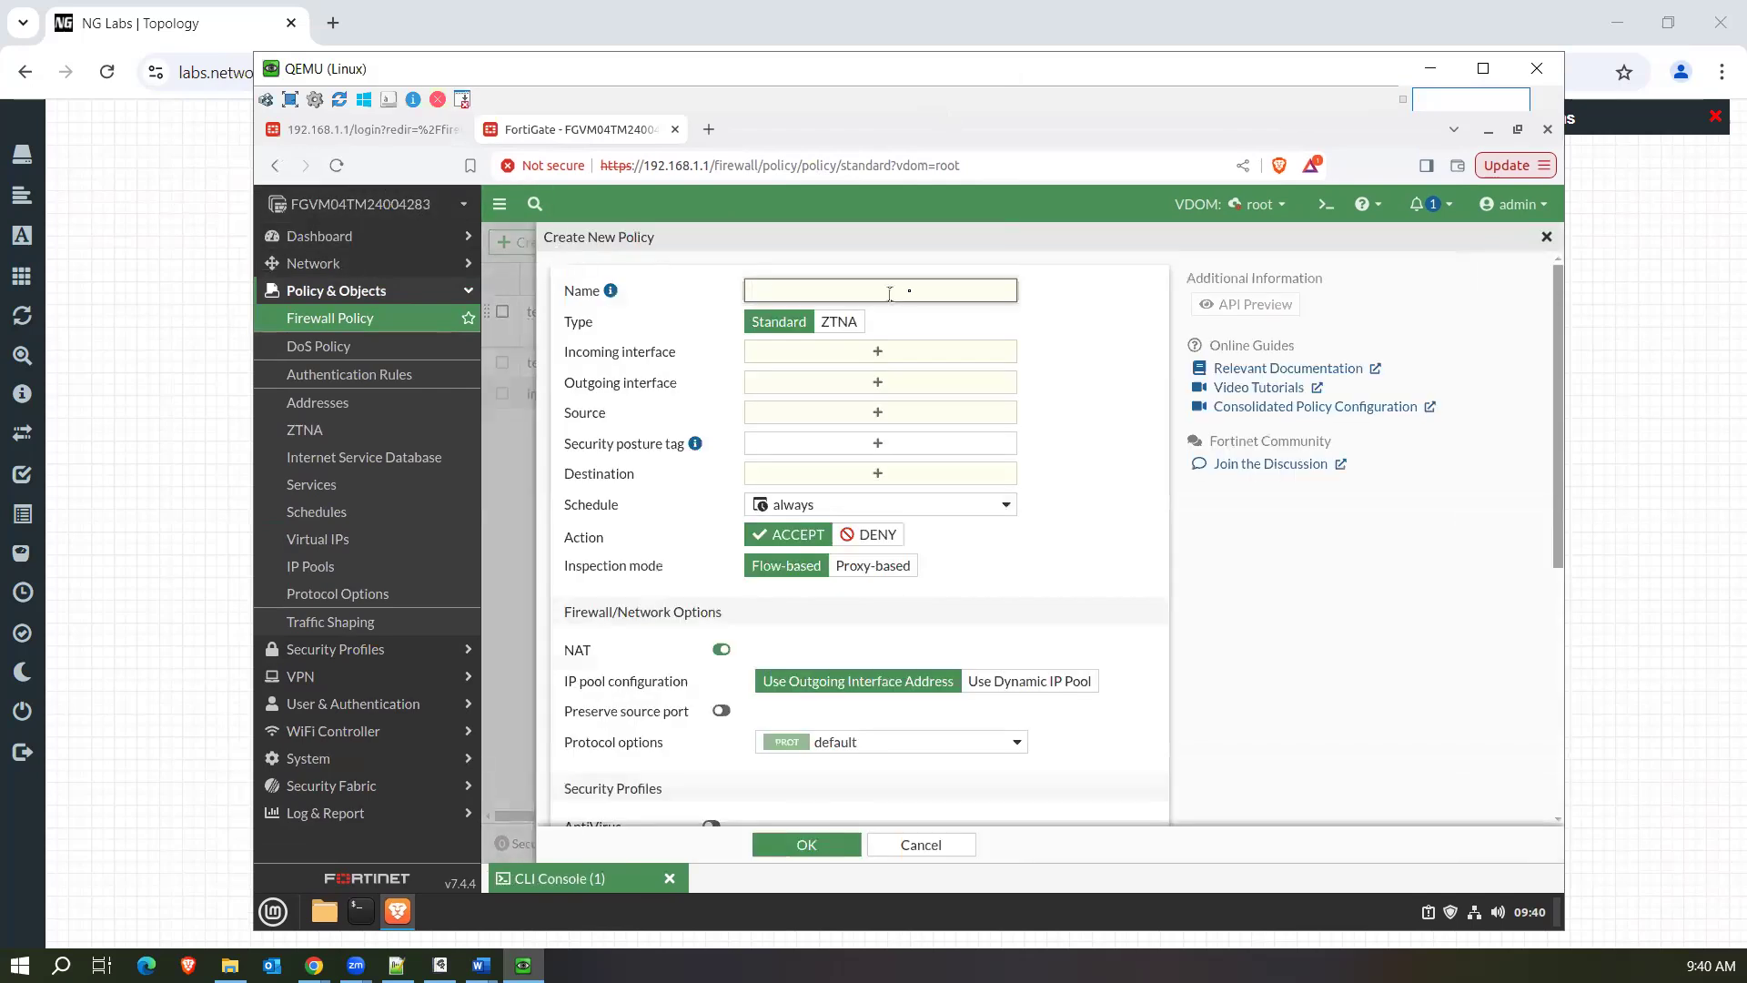
pyautogui.write('LAb_Internet_access')
# Set the new policy's incoming interface to port1 and its outgoing interface to port2.
pyautogui.click(851, 355)
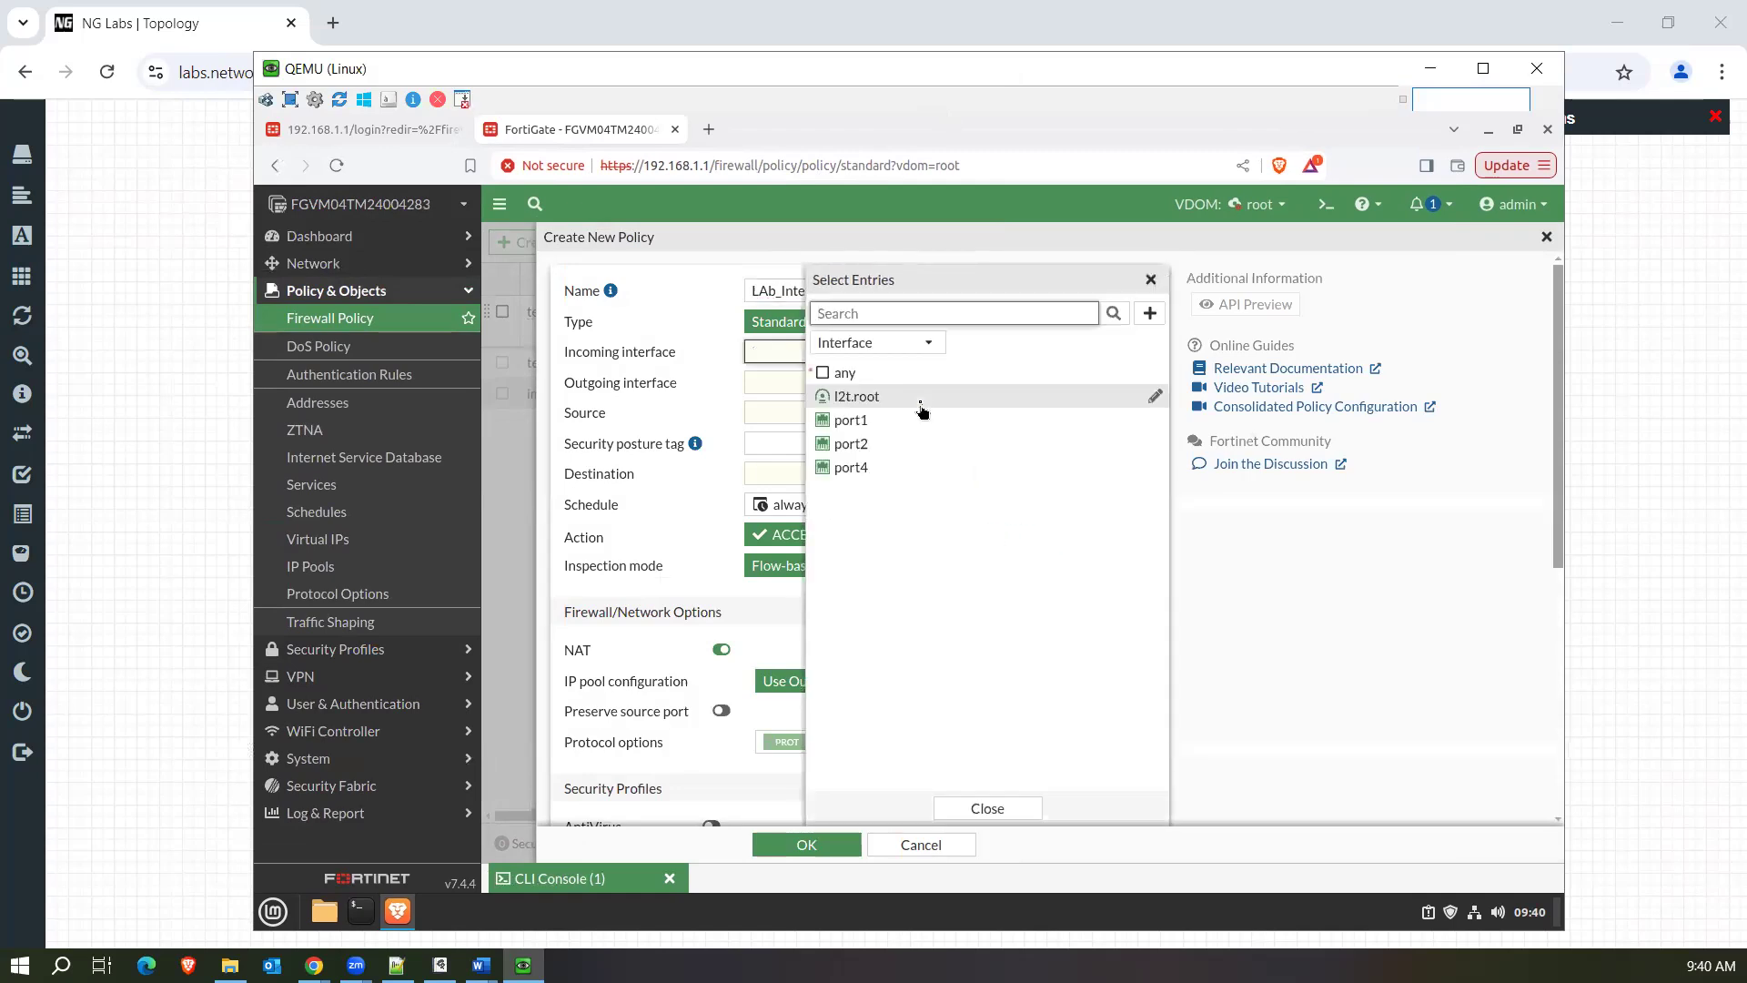
pyautogui.click(872, 433)
pyautogui.click(768, 413)
pyautogui.click(774, 427)
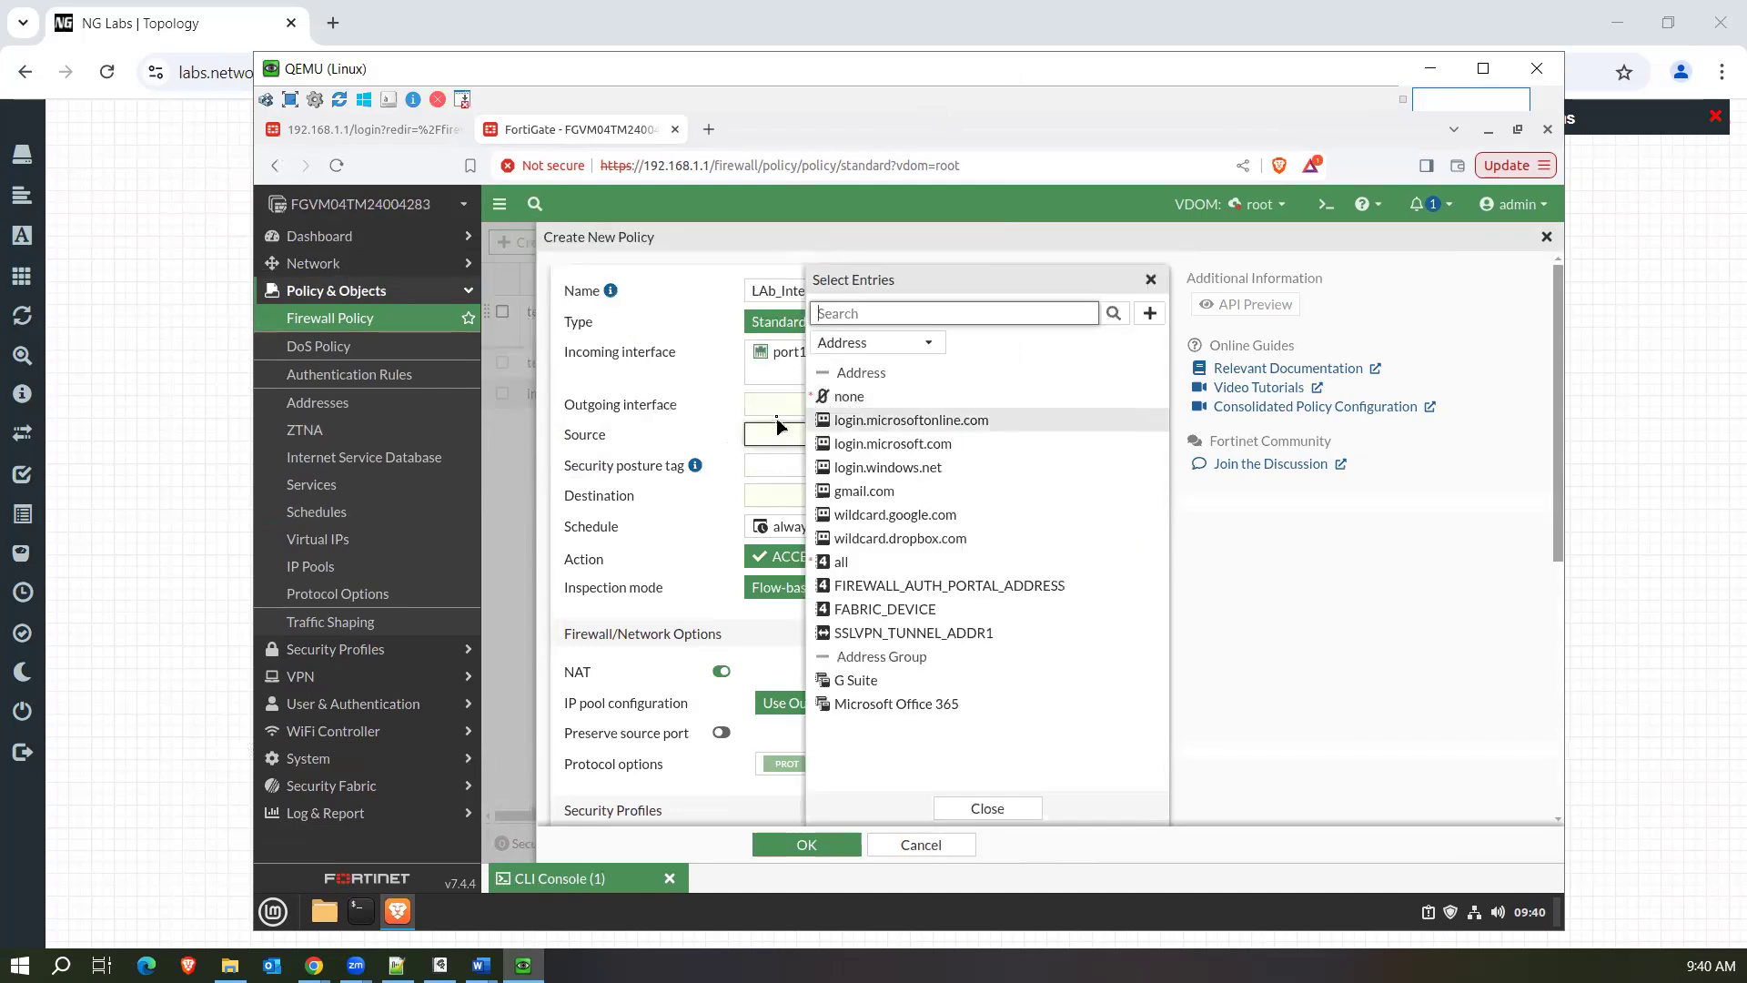
pyautogui.click(776, 409)
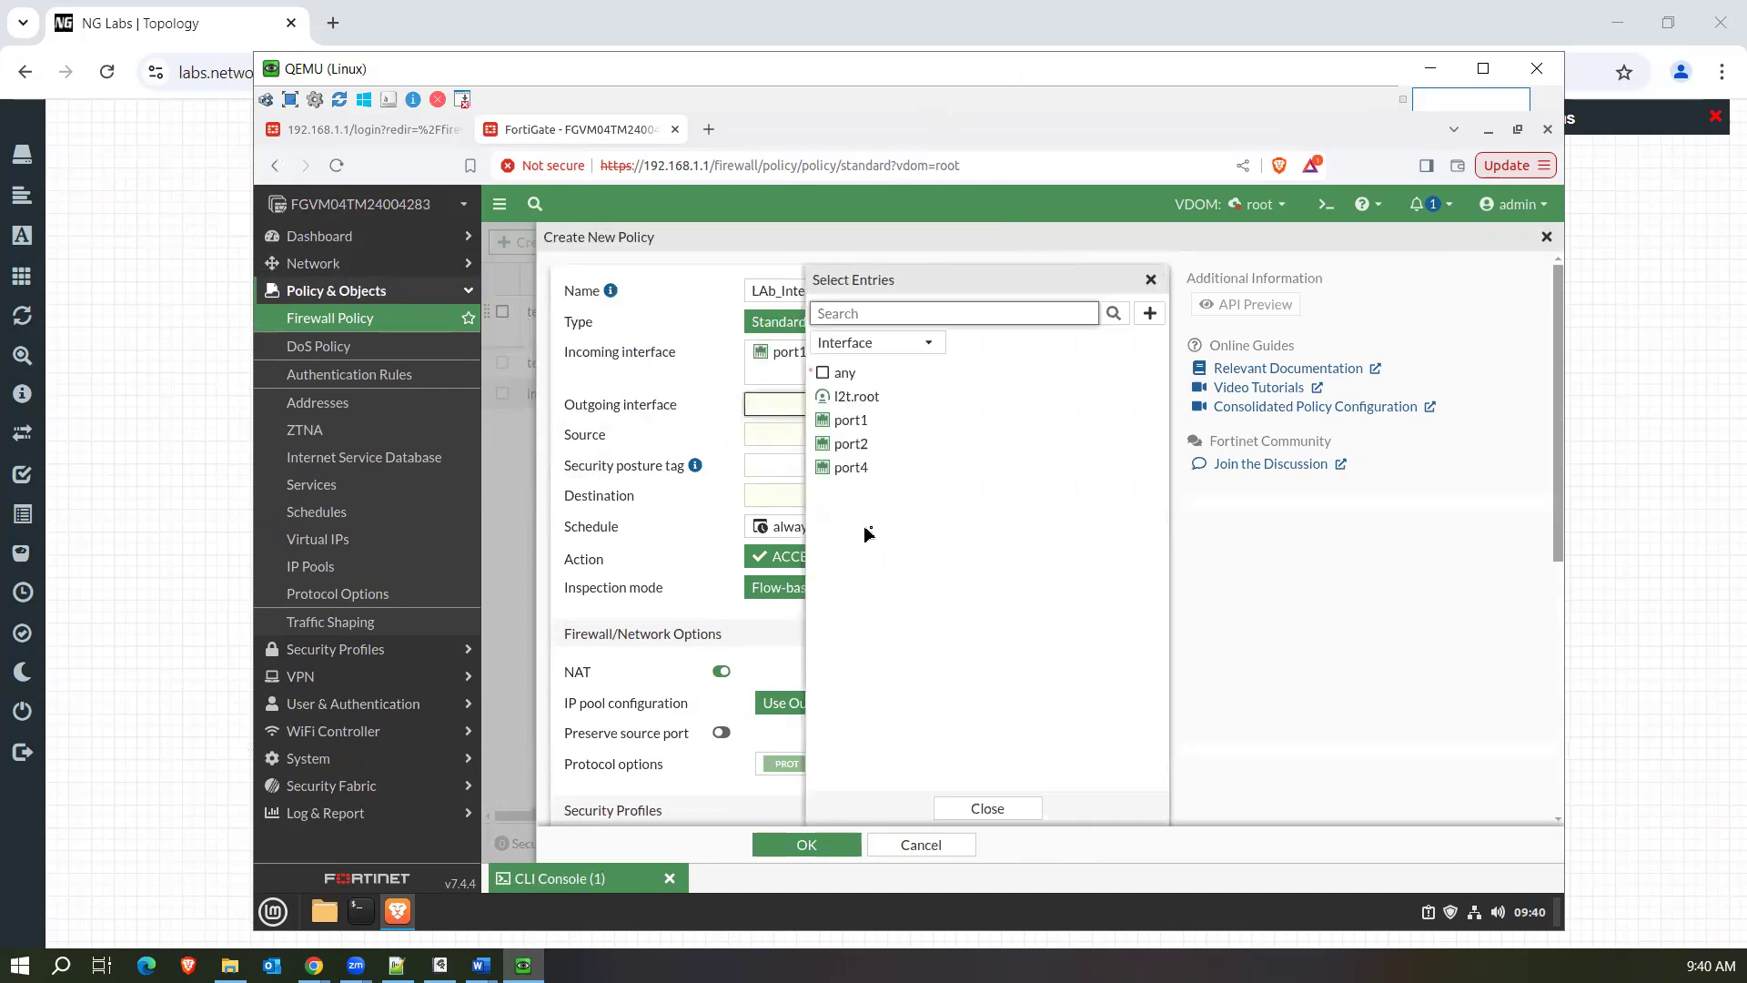
pyautogui.click(887, 445)
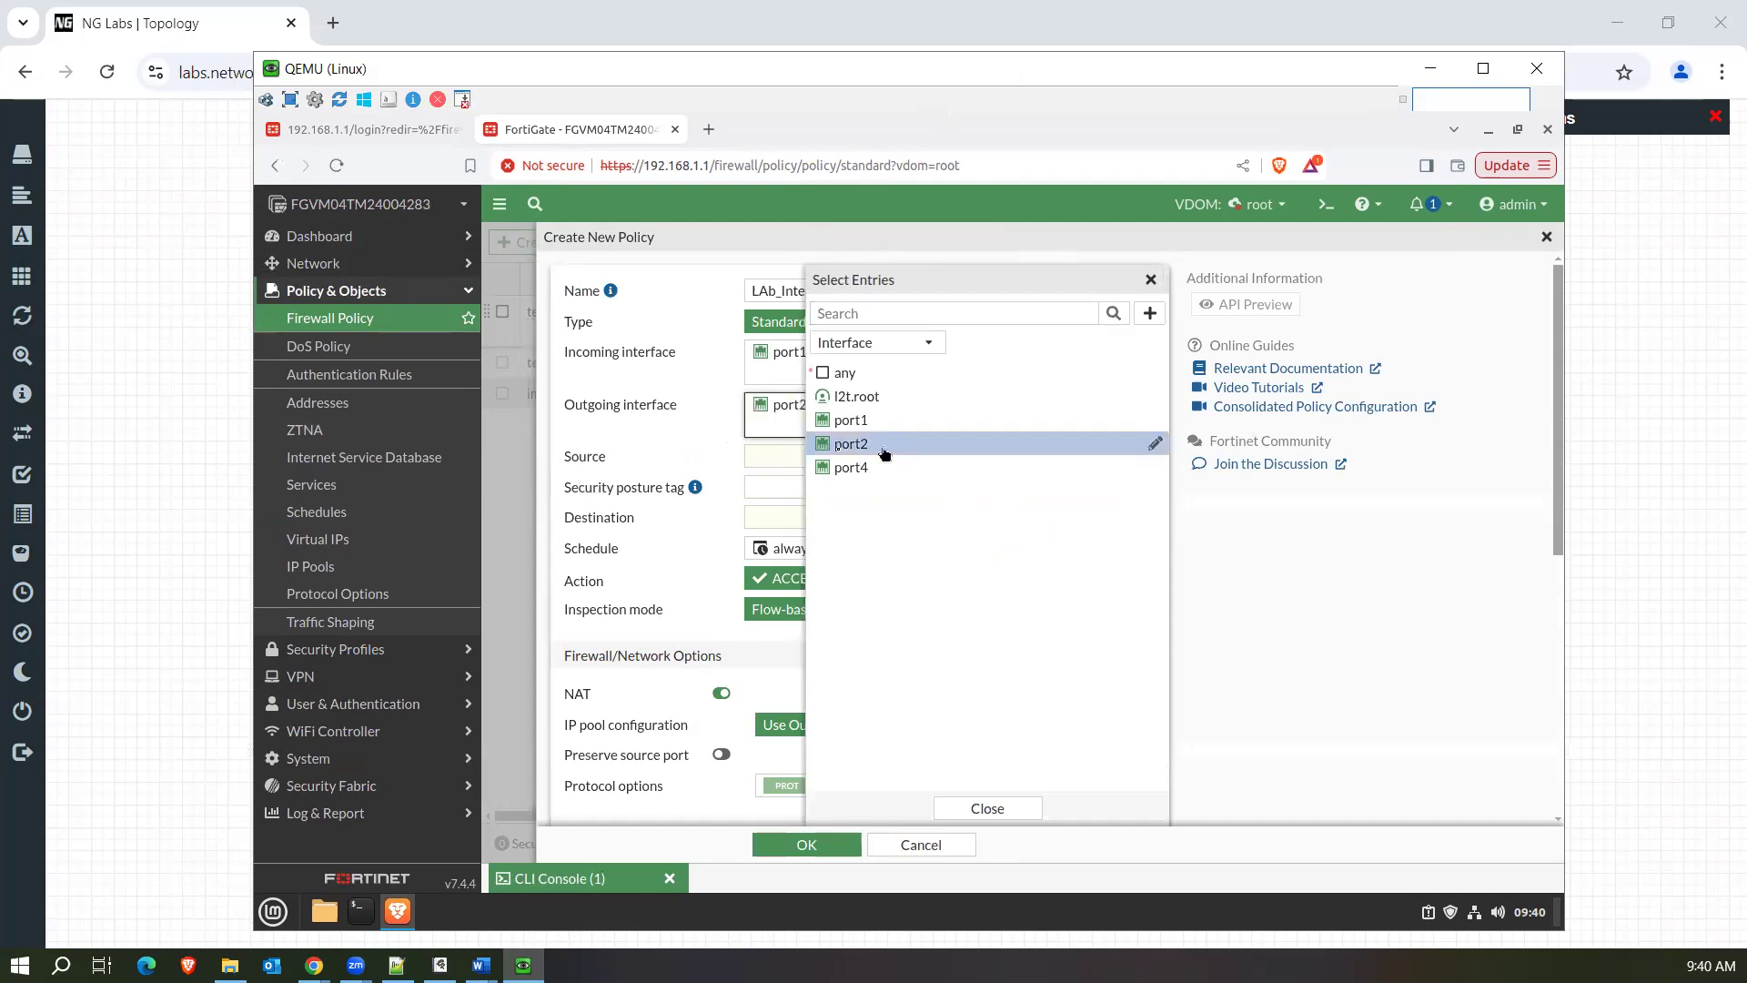
# Start a new address object from the policy's source selection and name it PC1.
pyautogui.click(769, 463)
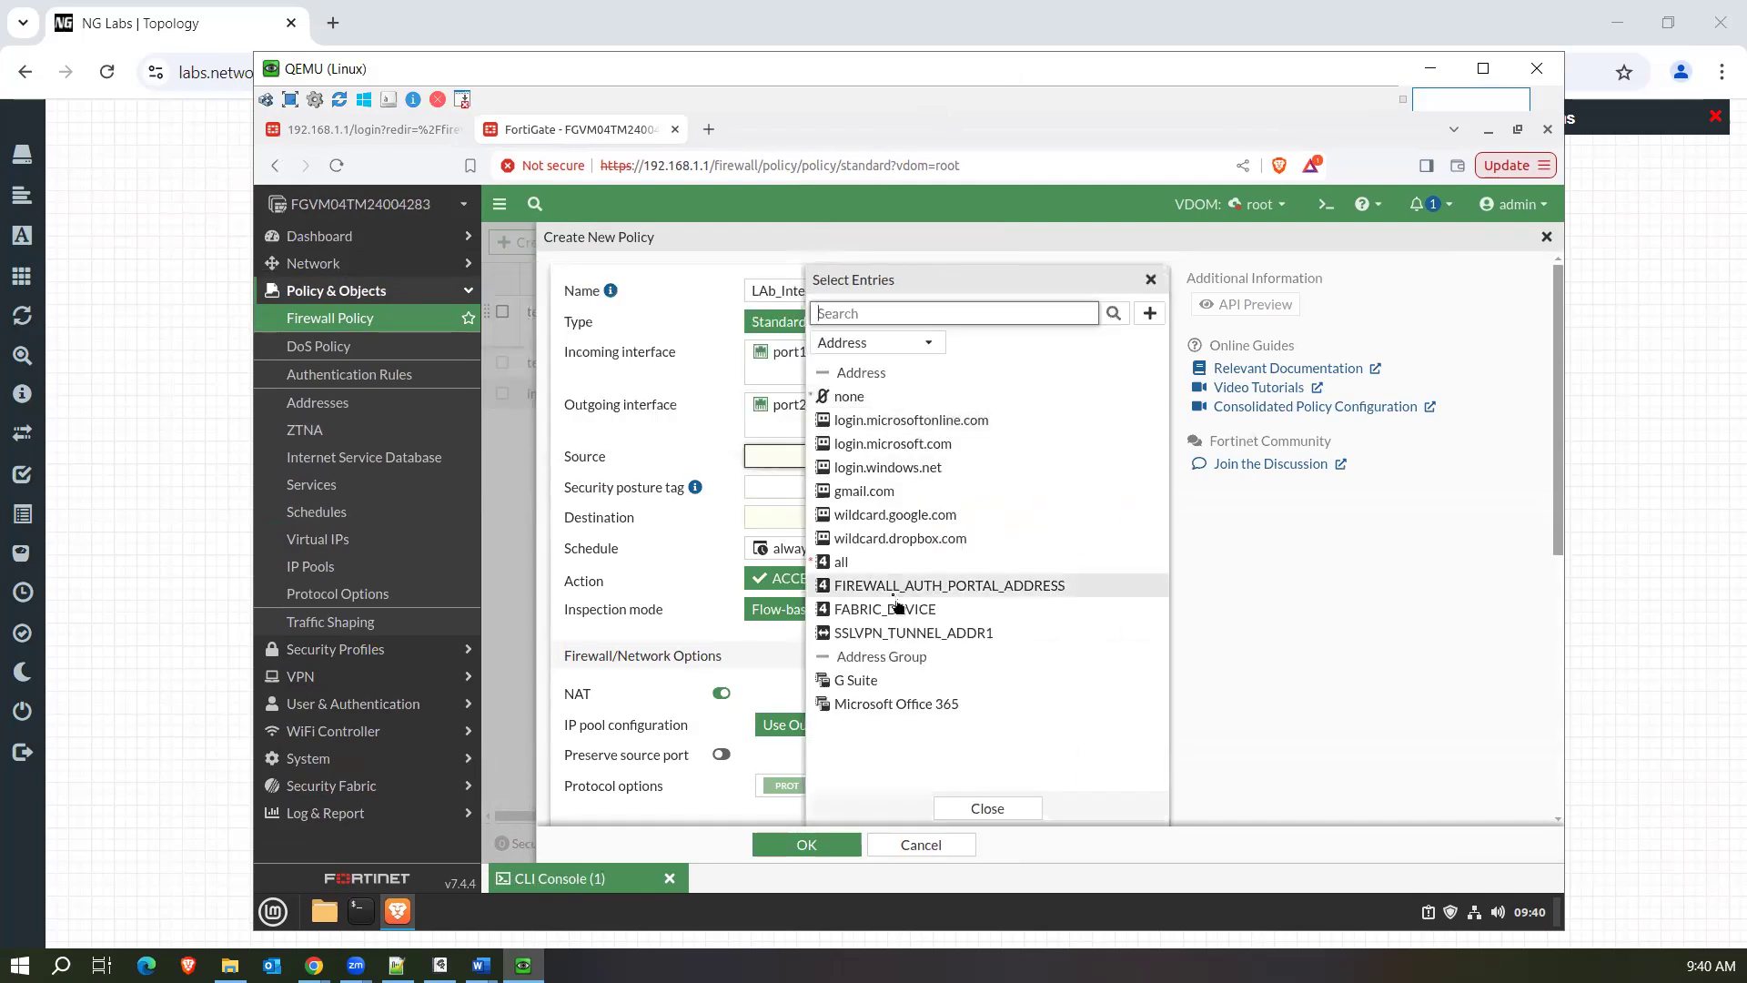
pyautogui.click(1150, 315)
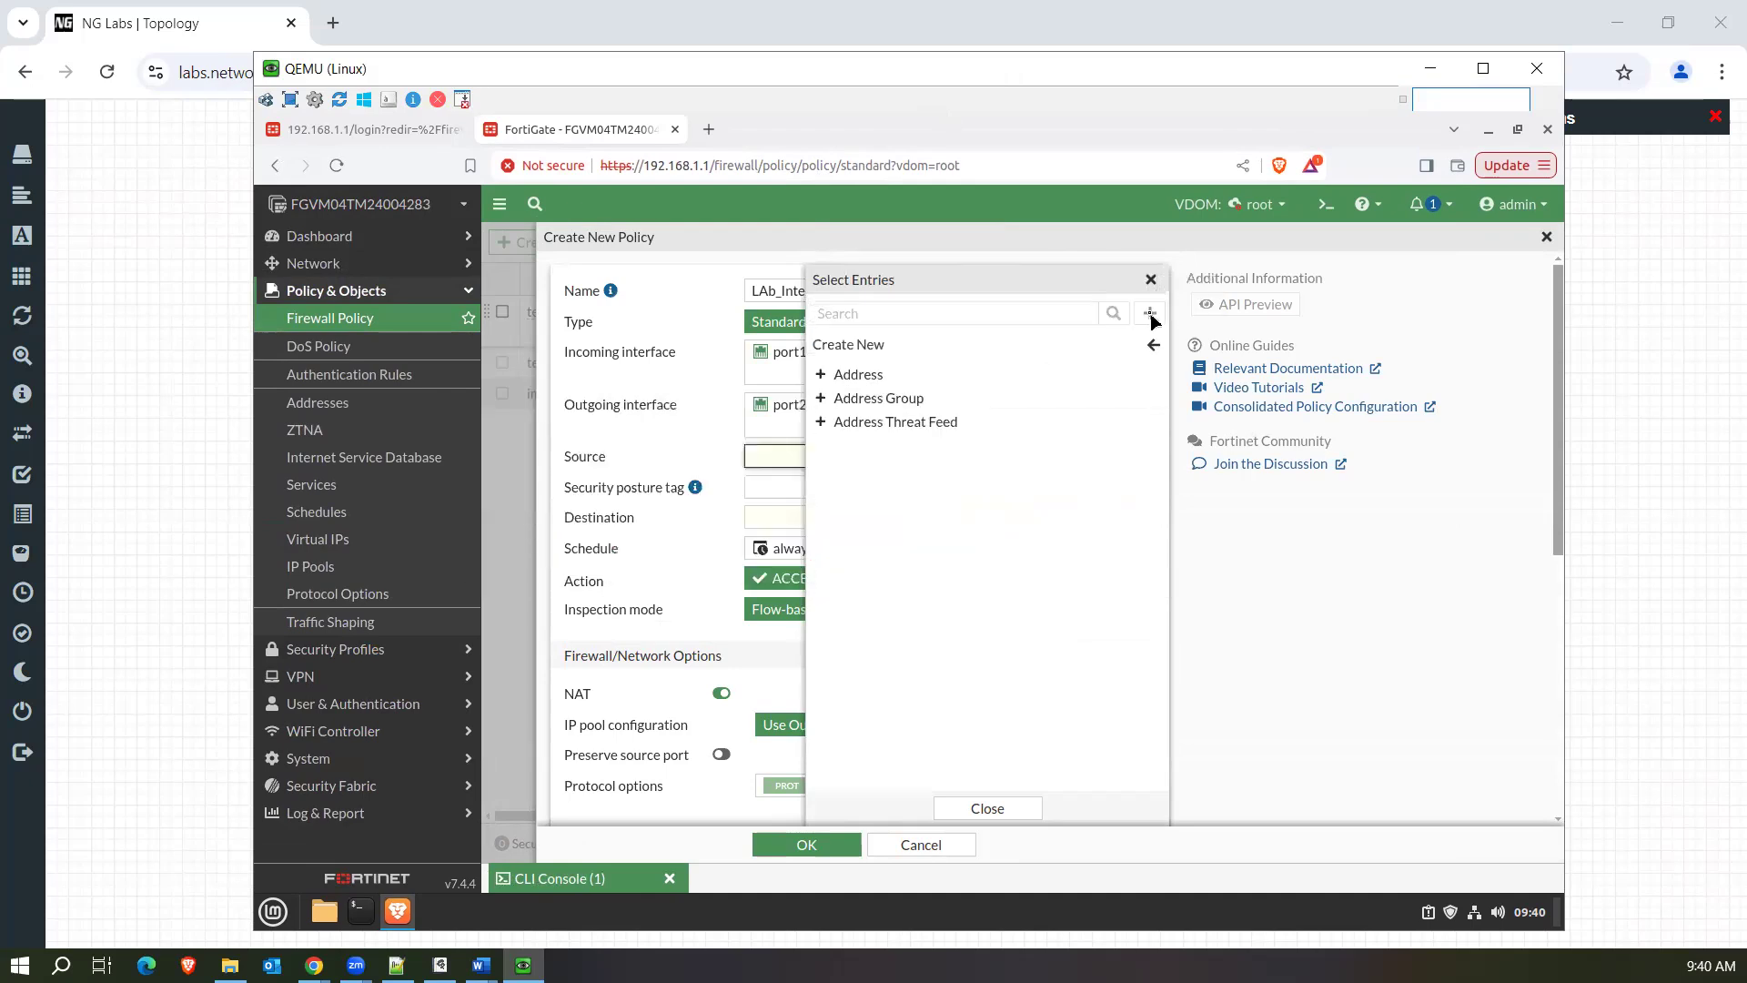
pyautogui.click(909, 374)
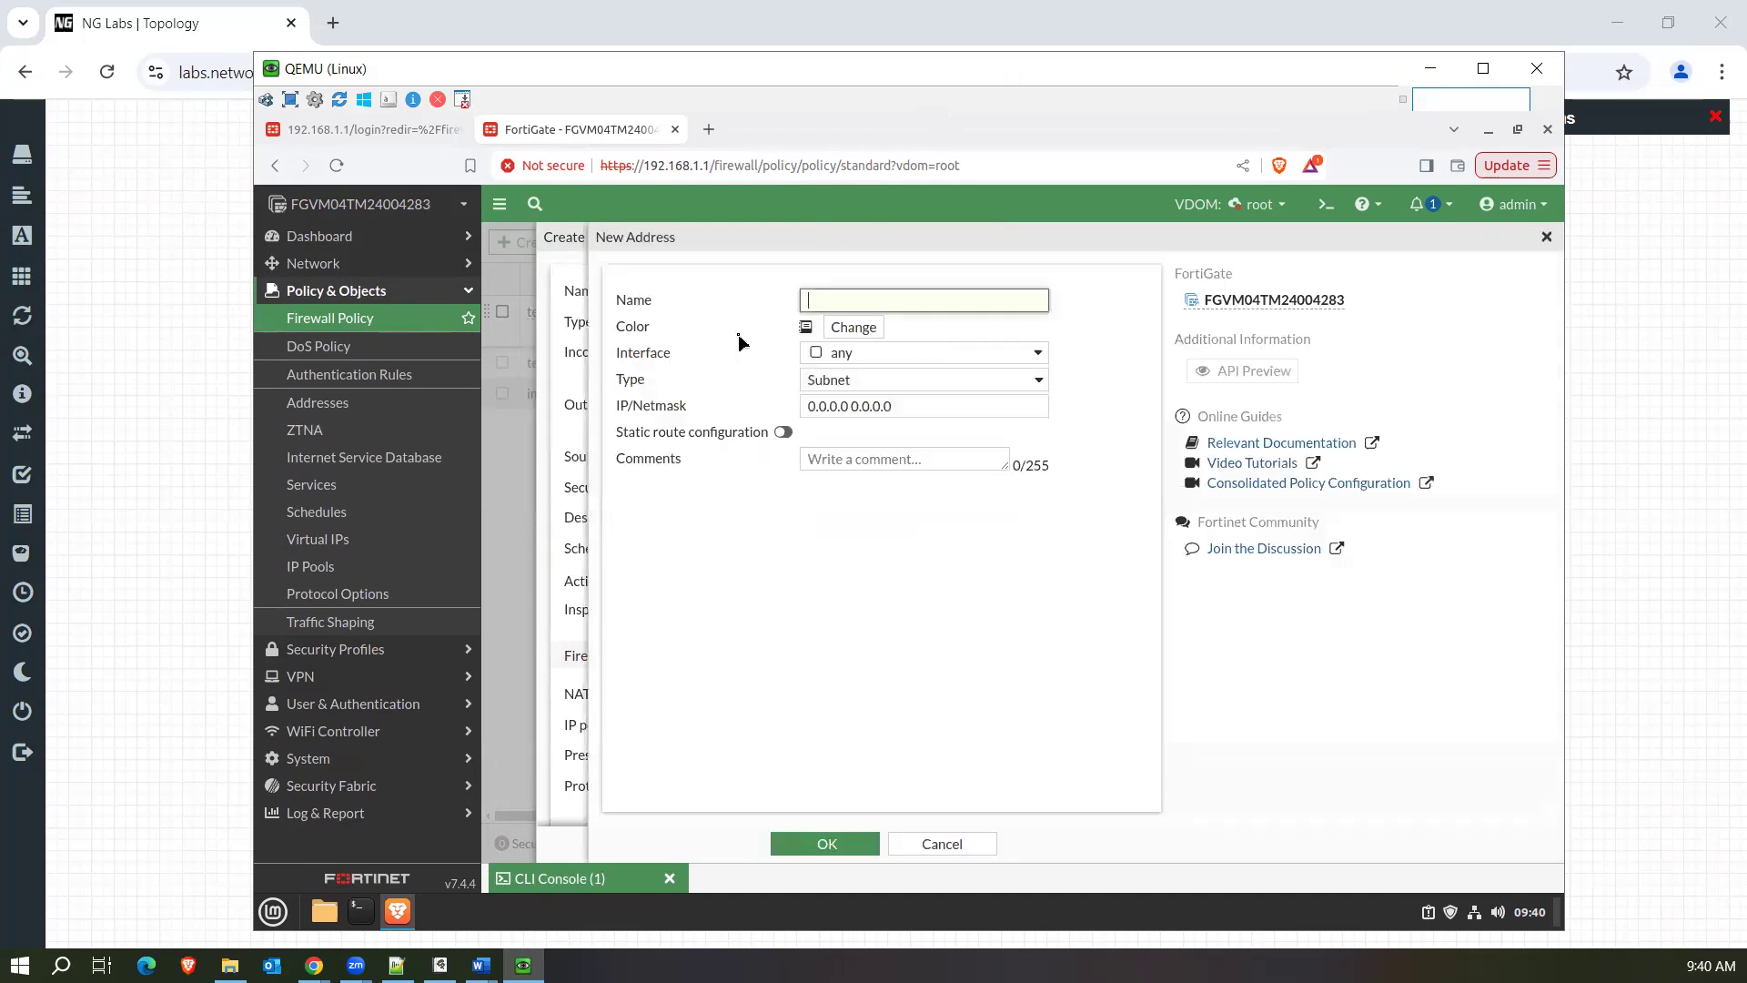
pyautogui.write('LAN')
pyautogui.press('BackSpace')
pyautogui.press('BackSpace')
pyautogui.press('BackSpace')
pyautogui.write('PC')
# Try port1 as the interface of the PC1 address and set it back to any.
pyautogui.click(928, 354)
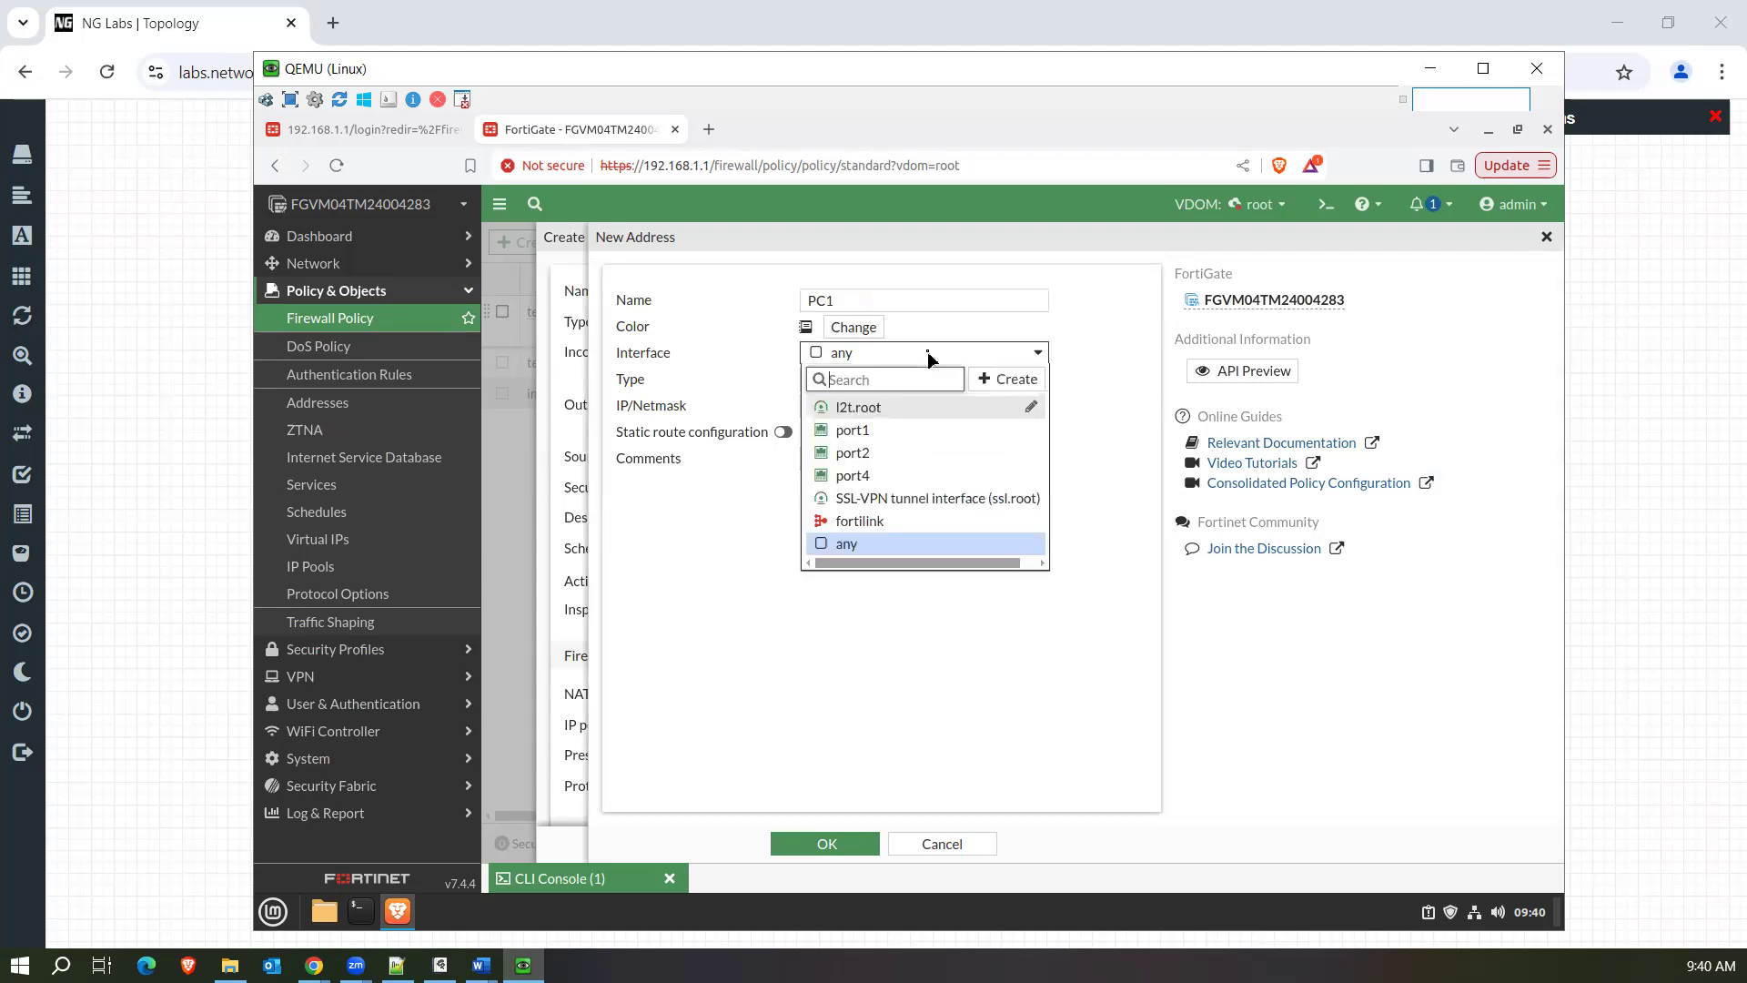
pyautogui.click(869, 435)
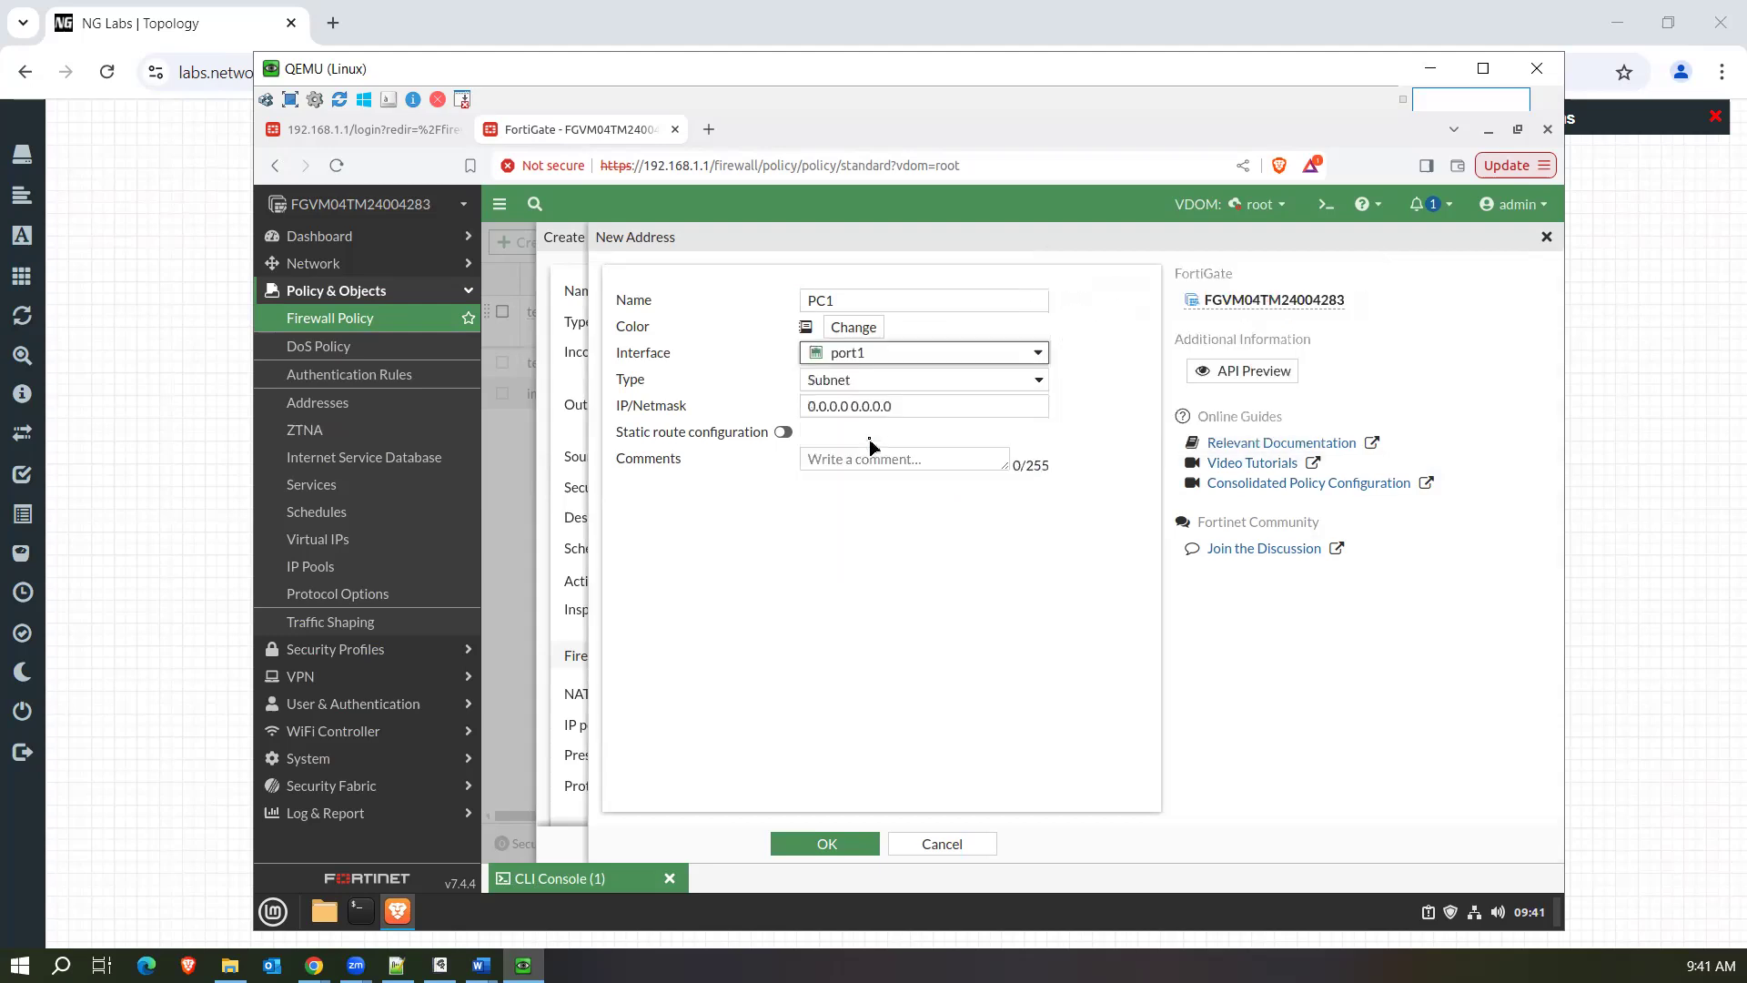
pyautogui.click(874, 363)
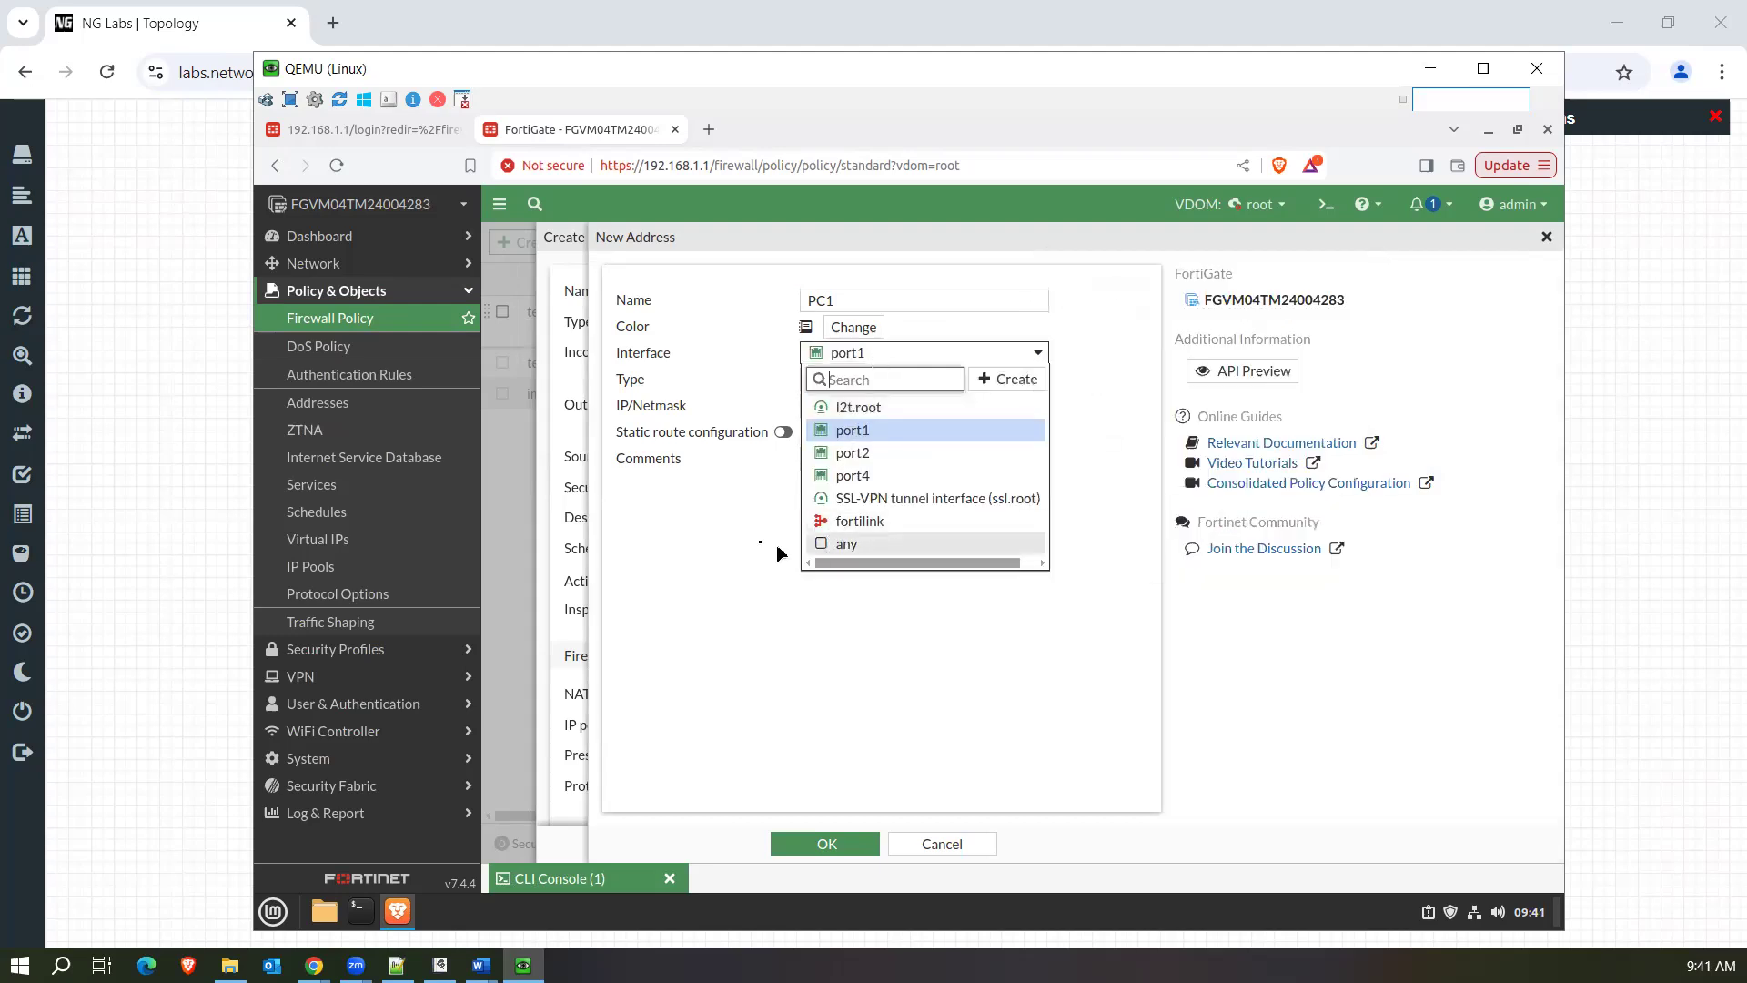
pyautogui.click(850, 549)
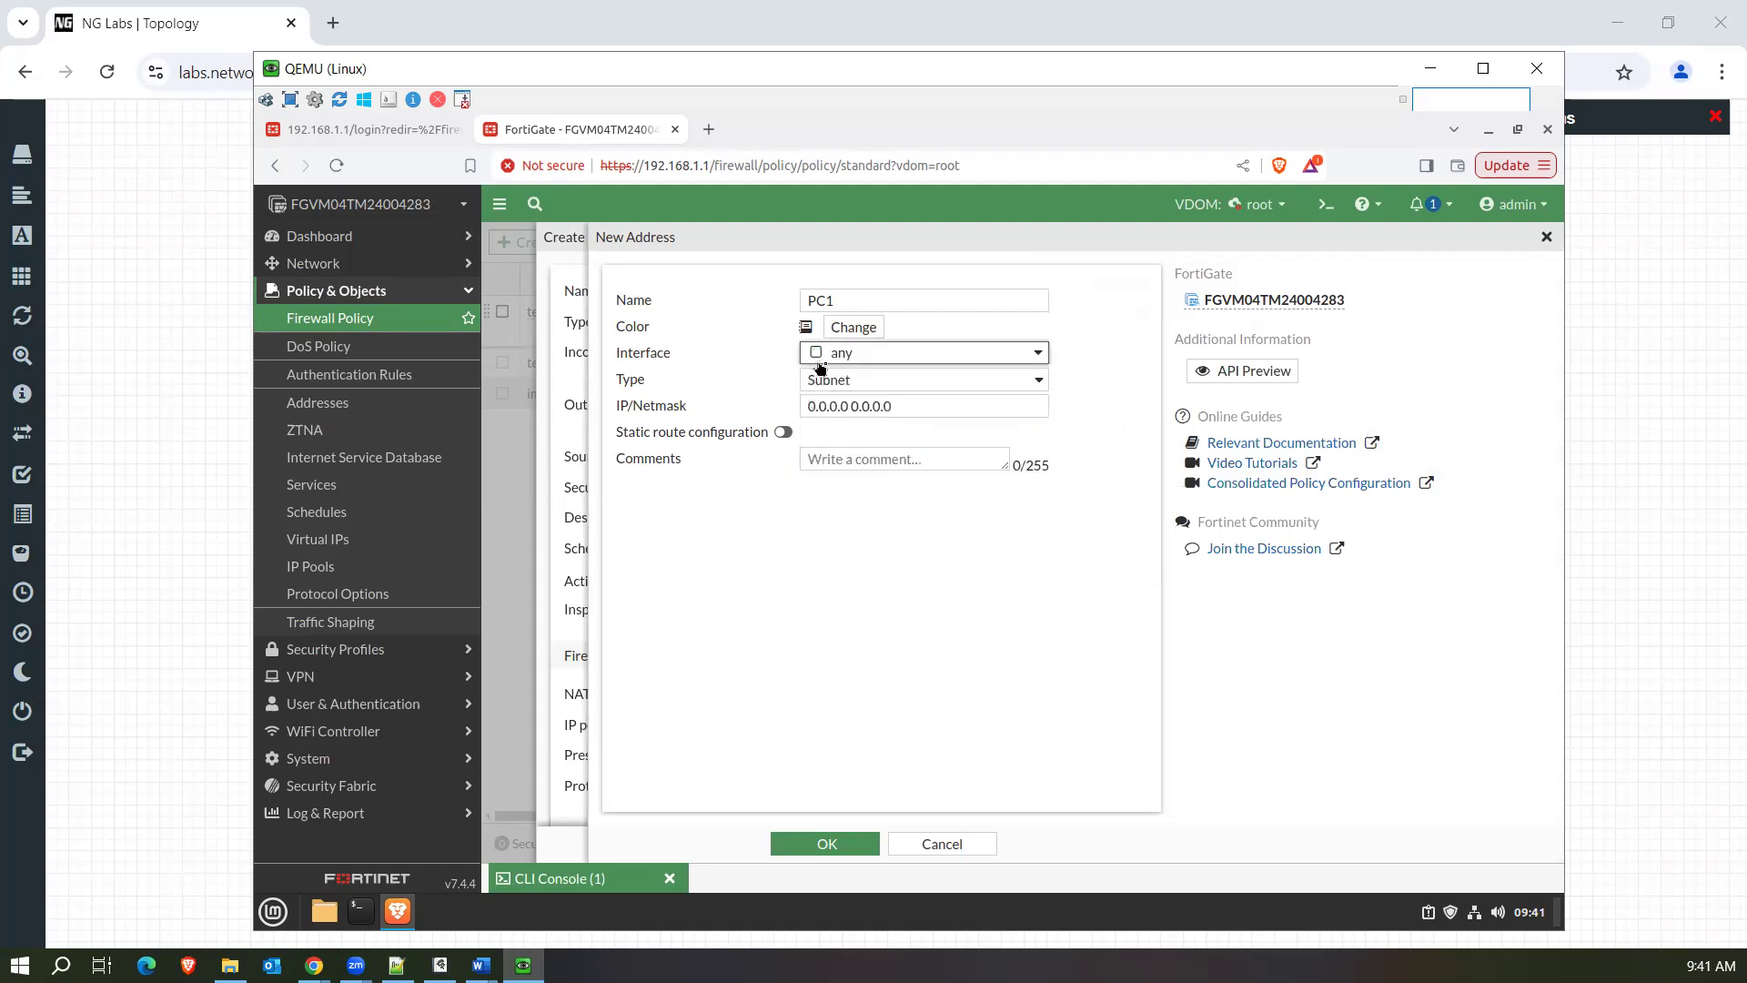
# Try the Subnet and FQDN address types for PC1 to show their value fields.
pyautogui.click(909, 381)
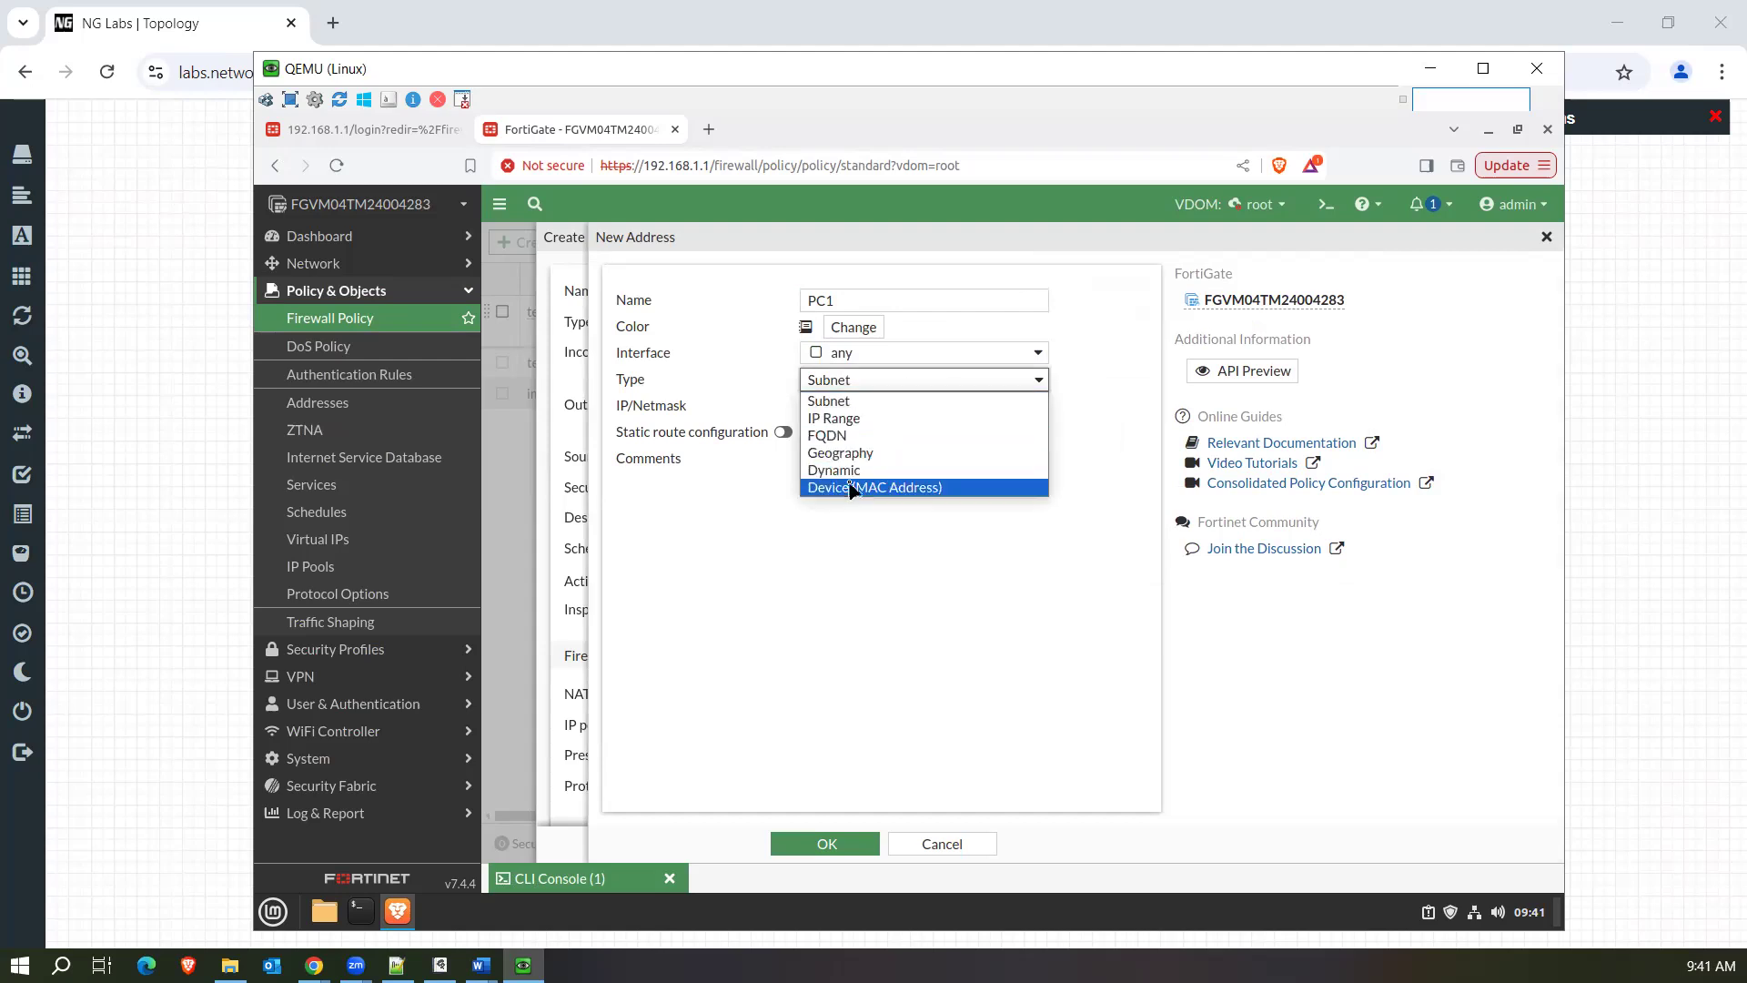
pyautogui.click(846, 401)
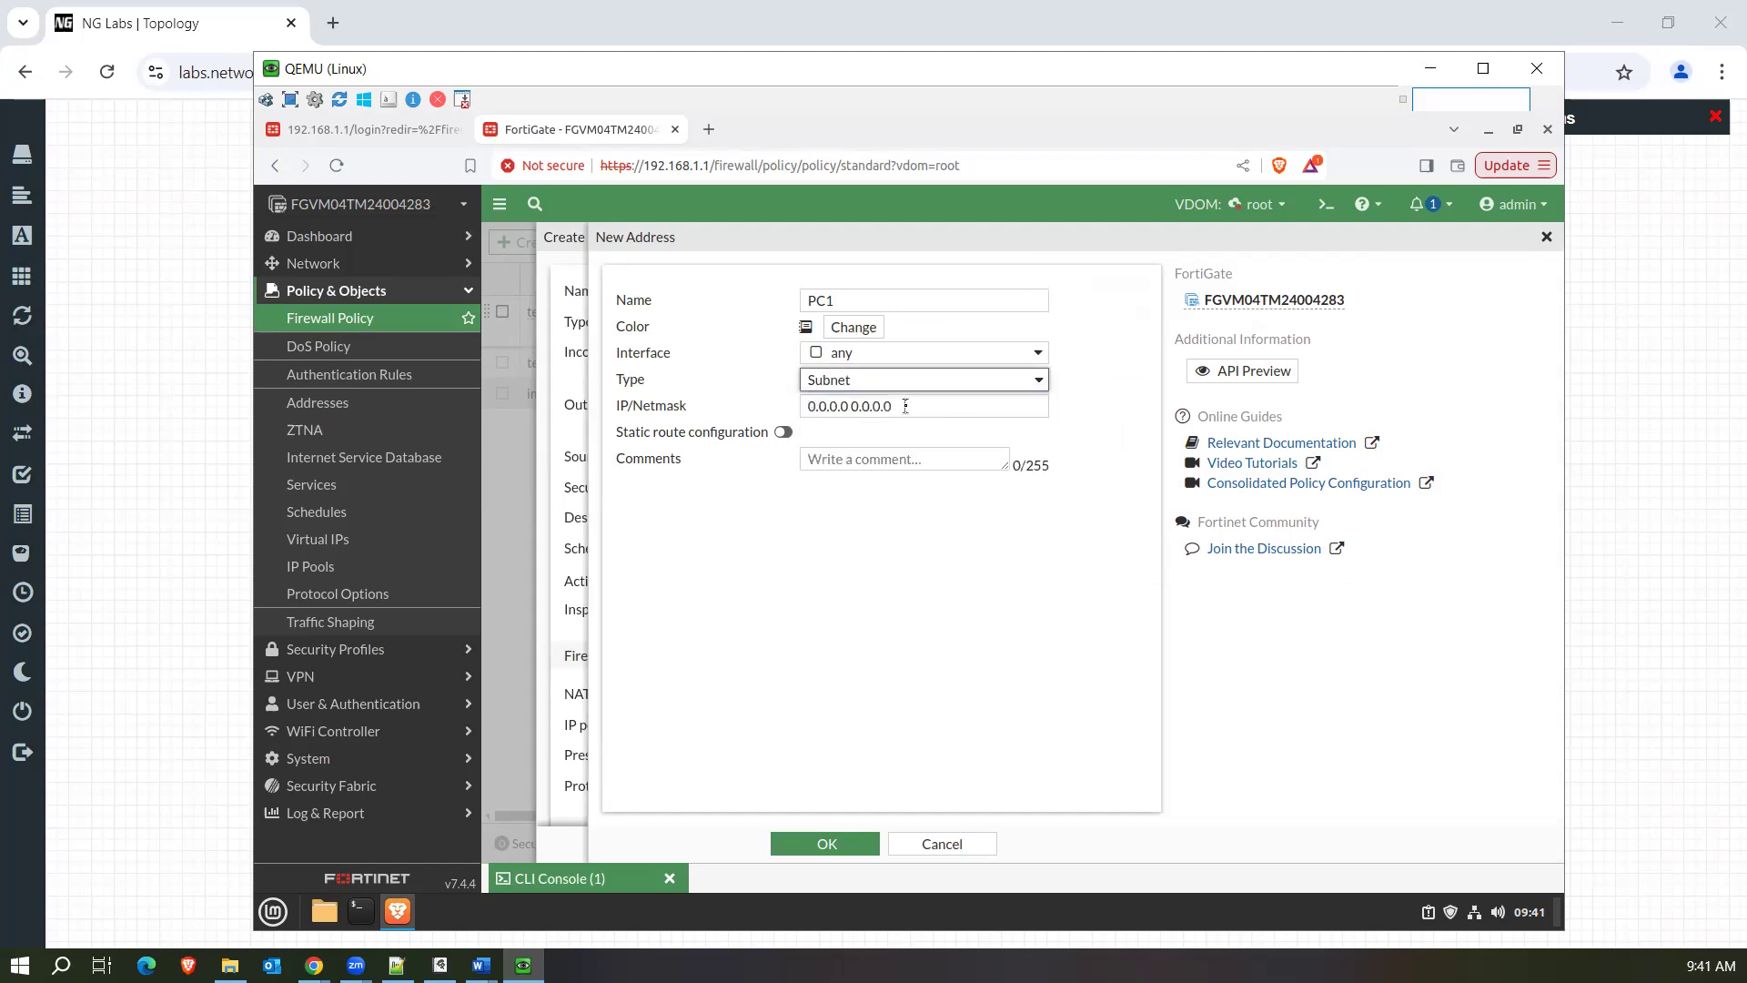
pyautogui.moveTo(902, 405); pyautogui.dragTo(762, 403)
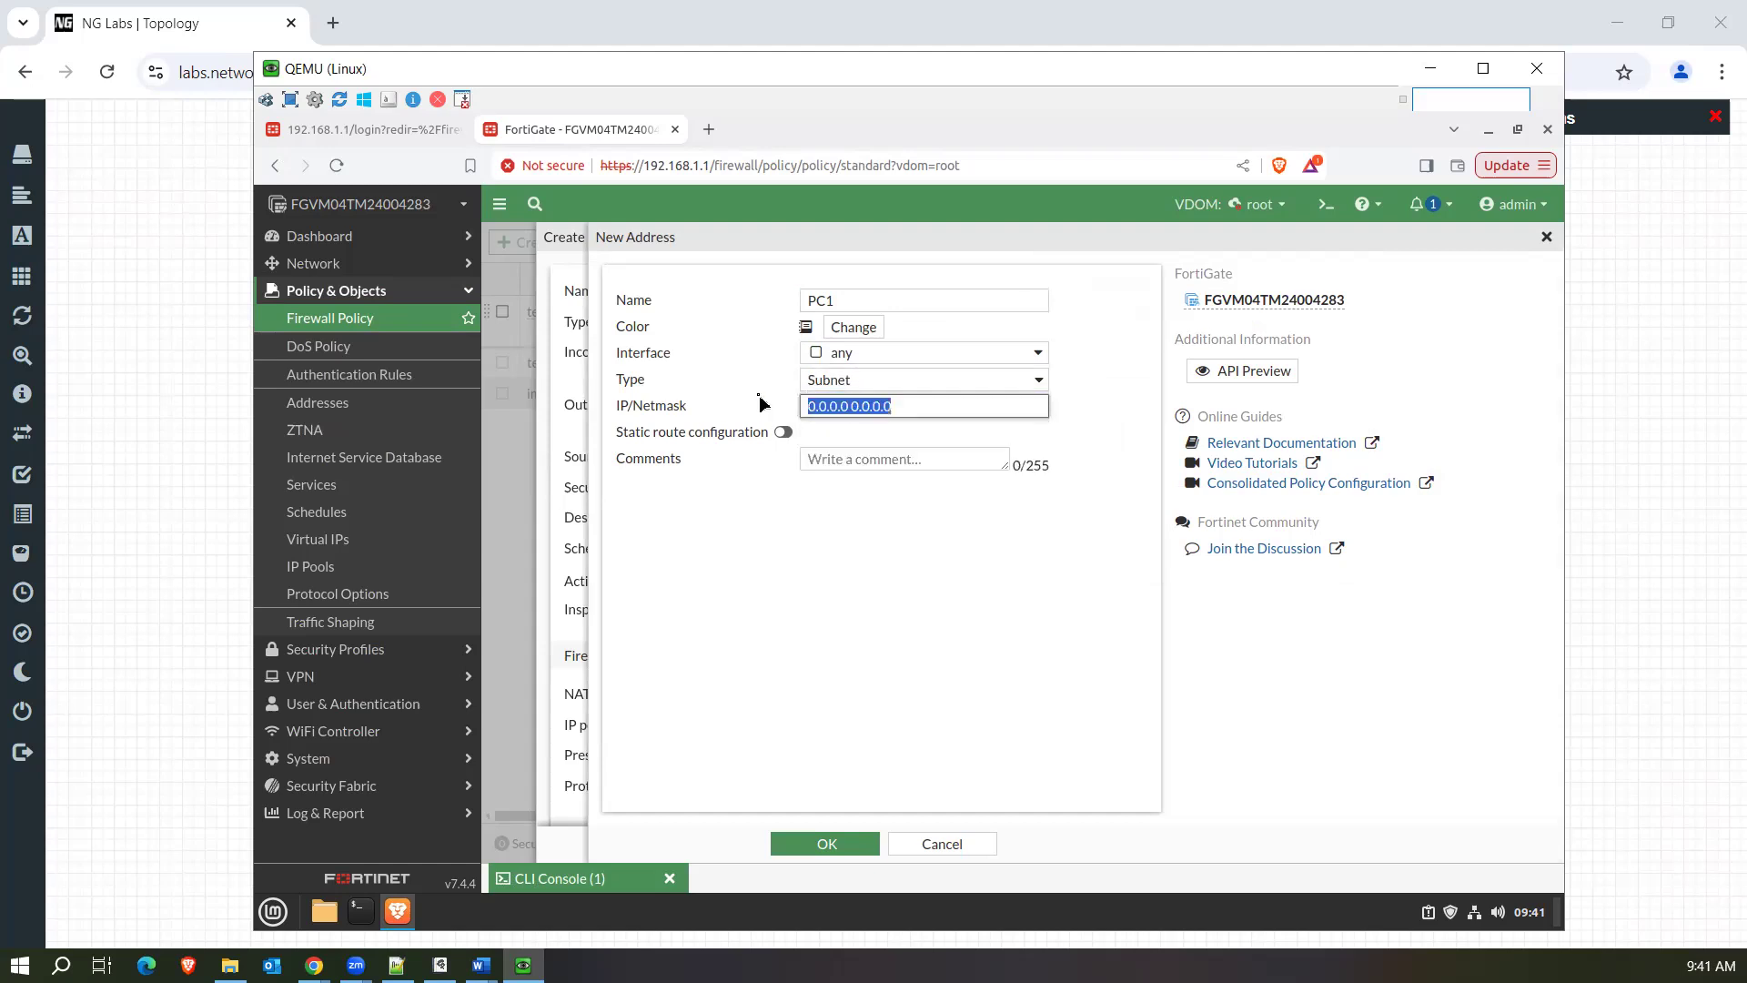
pyautogui.click(842, 379)
pyautogui.click(838, 428)
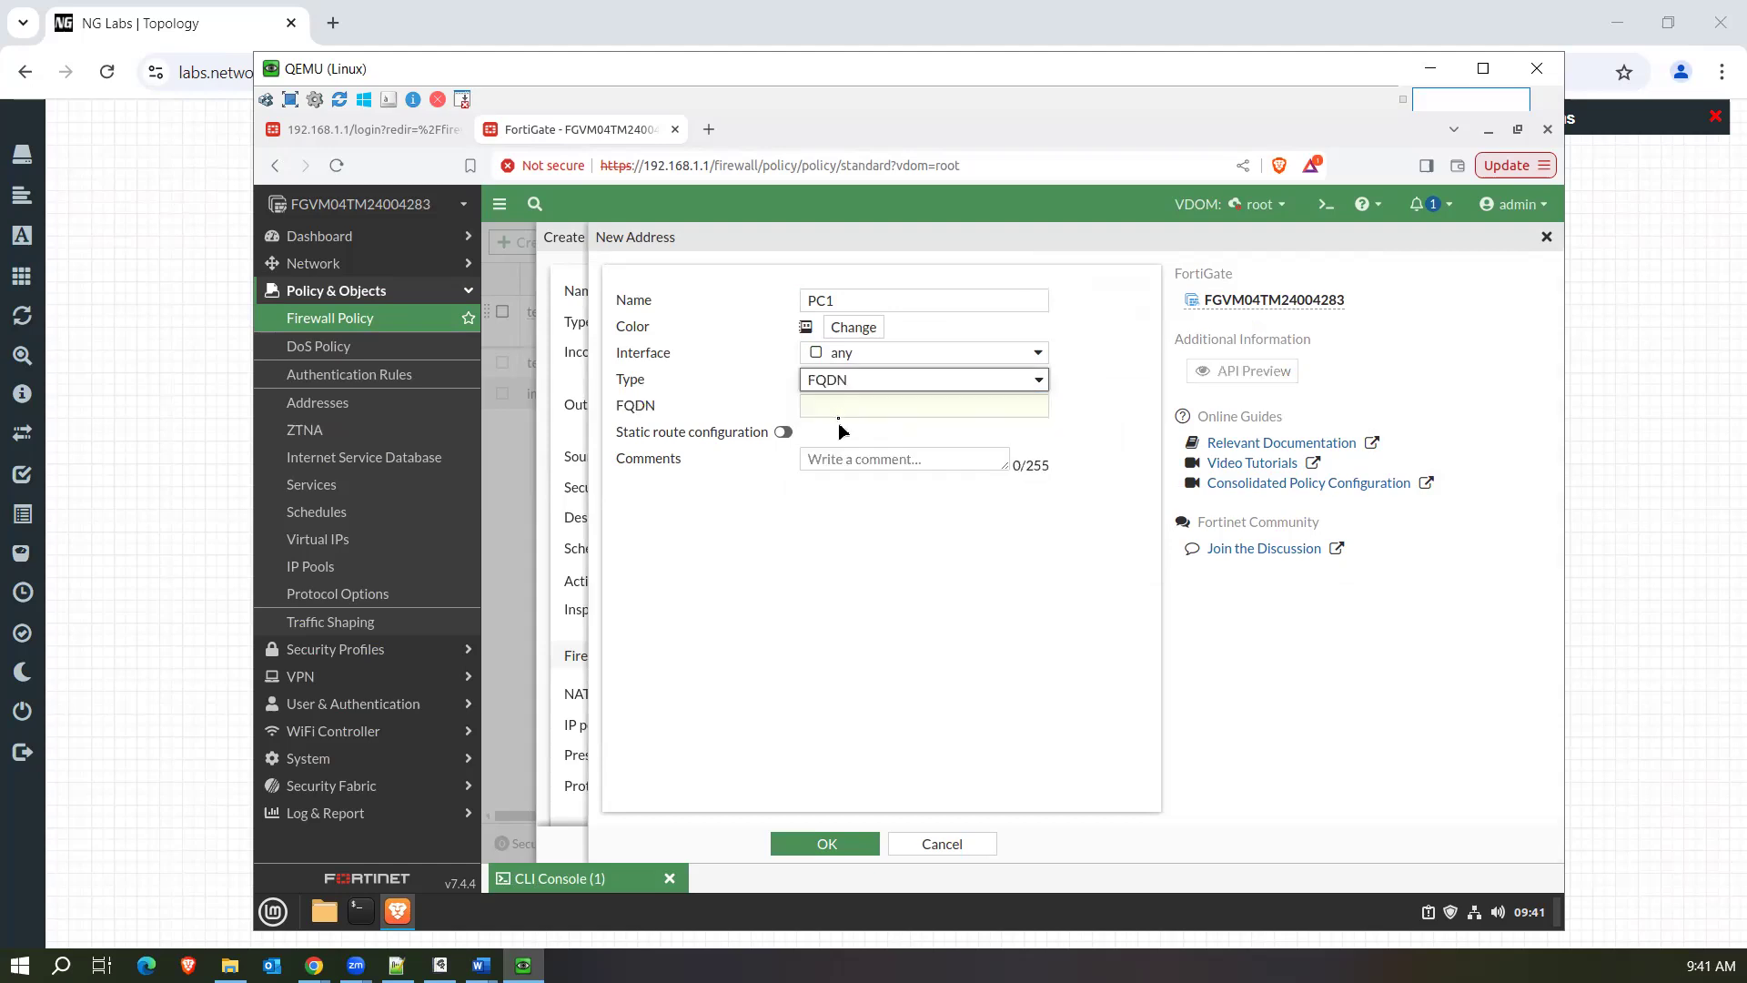
# Set the PC1 address type to IP Range with the range 10.1.1.1-10.1.1.254.
pyautogui.click(844, 386)
pyautogui.click(839, 415)
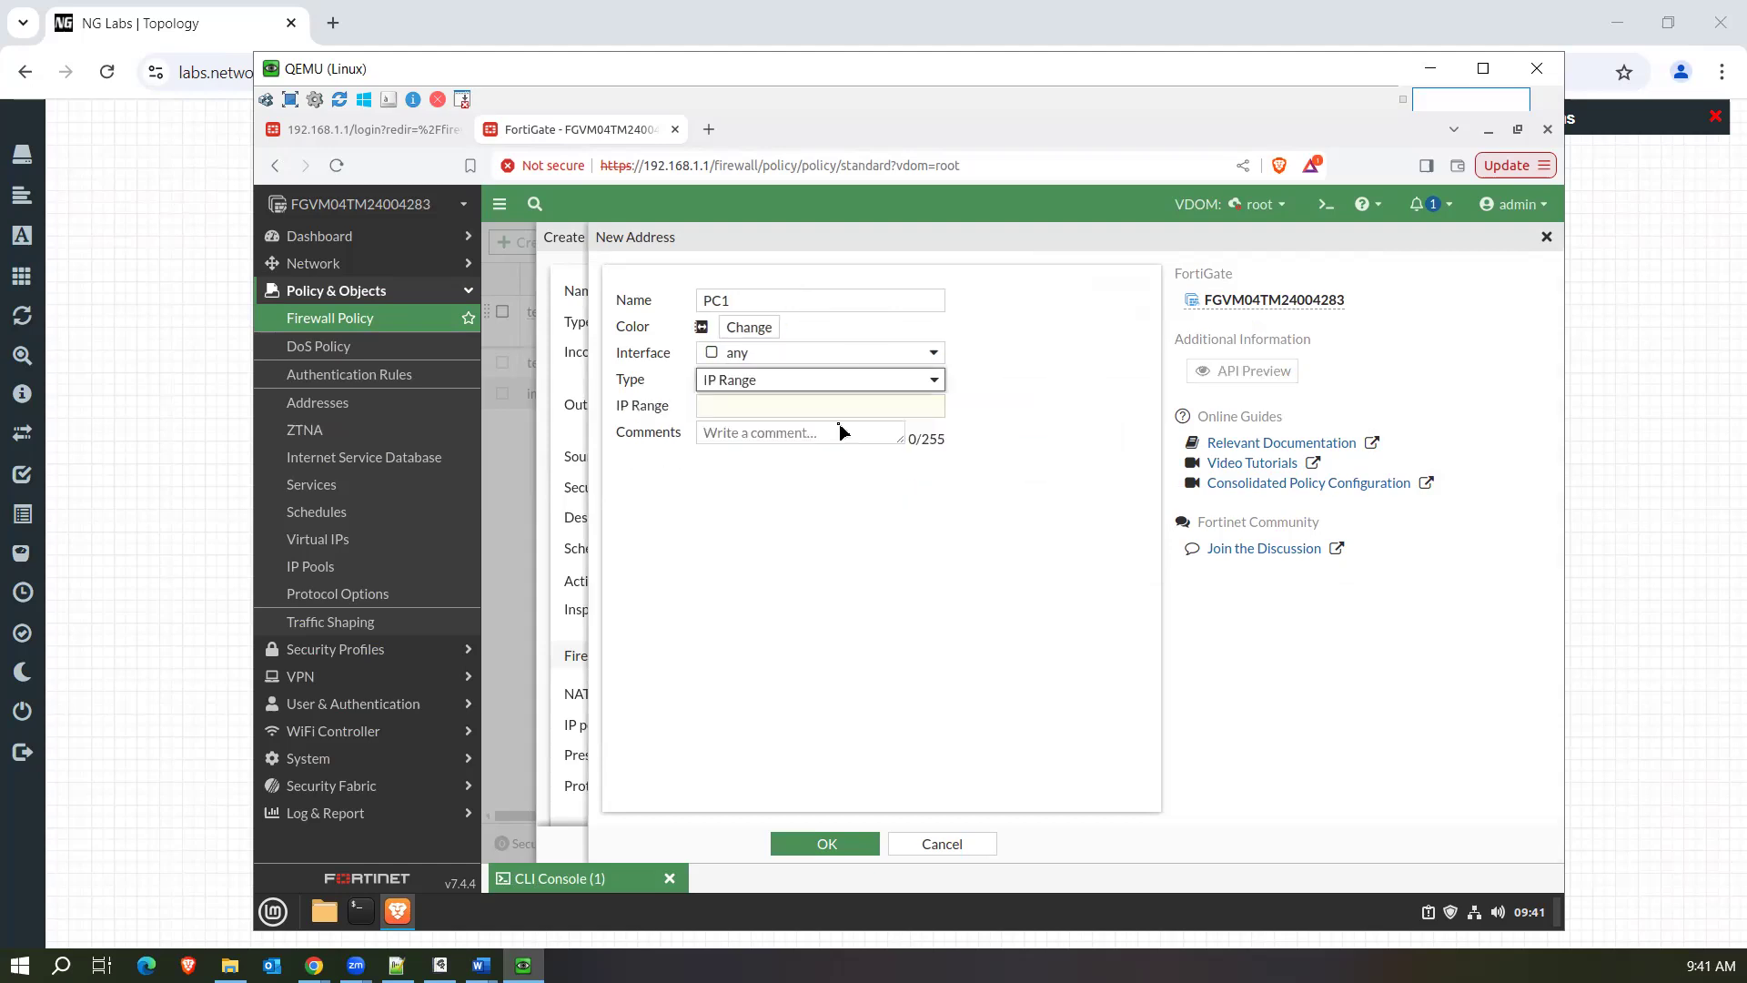
pyautogui.click(796, 404)
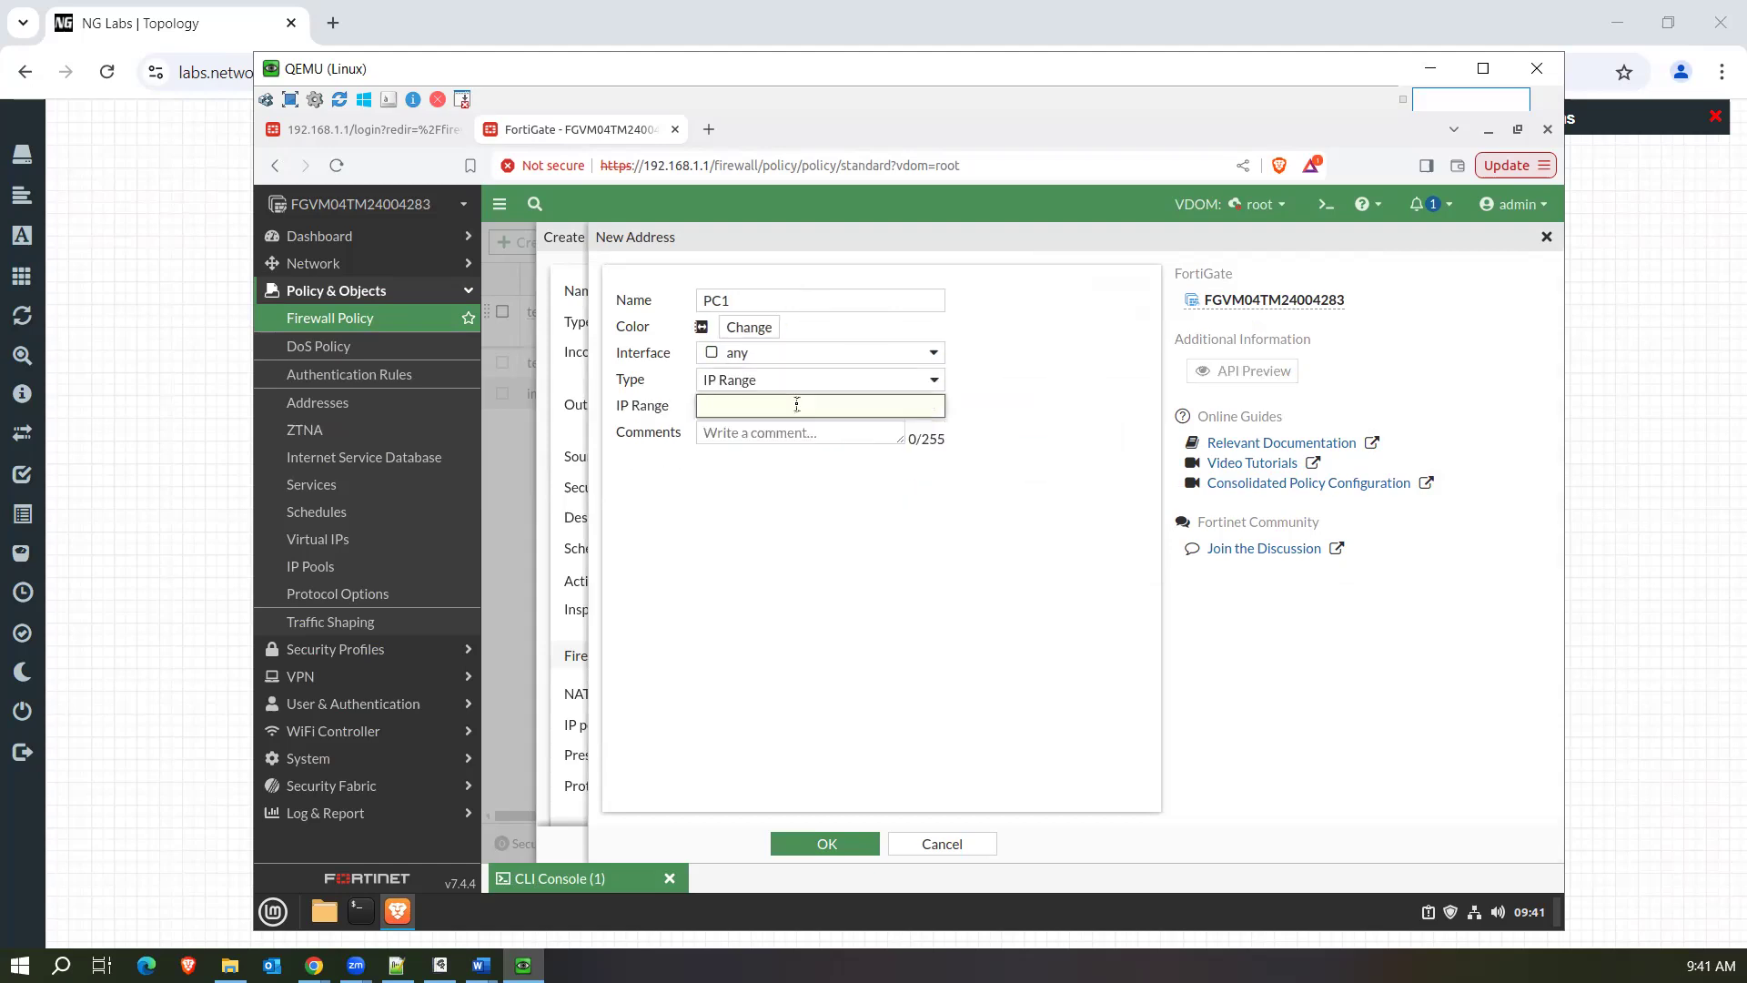
pyautogui.write('10.1.1.1-10.0')
pyautogui.write('.1.254')
pyautogui.click(865, 517)
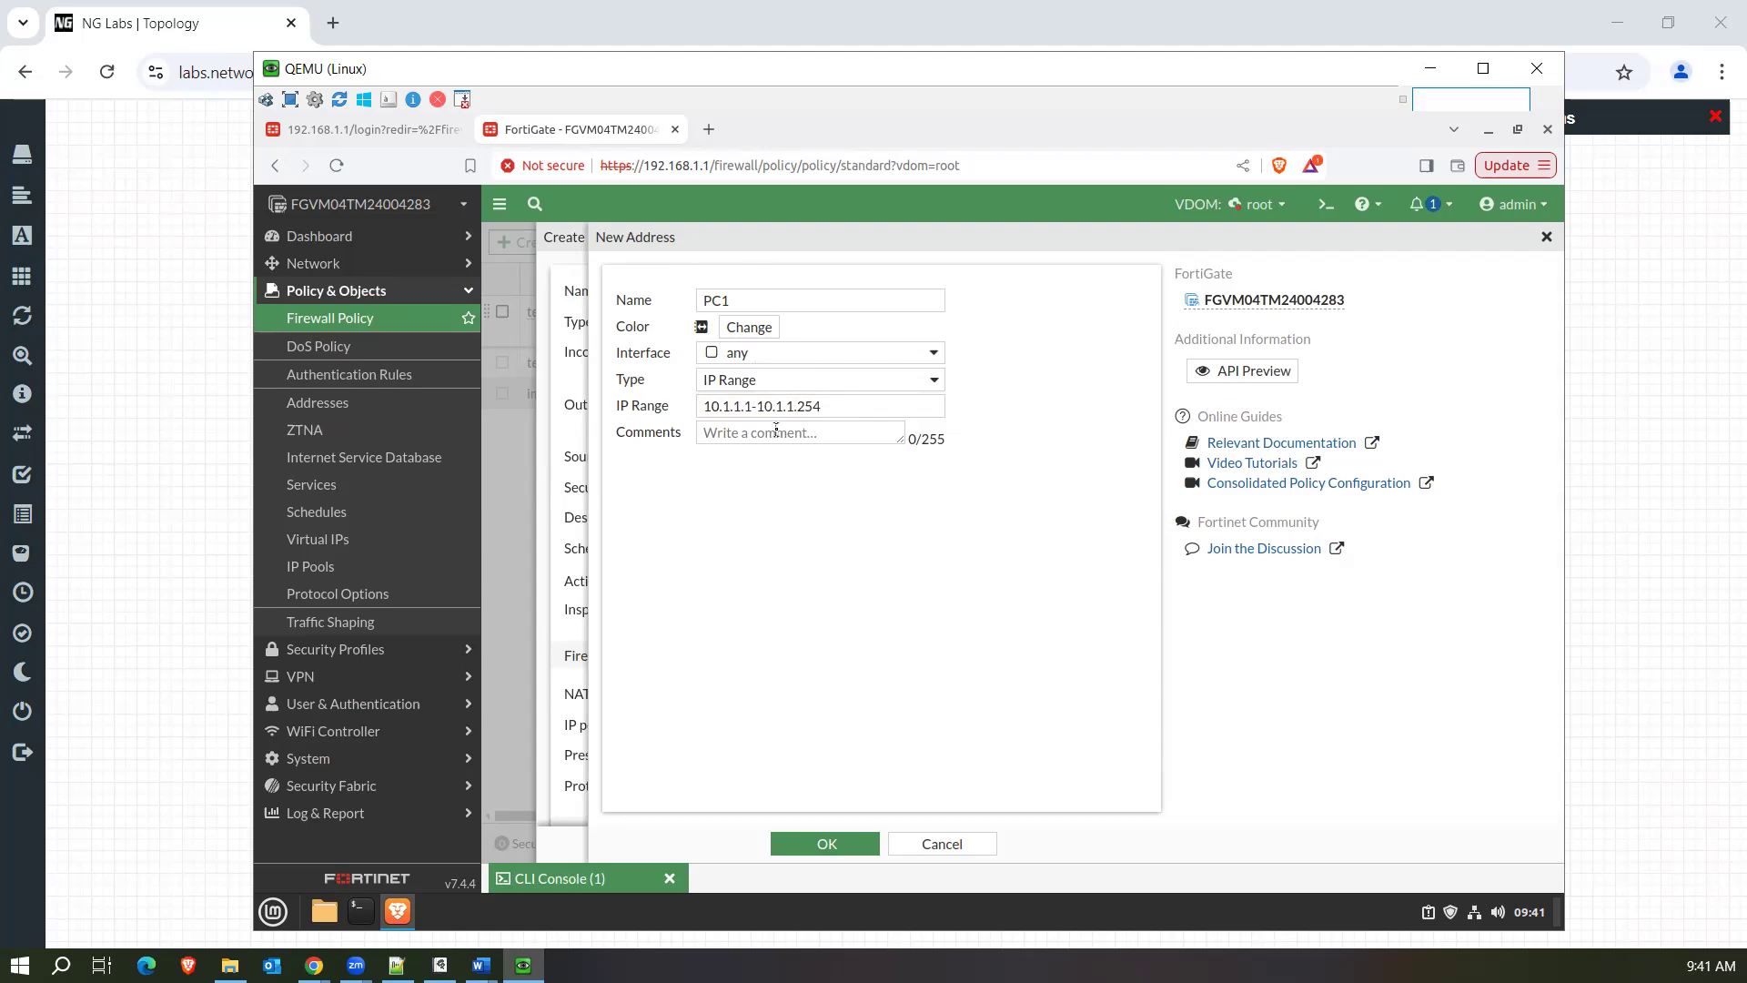
pyautogui.click(857, 384)
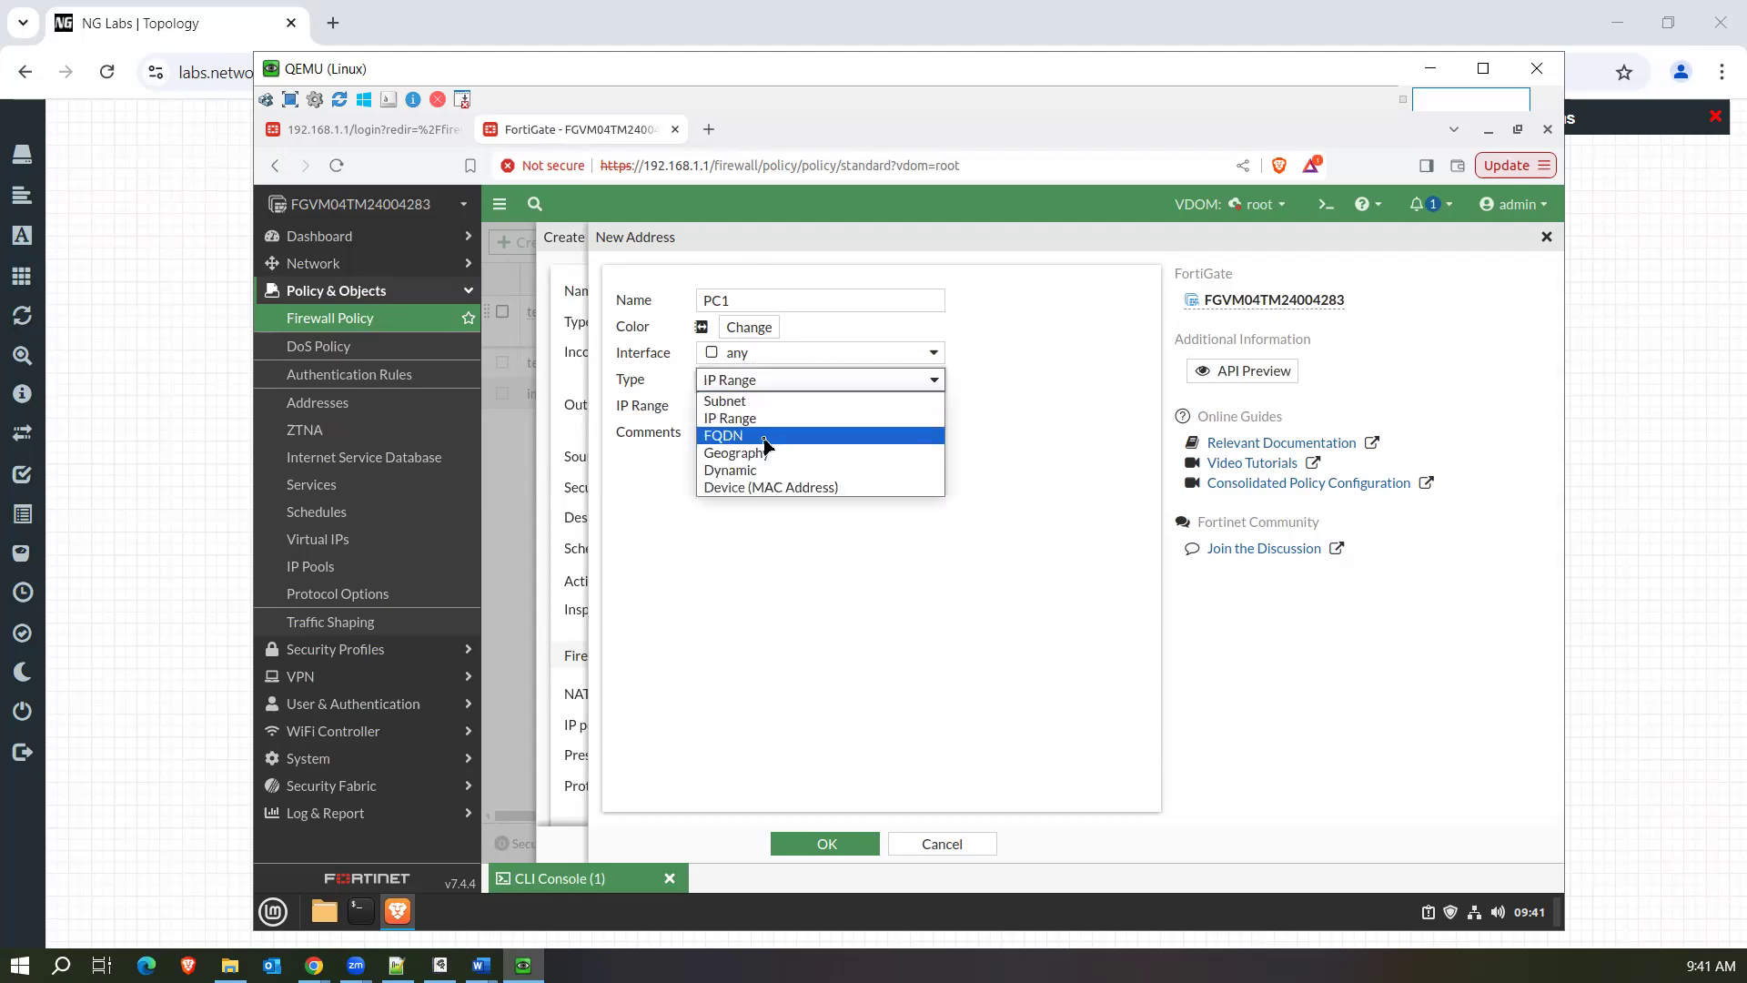
pyautogui.click(765, 437)
pyautogui.click(852, 406)
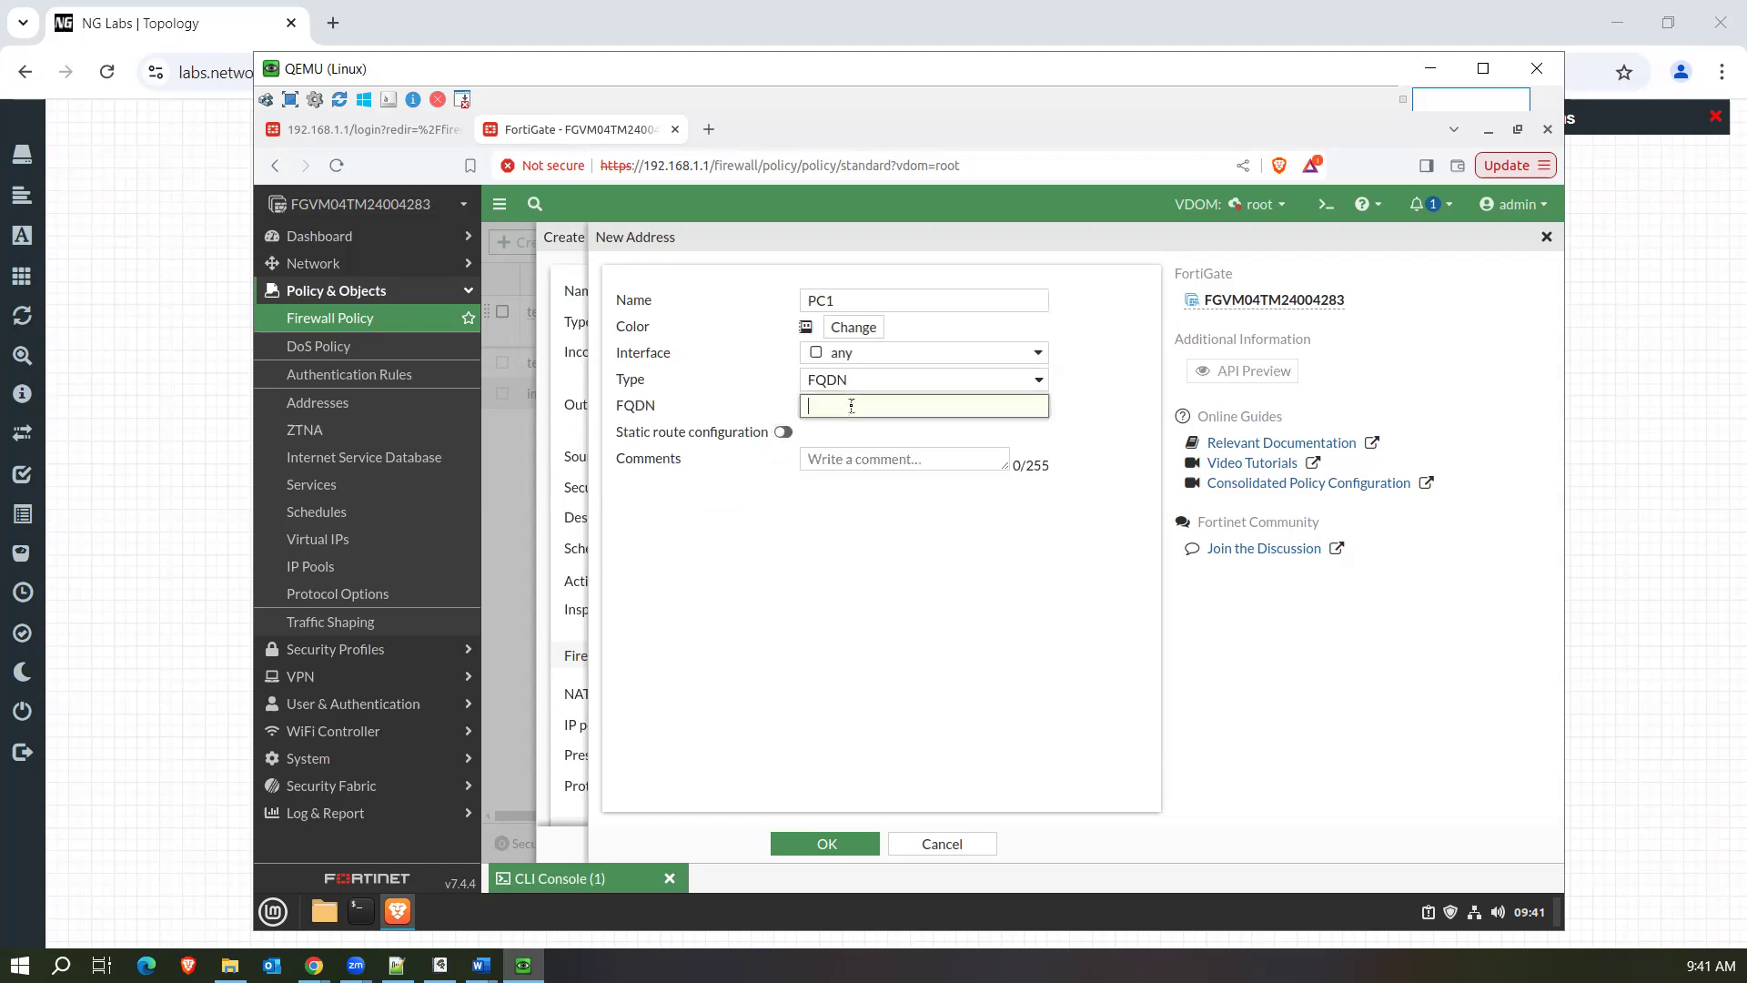
pyautogui.write('fb.comwww.')
pyautogui.click(1028, 440)
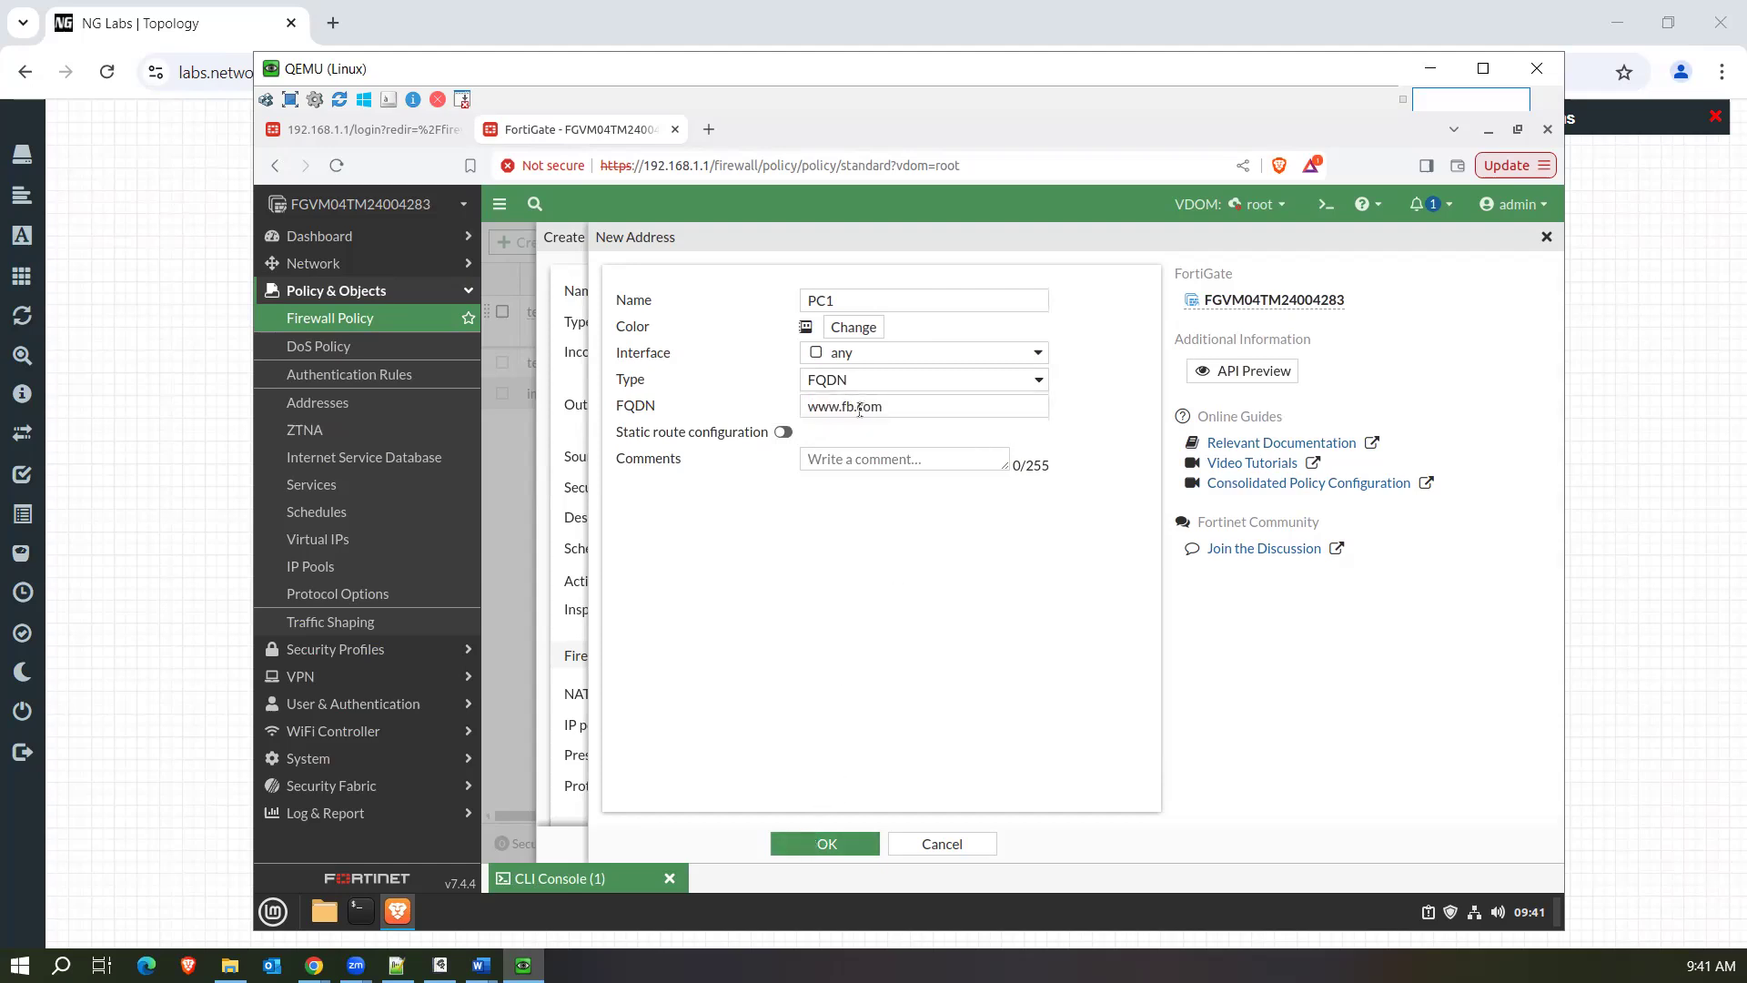
# Save the PC1 address object and accept it as the new policy's source.
pyautogui.moveTo(890, 406); pyautogui.dragTo(804, 406)
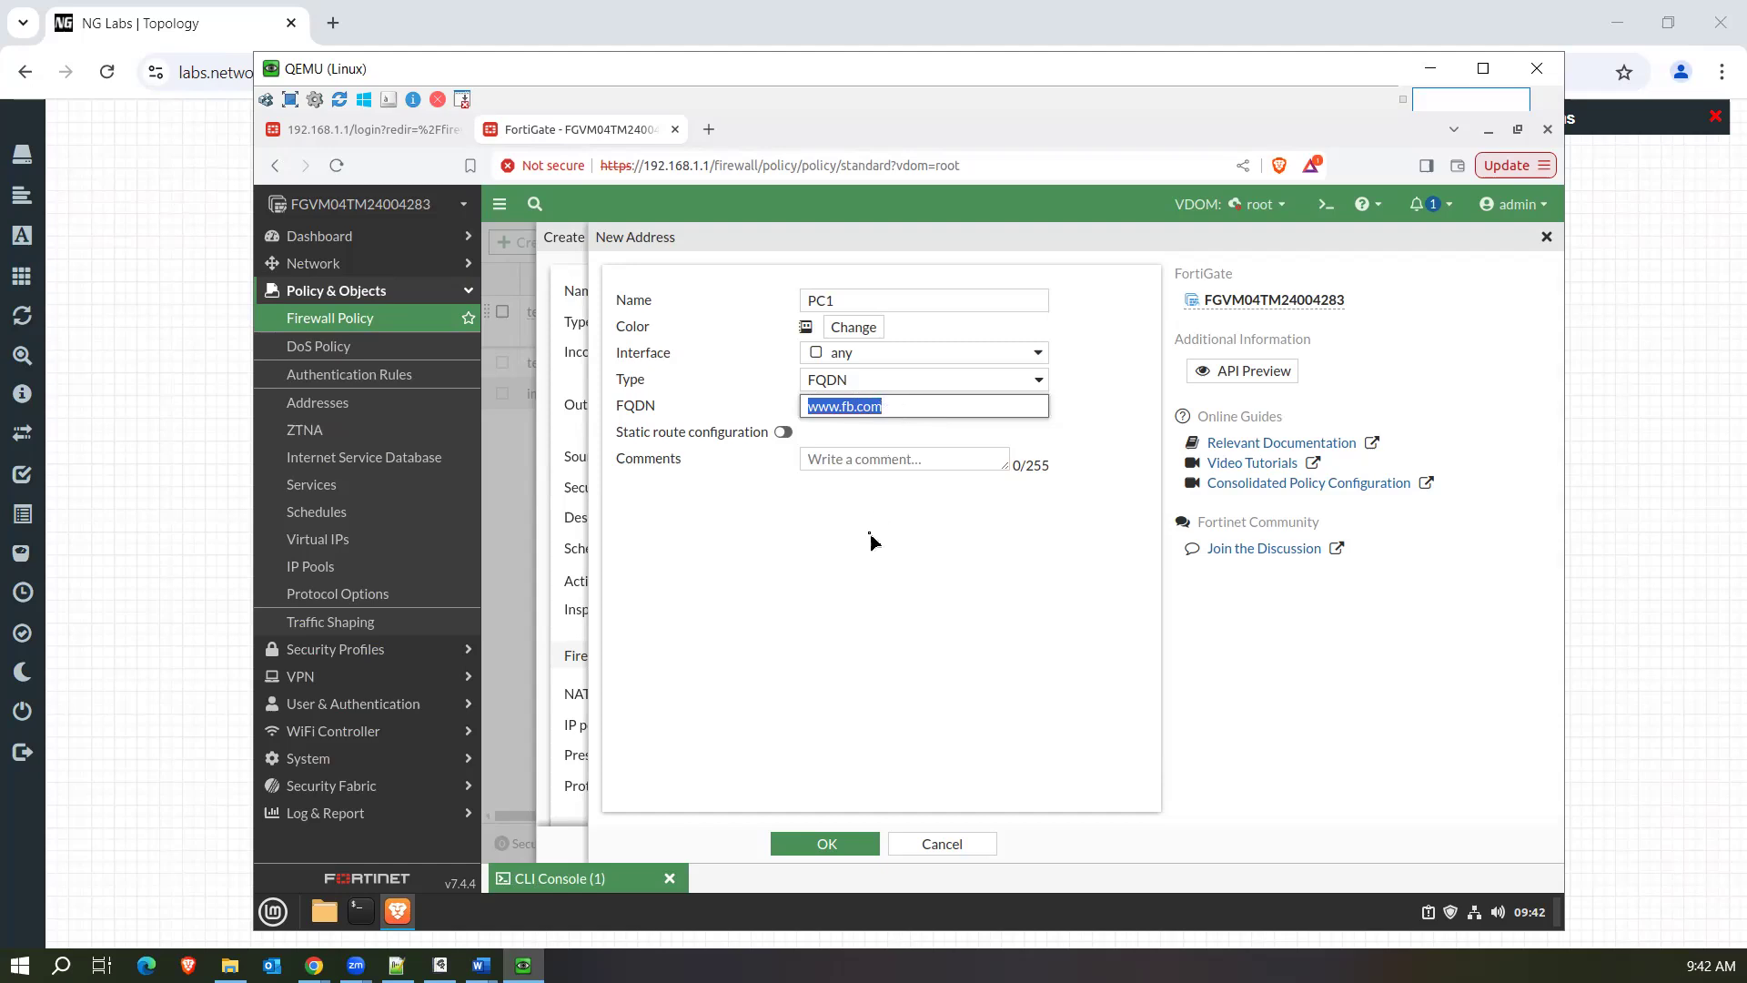
pyautogui.click(817, 848)
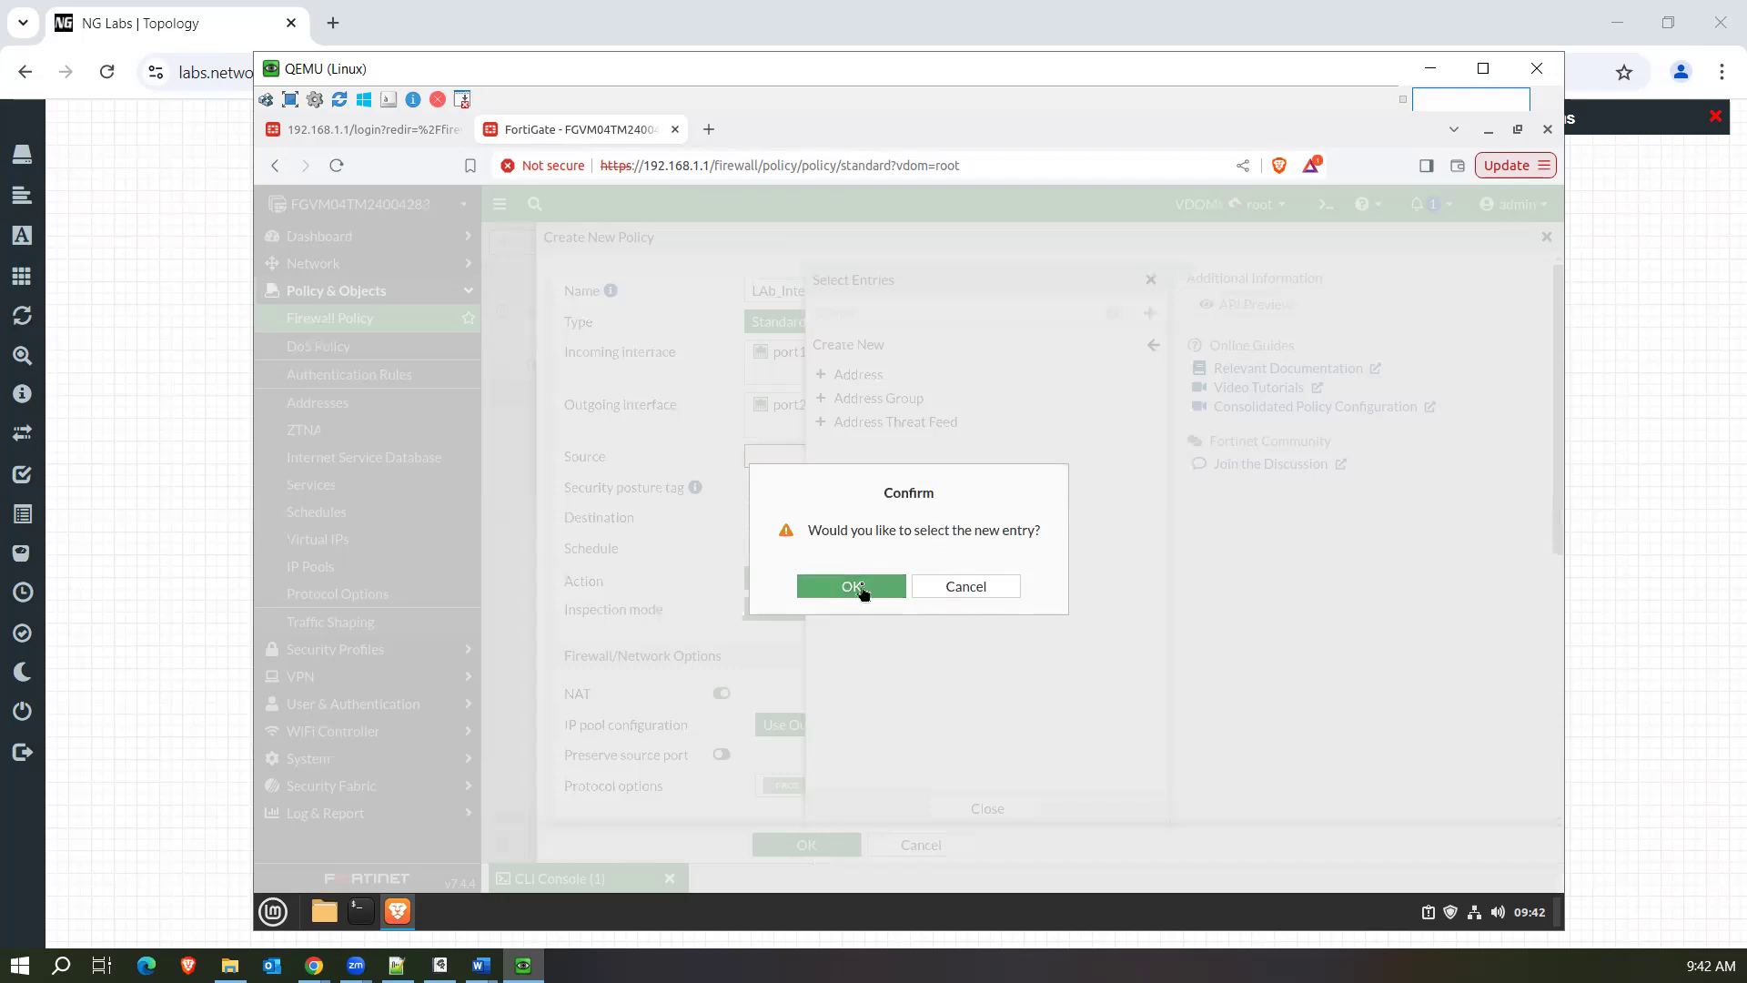
pyautogui.click(879, 588)
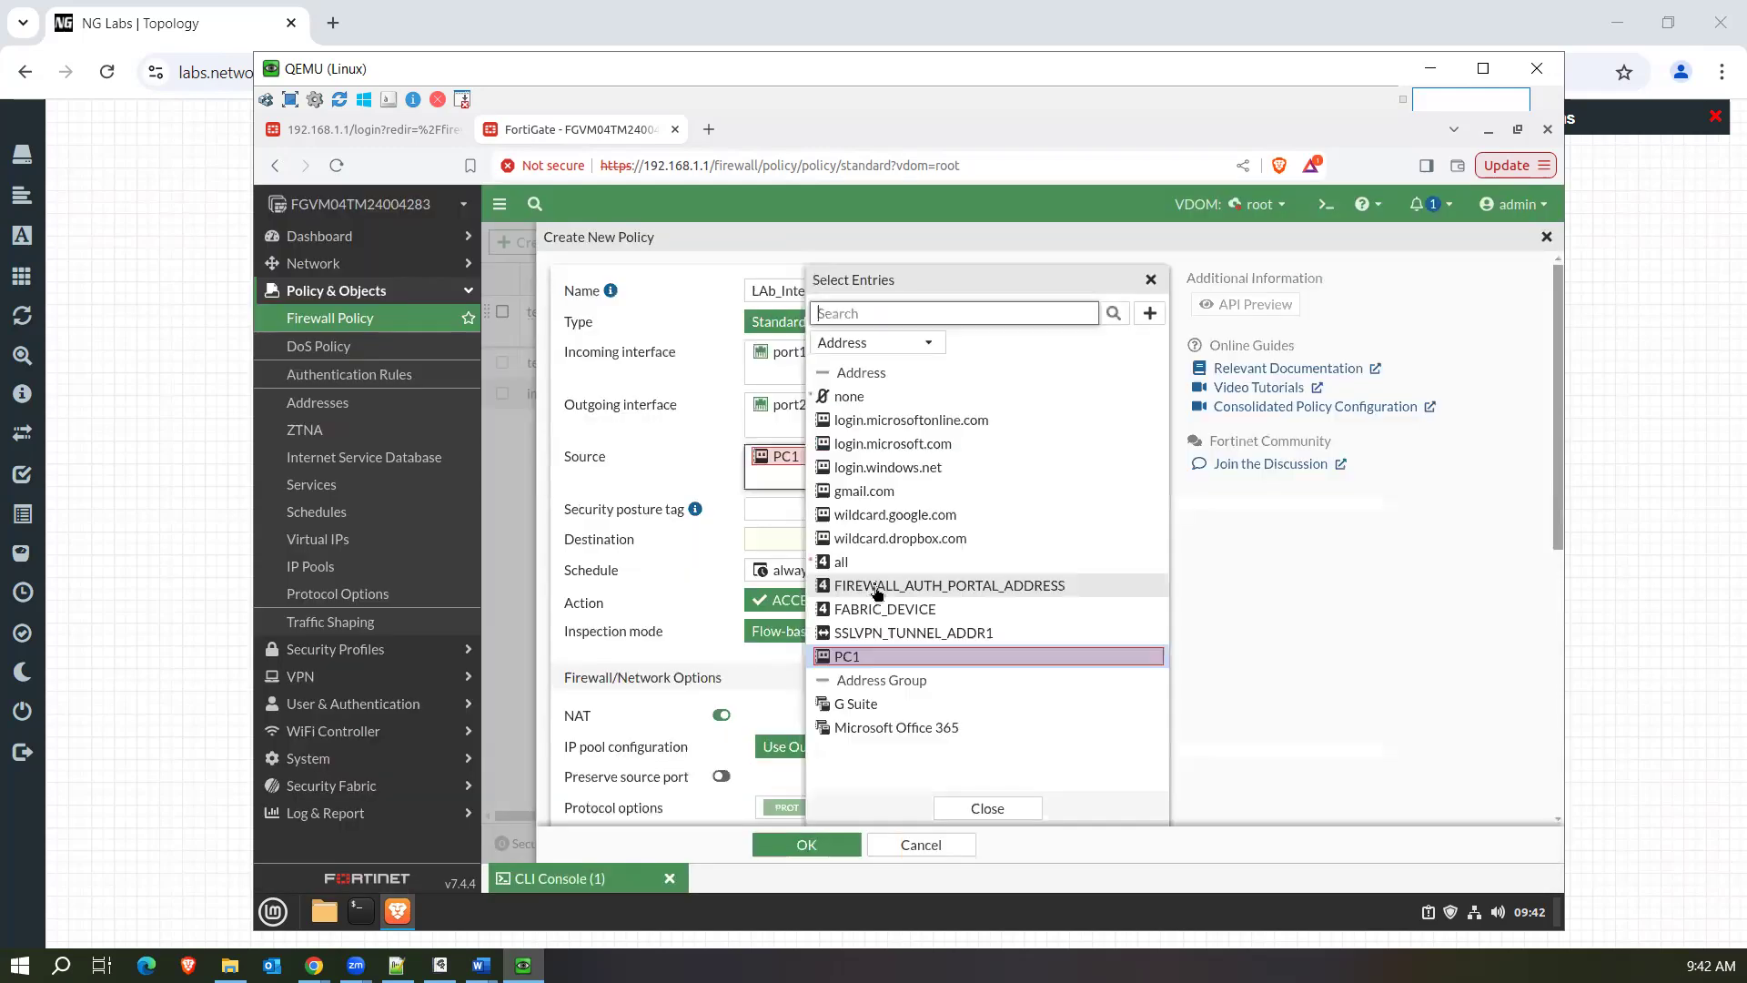
# Open the PC1 address for editing and highlight its FQDN value.
pyautogui.moveTo(919, 663)
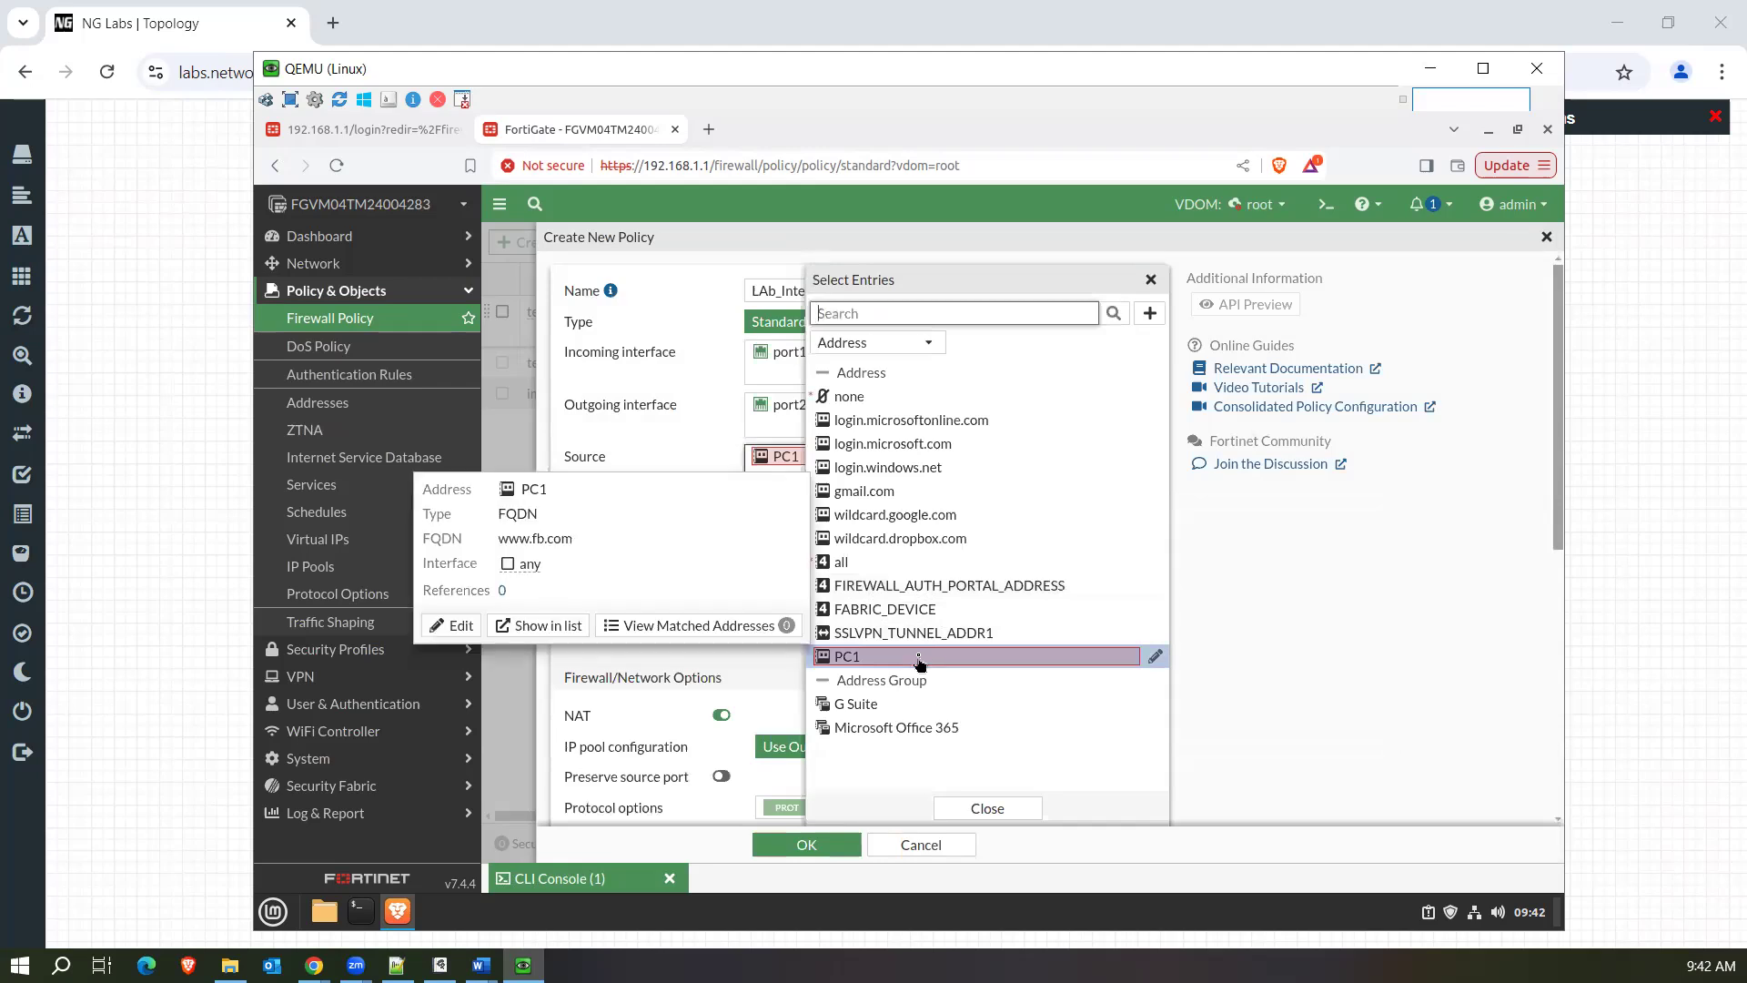
pyautogui.click(1156, 657)
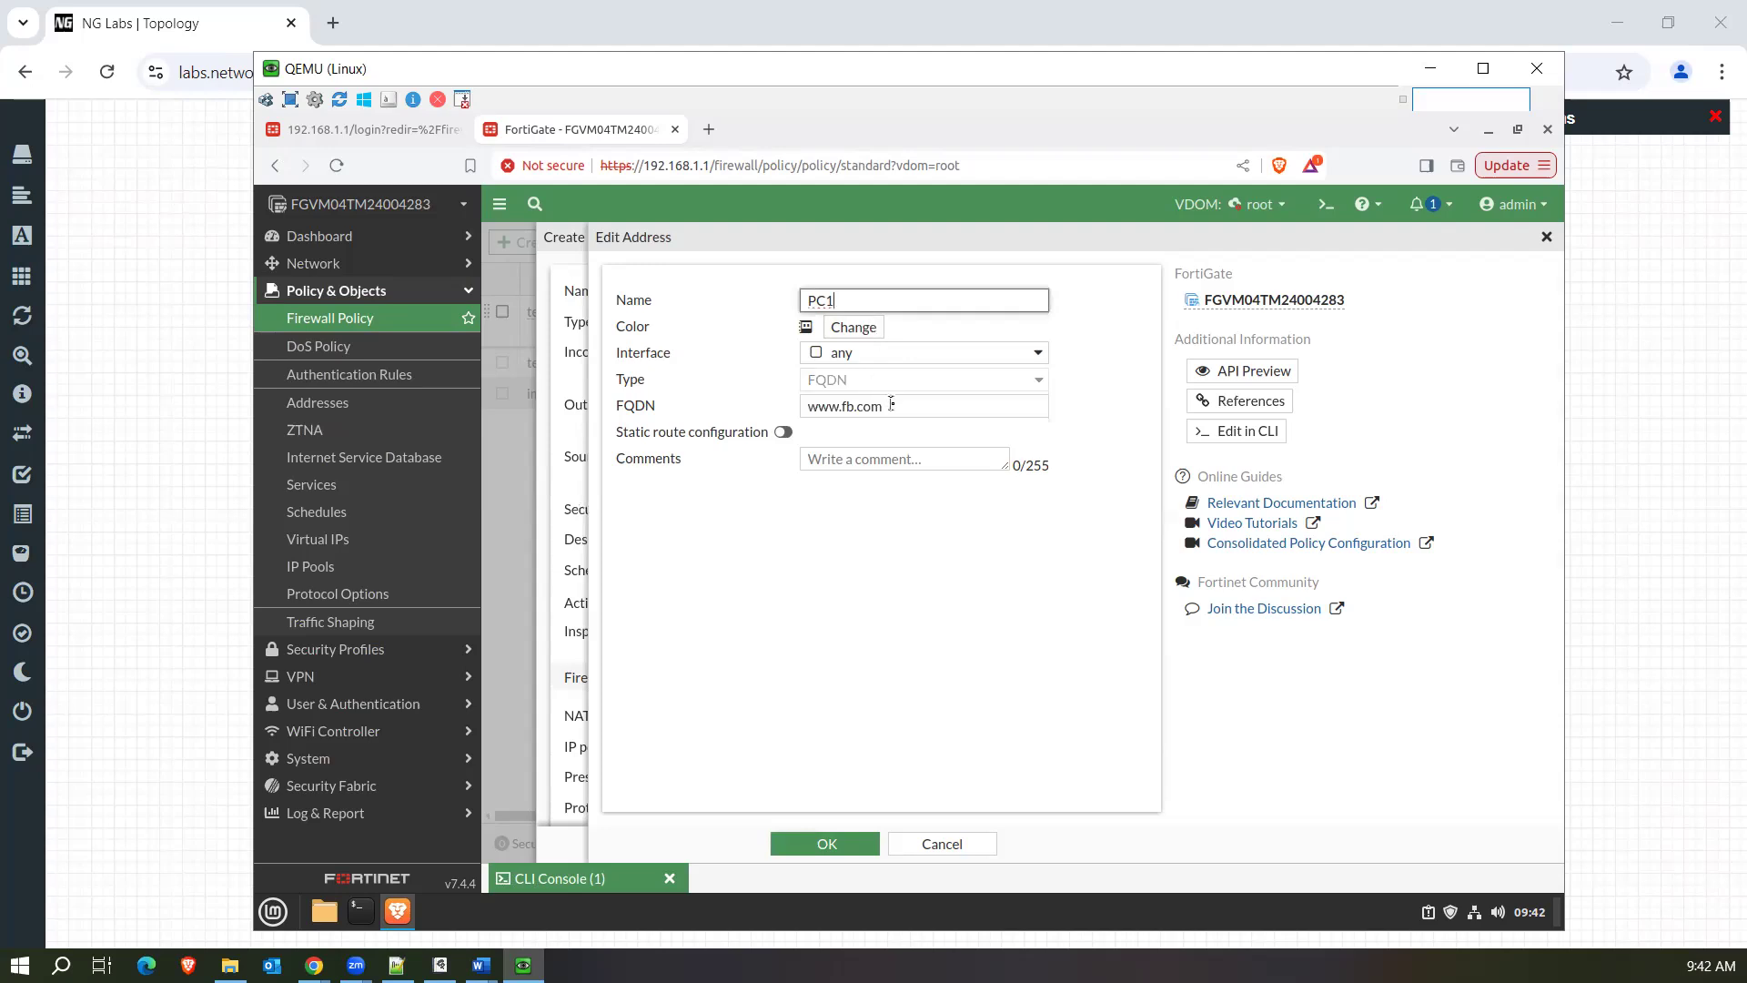
pyautogui.moveTo(890, 404); pyautogui.dragTo(750, 416)
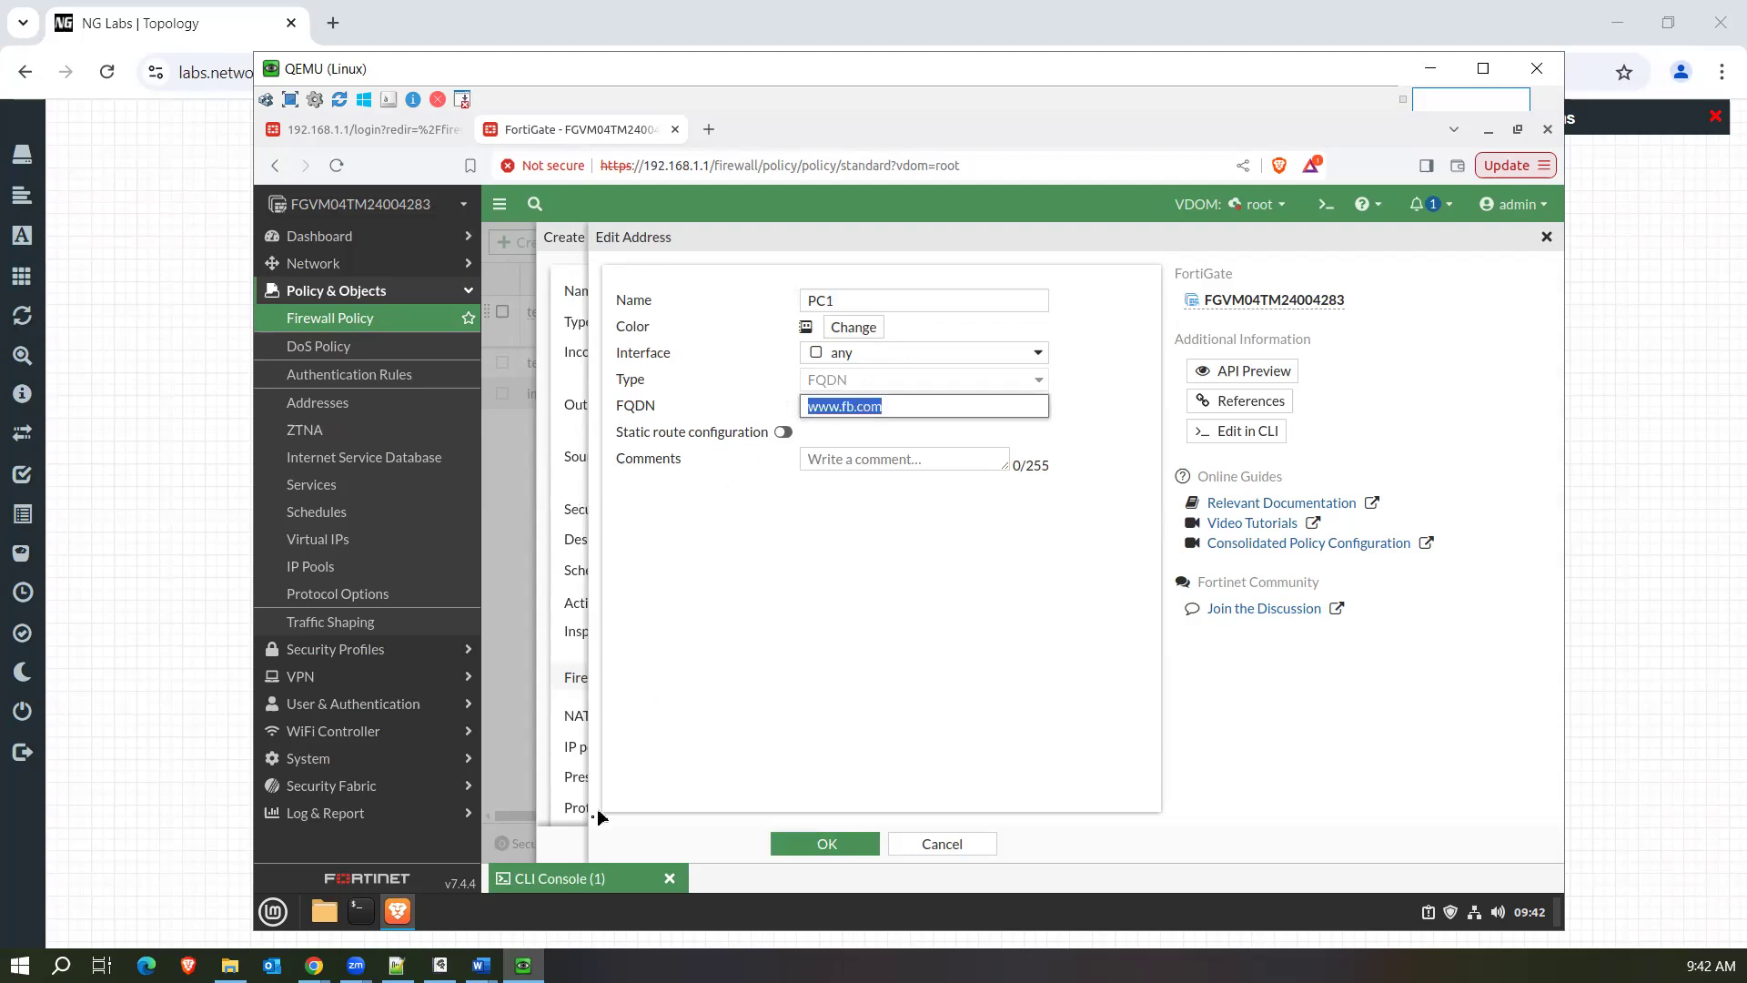
# Run ip addr in the Linux terminal and highlight the IPv4 address of the ens3 interface.
pyautogui.click(360, 910)
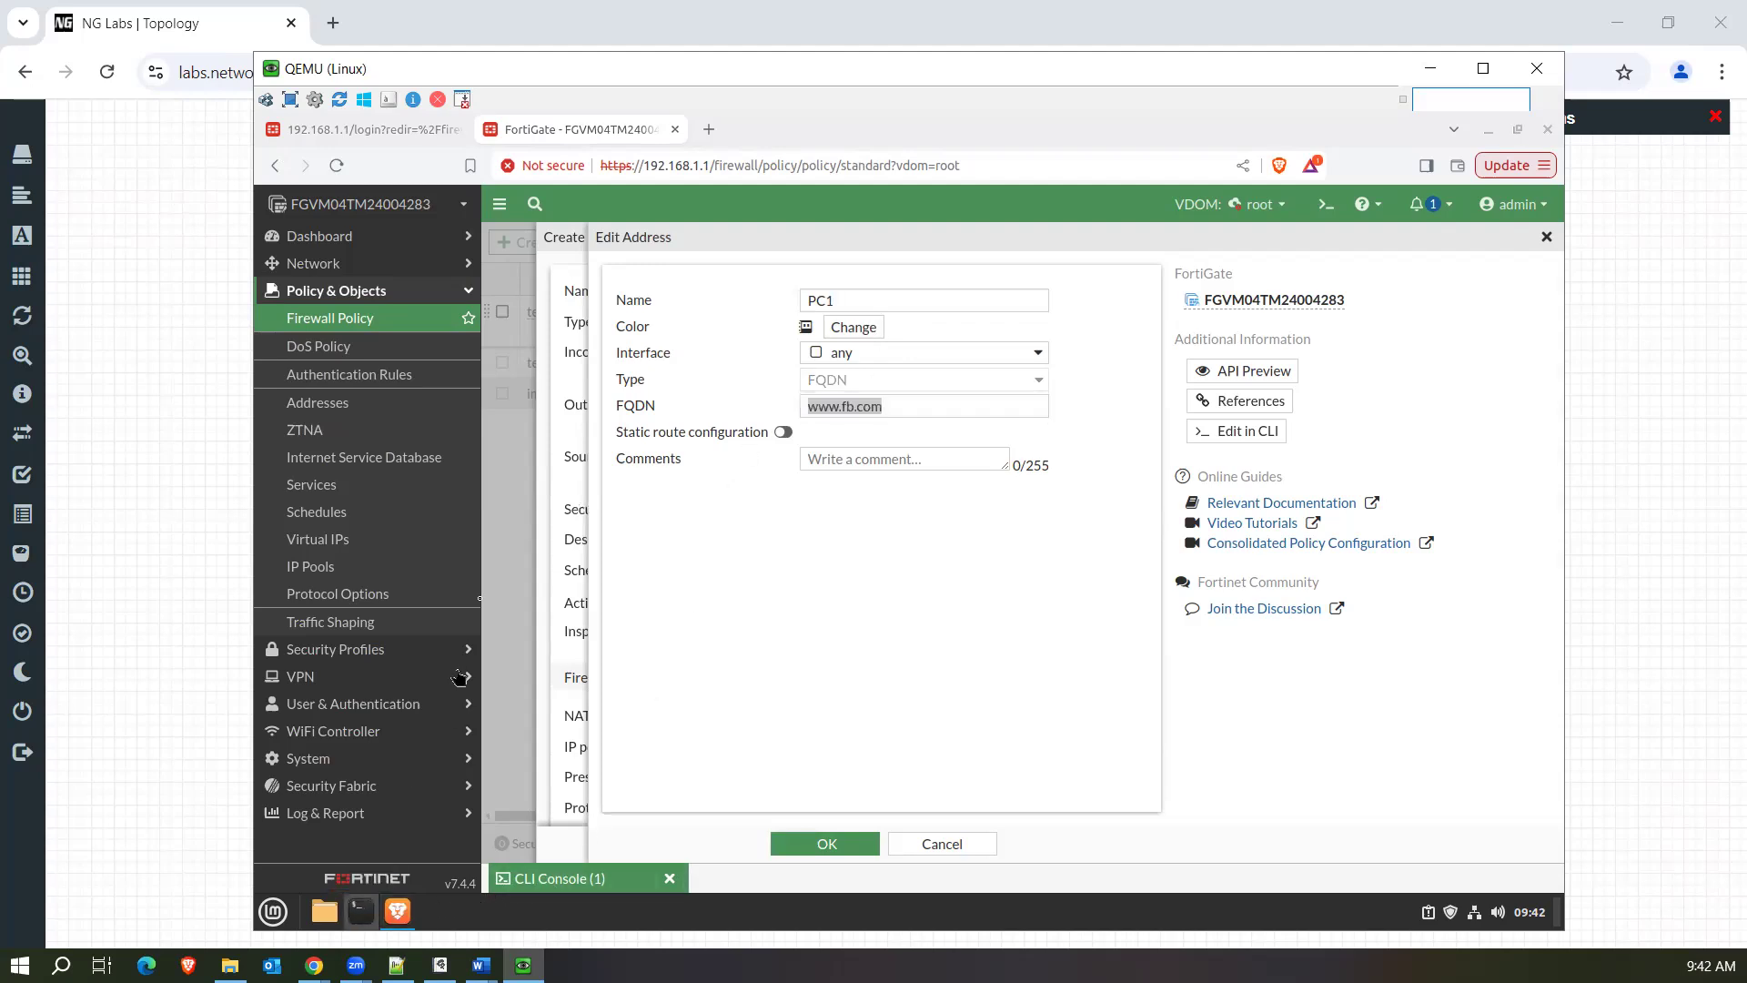
pyautogui.write('ip')
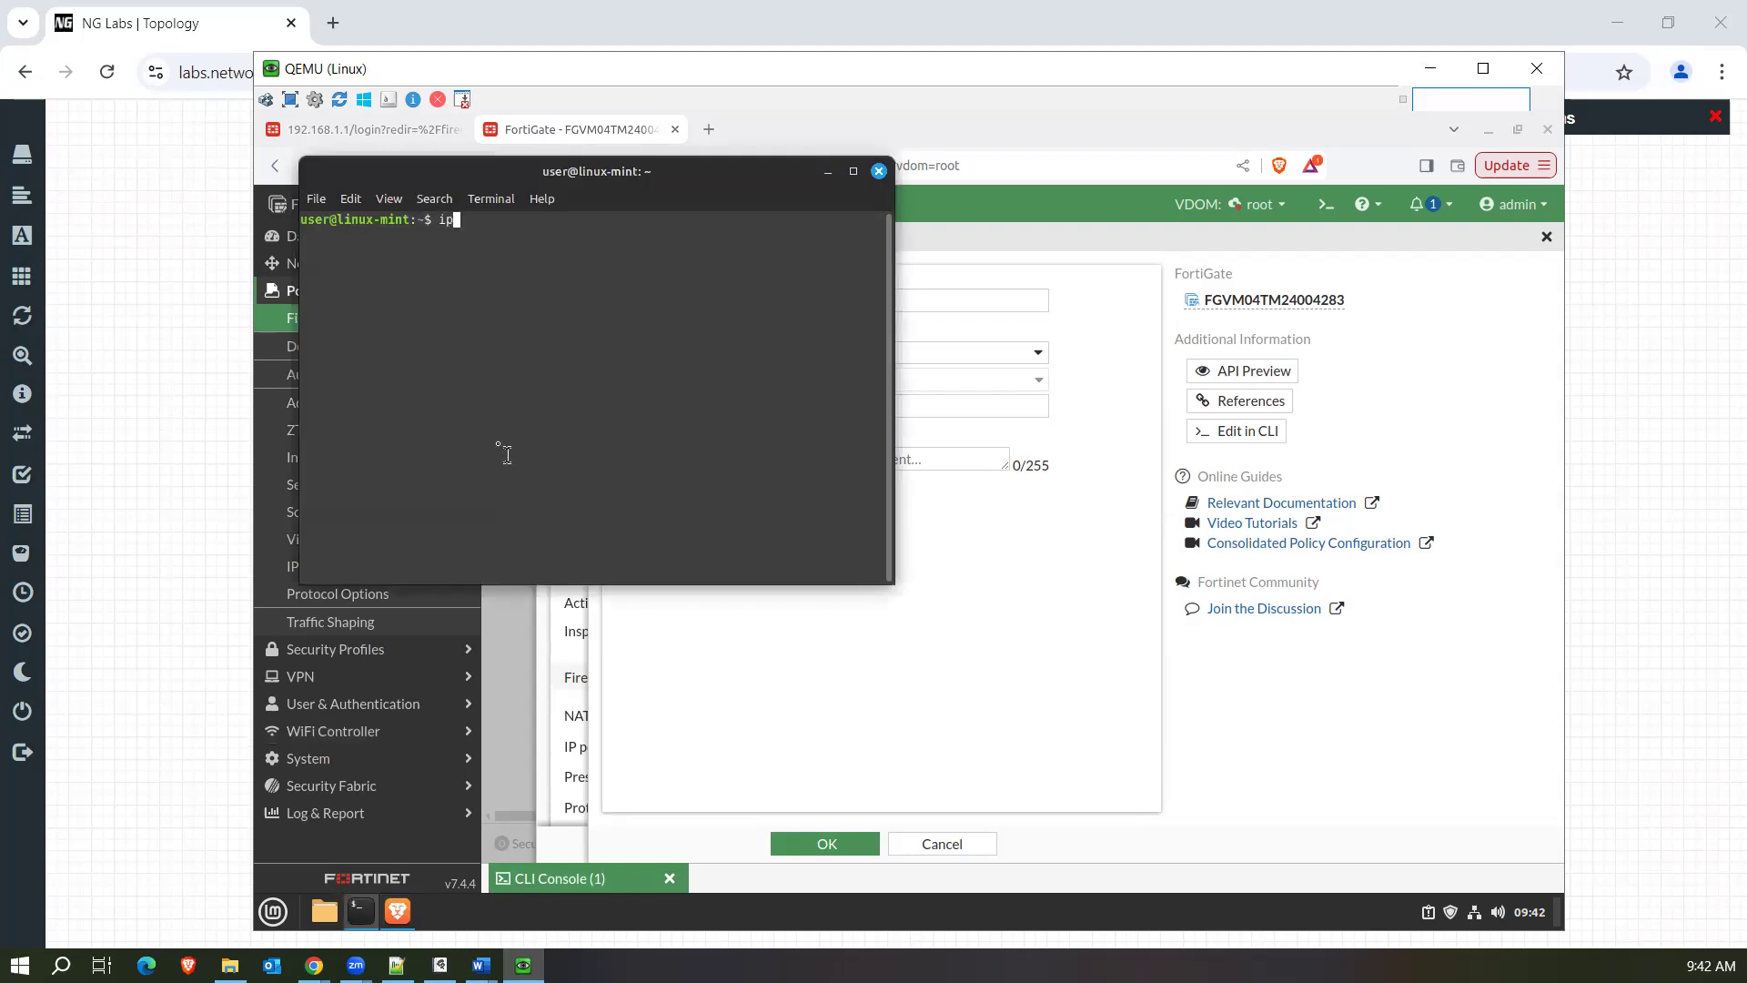
pyautogui.write(' addr')
pyautogui.press('Return')
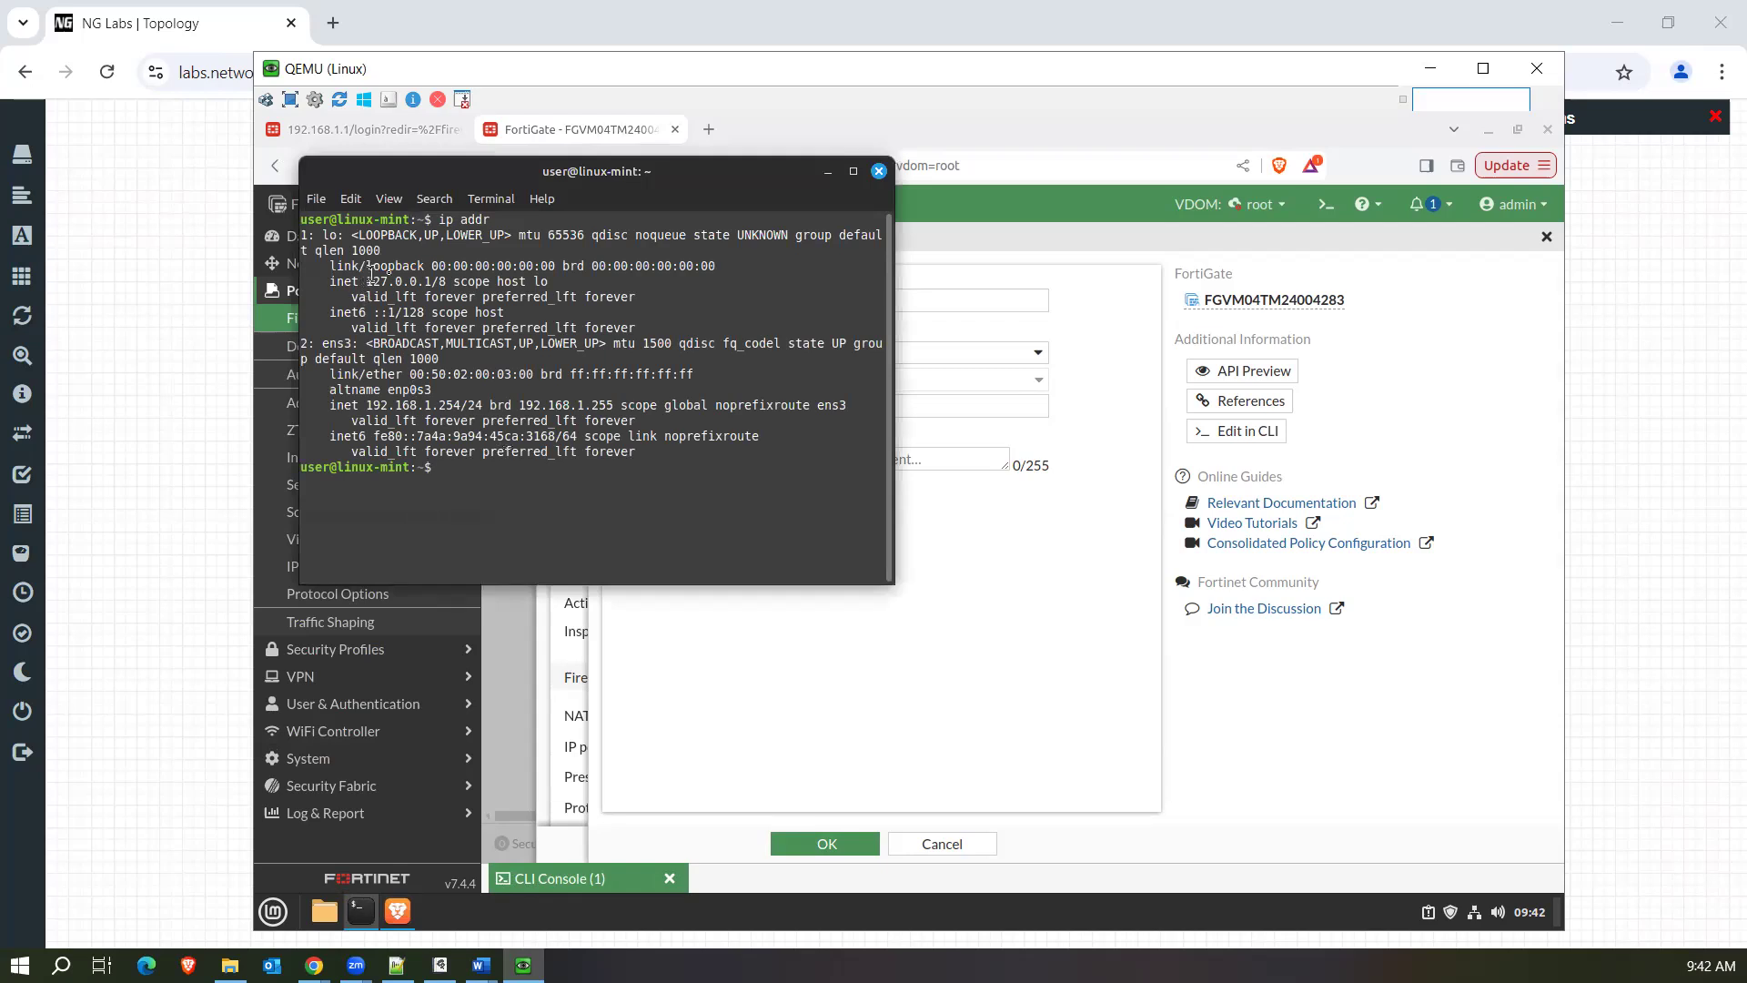
pyautogui.moveTo(366, 405); pyautogui.dragTo(462, 401)
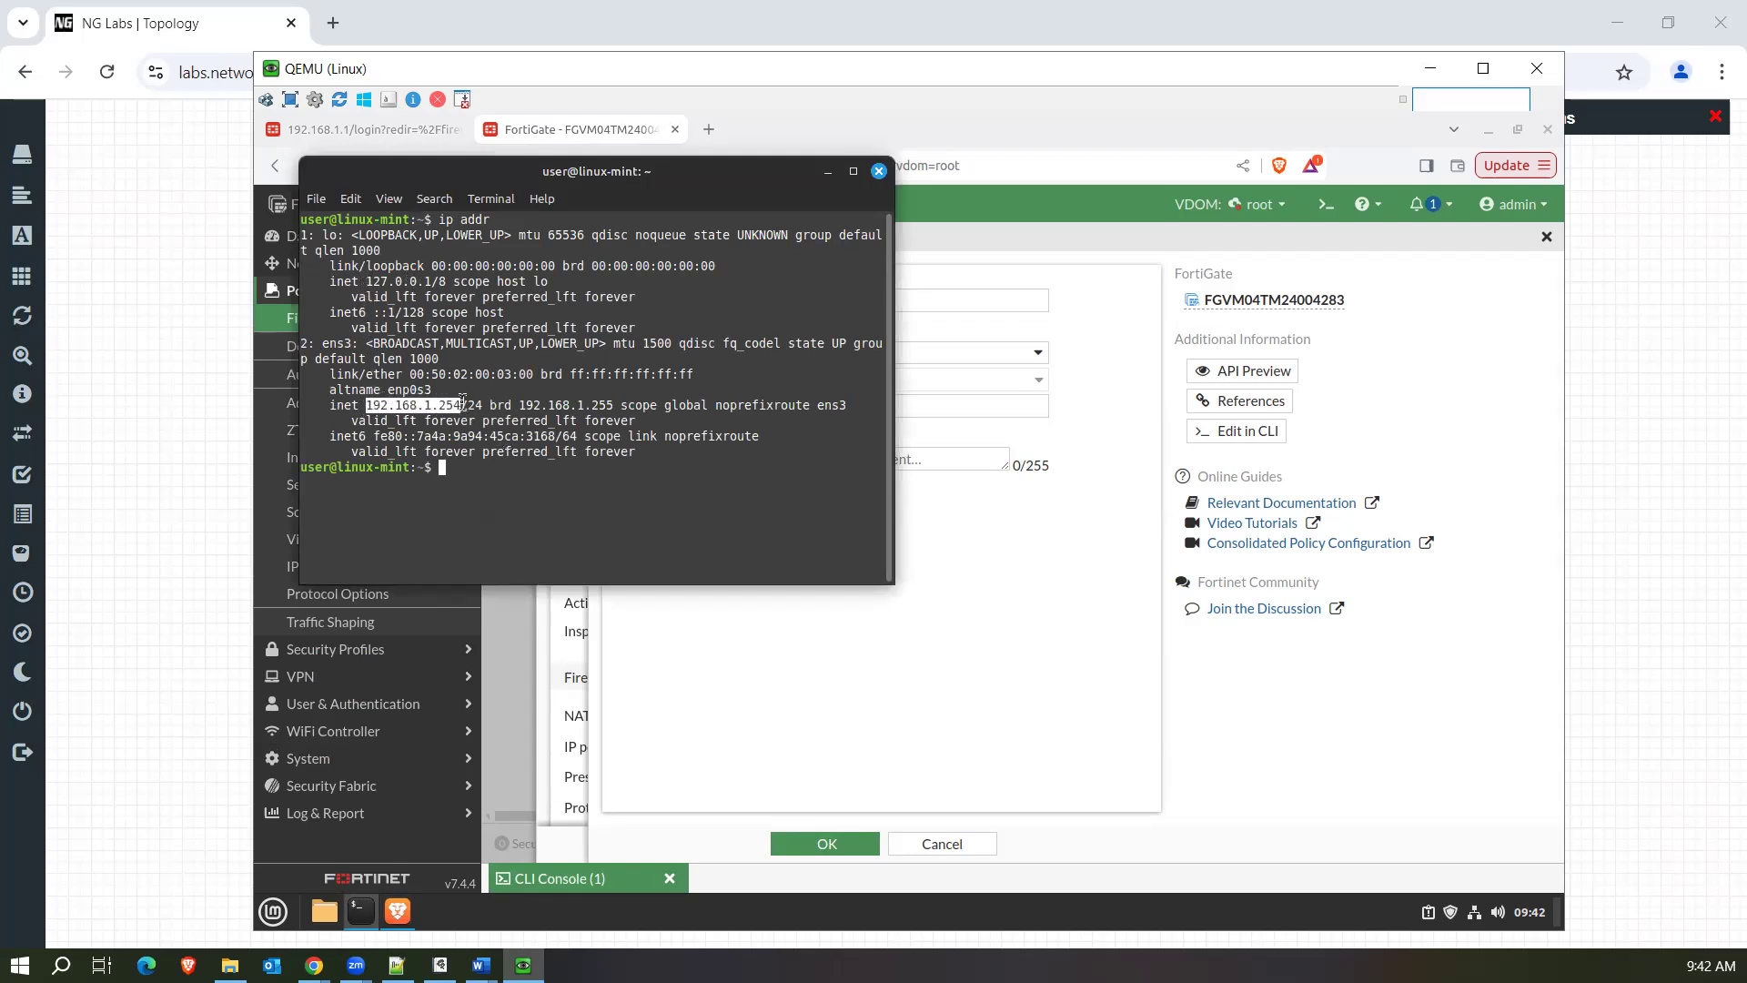
pyautogui.rightClick(462, 405)
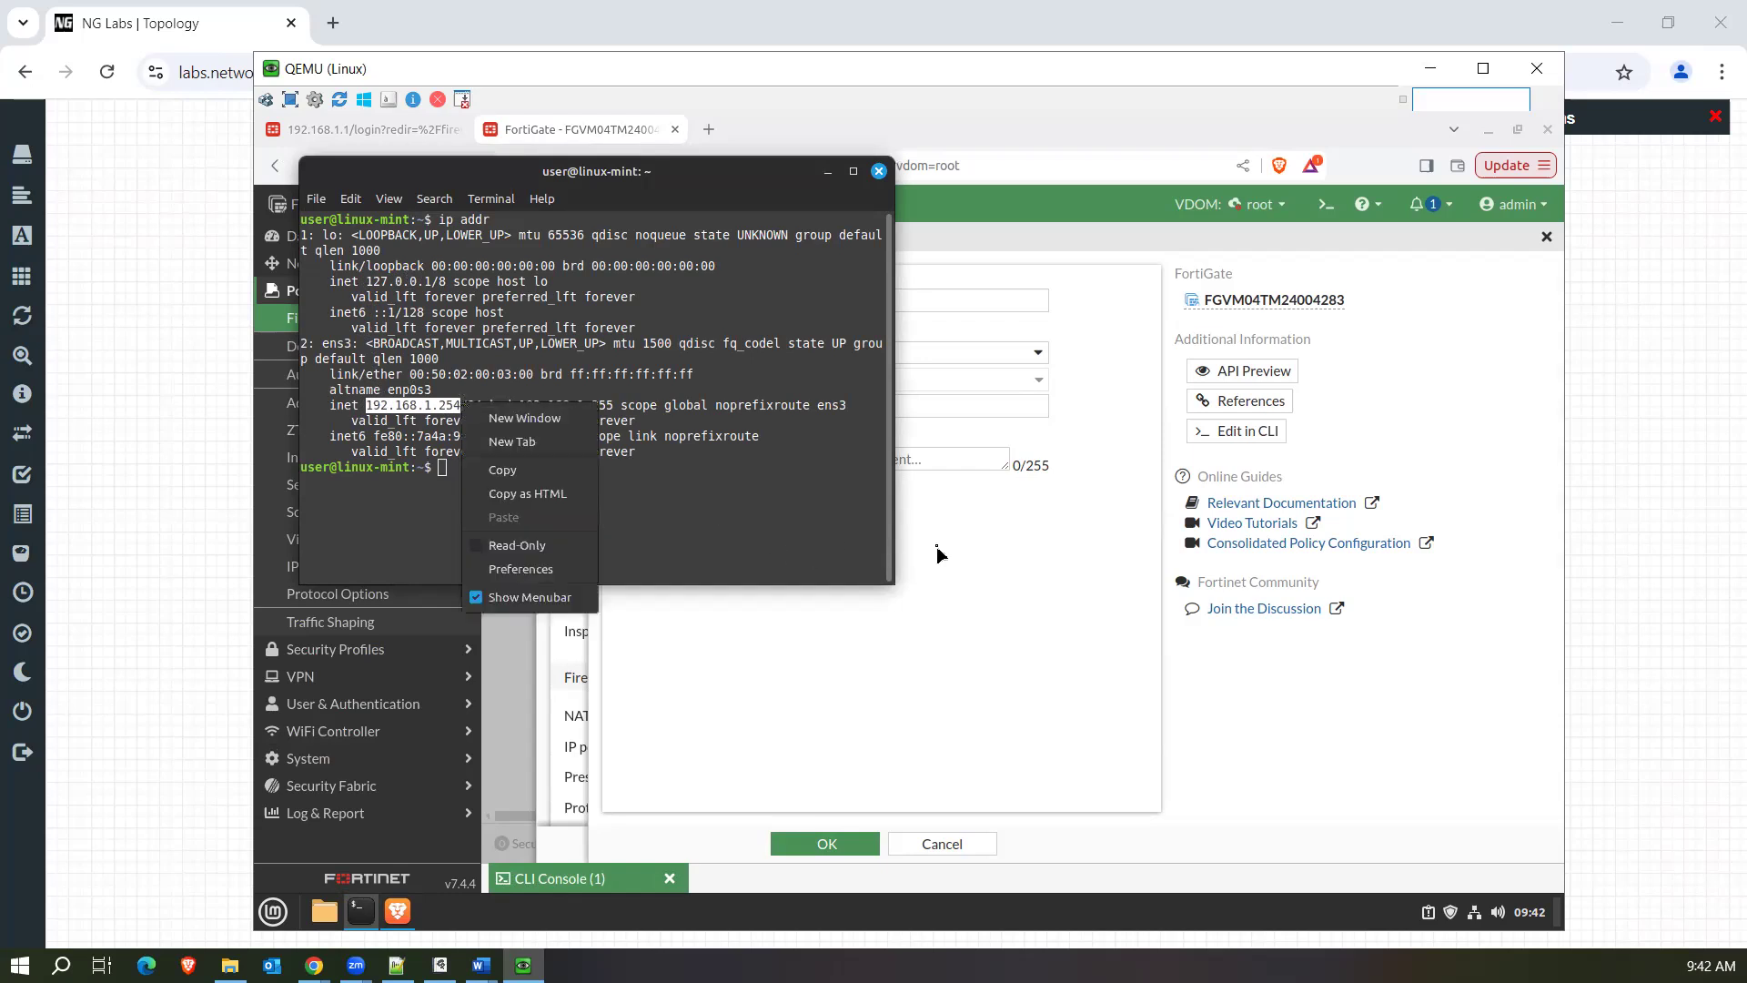
pyautogui.click(995, 543)
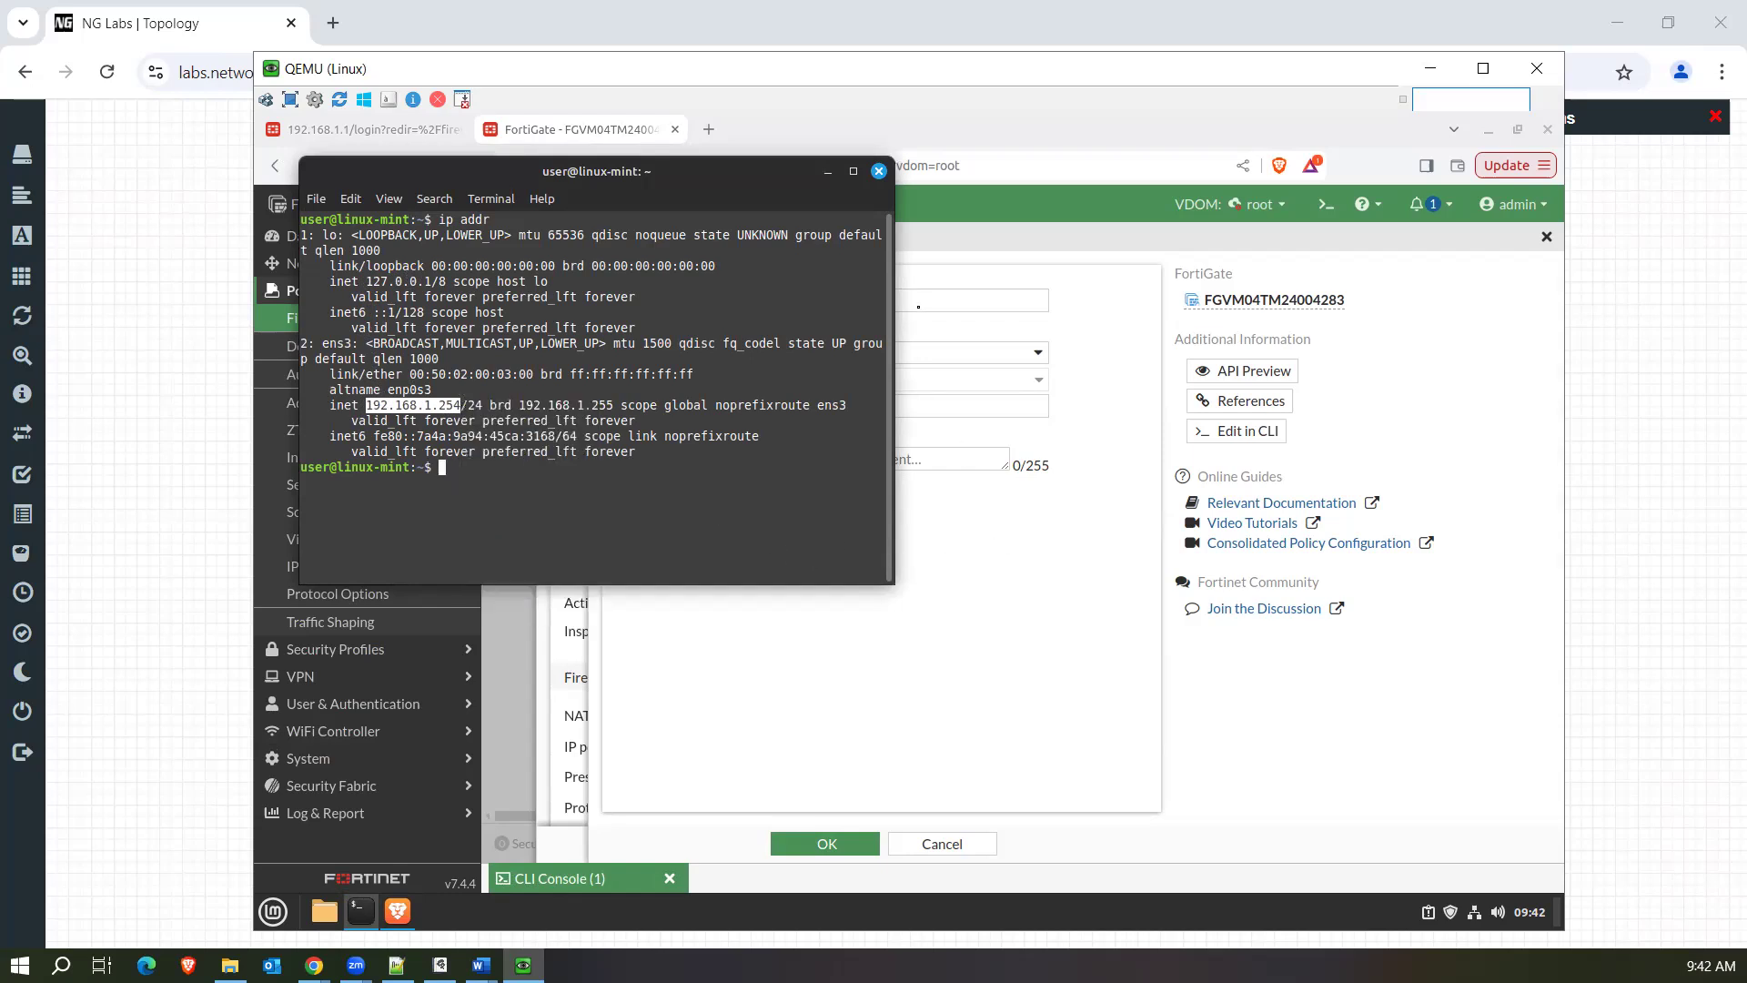
pyautogui.doubleClick(1031, 414)
pyautogui.write('192.1')
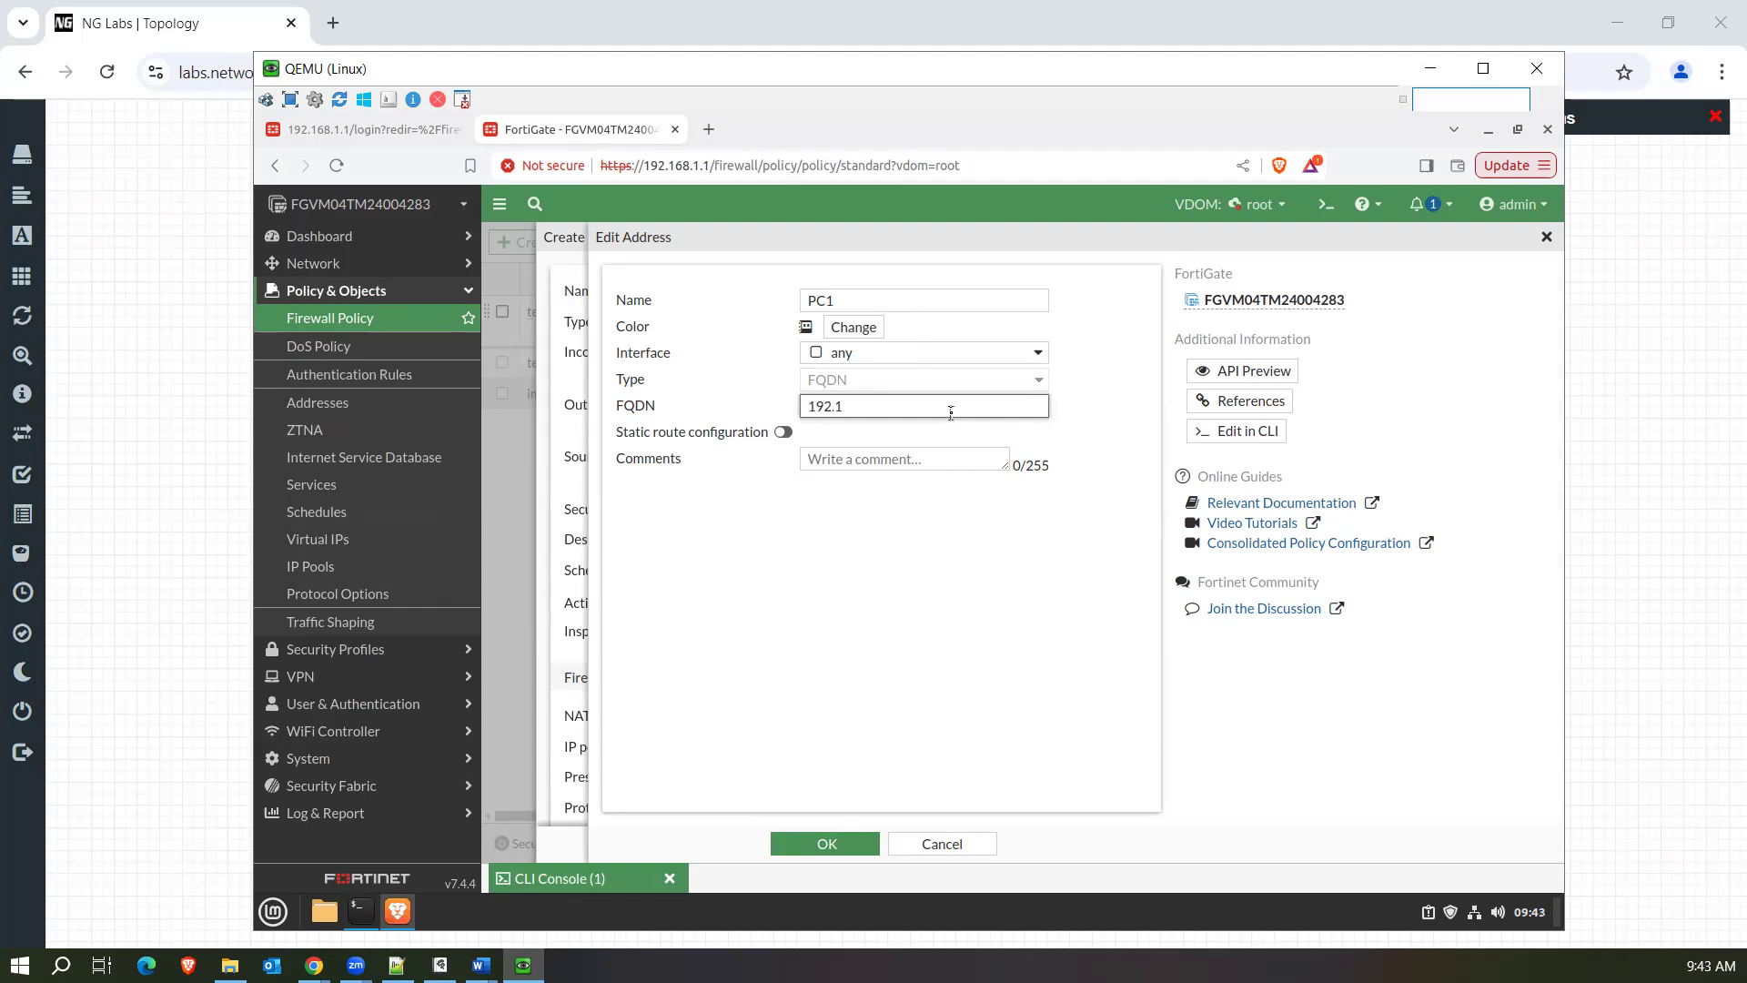
pyautogui.moveTo(845, 410); pyautogui.dragTo(778, 414)
pyautogui.press('BackSpace')
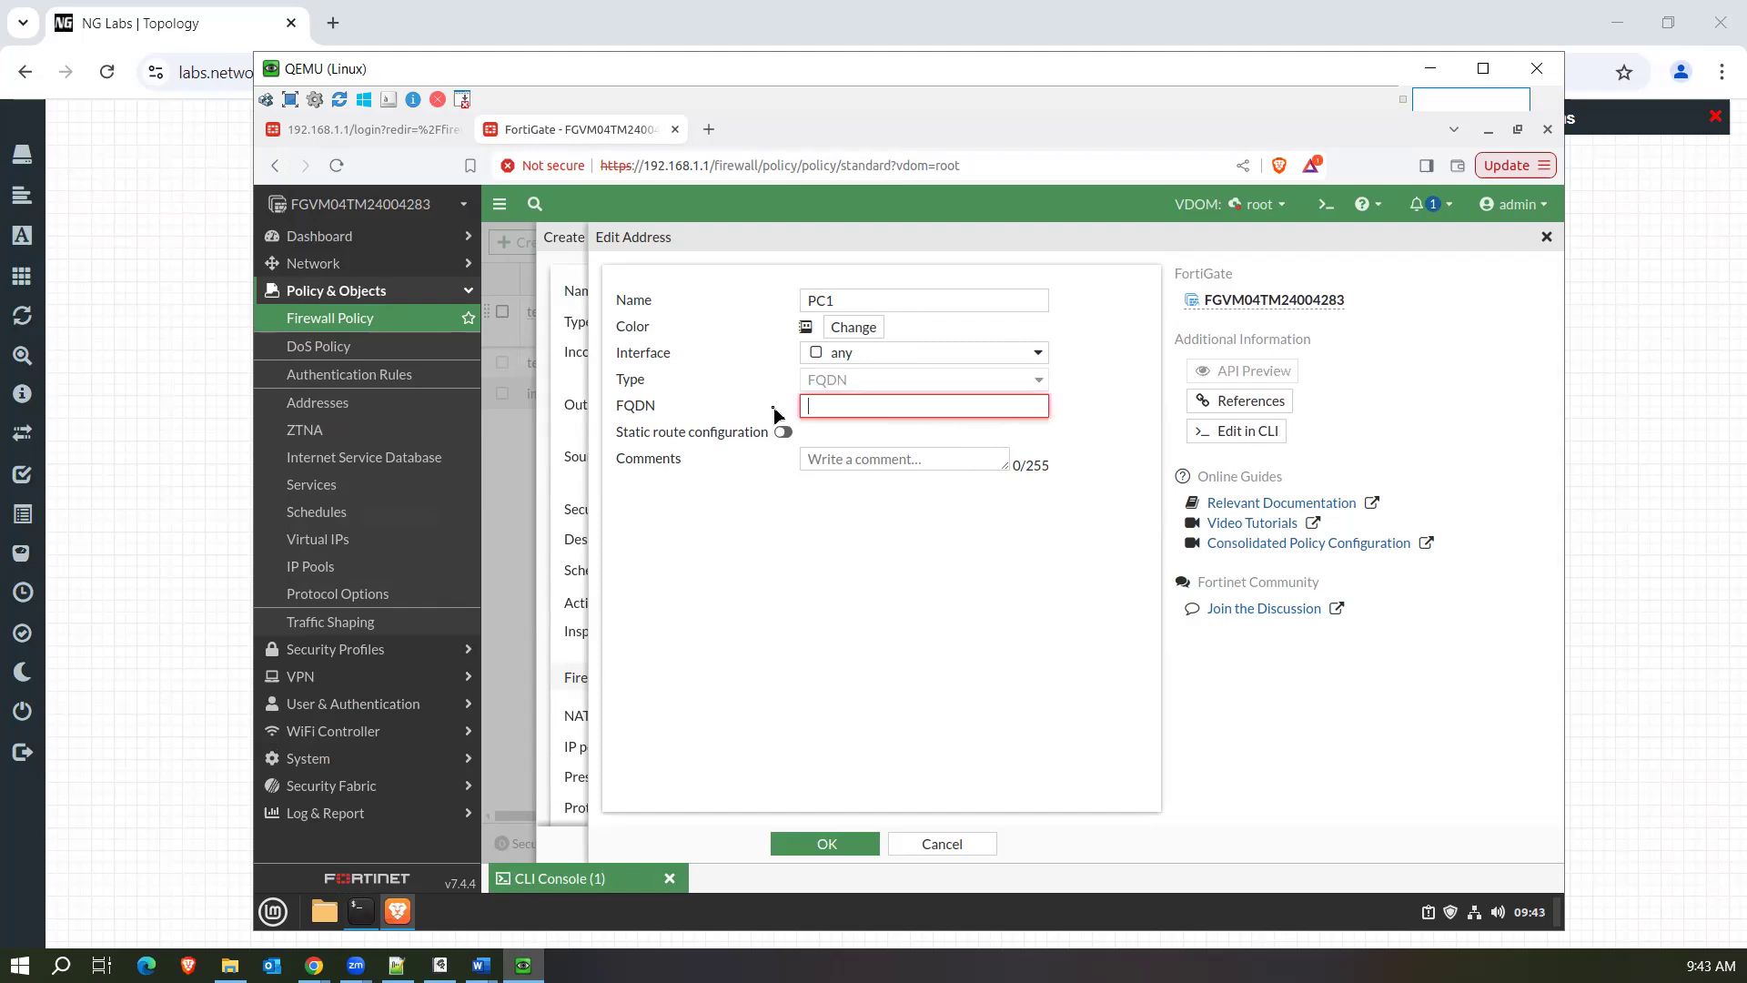
pyautogui.click(1098, 405)
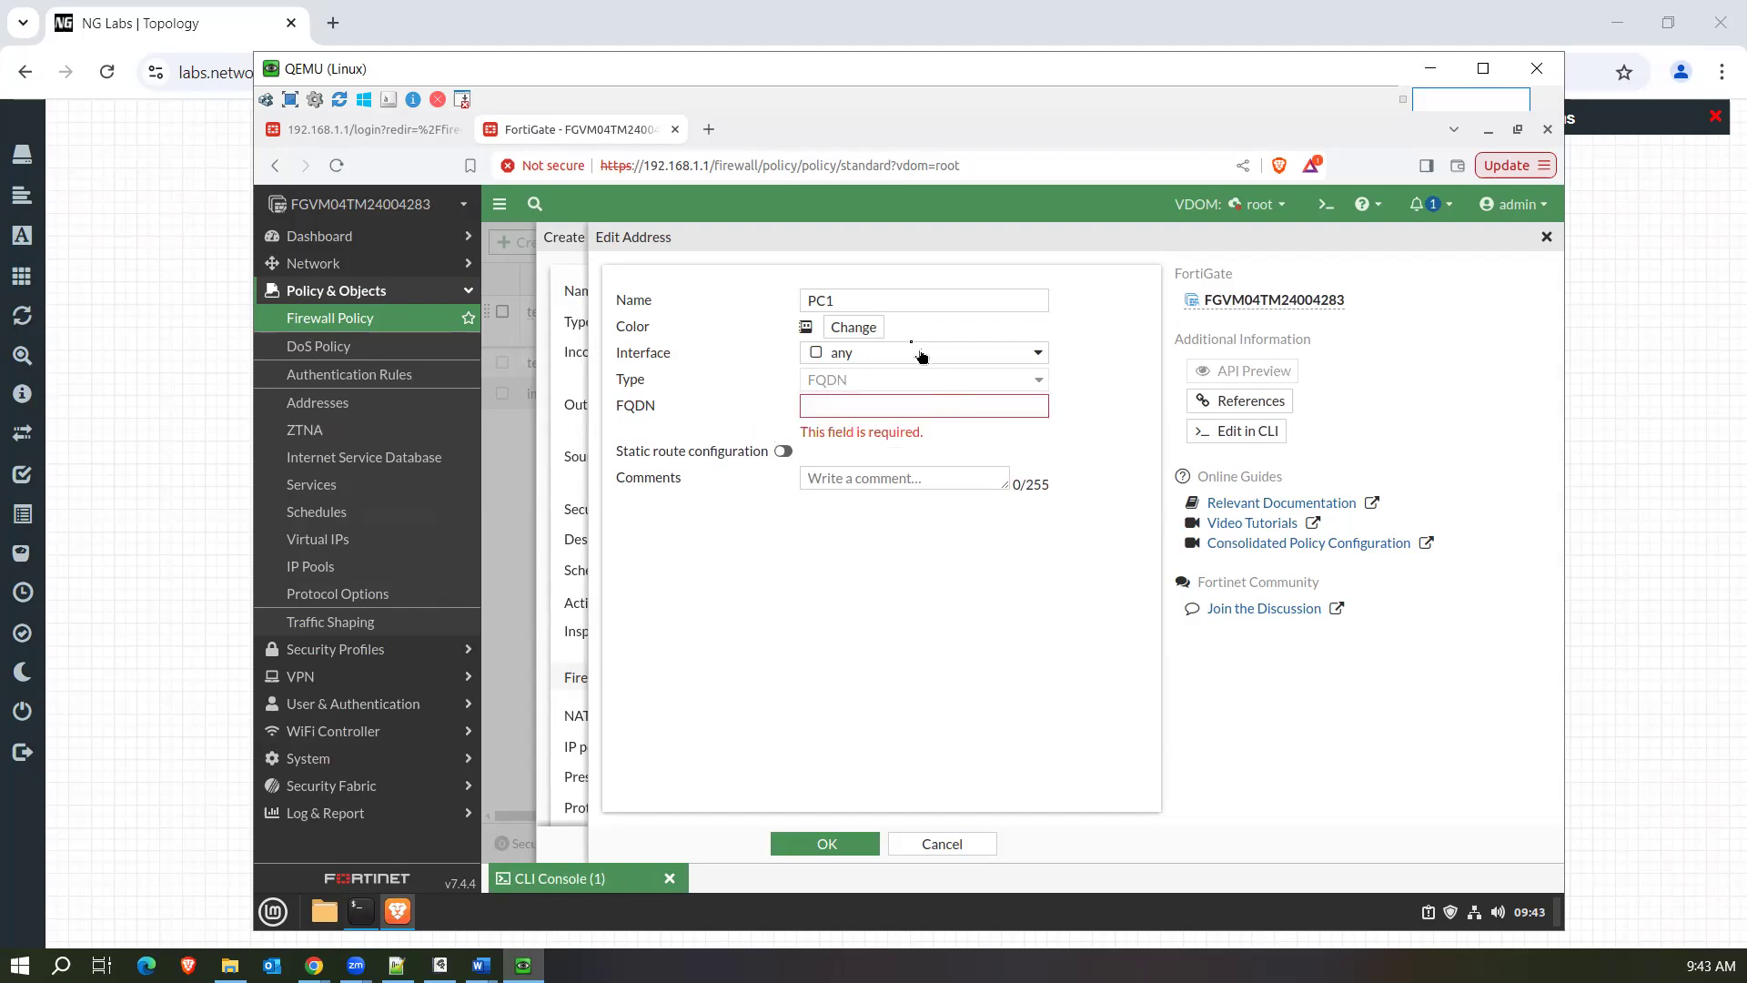
pyautogui.click(933, 844)
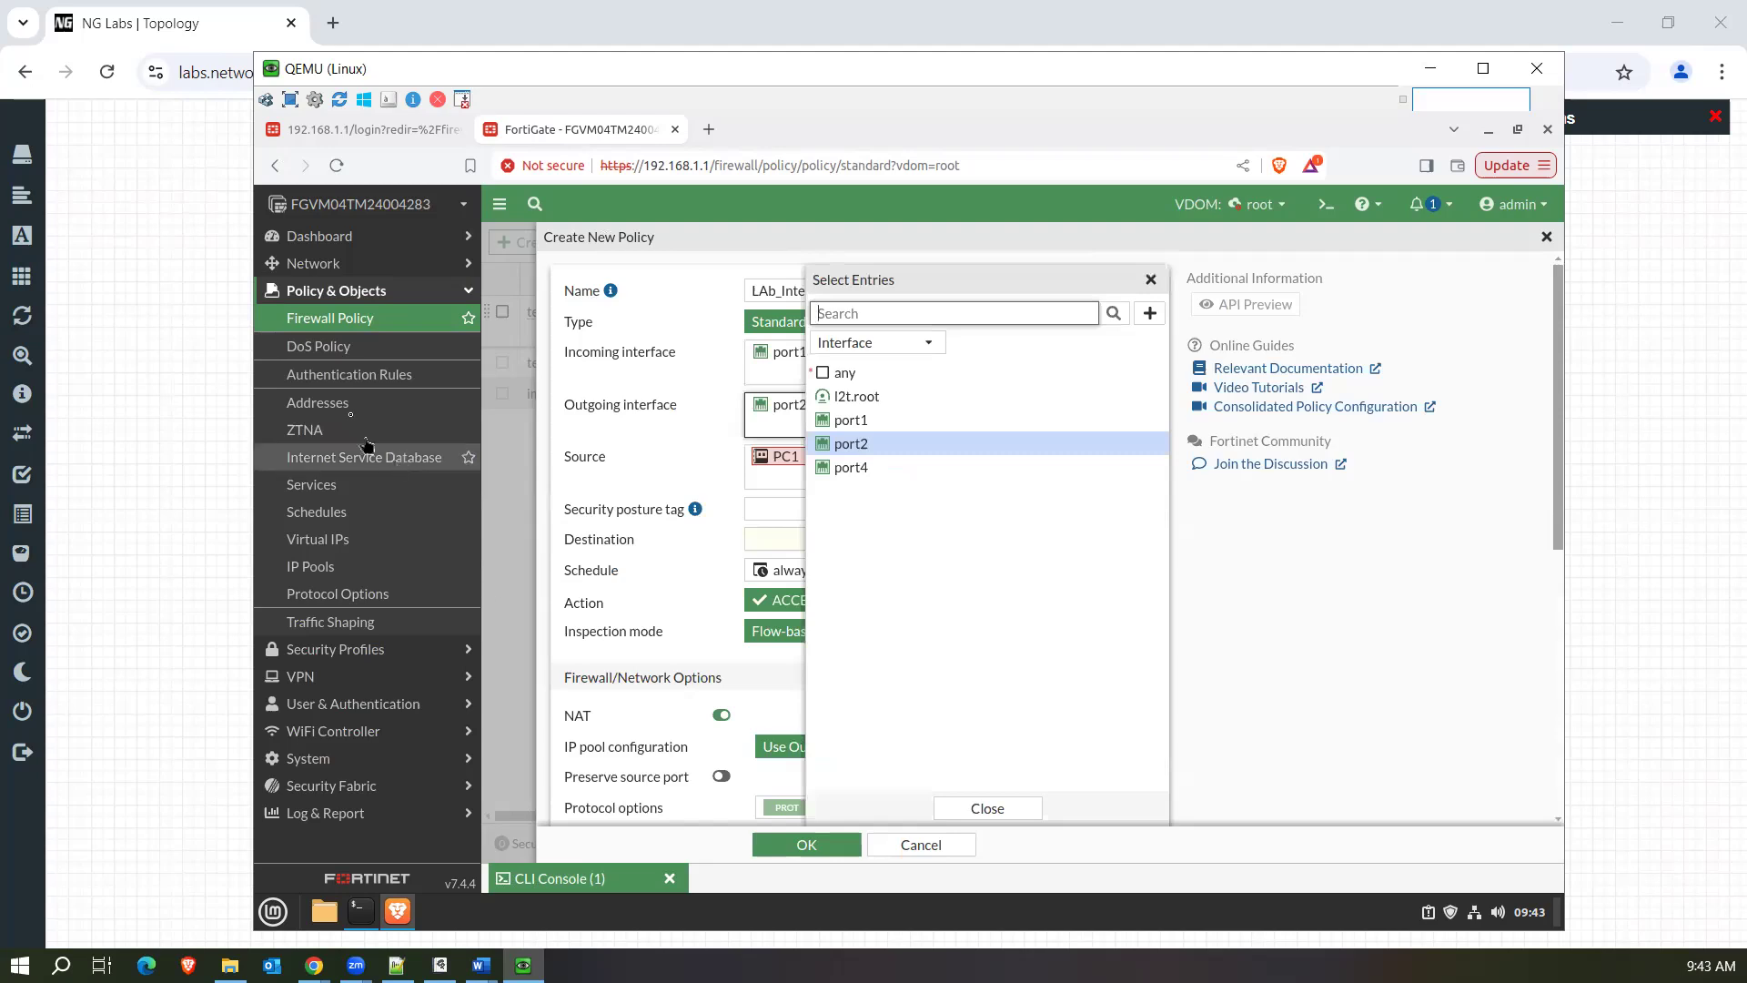
# Delete the PC1 FQDN address object from the firewall's Addresses list.
pyautogui.click(351, 403)
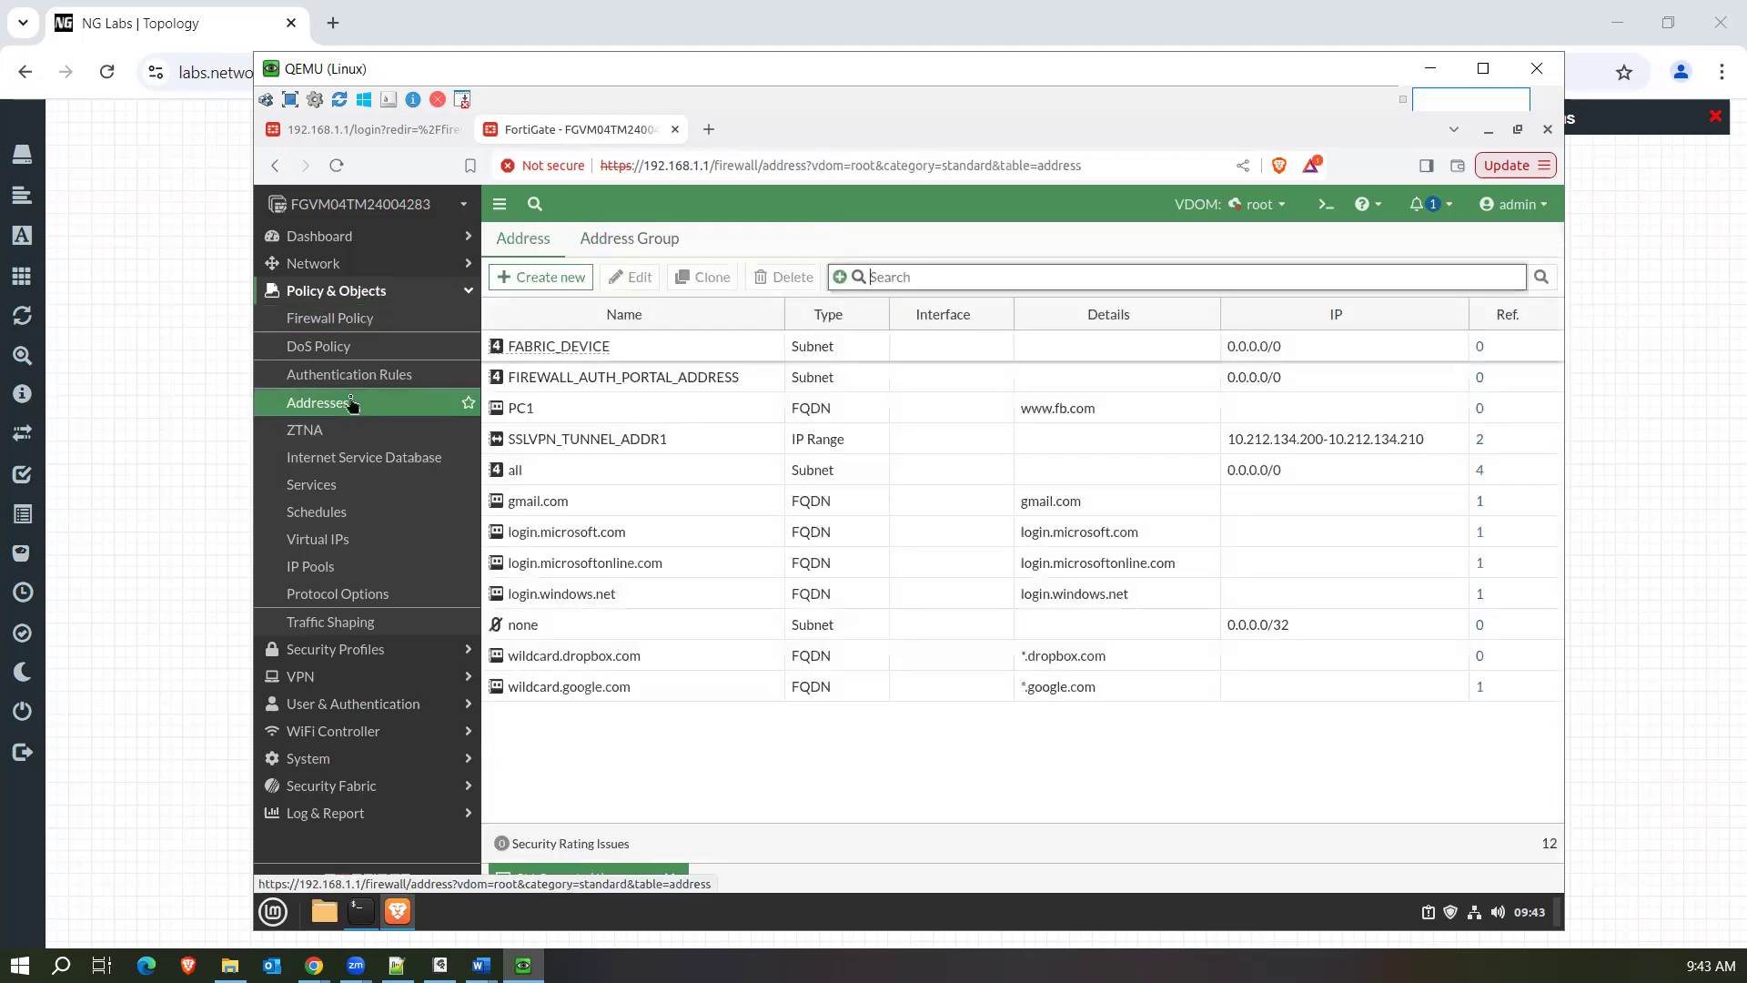
pyautogui.click(657, 411)
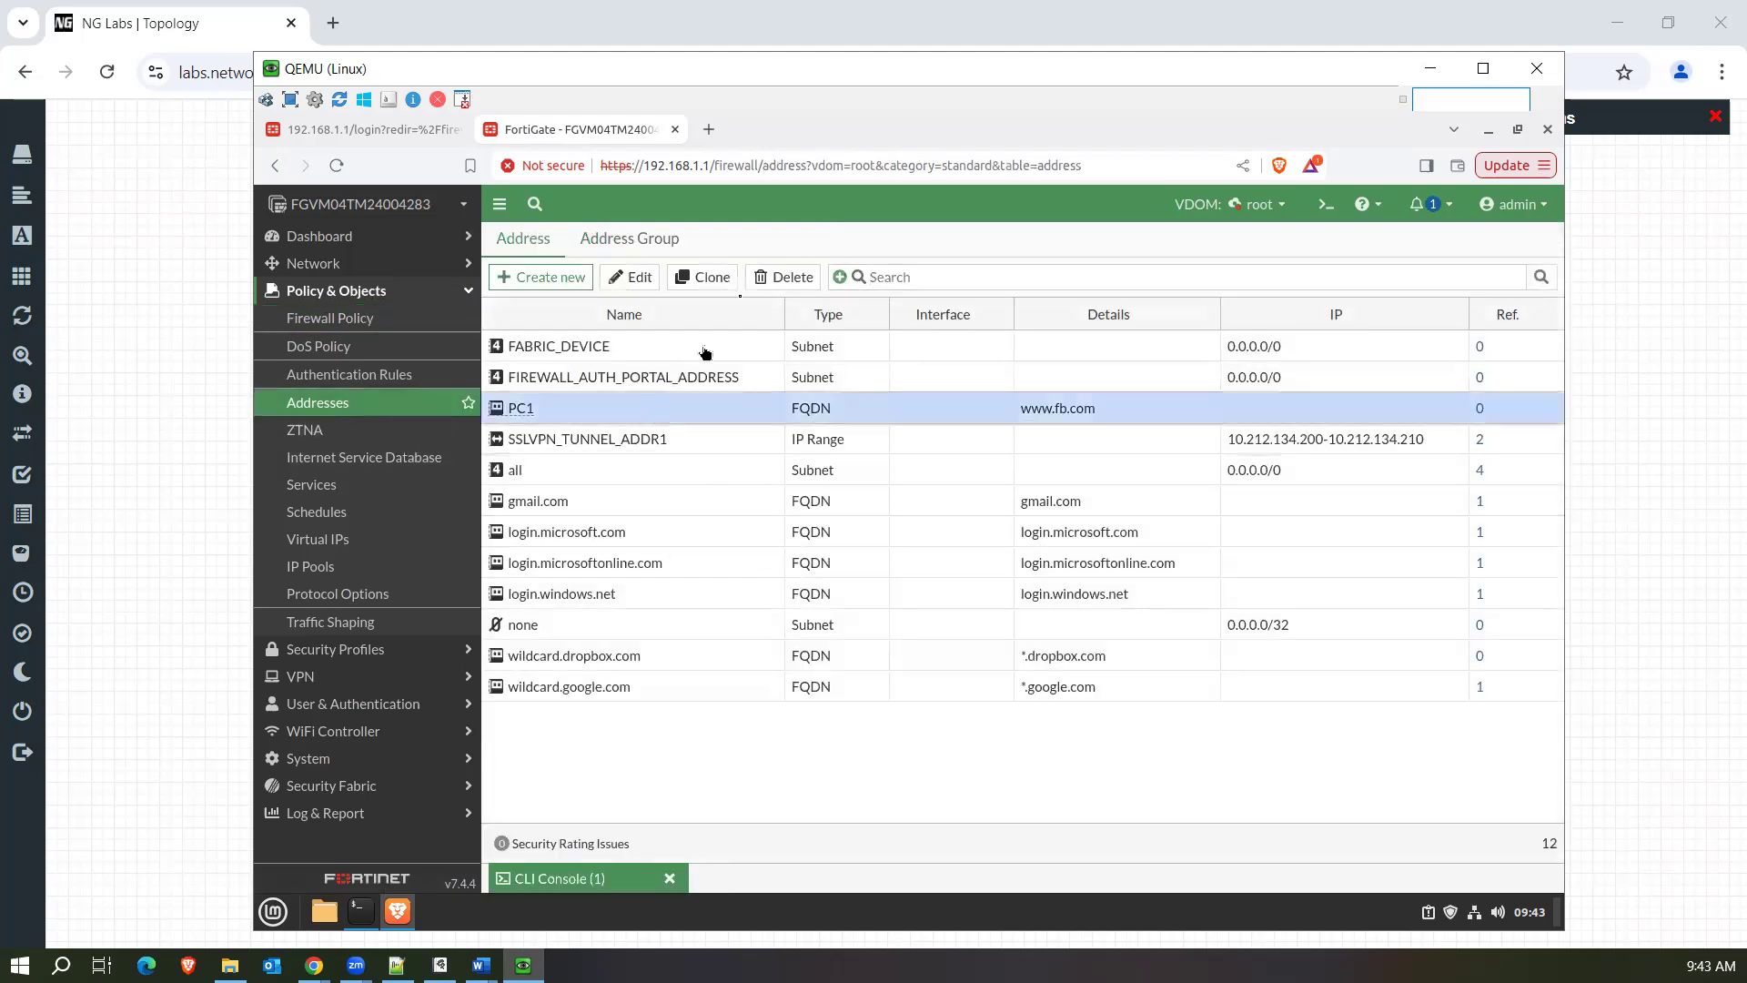
pyautogui.click(640, 281)
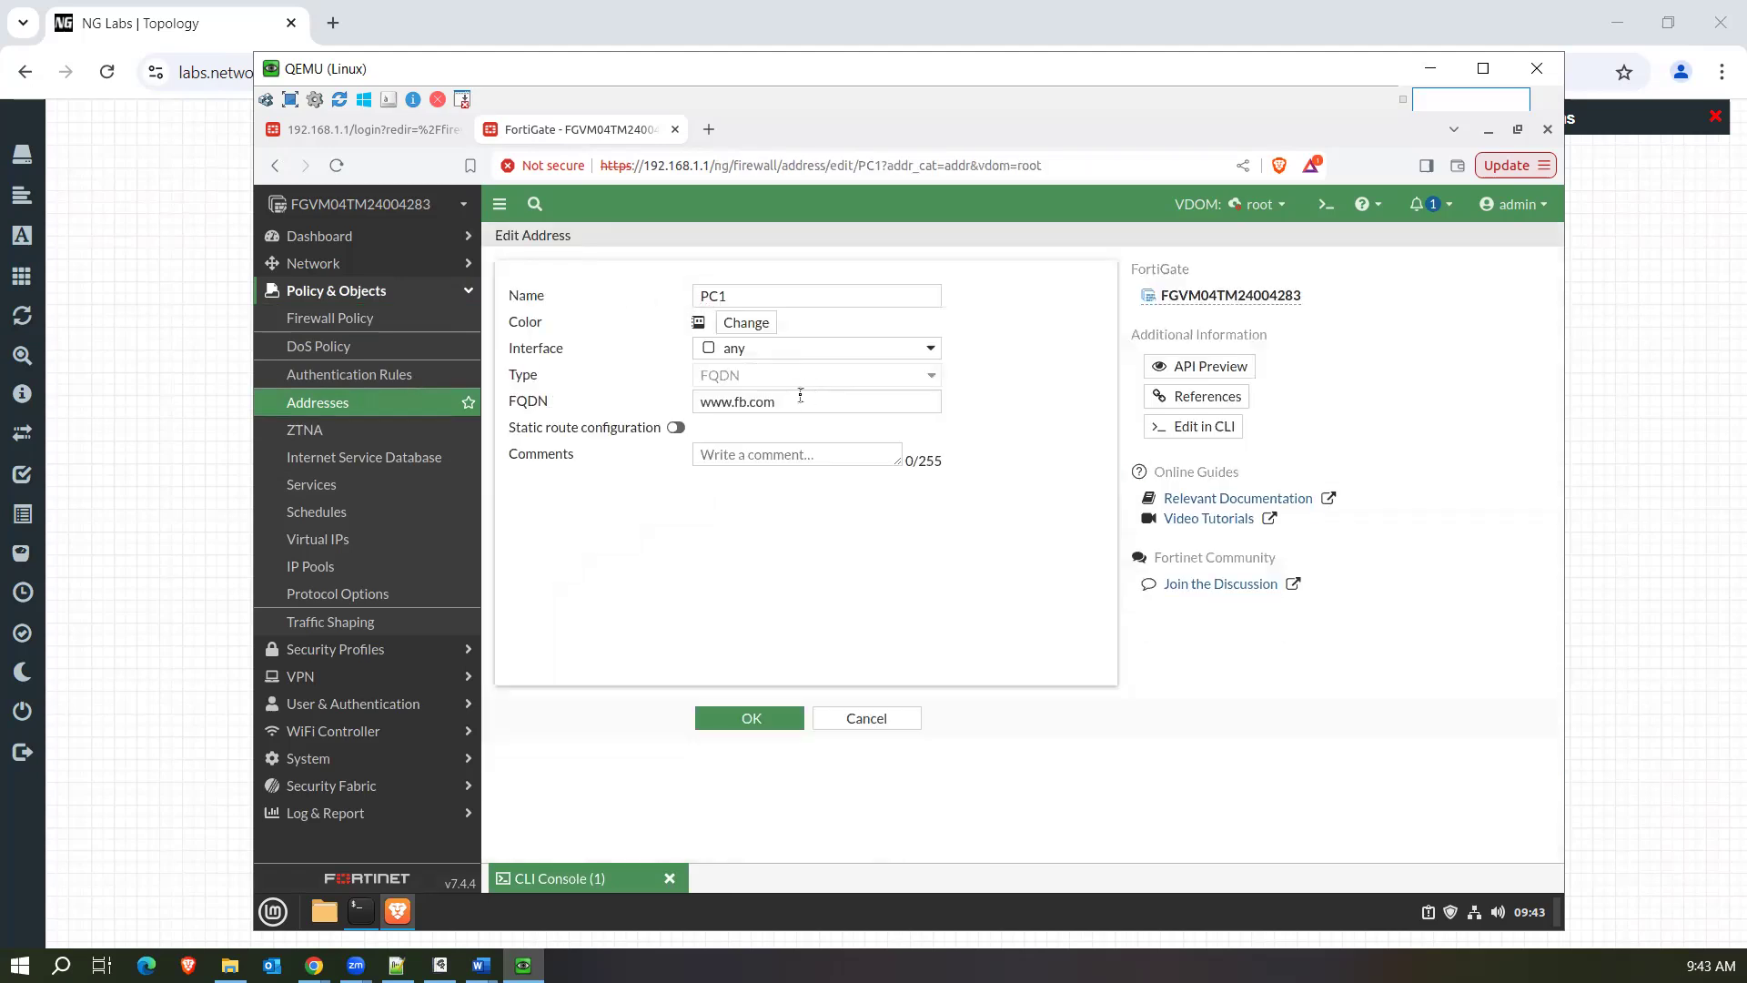
pyautogui.click(865, 719)
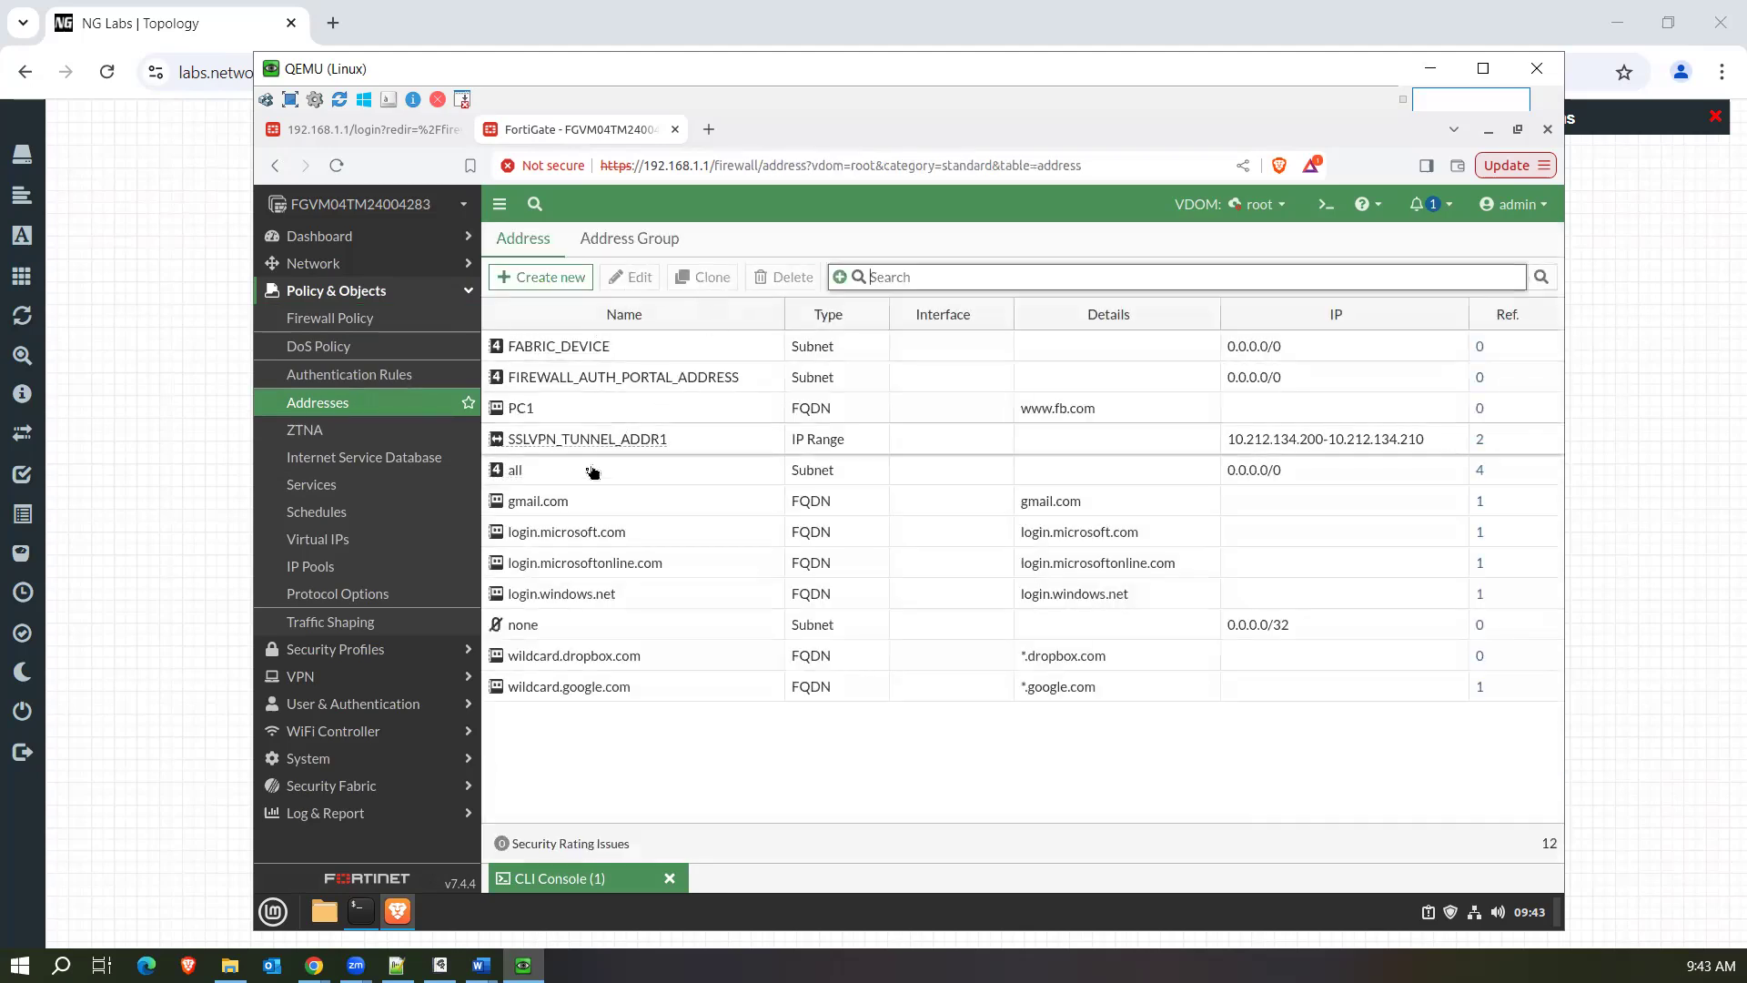
pyautogui.click(575, 411)
pyautogui.click(781, 278)
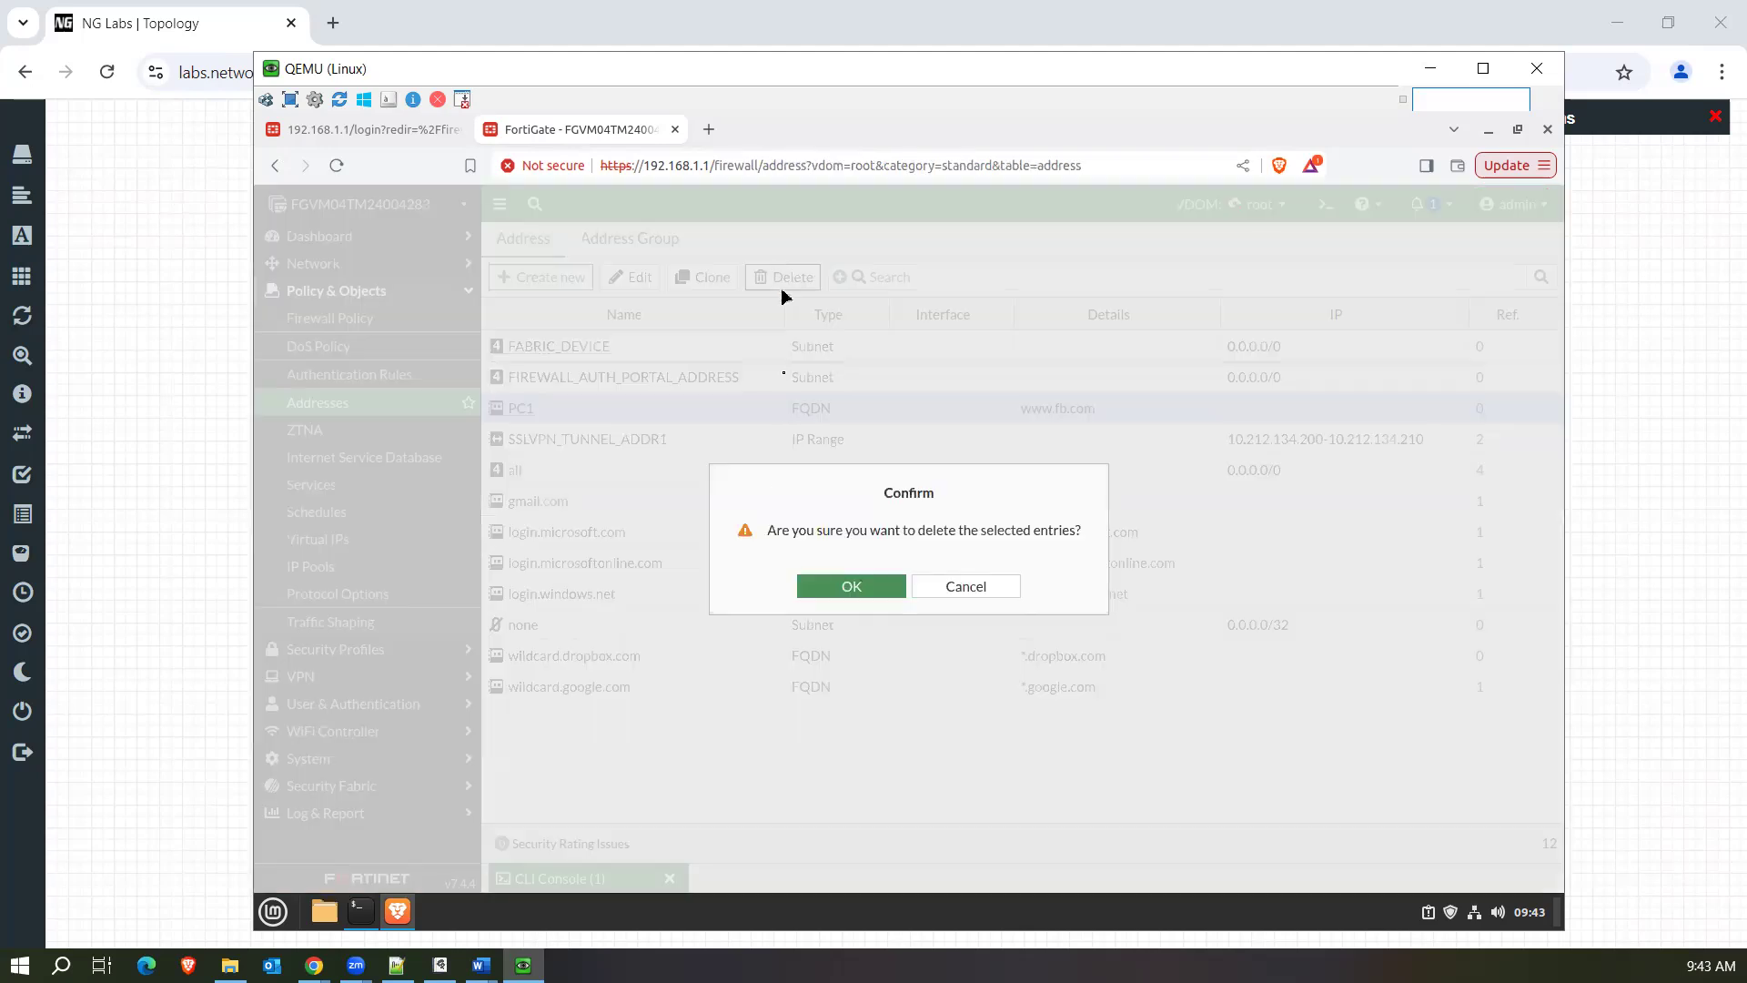
pyautogui.click(817, 586)
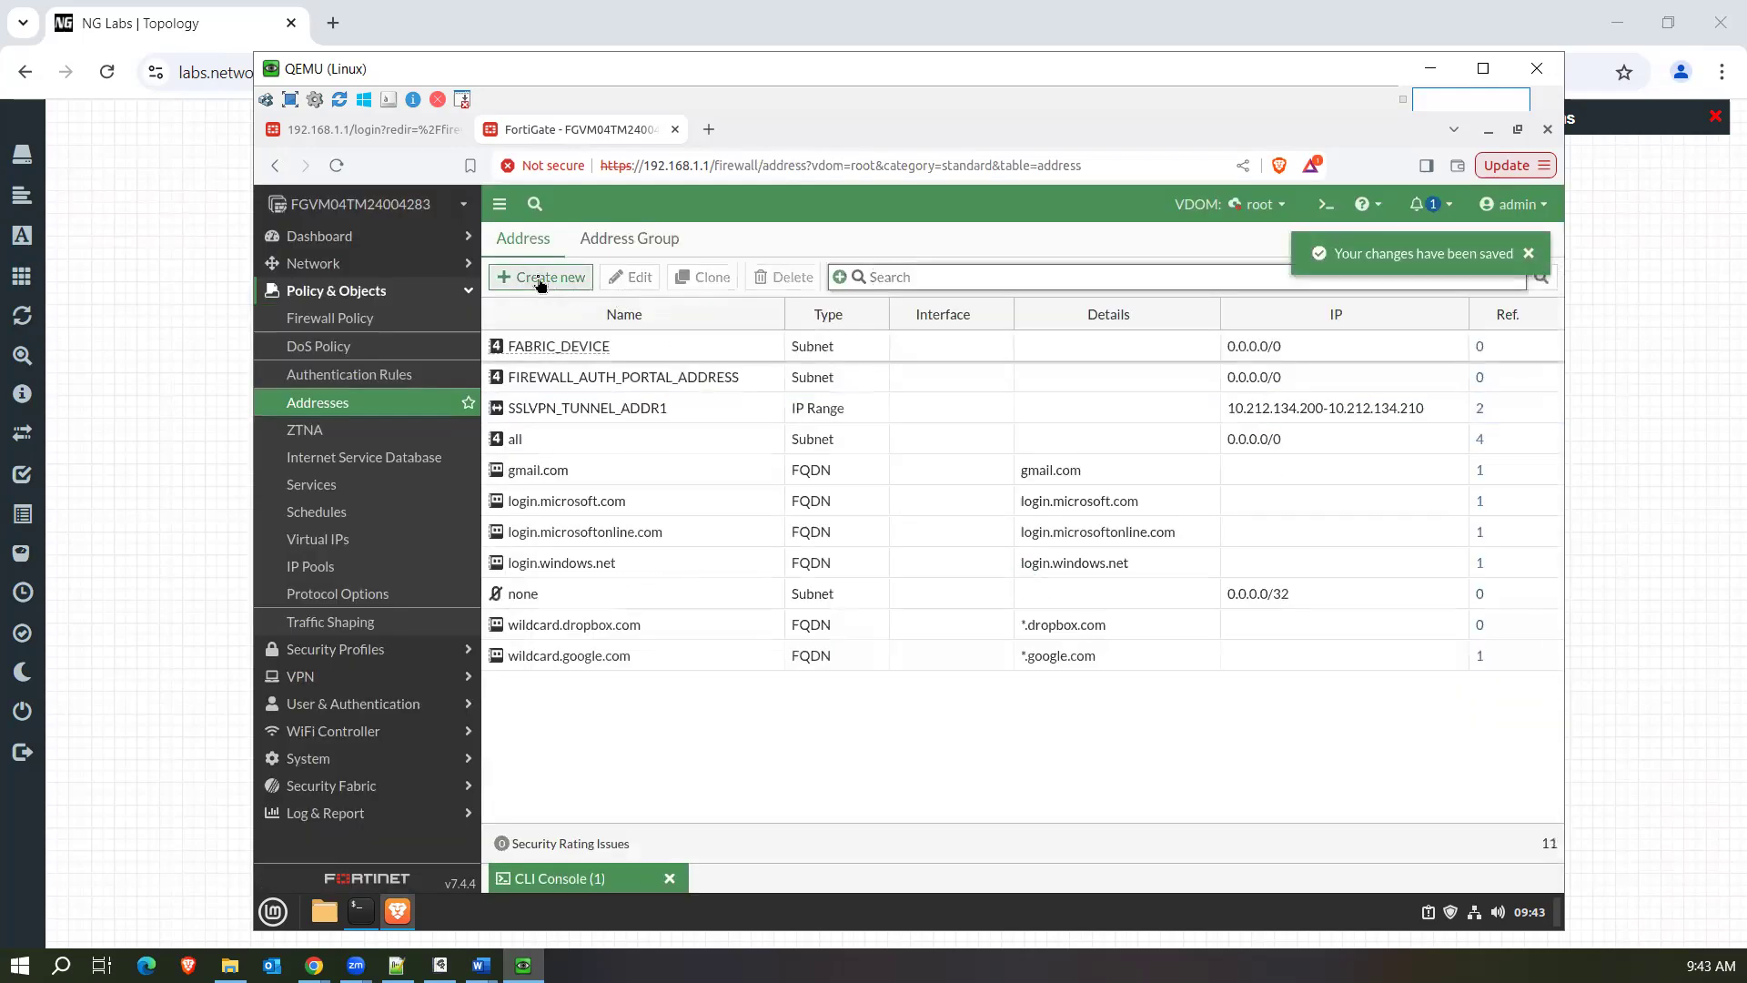
# Create a Subnet address object named PC1 with the IP/Netmask 192.168.1.250/32.
pyautogui.click(544, 277)
pyautogui.write('PC1')
pyautogui.click(789, 401)
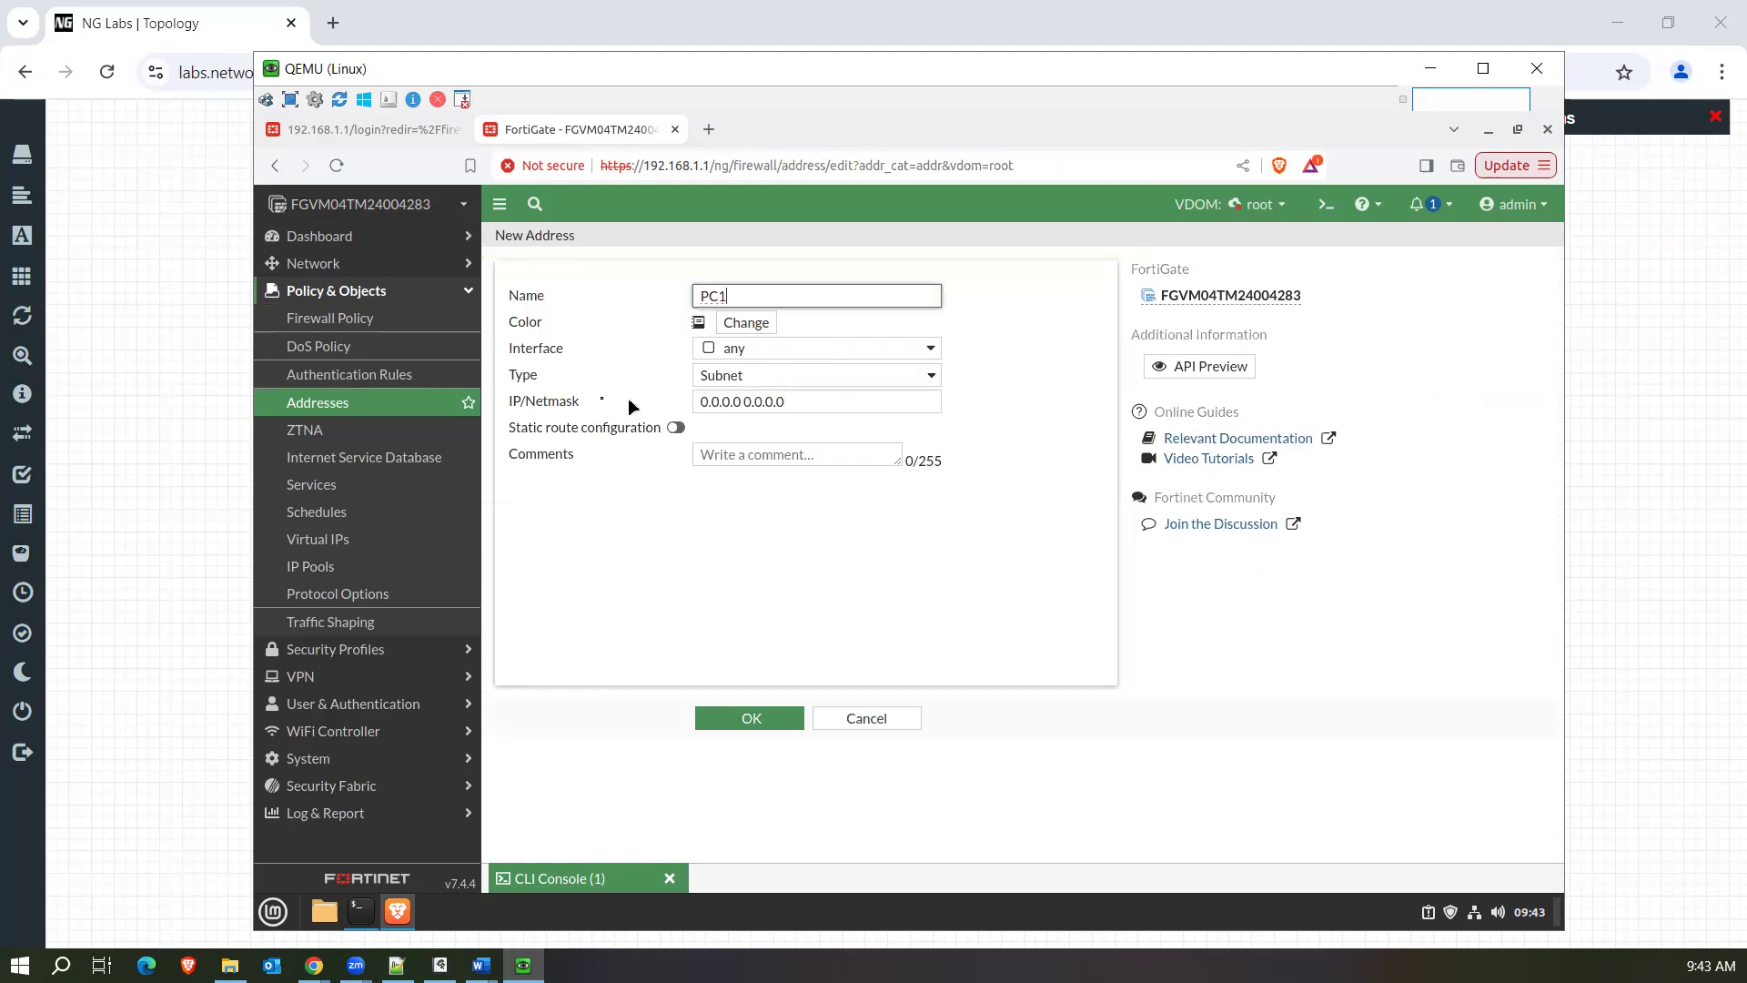
pyautogui.write('192.168.')
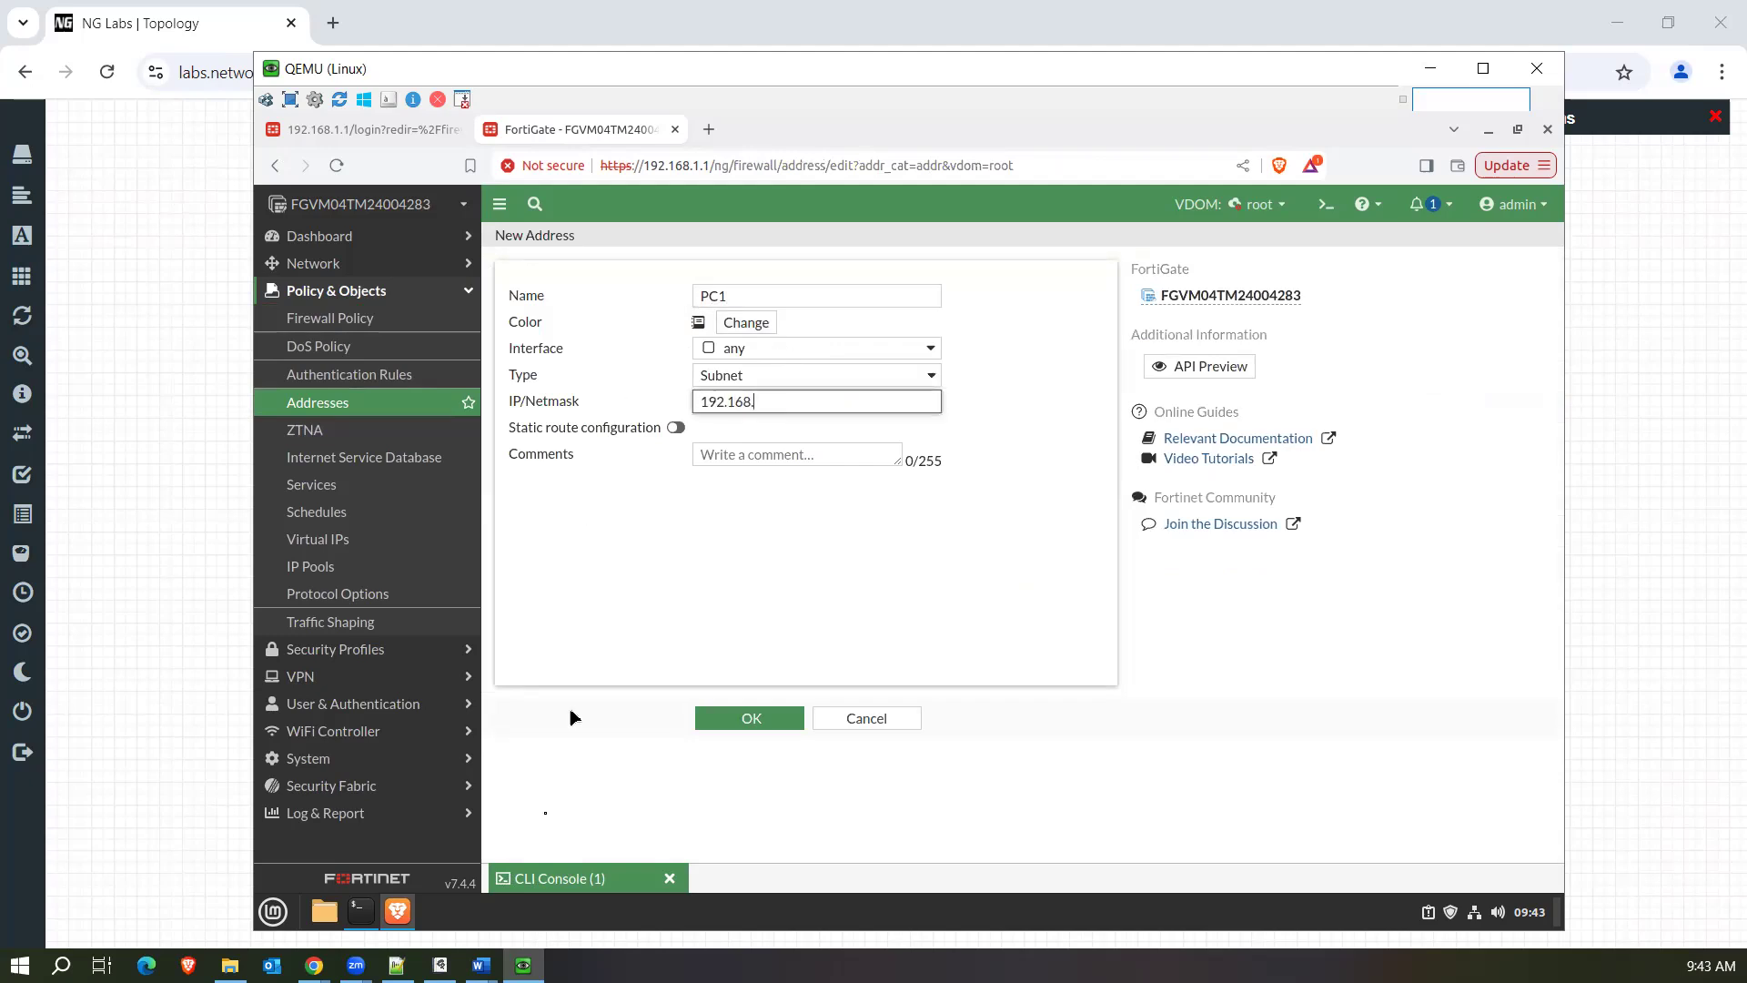
pyautogui.click(359, 921)
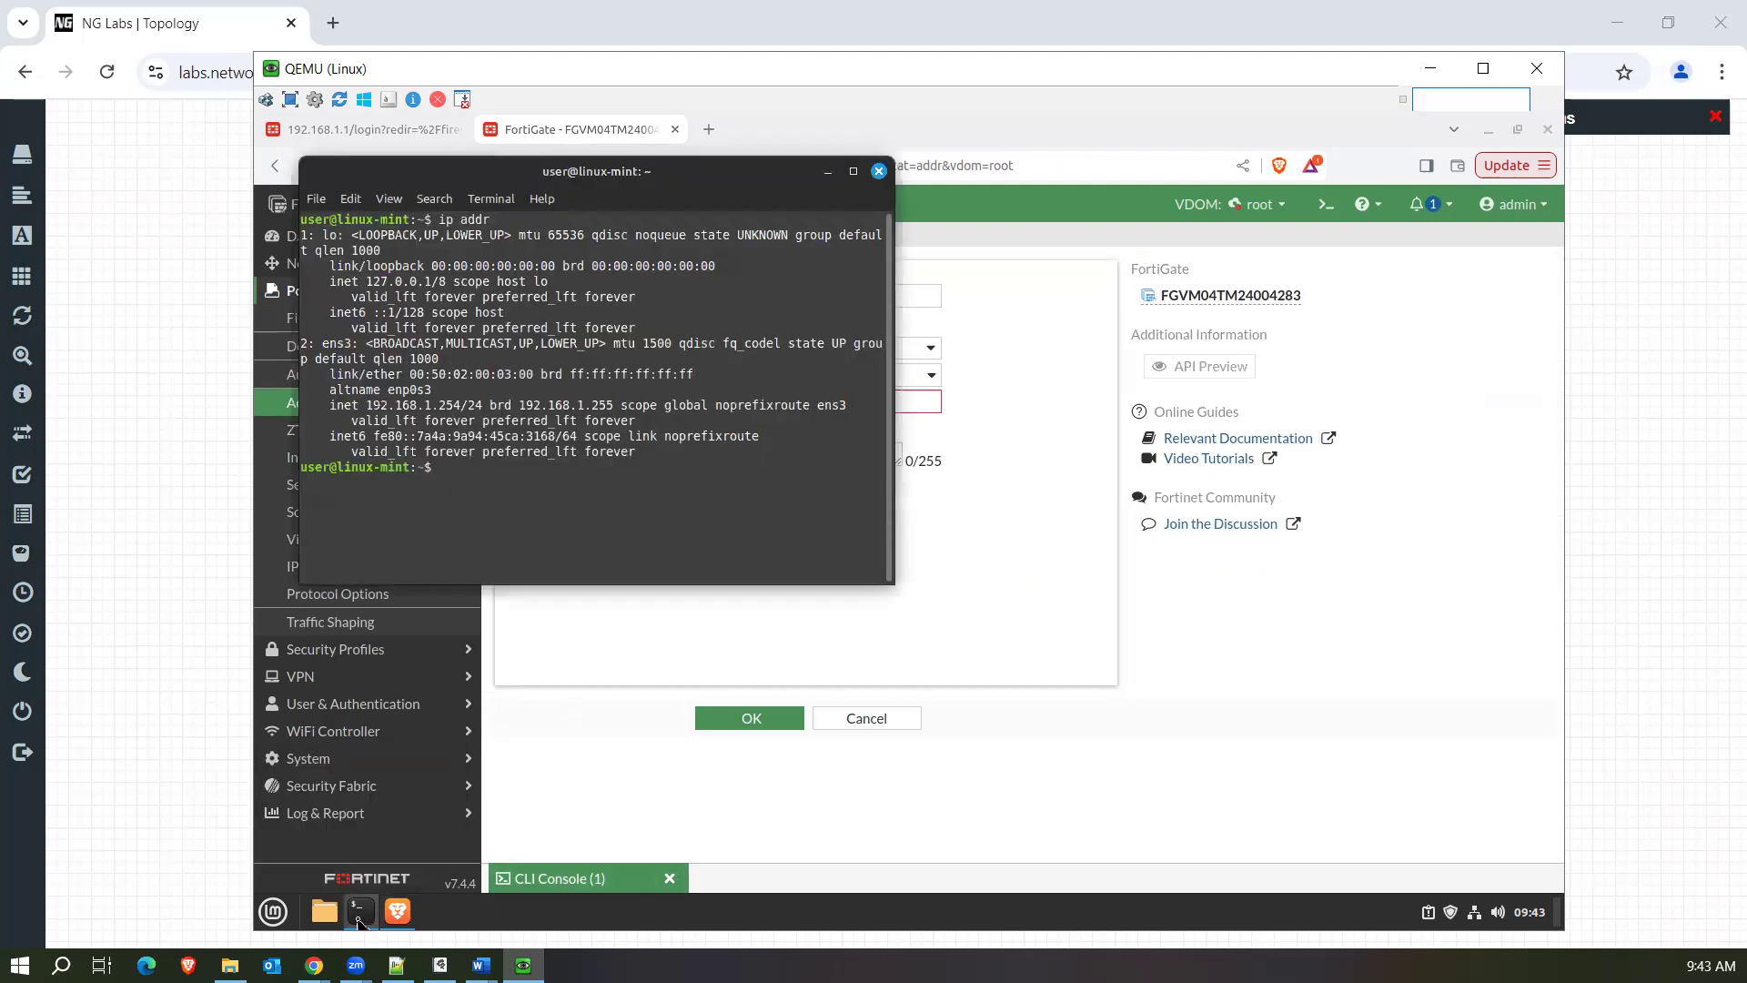
pyautogui.click(887, 622)
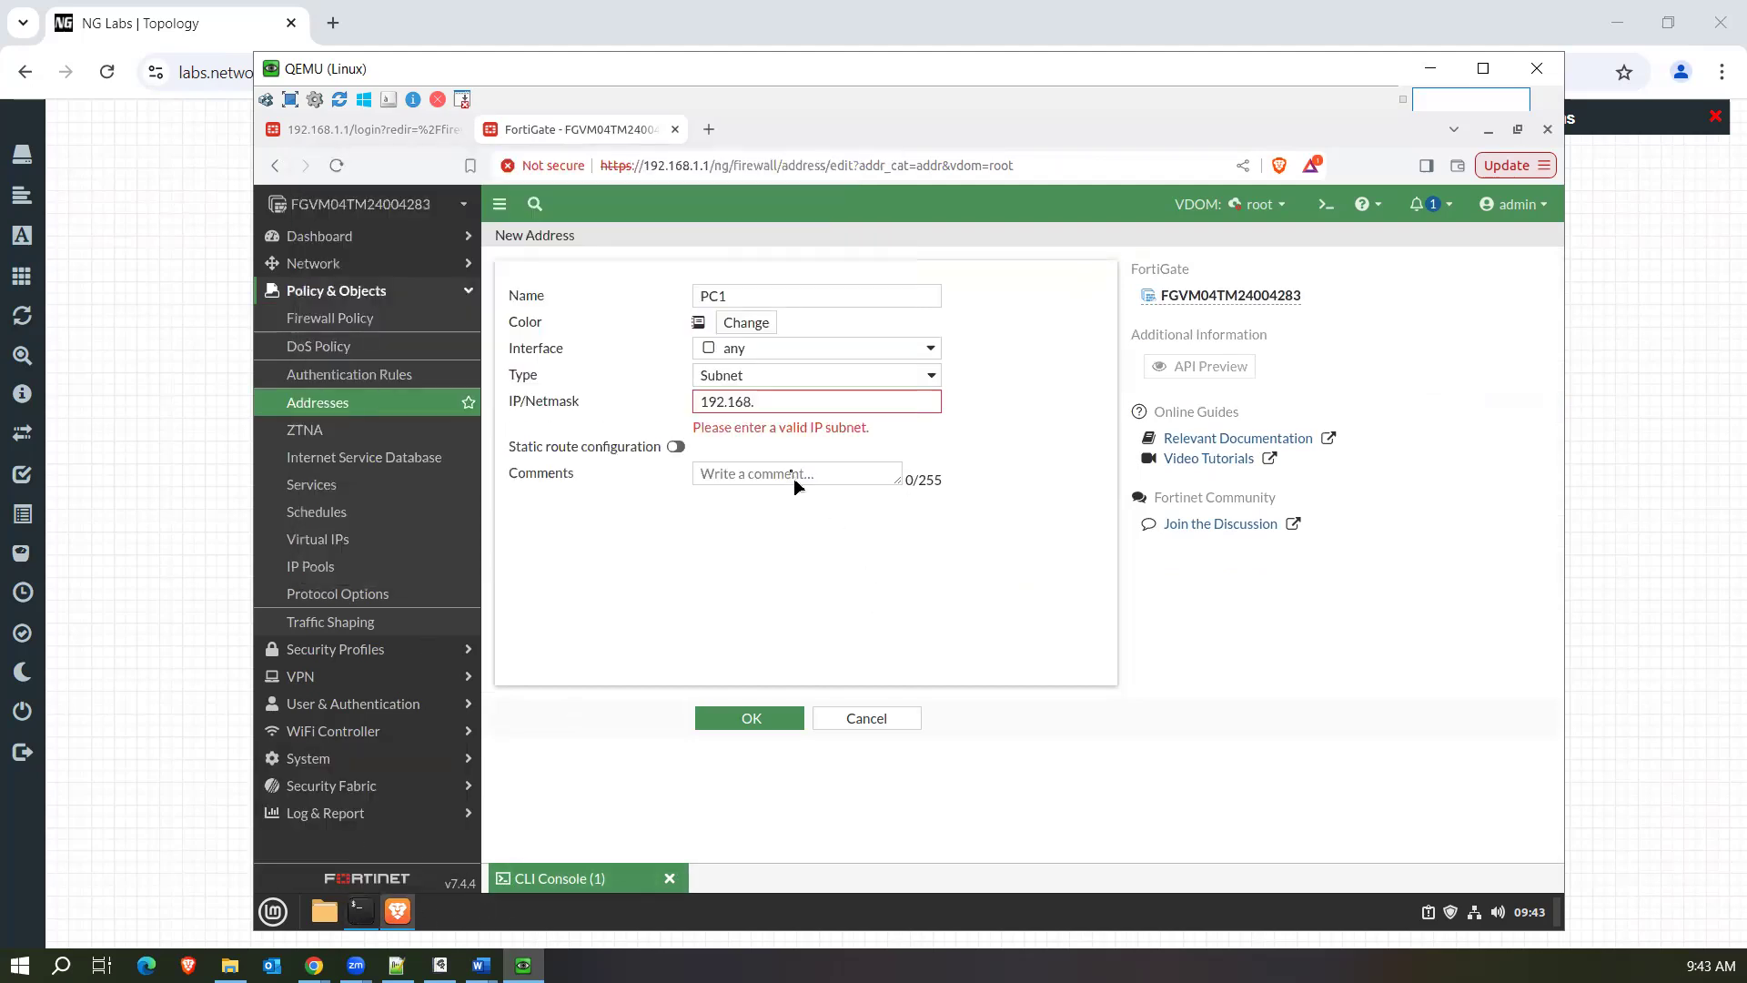
pyautogui.click(788, 401)
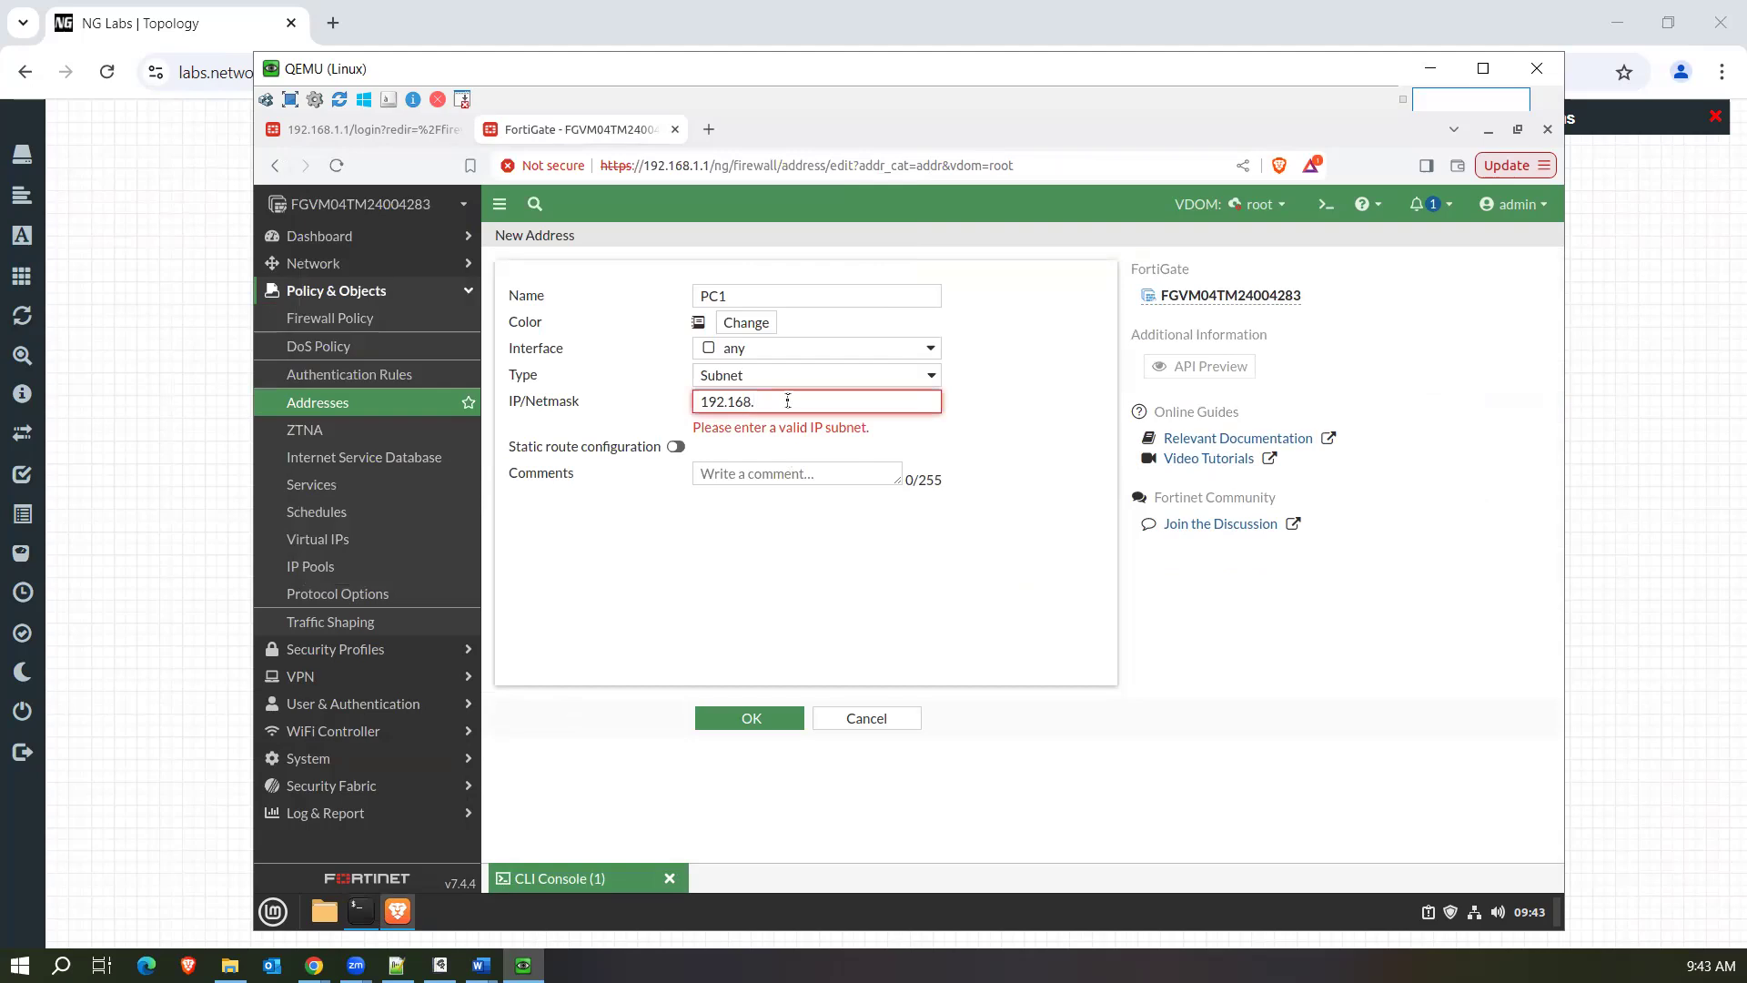
pyautogui.write('1.250/32')
pyautogui.click(974, 446)
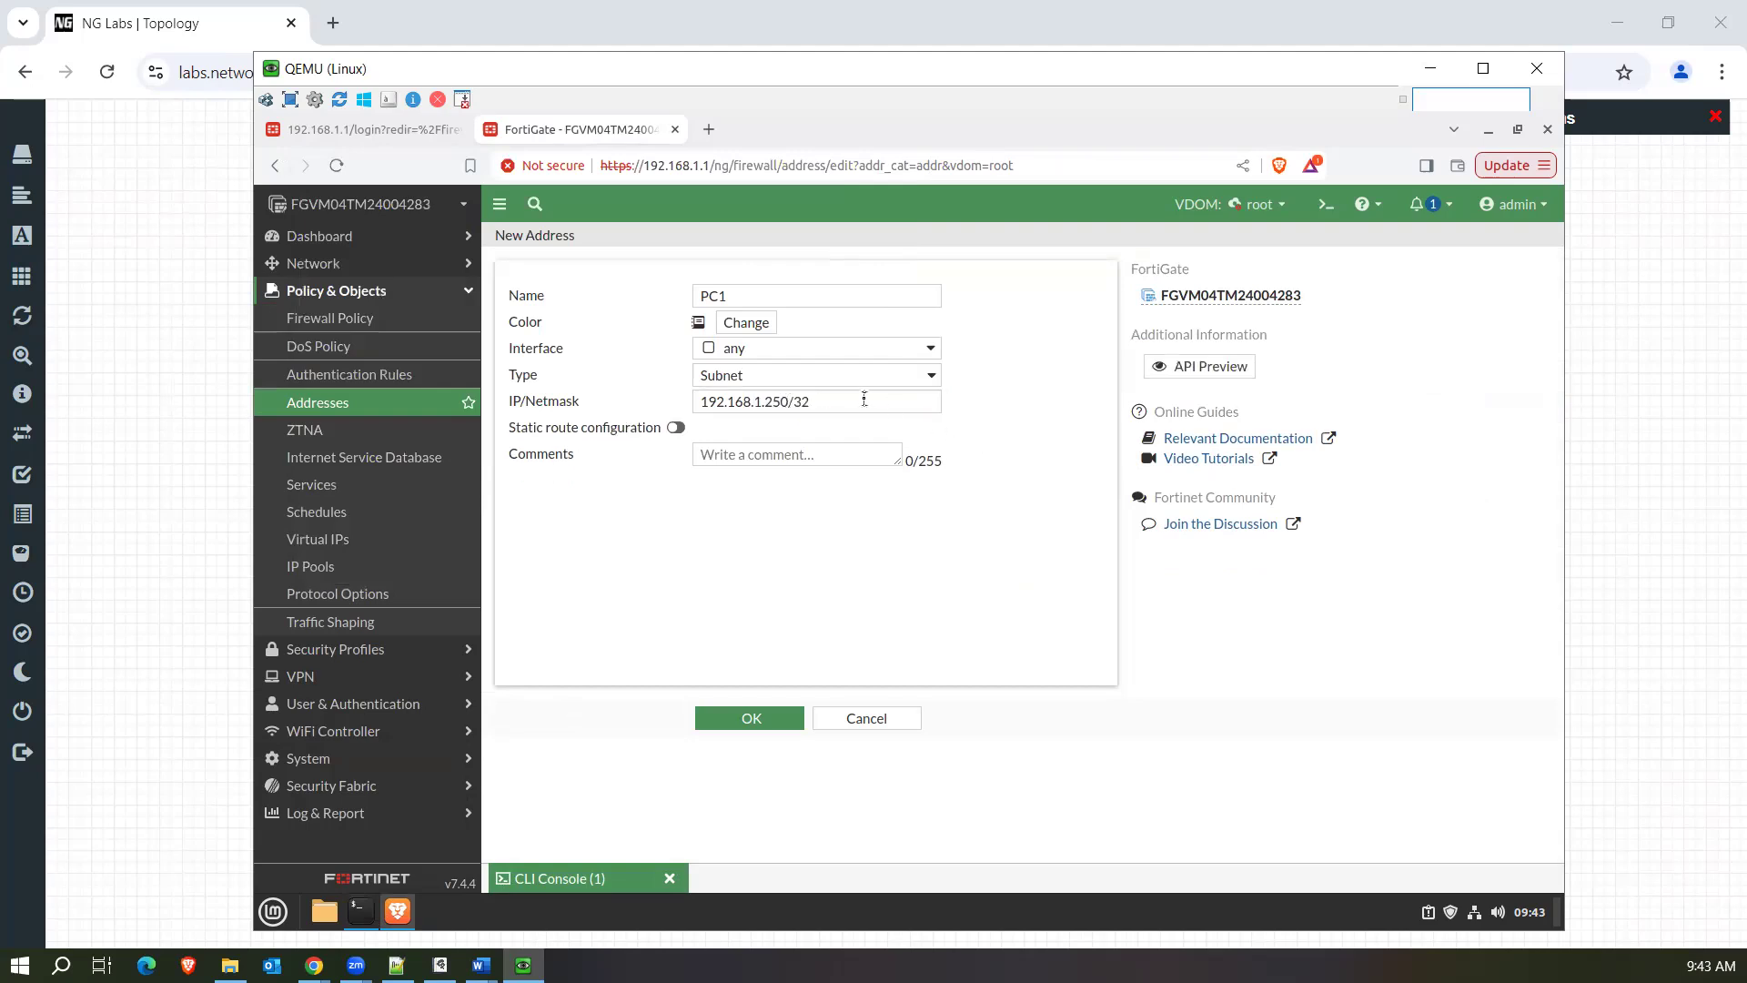
pyautogui.click(770, 722)
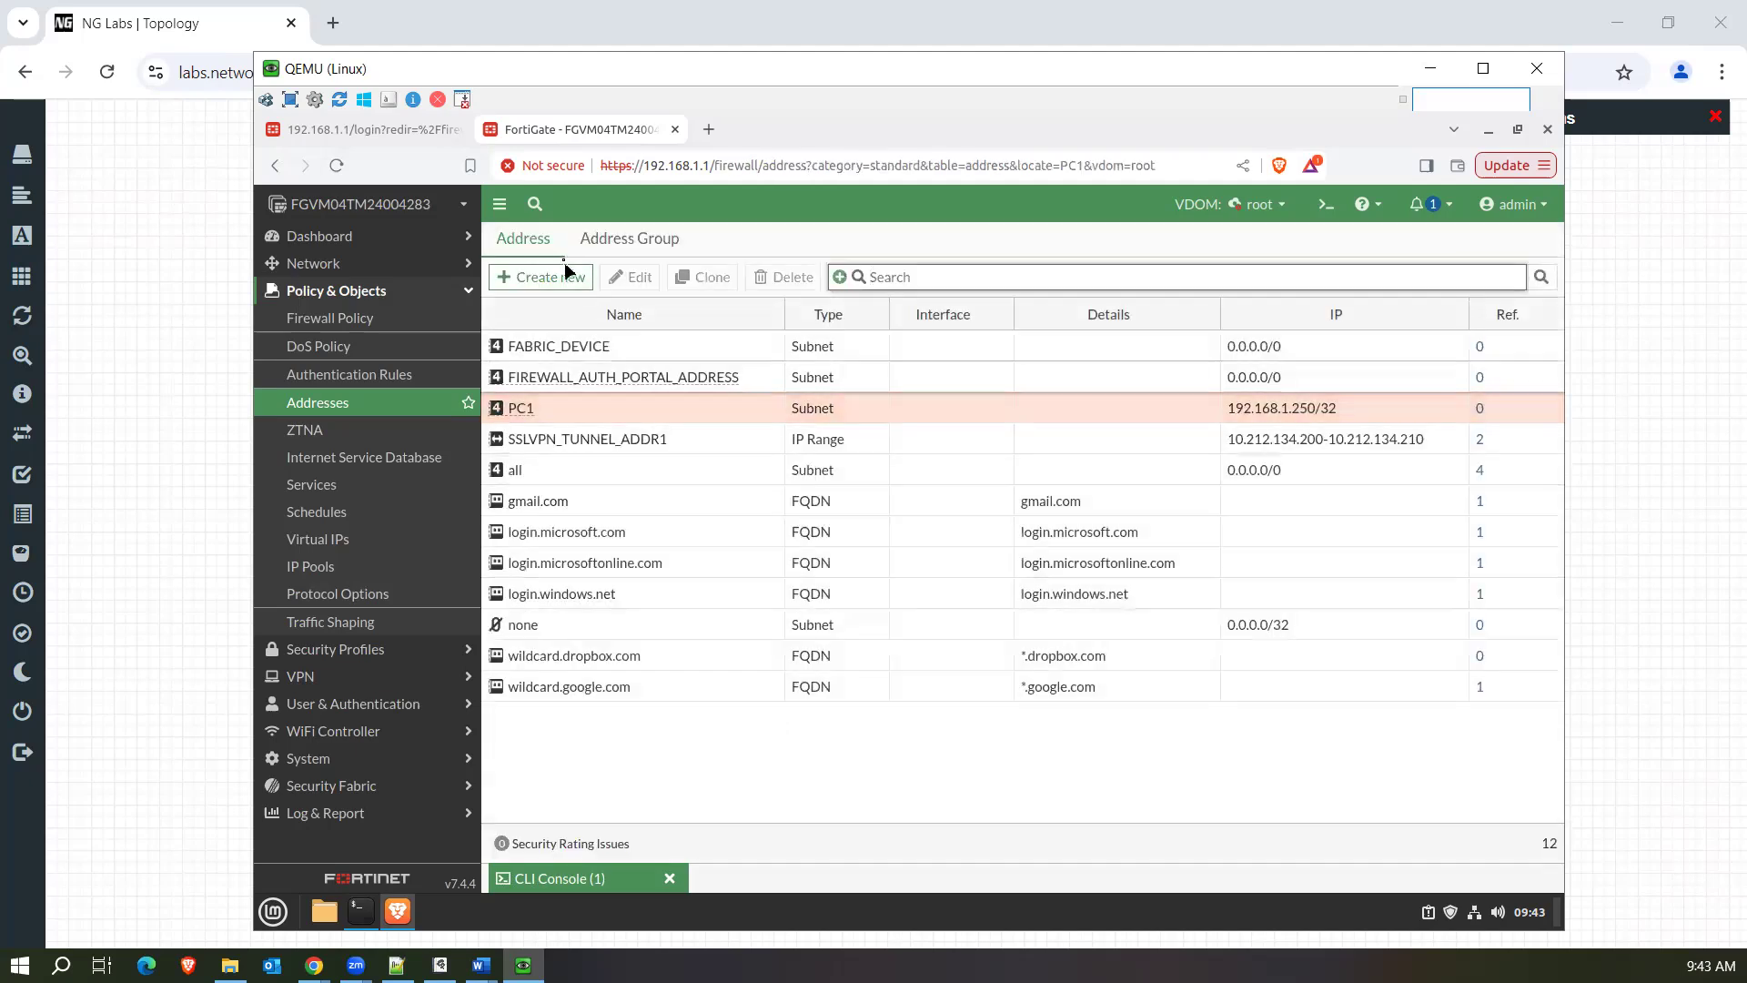
pyautogui.click(562, 276)
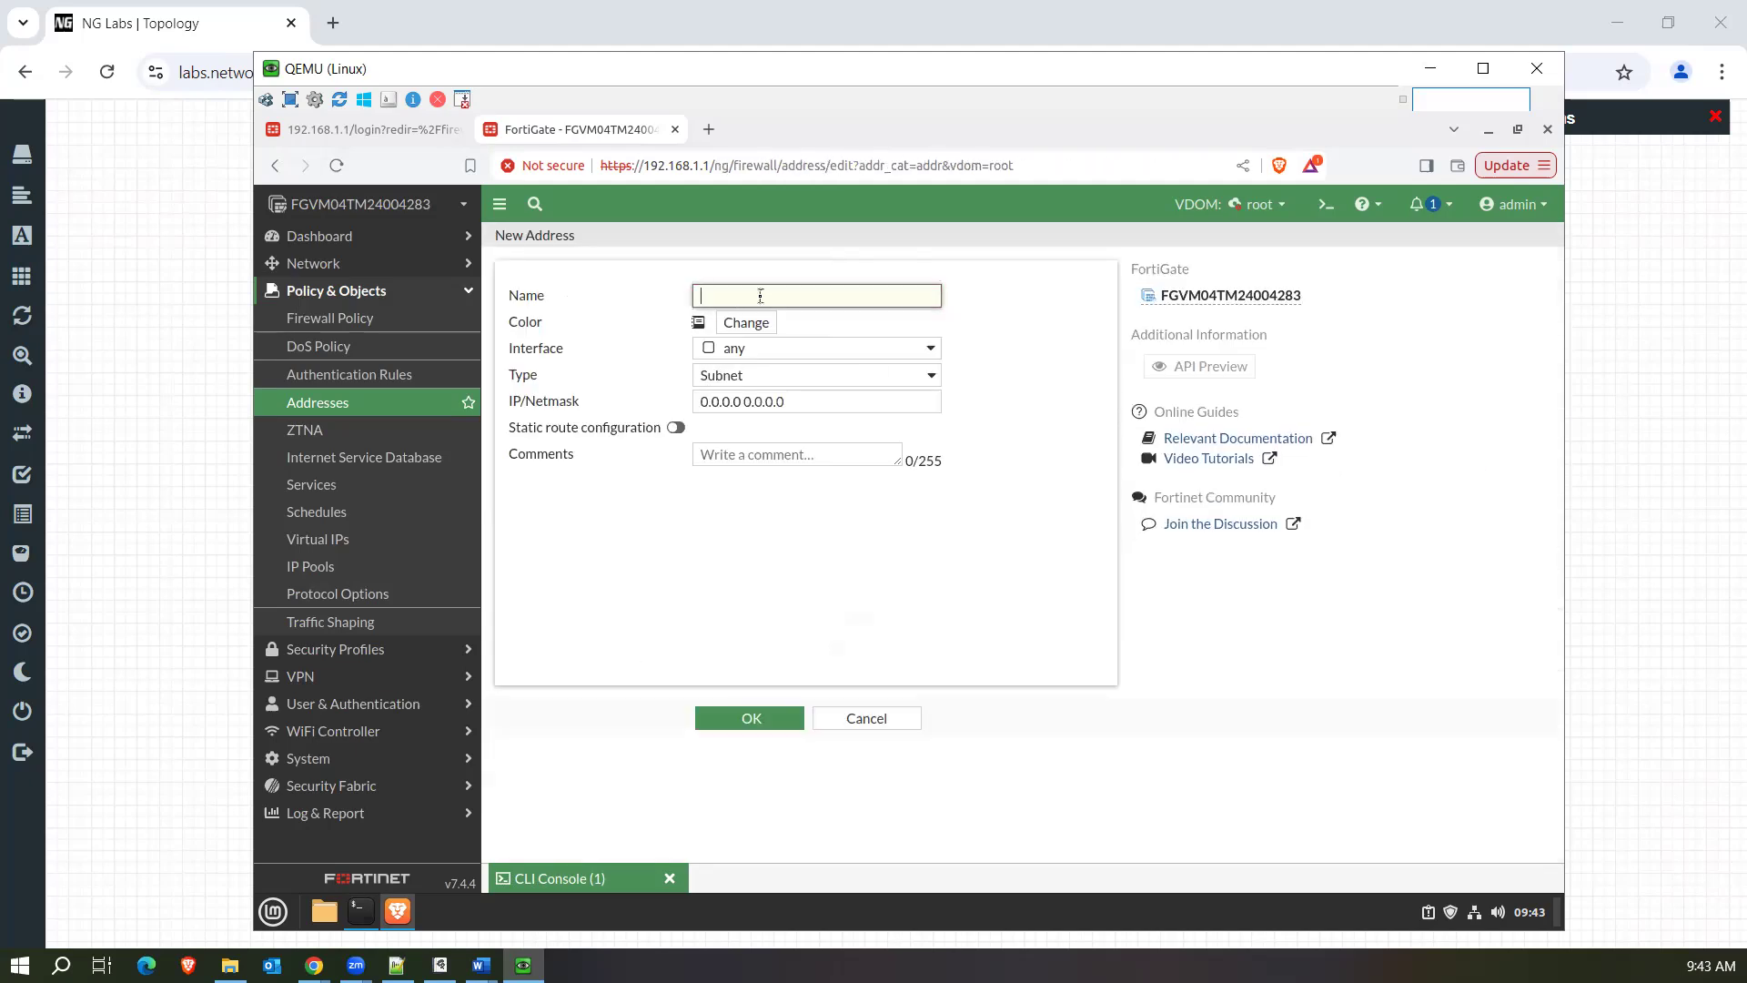
pyautogui.write('fb.com')
pyautogui.moveTo(796, 398); pyautogui.dragTo(669, 406)
pyautogui.click(737, 380)
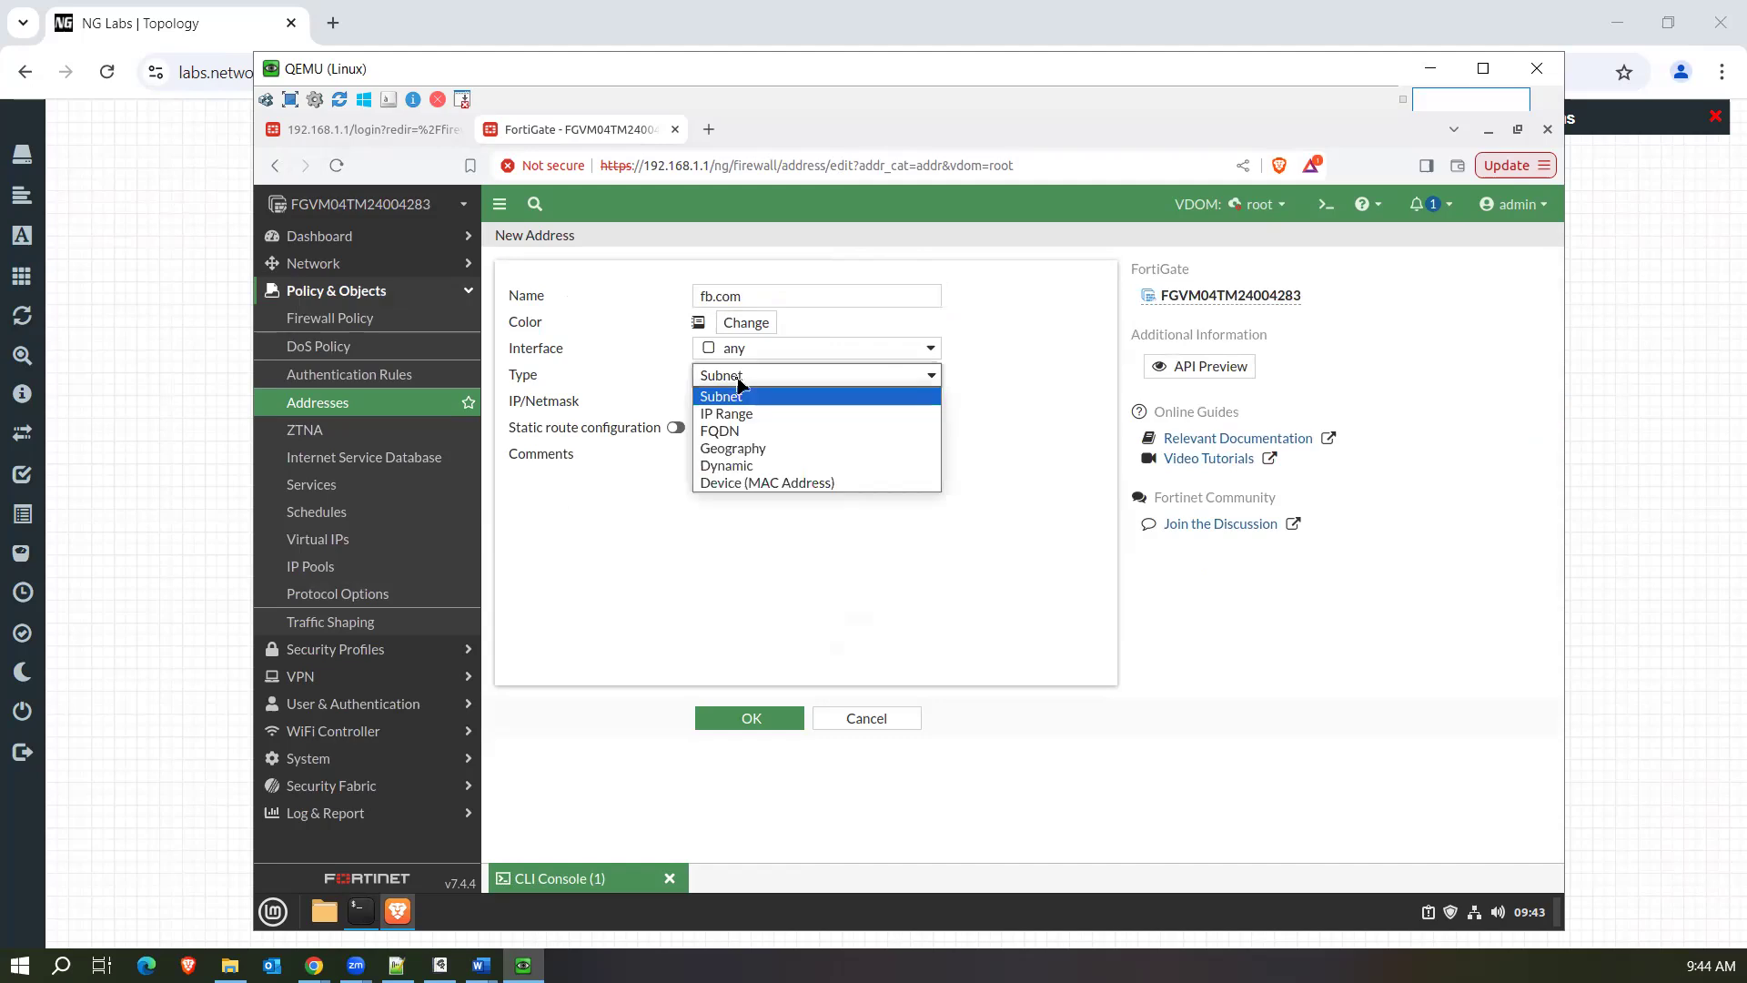
pyautogui.click(739, 435)
pyautogui.click(771, 402)
pyautogui.write('www.fb.com')
pyautogui.click(752, 718)
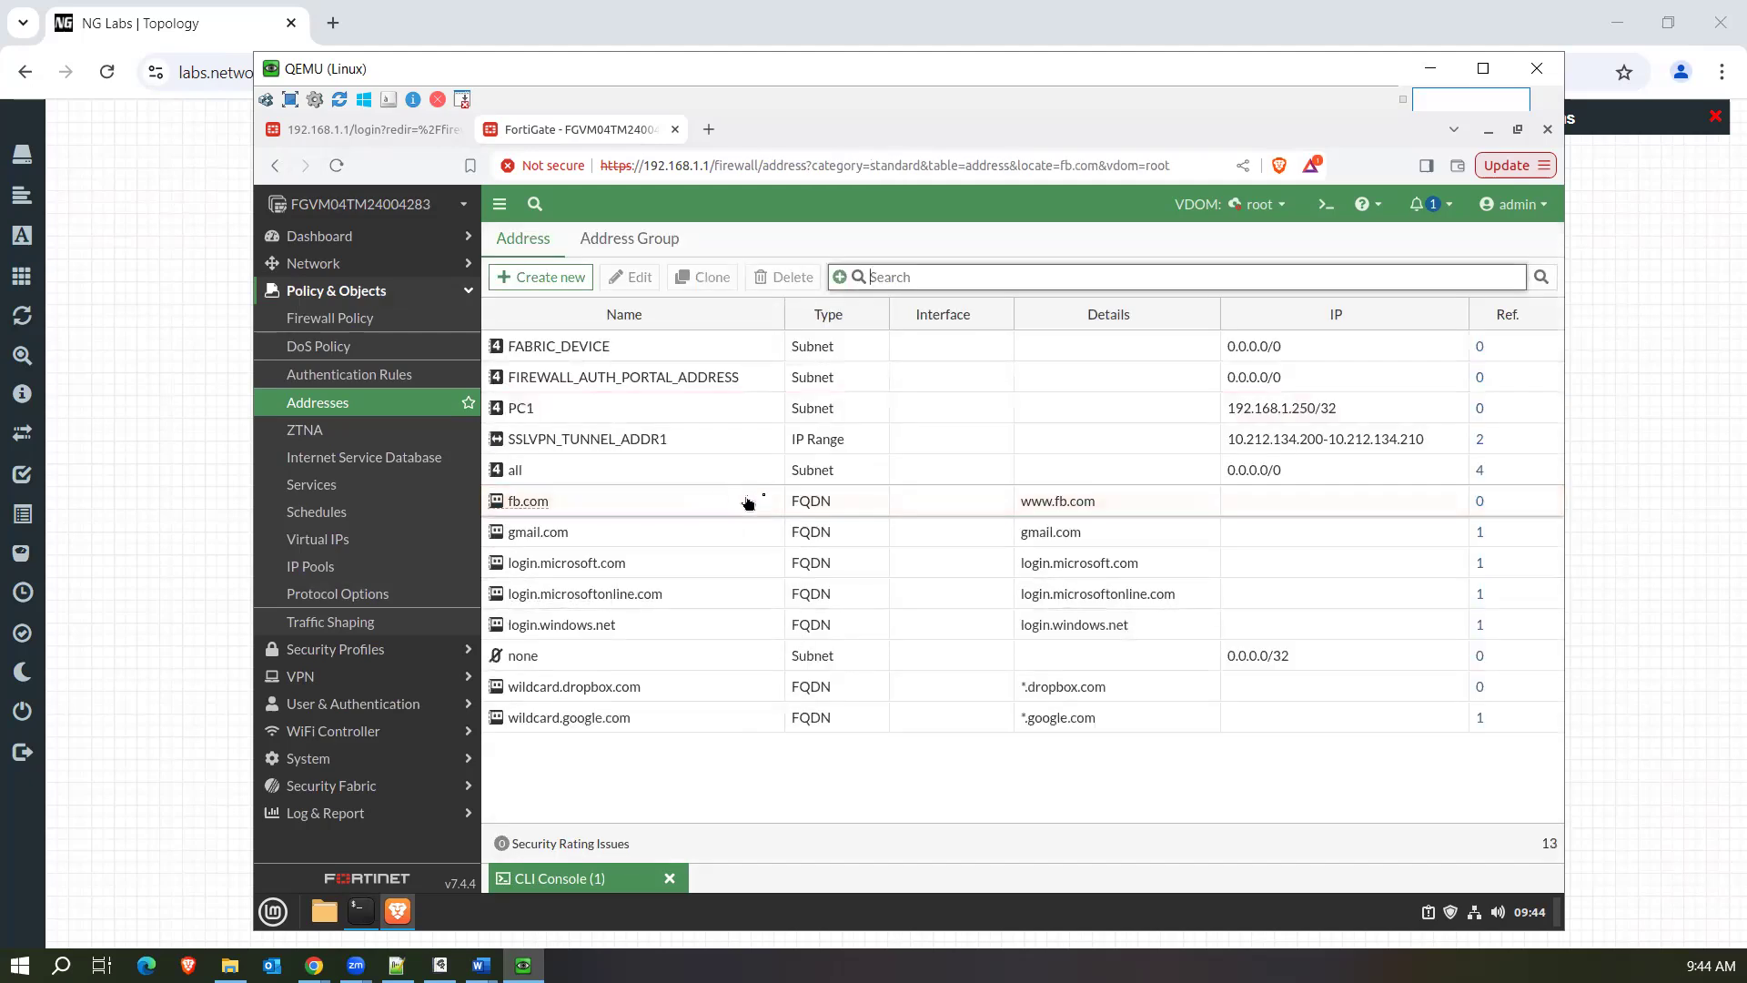
# Start another new address object of type Geography and choose India as its country/region.
pyautogui.click(580, 281)
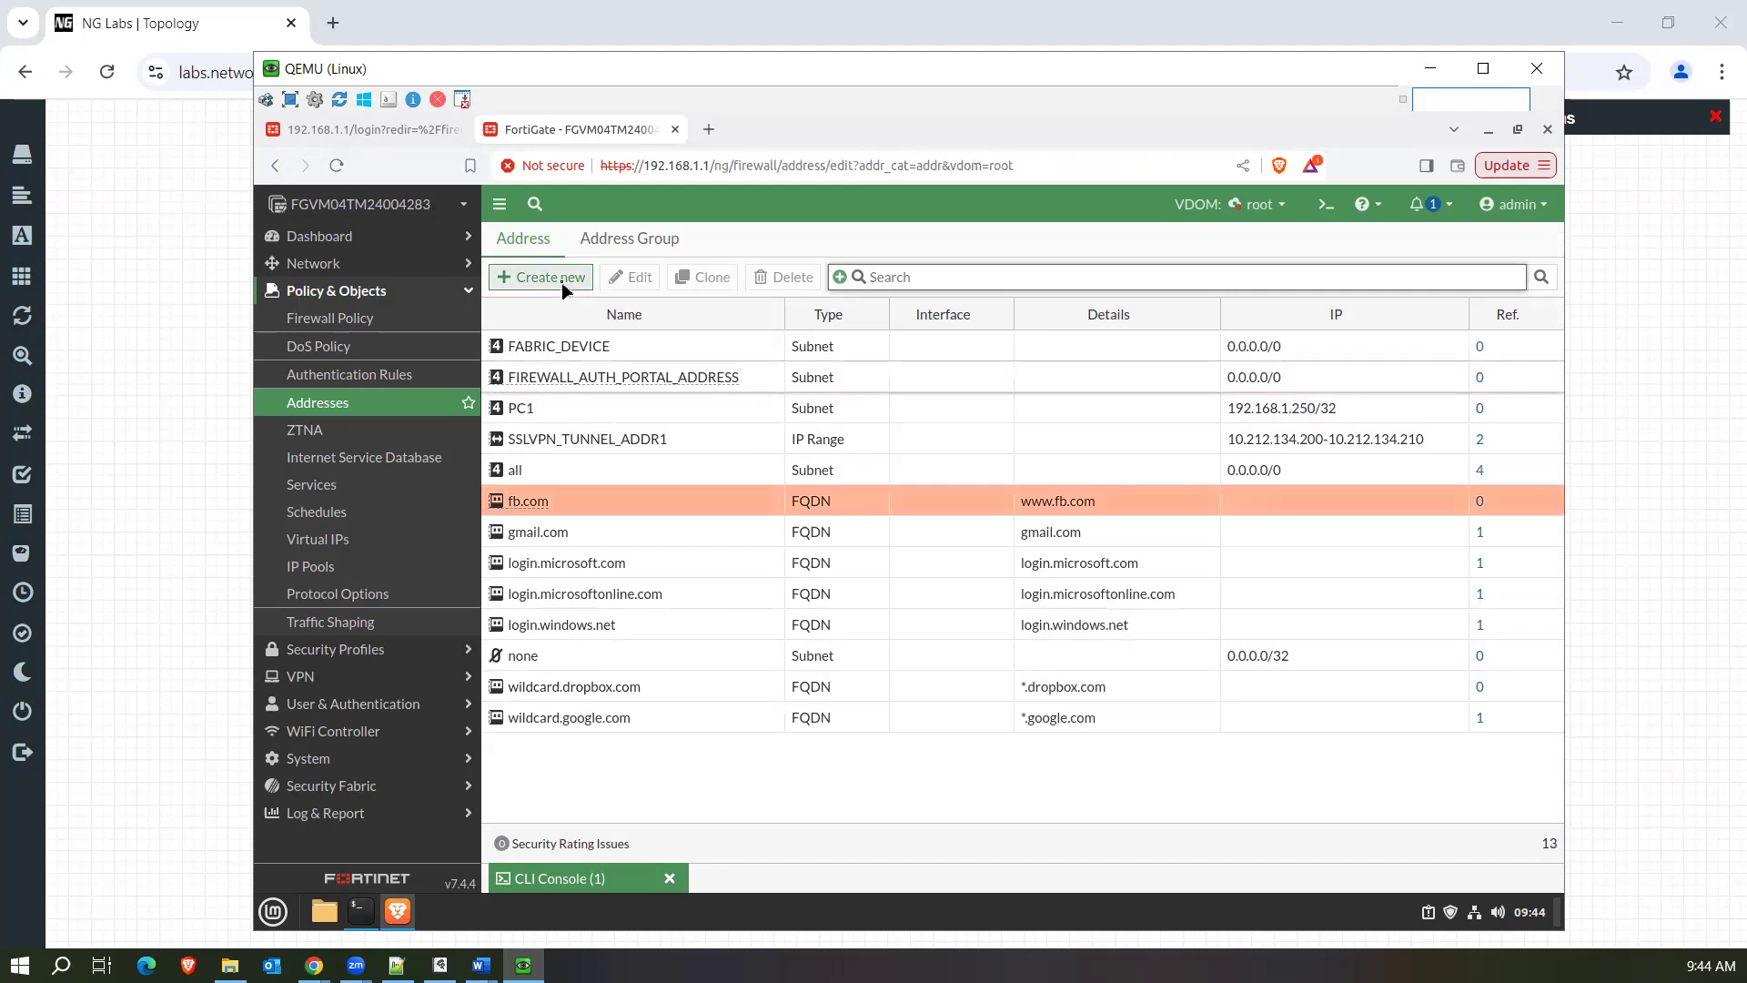
pyautogui.click(774, 373)
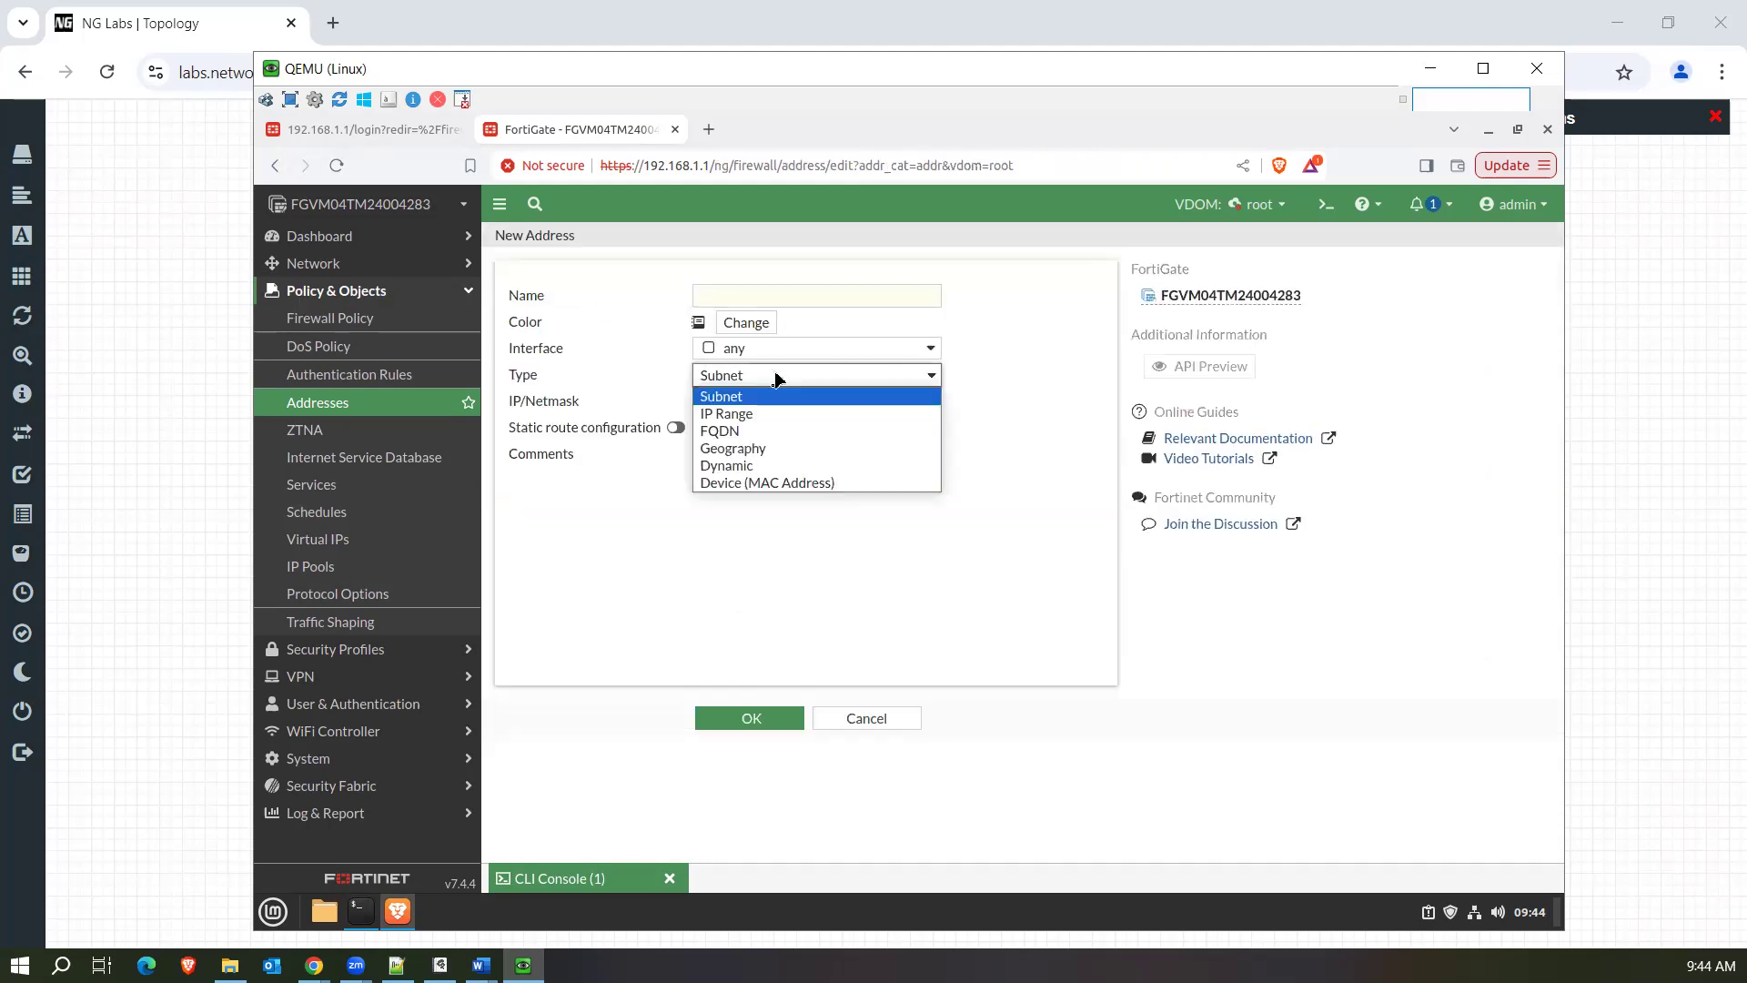
pyautogui.click(757, 448)
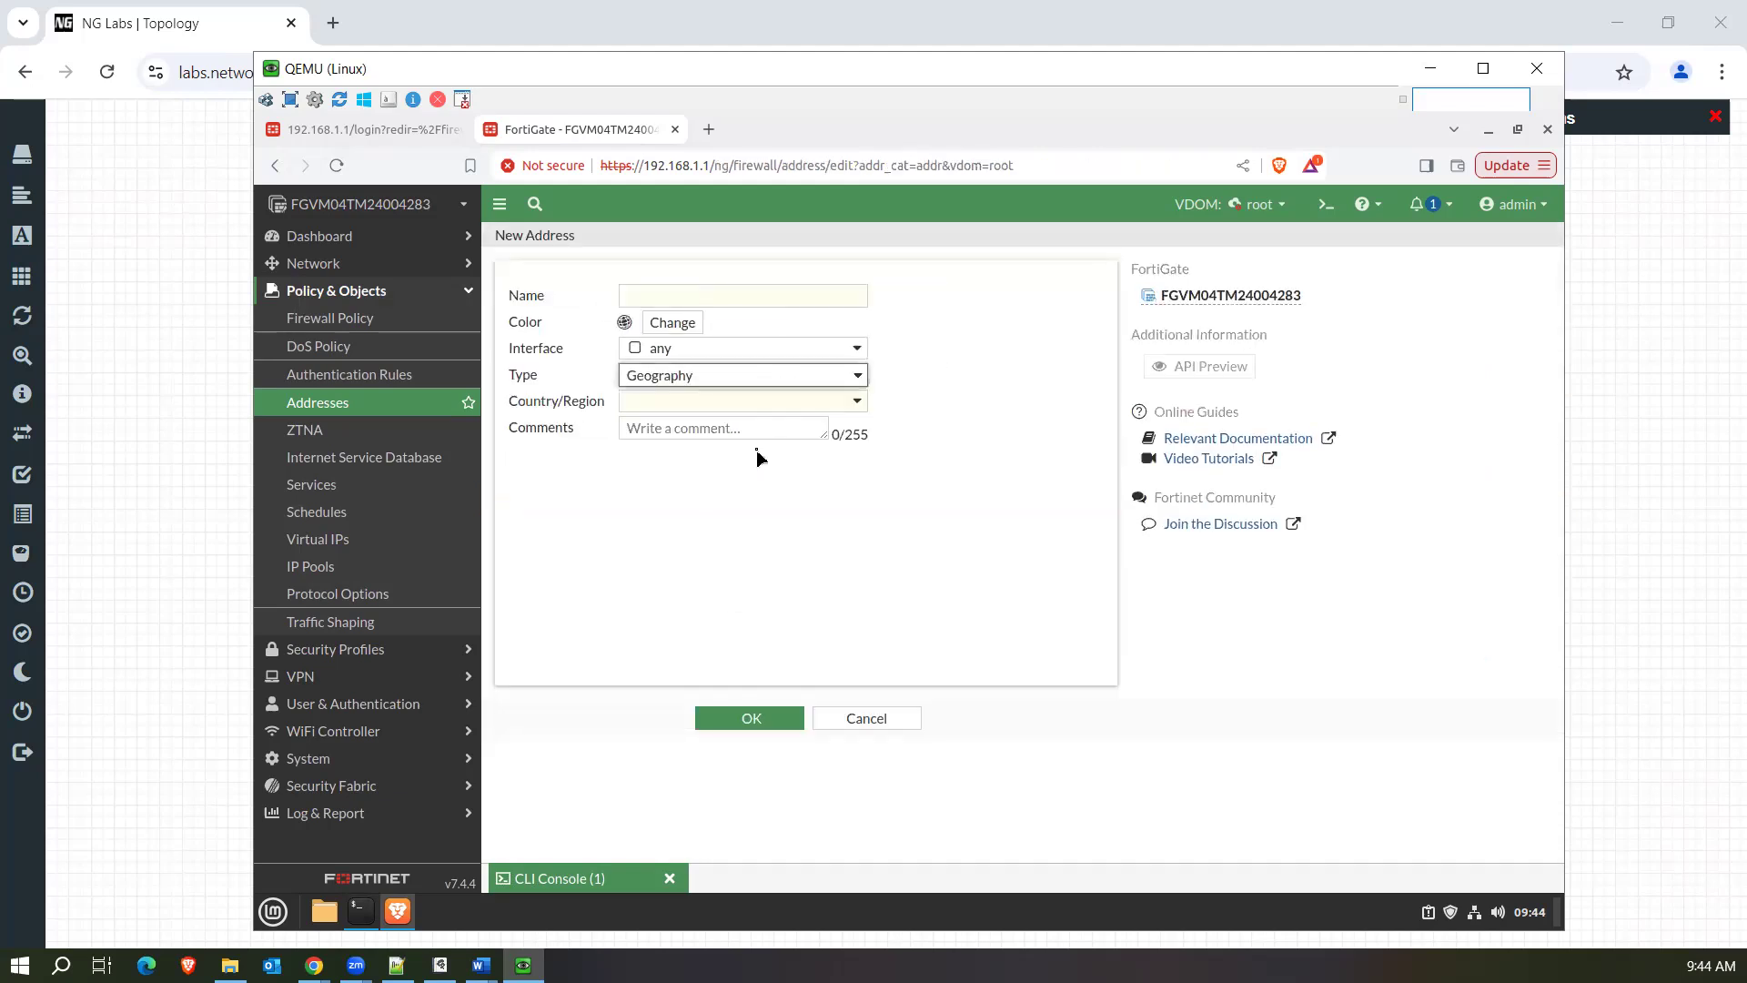
pyautogui.click(722, 402)
pyautogui.moveTo(859, 469); pyautogui.dragTo(863, 519)
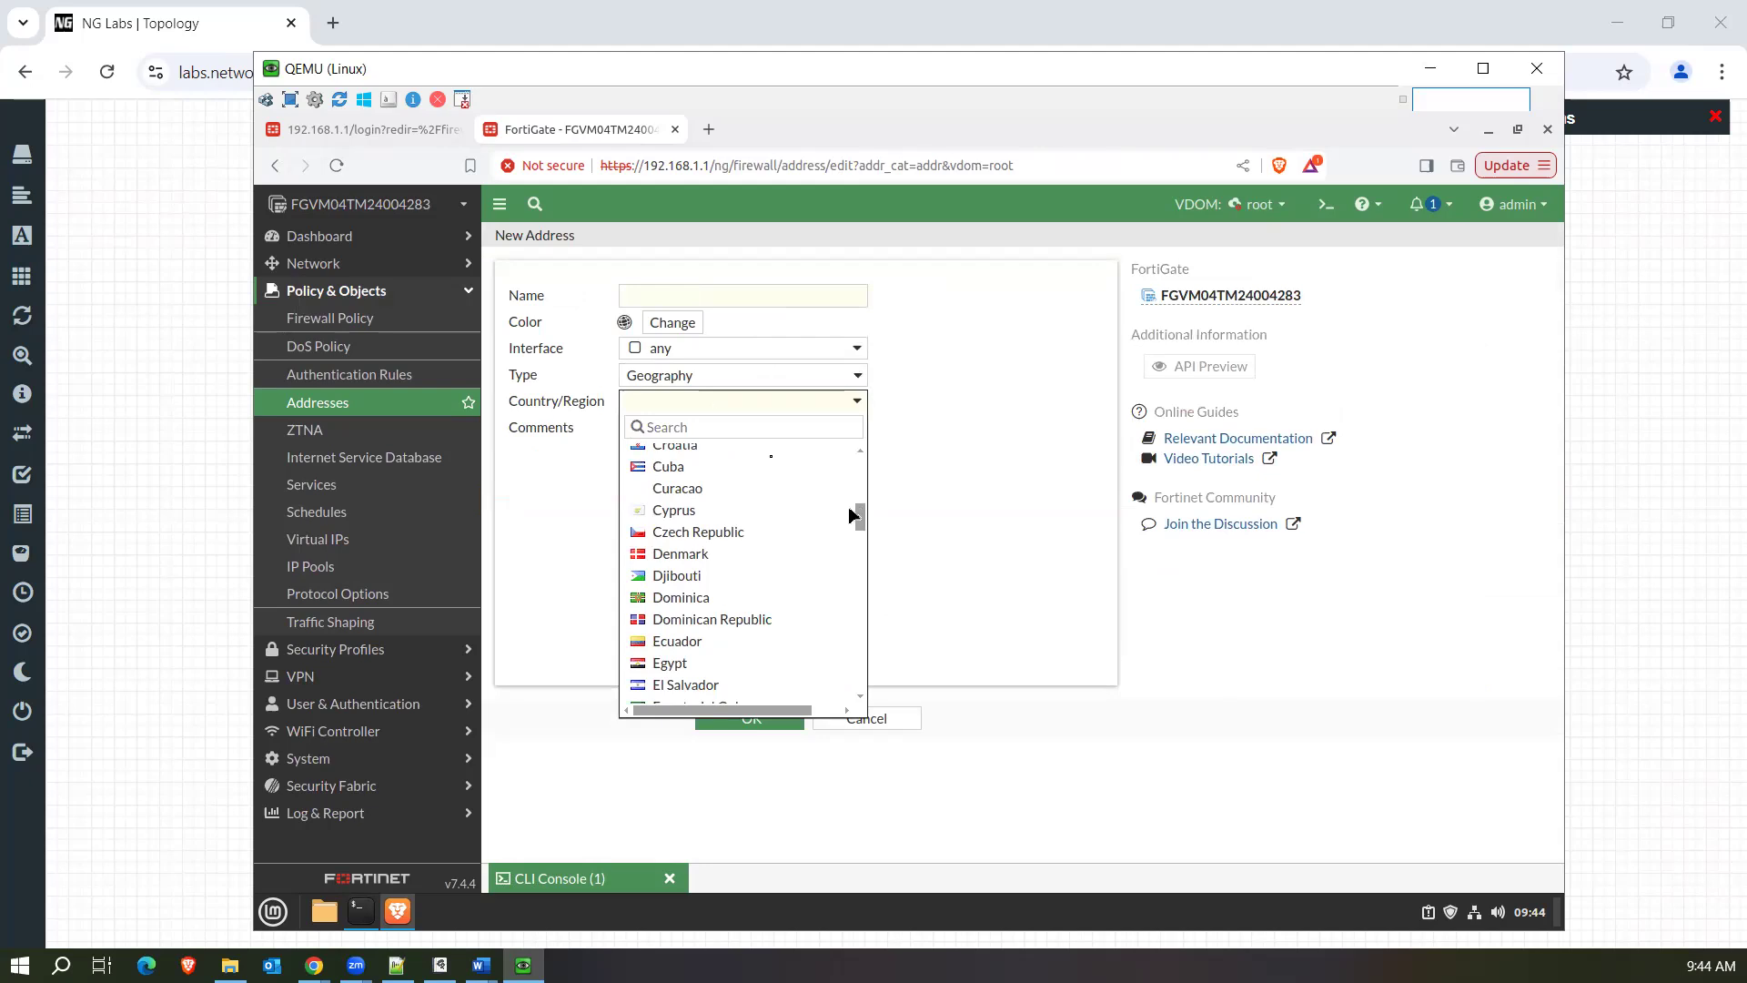
pyautogui.click(687, 424)
pyautogui.write('ind')
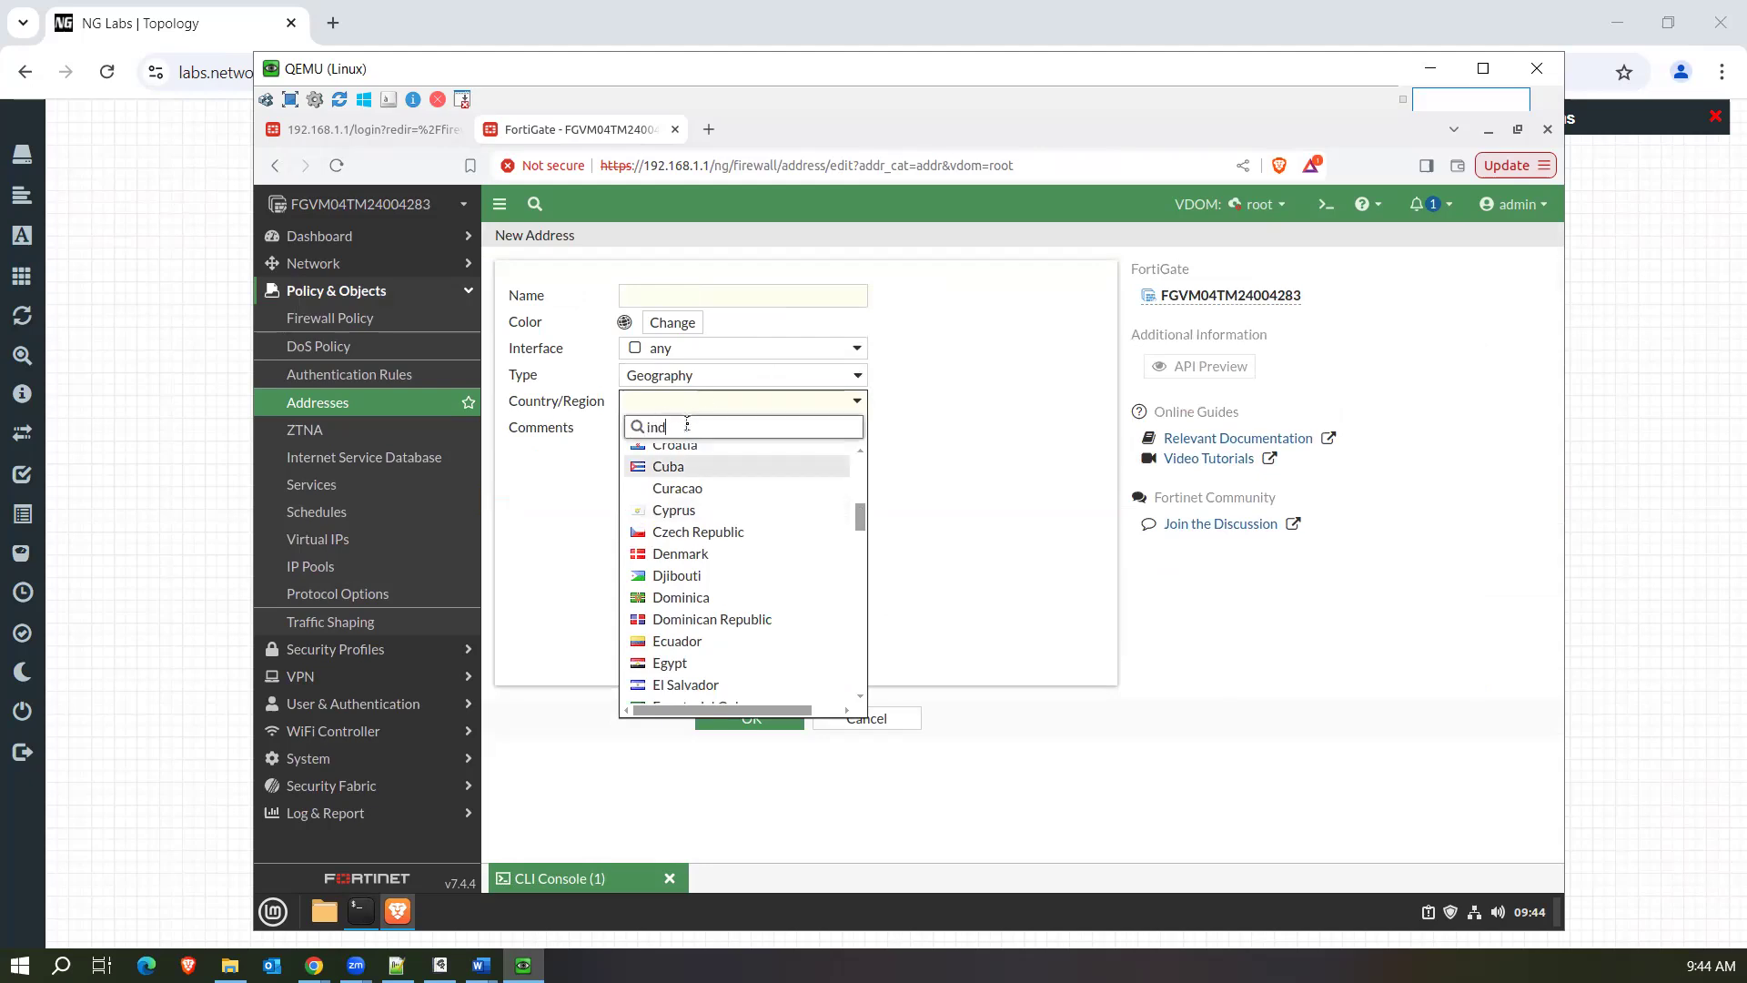
pyautogui.click(687, 477)
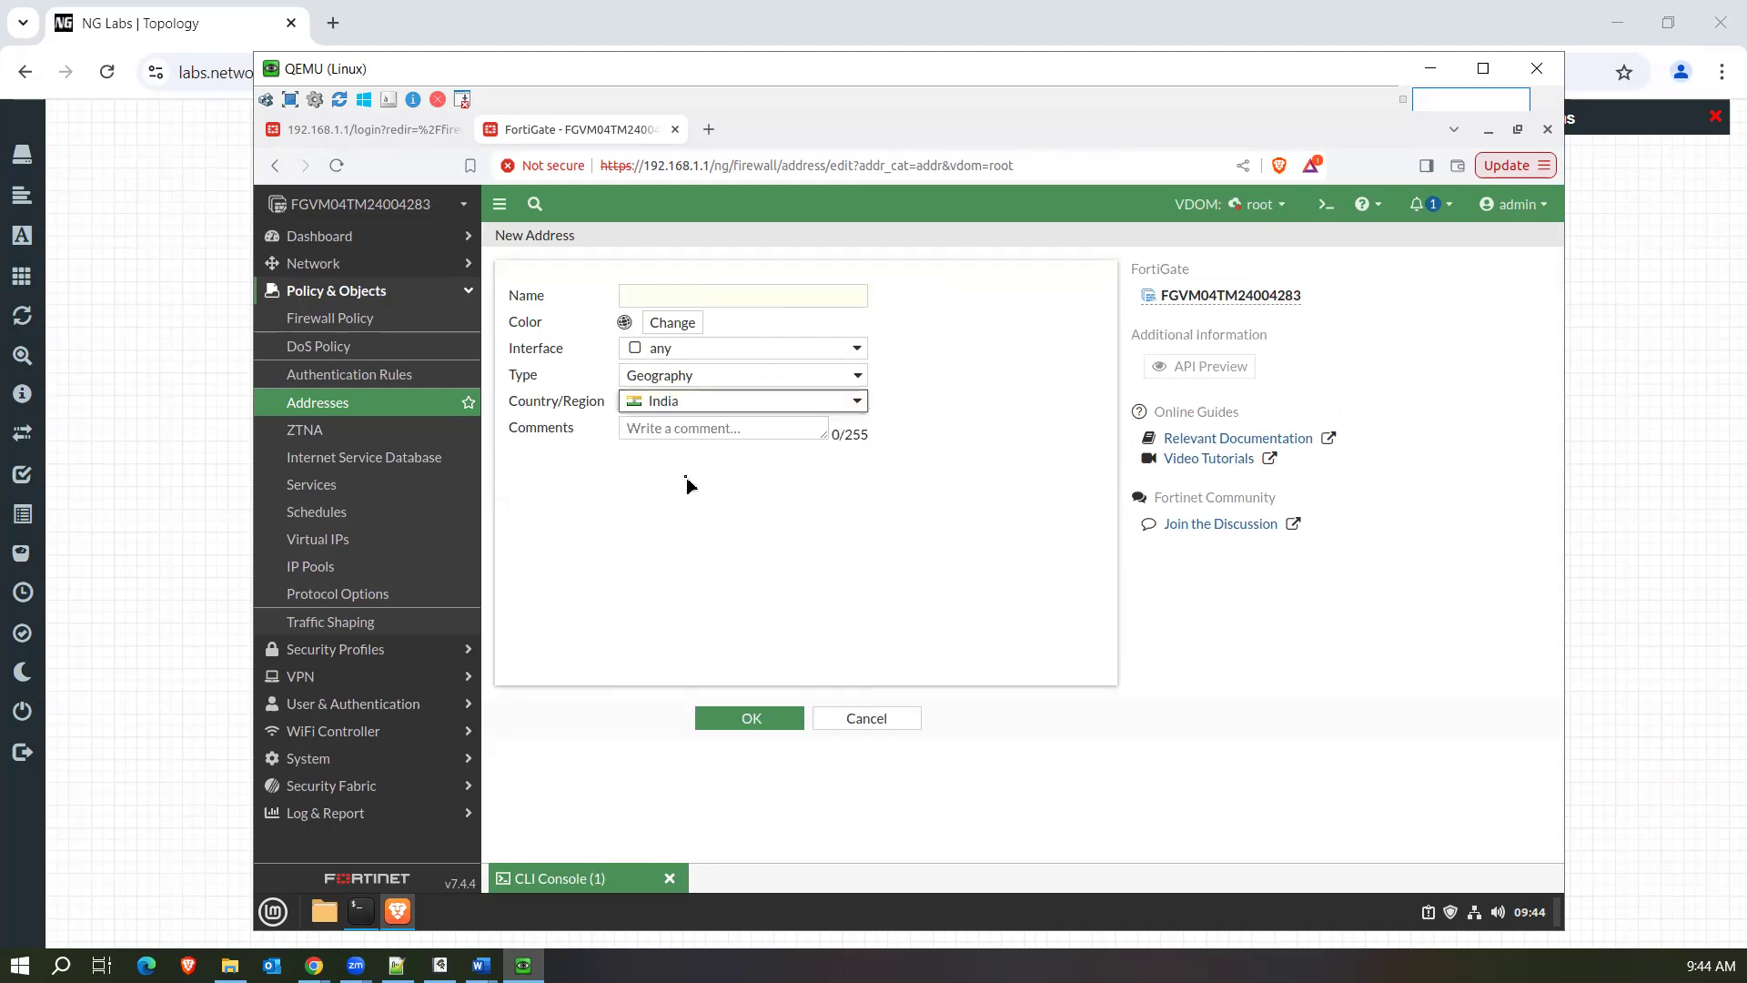
pyautogui.click(705, 407)
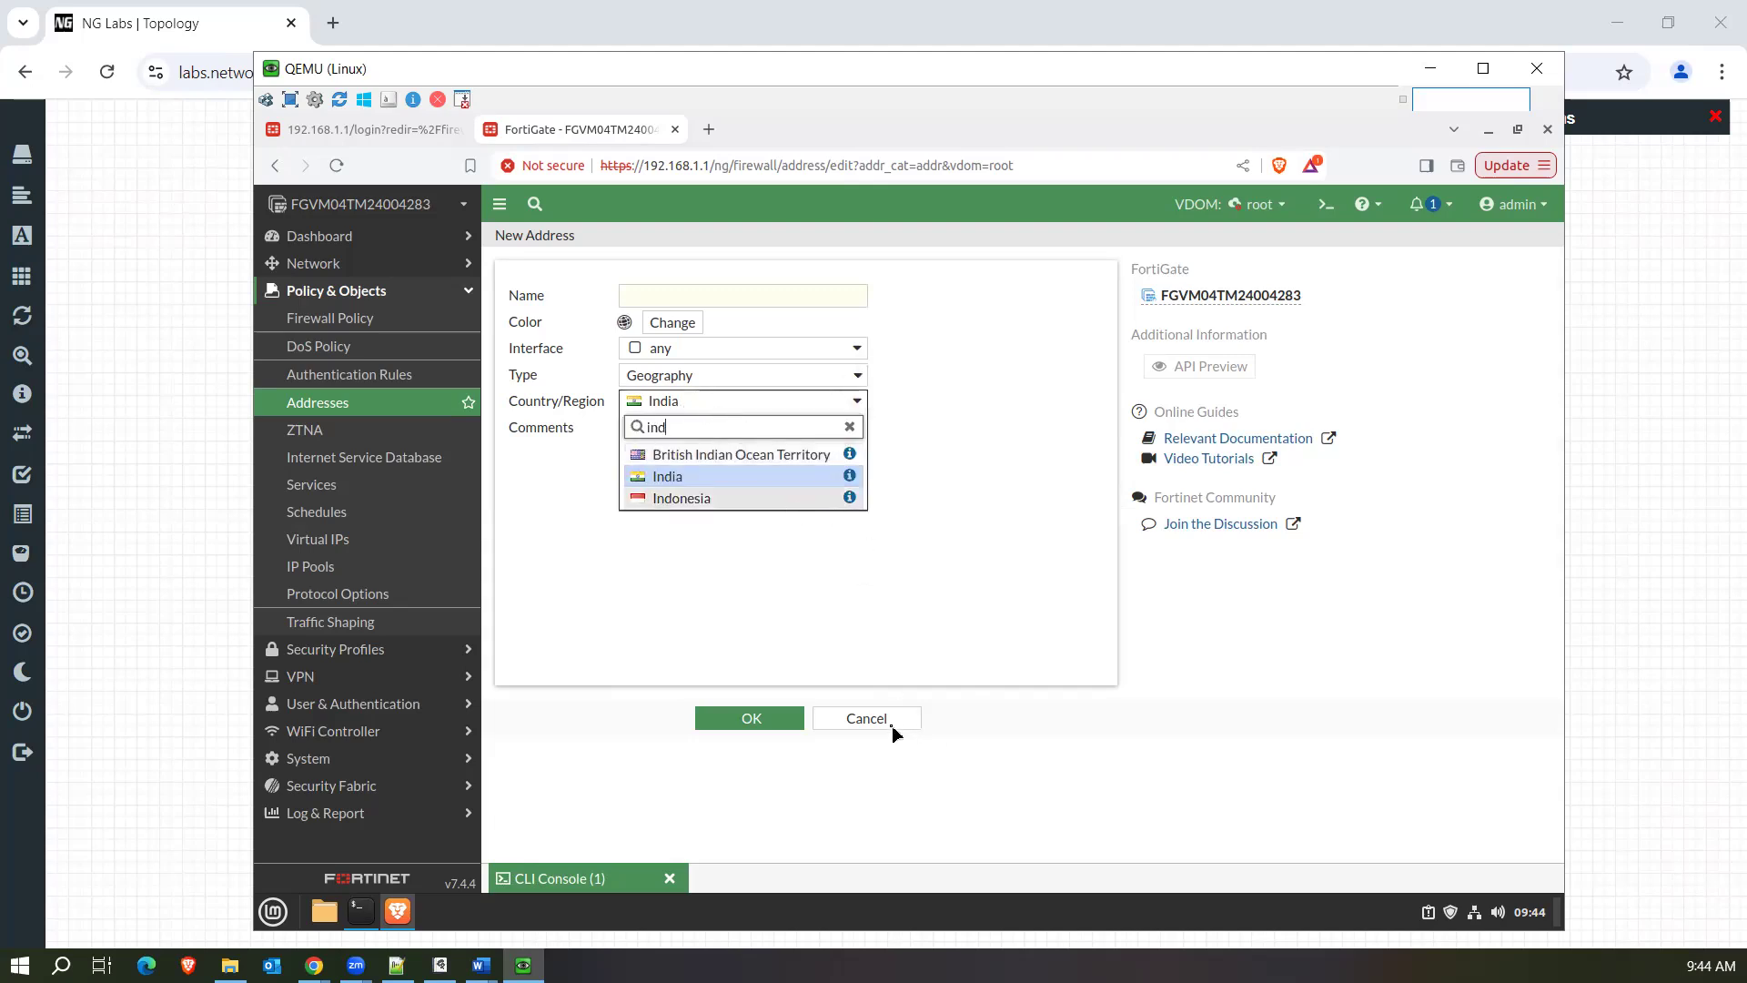
# Switch the new address to type Dynamic with sub type Fortinet Single Sign-On (FSSO) and open its FSSO group selection.
pyautogui.click(744, 376)
pyautogui.click(744, 377)
pyautogui.click(675, 466)
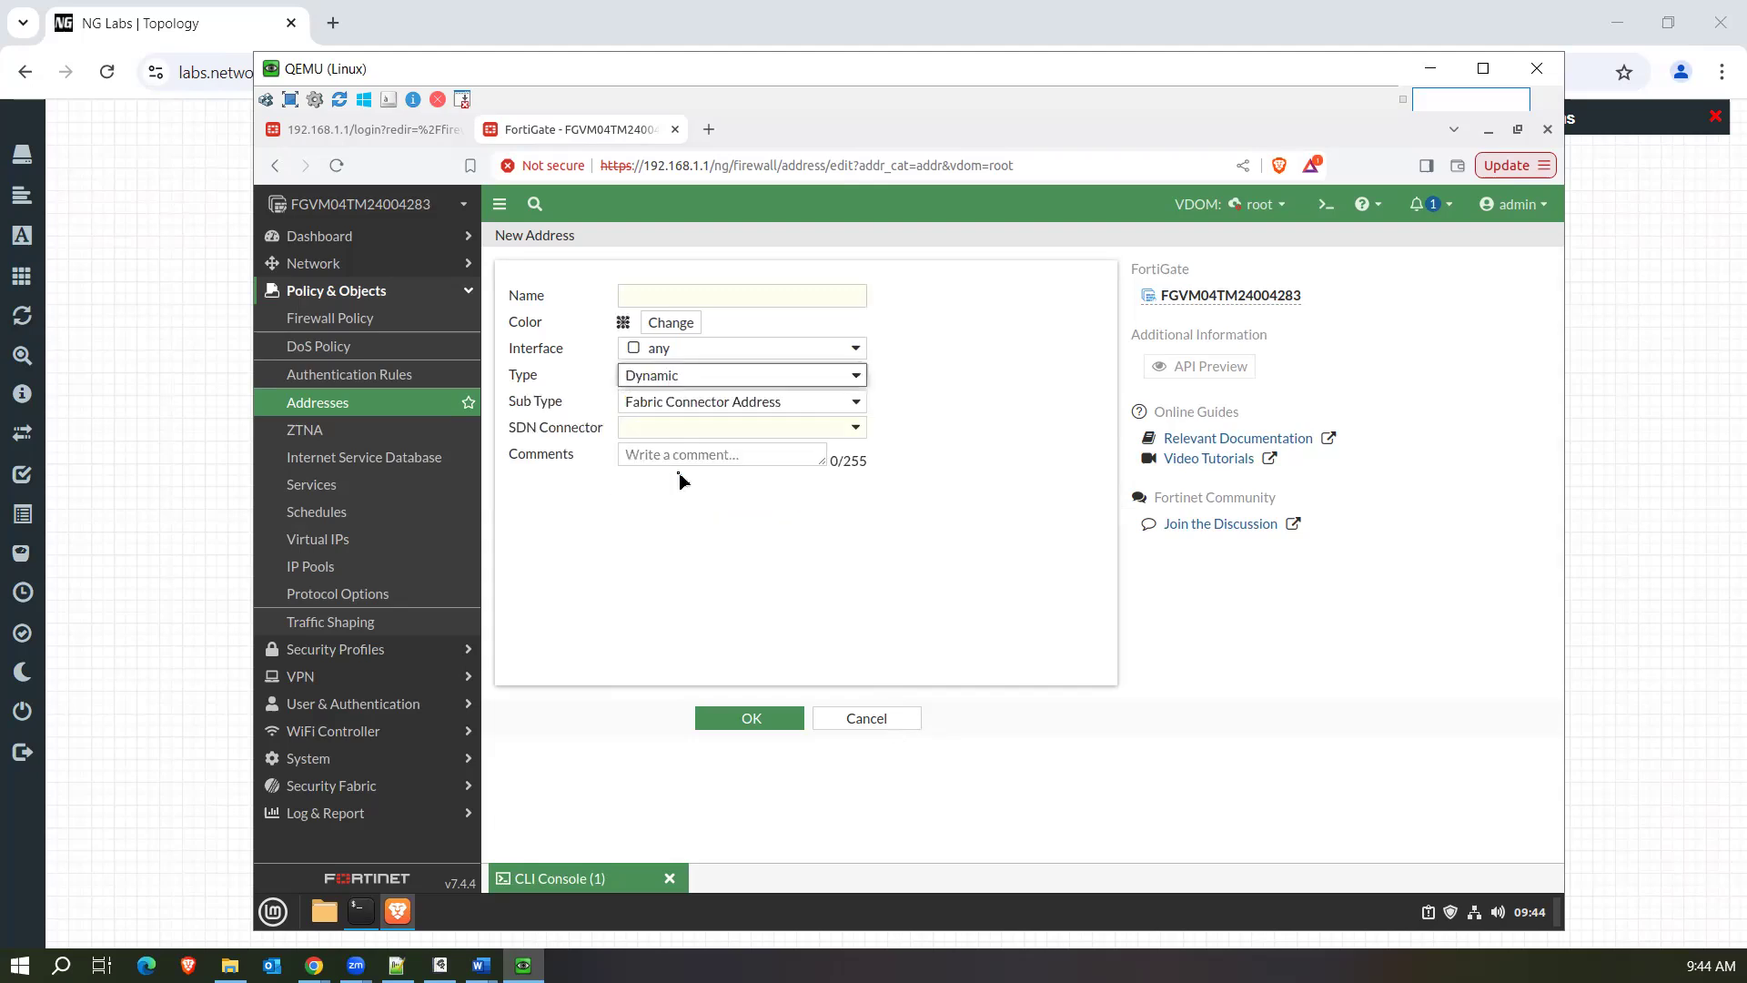
pyautogui.click(762, 407)
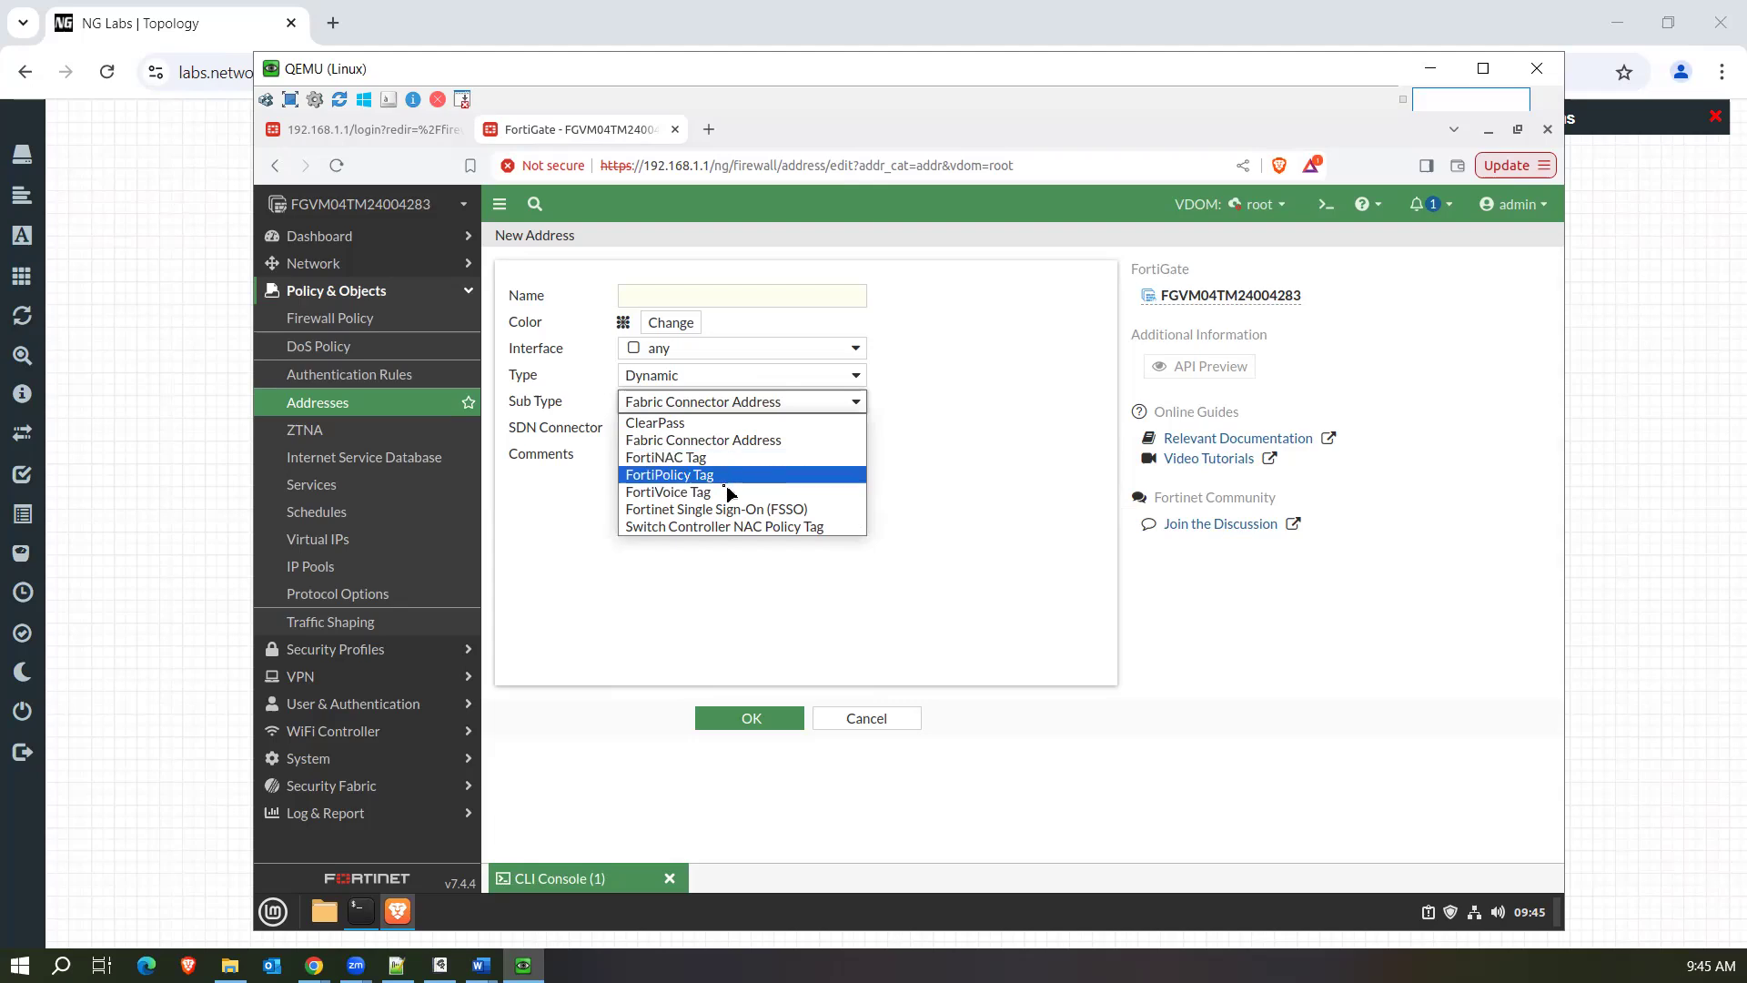
pyautogui.click(780, 510)
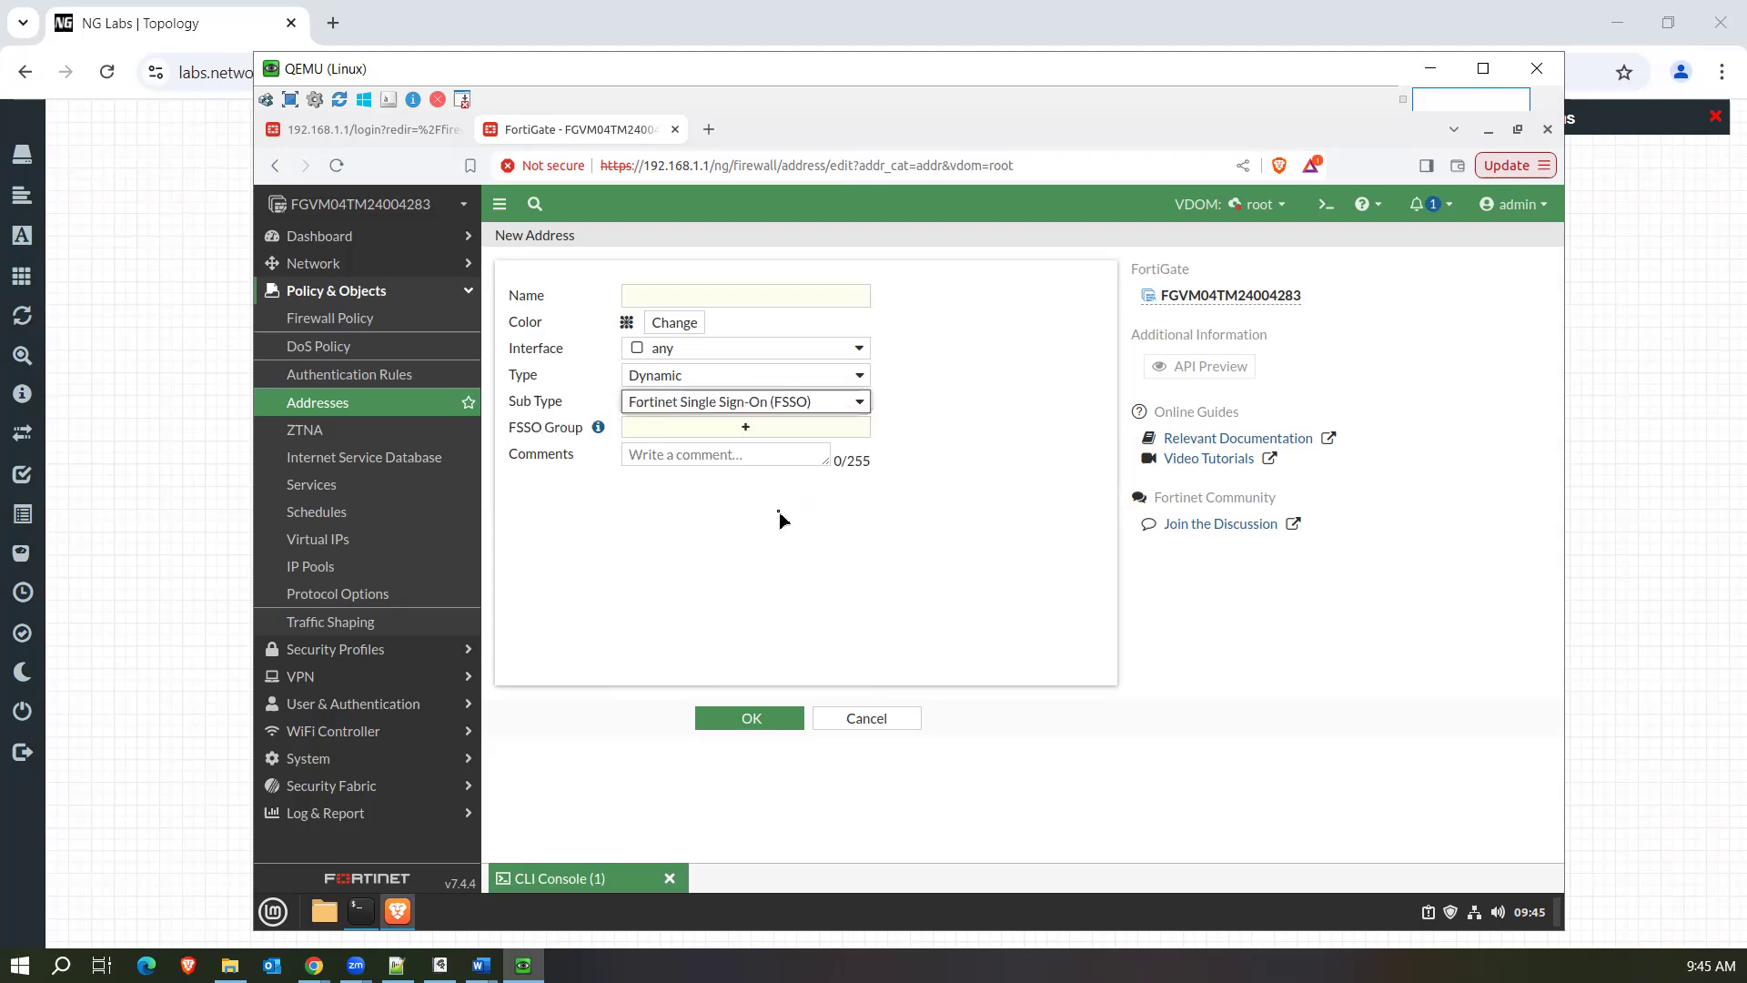
pyautogui.click(709, 430)
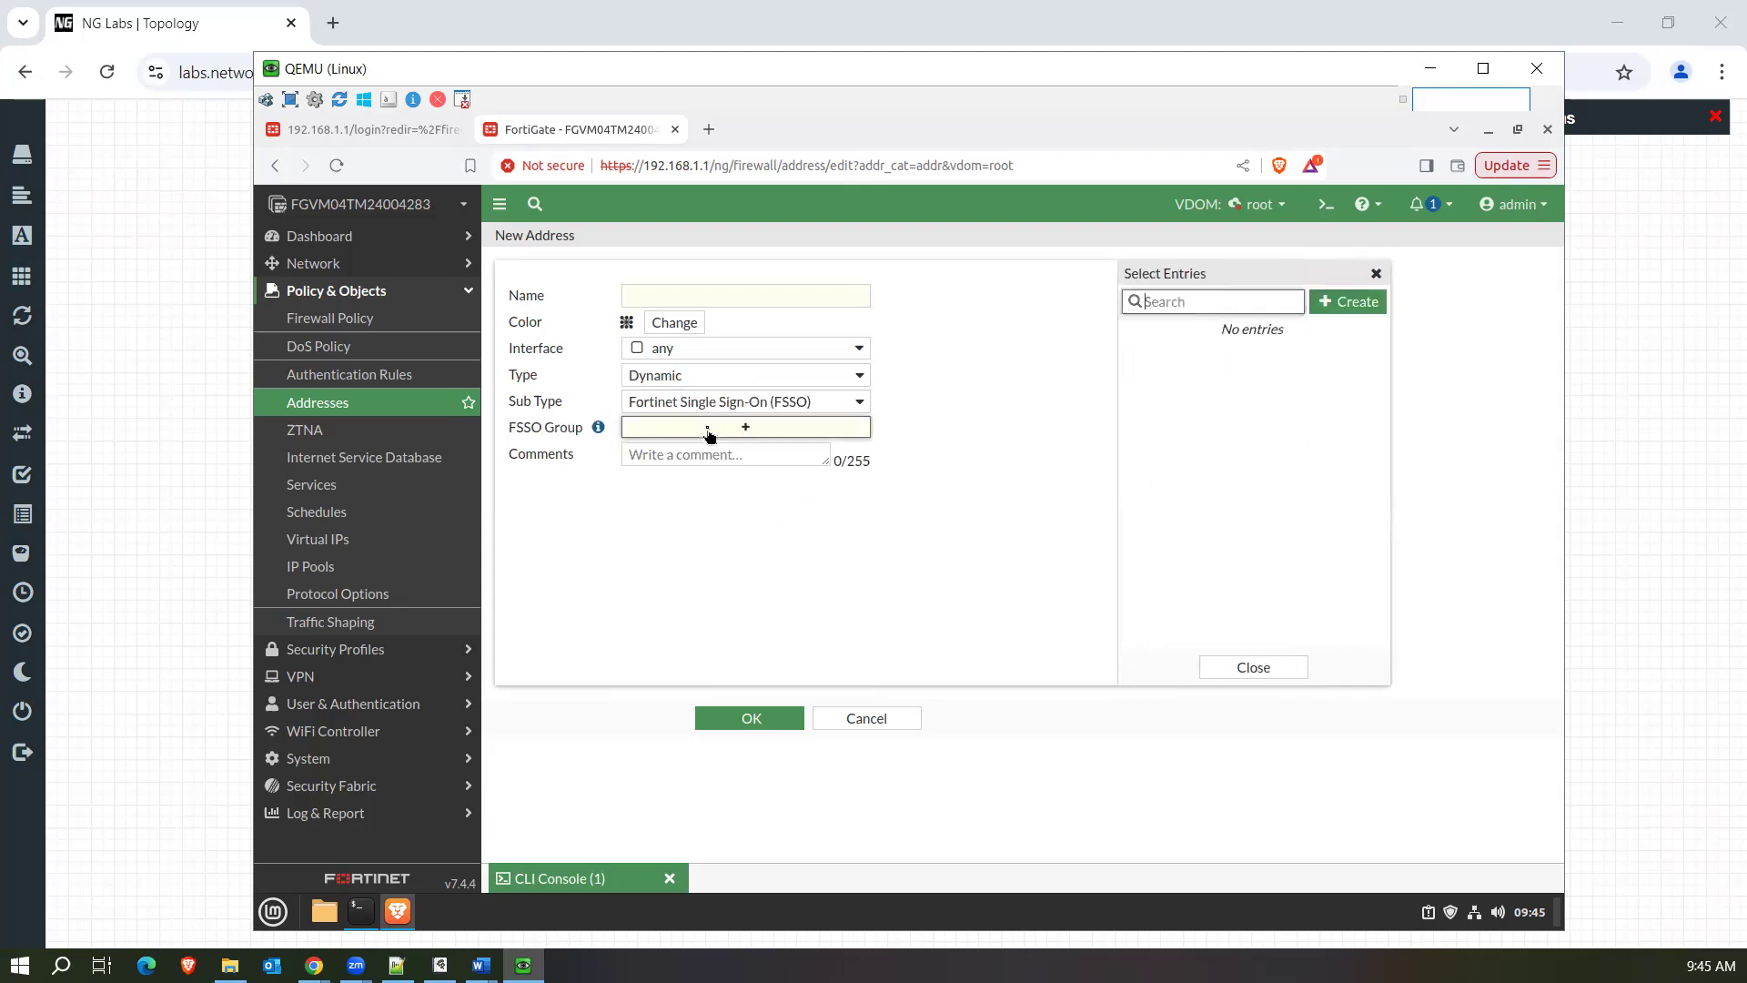
# Close the FSSO group selection and change the new address type to Device (MAC Address).
pyautogui.click(808, 403)
pyautogui.click(758, 382)
pyautogui.click(760, 380)
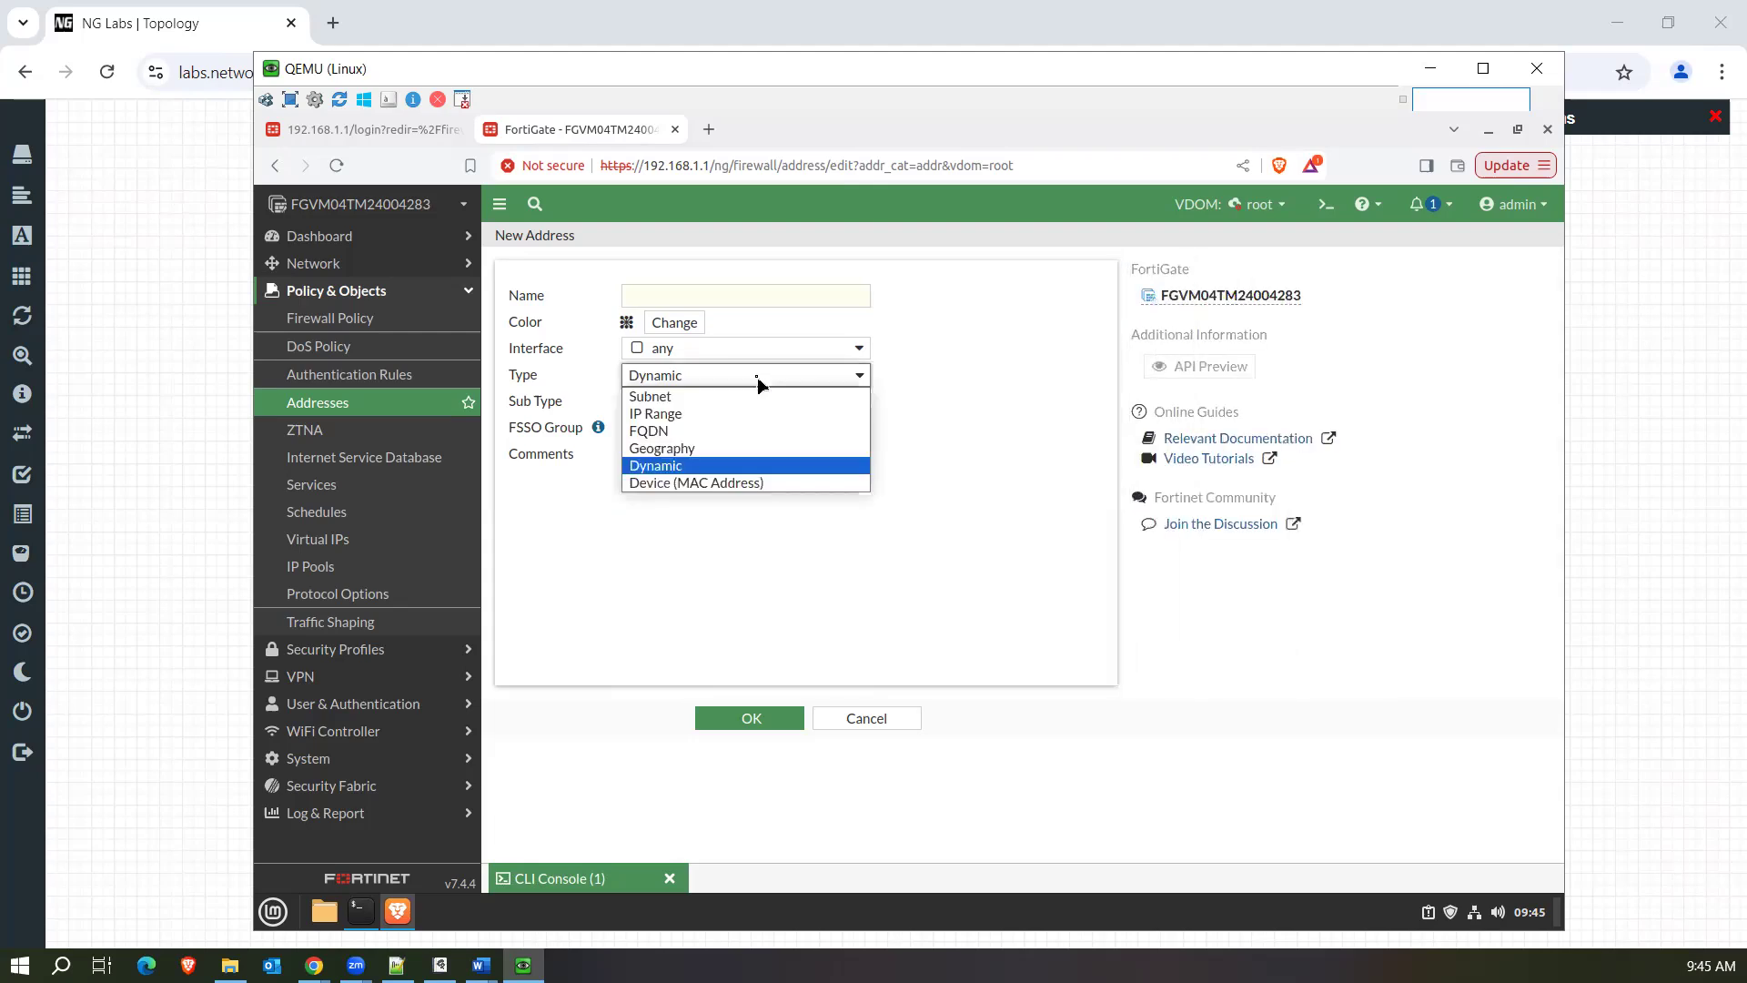
pyautogui.click(700, 483)
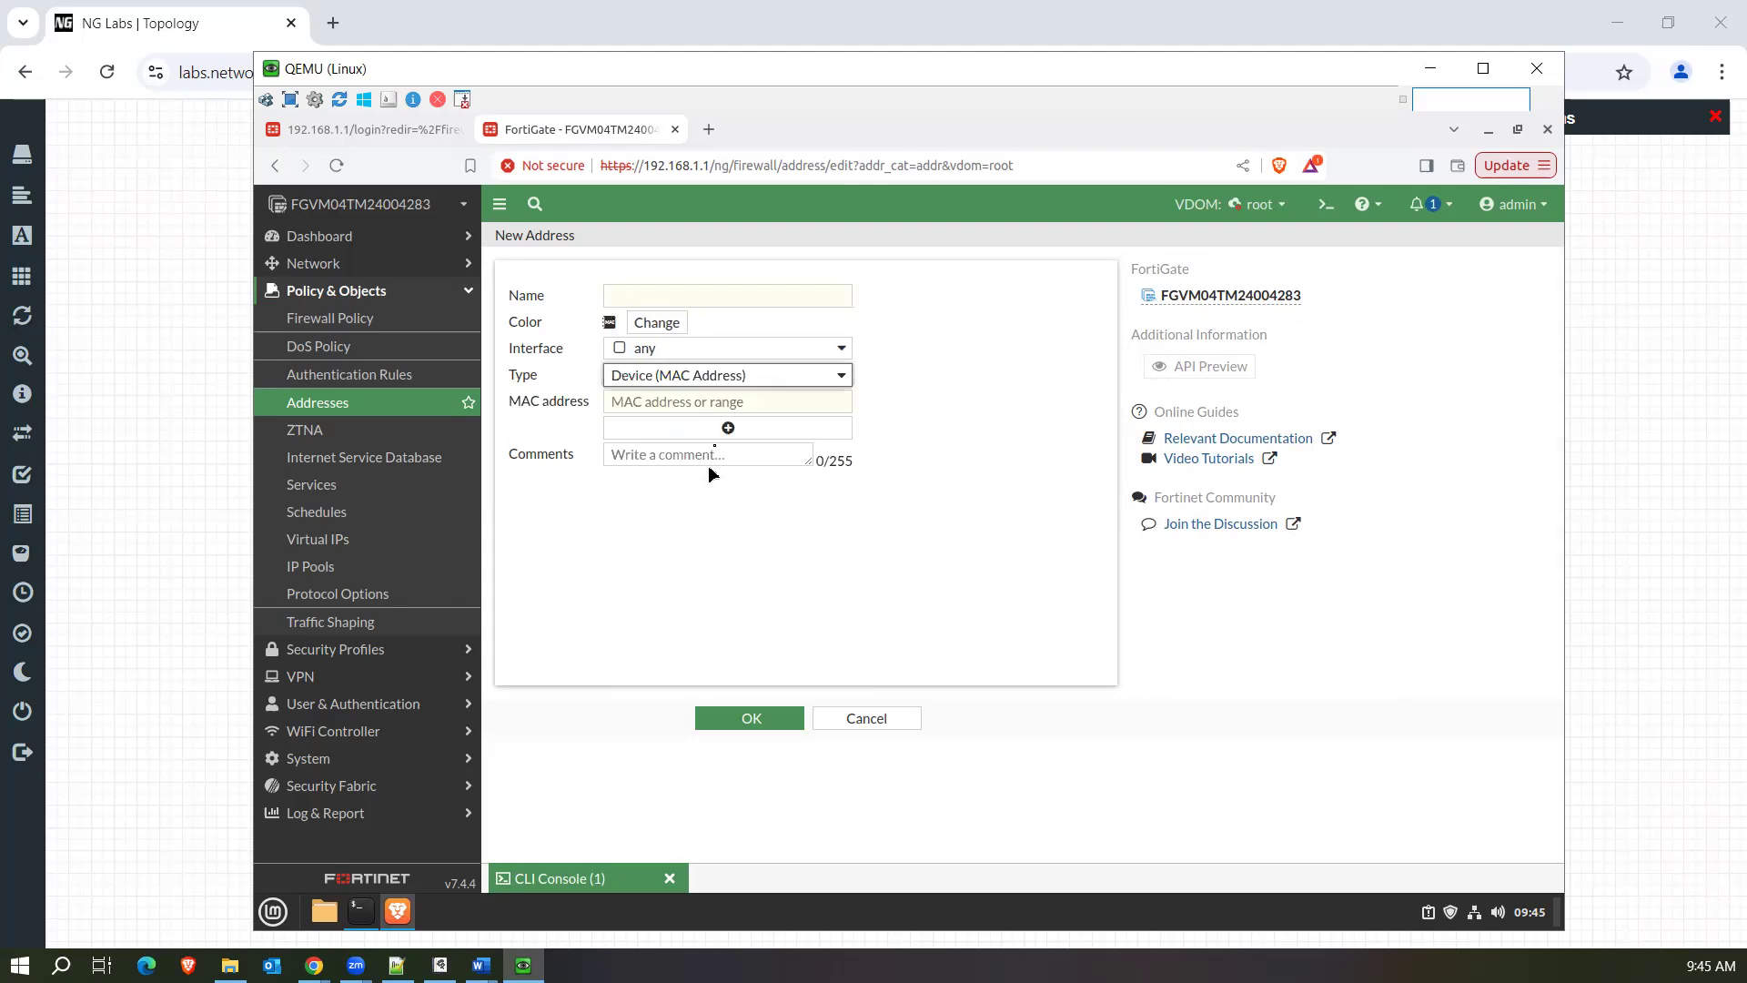
# Switch to the whiteboard and sketch a firewall linked directly to one PC and through a round network device to a second PC.
pyautogui.click(676, 403)
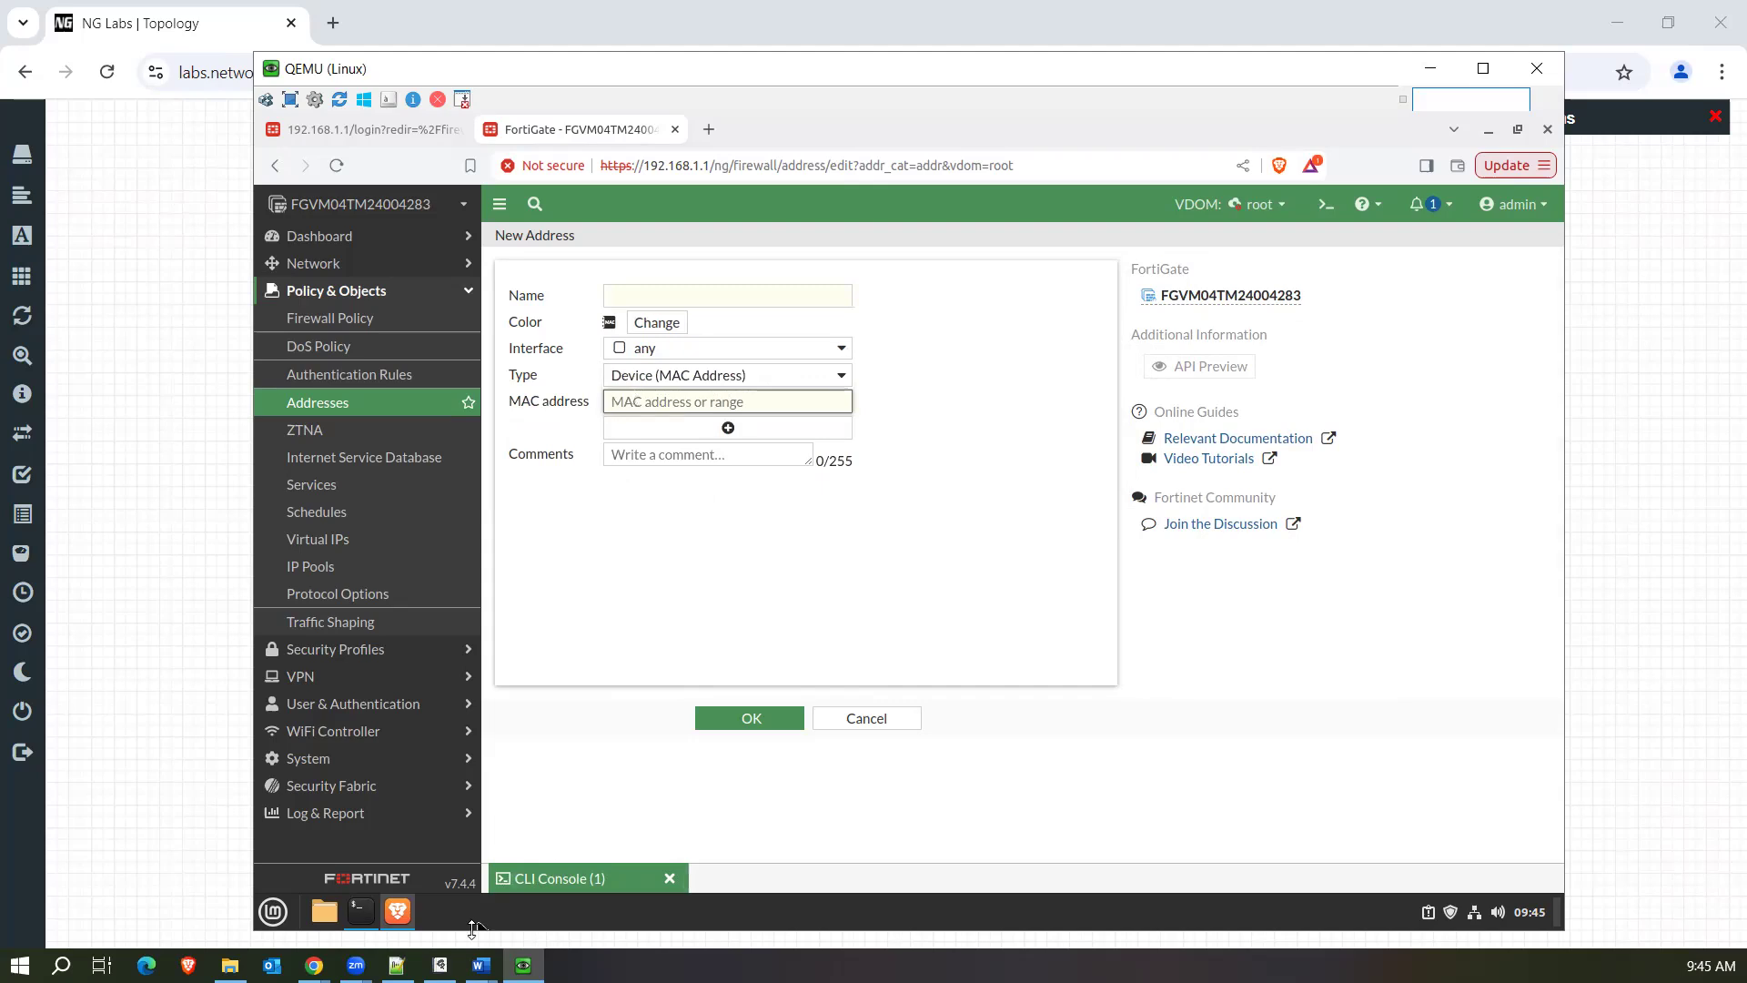
pyautogui.moveTo(448, 953)
pyautogui.click(439, 873)
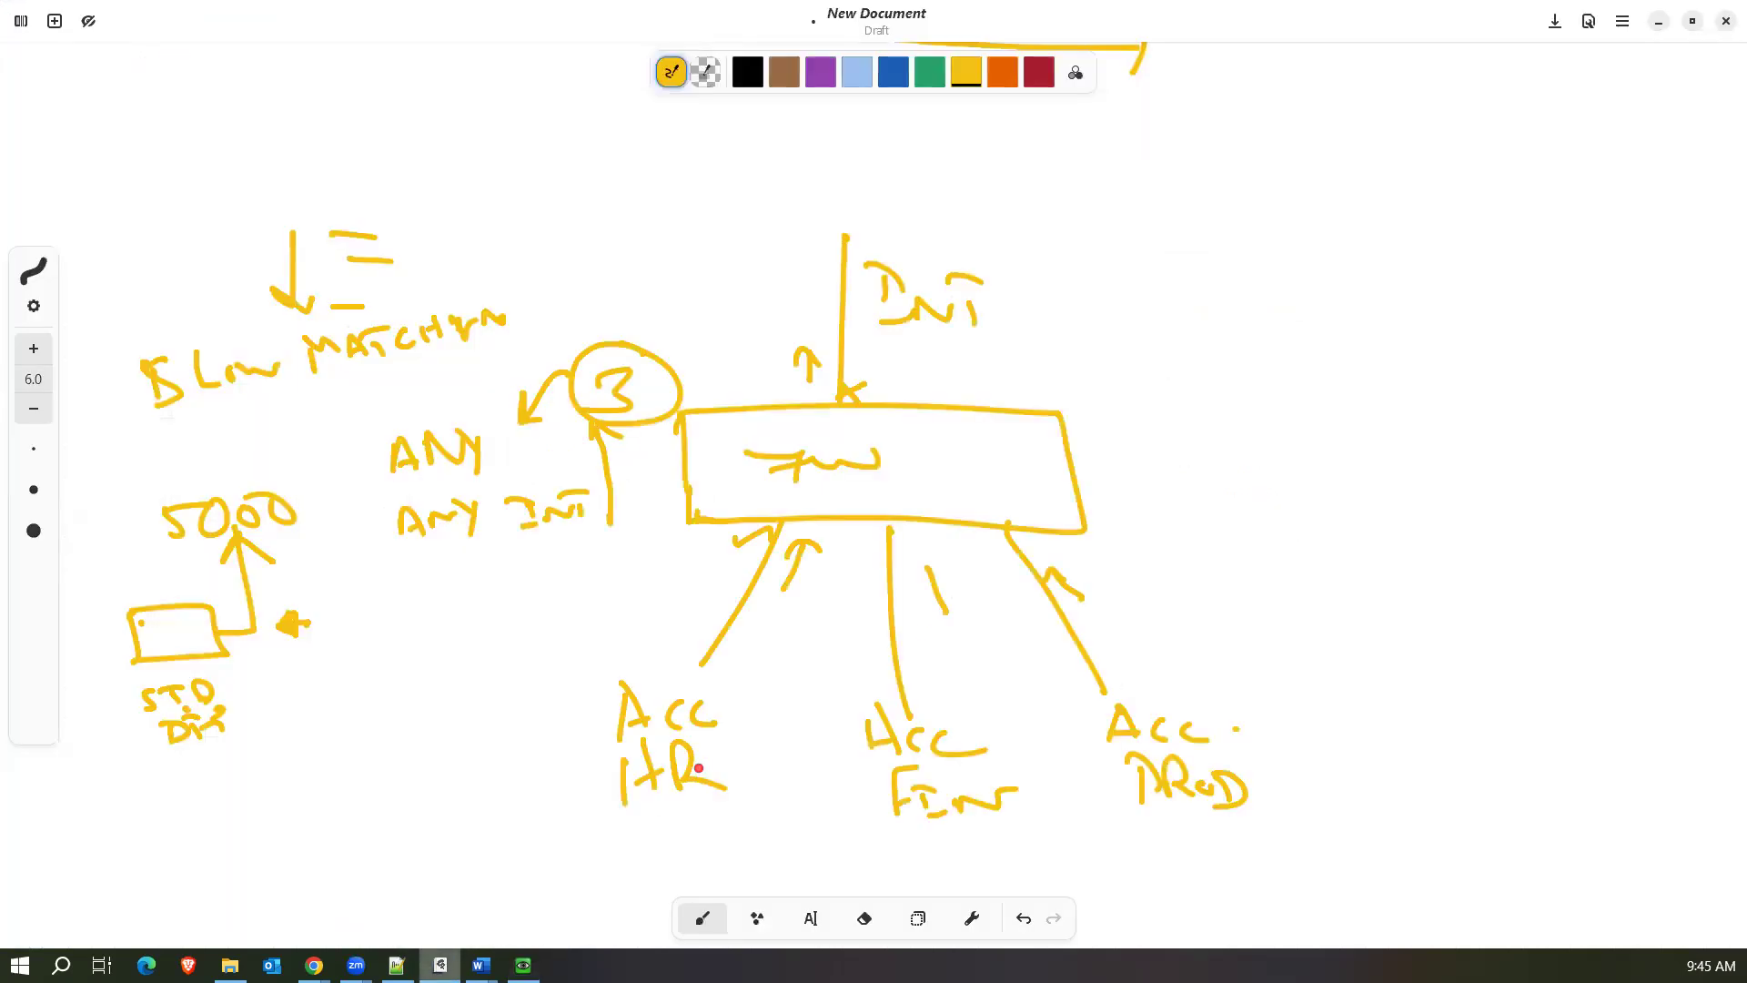
pyautogui.hscroll(2, 1190, 550)
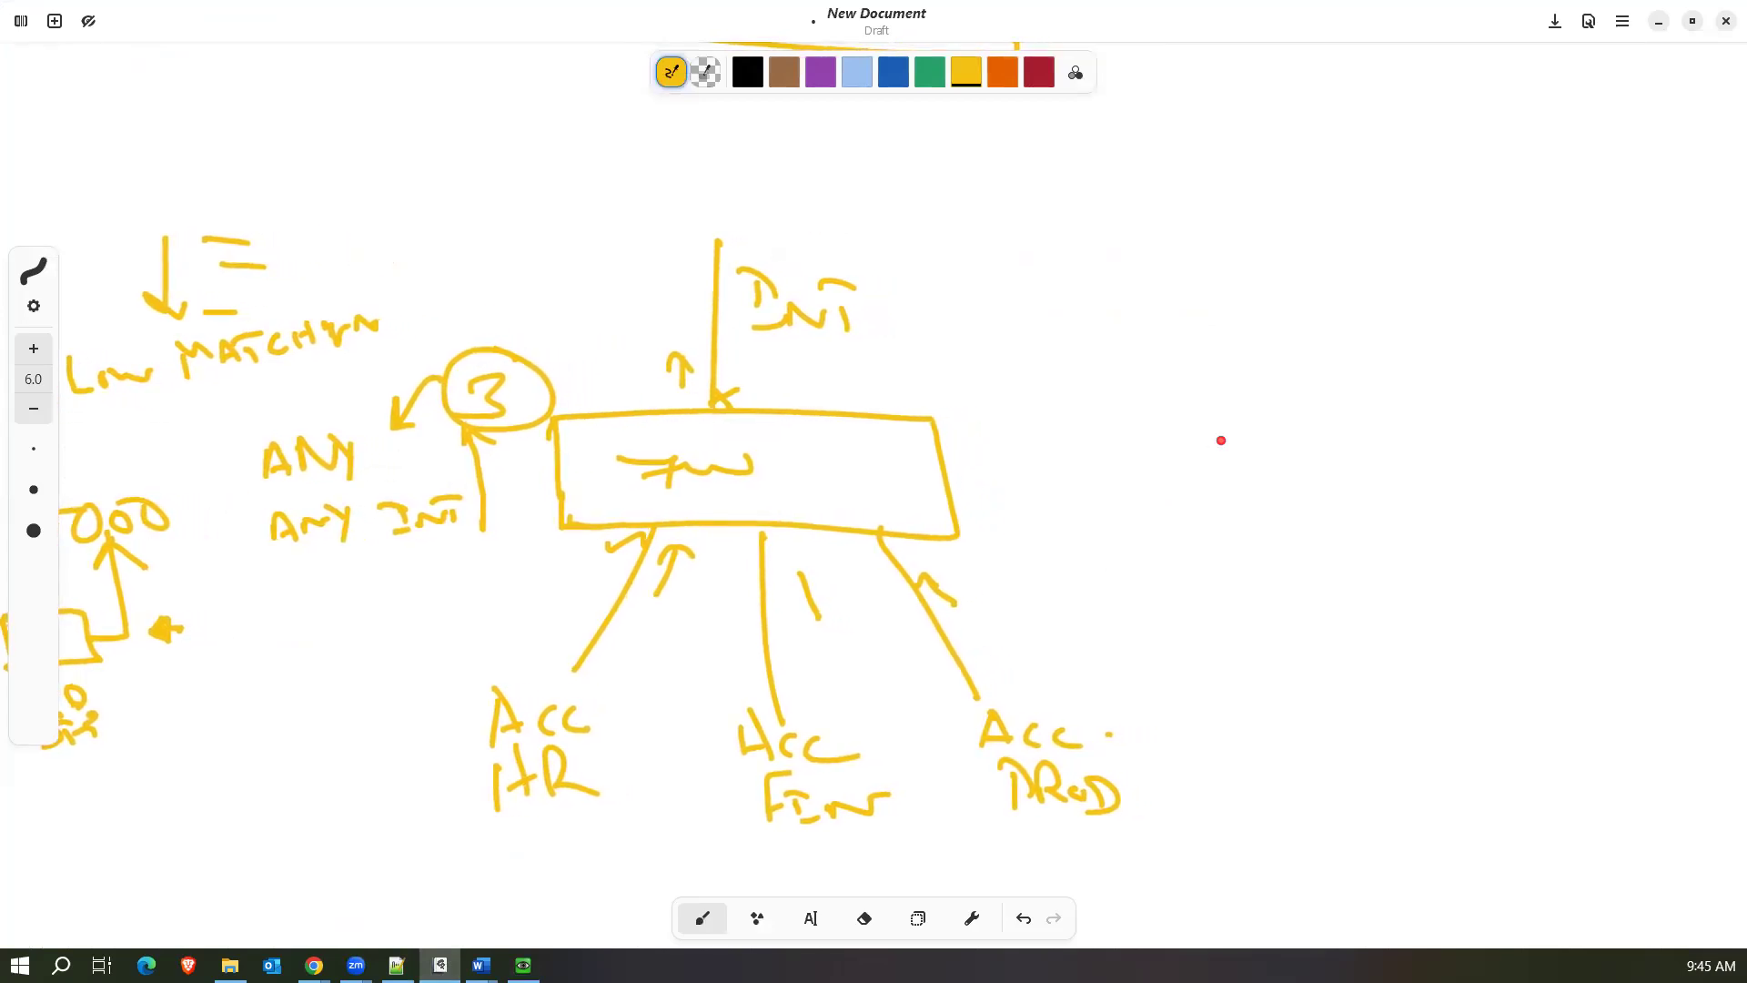
pyautogui.moveTo(1210, 371)
pyautogui.mouseDown()
pyautogui.moveTo(1219, 419)
pyautogui.moveTo(1486, 406)
pyautogui.moveTo(1226, 428)
pyautogui.mouseUp()
pyautogui.moveTo(1315, 383)
pyautogui.mouseDown()
pyautogui.moveTo(1330, 424)
pyautogui.moveTo(1401, 393)
pyautogui.mouseUp()
pyautogui.moveTo(1297, 433); pyautogui.dragTo(1172, 628)
pyautogui.moveTo(1172, 587)
pyautogui.mouseDown()
pyautogui.moveTo(1235, 628)
pyautogui.moveTo(1151, 637)
pyautogui.mouseUp()
pyautogui.moveTo(1206, 637); pyautogui.dragTo(1172, 652)
pyautogui.moveTo(1419, 438)
pyautogui.mouseDown()
pyautogui.moveTo(1474, 583)
pyautogui.moveTo(1434, 624)
pyautogui.moveTo(1502, 585)
pyautogui.moveTo(1488, 661)
pyautogui.moveTo(1536, 682)
pyautogui.moveTo(1506, 830)
pyautogui.moveTo(1474, 862)
pyautogui.moveTo(1553, 860)
pyautogui.moveTo(1492, 875)
pyautogui.mouseUp()
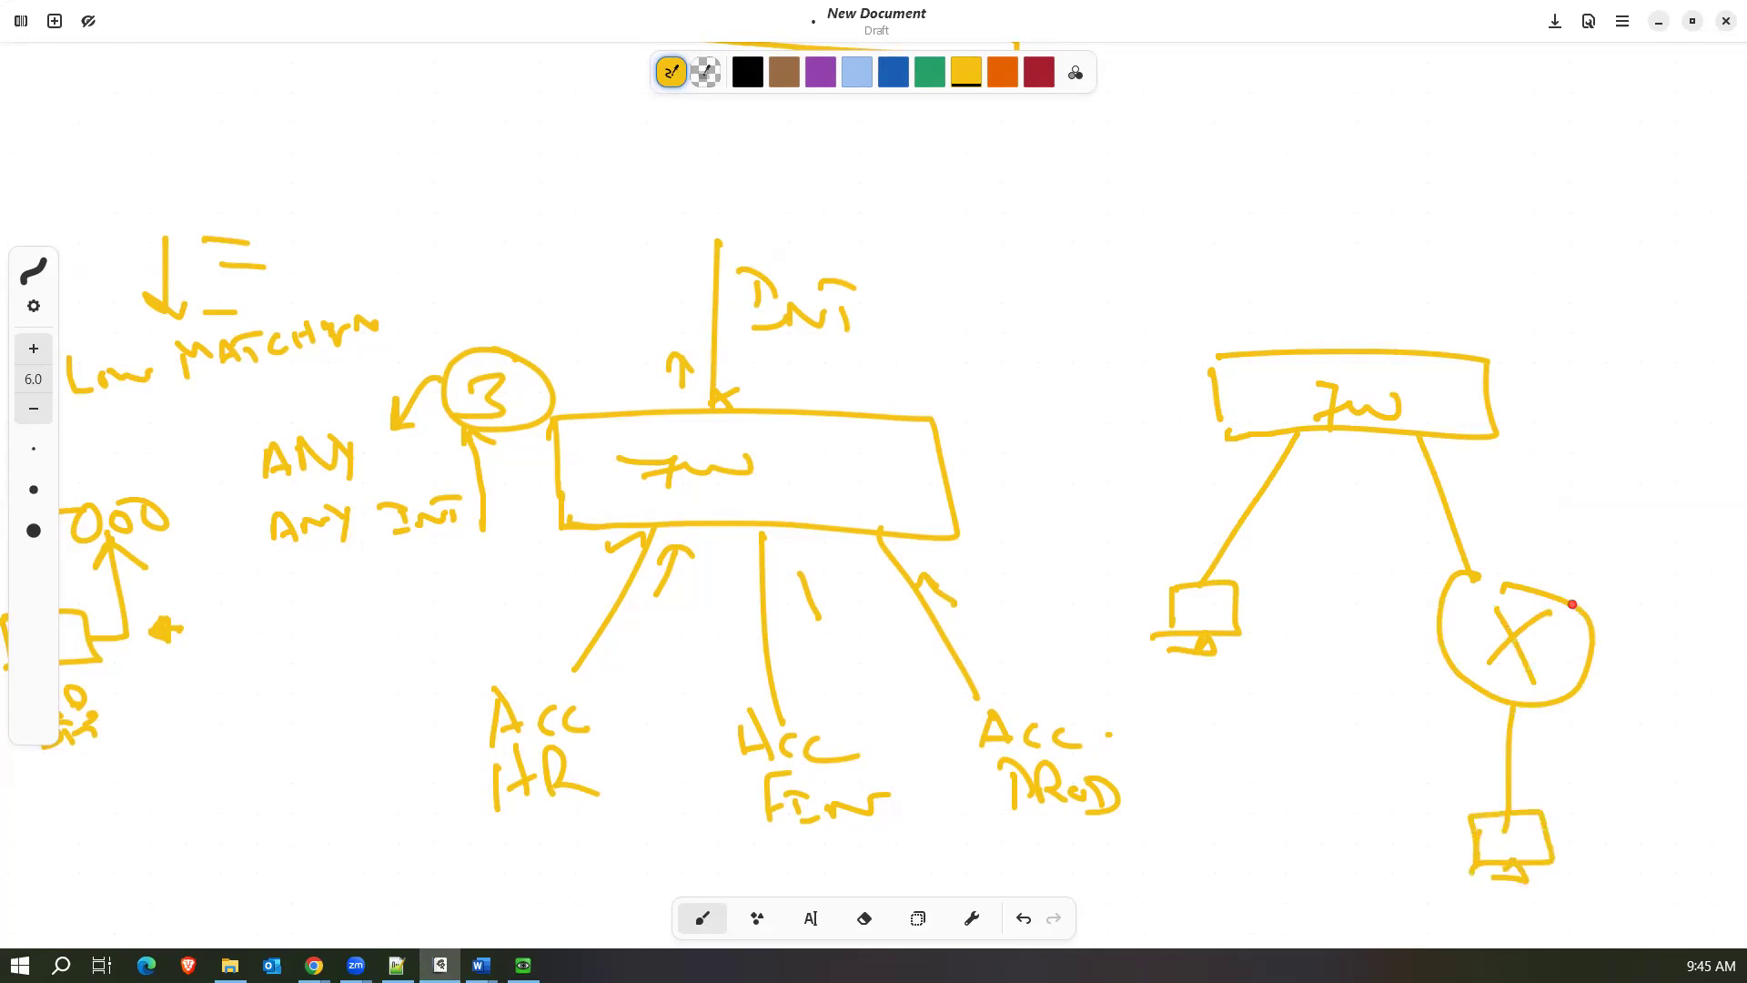
# Label the round network device DIST SW L3 and add strokes to its cross symbol.
pyautogui.moveTo(1547, 568)
pyautogui.mouseDown()
pyautogui.moveTo(1572, 589)
pyautogui.moveTo(1597, 568)
pyautogui.moveTo(1691, 573)
pyautogui.mouseUp()
pyautogui.moveTo(1479, 626)
pyautogui.mouseDown()
pyautogui.moveTo(1560, 617)
pyautogui.moveTo(1483, 676)
pyautogui.mouseUp()
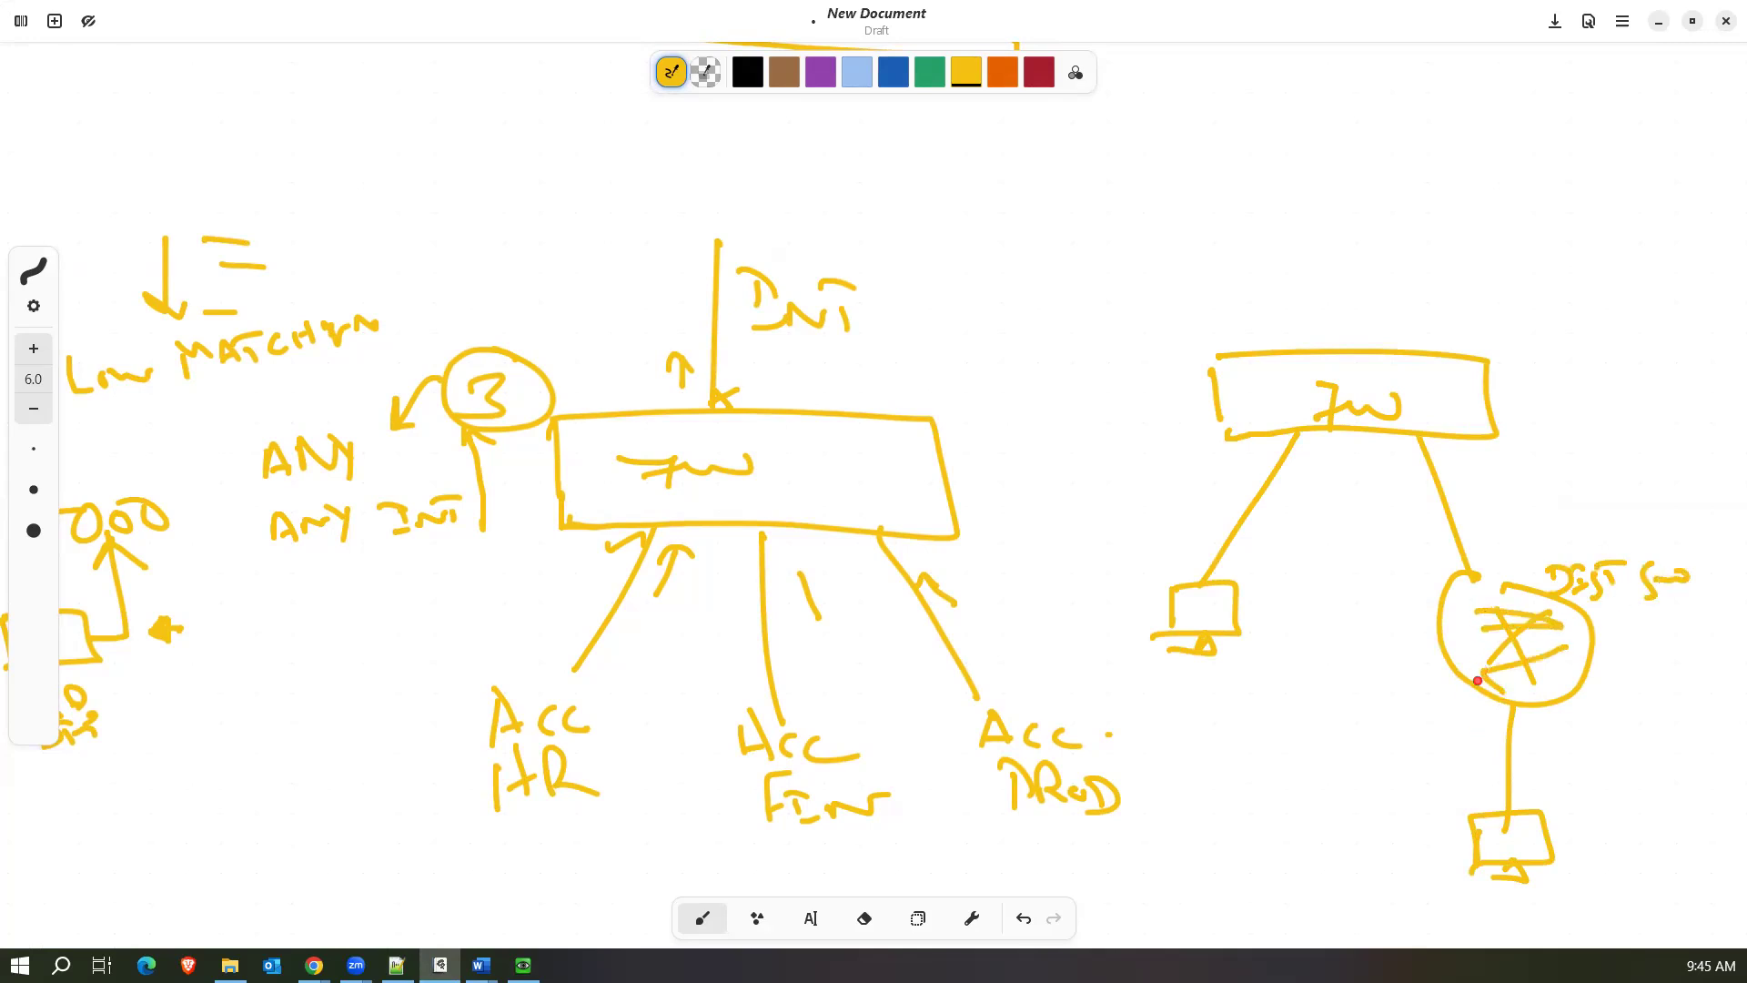
pyautogui.moveTo(1616, 605)
pyautogui.mouseDown()
pyautogui.moveTo(1618, 628)
pyautogui.moveTo(1639, 620)
pyautogui.mouseUp()
# Label both firewall links MAC, mark the directly connected PC's port, and trace the second PC's path to the switch's uplink port.
pyautogui.moveTo(1106, 464); pyautogui.dragTo(1267, 467)
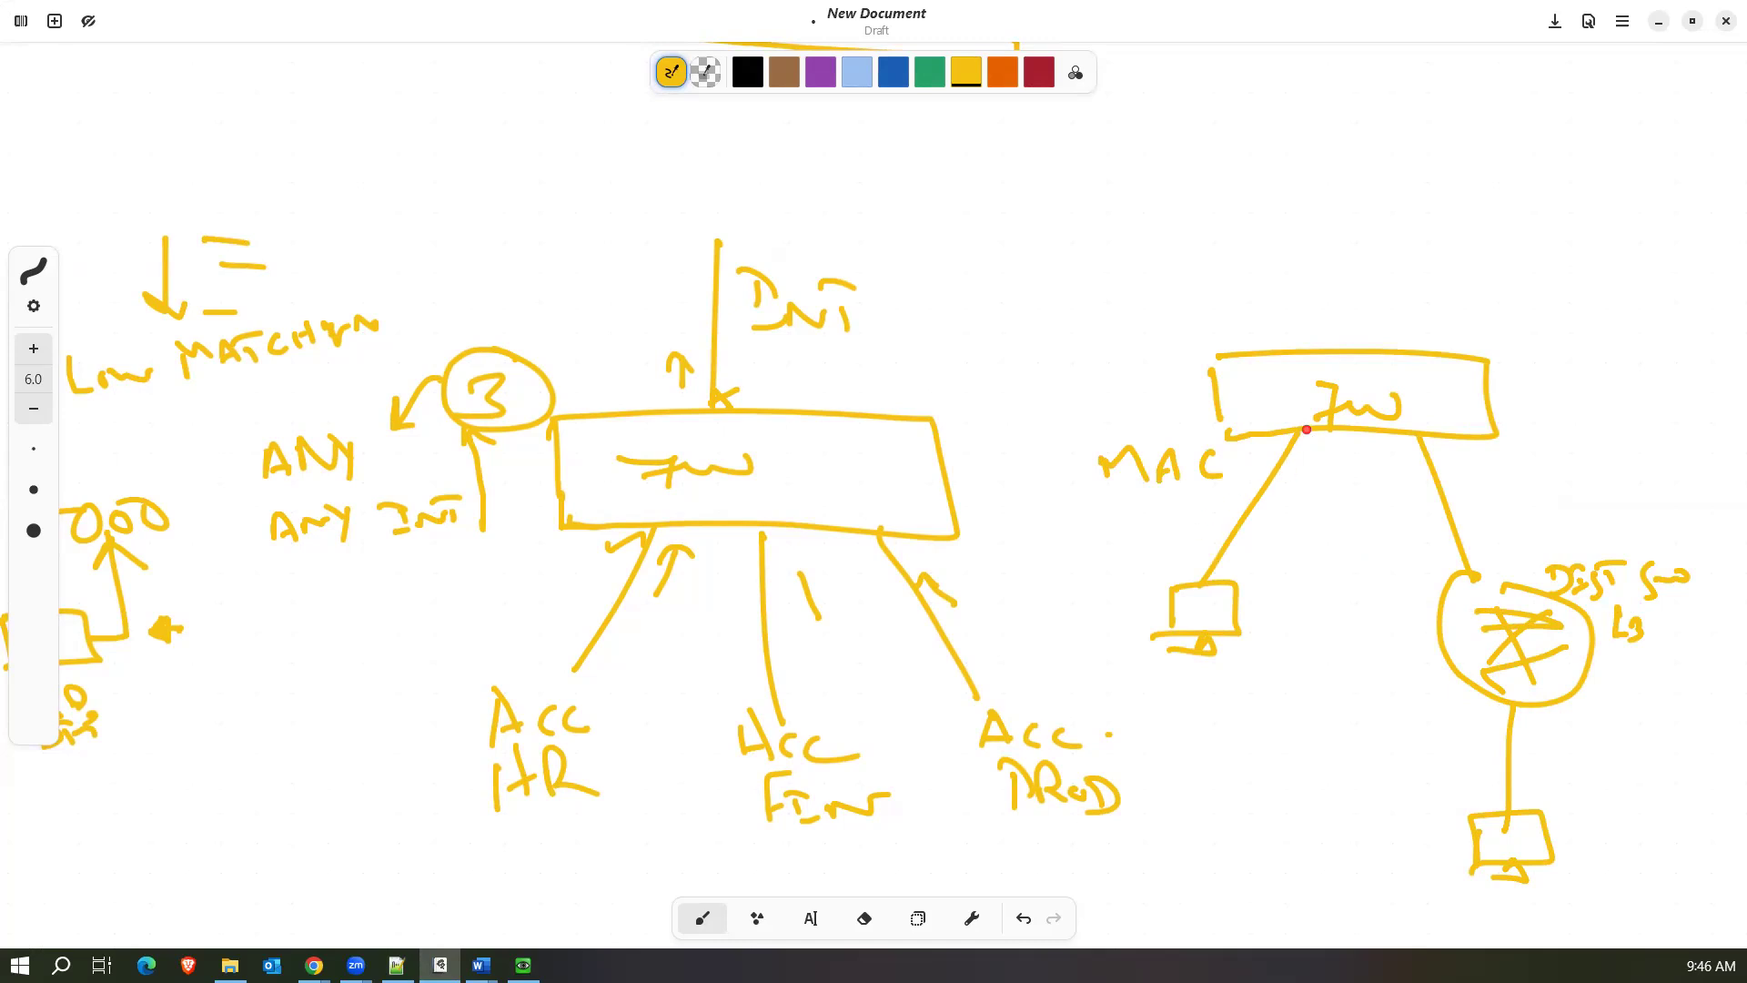
pyautogui.moveTo(1209, 571); pyautogui.dragTo(1218, 577)
pyautogui.moveTo(1468, 497)
pyautogui.mouseDown()
pyautogui.moveTo(1497, 477)
pyautogui.moveTo(1561, 491)
pyautogui.mouseUp()
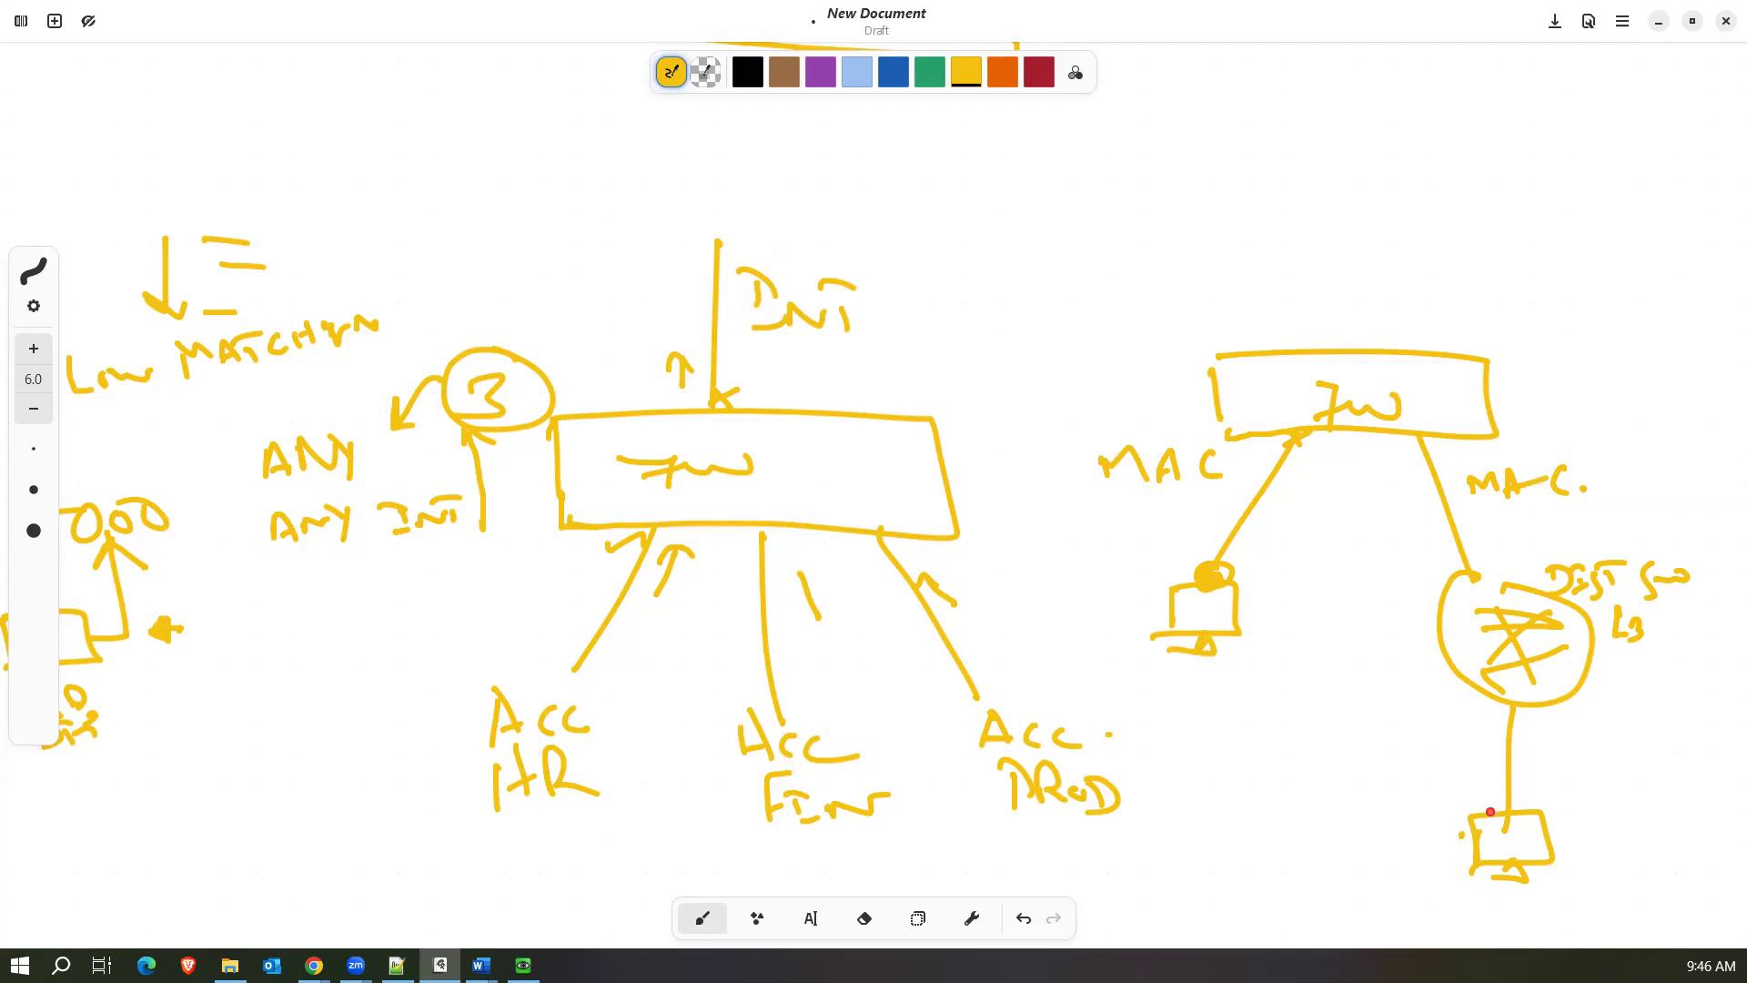
pyautogui.moveTo(1499, 804)
pyautogui.mouseDown()
pyautogui.moveTo(1496, 691)
pyautogui.moveTo(1421, 619)
pyautogui.moveTo(1436, 555)
pyautogui.moveTo(1461, 587)
pyautogui.moveTo(1478, 571)
pyautogui.mouseUp()
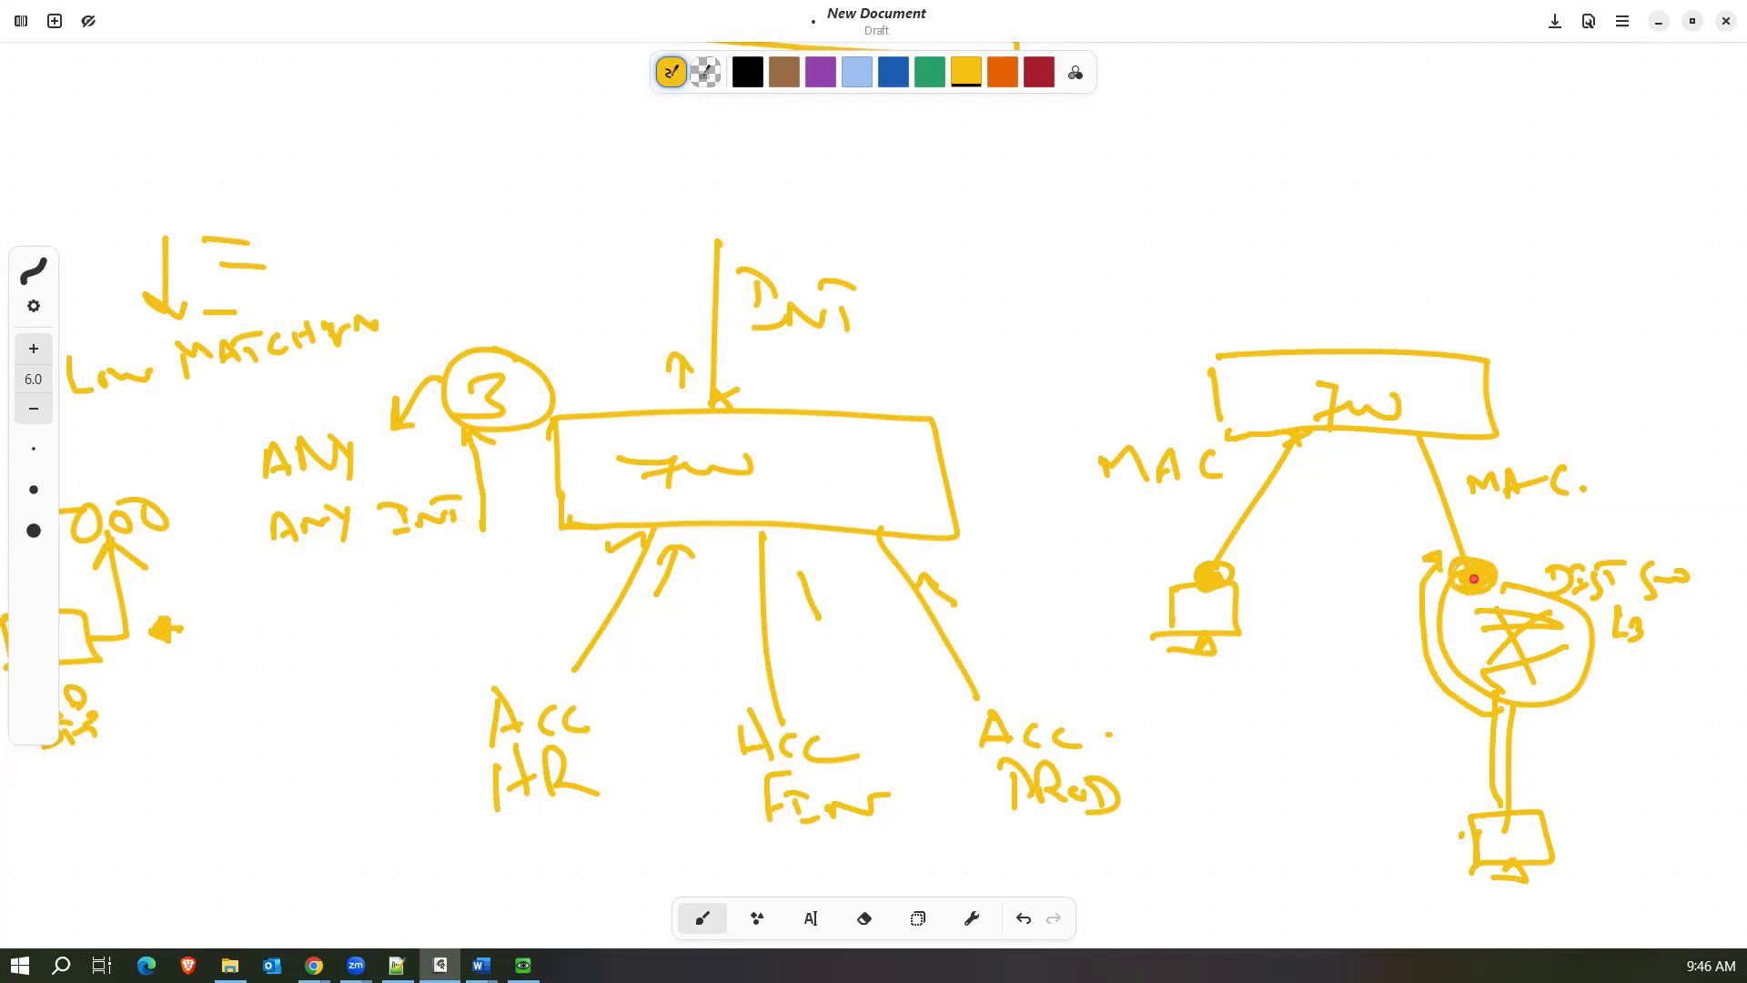
# Draw two more PCs connected to the distribution switch.
pyautogui.moveTo(1567, 697)
pyautogui.mouseDown()
pyautogui.moveTo(1605, 775)
pyautogui.moveTo(1624, 761)
pyautogui.mouseUp()
pyautogui.moveTo(1593, 771)
pyautogui.mouseDown()
pyautogui.moveTo(1598, 805)
pyautogui.moveTo(1648, 792)
pyautogui.moveTo(1633, 813)
pyautogui.mouseUp()
pyautogui.moveTo(1590, 676)
pyautogui.mouseDown()
pyautogui.moveTo(1673, 723)
pyautogui.moveTo(1702, 719)
pyautogui.moveTo(1688, 724)
pyautogui.mouseUp()
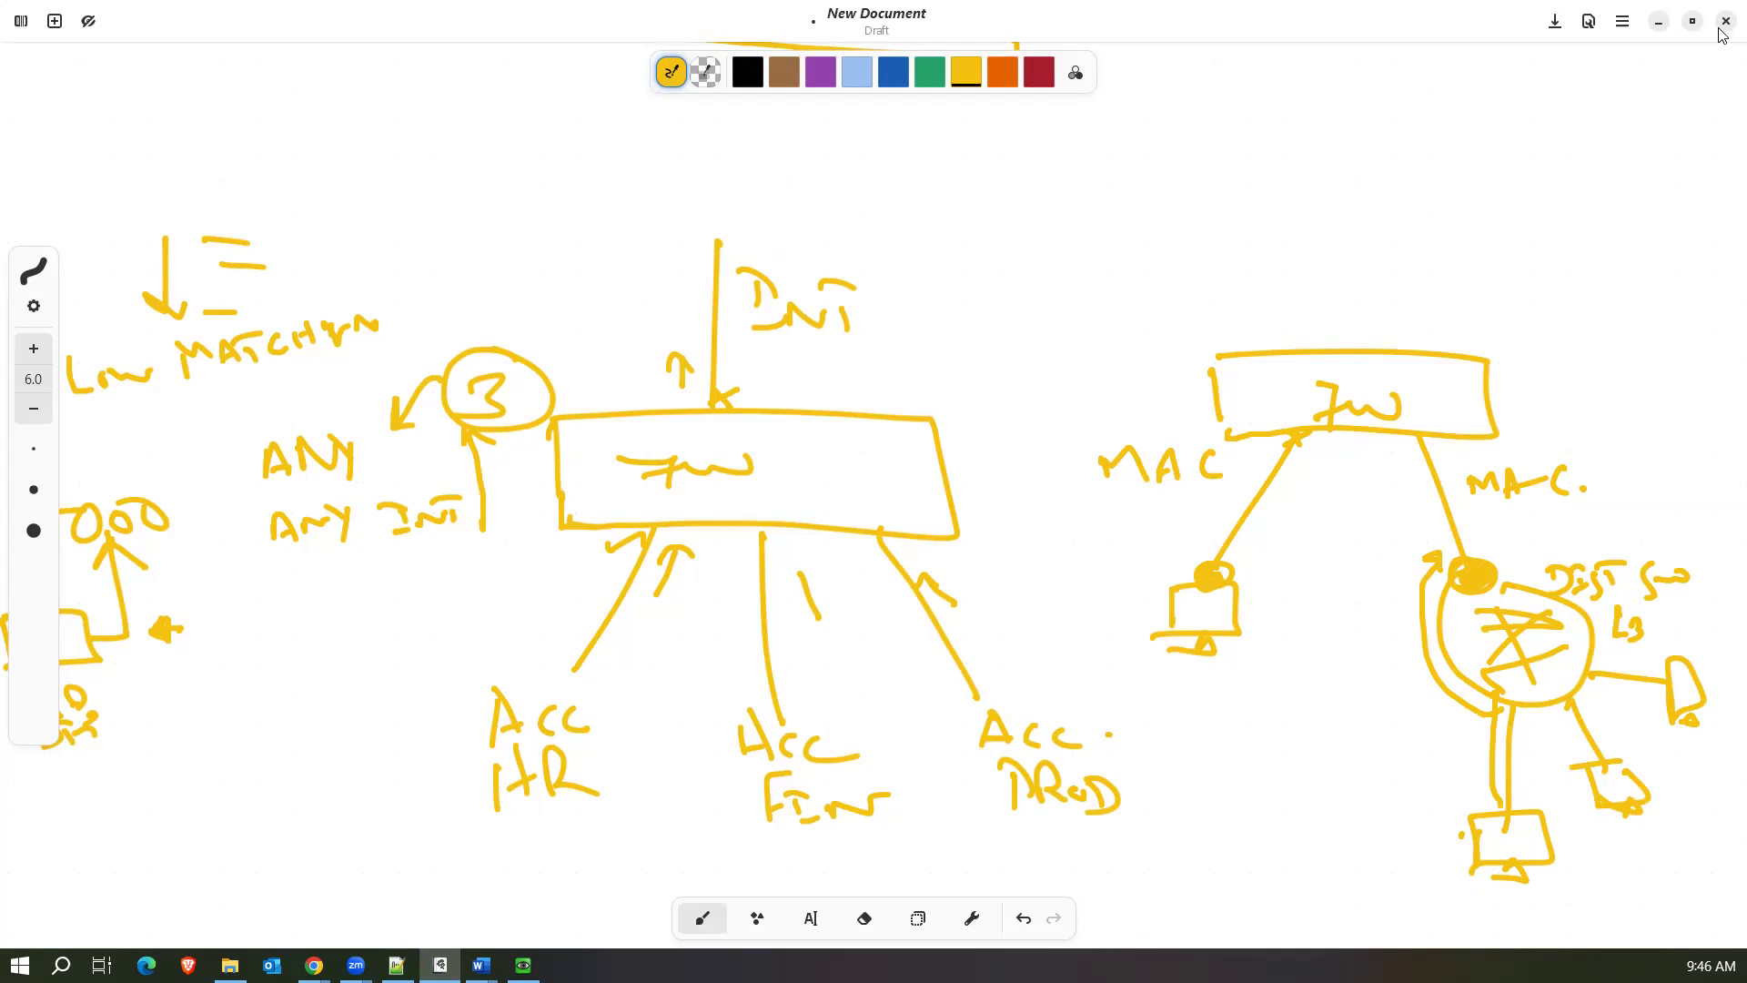
# Return to the FortiGate new address form and review the address types, keeping Device (MAC Address).
pyautogui.click(1658, 22)
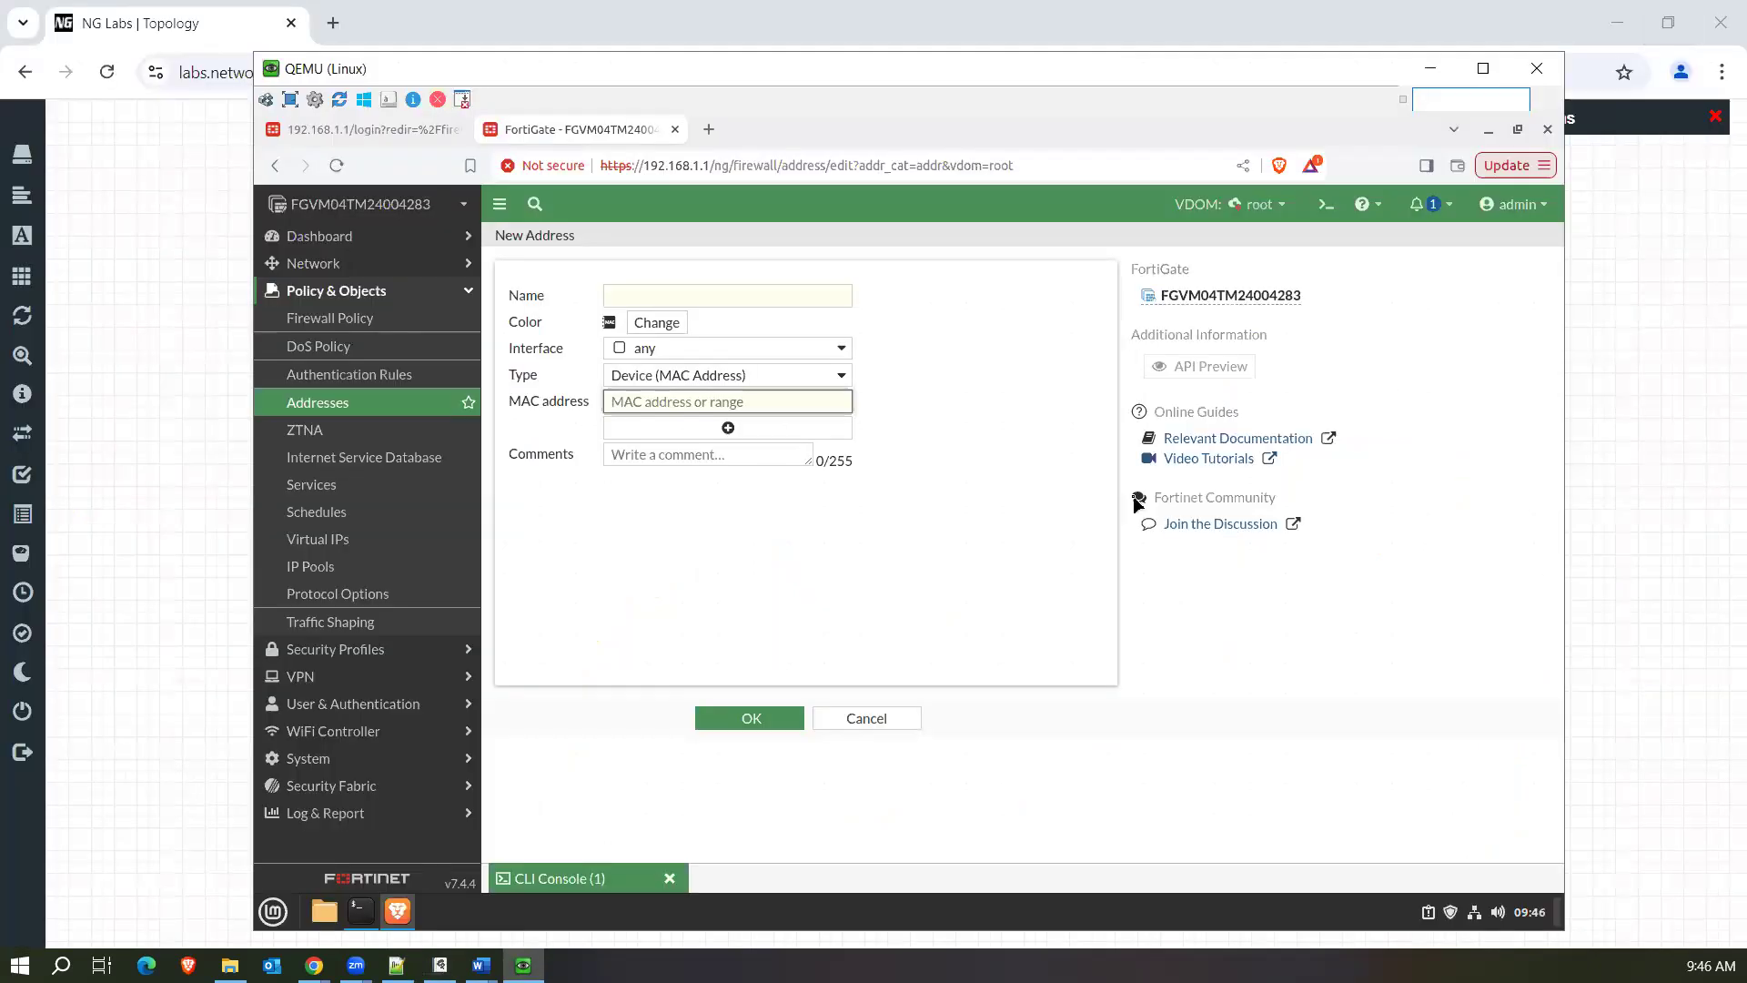
pyautogui.click(669, 383)
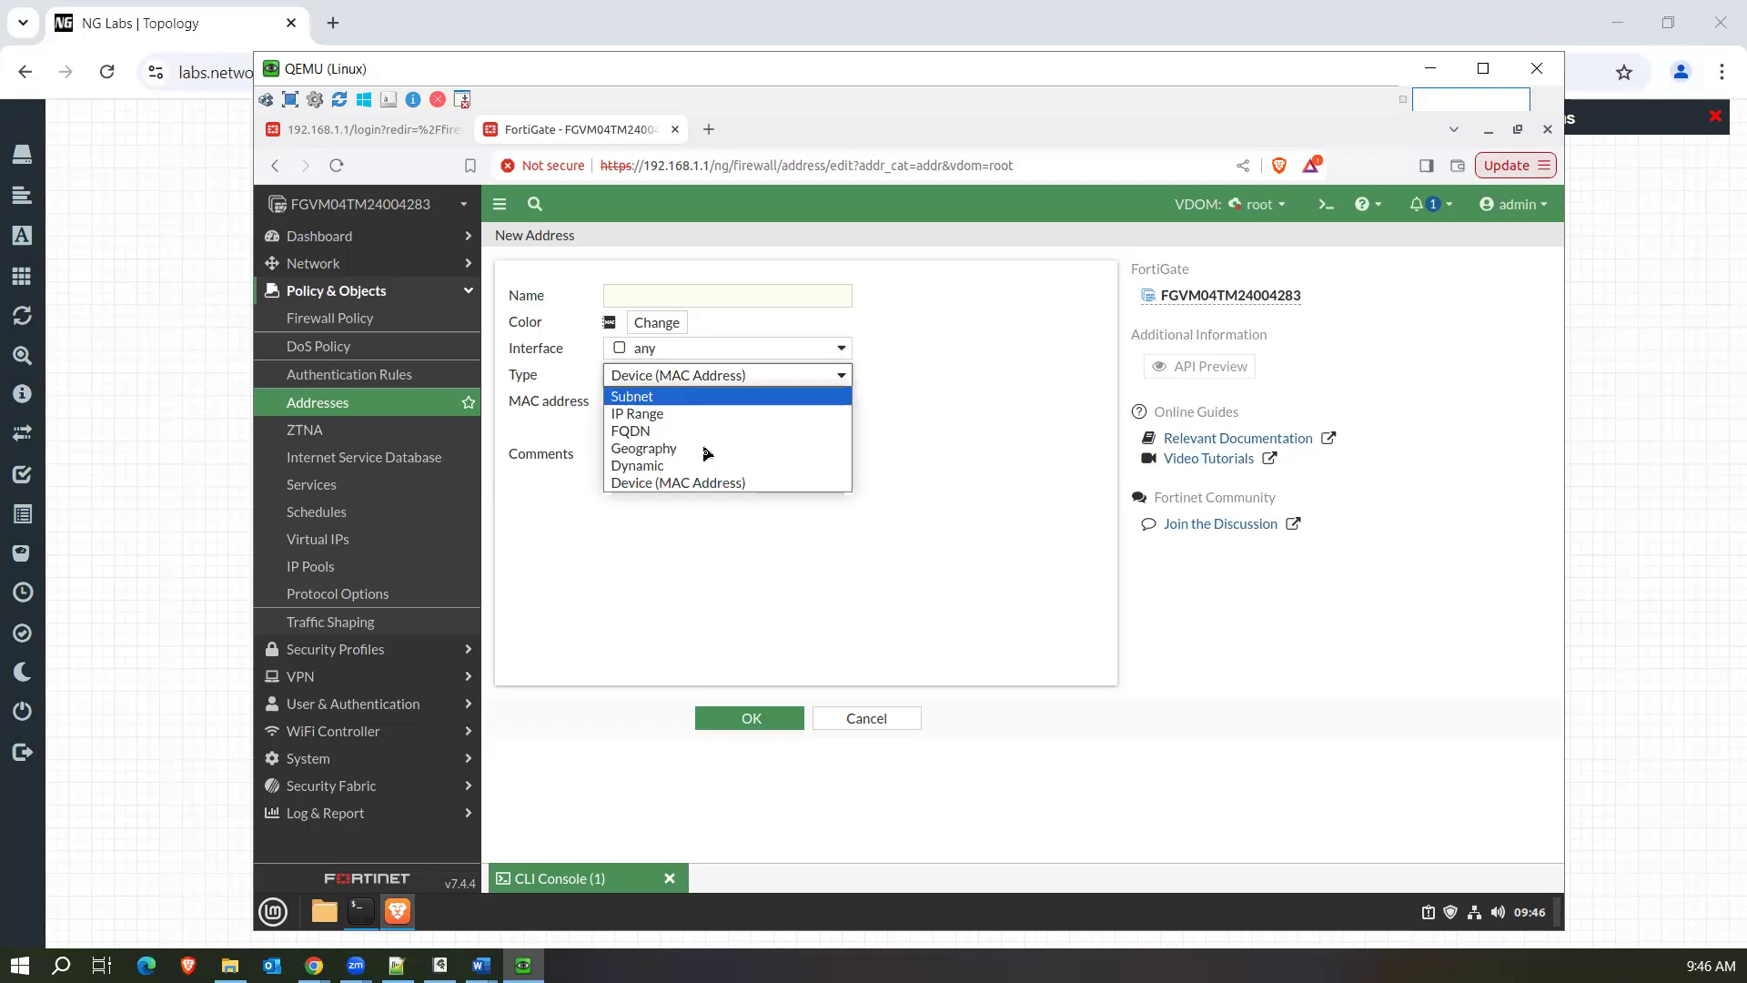
pyautogui.click(672, 491)
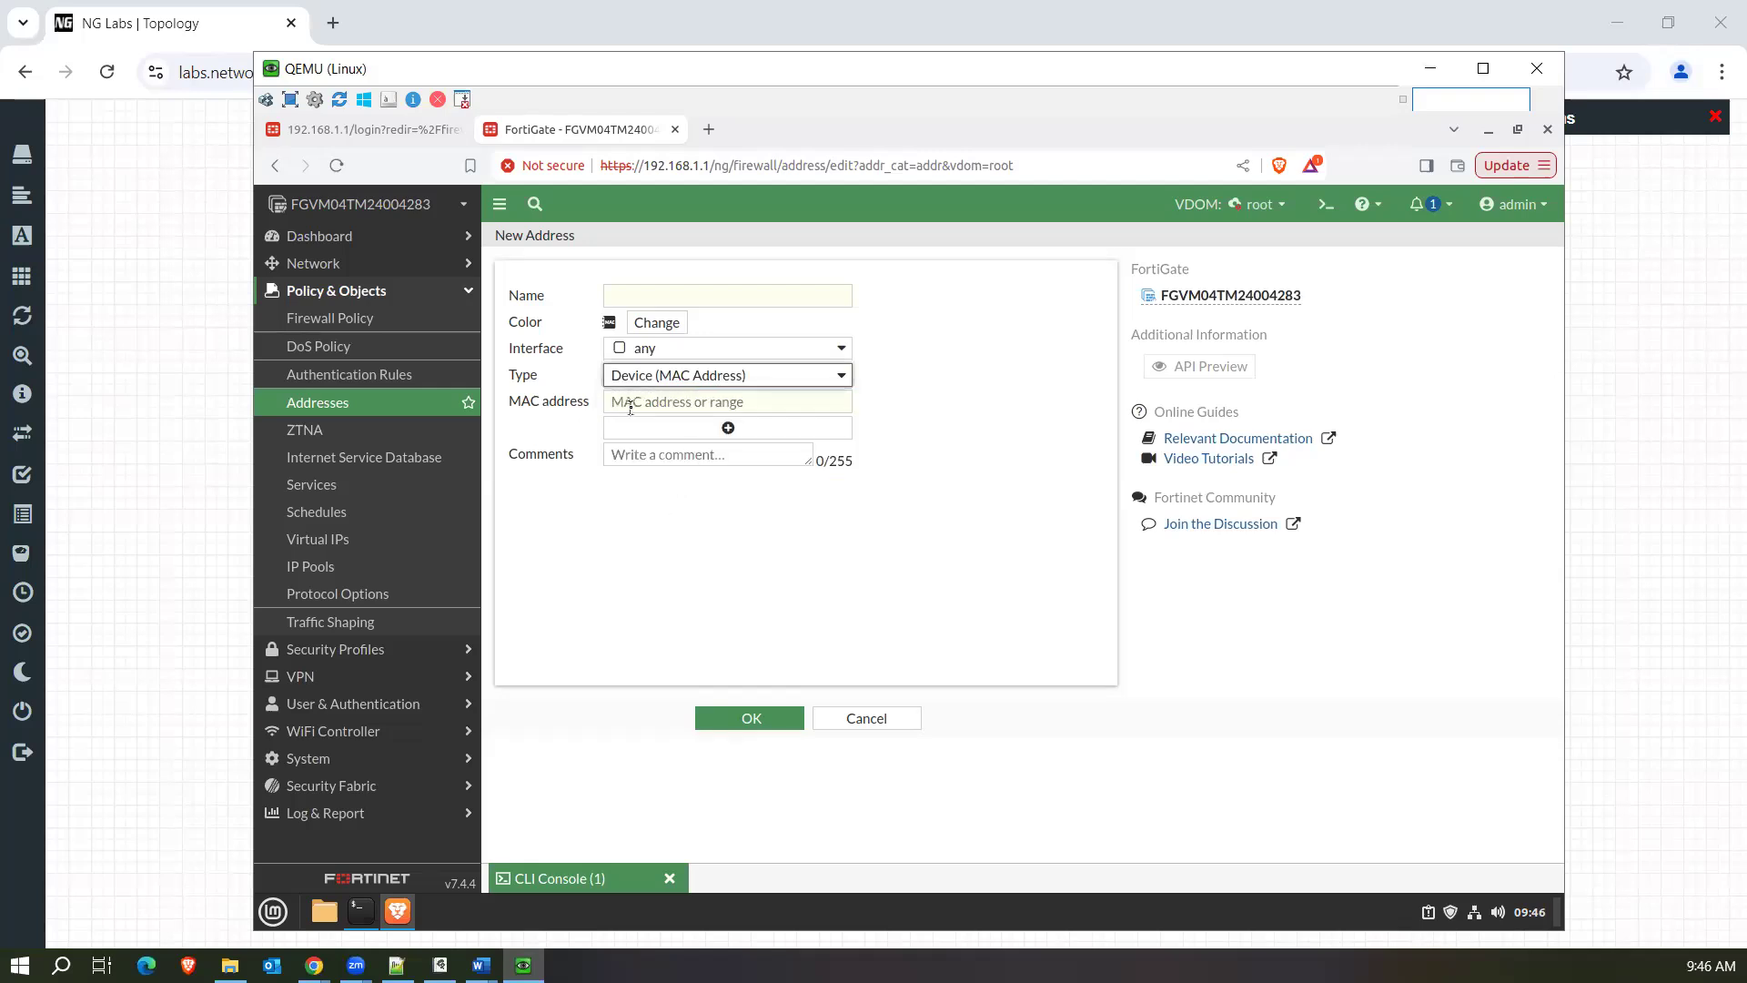
# Start a new firewall policy named LAN-Internt with port1 as incoming interface and port2 as outgoing interface.
pyautogui.click(413, 329)
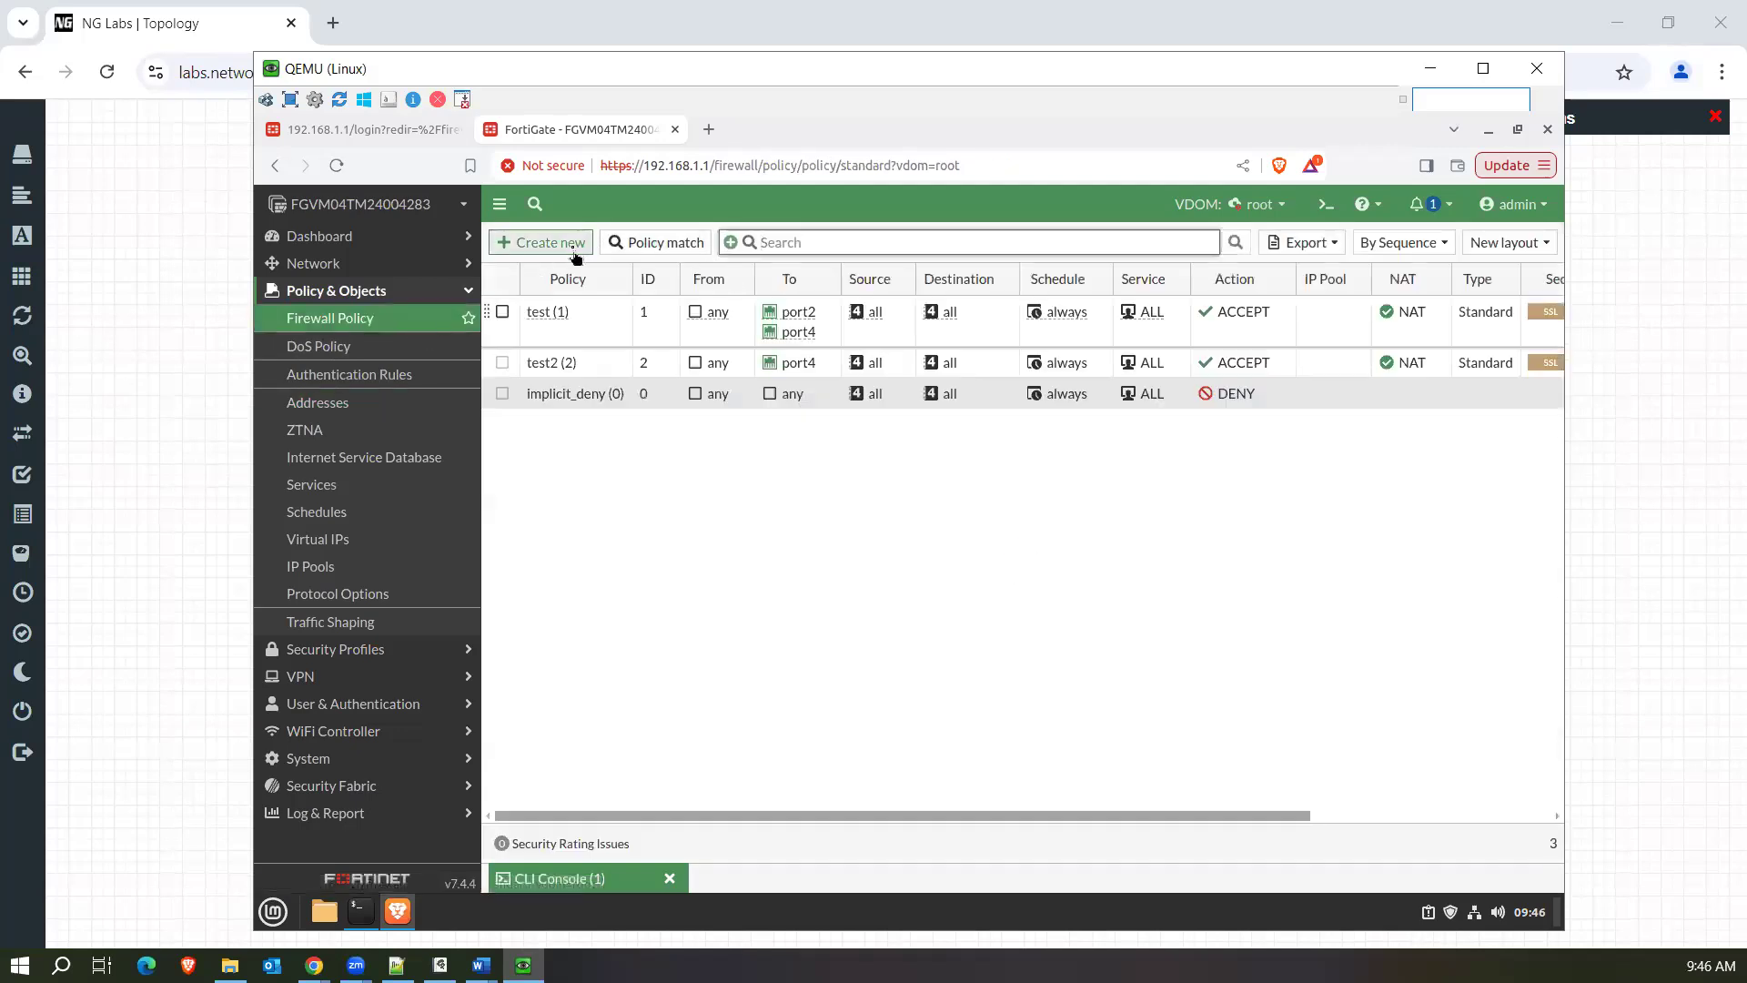
pyautogui.click(577, 245)
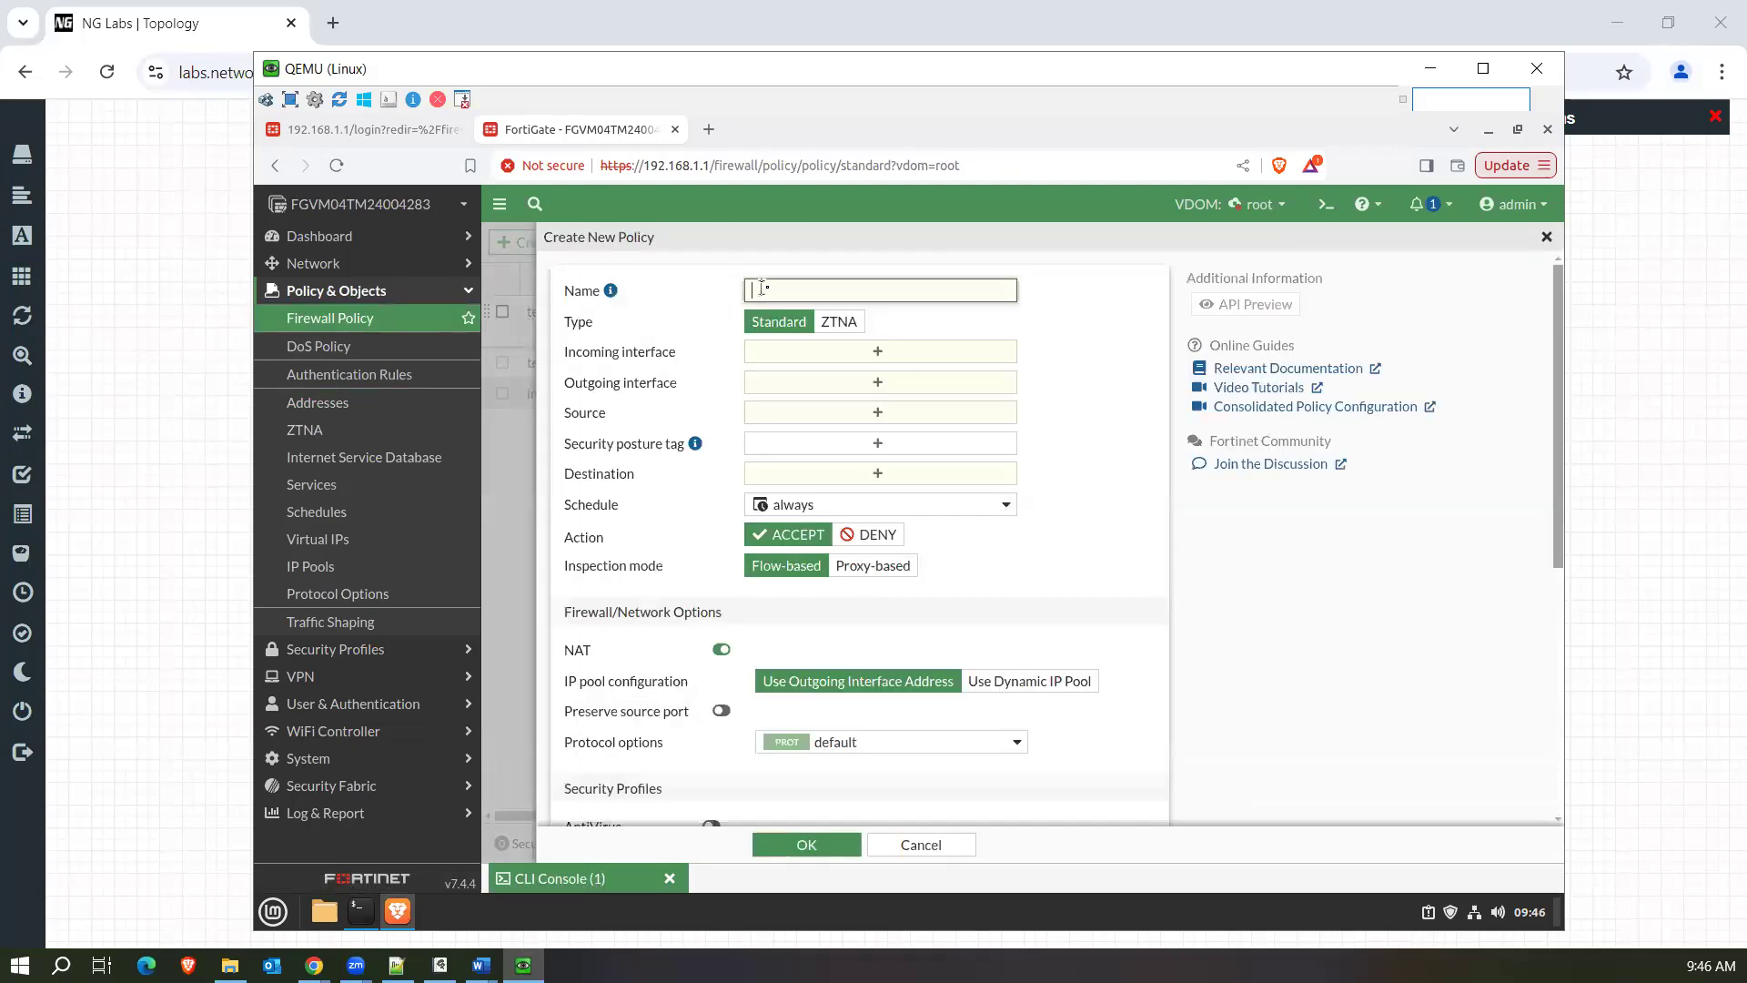
pyautogui.write('LAN-Internt')
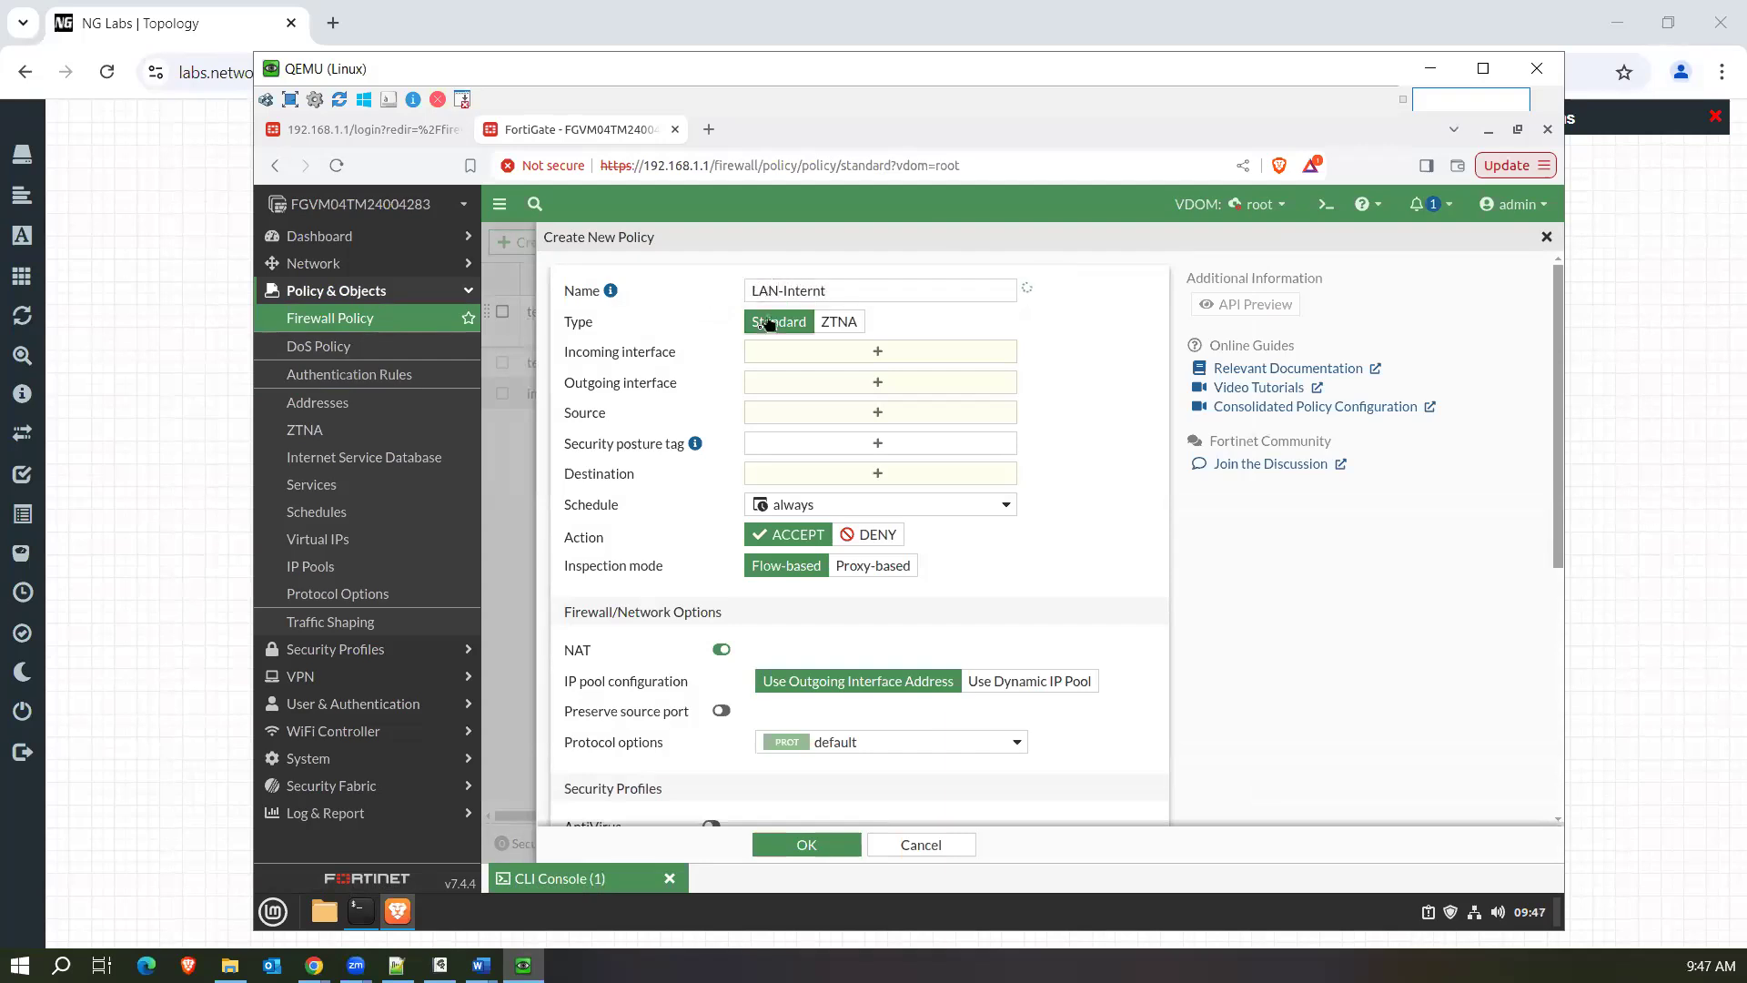
pyautogui.click(752, 352)
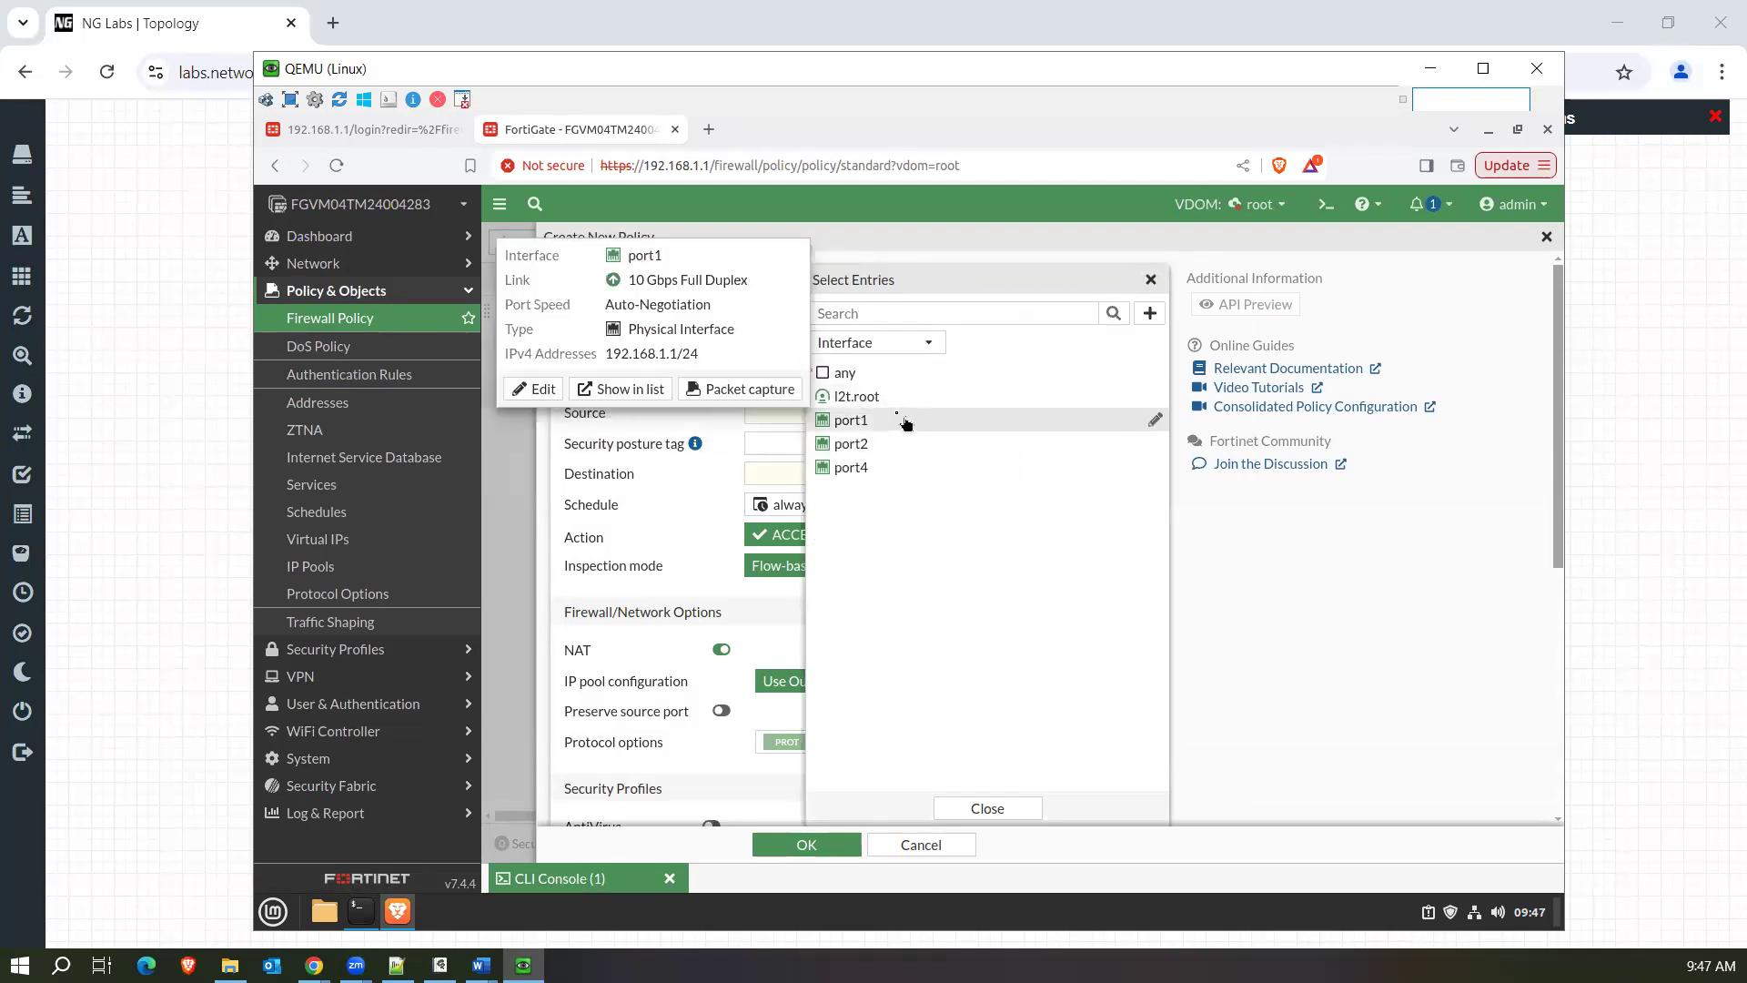
pyautogui.click(906, 420)
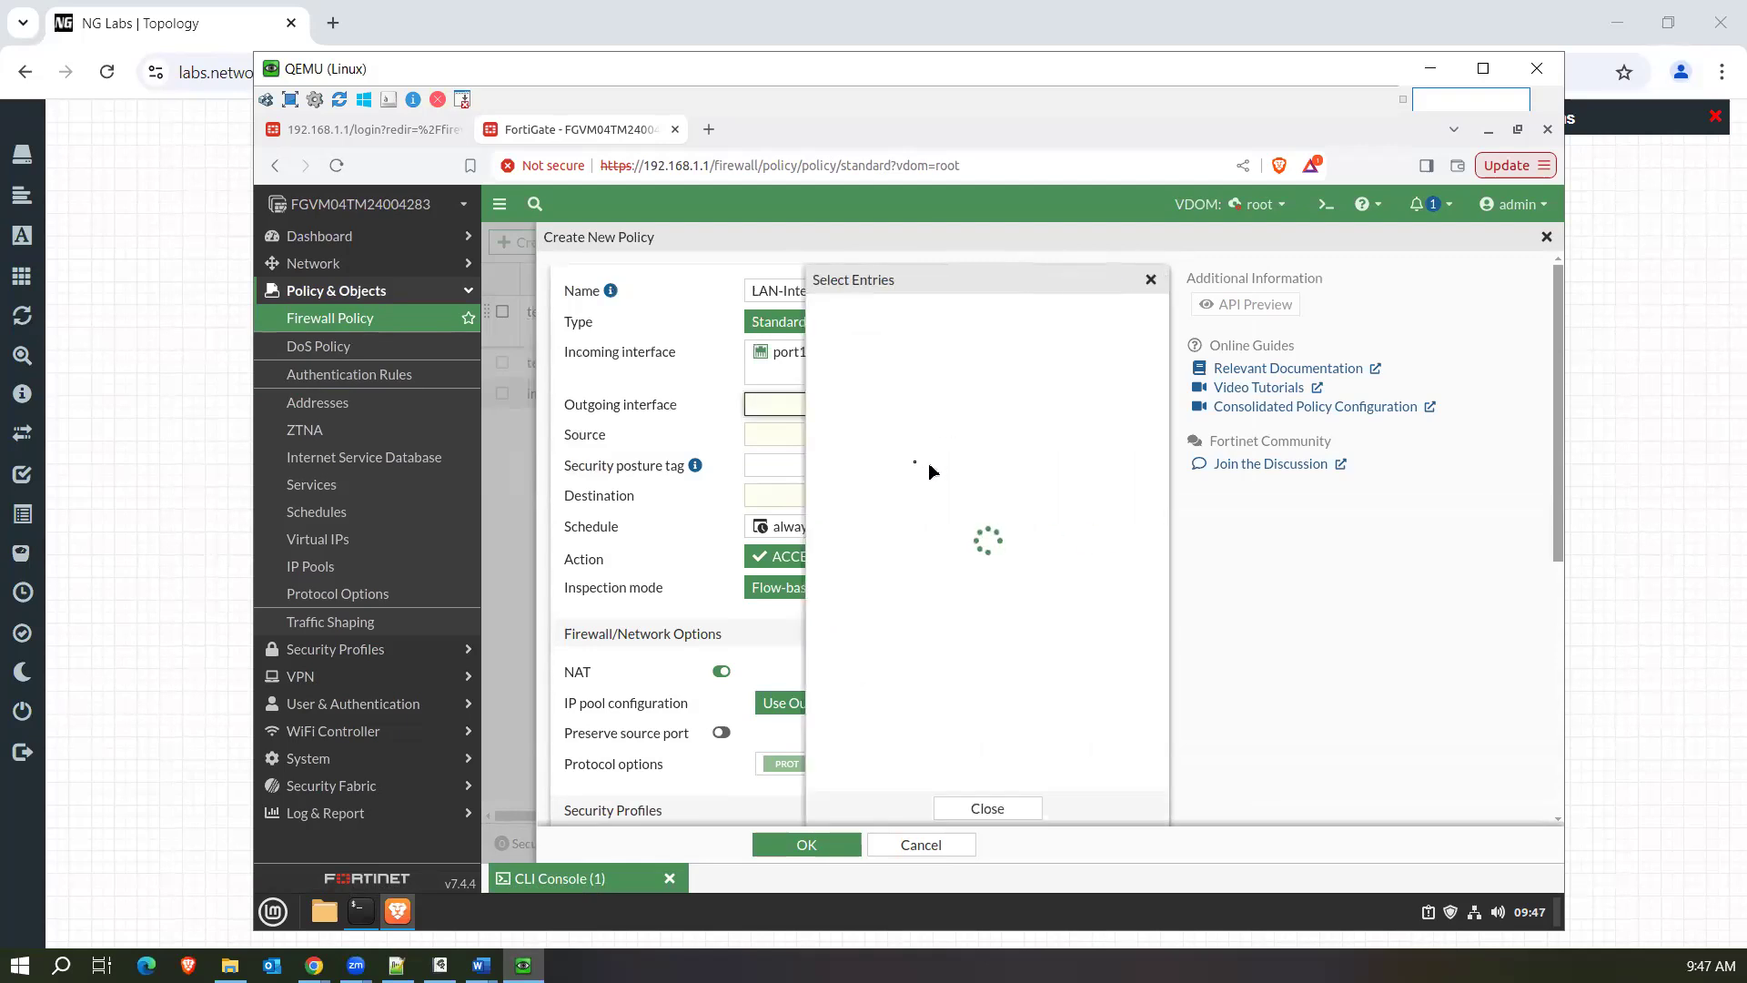
pyautogui.click(884, 444)
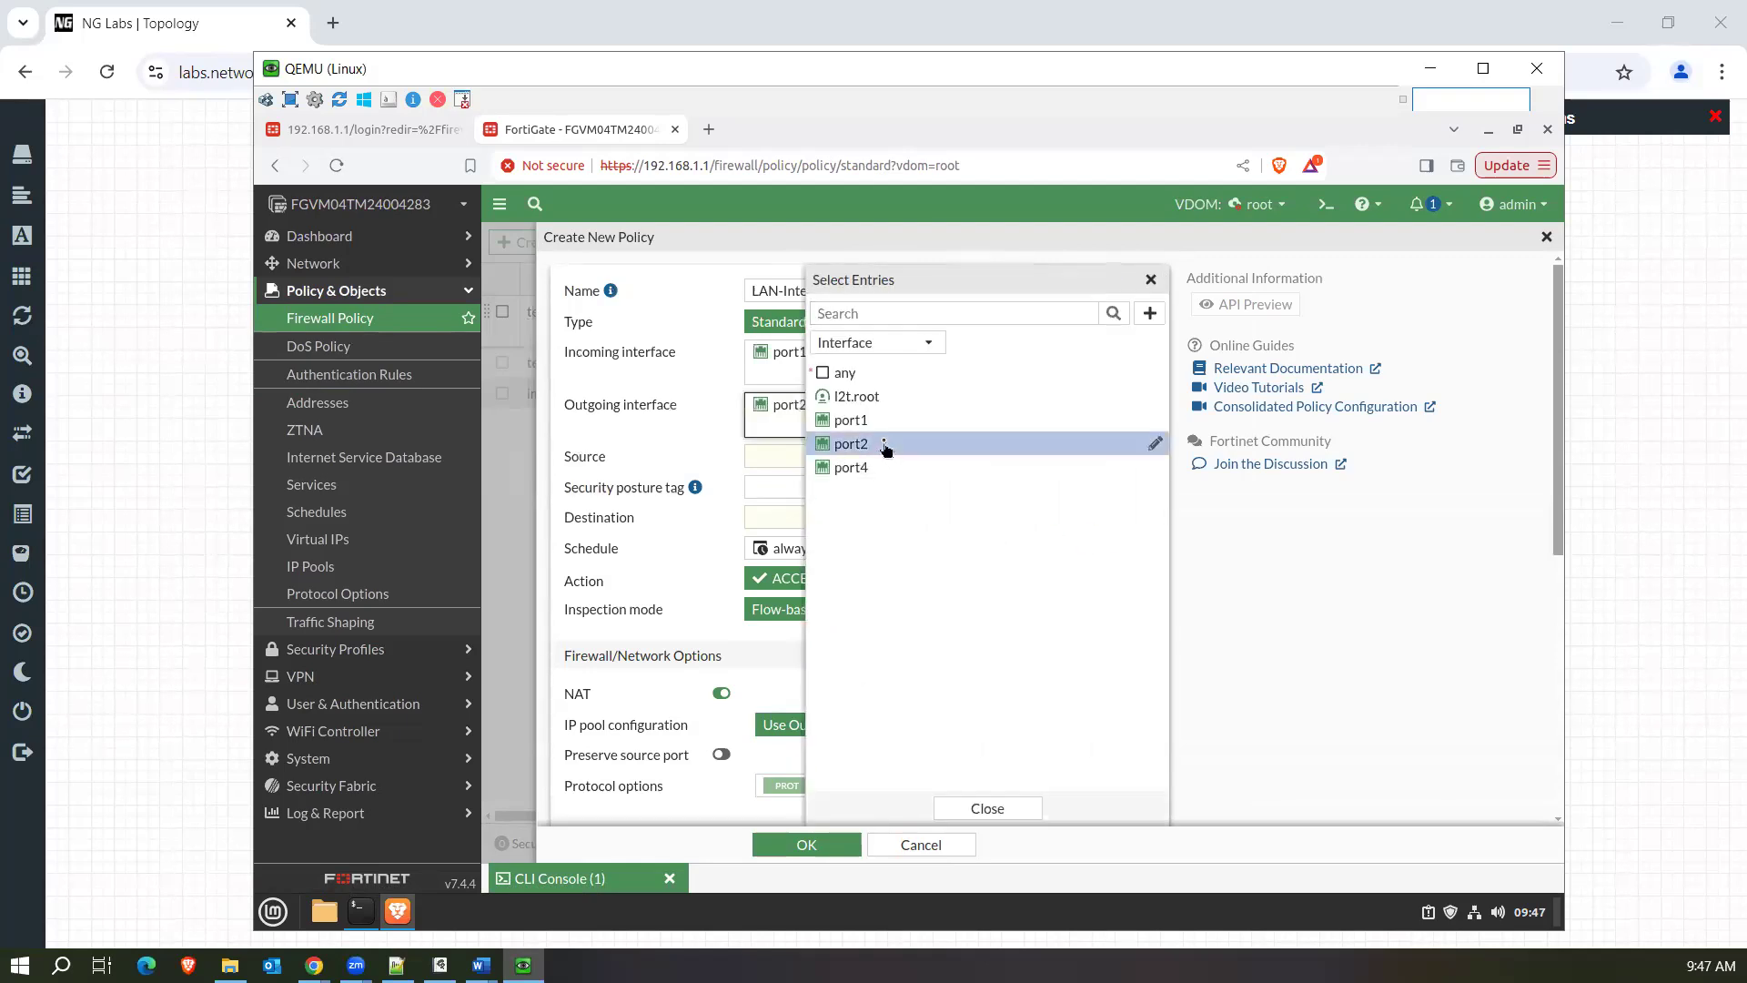
# Set the policy's source to PC1 and its destination to fb.com.
pyautogui.click(764, 460)
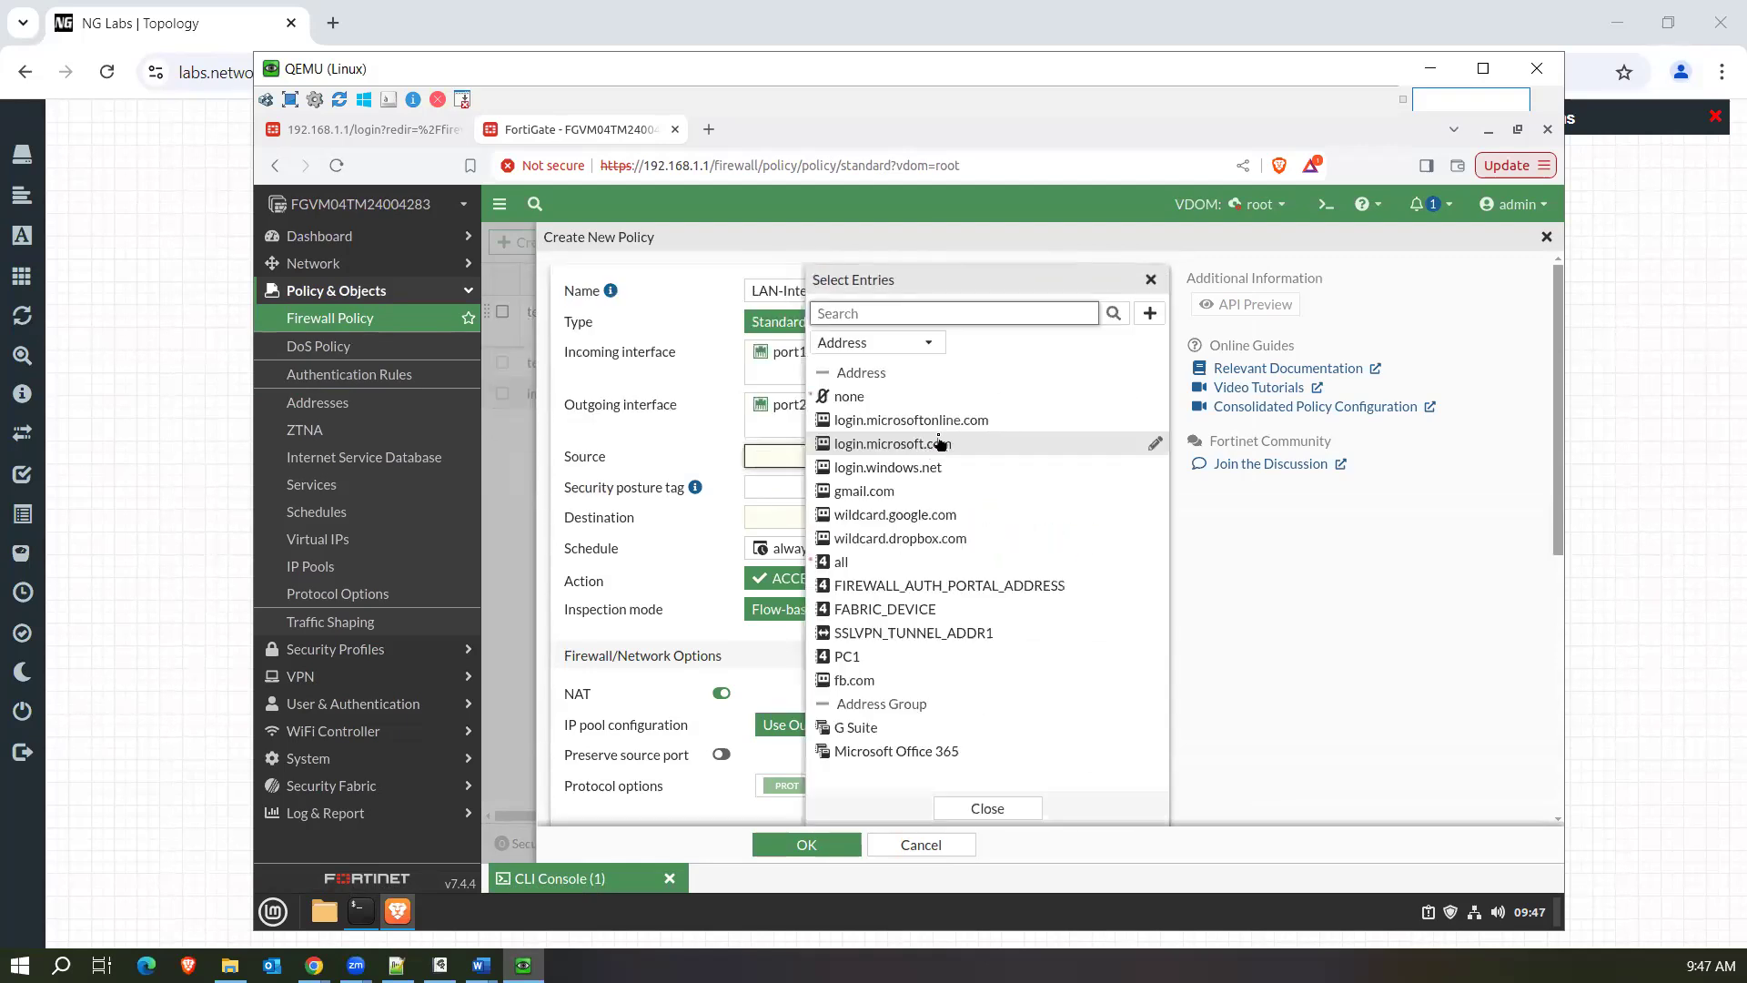
pyautogui.click(883, 655)
pyautogui.click(776, 542)
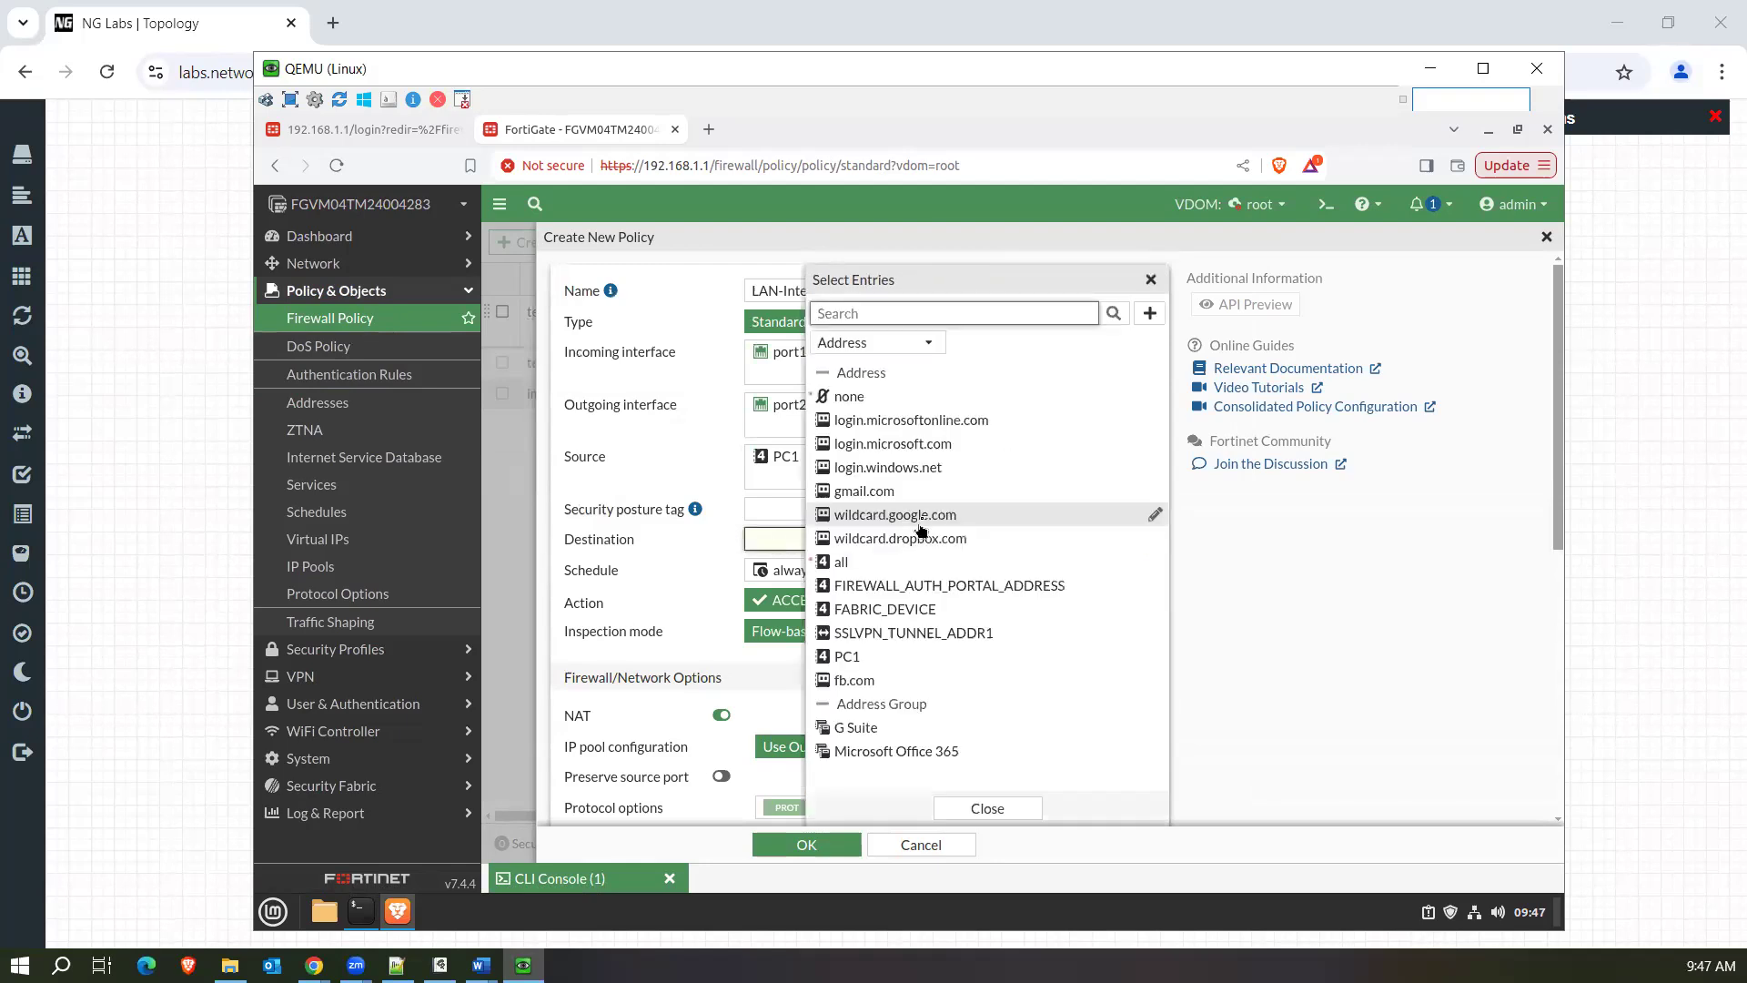
pyautogui.click(855, 680)
pyautogui.click(696, 468)
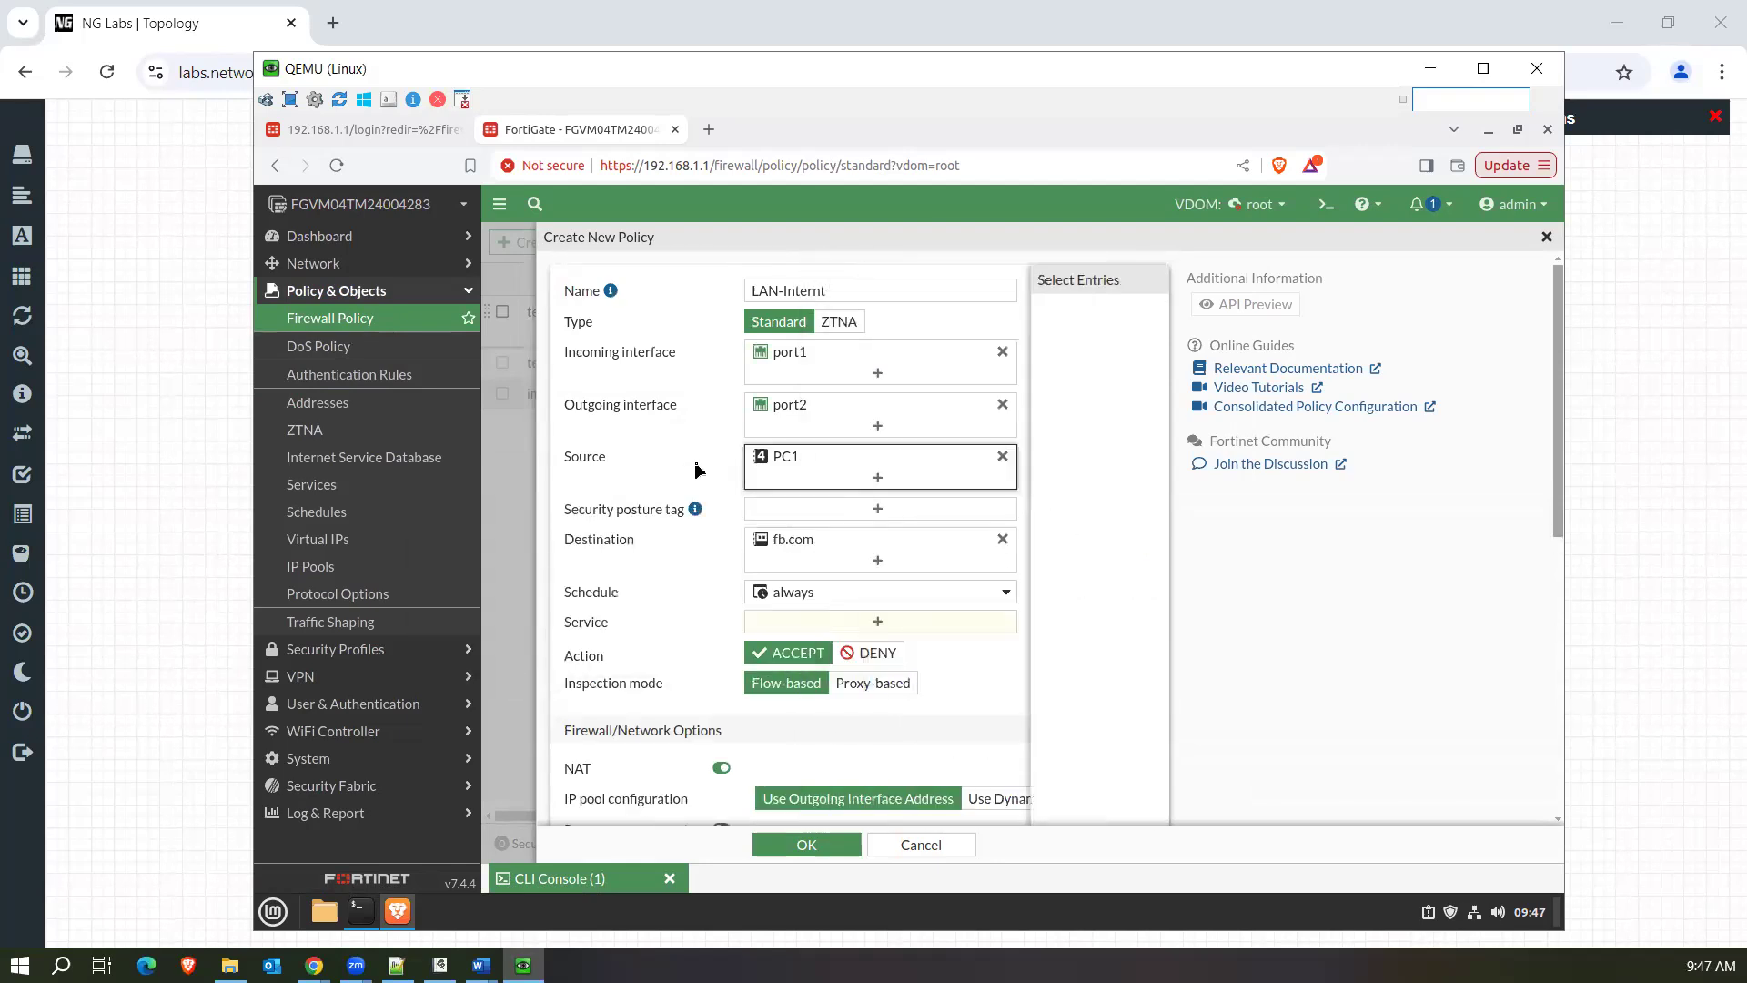
# Search the services for http and add HTTPS as the policy's service.
pyautogui.click(760, 624)
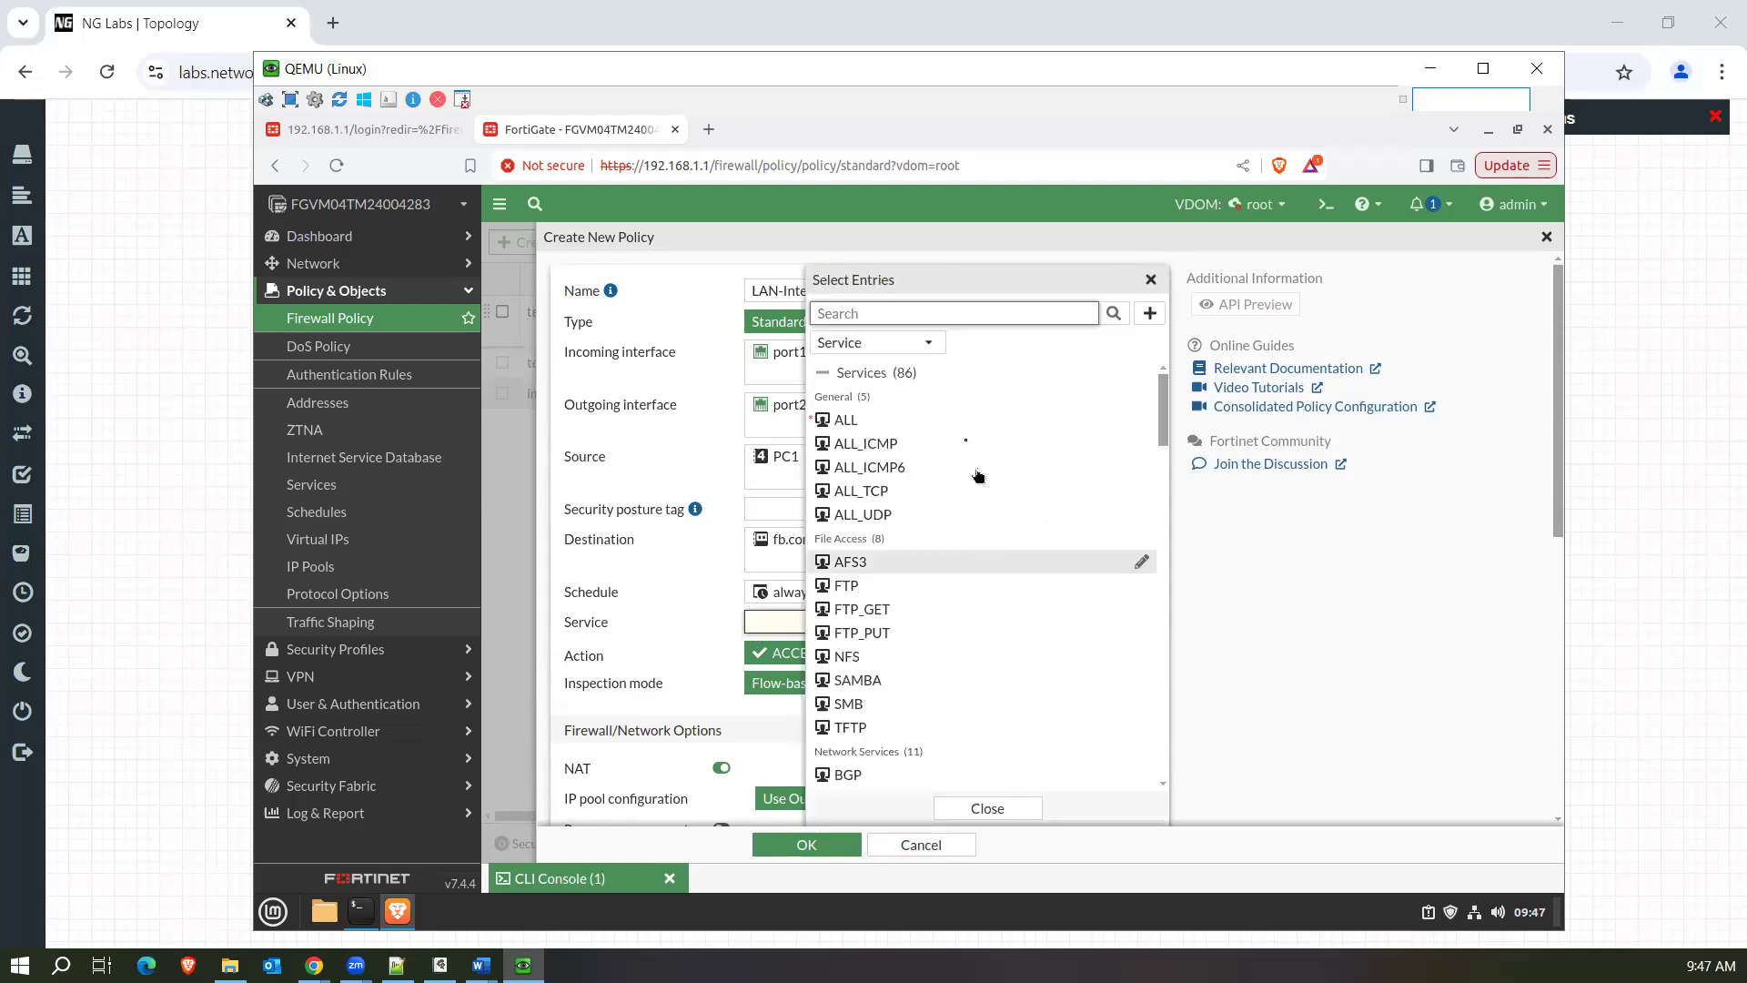
pyautogui.write('htt')
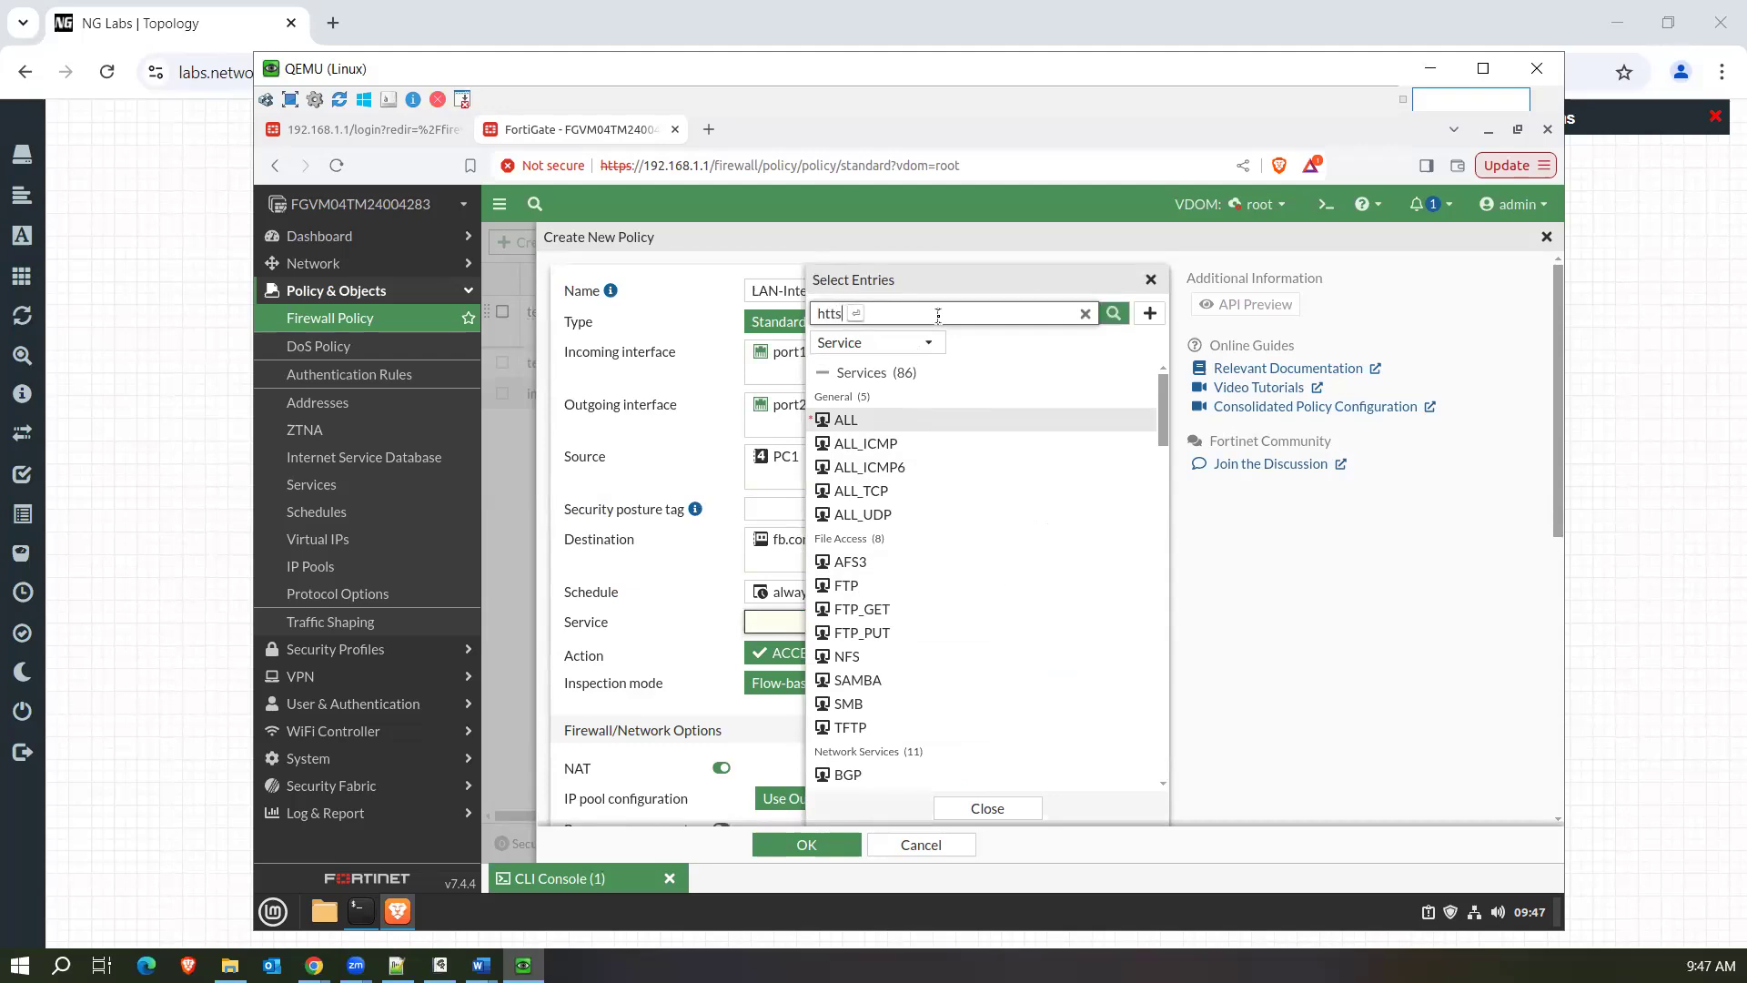
pyautogui.write('p')
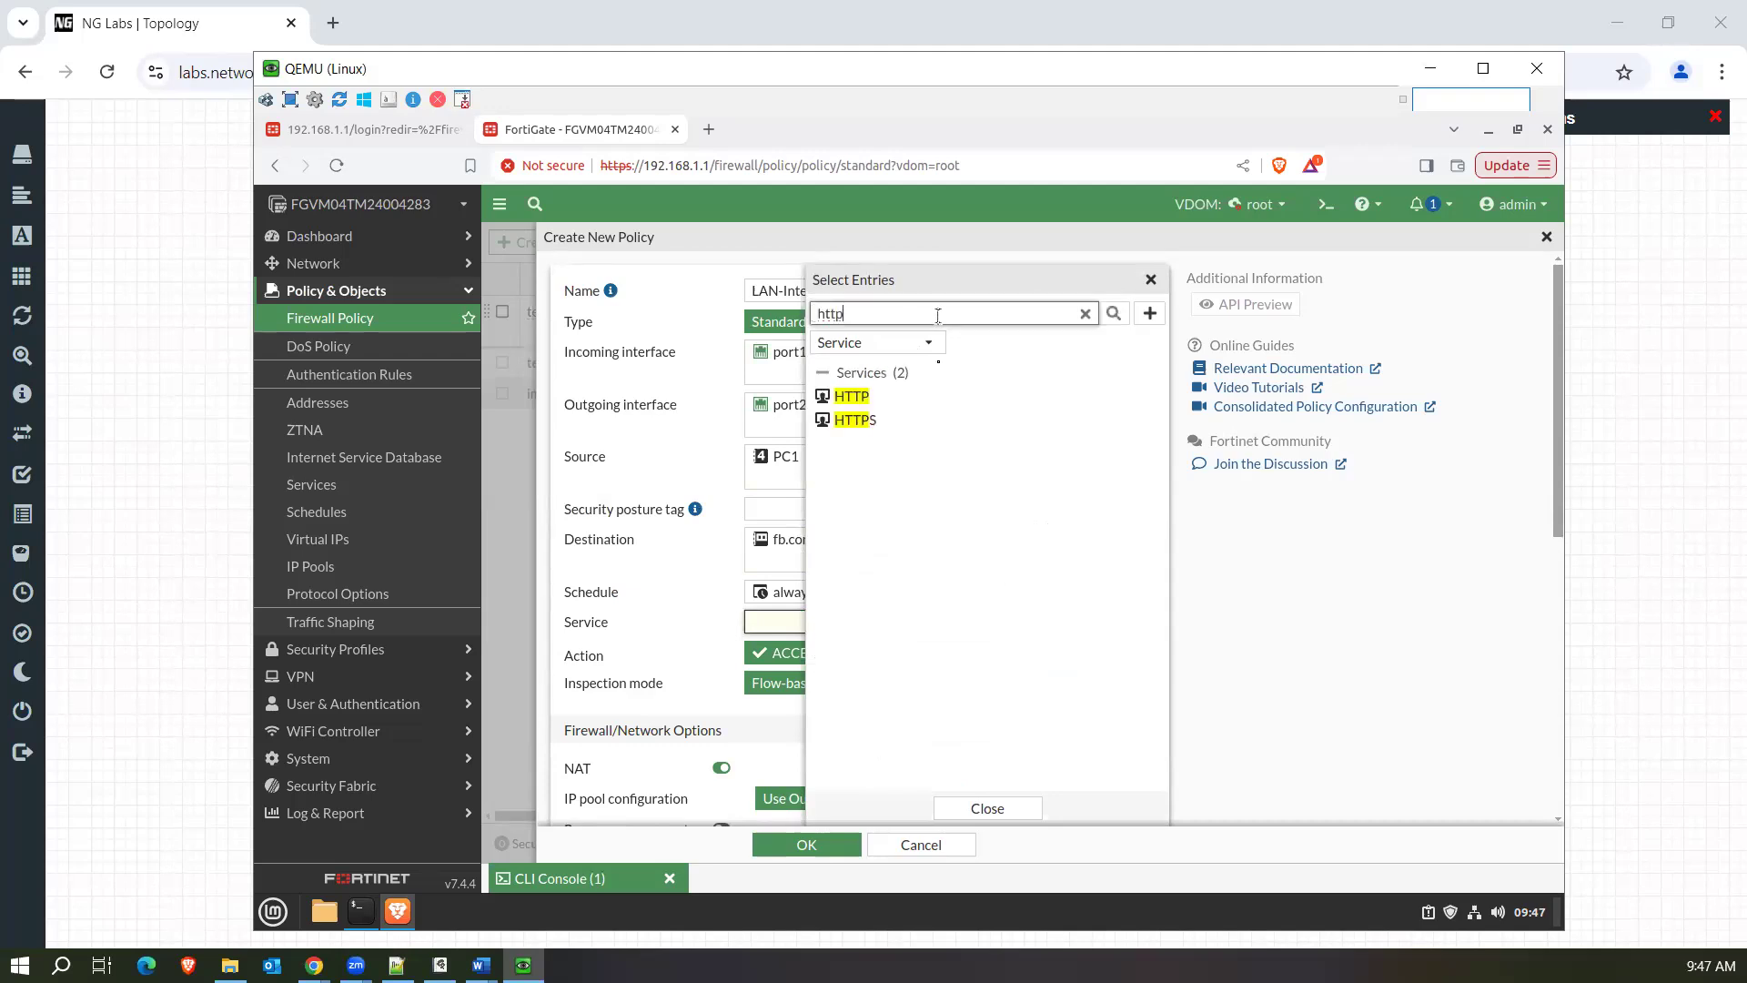
pyautogui.click(903, 428)
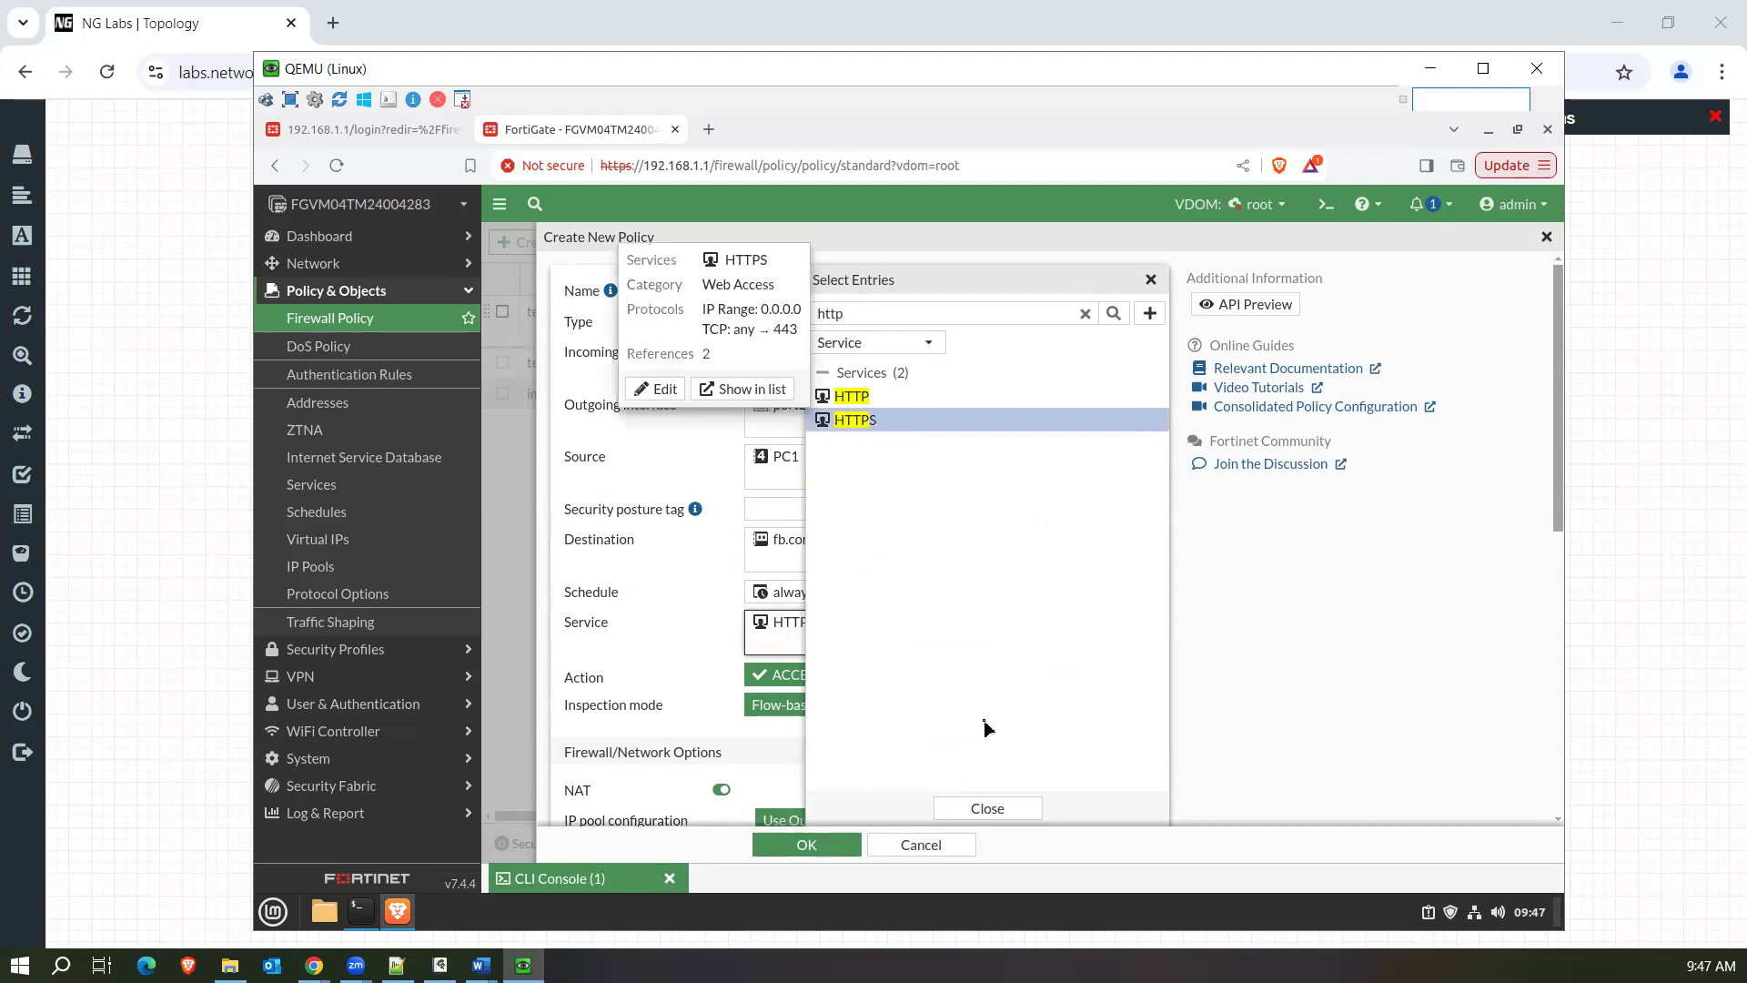
pyautogui.click(996, 808)
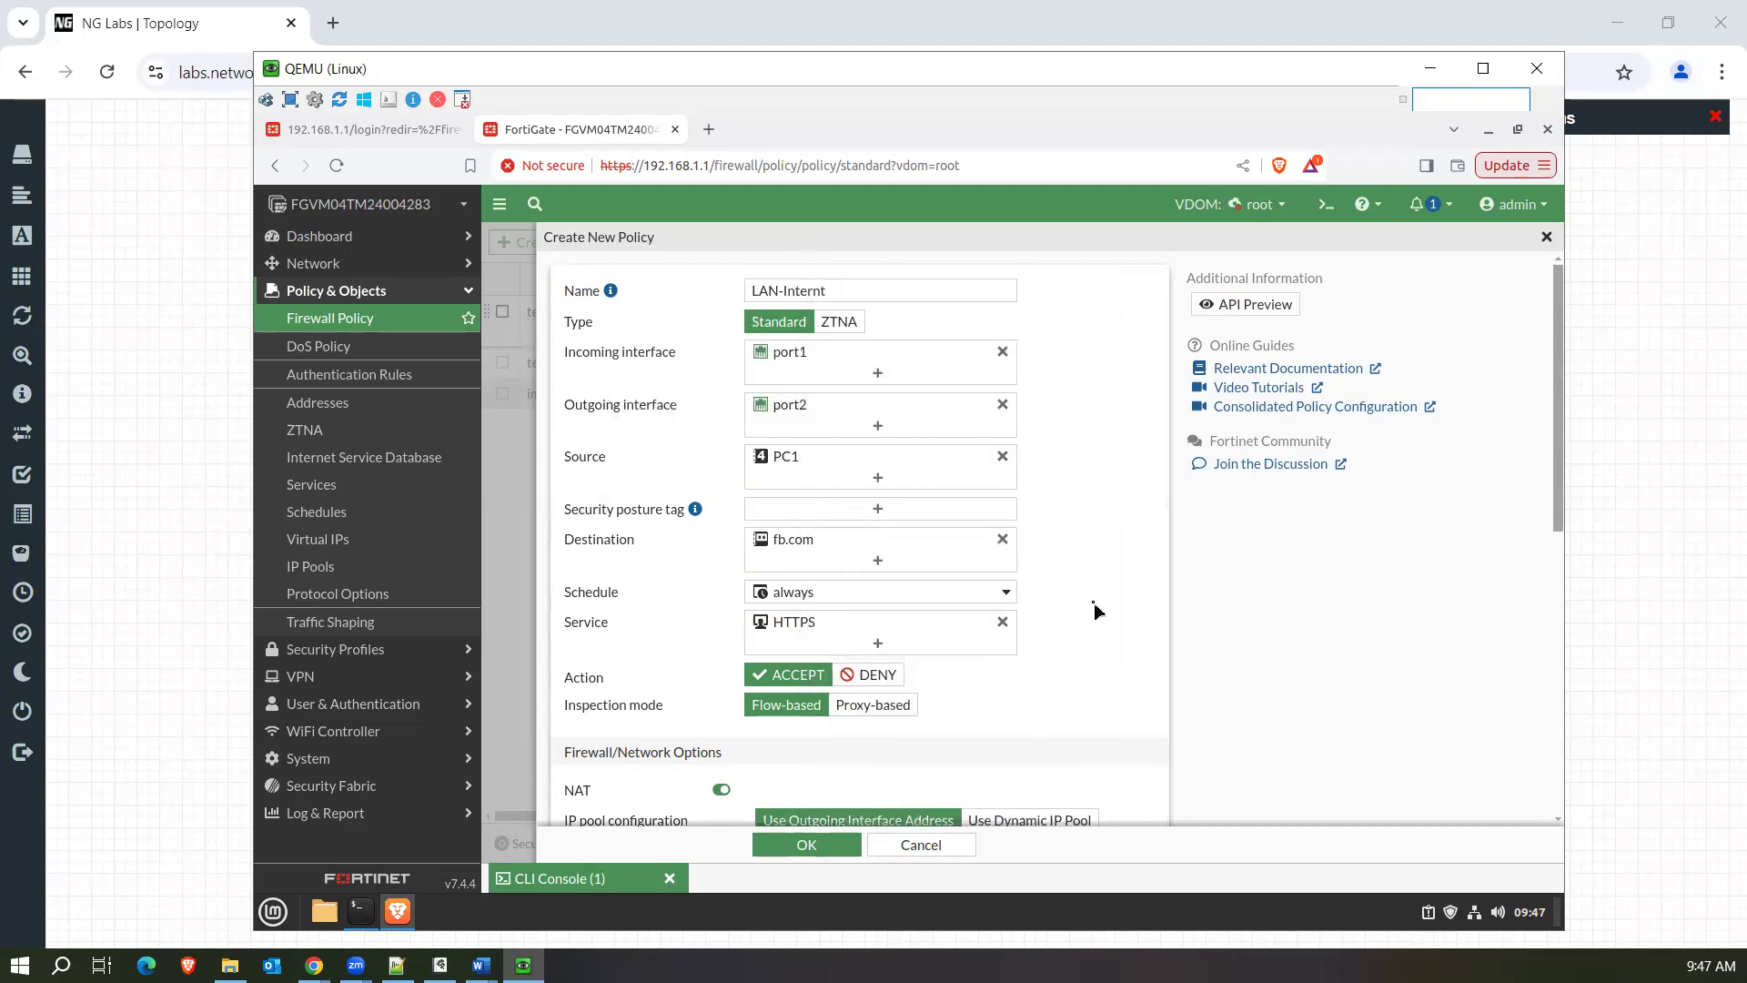
# Log all sessions, enable log generation when sessions start, and save the LAN-Internt policy.
pyautogui.scroll(-6, 1094, 610)
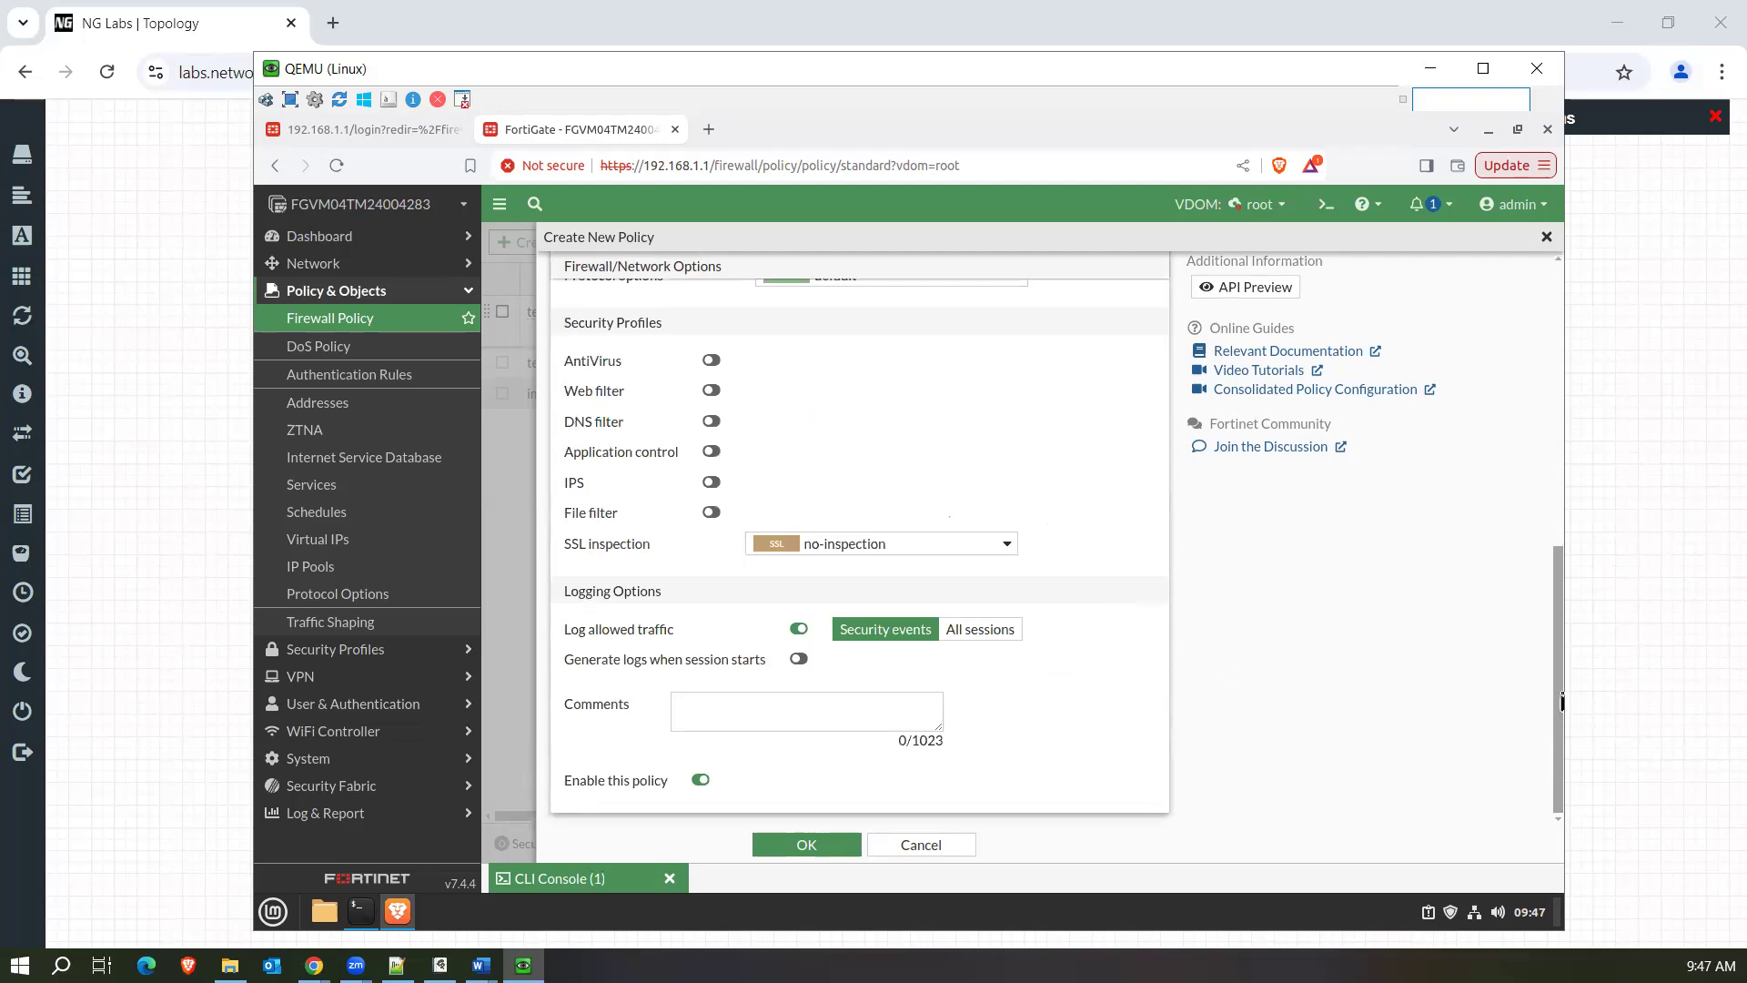
pyautogui.moveTo(1558, 699); pyautogui.dragTo(1559, 571)
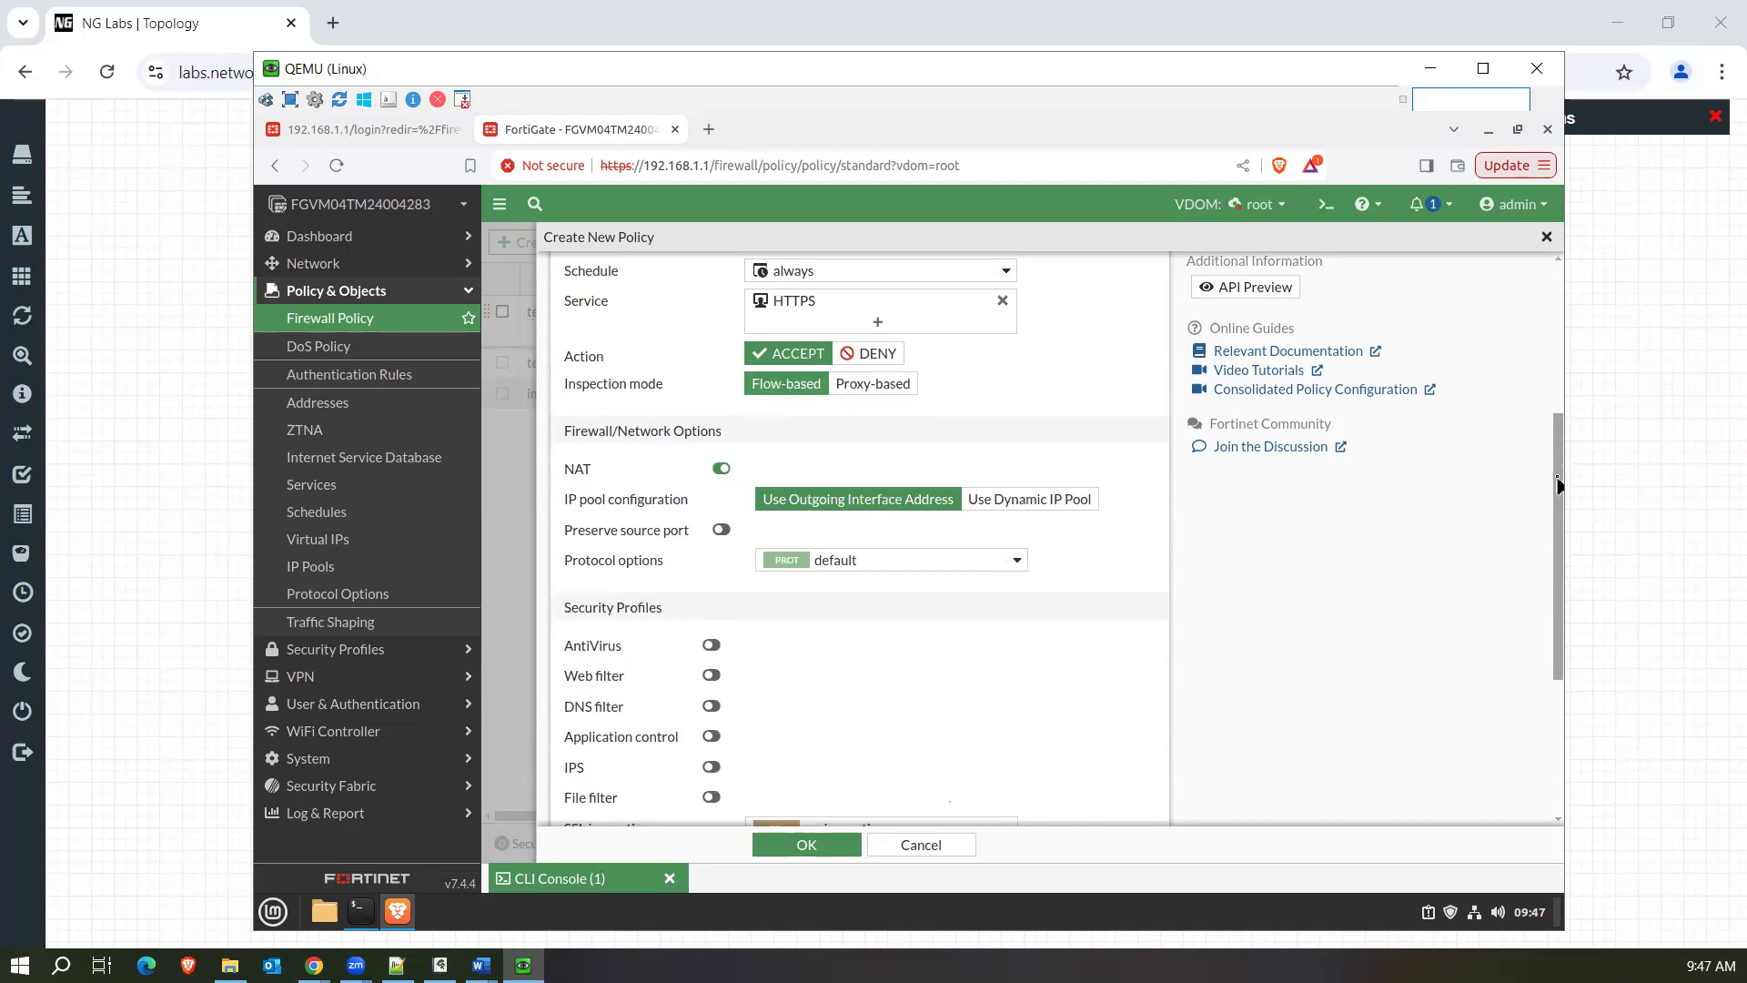
pyautogui.moveTo(1559, 485); pyautogui.dragTo(1544, 570)
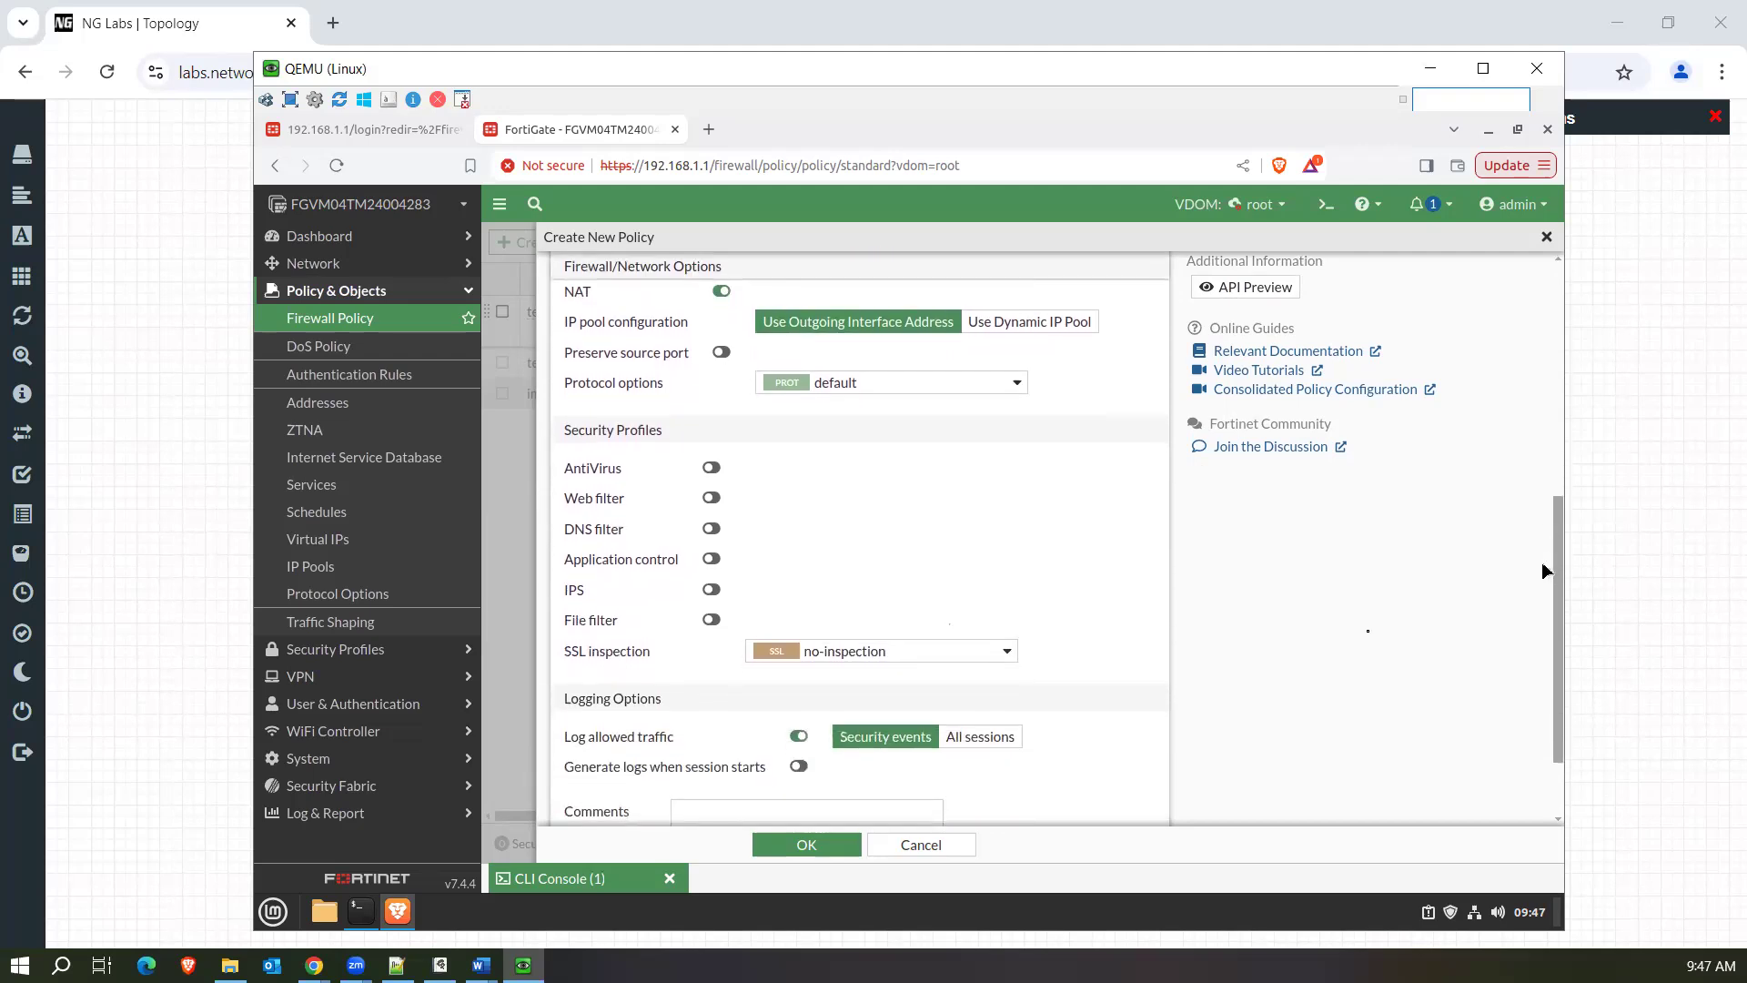
pyautogui.click(992, 738)
pyautogui.click(800, 767)
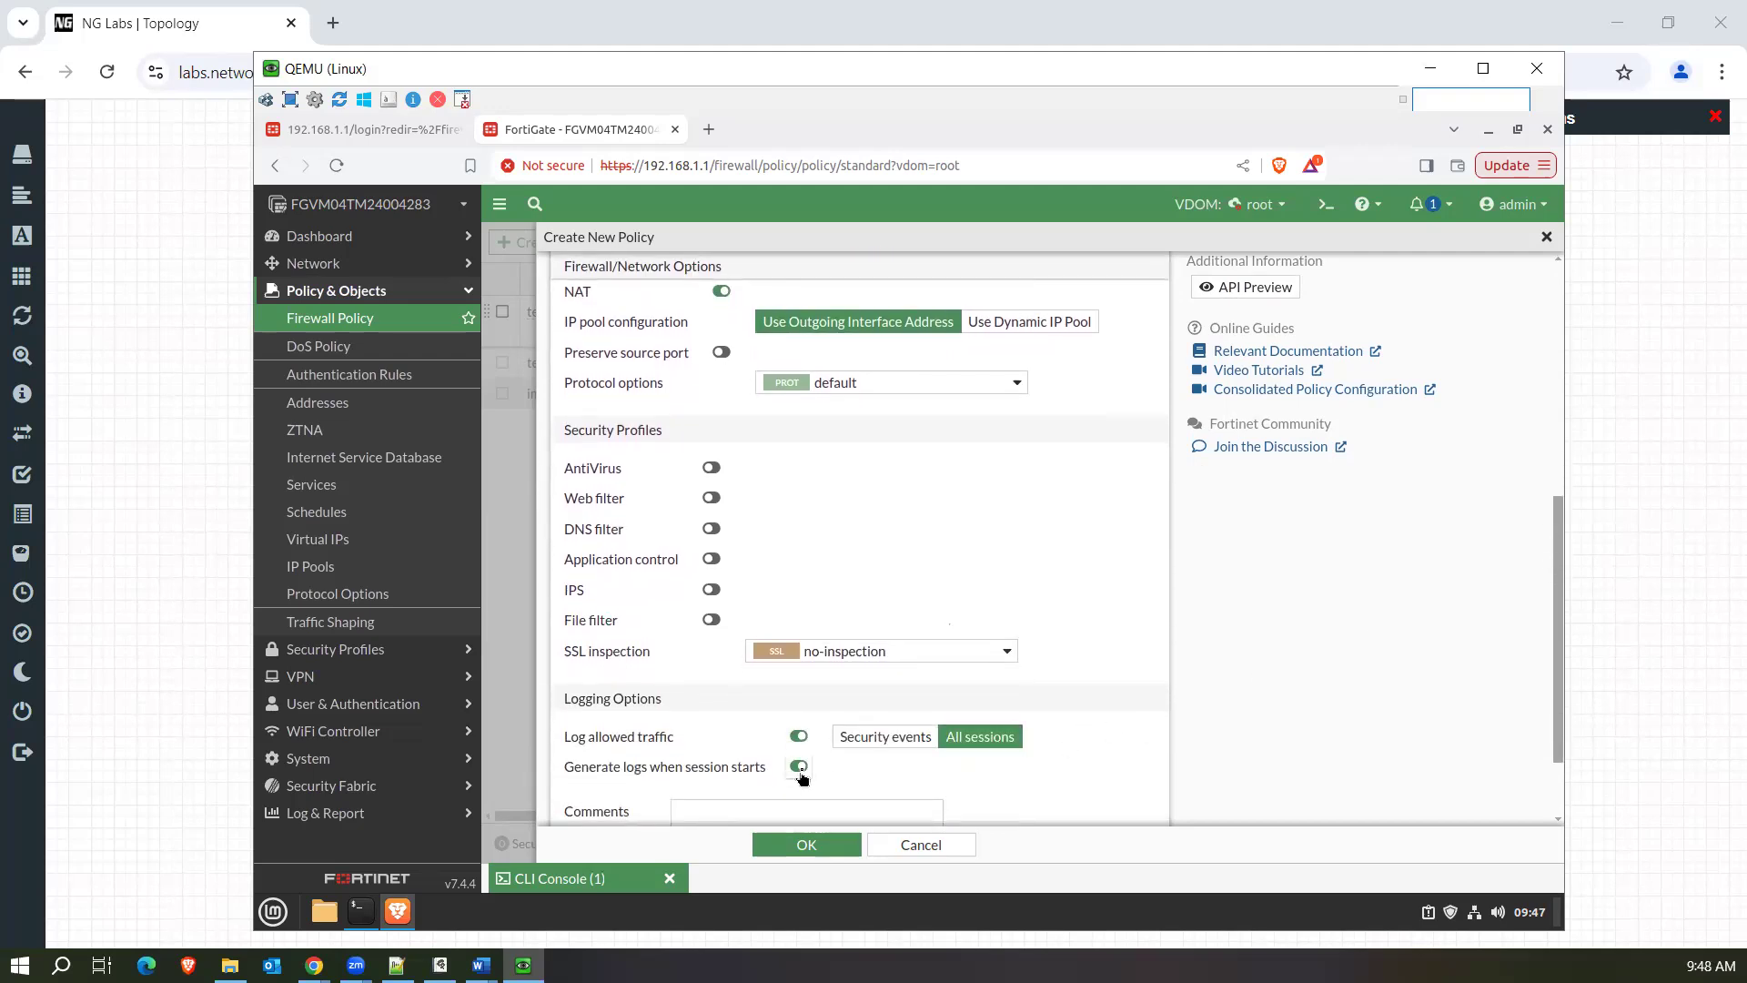
pyautogui.click(807, 848)
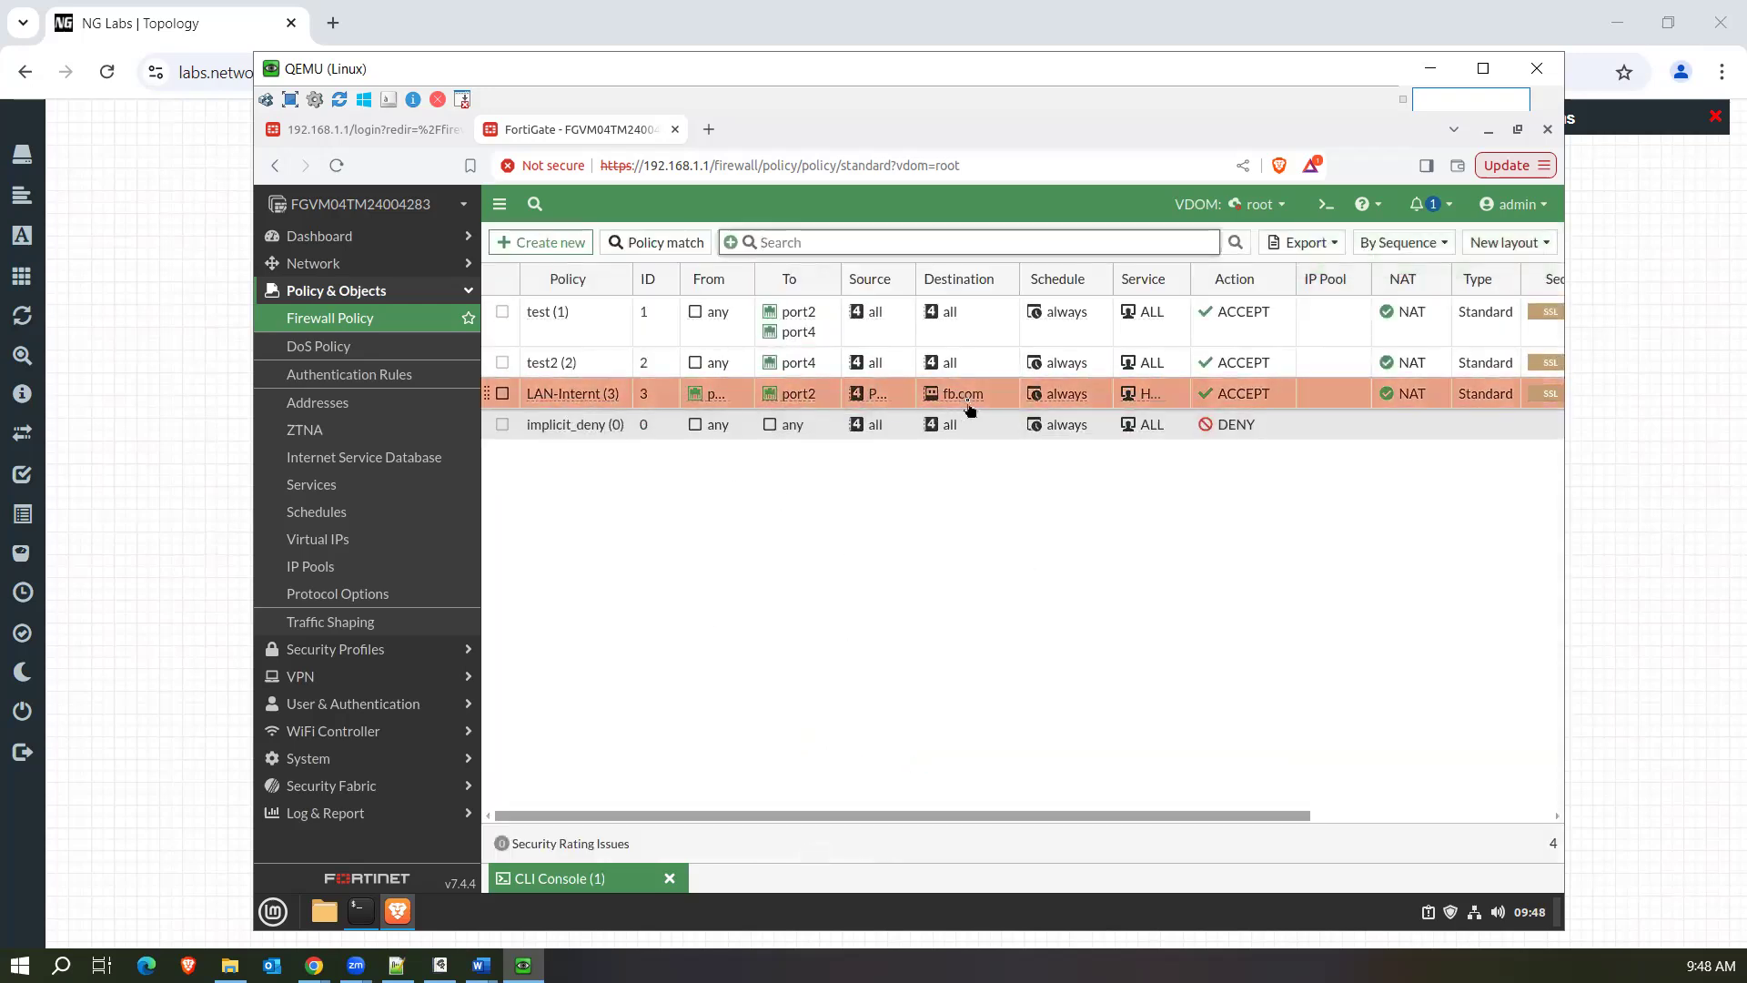
# Copy the LAN-Internt policy and paste the duplicate directly above it in the policy list.
pyautogui.moveTo(970, 410)
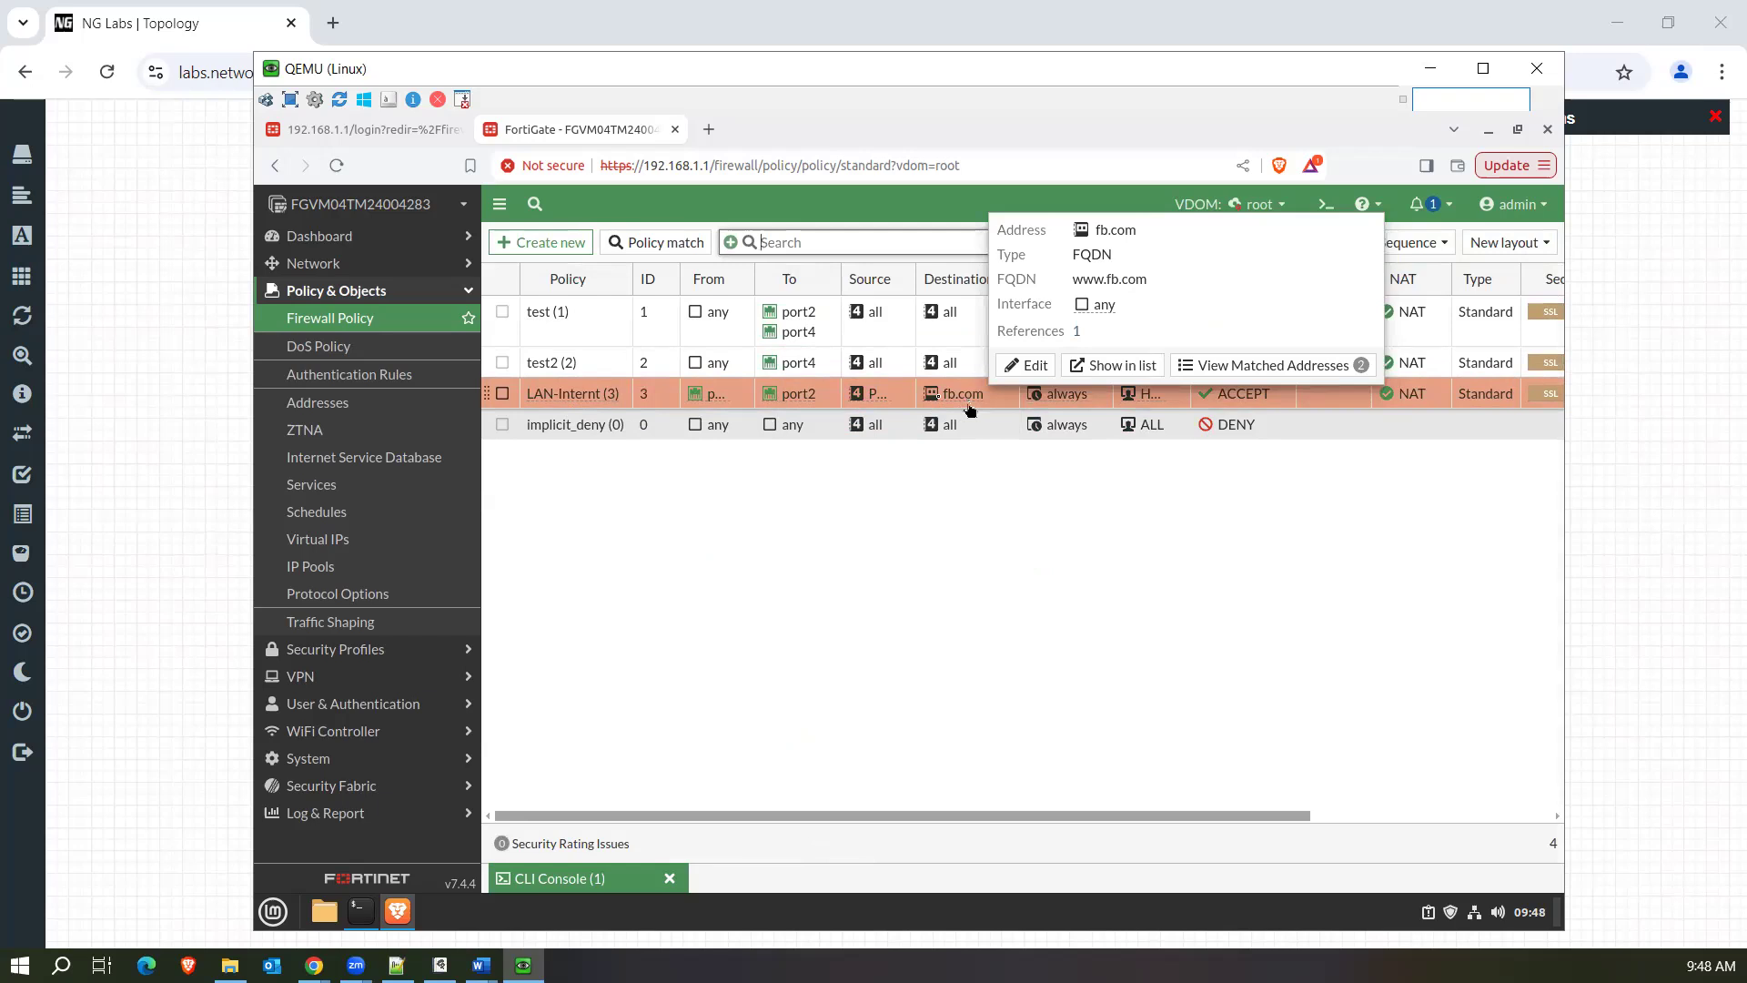
pyautogui.rightClick(559, 400)
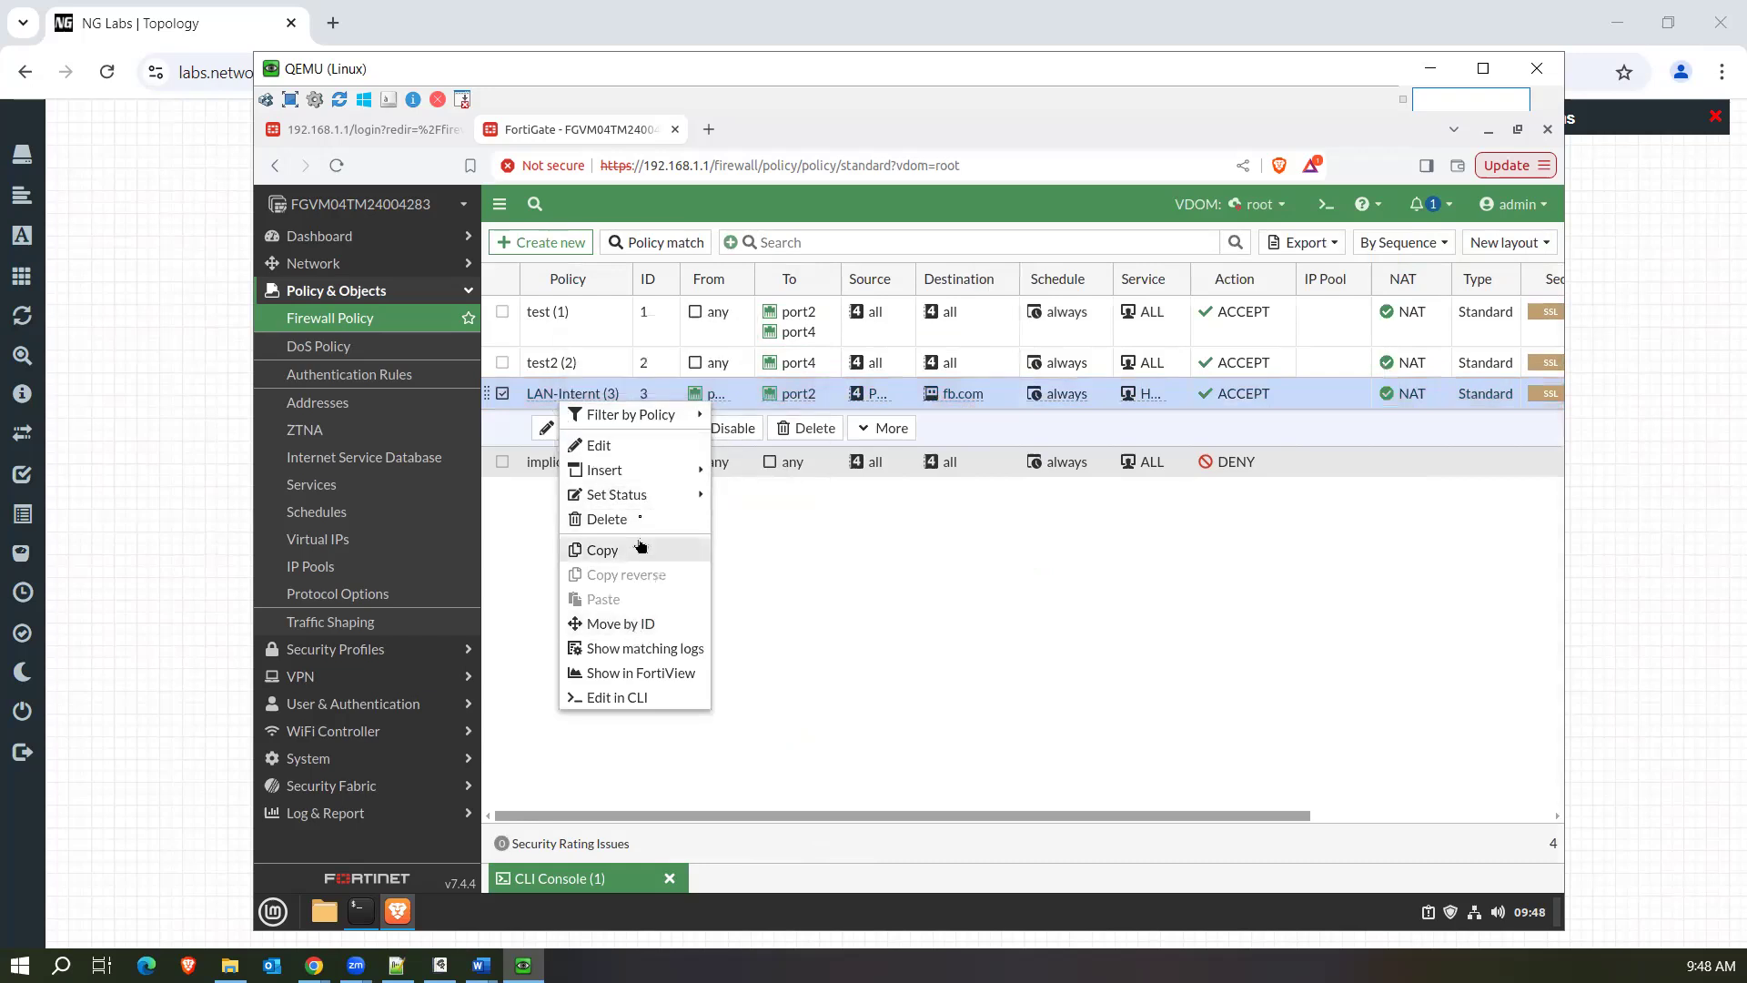
pyautogui.moveTo(666, 493)
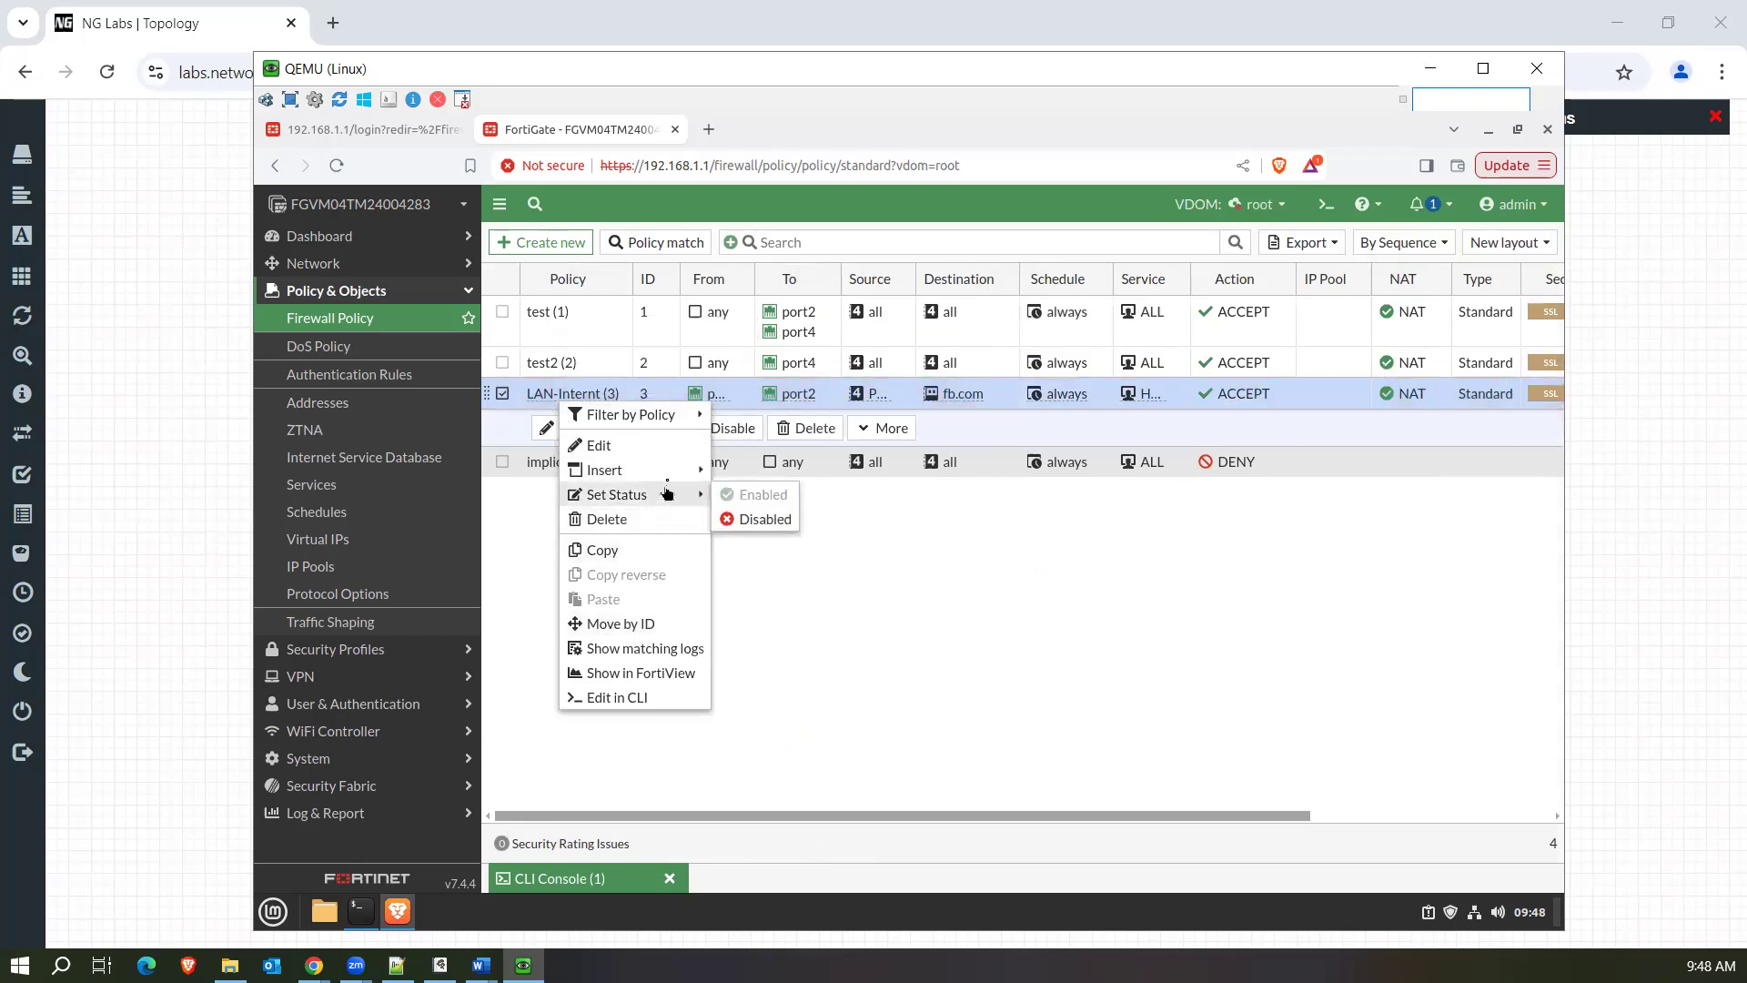
pyautogui.click(653, 559)
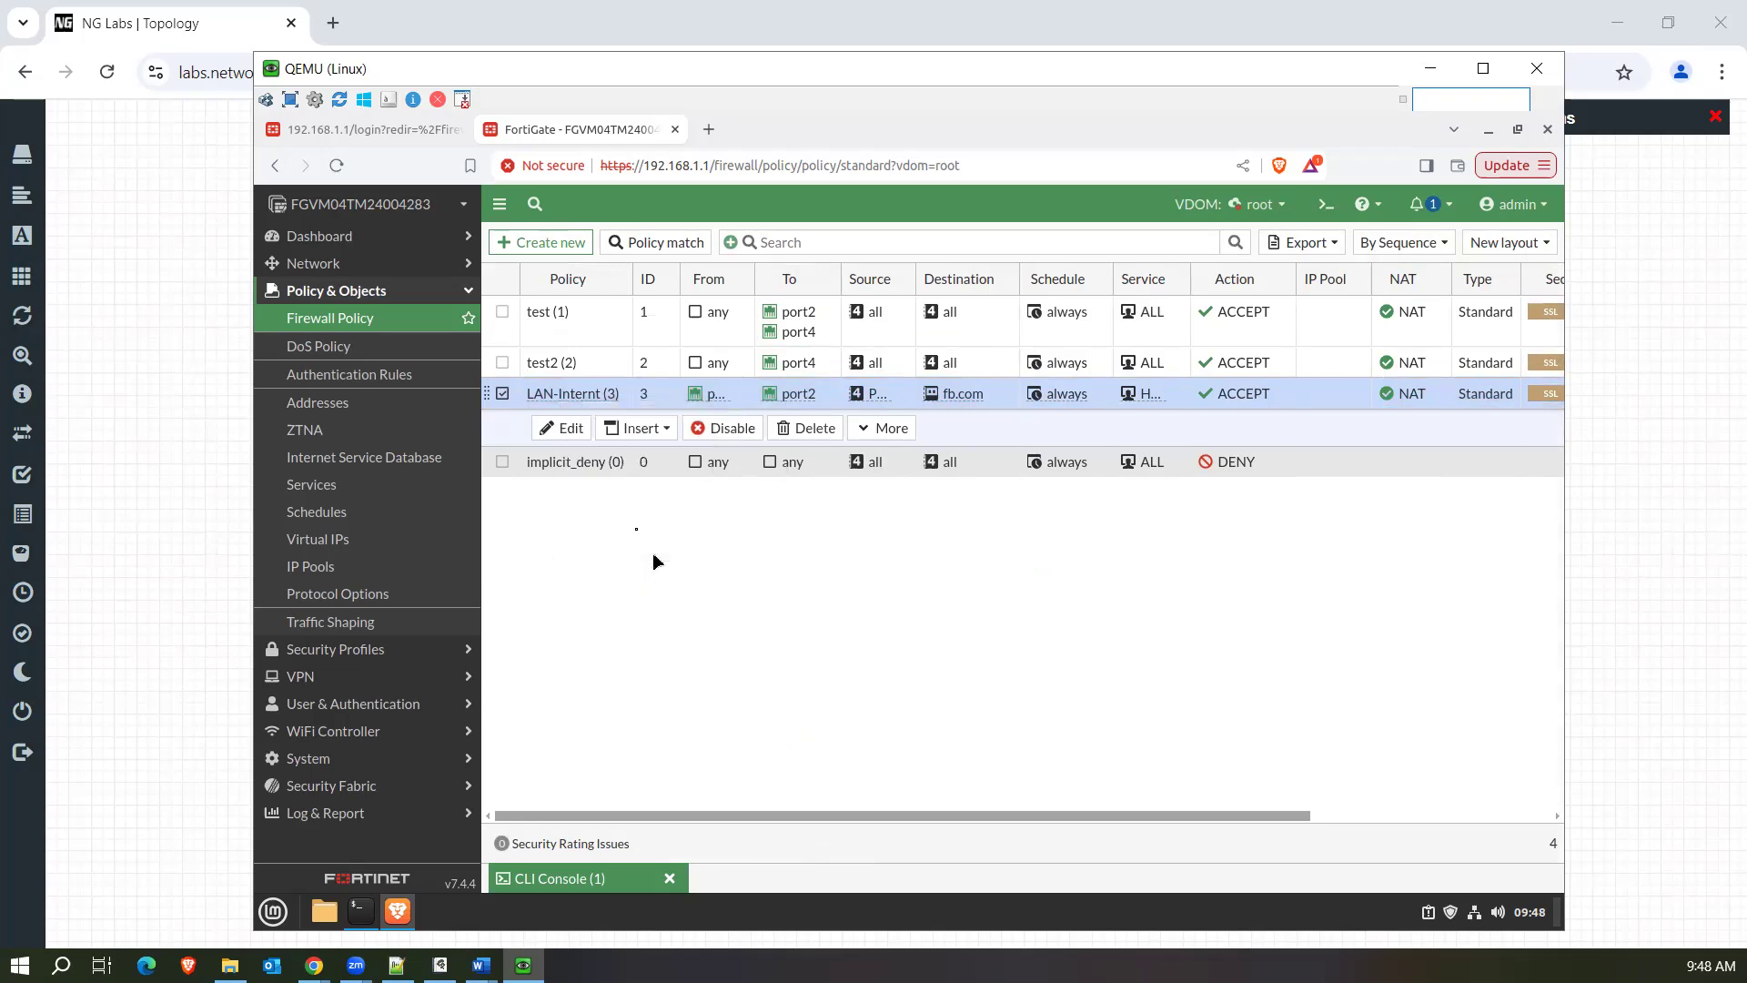
pyautogui.rightClick(523, 406)
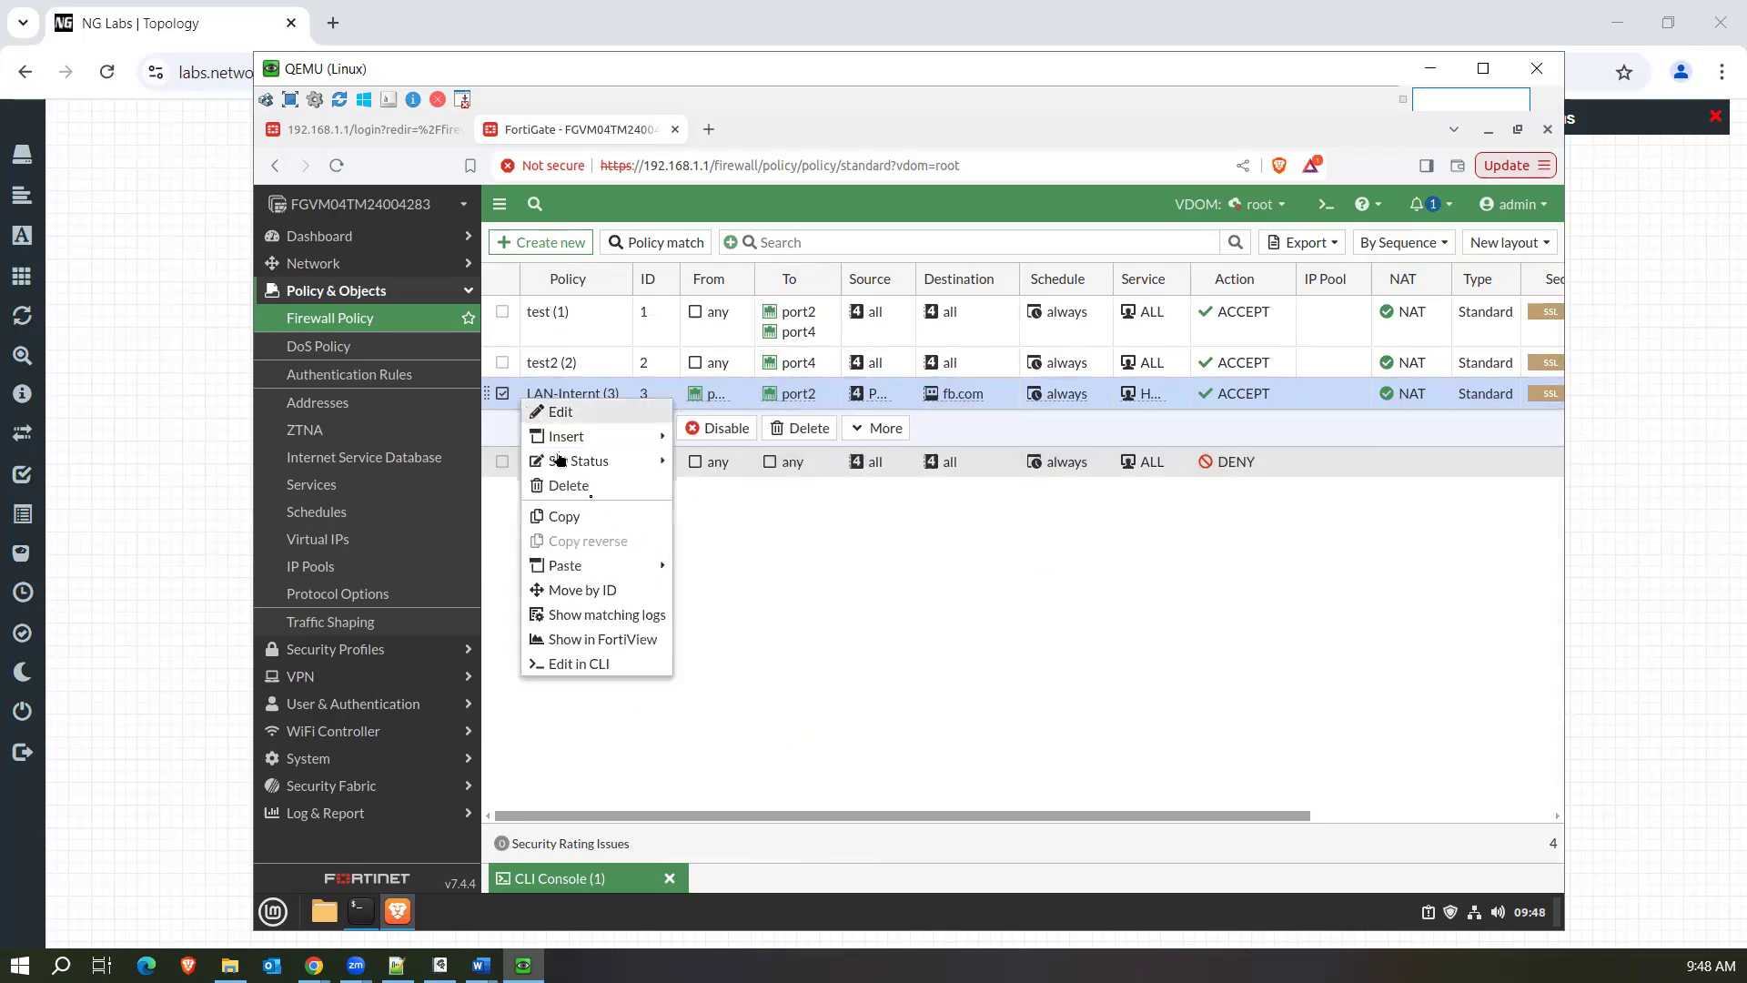
pyautogui.moveTo(629, 575)
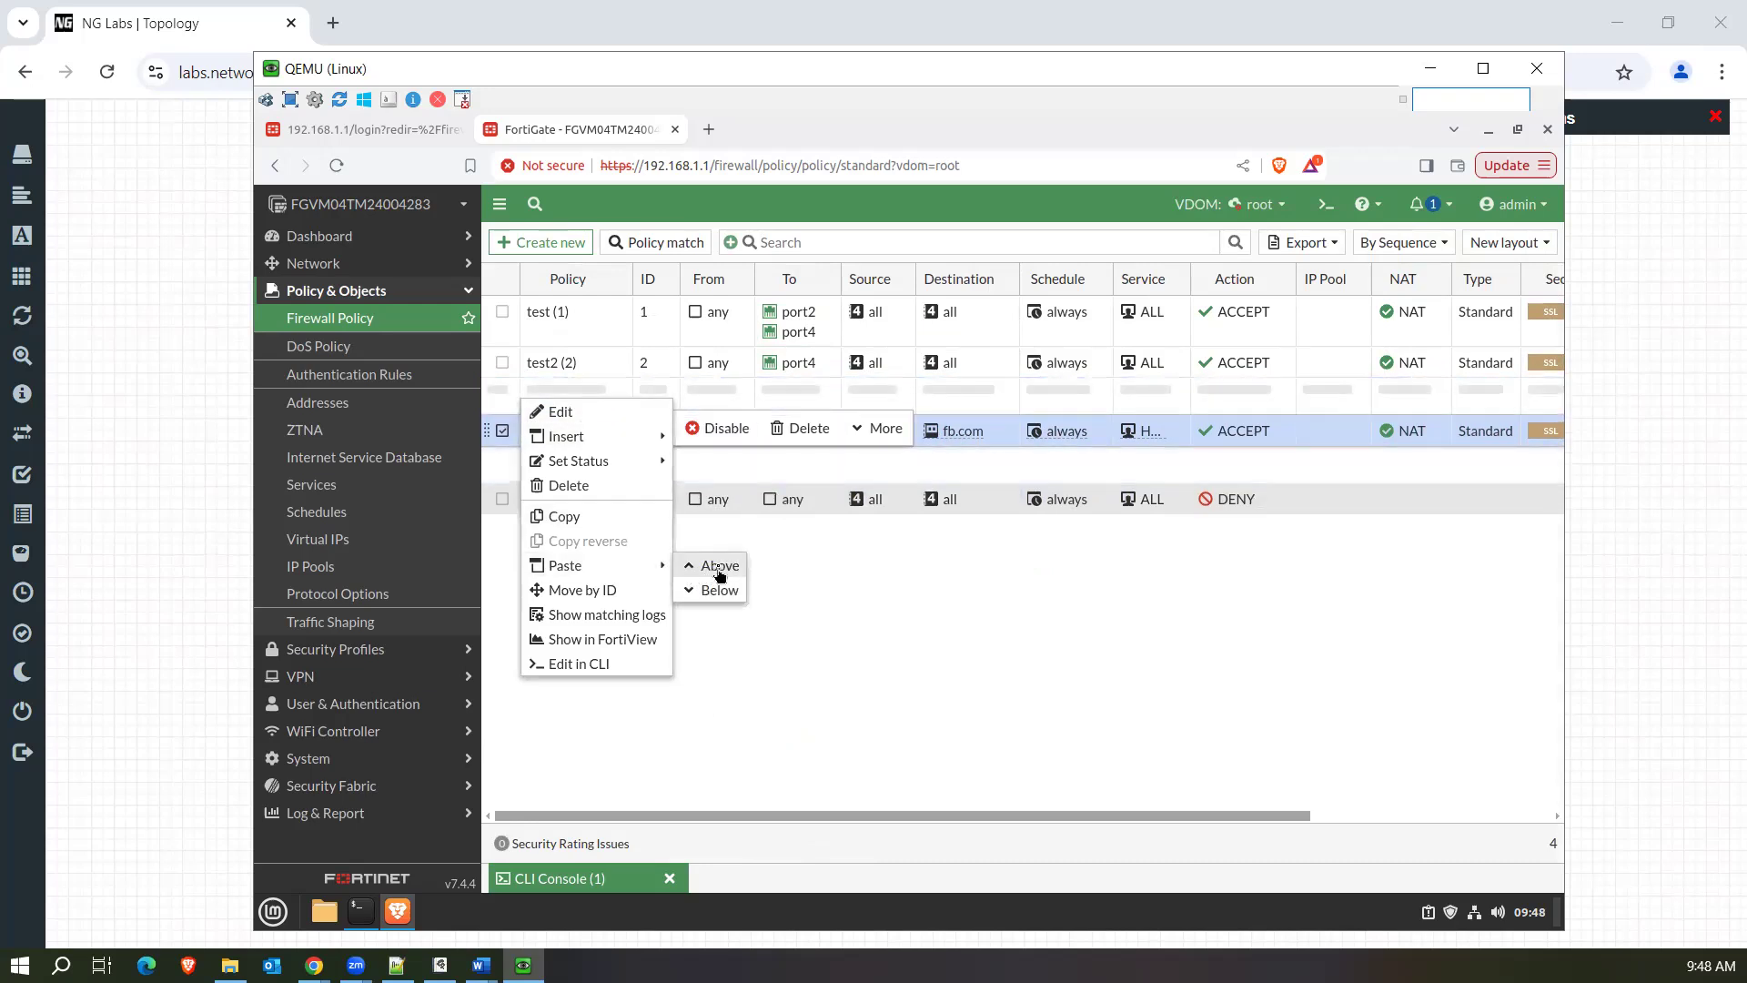
pyautogui.click(718, 566)
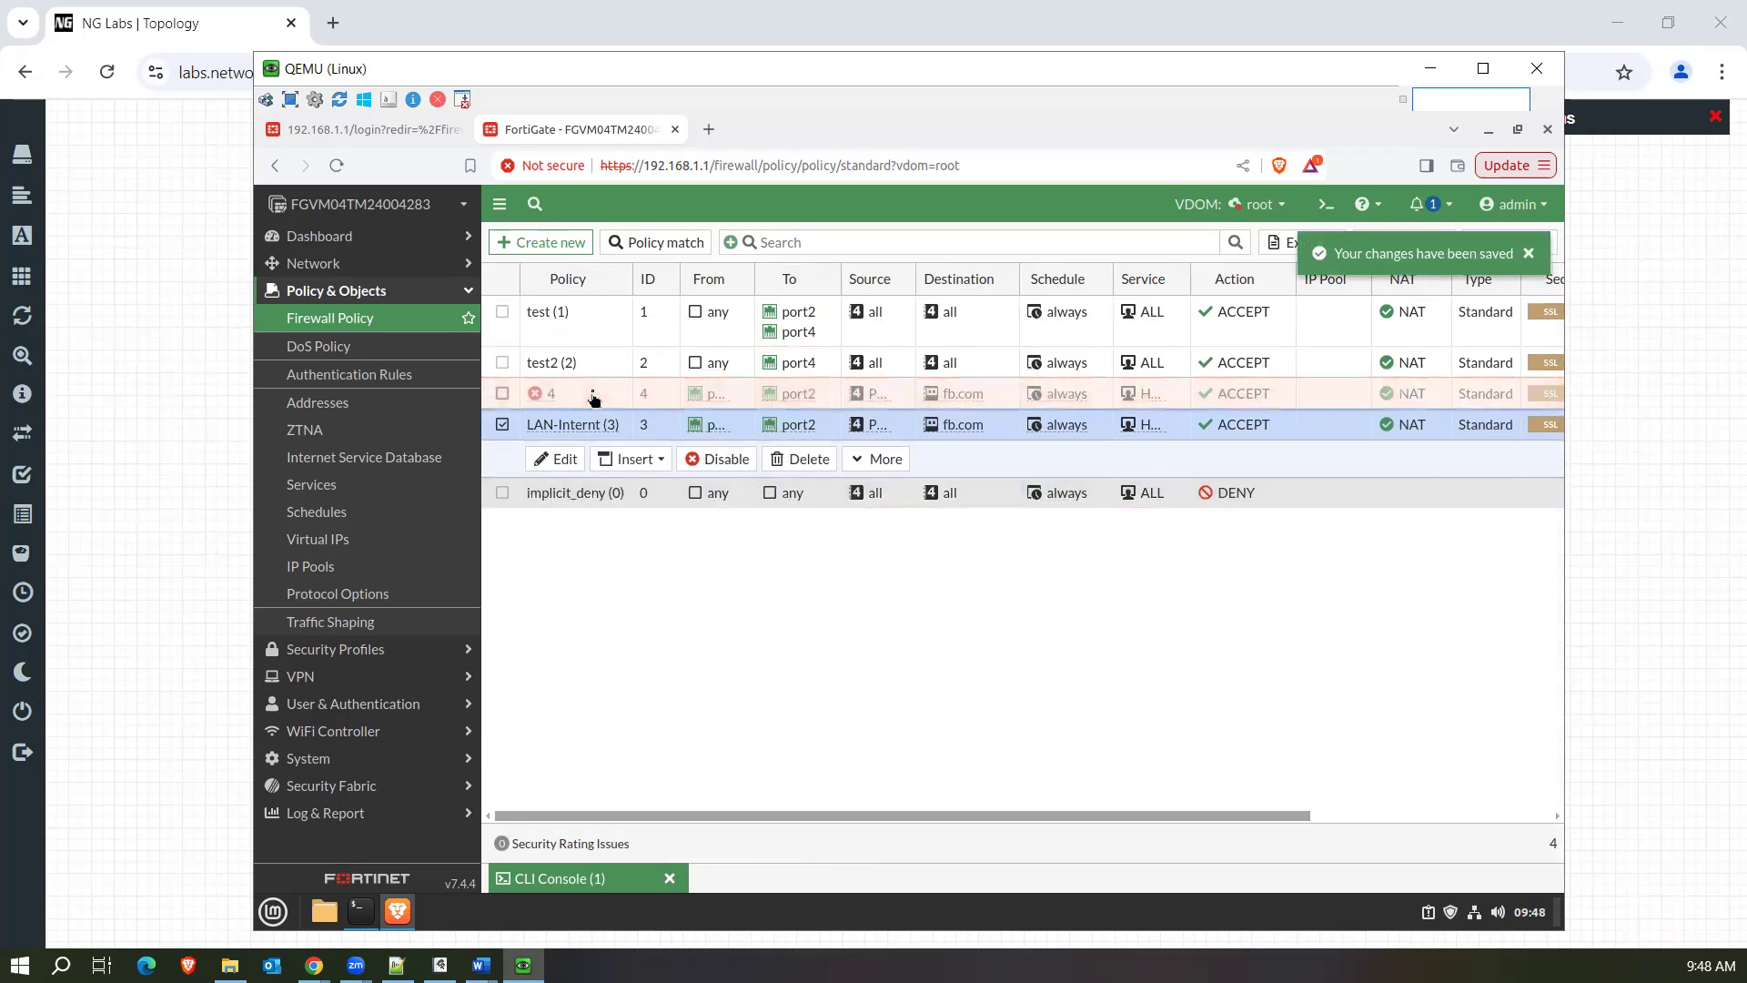
# Open the pasted policy copy, name it LAN_DNS, and remove fb.com from its destination.
pyautogui.click(597, 429)
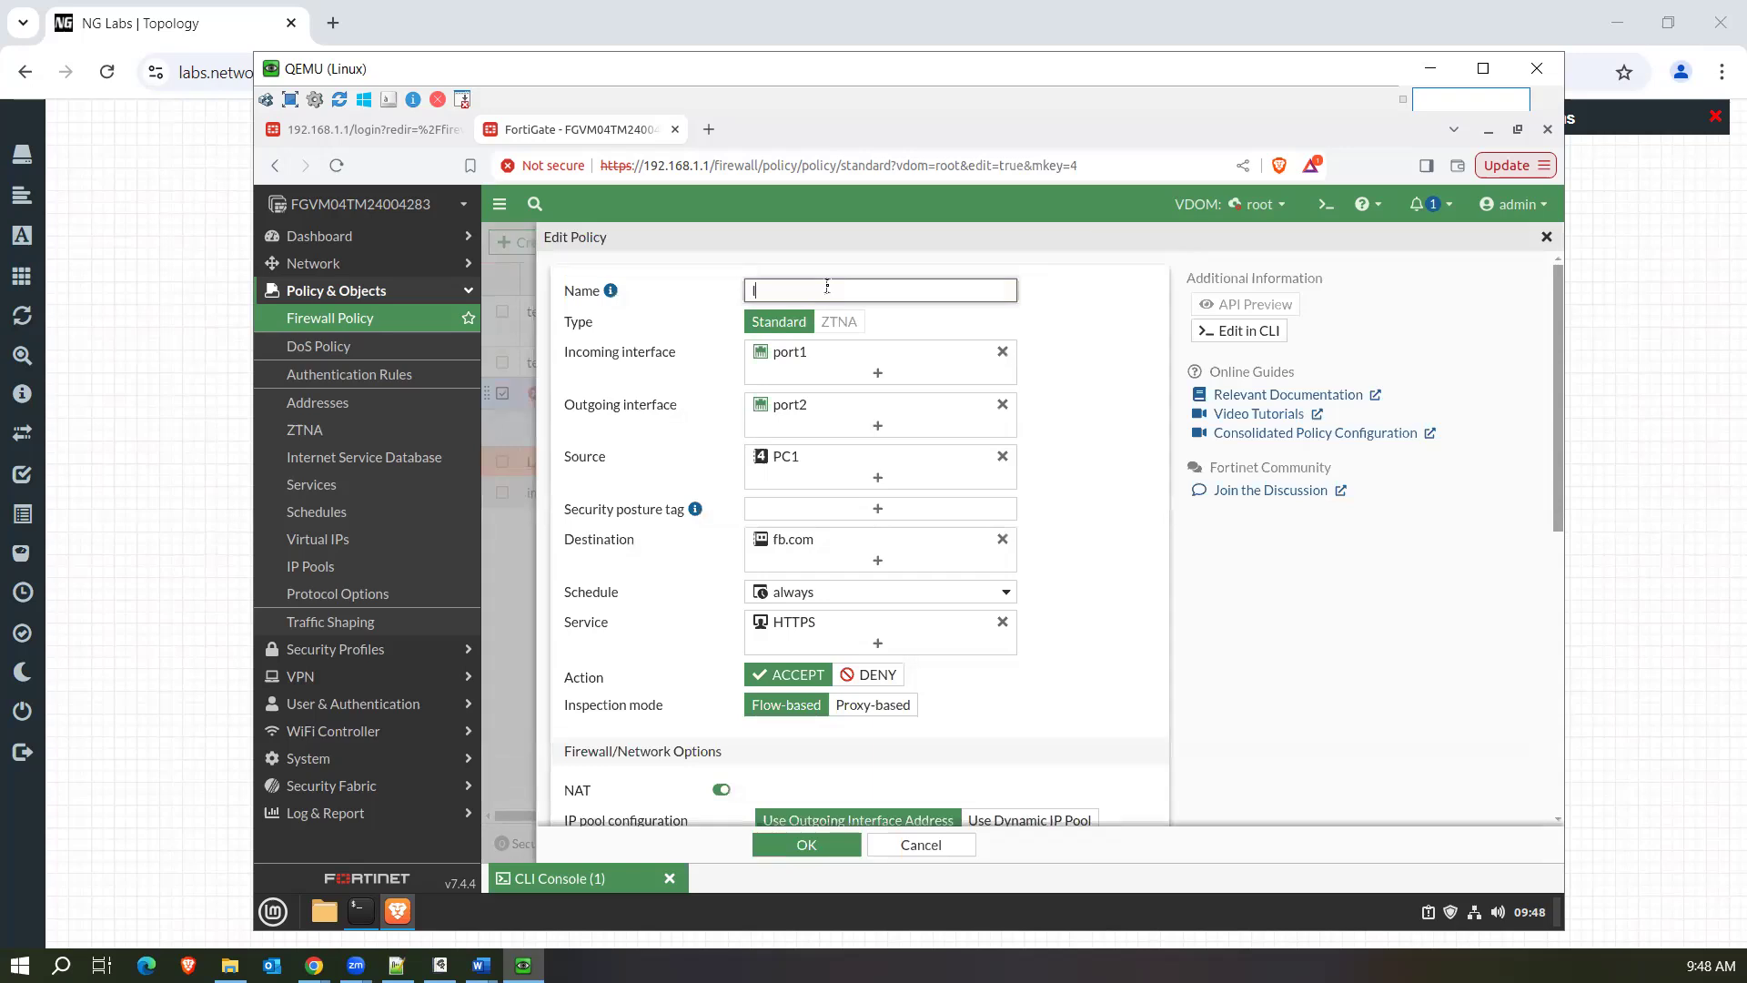
pyautogui.write('LAN_DNS')
pyautogui.click(1001, 538)
# Create a subnet address named DNS with IP 8.8.8.8/32 and select it as the policy's destination.
pyautogui.click(930, 546)
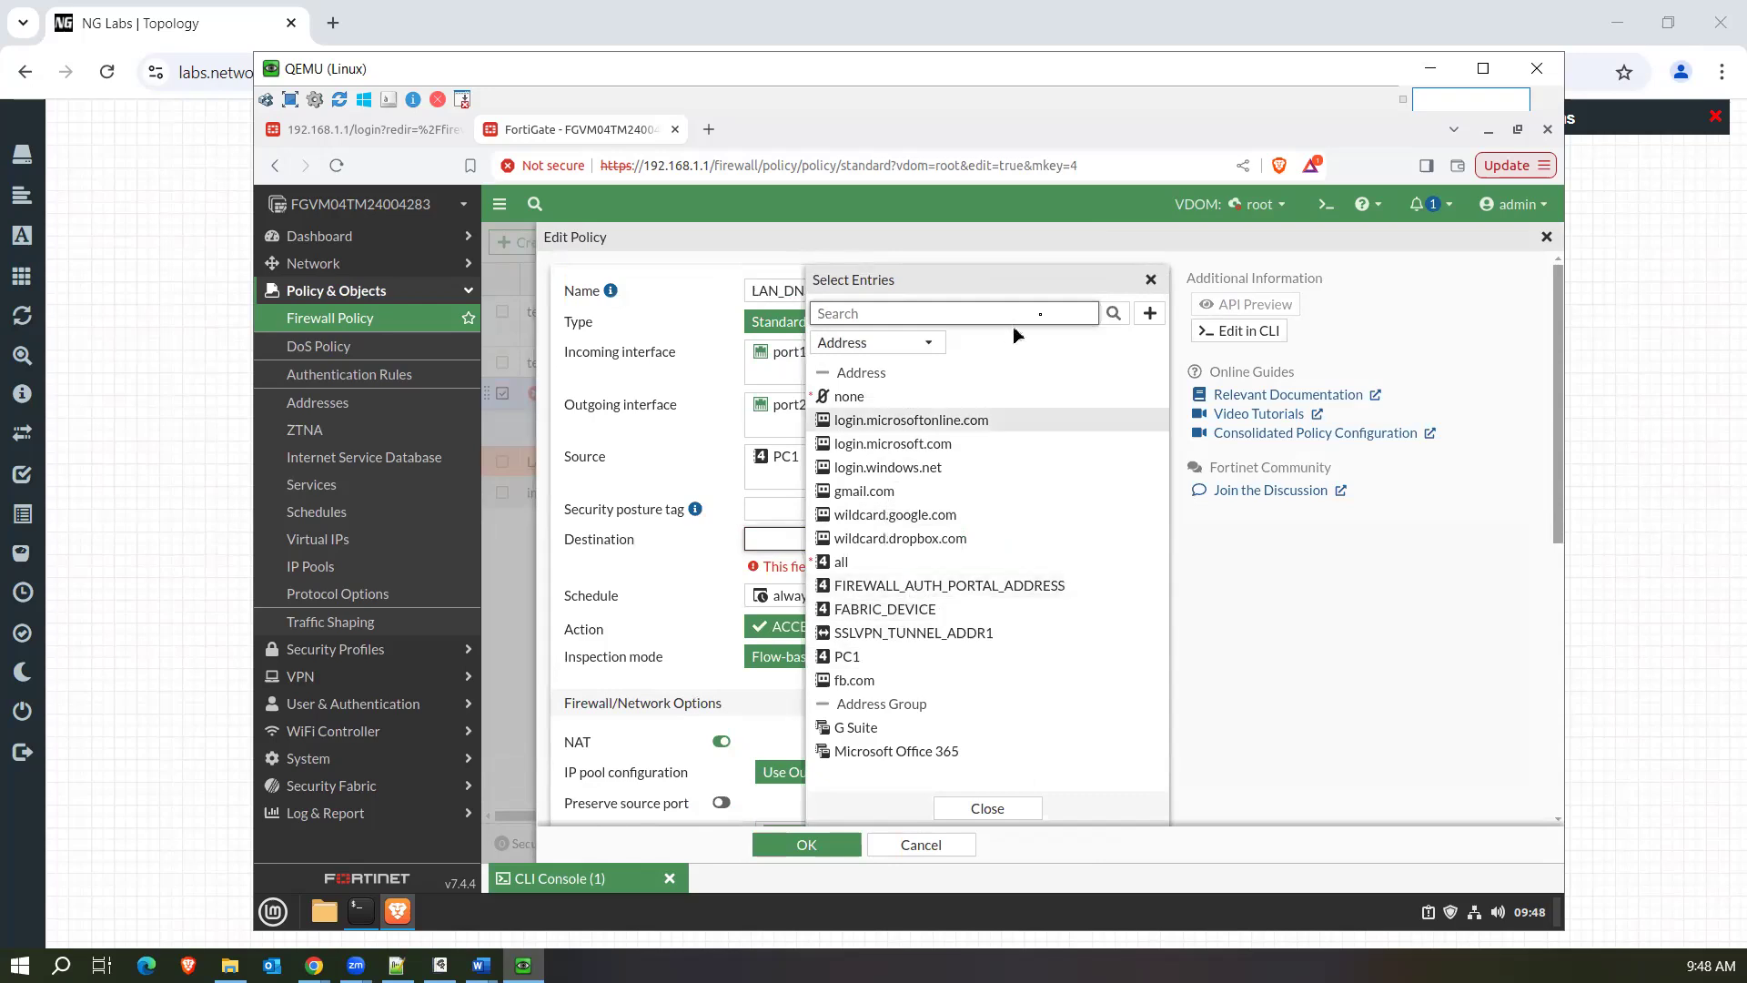
pyautogui.click(1150, 313)
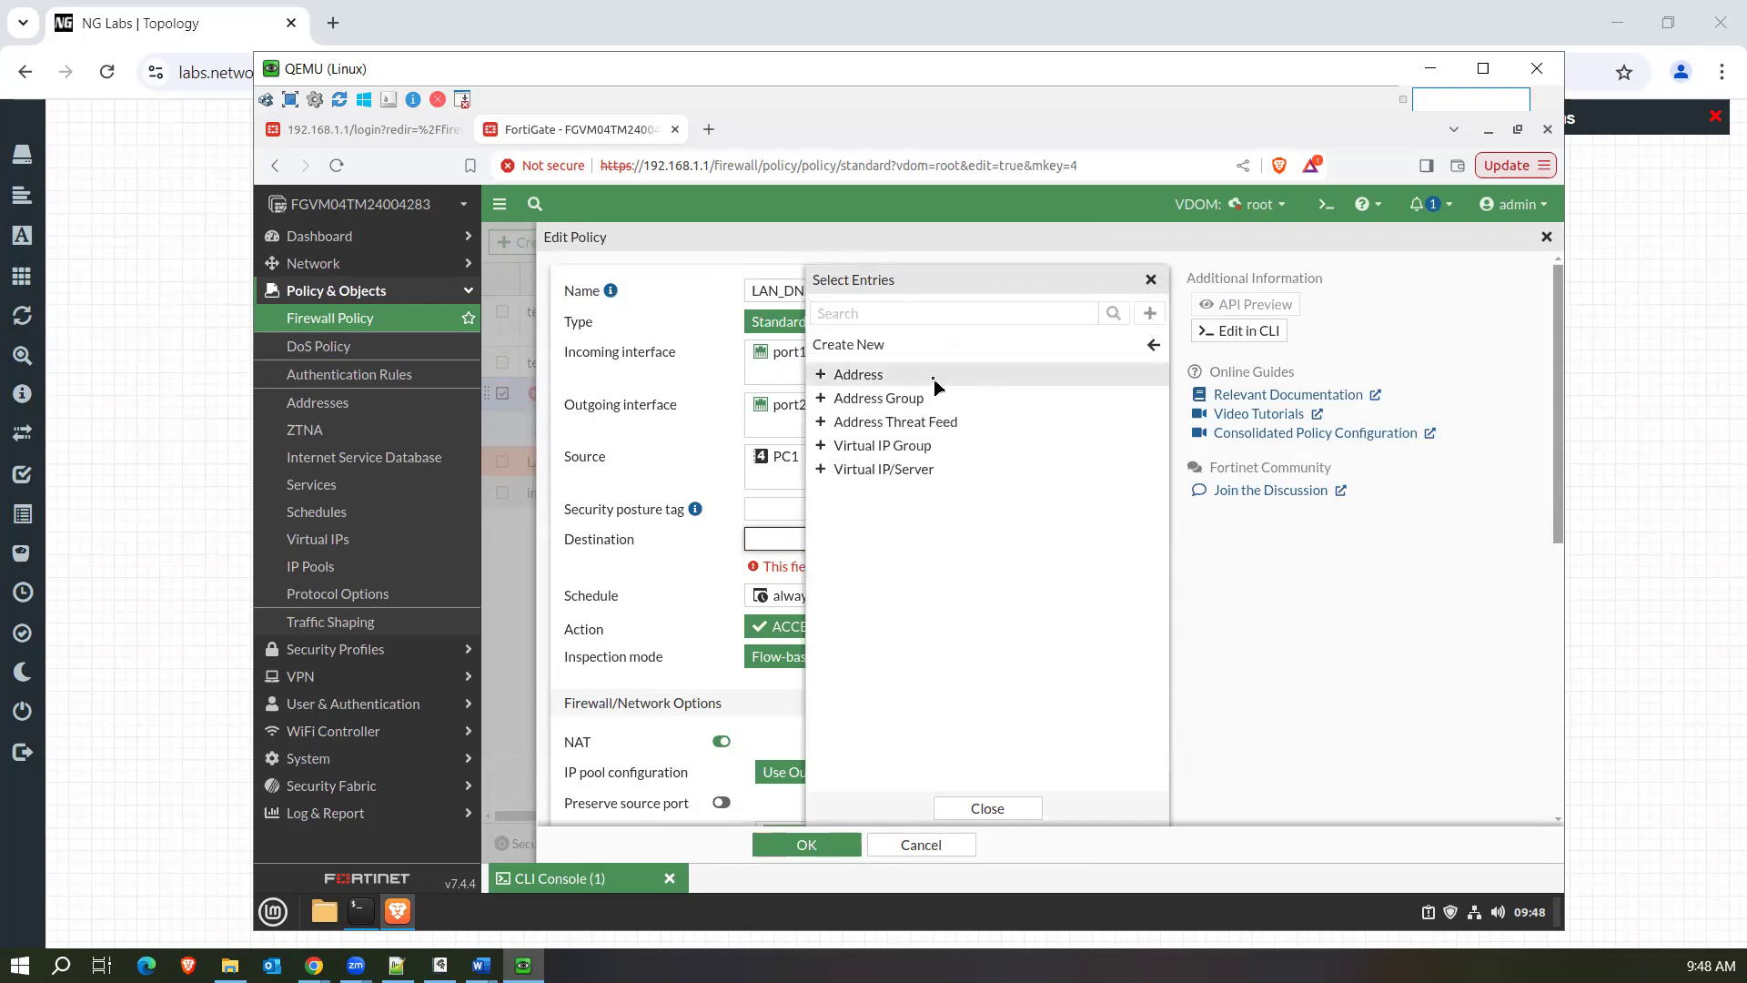
pyautogui.click(934, 381)
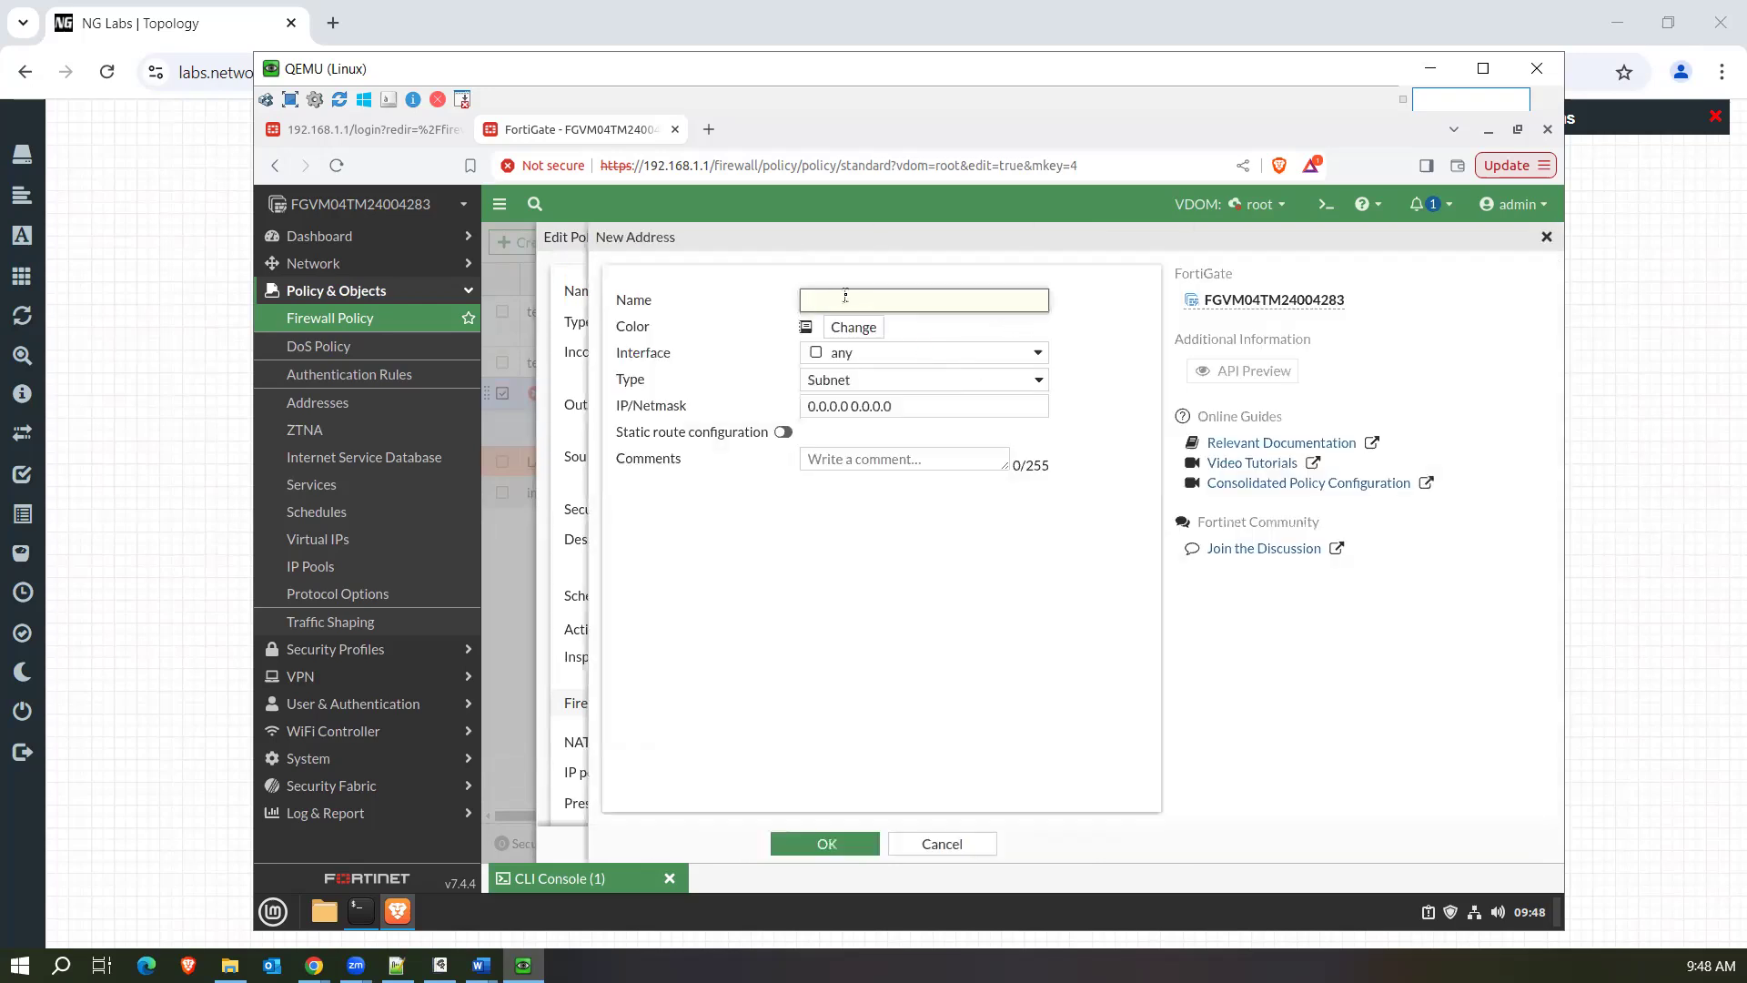
pyautogui.write('DNS')
pyautogui.moveTo(914, 406); pyautogui.dragTo(754, 407)
pyautogui.write('8.8.8.8/32')
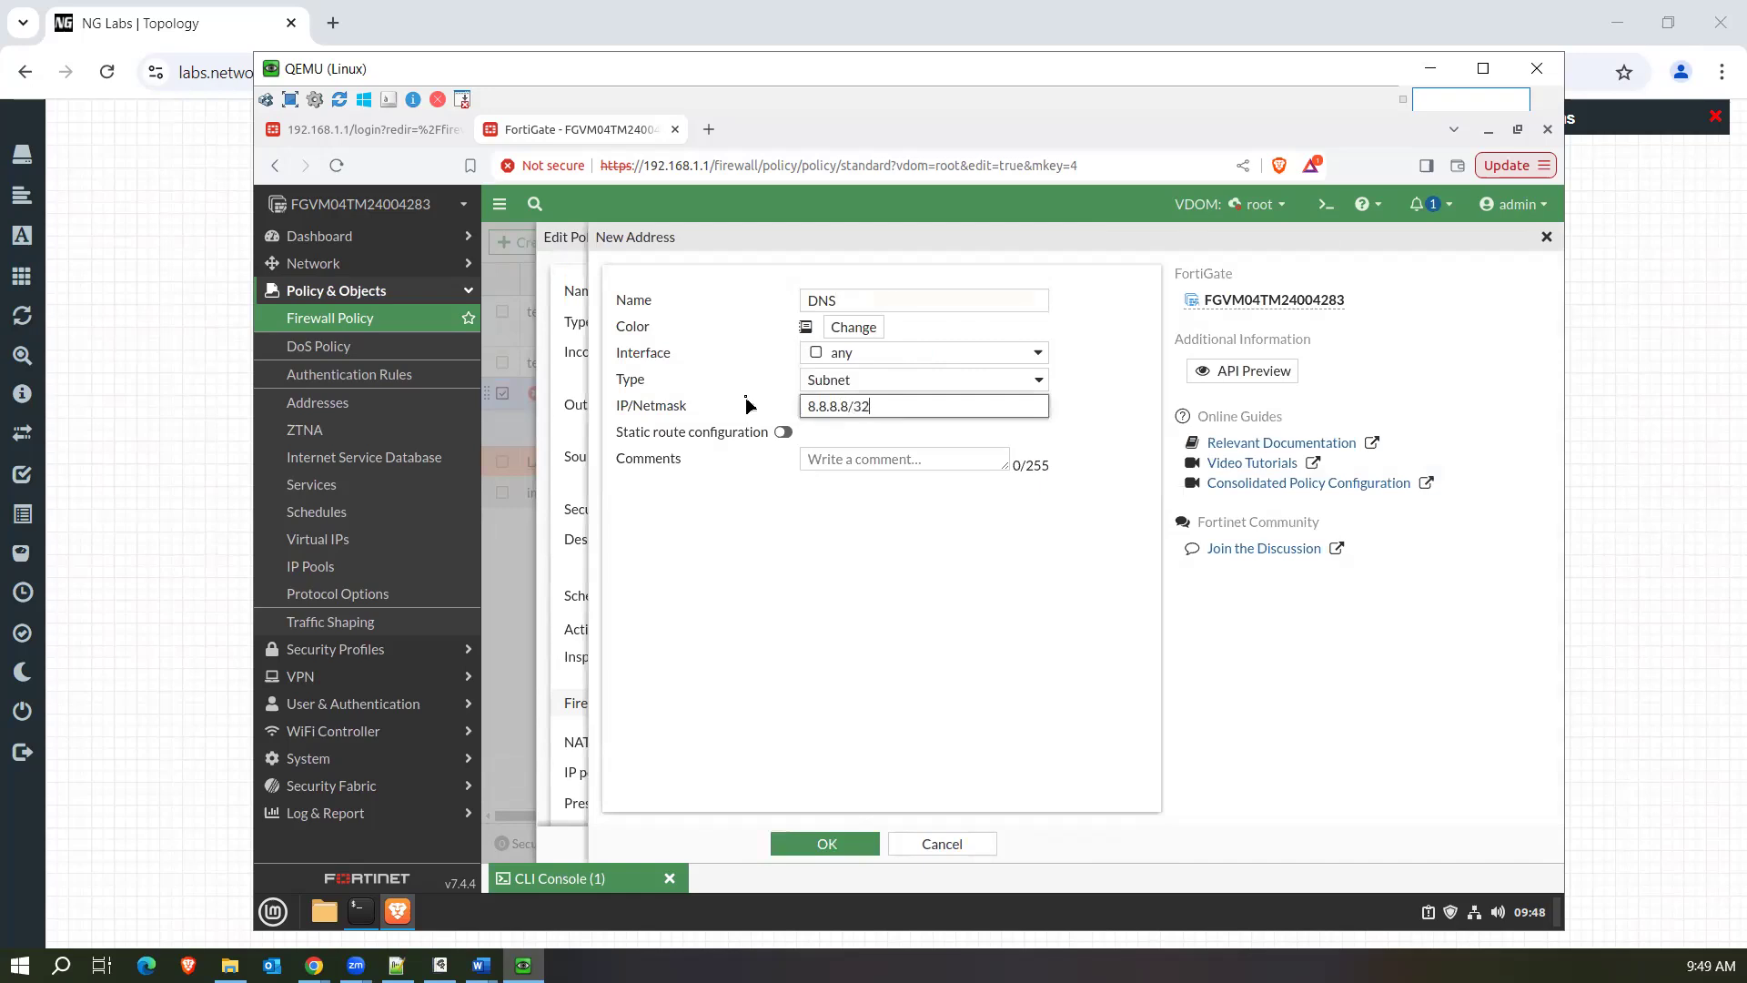
pyautogui.click(807, 846)
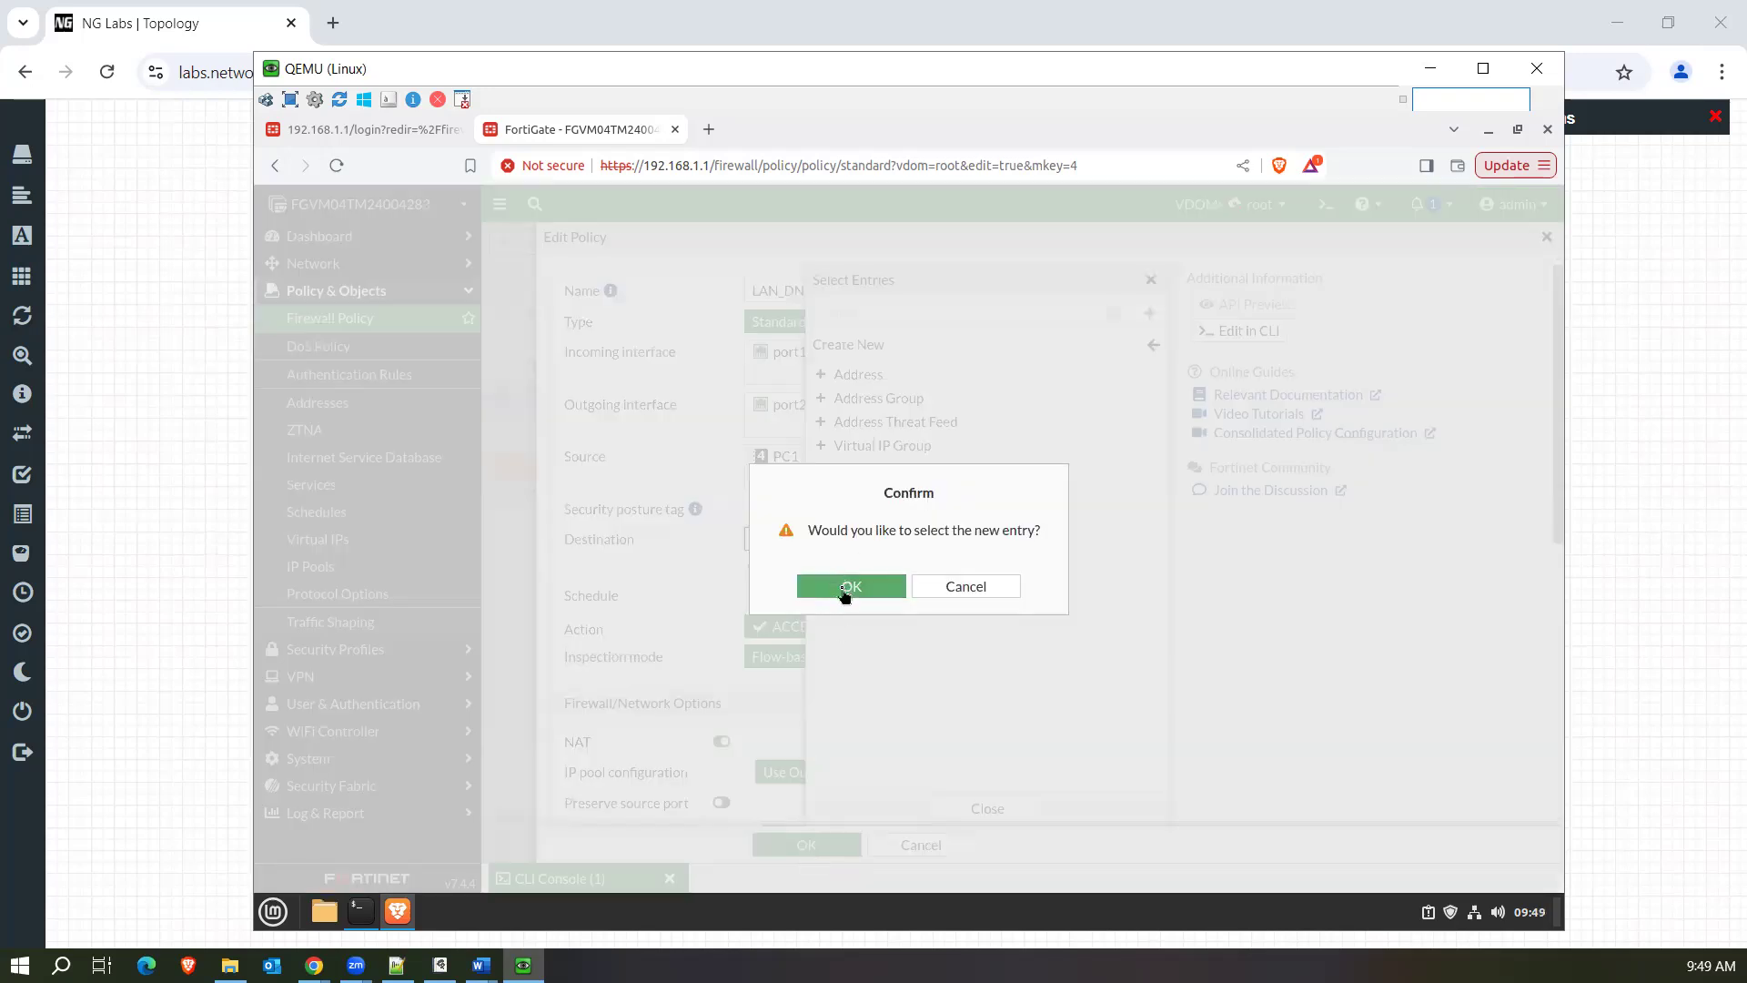
pyautogui.click(847, 589)
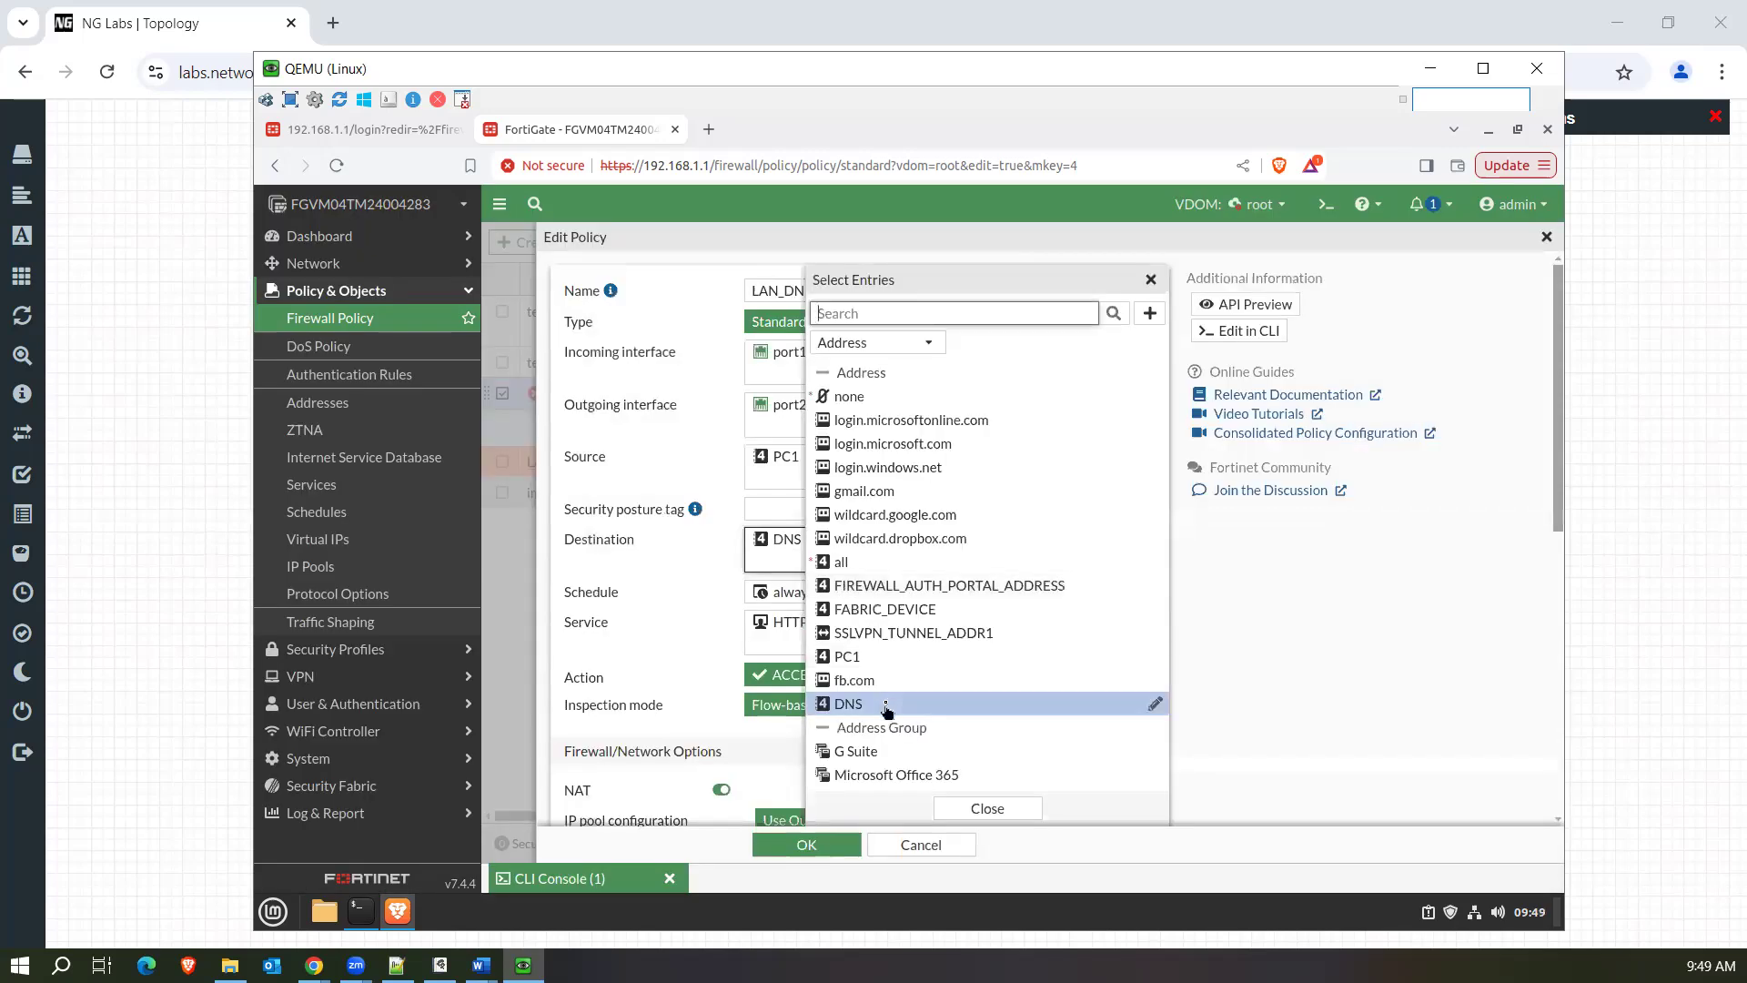
pyautogui.click(987, 807)
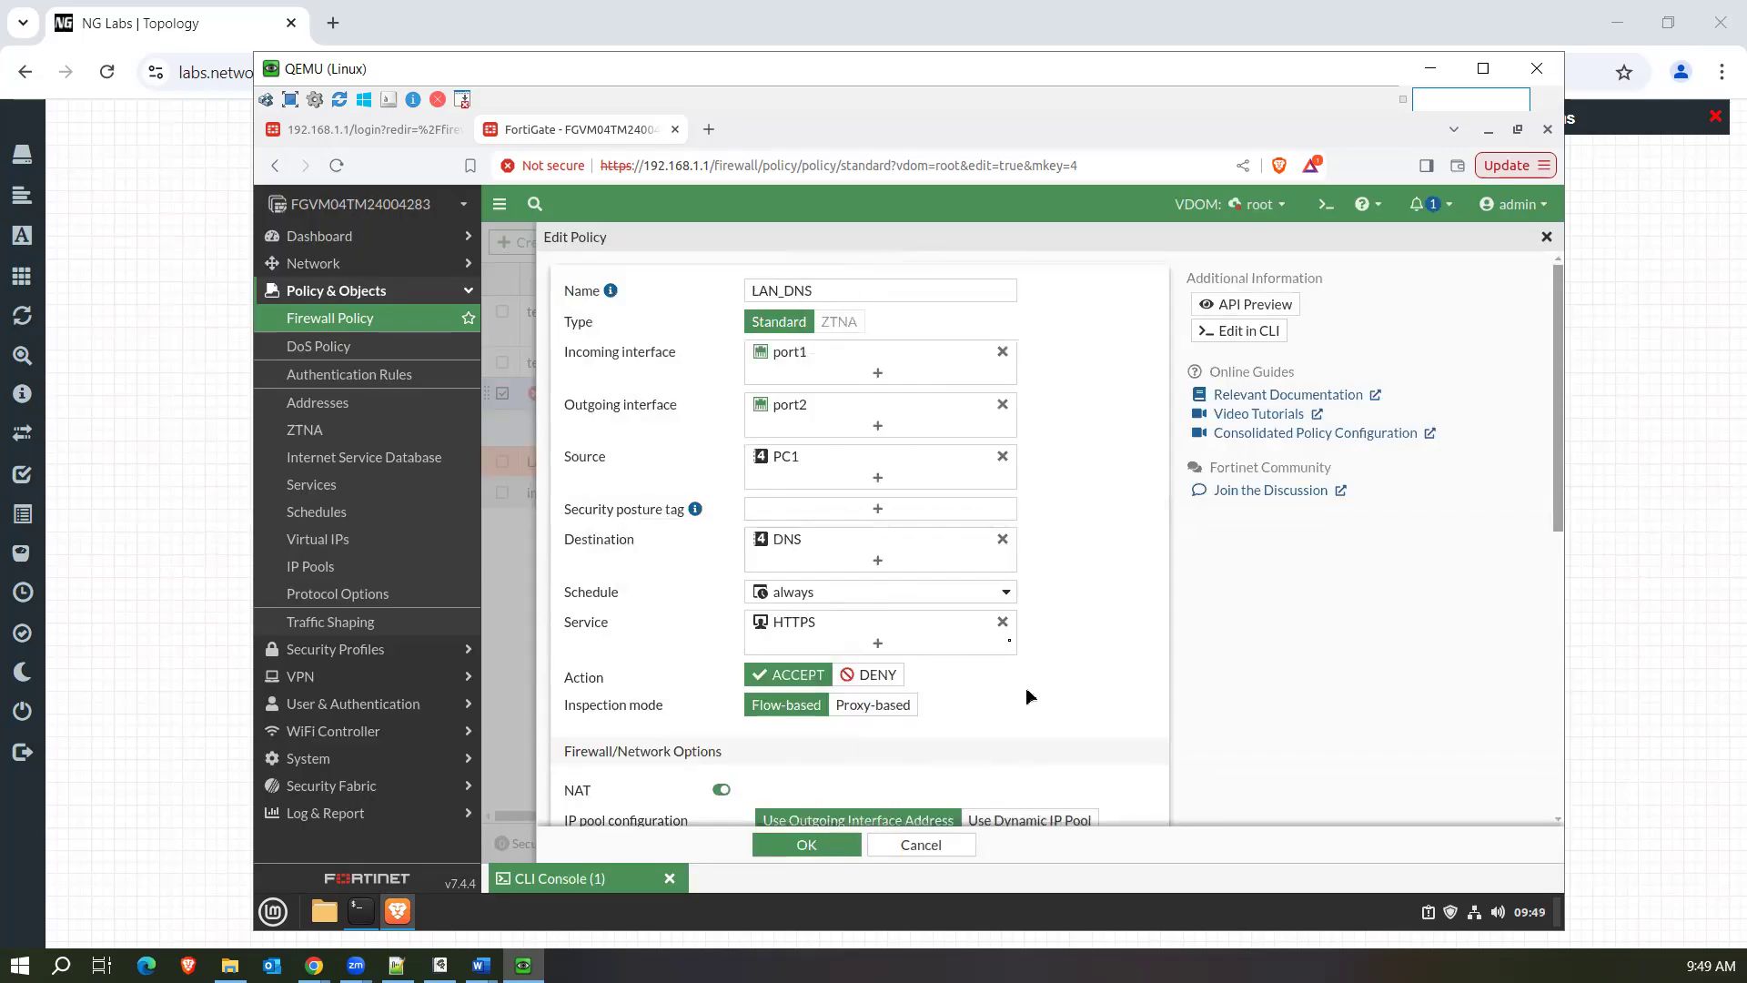
# Replace the policy's HTTPS service with DNS and save the LAN_DNS policy.
pyautogui.click(1001, 622)
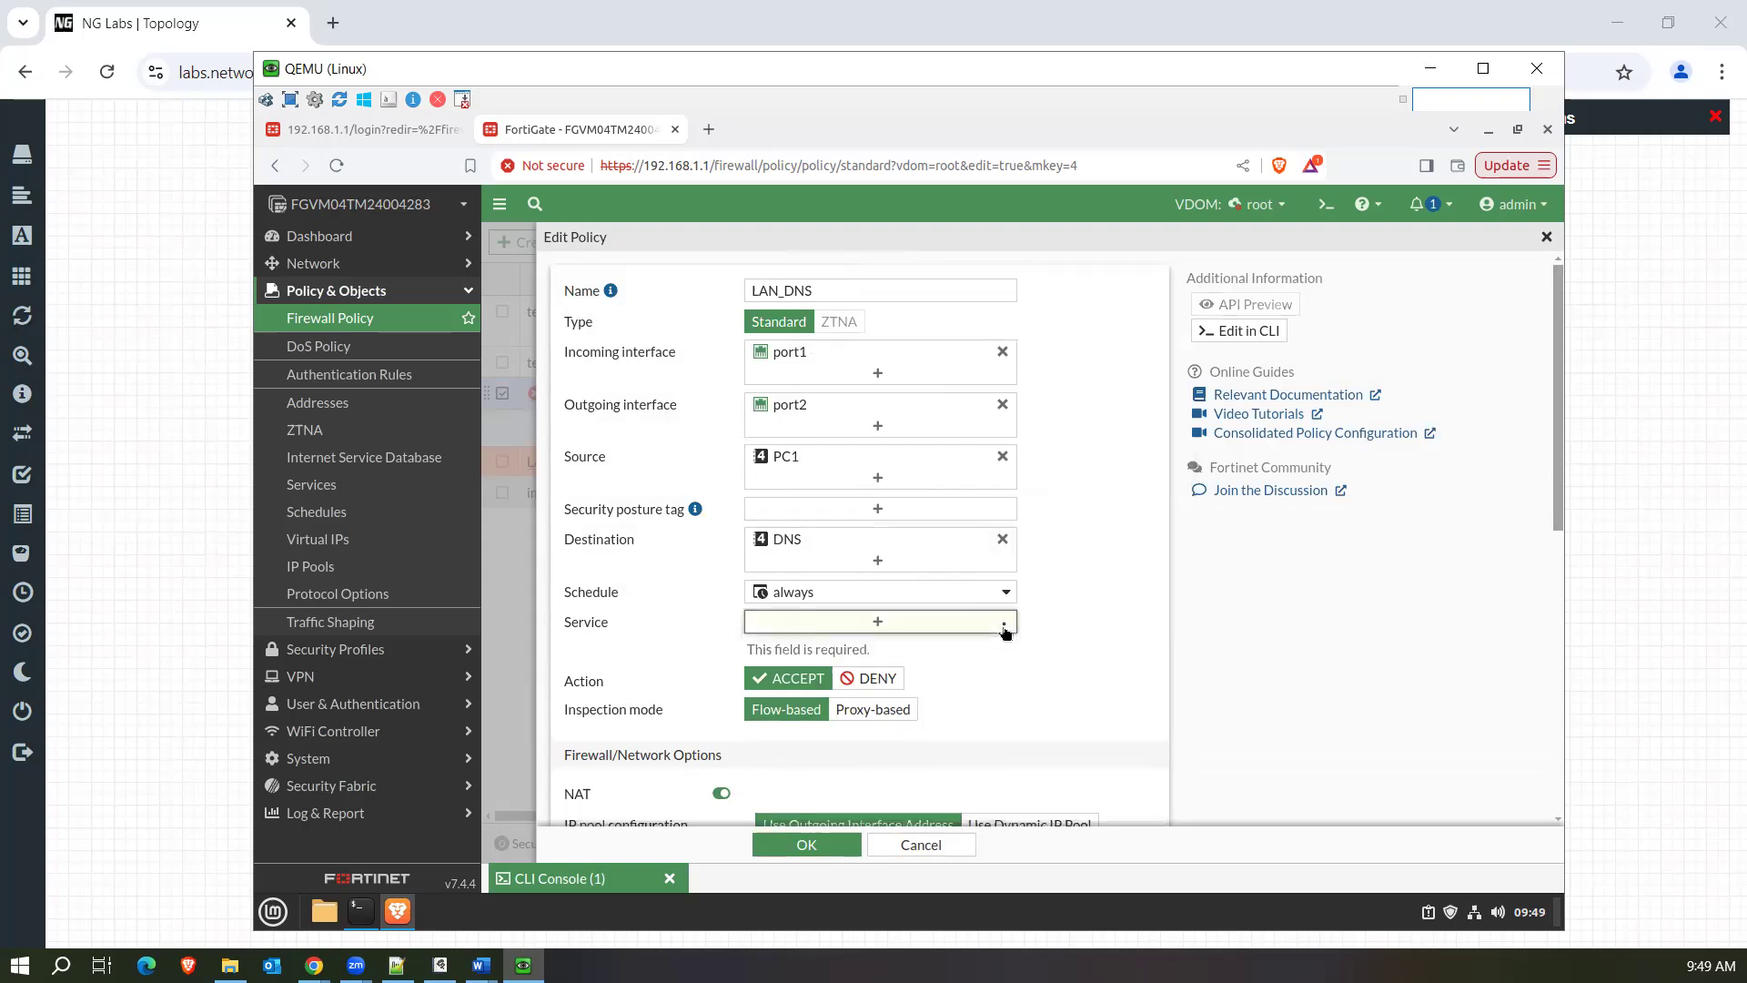
pyautogui.click(950, 626)
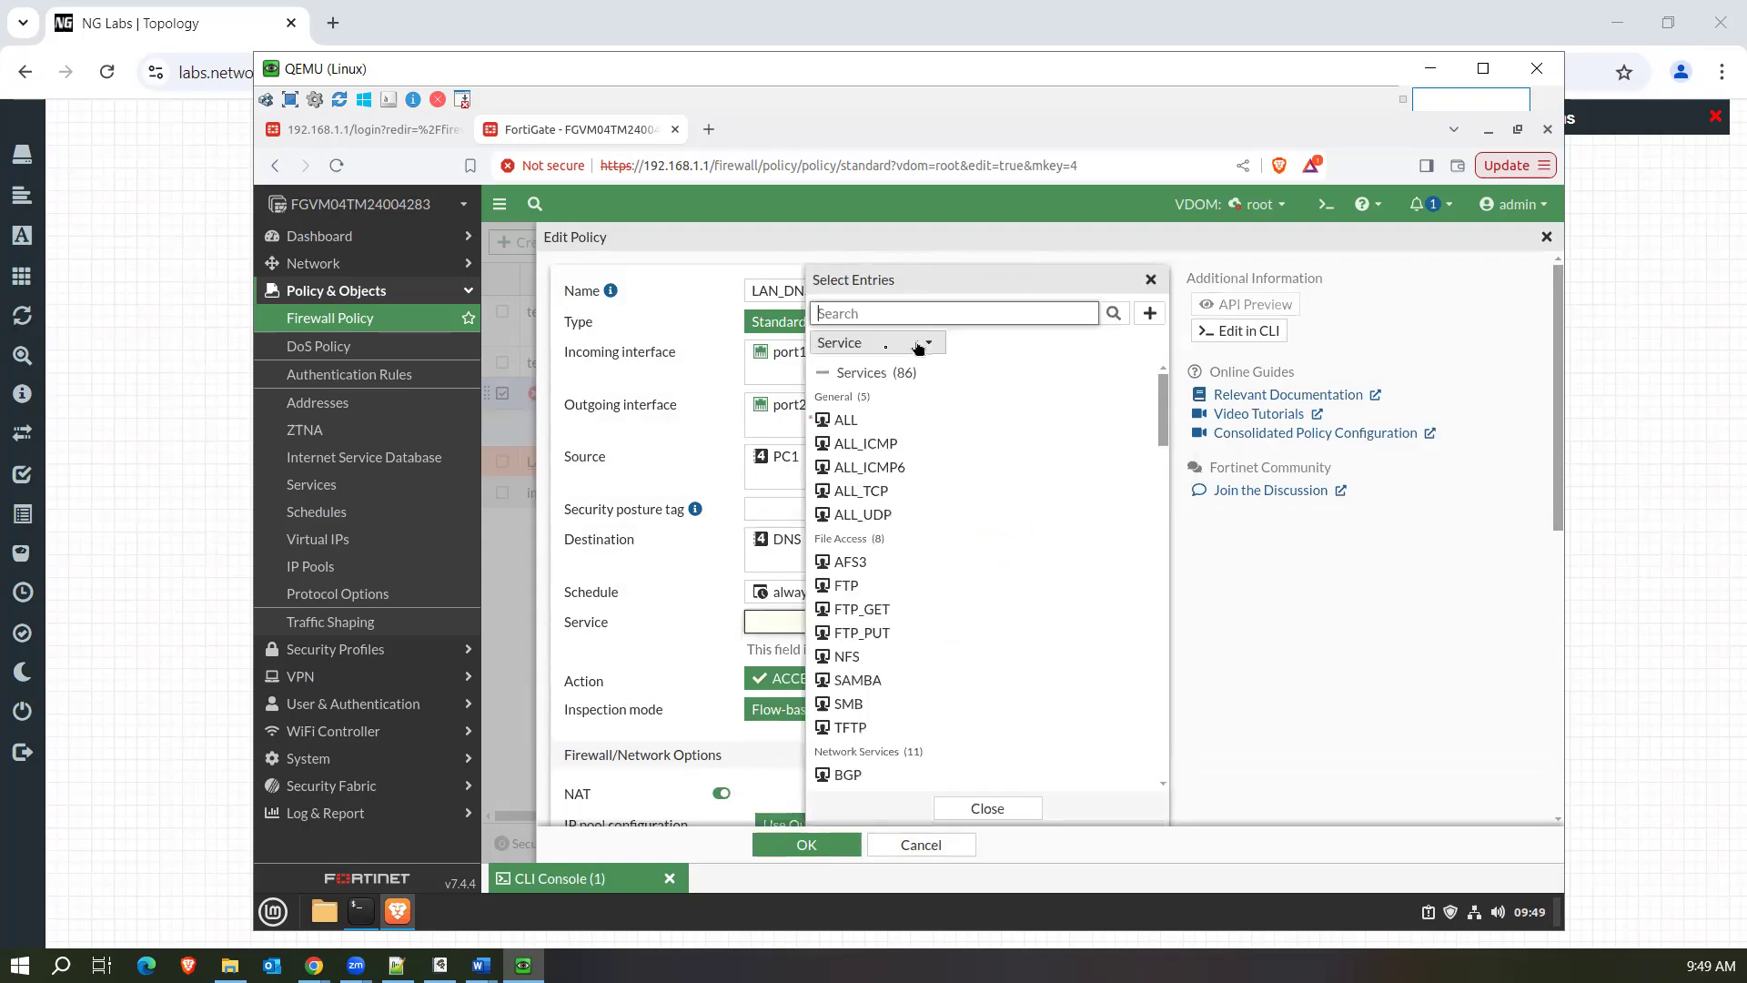
pyautogui.write('DNS')
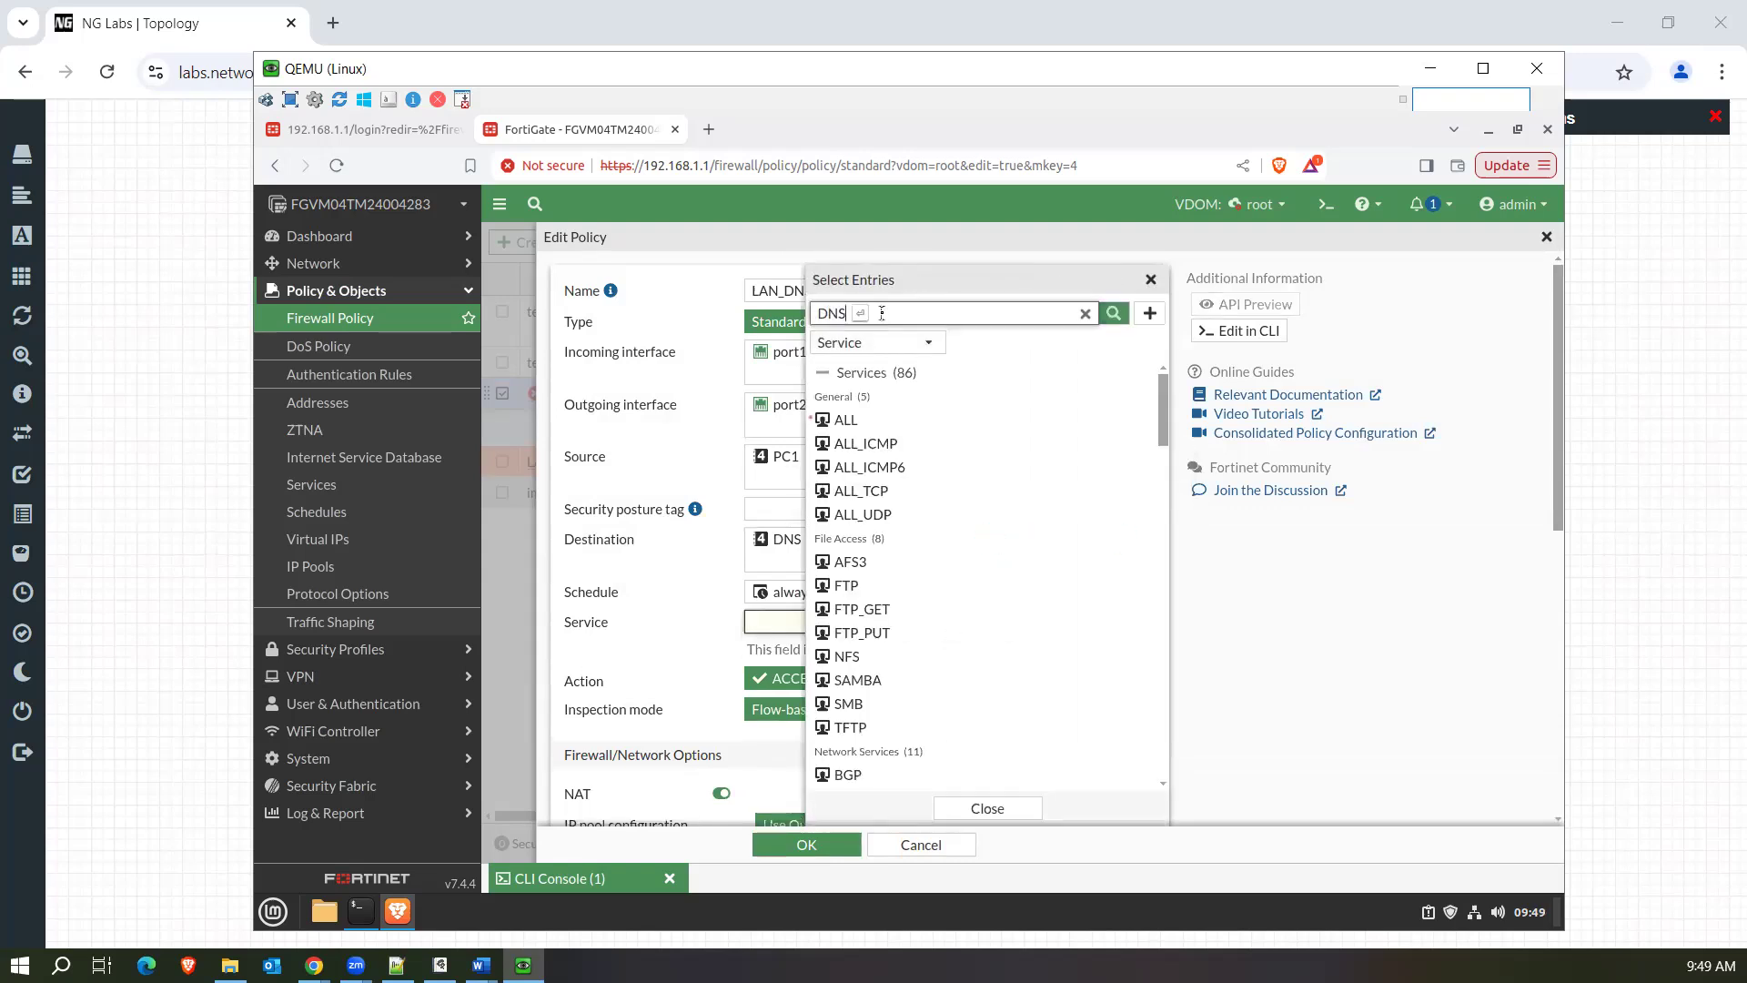
pyautogui.press('Return')
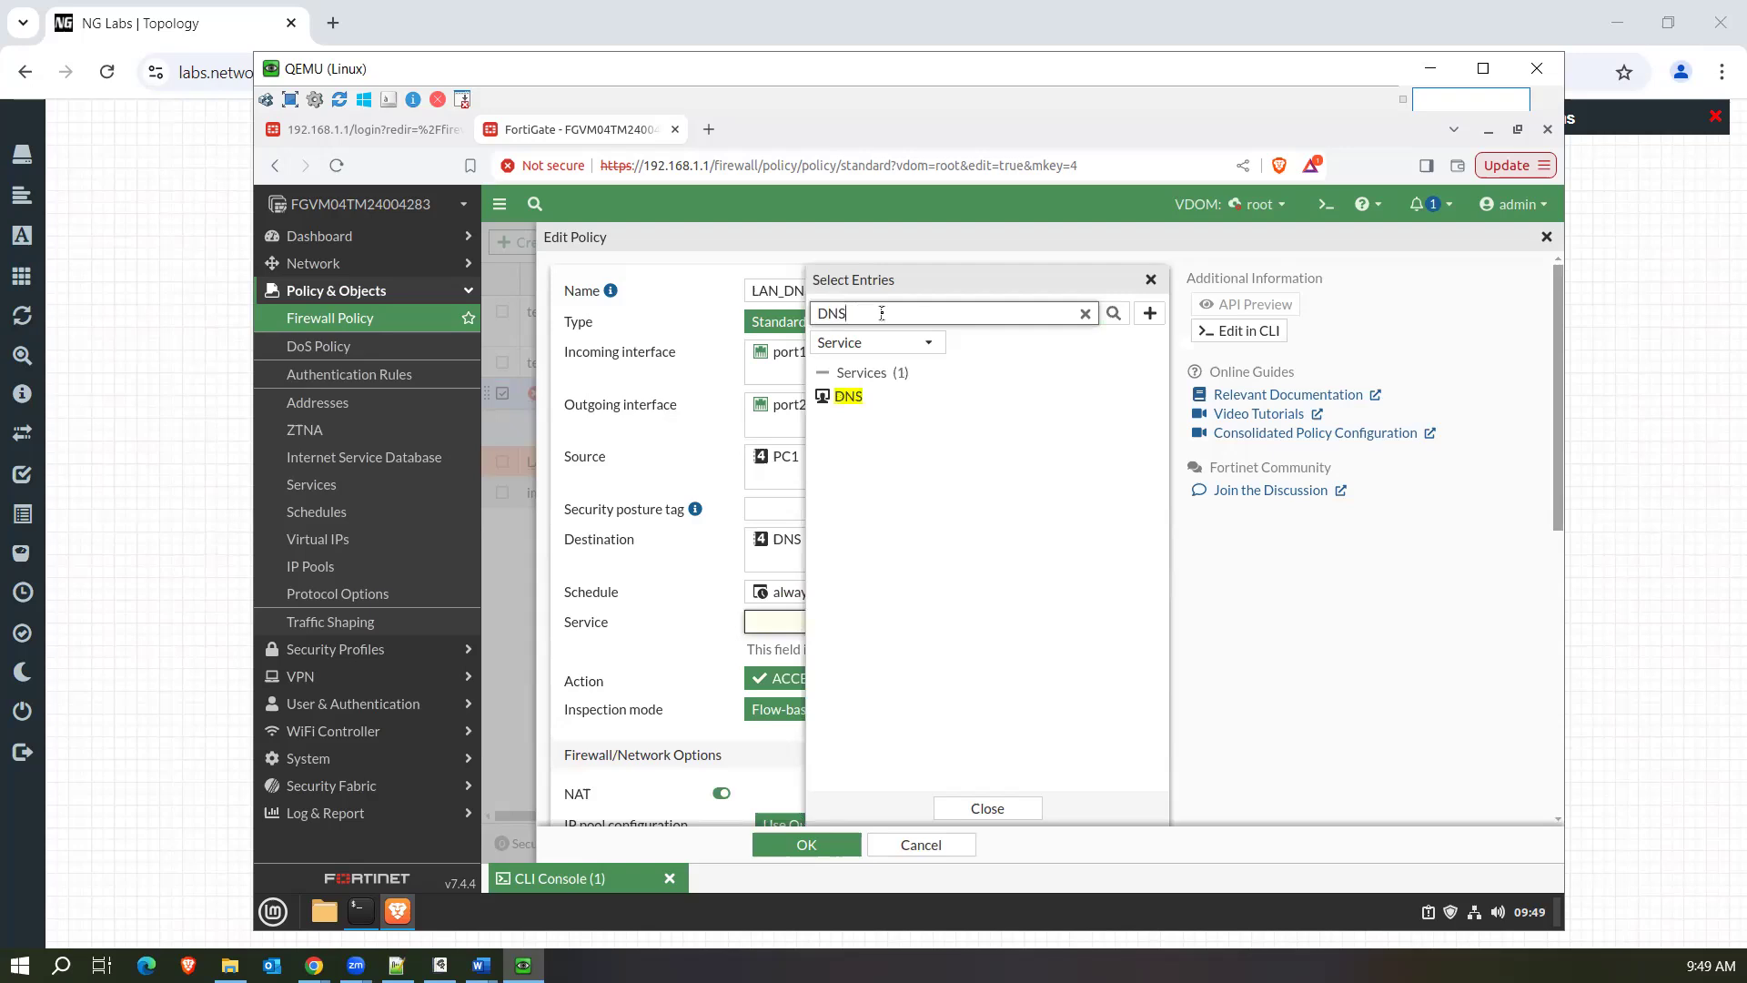
pyautogui.click(844, 398)
pyautogui.click(966, 806)
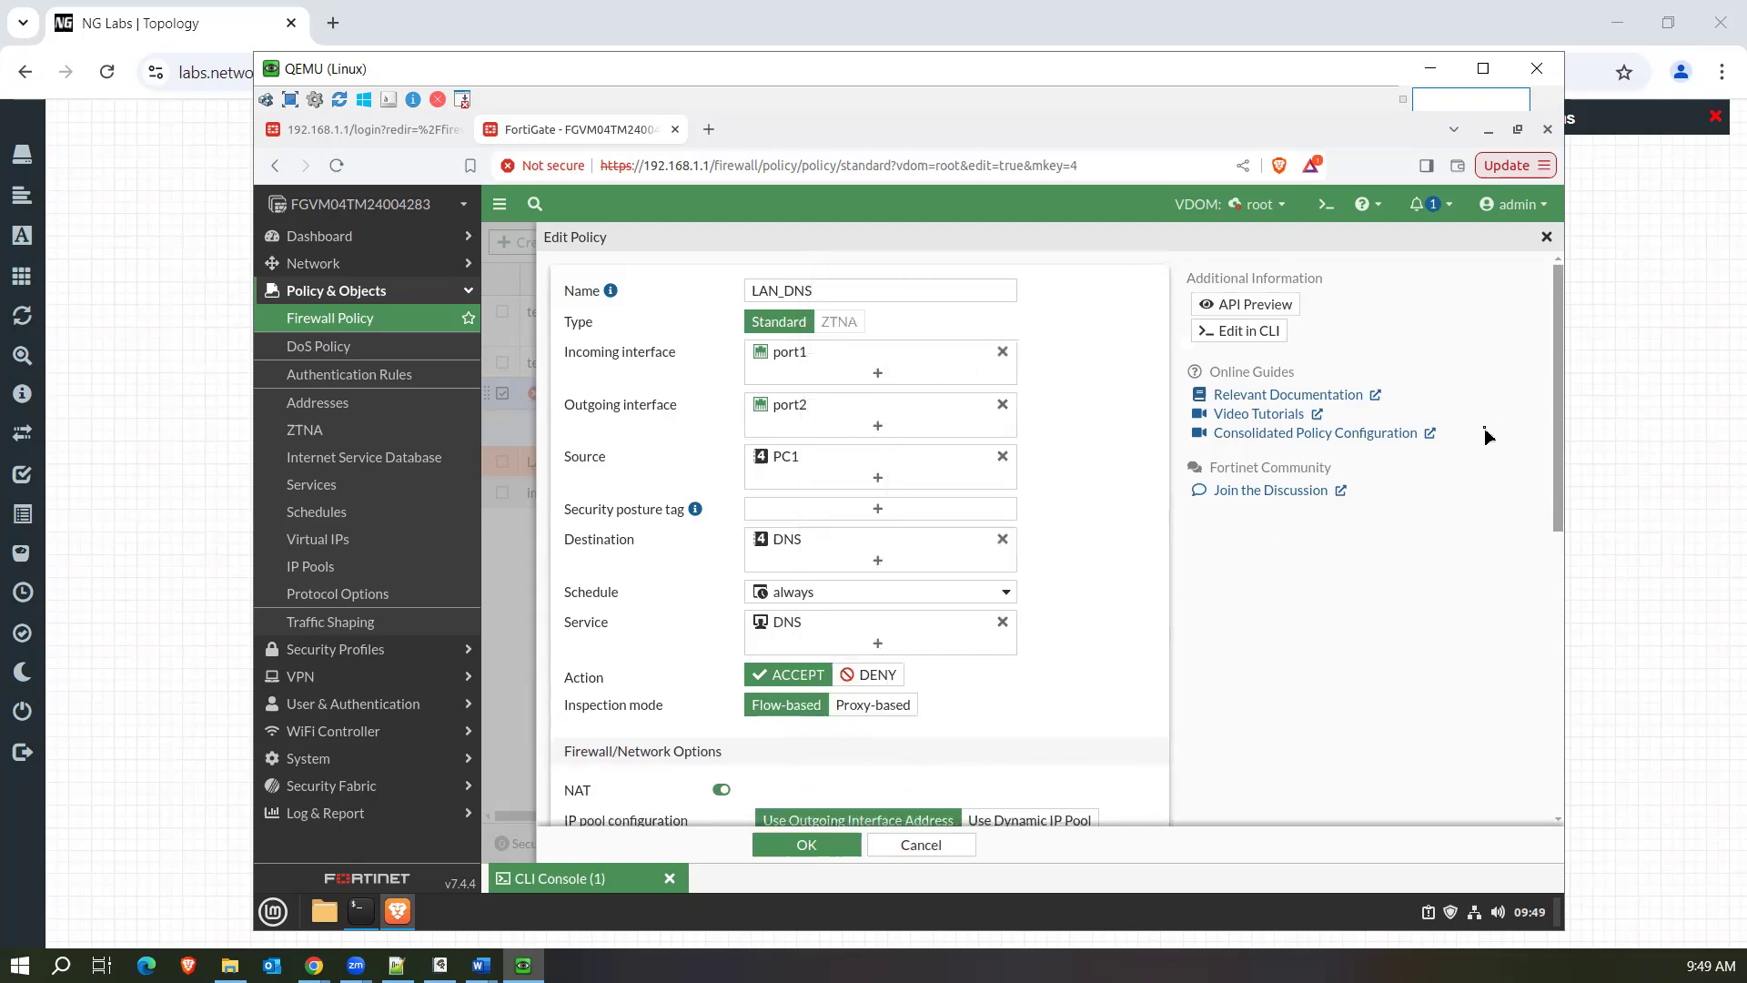
pyautogui.scroll(-2, 812, 611)
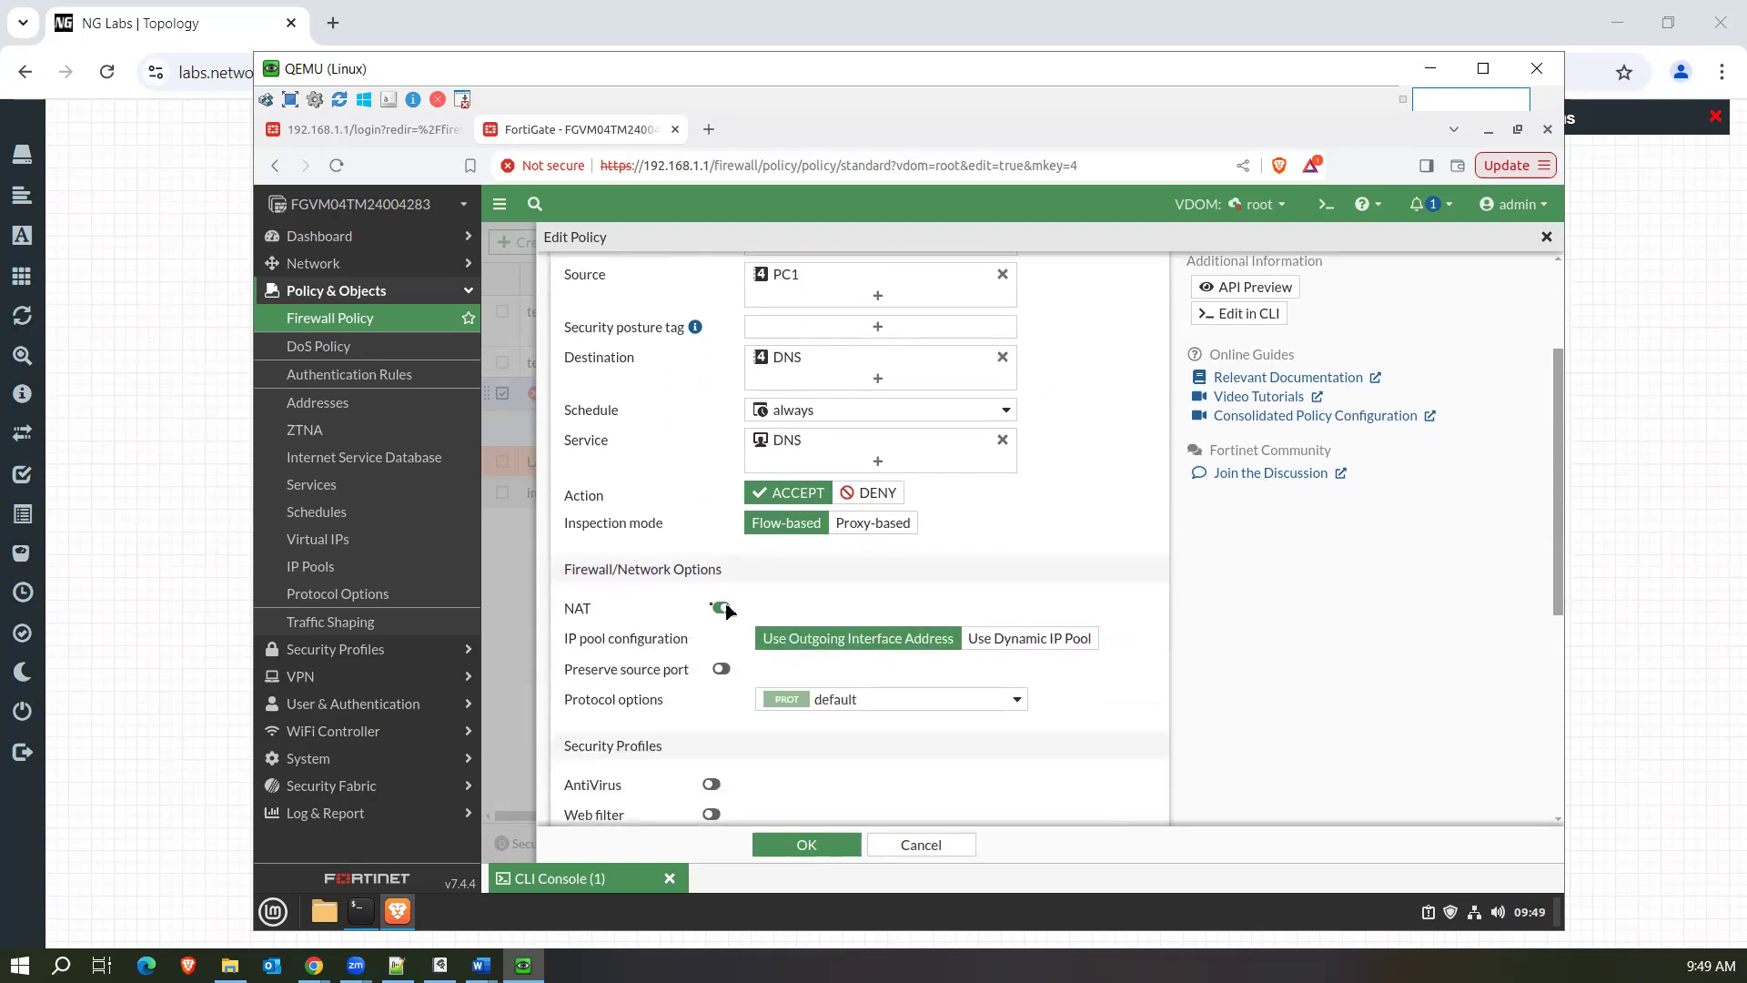
pyautogui.moveTo(1557, 541); pyautogui.dragTo(1540, 702)
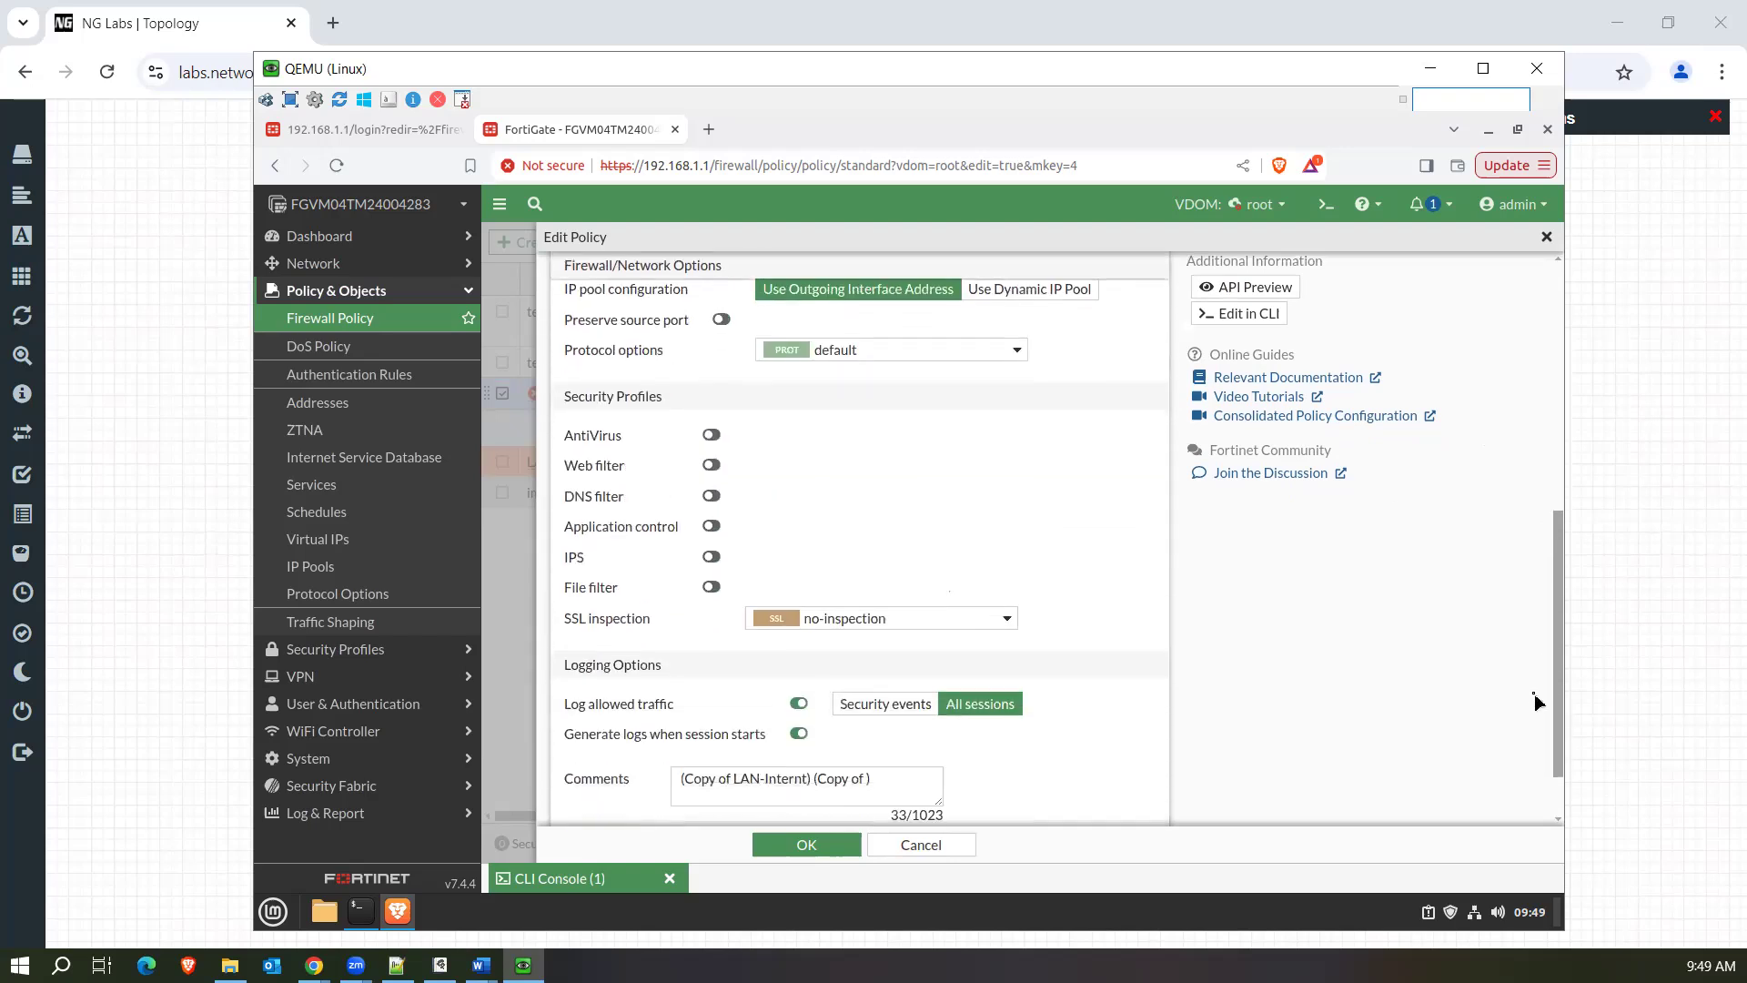
pyautogui.click(808, 848)
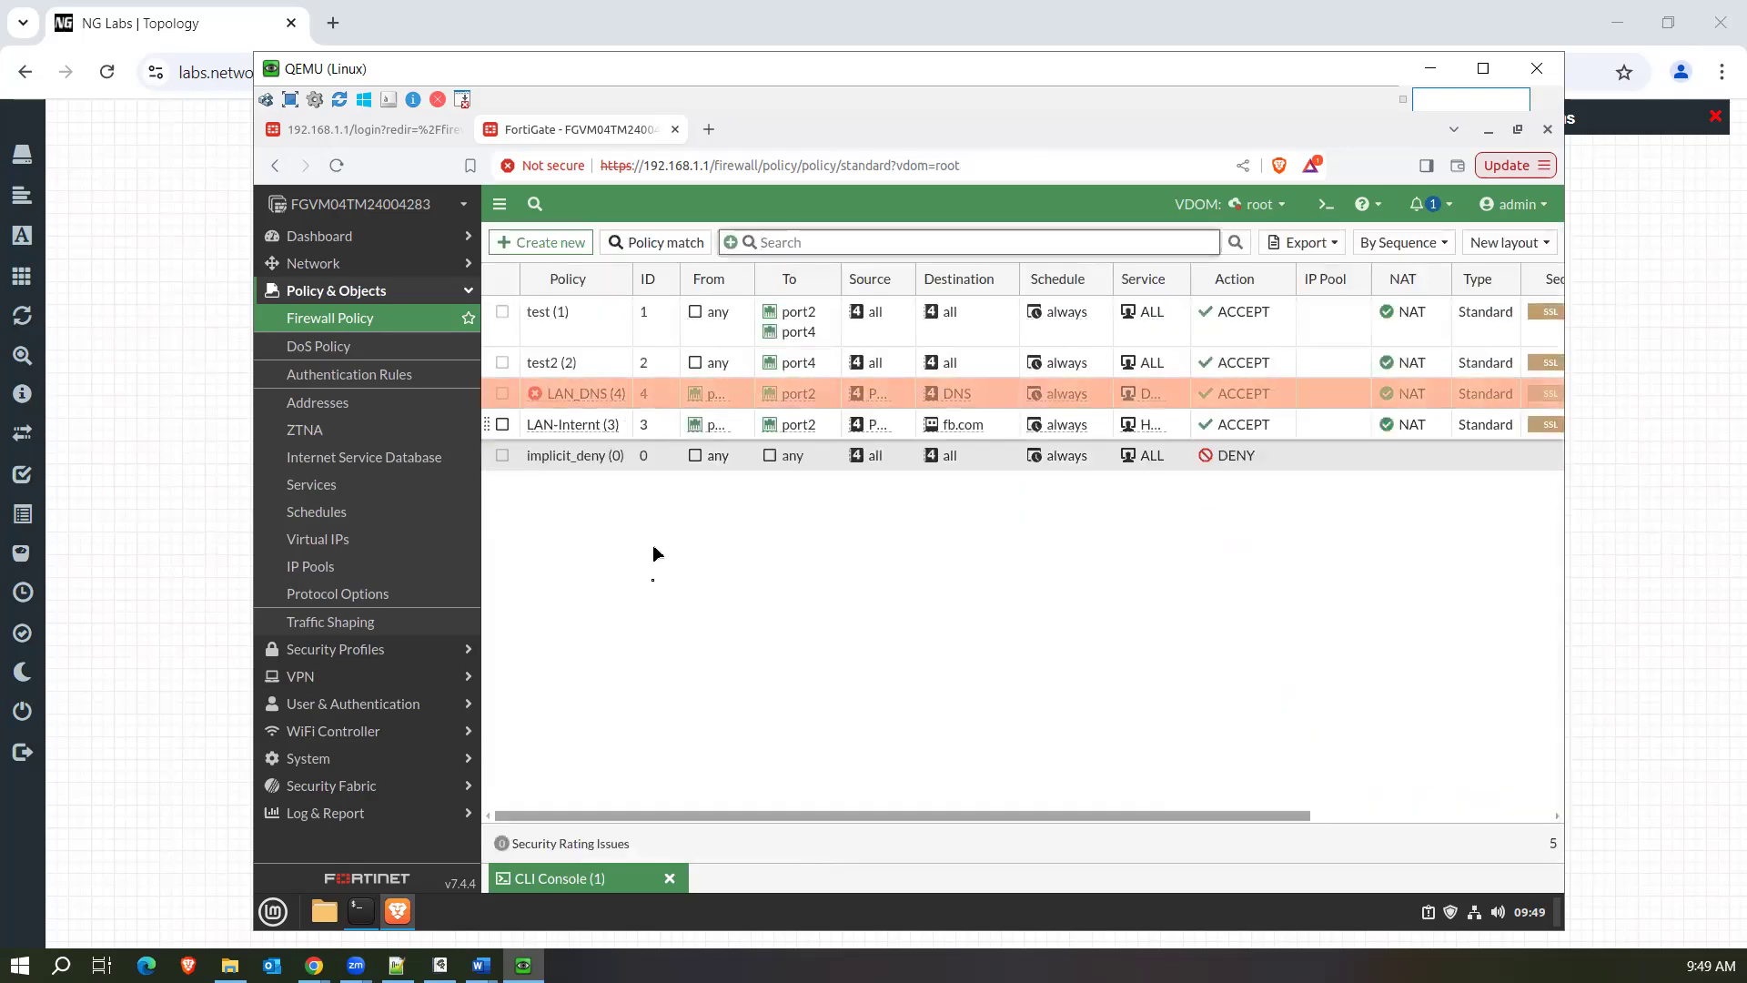
# Set the status of the LAN_DNS policy to Enabled.
pyautogui.rightClick(587, 398)
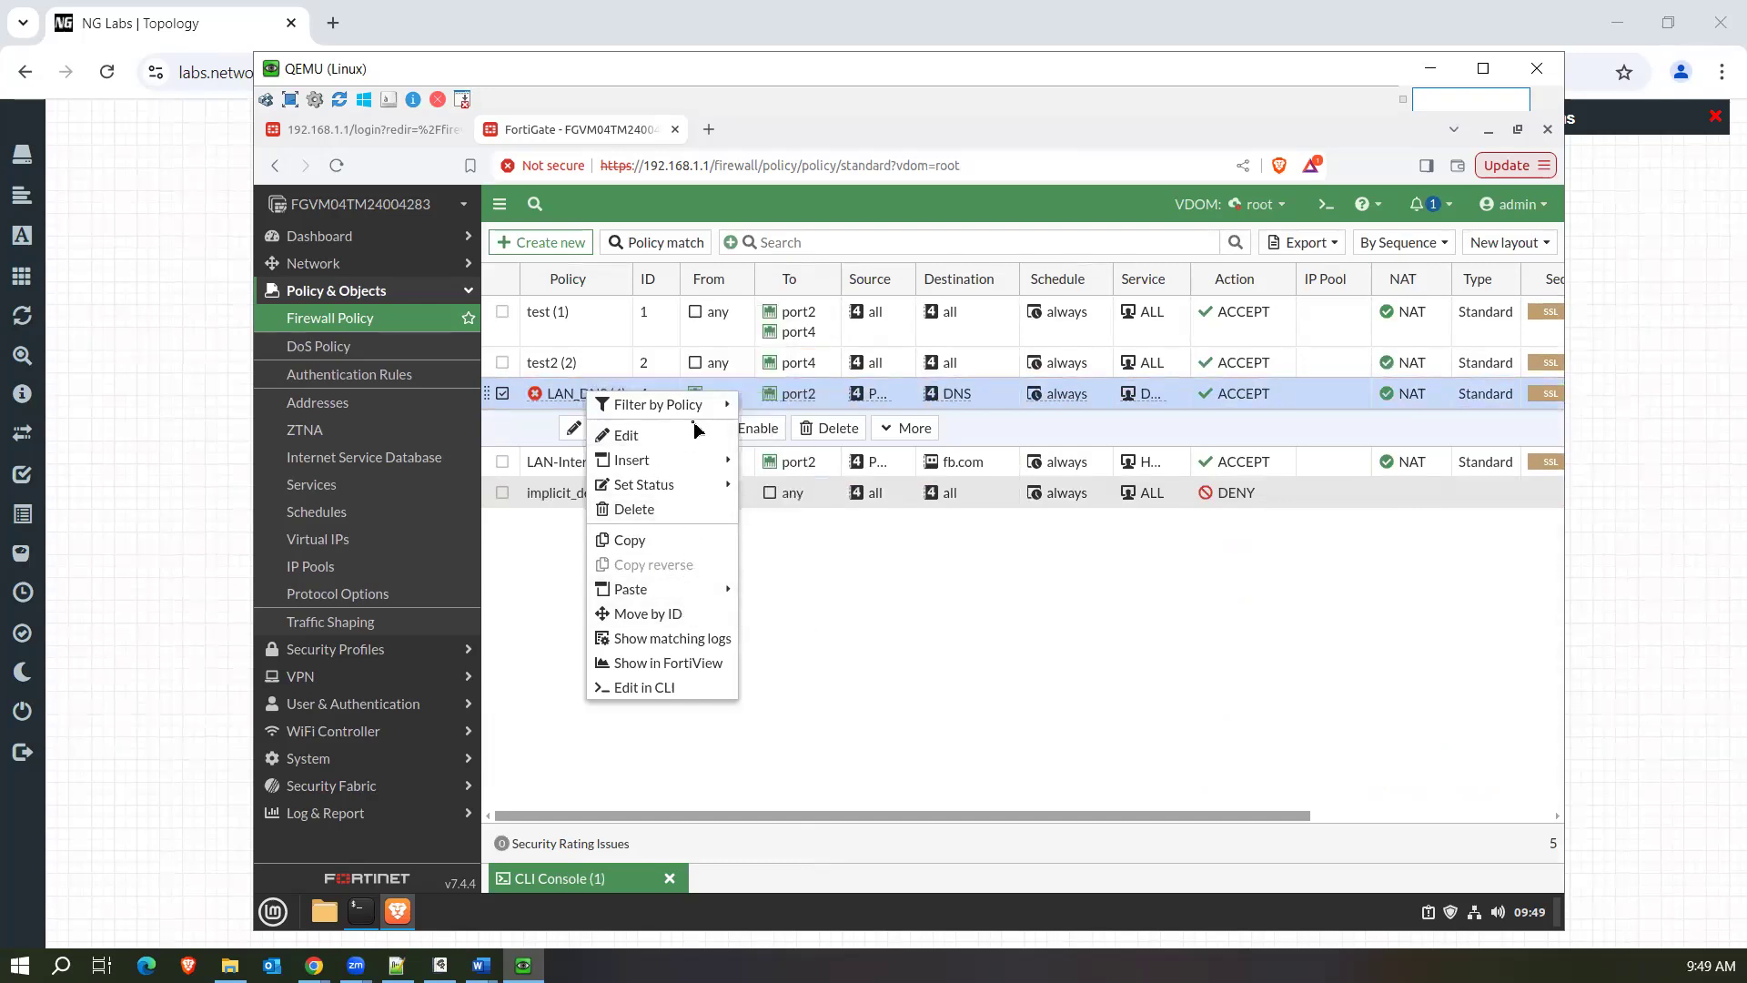
pyautogui.moveTo(692, 486)
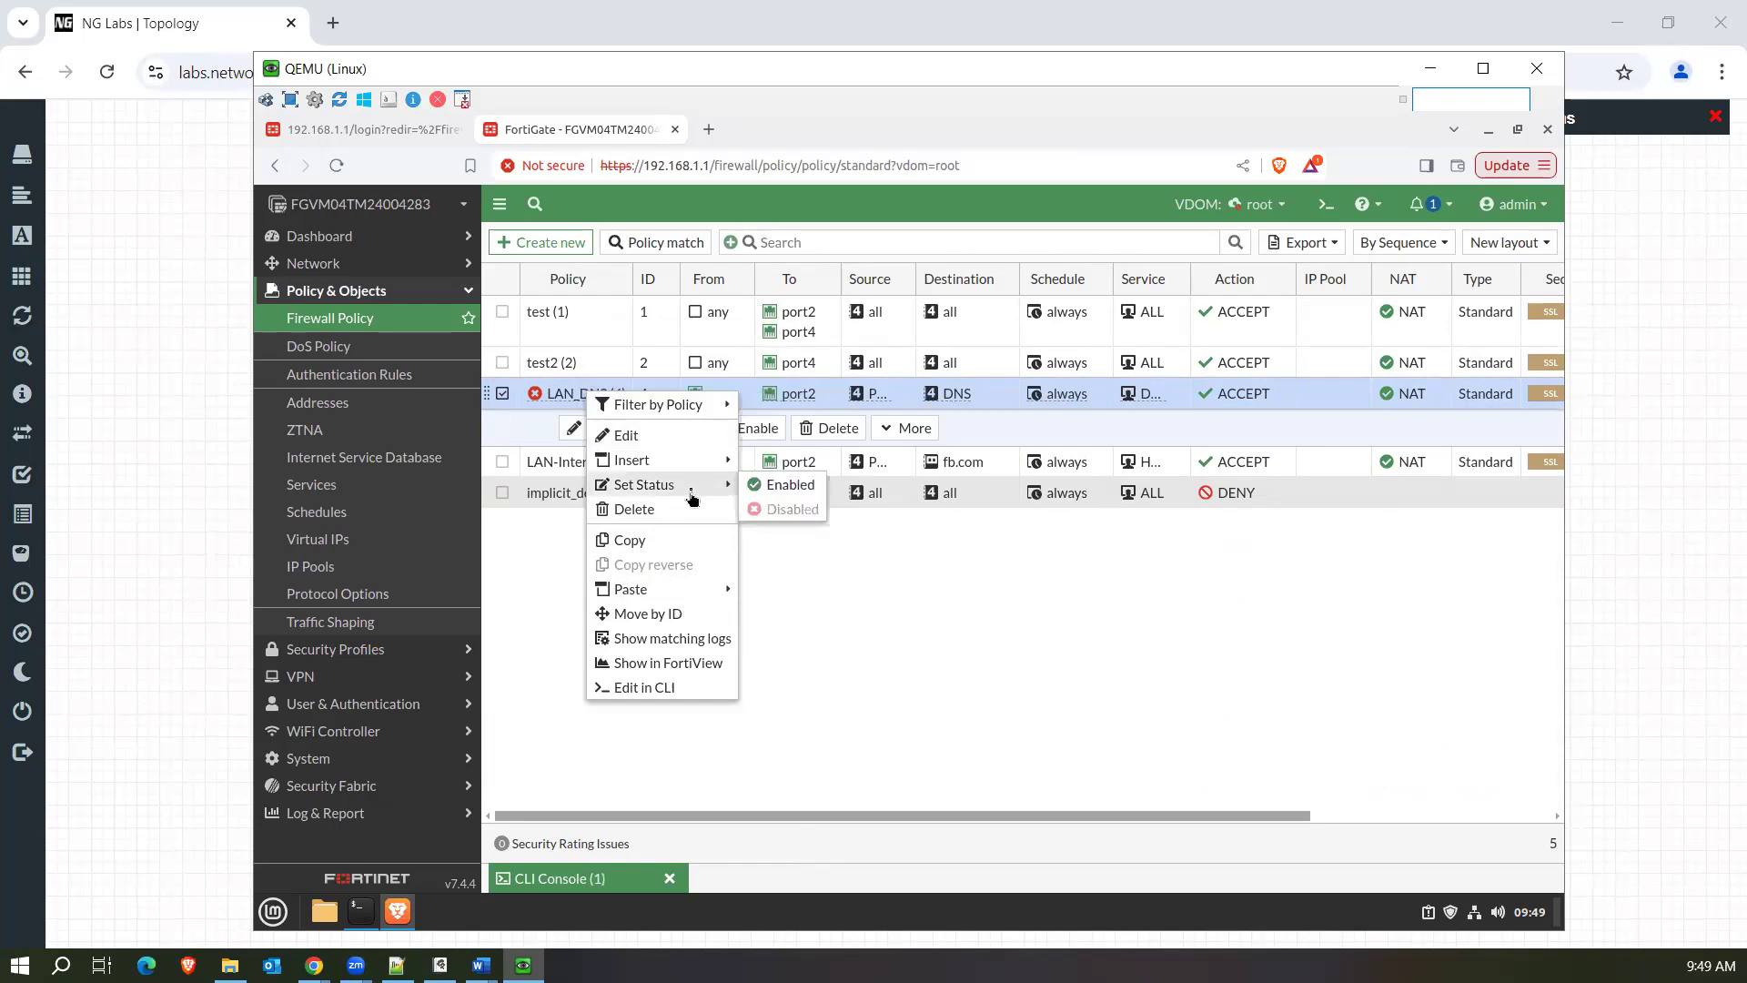
pyautogui.click(784, 484)
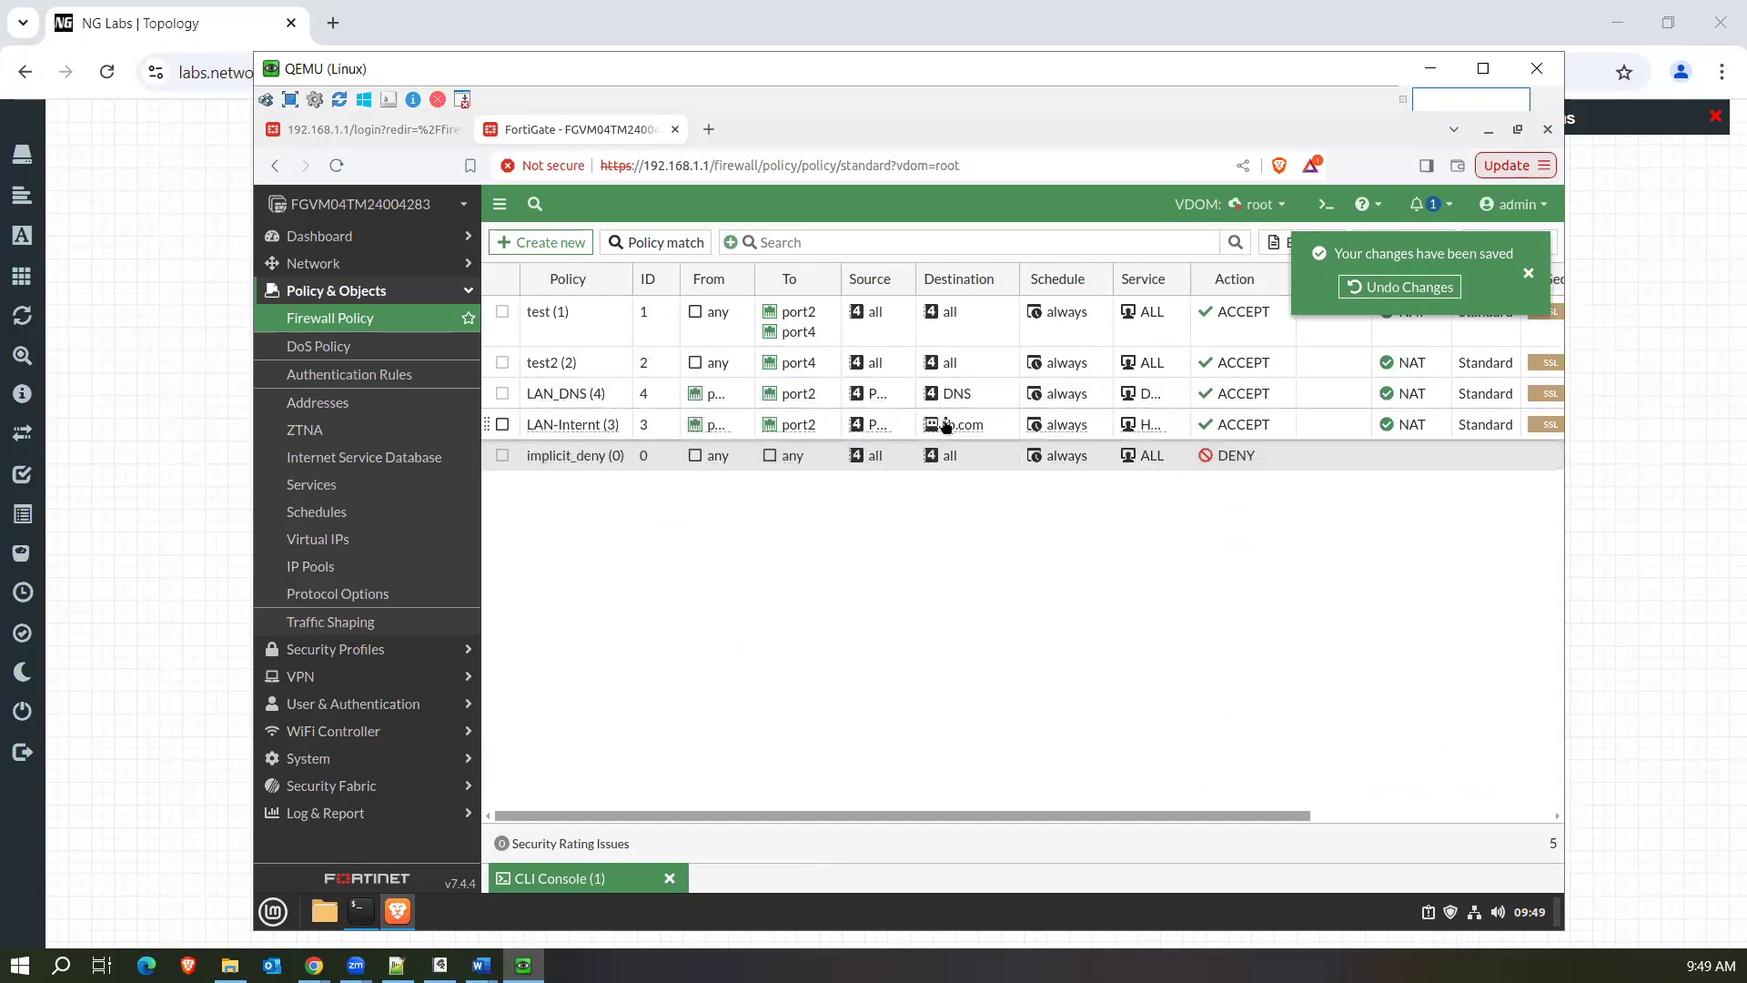
# Inspect the fb.com destination's details and find its FQDN entry in the address list.
pyautogui.moveTo(966, 436)
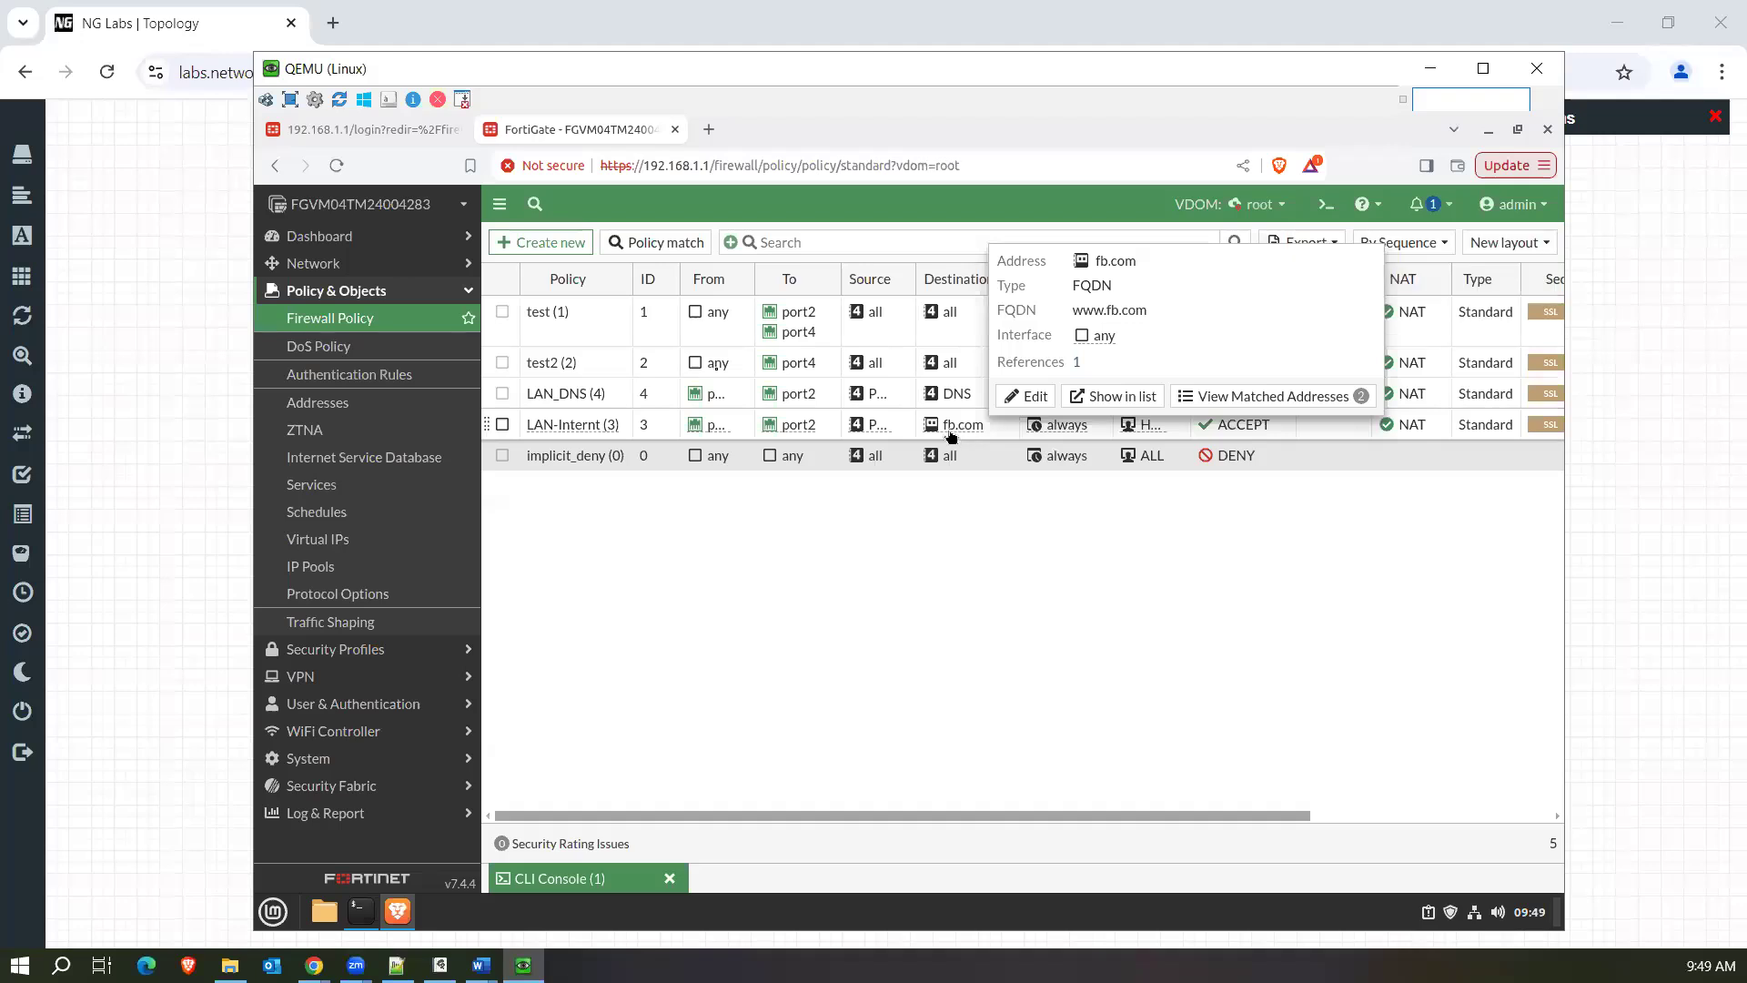
pyautogui.click(330, 406)
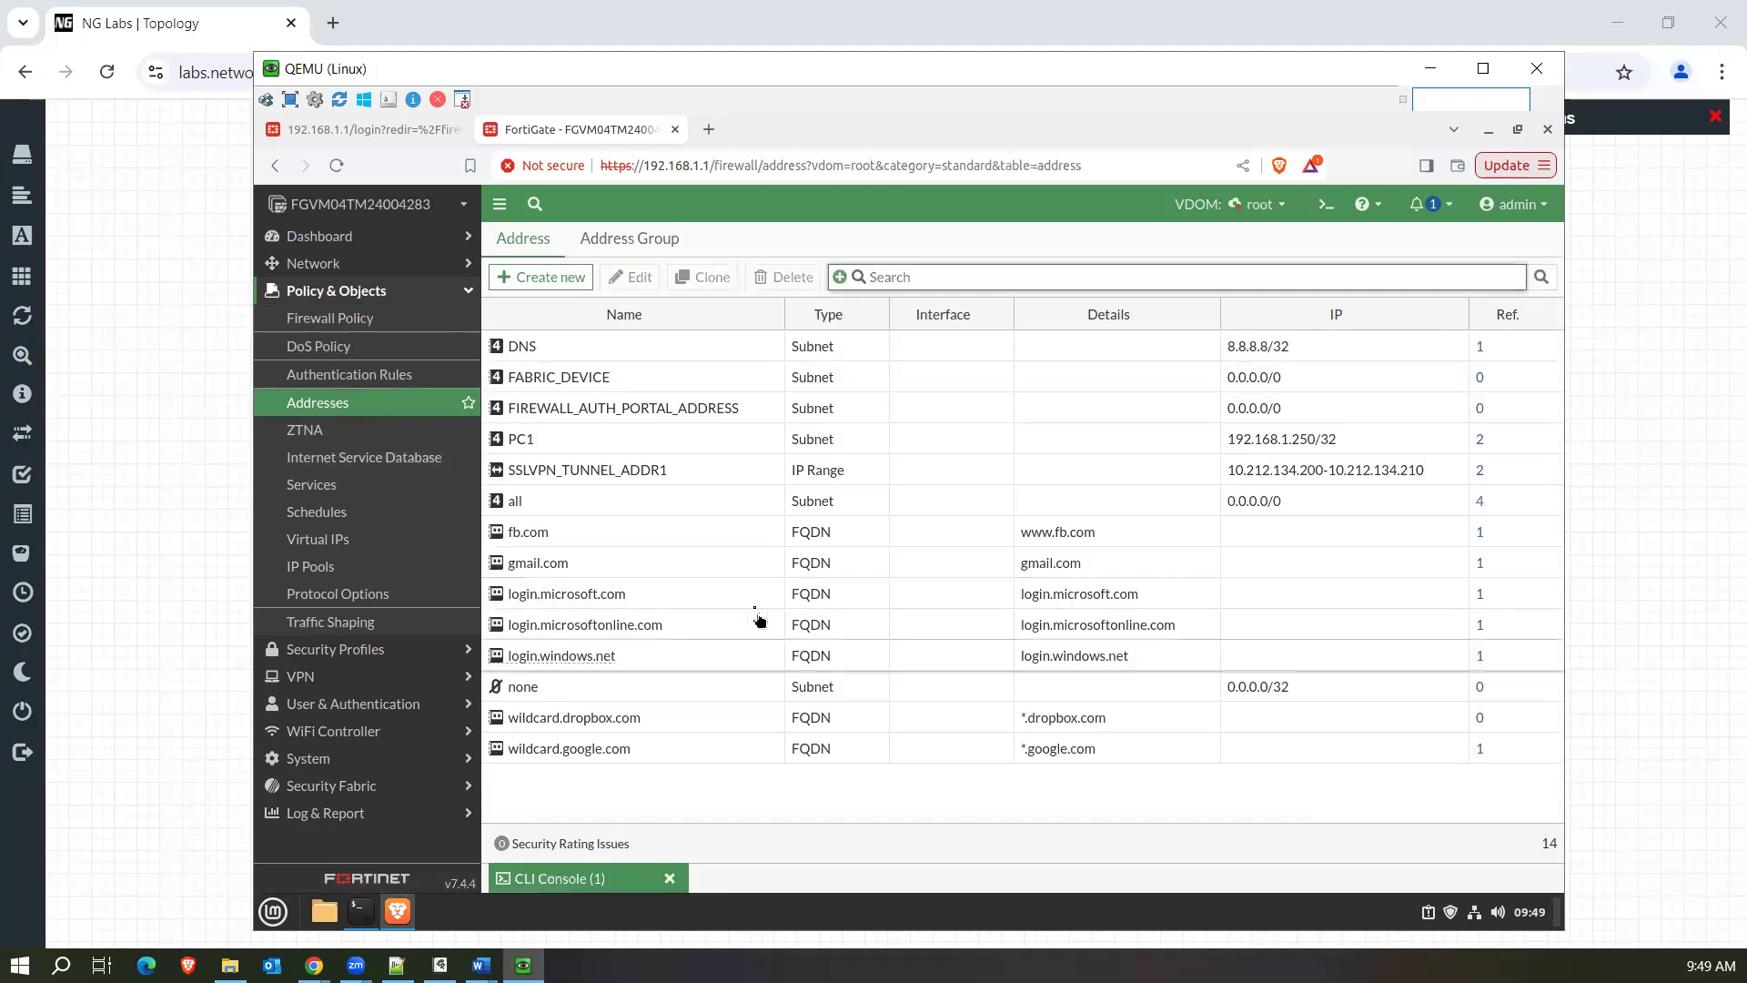
pyautogui.click(1081, 544)
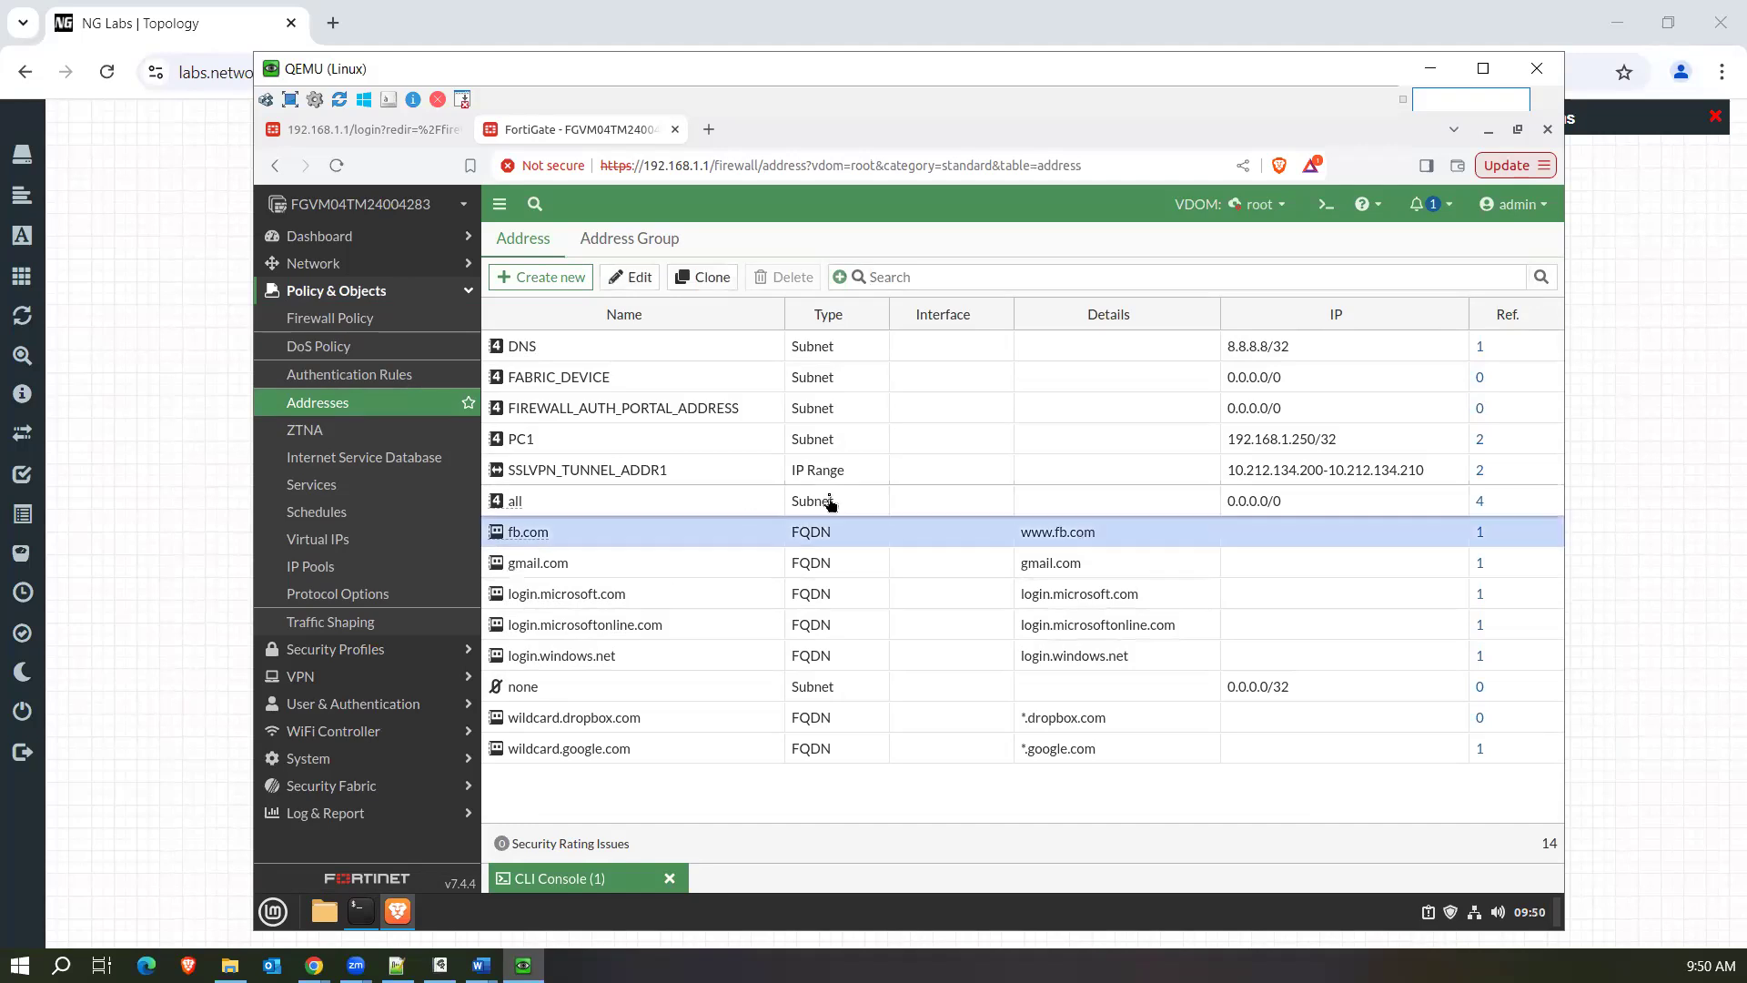
# Switch to the Global VDOM and open its network DNS settings.
pyautogui.click(351, 678)
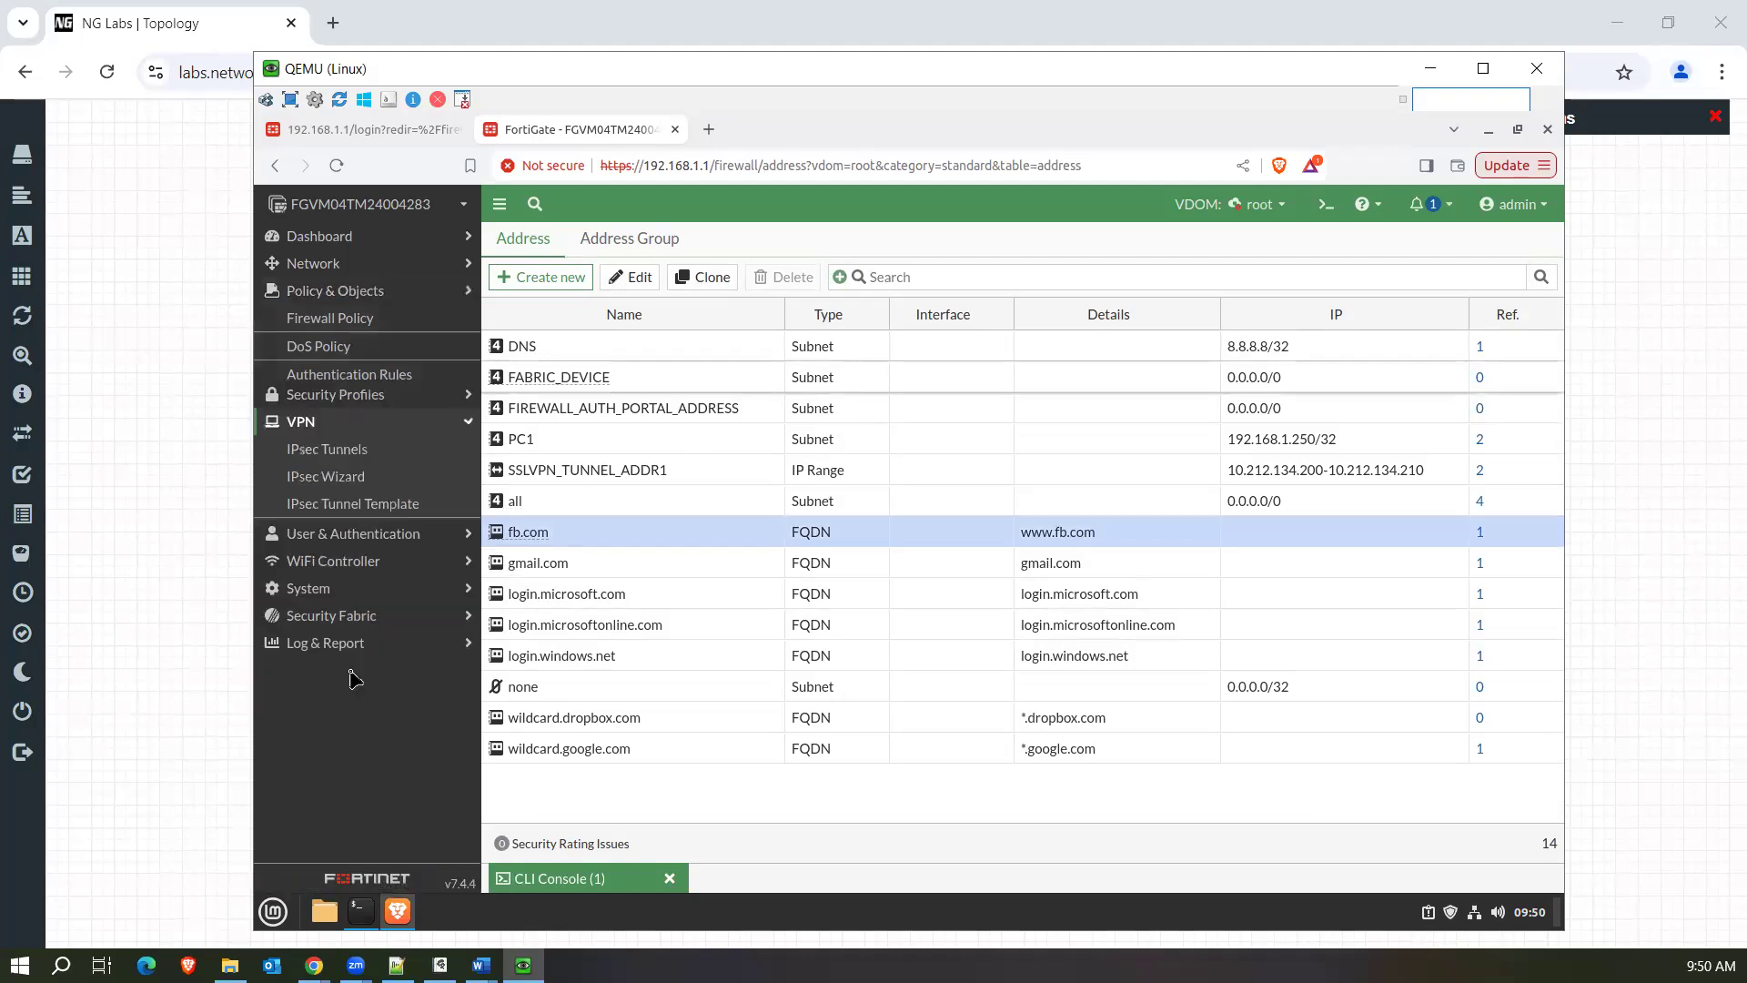
pyautogui.click(348, 544)
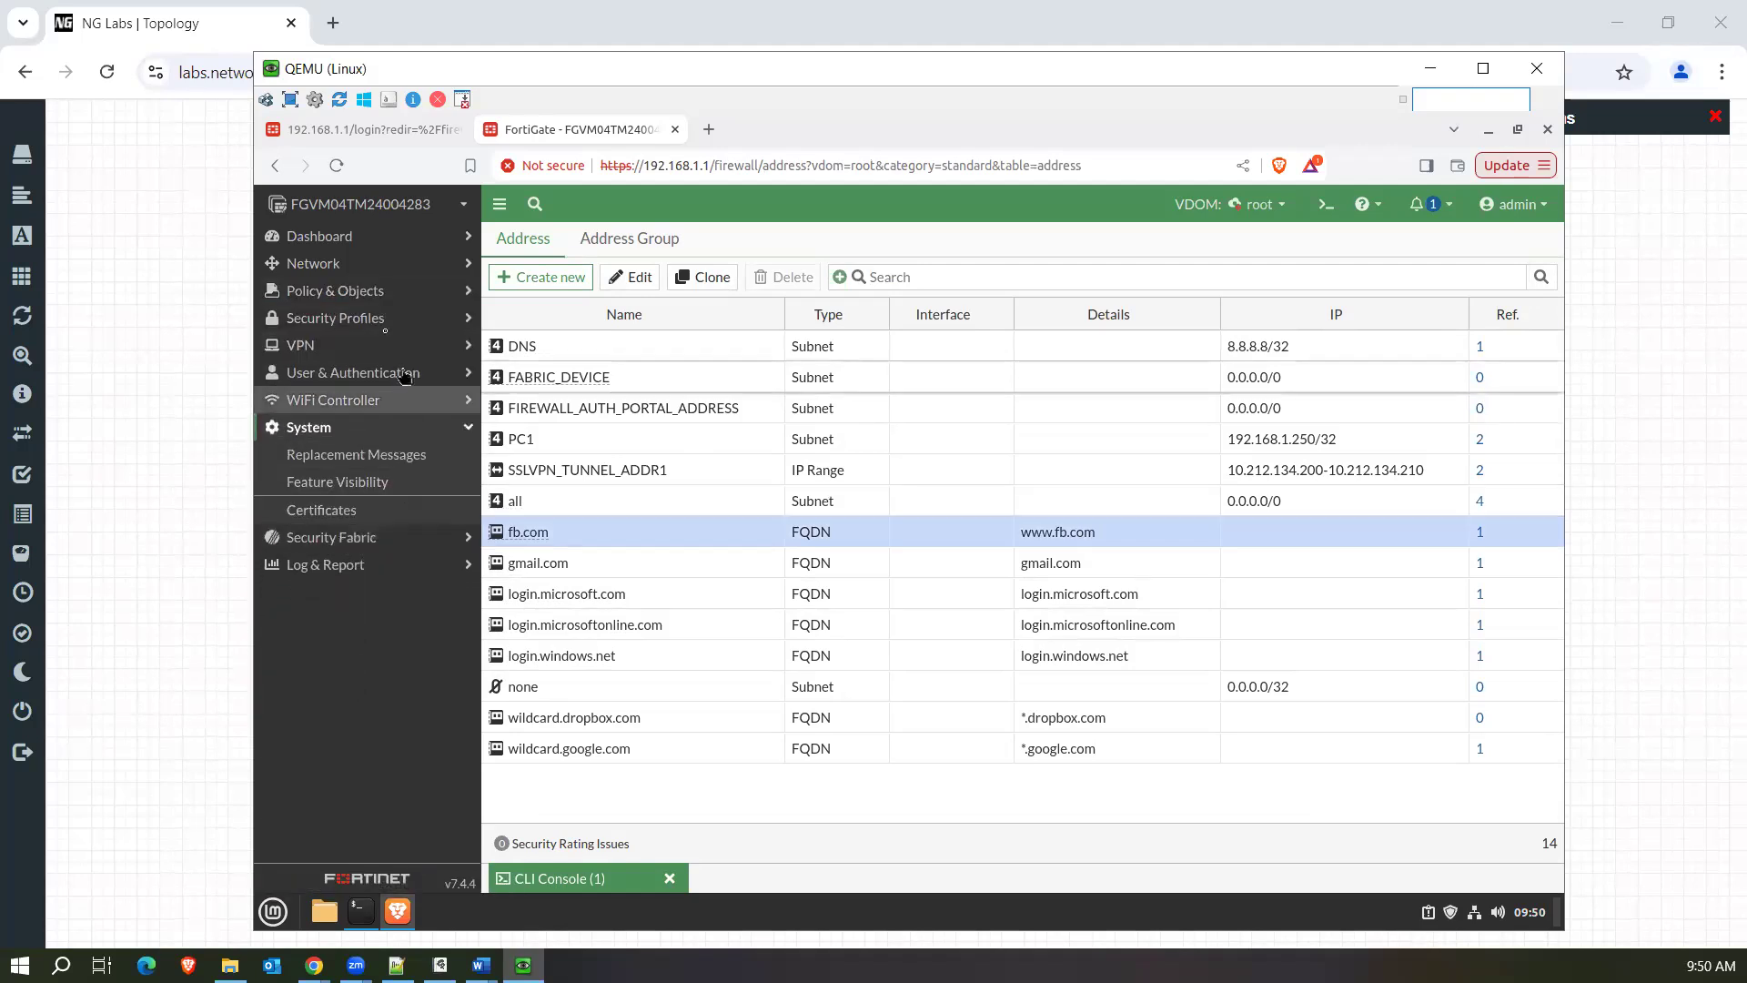
pyautogui.click(339, 269)
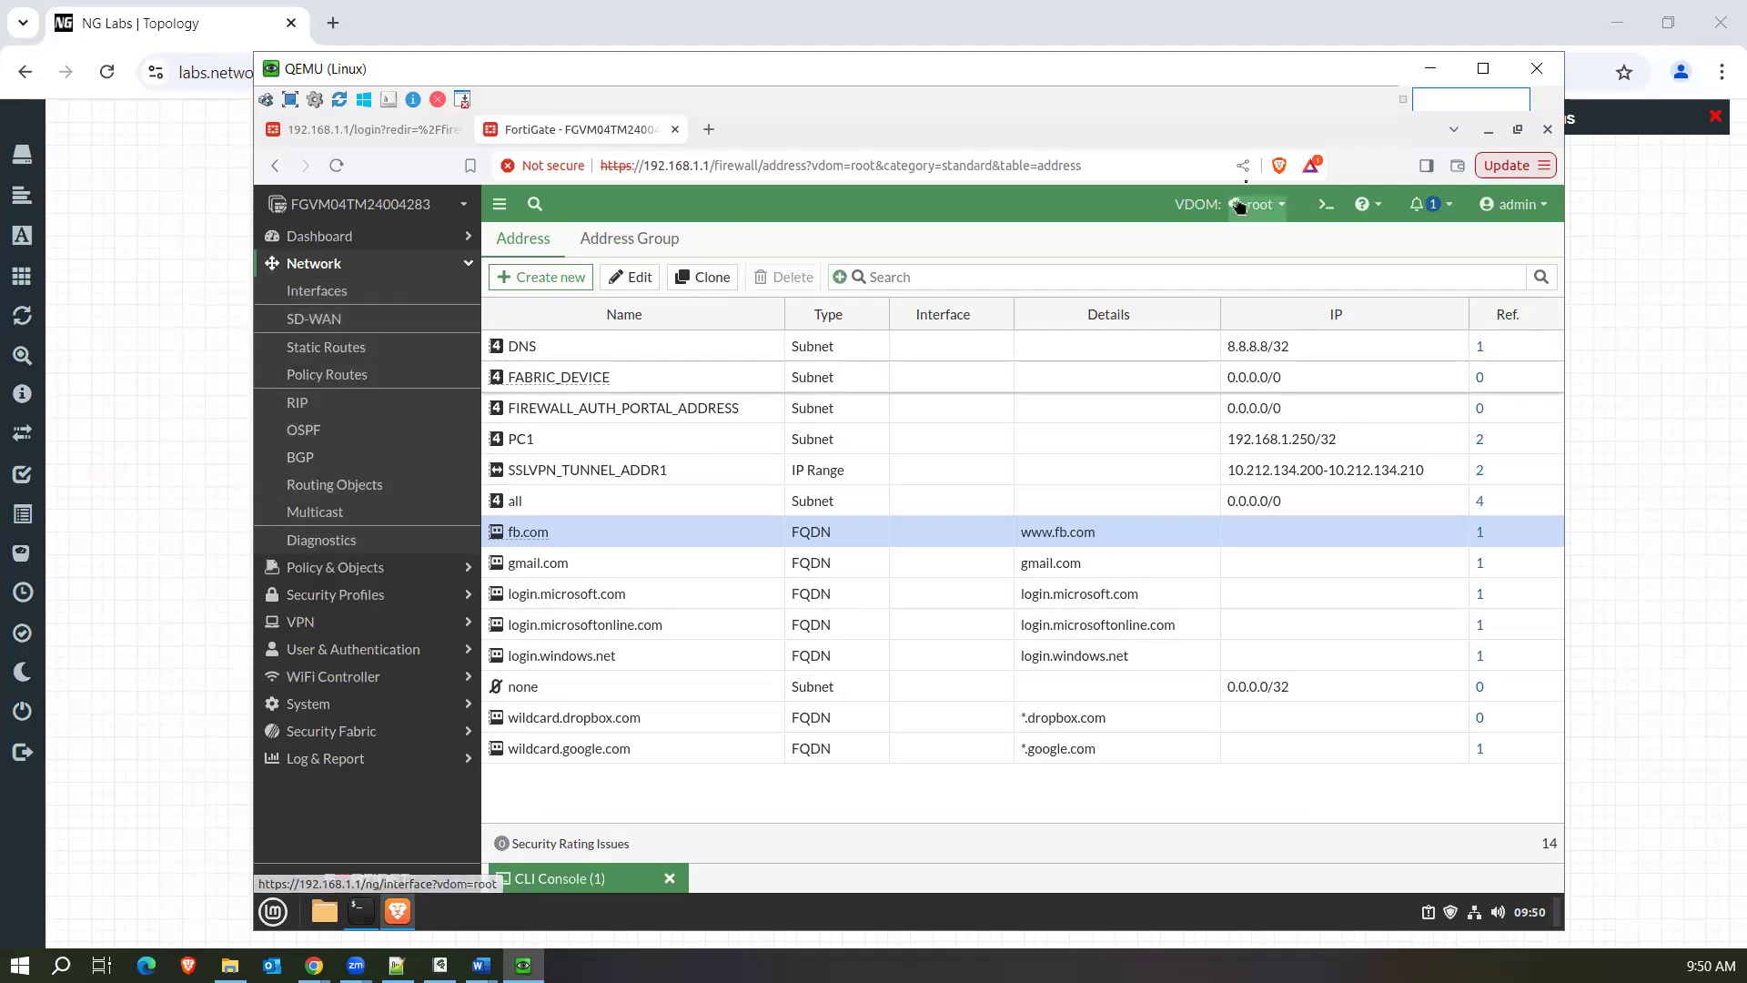
pyautogui.click(1271, 207)
pyautogui.click(1215, 238)
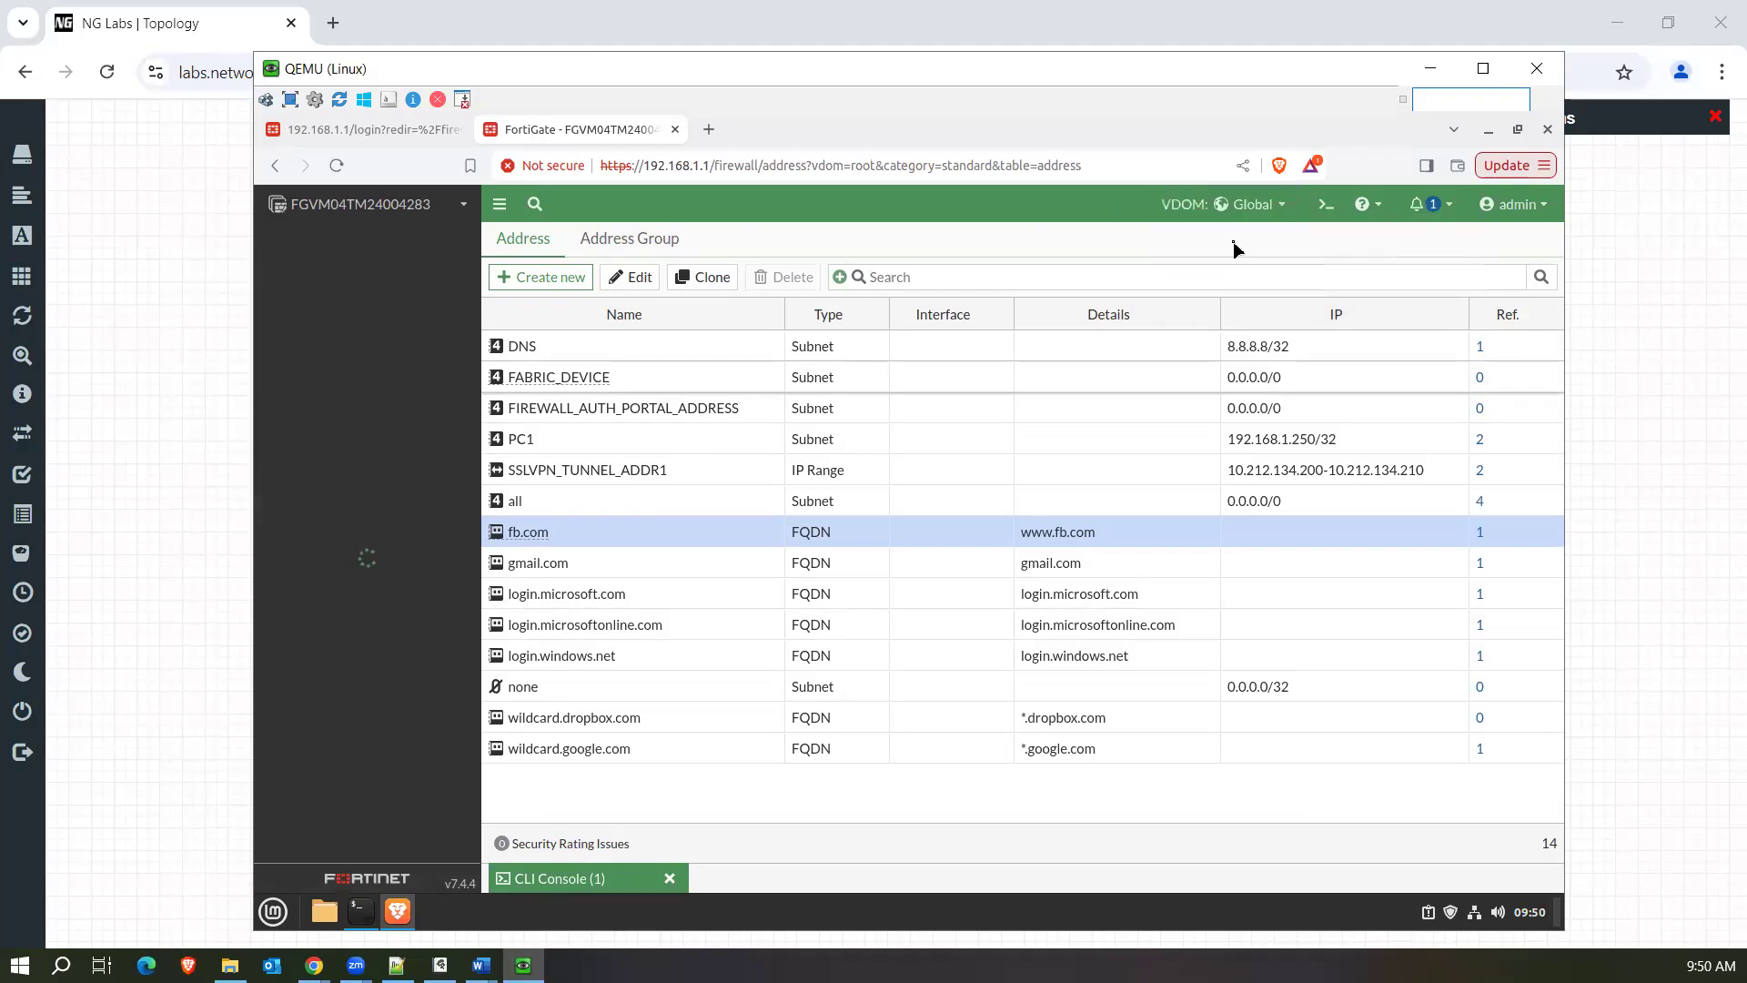
pyautogui.click(369, 315)
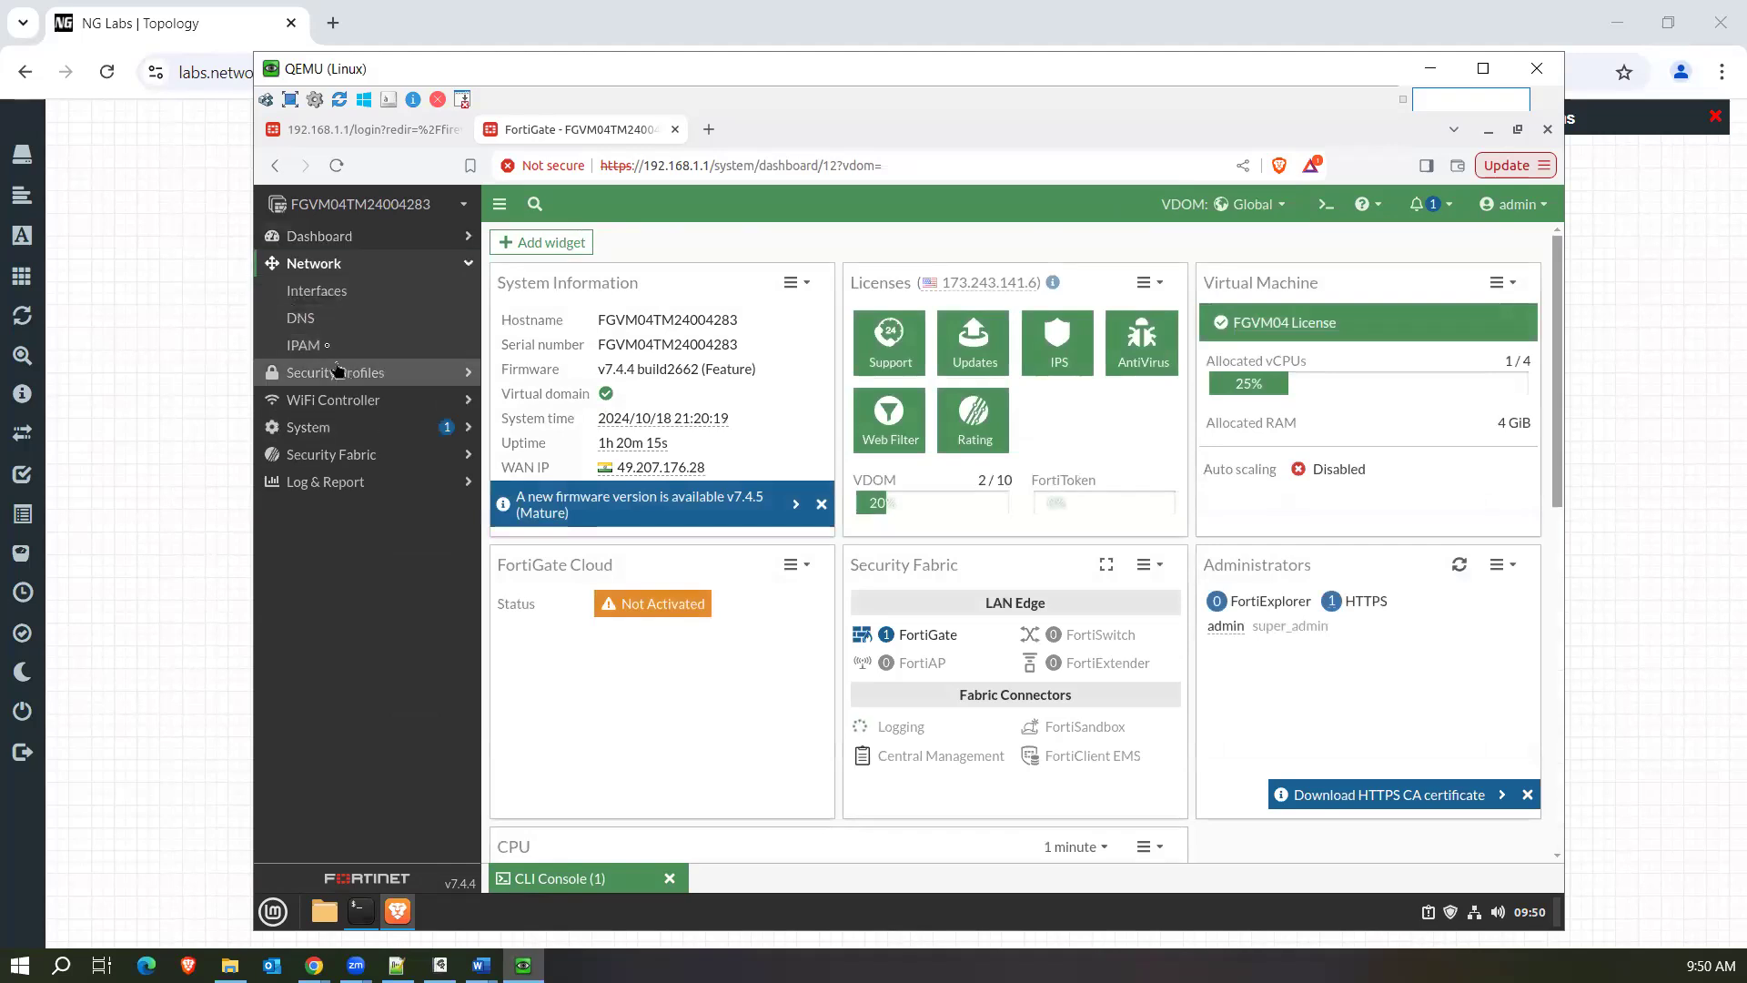
pyautogui.click(312, 319)
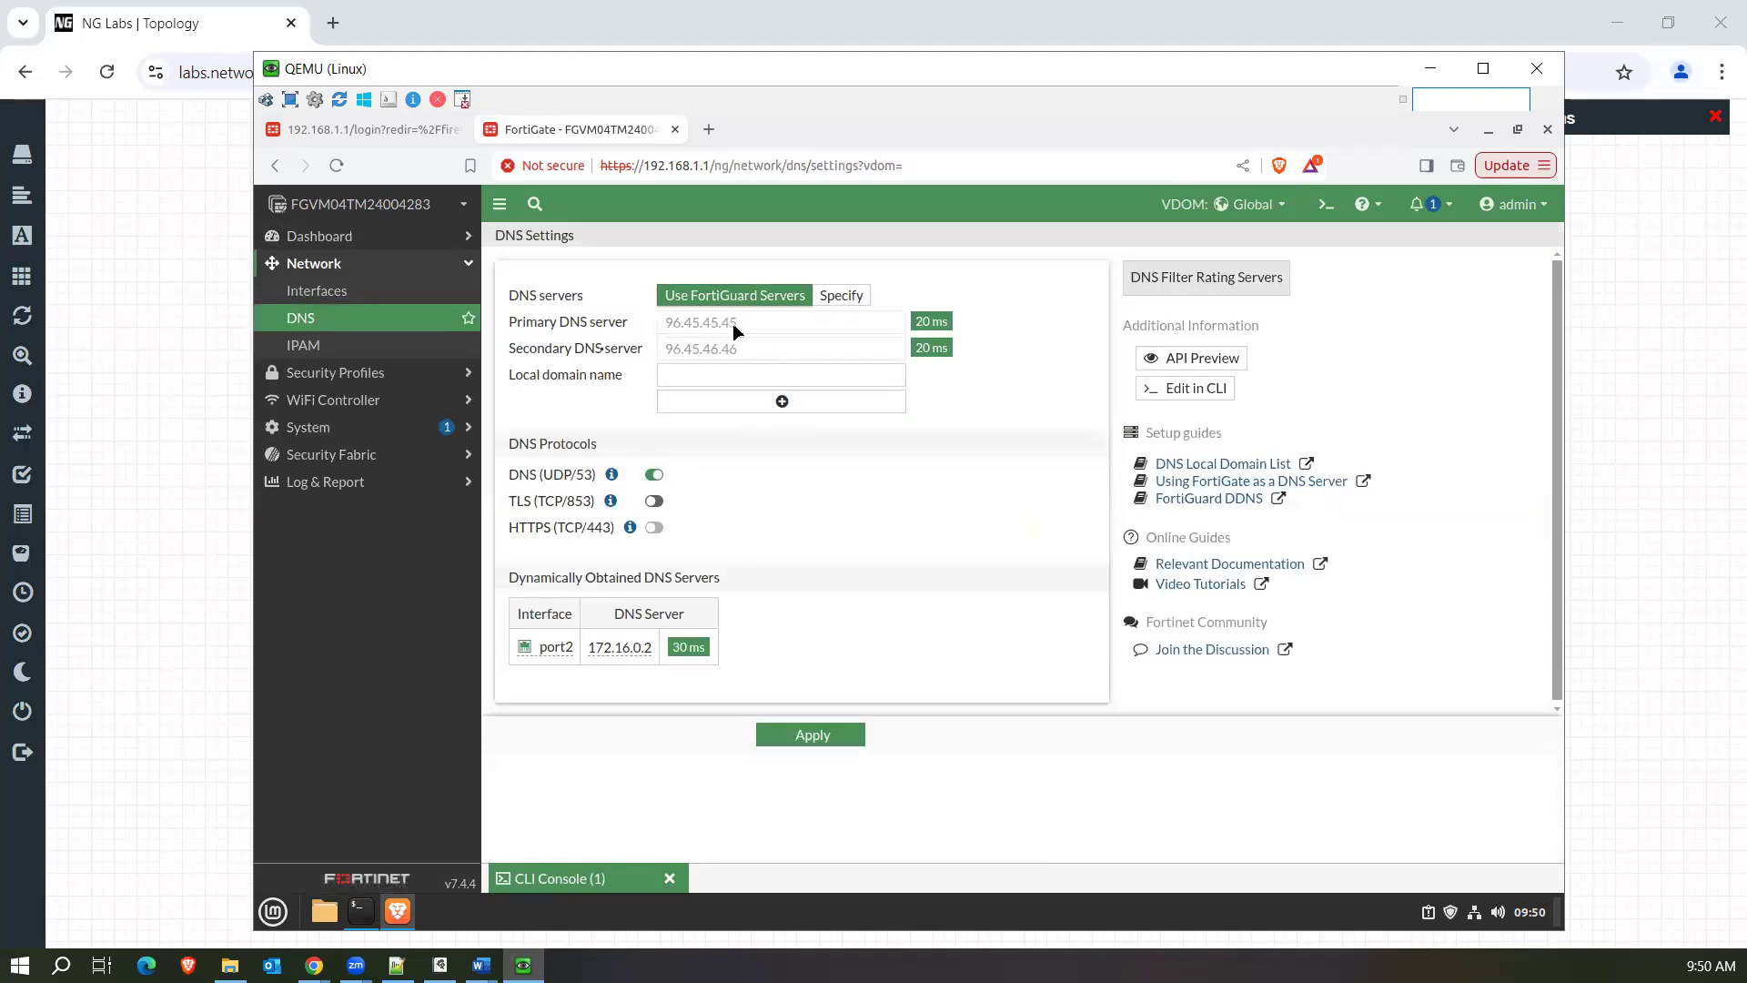
# Switch to the root VDOM and open its firewall policy list.
pyautogui.click(1261, 207)
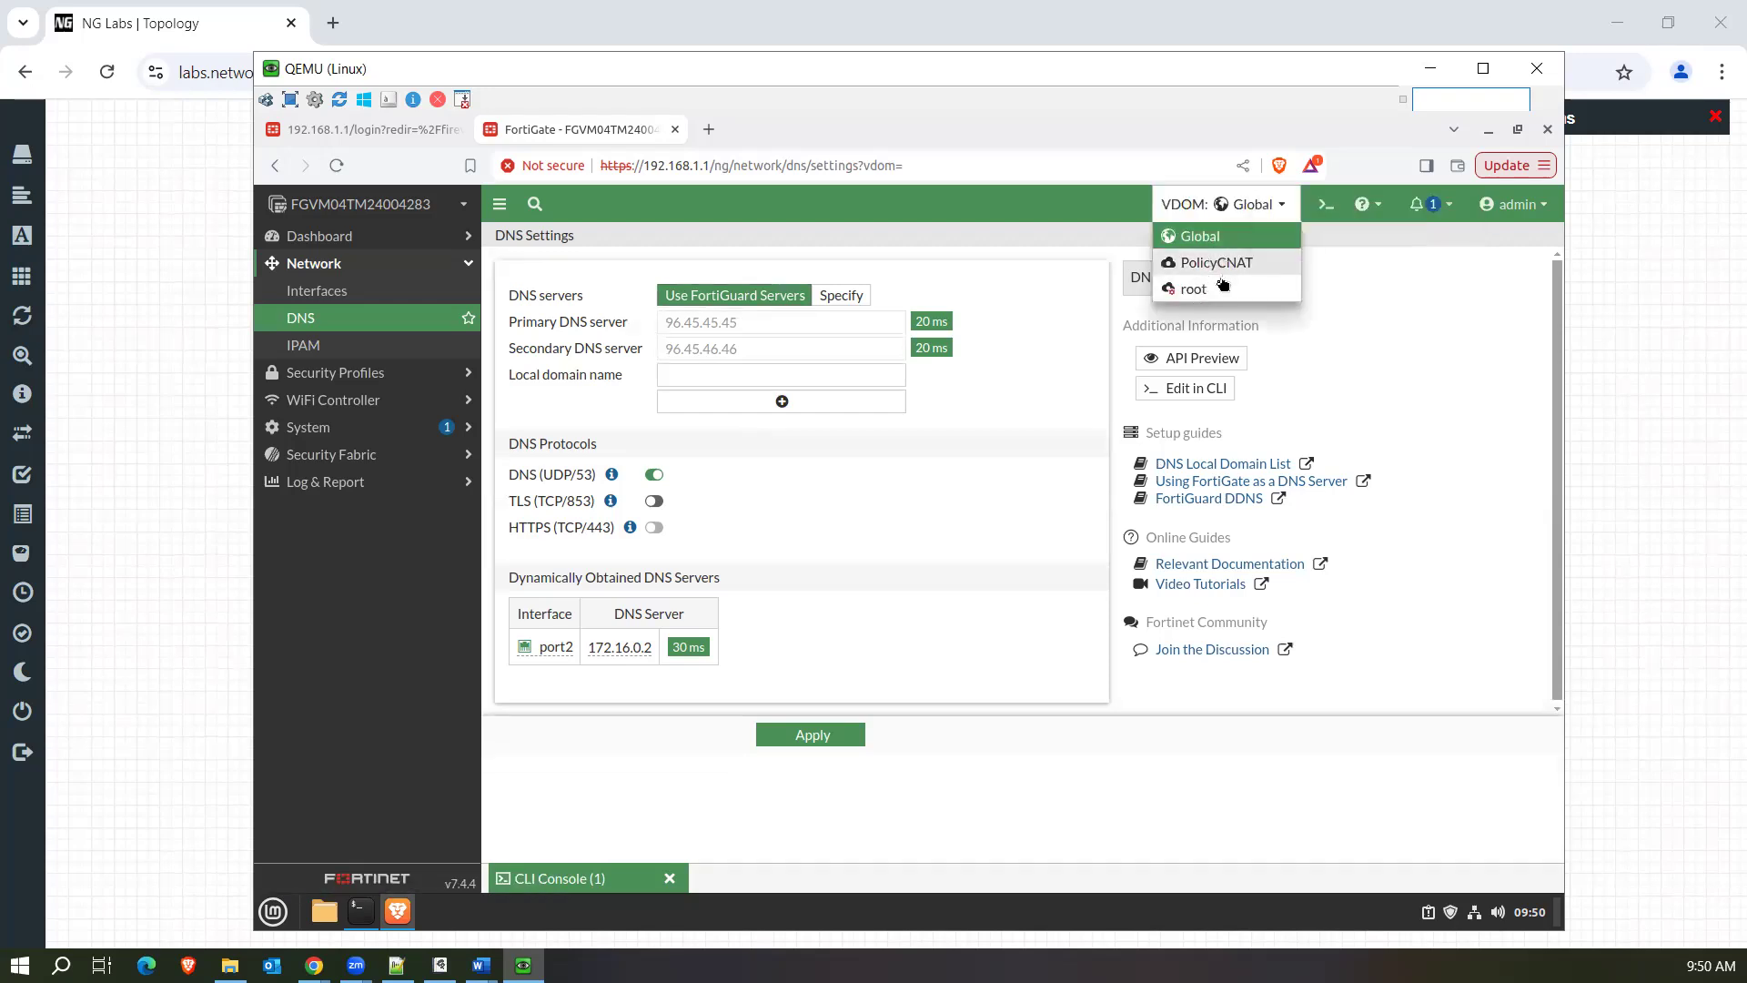
pyautogui.click(1214, 289)
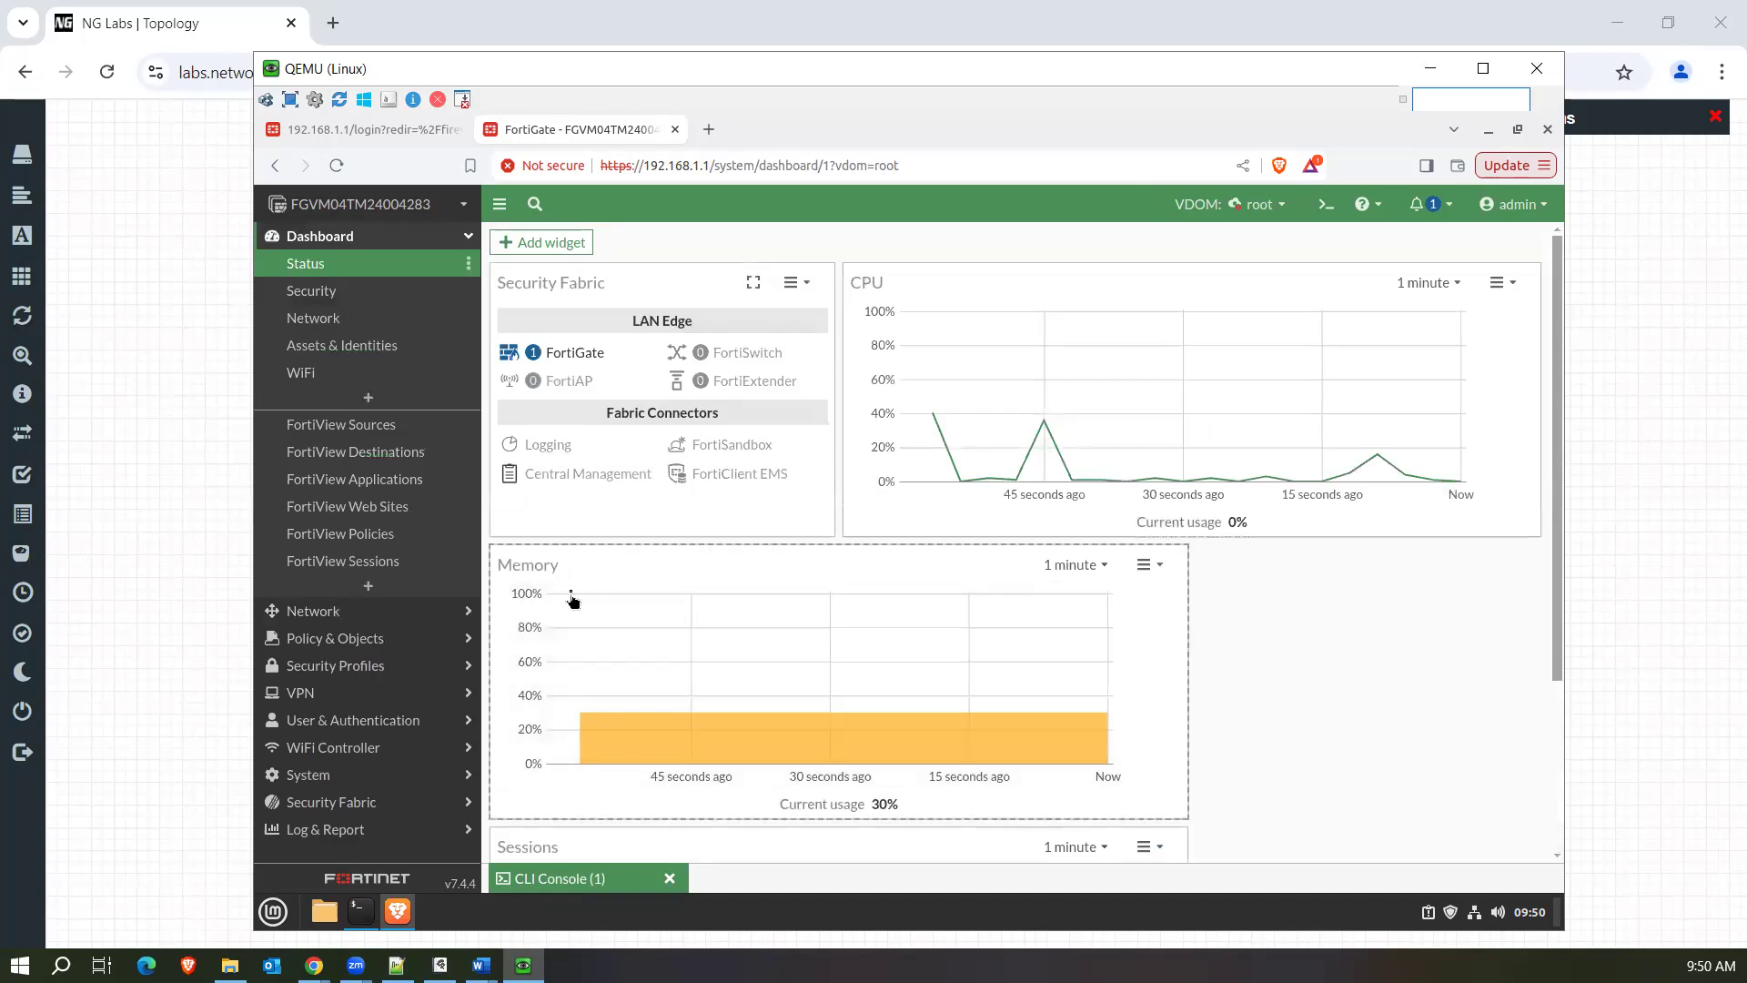
pyautogui.click(353, 640)
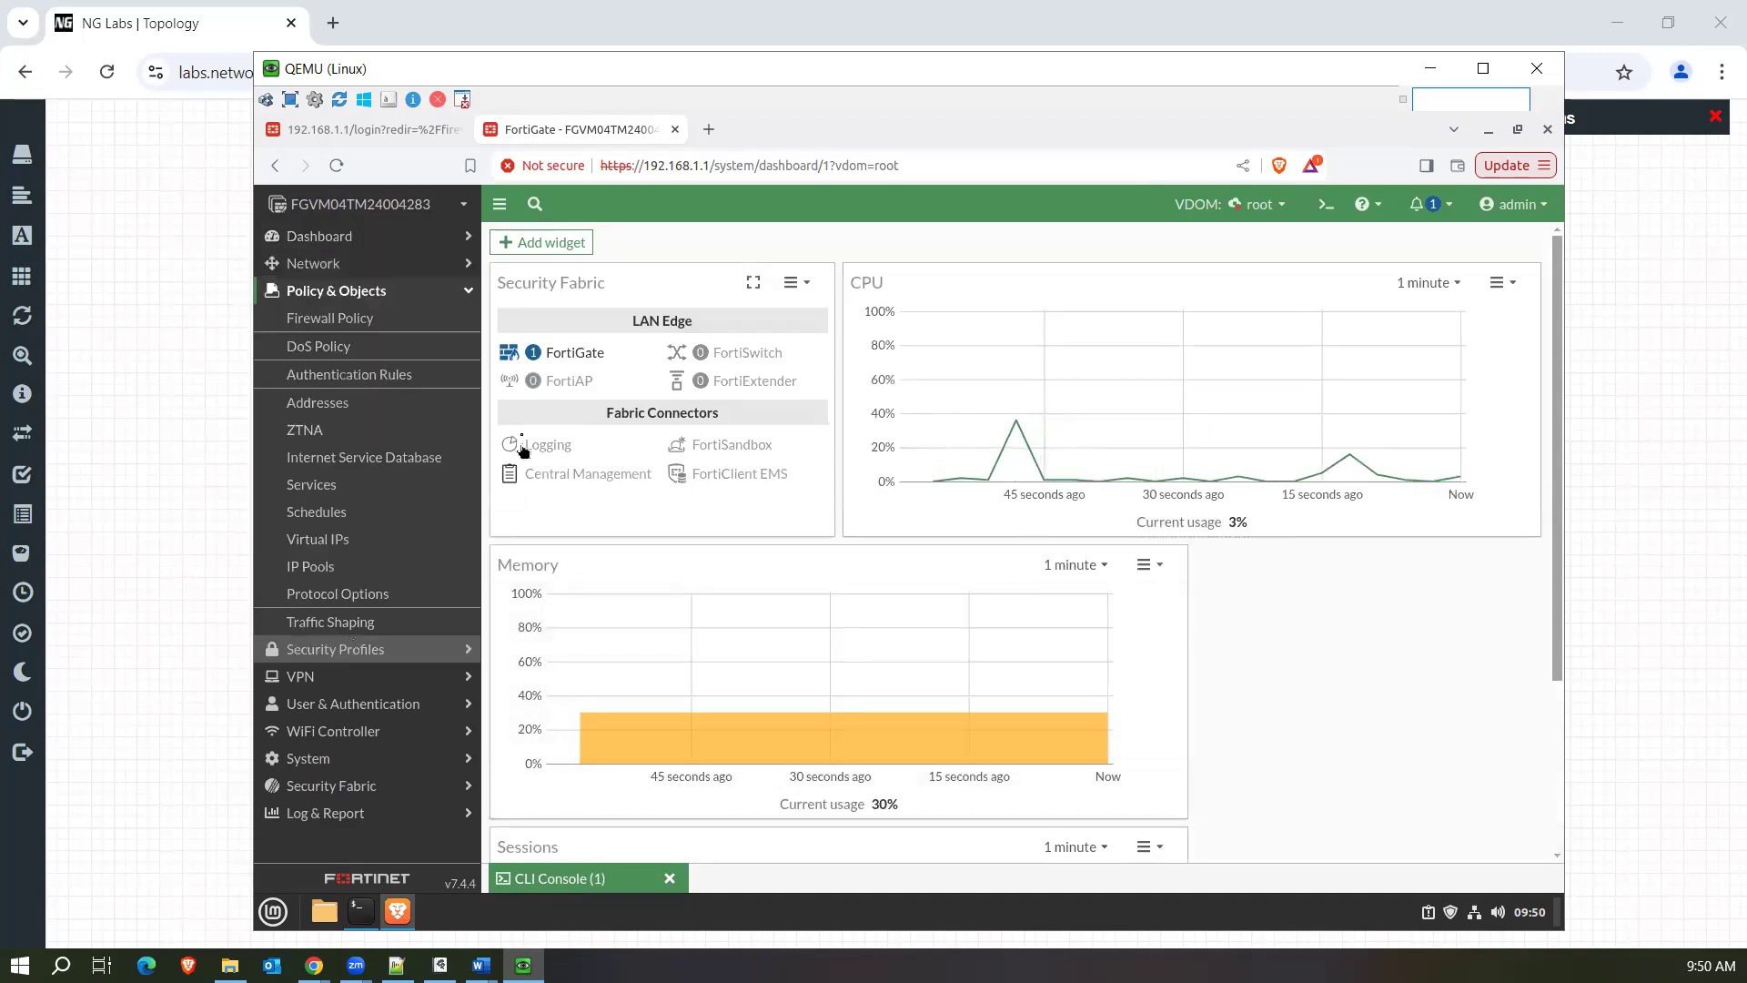
pyautogui.click(357, 320)
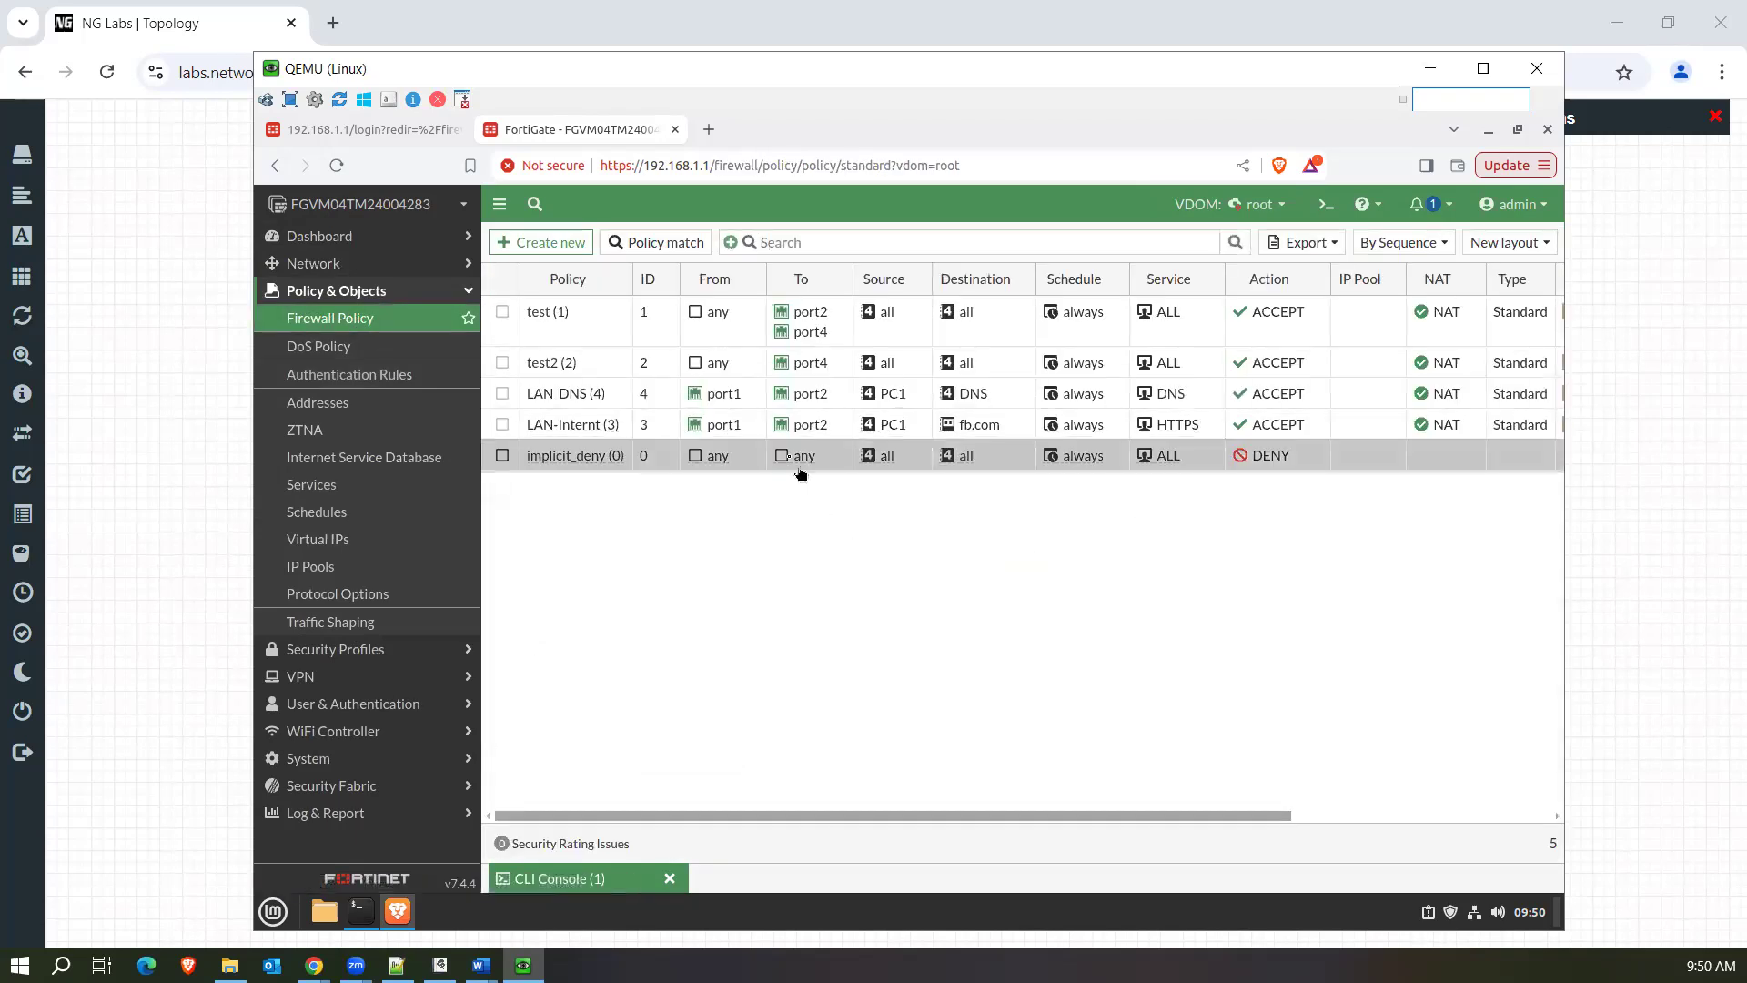
# Review the interfaces, addresses and services of the LAN_DNS and LAN-Internt policies.
pyautogui.moveTo(719, 400)
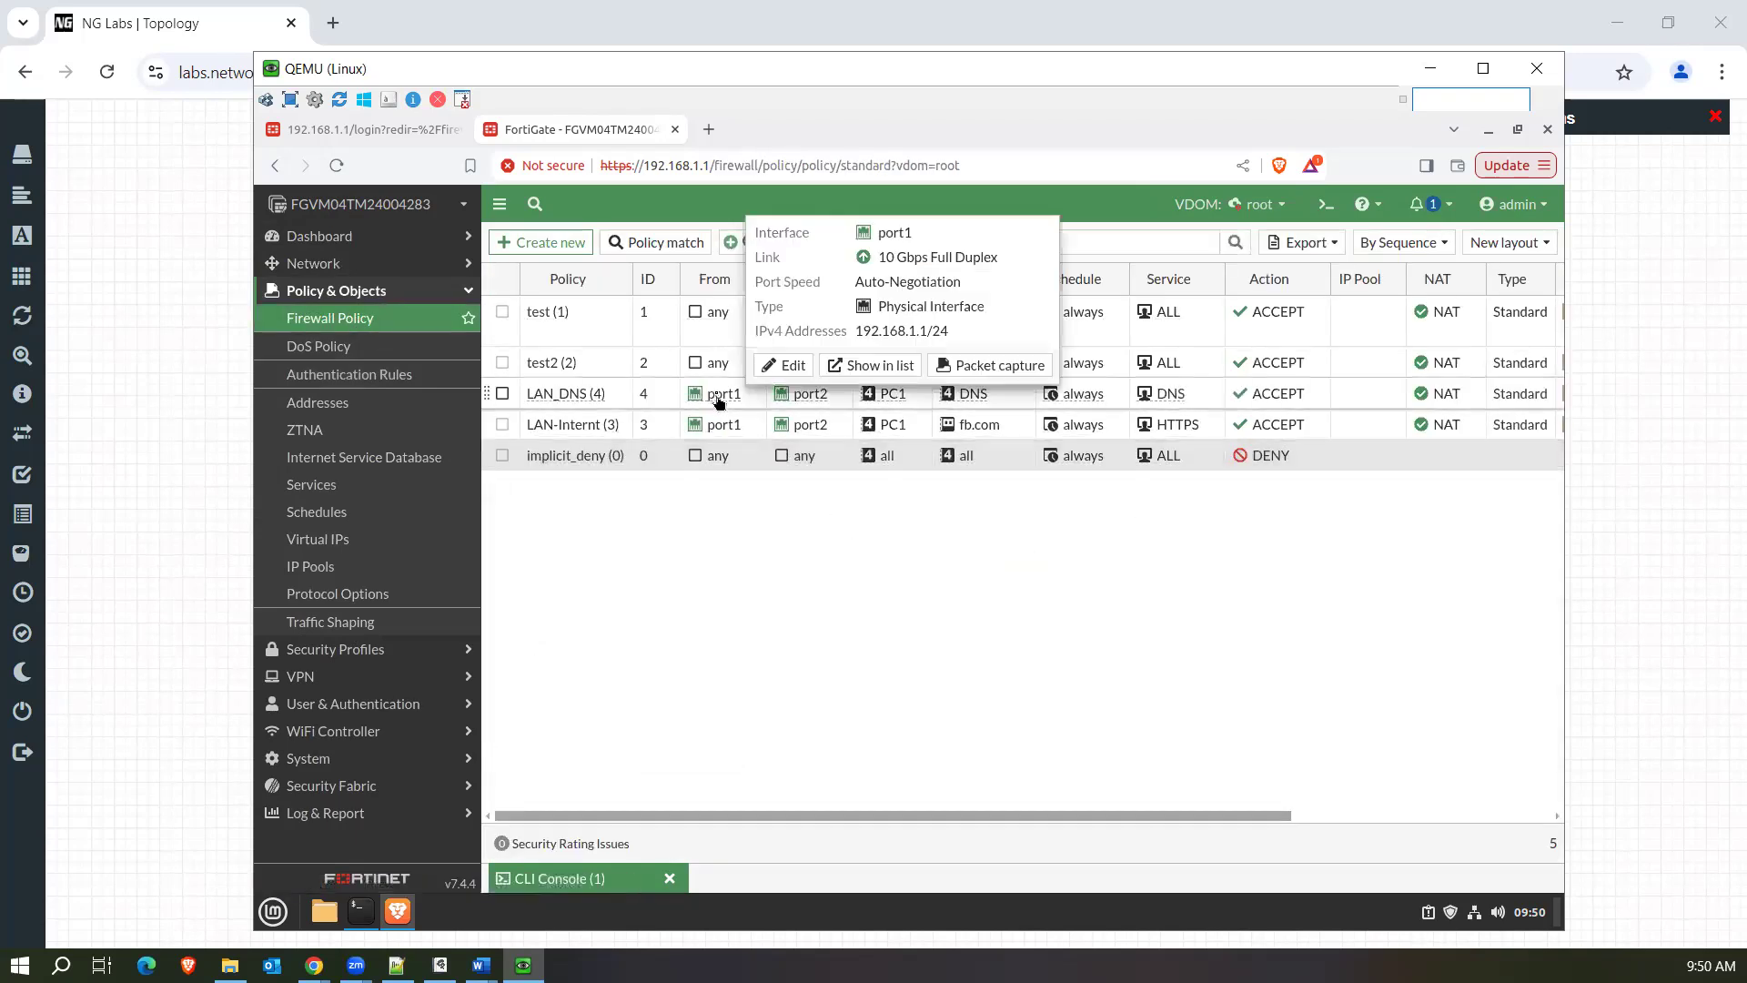
pyautogui.moveTo(926, 405)
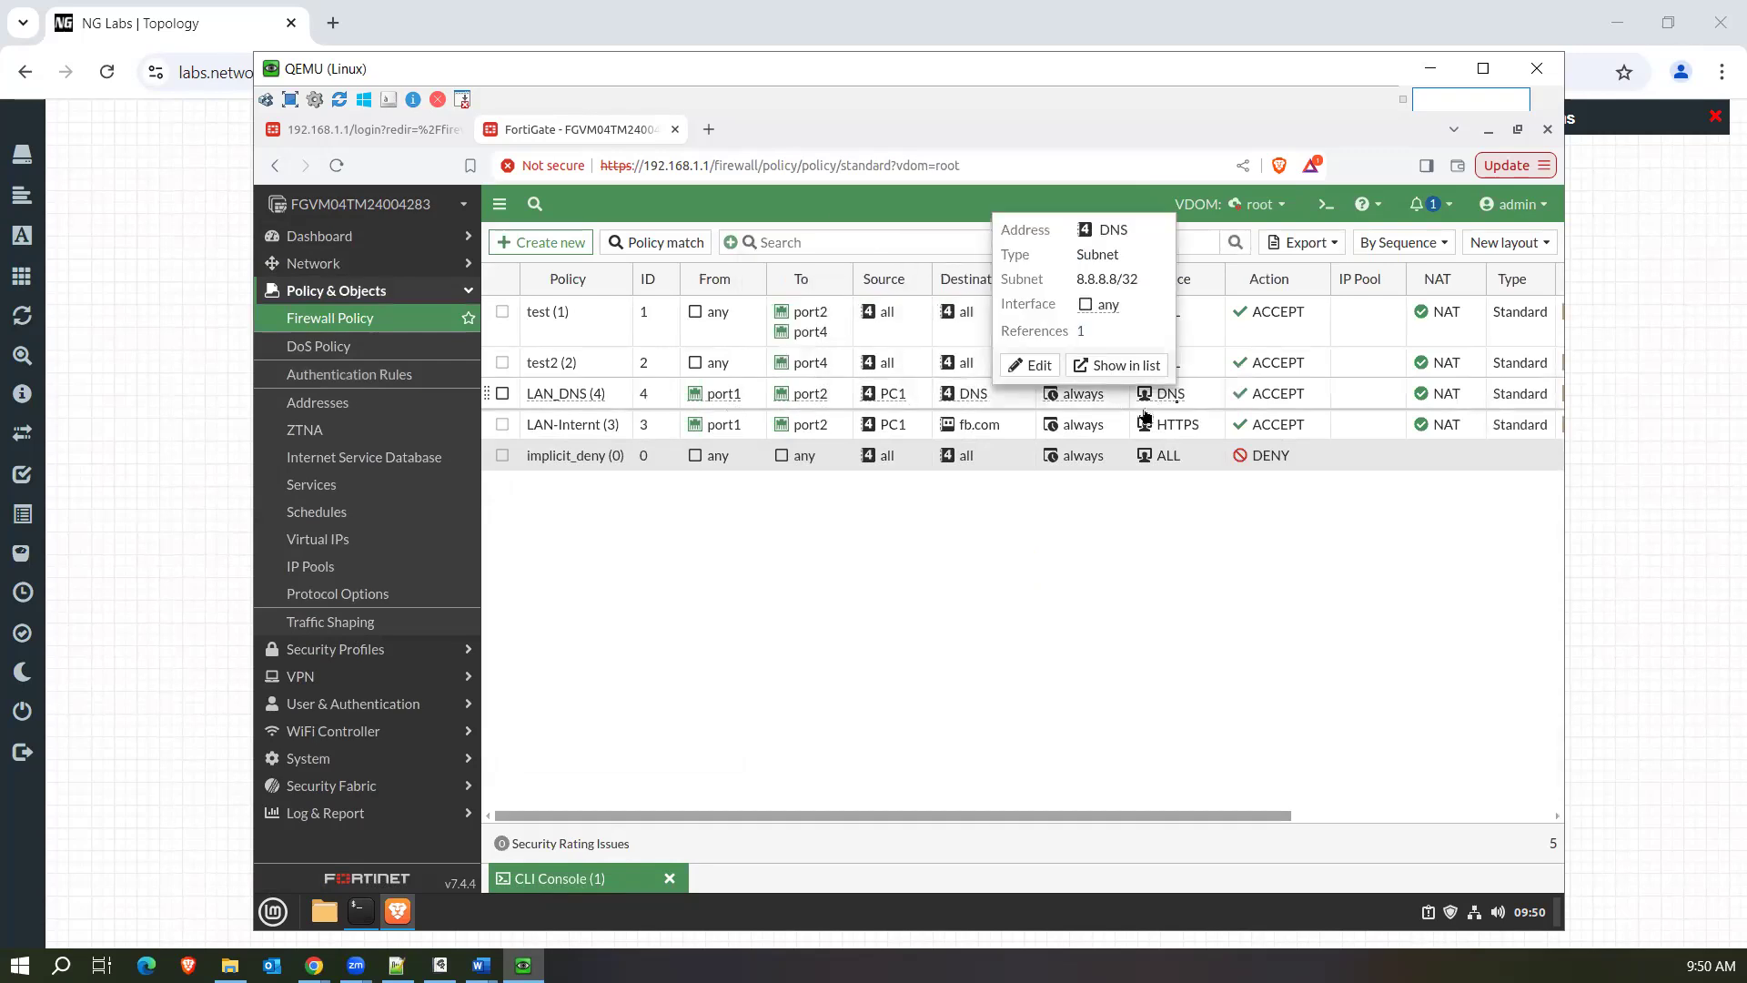
pyautogui.moveTo(1173, 406)
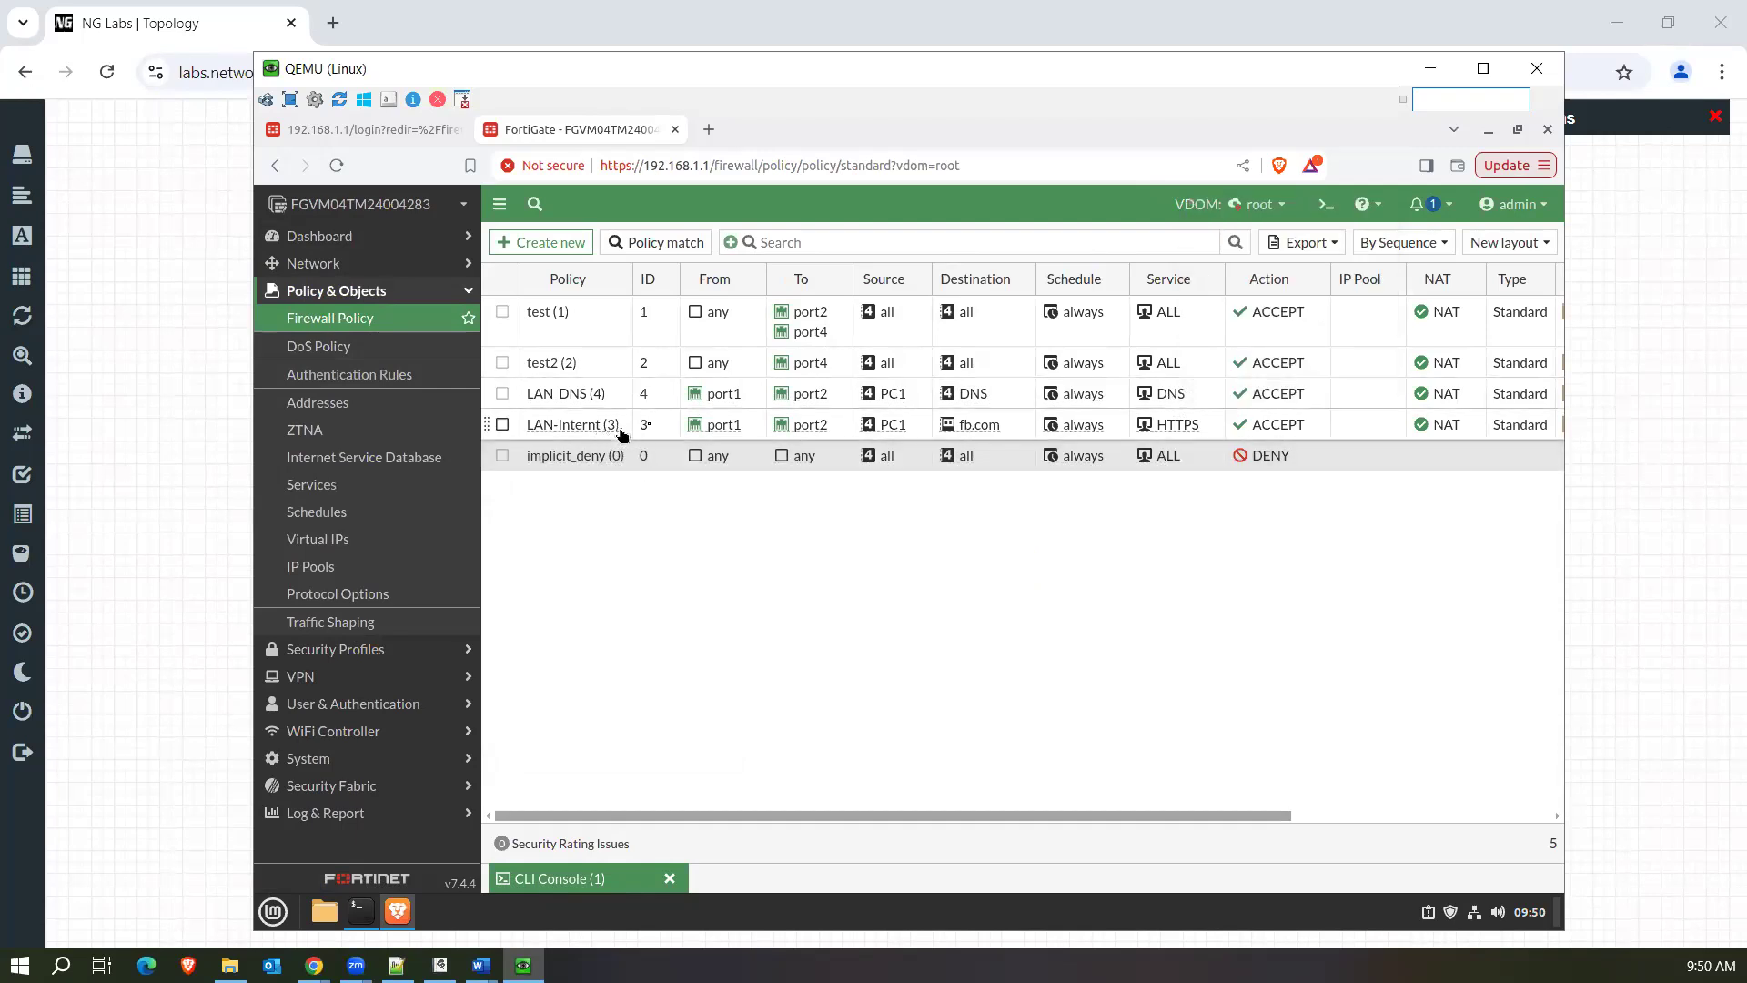
pyautogui.moveTo(992, 434)
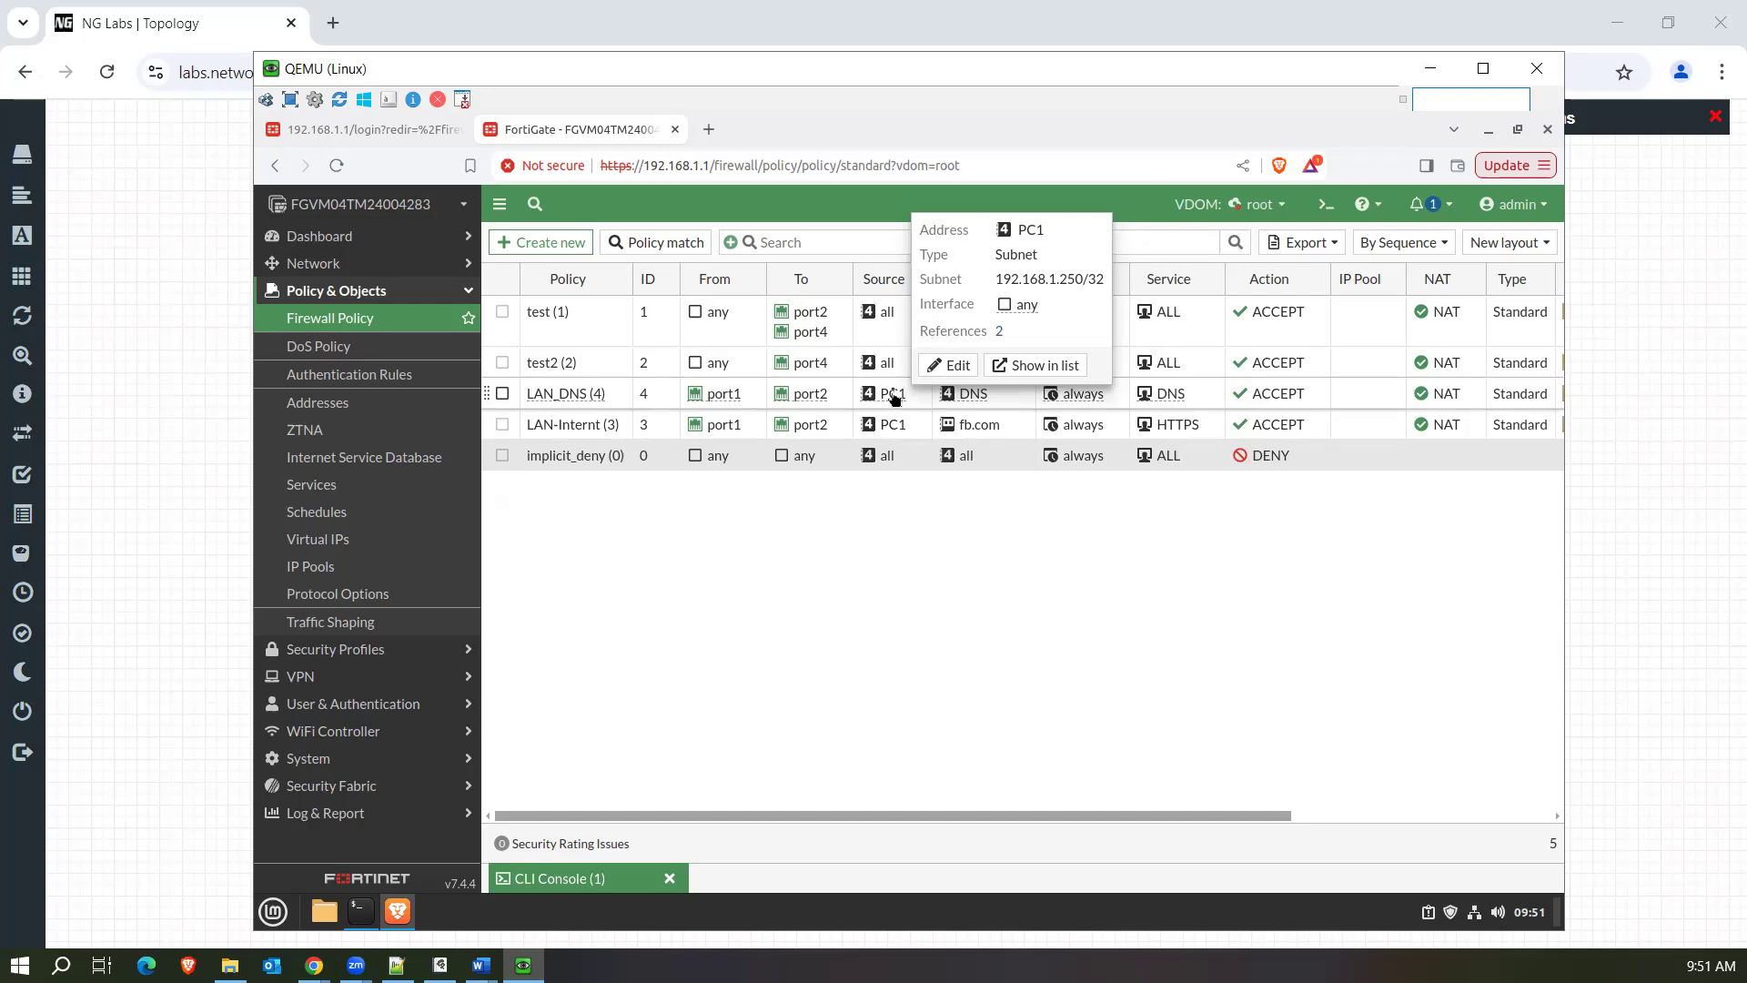
# Switch to the Win machine's Command Prompt and run ipconfig to check its IPv4 address and default gateway.
pyautogui.click(1633, 619)
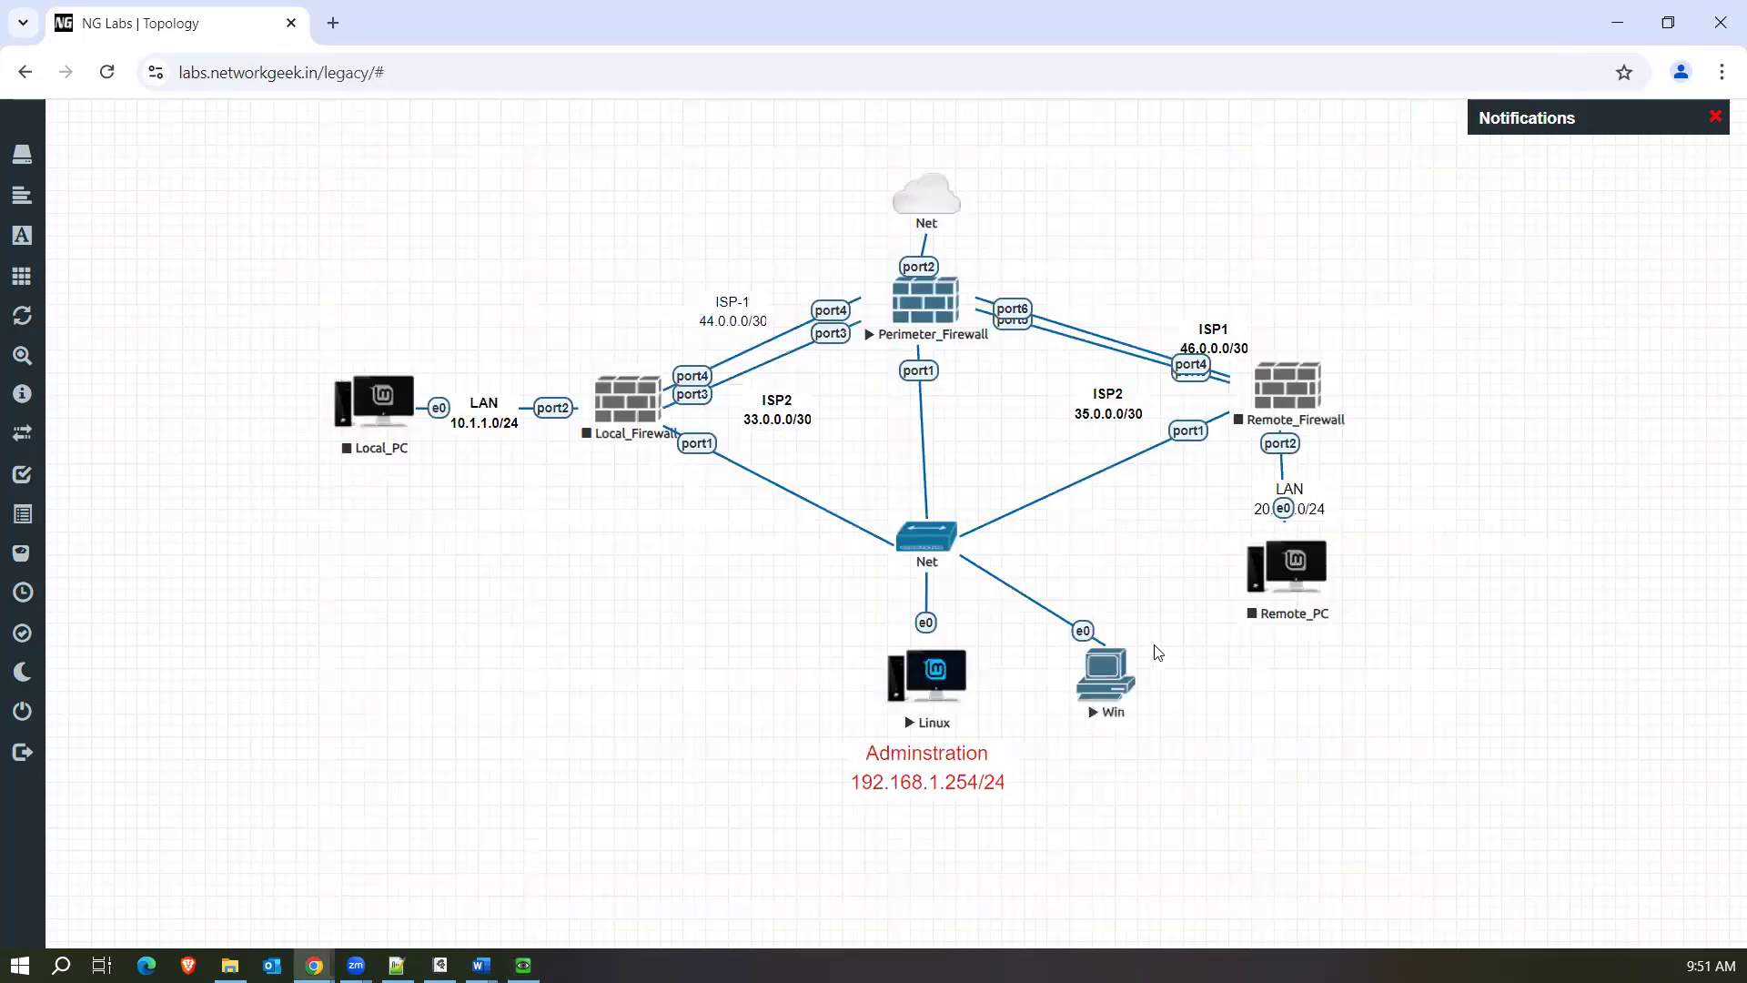
pyautogui.click(1104, 678)
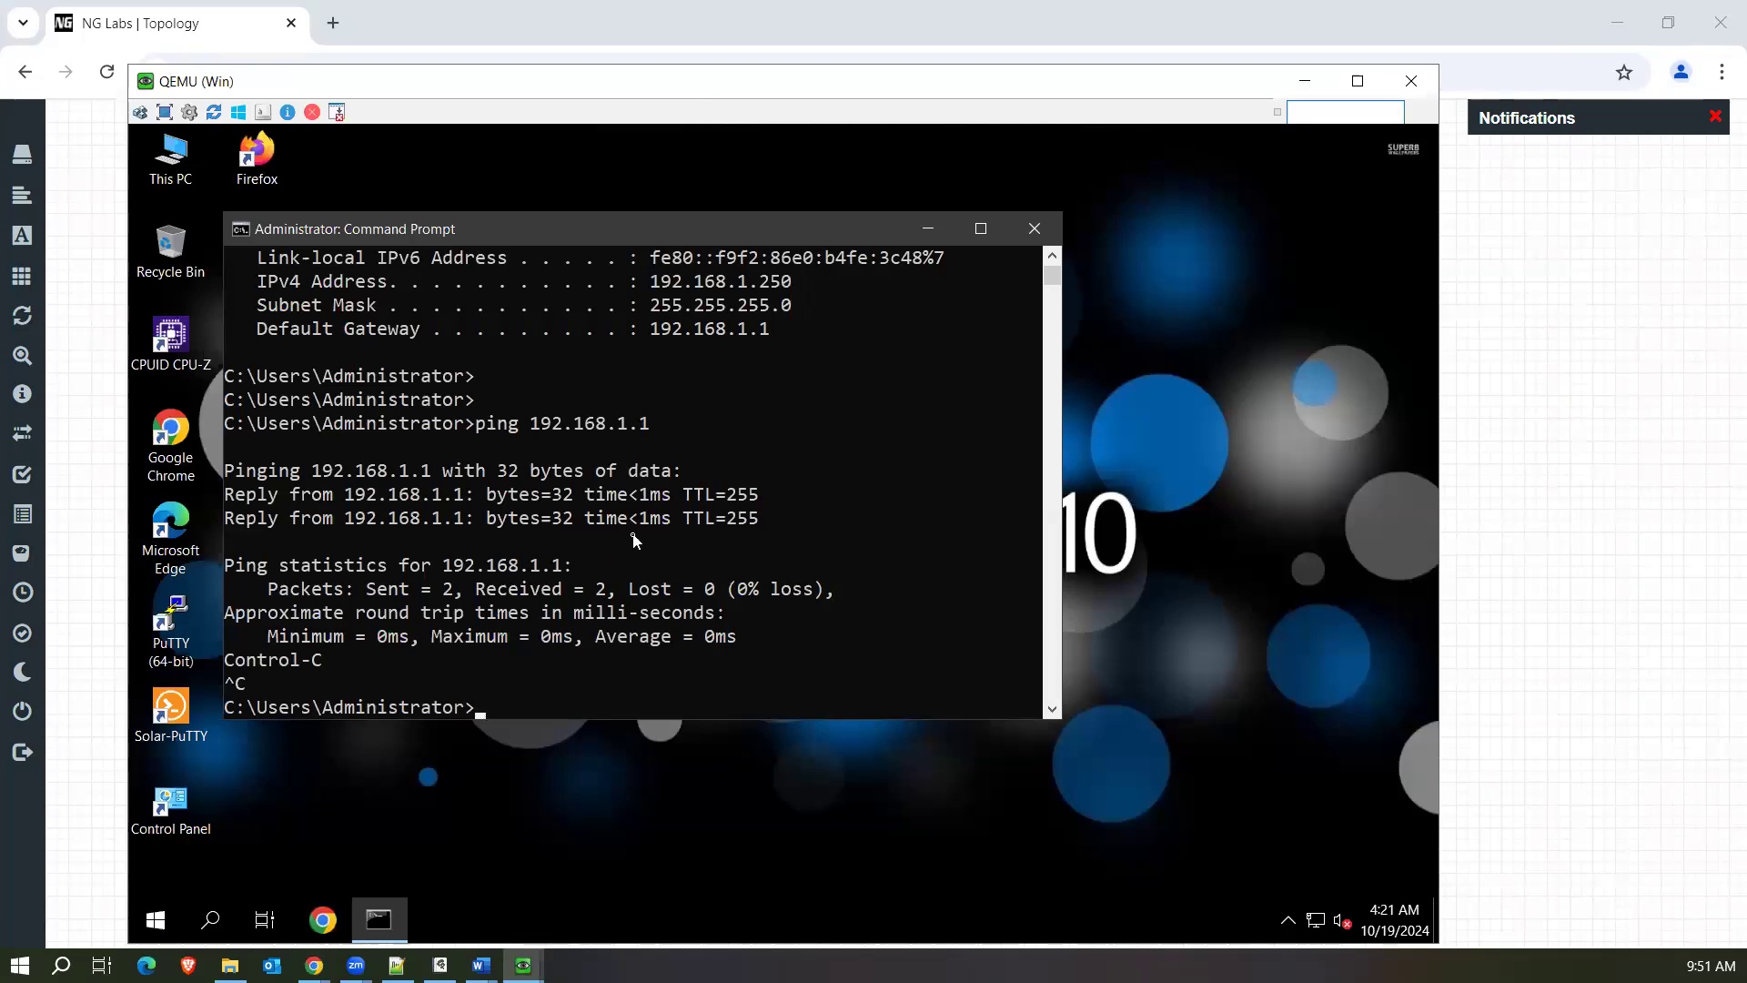
pyautogui.press('Return')
pyautogui.press('Up')
pyautogui.press('Up')
pyautogui.press('Return')
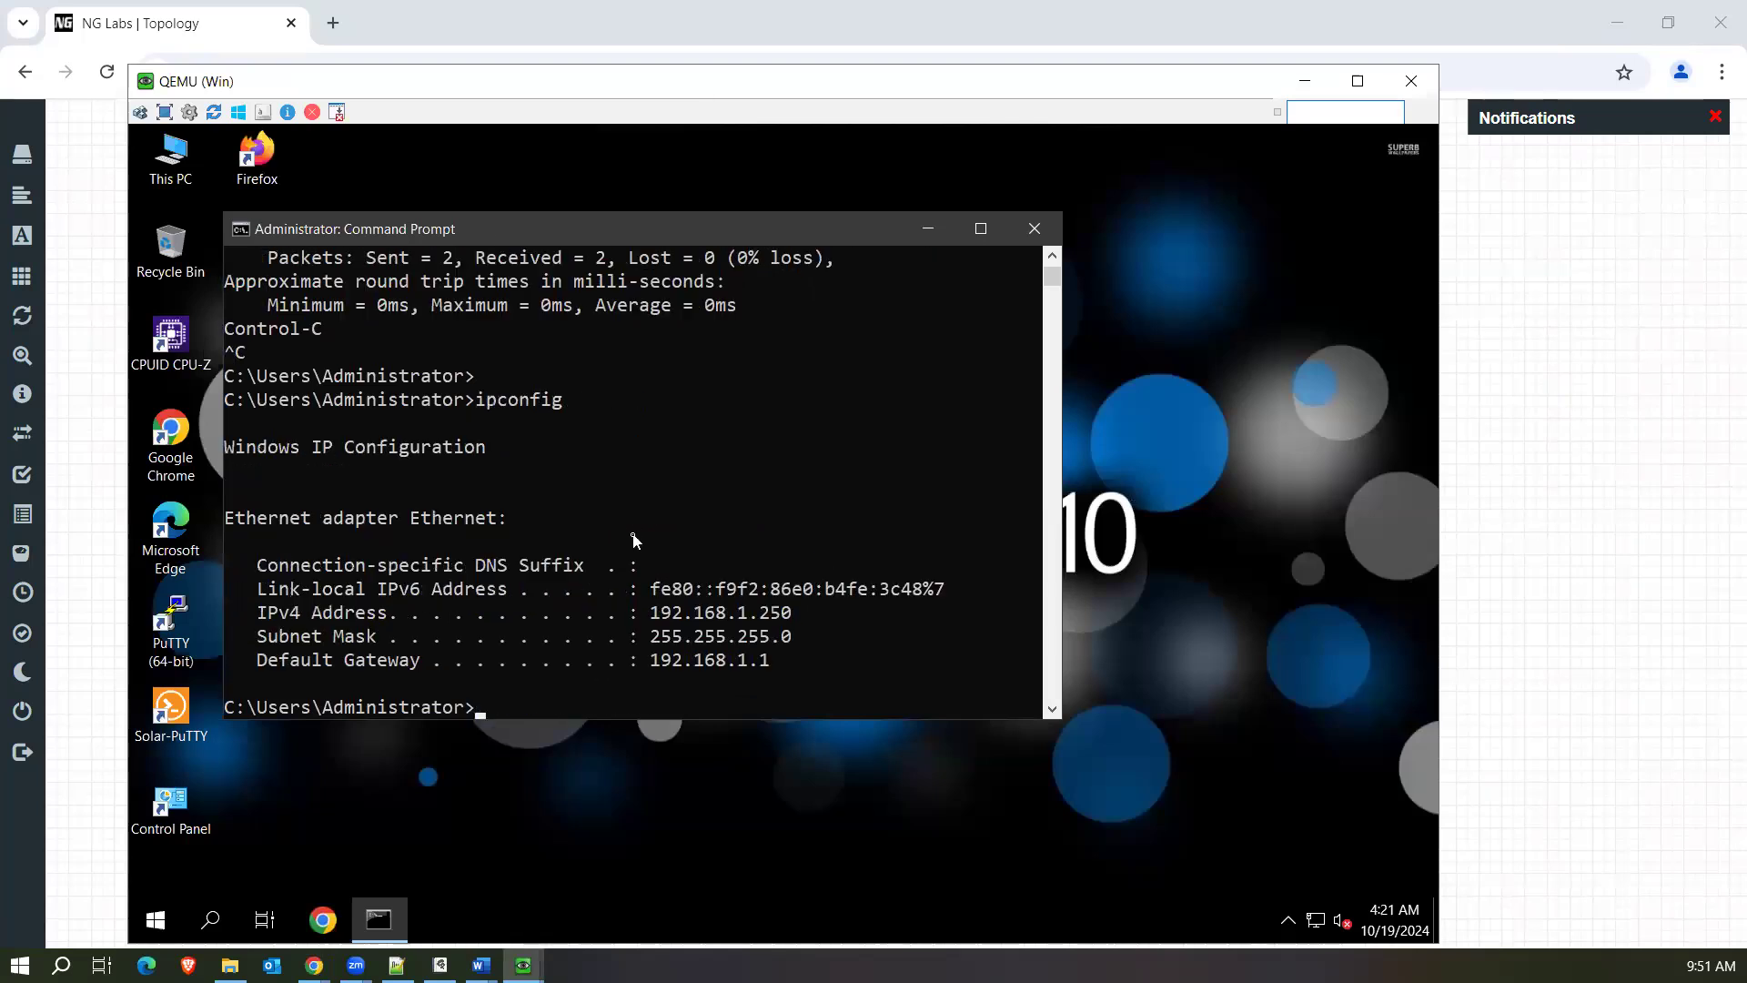
pyautogui.moveTo(799, 612); pyautogui.dragTo(630, 617)
pyautogui.moveTo(770, 659); pyautogui.dragTo(658, 669)
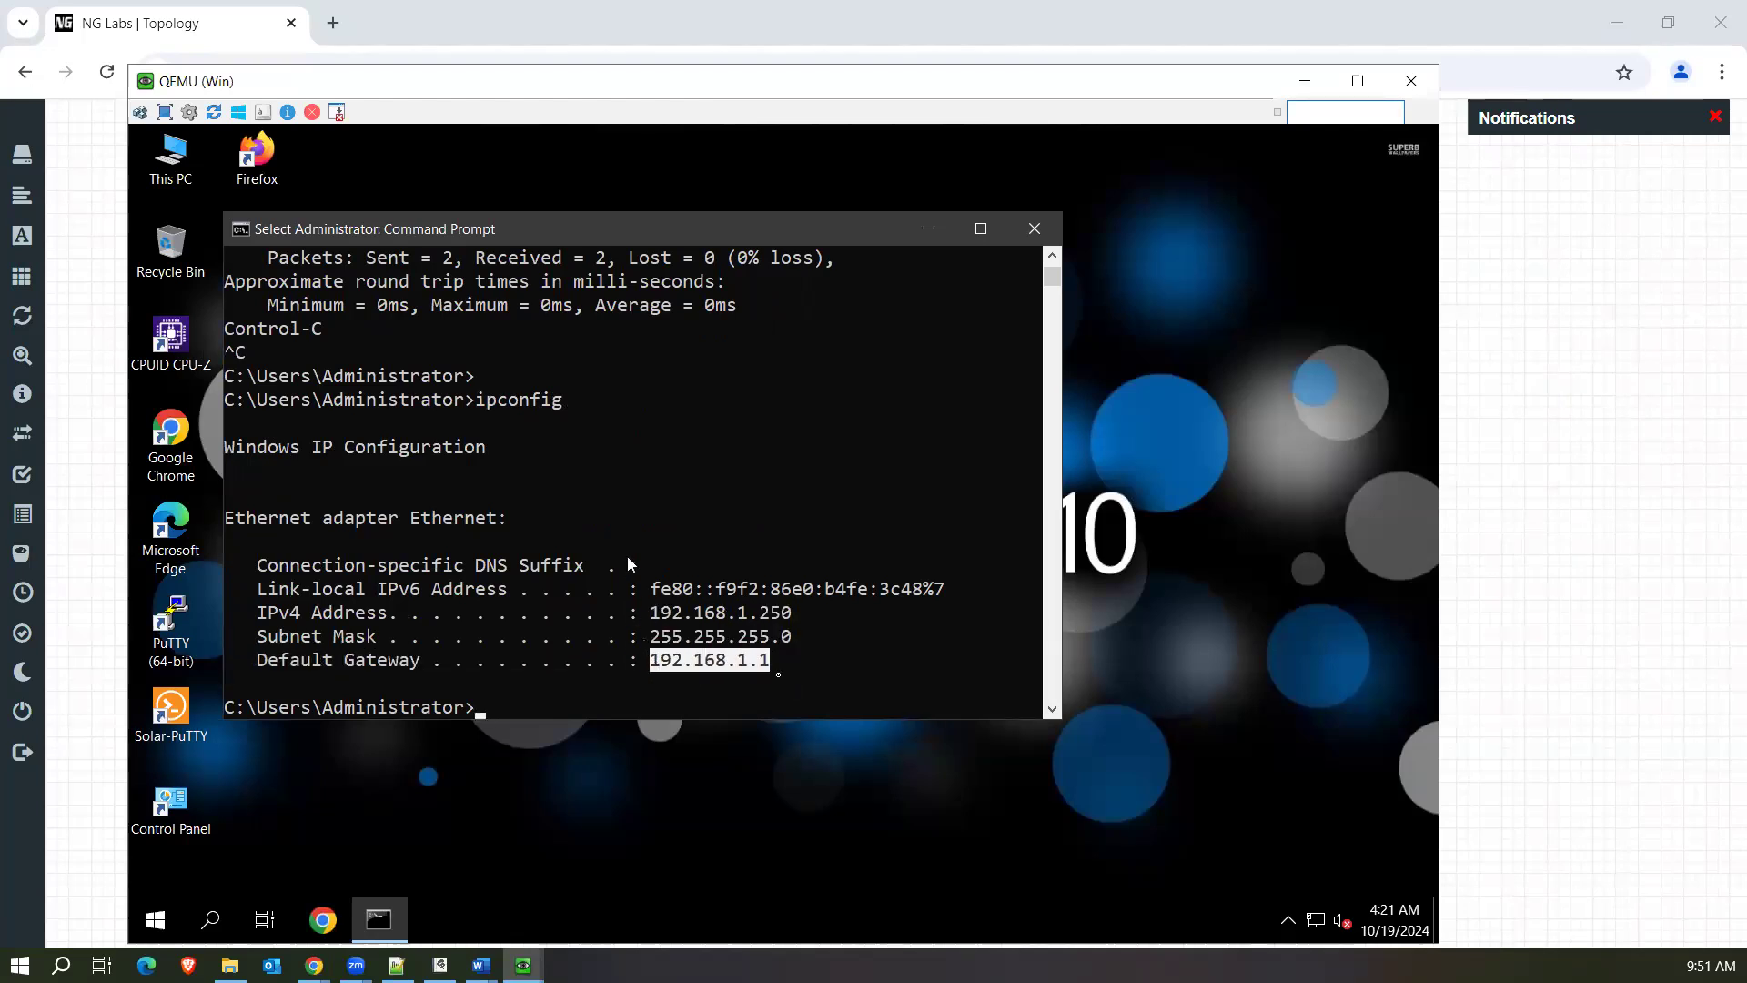
# Check the DNS server in the Ethernet adapter's IPv4 properties, then close all the network settings windows.
pyautogui.rightClick(1315, 920)
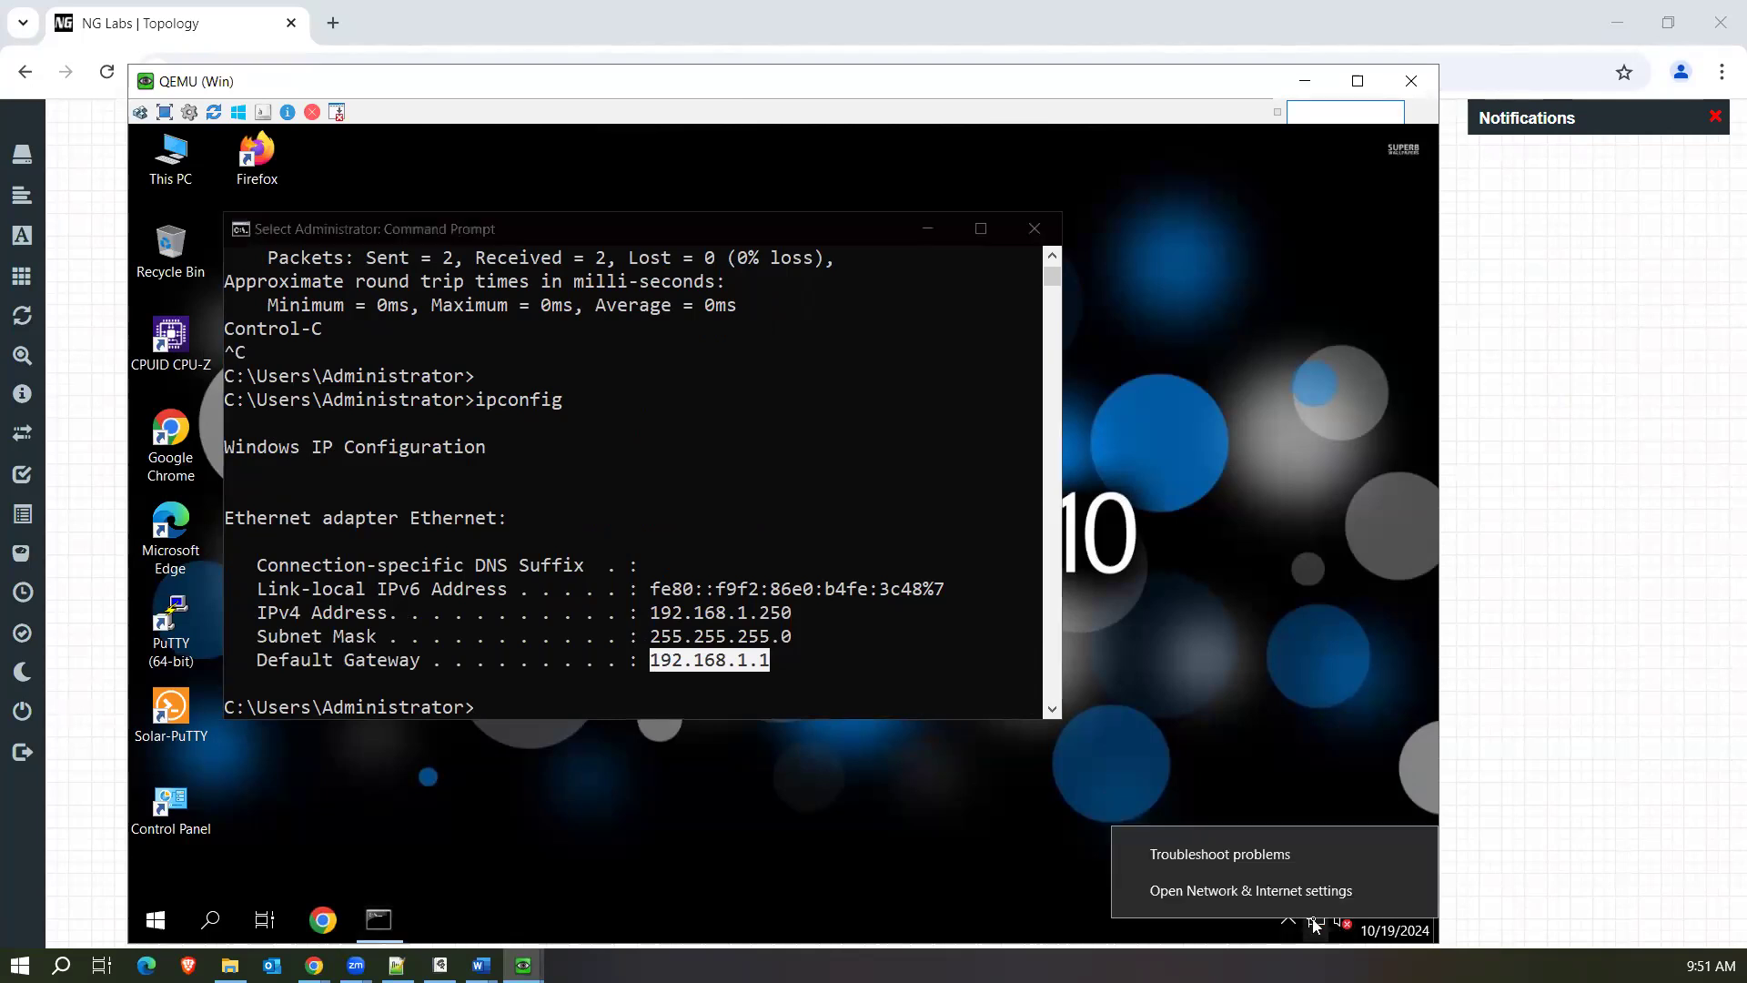
pyautogui.click(1337, 901)
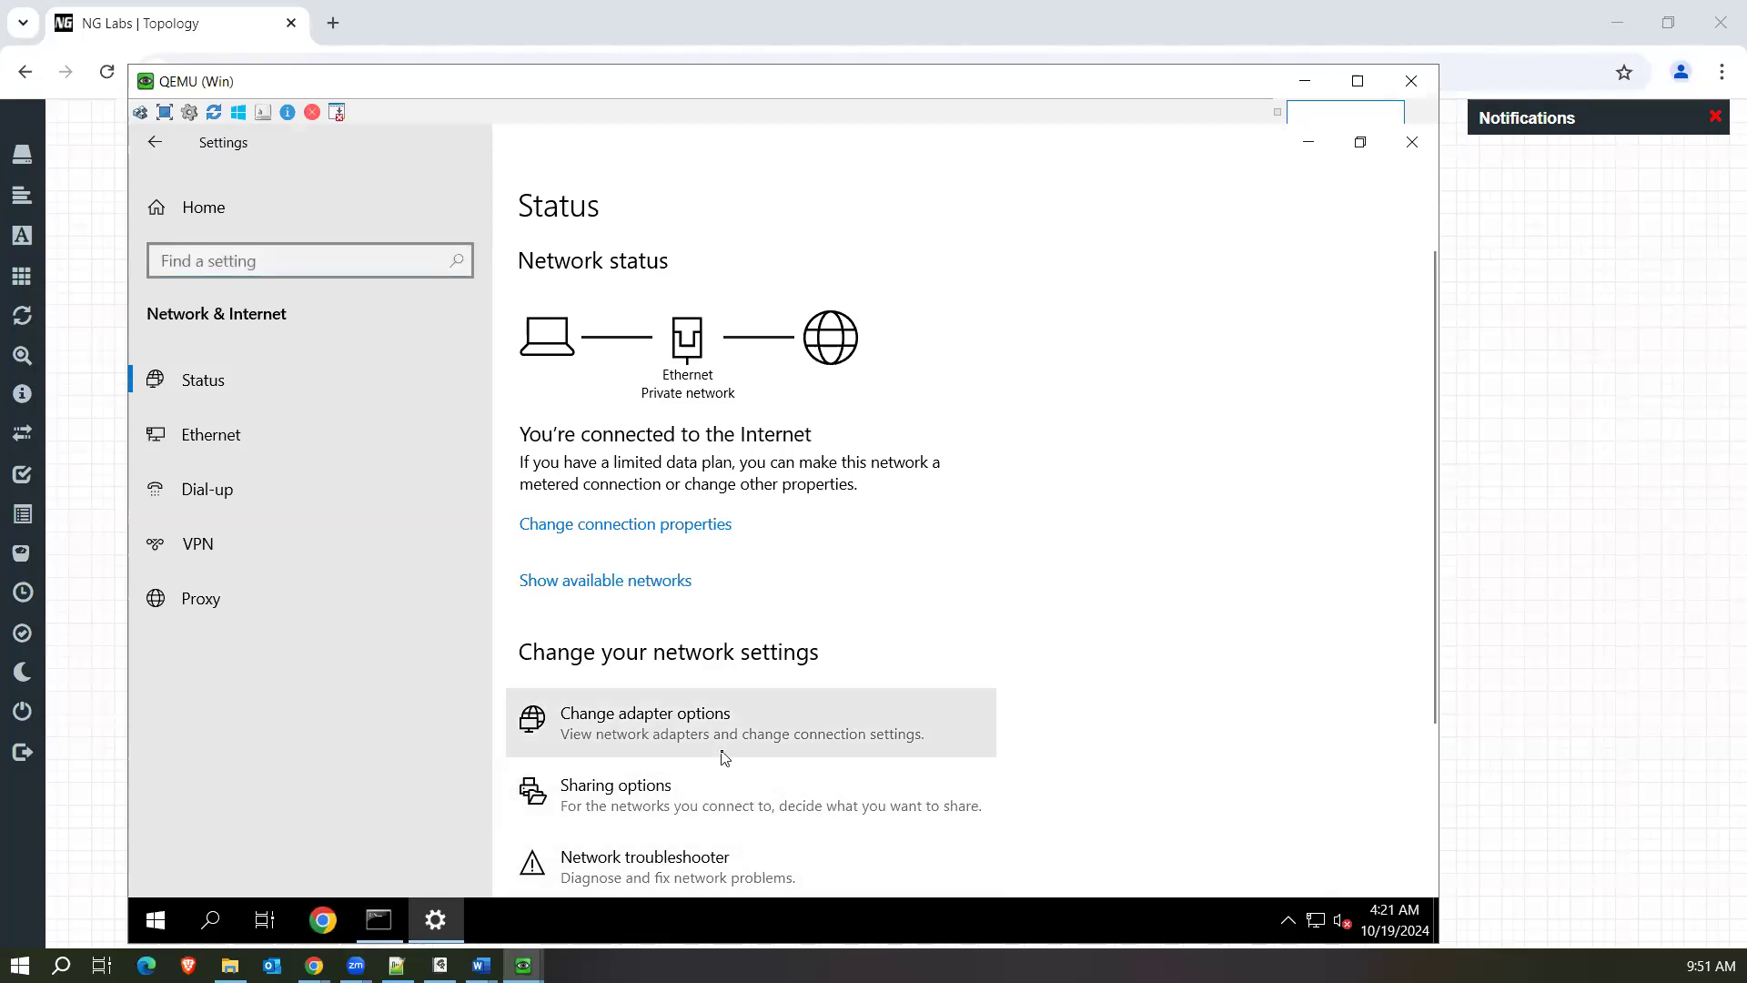
pyautogui.click(721, 738)
pyautogui.doubleClick(494, 341)
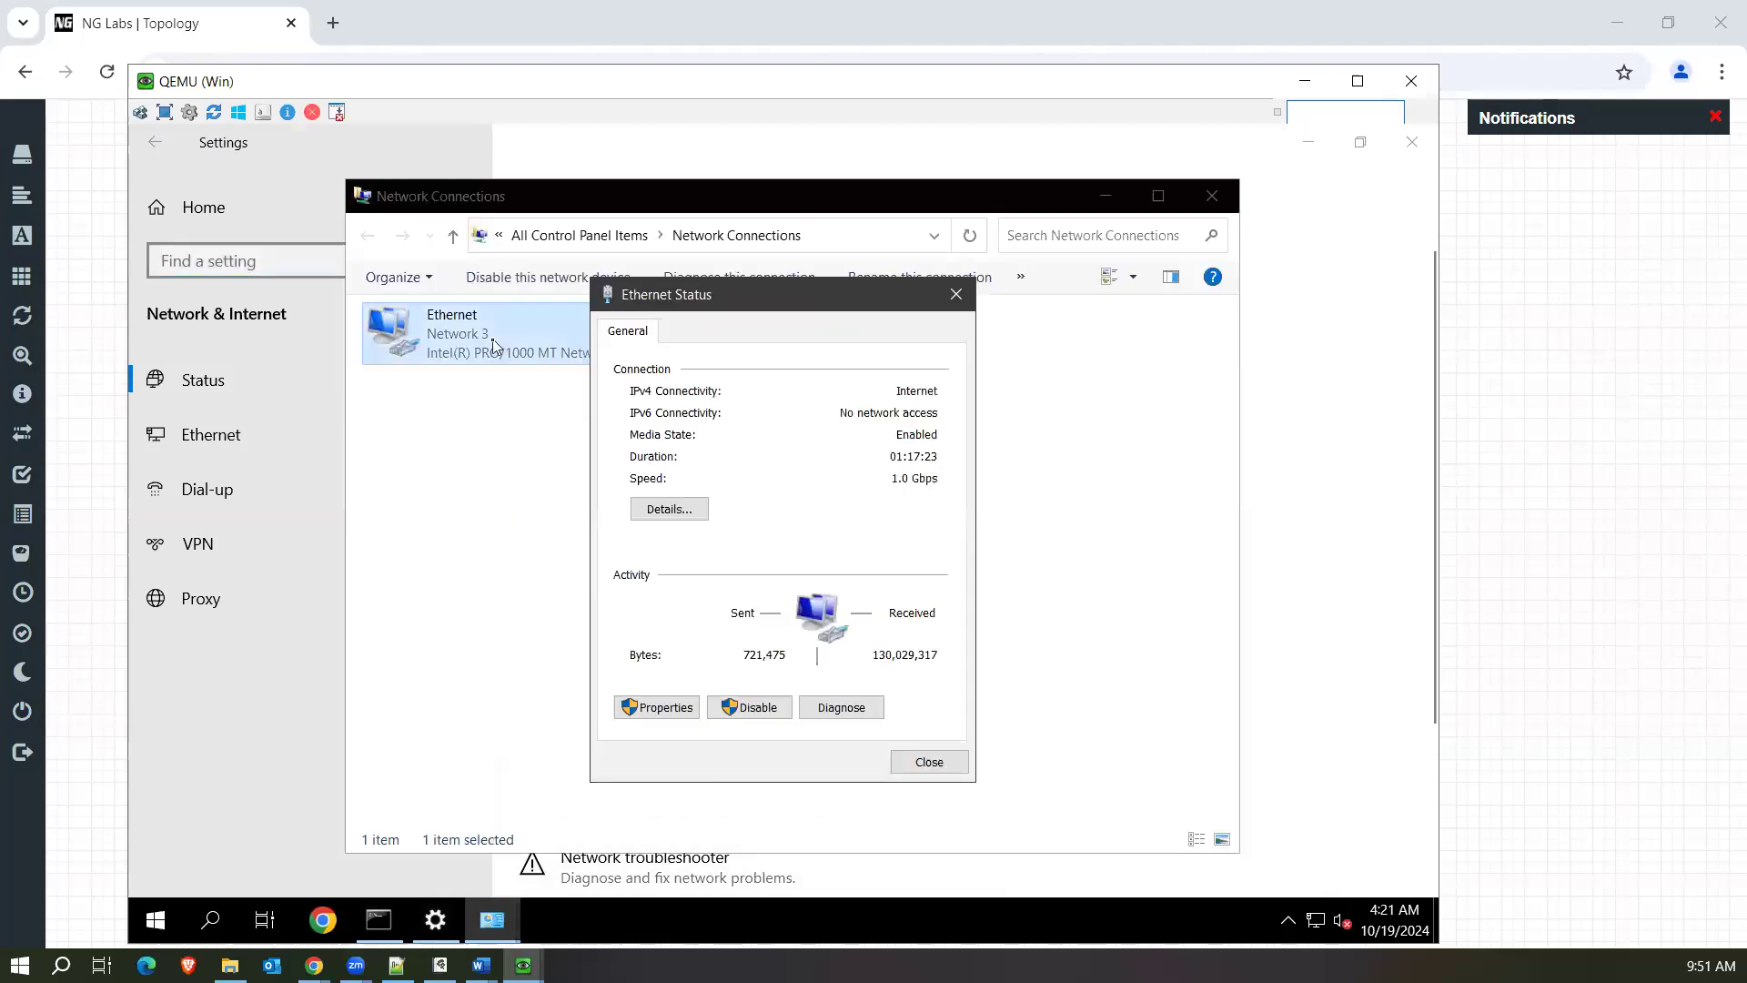
pyautogui.click(672, 707)
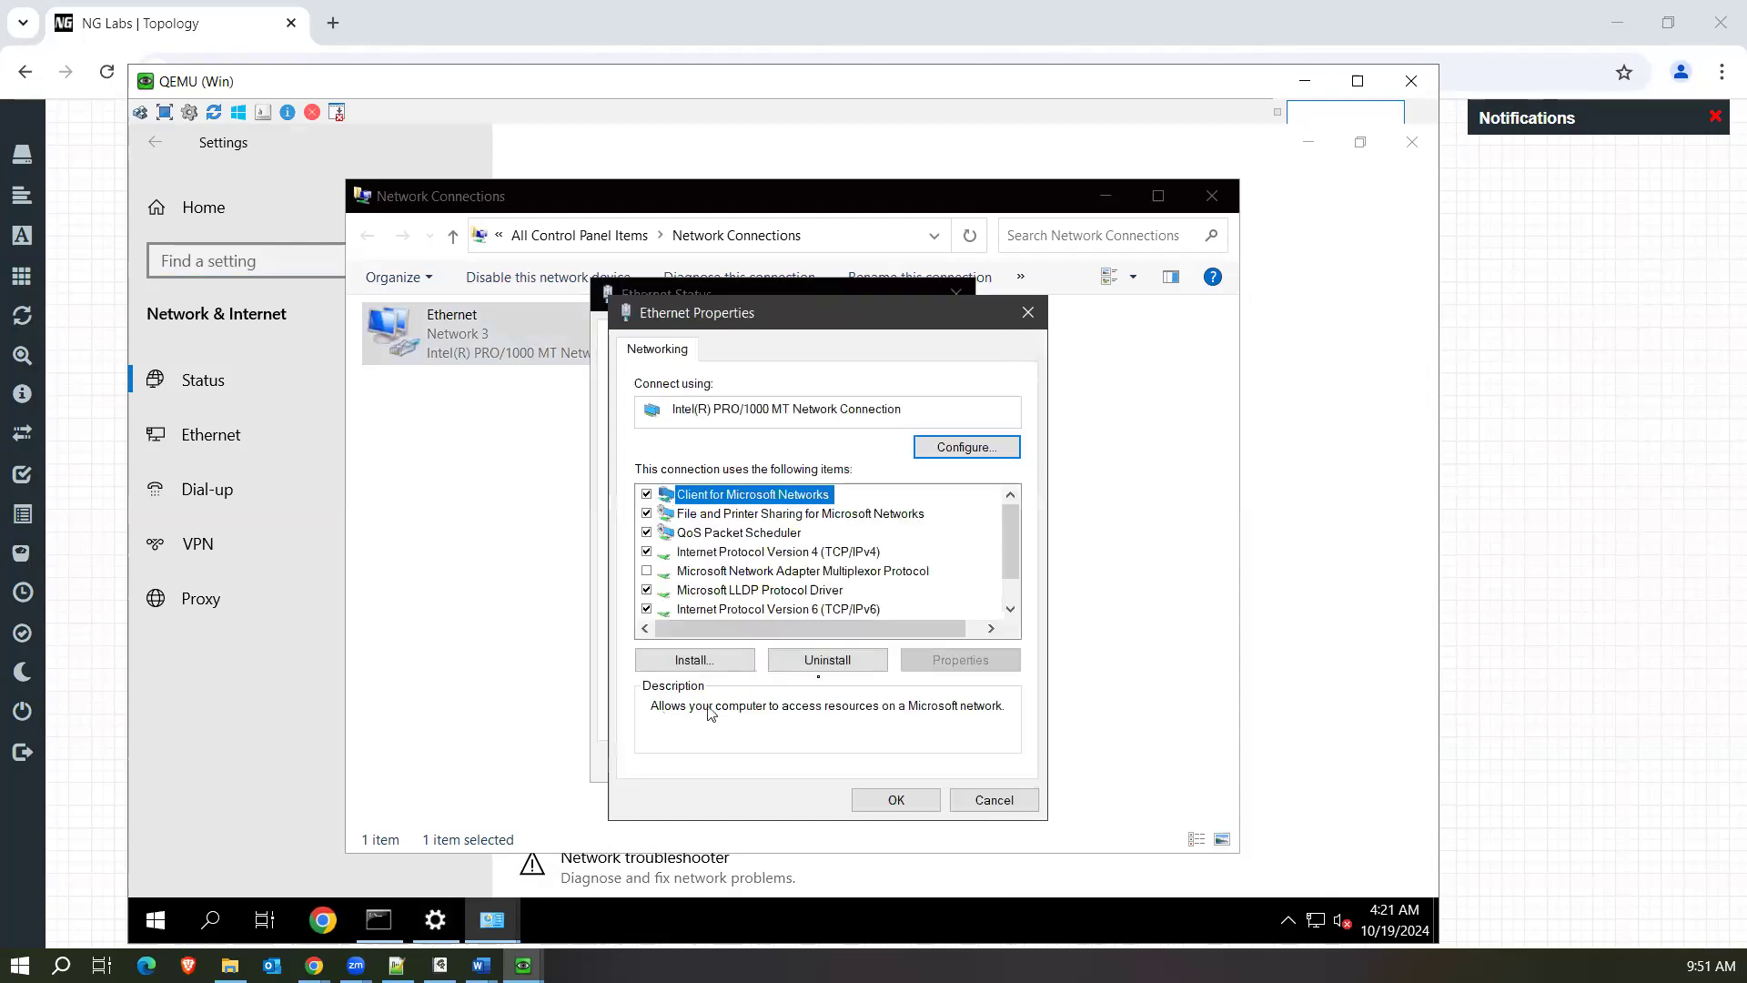
pyautogui.doubleClick(838, 552)
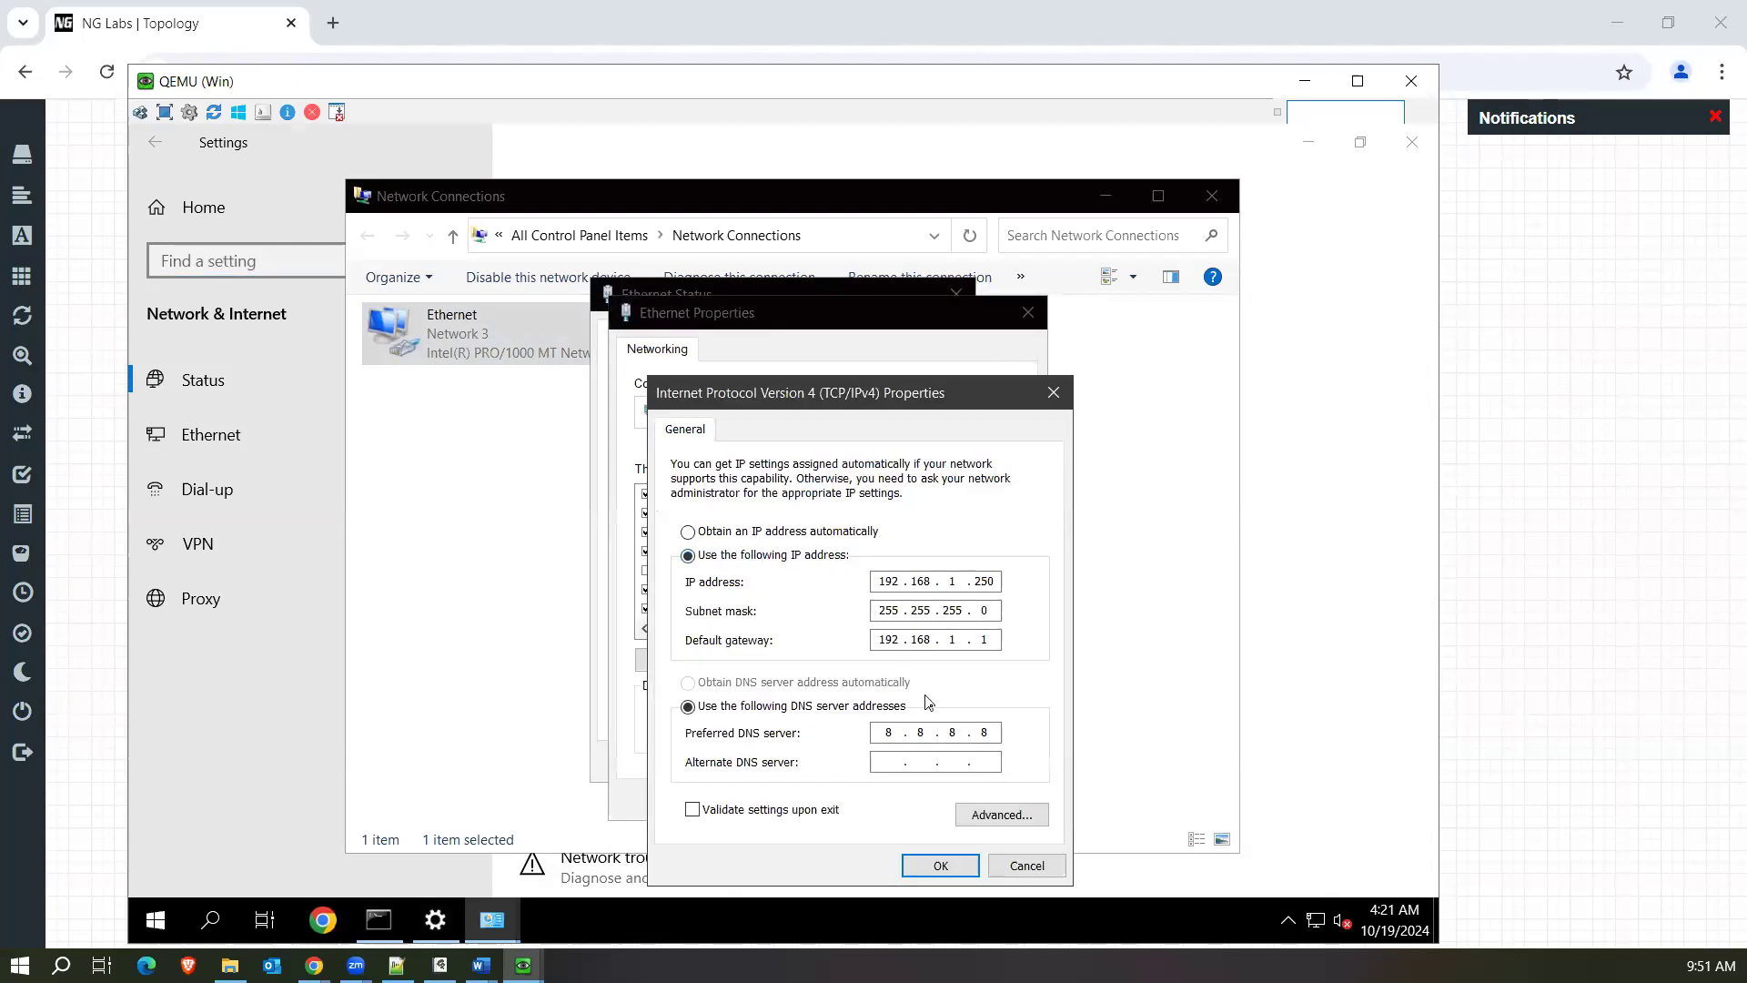
pyautogui.click(939, 865)
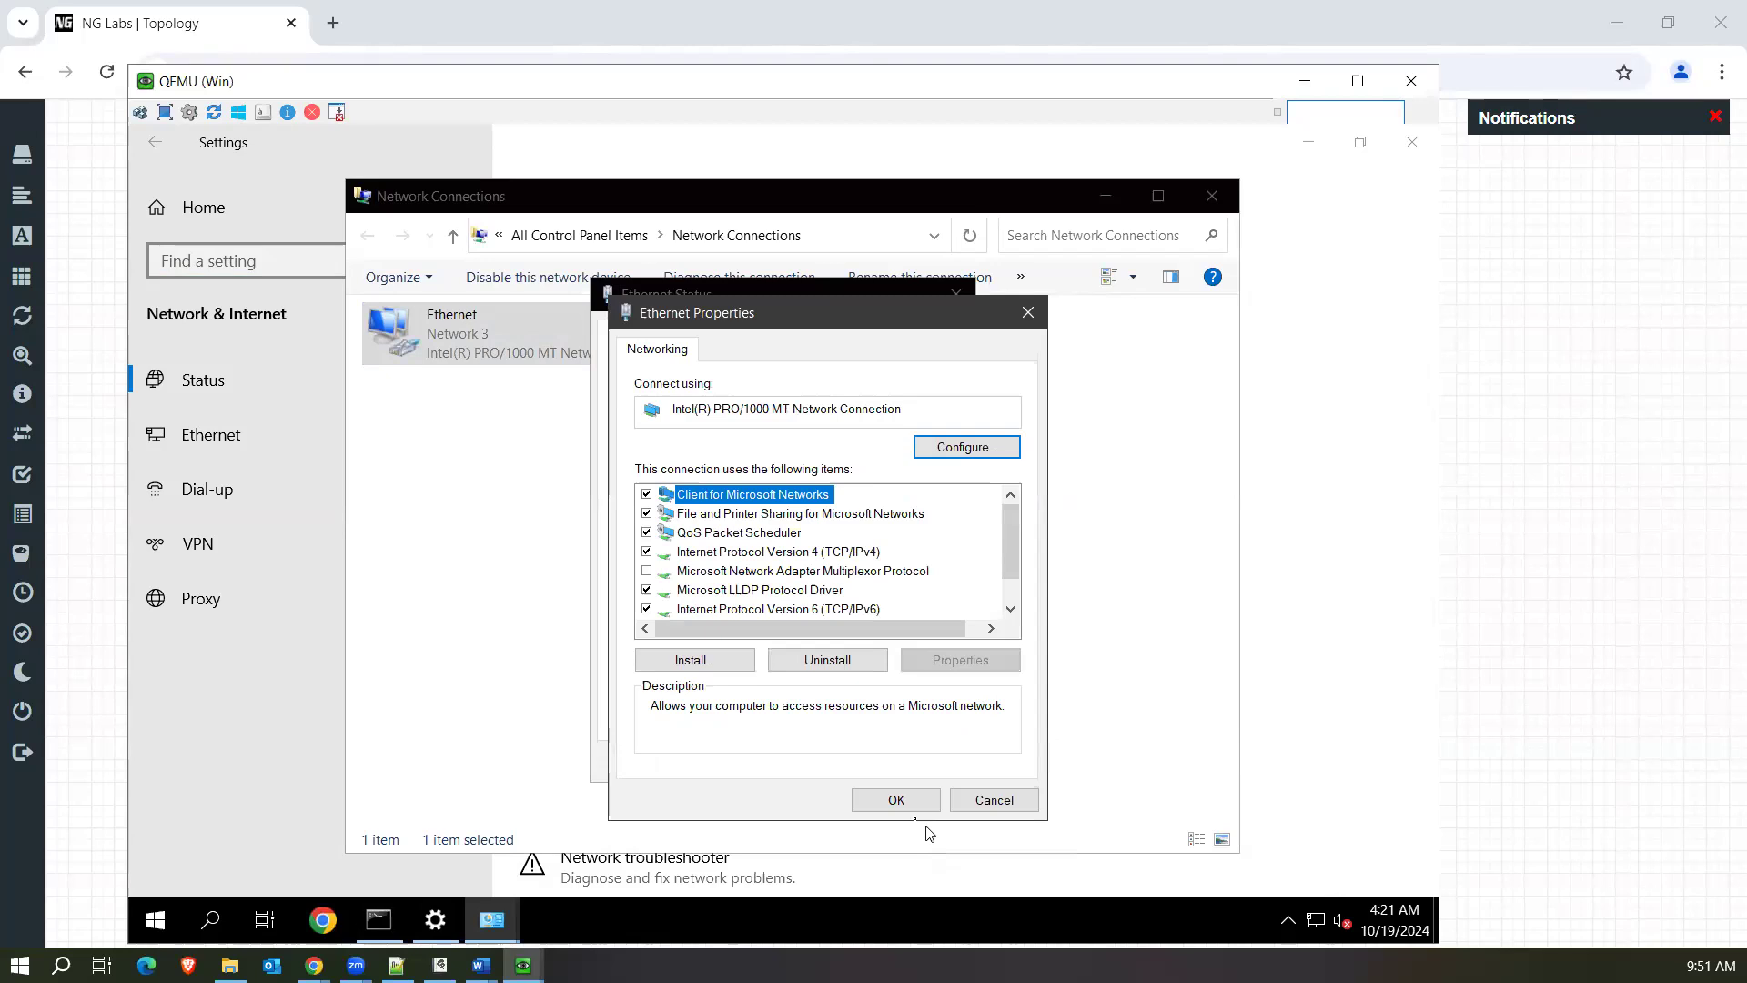
pyautogui.click(899, 798)
pyautogui.click(951, 764)
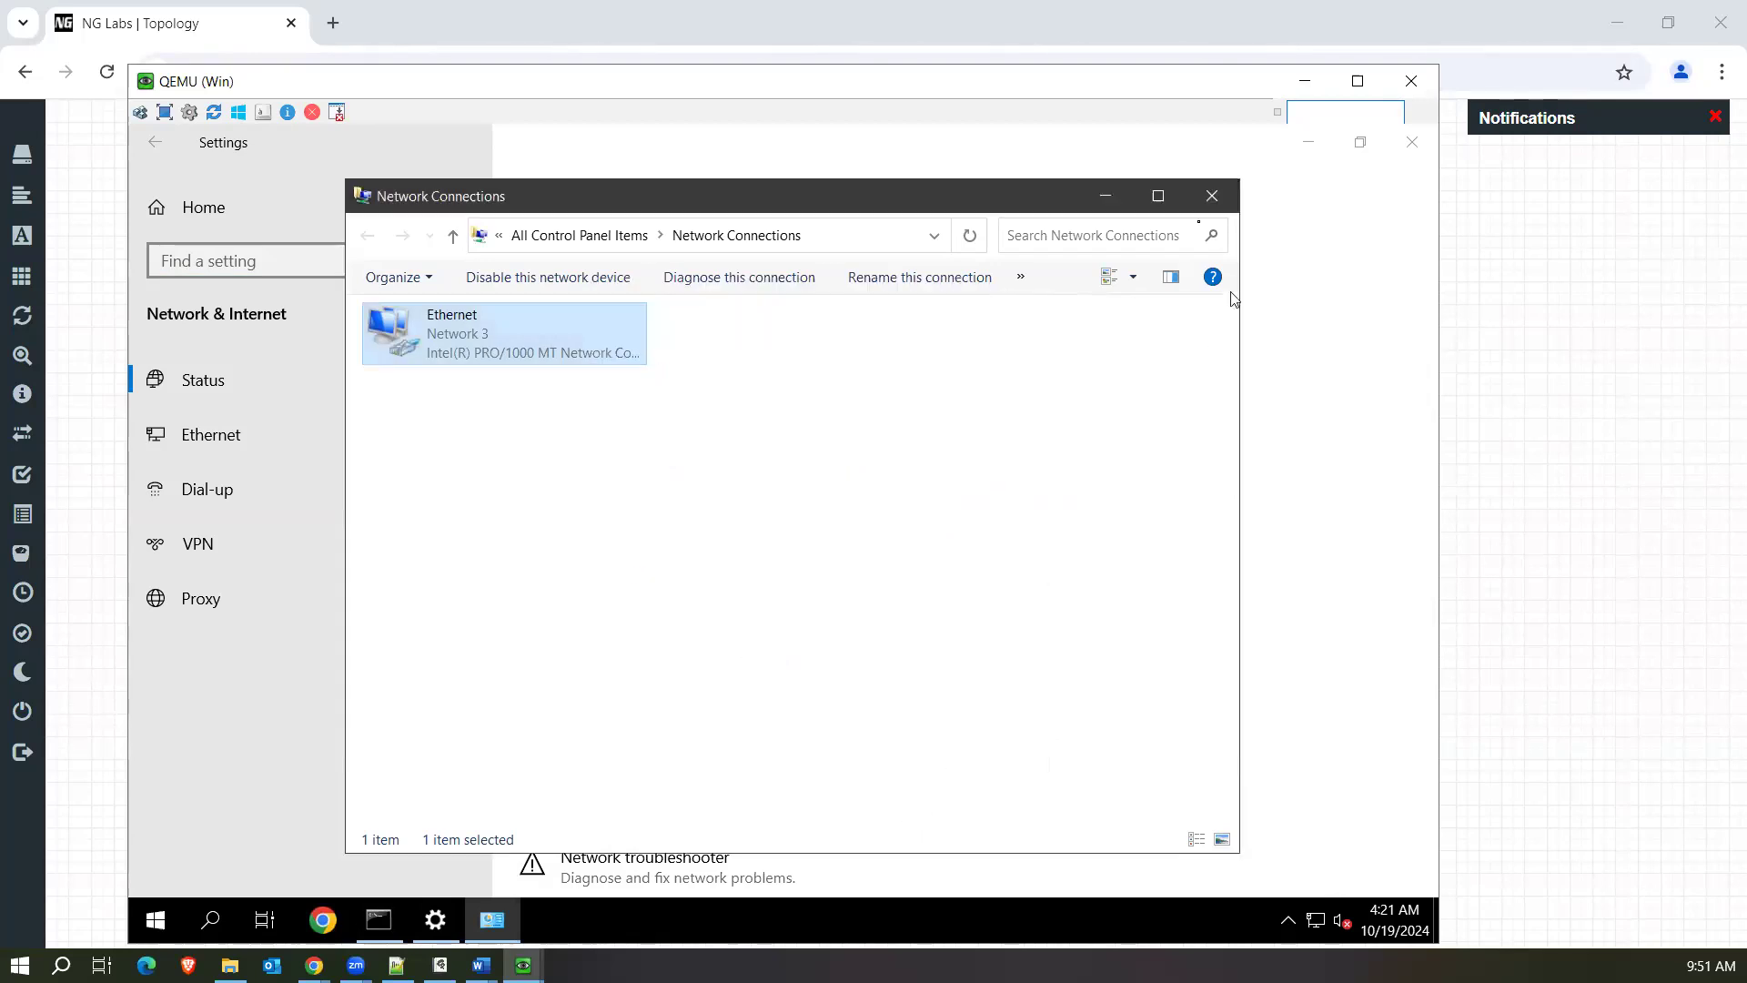
pyautogui.click(1211, 196)
pyautogui.click(1411, 142)
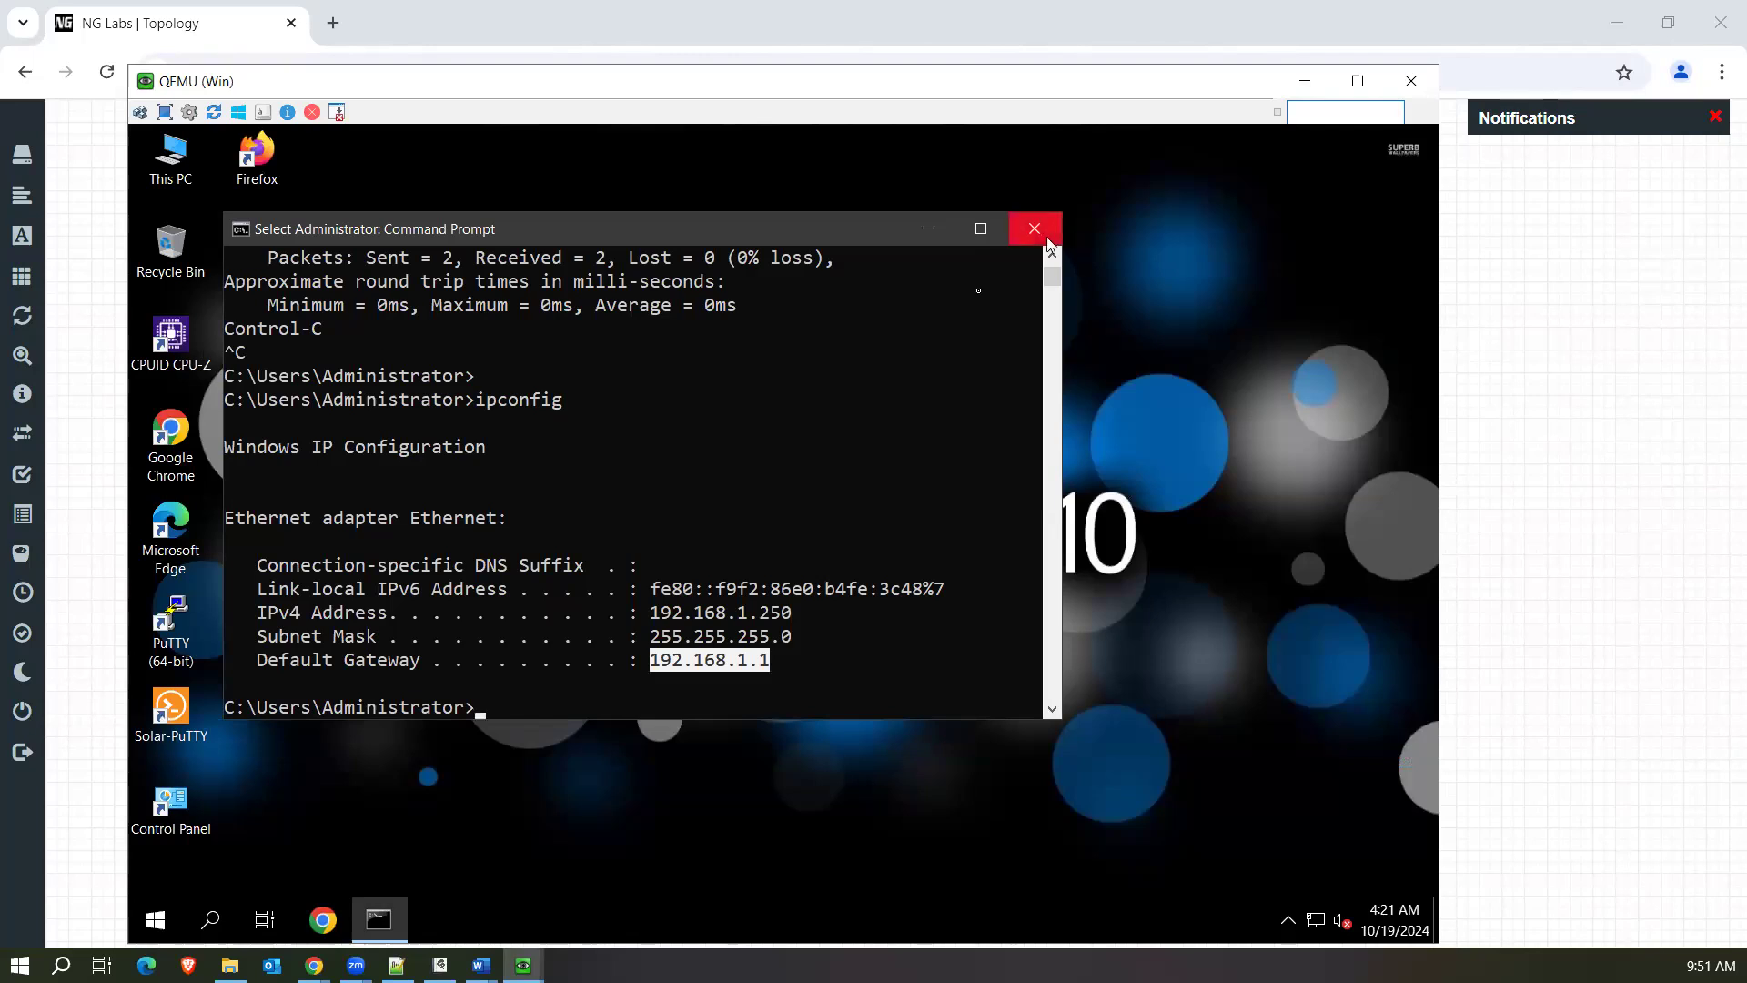
# Ping 8.8.8.8 from the Win machine's Command Prompt and stop the ping after a few replies.
pyautogui.rightClick(867, 396)
pyautogui.press('Return')
pyautogui.write('pin')
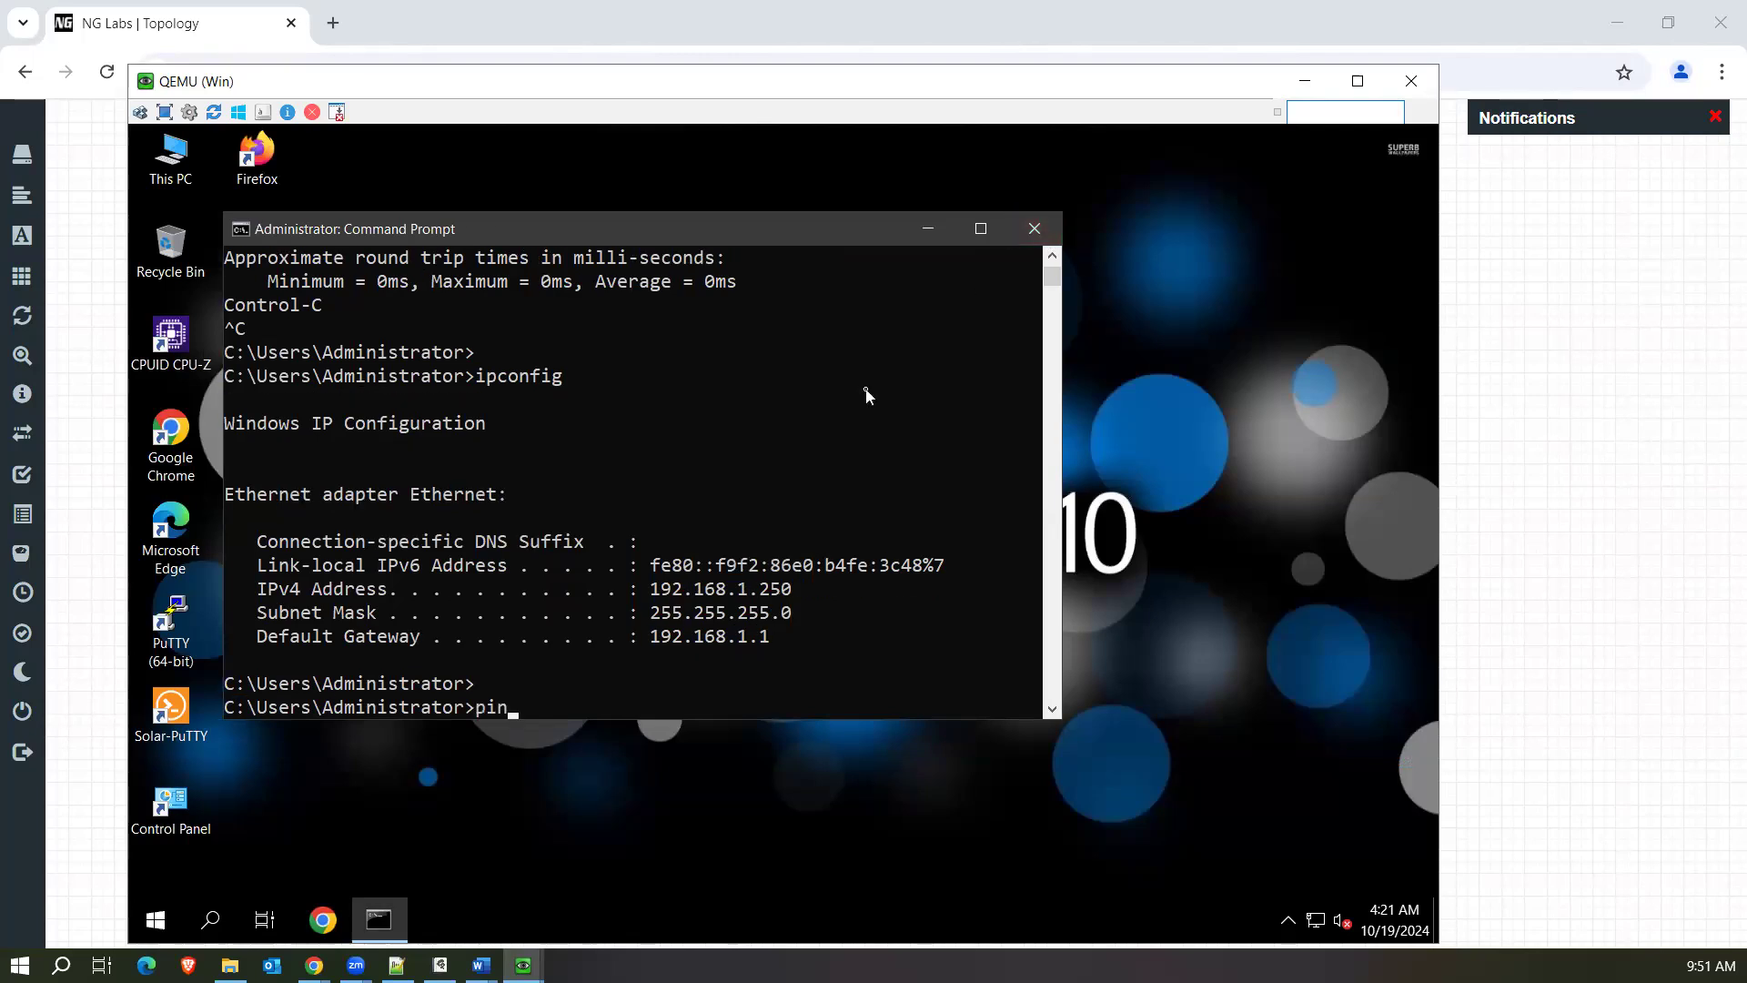
pyautogui.write('g 8.8.8.8')
pyautogui.press('Return')
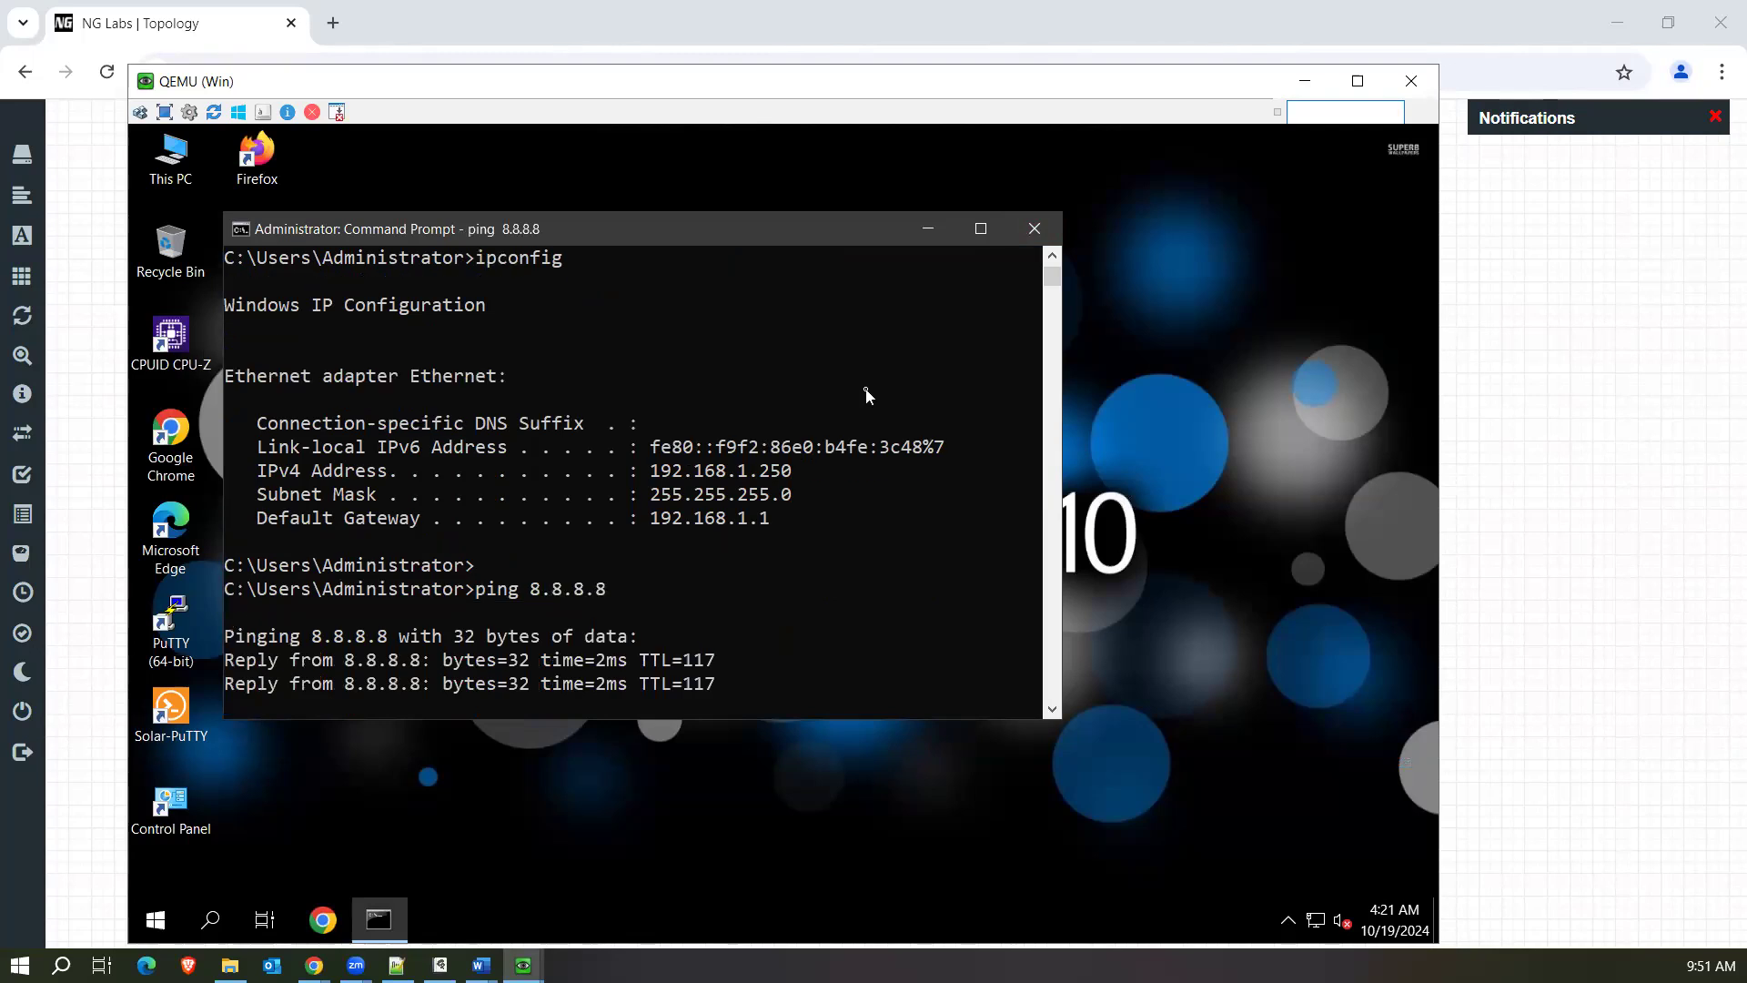
pyautogui.hotkey('ctrl', 'c')
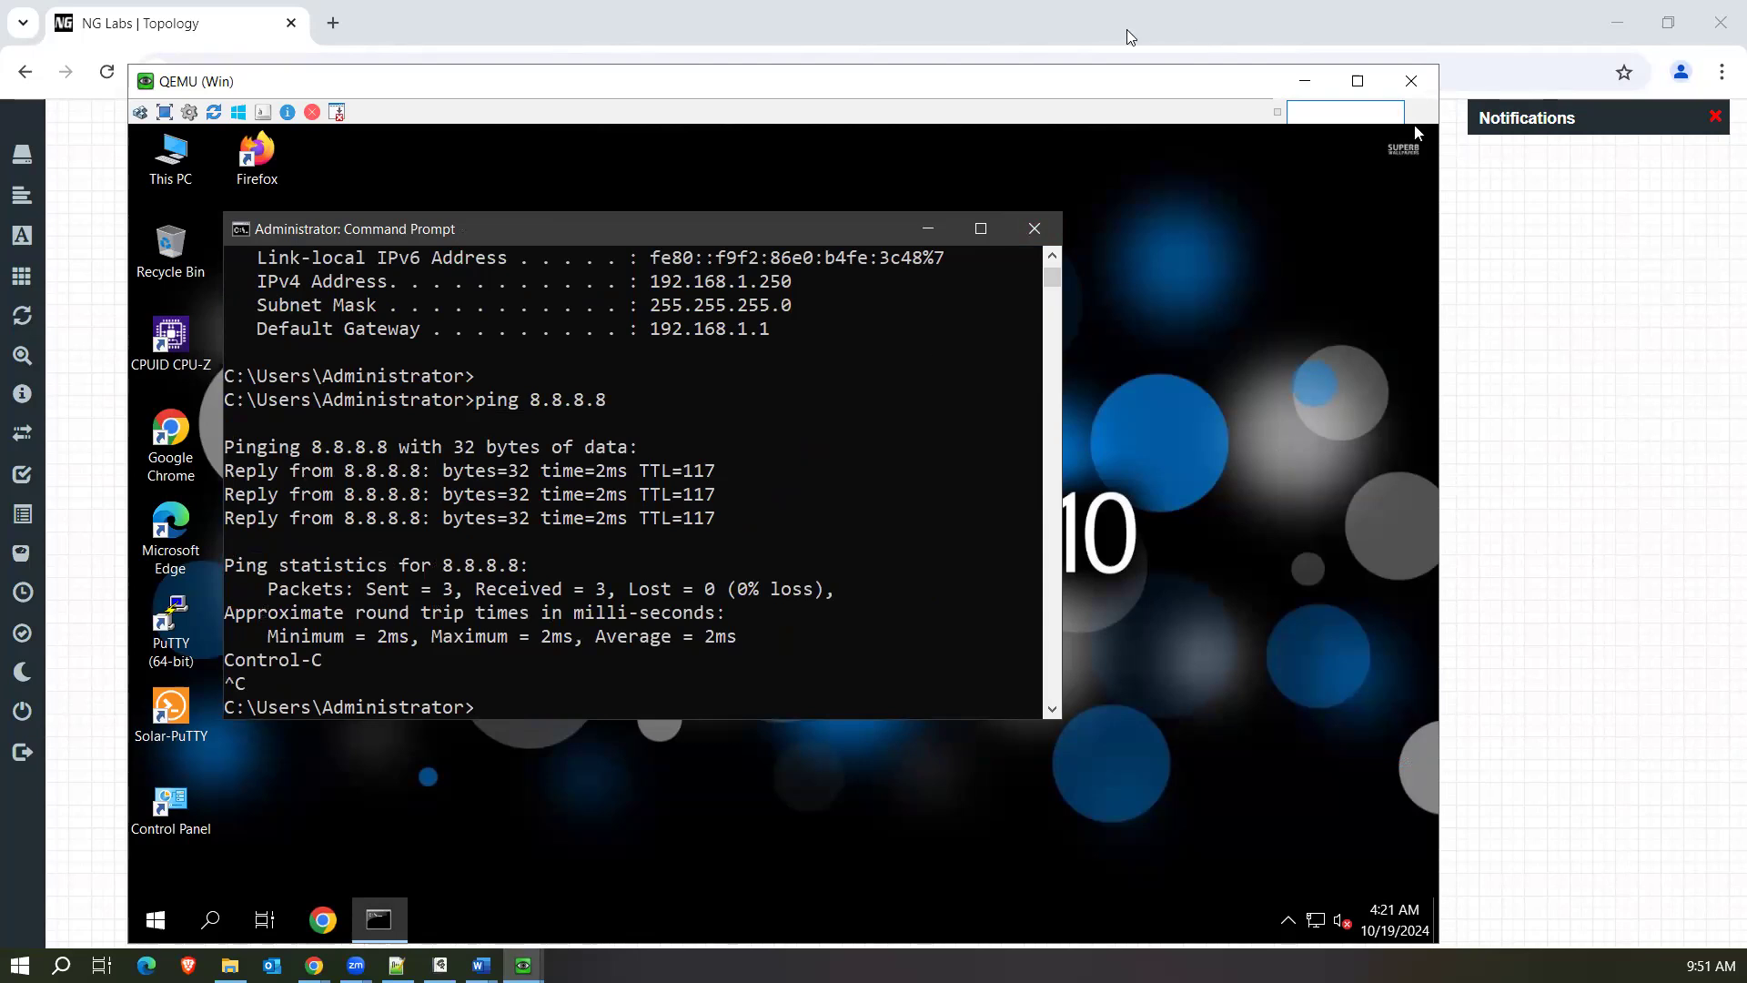
# Return to the FortiGate session on the Linux machine, reload the firewall policies and check their Bytes column.
pyautogui.click(523, 964)
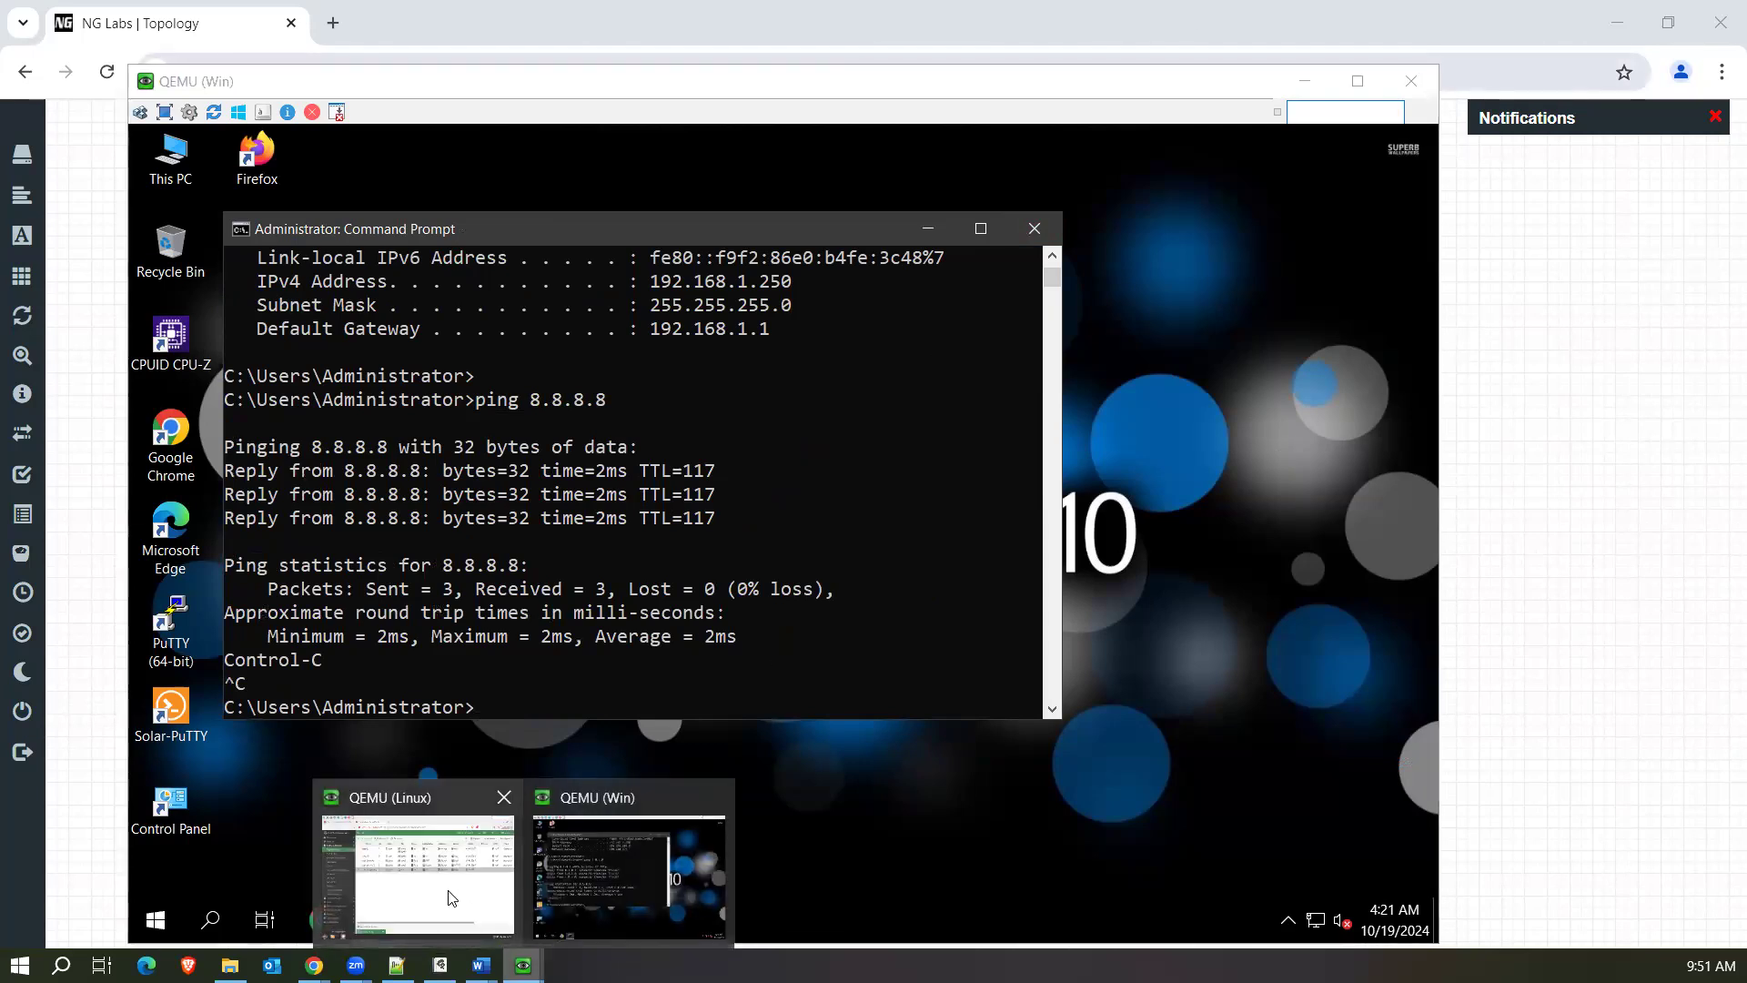
pyautogui.click(452, 898)
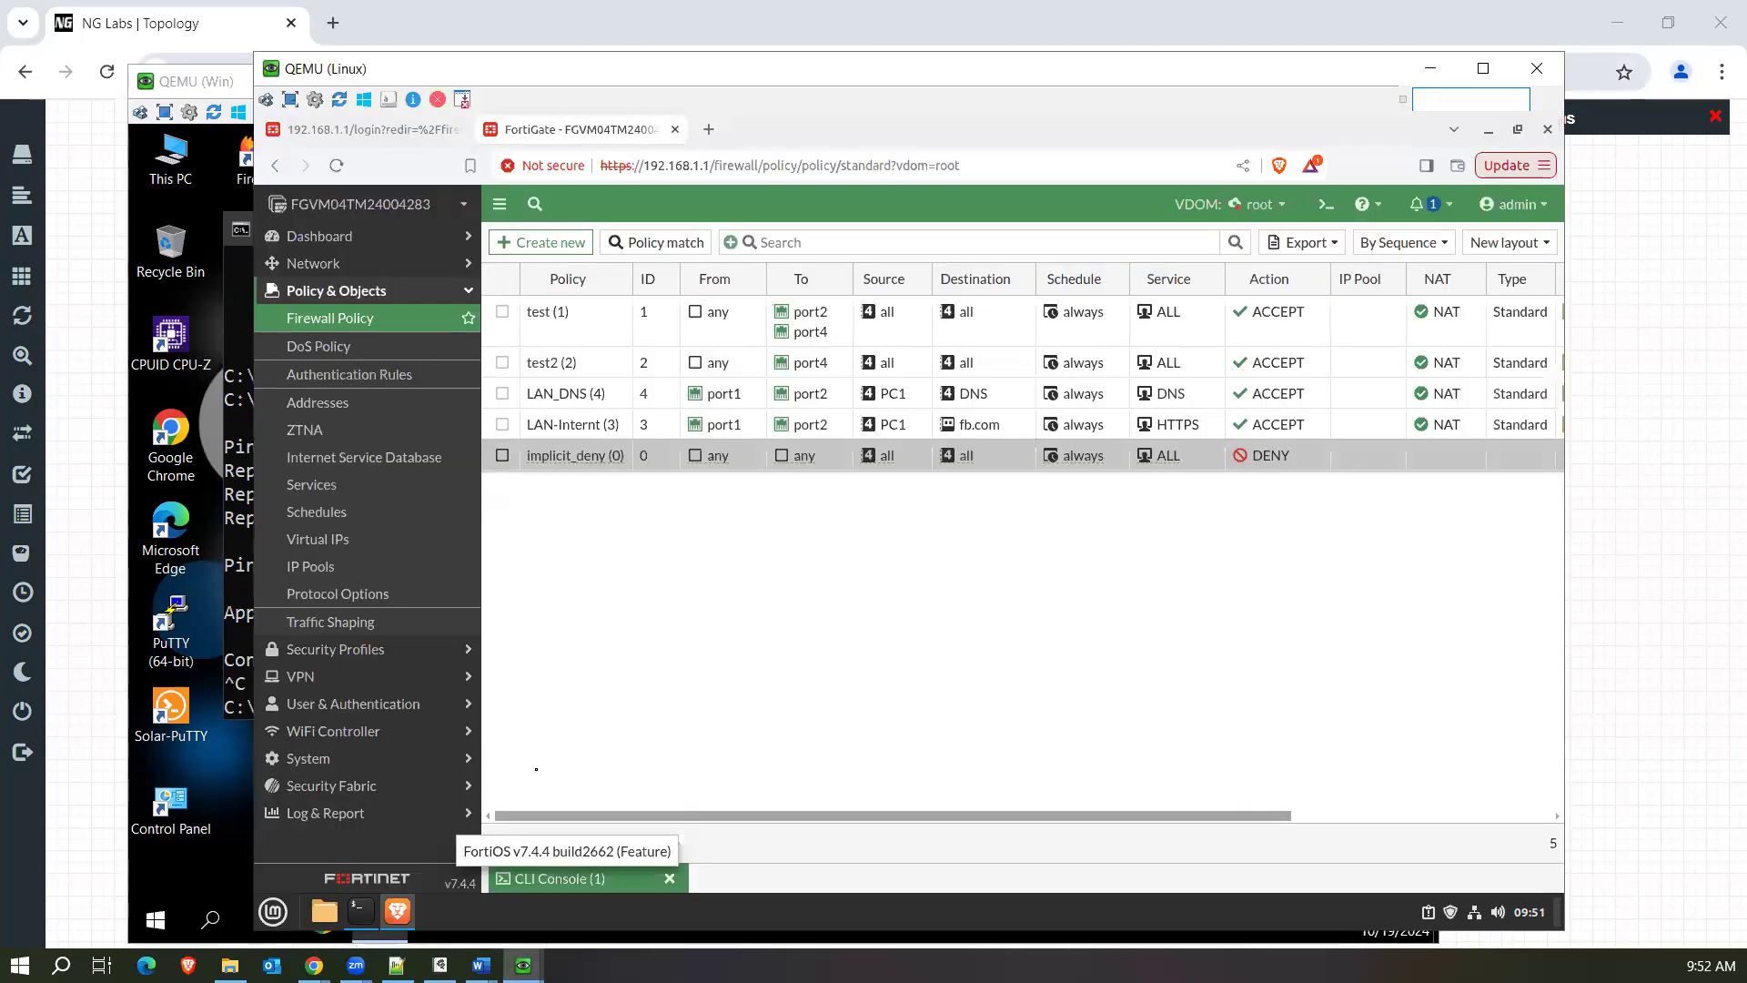
pyautogui.click(310, 319)
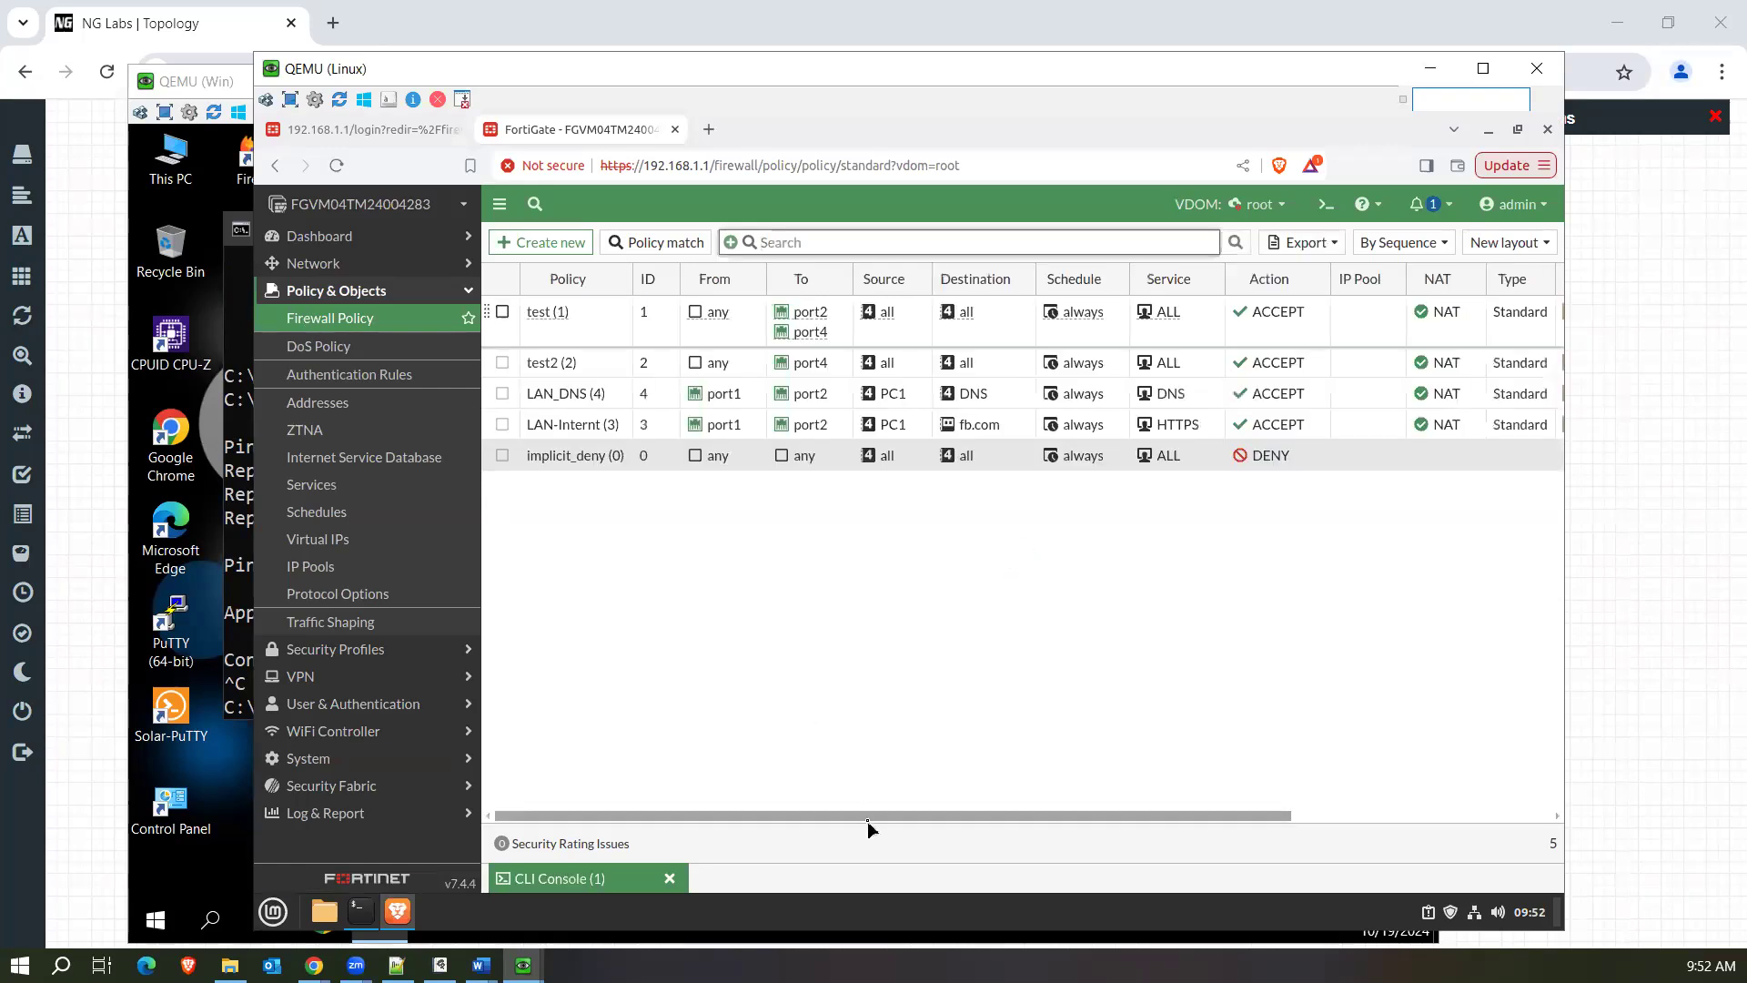
pyautogui.moveTo(868, 819); pyautogui.dragTo(1217, 816)
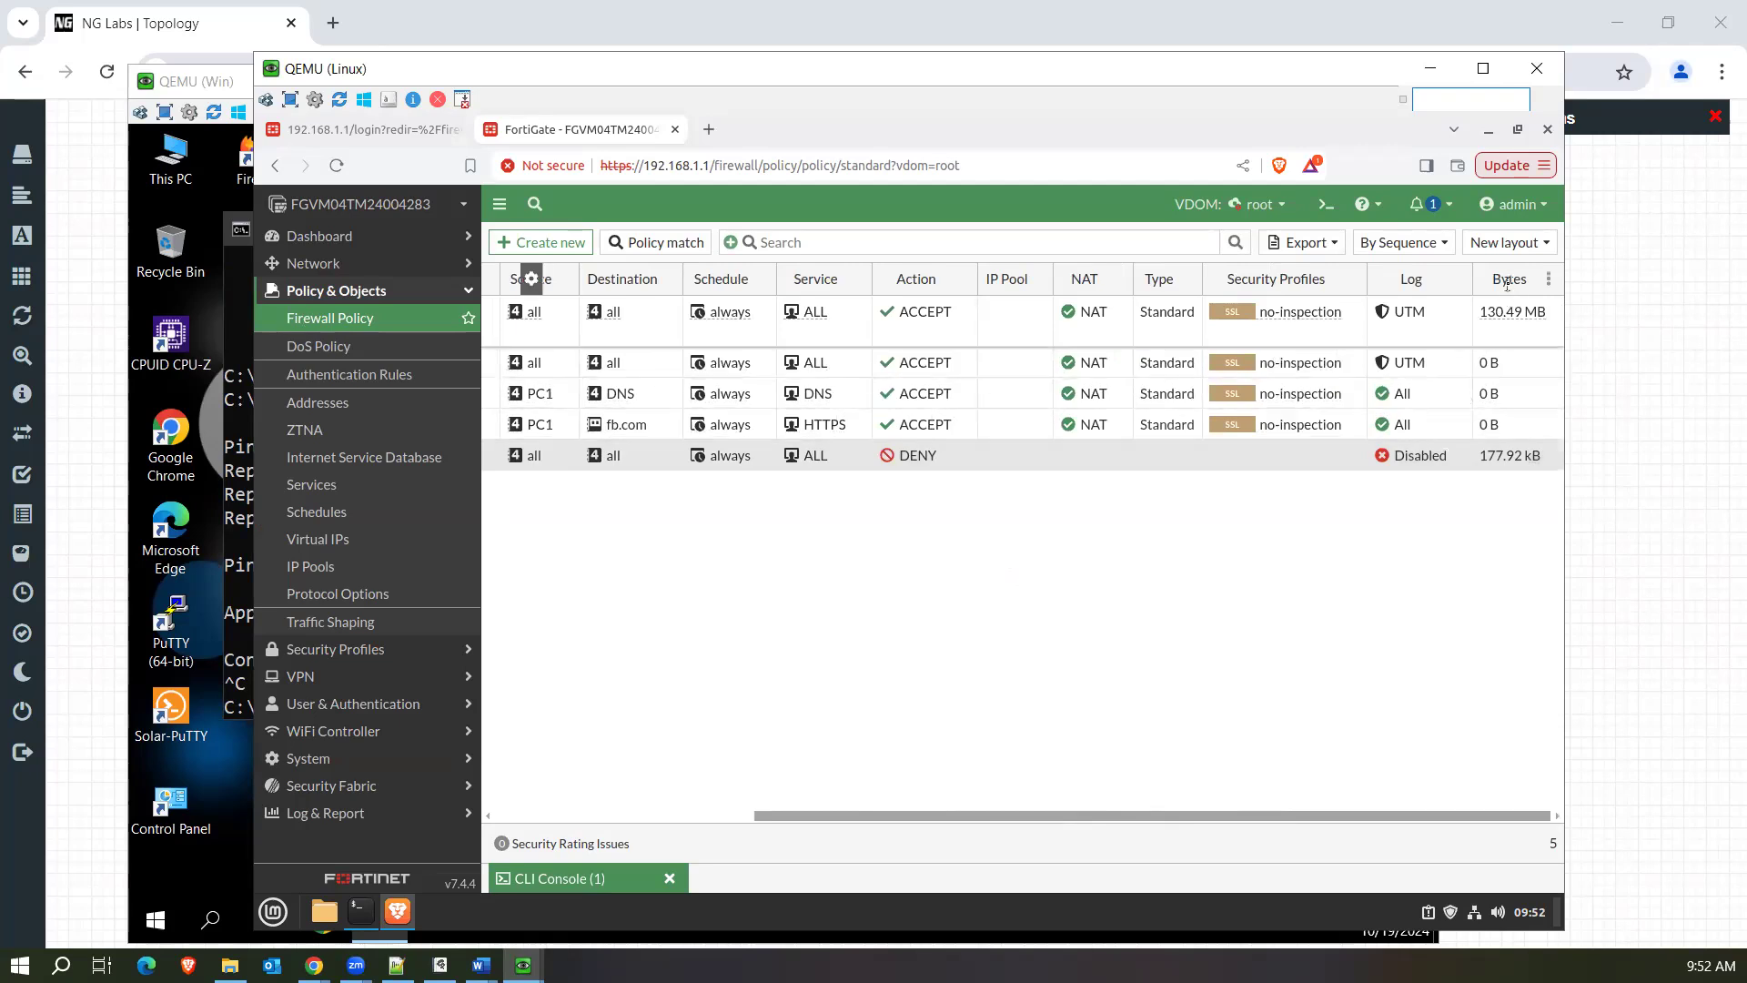
# Add the Hit Count column to the firewall policy table and bring it into view.
pyautogui.moveTo(972, 819); pyautogui.dragTo(549, 819)
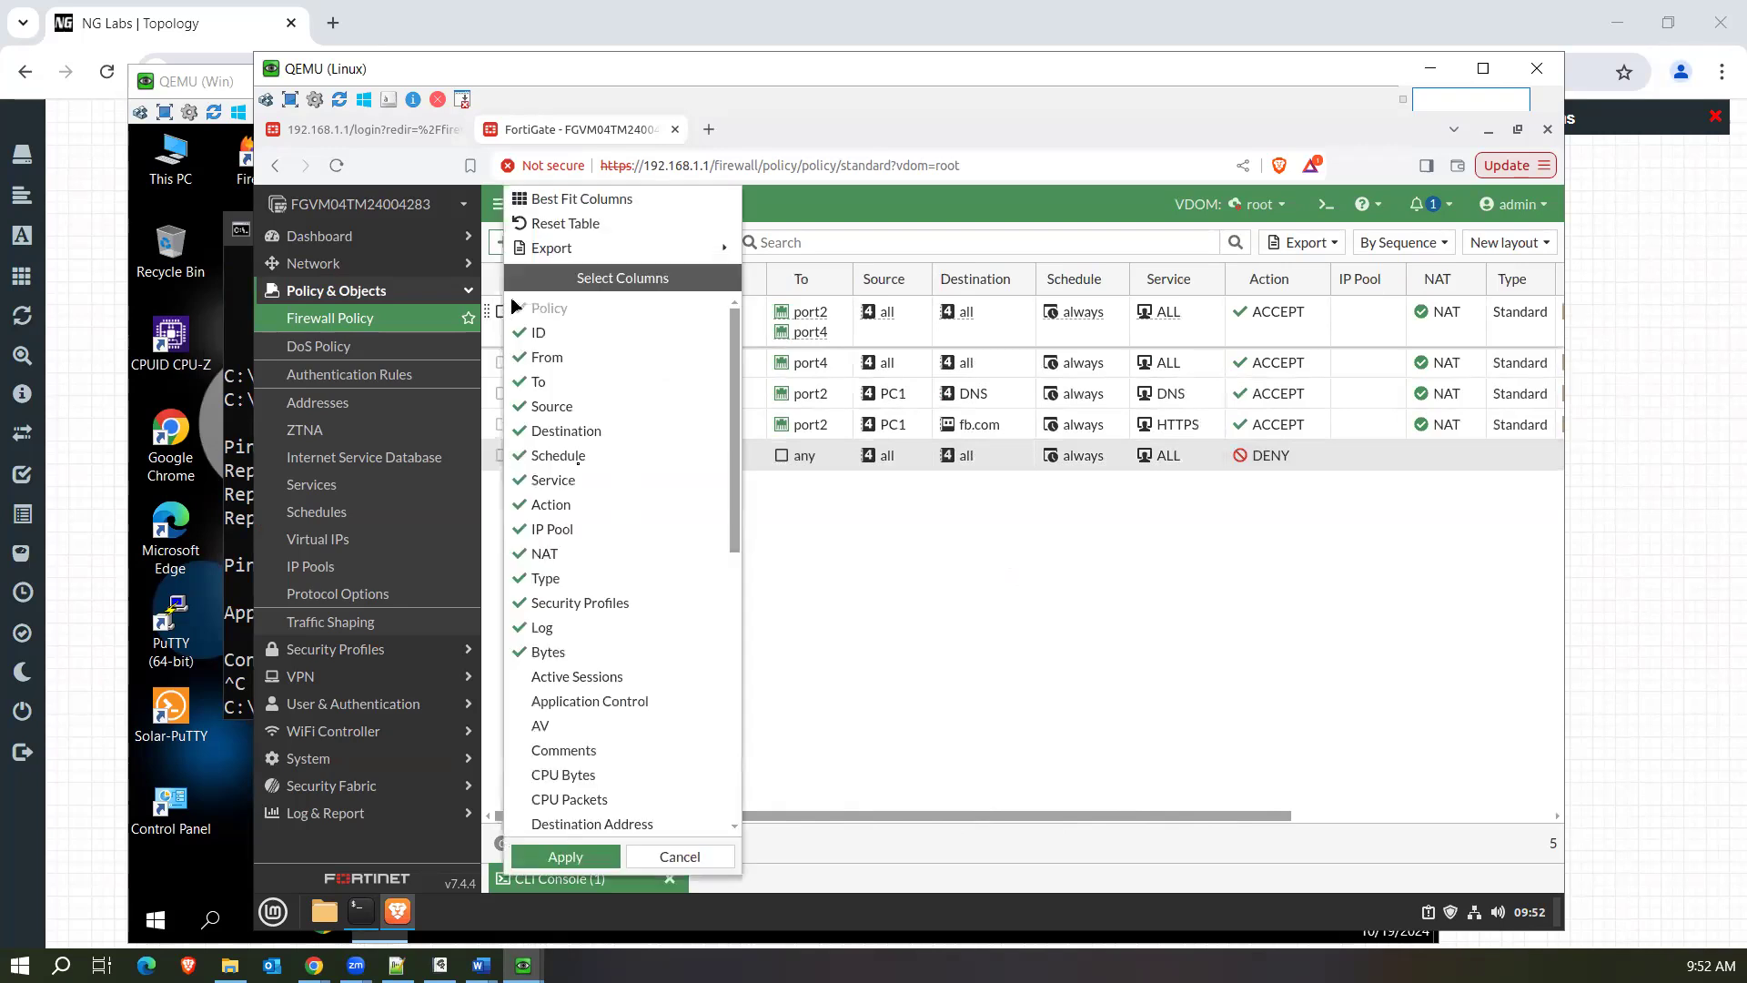
pyautogui.moveTo(735, 480); pyautogui.dragTo(735, 628)
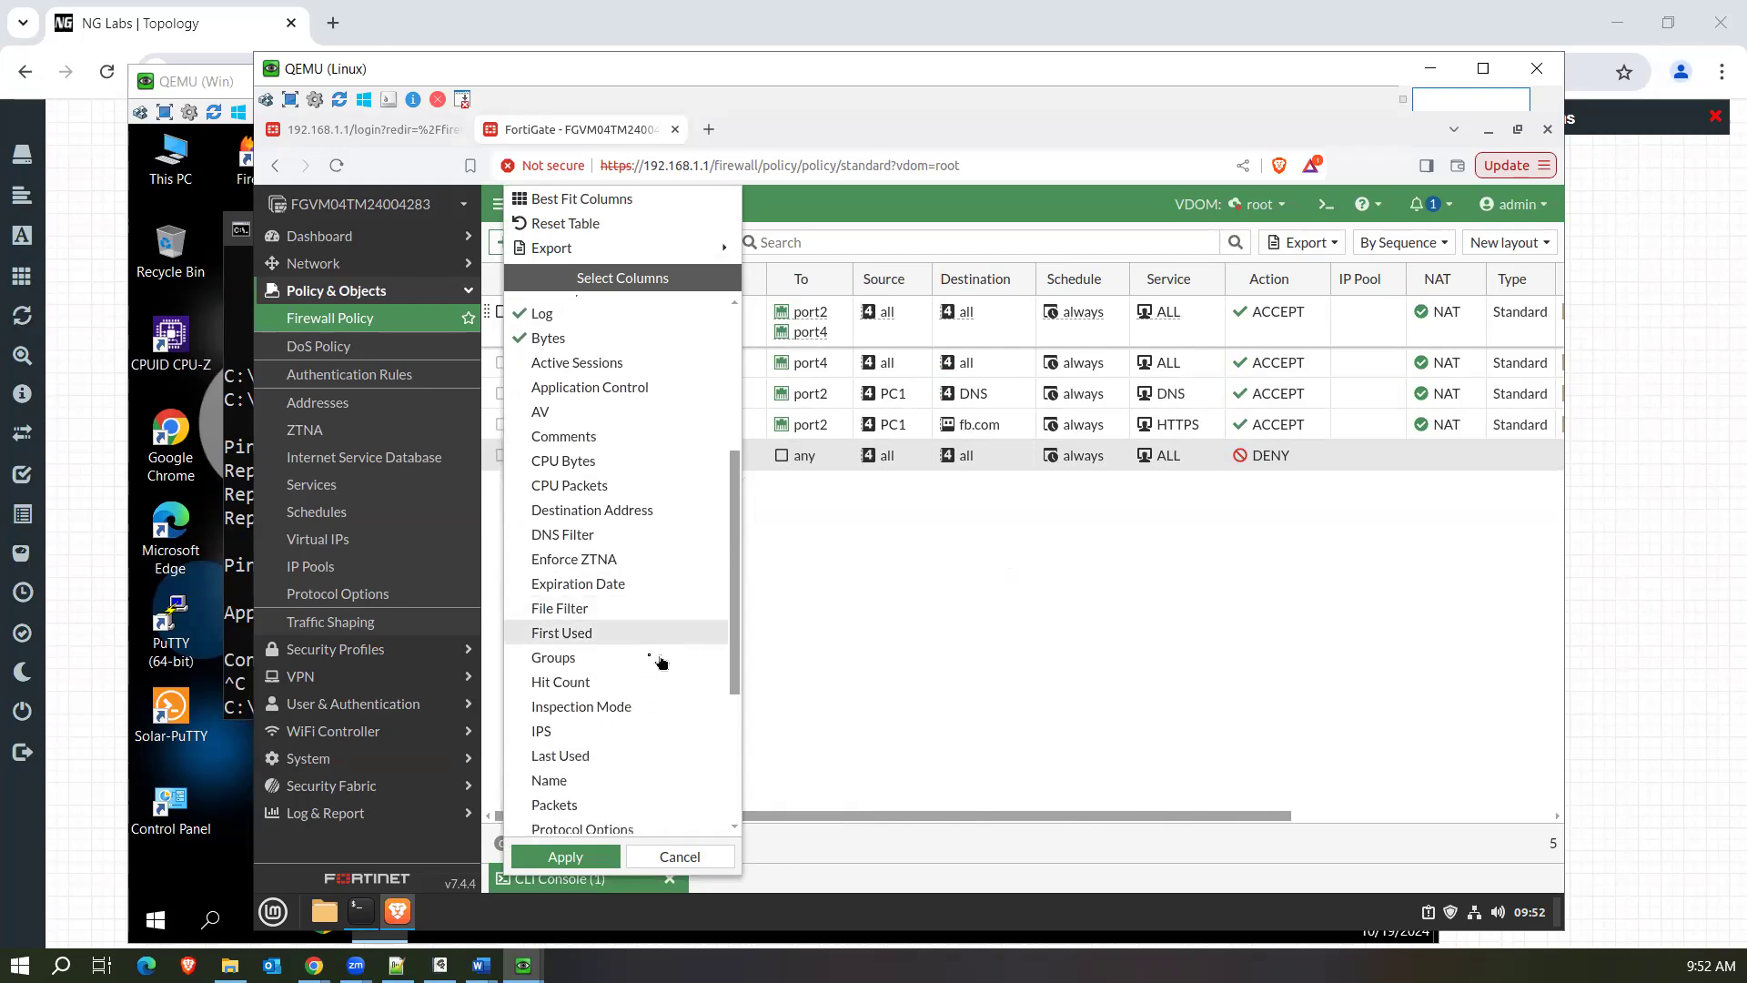
pyautogui.click(564, 856)
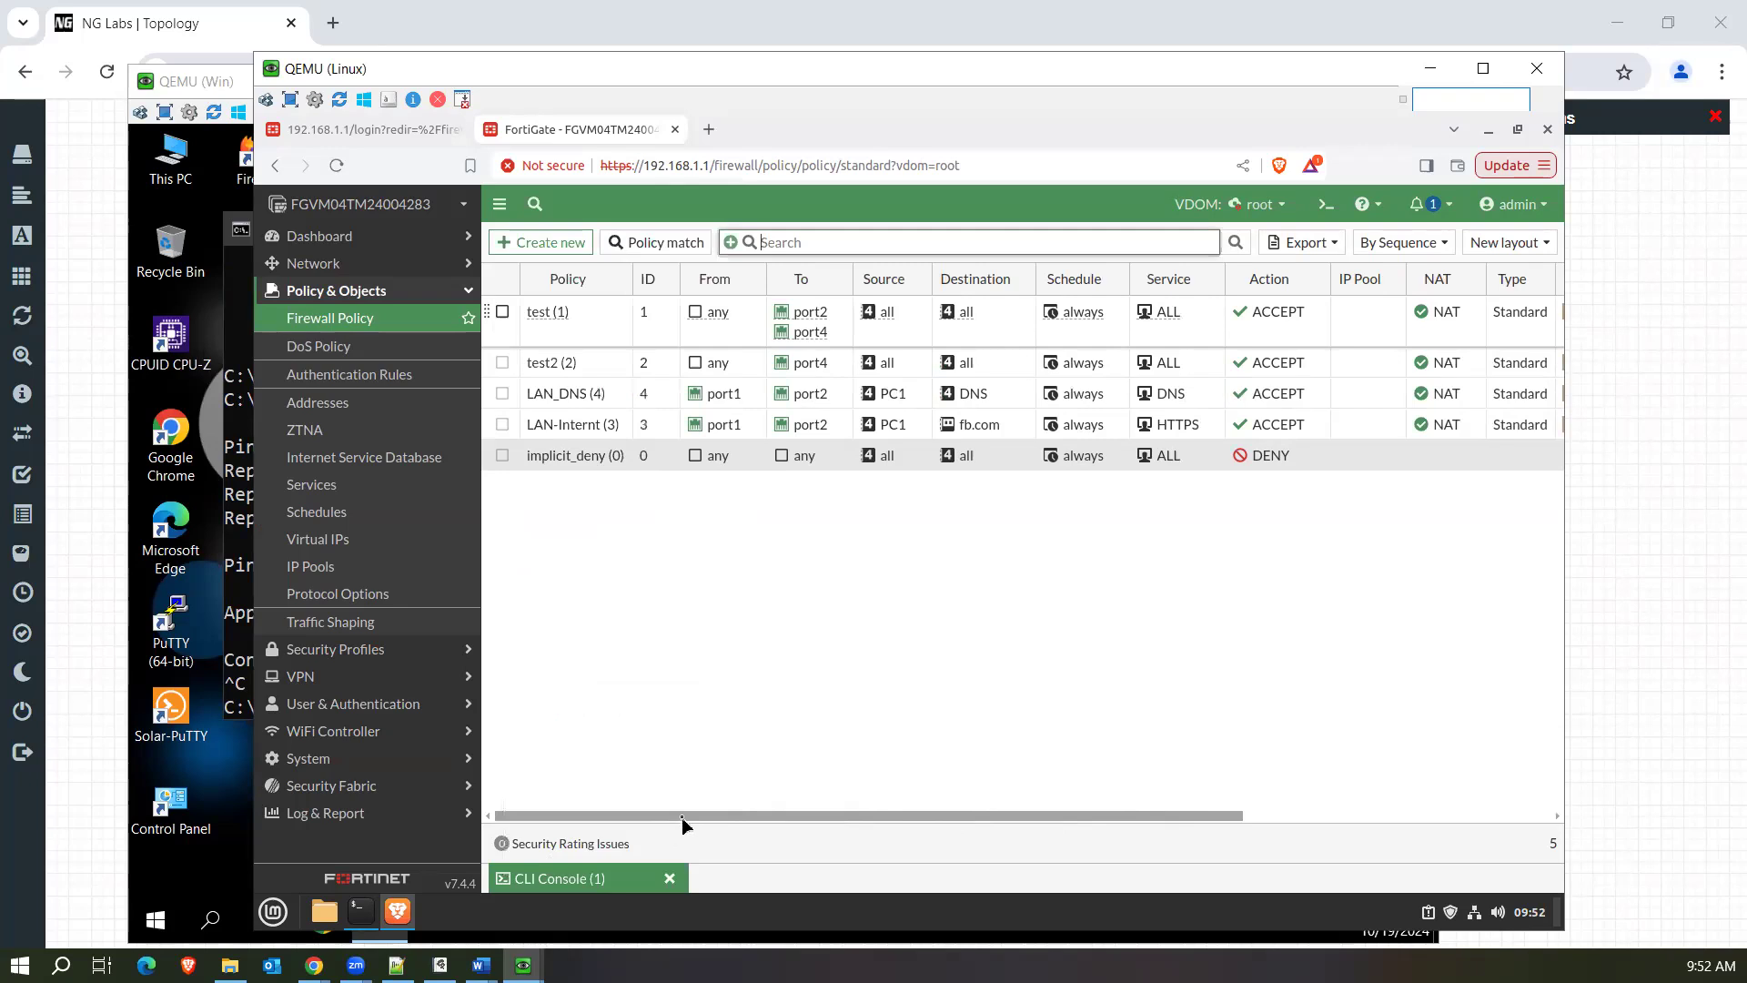
pyautogui.moveTo(739, 815); pyautogui.dragTo(1046, 814)
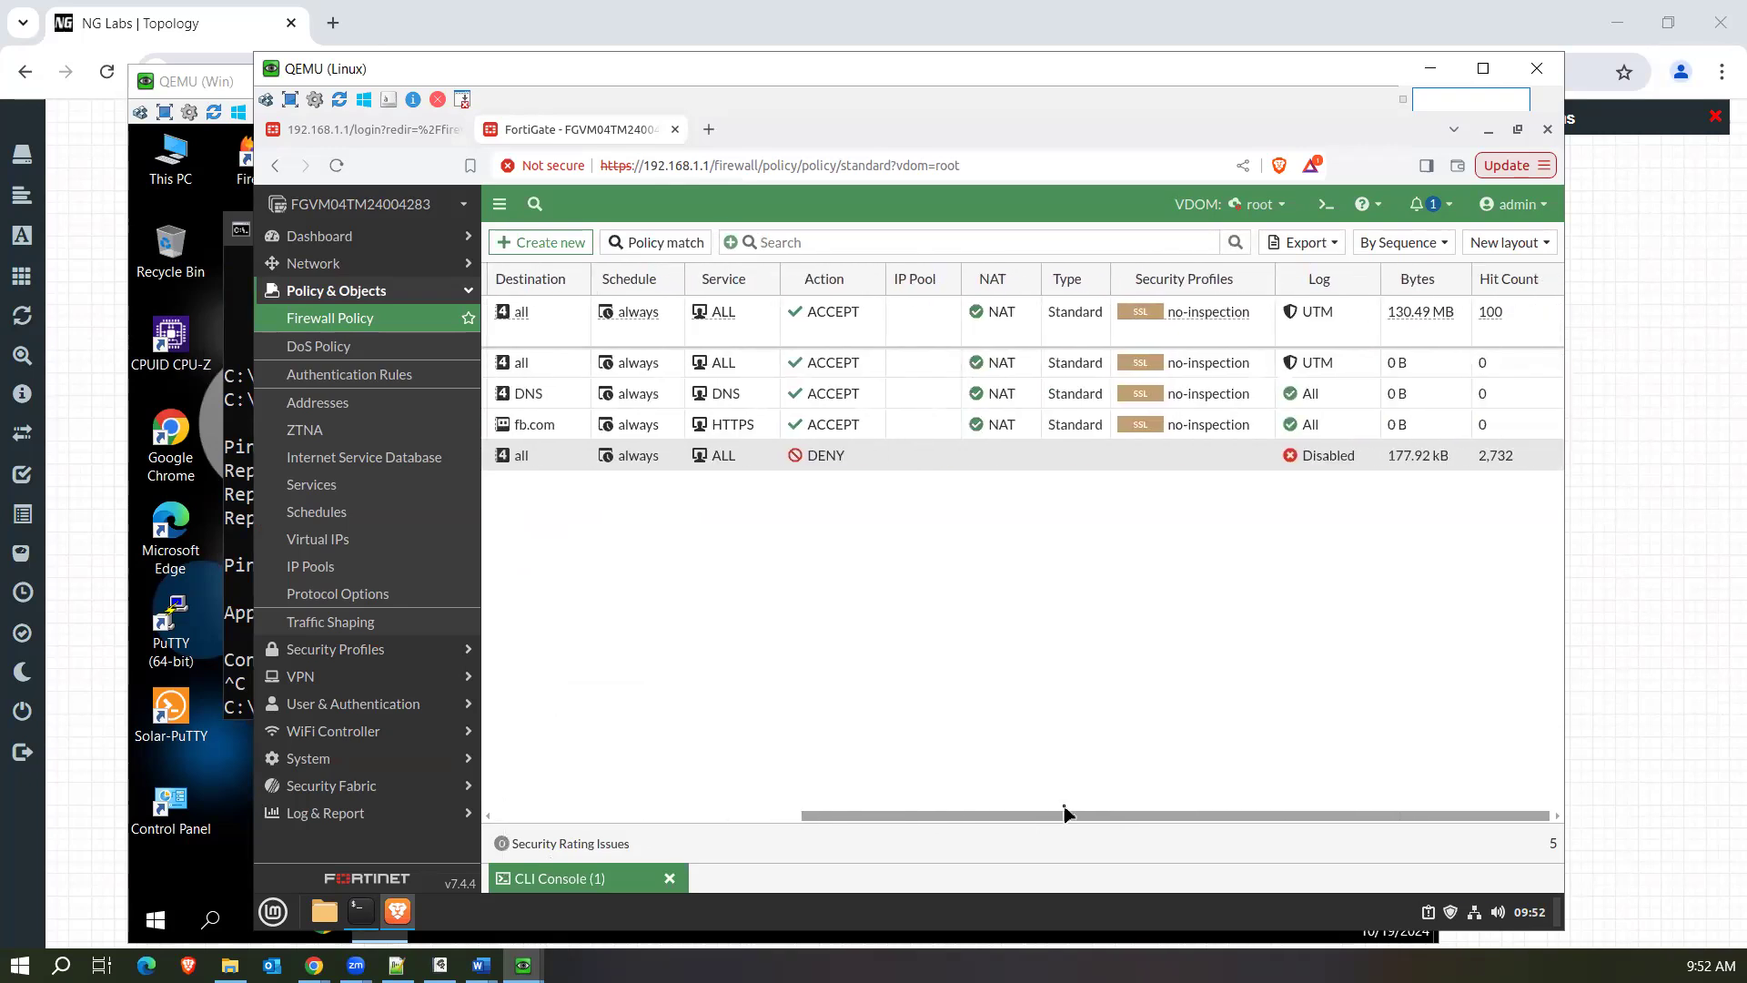
# Select the test policy and examine its interfaces, schedule, service and action against the LAN_DNS policy.
pyautogui.click(1346, 332)
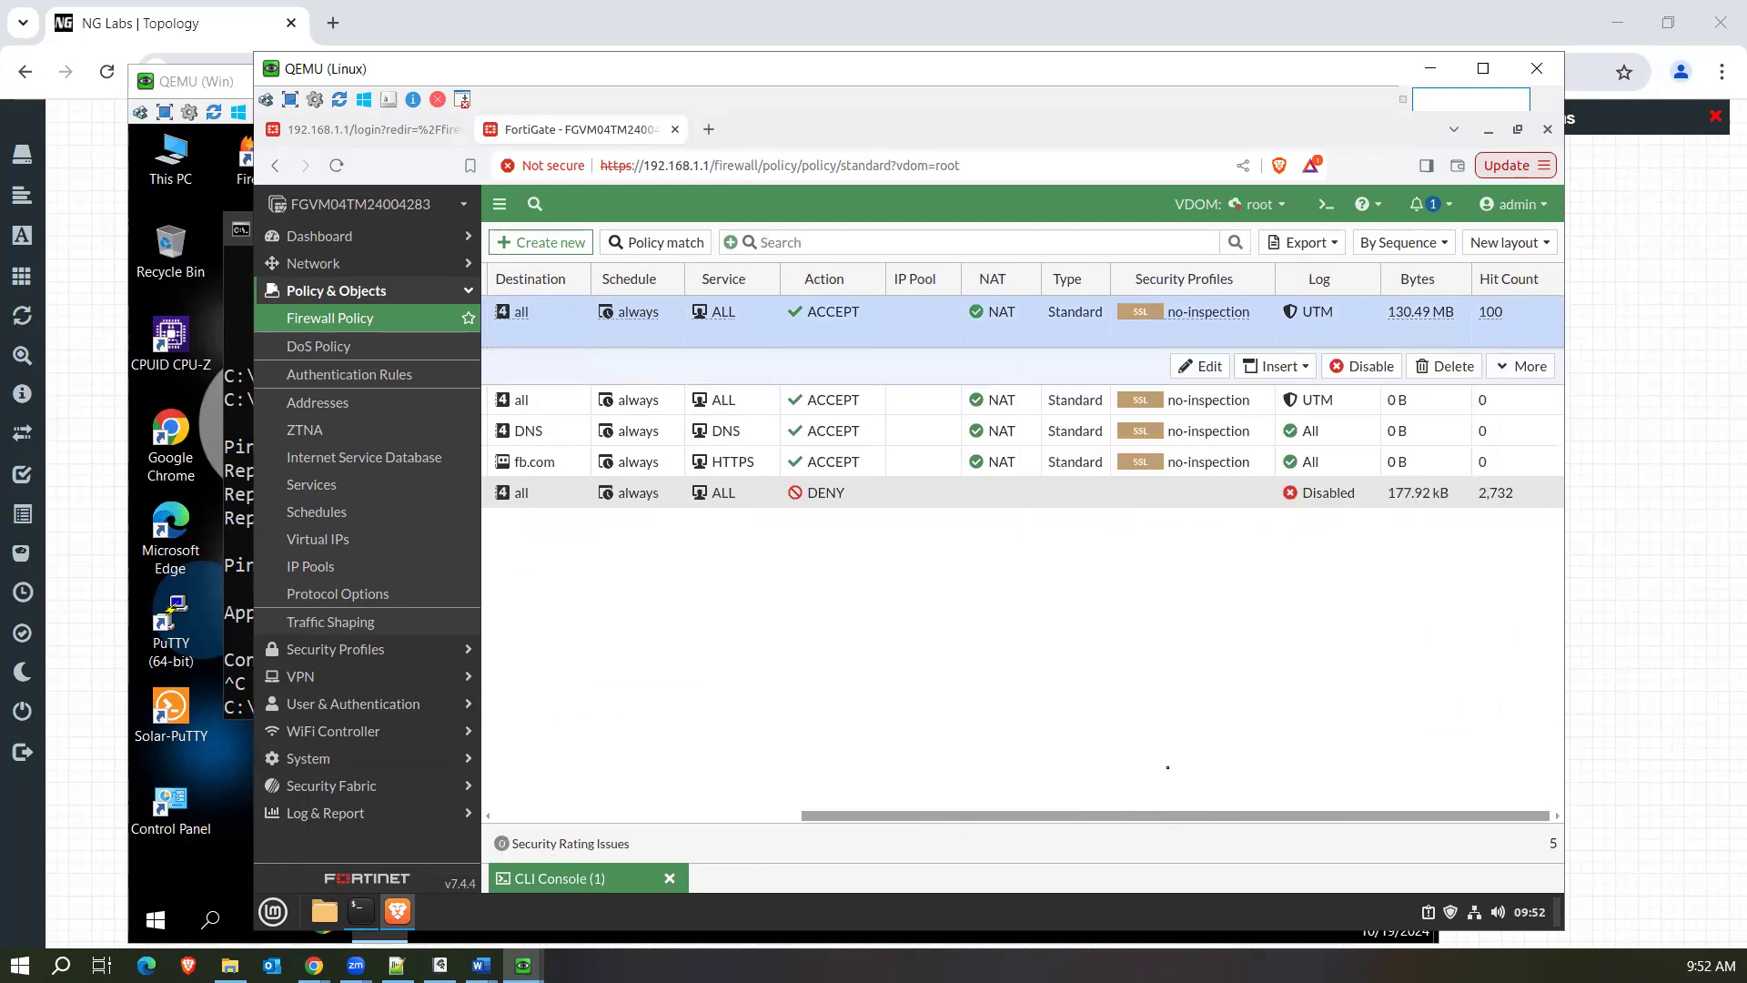
pyautogui.moveTo(1124, 810); pyautogui.dragTo(748, 851)
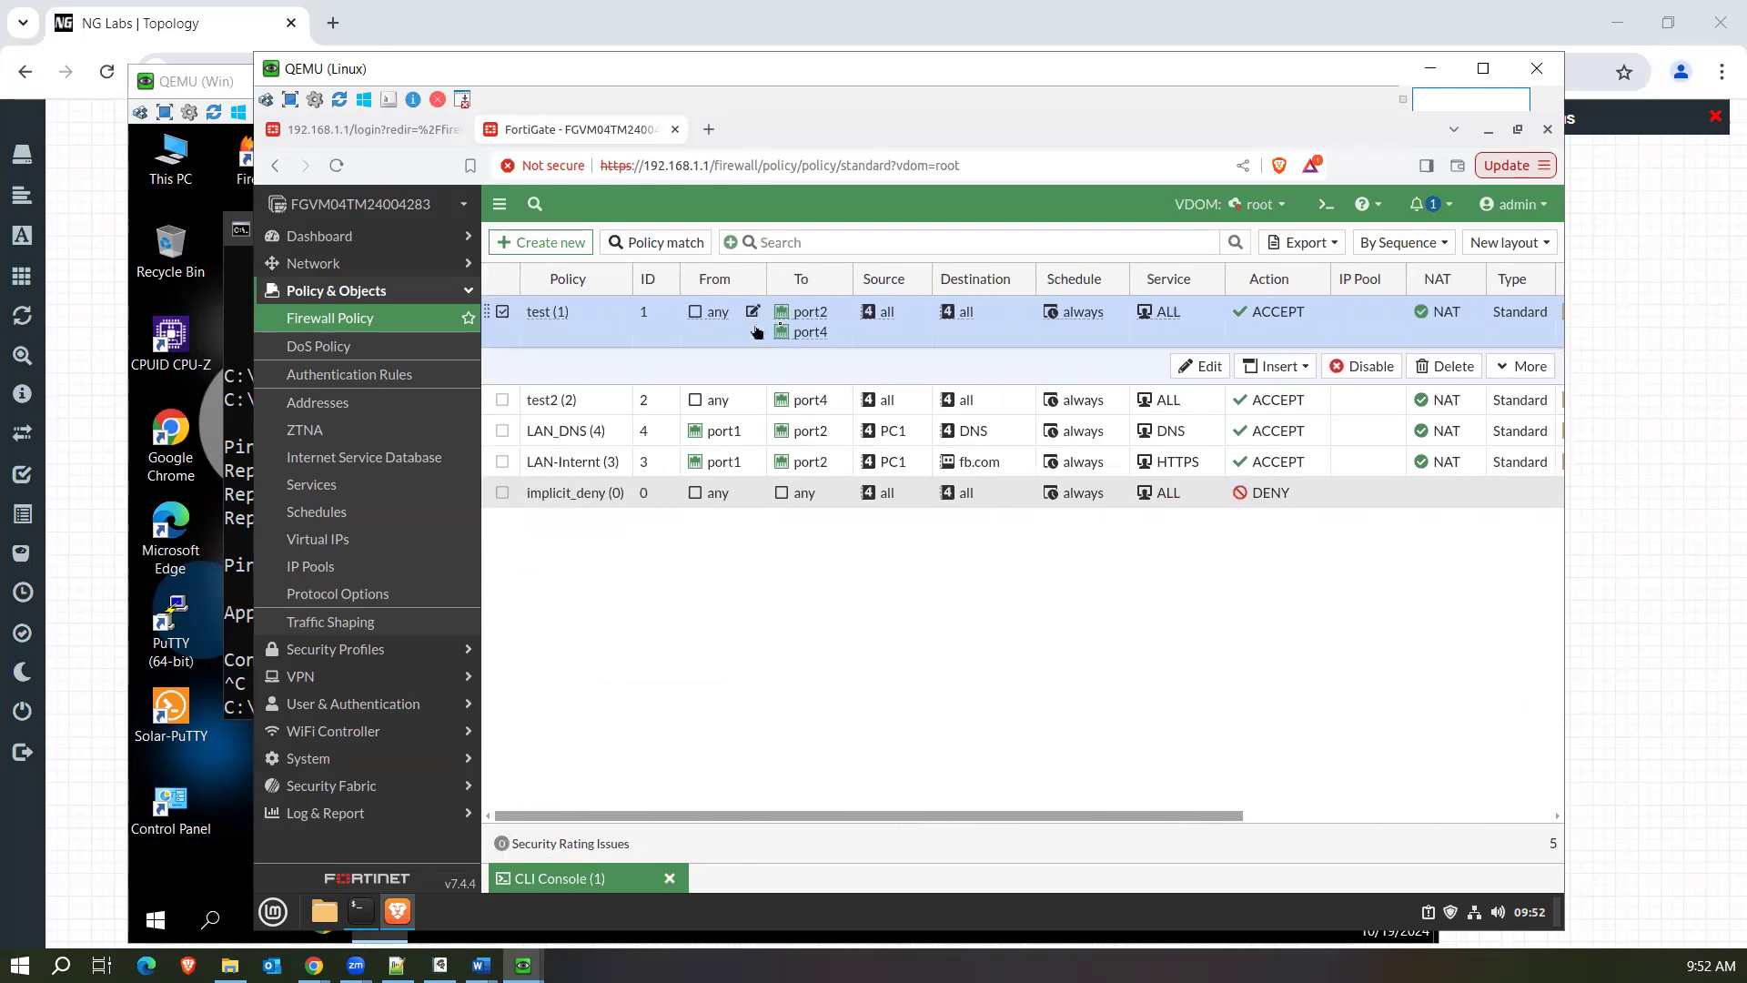
pyautogui.moveTo(817, 322)
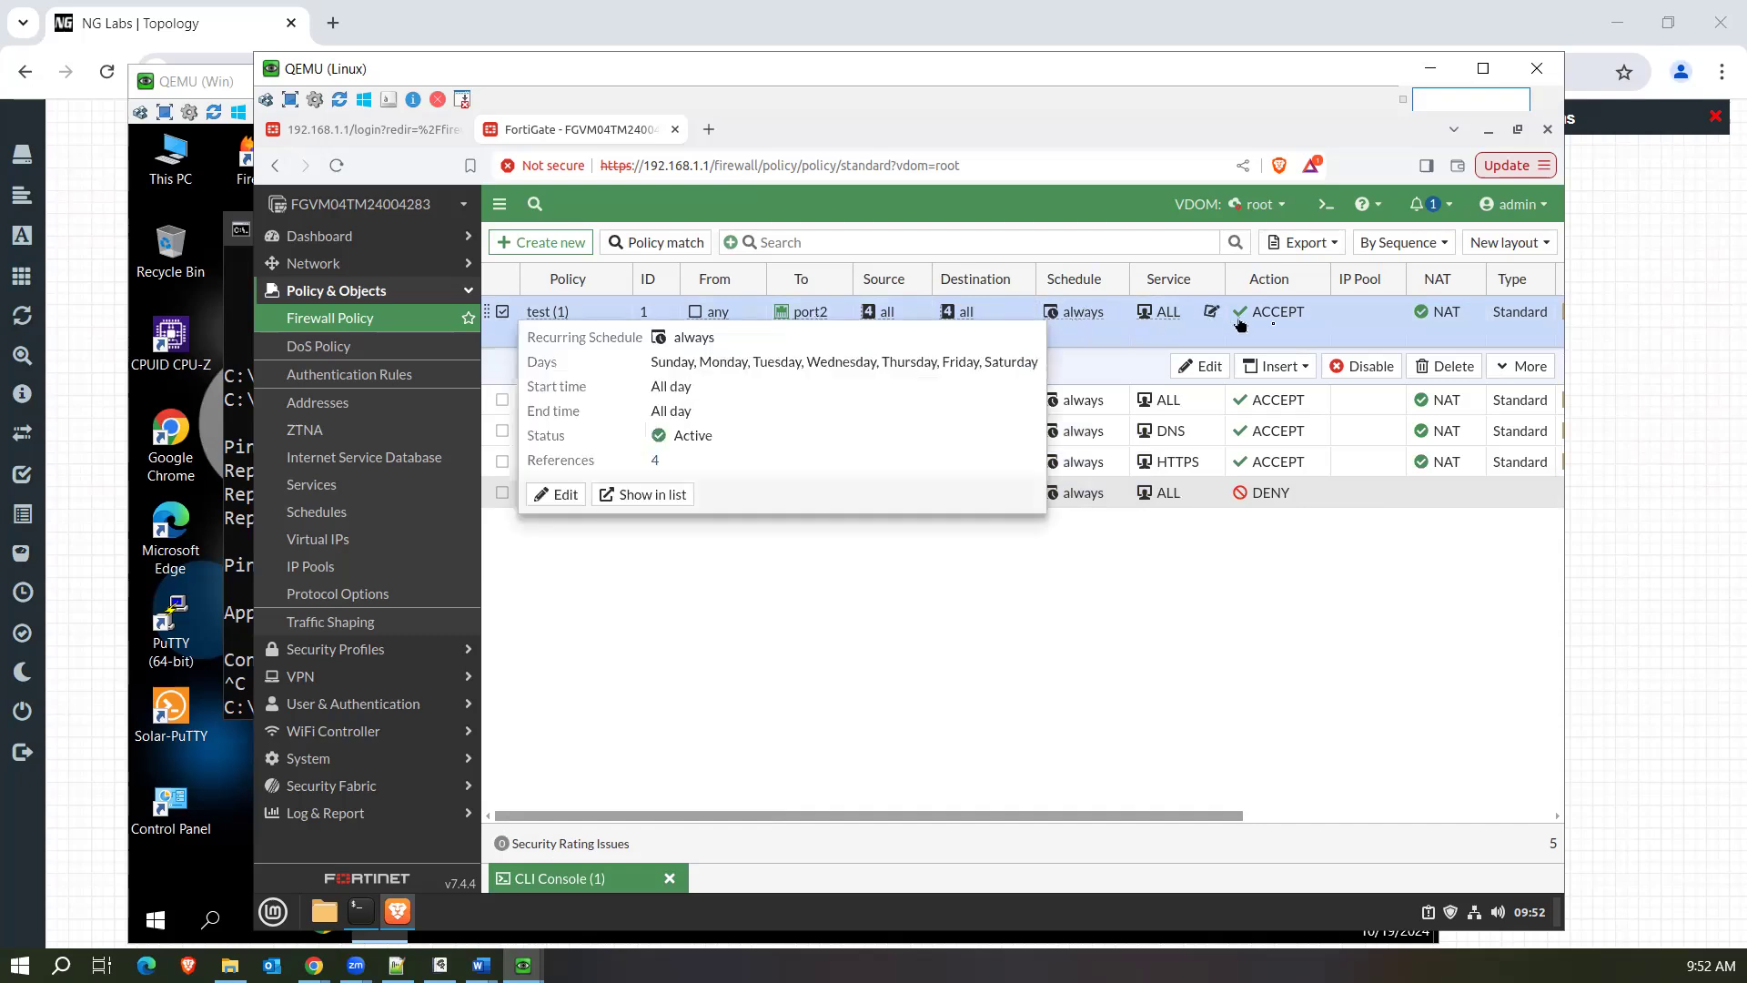
pyautogui.moveTo(1076, 816); pyautogui.dragTo(928, 804)
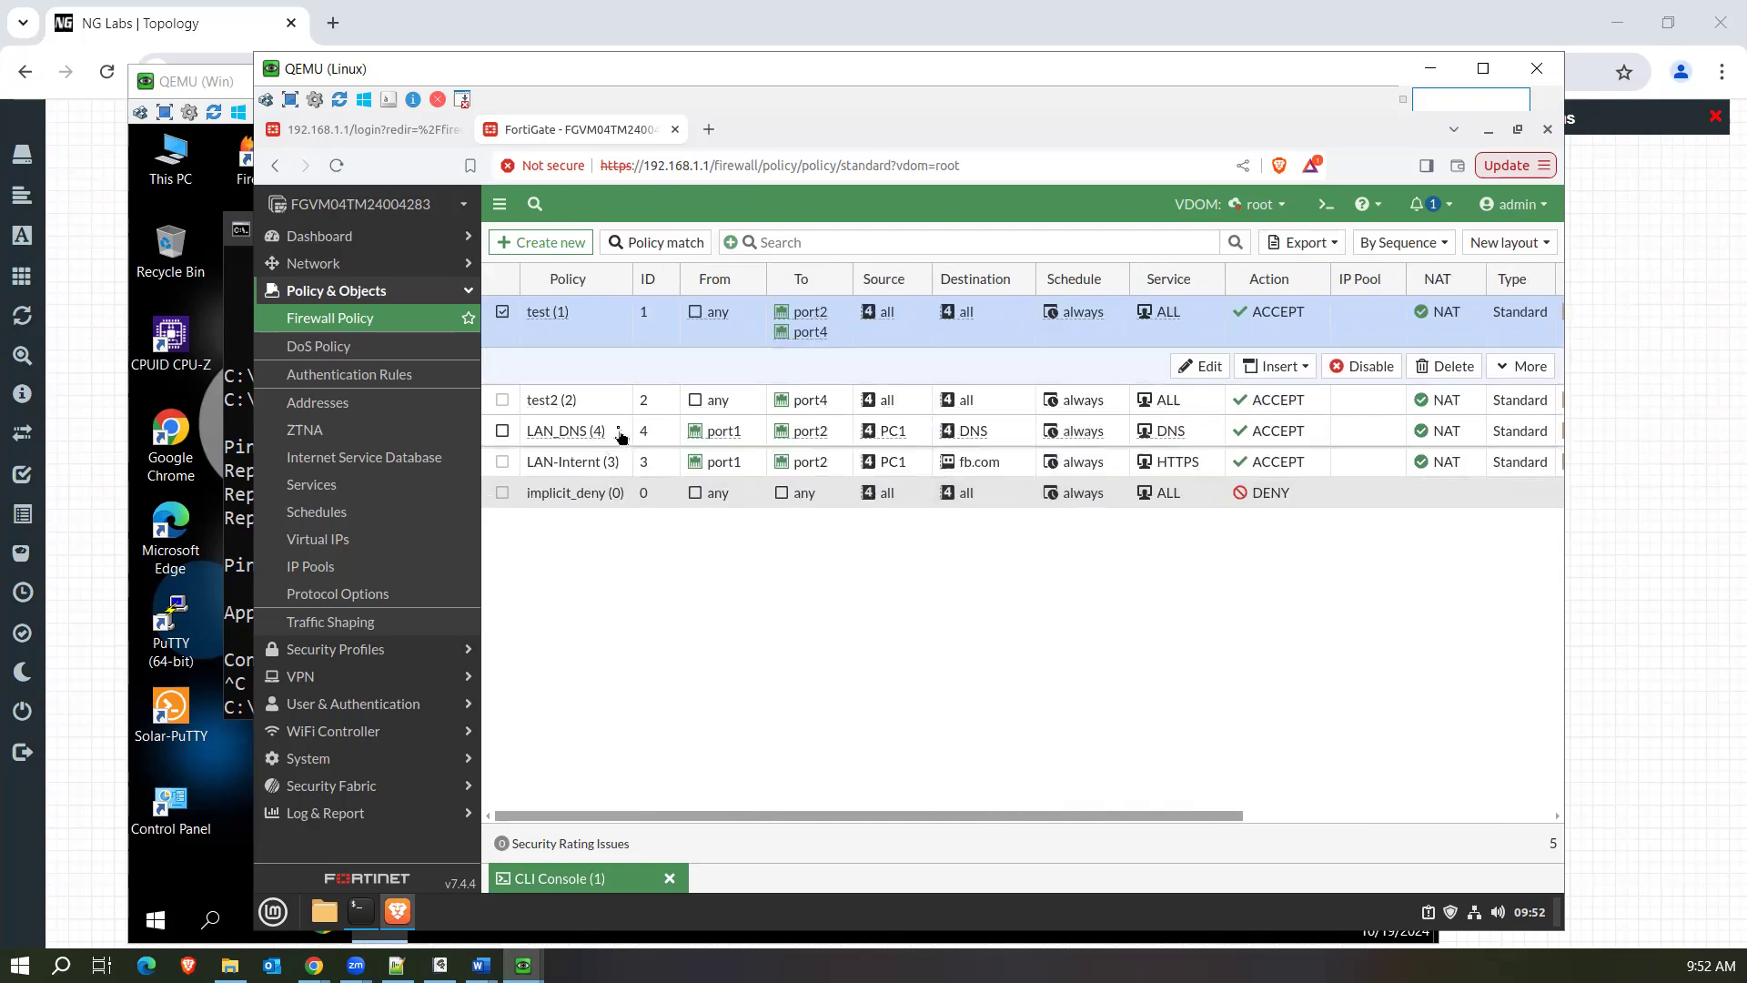
# Show the matching forward traffic logs for the test policy, clear the policy filter and choose Memory as the log location.
pyautogui.moveTo(621, 469)
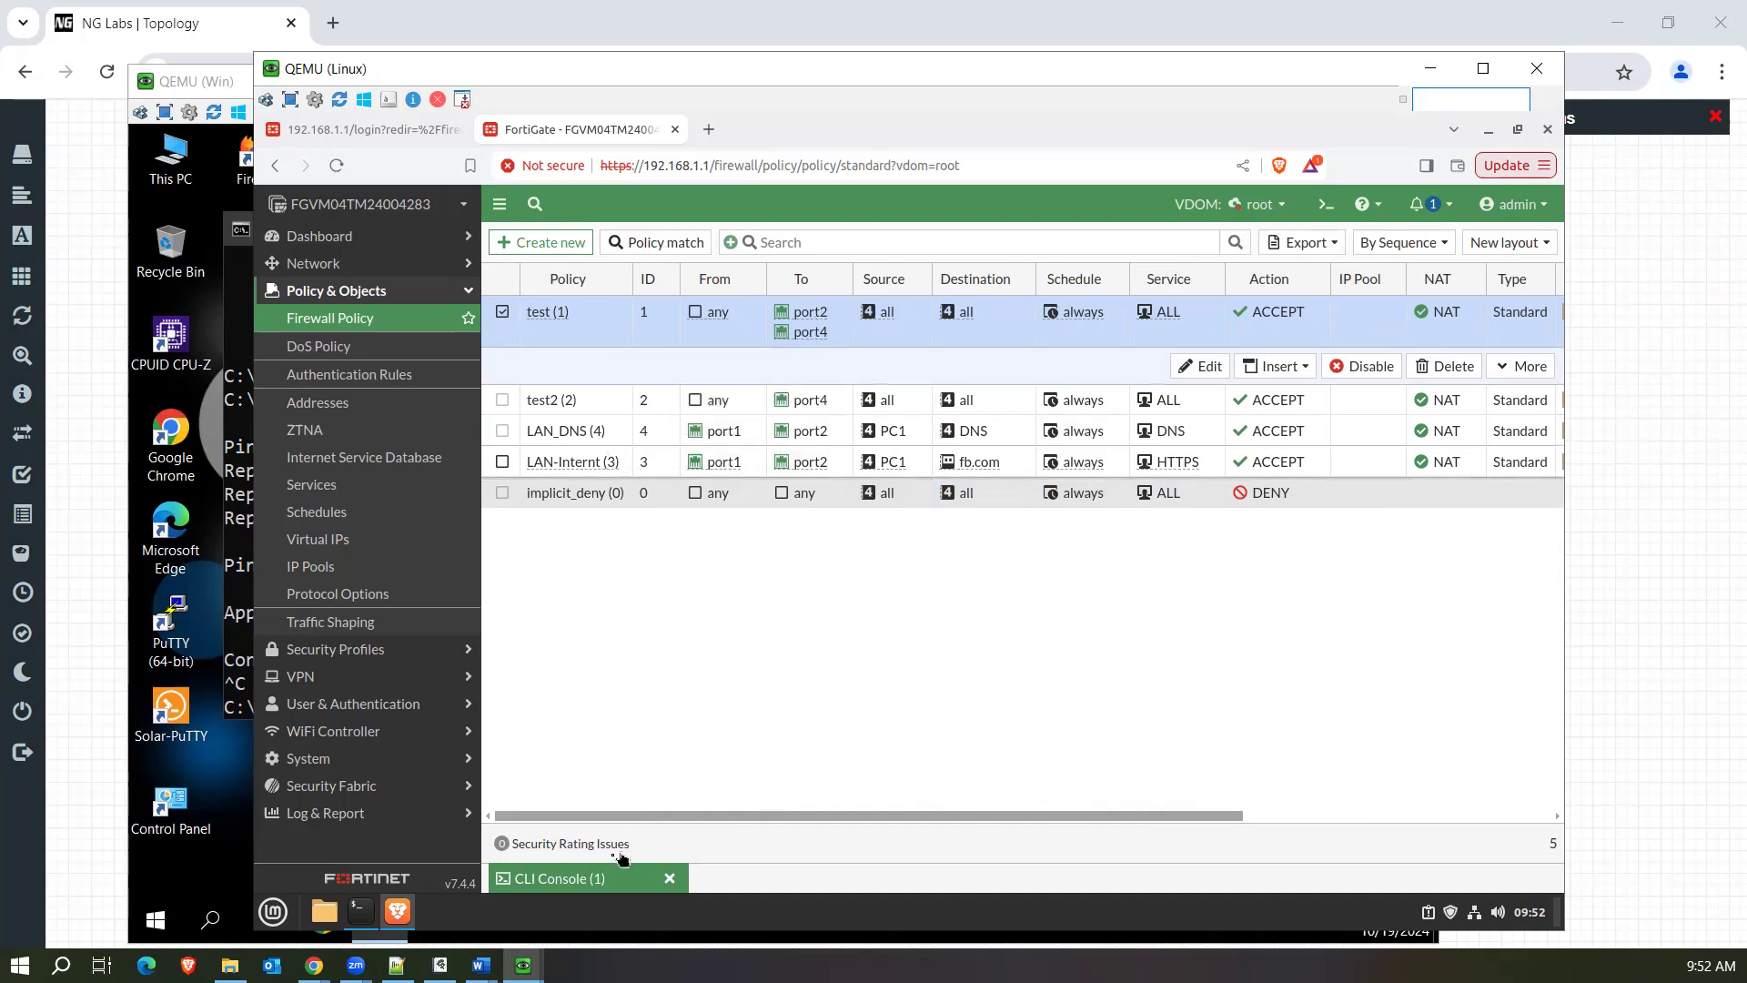
pyautogui.moveTo(762, 816)
pyautogui.mouseDown()
pyautogui.moveTo(1125, 816)
pyautogui.moveTo(735, 837)
pyautogui.mouseUp()
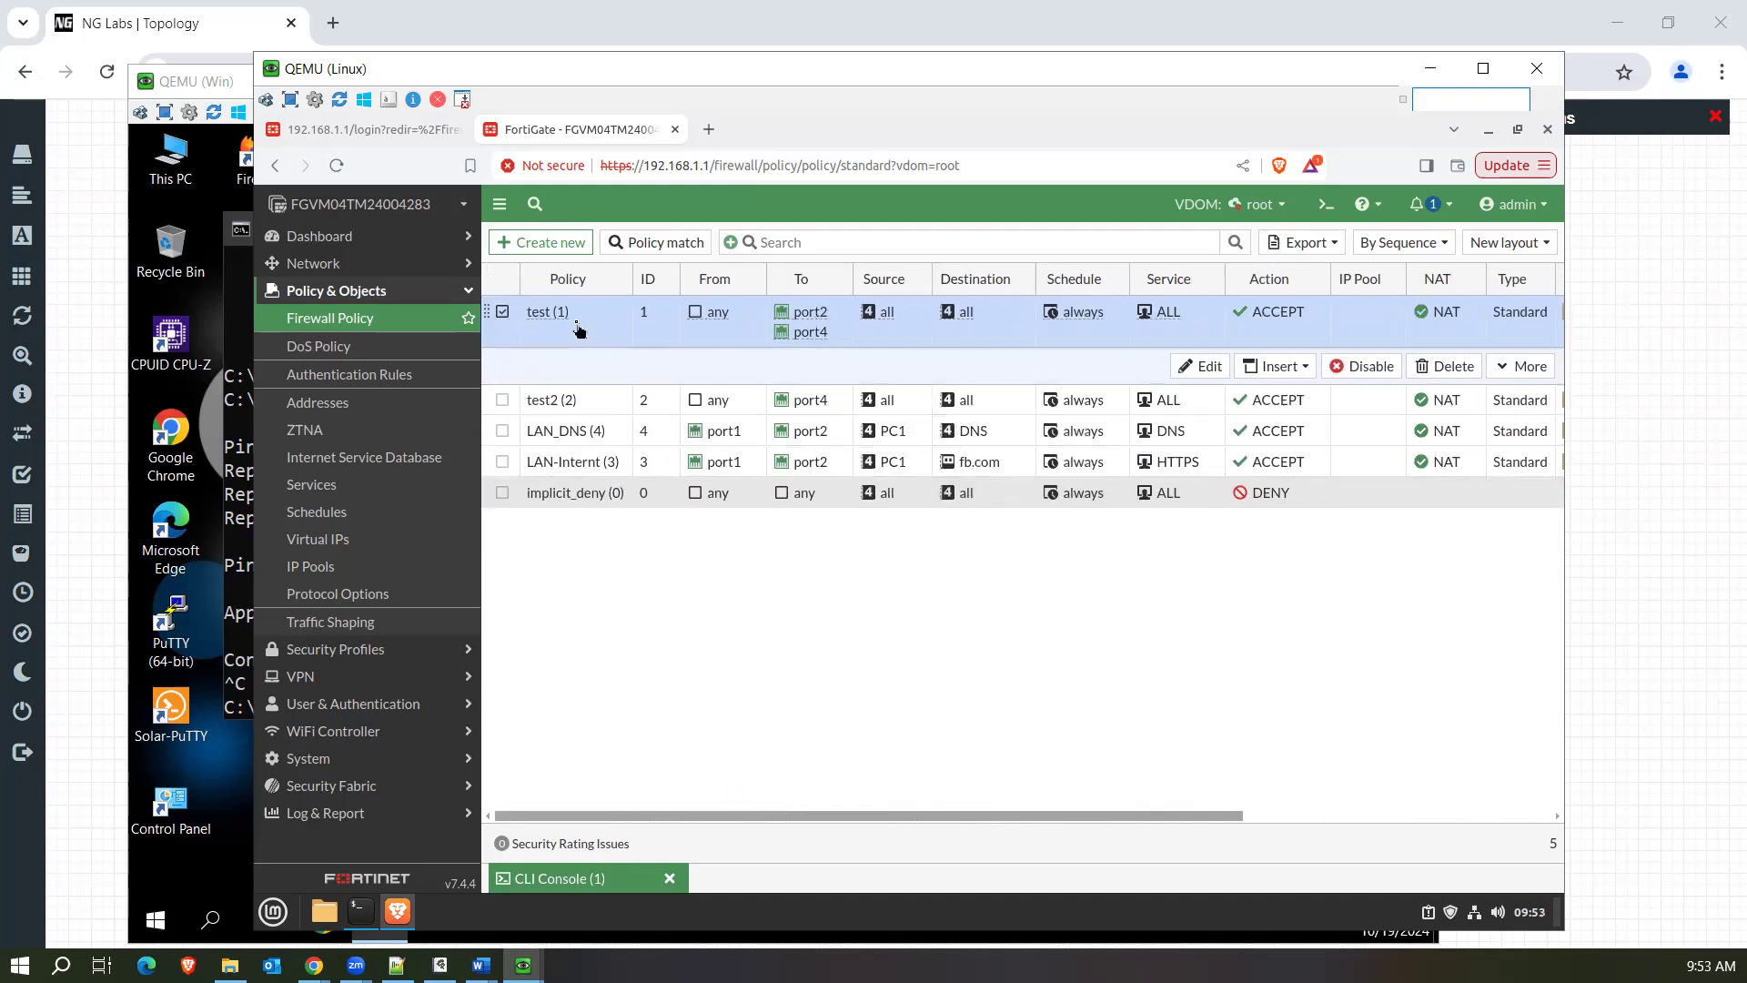
pyautogui.rightClick(573, 329)
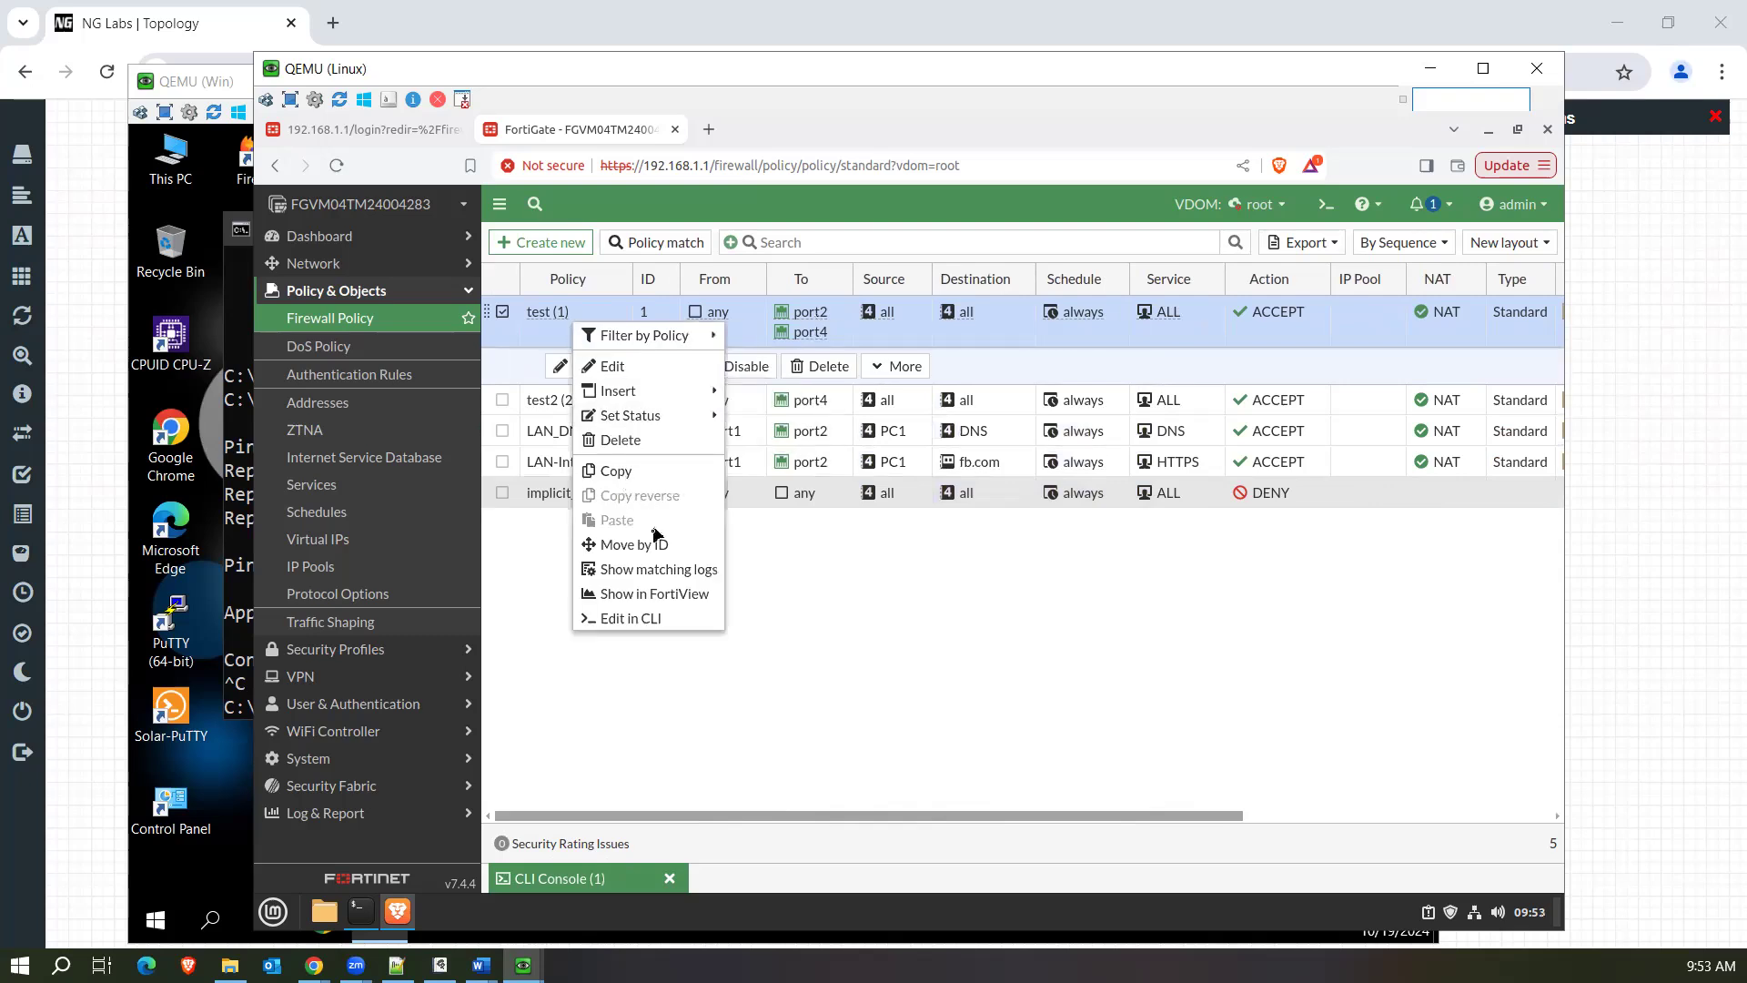
pyautogui.click(654, 569)
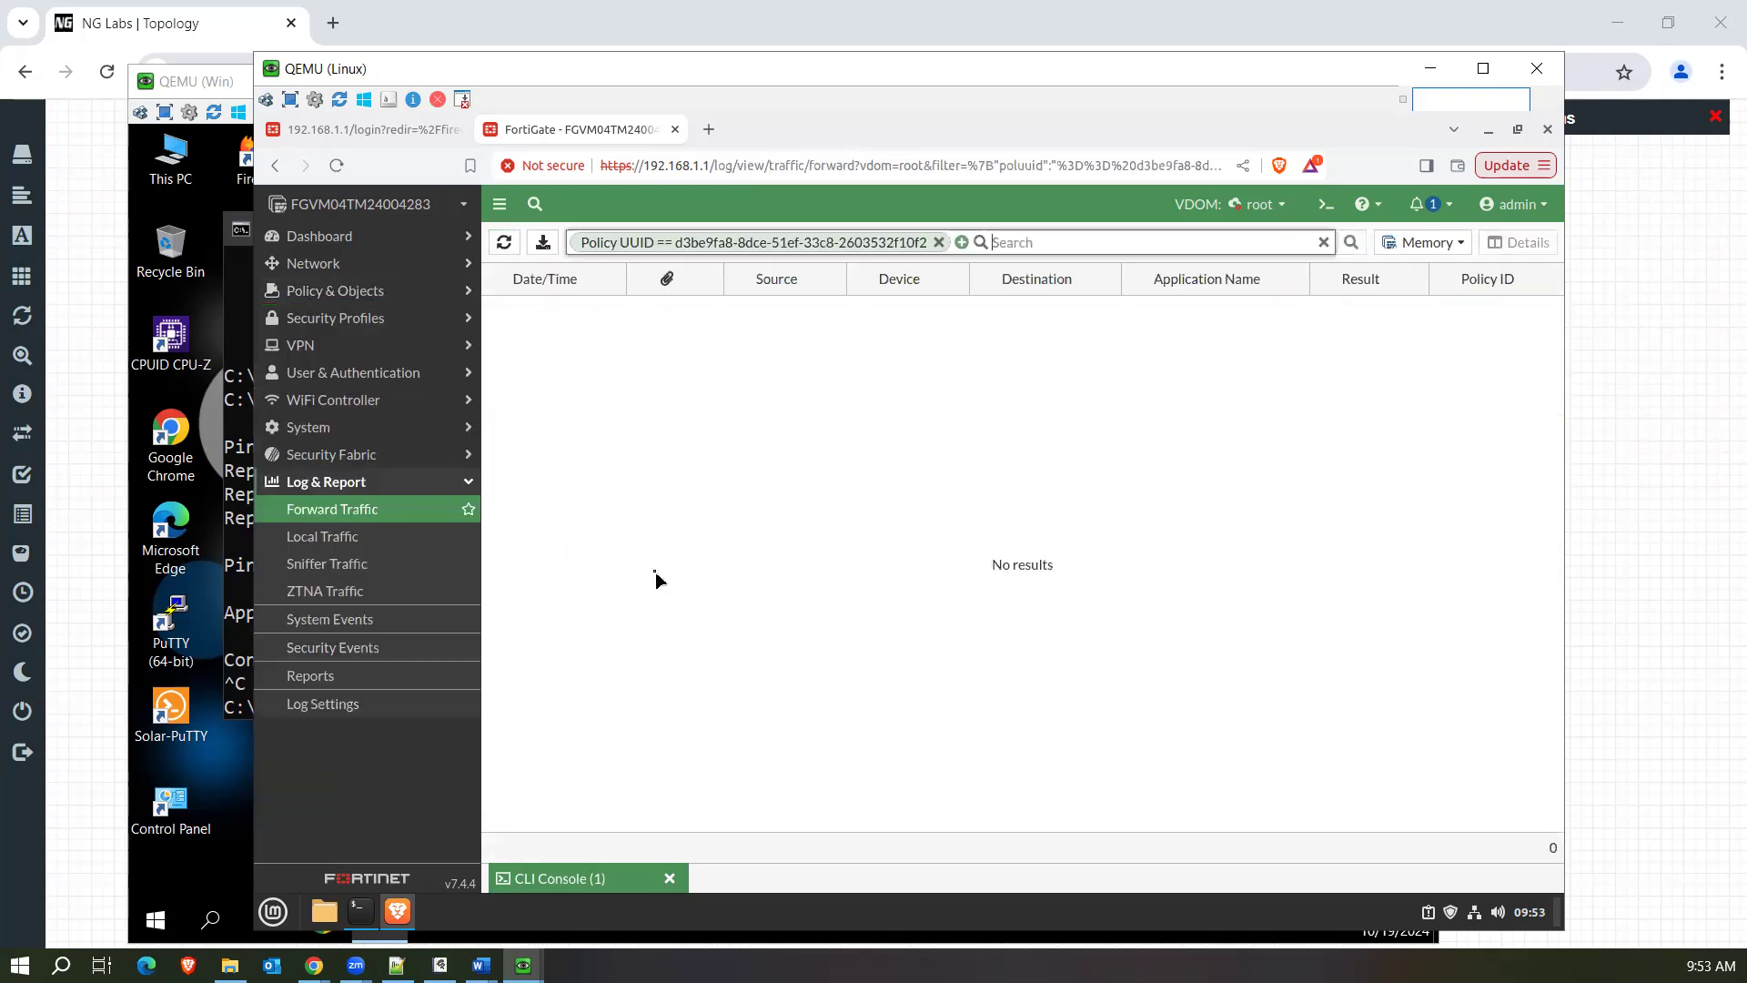
pyautogui.click(938, 242)
pyautogui.click(1426, 242)
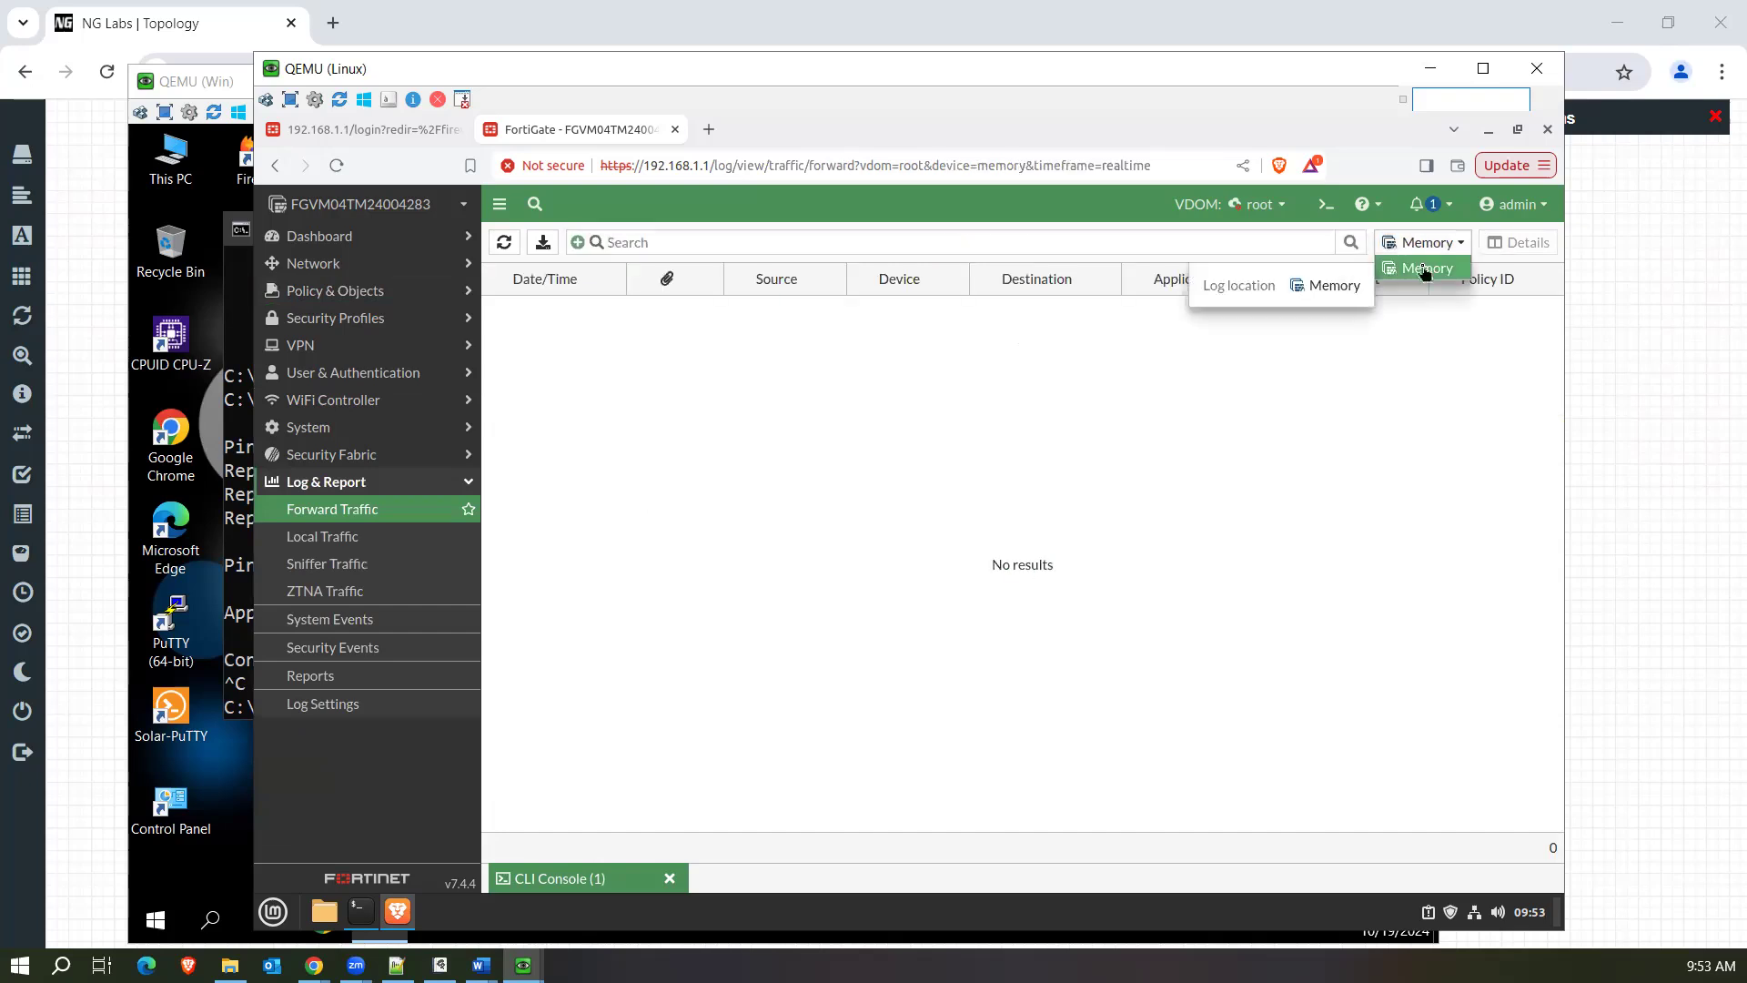
pyautogui.click(1427, 267)
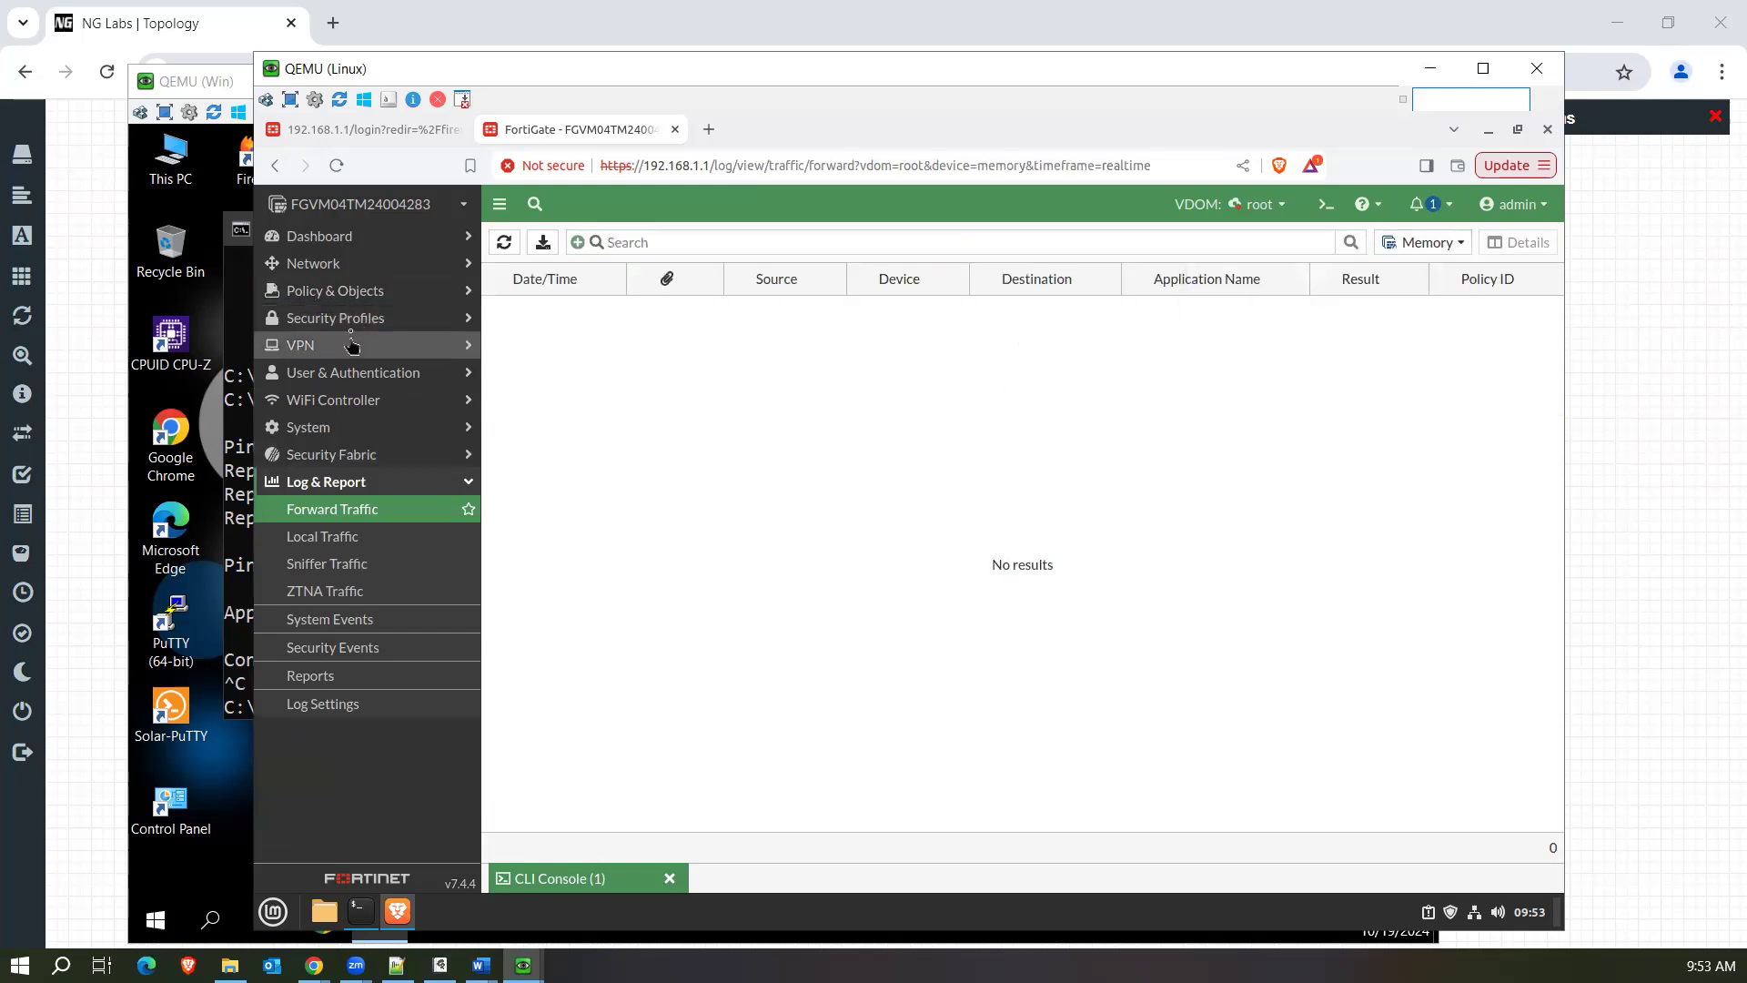
# Reopen the firewall policies, examine the test policy's security profiles and logging options, and close it without changes.
pyautogui.click(363, 295)
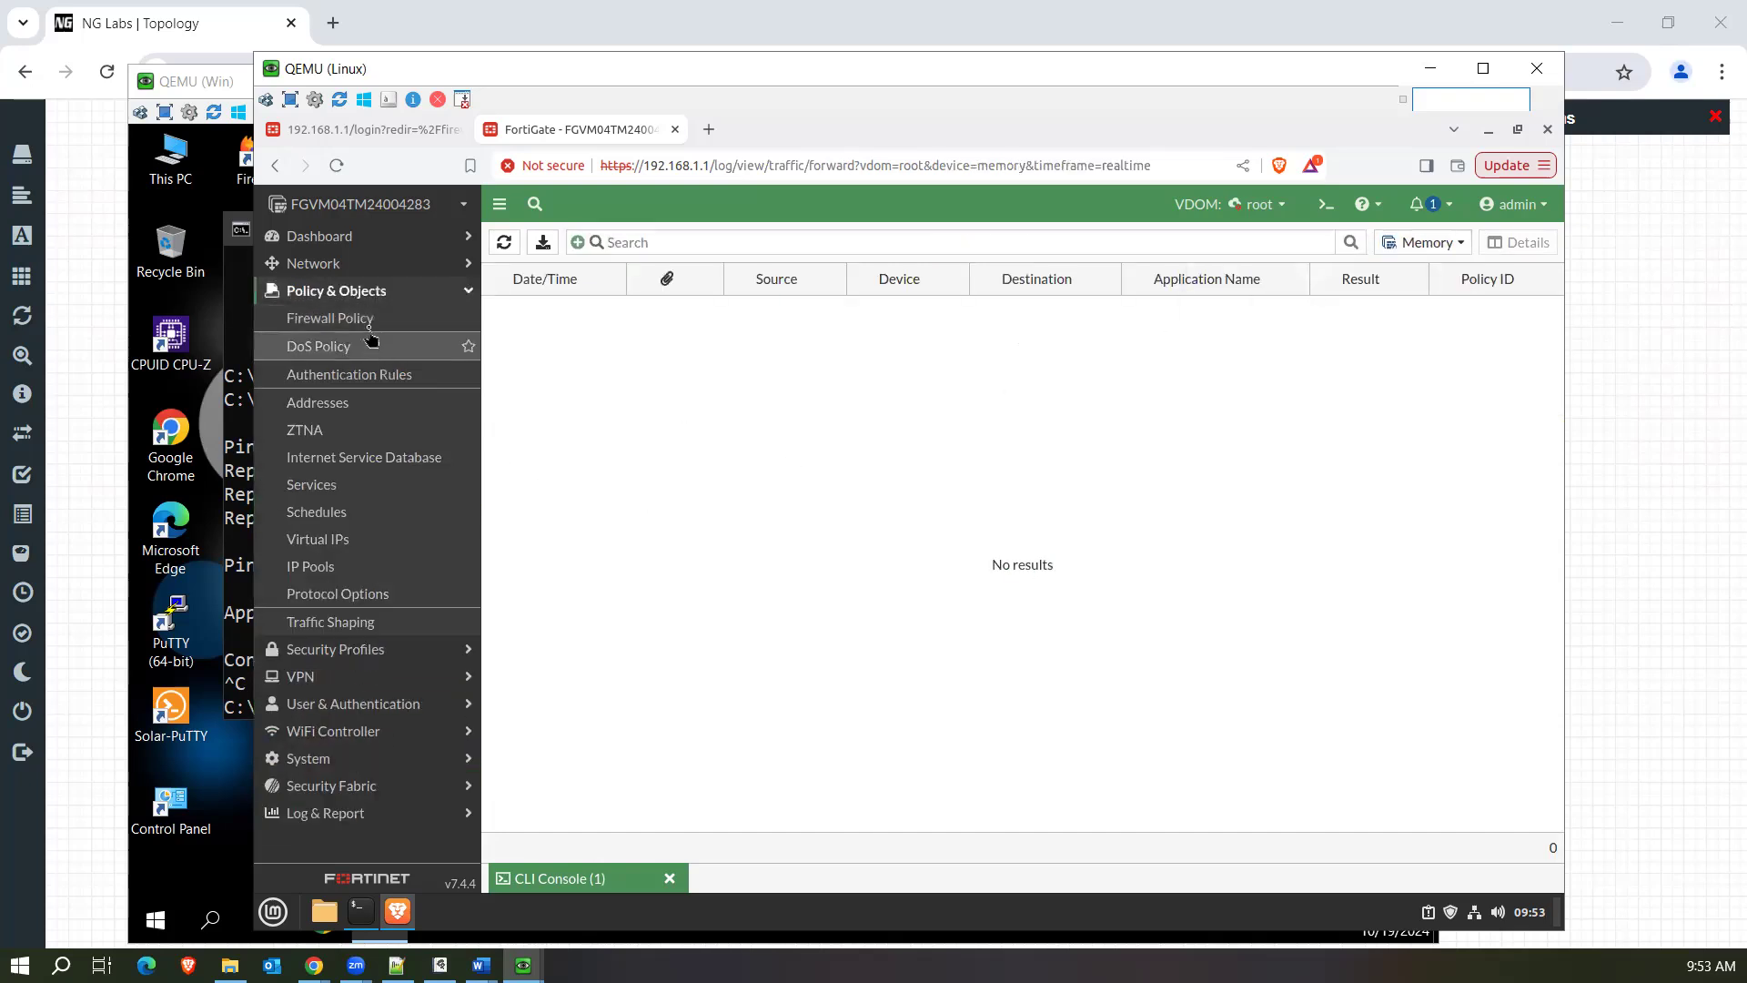
pyautogui.click(355, 317)
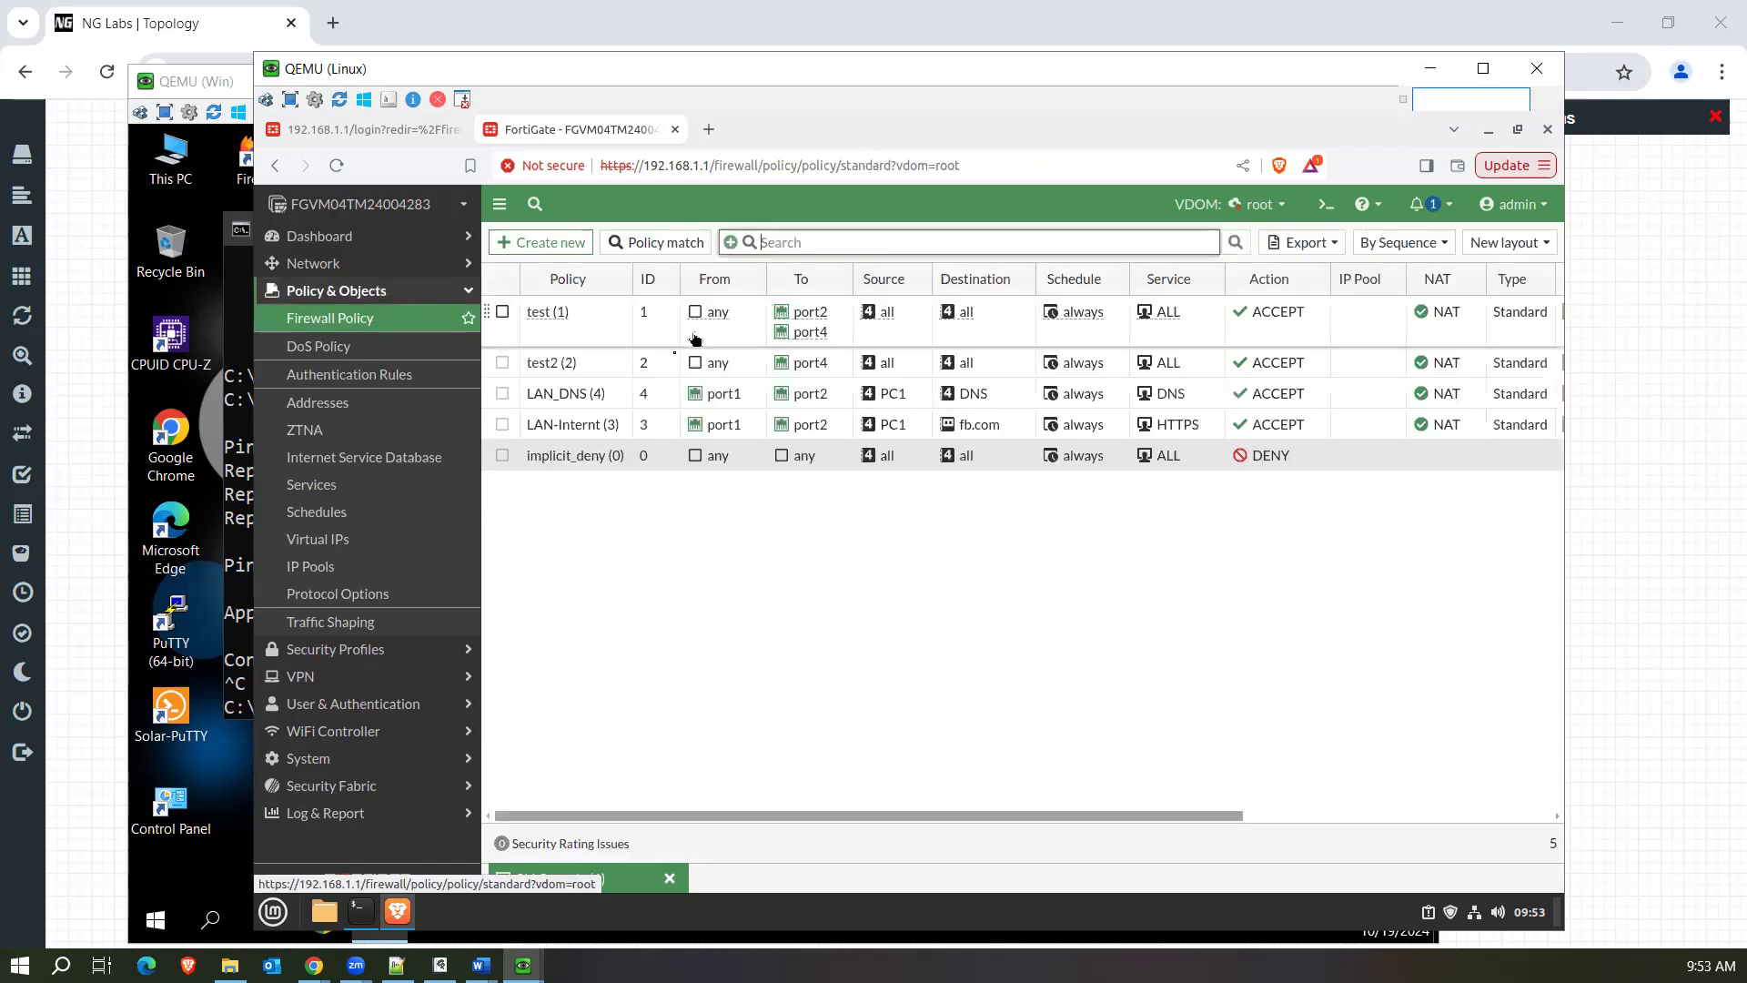
pyautogui.doubleClick(595, 335)
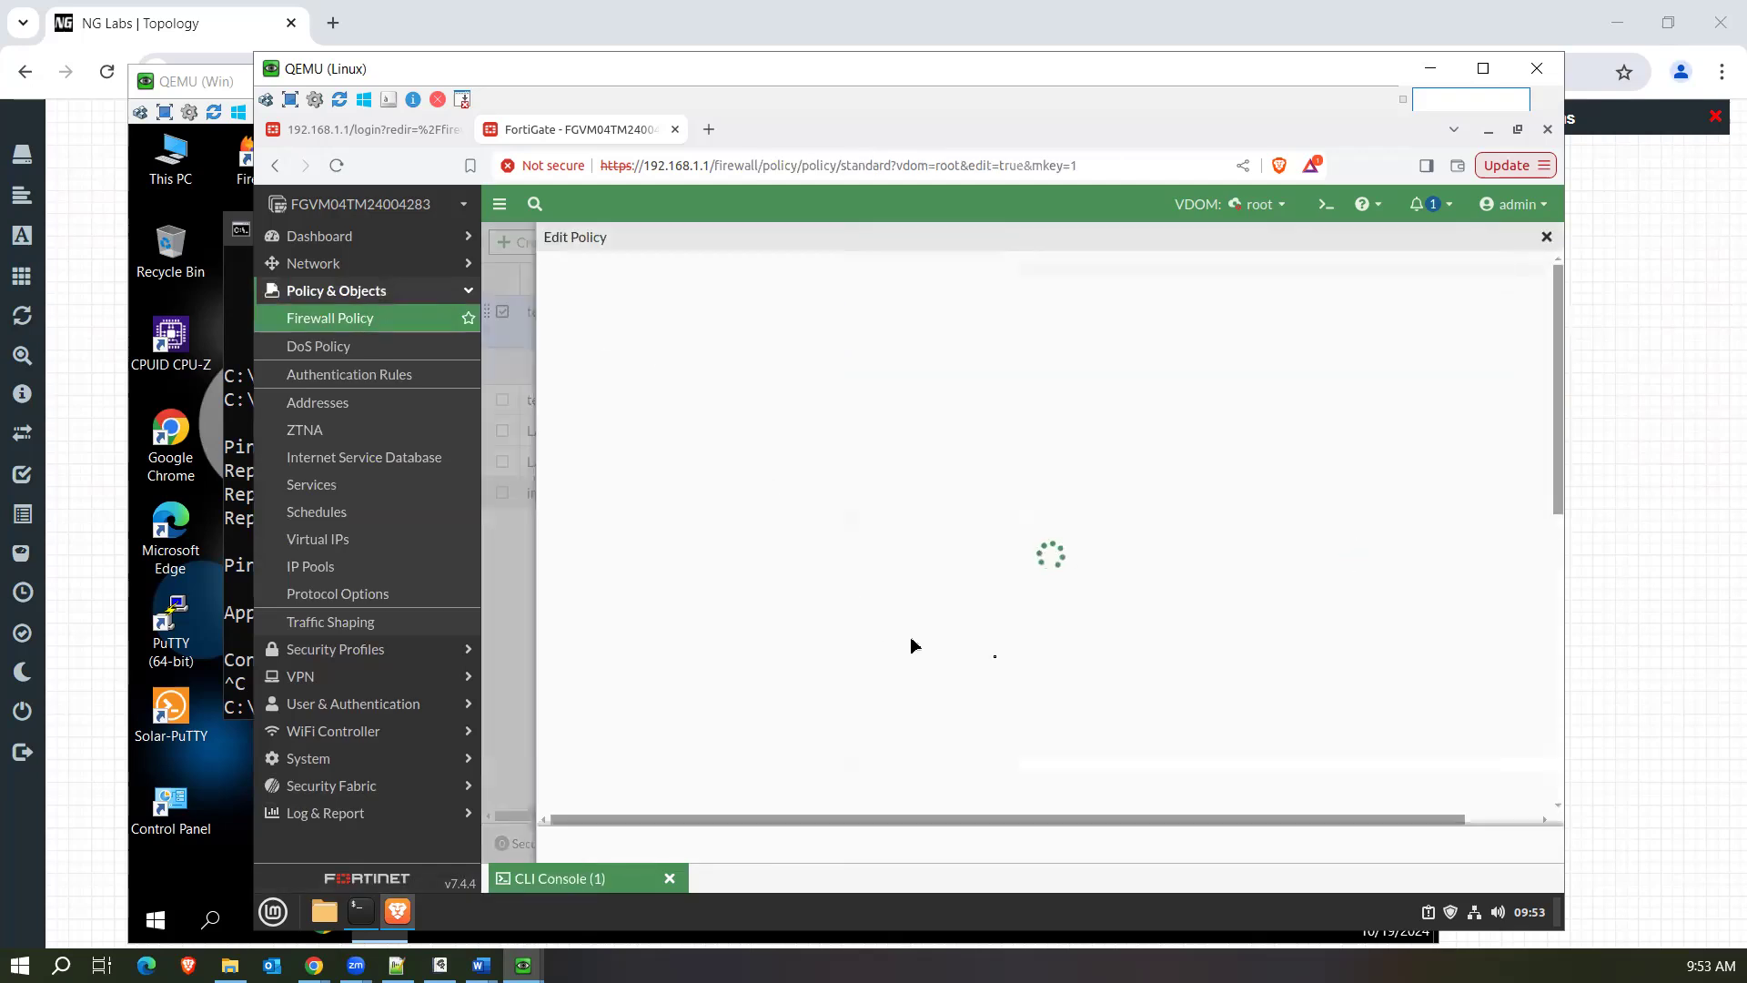
pyautogui.scroll(-5, 1083, 665)
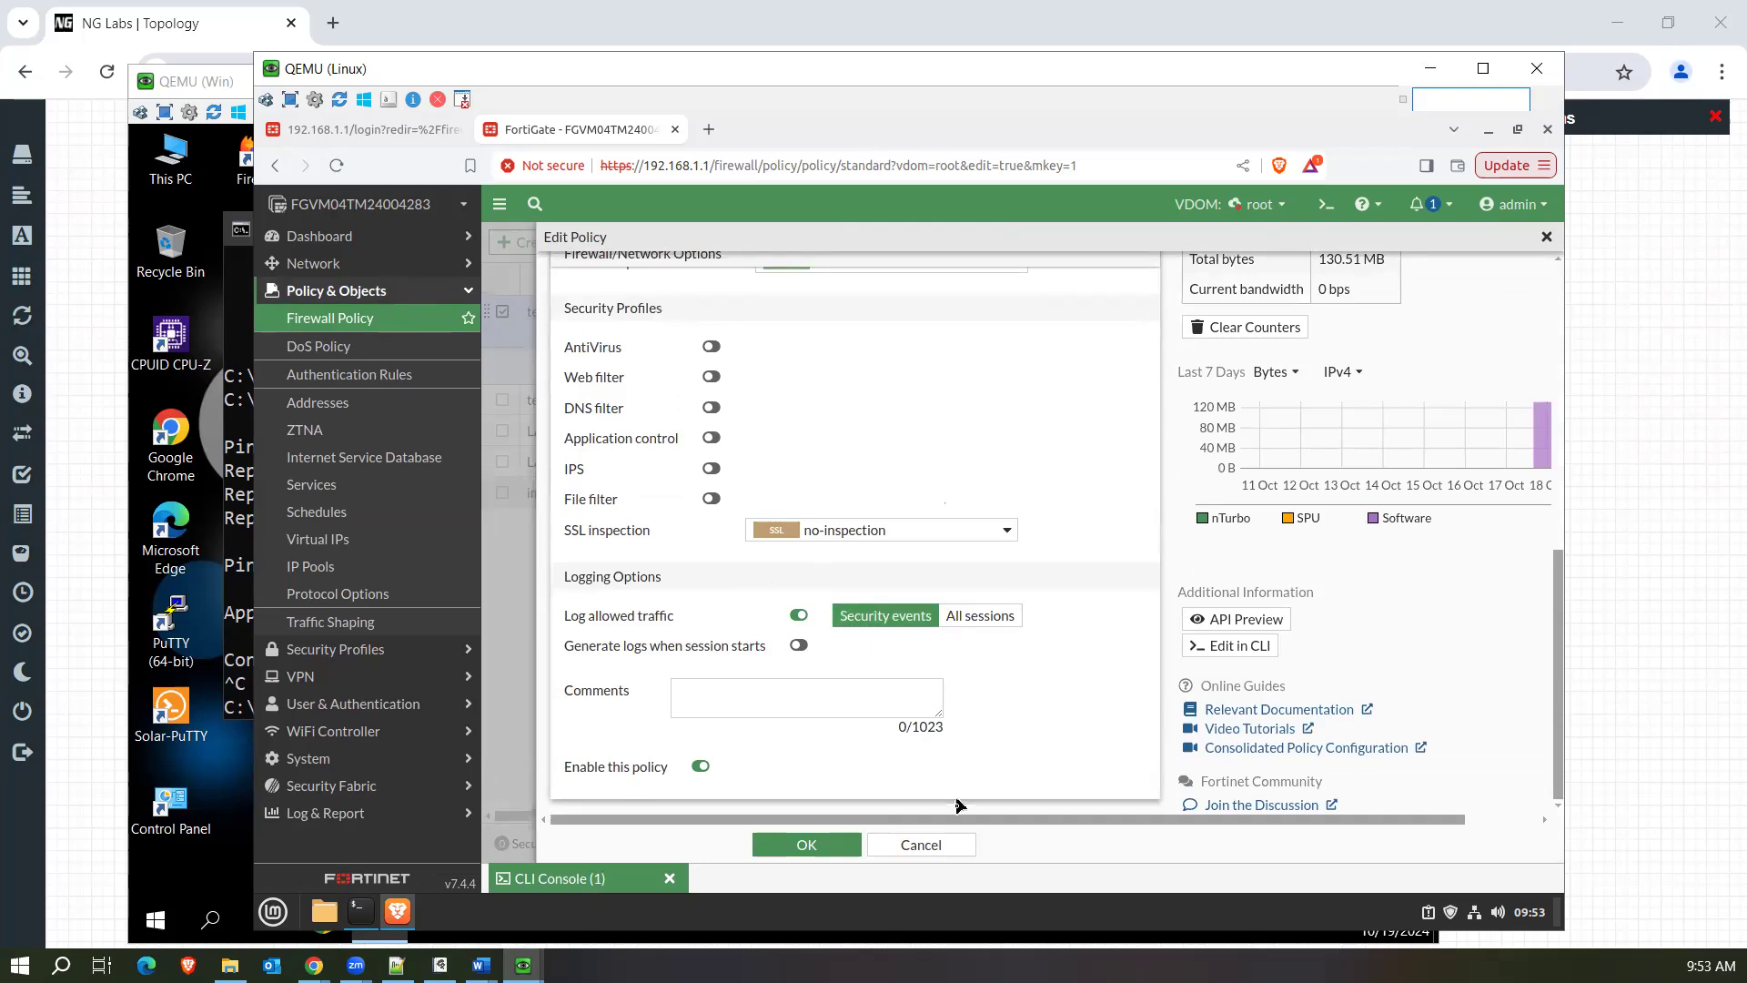
pyautogui.click(946, 847)
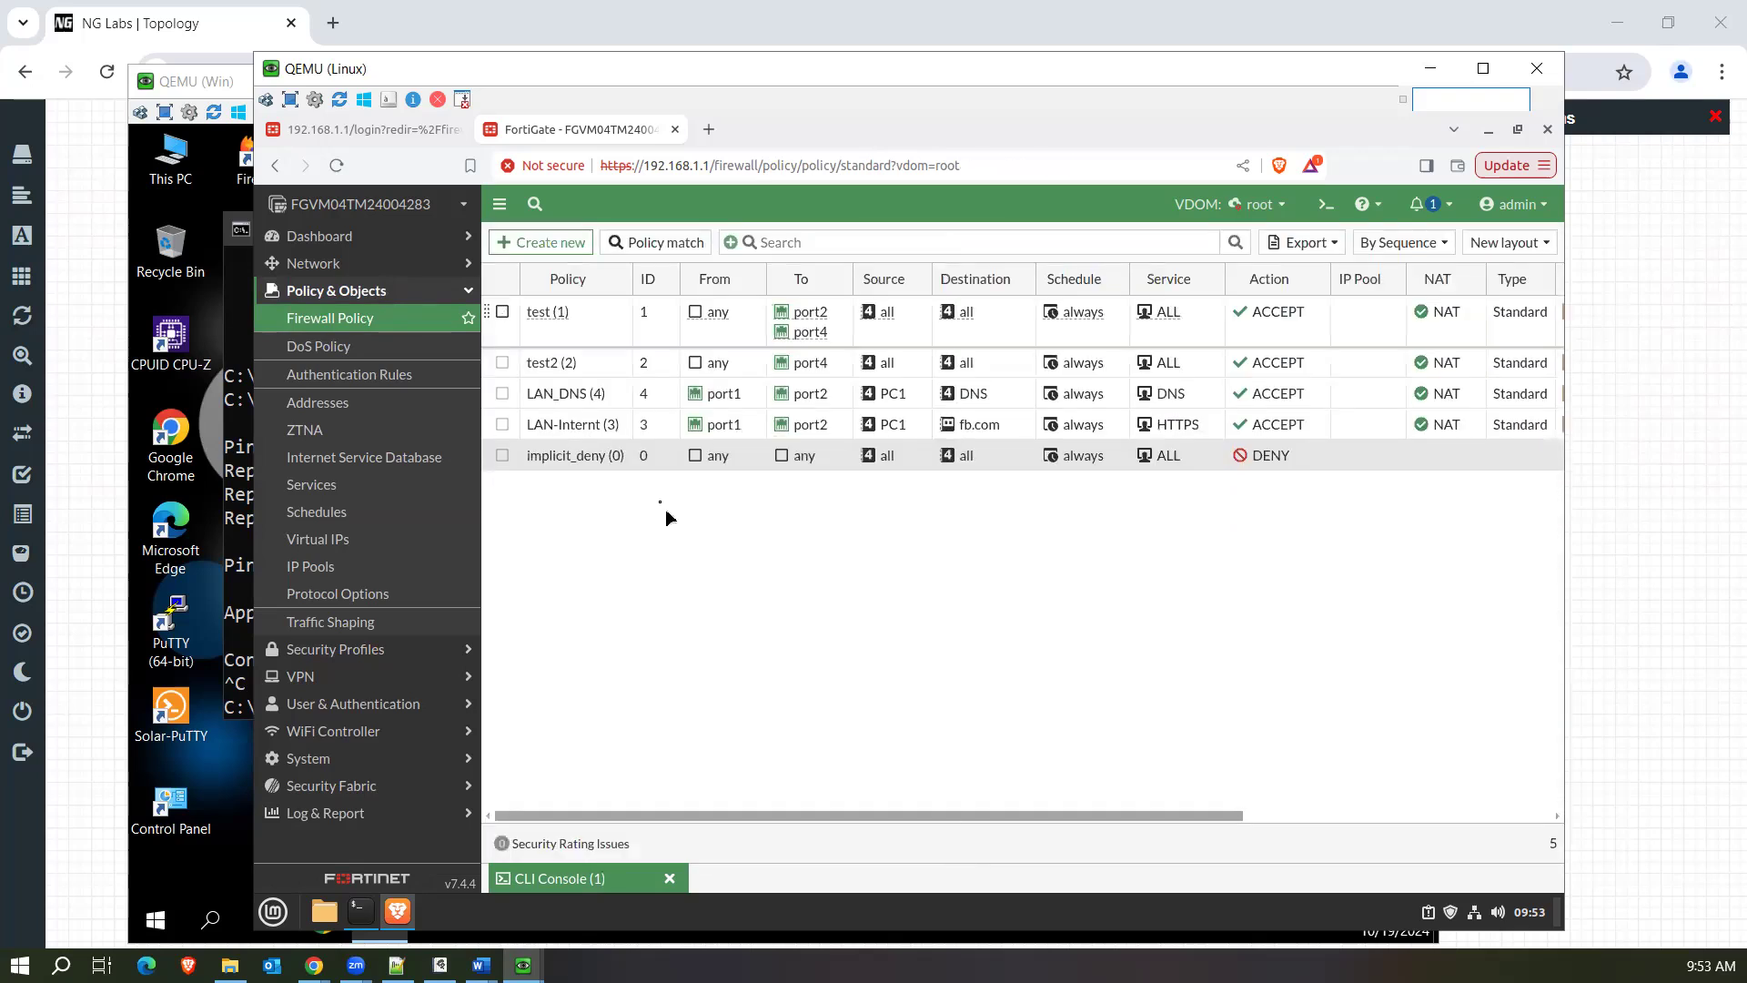
# Check the test policy's matching logs again, then view forward traffic without the policy filter.
pyautogui.rightClick(610, 318)
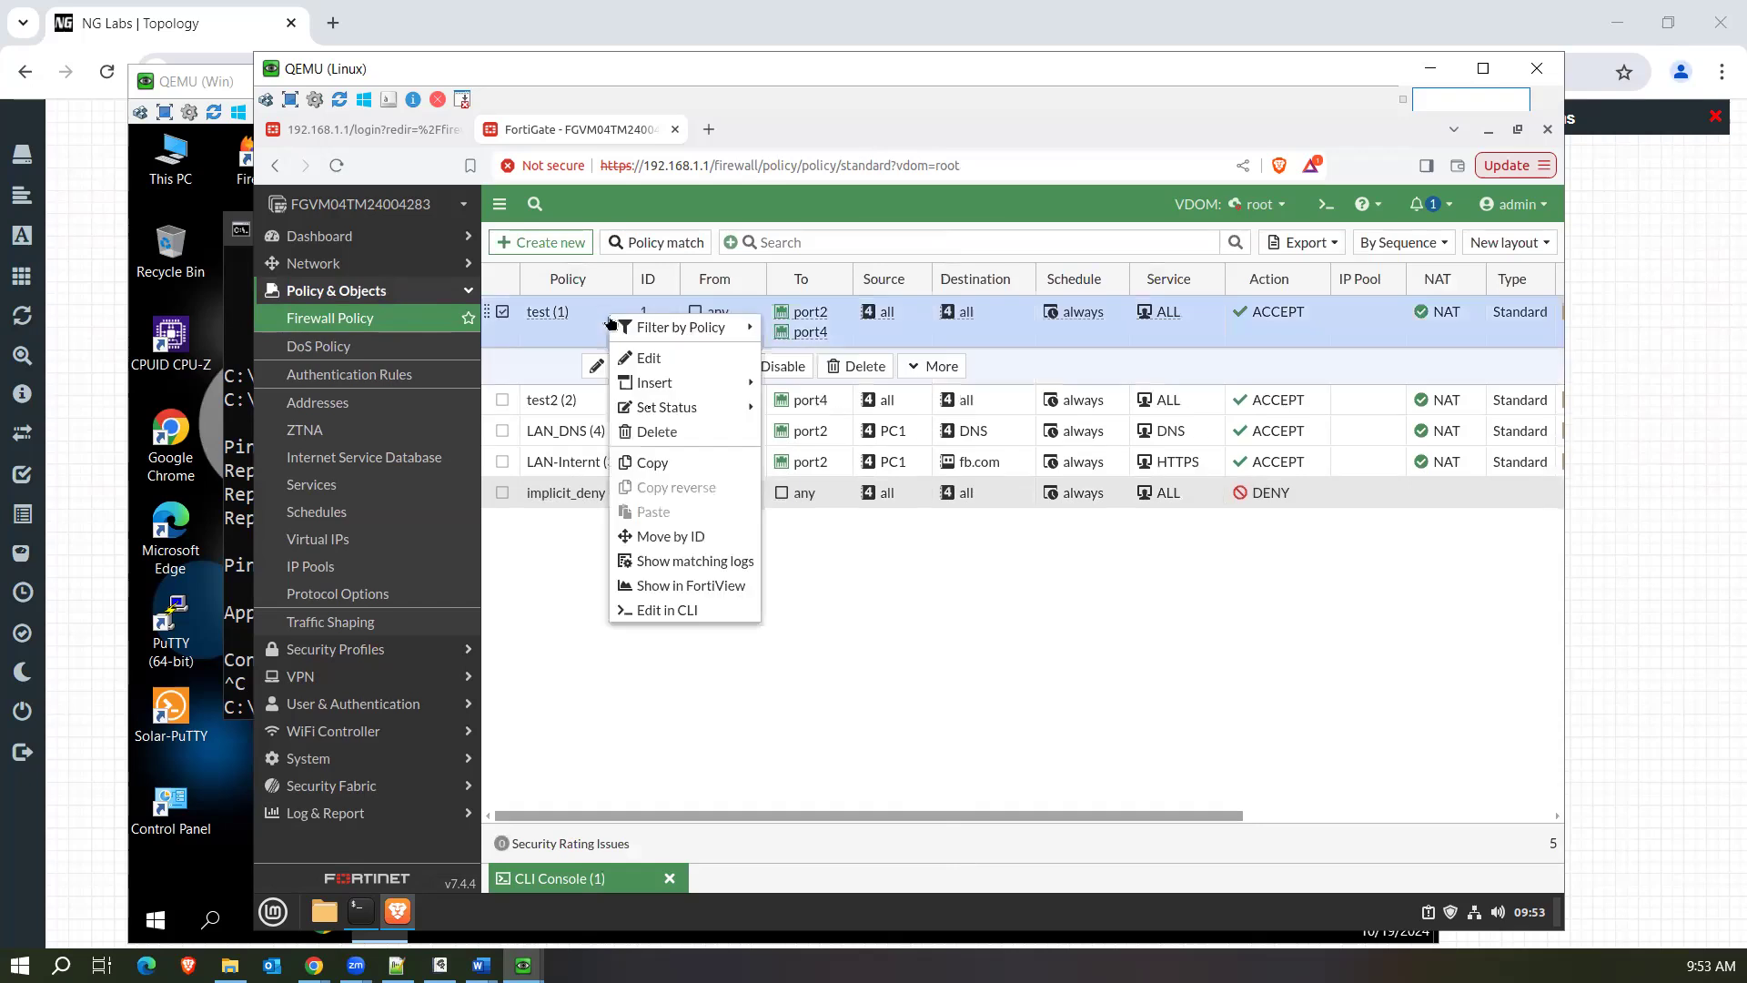
pyautogui.click(683, 564)
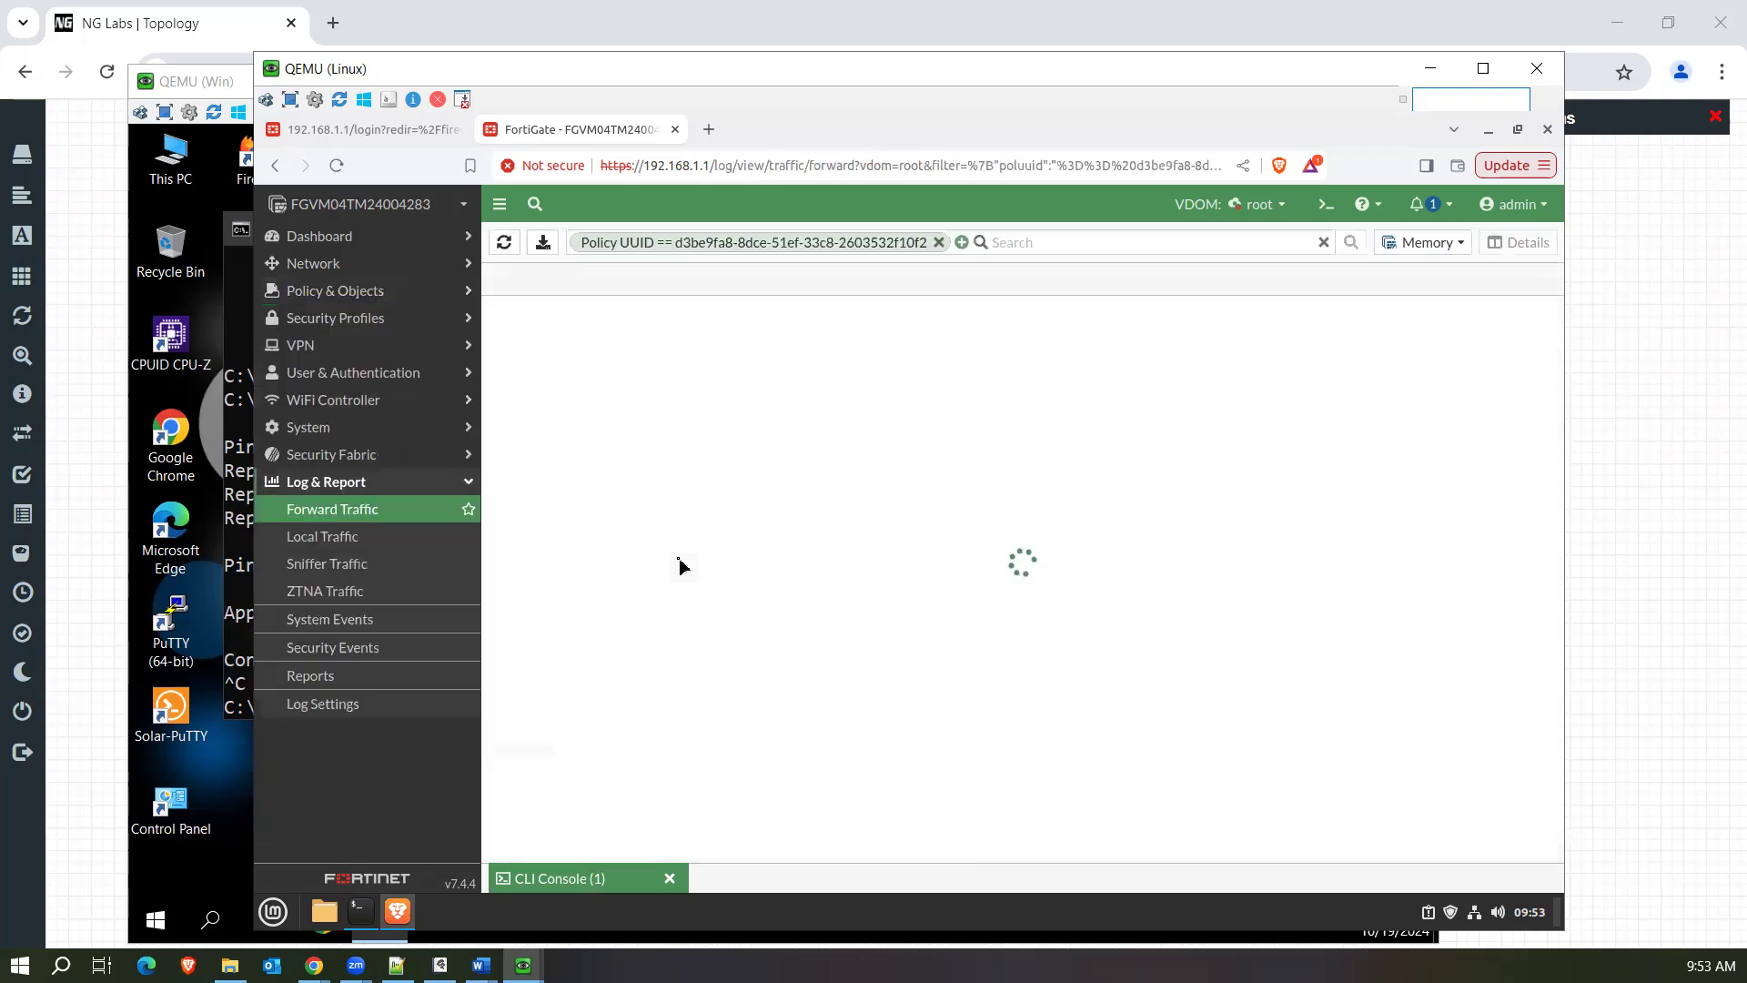
pyautogui.click(938, 243)
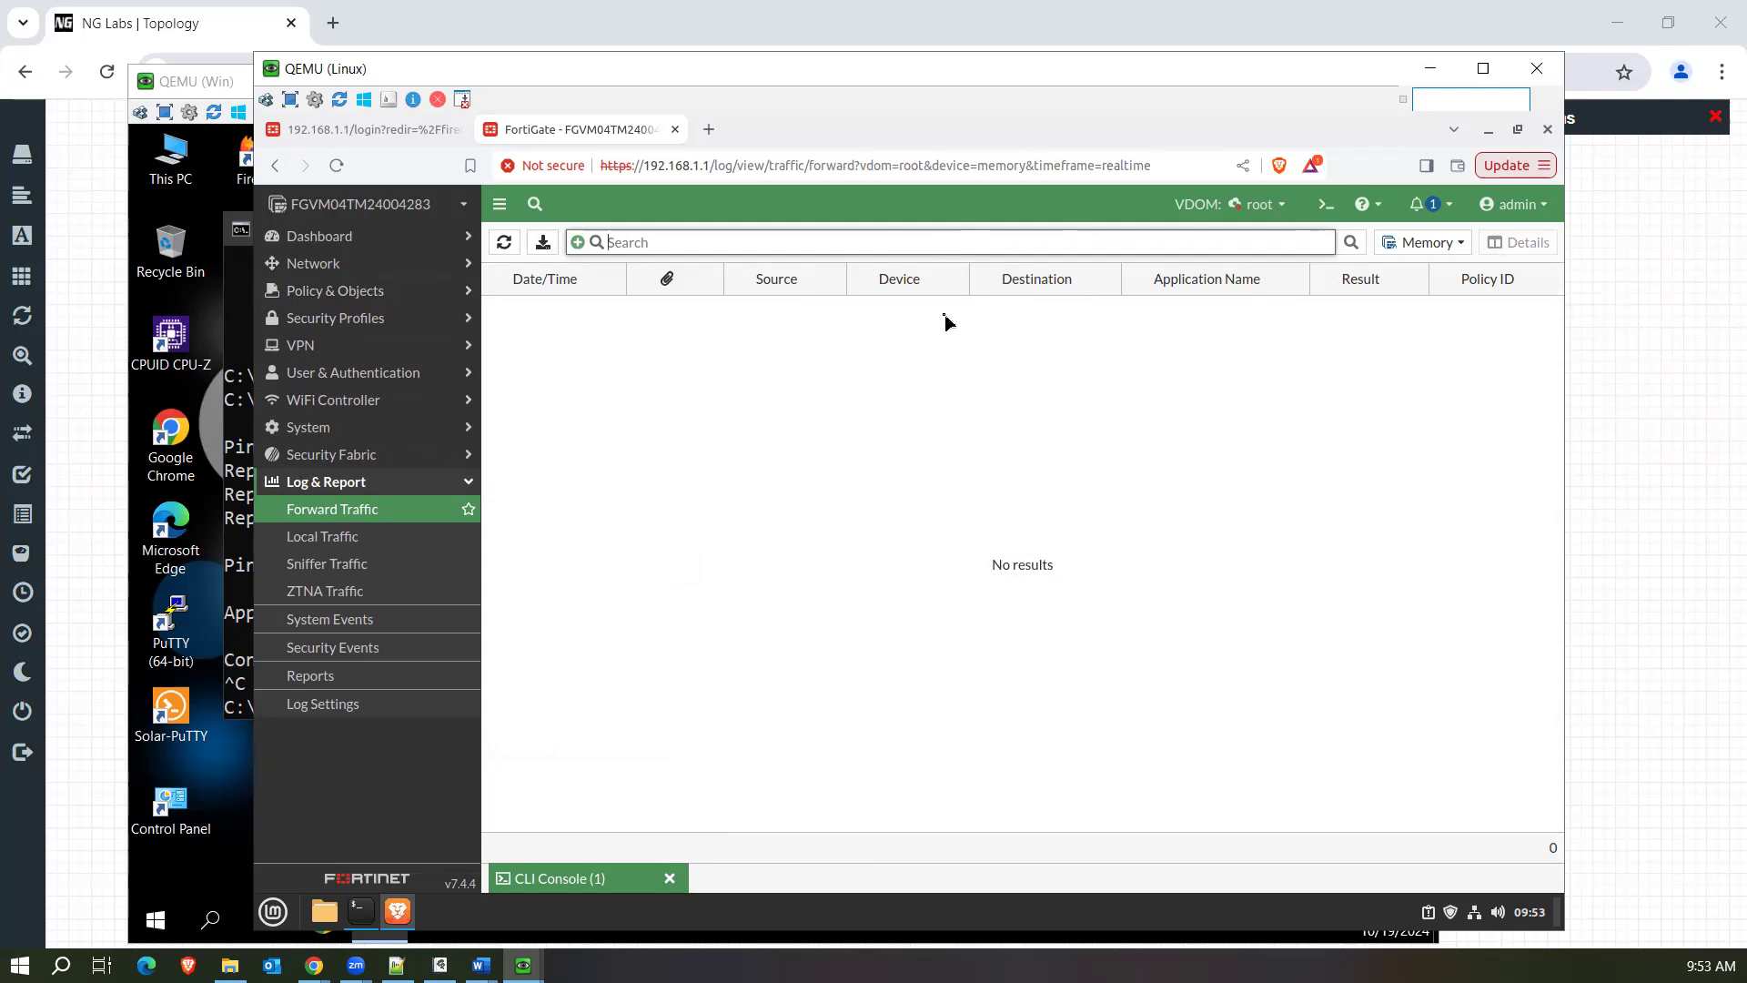
# Edit the test policy in the firewall policies to log allowed traffic for all sessions, and save it.
pyautogui.click(385, 296)
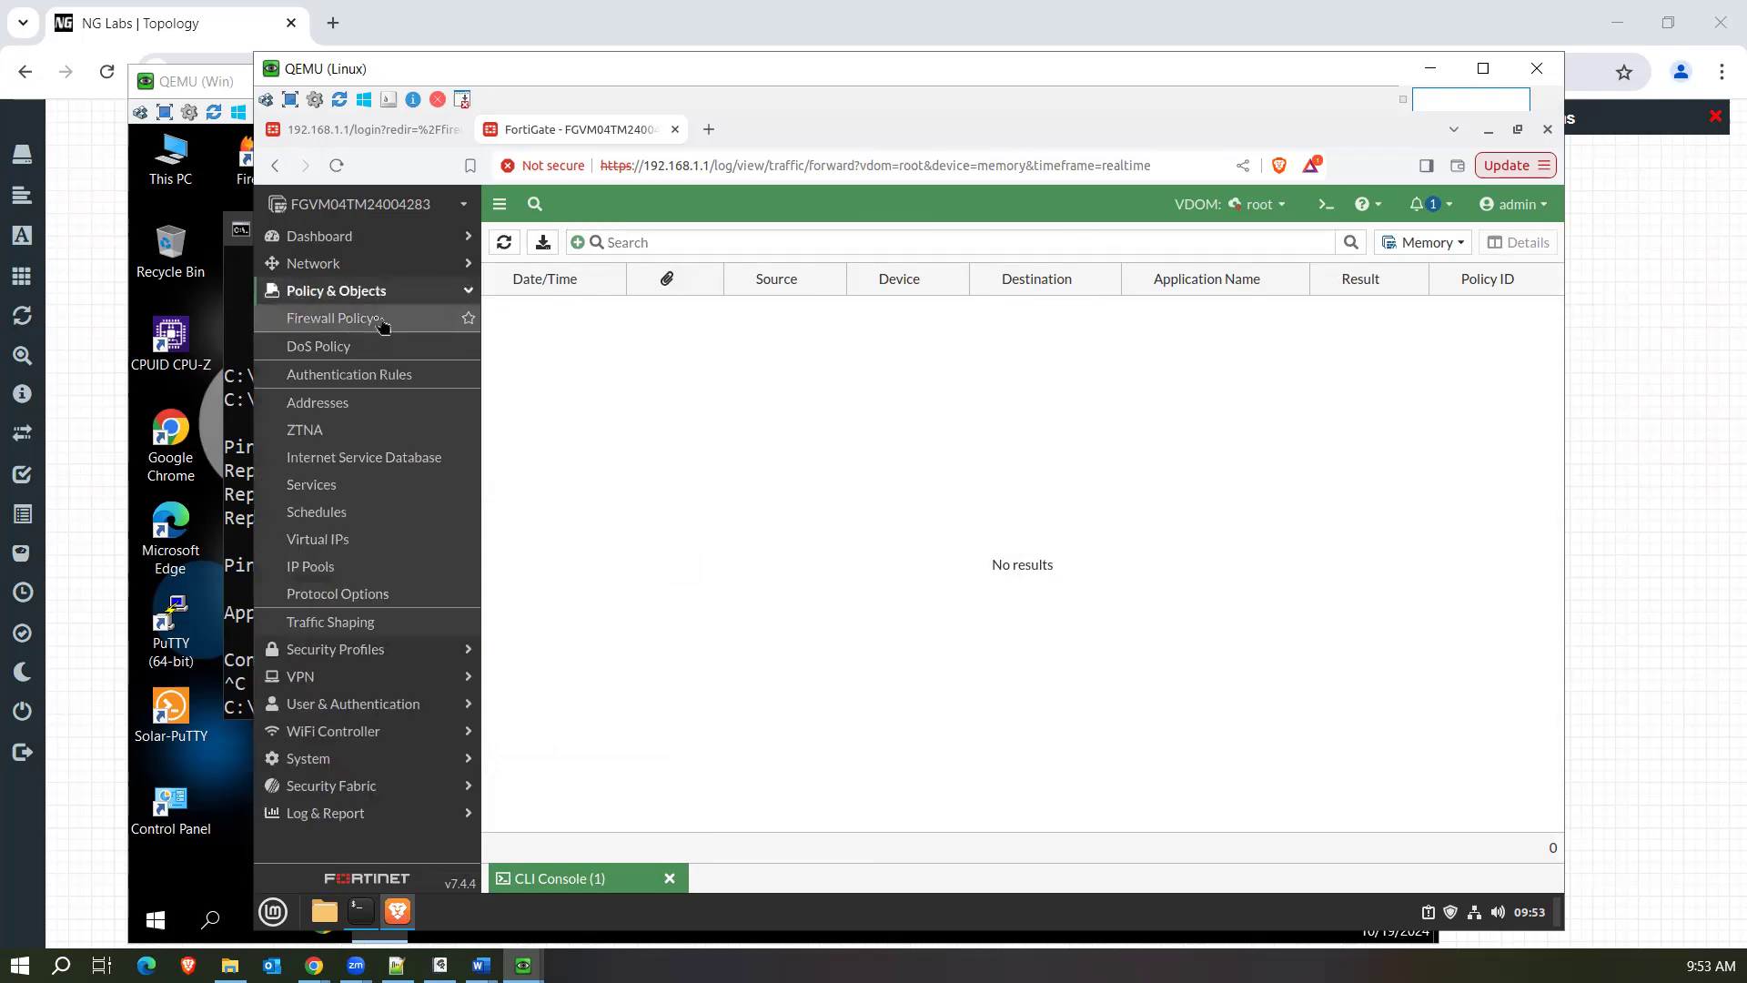
pyautogui.click(378, 326)
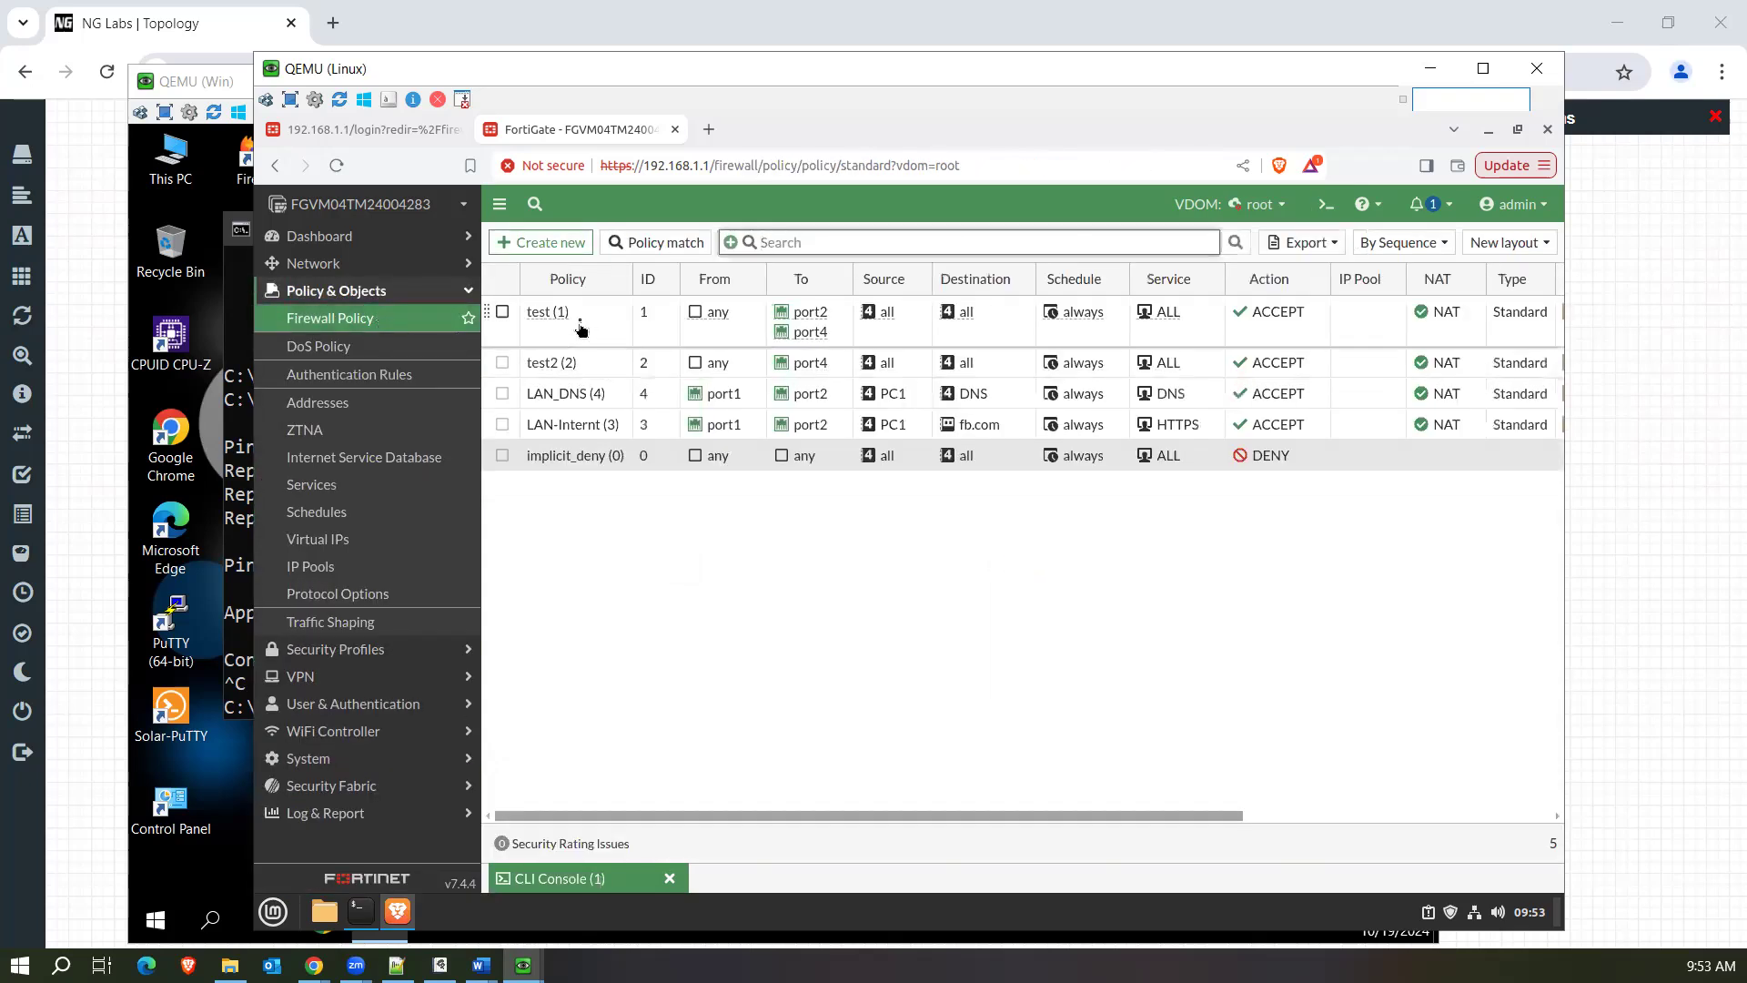
pyautogui.click(579, 328)
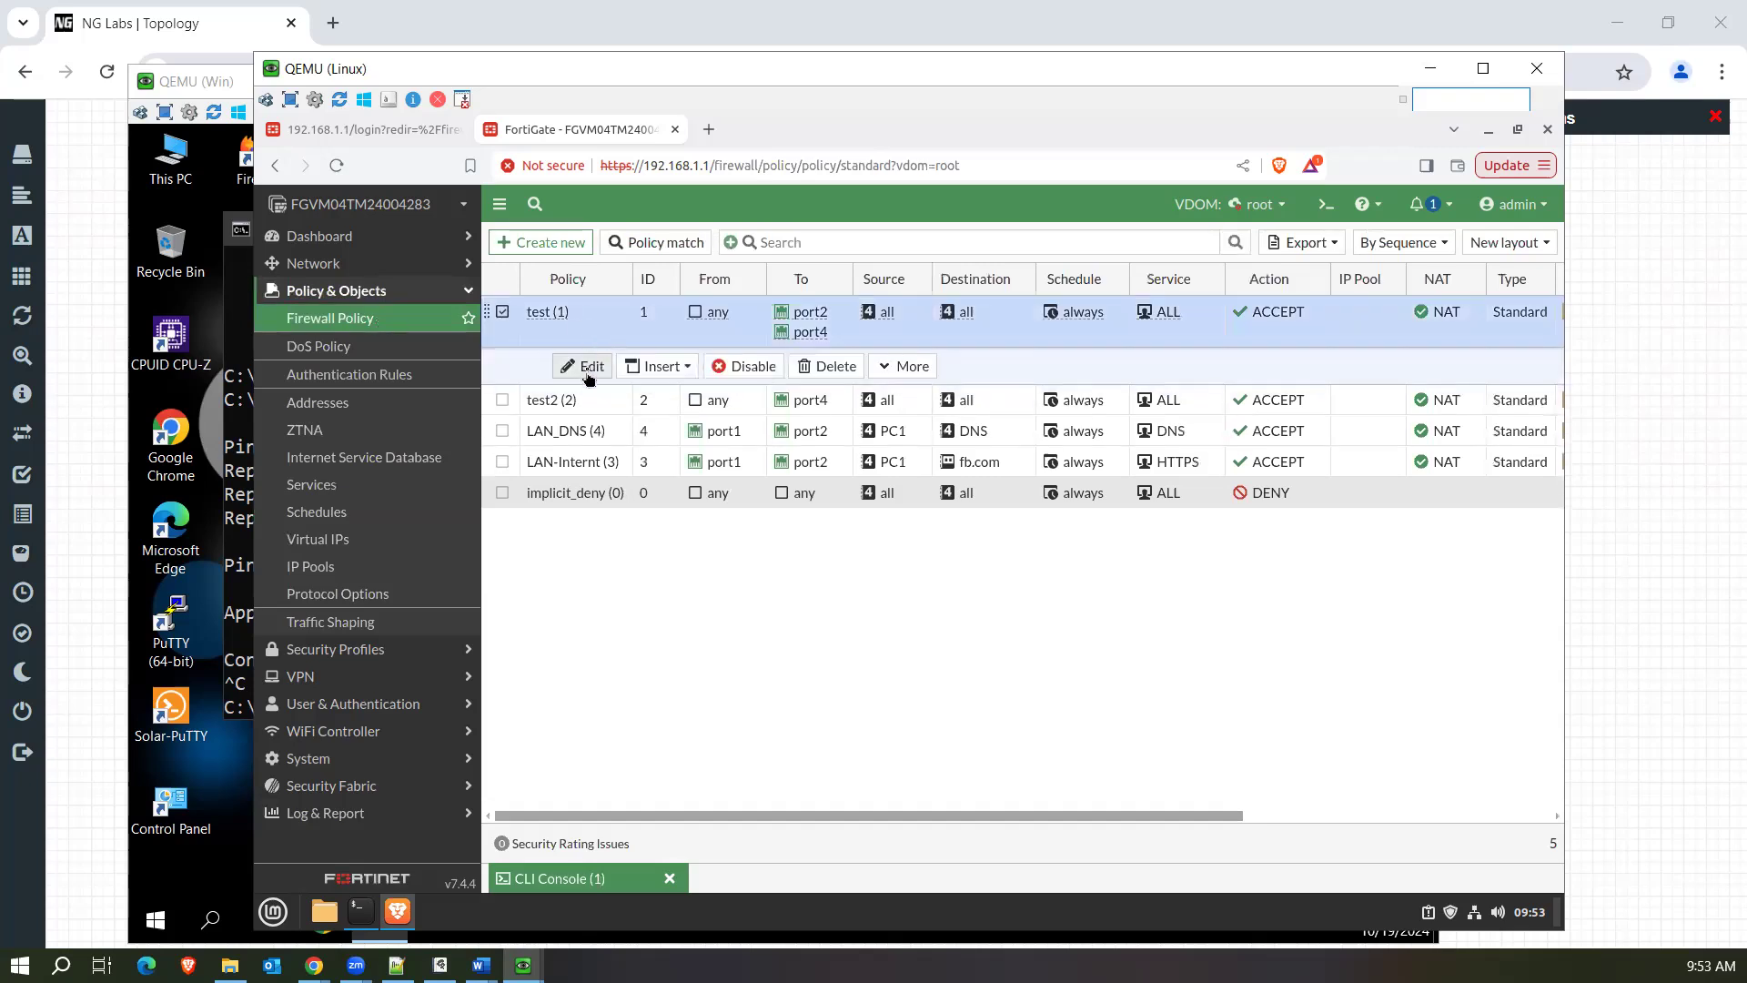
pyautogui.click(587, 372)
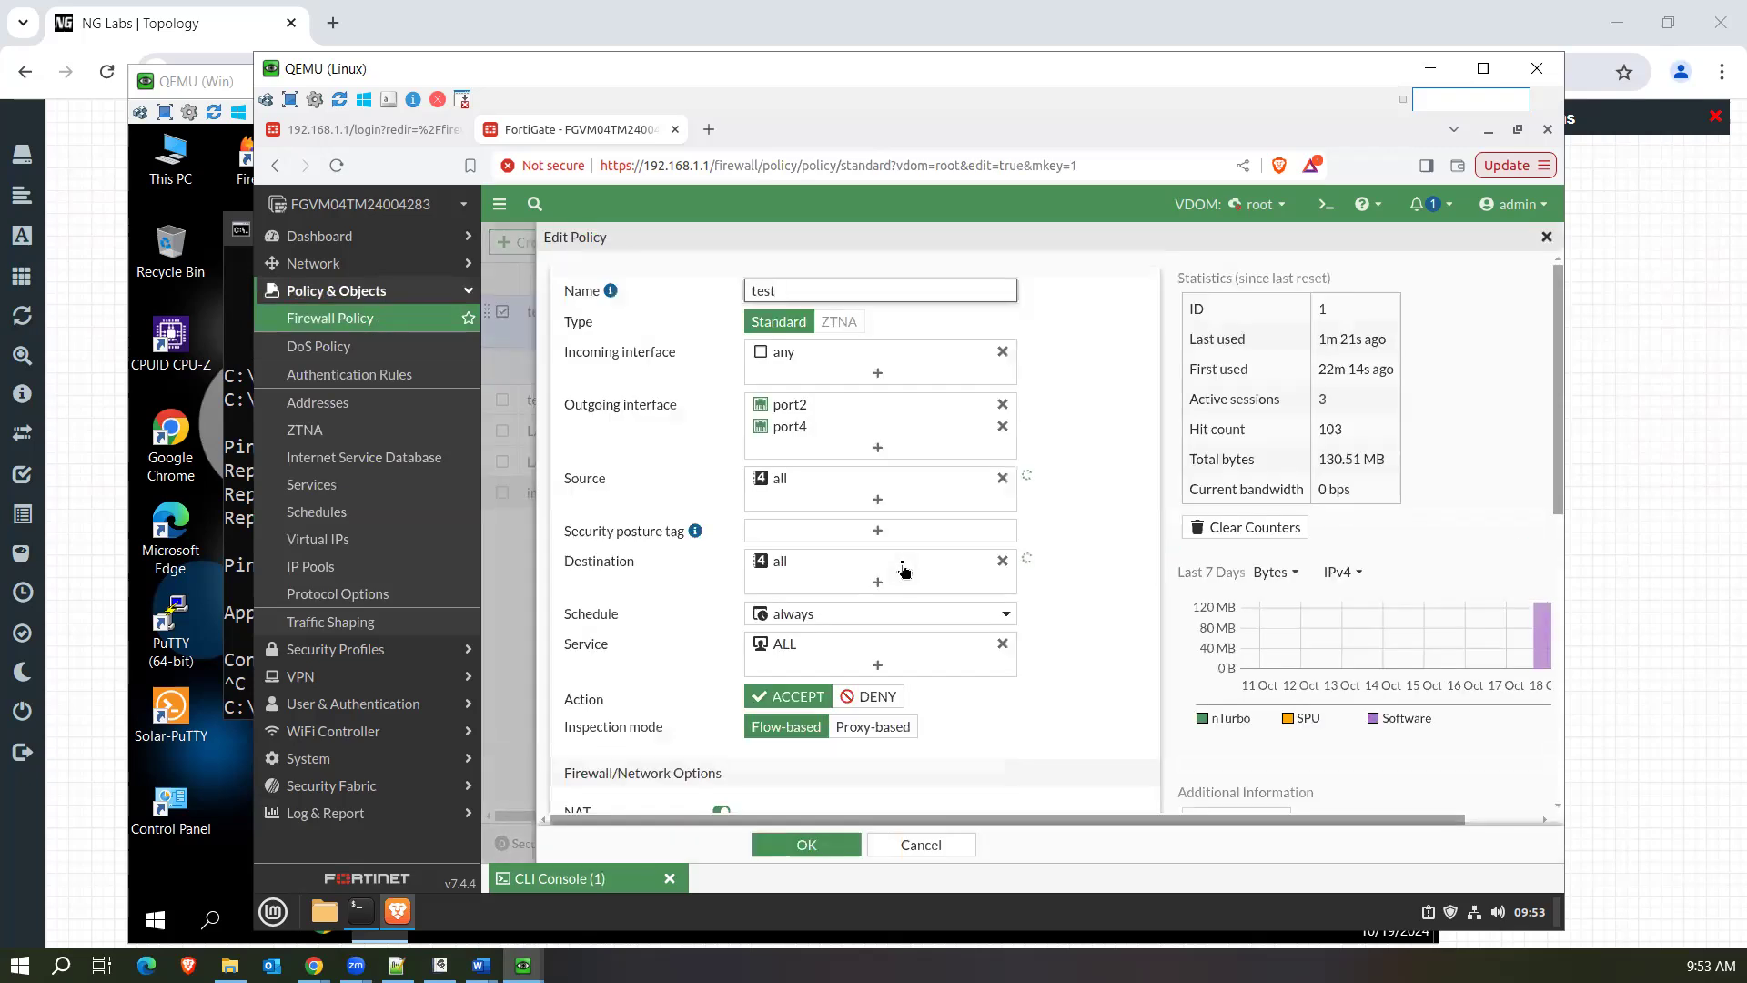
pyautogui.scroll(-5, 901, 570)
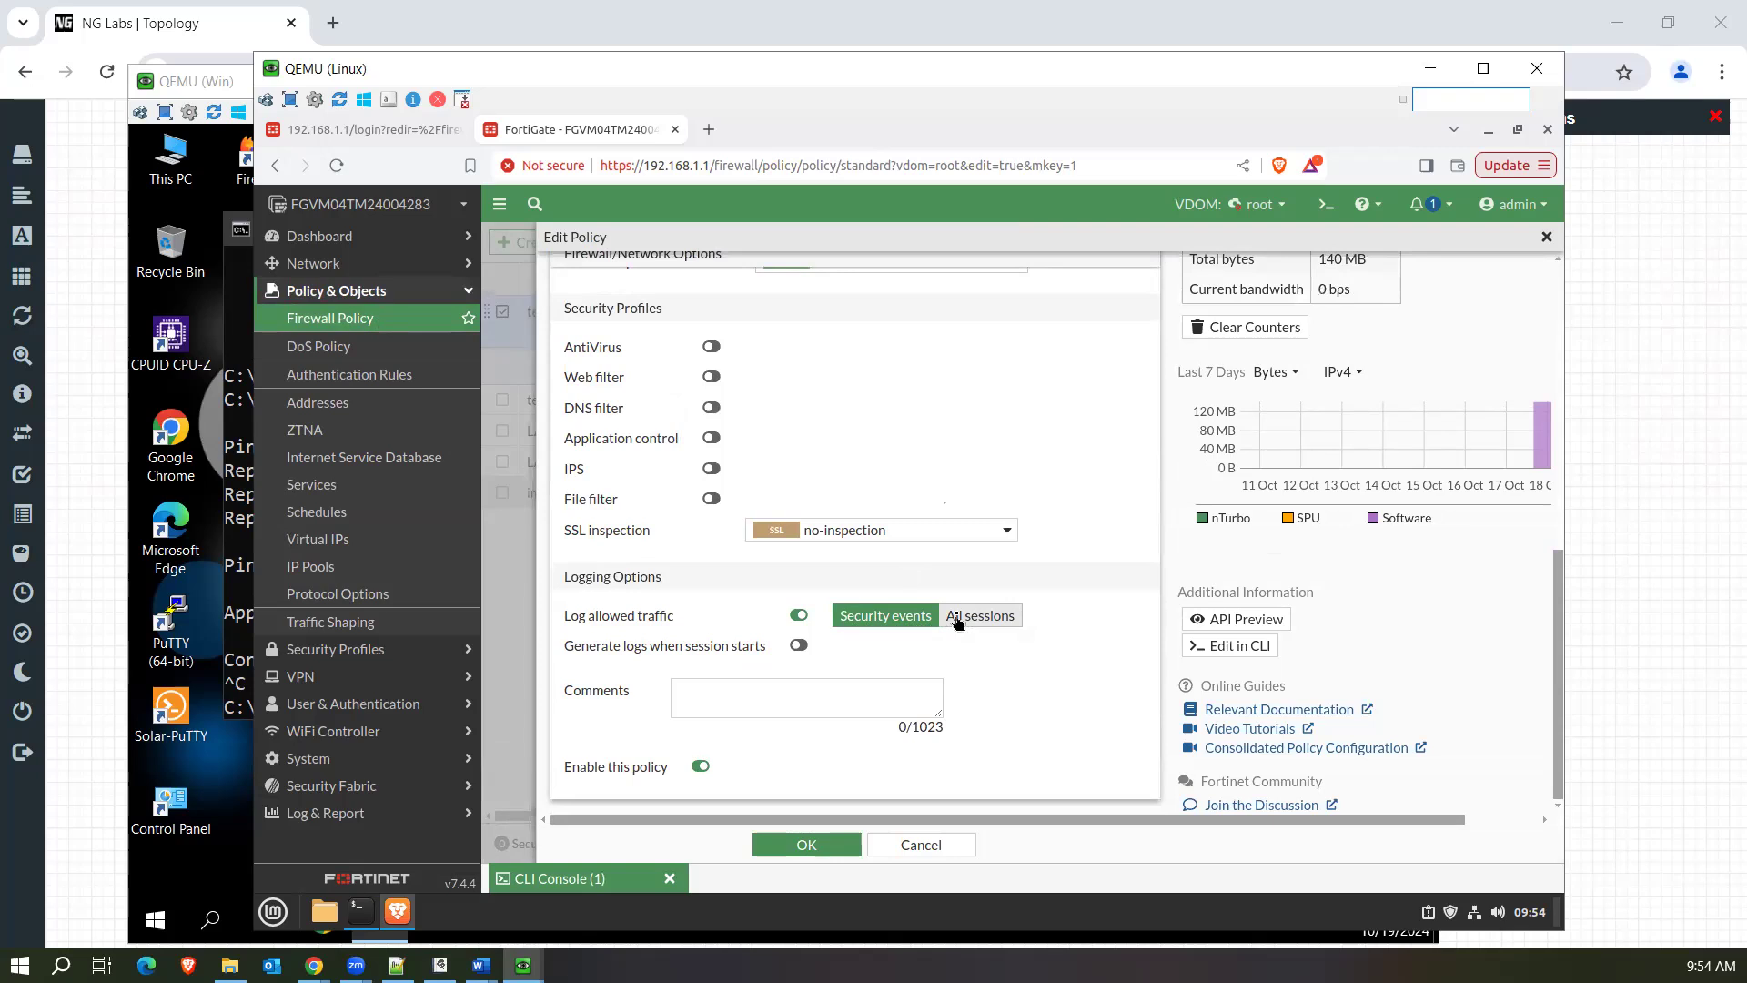
pyautogui.click(1010, 618)
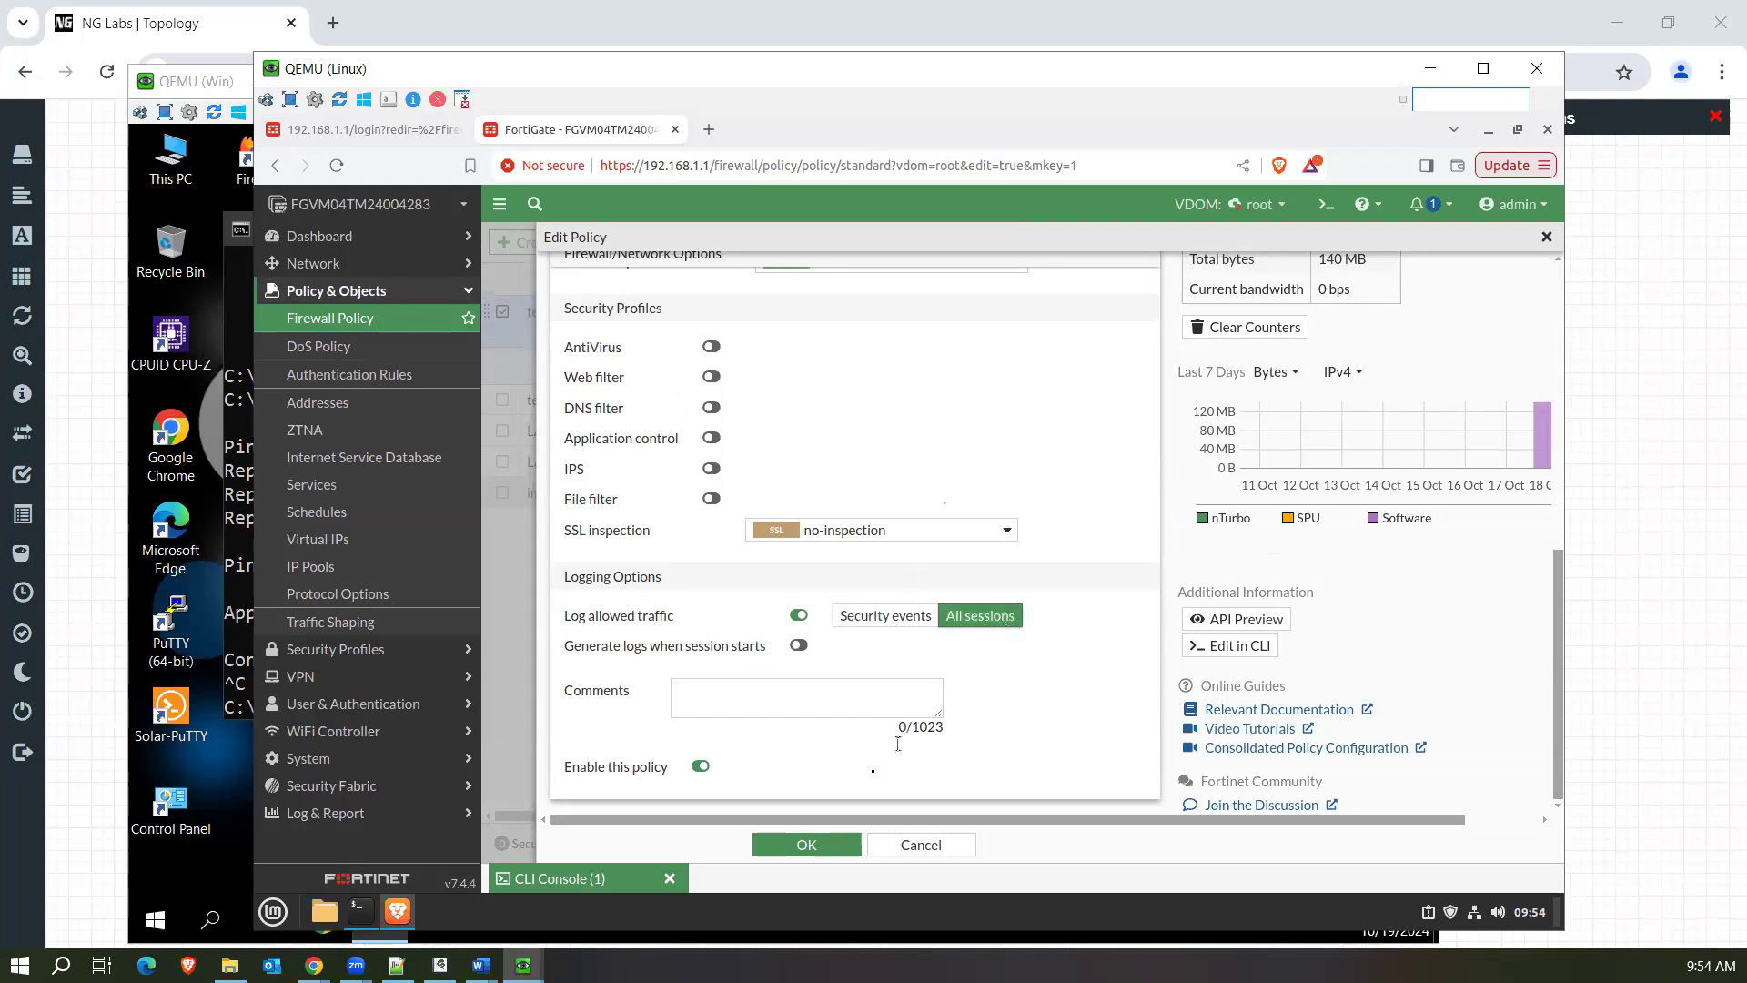
pyautogui.click(823, 846)
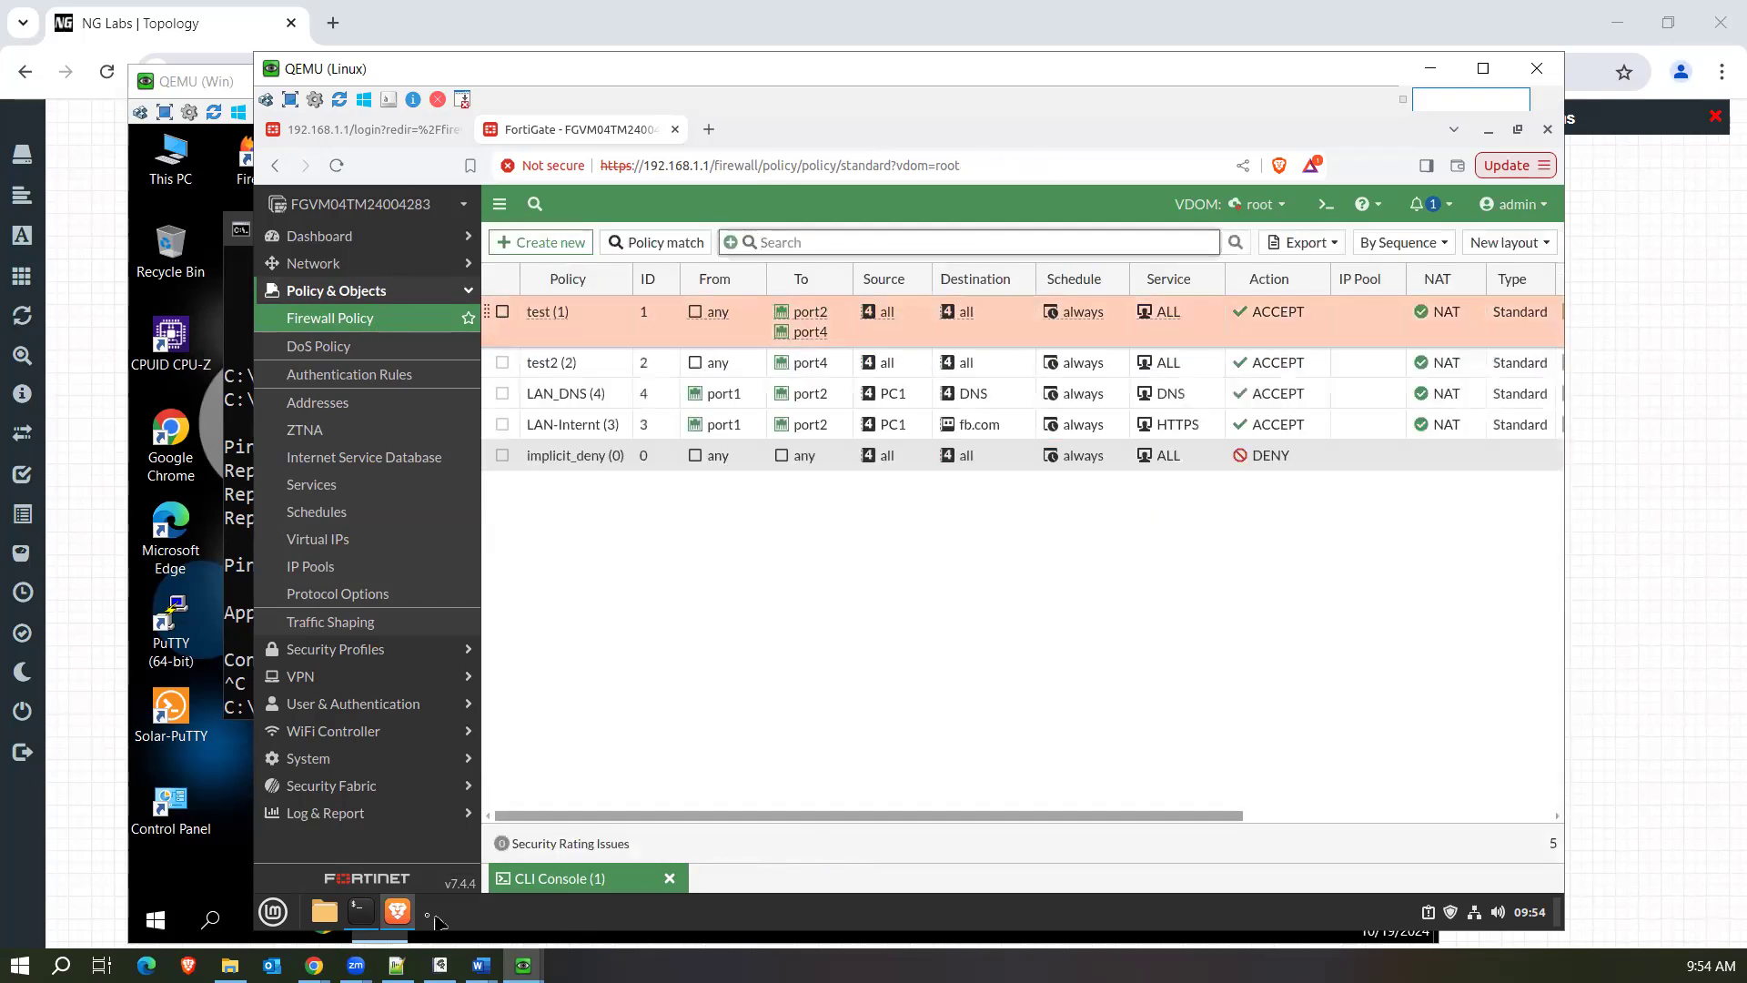
# Switch to the Win machine, rerun the ping to 8.8.8.8 and stop it after a few replies.
pyautogui.moveTo(524, 964)
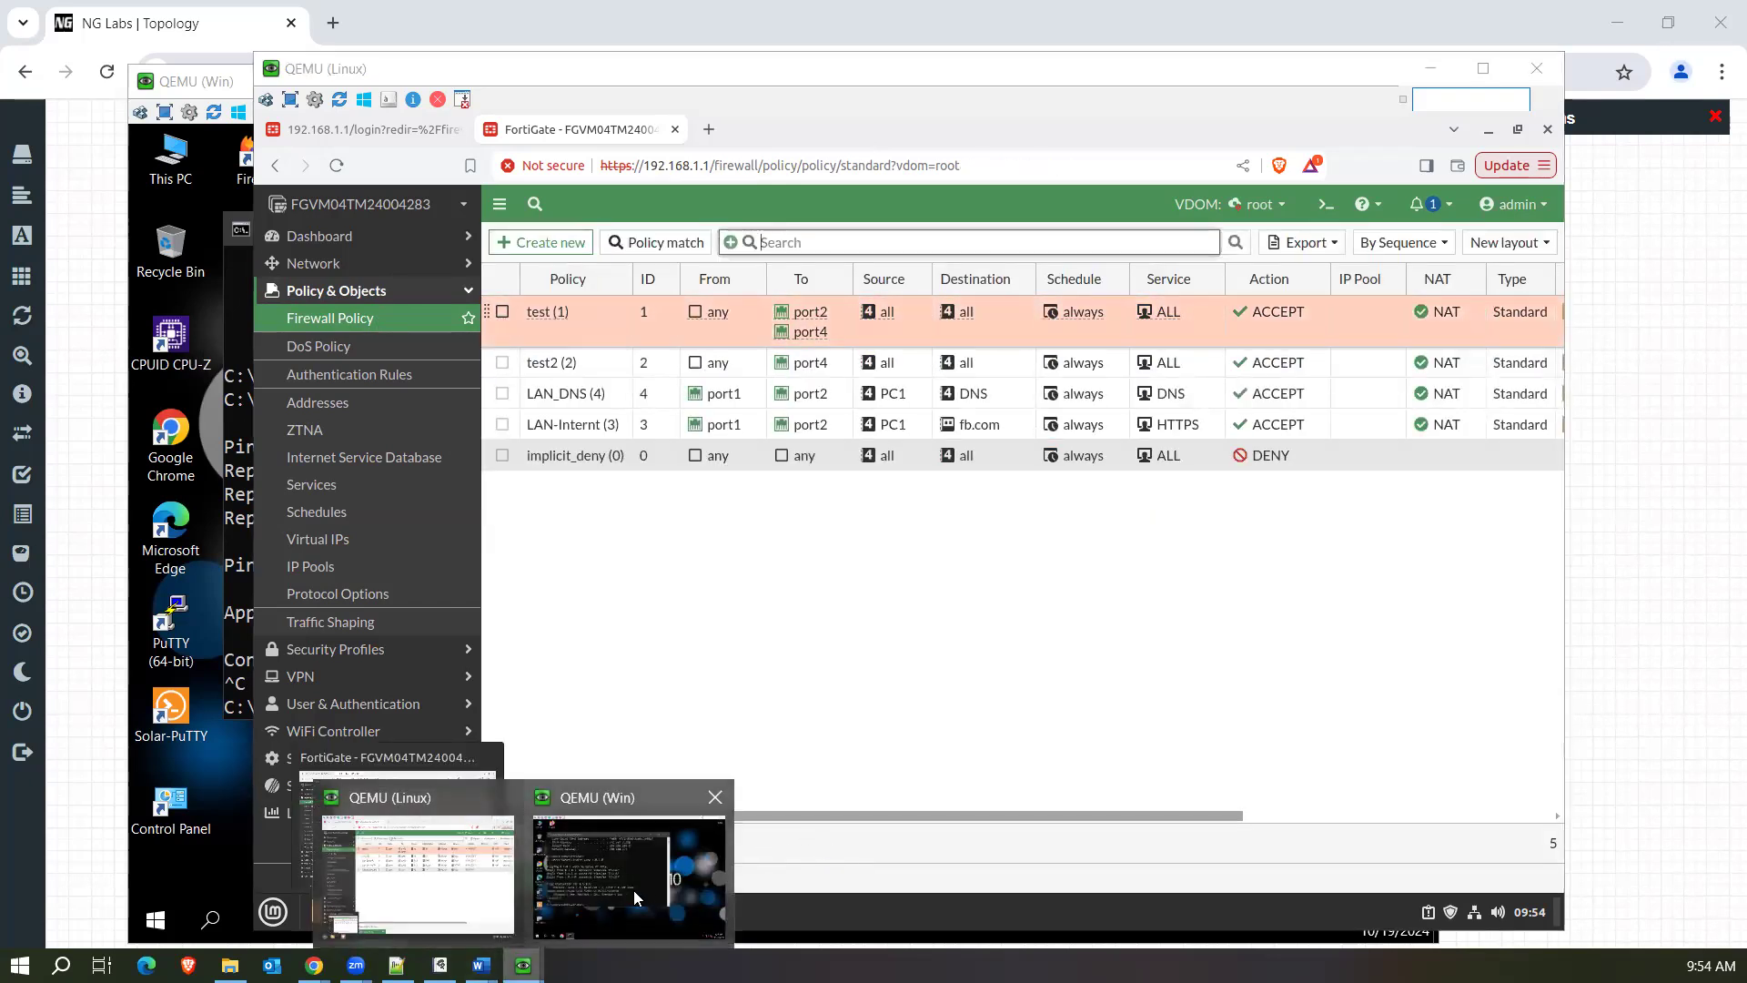
pyautogui.click(633, 889)
pyautogui.press('Up')
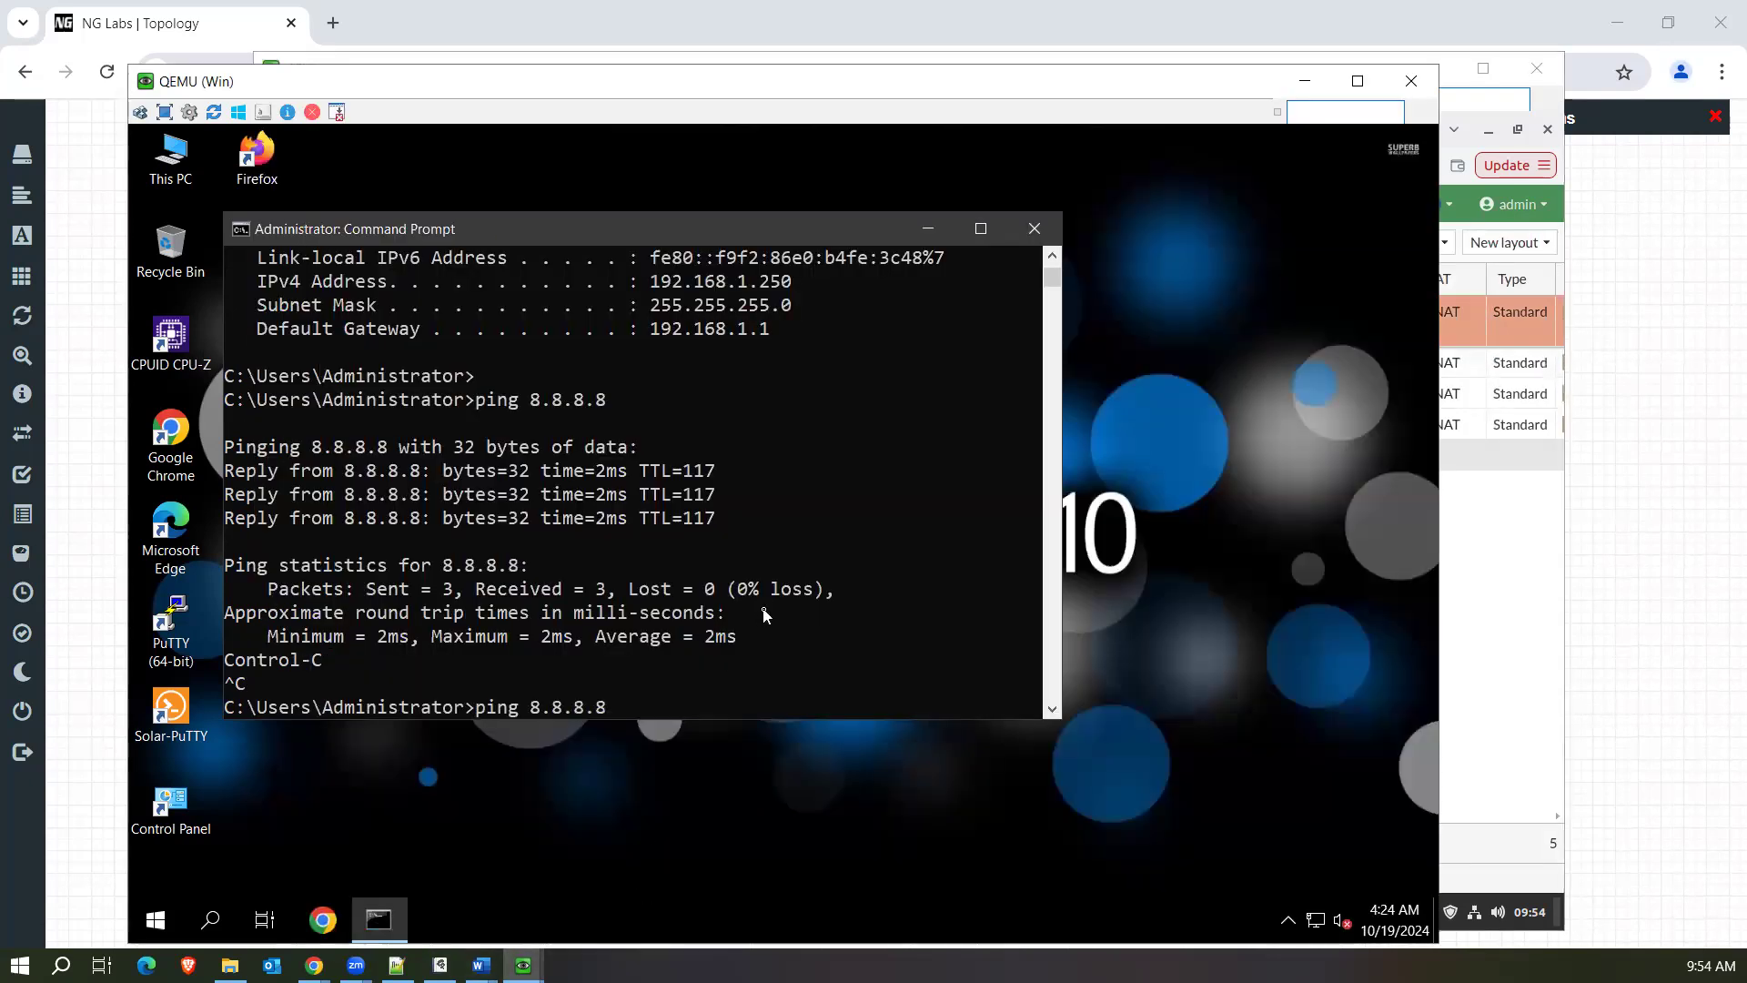
pyautogui.press('Return')
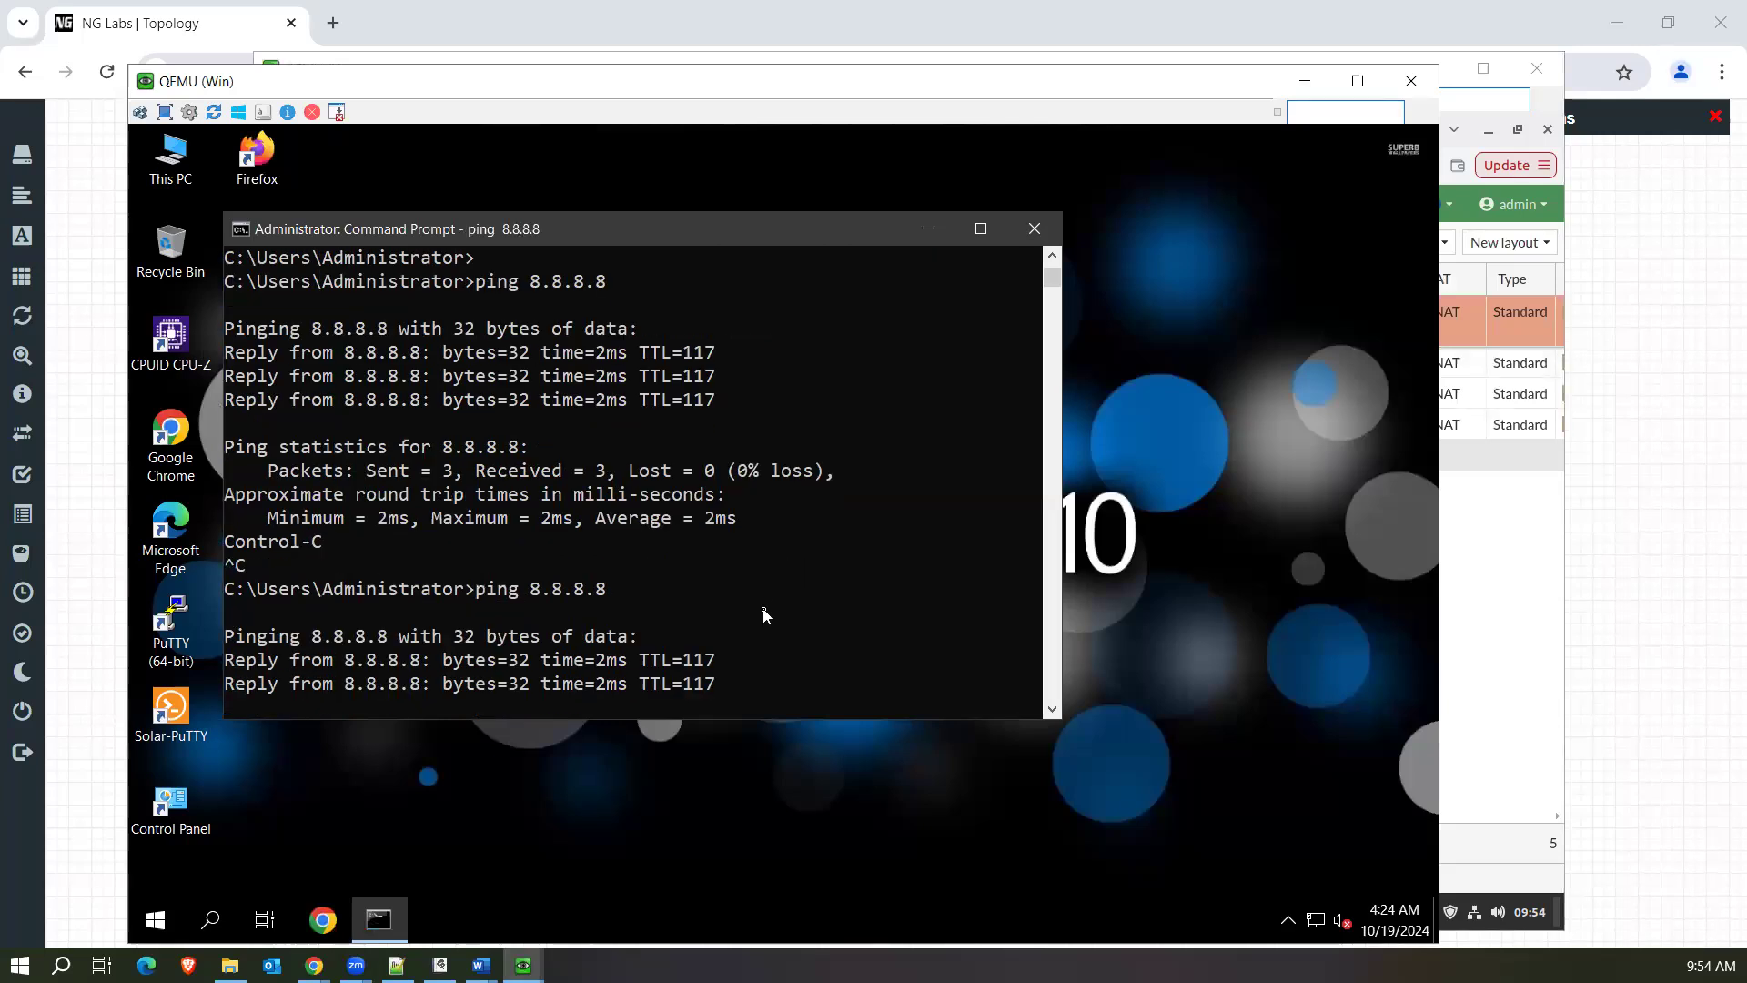
pyautogui.hotkey('ctrl', 'c')
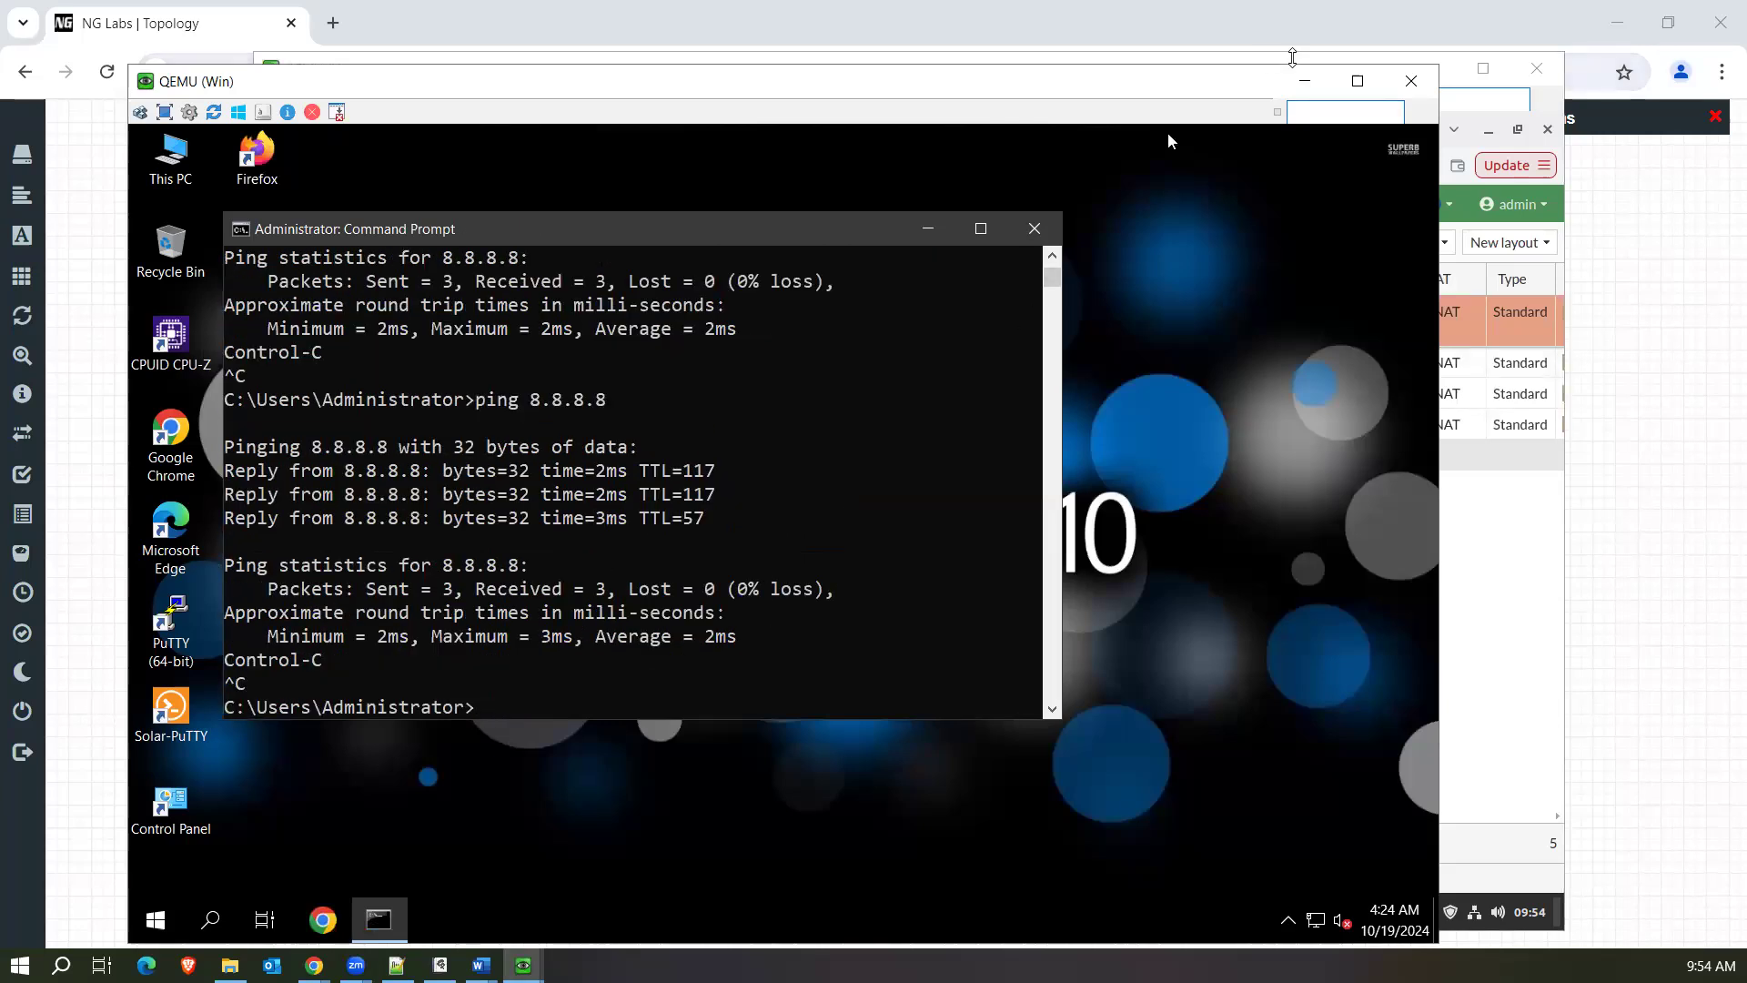
# Return to the FortiGate session on the Linux machine, reload the firewall policies and check the test policy's Log, Bytes and Hit Count values.
pyautogui.click(1304, 81)
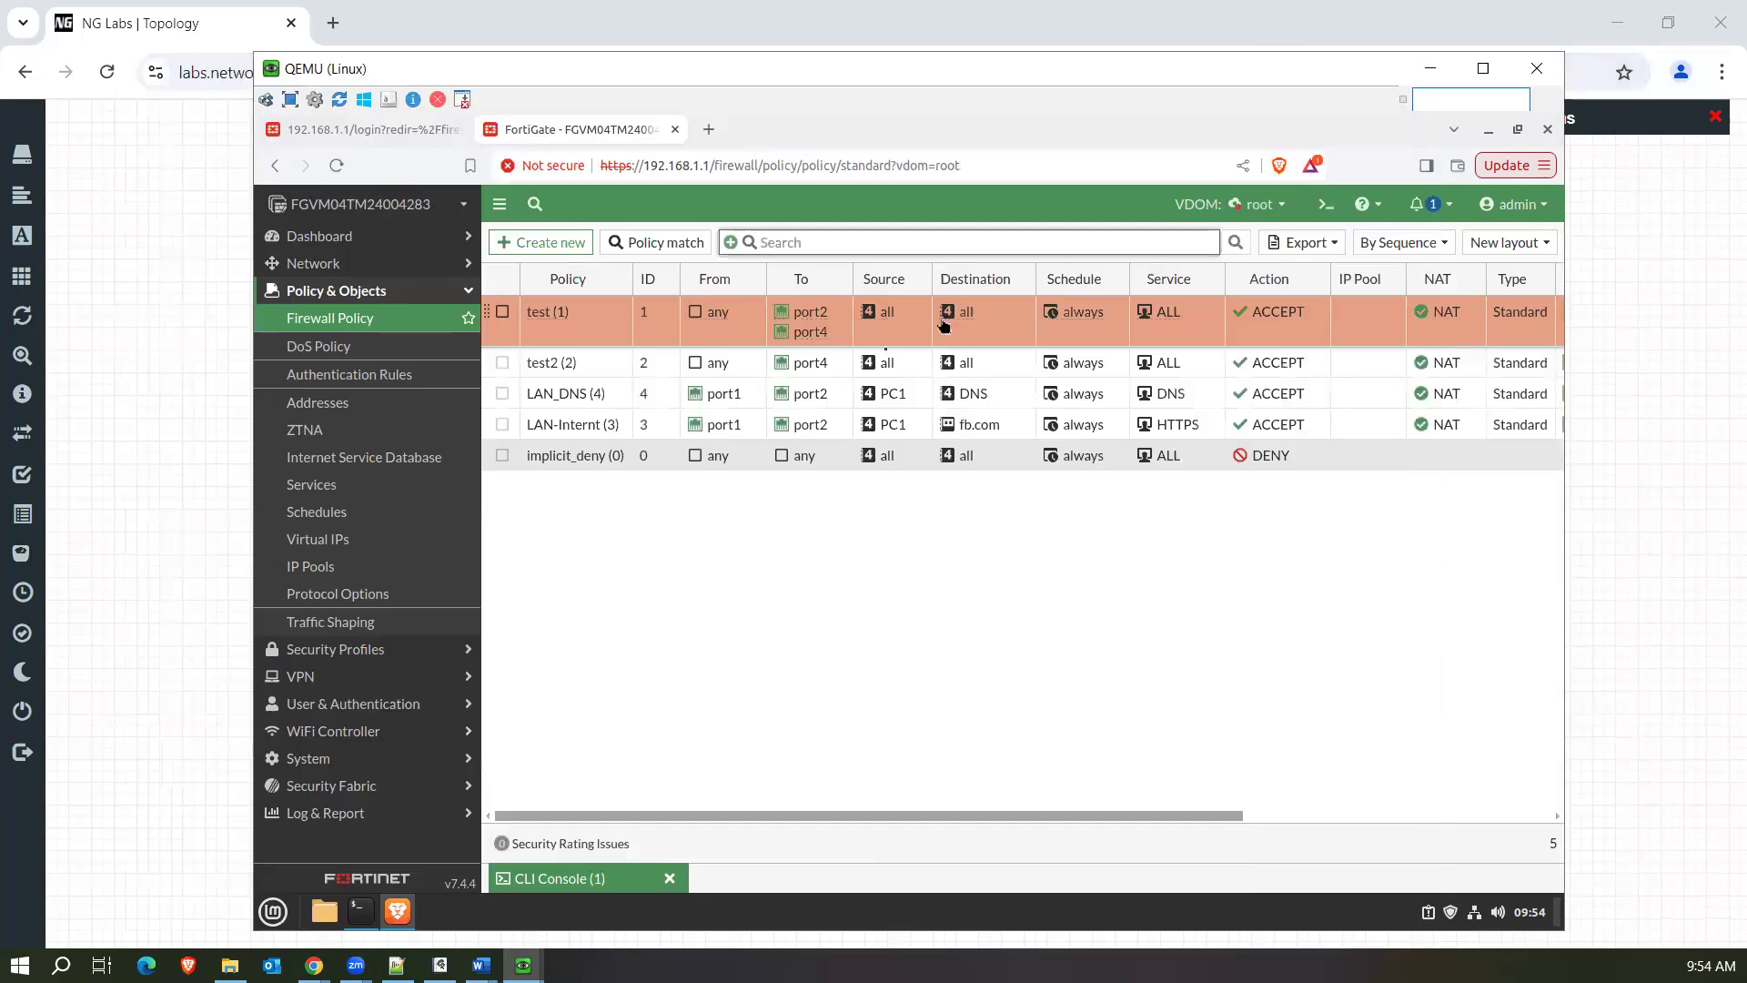
pyautogui.click(412, 326)
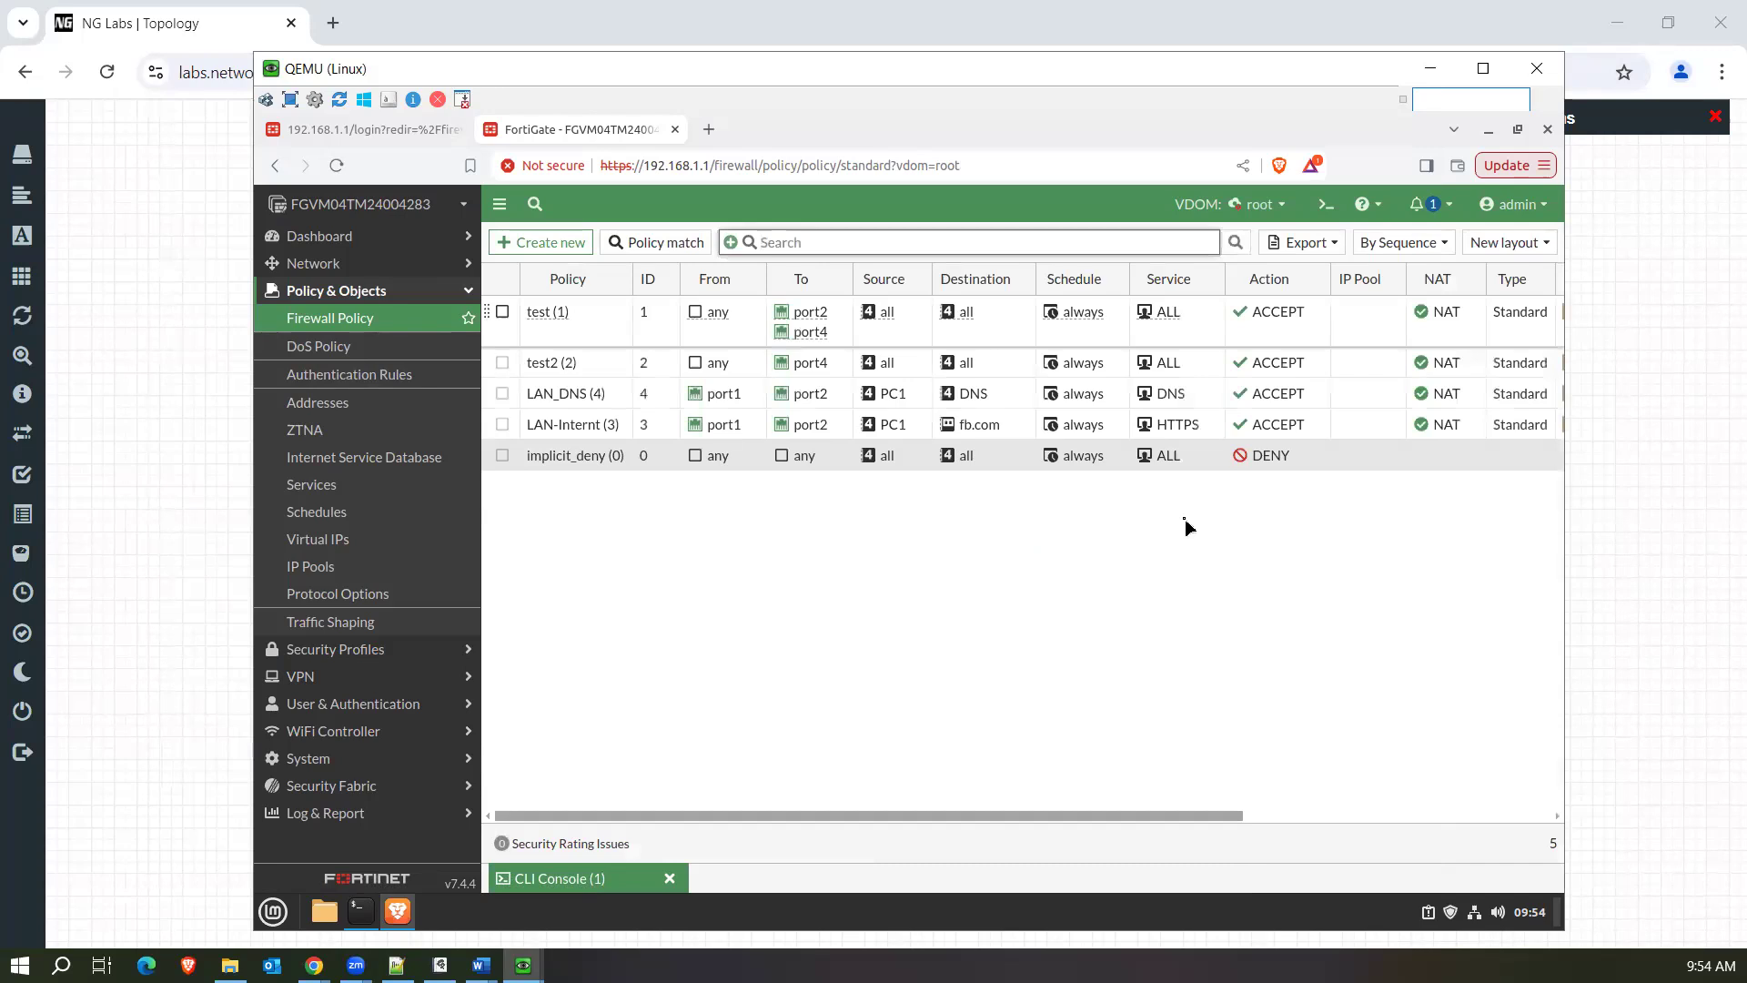
pyautogui.moveTo(1187, 821); pyautogui.dragTo(1440, 810)
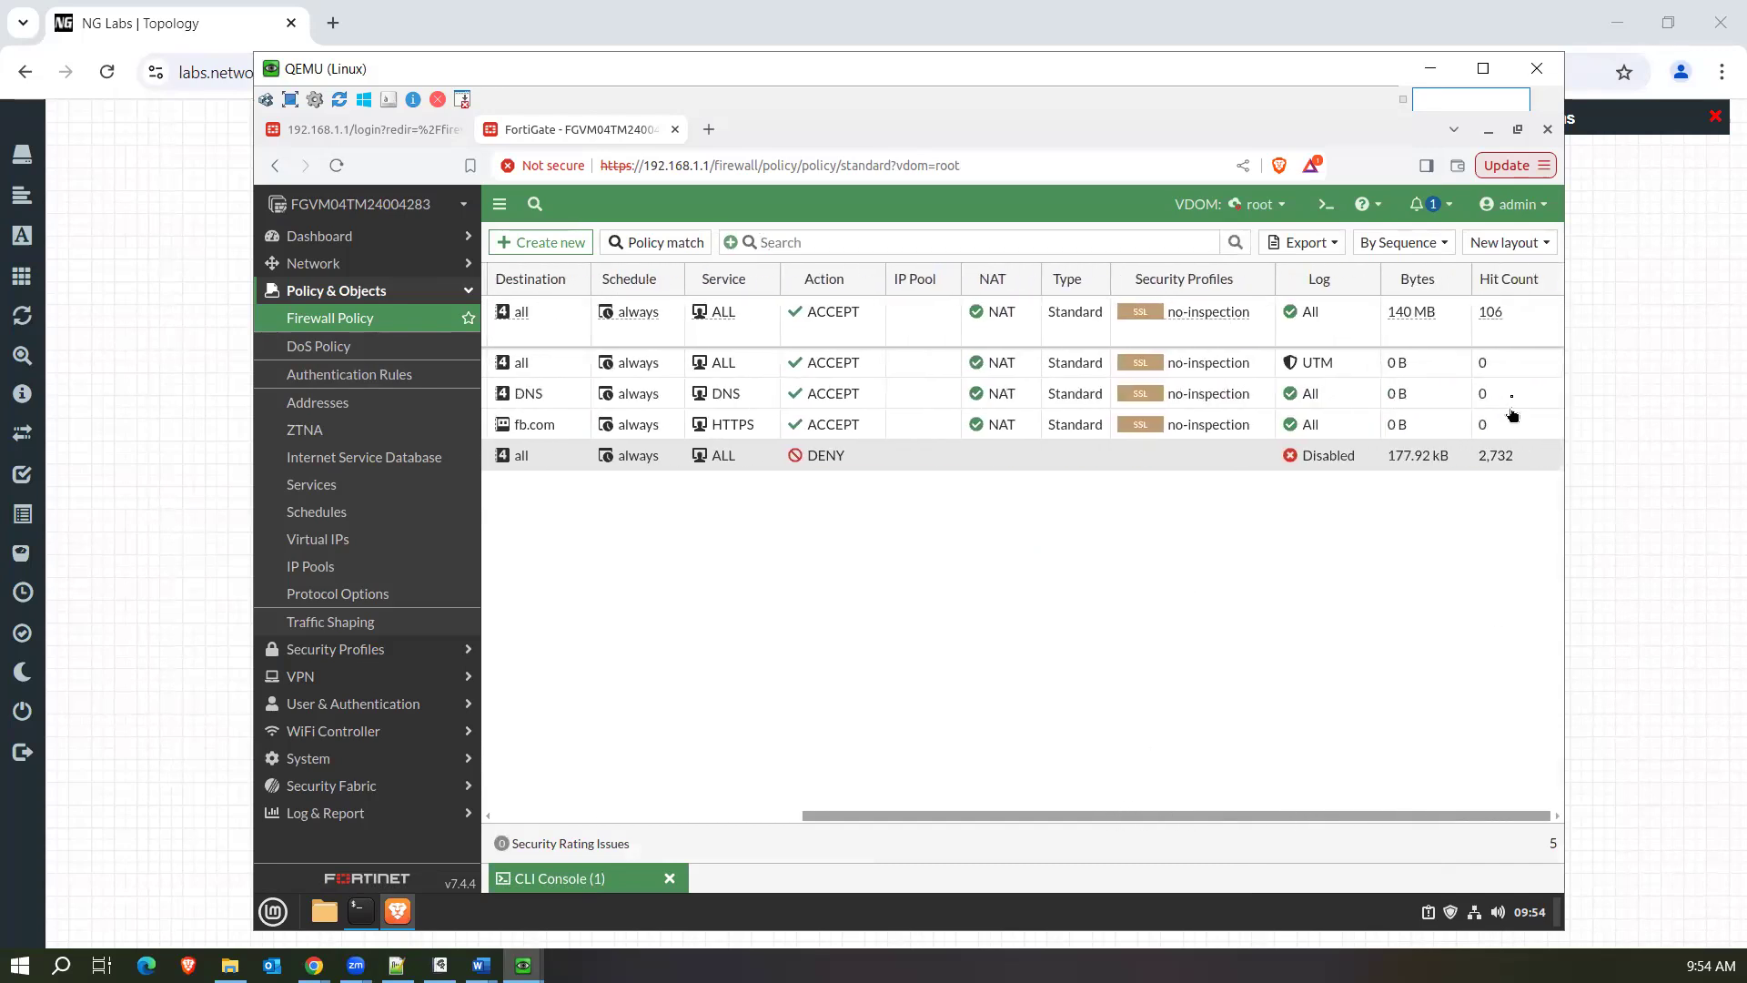
pyautogui.click(1513, 331)
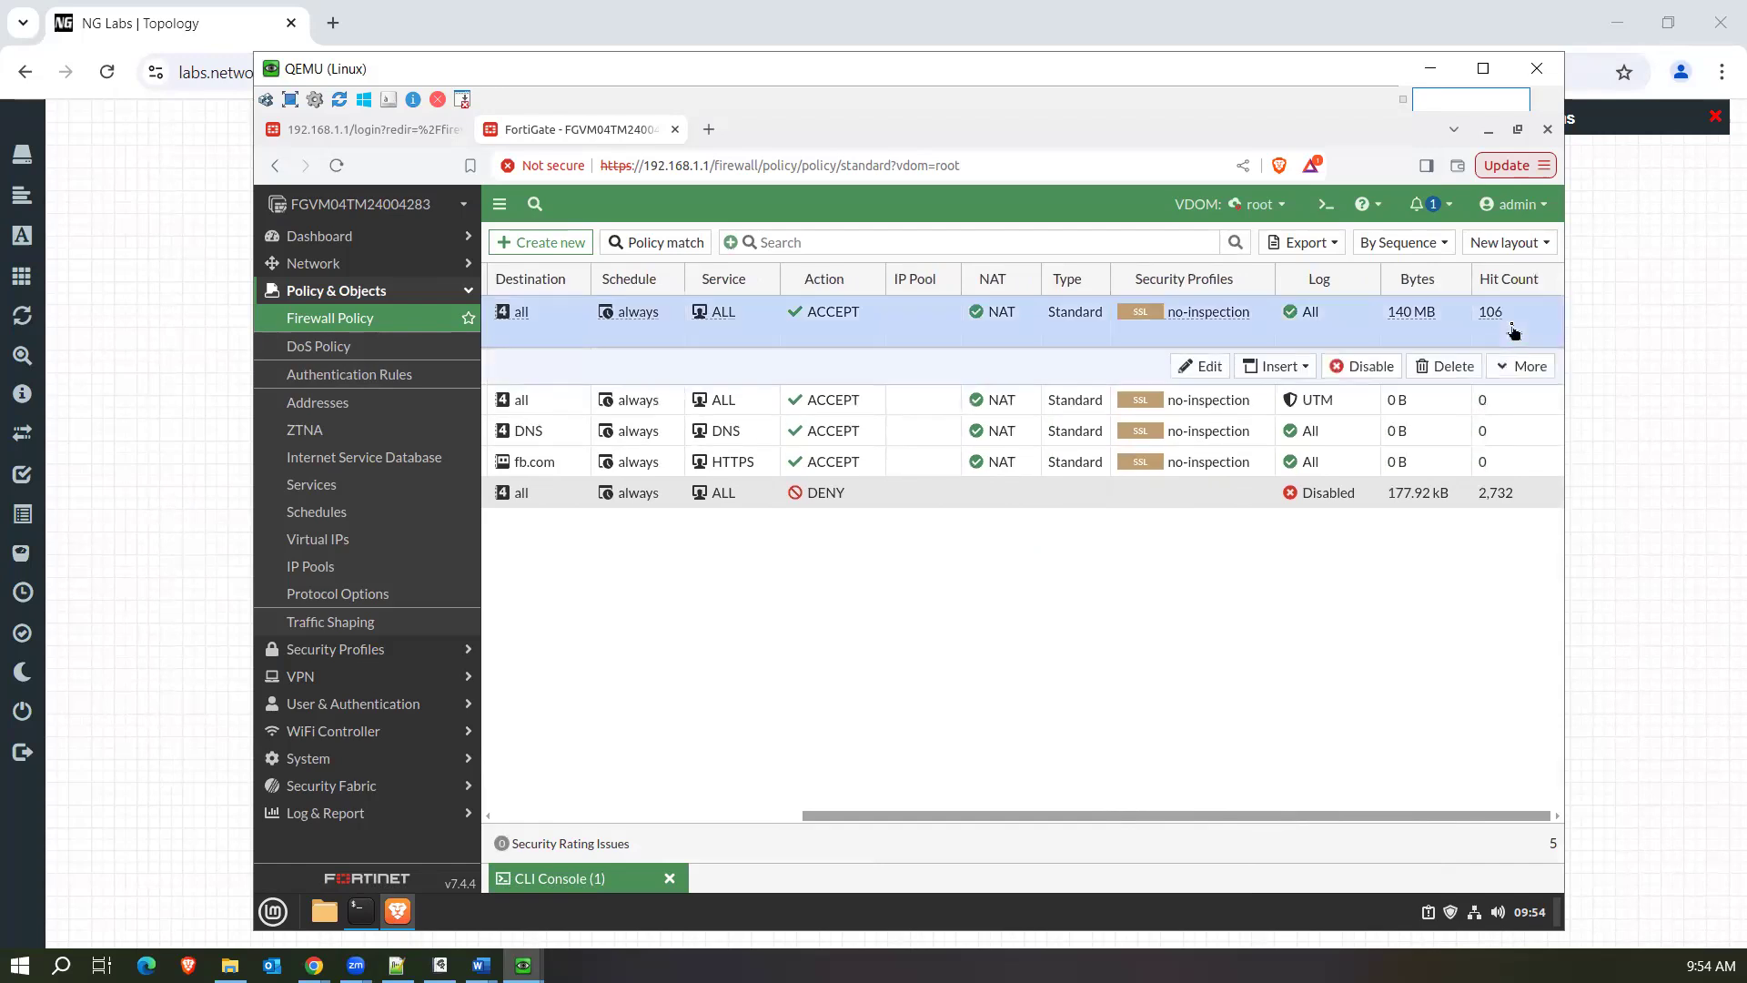
# Show the test policy's matching logs, remove the policy filter and reload the forward traffic log from Memory to look for the new ping entries.
pyautogui.rightClick(923, 347)
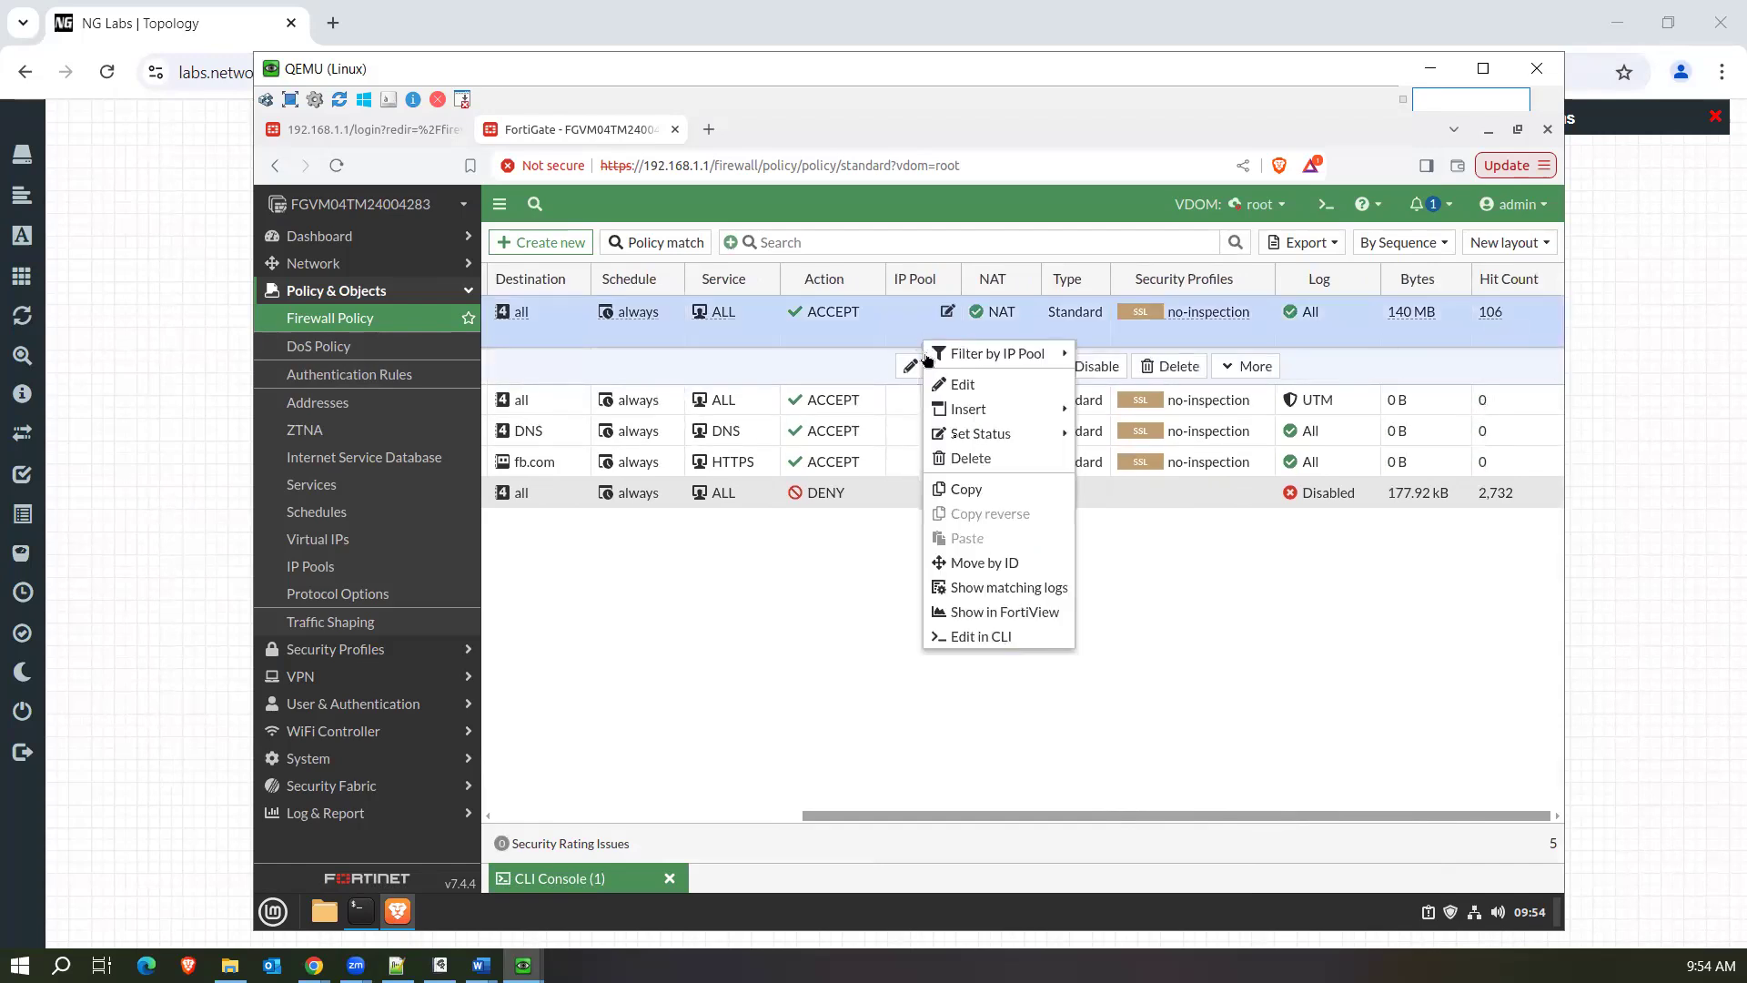
pyautogui.click(998, 594)
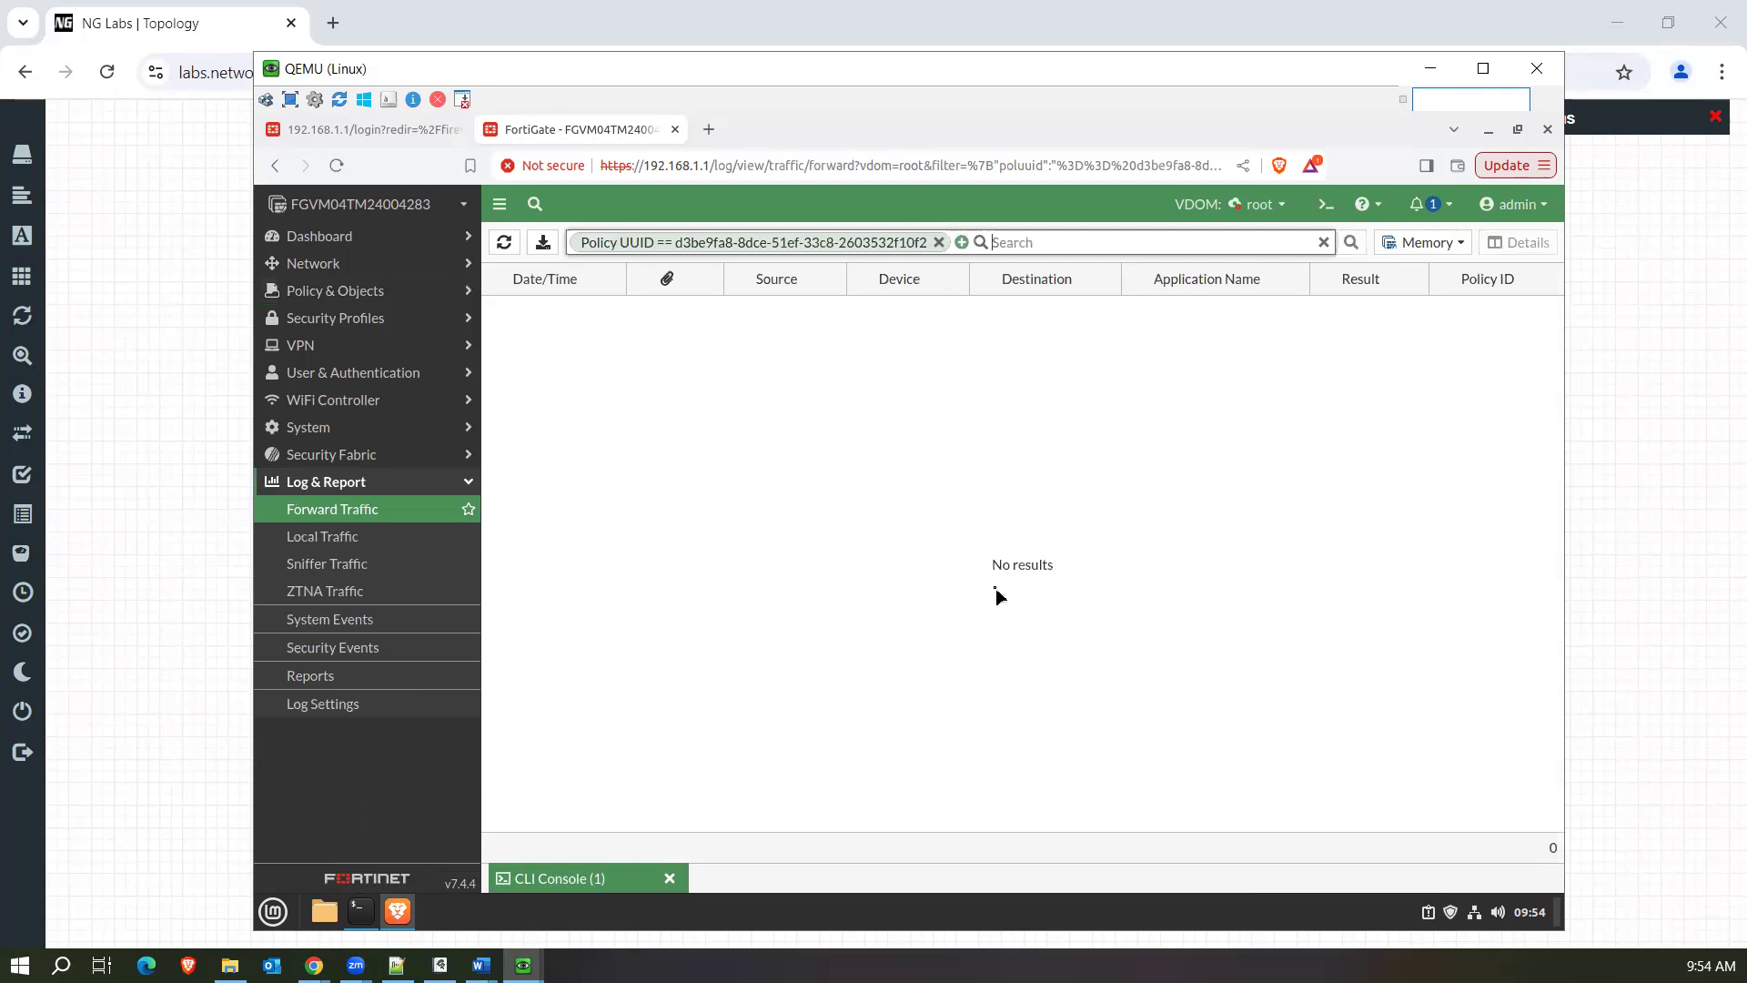
pyautogui.click(939, 243)
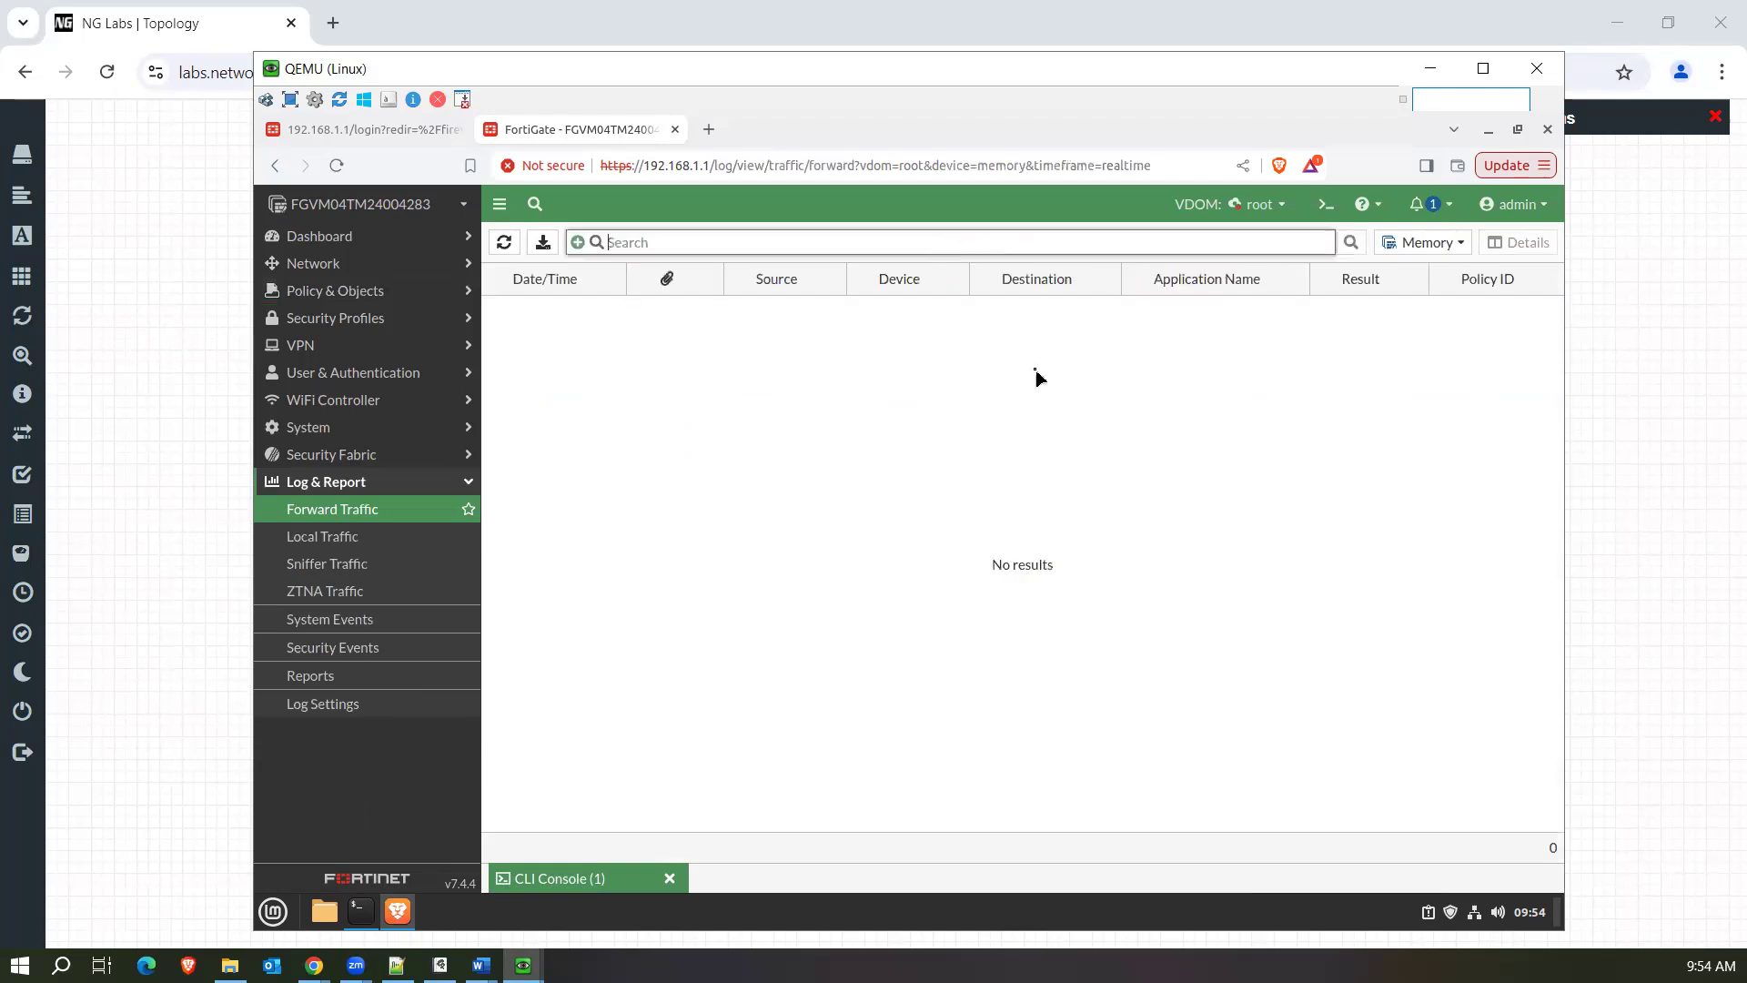
pyautogui.click(1457, 247)
pyautogui.click(1423, 265)
pyautogui.click(876, 435)
pyautogui.click(398, 512)
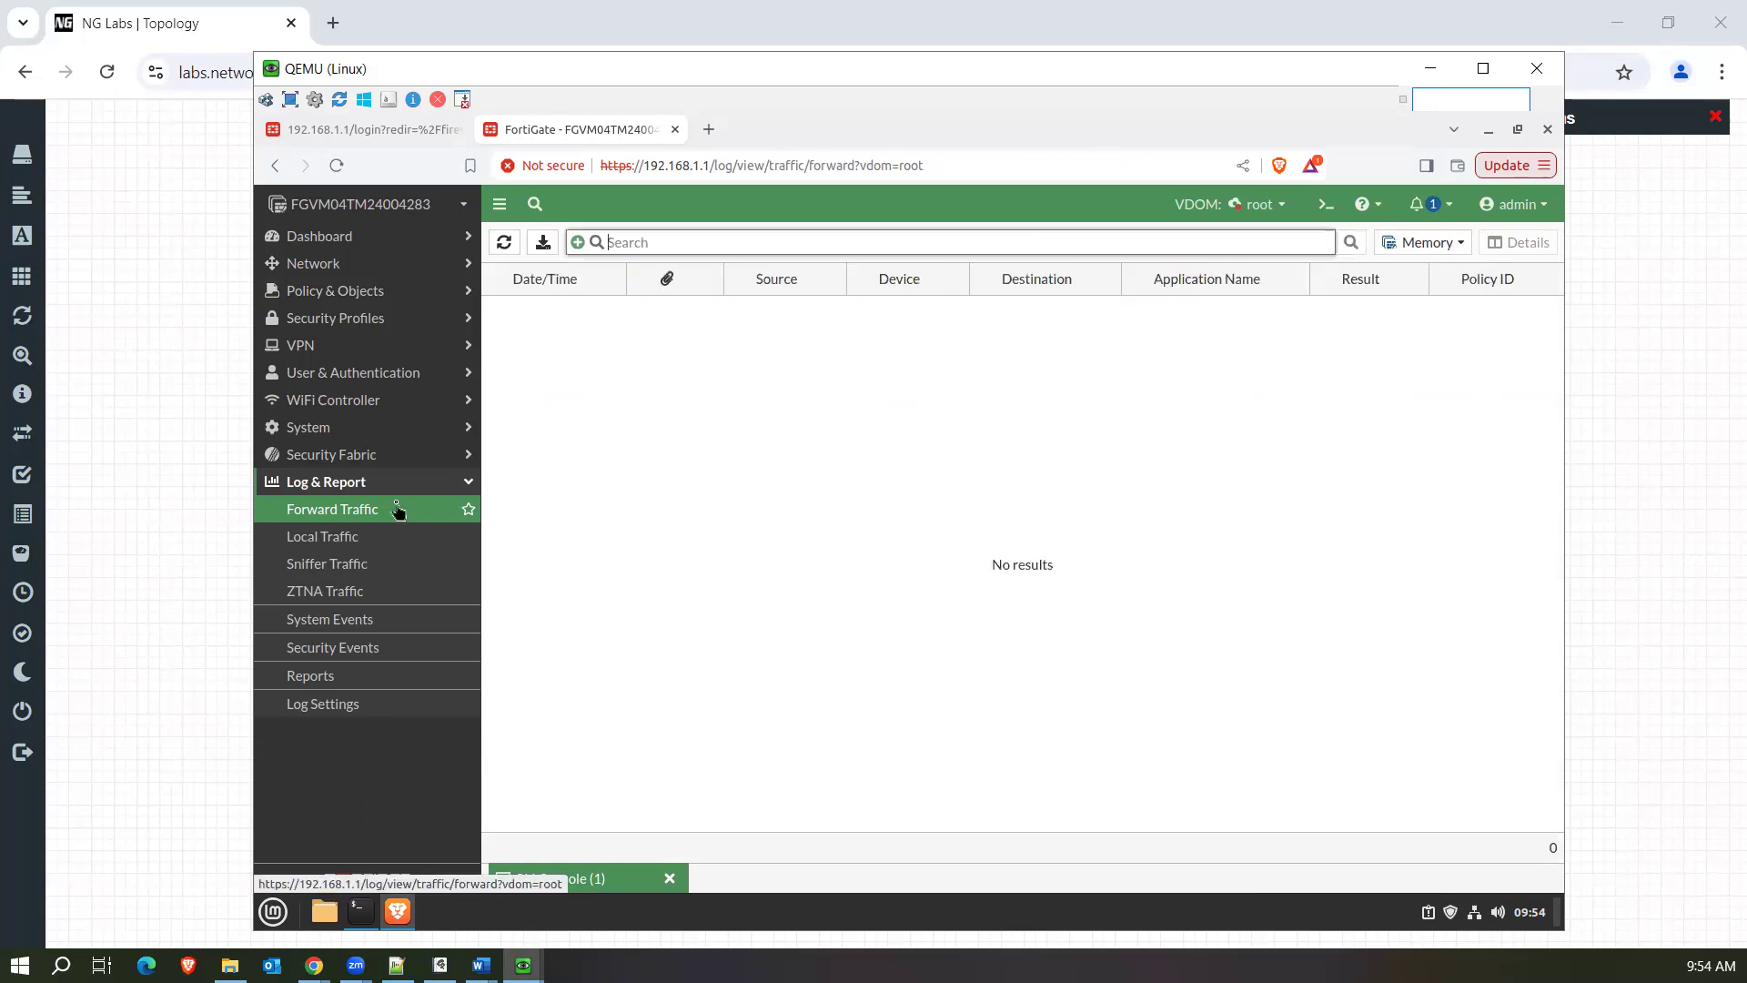
pyautogui.click(398, 511)
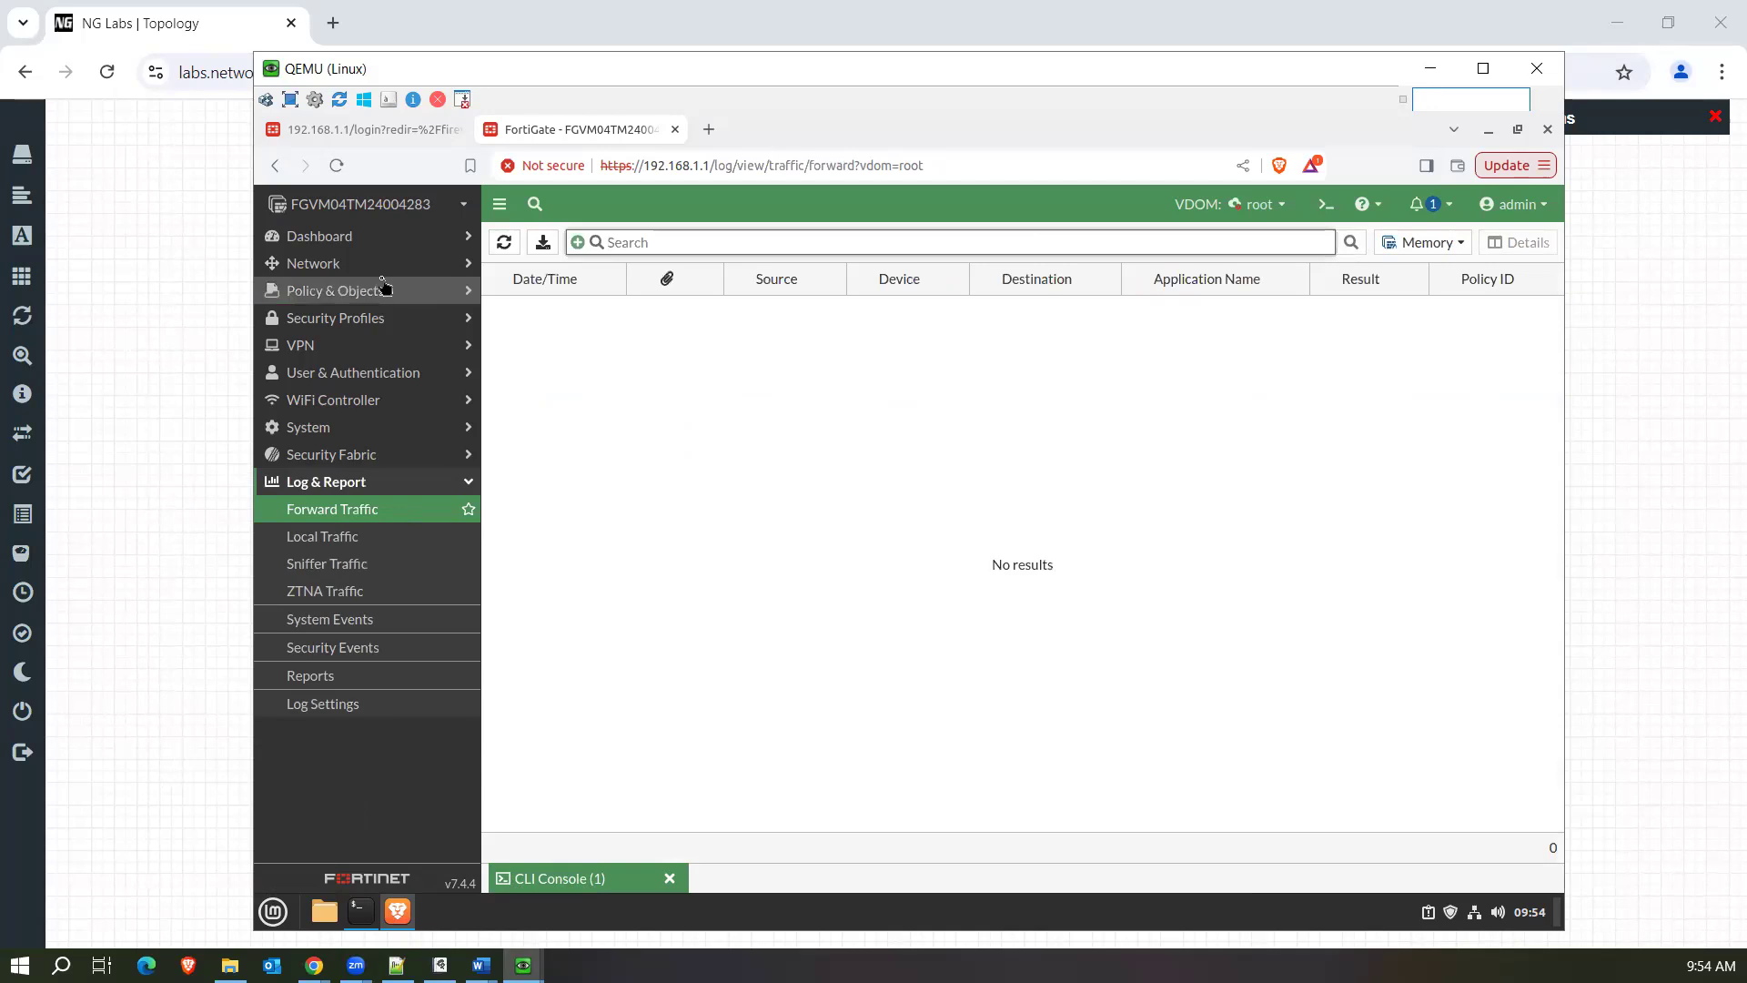
pyautogui.tripleClick(611, 879)
pyautogui.moveTo(612, 879); pyautogui.dragTo(808, 737)
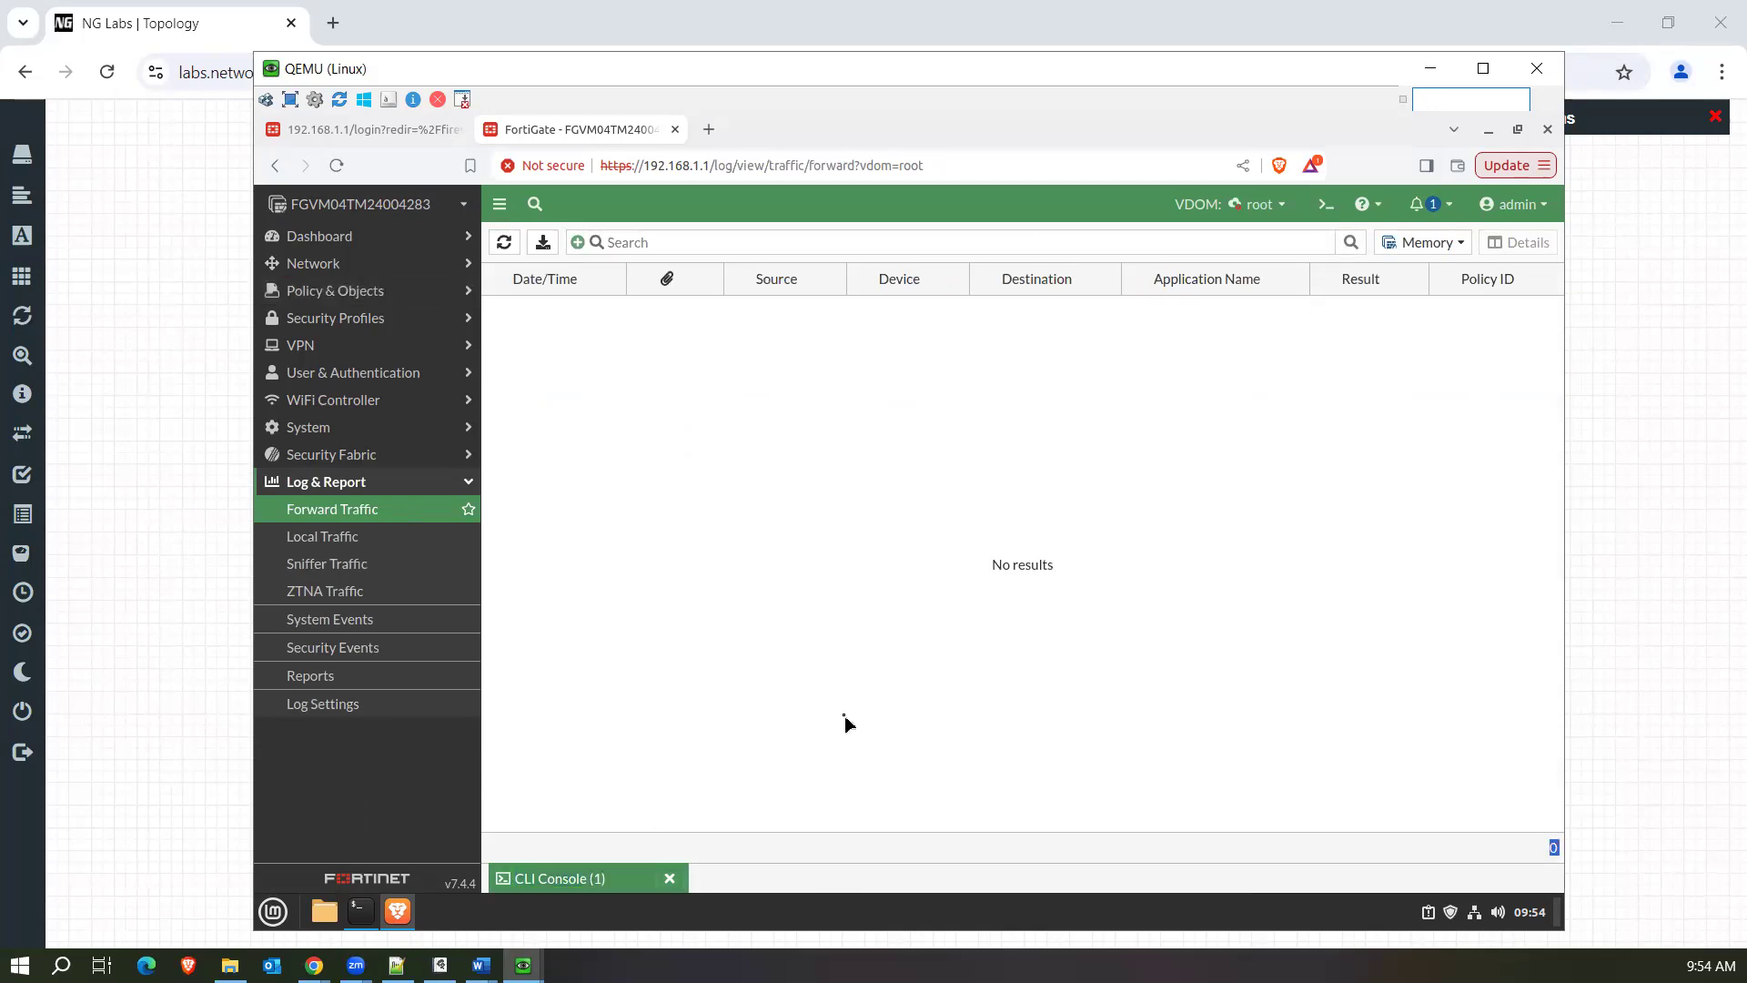
# Edit the test policy in the firewall policies to also generate logs when a session starts, and save it.
pyautogui.click(393, 318)
pyautogui.click(353, 290)
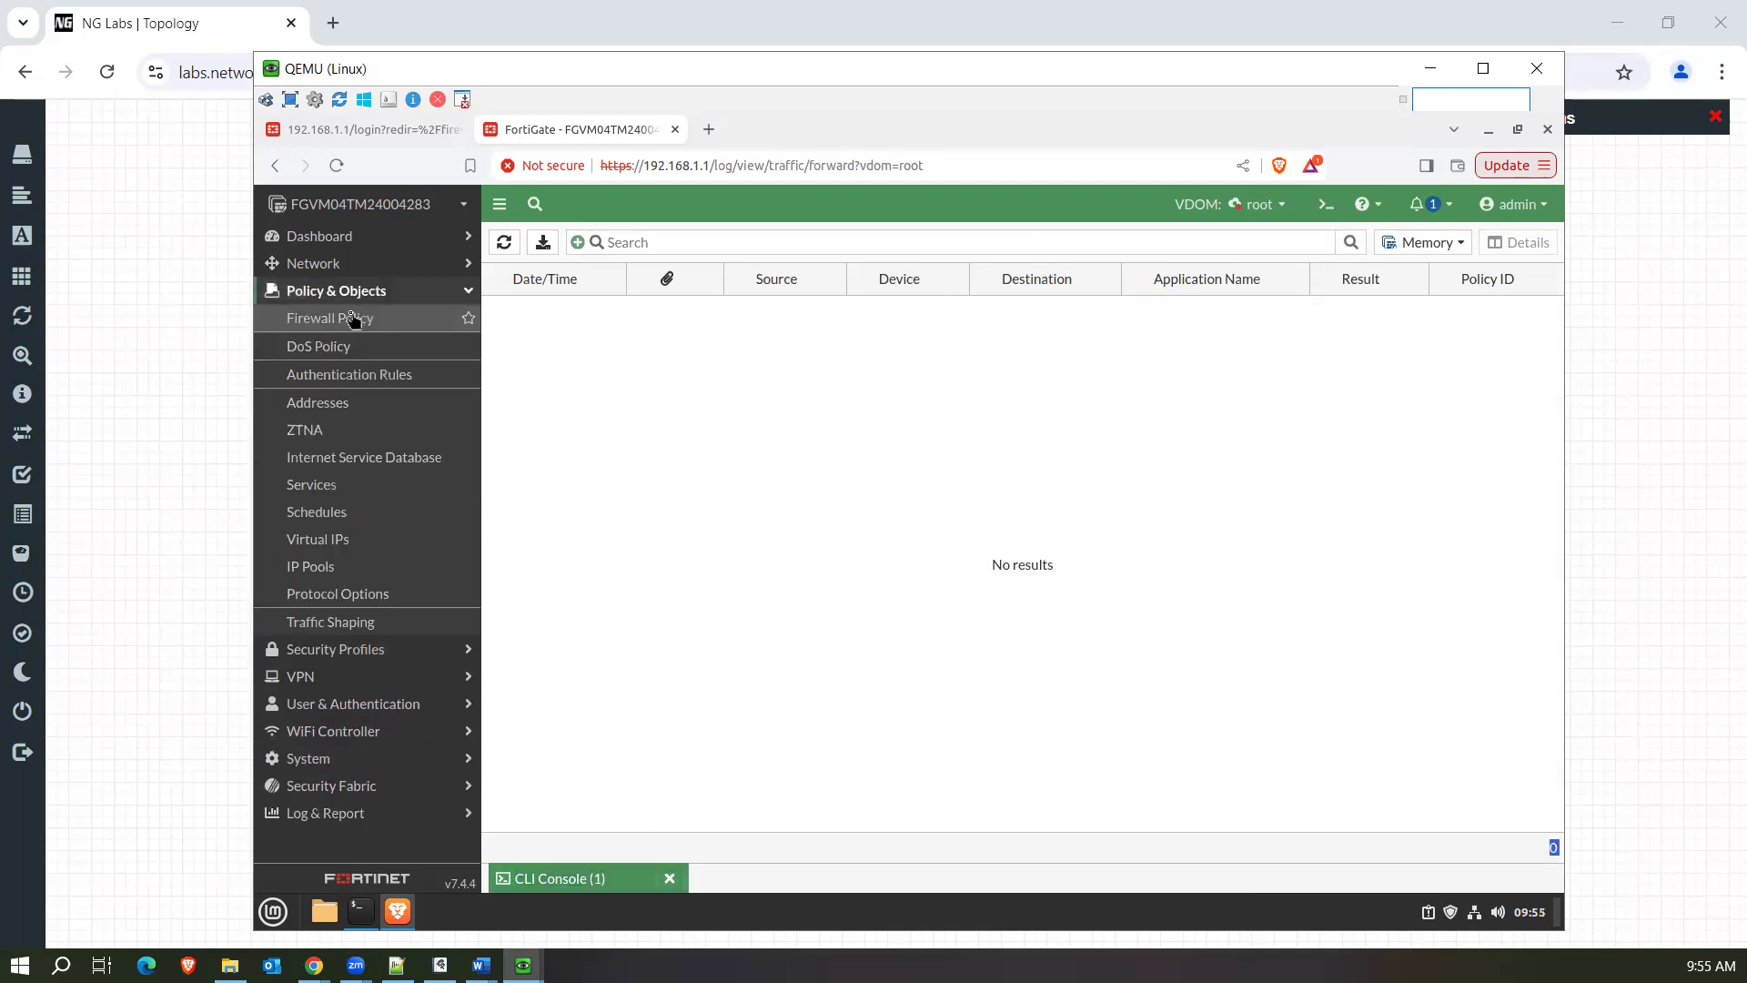
pyautogui.click(351, 319)
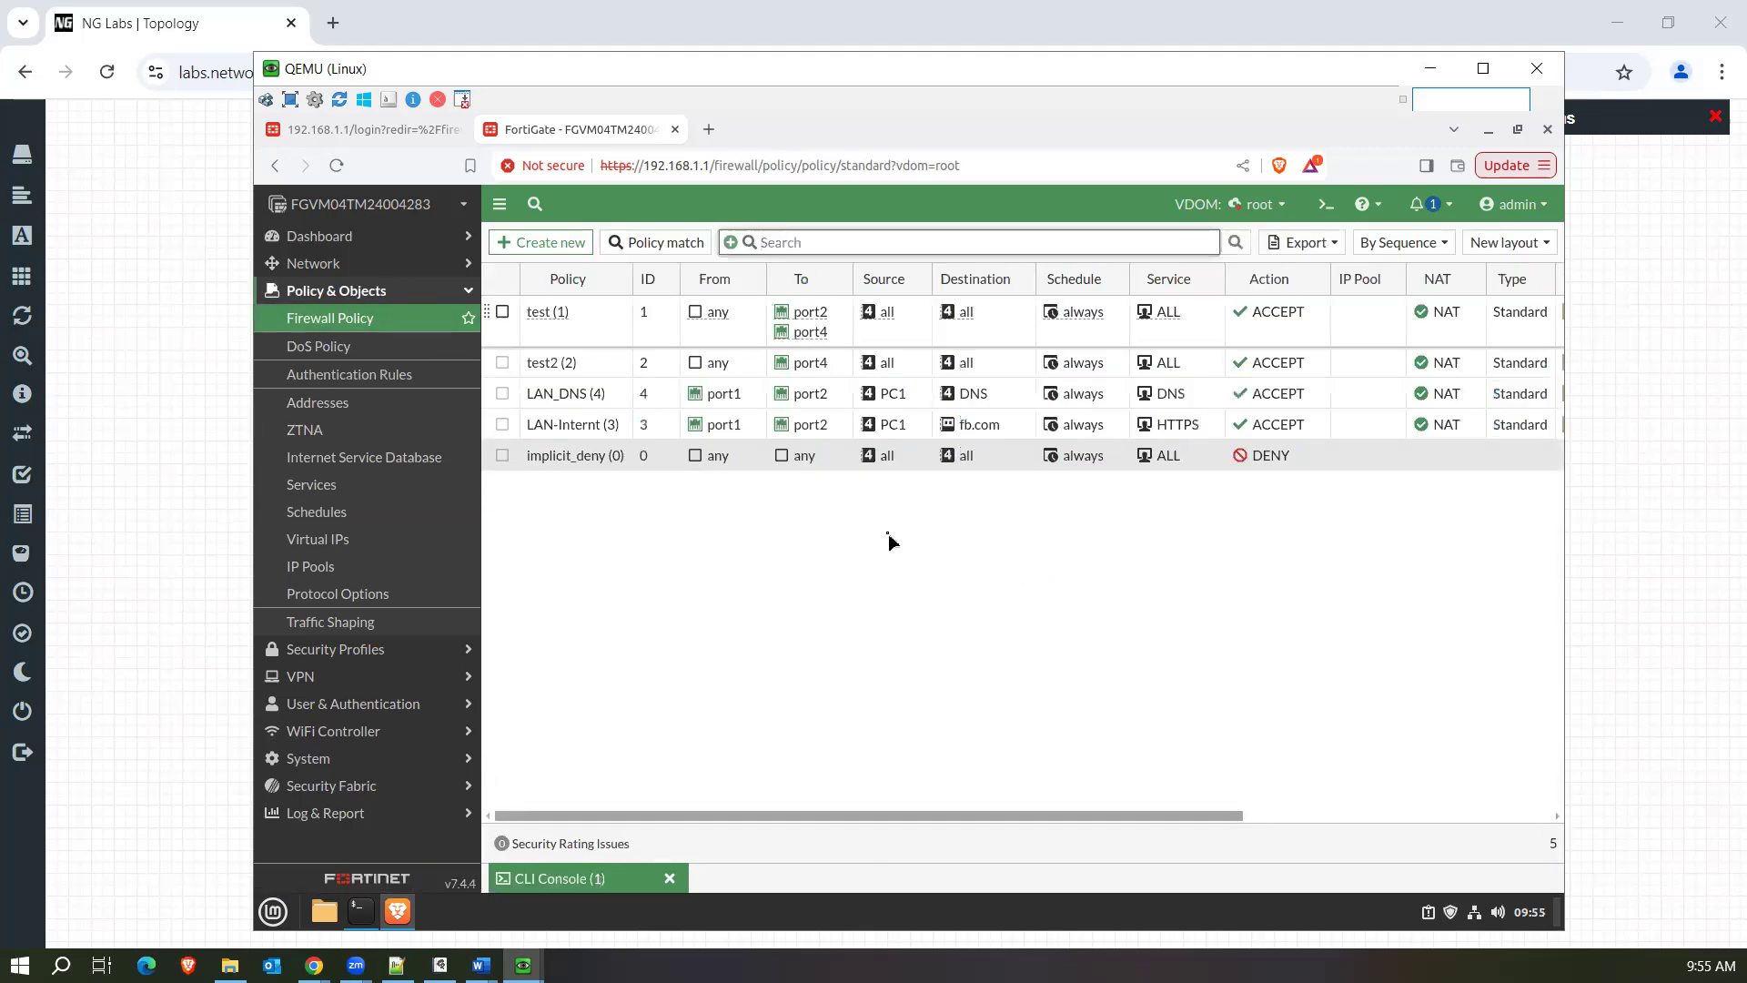
pyautogui.click(804, 338)
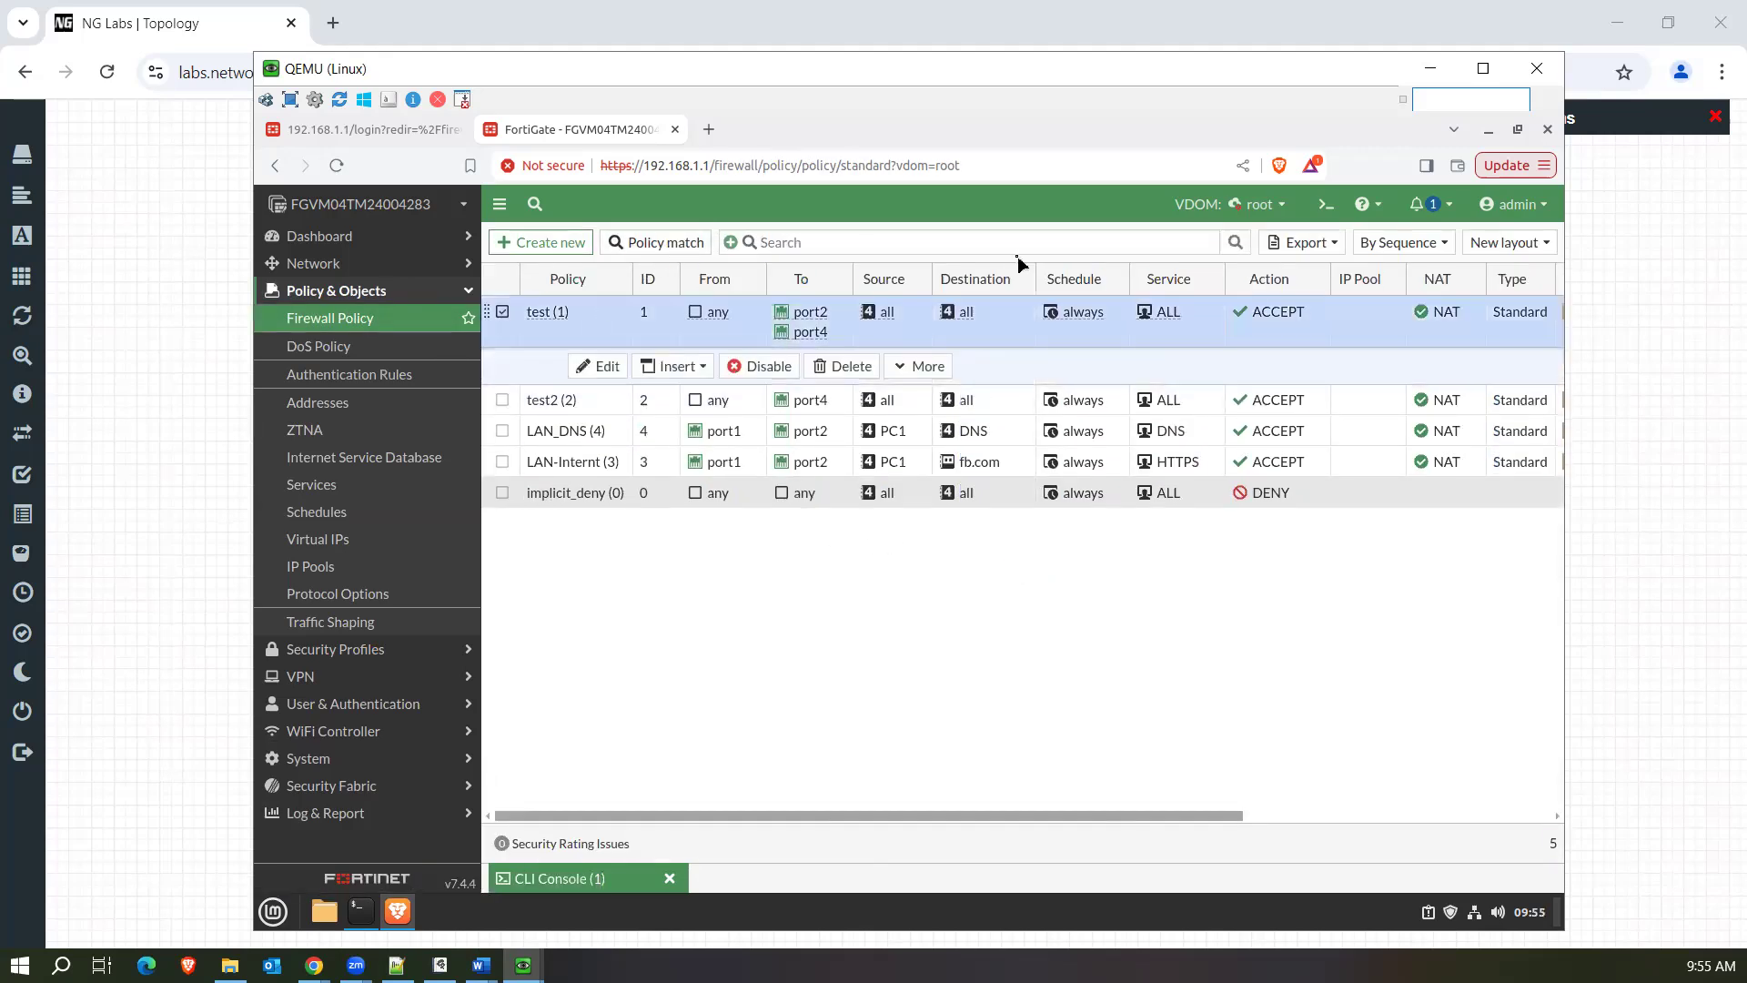
pyautogui.click(600, 366)
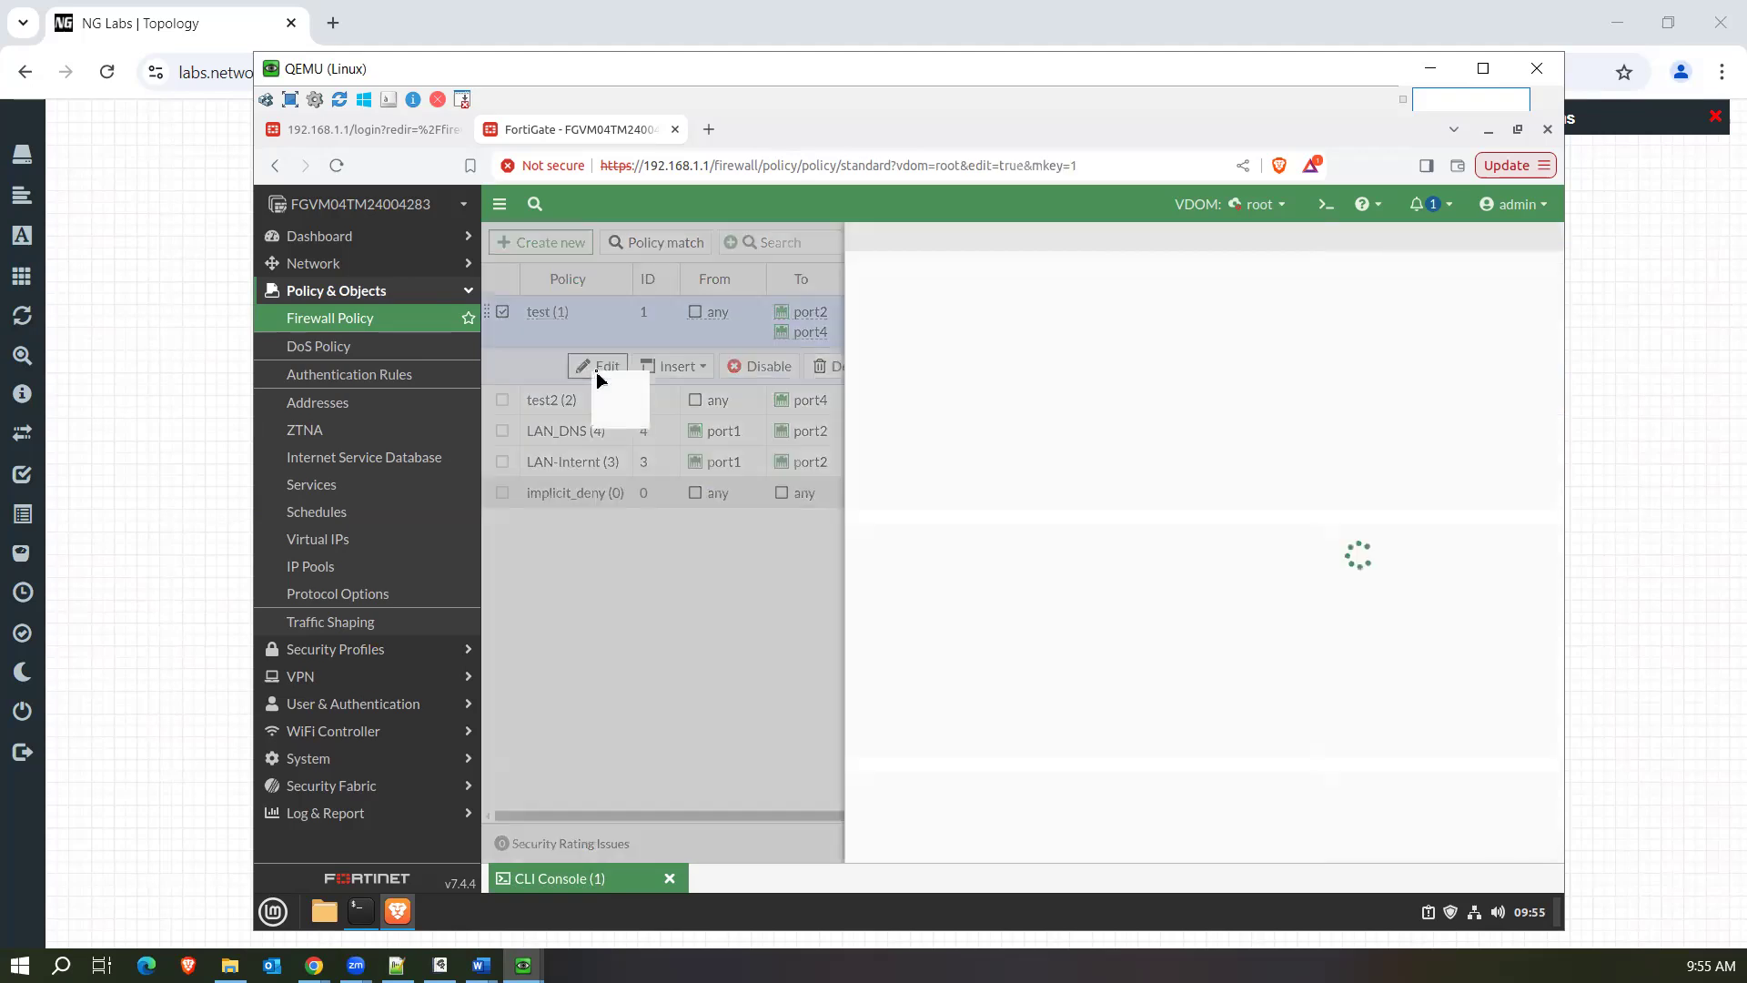
pyautogui.scroll(-10, 1057, 666)
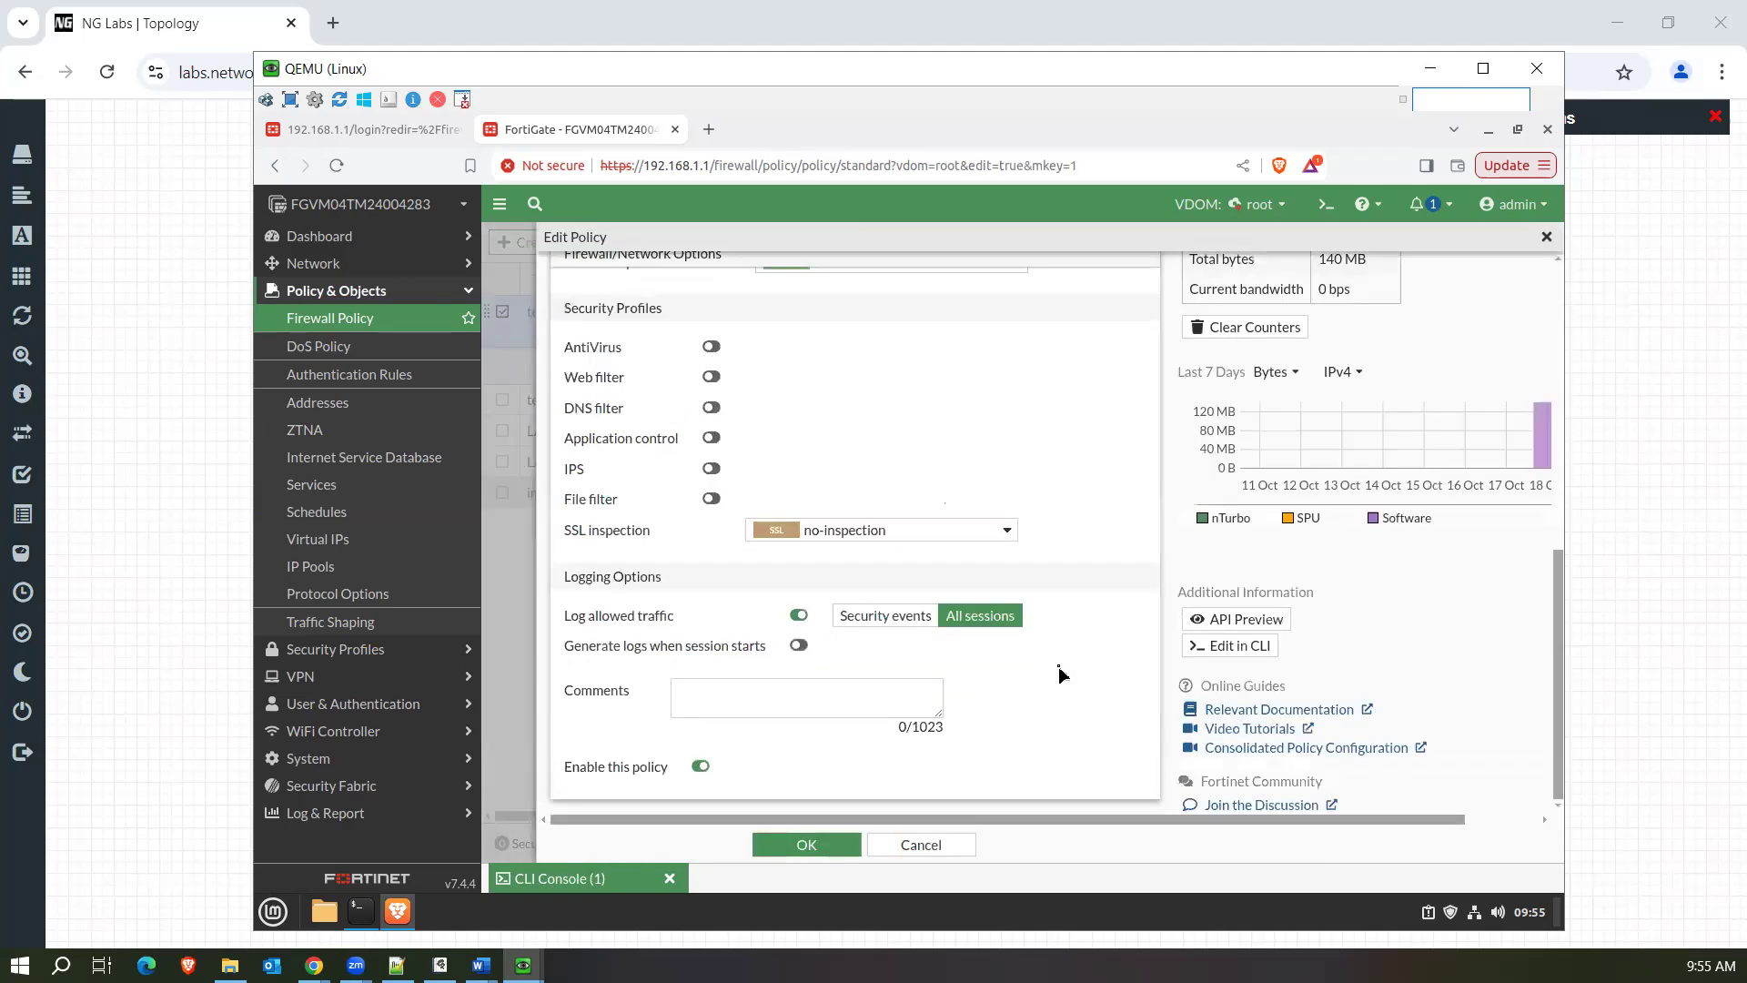
pyautogui.click(799, 645)
pyautogui.click(806, 845)
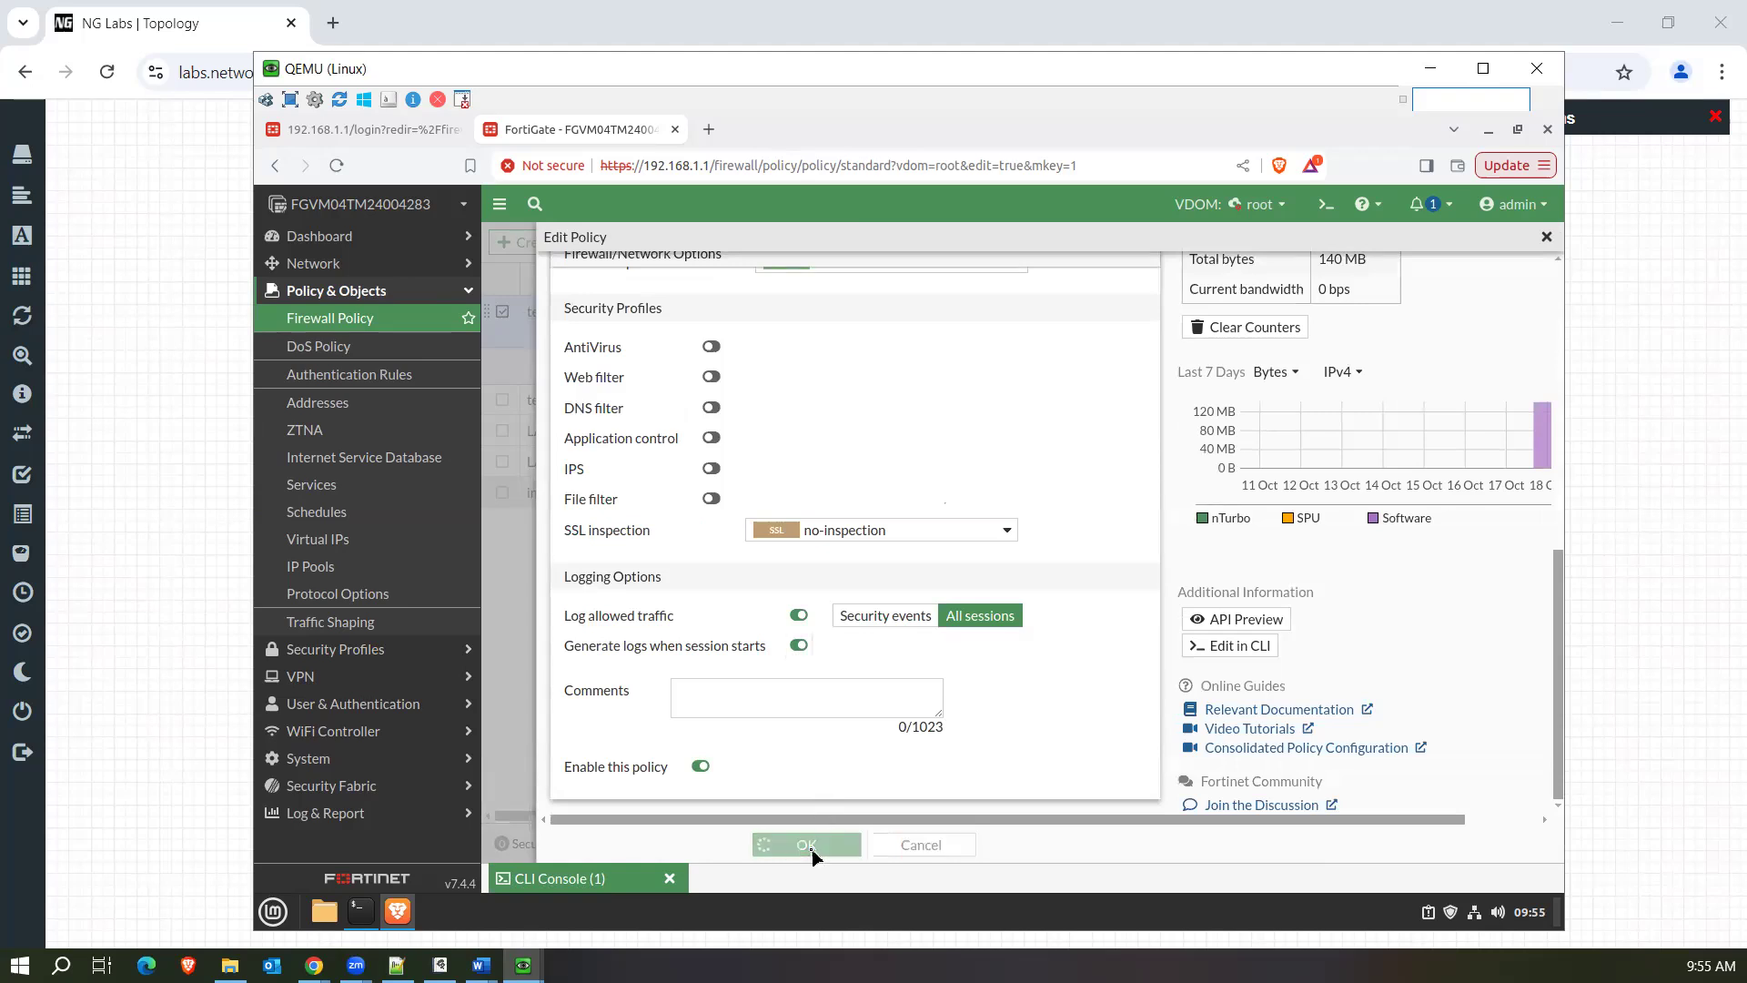
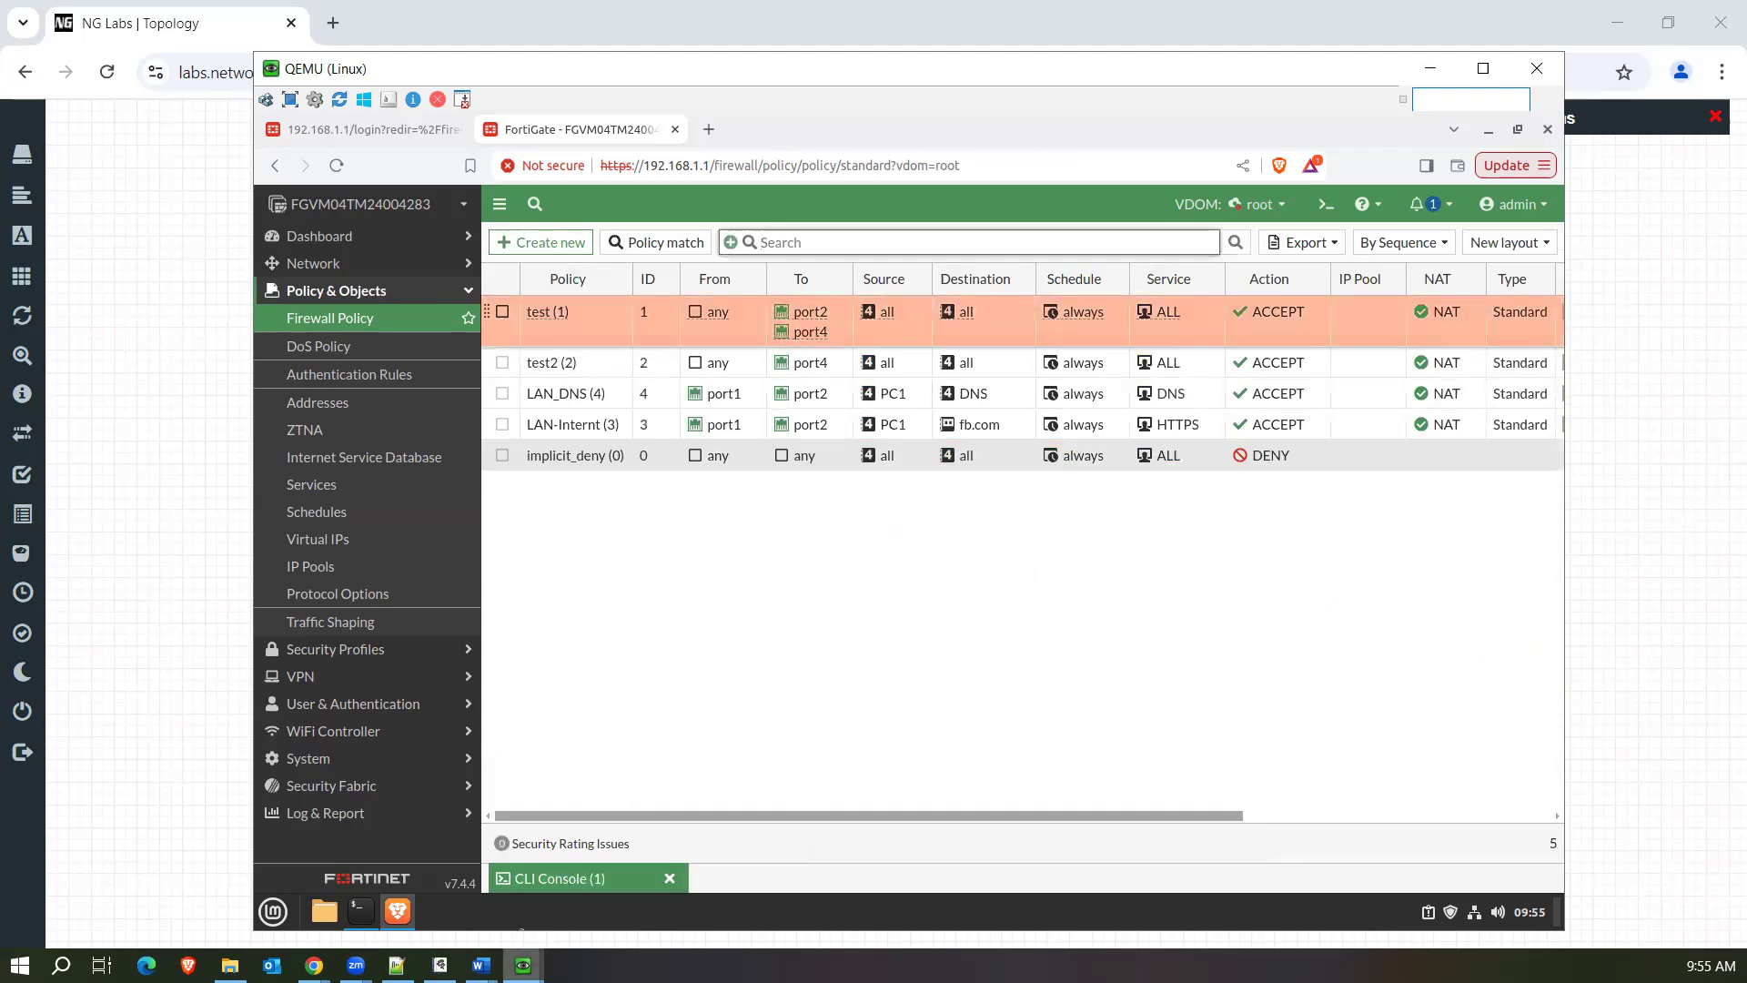
# Switch to the Win machine, rerun the ping to 8.8.8.8 in Command Prompt and stop it after a few replies.
pyautogui.click(524, 965)
pyautogui.click(624, 886)
pyautogui.press('Up')
pyautogui.press('Return')
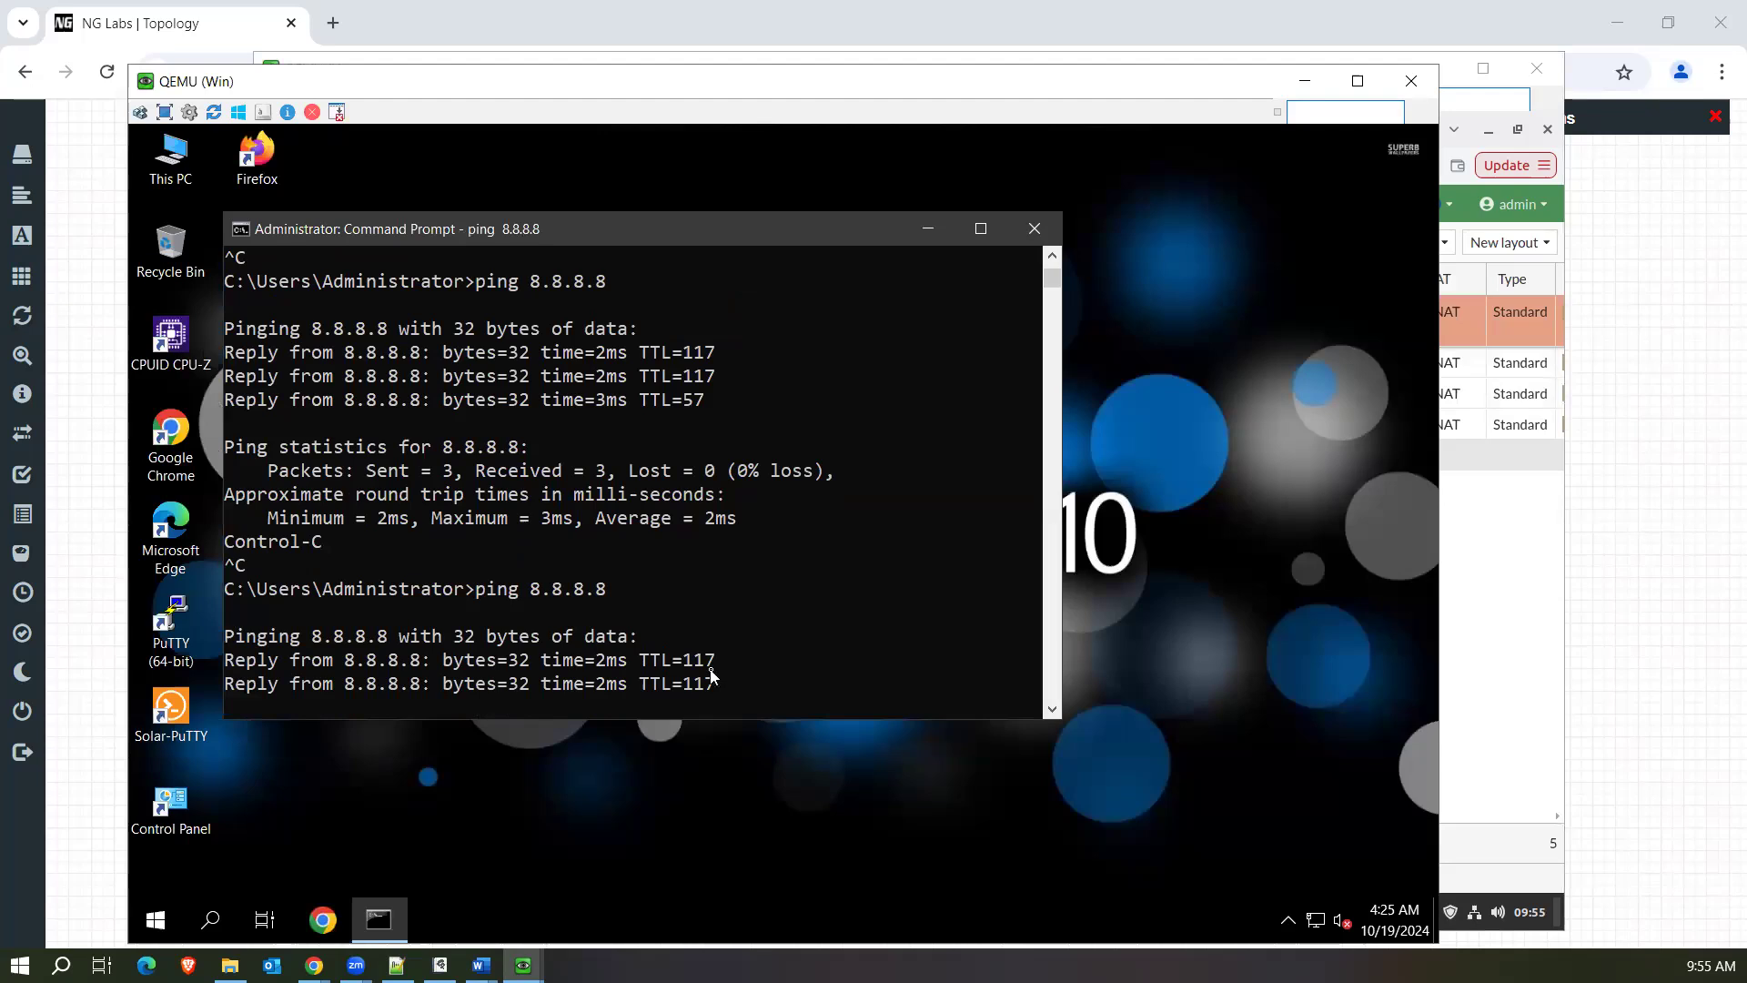
pyautogui.hotkey('ctrl', 'c')
# Return to the FortiGate session on the Linux machine and check the Forward Traffic log from Memory for the new ping entries.
pyautogui.click(519, 962)
pyautogui.click(427, 906)
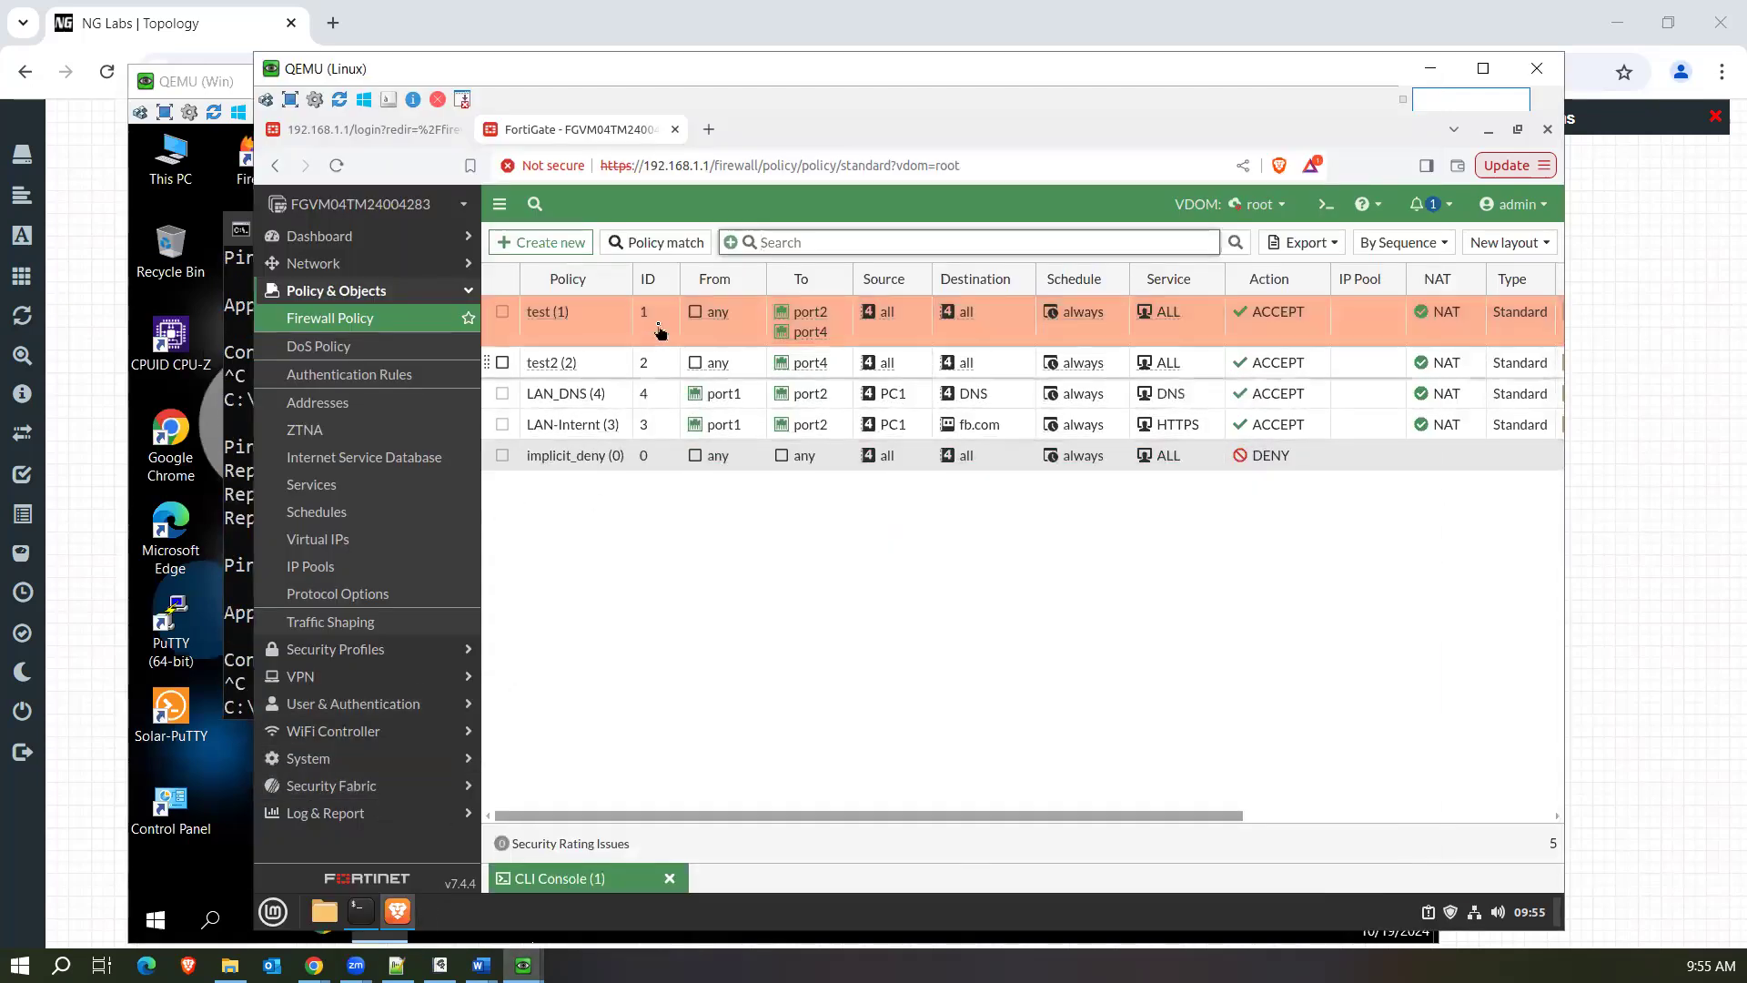
pyautogui.click(345, 813)
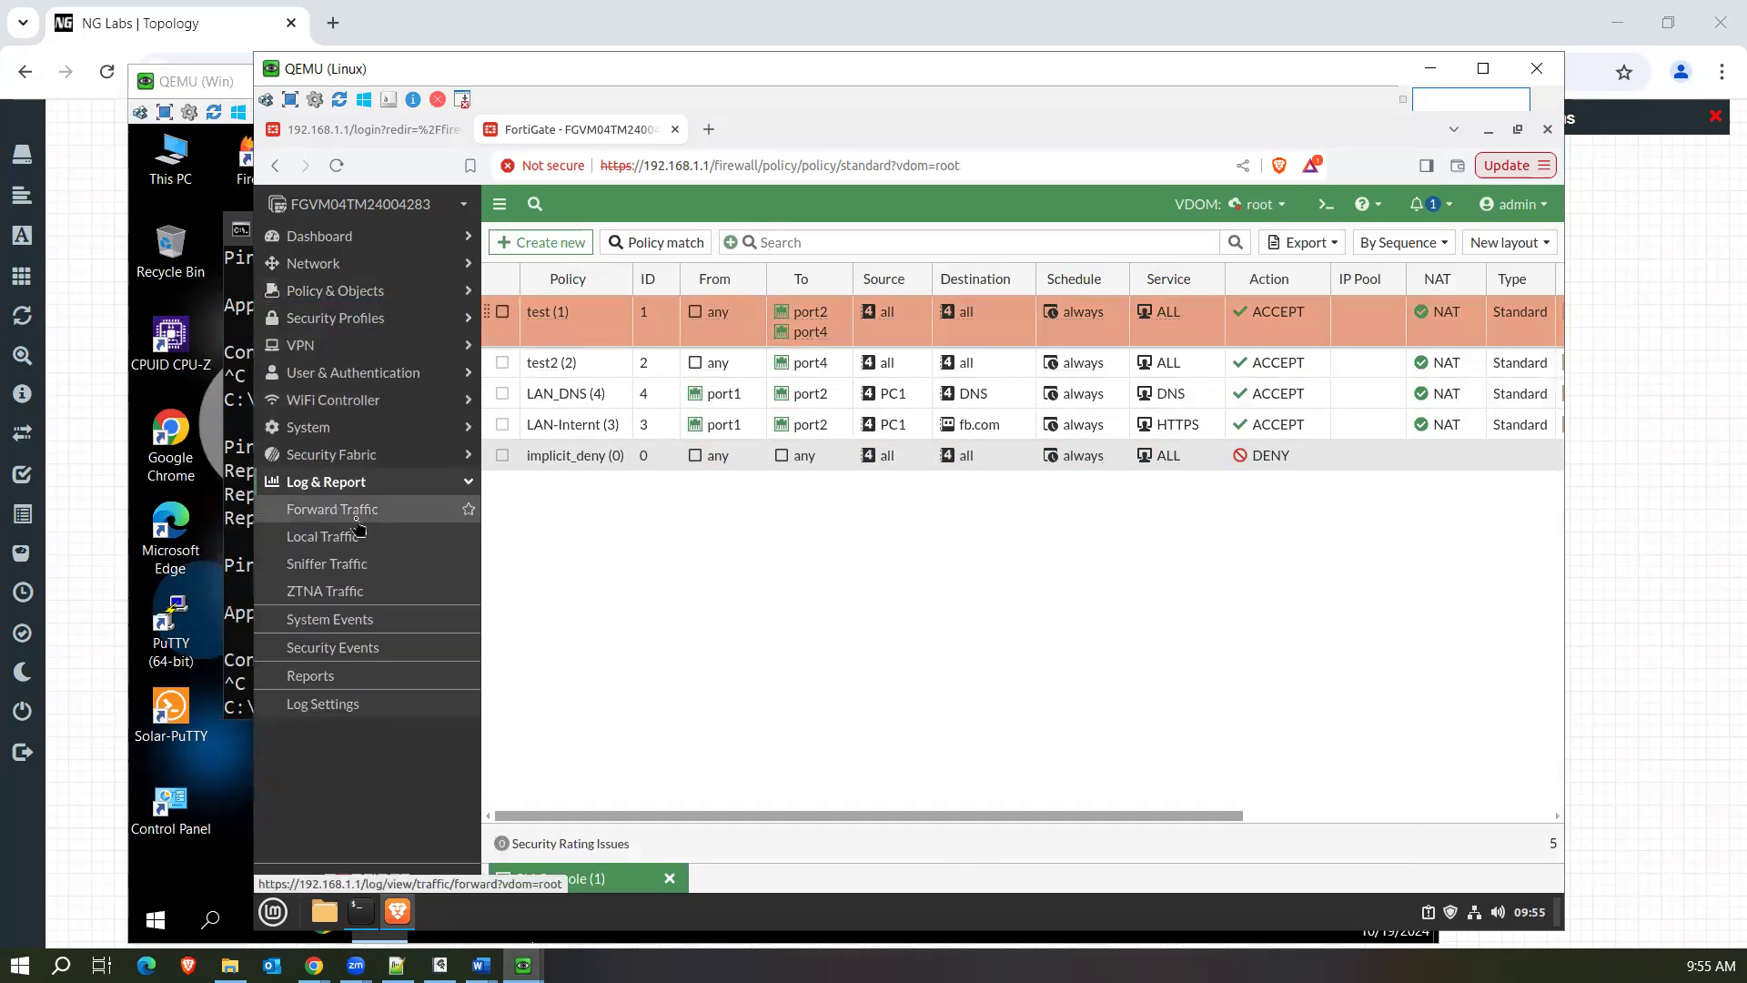
pyautogui.click(356, 517)
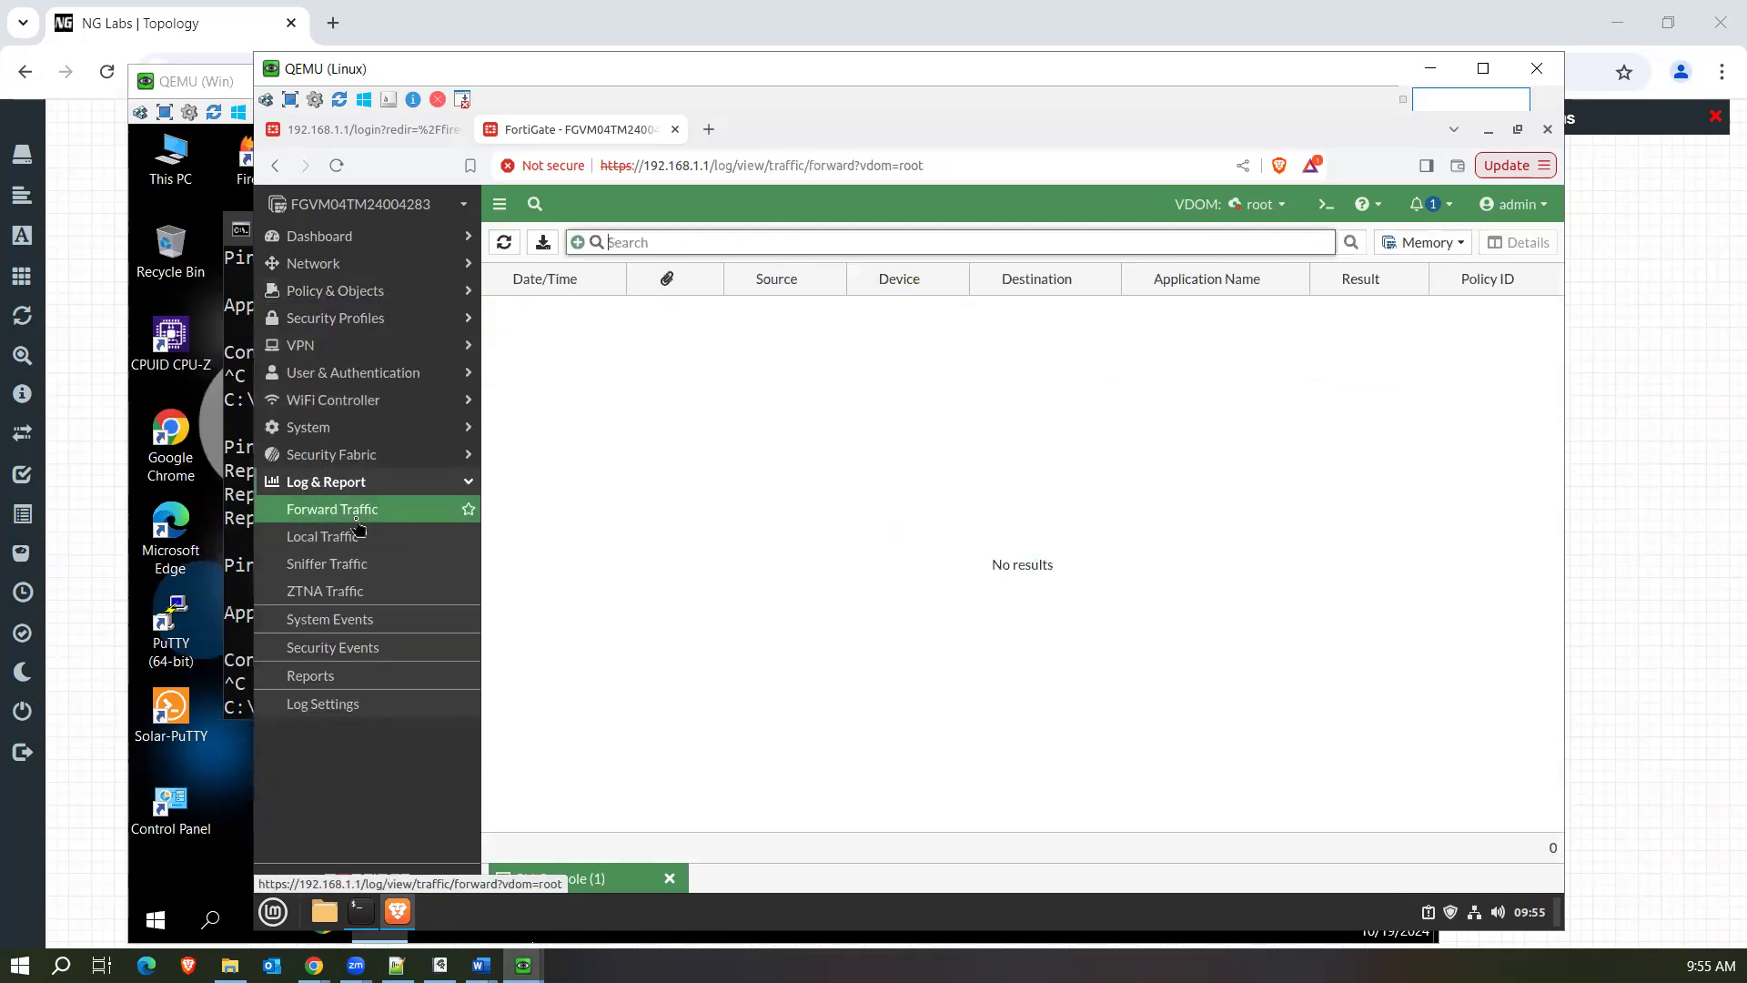
pyautogui.click(1425, 242)
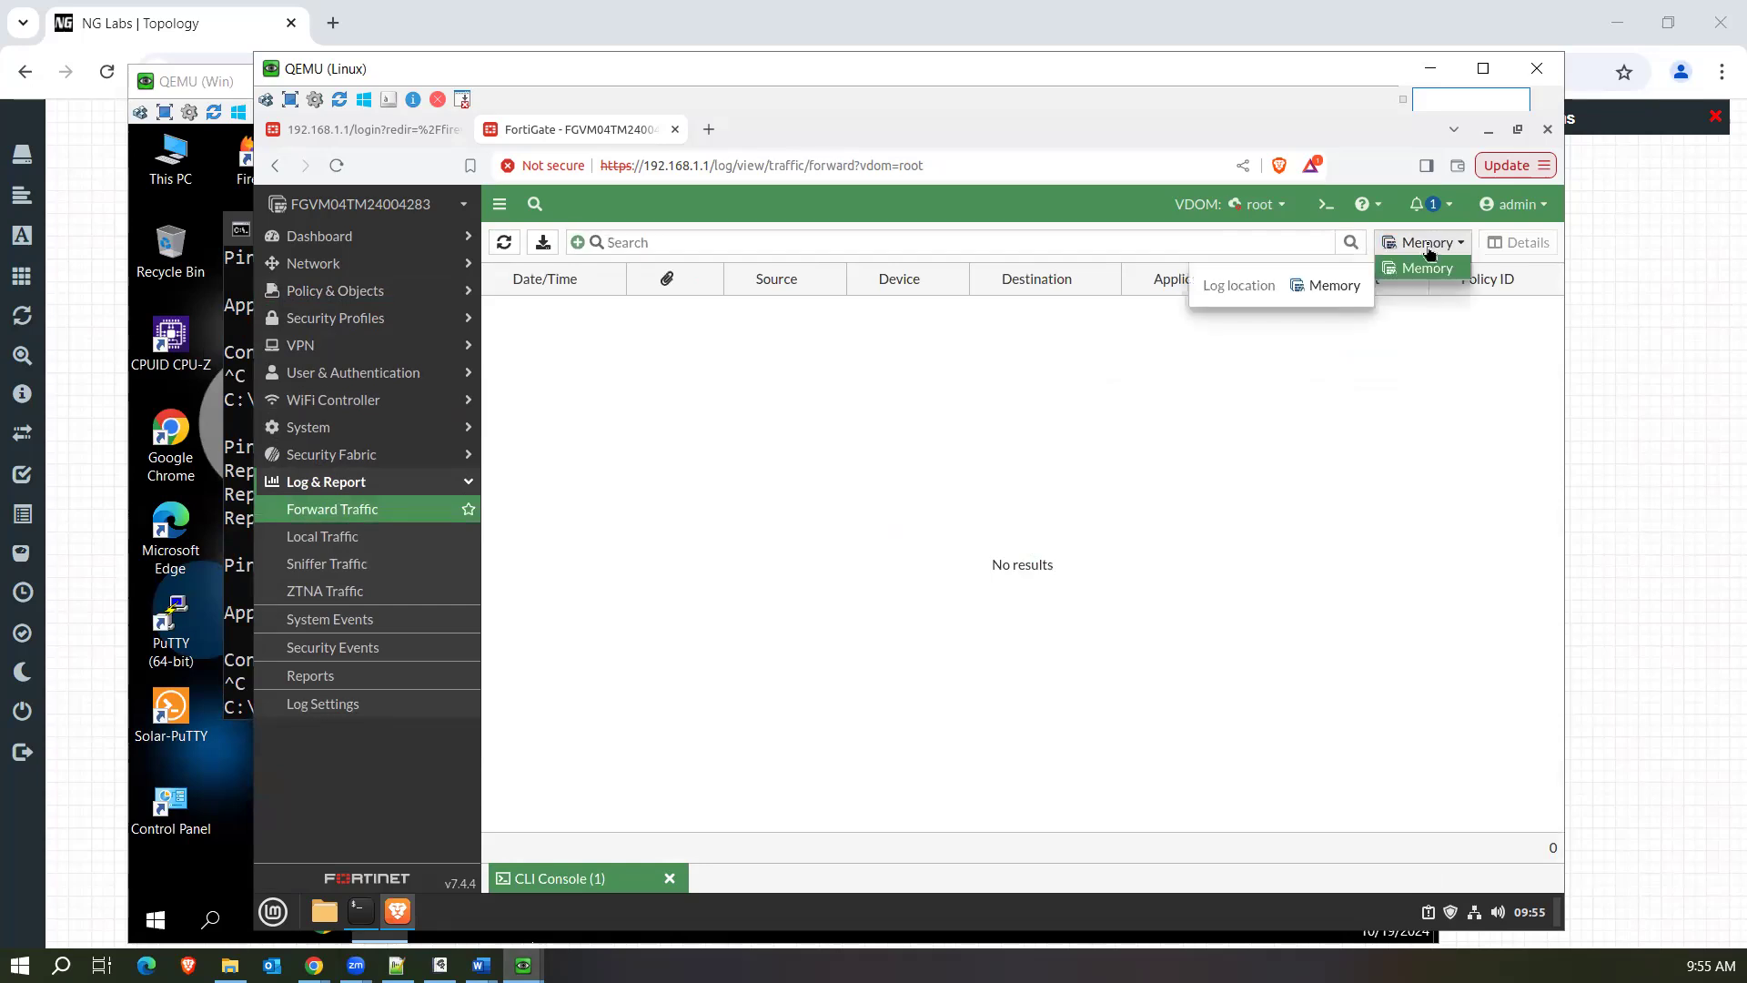
# Examine the global log settings, including the local traffic logging options and the customizable event types, keeping event logging on All.
pyautogui.click(348, 715)
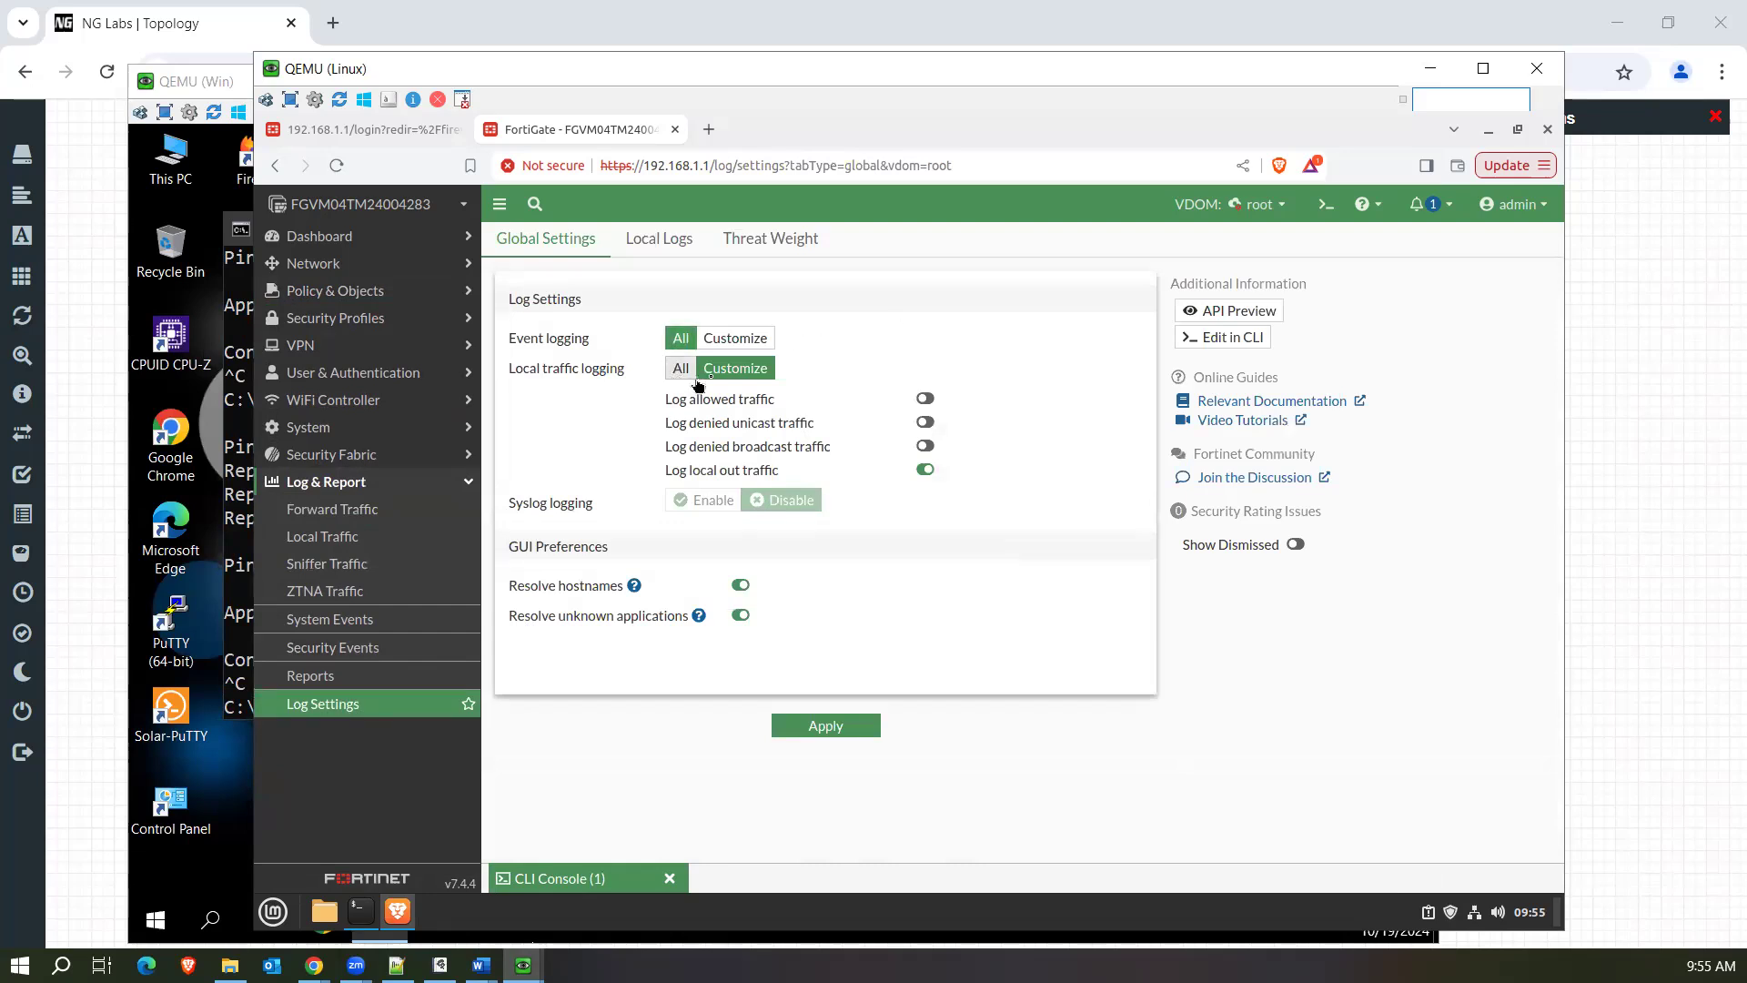
pyautogui.moveTo(710, 474); pyautogui.dragTo(846, 474)
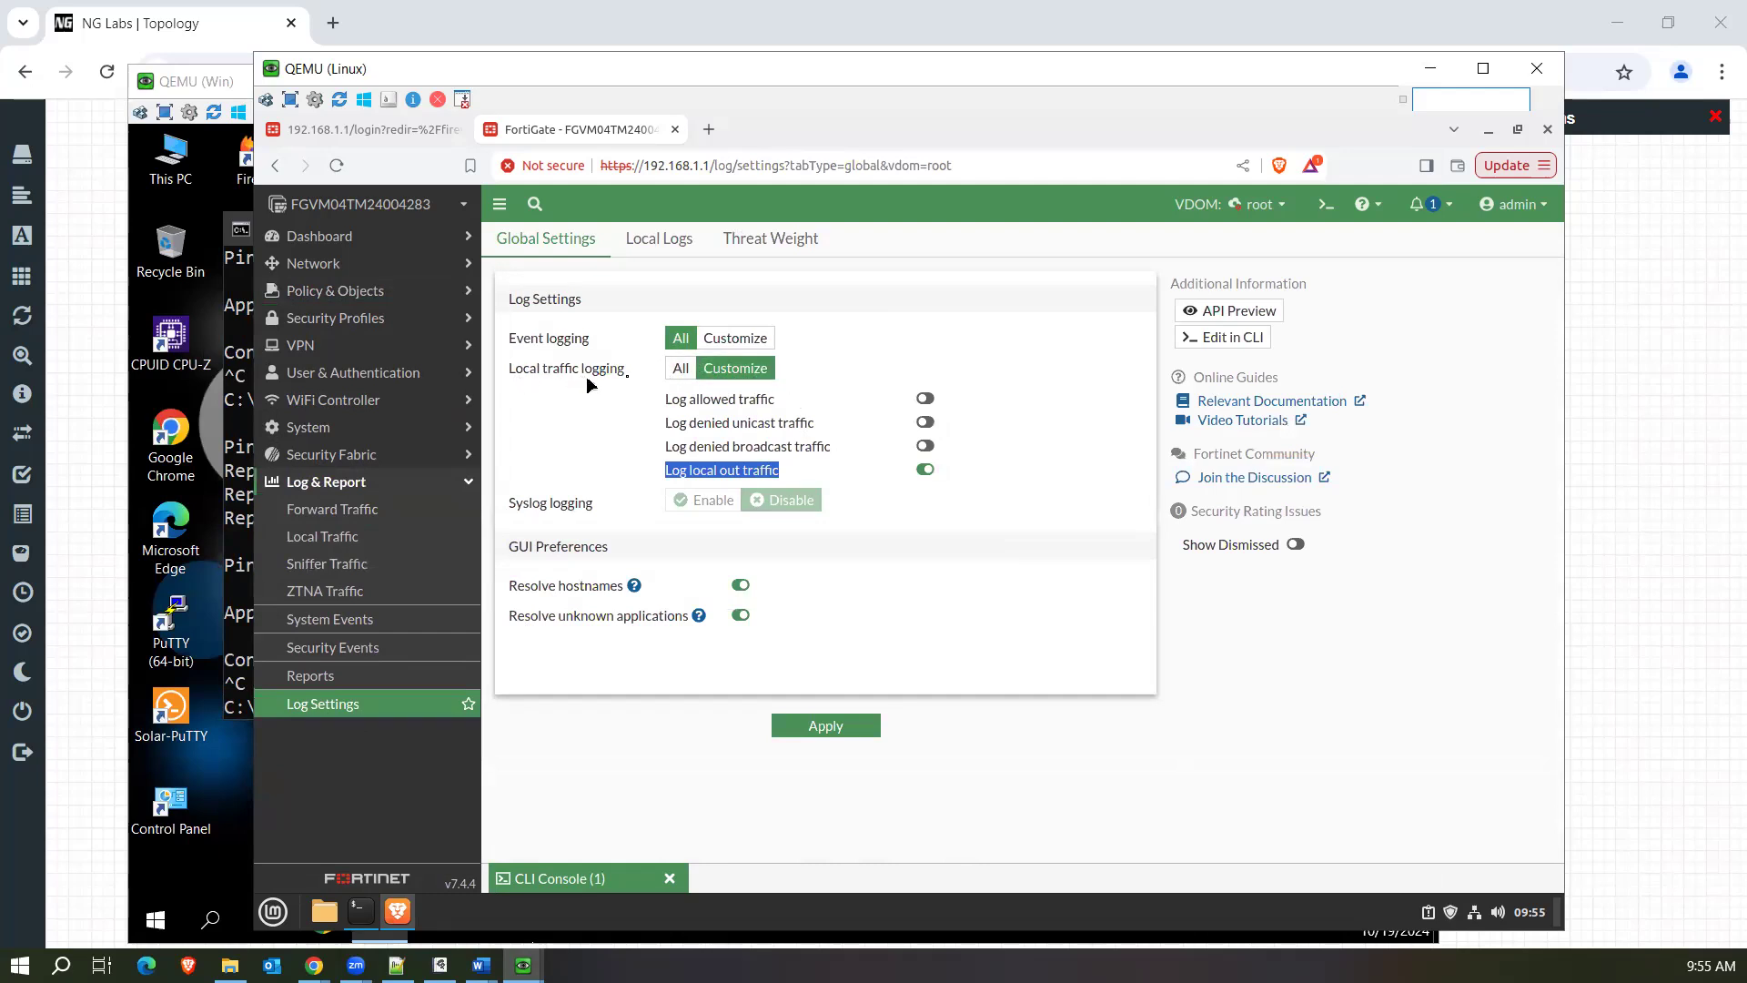
pyautogui.click(870, 480)
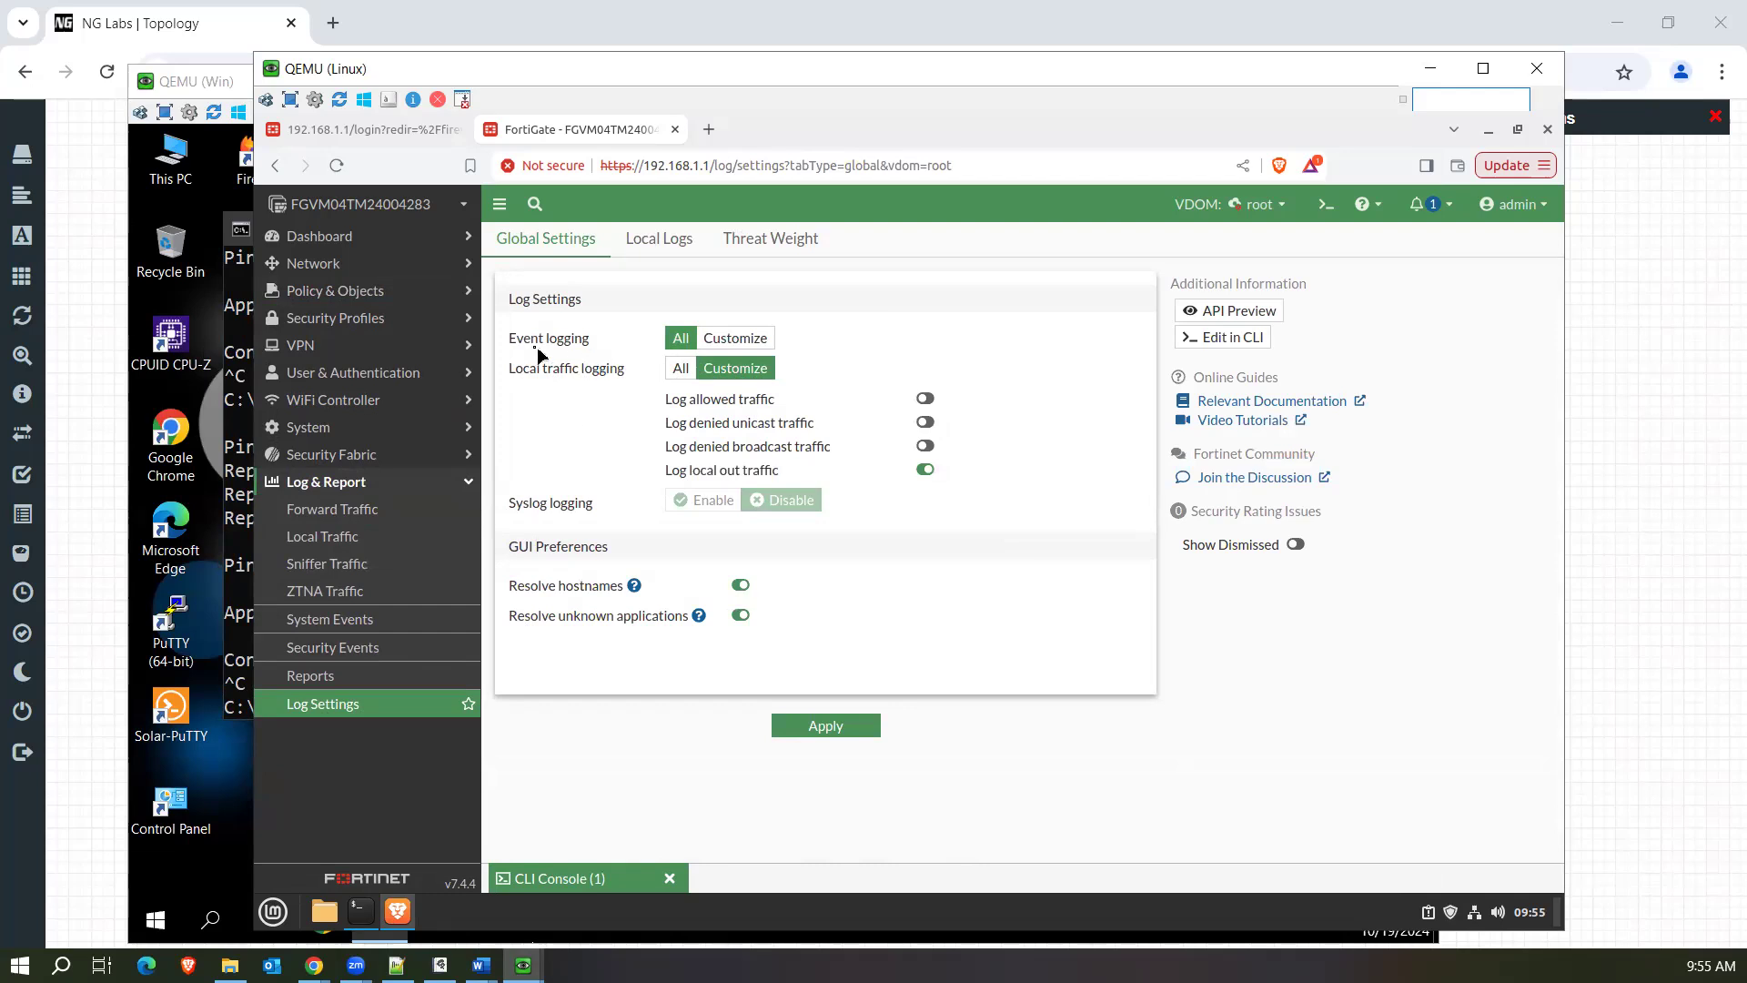
pyautogui.moveTo(571, 344); pyautogui.dragTo(652, 346)
pyautogui.click(733, 338)
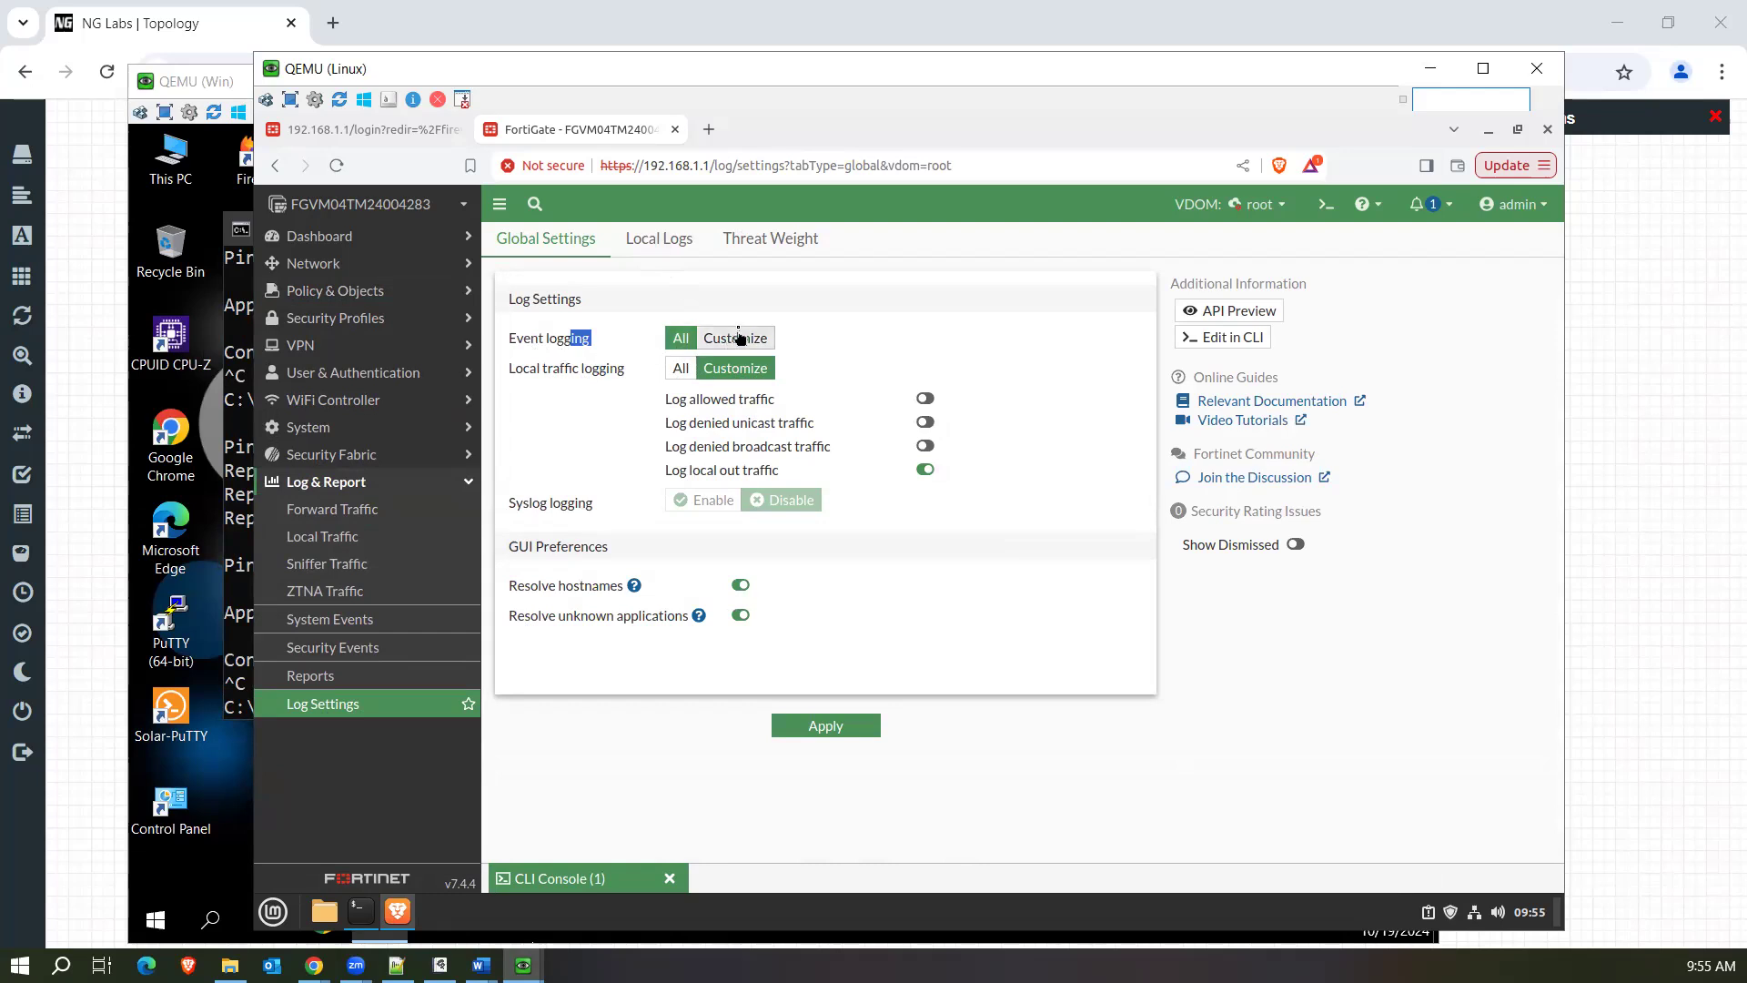
pyautogui.click(678, 341)
# Review the Local Logs and Threat Weight settings down to the risk level values, and recheck the Forward Traffic log.
pyautogui.click(686, 255)
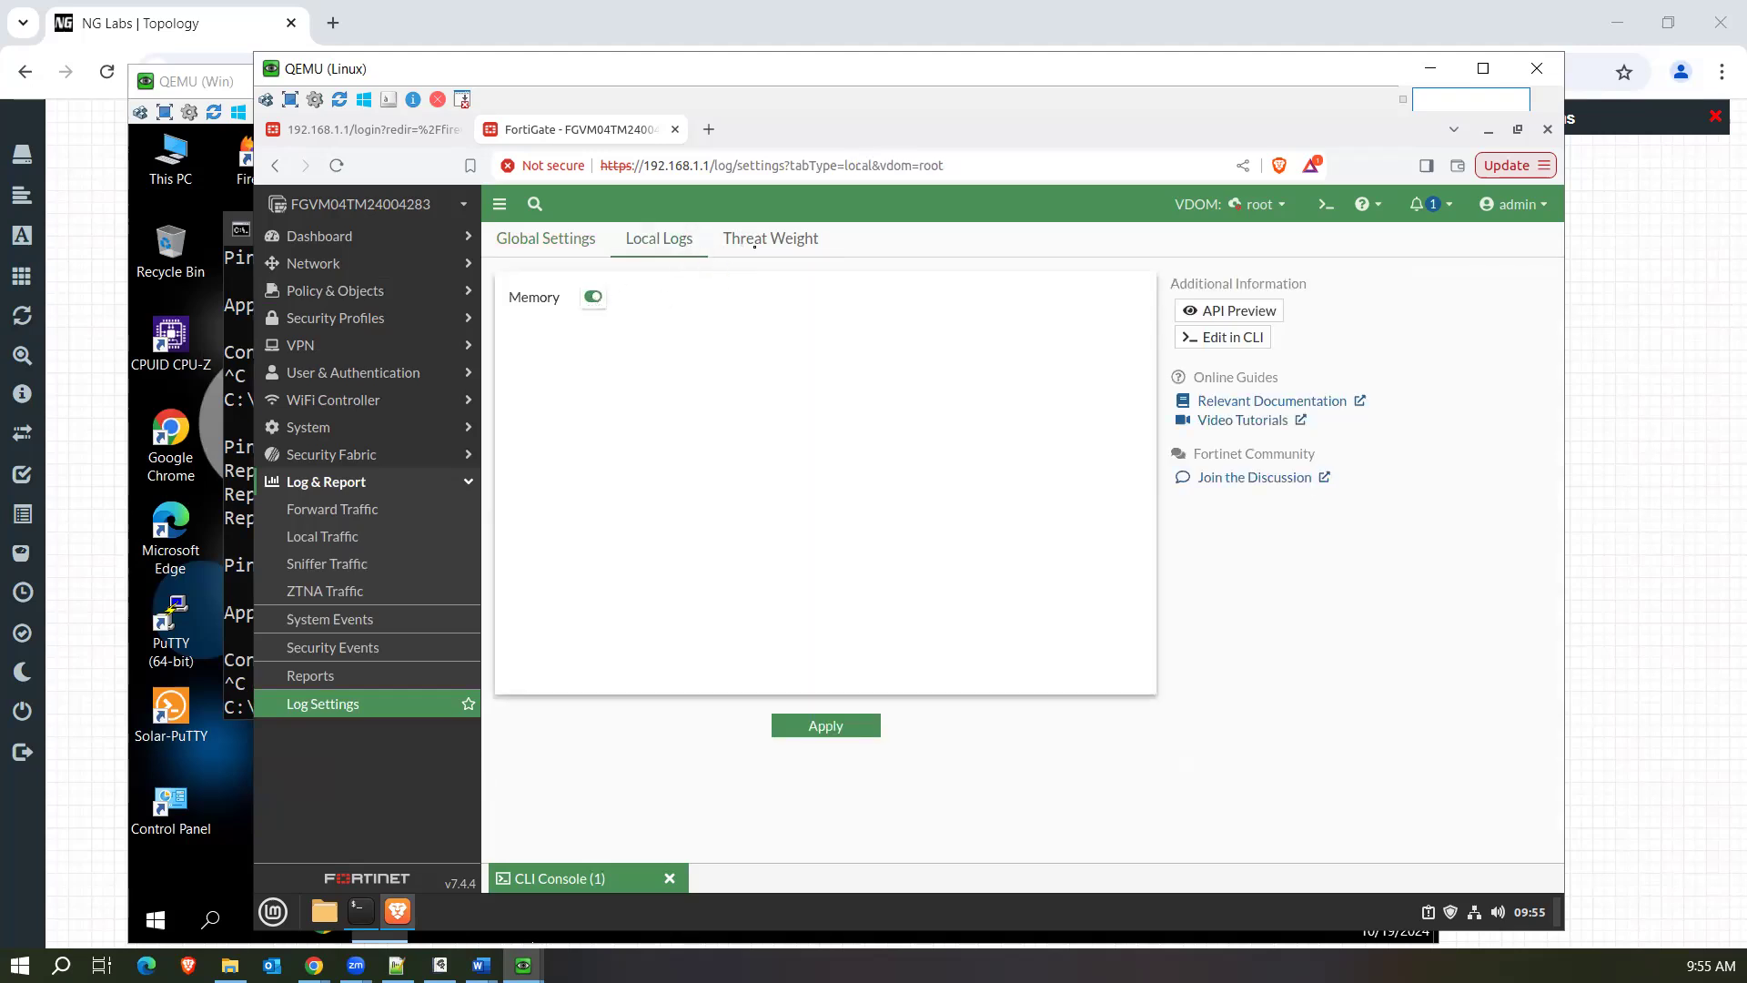
pyautogui.click(791, 238)
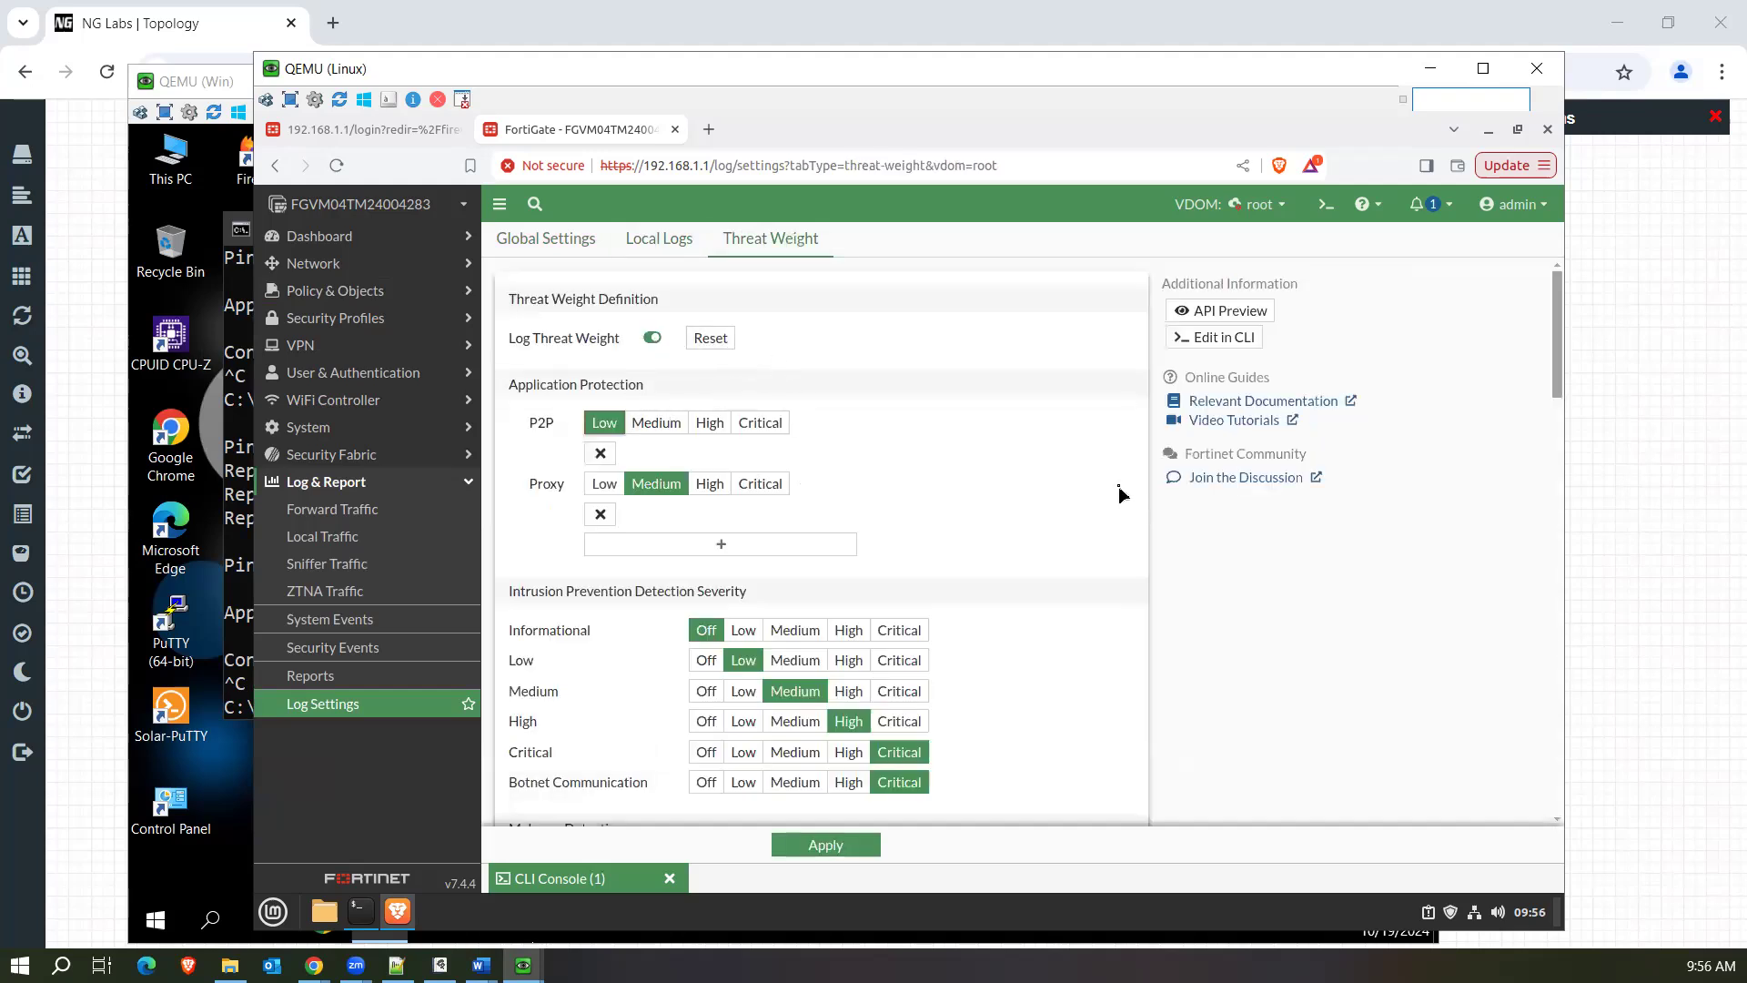
pyautogui.moveTo(1559, 339); pyautogui.dragTo(1508, 795)
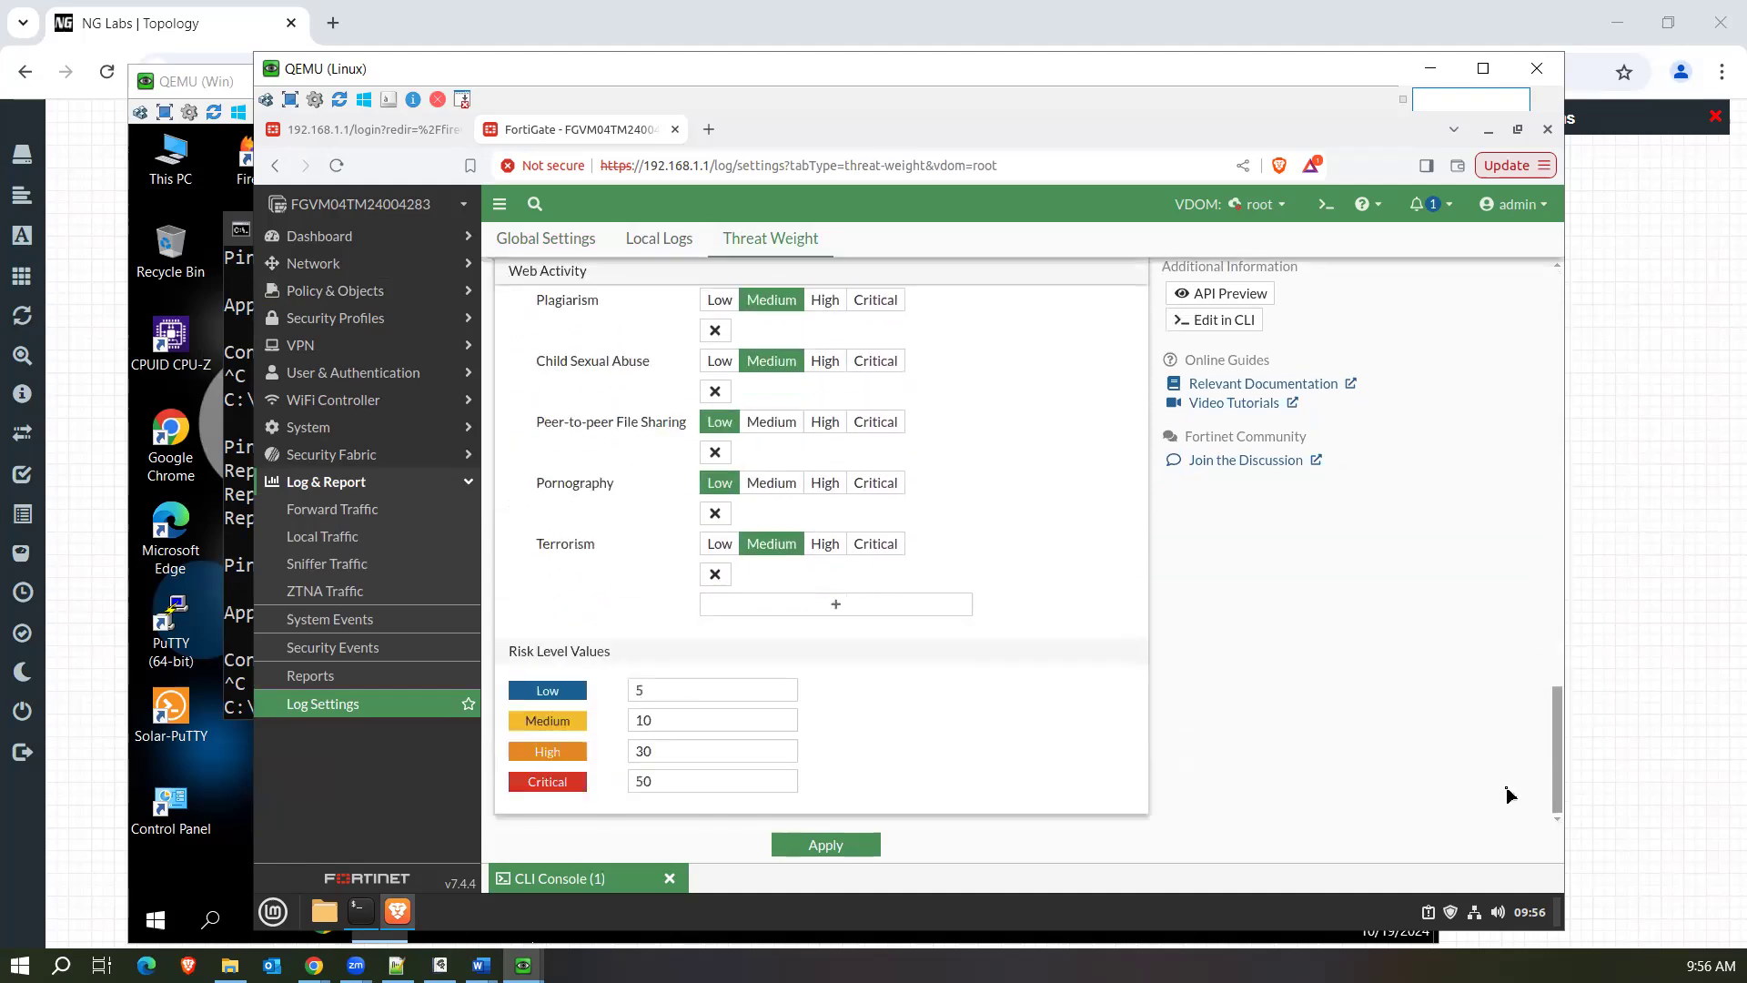
pyautogui.click(333, 704)
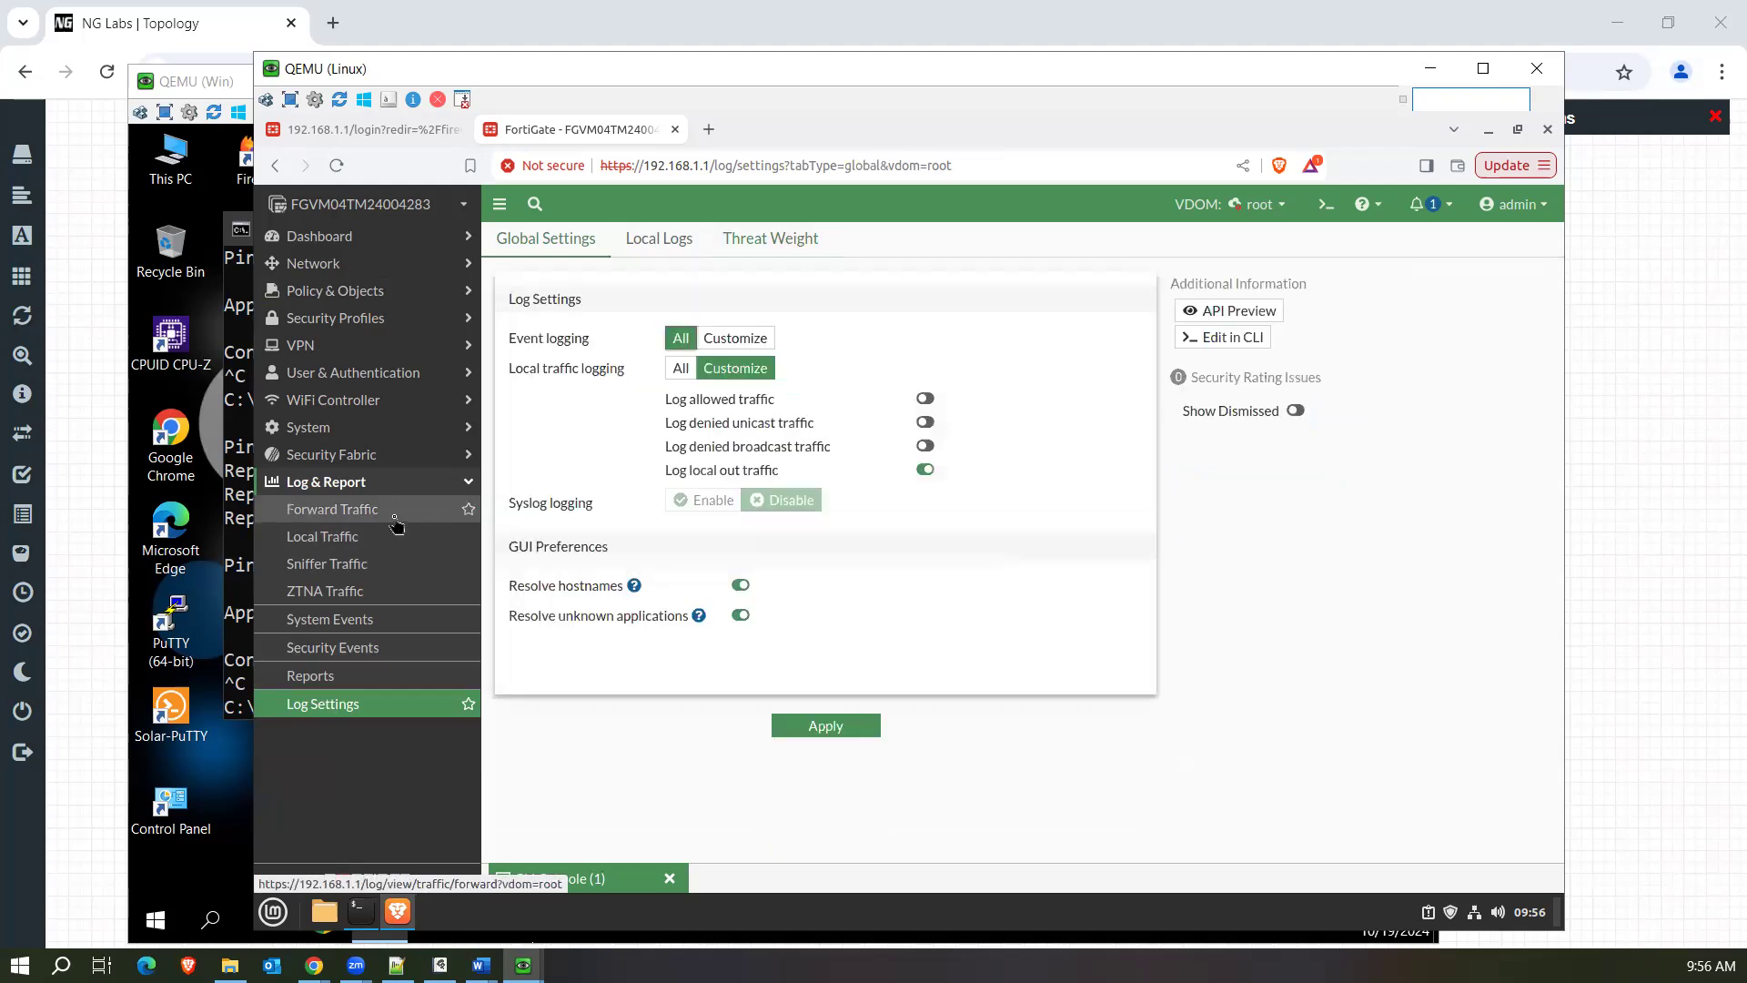
pyautogui.click(396, 525)
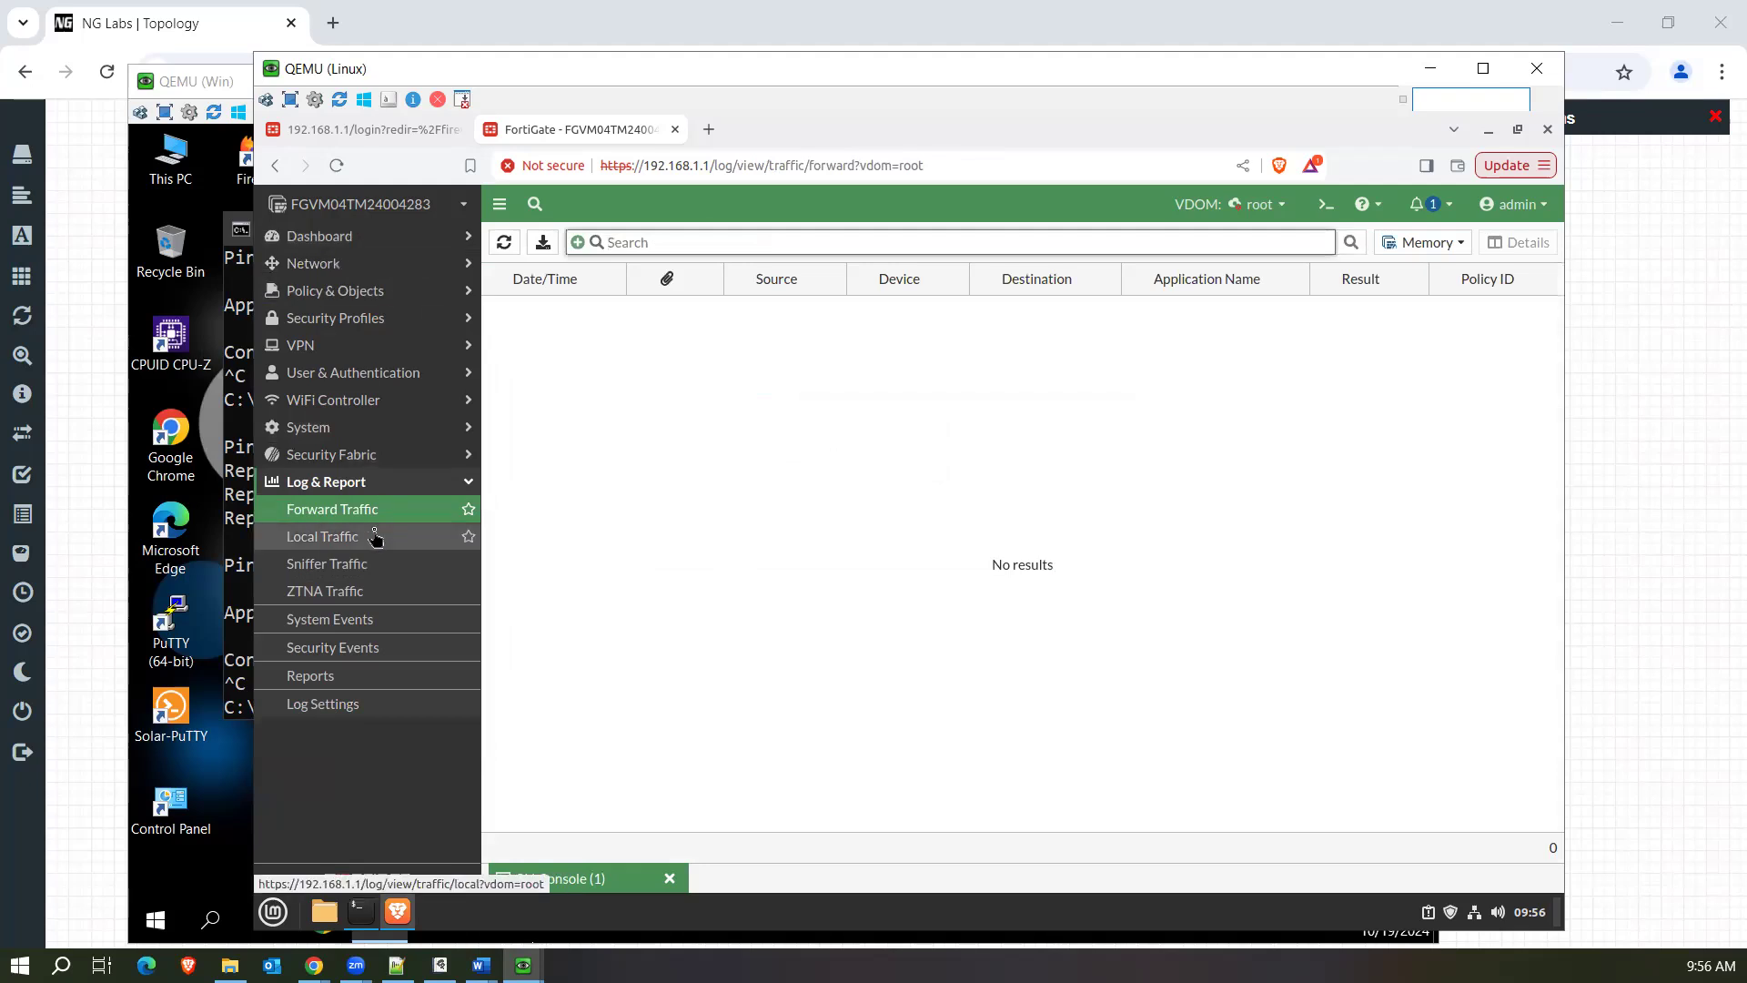
# Reorder the firewall policies so that LAN_DNS comes first and LAN-Internt second, both above the test policy.
pyautogui.click(385, 301)
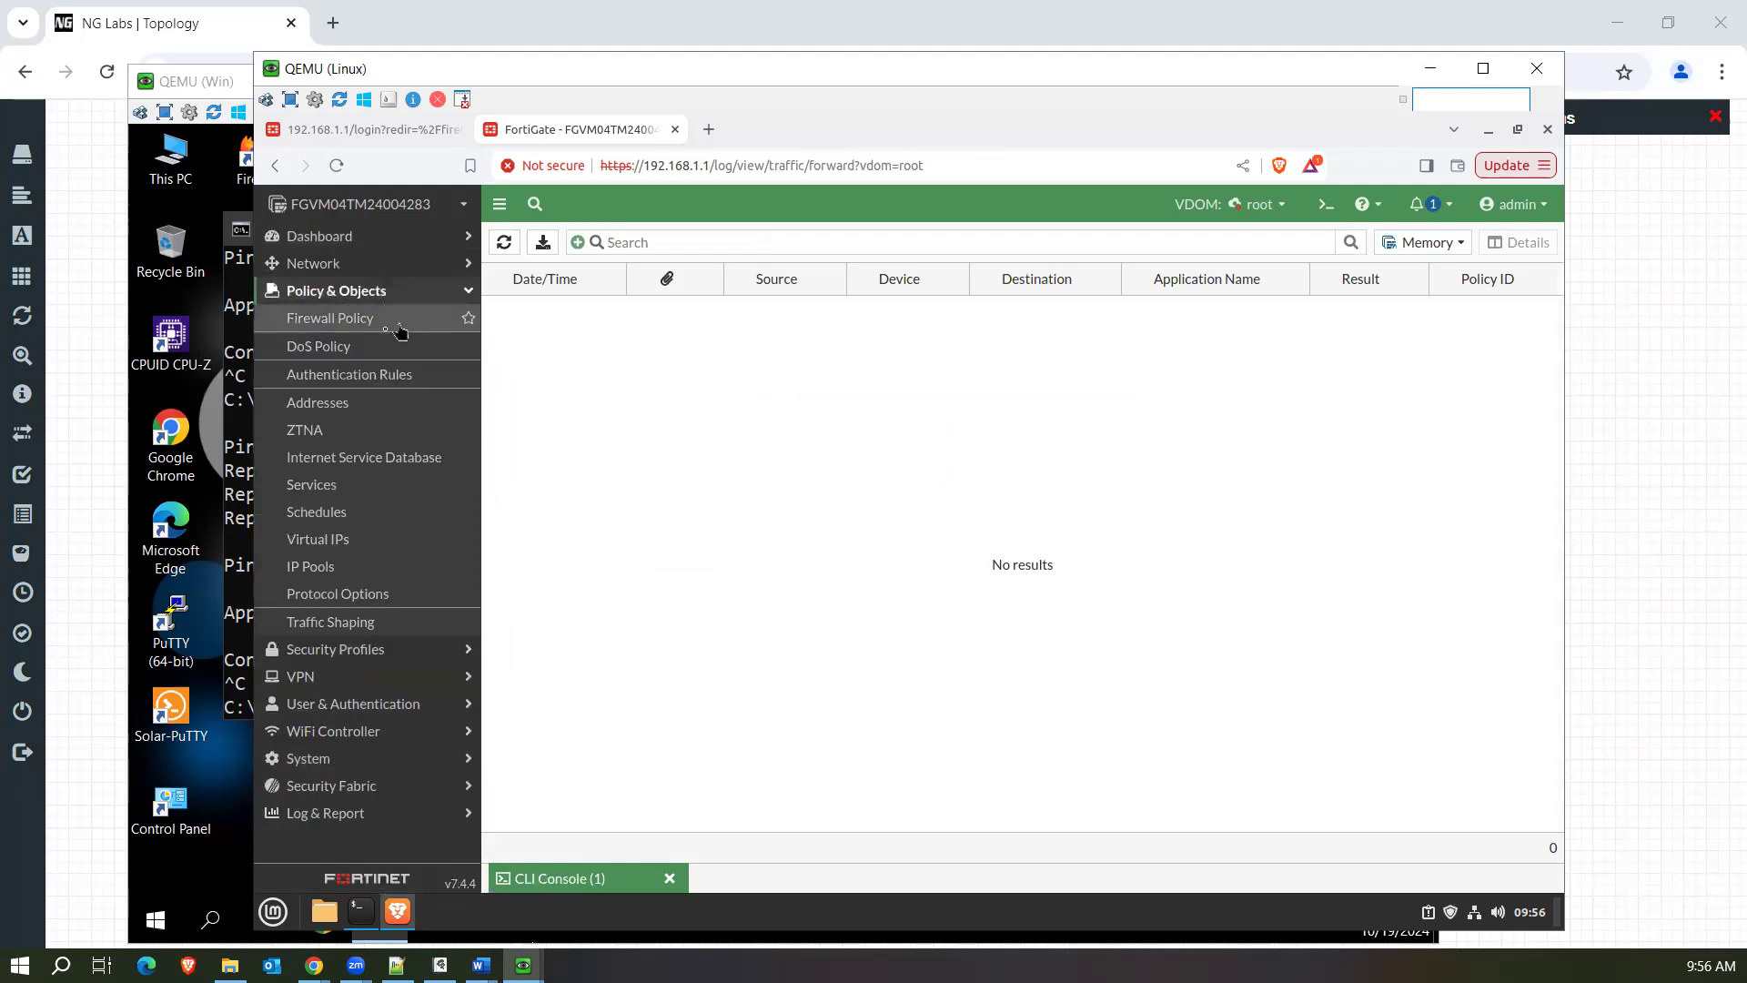
pyautogui.click(382, 323)
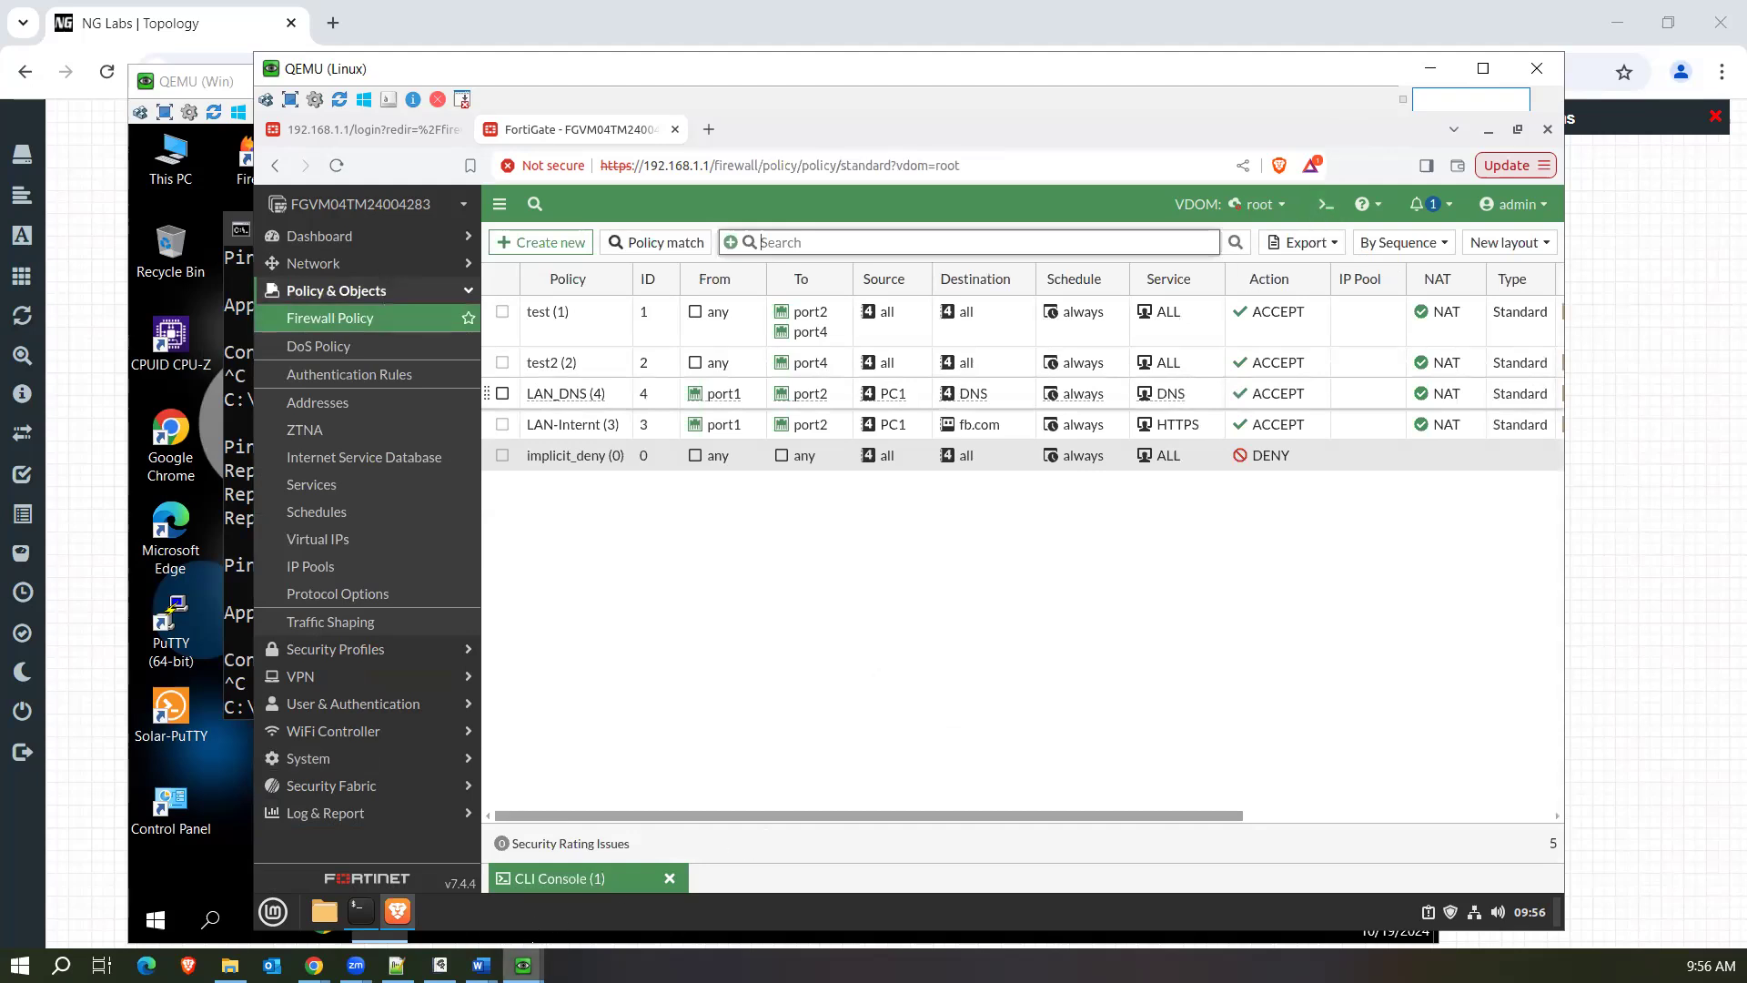
pyautogui.click(523, 964)
pyautogui.click(838, 614)
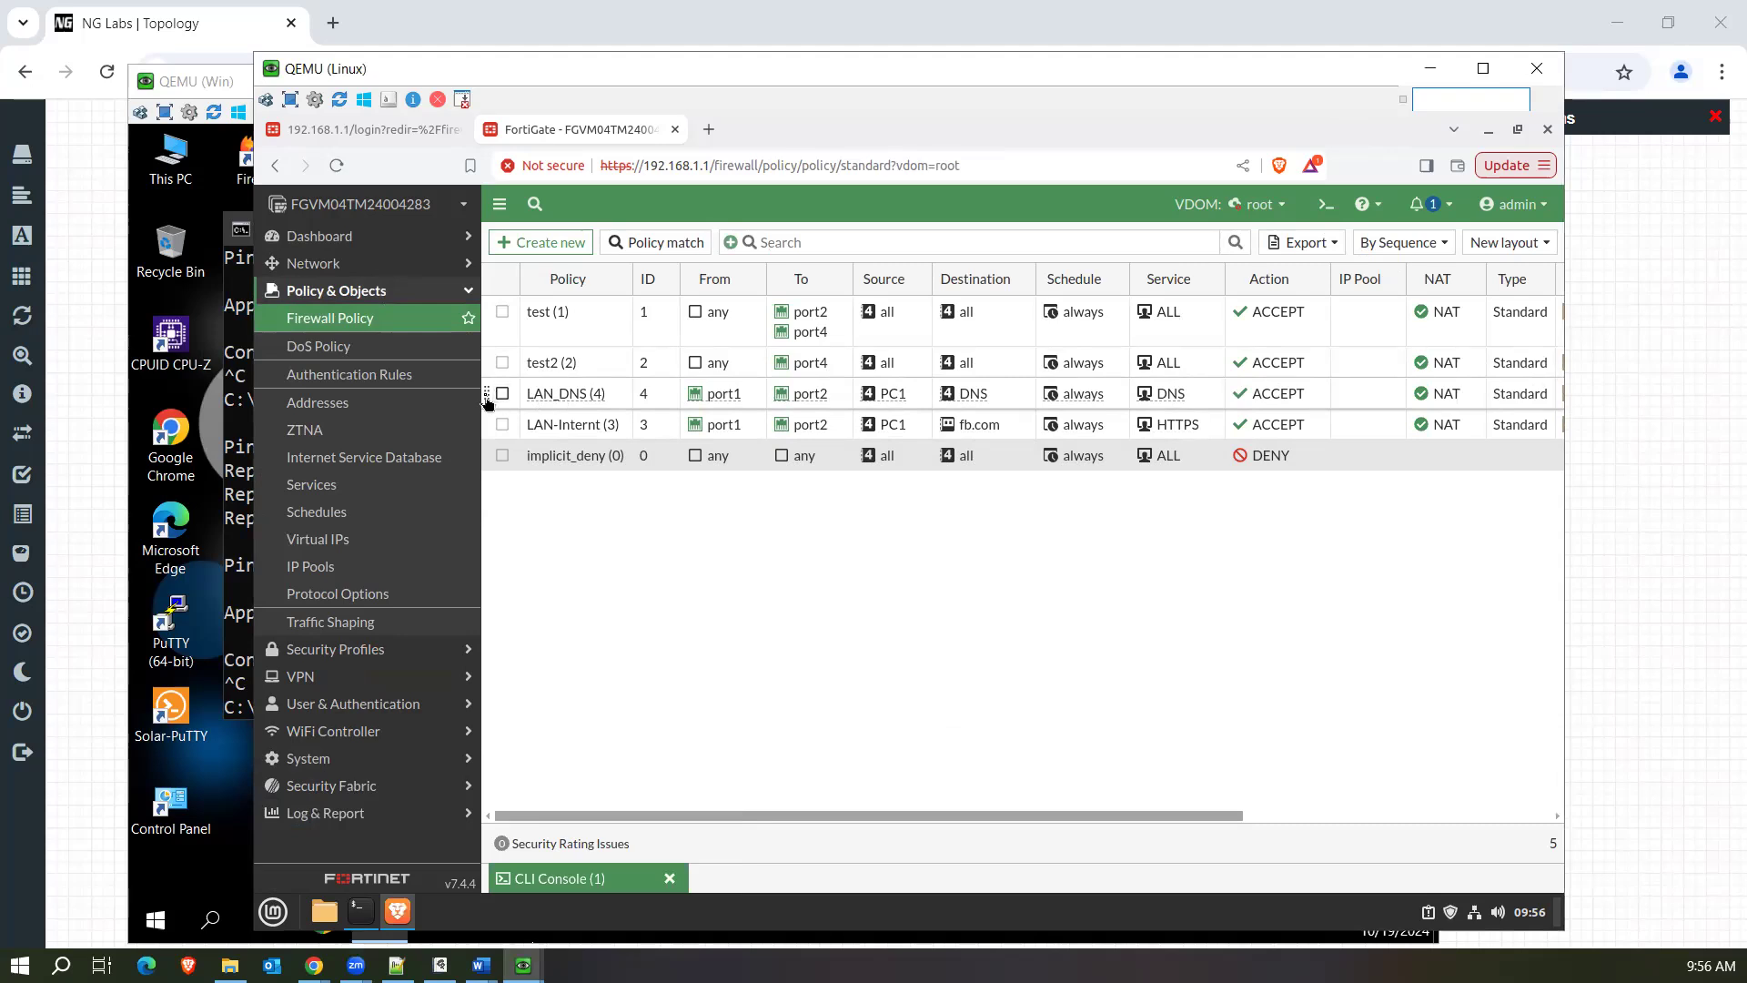
pyautogui.moveTo(487, 400); pyautogui.dragTo(486, 314)
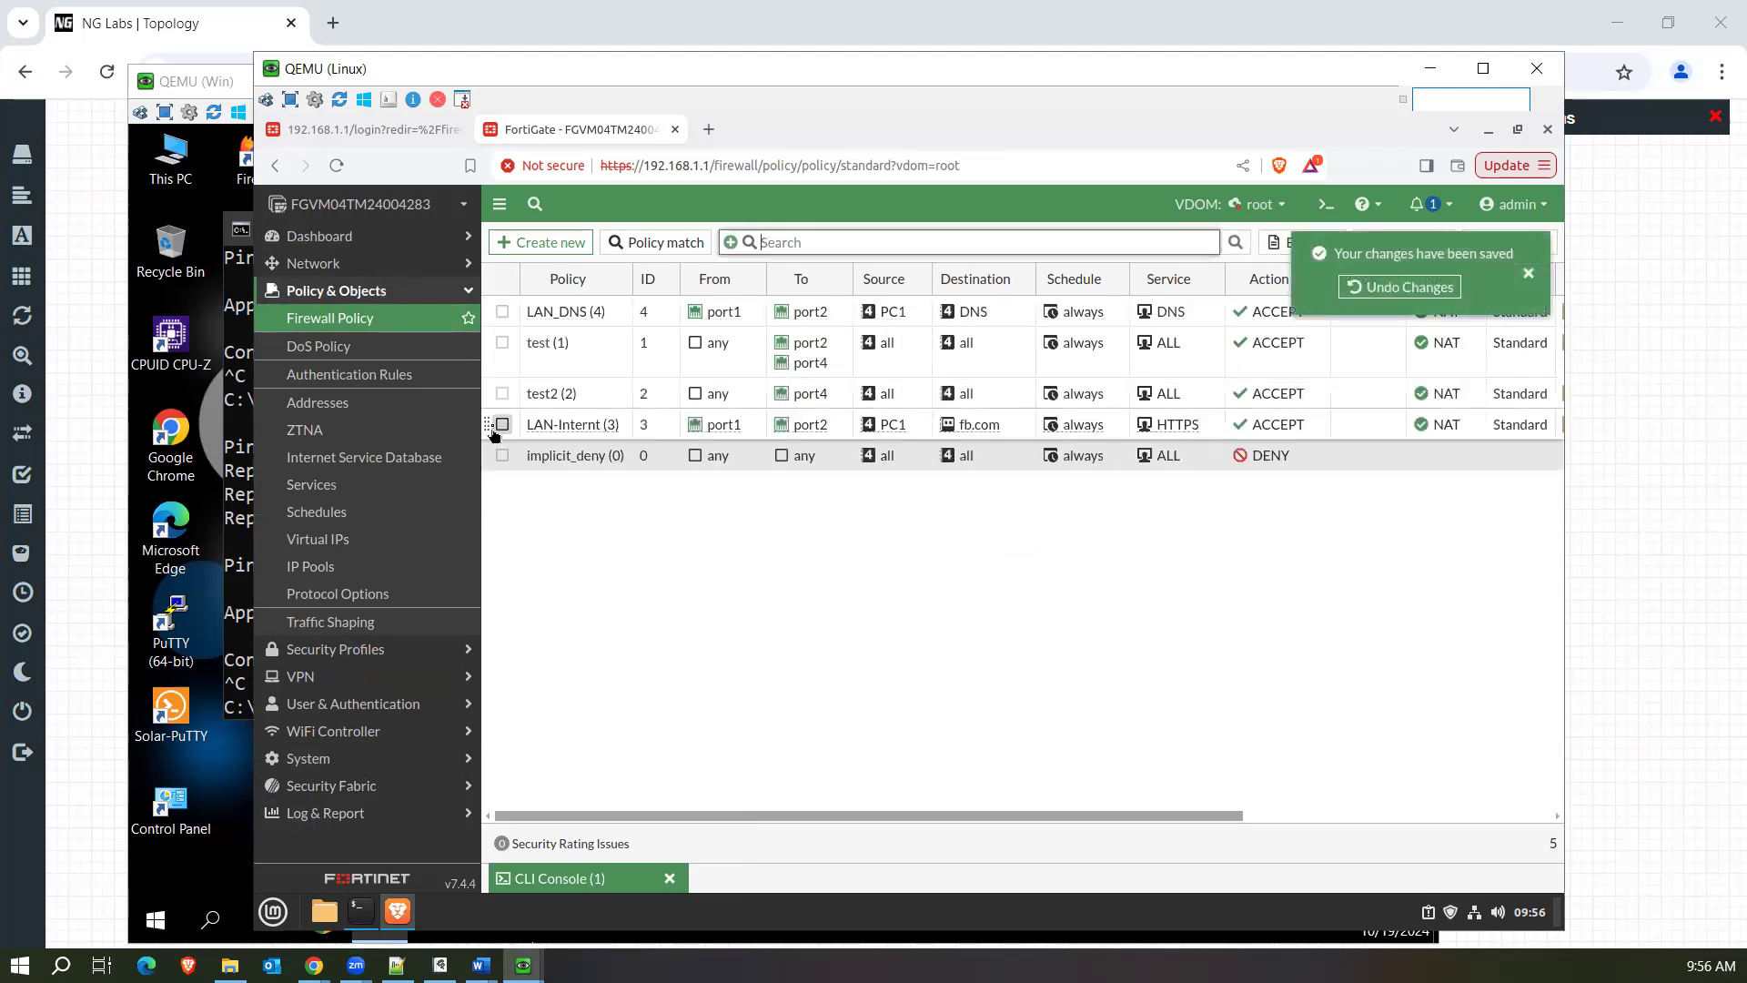
pyautogui.moveTo(487, 424); pyautogui.dragTo(486, 344)
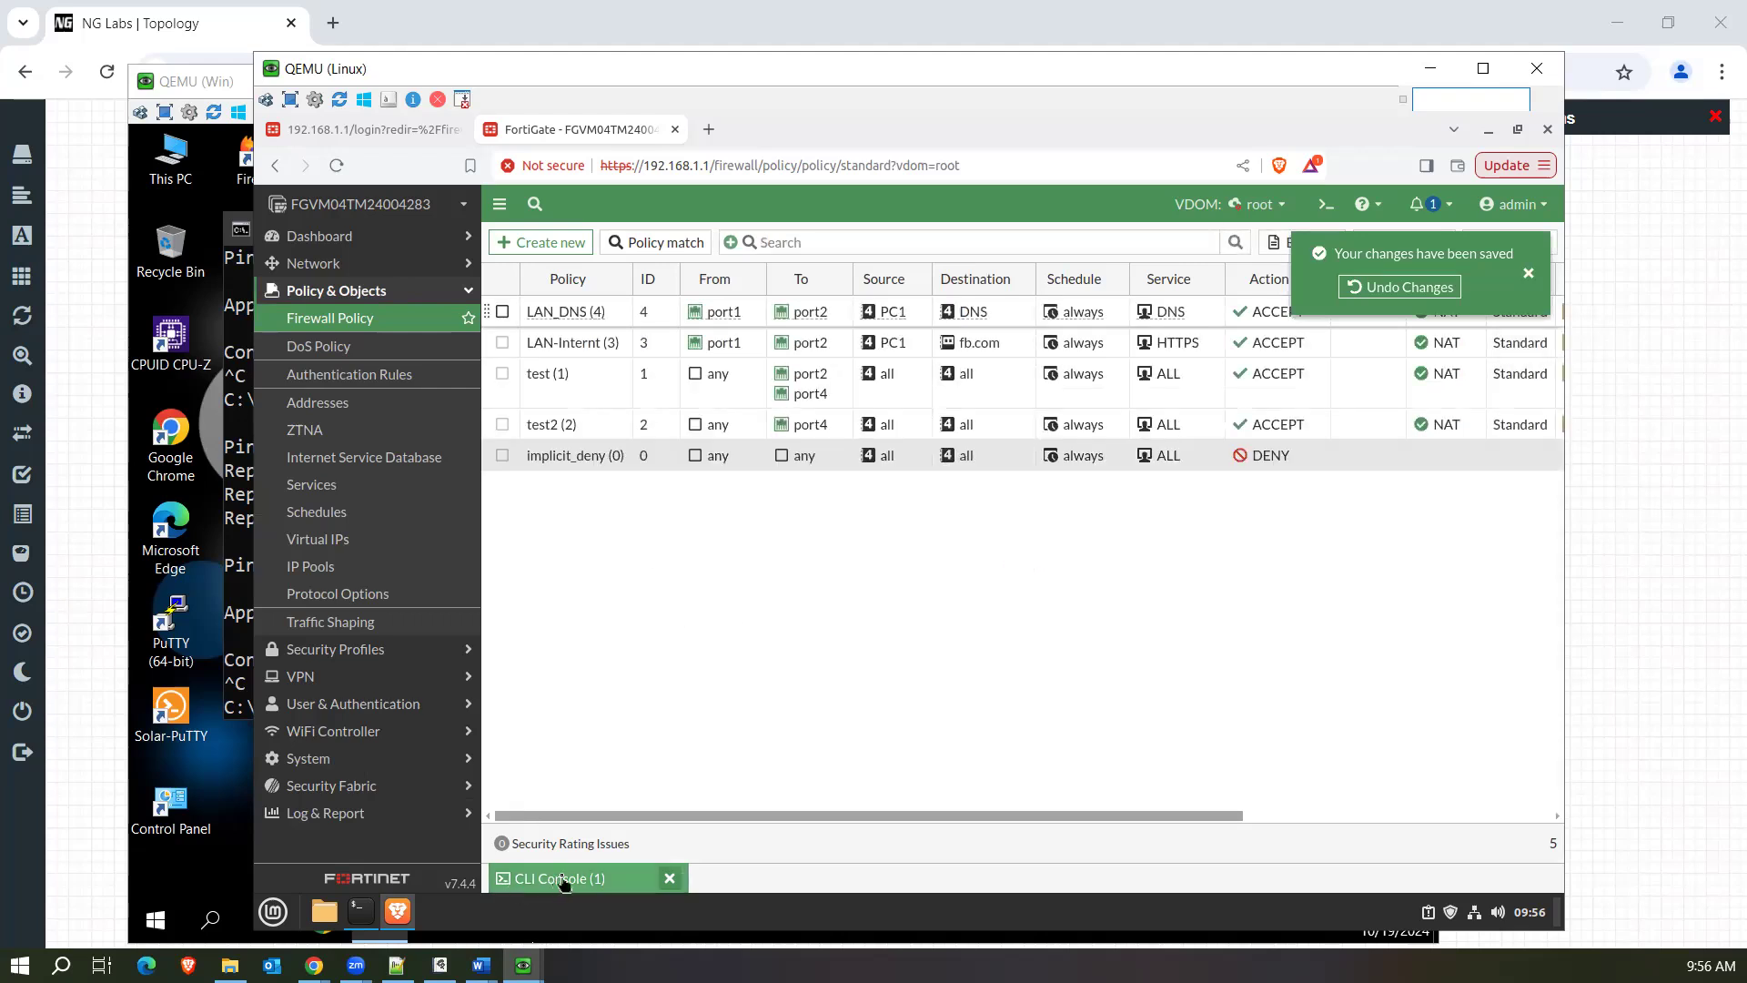
# Switch to the Win machine and ping 8.8.8.8 again with the reordered policies, stopping it after a couple of replies.
pyautogui.moveTo(524, 964)
pyautogui.click(603, 883)
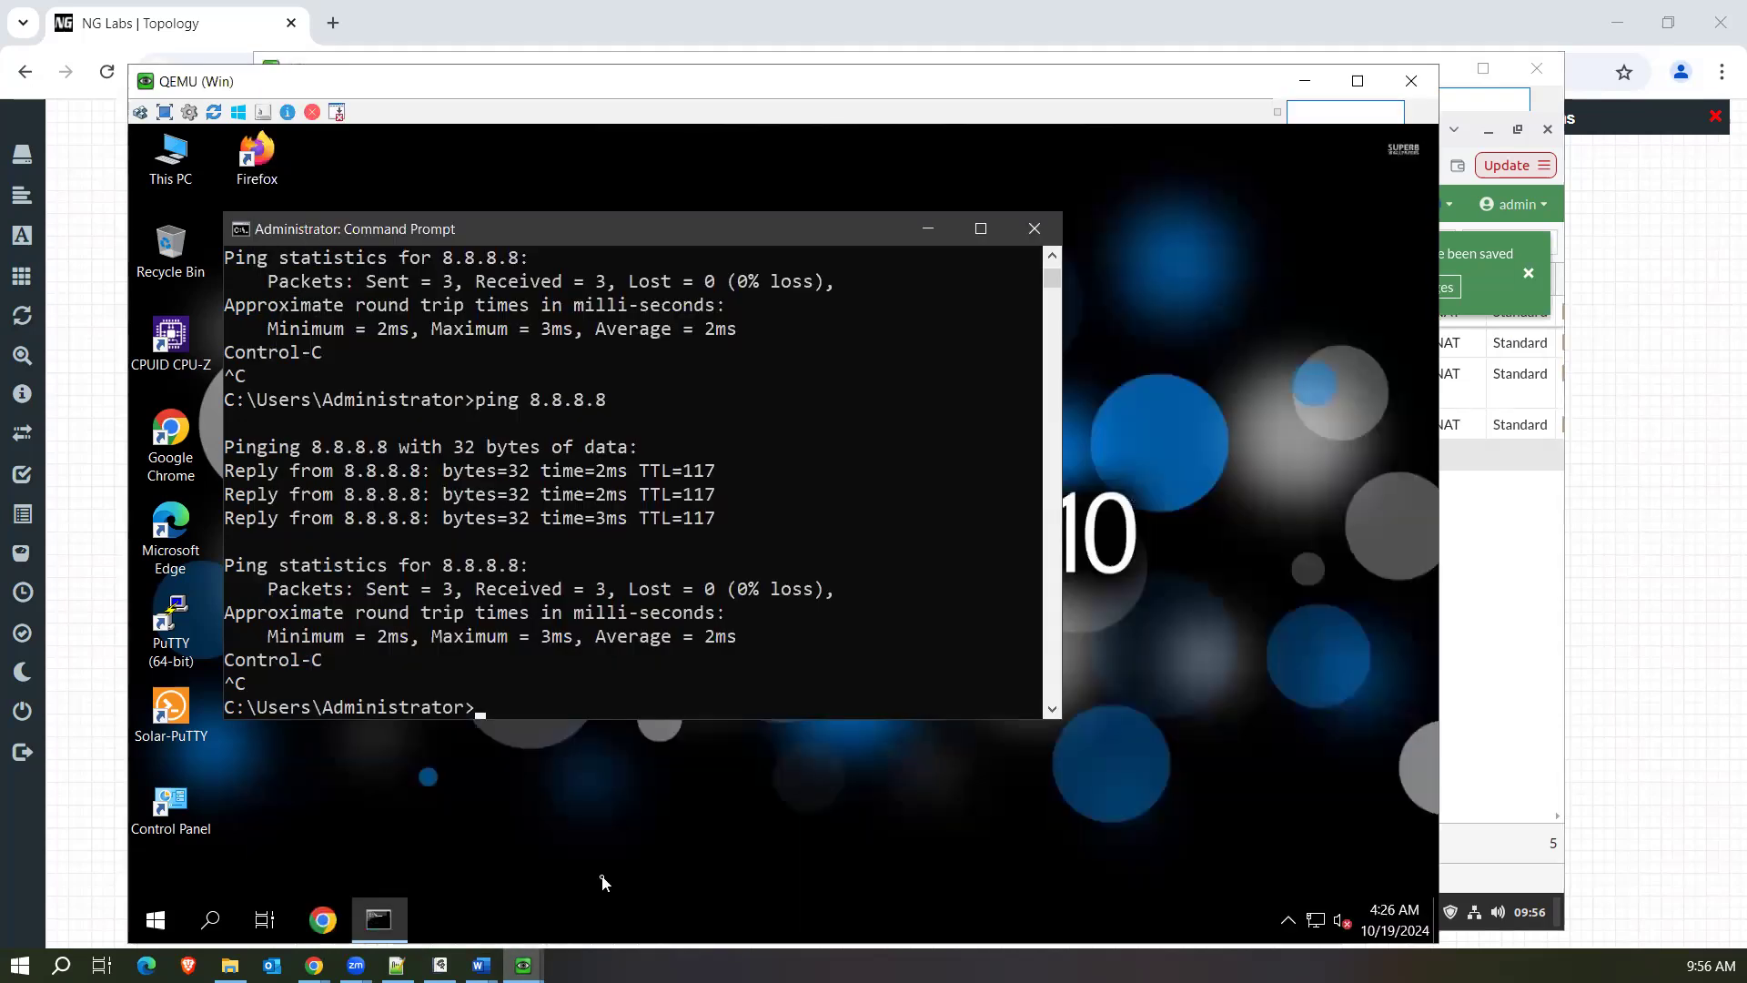
pyautogui.press('Up')
pyautogui.press('Return')
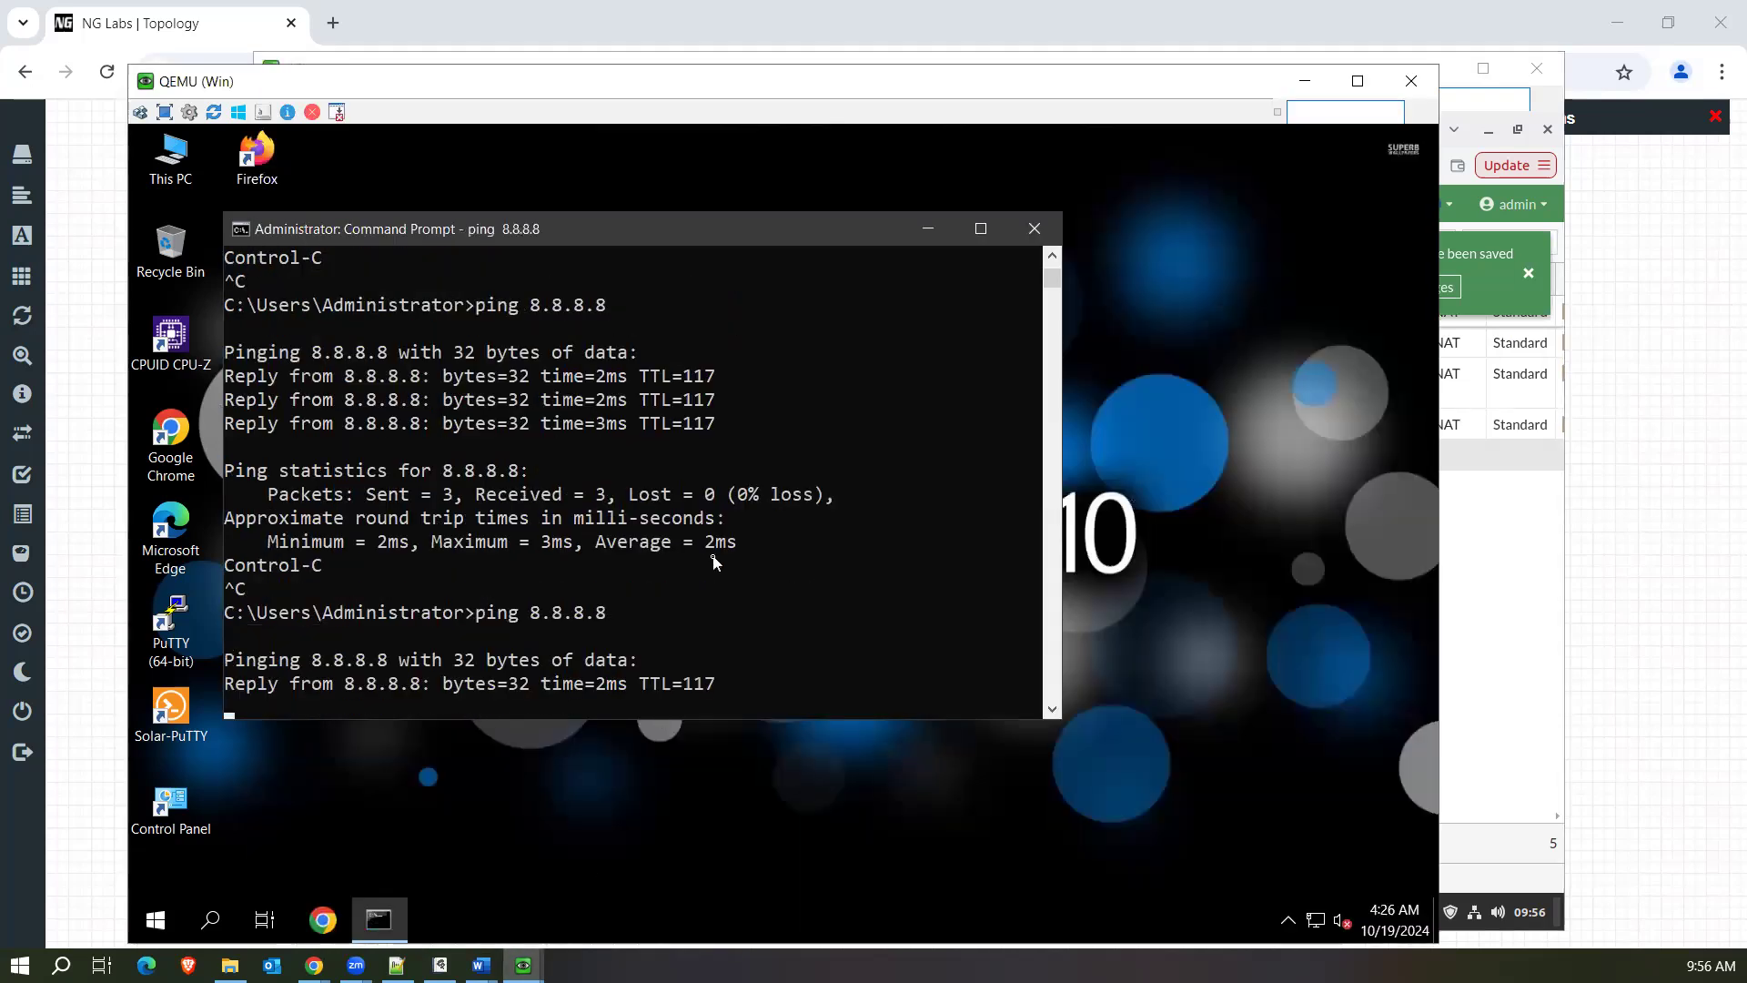
pyautogui.hotkey('ctrl', 'c')
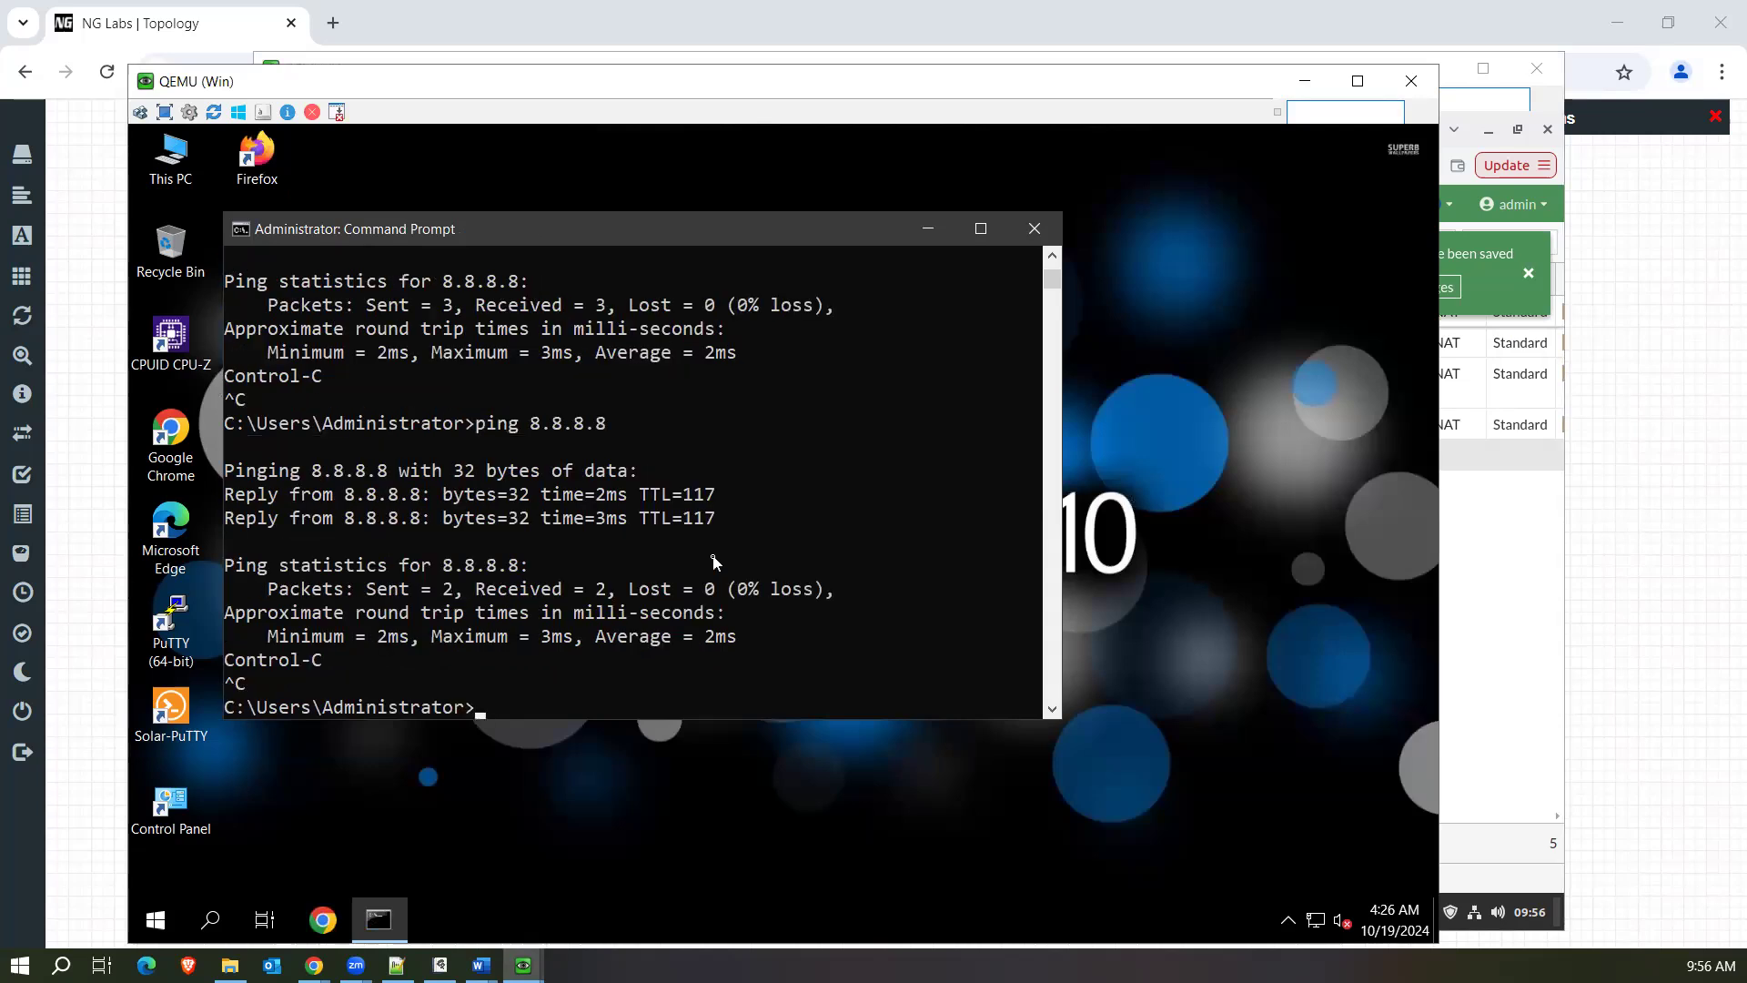
# Return to the FortiGate firewall policies on the Linux machine and disable both the test and test2 policies.
pyautogui.click(1497, 594)
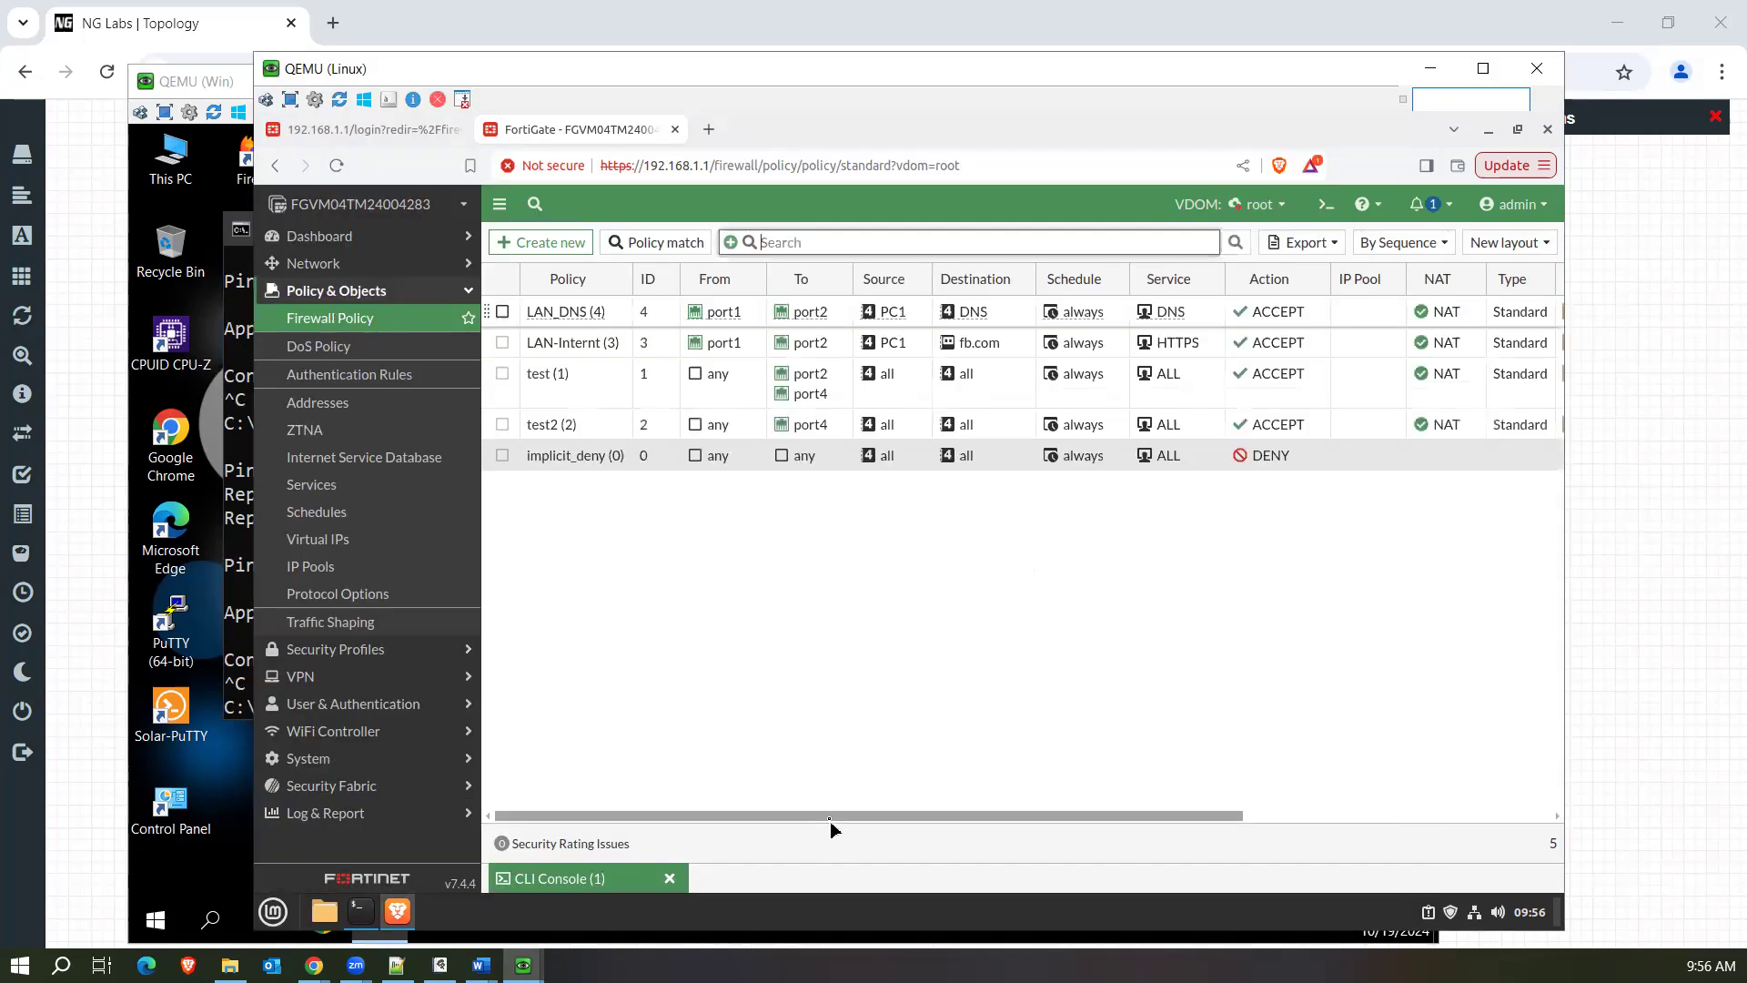
pyautogui.moveTo(830, 821); pyautogui.dragTo(766, 815)
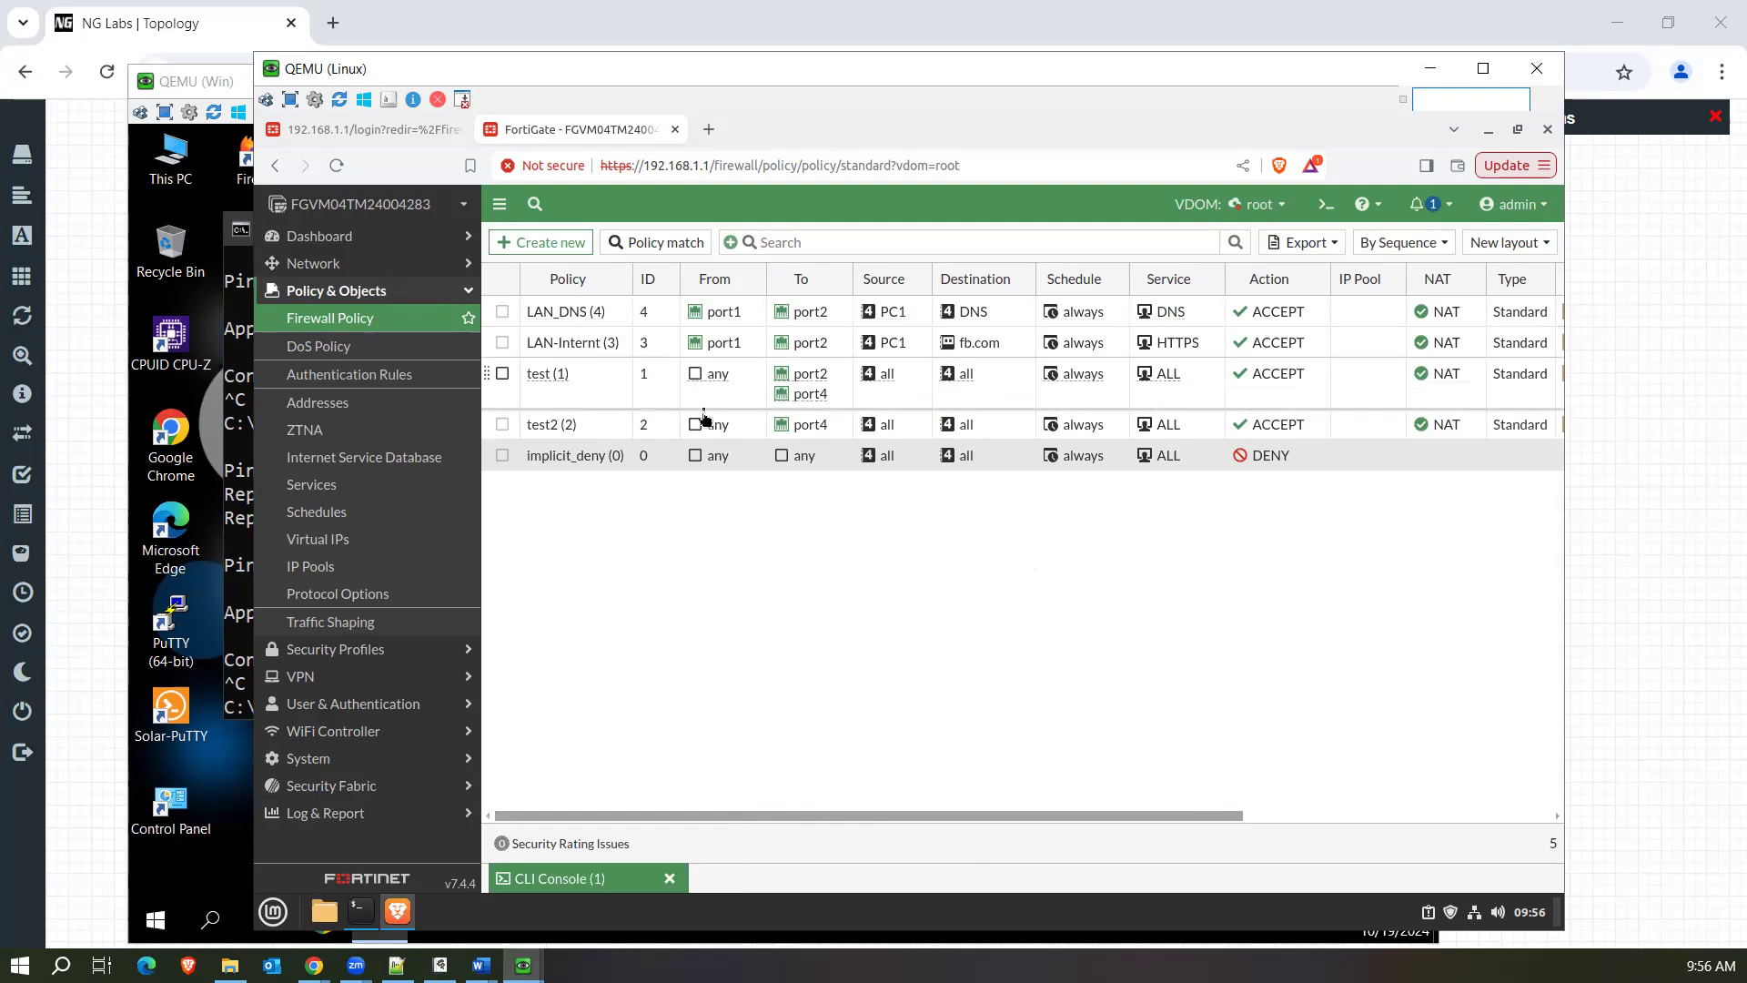
pyautogui.click(609, 386)
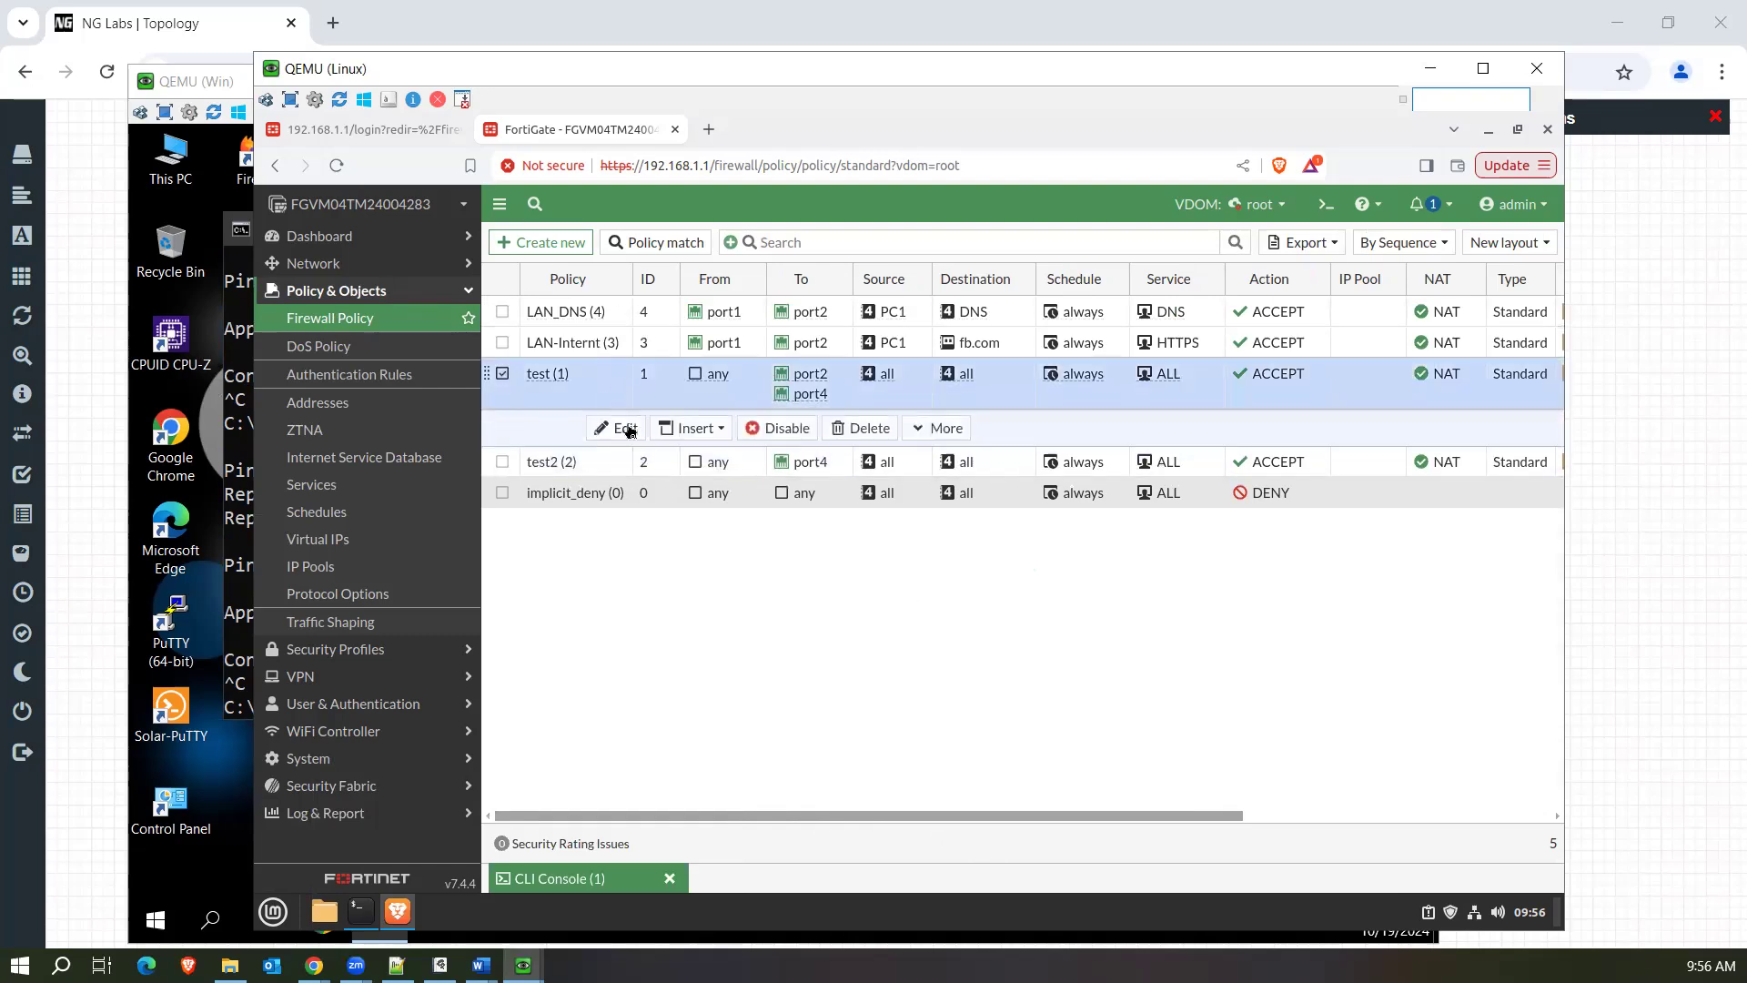
pyautogui.rightClick(573, 389)
pyautogui.moveTo(672, 478)
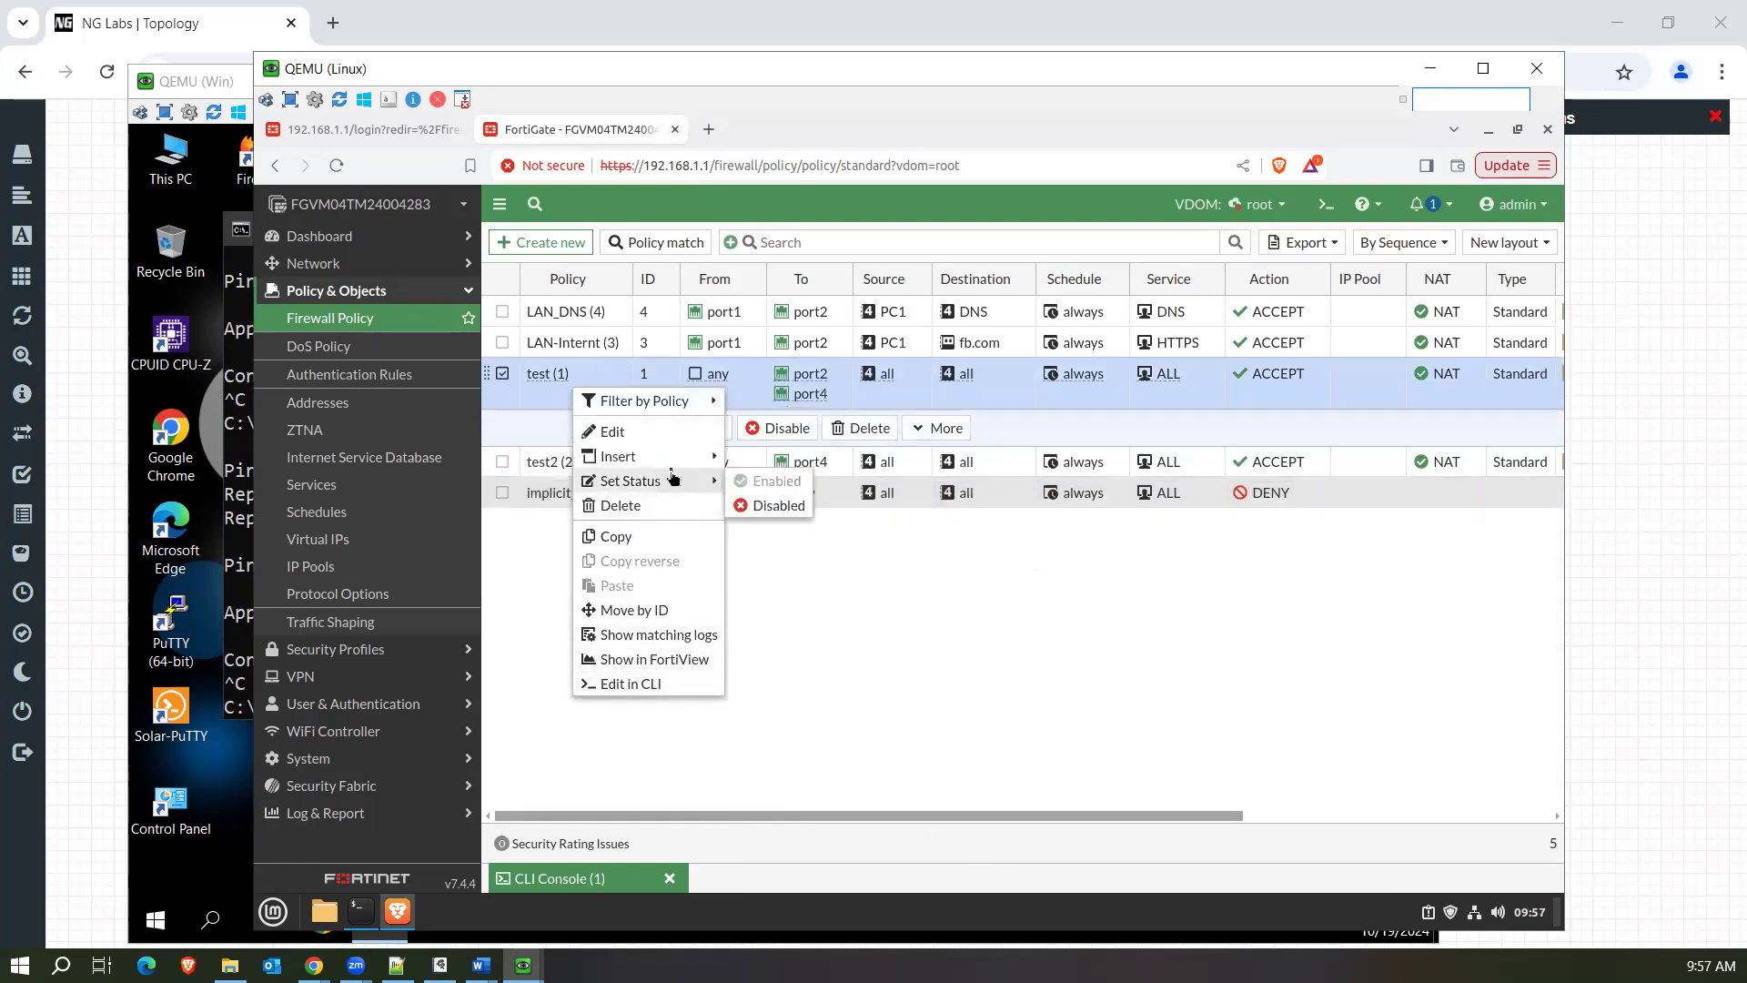
pyautogui.click(778, 507)
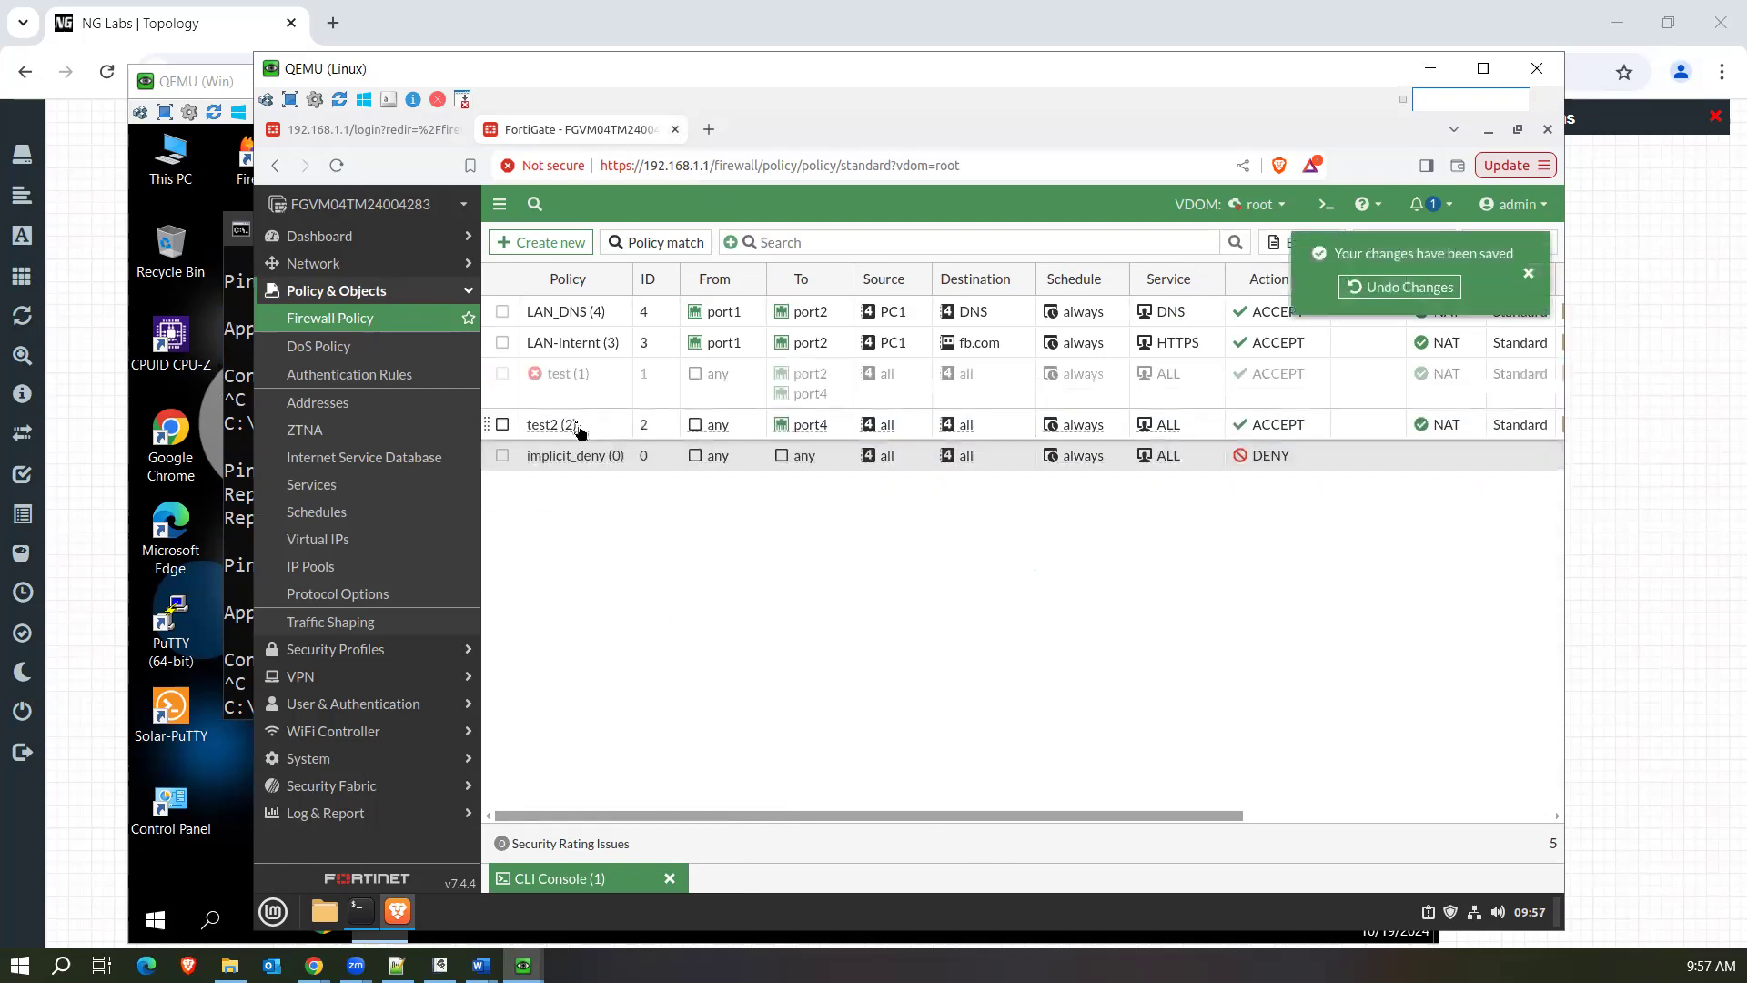
pyautogui.rightClick(577, 430)
pyautogui.moveTo(708, 496)
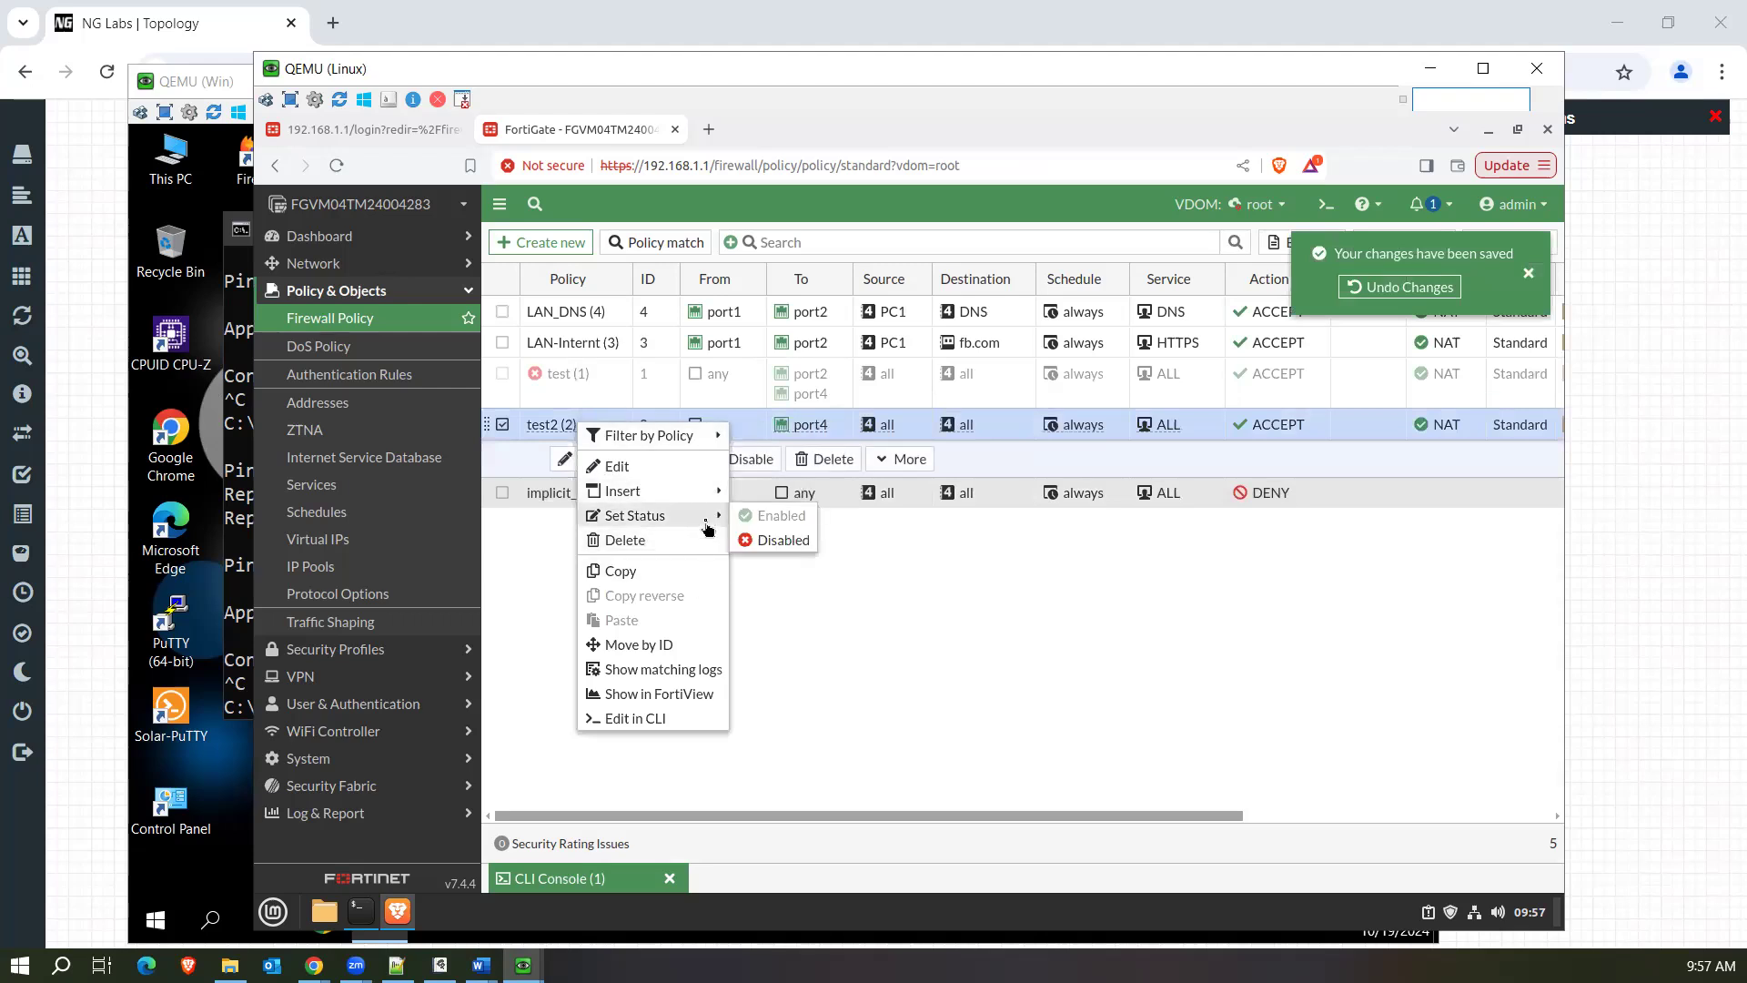
pyautogui.click(777, 540)
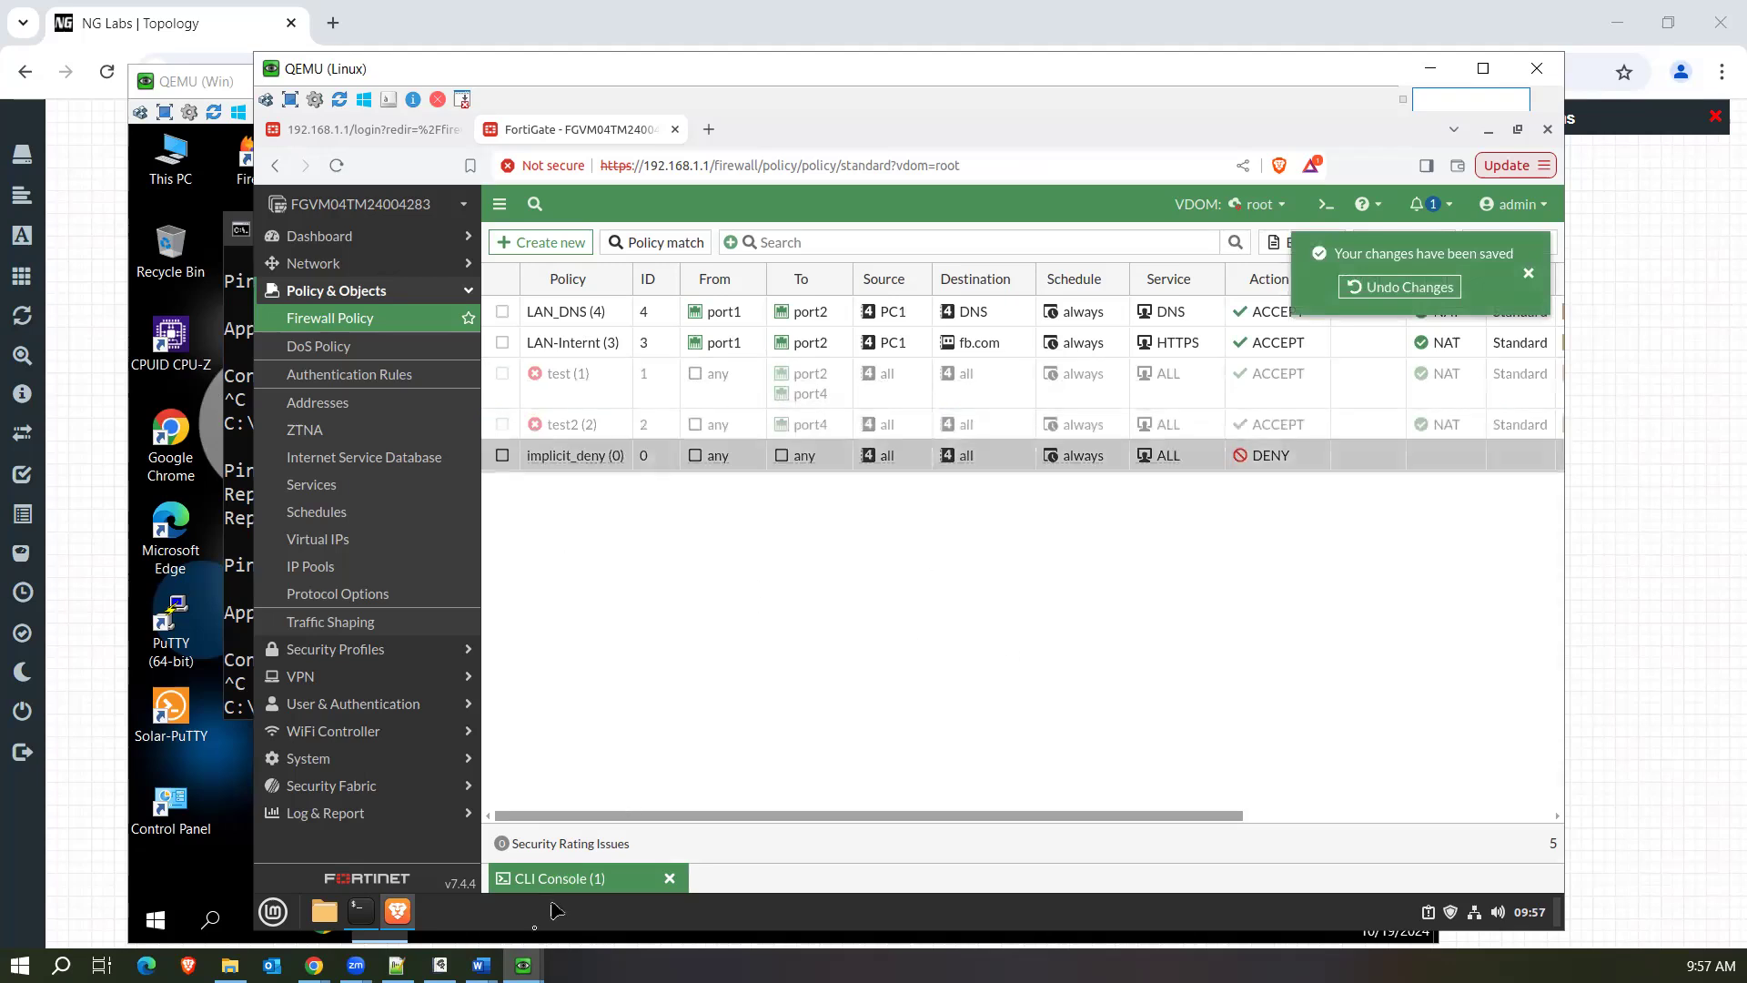
# Switch to the Win machine and rerun the ping to 8.8.8.8 with both test policies disabled.
pyautogui.moveTo(523, 964)
pyautogui.click(617, 871)
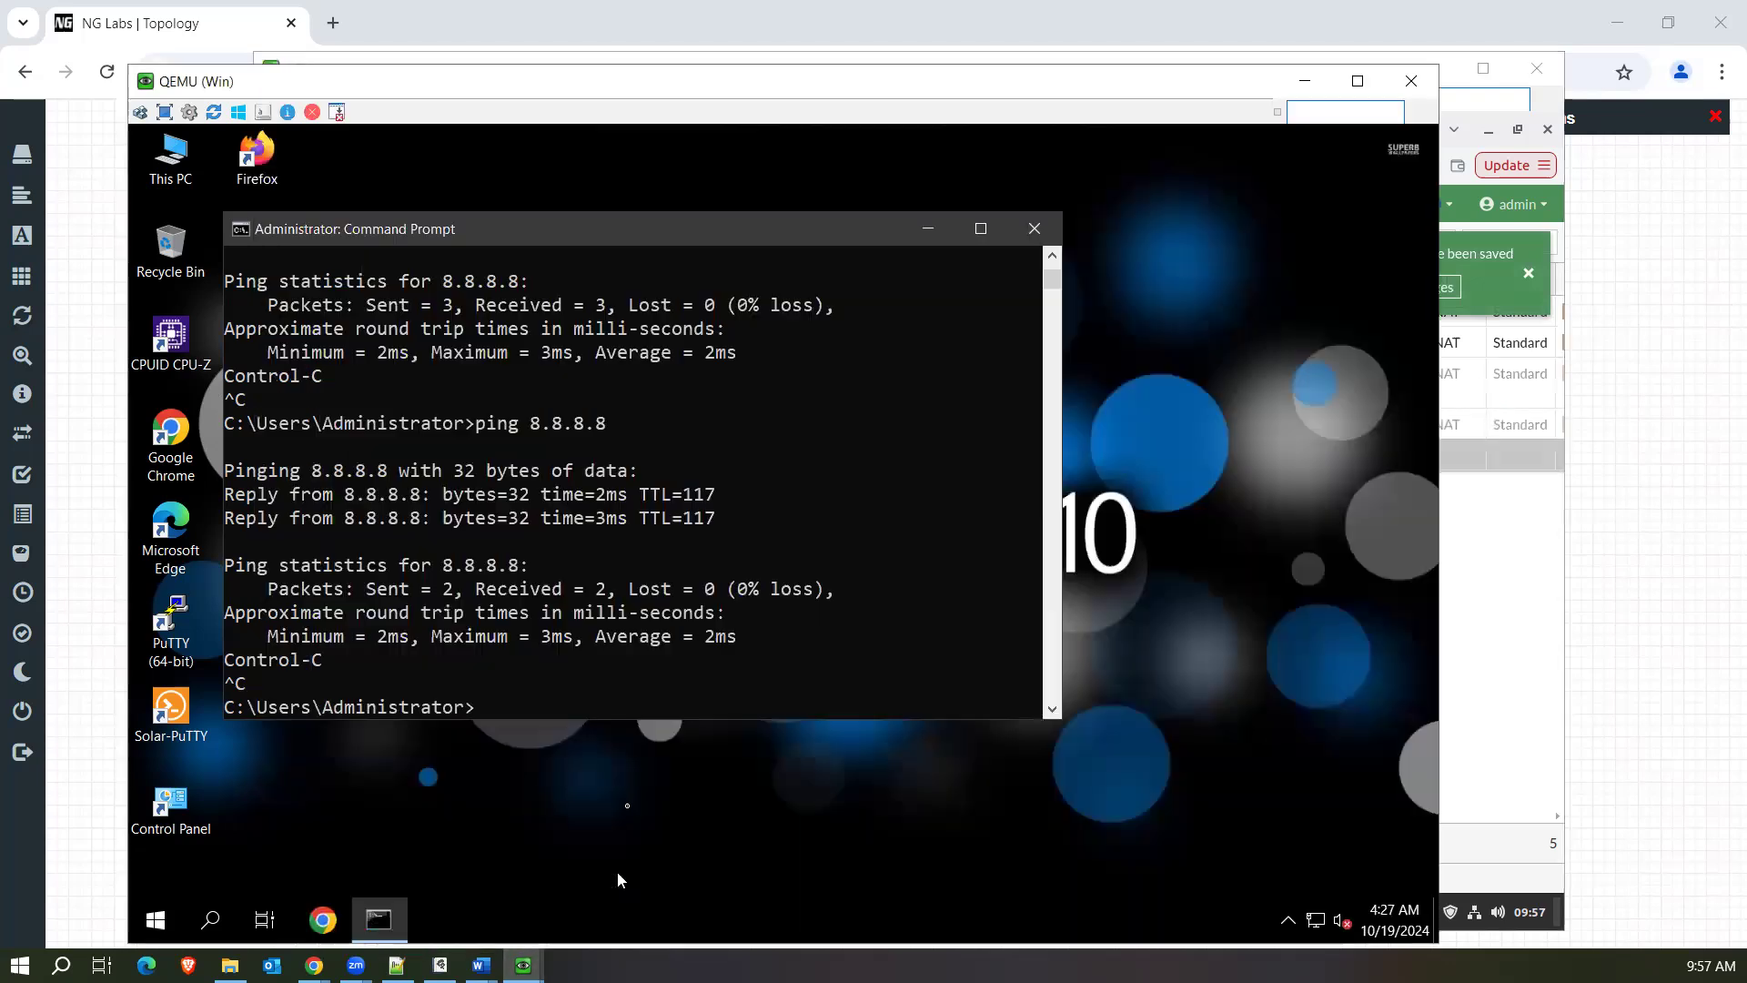
pyautogui.press('Return')
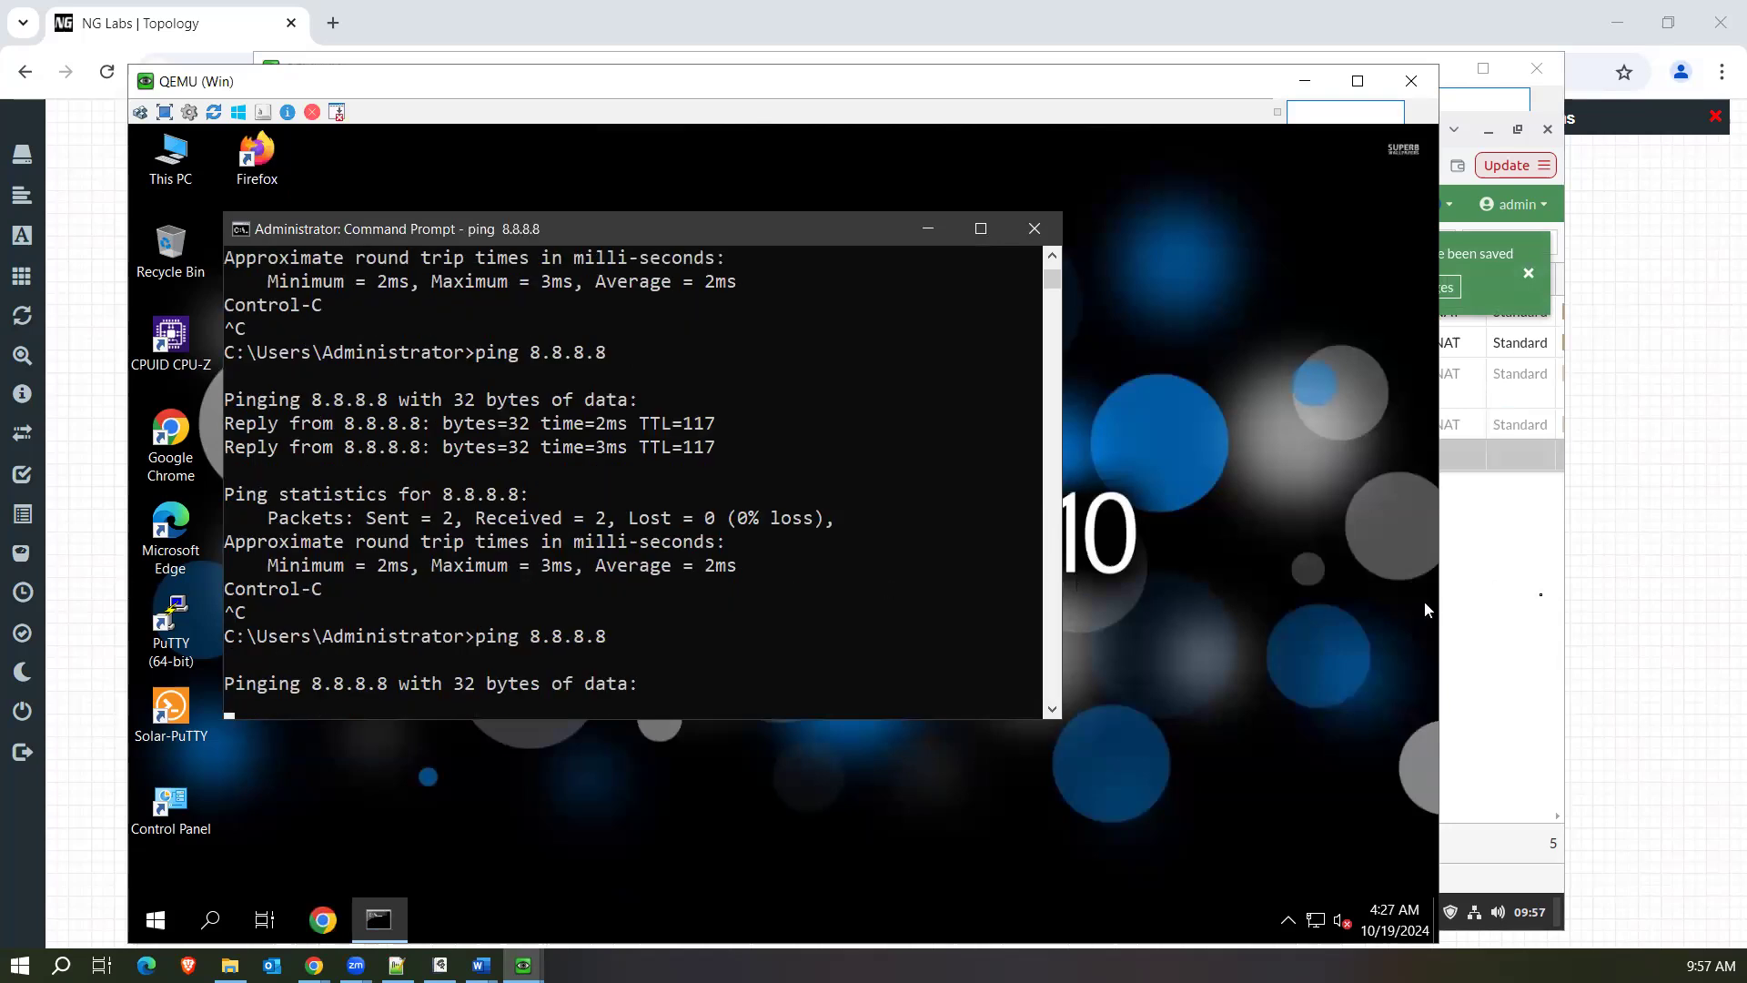
# Return to the FortiGate on the Linux machine and review the implicit_deny policy's hit statistics and IPv4 violation logging setting.
pyautogui.click(1494, 587)
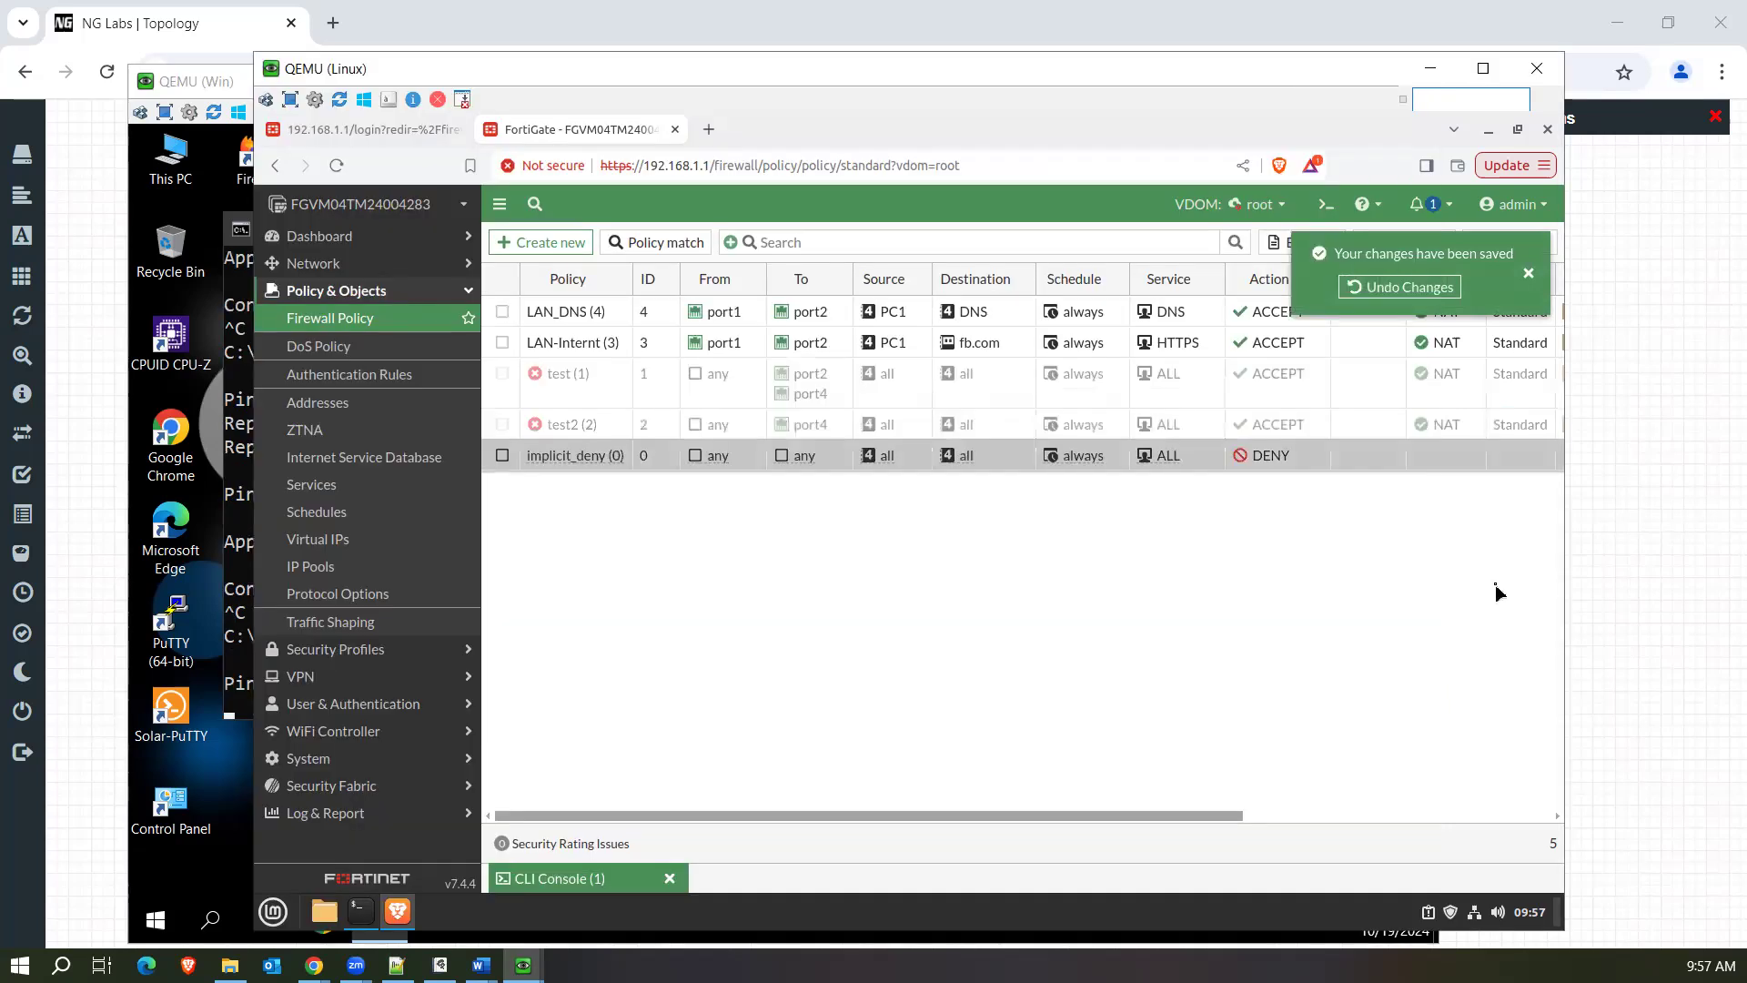
pyautogui.click(673, 460)
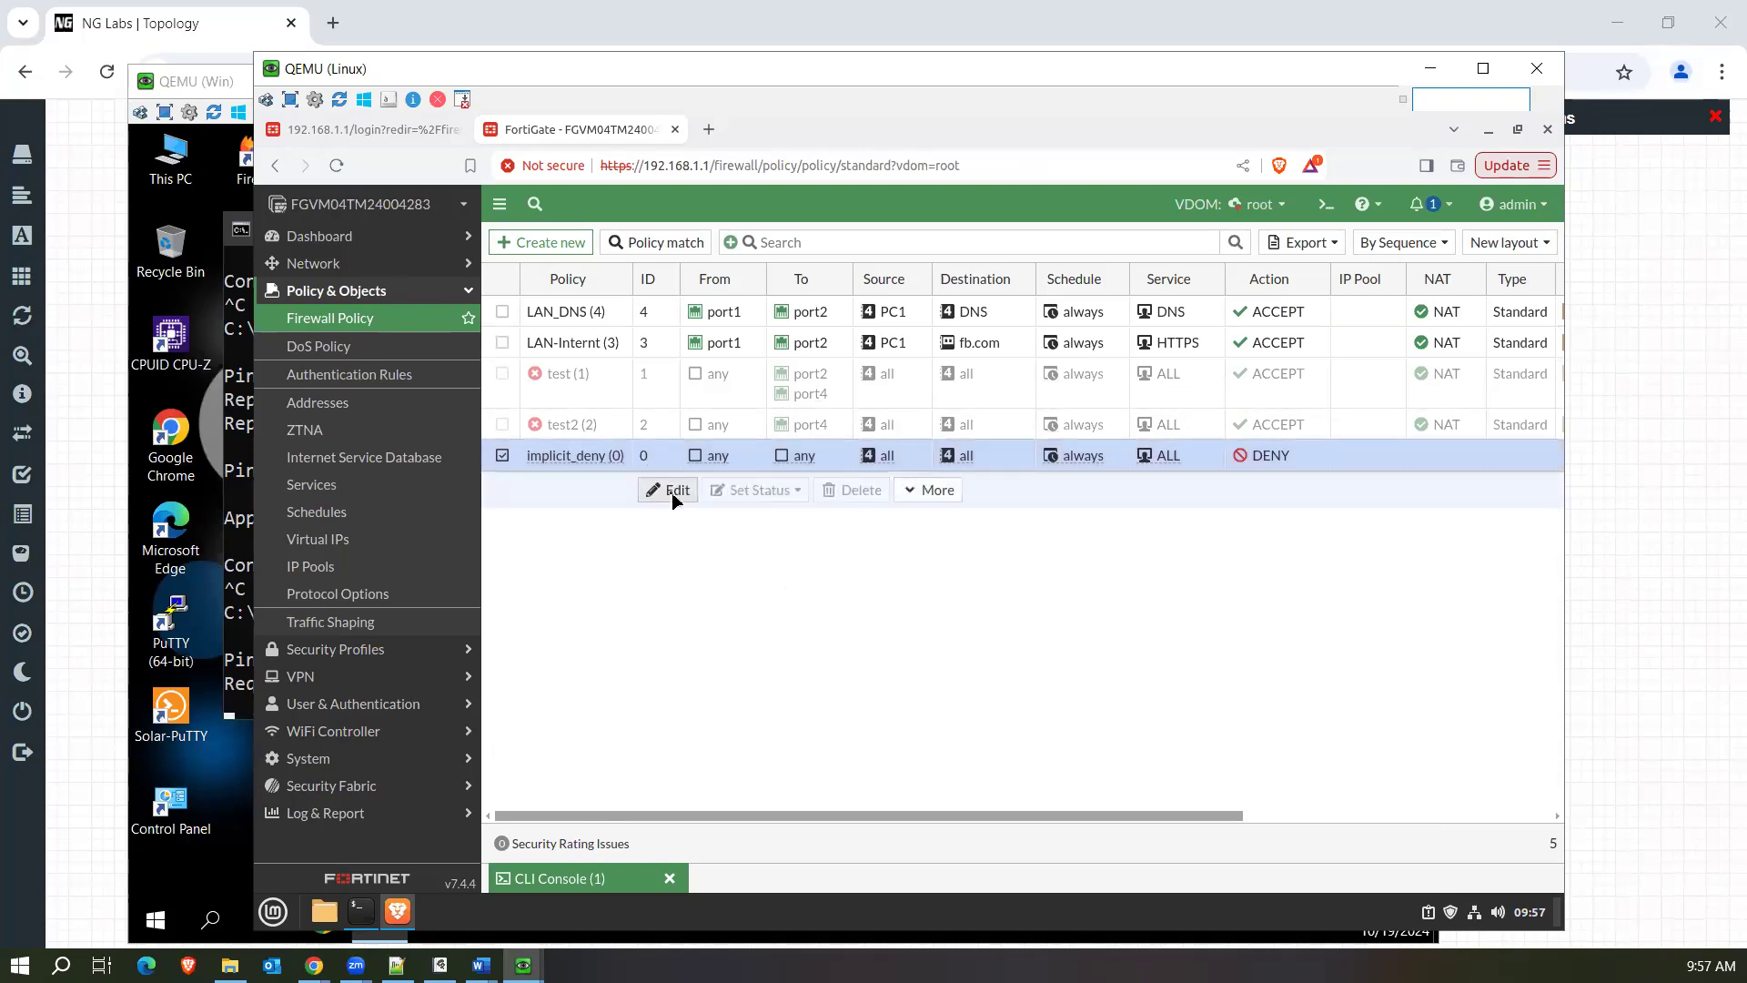
pyautogui.click(673, 492)
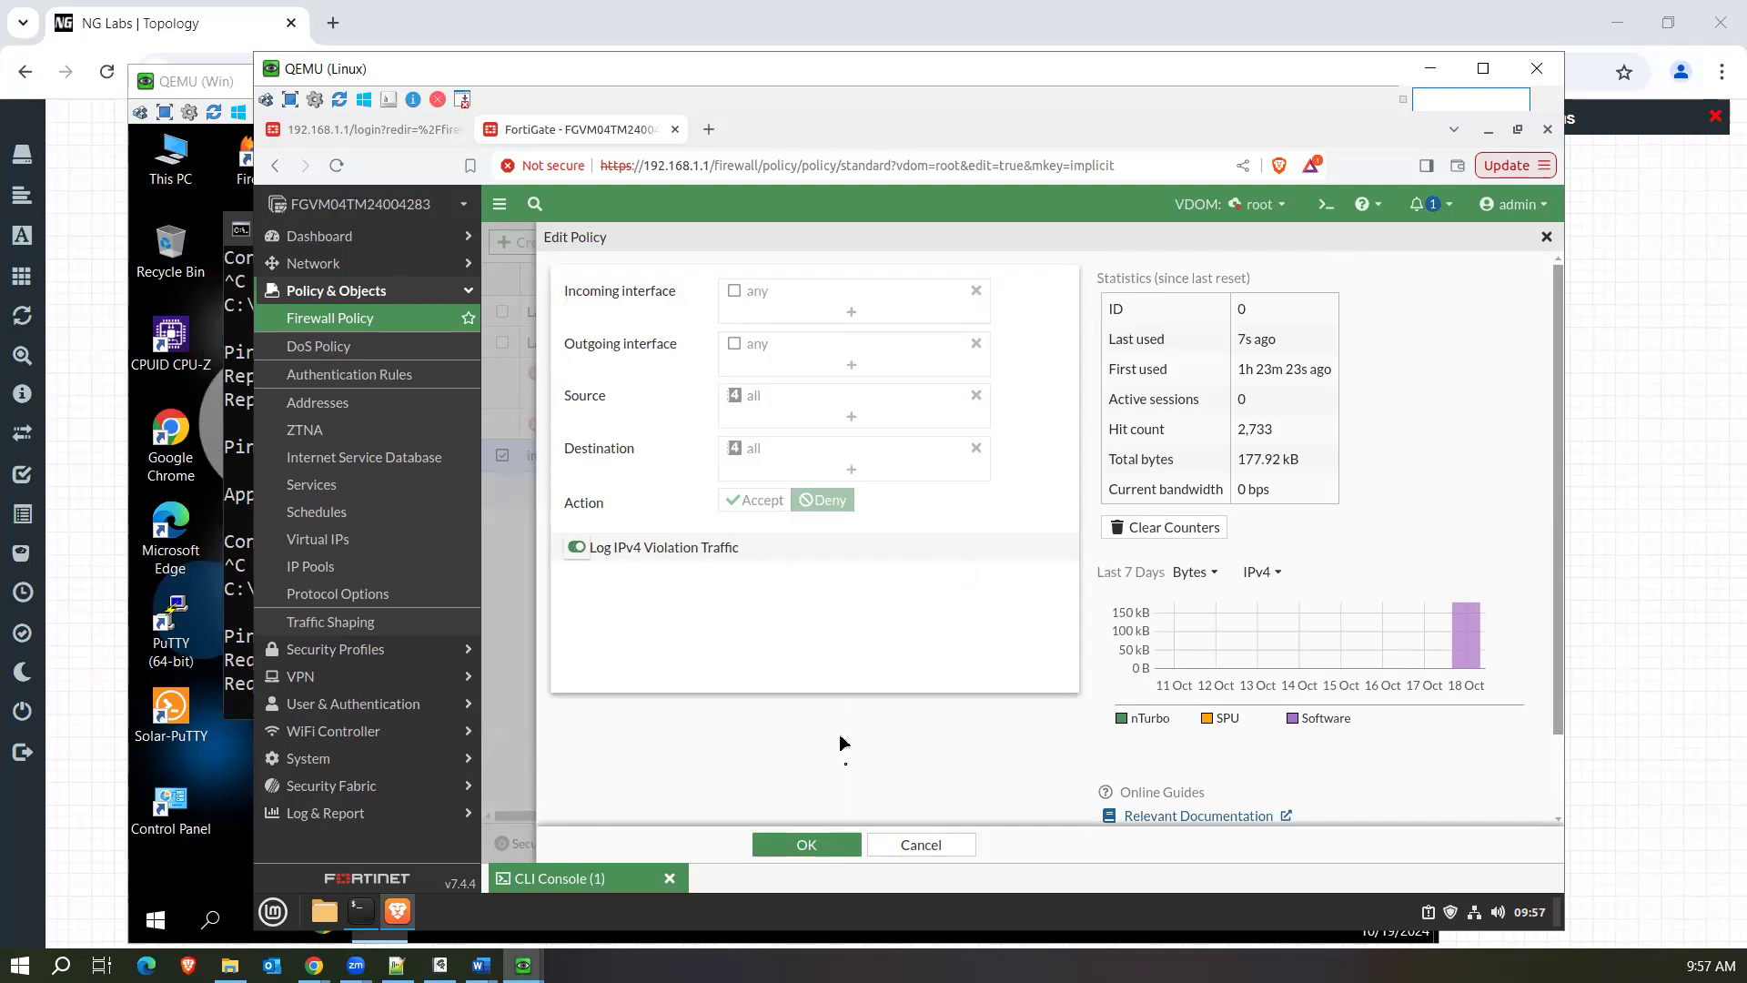
pyautogui.click(818, 845)
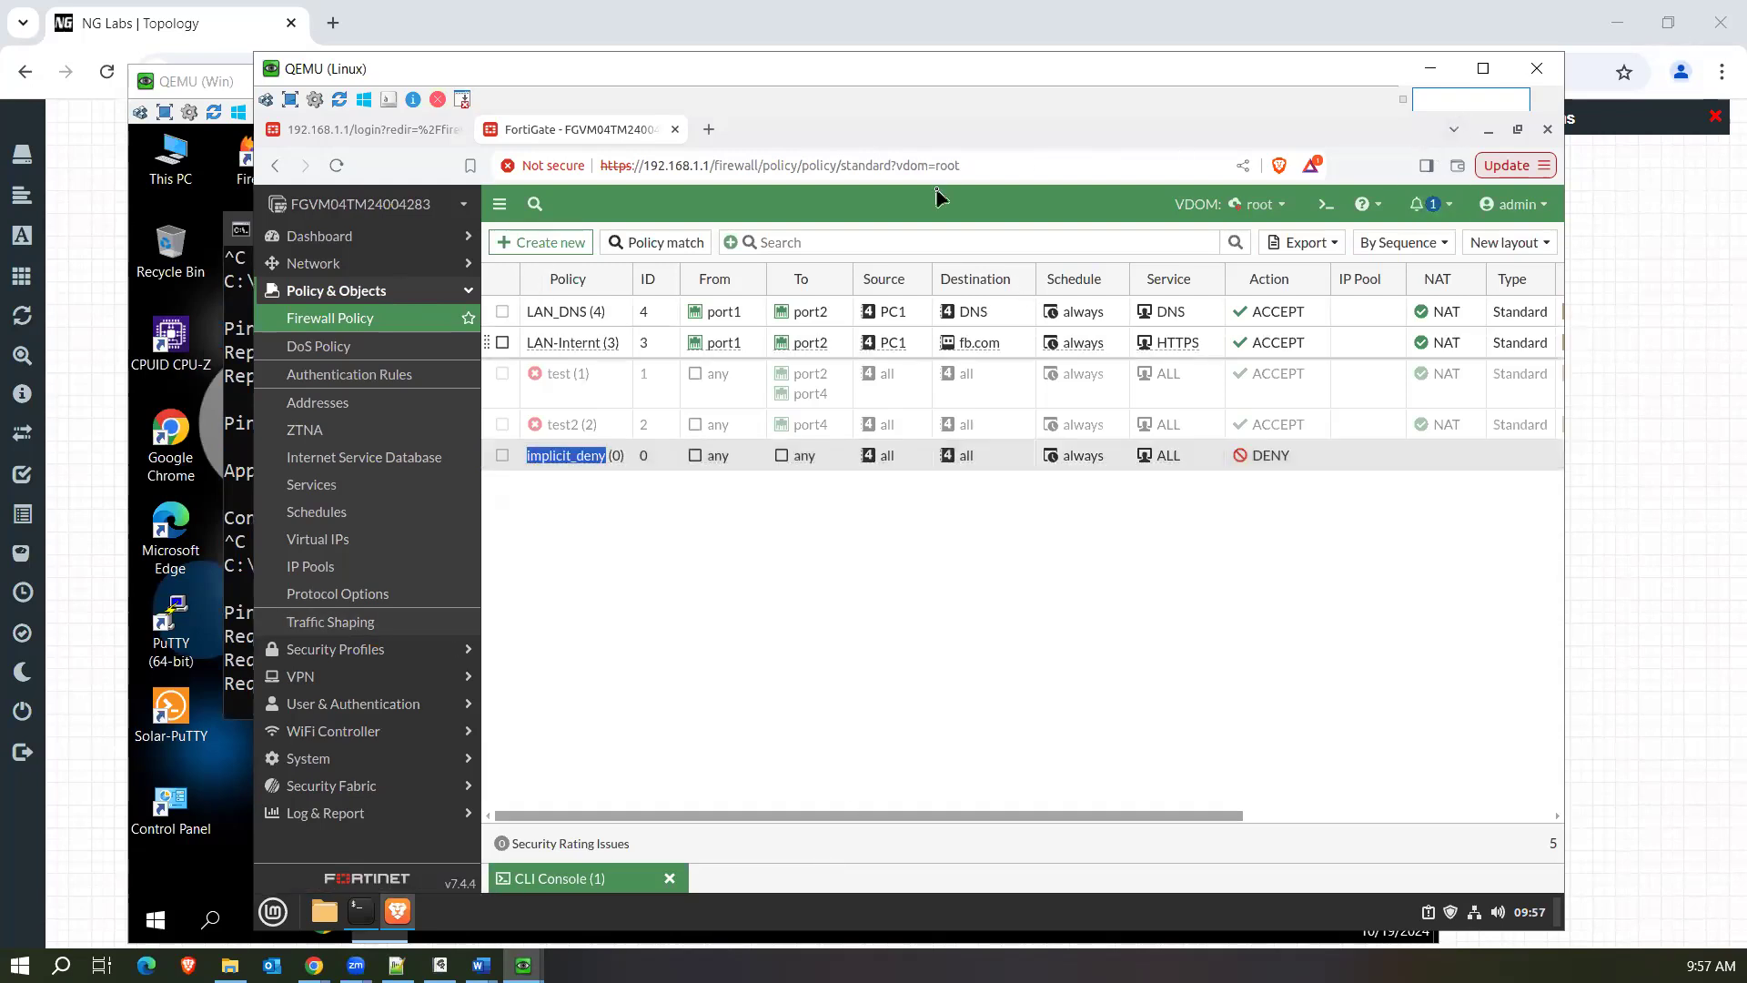
# Switch to the Win machine and repeat the ping to 8.8.8.8 against the implicit deny policy.
pyautogui.click(235, 673)
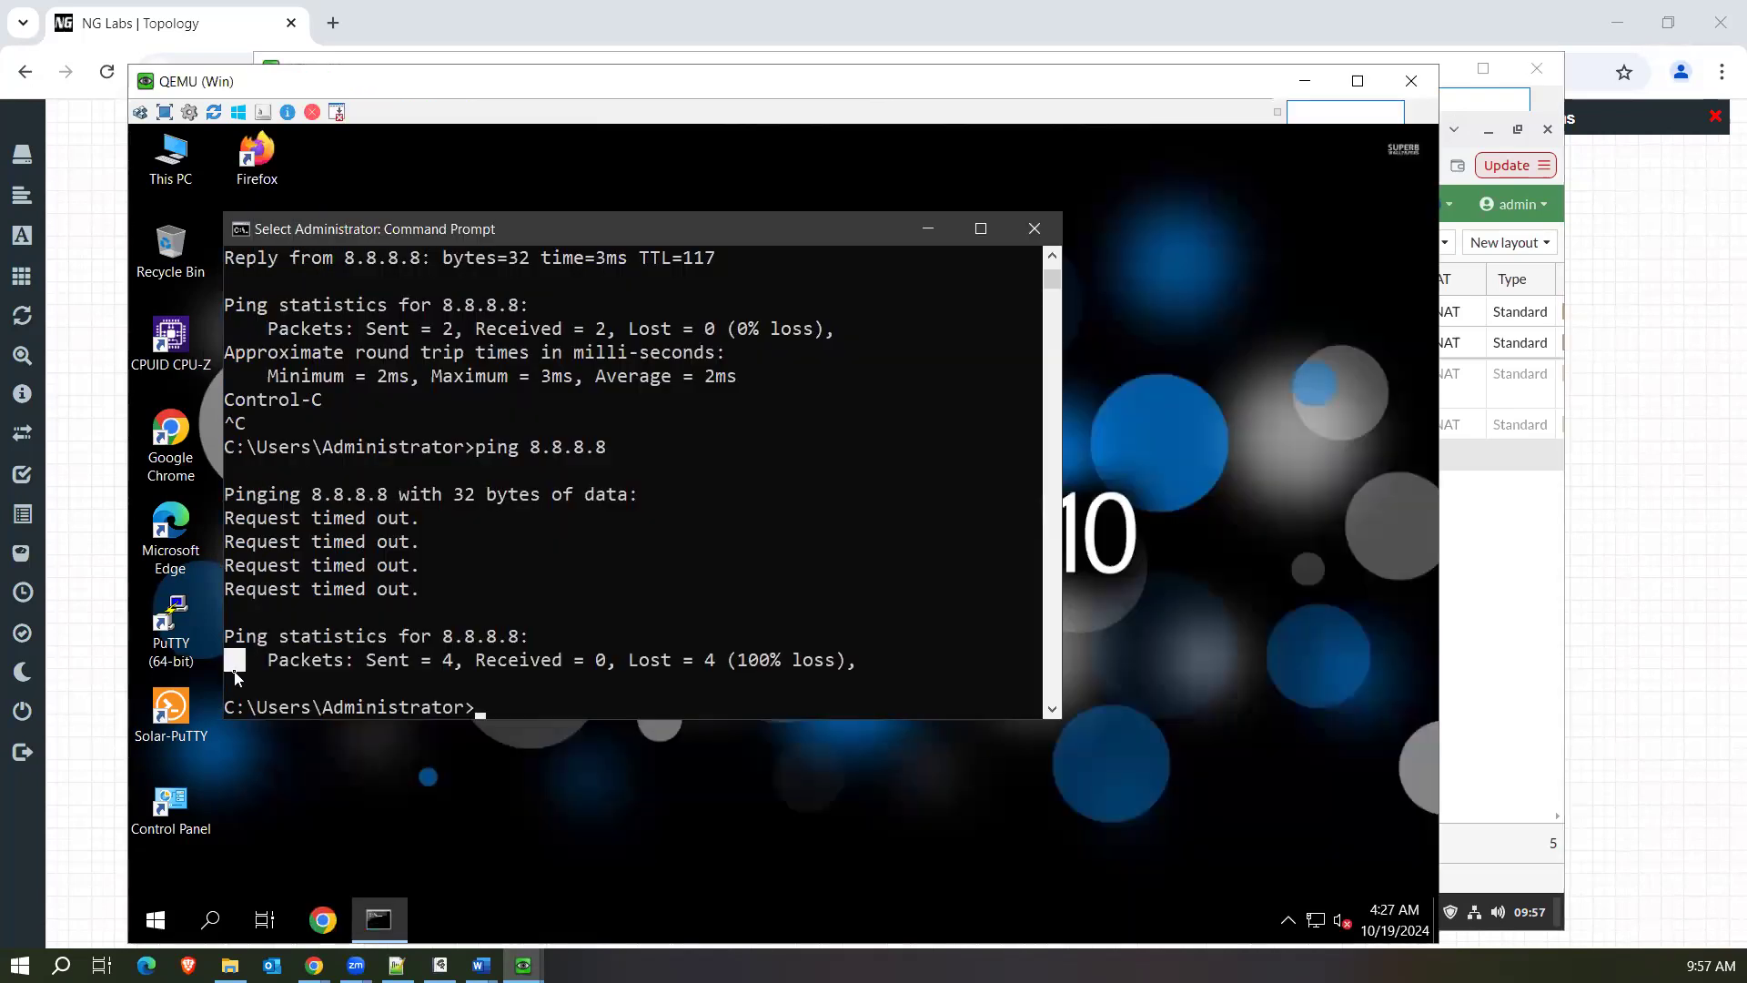
pyautogui.press('Up')
pyautogui.press('Return')
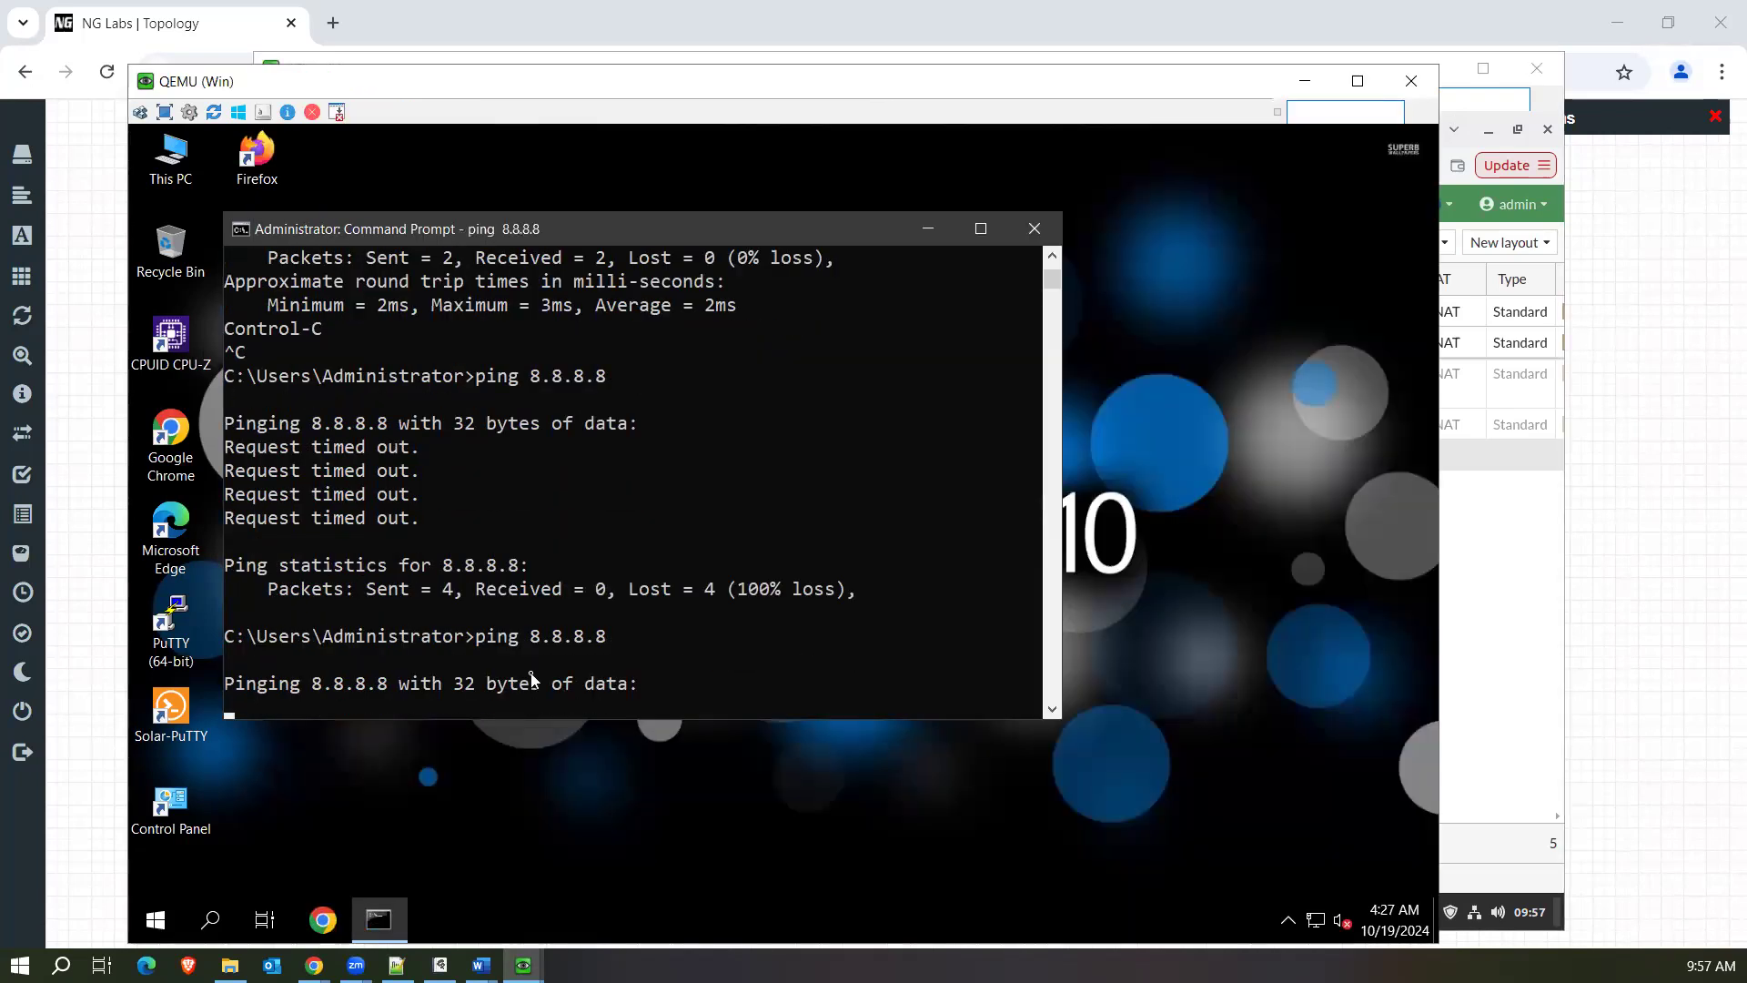
# Switch to the Linux machine, open the FortiGate Forward Traffic log and compare the two PING entries for 8.8.8.8.
pyautogui.moveTo(523, 962)
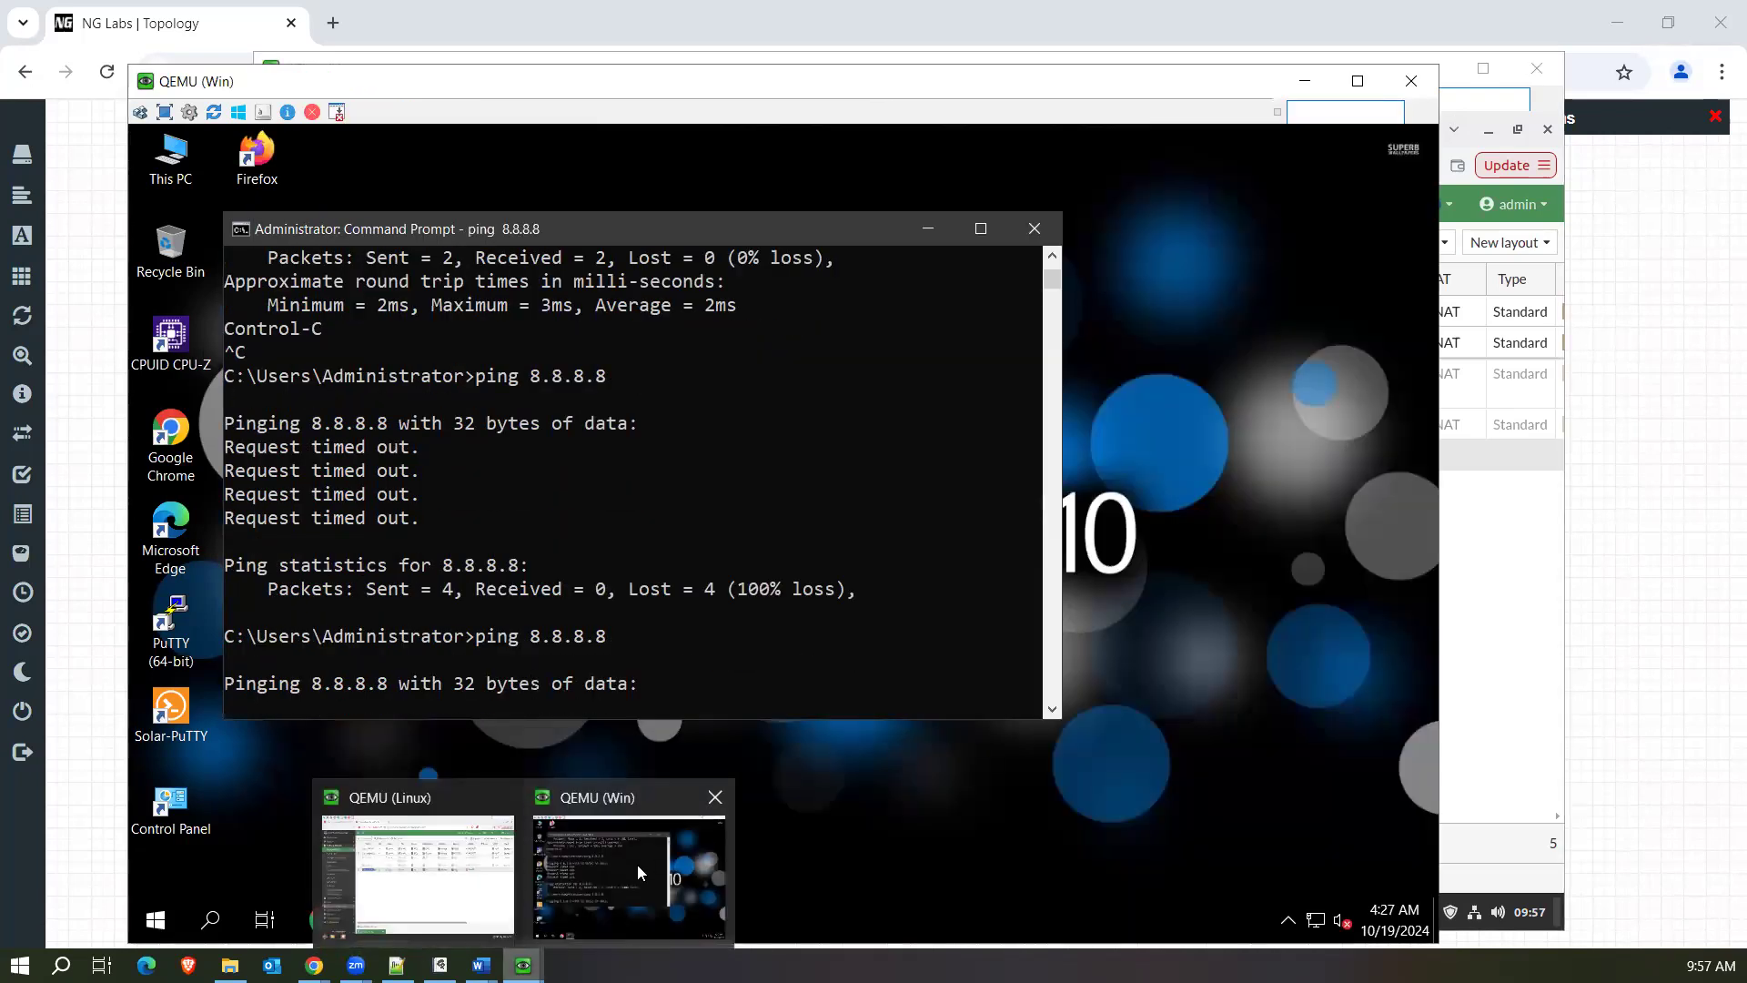
pyautogui.click(364, 864)
pyautogui.click(328, 812)
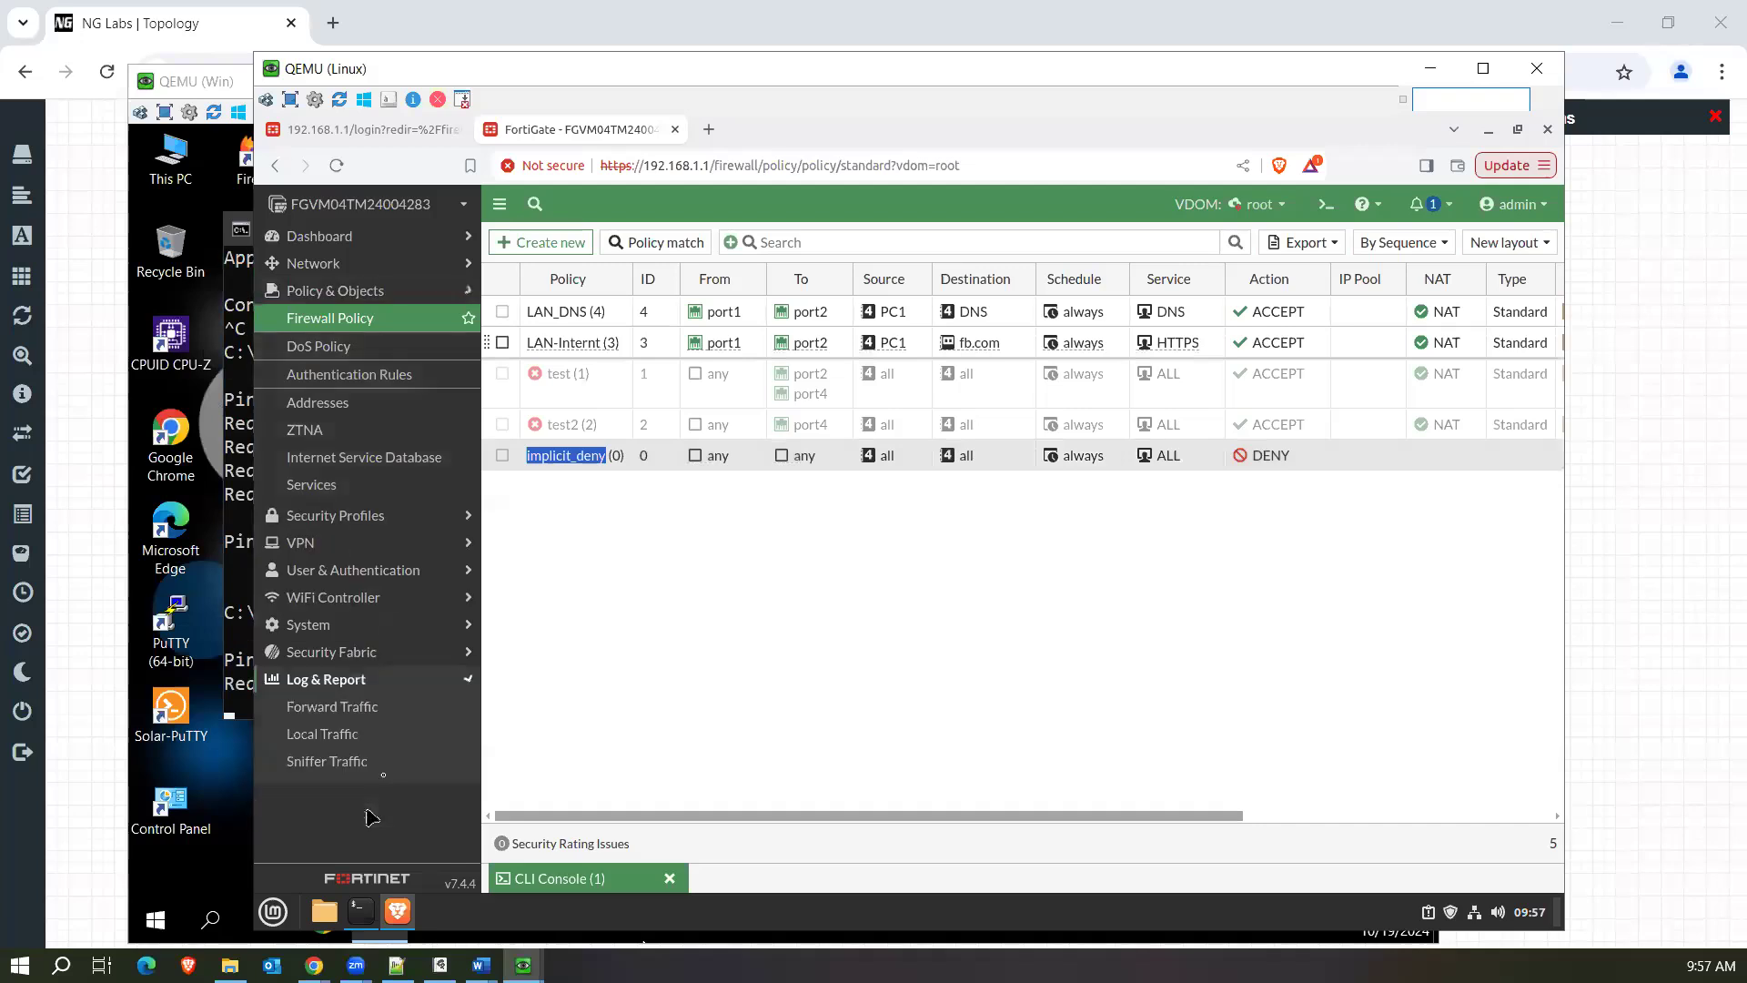
pyautogui.click(333, 510)
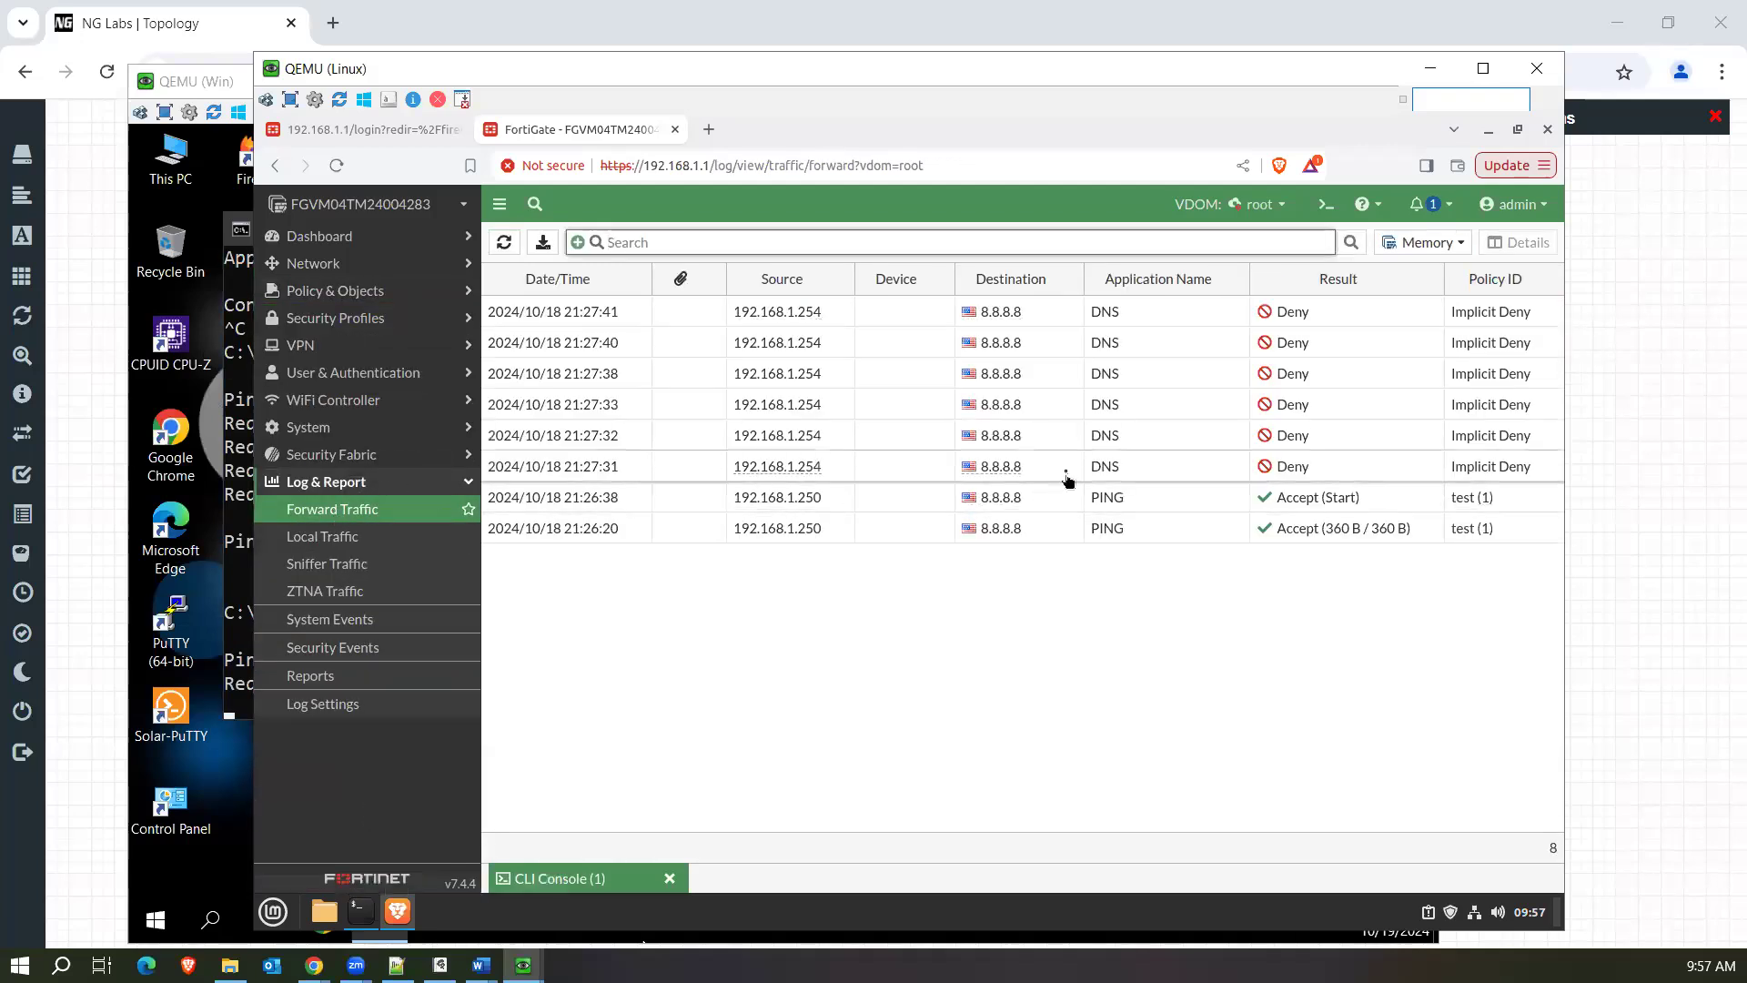
pyautogui.click(1033, 519)
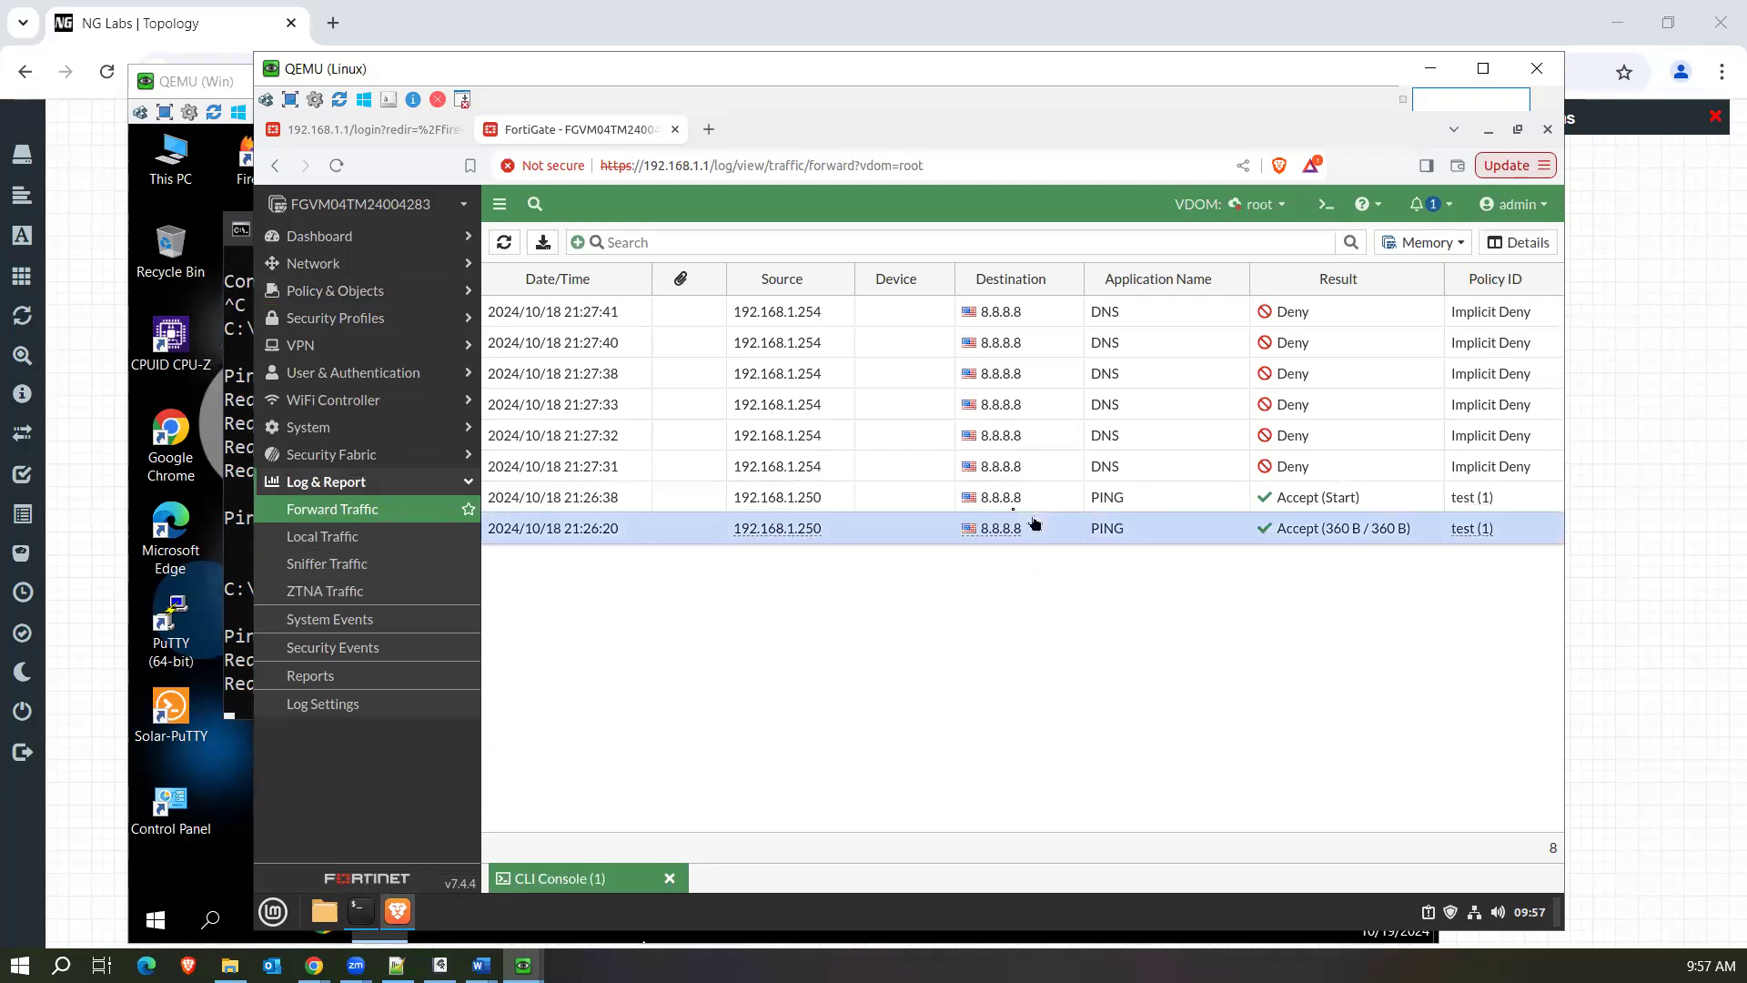
pyautogui.click(900, 496)
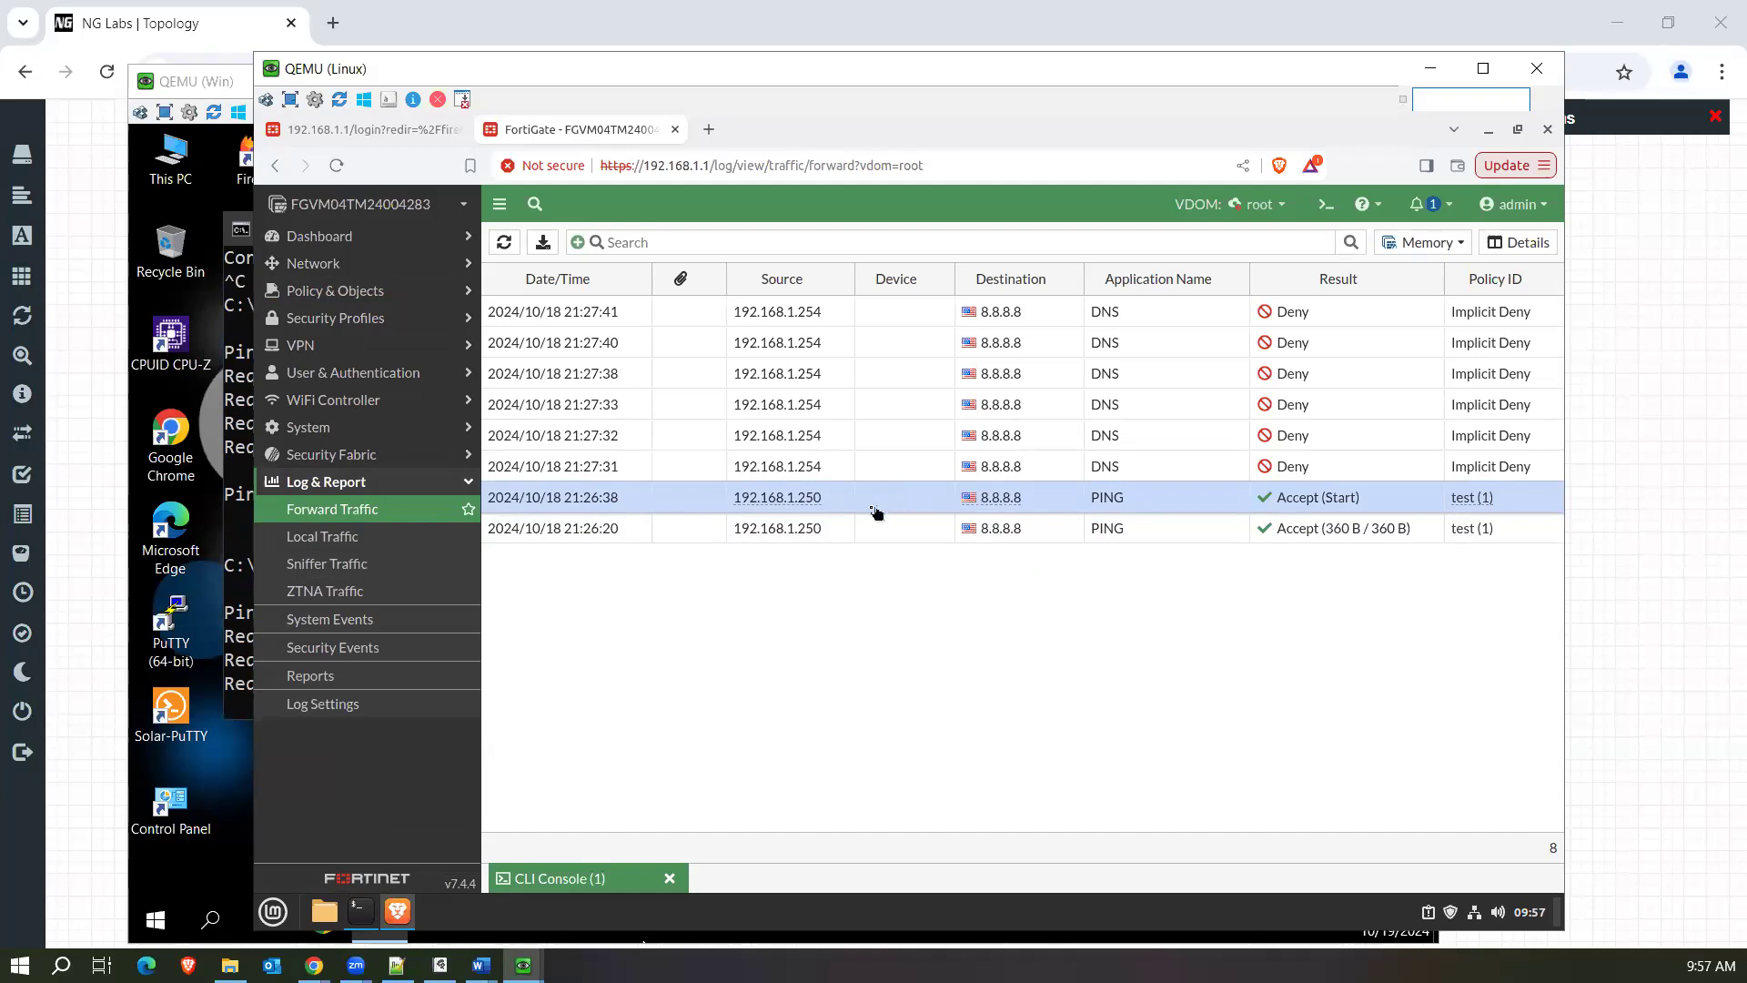
pyautogui.click(891, 535)
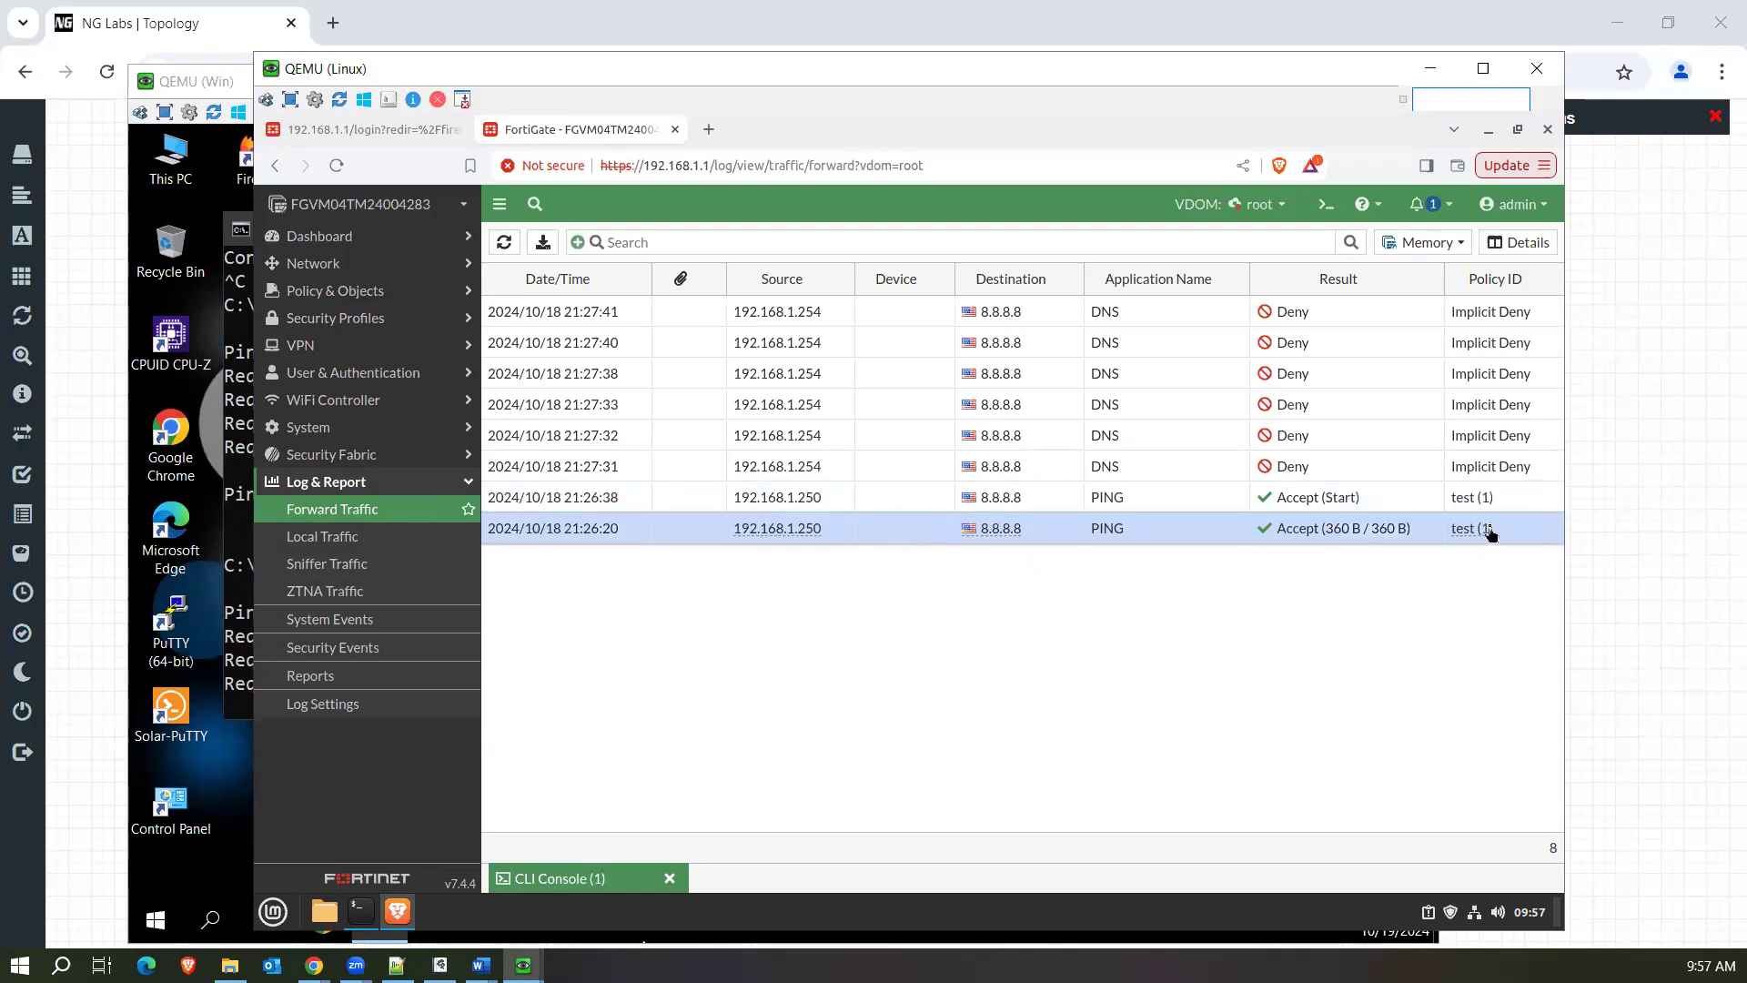
# Examine the general, source and destination log details of the 21:26:20 PING entry, and close them.
pyautogui.doubleClick(906, 542)
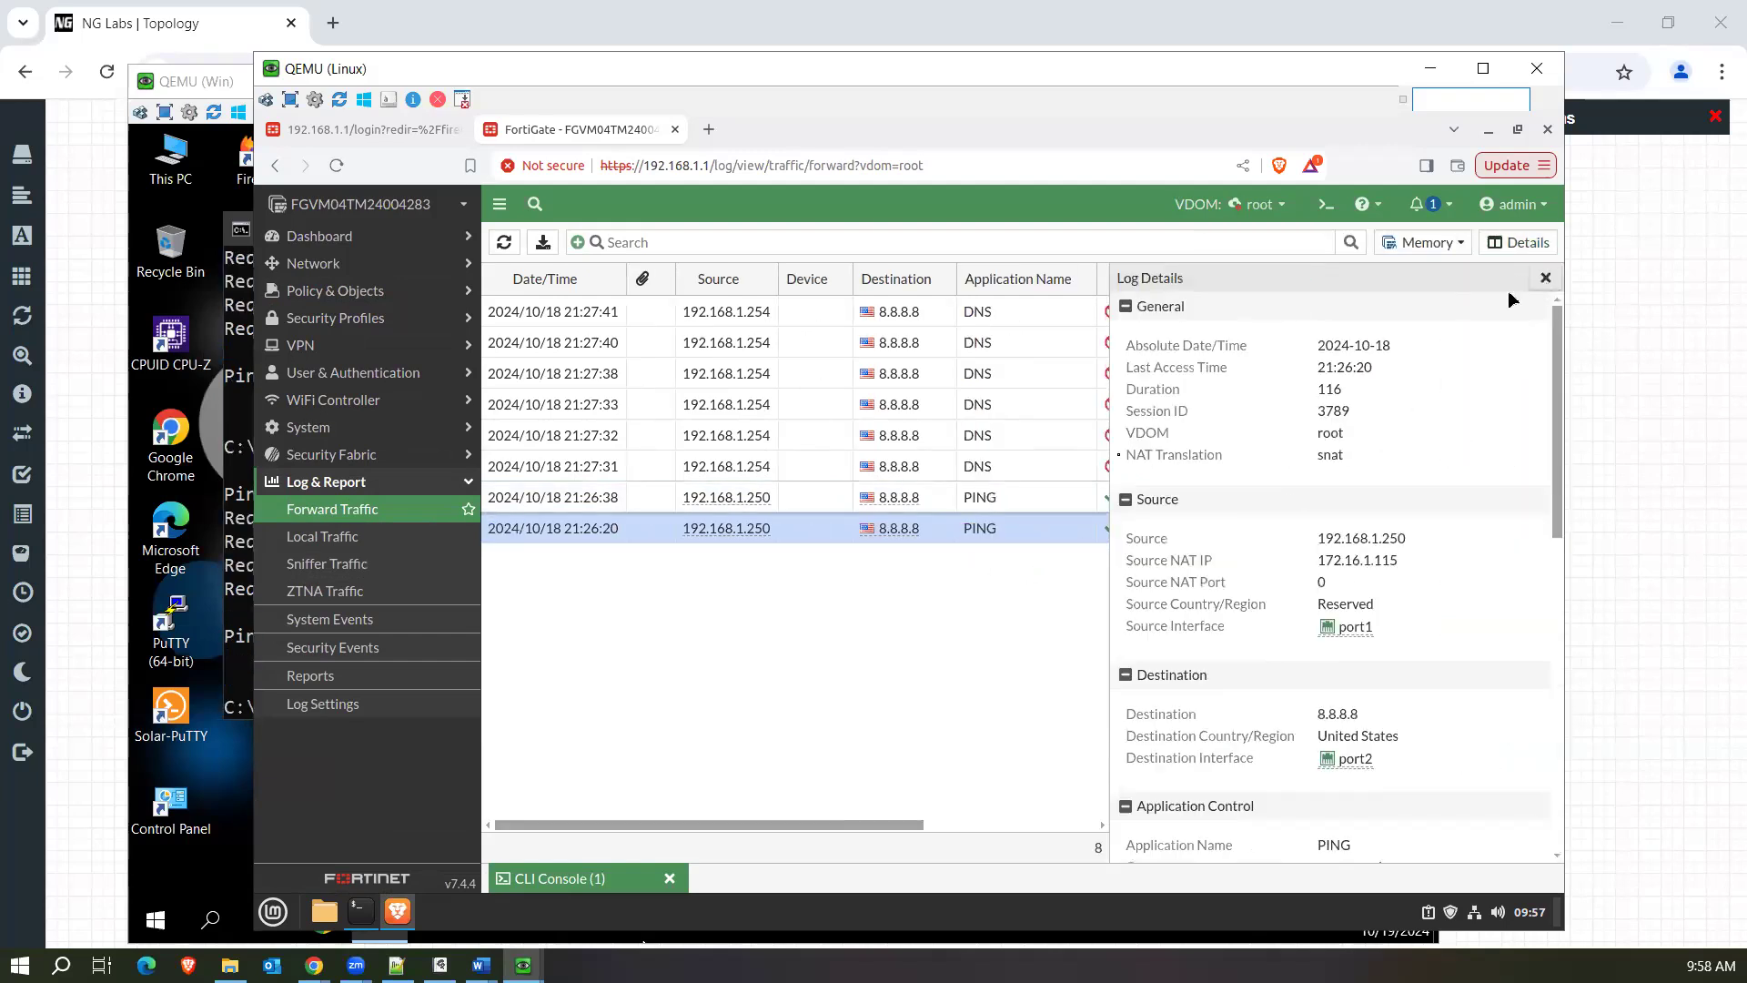
pyautogui.click(1545, 277)
pyautogui.click(1203, 496)
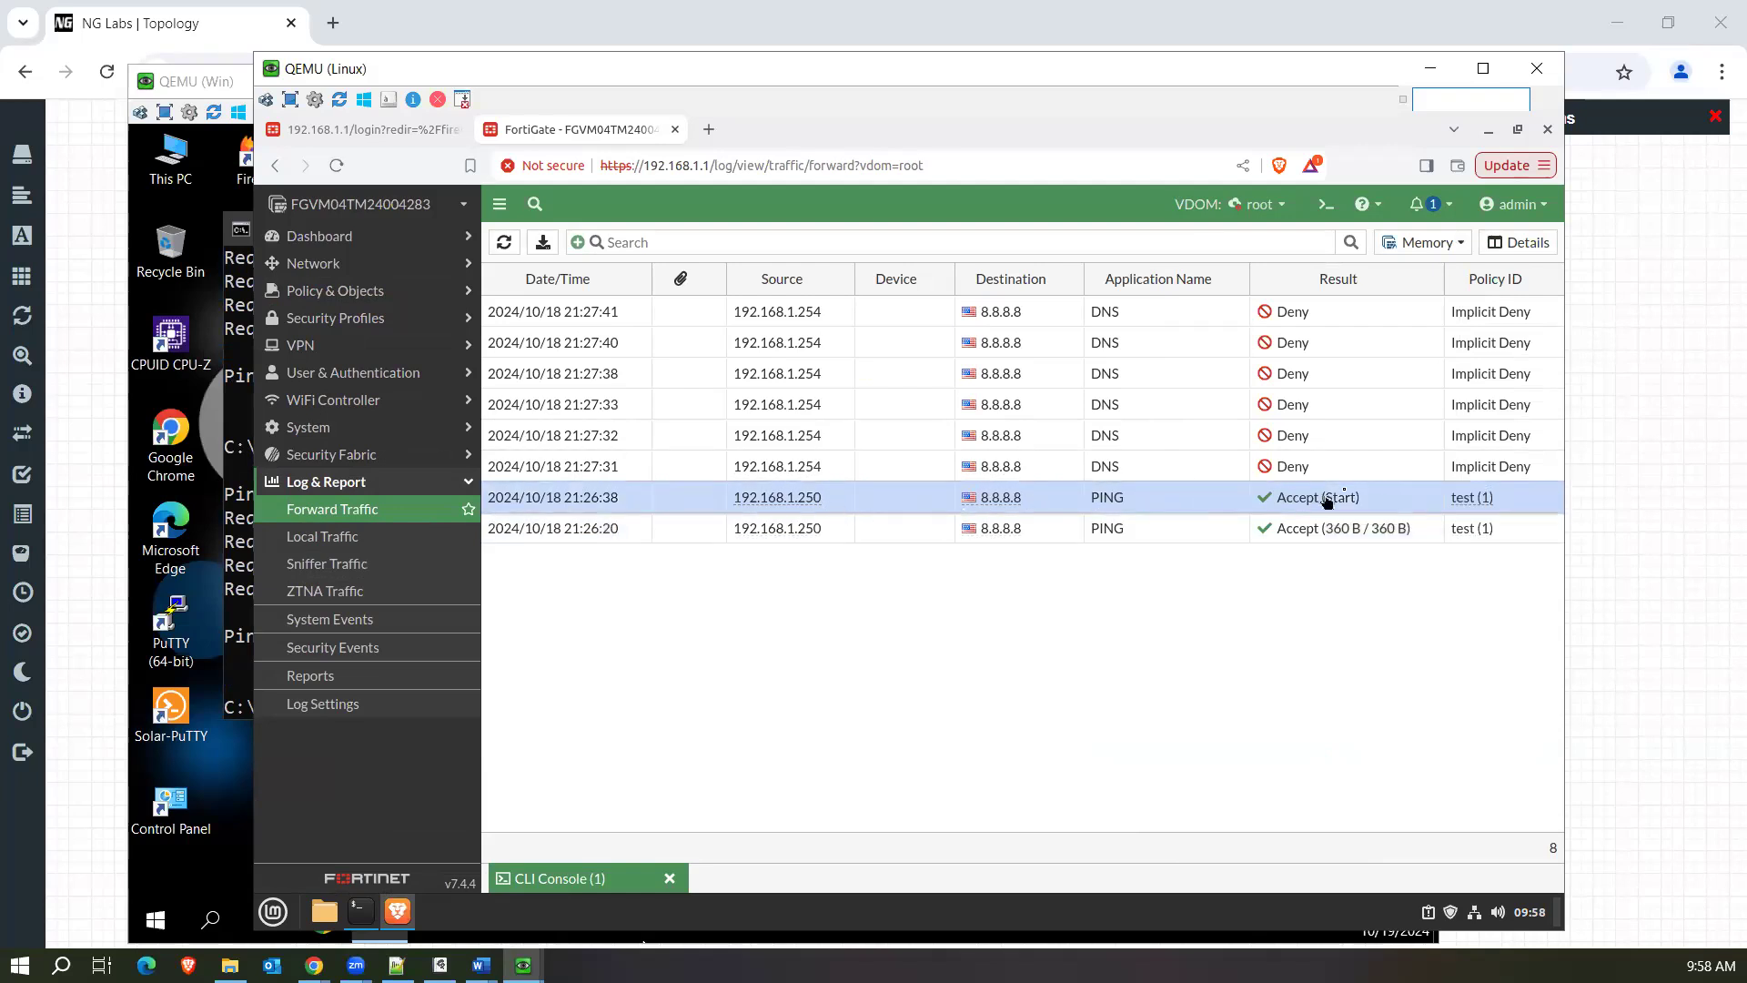
pyautogui.click(1252, 537)
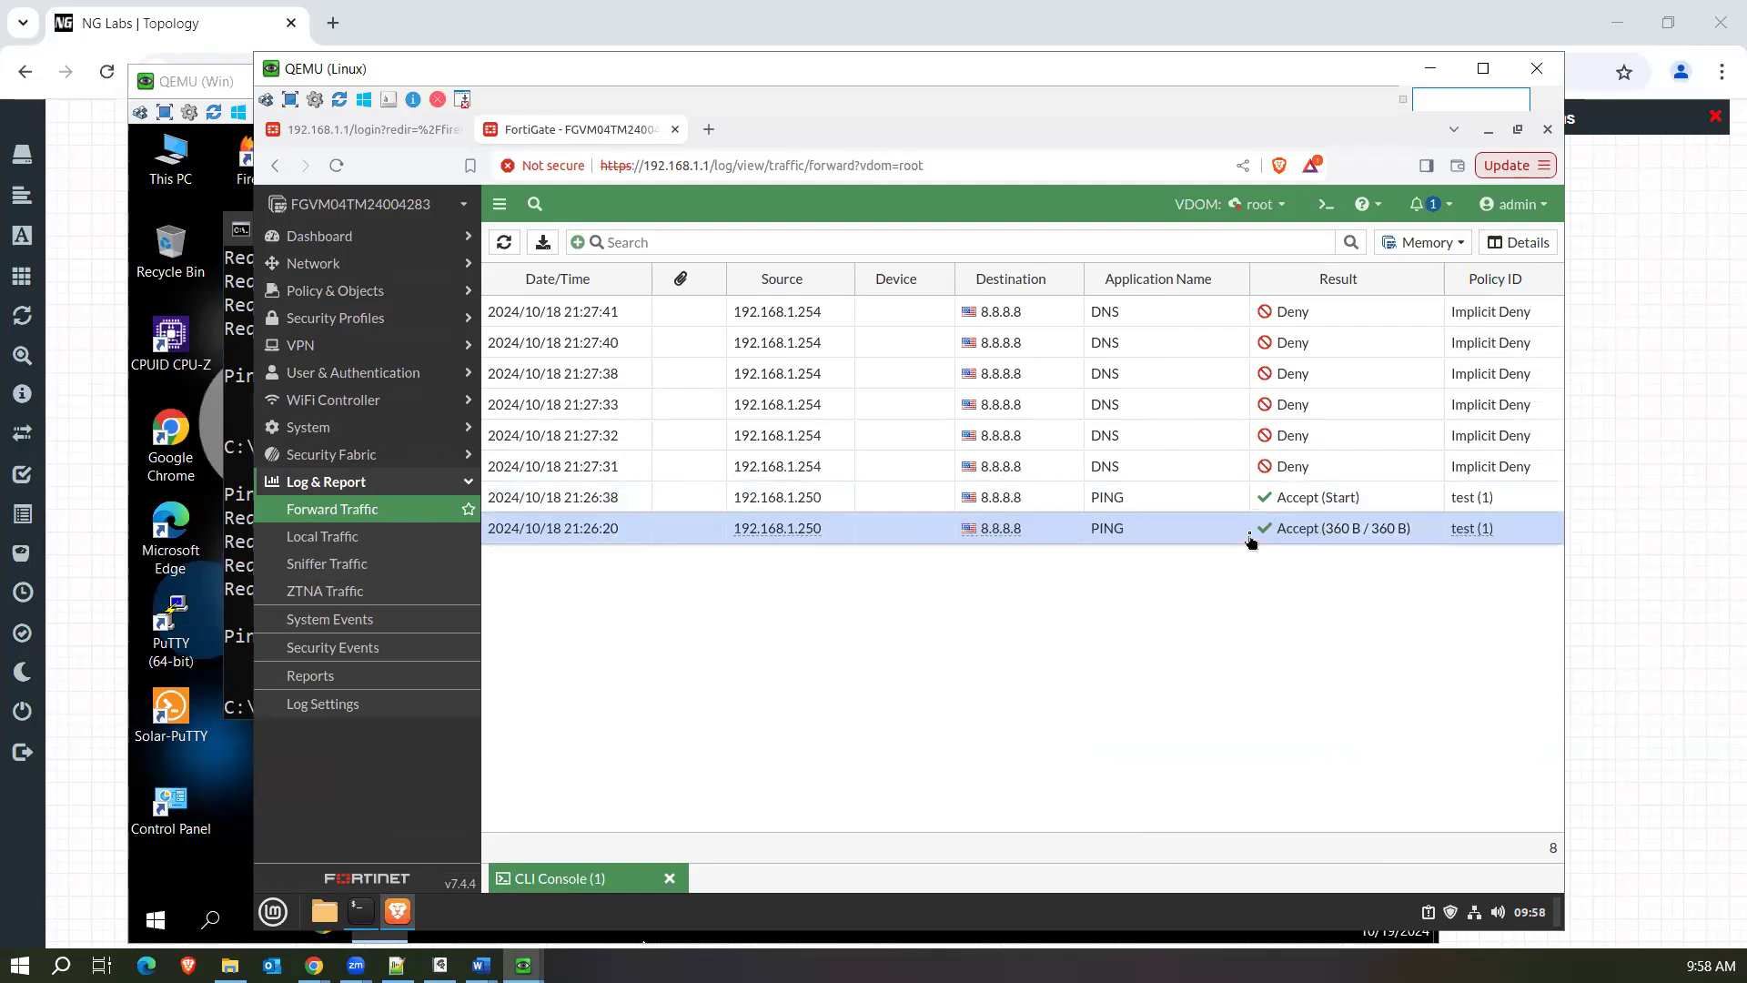
# Inspect the sent and received data counters in the log details of the 21:26:38 PING entry.
pyautogui.doubleClick(1177, 507)
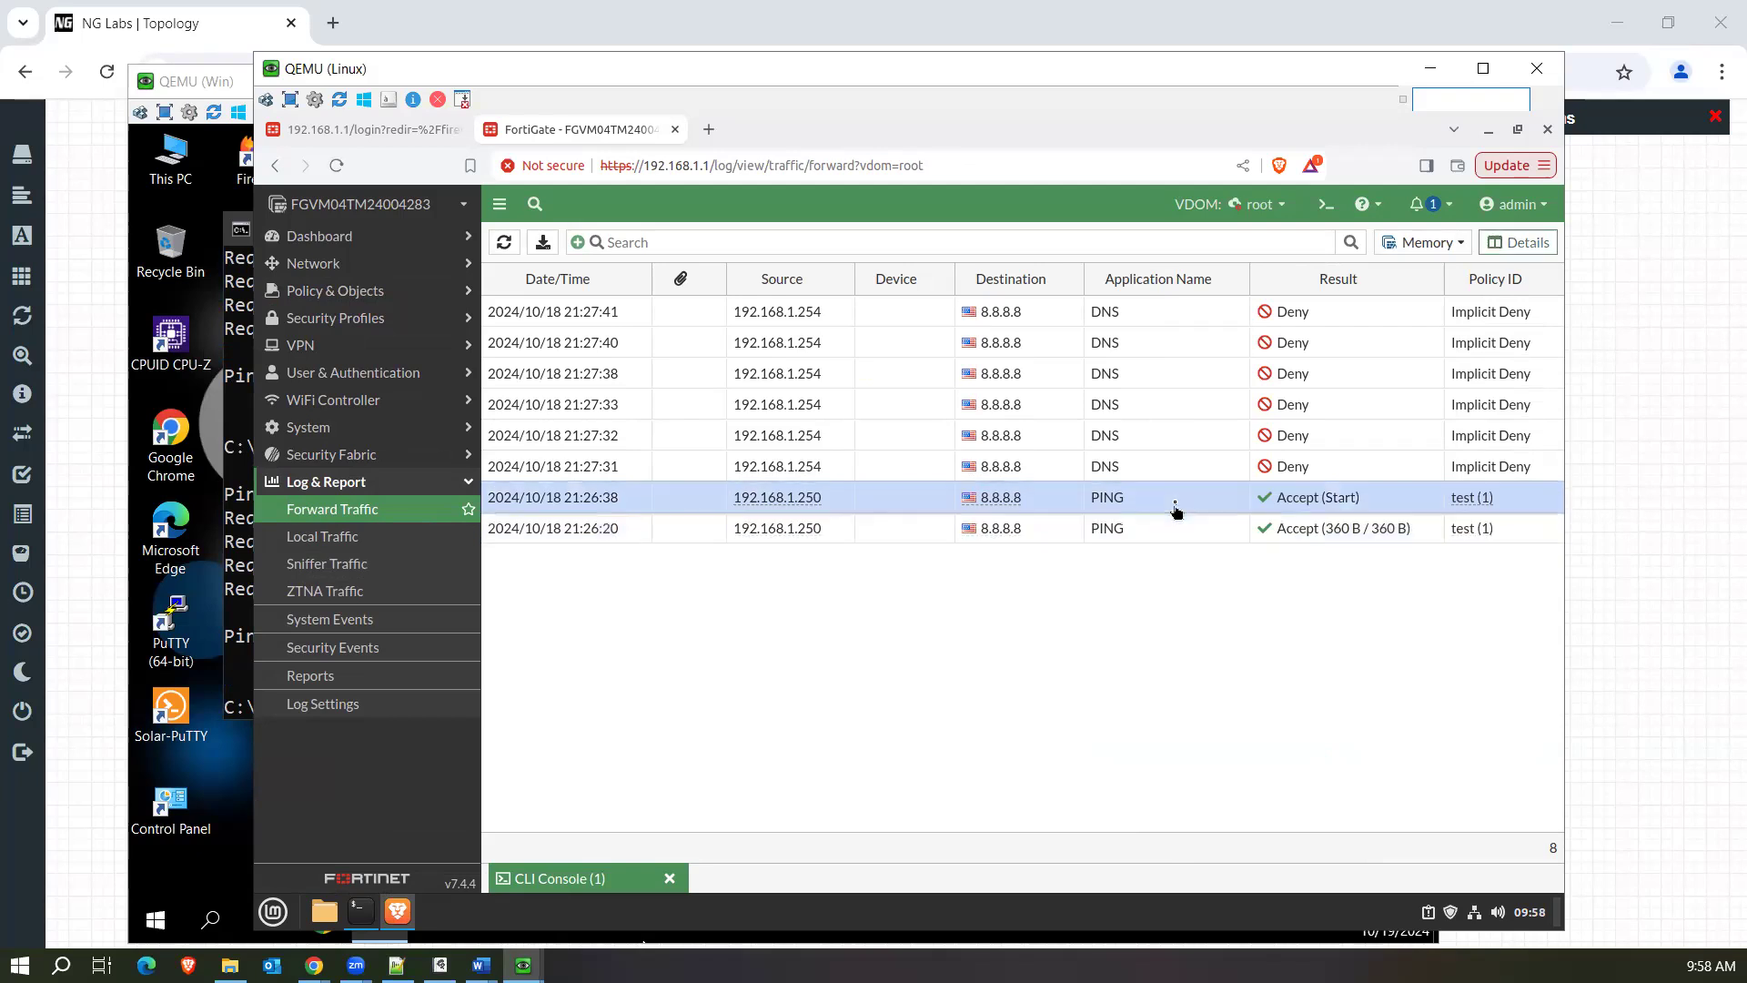
pyautogui.moveTo(1561, 478); pyautogui.dragTo(1395, 718)
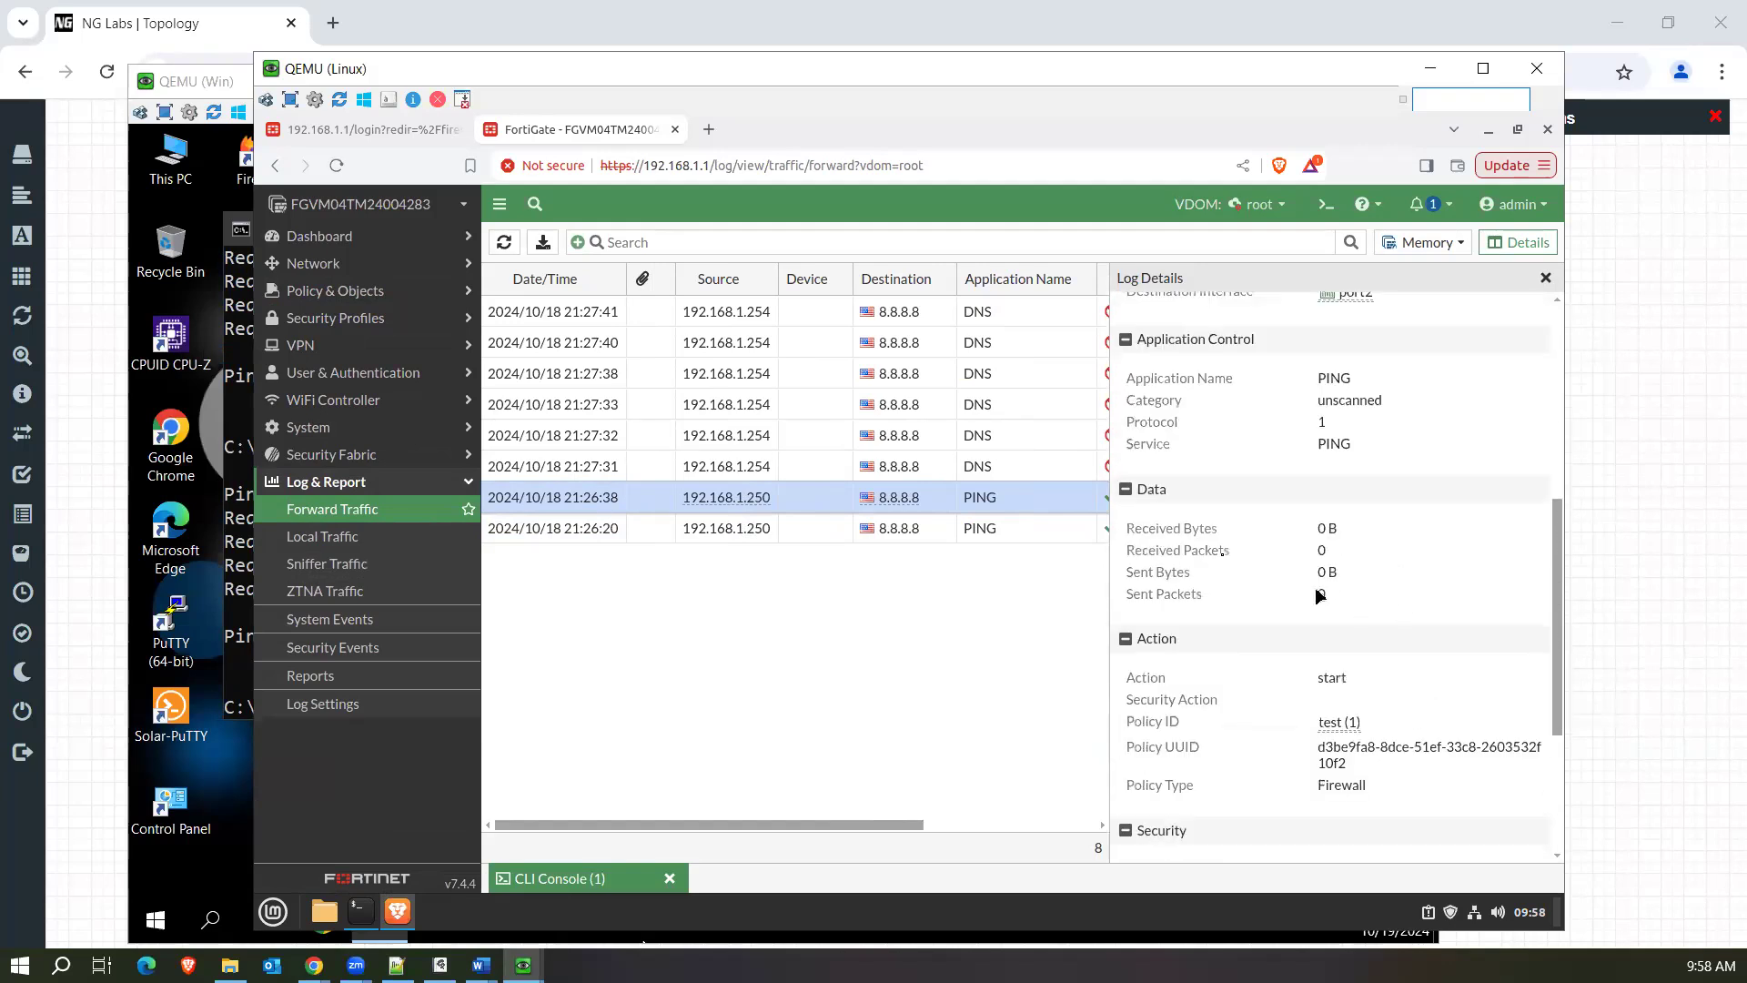
pyautogui.moveTo(1320, 596); pyautogui.dragTo(1139, 528)
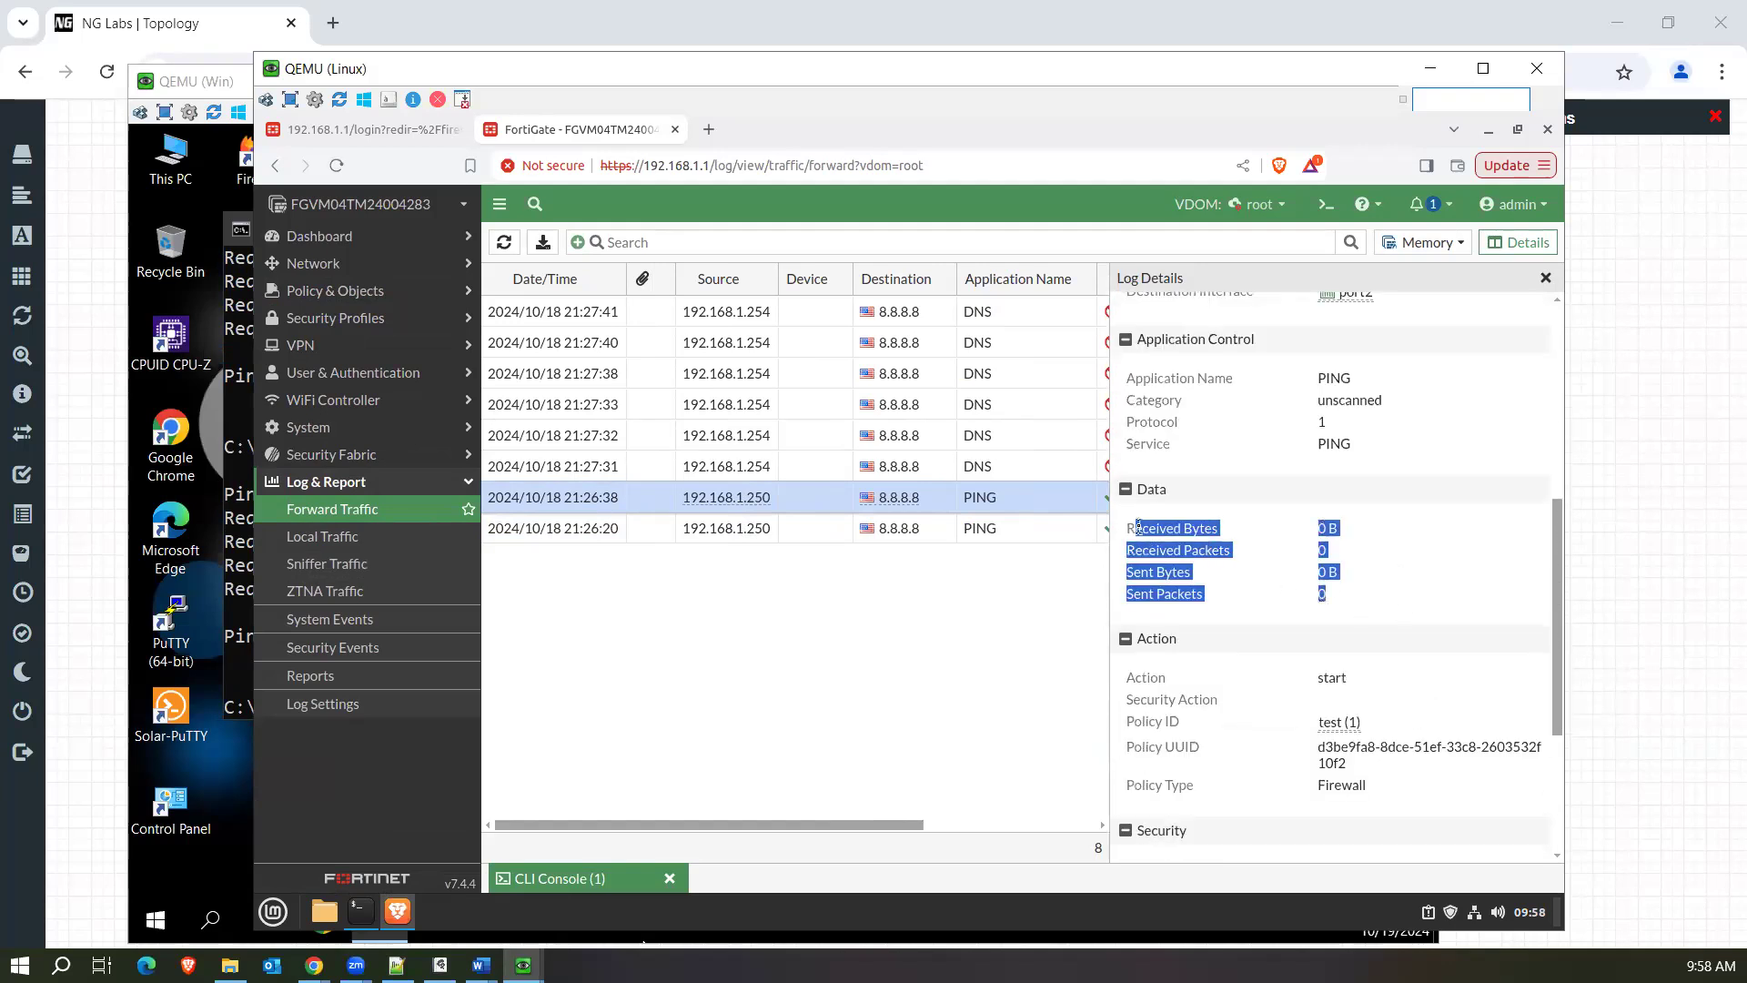
pyautogui.click(1545, 278)
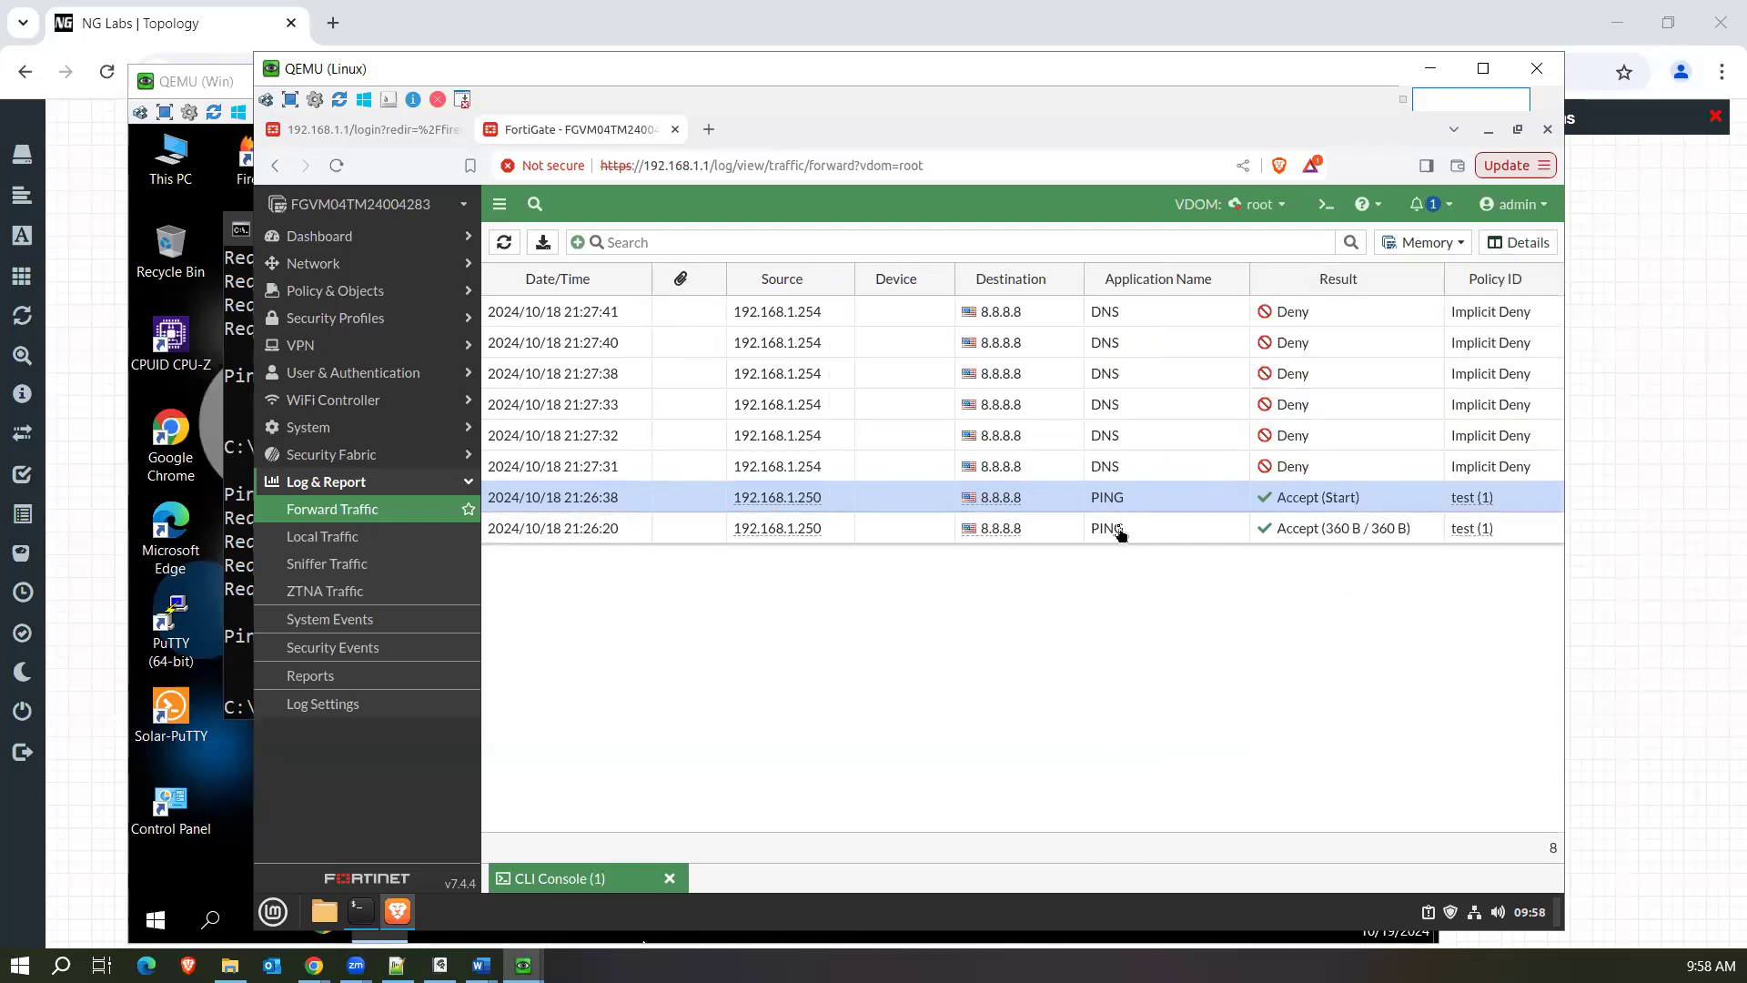
# Reopen the 21:26:20 PING entry's log details and review its data, action and traffic sub type.
pyautogui.doubleClick(1121, 534)
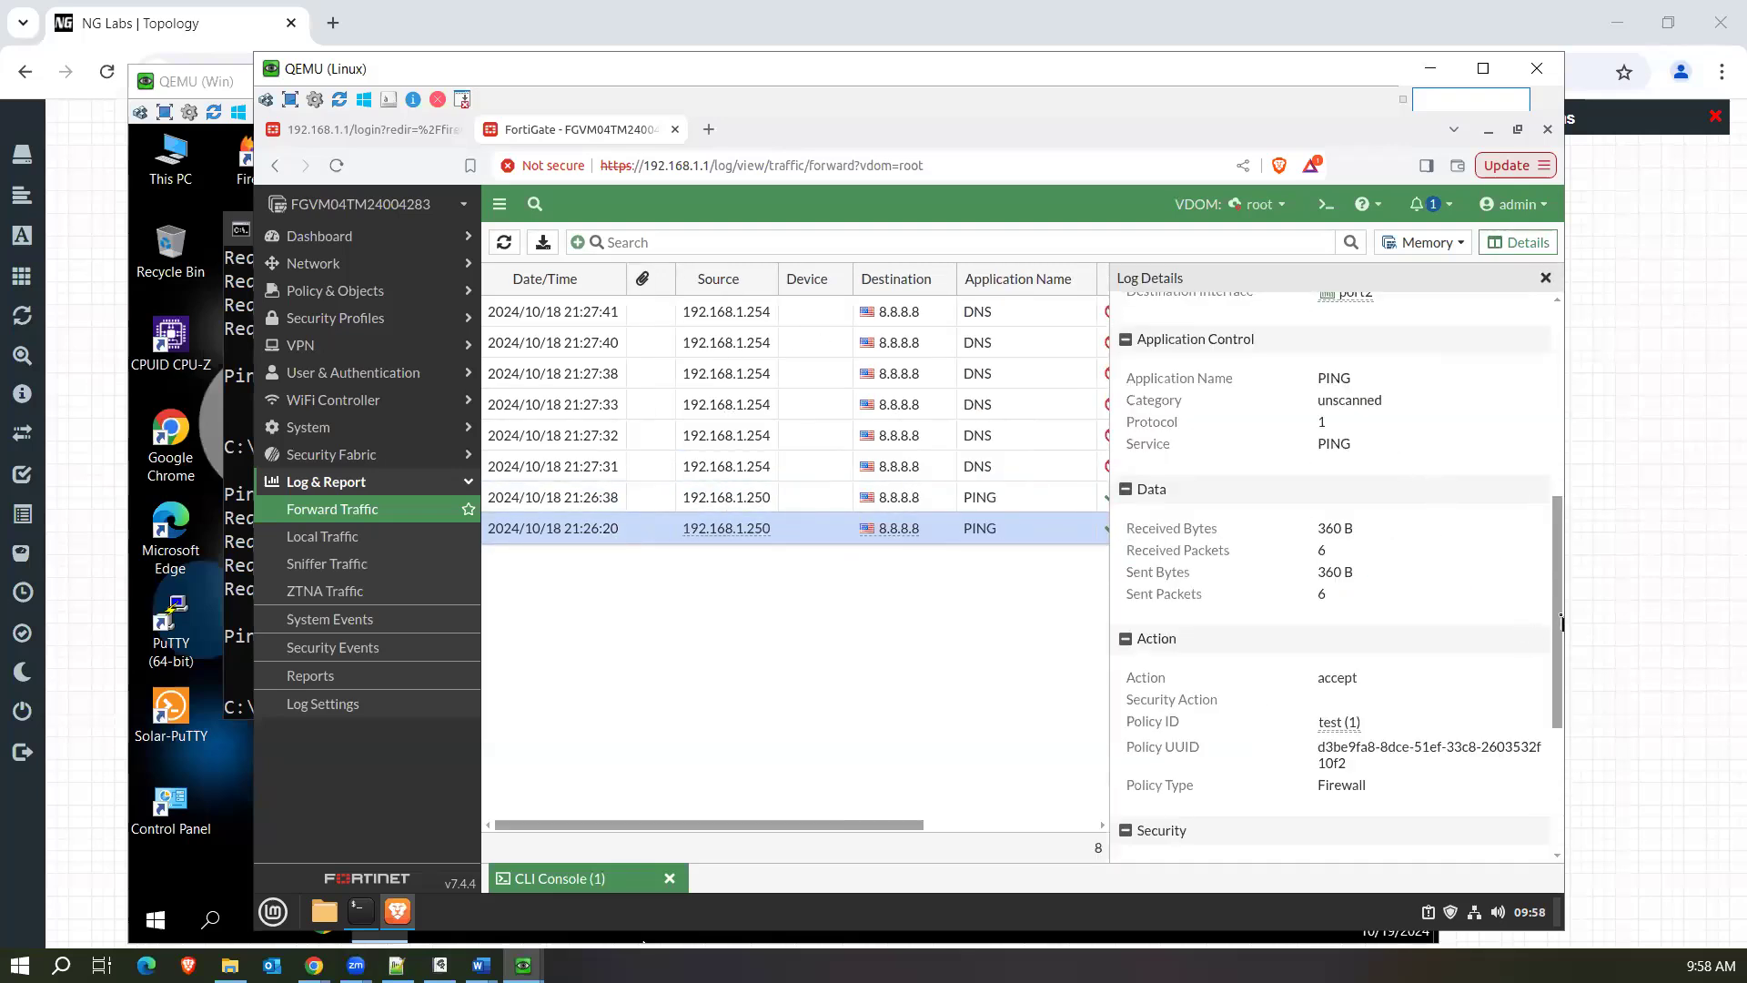
pyautogui.moveTo(1561, 622); pyautogui.dragTo(1568, 479)
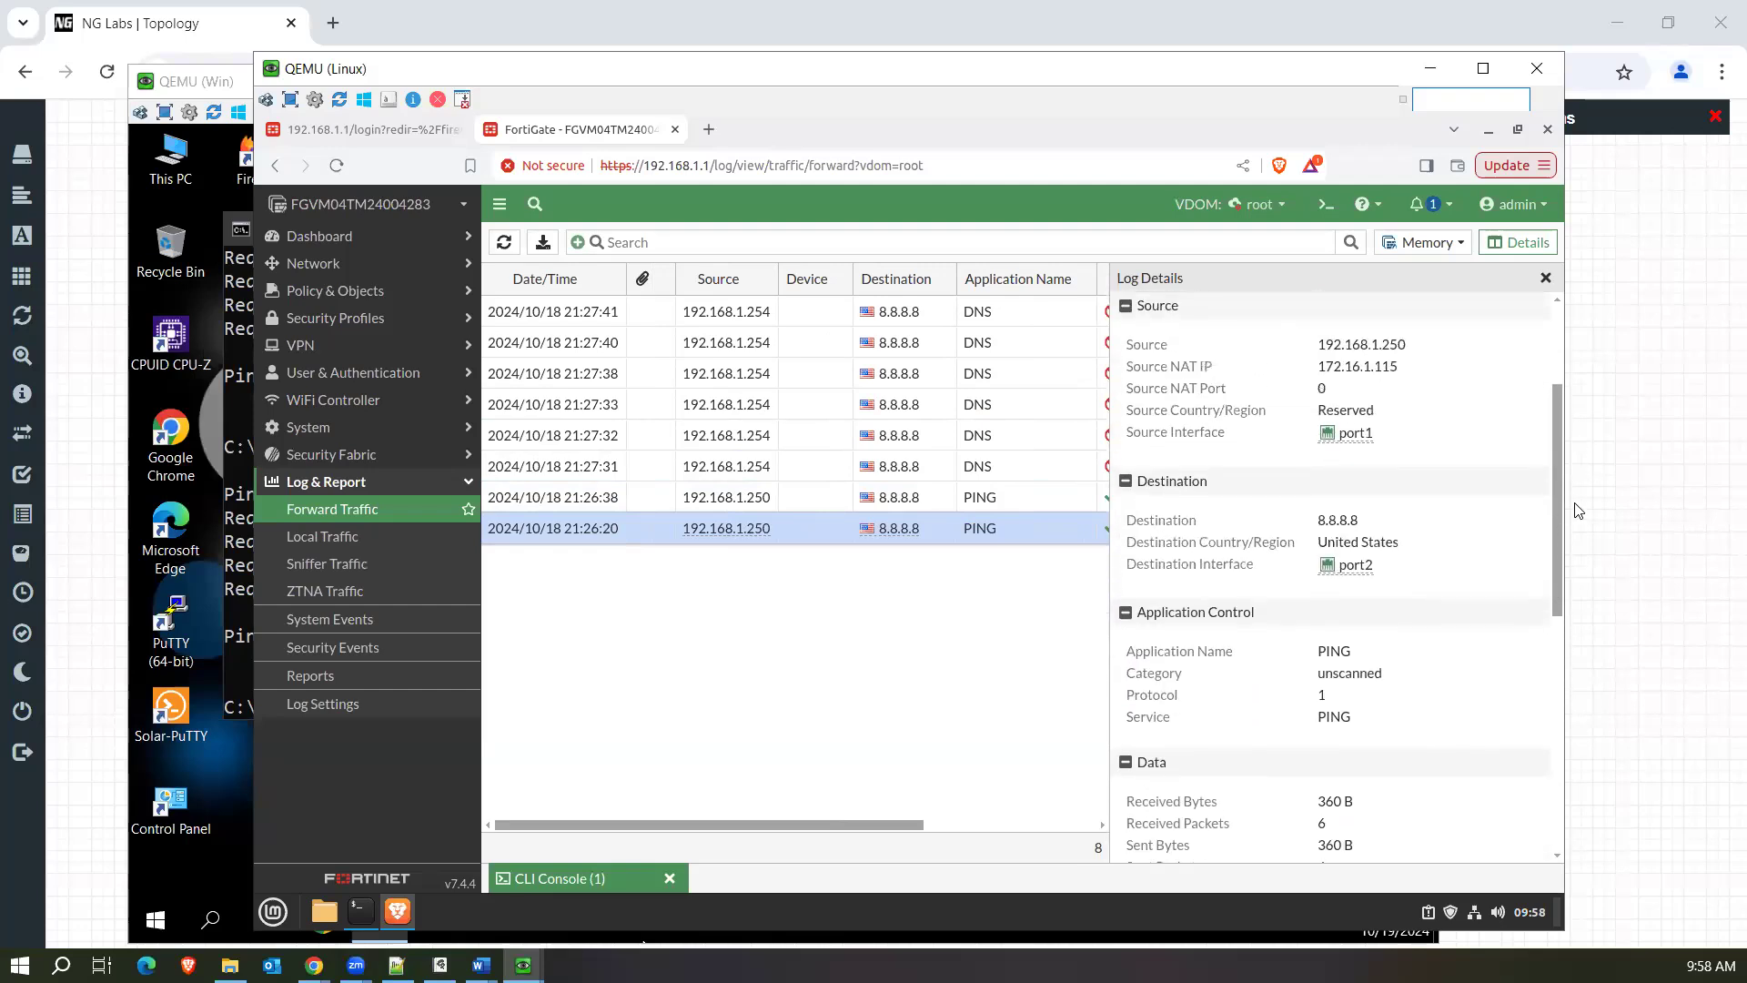
pyautogui.scroll(-4, 1542, 636)
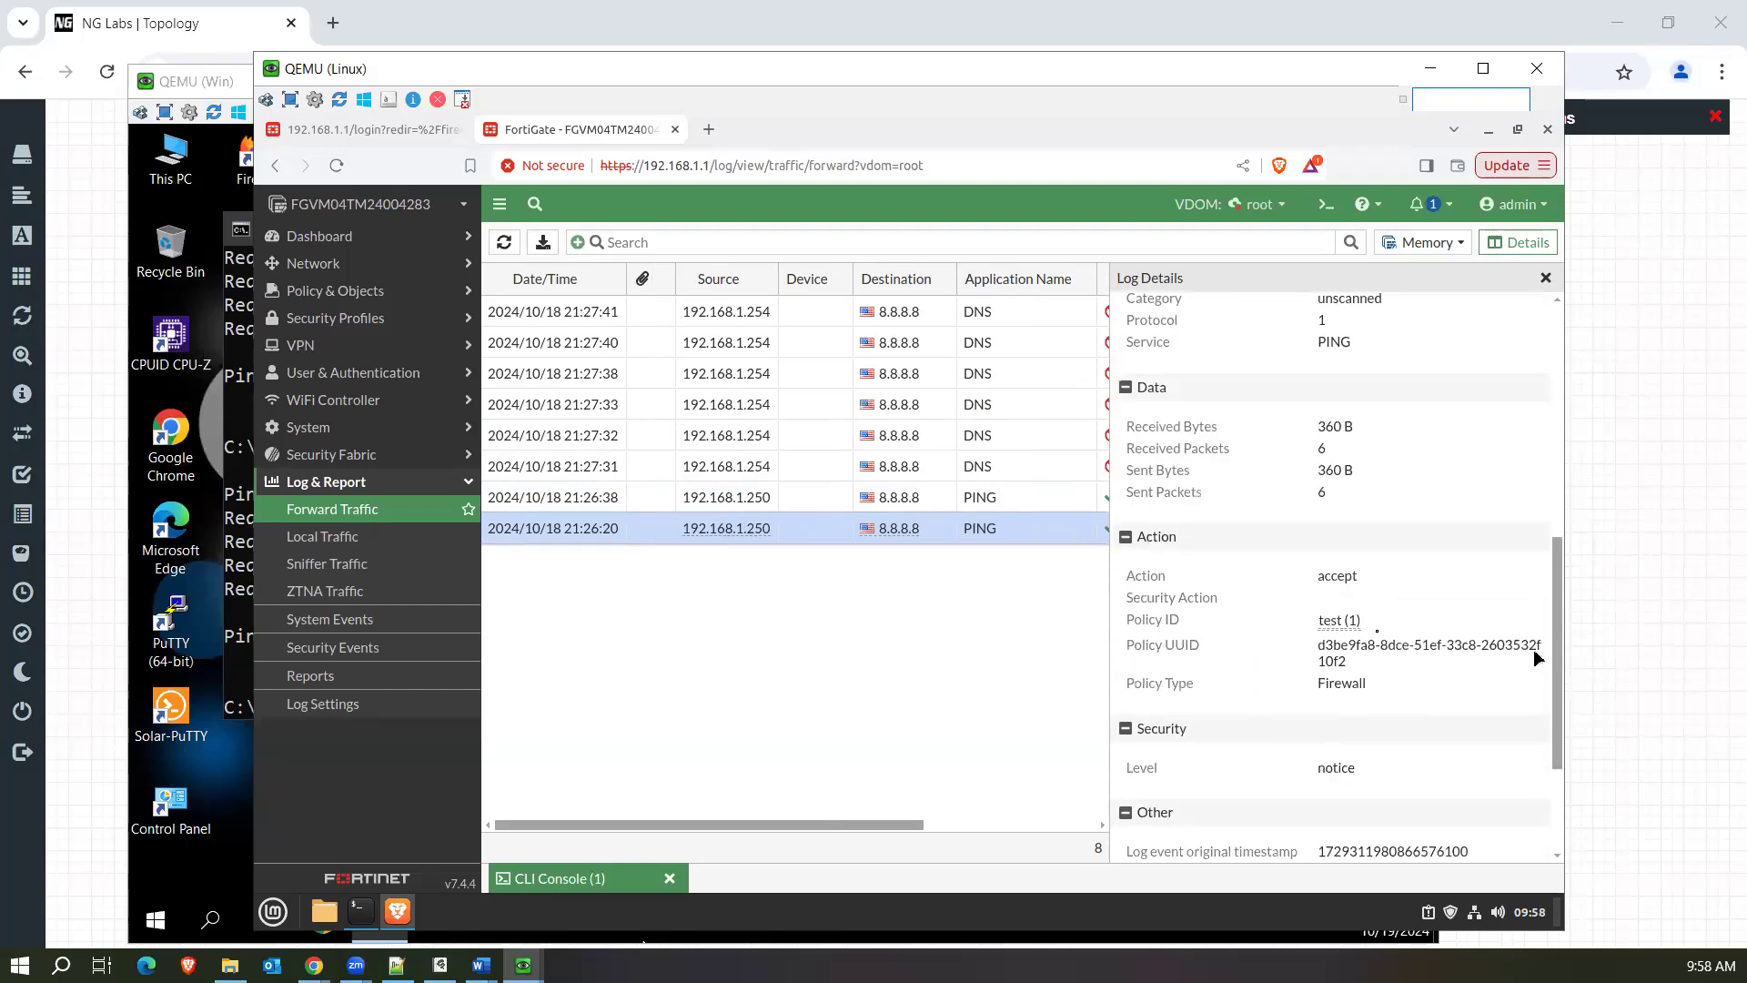
pyautogui.moveTo(1568, 662); pyautogui.dragTo(1556, 796)
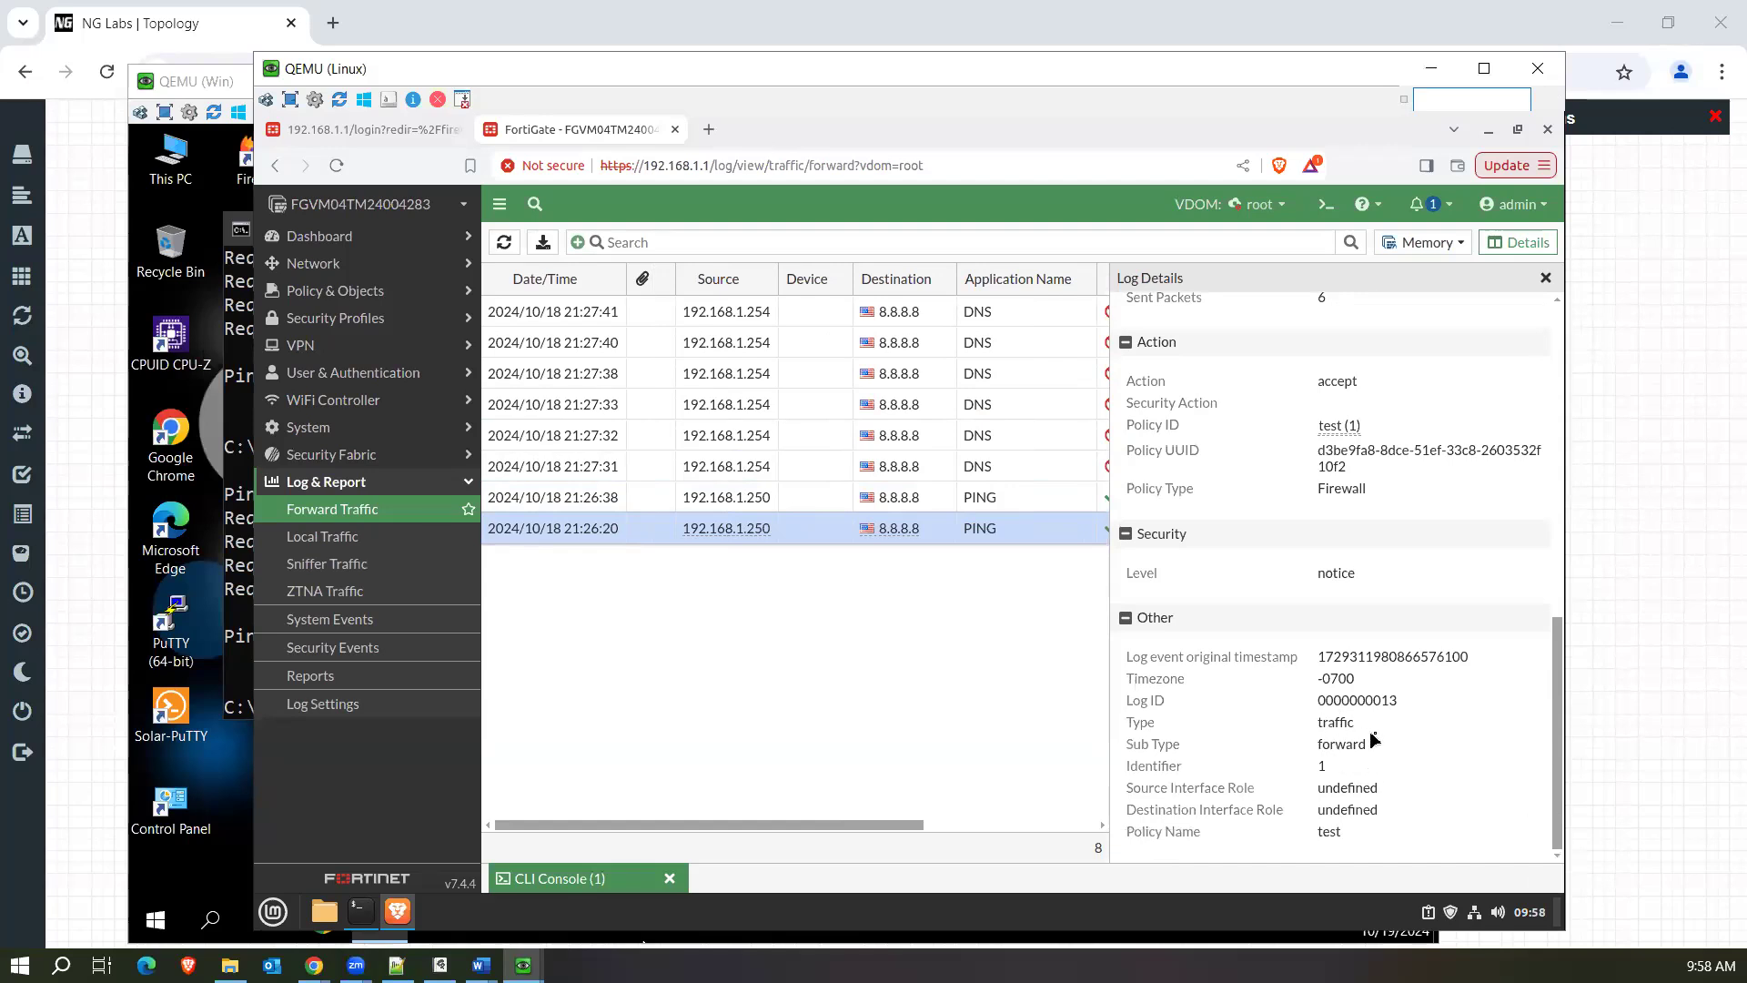
pyautogui.moveTo(1376, 743); pyautogui.dragTo(1316, 743)
pyautogui.doubleClick(1334, 383)
# Check the action recorded in the 21:26:38 PING entry's log details for comparison, and close them.
pyautogui.click(1034, 513)
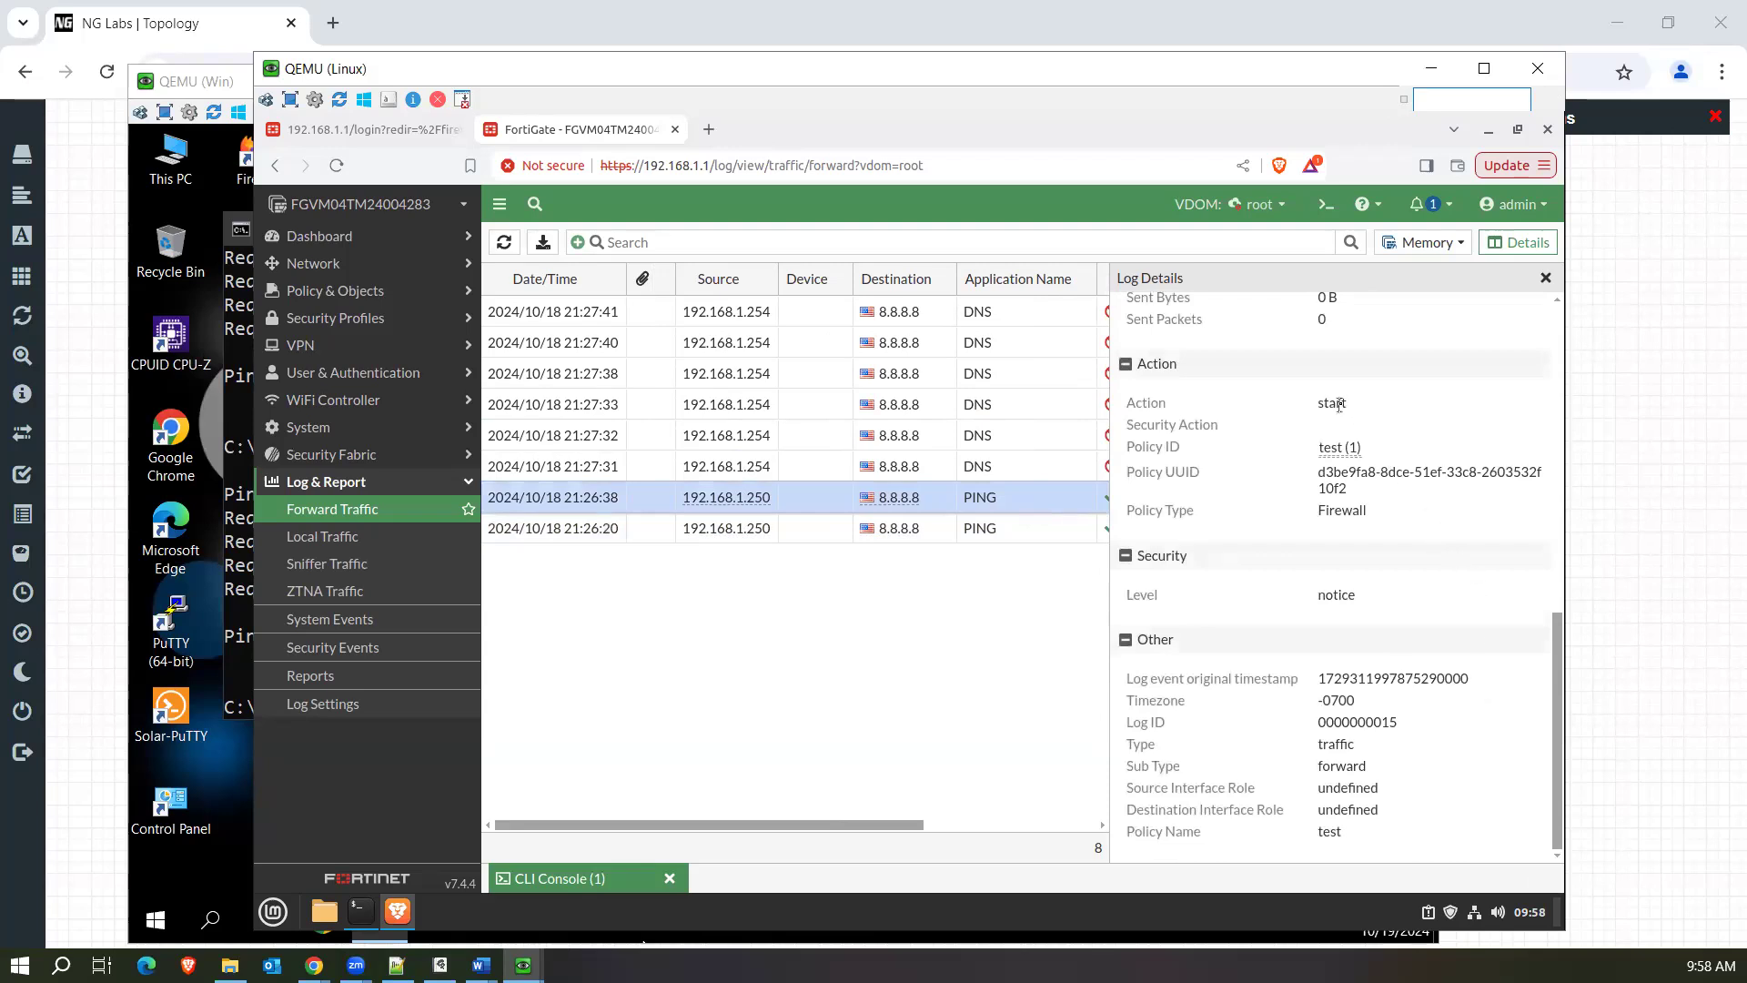
pyautogui.moveTo(1345, 403); pyautogui.dragTo(1315, 416)
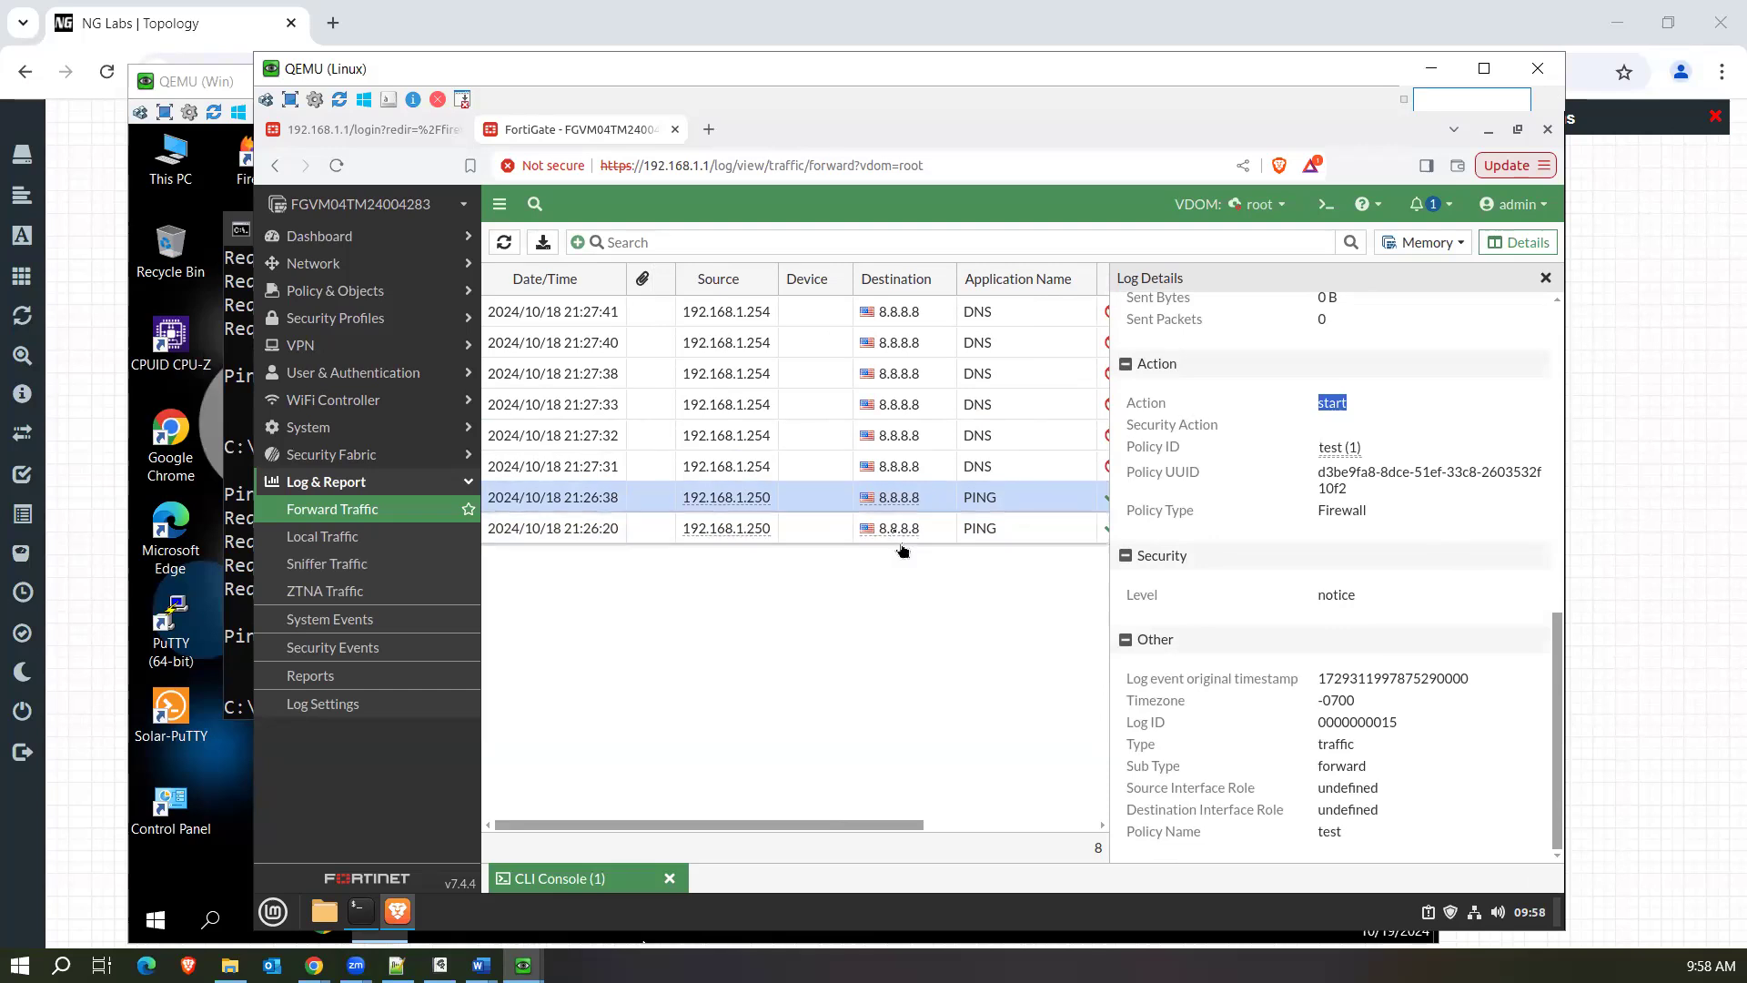
pyautogui.click(1547, 282)
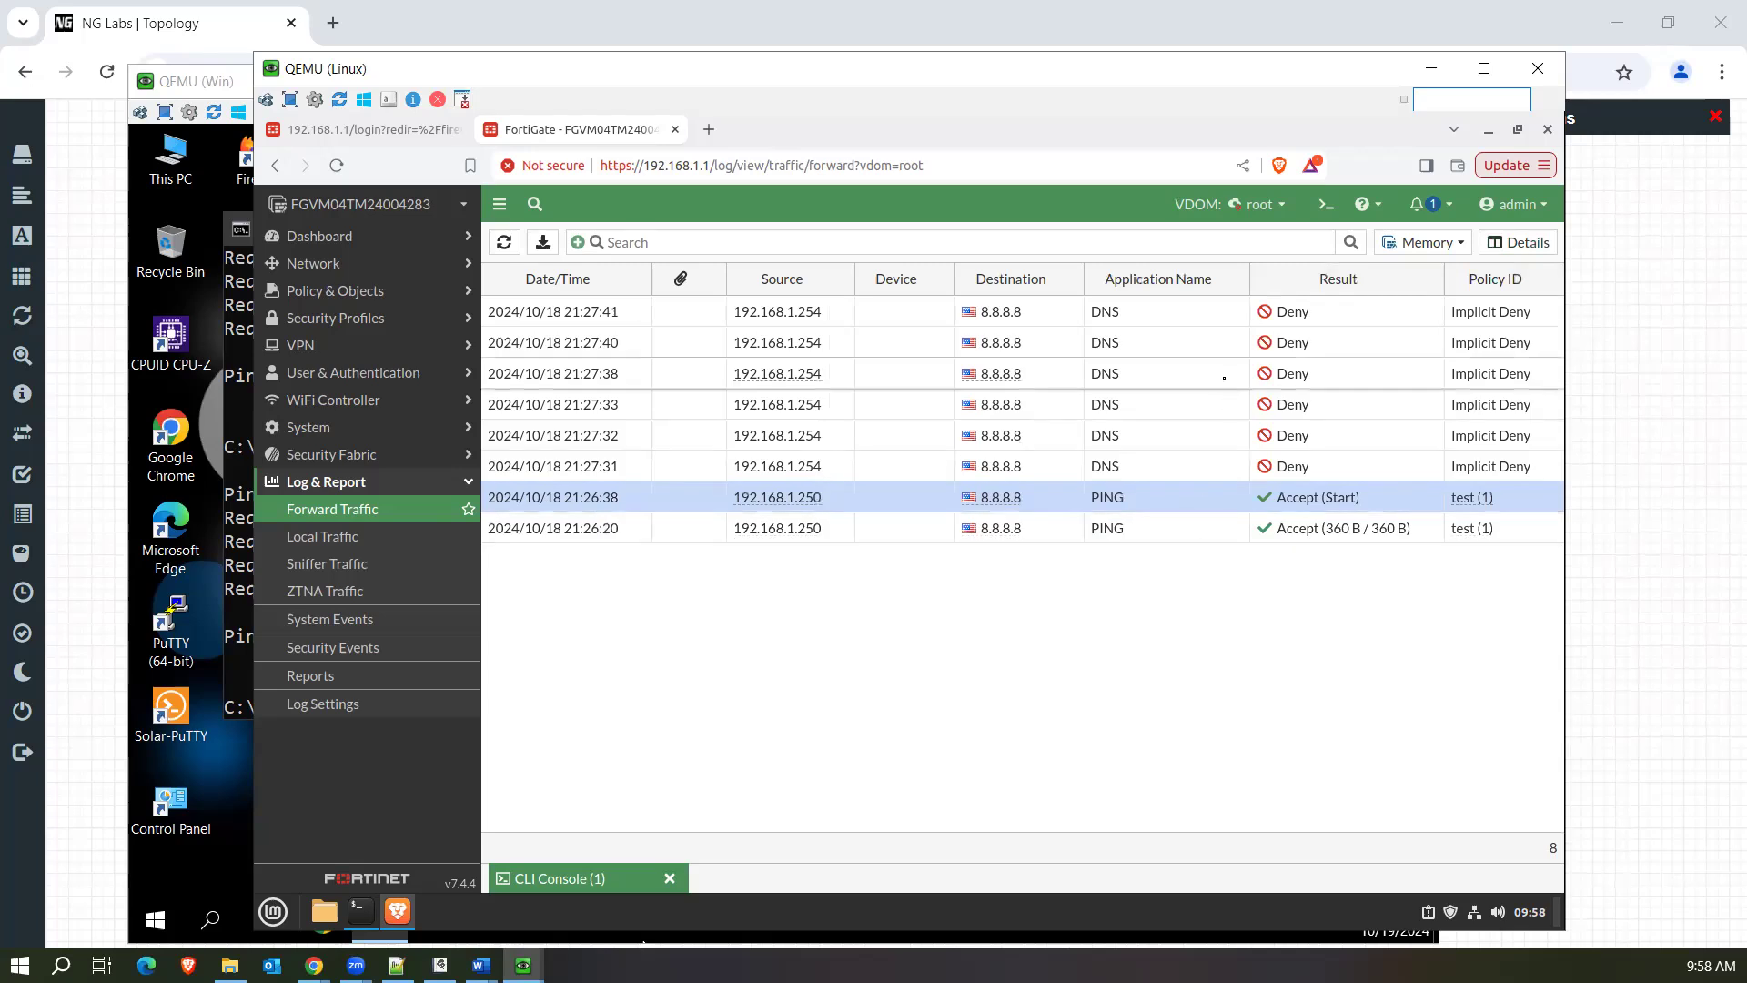
# Examine the 21:27:38 denied DNS entry's log details, including action, threat level, source and destination, and close them.
pyautogui.doubleClick(1224, 384)
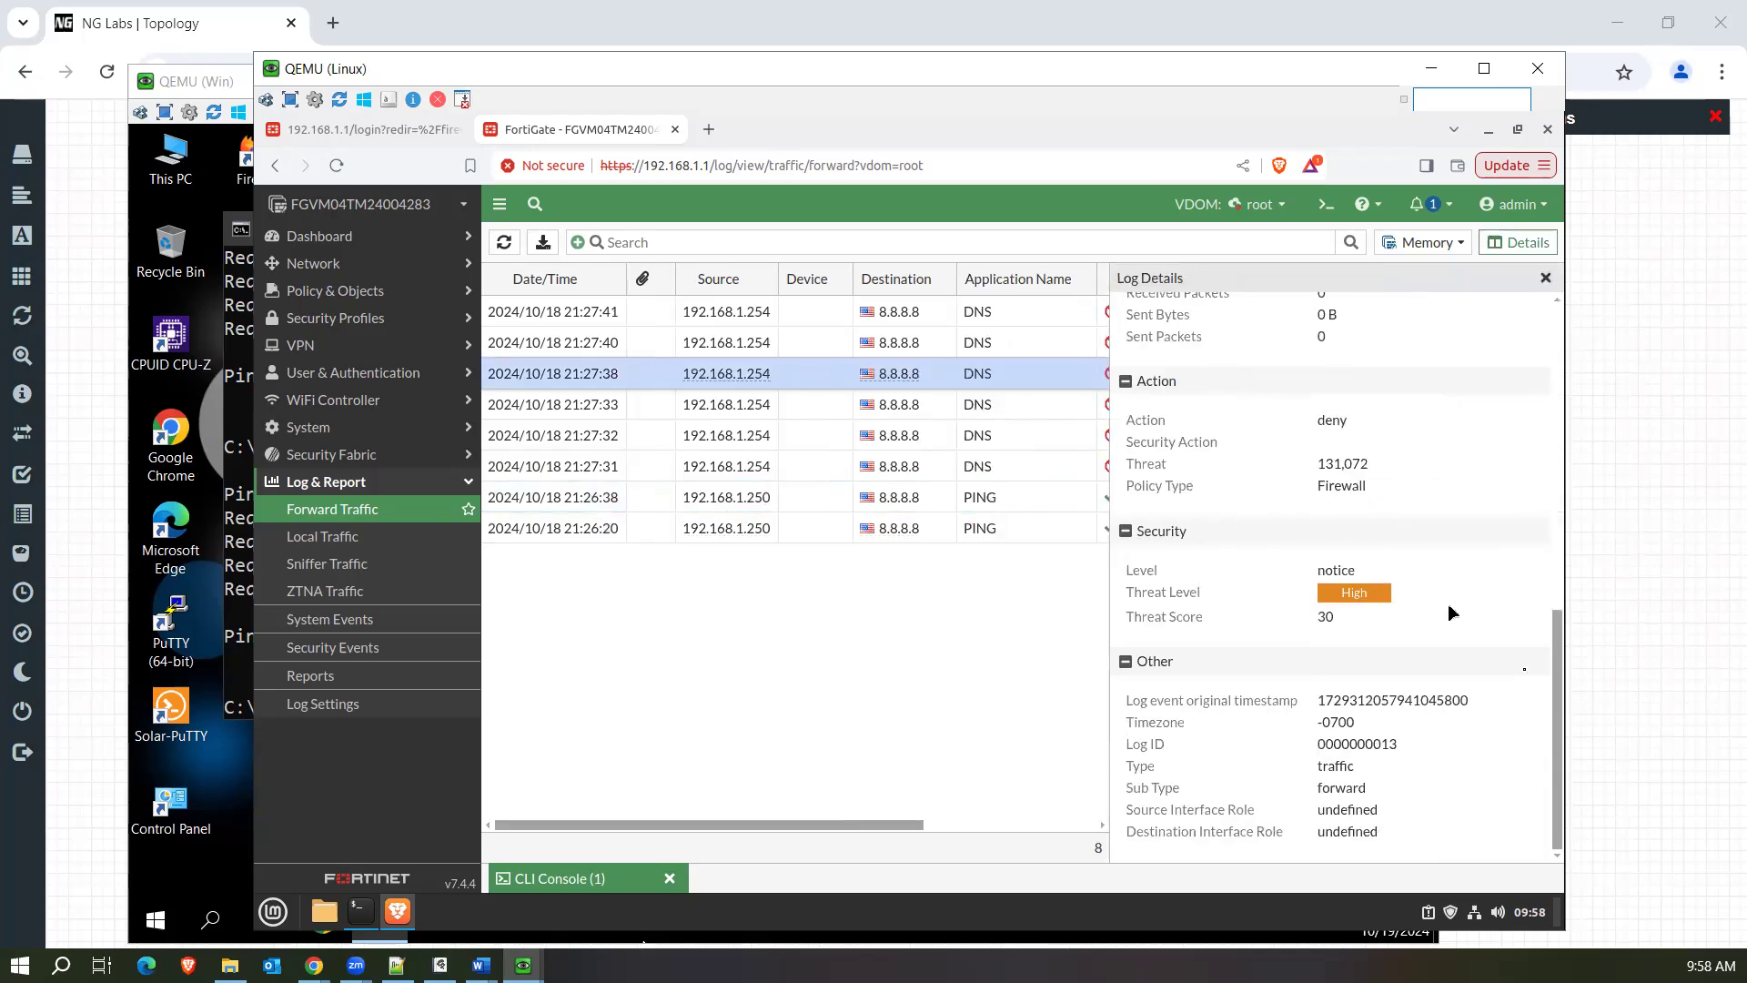
pyautogui.moveTo(1560, 687); pyautogui.dragTo(1561, 563)
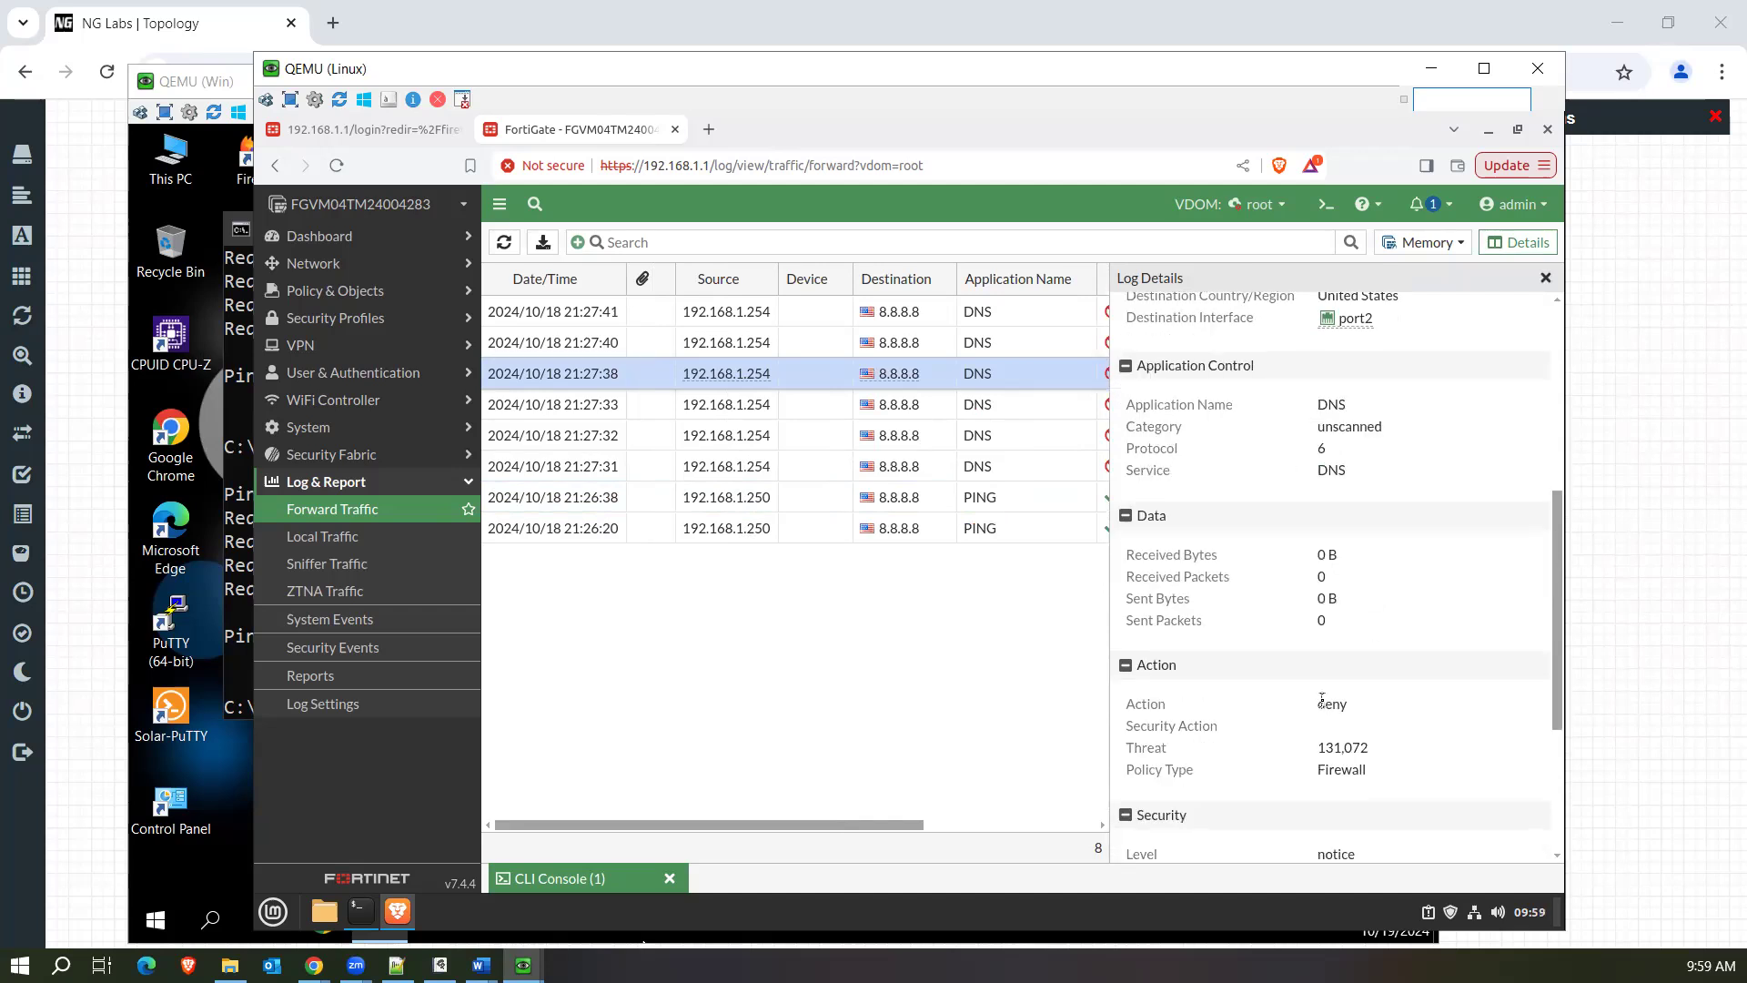
pyautogui.moveTo(1559, 634); pyautogui.dragTo(1565, 684)
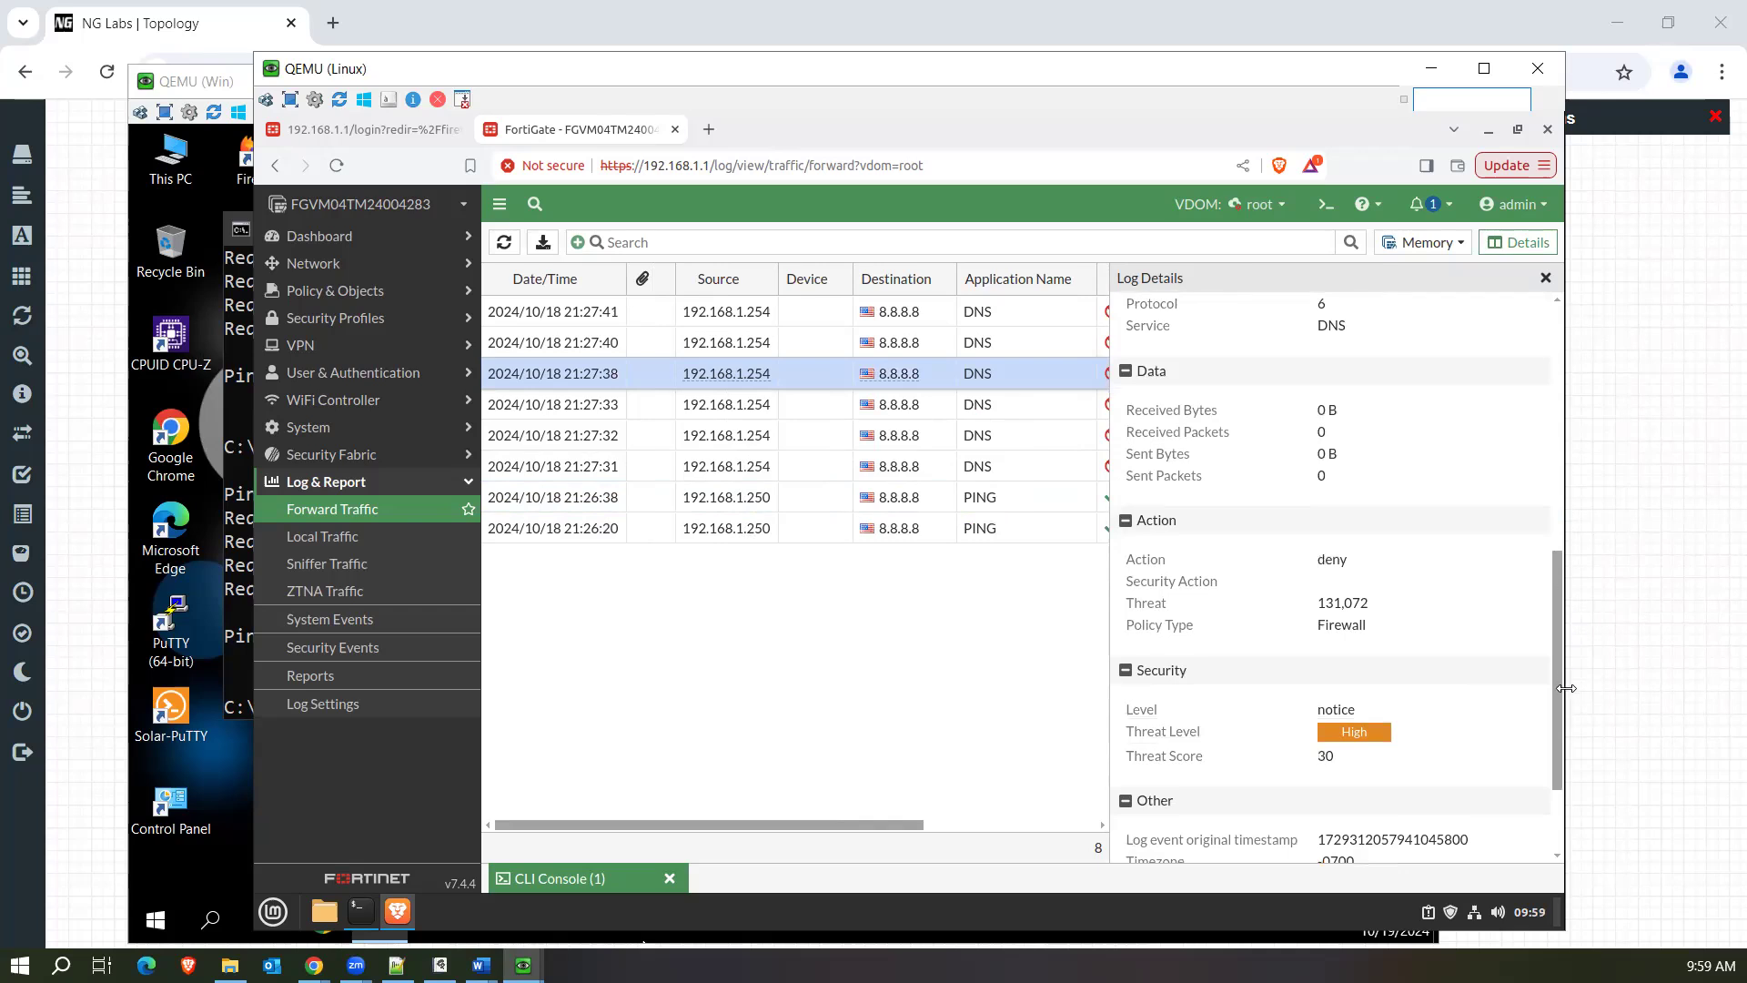
pyautogui.scroll(-2, 1538, 739)
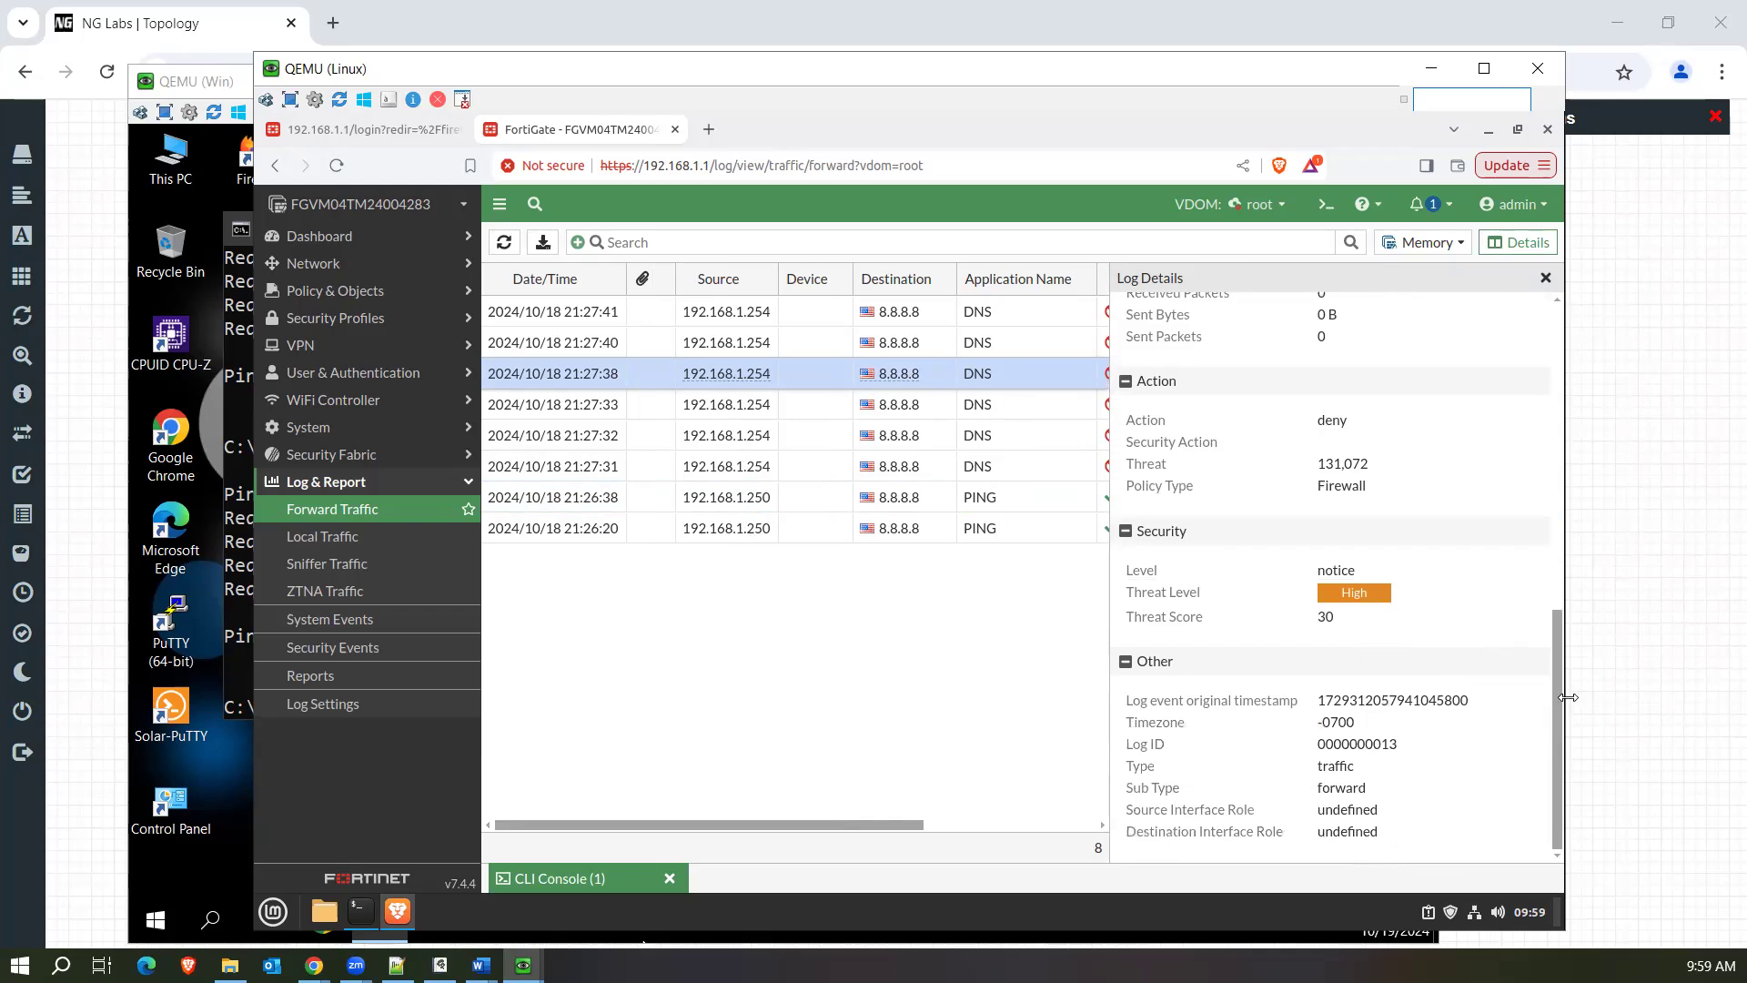
pyautogui.moveTo(1561, 707); pyautogui.dragTo(1561, 452)
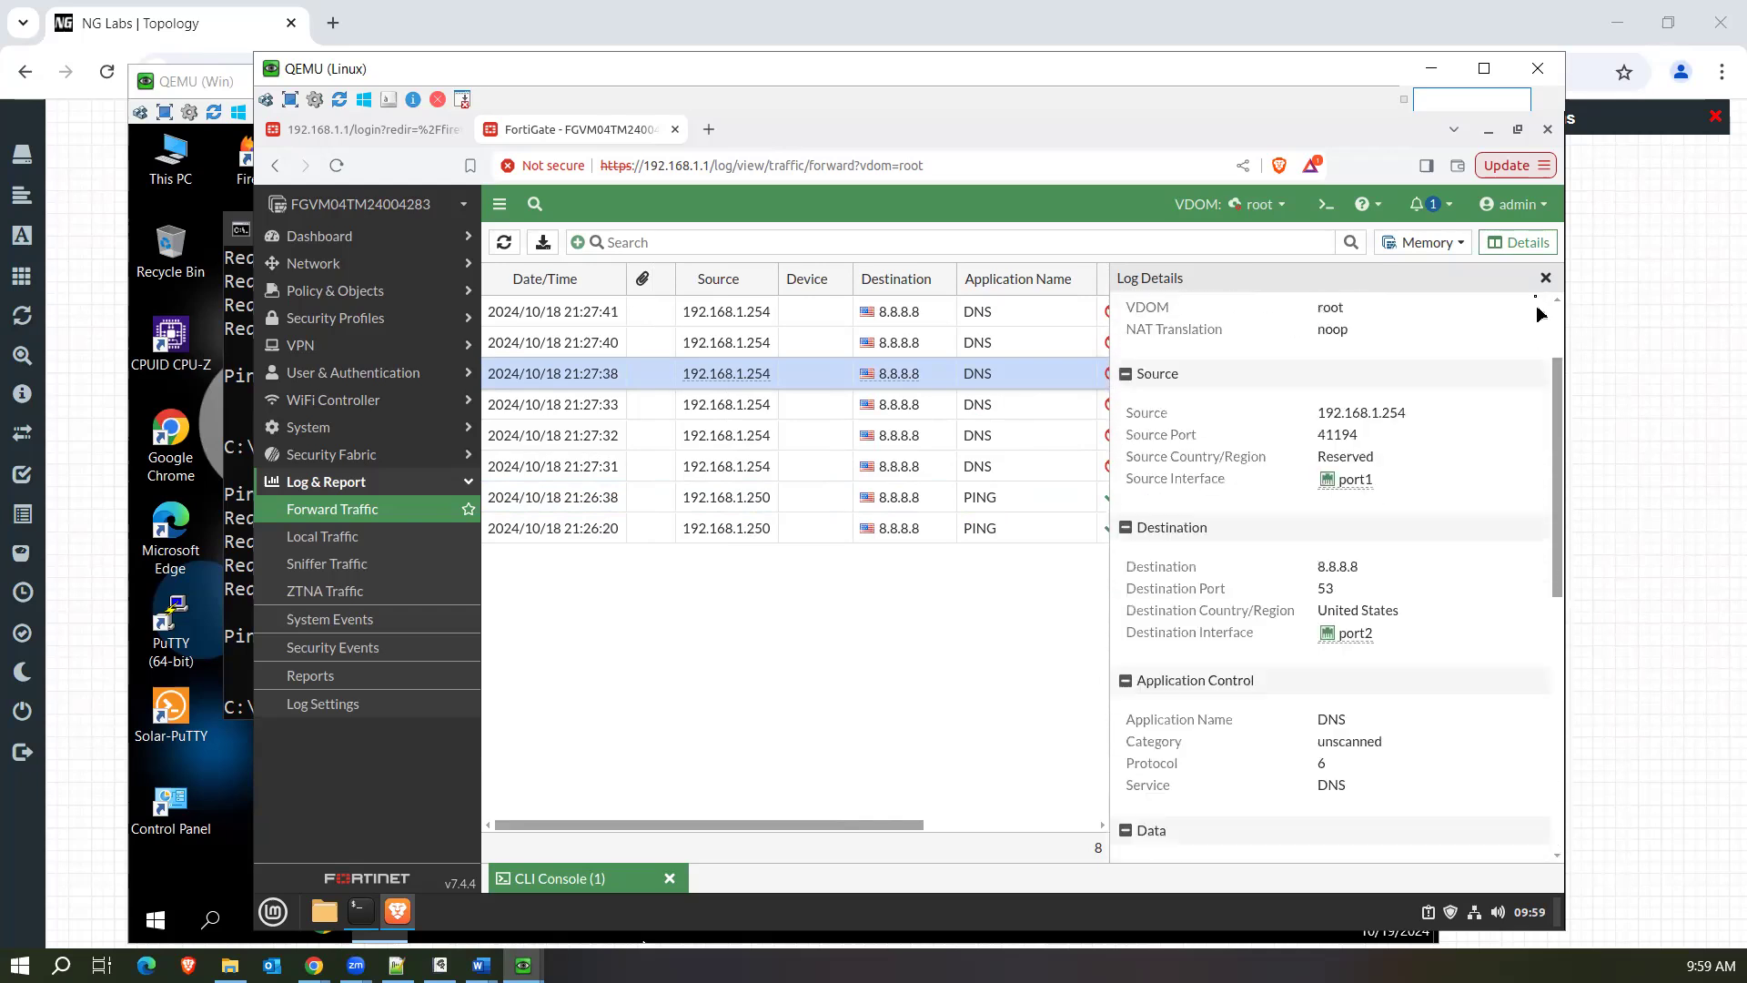
pyautogui.click(1545, 279)
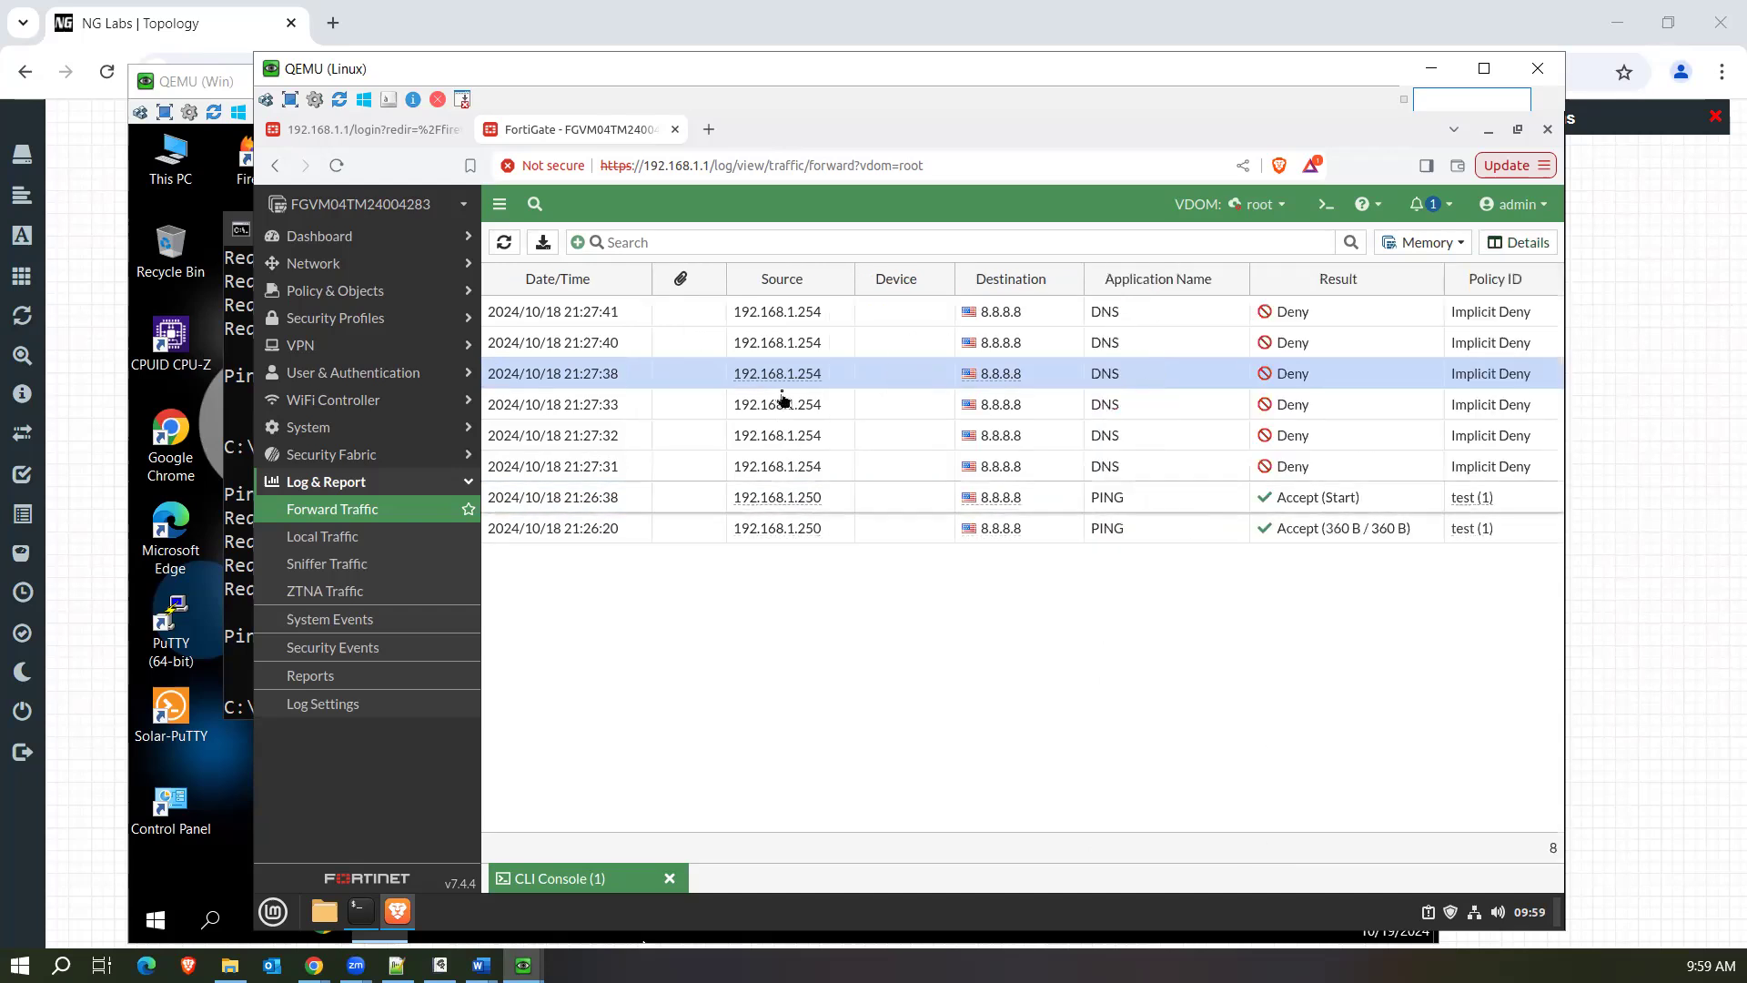
# View the available Forward Traffic log columns without changing them, and check the policy ID of the 21:27:31 denied DNS entry.
pyautogui.click(492, 279)
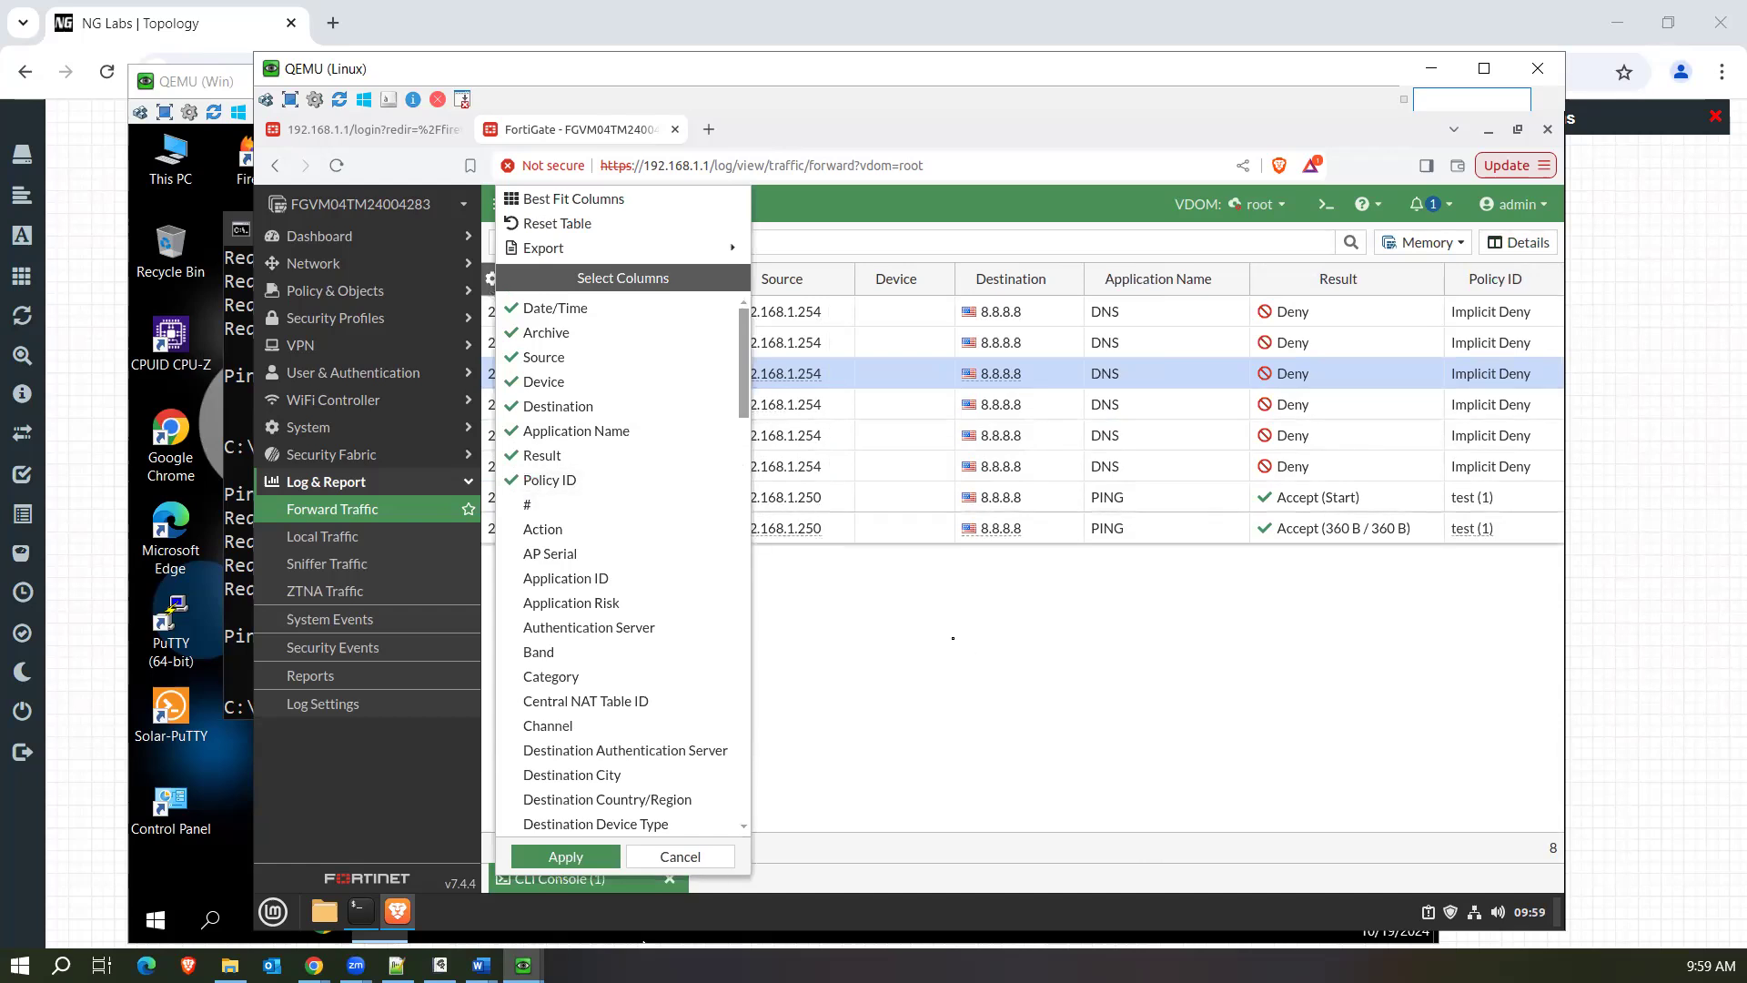
pyautogui.click(838, 809)
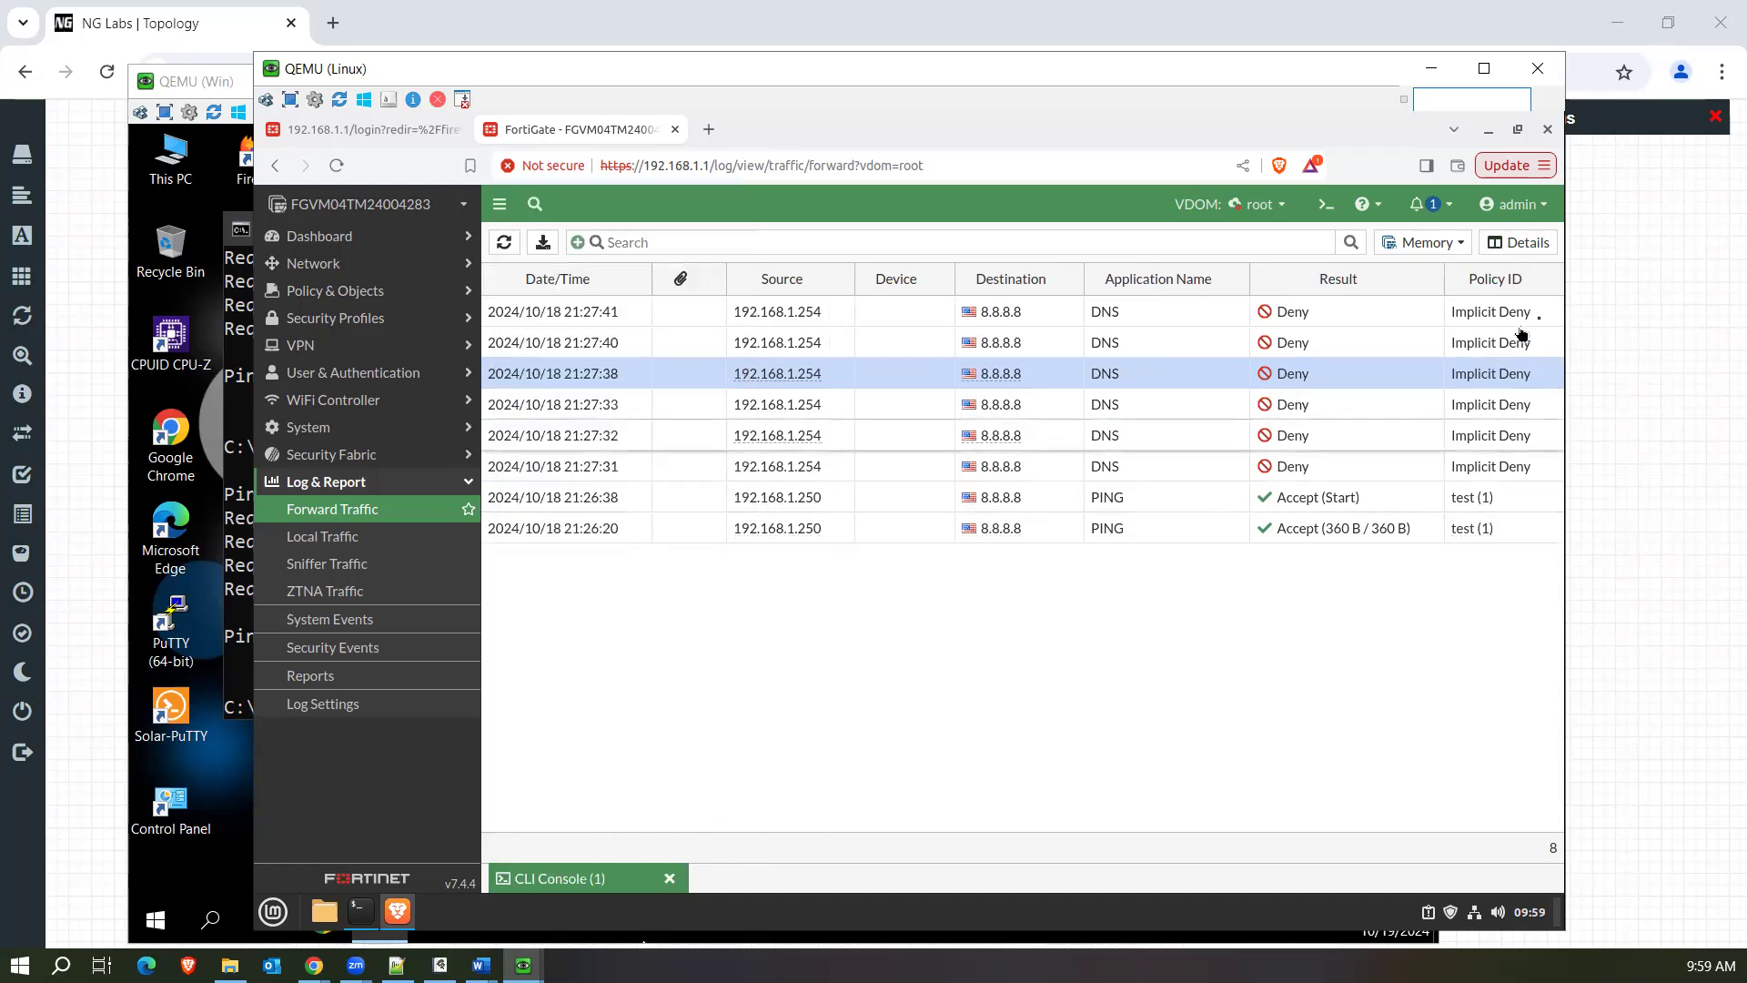
pyautogui.moveTo(1537, 468); pyautogui.dragTo(1456, 476)
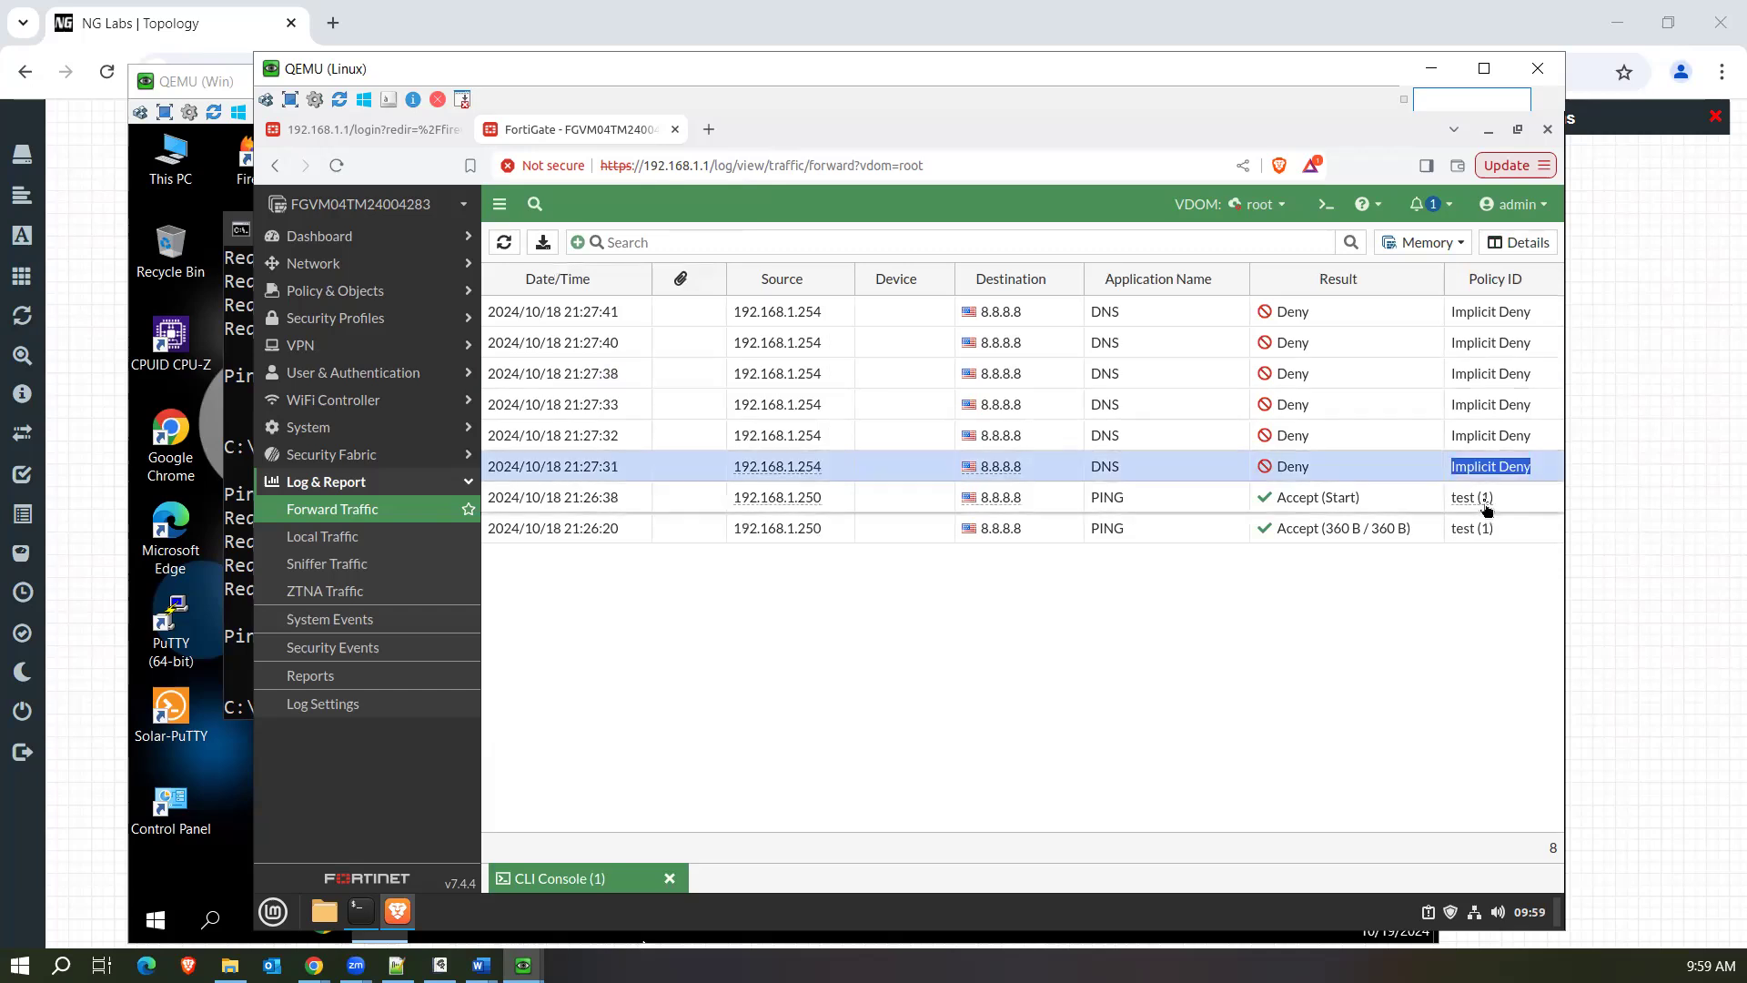
# Check the policy name and ID that the 21:26:38 PING entry matched in the Forward Traffic log.
pyautogui.moveTo(1487, 511)
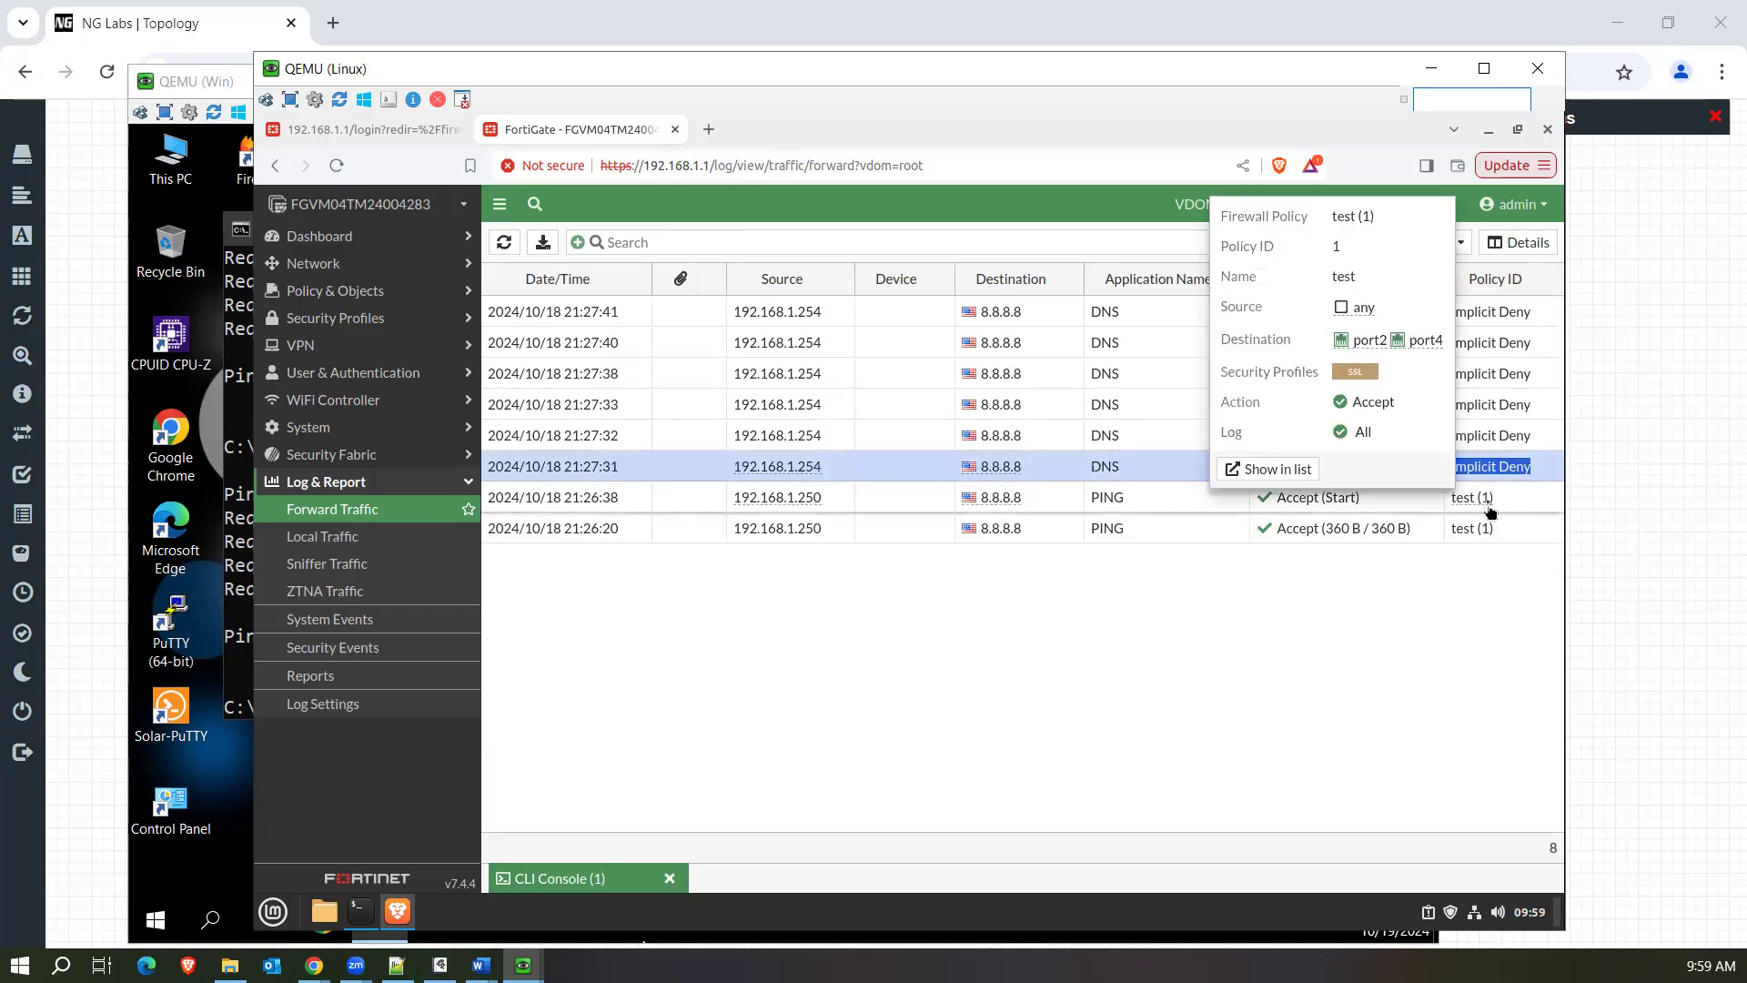
pyautogui.moveTo(1494, 507); pyautogui.dragTo(1480, 512)
pyautogui.moveTo(1480, 511); pyautogui.dragTo(1479, 512)
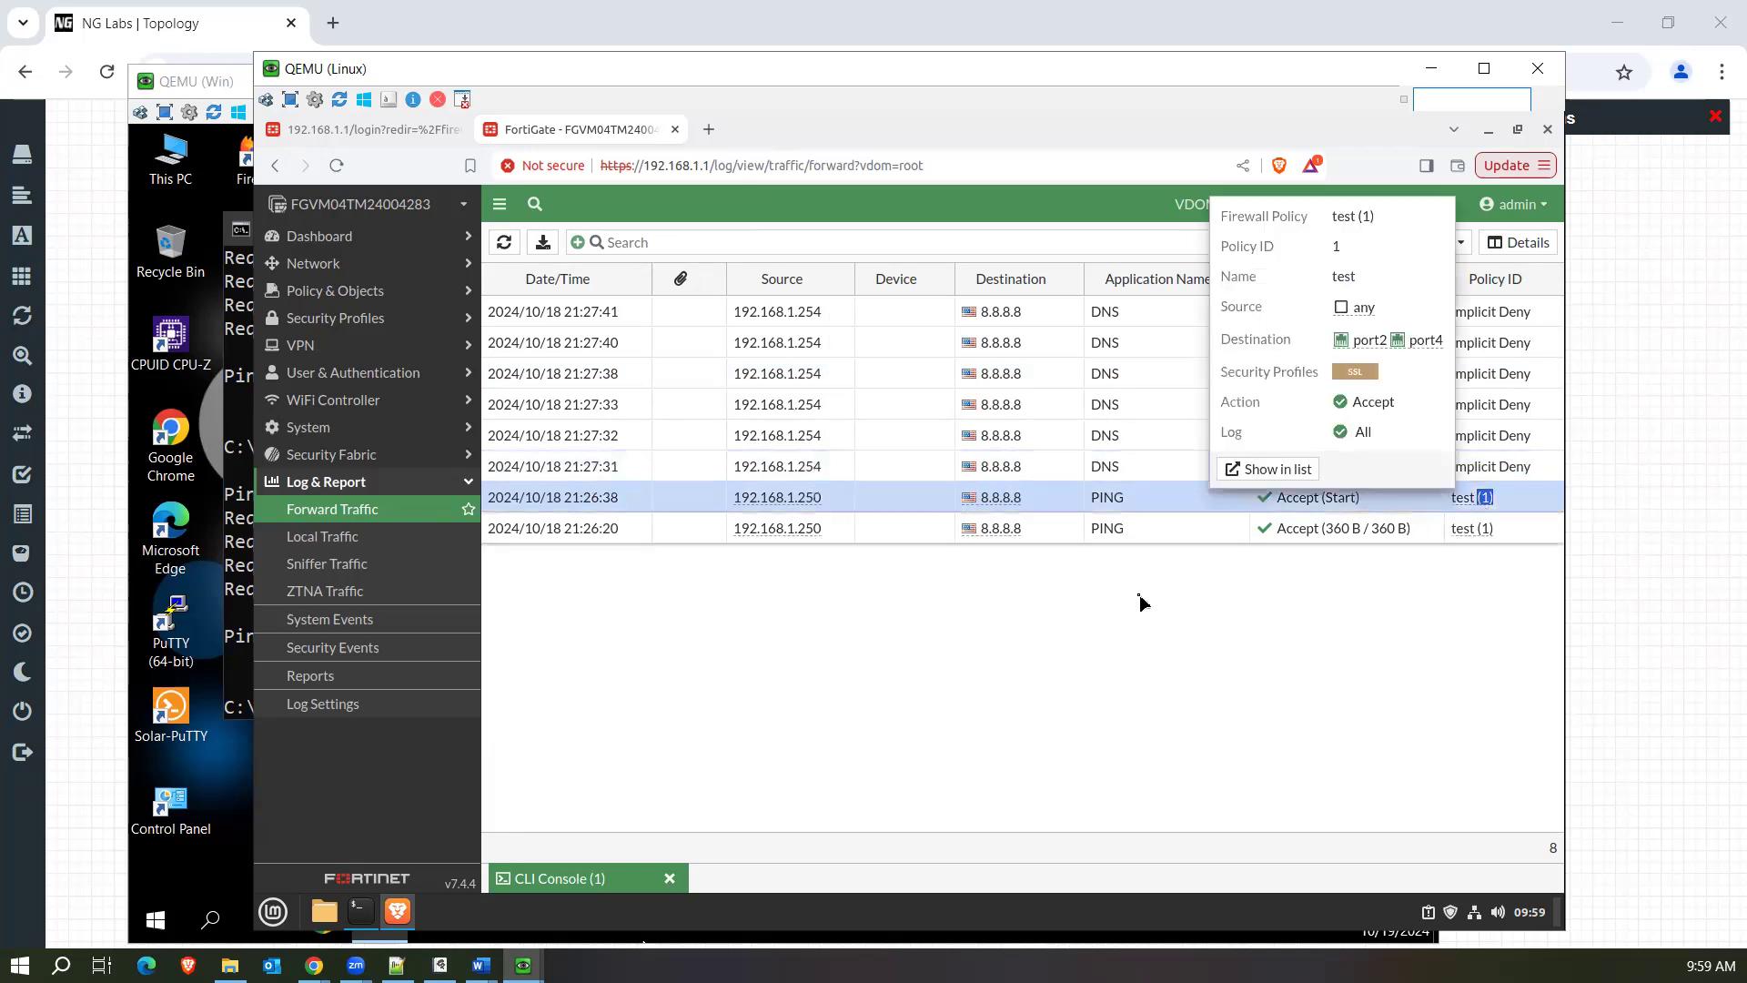
# Switch to the Windows PC's Command Prompt and resolve google.com with nslookup to generate DNS traffic.
pyautogui.click(242, 612)
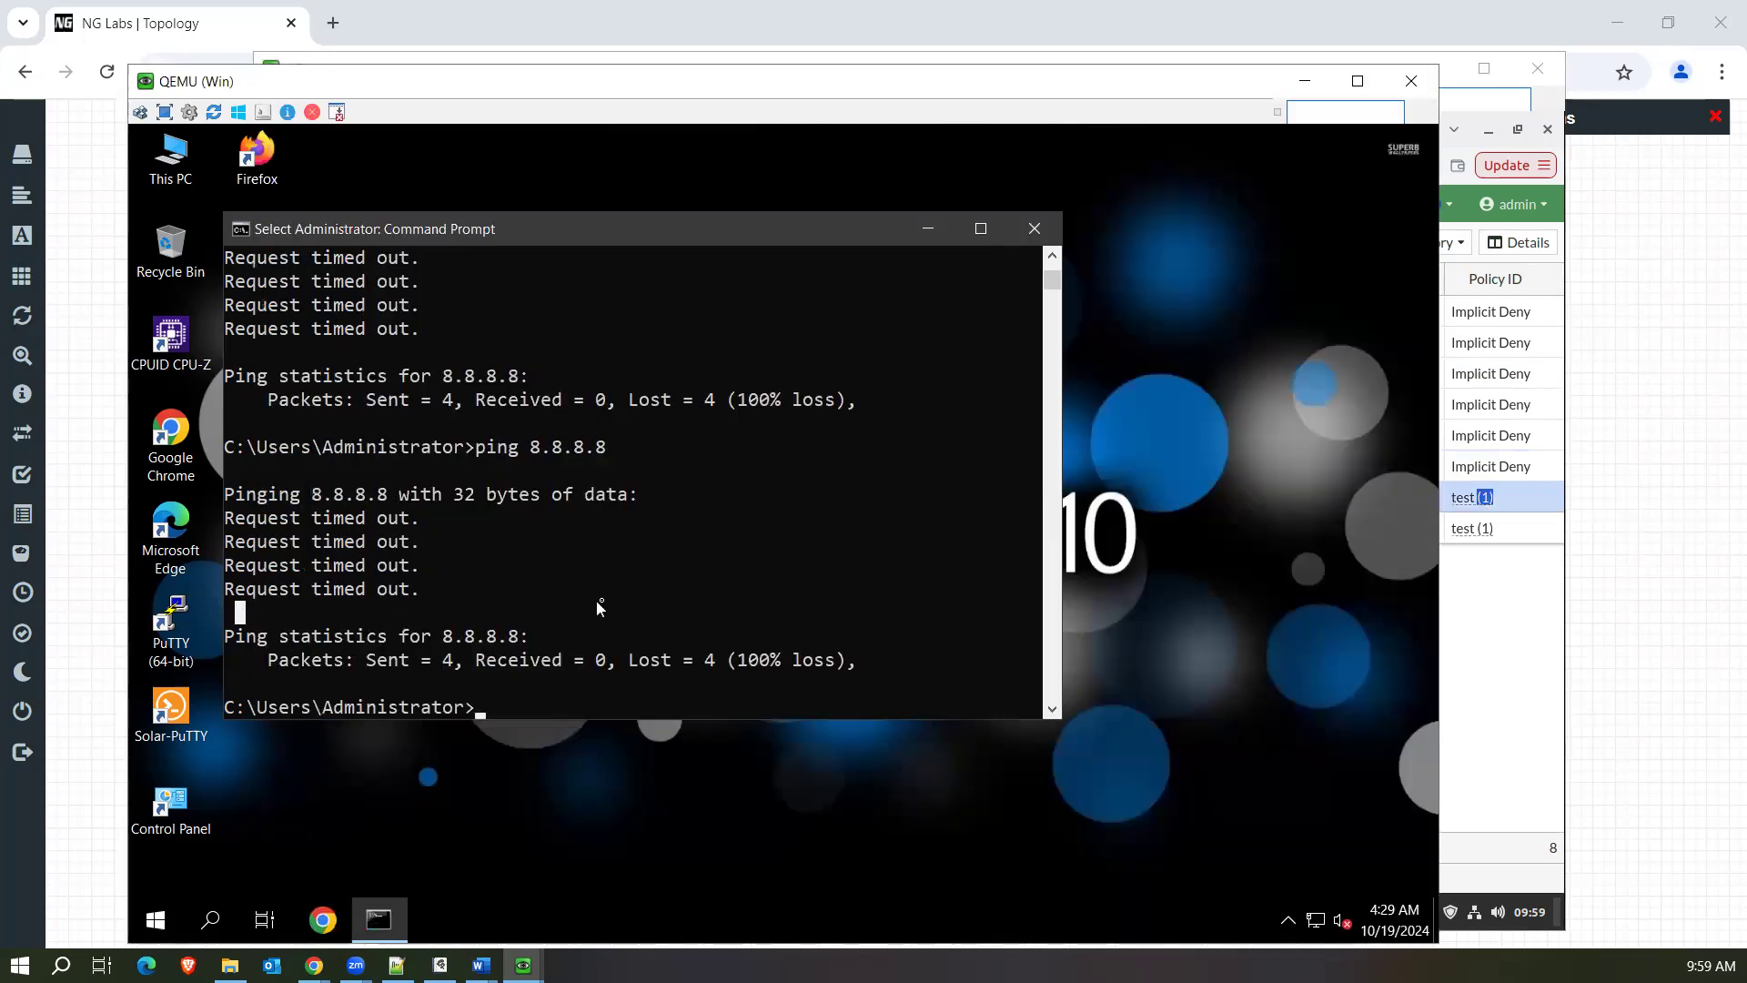
pyautogui.press('Return')
pyautogui.write('nslo')
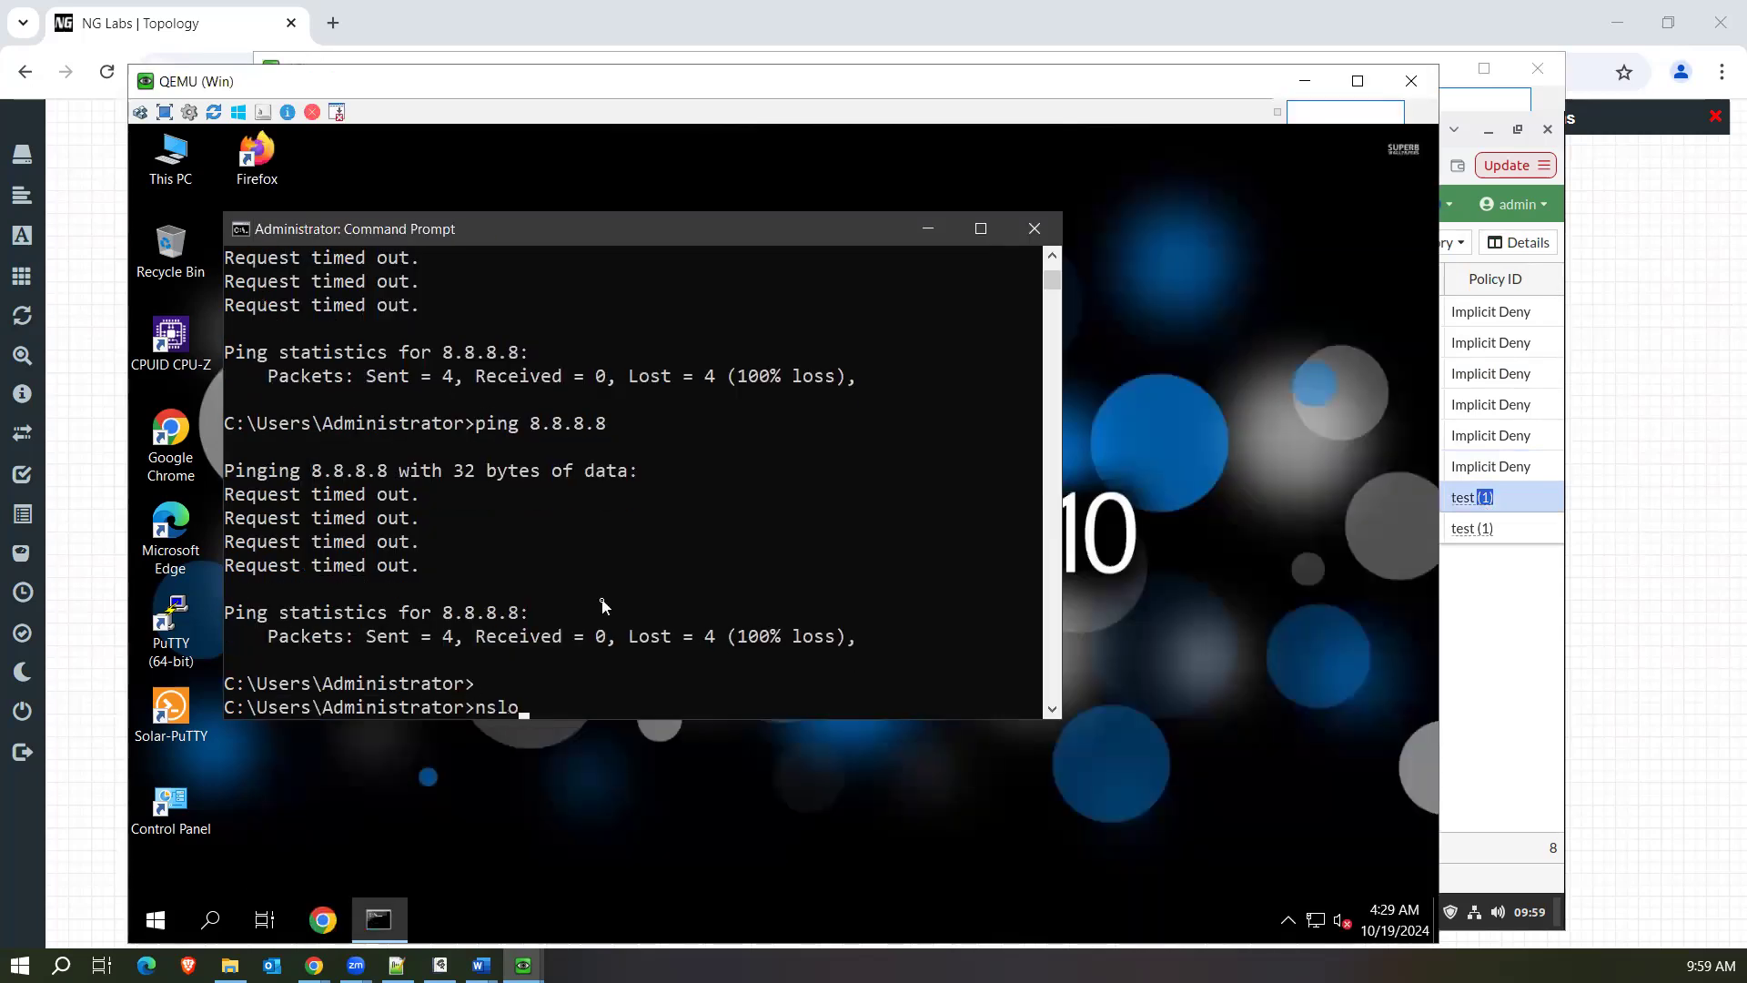
pyautogui.write('okup')
pyautogui.press('Return')
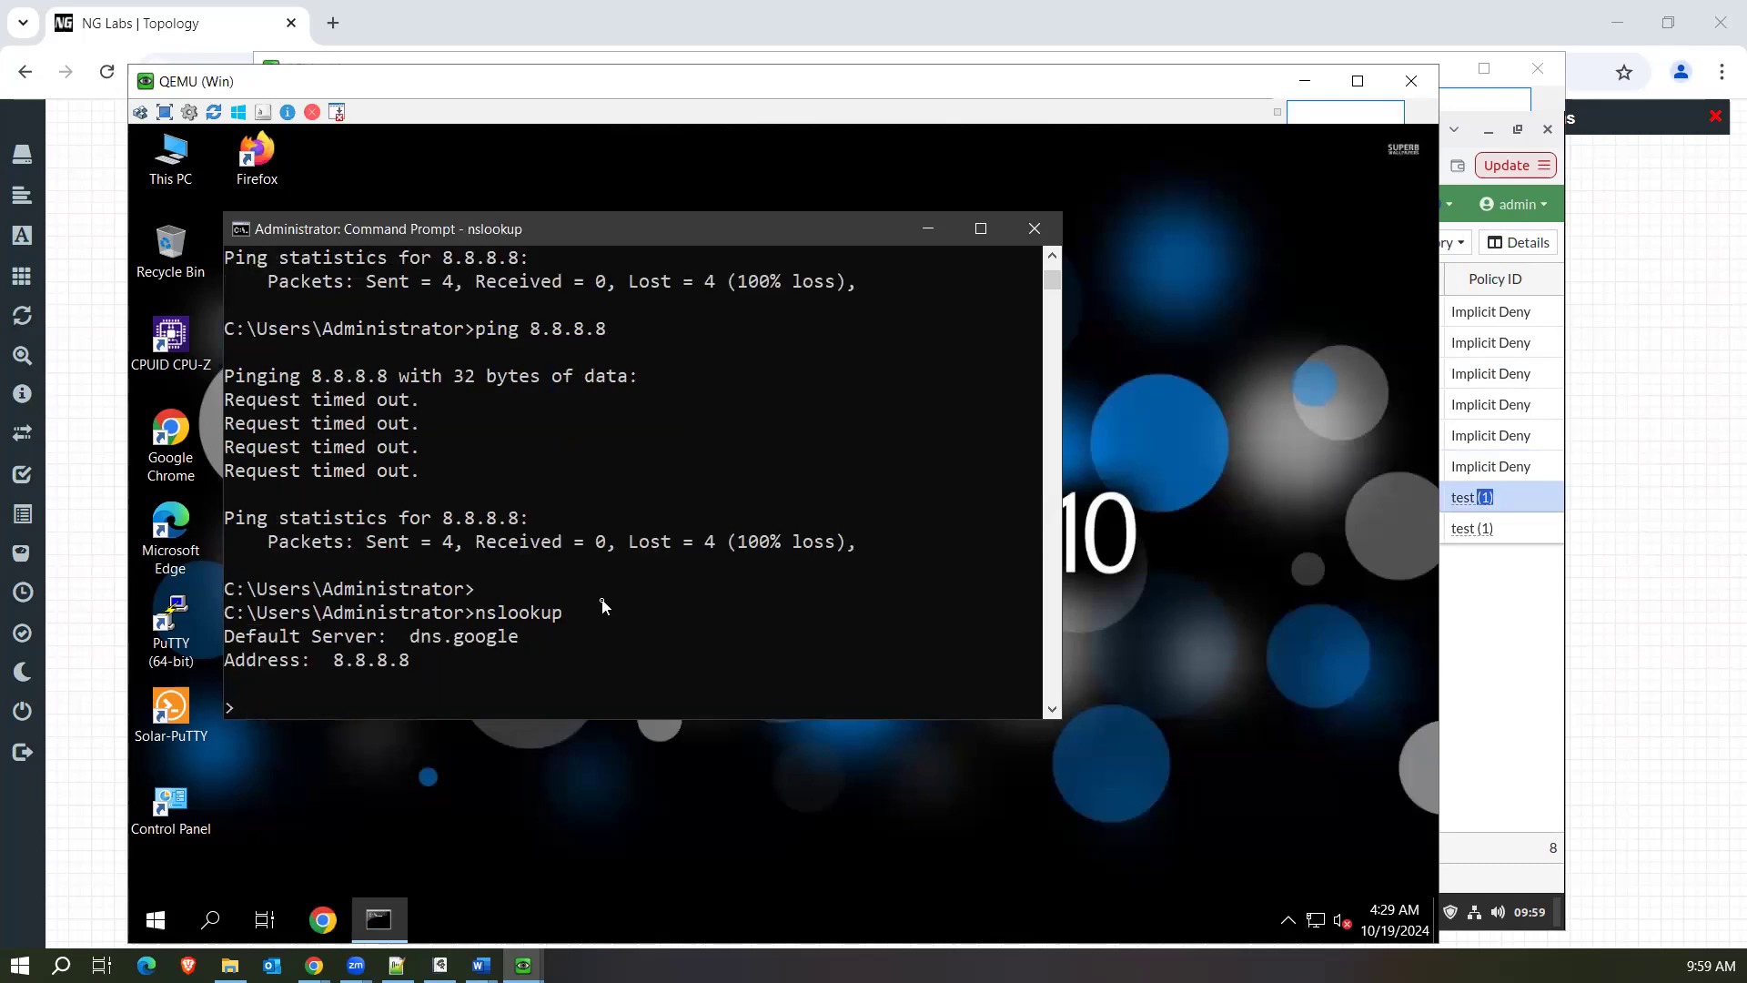
pyautogui.write('google.com')
pyautogui.press('Return')
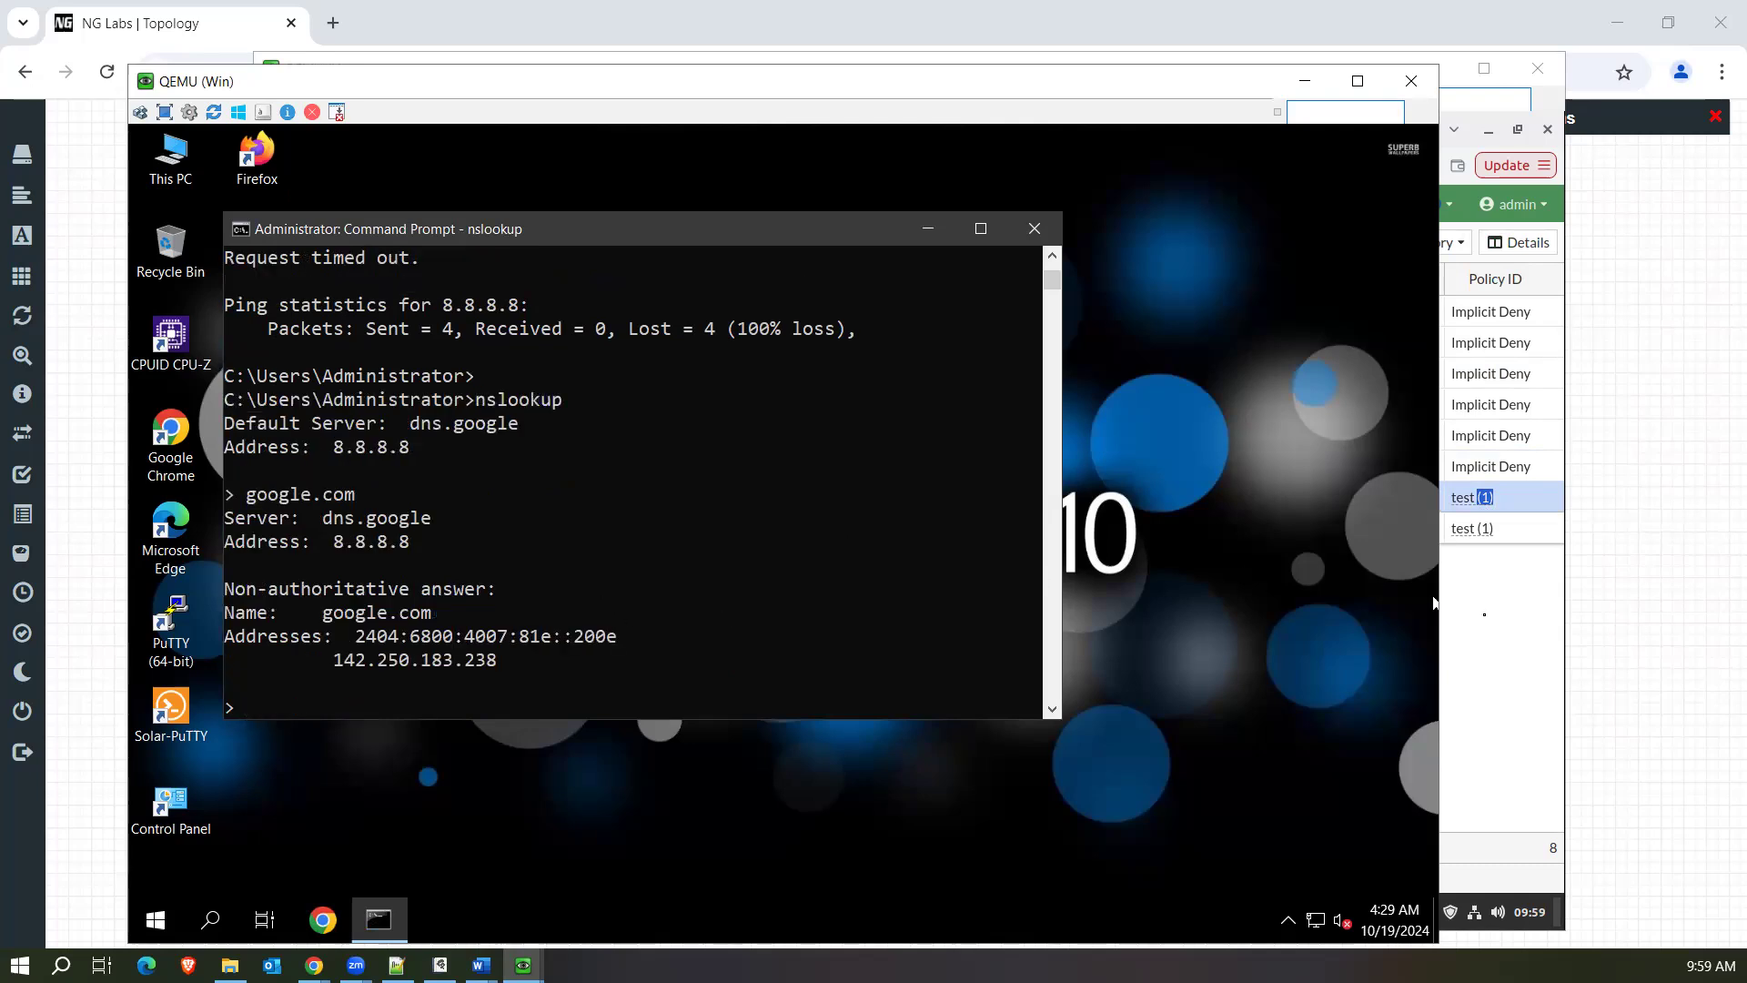
# Return to the FortiGate browser window, refresh the Forward Traffic log, and check the two 21:29:51 DNS entries from 192.168.1.250.
pyautogui.click(1482, 614)
pyautogui.click(378, 518)
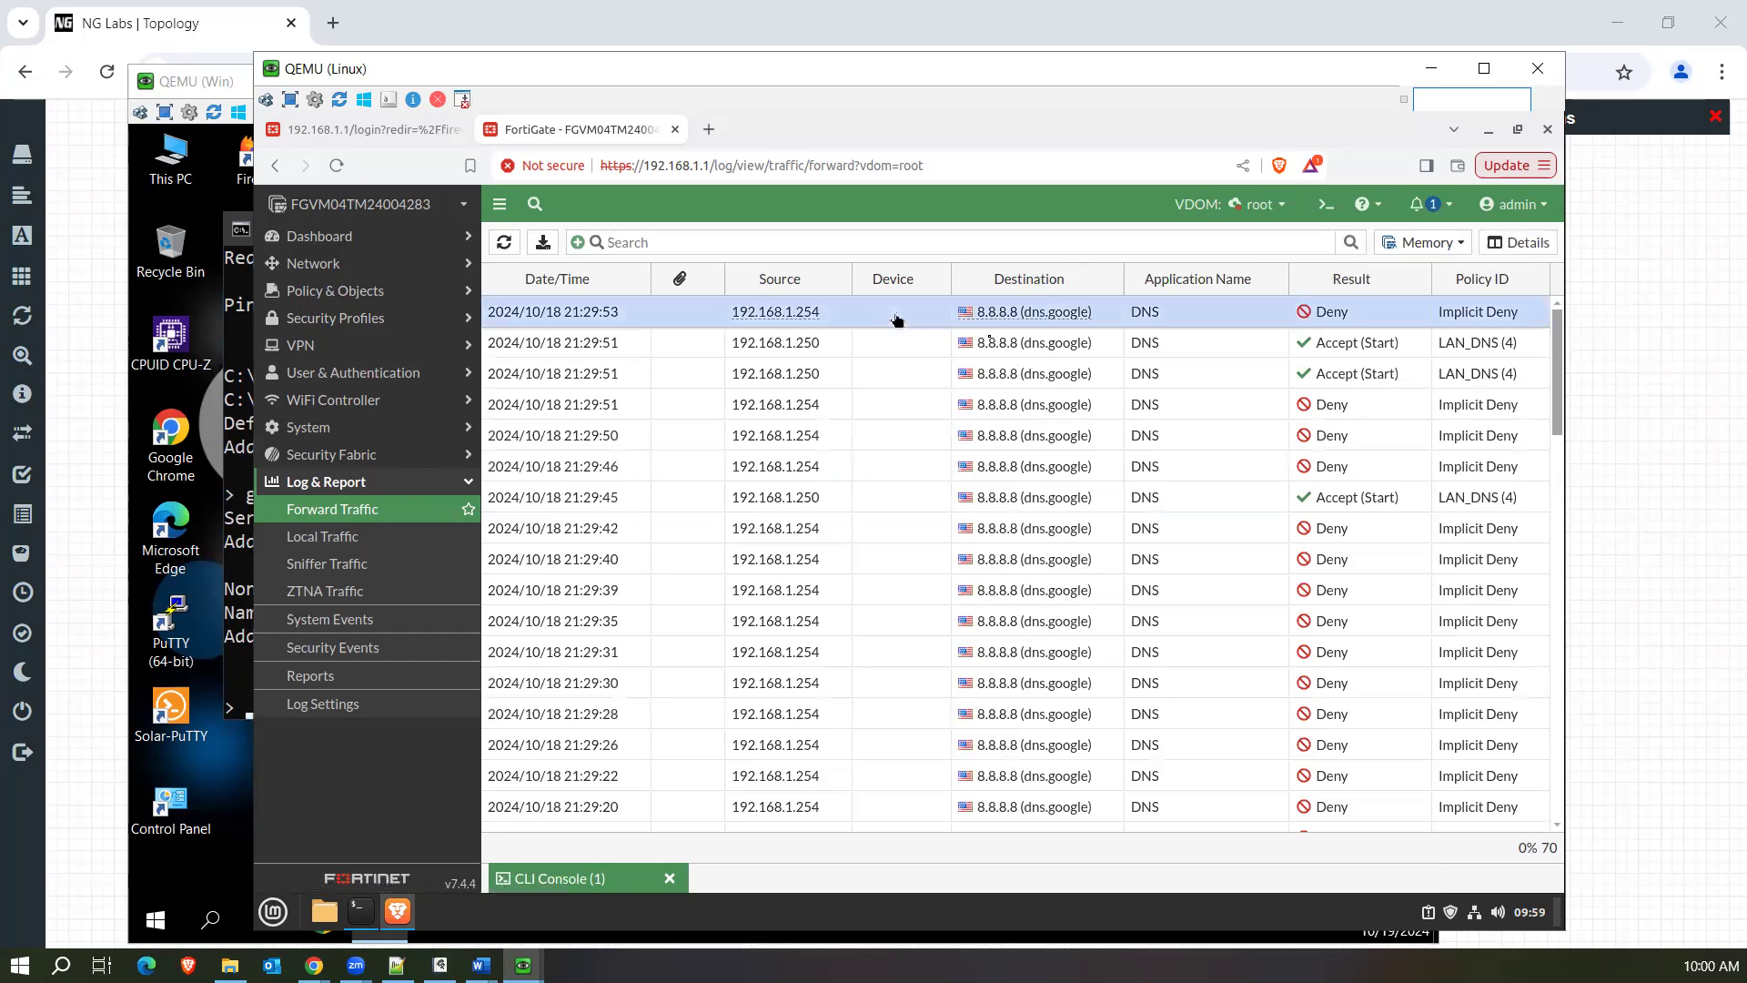
pyautogui.click(1210, 344)
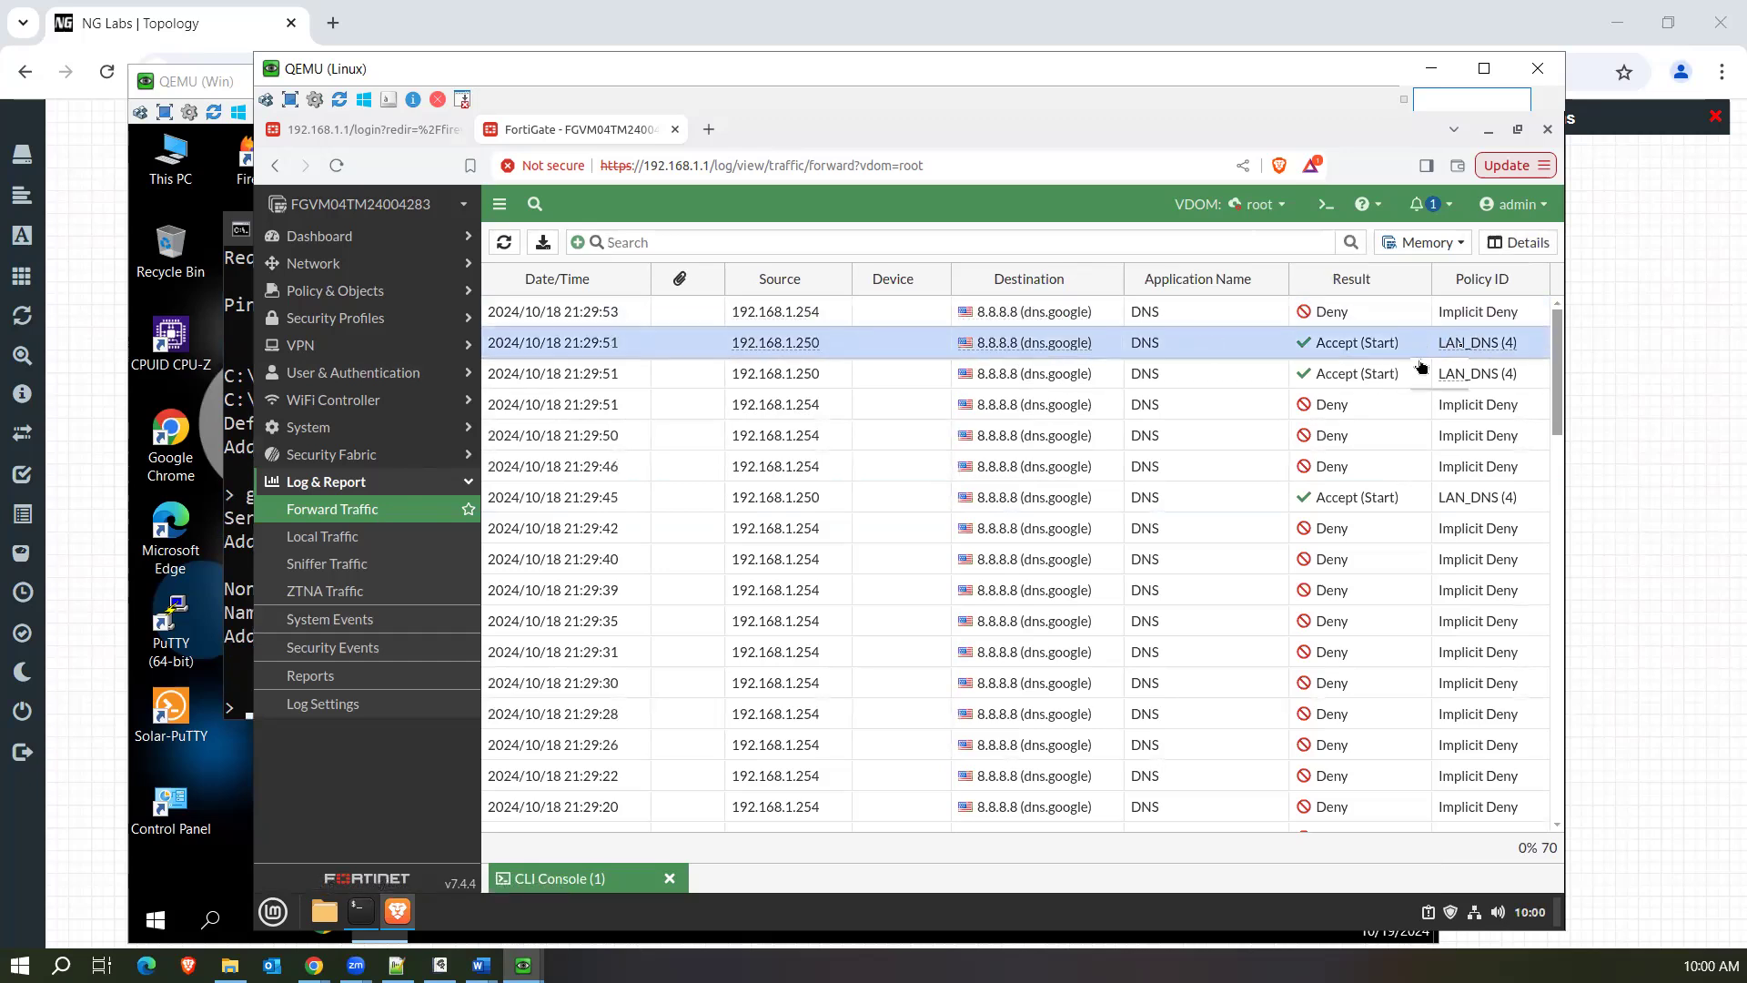
pyautogui.click(1203, 373)
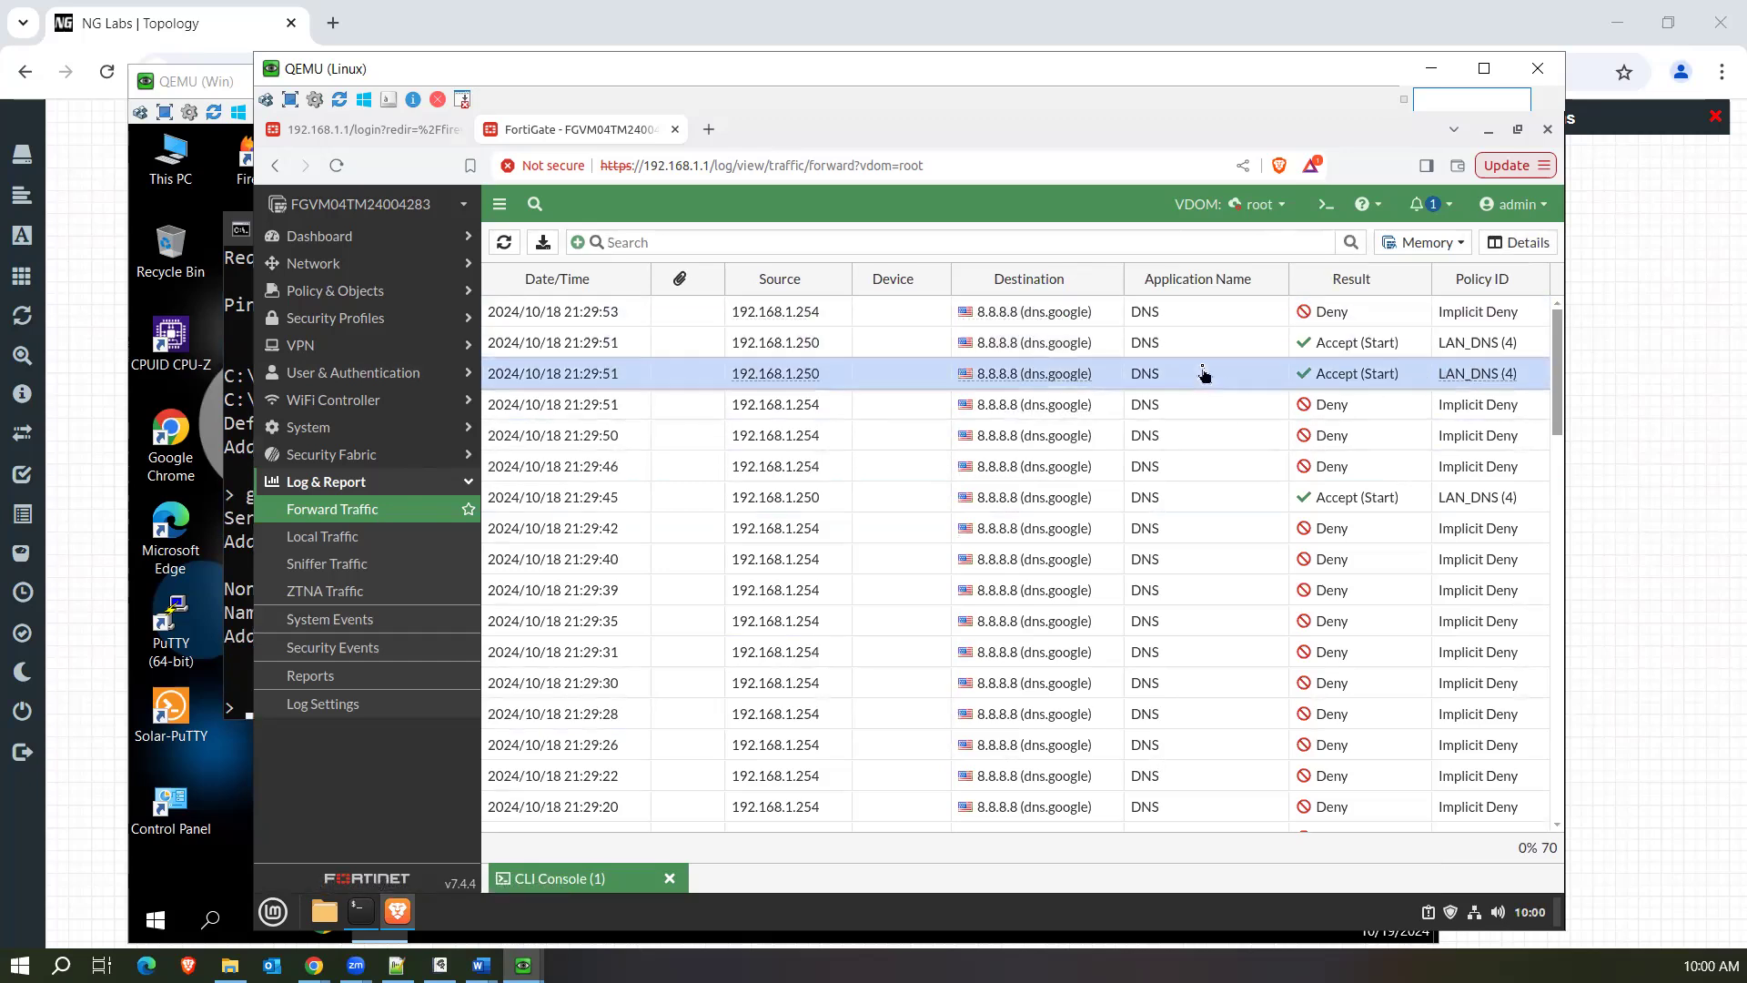
# Examine the first 21:29:51 LAN_DNS entry's log details, including its protocol, service, action and policy ID.
pyautogui.doubleClick(1217, 354)
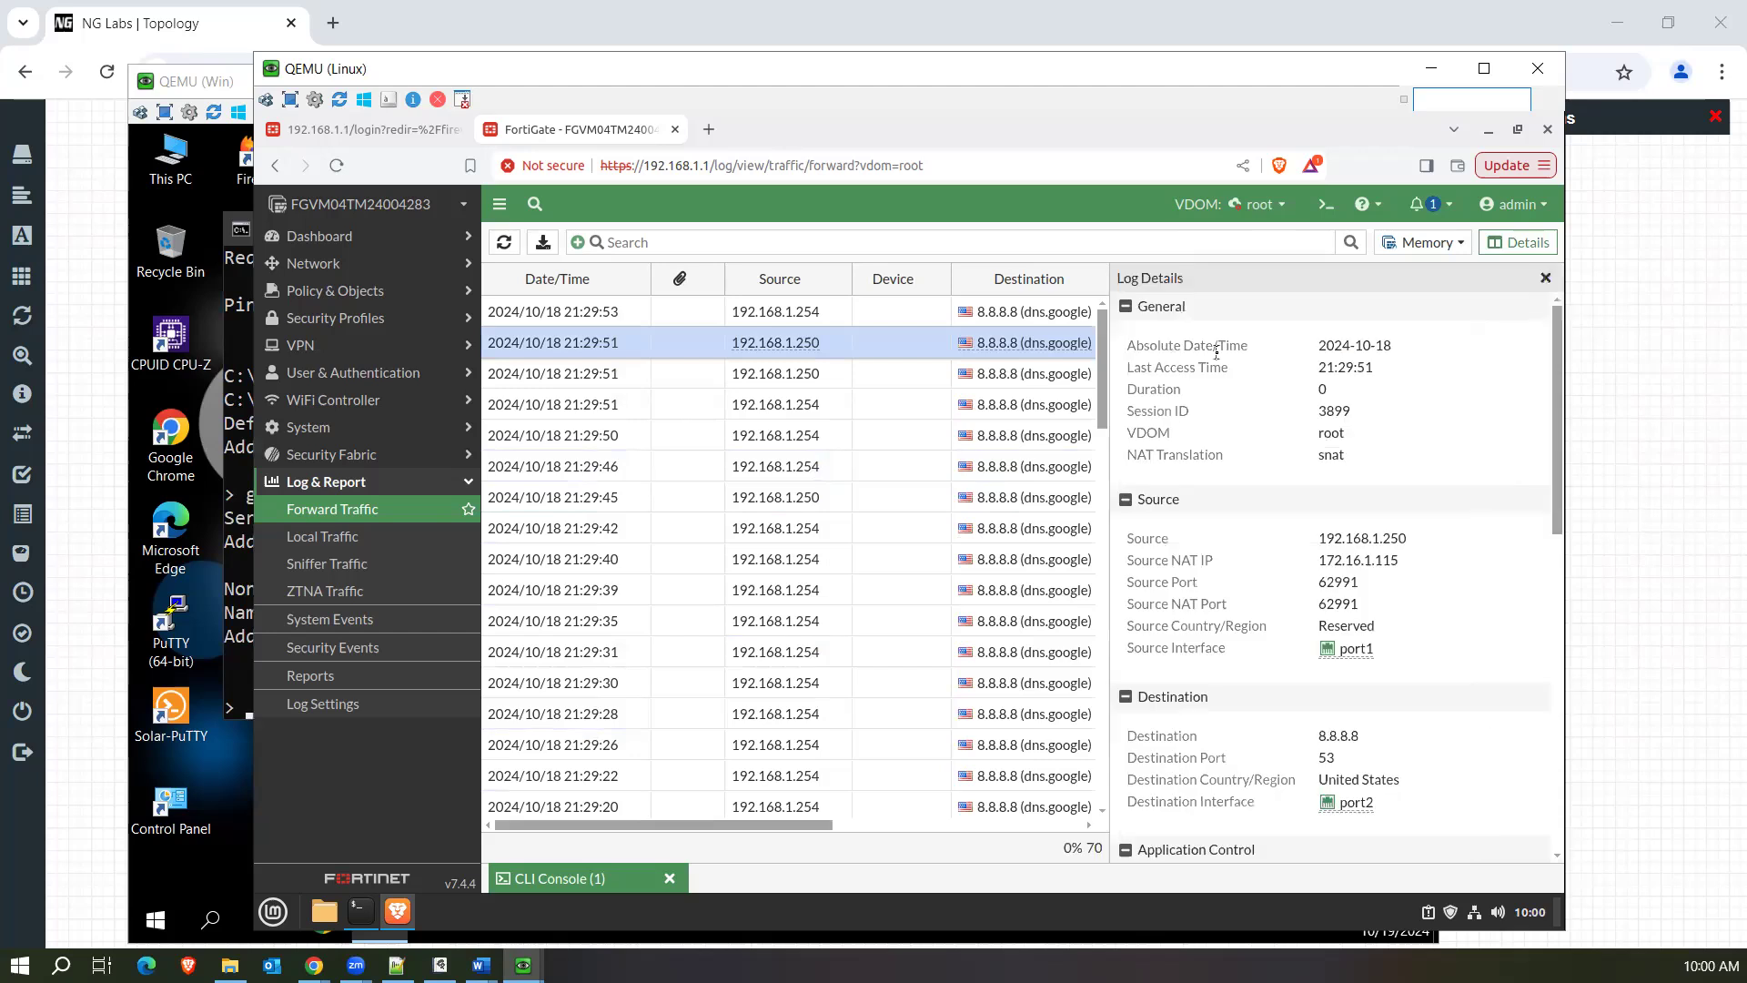
pyautogui.moveTo(1558, 480); pyautogui.dragTo(1561, 623)
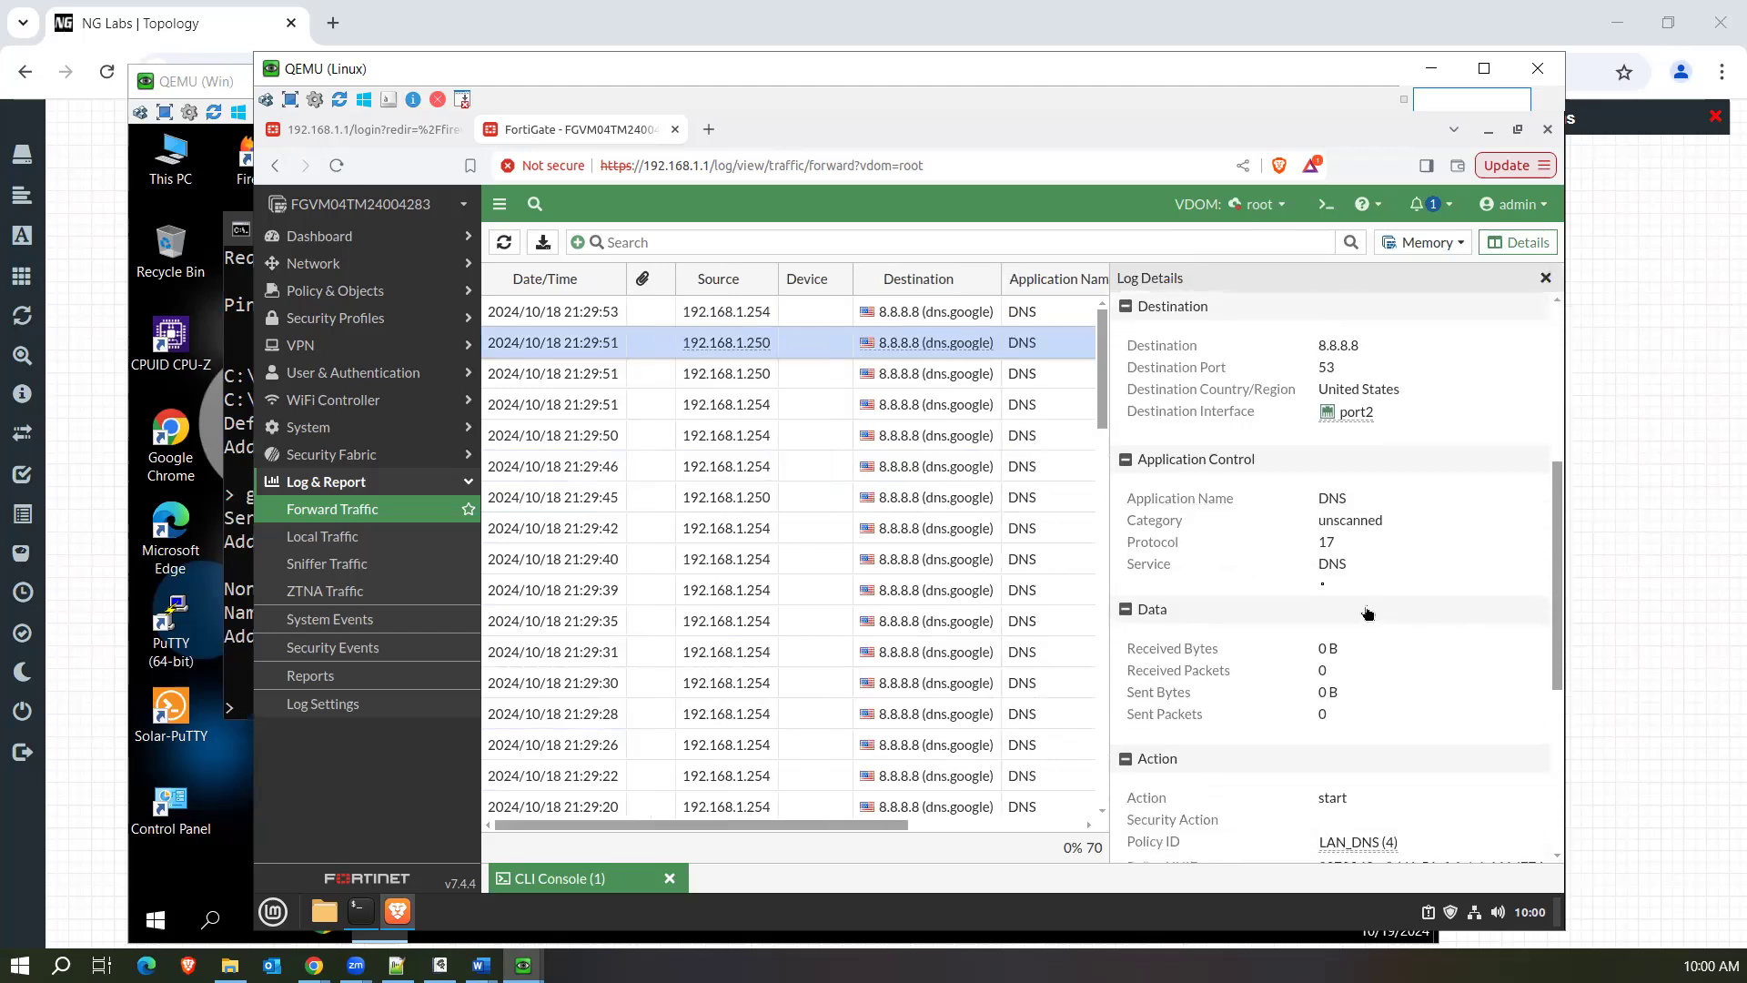
pyautogui.moveTo(1317, 543); pyautogui.dragTo(1362, 568)
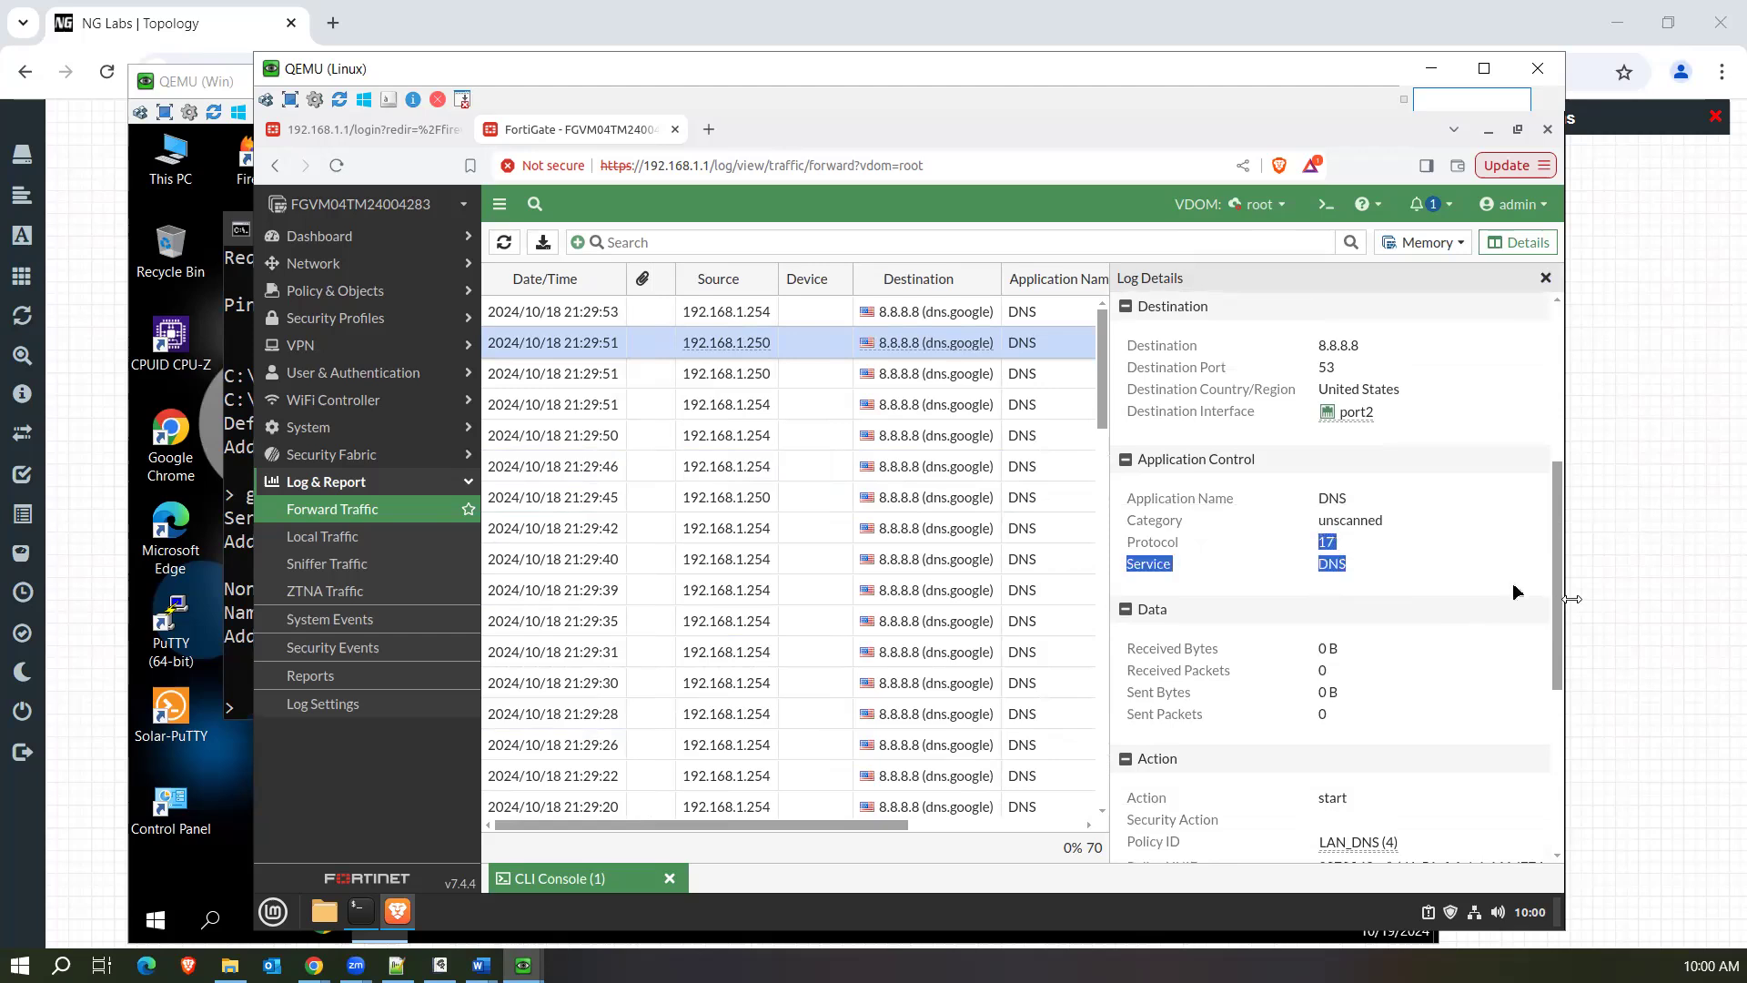
pyautogui.moveTo(1559, 606); pyautogui.dragTo(1561, 757)
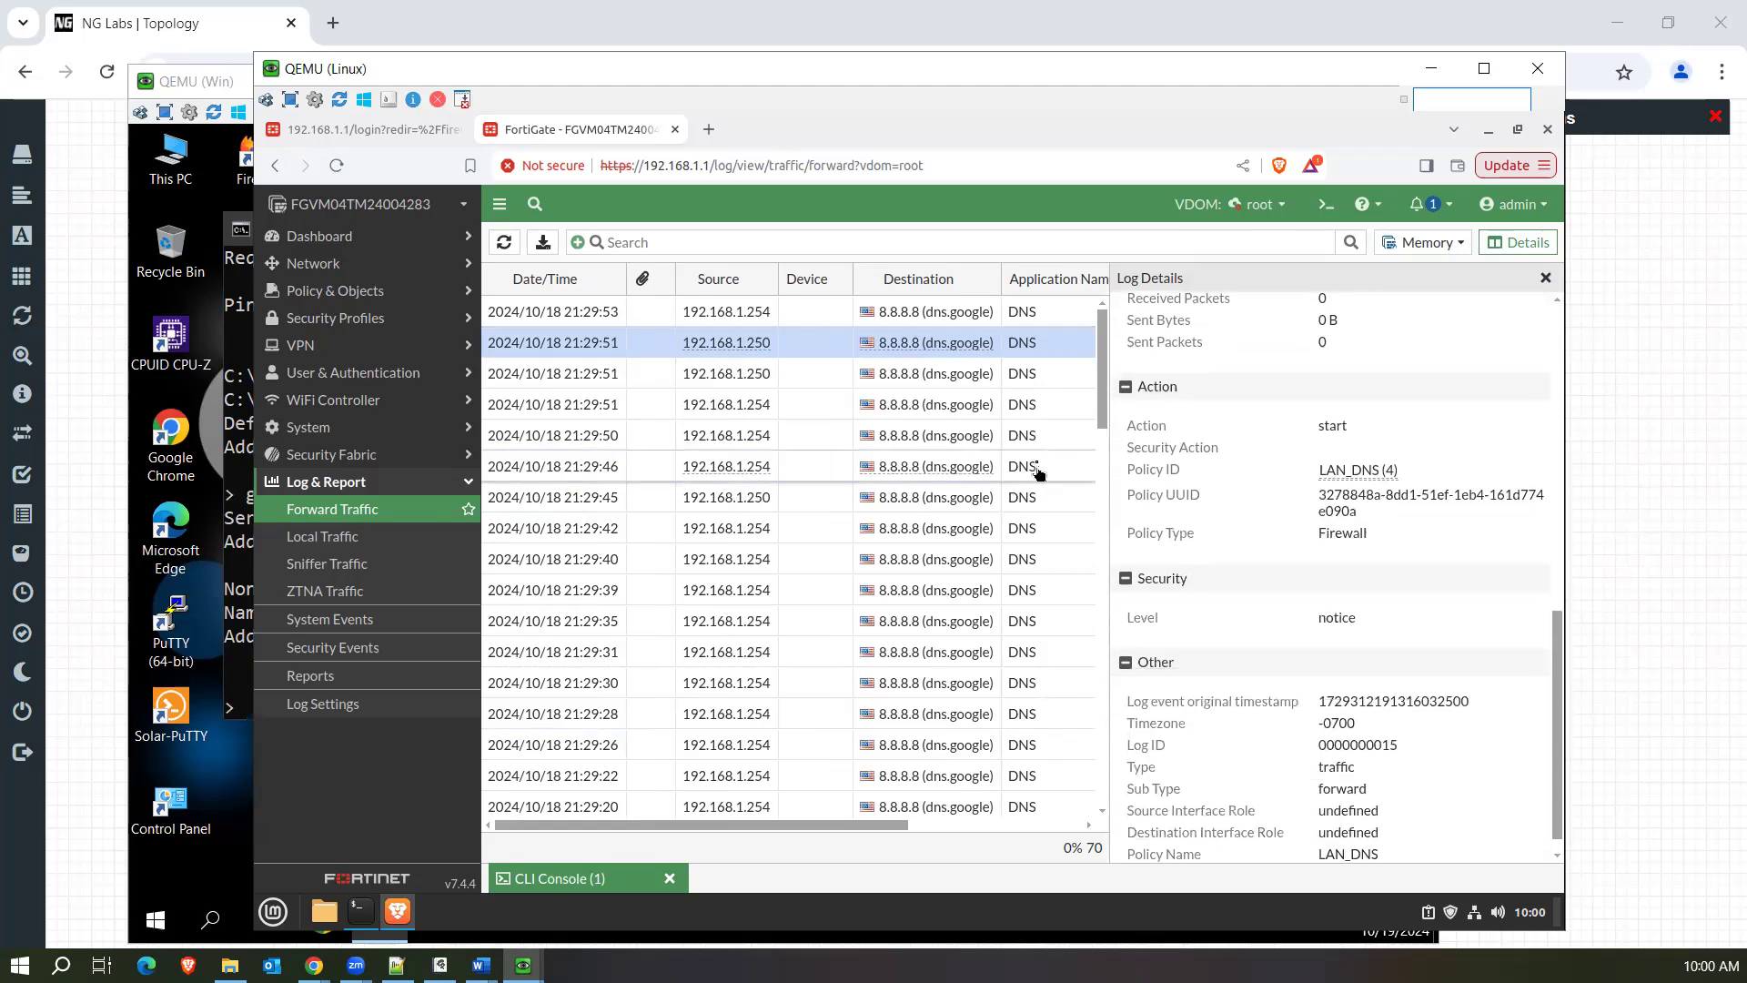
# Compare the log details of the two 21:29:51 LAN_DNS entries, and close the details.
pyautogui.click(1046, 373)
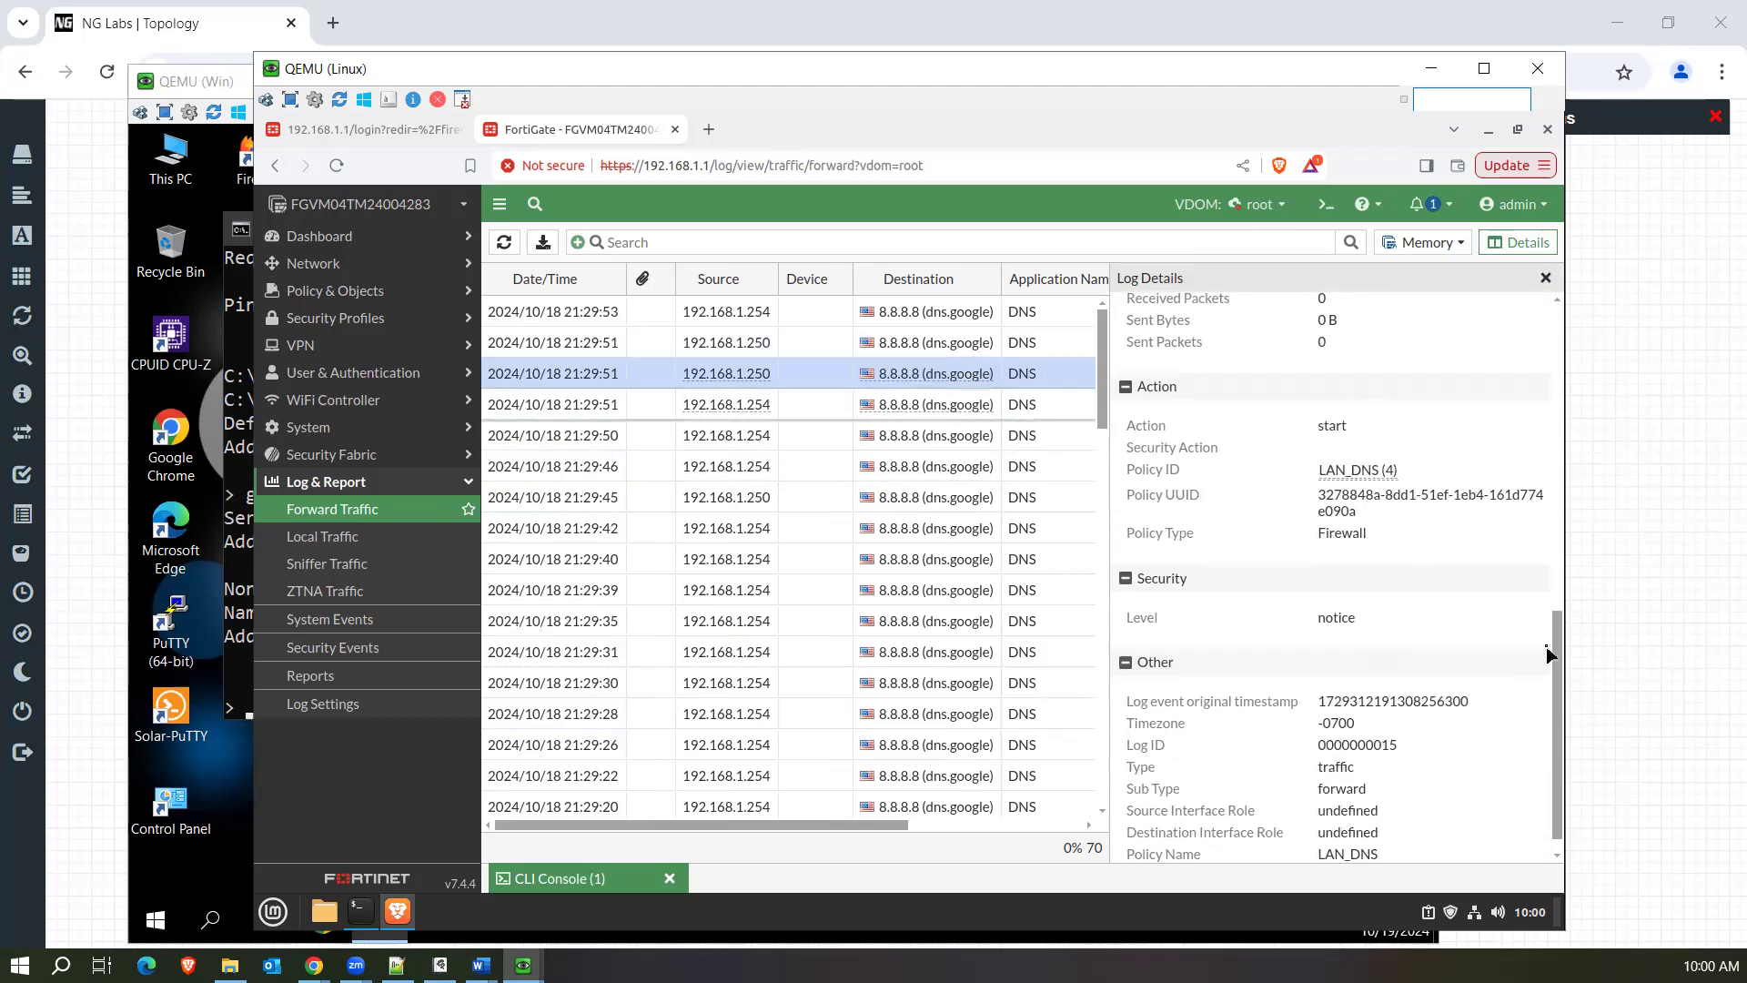
pyautogui.moveTo(1550, 654); pyautogui.dragTo(1554, 598)
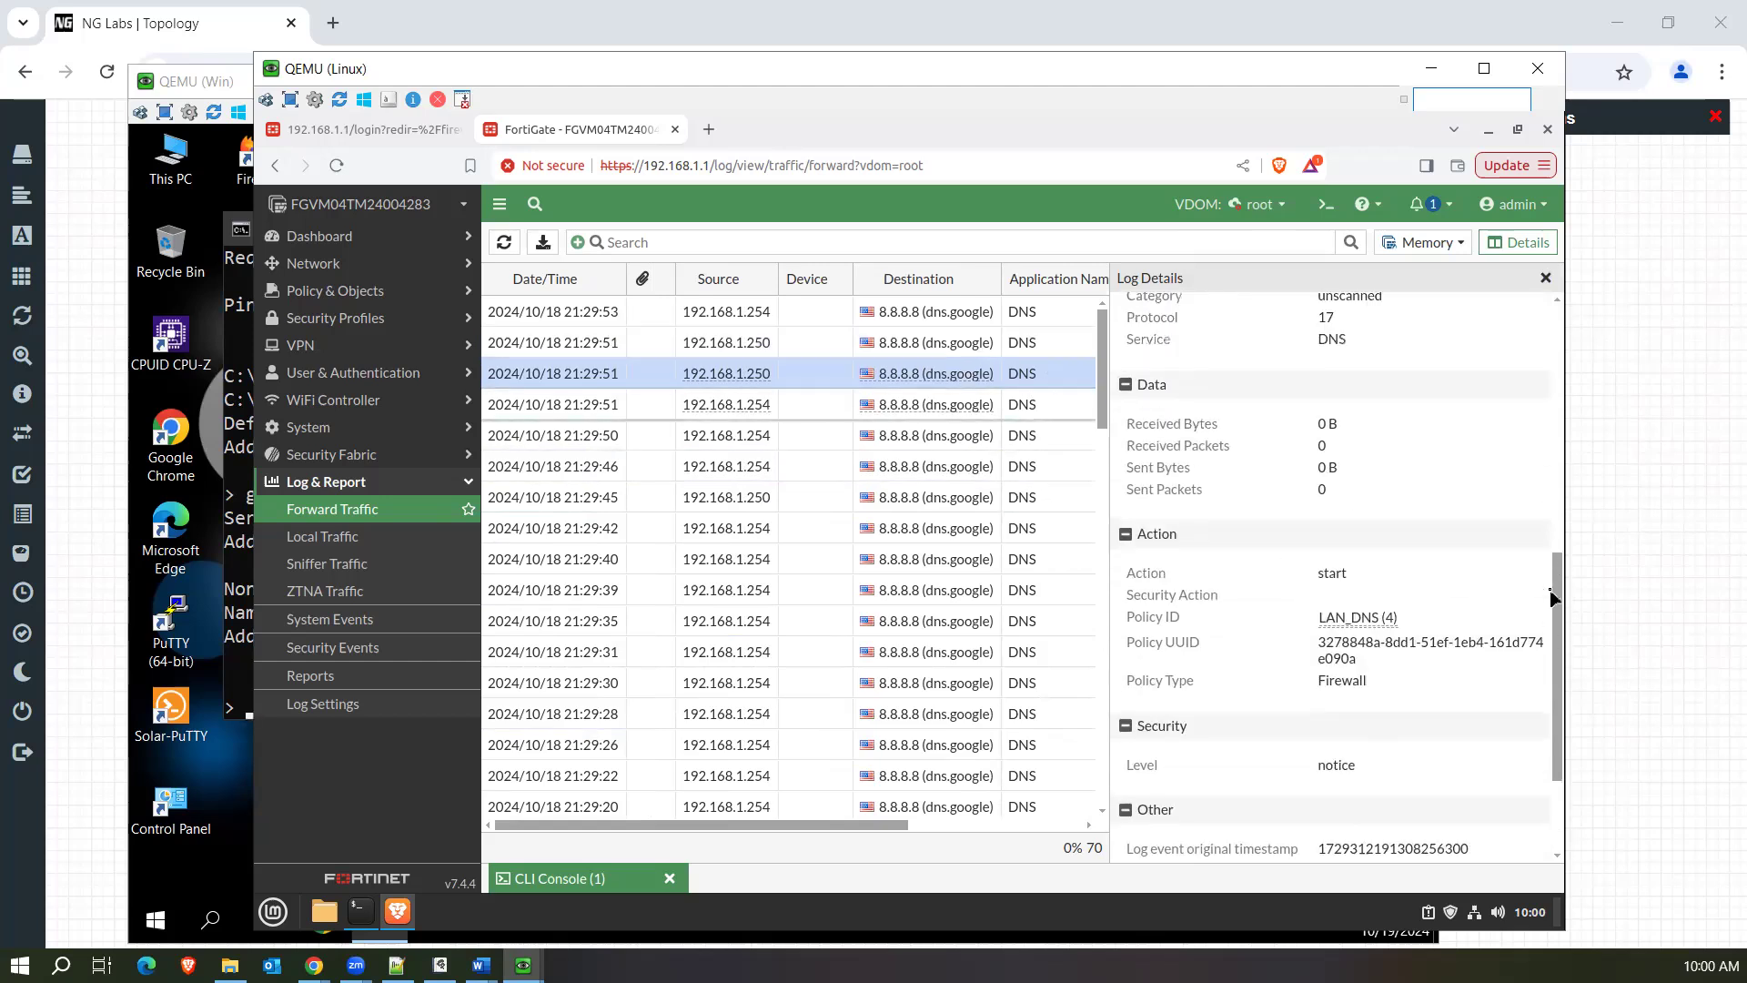
pyautogui.click(1061, 318)
pyautogui.click(1061, 348)
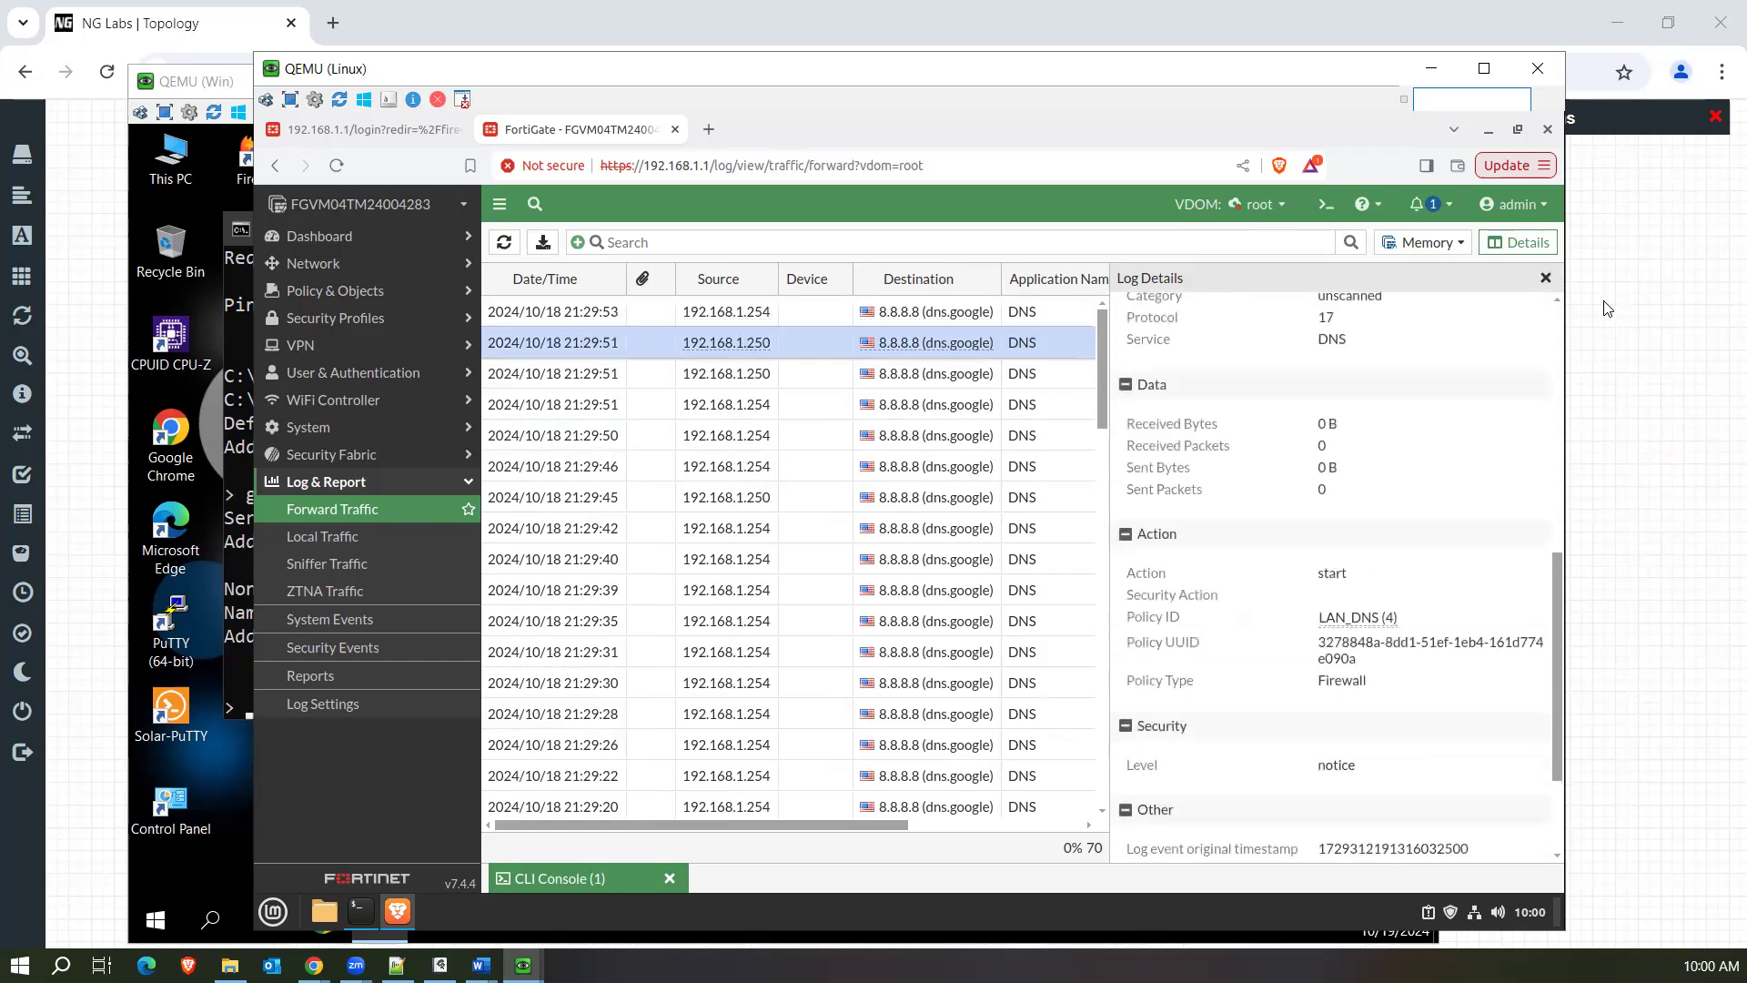
pyautogui.click(1545, 278)
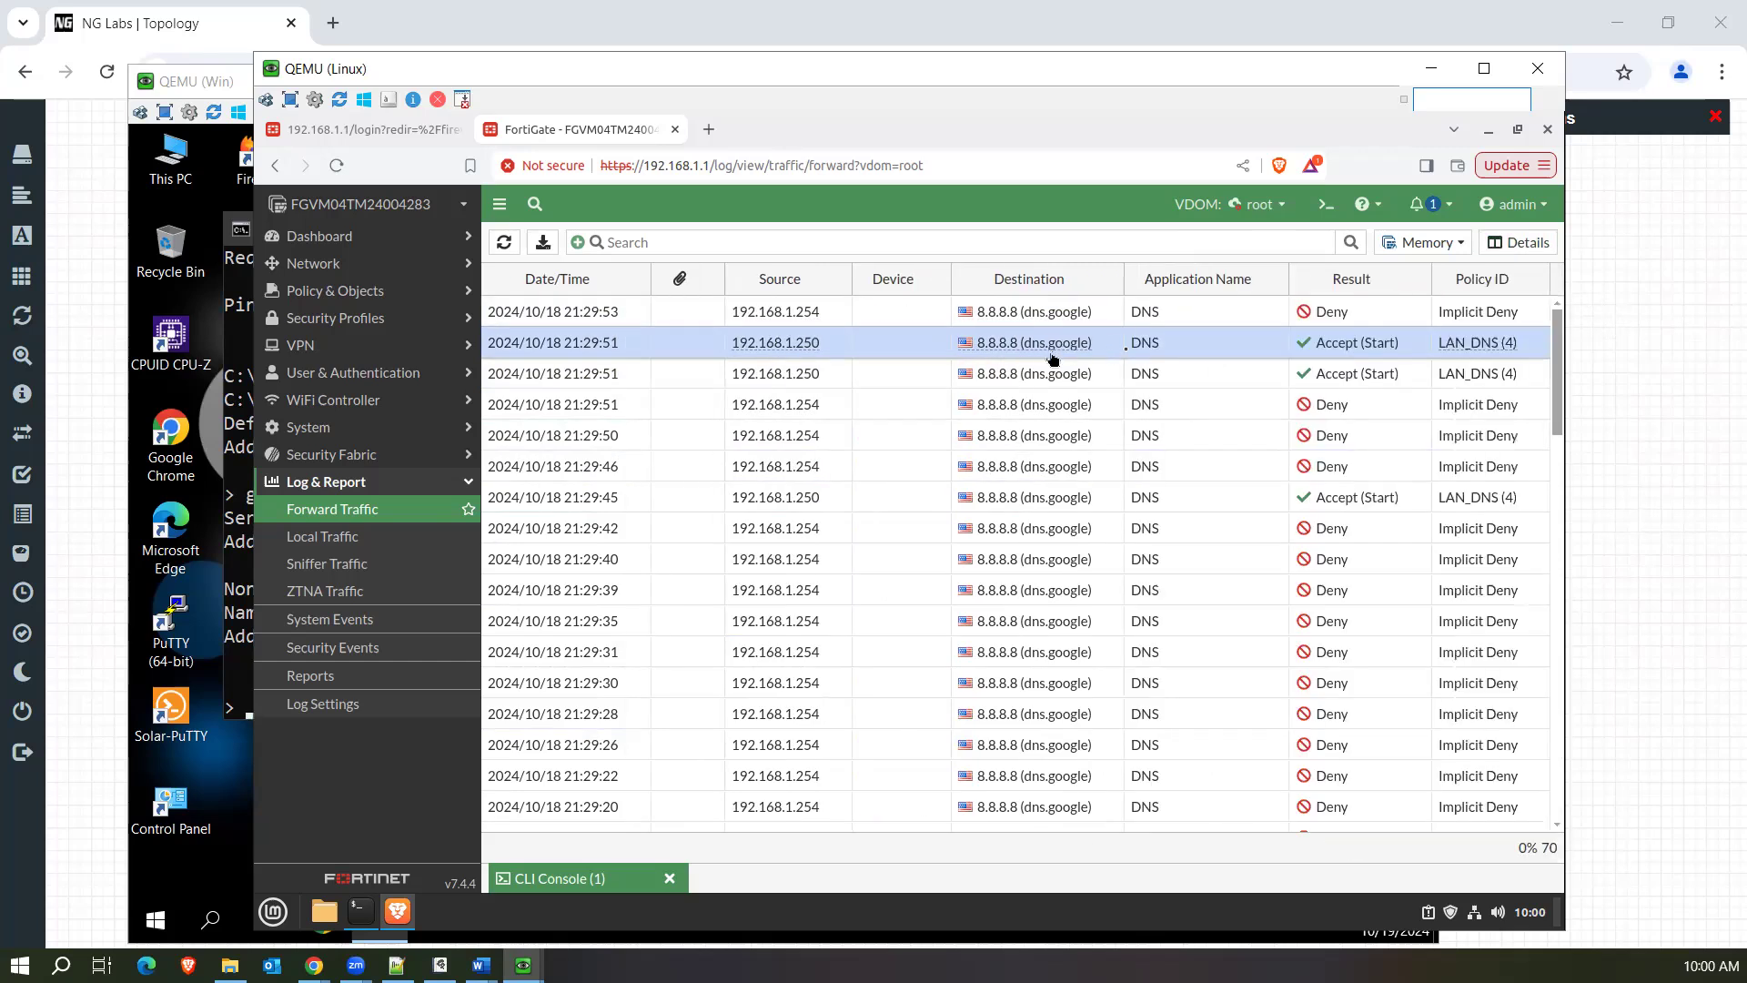
# Reload the Forward Traffic log and recheck the 21:29:51 DNS entries accepted by LAN_DNS, refreshing once more to see new entries.
pyautogui.click(1214, 374)
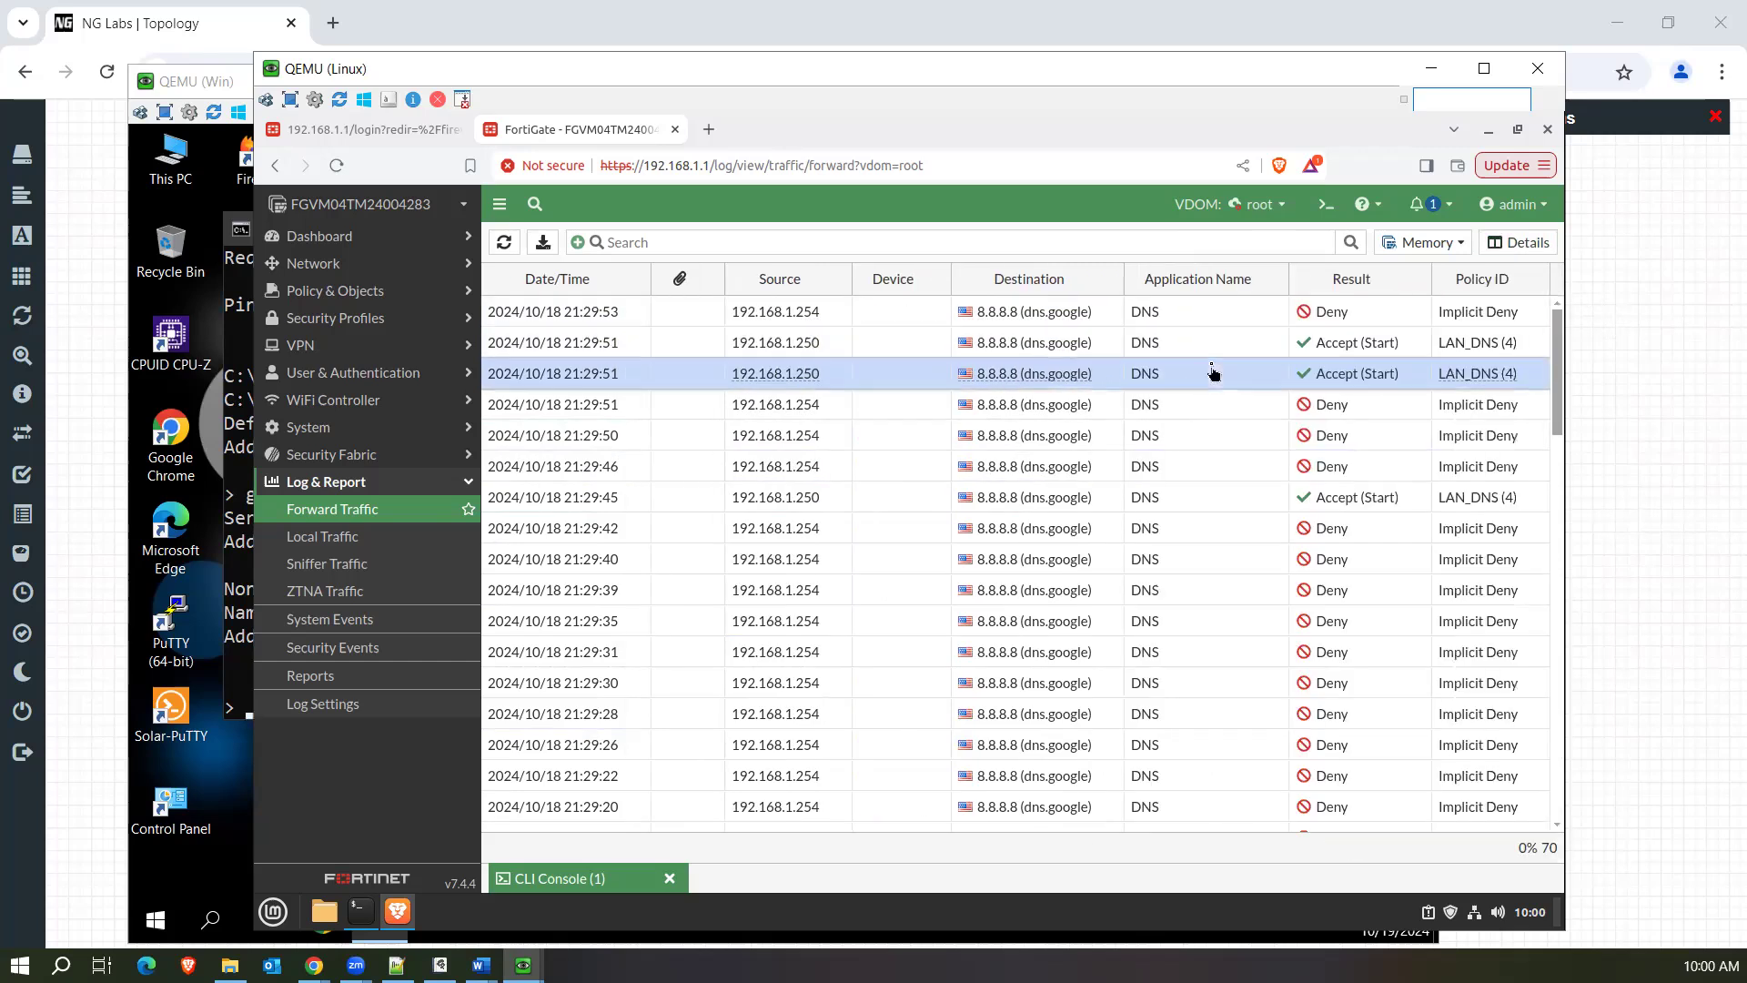
pyautogui.click(418, 516)
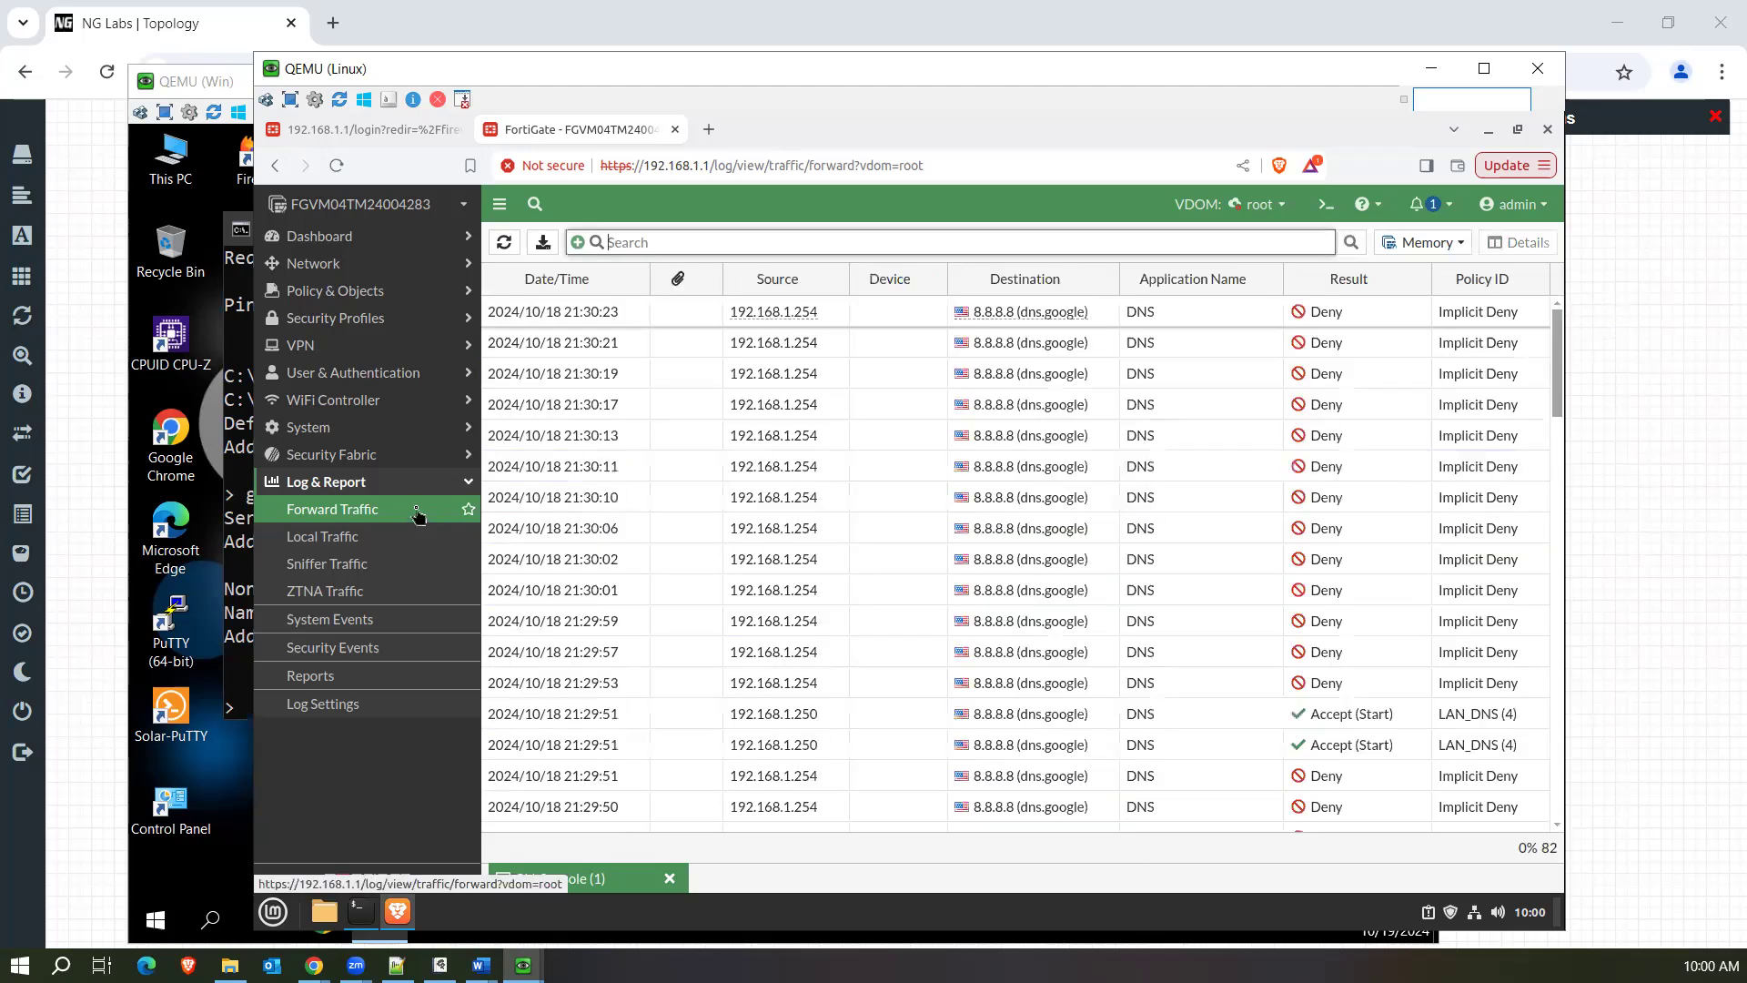
pyautogui.click(1249, 724)
pyautogui.click(1242, 755)
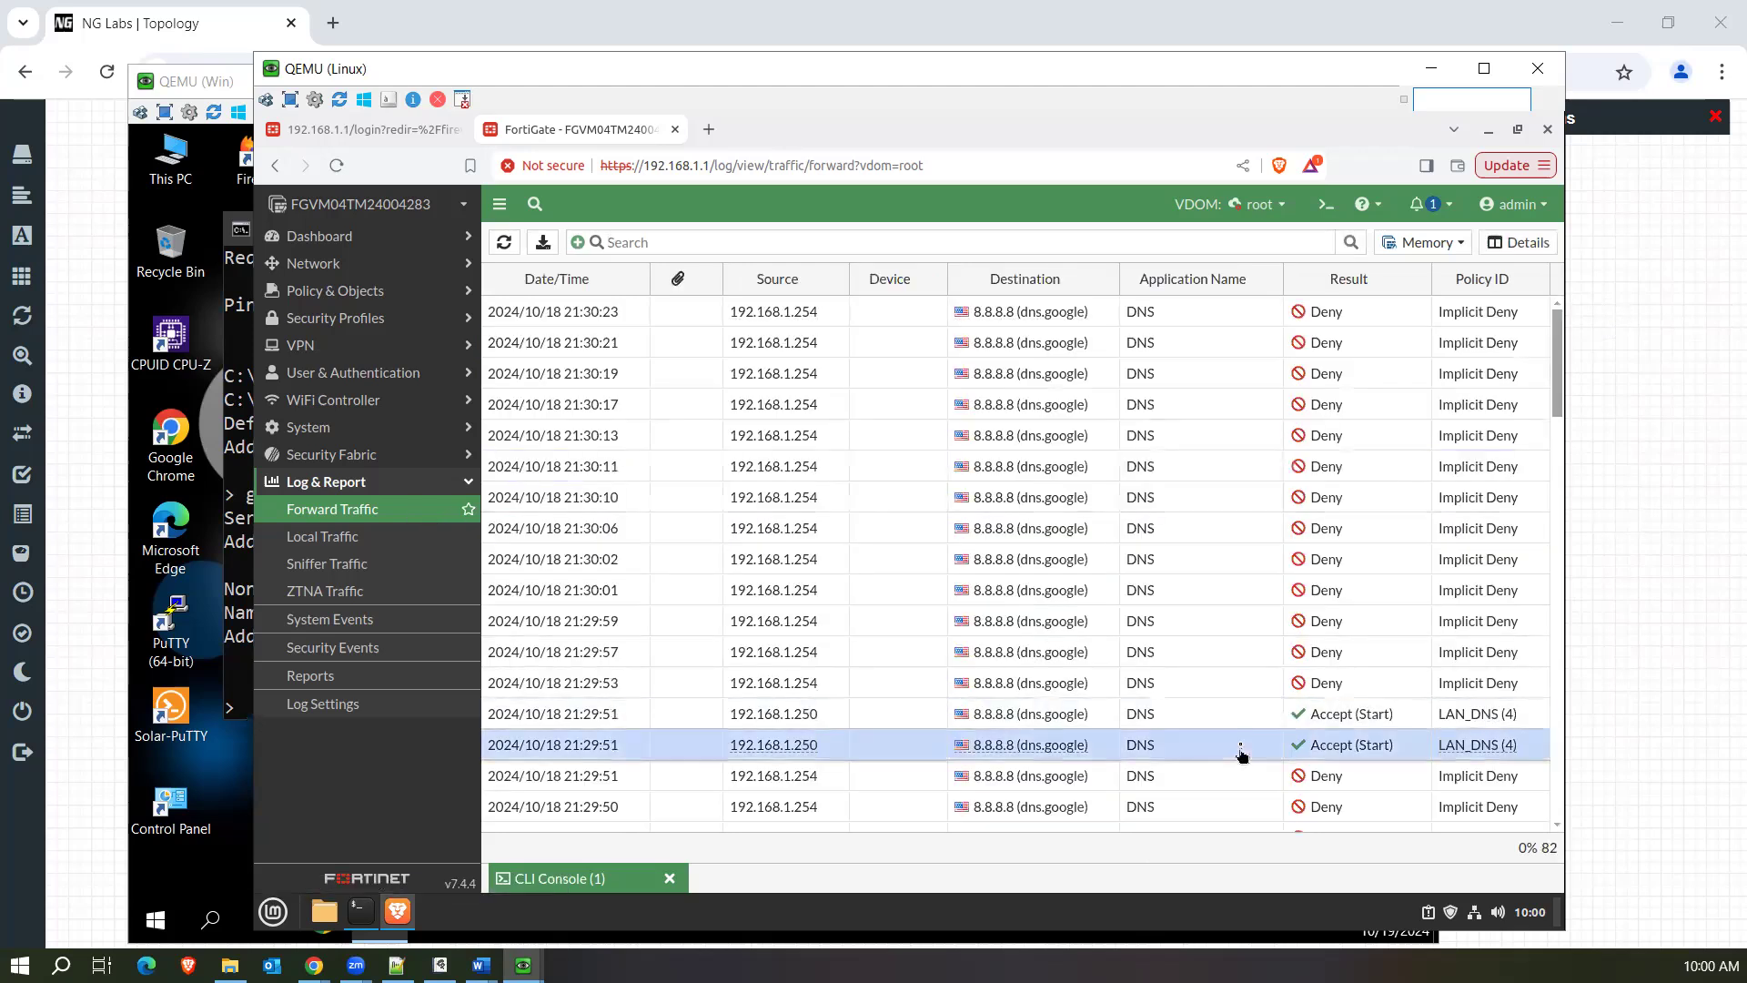
pyautogui.click(1237, 725)
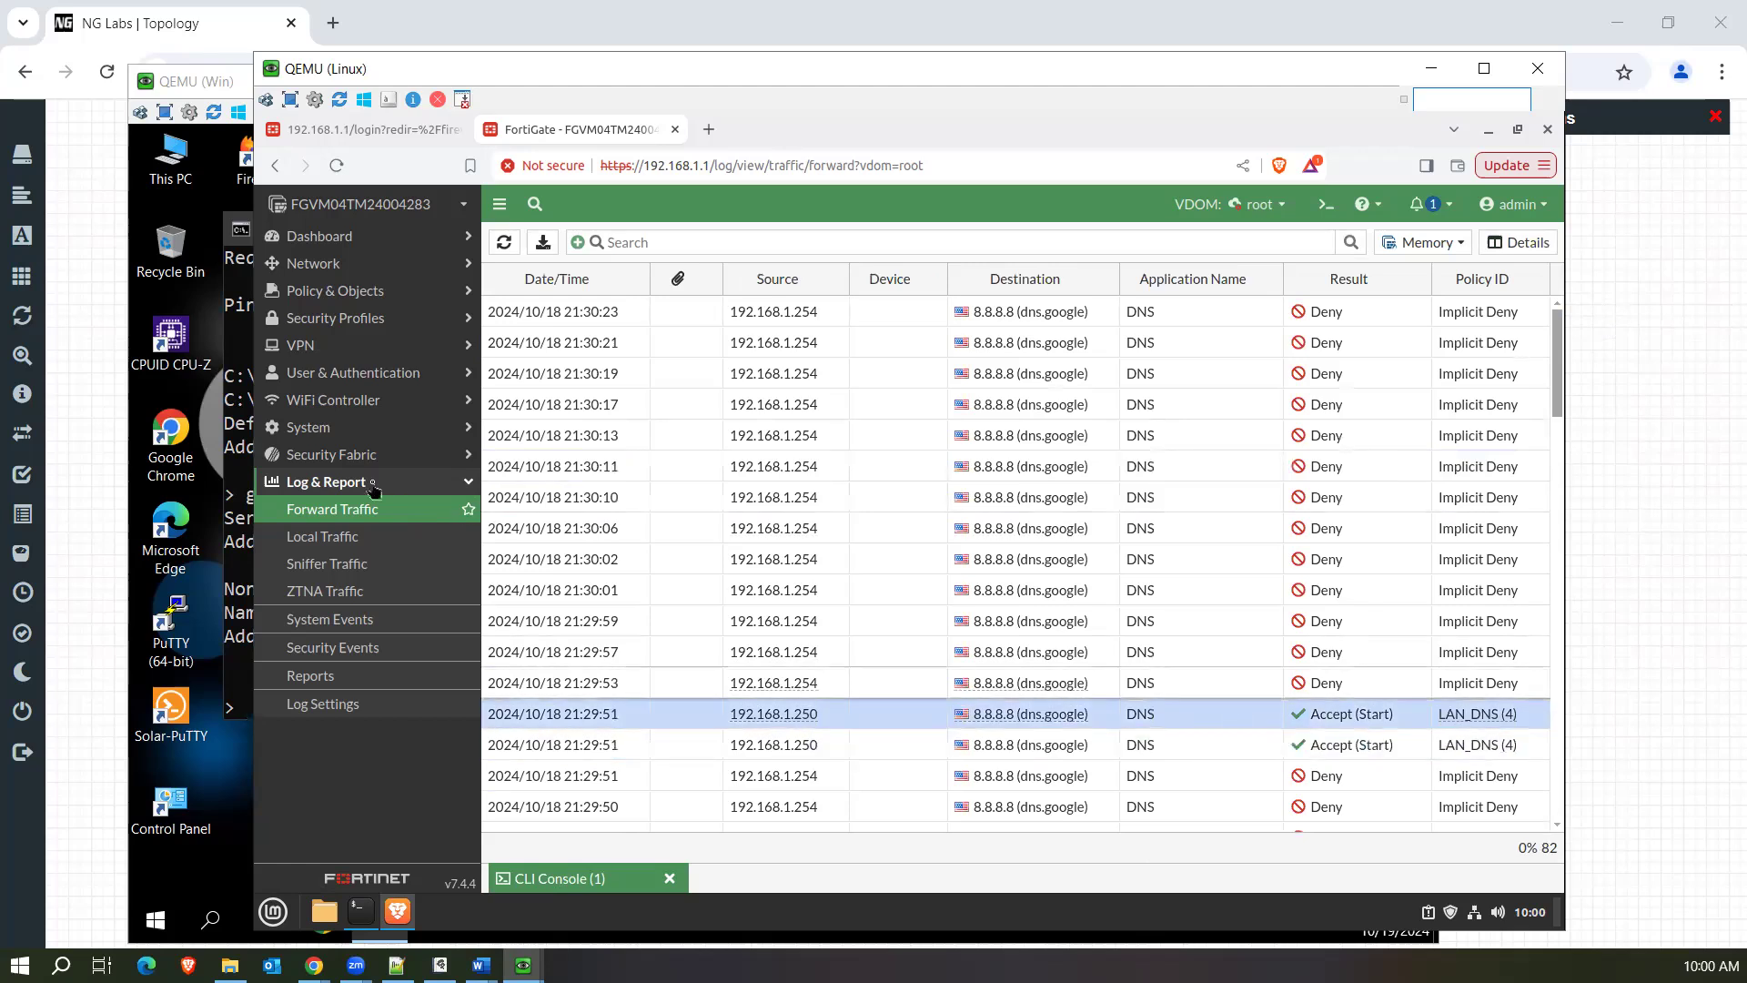
pyautogui.click(416, 513)
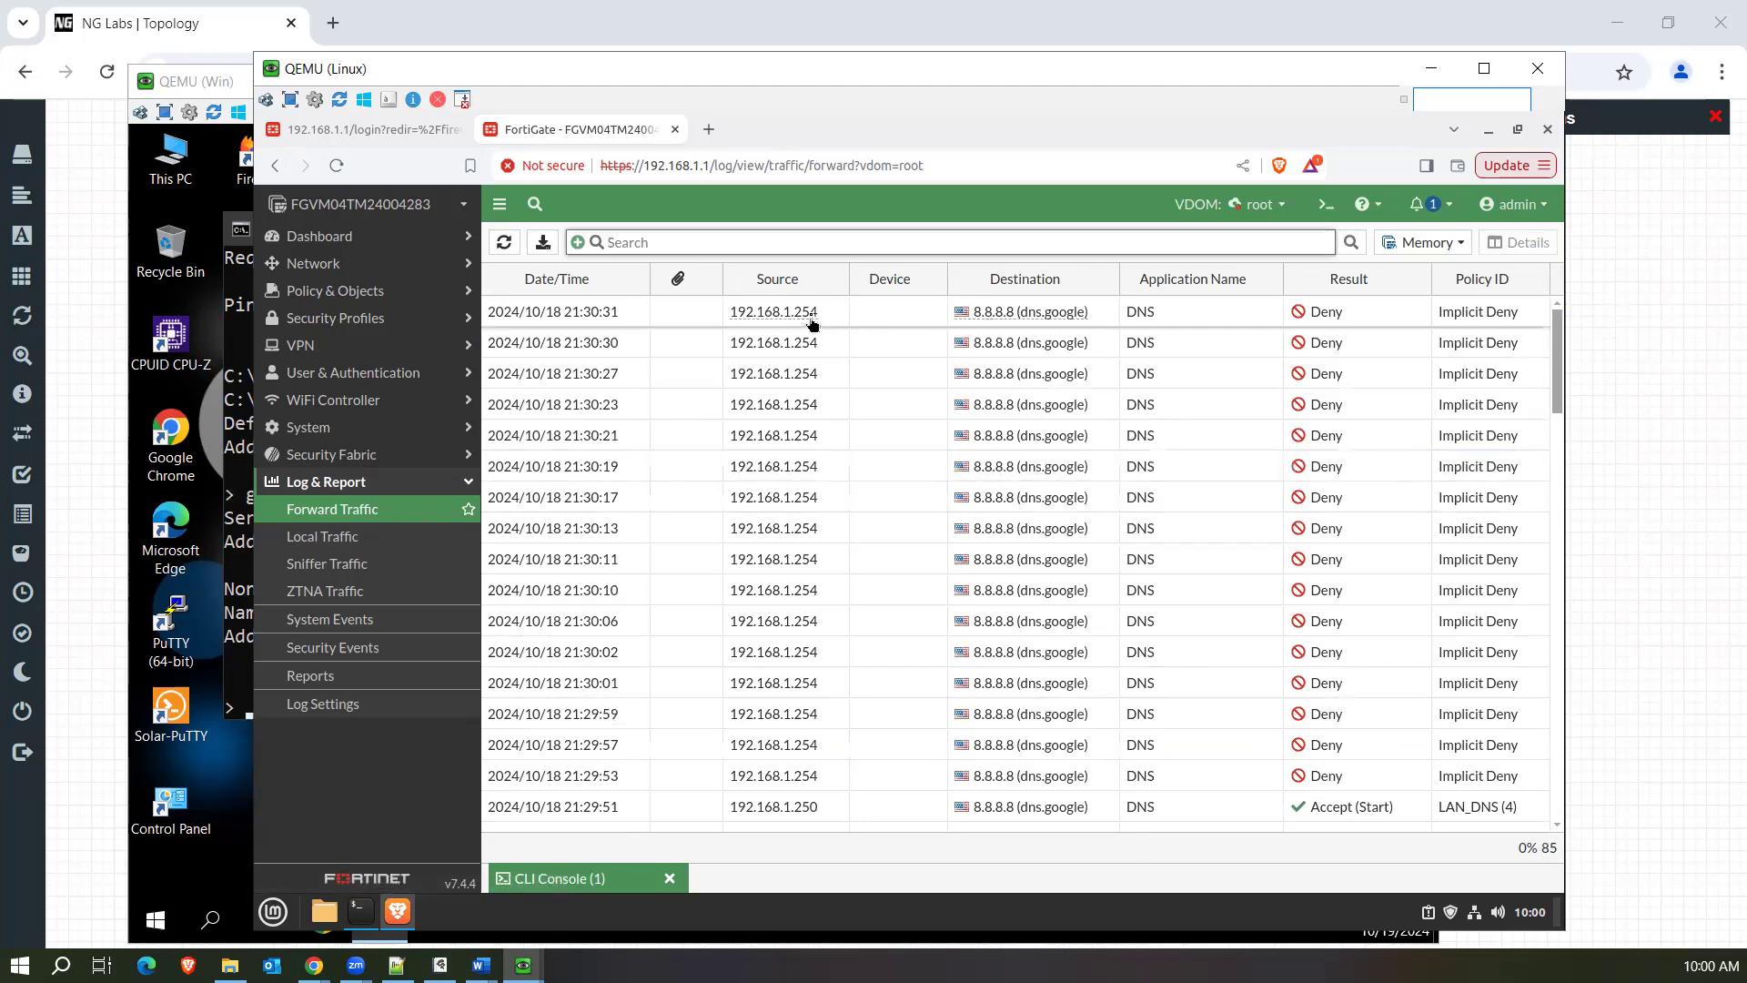
# Compare the source address of the 21:30:31 denied DNS entry with the Windows PC's IPv4 address in Command Prompt.
pyautogui.moveTo(819, 324); pyautogui.dragTo(788, 326)
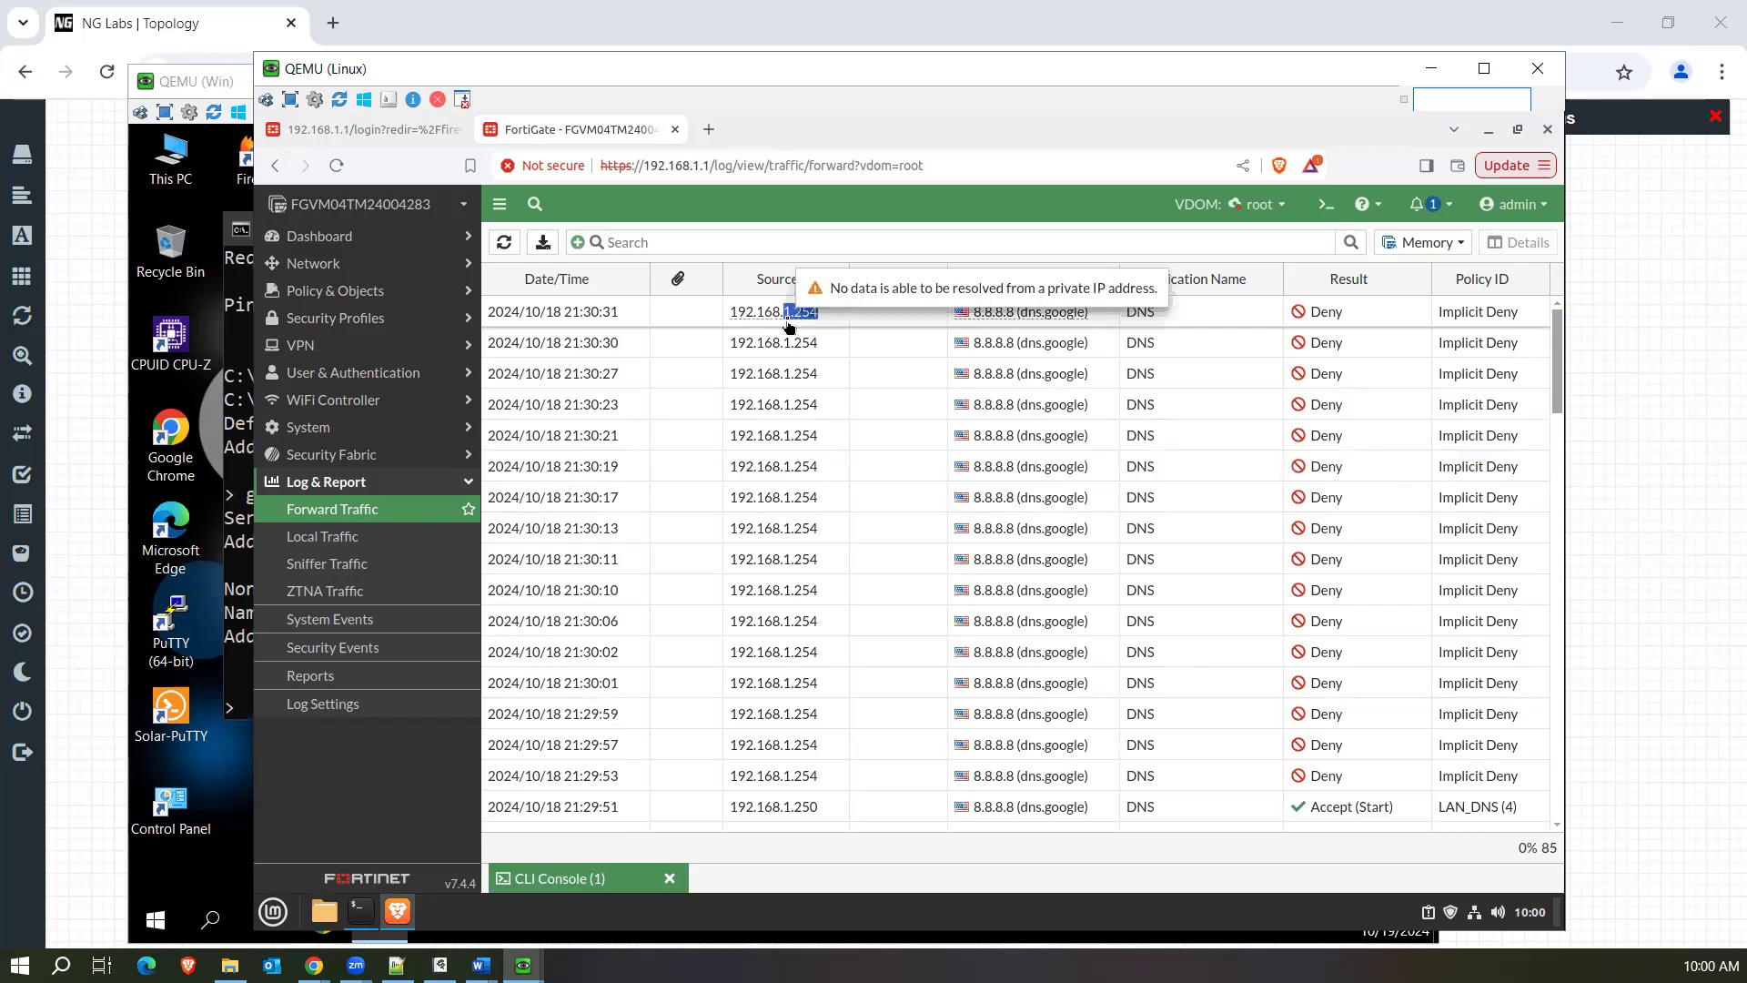
pyautogui.click(239, 521)
pyautogui.scroll(10, 573, 383)
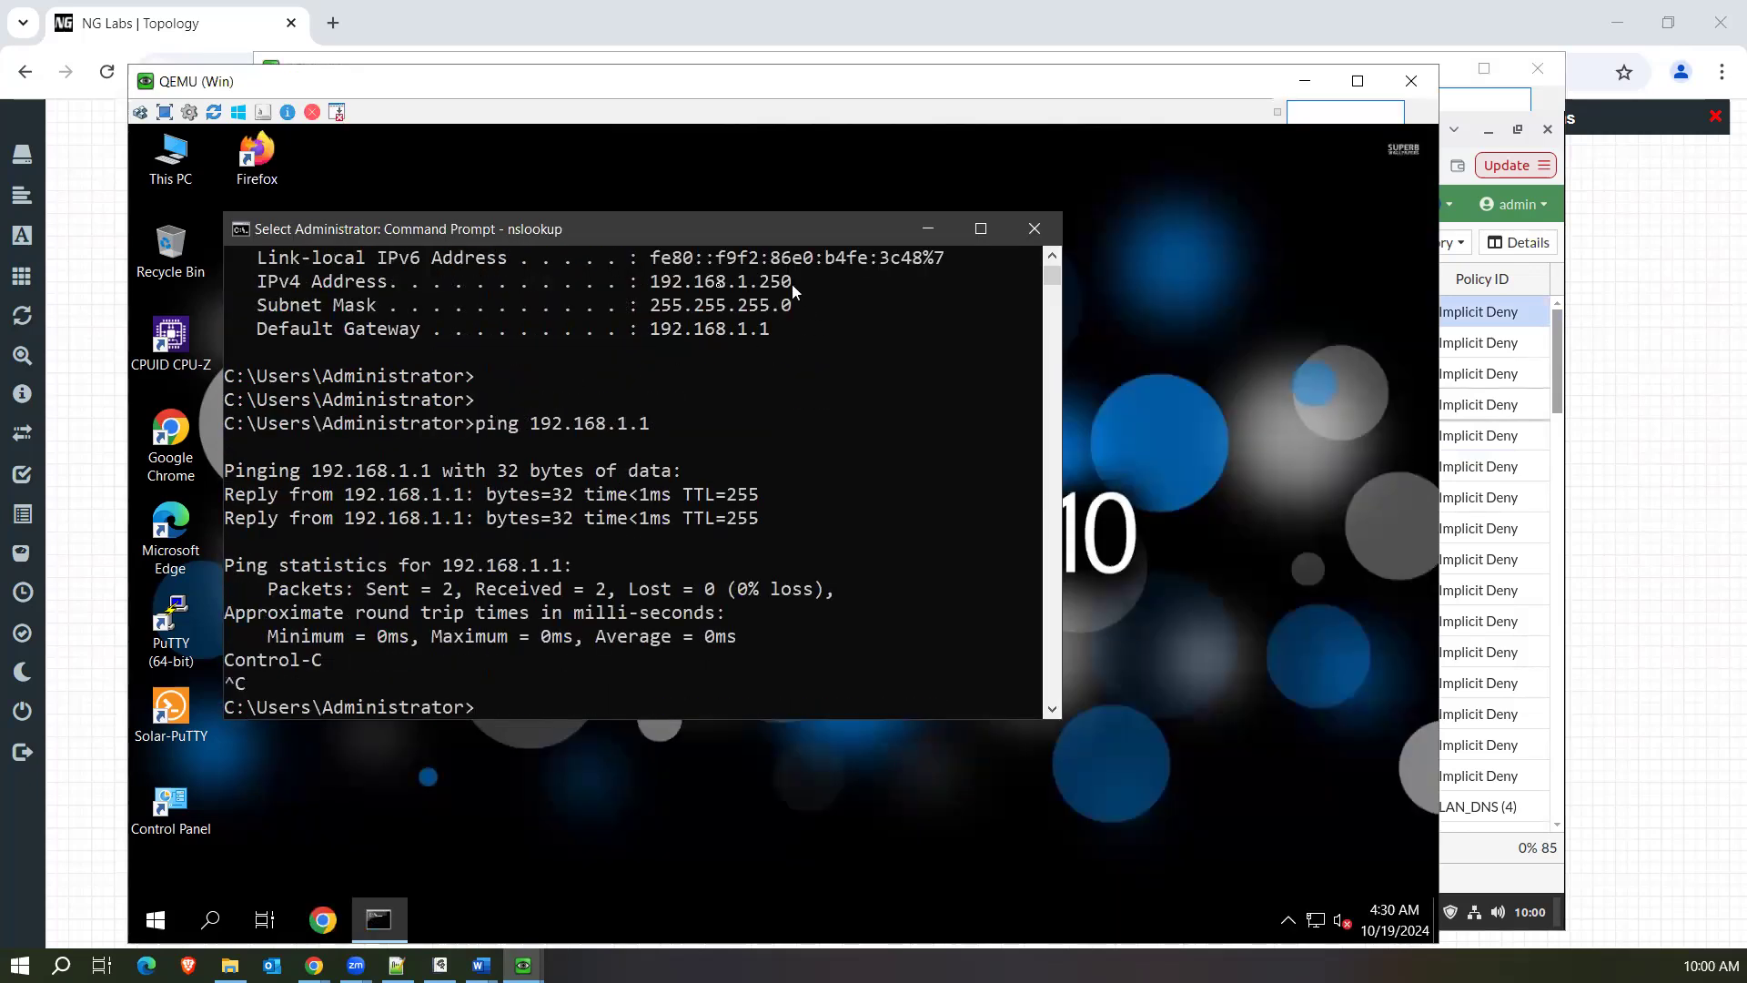
pyautogui.moveTo(792, 282); pyautogui.dragTo(688, 284)
pyautogui.click(1532, 378)
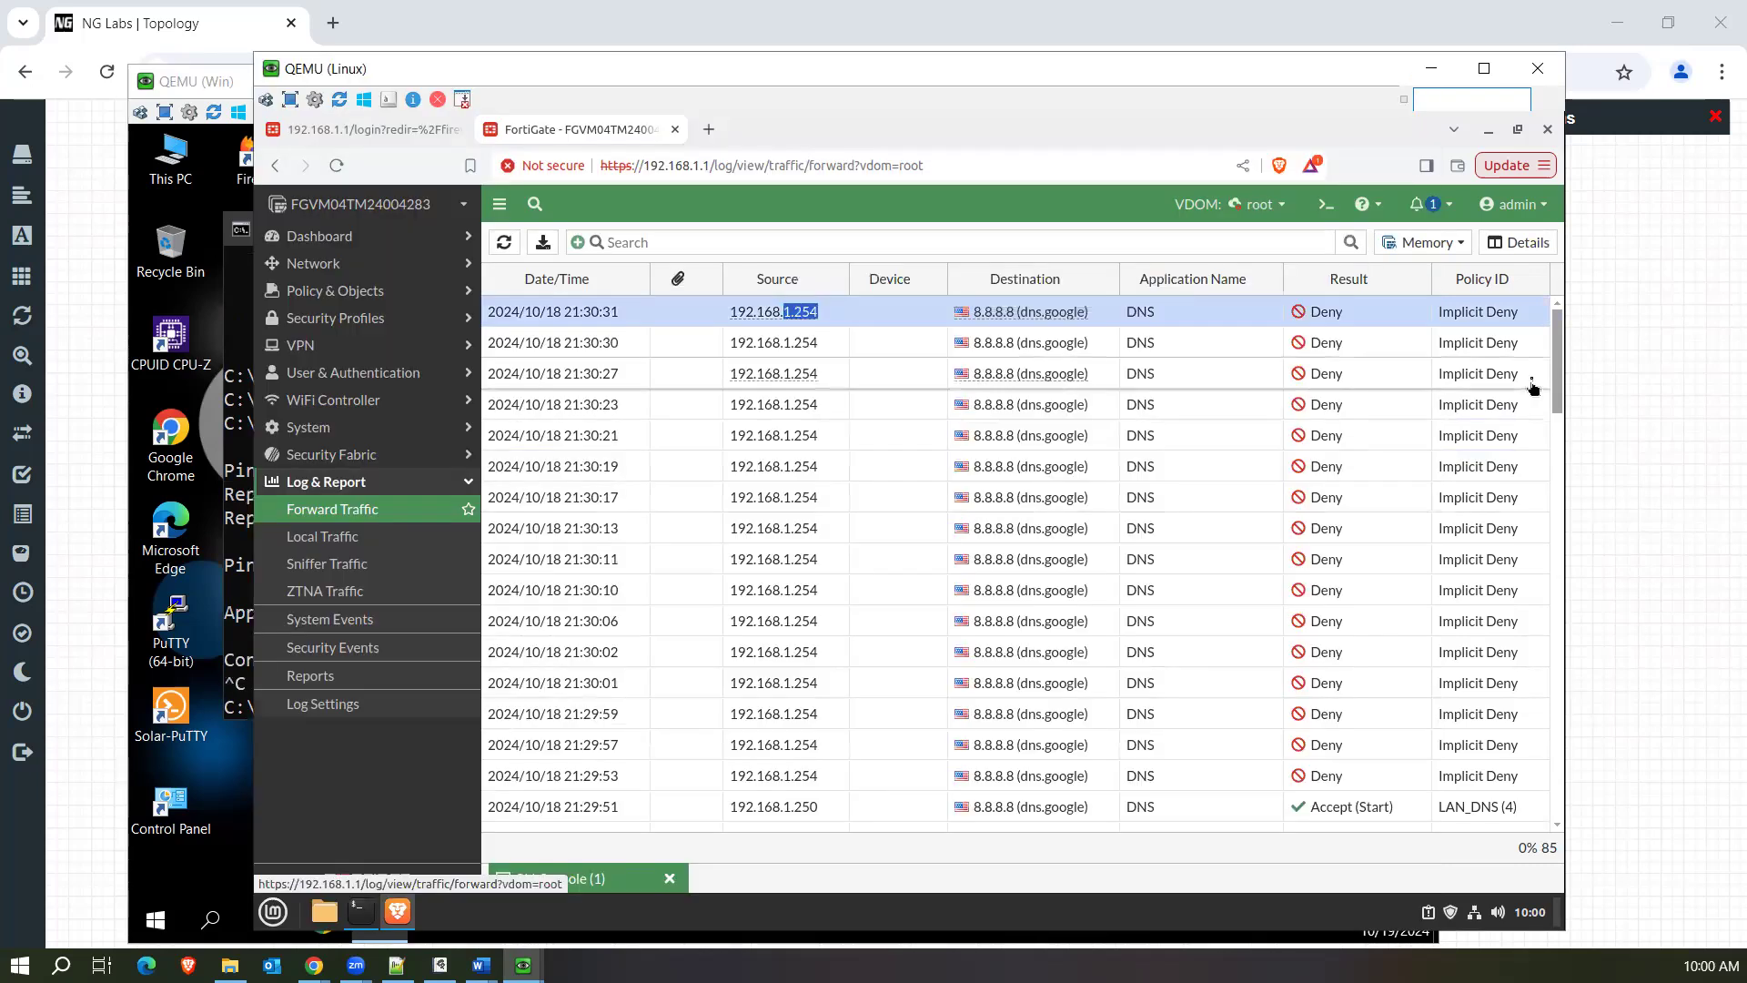
pyautogui.moveTo(839, 324); pyautogui.dragTo(728, 326)
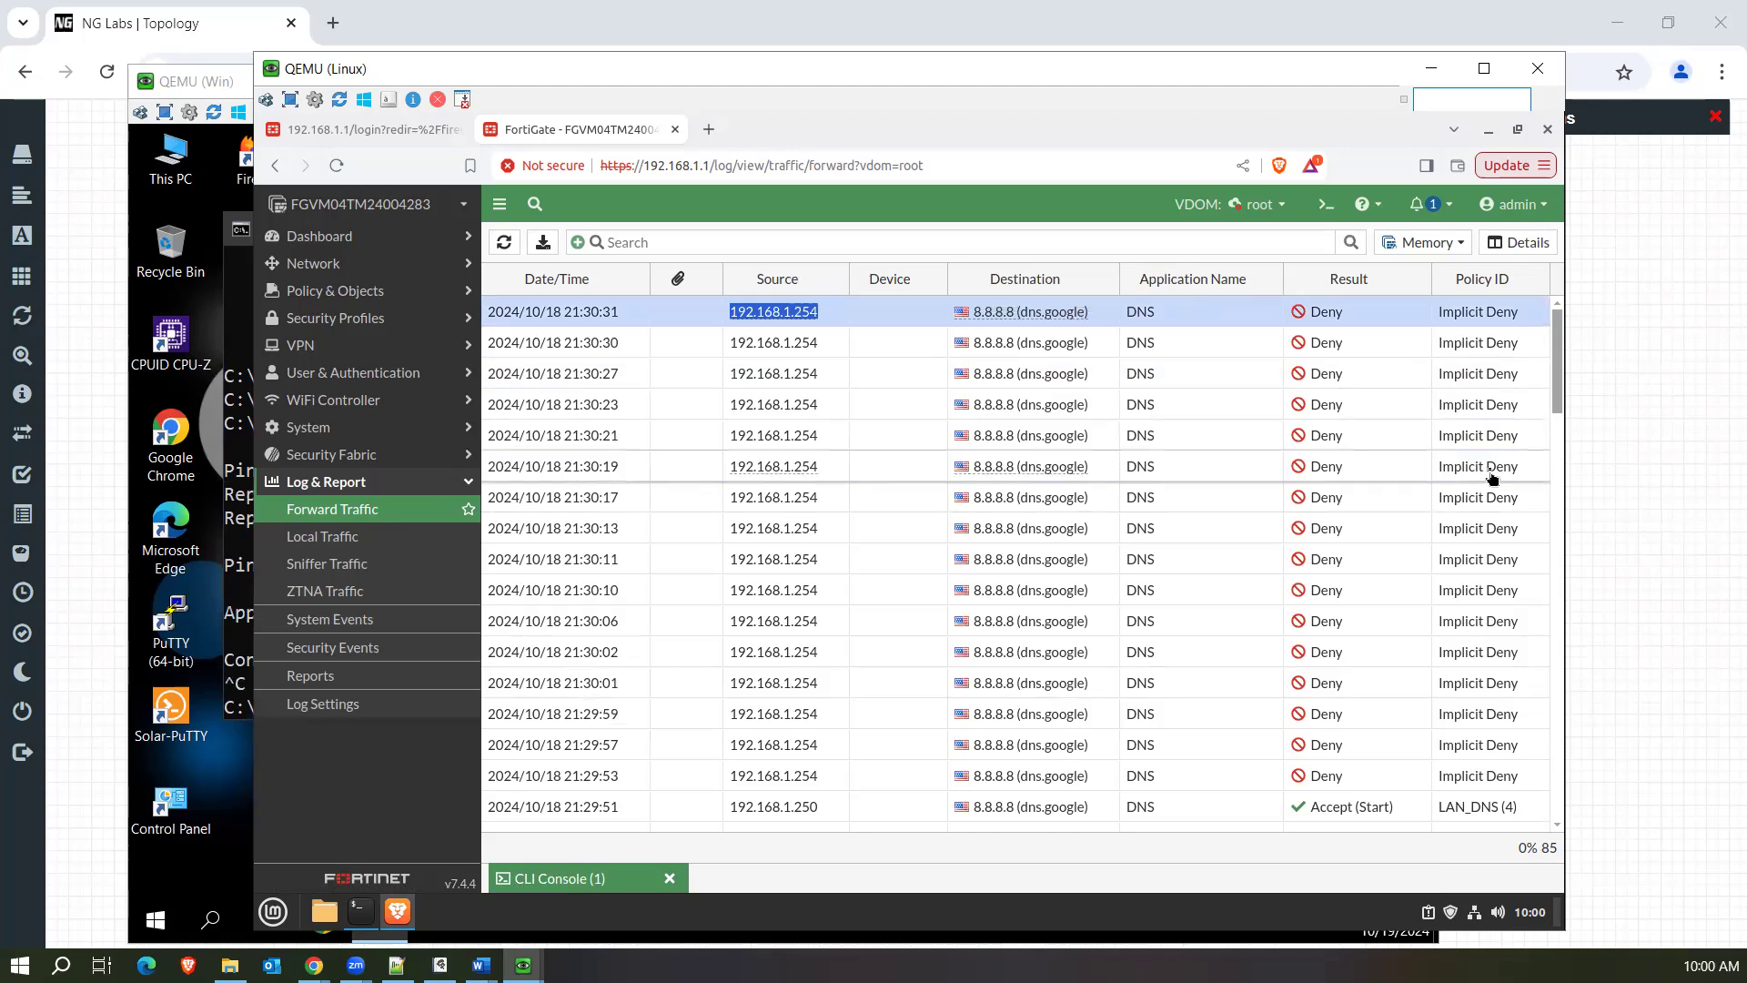
# Refresh the Forward Traffic log and look through it for the accepted DNS entries among the denied ones.
pyautogui.click(356, 509)
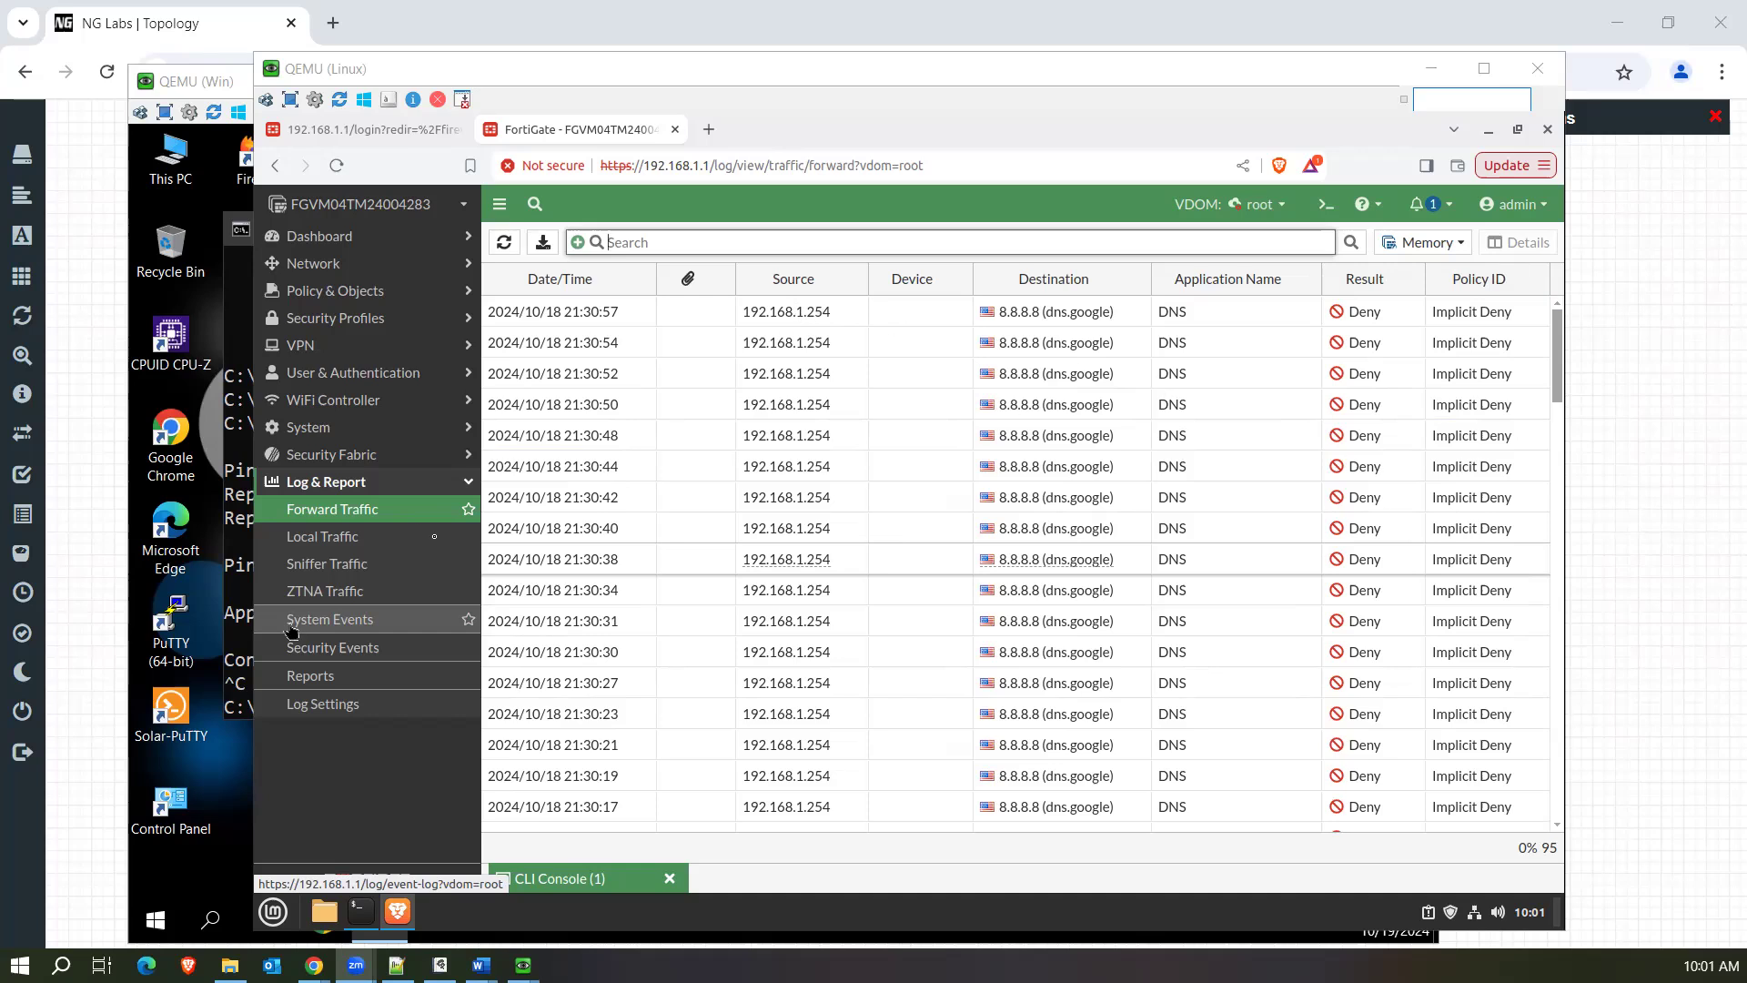
pyautogui.click(388, 514)
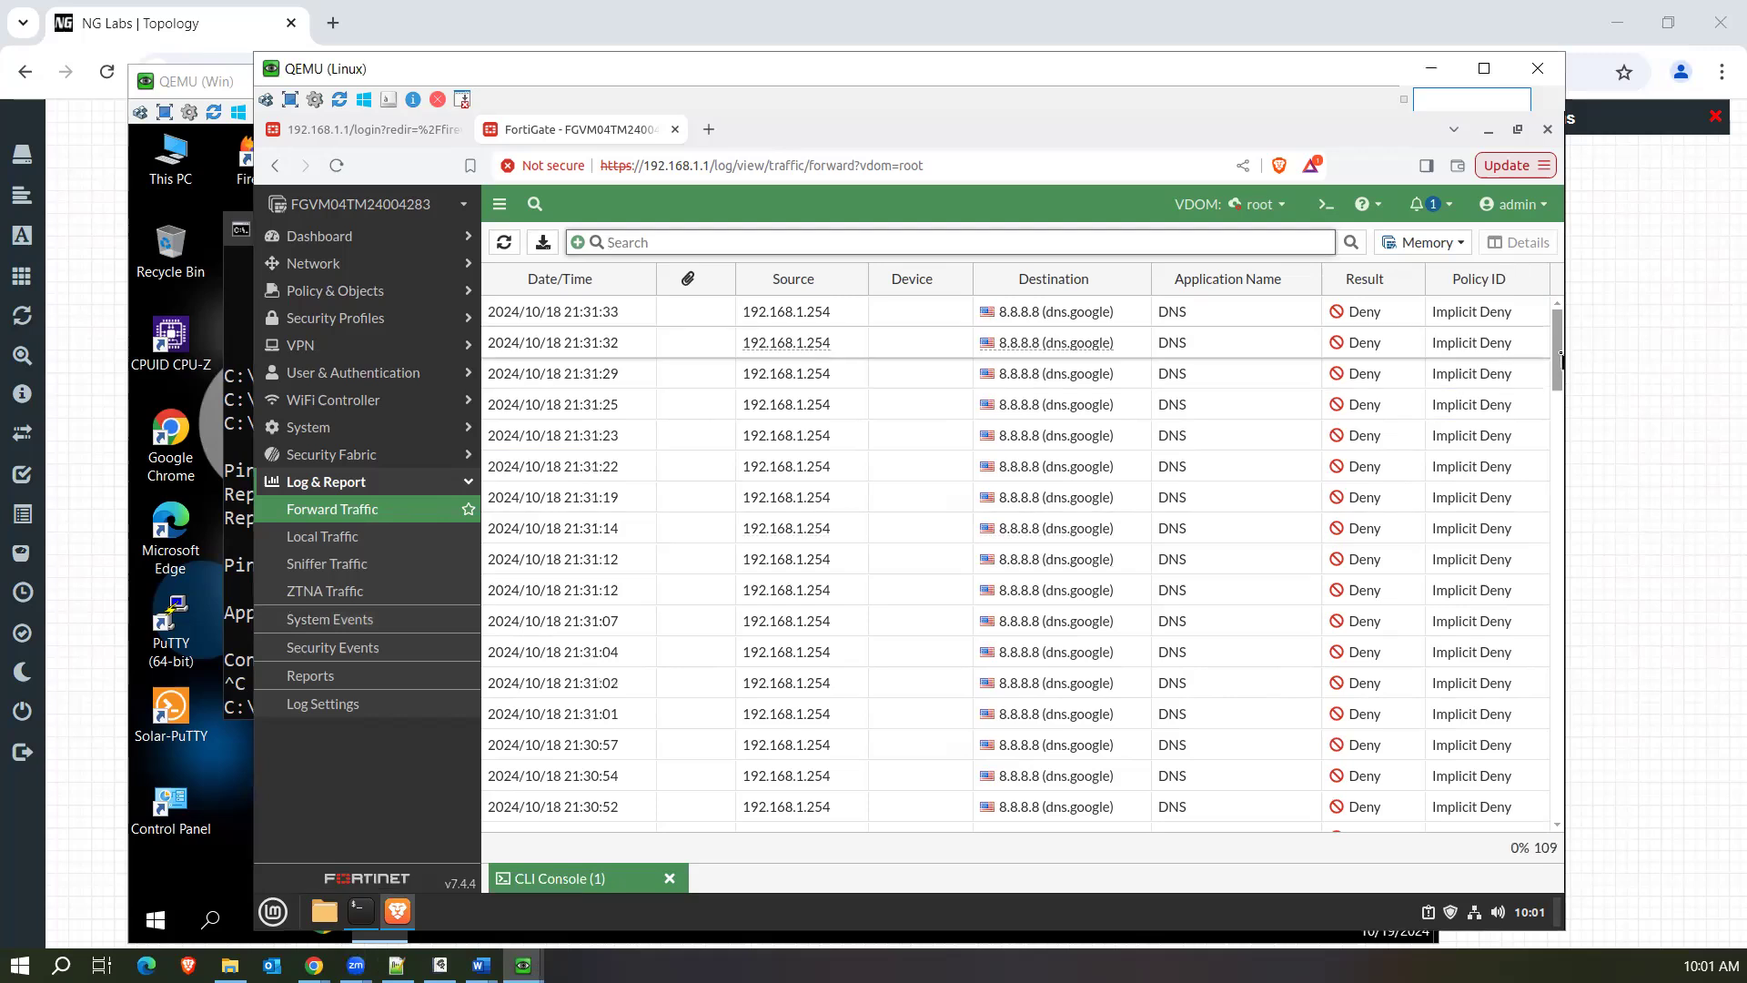
pyautogui.moveTo(1560, 383); pyautogui.dragTo(1560, 505)
pyautogui.scroll(-1, 1562, 505)
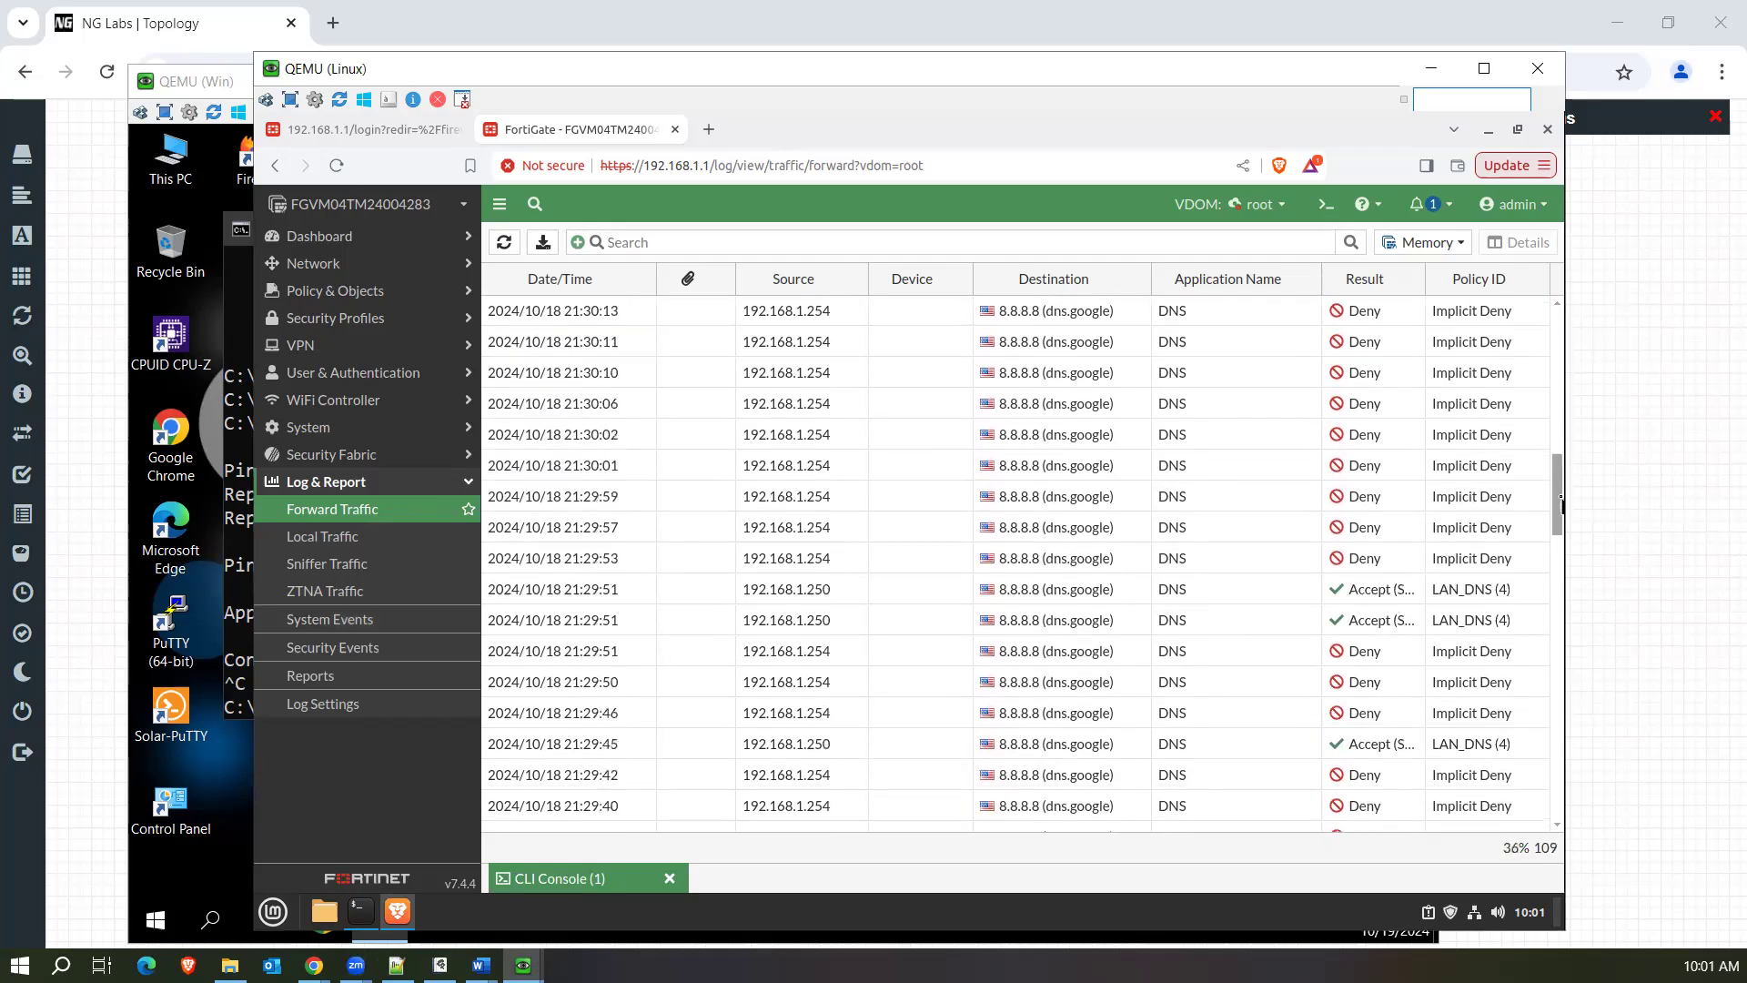
pyautogui.scroll(10, 999, 510)
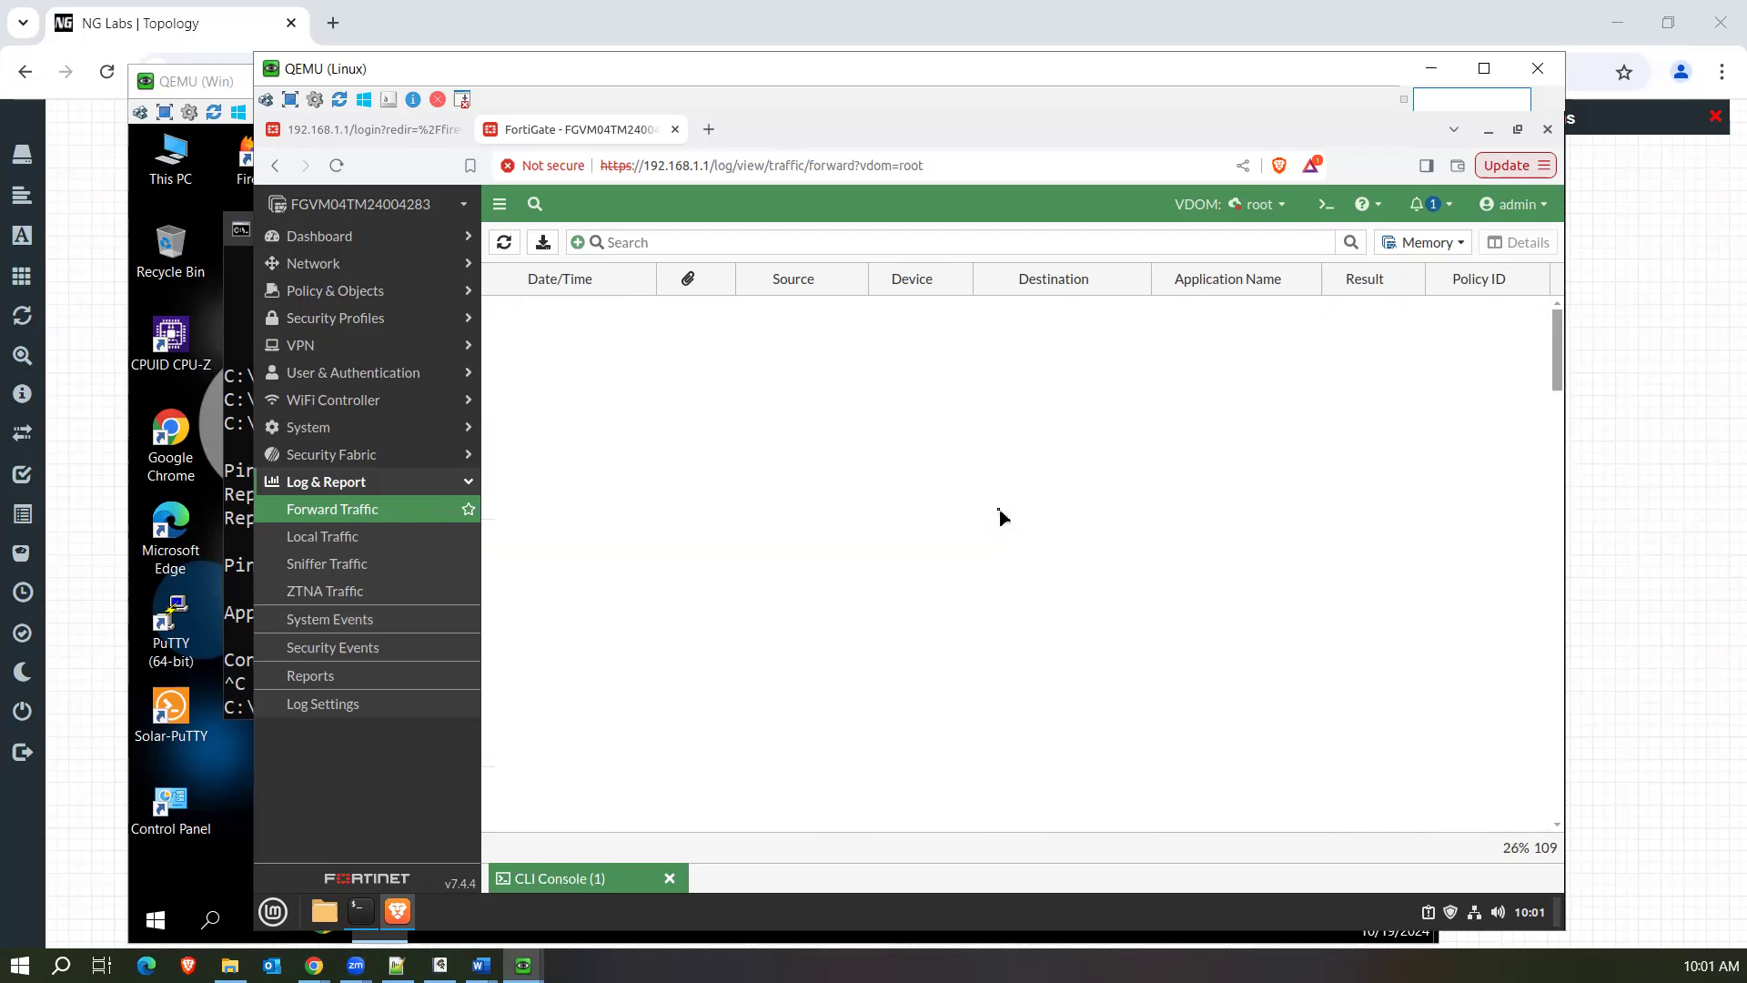
# Filter the Forward Traffic log to exclude source 192.168.1.254, reload it, and select the second 21:29:51 DNS entry.
pyautogui.rightClick(835, 404)
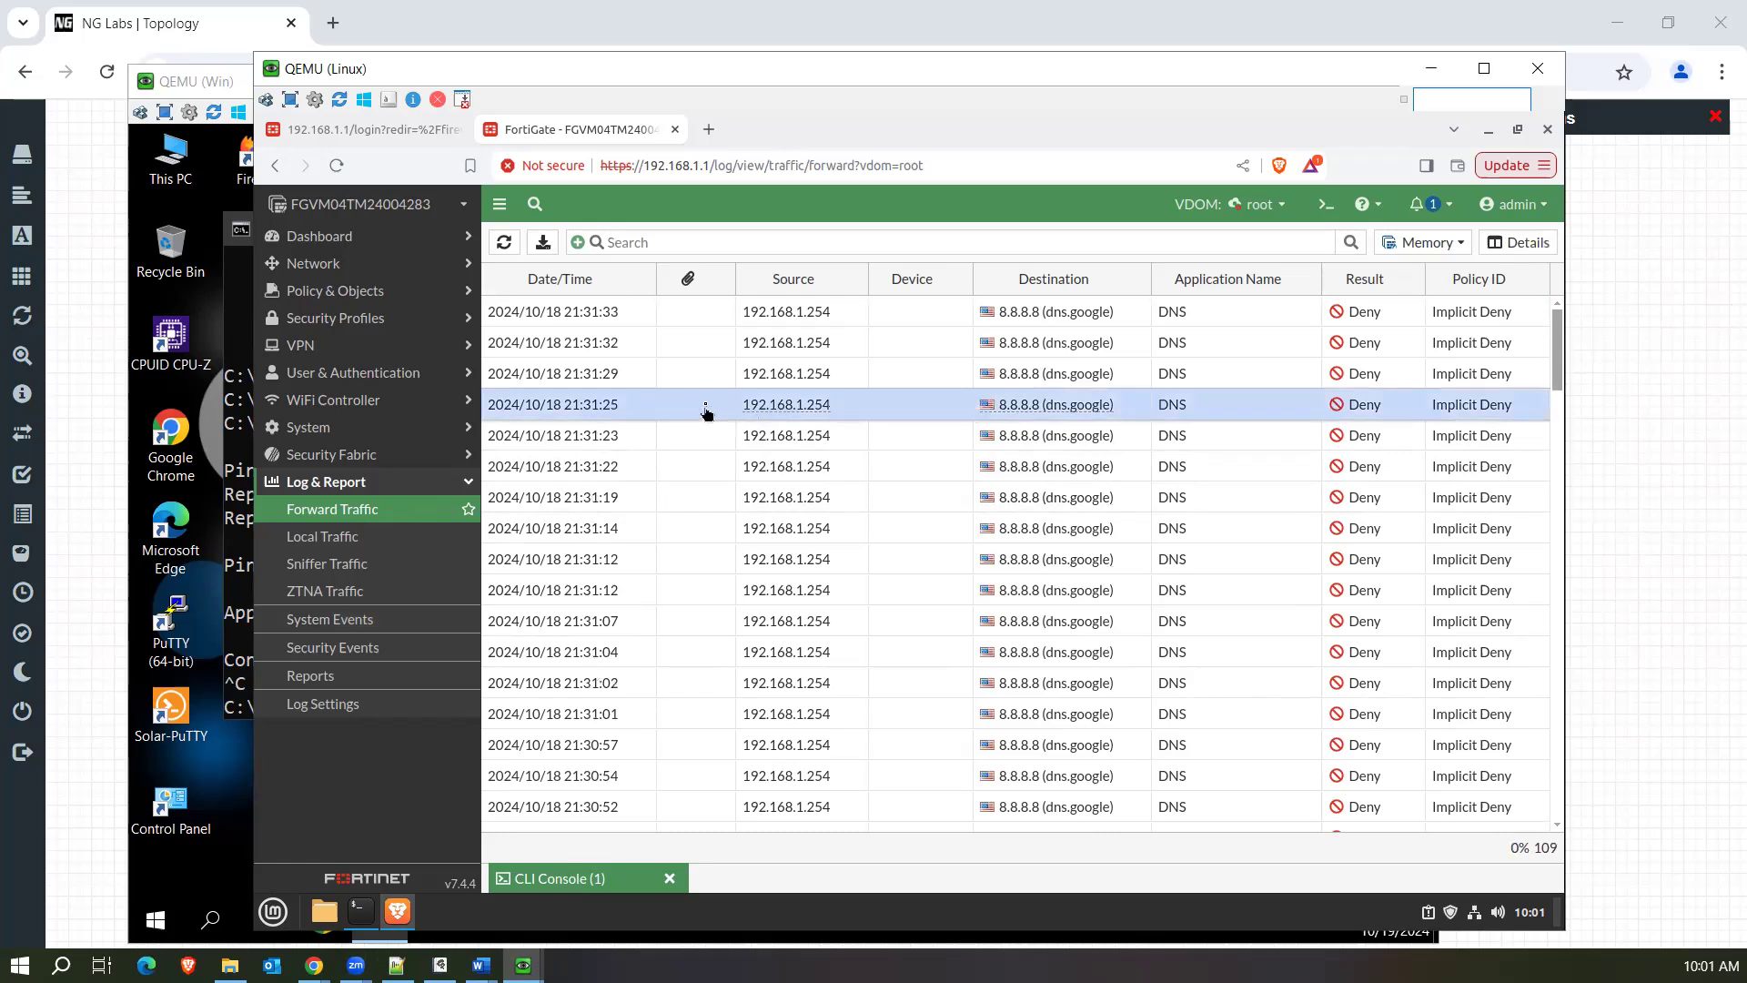
pyautogui.moveTo(836, 420)
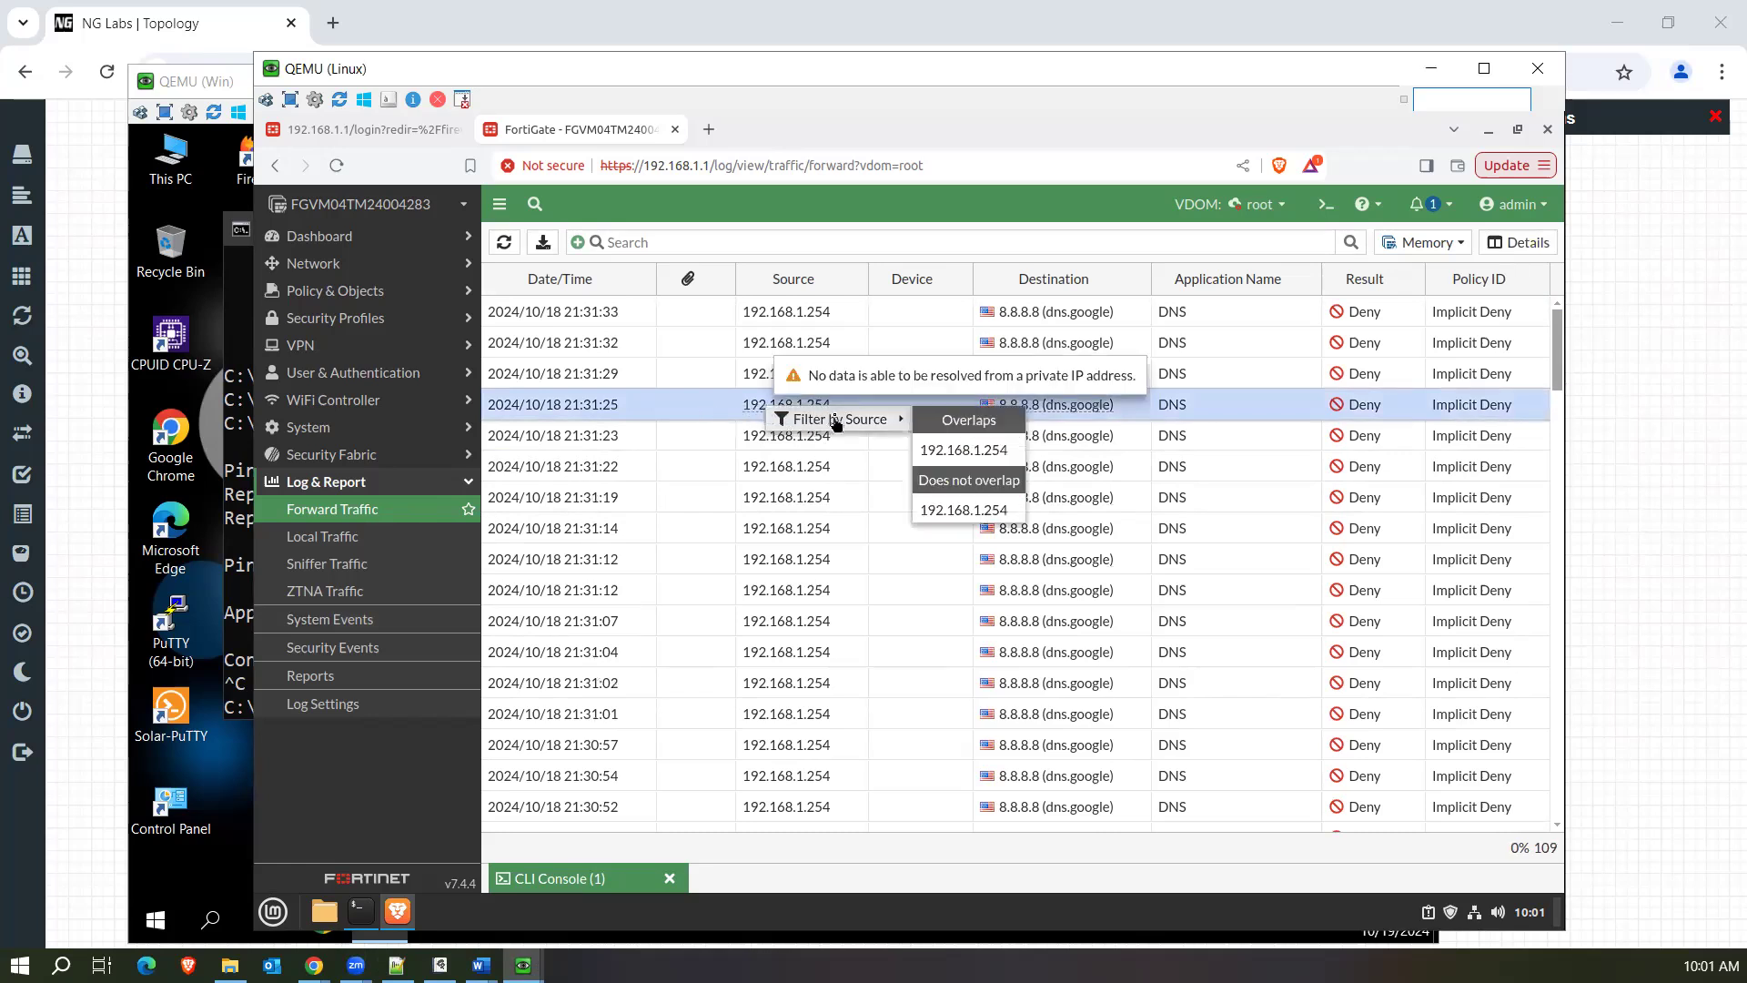
pyautogui.click(970, 511)
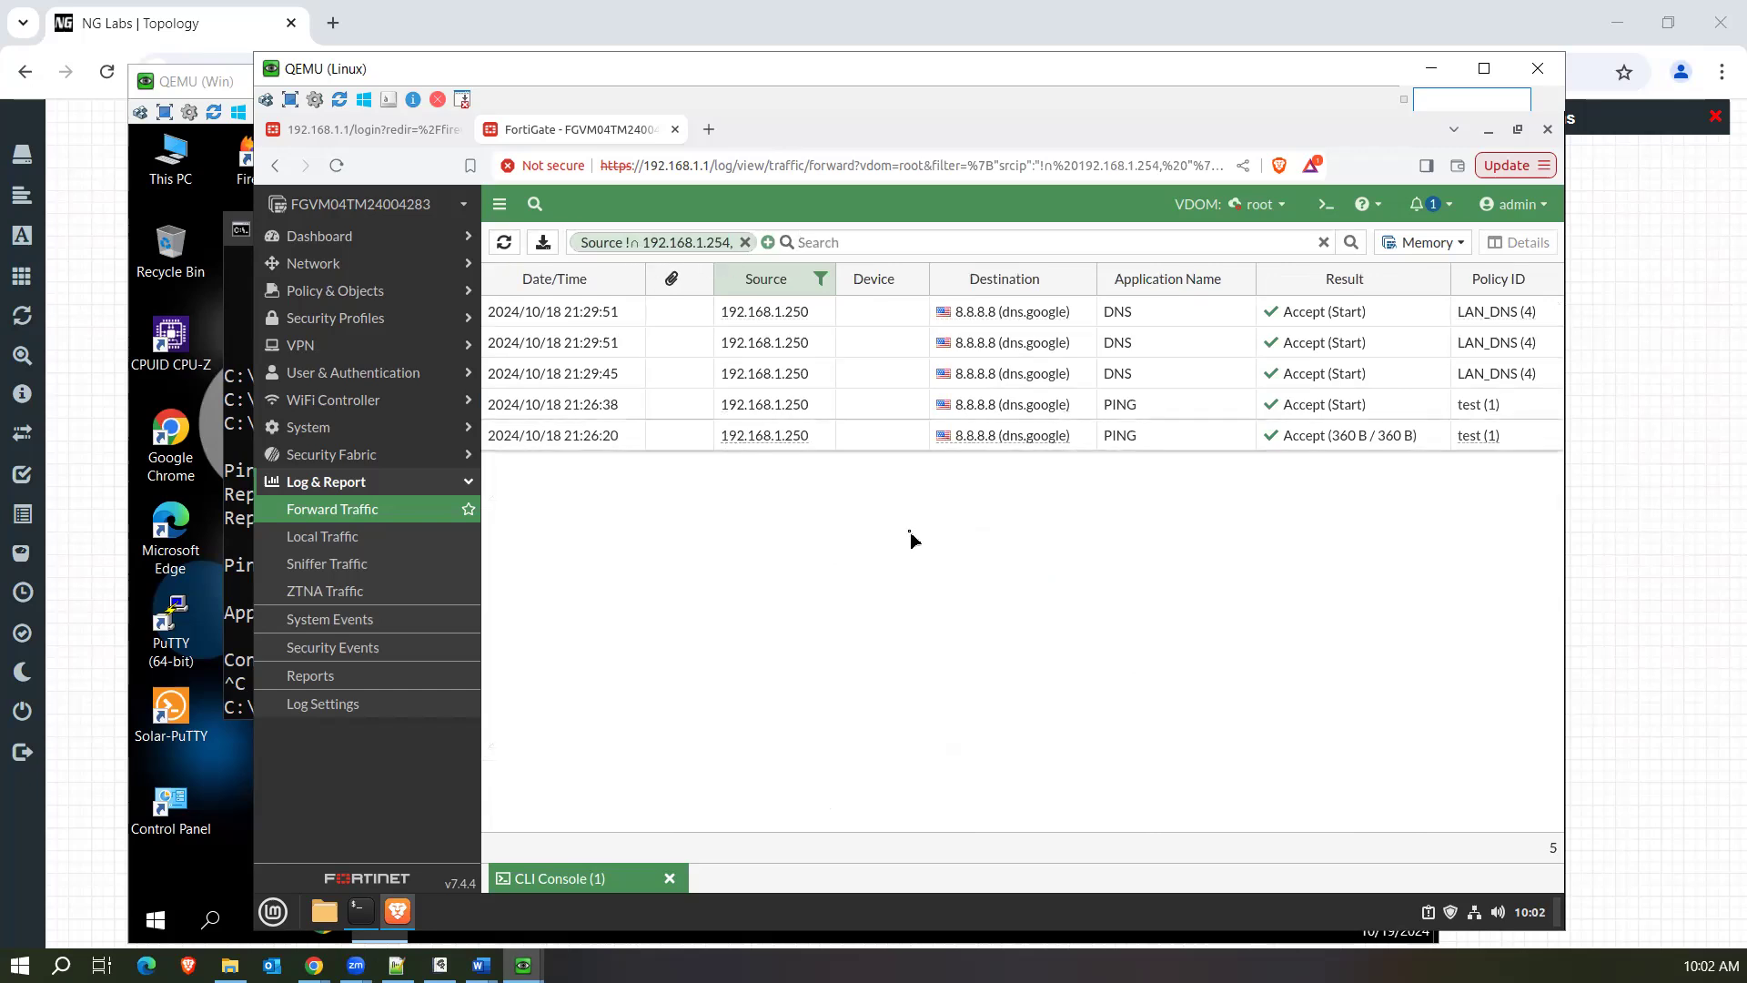
pyautogui.click(421, 516)
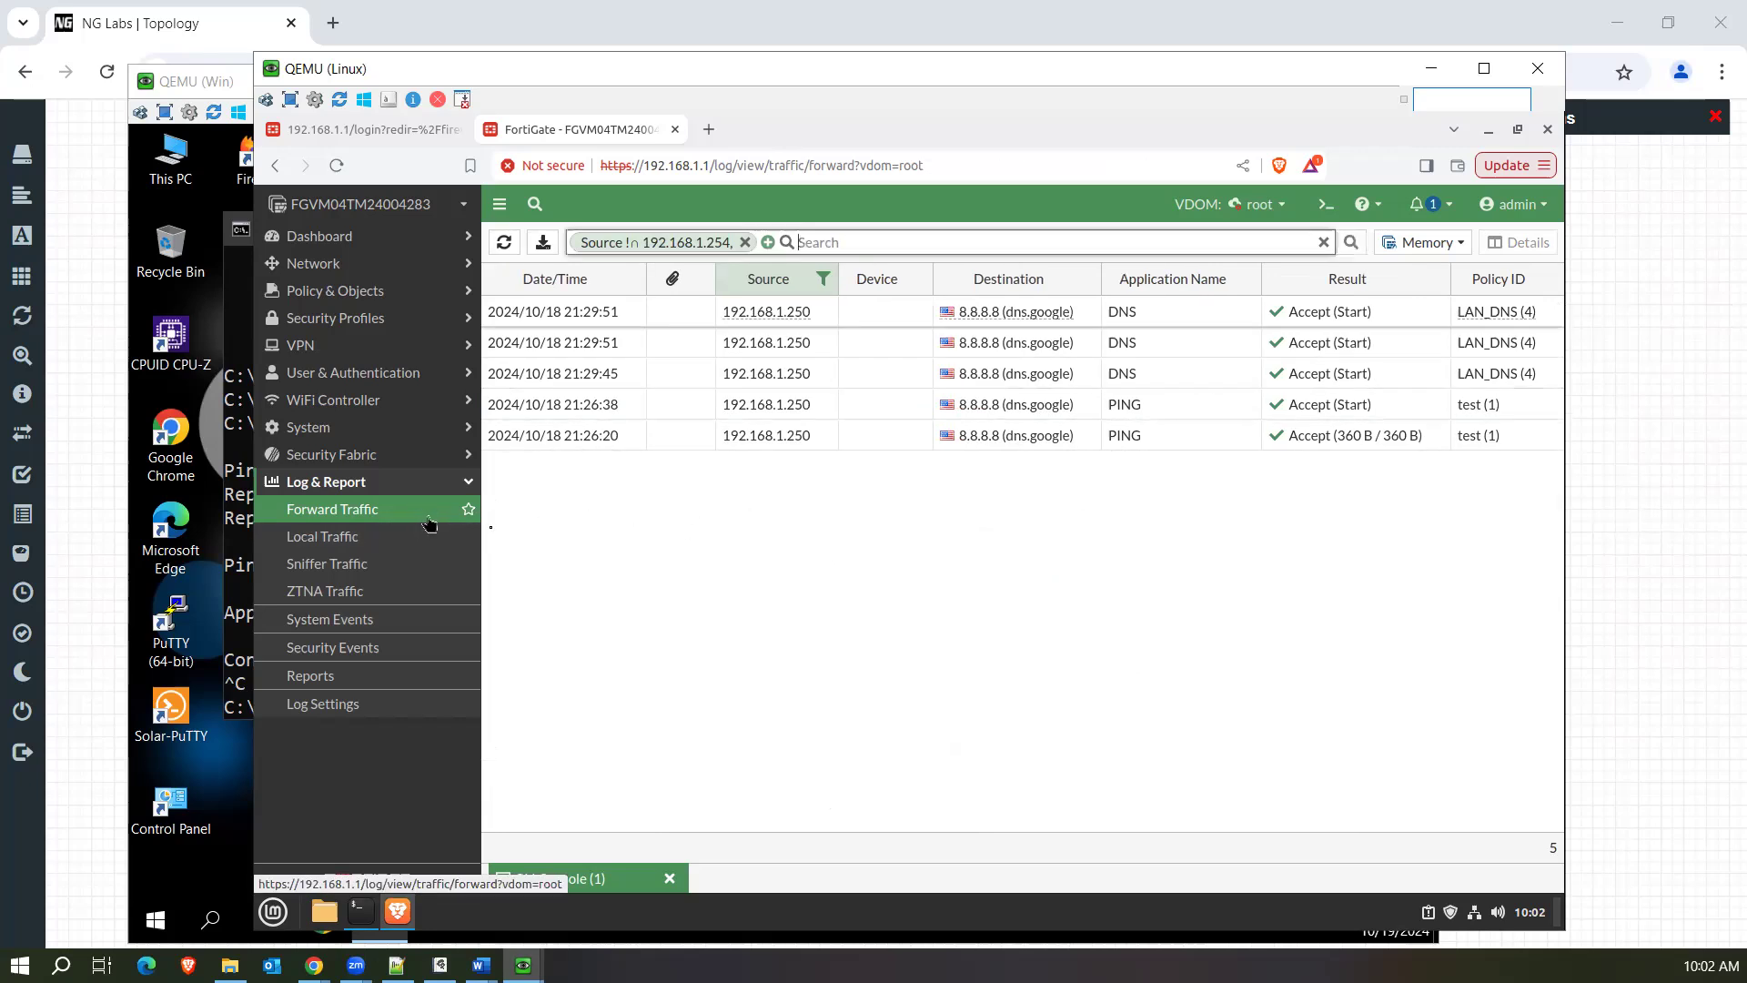
pyautogui.click(1183, 341)
# Open a second CLI console in the root VDOM and list the options available for diagnose firewall.
pyautogui.click(1325, 210)
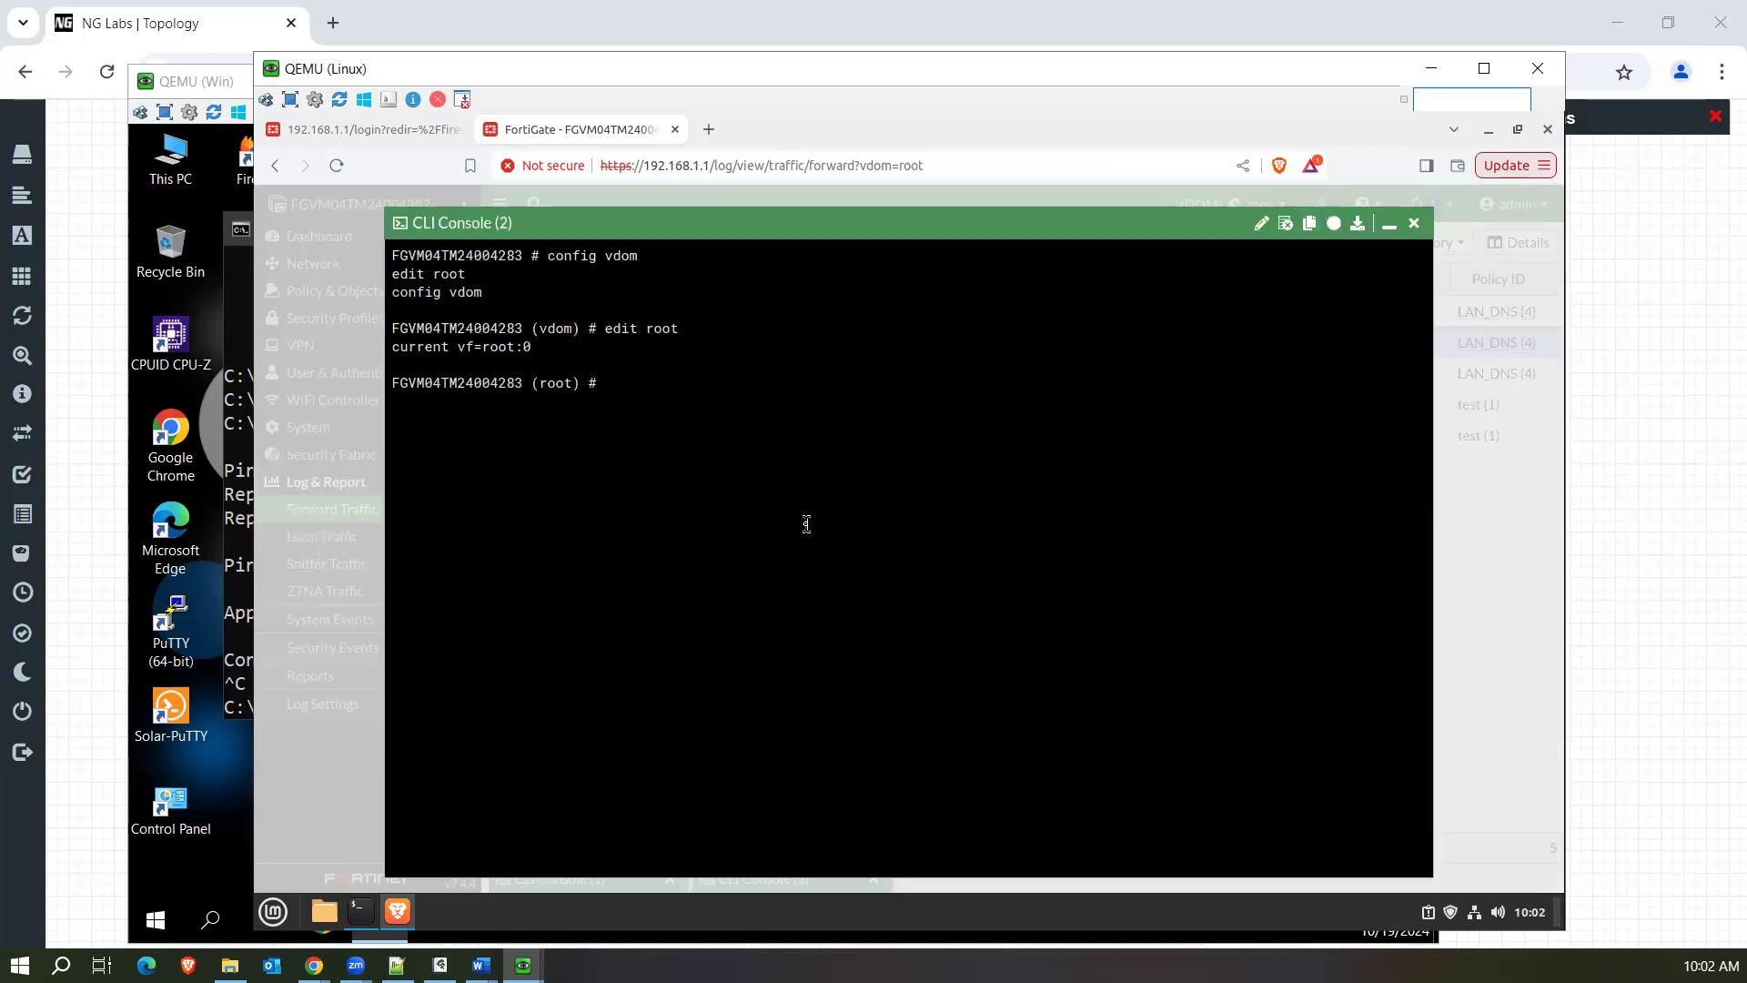
pyautogui.press('Return')
pyautogui.press('Return')
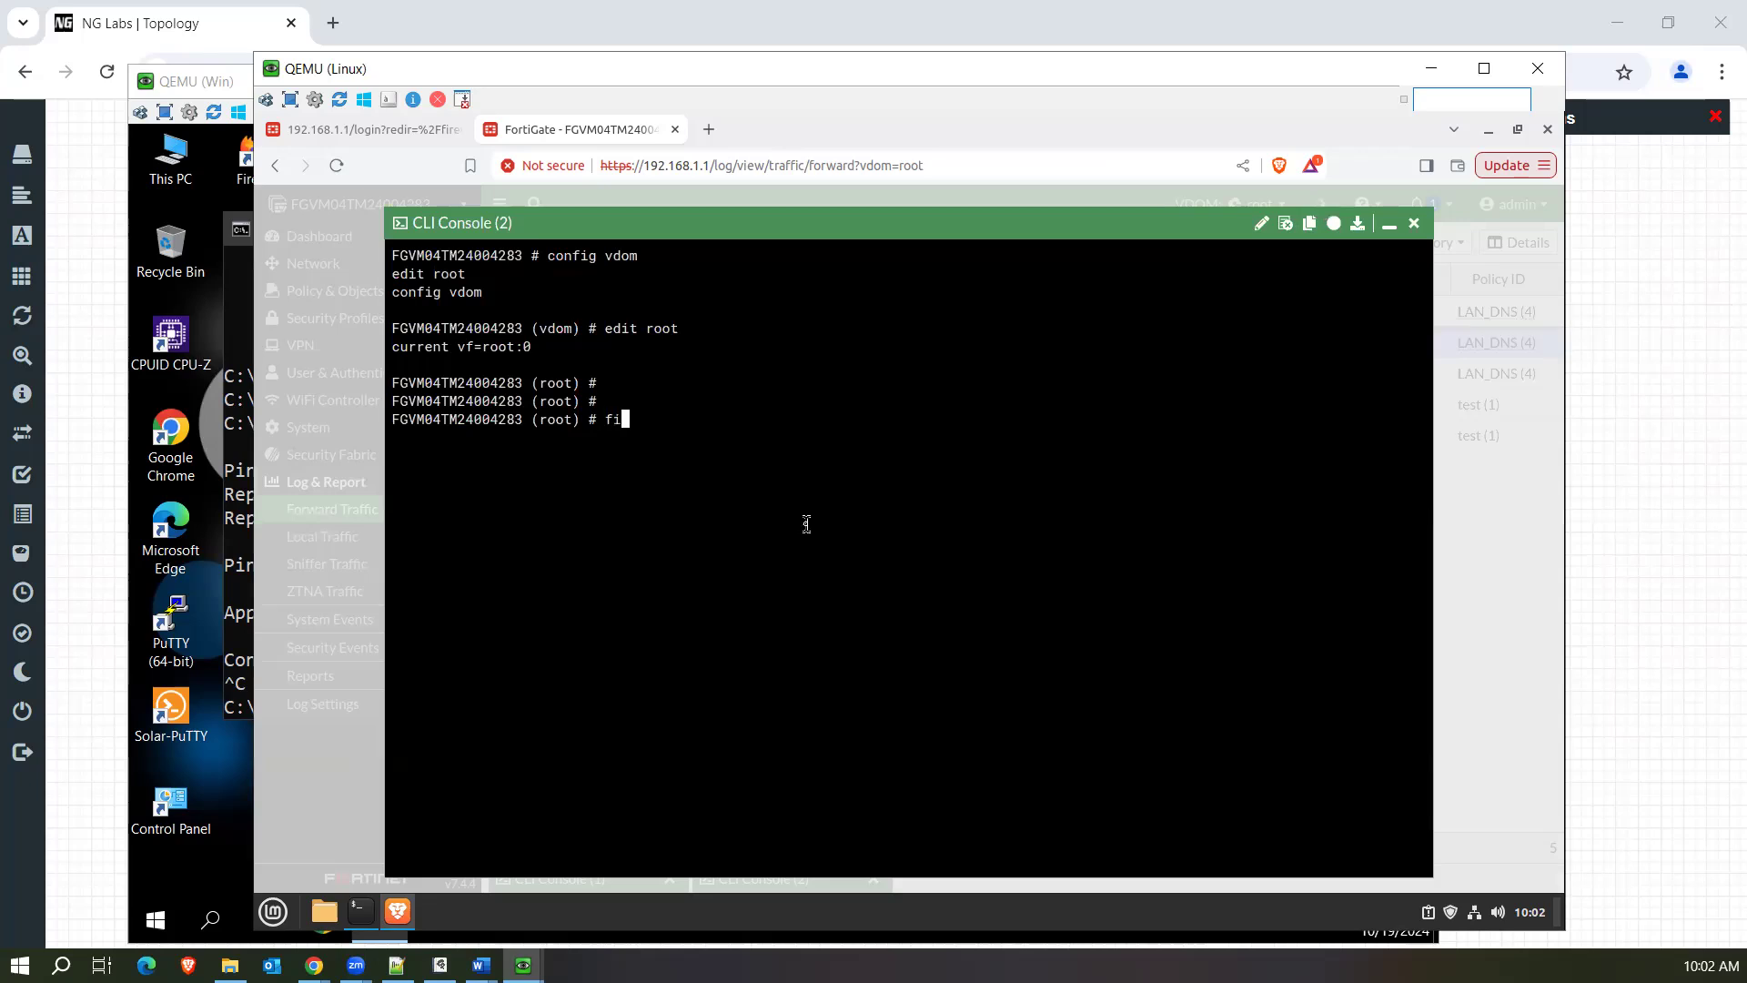
pyautogui.write('diagnose firewall ses')
pyautogui.press('BackSpace')
pyautogui.press('BackSpace')
pyautogui.press('BackSpace')
pyautogui.press('?')
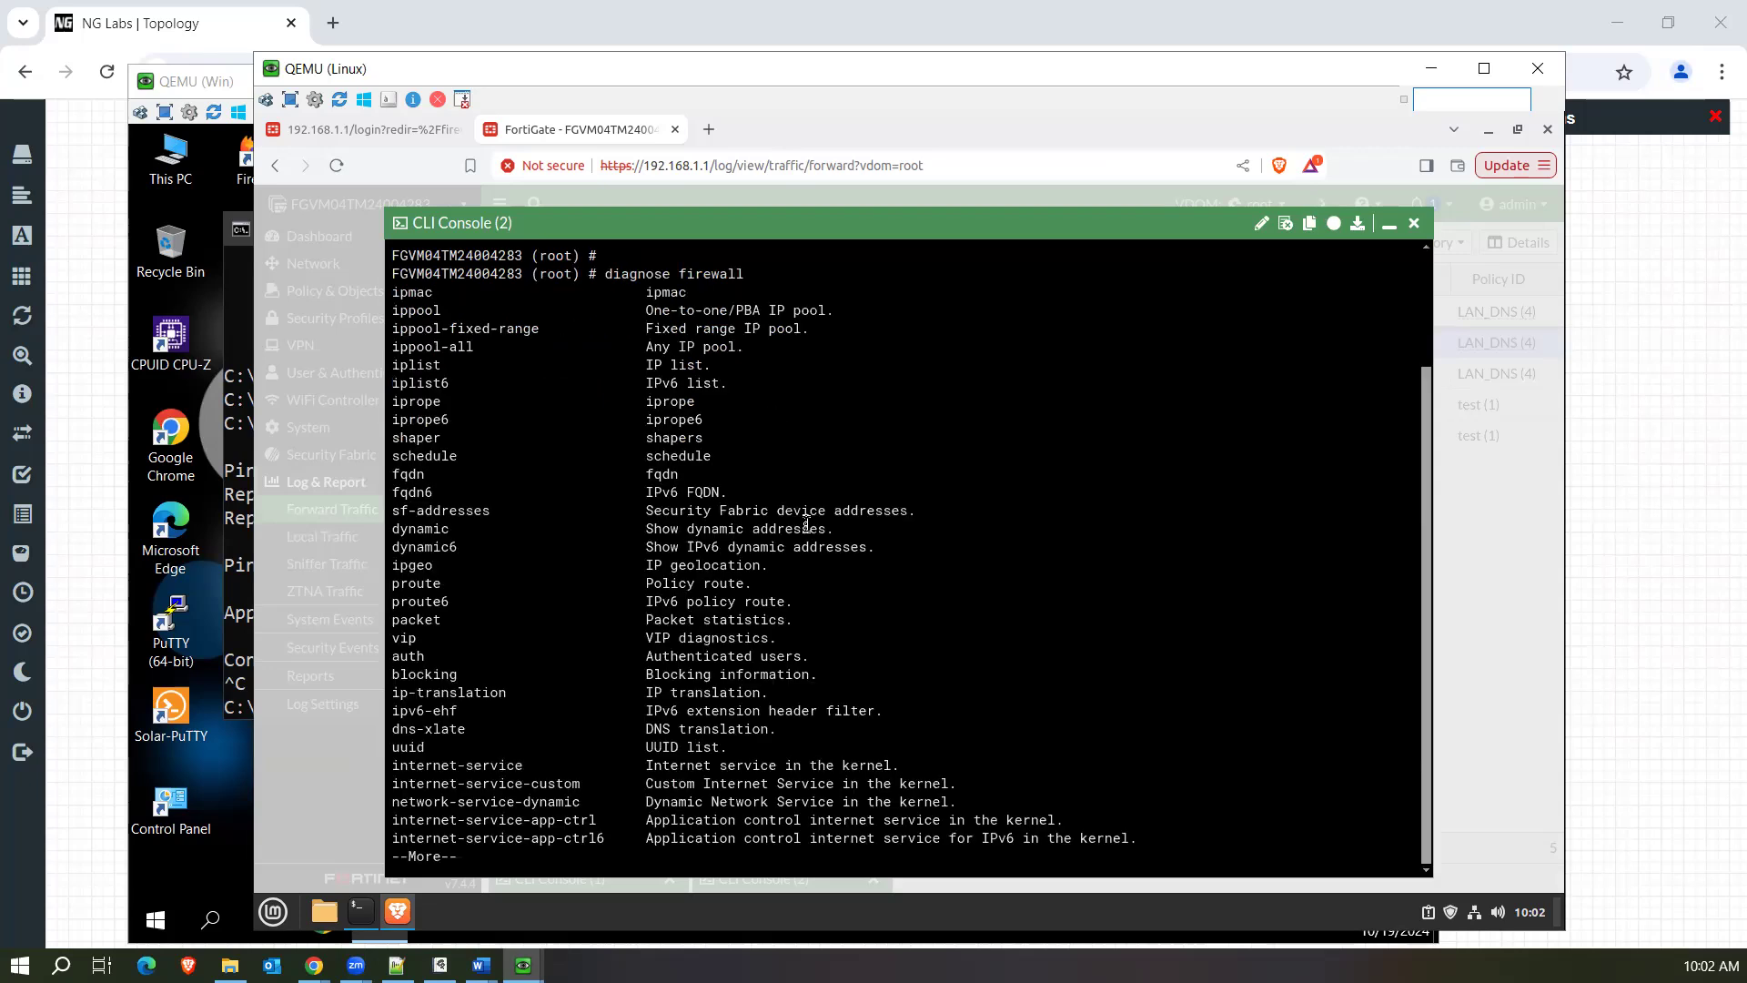
pyautogui.press('space')
pyautogui.hotkey('ctrl', 'u')
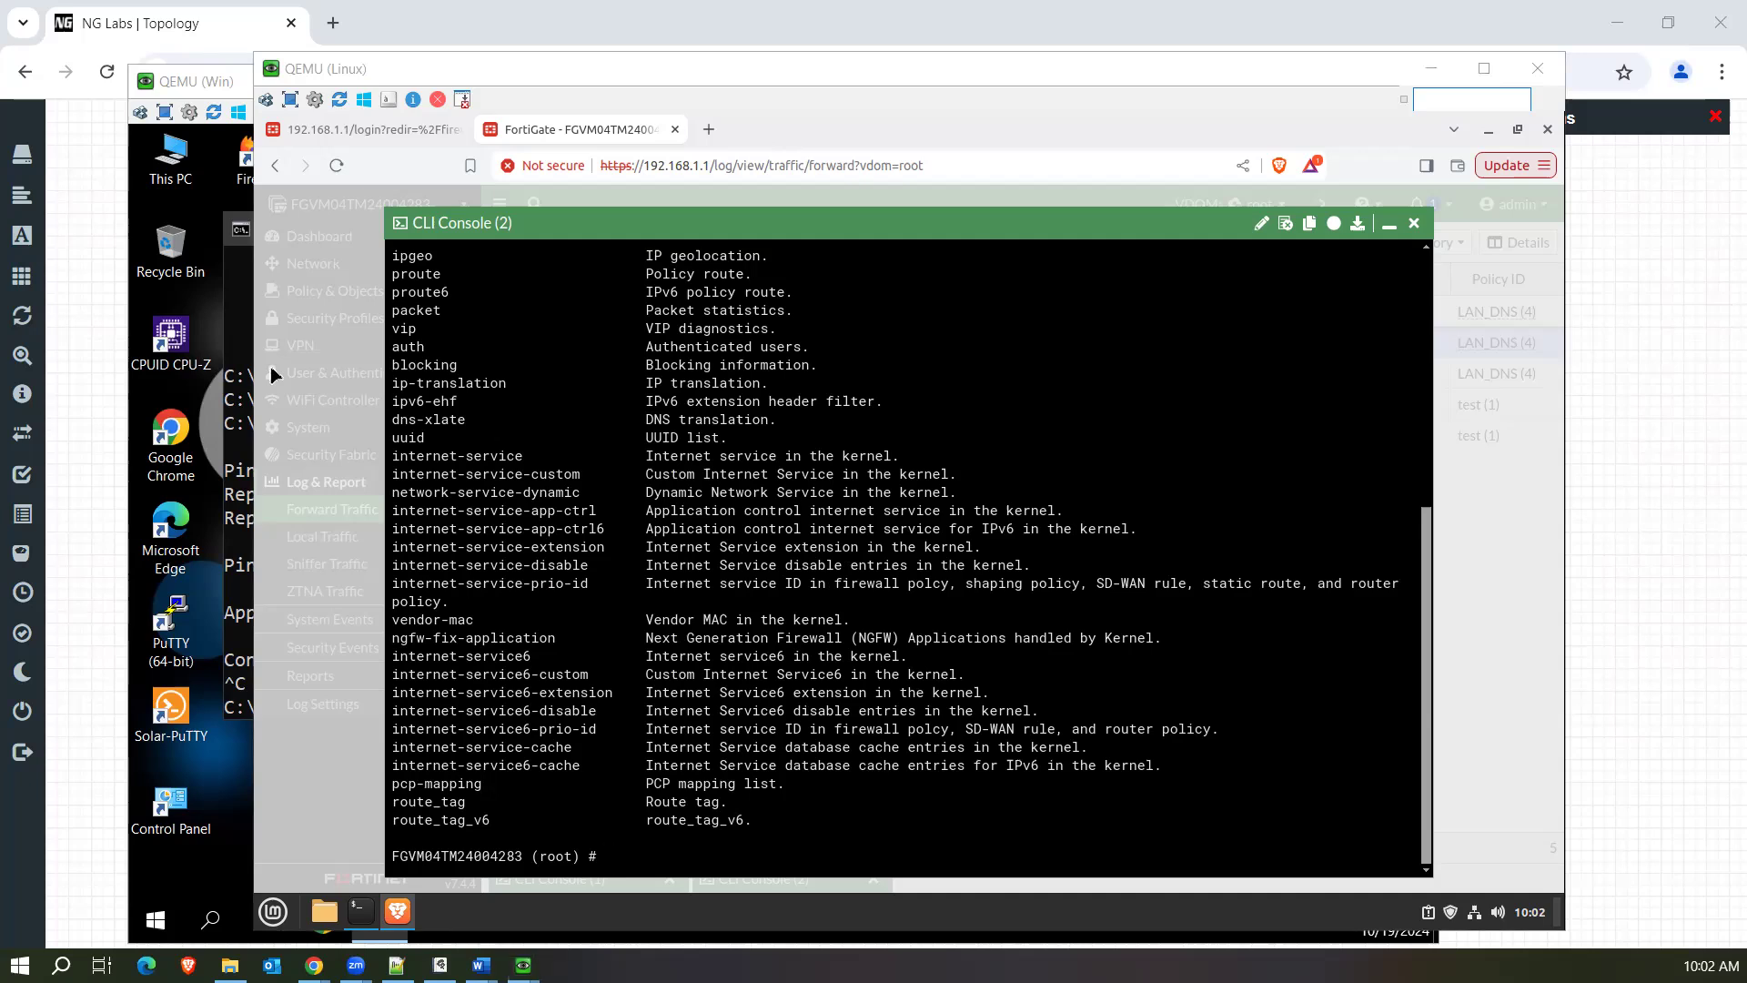
pyautogui.click(1059, 714)
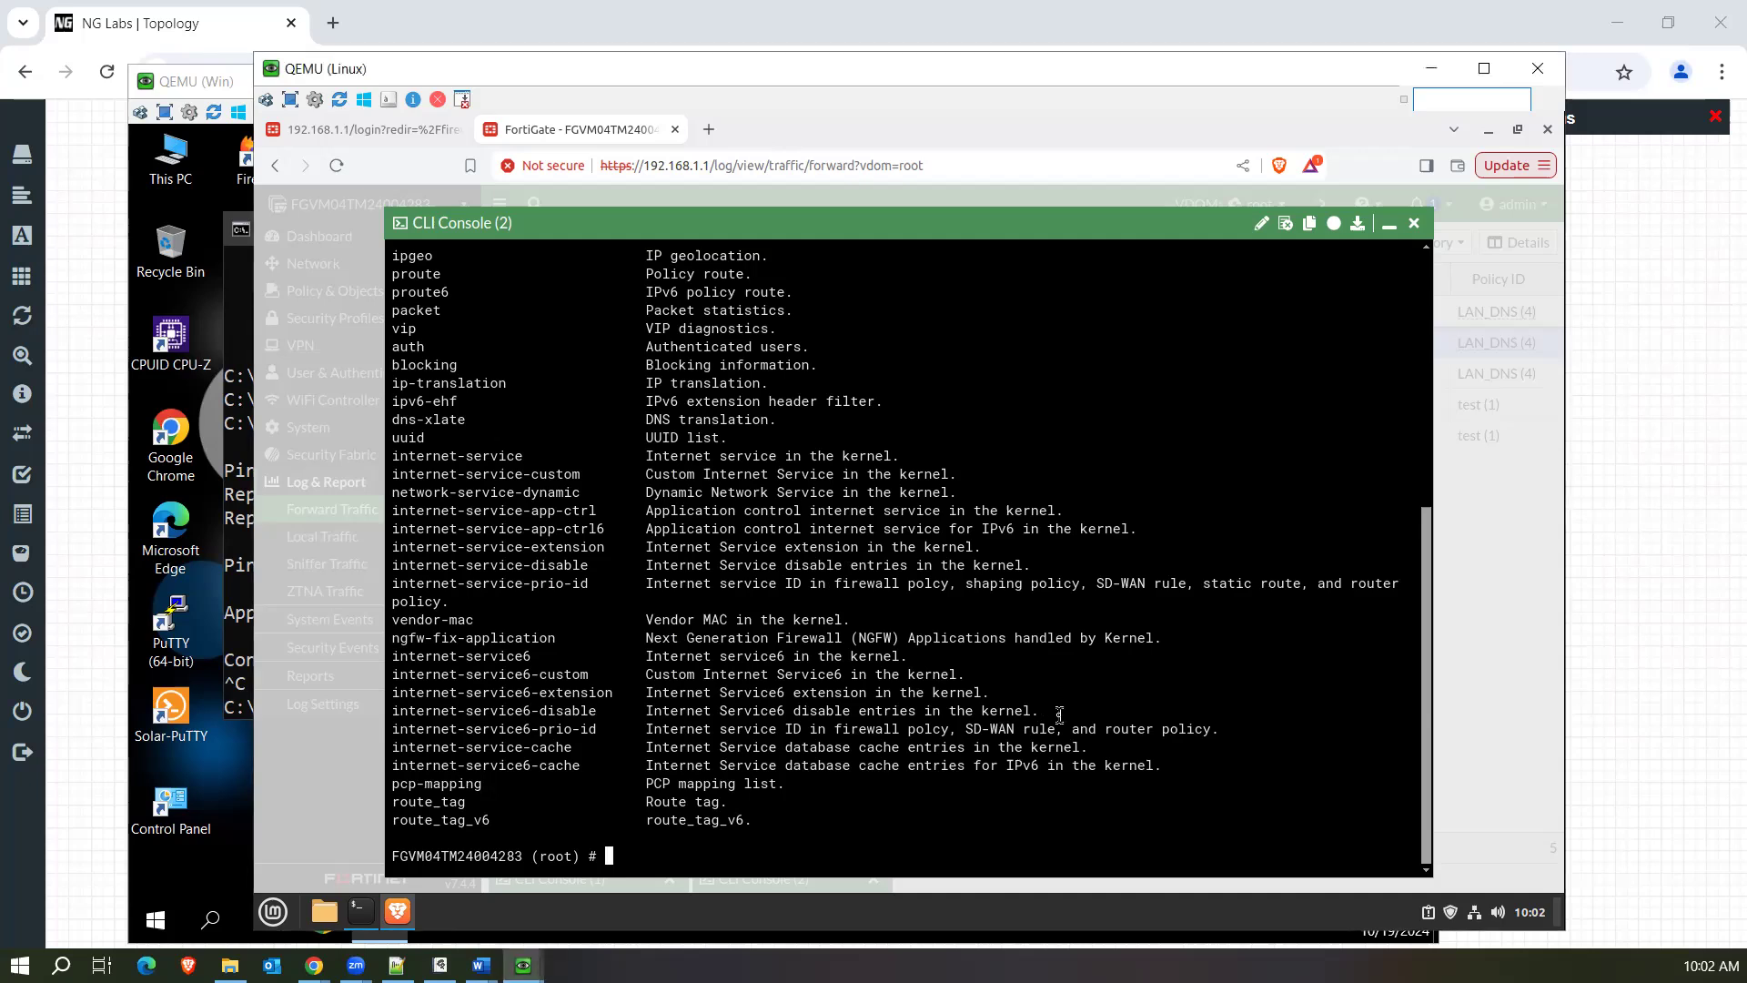
pyautogui.press('Return')
pyautogui.press('Return')
pyautogui.write('diagnose ')
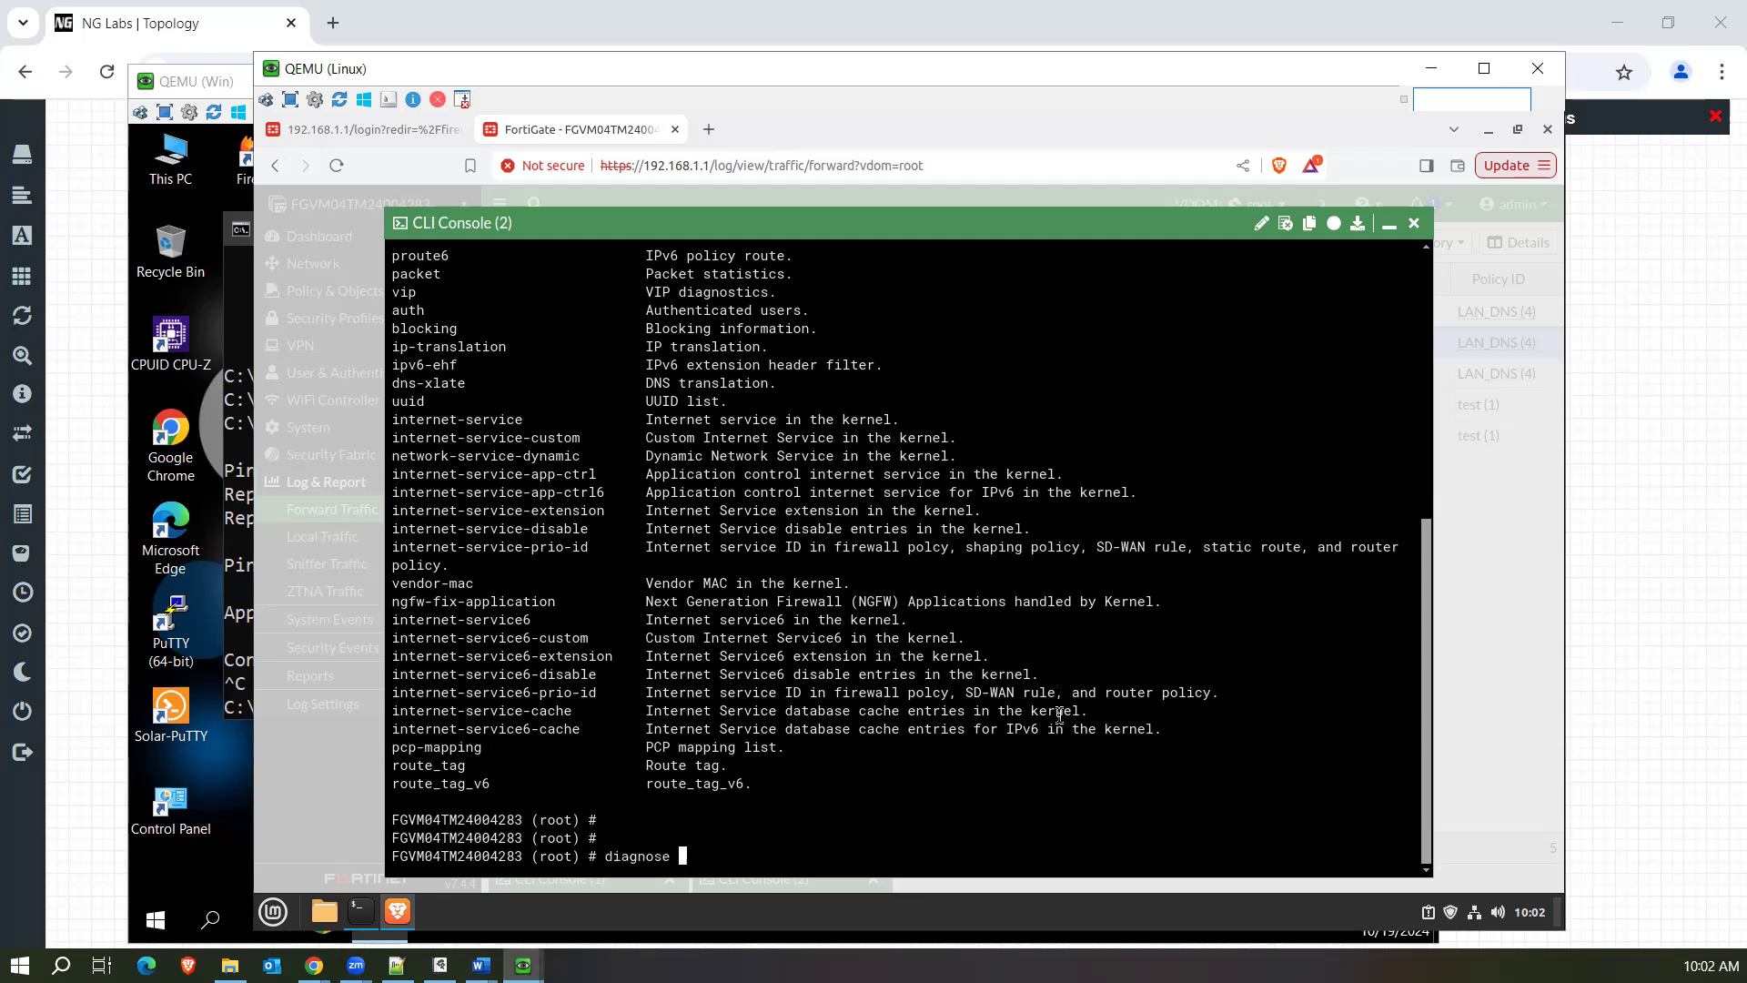
pyautogui.write('firewall sess')
pyautogui.press('BackSpace')
pyautogui.press('BackSpace')
pyautogui.press('BackSpace')
pyautogui.press('BackSpace')
pyautogui.press('BackSpace')
pyautogui.press('BackSpace')
pyautogui.press('BackSpace')
pyautogui.press('BackSpace')
pyautogui.press('BackSpace')
pyautogui.press('BackSpace')
pyautogui.press('BackSpace')
pyautogui.press('BackSpace')
pyautogui.press('BackSpace')
pyautogui.press('BackSpace')
pyautogui.press('BackSpace')
pyautogui.press('BackSpace')
pyautogui.press('BackSpace')
pyautogui.press('BackSpace')
pyautogui.press('BackSpace')
pyautogui.press('BackSpace')
pyautogui.press('BackSpace')
pyautogui.write('get fi')
pyautogui.press('Tab')
pyautogui.press('Tab')
pyautogui.write('service')
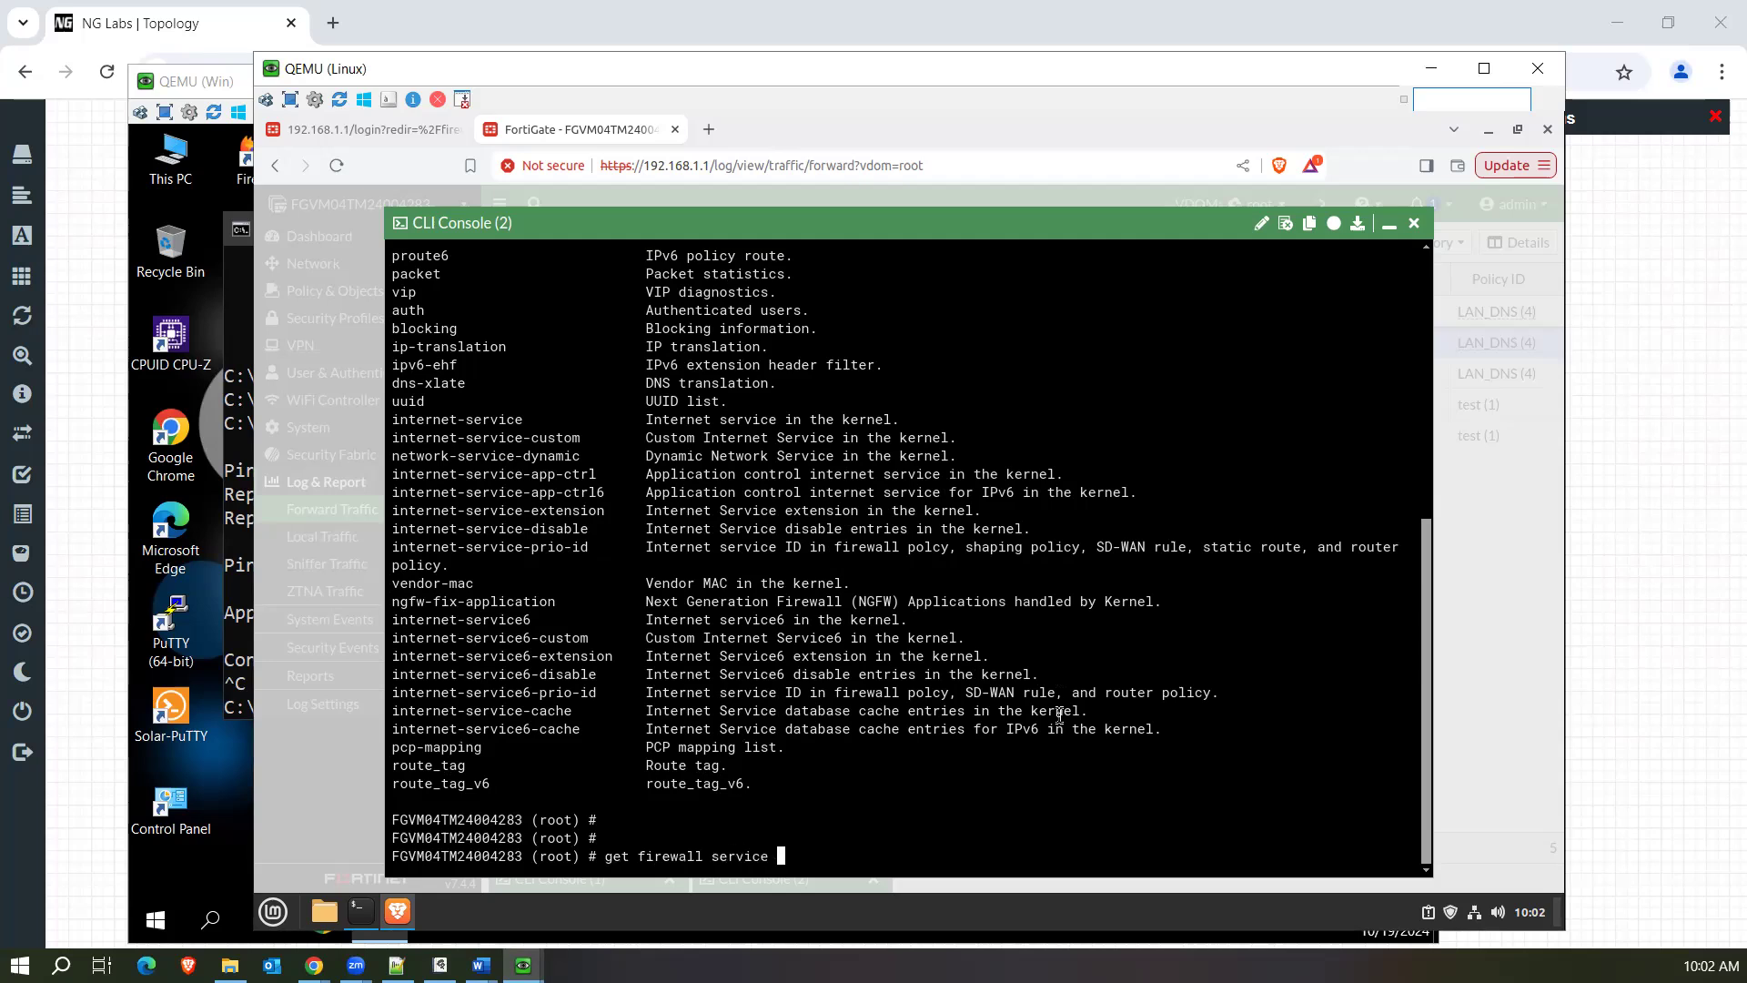
pyautogui.press('BackSpace')
pyautogui.press('BackSpace')
pyautogui.press('BackSpace')
pyautogui.press('BackSpace')
pyautogui.press('BackSpace')
pyautogui.press('BackSpace')
pyautogui.press('BackSpace')
pyautogui.press('BackSpace')
pyautogui.press('BackSpace')
pyautogui.press('BackSpace')
pyautogui.press('BackSpace')
pyautogui.press('BackSpace')
pyautogui.press('BackSpace')
pyautogui.press('BackSpace')
pyautogui.press('BackSpace')
pyautogui.press('BackSpace')
pyautogui.press('BackSpace')
pyautogui.press('BackSpace')
pyautogui.press('BackSpace')
pyautogui.press('BackSpace')
pyautogui.press('Return')
pyautogui.press('Return')
pyautogui.press('Return')
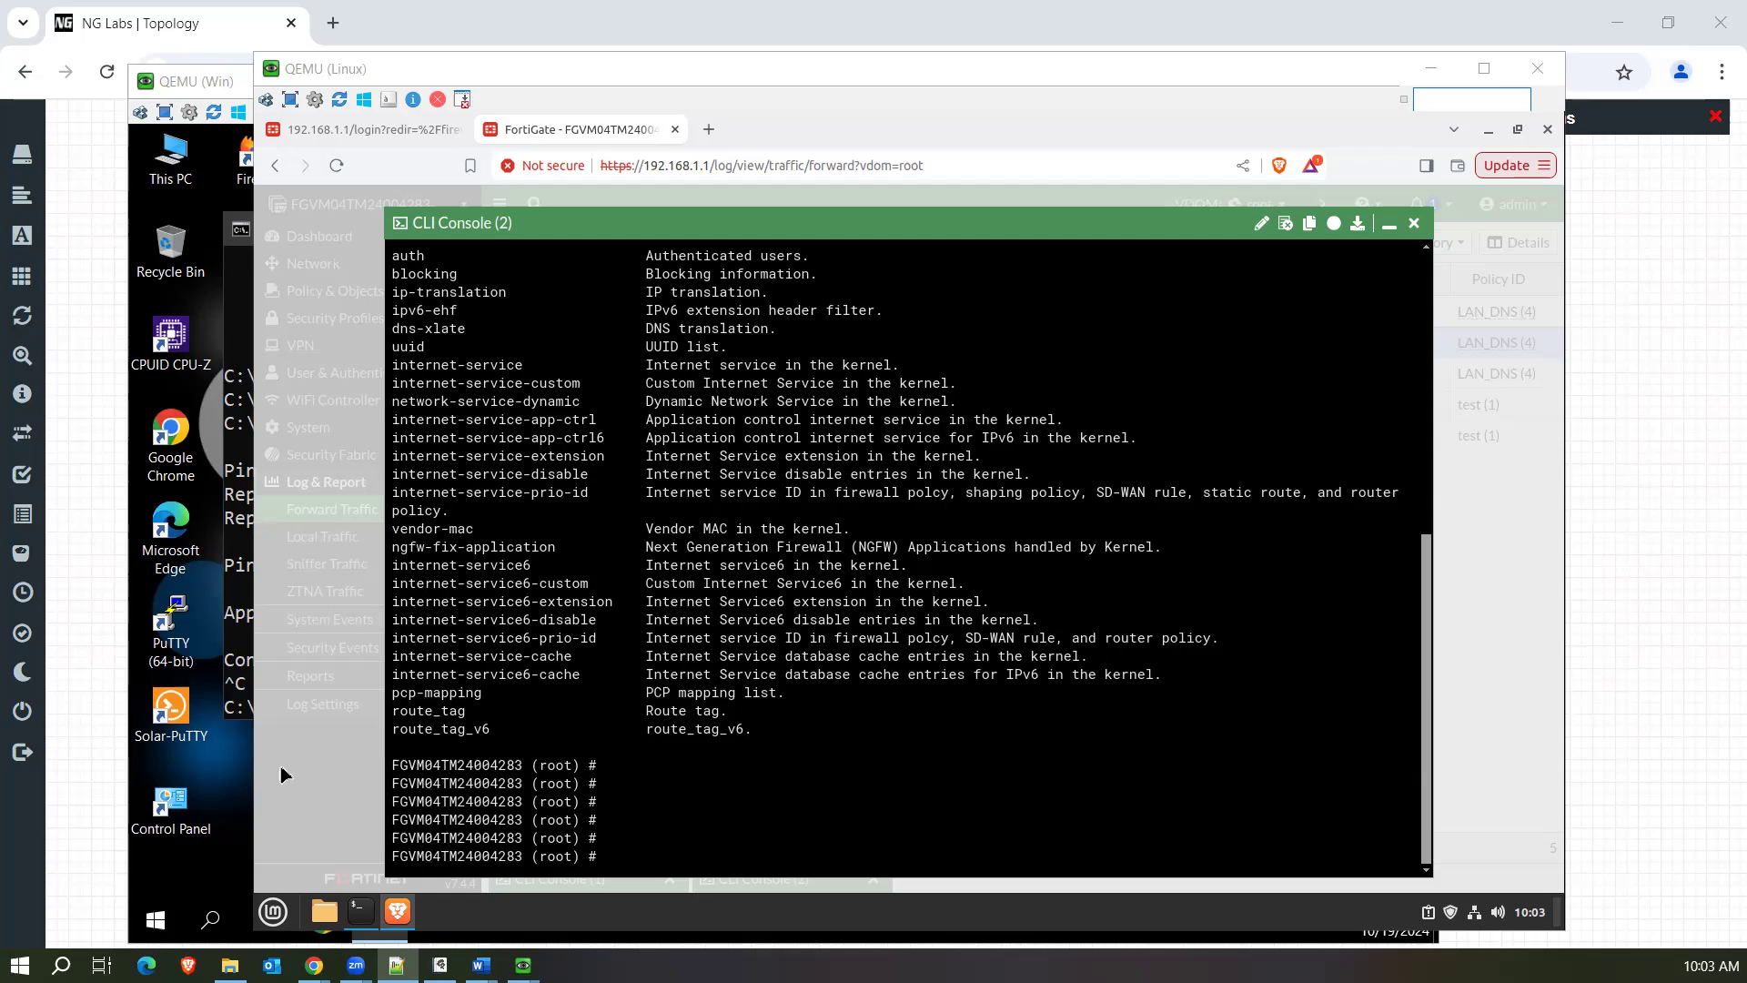
# Switch to the text editor holding the notes and bring up its search for "session", dismissing it when done.
pyautogui.hotkey('ctrl', 'f')
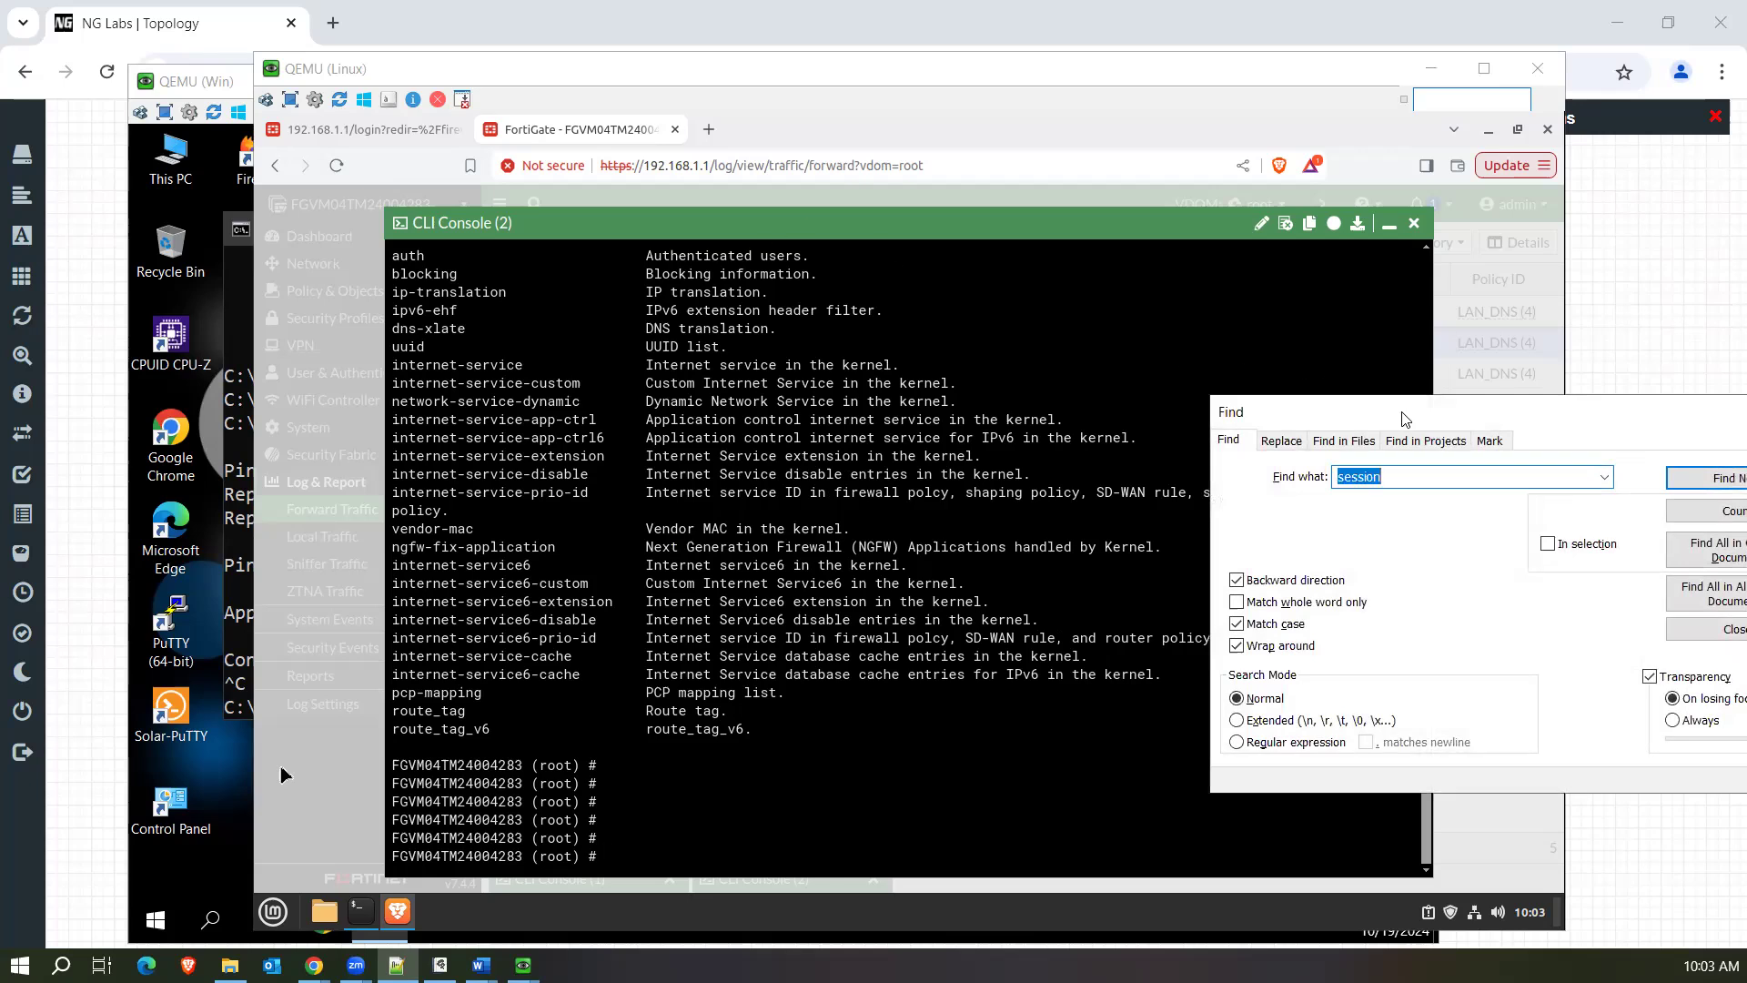
pyautogui.moveTo(1325, 415); pyautogui.dragTo(1316, 417)
pyautogui.press('Escape')
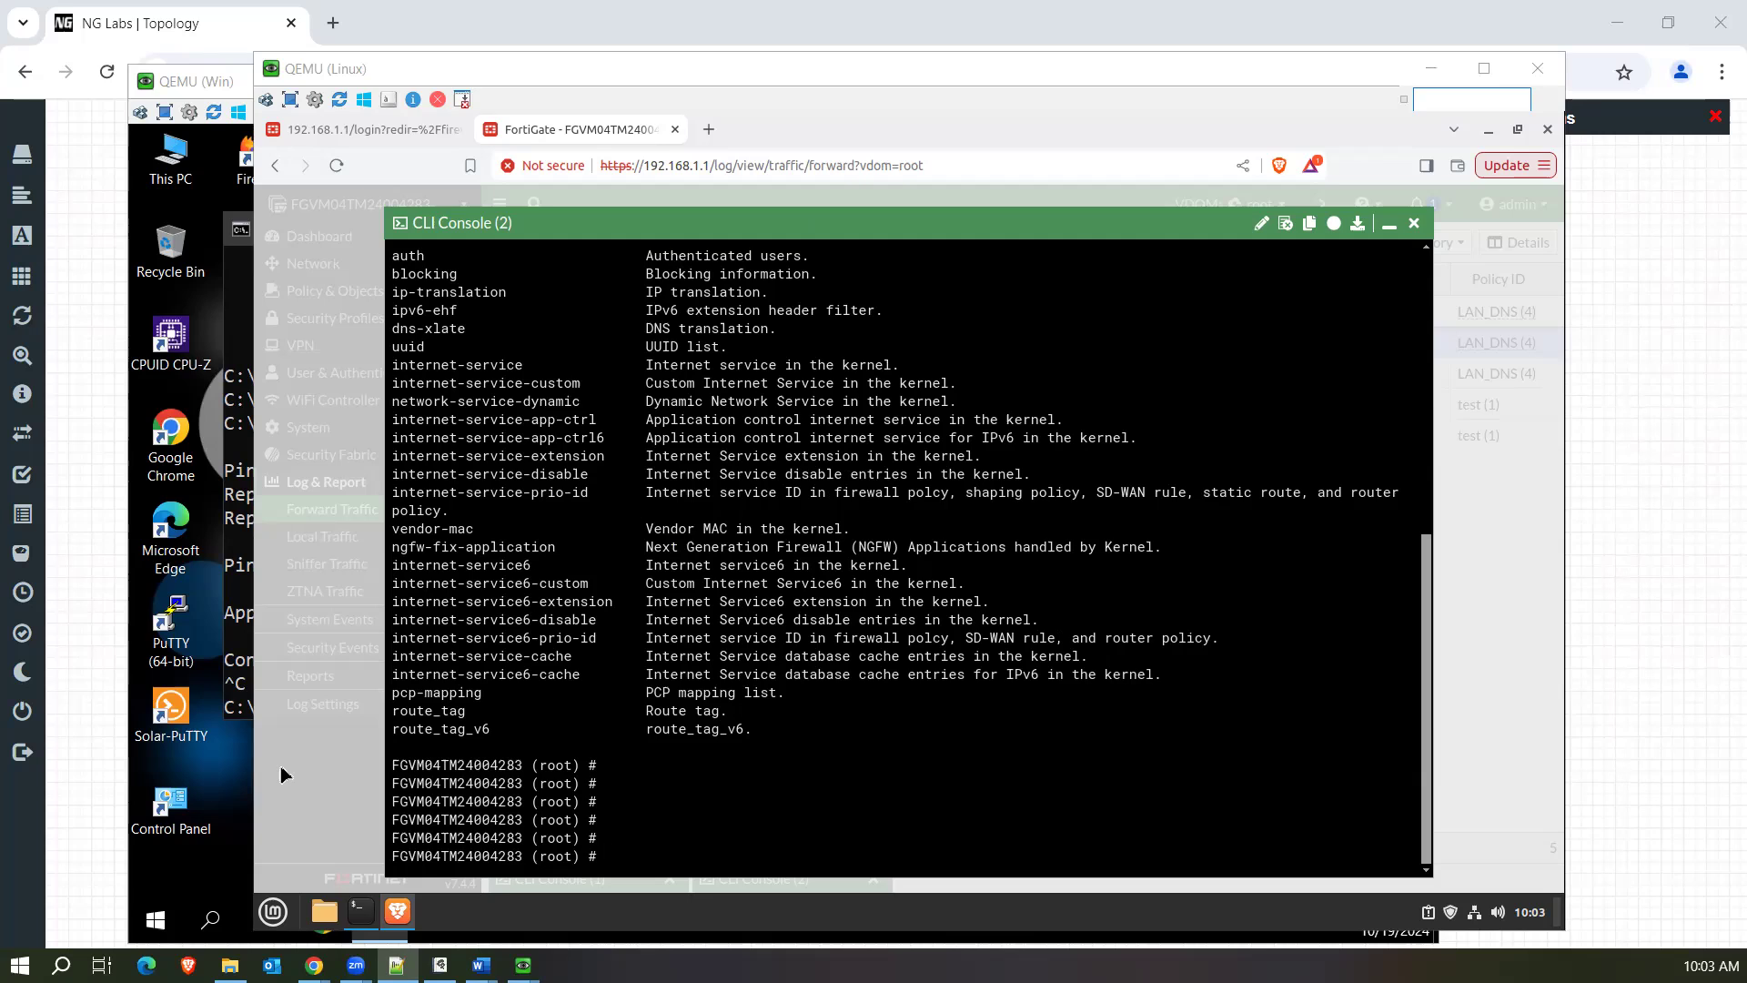
# Show the options of diag sys session in the CLI console, and list the current sessions with diag sys session list.
pyautogui.click(902, 783)
pyautogui.write('d')
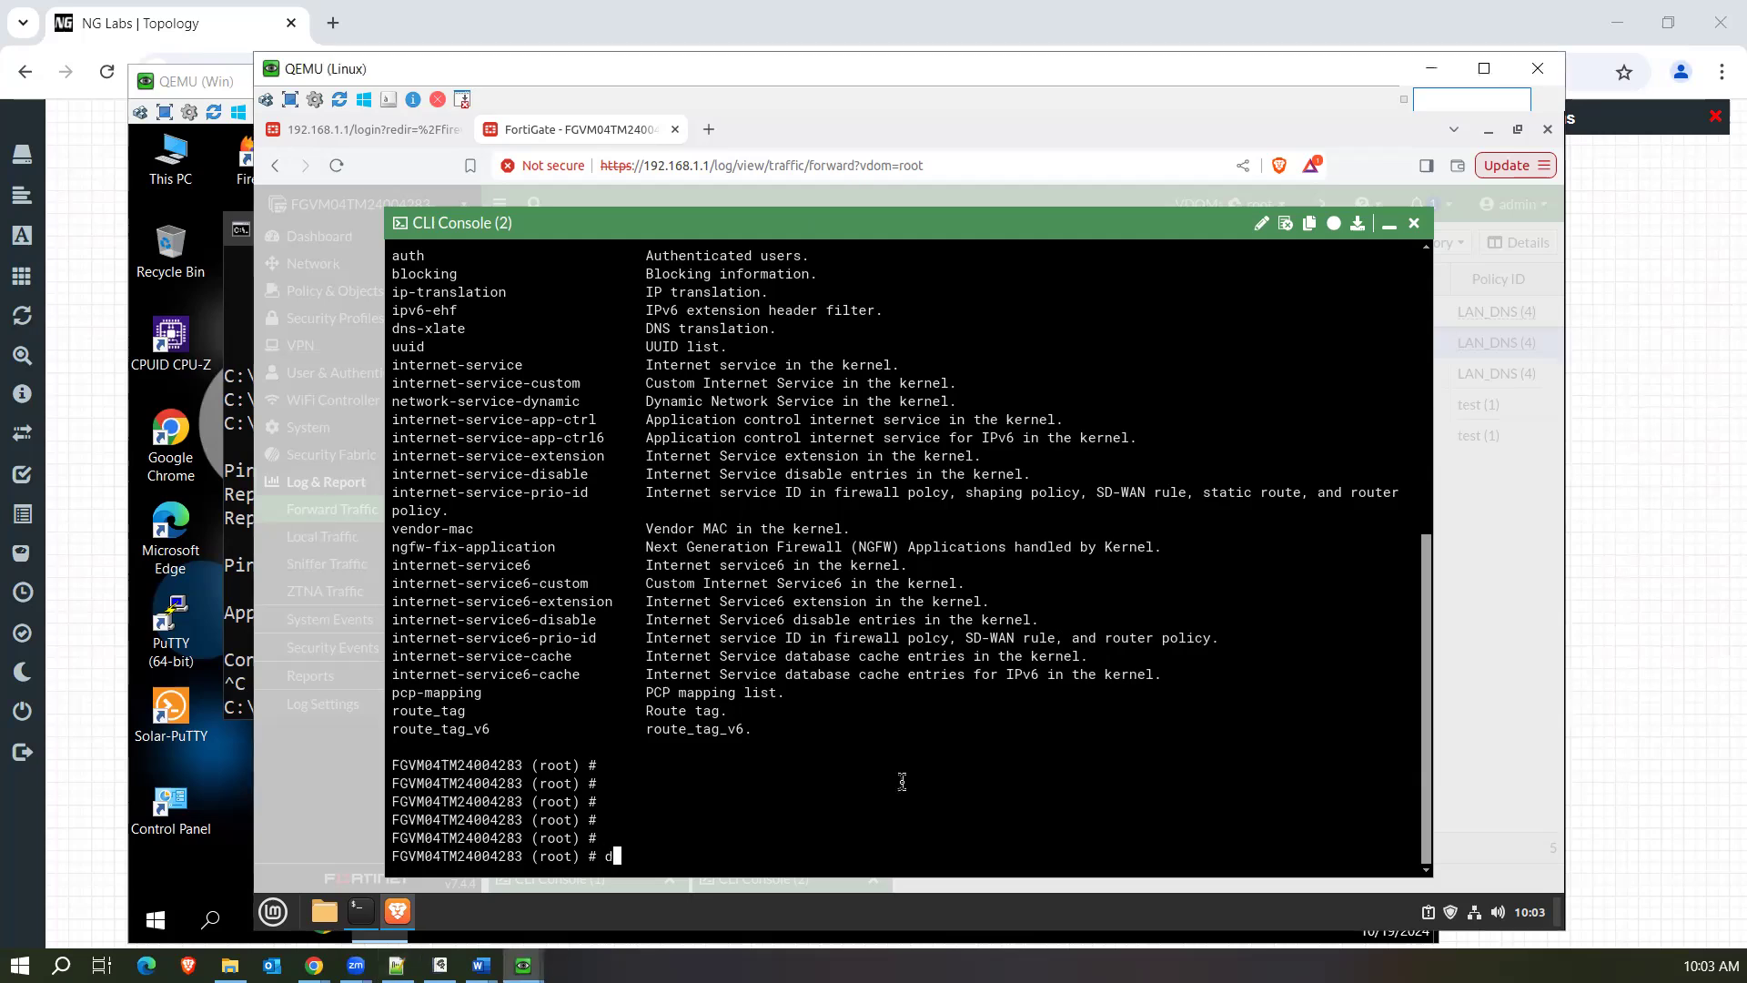
pyautogui.write('igag sys session ?')
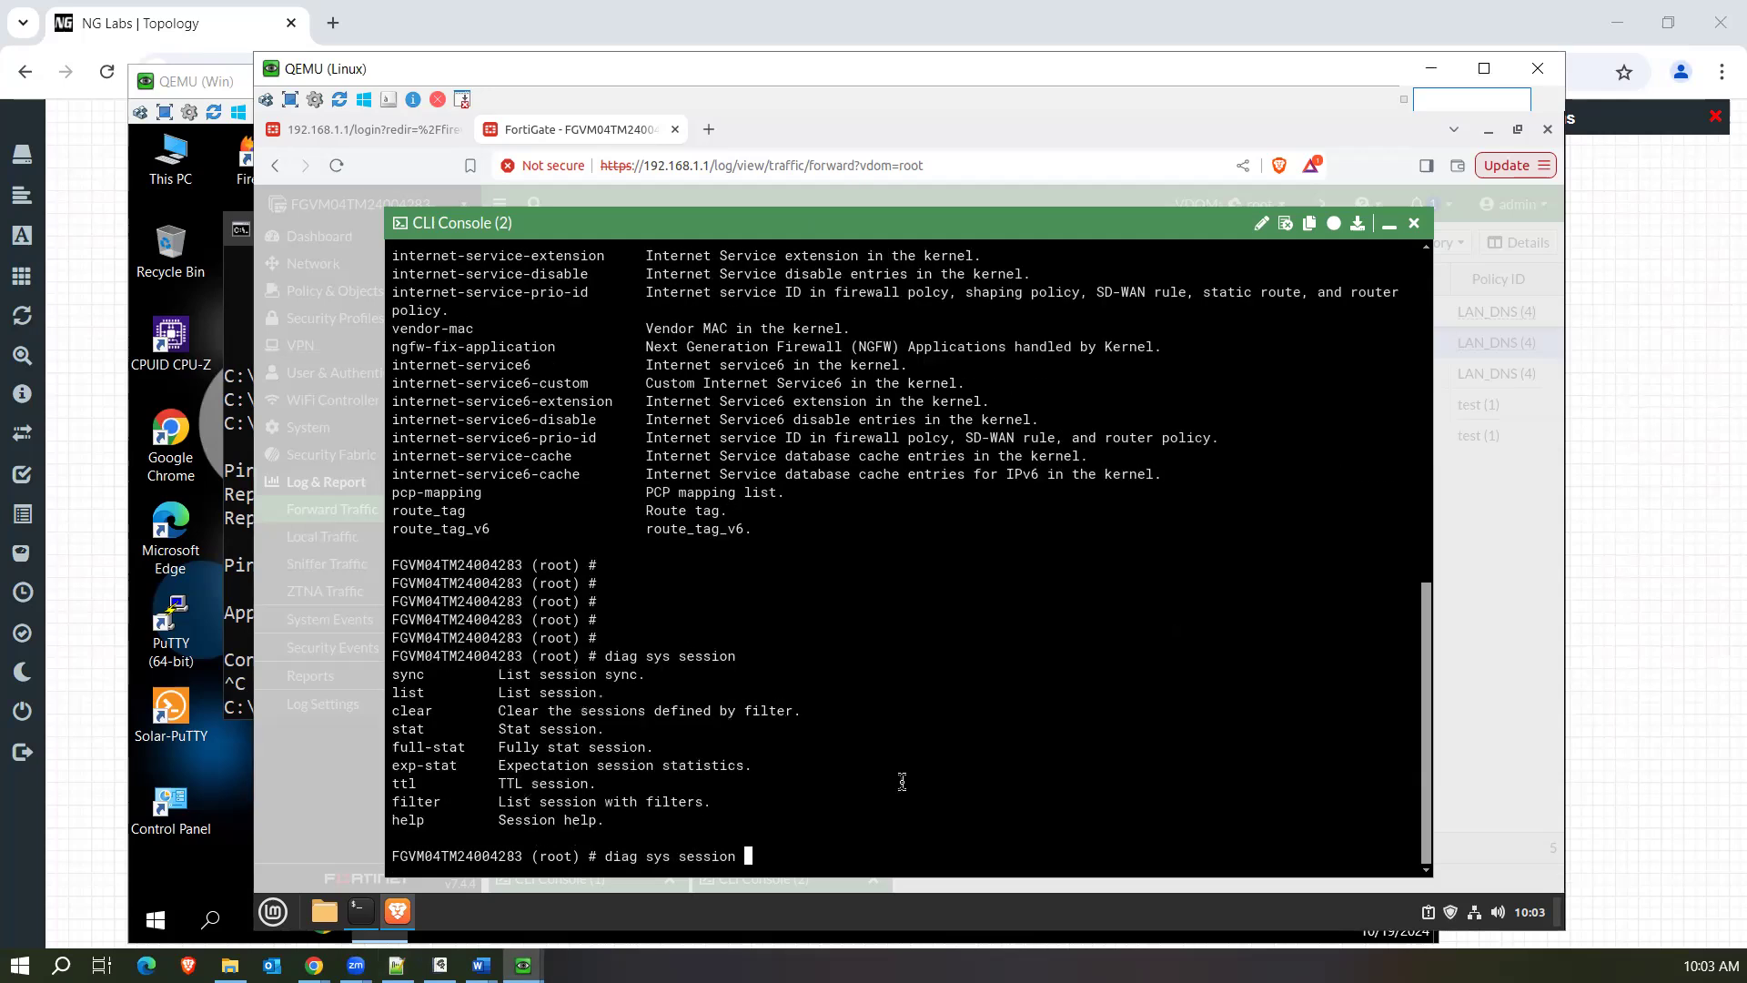
pyautogui.write('list')
pyautogui.press('Return')
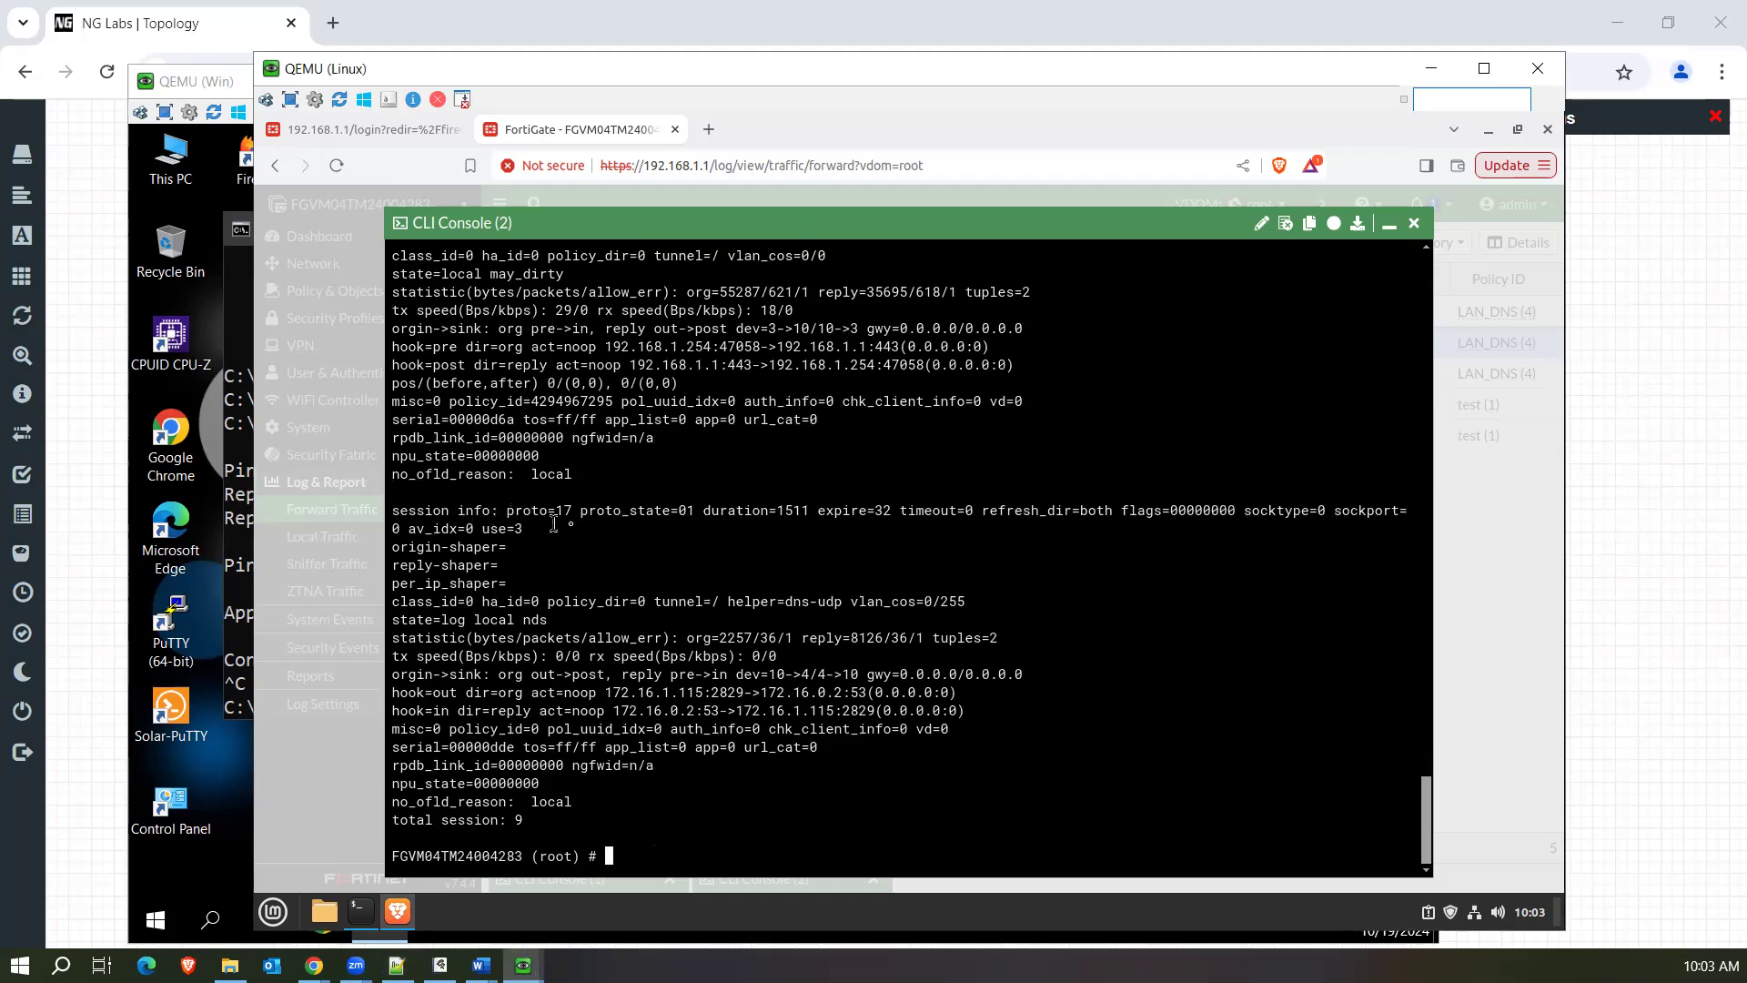
# Examine the protocol, duration and expire fields of the last listed session, and run diag sys session list again.
pyautogui.moveTo(506, 513); pyautogui.dragTo(581, 513)
pyautogui.moveTo(808, 512); pyautogui.dragTo(780, 515)
pyautogui.moveTo(893, 511); pyautogui.dragTo(869, 509)
pyautogui.write('diag sys session list')
pyautogui.press('Return')
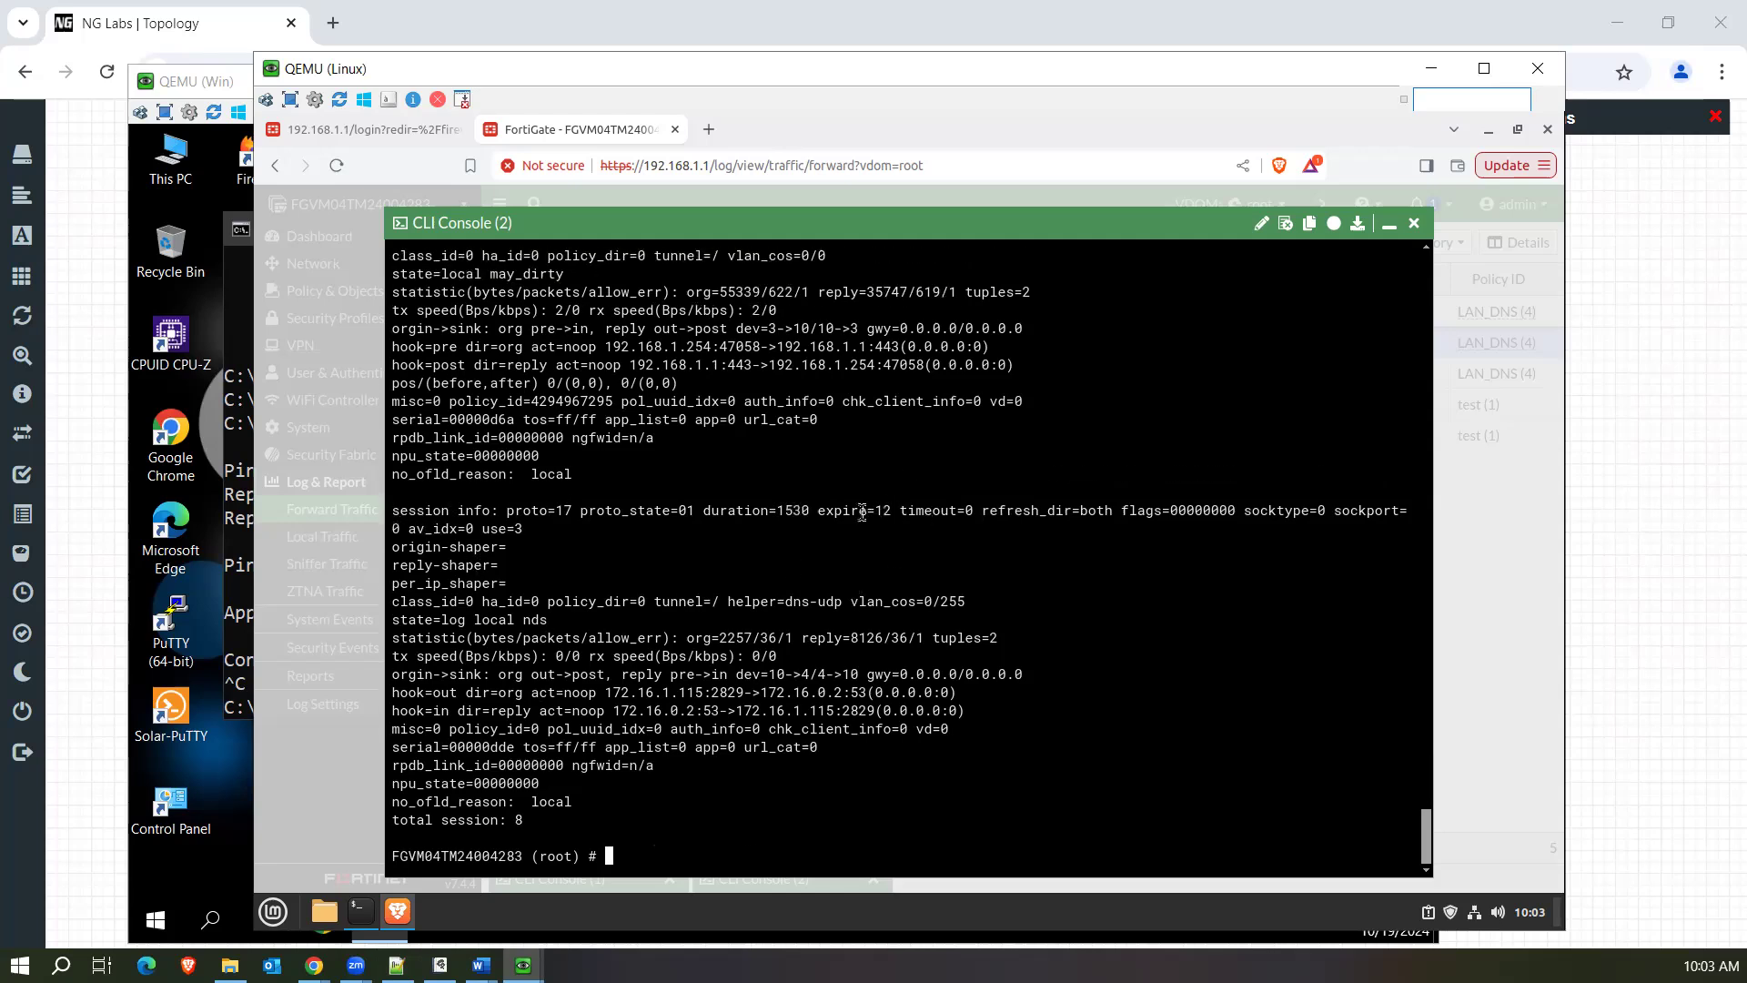
# Check the expire timer and the source and destination addresses of the relisted sessions, including earlier entries in the output.
pyautogui.moveTo(892, 513); pyautogui.dragTo(657, 706)
pyautogui.click(657, 705)
pyautogui.moveTo(599, 694); pyautogui.dragTo(990, 710)
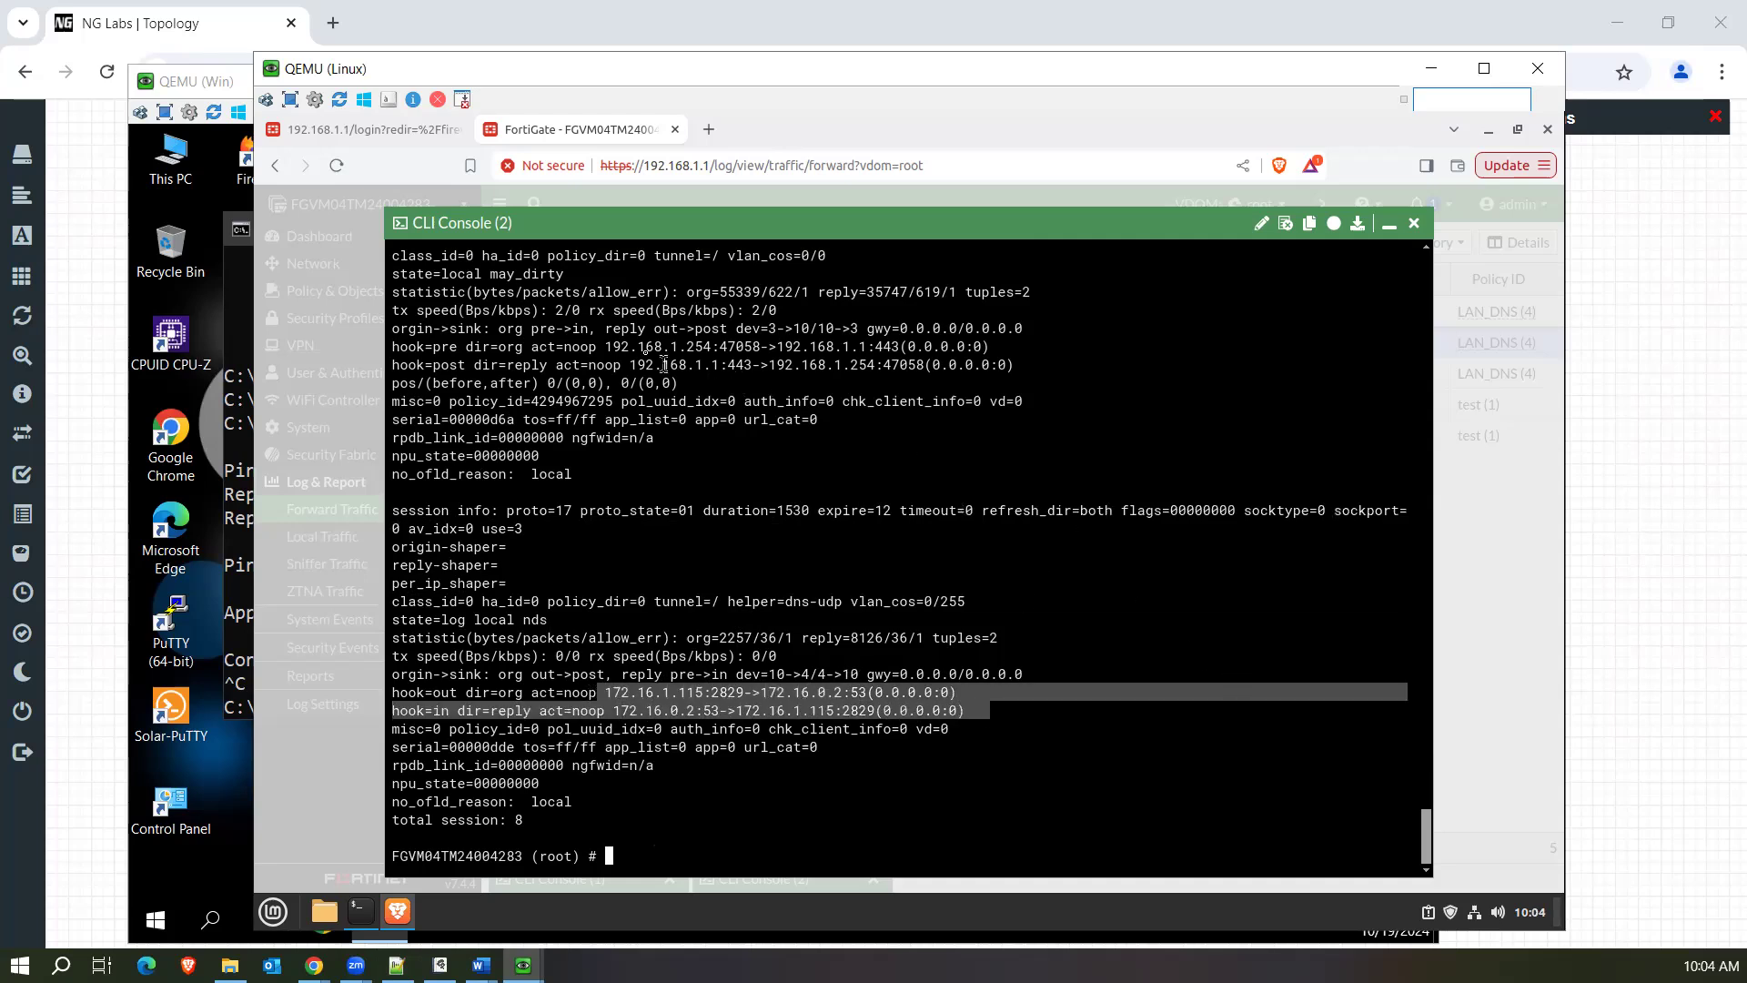
pyautogui.moveTo(599, 346); pyautogui.dragTo(744, 346)
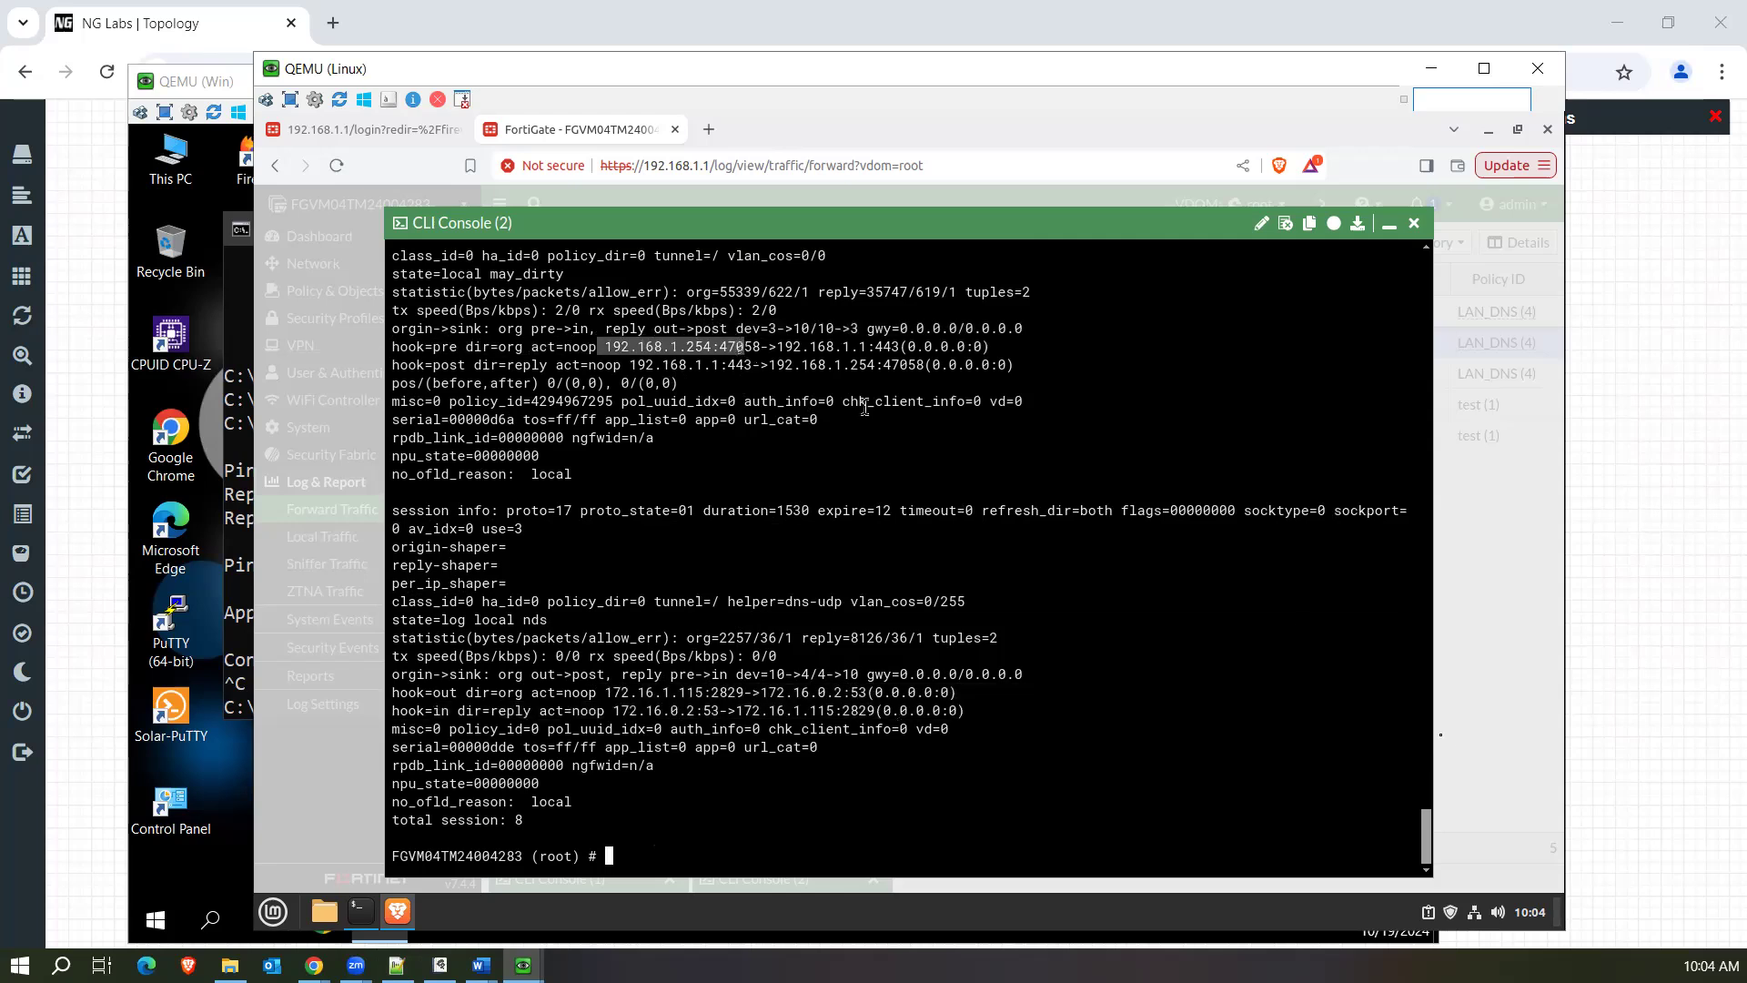
pyautogui.moveTo(1428, 814); pyautogui.dragTo(1431, 783)
pyautogui.scroll(3, 932, 676)
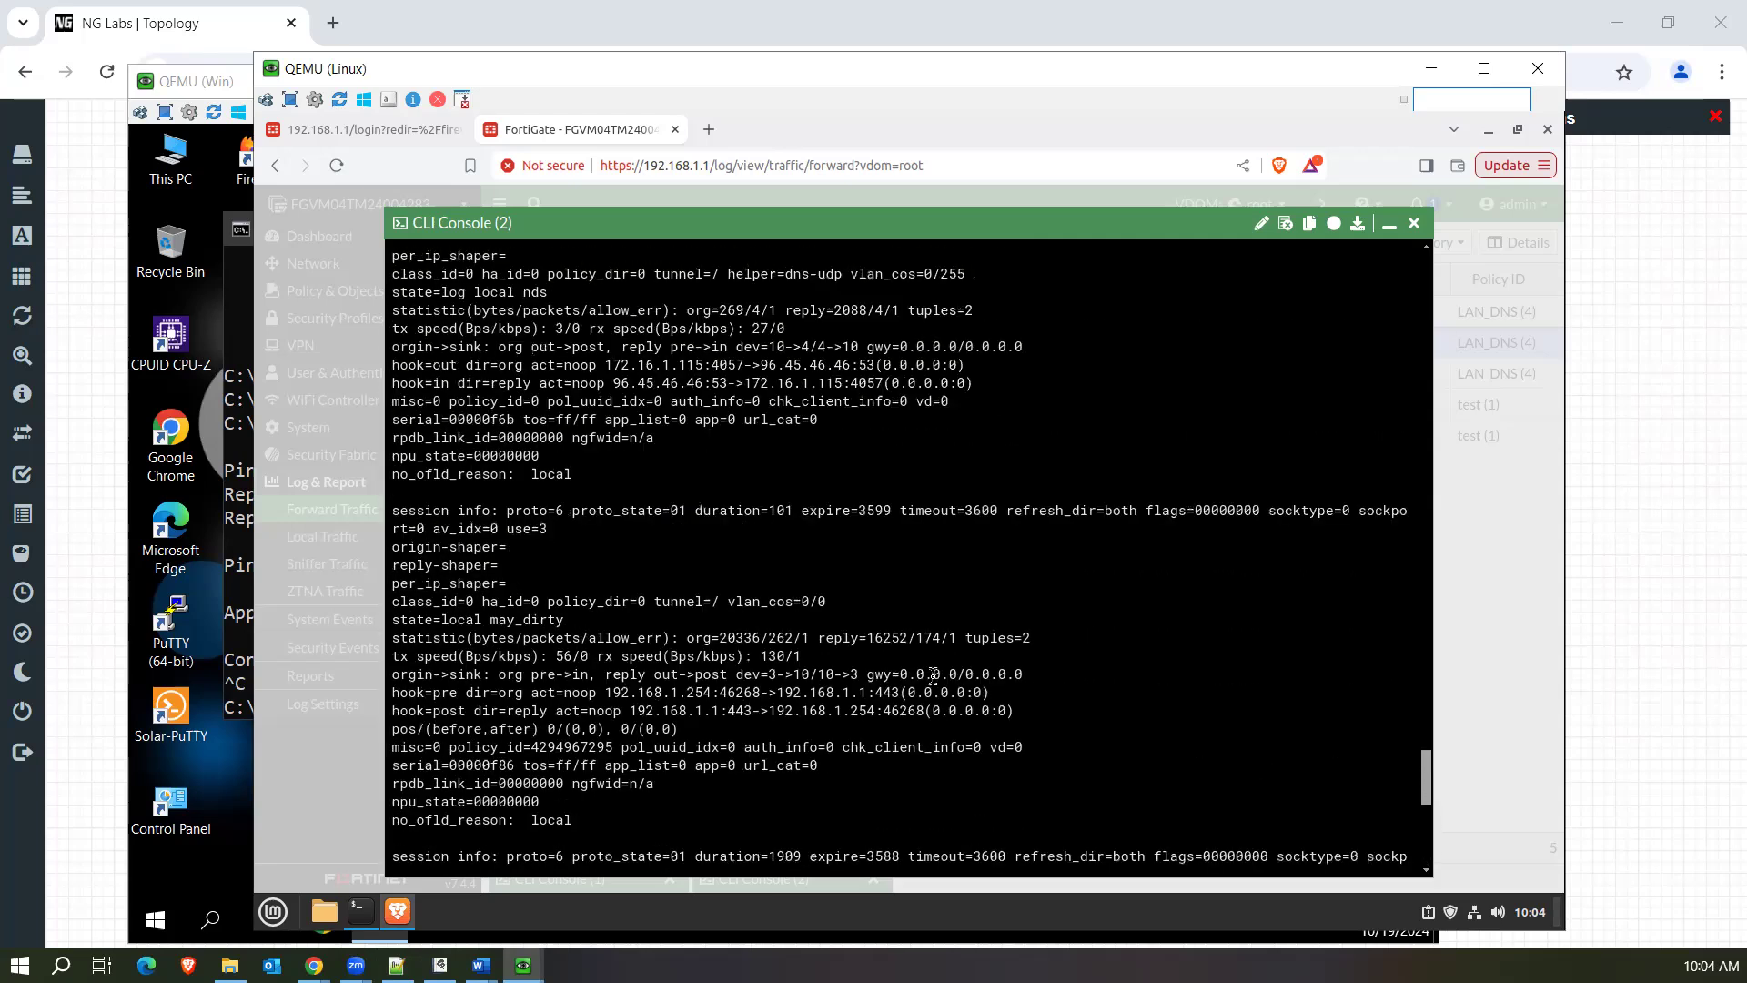
# Display the criteria available for diag sys session filter.
pyautogui.press('Up')
pyautogui.press('BackSpace')
pyautogui.press('BackSpace')
pyautogui.press('BackSpace')
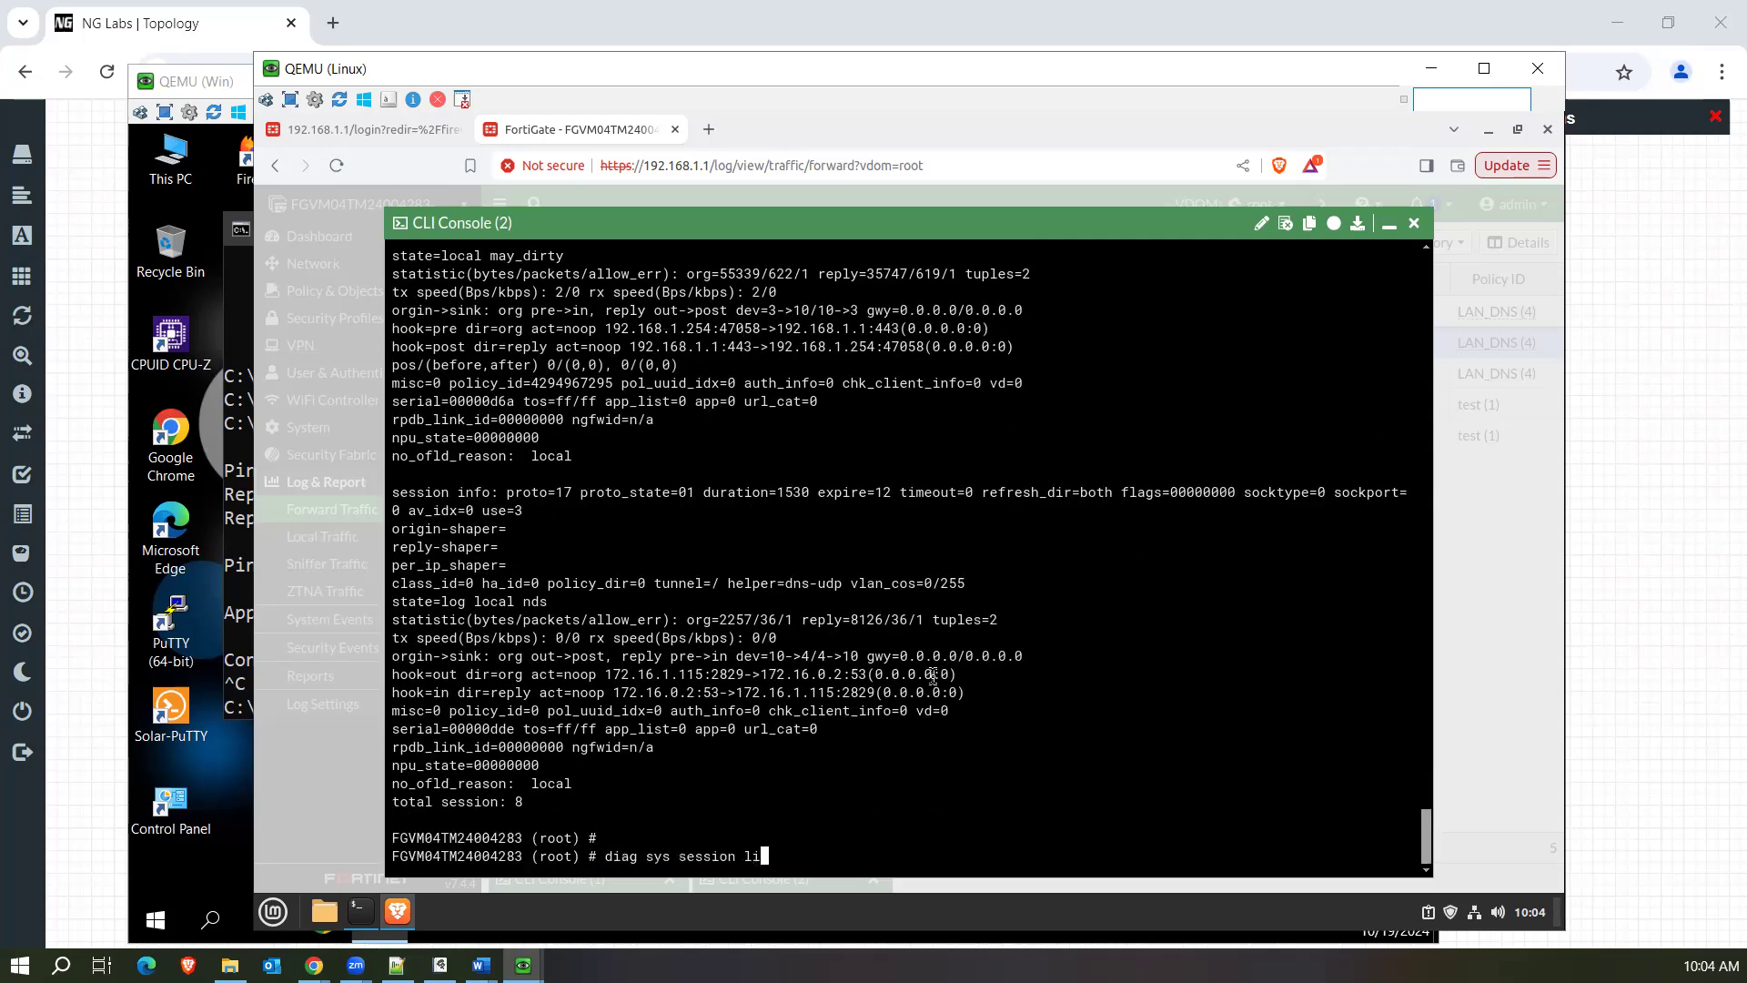
pyautogui.write('filter')
pyautogui.press('?')
# Set the session filter to source address 192.168.1.250 and list the matching sessions.
pyautogui.write('src 192.168.1.250')
pyautogui.press('Return')
pyautogui.press('Up')
pyautogui.press('Up')
pyautogui.press('Return')
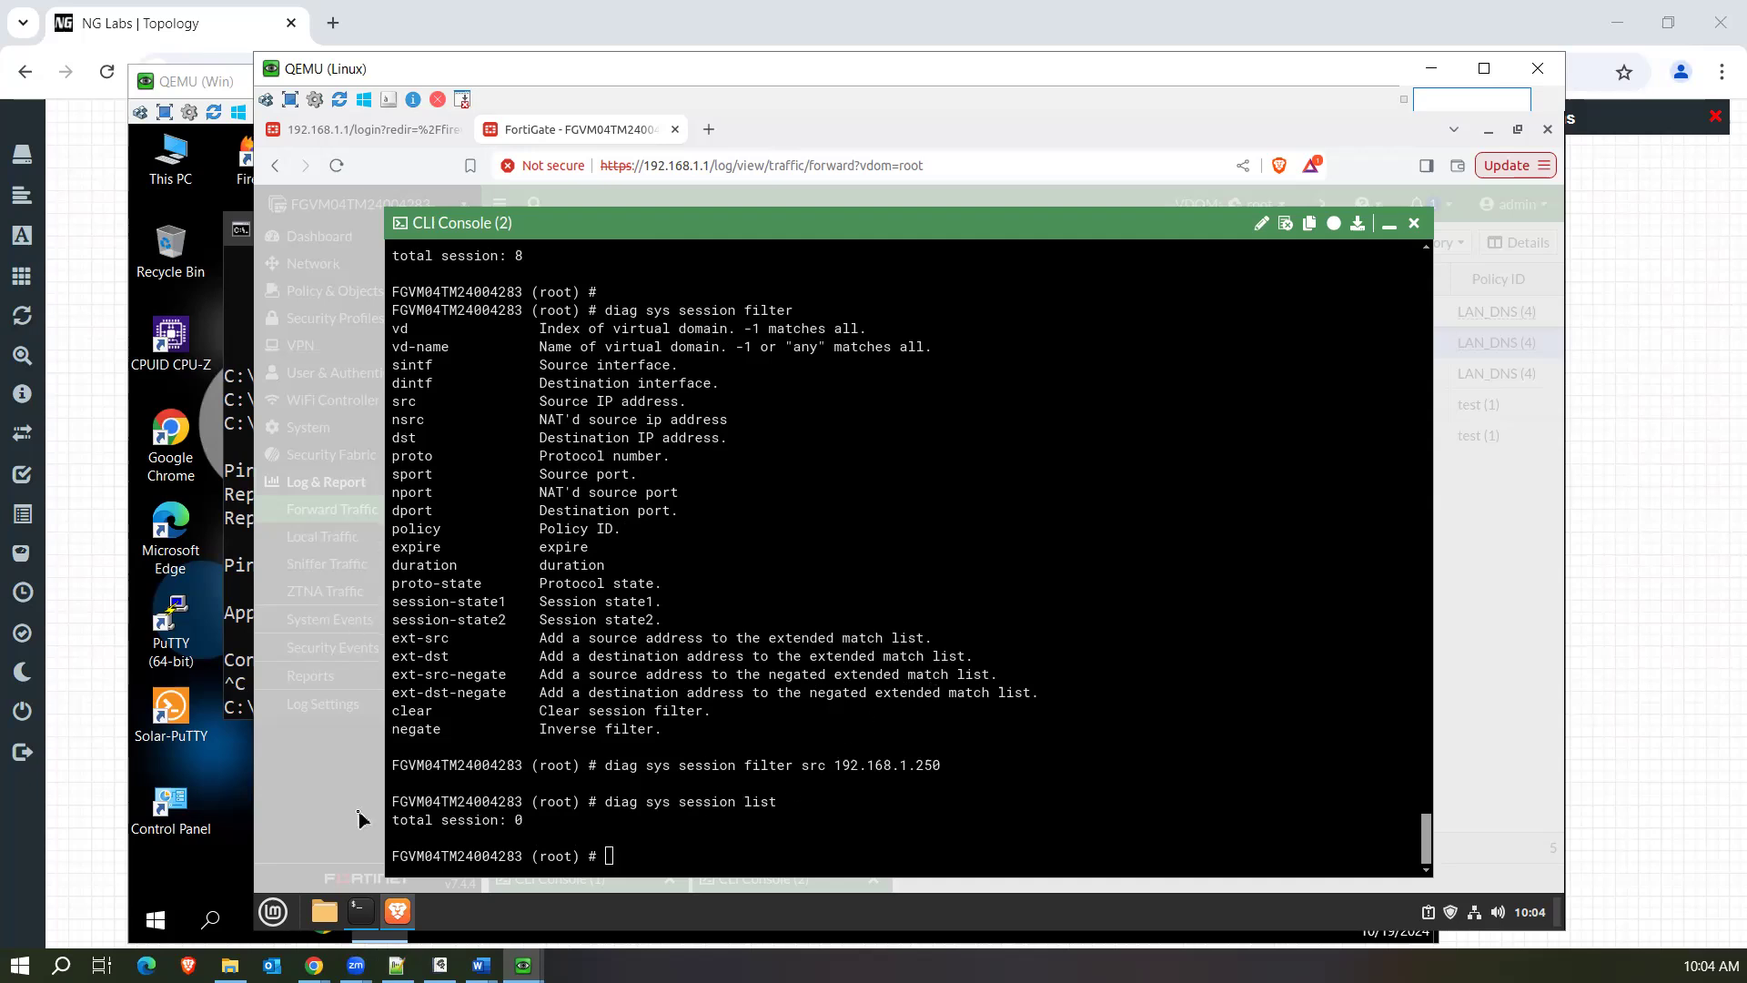
# Minimize the console, reload the Forward Traffic log, inspect the 21:32:52 and 21:32:45 DNS entries, and reload it again.
pyautogui.click(1389, 223)
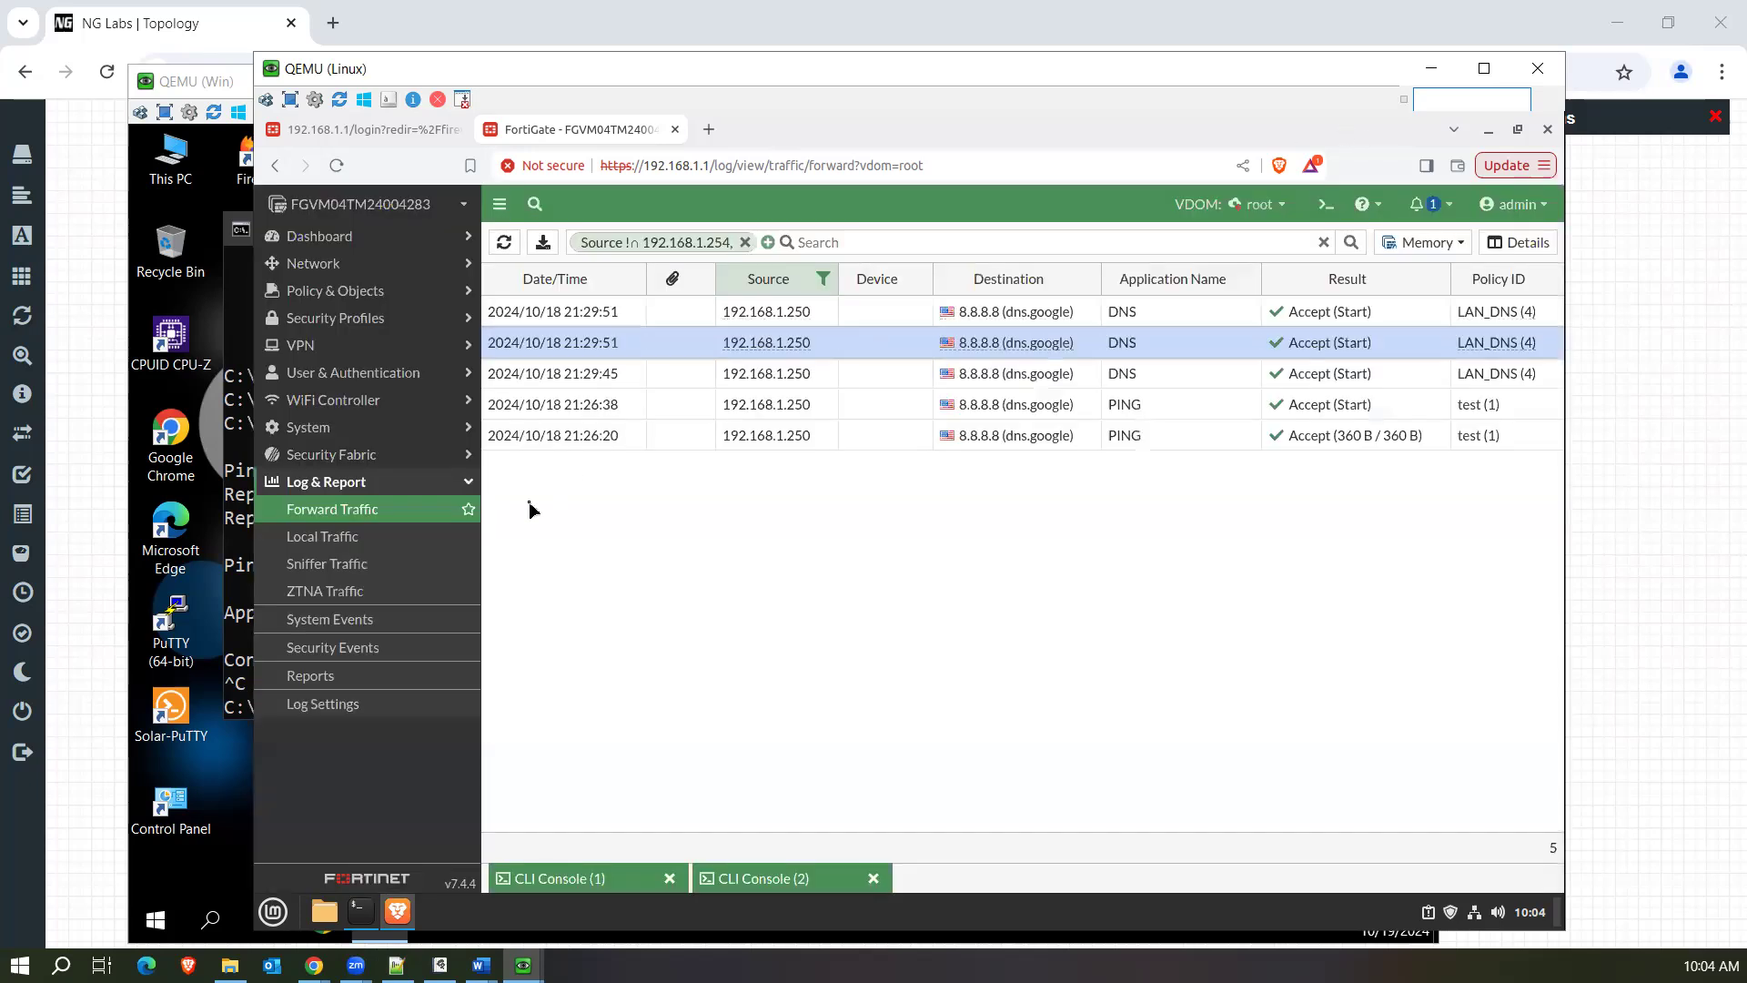
pyautogui.click(401, 516)
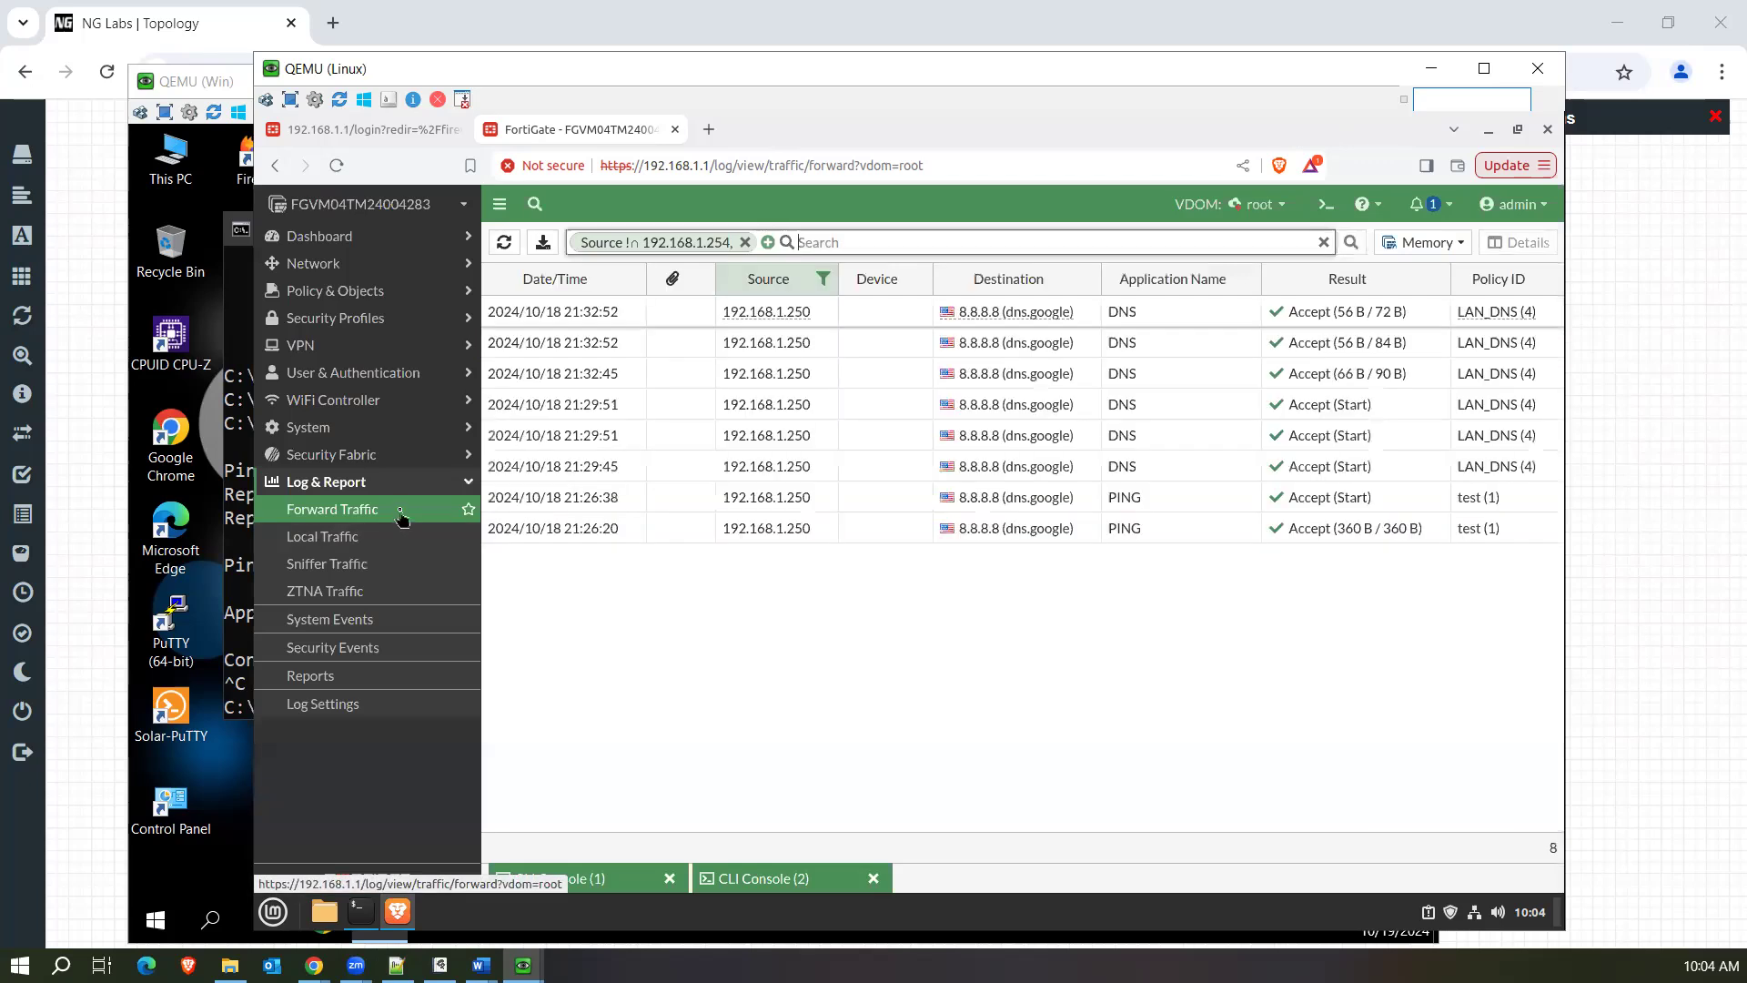
pyautogui.click(1208, 322)
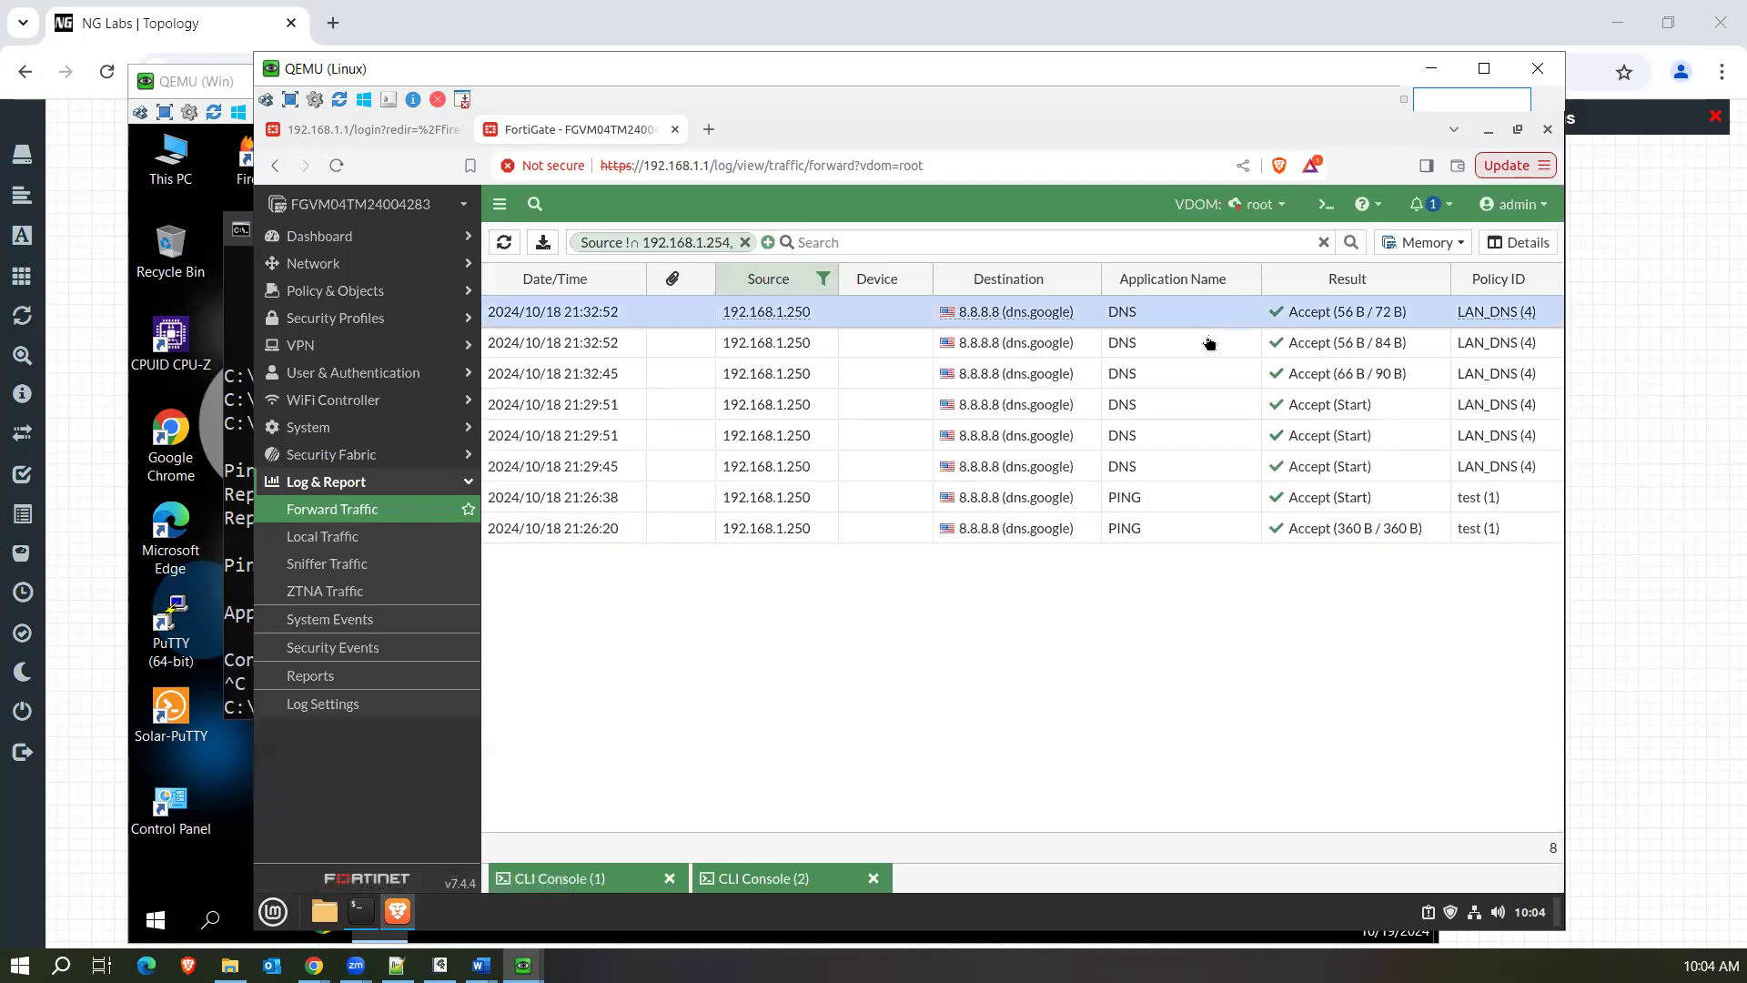
pyautogui.click(1208, 343)
pyautogui.doubleClick(1202, 374)
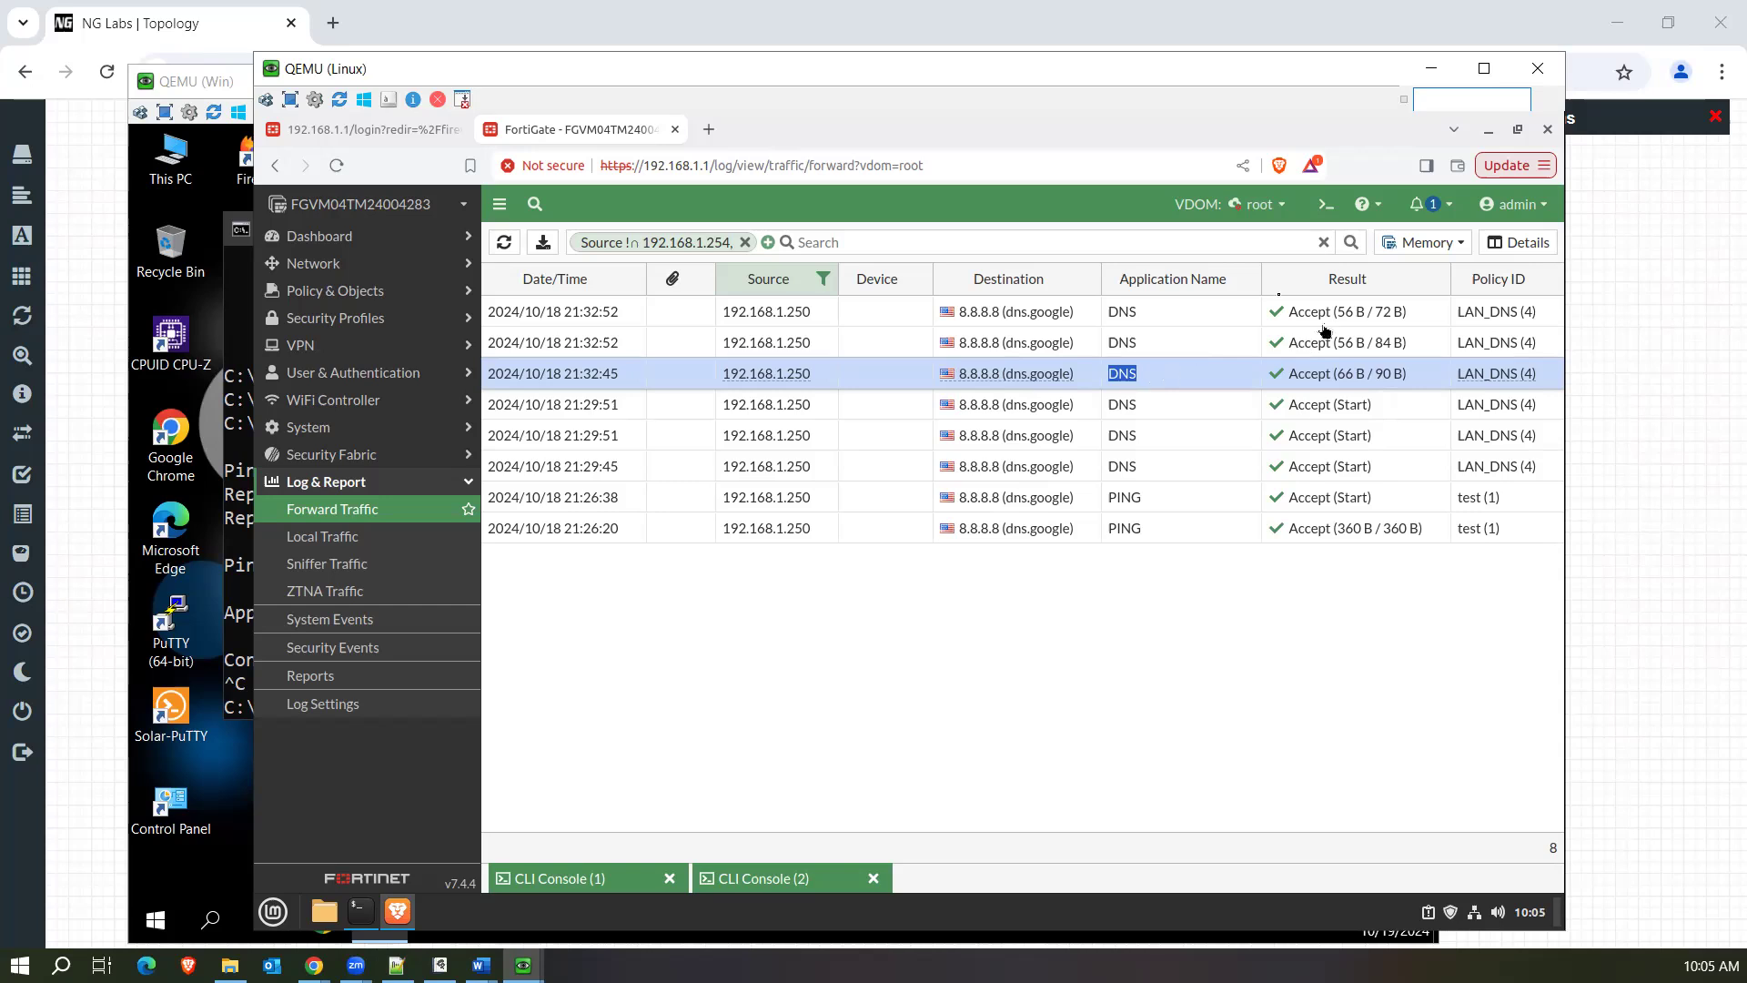
pyautogui.click(395, 512)
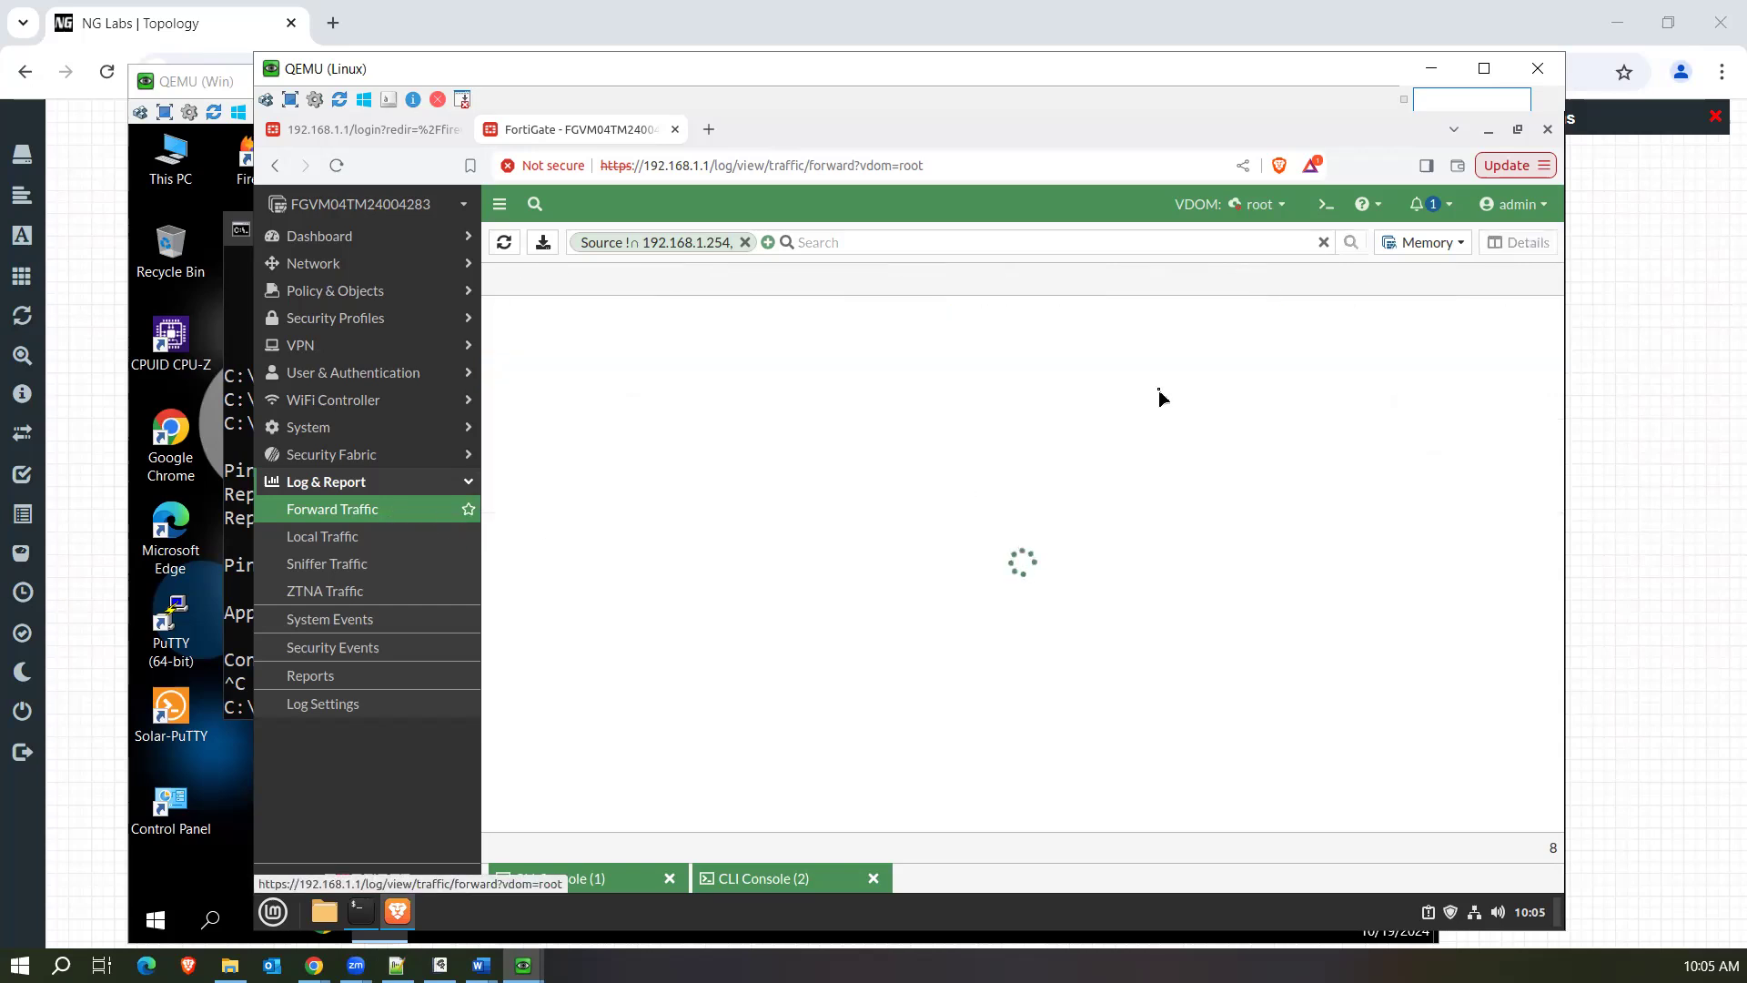
# Return to CLI Console (2), redisplay the session filter criteria, and point out policy, sintf and src.
pyautogui.click(769, 879)
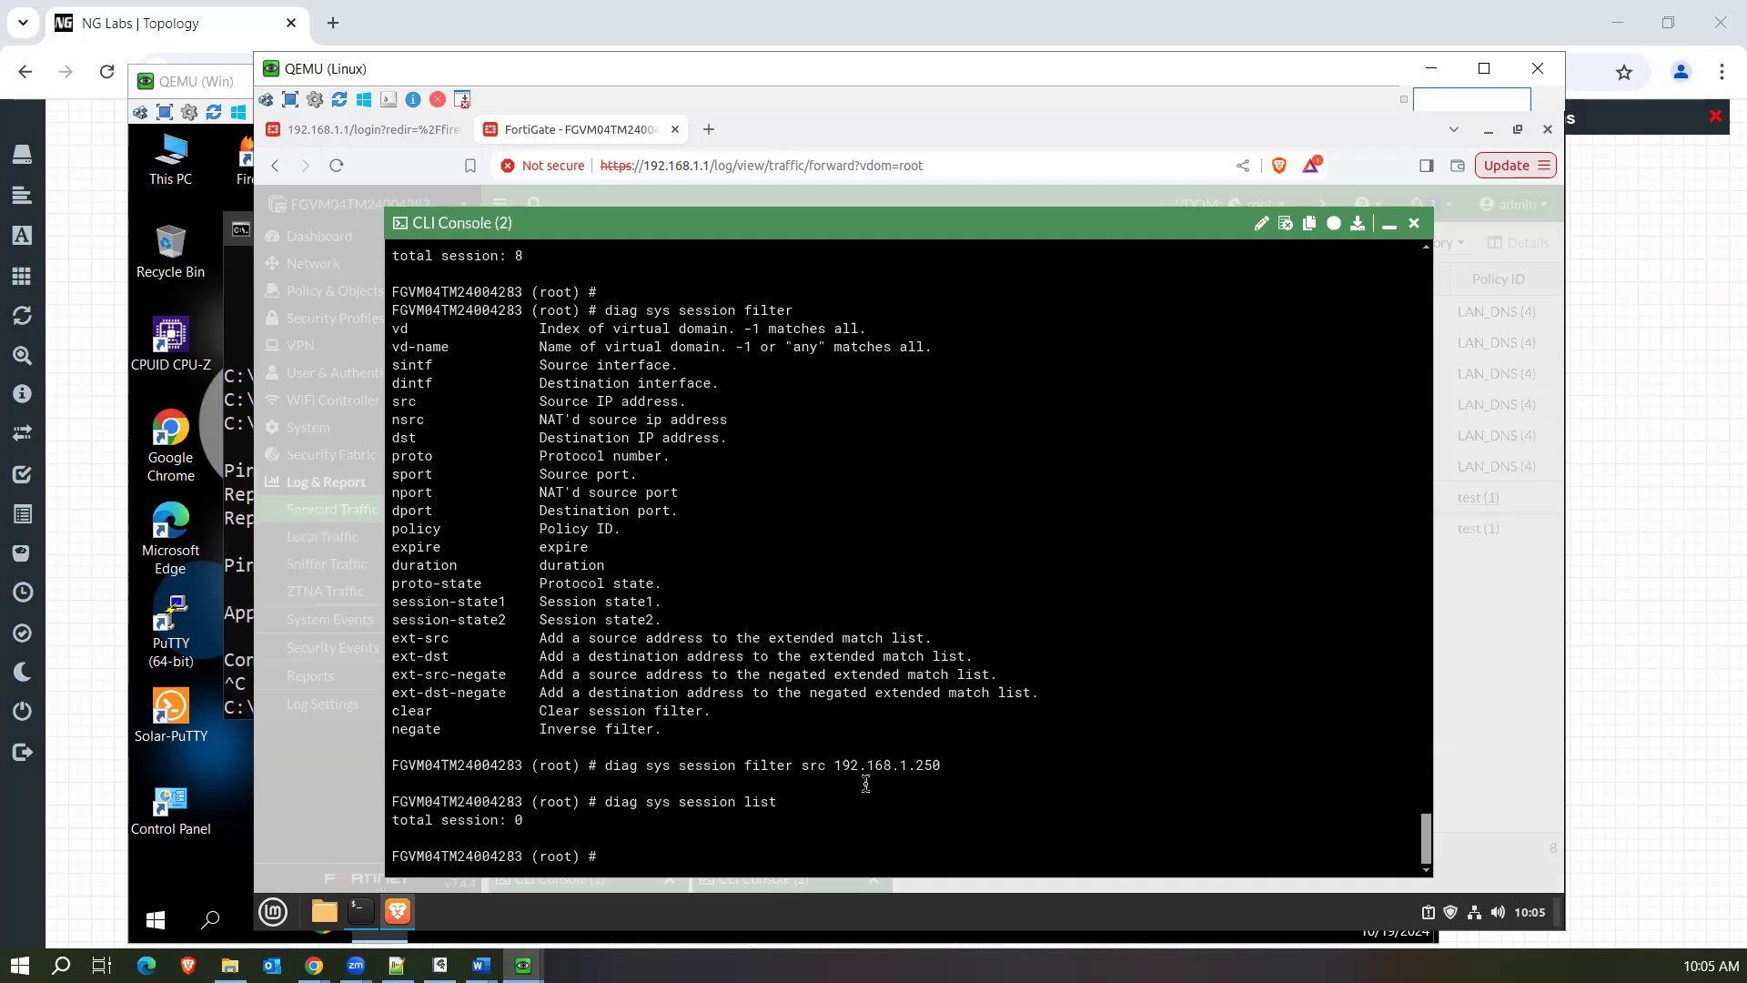
pyautogui.press('Up')
pyautogui.press('Up')
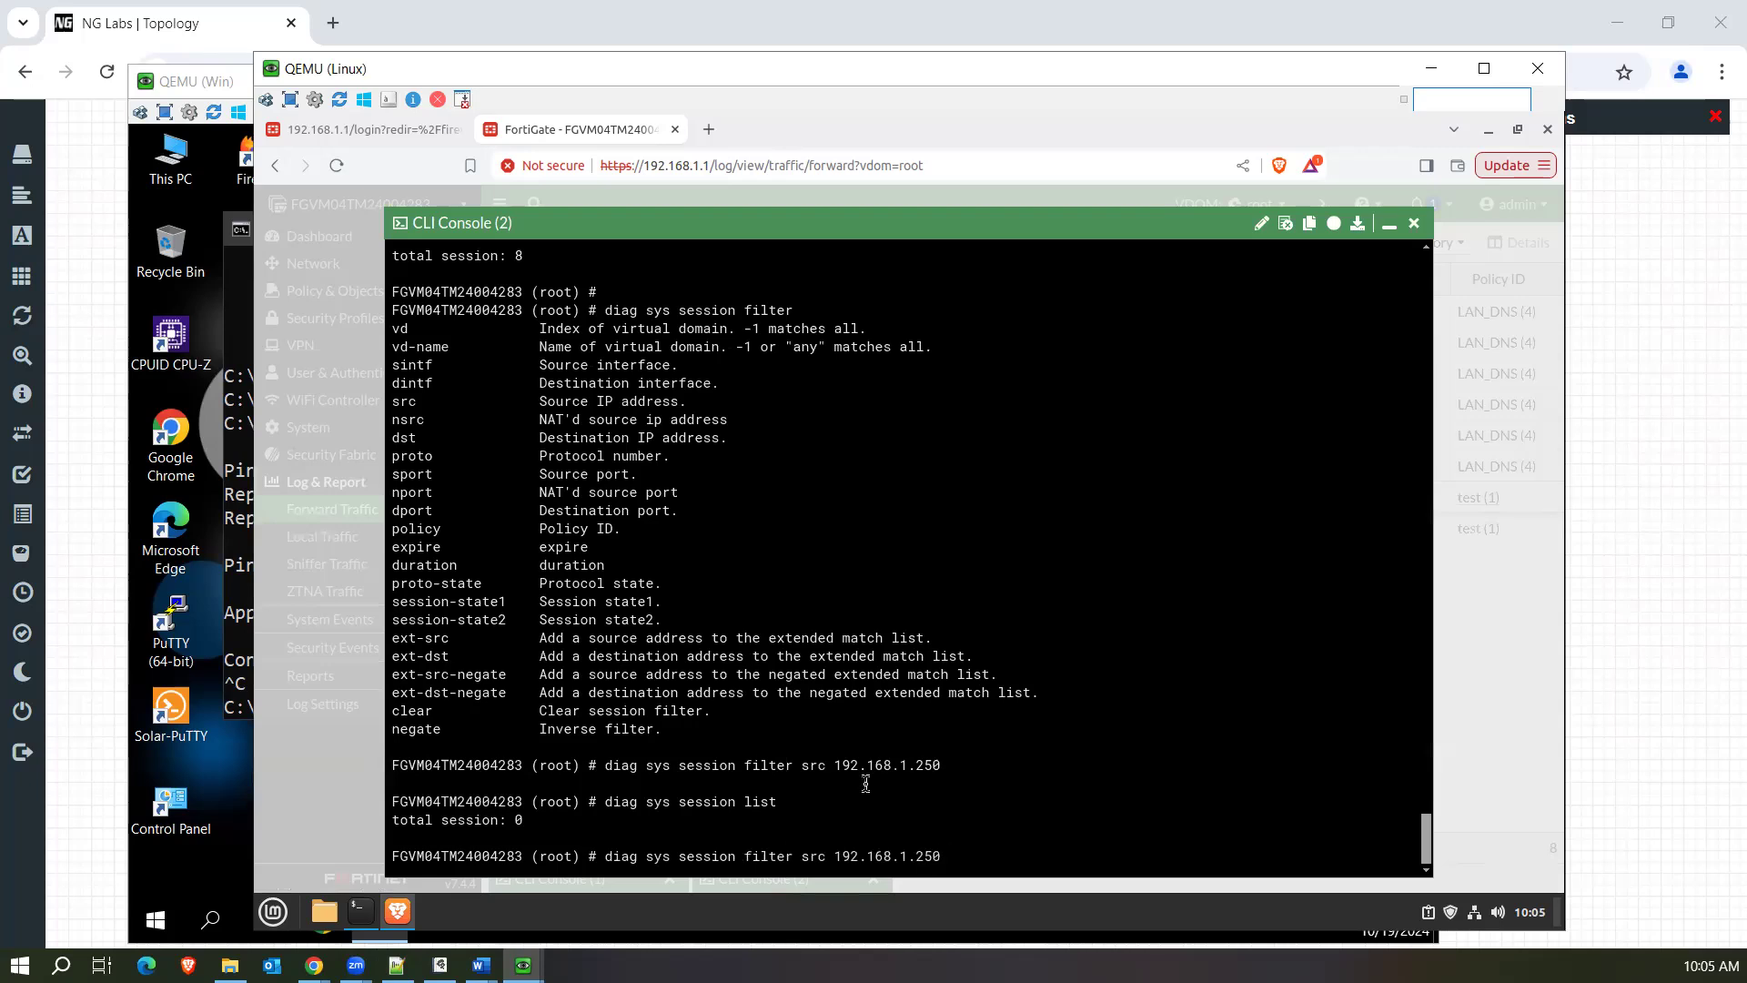
pyautogui.press('BackSpace')
pyautogui.press('BackSpace')
pyautogui.press('BackSpace')
pyautogui.press('BackSpace')
pyautogui.press('BackSpace')
pyautogui.press('BackSpace')
pyautogui.press('BackSpace')
pyautogui.press('BackSpace')
pyautogui.press('BackSpace')
pyautogui.press('BackSpace')
pyautogui.press('BackSpace')
pyautogui.press('BackSpace')
pyautogui.press('BackSpace')
pyautogui.press('BackSpace')
pyautogui.press('BackSpace')
pyautogui.press('BackSpace')
pyautogui.press('?')
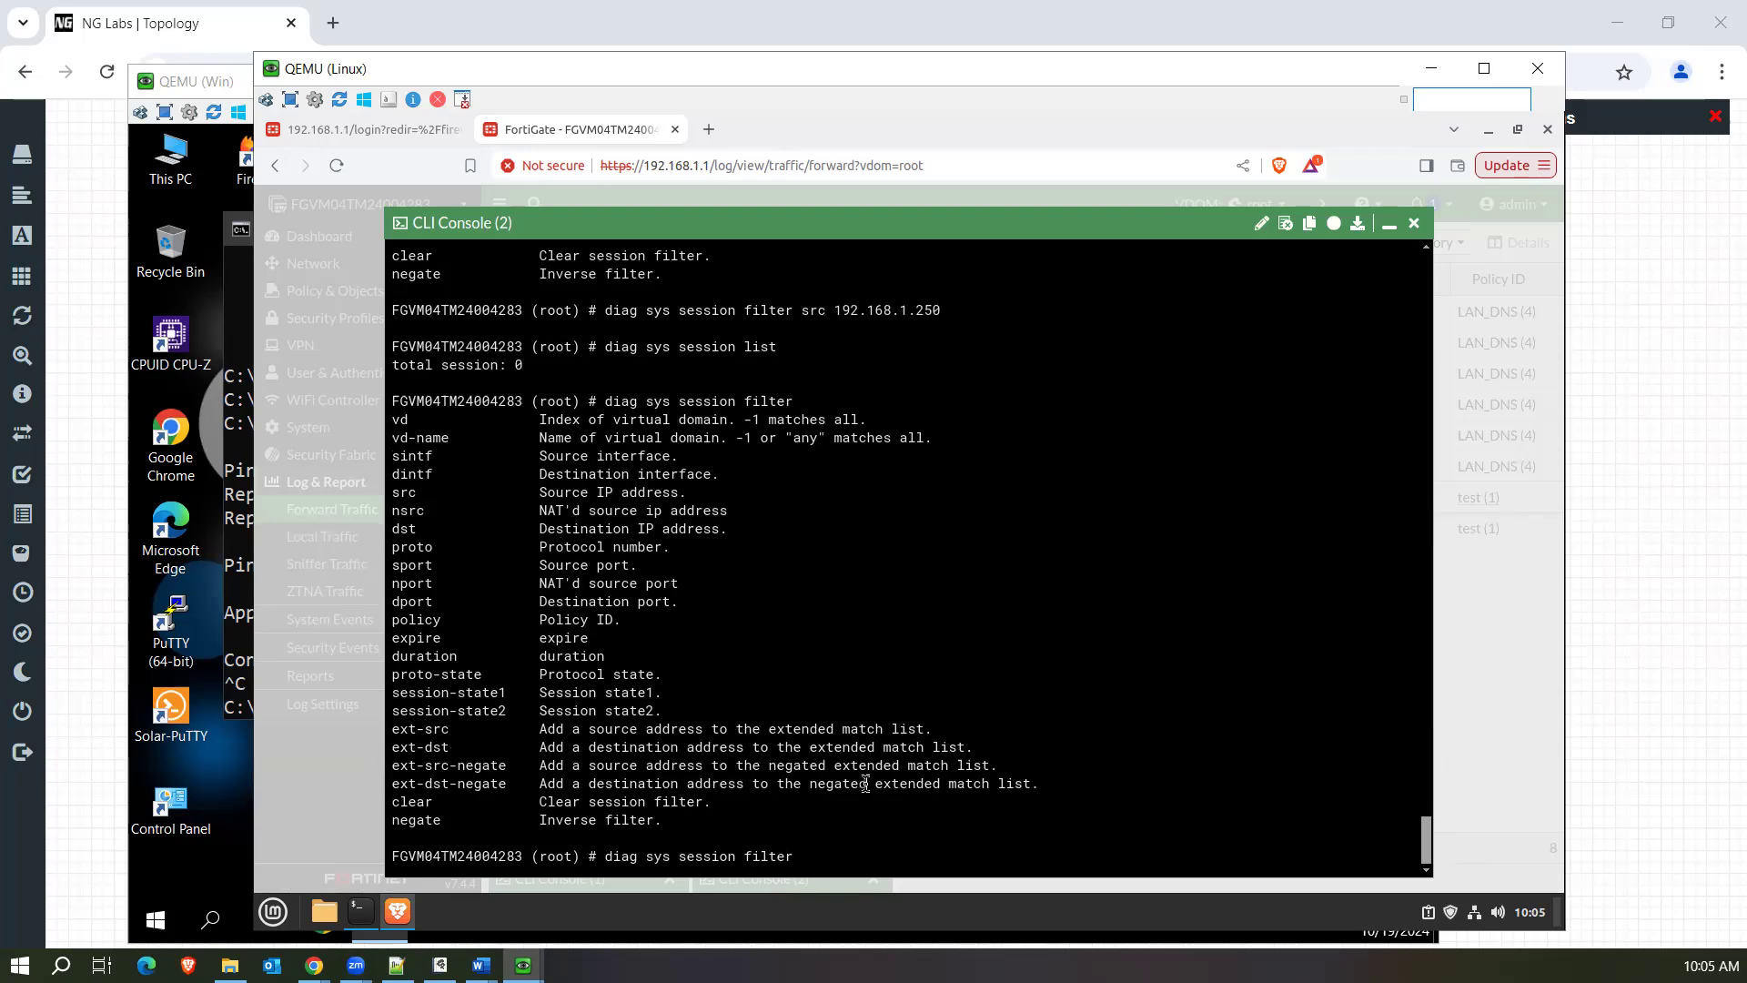
pyautogui.doubleClick(427, 621)
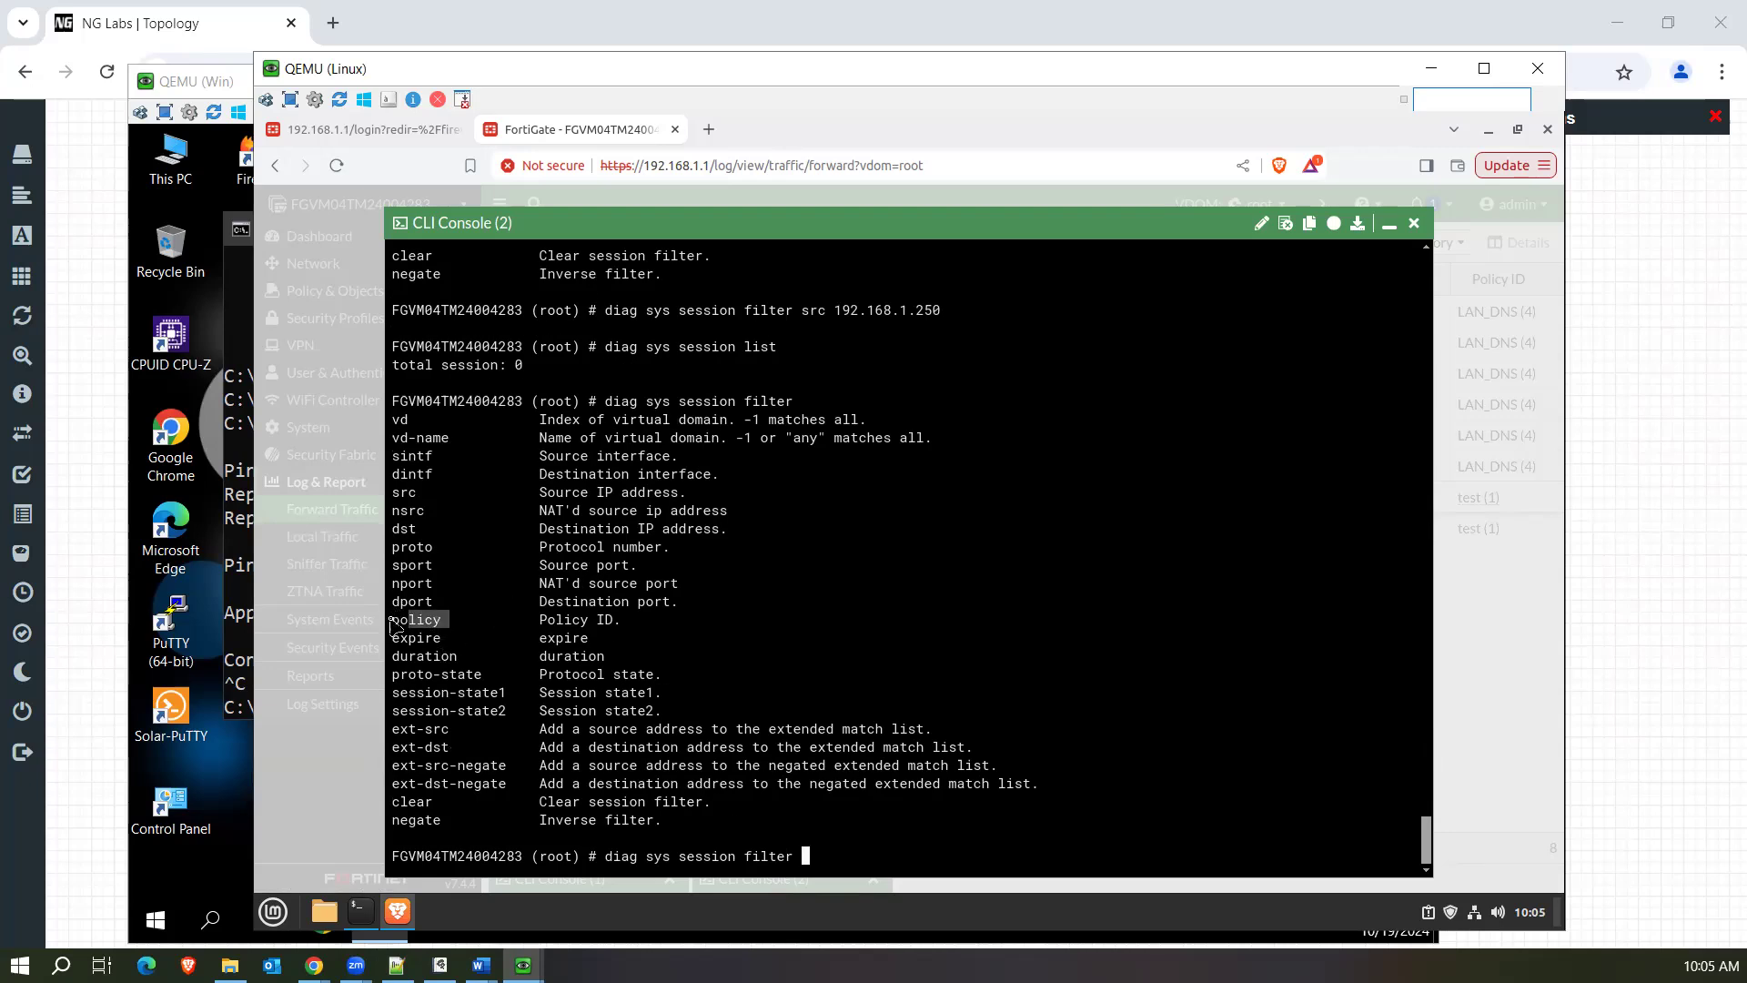
pyautogui.click(396, 457)
pyautogui.moveTo(434, 492); pyautogui.dragTo(394, 494)
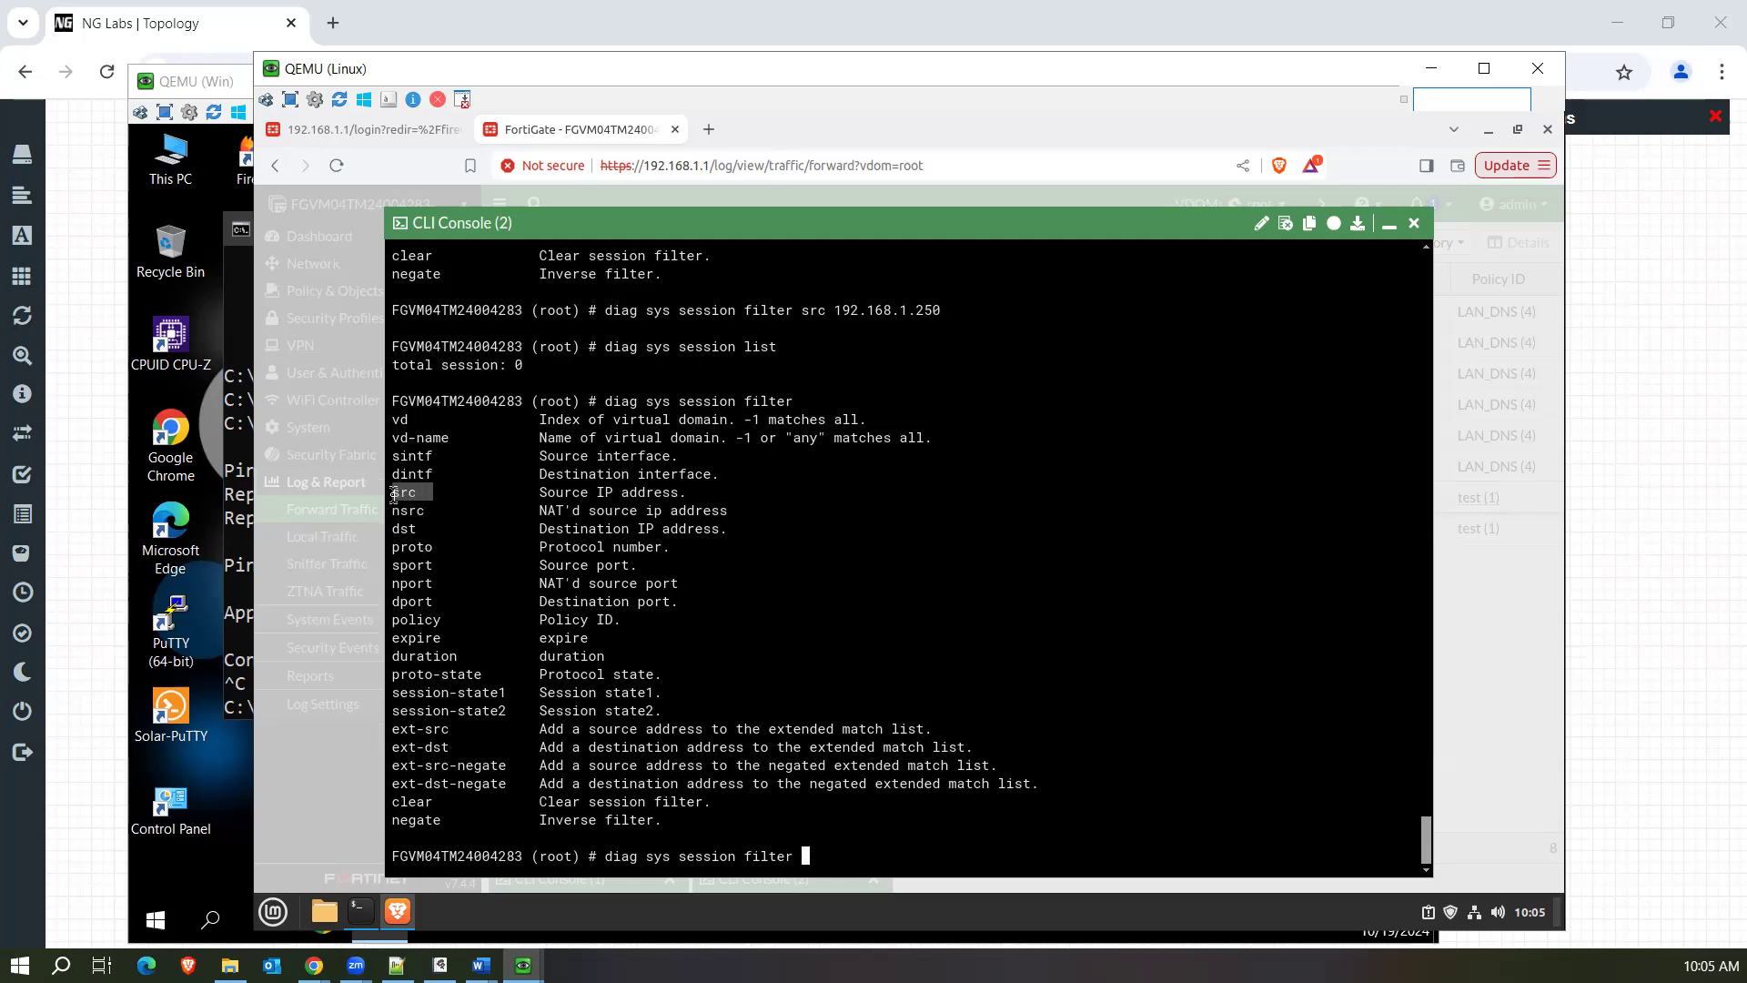
# Rerun diag sys session list with the source address filter still applied.
pyautogui.click(927, 807)
pyautogui.press('Up')
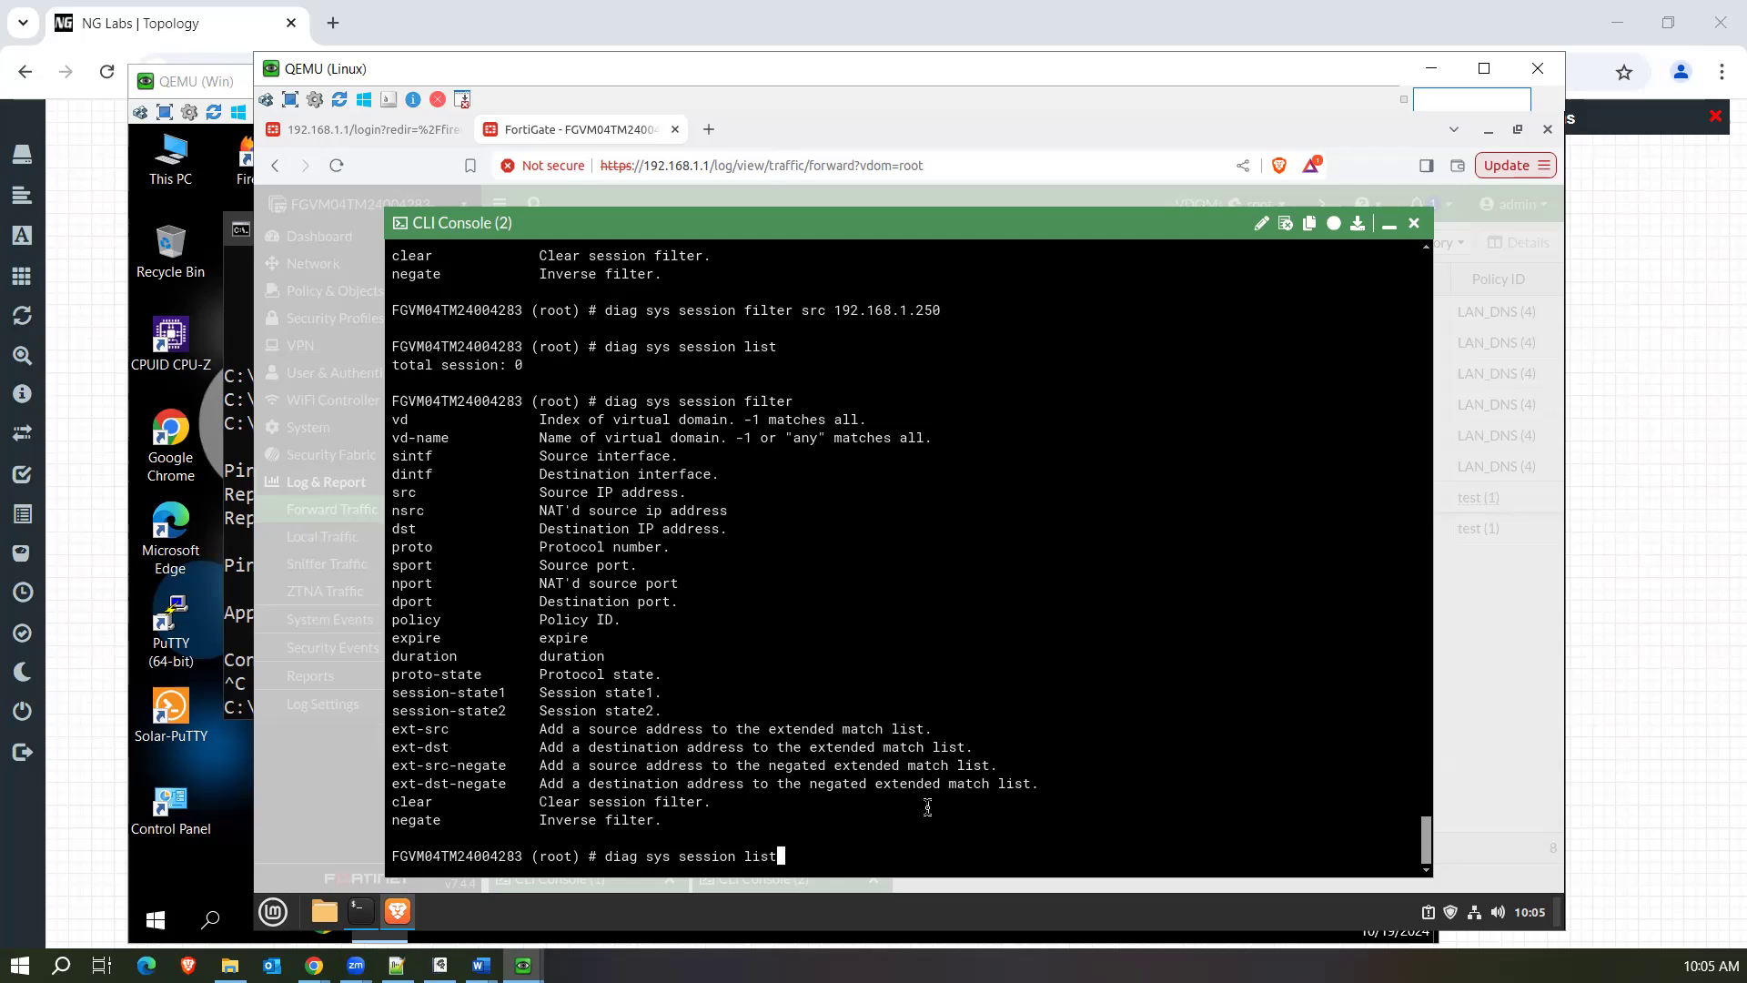
pyautogui.press('Return')
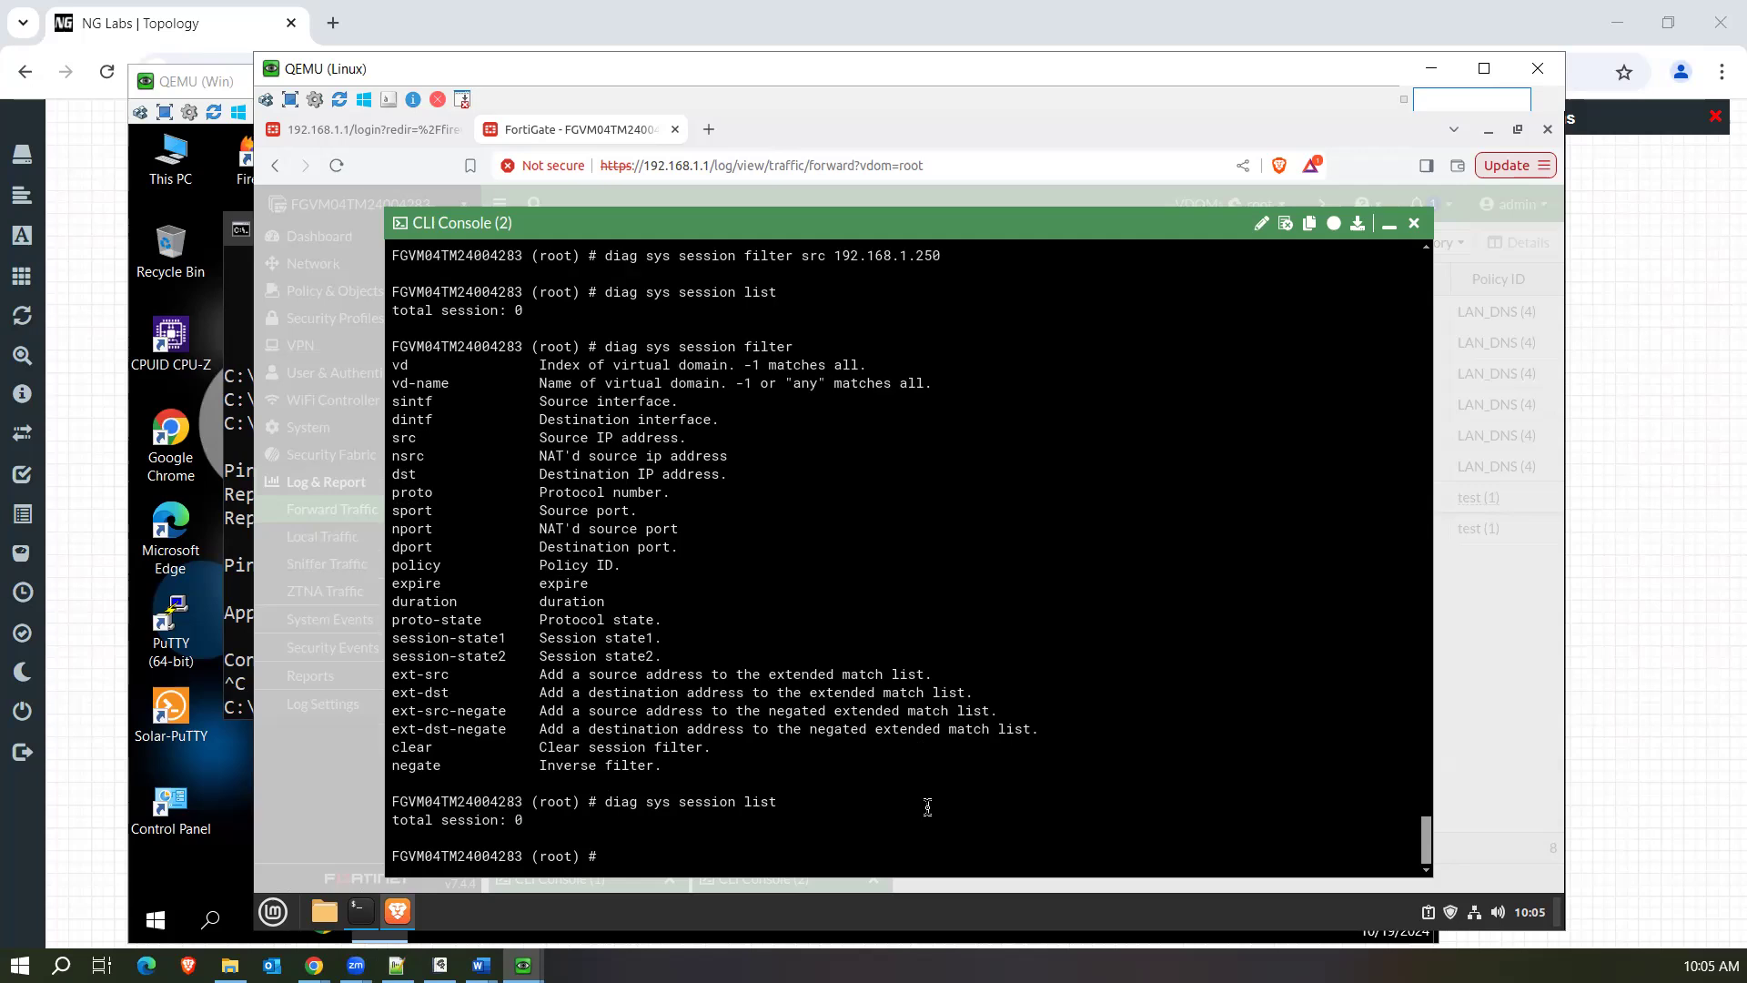
# List the diag sys session options and check which arguments its clear command accepts, without running it.
pyautogui.press('Up')
pyautogui.press('BackSpace')
pyautogui.press('BackSpace')
pyautogui.press('BackSpace')
pyautogui.press('?')
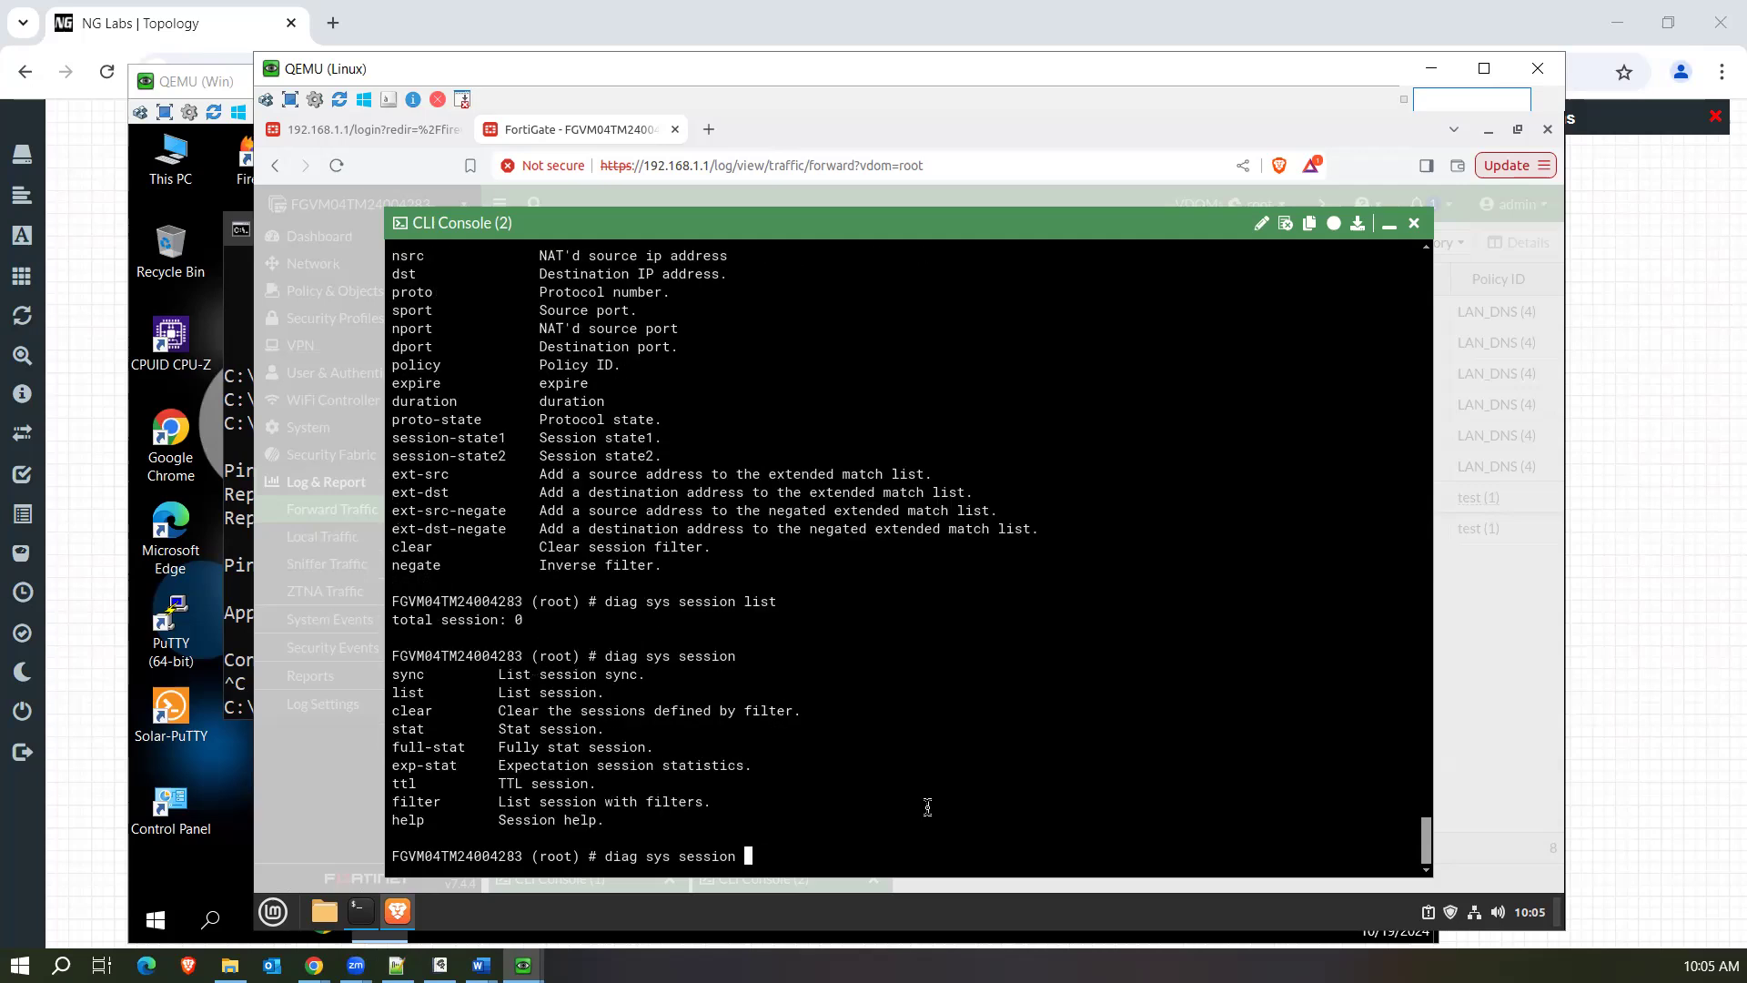
pyautogui.write('clear')
pyautogui.press('?')
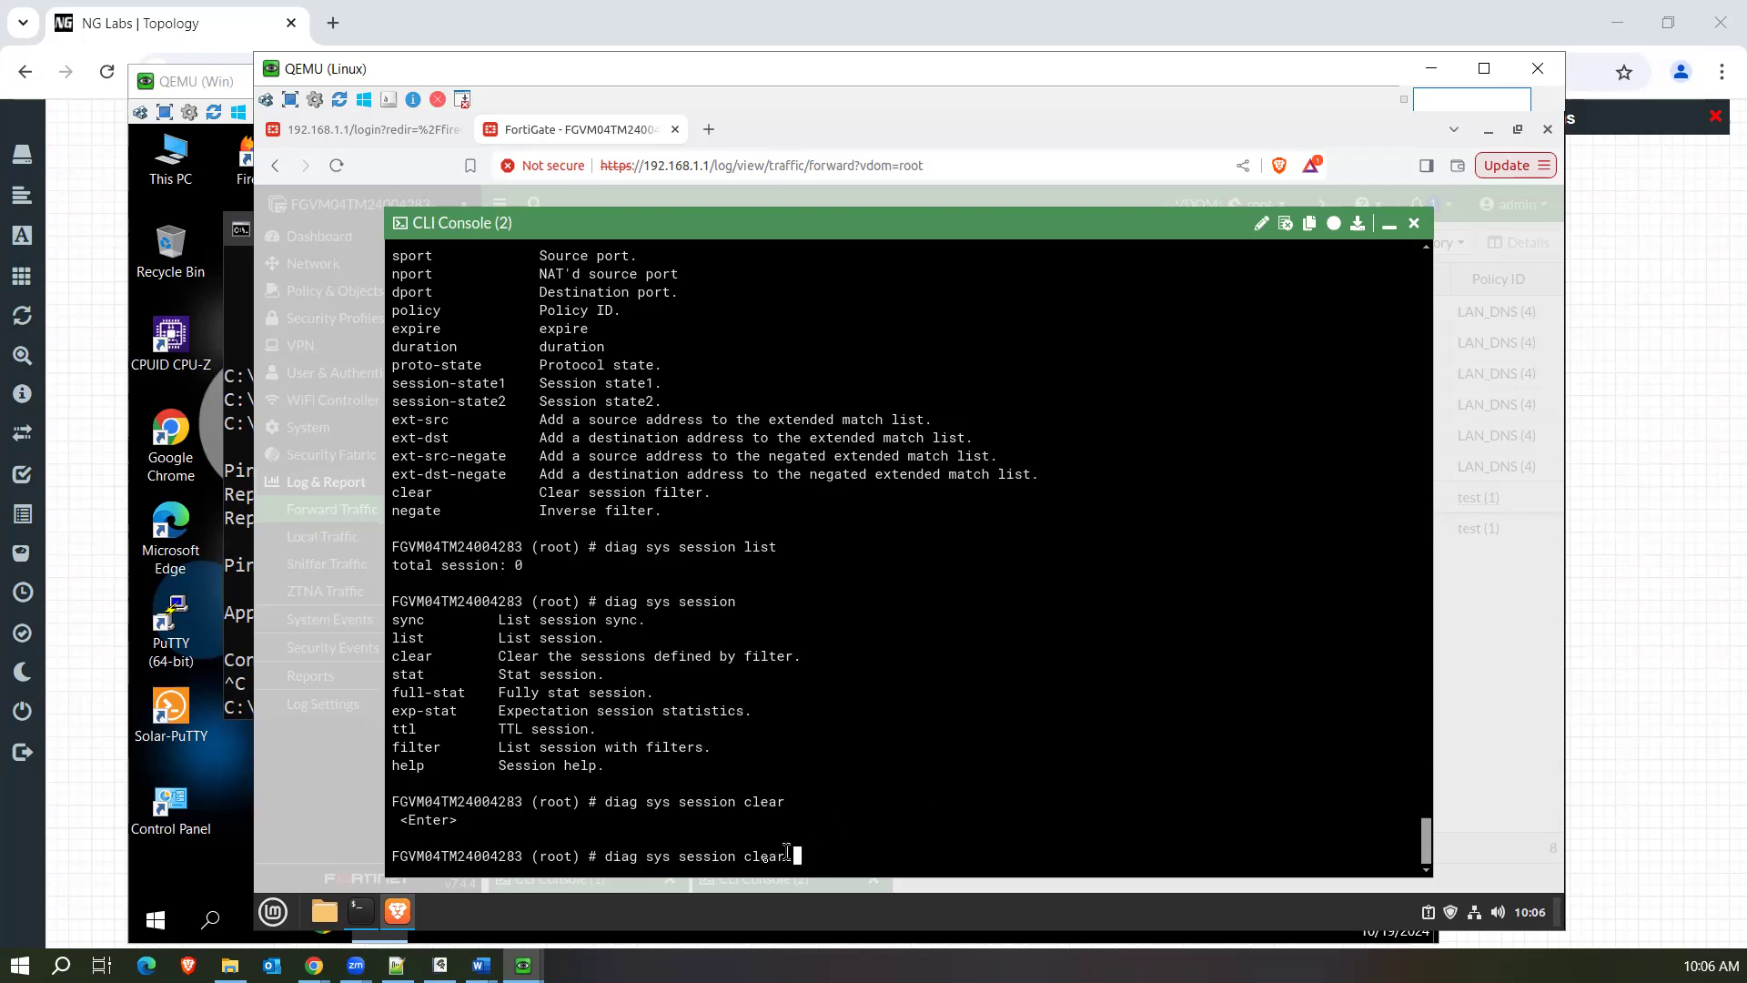
# Review the session filter criteria, run diag sys session filter to display the current settings, and highlight the command and its output.
pyautogui.press('BackSpace')
pyautogui.press('BackSpace')
pyautogui.press('BackSpace')
pyautogui.press('BackSpace')
pyautogui.press('BackSpace')
pyautogui.write('filter')
pyautogui.press('?')
pyautogui.write('clear')
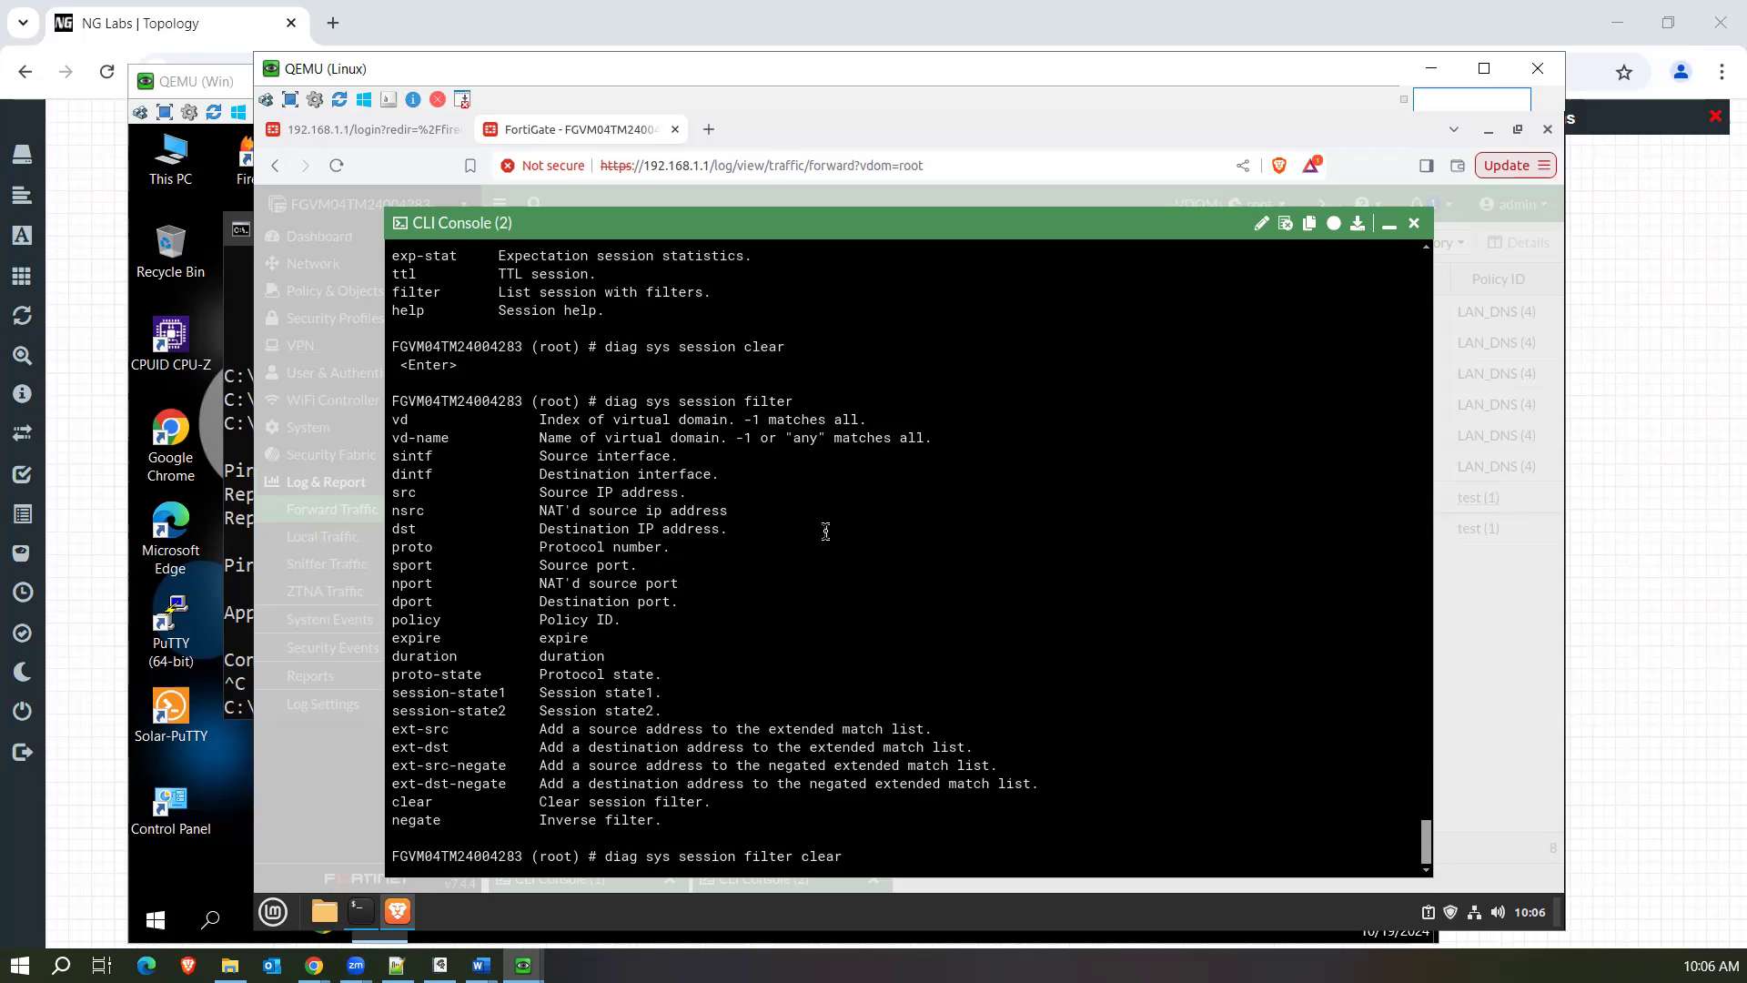
pyautogui.press('BackSpace')
pyautogui.press('BackSpace')
pyautogui.press('BackSpace')
pyautogui.press('BackSpace')
pyautogui.press('BackSpace')
pyautogui.press('BackSpace')
pyautogui.press('Return')
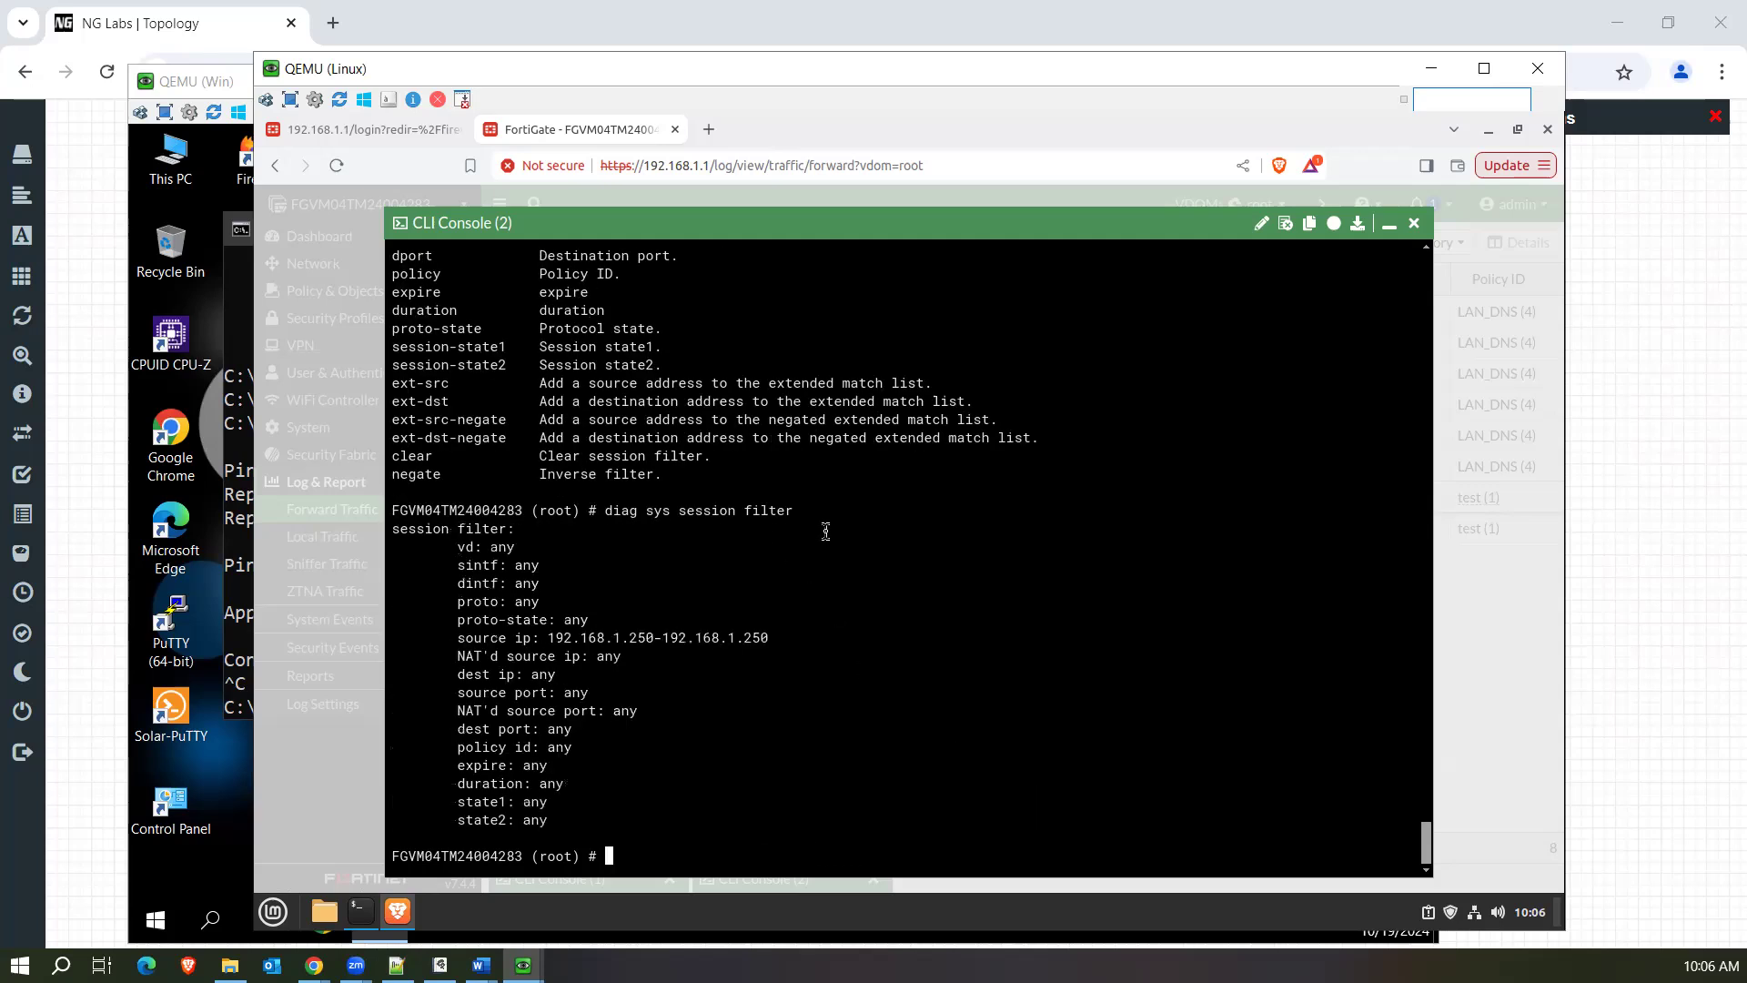
pyautogui.moveTo(604, 515); pyautogui.dragTo(803, 515)
pyautogui.hotkey('ctrl', 'c')
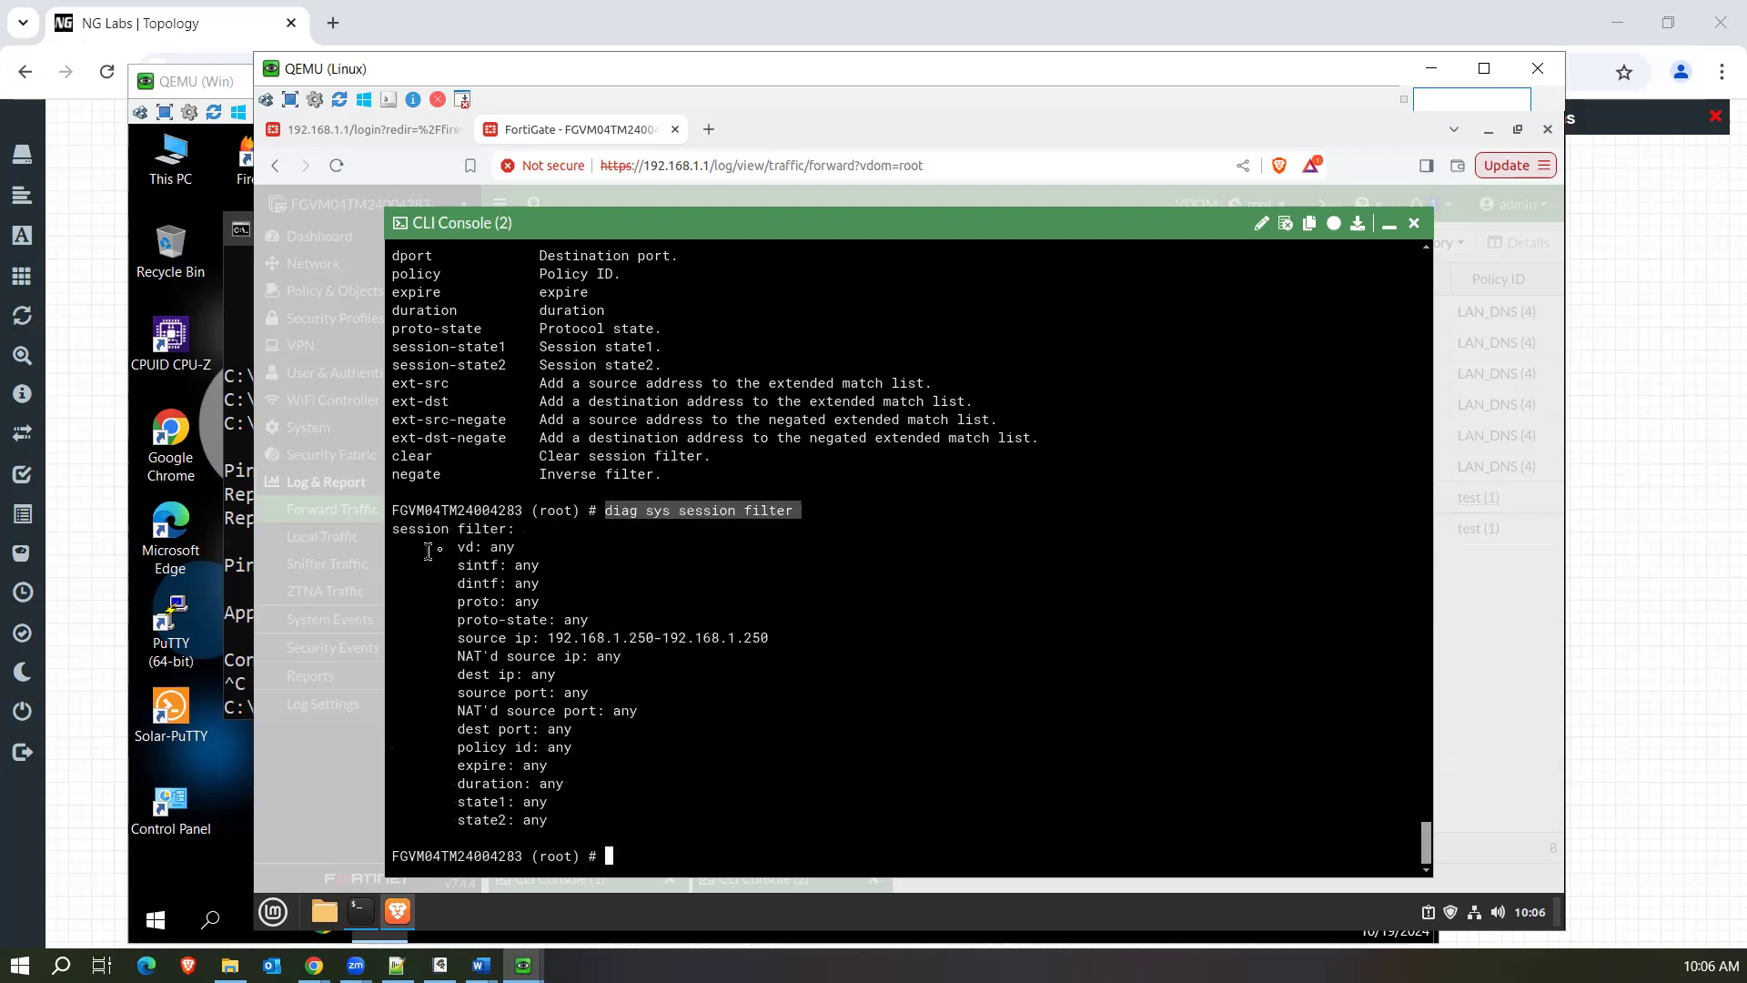
pyautogui.moveTo(452, 544); pyautogui.dragTo(646, 813)
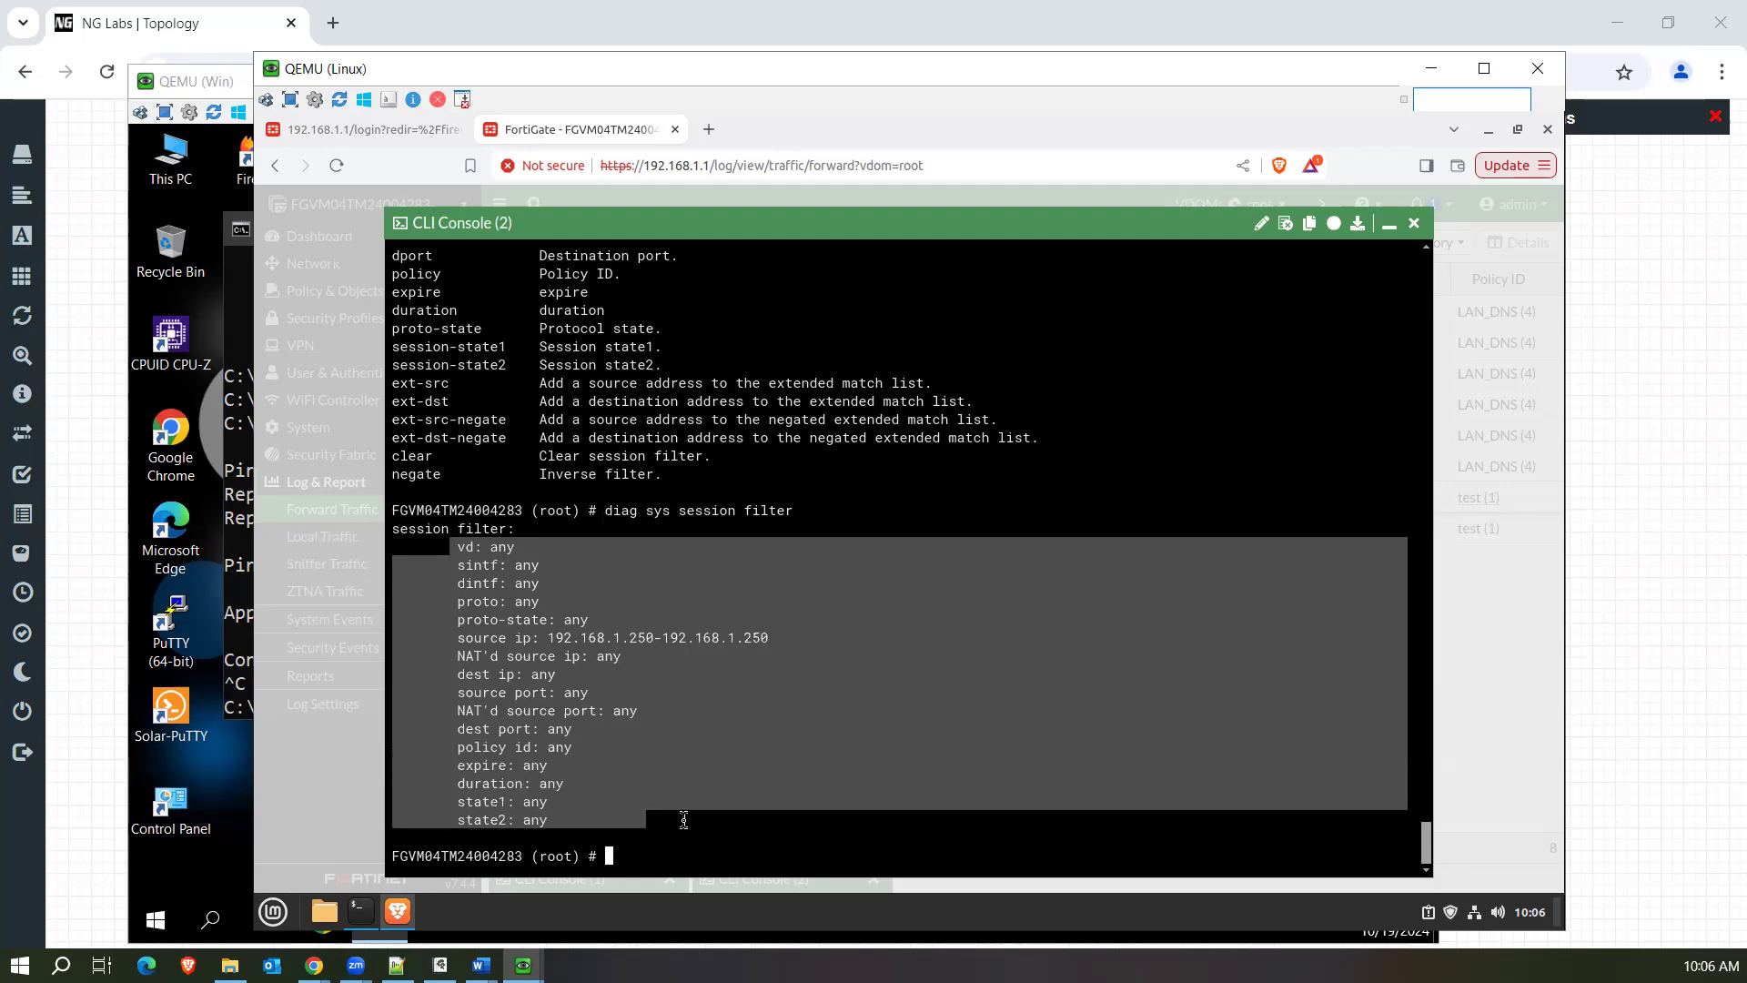
# Clear the session filter with diag sys session filter clear, and run diag sys session filter to display its settings.
pyautogui.click(682, 817)
pyautogui.hotkey('ctrl', 'v')
pyautogui.write('clear')
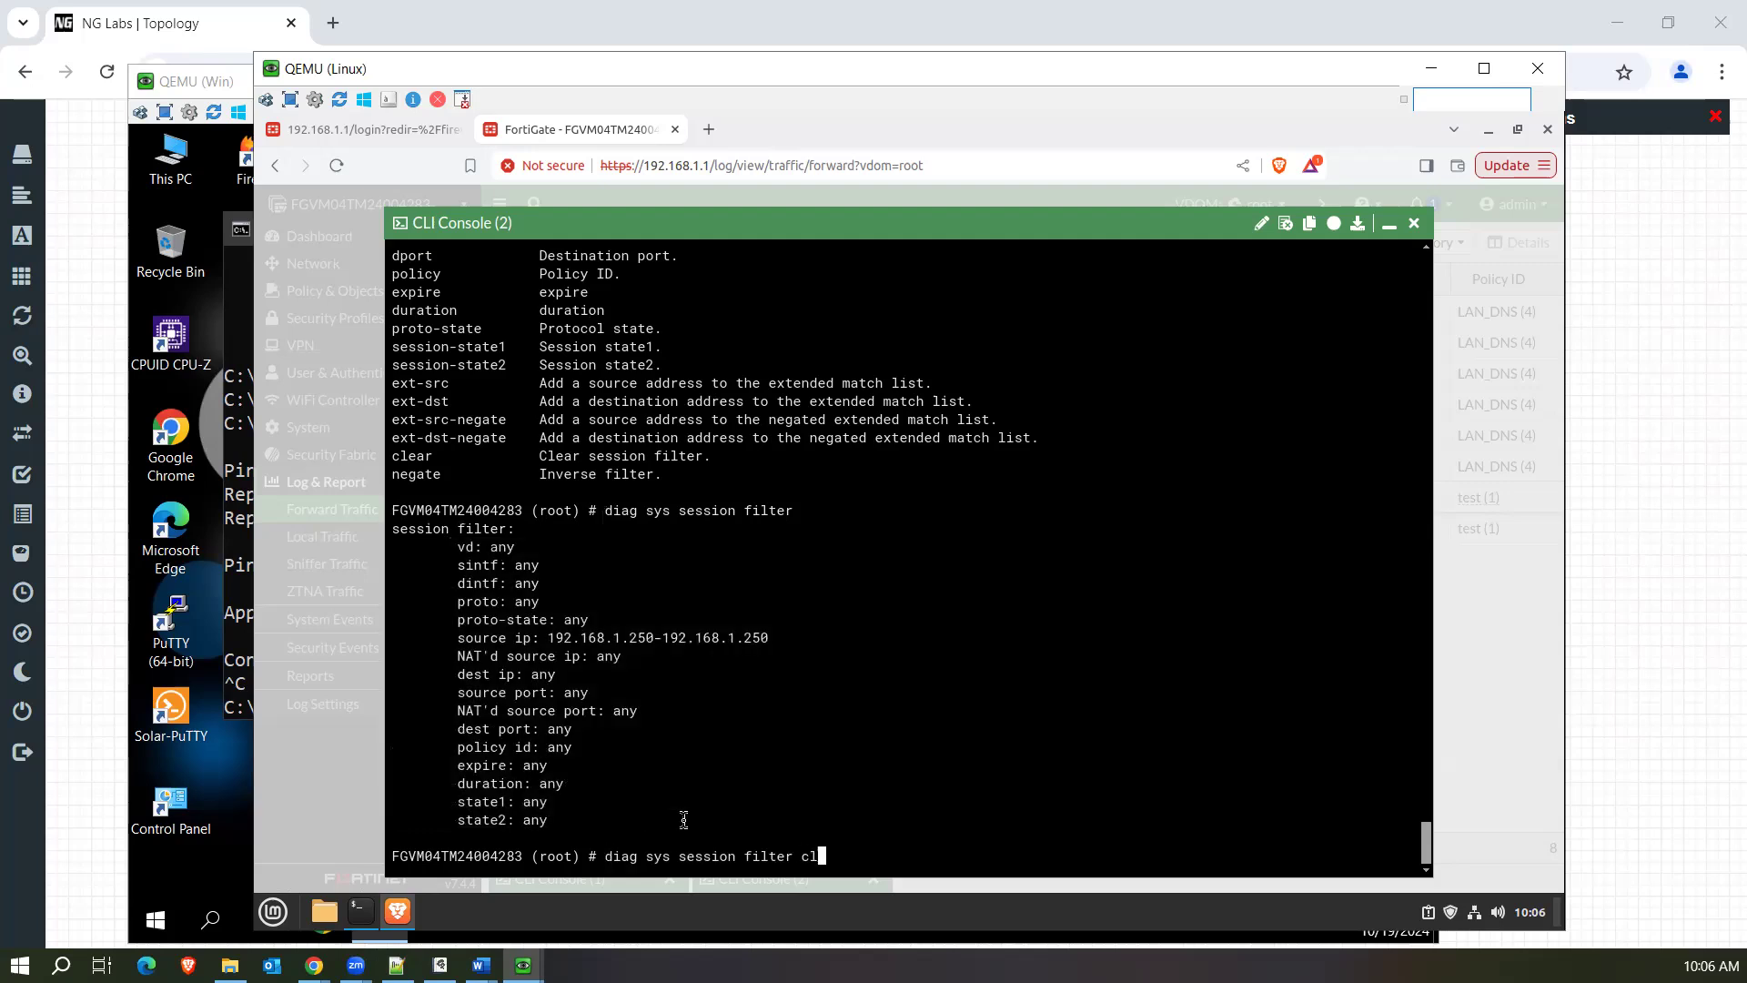
pyautogui.press('Return')
pyautogui.press('Up')
pyautogui.press('BackSpace')
pyautogui.press('BackSpace')
pyautogui.press('BackSpace')
pyautogui.press('BackSpace')
pyautogui.press('BackSpace')
pyautogui.press('BackSpace')
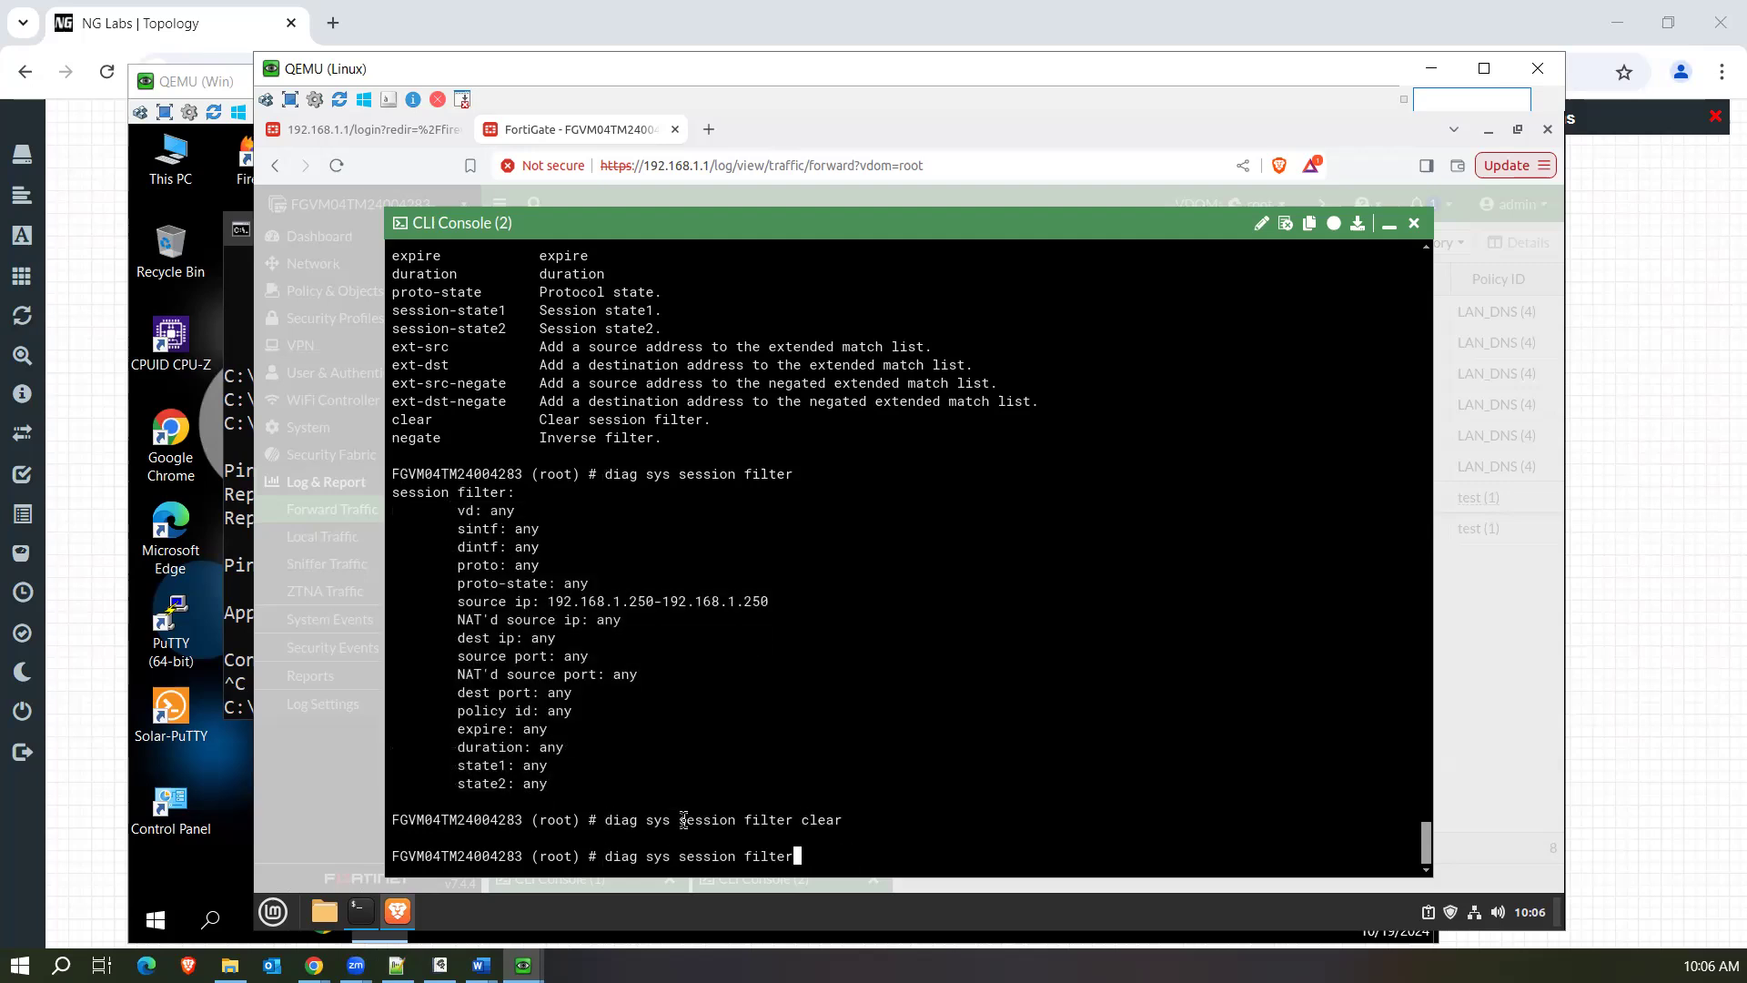
pyautogui.press('Return')
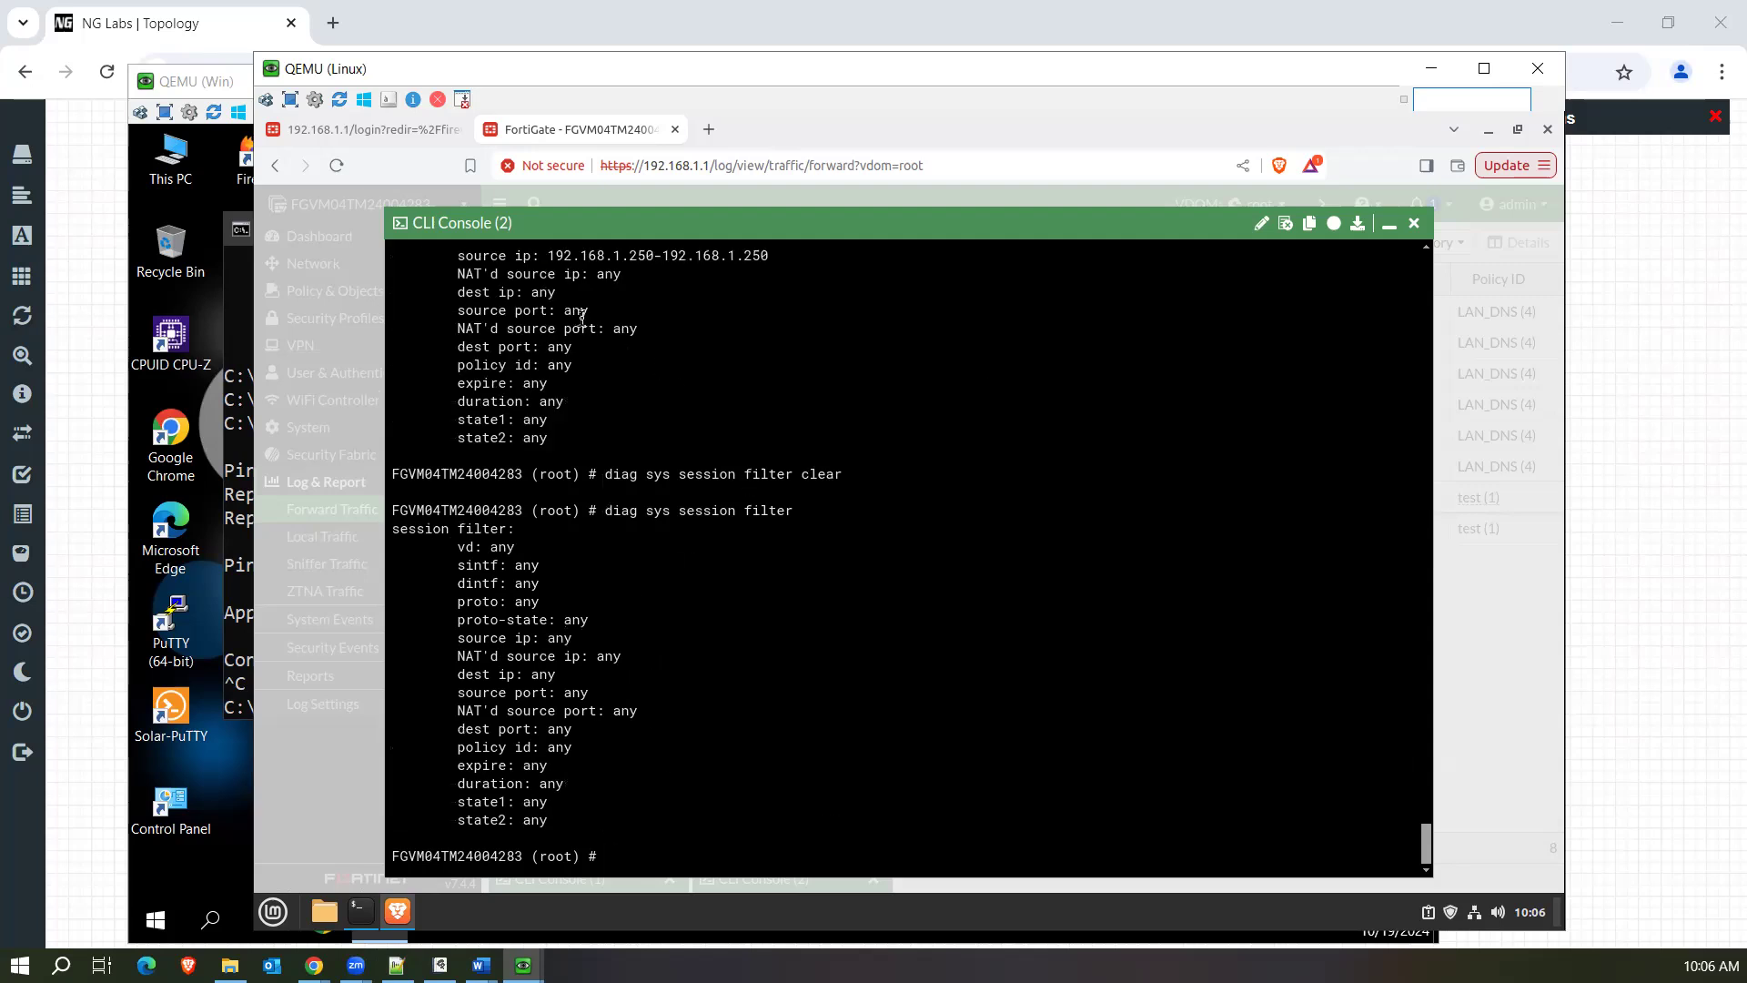
# Highlight the earlier source IP filter entry and compare it with the latest session filter output.
pyautogui.moveTo(457, 255); pyautogui.dragTo(783, 280)
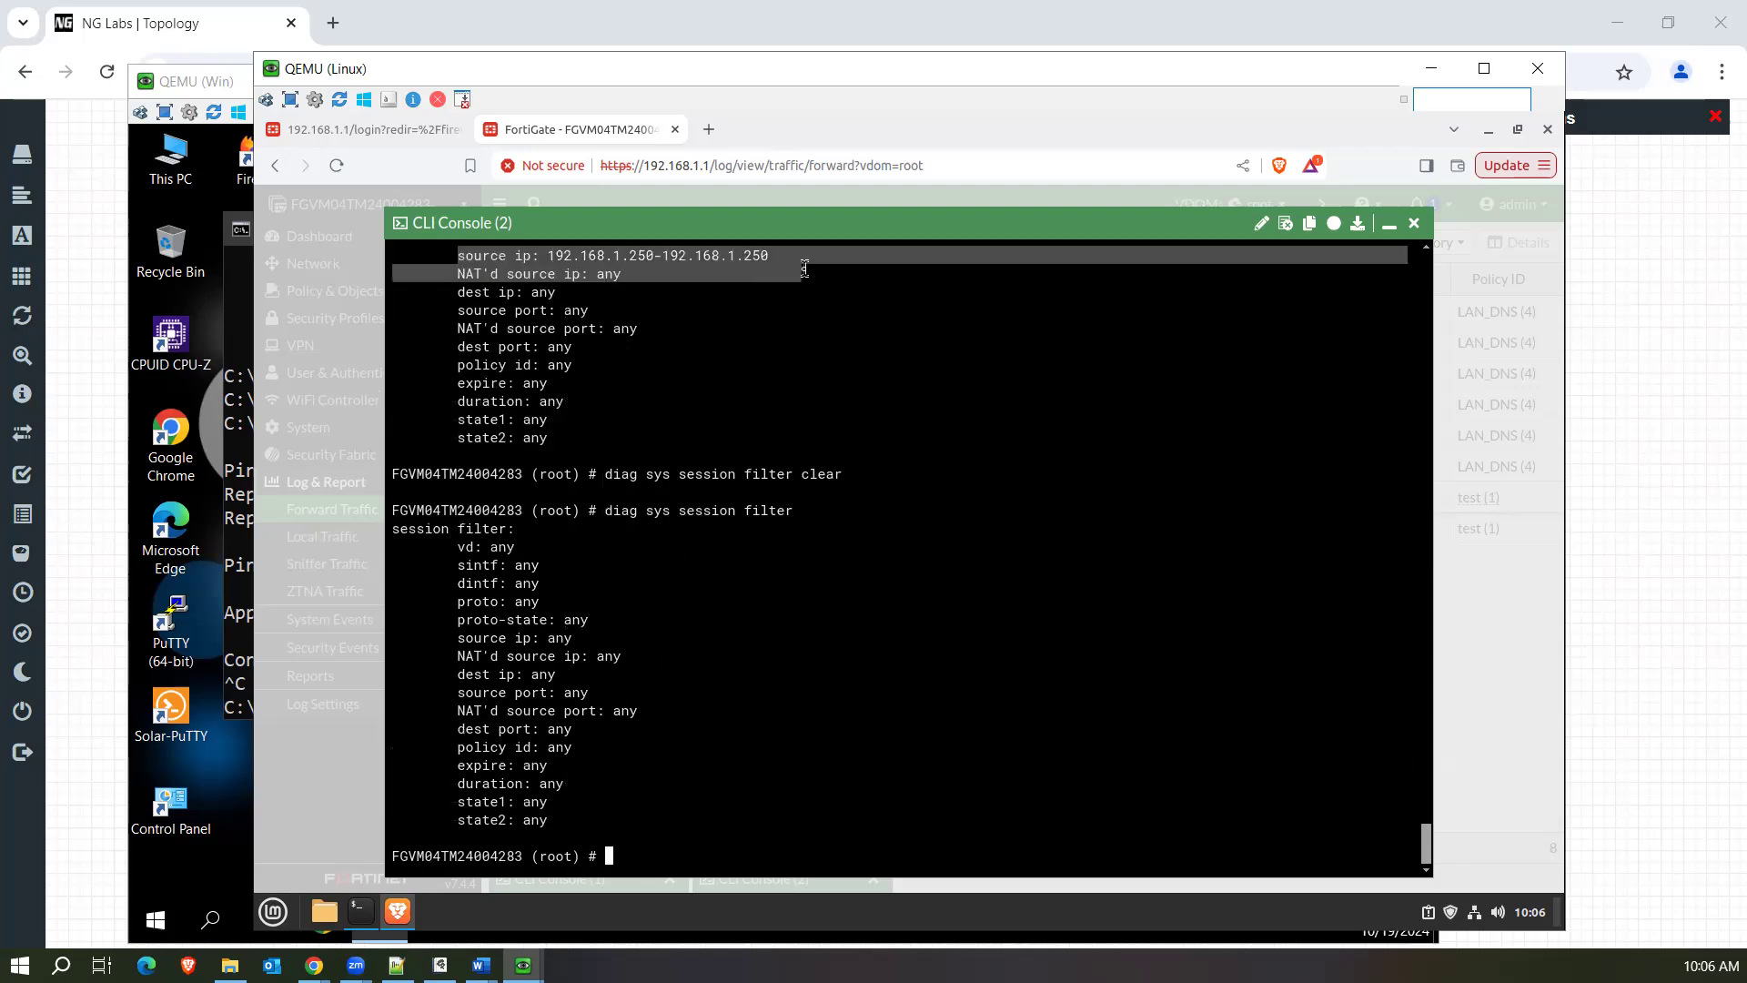
pyautogui.click(429, 583)
pyautogui.moveTo(548, 755); pyautogui.dragTo(598, 837)
pyautogui.click(764, 814)
# Check the arguments of diag sys session clear without running it, and highlight the command.
pyautogui.press('Up')
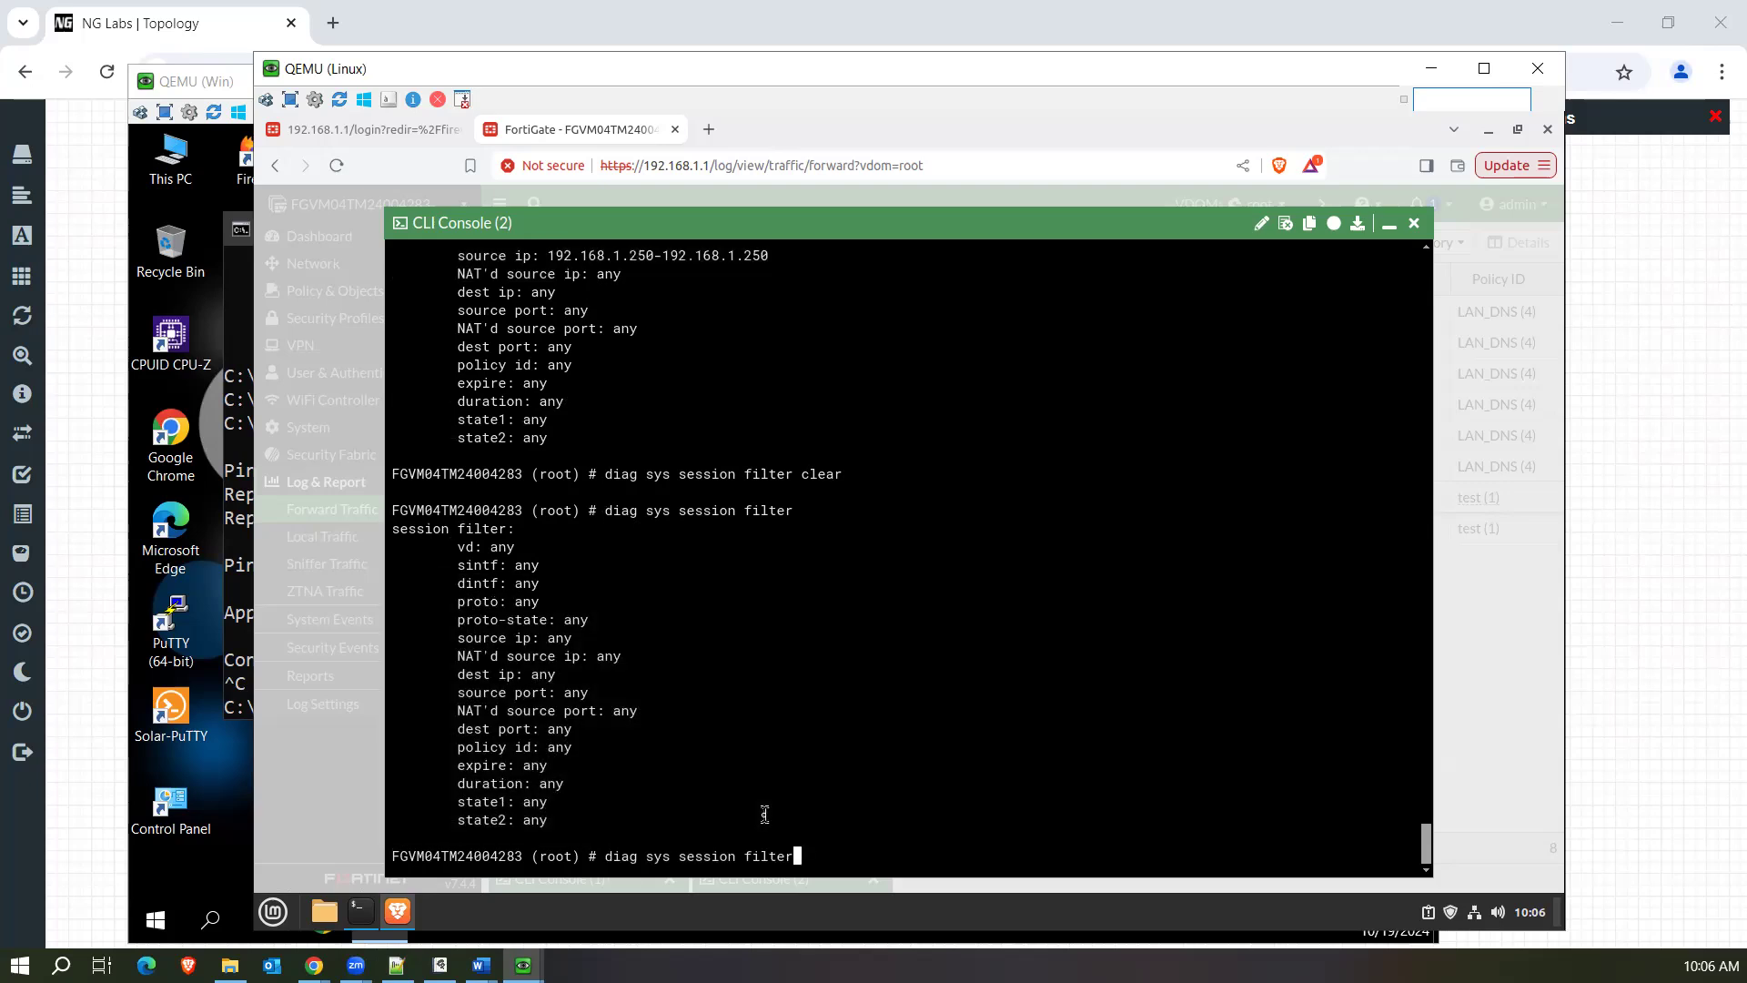
pyautogui.press('BackSpace')
pyautogui.press('BackSpace')
pyautogui.press('BackSpace')
pyautogui.press('BackSpace')
pyautogui.press('BackSpace')
pyautogui.press('BackSpace')
pyautogui.write('clear ?')
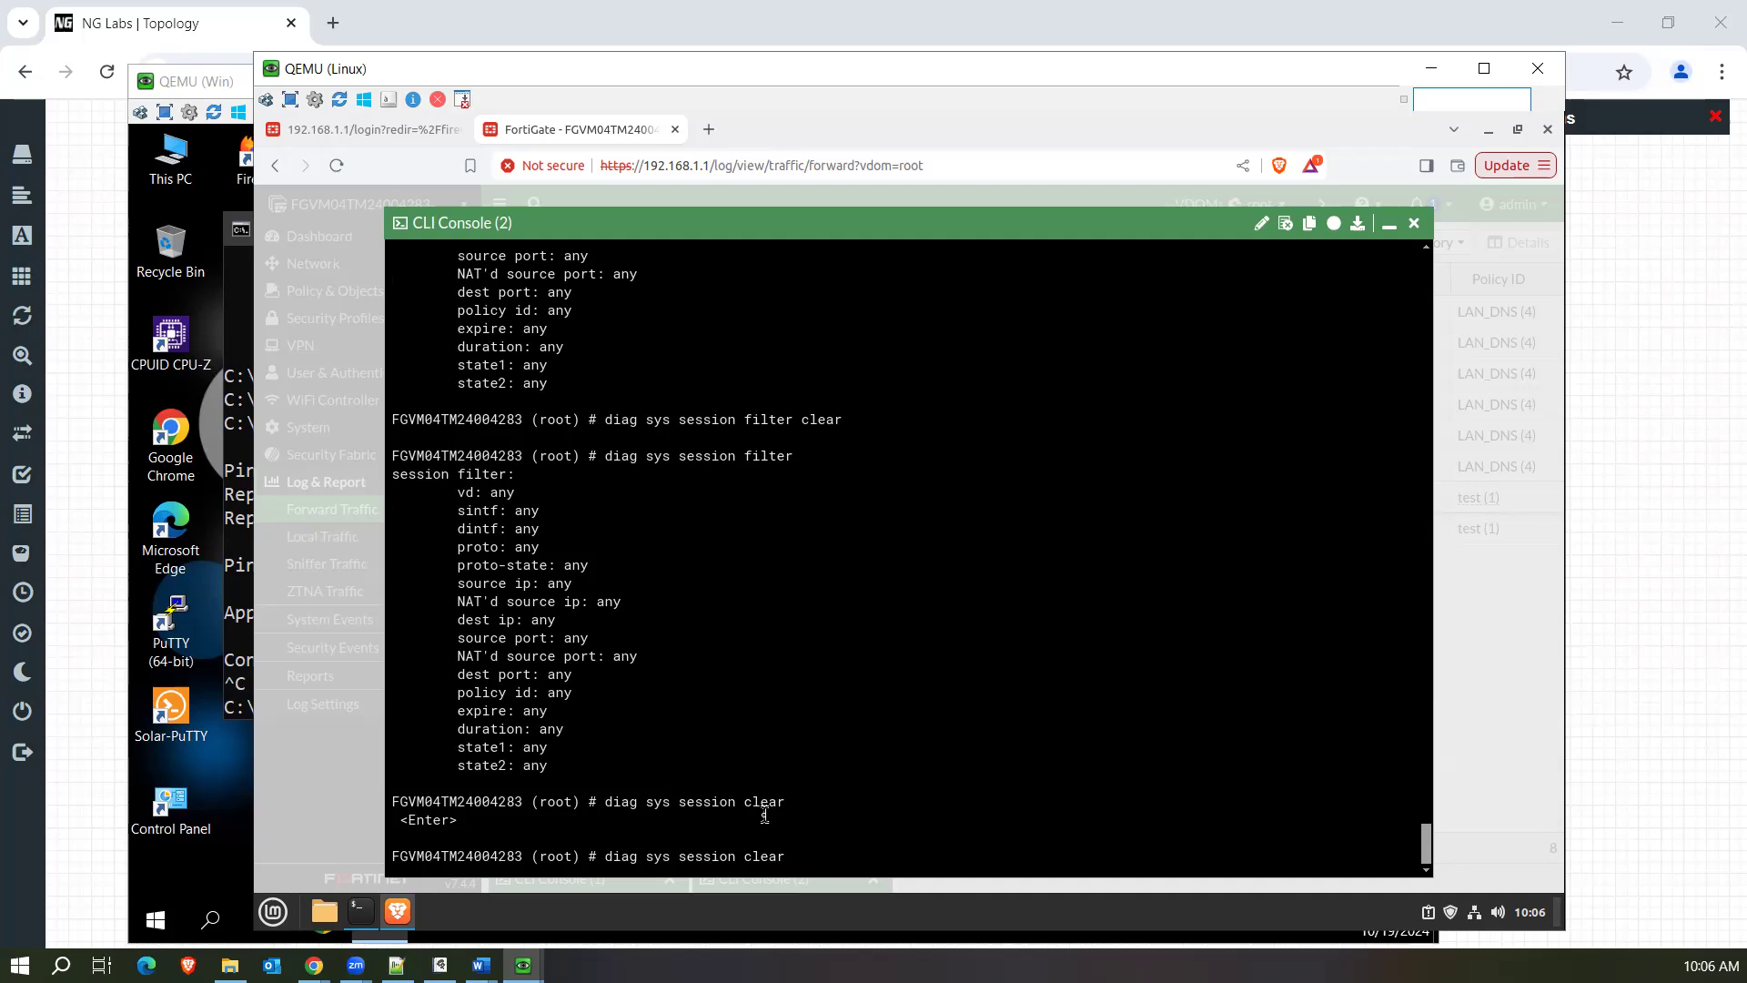
pyautogui.moveTo(792, 856); pyautogui.dragTo(599, 850)
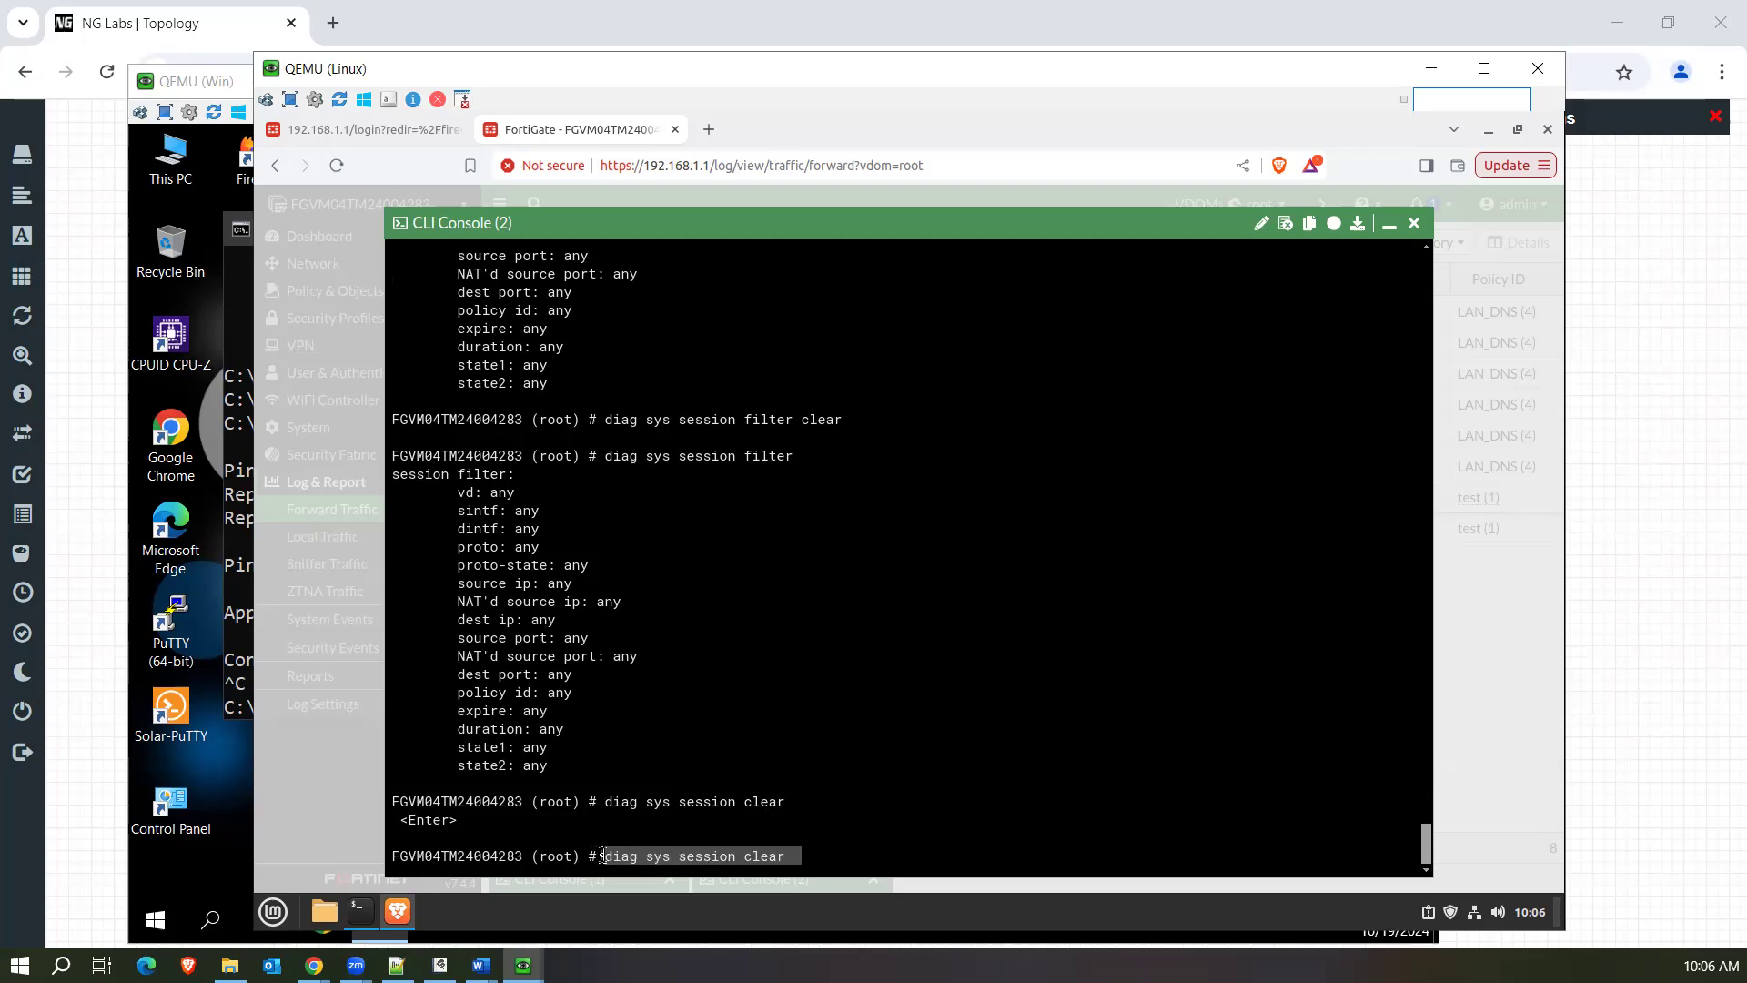
pyautogui.click(862, 841)
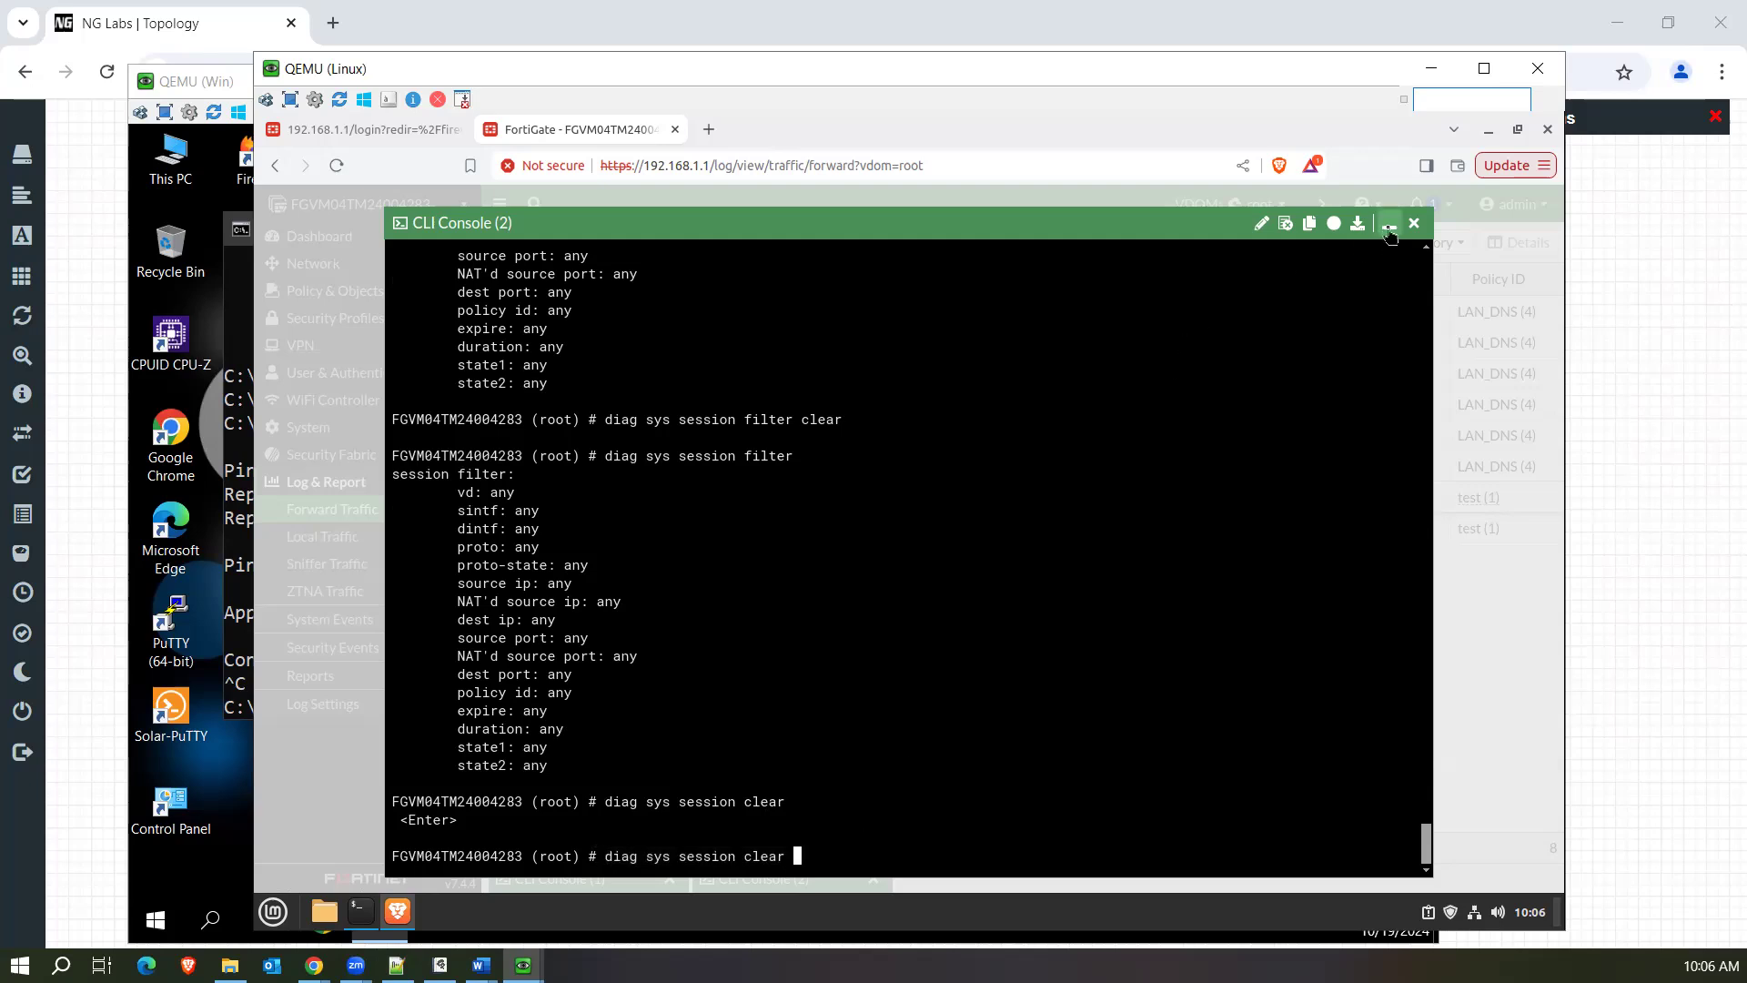
# Minimize the CLI console, open the Status dashboard, and switch to the Global VDOM to view the system information.
pyautogui.click(1390, 223)
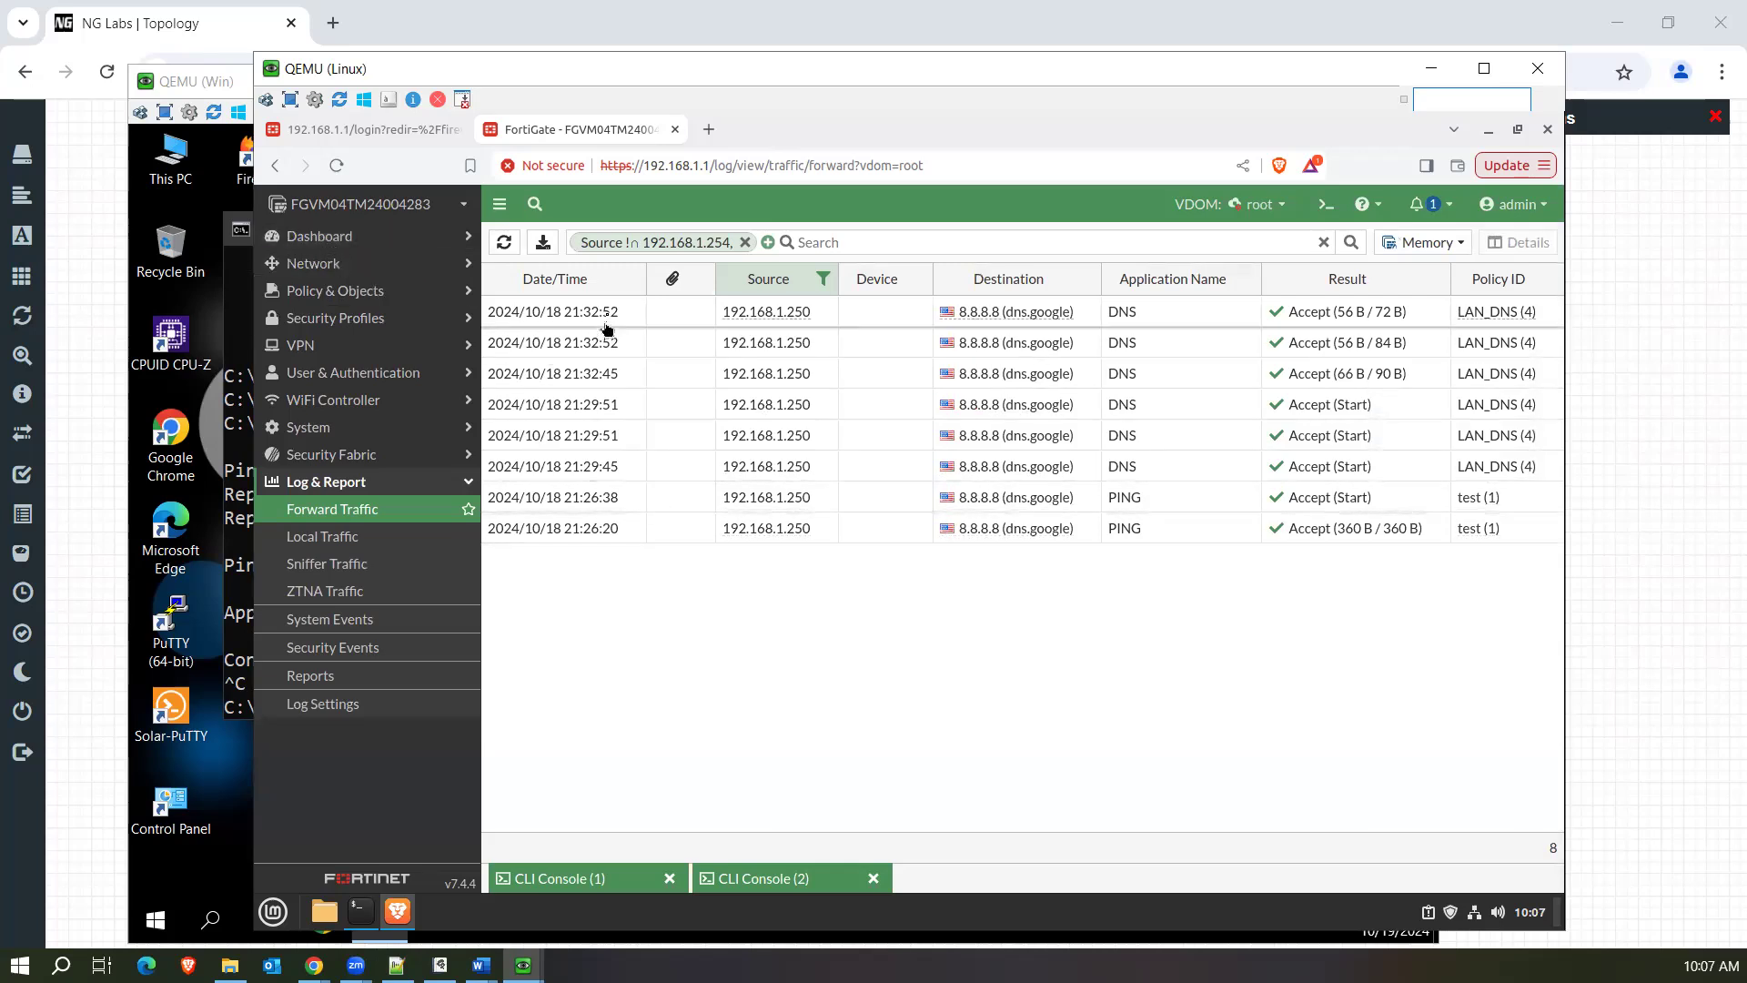
pyautogui.click(359, 240)
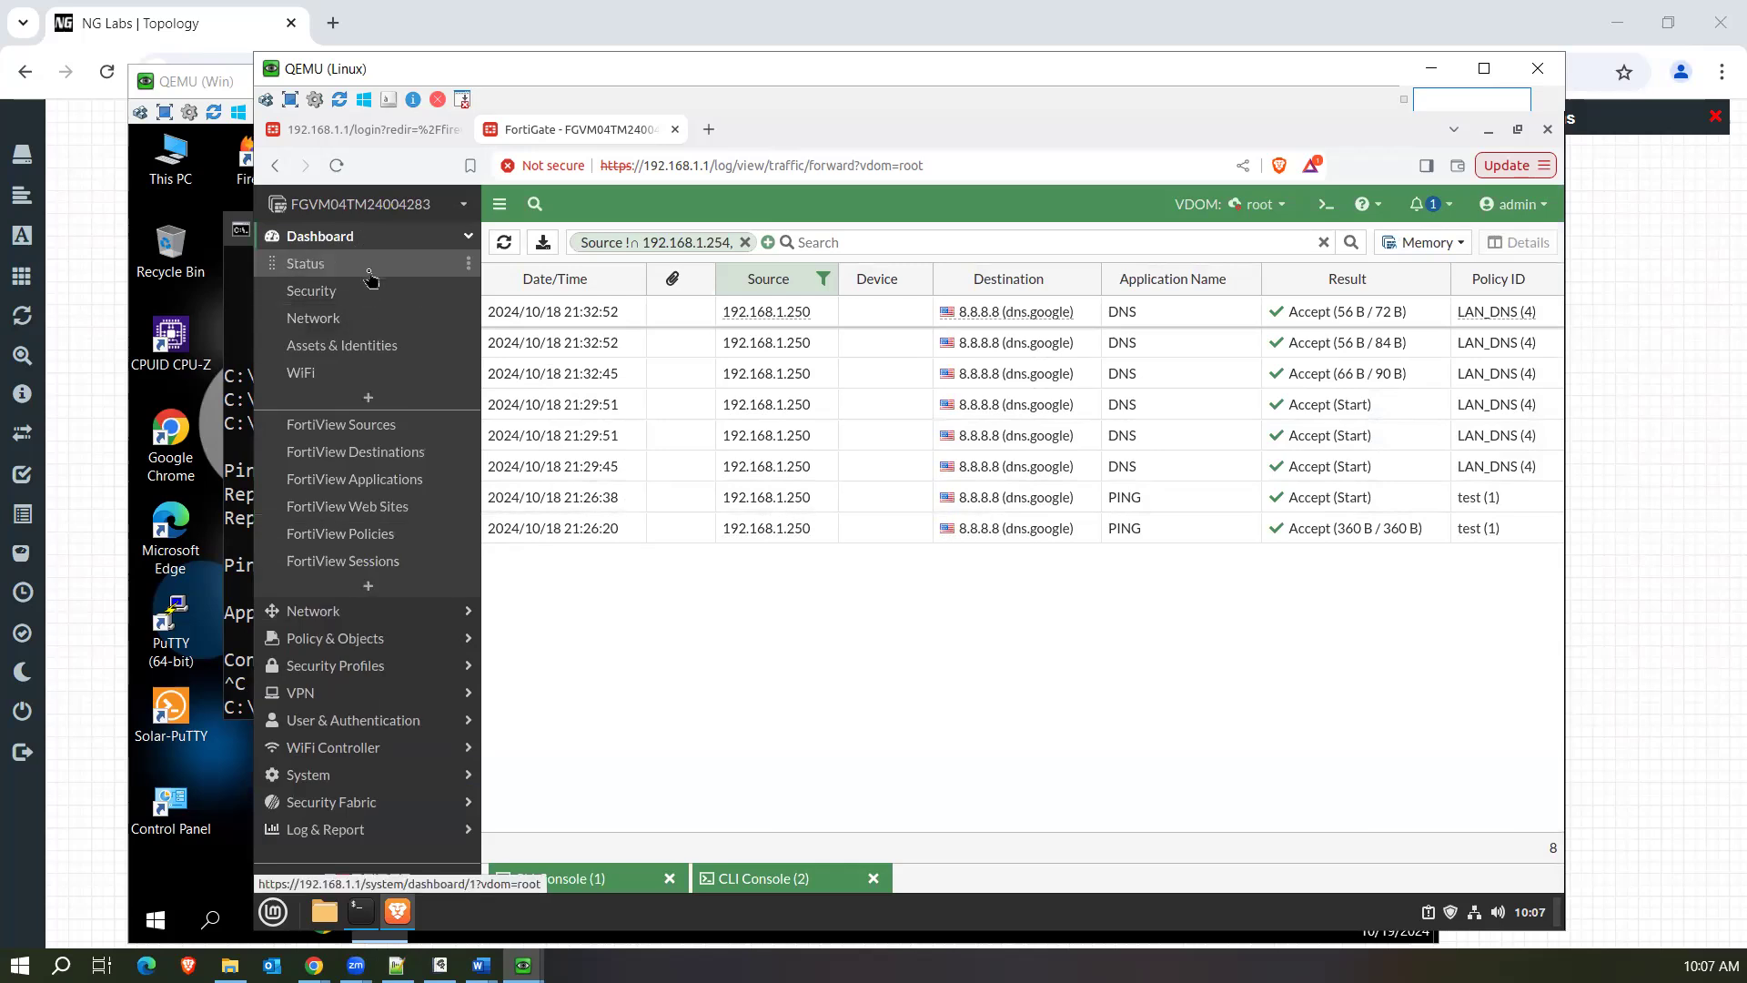
pyautogui.click(370, 274)
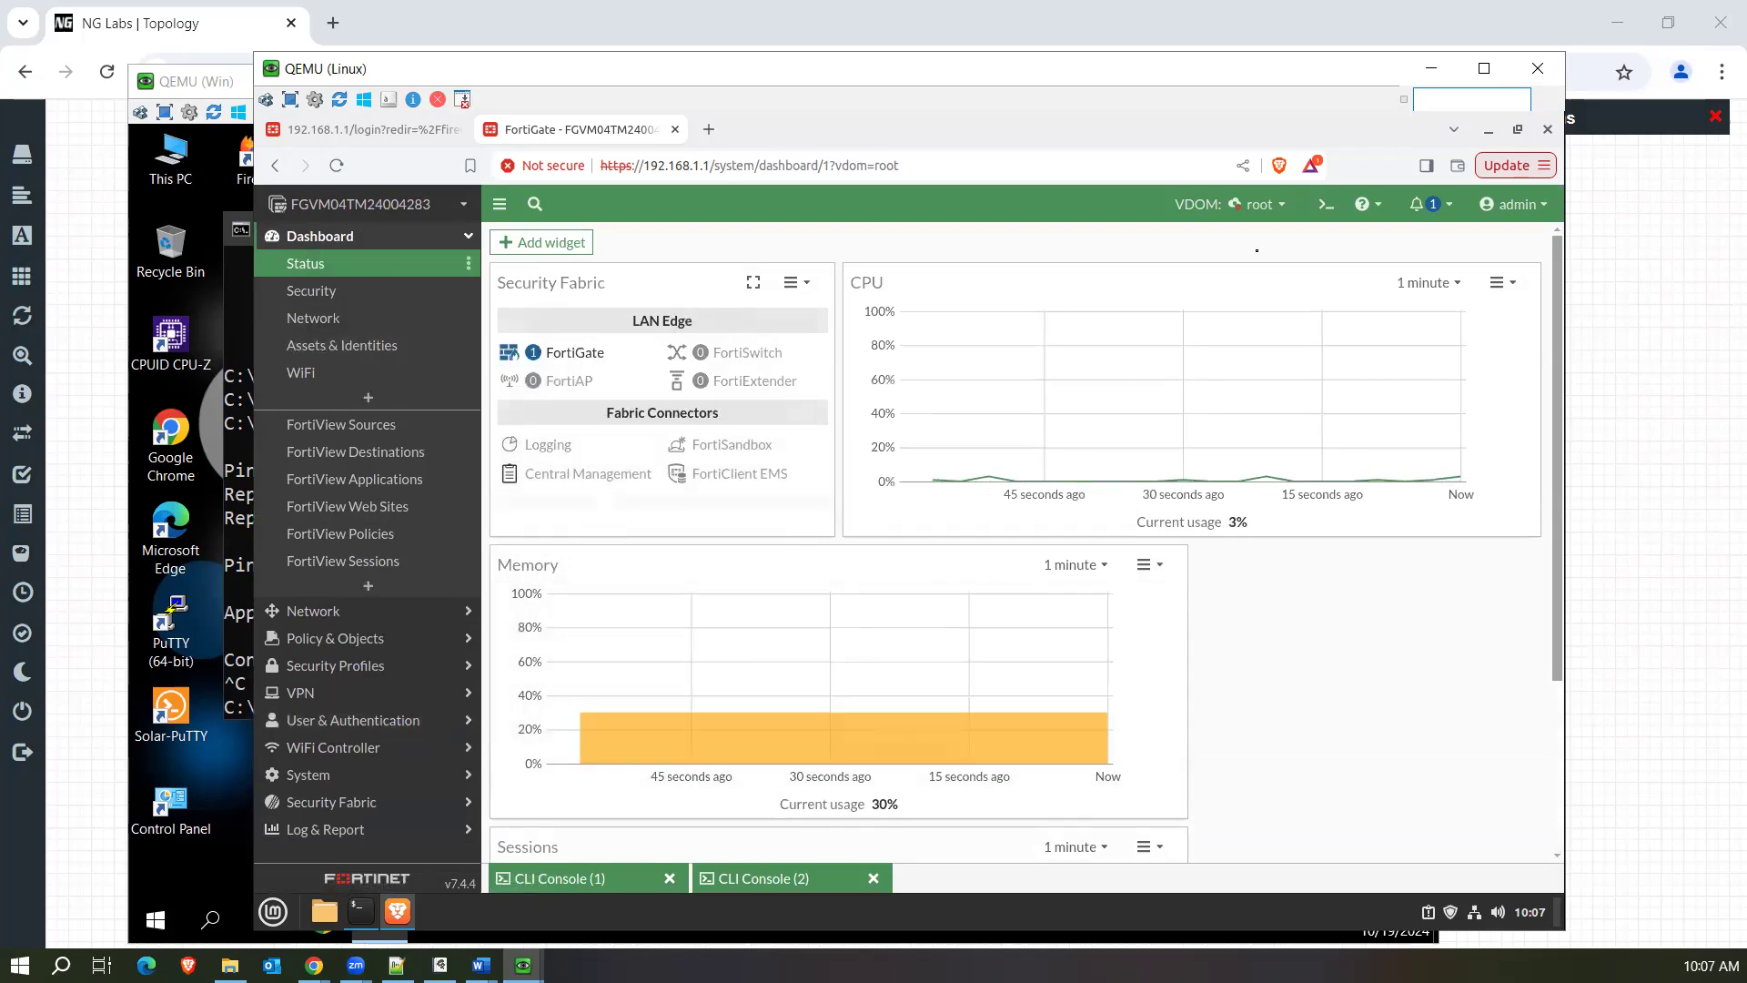
pyautogui.click(1263, 214)
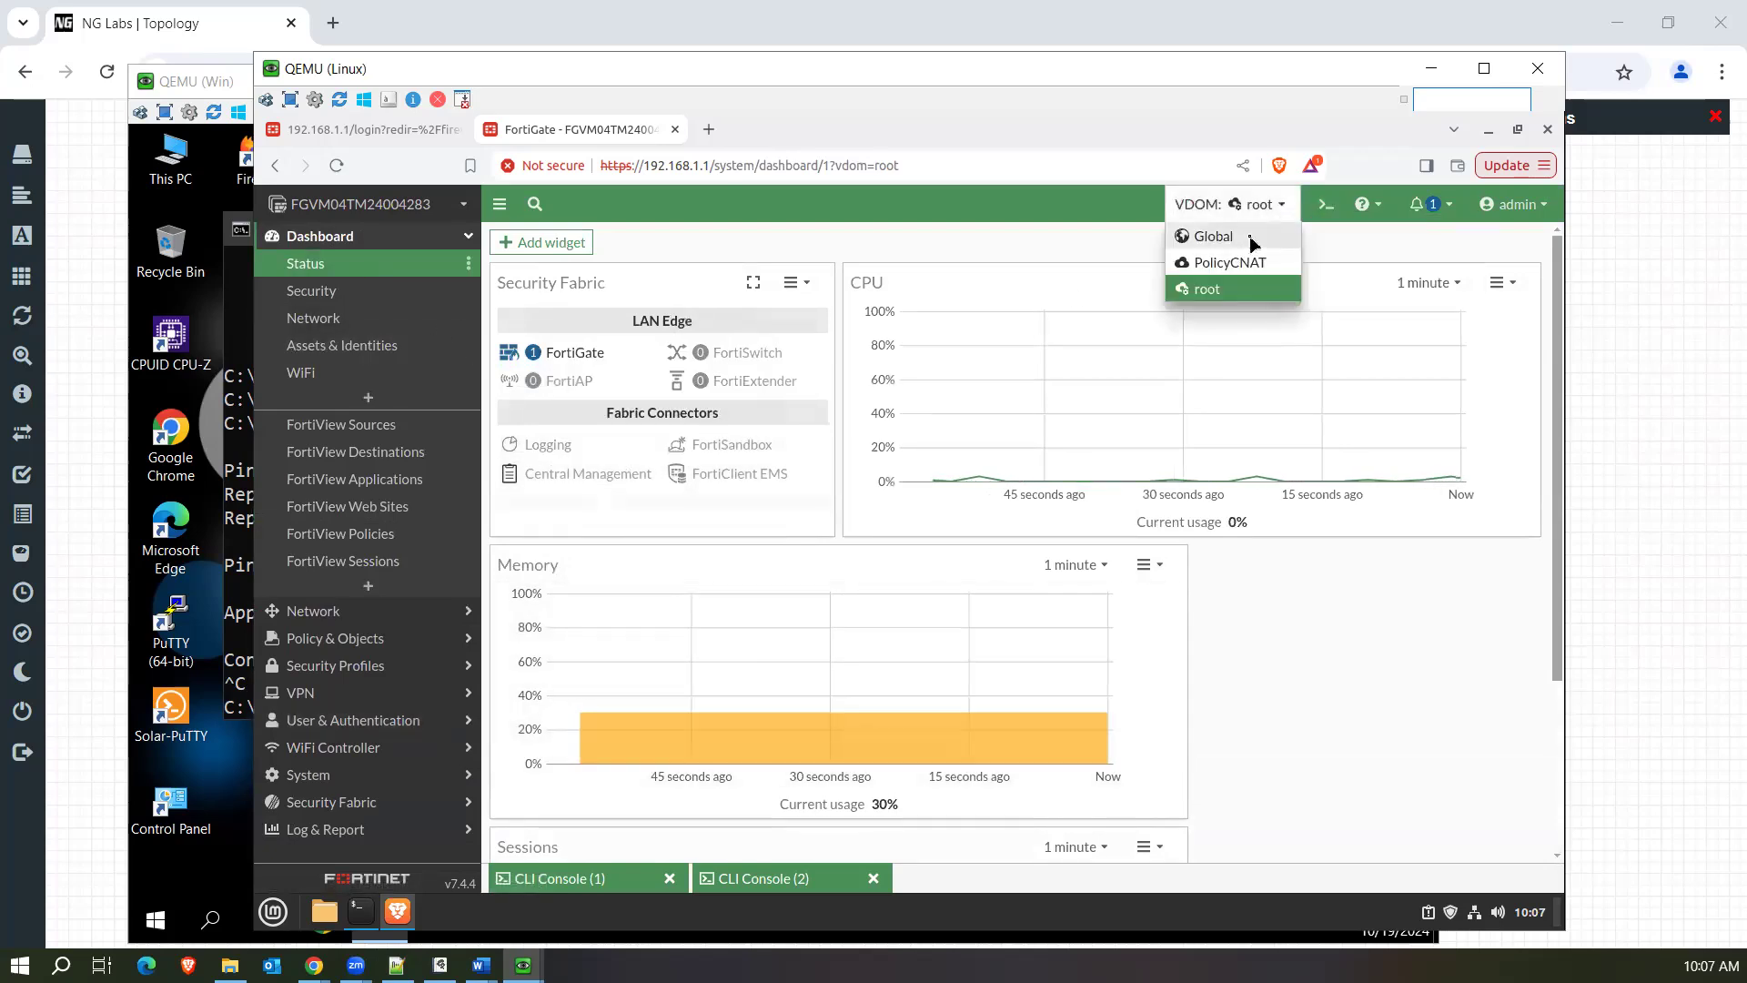
pyautogui.click(1252, 238)
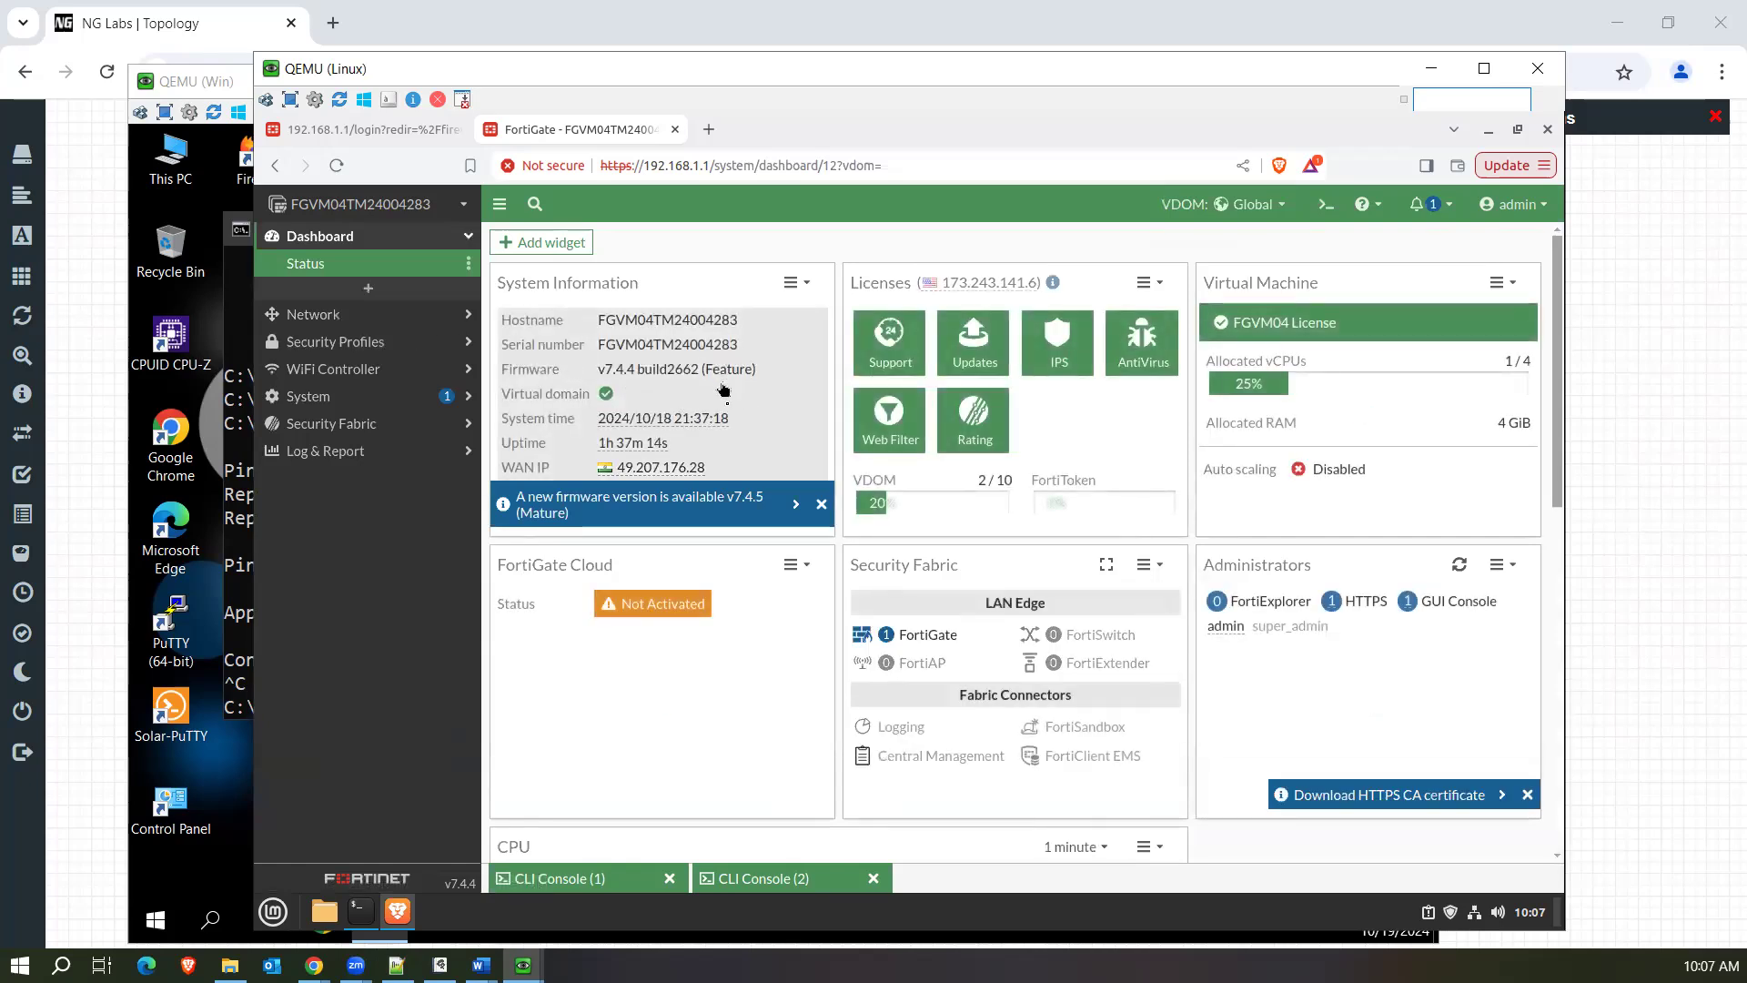
# In CLI Console (2), replace the pending command with get sys status, show its full output, and highlight the system time.
pyautogui.click(778, 879)
pyautogui.press('BackSpace')
pyautogui.press('BackSpace')
pyautogui.press('BackSpace')
pyautogui.press('BackSpace')
pyautogui.press('BackSpace')
pyautogui.press('BackSpace')
pyautogui.press('BackSpace')
pyautogui.press('BackSpace')
pyautogui.press('BackSpace')
pyautogui.press('BackSpace')
pyautogui.press('BackSpace')
pyautogui.press('BackSpace')
pyautogui.press('BackSpace')
pyautogui.press('BackSpace')
pyautogui.press('BackSpace')
pyautogui.press('BackSpace')
pyautogui.press('BackSpace')
pyautogui.press('BackSpace')
pyautogui.press('BackSpace')
pyautogui.press('BackSpace')
pyautogui.write('get sys status')
pyautogui.press('Return')
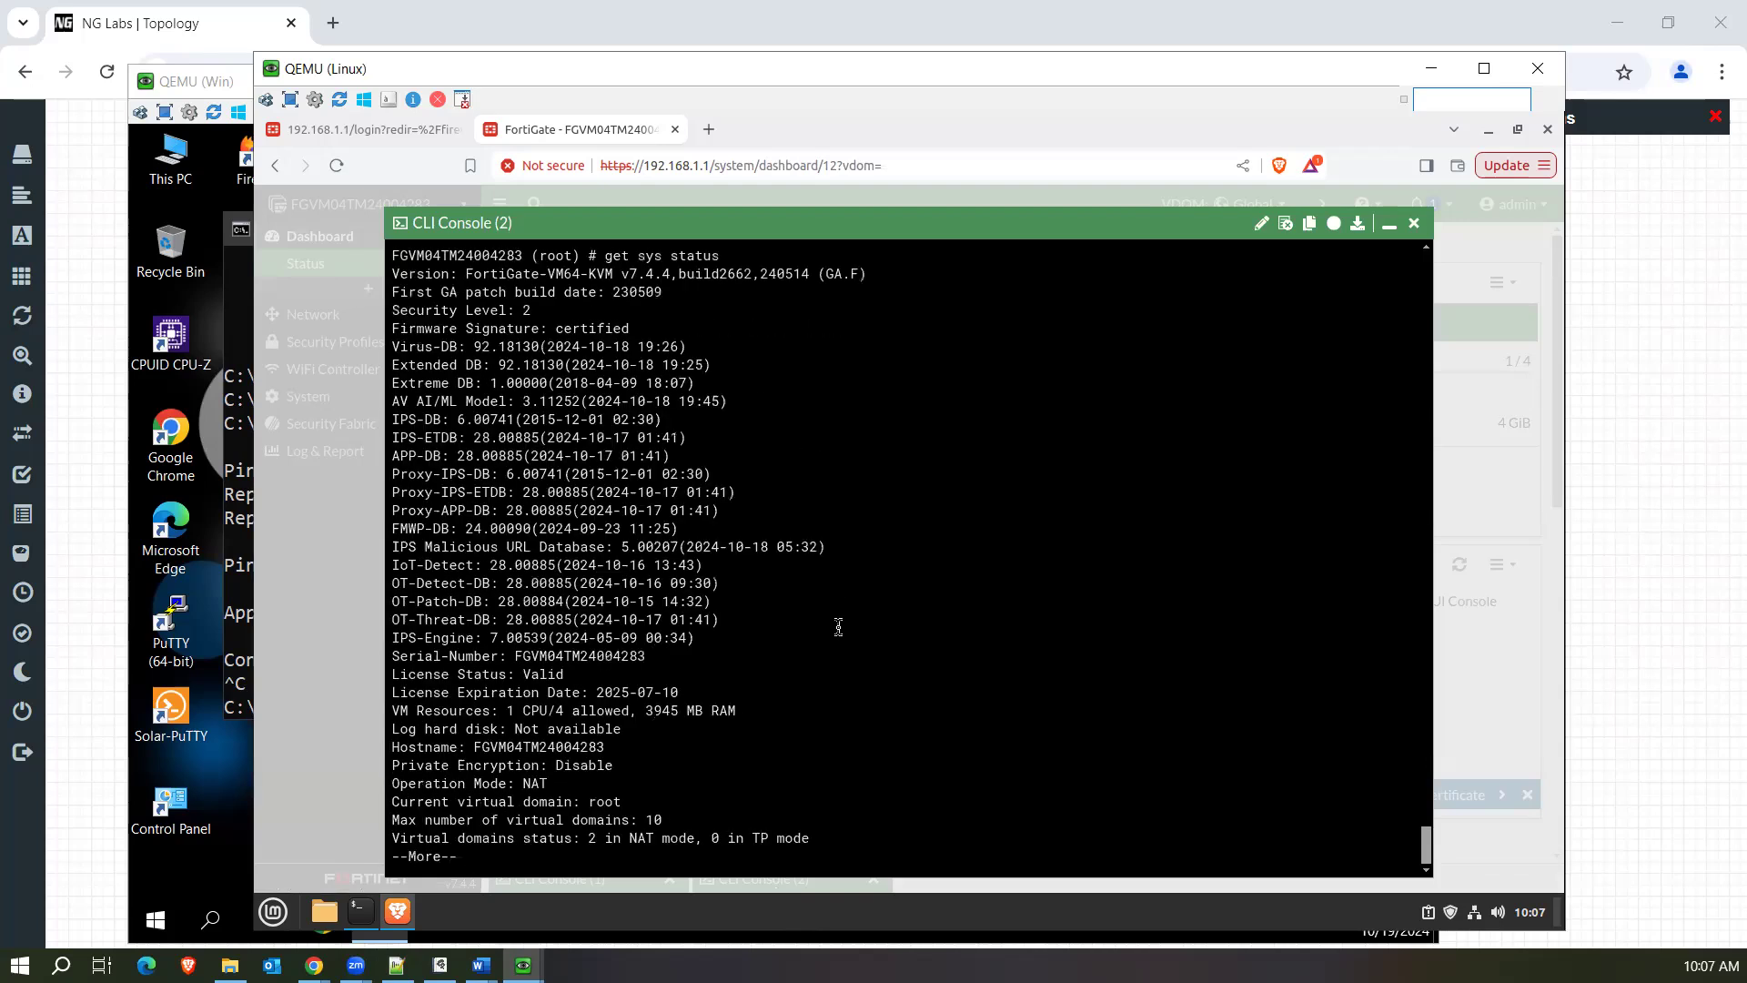
pyautogui.press('space')
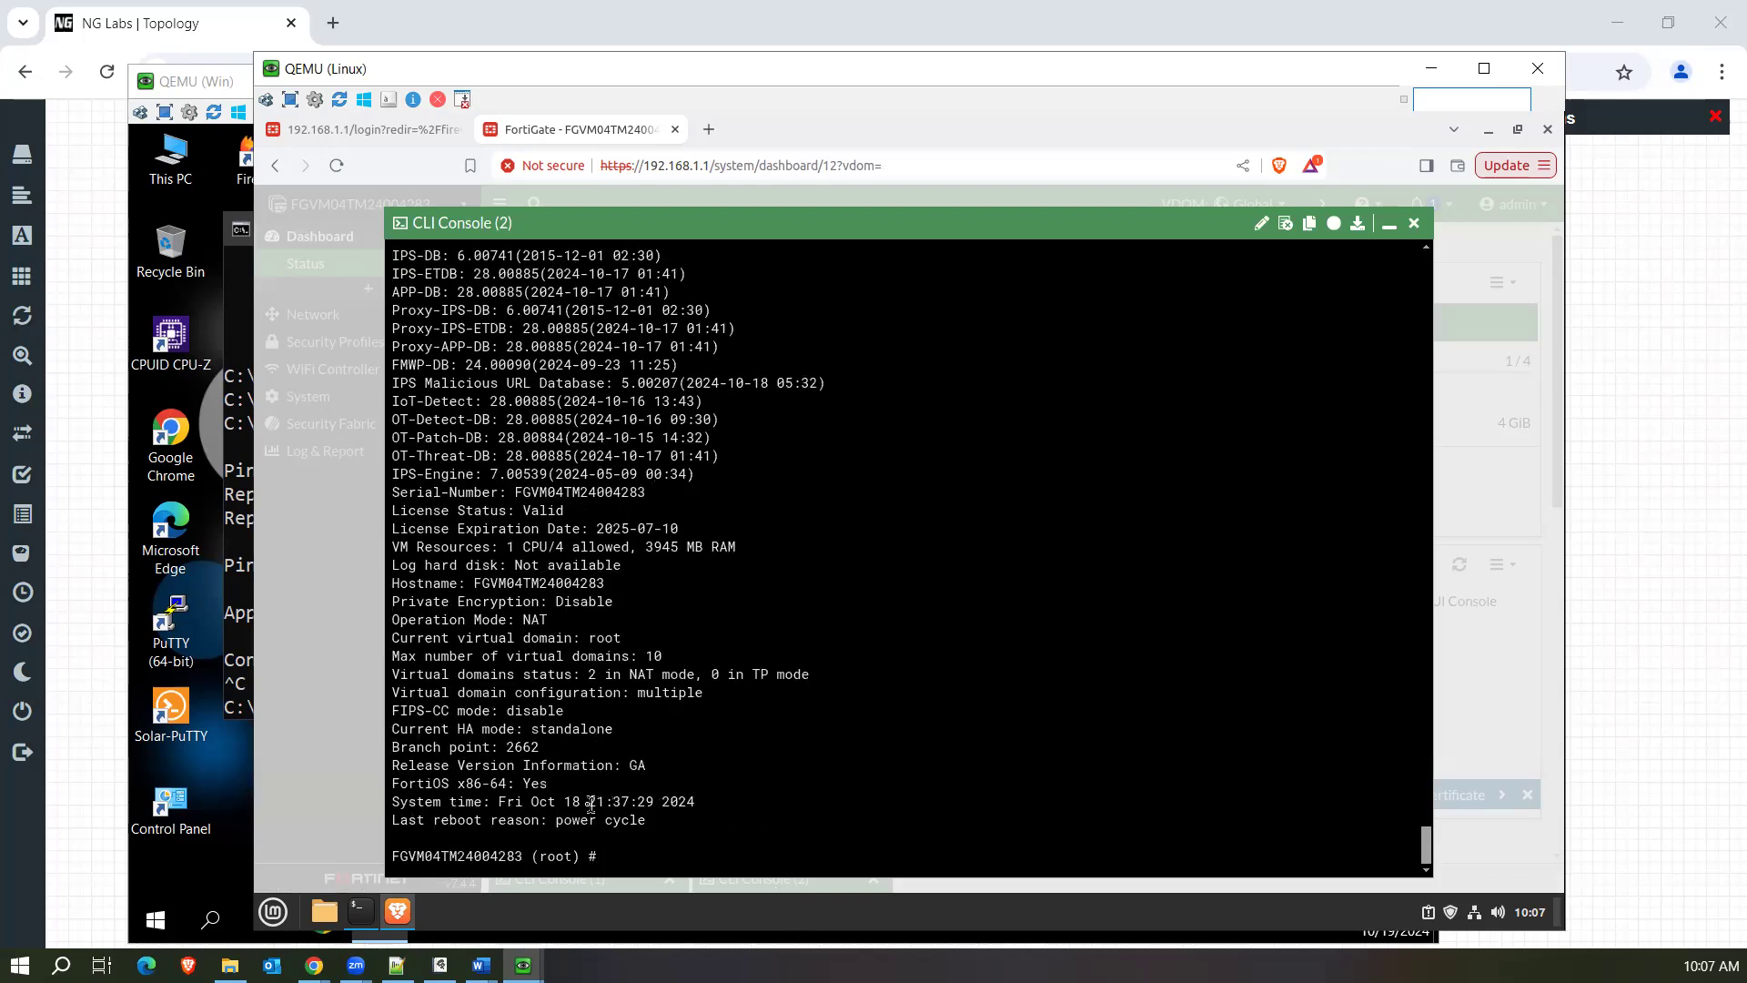
pyautogui.moveTo(582, 802); pyautogui.dragTo(688, 804)
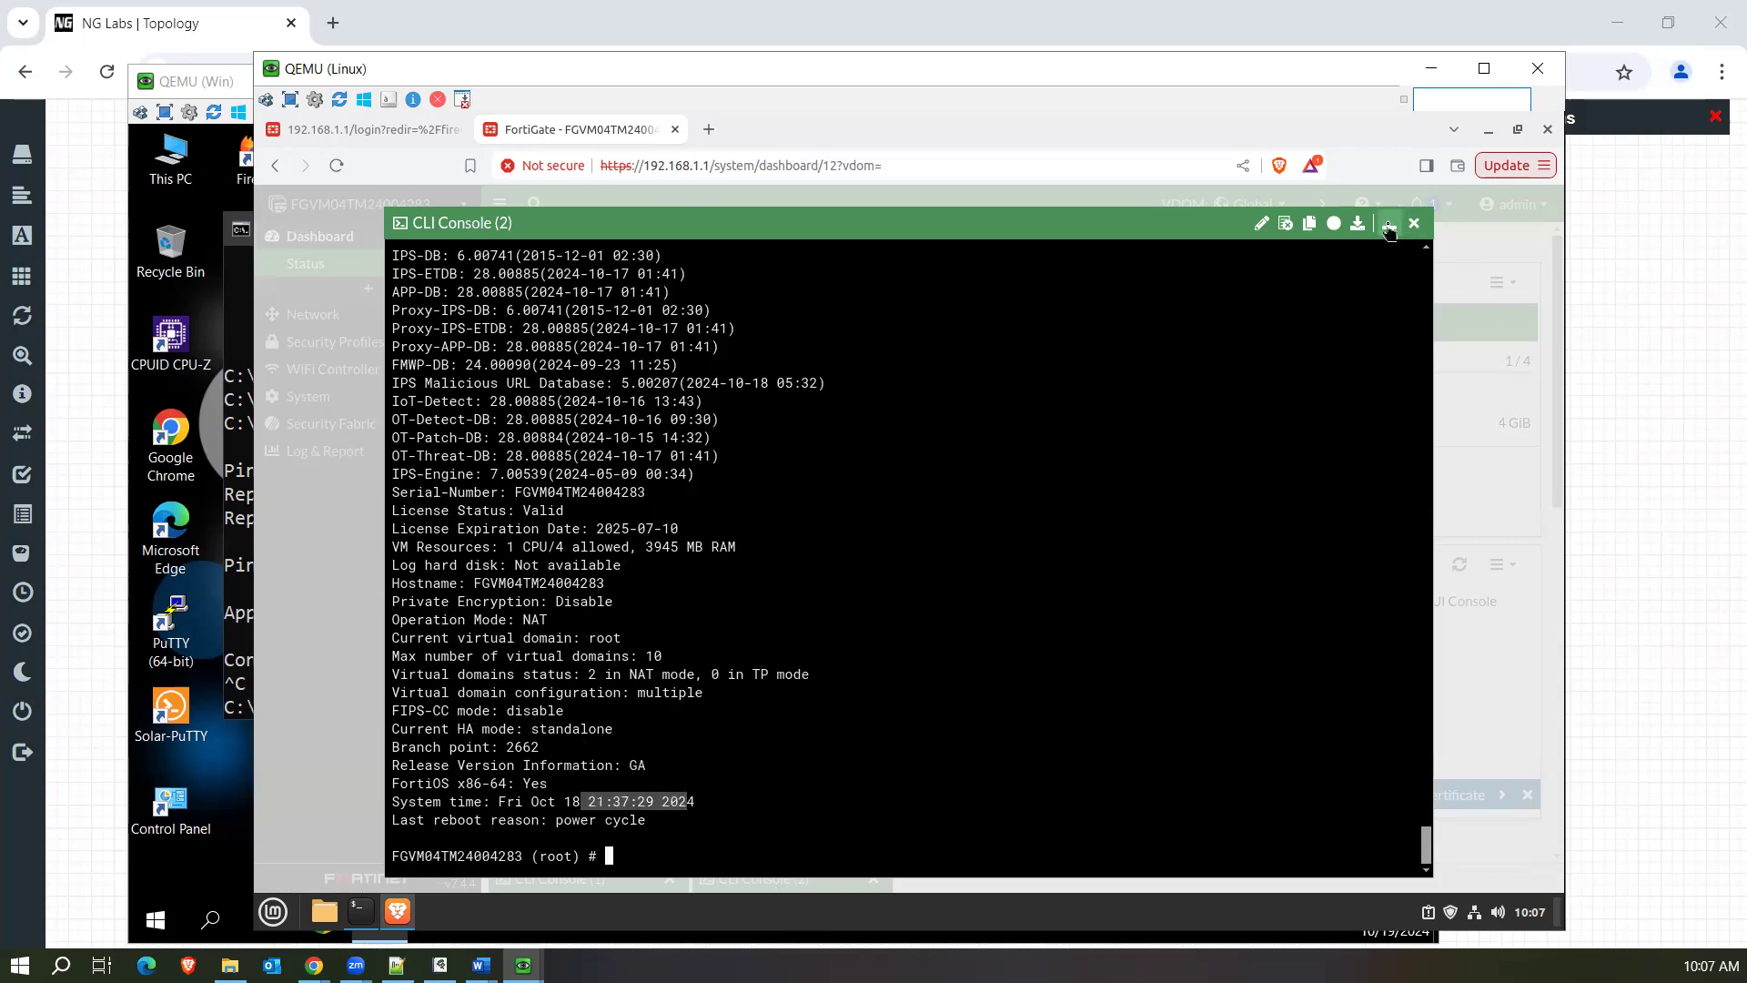
# Minimize the CLI console, switch back to the root VDOM, and open the Forward Traffic log.
pyautogui.click(1389, 225)
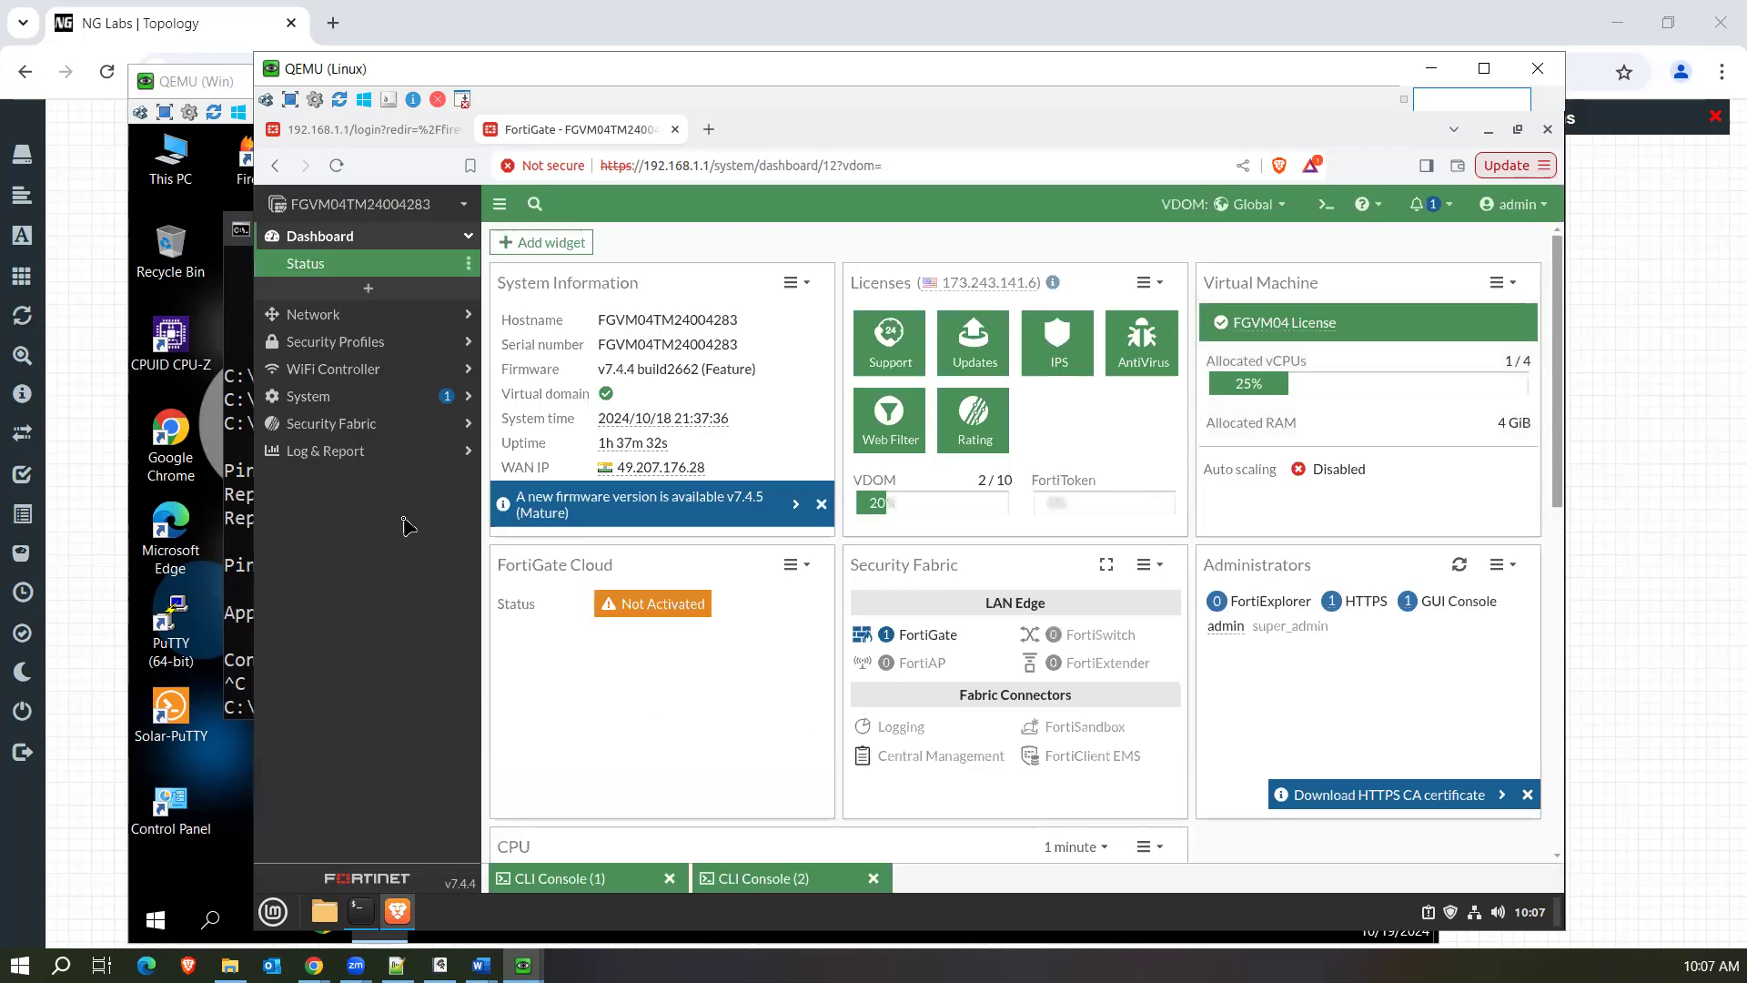
pyautogui.click(1263, 207)
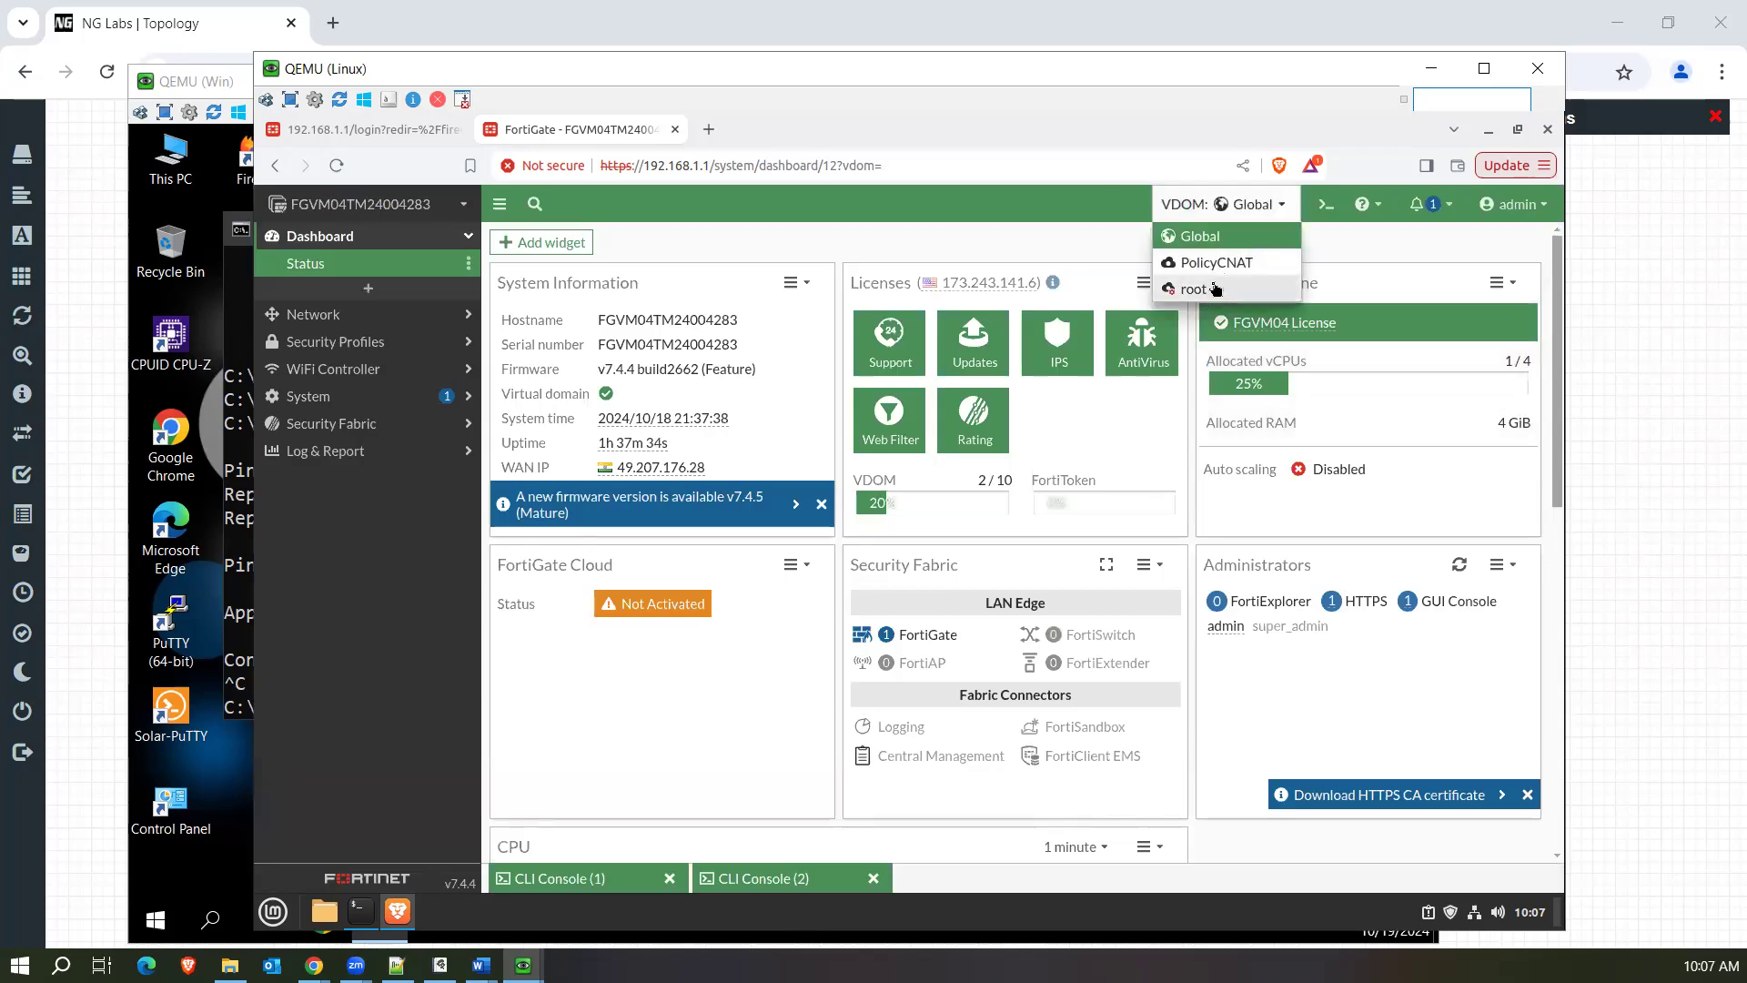
pyautogui.click(1210, 289)
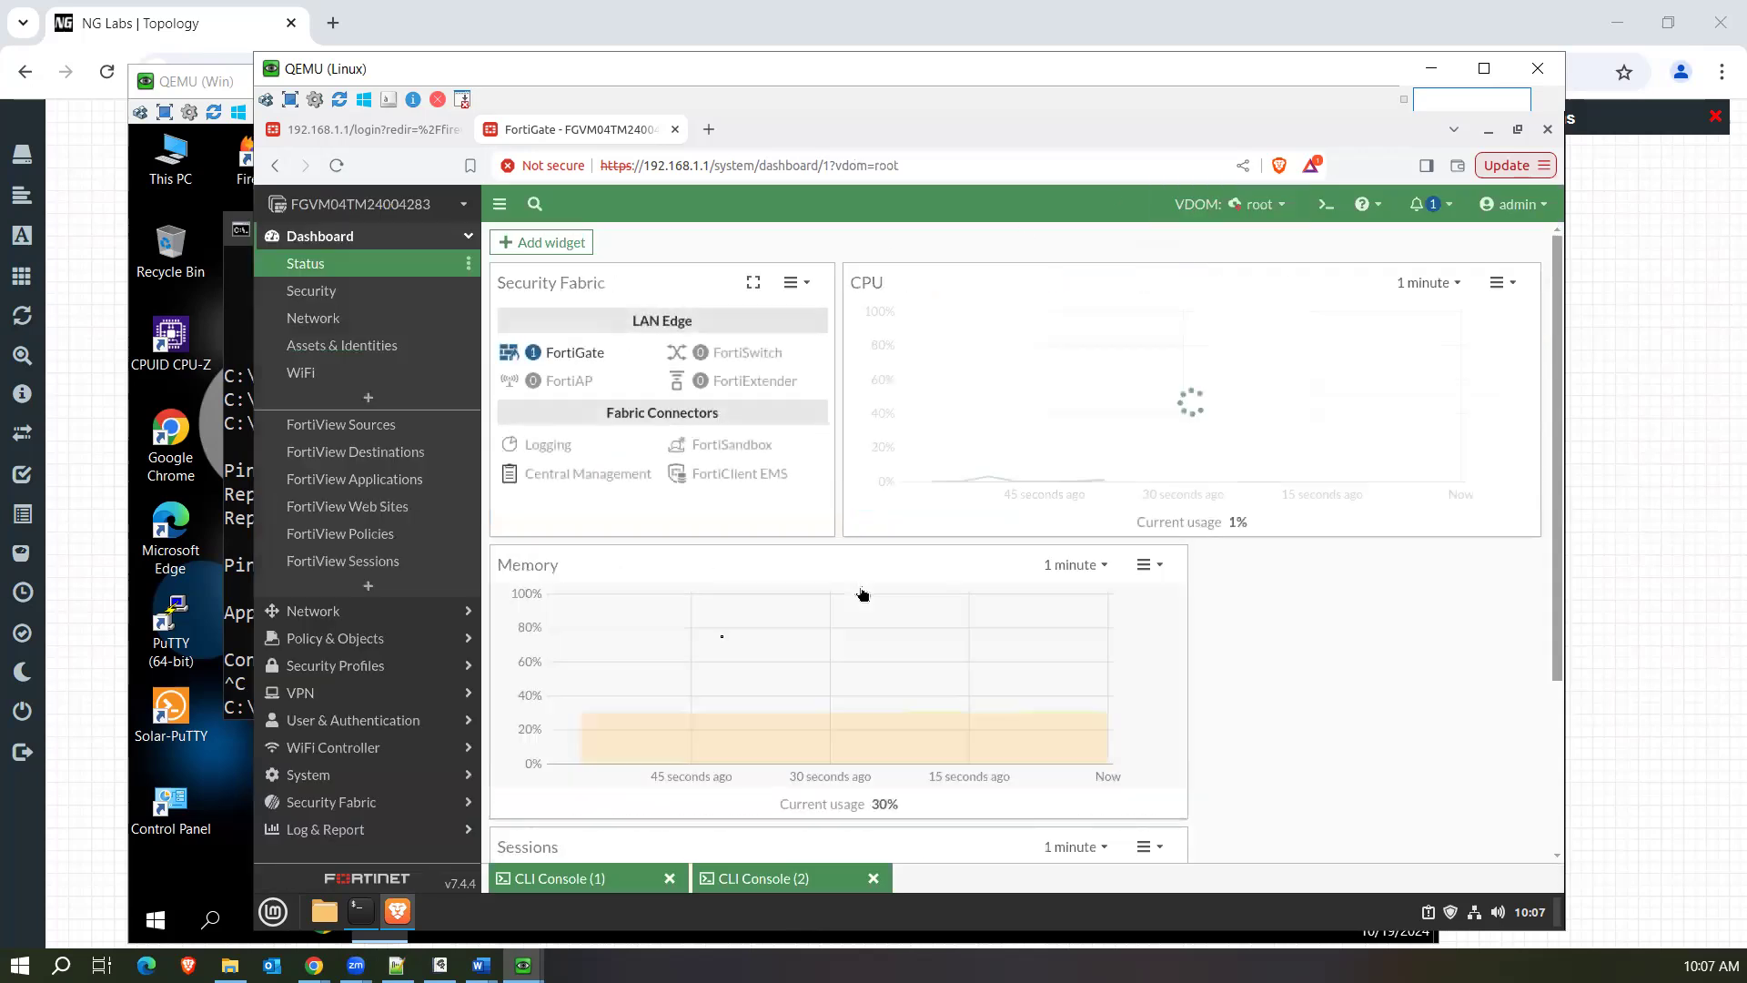
pyautogui.click(337, 829)
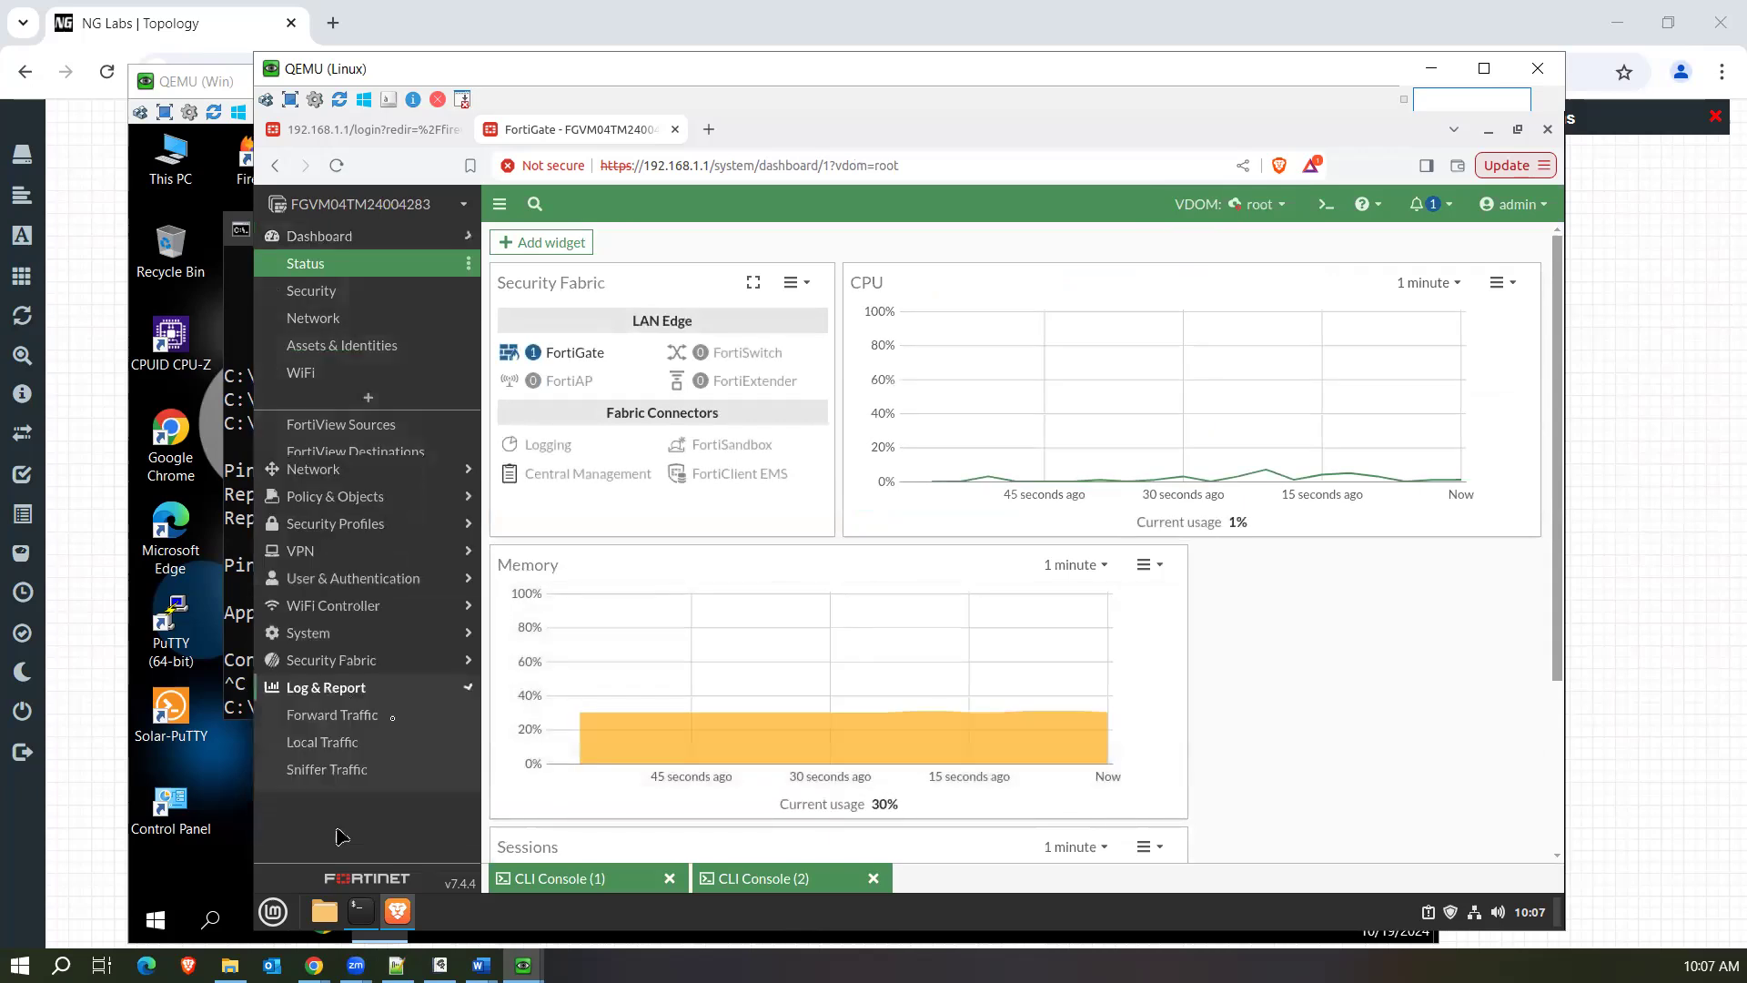
pyautogui.click(333, 509)
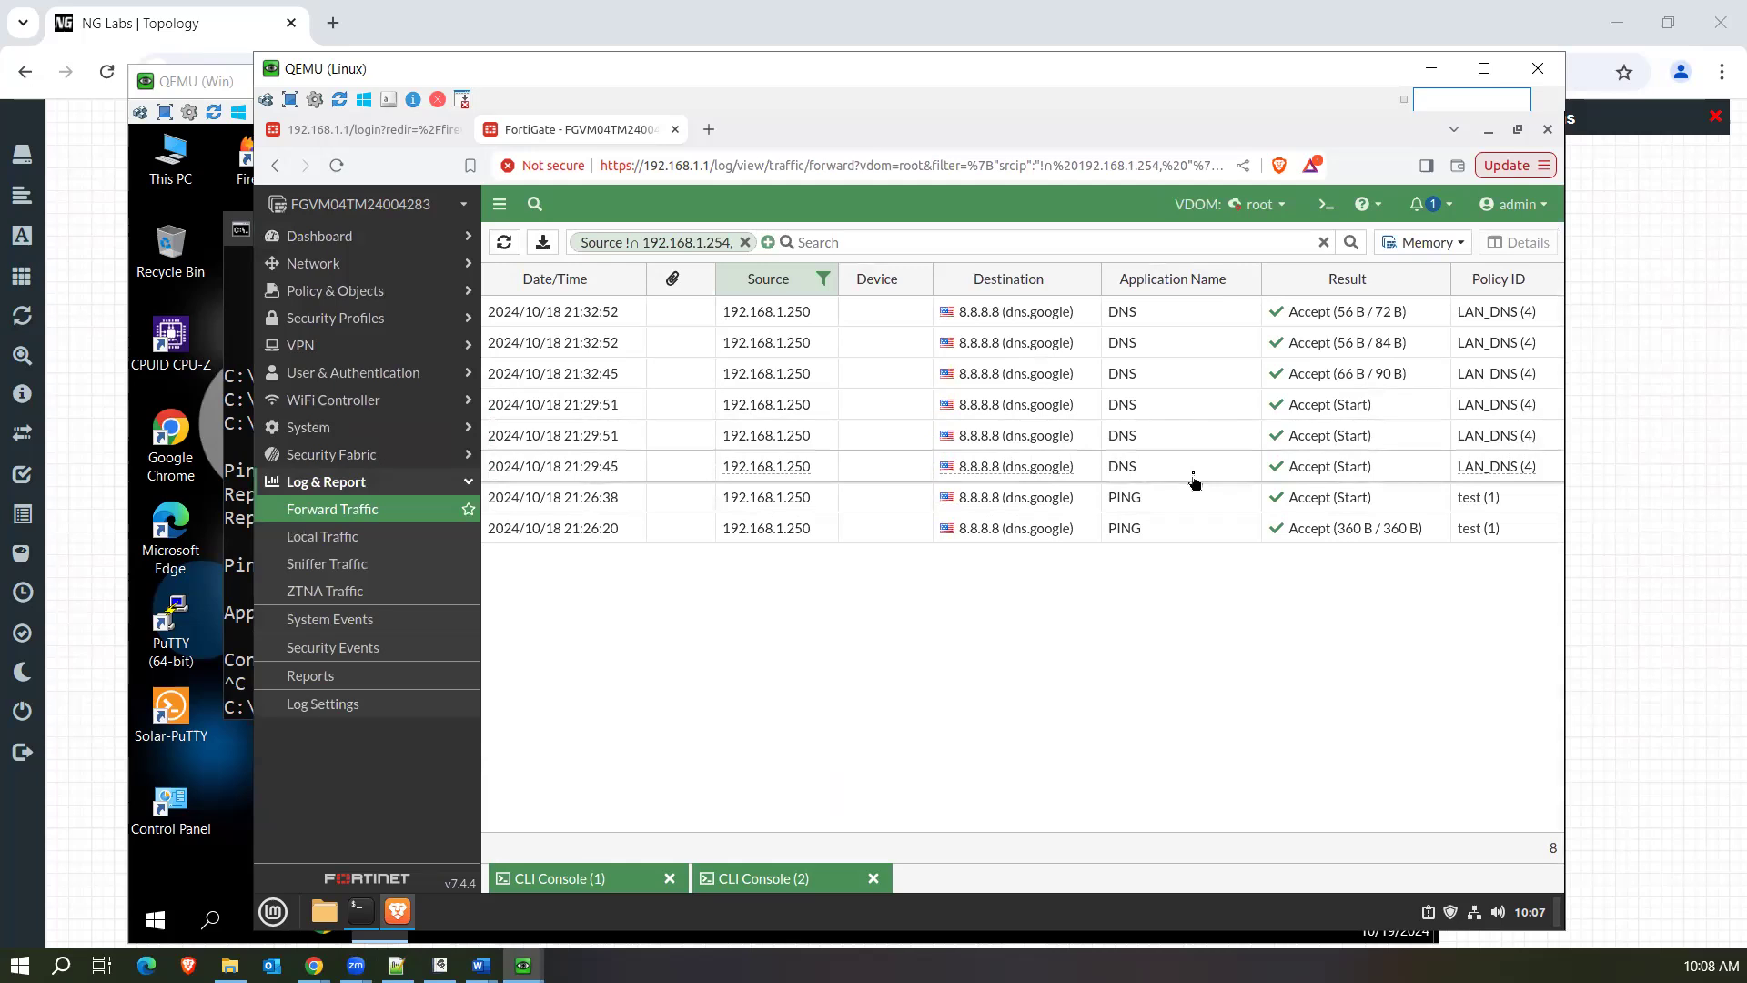
# Switch to the Windows virtual machine, open Google Chrome, and acknowledge the ad privacy notice.
pyautogui.click(238, 596)
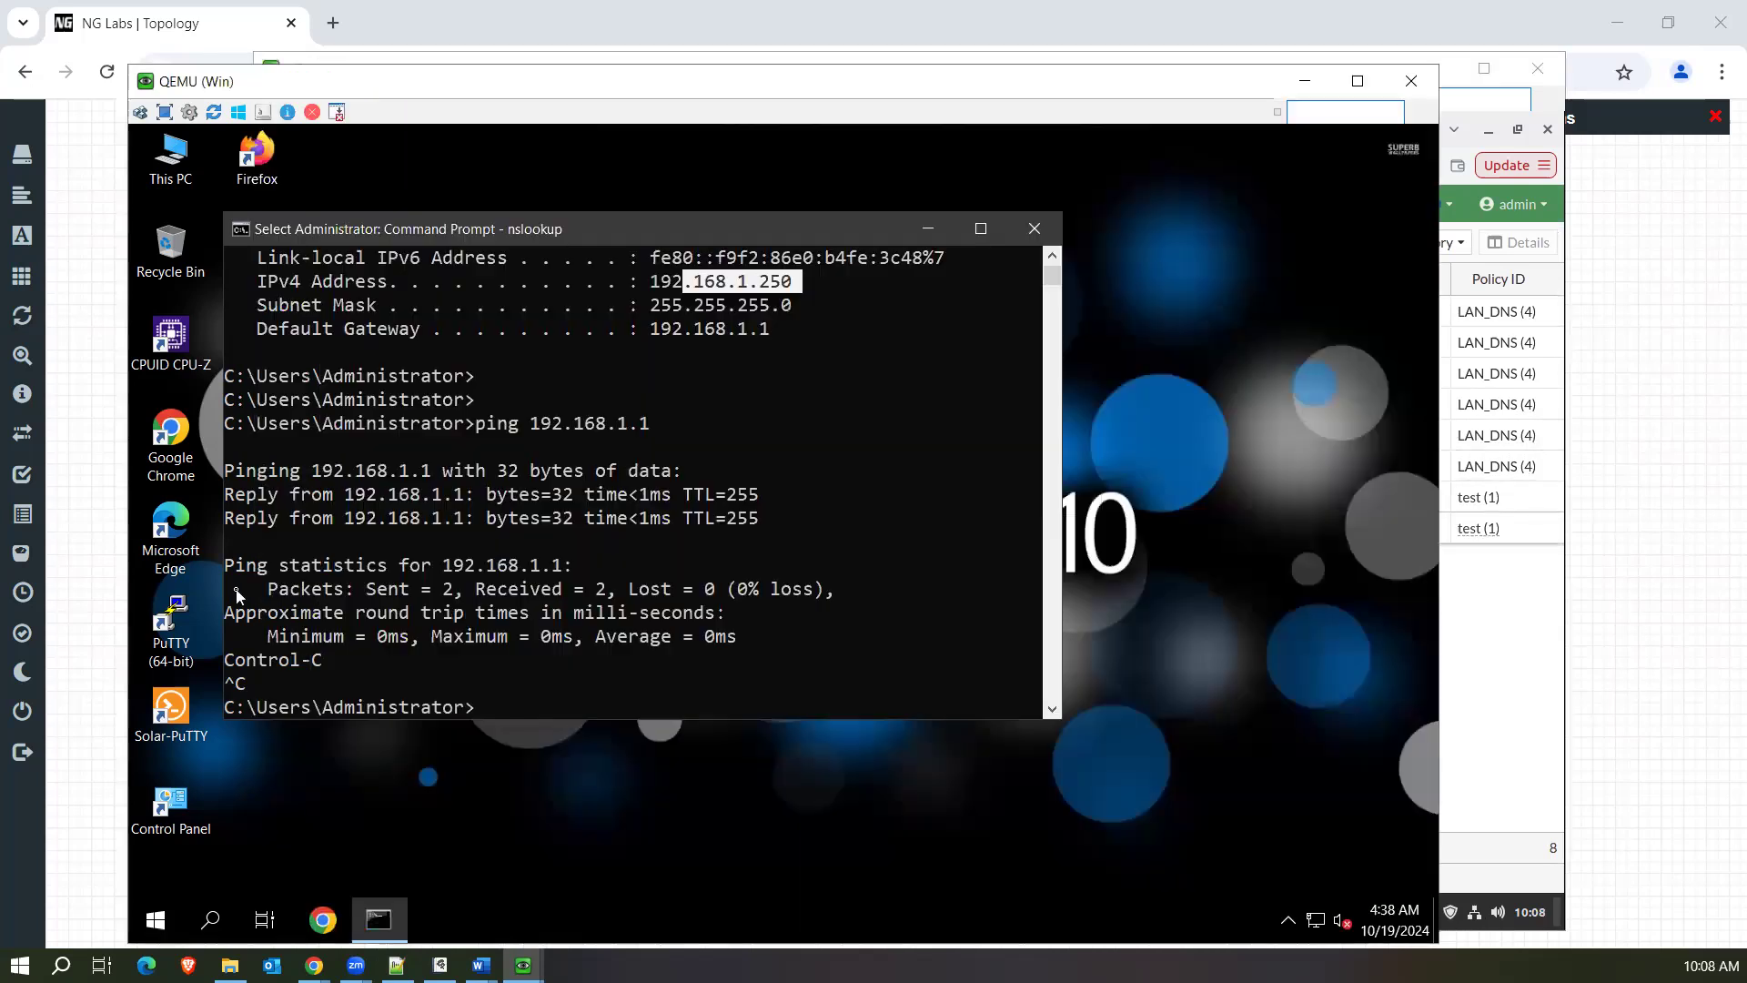
pyautogui.click(324, 920)
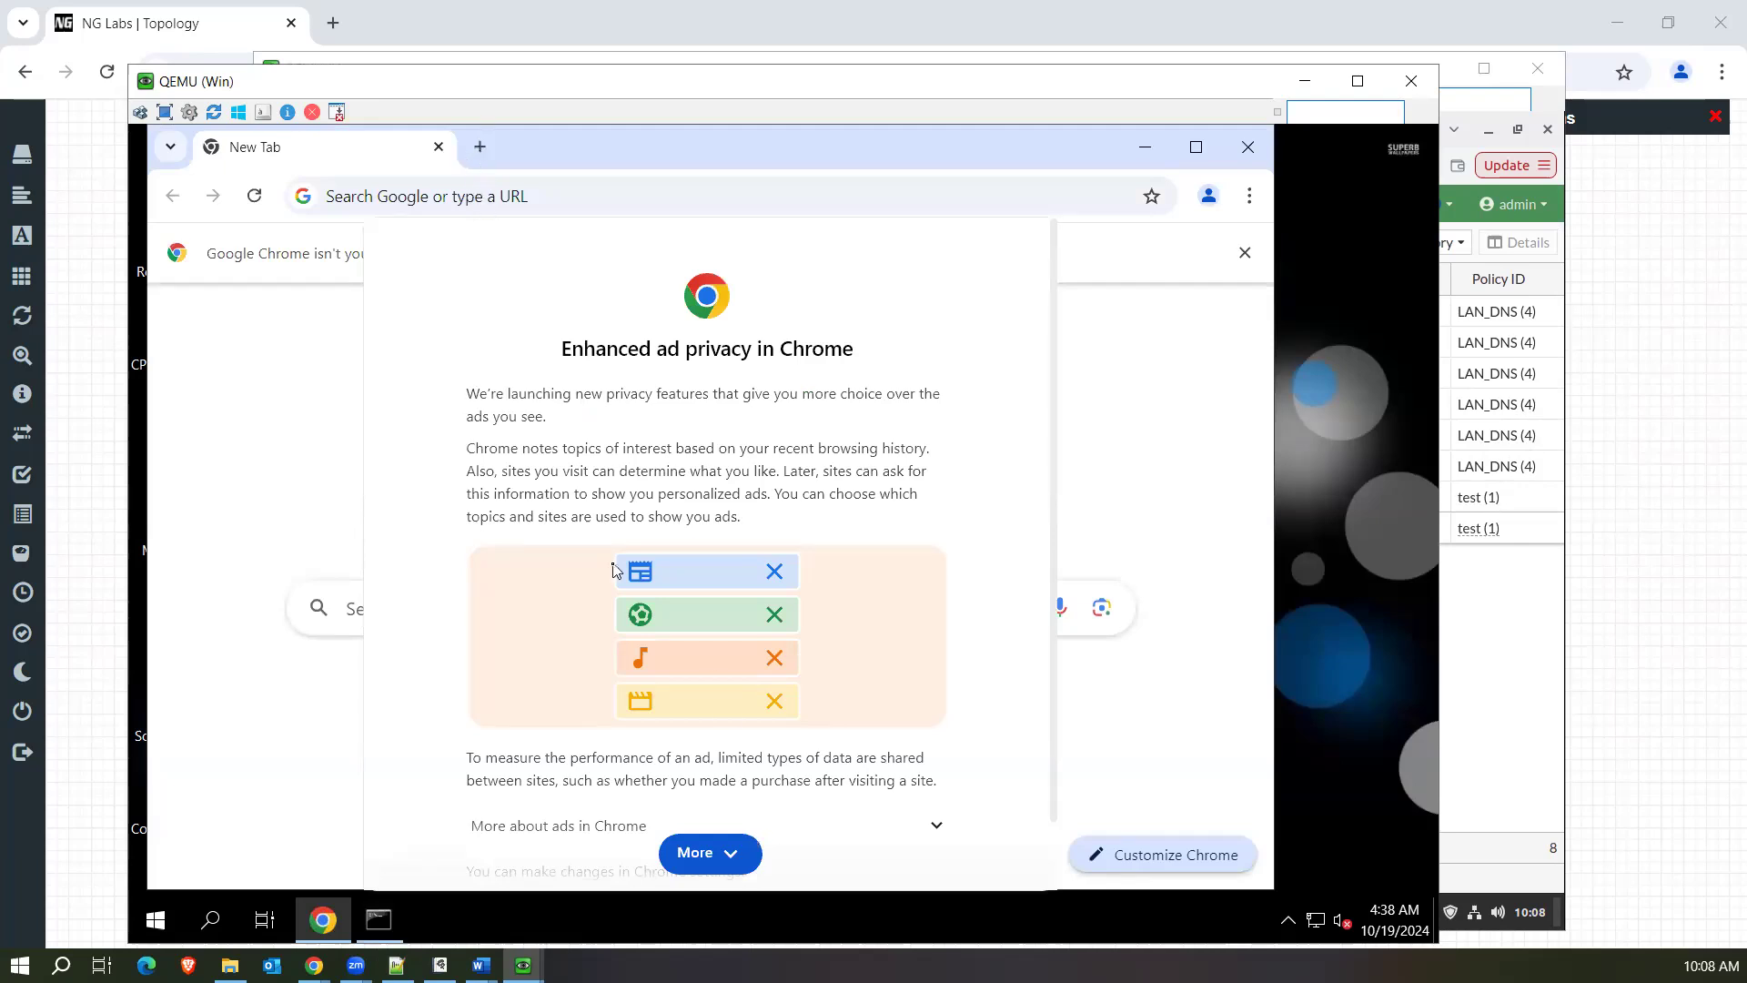
pyautogui.scroll(-1, 835, 558)
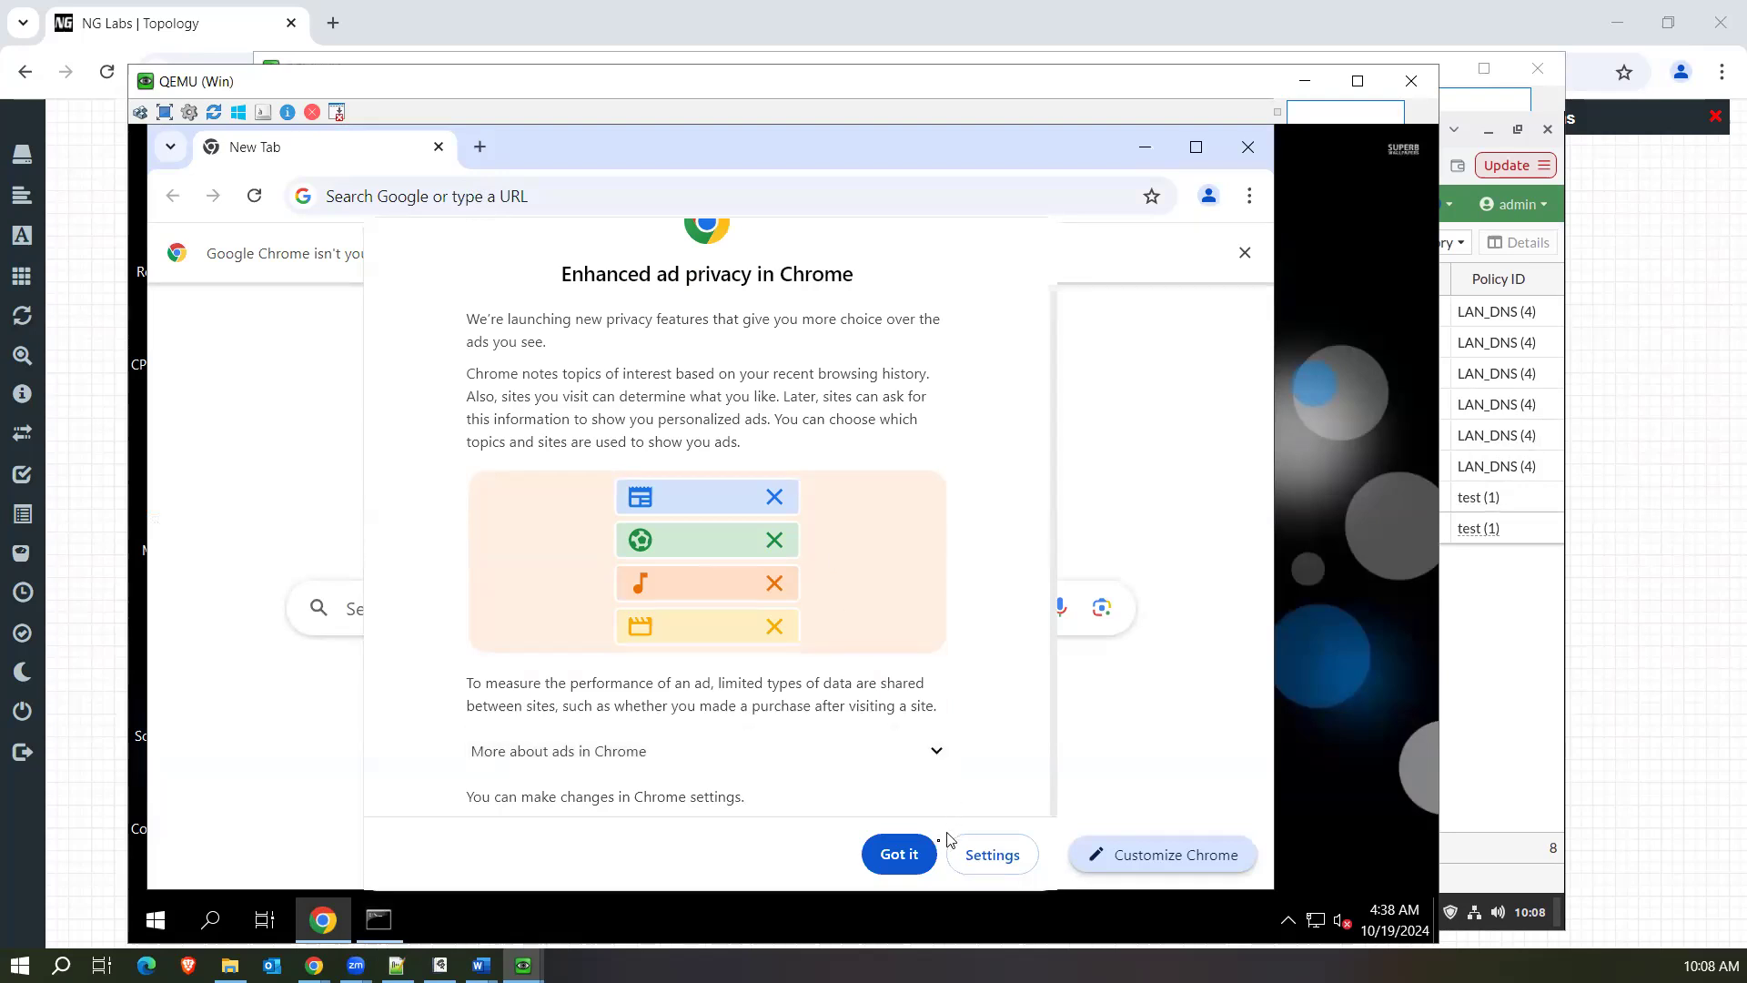
pyautogui.click(913, 853)
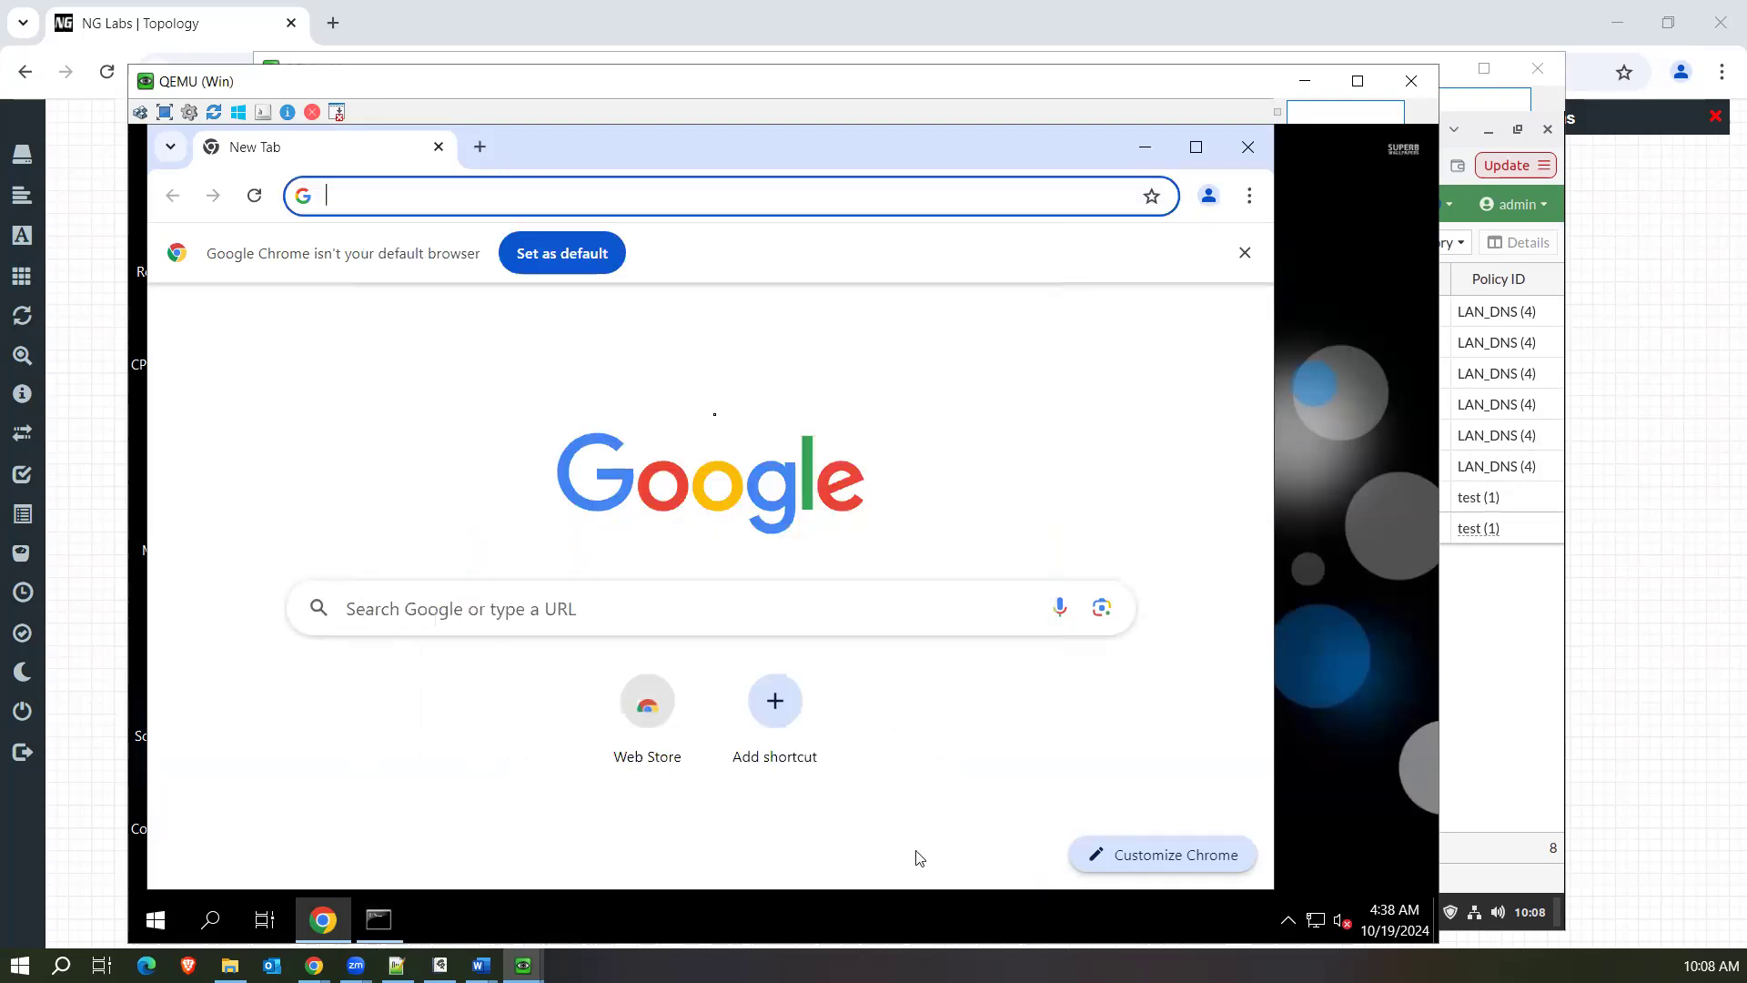
# Browse to fb.com from the Windows PC and highlight the error code on the resulting page.
pyautogui.click(520, 200)
pyautogui.write('fb.com')
pyautogui.press('Return')
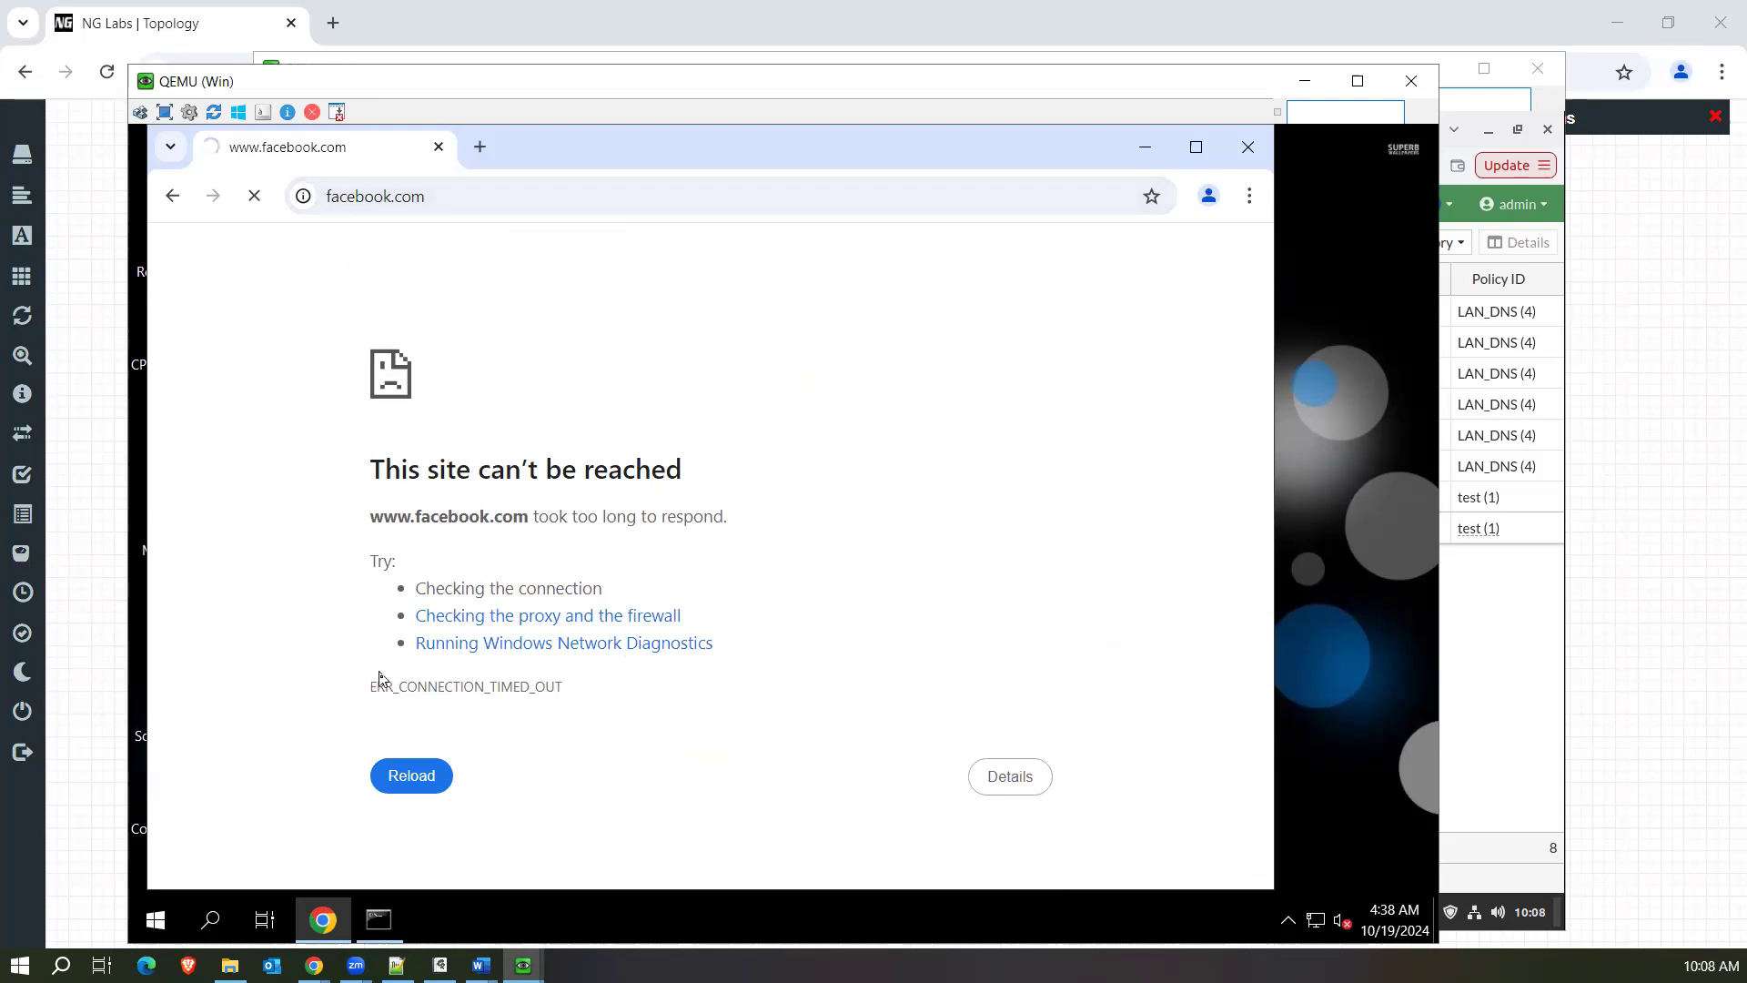
pyautogui.moveTo(372, 686); pyautogui.dragTo(607, 693)
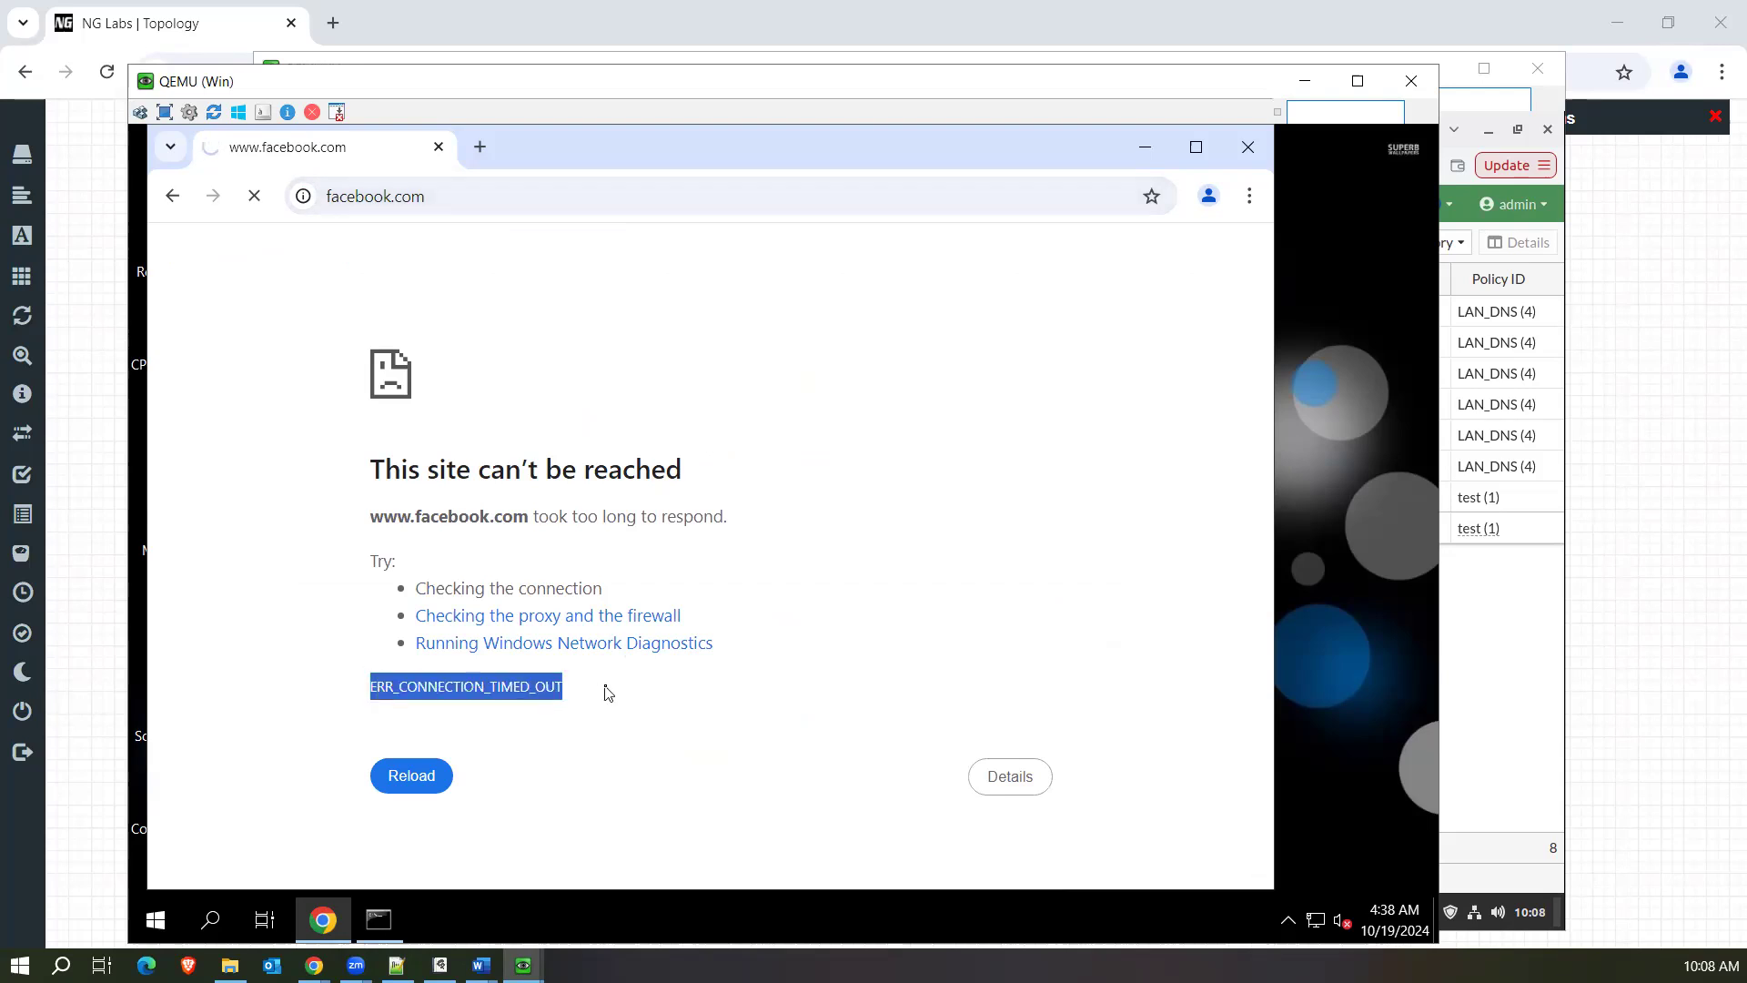
# Return to the FortiGate web interface in the Linux virtual machine, then open and reload the firewall policy list.
pyautogui.click(1470, 630)
pyautogui.click(337, 291)
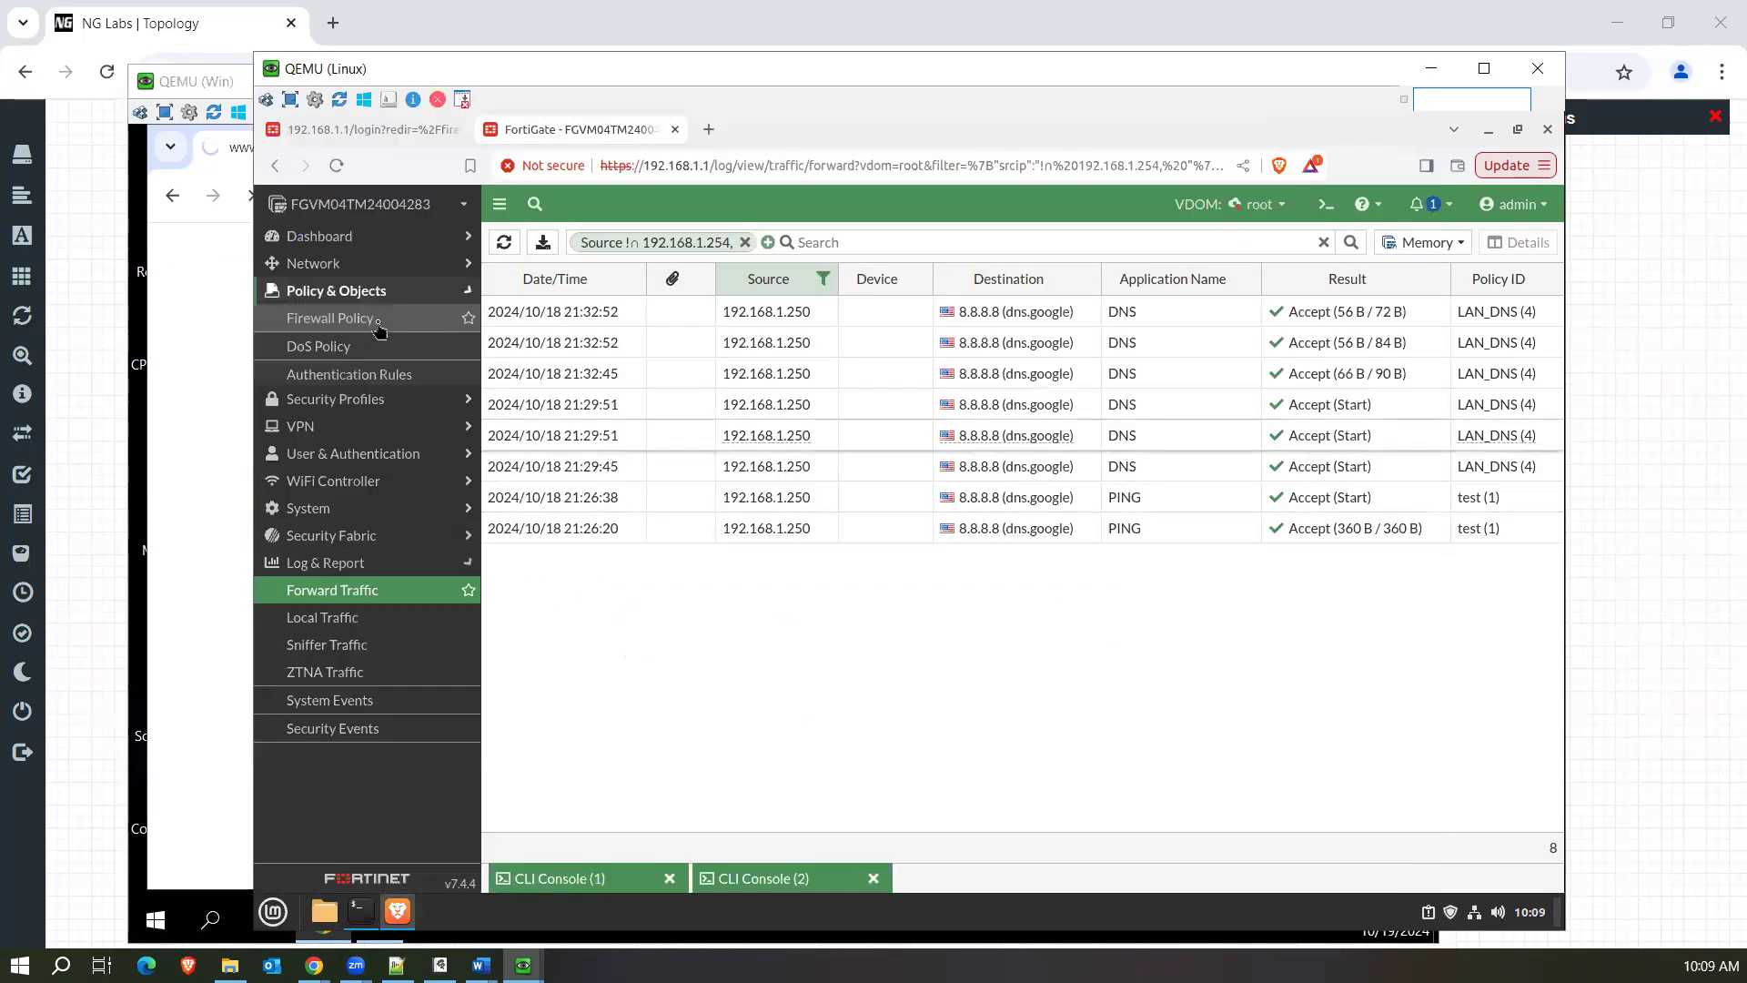
pyautogui.click(376, 324)
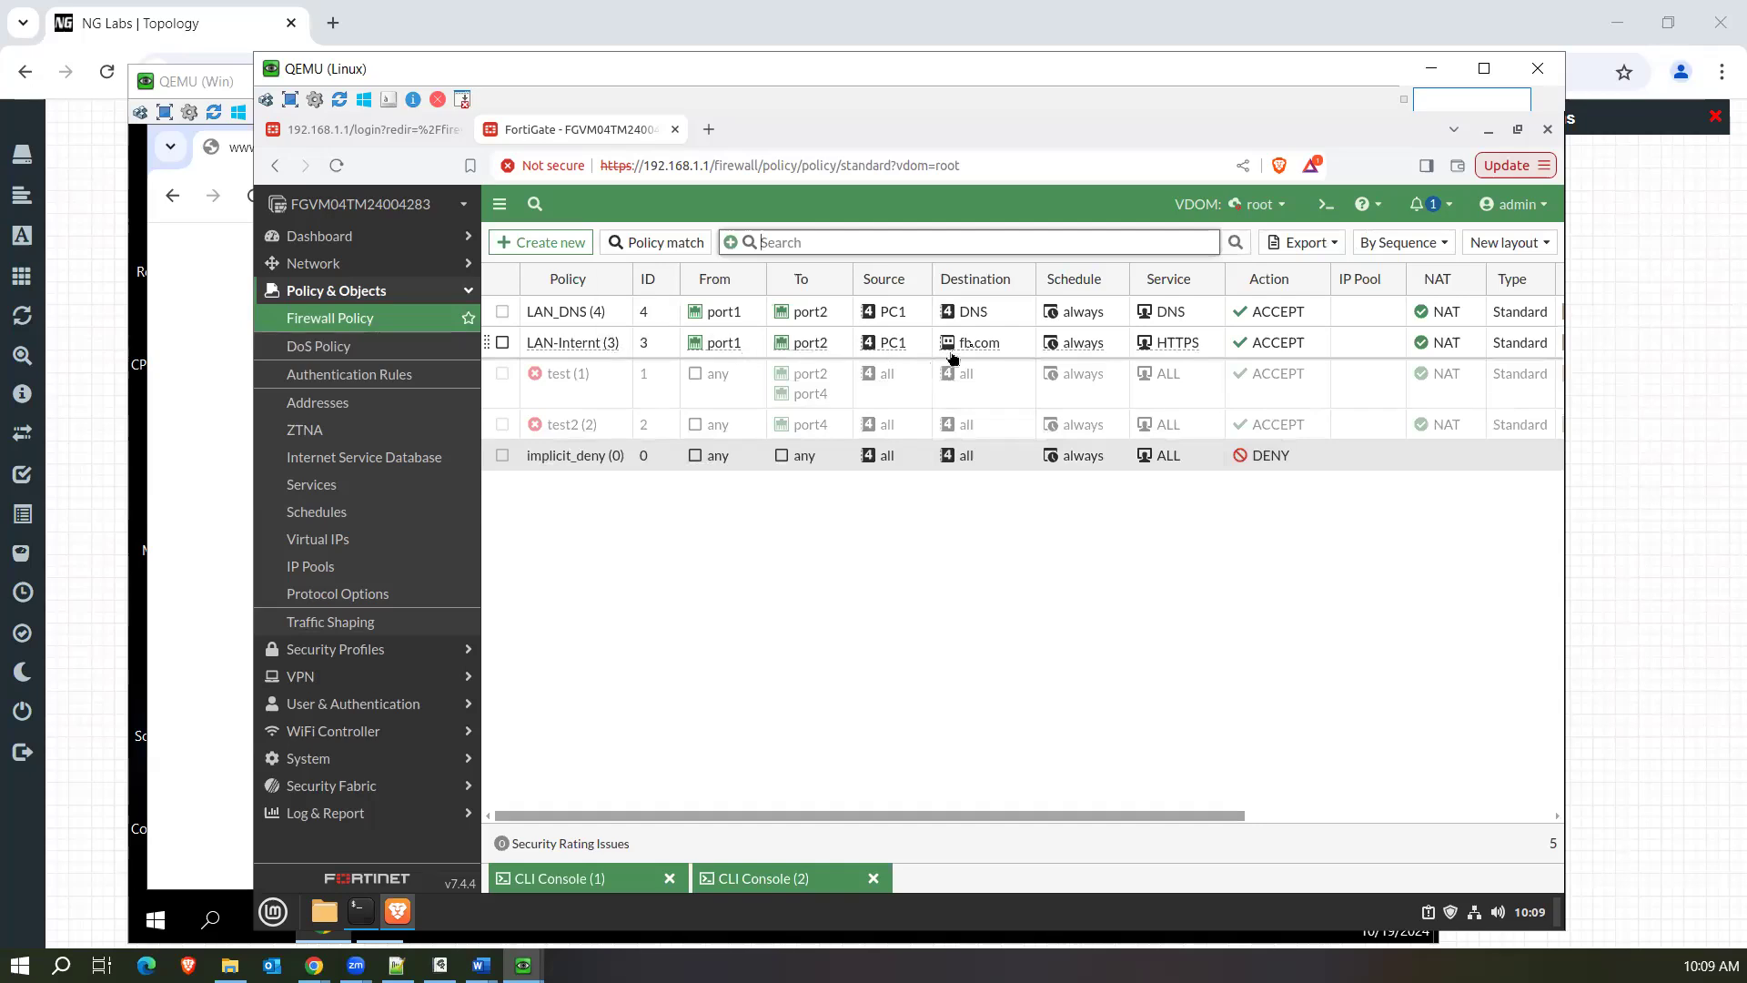
pyautogui.moveTo(979, 353)
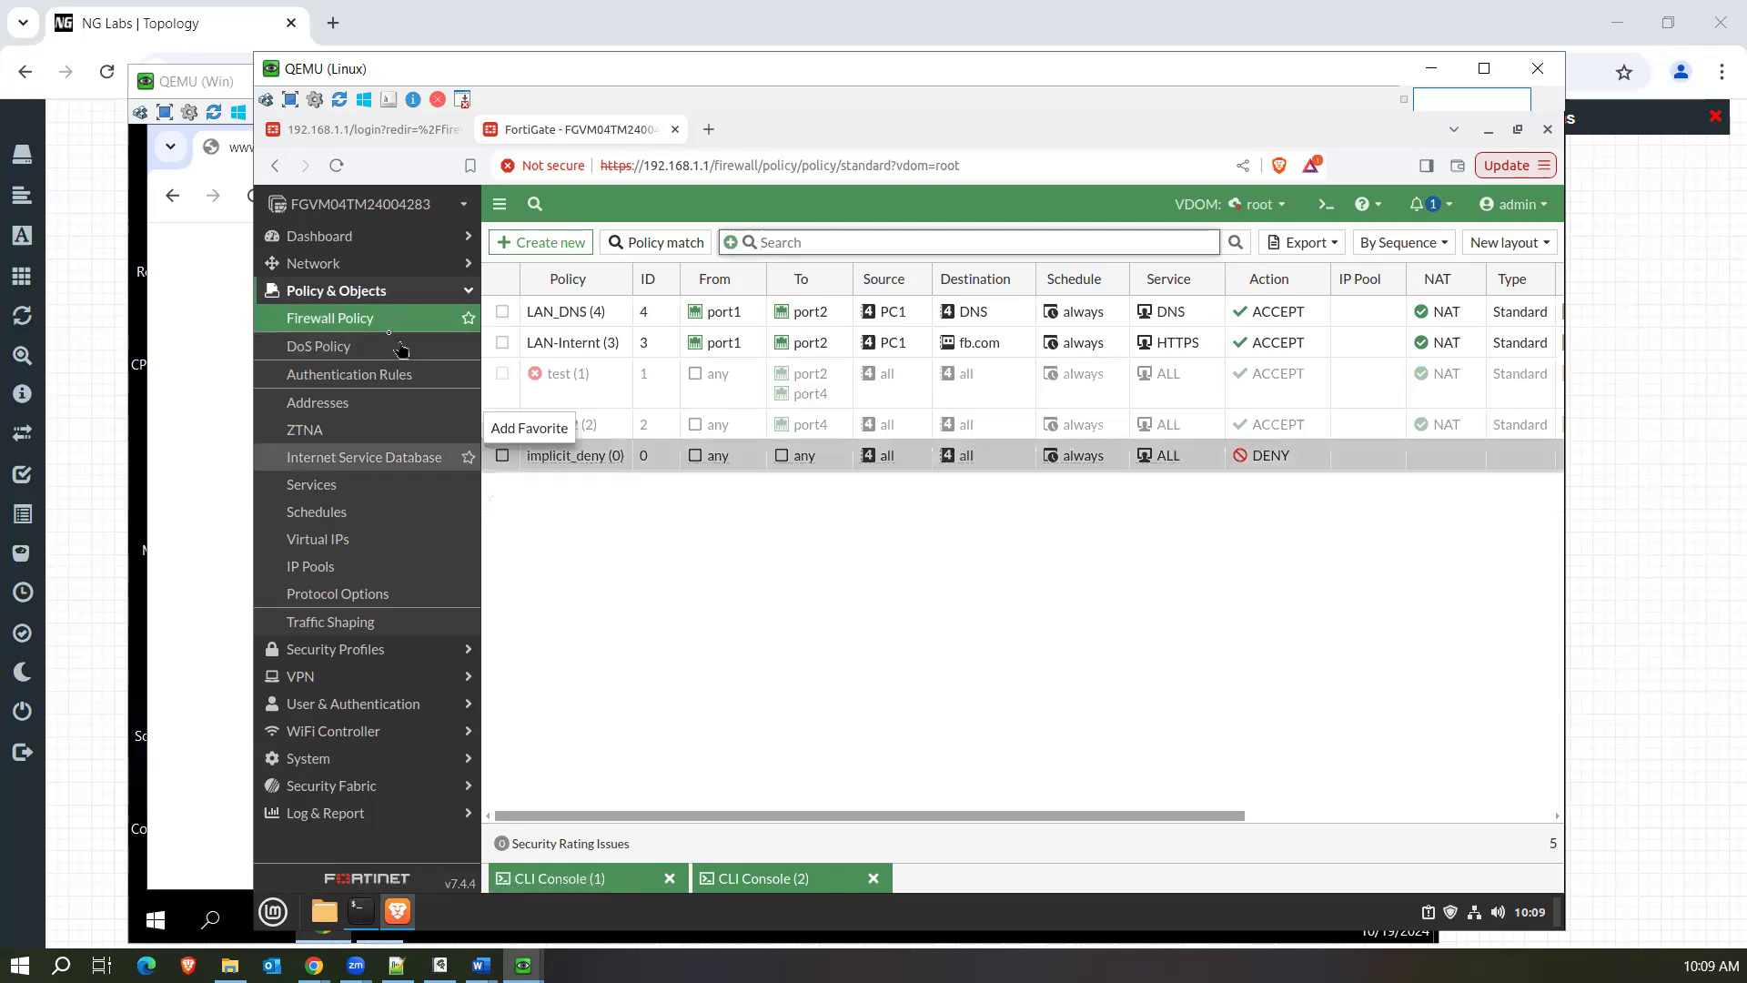
pyautogui.click(353, 321)
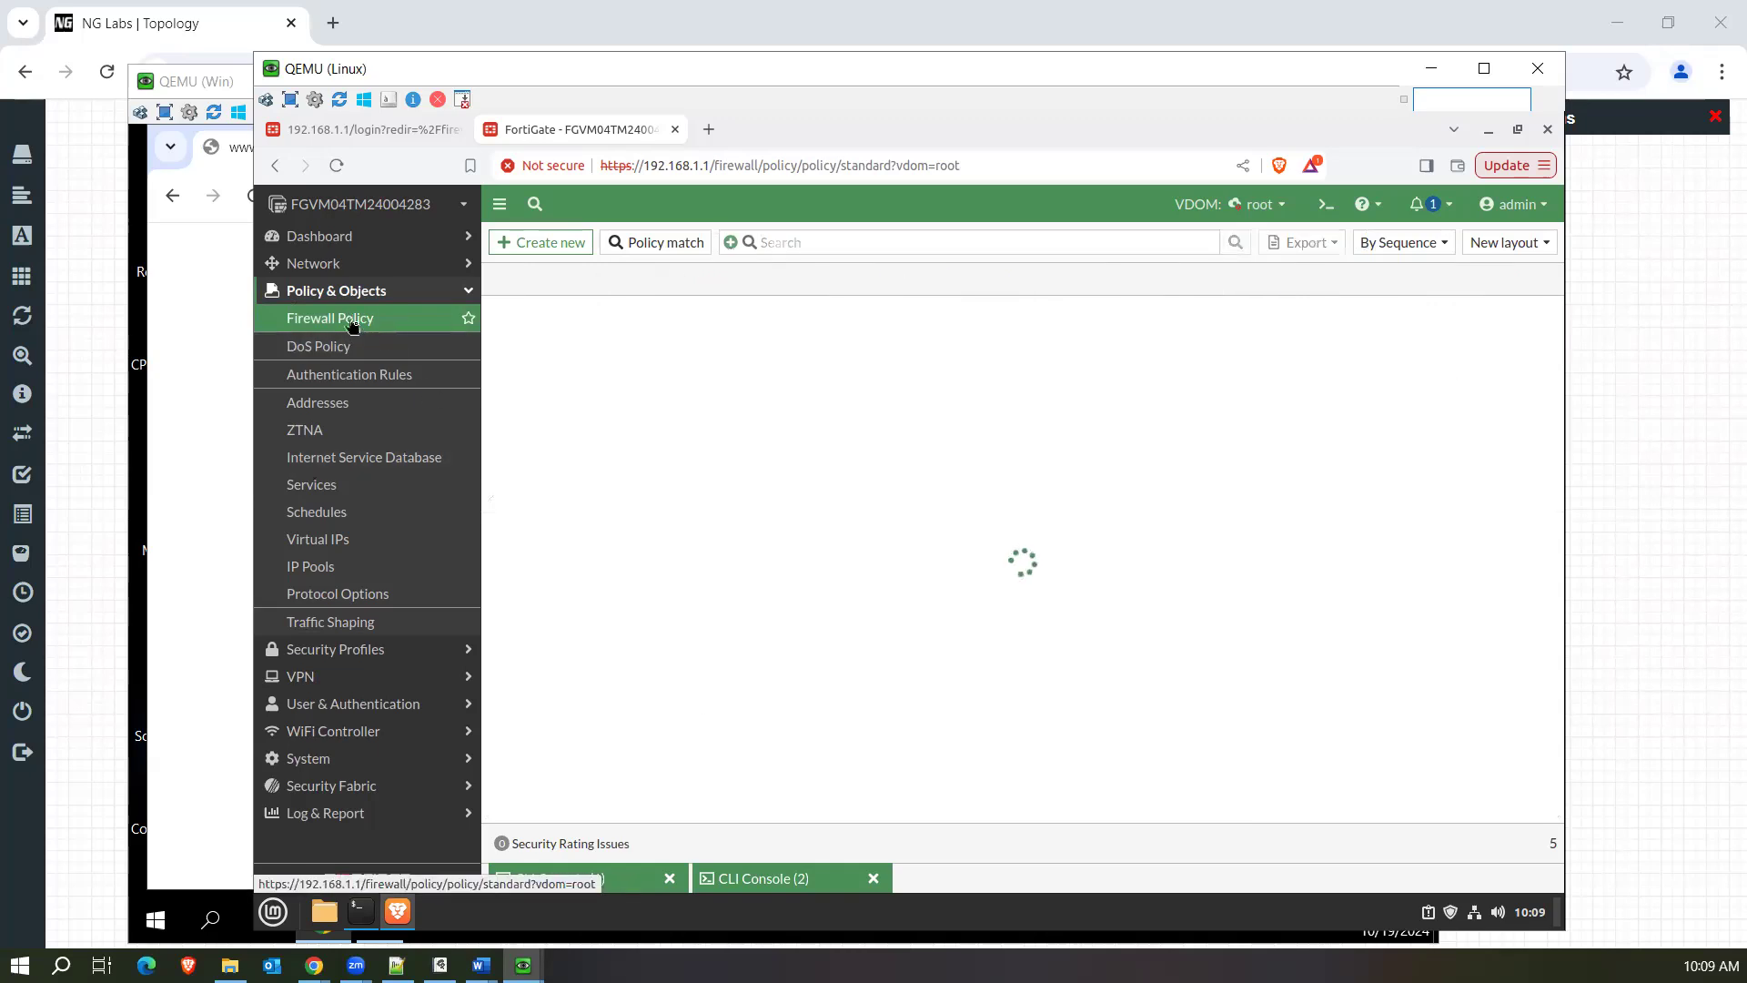
# Review the policies' bytes and hit count columns, and show the matching logs for the LAN-Internt policy.
pyautogui.moveTo(719, 822); pyautogui.dragTo(1126, 823)
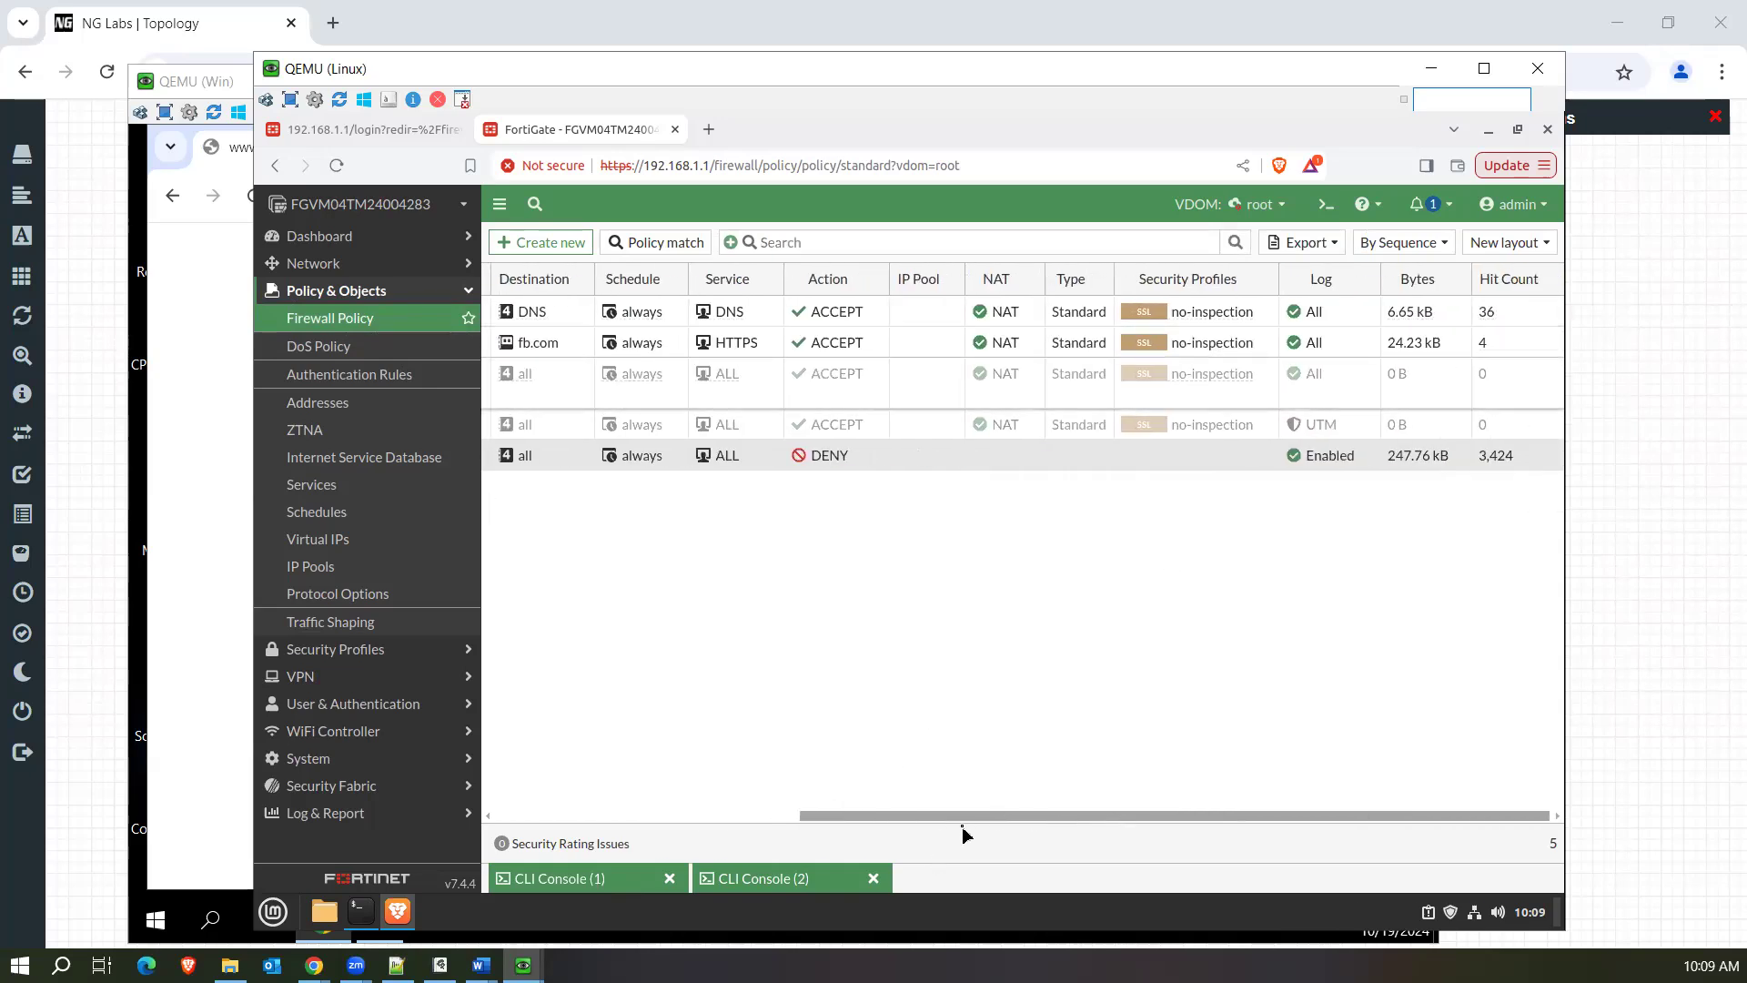
pyautogui.moveTo(970, 817); pyautogui.dragTo(609, 817)
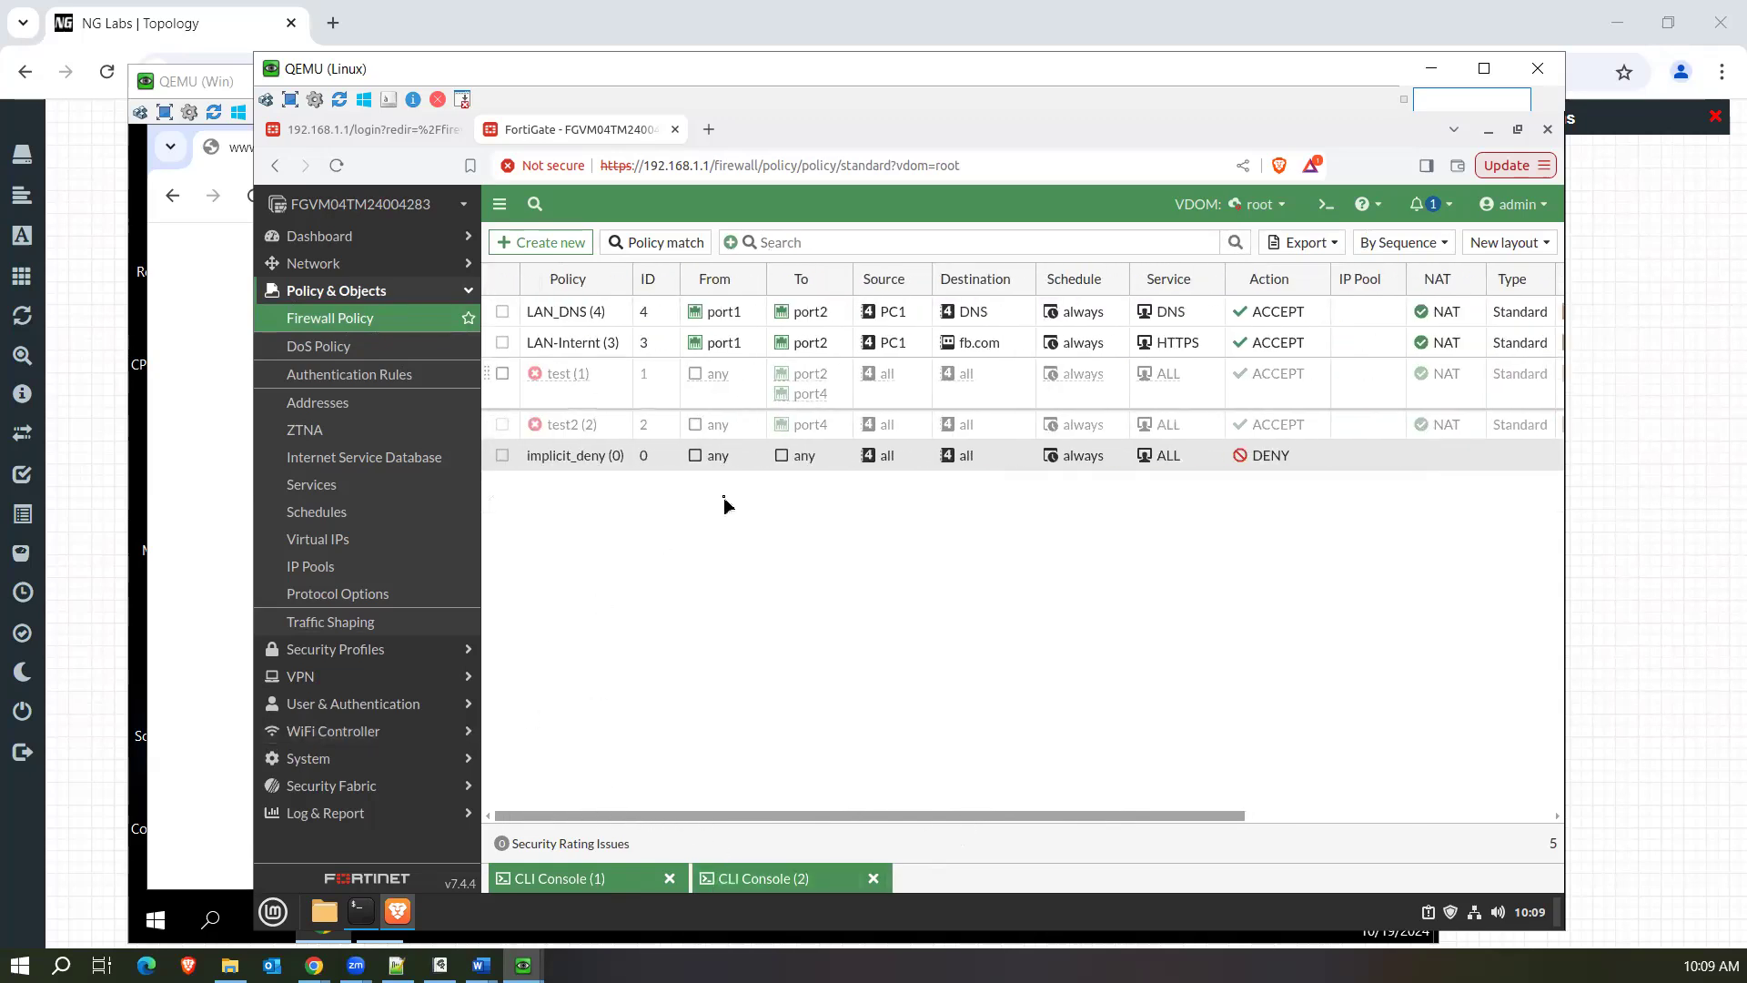
pyautogui.rightClick(585, 343)
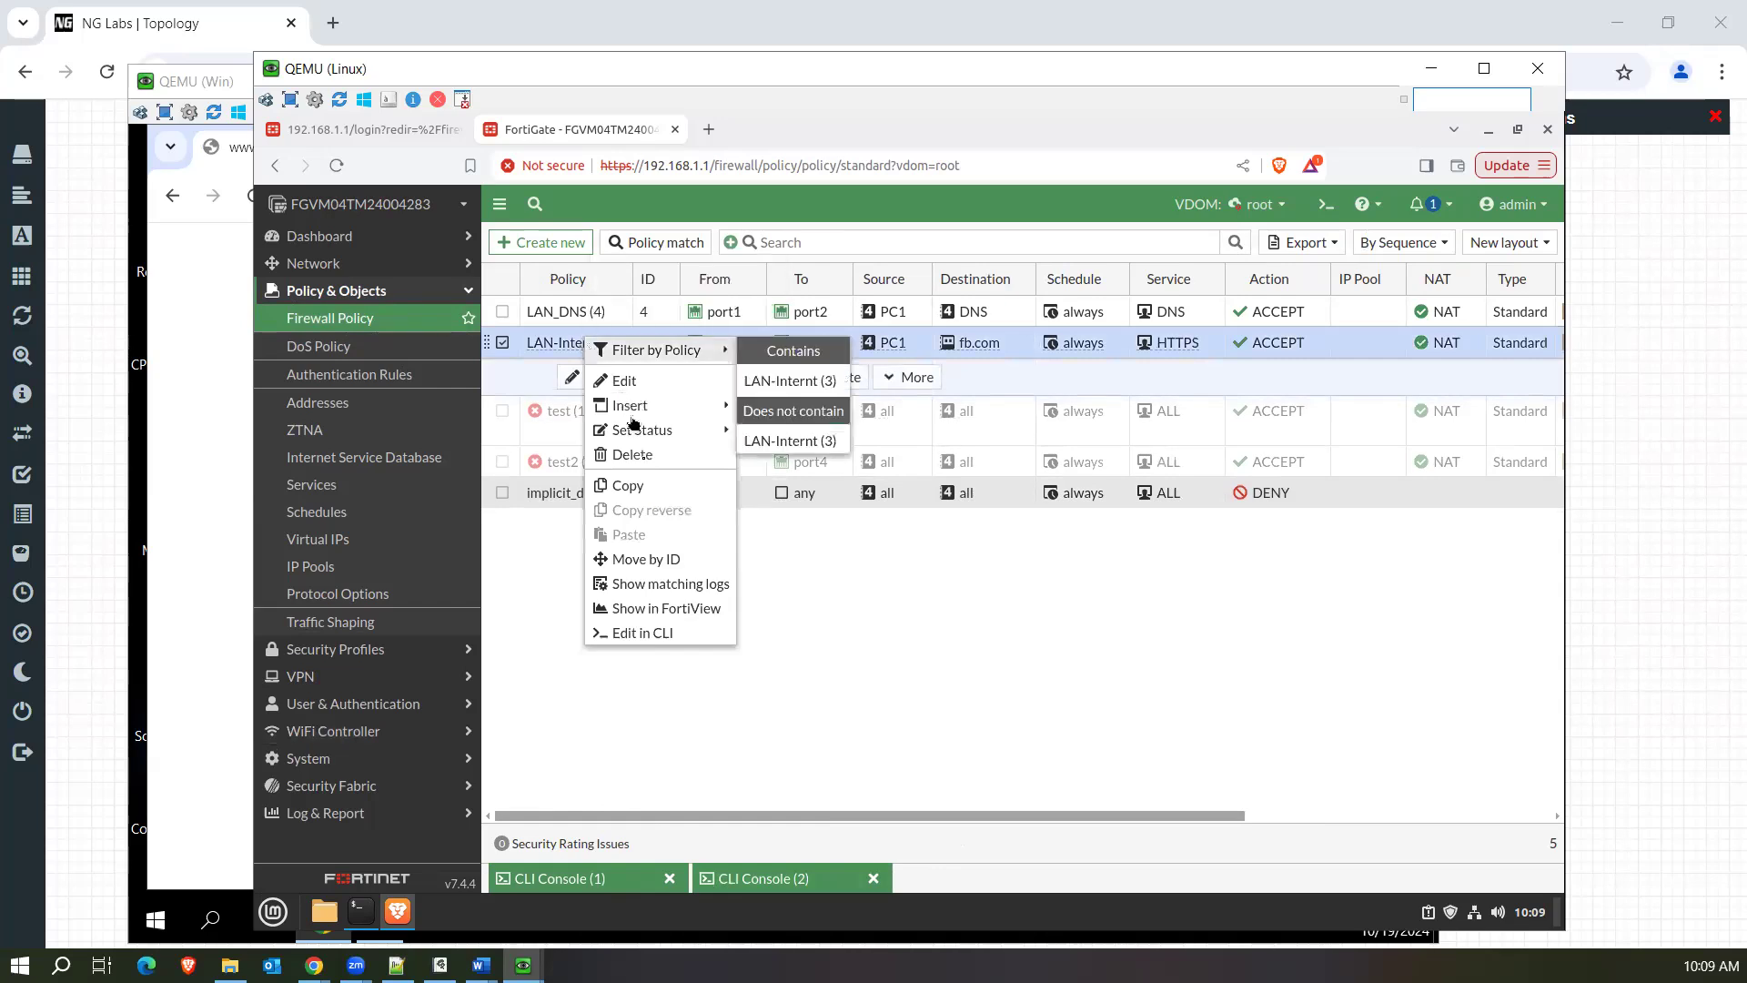
pyautogui.click(657, 590)
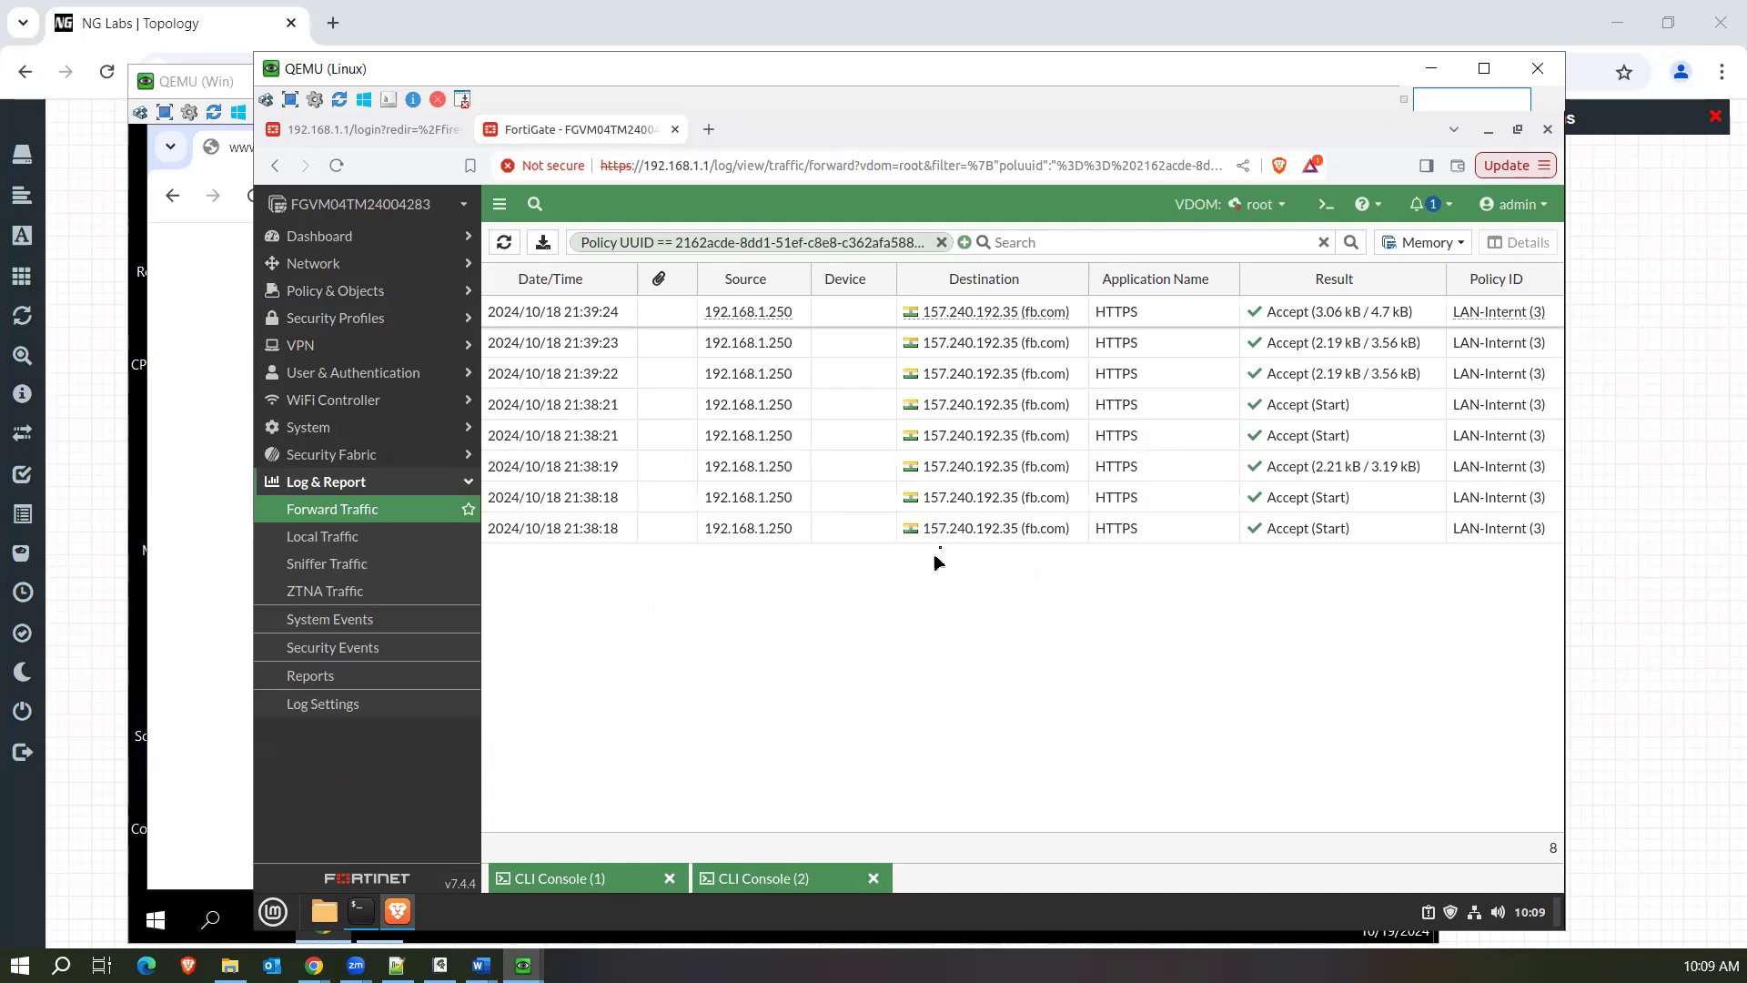
# Examine the policy IDs and the fb.com destination details in the filtered forward traffic logs.
pyautogui.moveTo(932, 538)
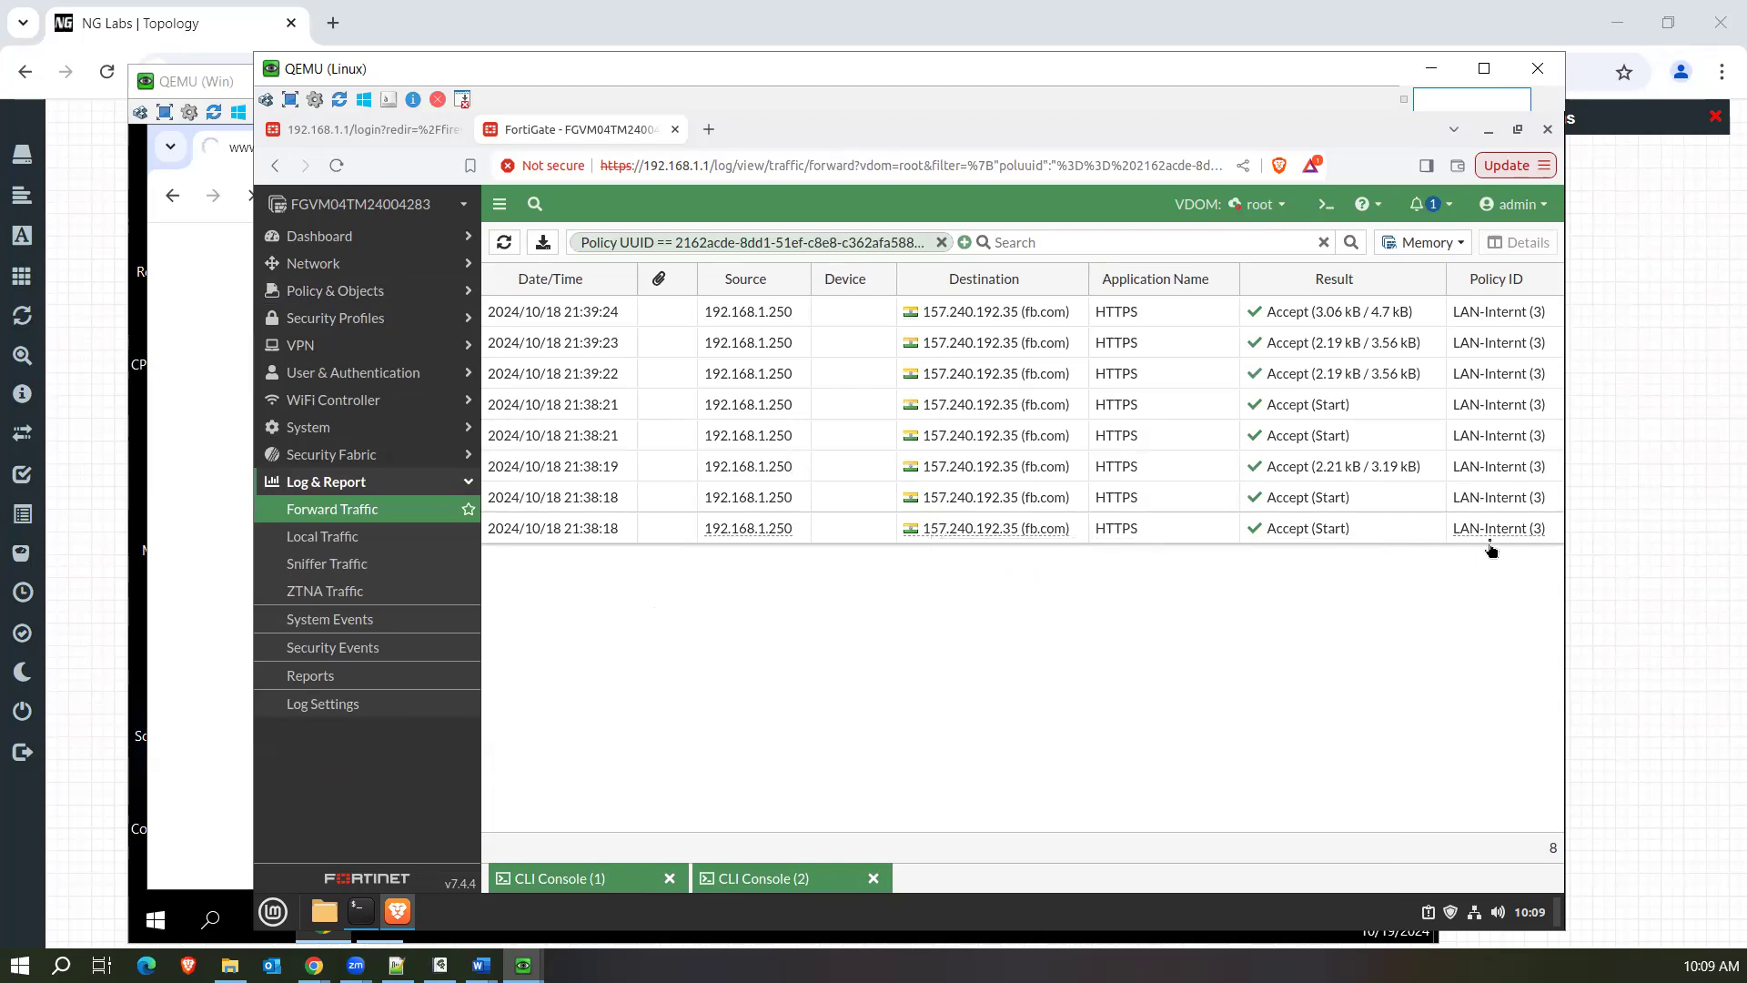
pyautogui.moveTo(1515, 533)
pyautogui.moveTo(1037, 535)
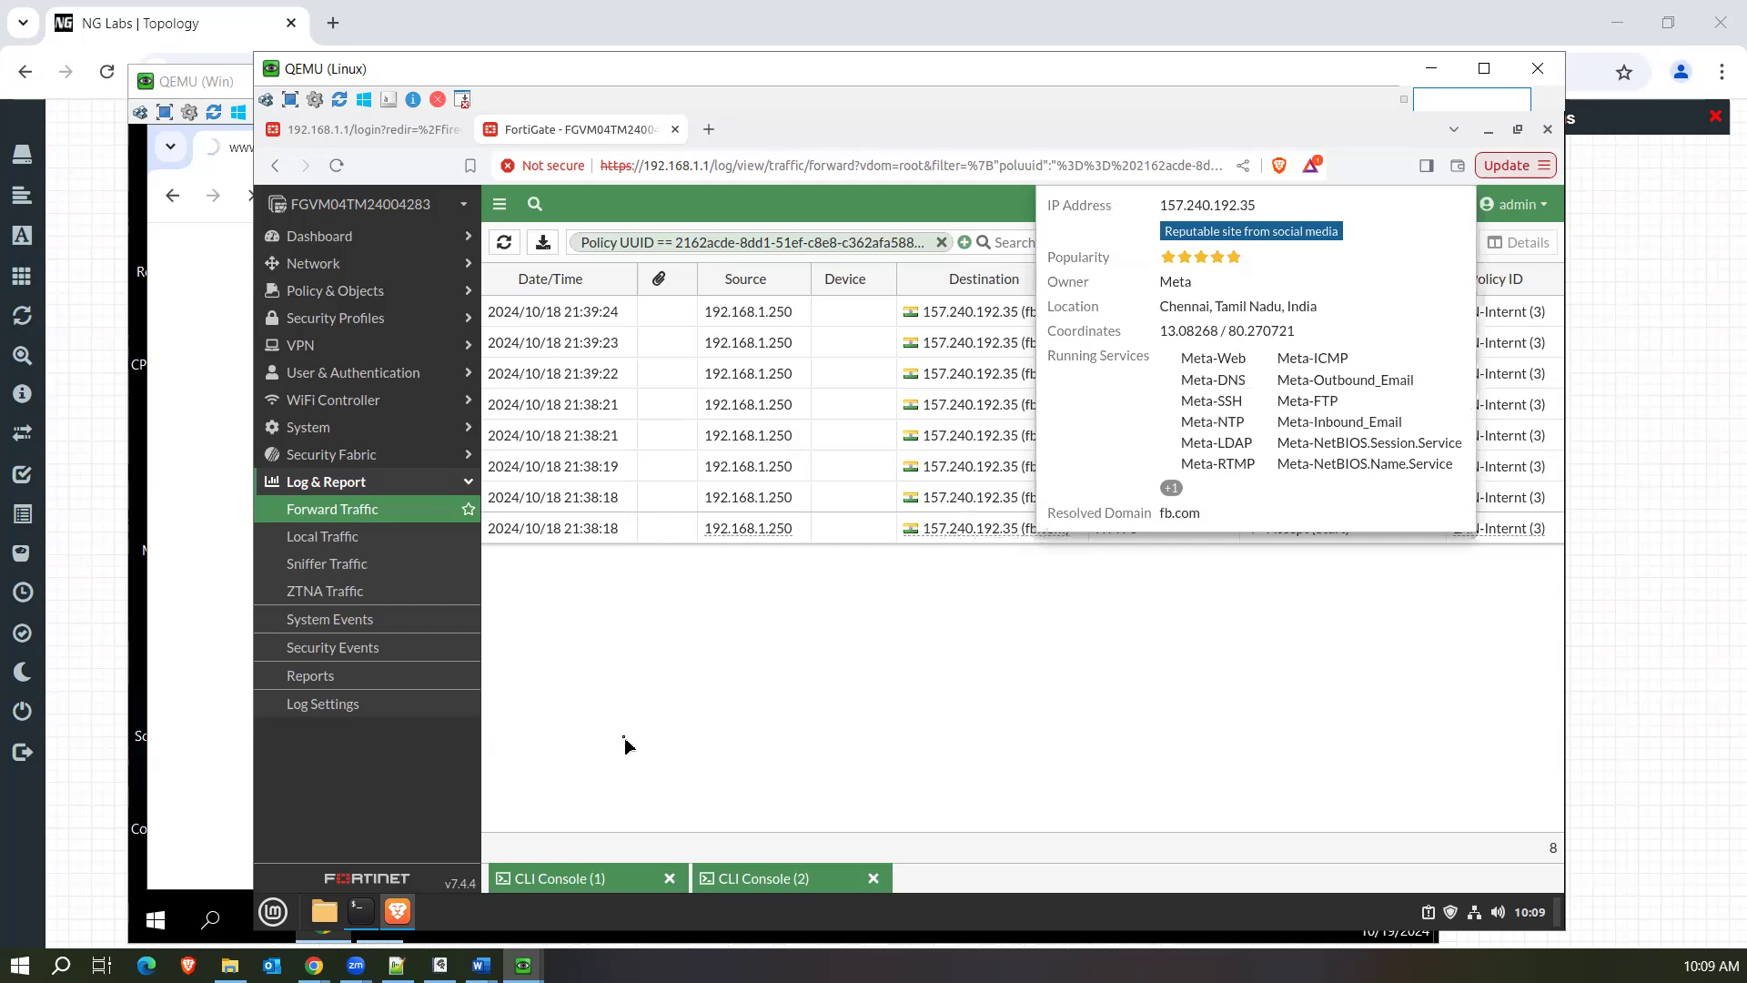
# Switch to the Windows virtual machine, resolve fb.com with nslookup in the Command Prompt, and highlight the returned IPv4 address.
pyautogui.click(202, 572)
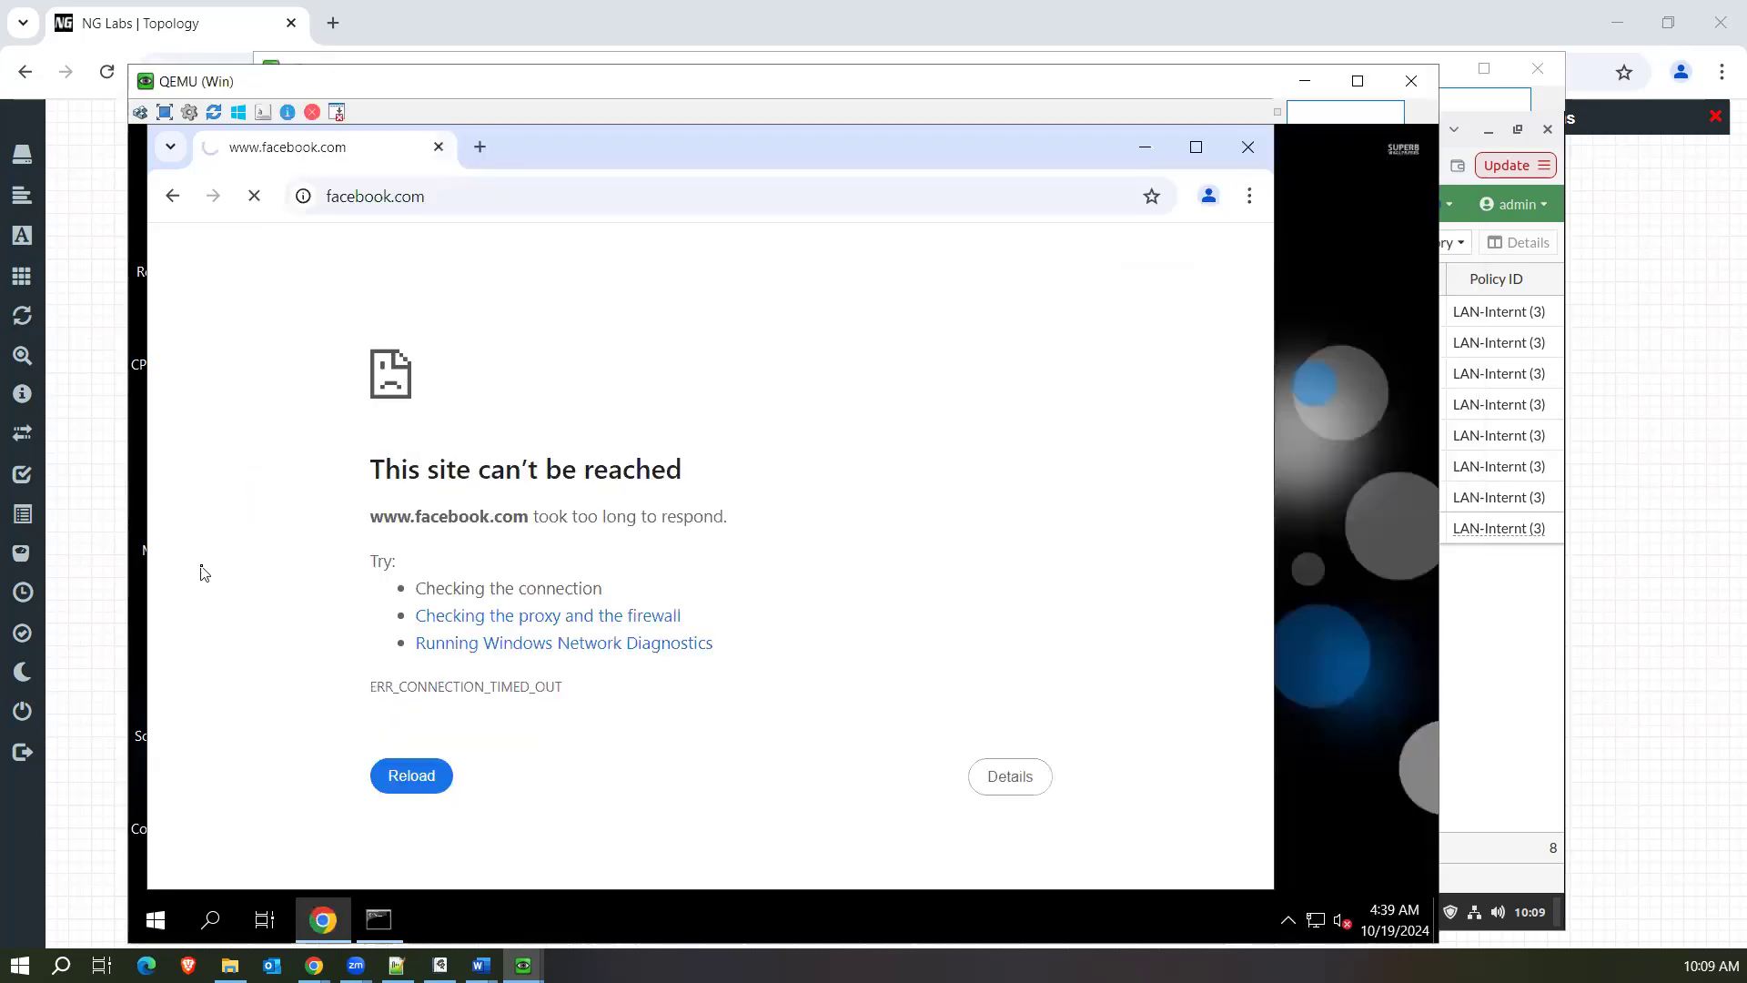
pyautogui.click(381, 920)
pyautogui.press('Escape')
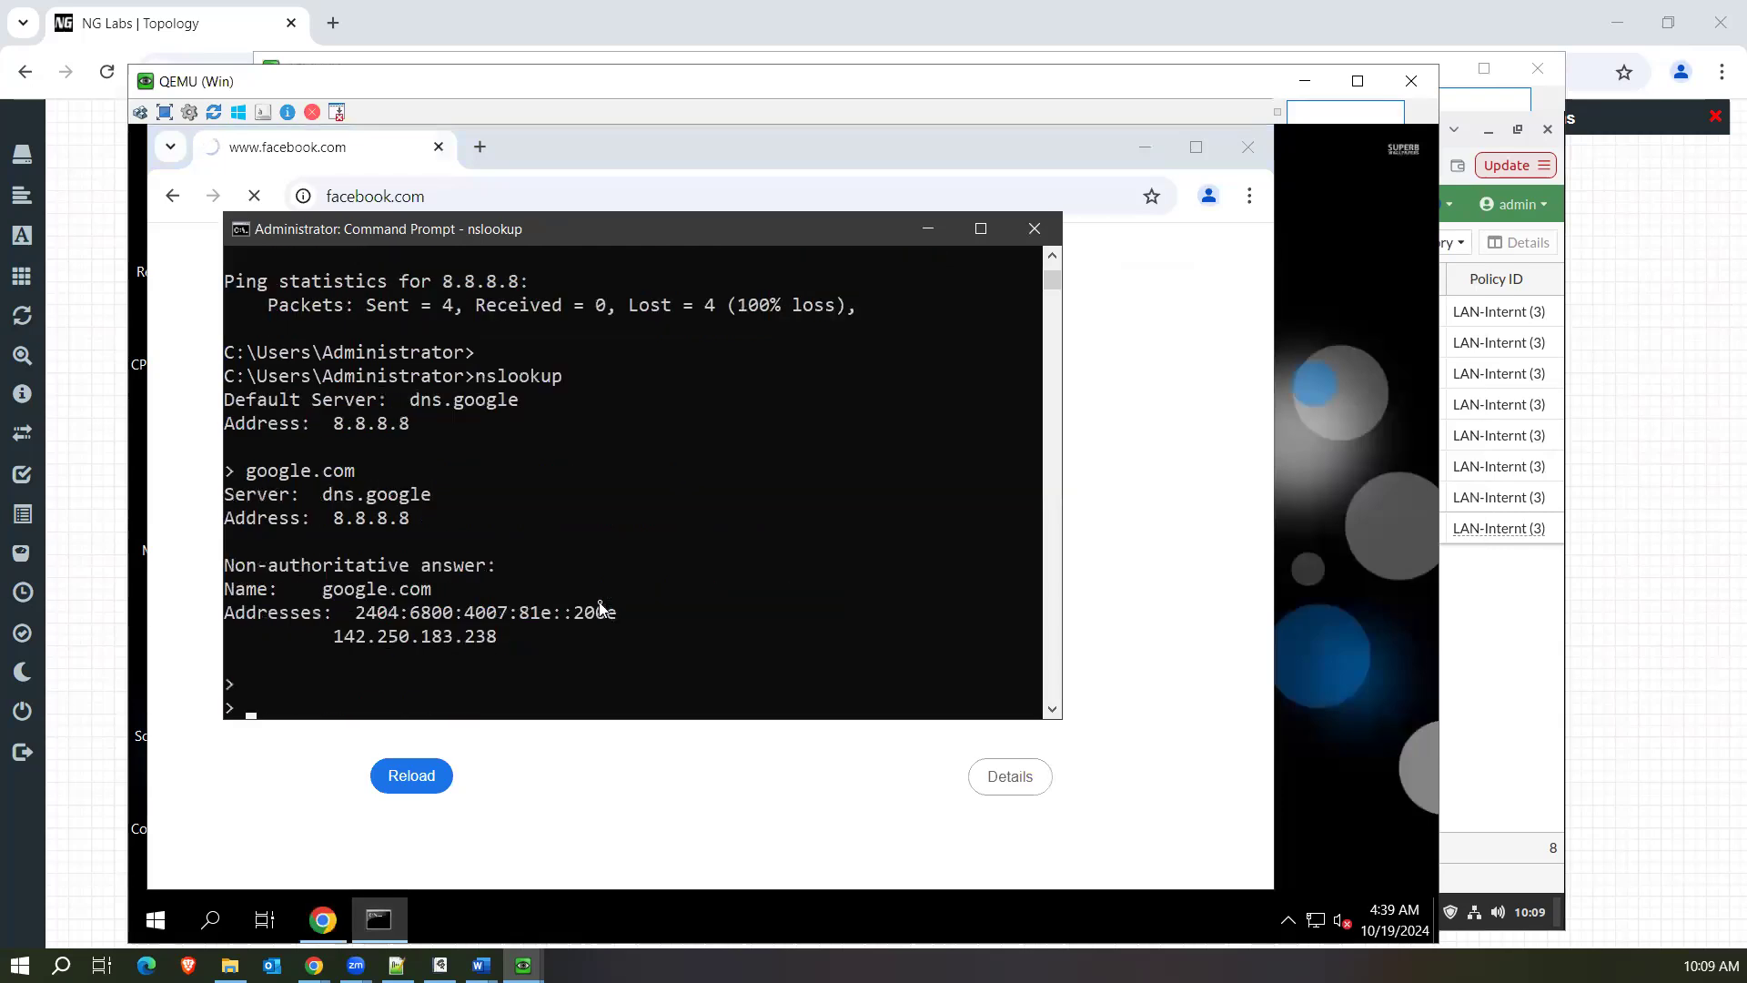
pyautogui.write('fb.com')
pyautogui.press('Return')
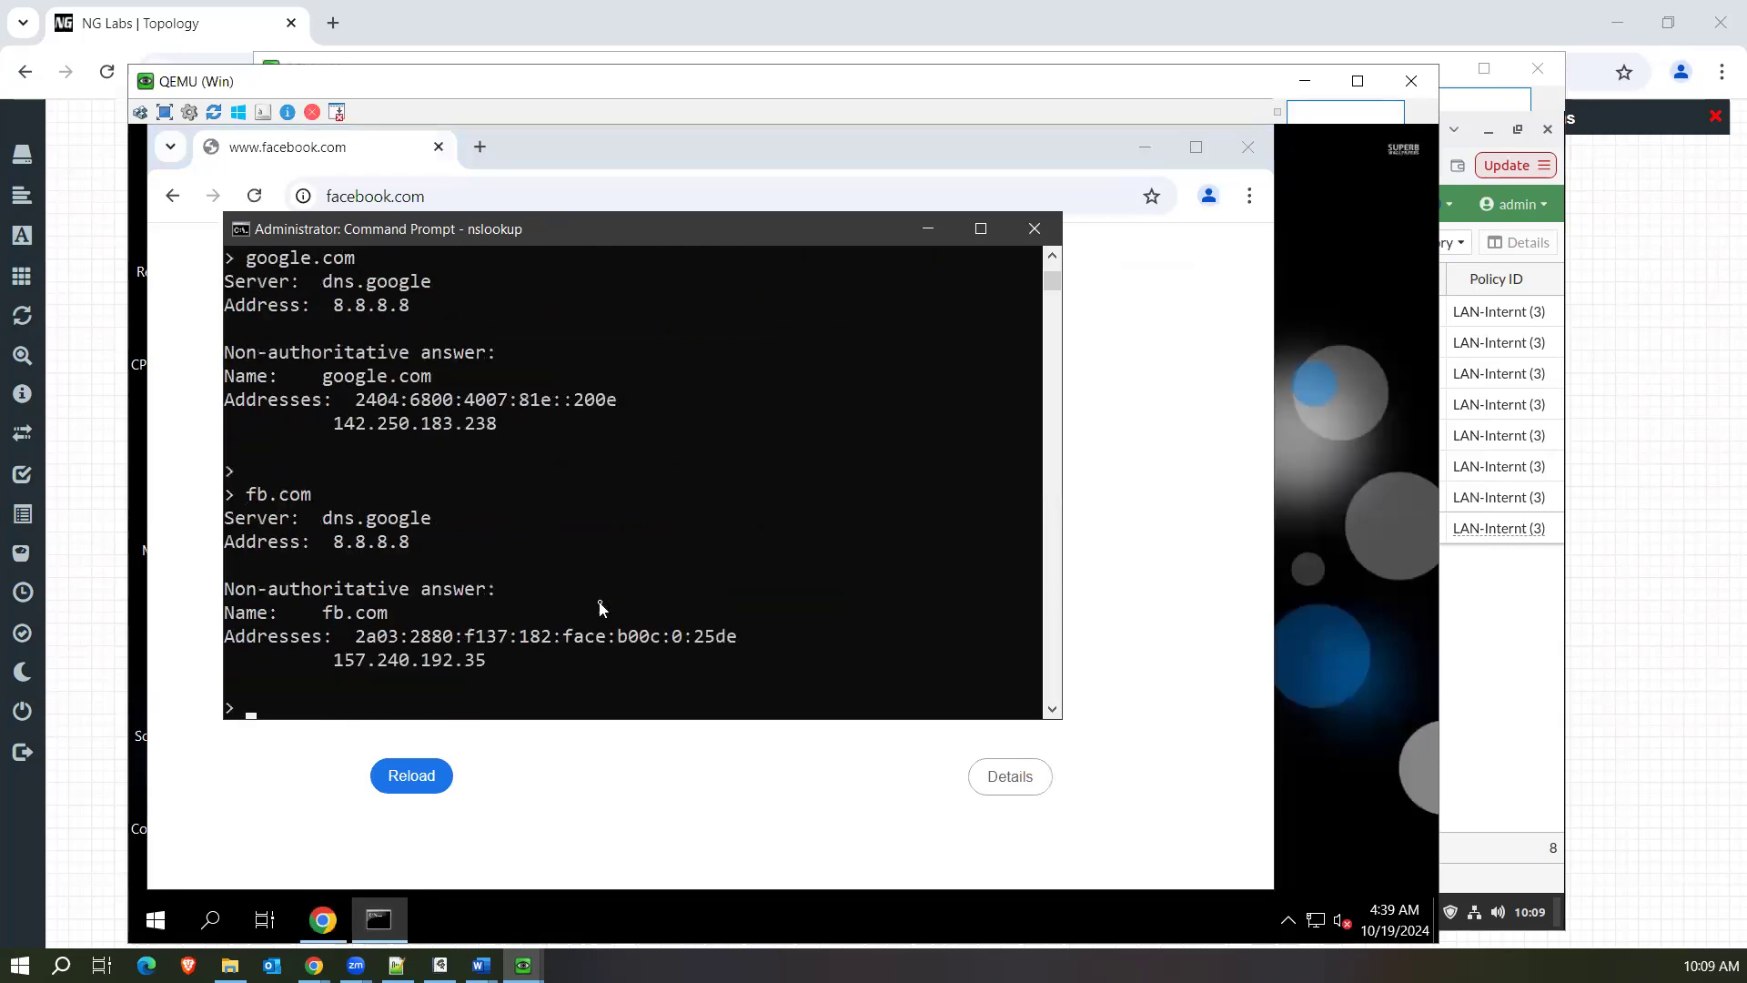
pyautogui.moveTo(333, 660); pyautogui.dragTo(497, 662)
# Return to the Linux virtual machine, open the details of the newest fb.com log entry, and review its source, destination and data sections.
pyautogui.click(1482, 630)
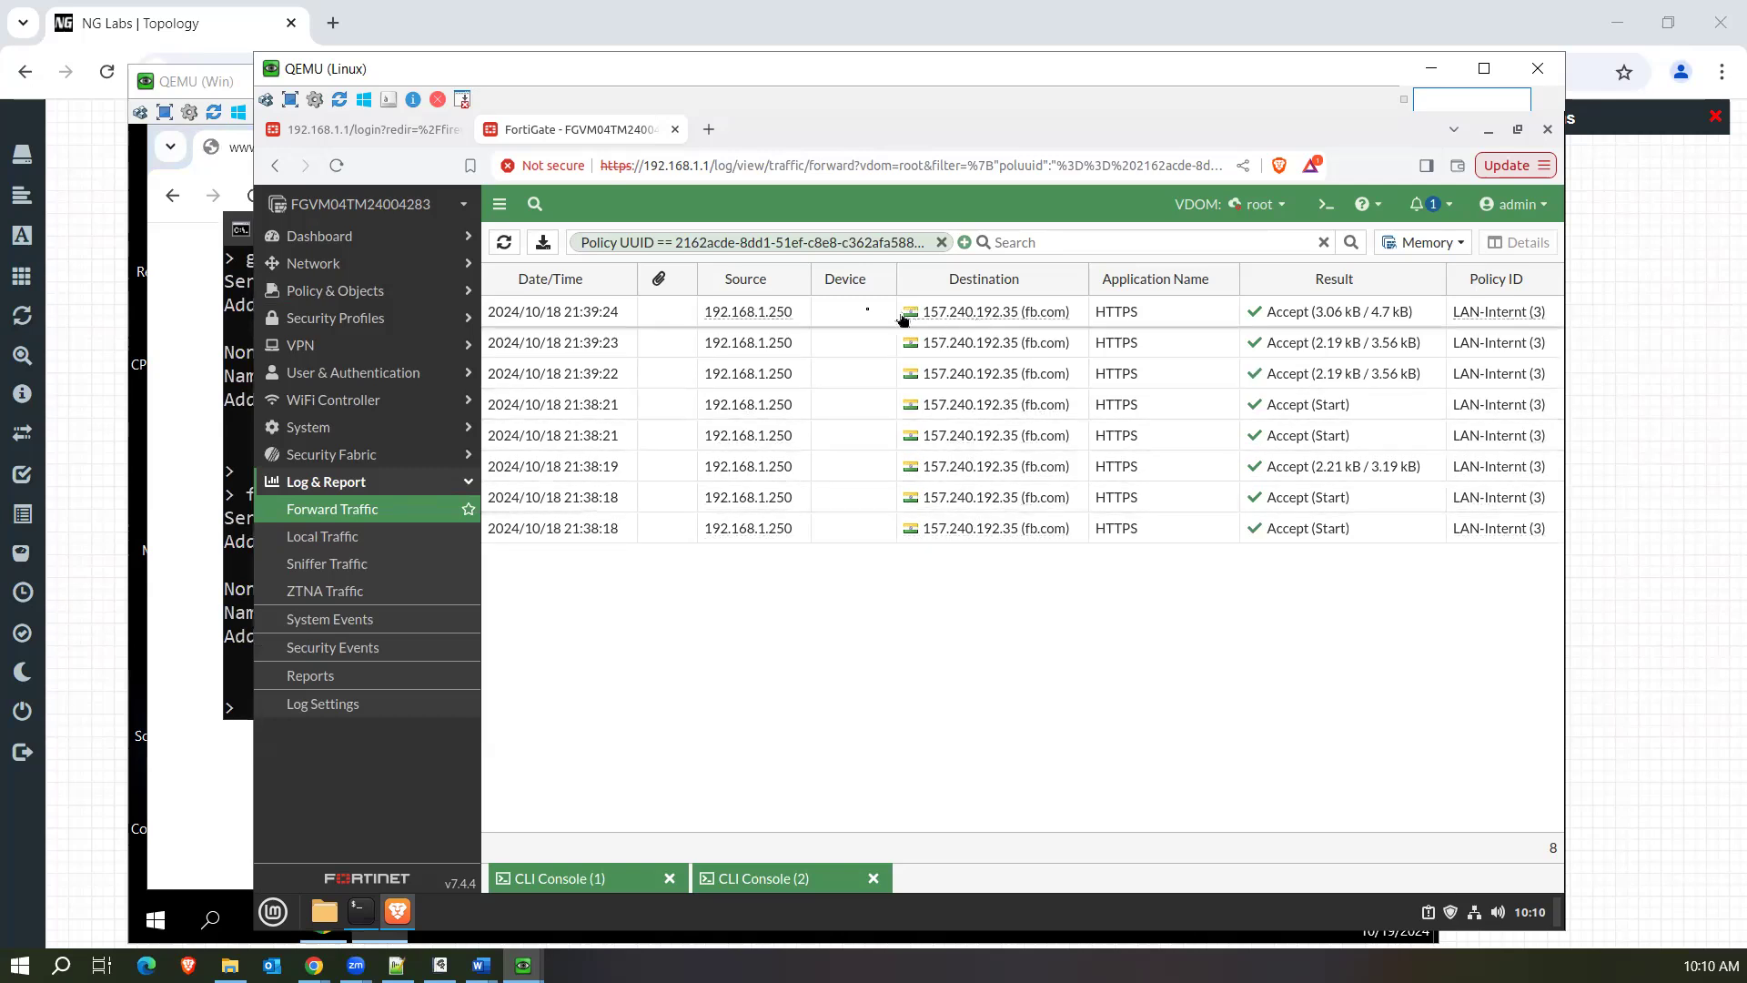
pyautogui.doubleClick(854, 312)
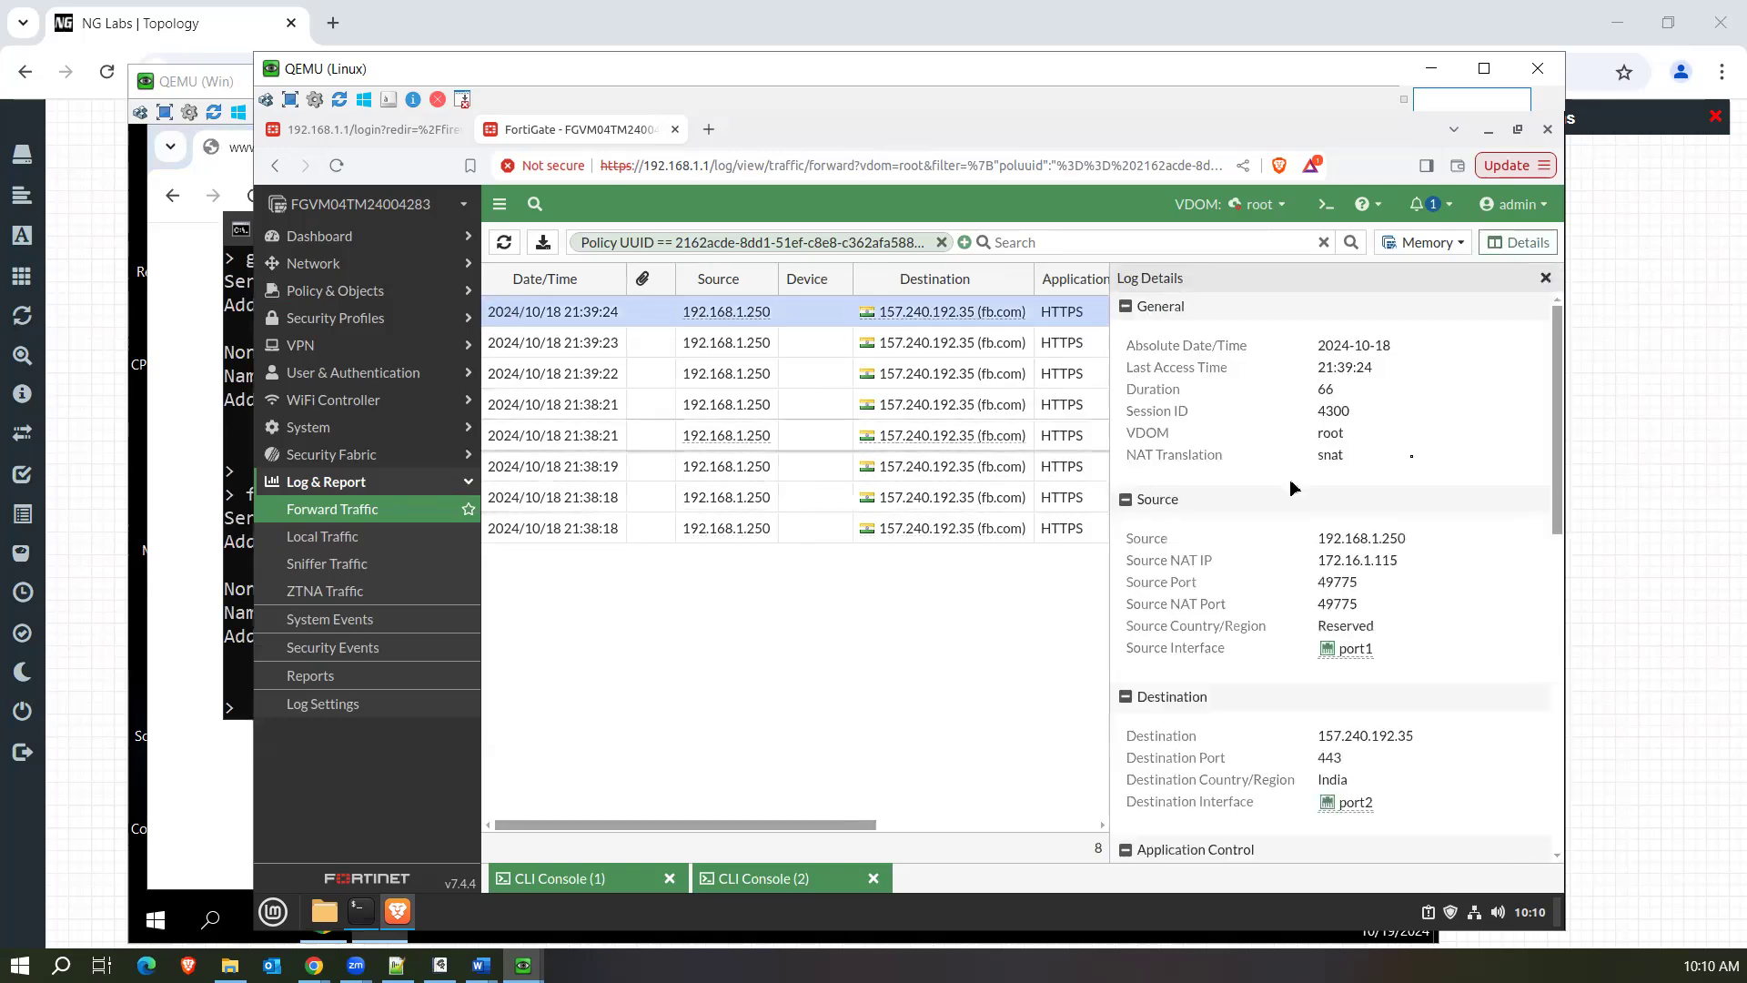
pyautogui.moveTo(1559, 483); pyautogui.dragTo(1558, 611)
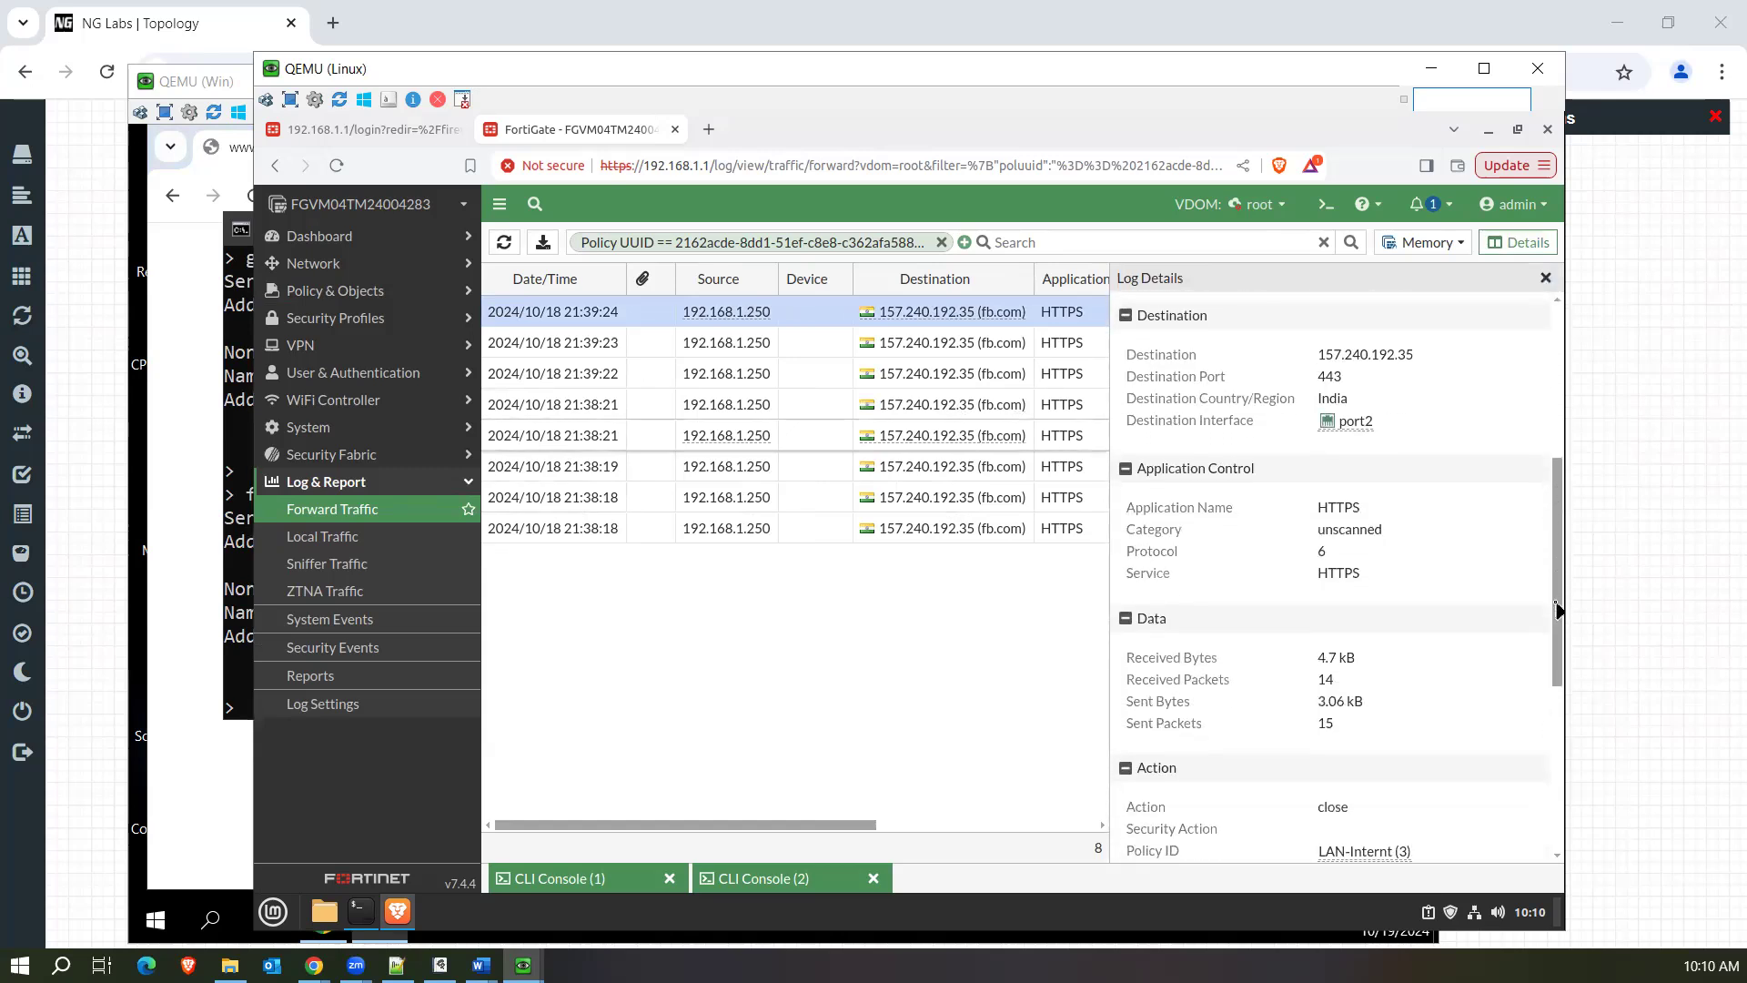
pyautogui.moveTo(1336, 730); pyautogui.dragTo(1322, 682)
pyautogui.moveTo(1558, 603); pyautogui.dragTo(1564, 444)
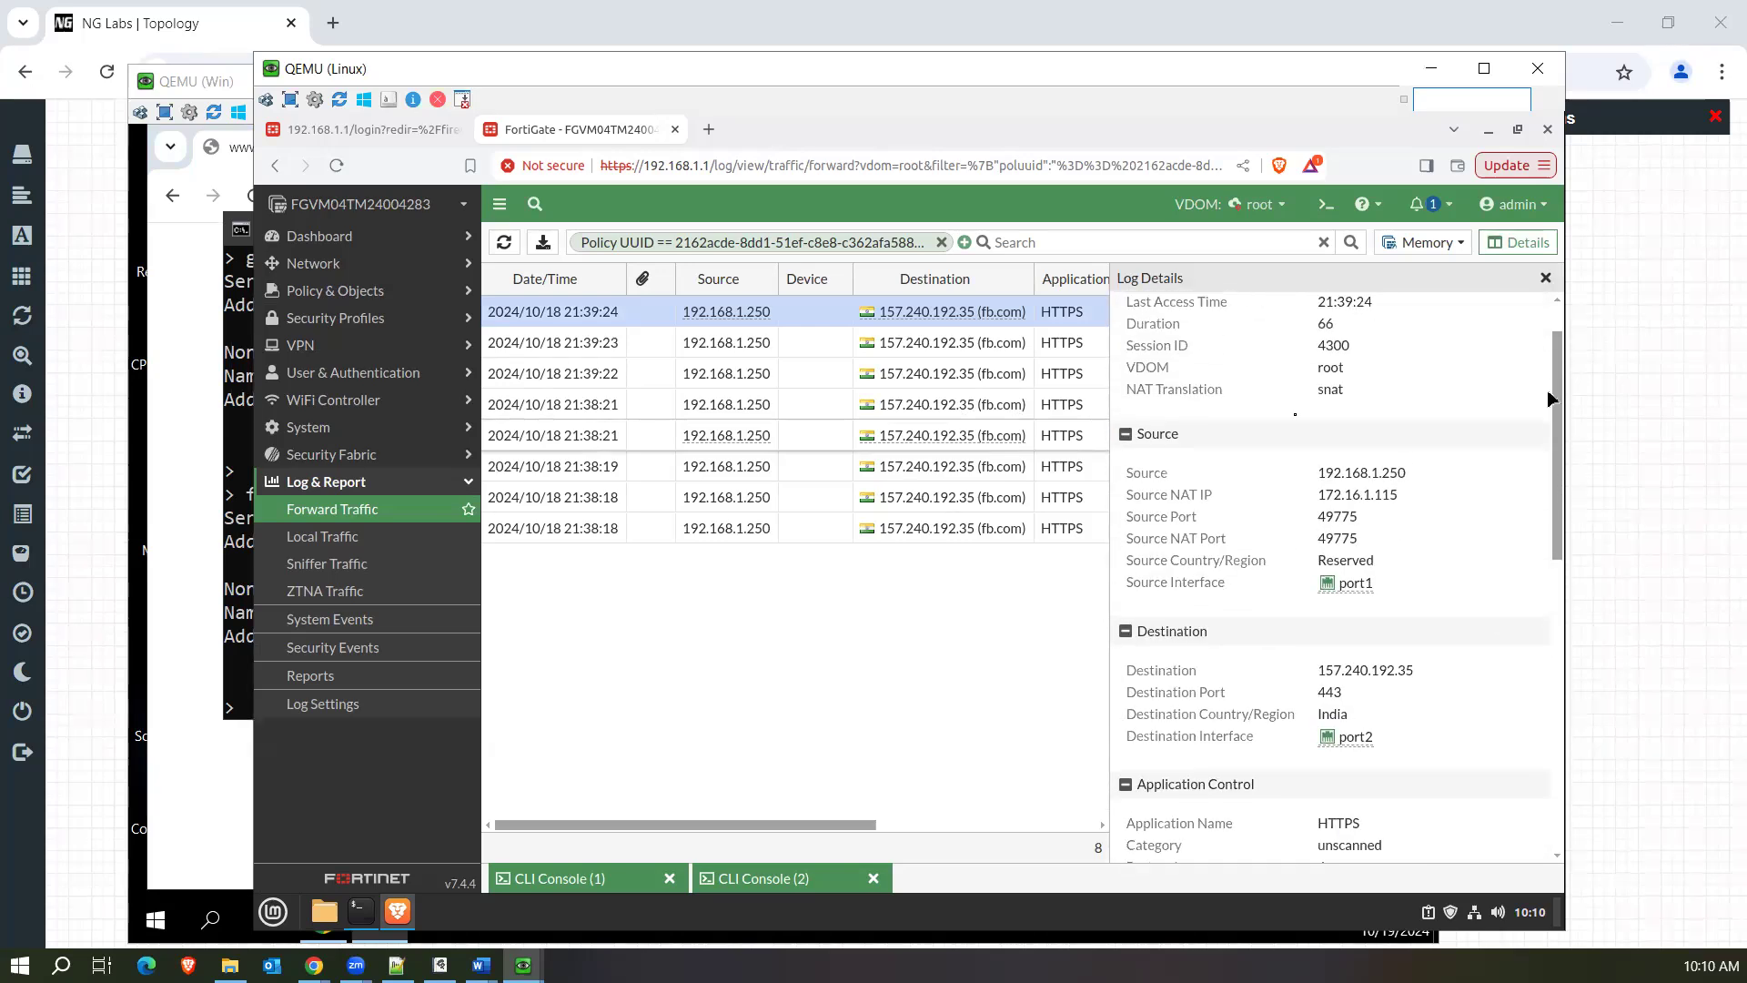
# Return to Chrome on the Windows virtual machine, highlight the page's error code, and show the site information for facebook.com.
pyautogui.click(233, 767)
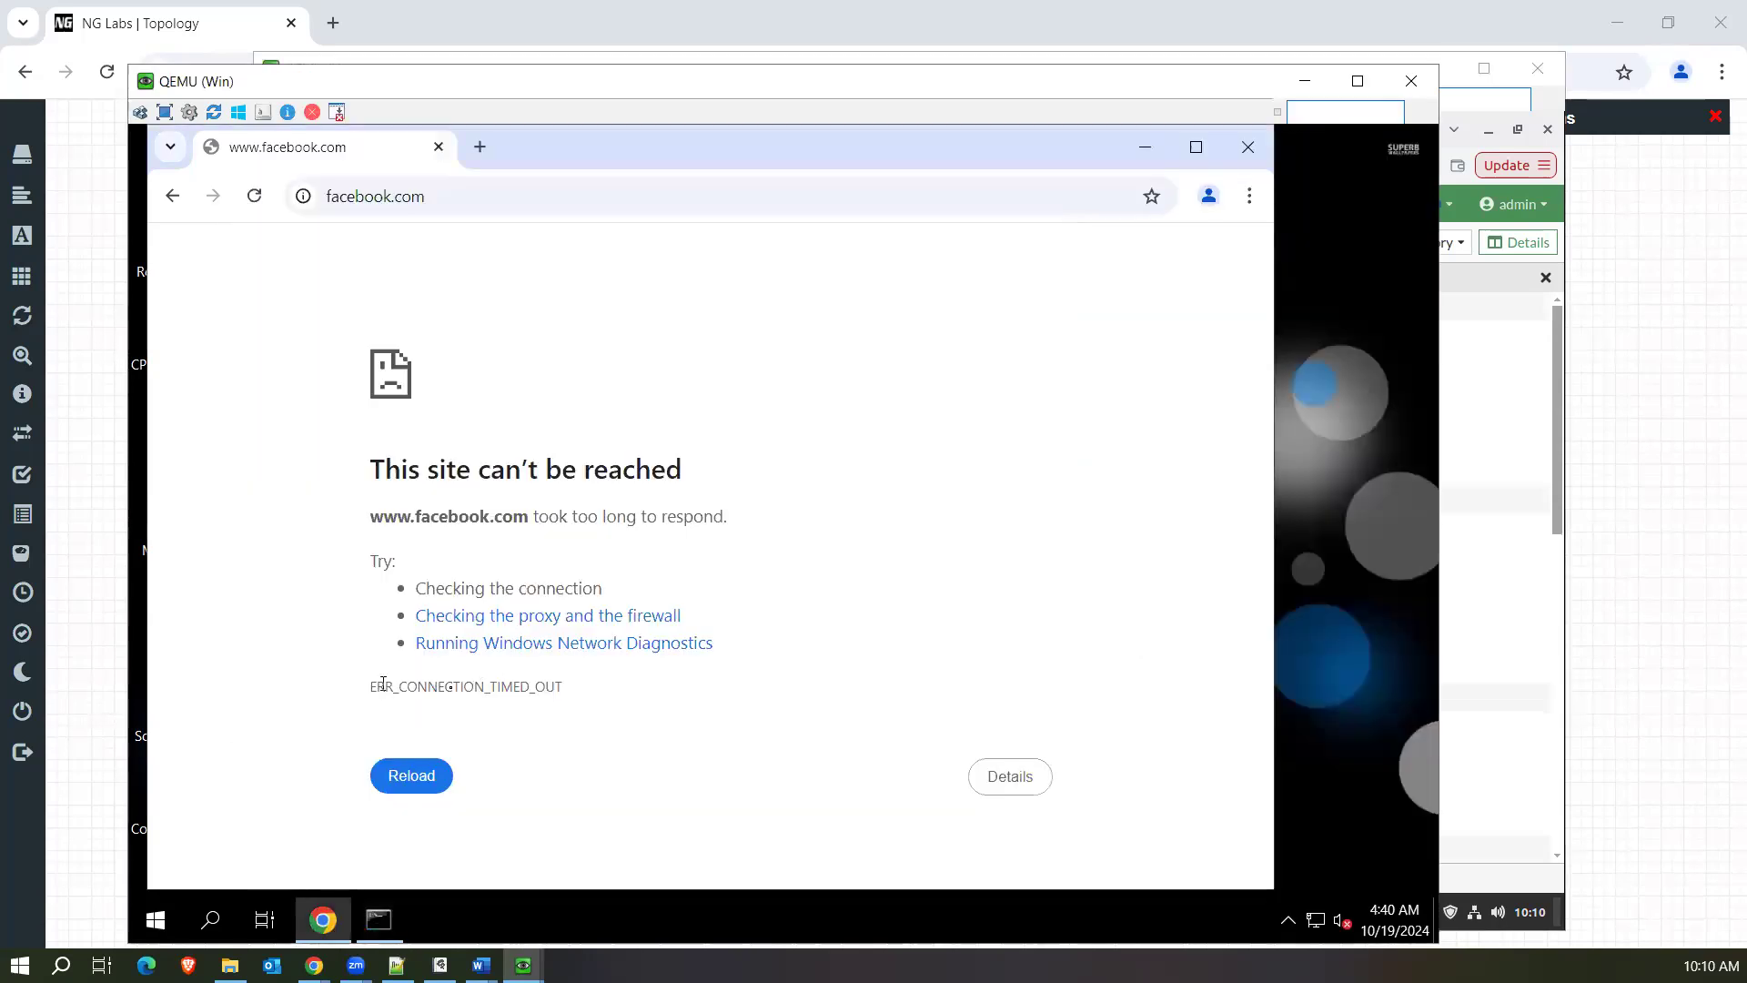
pyautogui.moveTo(371, 683); pyautogui.dragTo(607, 710)
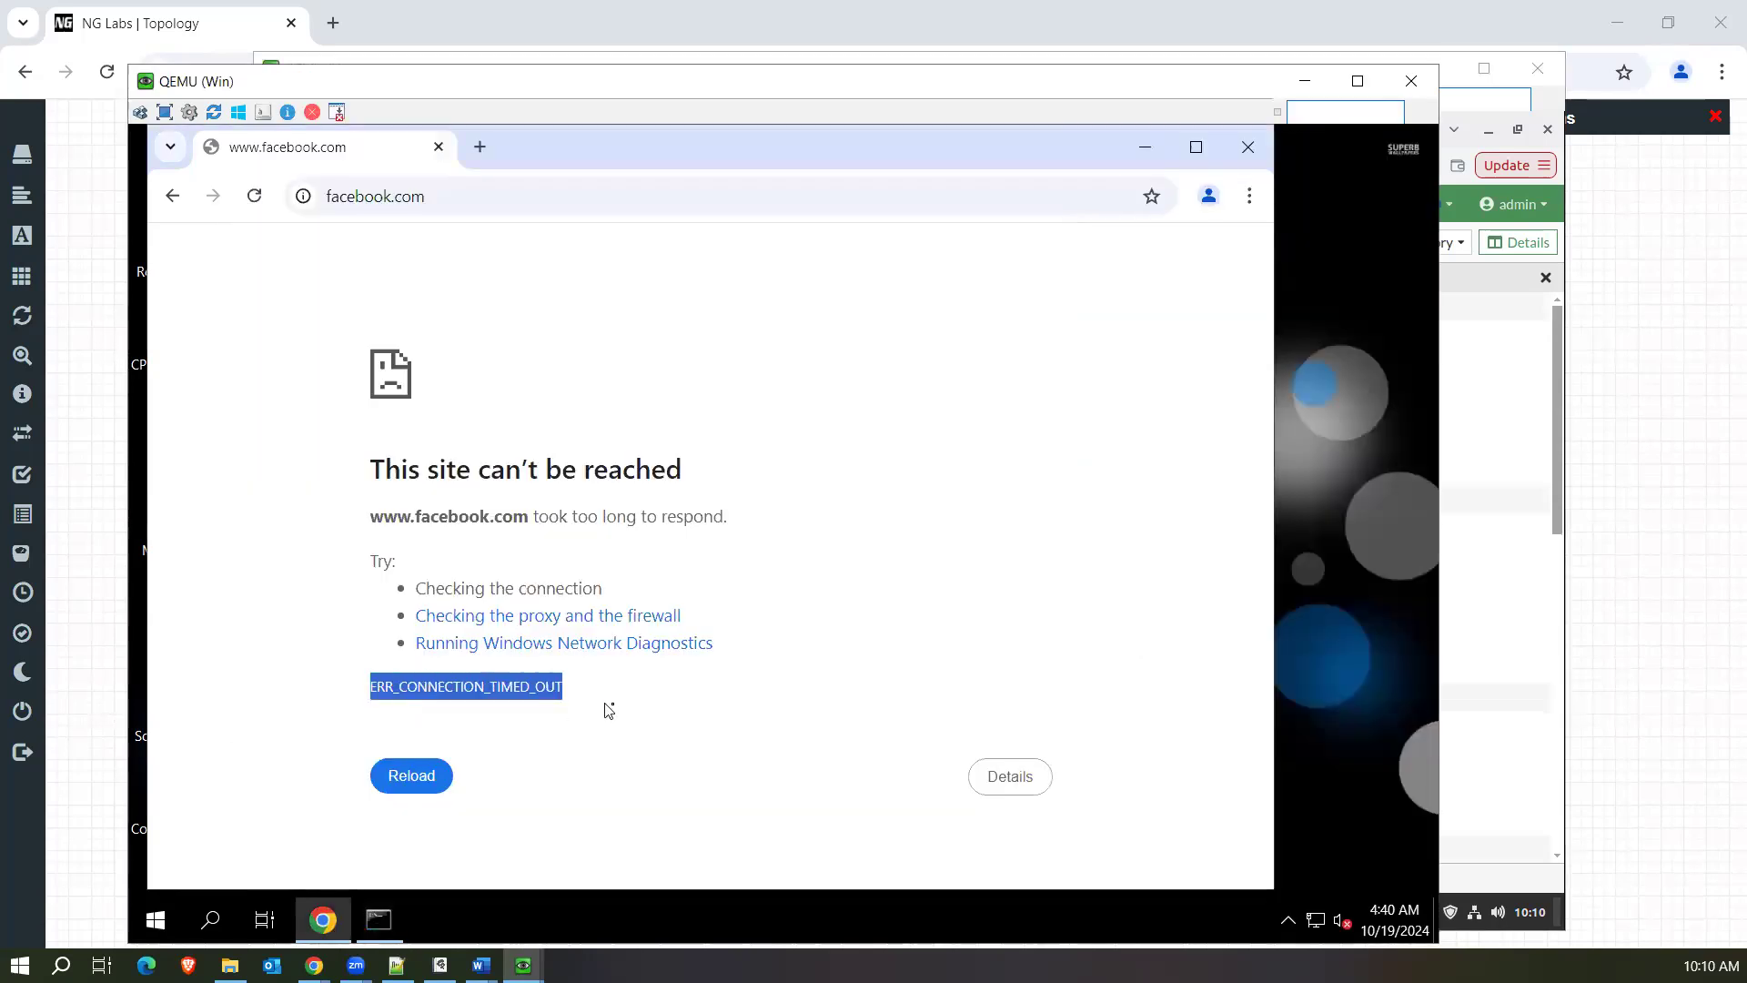
pyautogui.click(304, 196)
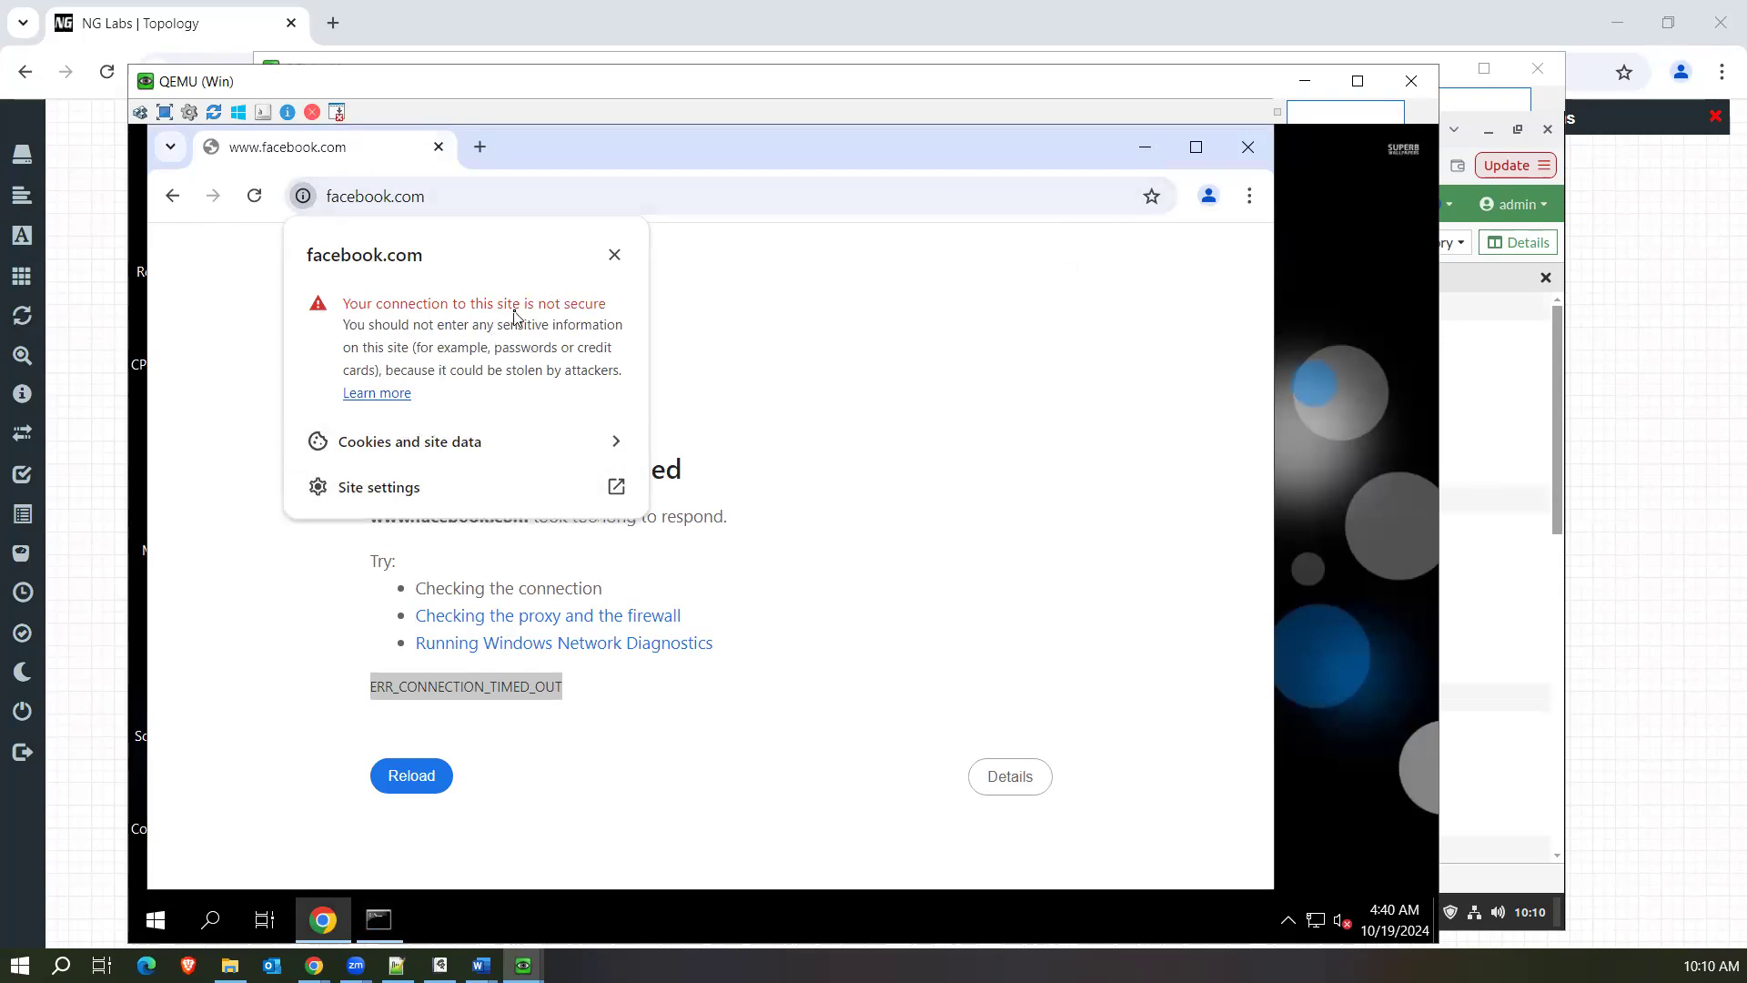
# Look at the connection security help page and facebook.com's site settings, closing each tab, and show the site information again.
pyautogui.click(387, 396)
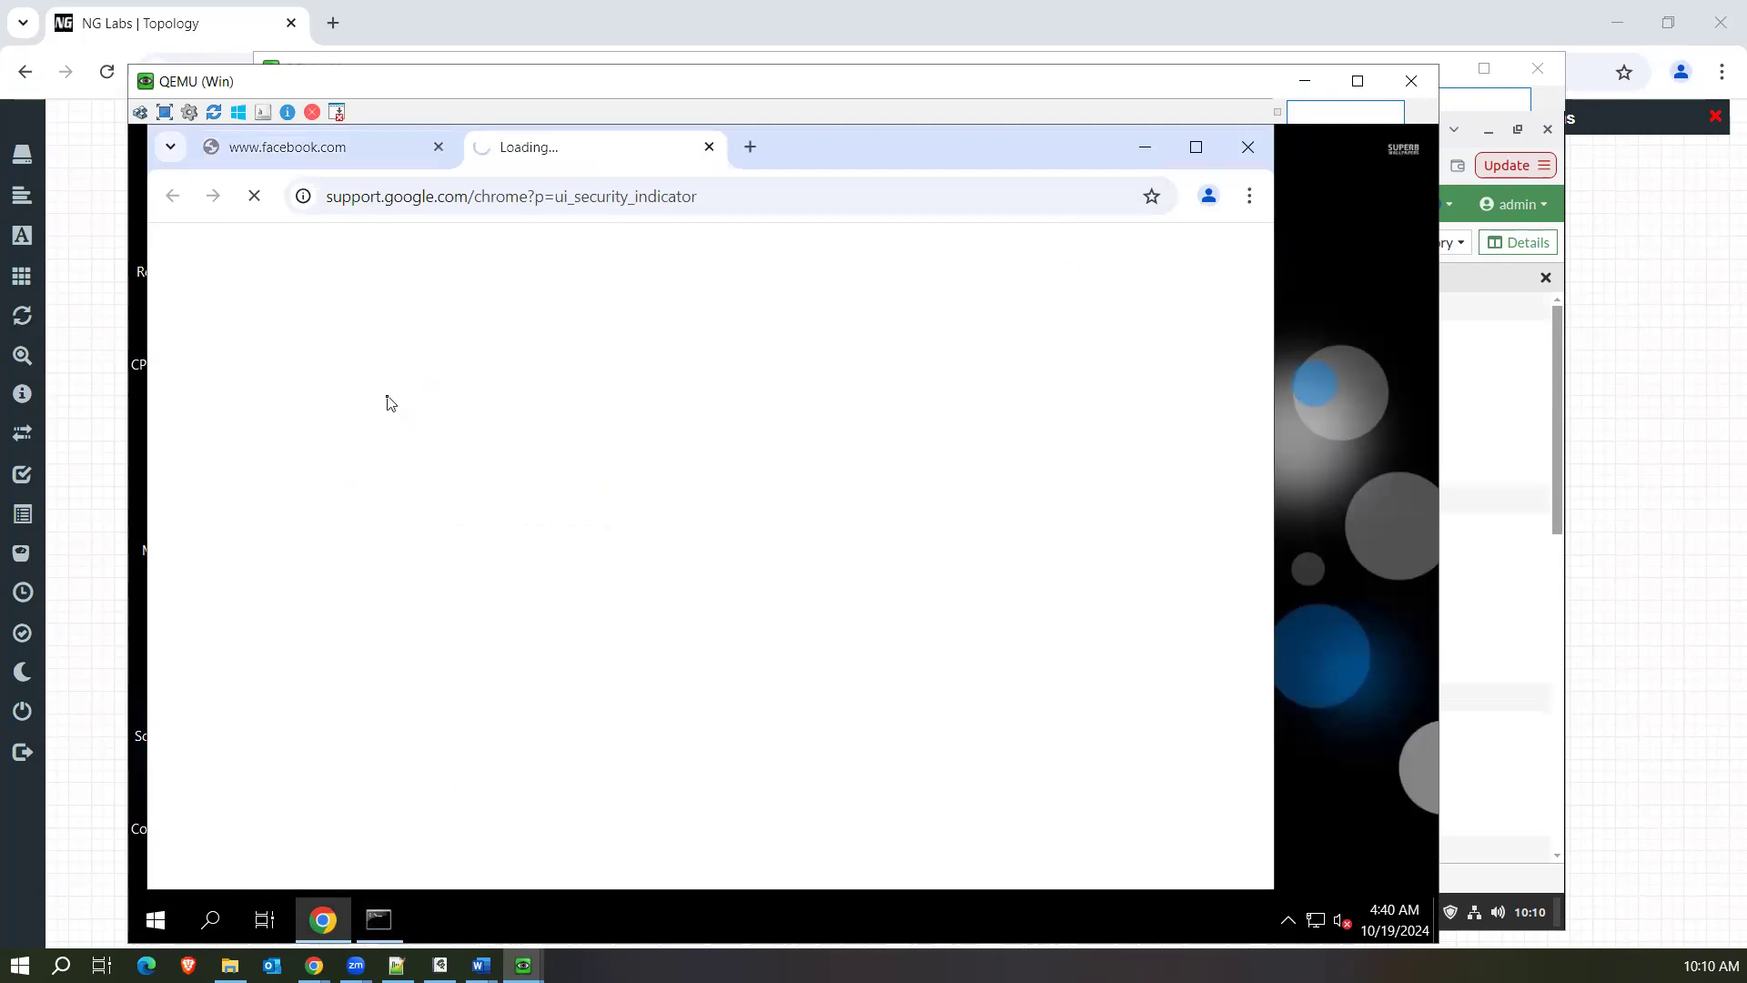
pyautogui.click(709, 147)
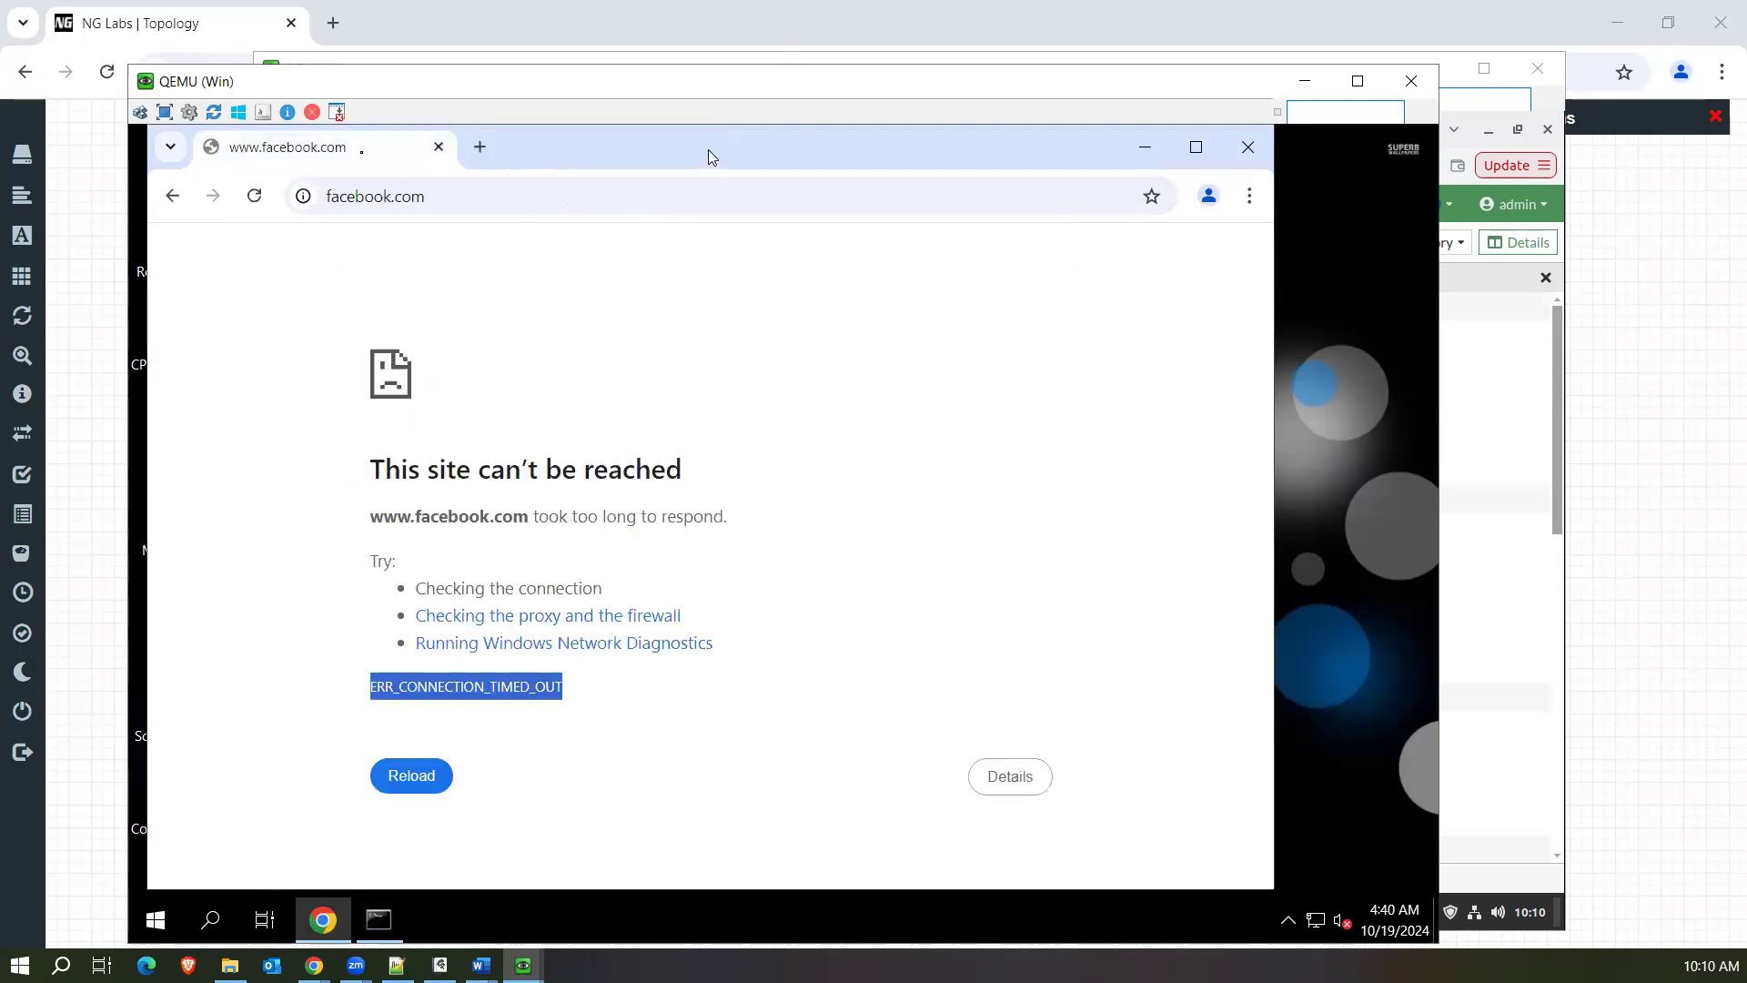
pyautogui.click(302, 197)
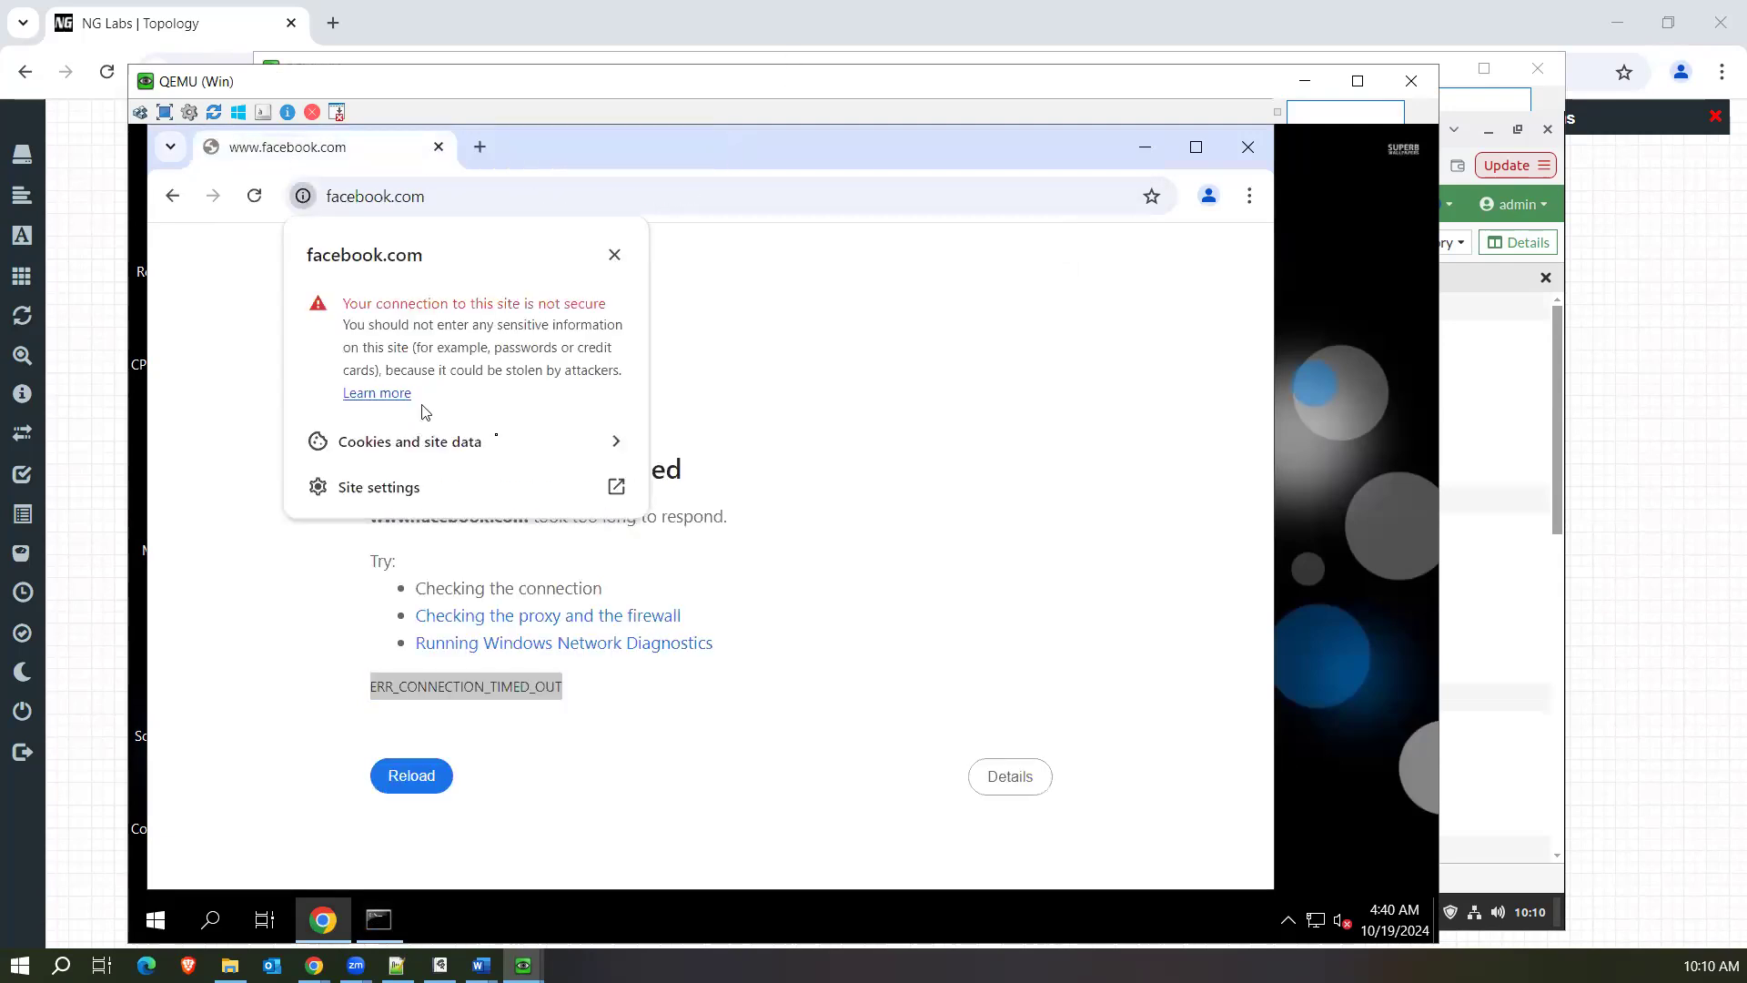
pyautogui.click(557, 492)
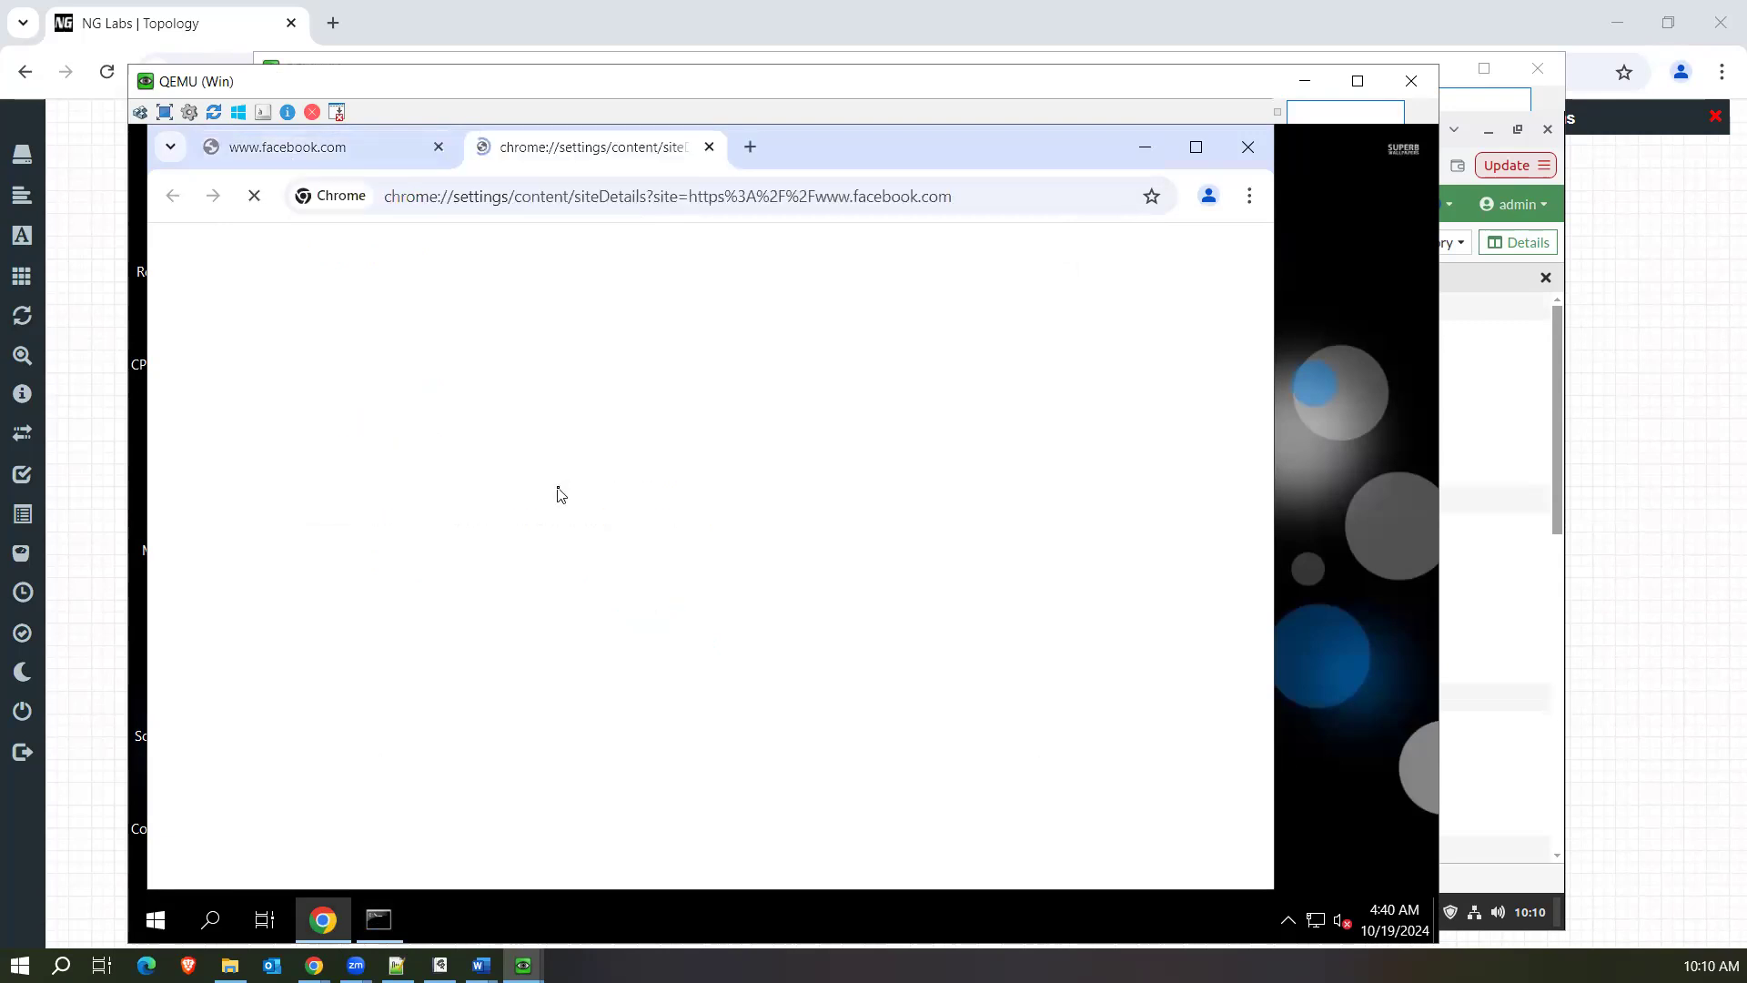
pyautogui.click(711, 148)
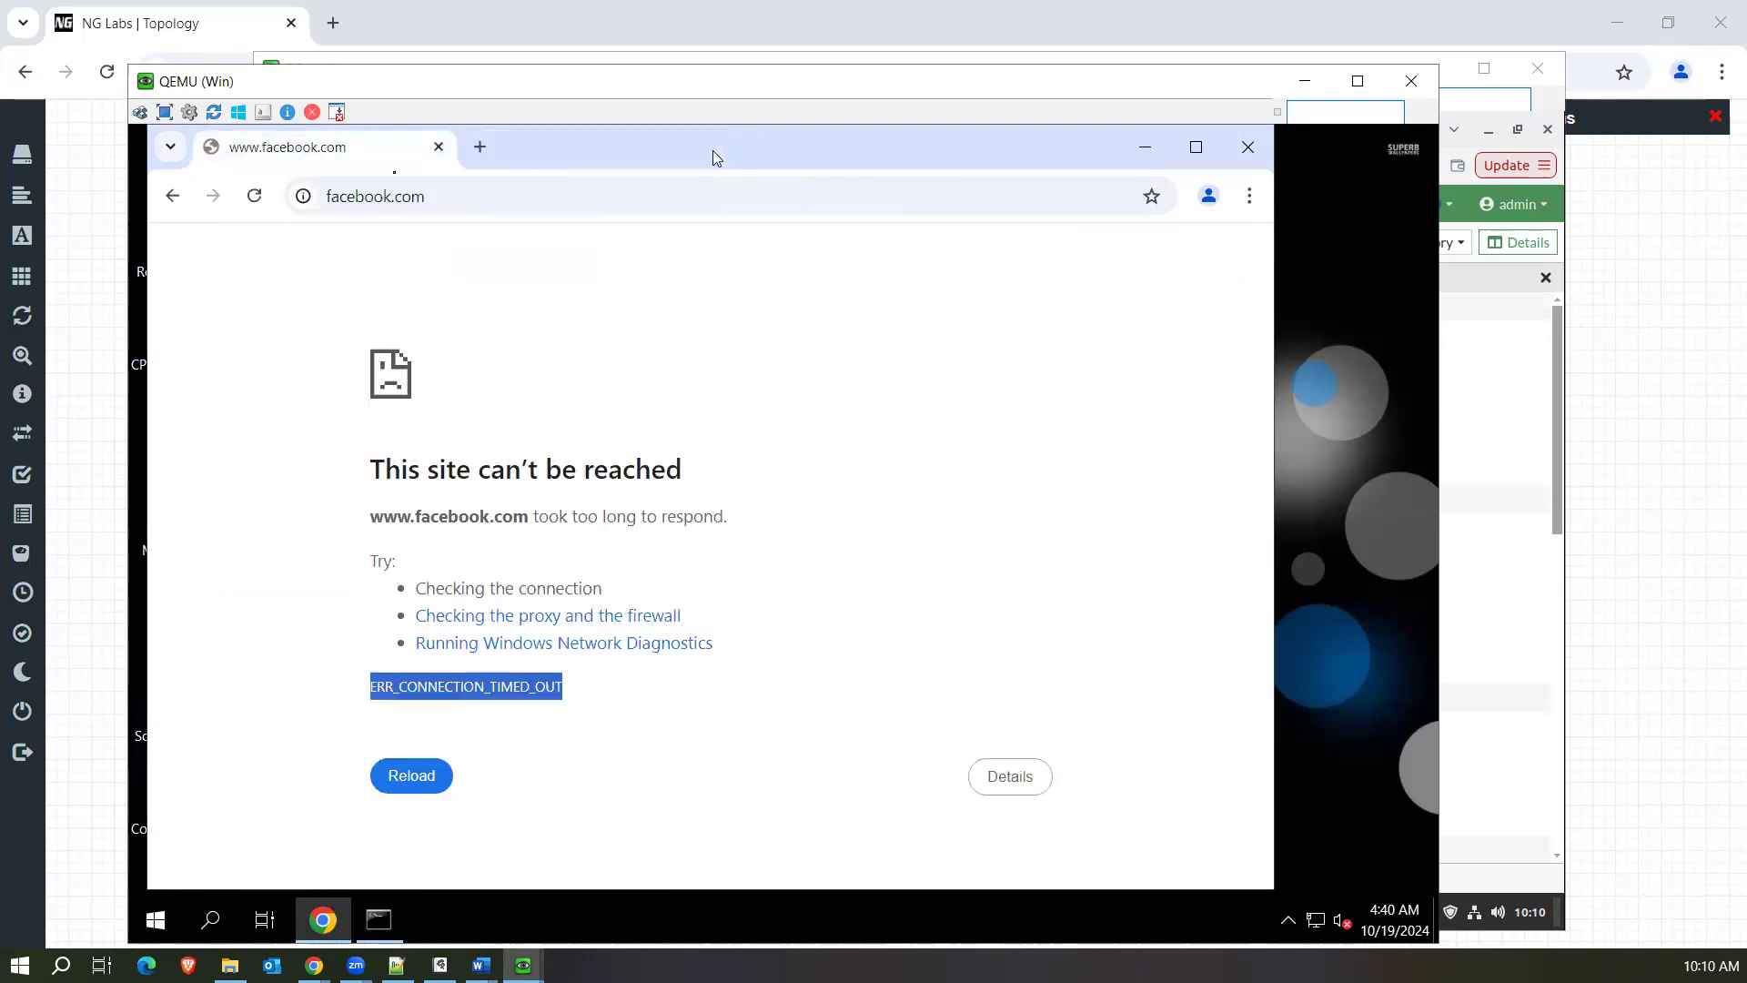
pyautogui.click(306, 205)
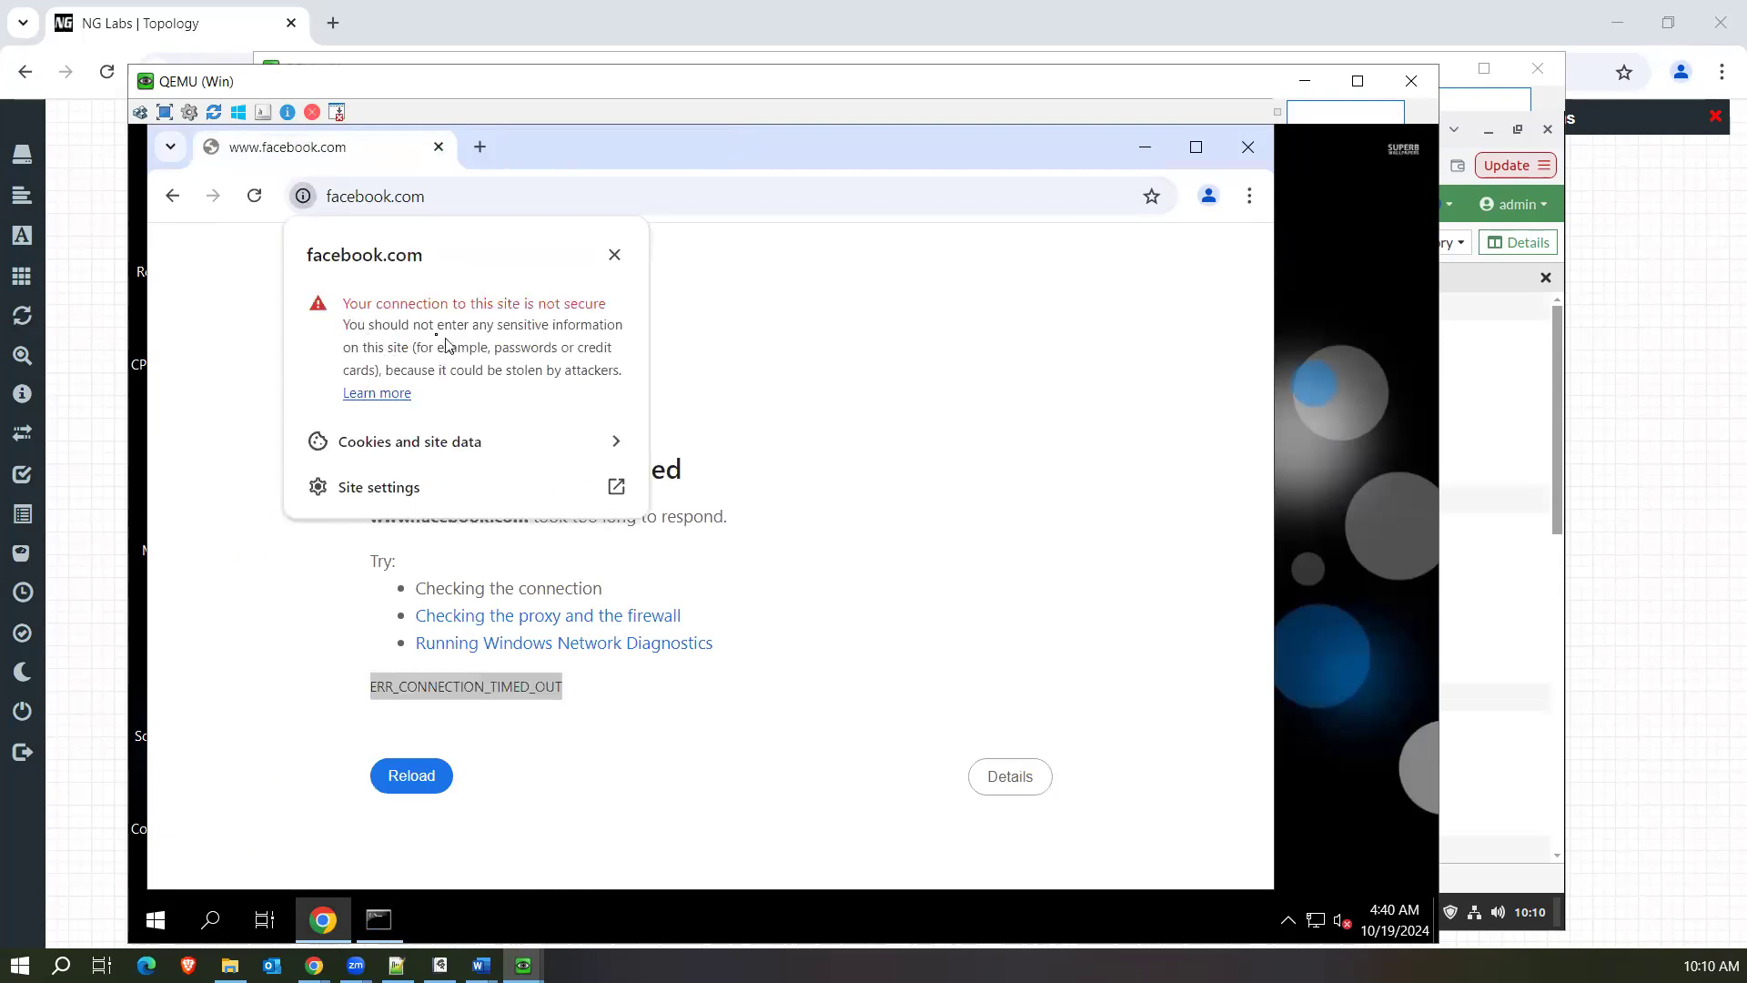
# Return to the FortiGate web interface in the Linux virtual machine and review the firewall policy list's security profile, log and bytes columns.
pyautogui.hotkey('alt', 'Tab')
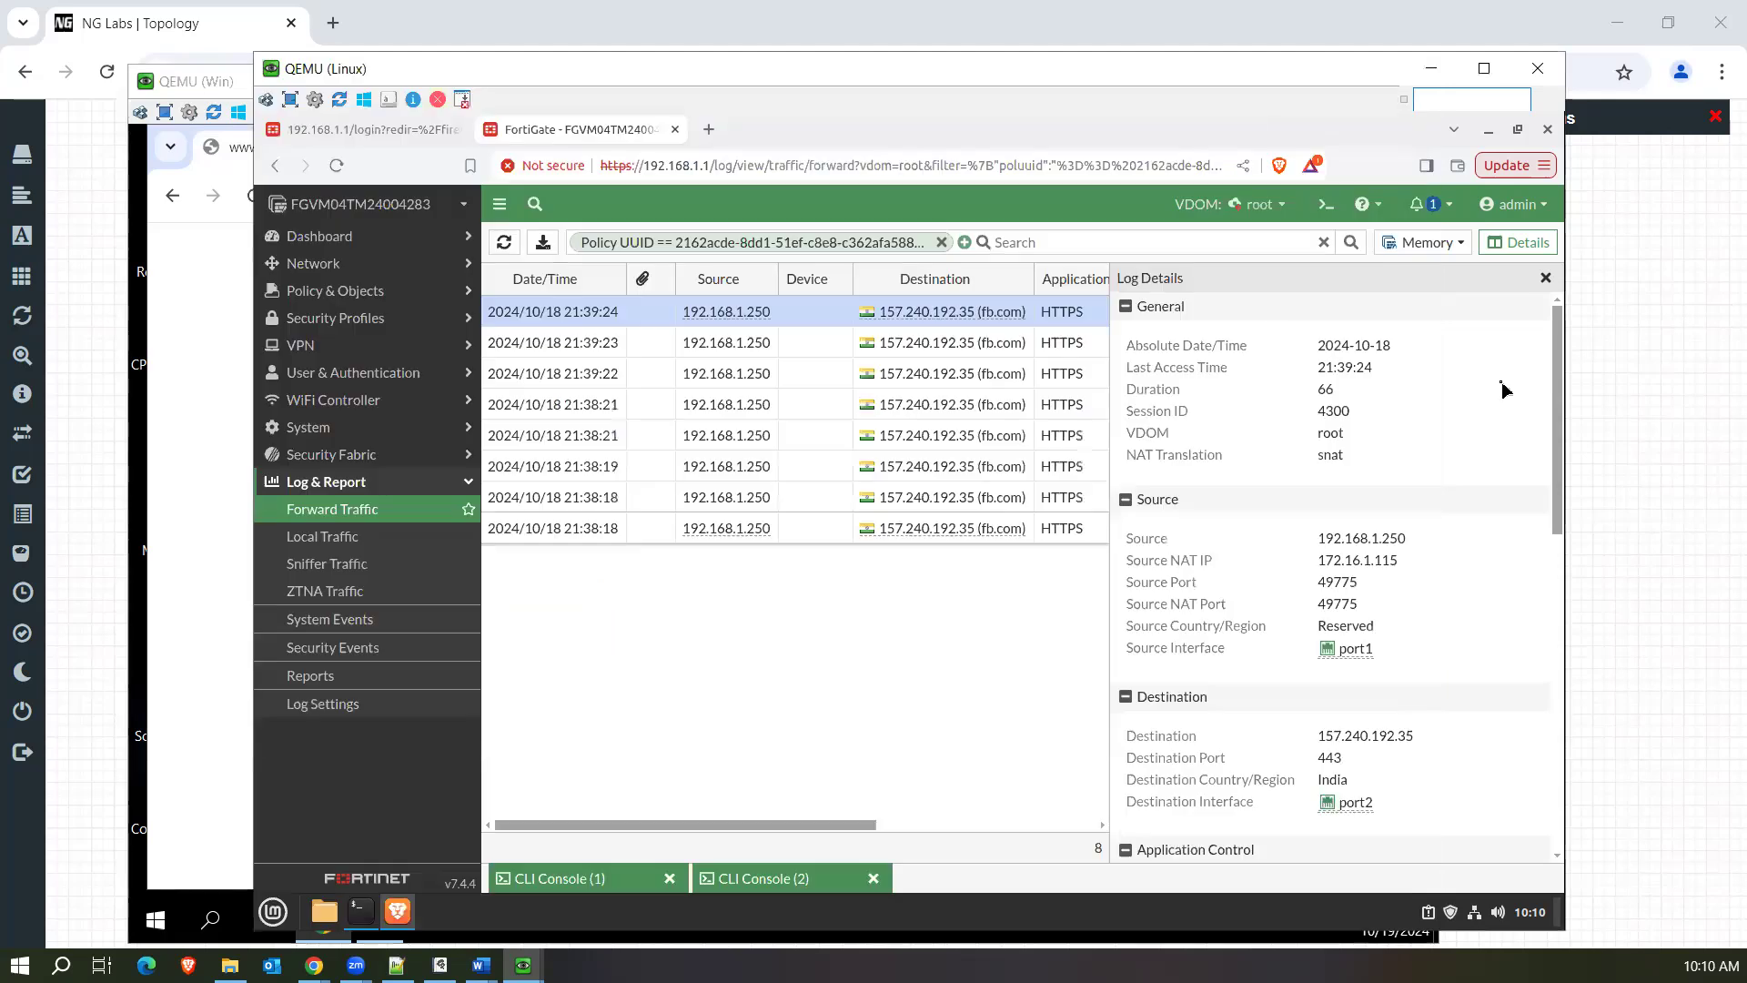
pyautogui.click(369, 290)
pyautogui.click(343, 320)
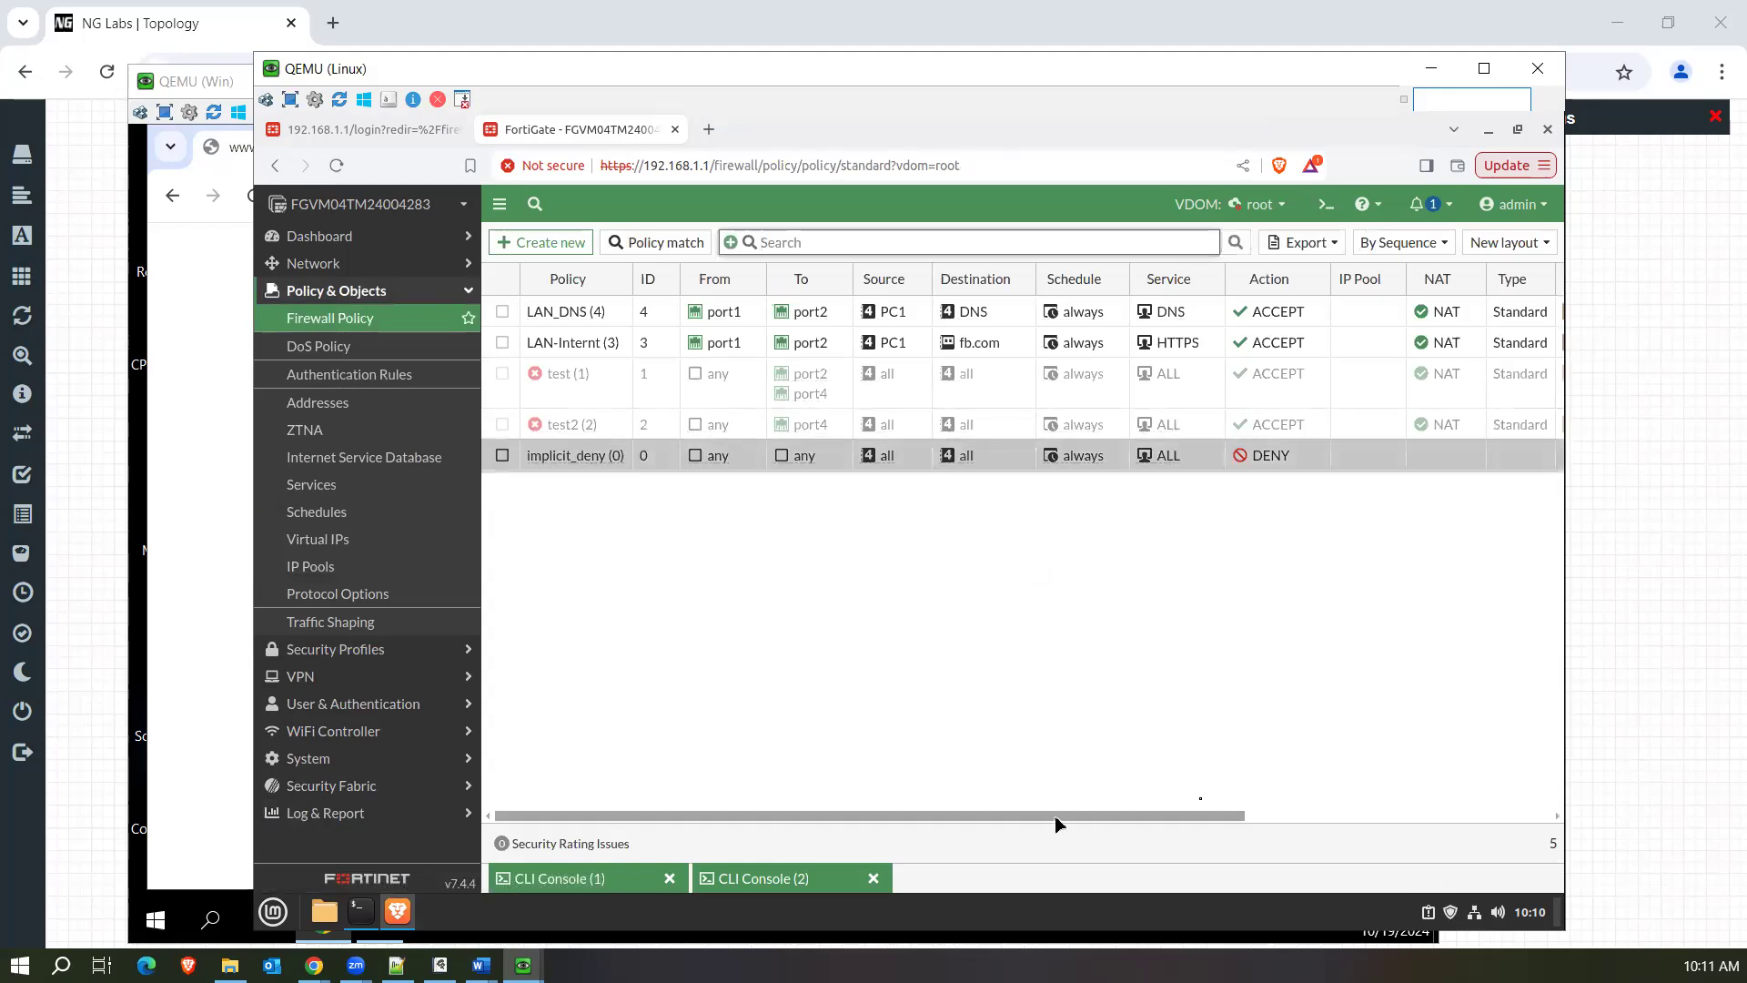
pyautogui.moveTo(1057, 818); pyautogui.dragTo(1282, 805)
pyautogui.moveTo(1303, 350)
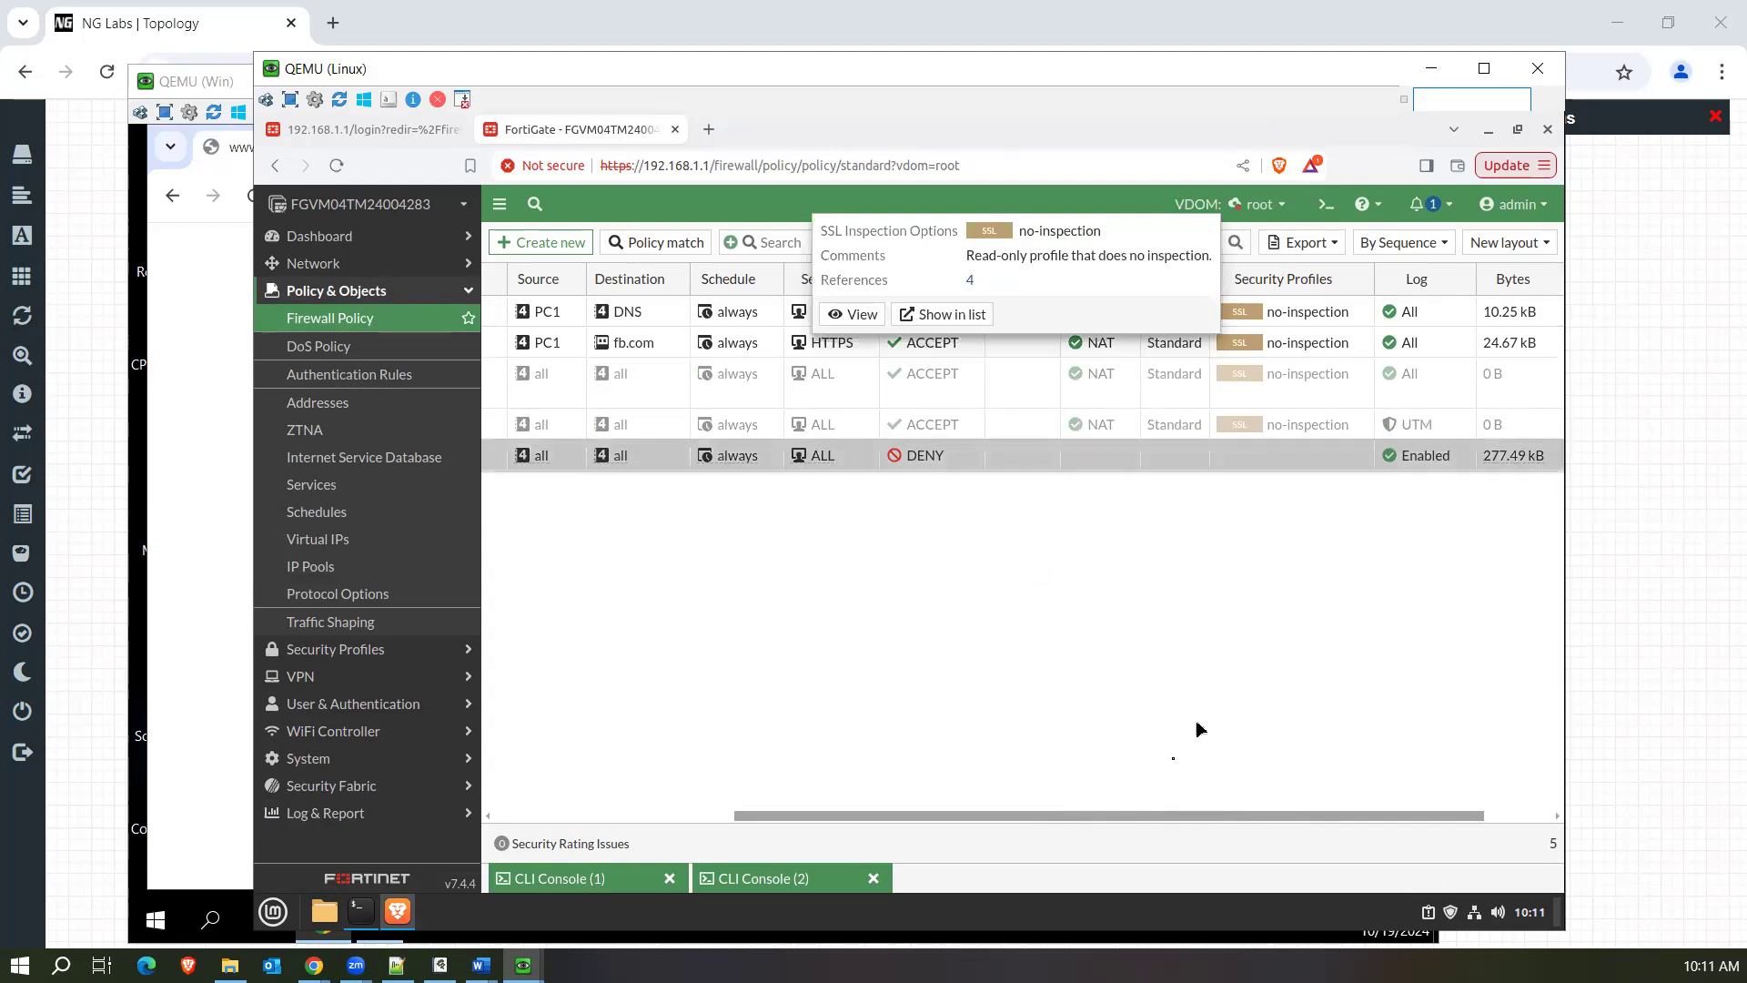
pyautogui.moveTo(997, 817); pyautogui.dragTo(775, 812)
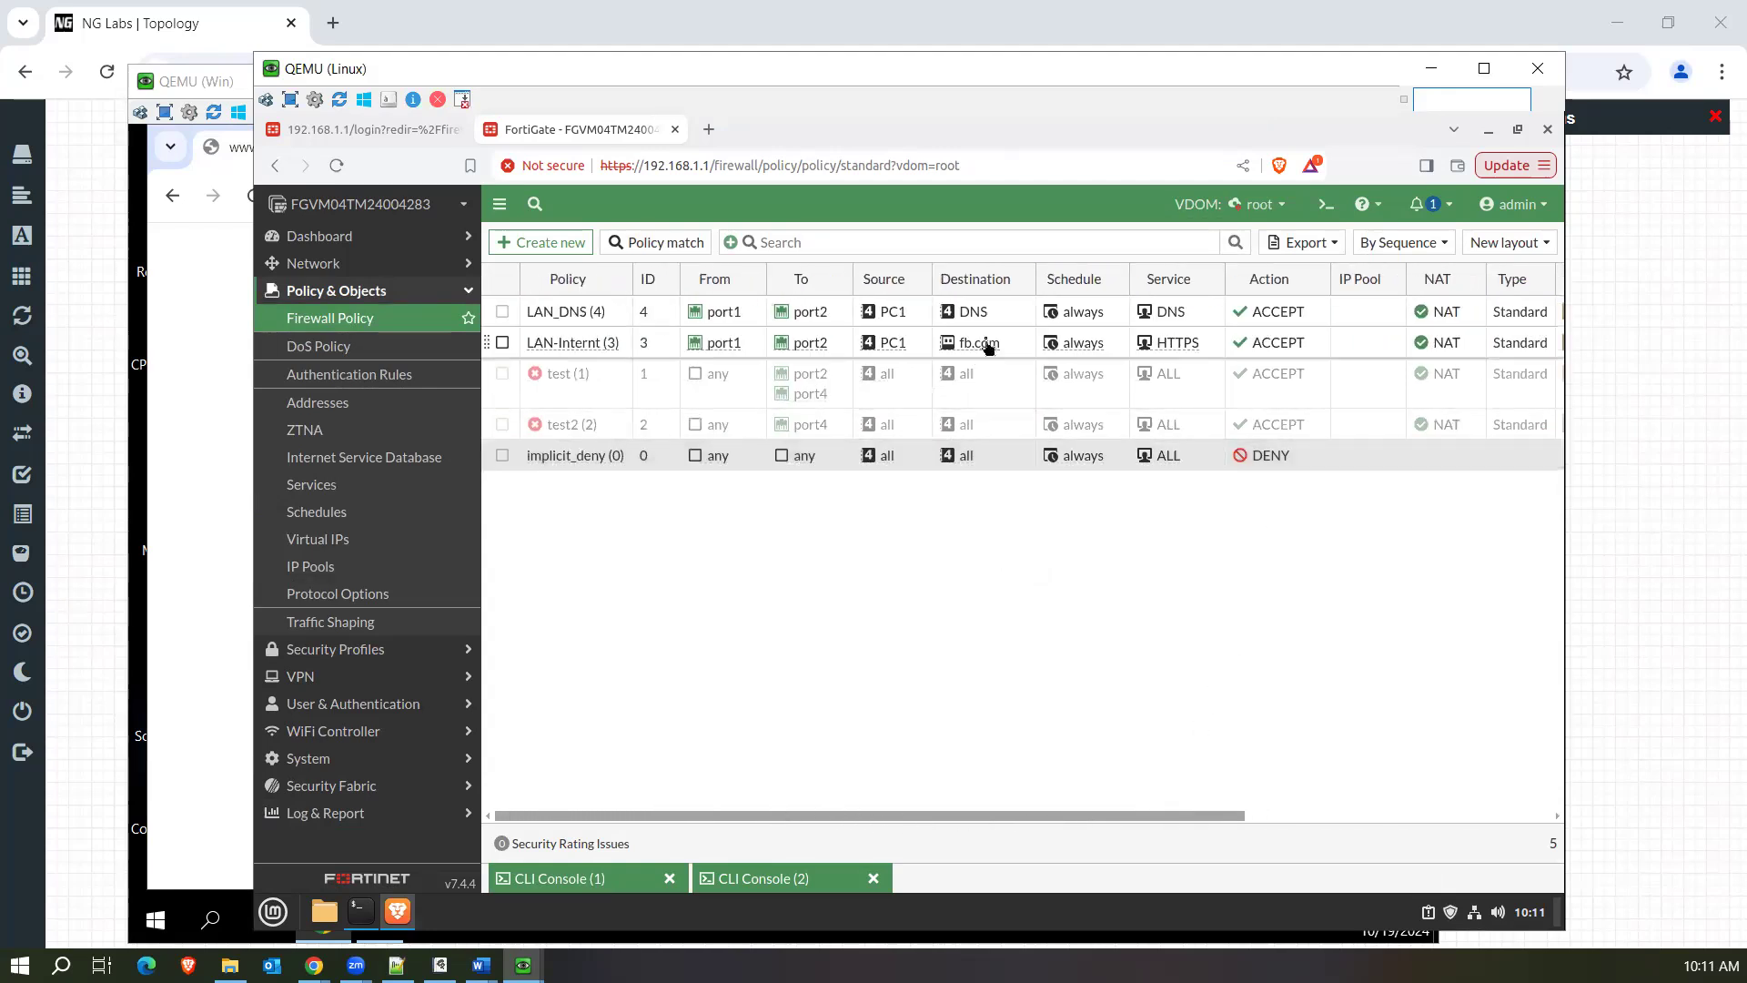
# Inspect the fb.com destination address object of the LAN-Internt policy and briefly view the second CLI console before minimizing it.
pyautogui.moveTo(988, 346)
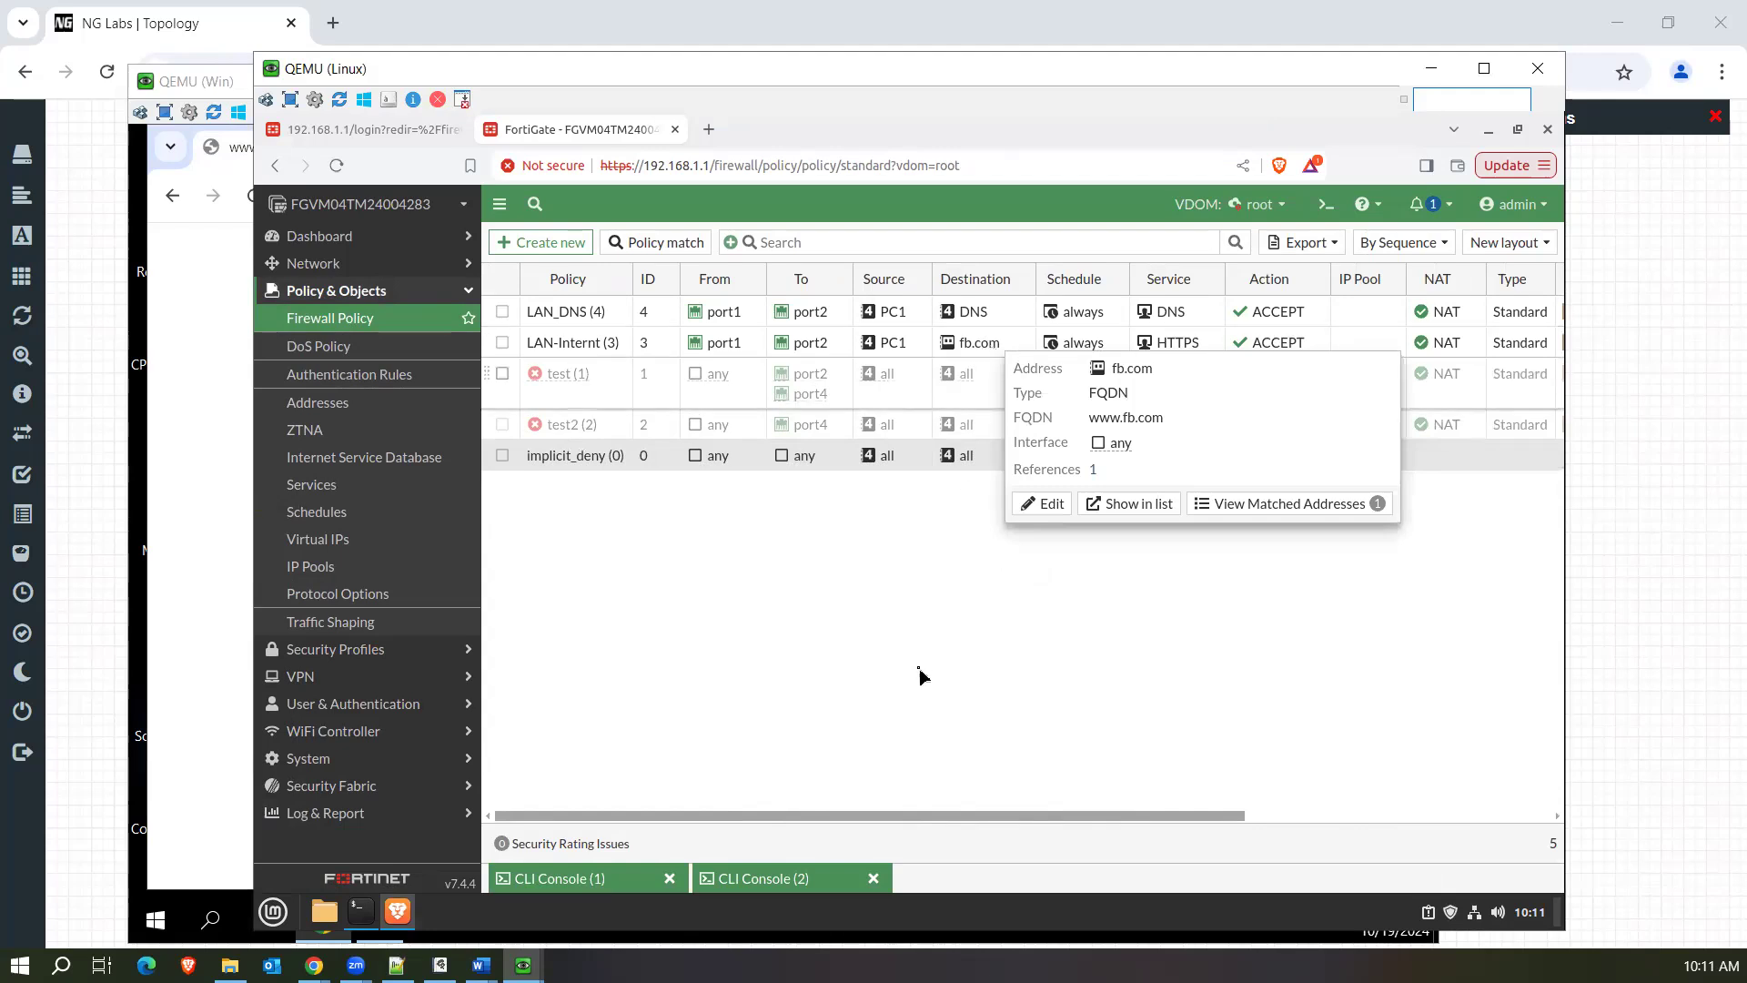
pyautogui.click(744, 879)
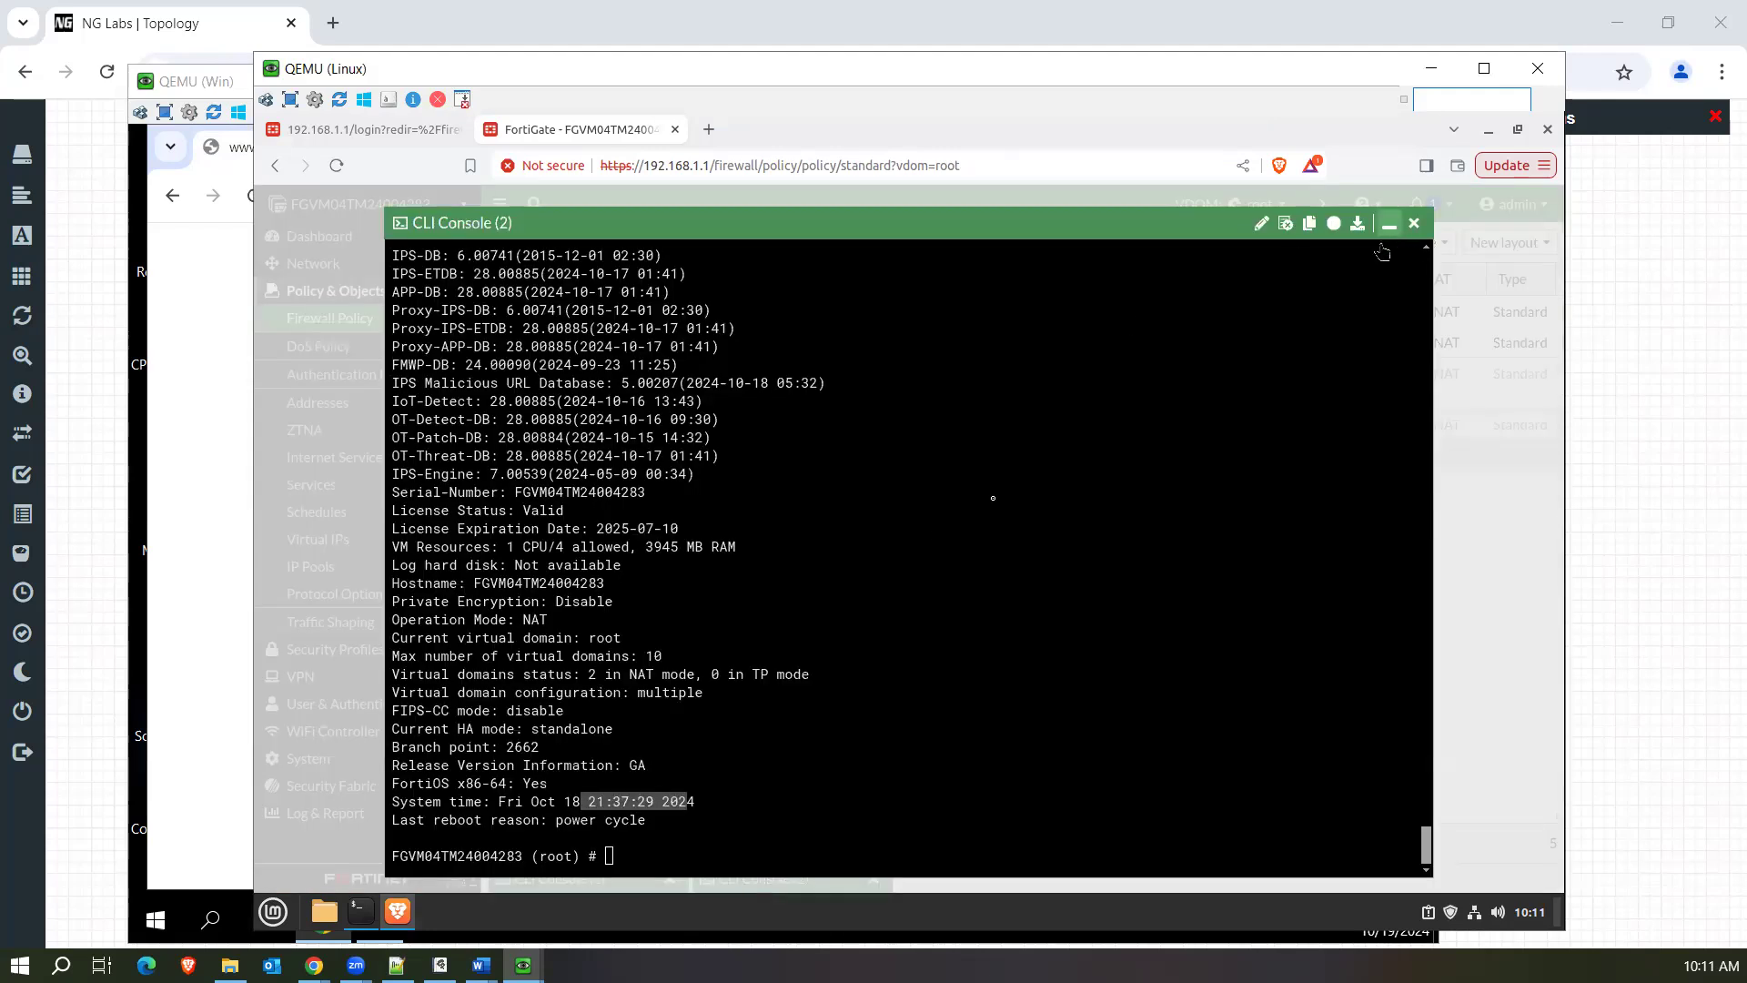
pyautogui.click(1389, 224)
# Open the forward traffic logs, remove the Policy UUID filter, and browse through the unfiltered entries.
pyautogui.click(316, 819)
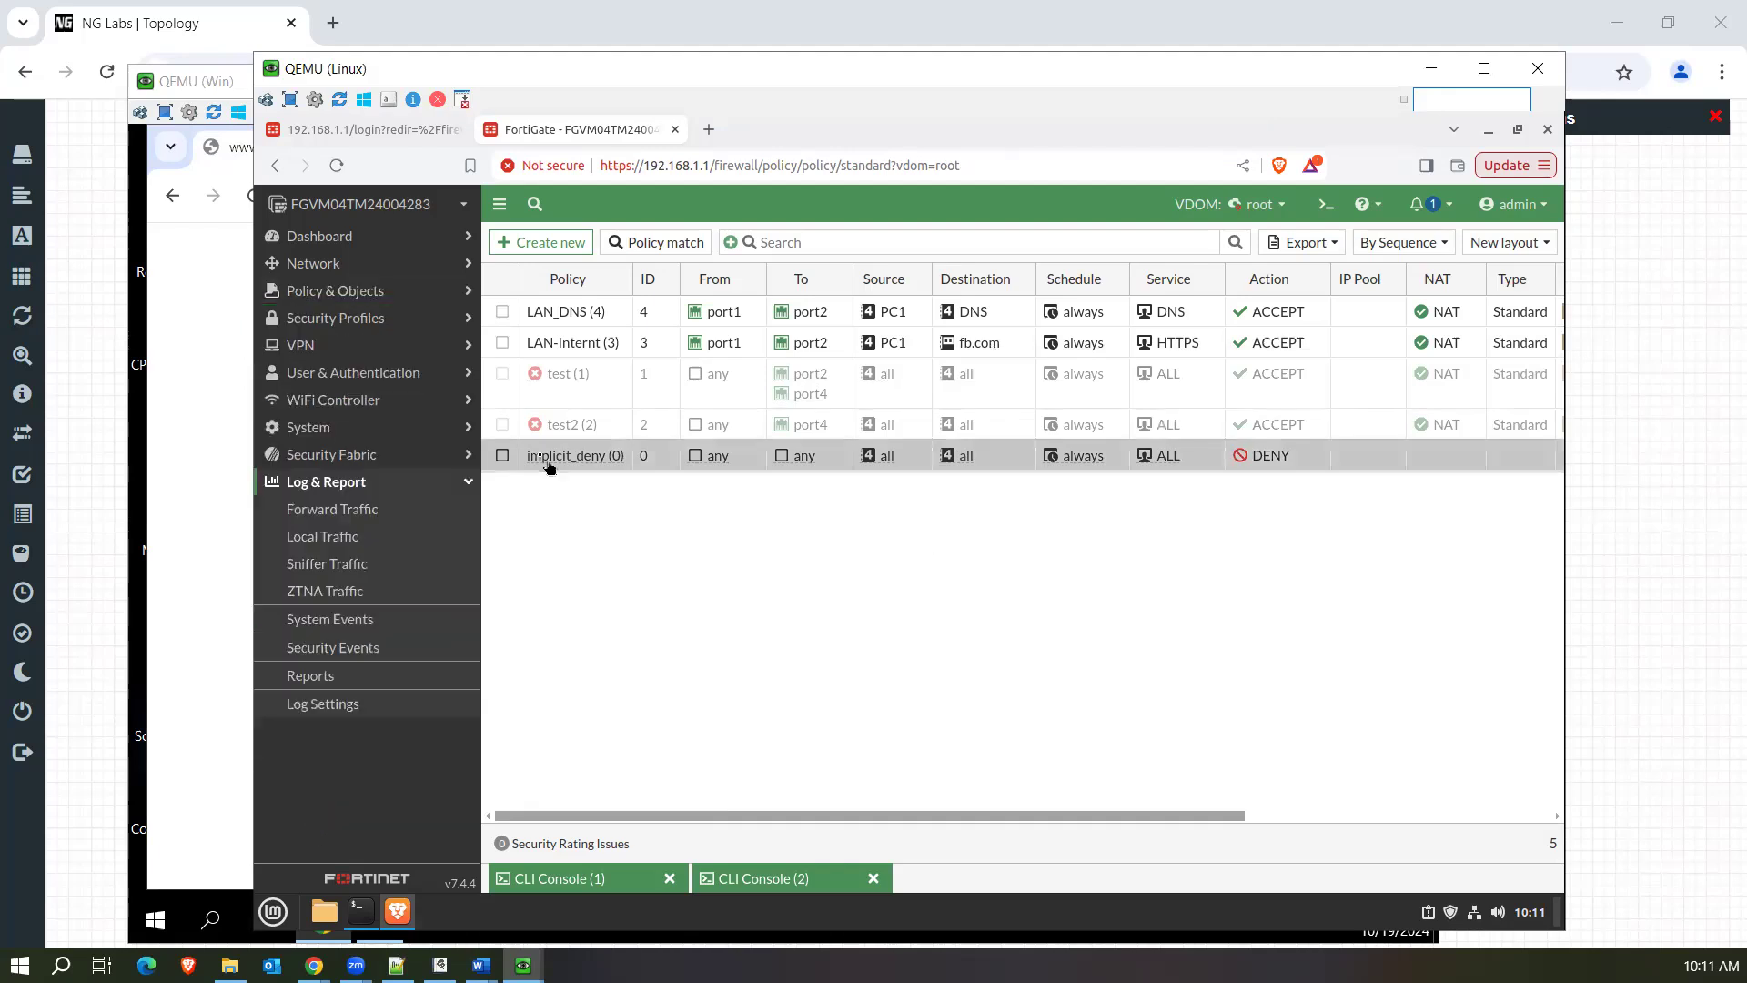
pyautogui.click(362, 515)
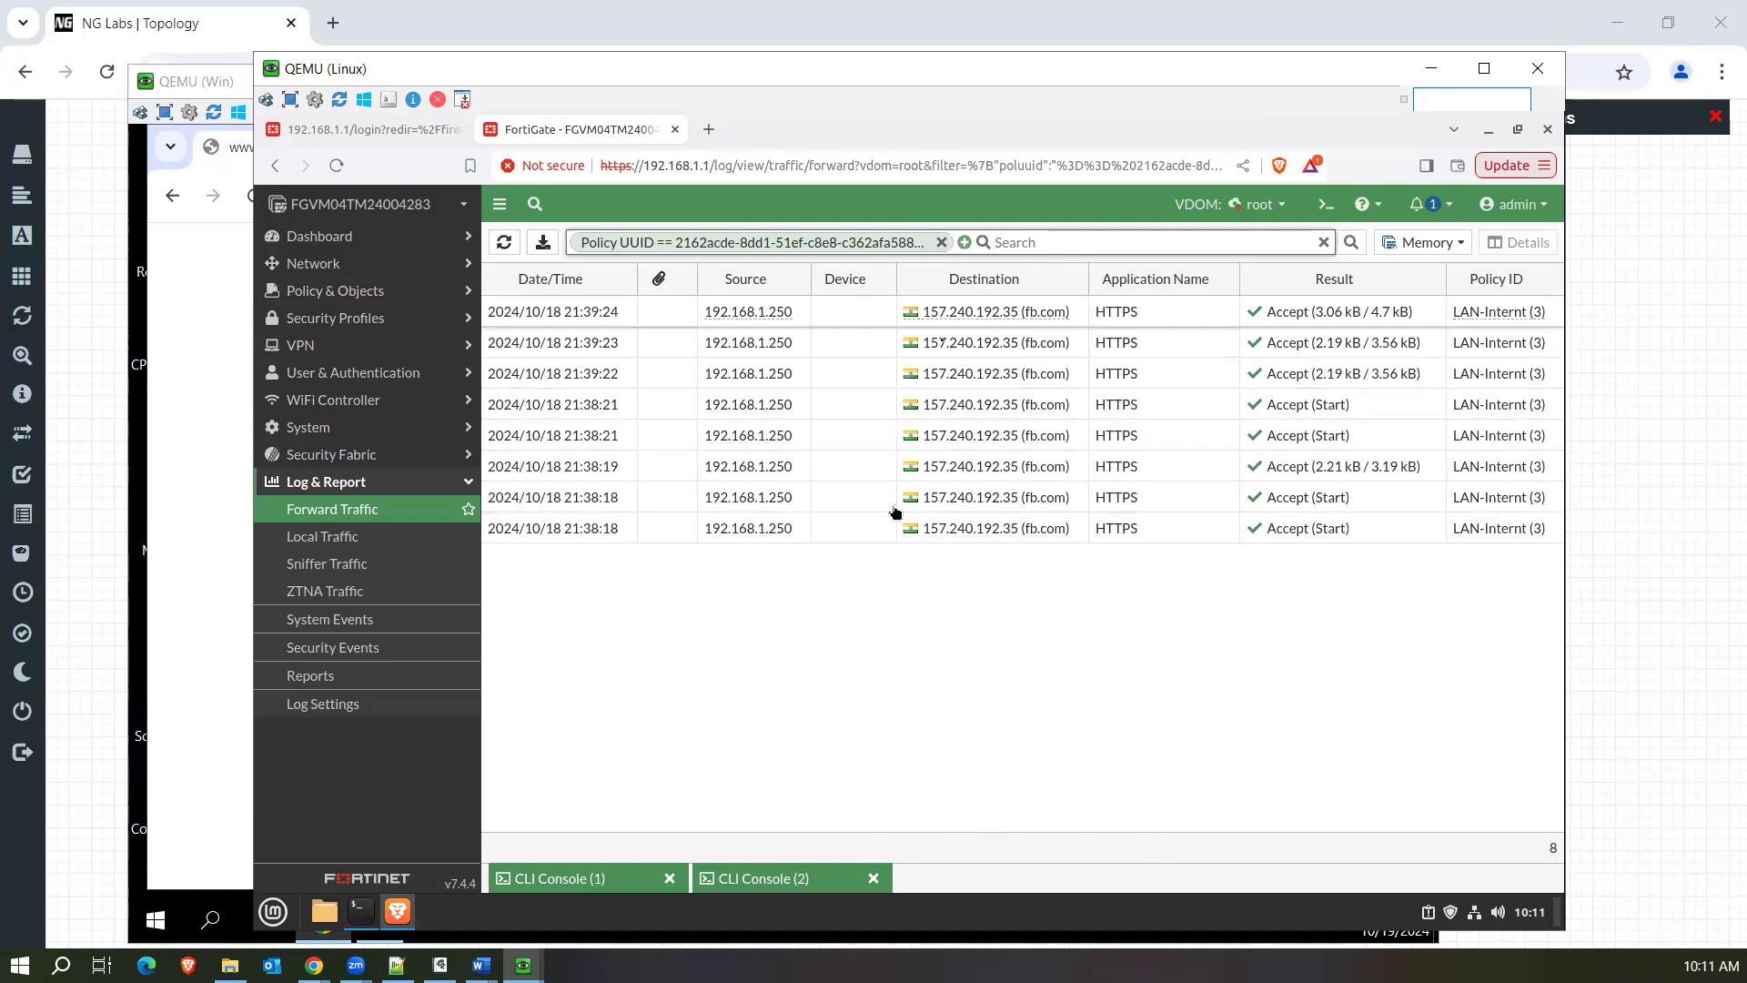
pyautogui.click(942, 244)
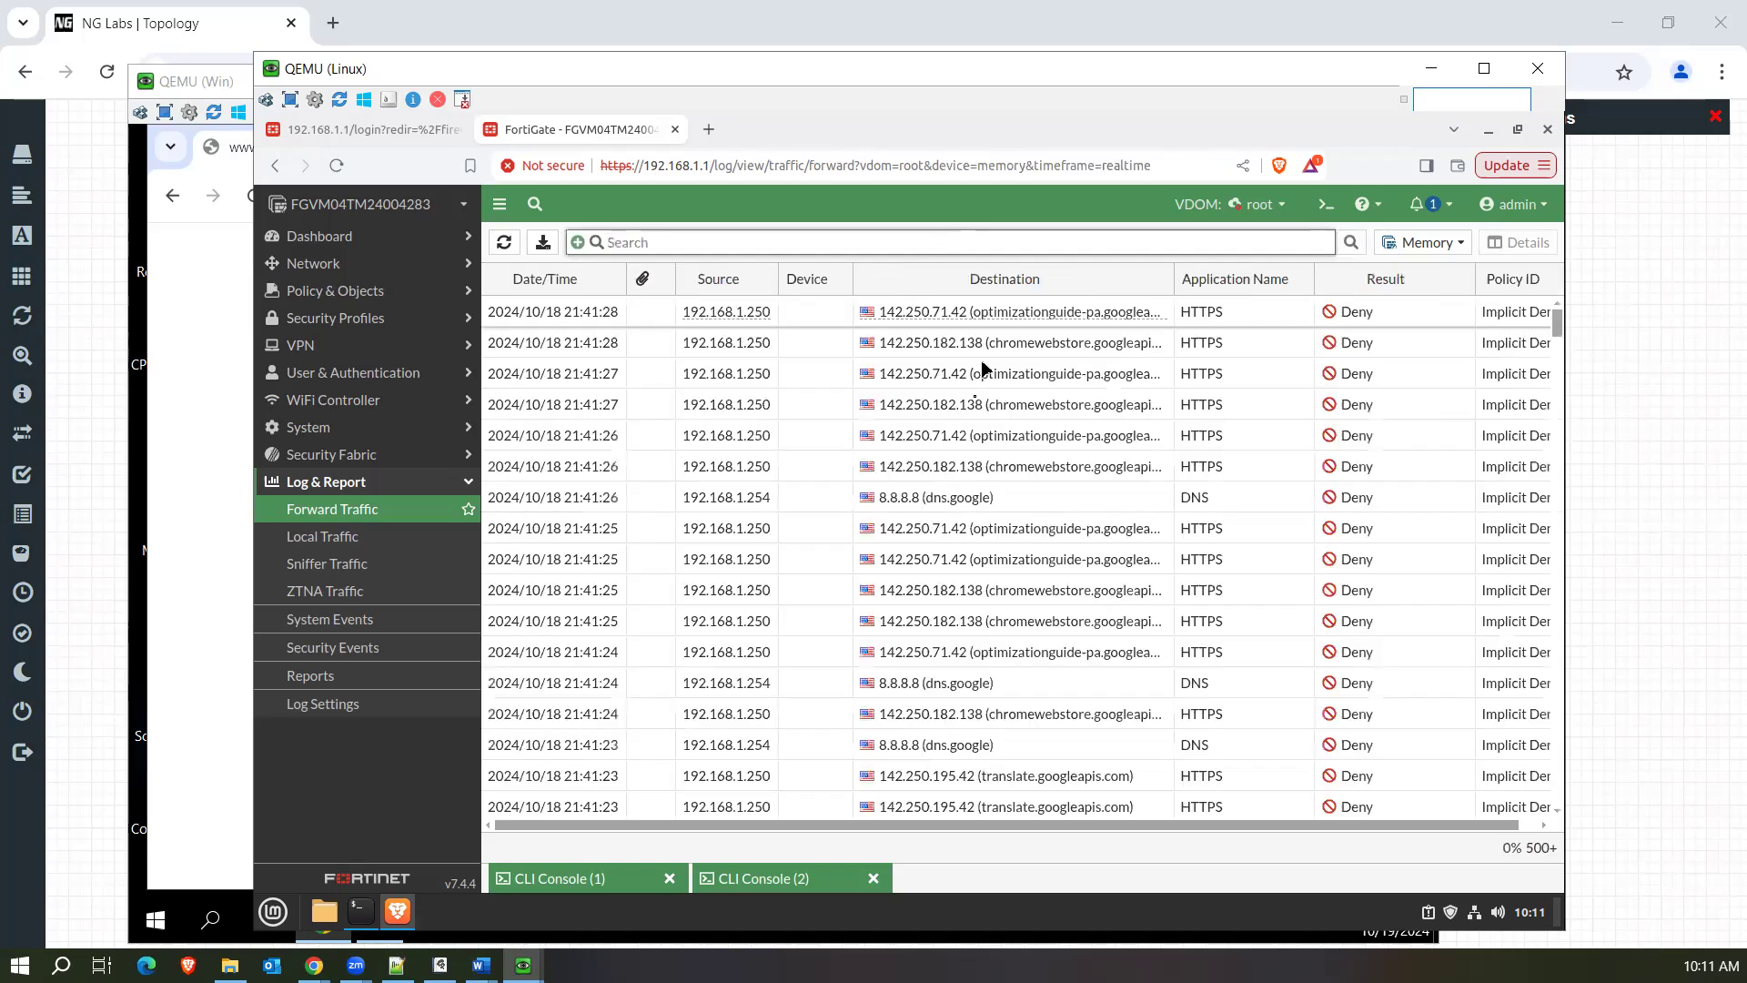
pyautogui.moveTo(1559, 322); pyautogui.dragTo(1559, 338)
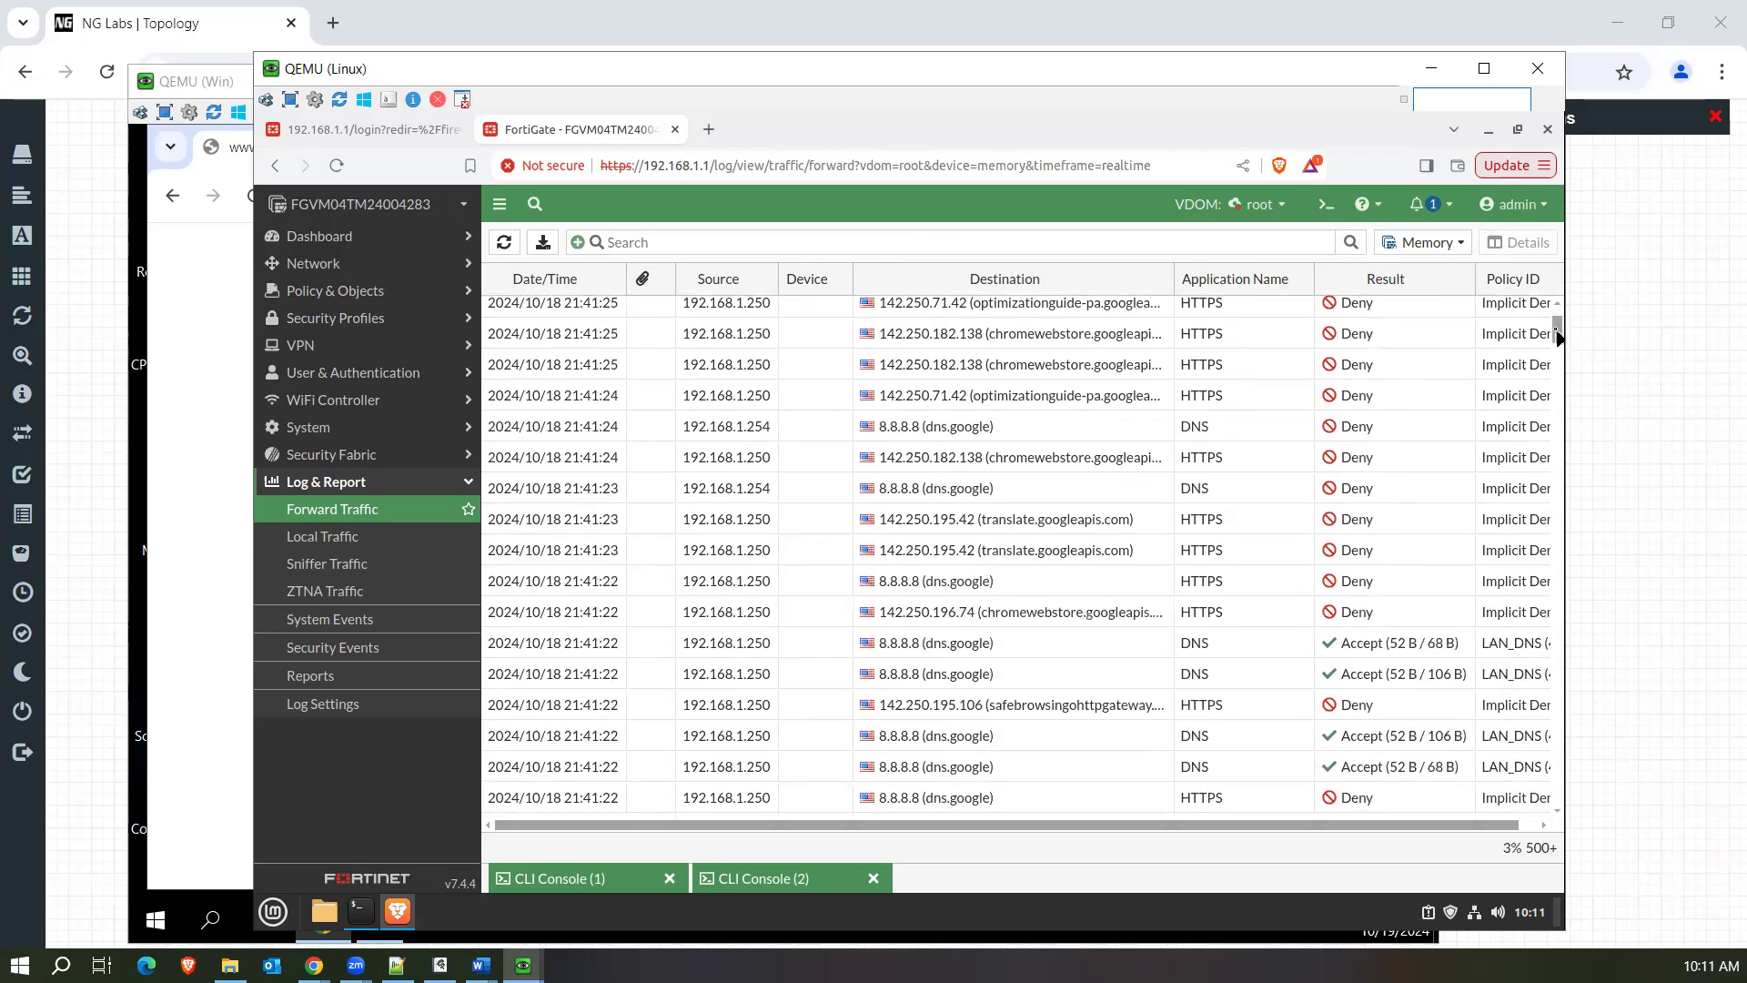
pyautogui.click(865, 715)
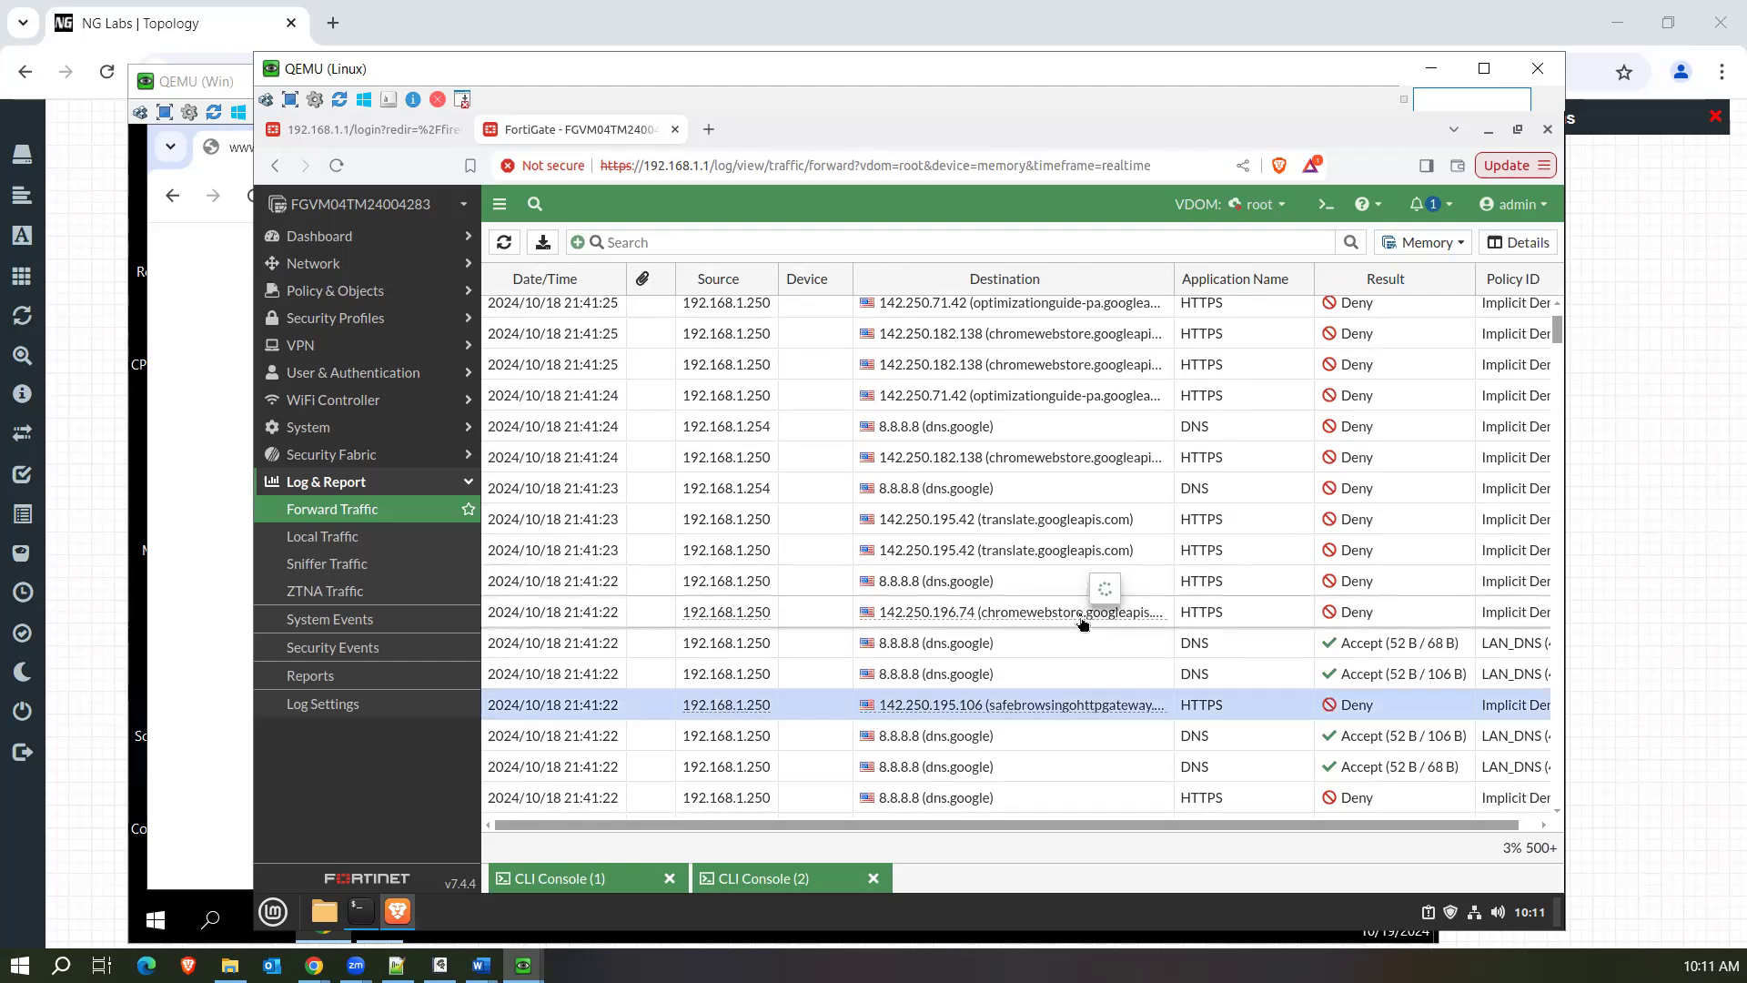
pyautogui.scroll(-20, 1082, 622)
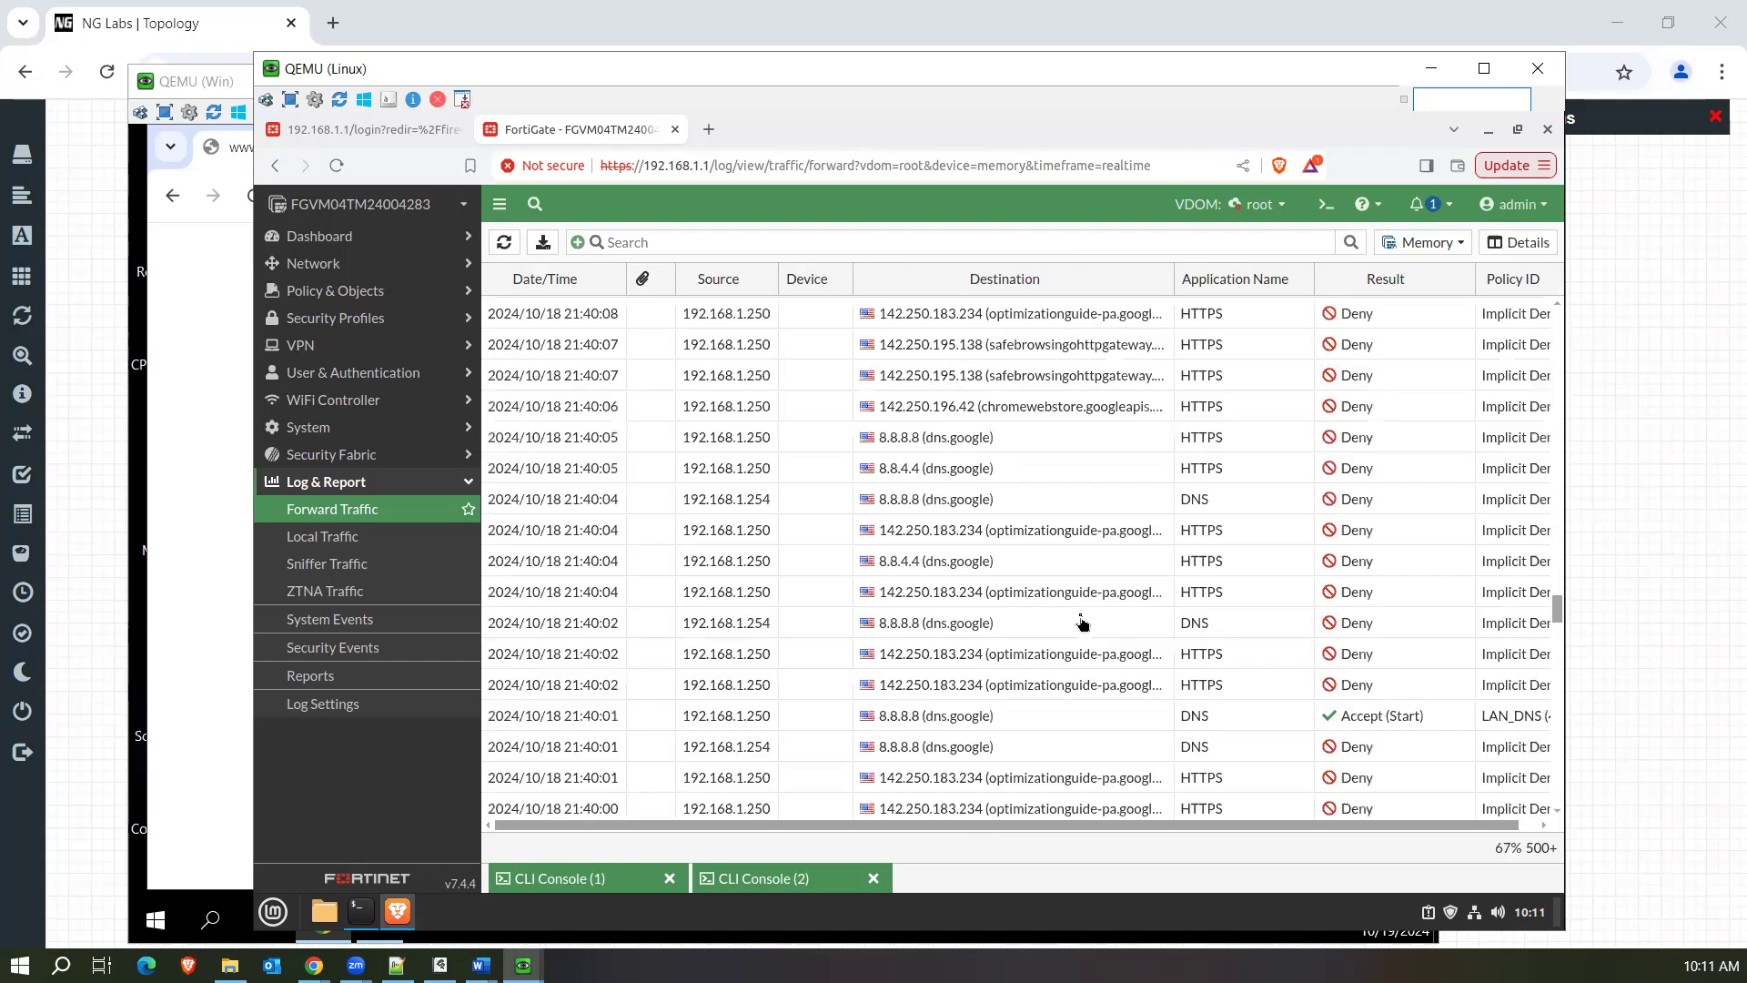
pyautogui.click(694, 500)
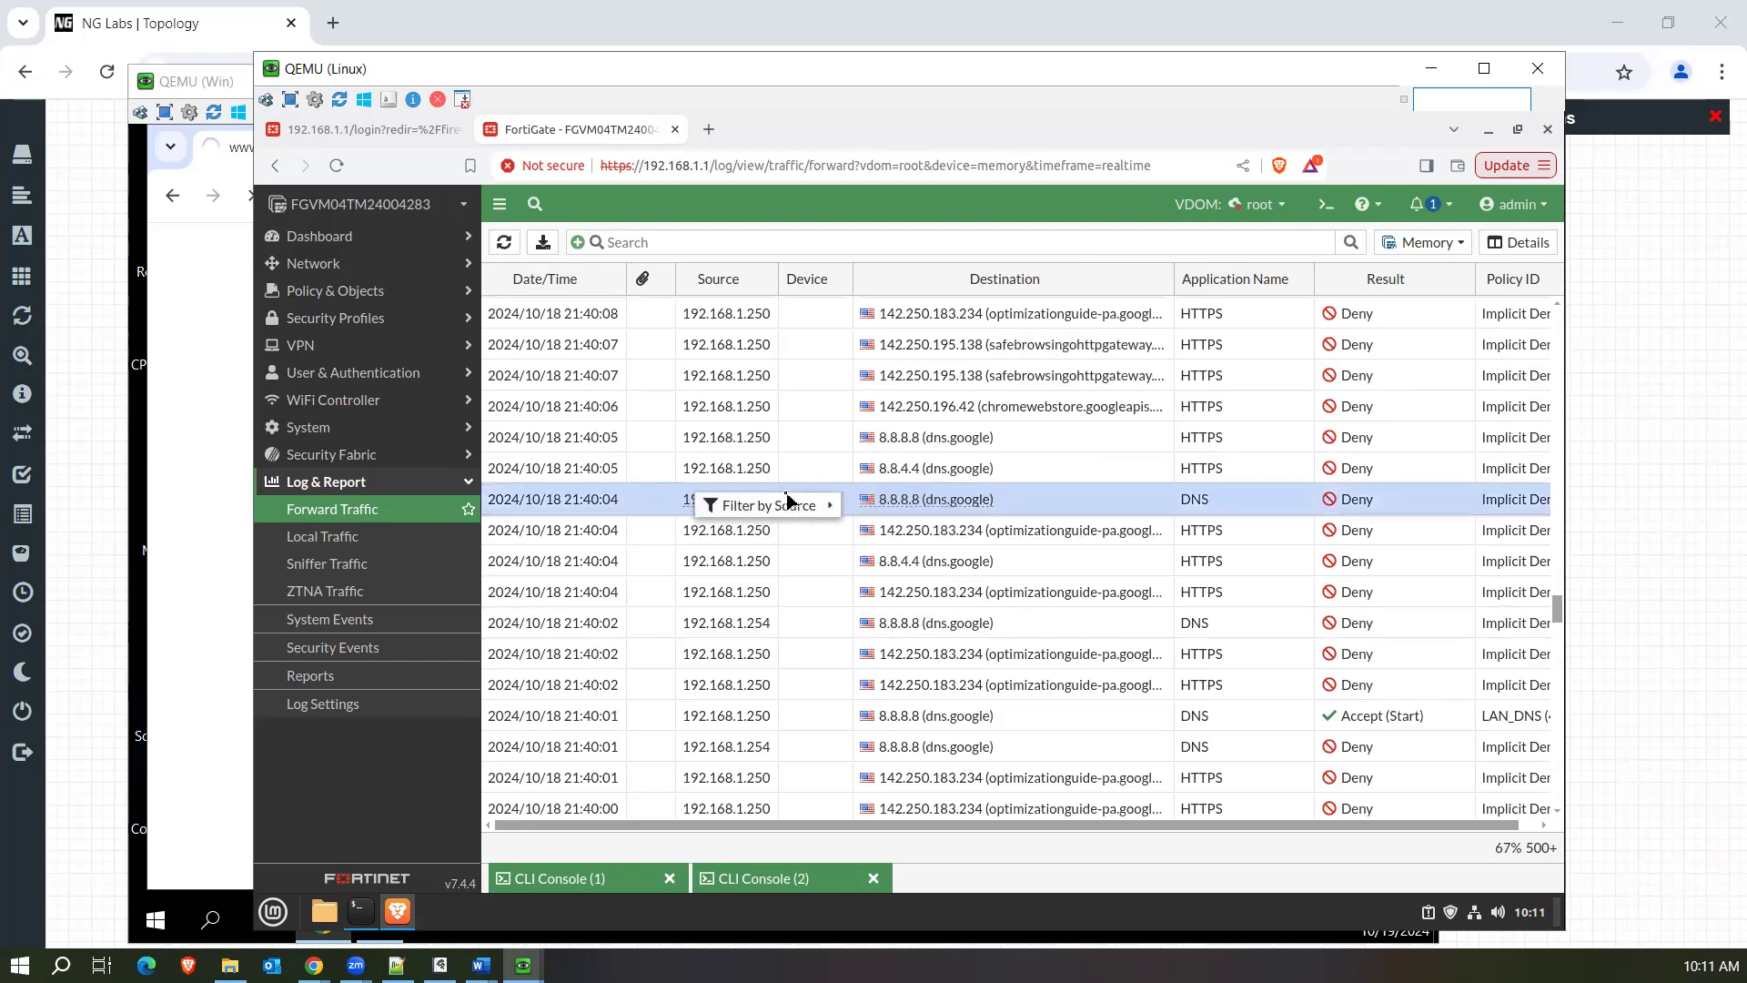
pyautogui.moveTo(789, 503)
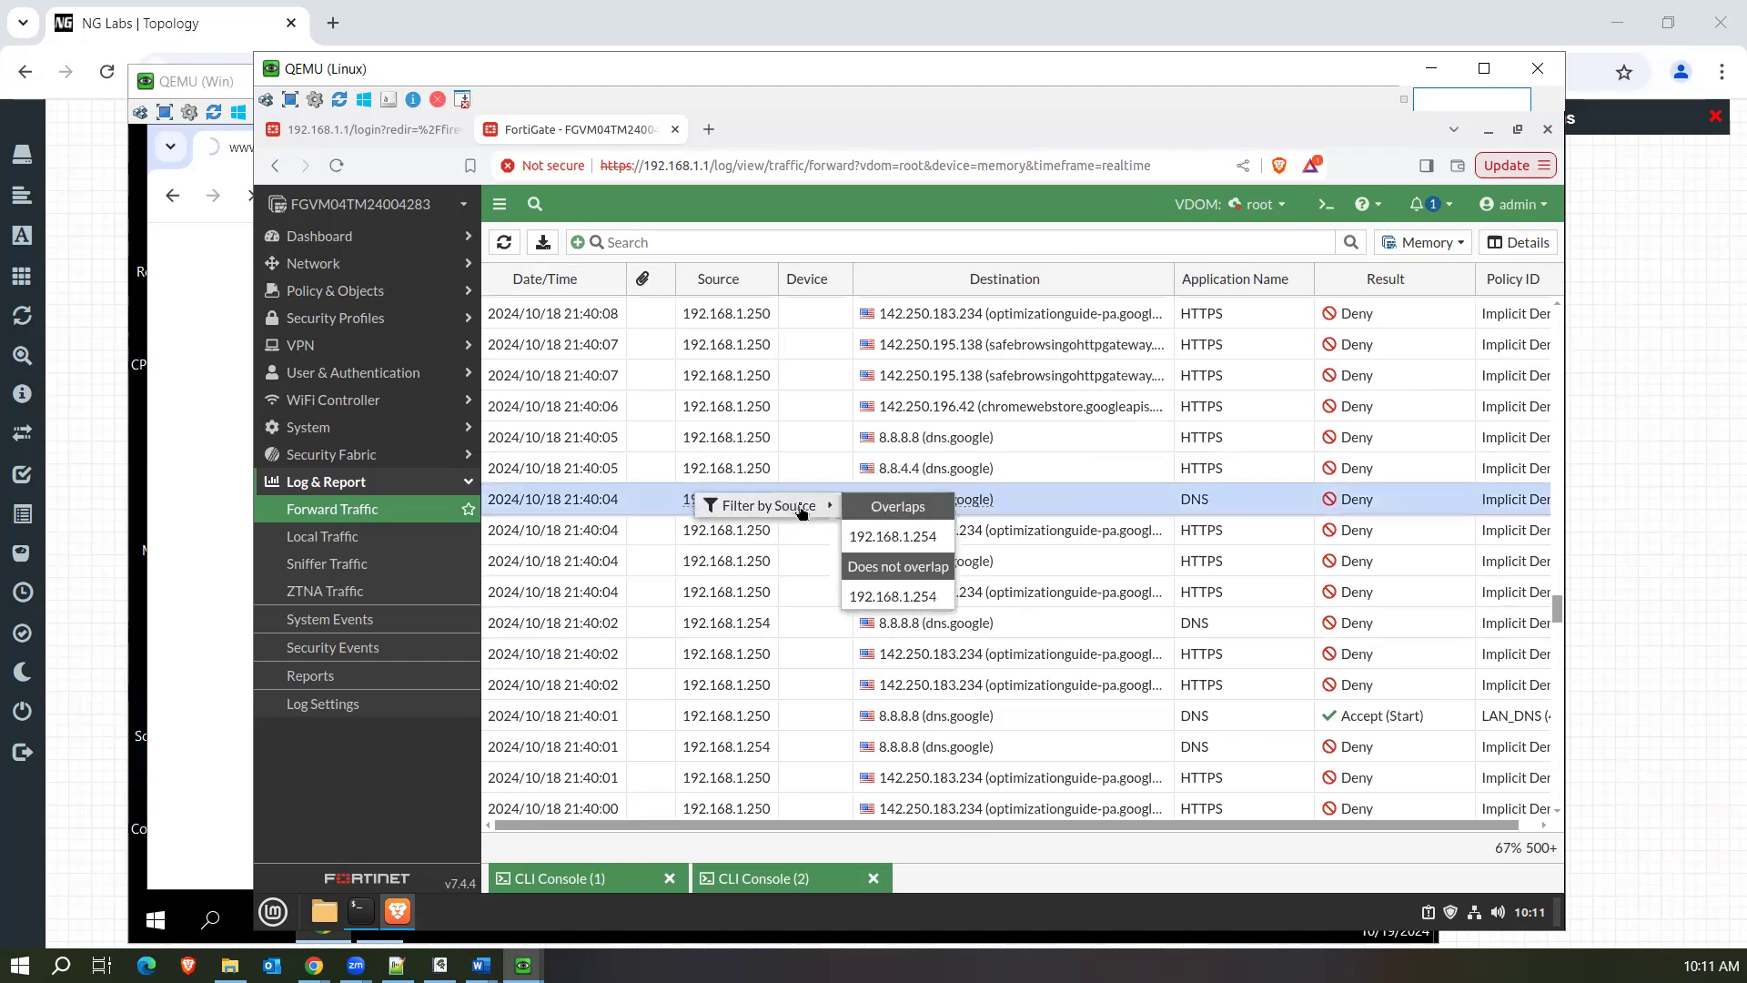
pyautogui.click(903, 599)
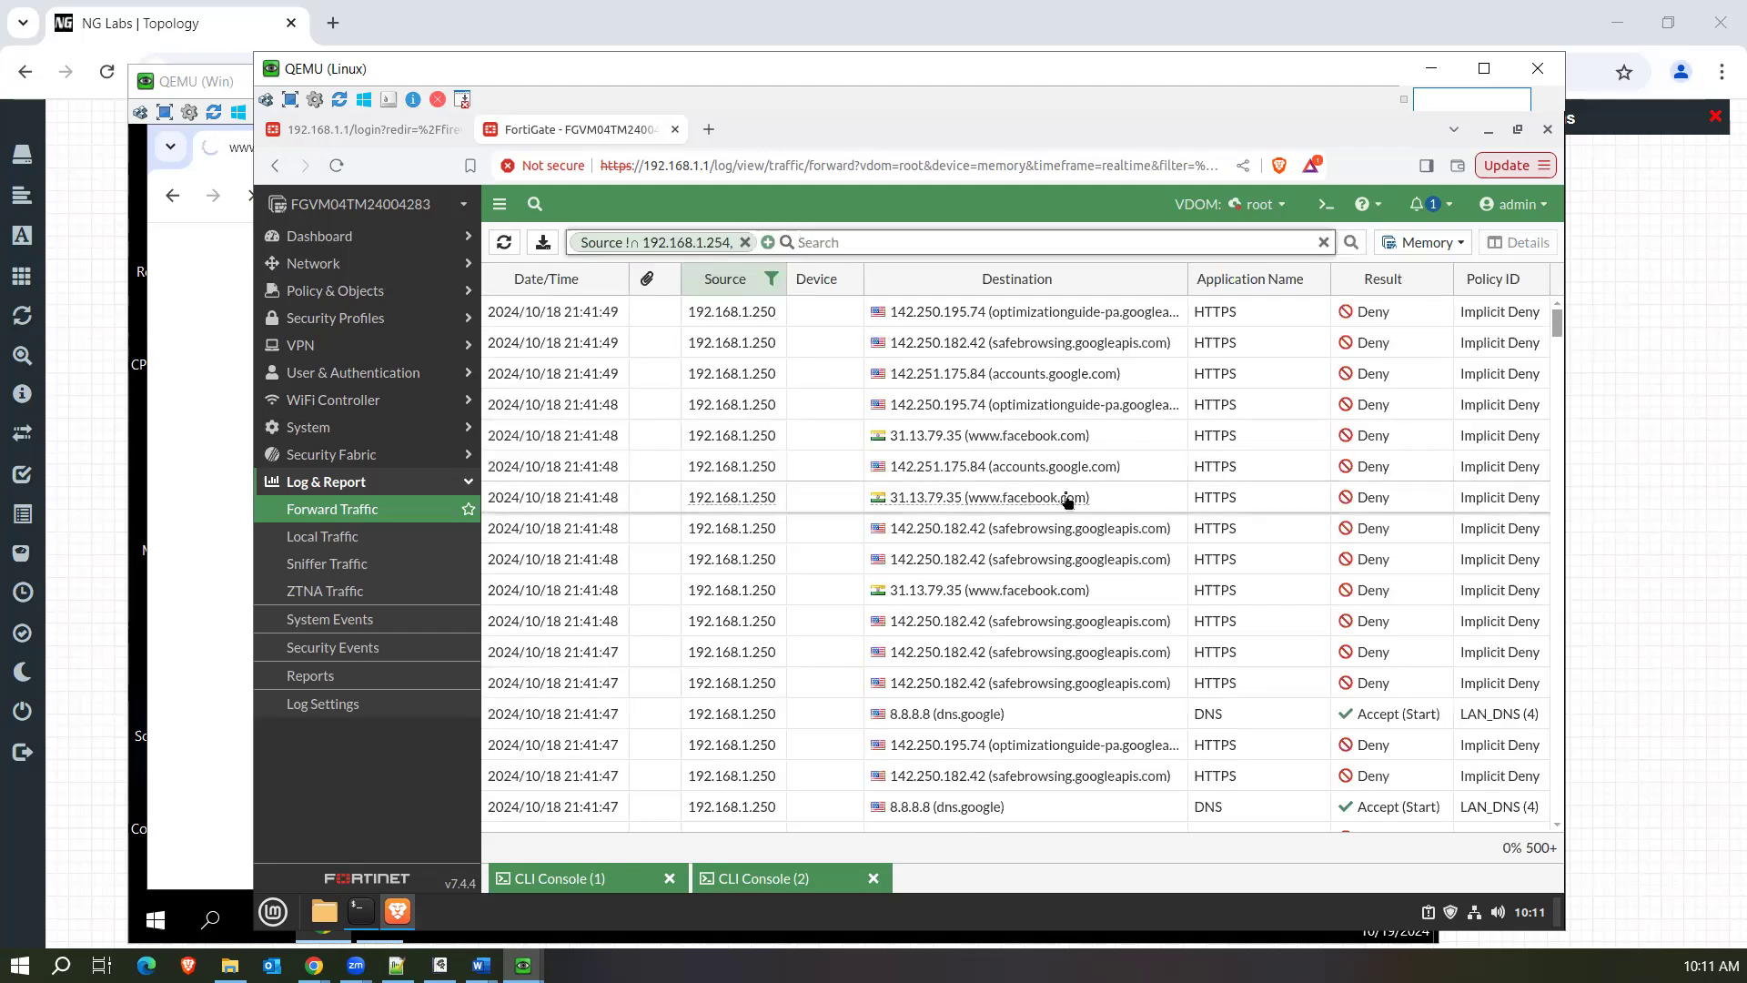
pyautogui.click(1072, 496)
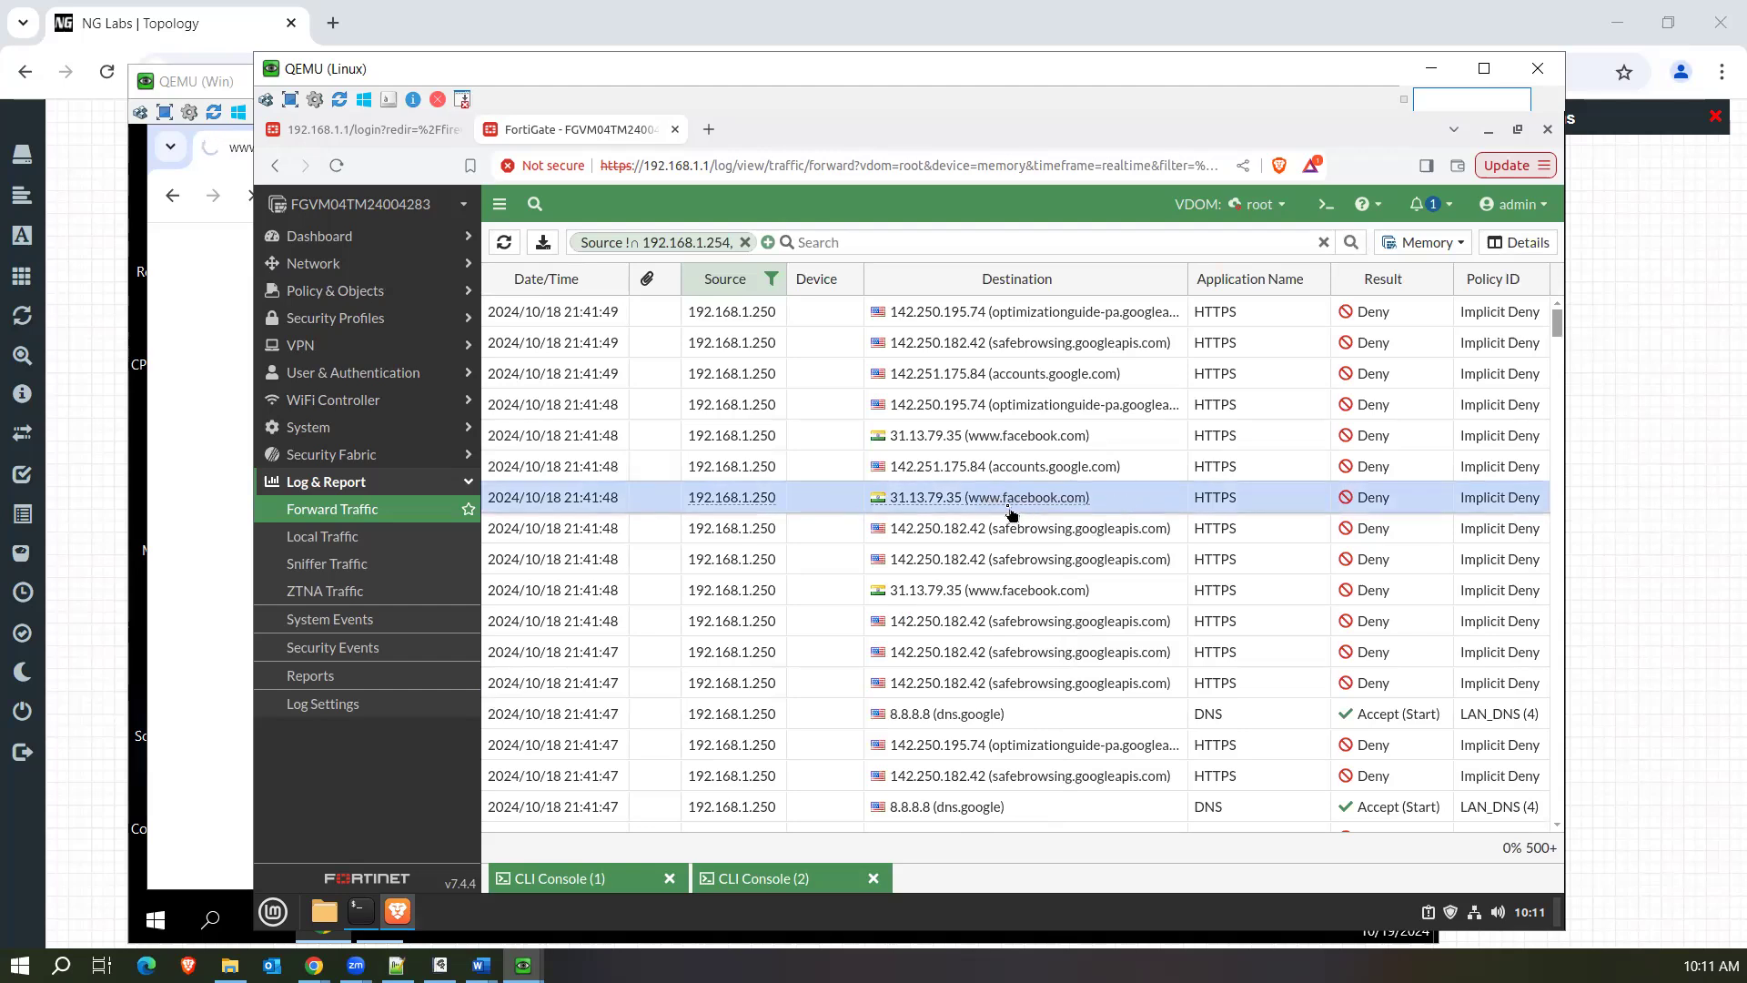
pyautogui.moveTo(1009, 512)
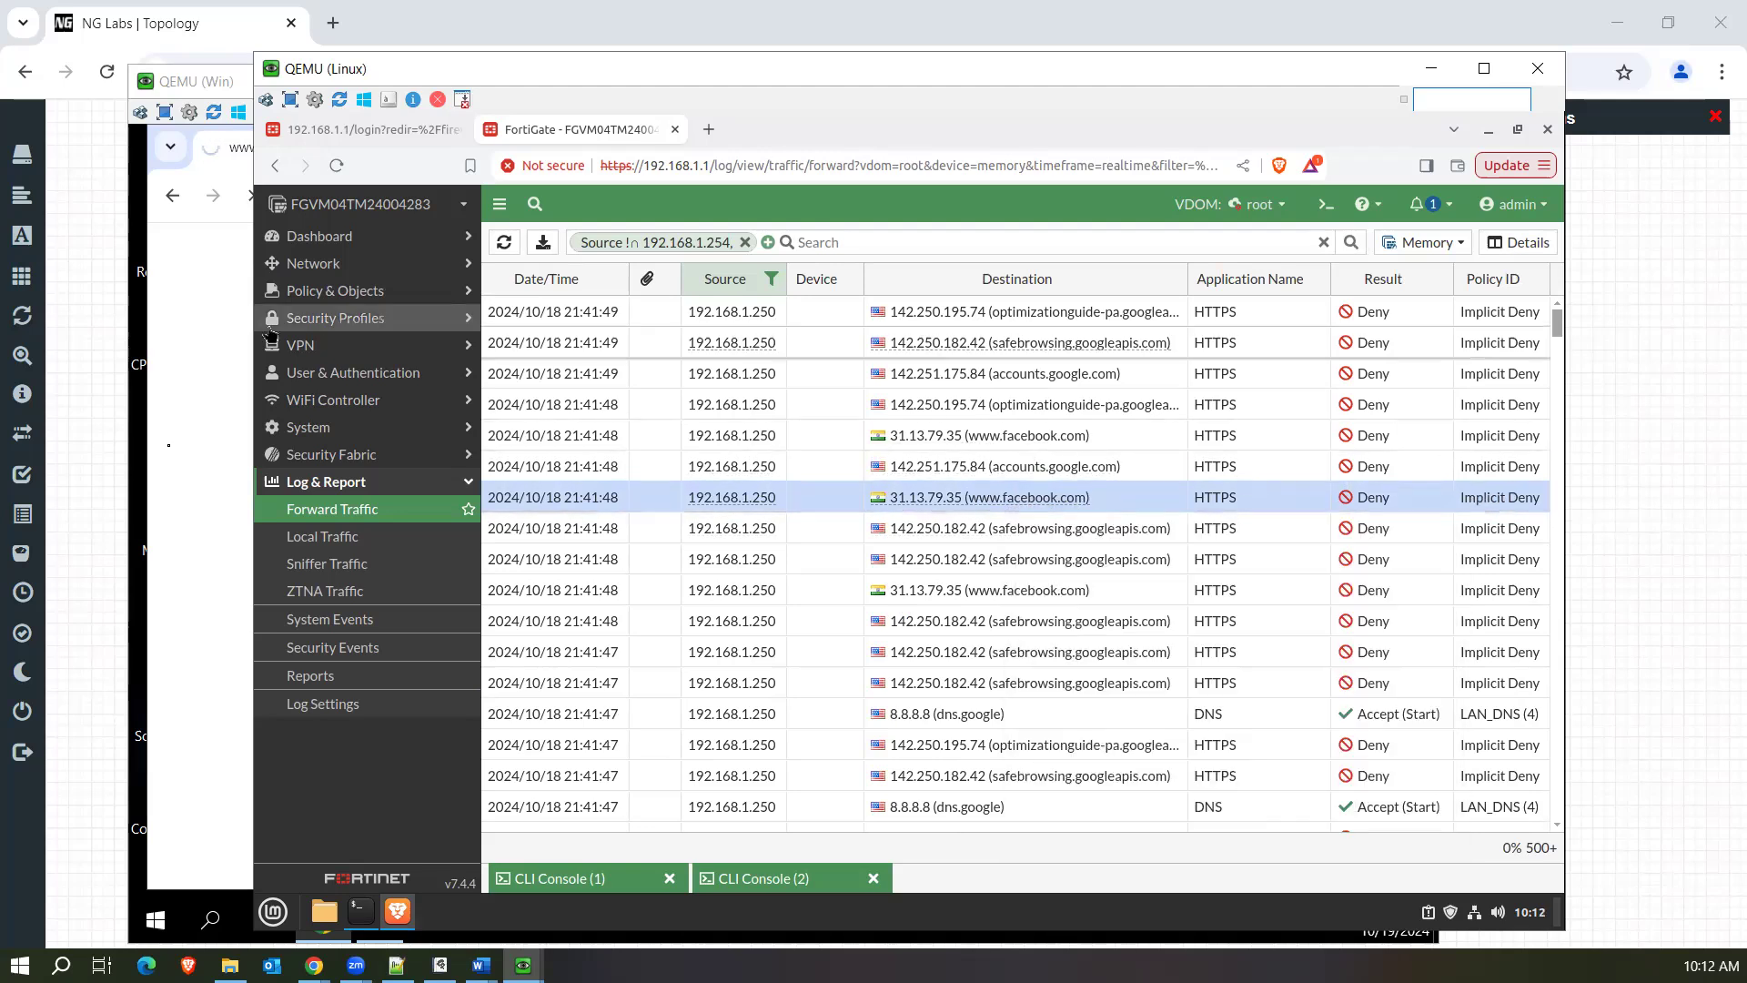
# Open the Firewall Policy page in a new browser tab and switch to that tab.
pyautogui.rightClick(358, 303)
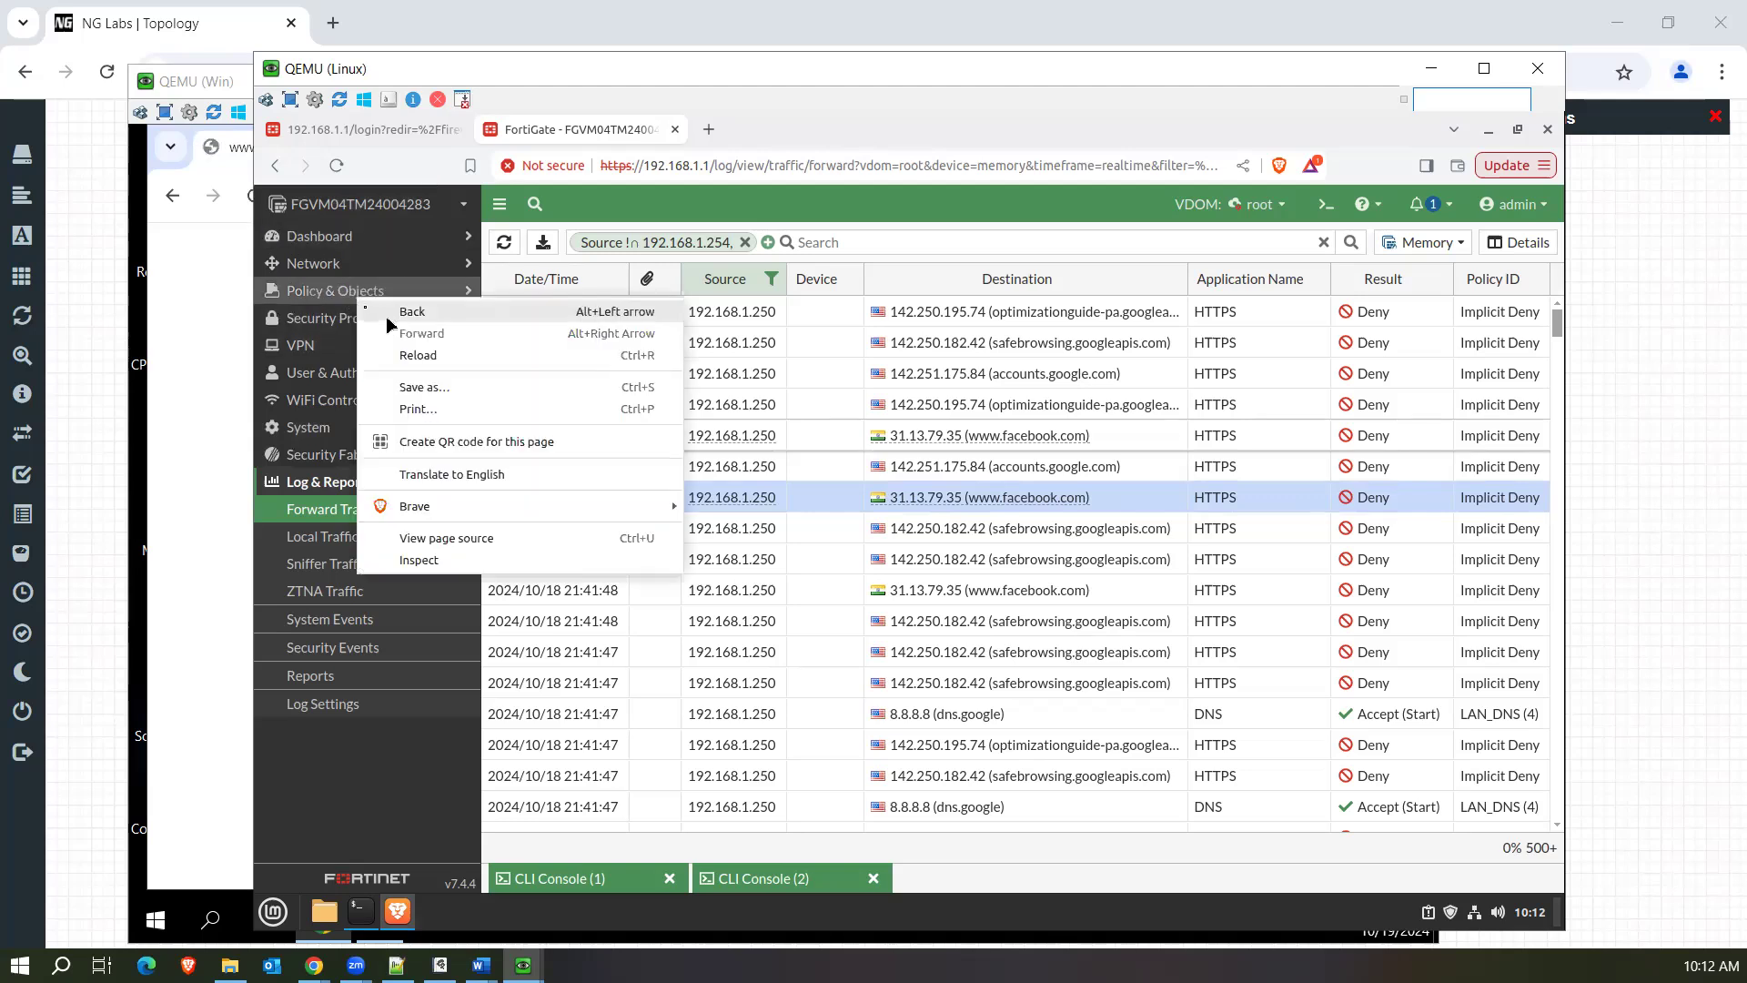
pyautogui.press('Escape')
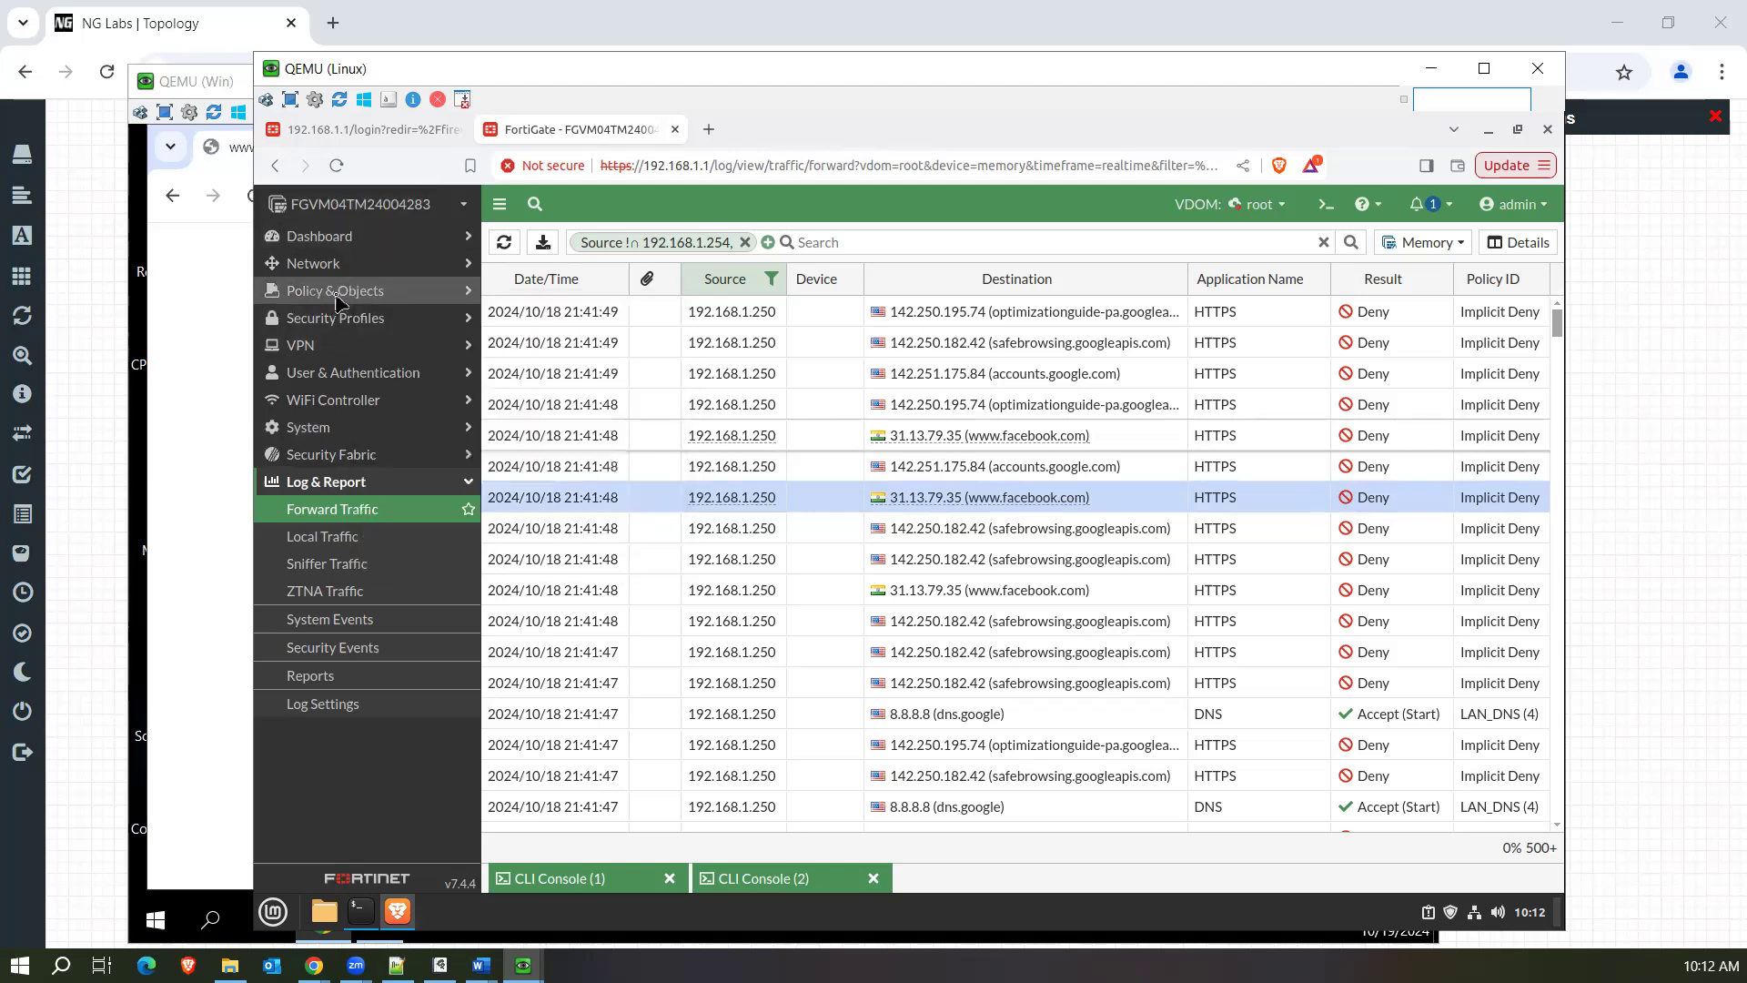
pyautogui.rightClick(346, 325)
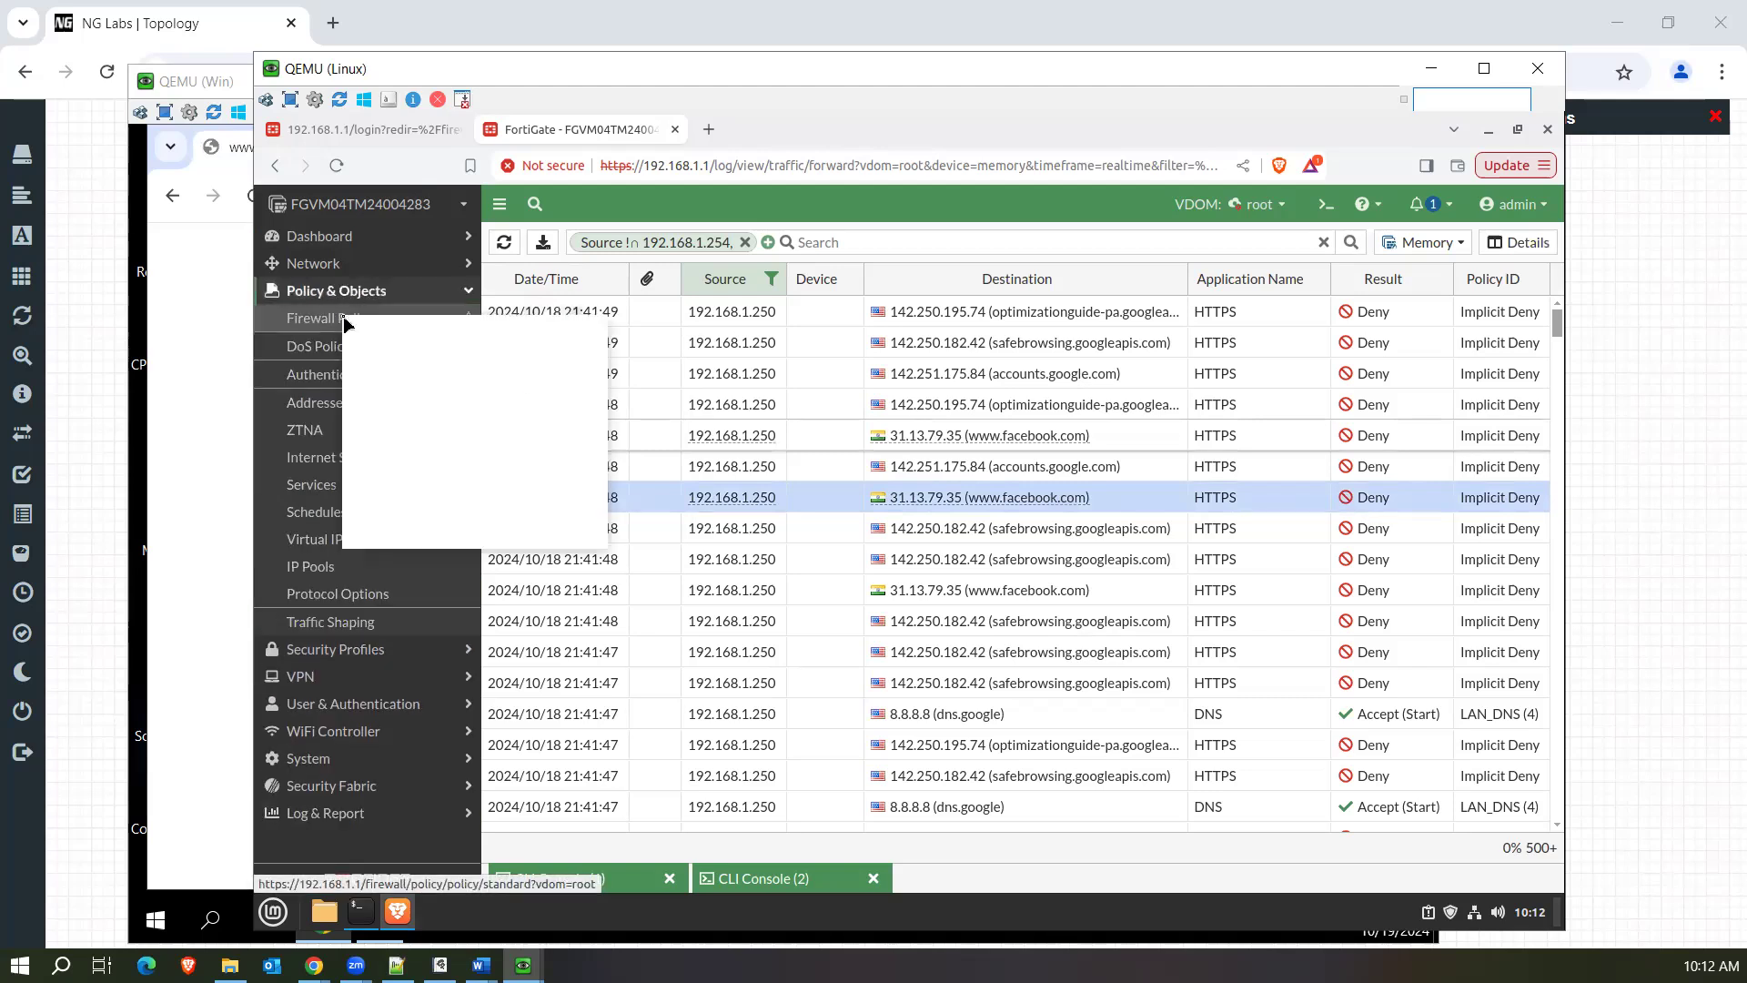
pyautogui.click(377, 335)
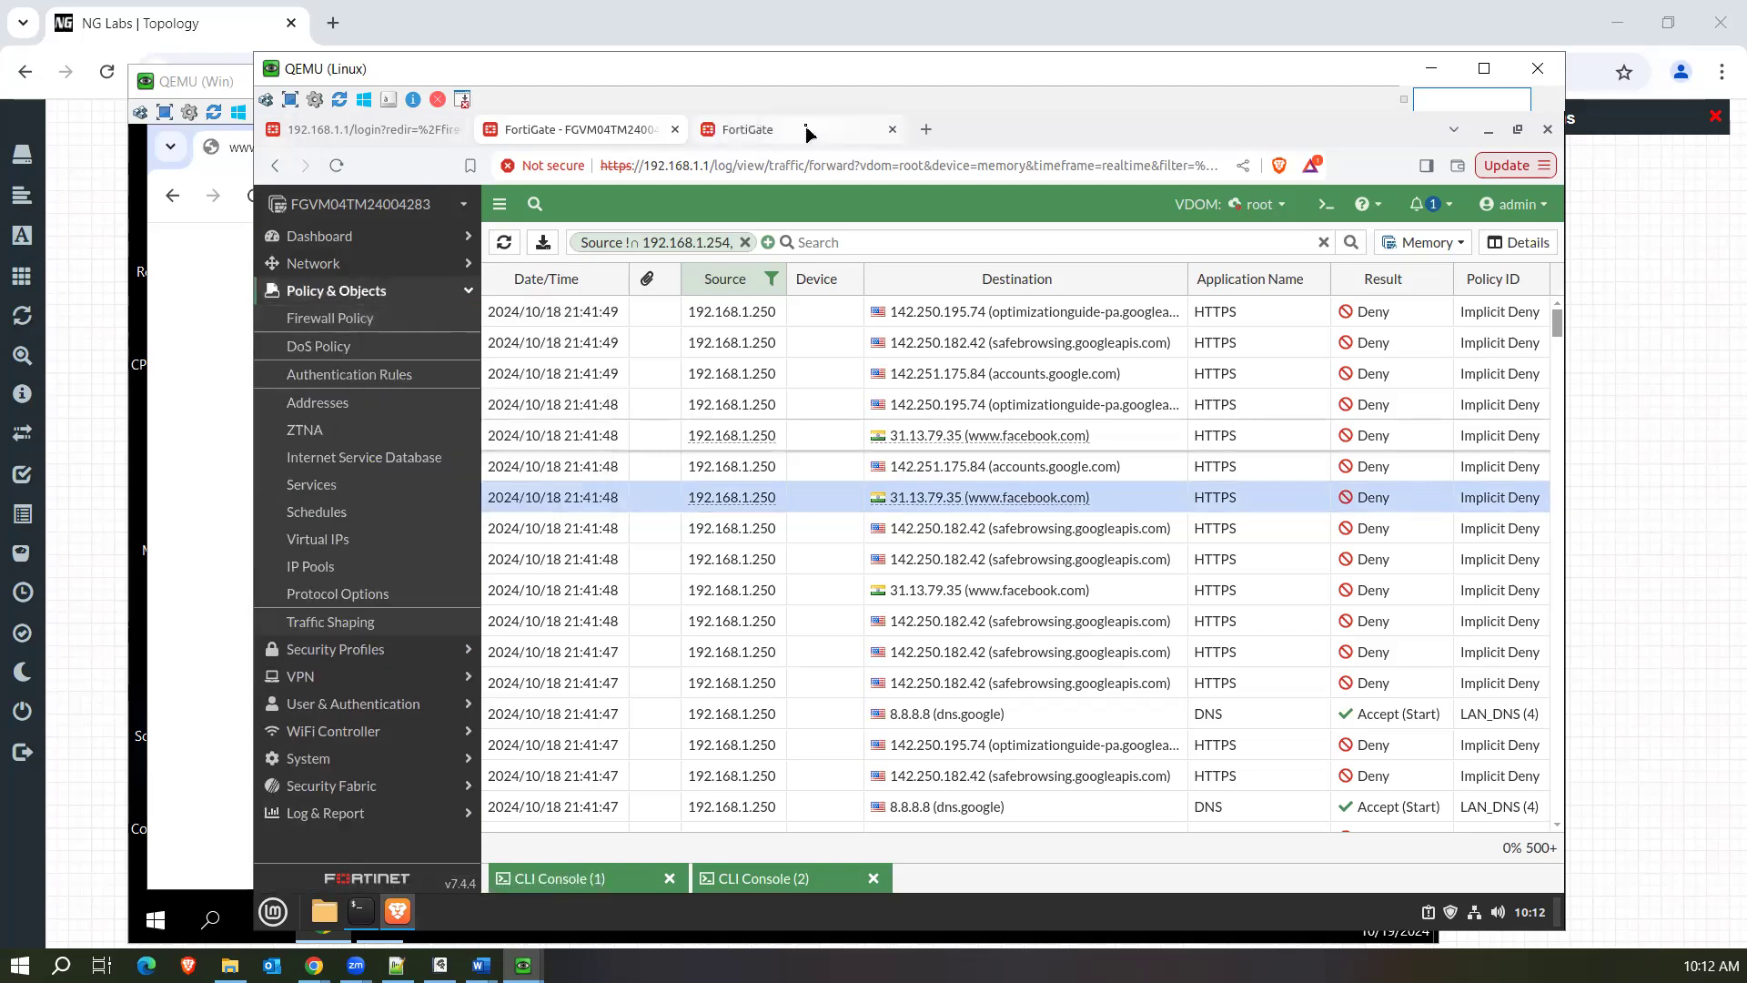
pyautogui.click(807, 134)
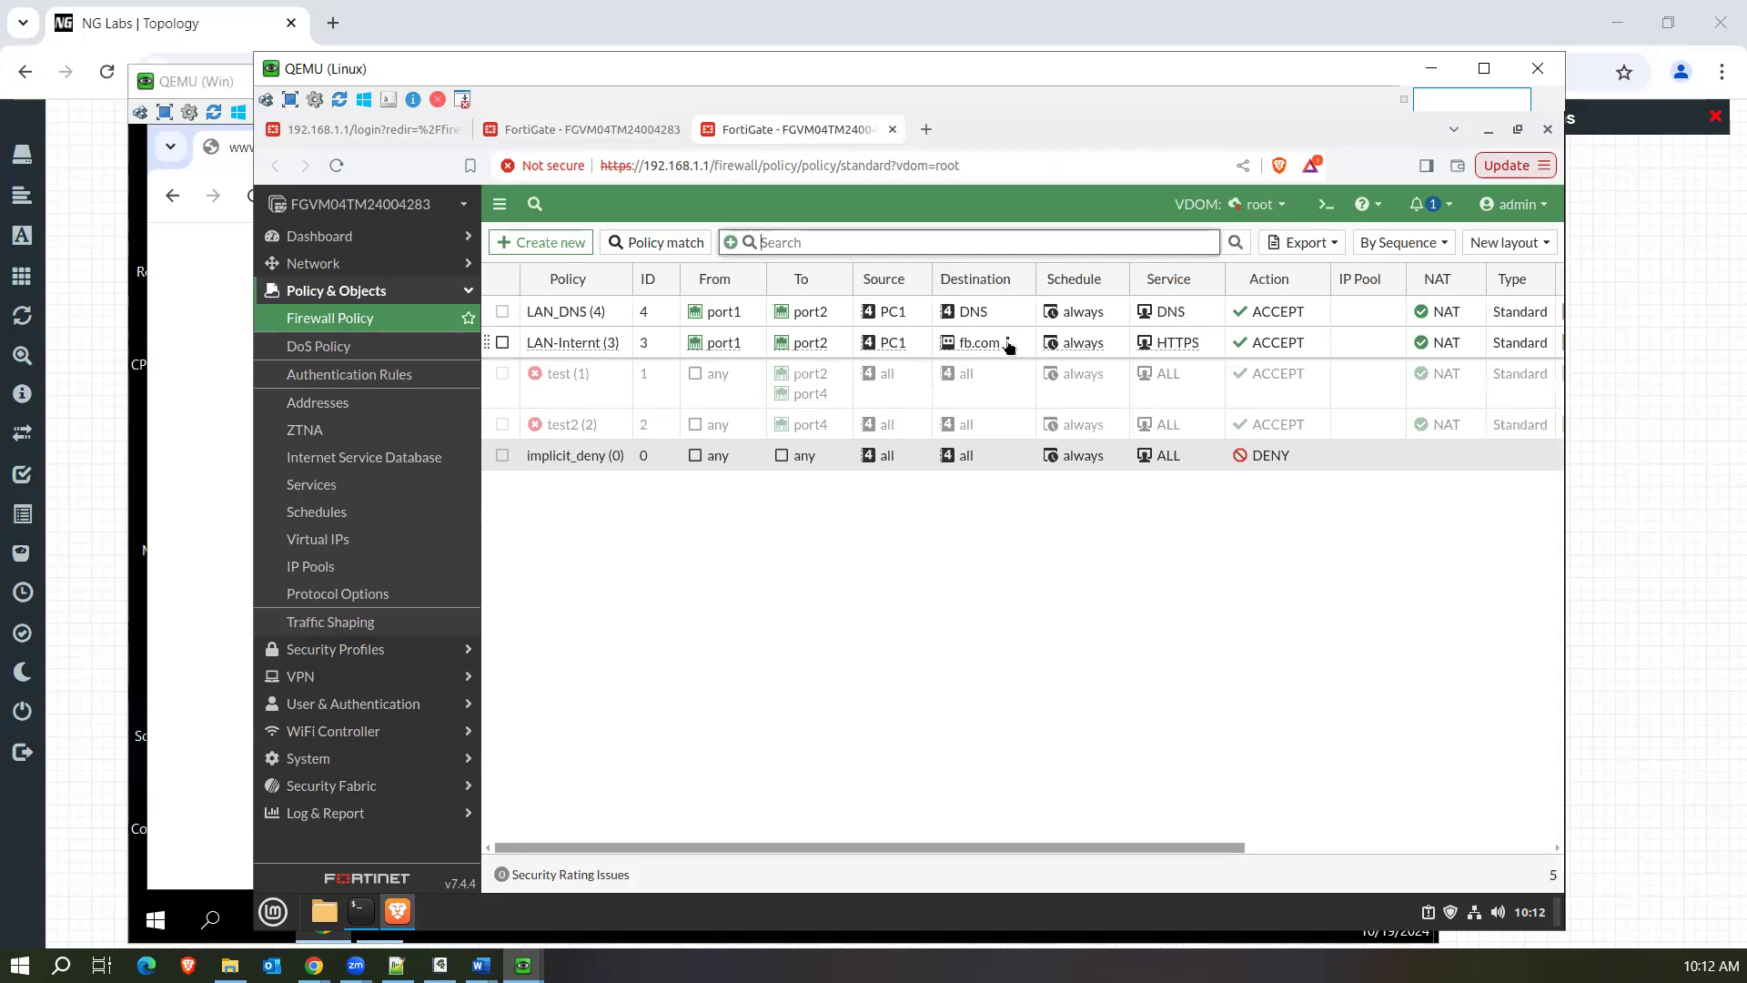
# Open the LAN-Internt policy for editing and remove fb.com from its destination.
pyautogui.click(651, 344)
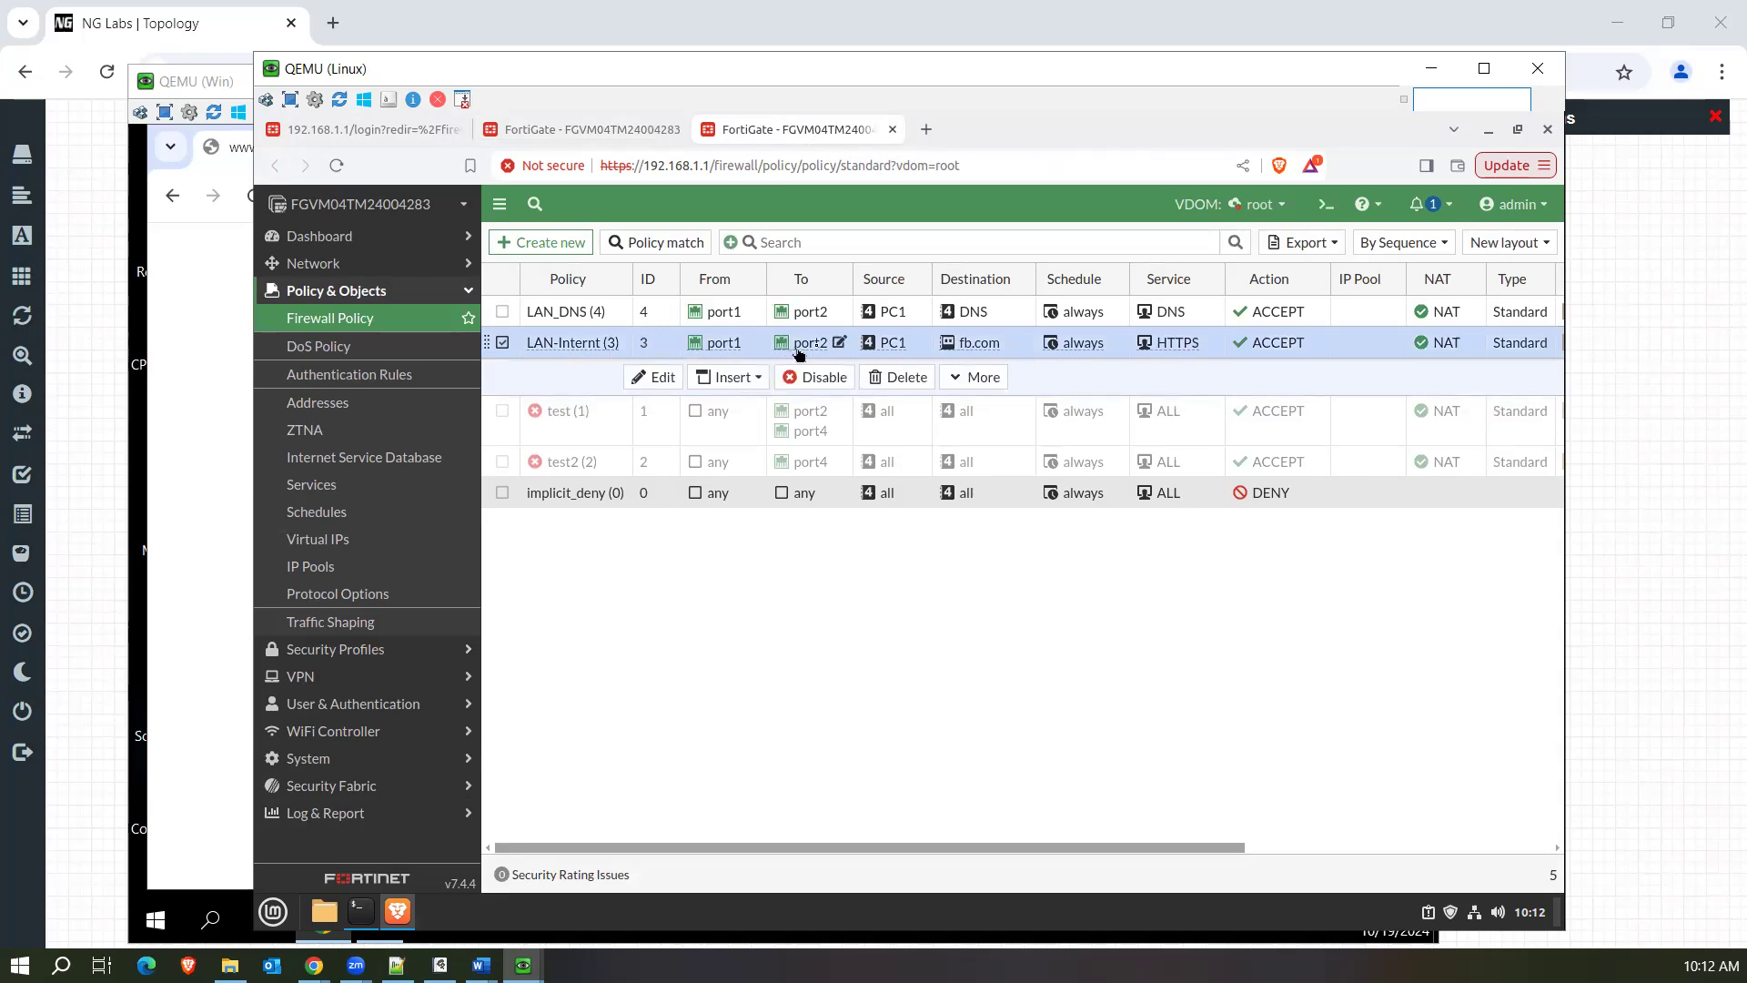
pyautogui.click(1017, 352)
pyautogui.click(592, 344)
pyautogui.click(596, 376)
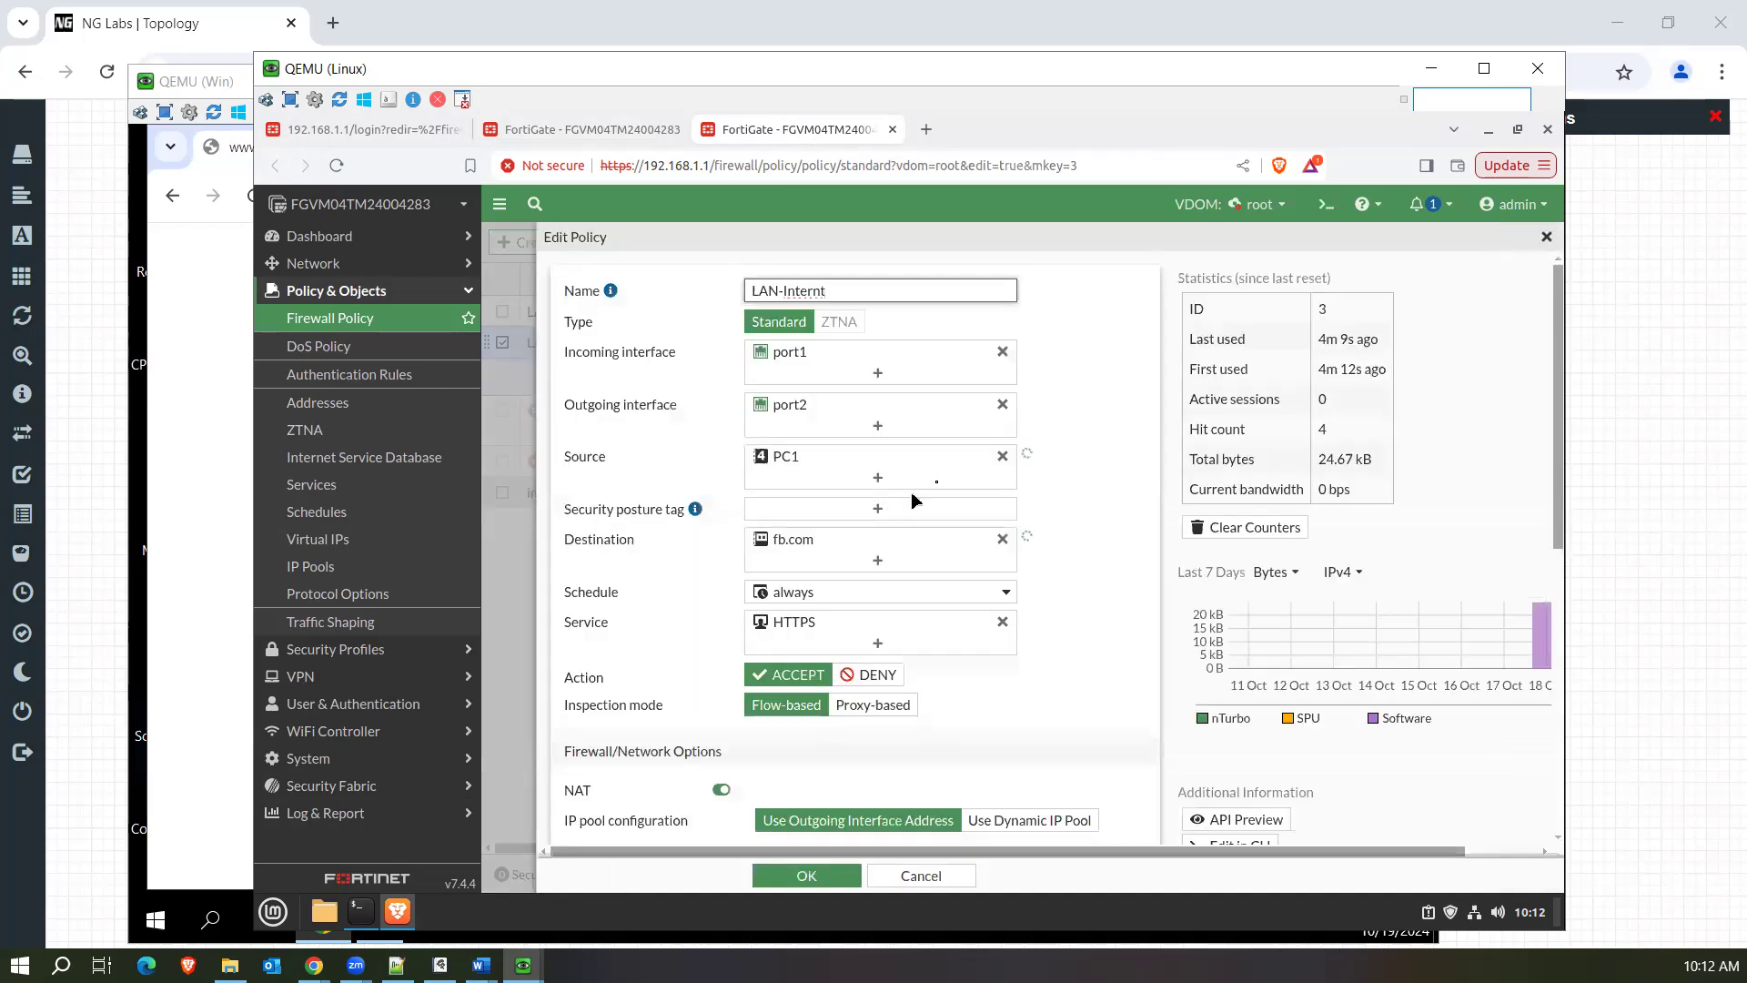
pyautogui.click(1002, 539)
# Open the destination entry selection for the policy and switch it to Internet Service entries.
pyautogui.click(914, 544)
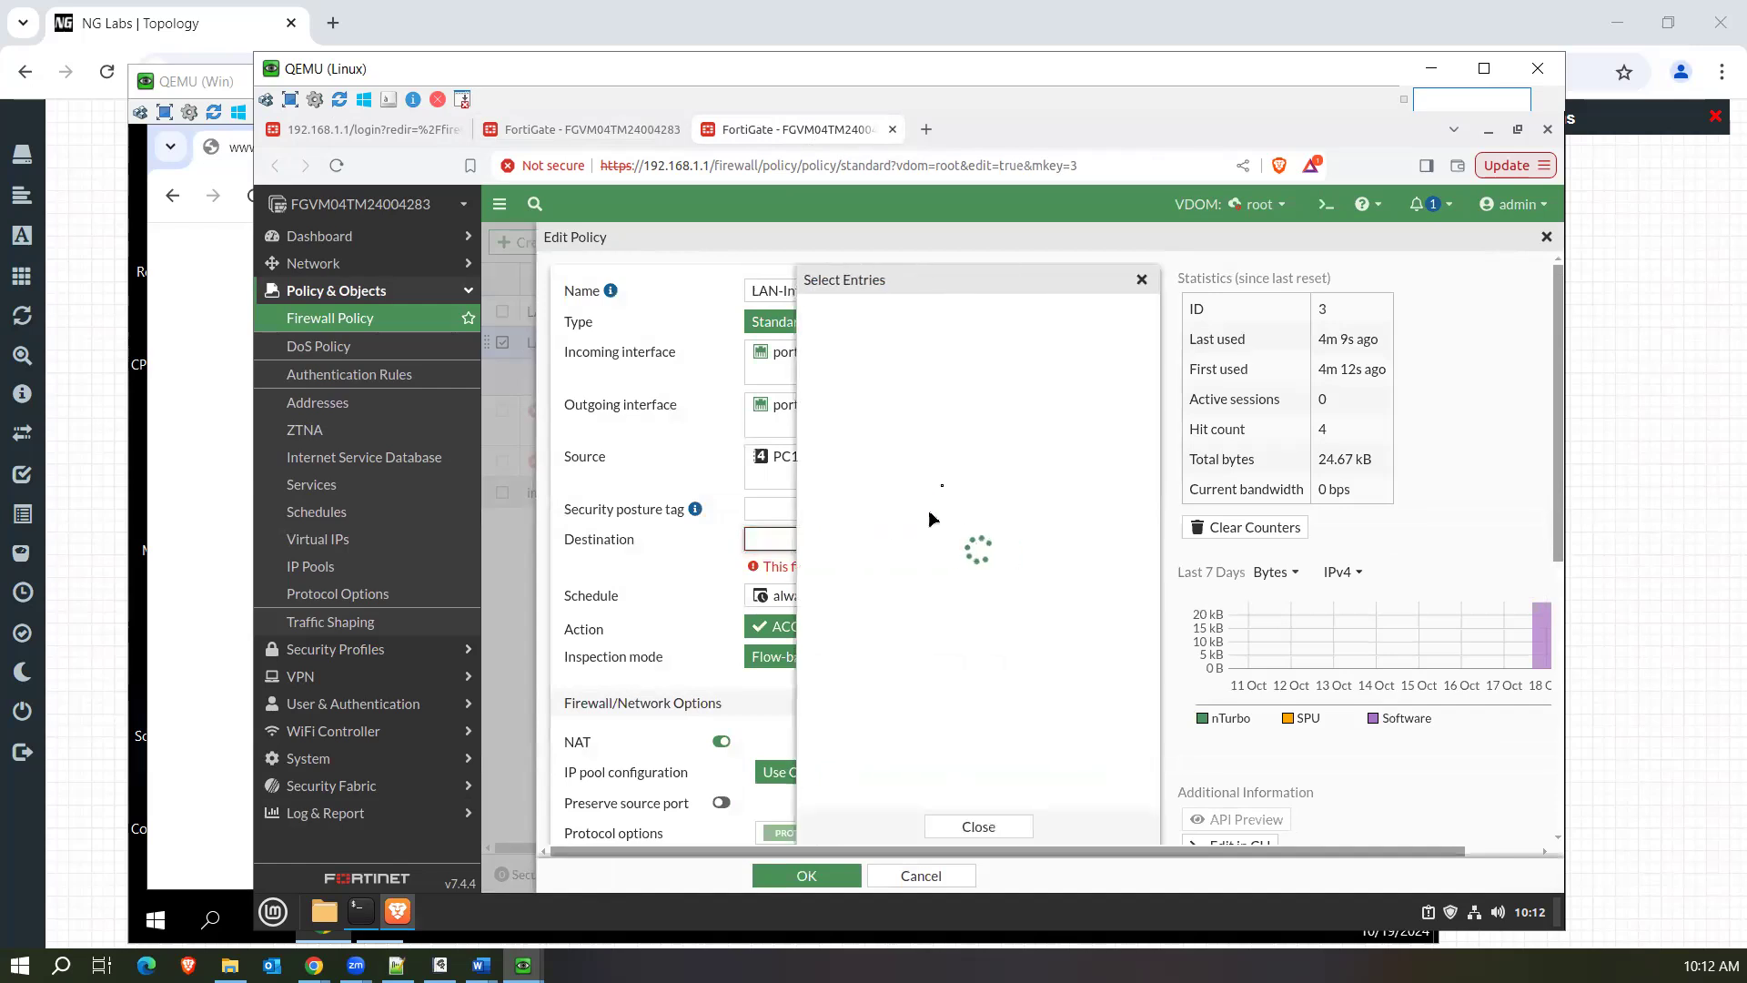
pyautogui.click(896, 354)
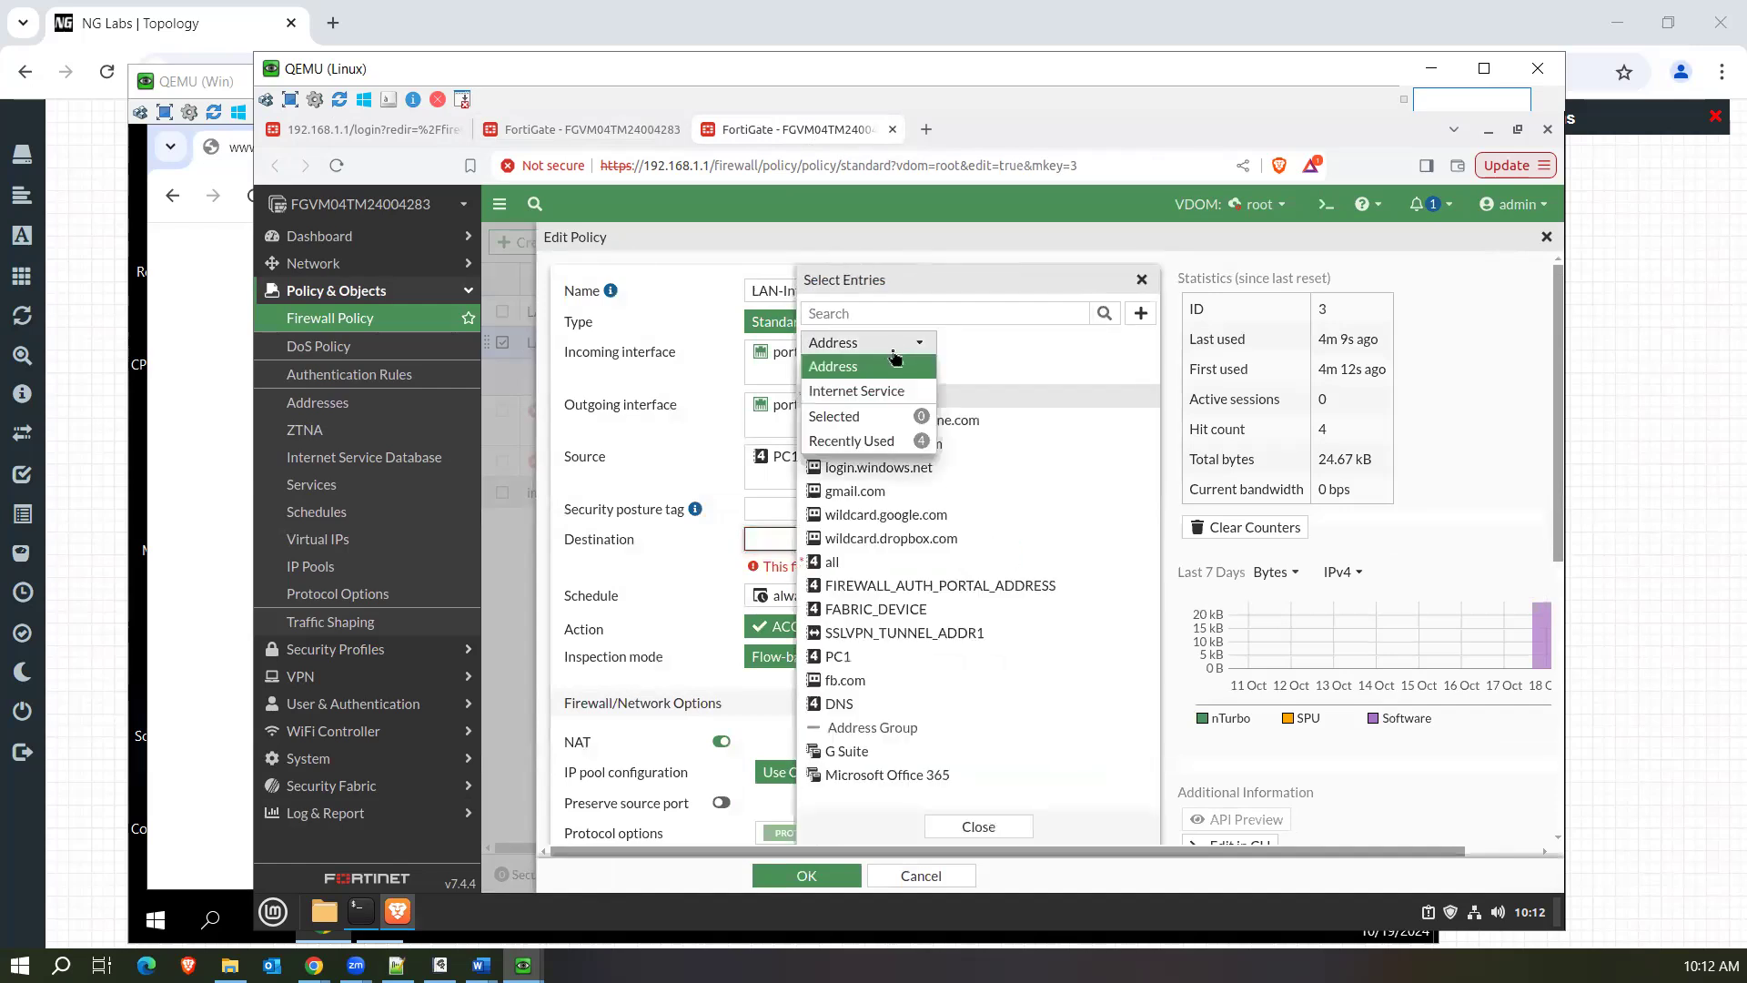
pyautogui.click(873, 402)
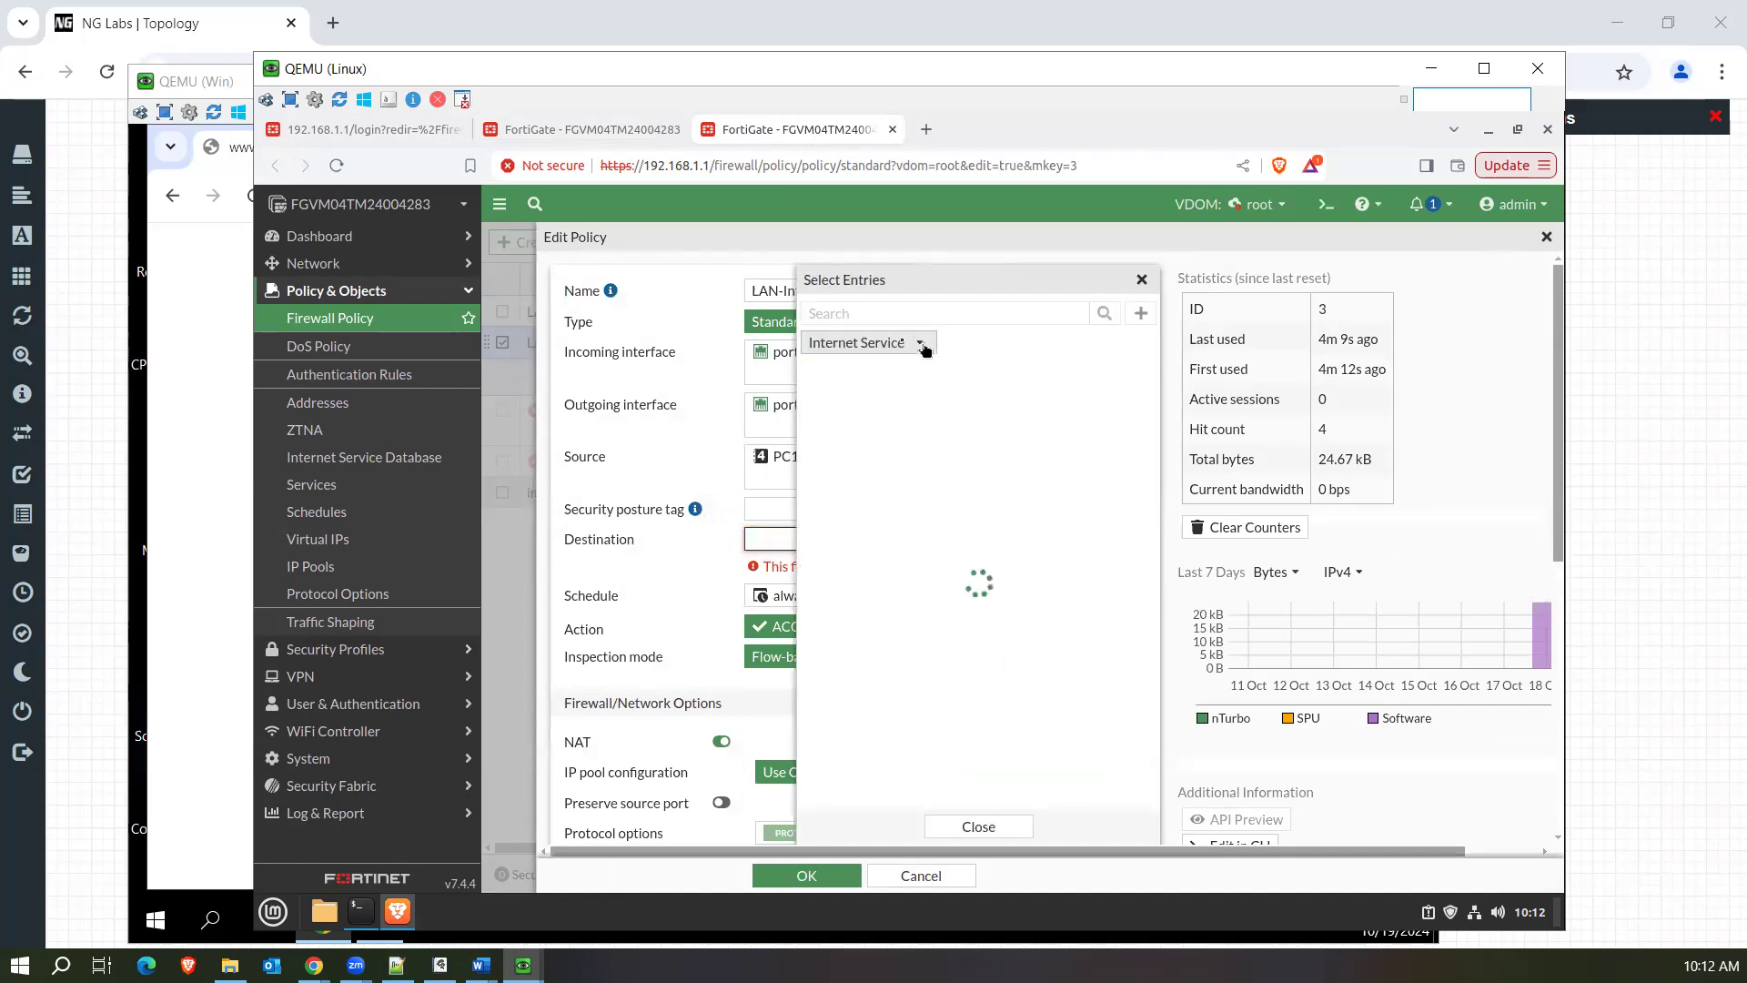
# Search the Internet Service entries for facebook, clear the search, and browse the full list.
pyautogui.write('face')
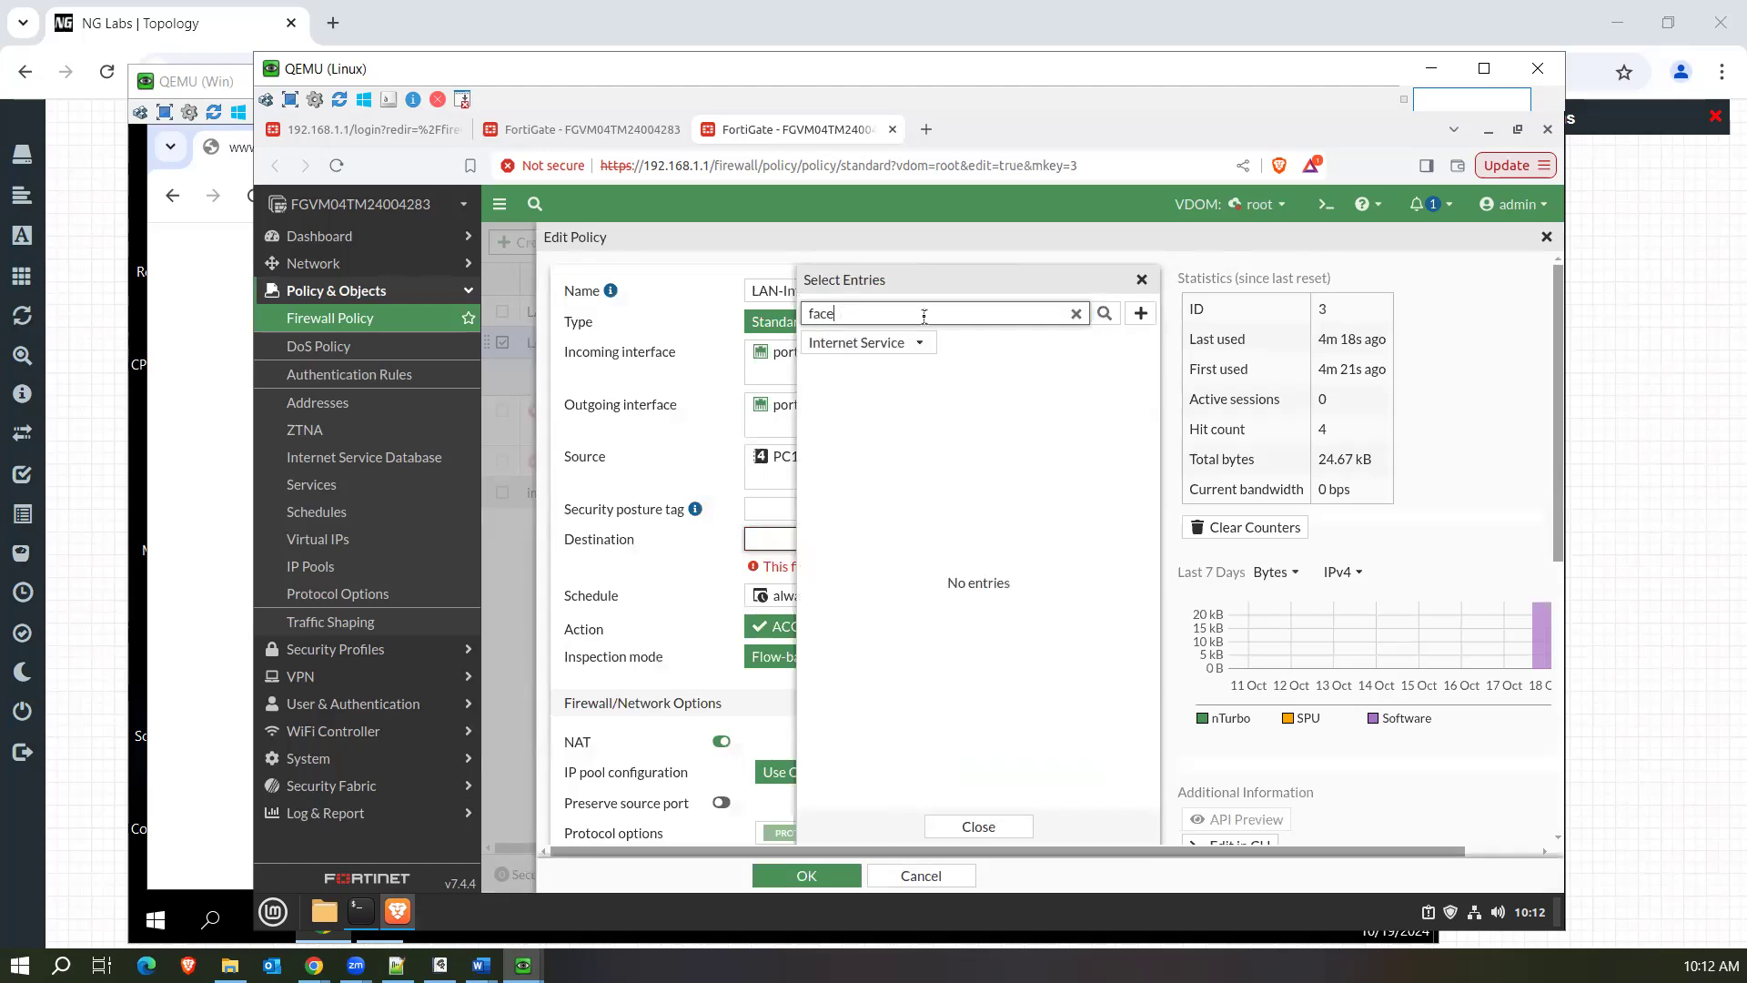
pyautogui.write('book')
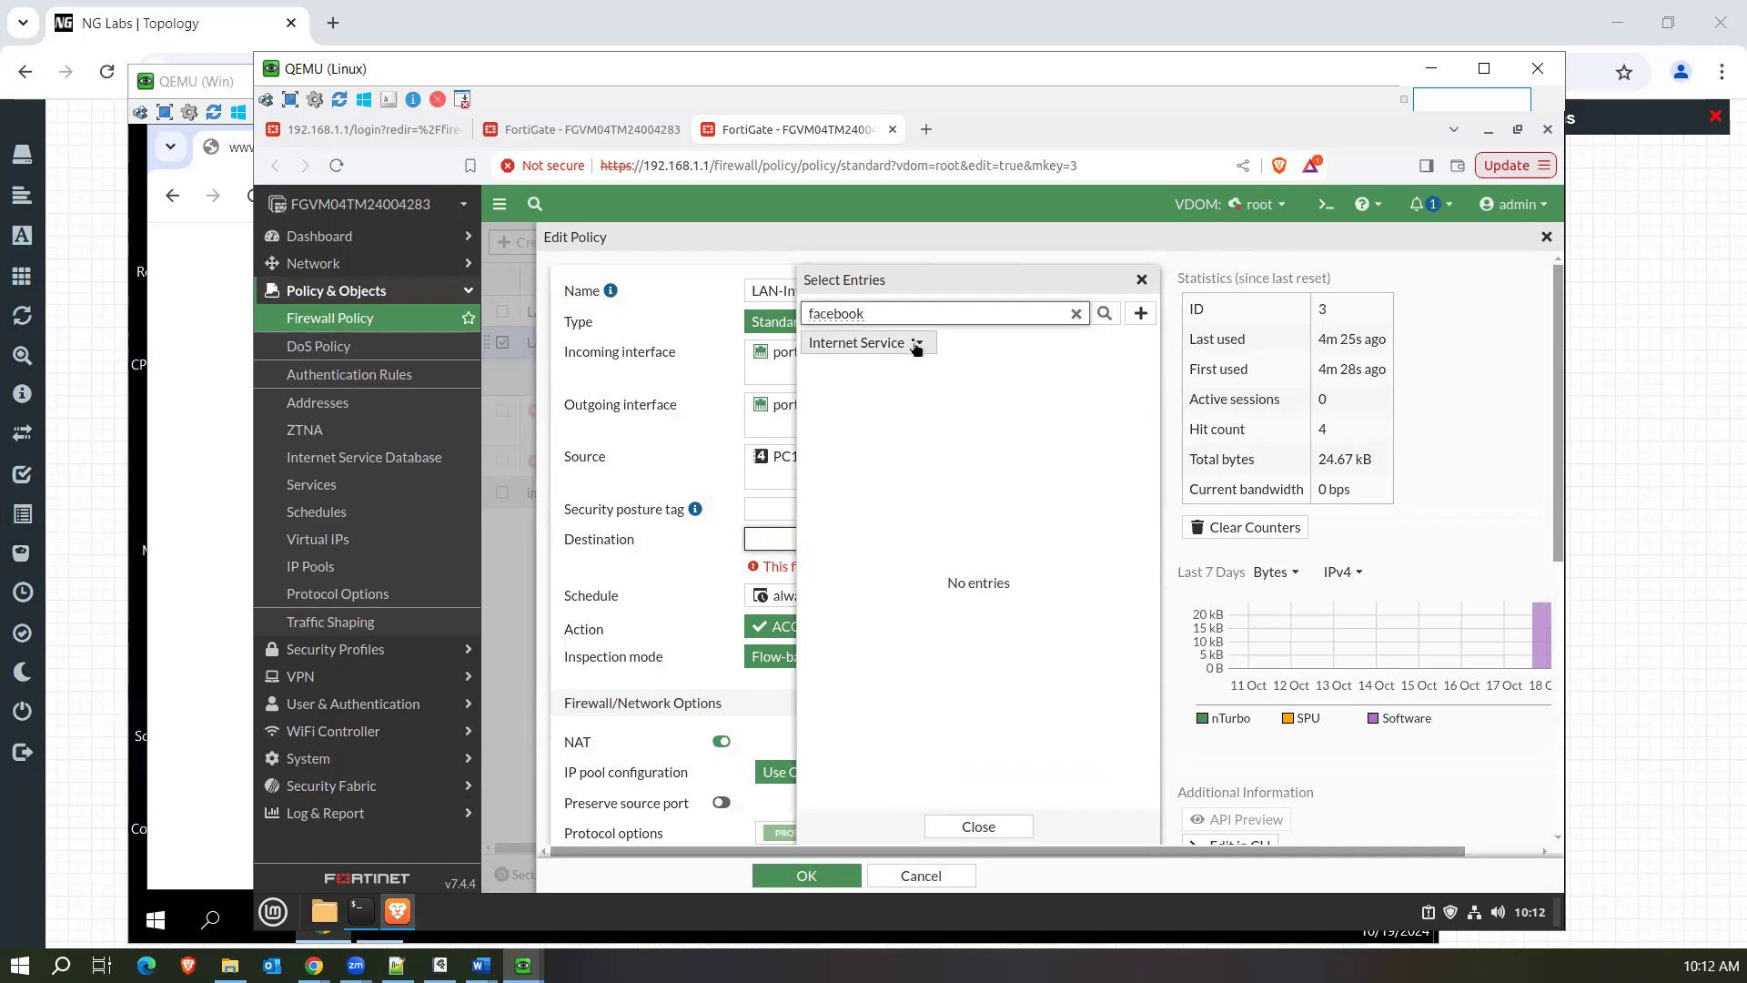
pyautogui.click(915, 344)
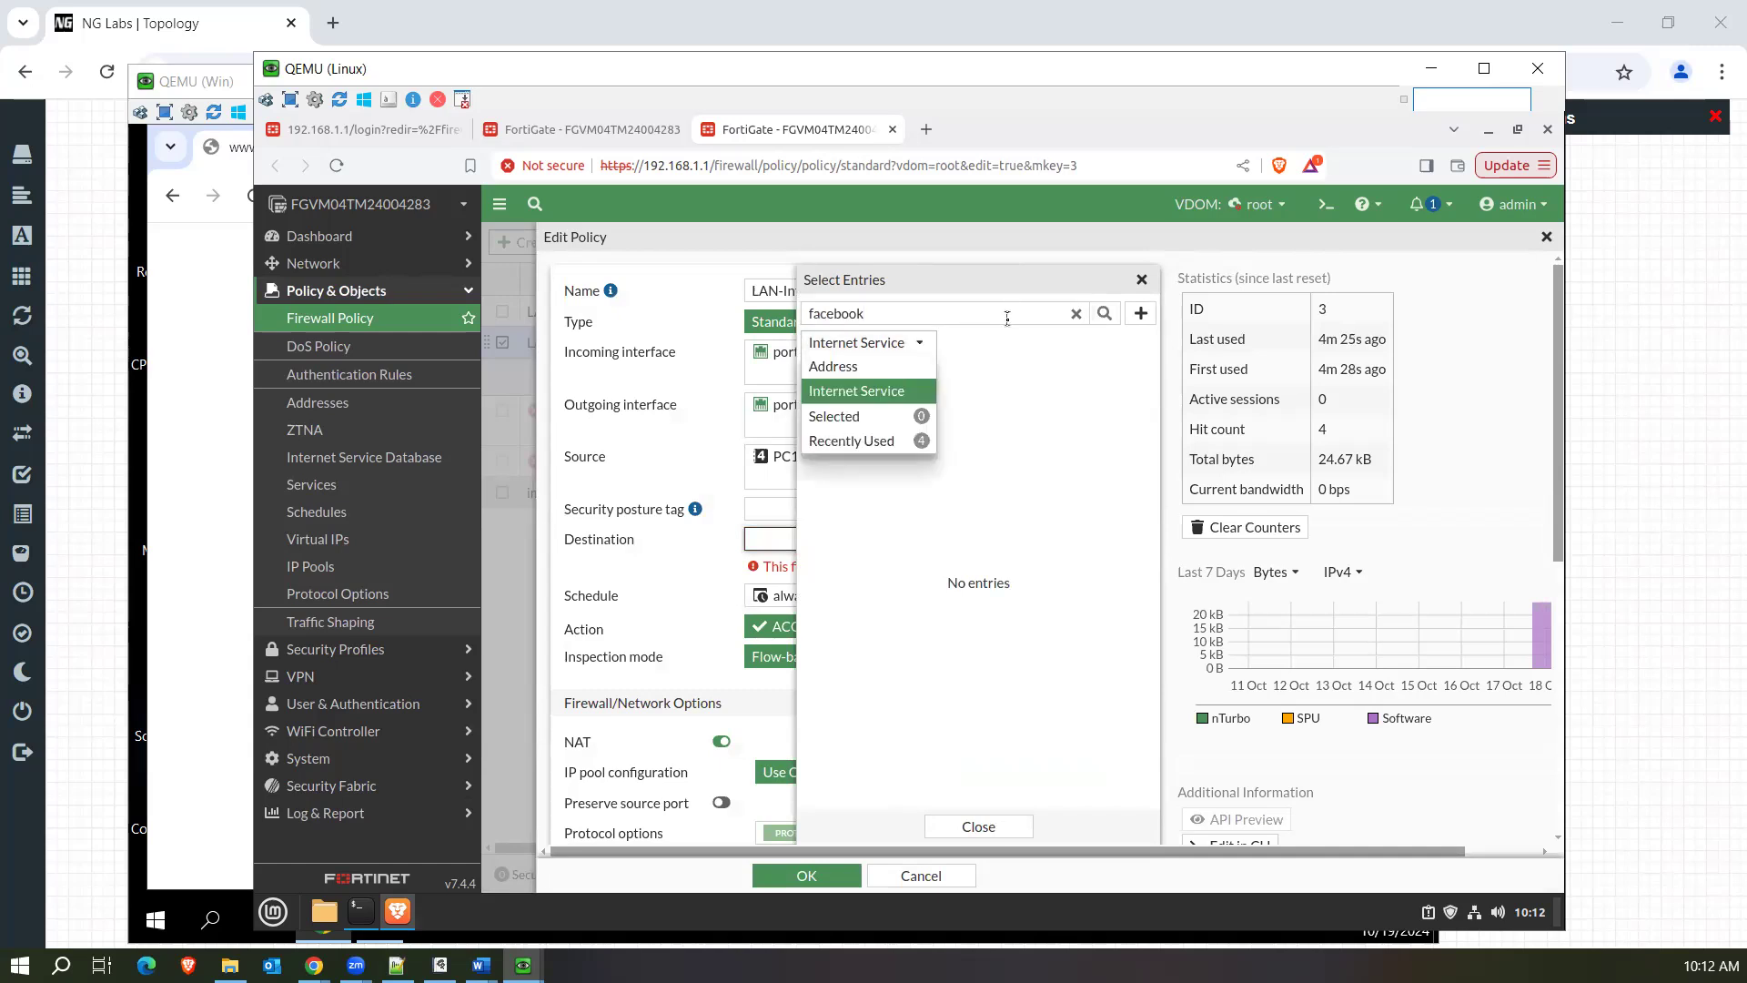
pyautogui.click(1077, 315)
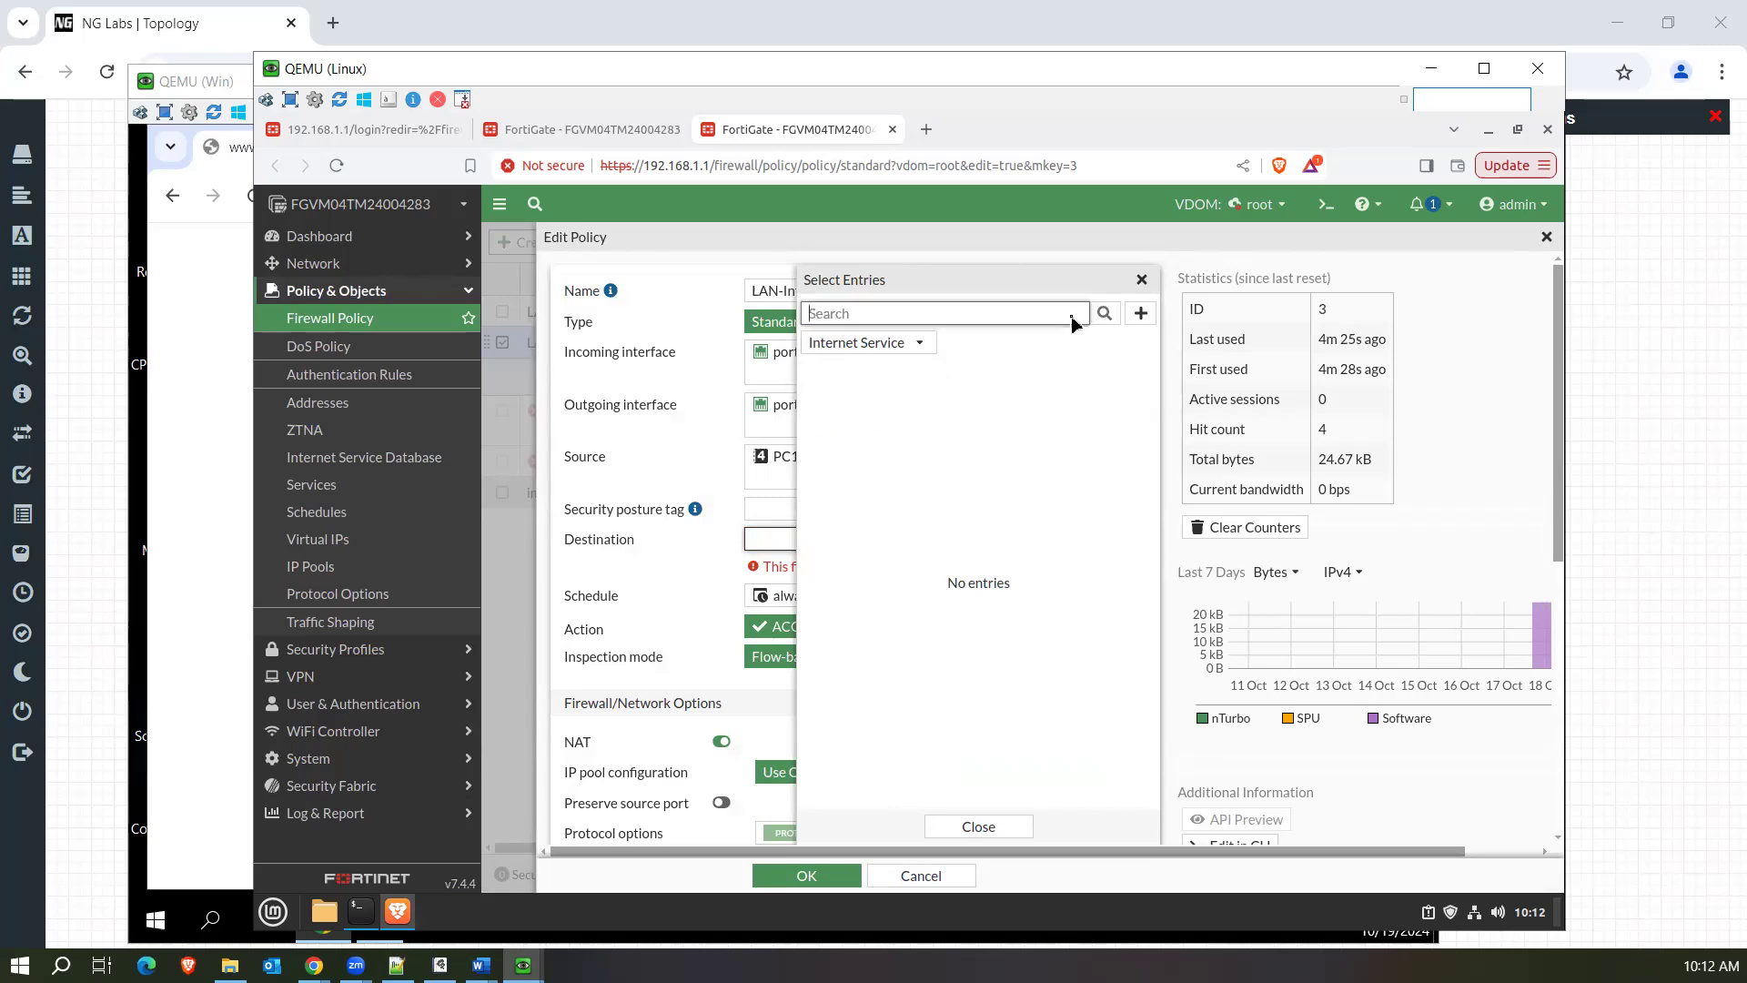
pyautogui.moveTo(1154, 391); pyautogui.dragTo(1162, 657)
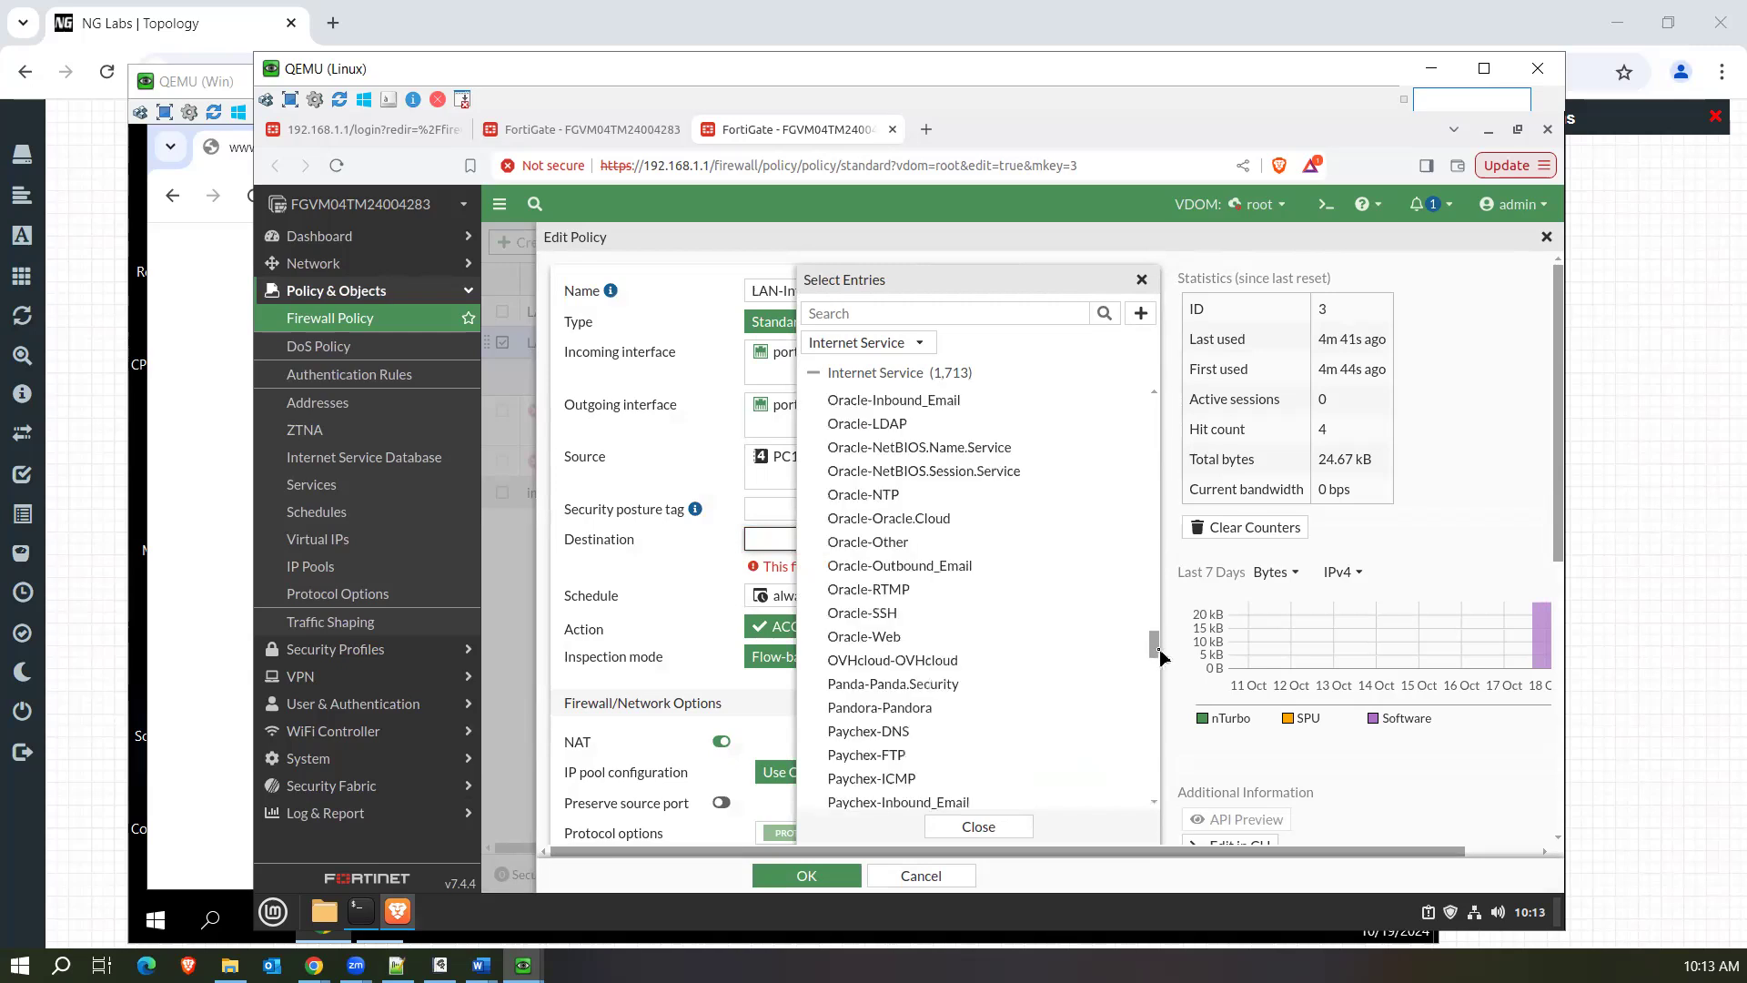
pyautogui.scroll(10, 1025, 573)
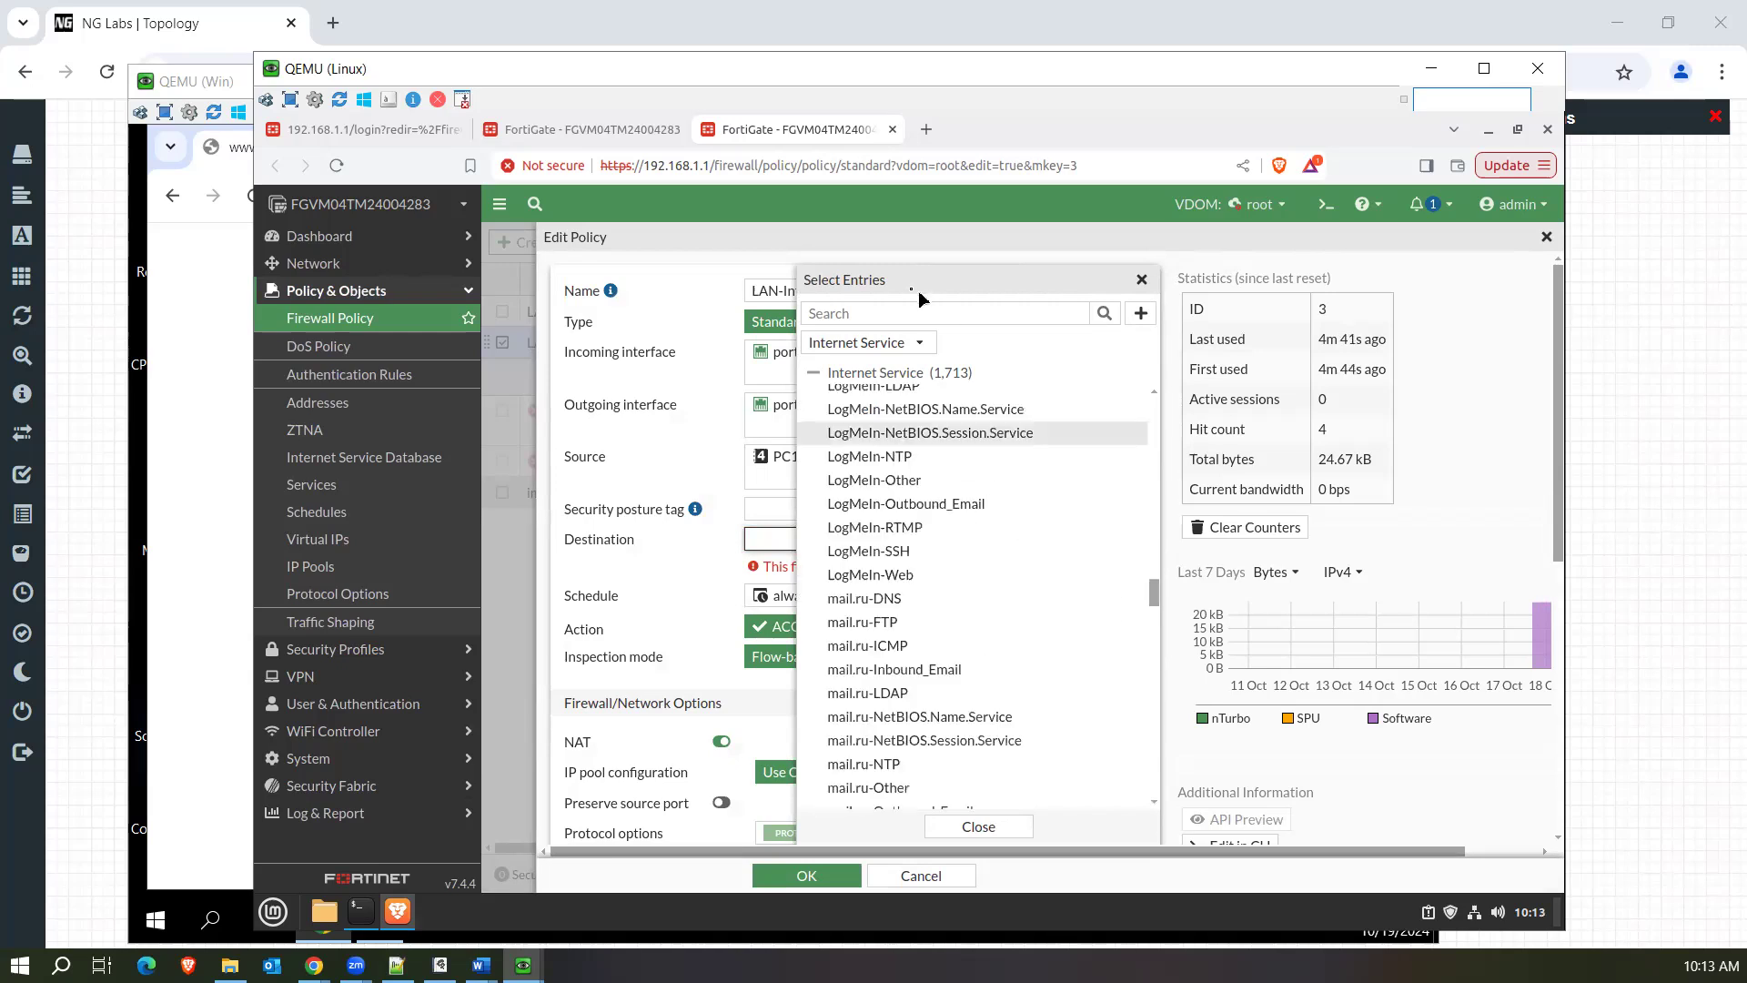
# Search the Internet Service entries for linkedin and add LinkedIn-Web as the policy's destination.
pyautogui.click(903, 316)
pyautogui.write('linkedin')
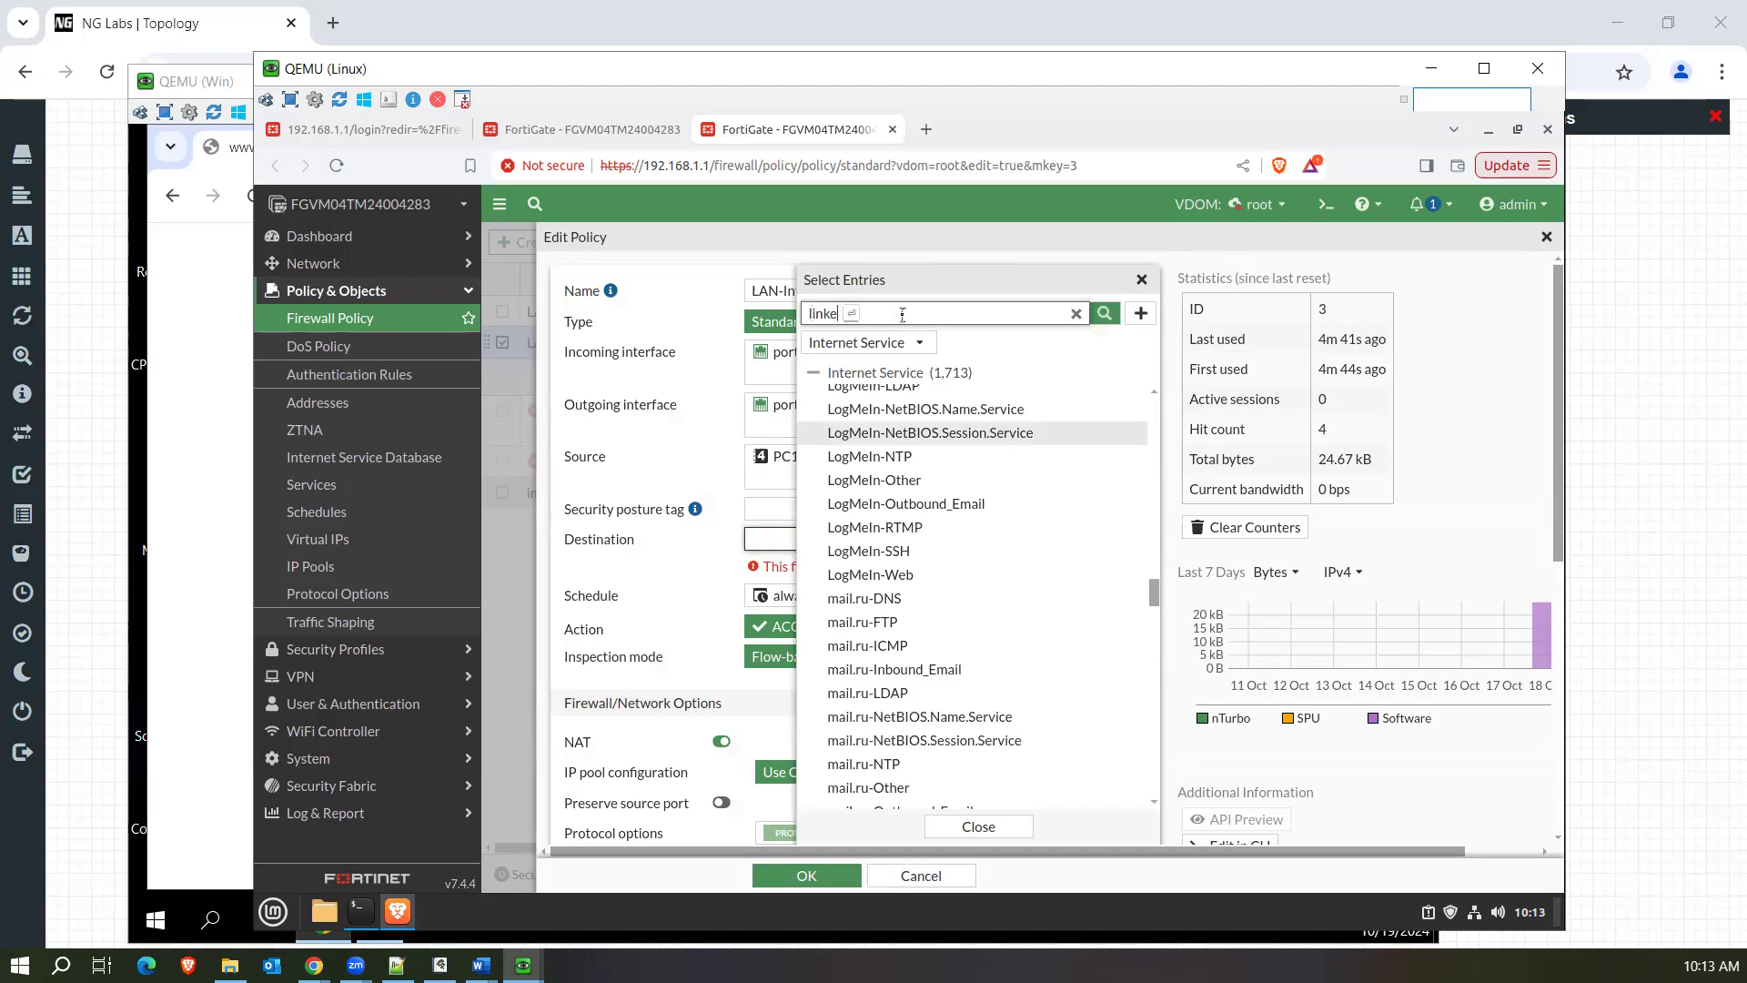
pyautogui.press('Return')
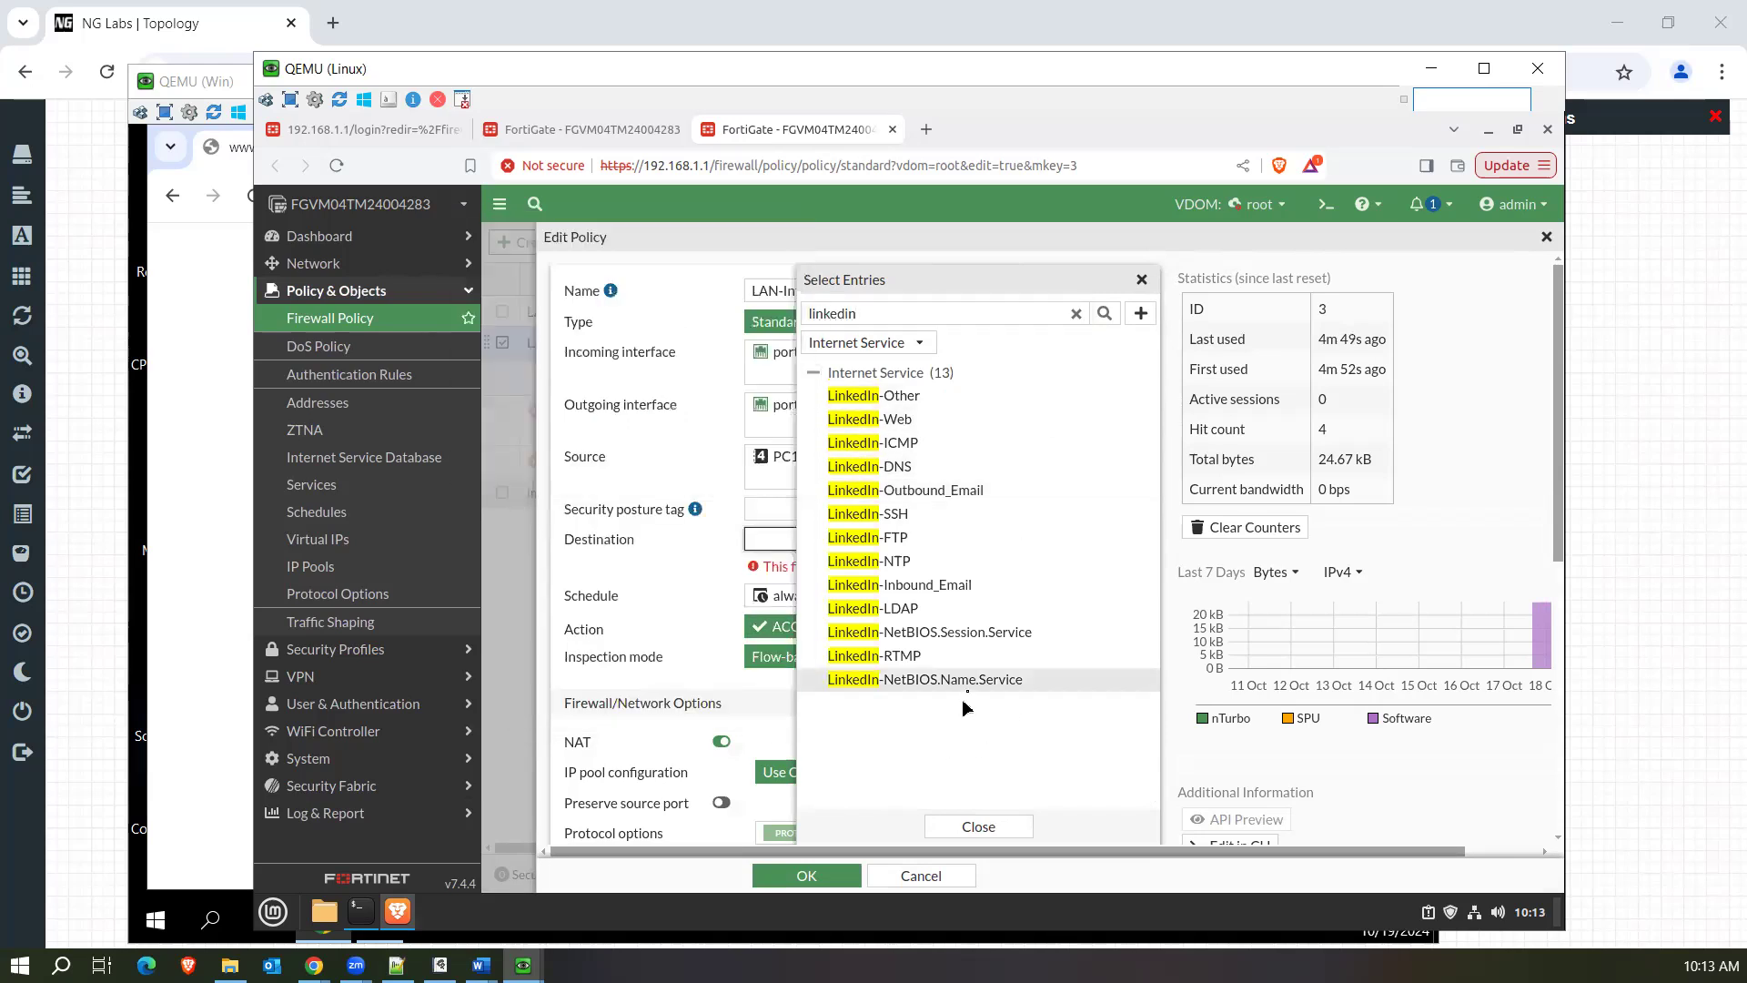
pyautogui.click(928, 424)
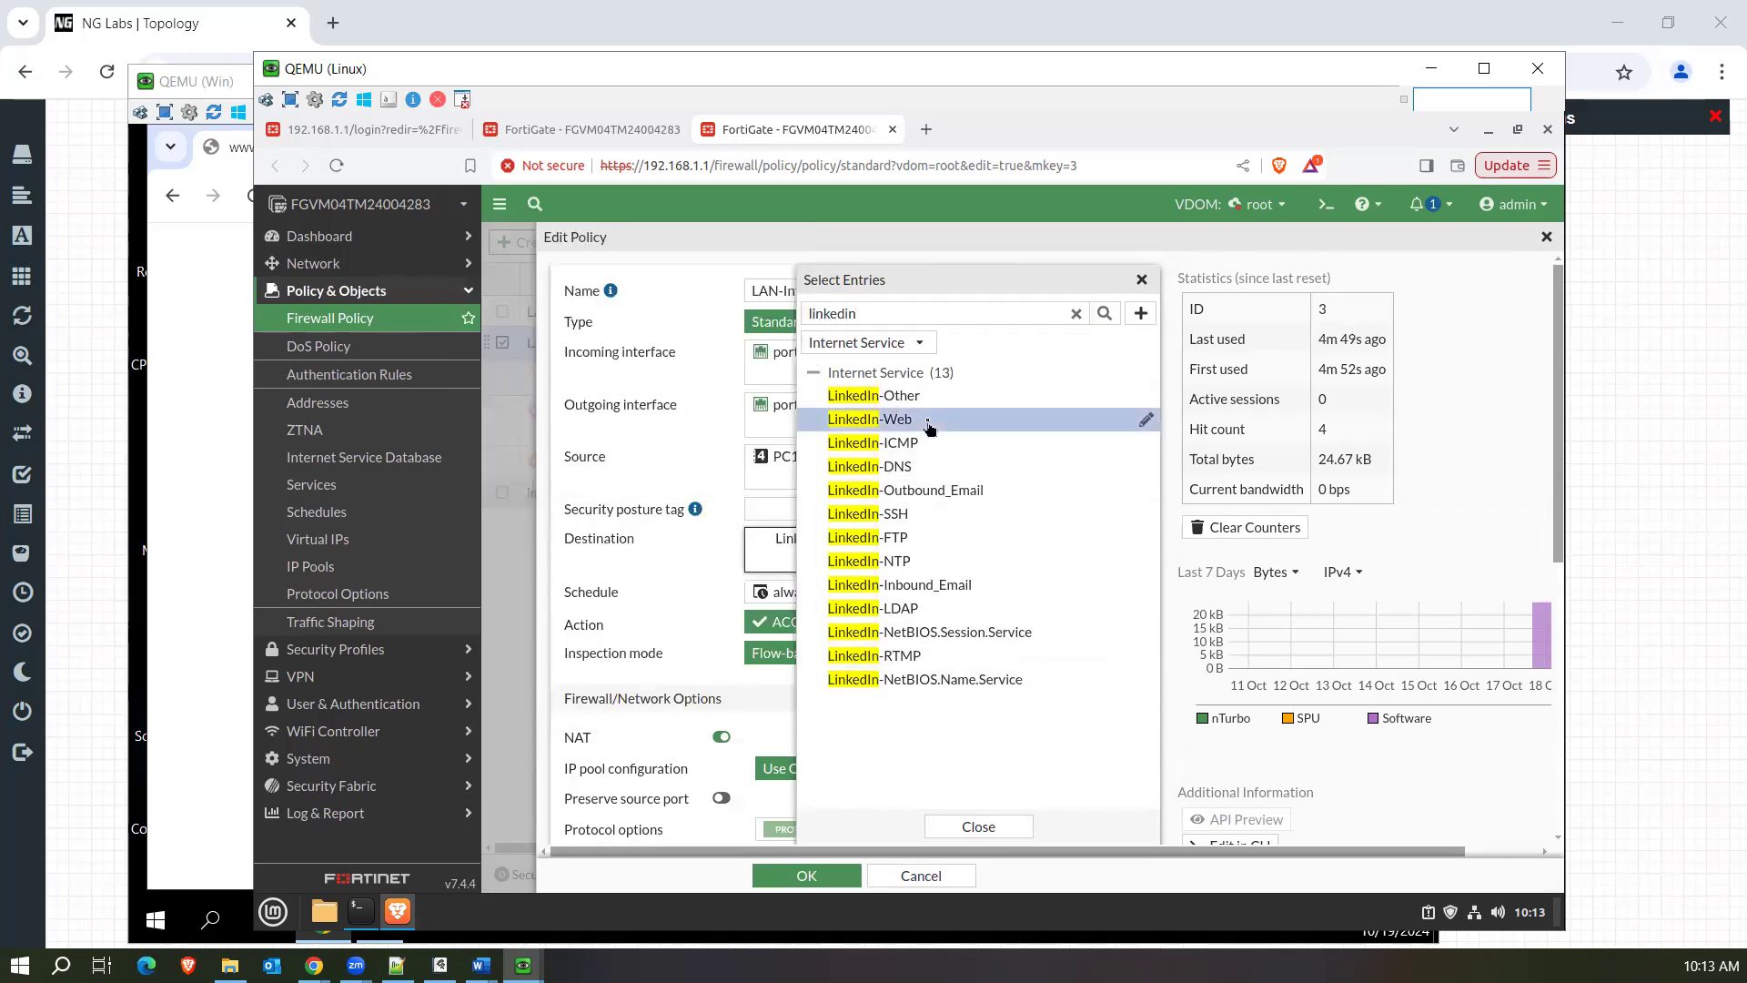
pyautogui.click(953, 828)
# Examine the LinkedIn-Web service's total IPs and its list of IP, port and protocol entries, and return to the policy.
pyautogui.moveTo(824, 551)
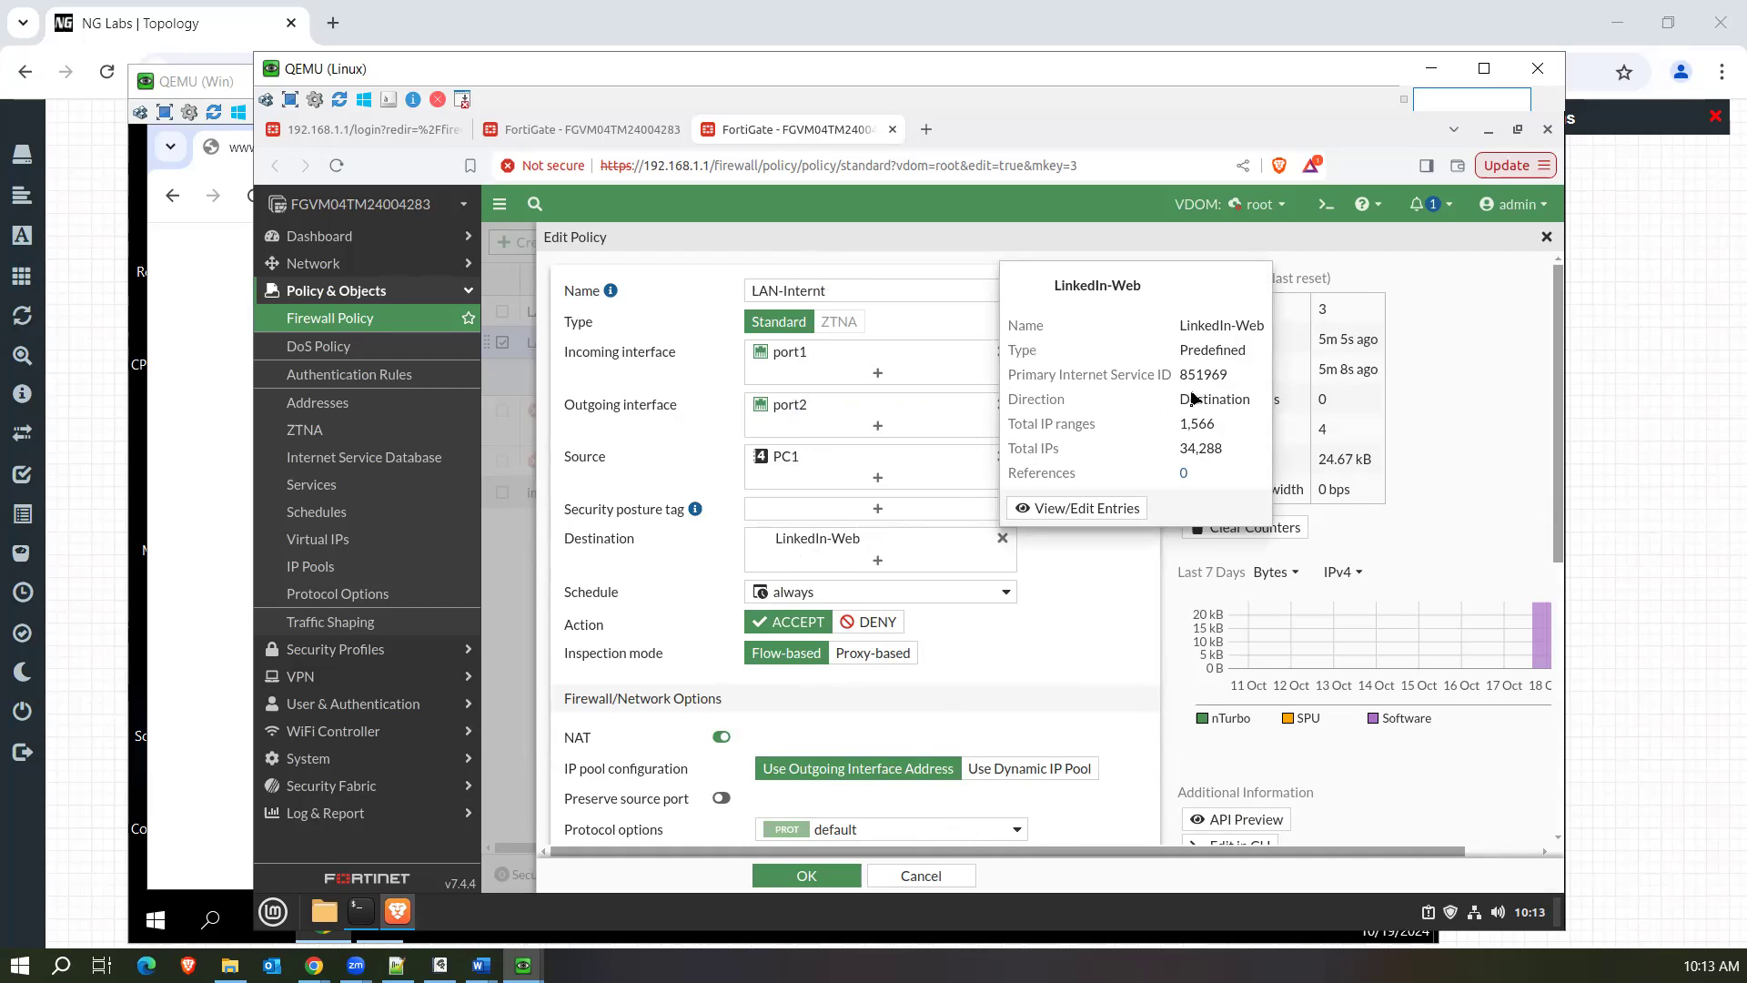
pyautogui.moveTo(1224, 448); pyautogui.dragTo(1183, 448)
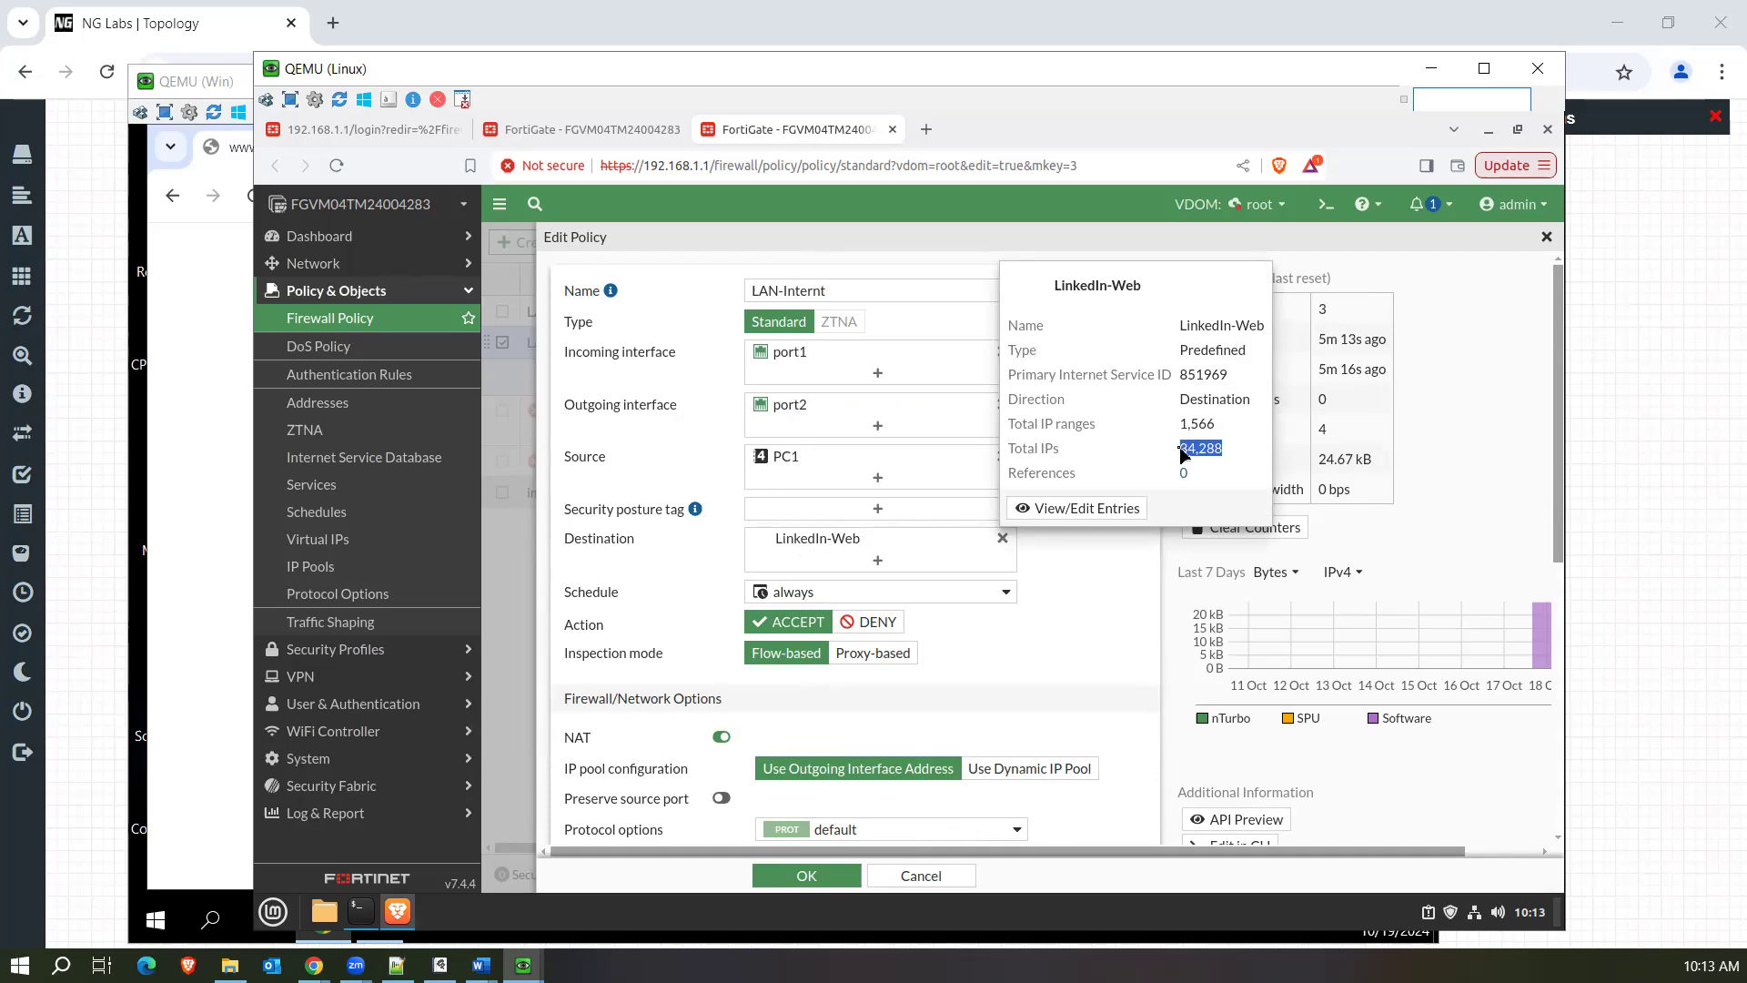
pyautogui.click(1069, 513)
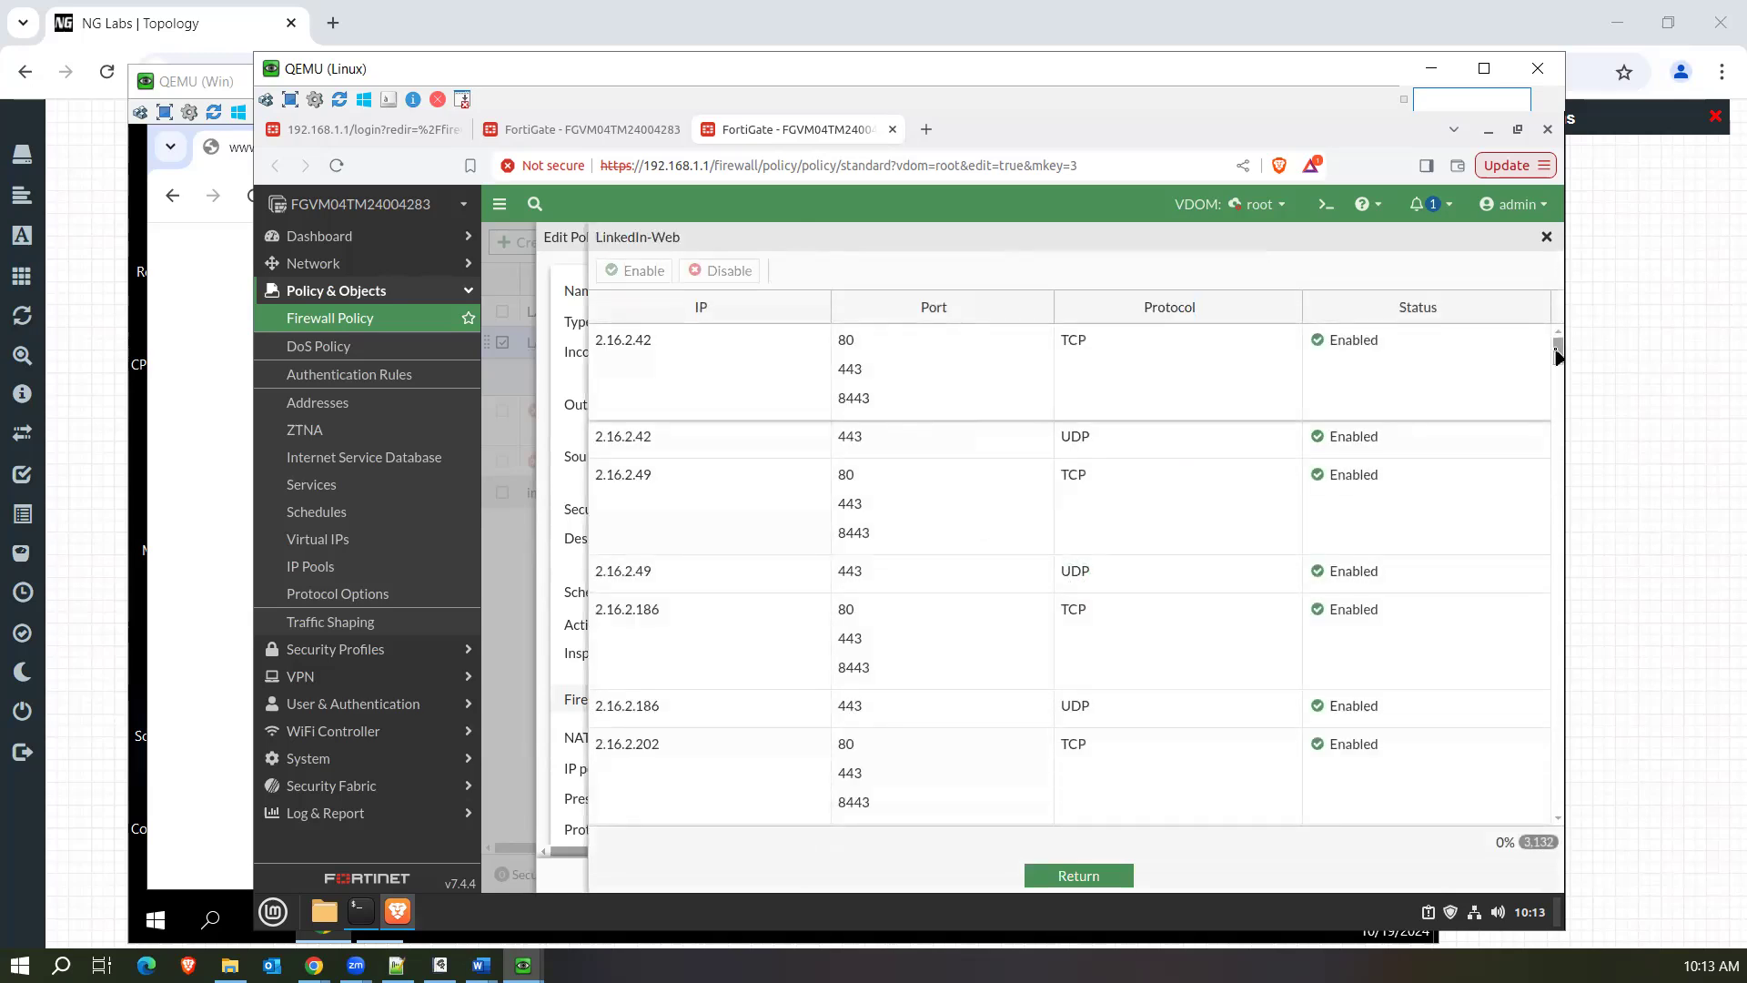
pyautogui.moveTo(1558, 357); pyautogui.dragTo(1558, 403)
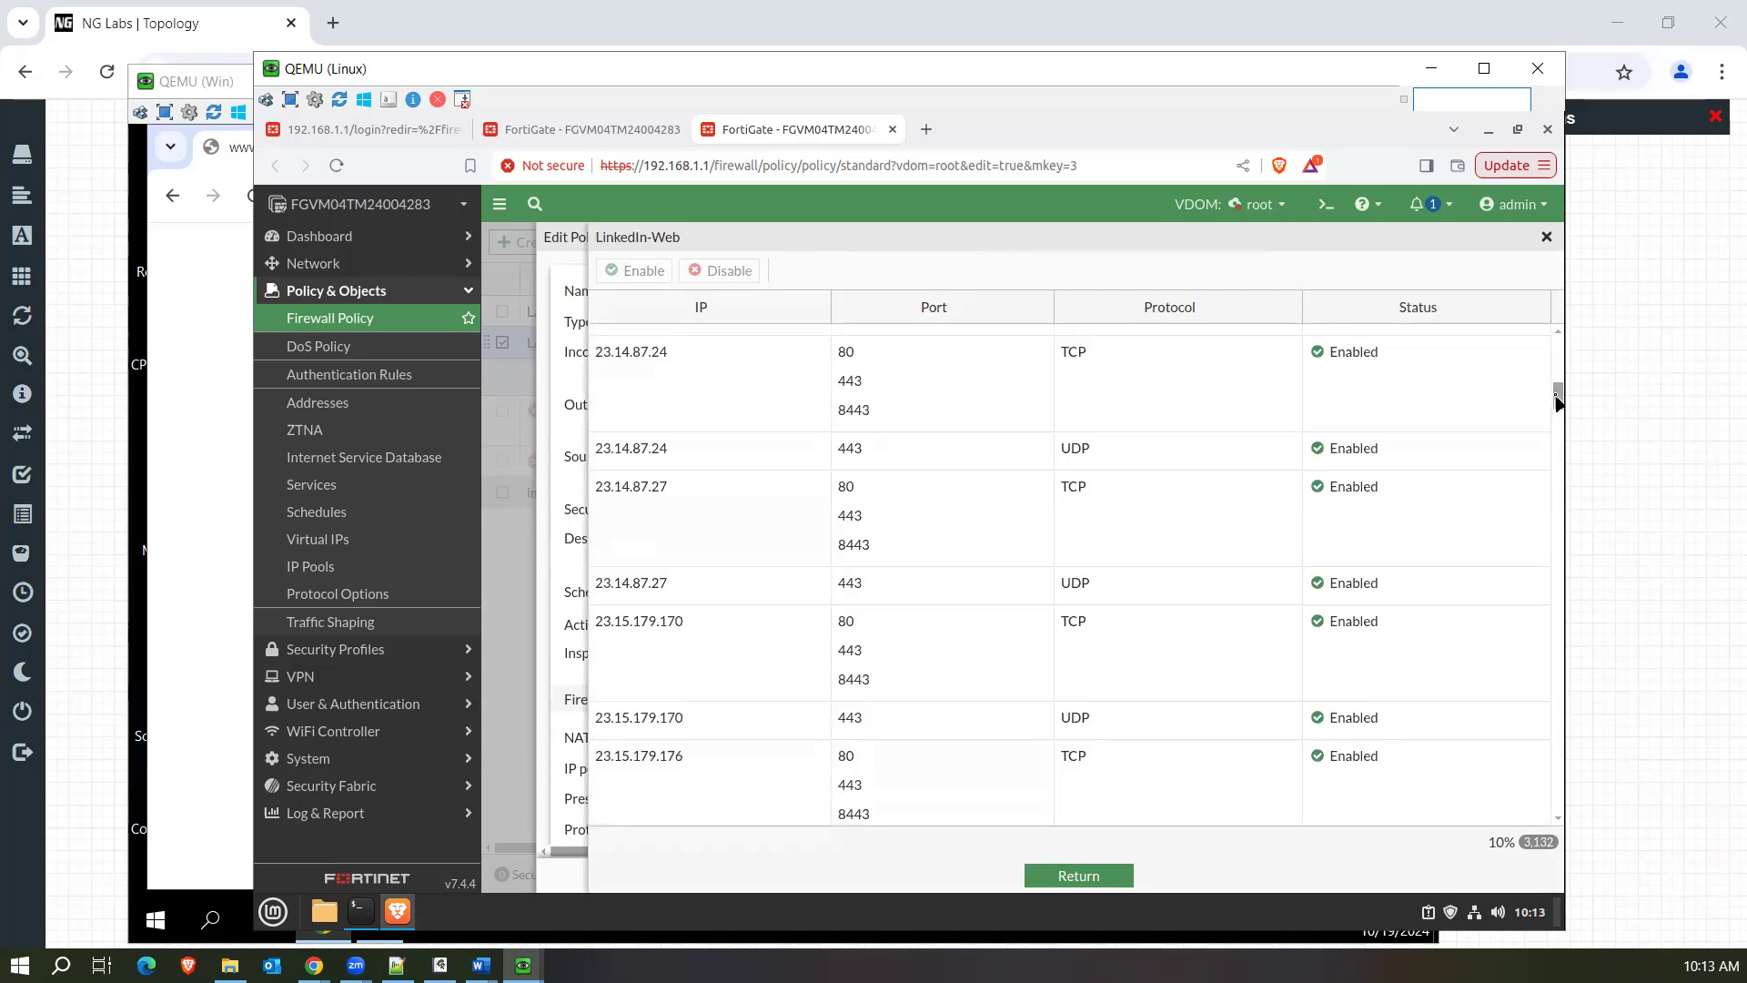
pyautogui.moveTo(1559, 403); pyautogui.dragTo(1559, 414)
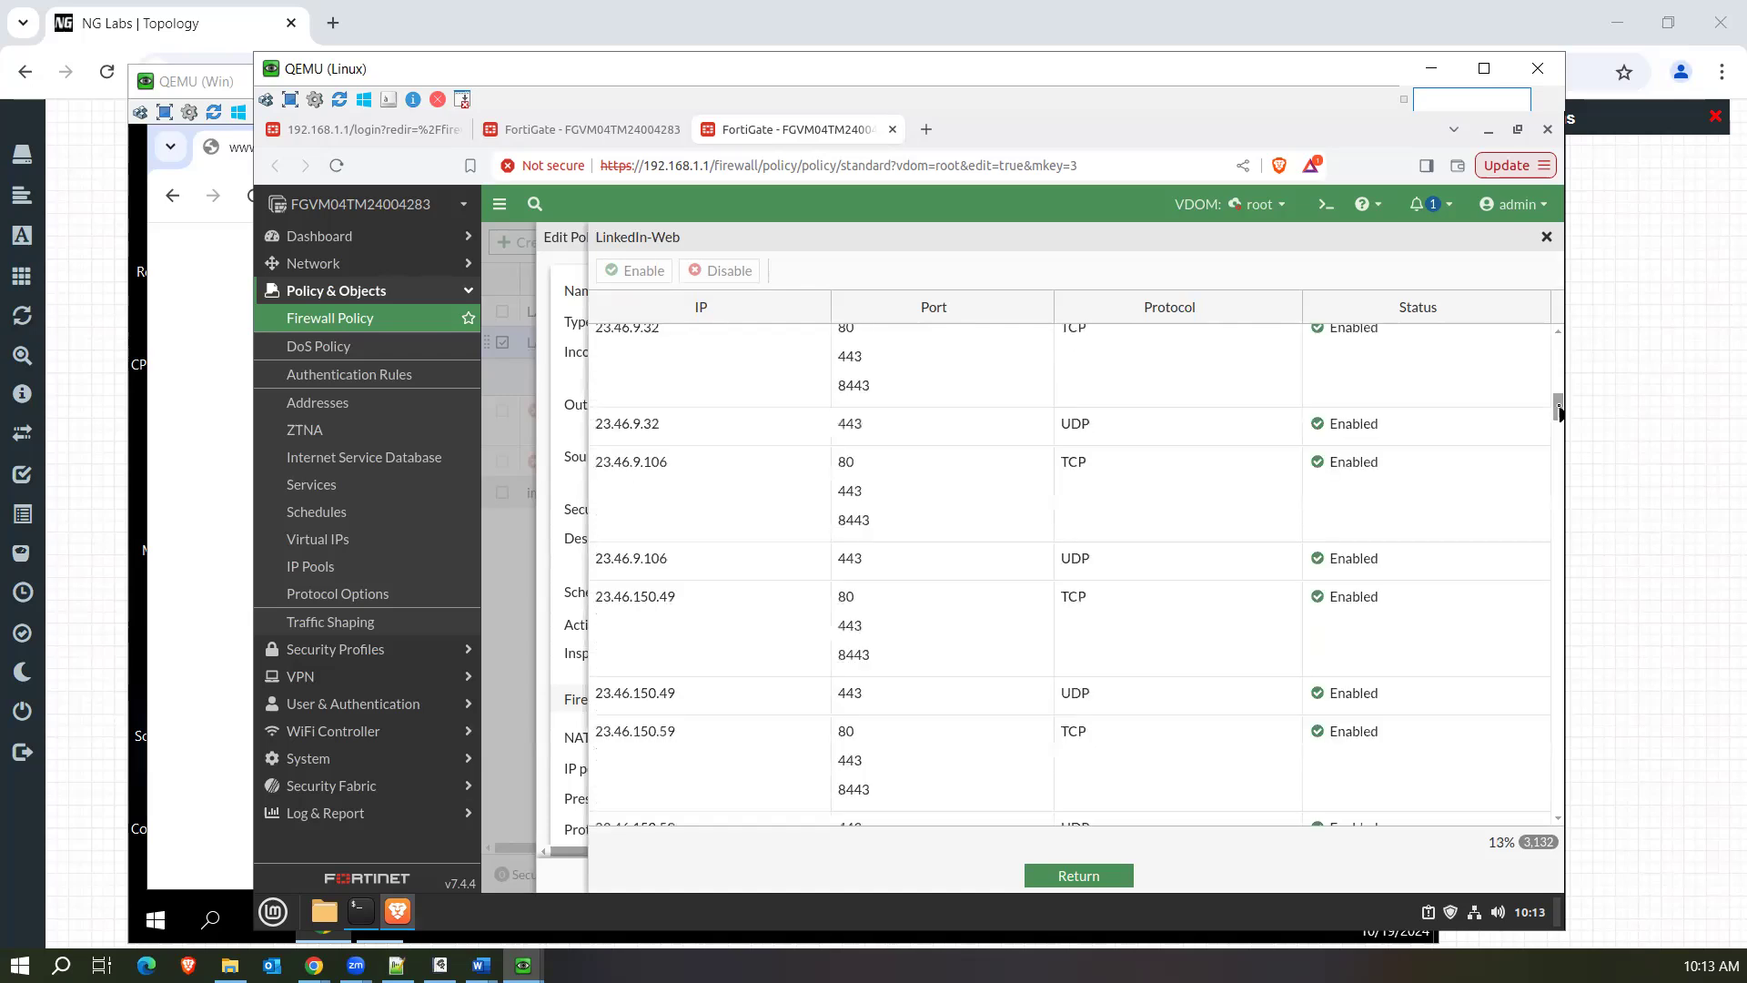
pyautogui.moveTo(1558, 414); pyautogui.dragTo(1559, 432)
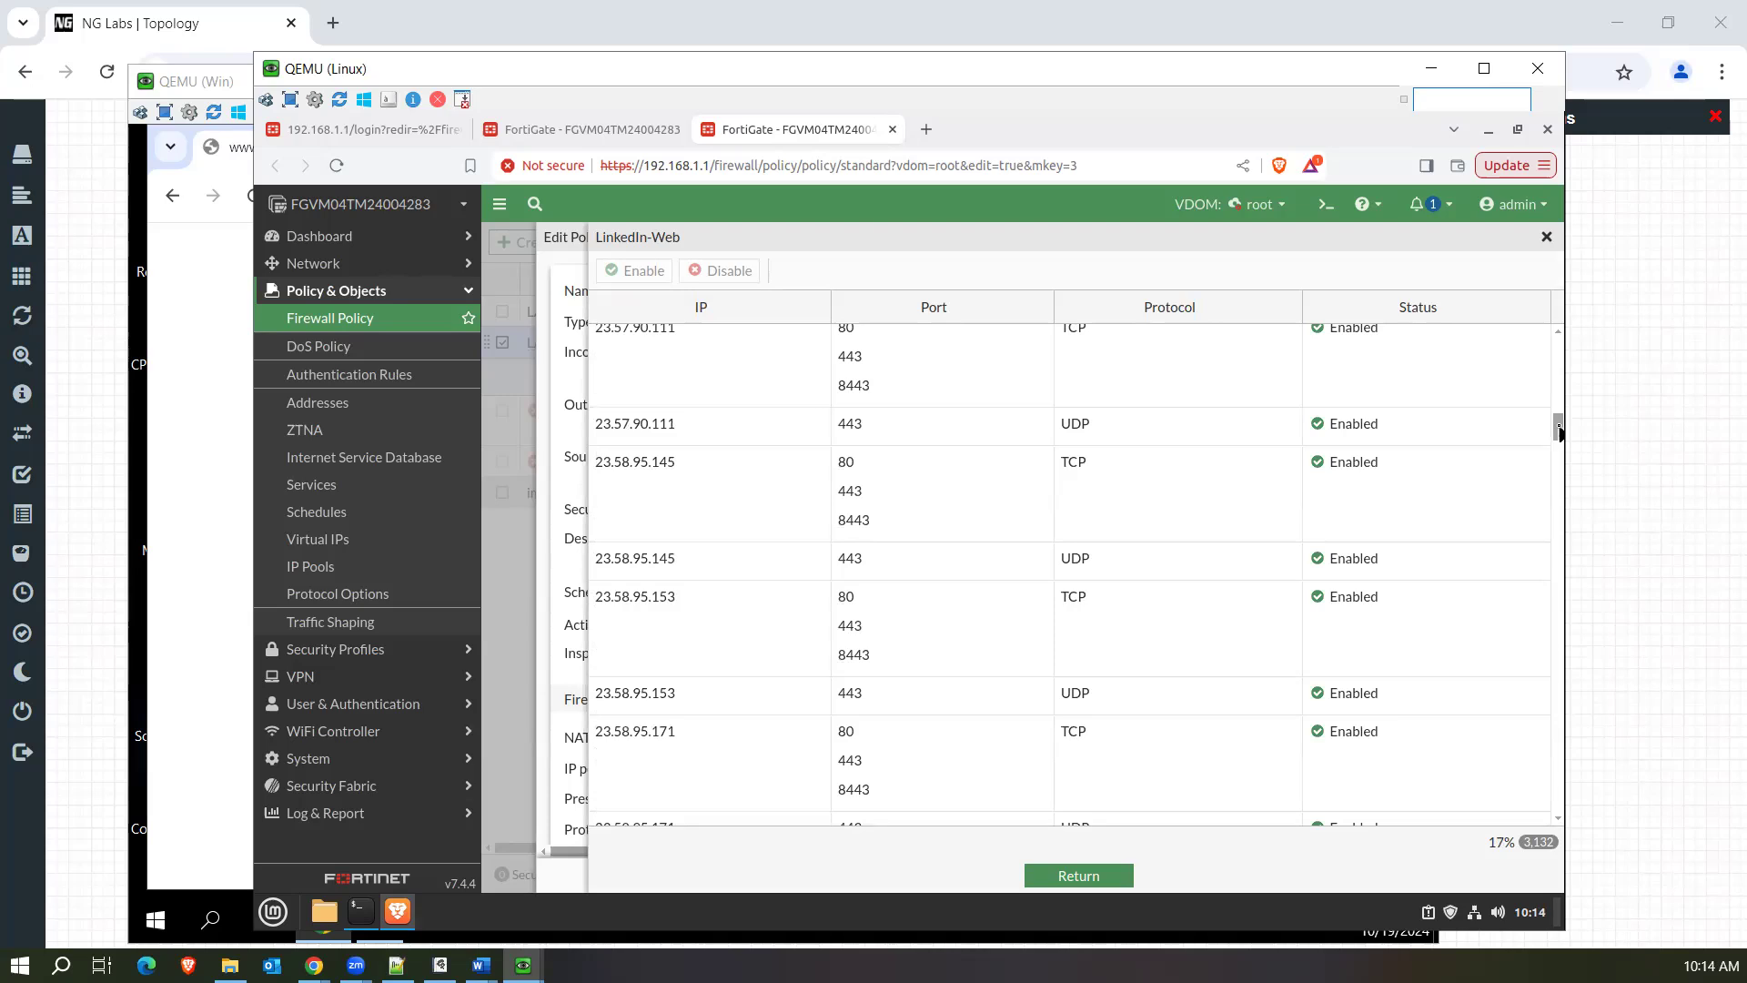
pyautogui.moveTo(1558, 433); pyautogui.dragTo(1556, 640)
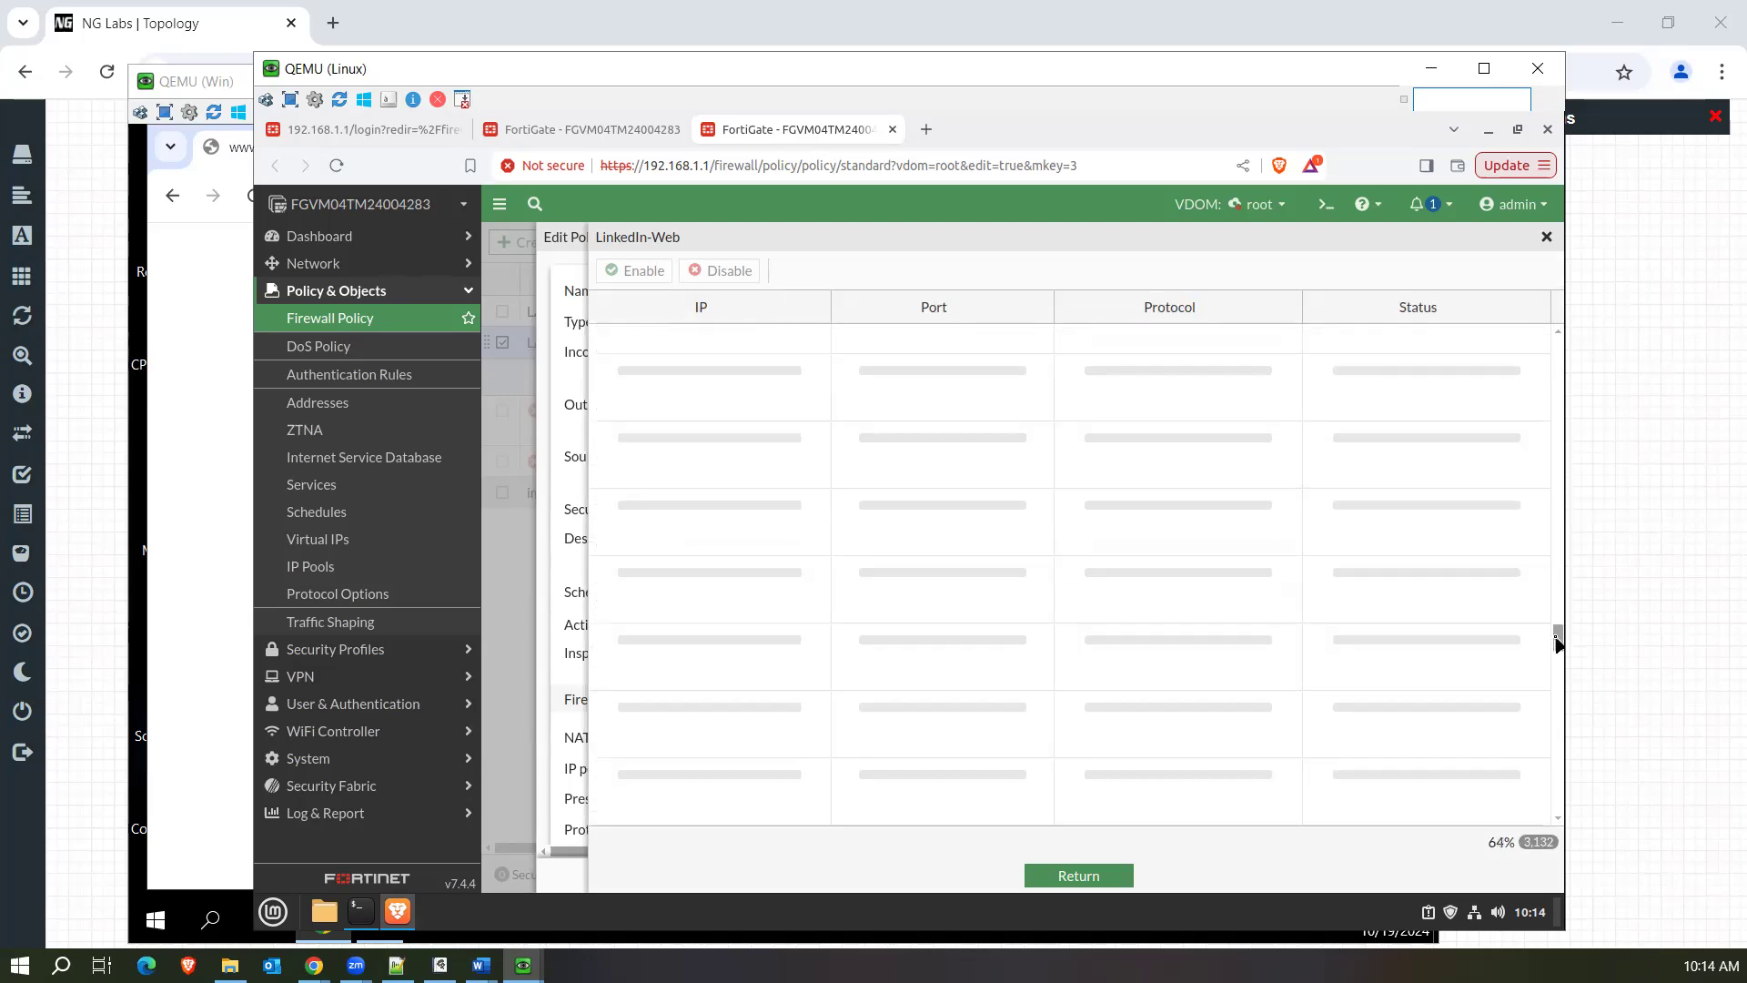
pyautogui.moveTo(1566, 404); pyautogui.dragTo(1559, 344)
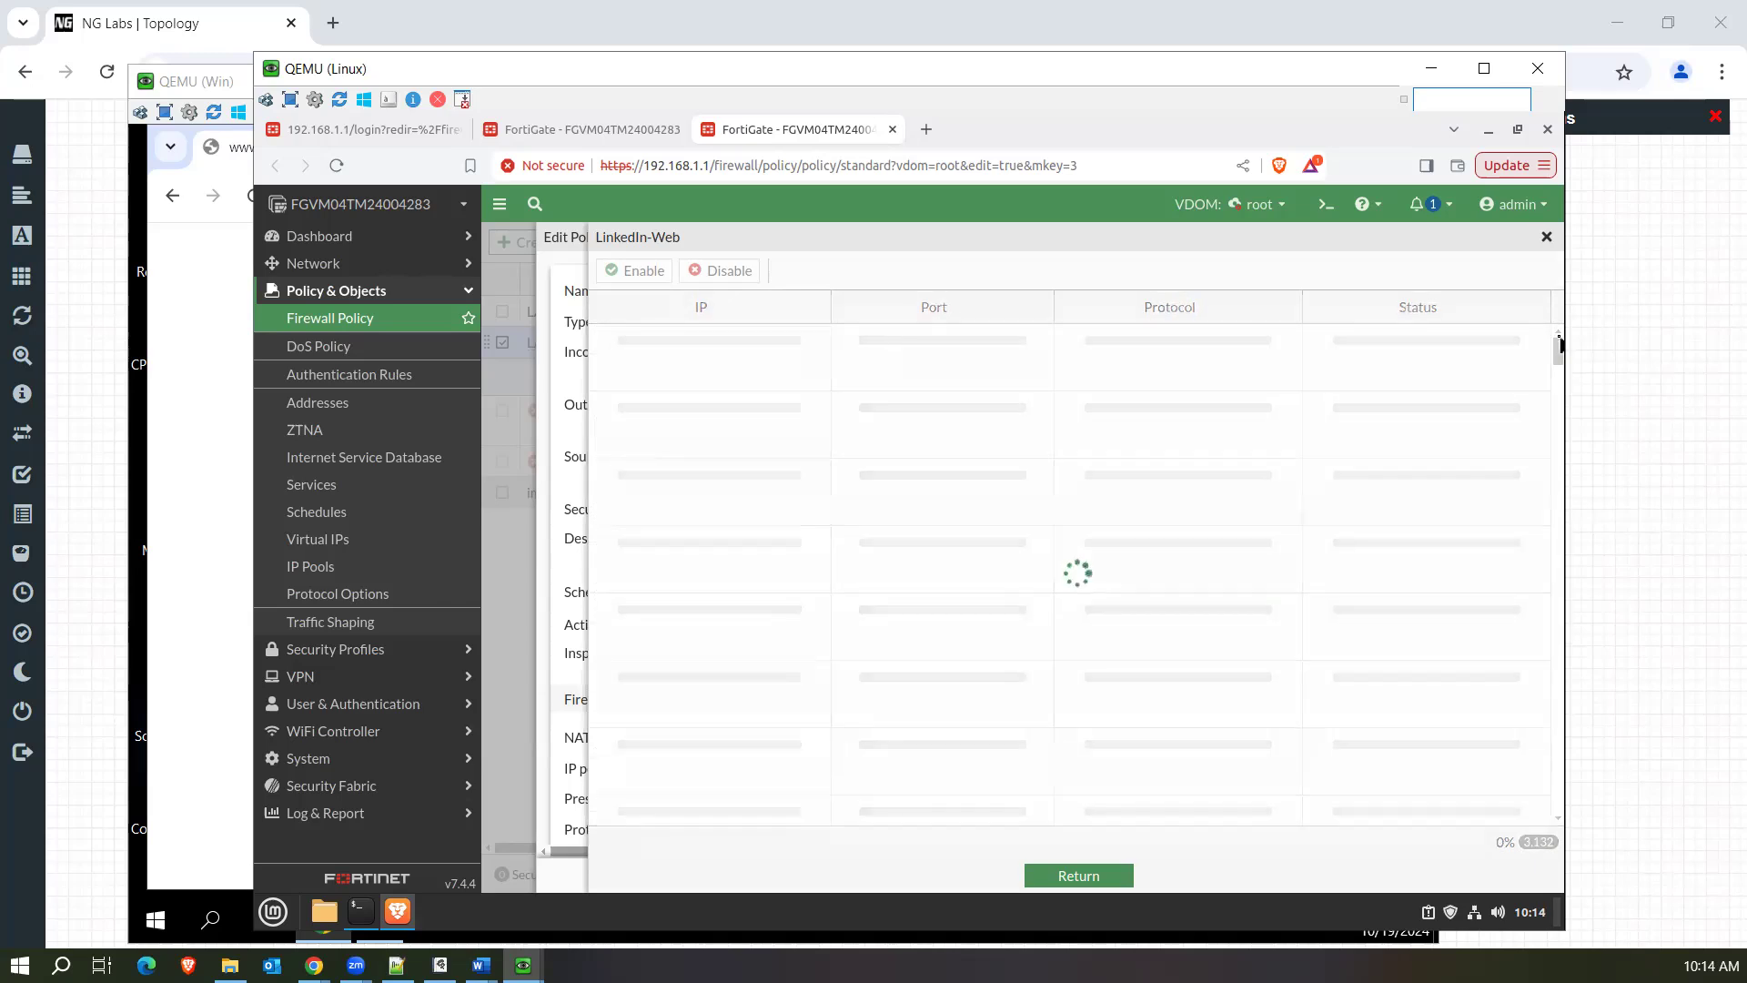
pyautogui.click(1062, 882)
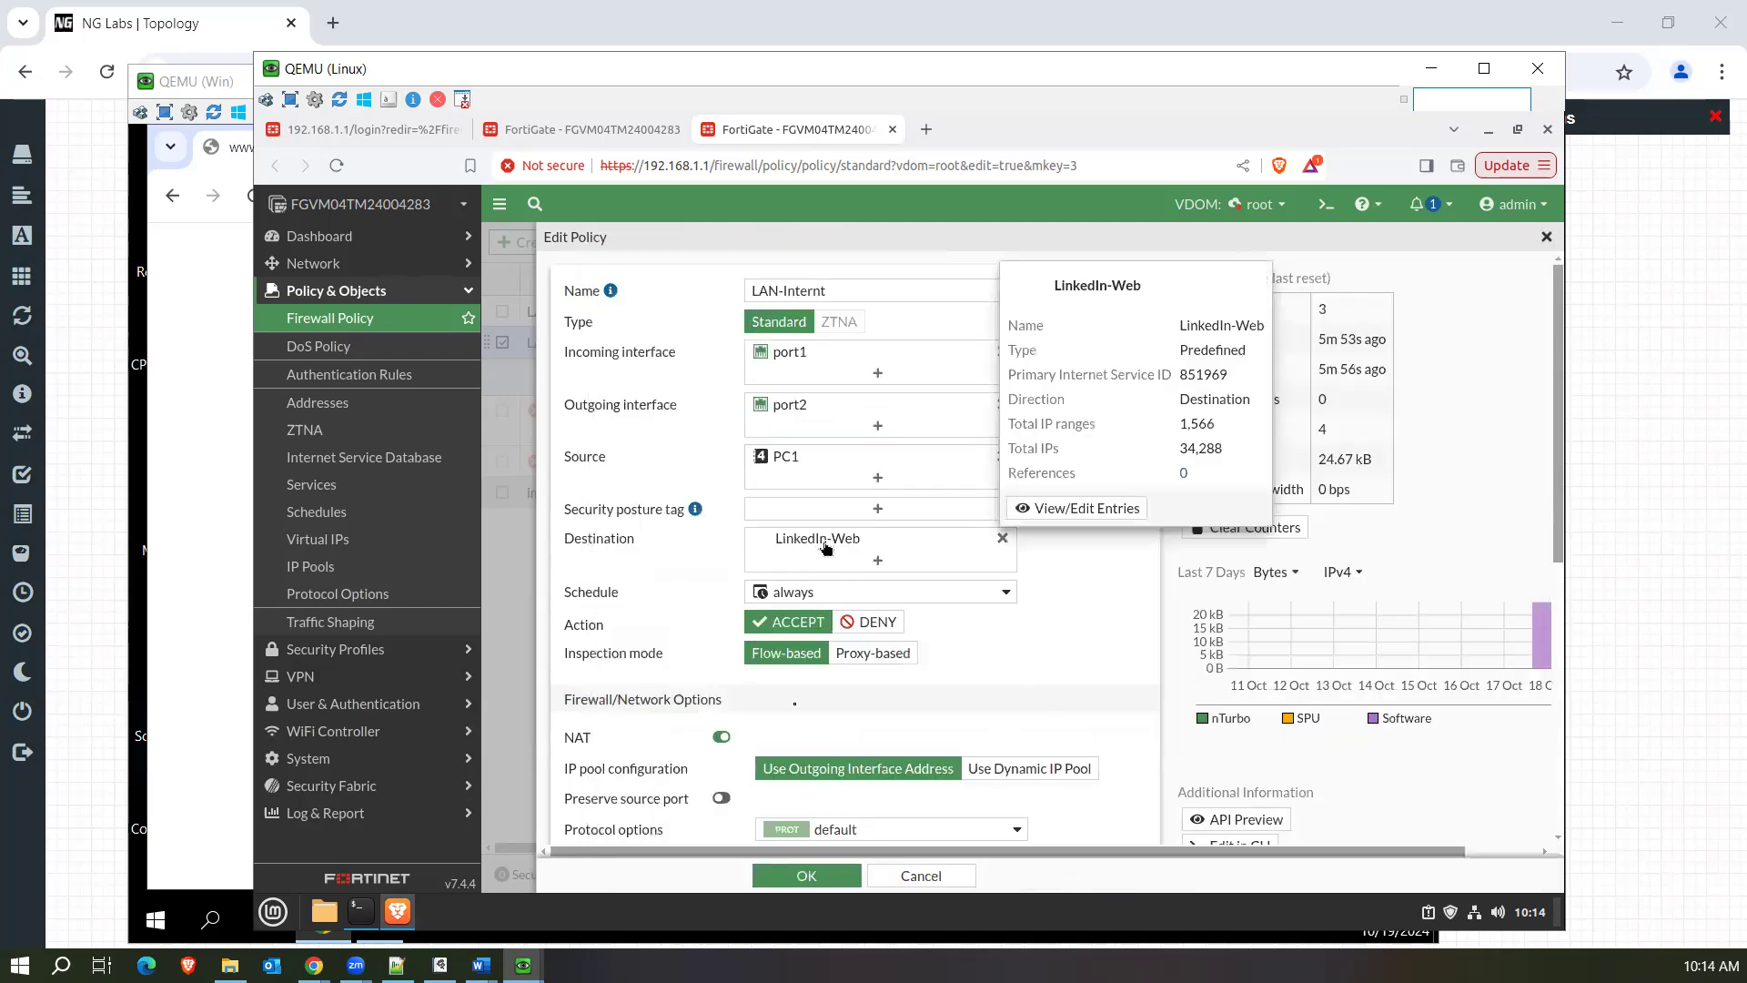
# Save the LAN-Internt policy and browse to linkedin.com on the Windows virtual machine.
pyautogui.click(836, 877)
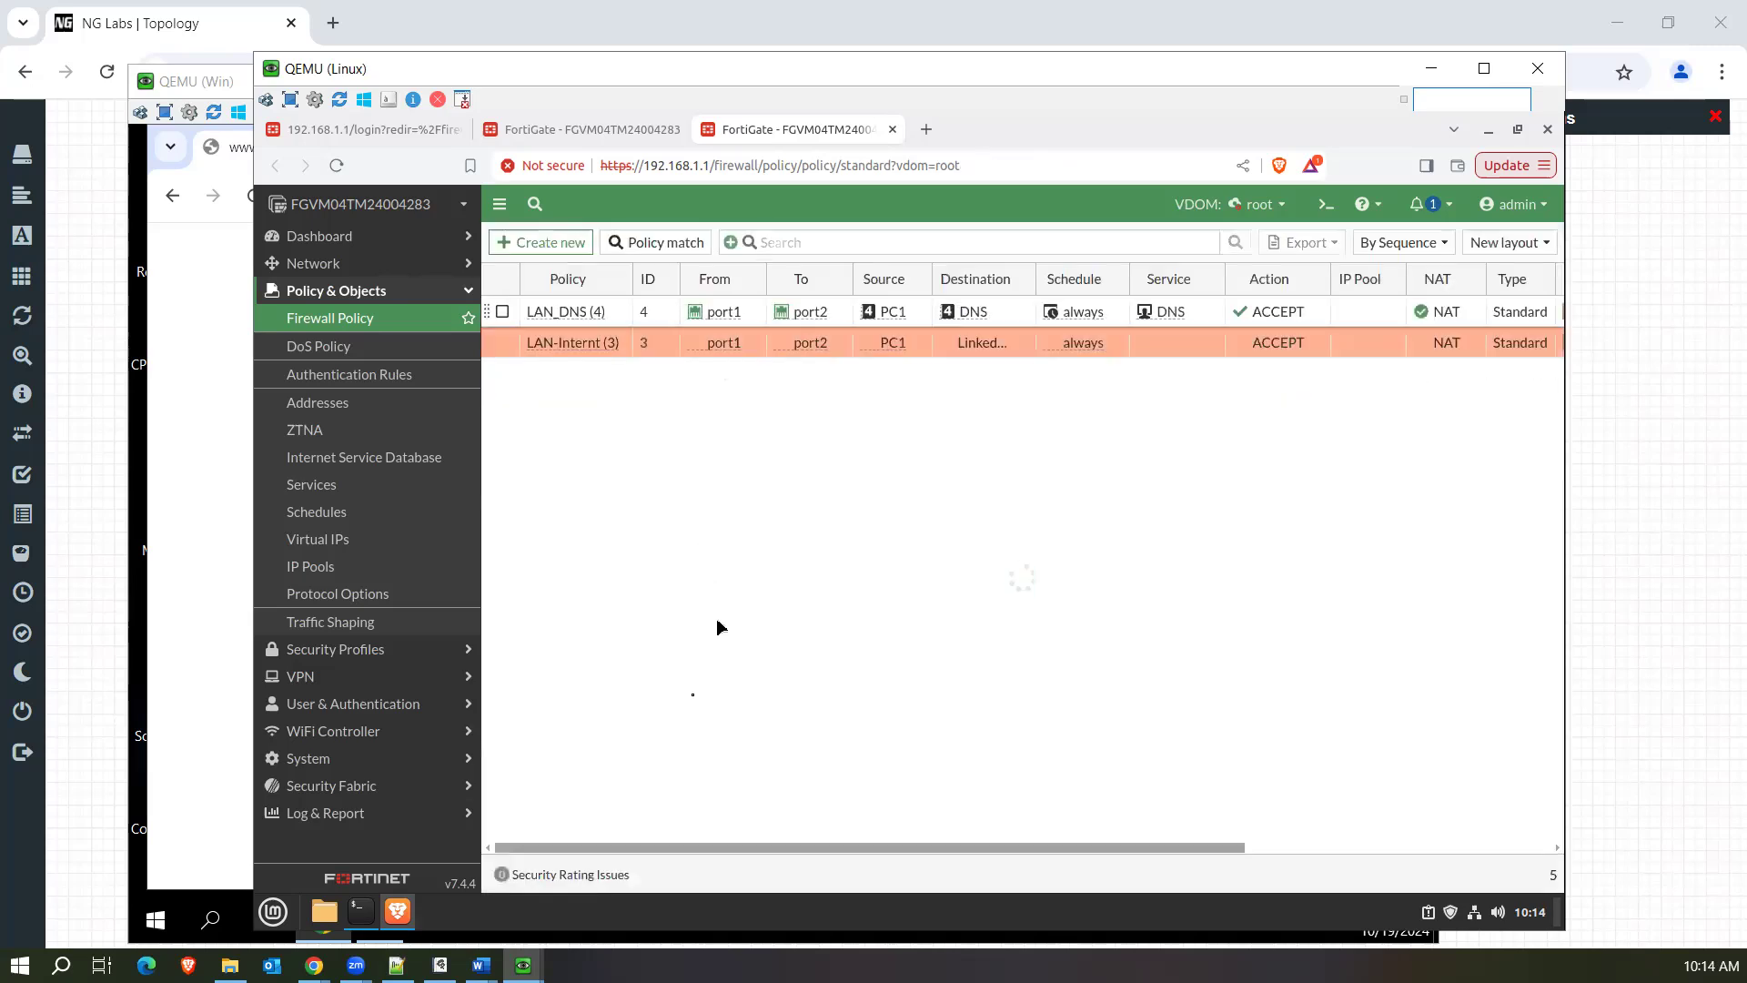
pyautogui.click(217, 489)
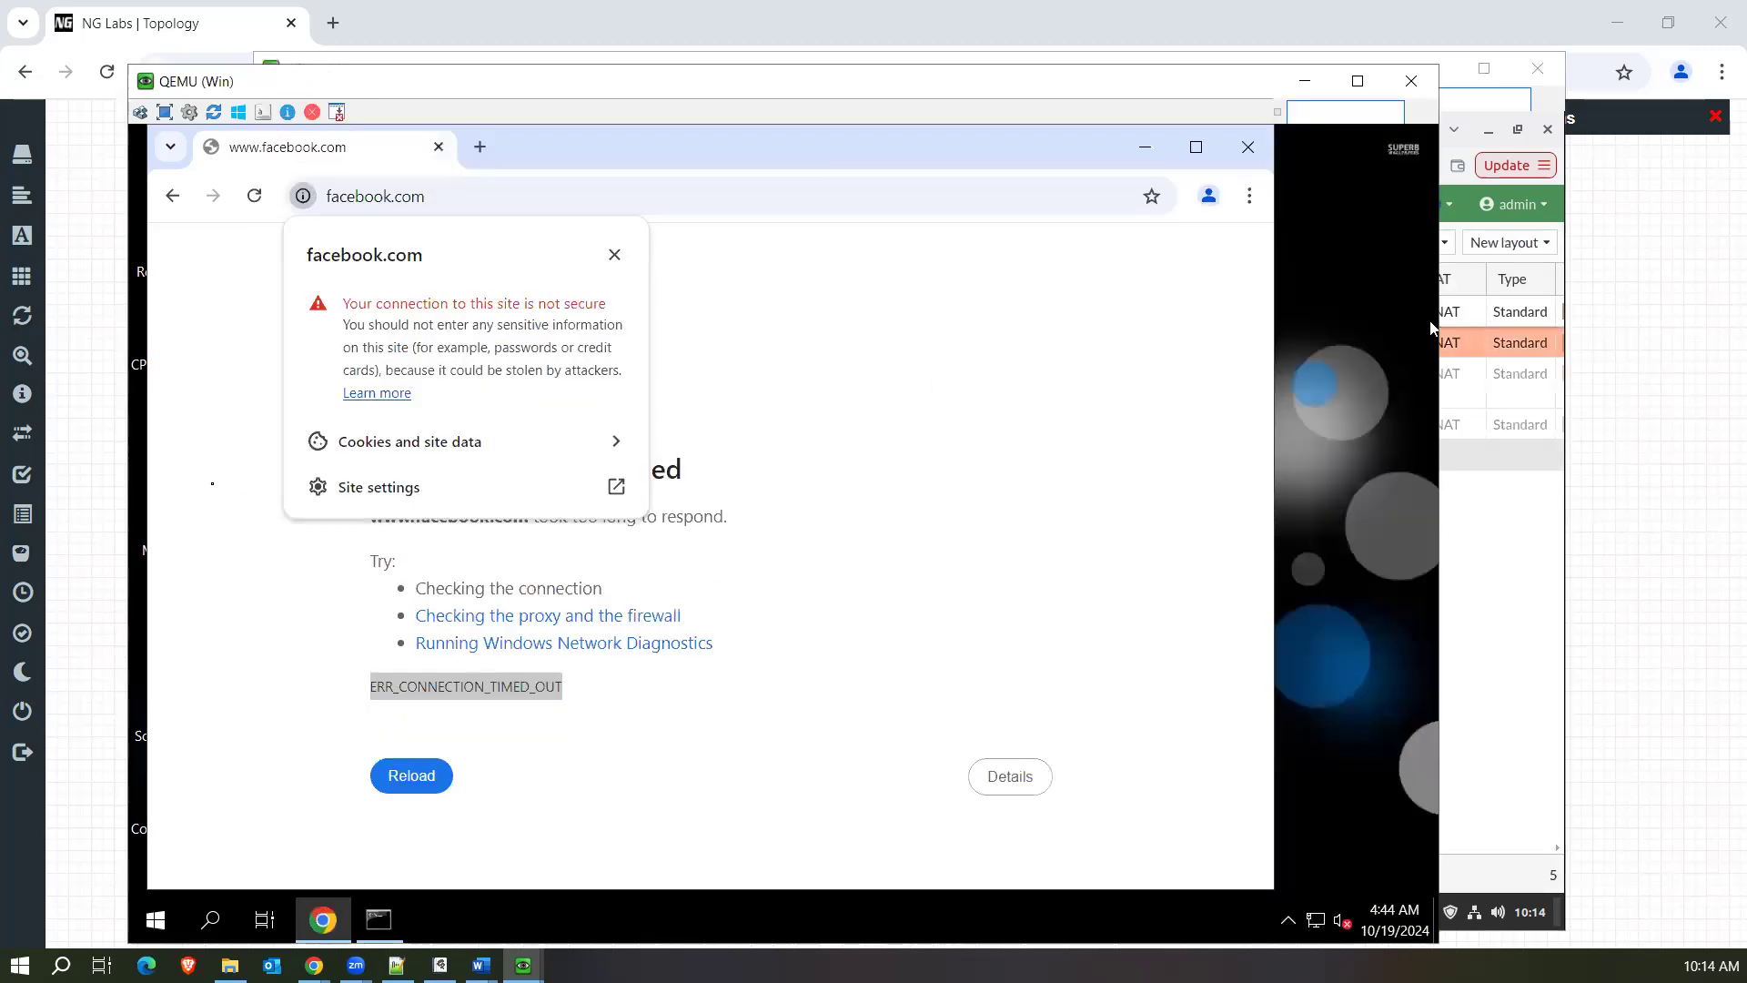
pyautogui.click(478, 193)
pyautogui.press('BackSpace')
pyautogui.write('linkedin')
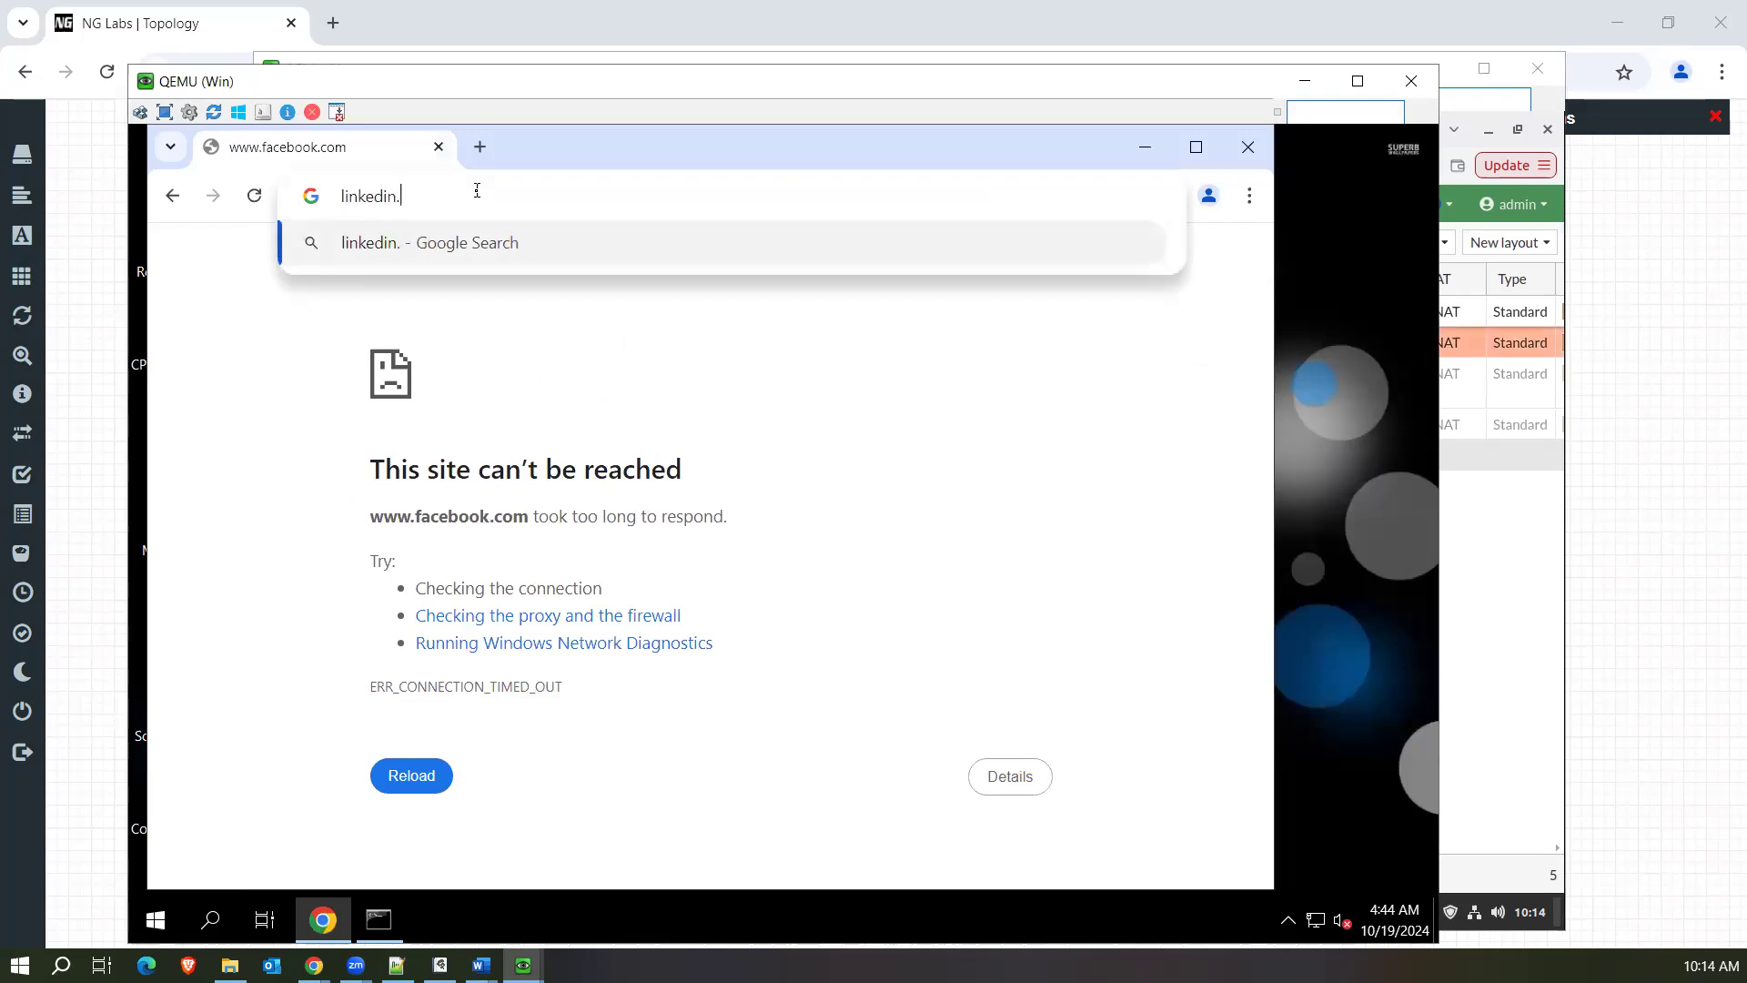
pyautogui.write('.com')
pyautogui.press('Return')
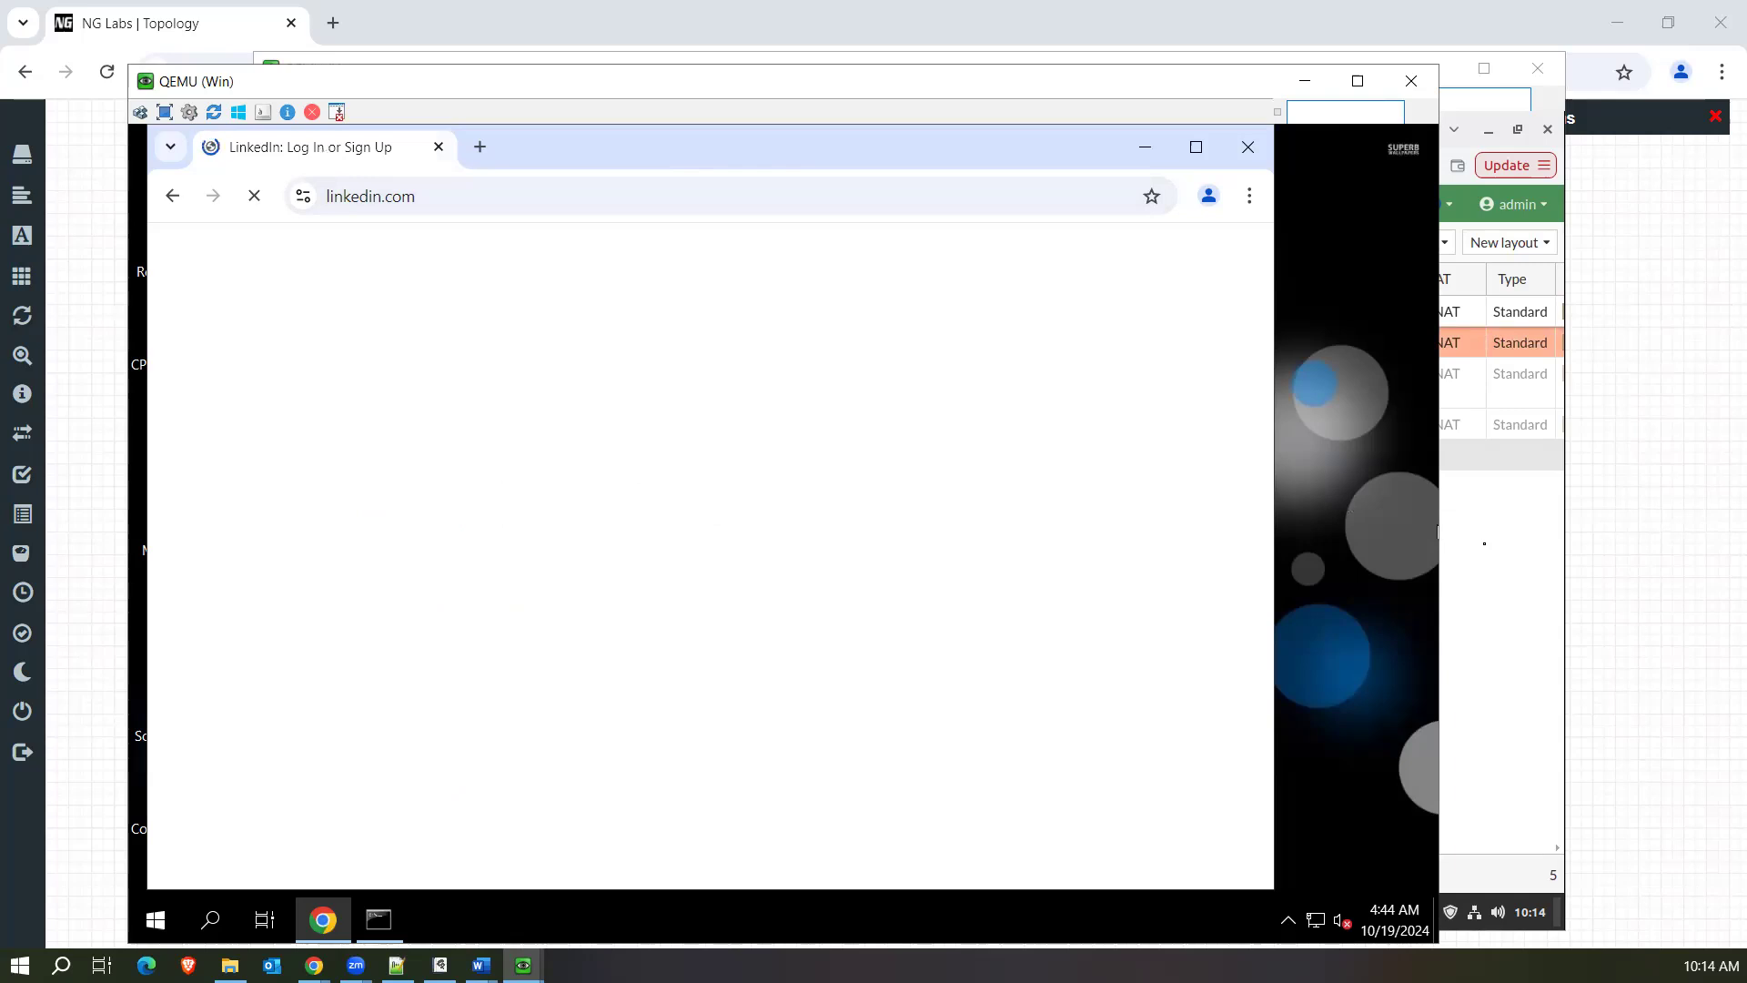
# Return to the FortiGate policy list in the Linux virtual machine, reload it, and check the bytes and hit count columns.
pyautogui.click(1485, 546)
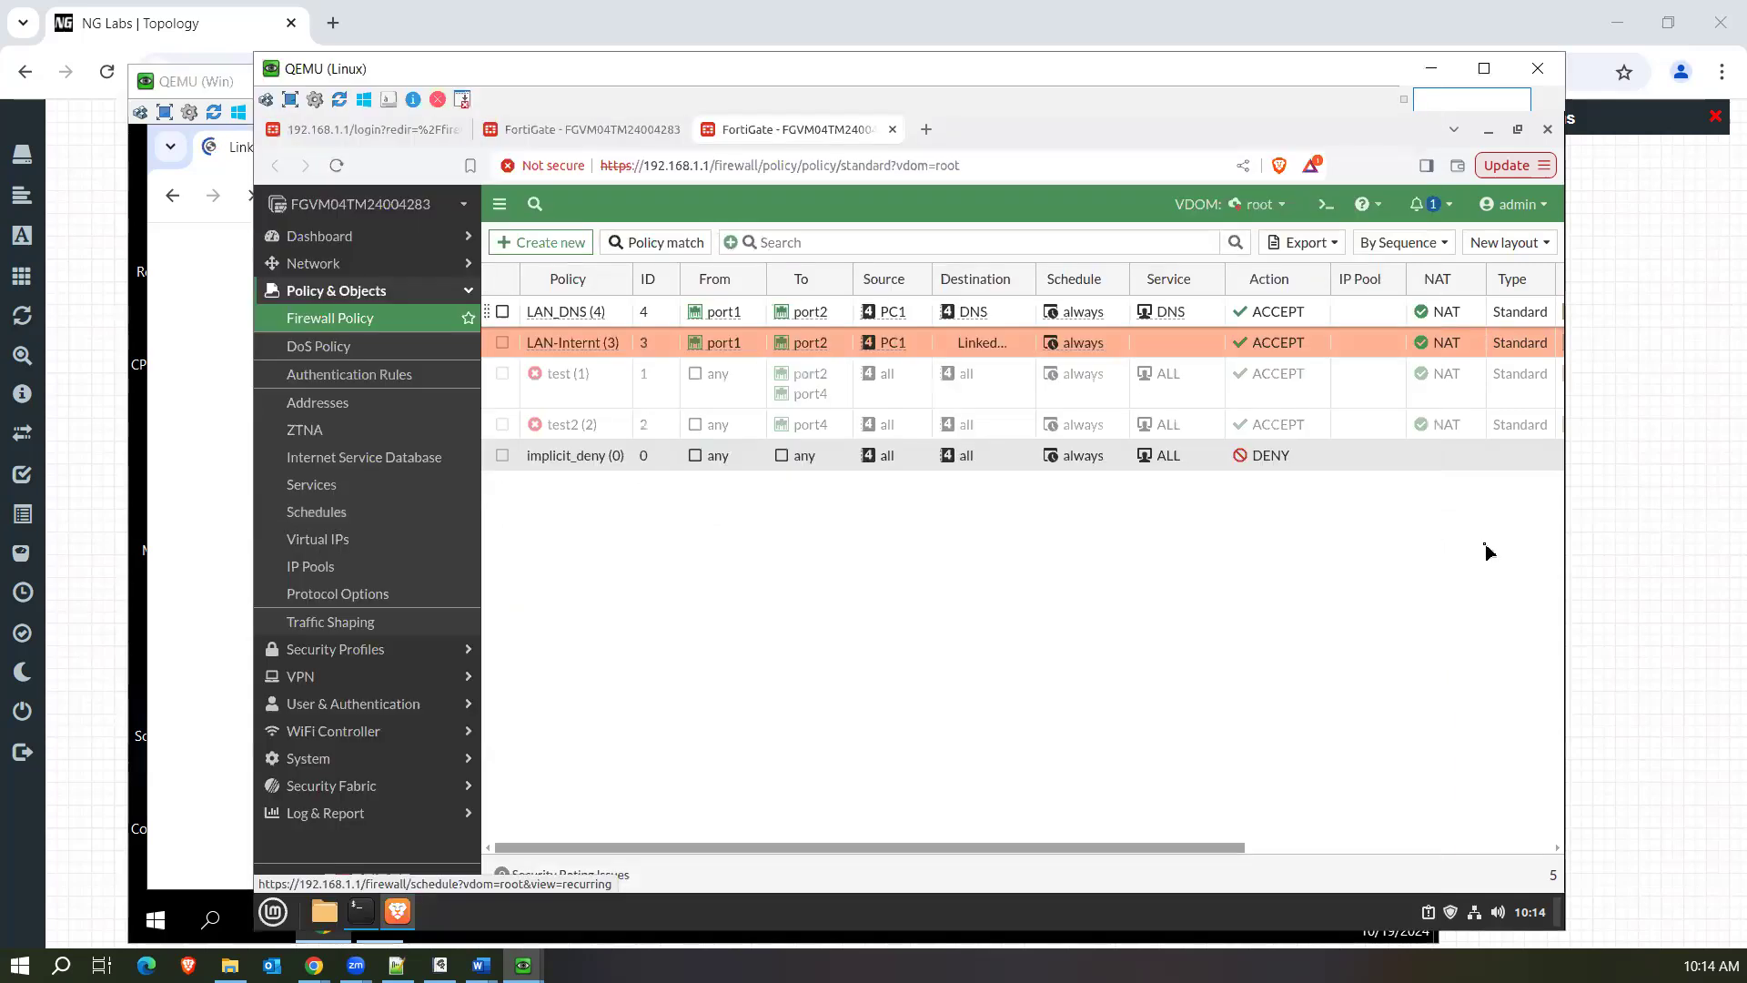
pyautogui.click(368, 321)
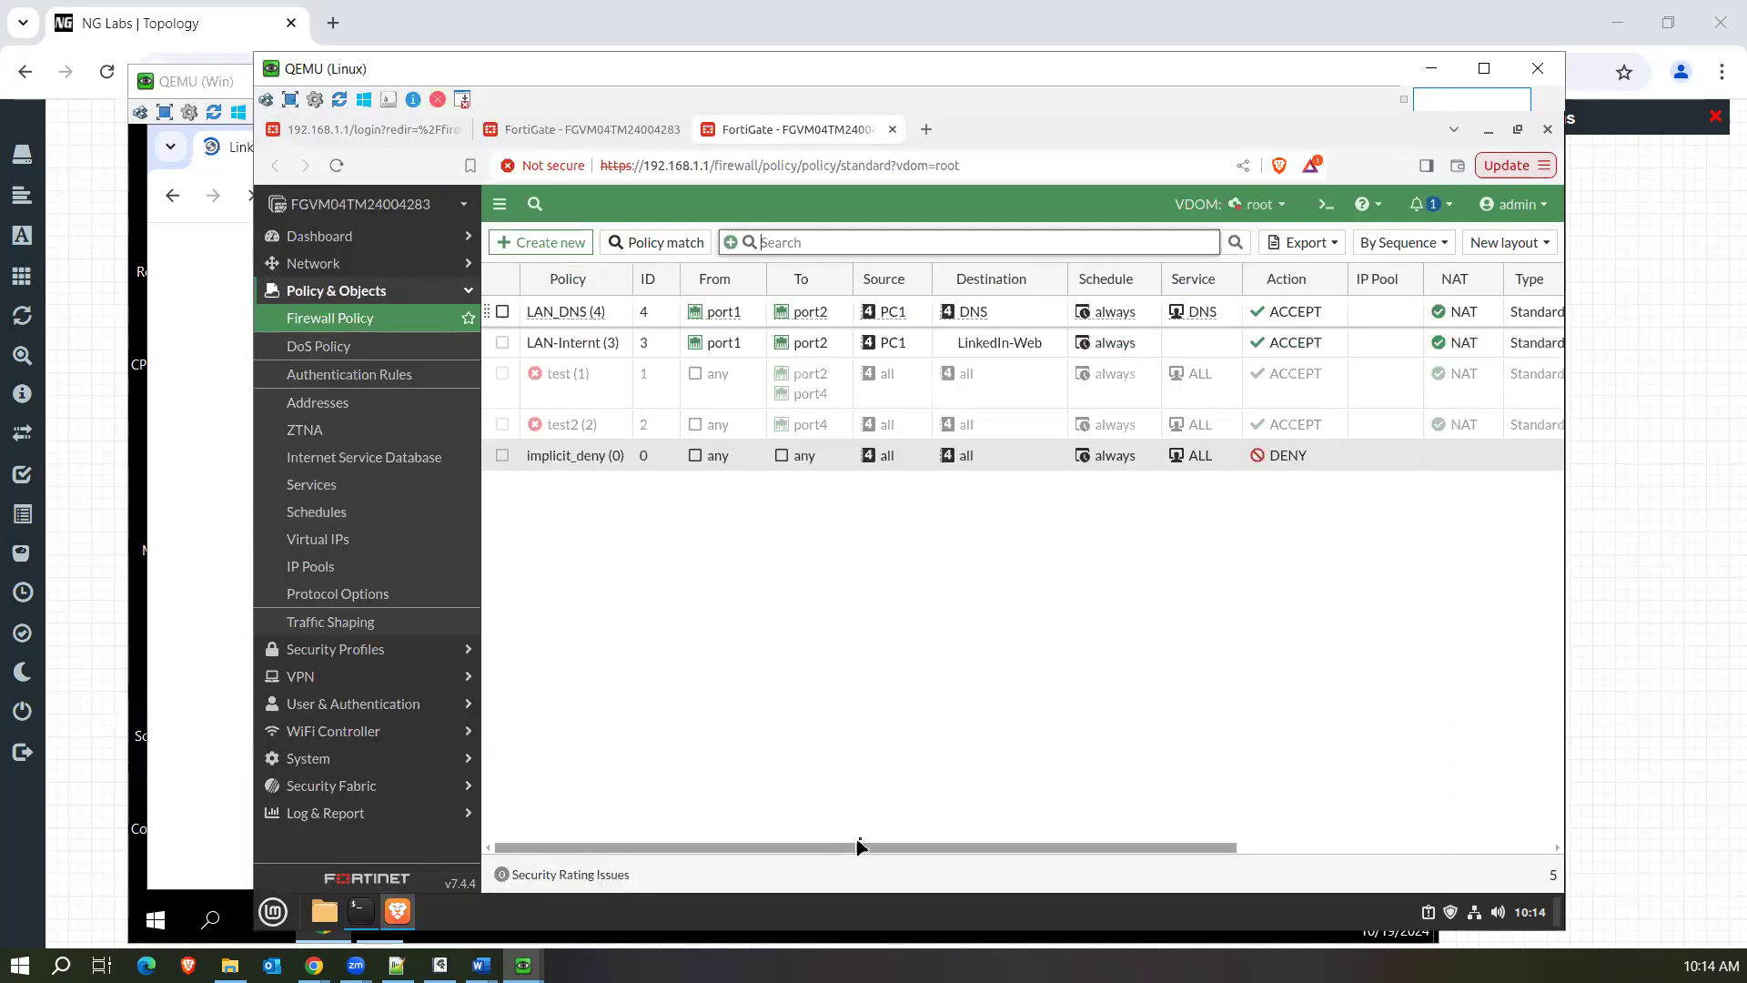
pyautogui.moveTo(880, 850); pyautogui.dragTo(1233, 850)
pyautogui.rightClick(932, 350)
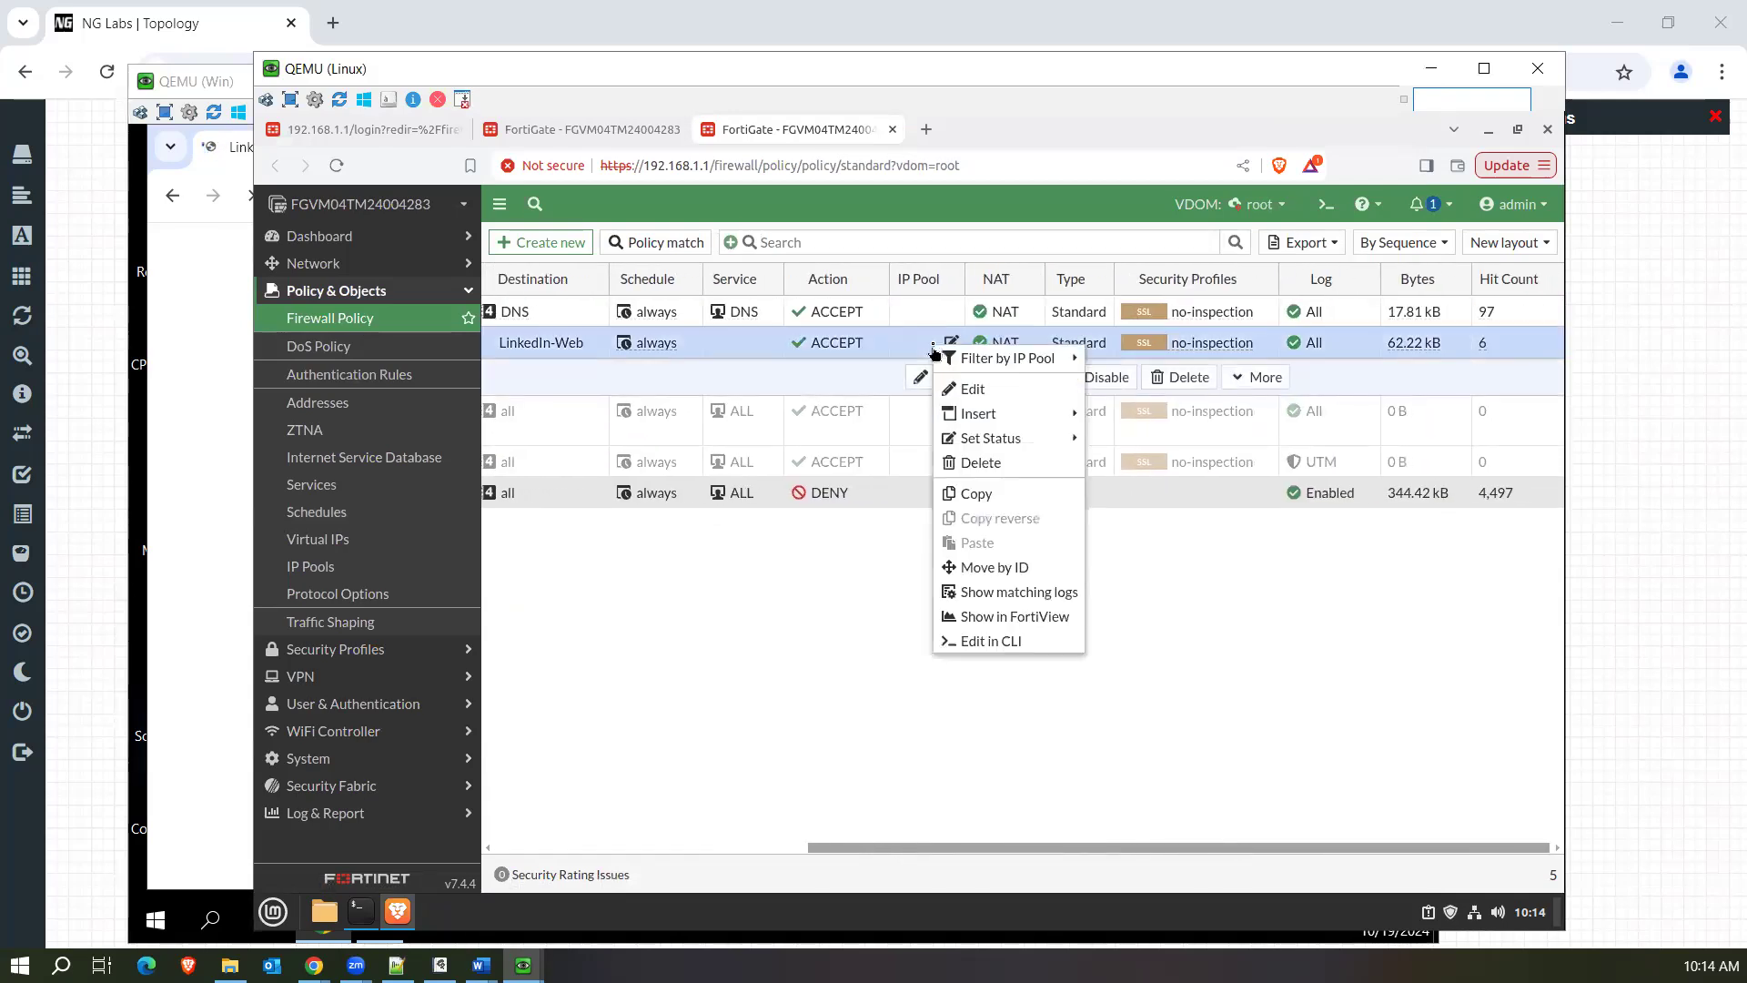
pyautogui.click(1026, 593)
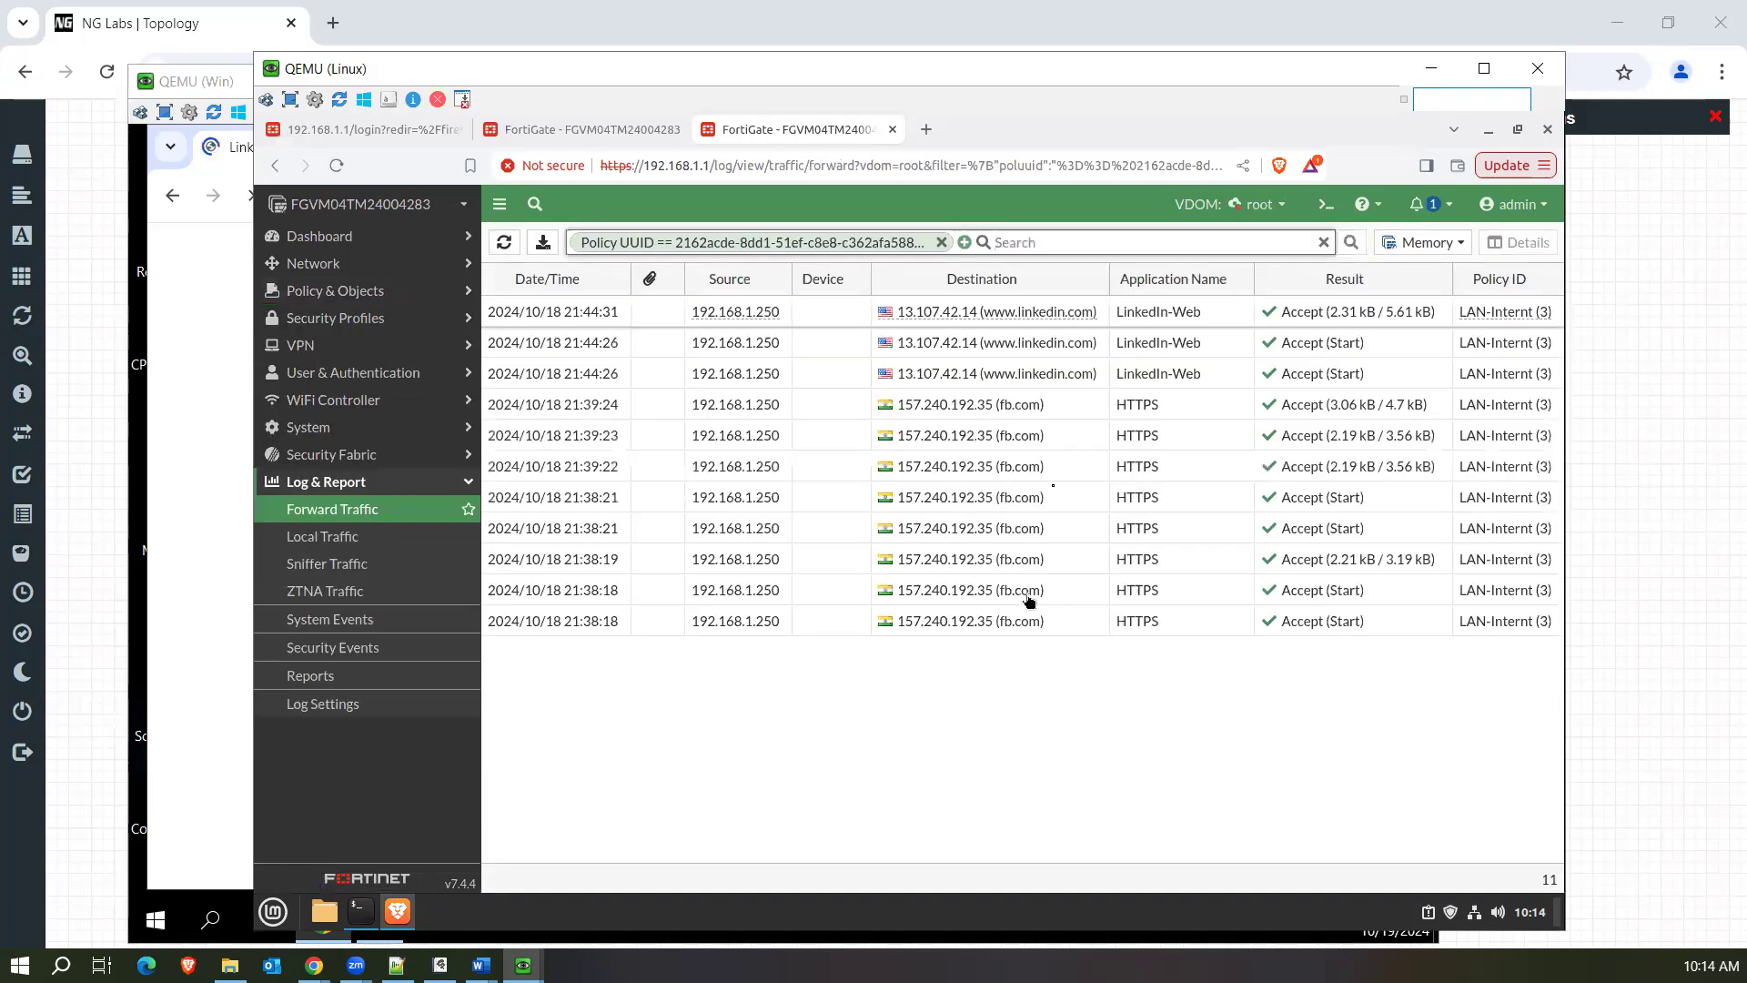
pyautogui.click(833, 313)
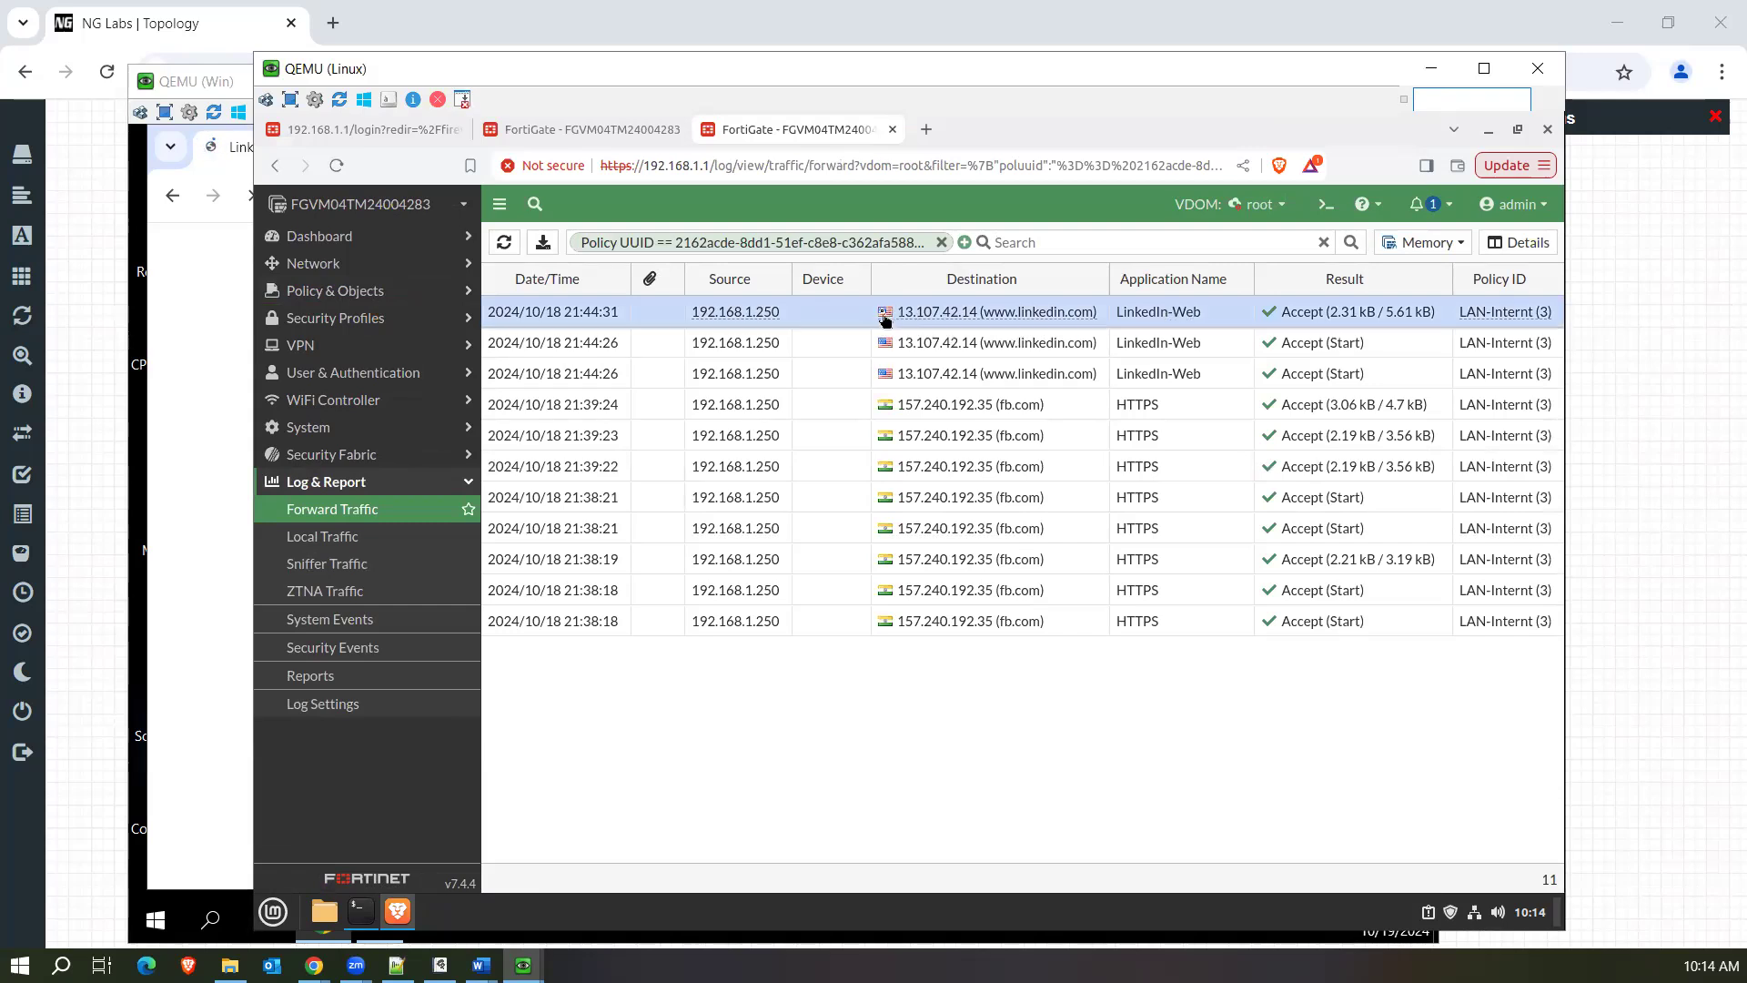
pyautogui.moveTo(899, 313); pyautogui.dragTo(978, 324)
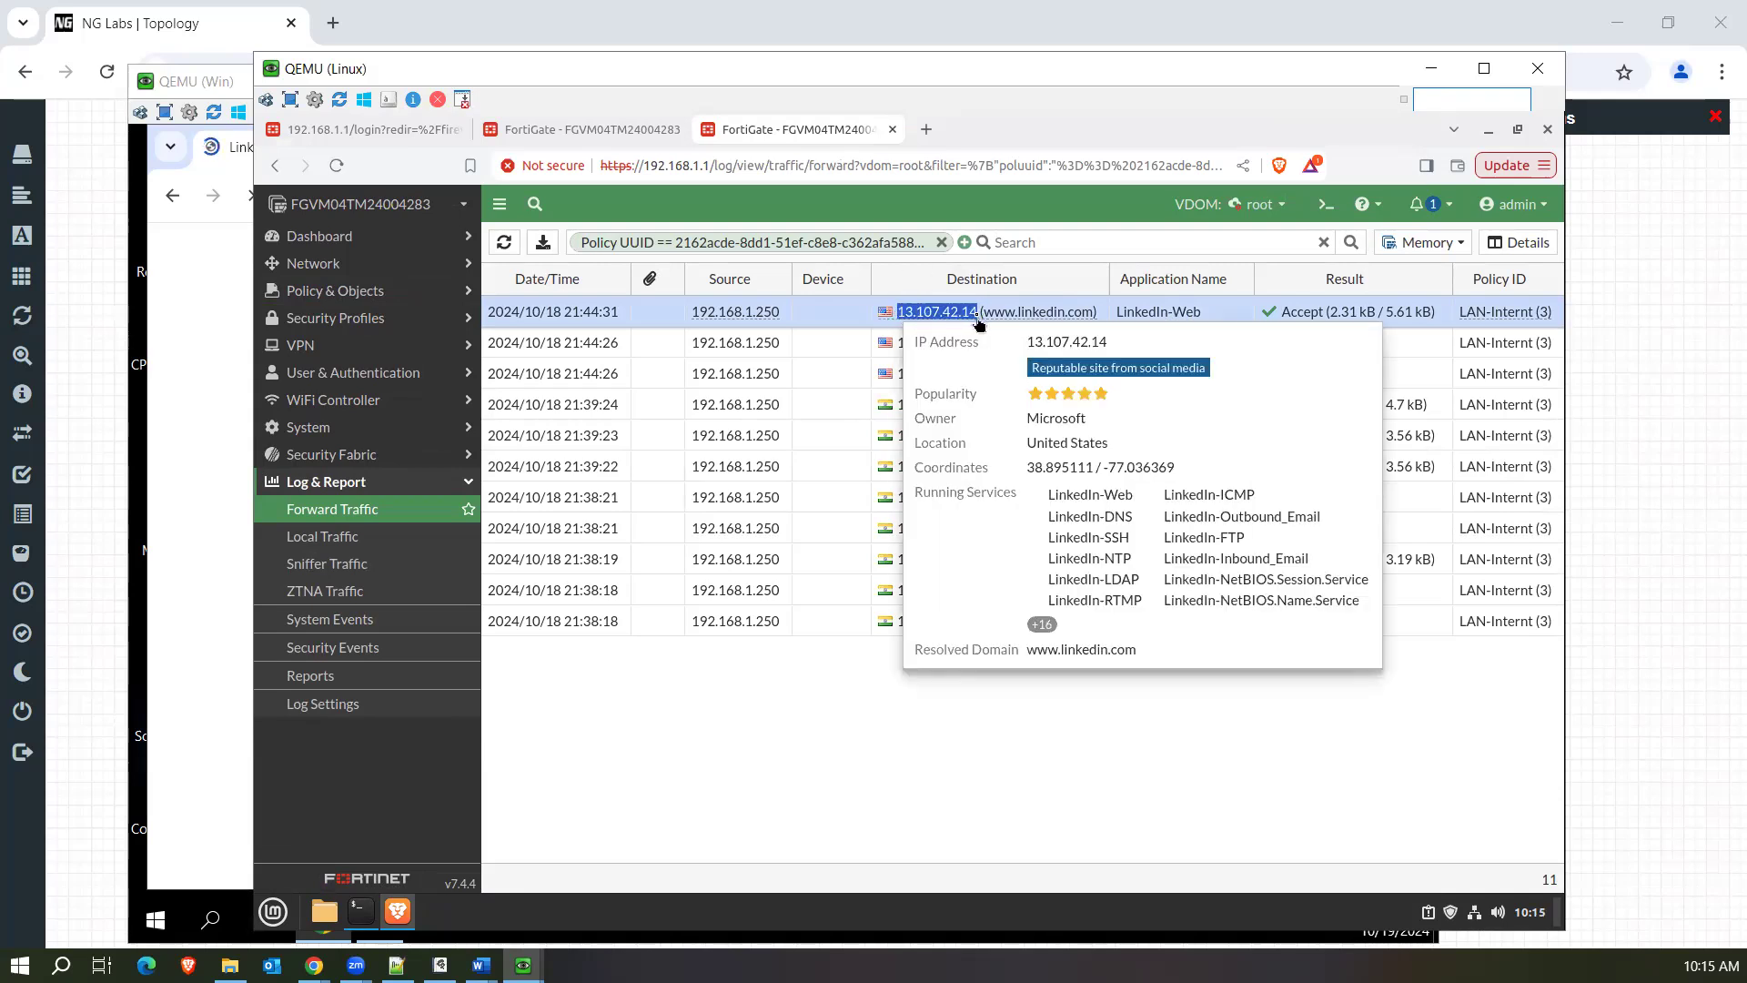
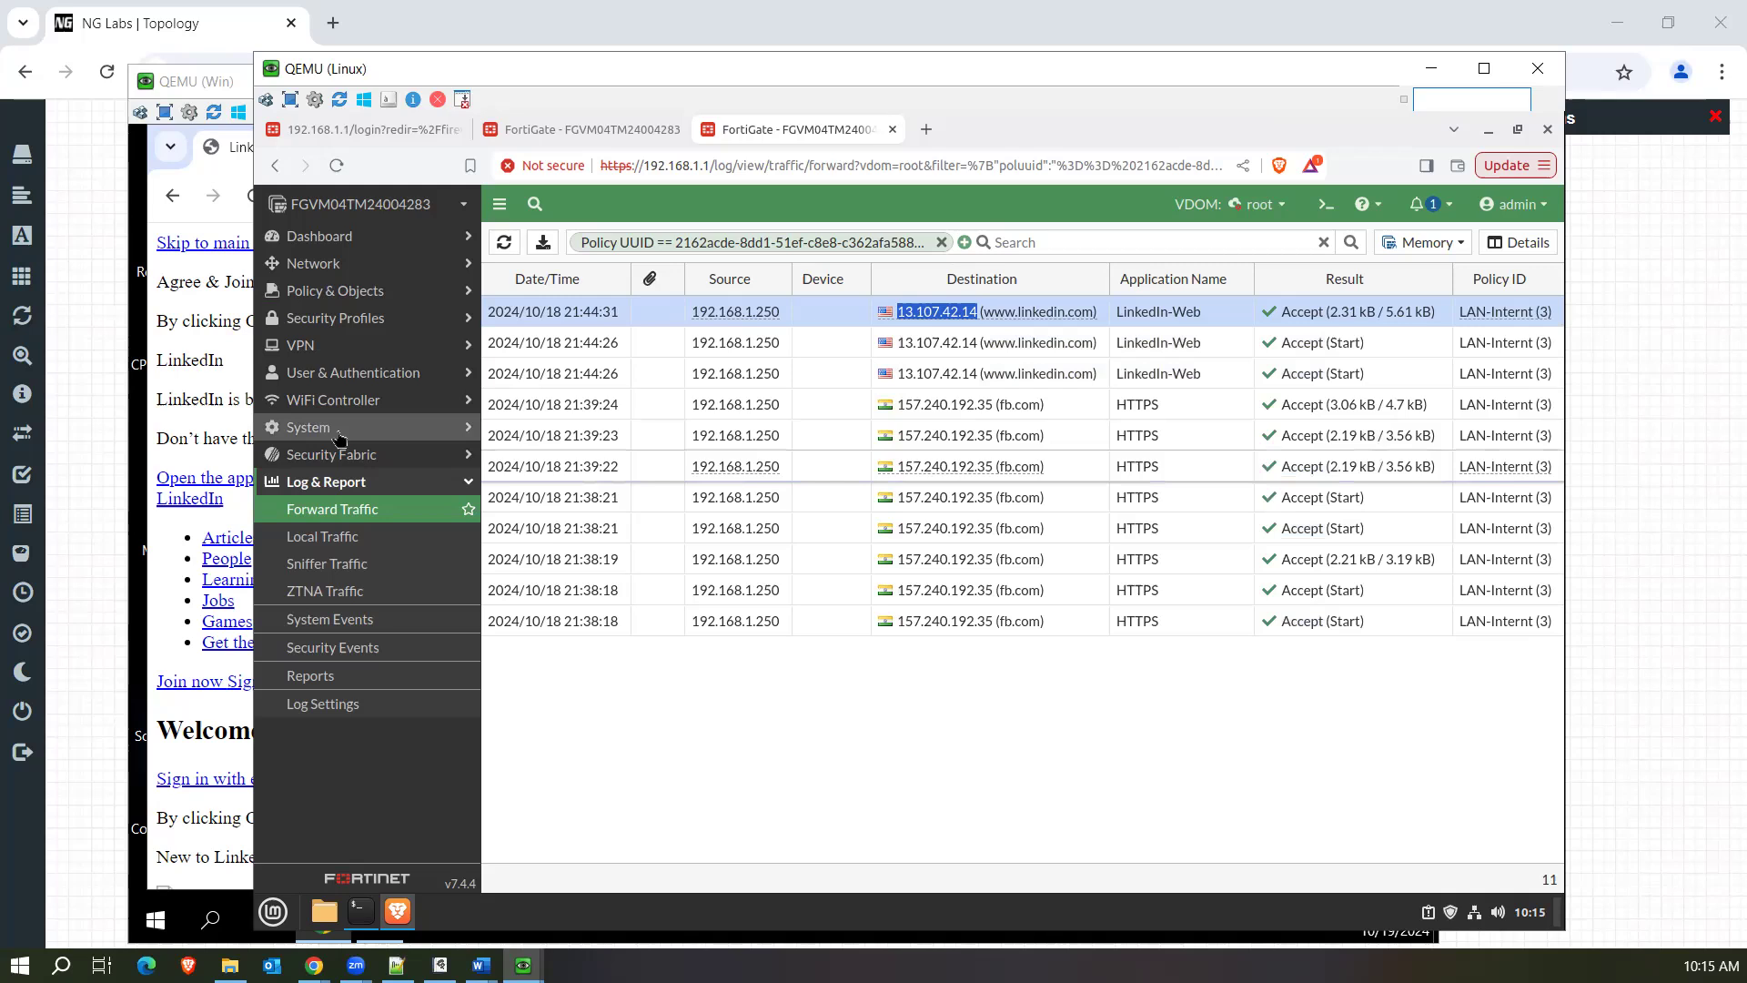
pyautogui.hotkey('alt', 'Tab')
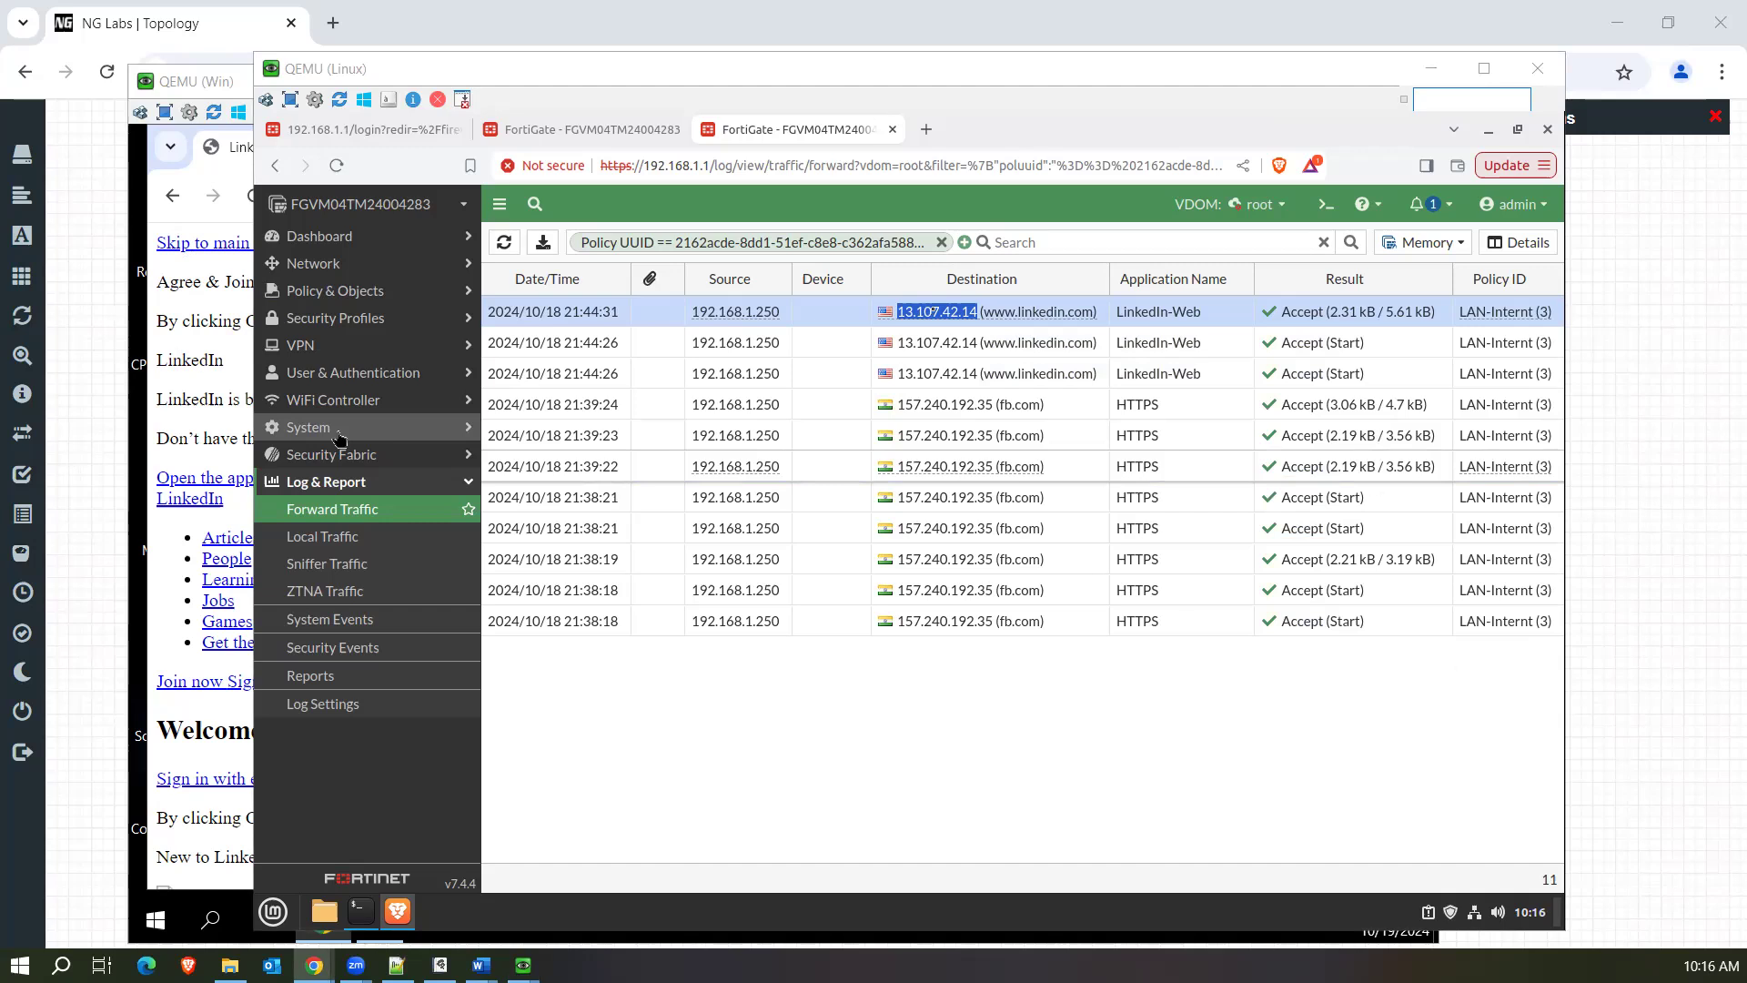
pyautogui.click(893, 794)
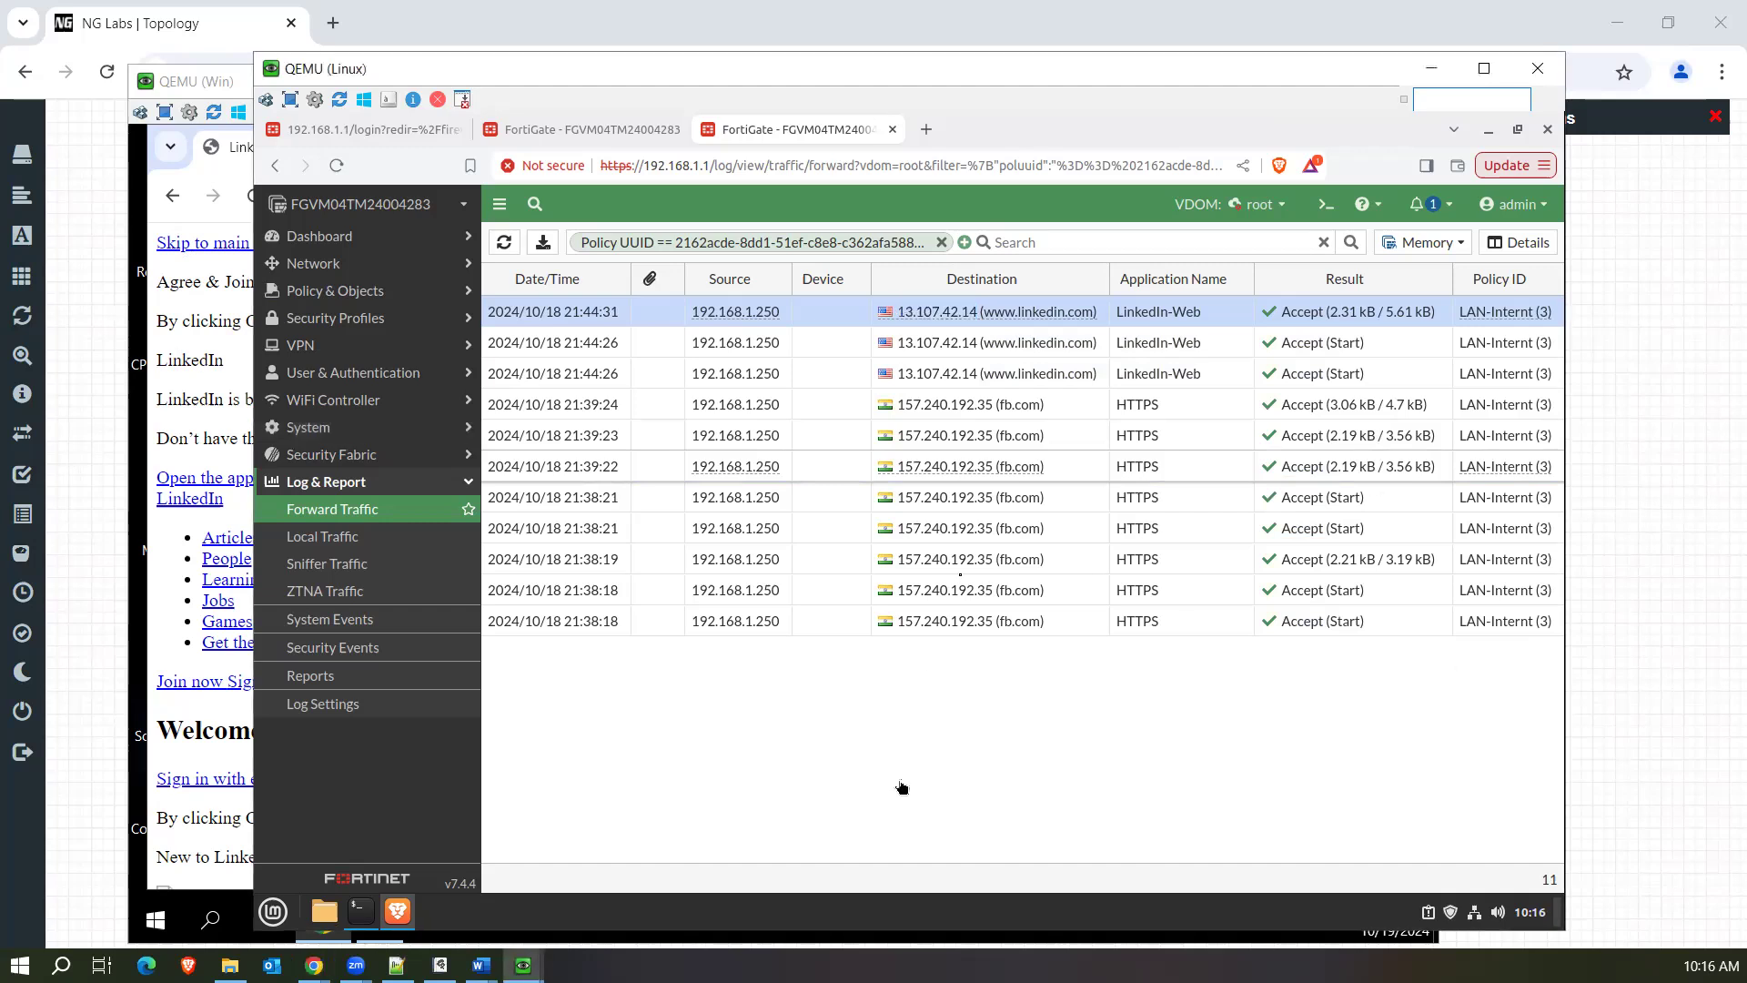
pyautogui.moveTo(934, 323)
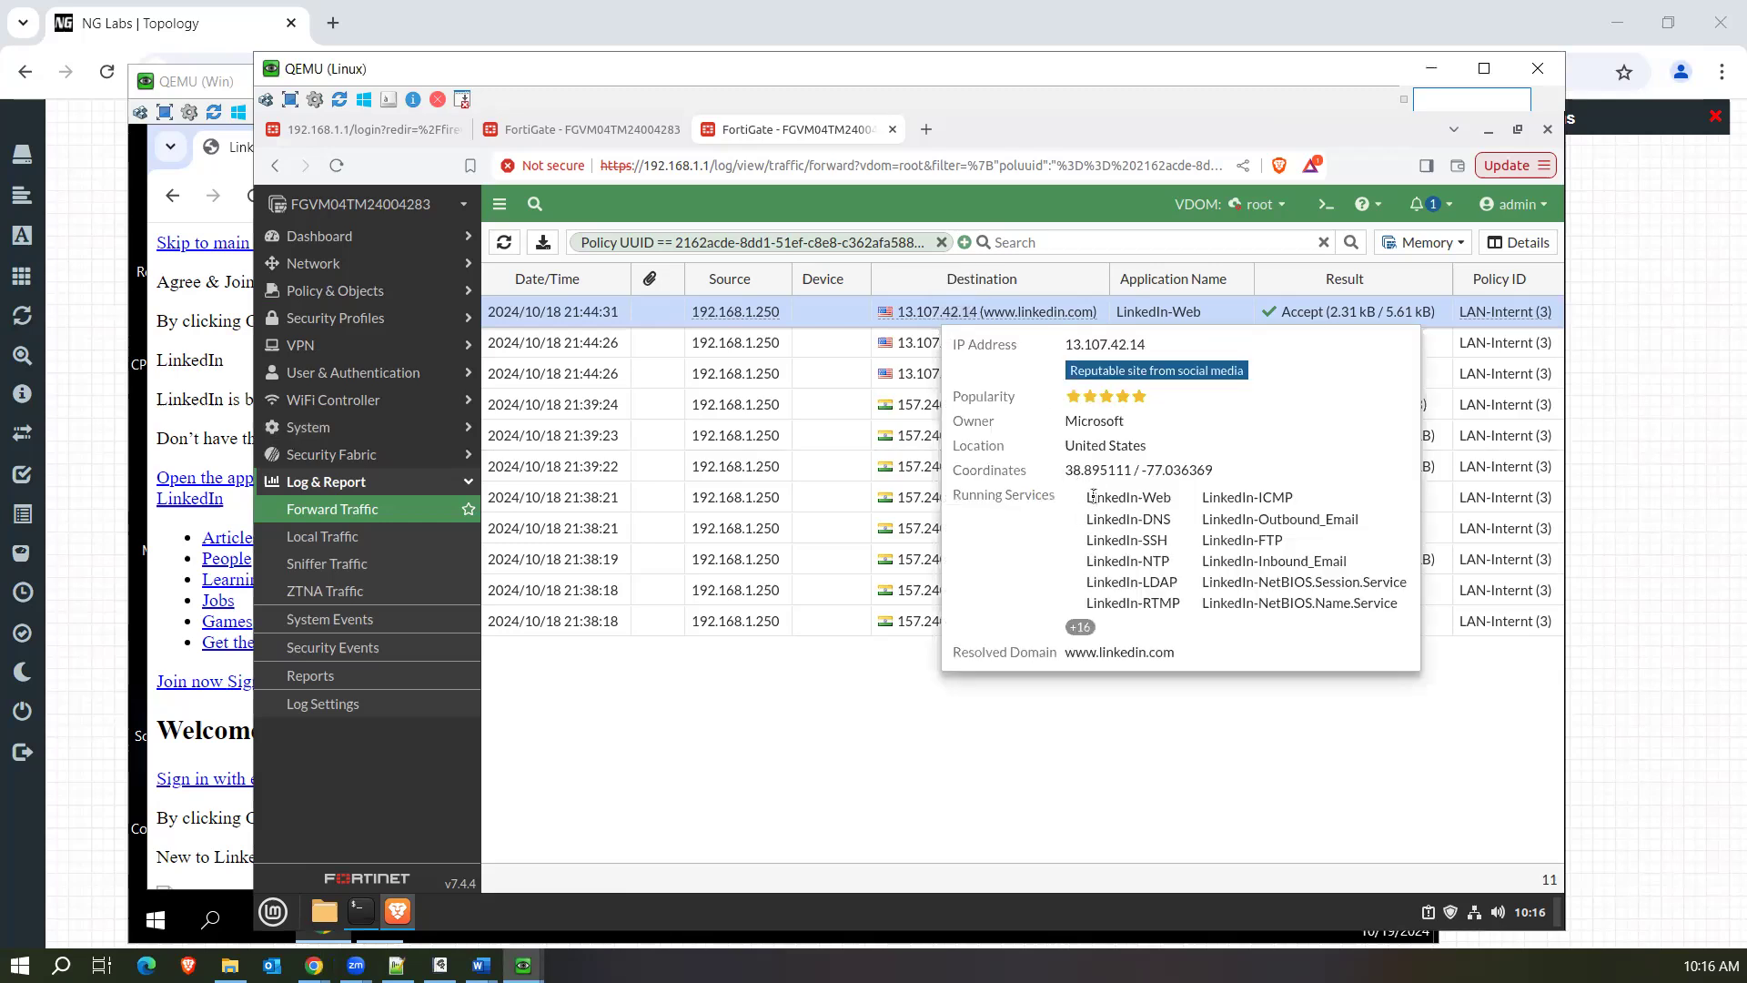
pyautogui.moveTo(1085, 497); pyautogui.dragTo(1192, 617)
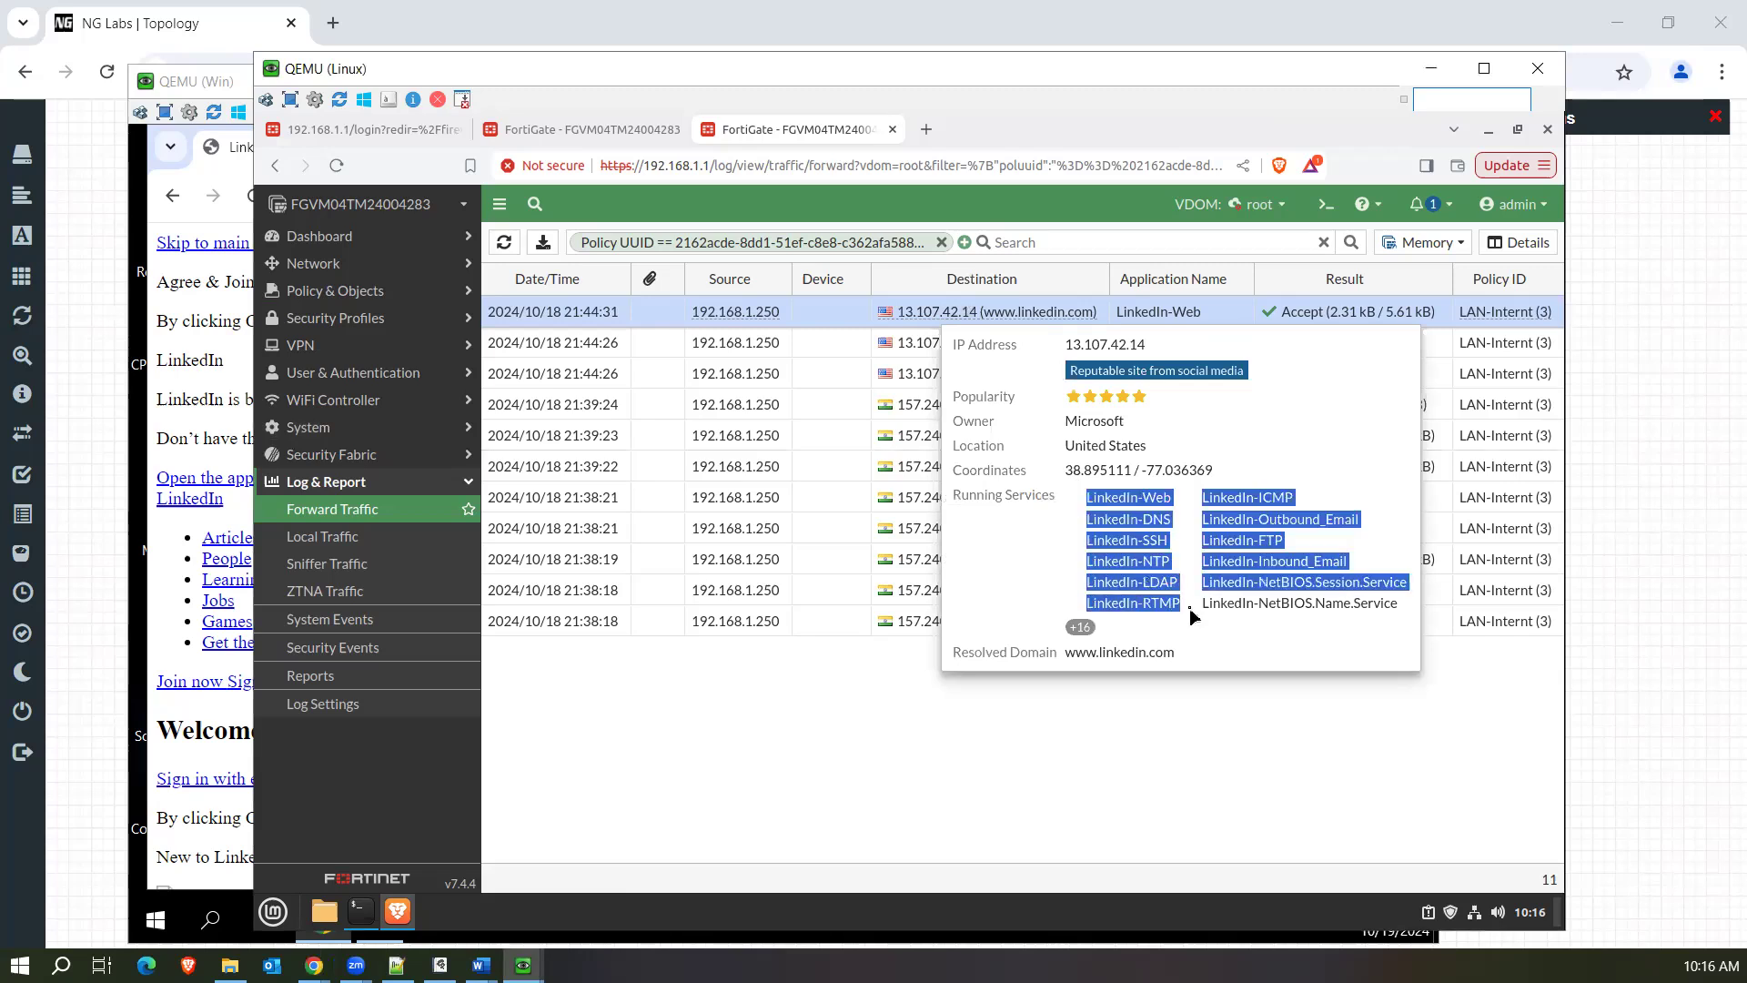
pyautogui.click(1326, 204)
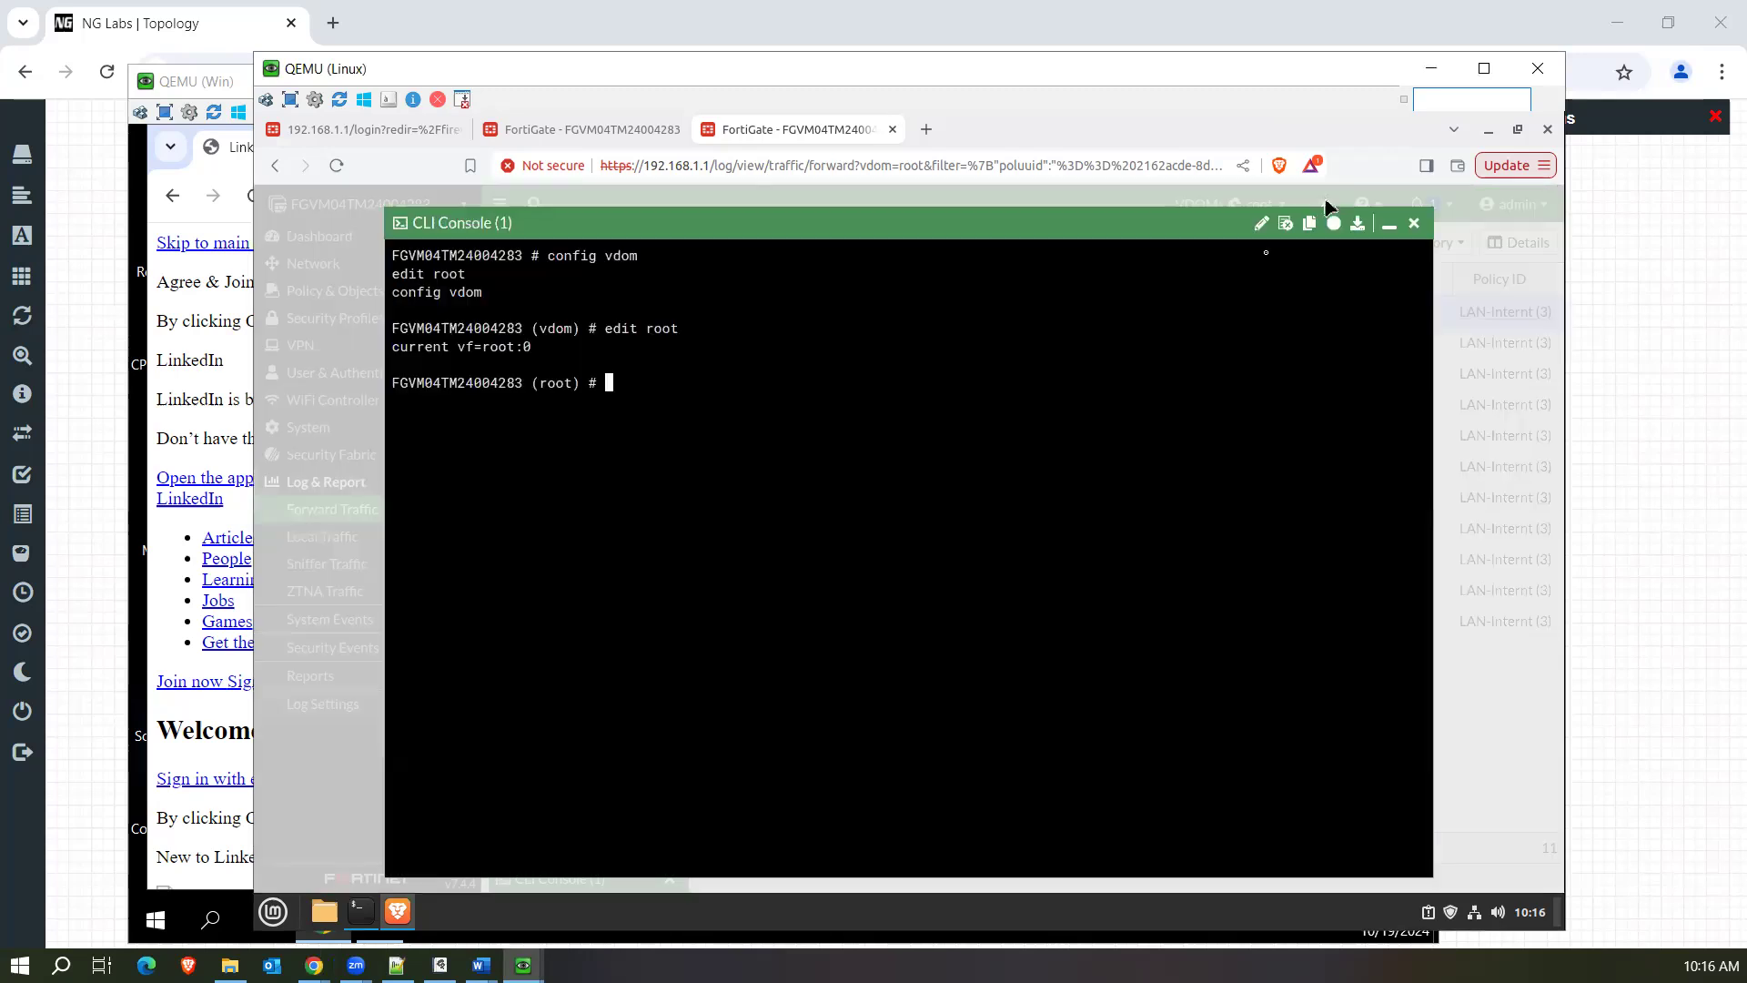
pyautogui.press('Return')
pyautogui.press('Return')
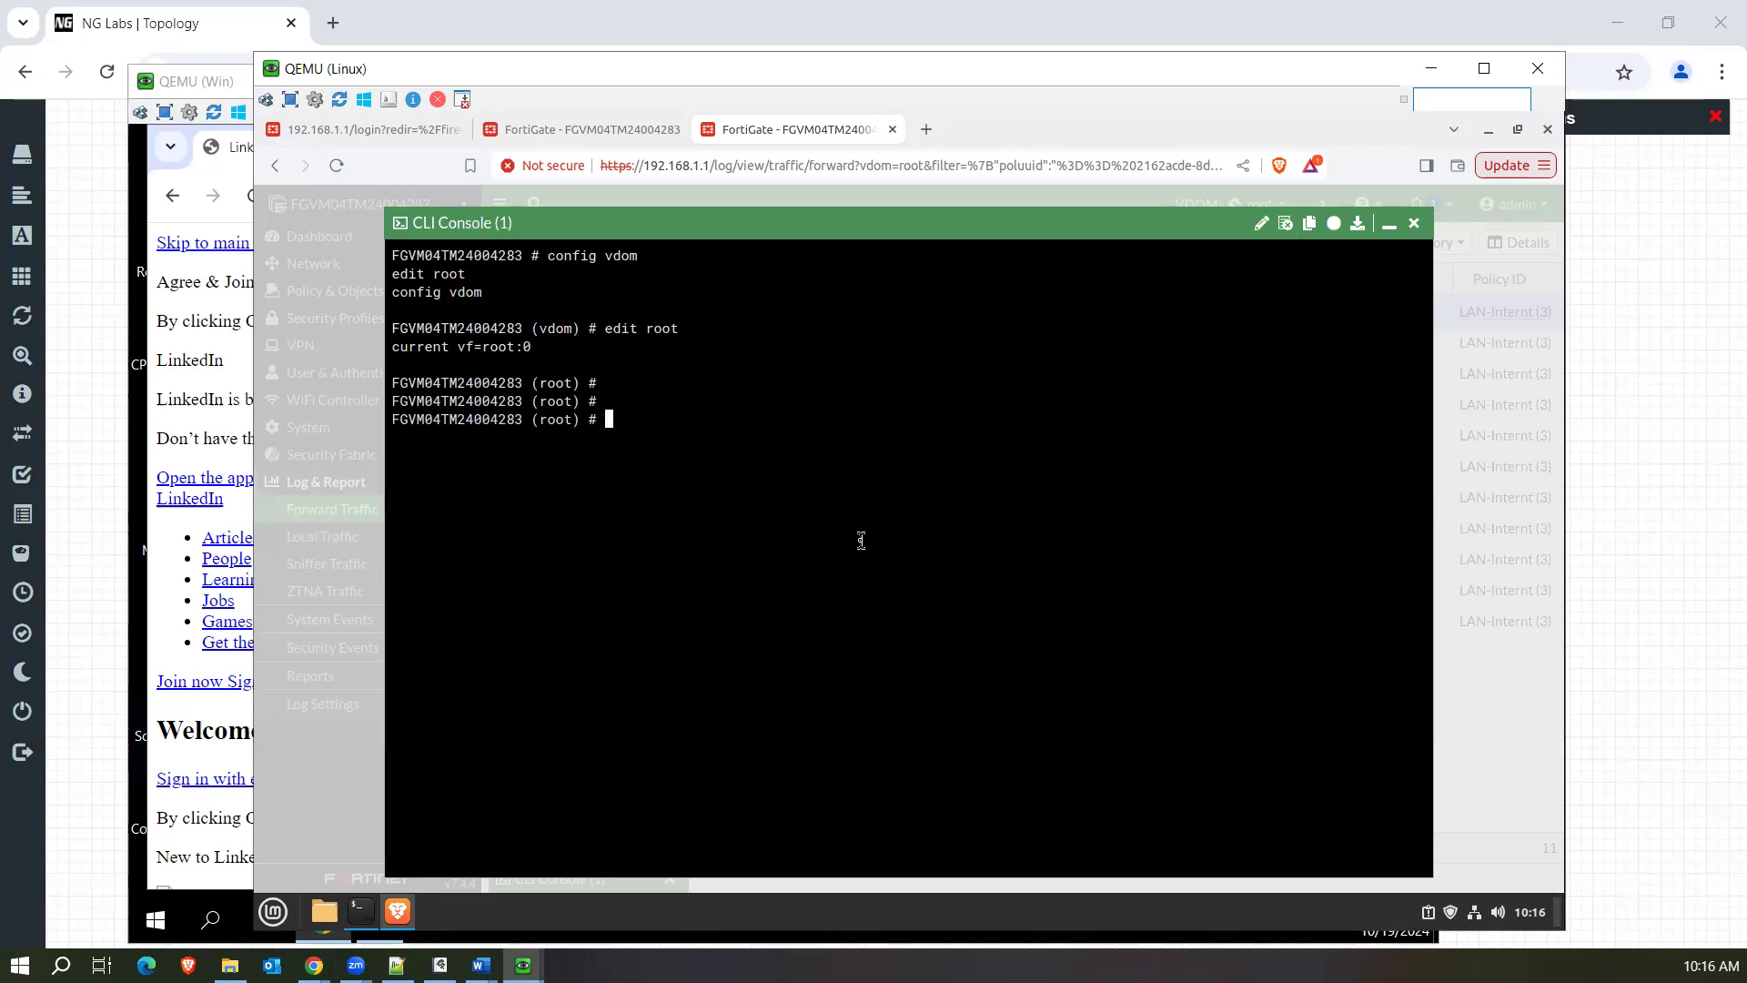
pyautogui.click(1389, 224)
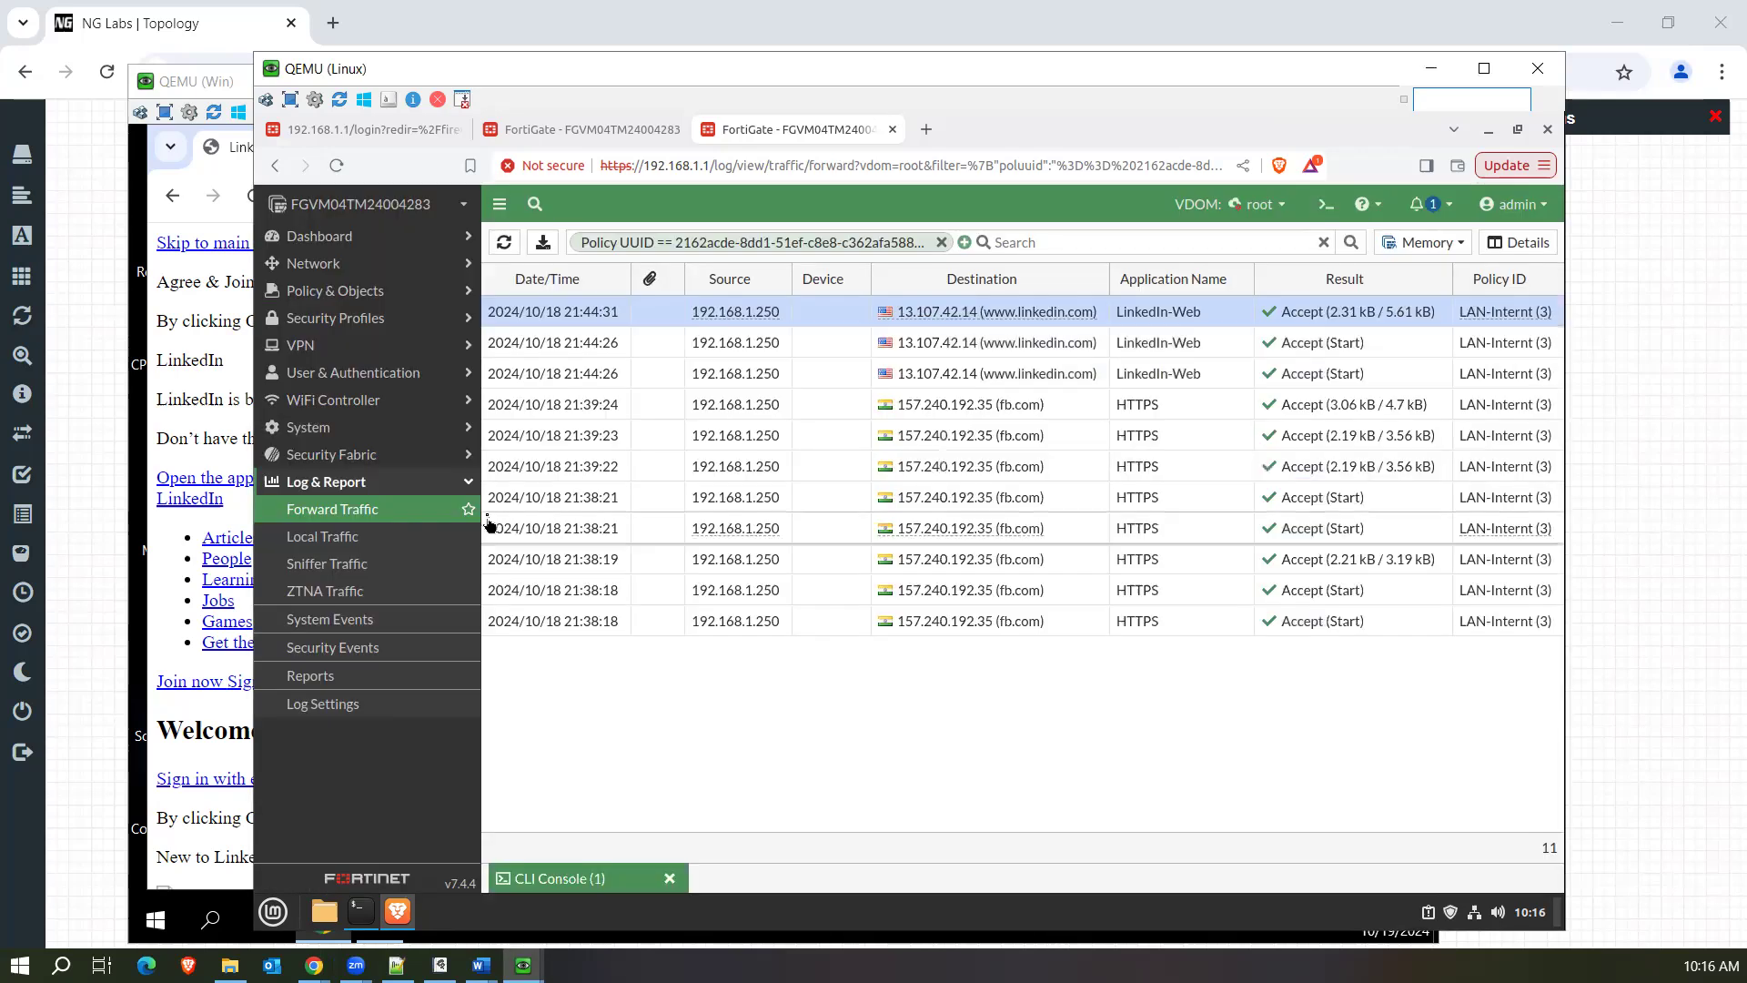
# Open the Internet Service Database under the firewall's policy and object settings.
pyautogui.click(341, 325)
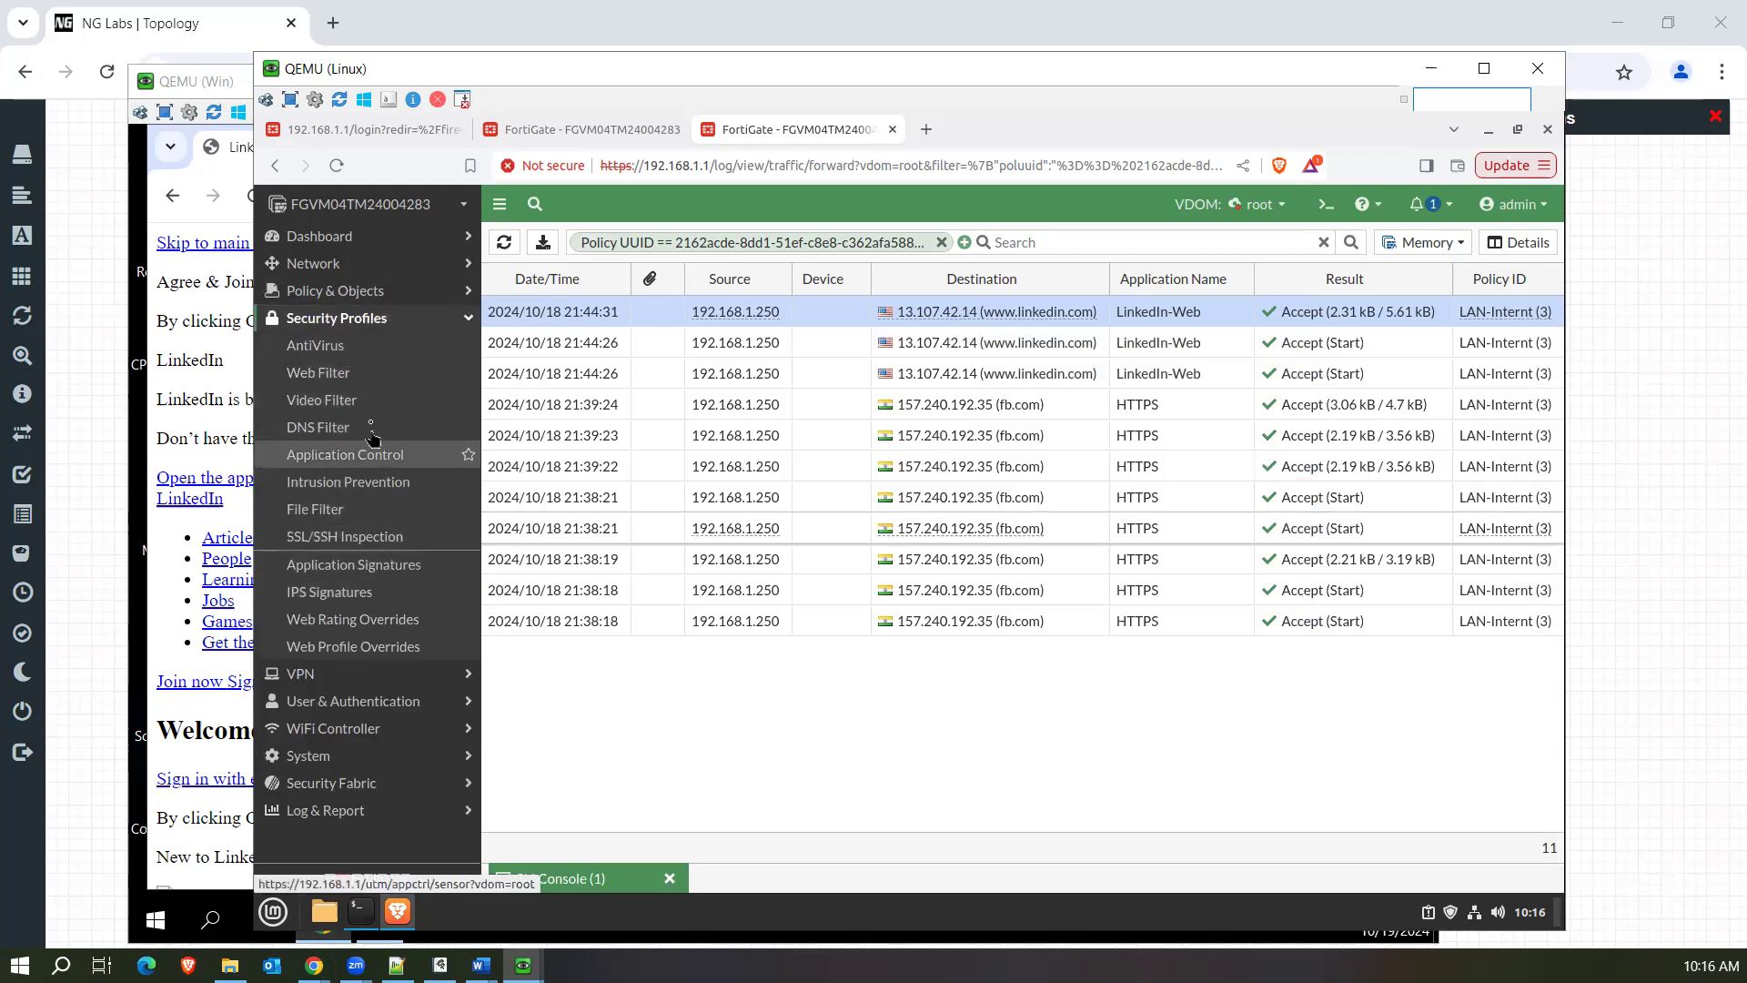
pyautogui.click(355, 293)
pyautogui.click(359, 460)
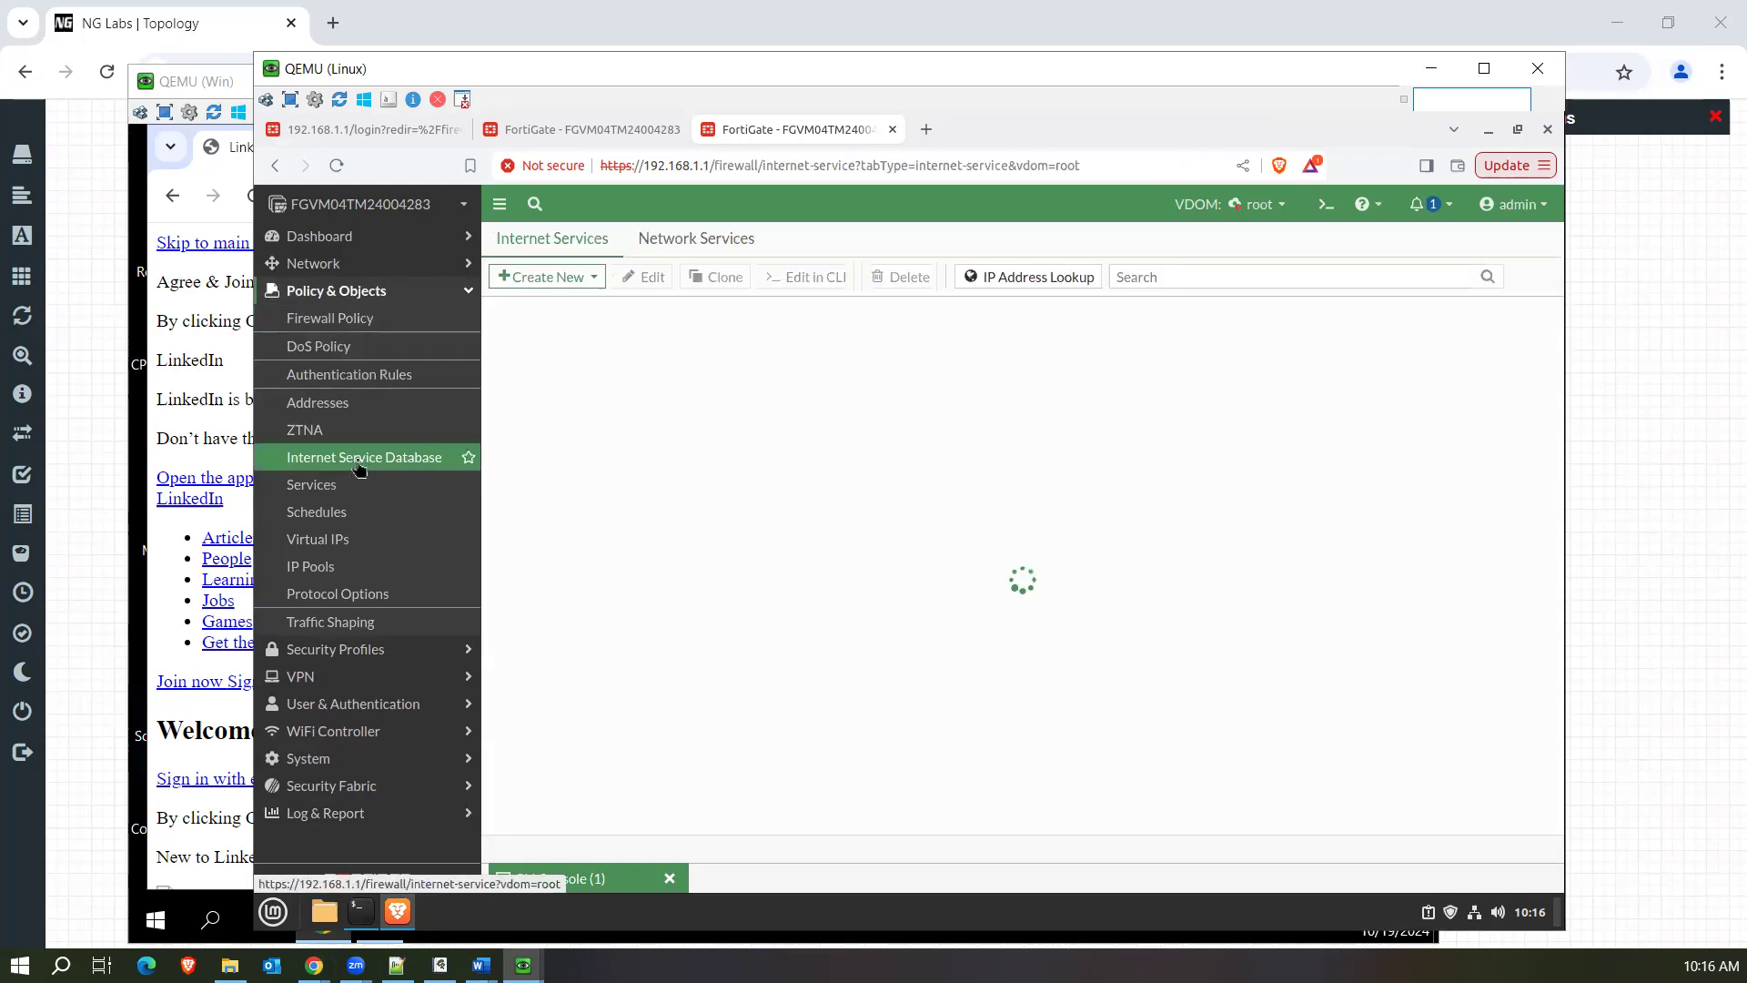
pyautogui.click(1246, 283)
pyautogui.write('182.1')
pyautogui.press('BackSpace')
pyautogui.press('BackSpace')
pyautogui.press('BackSpace')
pyautogui.press('BackSpace')
pyautogui.press('BackSpace')
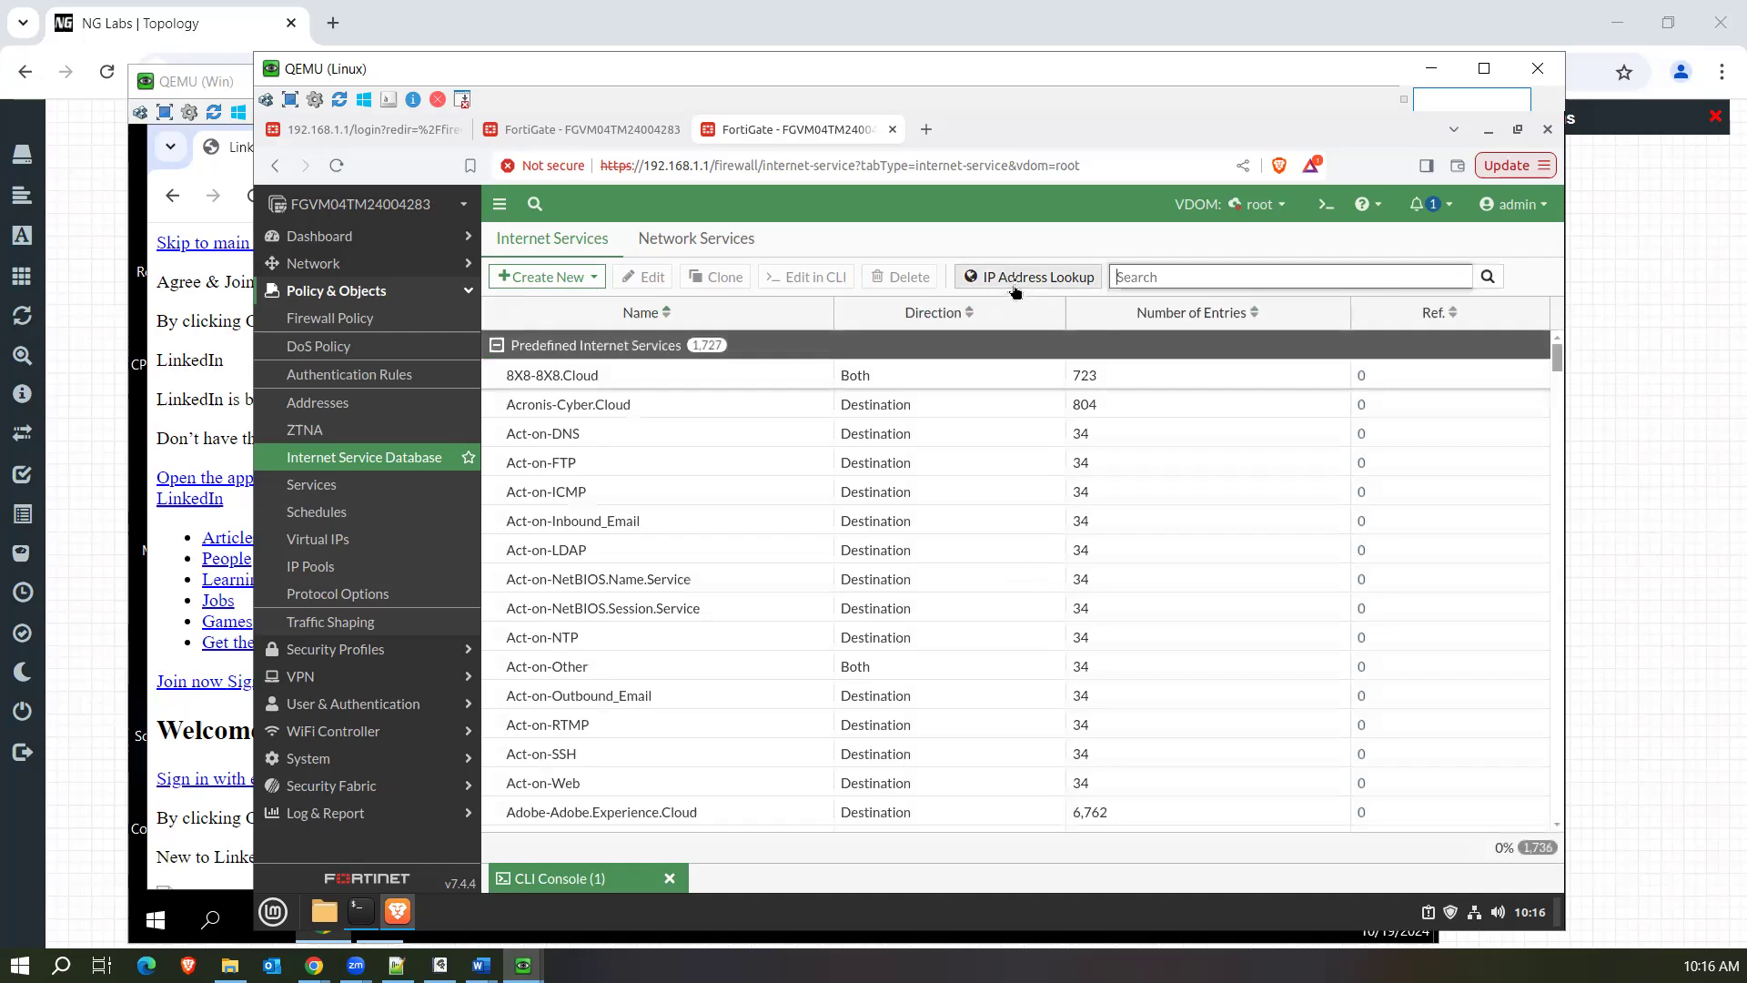
# Open the IP address lookup and copy google.com's IPv4 address from the nslookup output in the Windows machine's Command Prompt.
pyautogui.click(1015, 287)
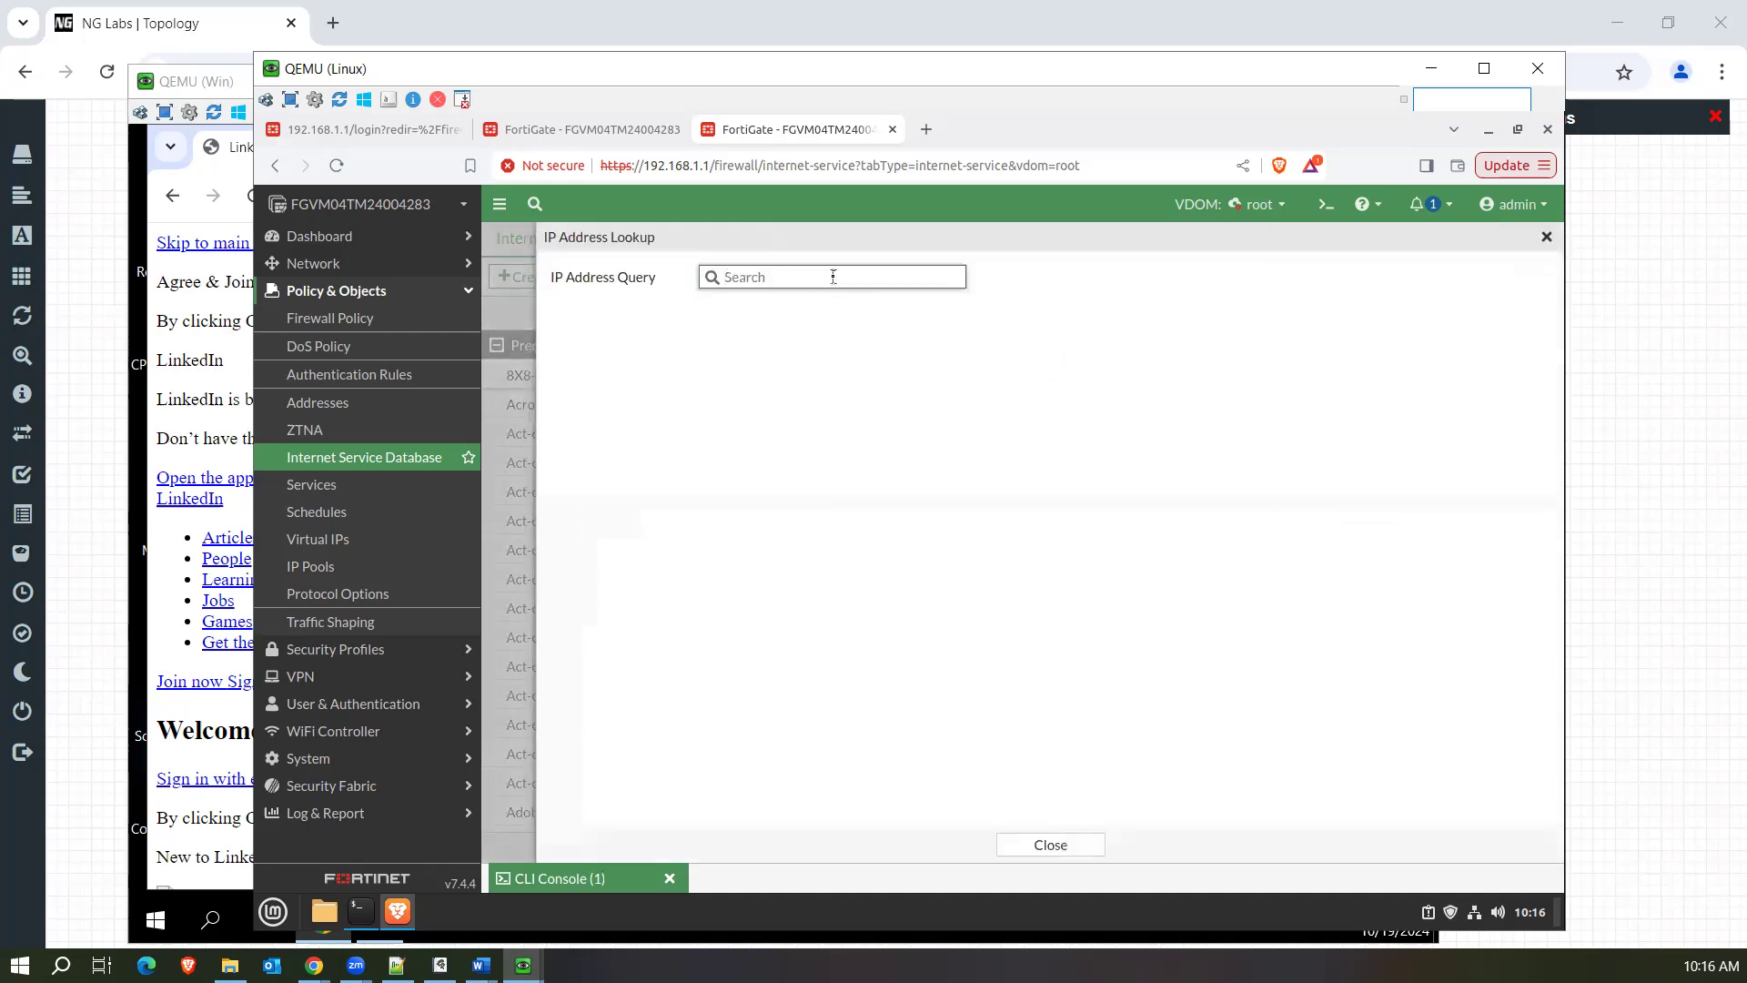
pyautogui.click(362, 912)
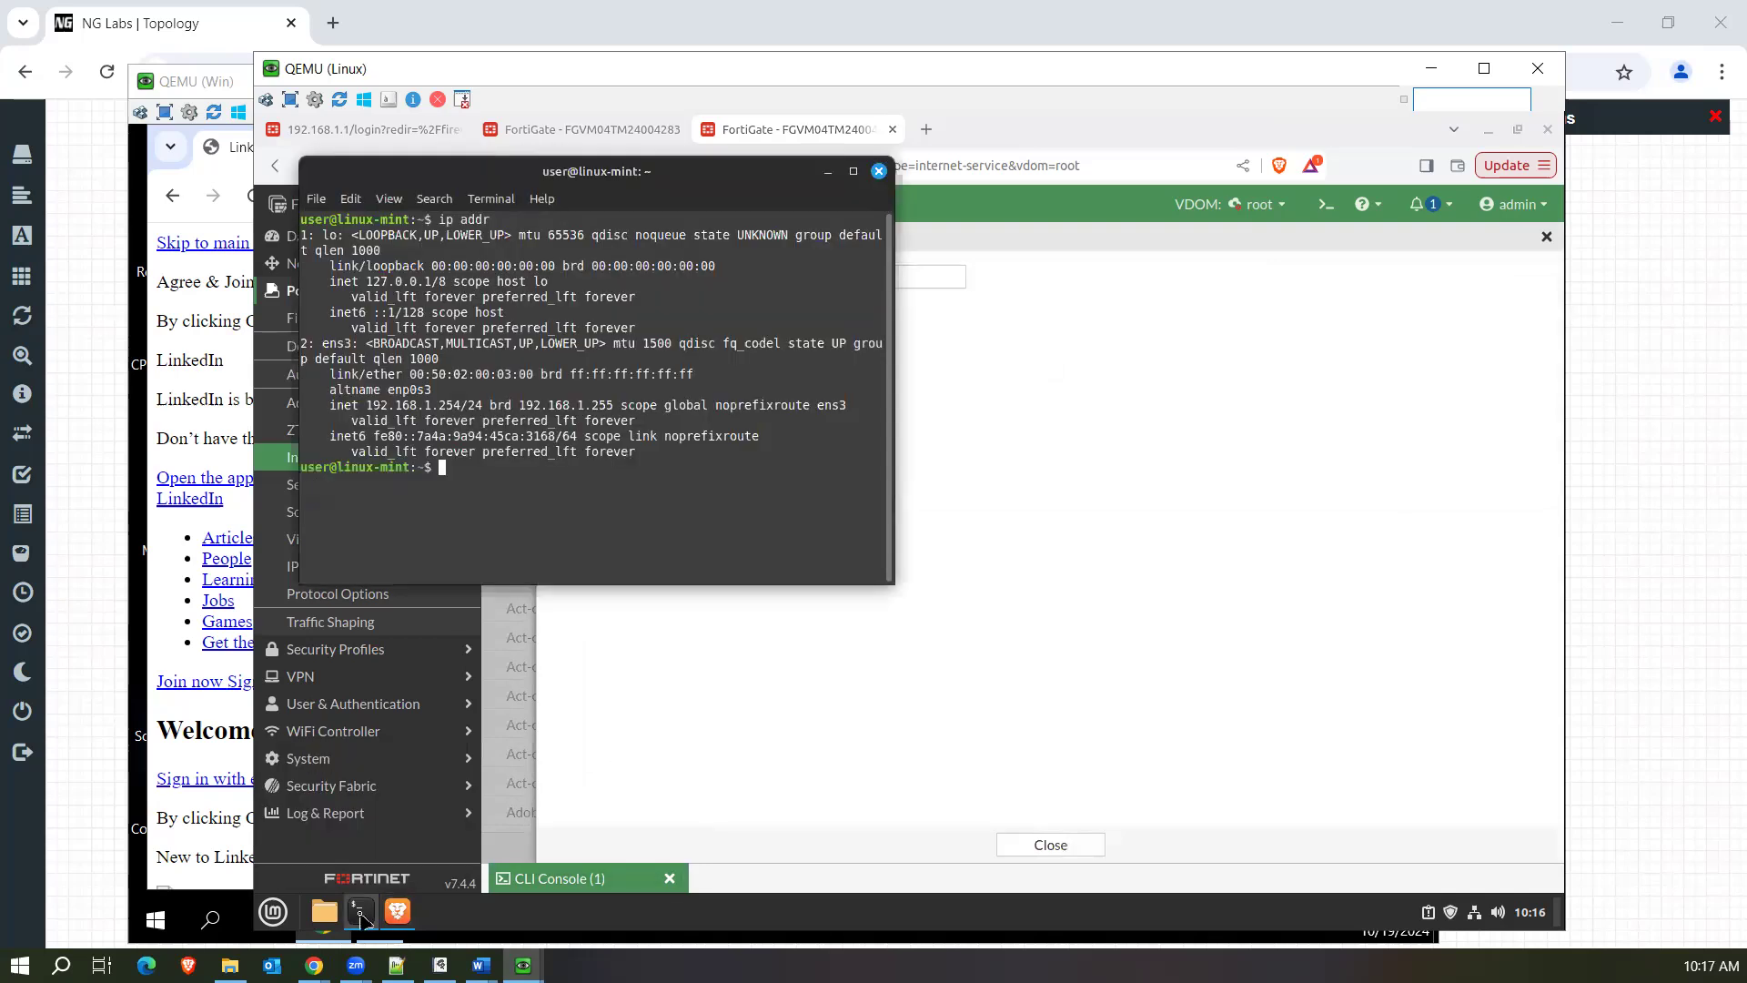
pyautogui.click(648, 681)
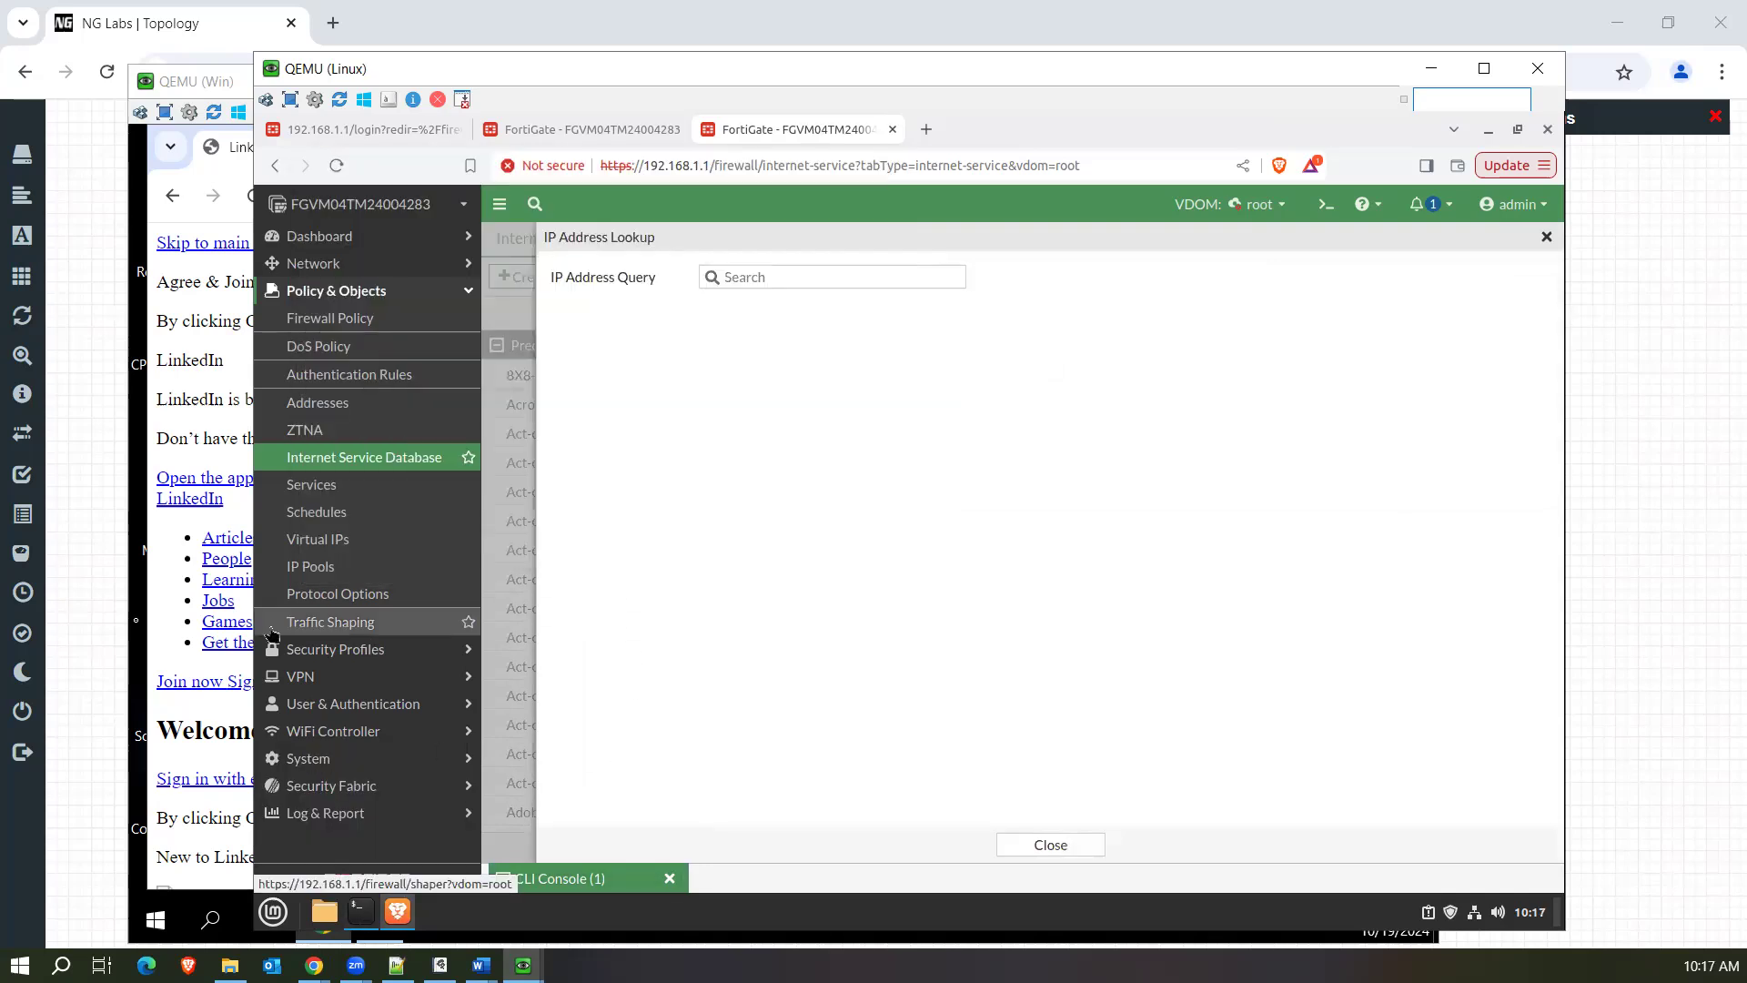
pyautogui.click(138, 621)
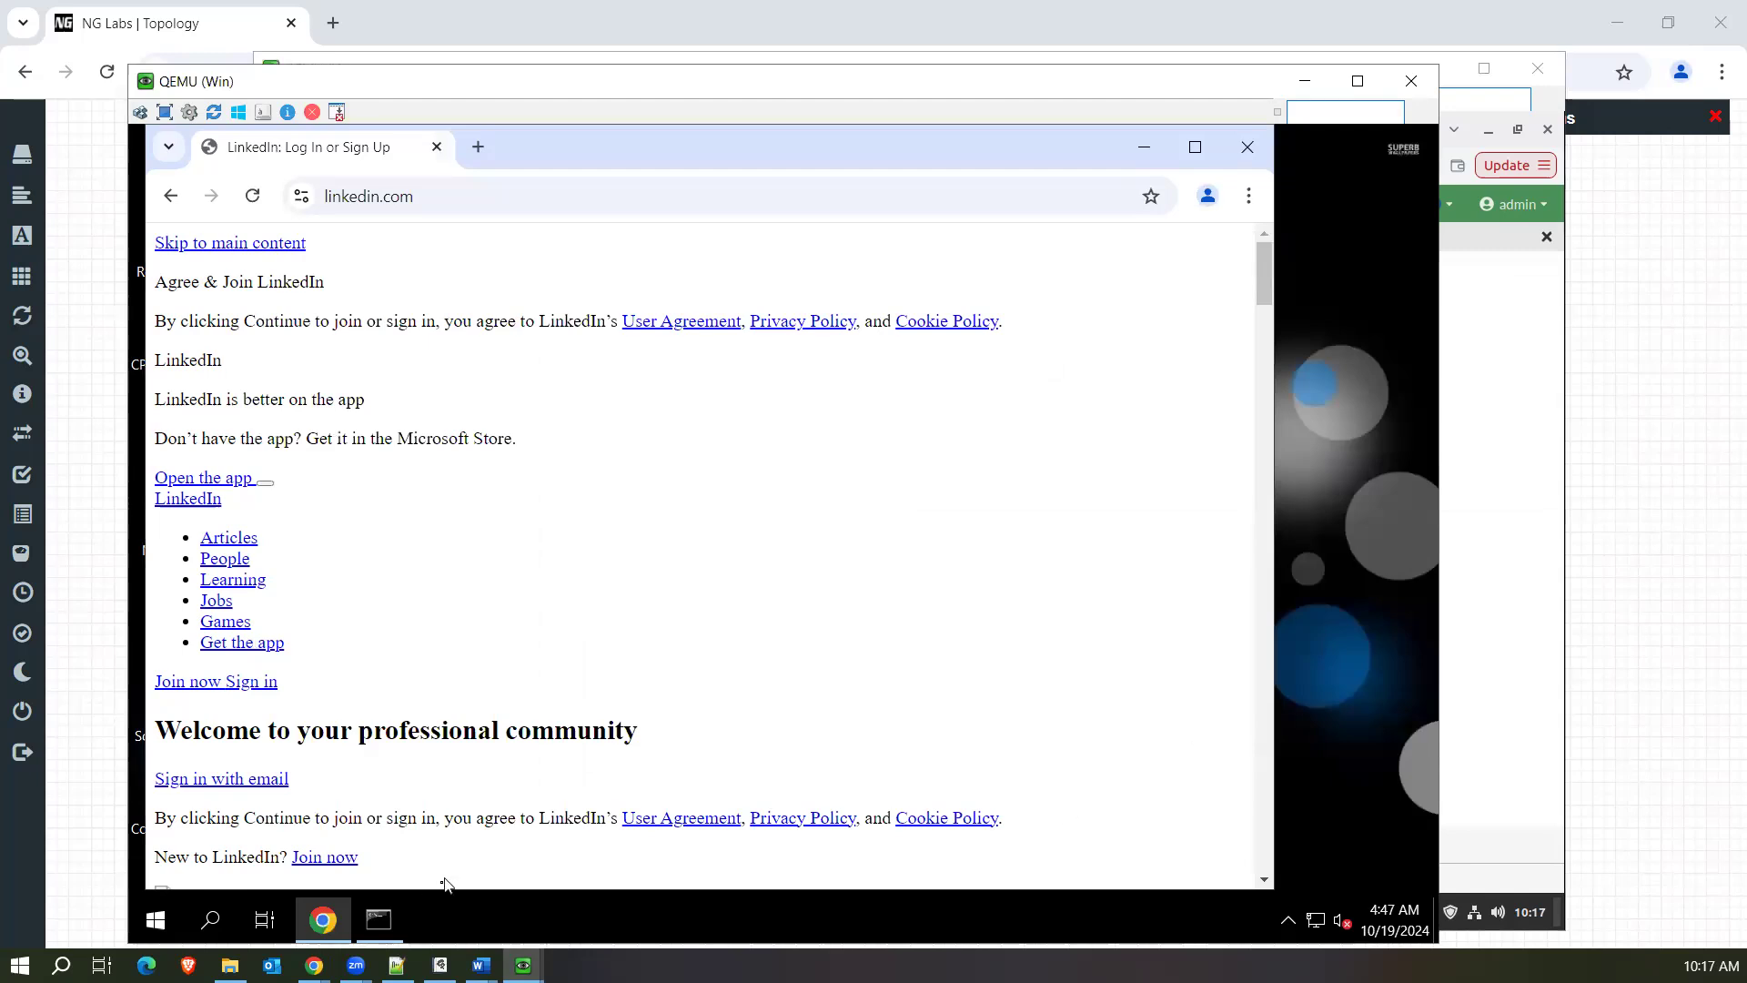
pyautogui.click(379, 920)
pyautogui.moveTo(342, 428); pyautogui.dragTo(497, 430)
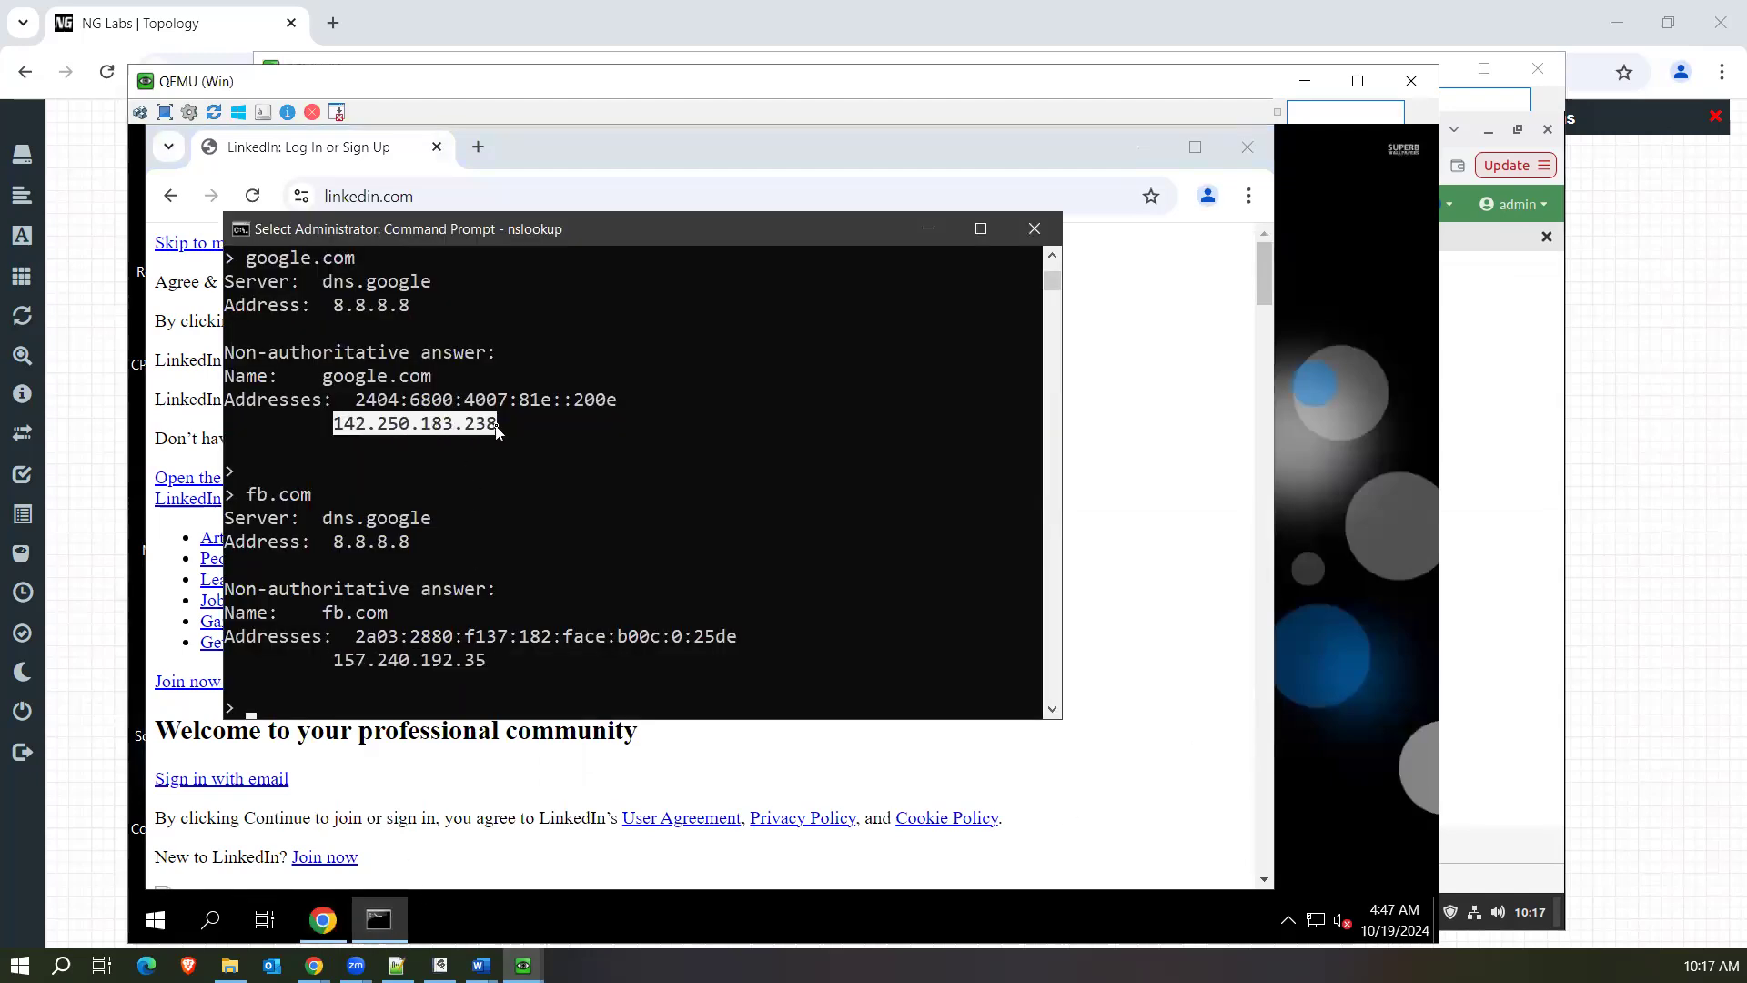
pyautogui.rightClick(496, 431)
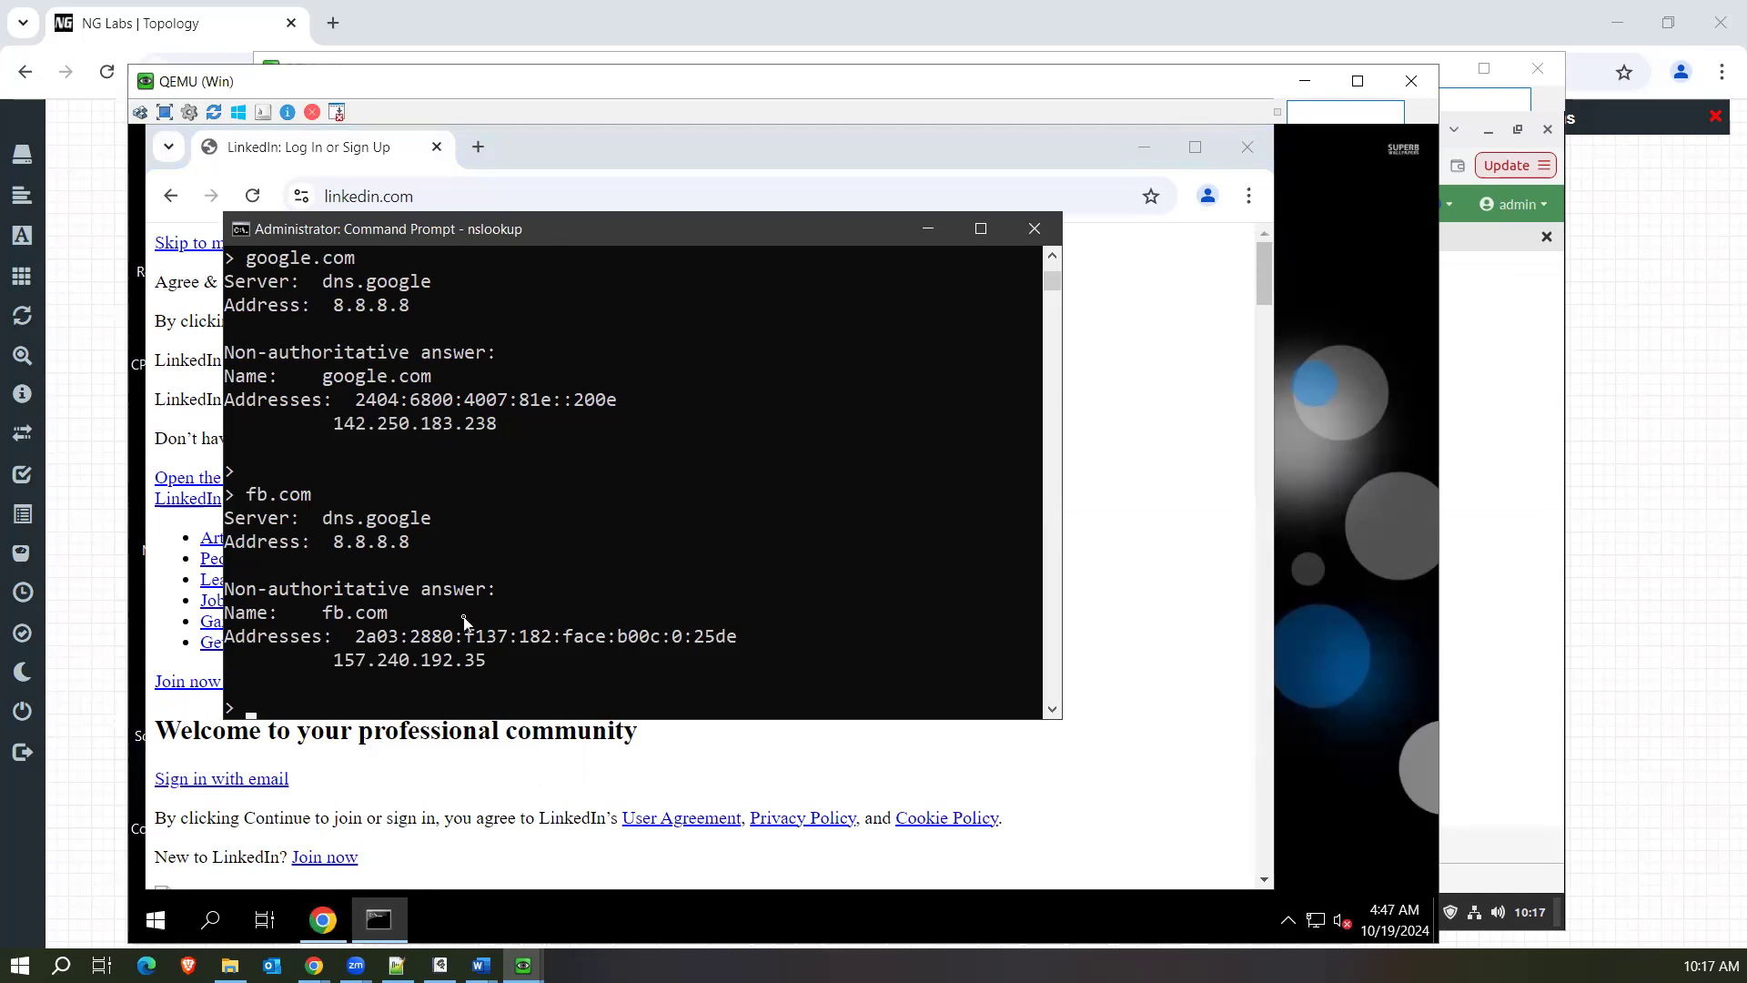
pyautogui.click(523, 965)
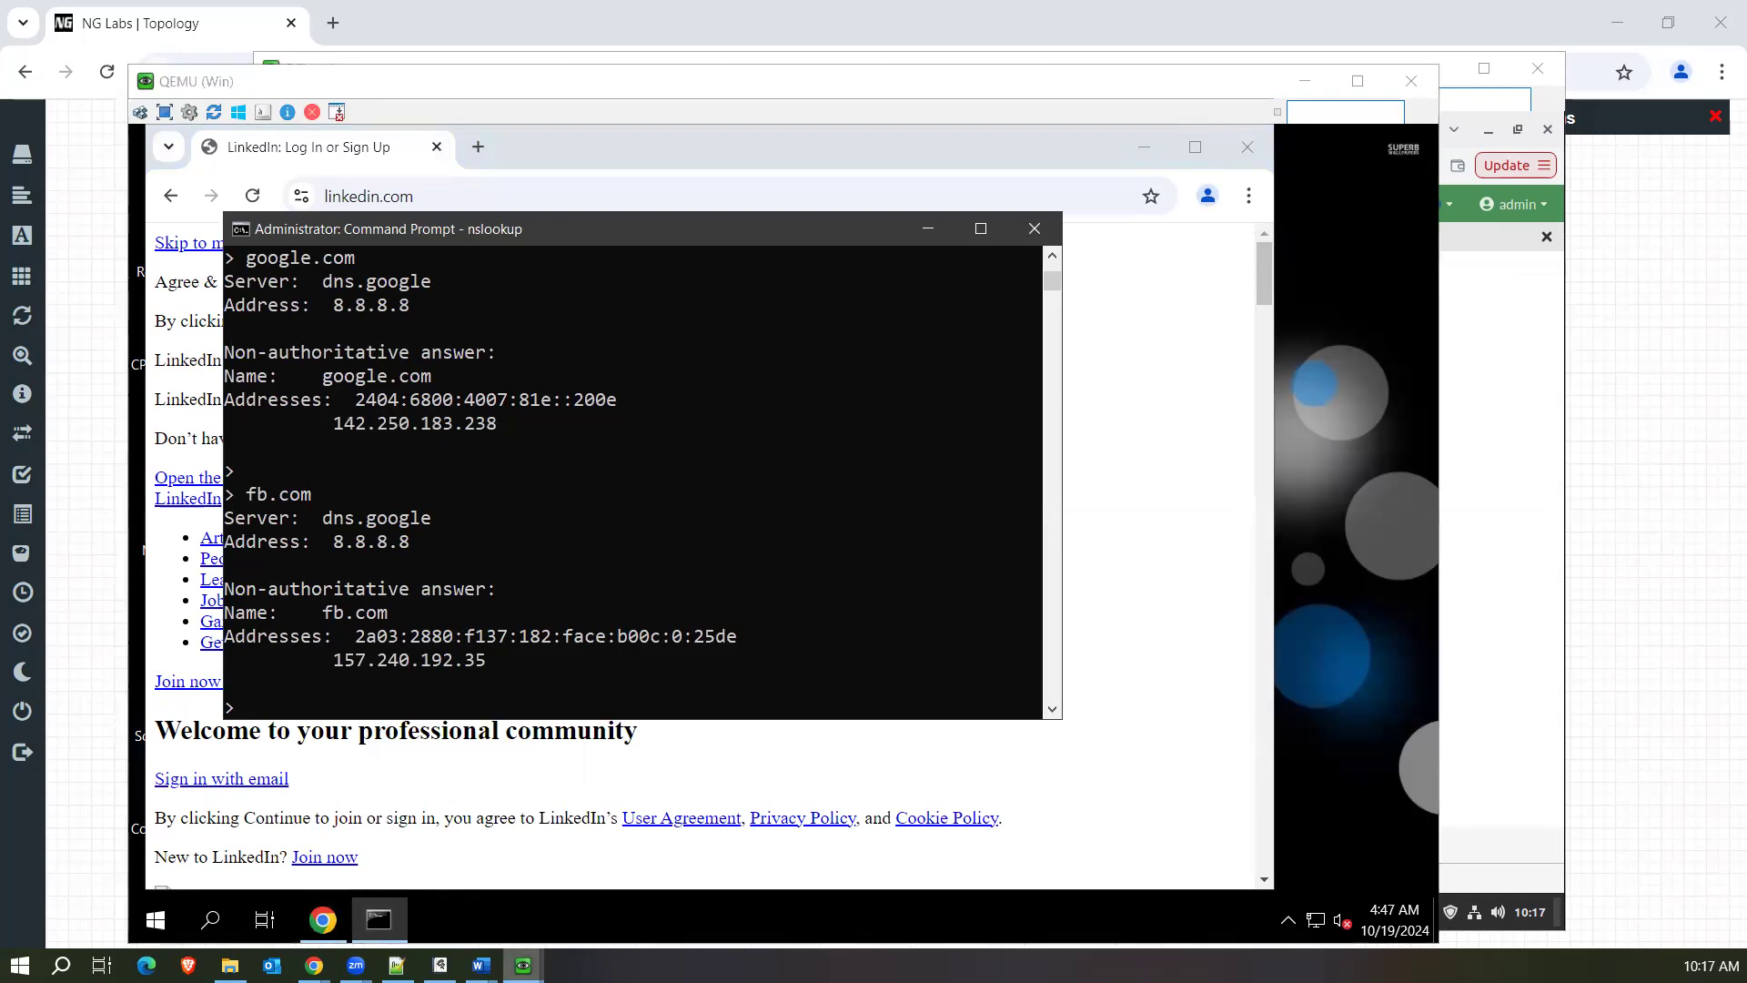
pyautogui.click(432, 900)
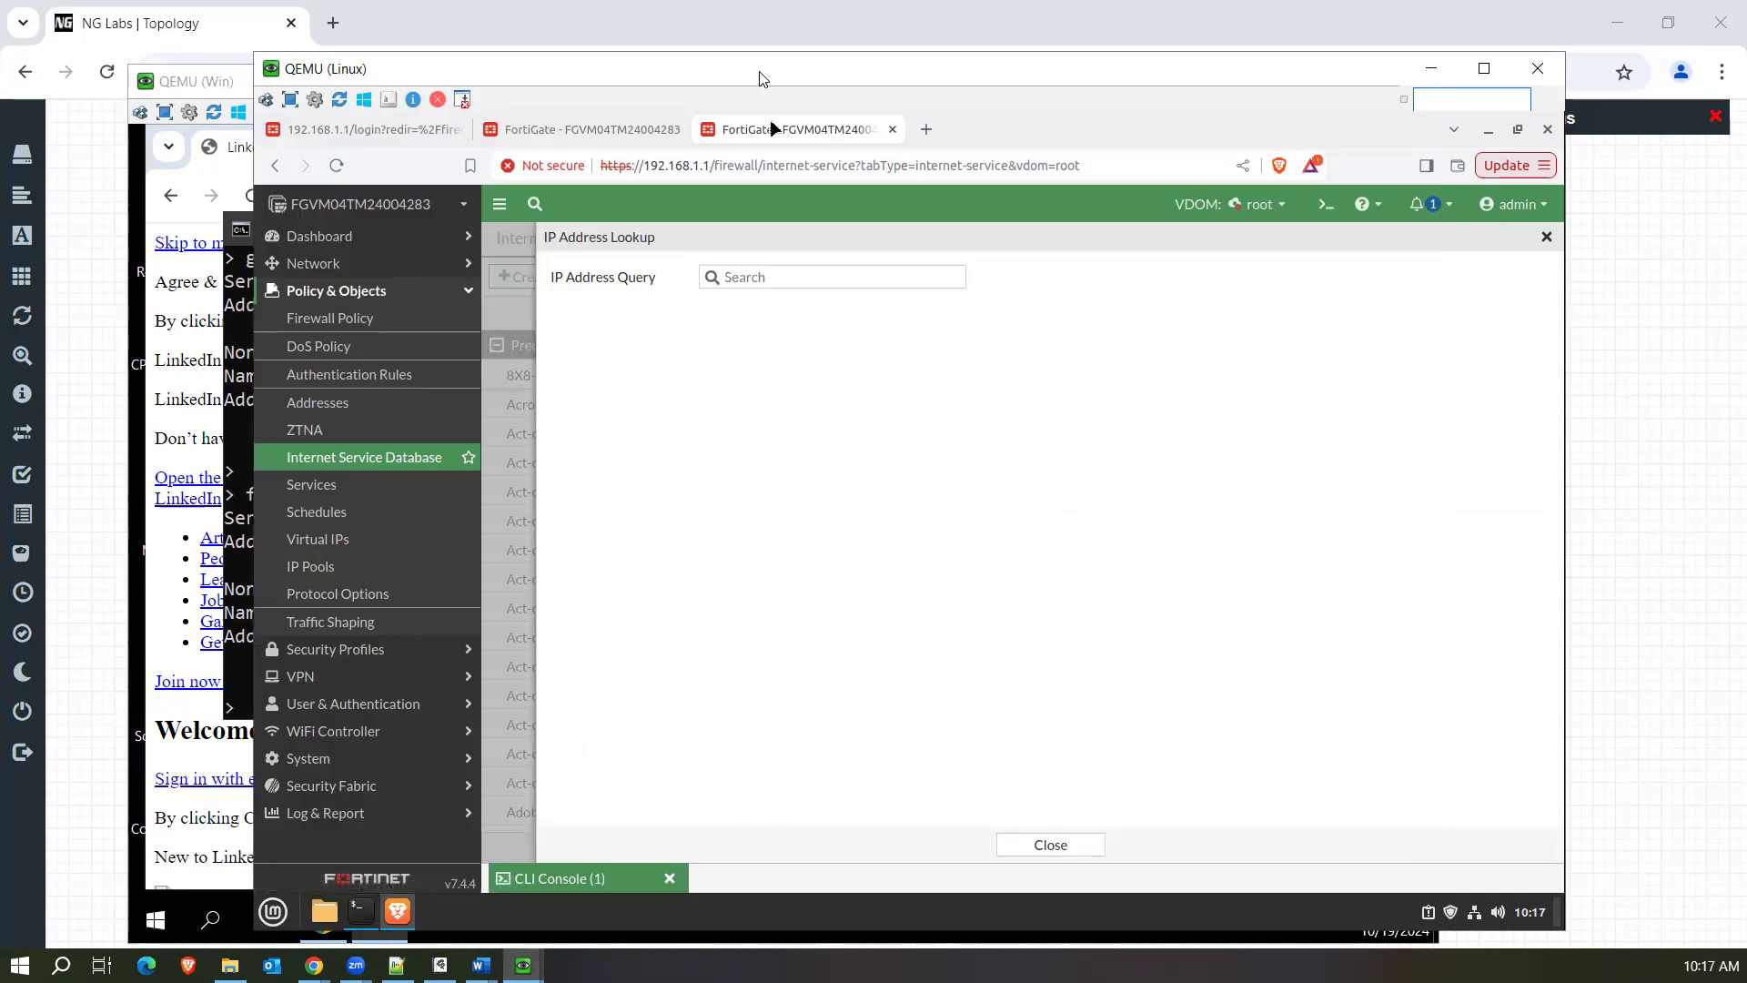
# Place the Linux machine's window beside the nslookup output and look up the IP address 142.250.183.238.
pyautogui.moveTo(764, 71); pyautogui.dragTo(1087, 56)
pyautogui.click(1101, 260)
pyautogui.write('1')
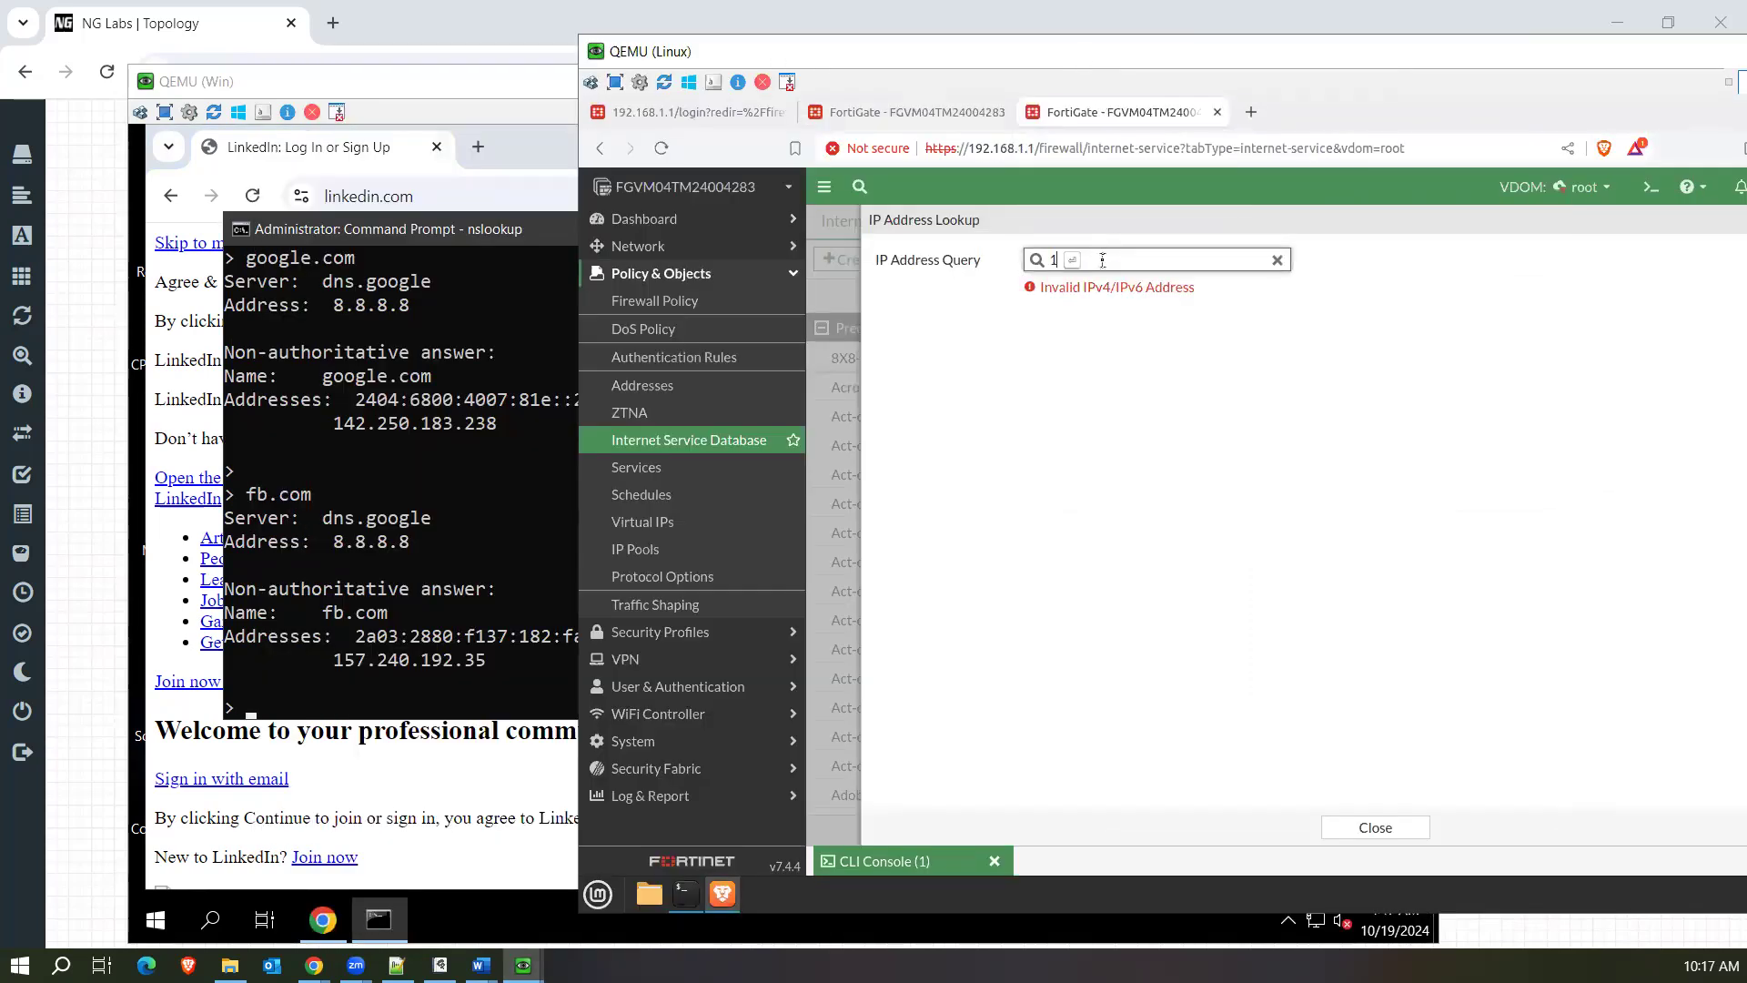
pyautogui.write('42.250.183.238')
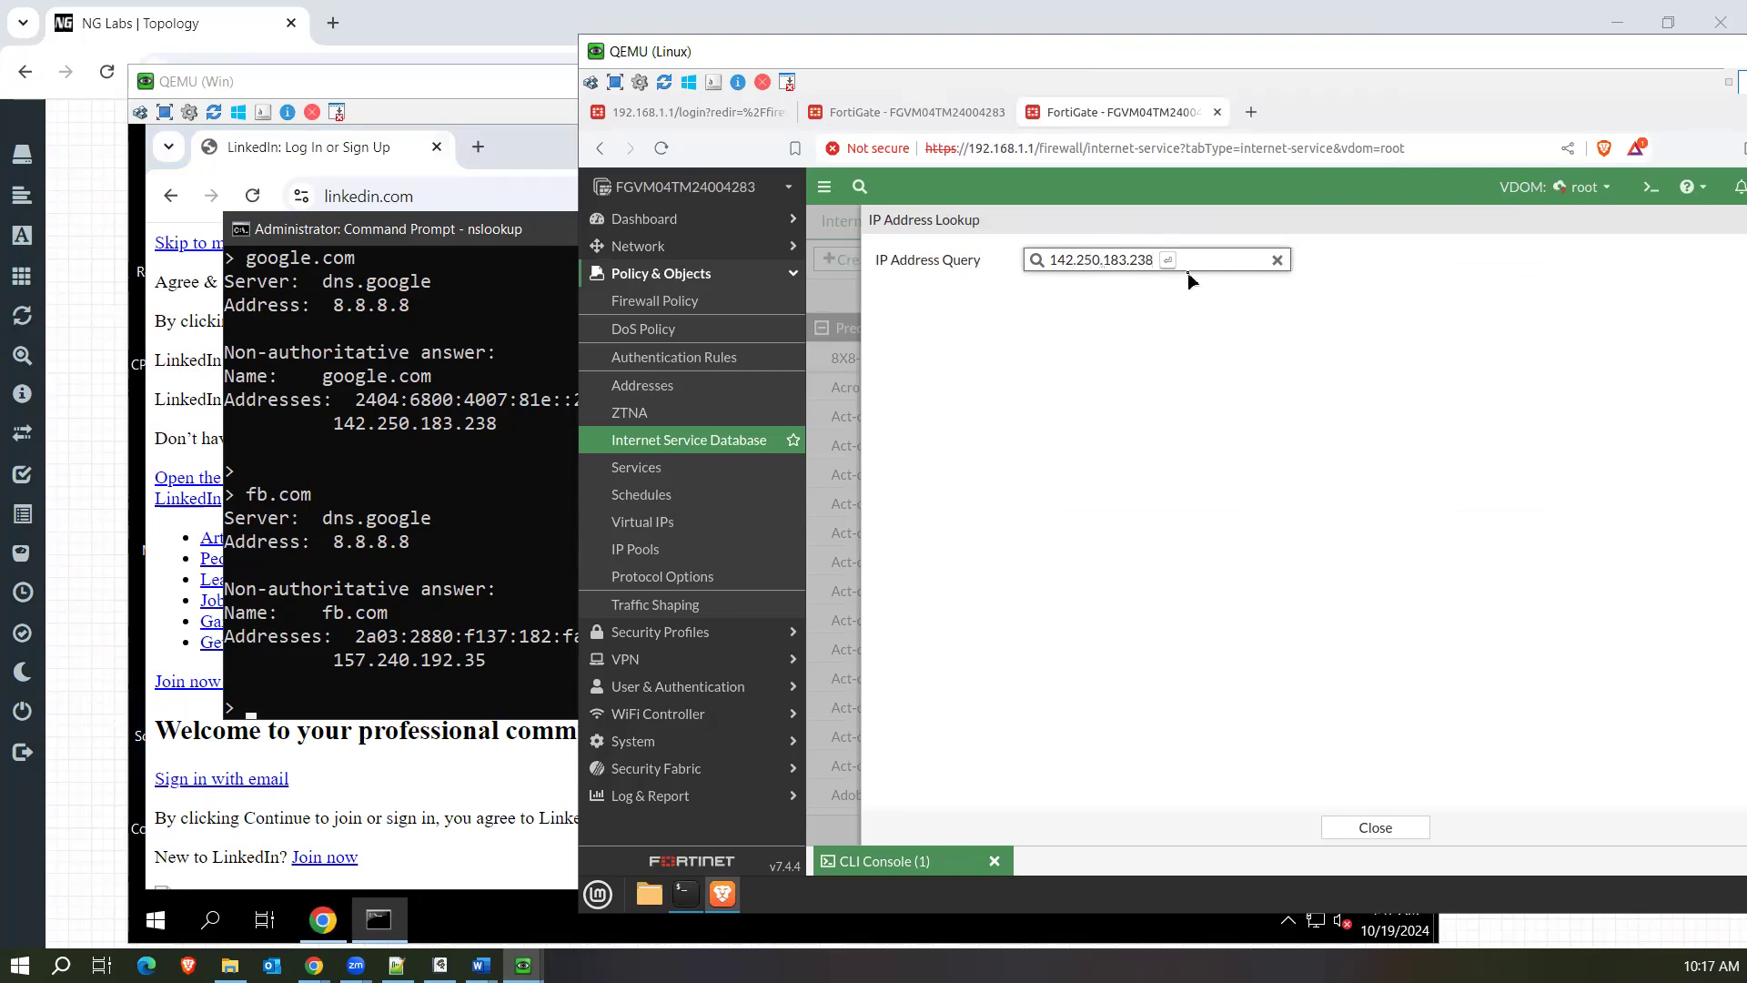
pyautogui.press('Return')
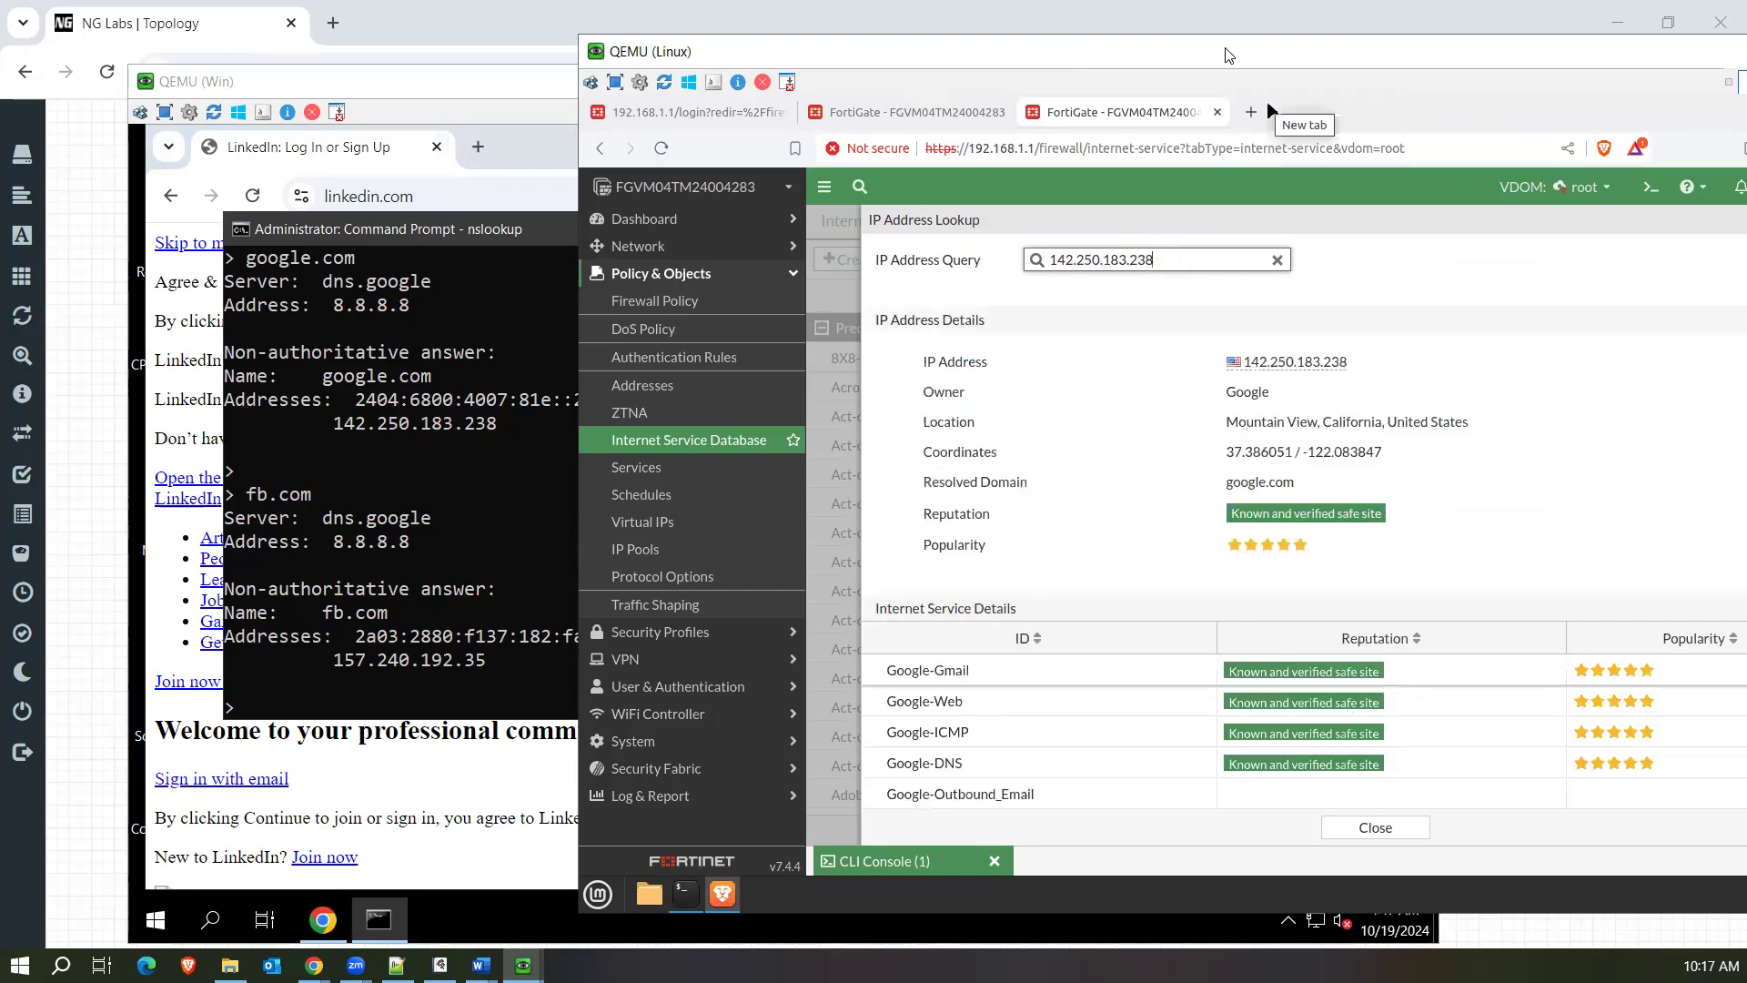
# Examine the Internet service entries listed for the queried Google address.
pyautogui.moveTo(1226, 54); pyautogui.dragTo(953, 40)
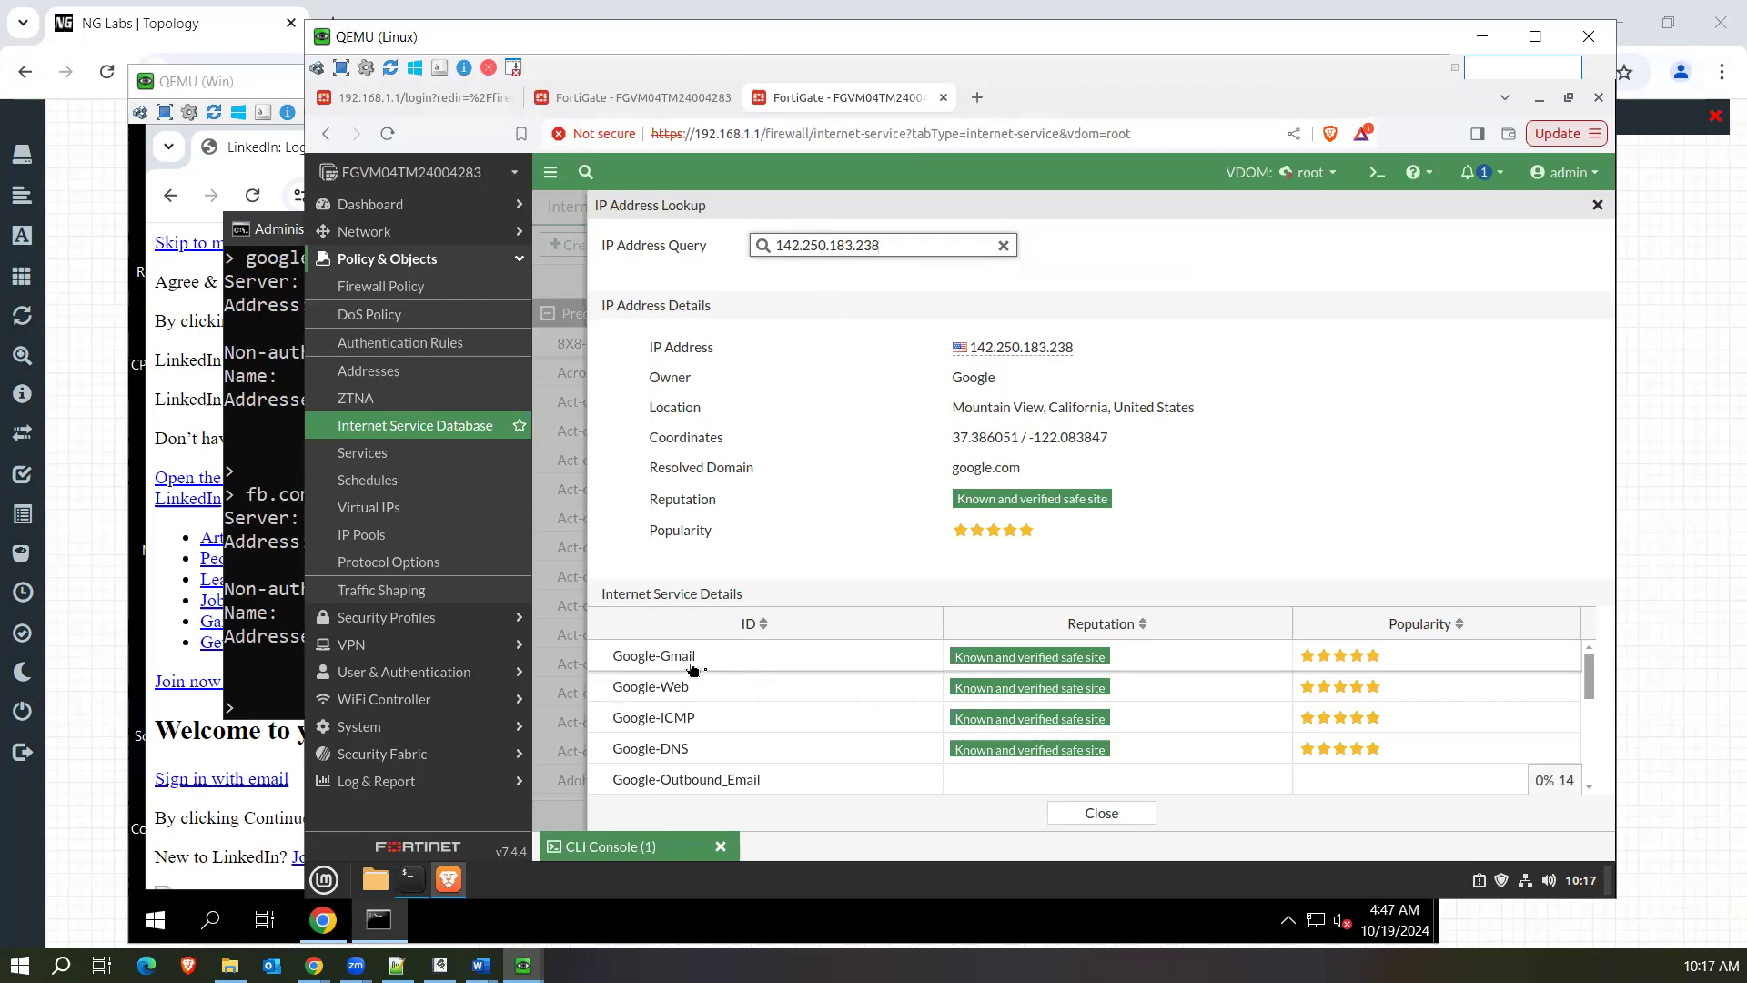
pyautogui.click(735, 697)
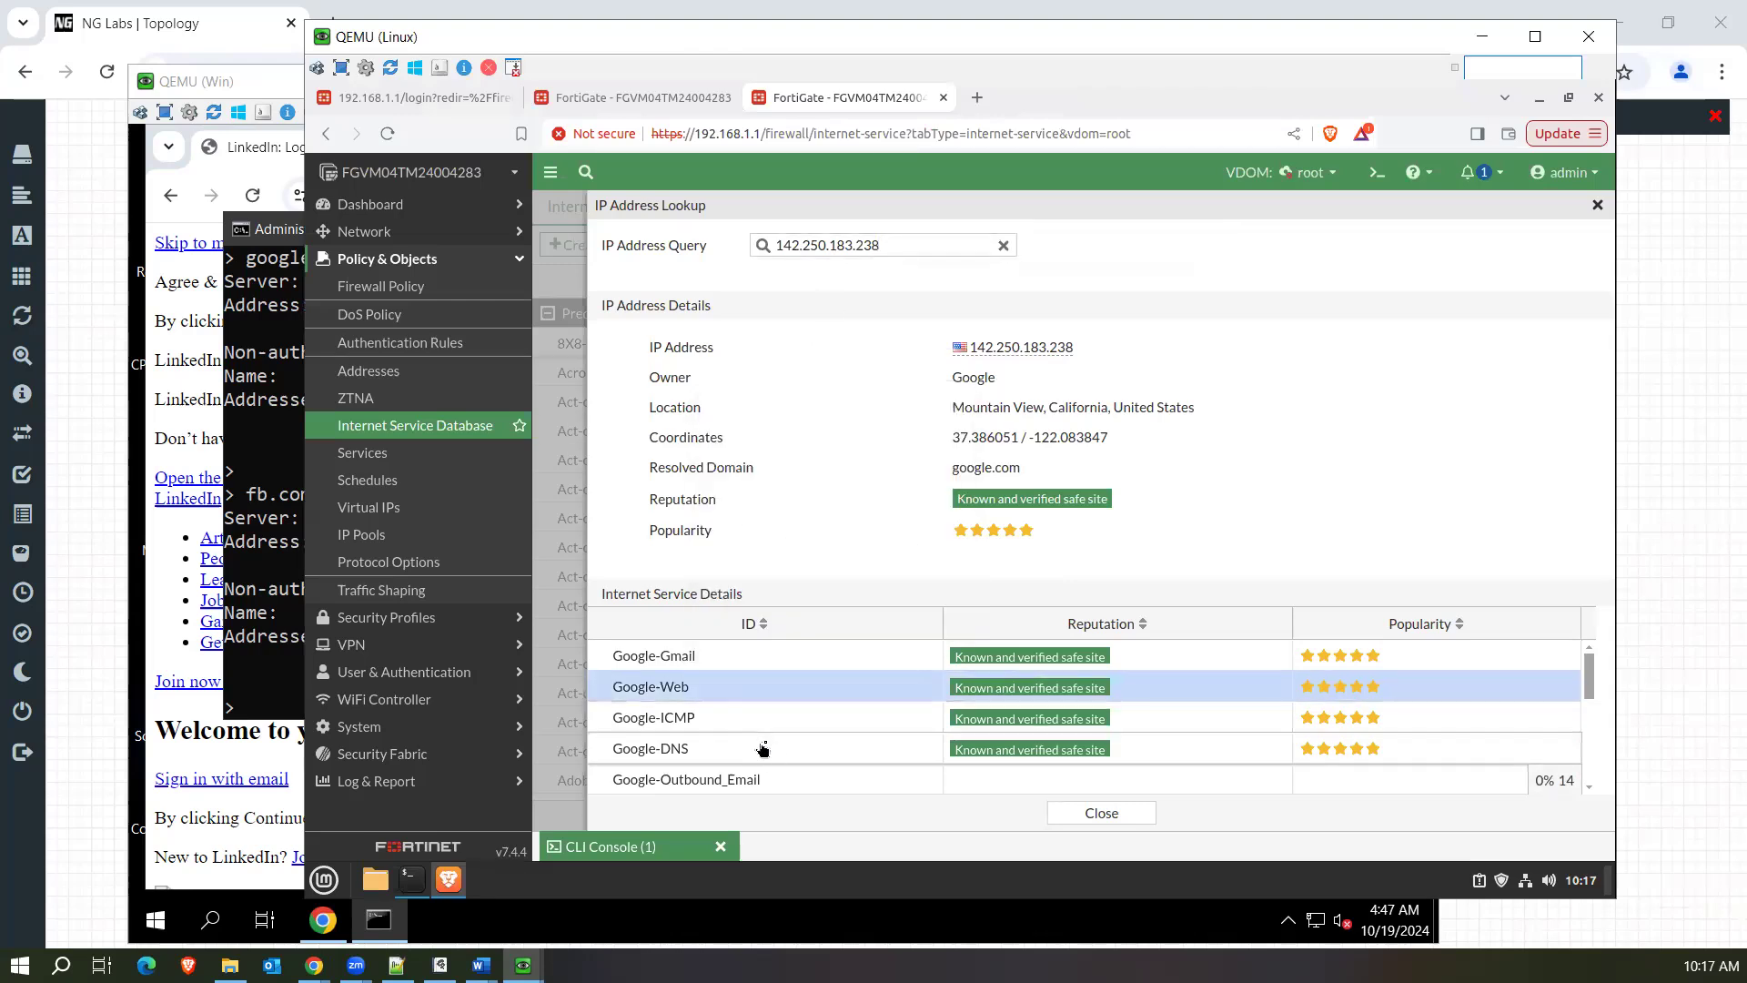
pyautogui.scroll(-3, 794, 764)
pyautogui.scroll(3, 793, 764)
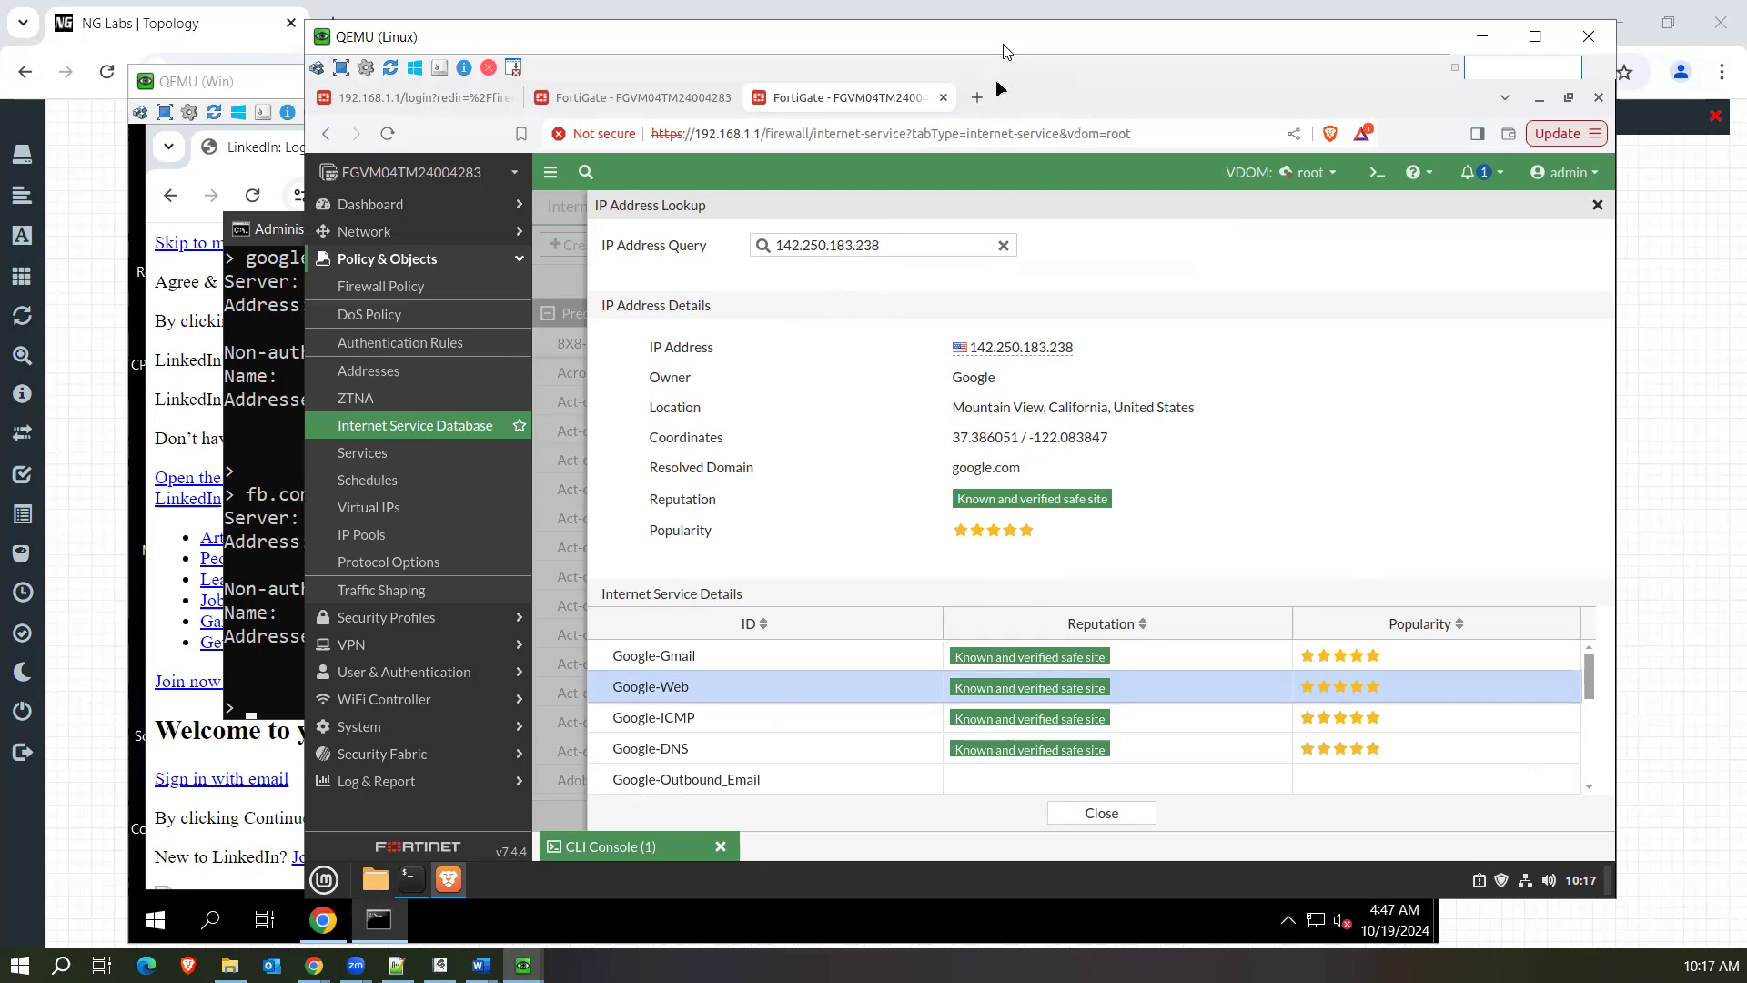
# On the Windows machine, inspect the LinkedIn page and reload it to record its network requests.
pyautogui.moveTo(1003, 50); pyautogui.dragTo(1163, 54)
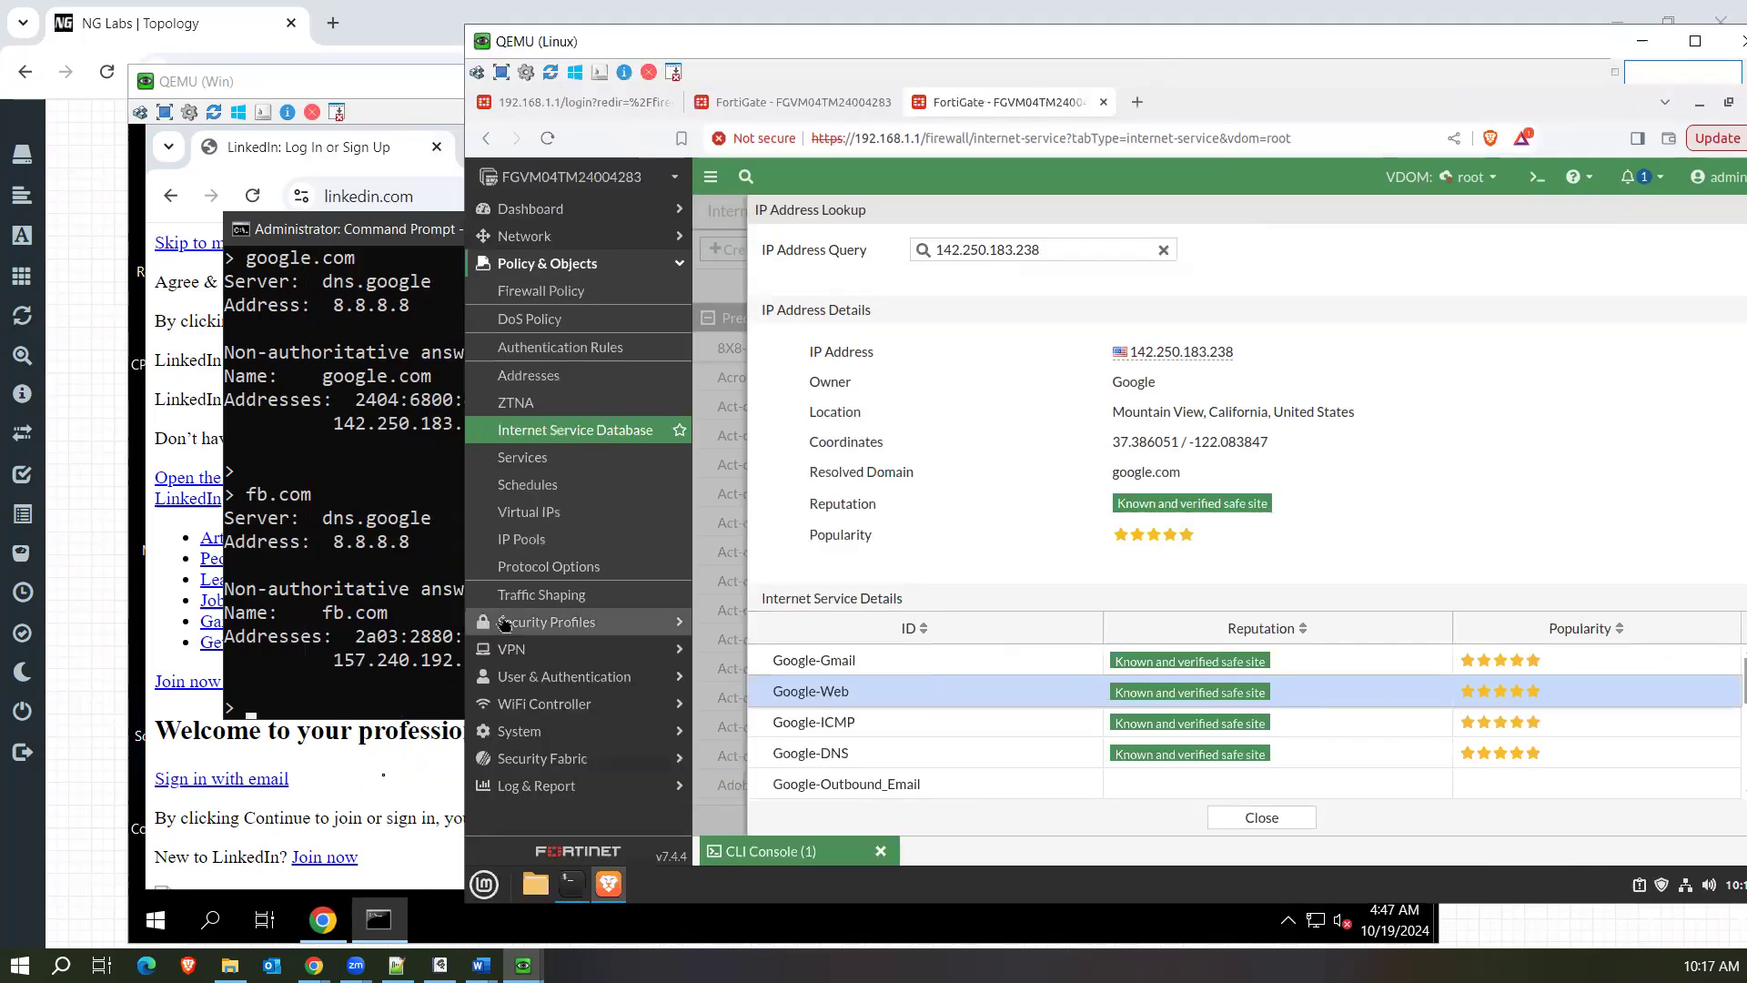
pyautogui.click(382, 778)
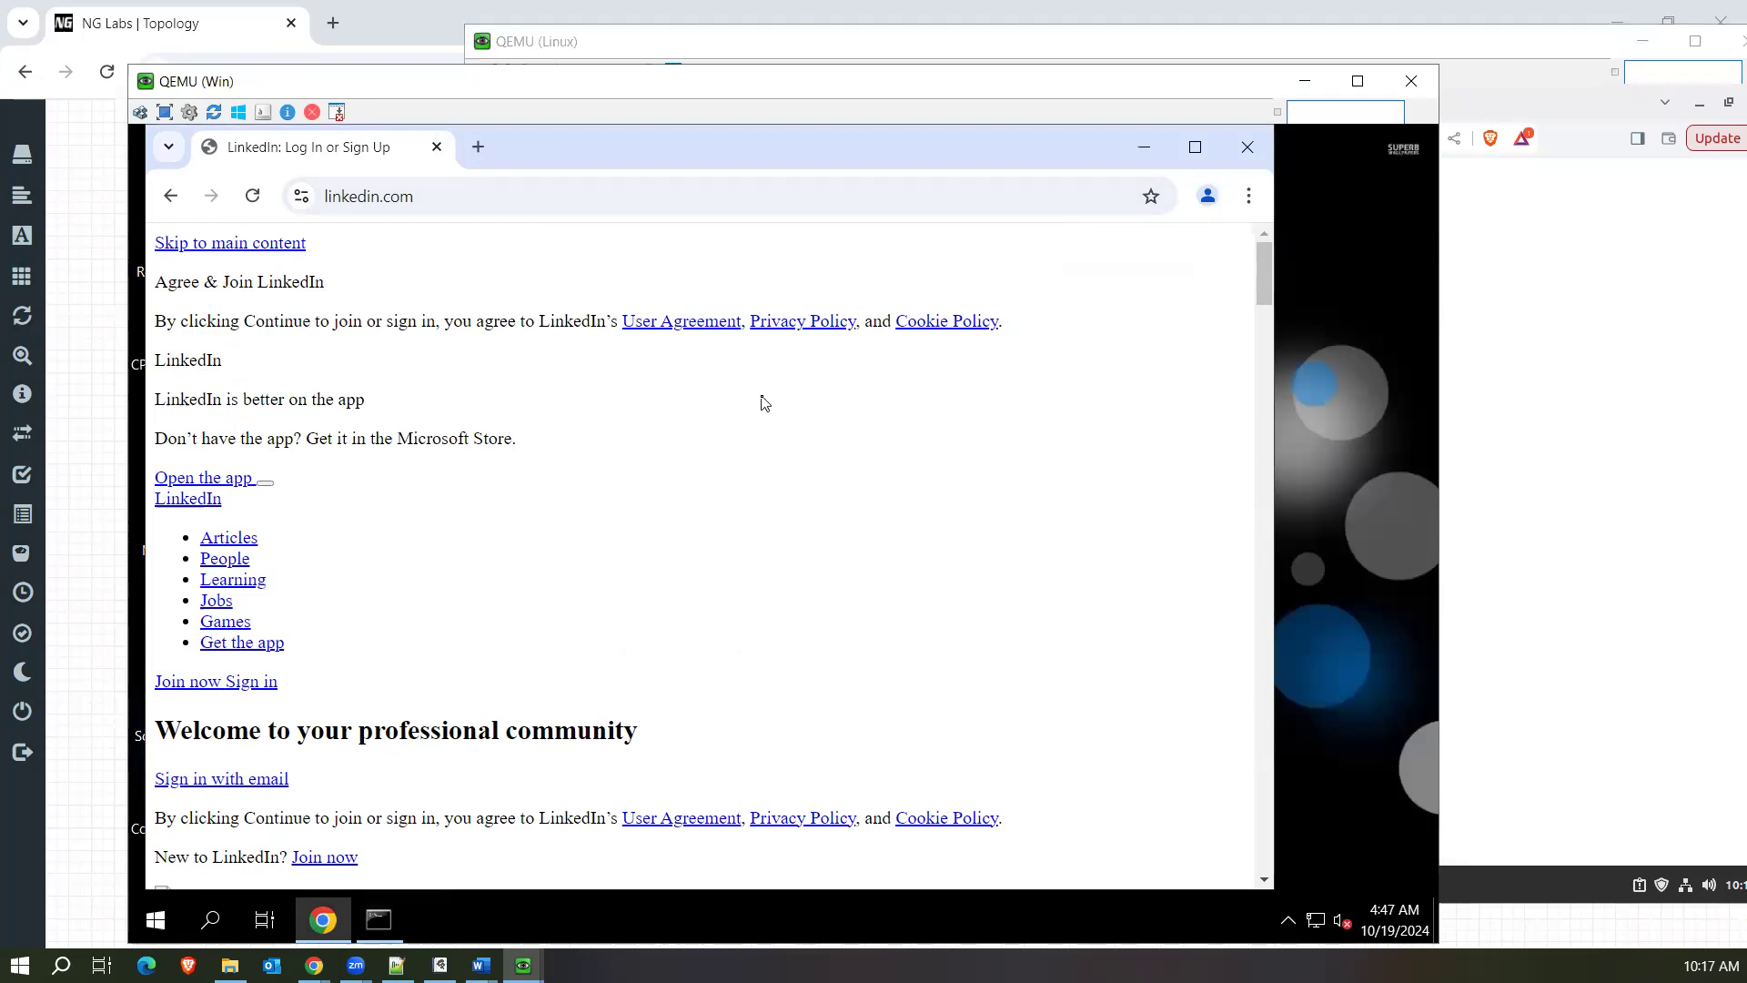
pyautogui.rightClick(665, 427)
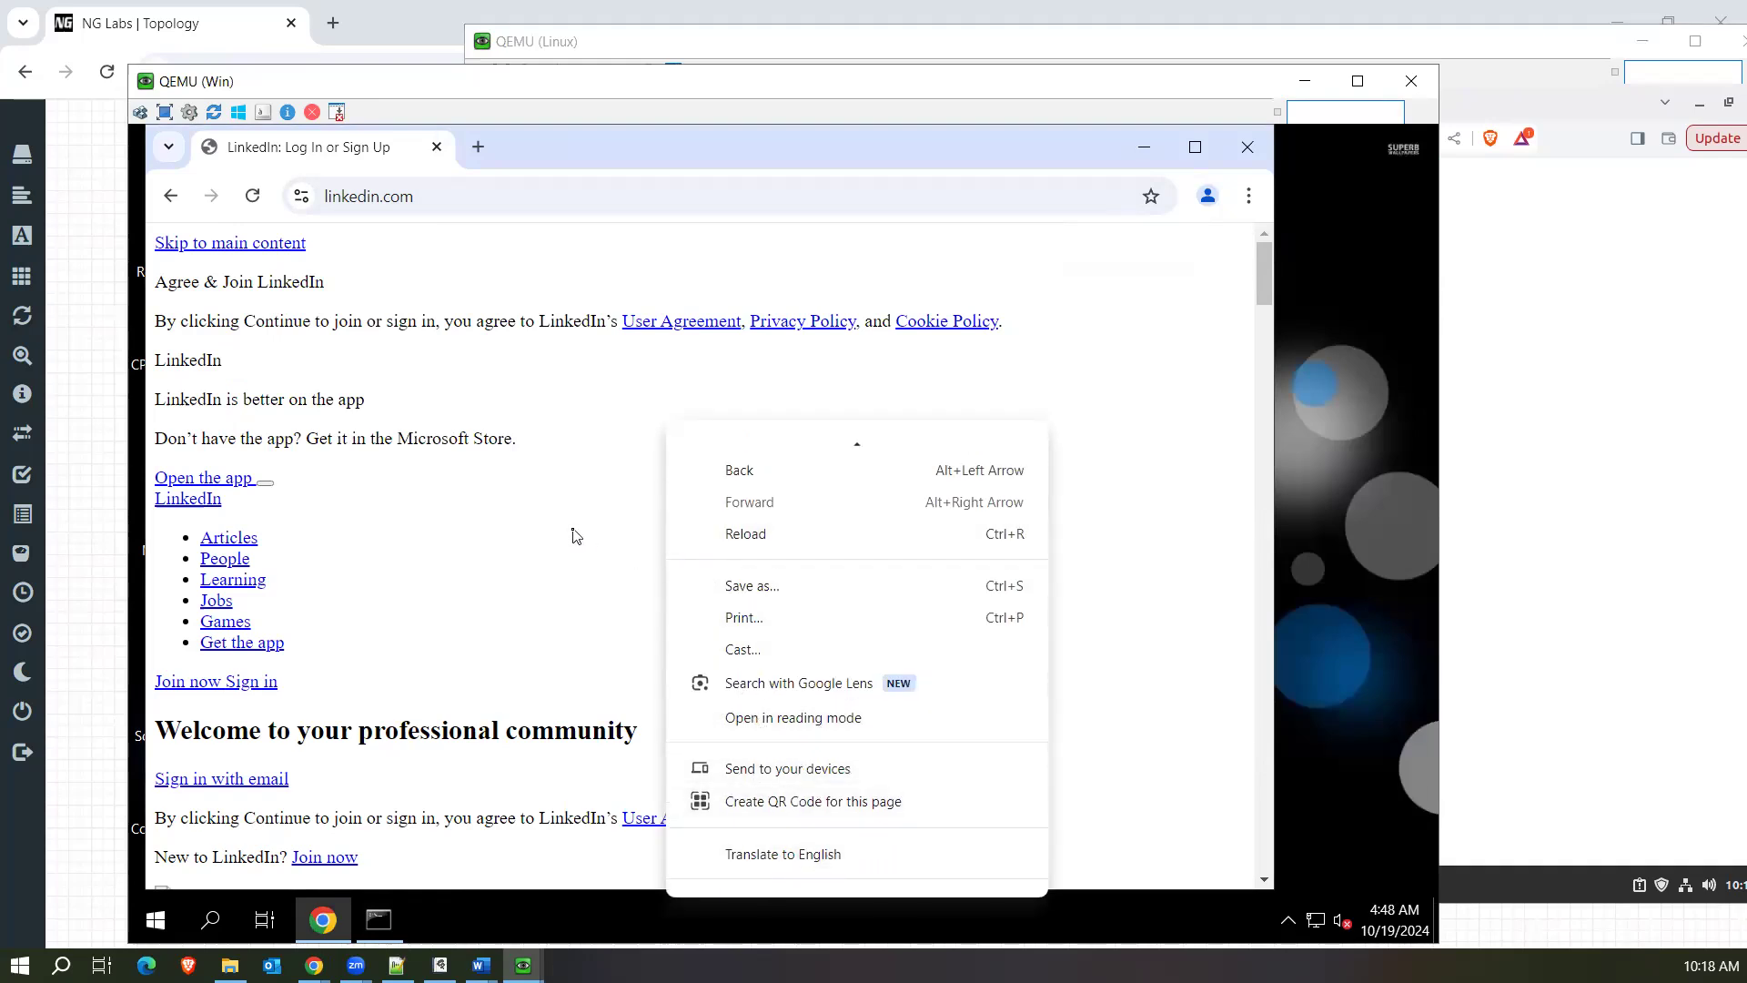
pyautogui.scroll(-1, 750, 621)
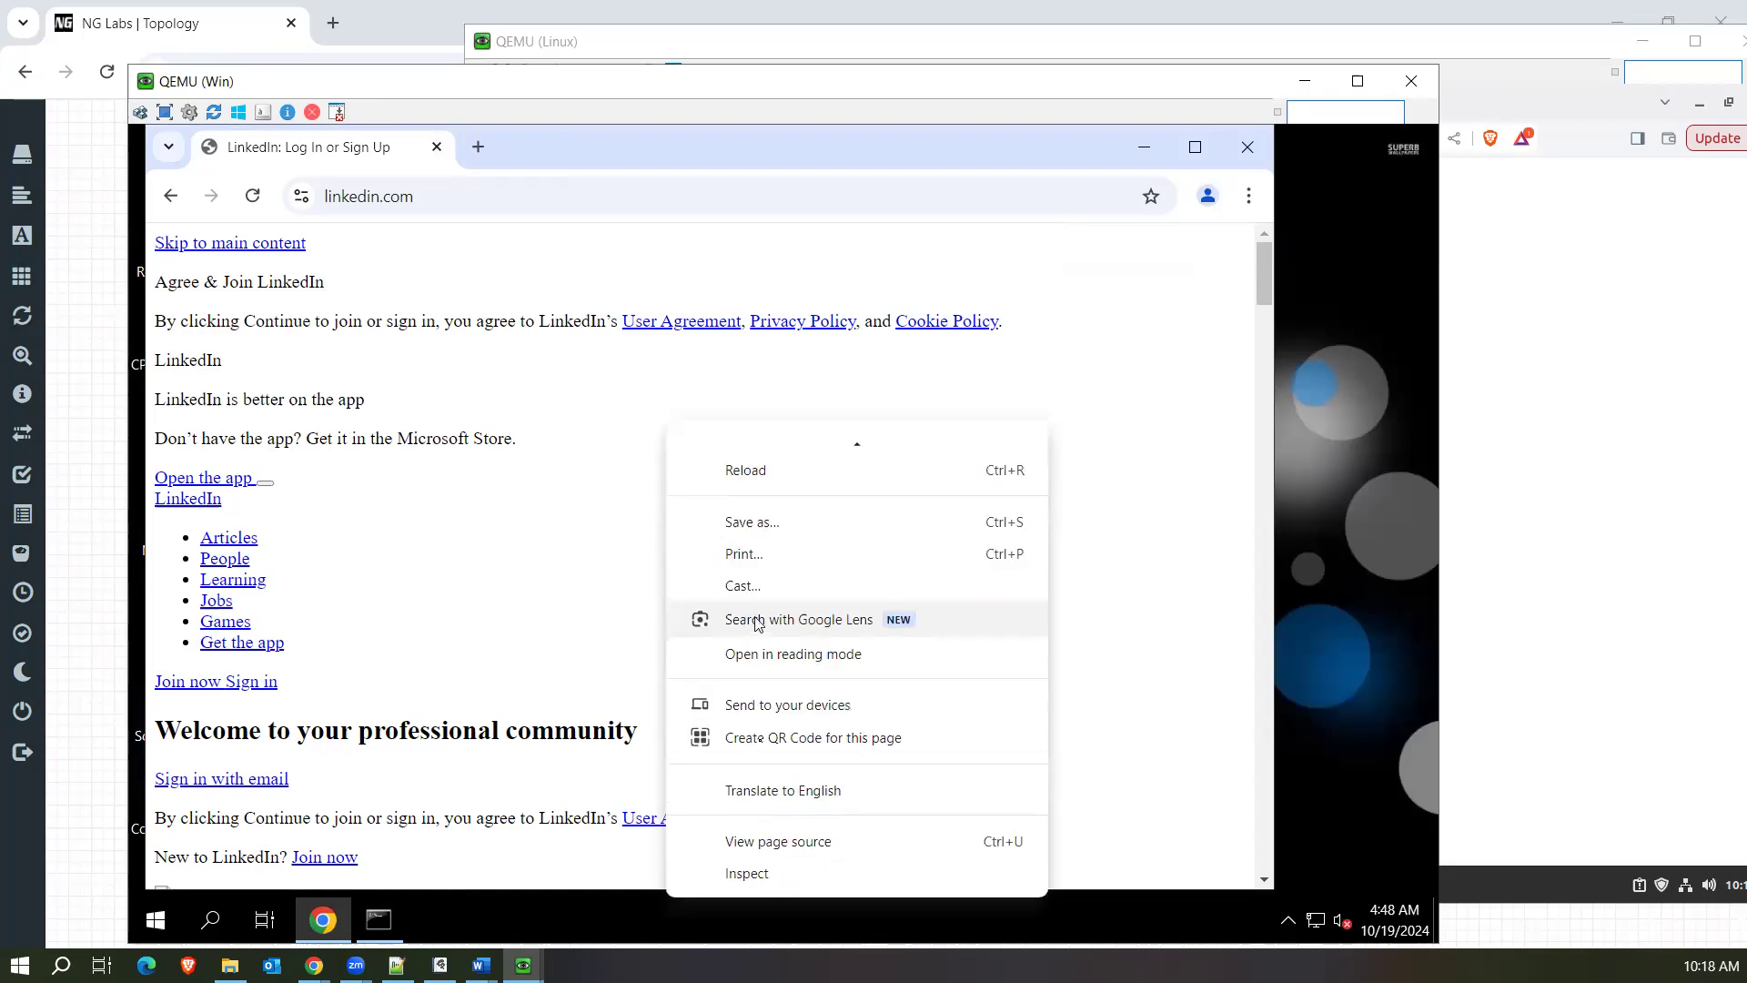
pyautogui.click(774, 873)
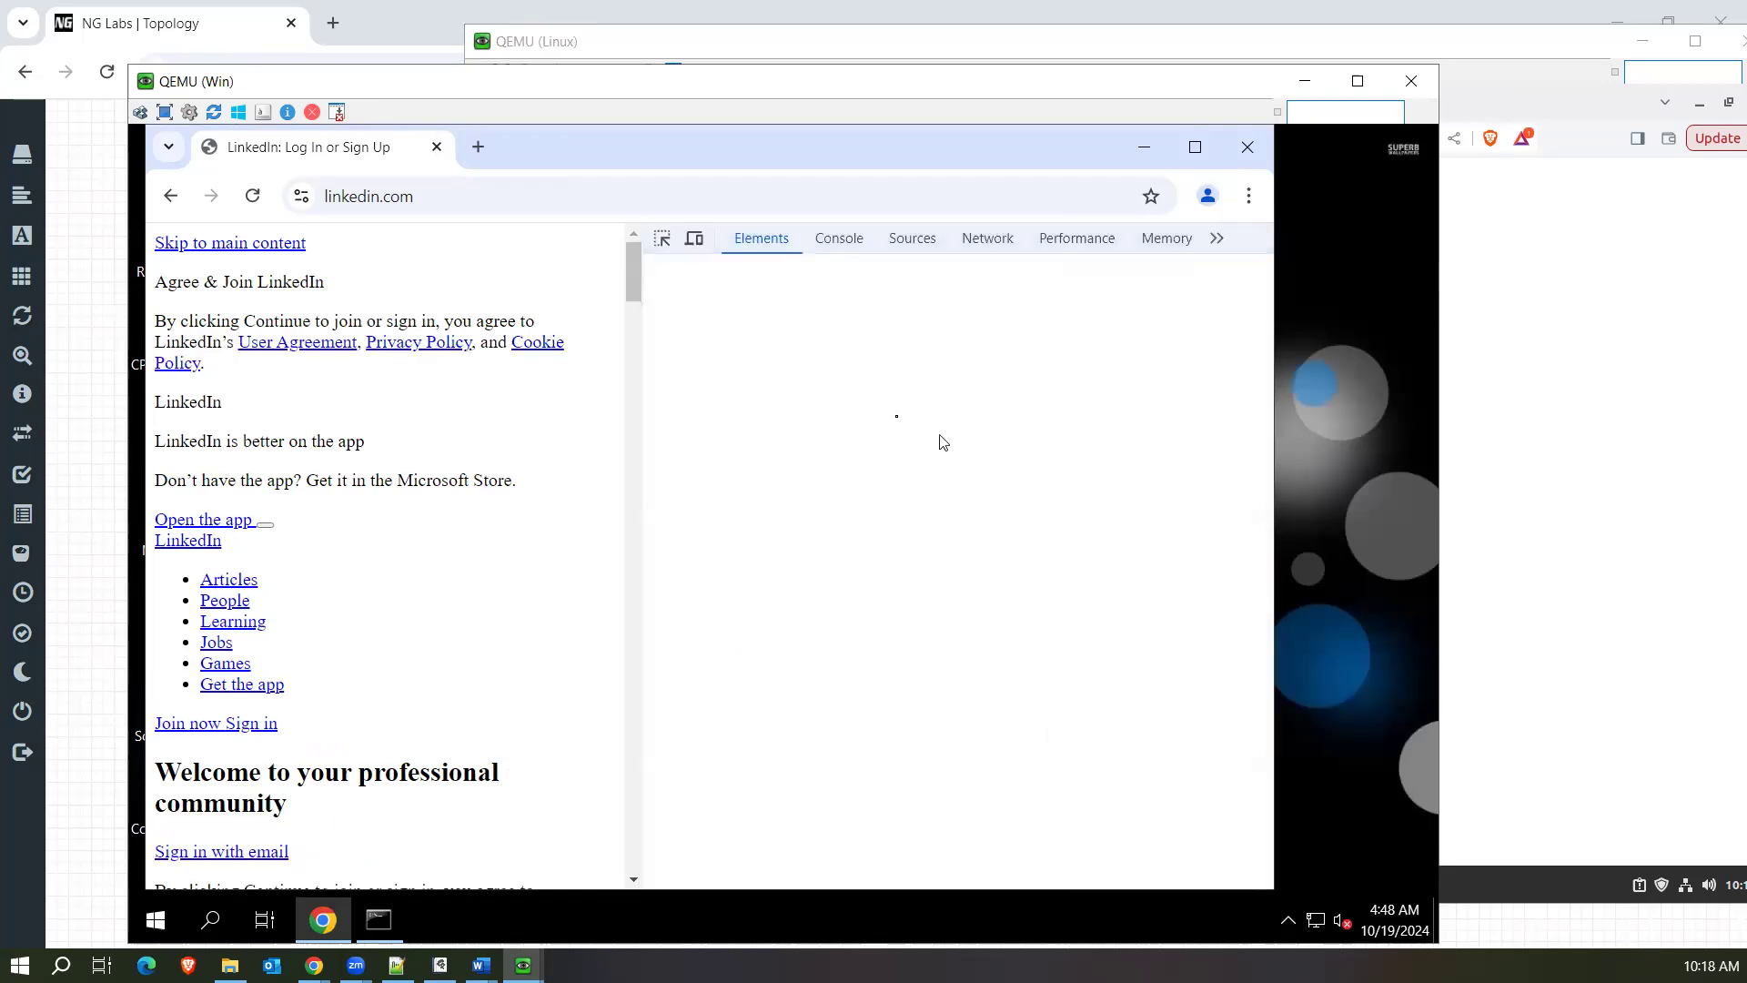
pyautogui.click(987, 237)
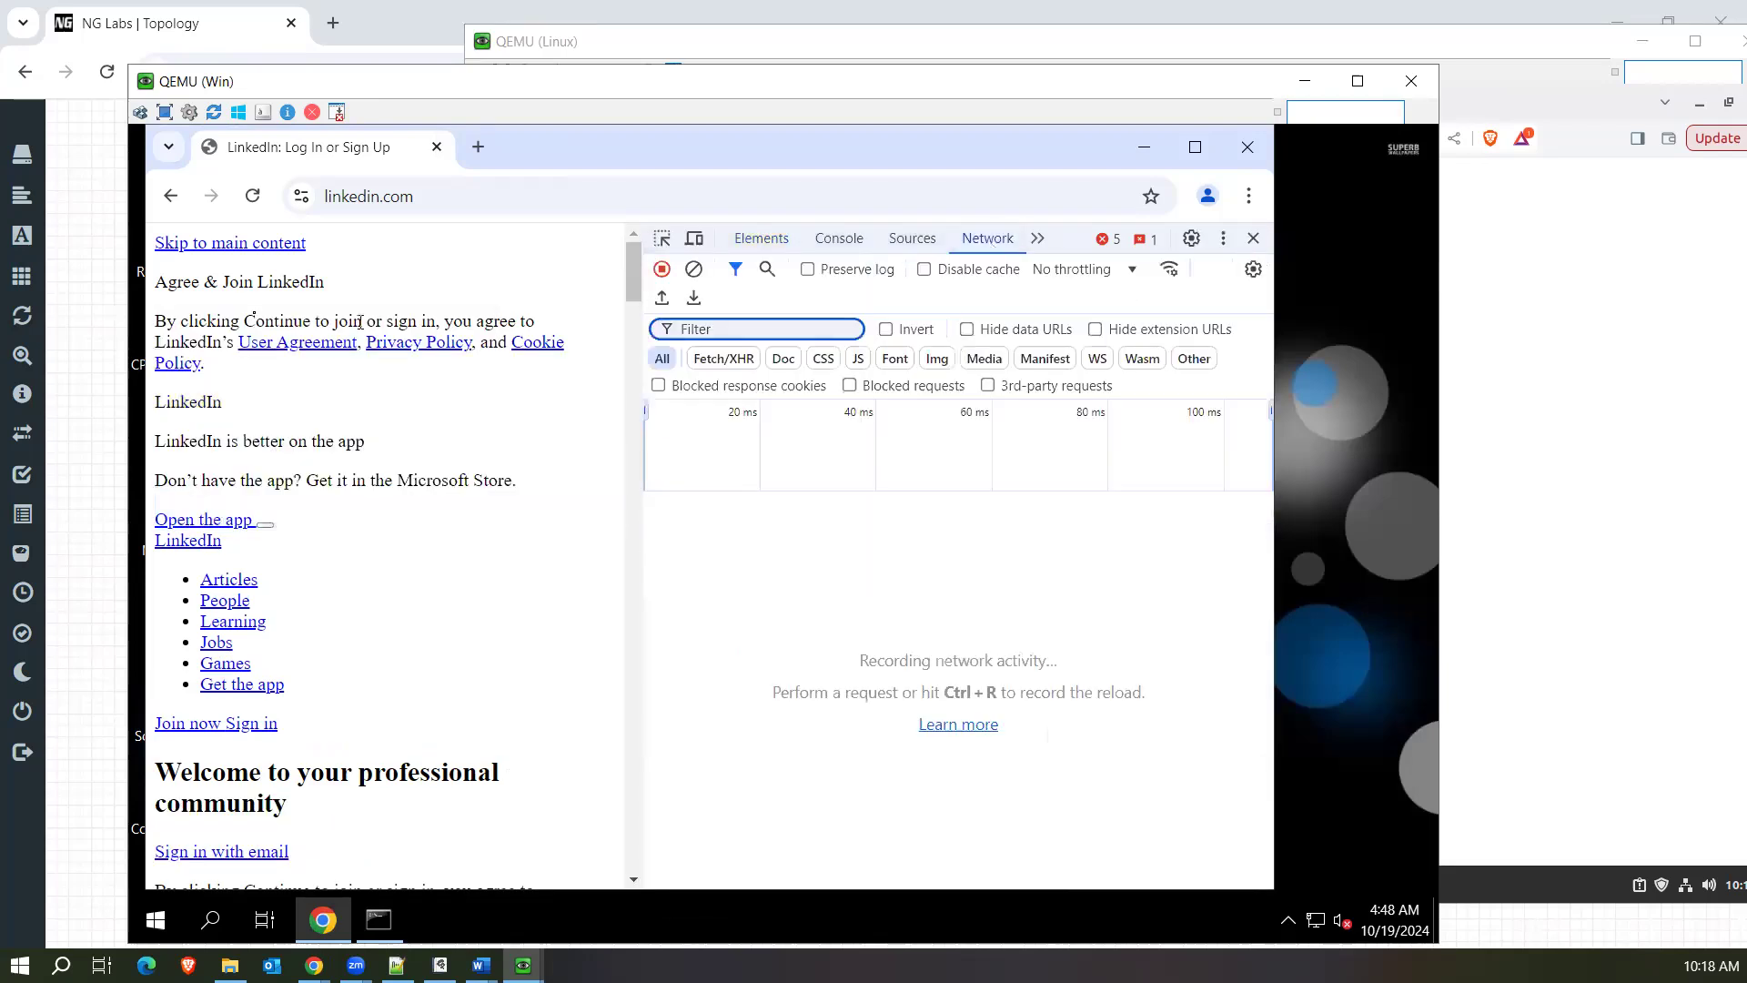
pyautogui.click(253, 198)
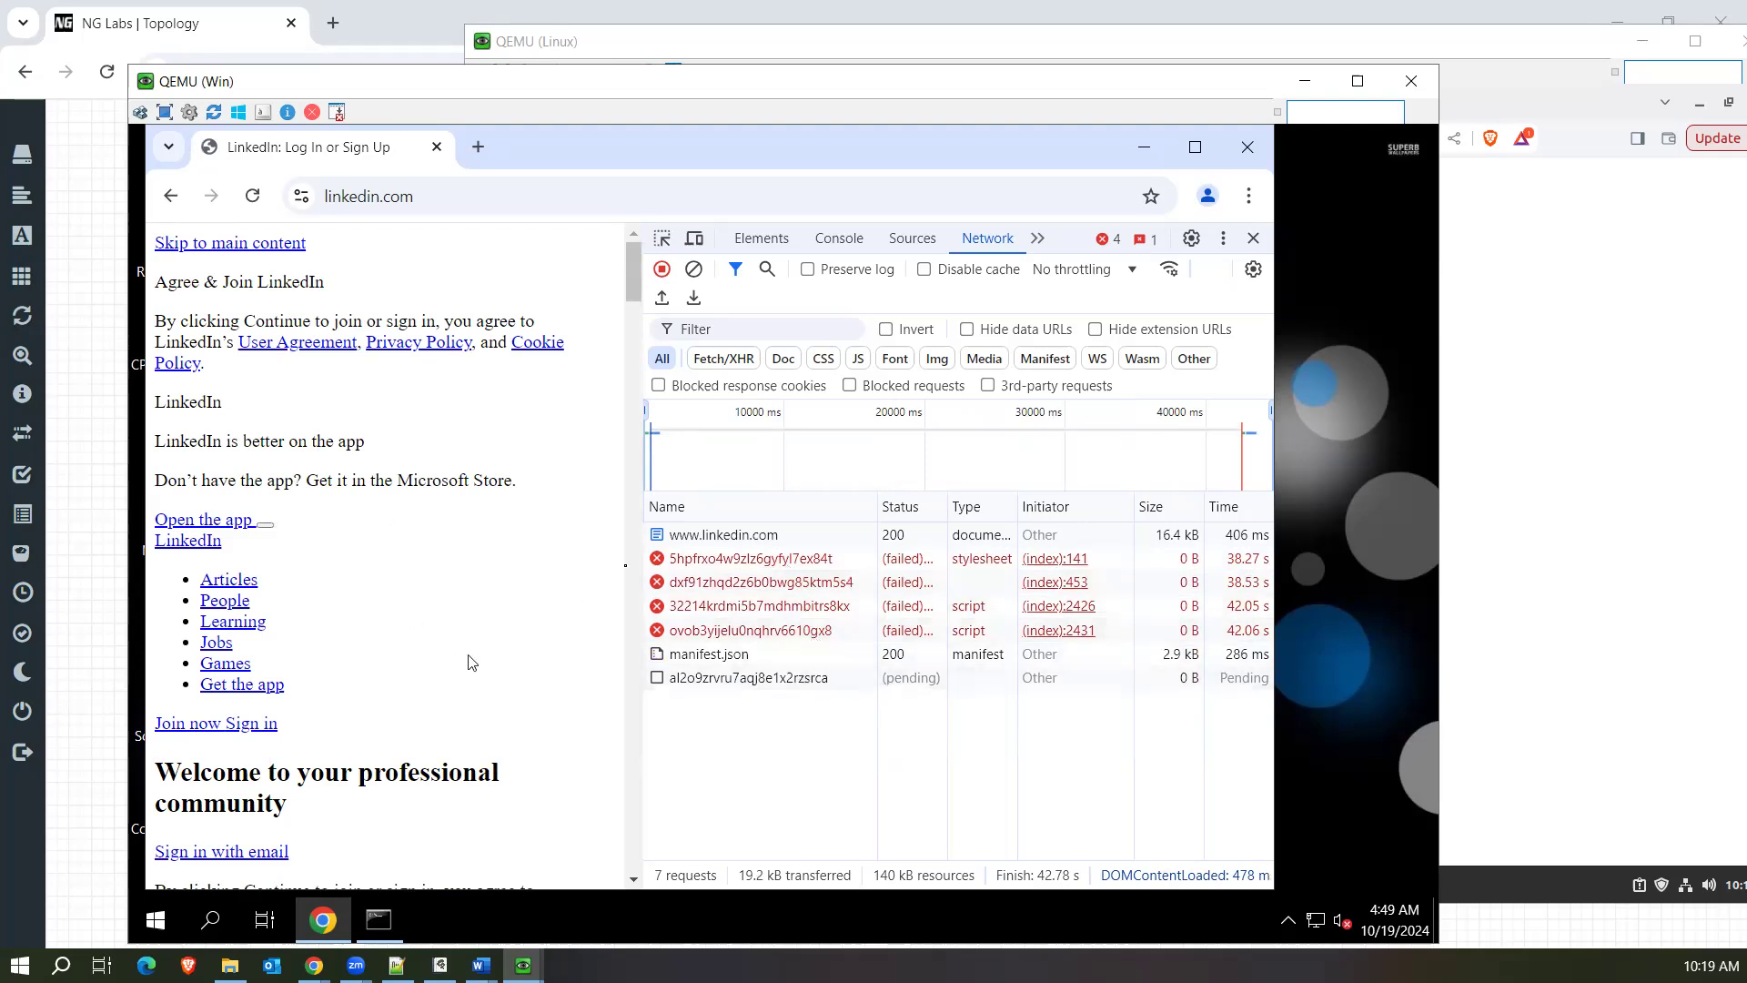
# Add the Domain column to the list of recorded network requests and widen it.
pyautogui.rightClick(703, 512)
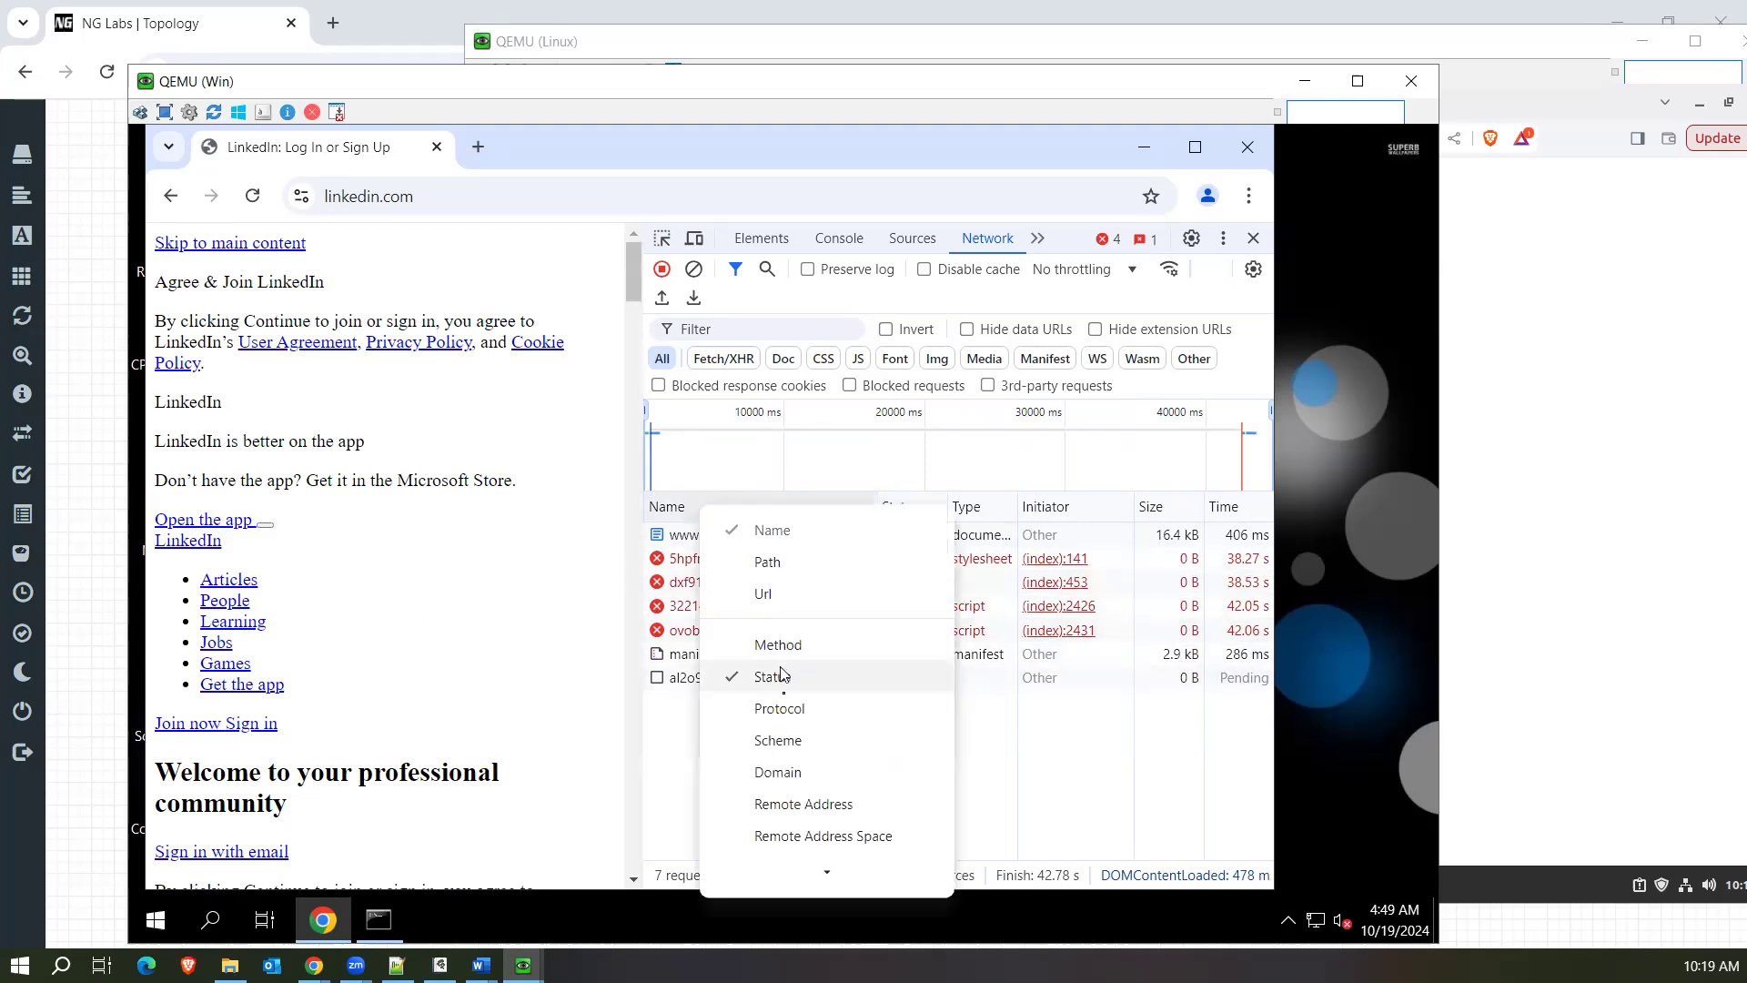
pyautogui.click(781, 773)
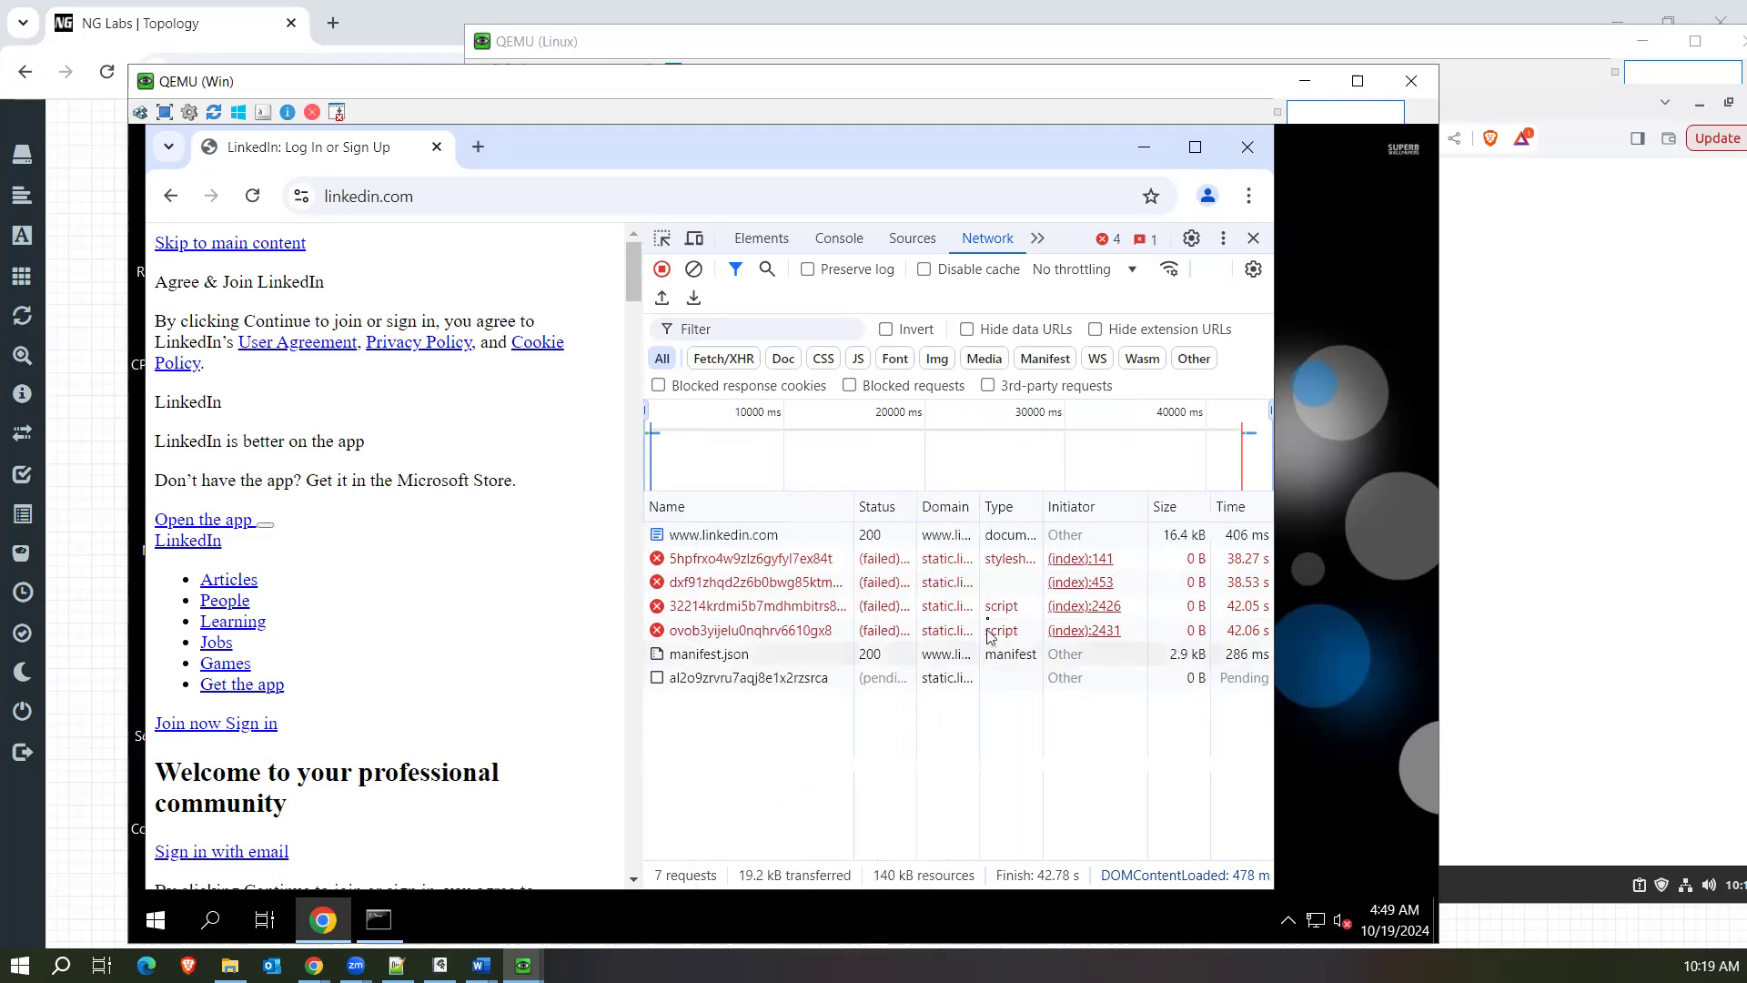
pyautogui.moveTo(979, 512); pyautogui.dragTo(1004, 512)
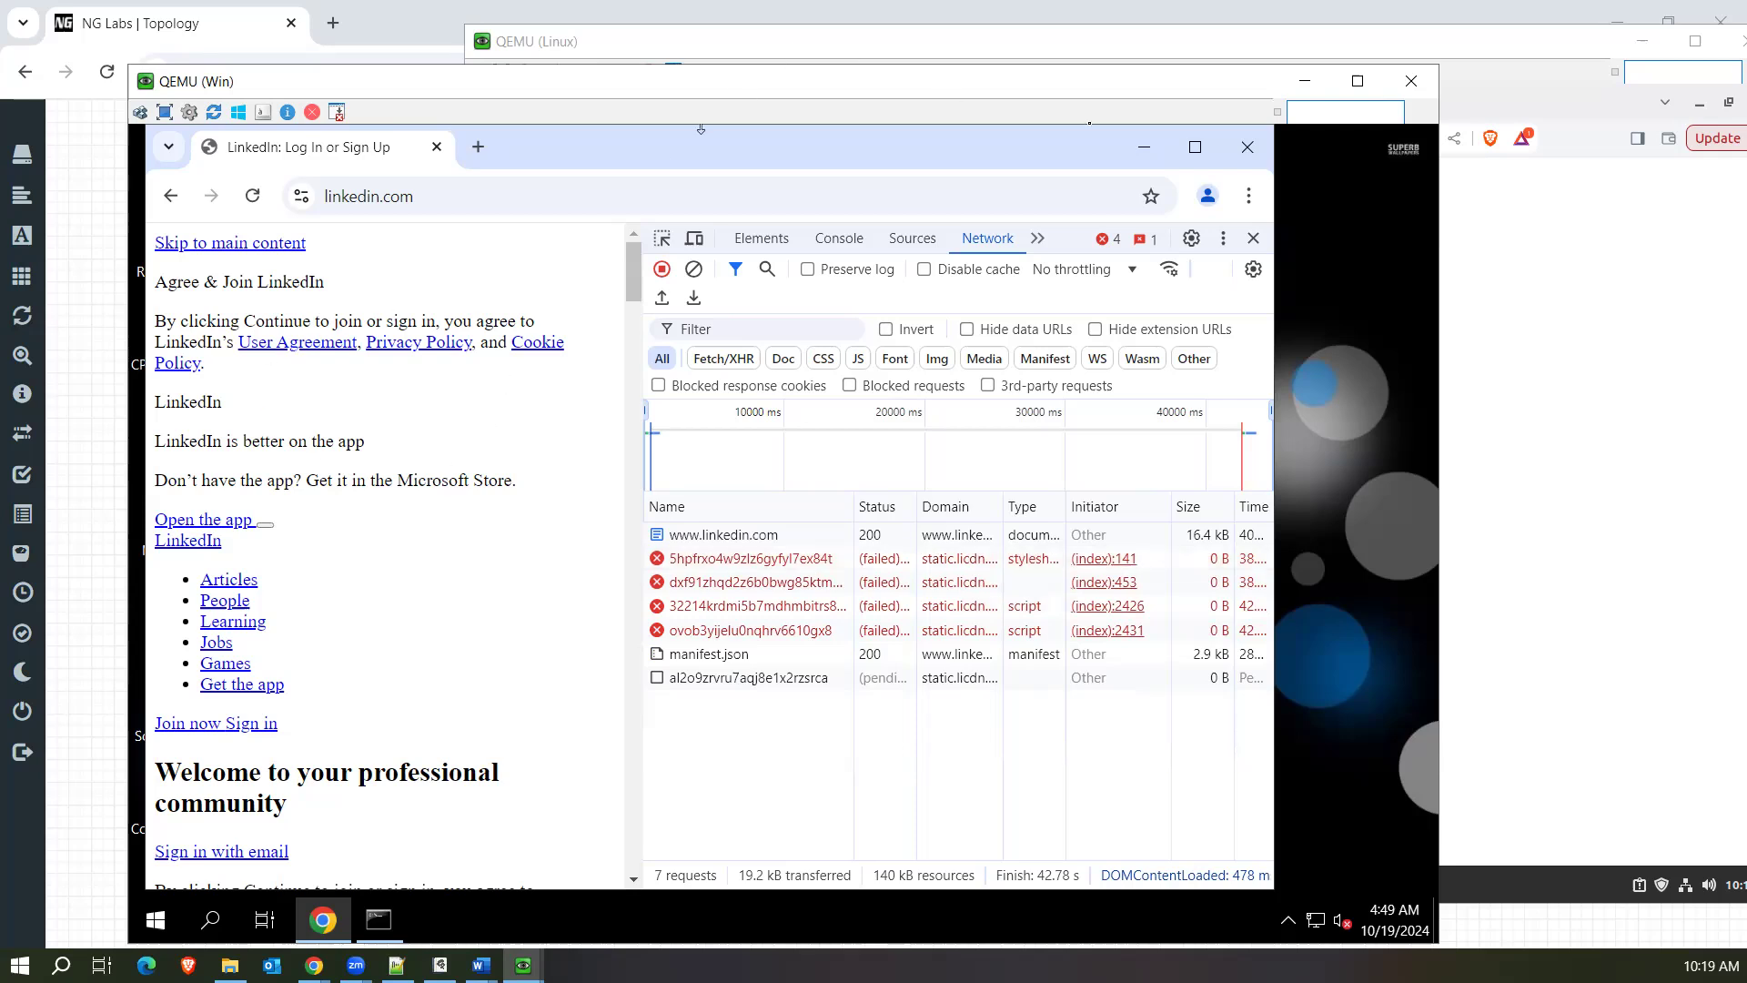
# Switch to the Linux machine and log in to the FortiGate as admin with the account password.
pyautogui.click(819, 46)
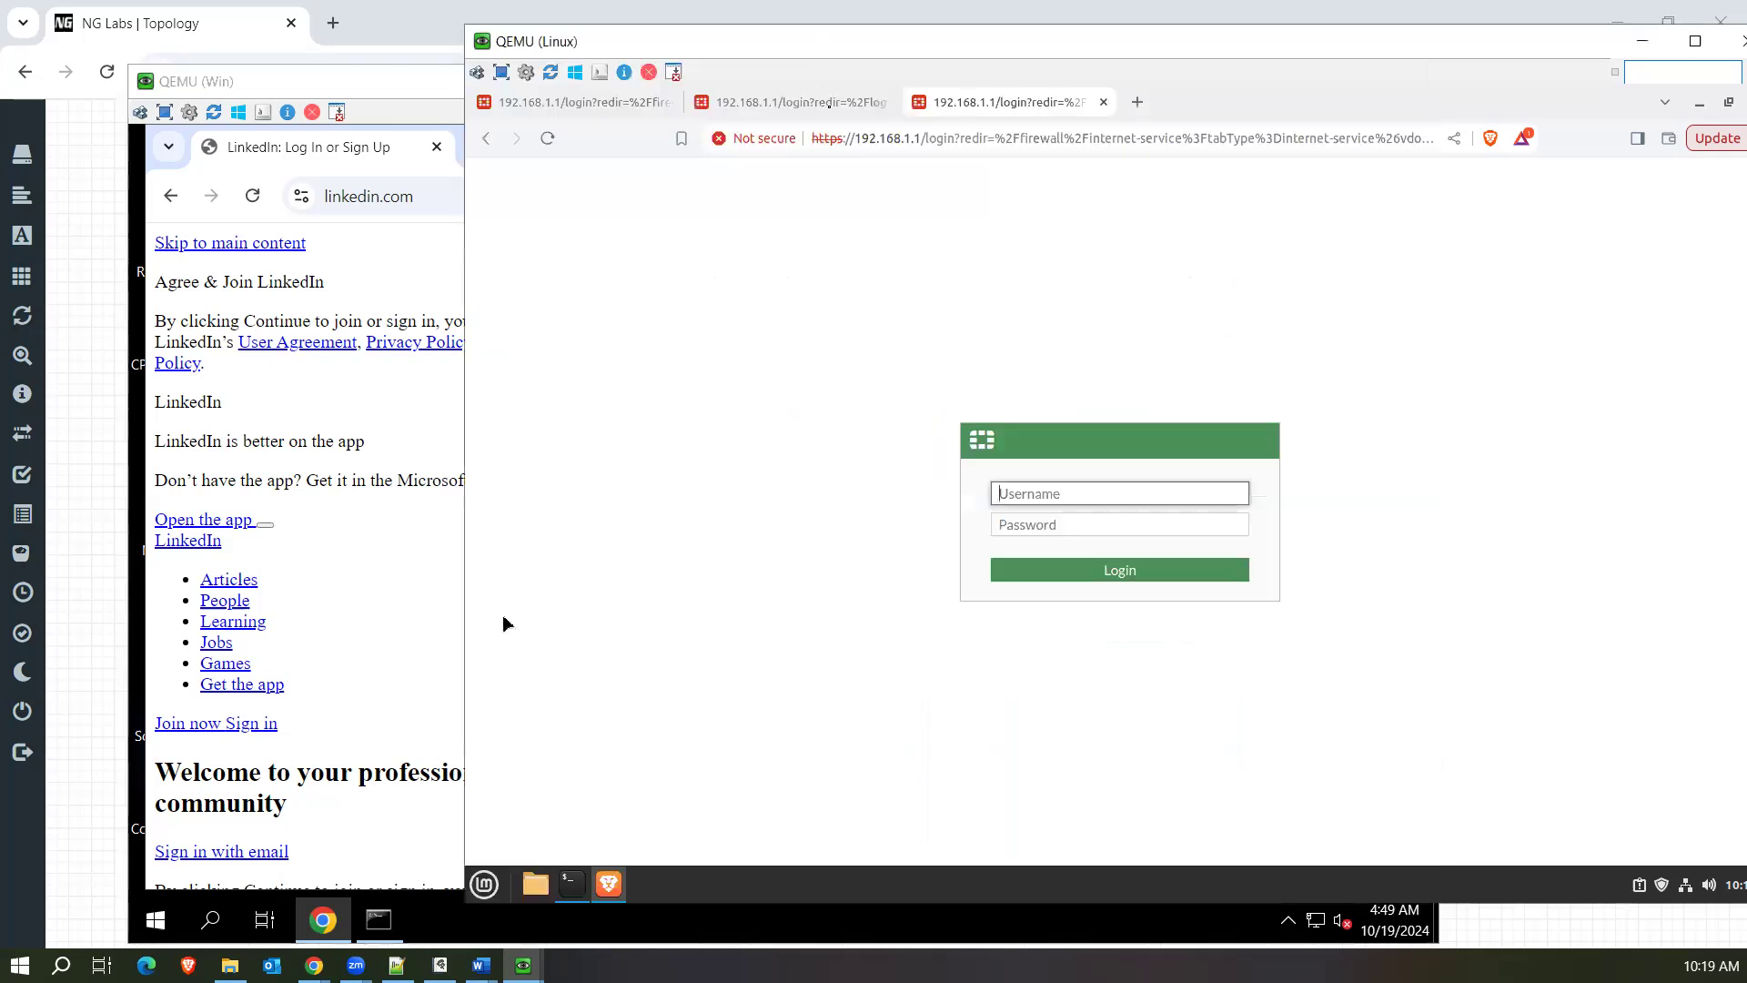
pyautogui.press('Tab')
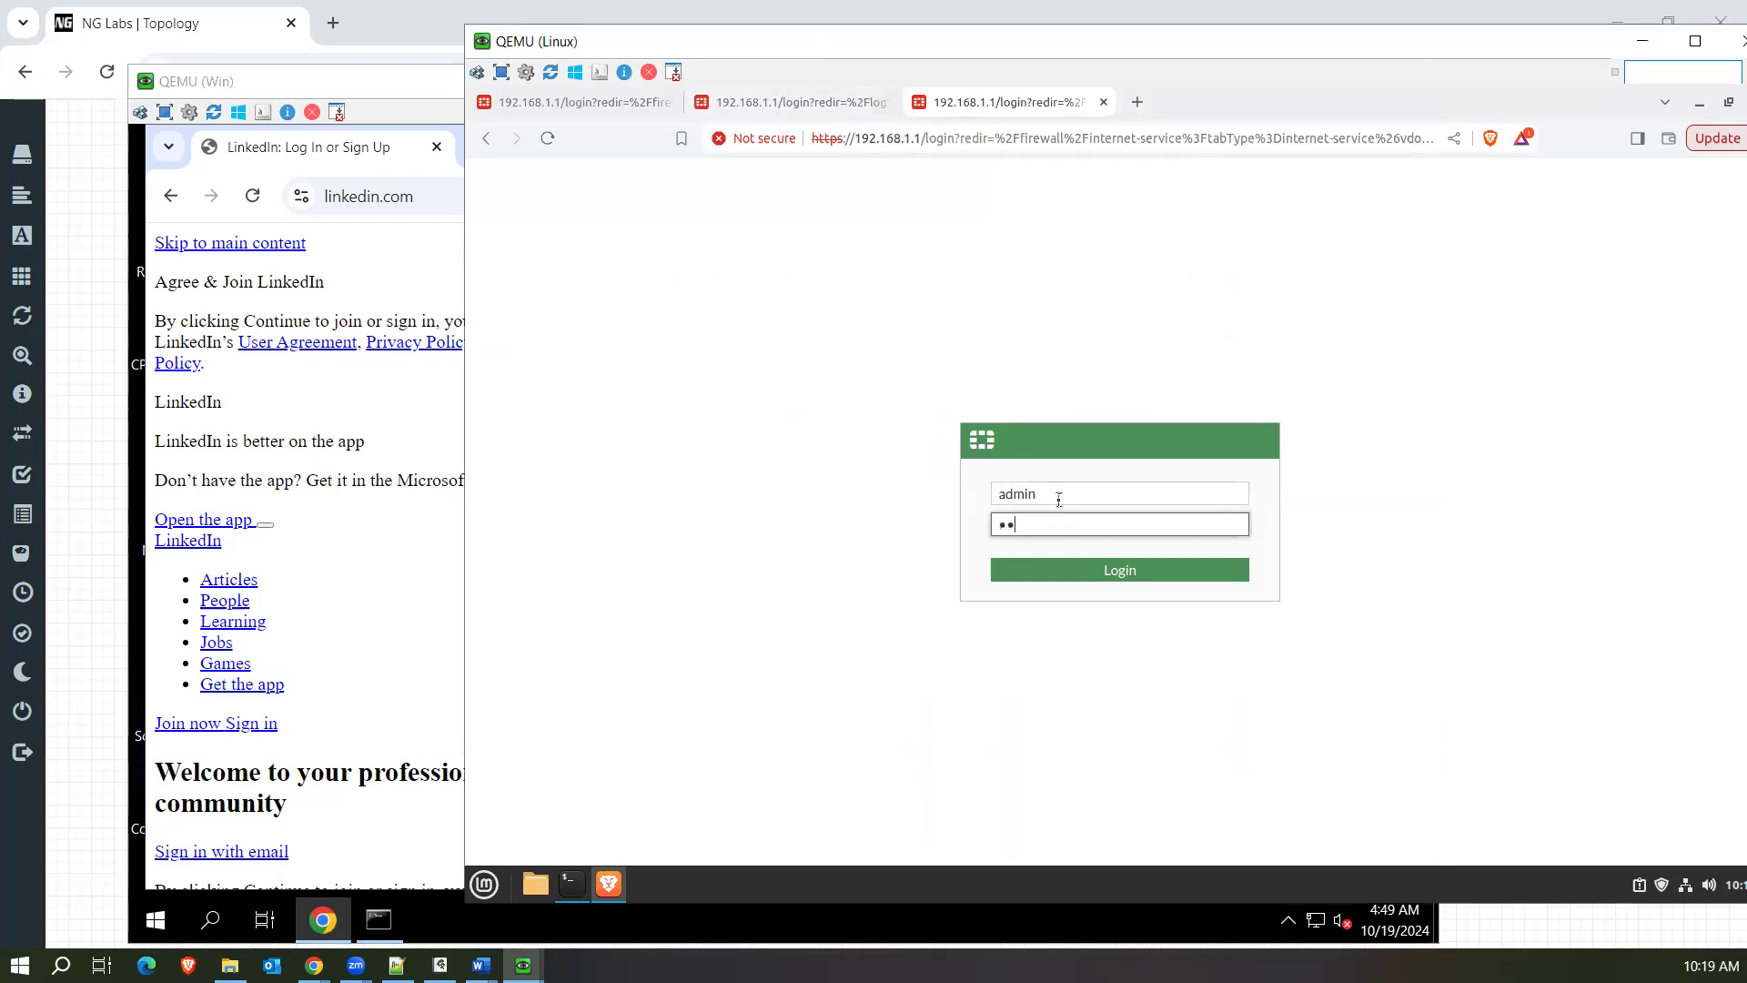
pyautogui.press('BackSpace')
pyautogui.press('BackSpace')
pyautogui.press('BackSpace')
pyautogui.press('Return')
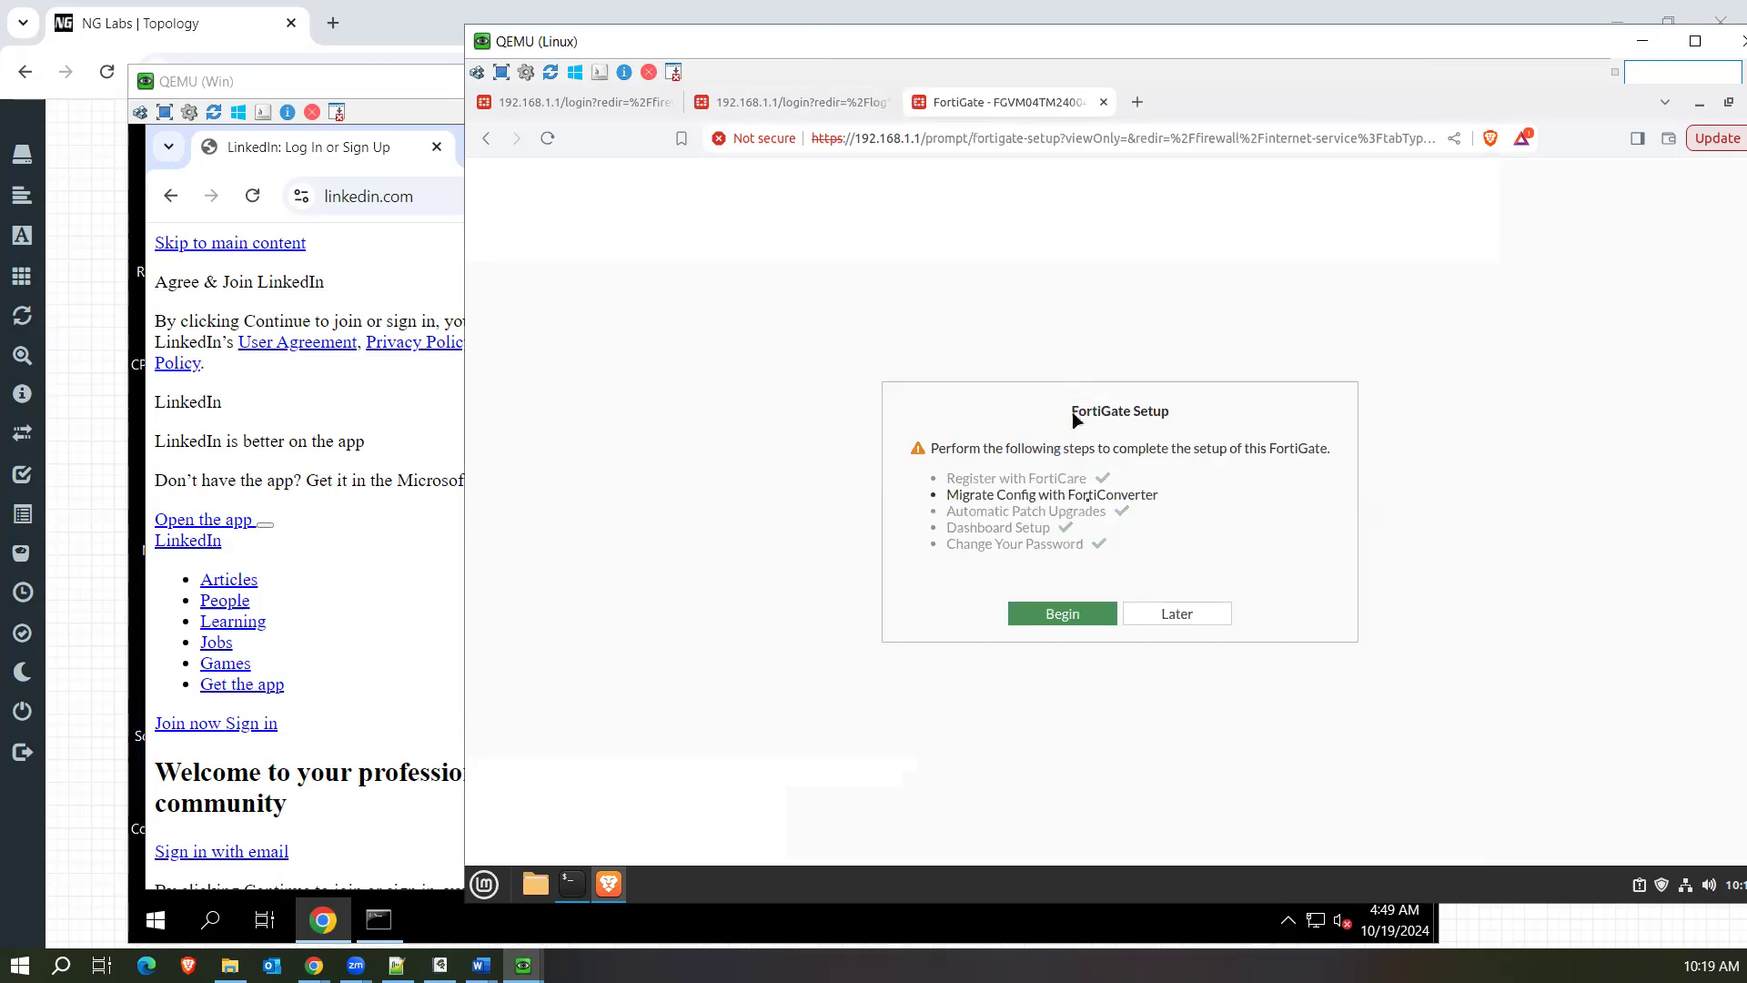
# Postpone the FortiGate setup steps and review the destination used by the LAN-Internt firewall policy.
pyautogui.click(1162, 612)
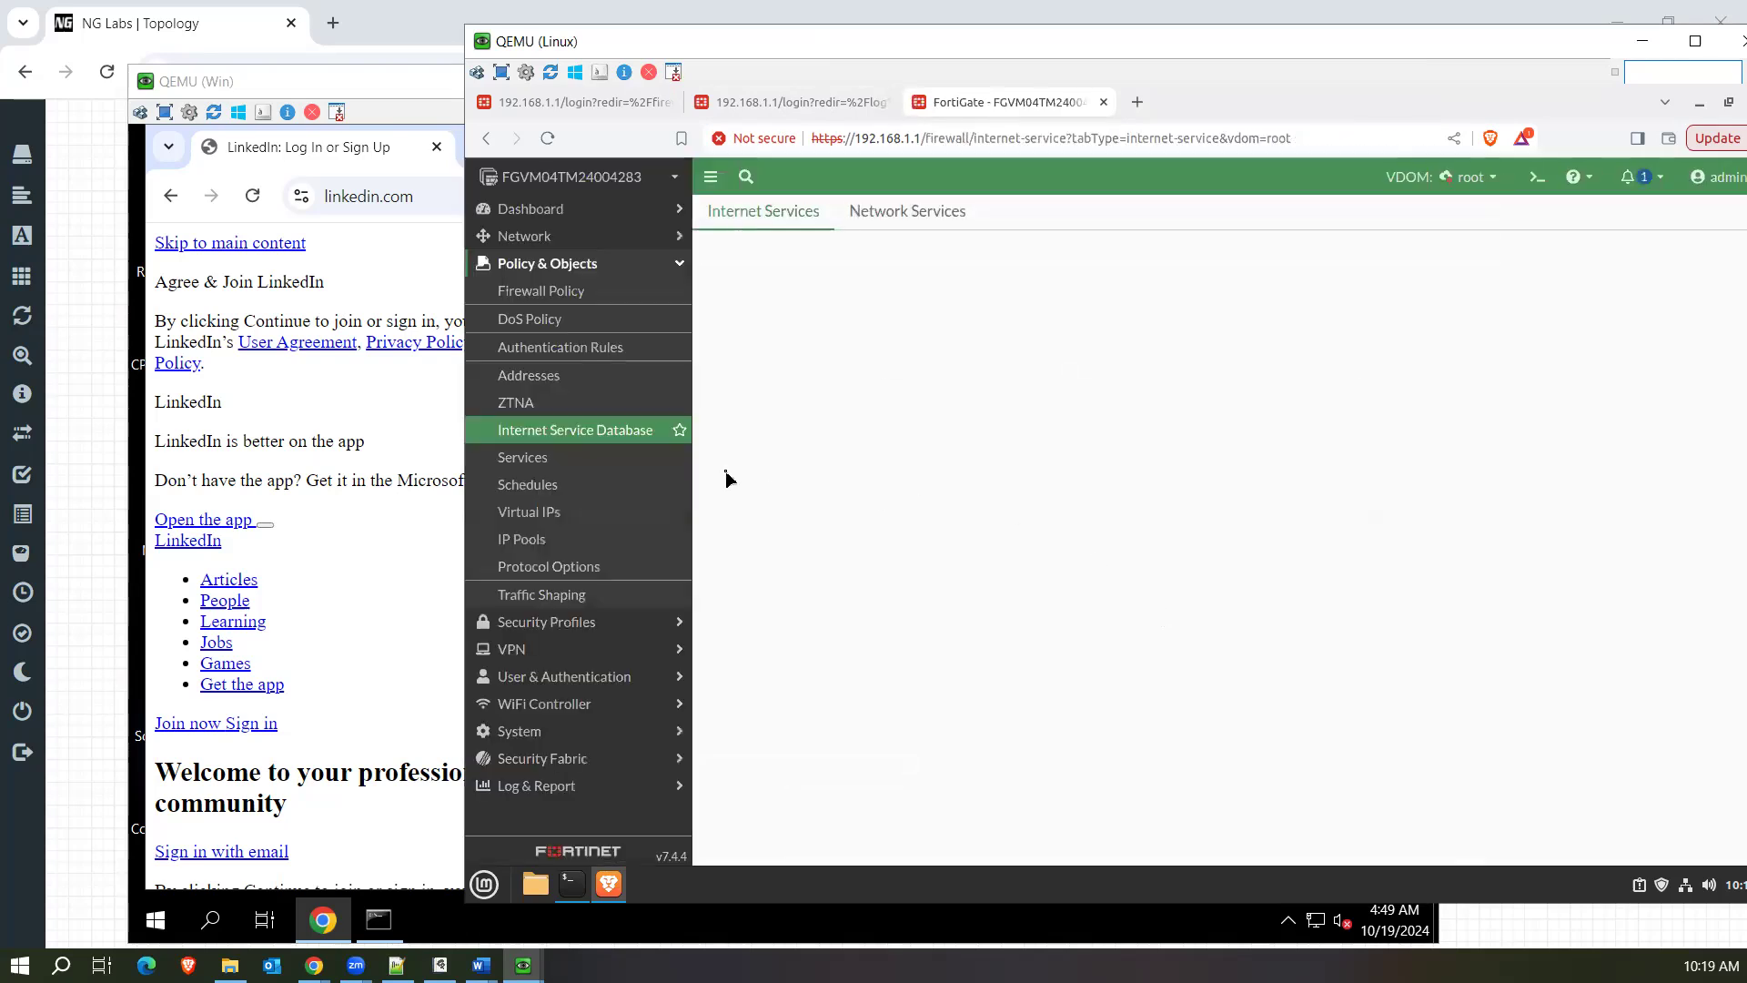
pyautogui.click(597, 295)
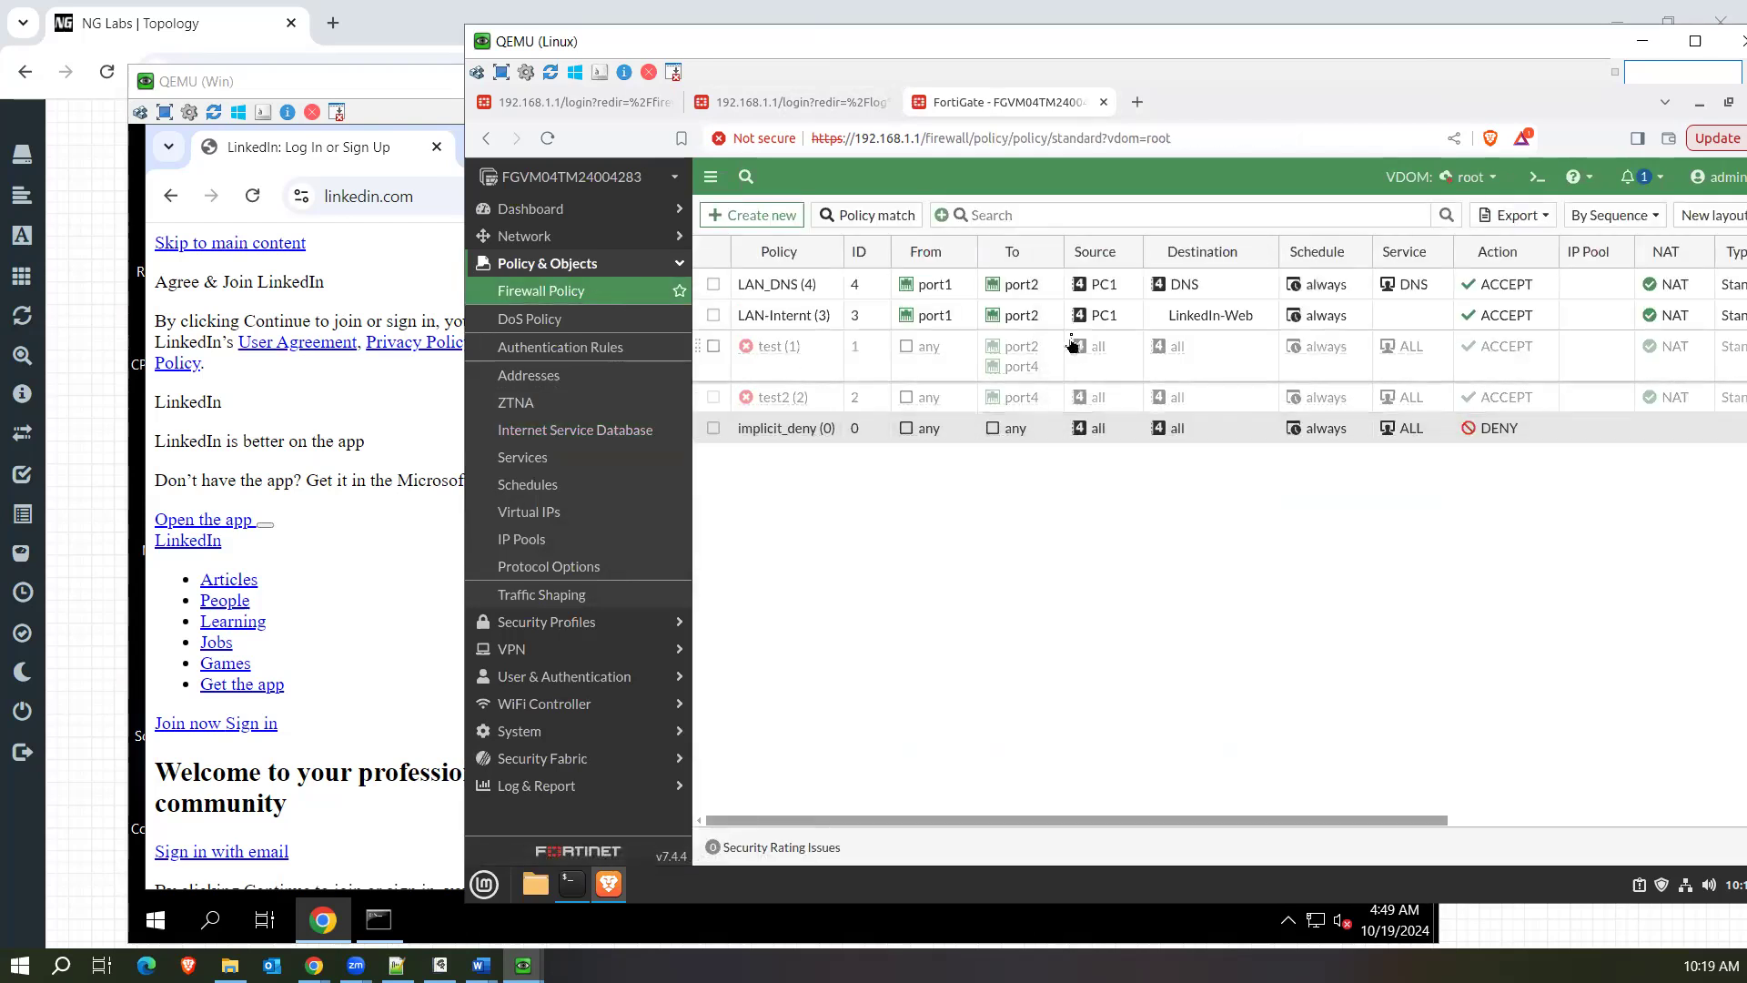
pyautogui.moveTo(1185, 319)
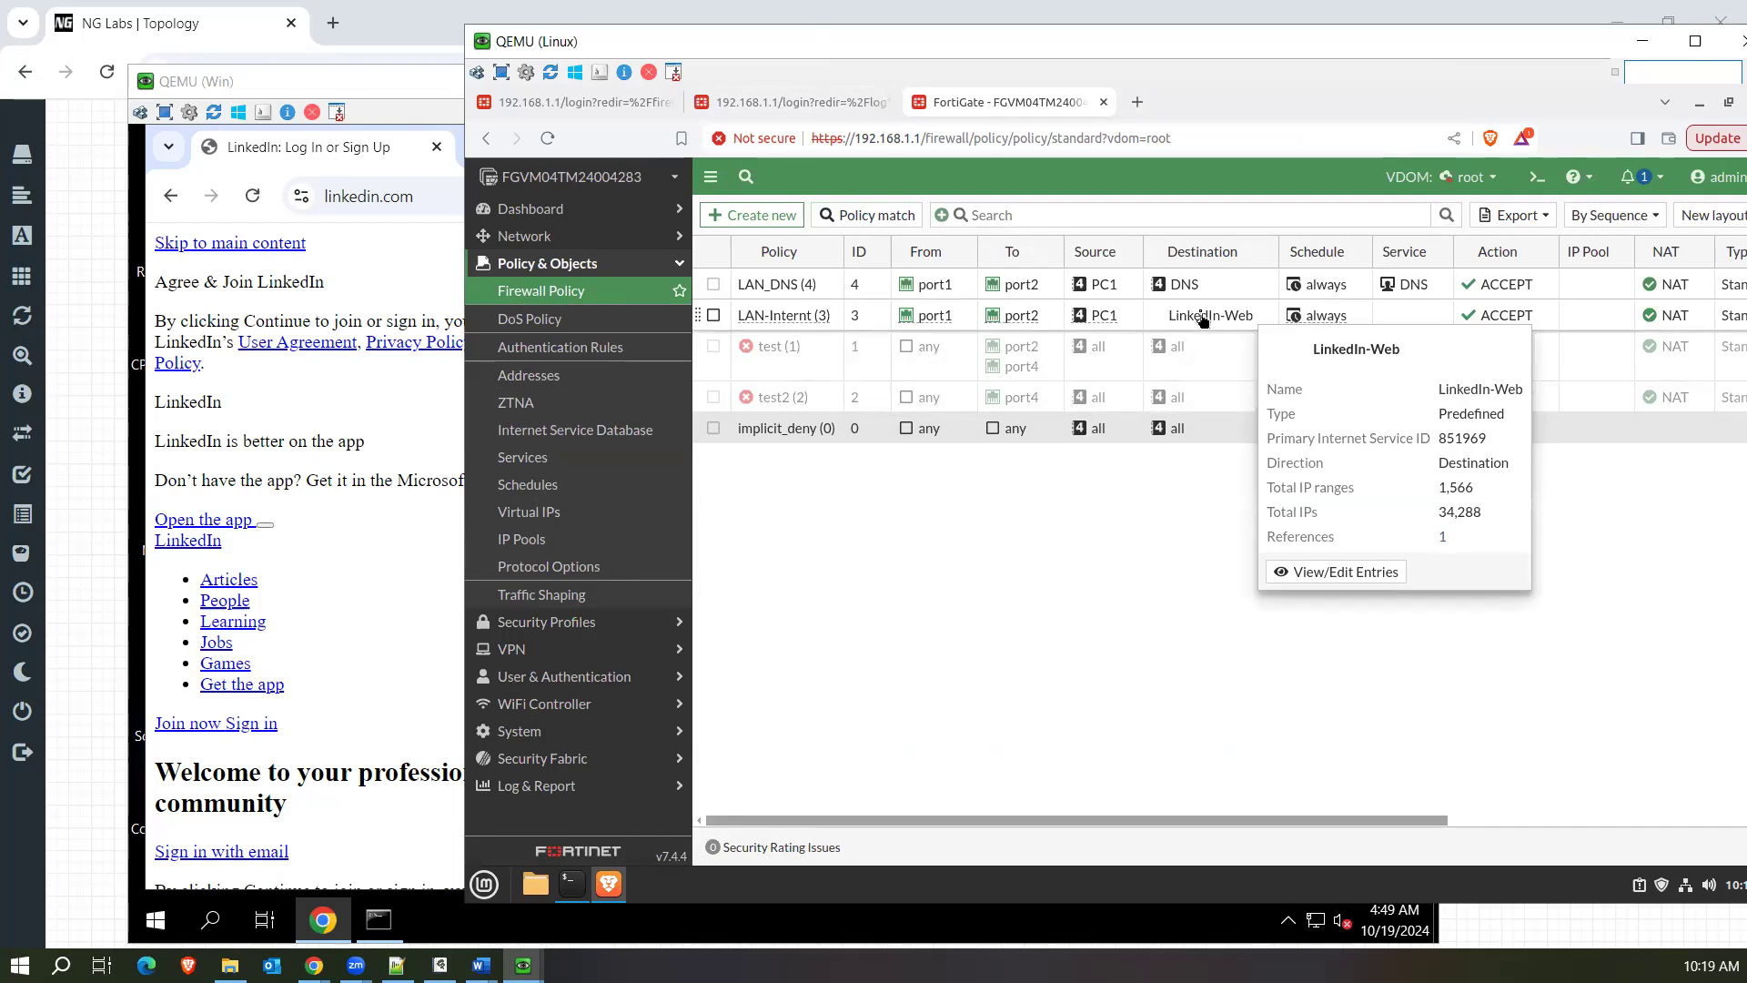
# On the Windows machine, resolve static.licdn.com with nslookup and highlight the returned host name and the last IPv4 address.
pyautogui.click(465, 499)
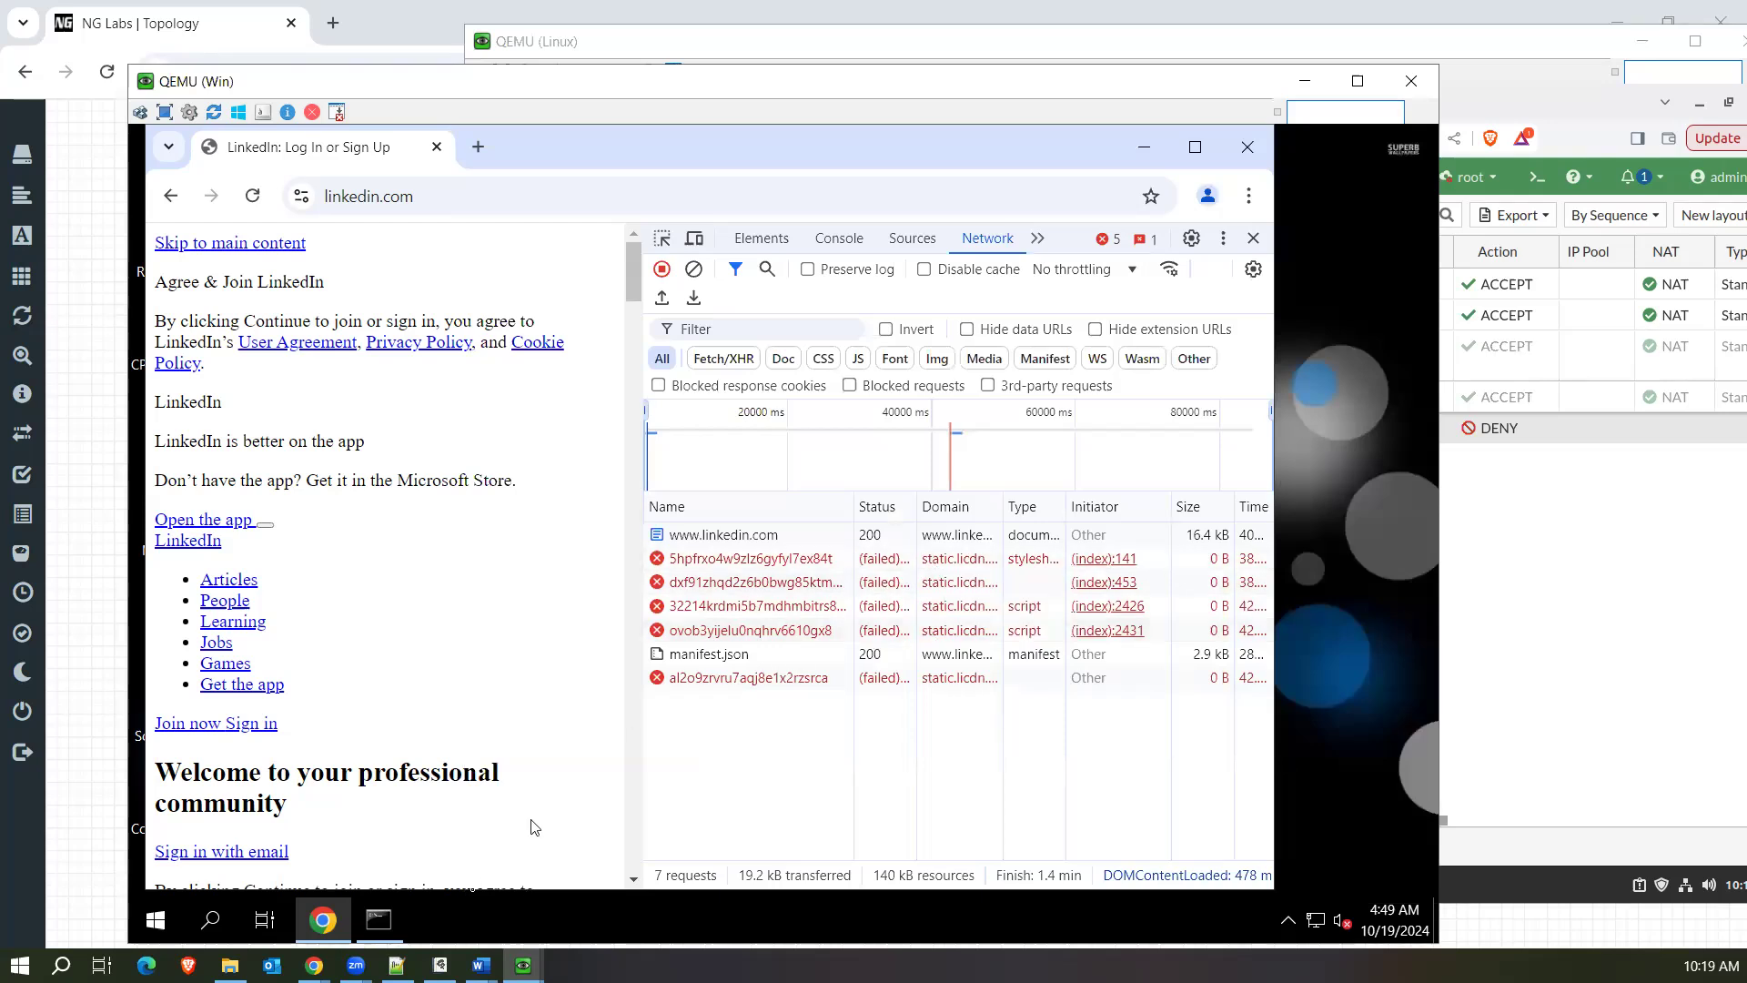
pyautogui.click(381, 934)
pyautogui.click(496, 573)
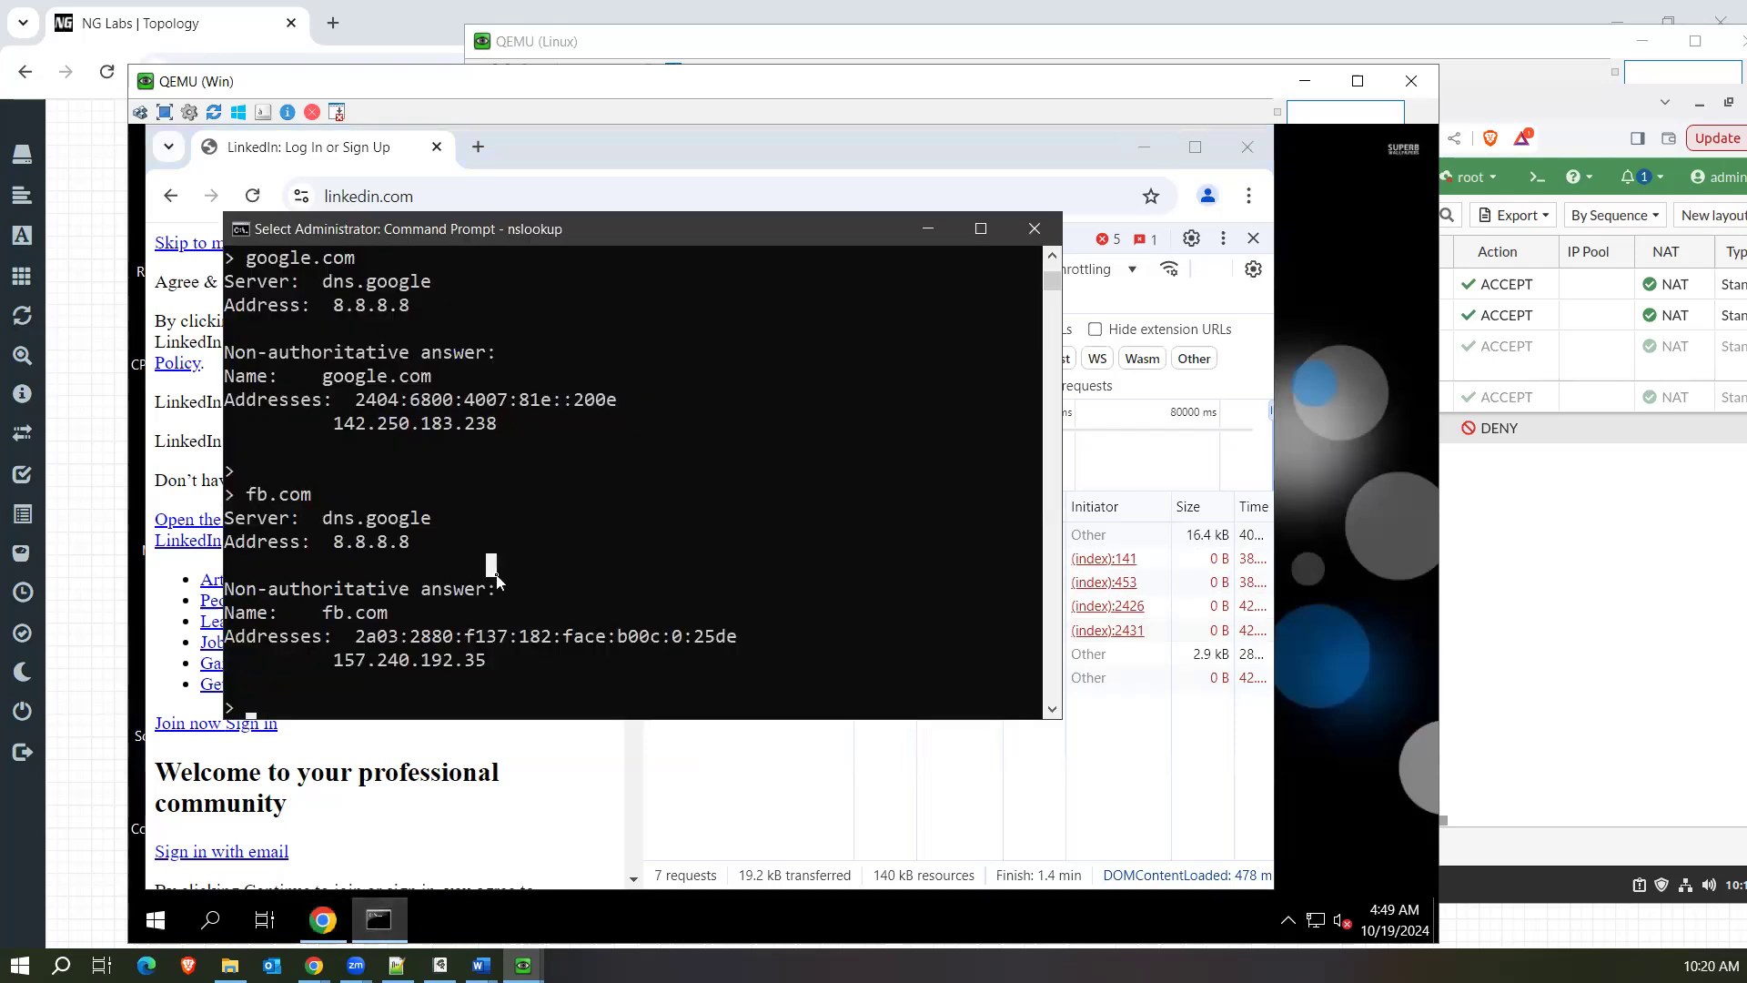
pyautogui.write('static')
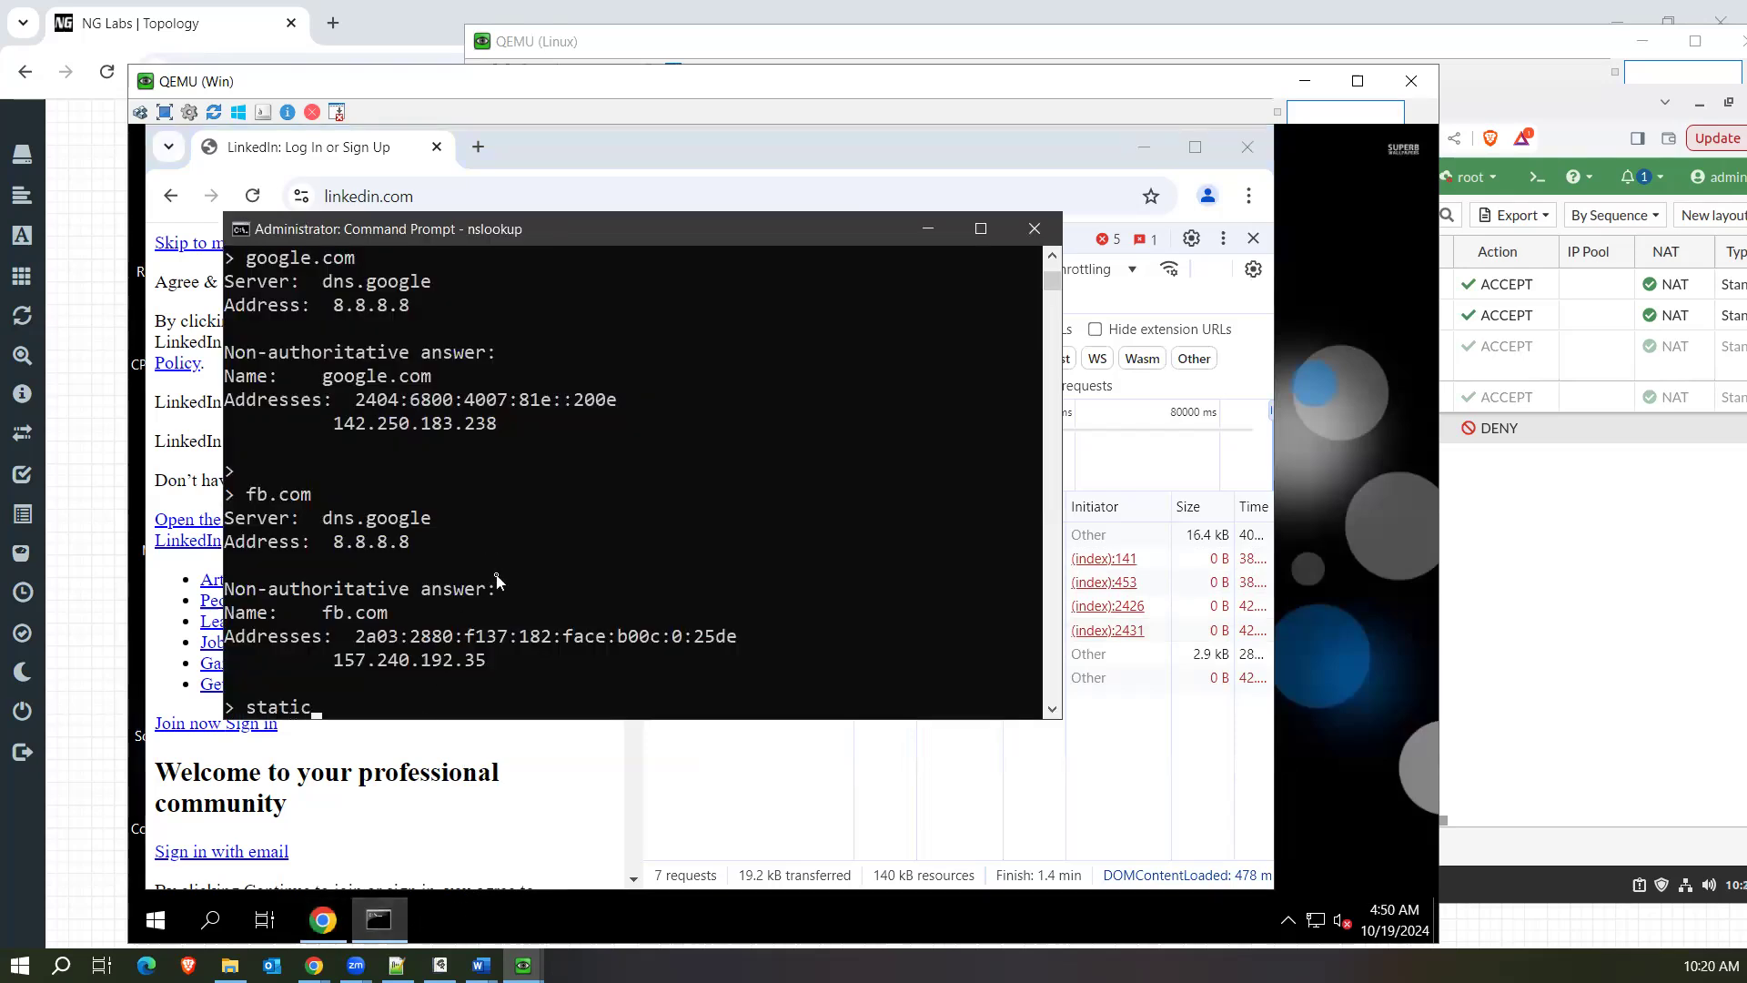
pyautogui.write('.licdn.com')
pyautogui.press('Return')
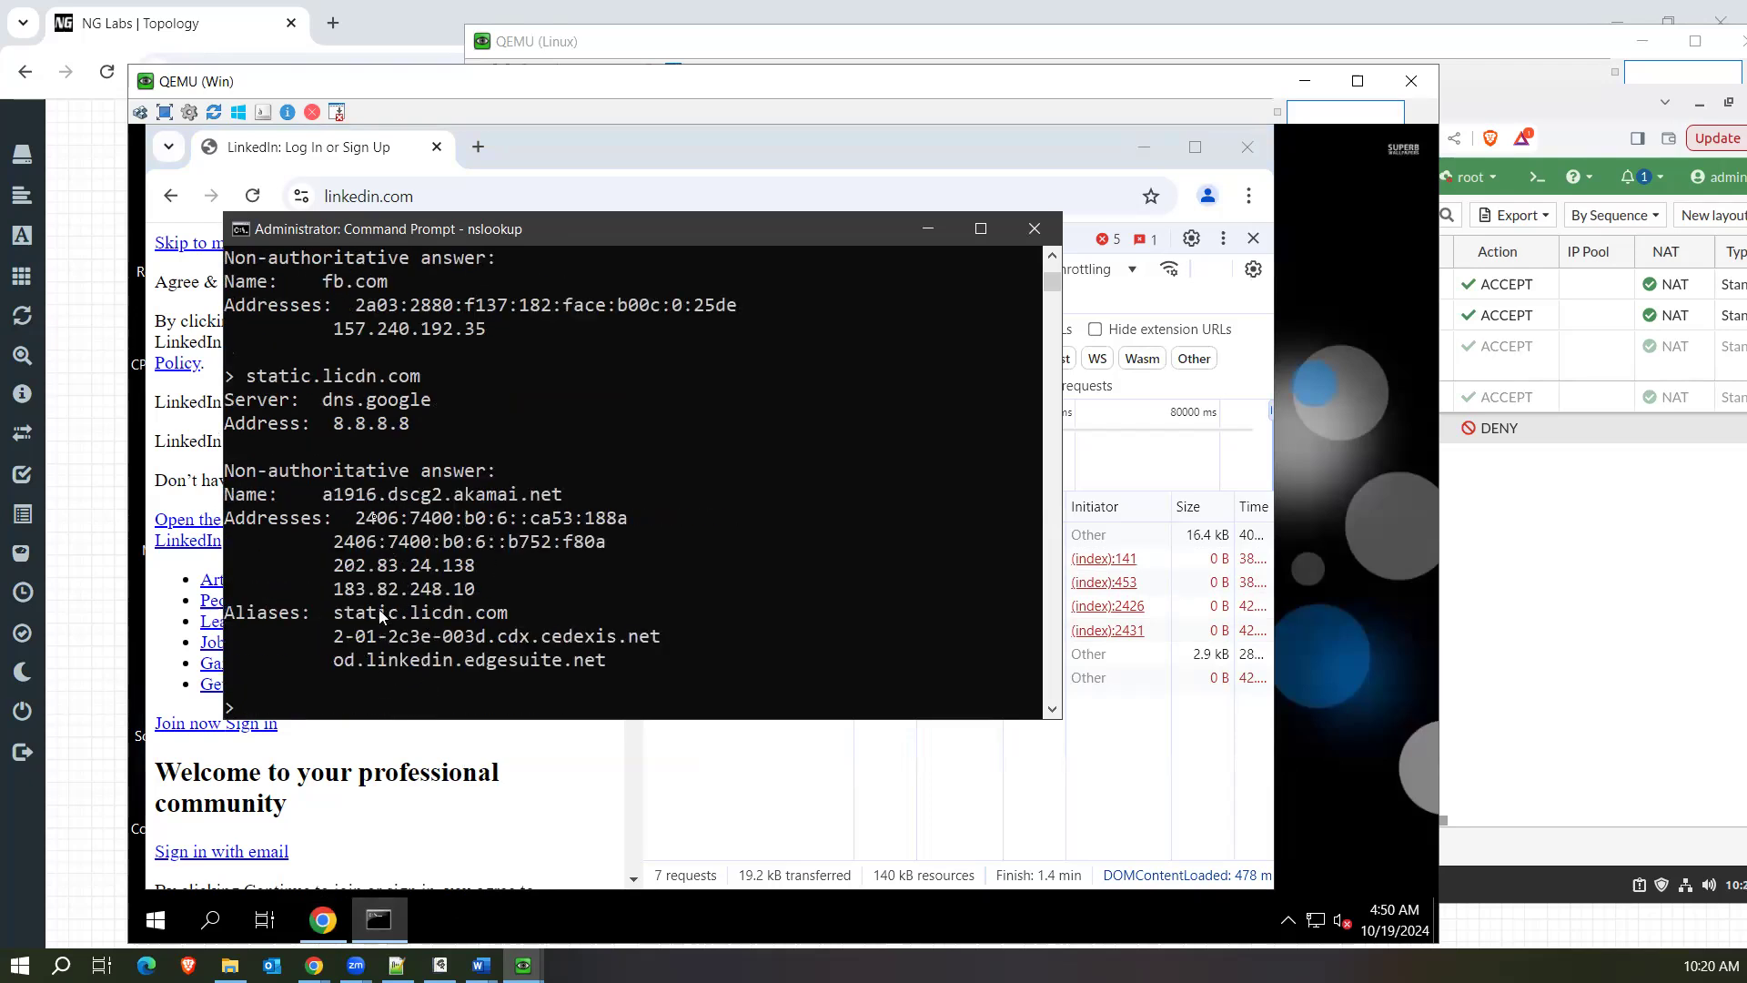
pyautogui.moveTo(324, 499); pyautogui.dragTo(594, 503)
pyautogui.moveTo(326, 590); pyautogui.dragTo(486, 592)
# On the Linux machine, look up the IP address 183.82.248.10 in FortiGate's Internet Service Database and highlight its owner.
pyautogui.click(1529, 71)
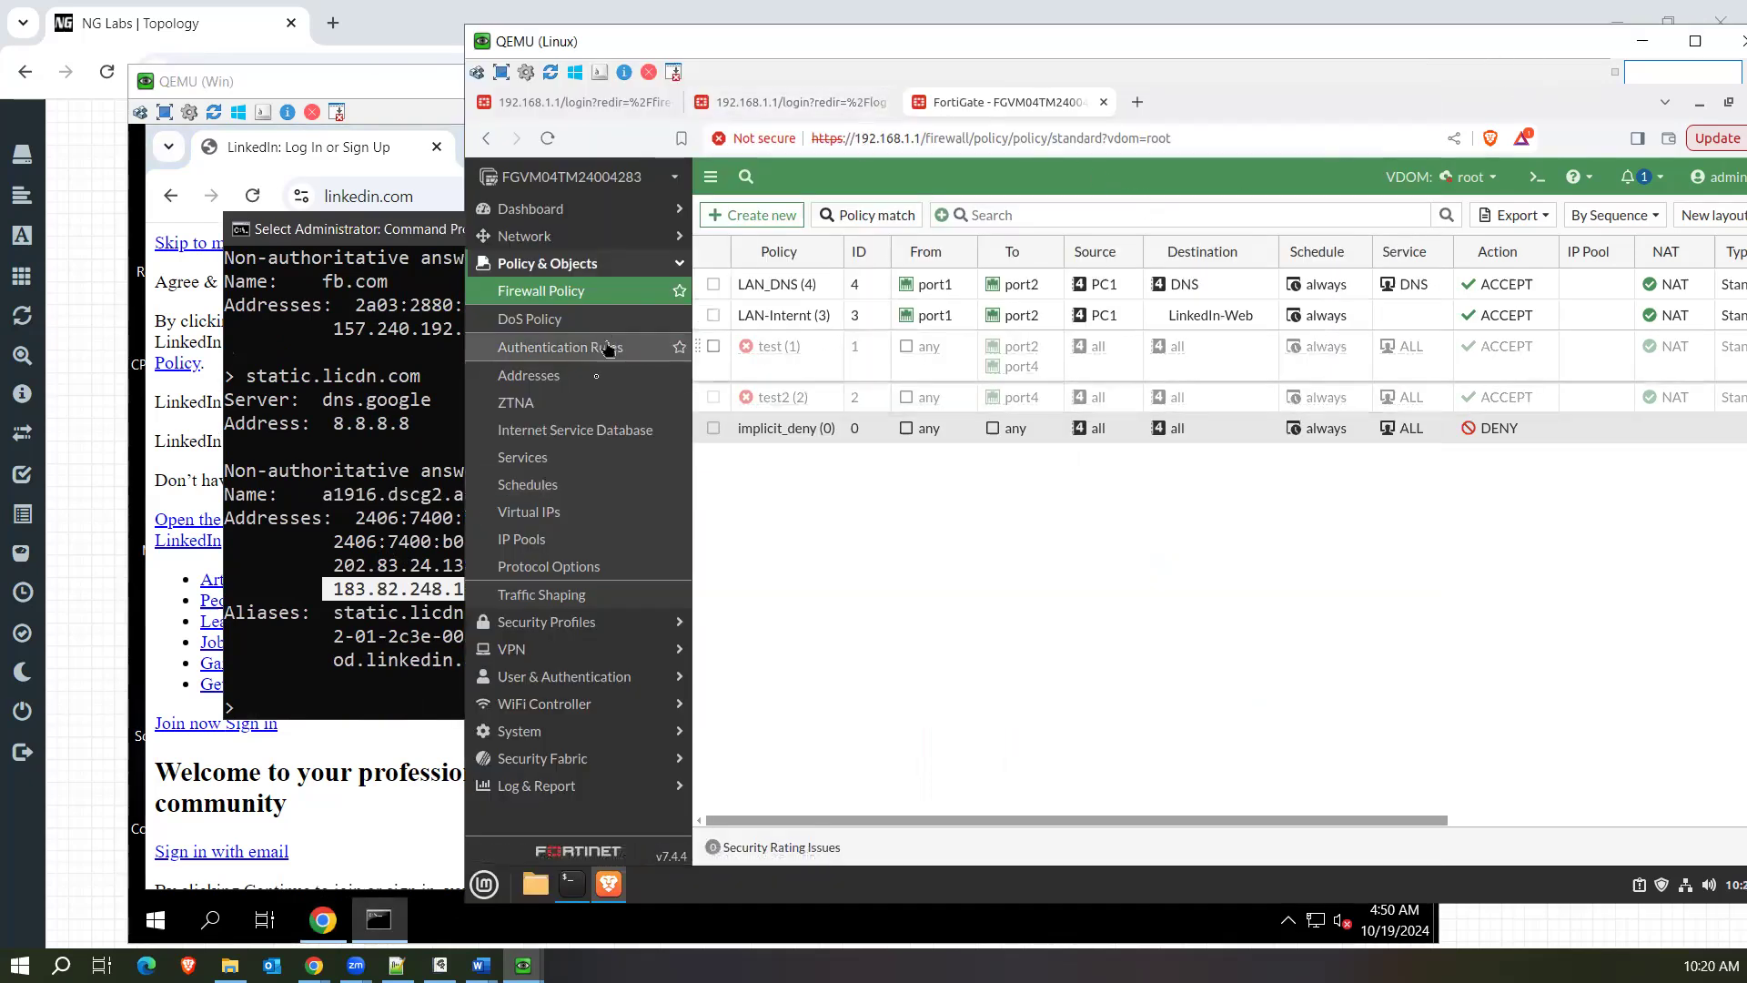
pyautogui.click(589, 436)
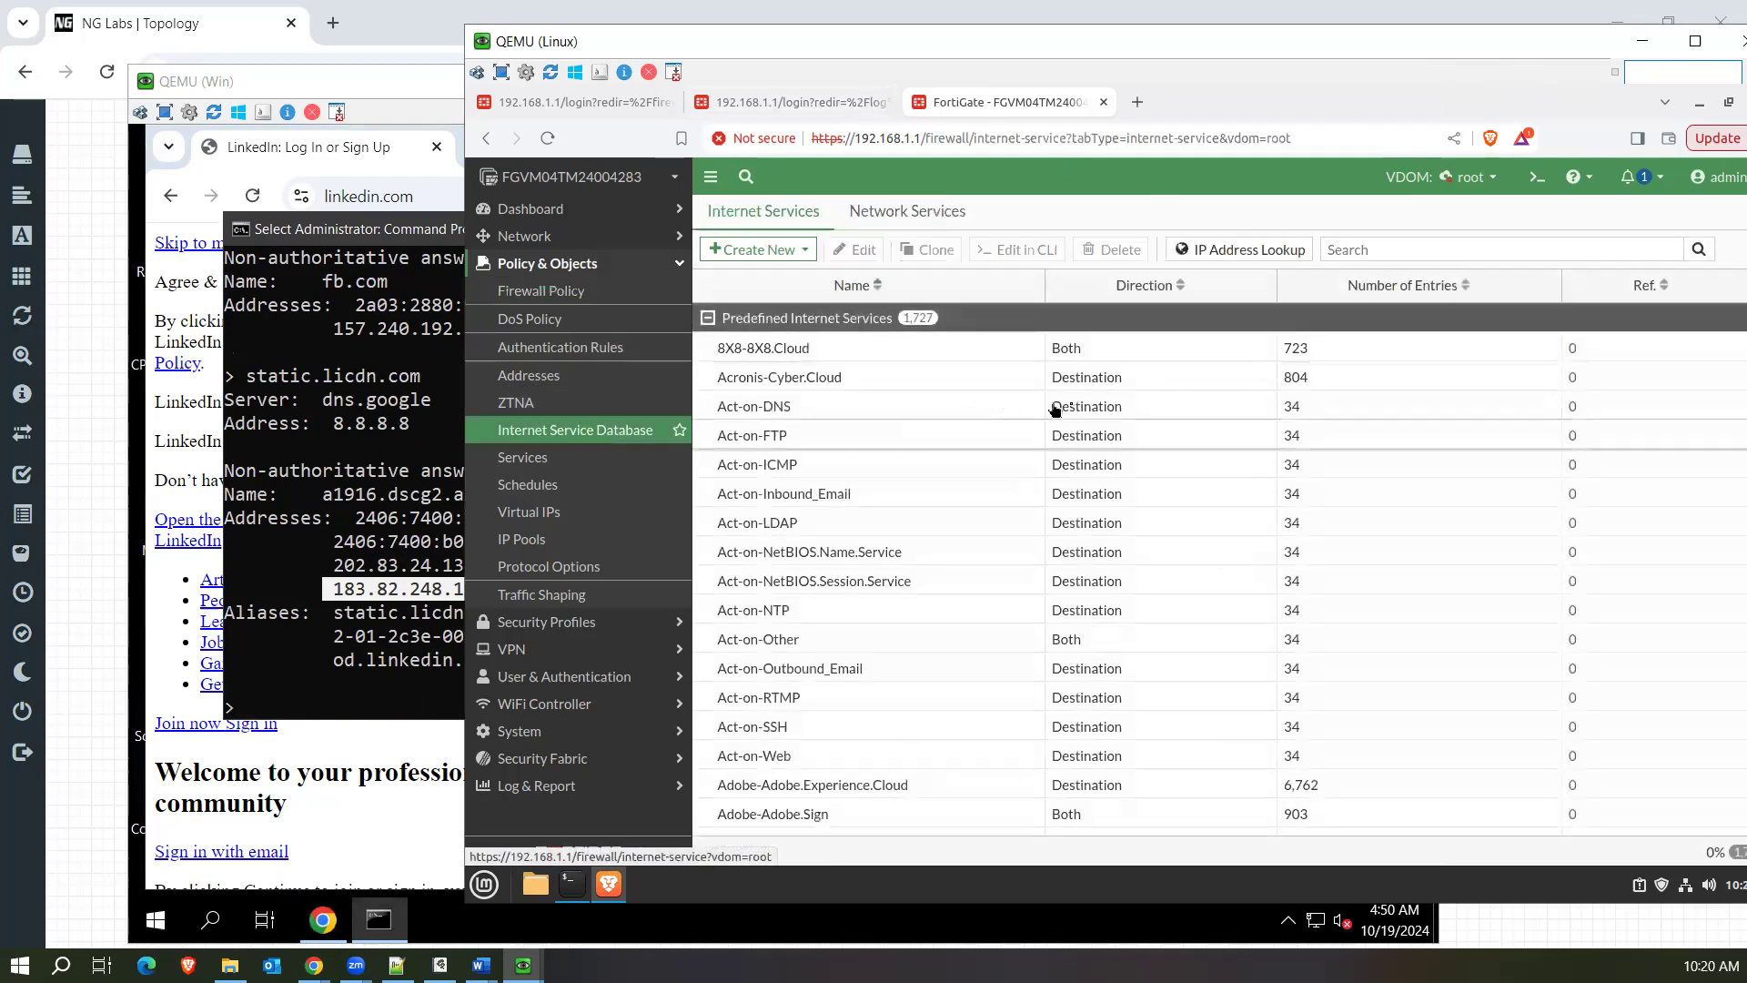
pyautogui.moveTo(1060, 48); pyautogui.dragTo(1095, 51)
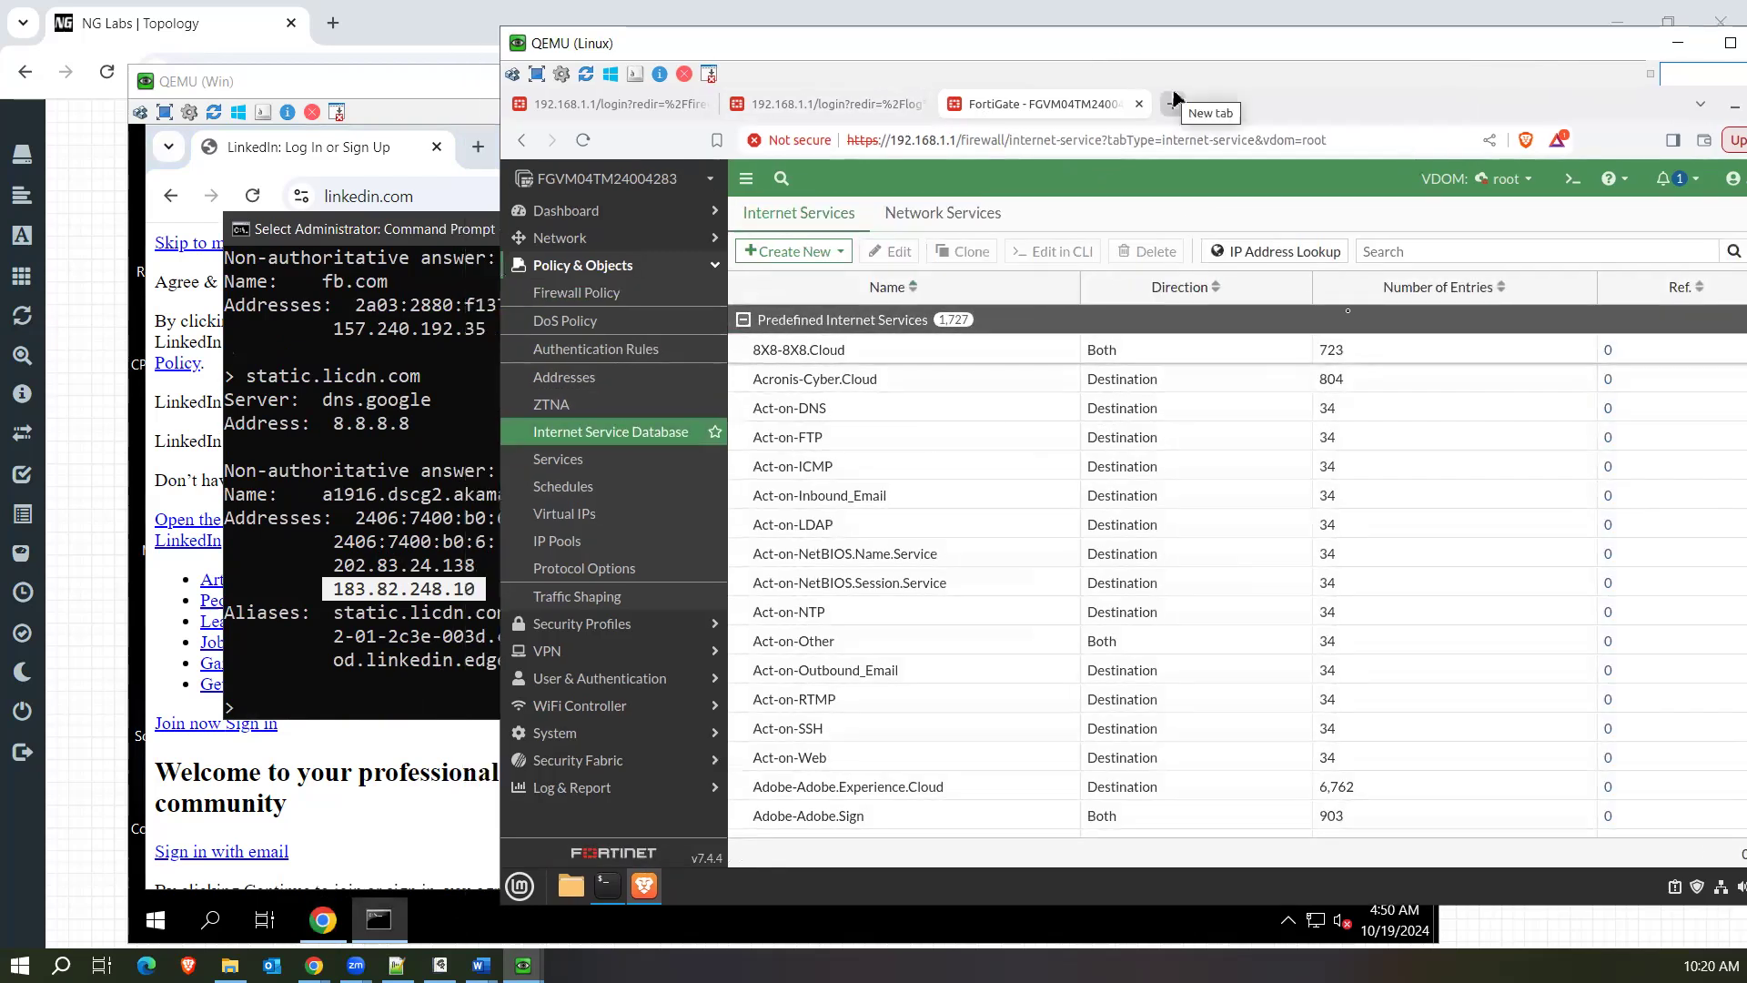
pyautogui.click(1290, 259)
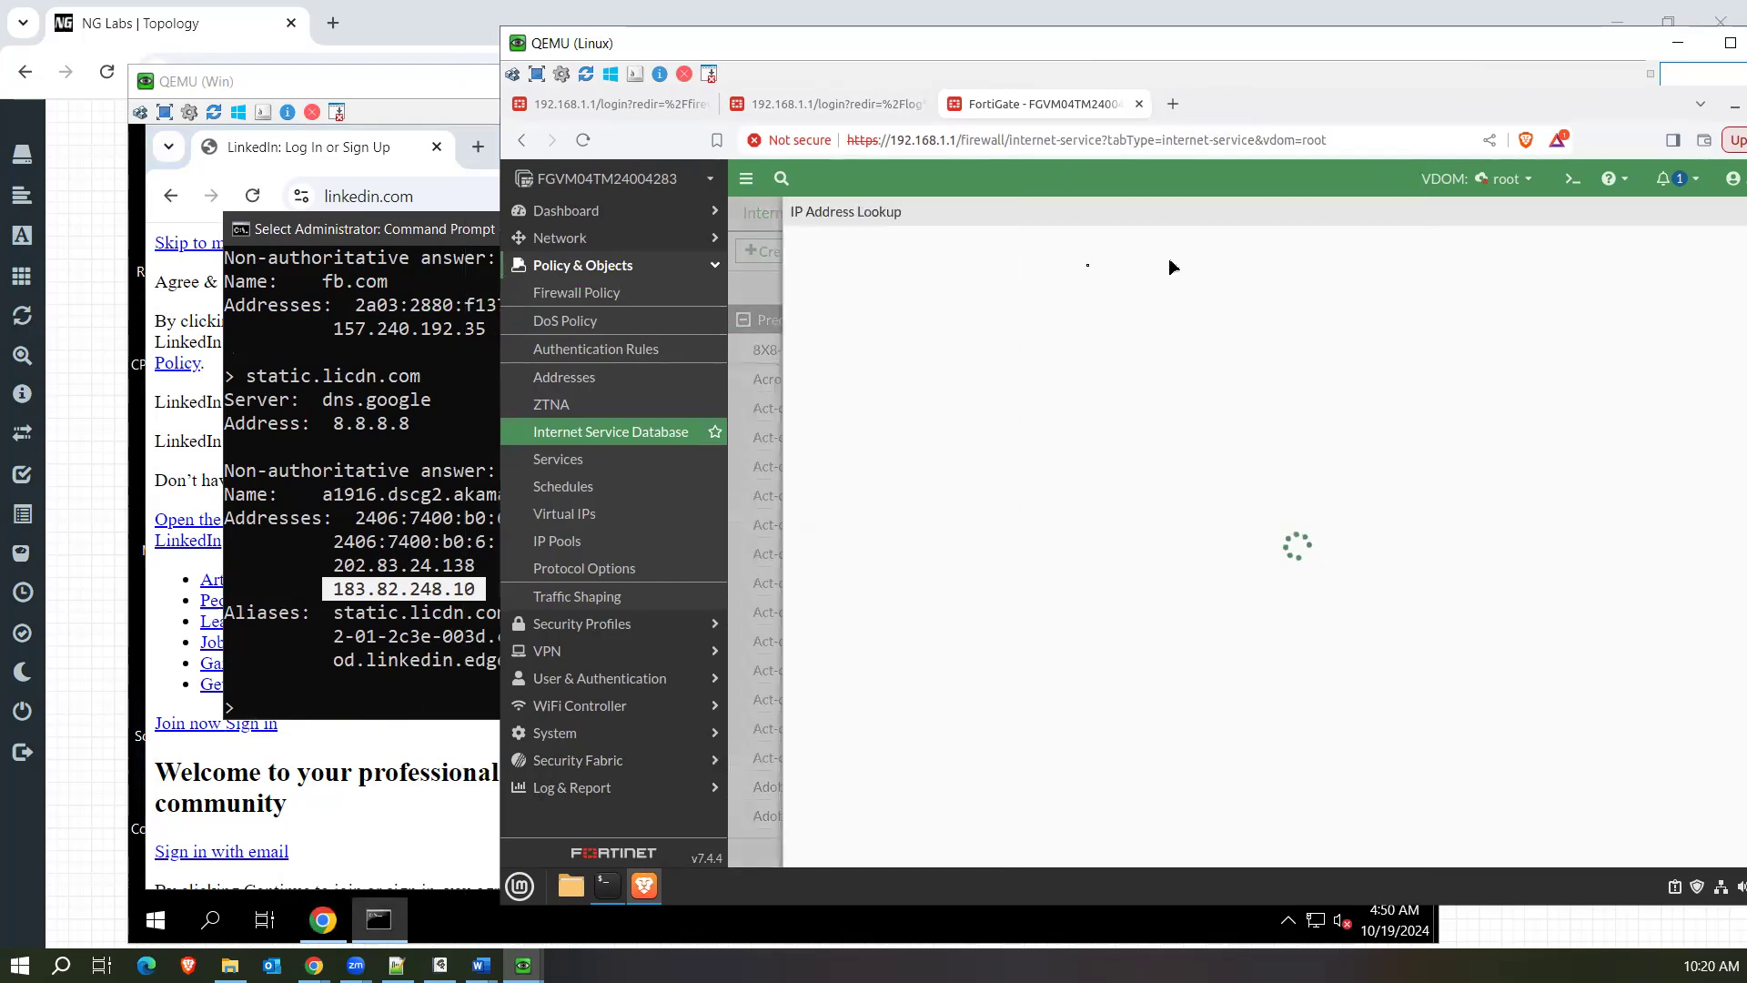
pyautogui.click(1010, 253)
pyautogui.write('183.82')
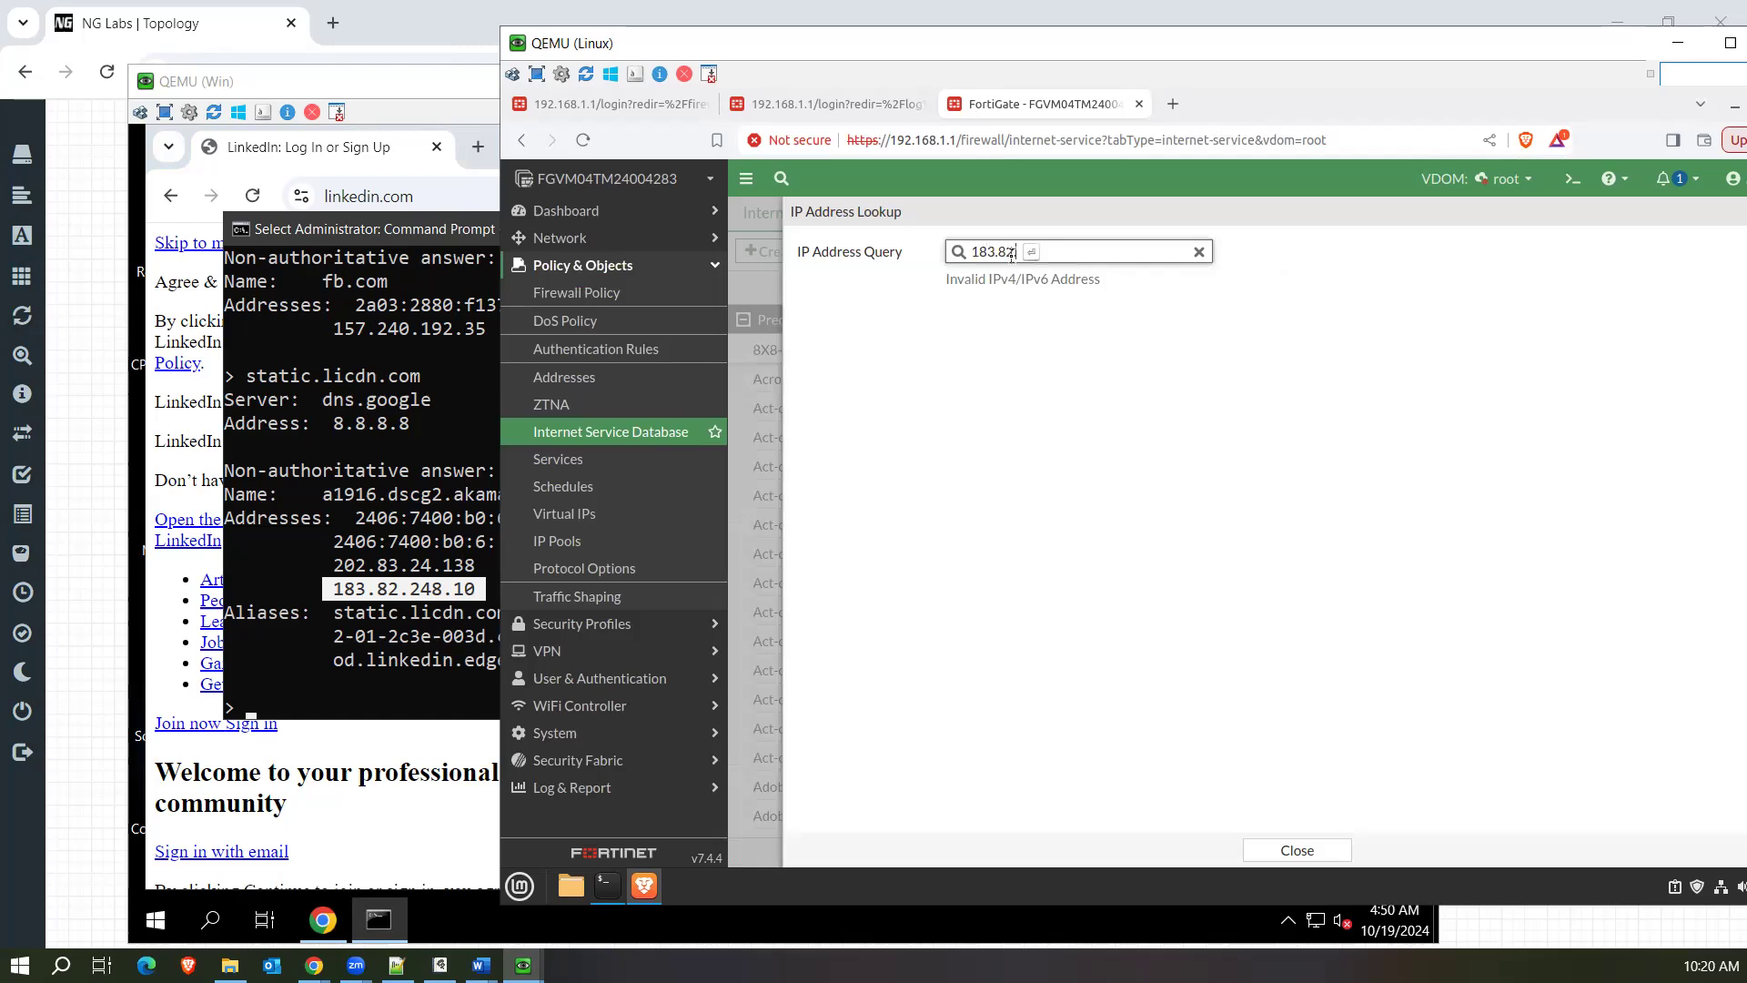
pyautogui.write('.248.10')
pyautogui.press('Return')
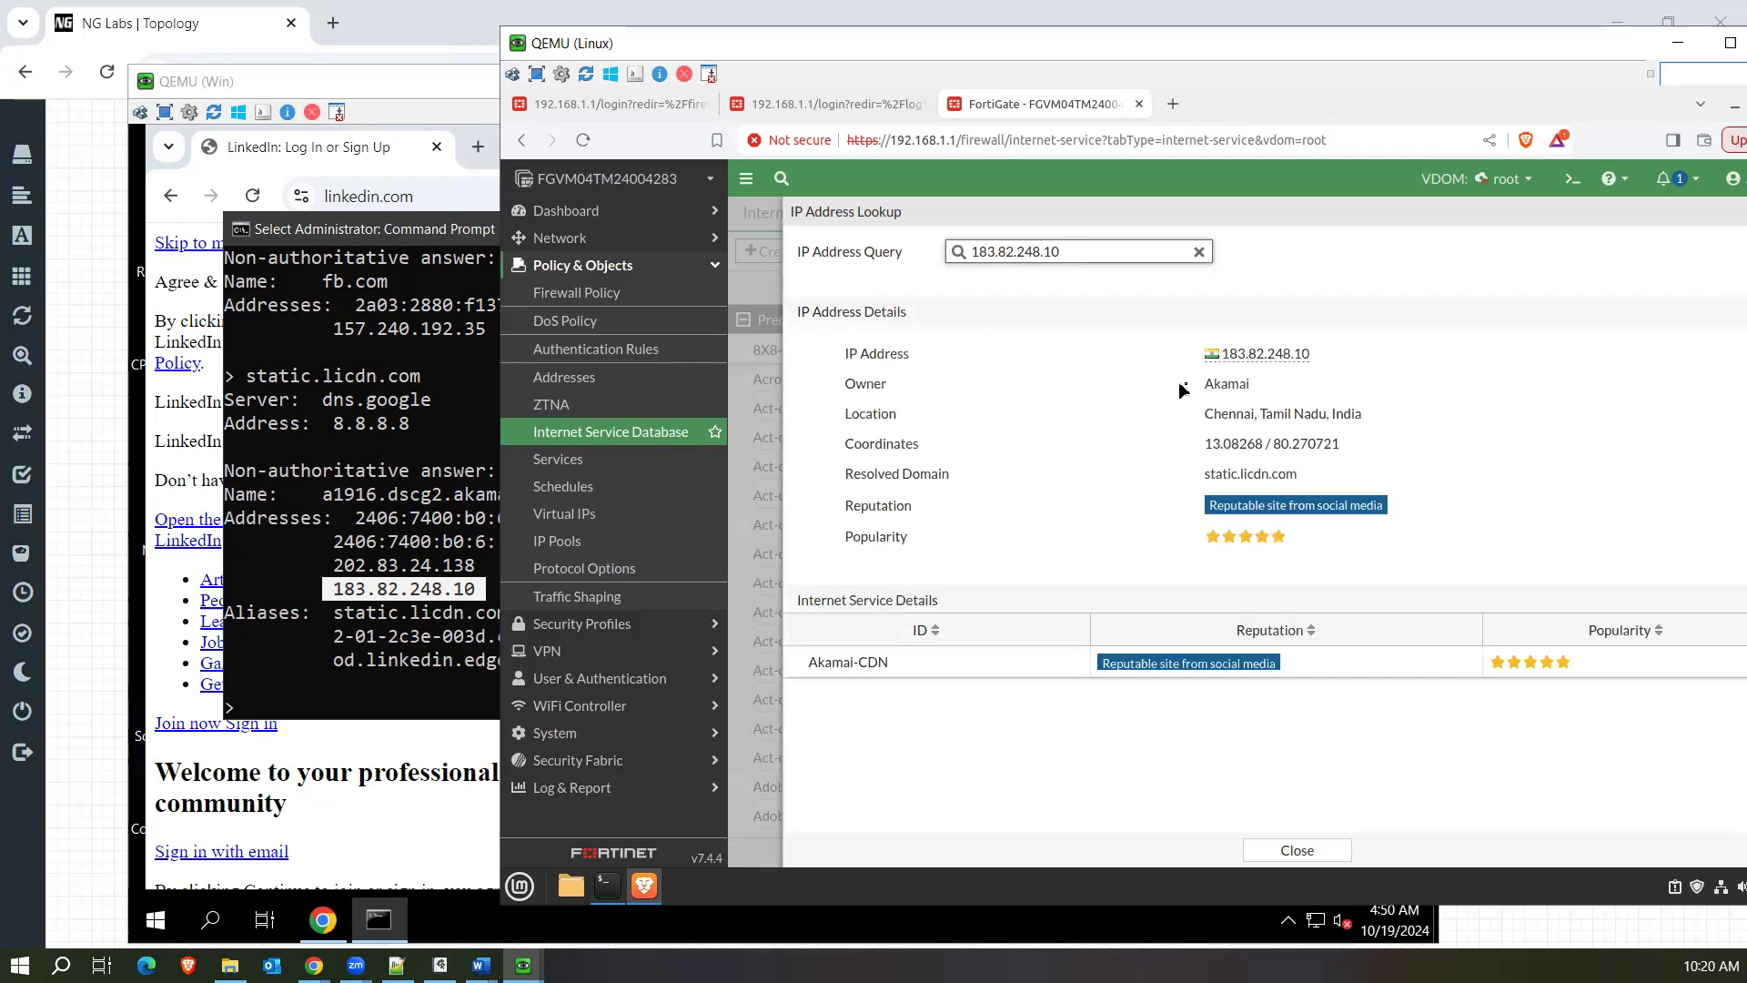
pyautogui.moveTo(1206, 392); pyautogui.dragTo(1281, 389)
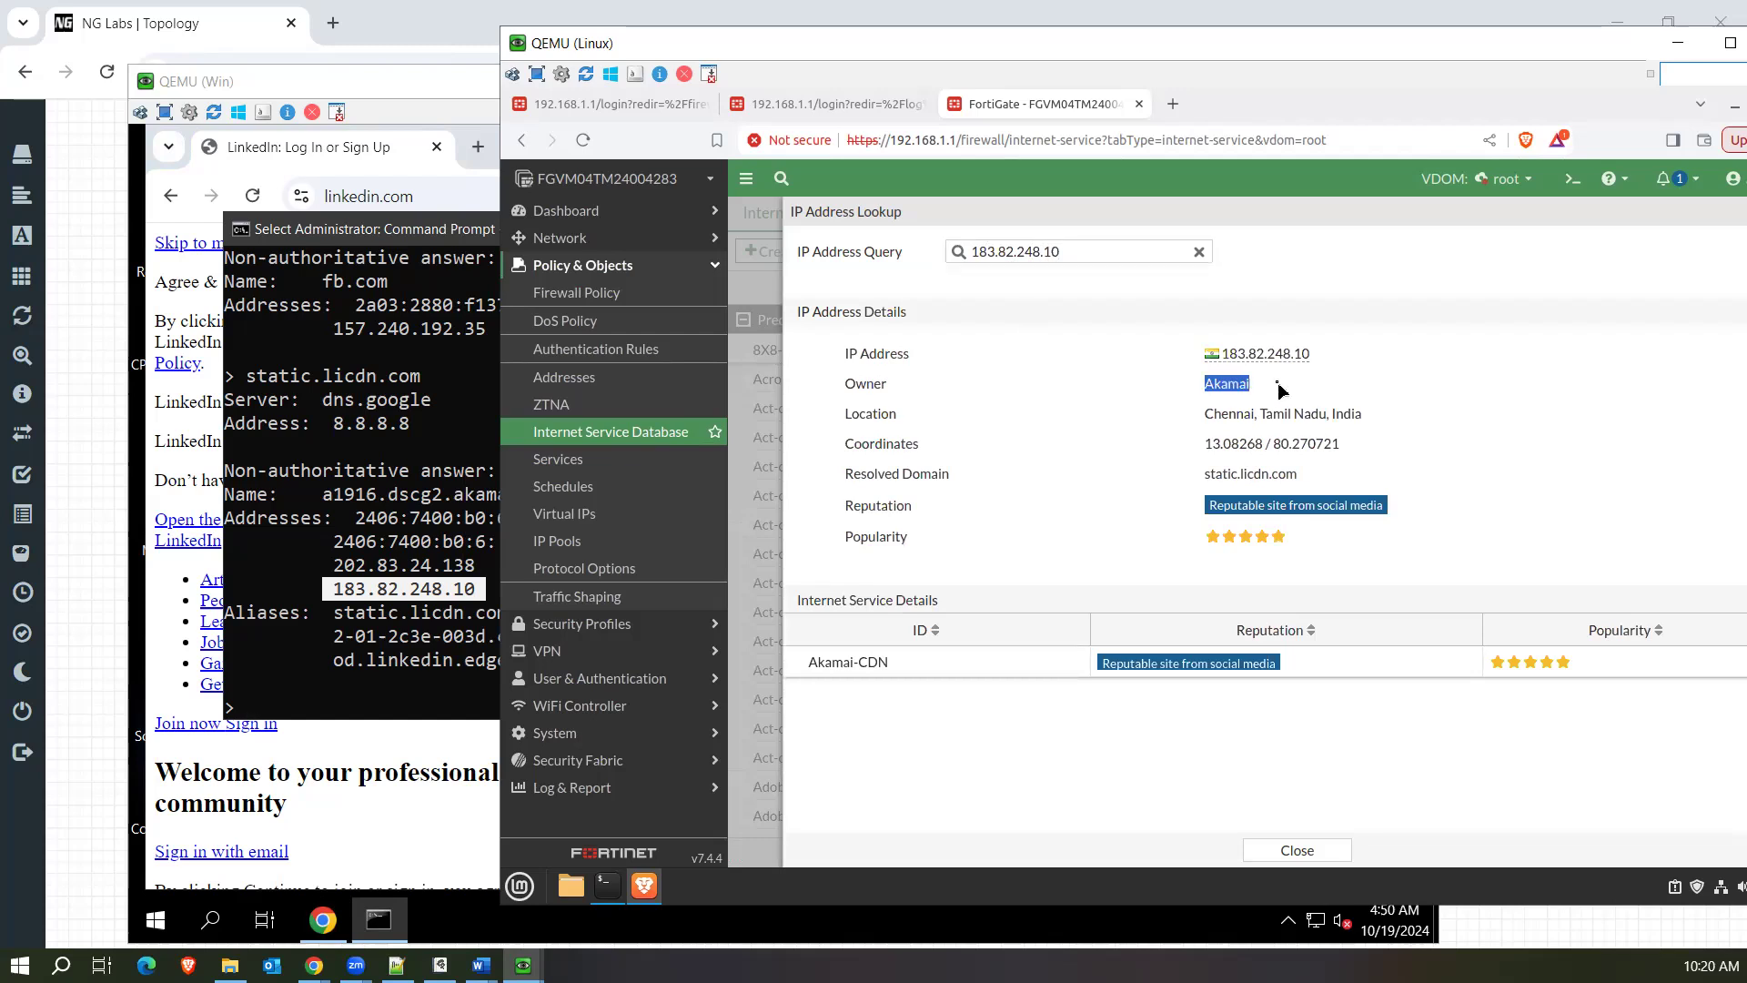
# Open the firewall policies, then try to log in again as admin with the account password on the forward traffic log page.
pyautogui.click(648, 293)
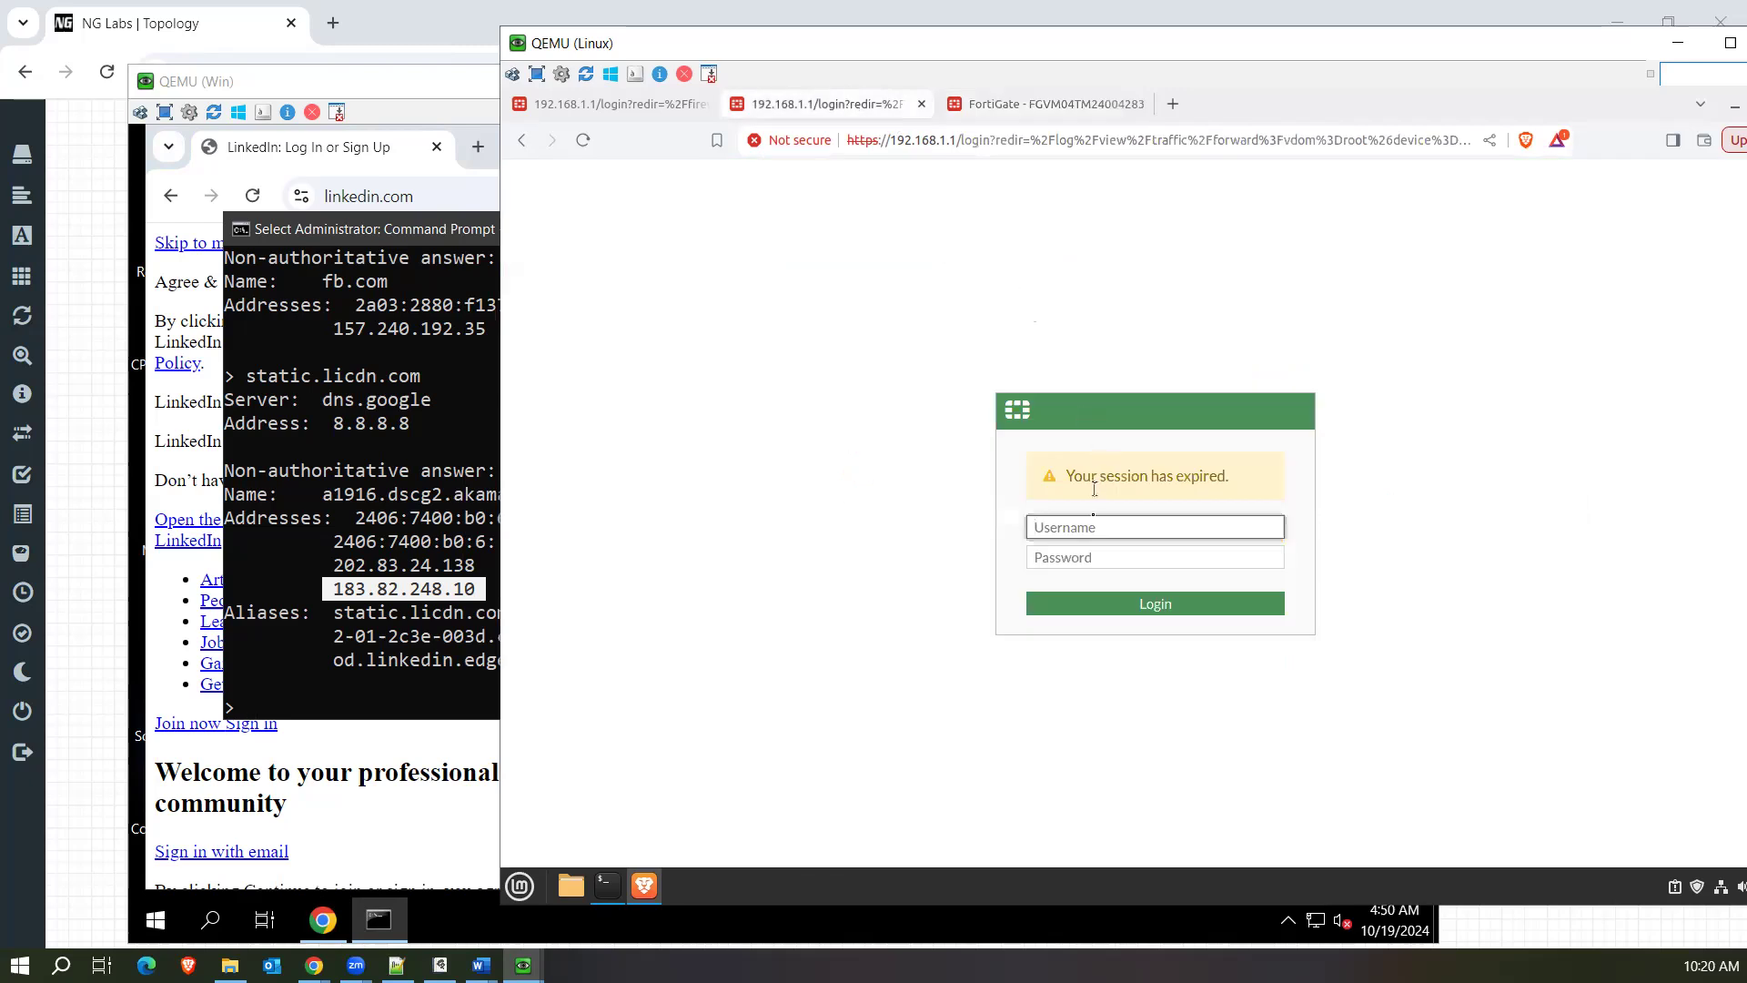
pyautogui.press('Tab')
pyautogui.press('Return')
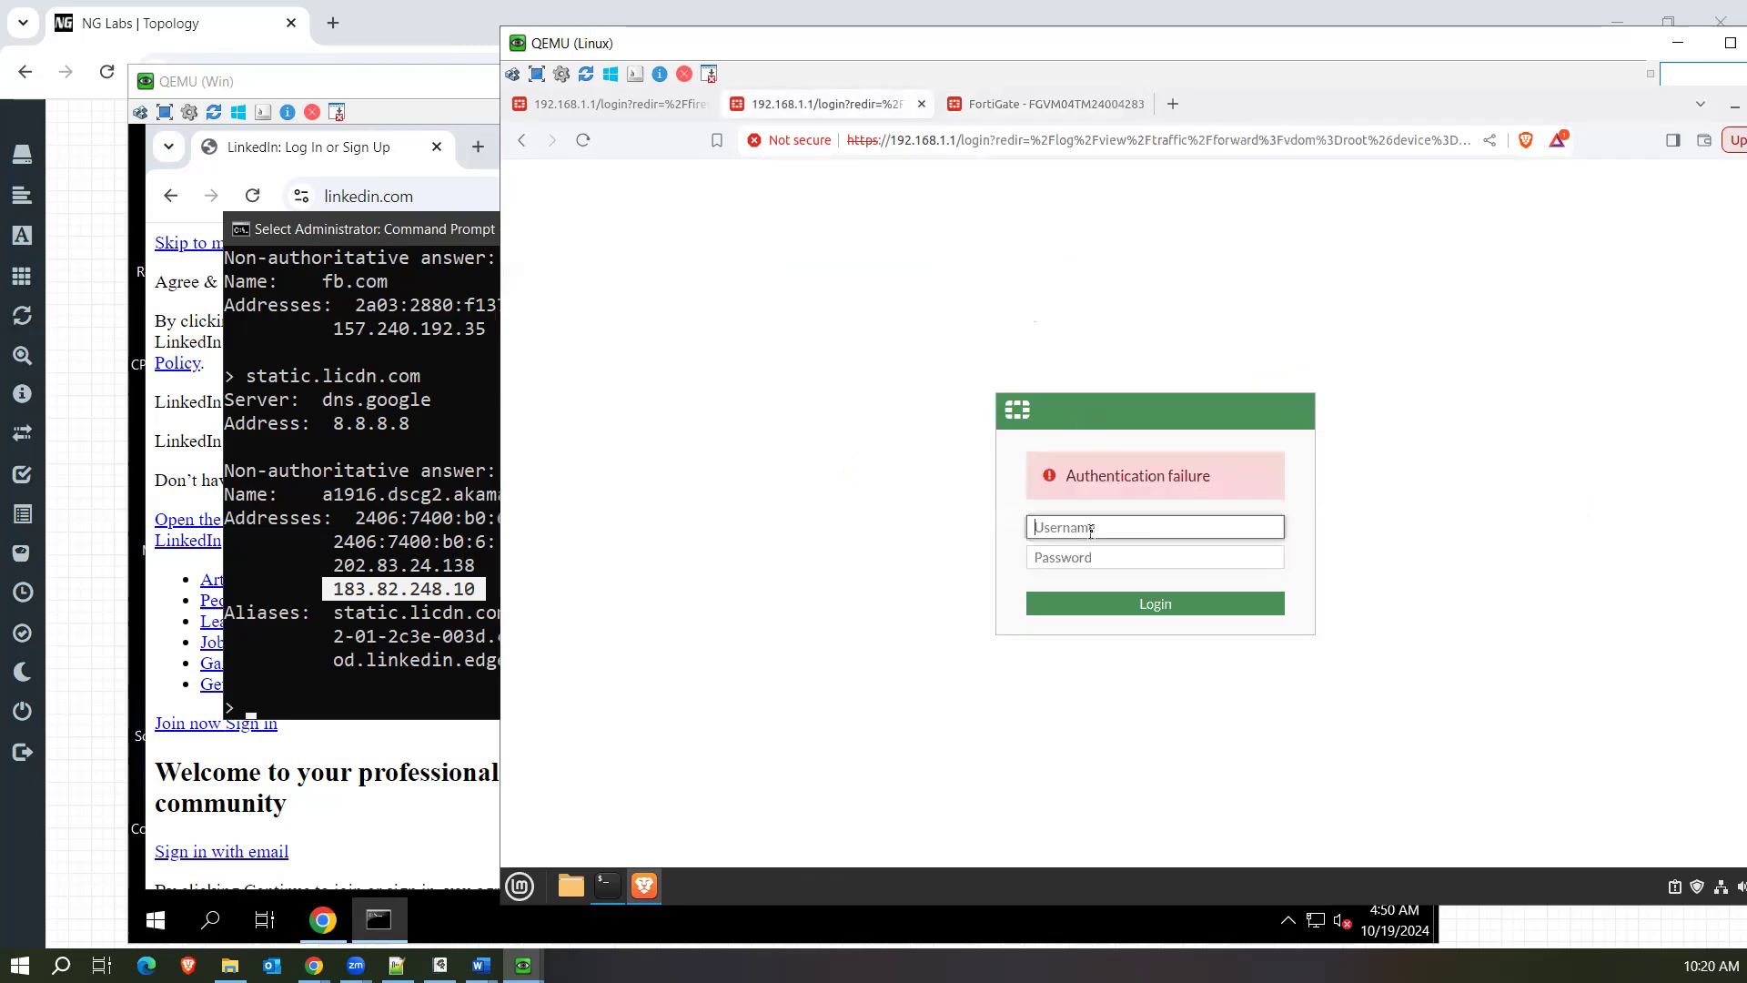
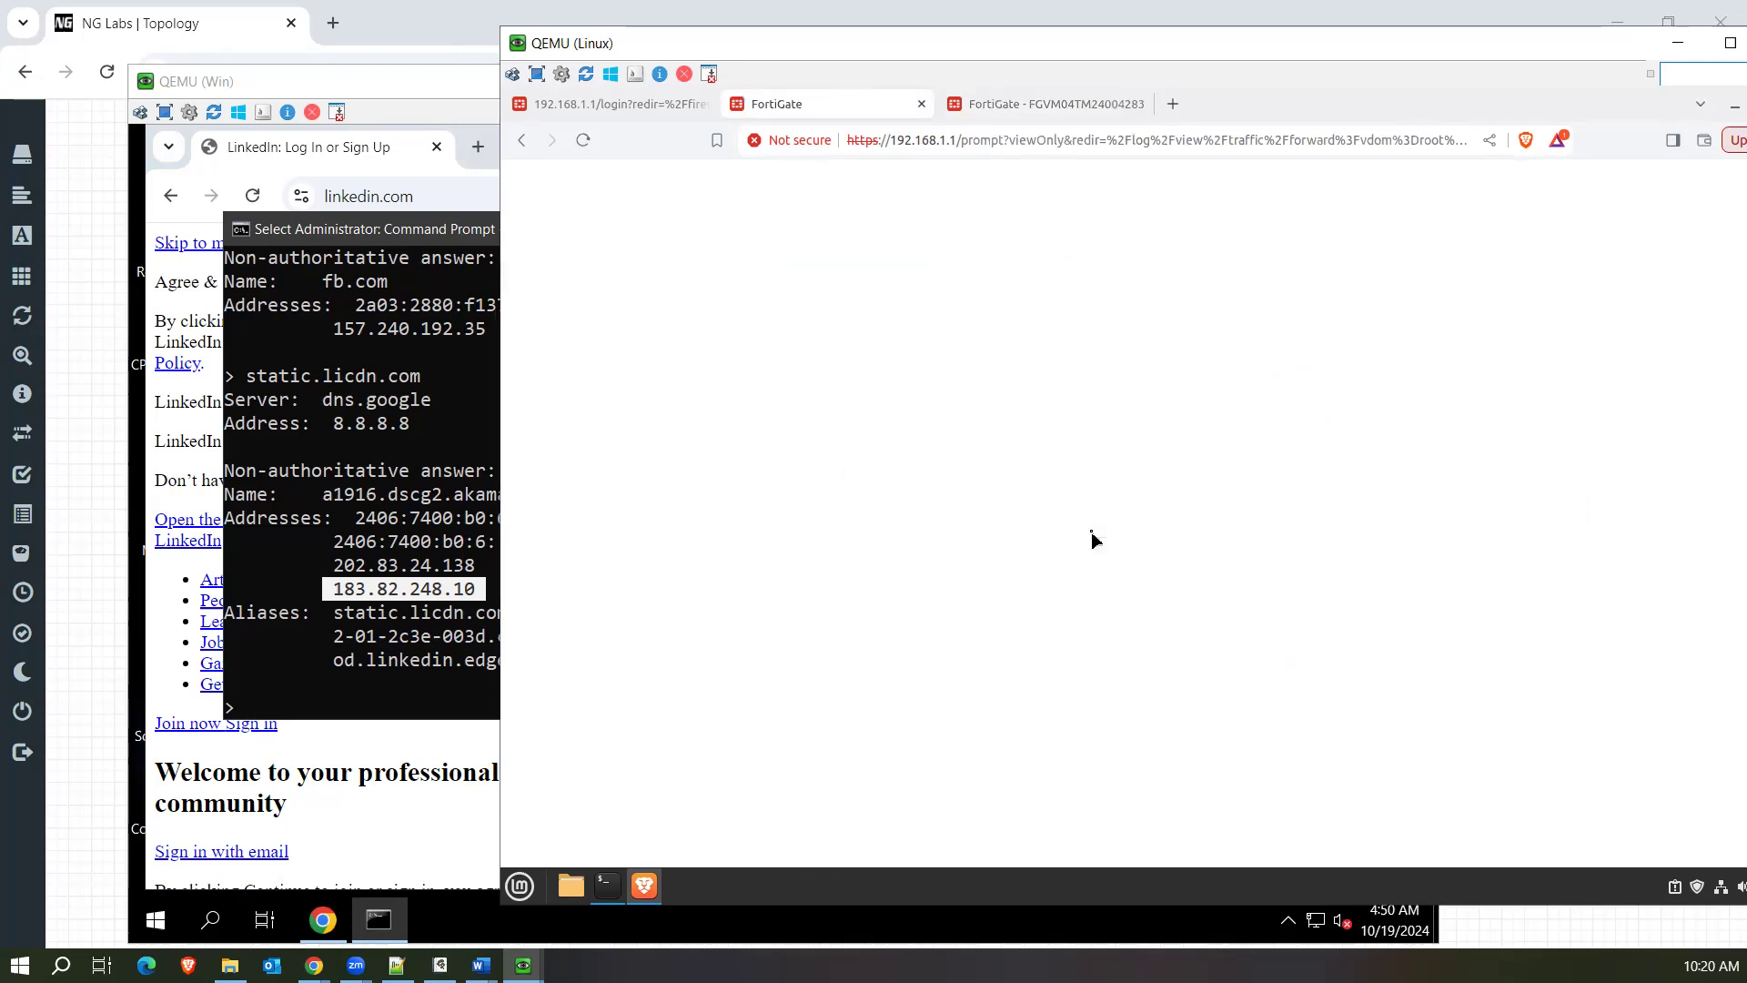
# Open the LAN-Internt firewall policy for editing from the firewall policy list.
pyautogui.click(1210, 626)
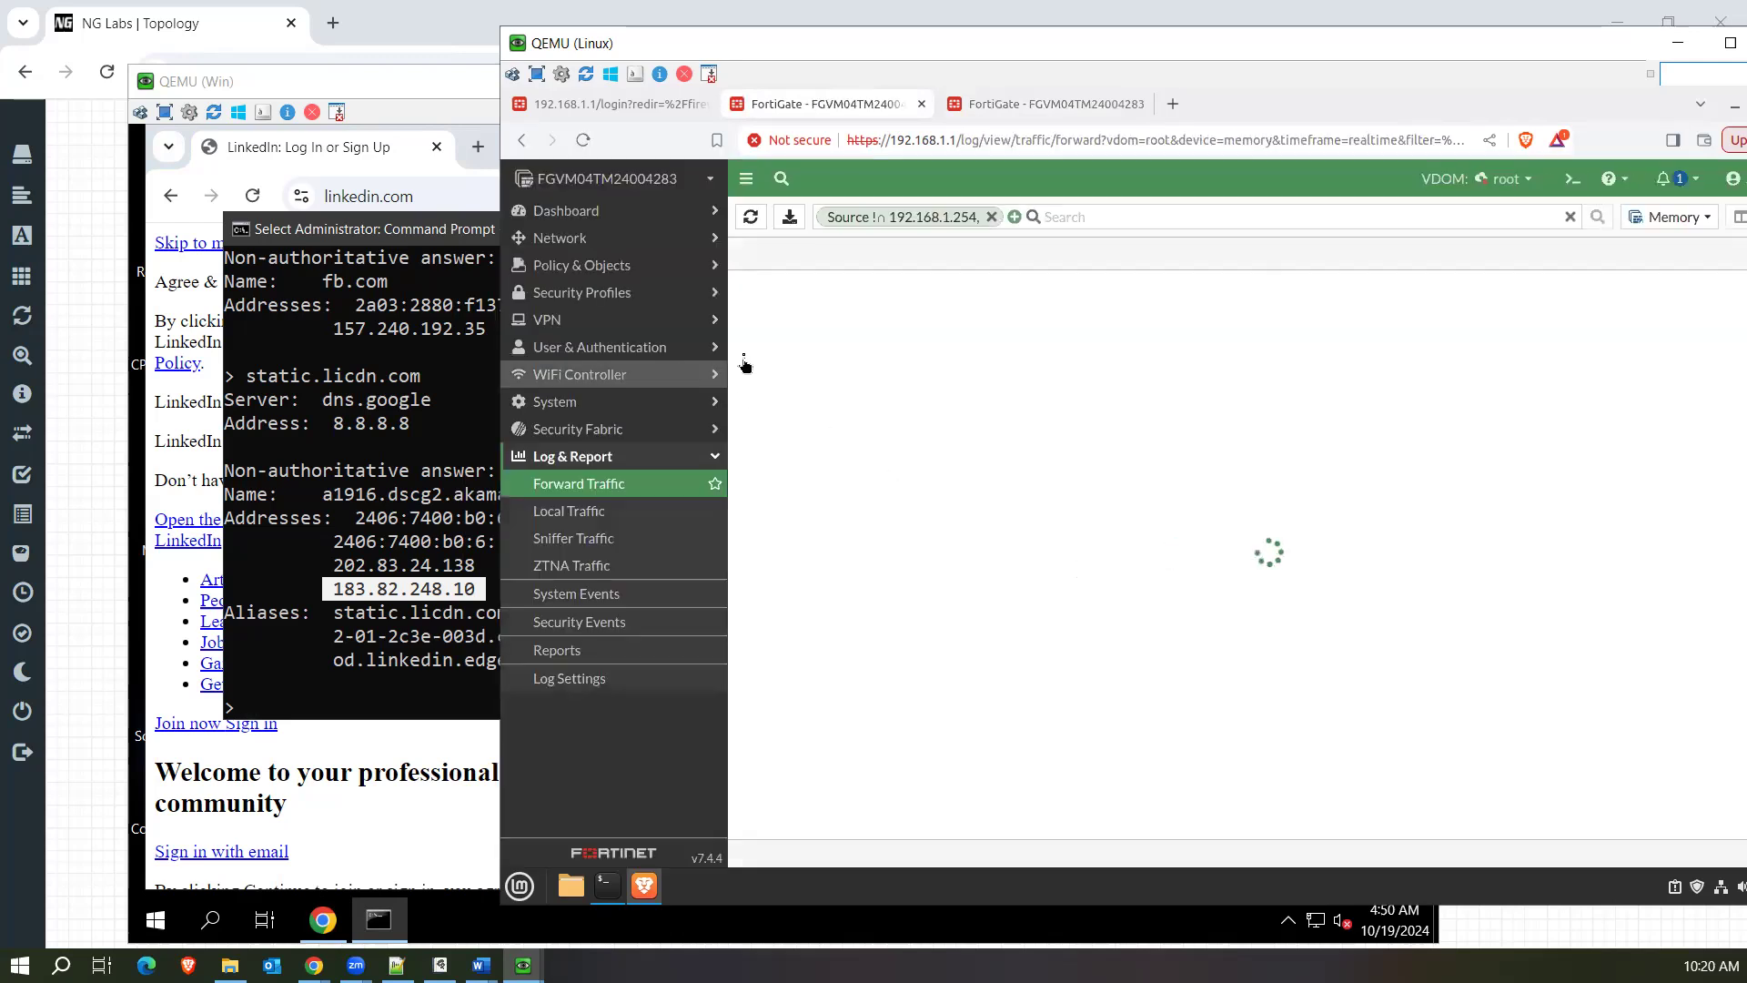
pyautogui.click(621, 293)
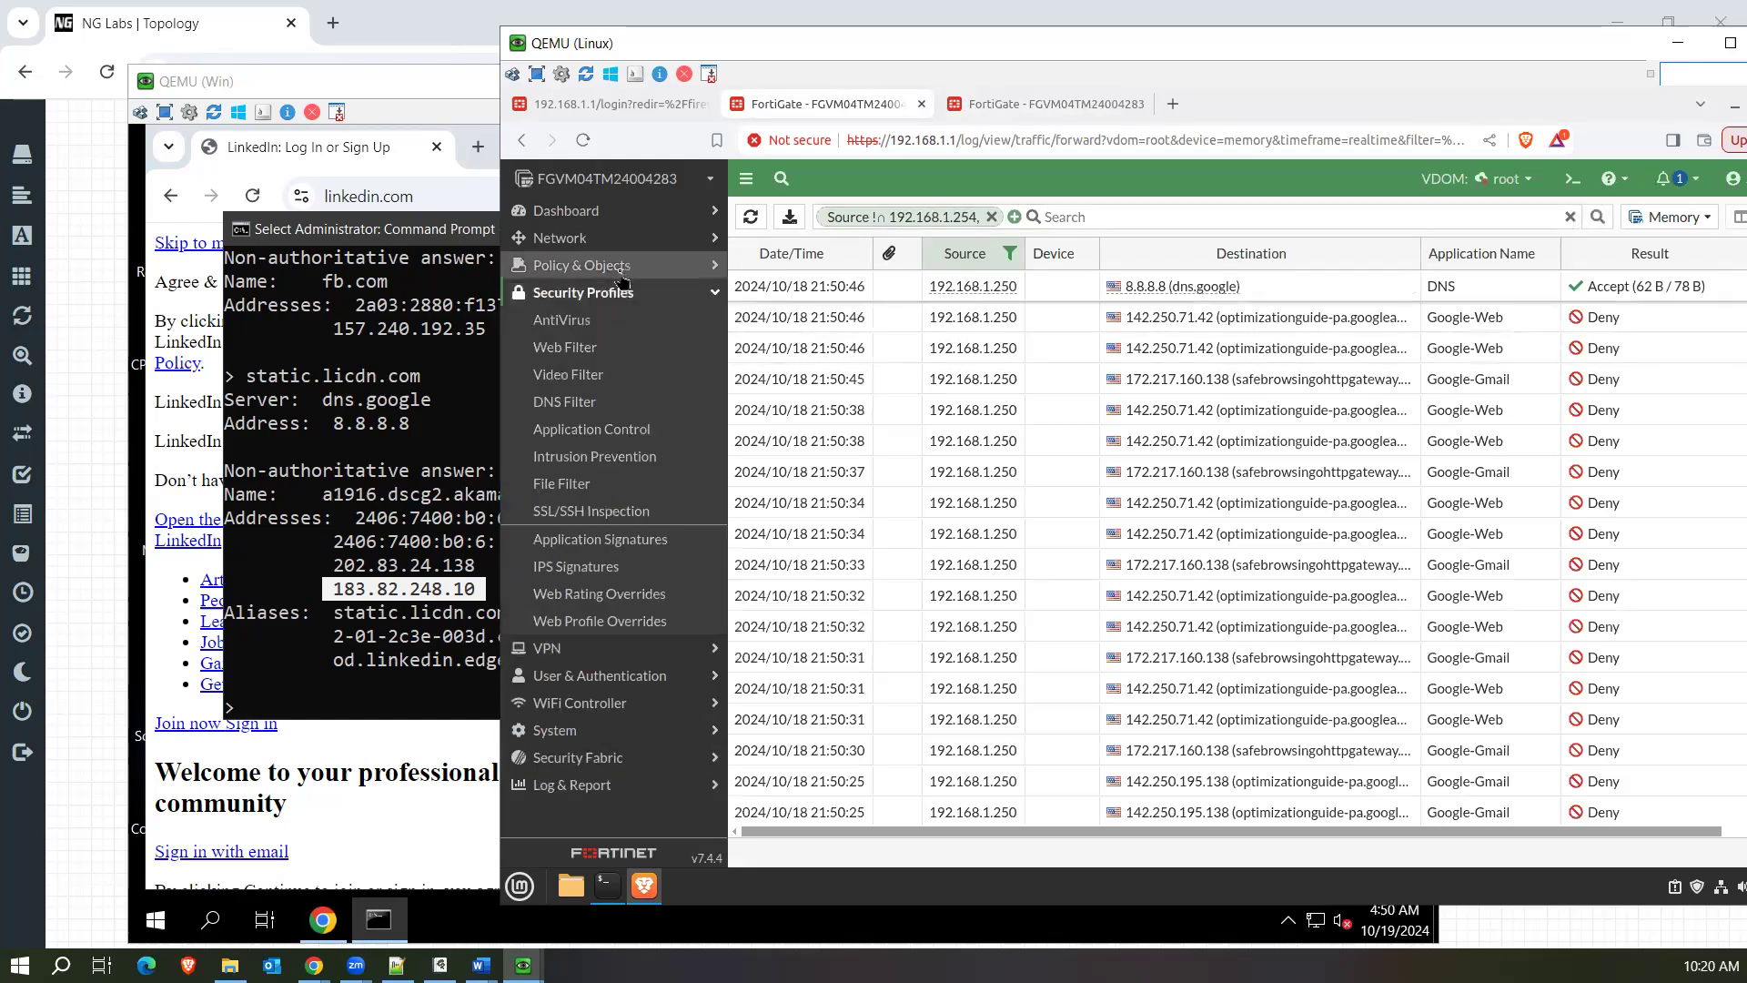
pyautogui.click(618, 266)
pyautogui.click(618, 293)
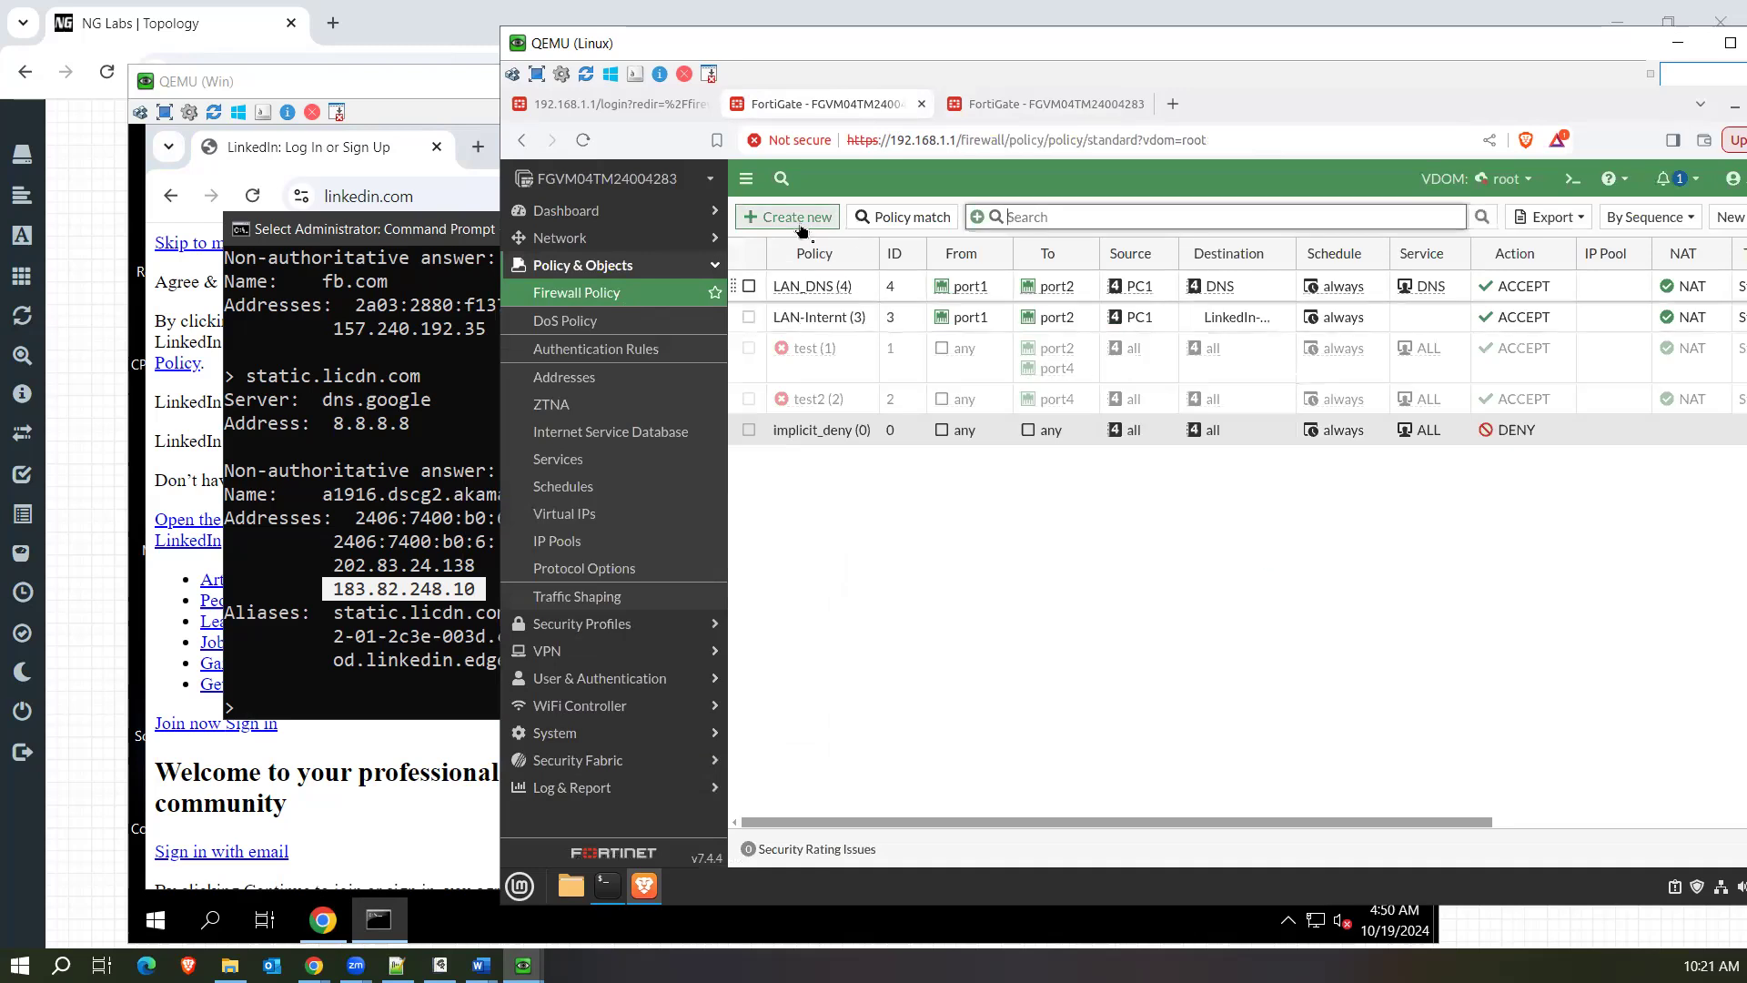
pyautogui.click(855, 326)
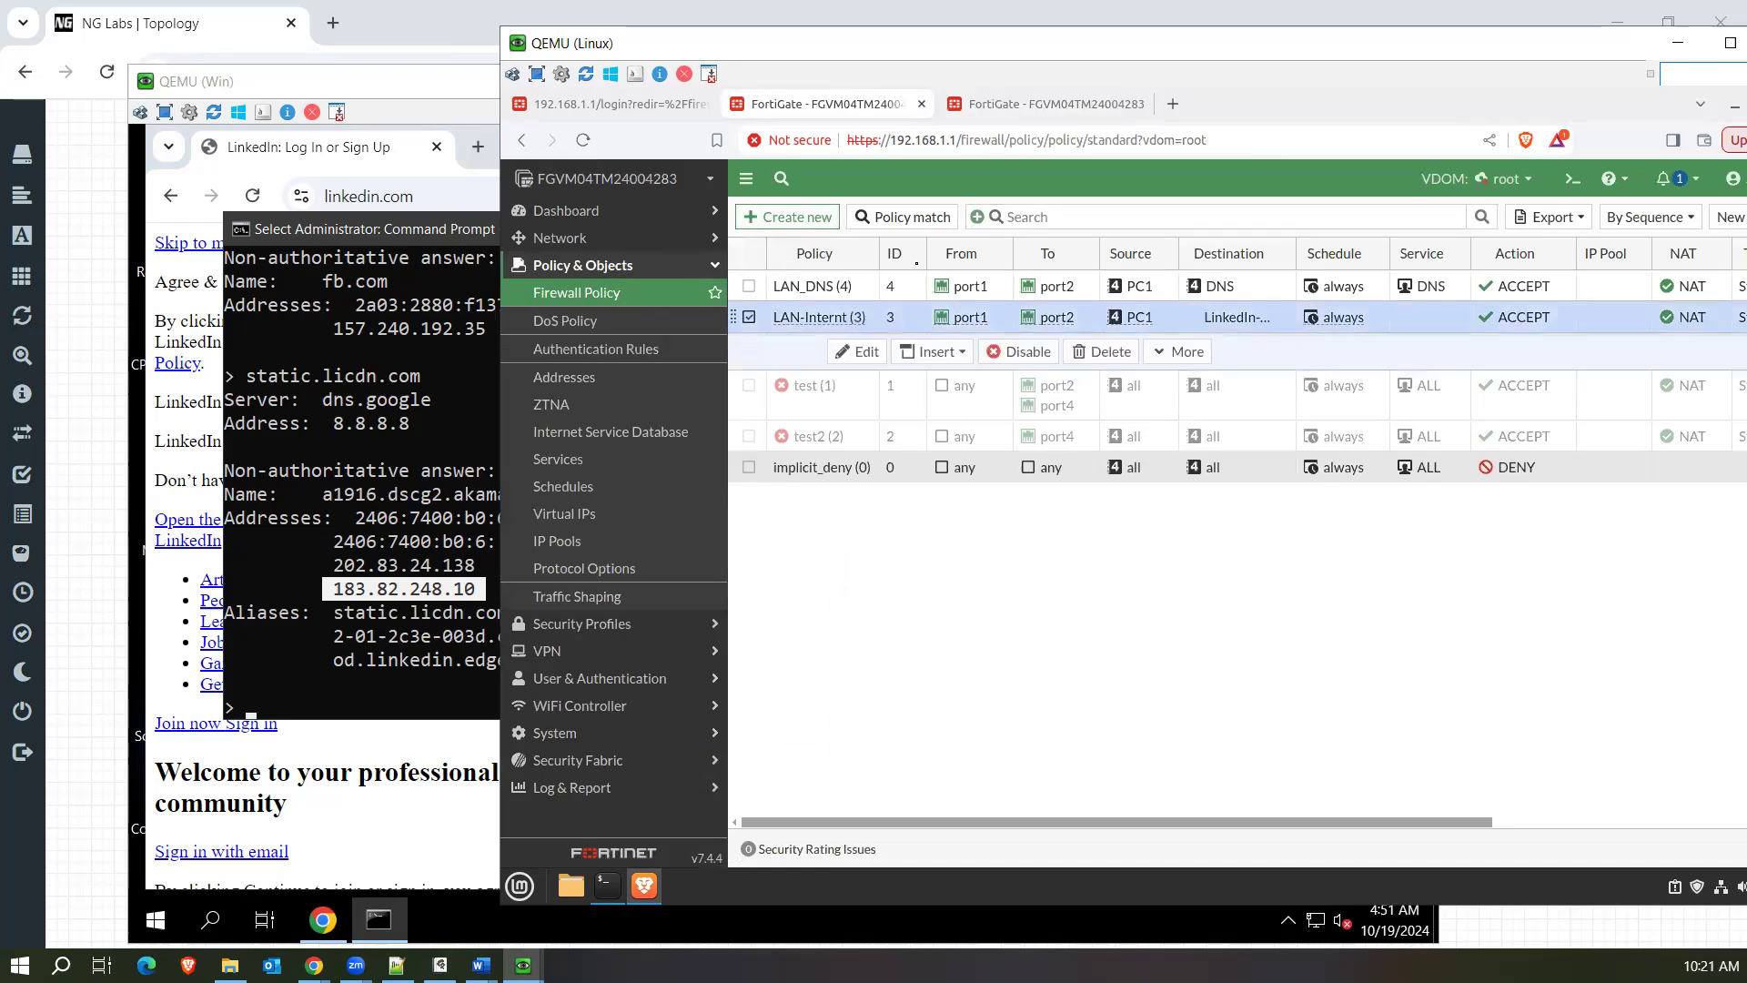
pyautogui.click(860, 351)
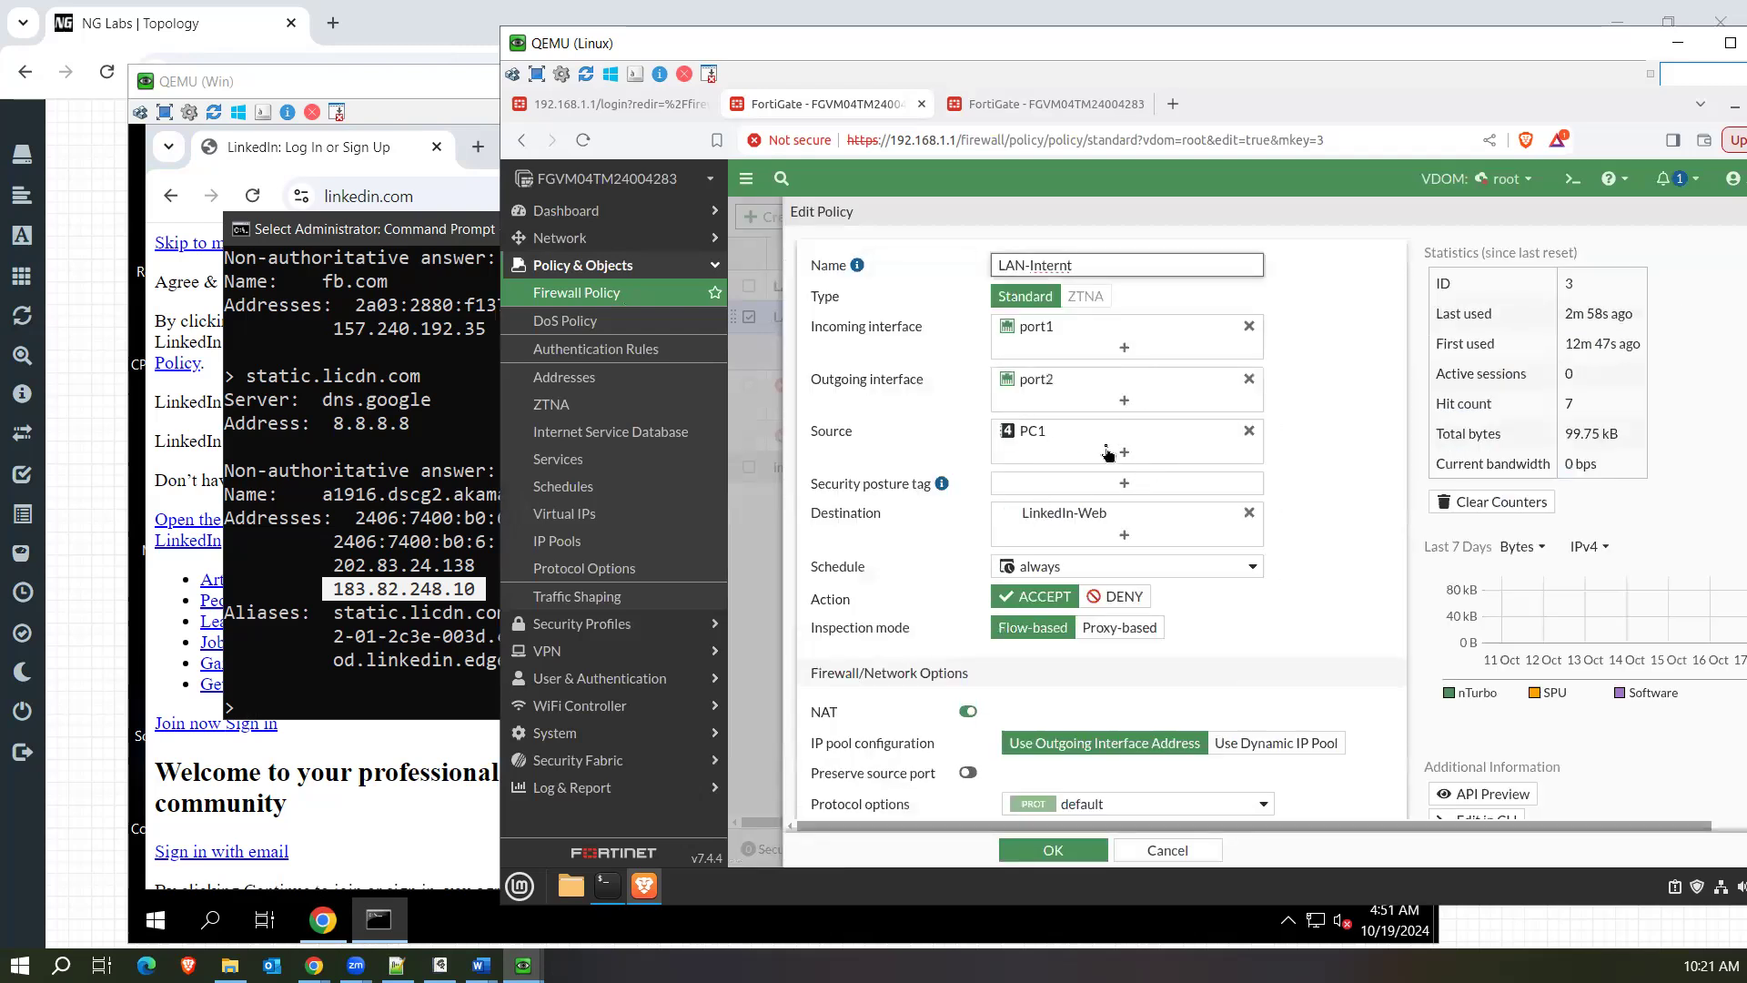
# Add the Akamai-CDN Internet service as a second destination in the LAN-Internt policy.
pyautogui.click(1119, 542)
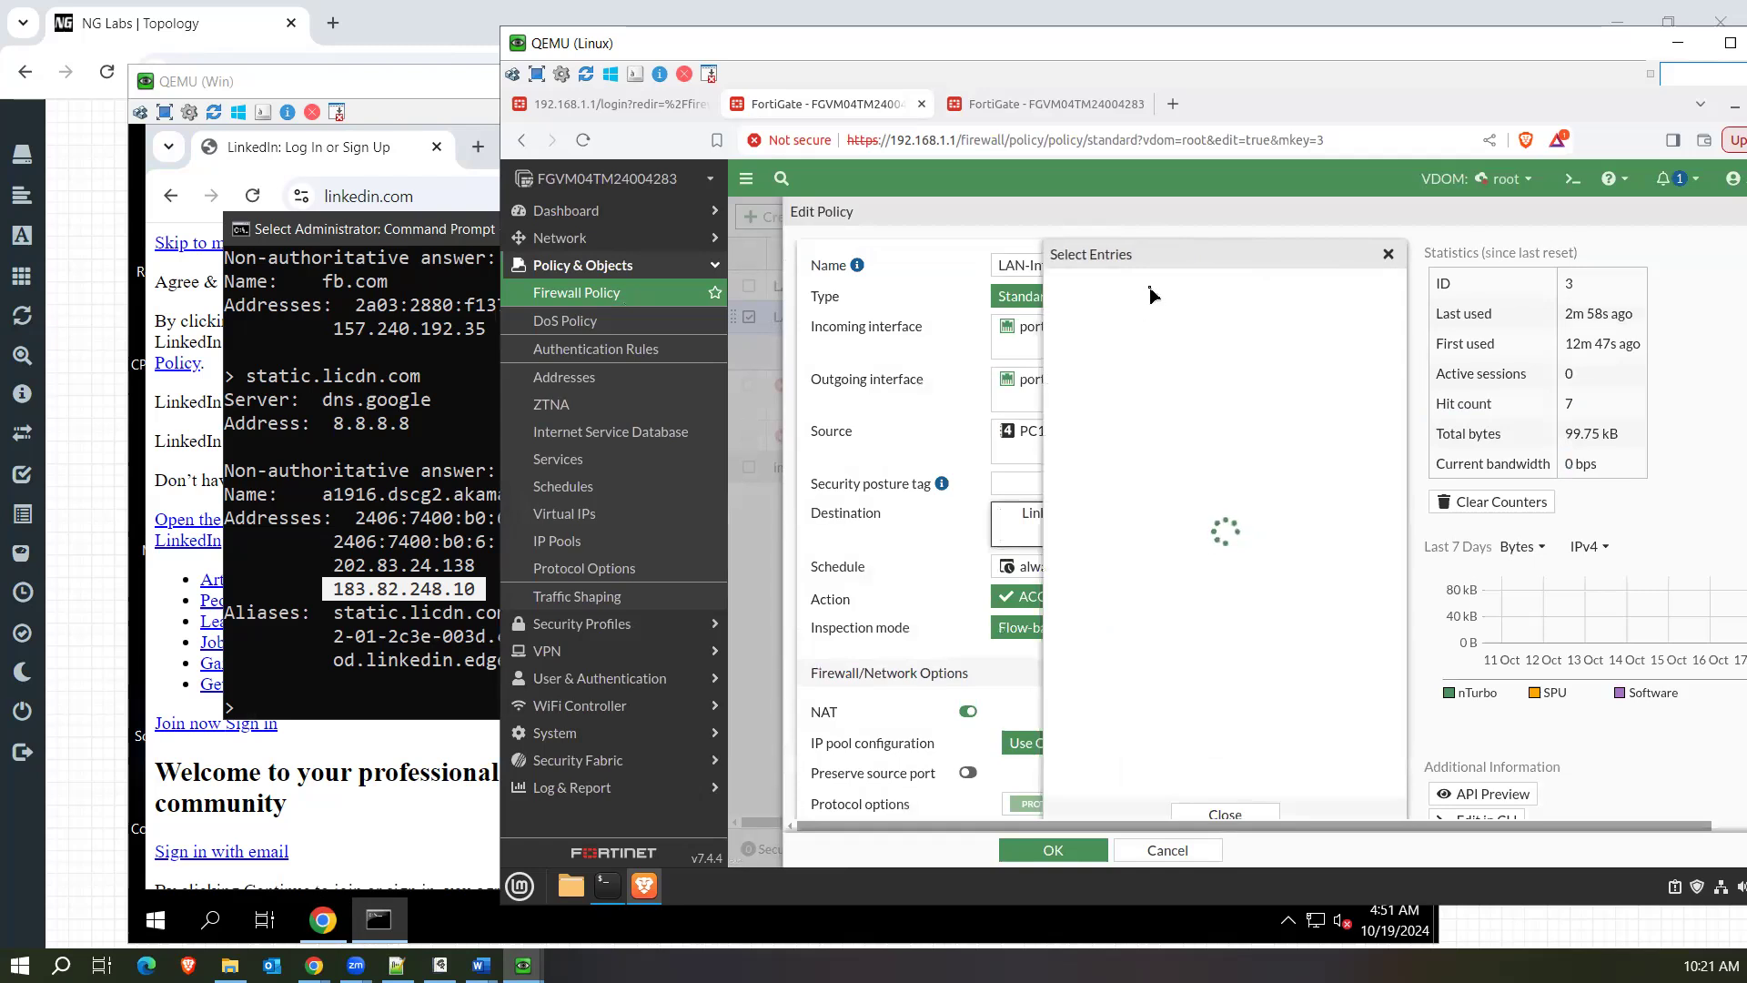
pyautogui.write('aka')
pyautogui.press('Return')
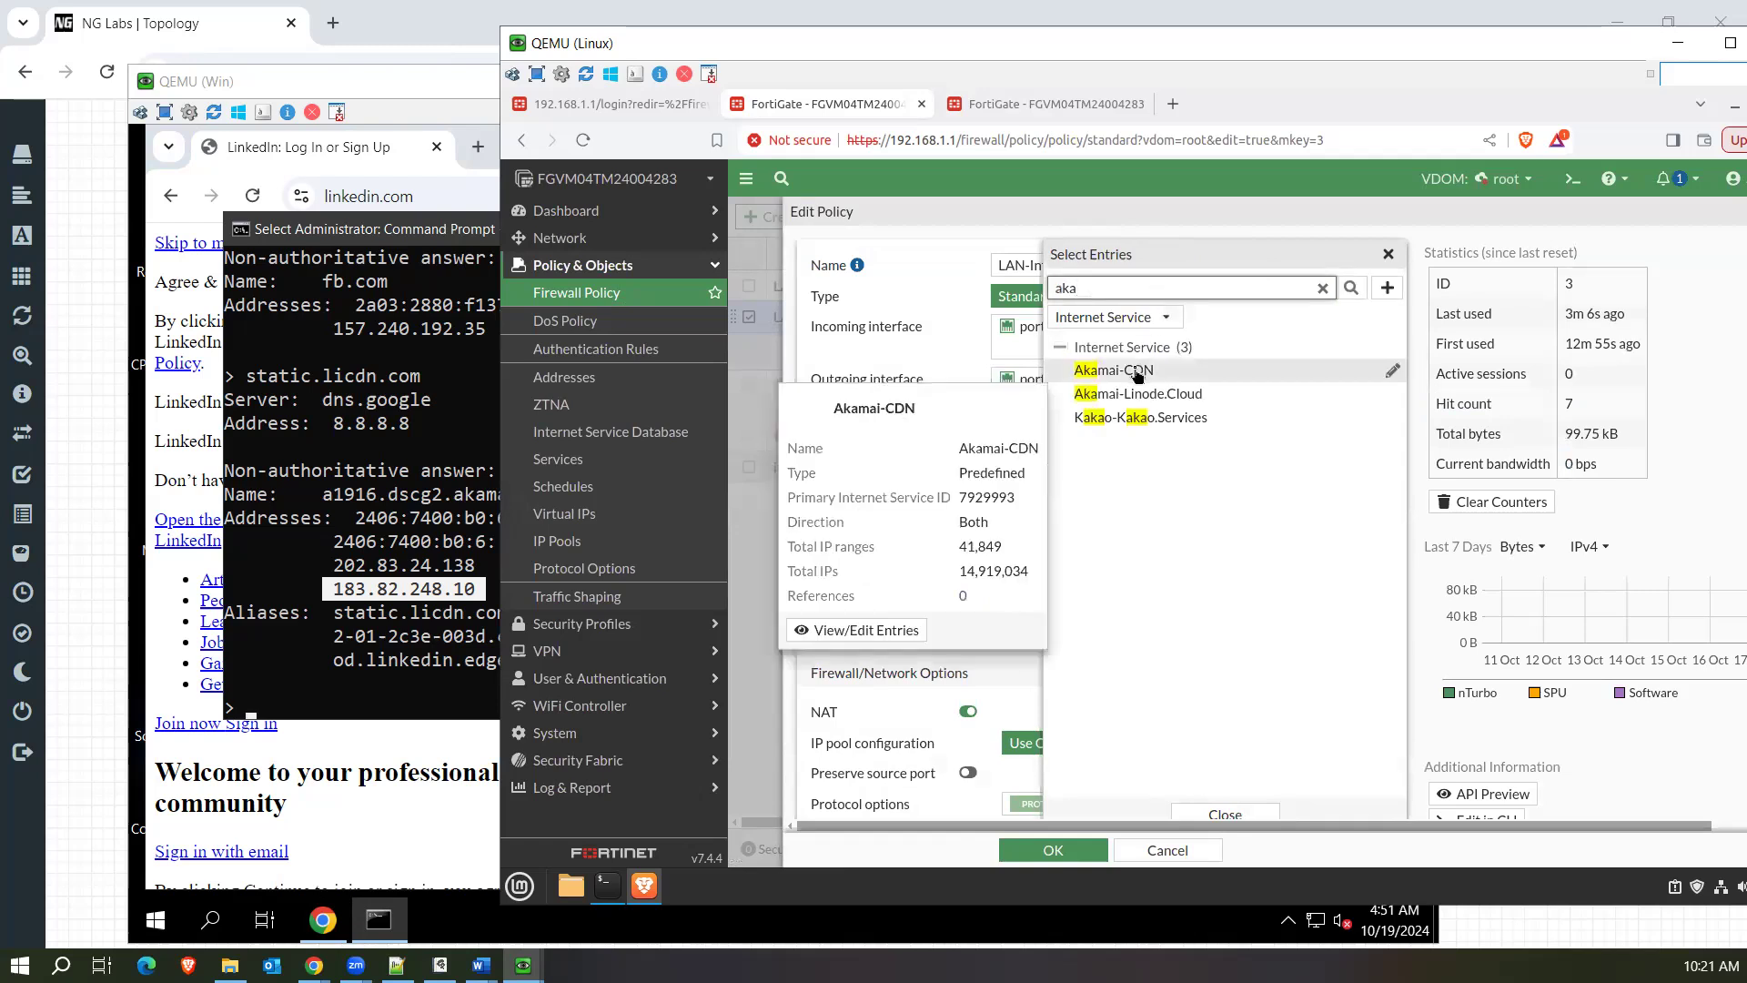
pyautogui.click(1137, 373)
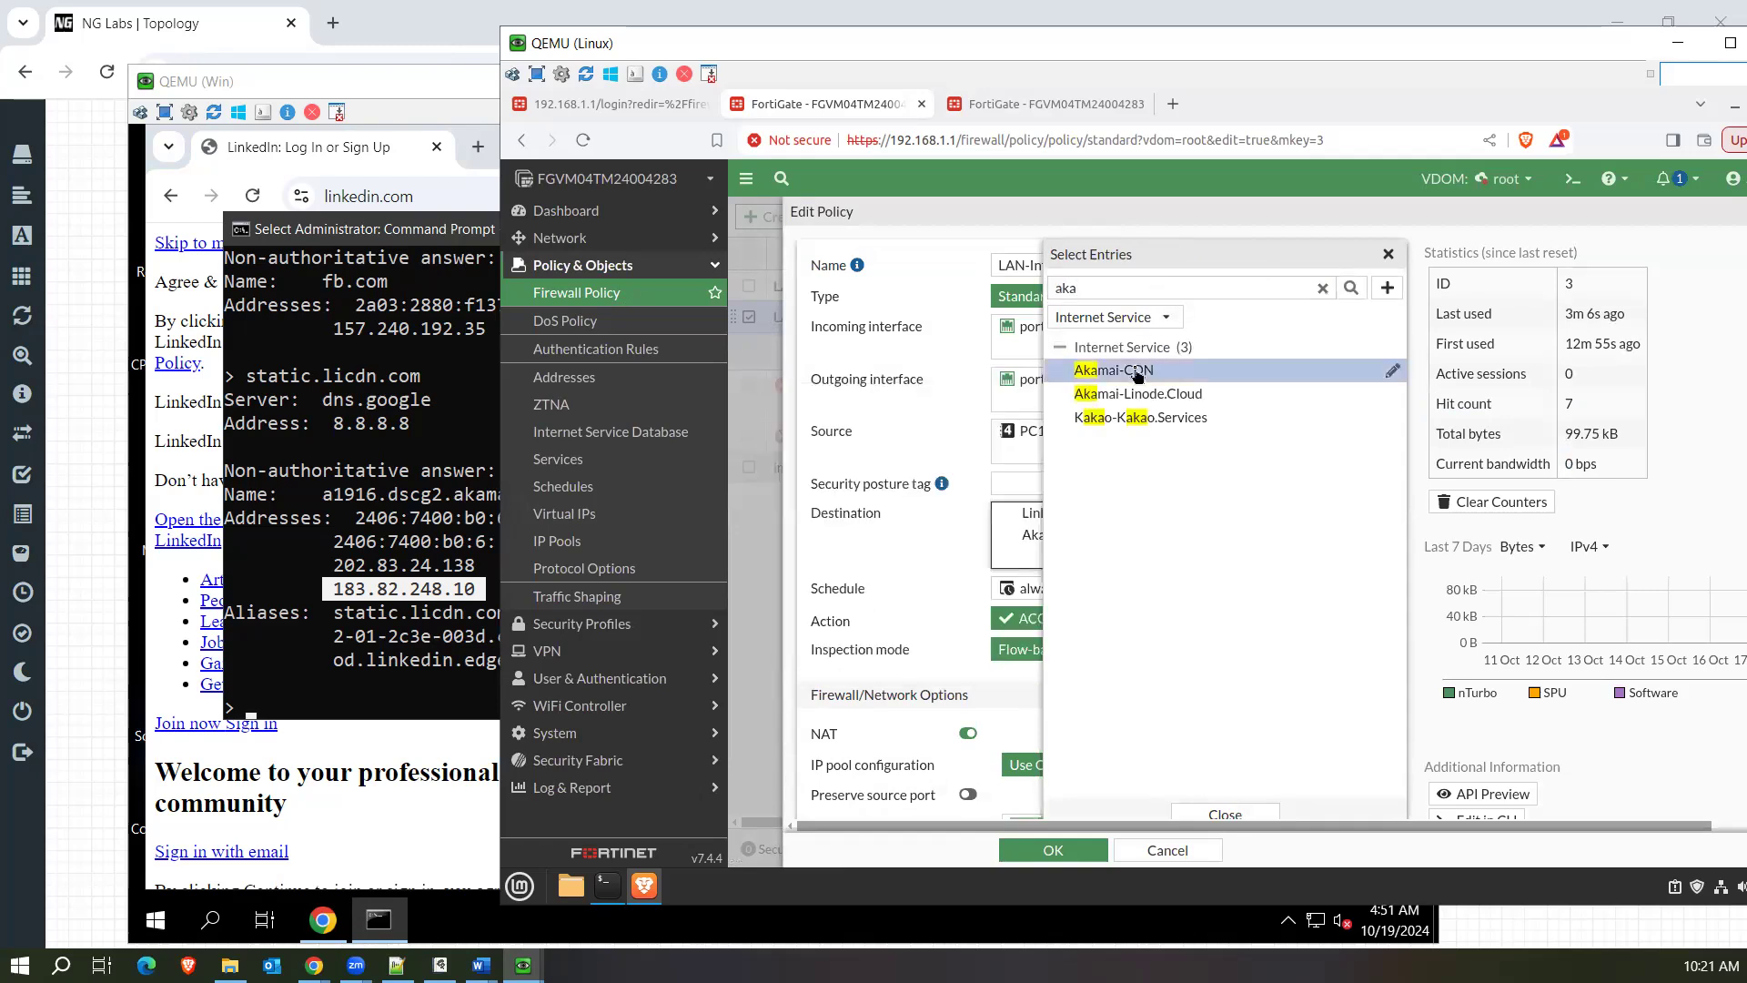
pyautogui.click(1221, 814)
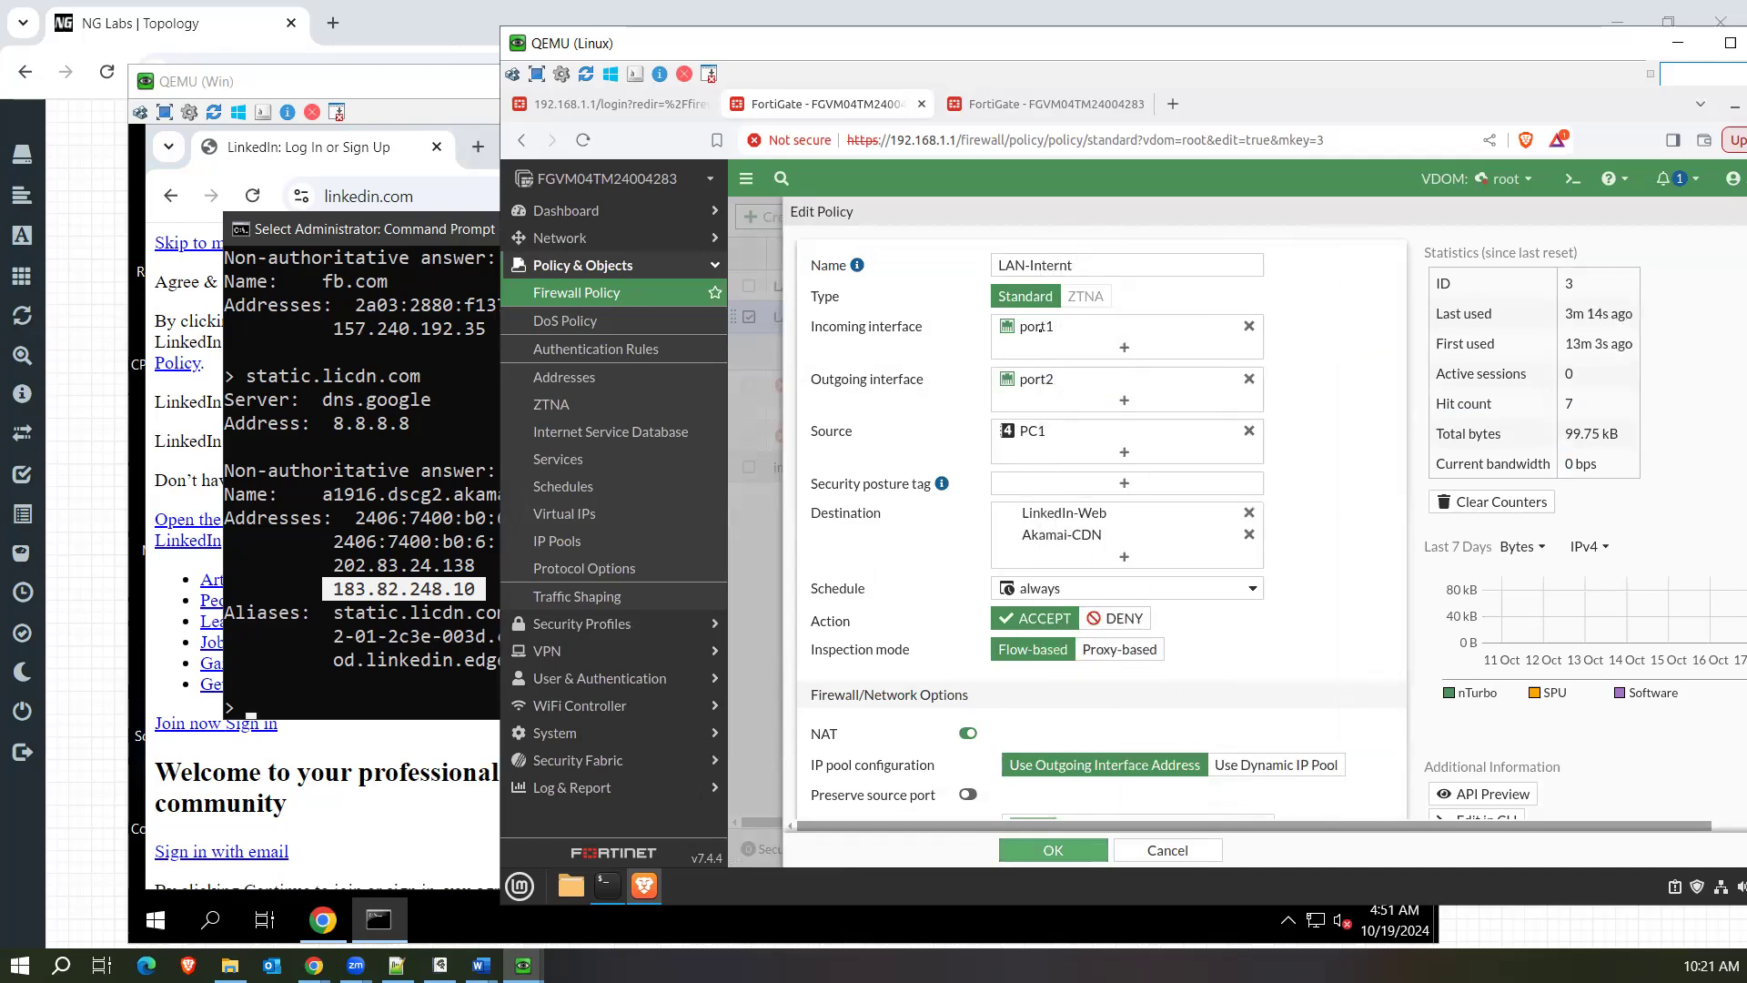
# Open the forward traffic log in the FortiGate session that shows the IP address lookup and examine its latest entries.
pyautogui.click(1022, 104)
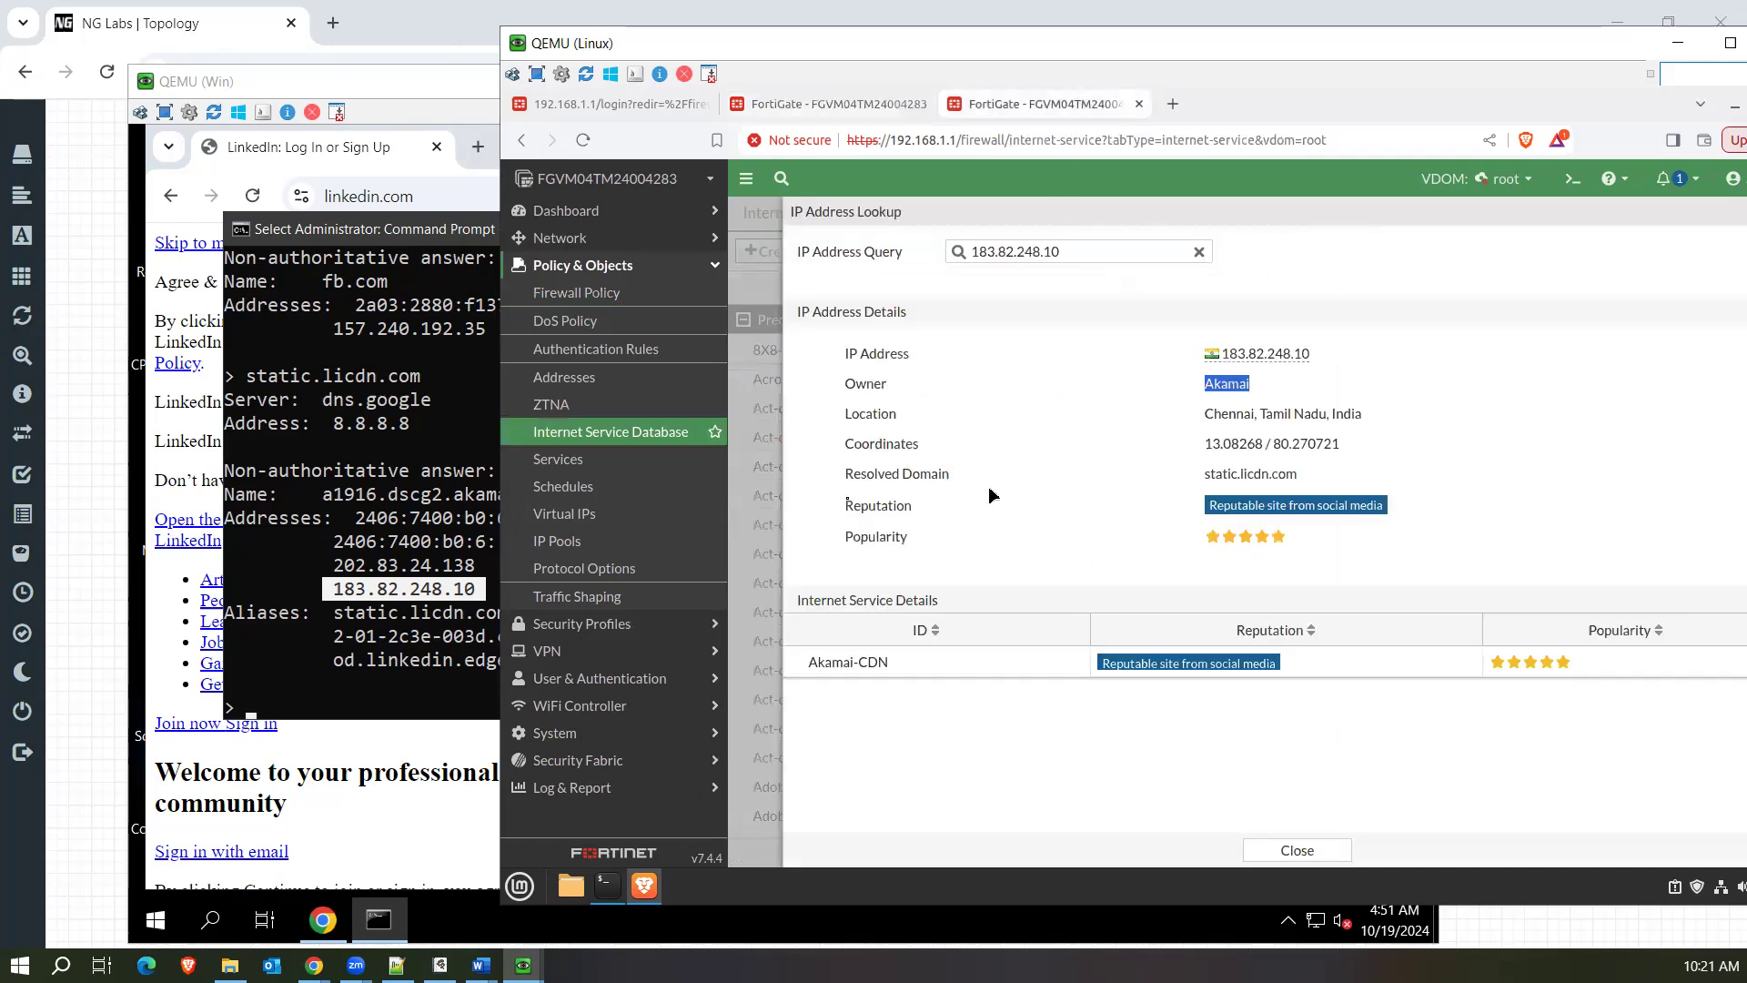
pyautogui.click(605, 788)
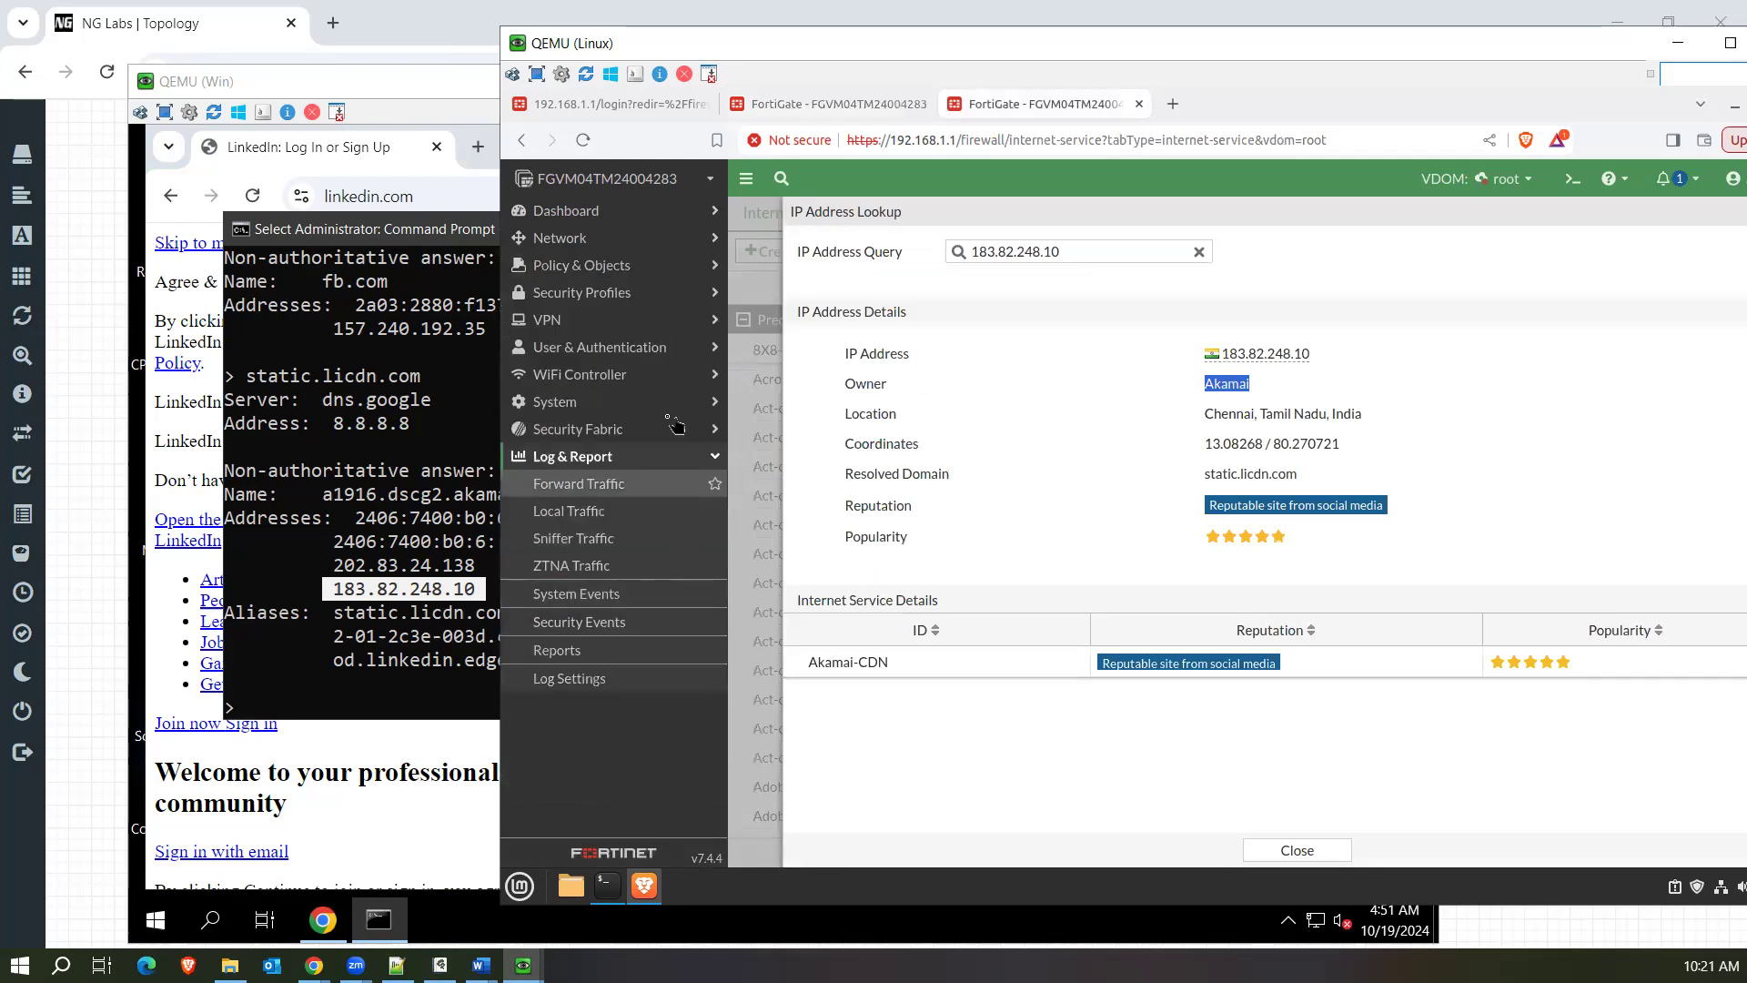
pyautogui.click(571, 486)
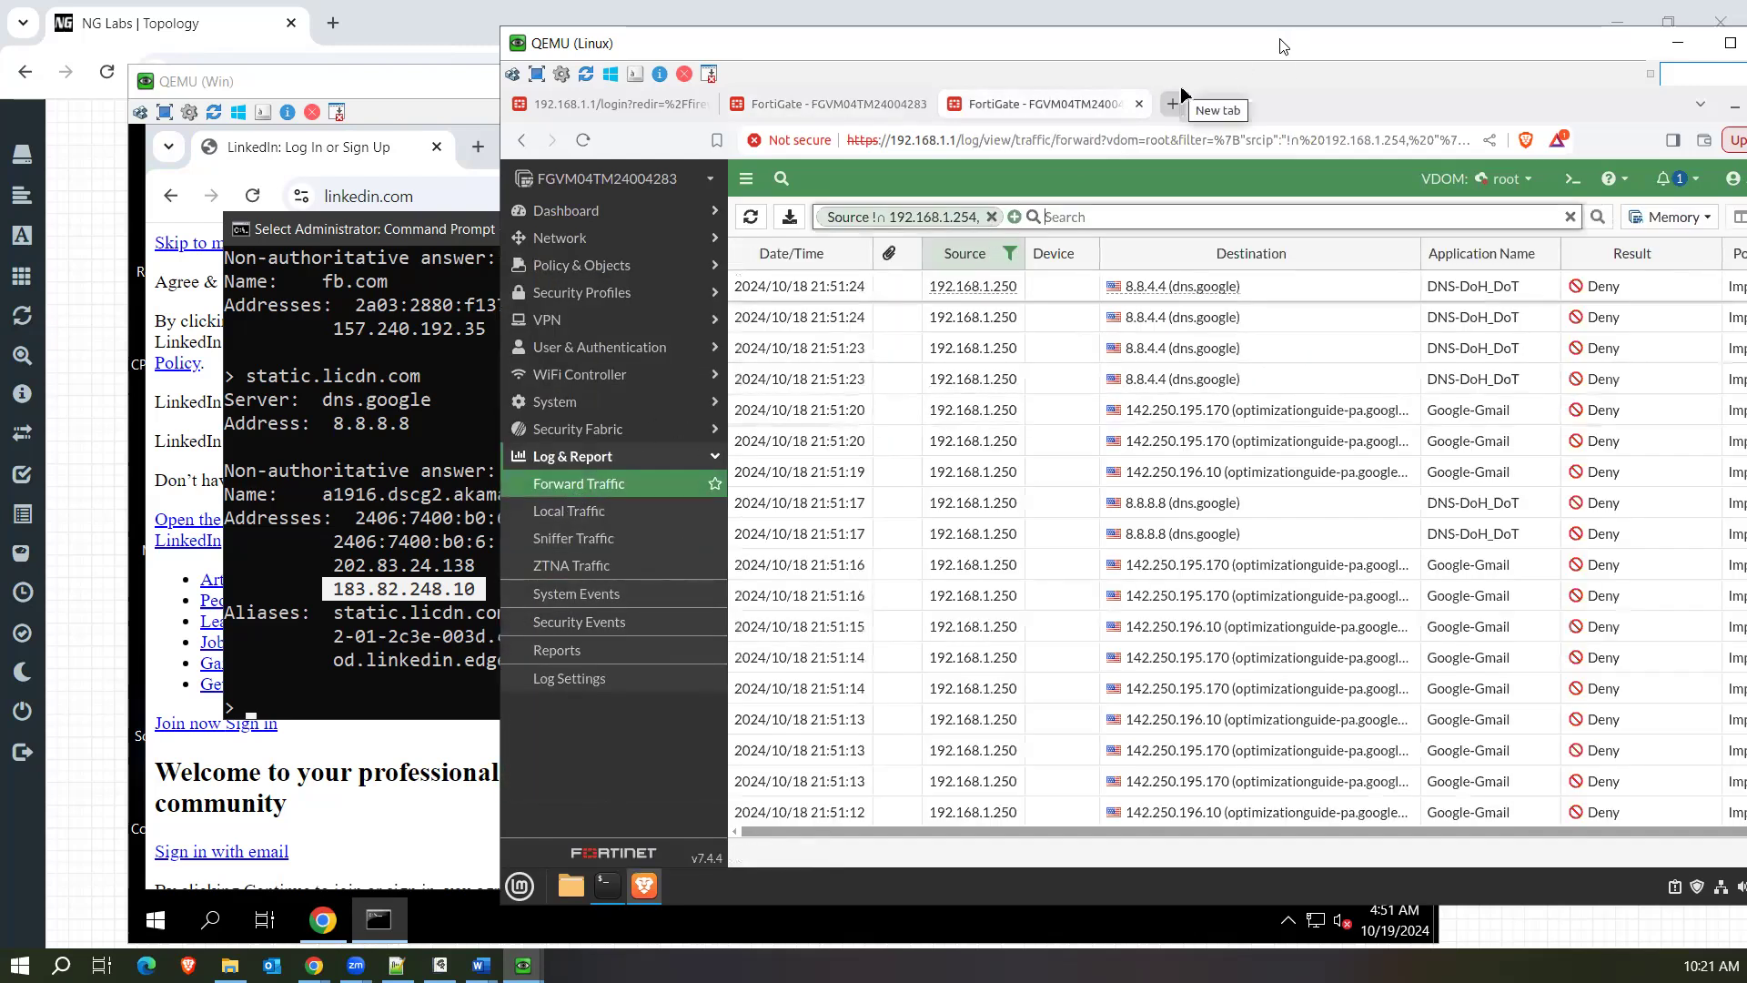
pyautogui.moveTo(1282, 45); pyautogui.dragTo(1045, 34)
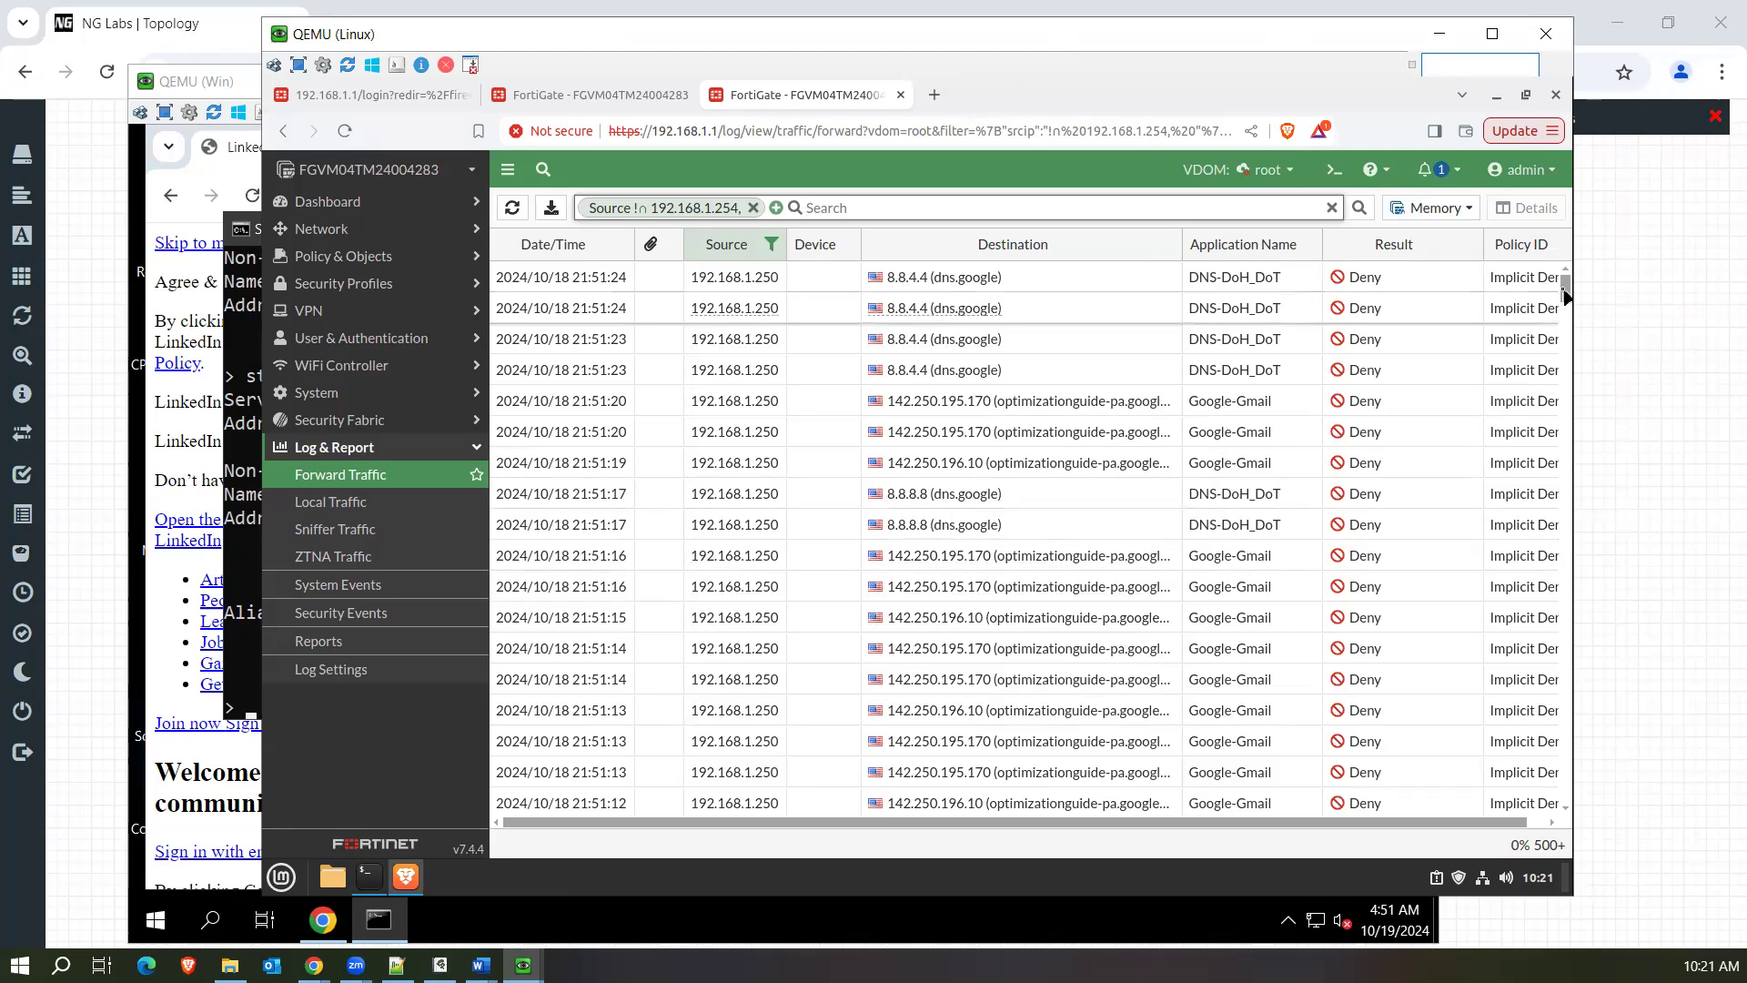
pyautogui.scroll(-1, 1561, 286)
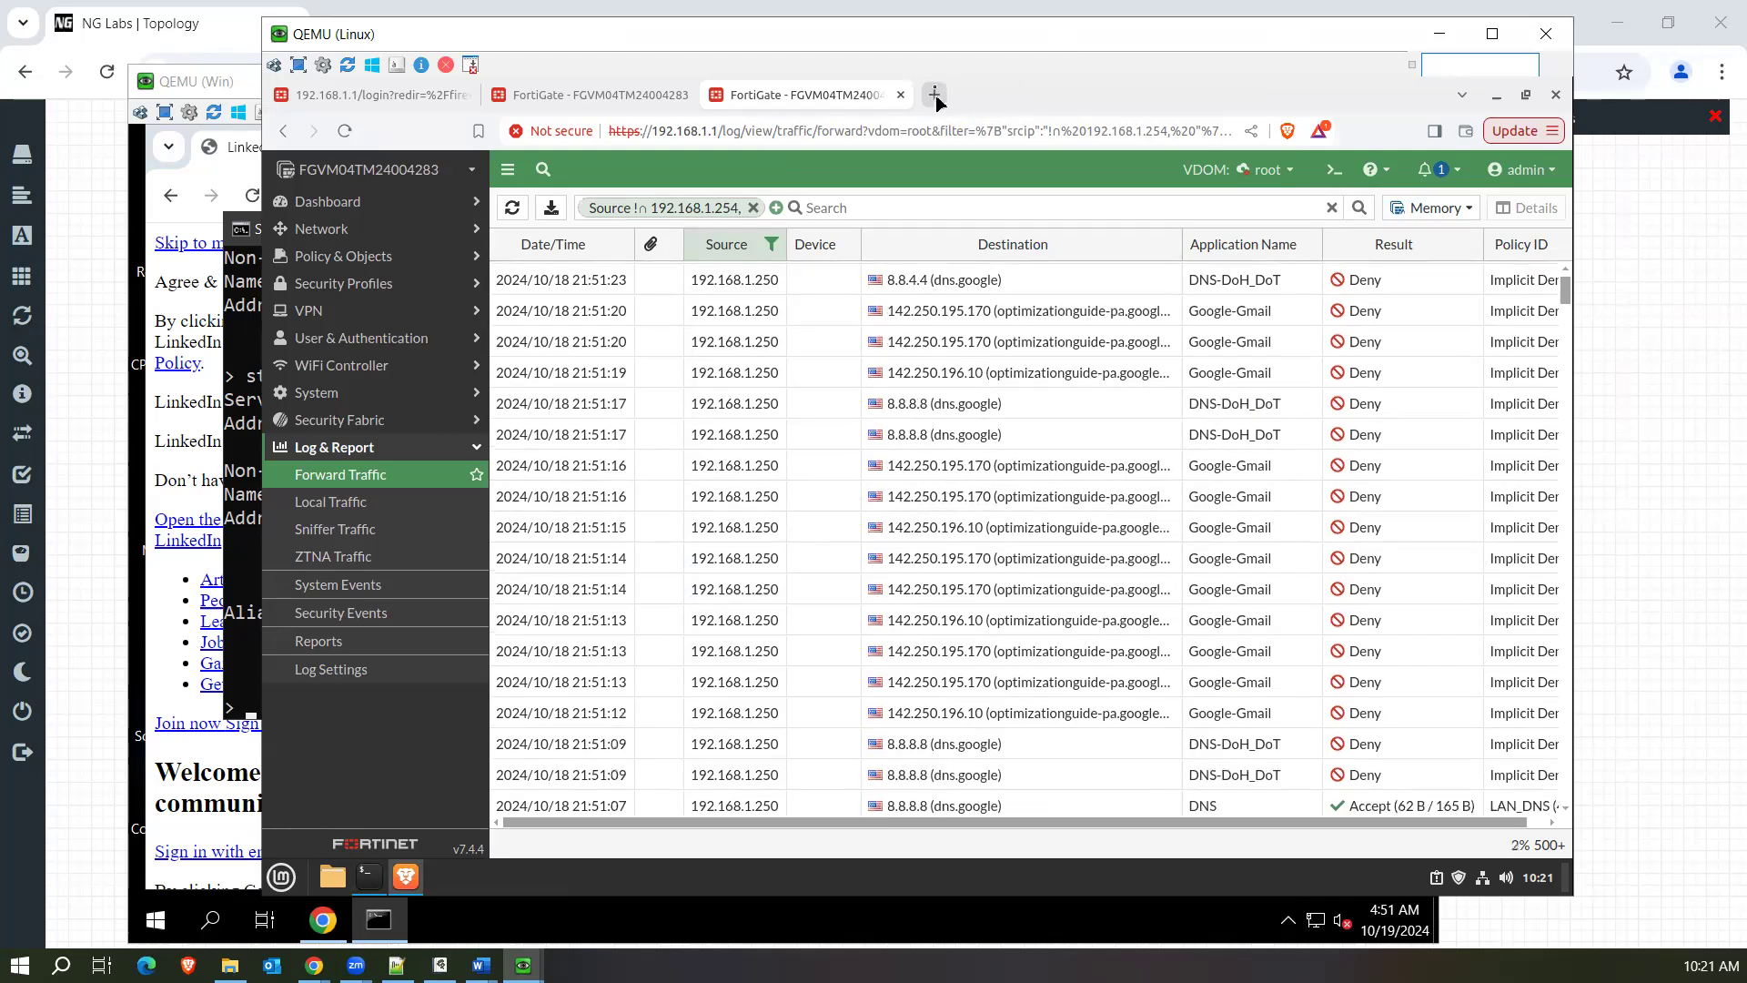
# Check LinkedIn's network requests on the Windows machine against older forward traffic log entries on the Linux machine.
pyautogui.moveTo(926, 39); pyautogui.dragTo(1104, 63)
pyautogui.click(358, 83)
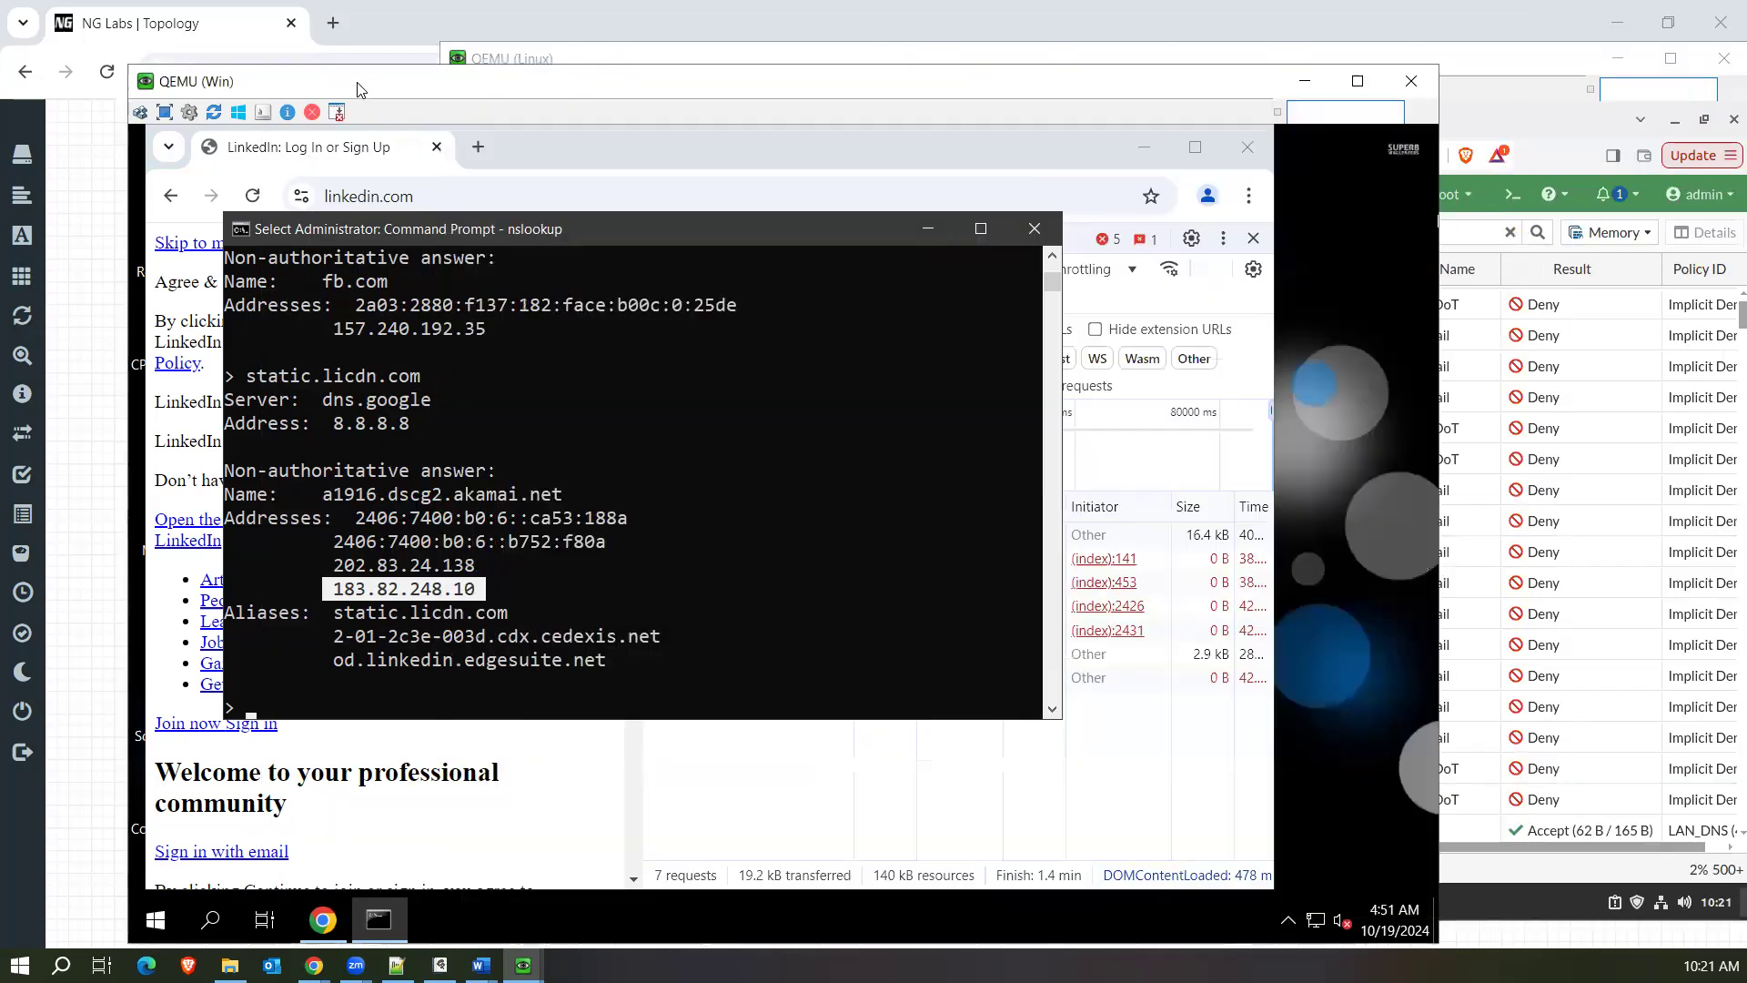
pyautogui.click(833, 767)
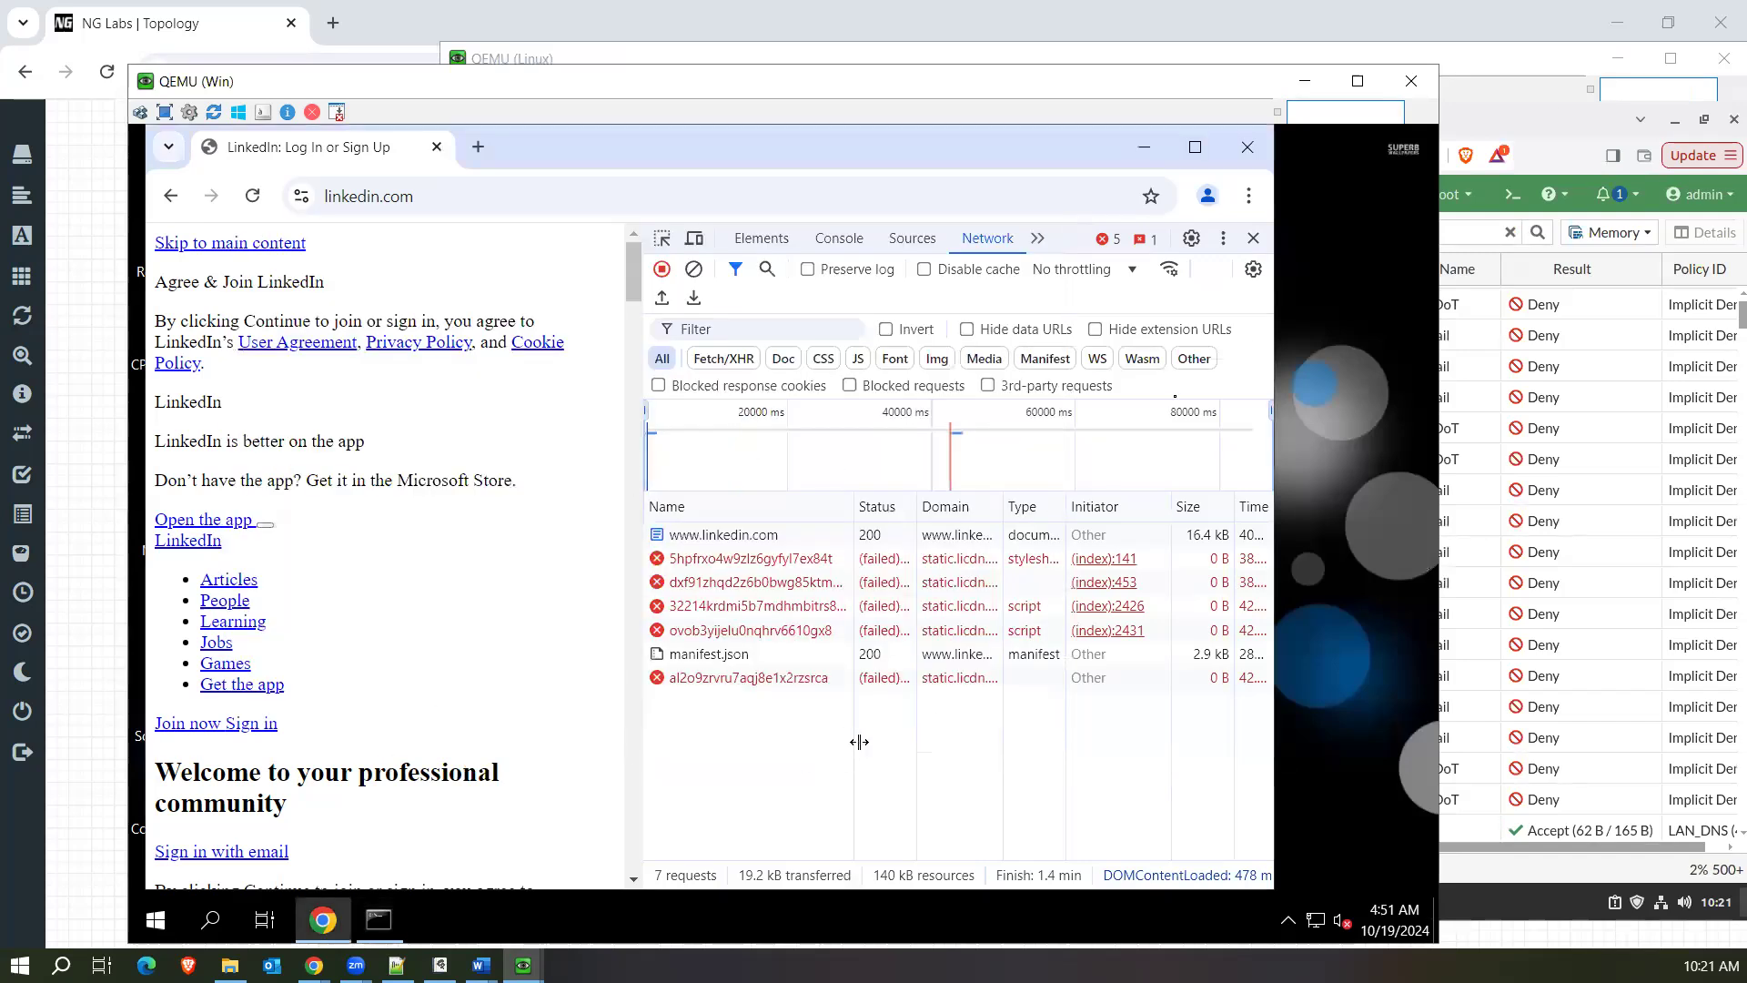
pyautogui.click(1489, 67)
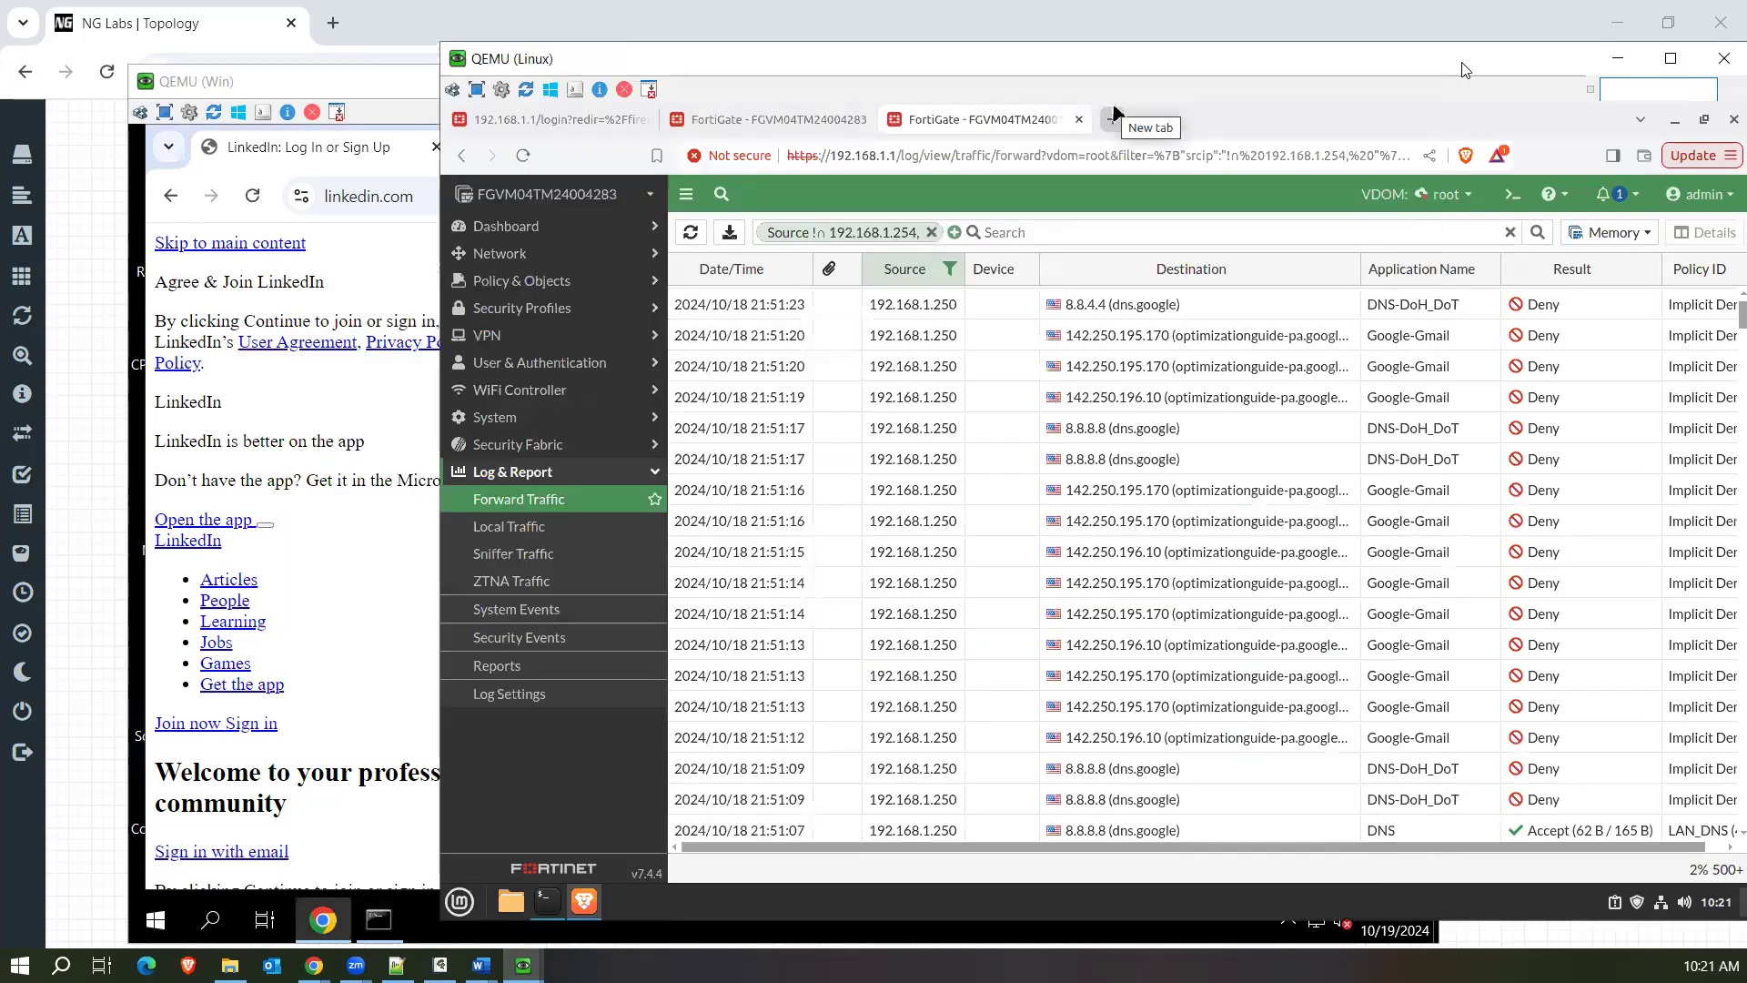
pyautogui.moveTo(1462, 70); pyautogui.dragTo(1325, 60)
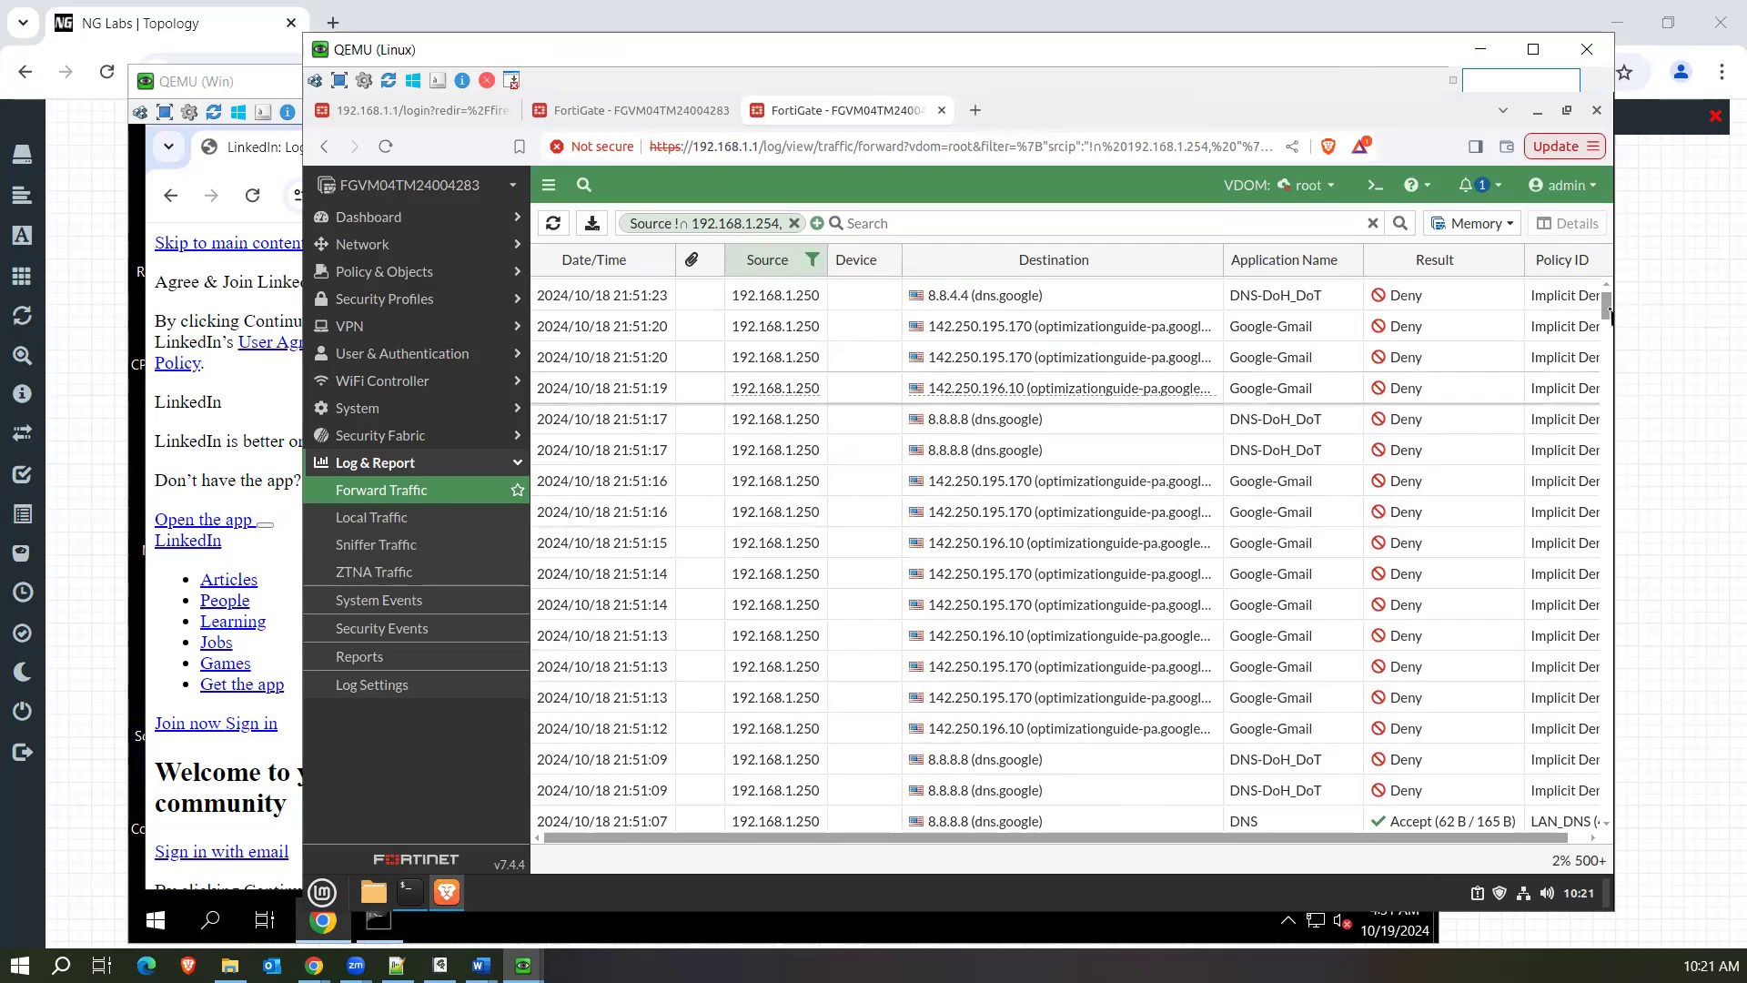
pyautogui.moveTo(1606, 314); pyautogui.dragTo(1607, 331)
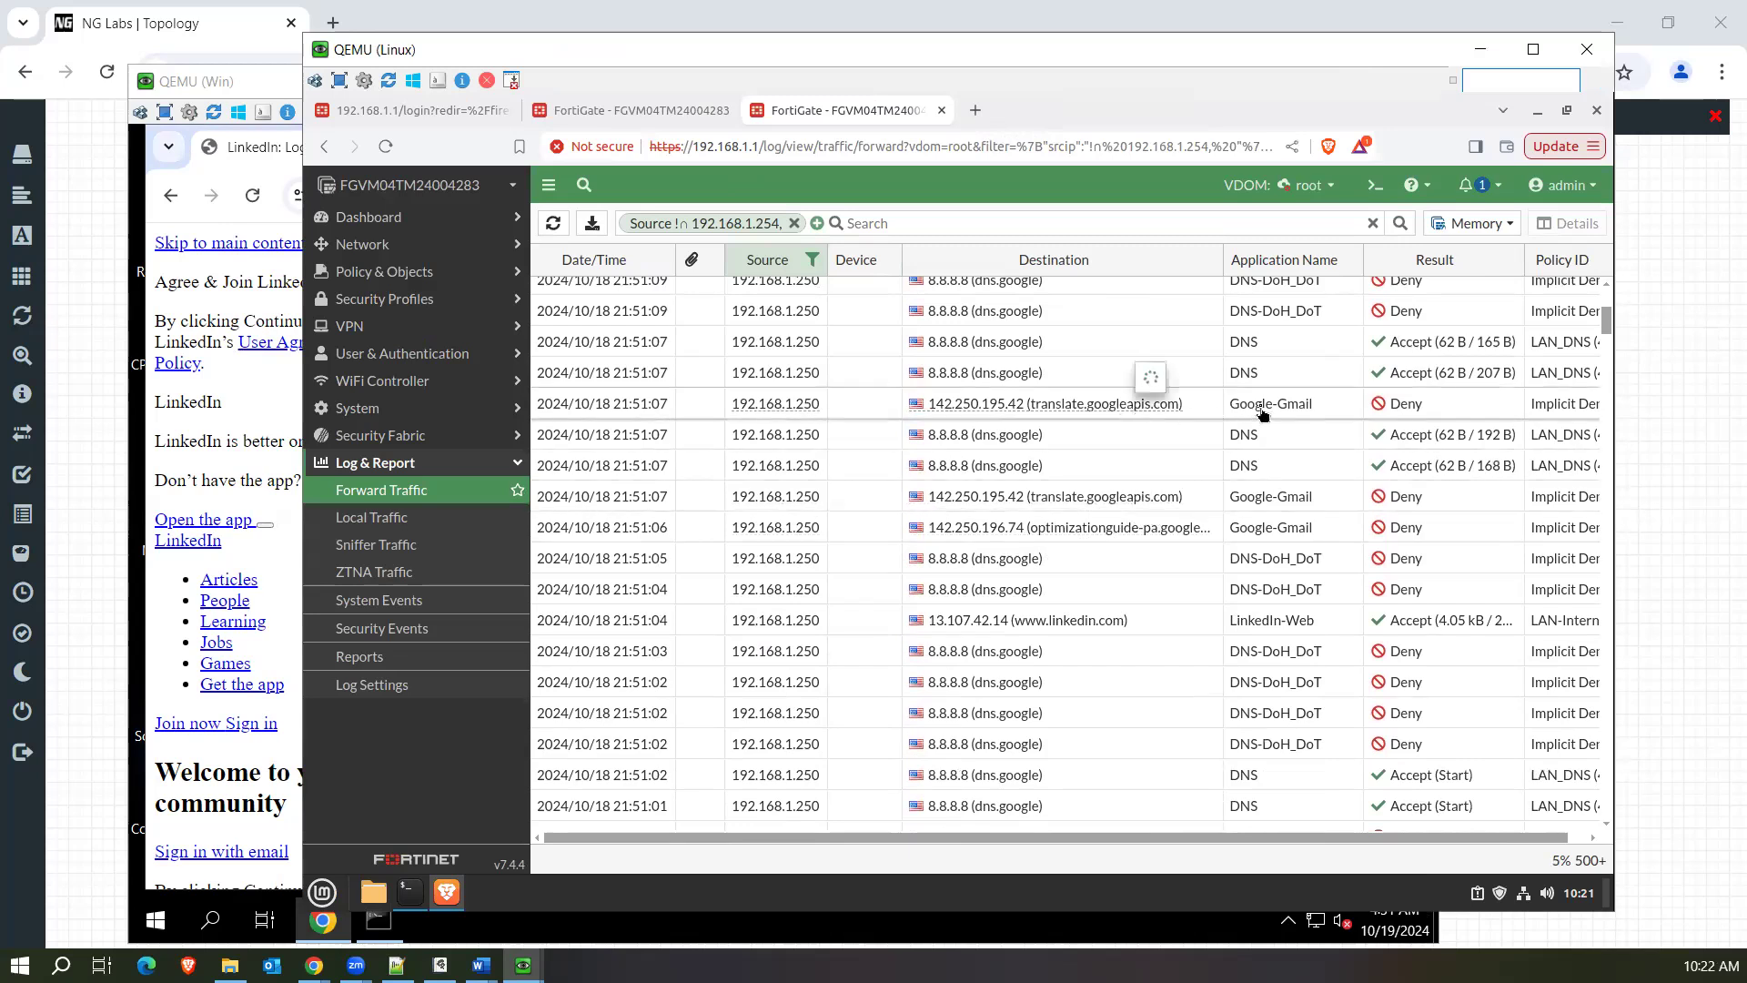
pyautogui.click(242, 167)
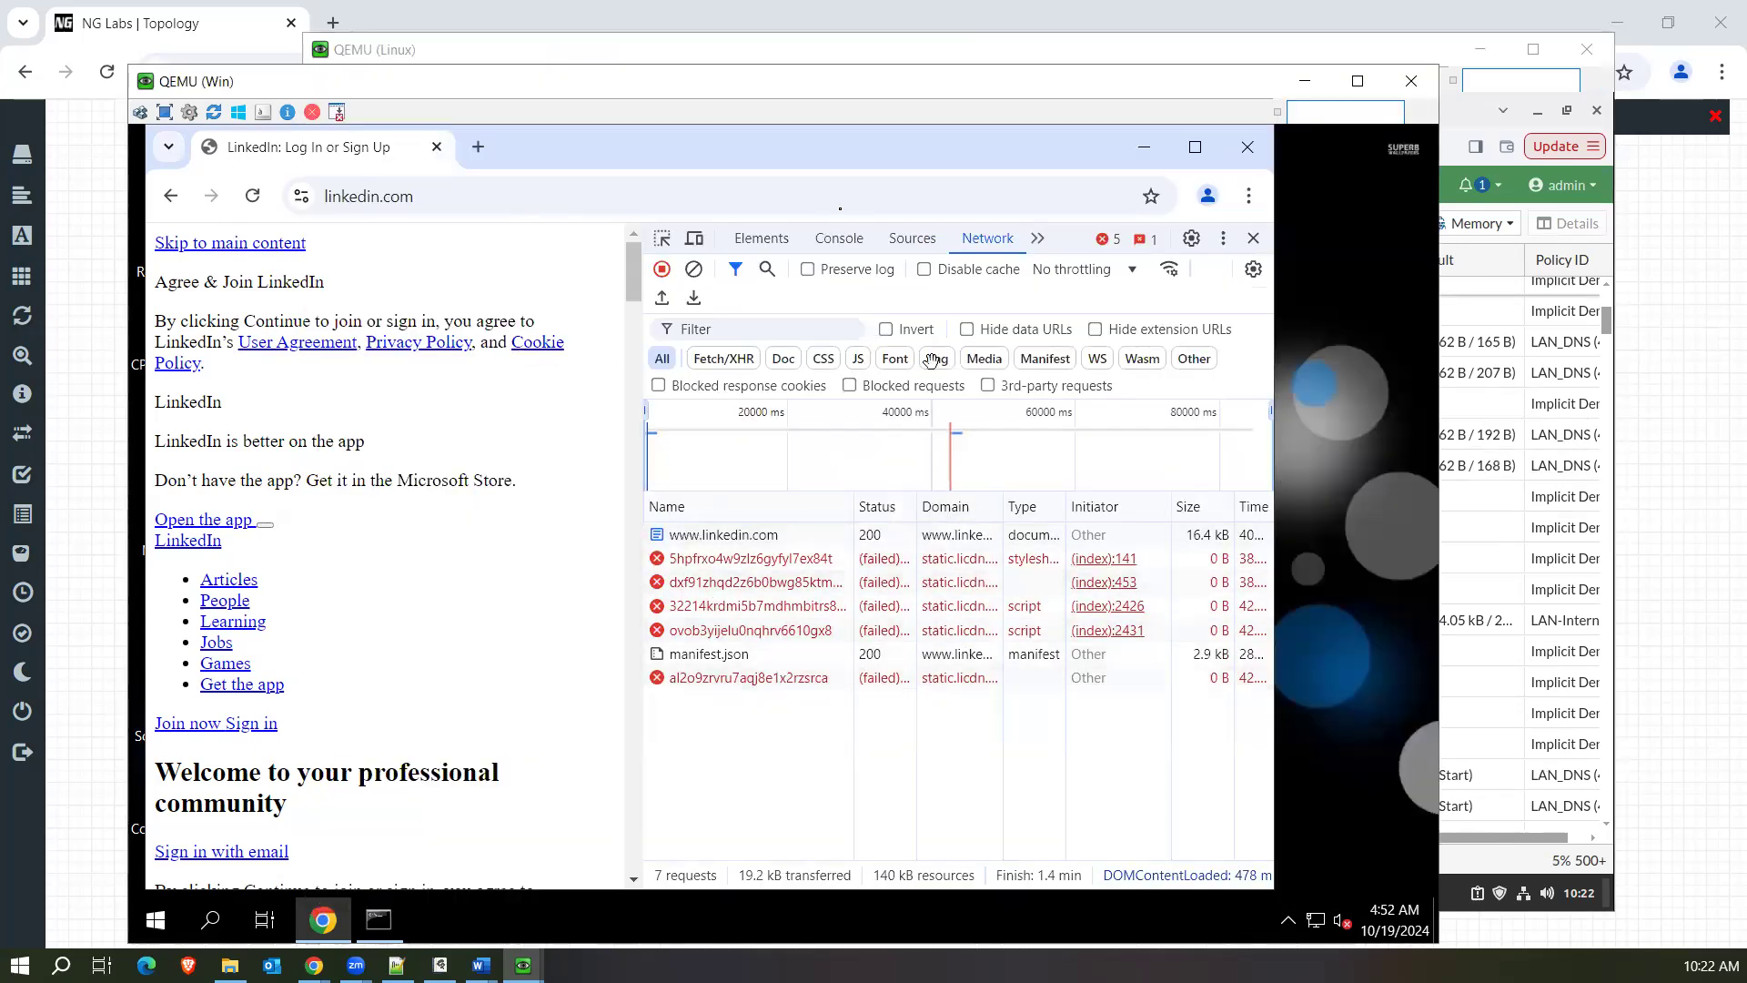
pyautogui.moveTo(691, 89); pyautogui.dragTo(729, 78)
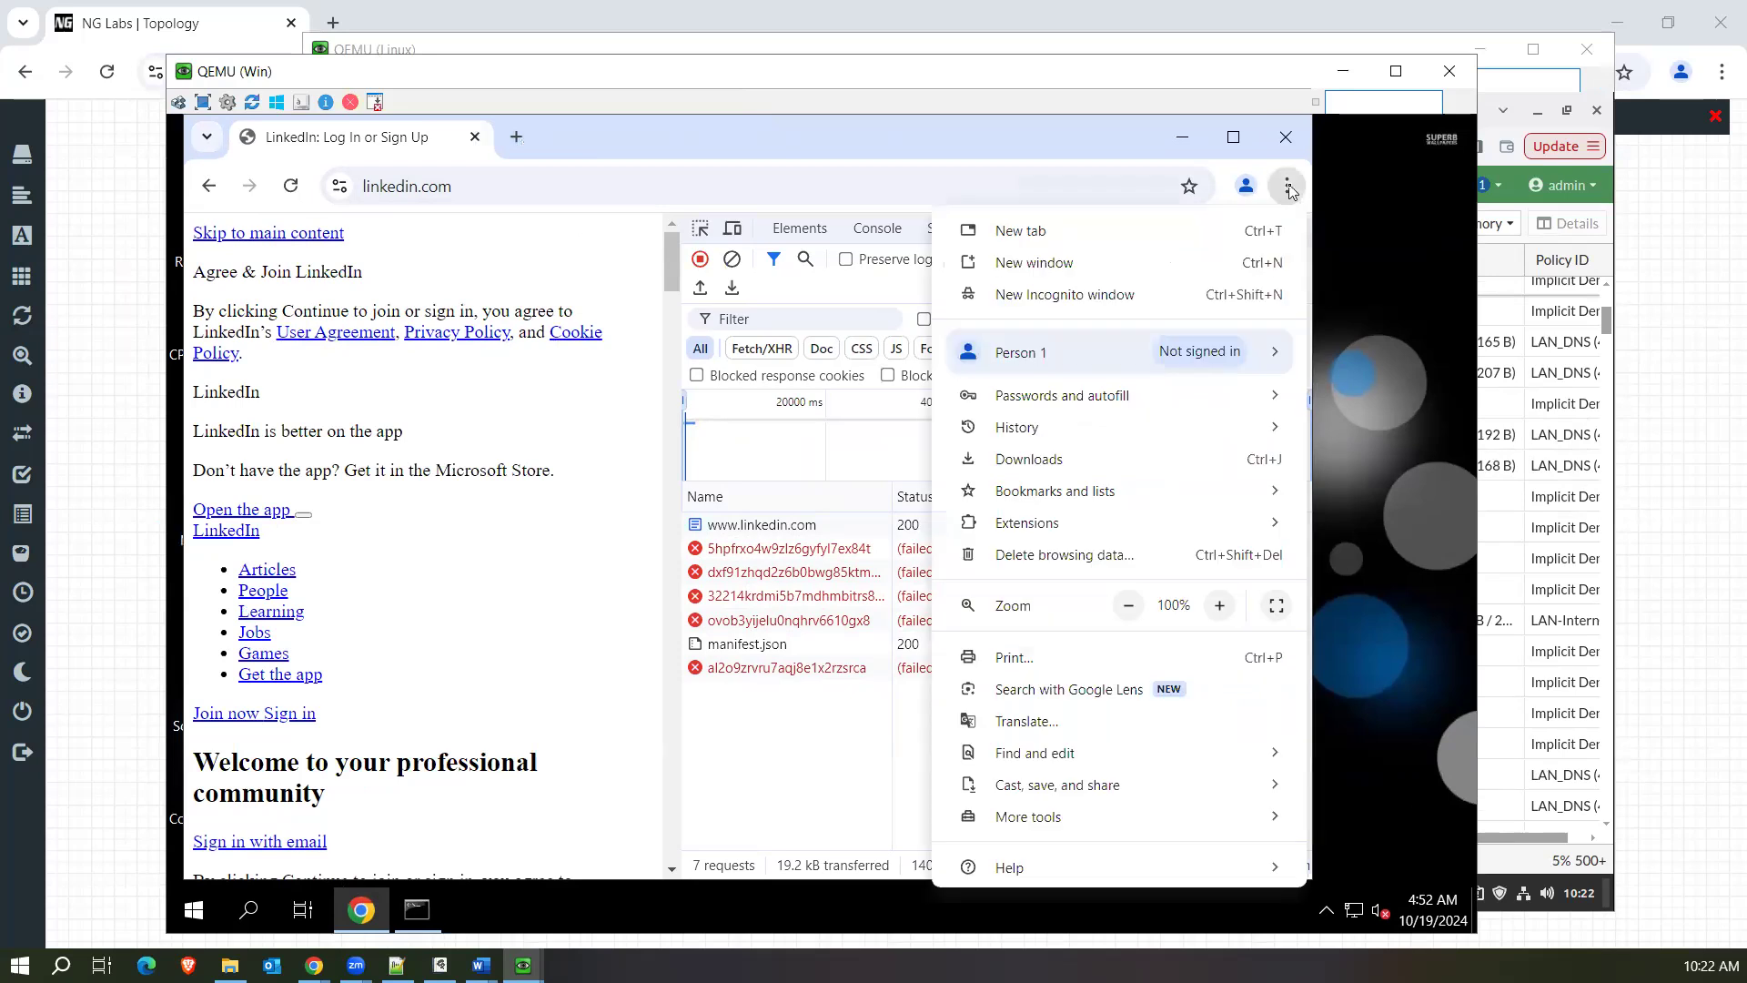
pyautogui.click(1159, 117)
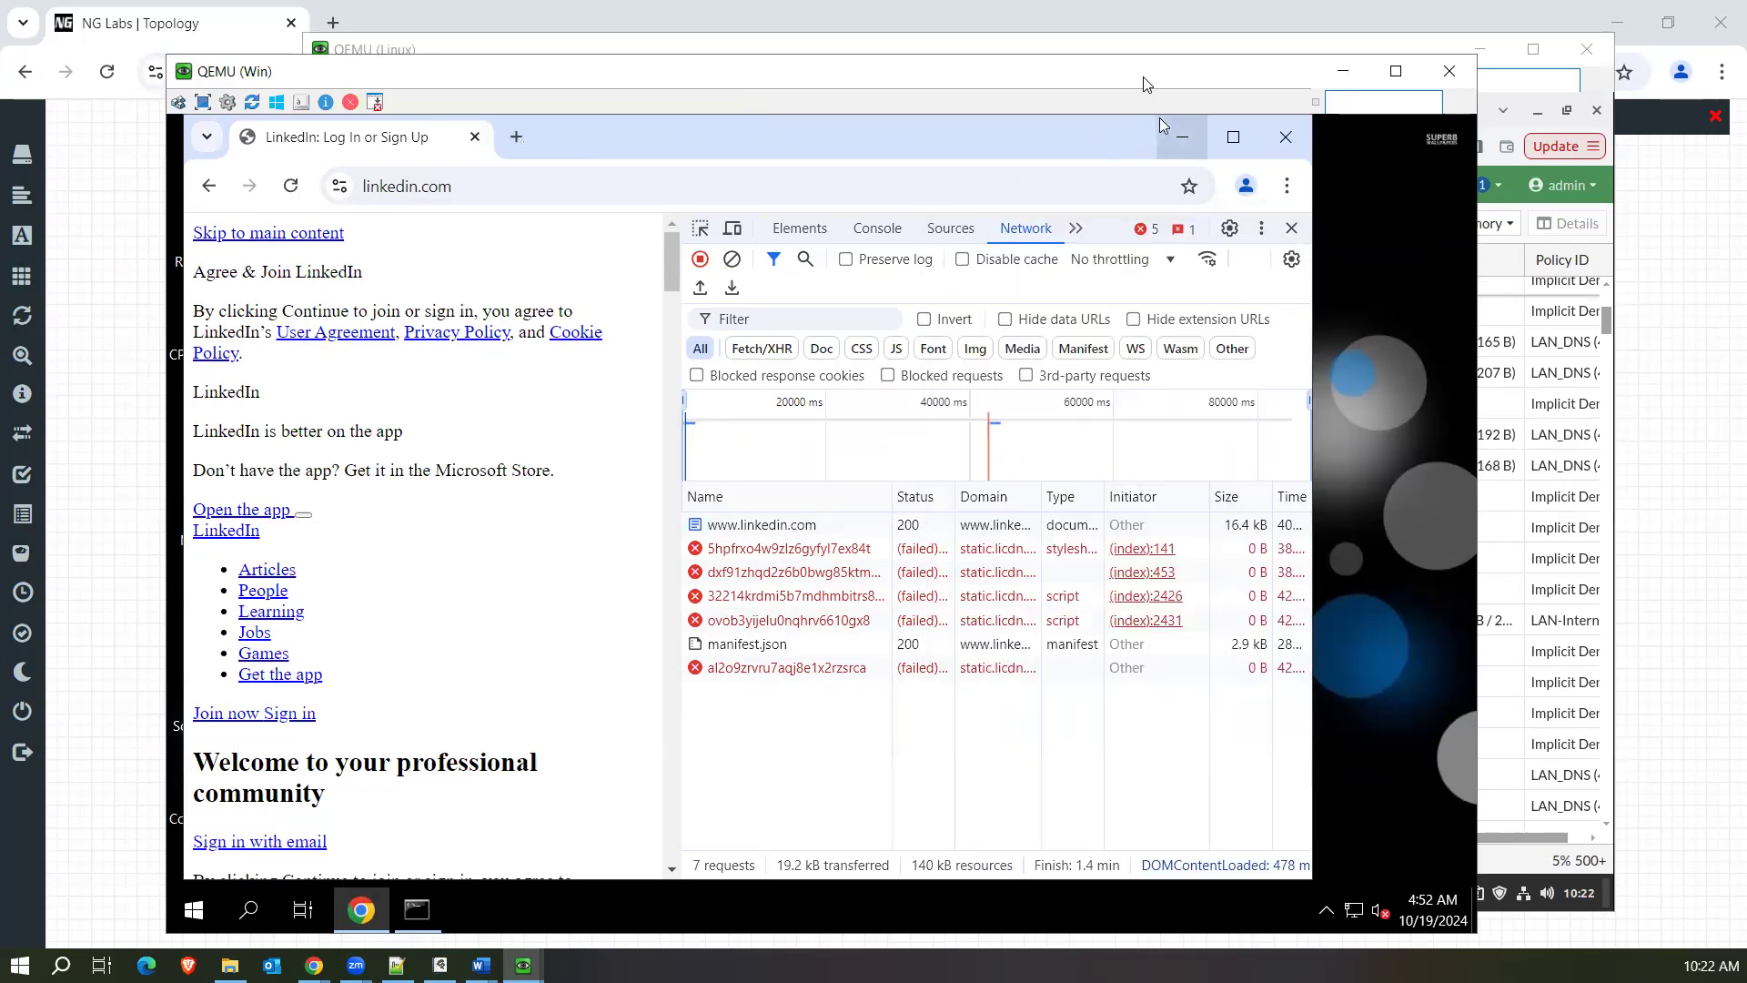
pyautogui.moveTo(1180, 60); pyautogui.dragTo(1103, 65)
pyautogui.click(1129, 57)
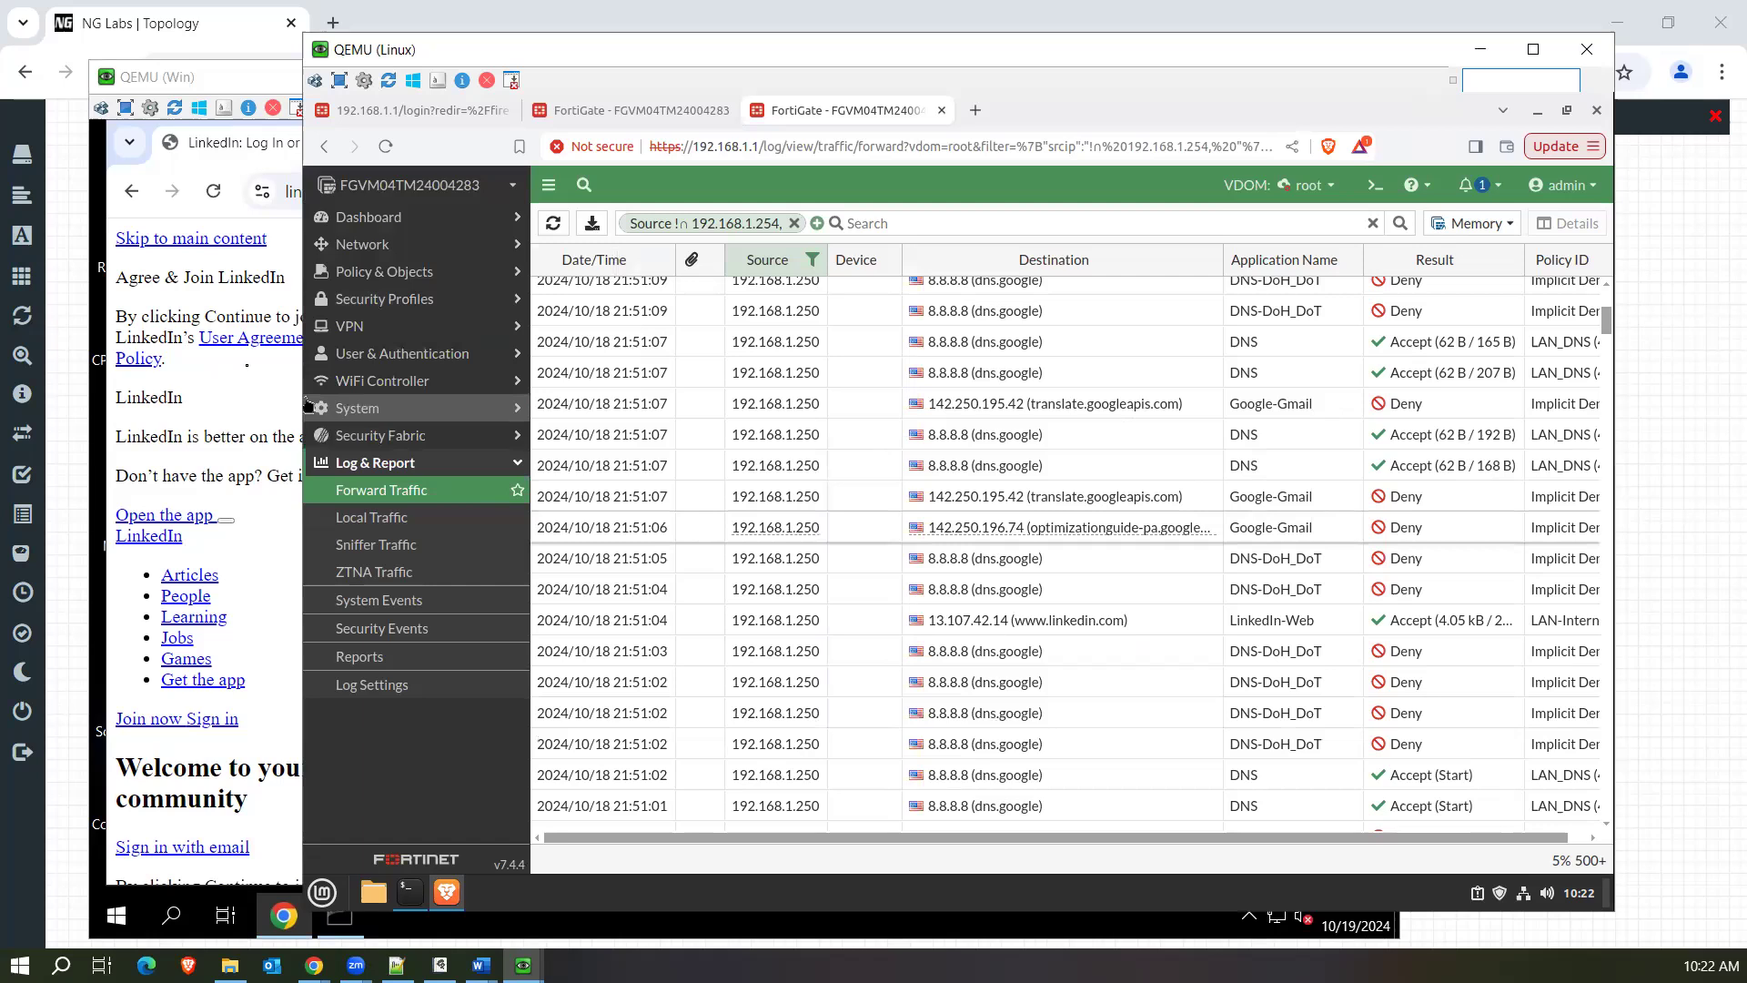
pyautogui.click(296, 405)
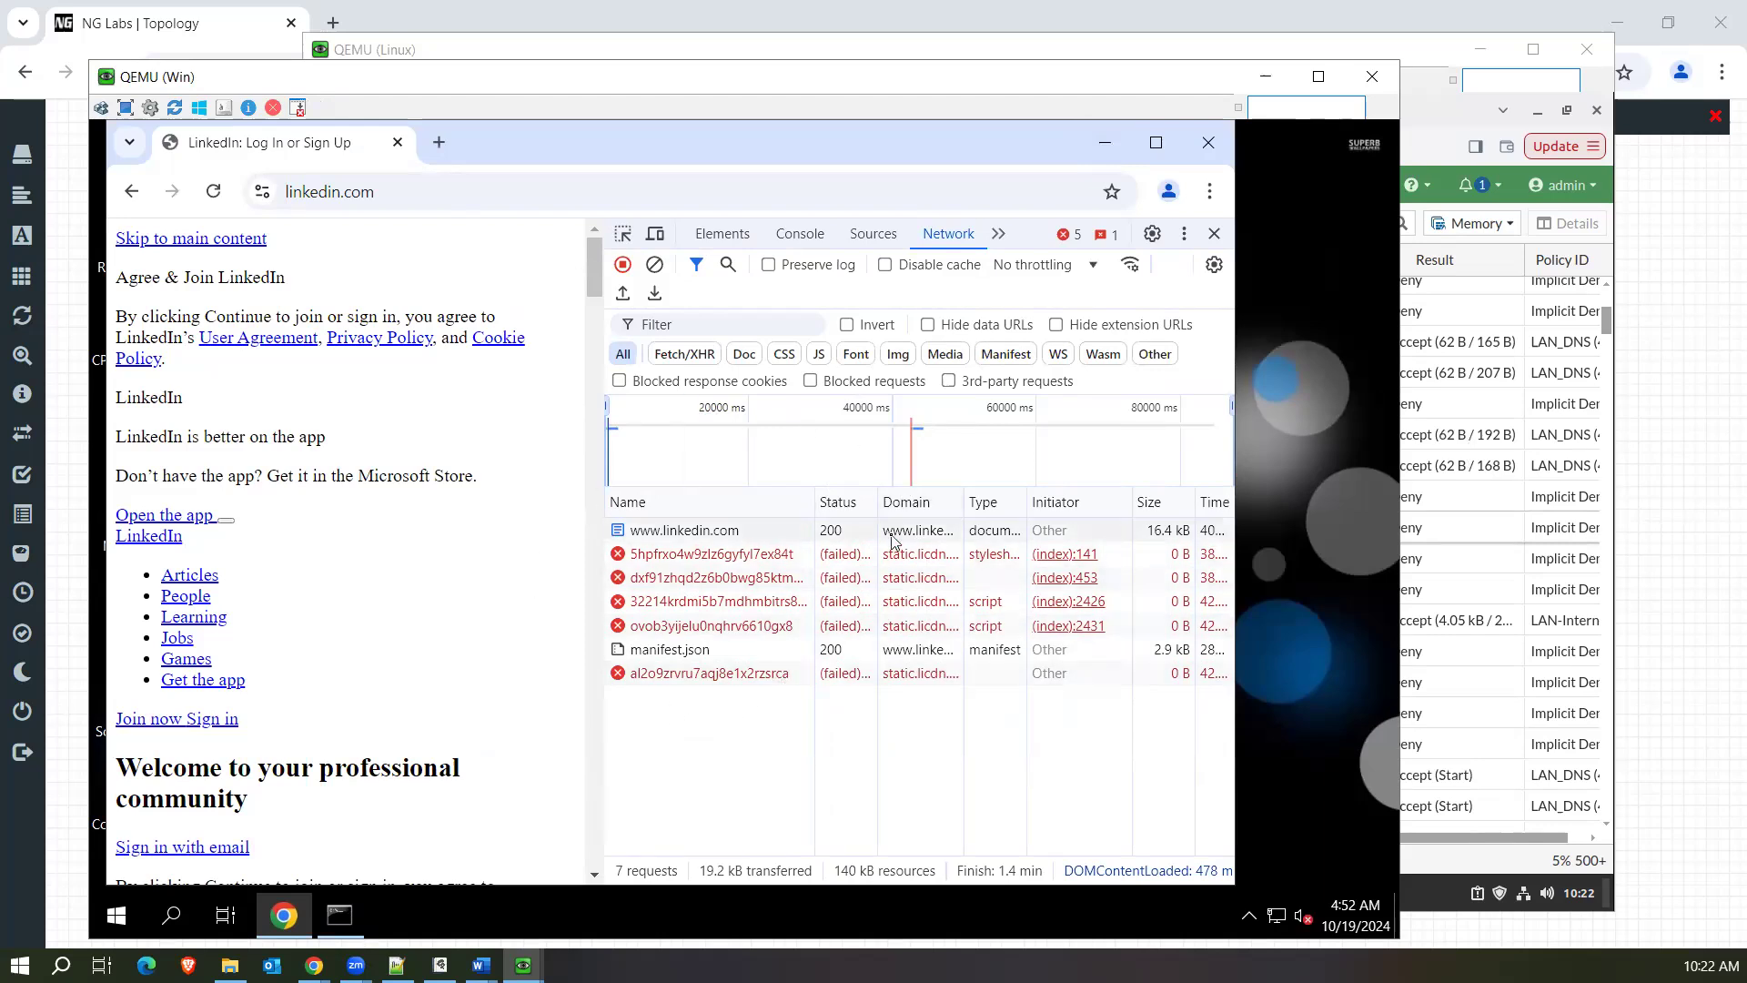
# On the Linux machine, find and select a denied Akamai-CDN entry for static.licdn.com in the forward traffic log.
pyautogui.click(1225, 51)
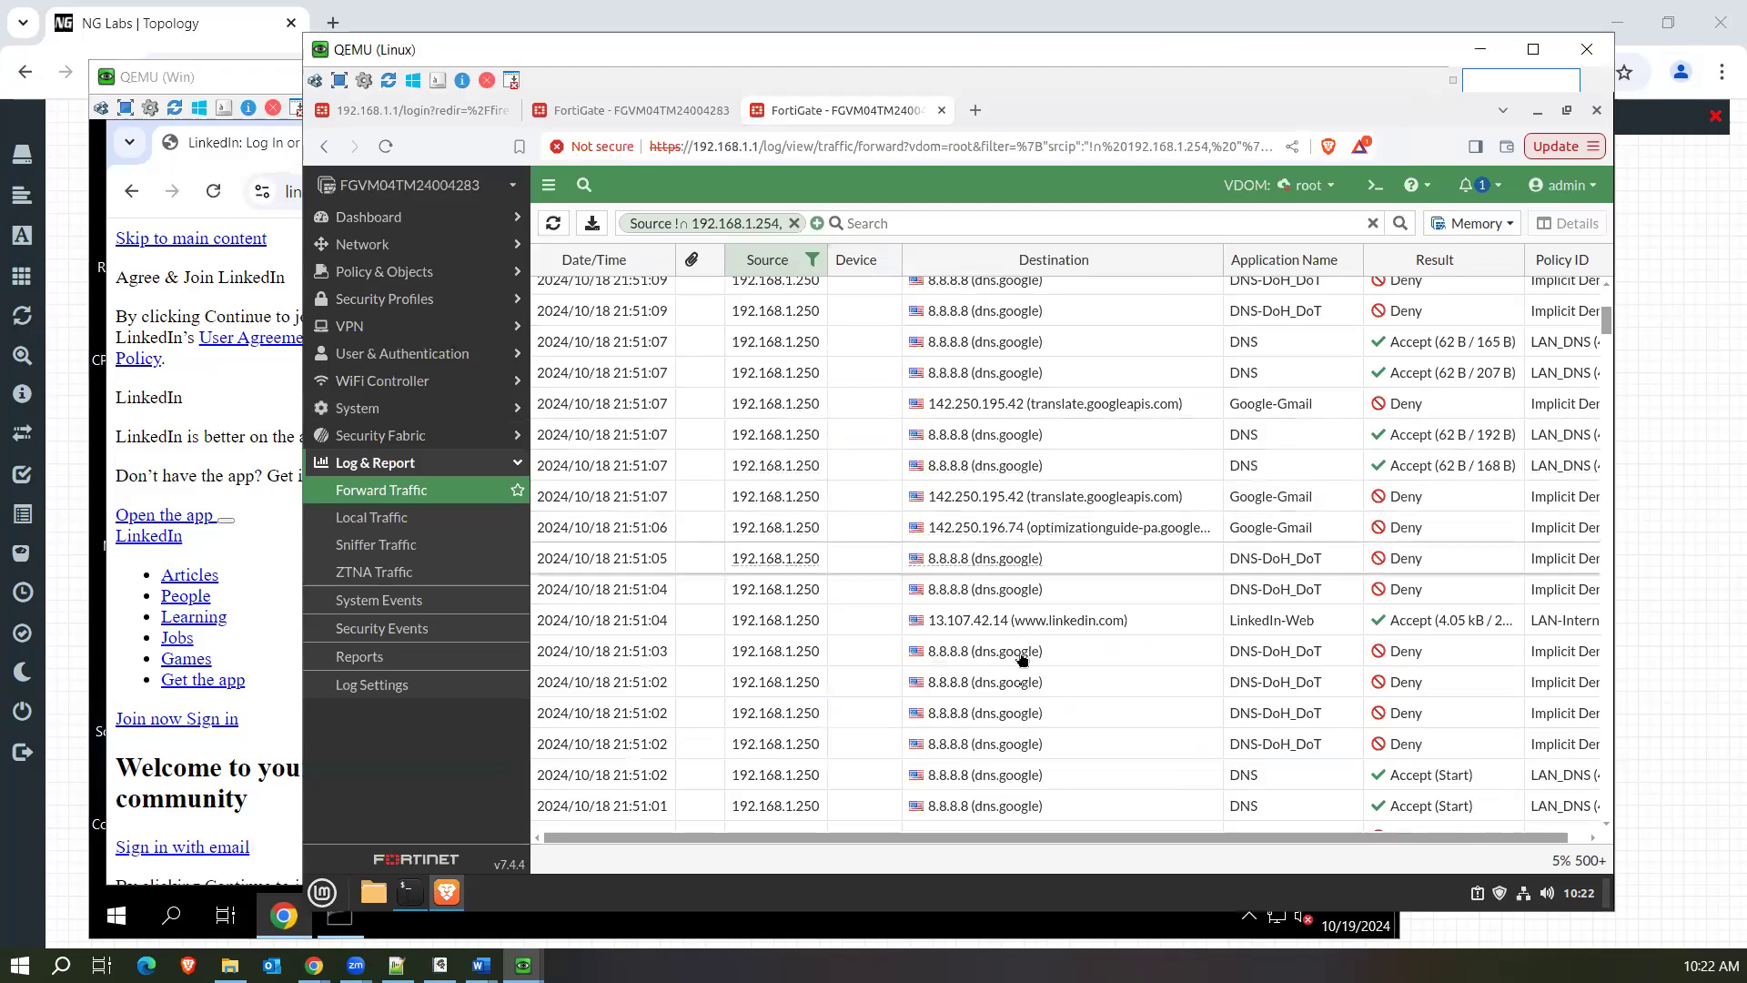
pyautogui.scroll(-10, 1105, 464)
pyautogui.scroll(-10, 1104, 462)
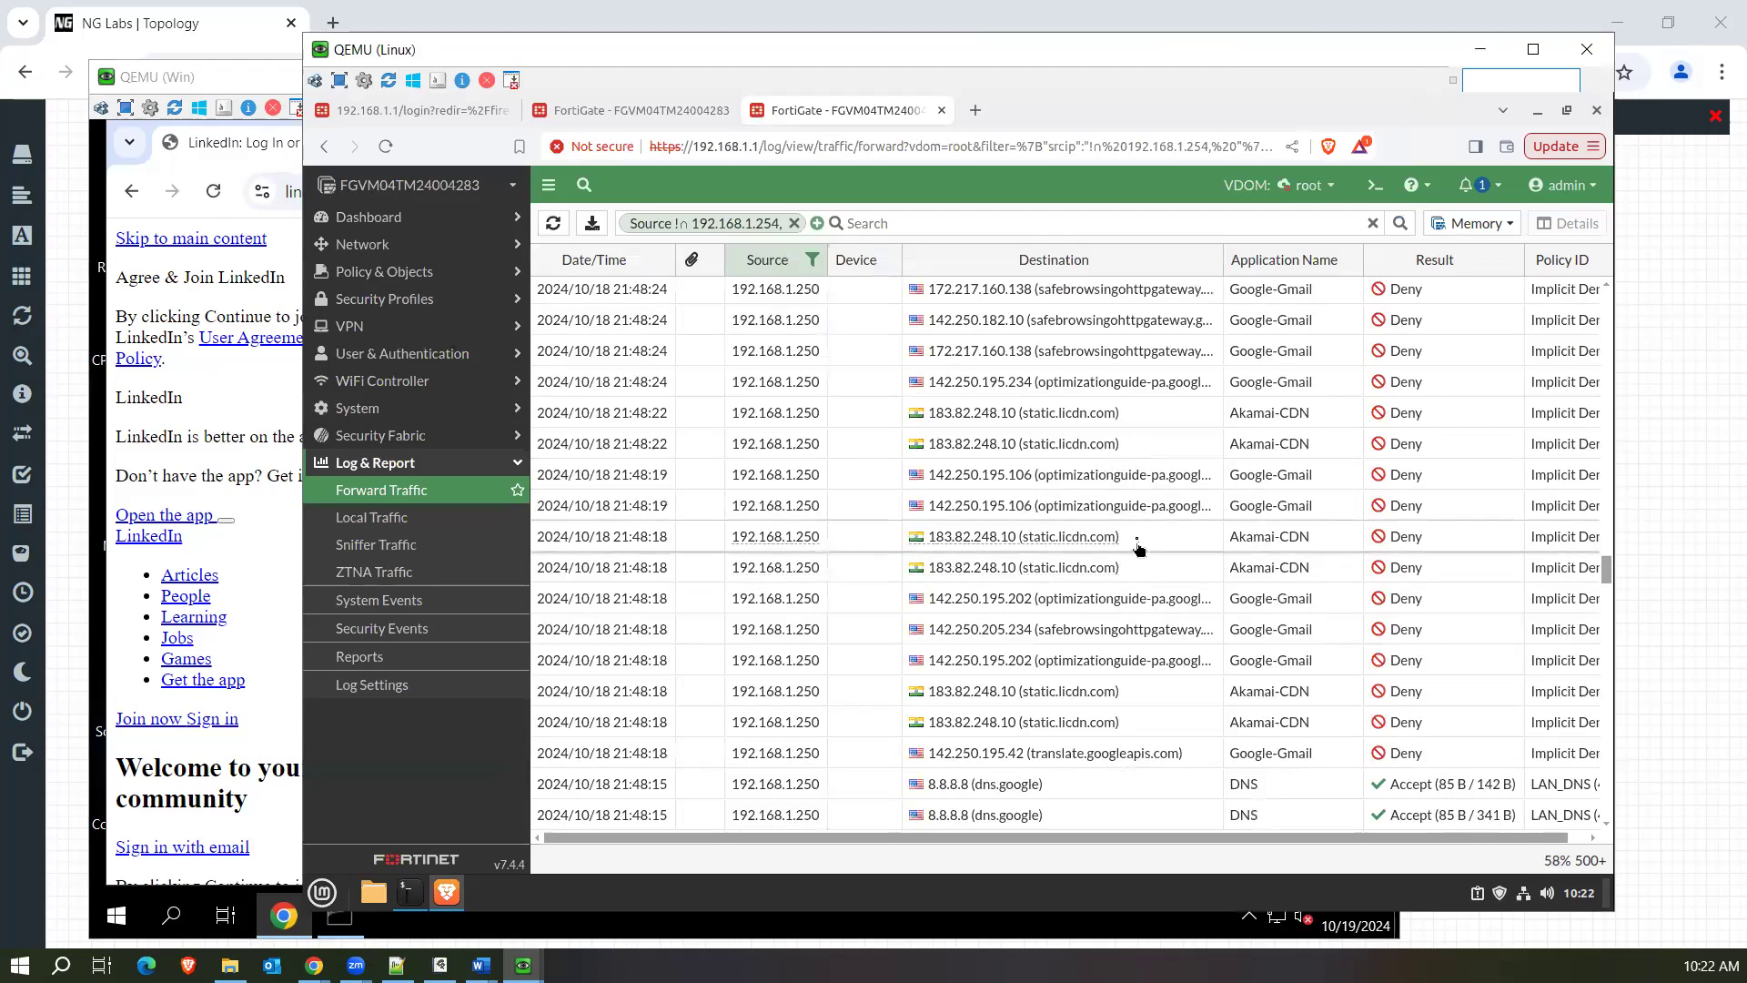
pyautogui.click(1139, 543)
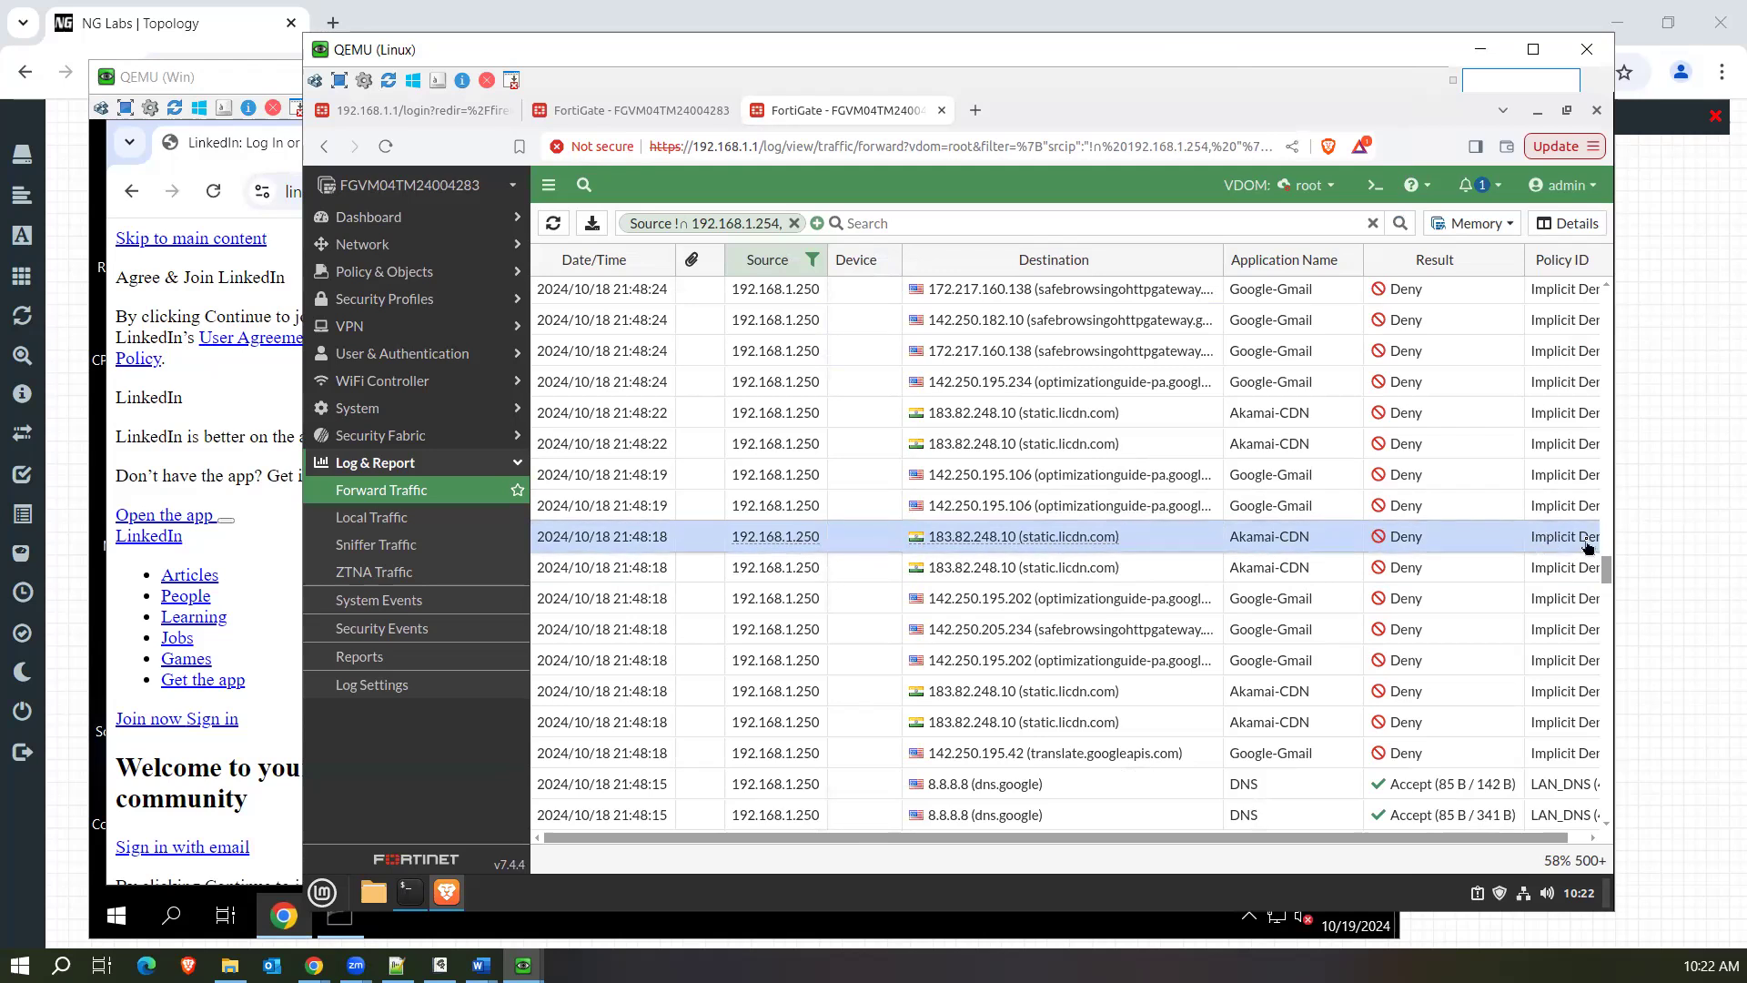
# Save the LAN-Internt policy changes and reload linkedin.com on the Windows machine.
pyautogui.click(640, 113)
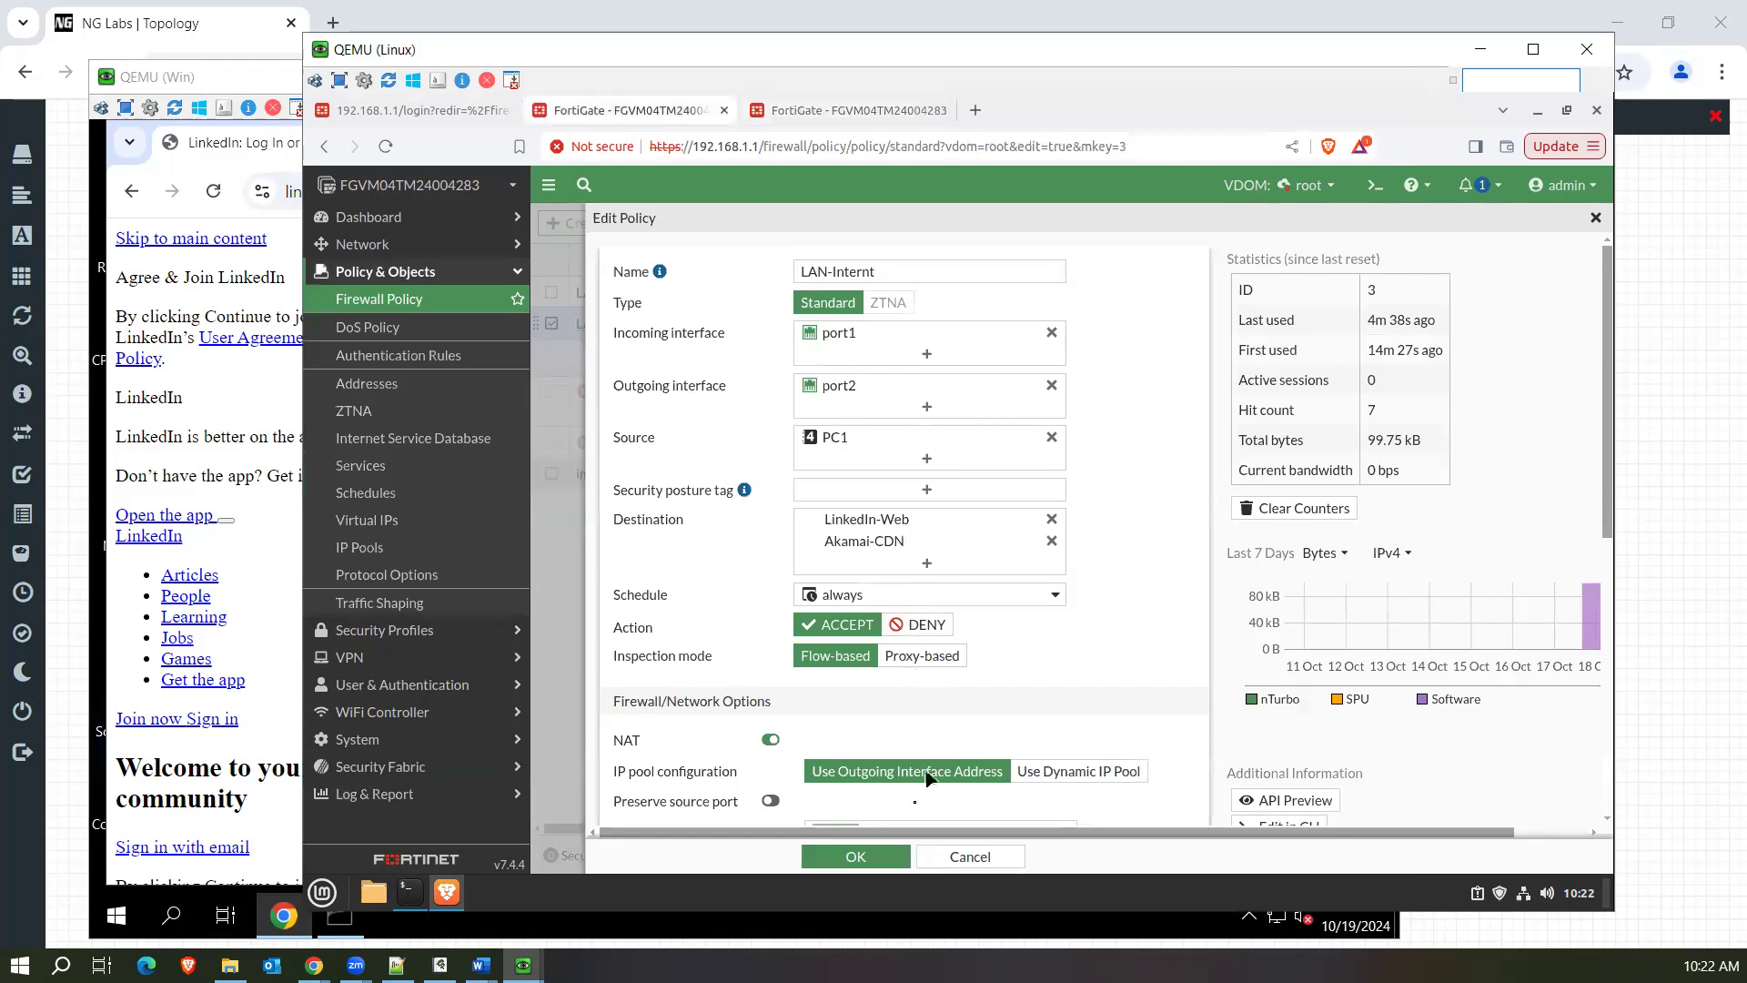
pyautogui.click(869, 858)
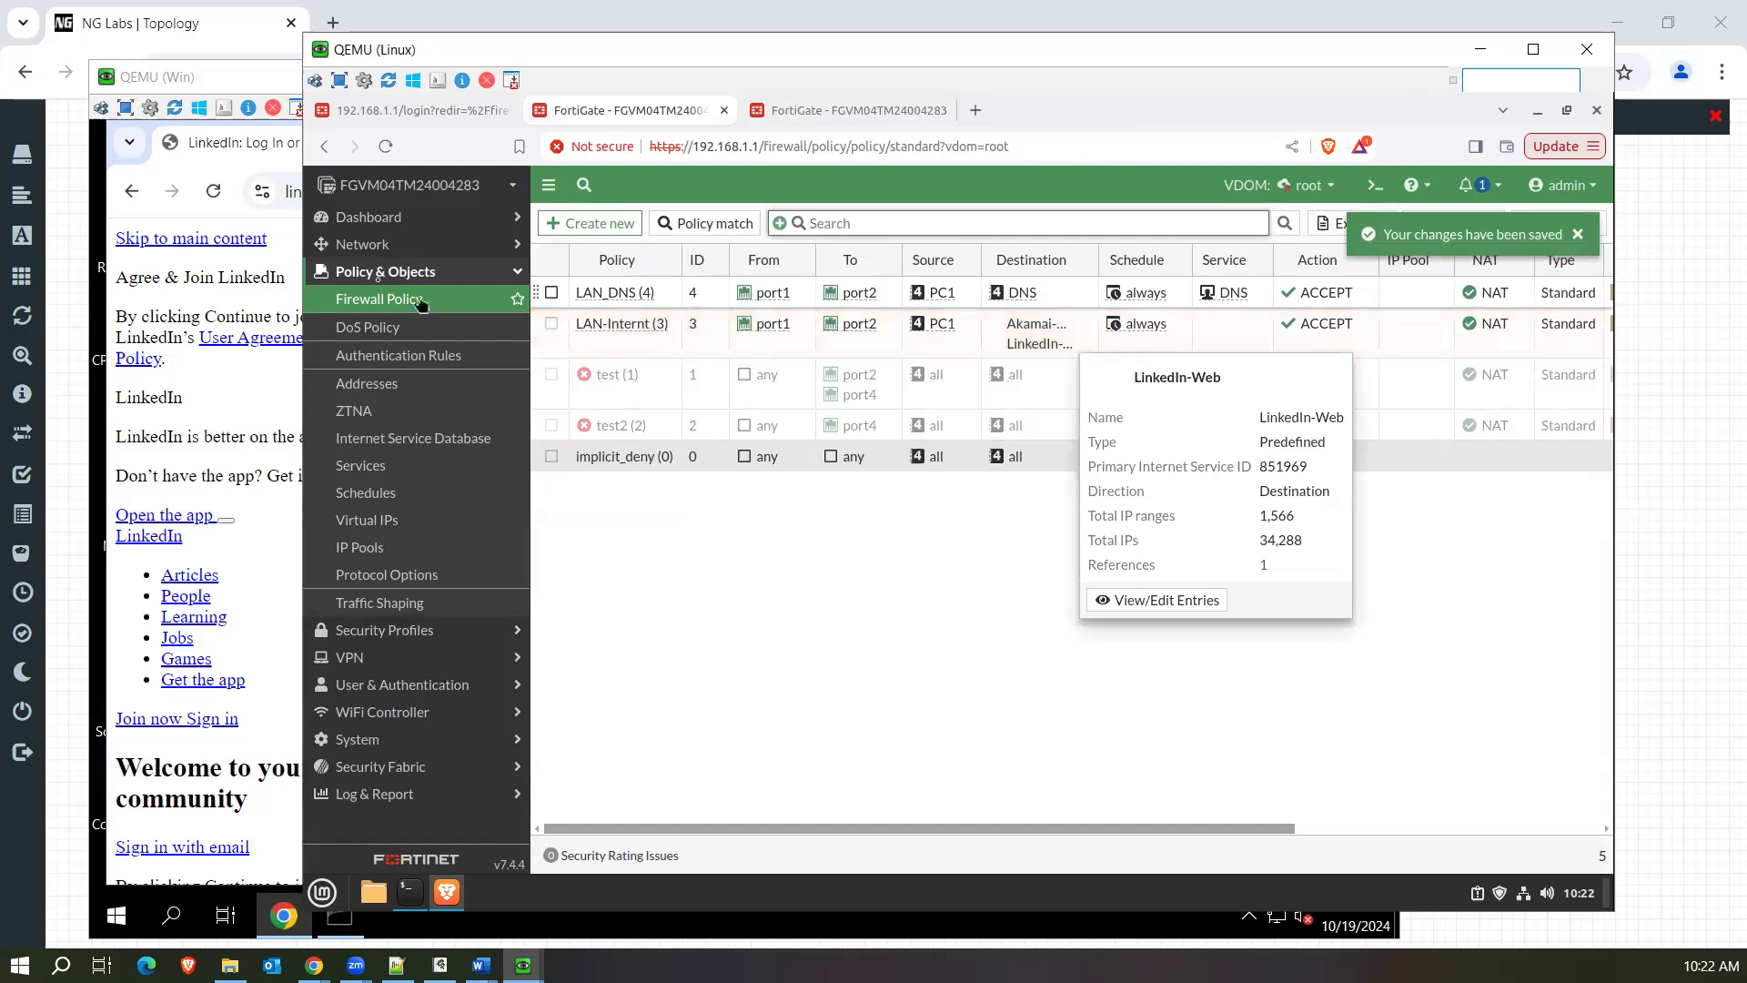
pyautogui.click(214, 194)
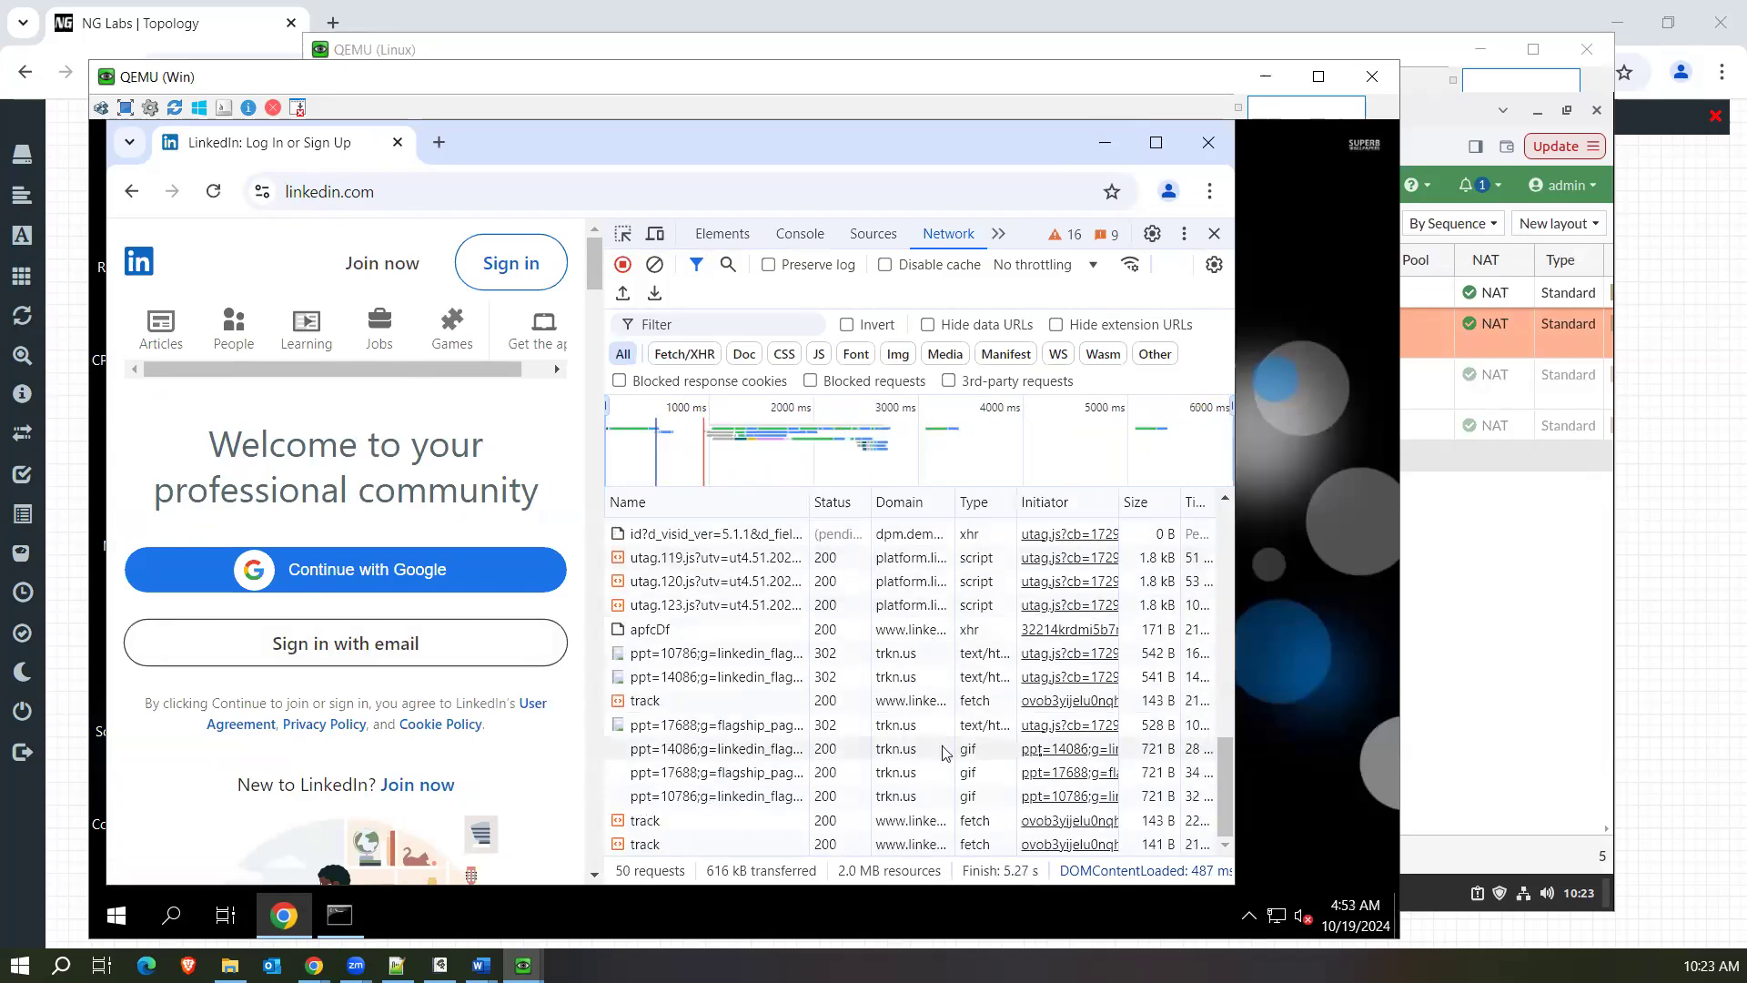
# Widen the Windows browser, sort the network requests by domain in descending order, and examine the static.licdn.com and remaining failed requests.
pyautogui.moveTo(1237, 725); pyautogui.dragTo(1292, 724)
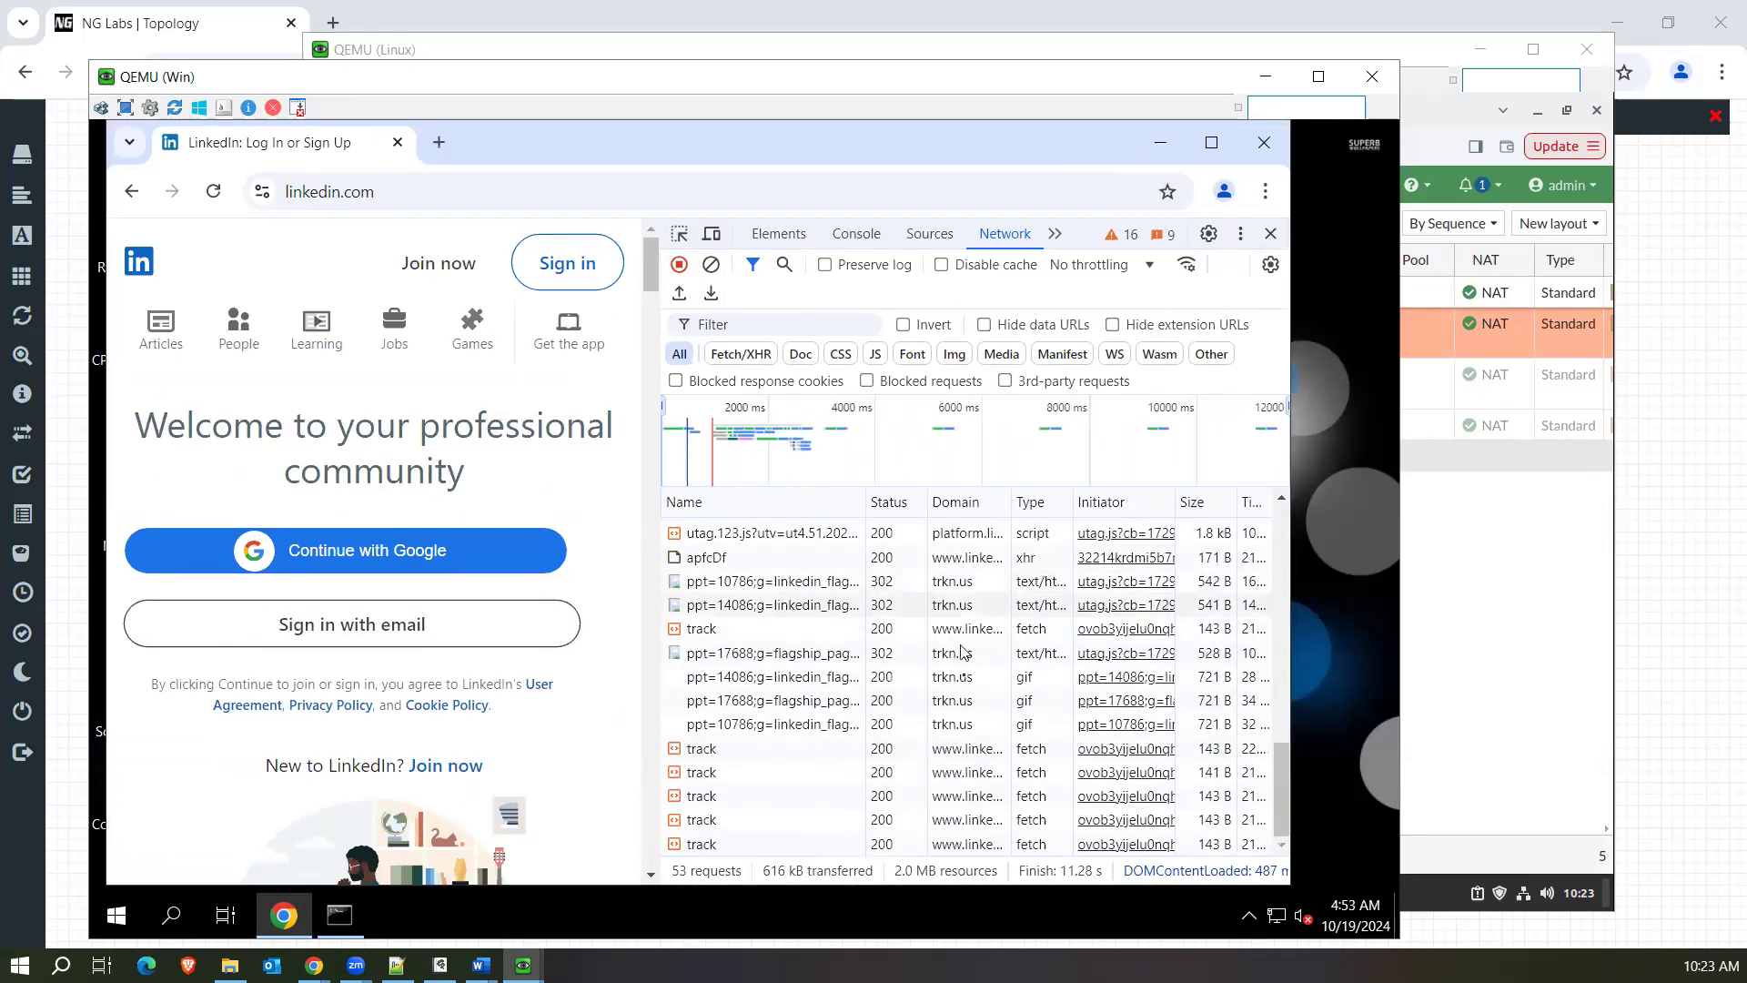
pyautogui.scroll(10, 959, 619)
pyautogui.moveTo(1281, 556); pyautogui.dragTo(1280, 587)
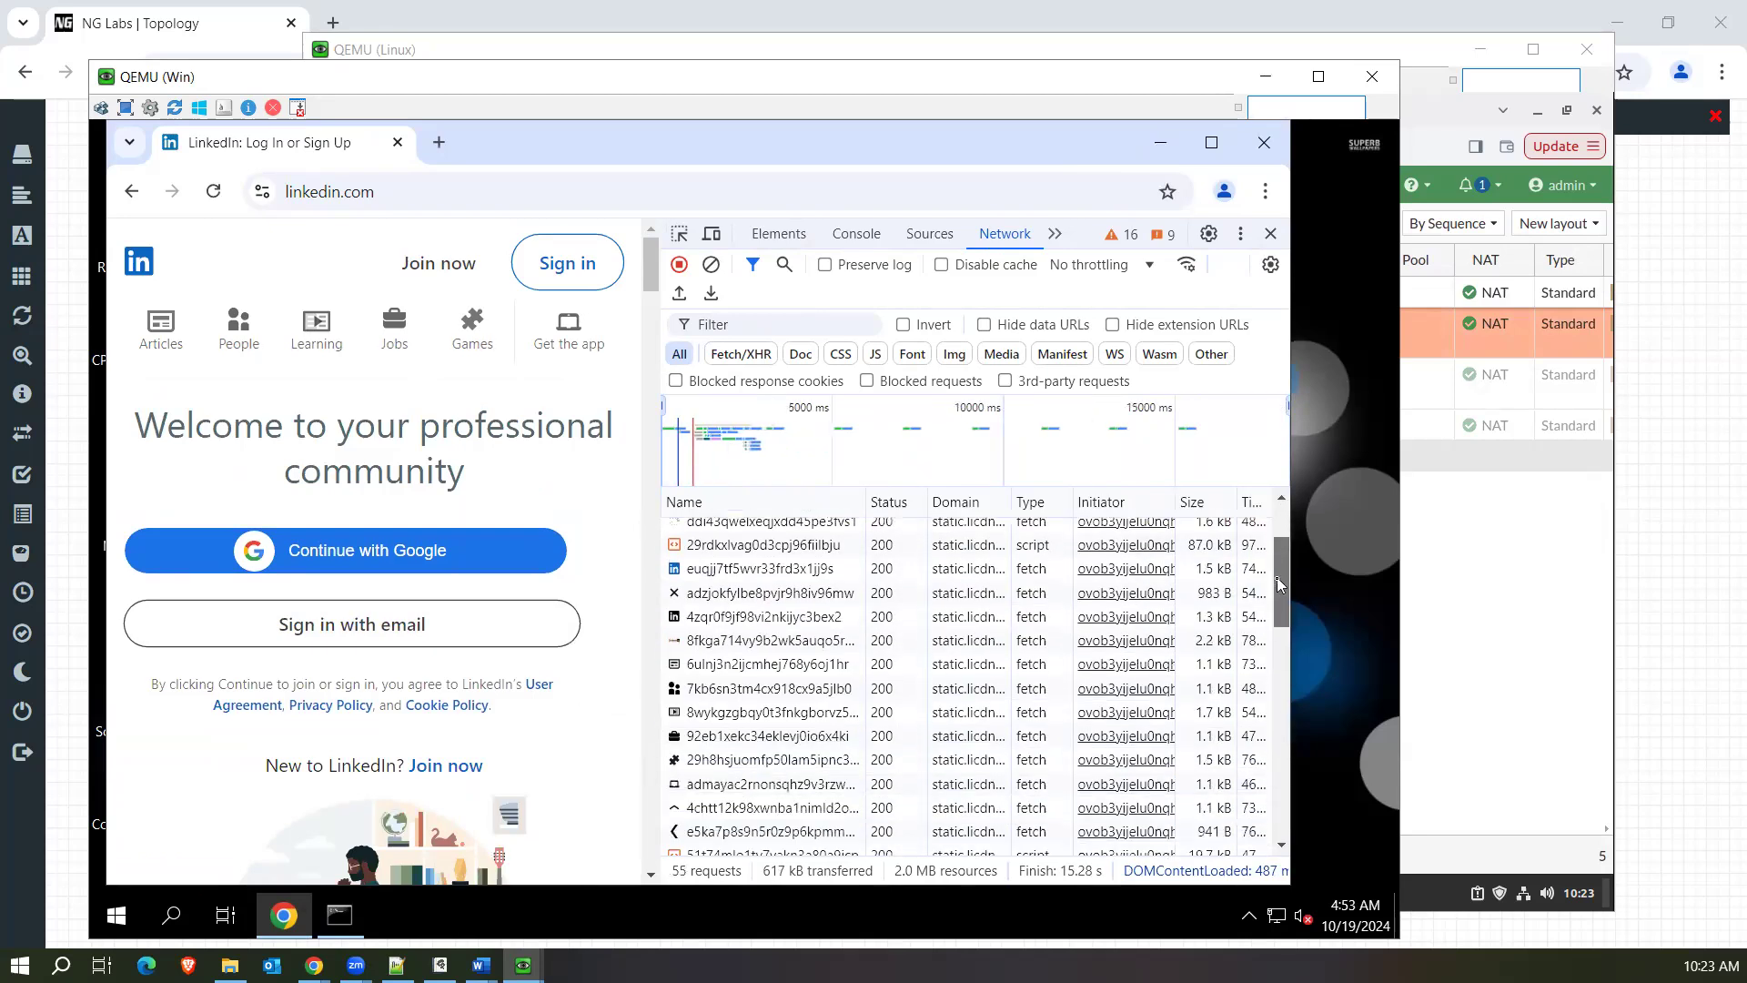
pyautogui.click(949, 510)
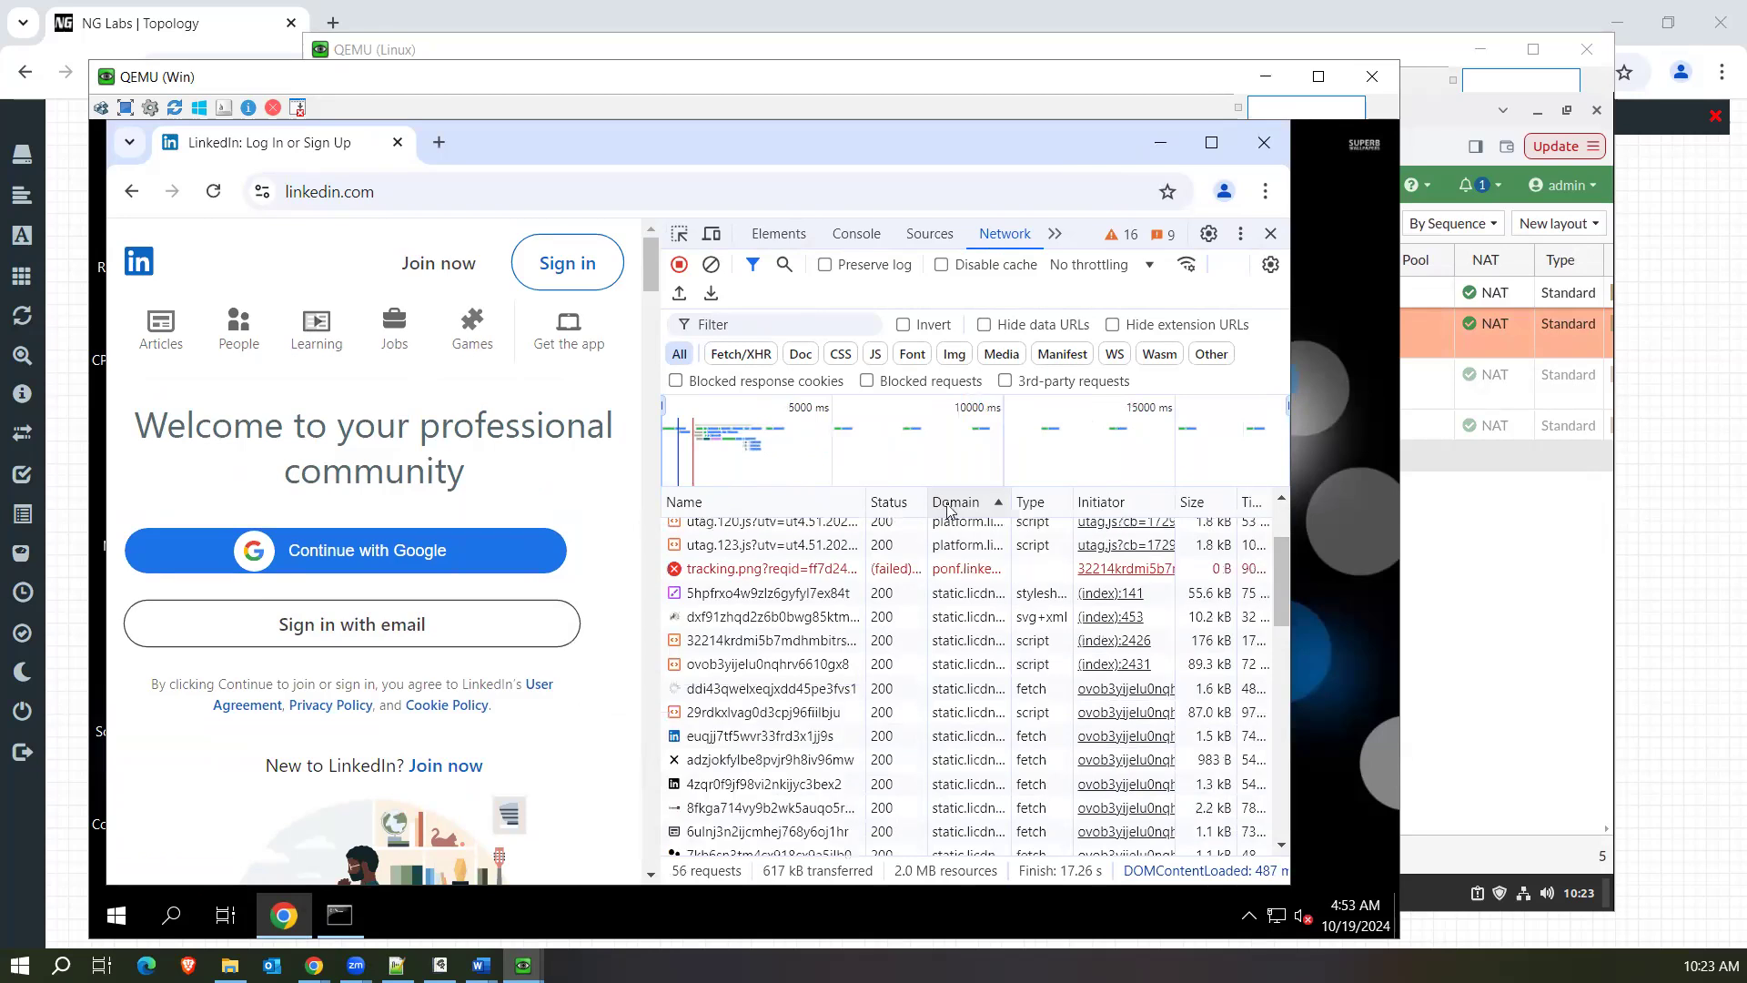
pyautogui.click(948, 511)
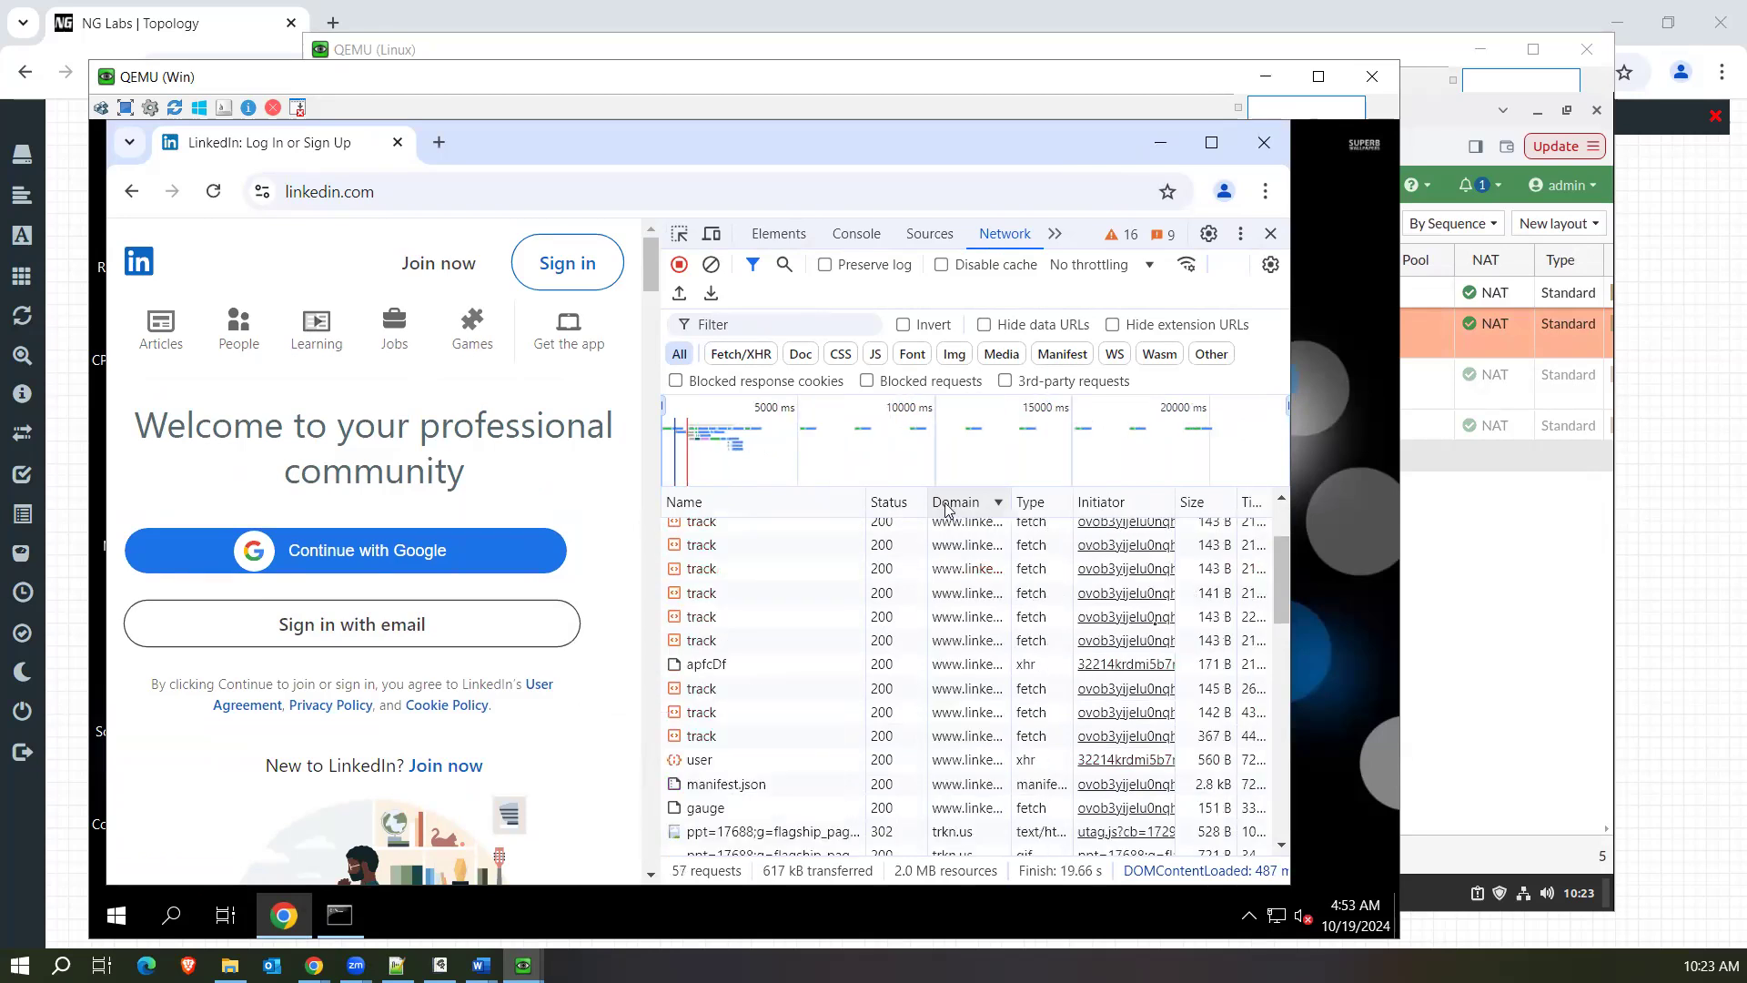
pyautogui.moveTo(1284, 574); pyautogui.dragTo(1287, 804)
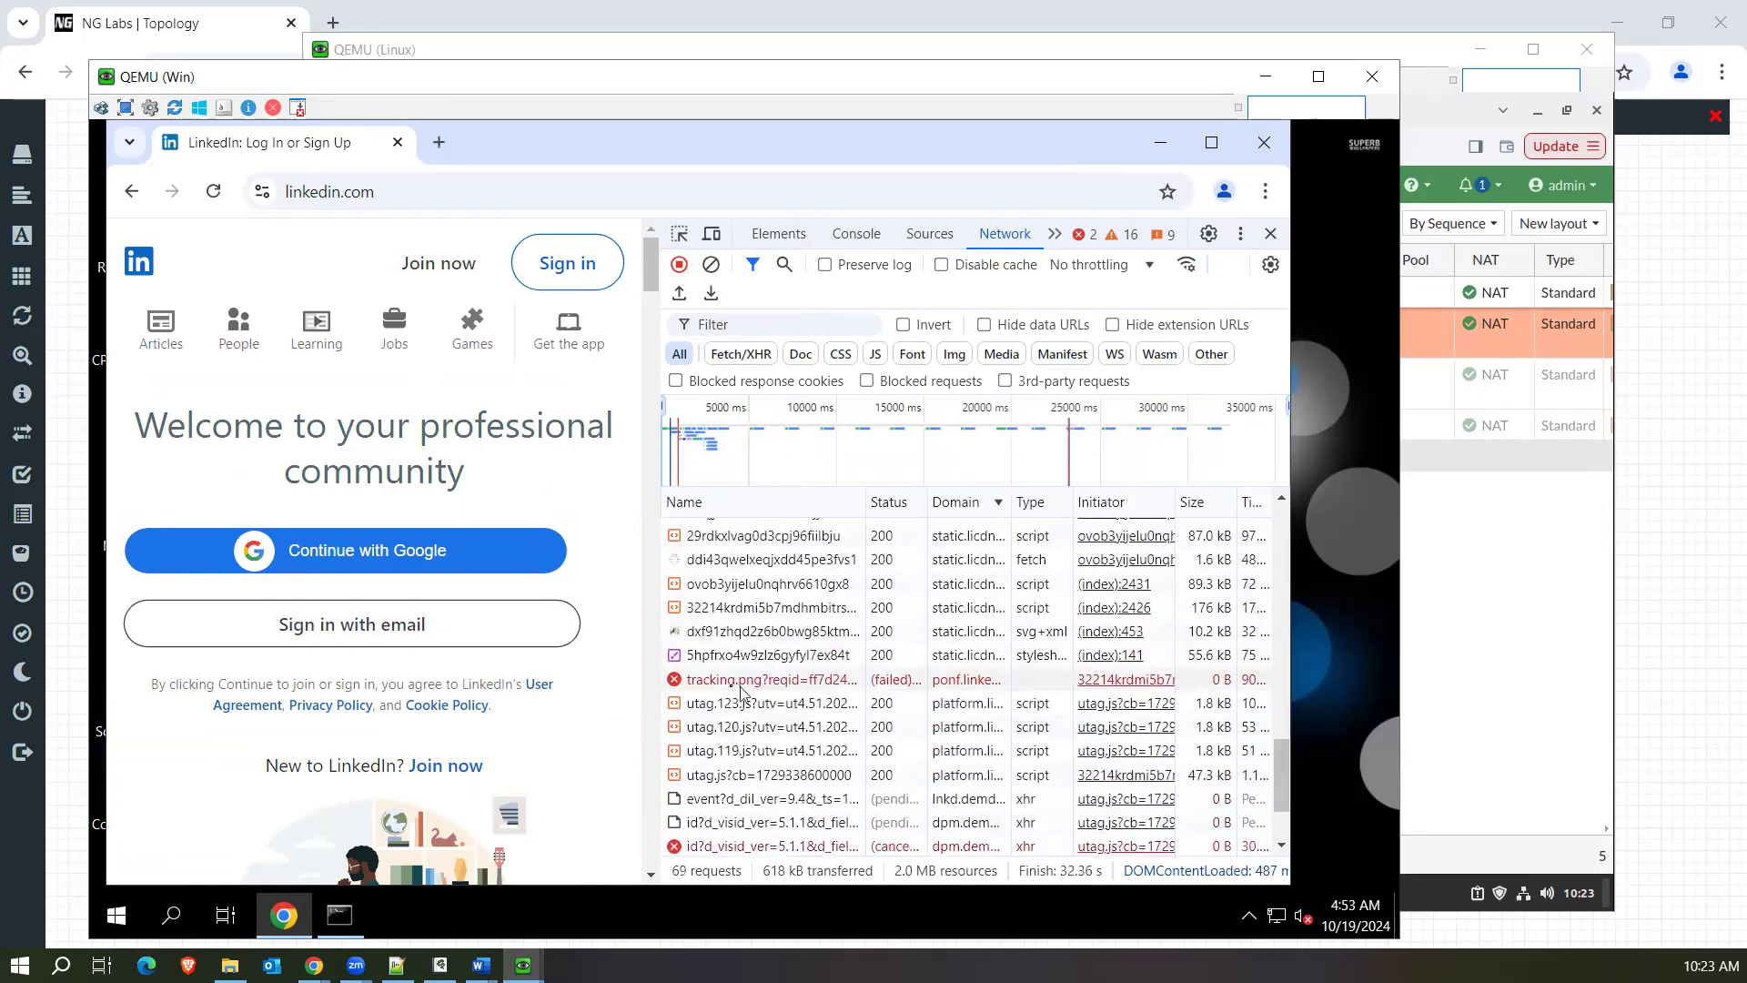
# Examine the failed tracking.png request's headers, highlight its ponf.linkedin.com host, and return to the remaining failed network requests.
pyautogui.click(733, 685)
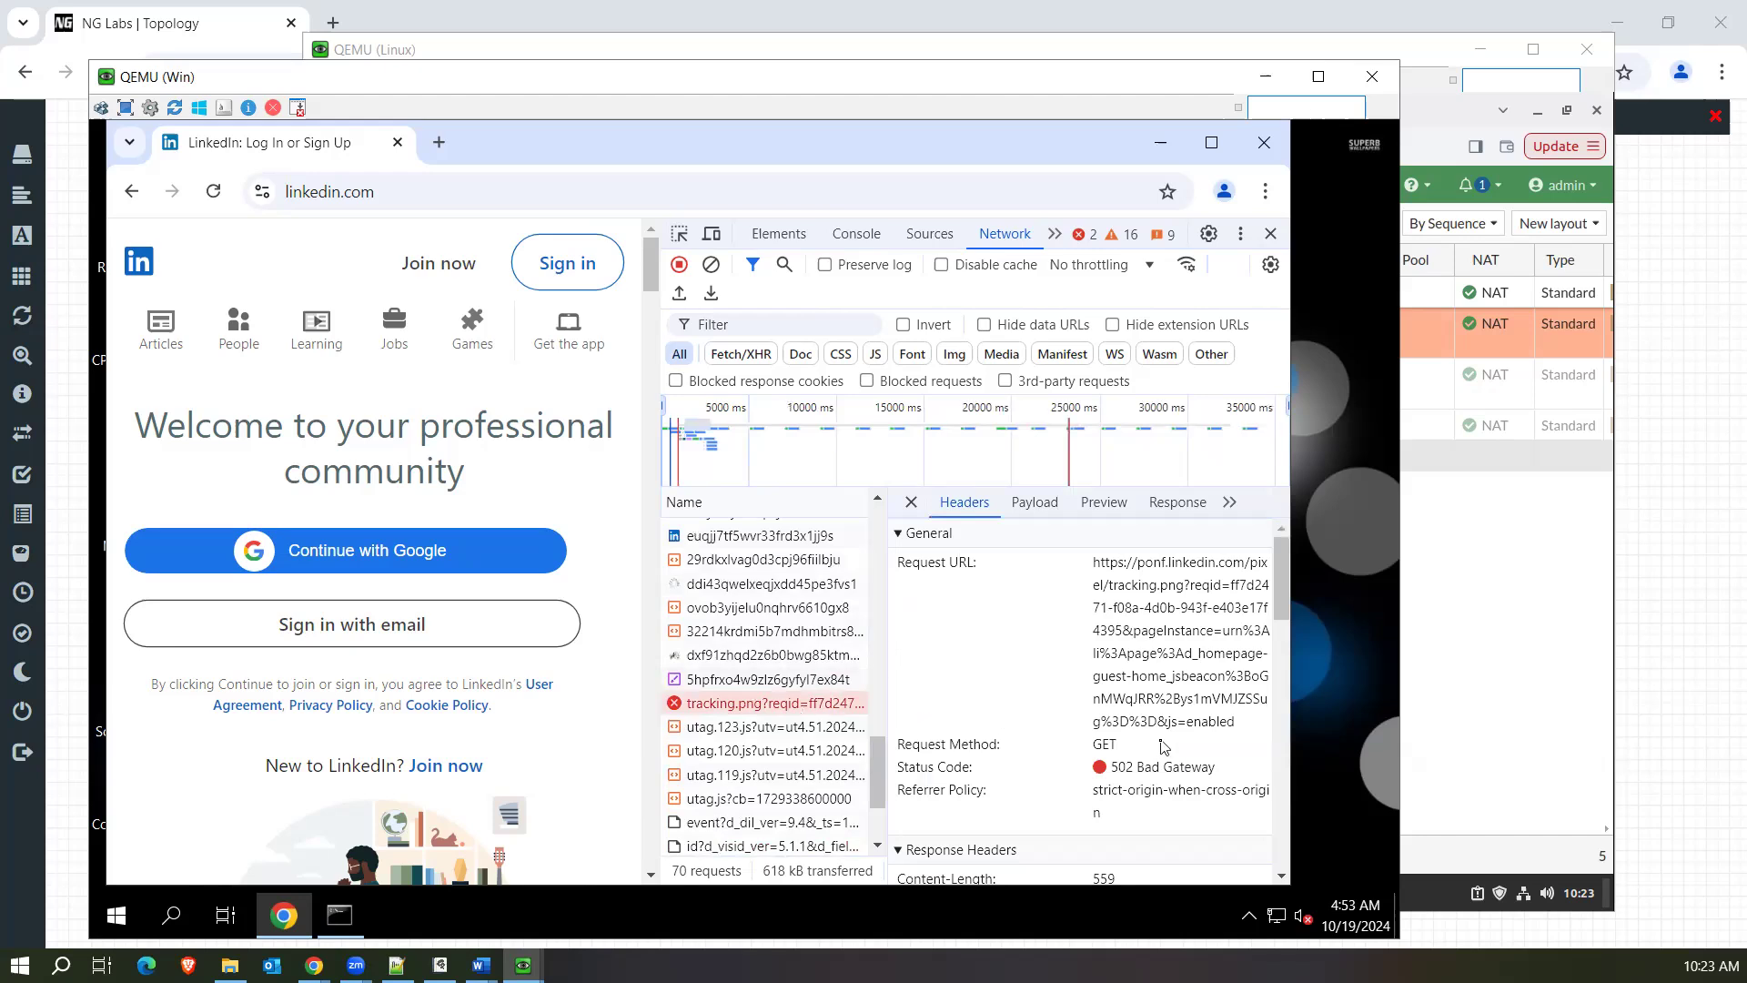
pyautogui.moveTo(1281, 602)
pyautogui.mouseDown()
pyautogui.moveTo(1275, 693)
pyautogui.moveTo(1280, 569)
pyautogui.mouseUp()
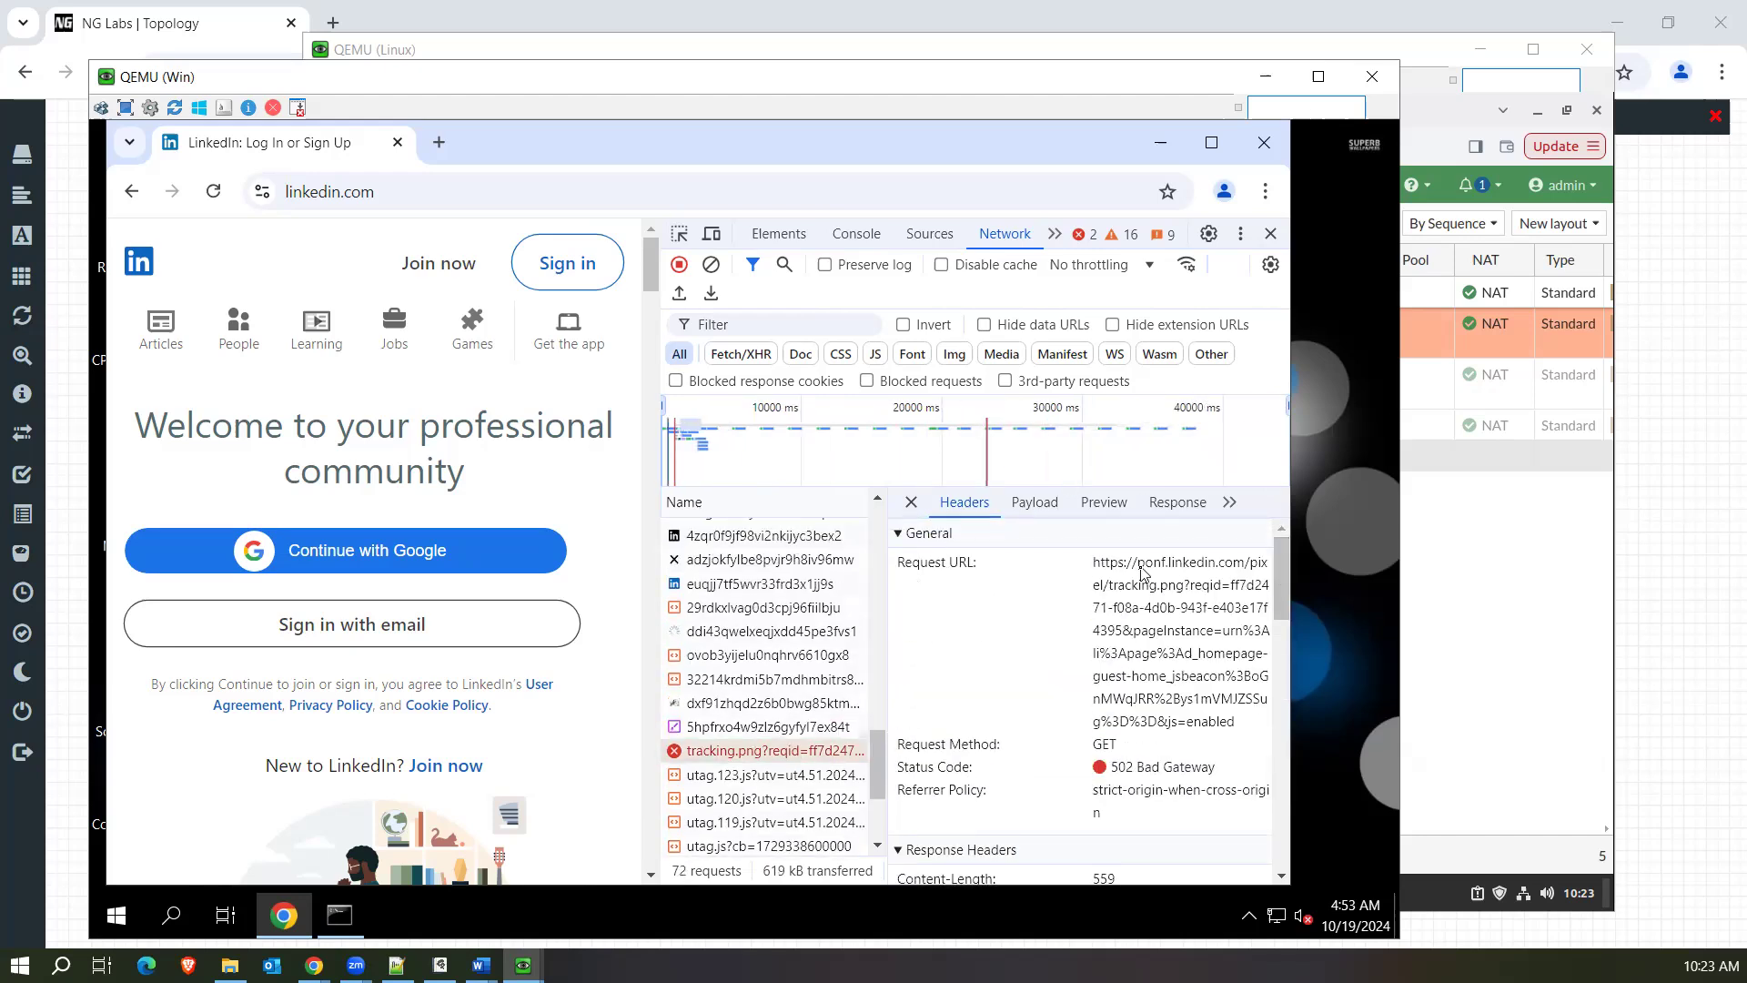
pyautogui.moveTo(1138, 565); pyautogui.dragTo(1253, 571)
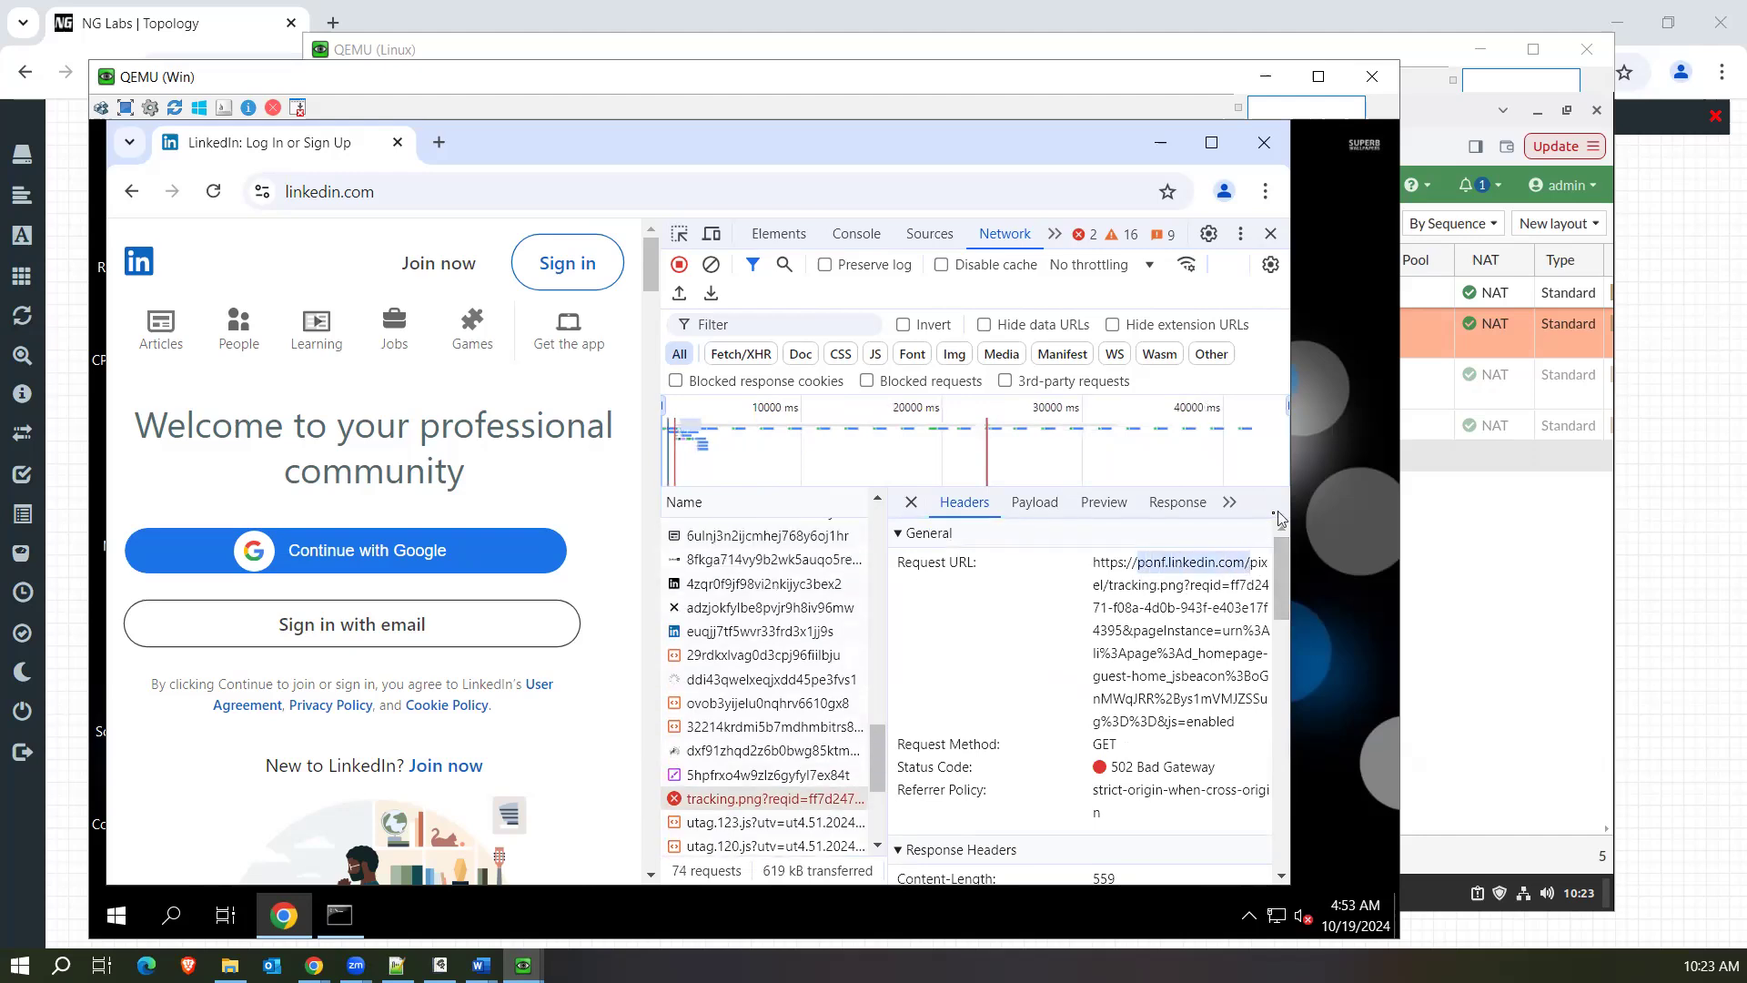
pyautogui.click(912, 506)
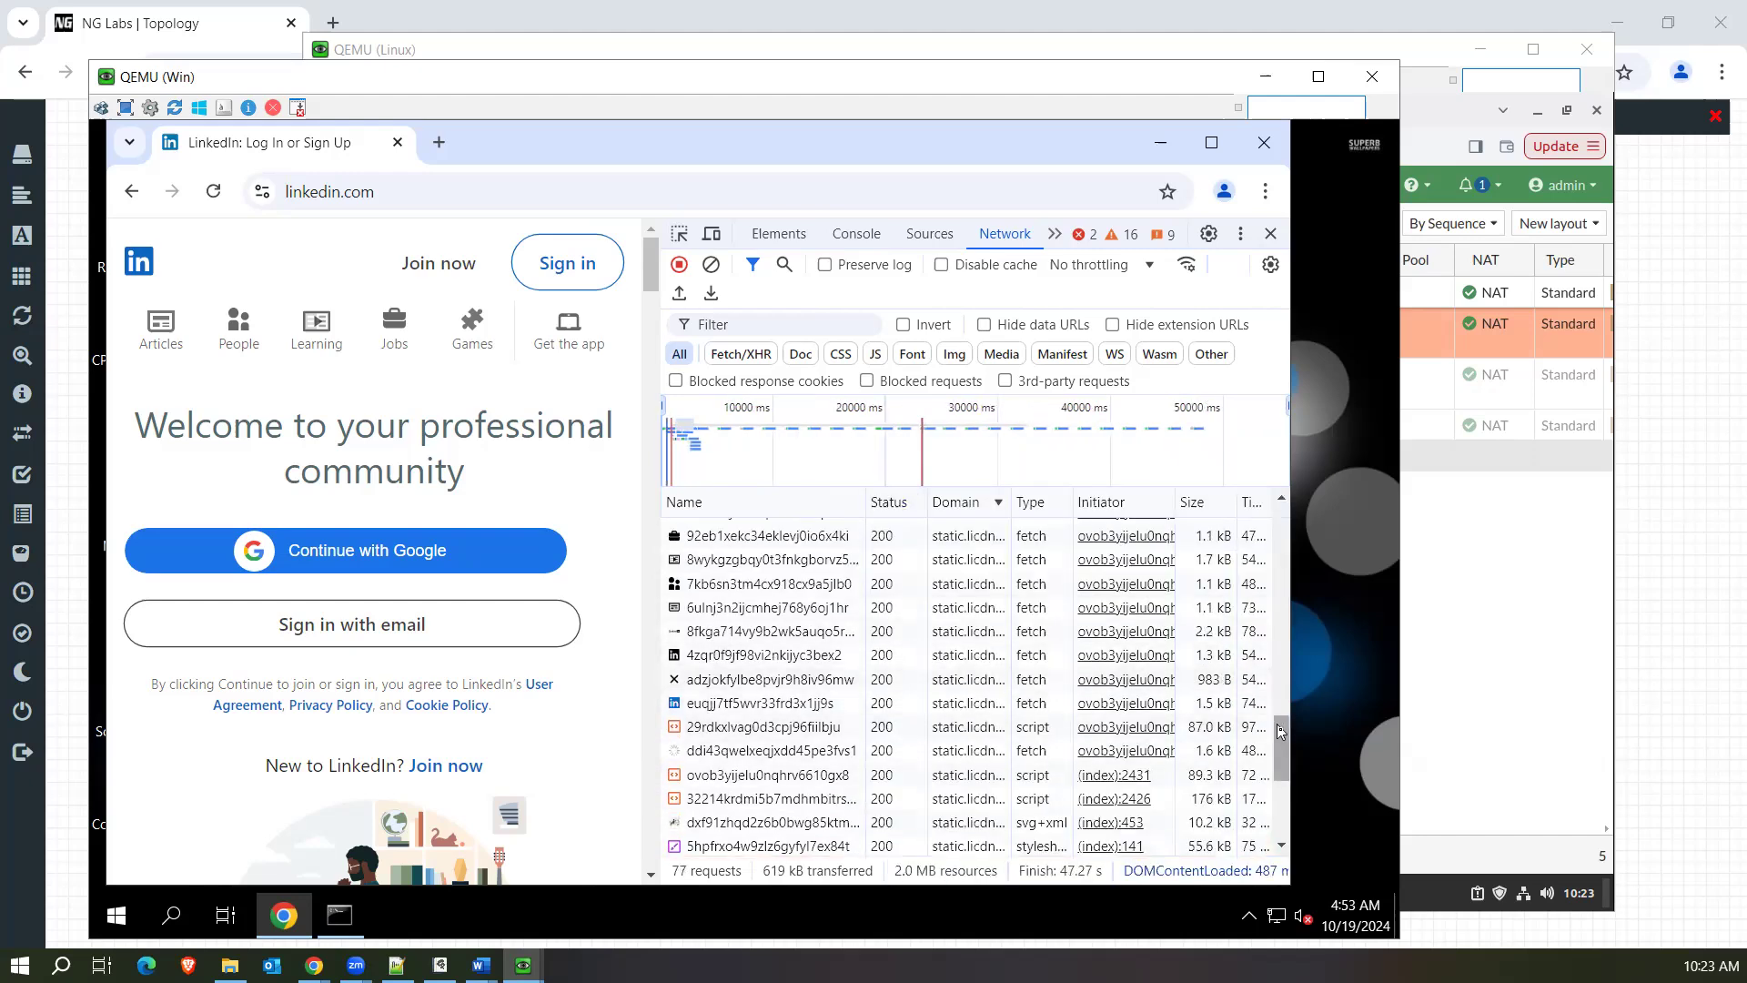
pyautogui.moveTo(1284, 748); pyautogui.dragTo(1284, 798)
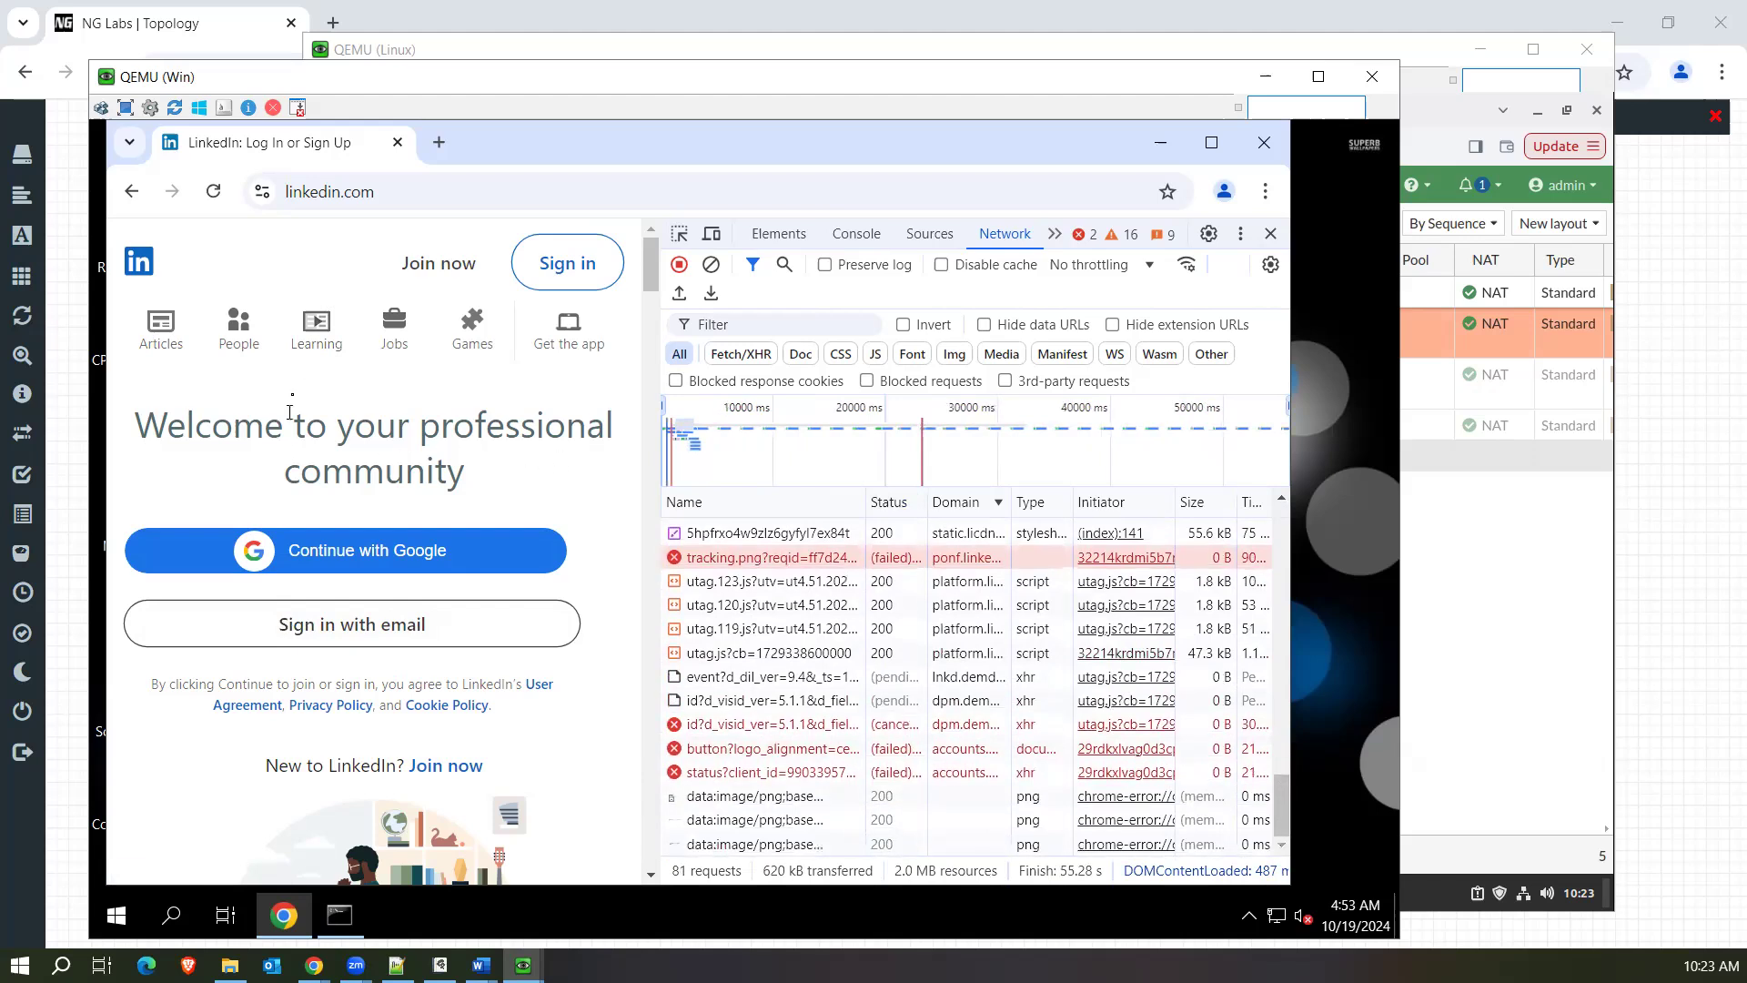
# Inspect the page element behind LinkedIn's People icon, and return to the list of network requests.
pyautogui.rightClick(243, 321)
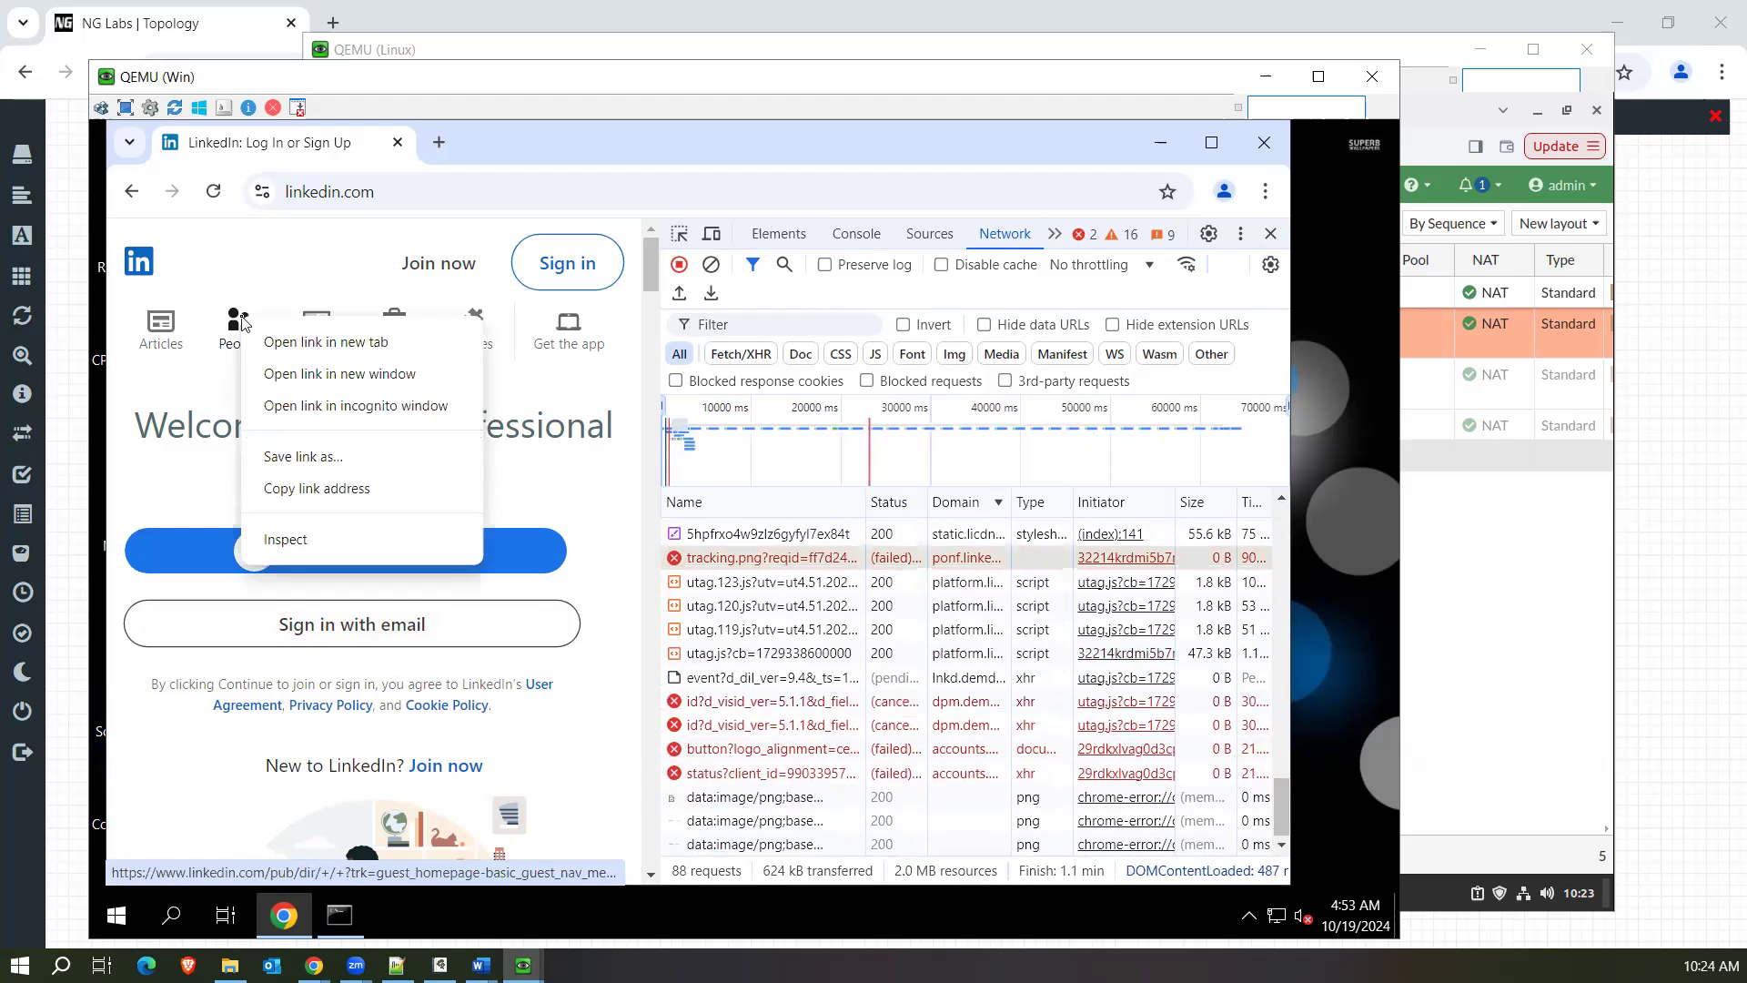
pyautogui.click(310, 543)
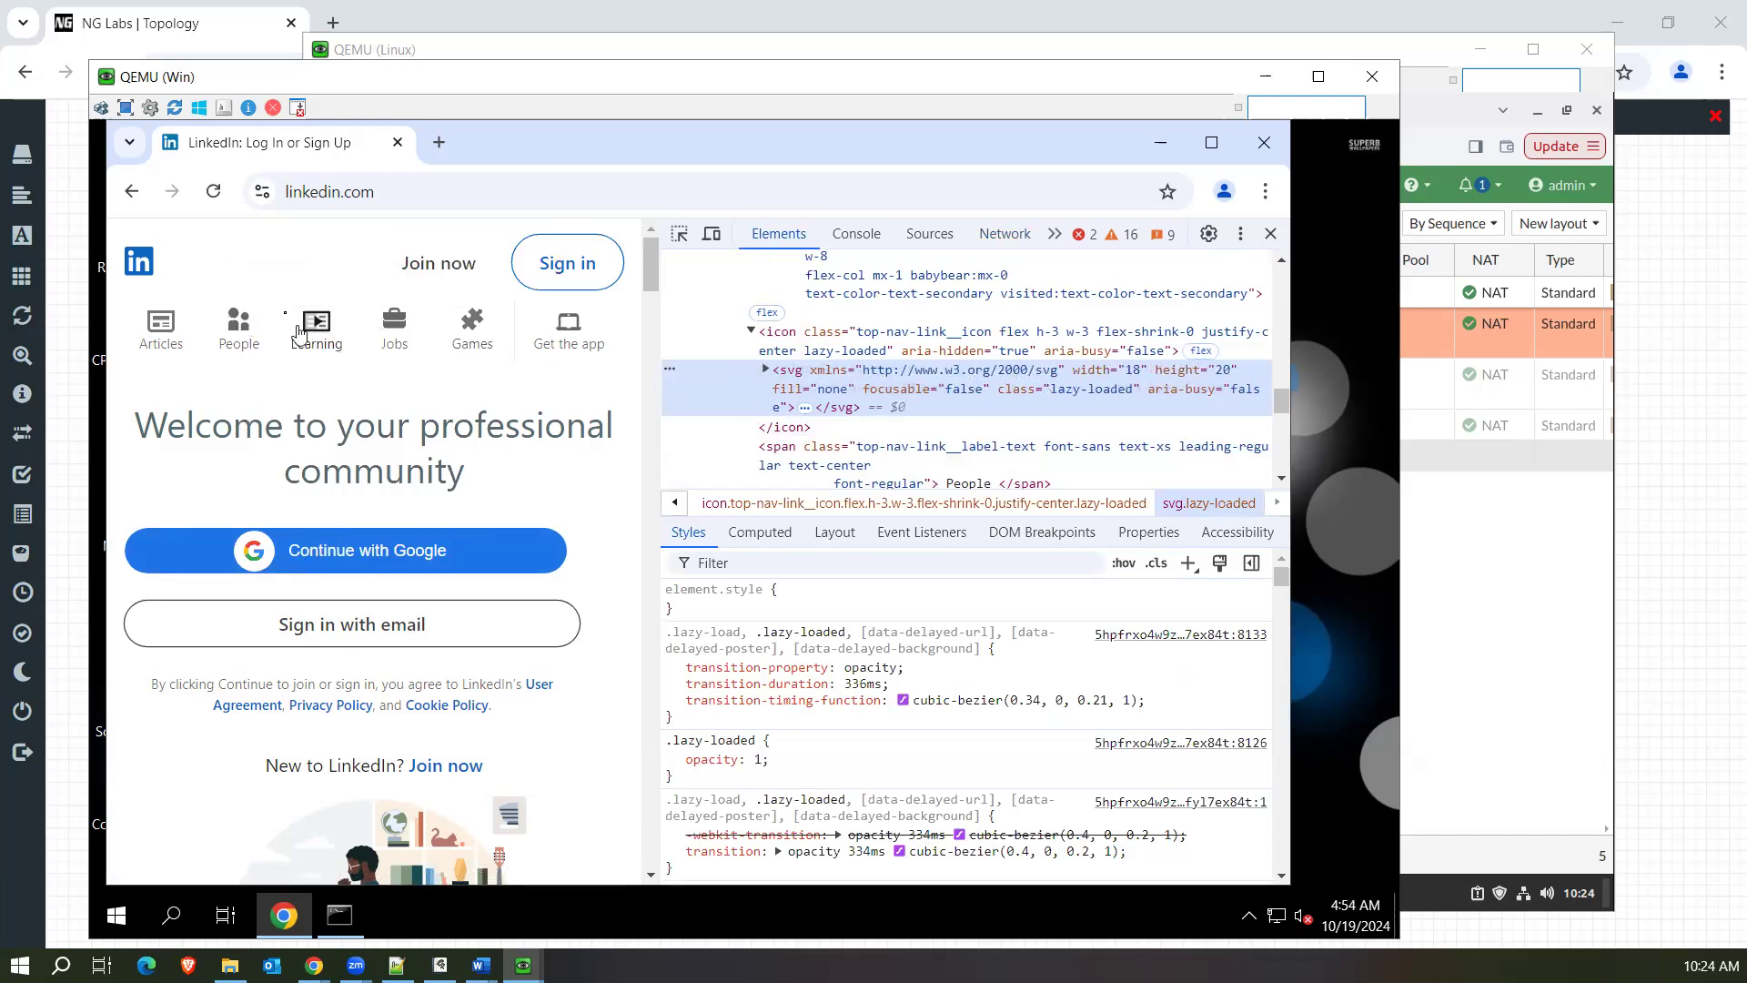
pyautogui.rightClick(142, 269)
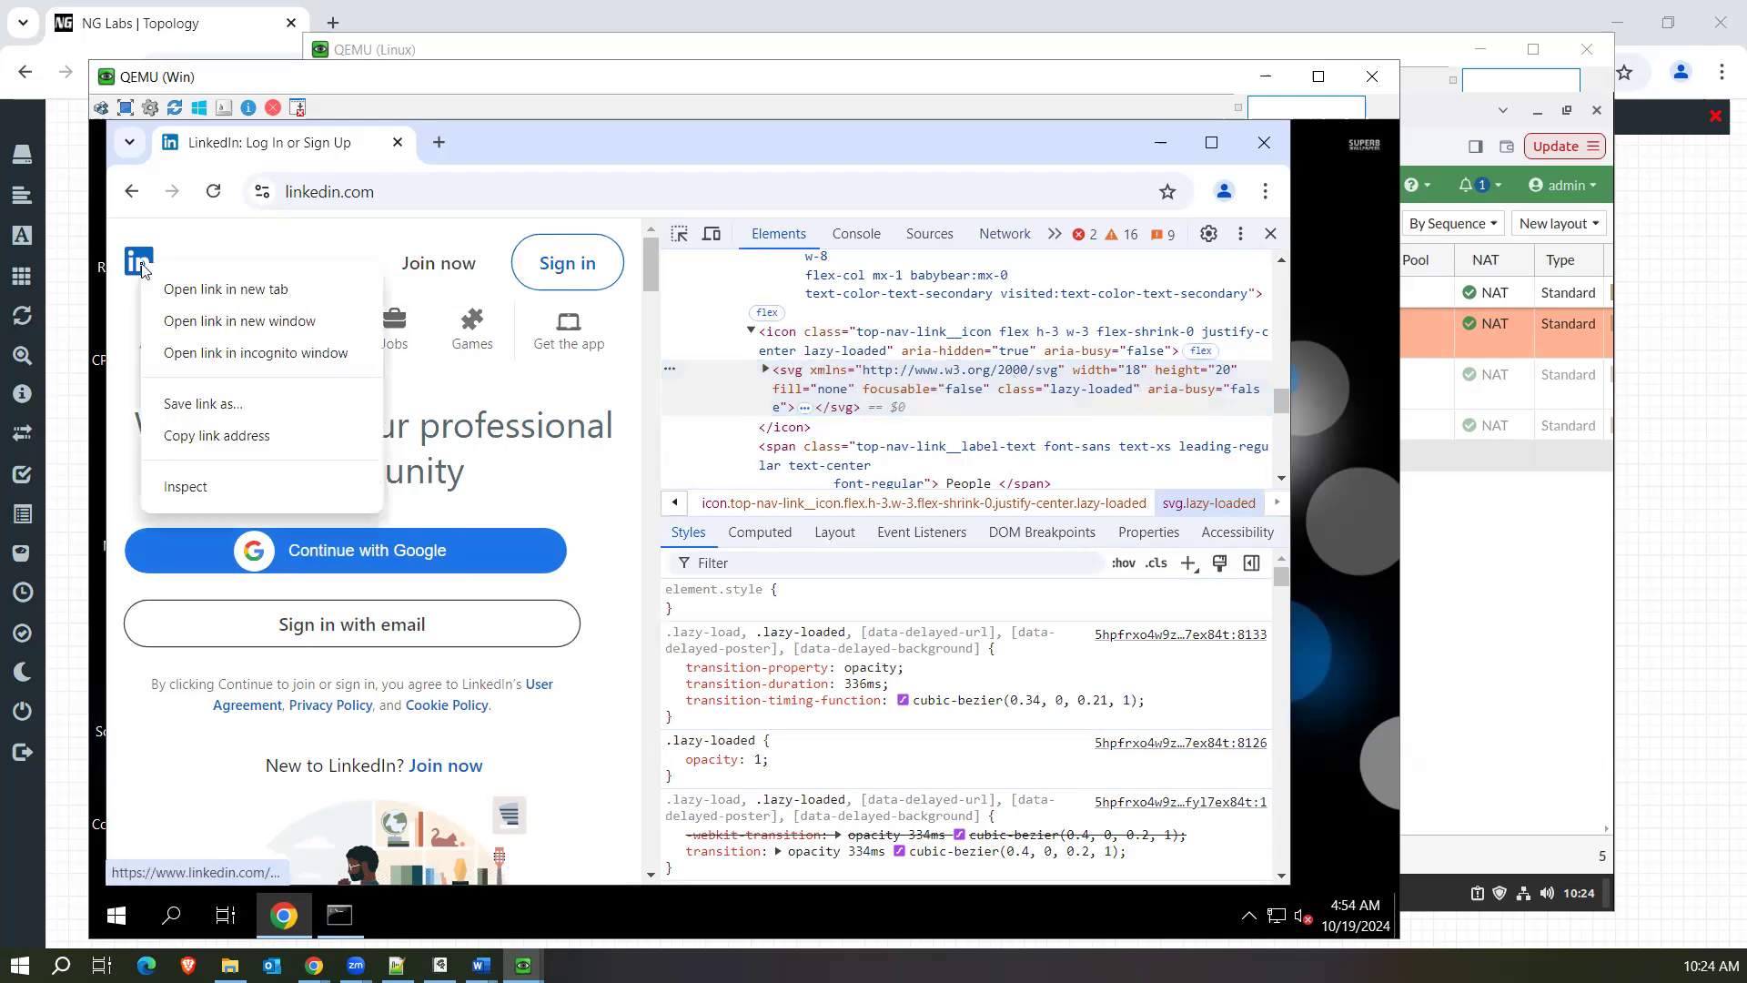
pyautogui.click(291, 250)
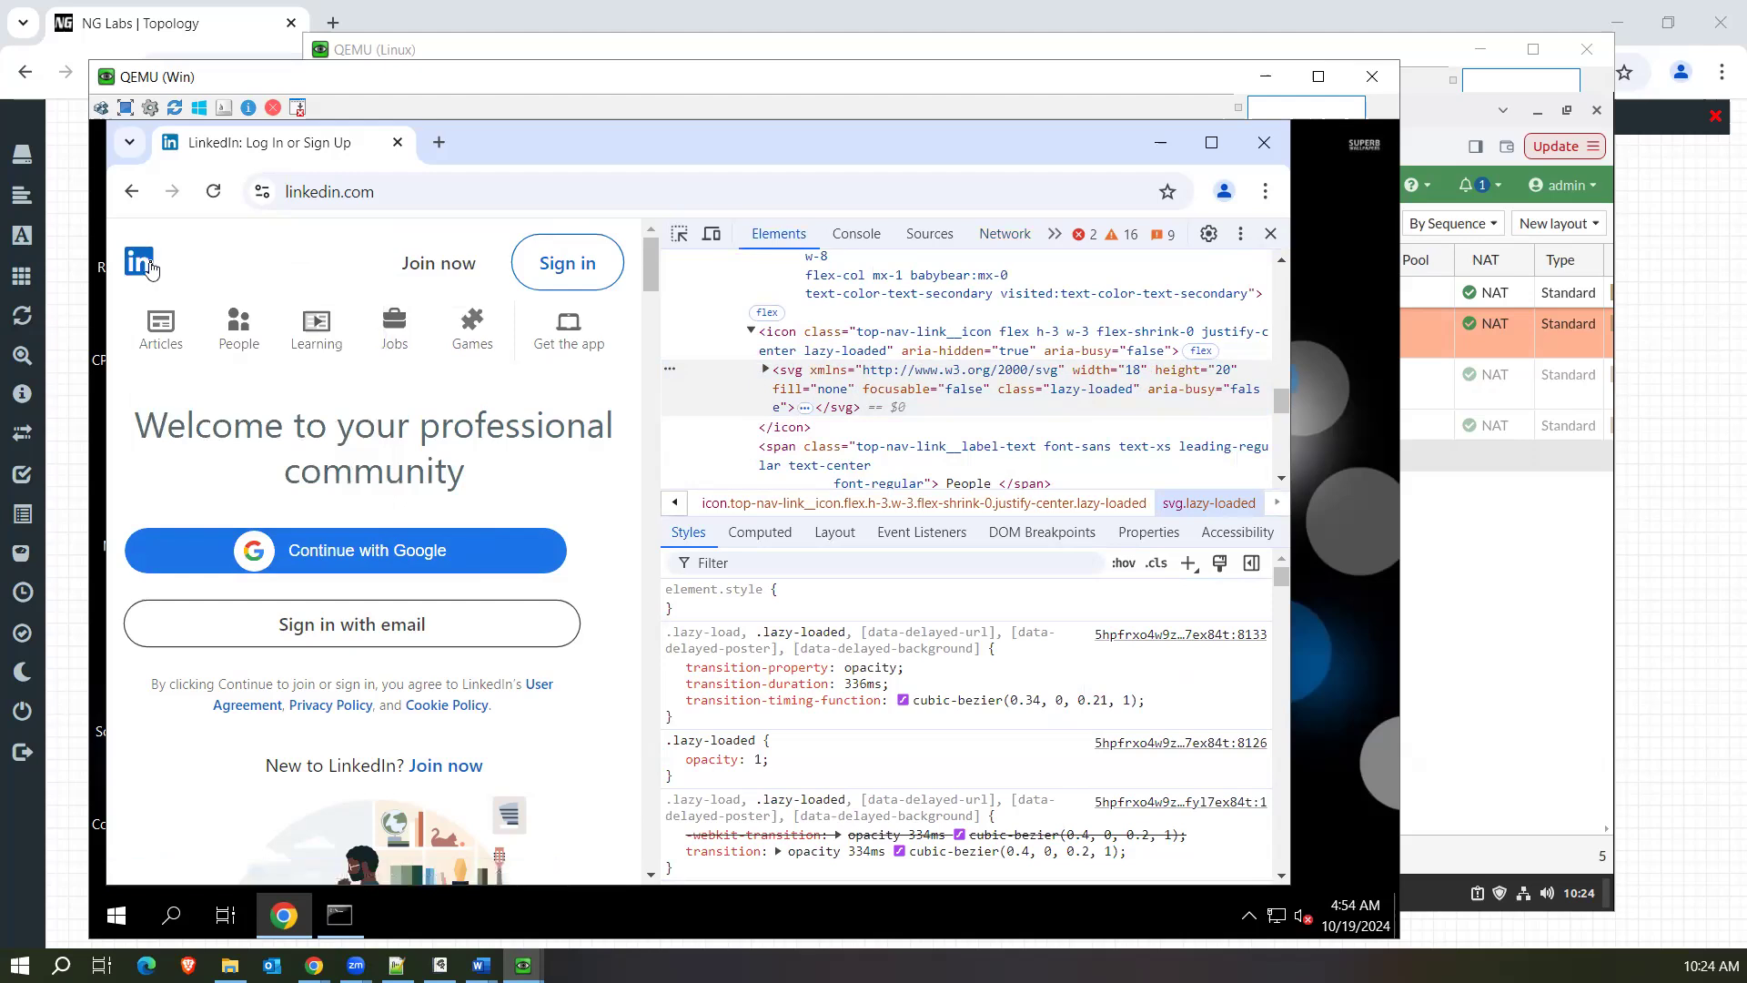
pyautogui.click(1005, 236)
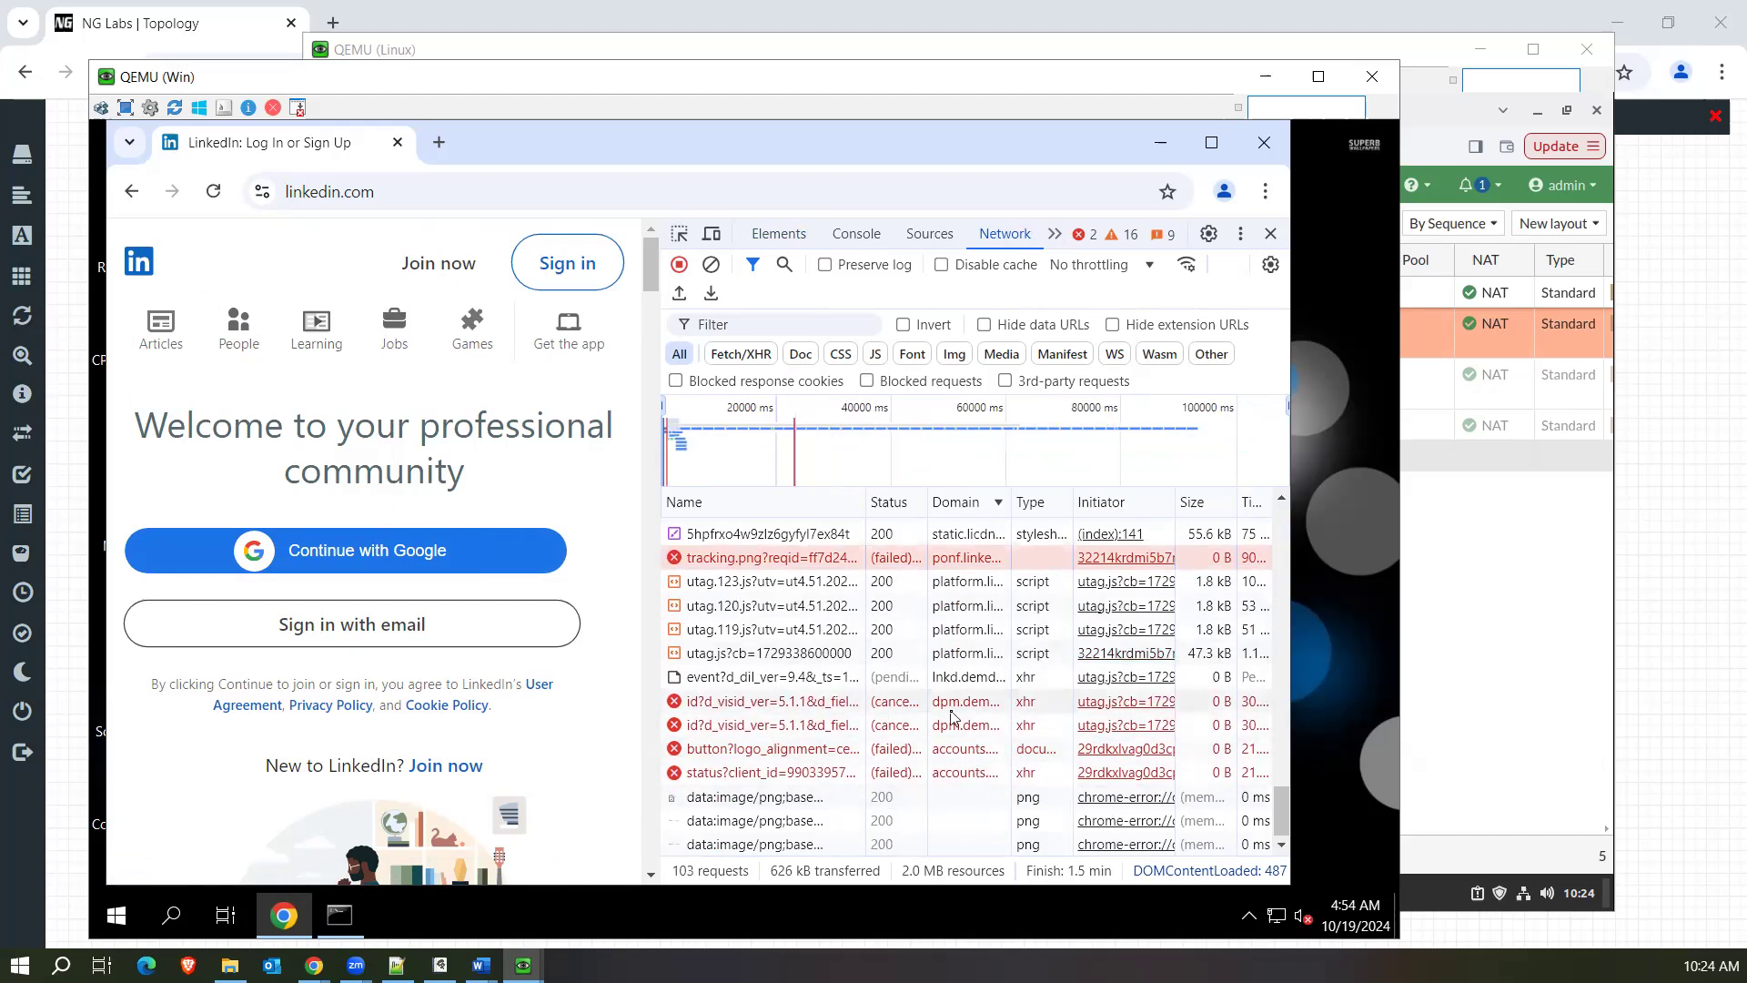
# On the Linux machine, check the LAN-Internt policy's destinations and reload the forward traffic log to examine the latest entries.
pyautogui.click(1419, 582)
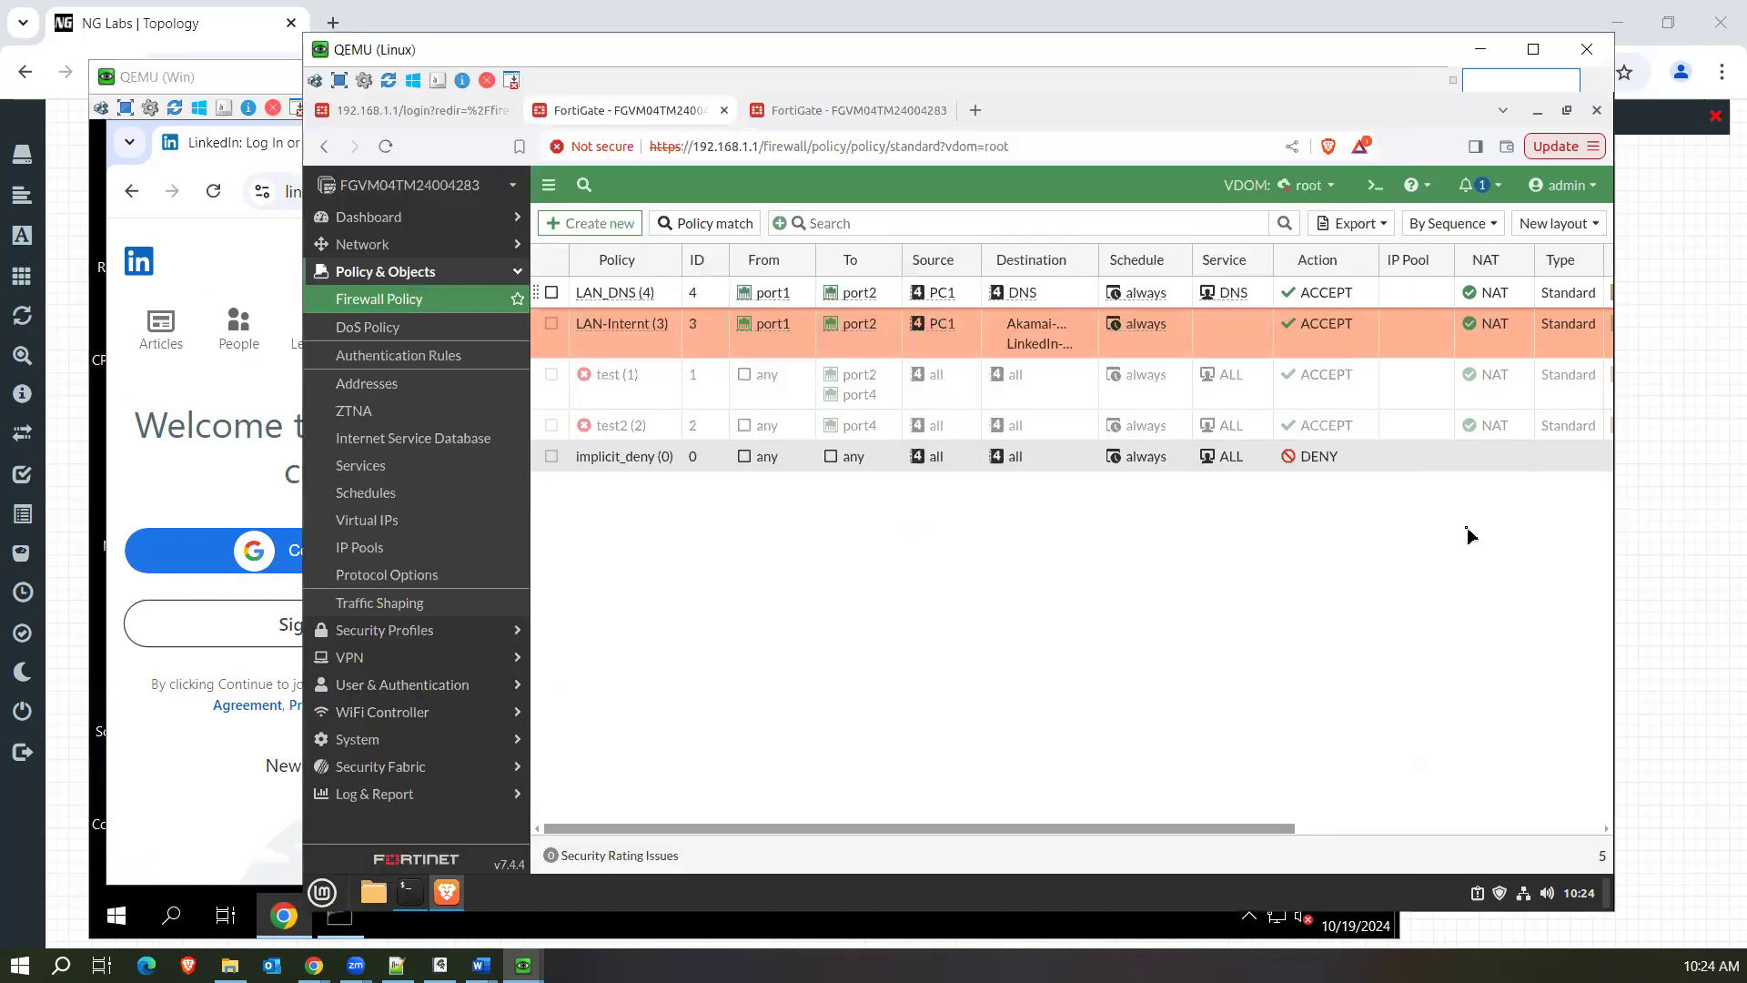
pyautogui.click(842, 115)
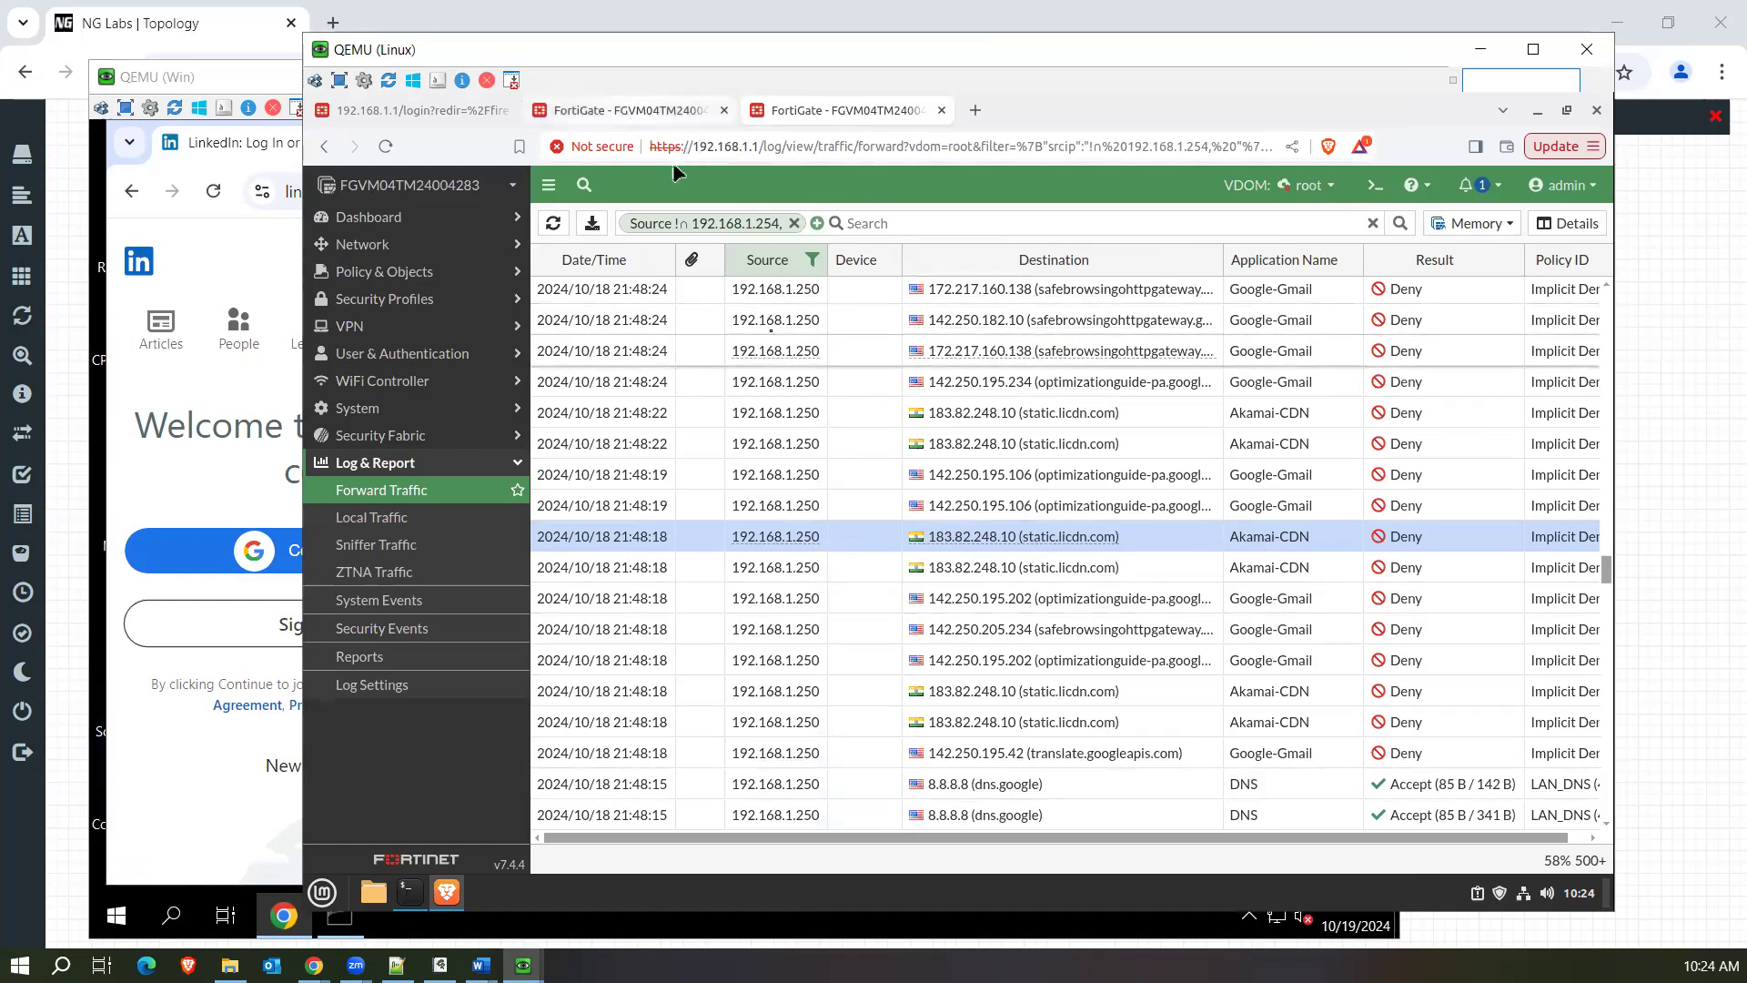
pyautogui.click(644, 110)
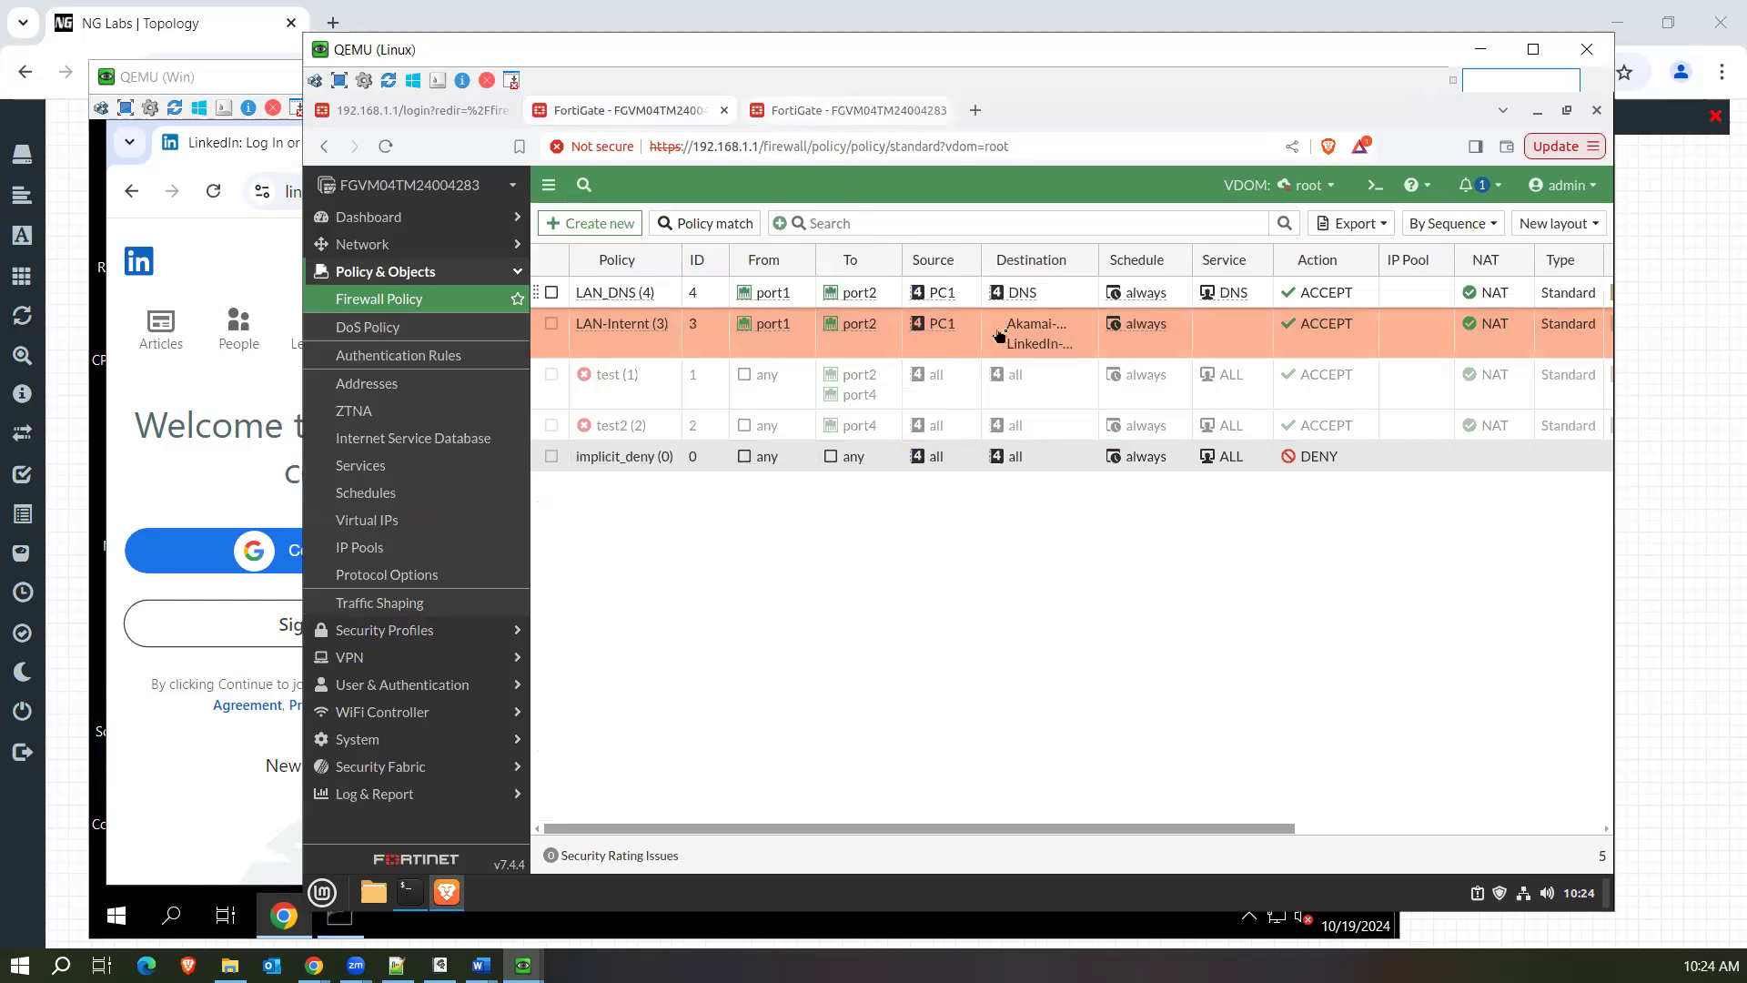
pyautogui.click(830, 116)
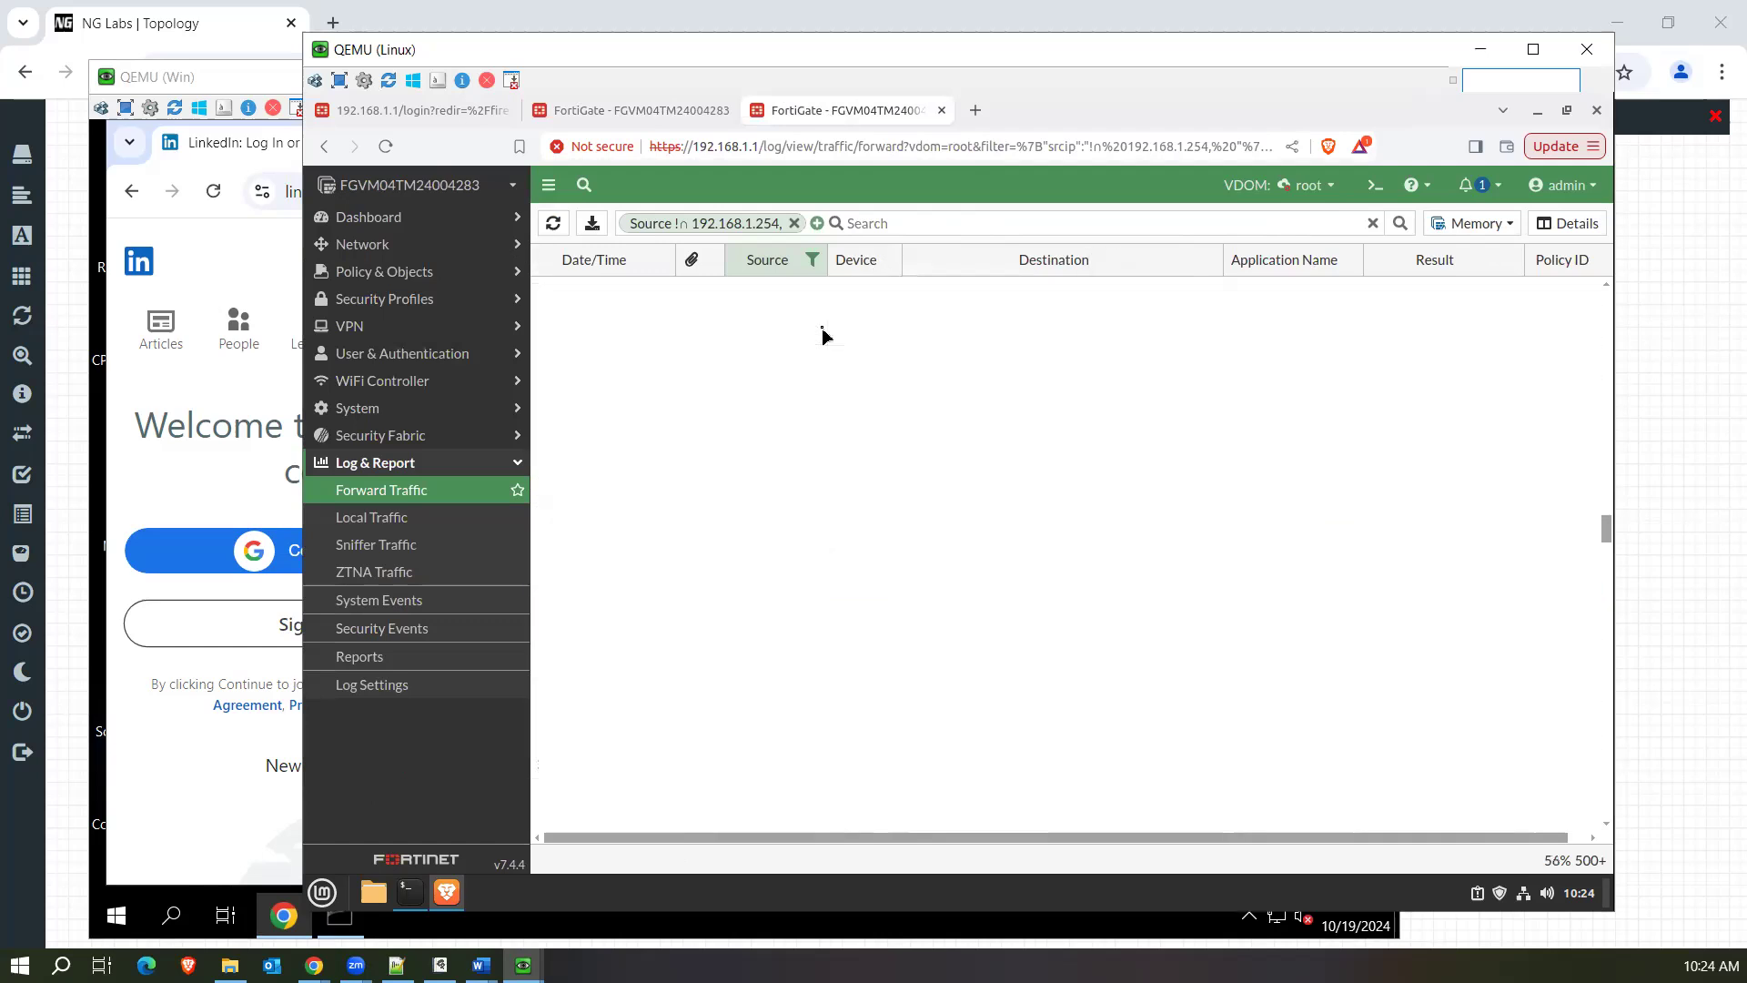
pyautogui.click(398, 492)
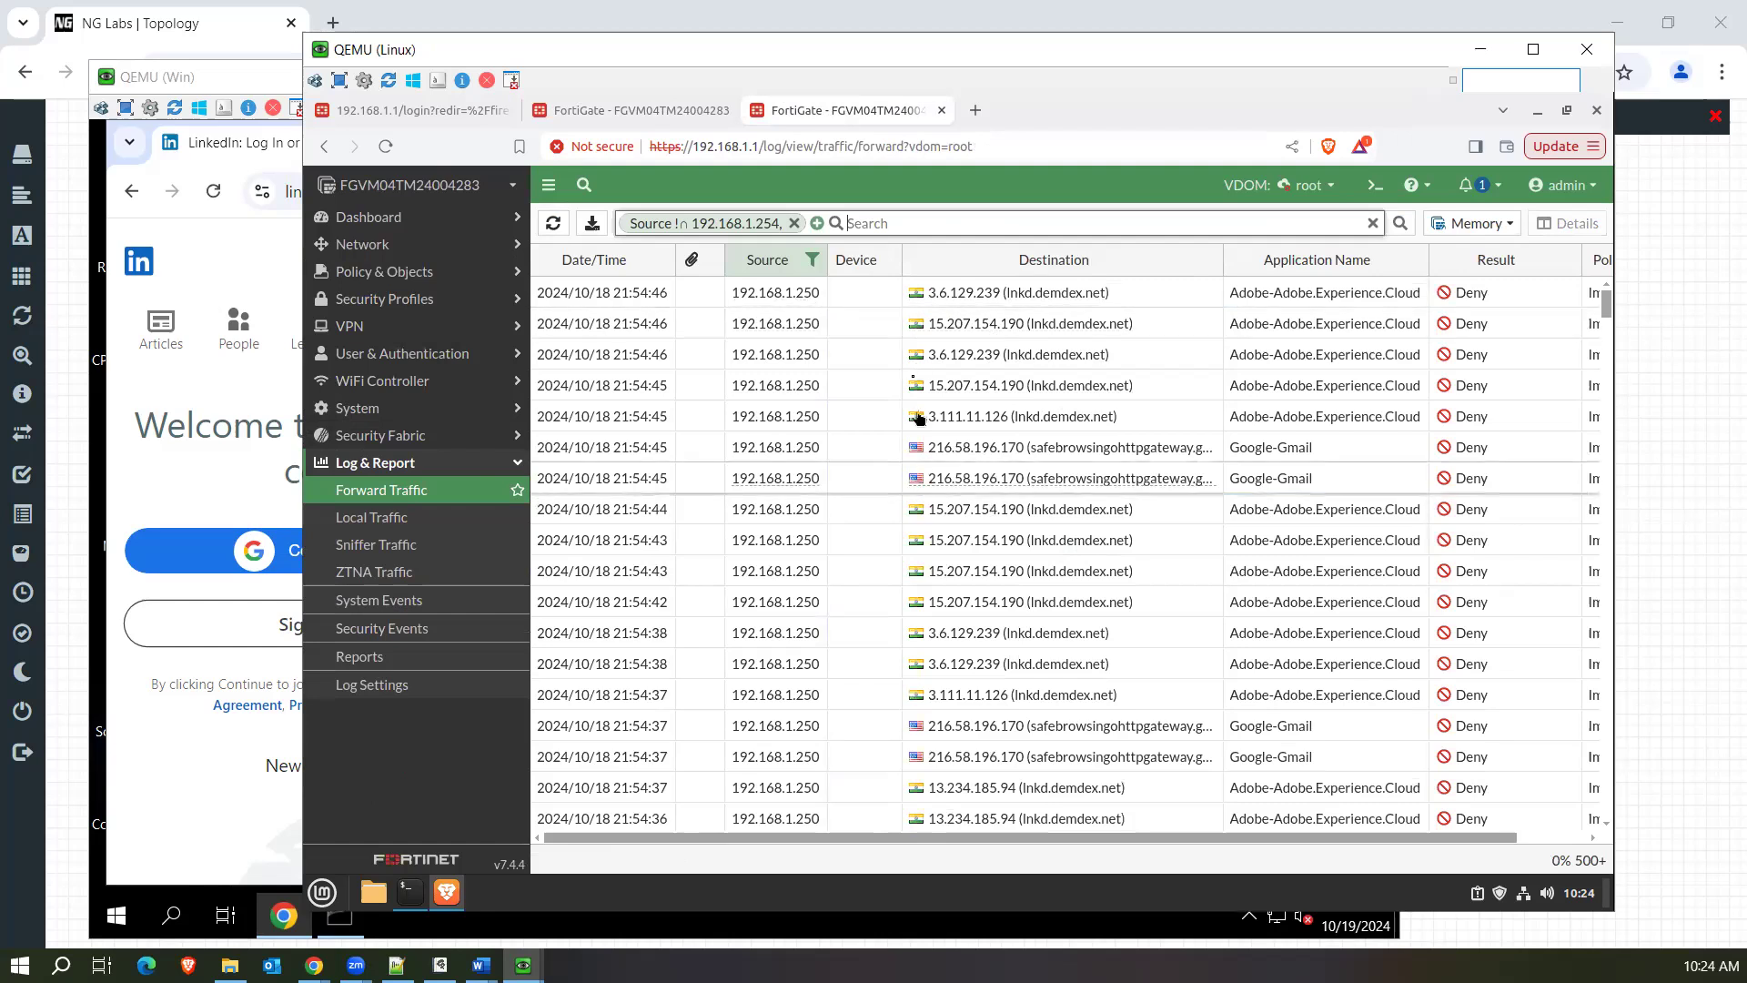
pyautogui.scroll(-10, 910, 418)
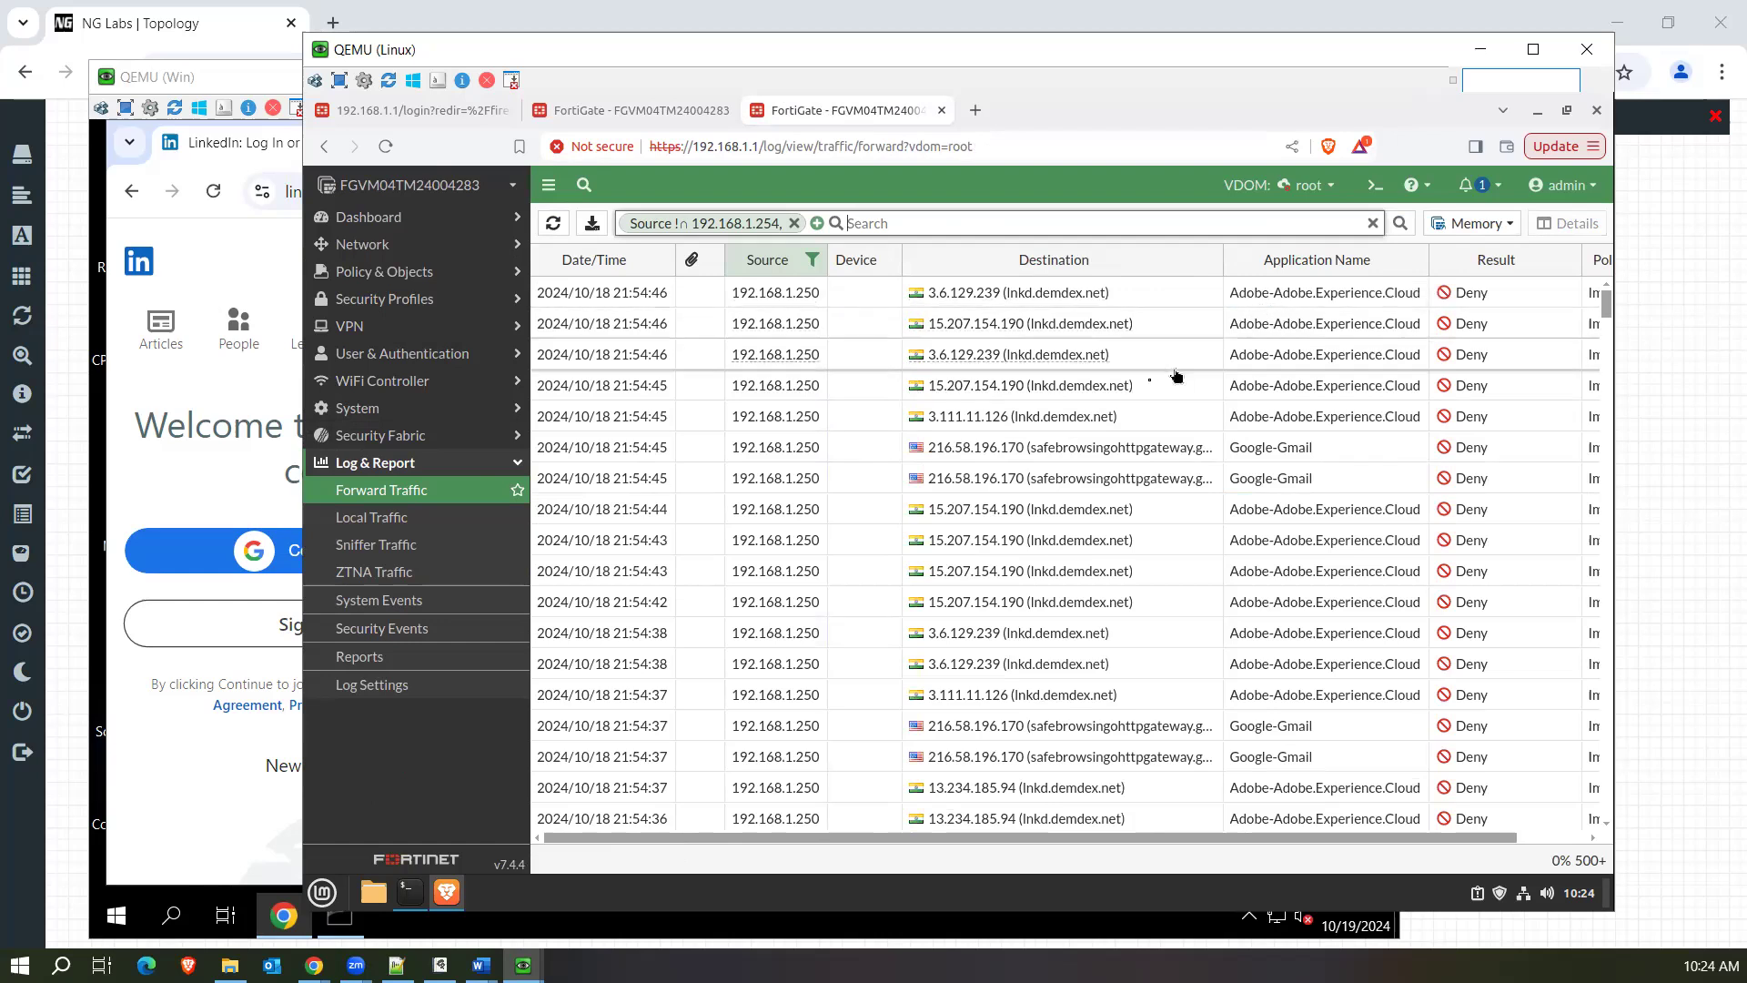
pyautogui.moveTo(1037, 401)
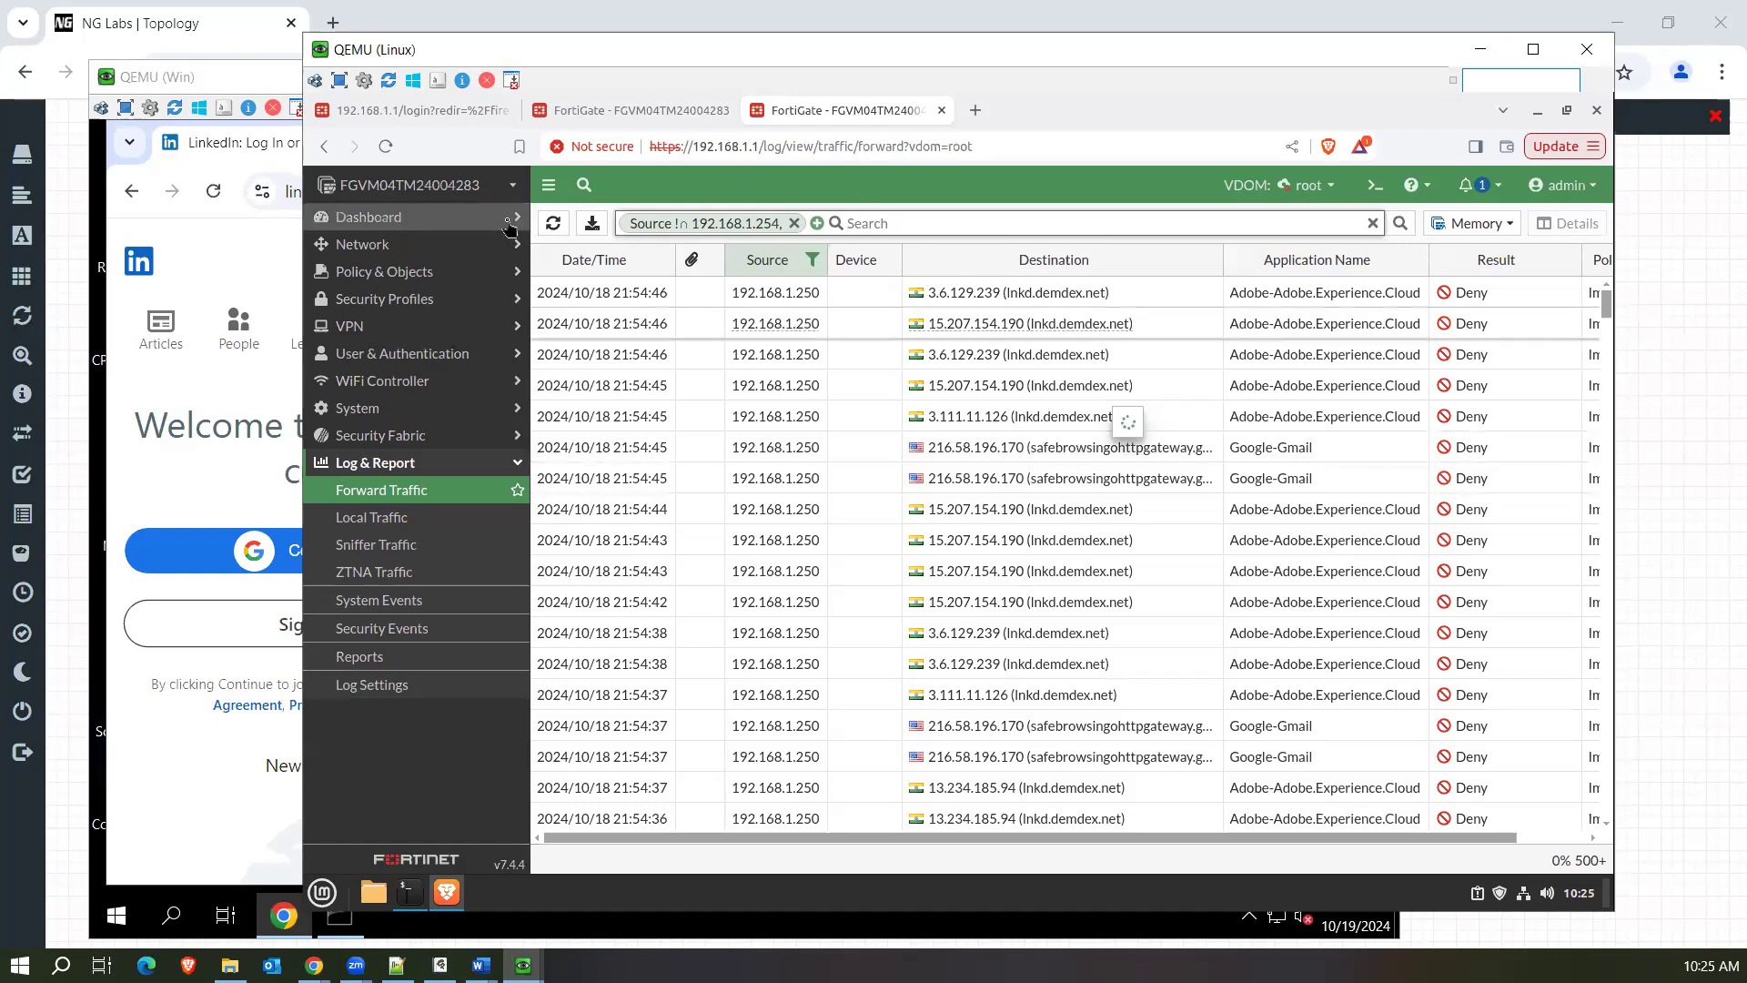
# On the Windows machine, open the failed tracking.png request in its own tab and highlight the ponf.linkedin.com part of its URL.
pyautogui.click(252, 277)
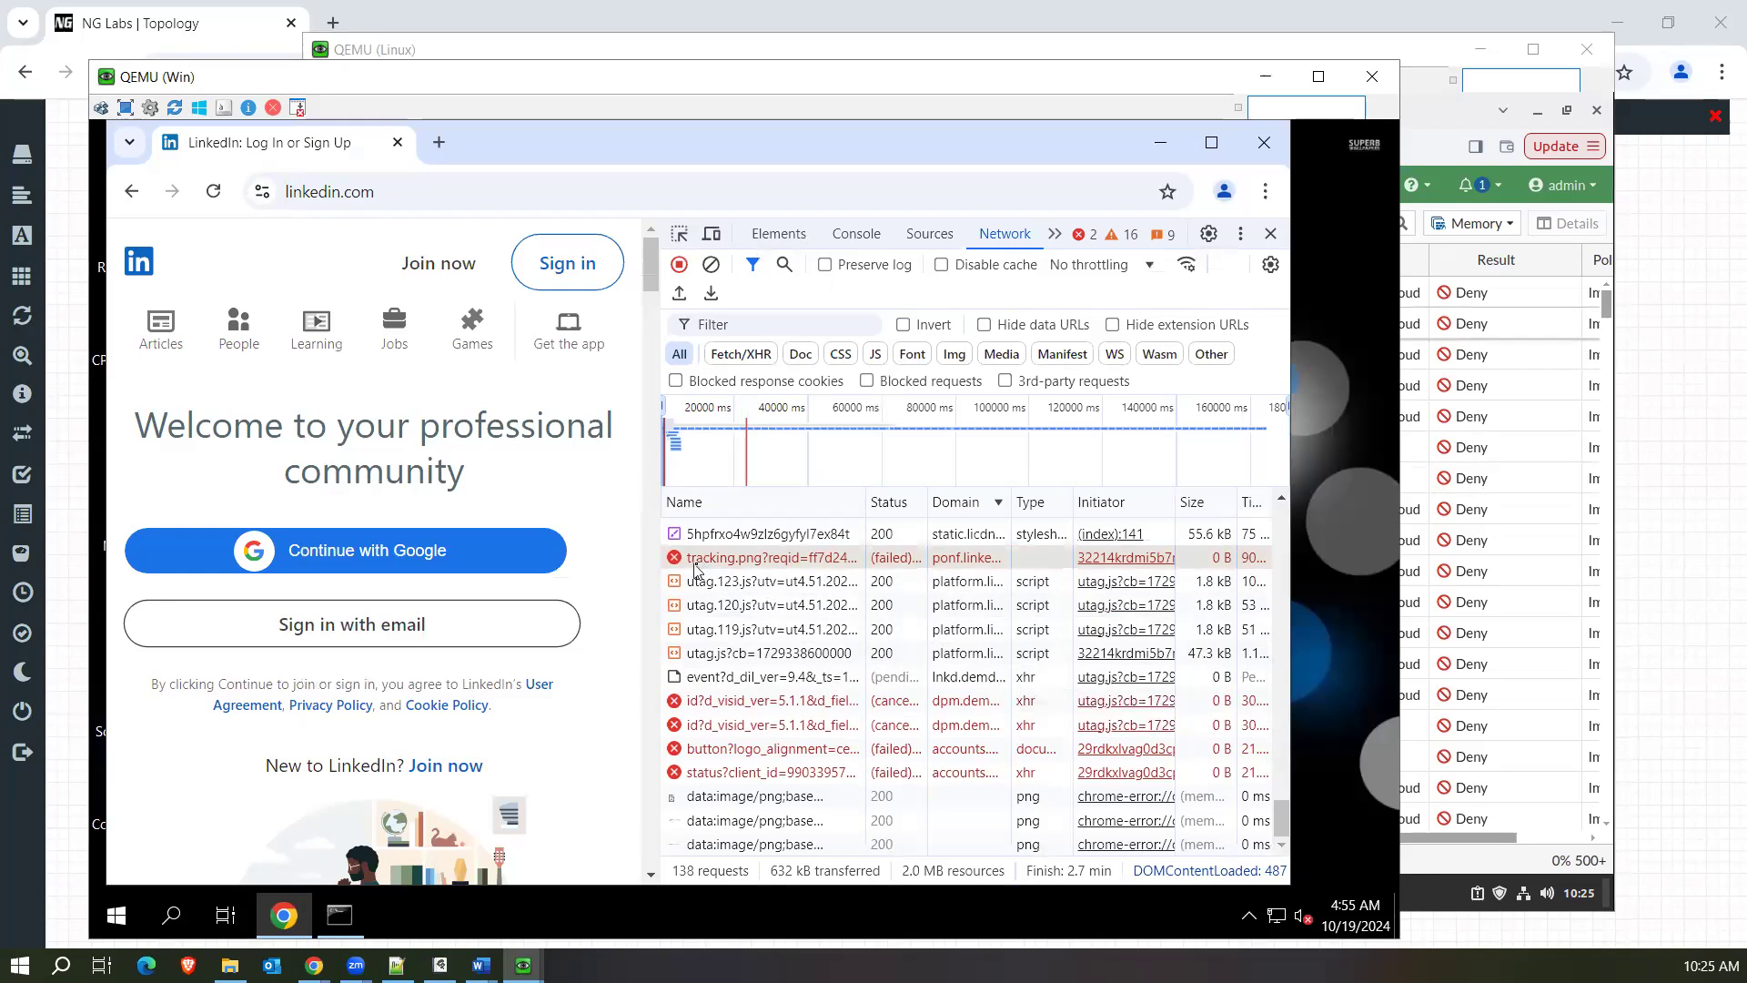
pyautogui.doubleClick(743, 565)
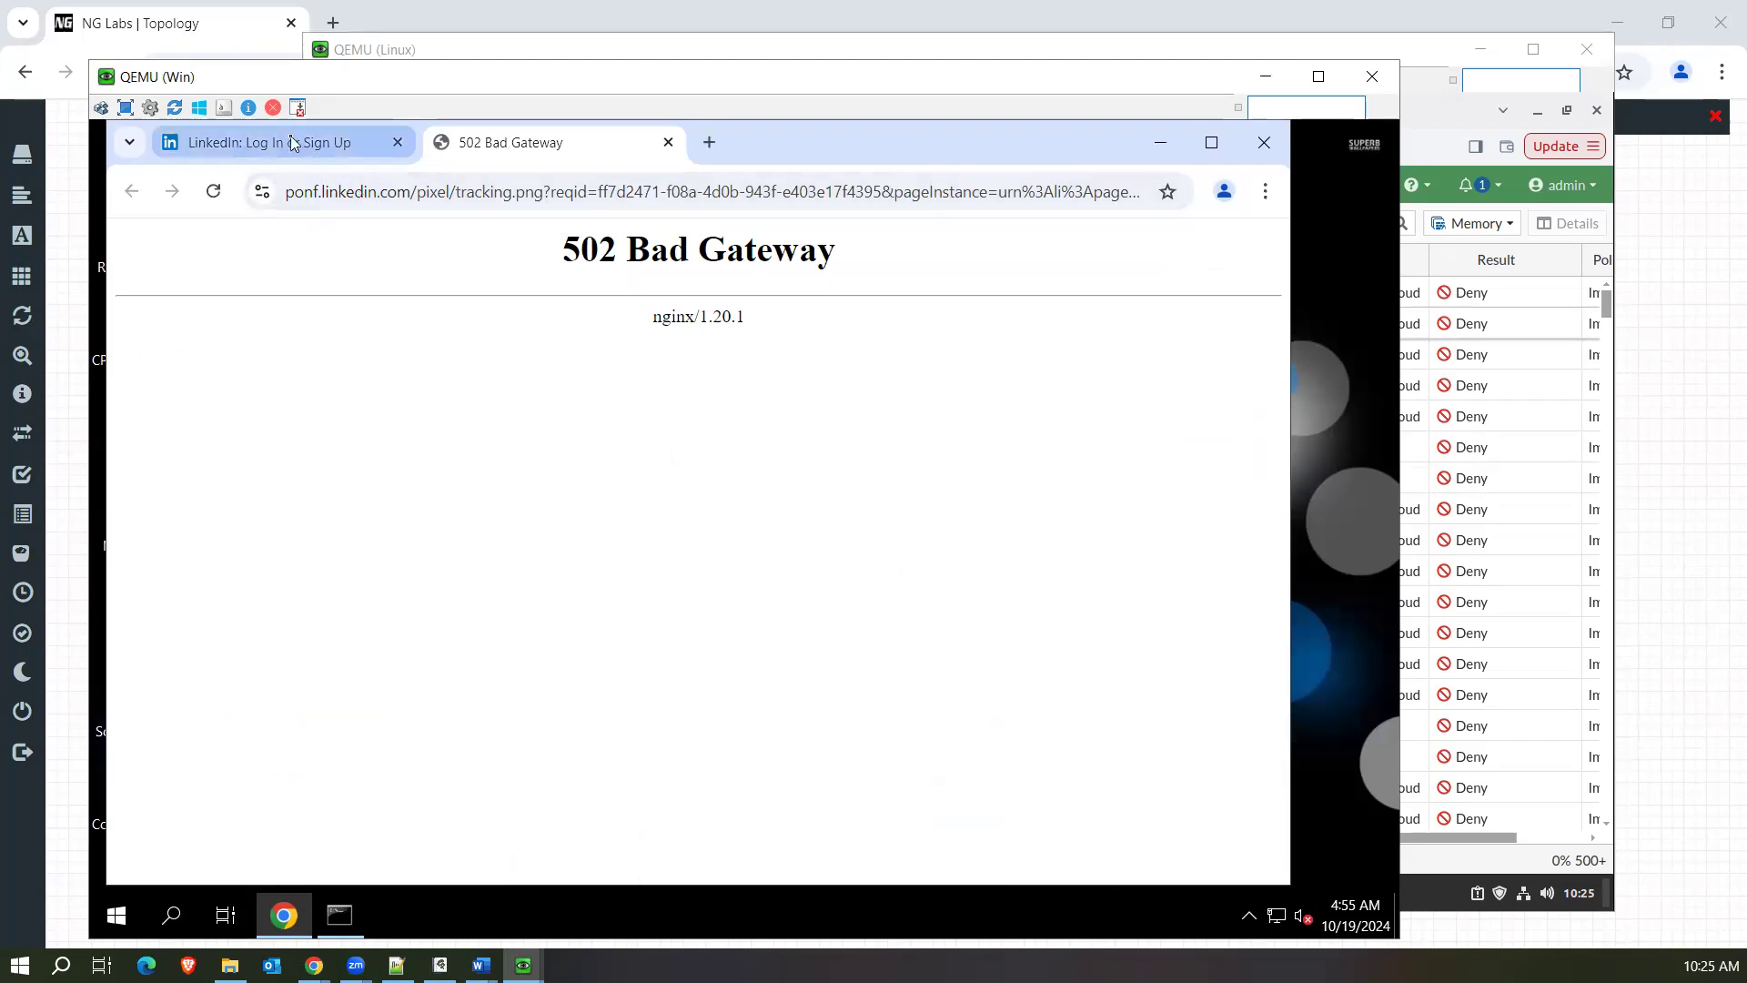
pyautogui.moveTo(412, 194); pyautogui.dragTo(261, 210)
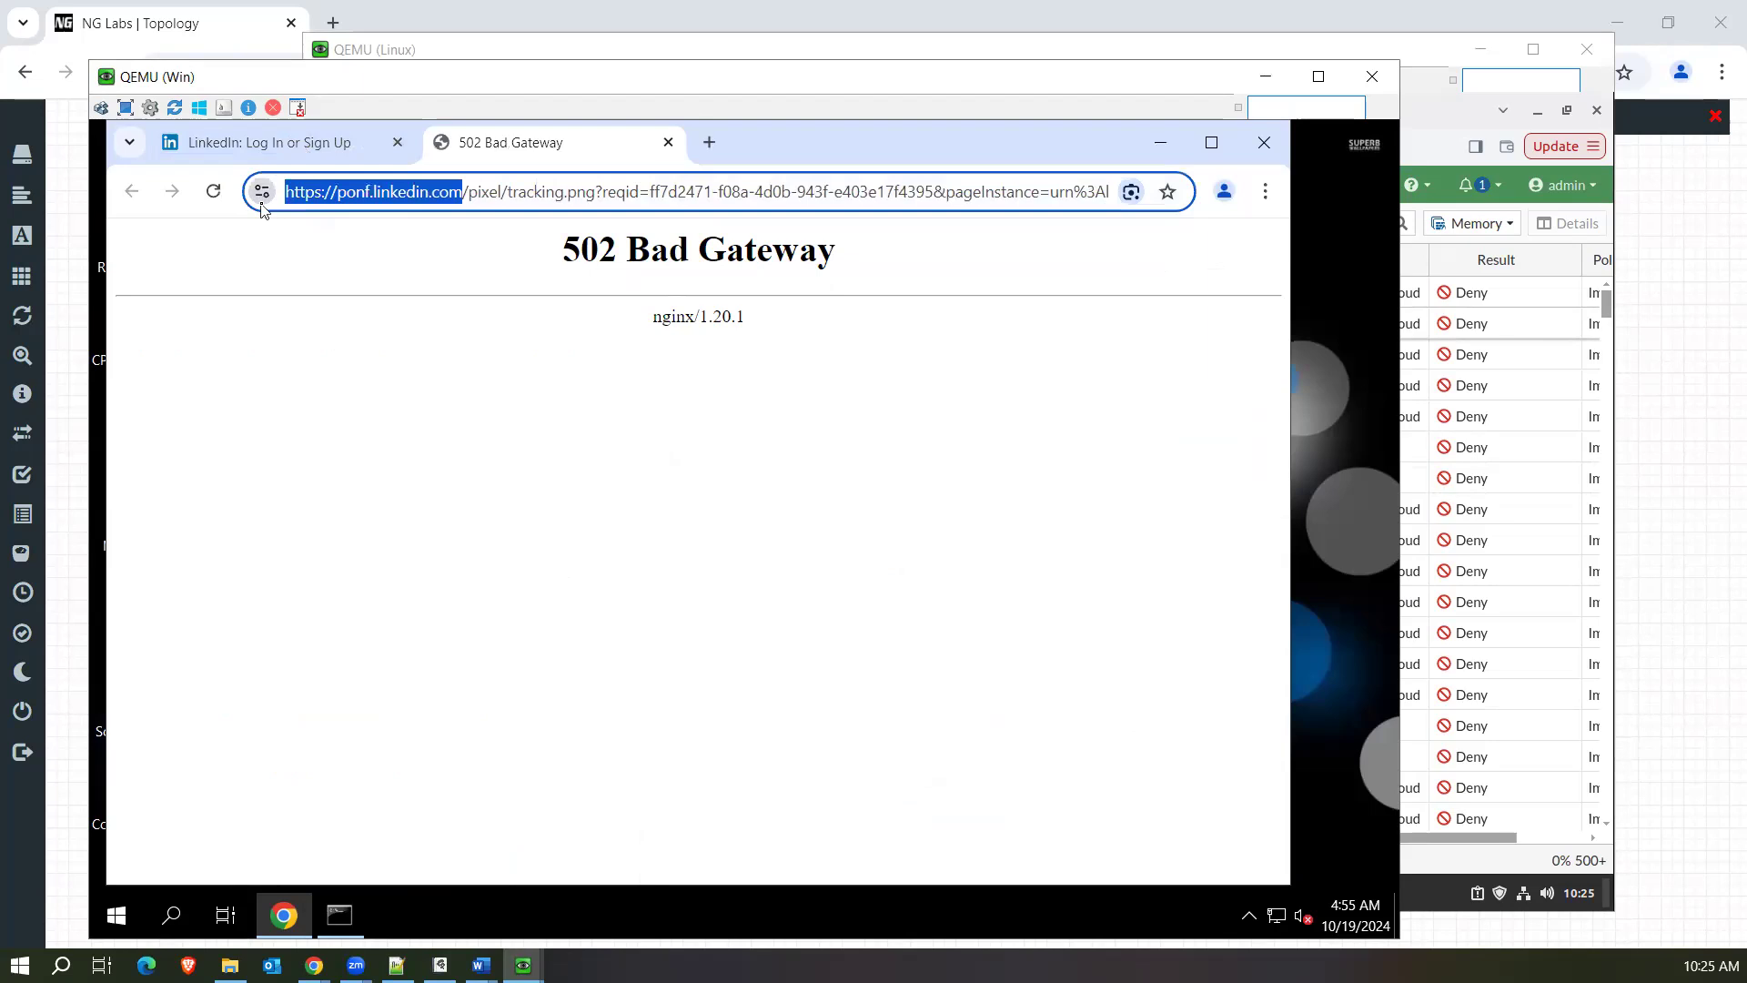
pyautogui.click(420, 303)
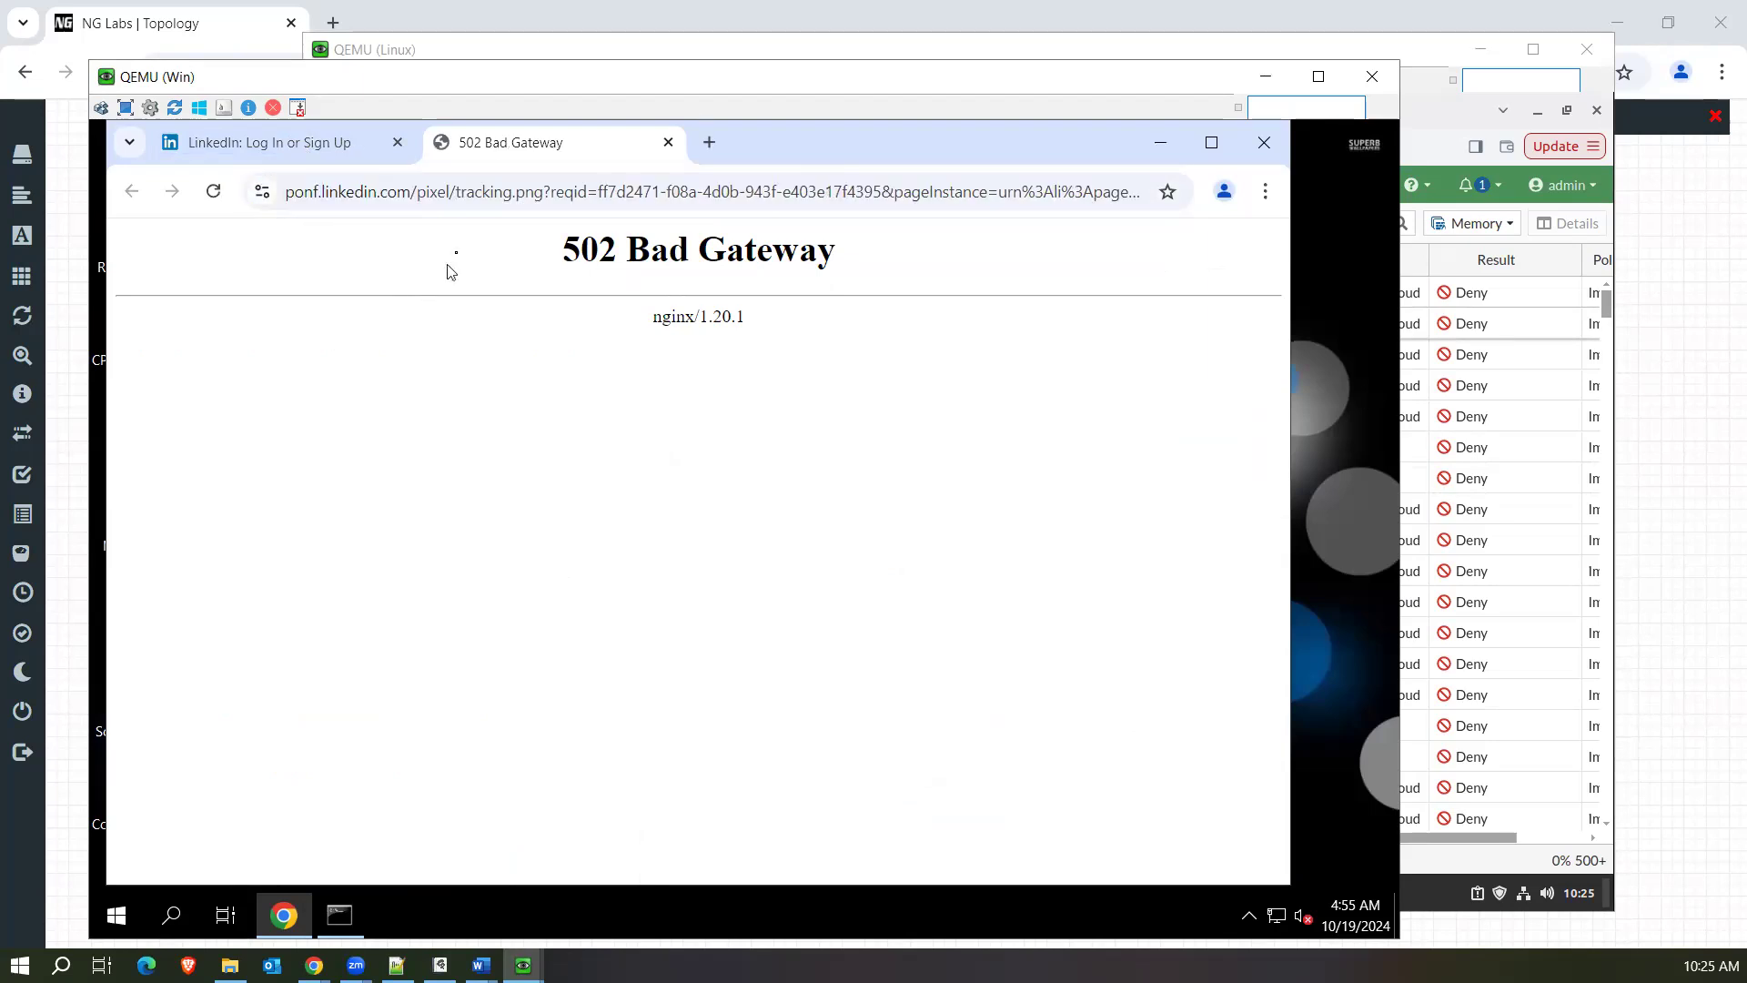
pyautogui.click(94, 583)
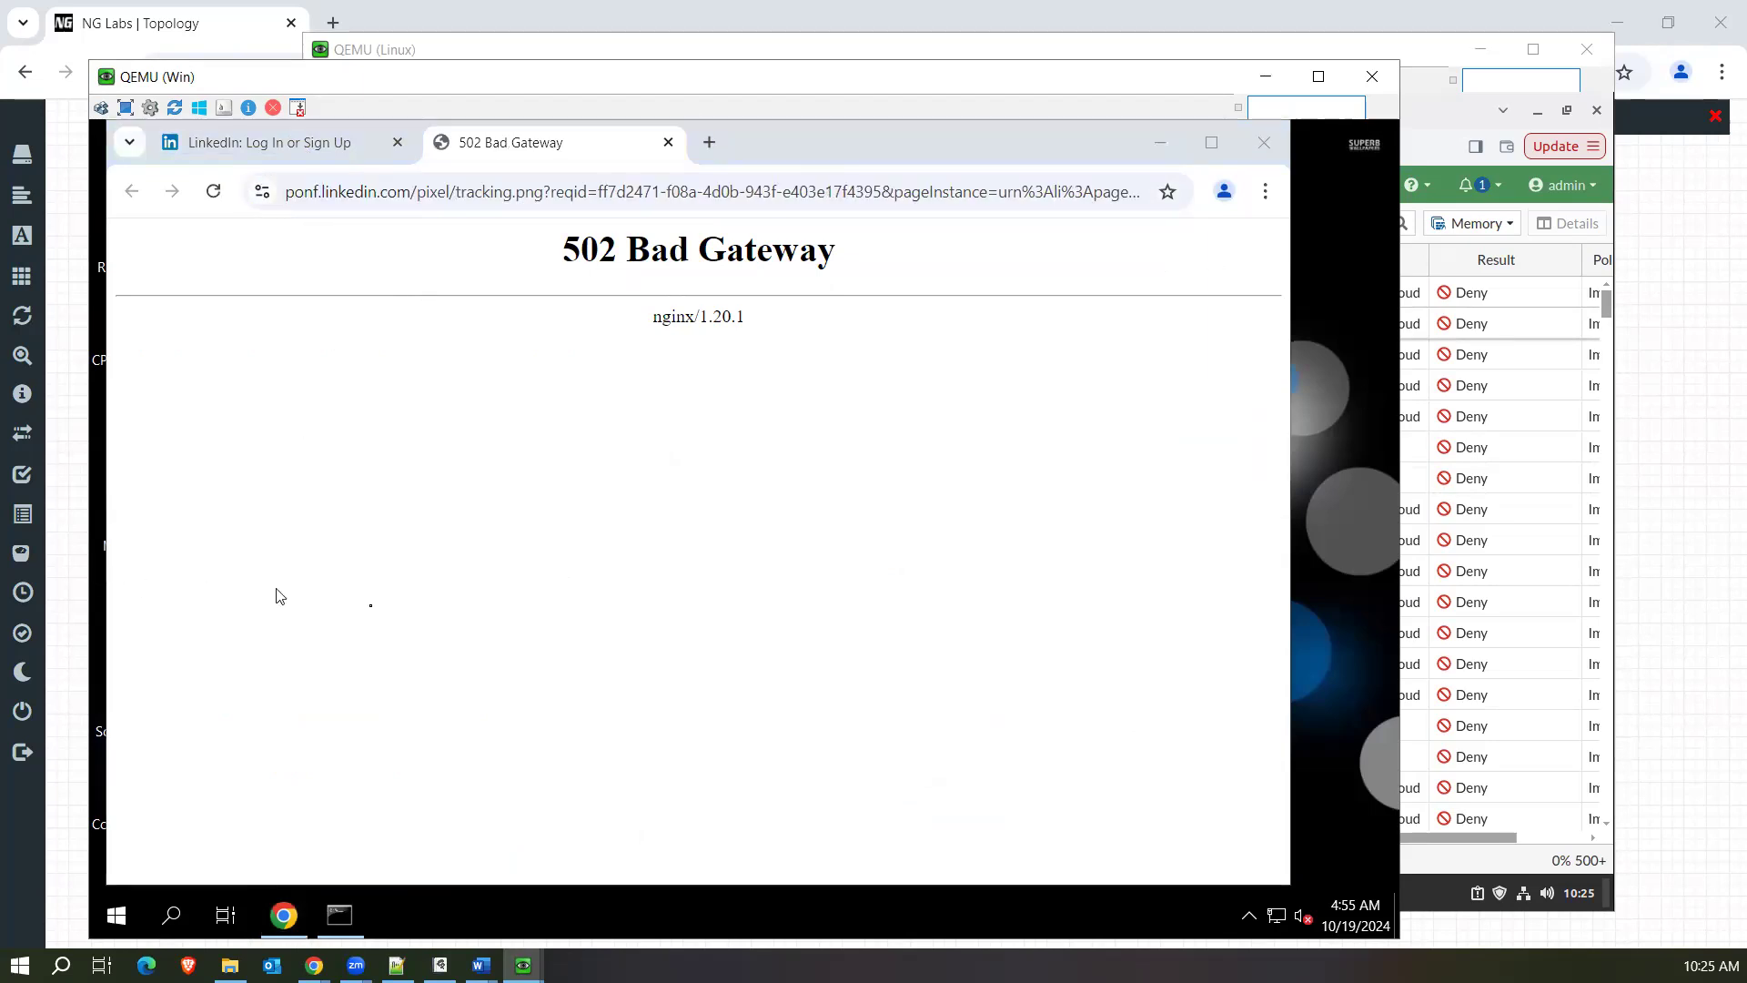
# Look up ponf.linked.com twice in the open nslookup session of the Windows command prompt.
pyautogui.click(343, 912)
pyautogui.click(494, 543)
pyautogui.write('ponf')
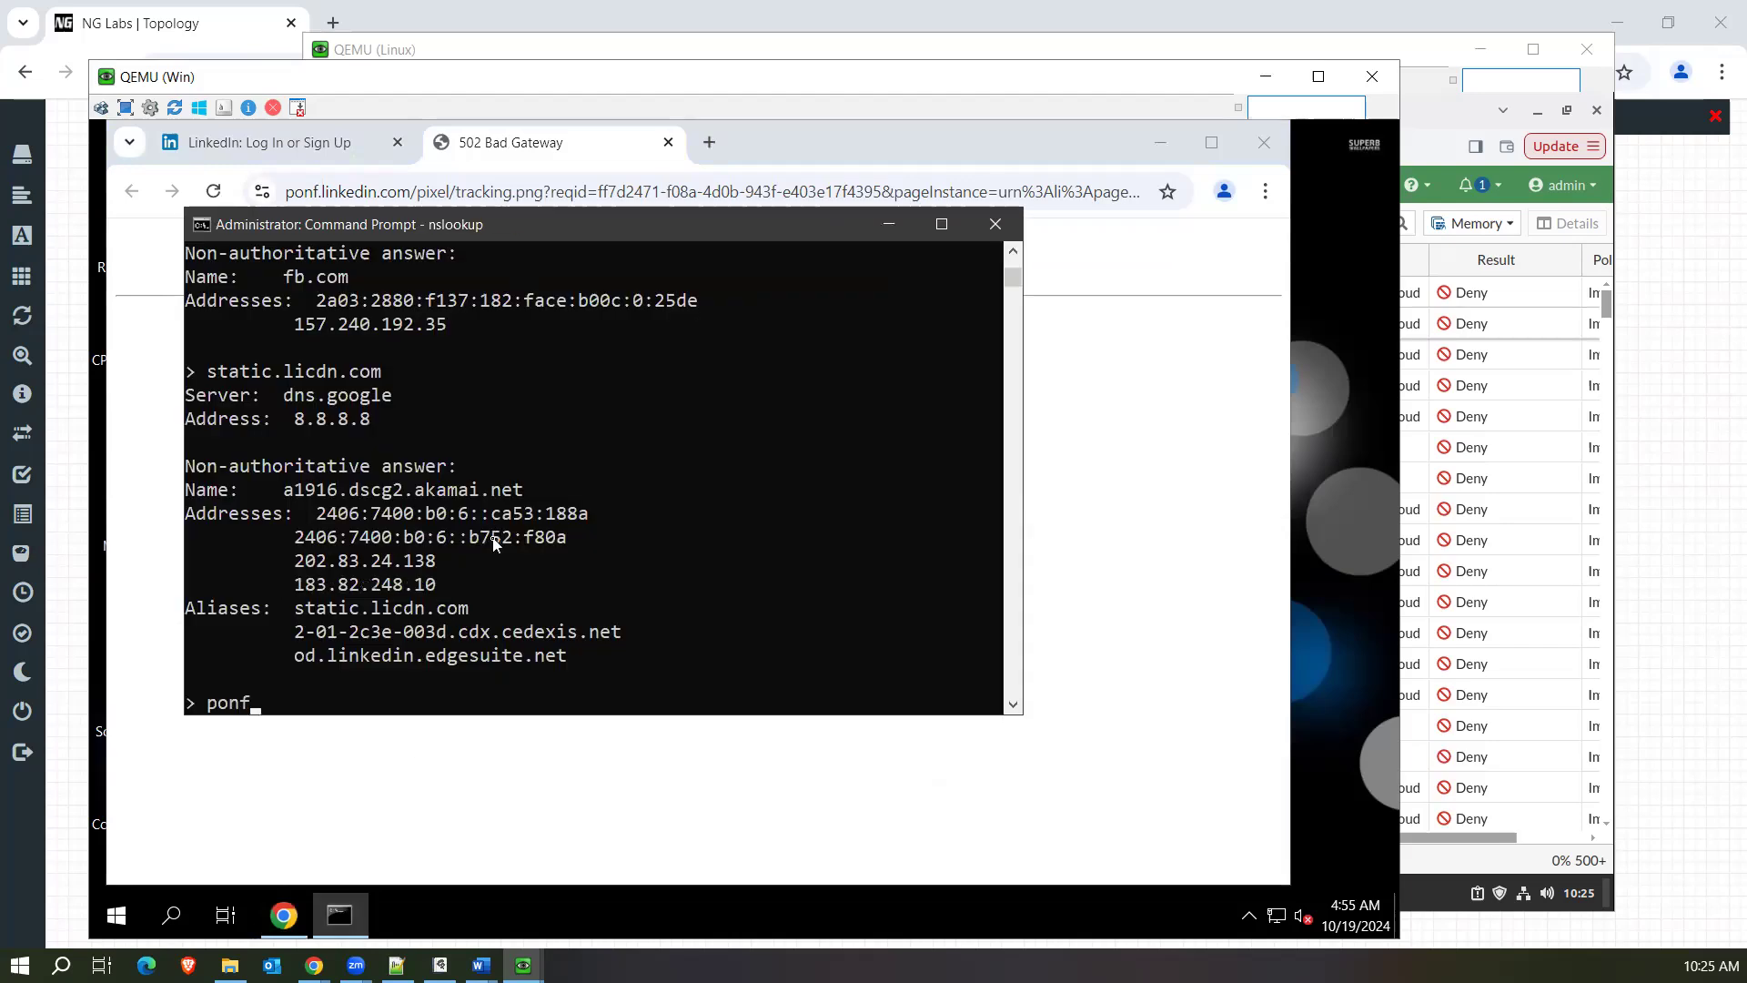
pyautogui.write('.linked.com')
pyautogui.press('Return')
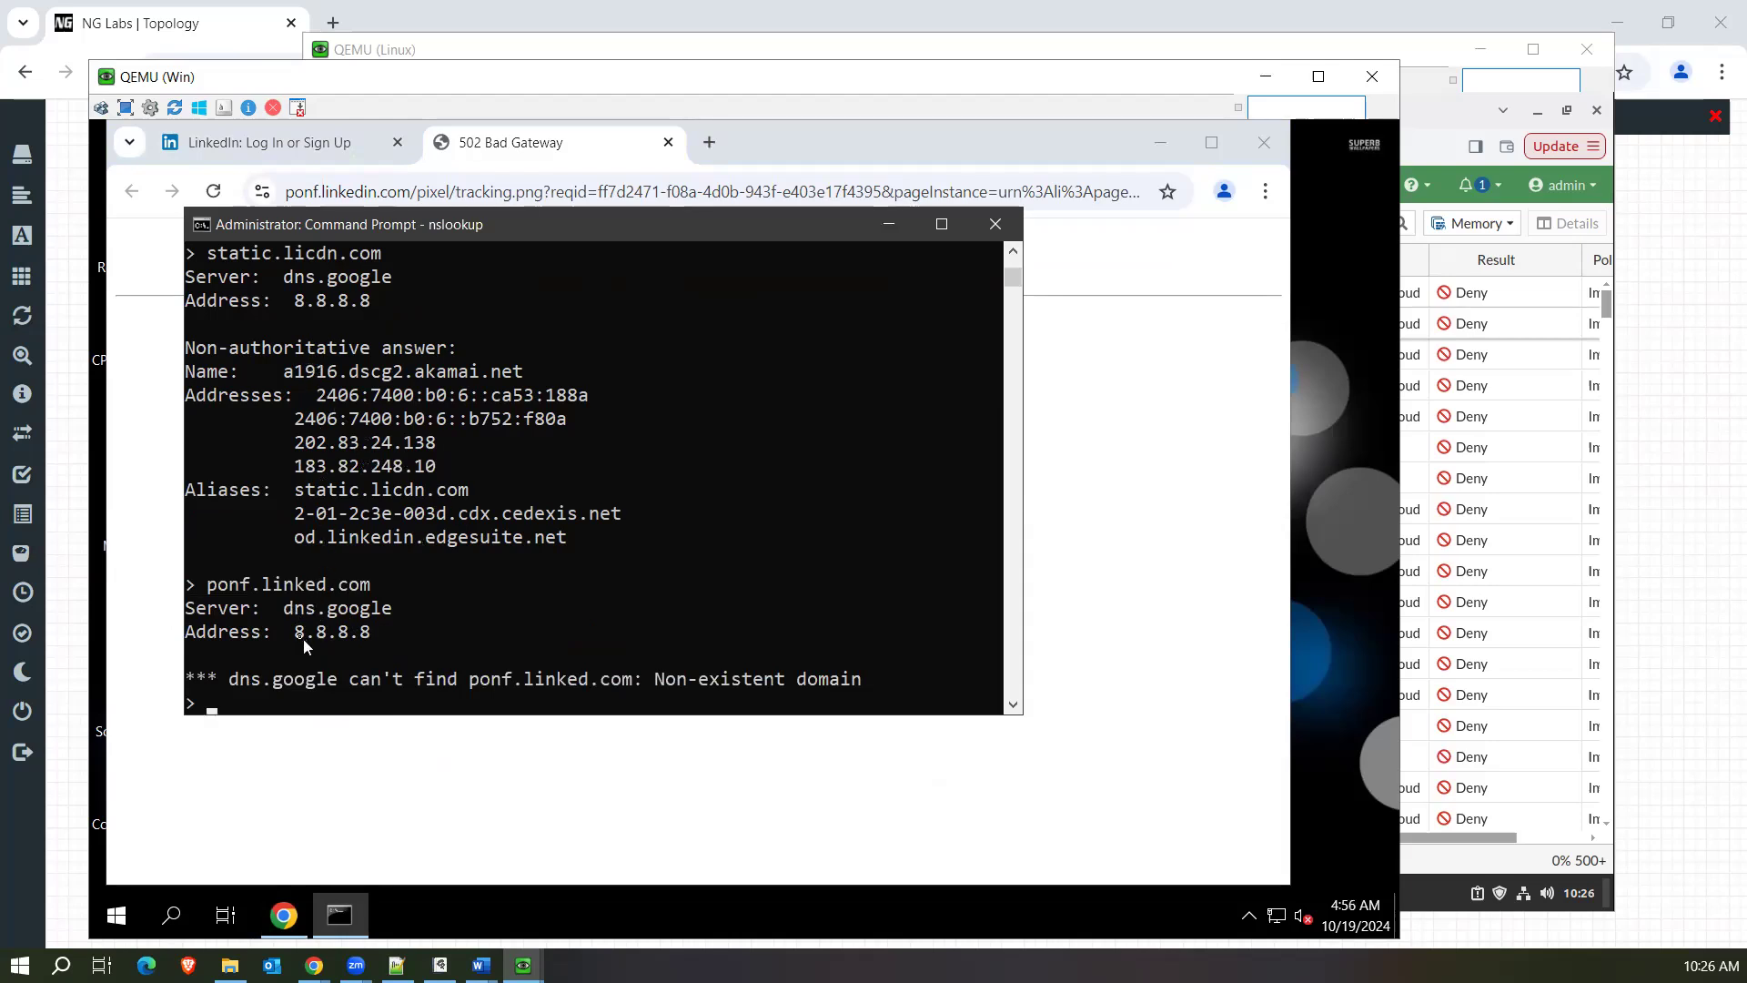
pyautogui.press('Up')
pyautogui.press('Return')
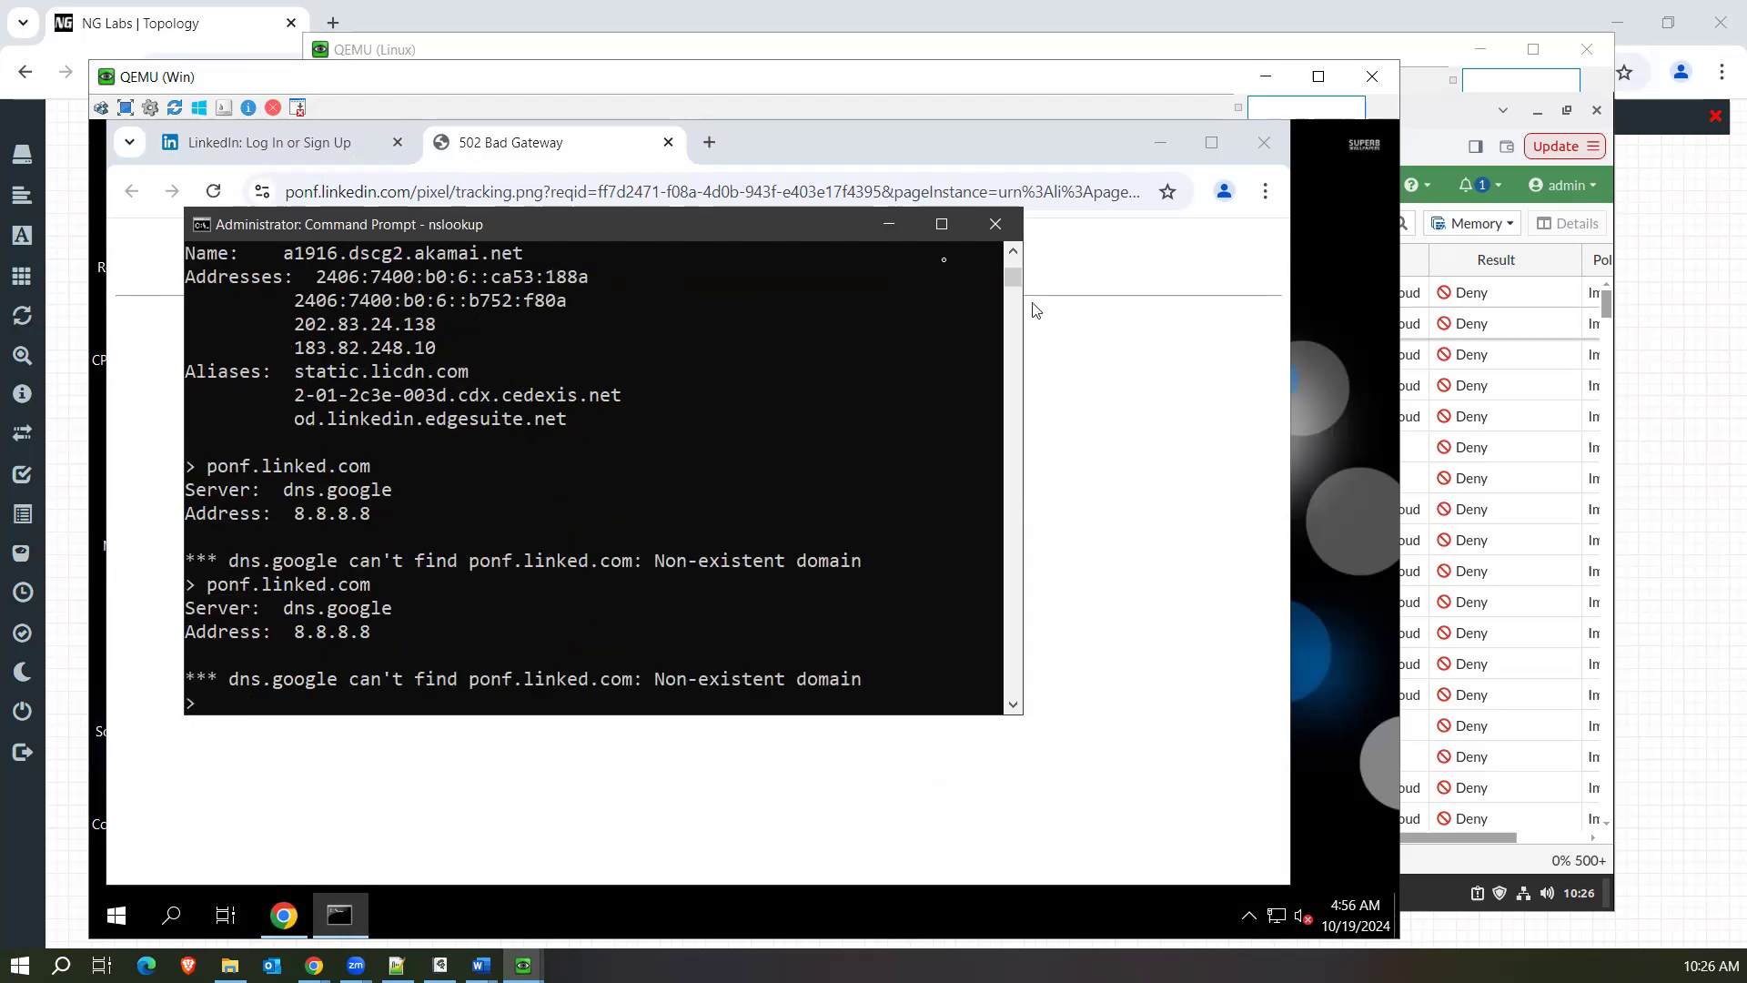
# Minimize the command prompt and highlight the word "pixel" in the tracking request's URL.
pyautogui.click(887, 233)
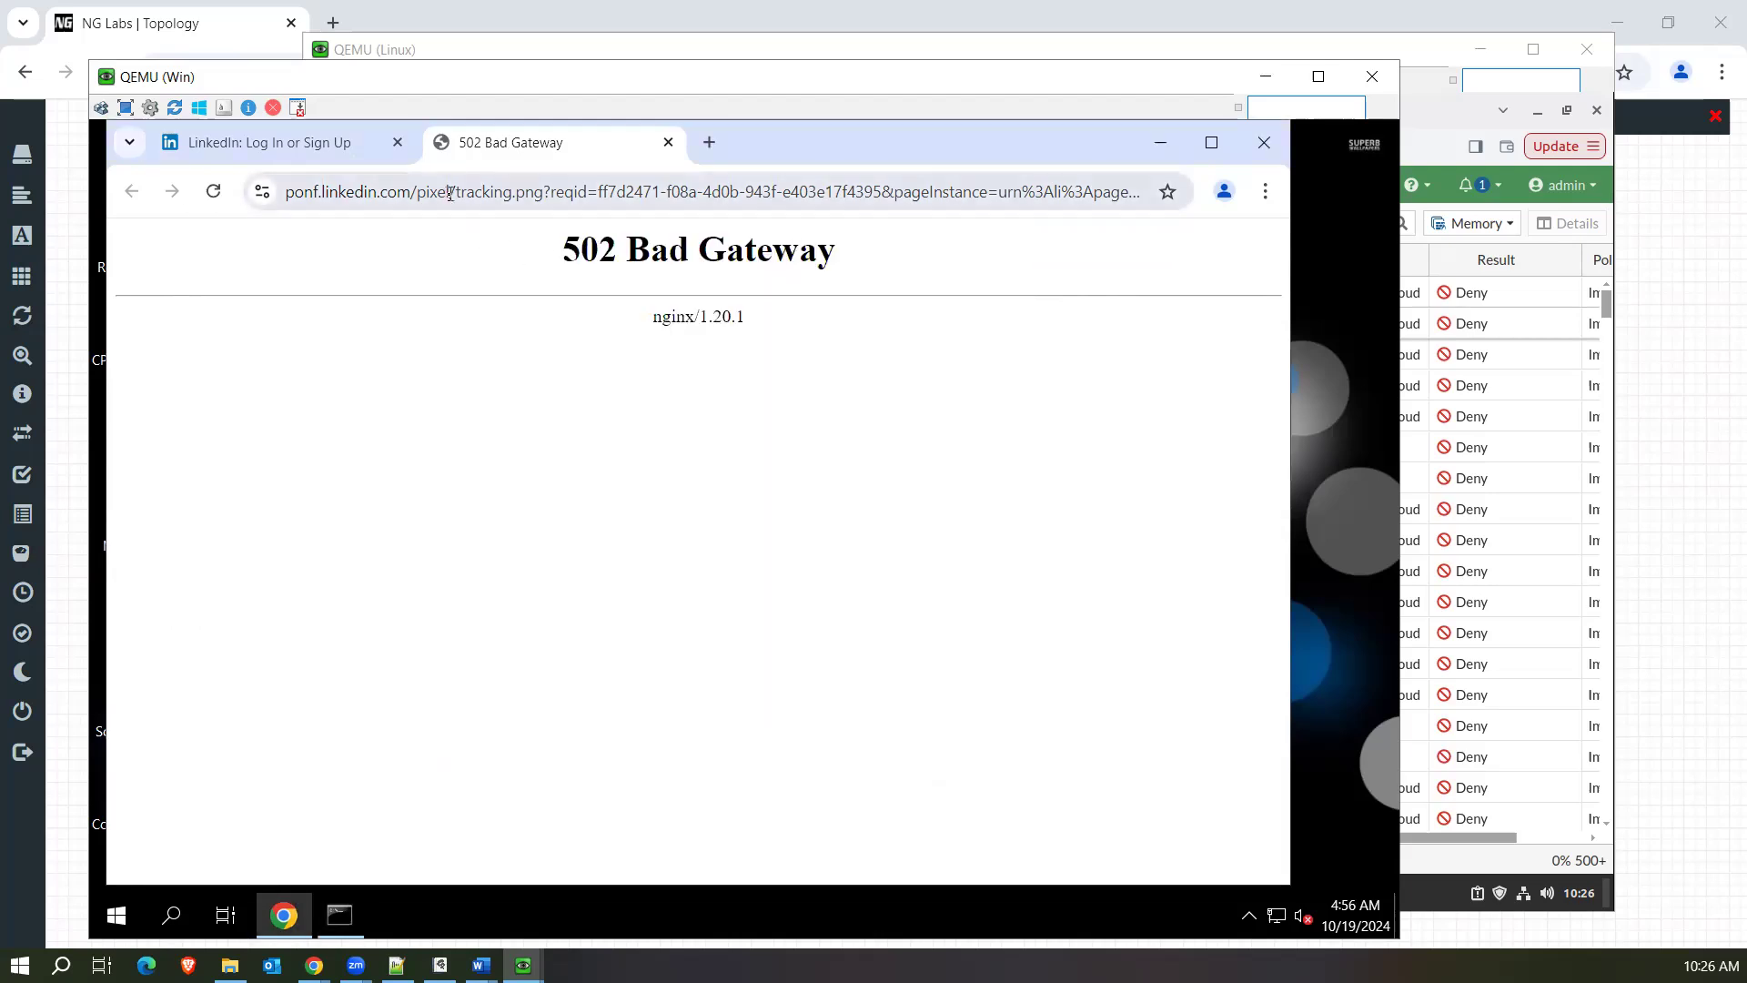
pyautogui.moveTo(451, 192); pyautogui.dragTo(422, 199)
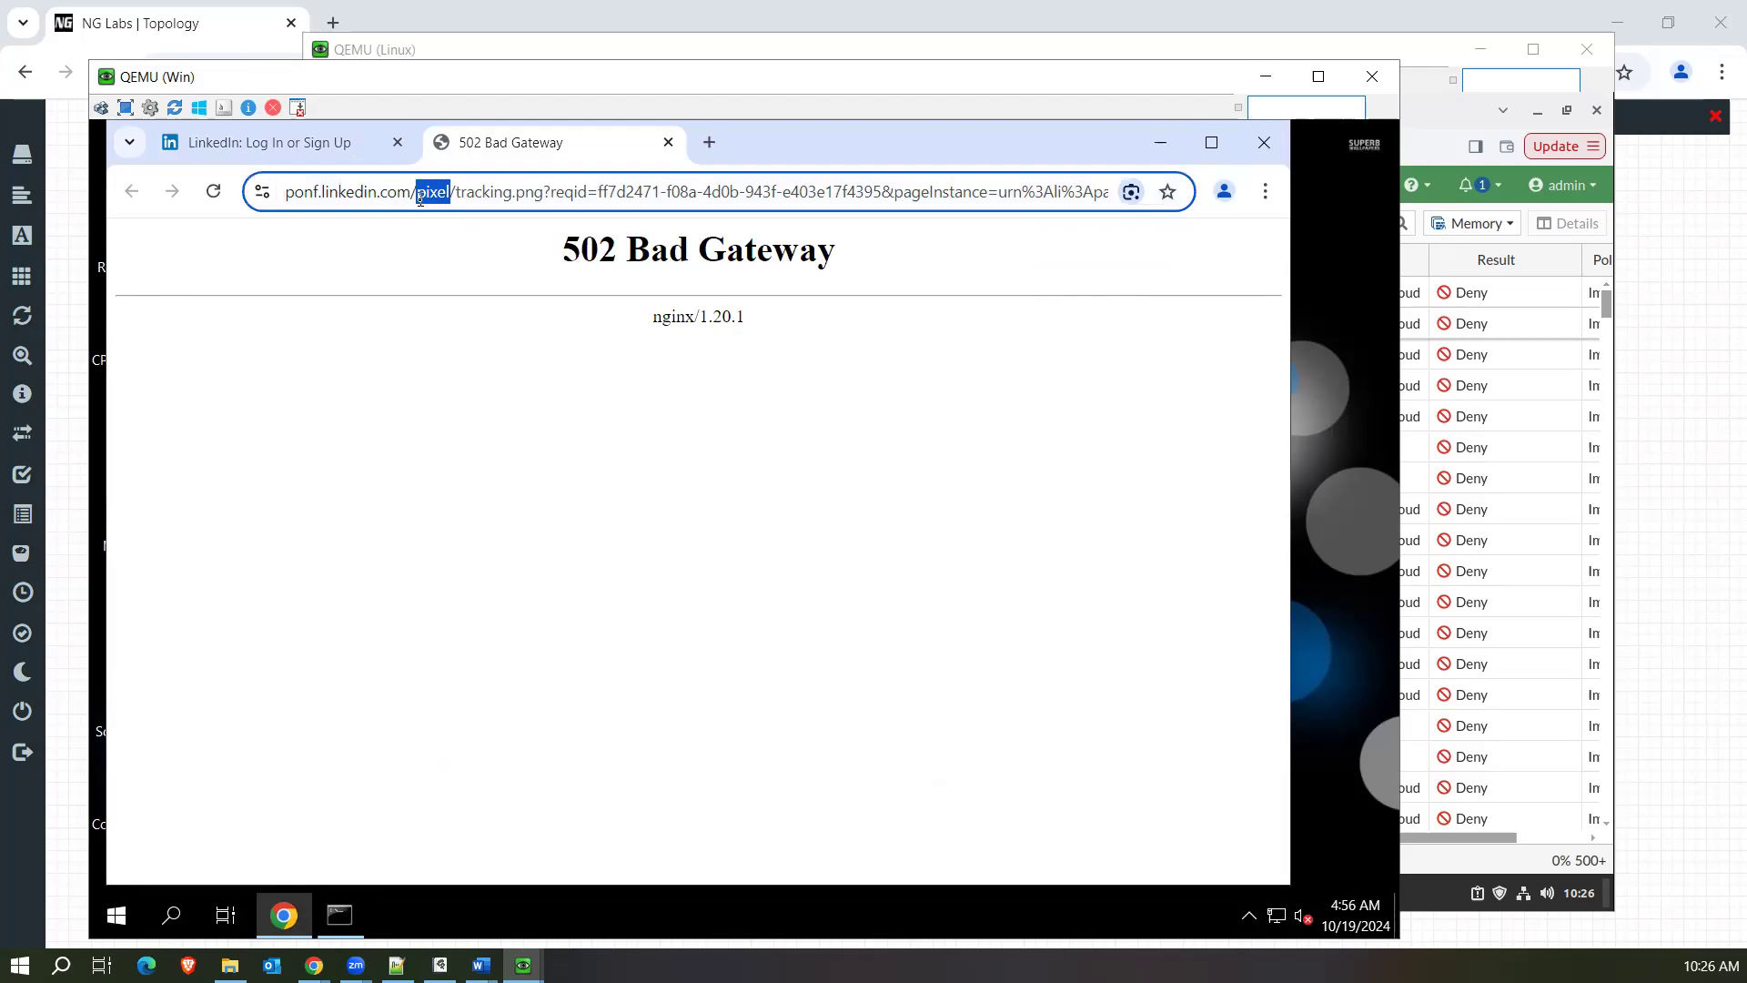
pyautogui.moveTo(421, 202); pyautogui.dragTo(421, 202)
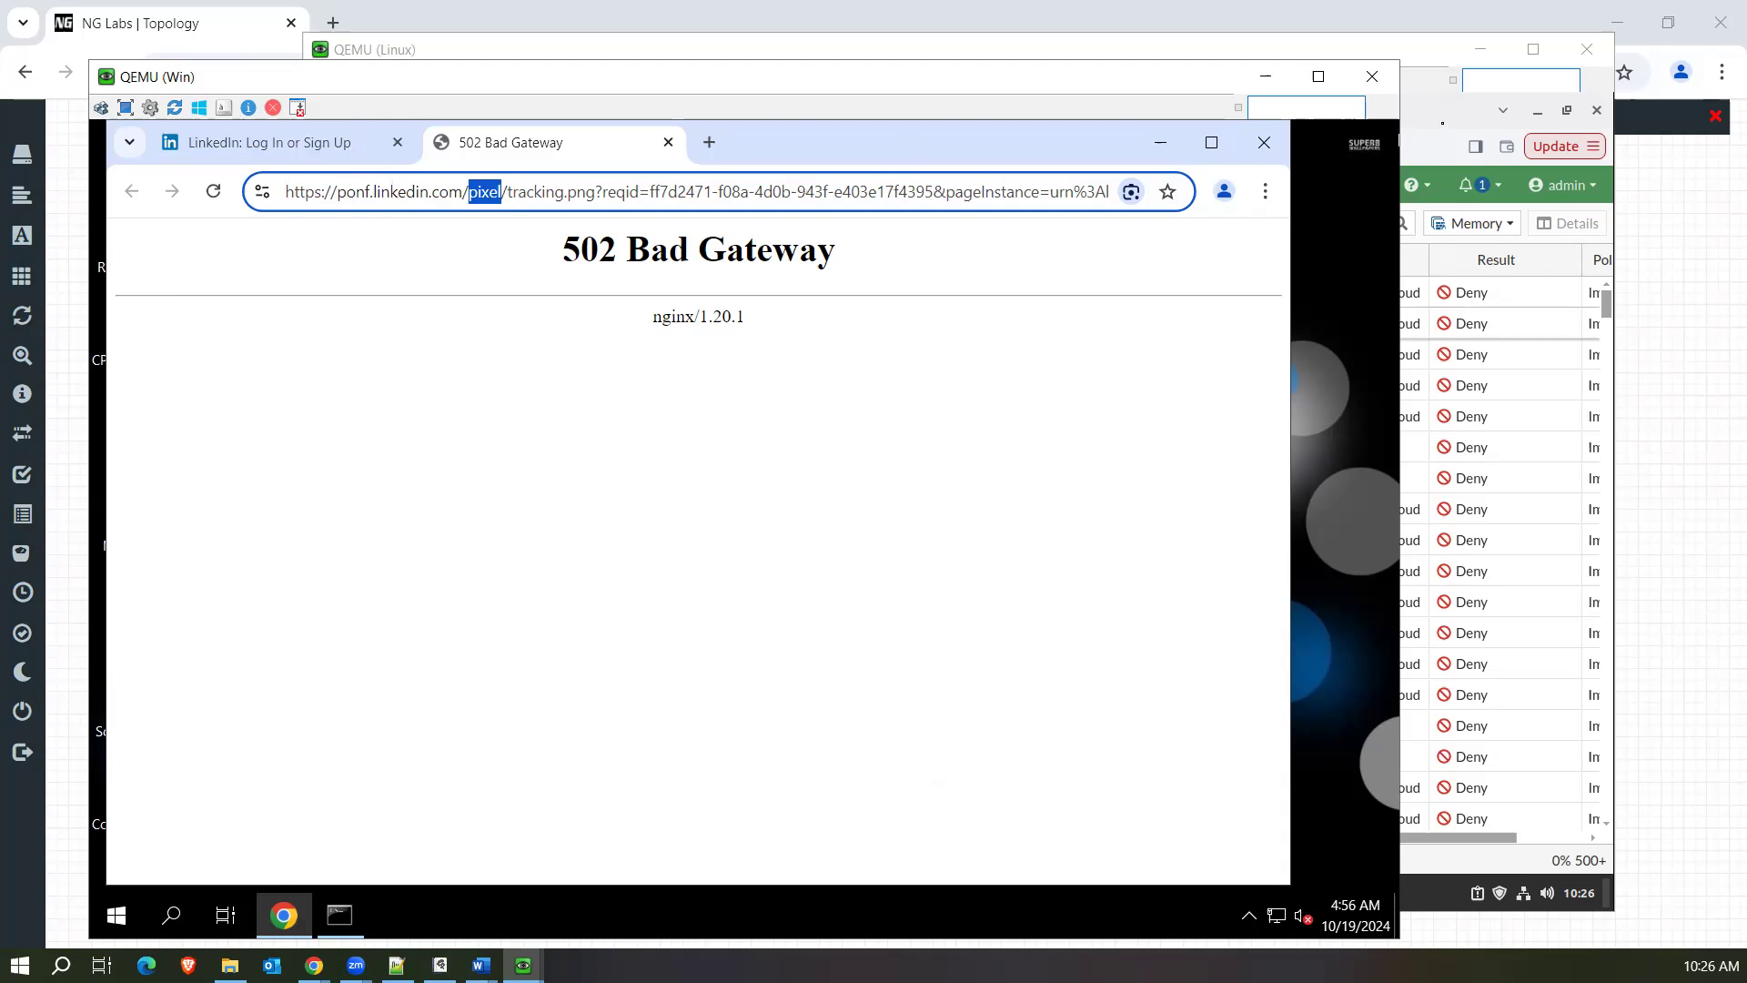
# On the Linux machine, open the firewall policy list and try twice to enable the disabled policy test (1).
pyautogui.click(1422, 124)
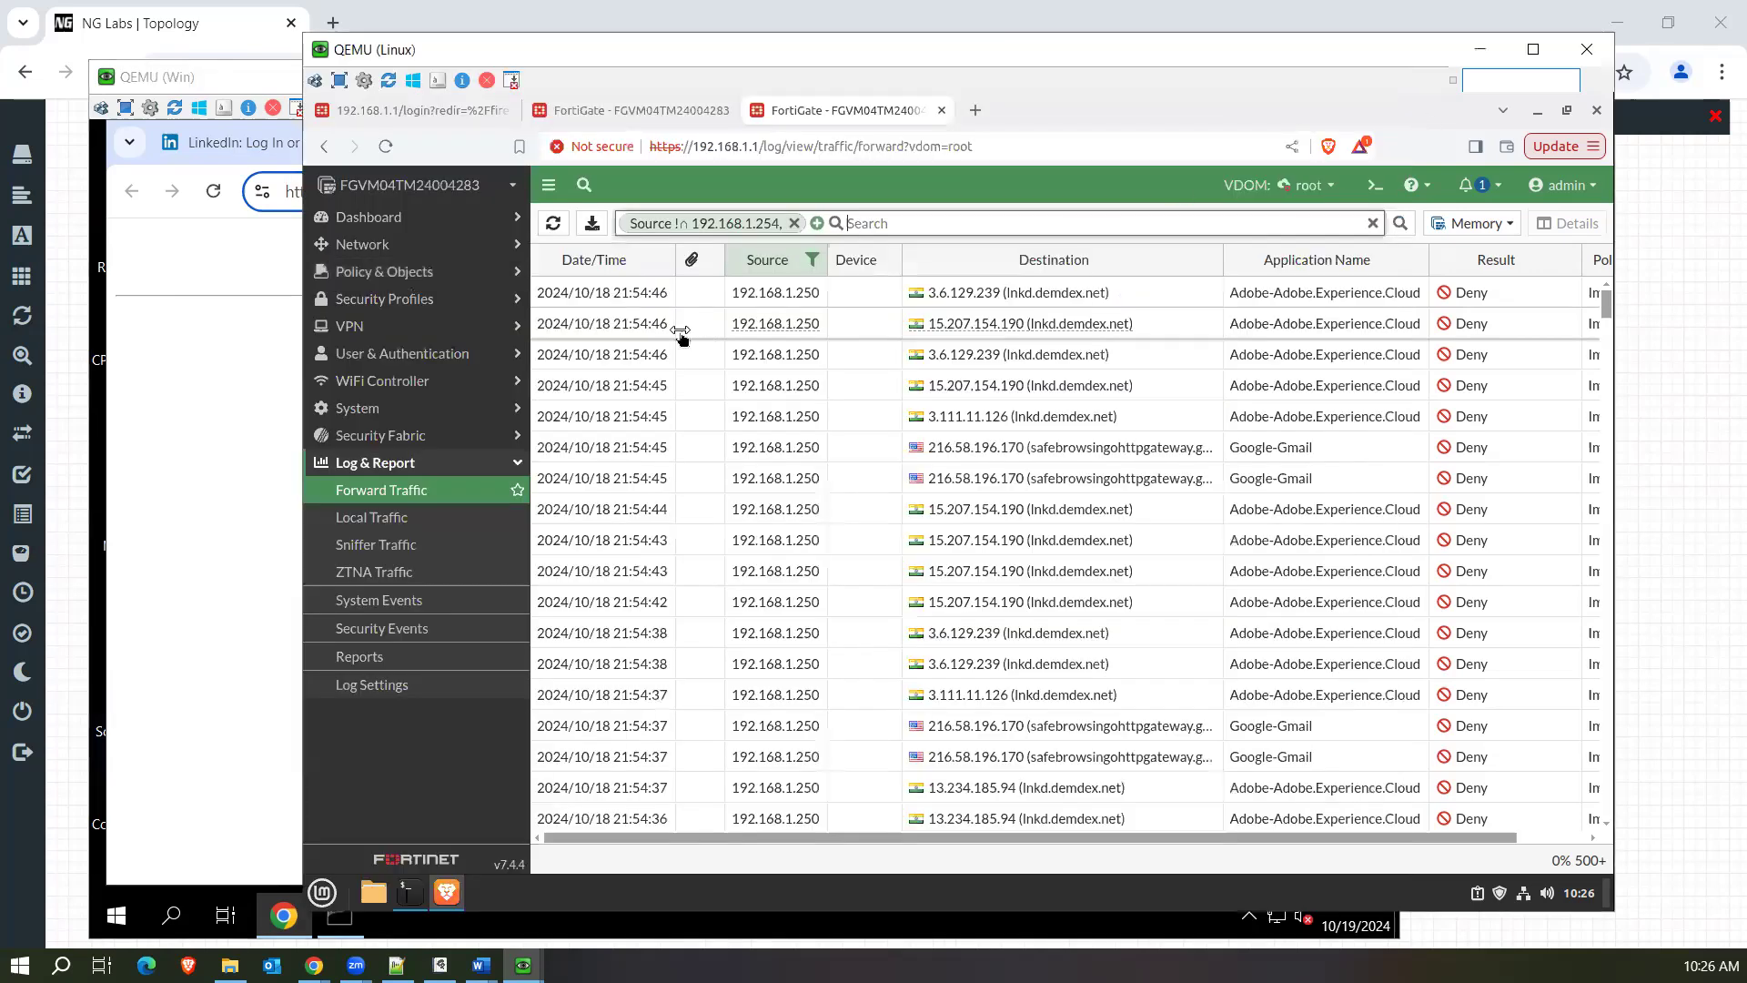
pyautogui.click(420, 299)
pyautogui.click(414, 272)
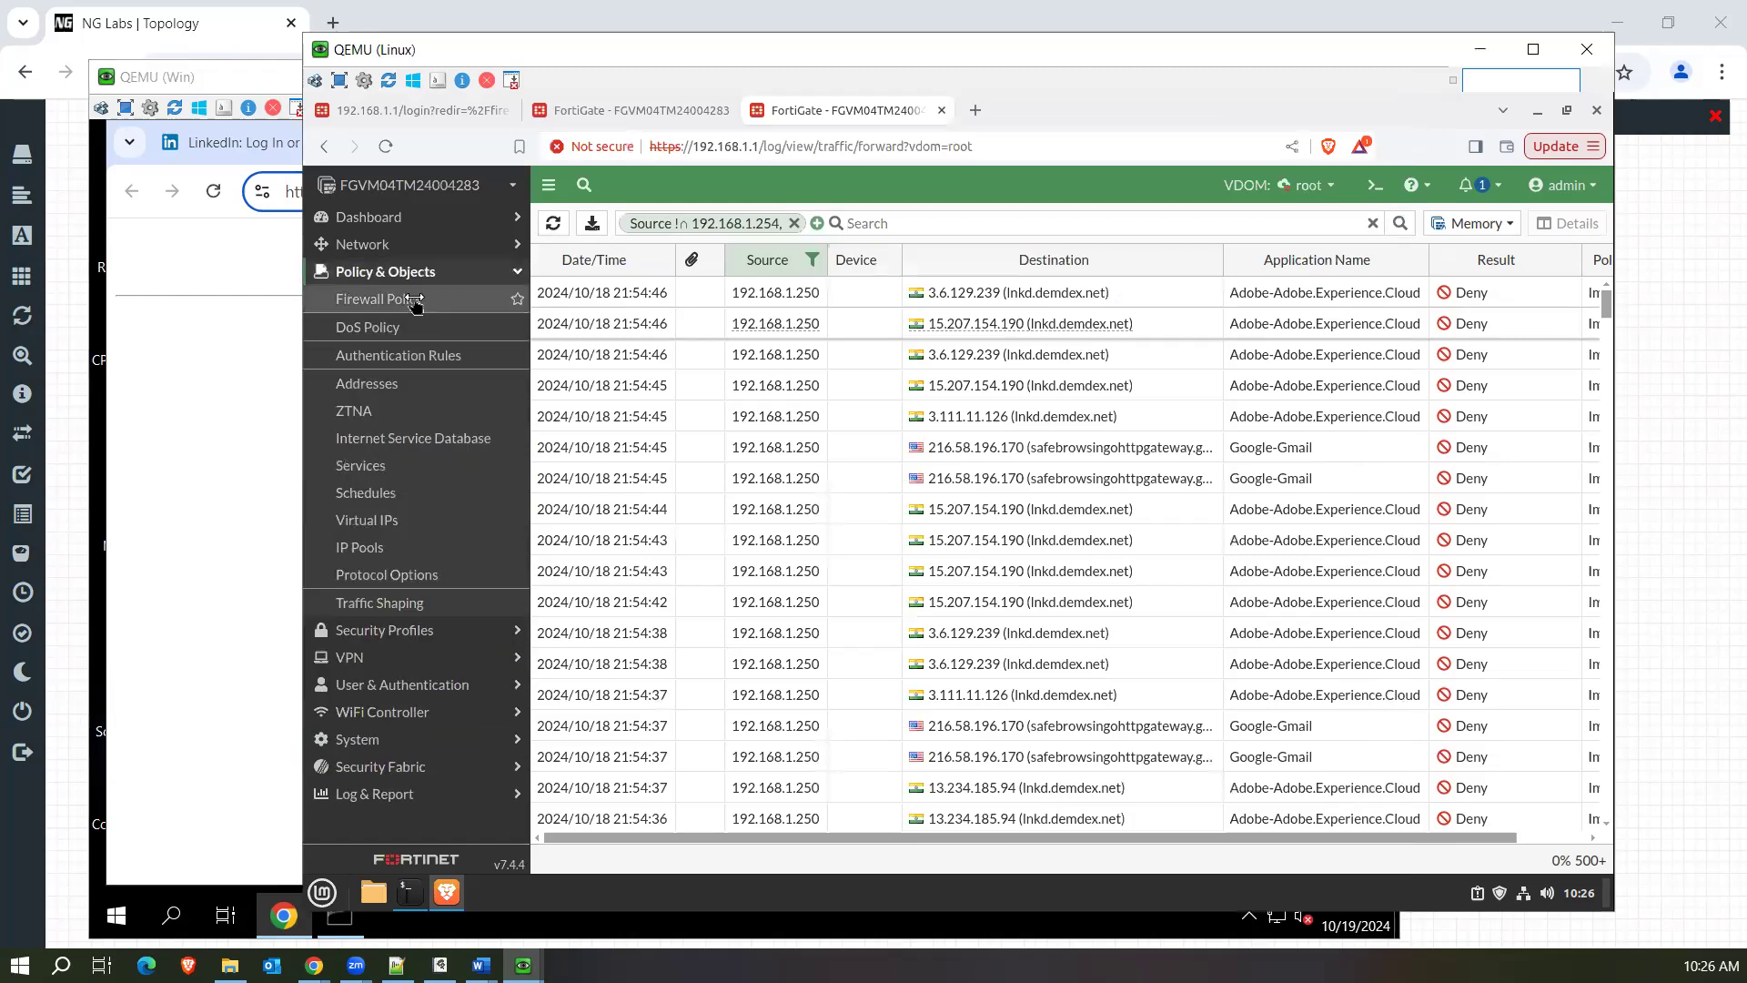
pyautogui.click(416, 300)
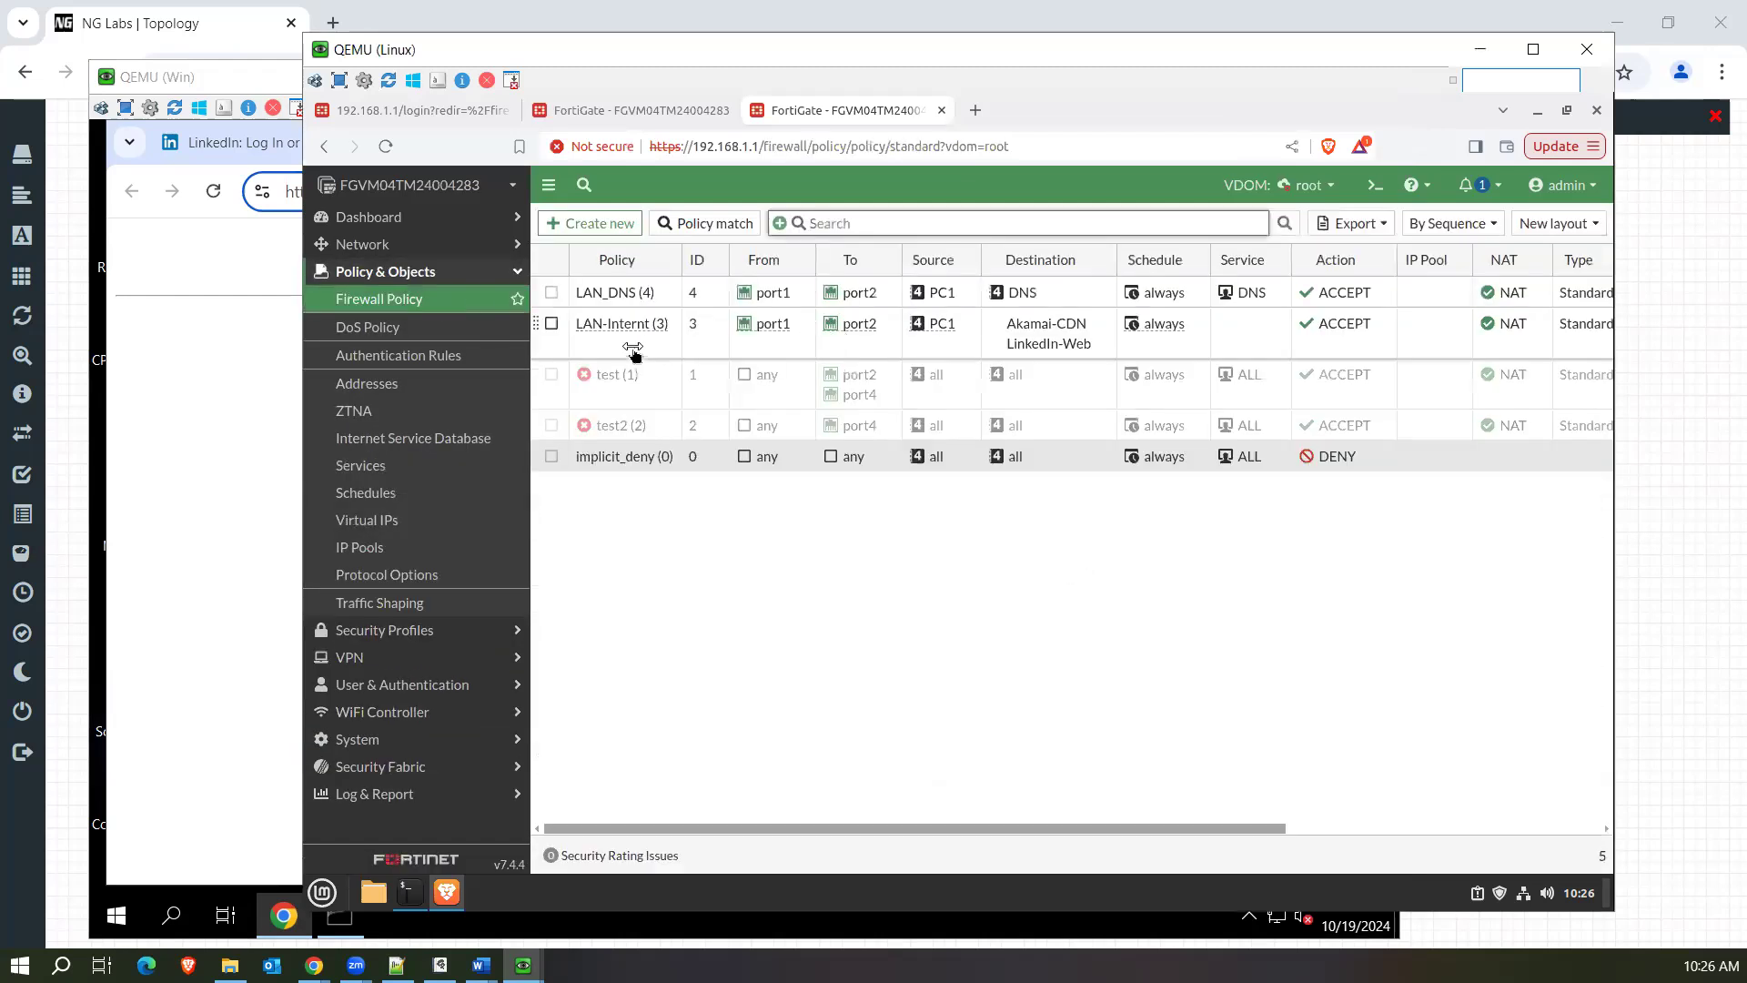
pyautogui.rightClick(642, 389)
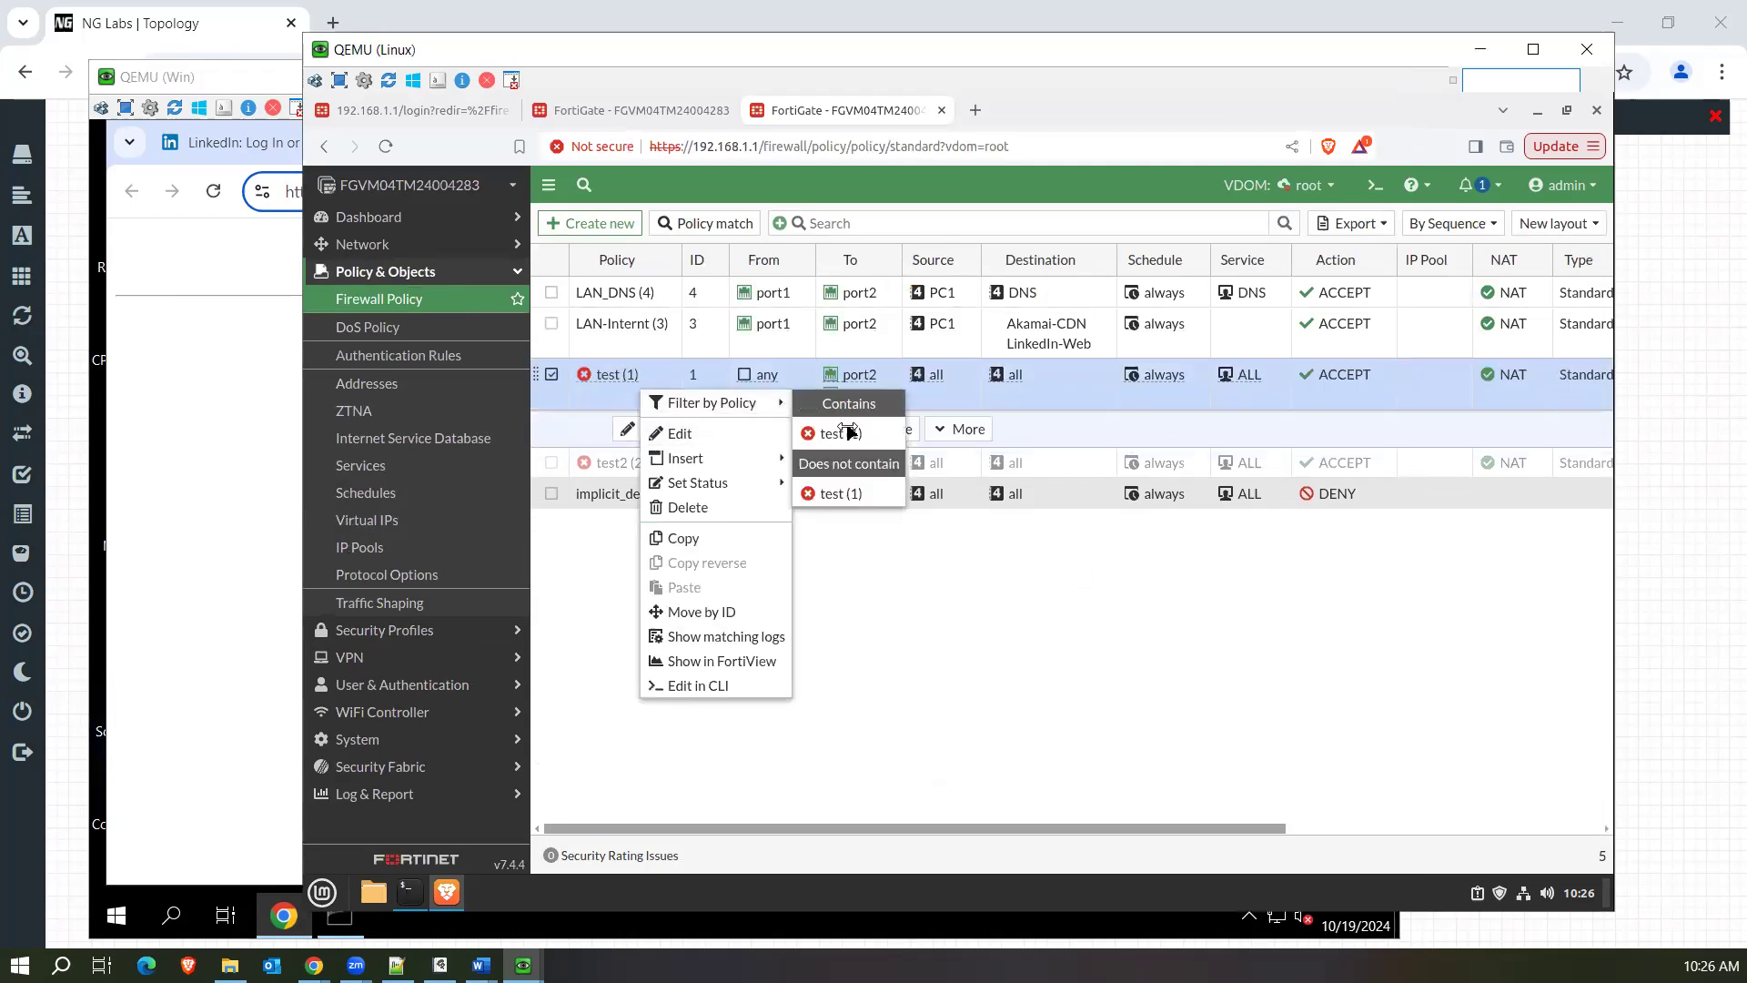
pyautogui.moveTo(762, 484)
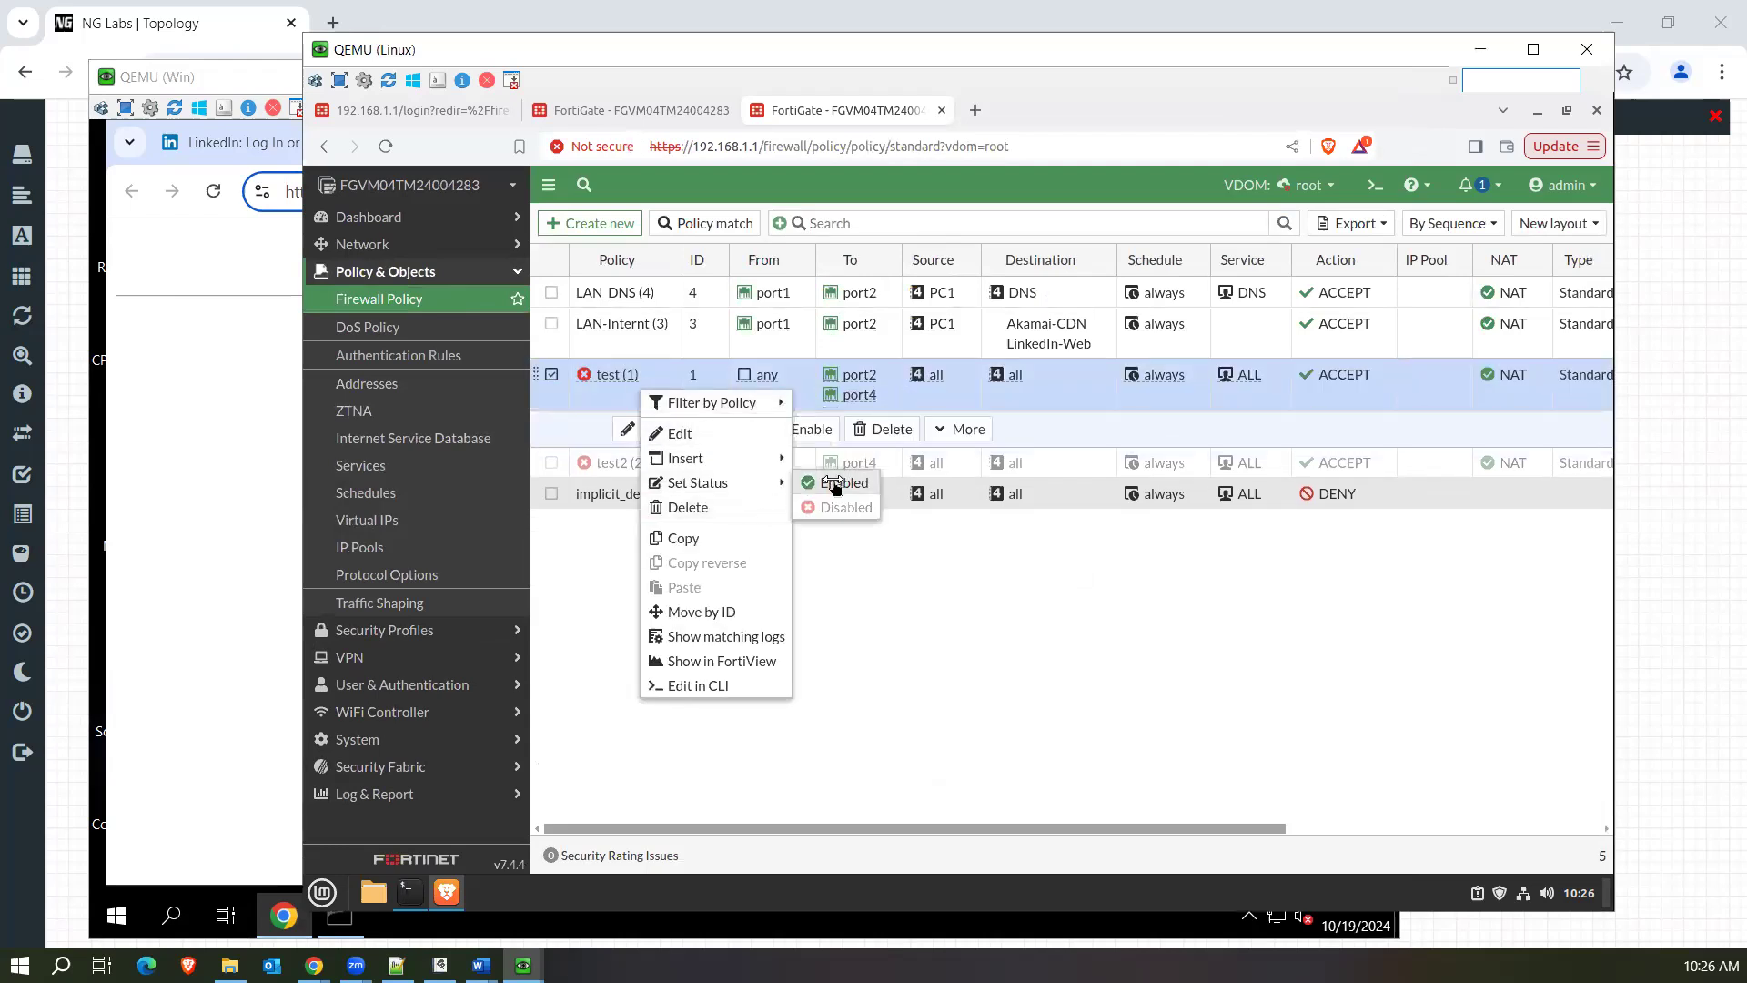
pyautogui.click(834, 485)
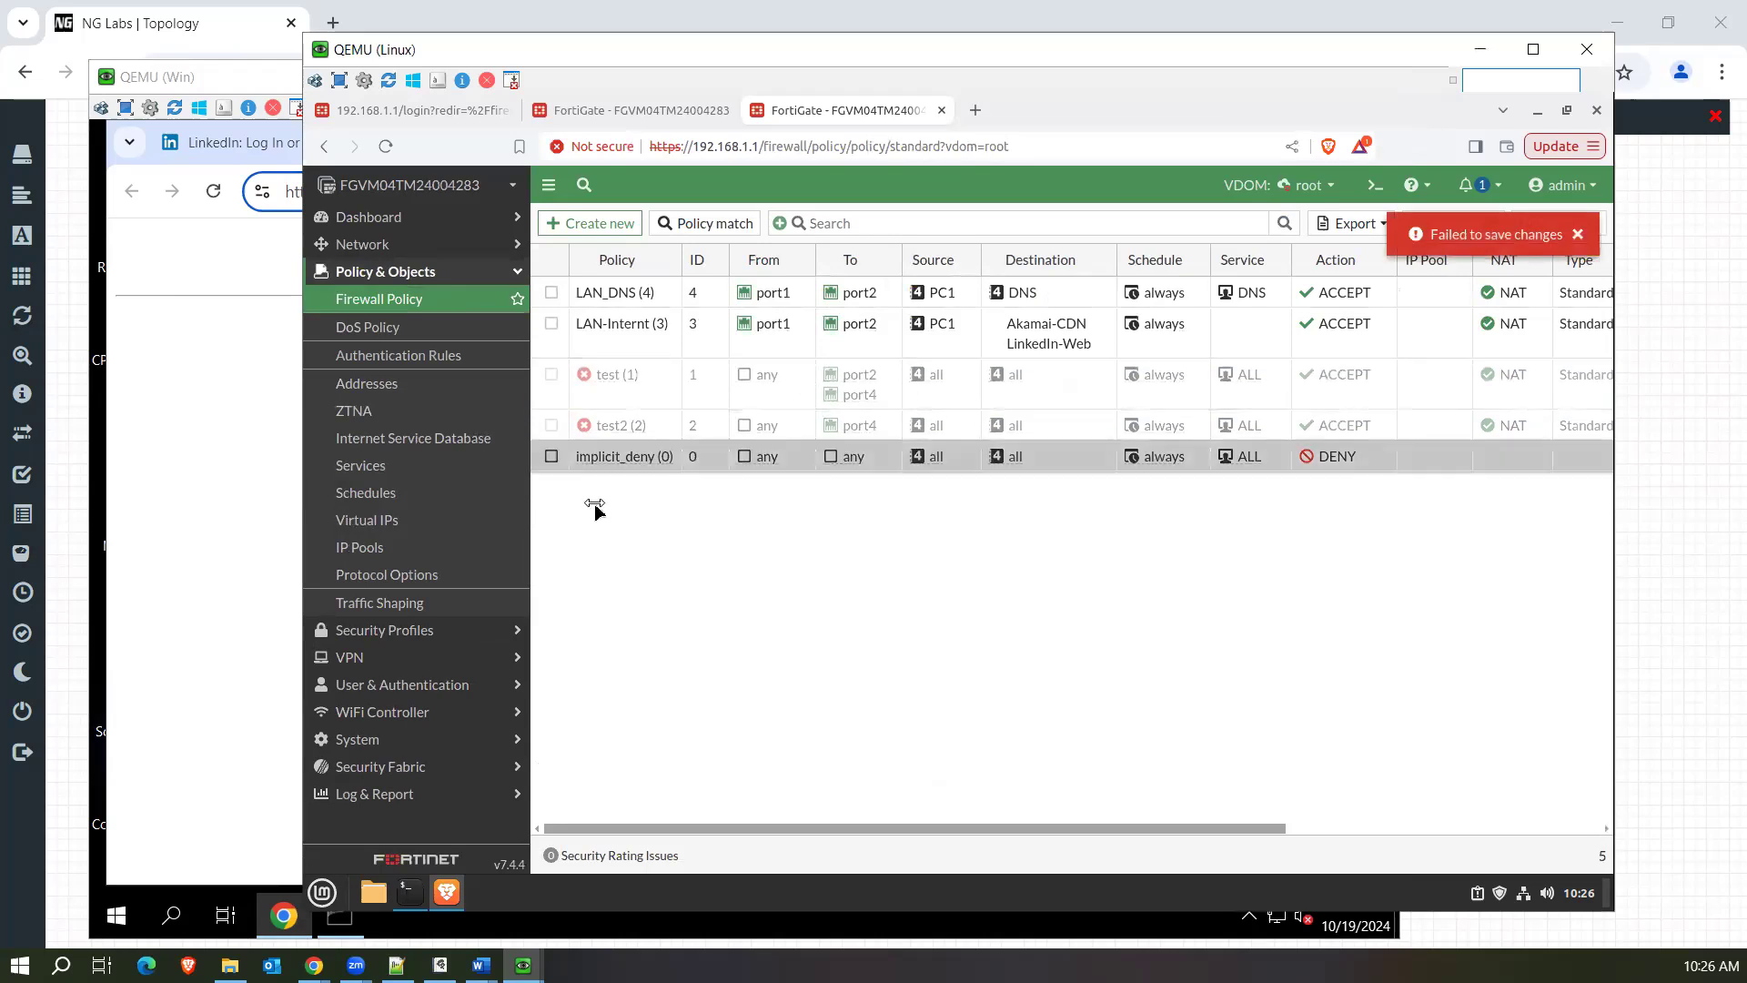
pyautogui.rightClick(593, 402)
pyautogui.moveTo(714, 494)
pyautogui.click(786, 496)
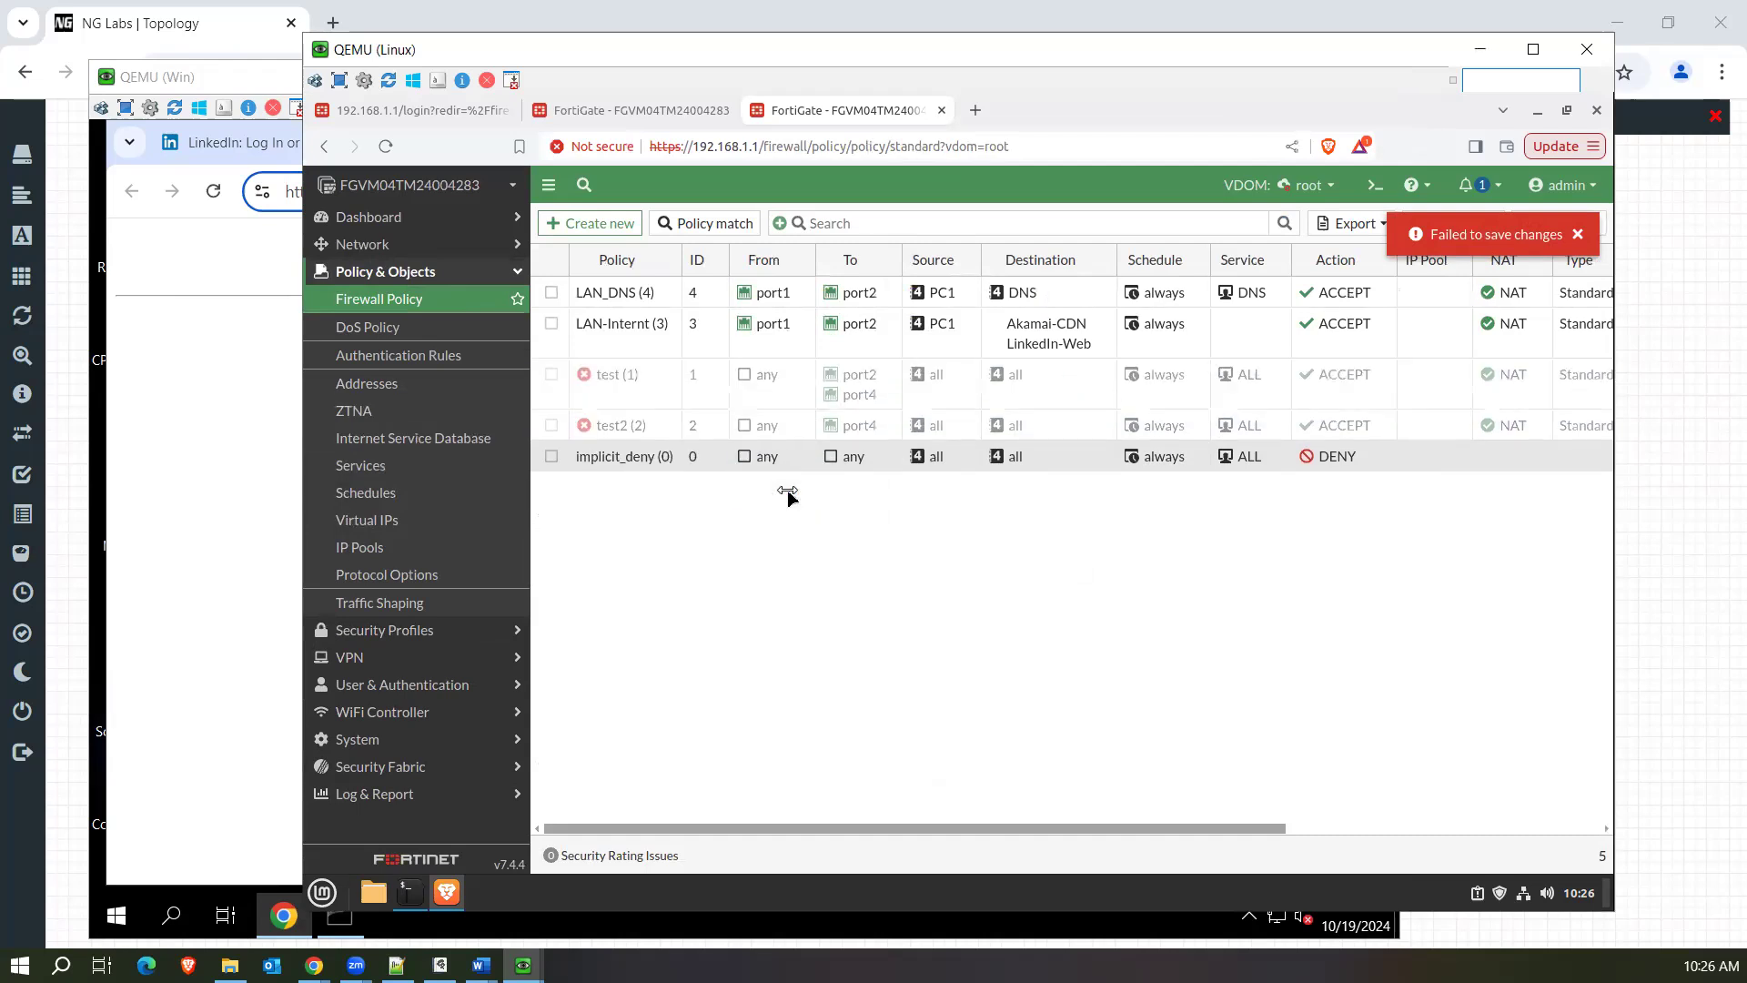
# Try to enable the disabled test (1) policy from its own settings and save it.
pyautogui.doubleClick(669, 398)
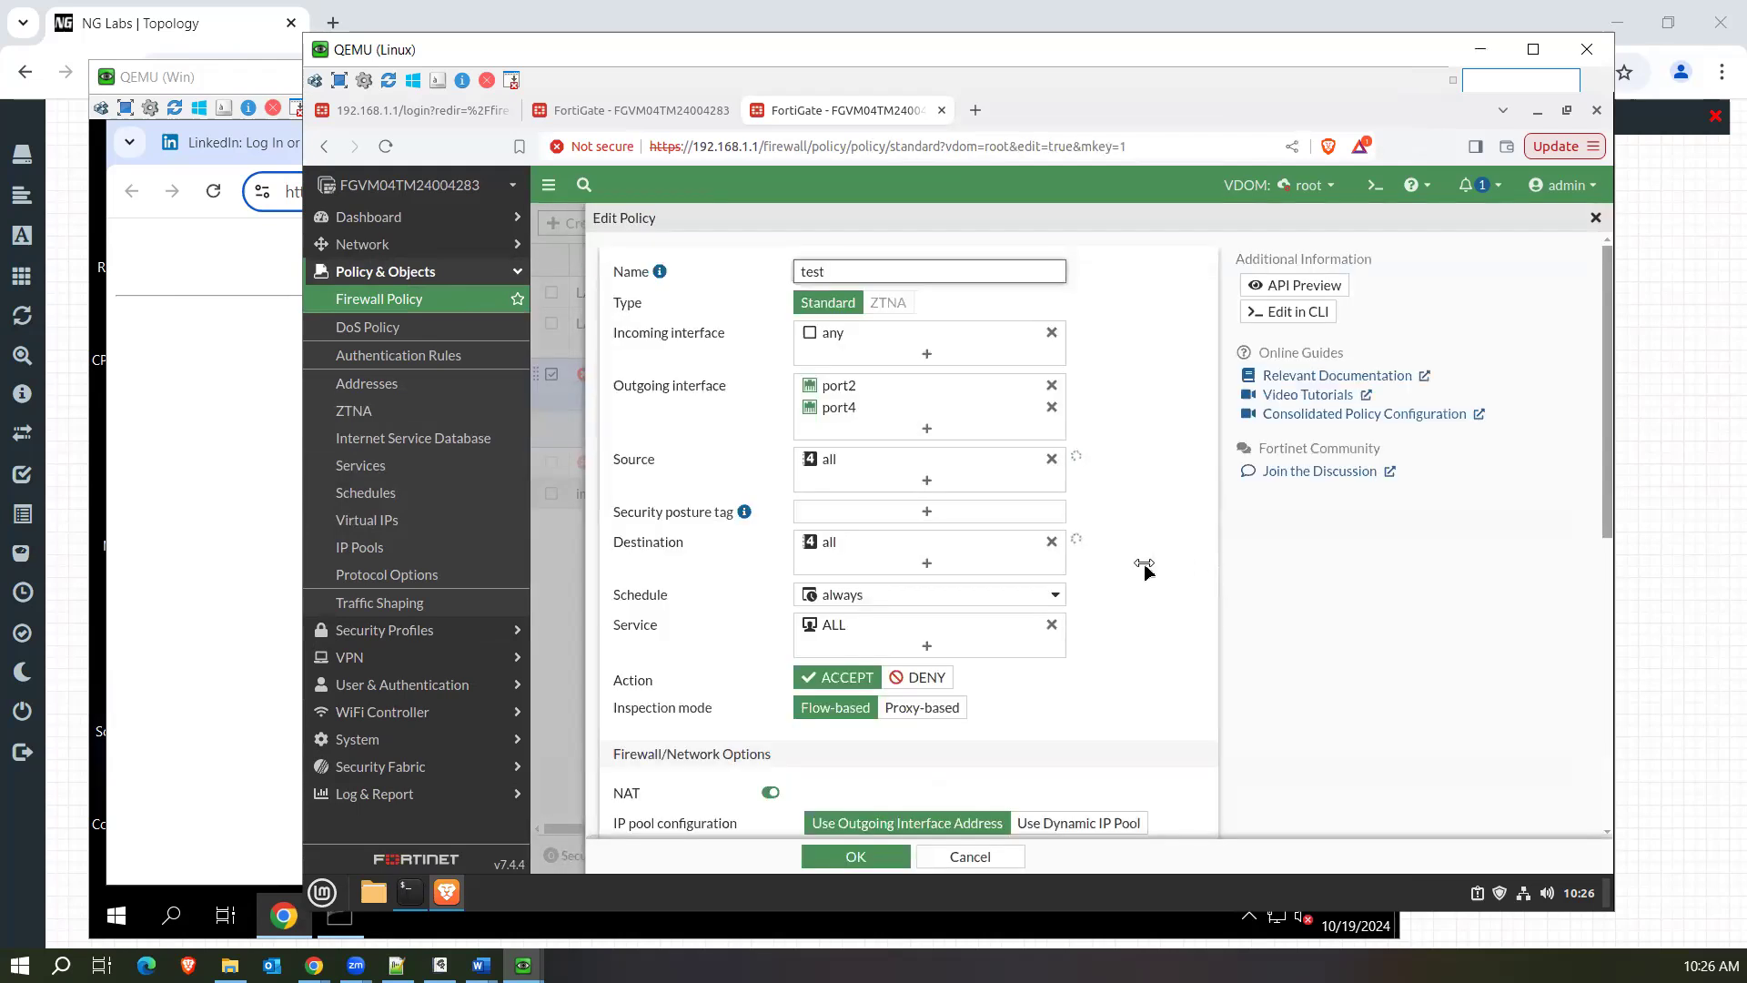
pyautogui.scroll(-10, 1145, 569)
pyautogui.click(749, 792)
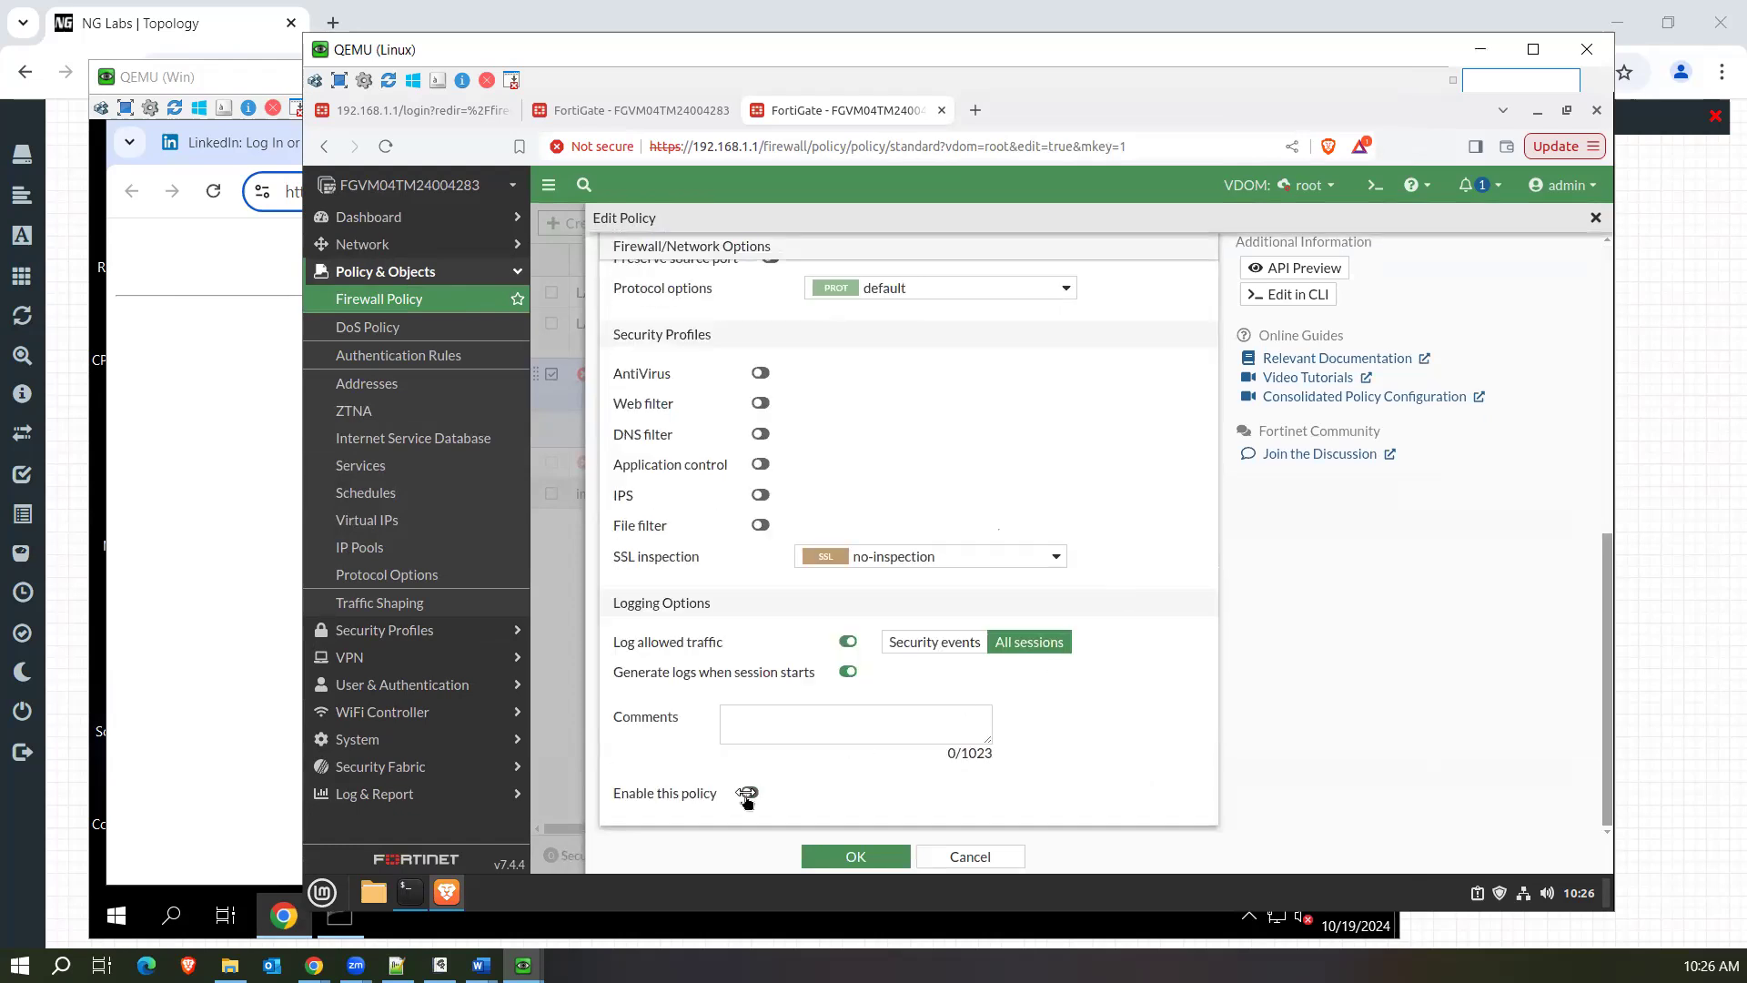
pyautogui.click(873, 859)
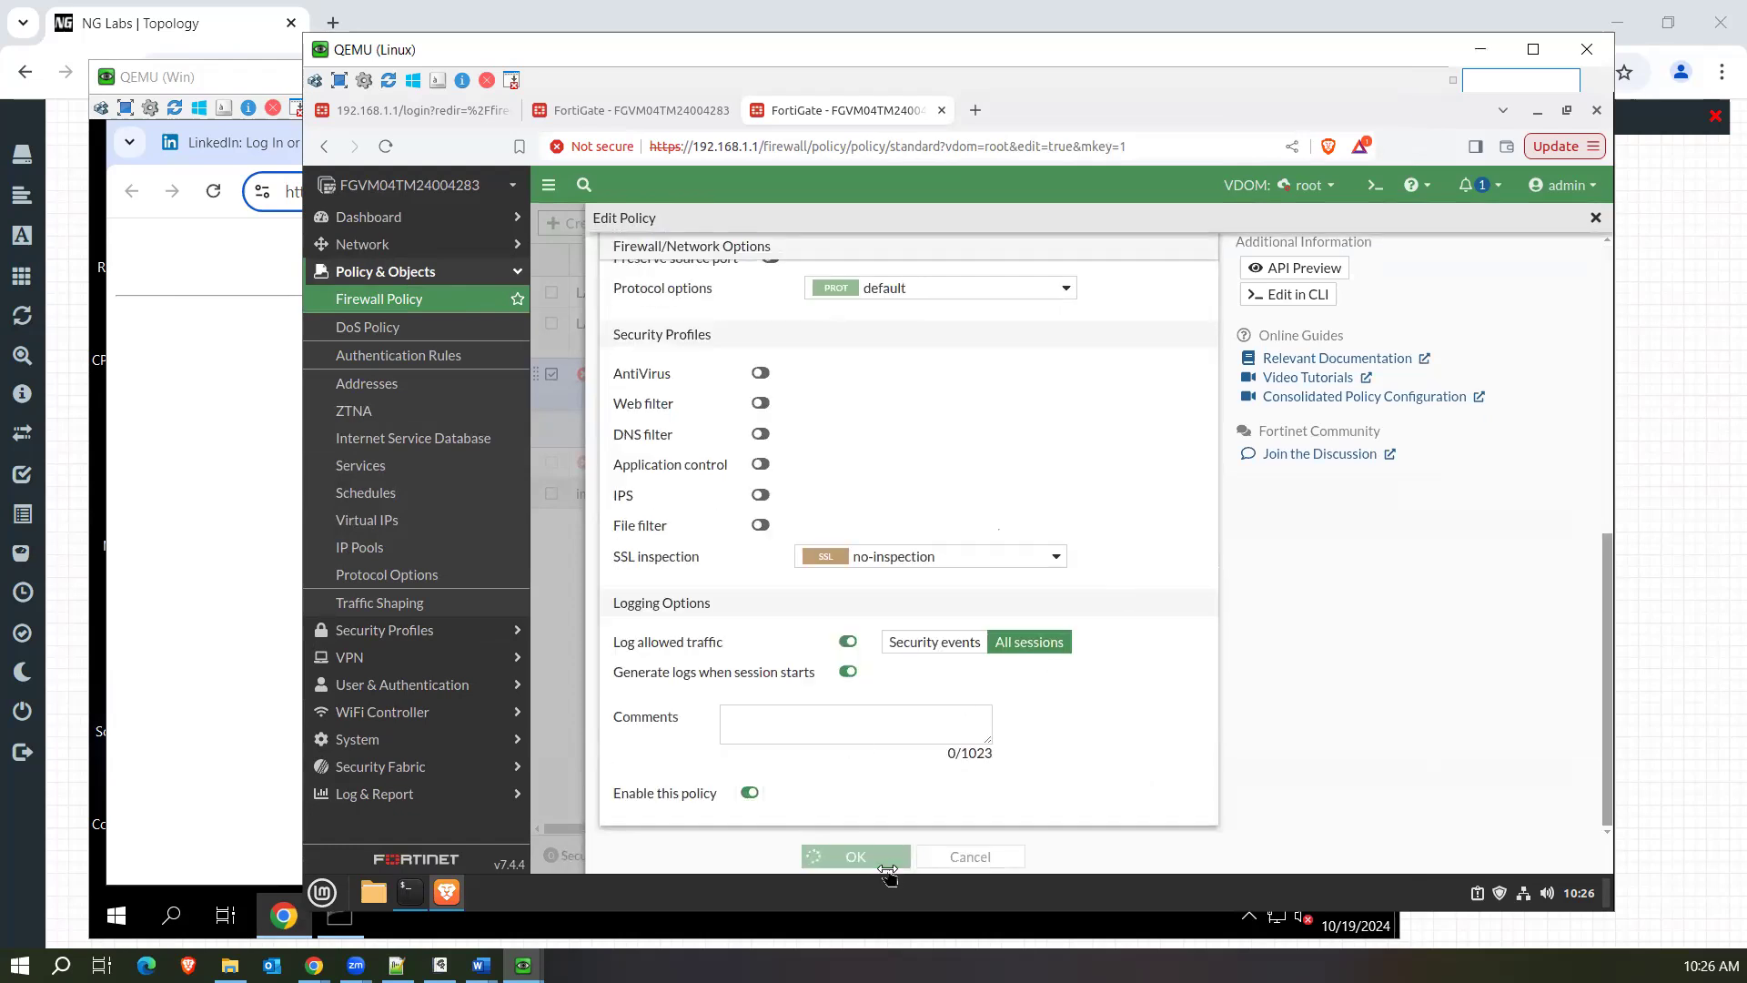
pyautogui.click(1580, 237)
# Reload the policy editor, enable the test policy and save the change.
pyautogui.click(385, 146)
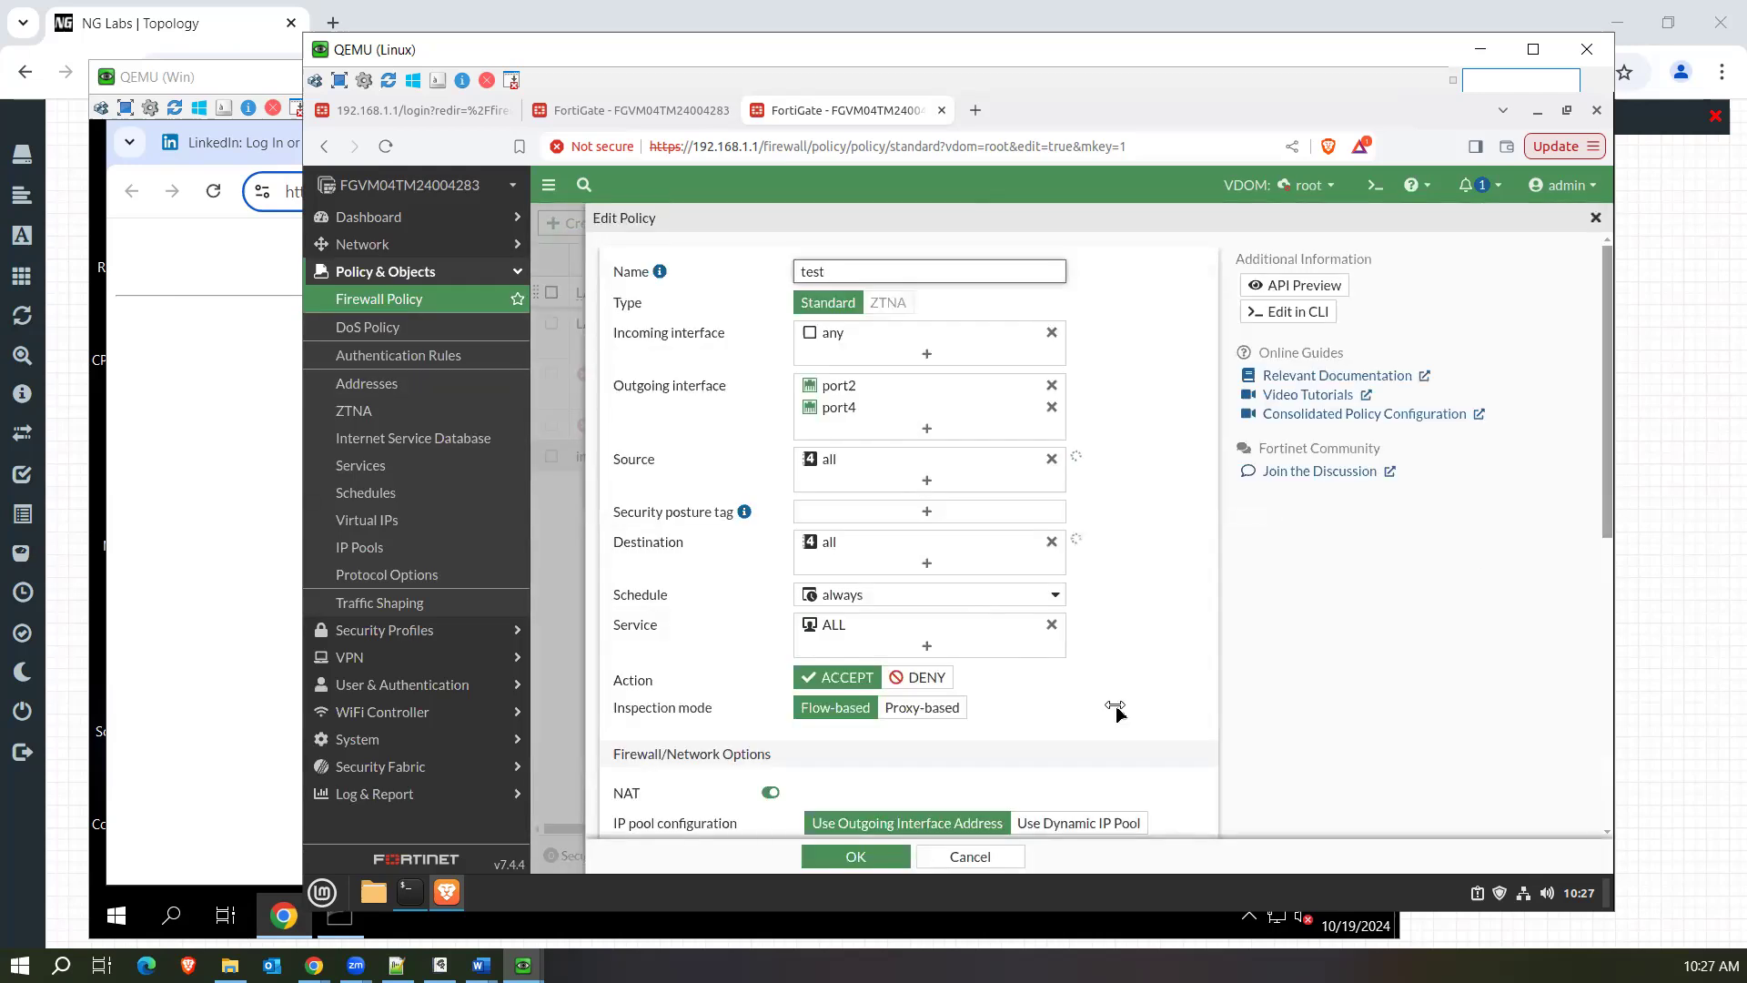
pyautogui.scroll(-6, 1092, 714)
pyautogui.click(750, 793)
pyautogui.click(851, 856)
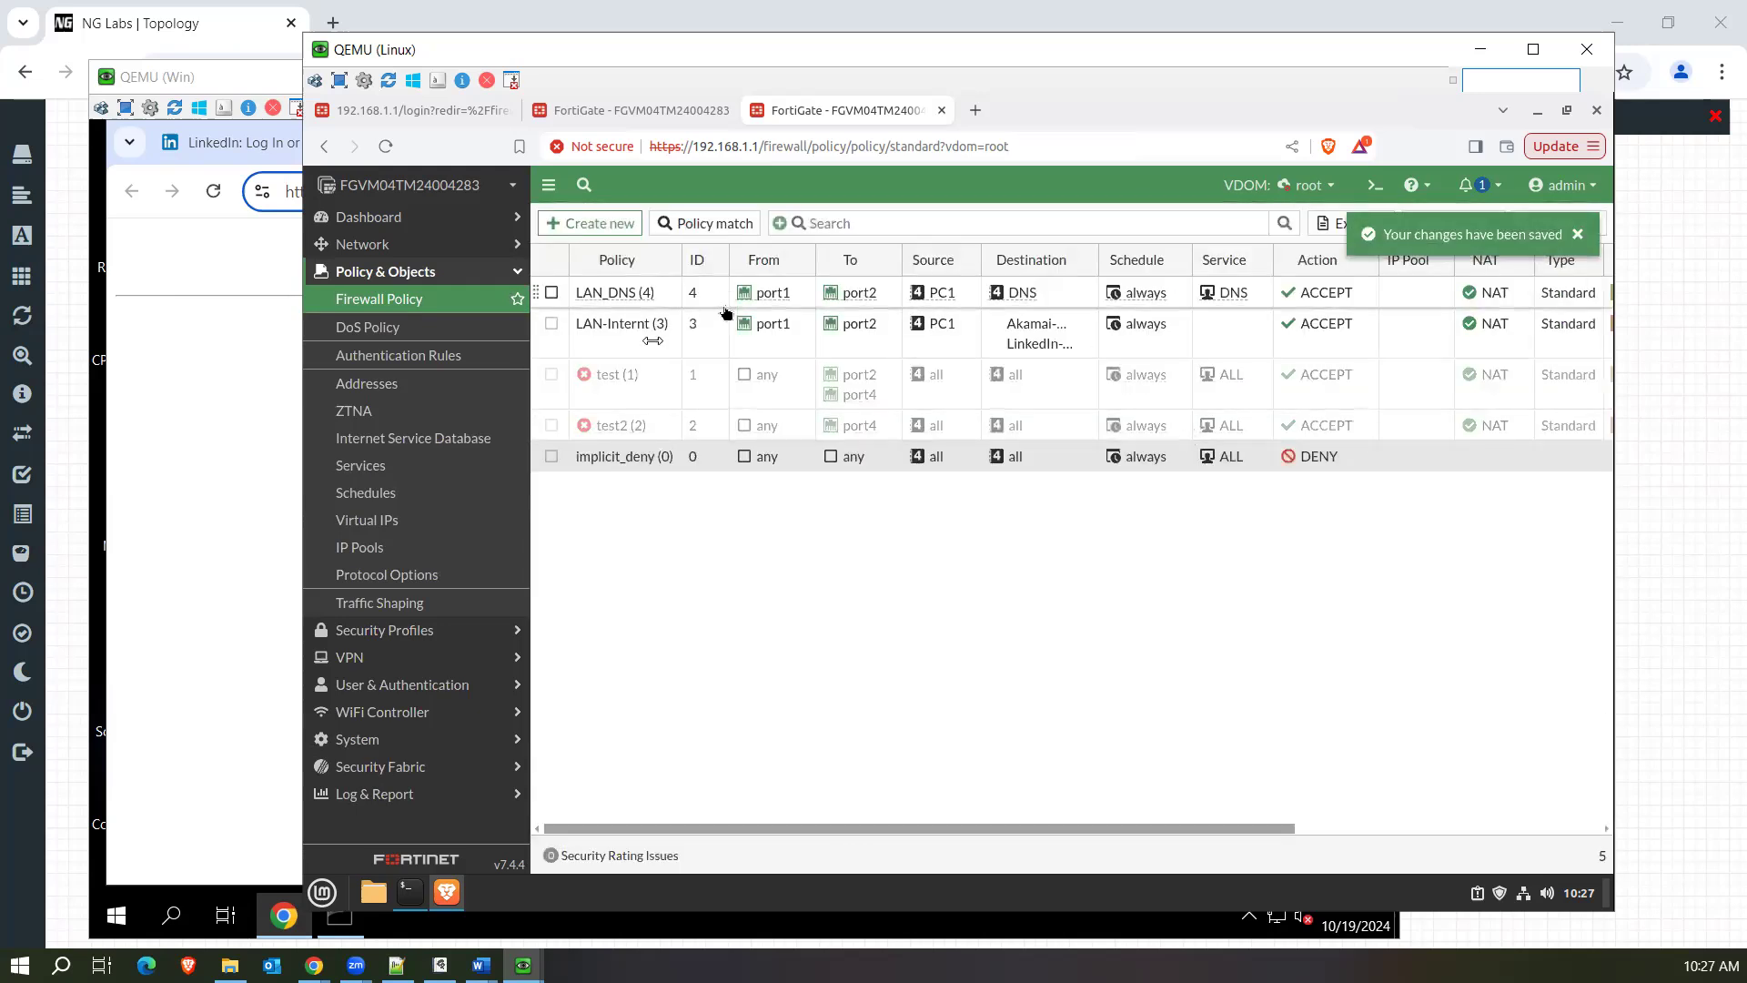
# On the Windows machine, reload the failed tracking.png page and highlight the beginning of the reqid parameter in its URL.
pyautogui.click(243, 385)
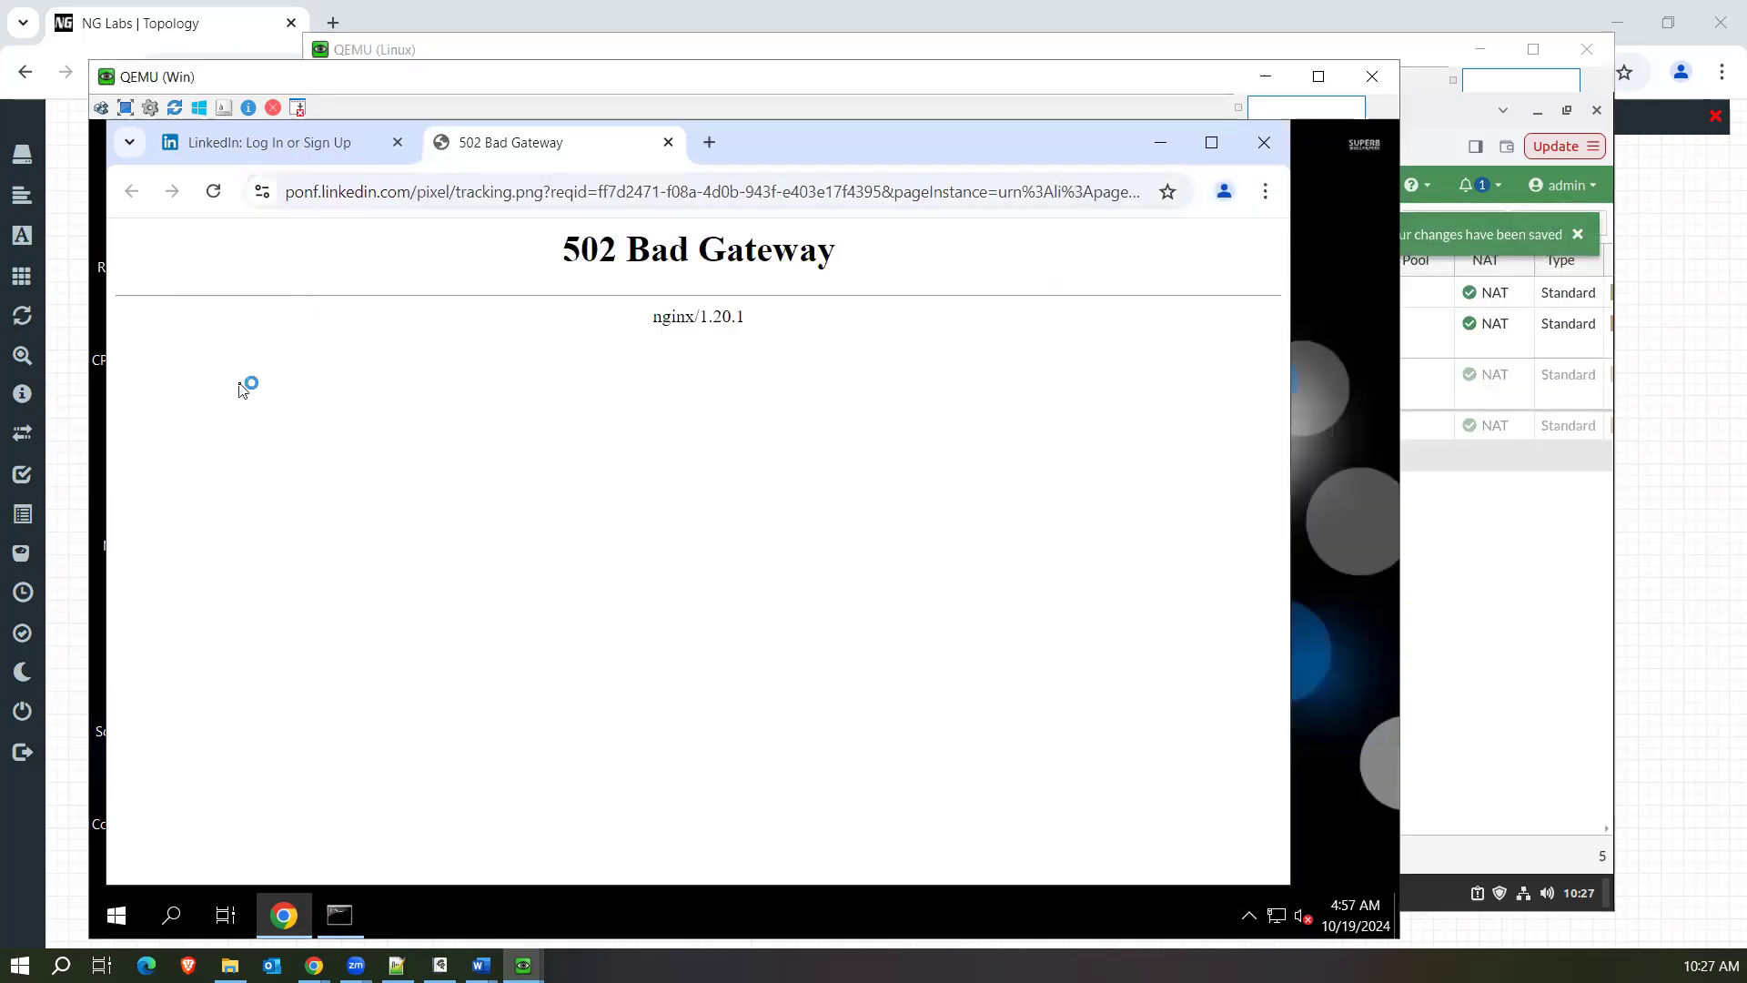
pyautogui.click(213, 193)
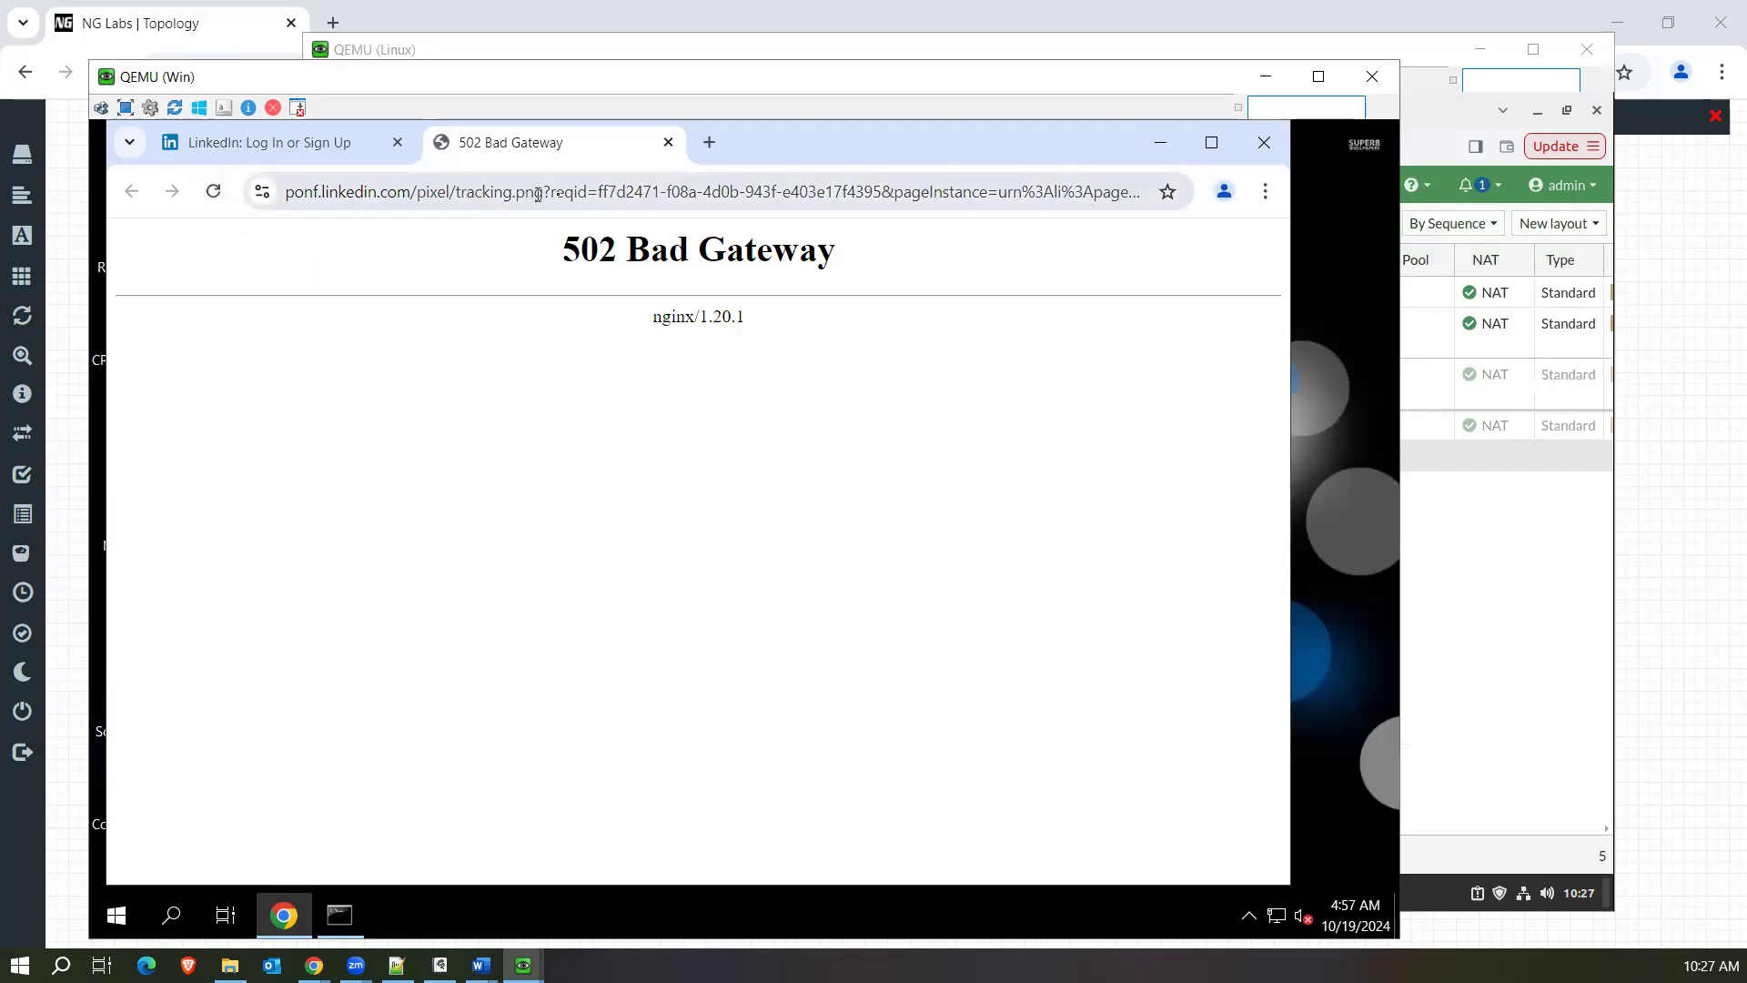
pyautogui.moveTo(555, 193); pyautogui.dragTo(577, 194)
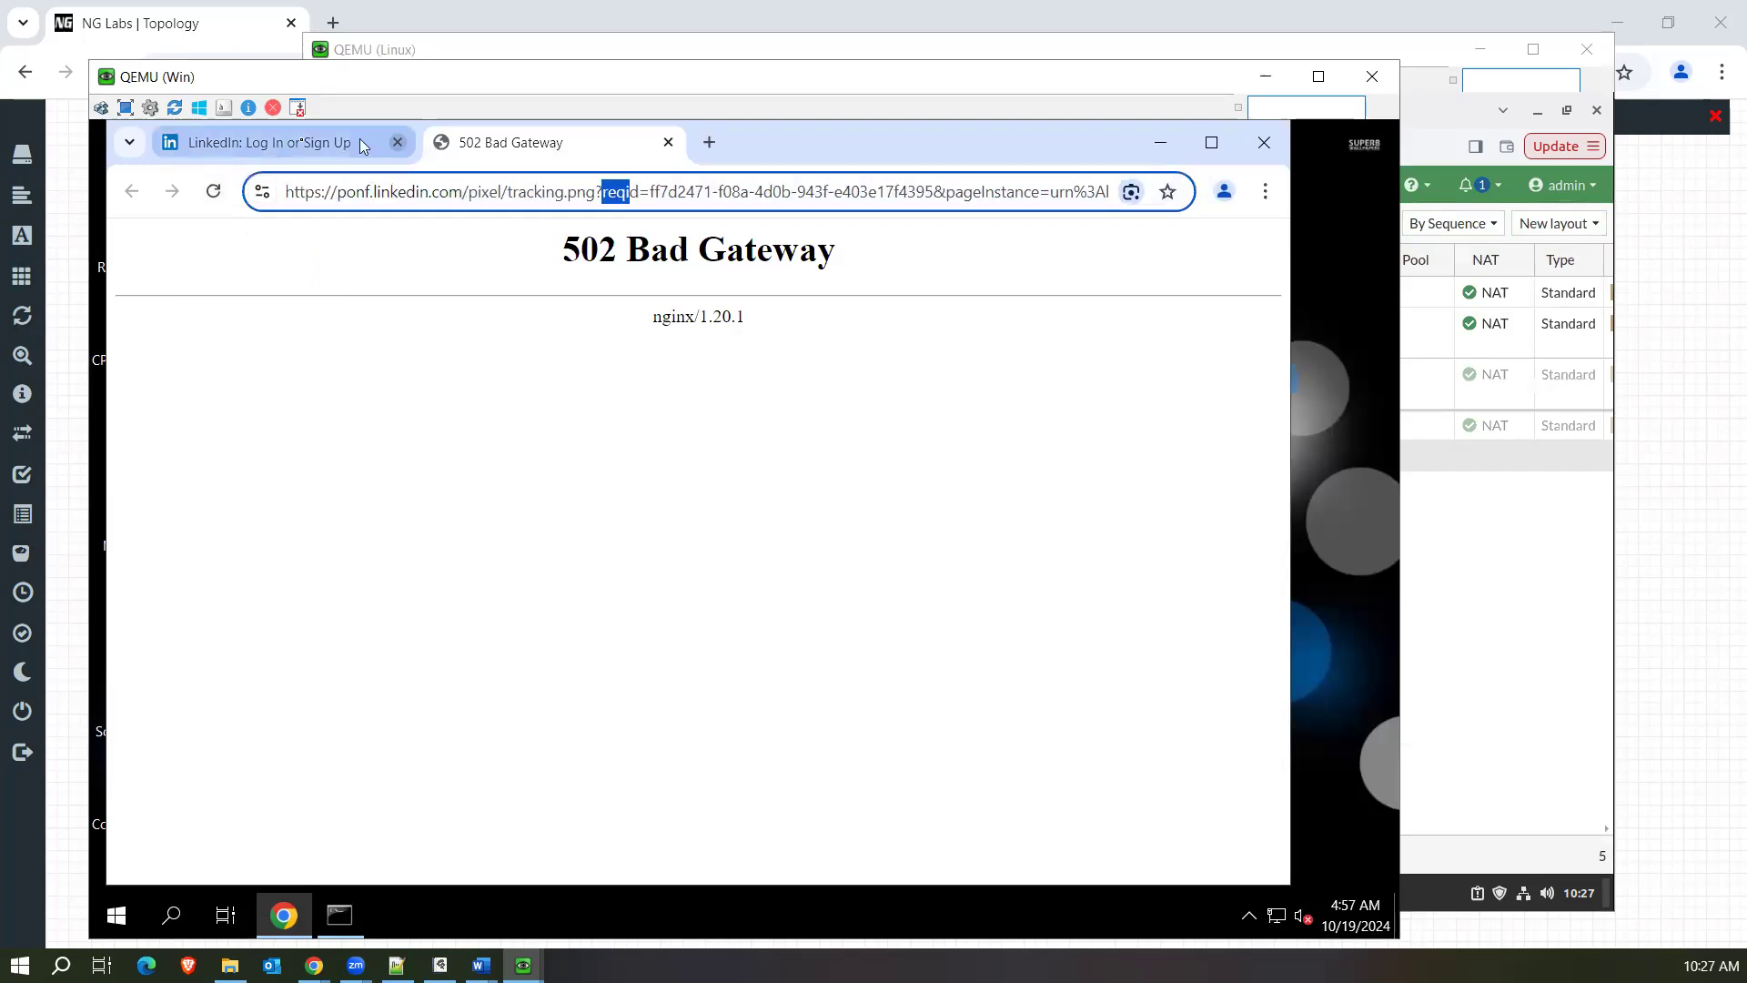
# Open the failed tracking.png request from LinkedIn's network list in another tab and reload the page.
pyautogui.click(272, 139)
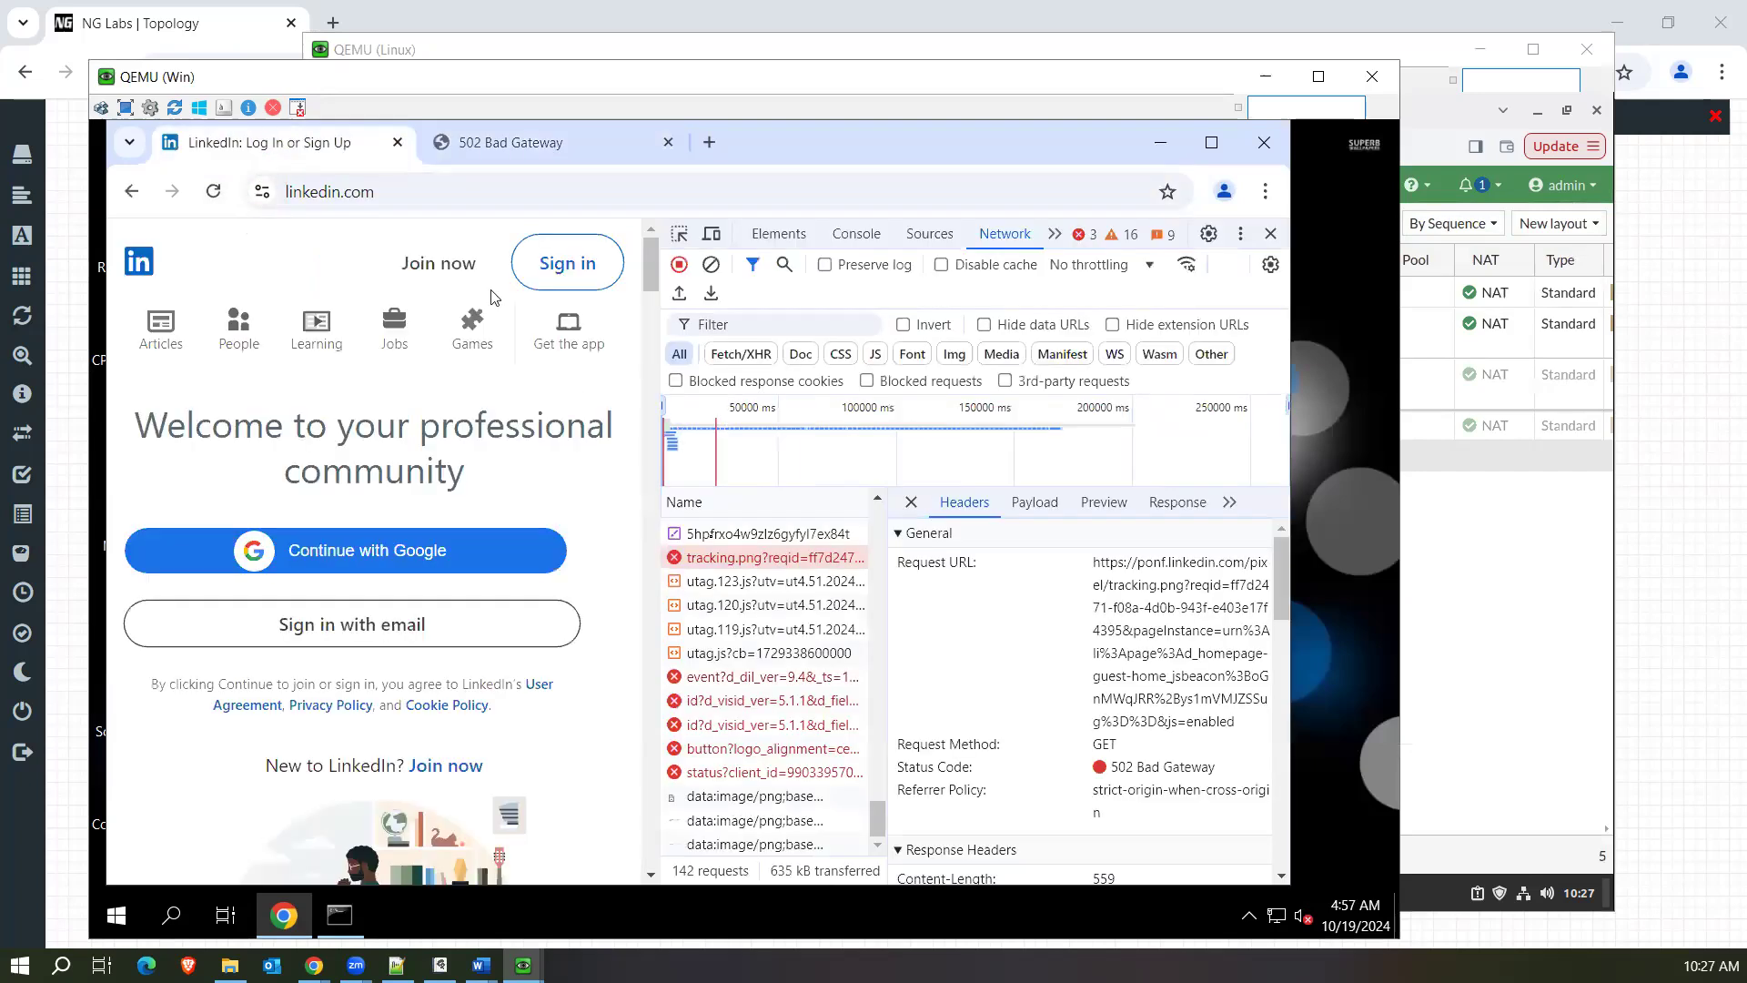
pyautogui.rightClick(728, 565)
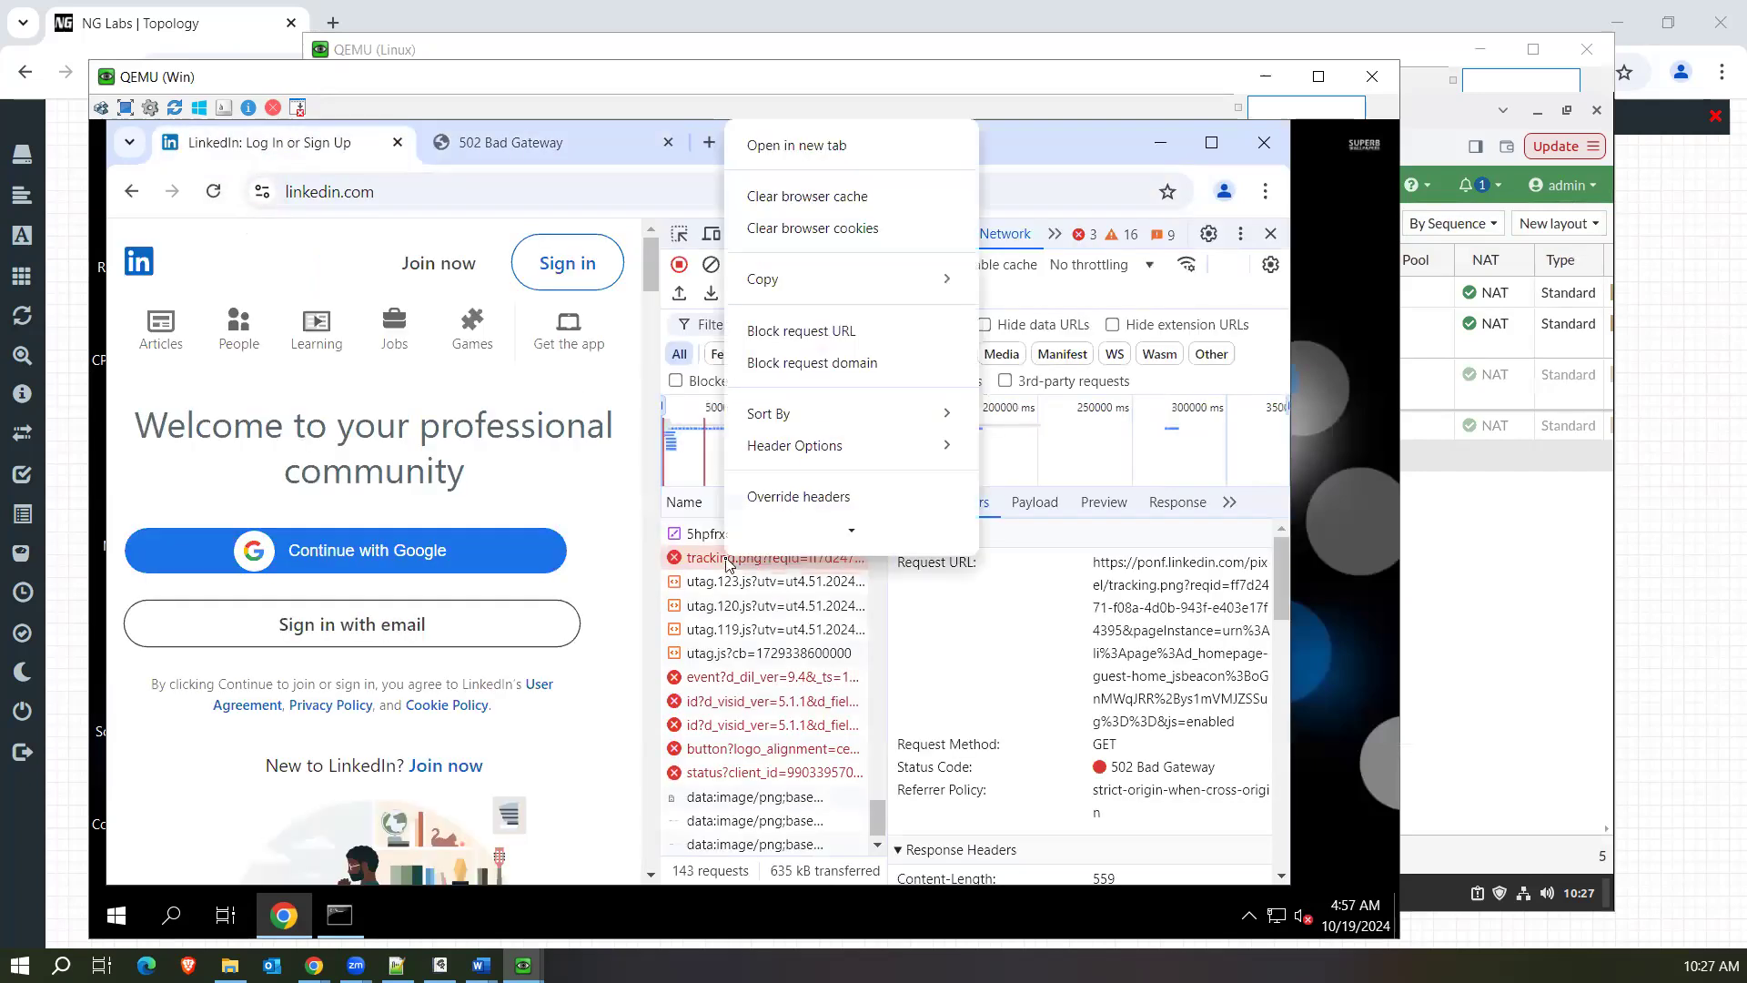
pyautogui.click(837, 145)
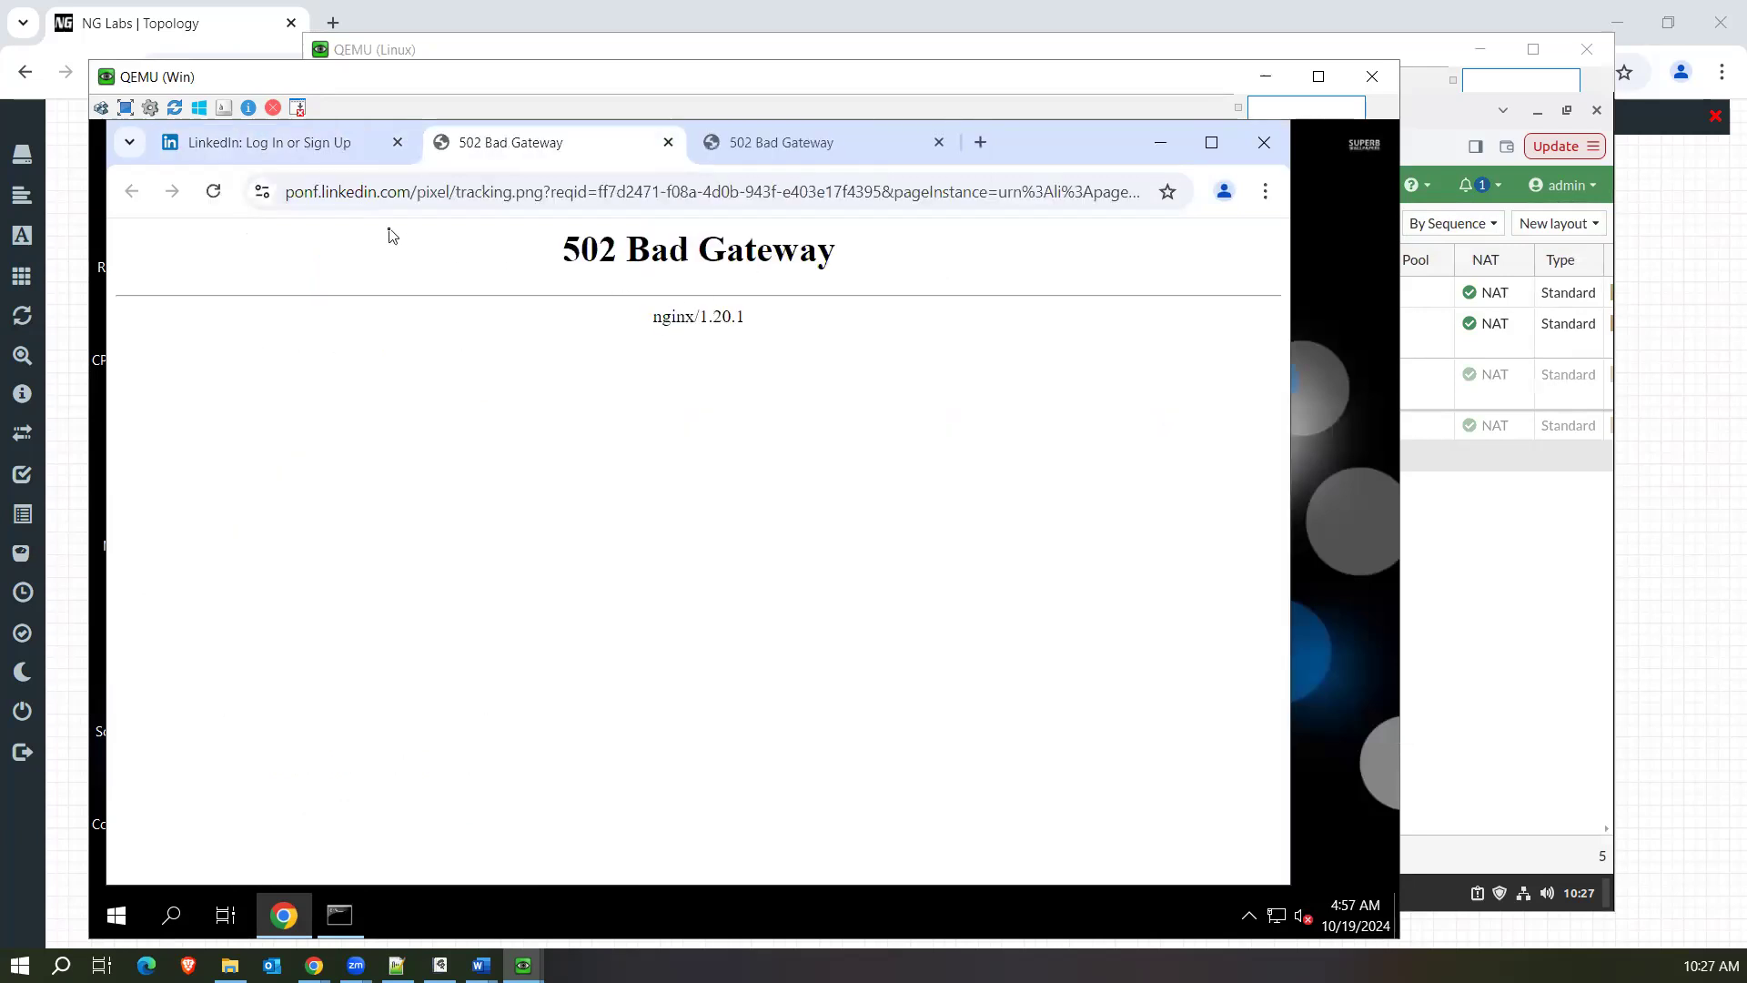
pyautogui.click(210, 193)
# Open the failed lnkd.demdex.net event request in its own tab, and return to LinkedIn's list of failed network requests.
pyautogui.click(319, 151)
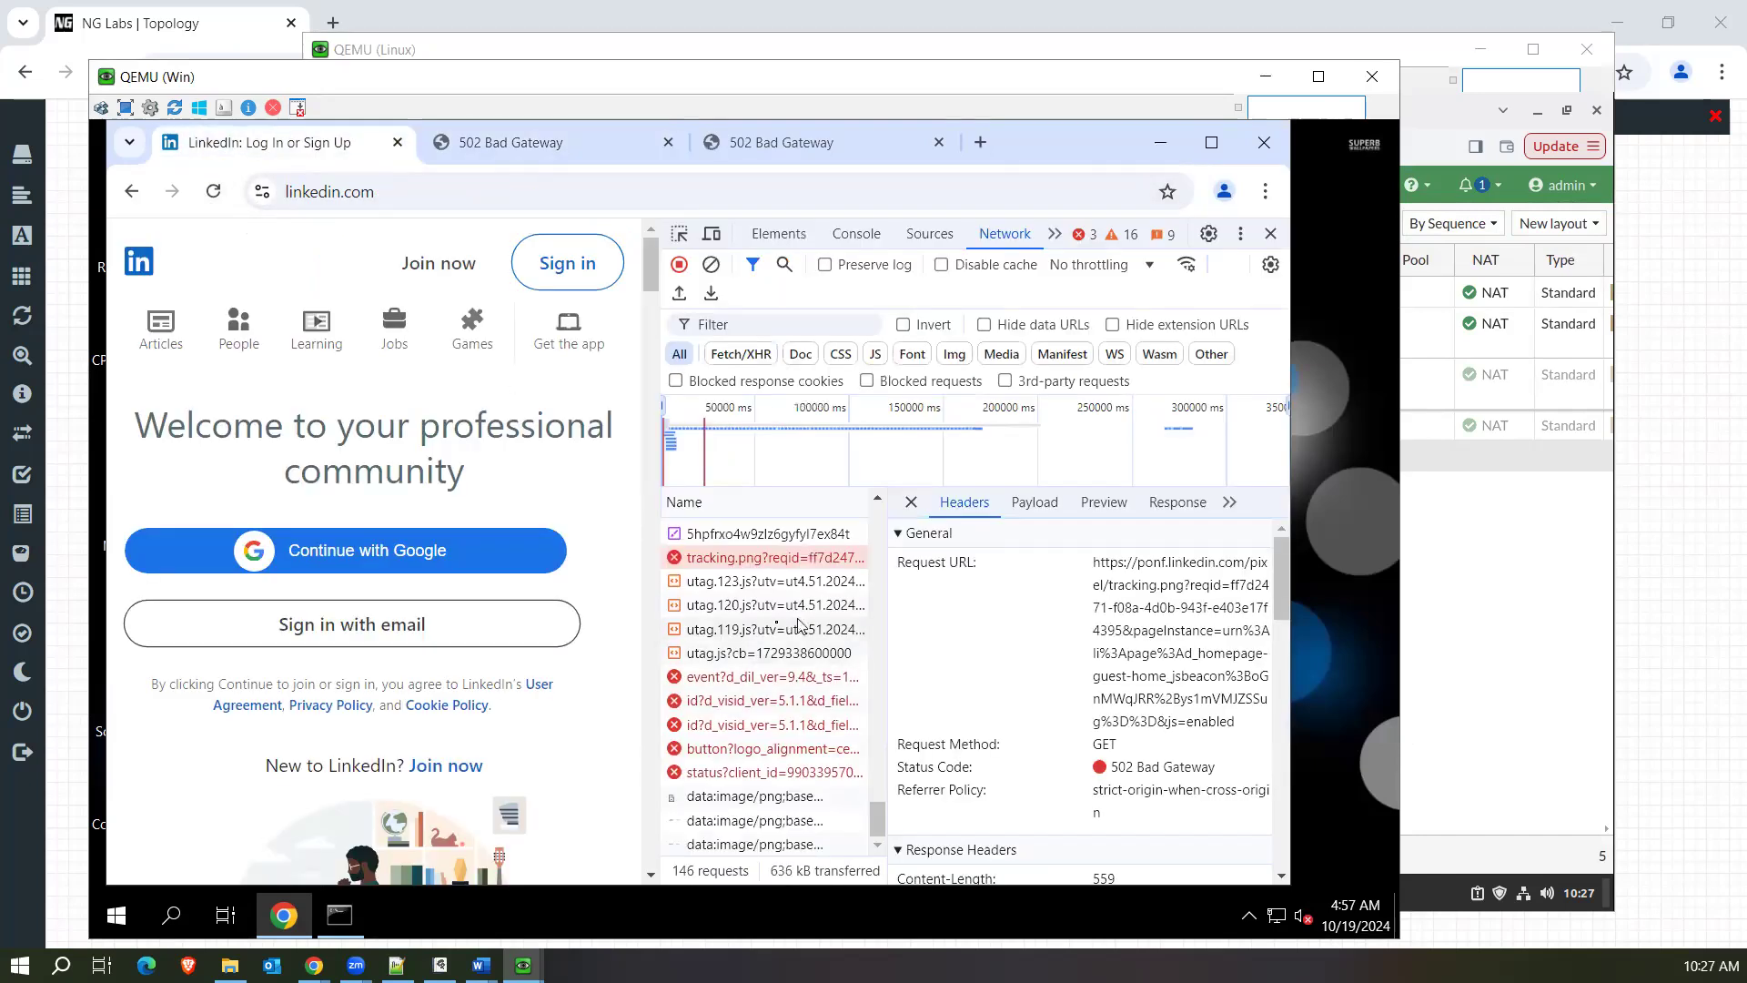
pyautogui.rightClick(748, 687)
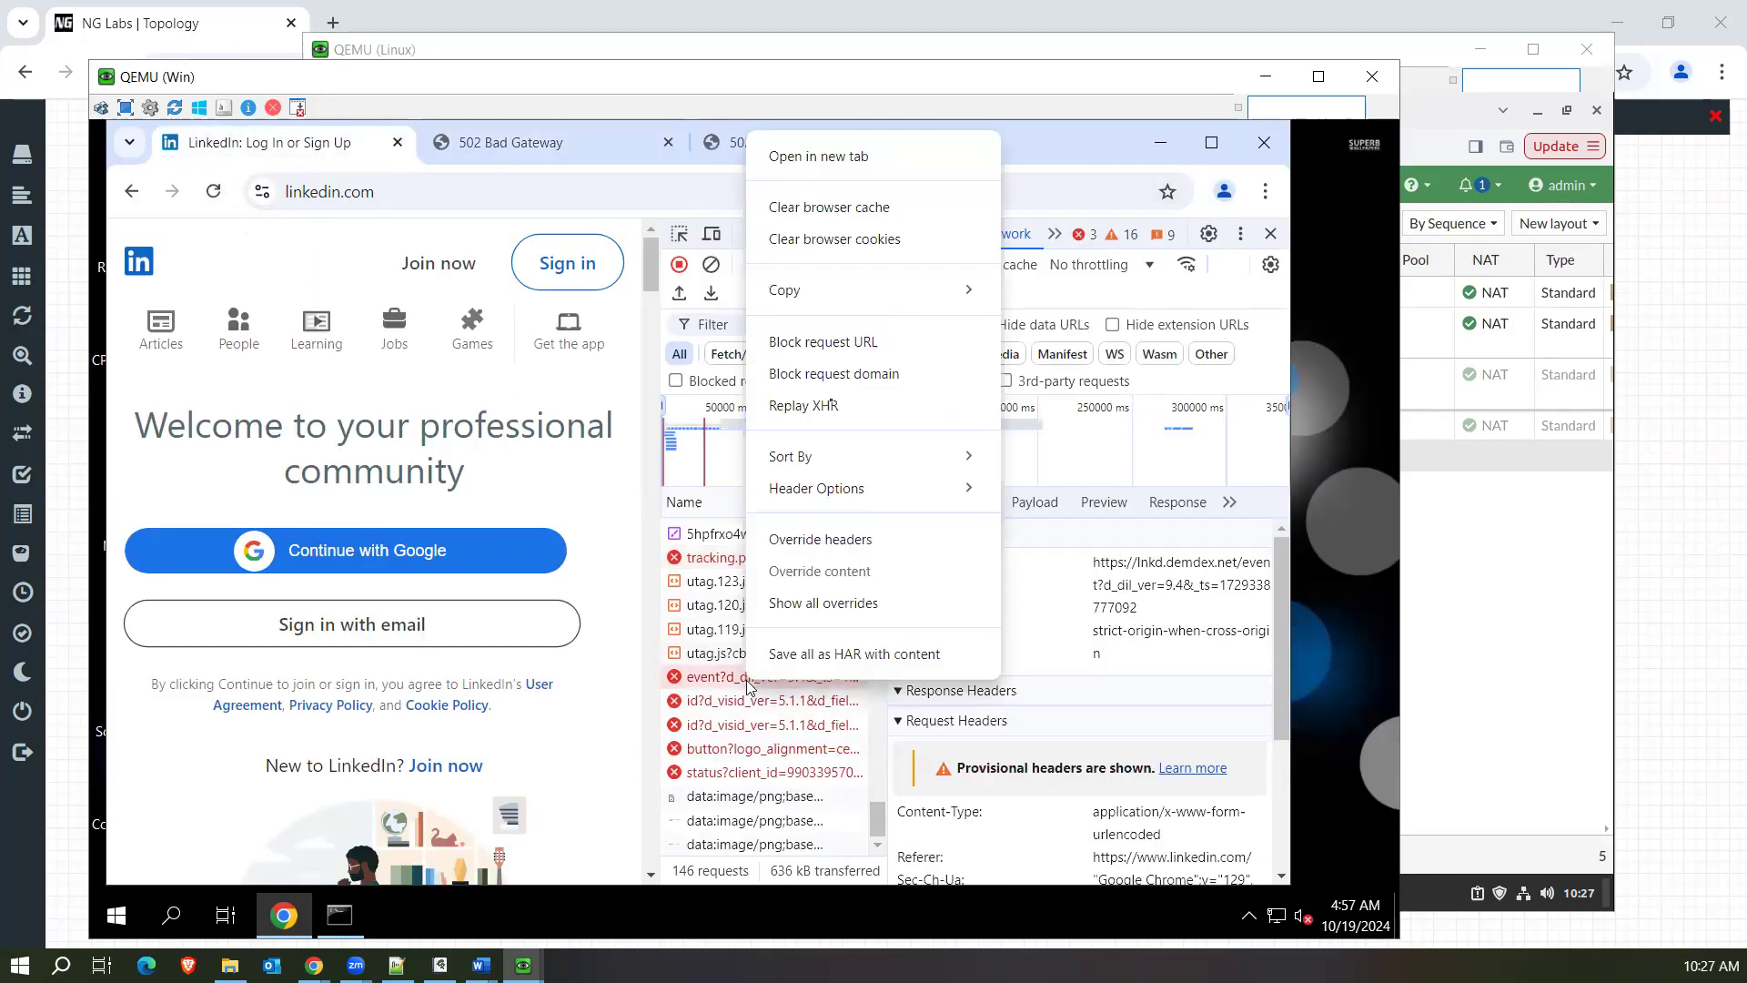
pyautogui.click(800, 168)
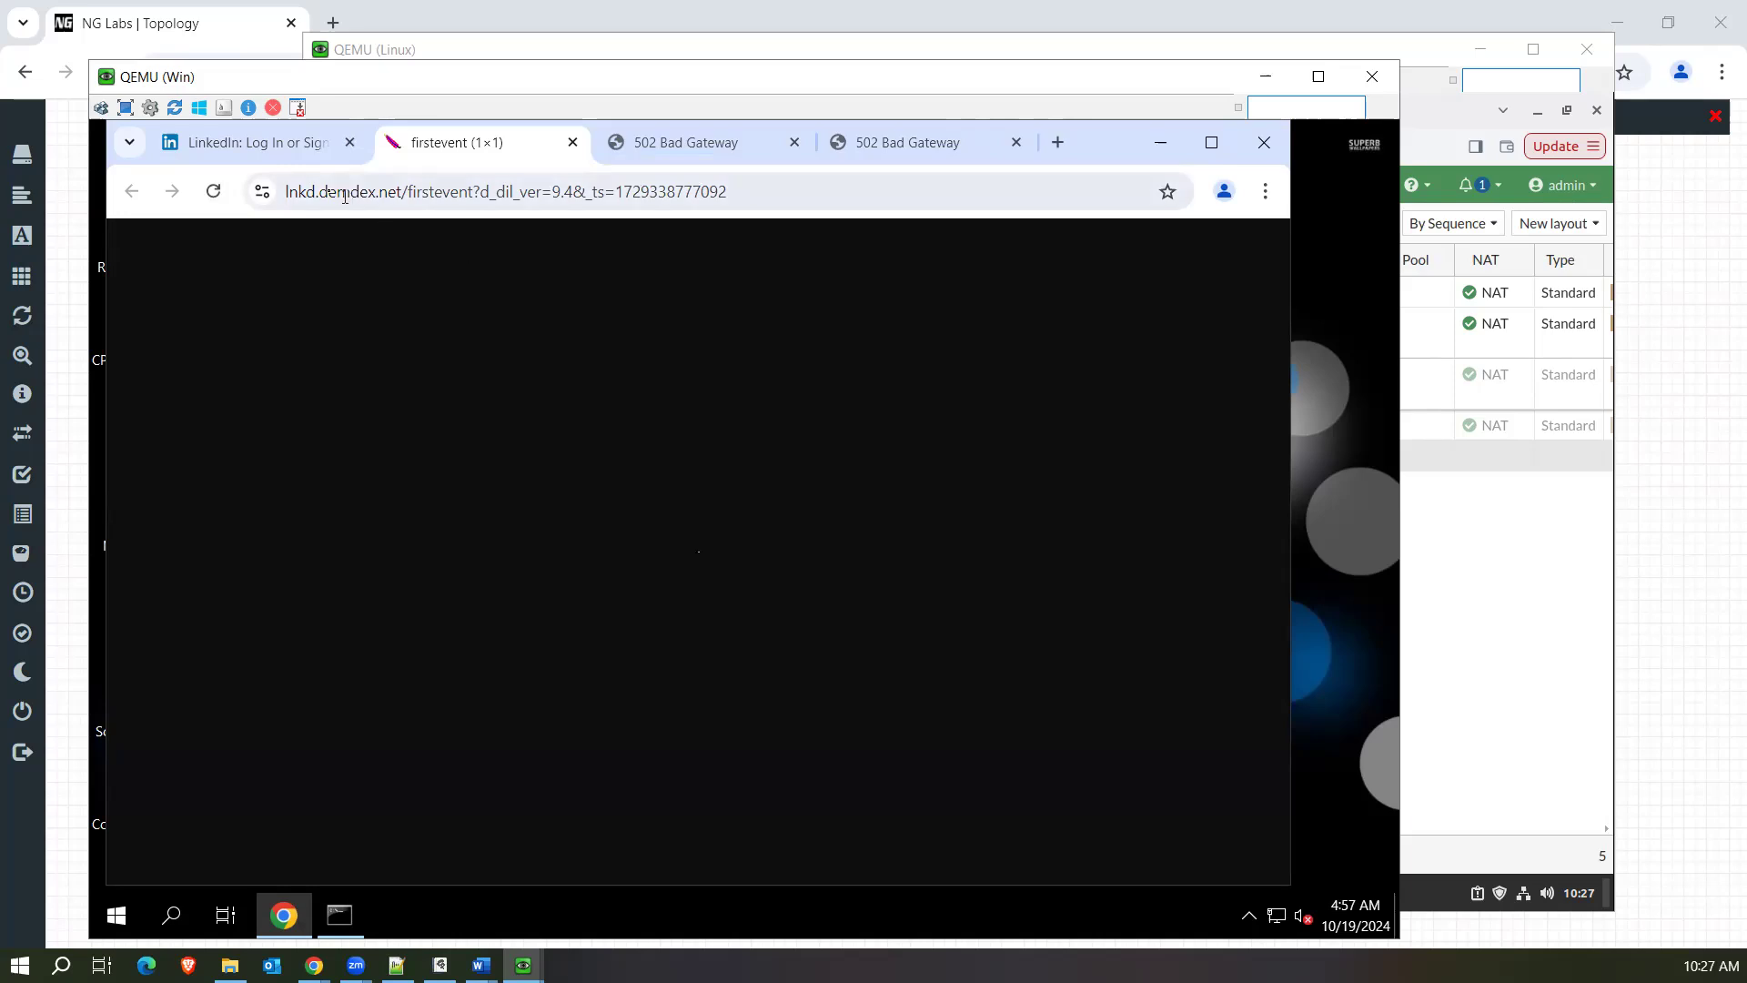
pyautogui.click(267, 147)
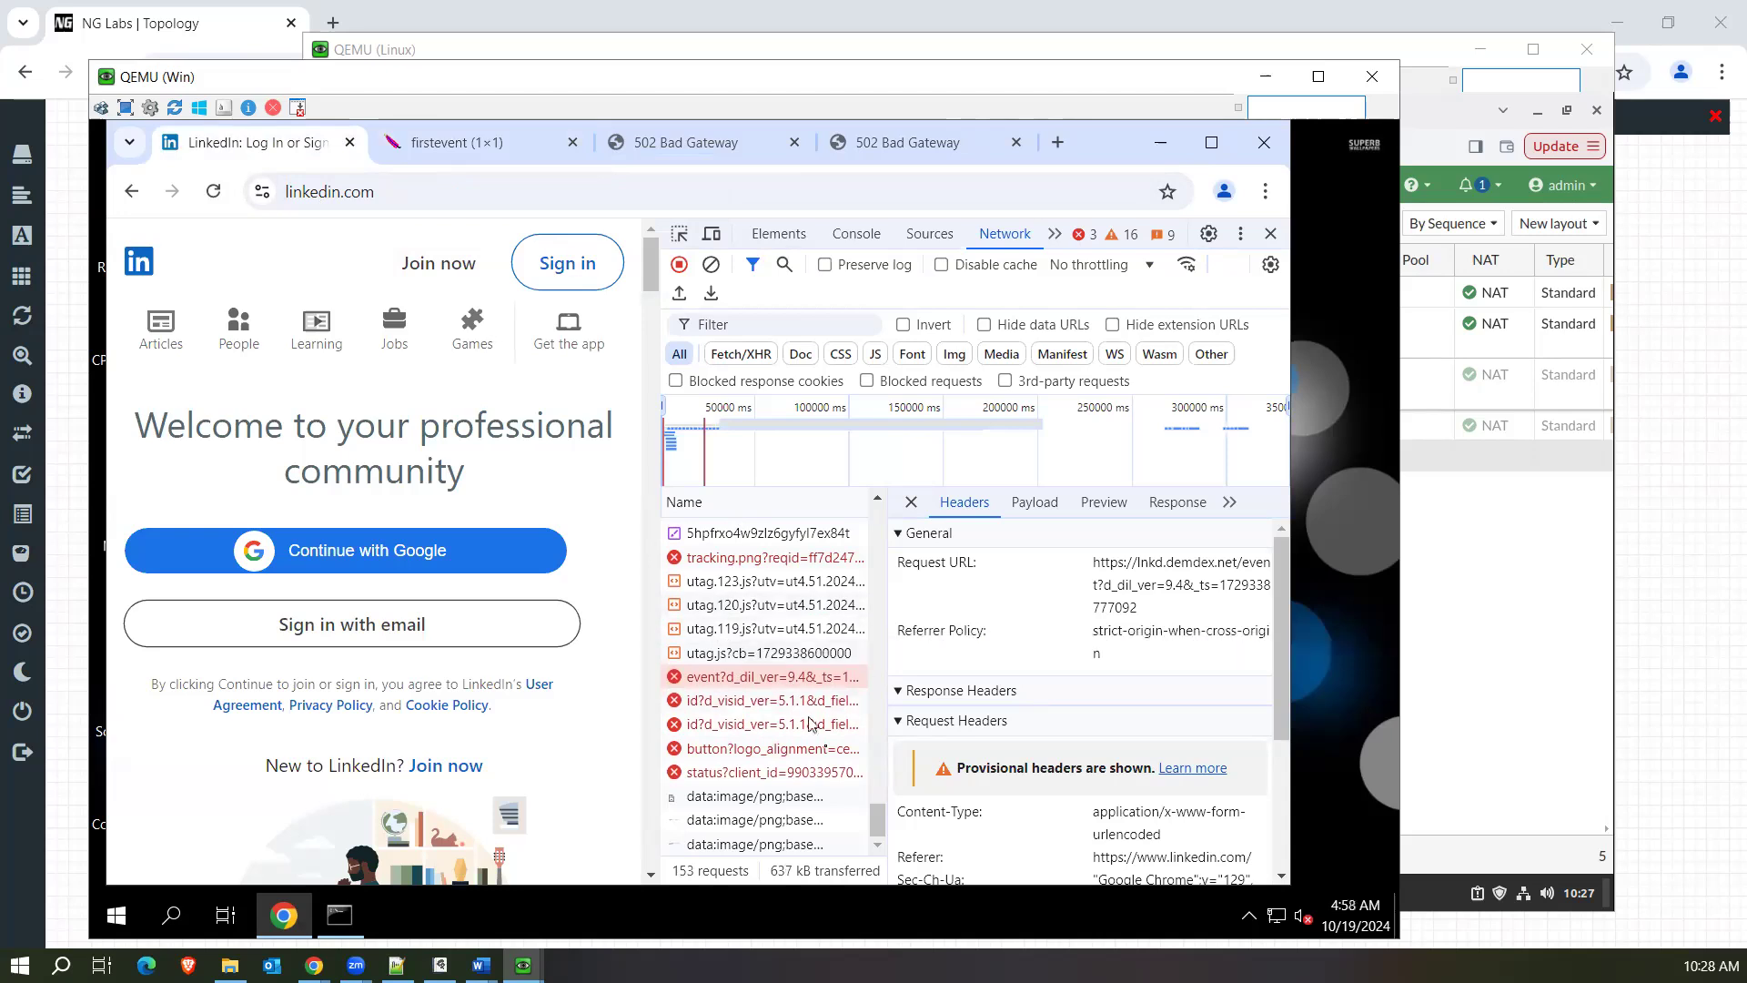
pyautogui.moveTo(882, 818)
pyautogui.mouseDown()
pyautogui.moveTo(880, 750)
pyautogui.moveTo(881, 836)
pyautogui.mouseUp()
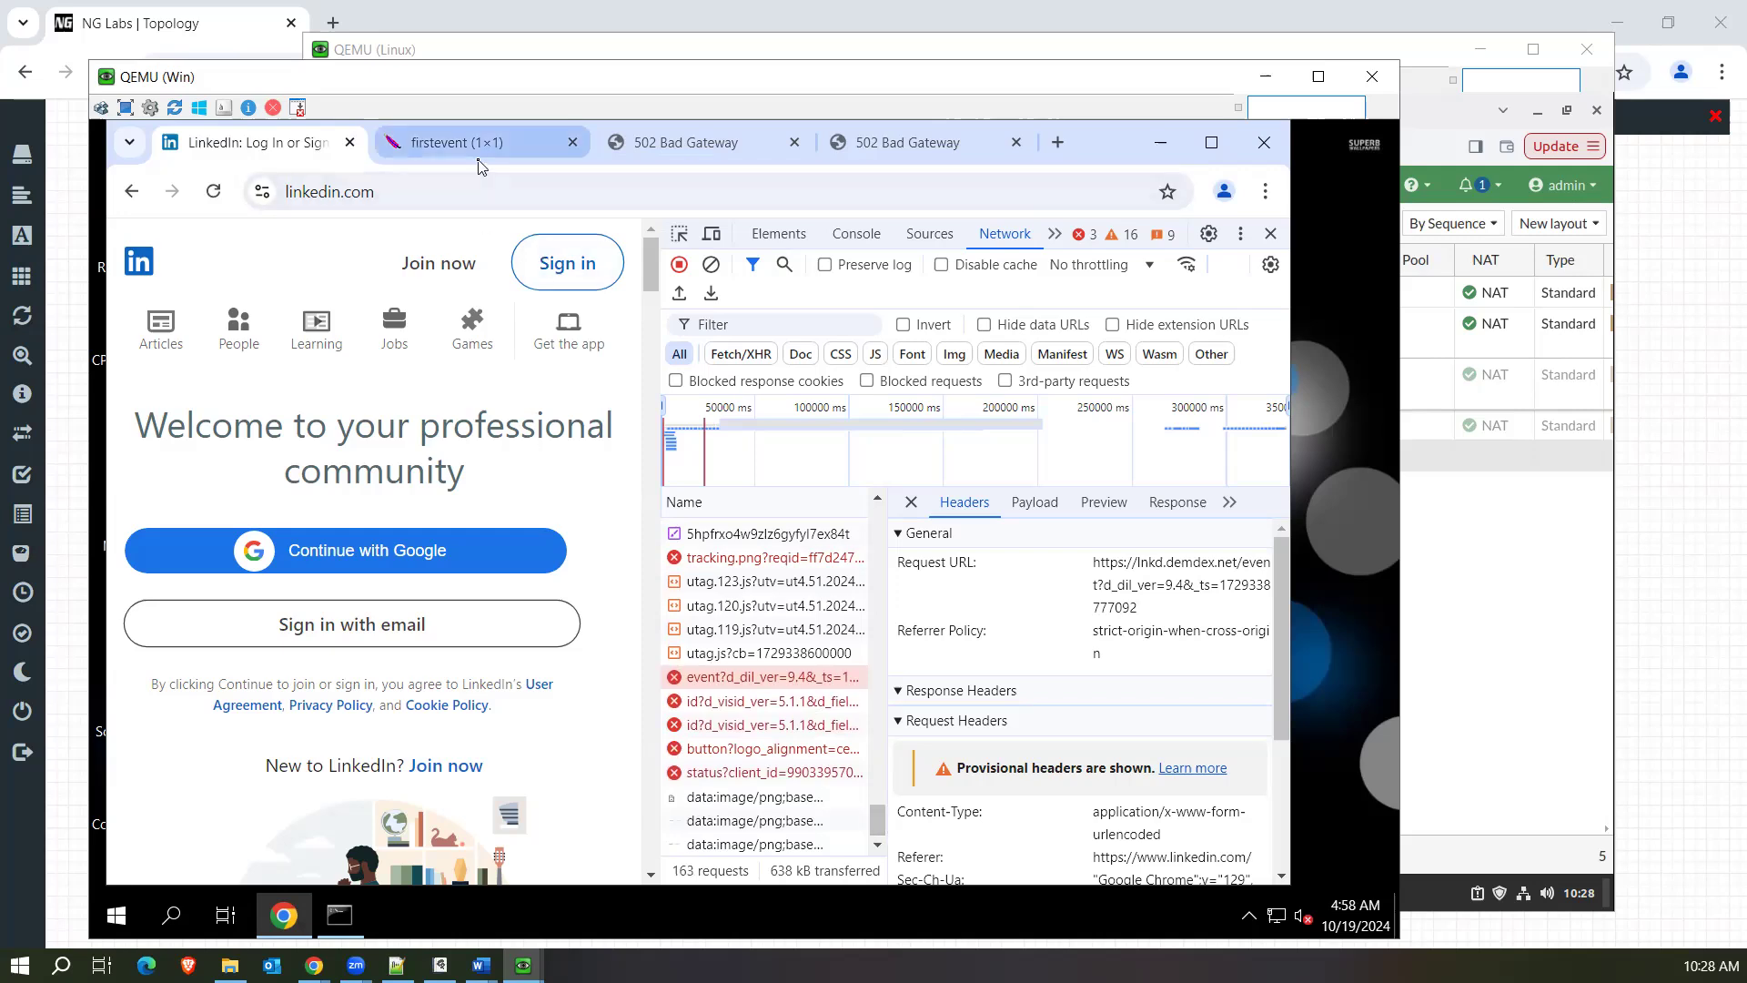
pyautogui.moveTo(480, 166)
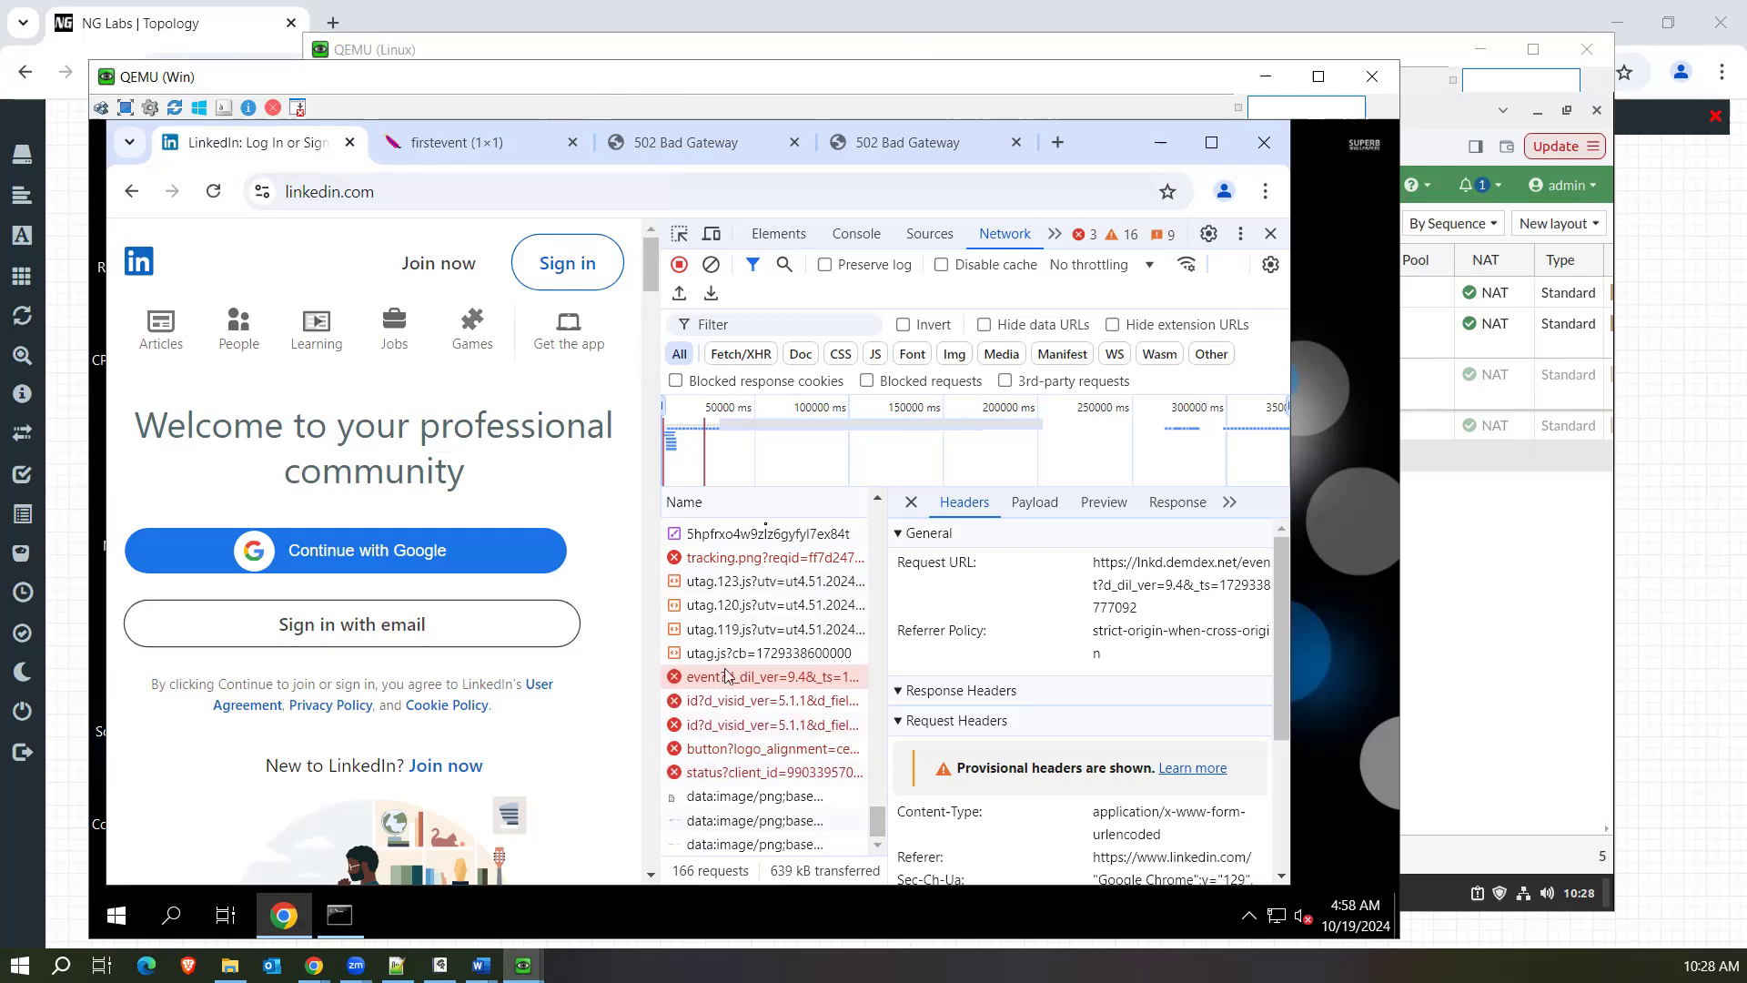
# On the Linux machine, refresh the firewall policy list and select the LAN-Internt (3) policy.
pyautogui.click(601, 52)
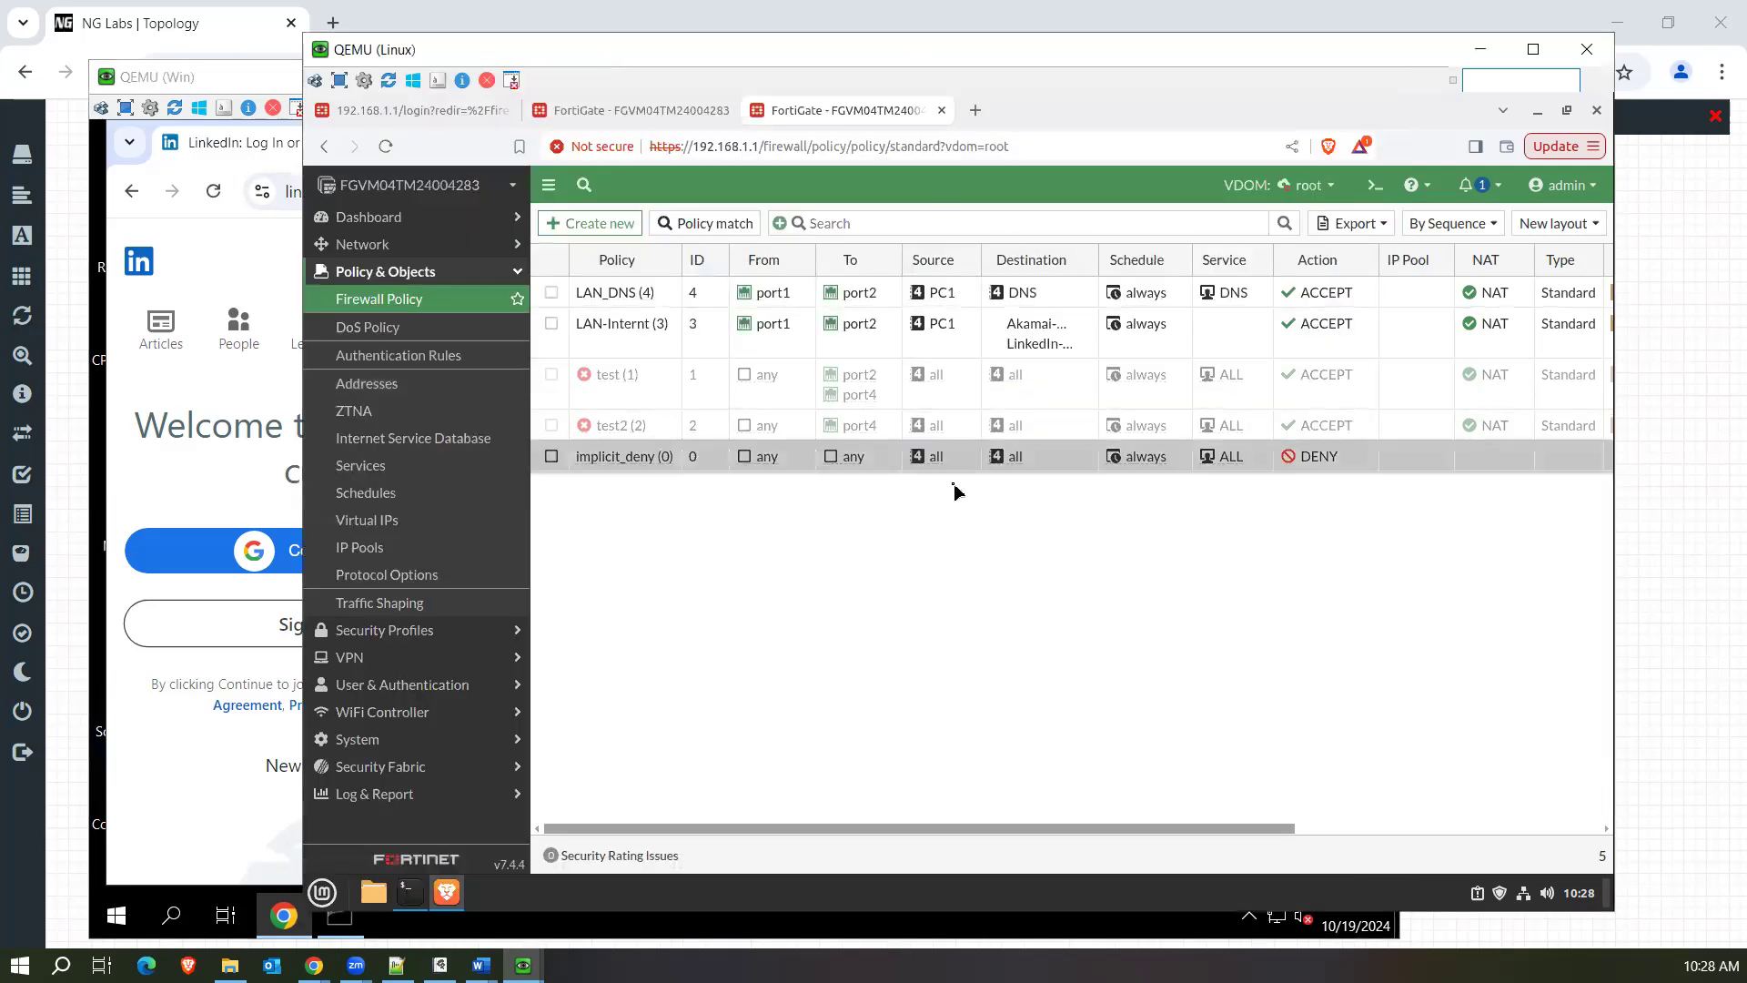
pyautogui.click(297, 561)
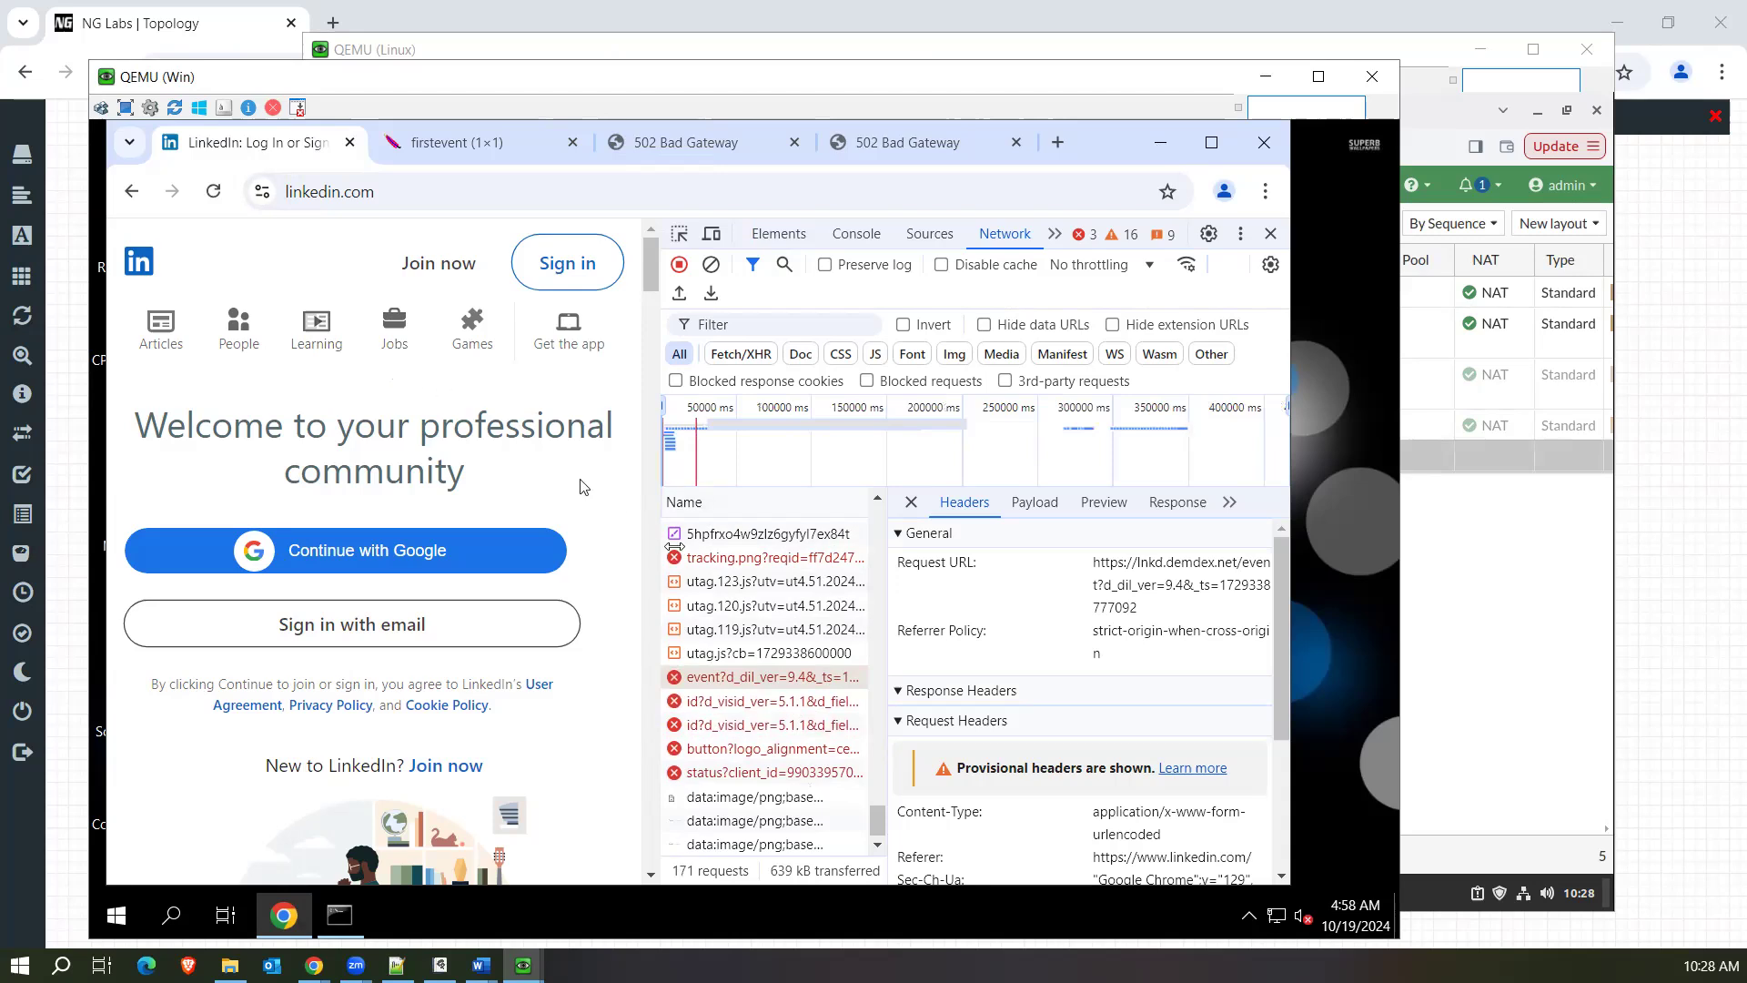
pyautogui.click(1537, 706)
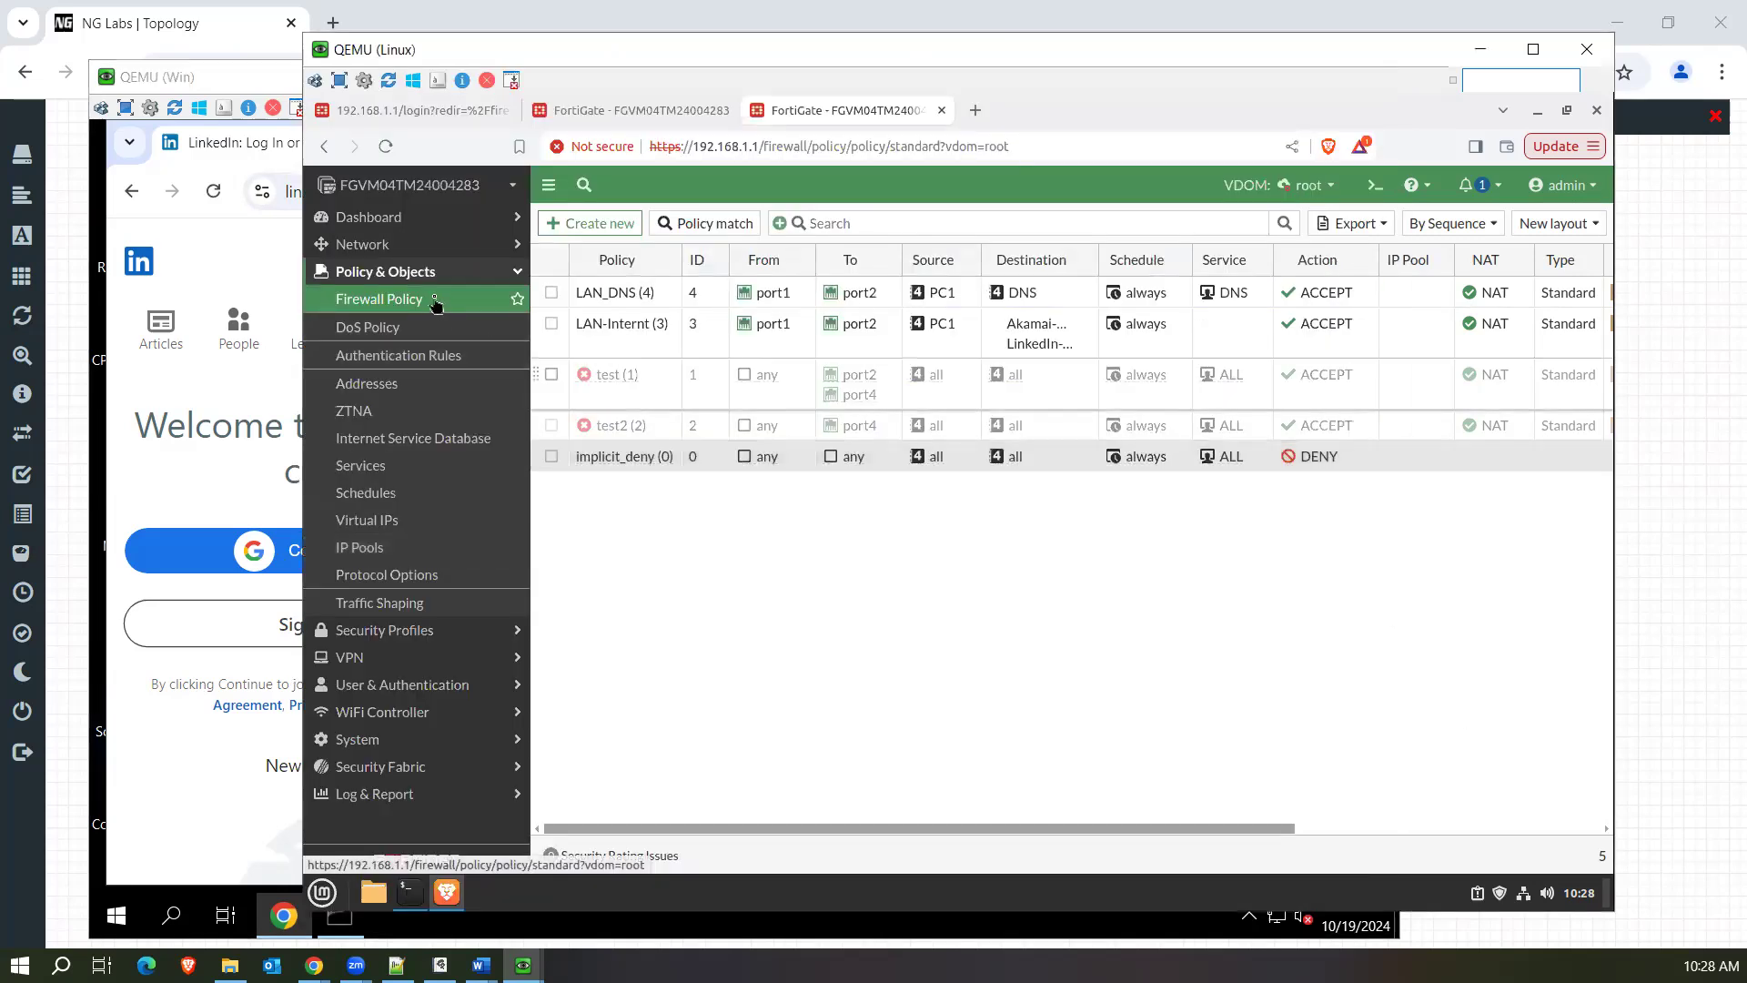
pyautogui.click(434, 301)
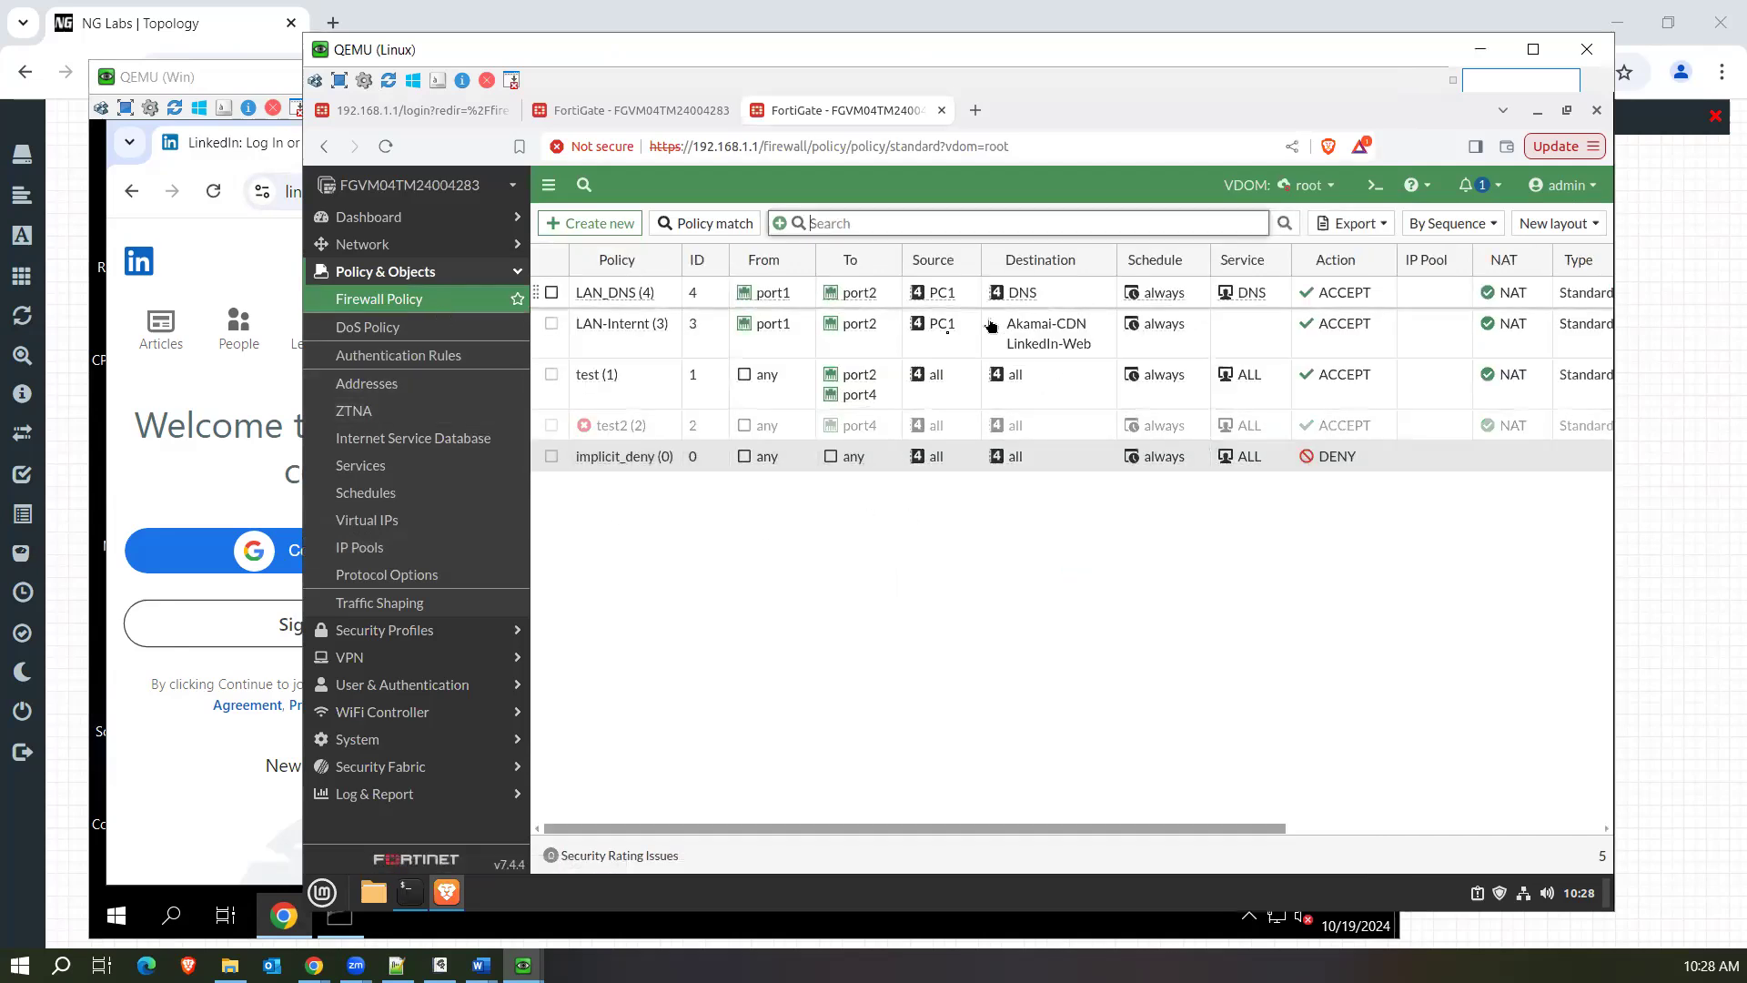
pyautogui.click(1022, 339)
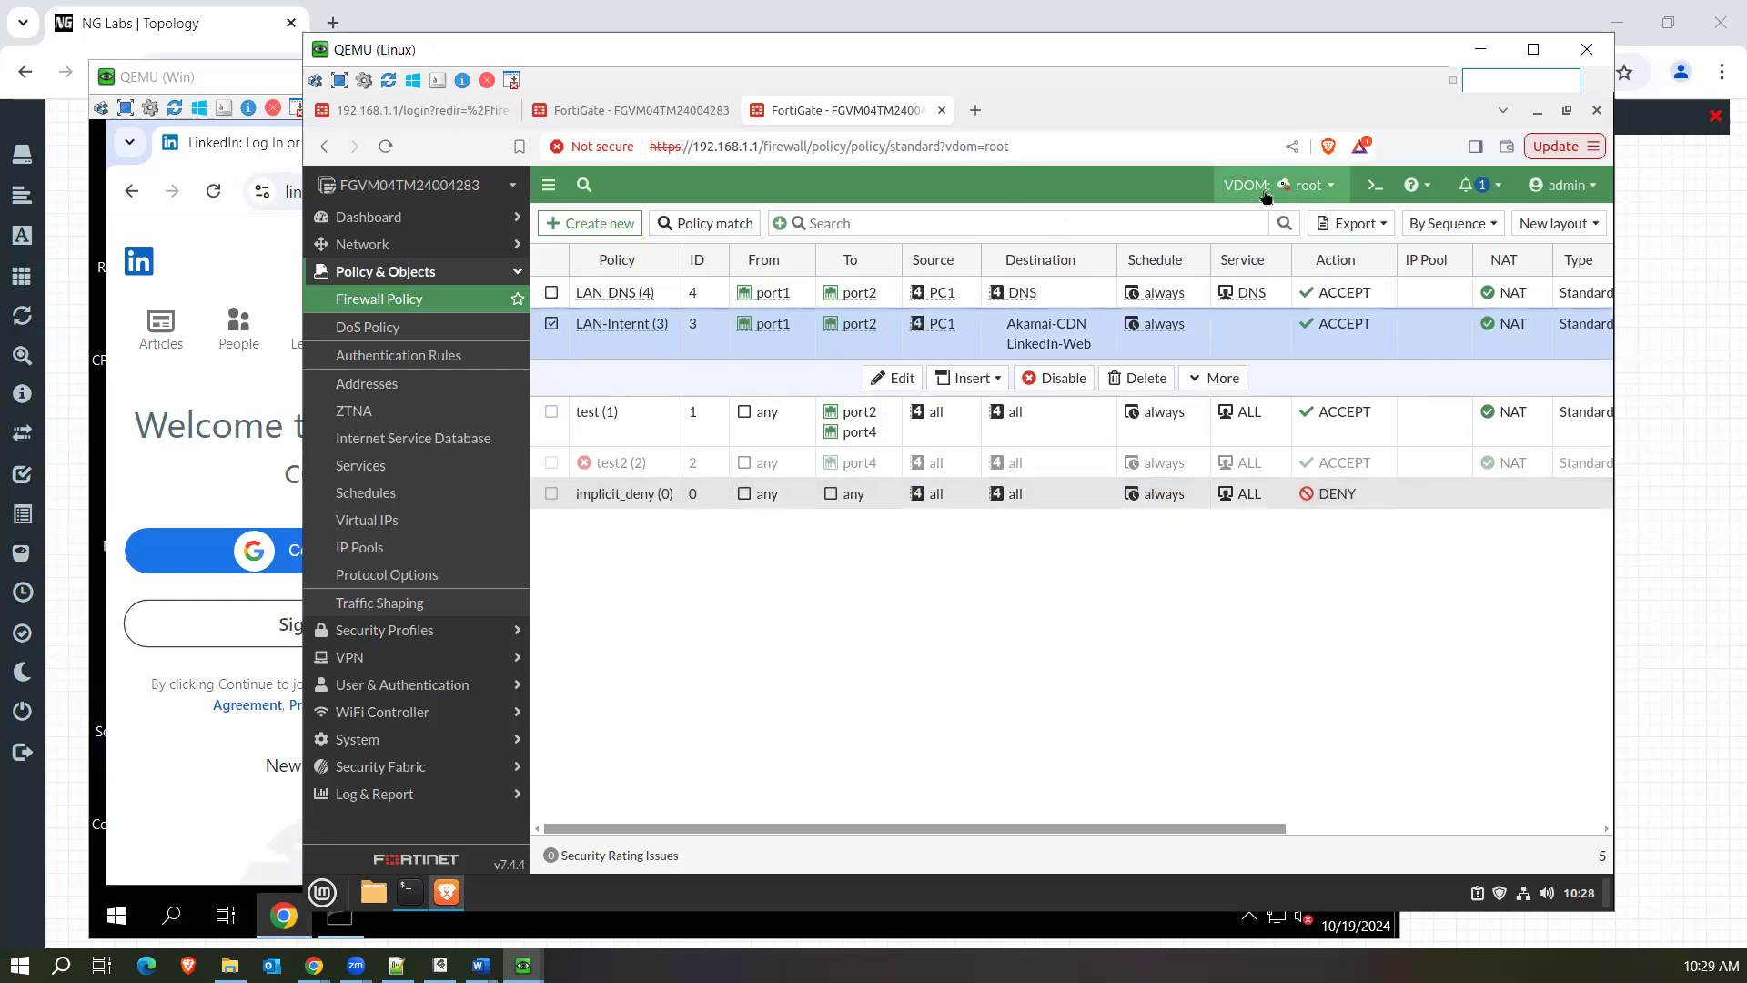
# Switch the FortiGate from the root VDOM to PolicyCNAT and view the available VDOMs without changing the selection.
pyautogui.click(1315, 186)
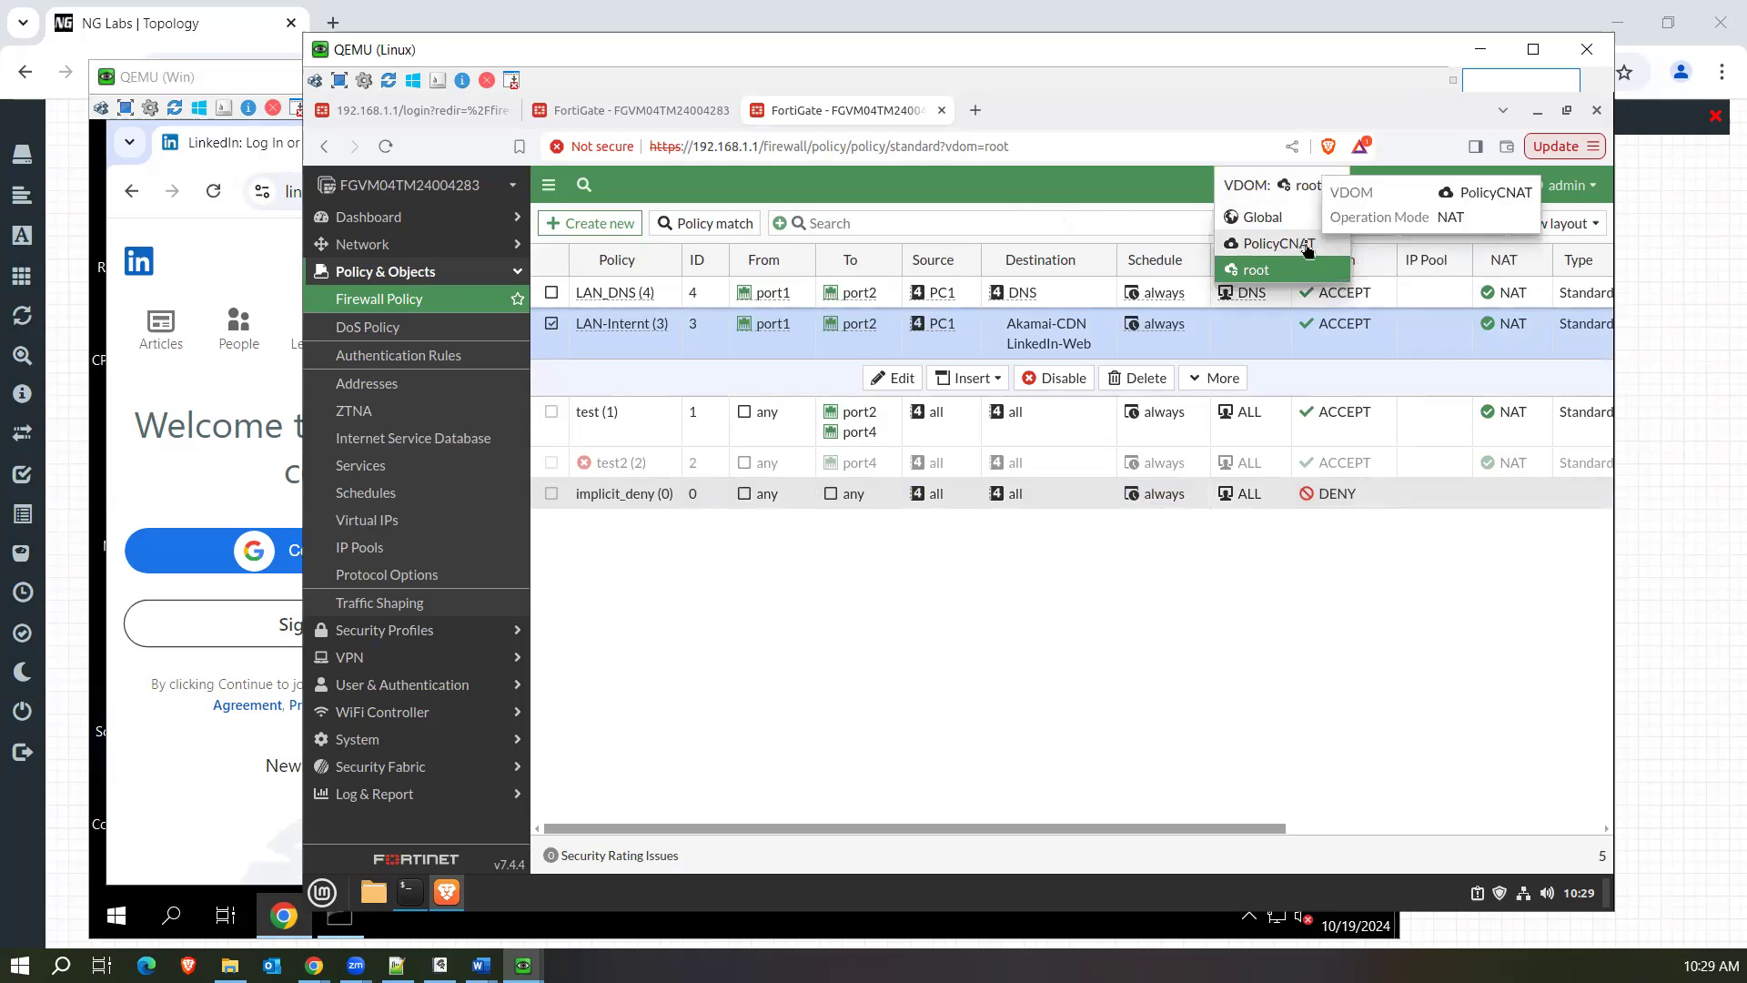
pyautogui.click(1278, 243)
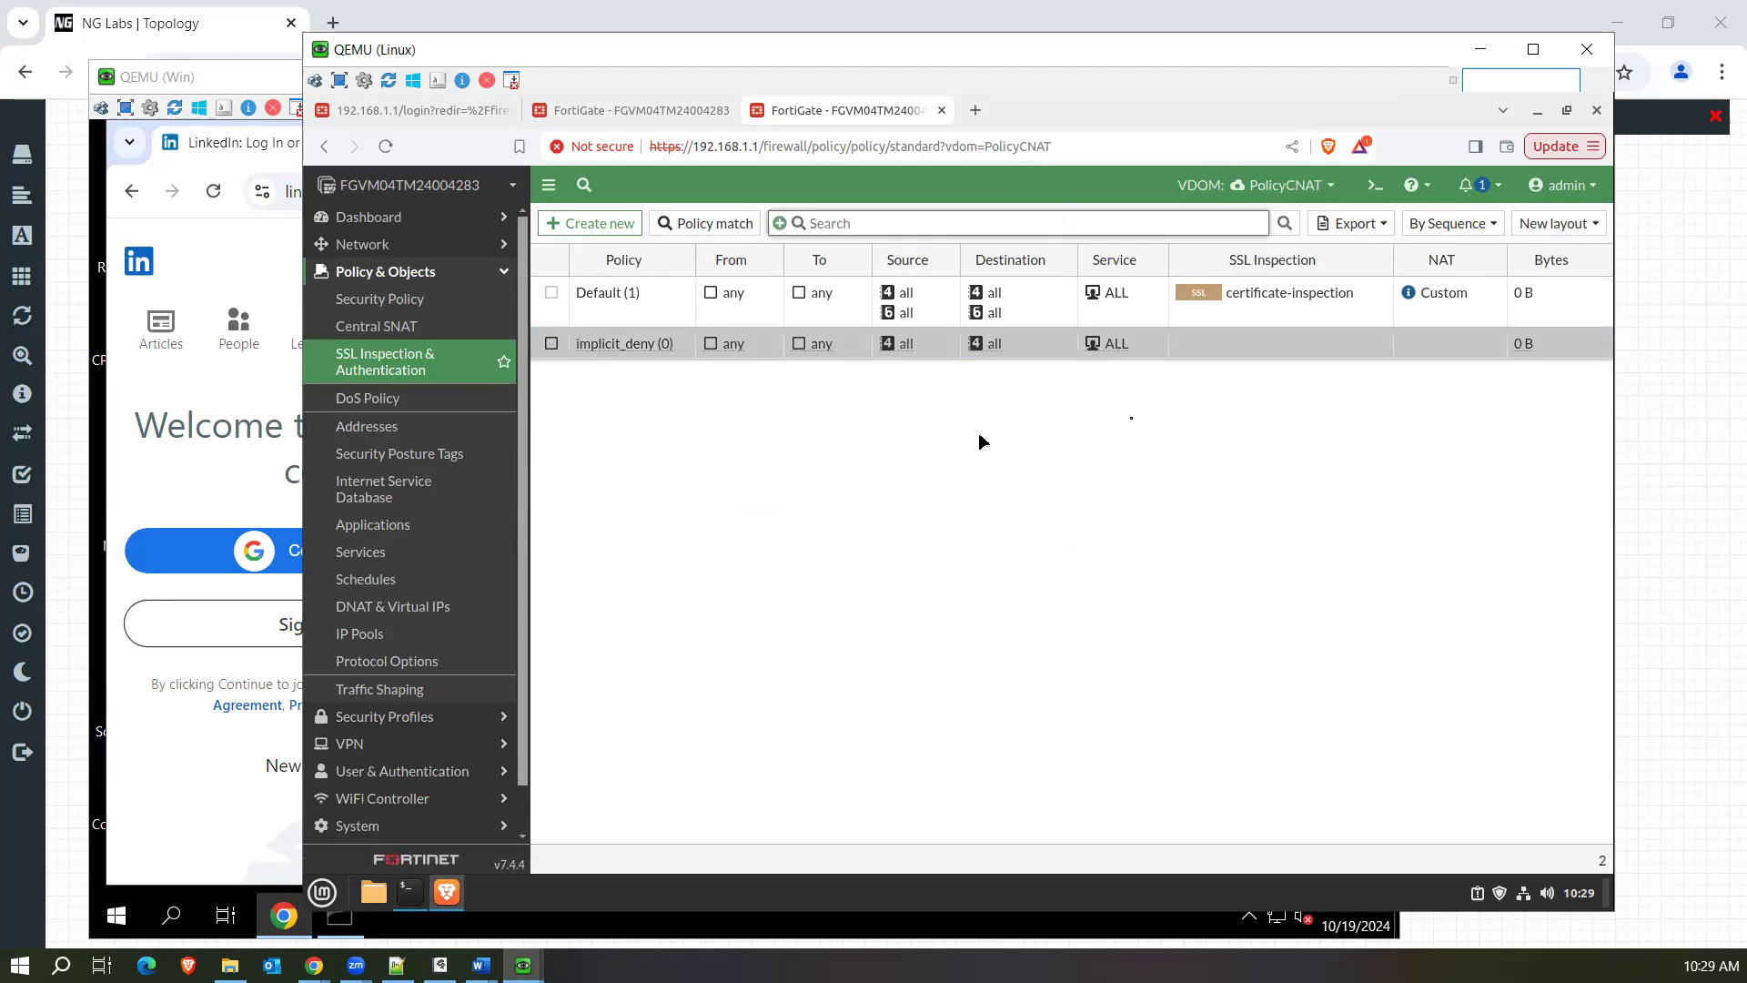
pyautogui.moveTo(1275, 188)
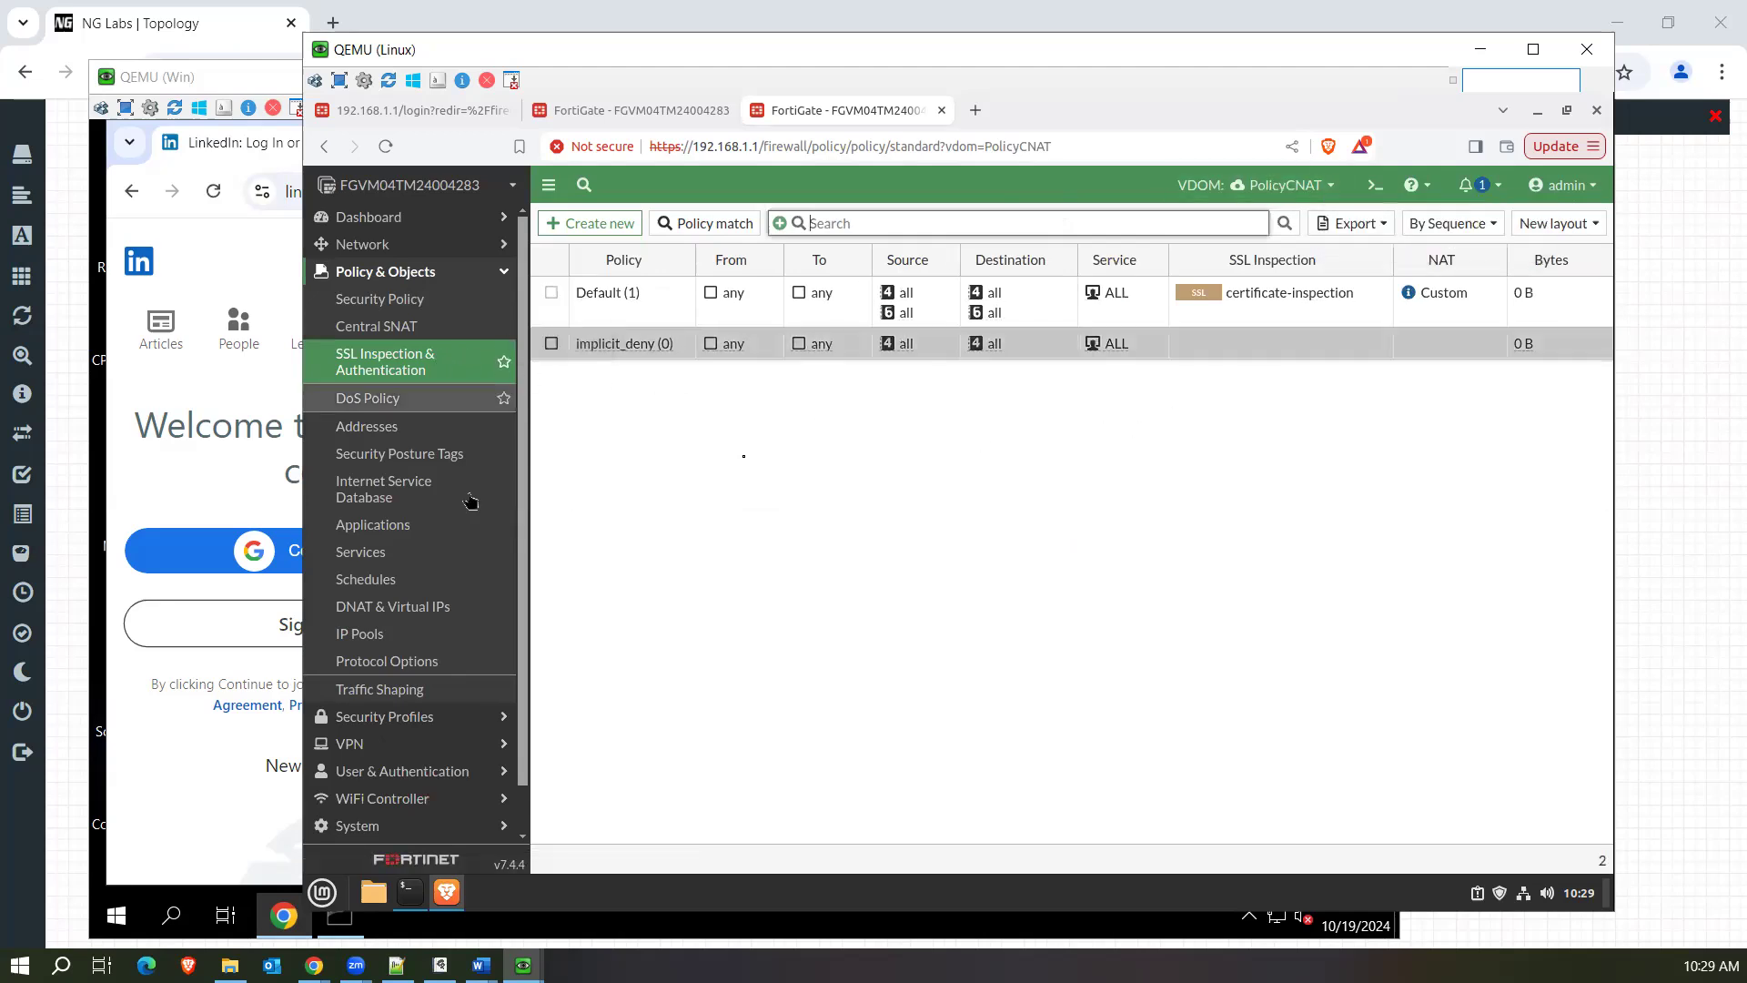
pyautogui.click(1274, 188)
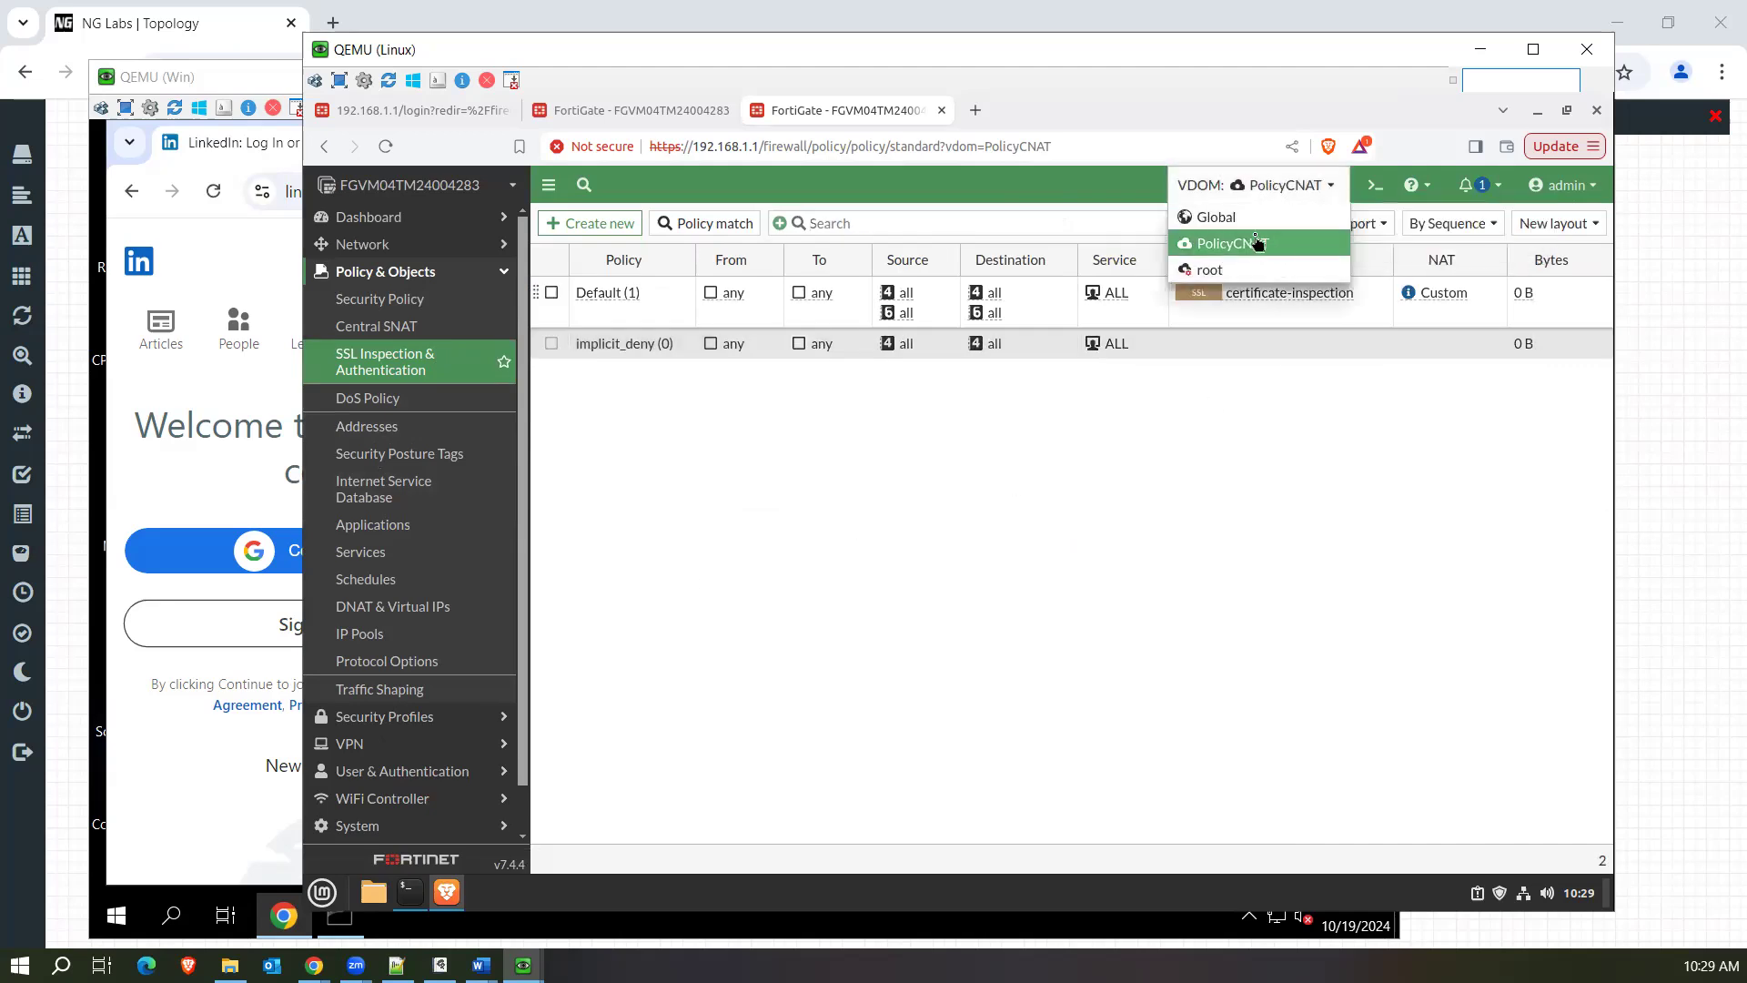
pyautogui.click(1026, 460)
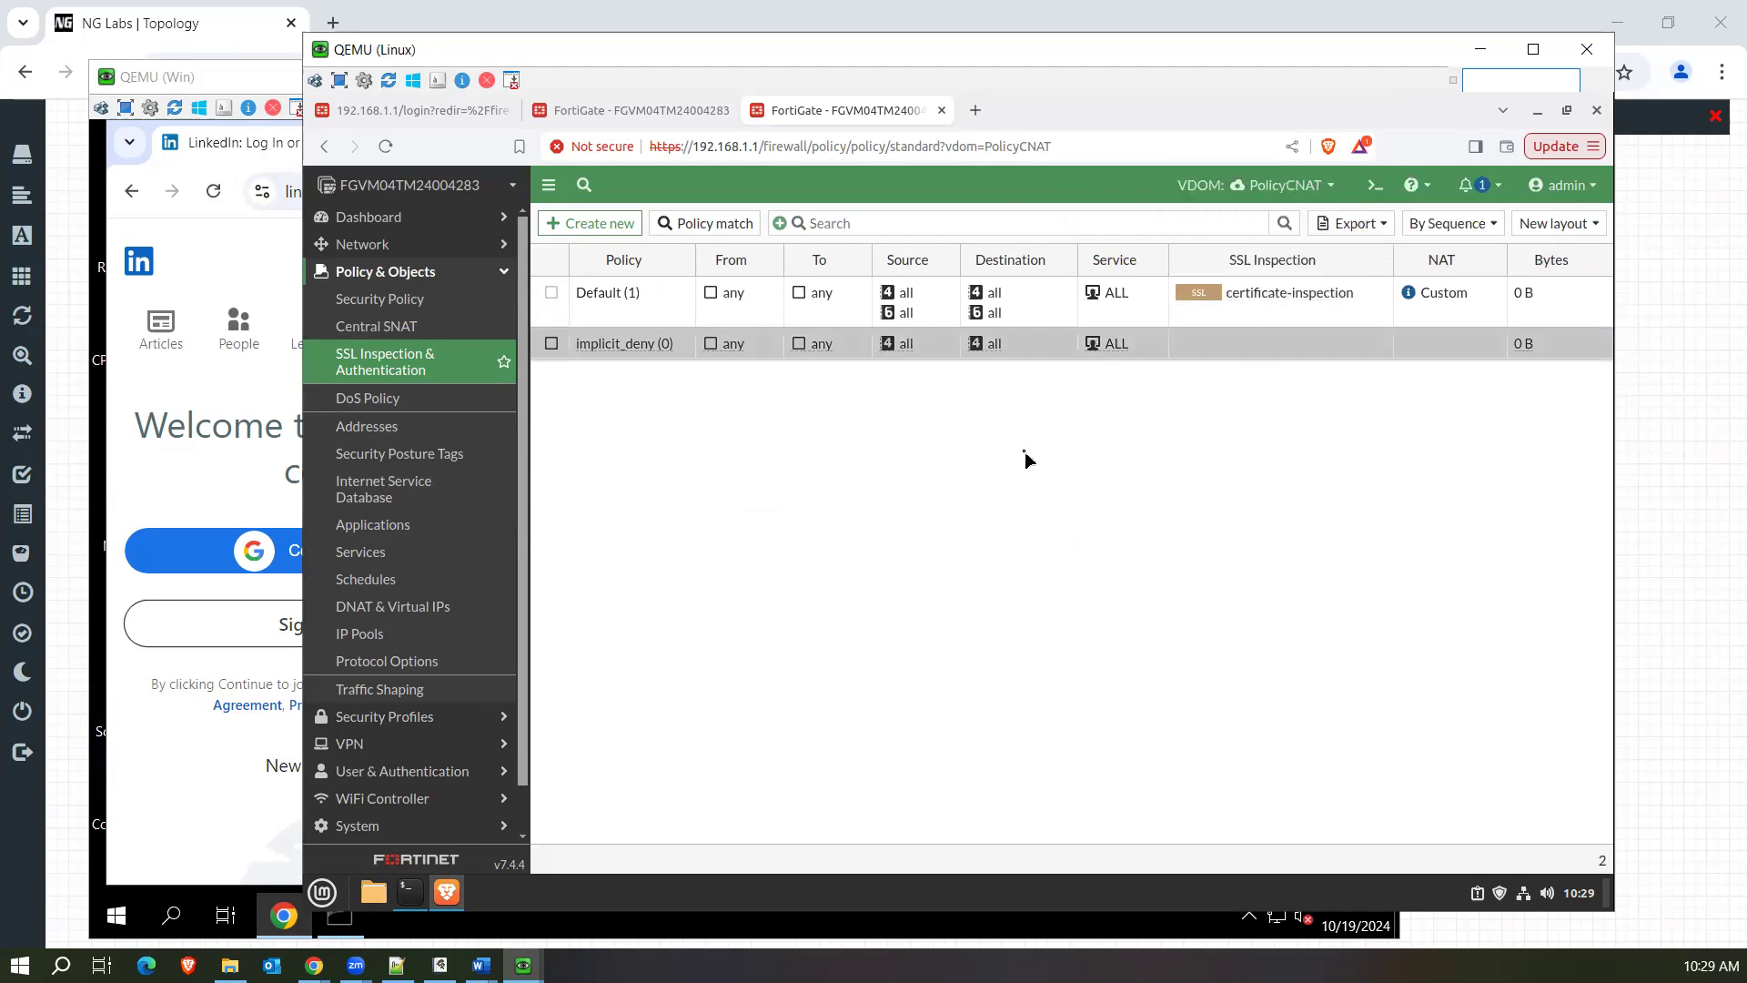